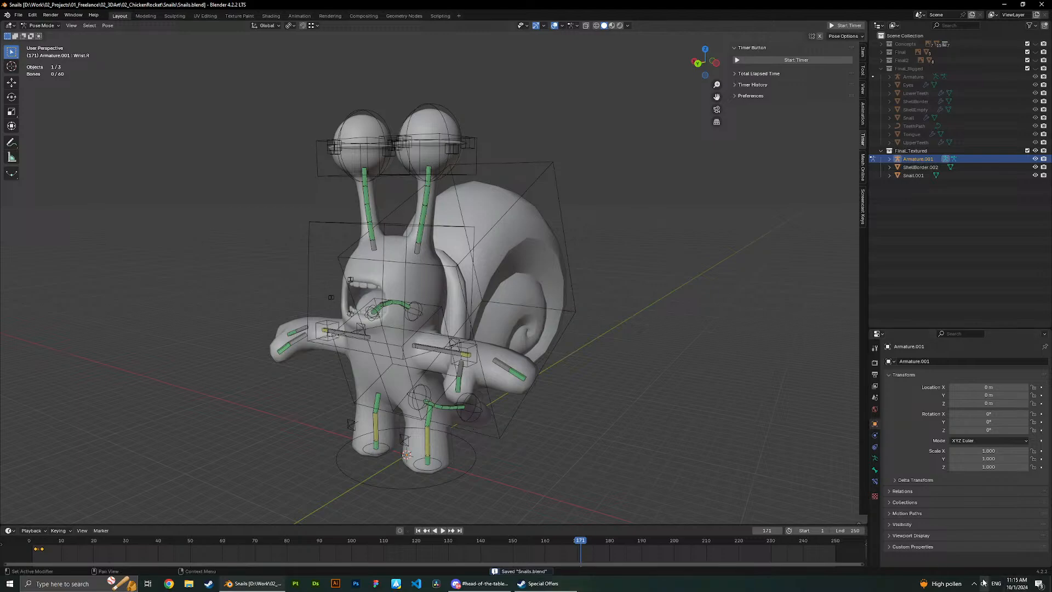
Close the Discord window to return to the snail scene.
{"action": "left_click", "coordinate": [966, 568]}
{"action": "right_click", "coordinate": [952, 565]}
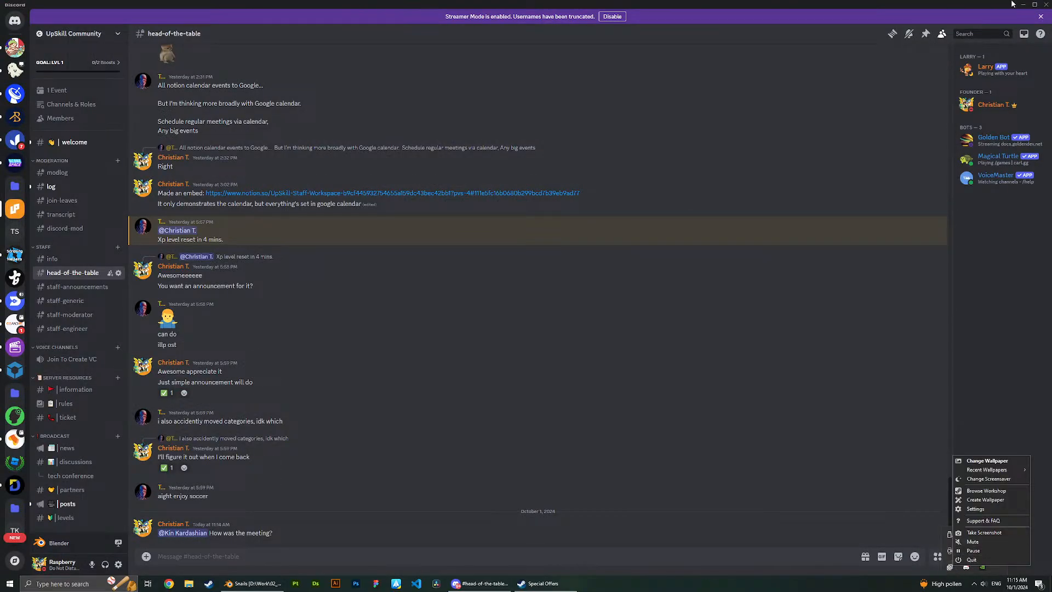
{"action": "left_click", "coordinate": [1046, 4]}
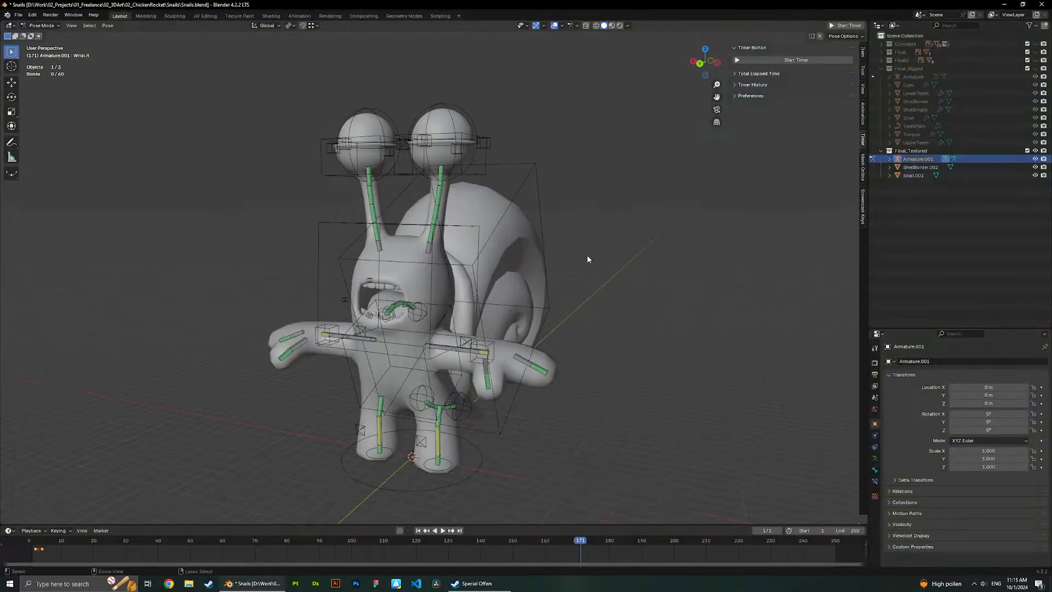
Save Snails.blend and launch Adobe Substance 3D Painter.
{"action": "key", "text": "ctrl+s"}
{"action": "key", "text": "super"}
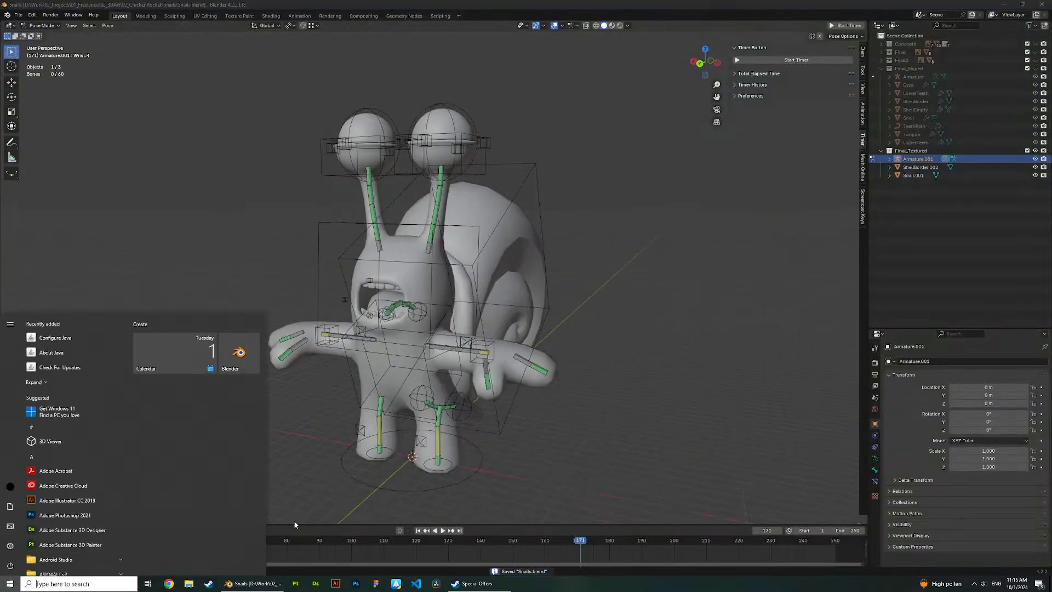
{"action": "left_click", "coordinate": [299, 584]}
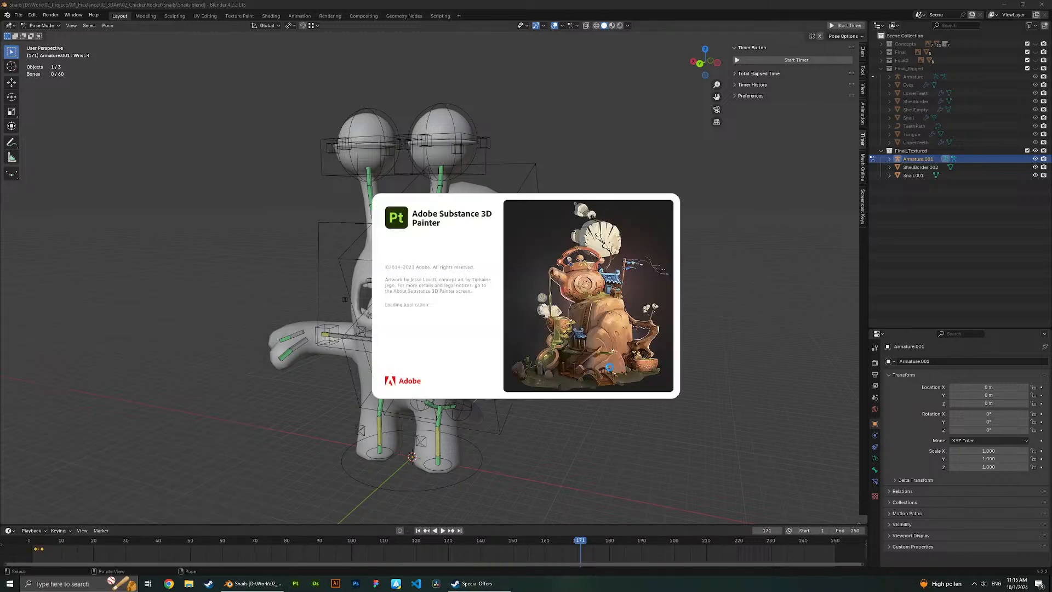
{"action": "scroll", "coordinate": [620, 432], "scroll_direction": "down", "scroll_amount": 3}
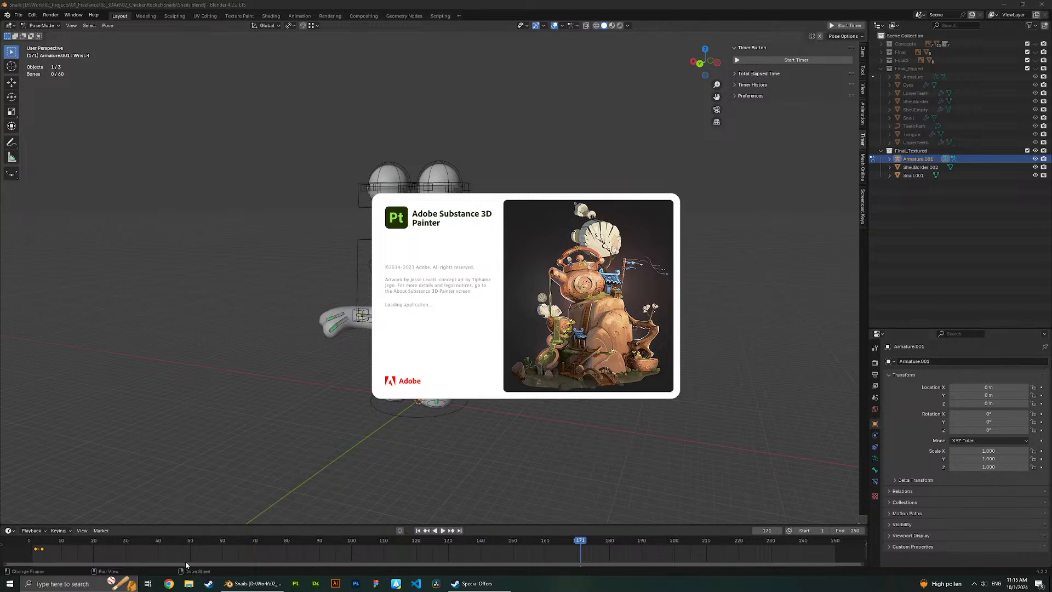
Open Google Chrome and move its window out of the way while Substance 3D Painter loads.
{"action": "left_click", "coordinate": [169, 583]}
{"action": "left_click", "coordinate": [616, 279]}
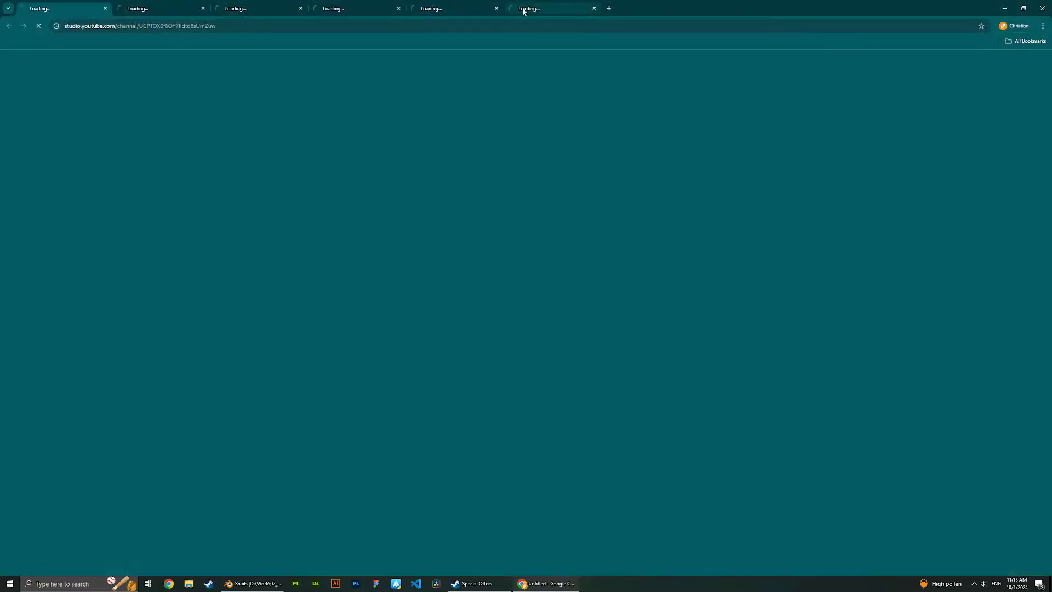
{"action": "left_click_drag", "start_coordinate": [711, 16], "coordinate": [1051, 16]}
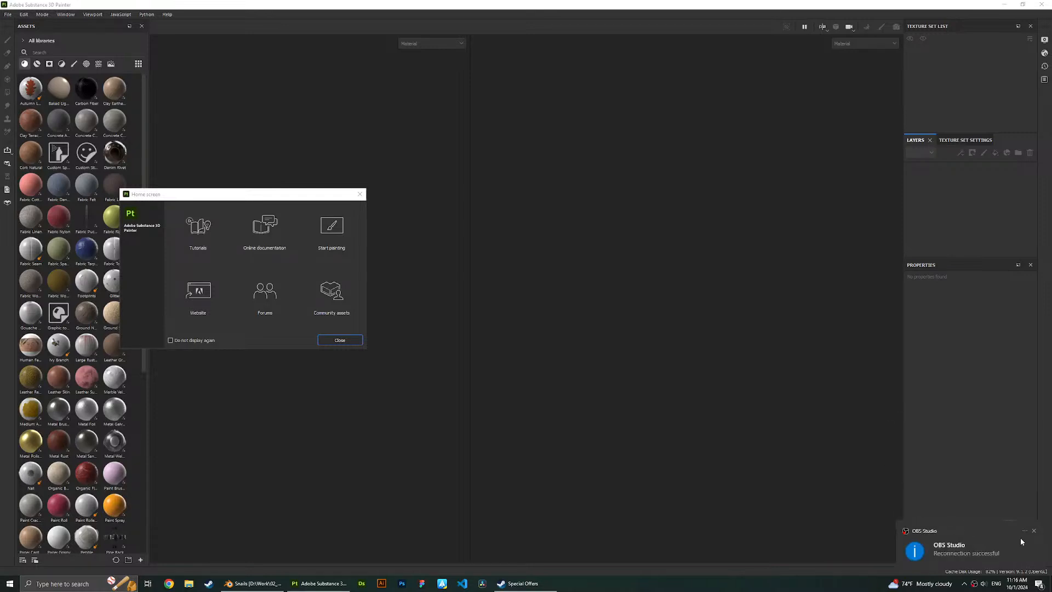
Dismiss the OBS Studio notification and close the Substance 3D Painter home screen.
{"action": "left_click", "coordinate": [1034, 531]}
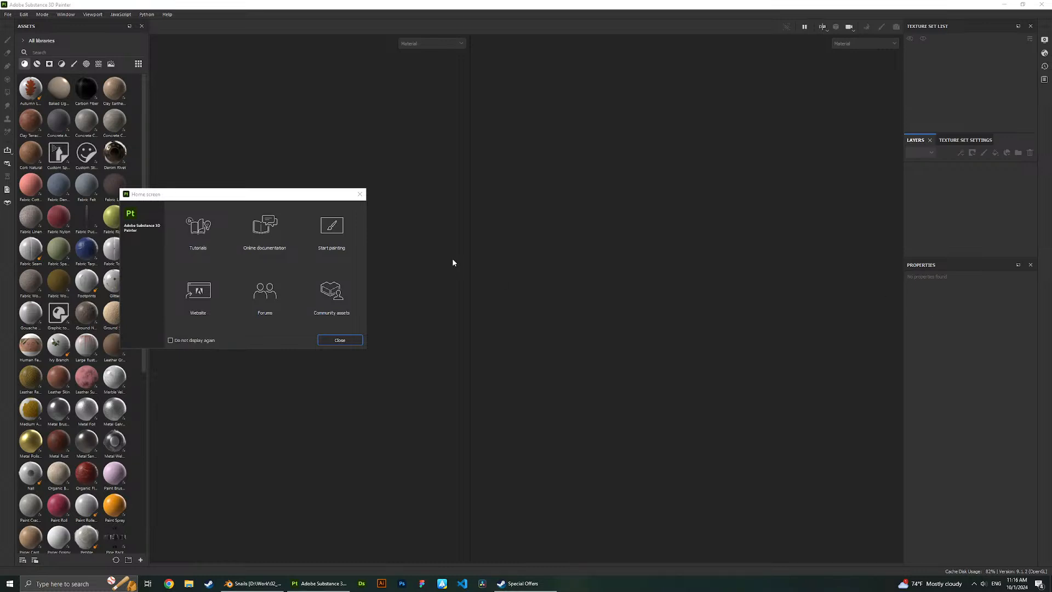
{"action": "left_click", "coordinate": [327, 340]}
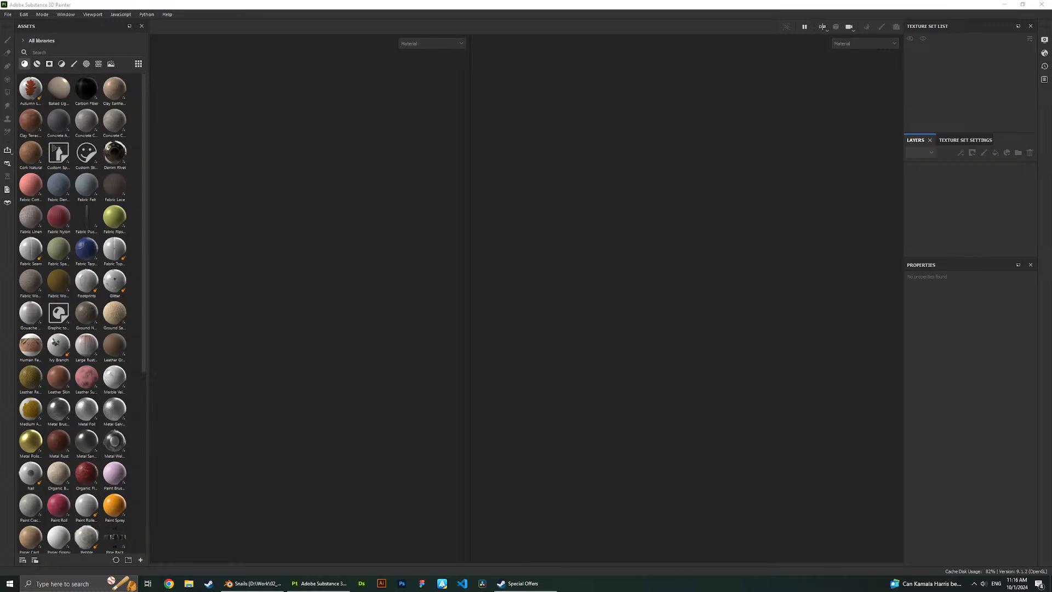
{"action": "left_click", "coordinate": [616, 138]}
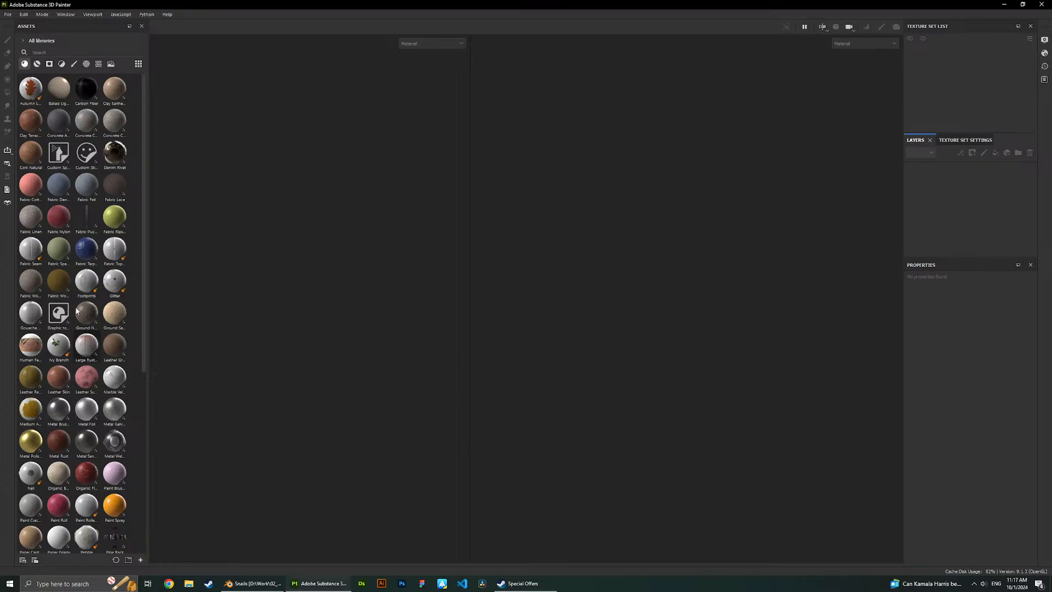
{"action": "left_click", "coordinate": [8, 15]}
{"action": "mouse_move", "coordinate": [92, 14]}
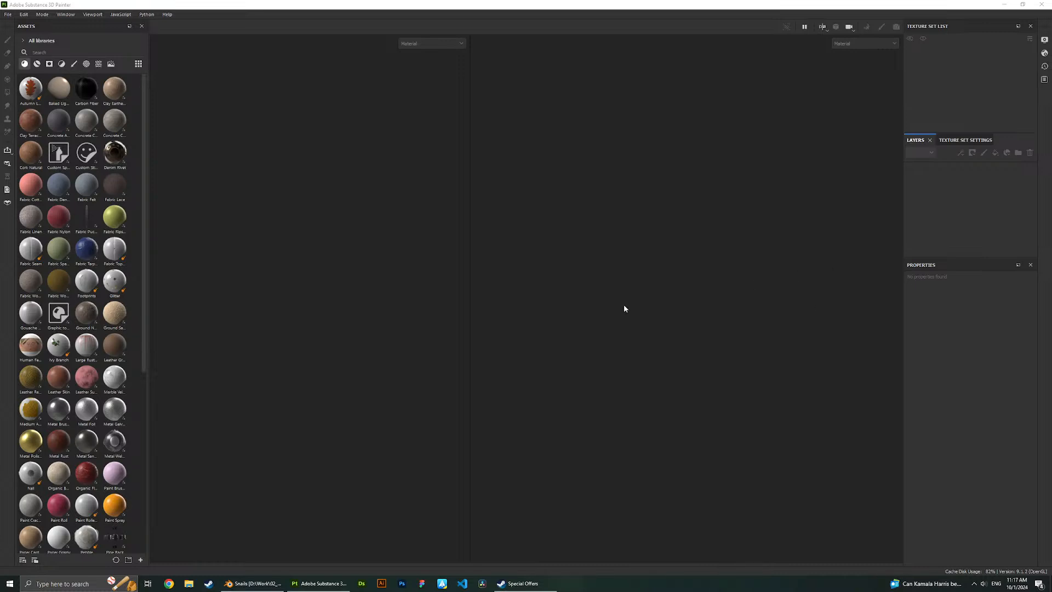
Search the installed programs for "dis" and launch the matching app.
{"action": "key", "text": "super"}
{"action": "type", "text": "dis"}
{"action": "left_click", "coordinate": [101, 362]}
{"action": "left_click", "coordinate": [301, 580]}
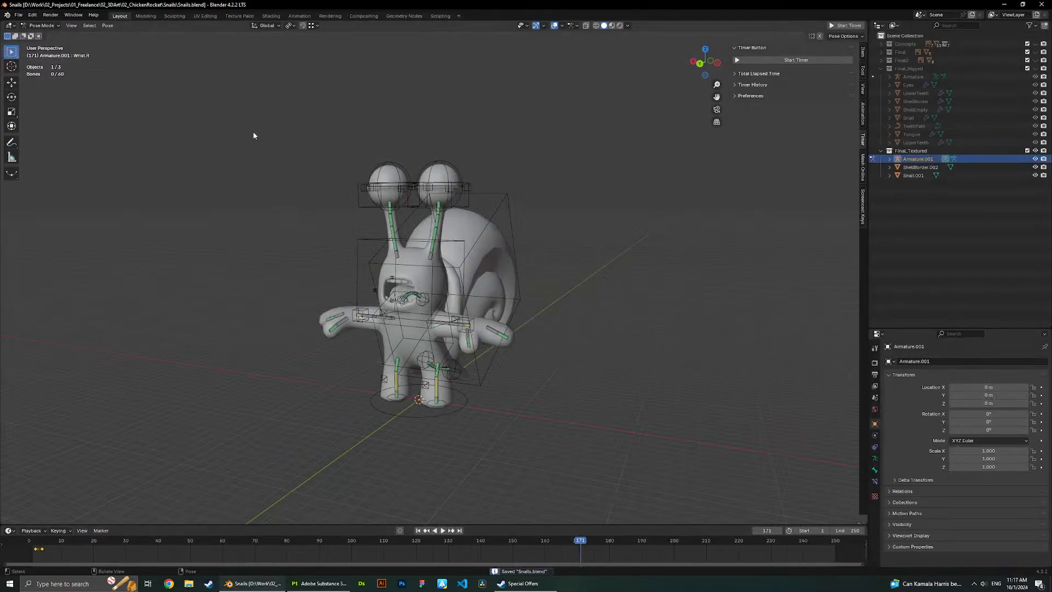
In Blender, hide Armature.001 in the Final_Textured collection, try to box-select the snail model, and save the file.
{"action": "key", "text": "ctrl+s"}
{"action": "middle_click_drag", "start_coordinate": [256, 143], "coordinate": [308, 162]}
{"action": "left_click", "coordinate": [377, 237]}
{"action": "middle_click_drag", "start_coordinate": [426, 269], "coordinate": [466, 293]}
{"action": "left_click", "coordinate": [472, 296]}
{"action": "key", "text": "ctrl+s"}
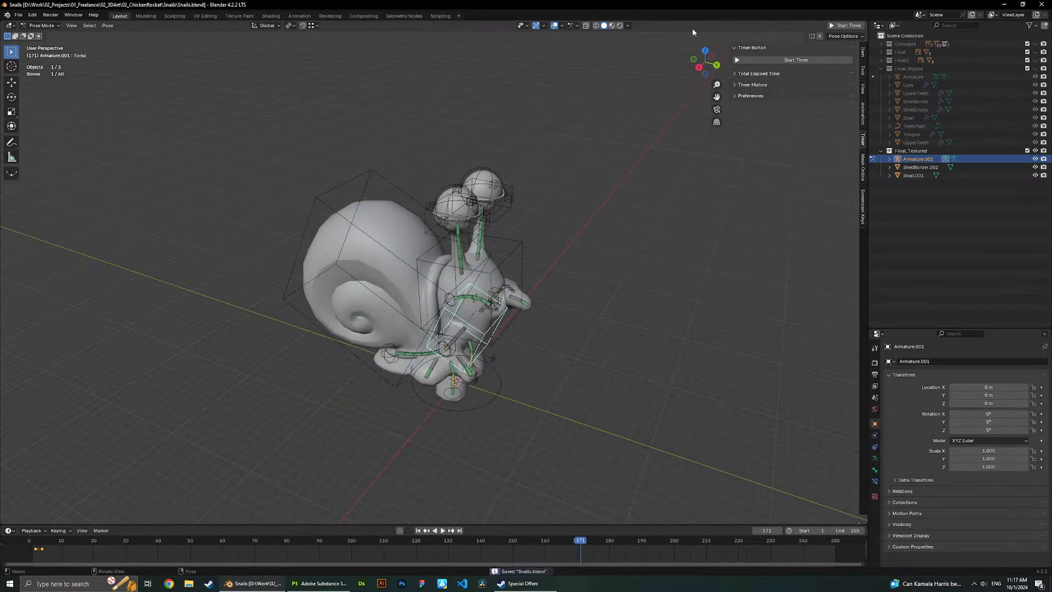
{"action": "left_click", "coordinate": [1035, 159]}
{"action": "middle_click_drag", "start_coordinate": [351, 165], "coordinate": [317, 170]}
{"action": "left_click_drag", "start_coordinate": [237, 119], "coordinate": [581, 417]}
{"action": "middle_click_drag", "start_coordinate": [580, 418], "coordinate": [498, 355]}
{"action": "key", "text": "ctrl+s"}
Export the selected objects as FBX over the existing Snail.fbx in the Snails folder.
{"action": "left_click", "coordinate": [18, 15]}
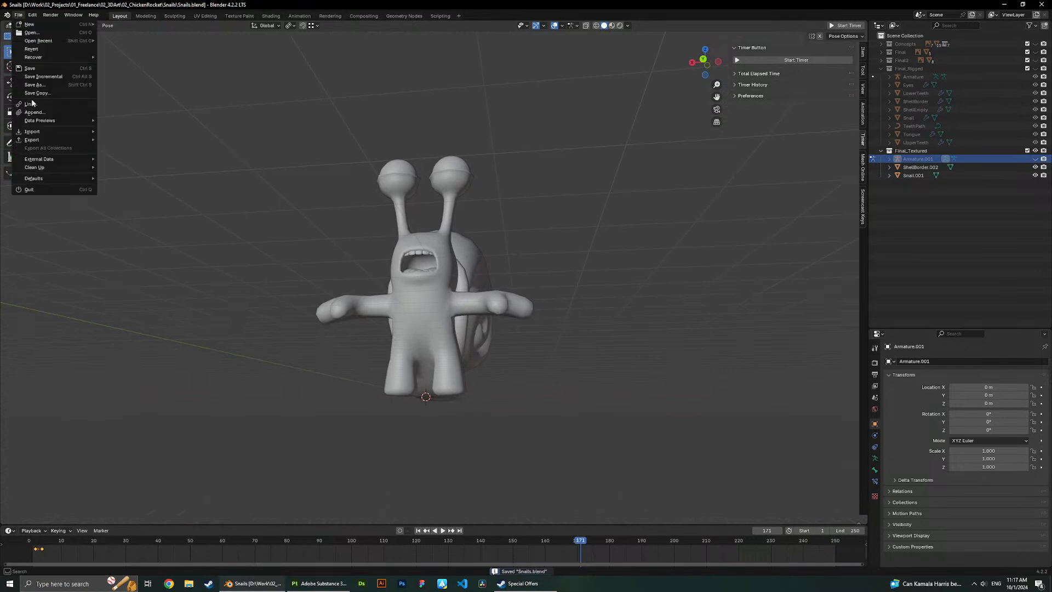
{"action": "mouse_move", "coordinate": [45, 138]}
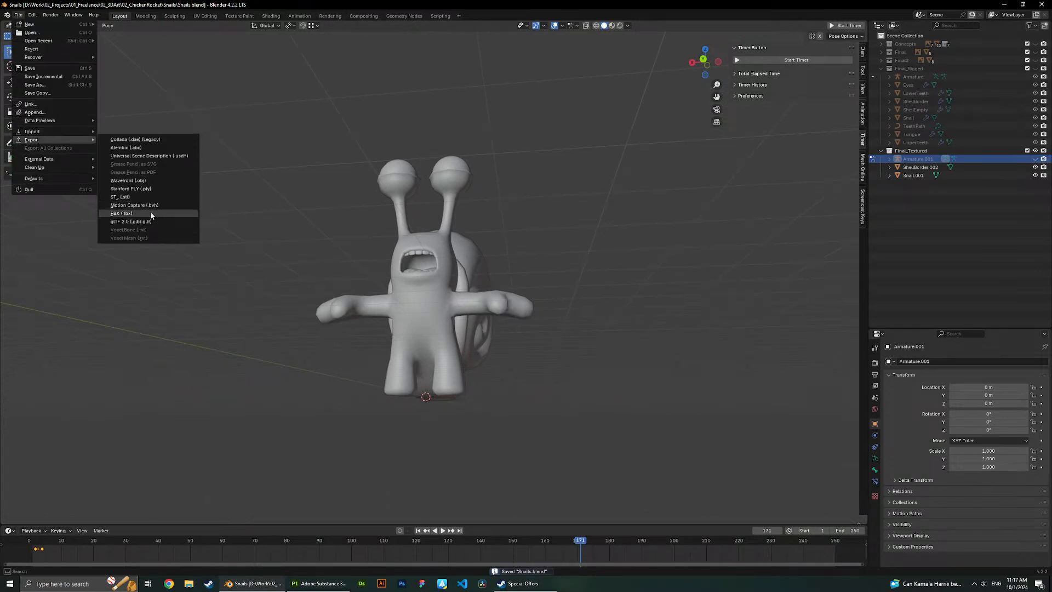
{"action": "left_click", "coordinate": [150, 214]}
{"action": "left_click", "coordinate": [462, 227]}
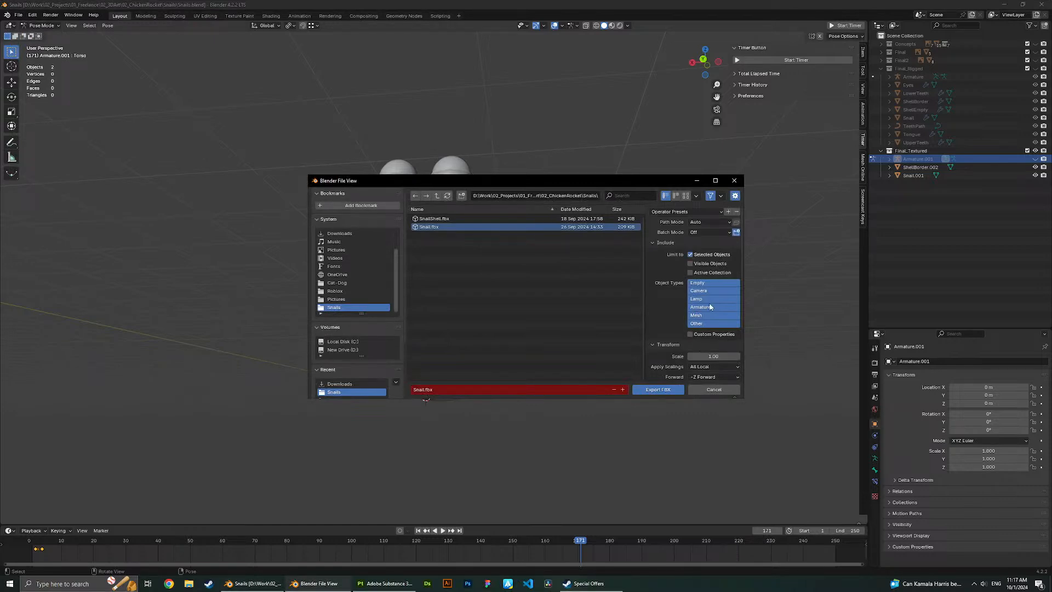
{"action": "left_click", "coordinate": [658, 390]}
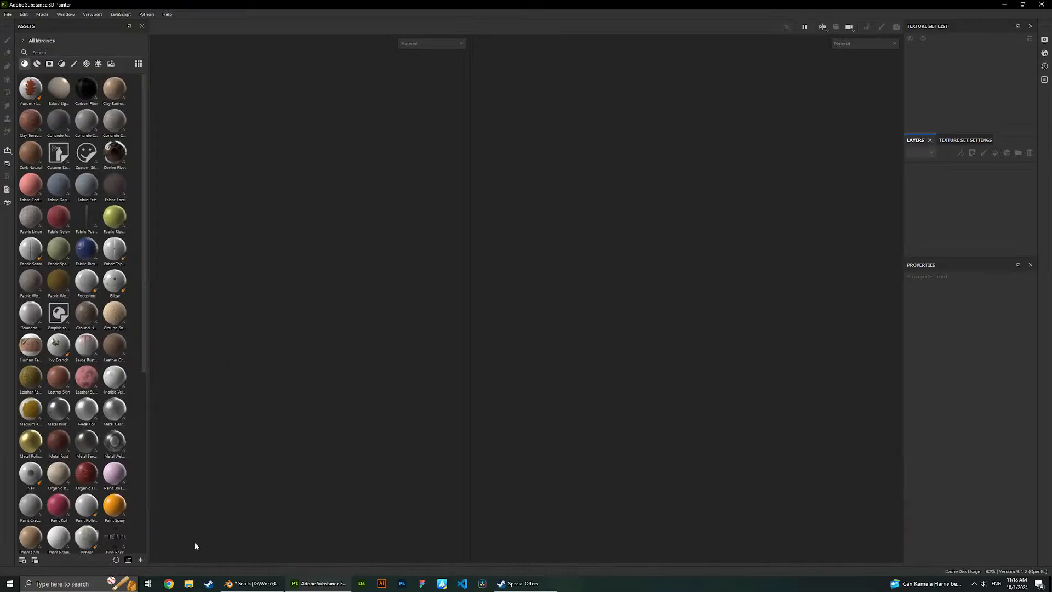
From Substance 3D Painter, browse in File Explorer to the Snails folder inside 02_ChickenRocket.
{"action": "left_click", "coordinate": [189, 583]}
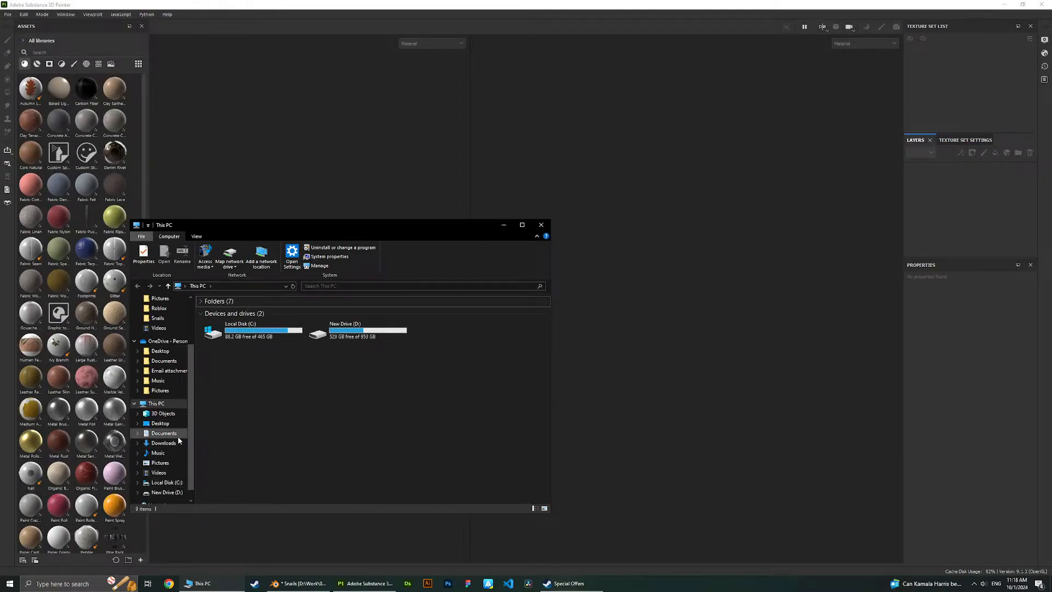
{"action": "left_click", "coordinate": [172, 444]}
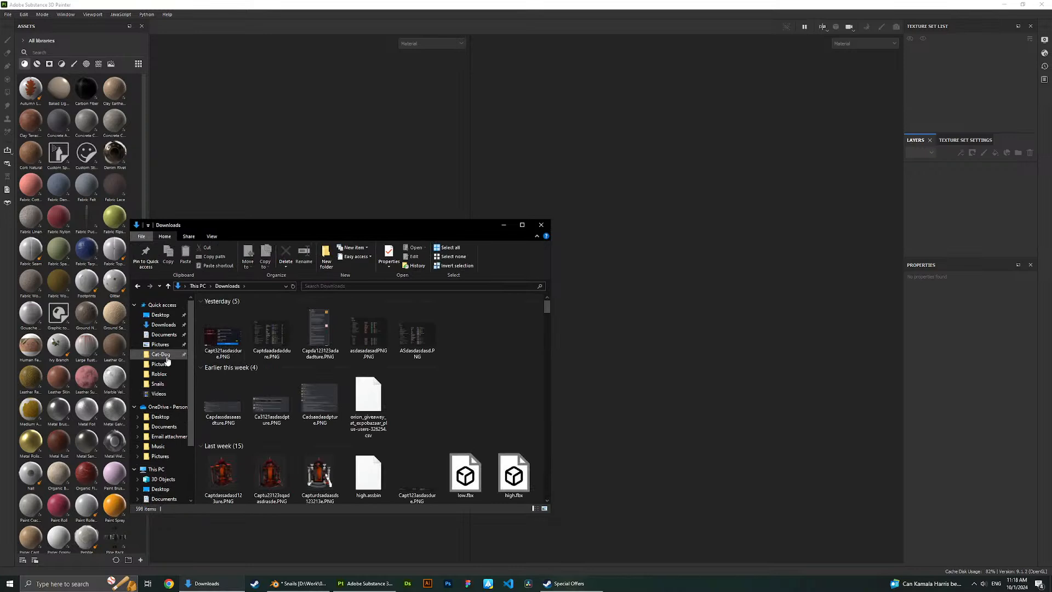
{"action": "left_click", "coordinate": [169, 353]}
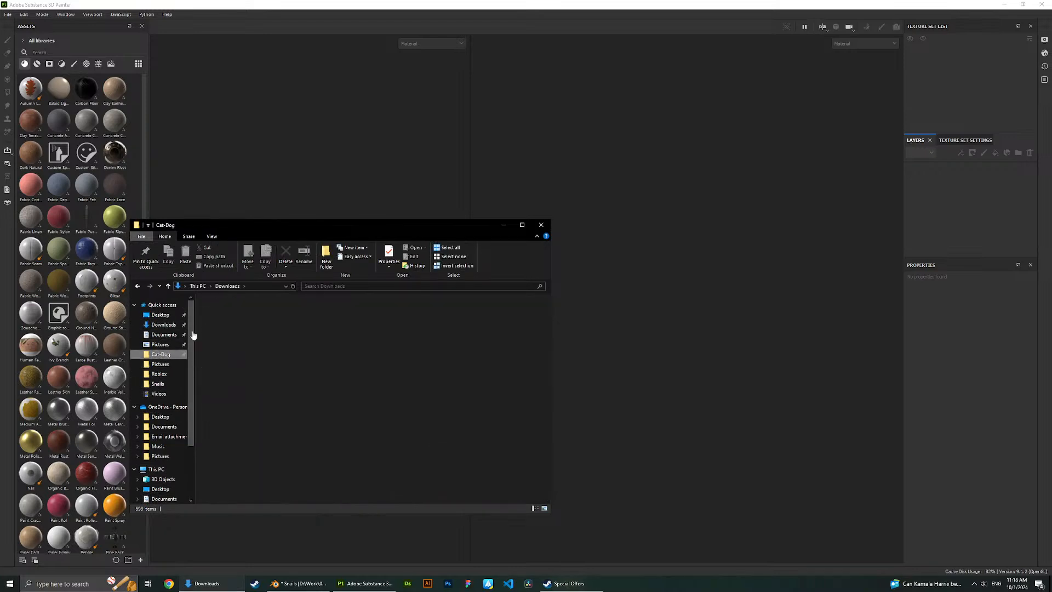
{"action": "left_click", "coordinate": [200, 287]}
{"action": "left_click", "coordinate": [200, 286]}
{"action": "left_click", "coordinate": [201, 286]}
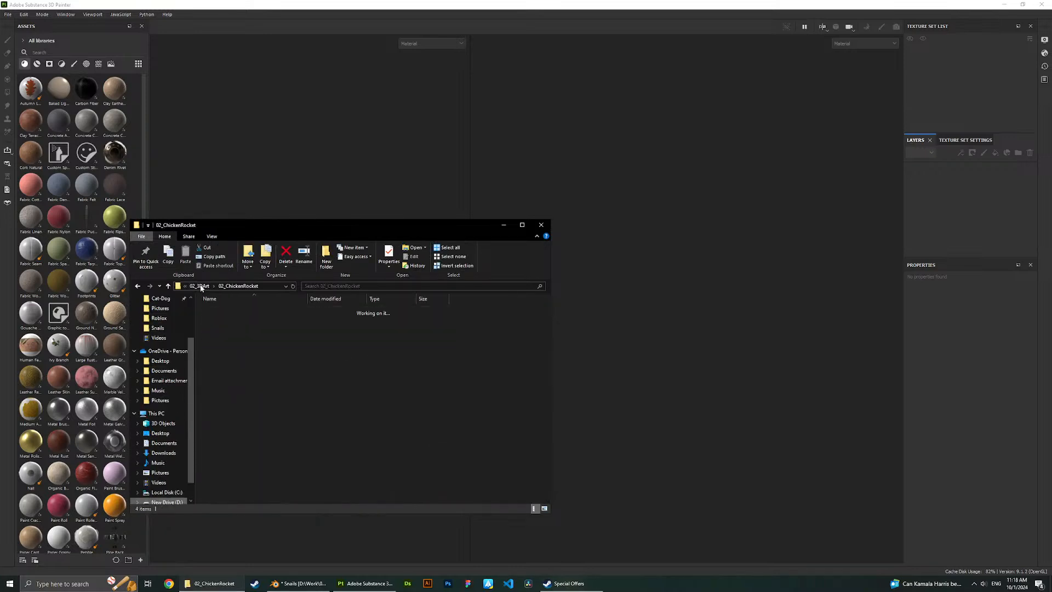
{"action": "double_click", "coordinate": [221, 339]}
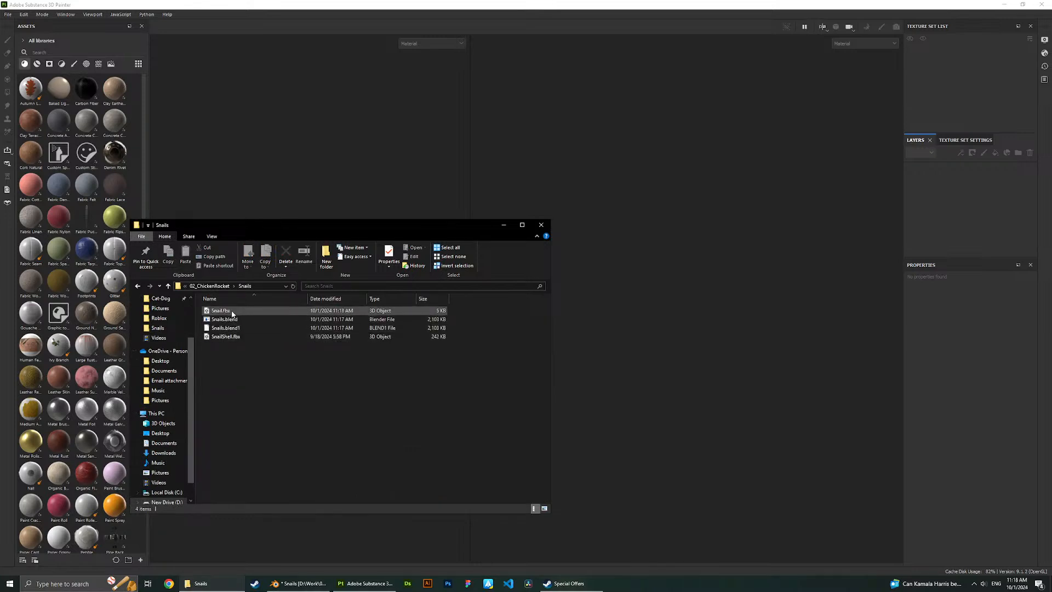
Try to start a new Substance 3D Painter project from Snail.fbx and close the file browser window.
{"action": "left_click", "coordinate": [211, 312]}
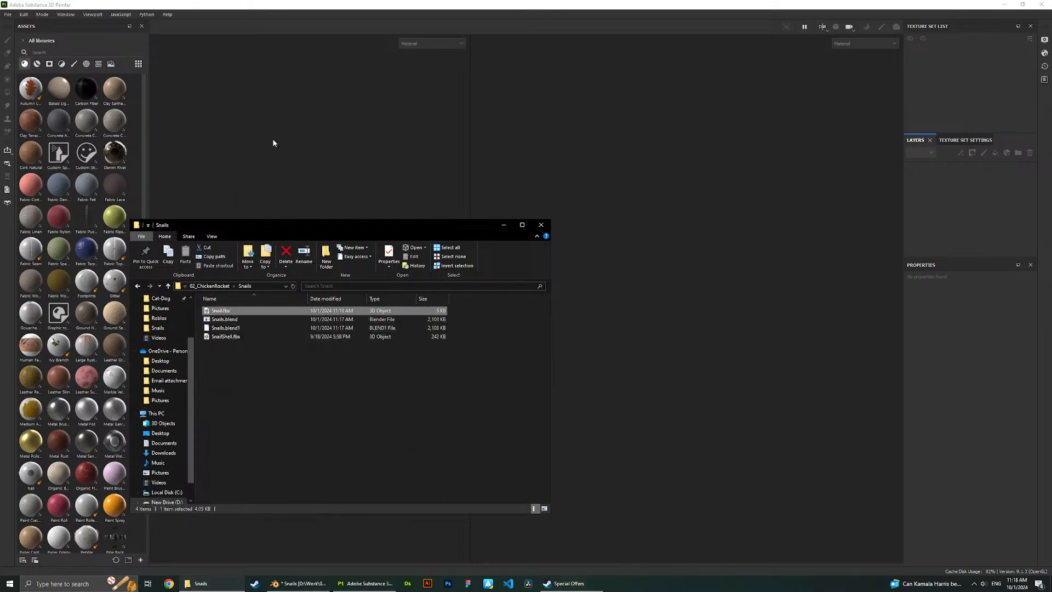
{"action": "left_click_drag", "start_coordinate": [274, 143], "coordinate": [274, 143]}
{"action": "left_click", "coordinate": [540, 225]}
{"action": "left_click", "coordinate": [569, 405]}
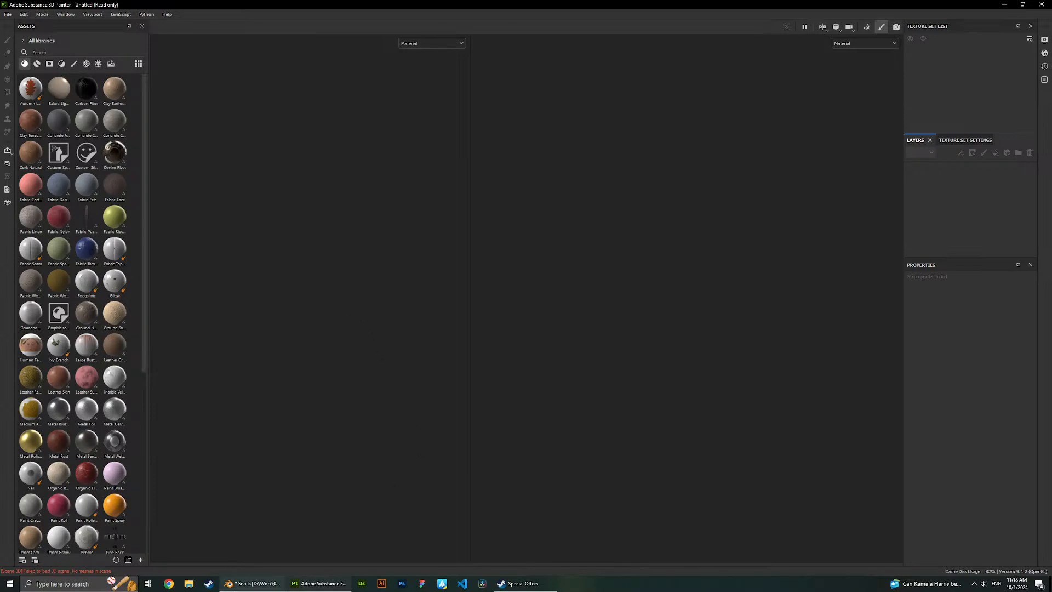
Switch to Blender, change from Pose Mode to Object Mode, and select both visible snail meshes, body and shell border.
{"action": "left_click", "coordinate": [251, 583]}
{"action": "middle_click_drag", "start_coordinate": [334, 210], "coordinate": [378, 232]}
{"action": "left_click_drag", "start_coordinate": [378, 232], "coordinate": [246, 120]}
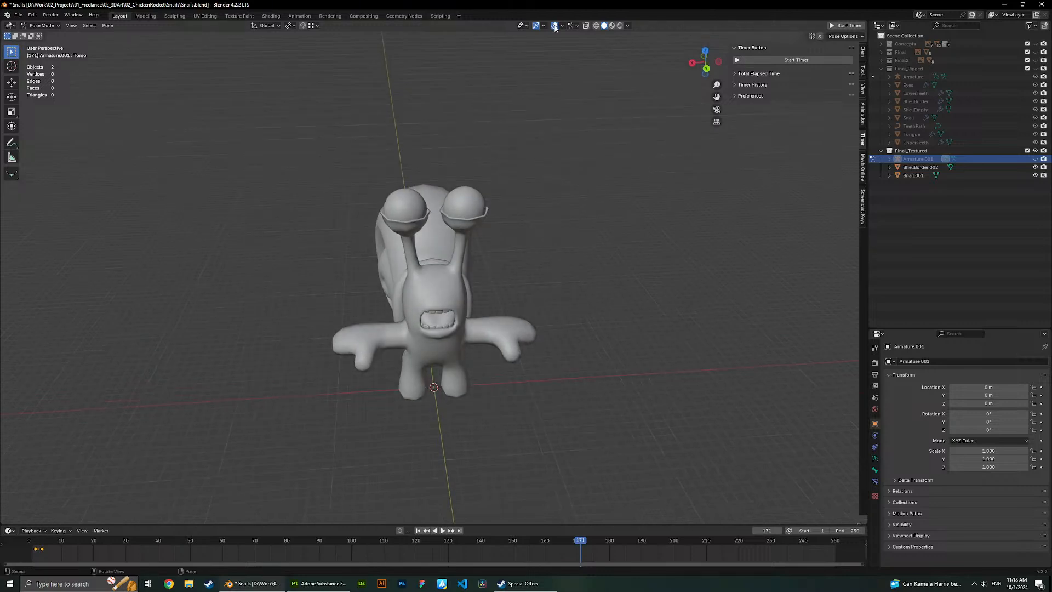
{"action": "middle_click_drag", "start_coordinate": [412, 281], "coordinate": [488, 279]}
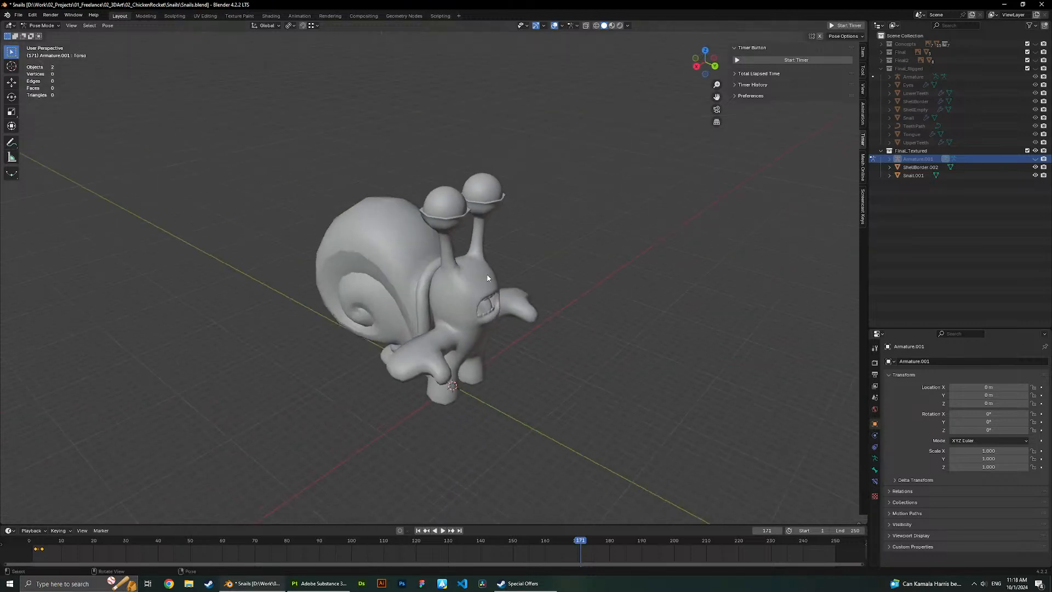
{"action": "left_click", "coordinate": [41, 25]}
{"action": "left_click", "coordinate": [41, 36]}
{"action": "left_click_drag", "start_coordinate": [238, 149], "coordinate": [680, 425]}
Save the file and export the two selected meshes as FBX, overwriting Snail.fbx.
{"action": "key", "text": "ctrl+s"}
{"action": "left_click", "coordinate": [18, 15]}
{"action": "mouse_move", "coordinate": [43, 140]}
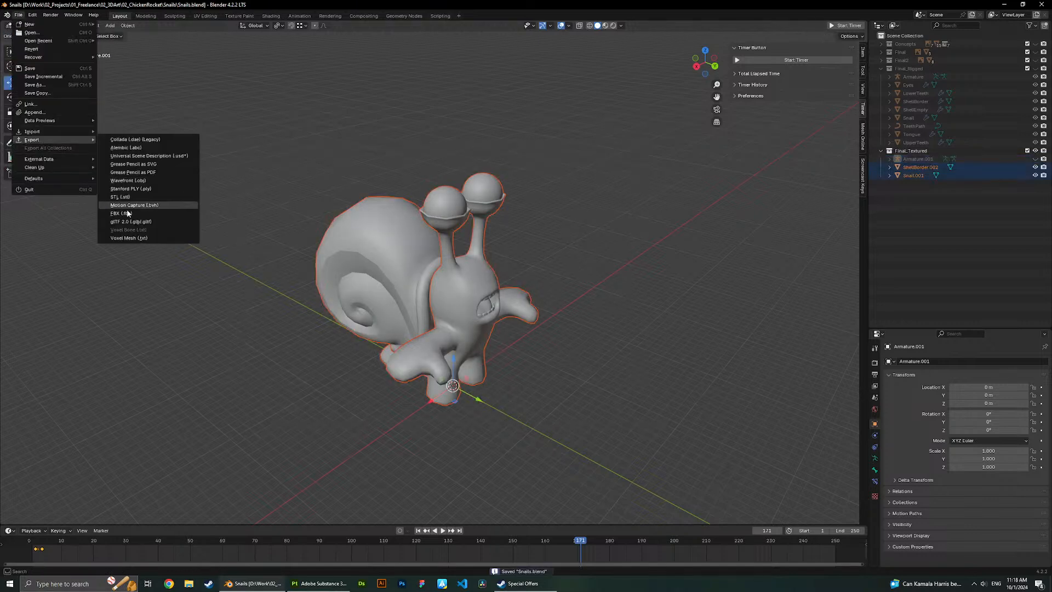
{"action": "left_click", "coordinate": [137, 221]}
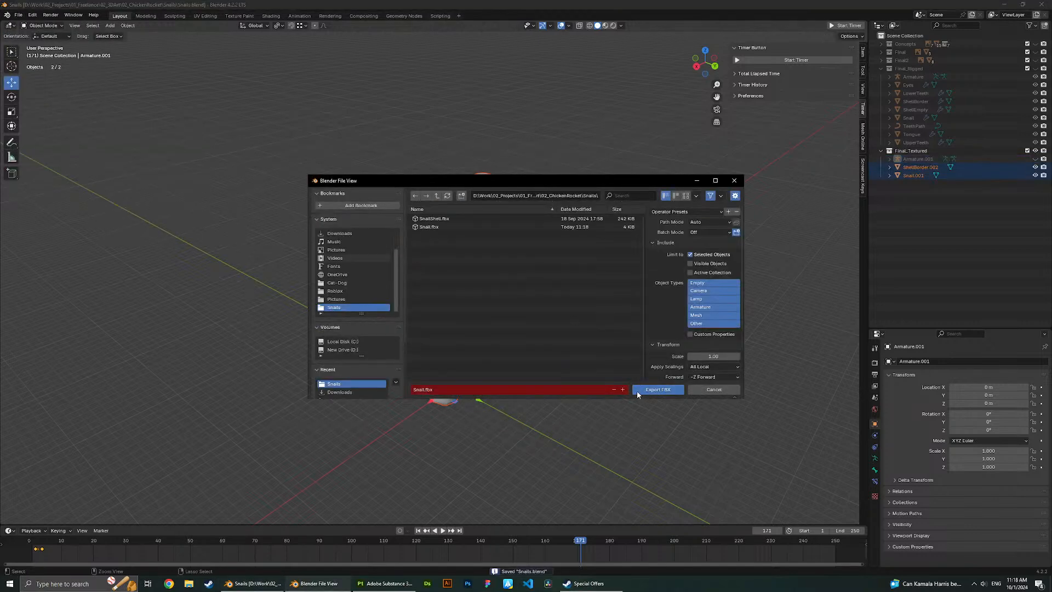
{"action": "left_click", "coordinate": [657, 389]}
Switch to Substance 3D Painter and create a new project from the re-exported Snail.fbx in the Snails folder.
{"action": "key", "text": "alt+Tab"}
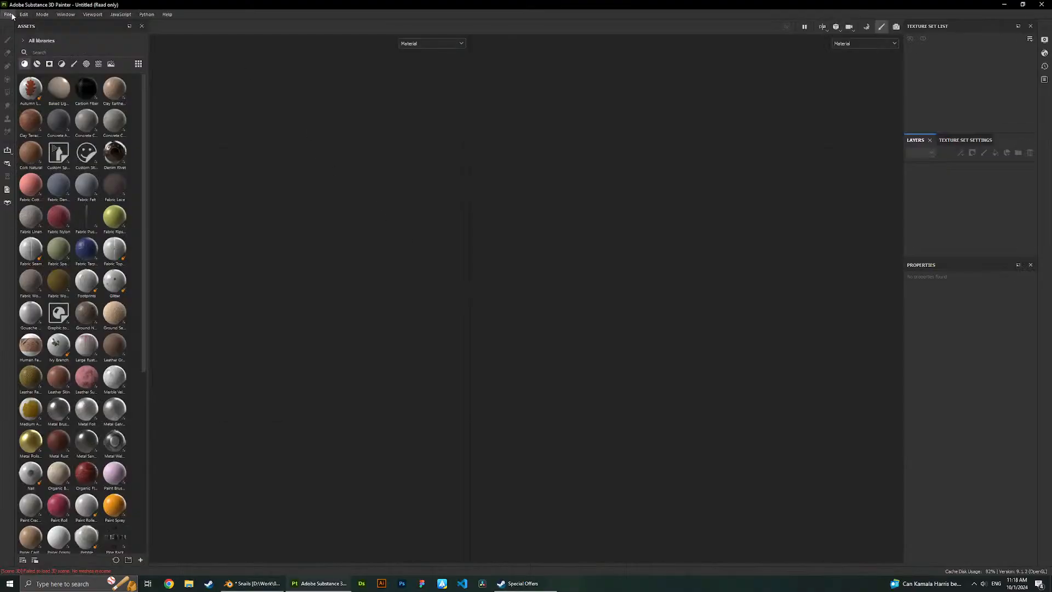
{"action": "left_click", "coordinate": [188, 583]}
{"action": "scroll", "coordinate": [164, 340], "scroll_direction": "up", "scroll_amount": 2}
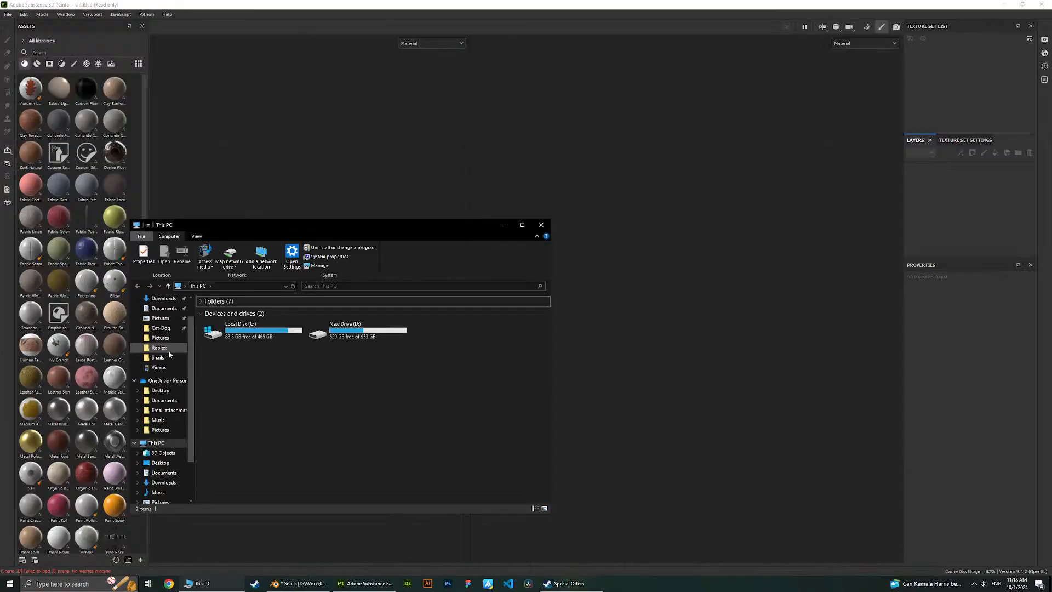
{"action": "left_click", "coordinate": [159, 357]}
{"action": "left_click", "coordinate": [221, 310]}
{"action": "left_click_drag", "start_coordinate": [255, 140], "coordinate": [296, 140]}
{"action": "left_click", "coordinate": [540, 224]}
{"action": "left_click", "coordinate": [572, 366]}
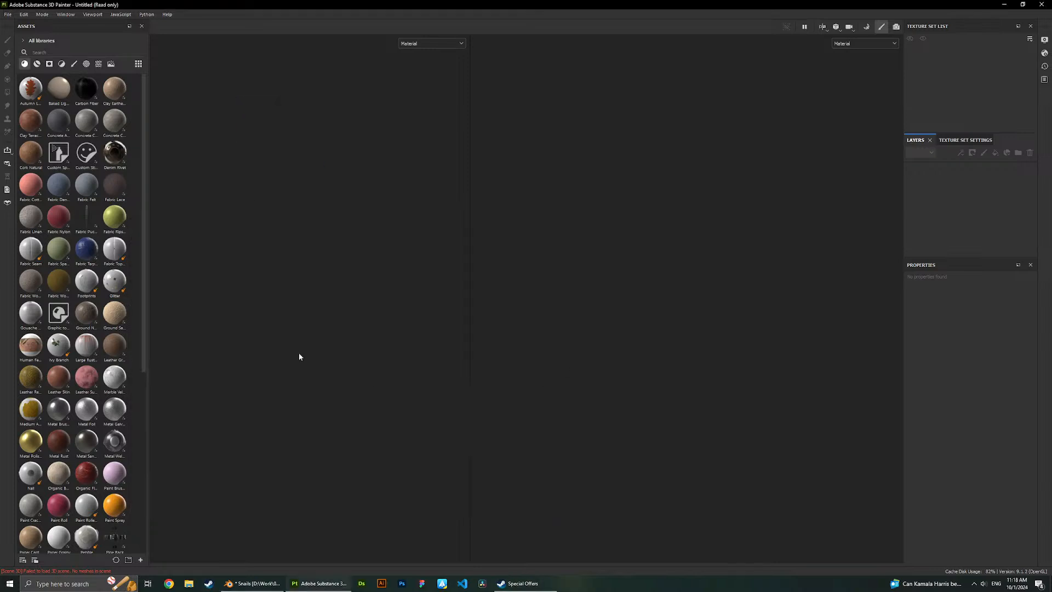
Switch to Blender and save the snail scene file.
{"action": "left_click", "coordinate": [317, 583]}
{"action": "left_click", "coordinate": [253, 583]}
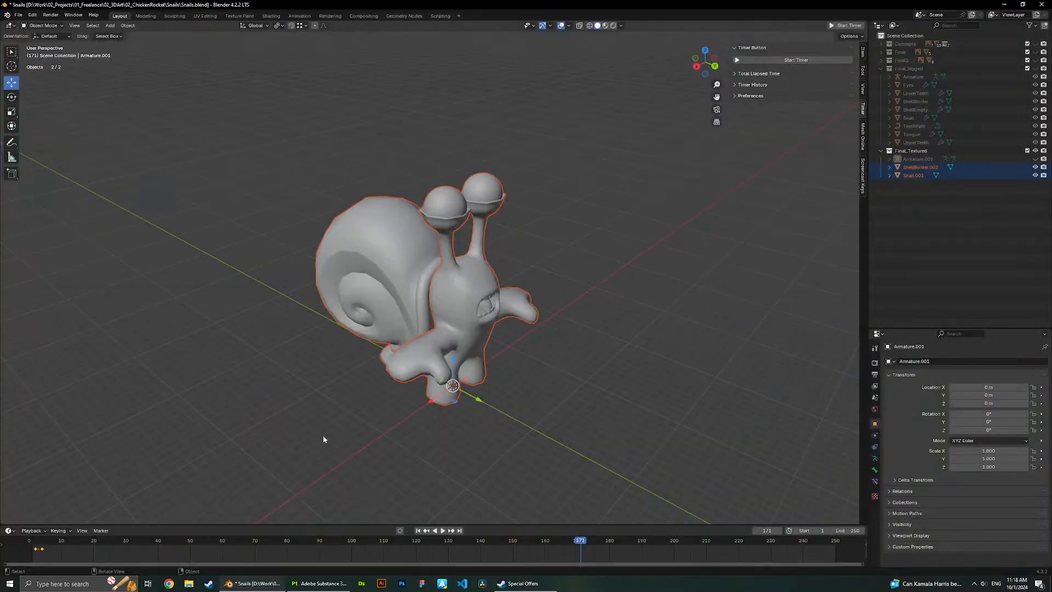
{"action": "key", "text": "ctrl+s"}
Review the FBX export options and export only the selected snail meshes, overwriting Snail.fbx.
{"action": "left_click", "coordinate": [18, 15]}
{"action": "mouse_move", "coordinate": [55, 139]}
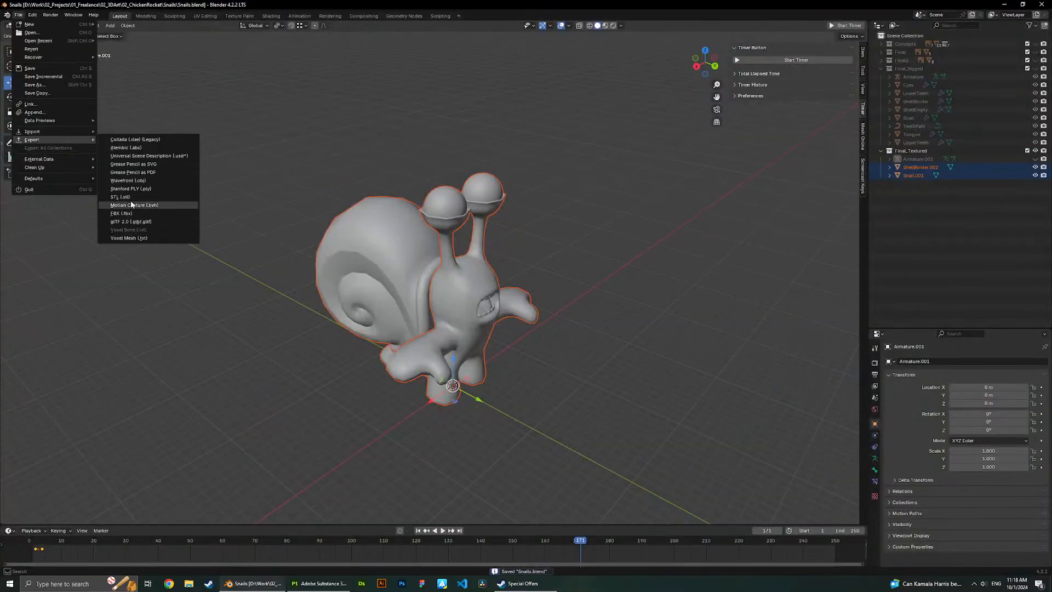
{"action": "left_click", "coordinate": [141, 215]}
{"action": "scroll", "coordinate": [661, 284], "scroll_direction": "down", "scroll_amount": 3}
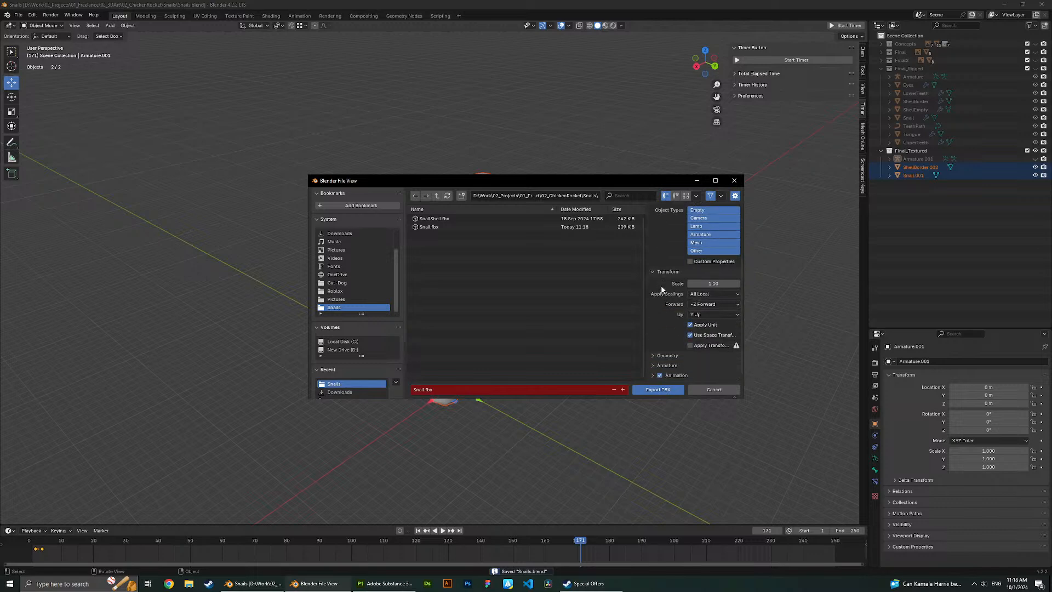
{"action": "scroll", "coordinate": [673, 284], "scroll_direction": "up", "scroll_amount": 3}
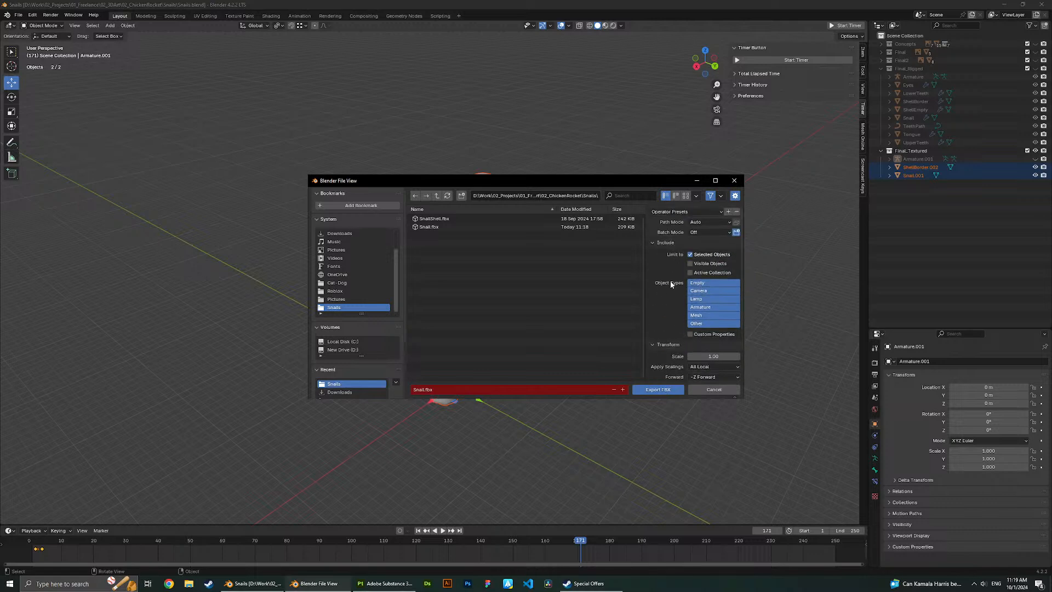
{"action": "scroll", "coordinate": [668, 291], "scroll_direction": "down", "scroll_amount": 3}
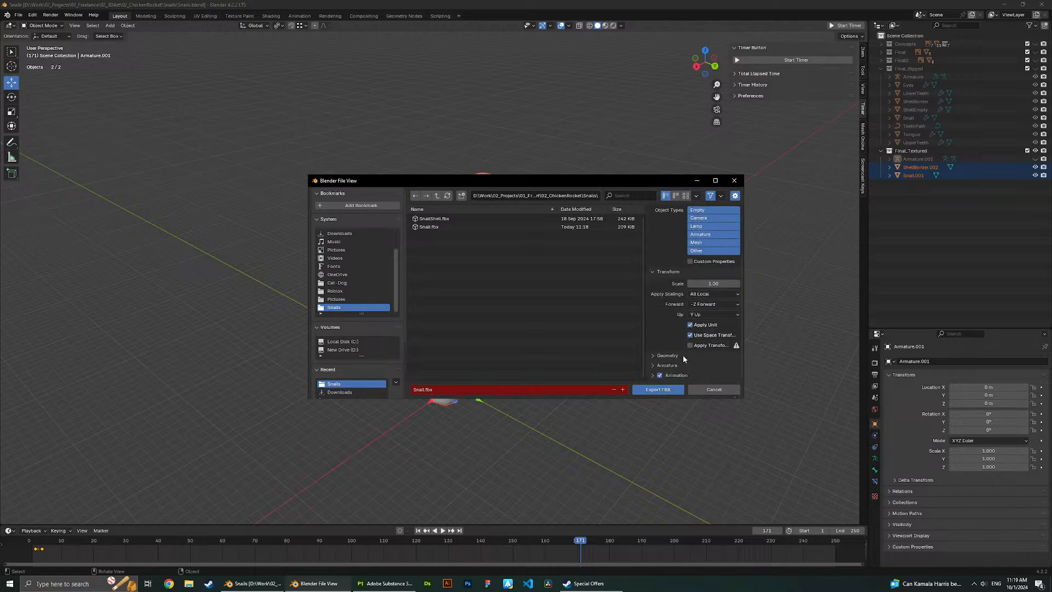
{"action": "left_click", "coordinate": [663, 365]}
{"action": "scroll", "coordinate": [668, 334], "scroll_direction": "down", "scroll_amount": 3}
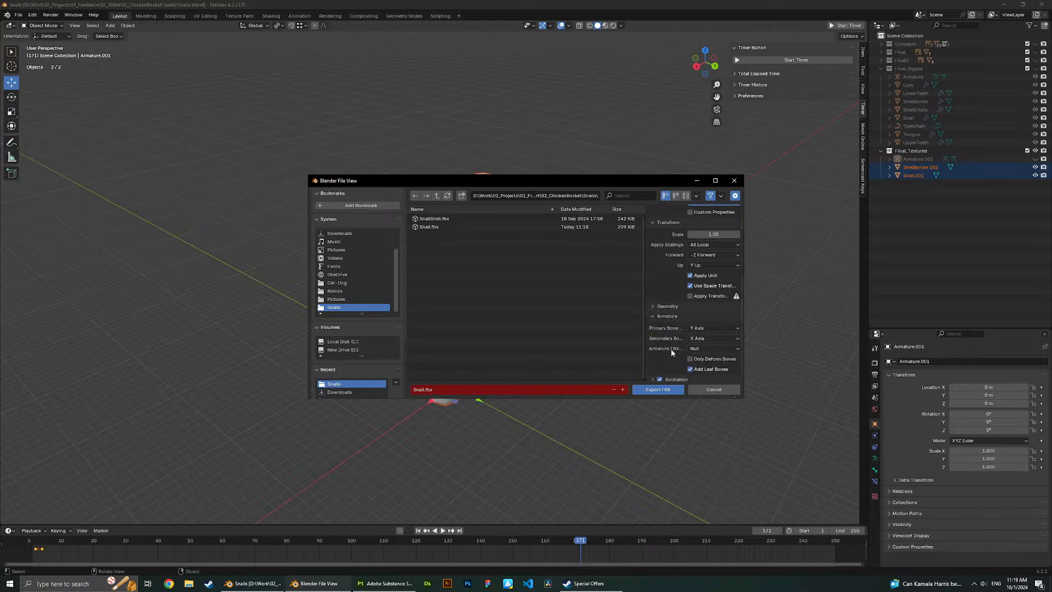
{"action": "scroll", "coordinate": [670, 321], "scroll_direction": "up", "scroll_amount": 7}
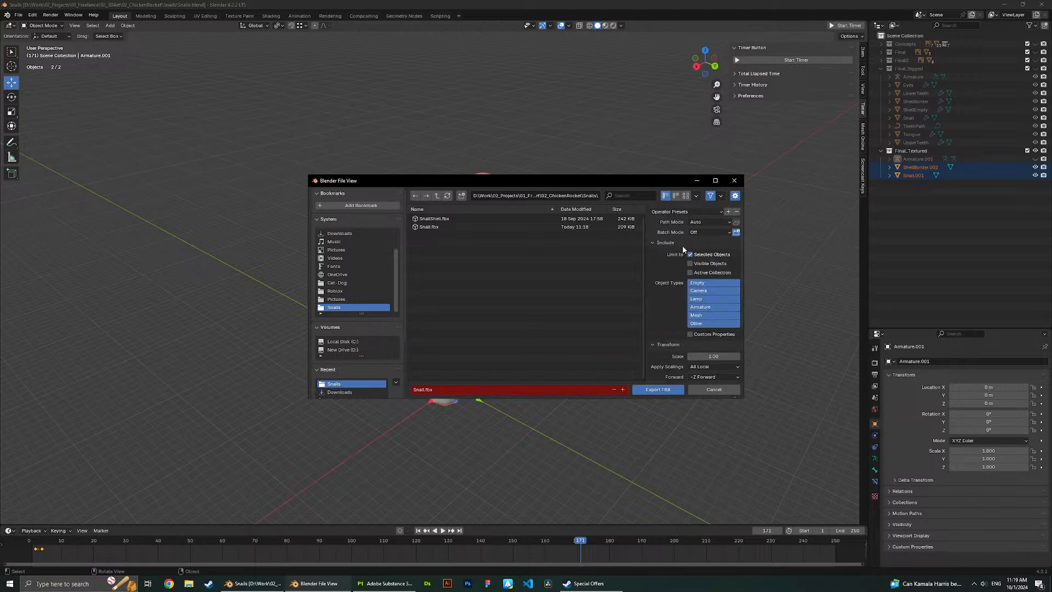
{"action": "left_click", "coordinate": [657, 388]}
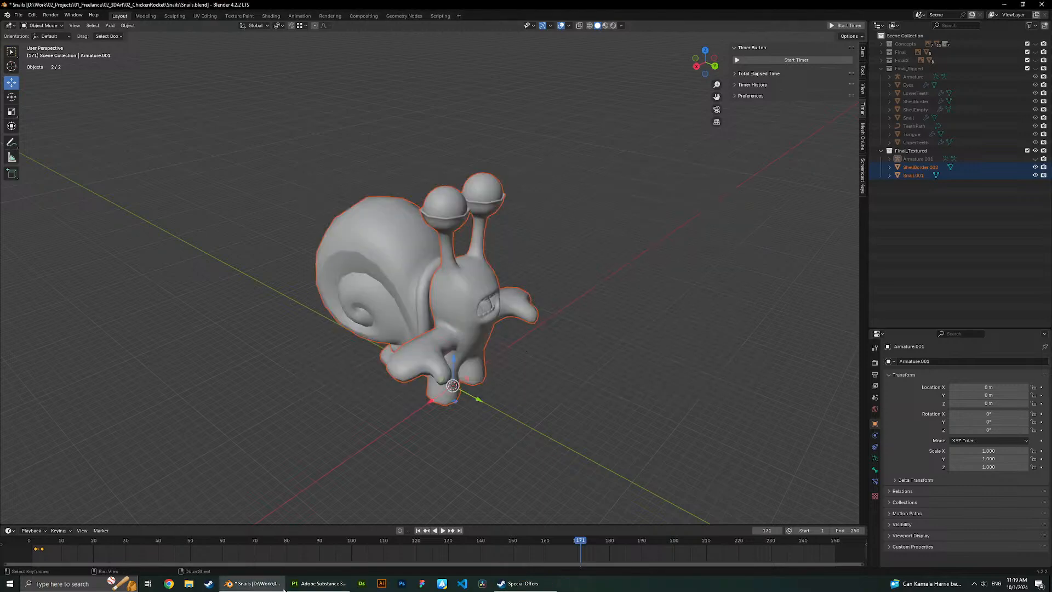
Switch to Substance 3D Painter and try to create a project from Snail.fbx in the Snails folder, using the OpenGL normal map format.
{"action": "left_click", "coordinate": [319, 583]}
{"action": "left_click", "coordinate": [188, 582]}
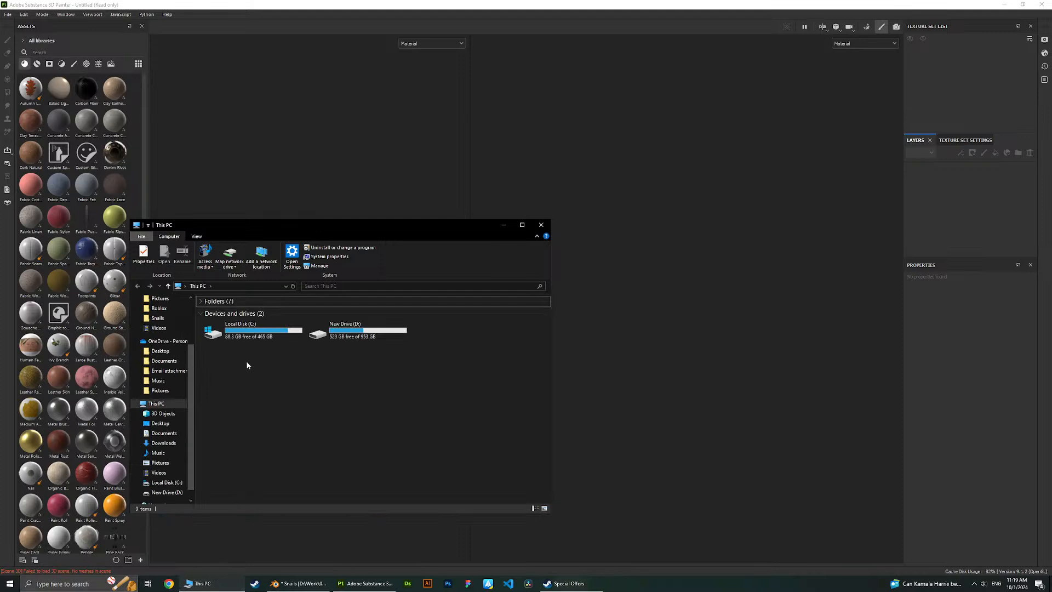
{"action": "scroll", "coordinate": [170, 353], "scroll_direction": "up", "scroll_amount": 2}
{"action": "left_click", "coordinate": [157, 357]}
{"action": "left_click_drag", "start_coordinate": [221, 310], "coordinate": [260, 183]}
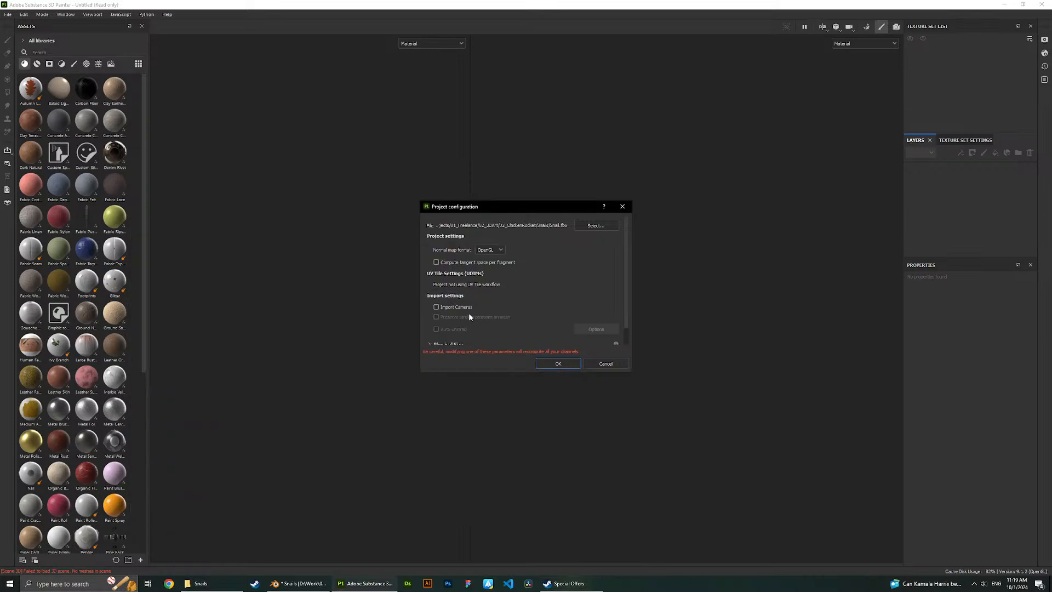
{"action": "scroll", "coordinate": [546, 307], "scroll_direction": "down", "scroll_amount": 1}
{"action": "scroll", "coordinate": [546, 287], "scroll_direction": "up", "scroll_amount": 1}
{"action": "left_click", "coordinate": [558, 363]}
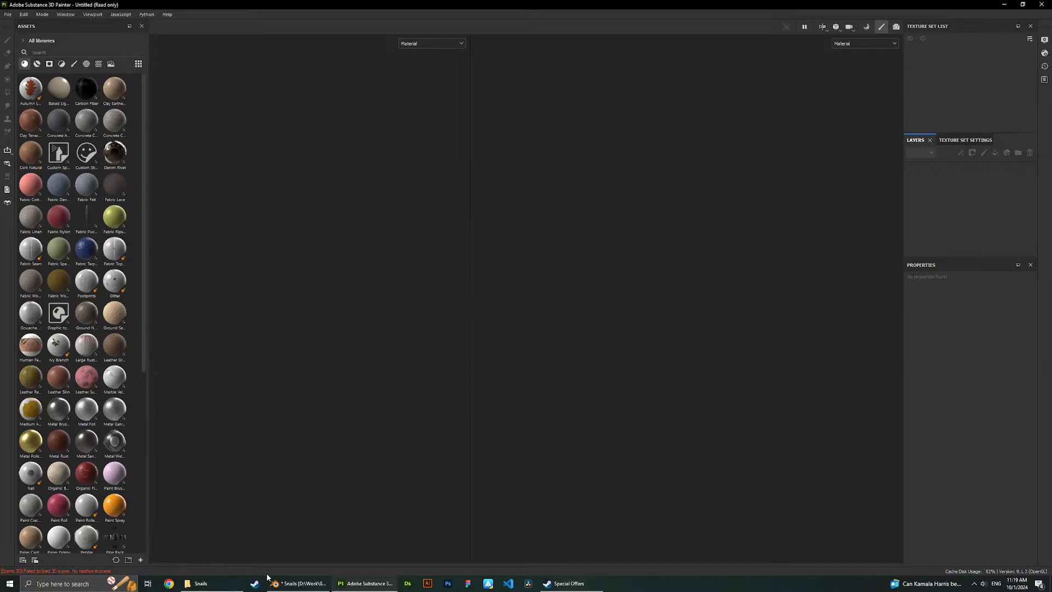
{"action": "left_click", "coordinate": [7, 14]}
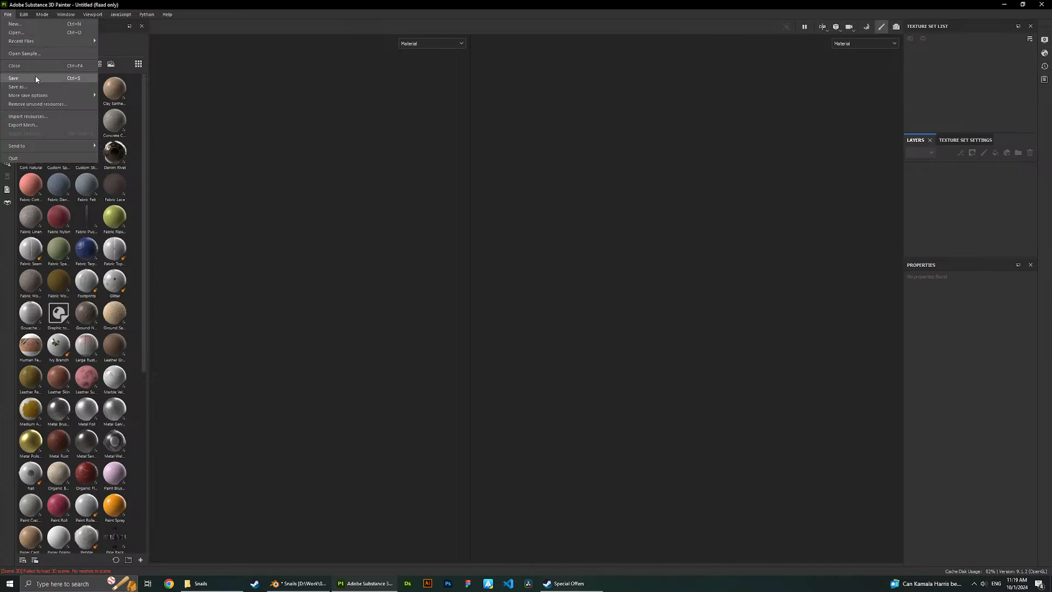
{"action": "left_click", "coordinate": [47, 116]}
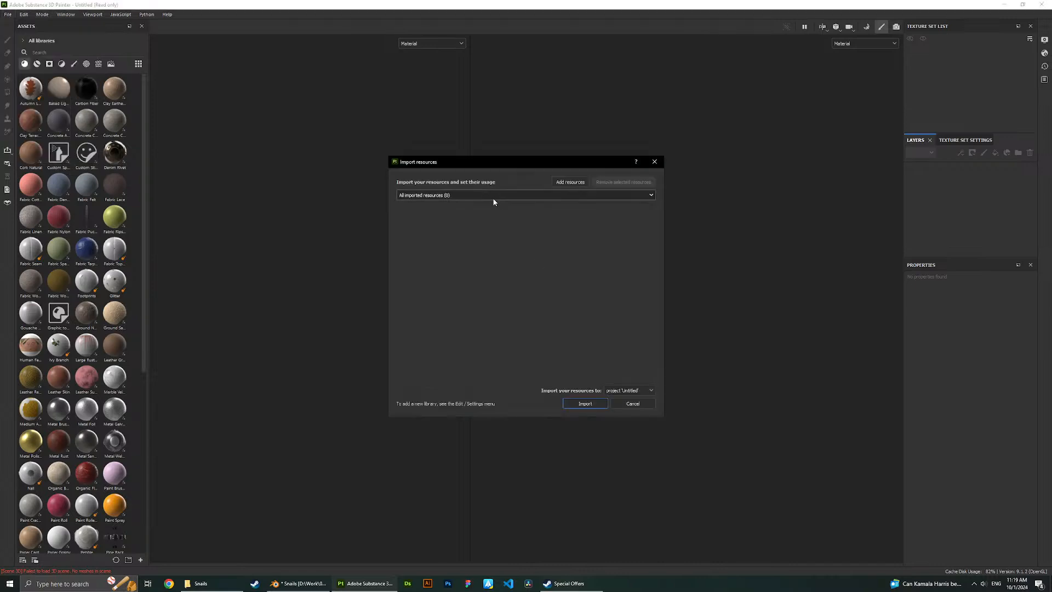
{"action": "left_click", "coordinate": [654, 161]}
{"action": "left_click", "coordinate": [7, 15]}
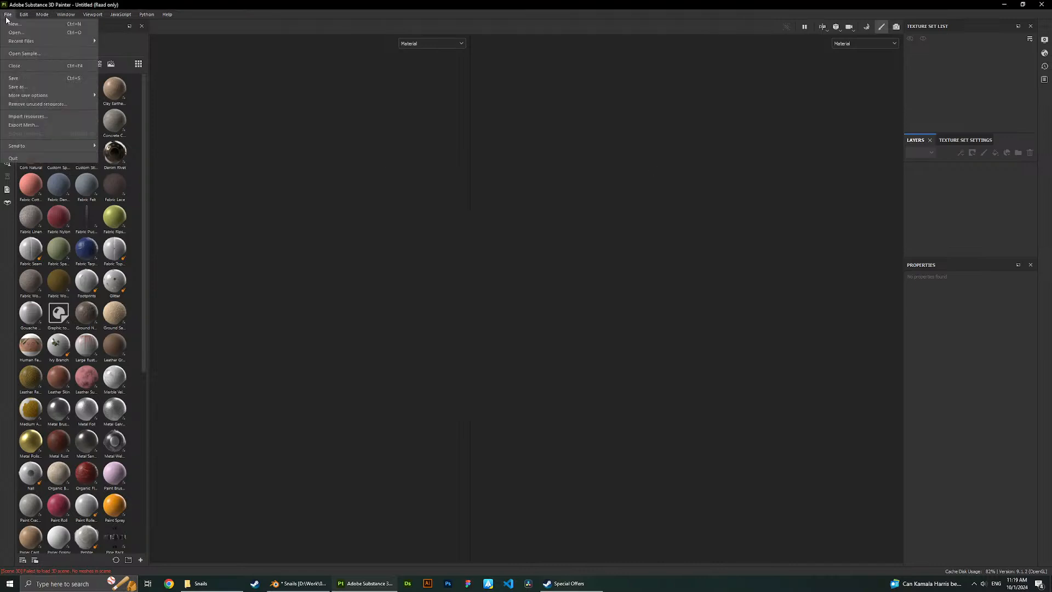
{"action": "left_click", "coordinate": [334, 483]}
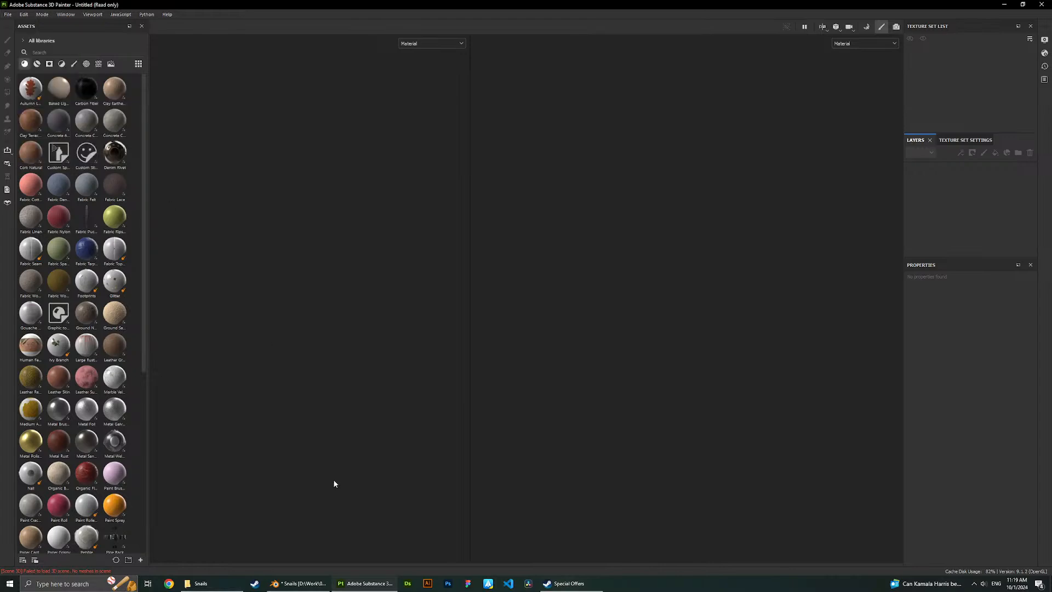
Switch to Blender, look up Snail.fbx in the FBX import browser and cancel the import.
{"action": "key", "text": "alt+Tab"}
{"action": "middle_click_drag", "start_coordinate": [390, 339], "coordinate": [422, 318]}
{"action": "left_click", "coordinate": [18, 15]}
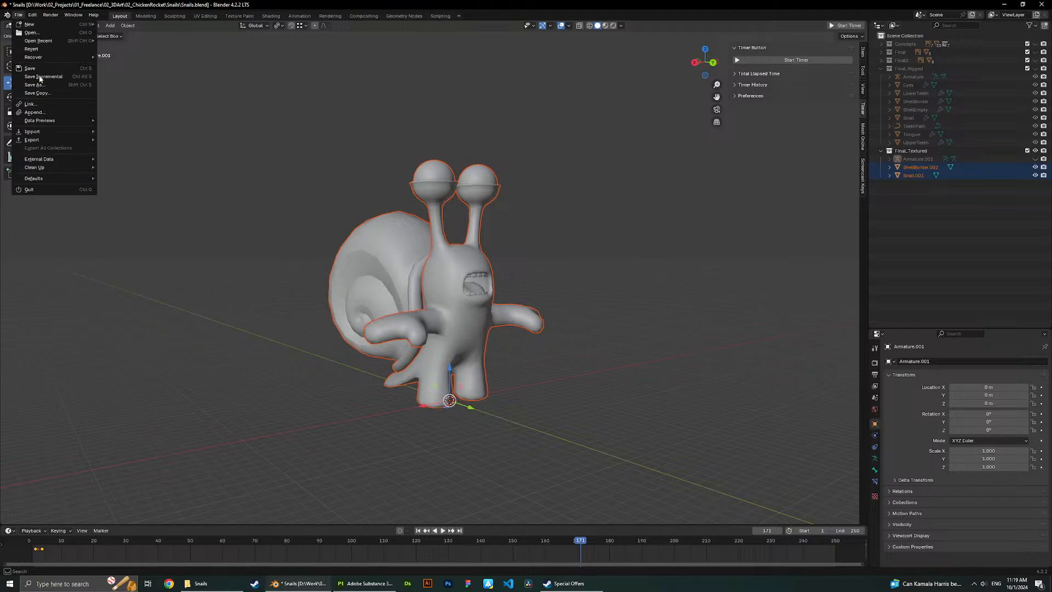
{"action": "mouse_move", "coordinate": [48, 132]}
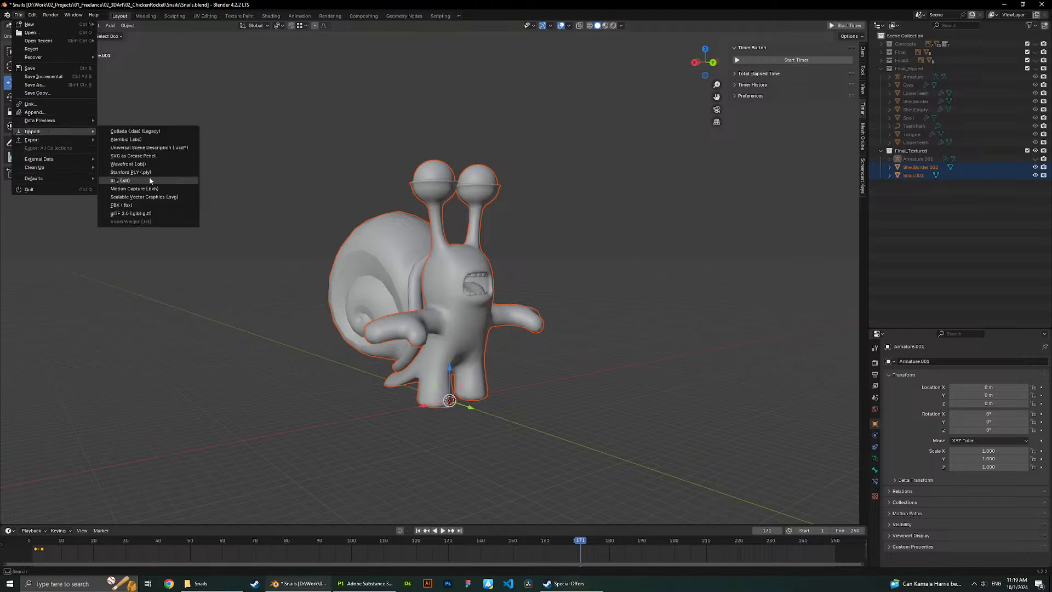
{"action": "left_click", "coordinate": [171, 206]}
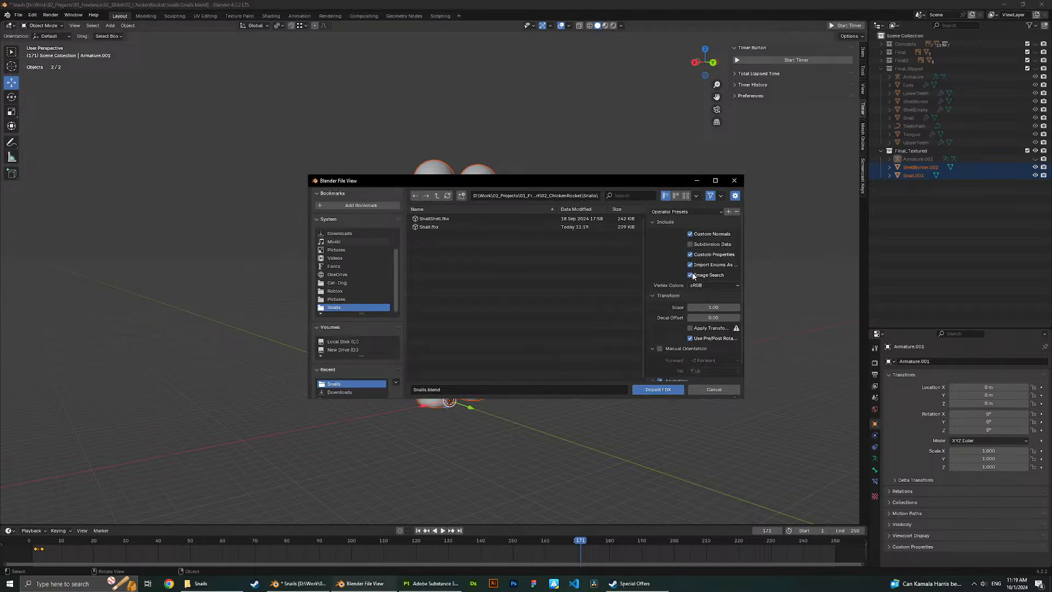
{"action": "left_click", "coordinate": [724, 390]}
{"action": "left_click", "coordinate": [456, 227]}
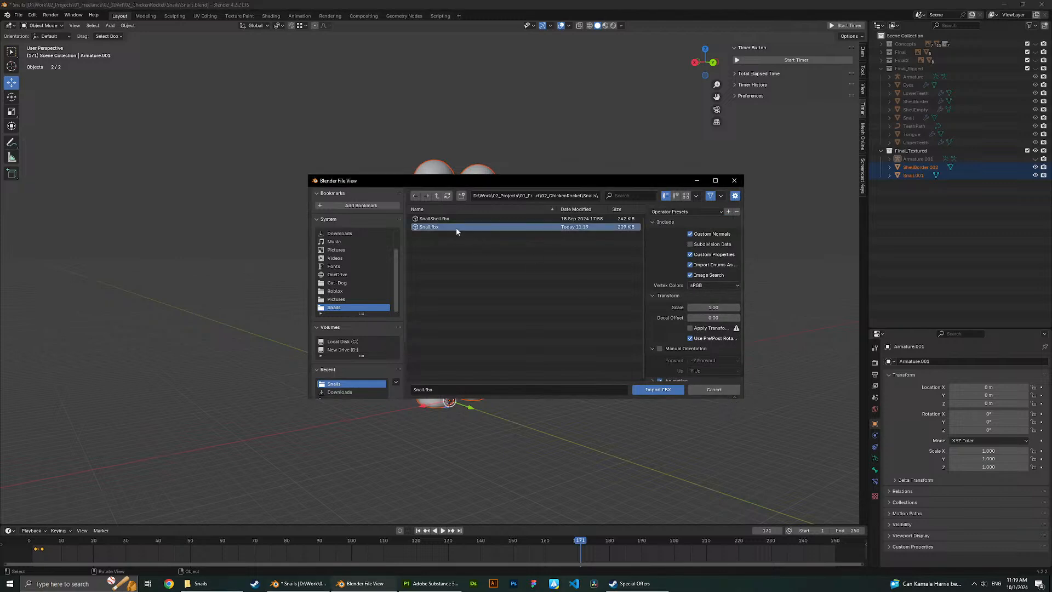
{"action": "left_click", "coordinate": [706, 390]}
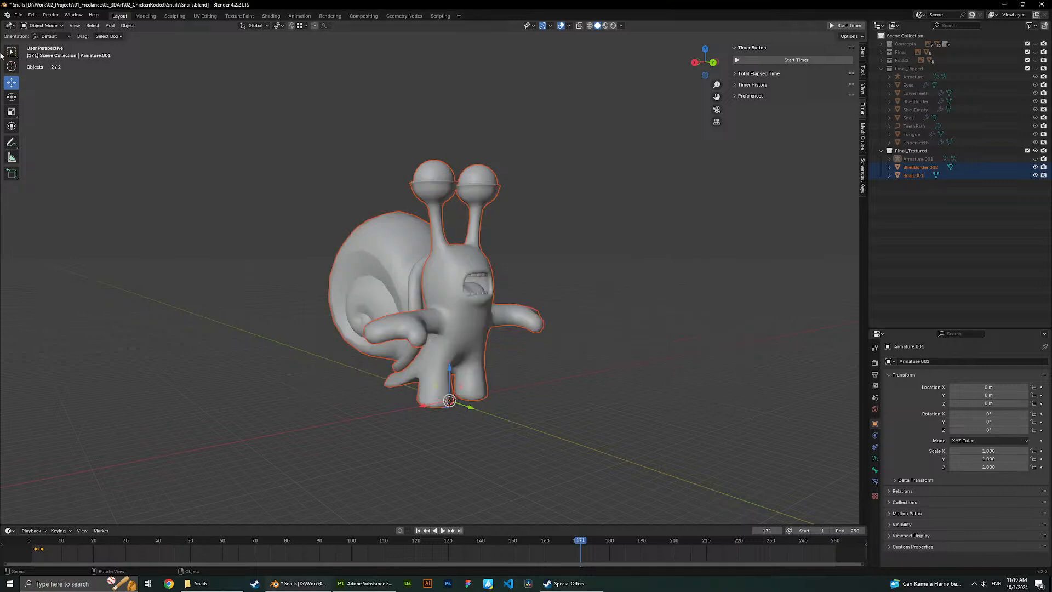
Export the snail meshes as FBX limited to both Selected Objects and Visible Objects, overwriting Snail.fbx.
{"action": "left_click", "coordinate": [18, 15]}
{"action": "mouse_move", "coordinate": [44, 138]}
{"action": "left_click", "coordinate": [123, 213]}
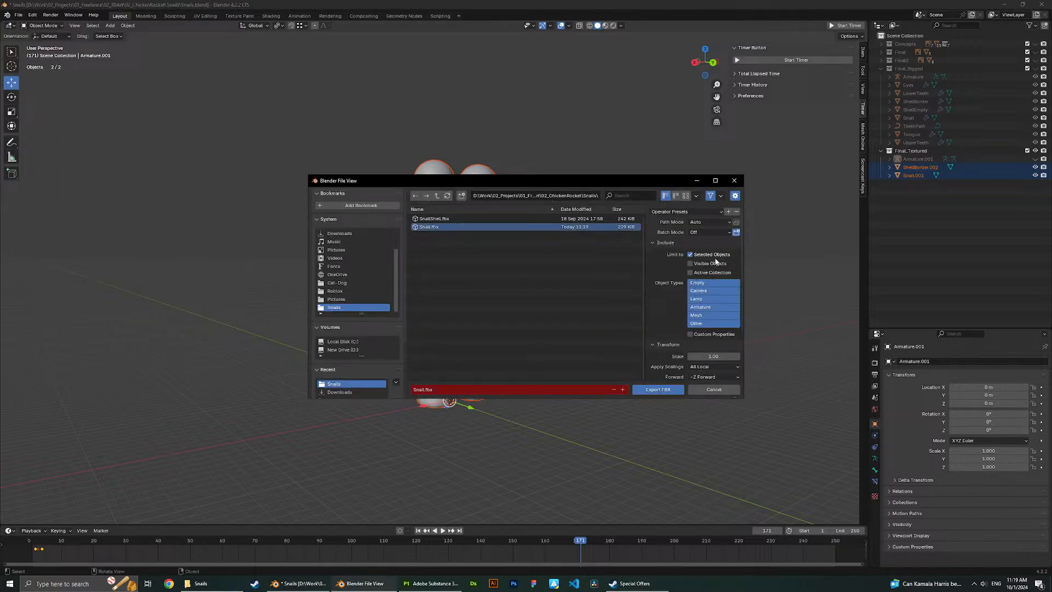
{"action": "scroll", "coordinate": [691, 310], "scroll_direction": "down", "scroll_amount": 3}
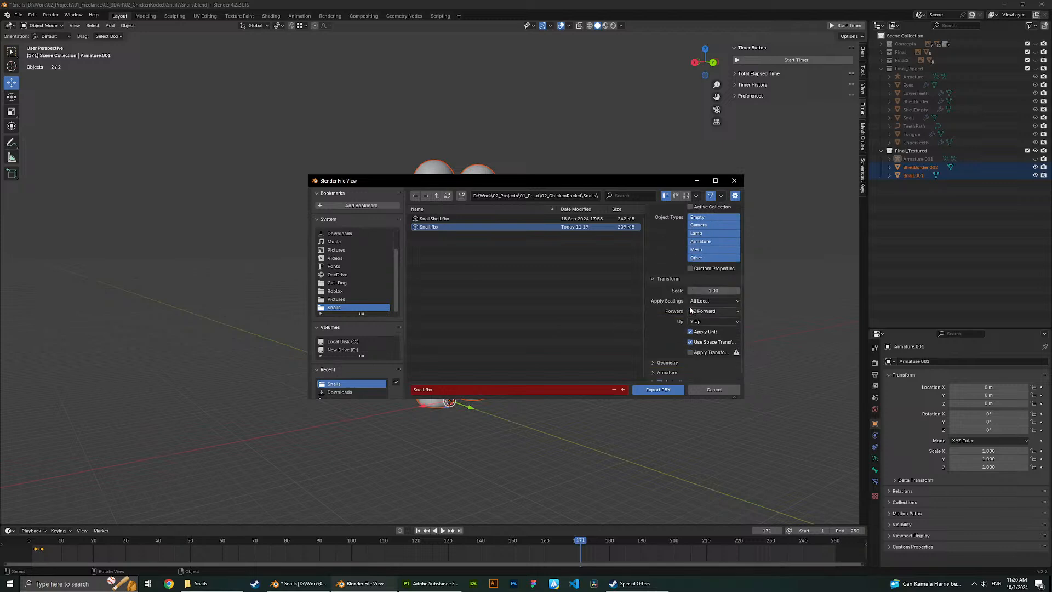
{"action": "scroll", "coordinate": [671, 321], "scroll_direction": "up", "scroll_amount": 3}
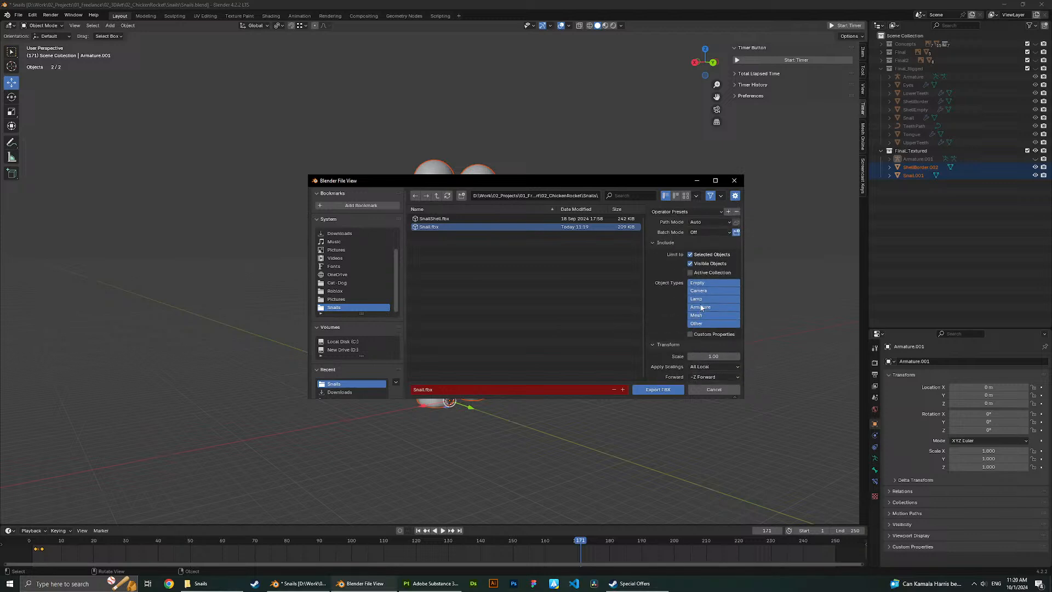
{"action": "left_click", "coordinate": [649, 390]}
Switch to Substance 3D Painter and try to set up a project from the re-exported Snail.fbx, reselecting the mesh file in the project configuration.
{"action": "left_click", "coordinate": [327, 581]}
{"action": "left_click", "coordinate": [327, 581]}
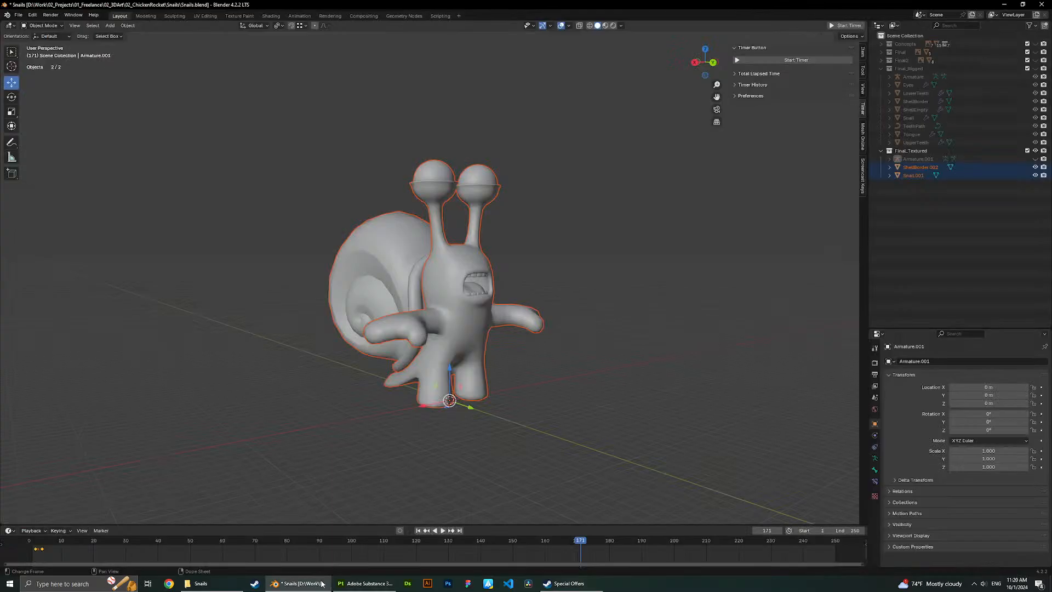
{"action": "left_click", "coordinate": [327, 582]}
{"action": "left_click", "coordinate": [211, 582]}
{"action": "left_click_drag", "start_coordinate": [230, 312], "coordinate": [319, 141]}
{"action": "left_click", "coordinate": [567, 226]}
{"action": "left_click", "coordinate": [595, 225]}
{"action": "double_click", "coordinate": [514, 270]}
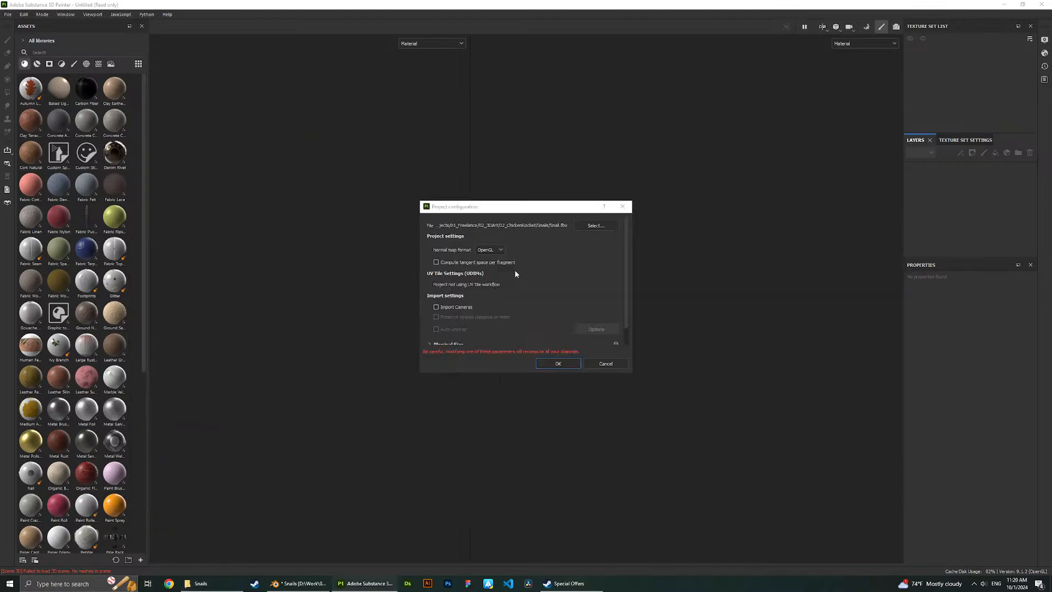
{"action": "scroll", "coordinate": [559, 323], "scroll_direction": "down", "scroll_amount": 1}
{"action": "left_click", "coordinate": [575, 362]}
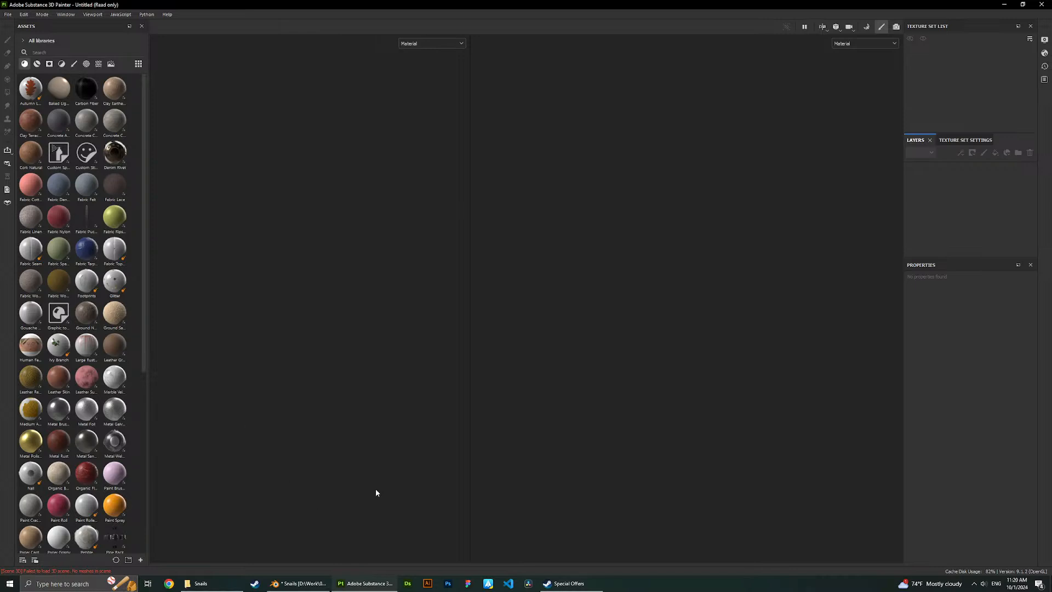
Retry loading Snail.fbx from the Snails folder as a new project, keeping the current project configuration.
{"action": "left_click", "coordinate": [201, 583]}
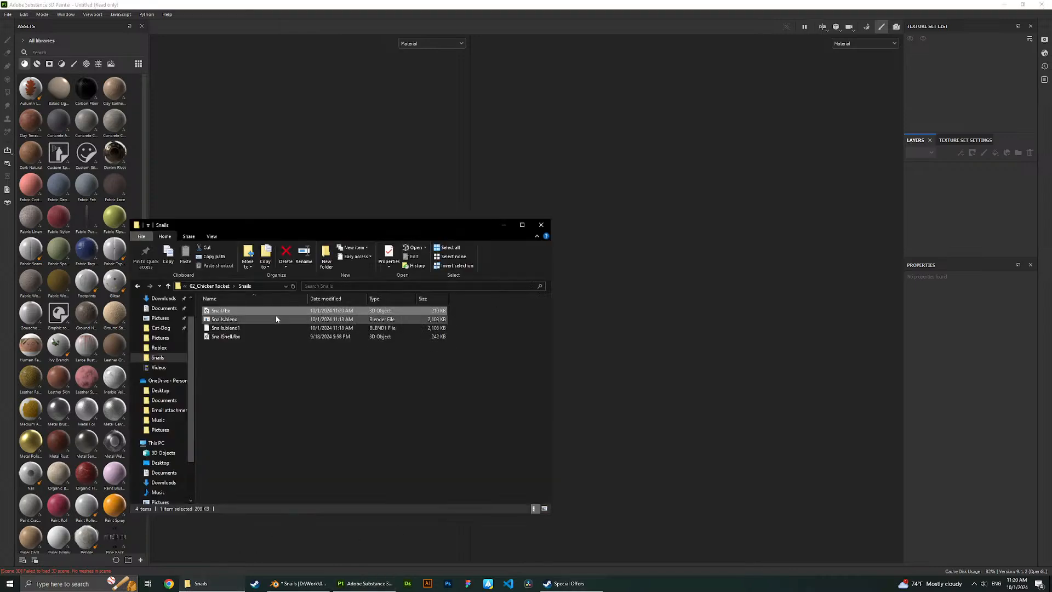
{"action": "key", "text": "alt+Tab"}
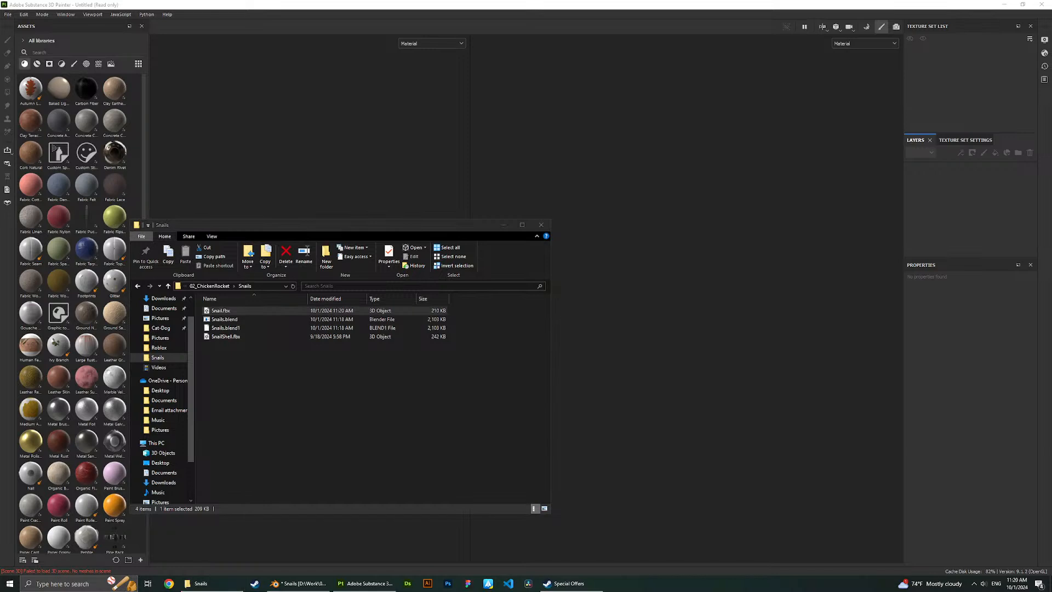
{"action": "key", "text": "alt+Tab"}
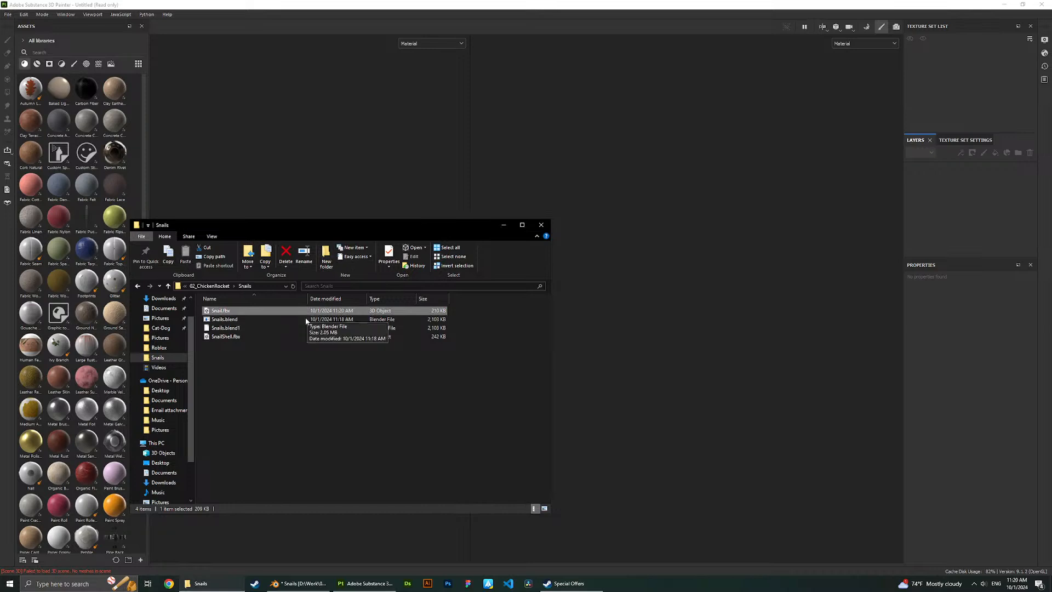
{"action": "left_click_drag", "start_coordinate": [244, 310], "coordinate": [254, 204]}
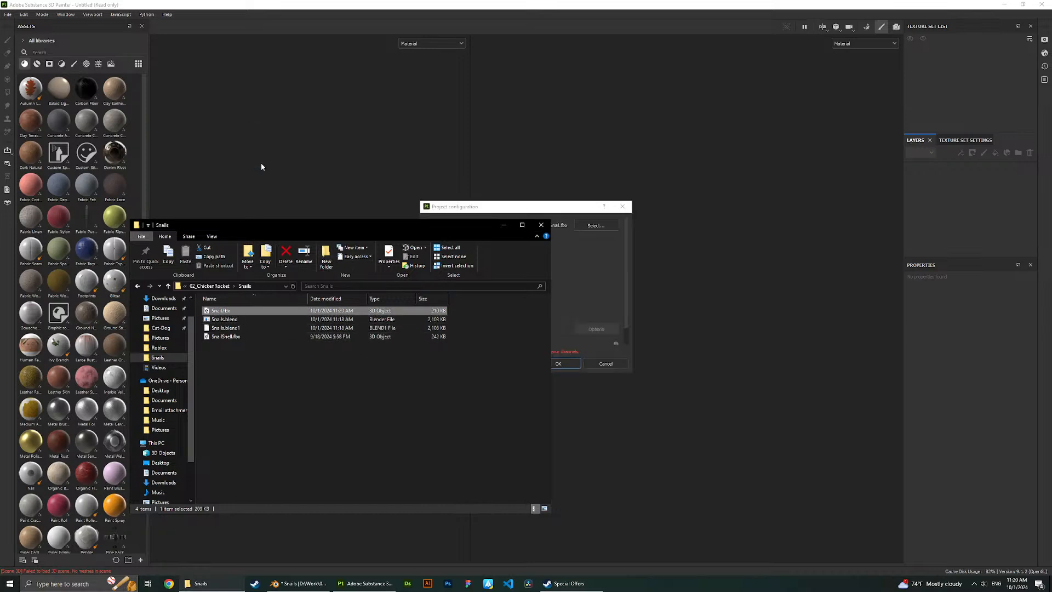
{"action": "left_click", "coordinate": [504, 224]}
{"action": "scroll", "coordinate": [485, 301], "scroll_direction": "down", "scroll_amount": 1}
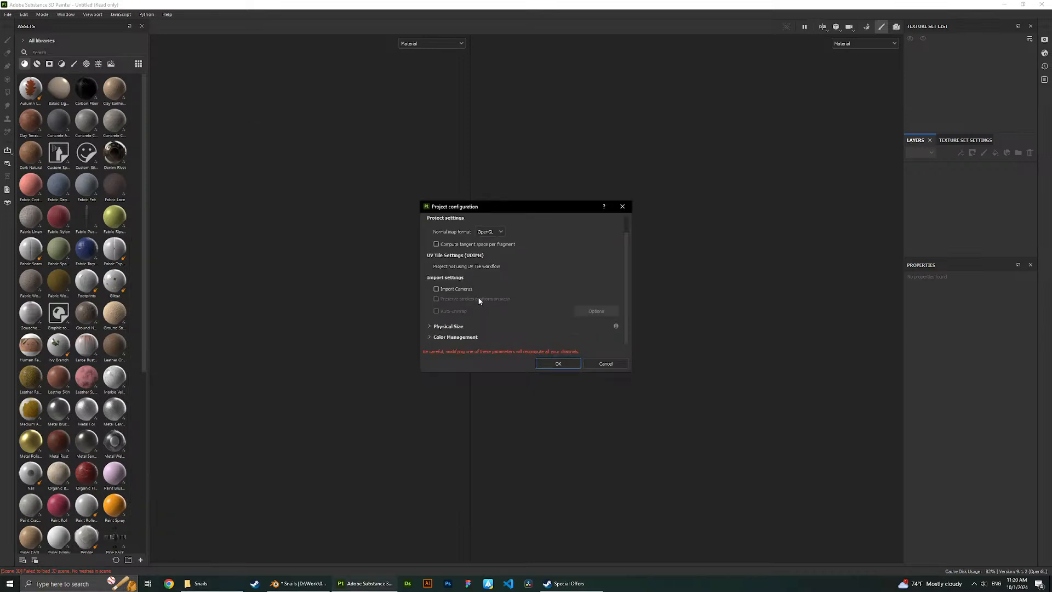
{"action": "left_click", "coordinate": [559, 362]}
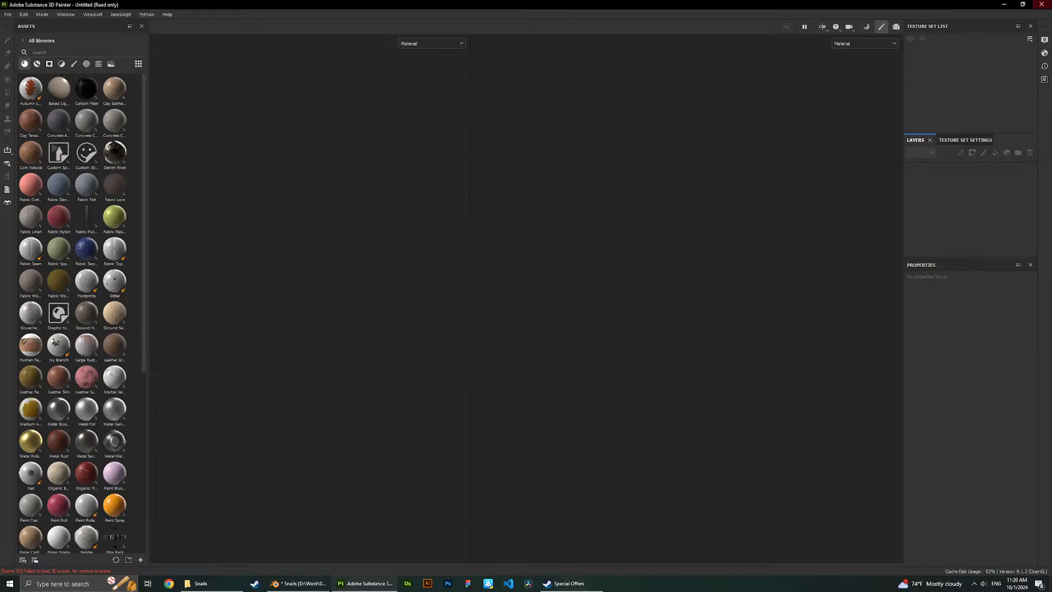
Quit Substance 3D Painter and relaunch it.
{"action": "left_click", "coordinate": [1039, 5]}
{"action": "left_click", "coordinate": [496, 302]}
{"action": "key", "text": "super"}
{"action": "left_click", "coordinate": [341, 583]}
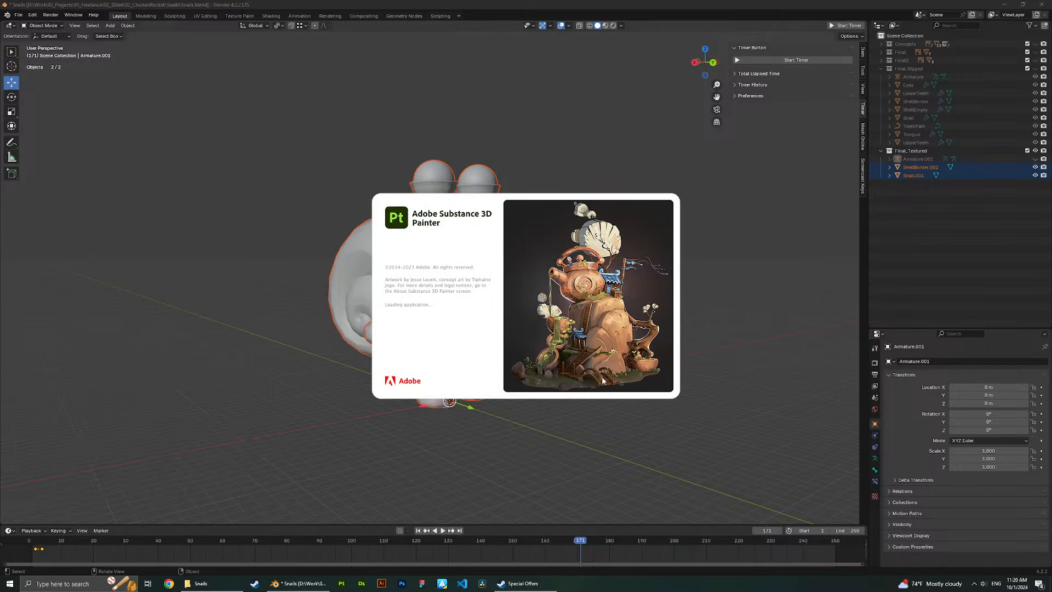
In Blender, select only the shell border mesh and open its mesh data properties.
{"action": "left_click", "coordinate": [351, 378]}
{"action": "left_click", "coordinate": [363, 307]}
{"action": "mouse_move", "coordinate": [364, 290]}
{"action": "middle_mouse_down"}
{"action": "mouse_move", "coordinate": [413, 314]}
{"action": "mouse_move", "coordinate": [420, 346]}
{"action": "middle_mouse_up"}
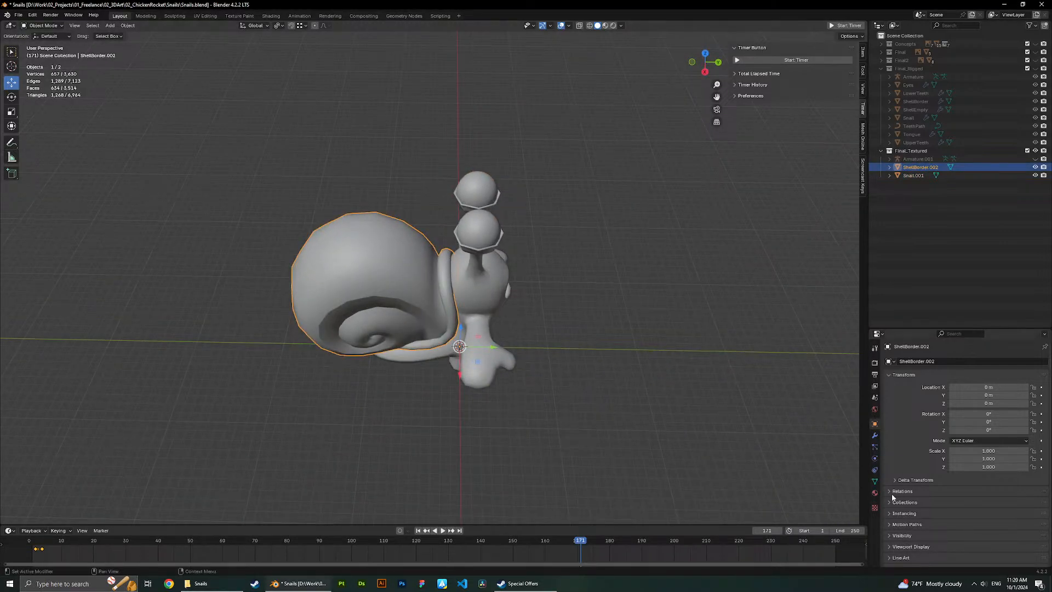
{"action": "left_click", "coordinate": [876, 503]}
{"action": "left_click", "coordinate": [875, 493]}
{"action": "left_click", "coordinate": [874, 481]}
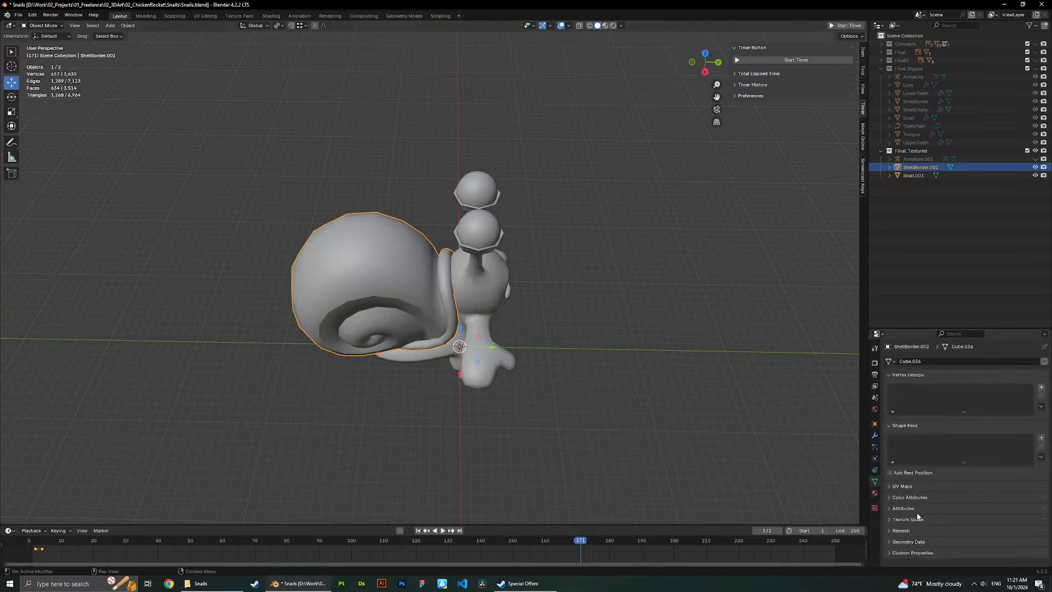
Check the mesh's UV maps, and separate the two eyeballs from the snail body into their own object.
{"action": "left_click", "coordinate": [888, 484]}
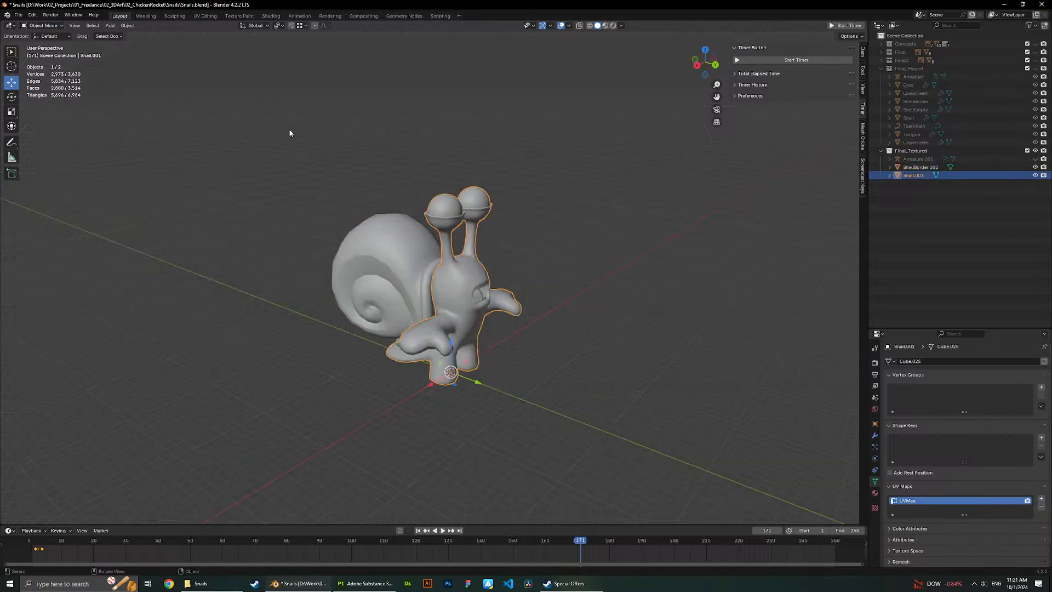
{"action": "middle_click_drag", "start_coordinate": [438, 198], "coordinate": [385, 216]}
{"action": "key", "text": "Tab"}
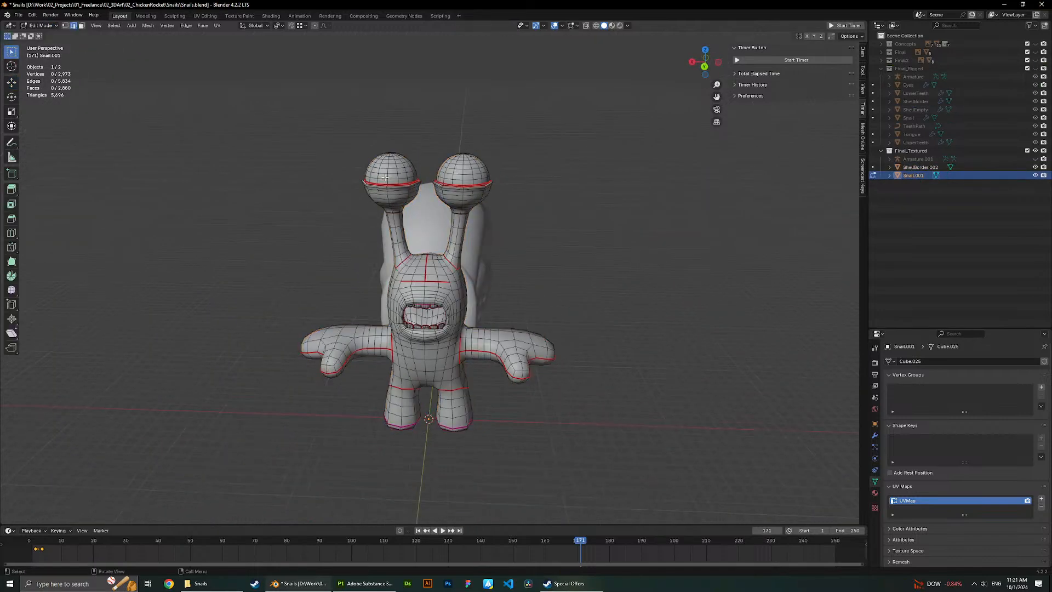
{"action": "key", "text": "l"}
{"action": "middle_click_drag", "start_coordinate": [385, 177], "coordinate": [433, 181]}
{"action": "key", "text": "l"}
{"action": "key", "text": "p"}
{"action": "left_click", "coordinate": [481, 178]}
{"action": "key", "text": "Tab"}
{"action": "left_click", "coordinate": [560, 222]}
{"action": "left_click", "coordinate": [477, 186]}
{"action": "middle_click_drag", "start_coordinate": [477, 185], "coordinate": [538, 194]}
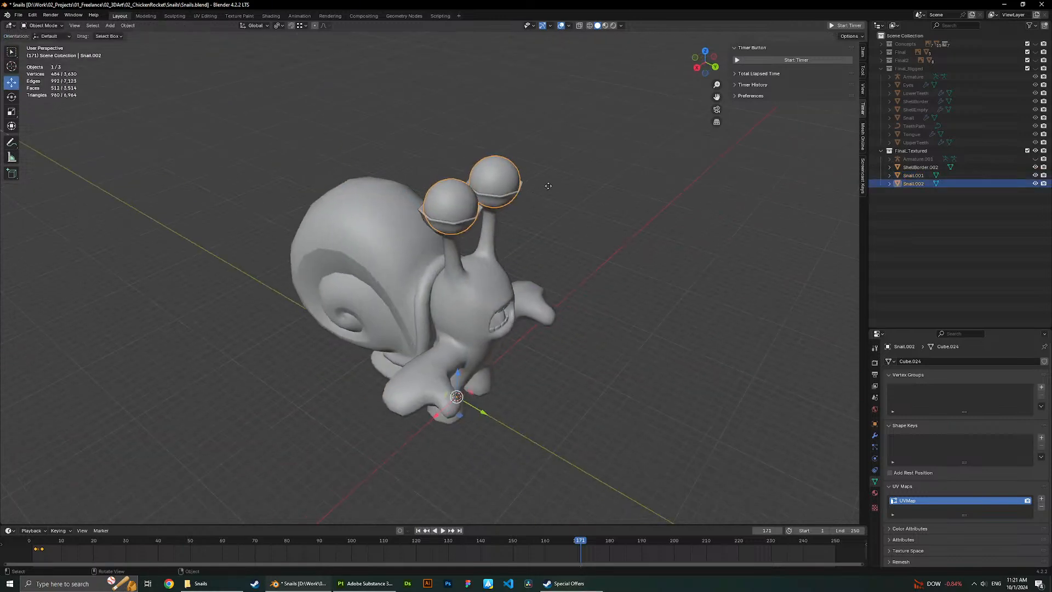
{"action": "left_click", "coordinate": [488, 243]}
{"action": "middle_click_drag", "start_coordinate": [488, 243], "coordinate": [503, 244]}
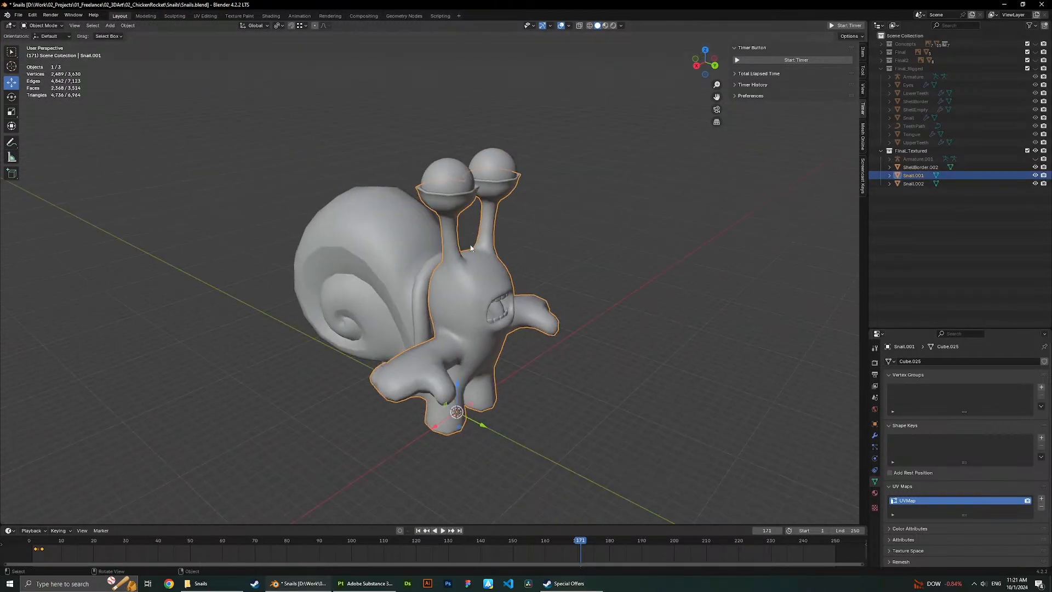
Split the eyeball pair into two objects by separating the eyeball on the left side in front view.
{"action": "left_click", "coordinate": [443, 189]}
{"action": "middle_click_drag", "start_coordinate": [443, 189], "coordinate": [416, 189]}
{"action": "key", "text": "Tab"}
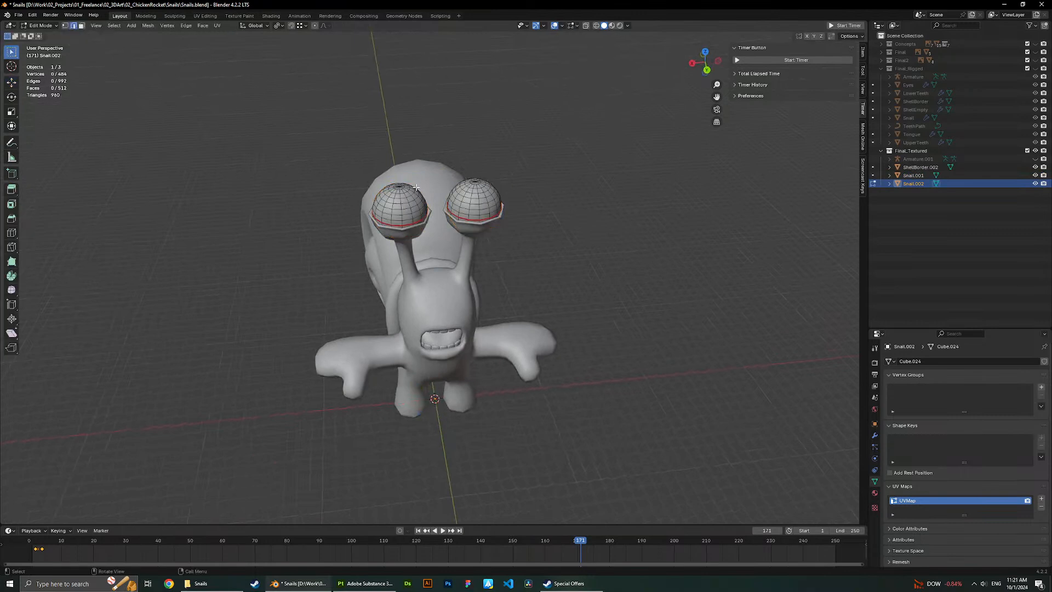
{"action": "scroll", "coordinate": [414, 195], "scroll_direction": "up", "scroll_amount": 2}
{"action": "key", "text": "l"}
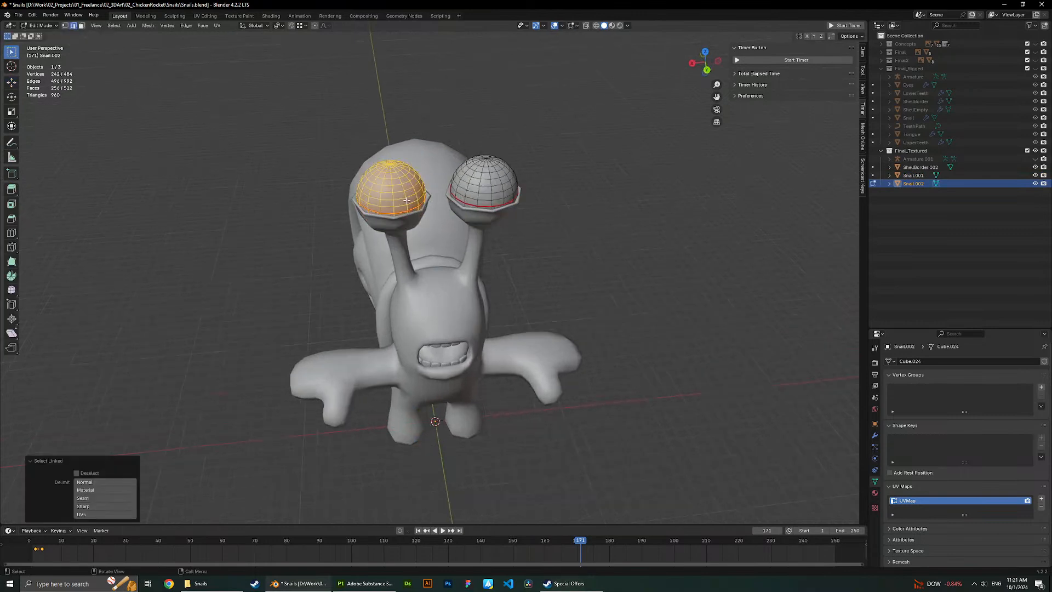
{"action": "key", "text": "p"}
{"action": "left_click", "coordinate": [406, 199]}
{"action": "key", "text": "Tab"}
{"action": "left_click", "coordinate": [465, 185]}
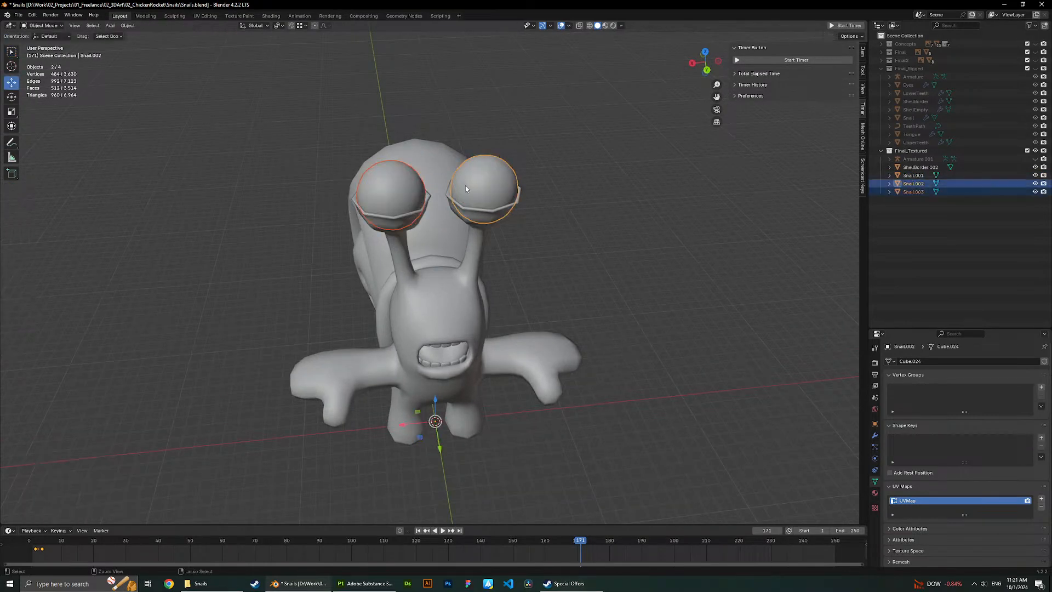
{"action": "left_click", "coordinate": [409, 191], "text": "shift"}
{"action": "right_click", "coordinate": [410, 190]}
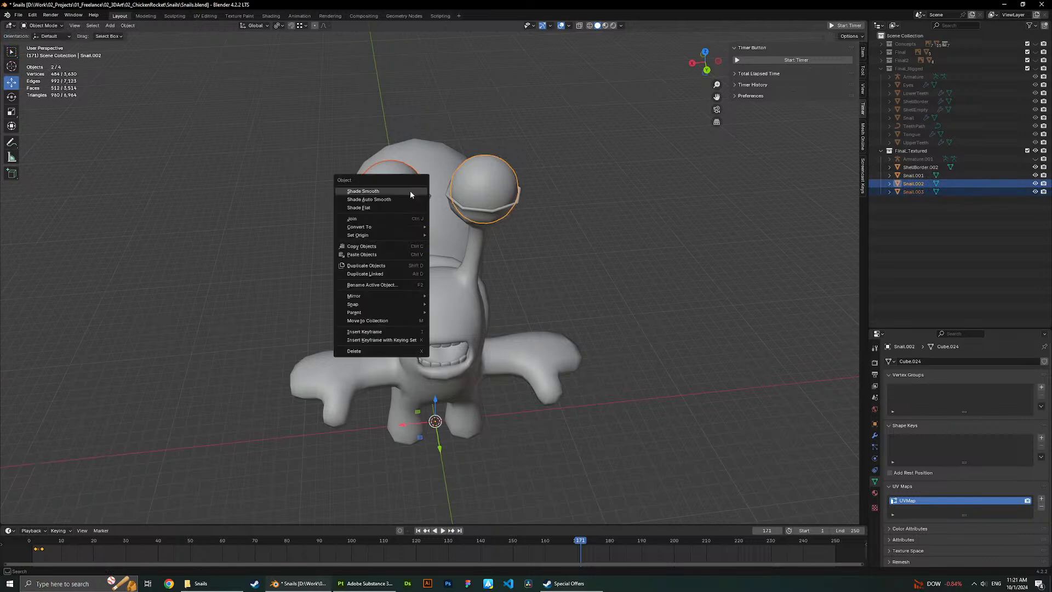
{"action": "left_click", "coordinate": [492, 196]}
{"action": "middle_click_drag", "start_coordinate": [492, 196], "coordinate": [539, 225]}
Unwrap the UVs of the entire snail body mesh.
{"action": "left_click", "coordinate": [487, 343]}
{"action": "middle_click_drag", "start_coordinate": [488, 342], "coordinate": [530, 307]}
{"action": "key", "text": "g"}
{"action": "right_click", "coordinate": [555, 319]}
{"action": "key", "text": "Tab"}
{"action": "key", "text": "a"}
{"action": "left_click", "coordinate": [217, 25]}
{"action": "left_click", "coordinate": [217, 25]}
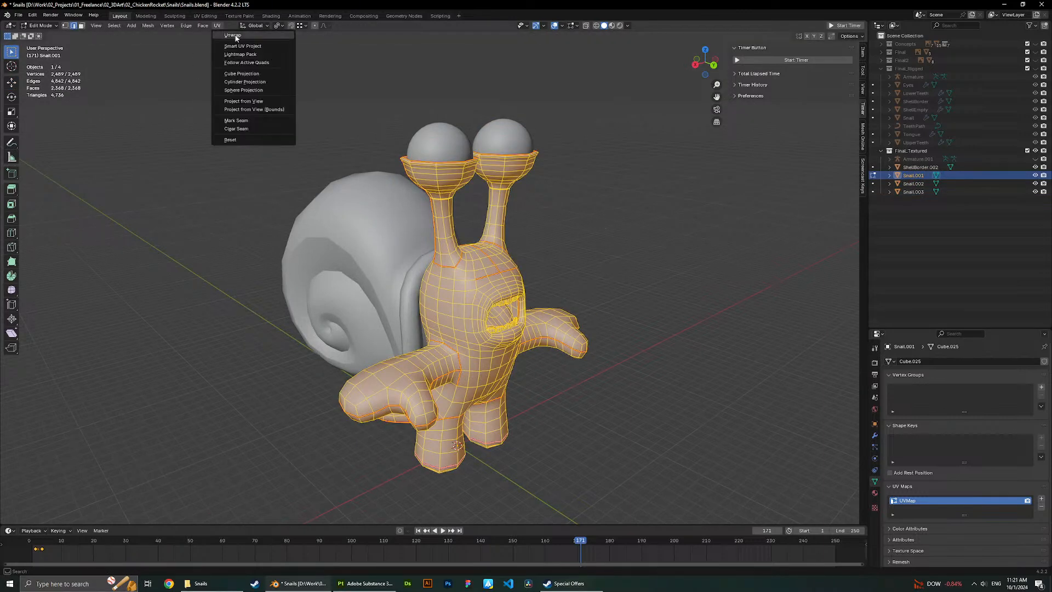
{"action": "left_click", "coordinate": [235, 35]}
{"action": "middle_click_drag", "start_coordinate": [241, 52], "coordinate": [383, 83]}
{"action": "key", "text": "Tab"}
Unwrap the UVs of the whole shell mesh.
{"action": "left_click", "coordinate": [329, 263]}
{"action": "key", "text": "Tab"}
{"action": "key", "text": "a"}
{"action": "left_click", "coordinate": [217, 25]}
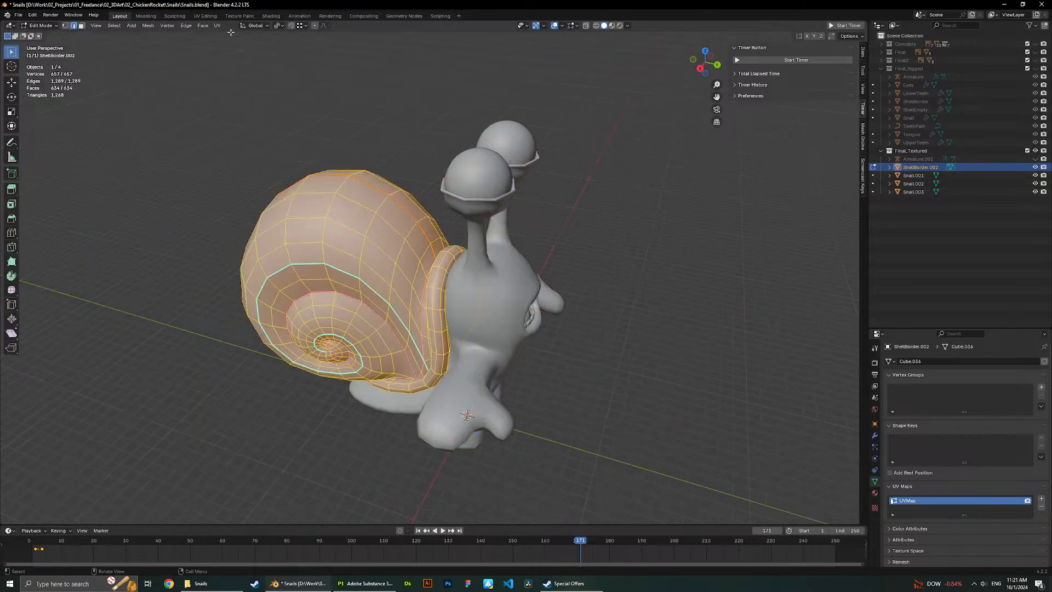
{"action": "left_click", "coordinate": [227, 35]}
{"action": "key", "text": "Tab"}
Unwrap the UVs of the separated eyeball on the left side in front view.
{"action": "middle_click_drag", "start_coordinate": [512, 165], "coordinate": [464, 152]}
{"action": "left_click", "coordinate": [446, 171]}
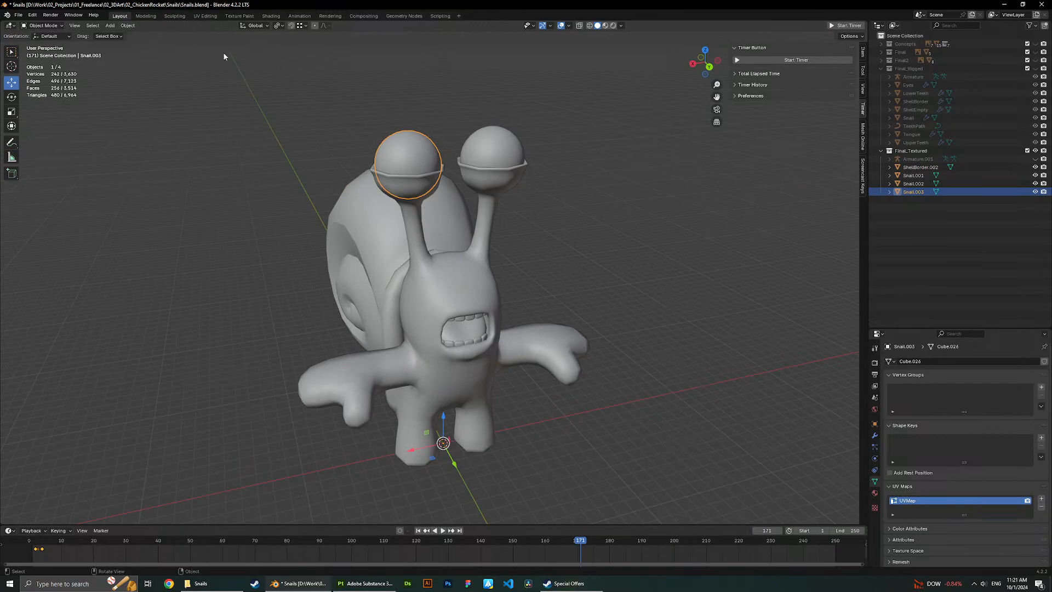
{"action": "key", "text": "Tab"}
{"action": "key", "text": "a"}
{"action": "left_click", "coordinate": [217, 26]}
{"action": "left_click", "coordinate": [231, 39]}
{"action": "key", "text": "Tab"}
Try linking the object data of the two eyeballs, and undo it.
{"action": "middle_click_drag", "start_coordinate": [384, 164], "coordinate": [493, 162]}
{"action": "left_click", "coordinate": [493, 163], "text": "shift"}
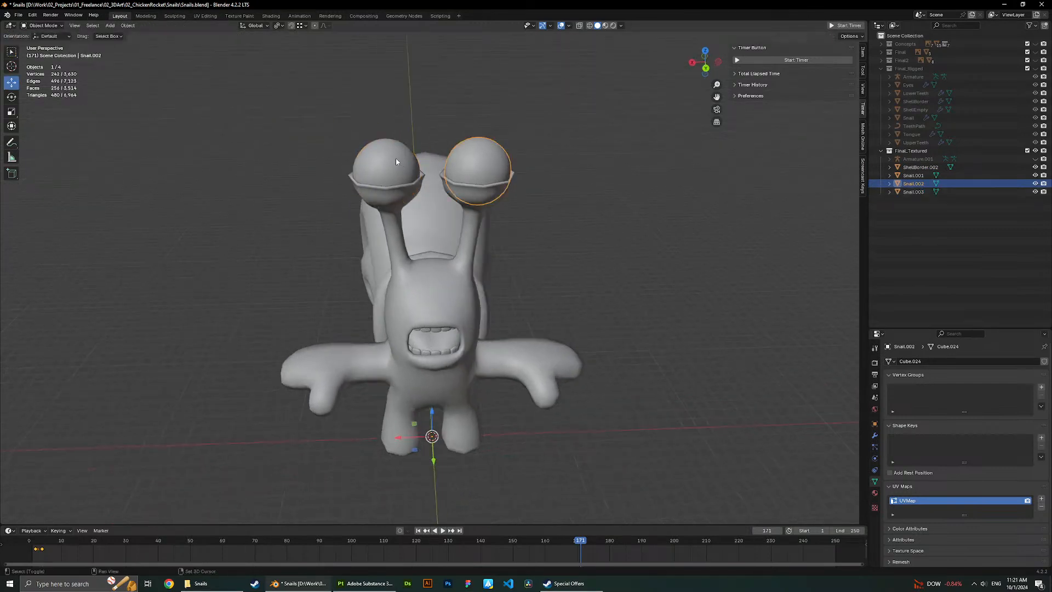
{"action": "left_click", "coordinate": [395, 158], "text": "shift"}
{"action": "key", "text": "ctrl+l"}
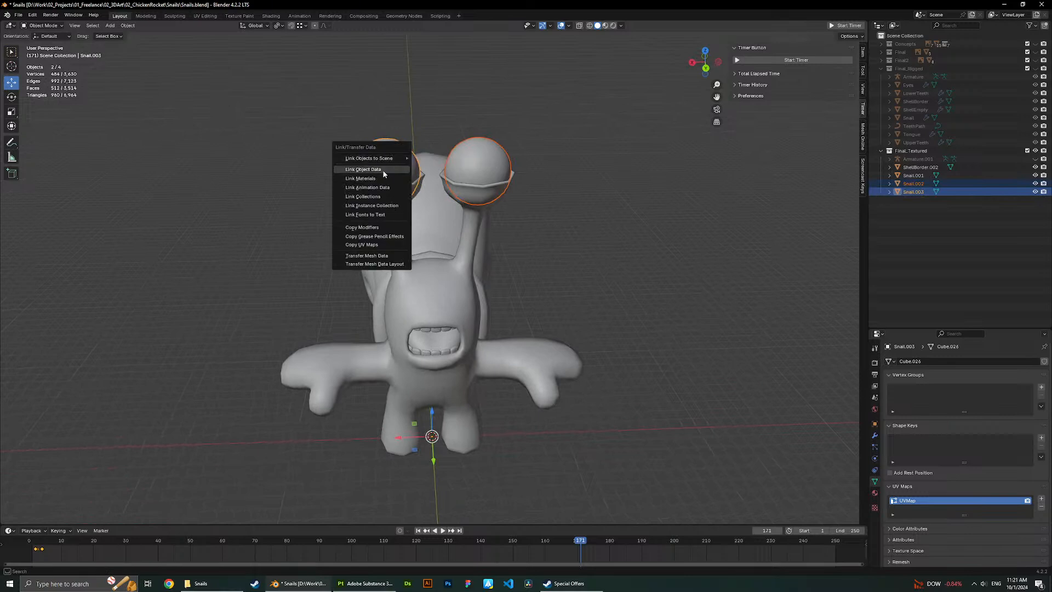
{"action": "left_click", "coordinate": [383, 171]}
{"action": "key", "text": "ctrl+z"}
Deselect the eyeballs and save Snails.blend.
{"action": "left_click", "coordinate": [564, 150]}
{"action": "middle_click_drag", "start_coordinate": [566, 150], "coordinate": [531, 154]}
{"action": "key", "text": "ctrl+s"}
Inspect the material nodes of the eyeball on the right side in front view, then return to the Layout workspace.
{"action": "left_click", "coordinate": [430, 163]}
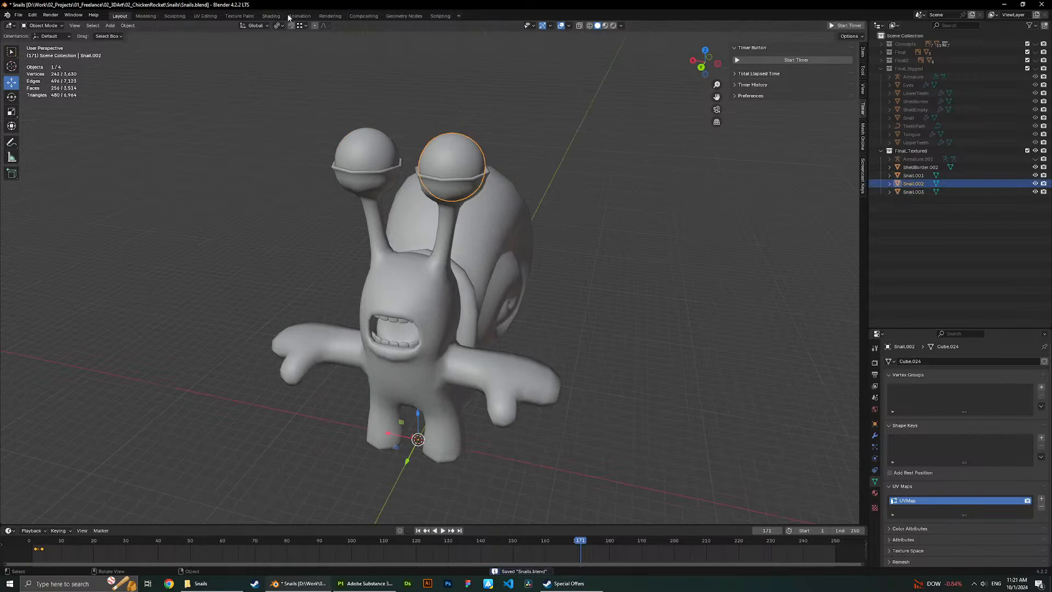
{"action": "middle_click_drag", "start_coordinate": [329, 41], "coordinate": [371, 84]}
{"action": "left_click", "coordinate": [271, 16]}
{"action": "scroll", "coordinate": [412, 198], "scroll_direction": "down", "scroll_amount": 6}
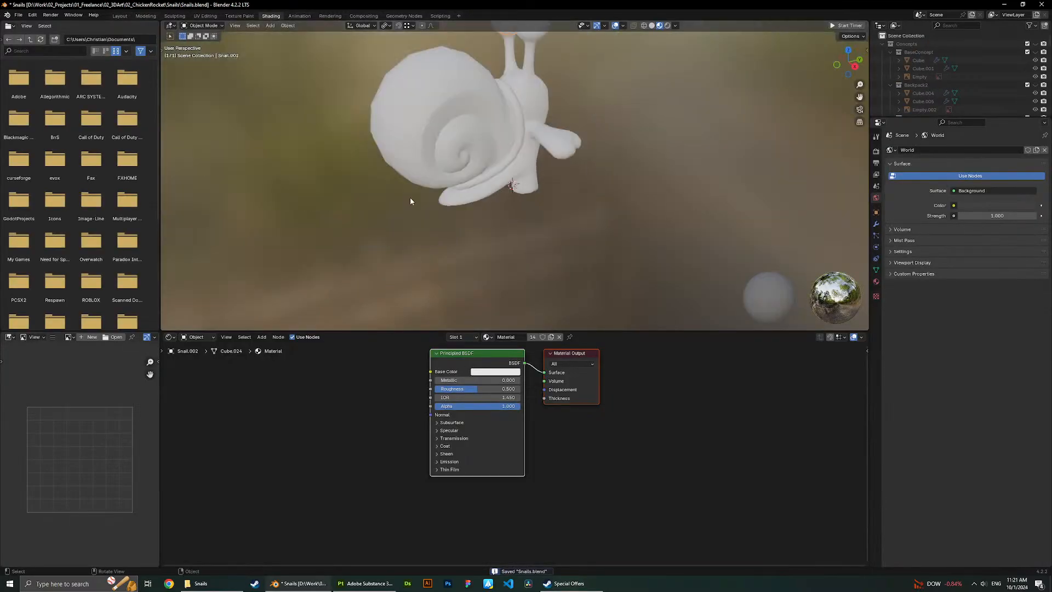
{"action": "left_click", "coordinate": [118, 16]}
{"action": "middle_click_drag", "start_coordinate": [378, 168], "coordinate": [361, 164]}
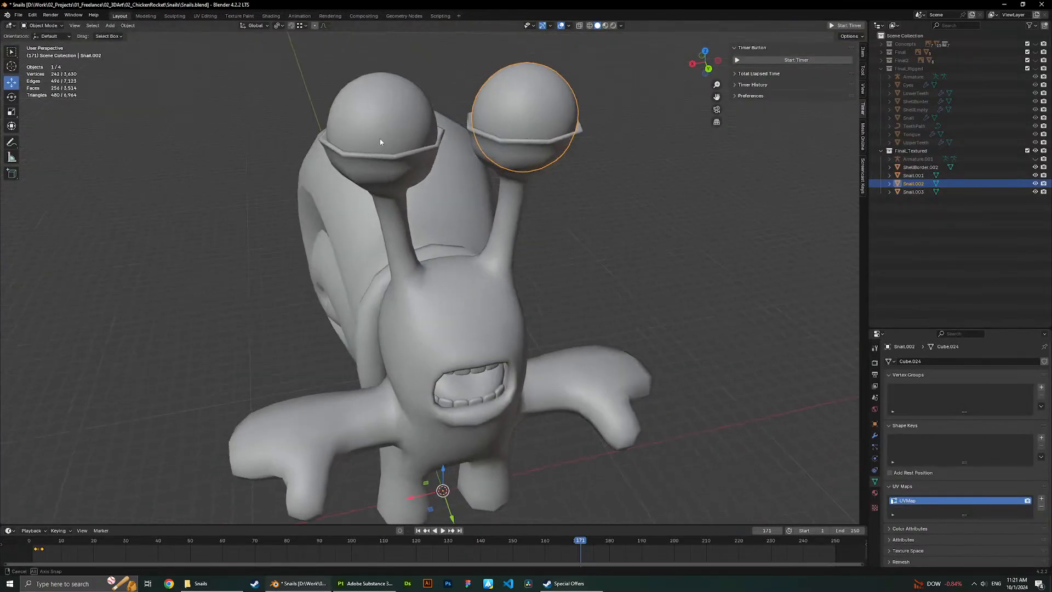
Try joining the two eyeballs into one object and check the combined mesh in Edit Mode.
{"action": "left_click", "coordinate": [373, 164], "text": "shift"}
{"action": "right_click", "coordinate": [373, 183]}
{"action": "left_click", "coordinate": [343, 136]}
{"action": "scroll", "coordinate": [443, 177], "scroll_direction": "down", "scroll_amount": 3}
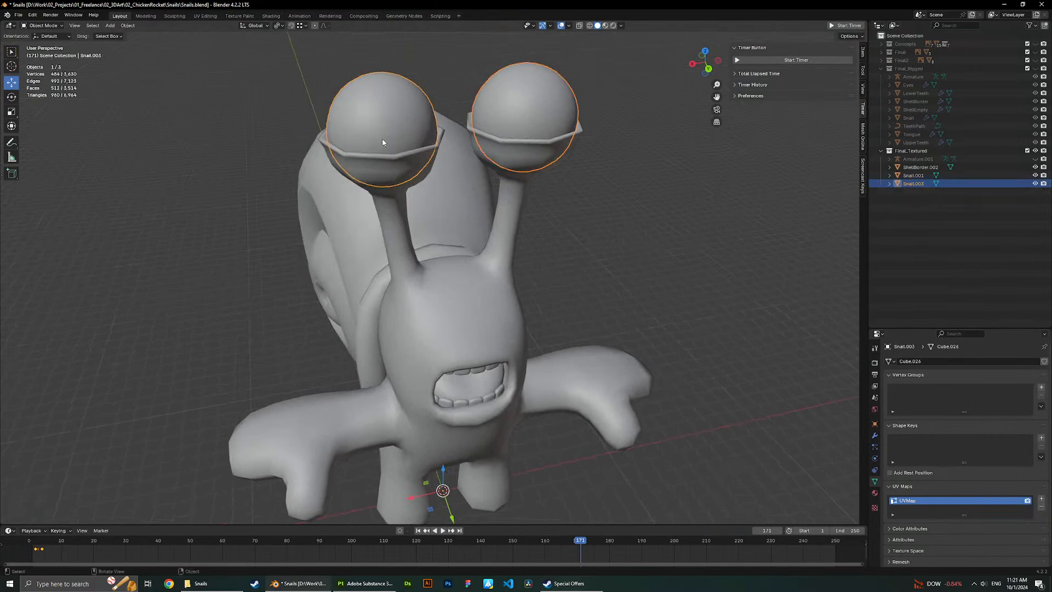
{"action": "key", "text": "Tab"}
{"action": "key", "text": "Tab"}
{"action": "middle_click_drag", "start_coordinate": [420, 161], "coordinate": [409, 206]}
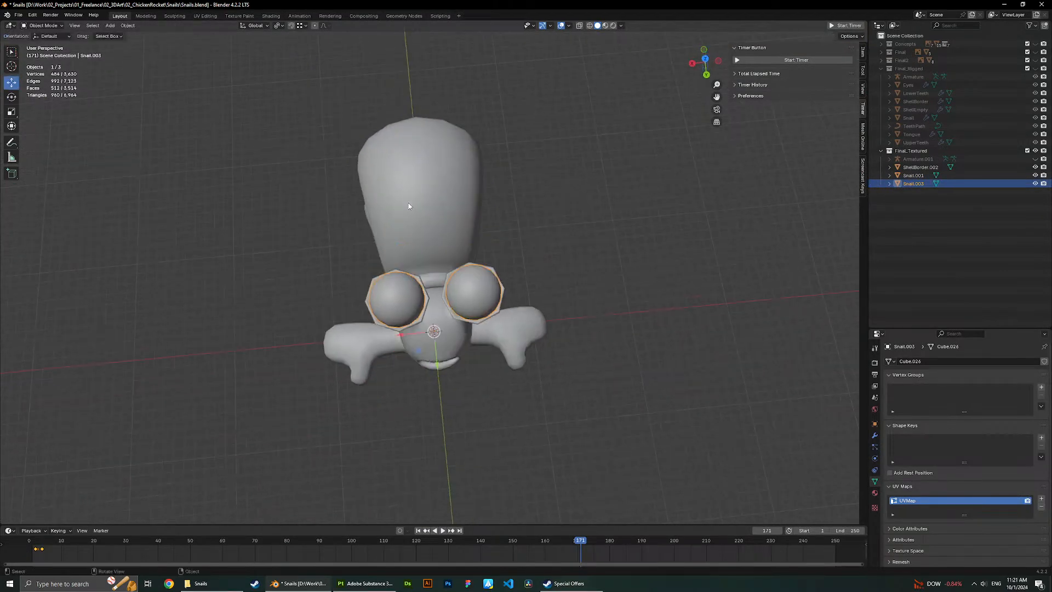
{"action": "scroll", "coordinate": [416, 217], "scroll_direction": "up", "scroll_amount": 2}
{"action": "key", "text": "Tab"}
{"action": "scroll", "coordinate": [482, 228], "scroll_direction": "down", "scroll_amount": 1}
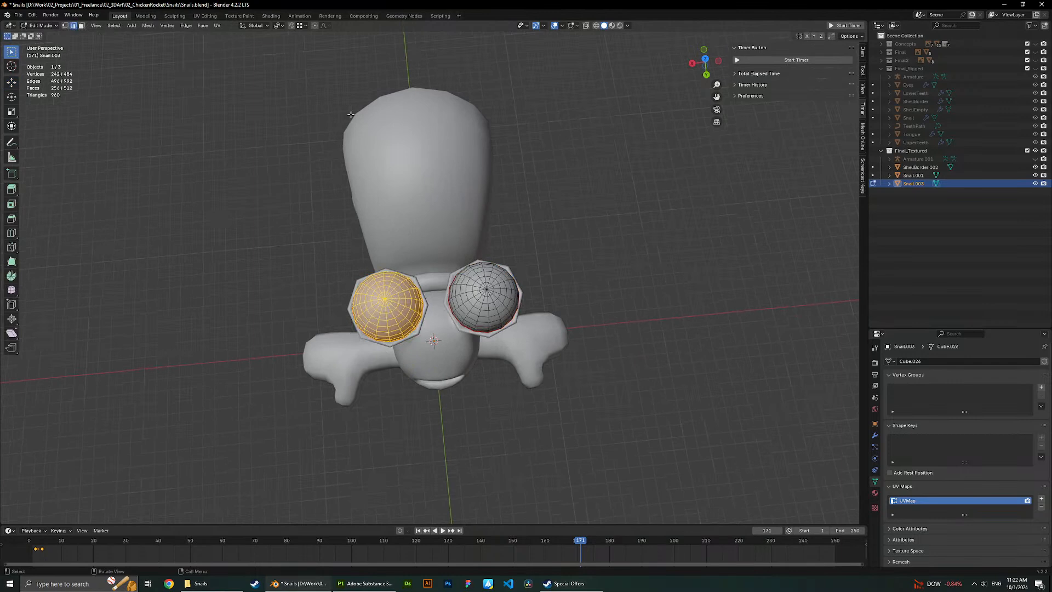
{"action": "key", "text": "Tab"}
Undo the joining of the two eyeballs.
{"action": "middle_click_drag", "start_coordinate": [497, 220], "coordinate": [491, 174]}
{"action": "key", "text": "ctrl+z"}
{"action": "key", "text": "ctrl+z"}
{"action": "key", "text": "ctrl+z"}
{"action": "key", "text": "ctrl+z"}
{"action": "key", "text": "ctrl+z"}
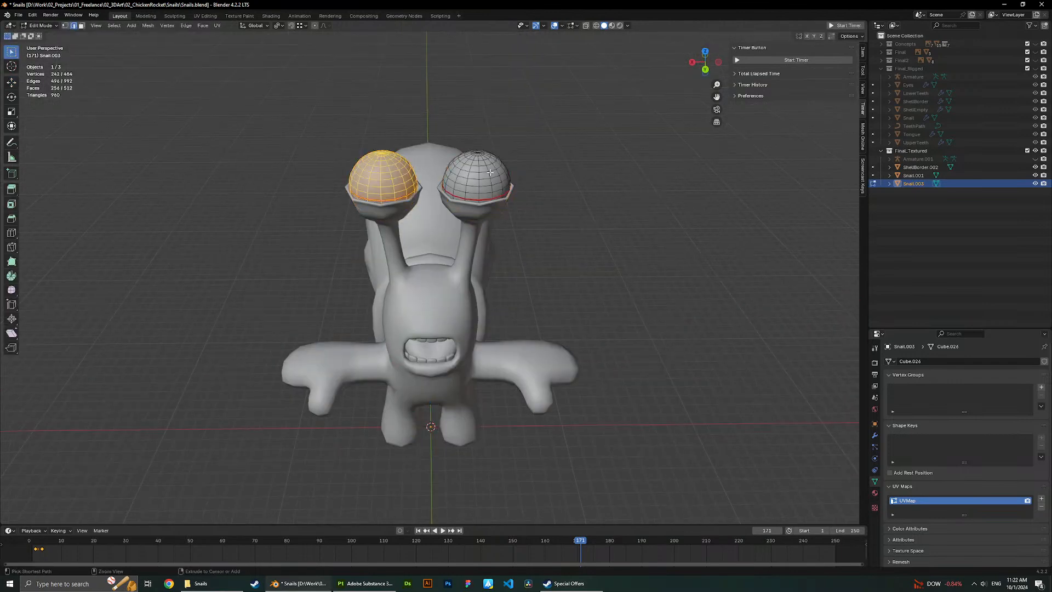
Add a Mirror modifier on the X axis to the eyeball on the left side in front view.
{"action": "left_click", "coordinate": [488, 186]}
{"action": "key", "text": "x"}
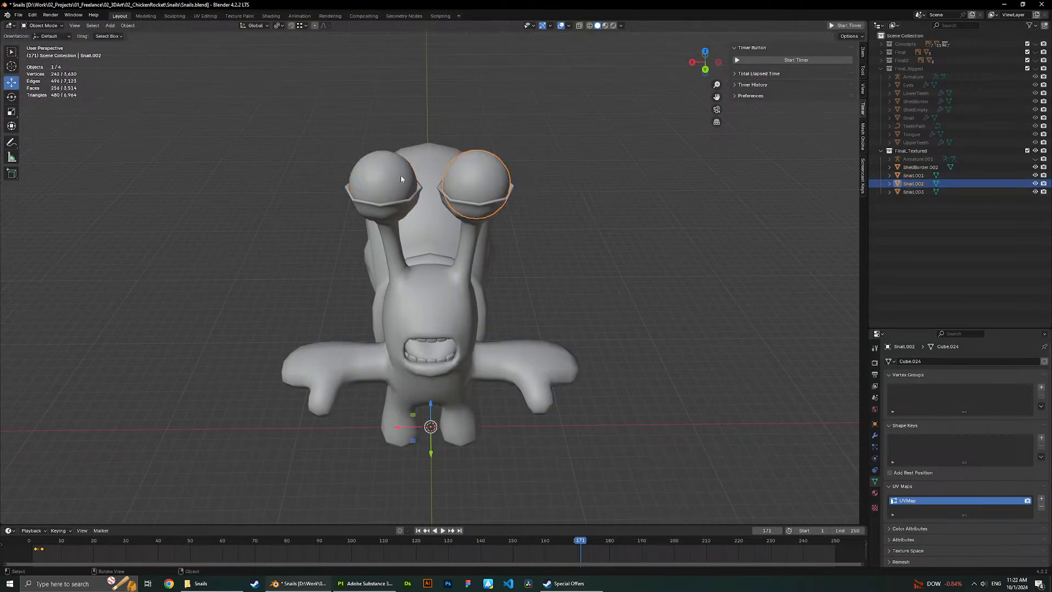
{"action": "left_click", "coordinate": [395, 178]}
{"action": "left_click", "coordinate": [875, 436]}
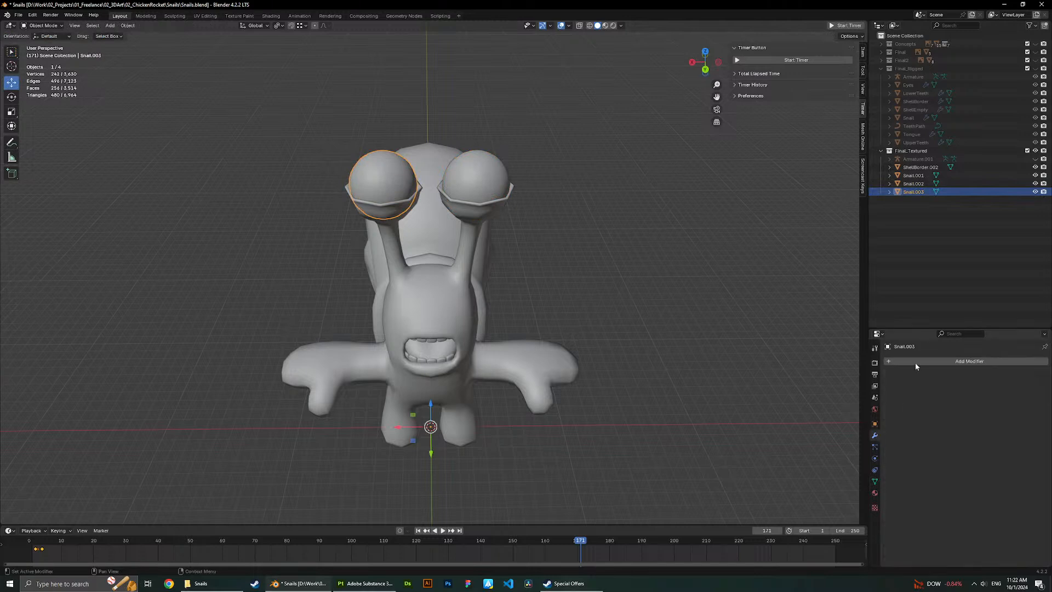
{"action": "left_click", "coordinate": [915, 359]}
{"action": "type", "text": "mi"}
{"action": "key", "text": "Return"}
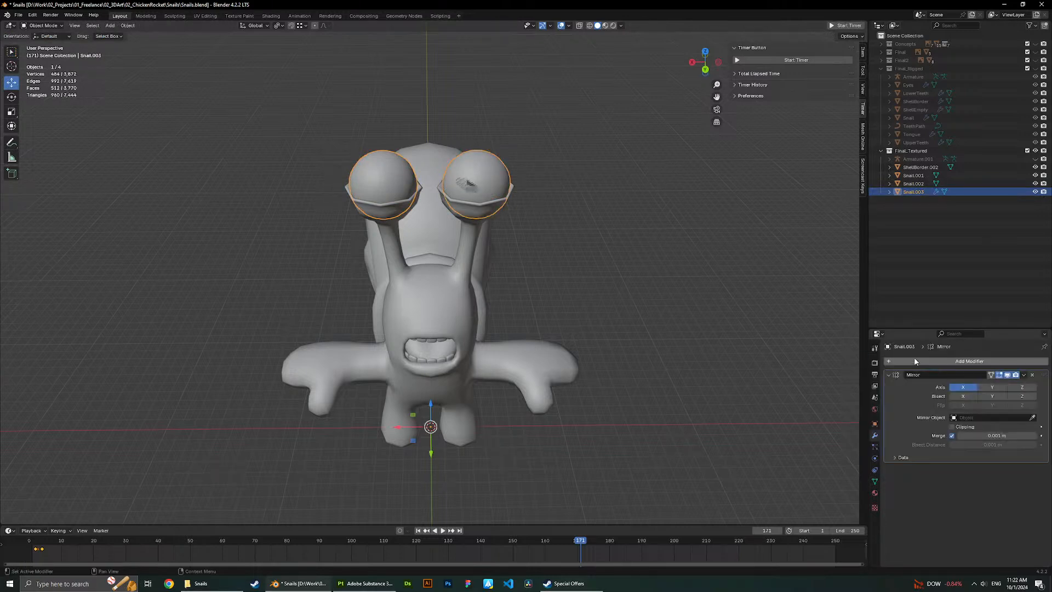
Delete the original second eyeball that overlaps the mirrored copy, and save the file.
{"action": "left_click", "coordinate": [506, 171]}
{"action": "key", "text": "x"}
{"action": "left_click", "coordinate": [506, 171]}
{"action": "left_click", "coordinate": [507, 171]}
{"action": "key", "text": "g"}
{"action": "right_click", "coordinate": [612, 123]}
{"action": "key", "text": "ctrl+s"}
{"action": "scroll", "coordinate": [493, 214], "scroll_direction": "down", "scroll_amount": 3}
{"action": "middle_click_drag", "start_coordinate": [450, 229], "coordinate": [534, 212]}
{"action": "left_click", "coordinate": [411, 259]}
{"action": "key", "text": "g"}
{"action": "right_click", "coordinate": [397, 228]}
Select the shell, body and eyeball meshes and export them again as Snail.fbx.
{"action": "mouse_move", "coordinate": [280, 172]}
{"action": "middle_mouse_down"}
{"action": "mouse_move", "coordinate": [271, 171]}
{"action": "mouse_move", "coordinate": [274, 189]}
{"action": "middle_mouse_up"}
{"action": "key", "text": "a"}
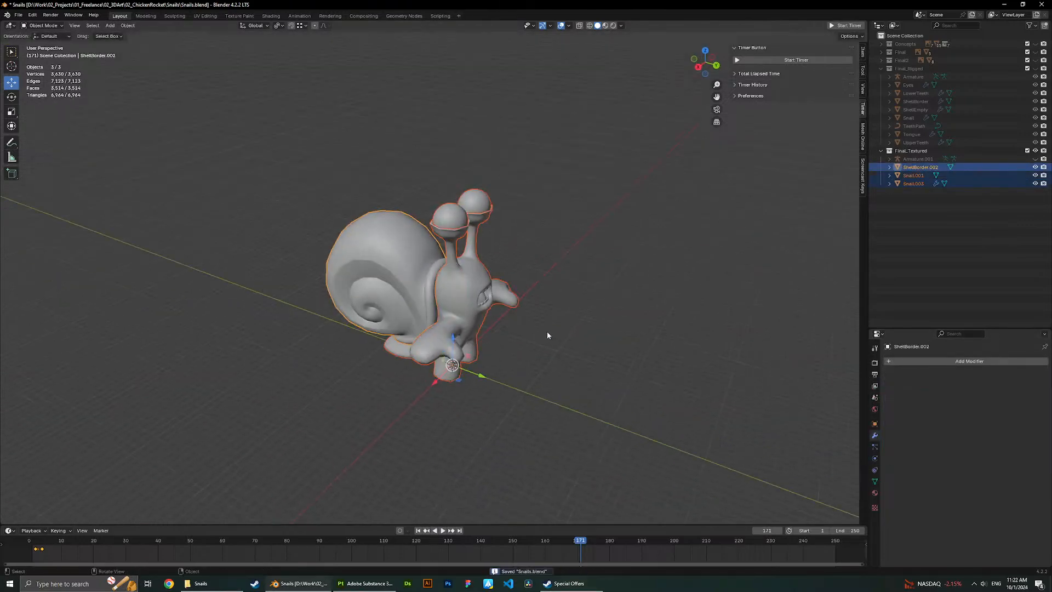
{"action": "left_click", "coordinate": [18, 15]}
{"action": "mouse_move", "coordinate": [50, 138]}
{"action": "left_click", "coordinate": [129, 213]}
{"action": "left_click", "coordinate": [660, 388]}
Switch to Substance 3D Painter and try loading Snail.fbx from the Snails folder while the home screen is open.
{"action": "key", "text": "alt+Tab"}
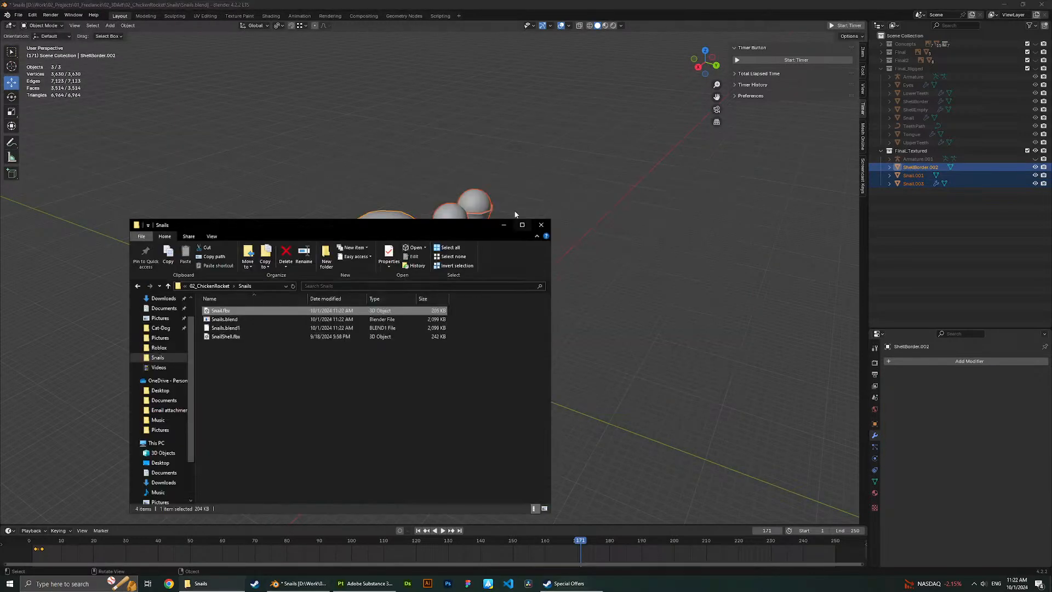
{"action": "left_click", "coordinate": [364, 583]}
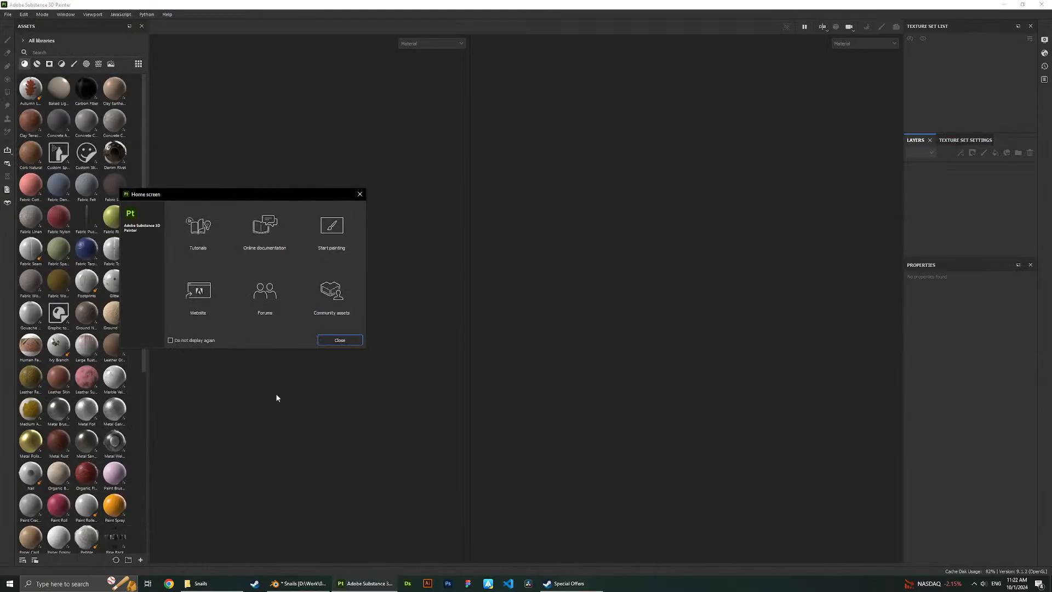
{"action": "left_click", "coordinate": [211, 583]}
{"action": "mouse_move", "coordinate": [231, 316]}
{"action": "left_mouse_down"}
{"action": "mouse_move", "coordinate": [352, 94]}
{"action": "mouse_move", "coordinate": [515, 179]}
{"action": "left_mouse_up"}
{"action": "left_click", "coordinate": [504, 225]}
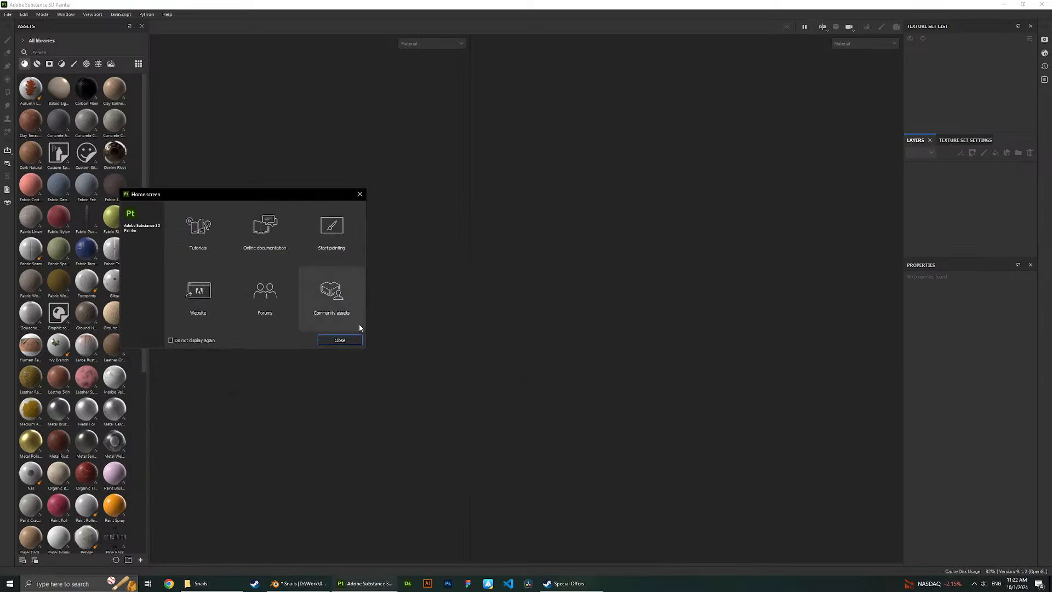
Close the Substance 3D Painter home screen and create a new project from Snail.fbx, keeping the current project settings.
{"action": "left_click", "coordinate": [341, 340]}
{"action": "left_click", "coordinate": [211, 582]}
{"action": "left_click_drag", "start_coordinate": [256, 311], "coordinate": [321, 134]}
{"action": "left_click", "coordinate": [501, 200]}
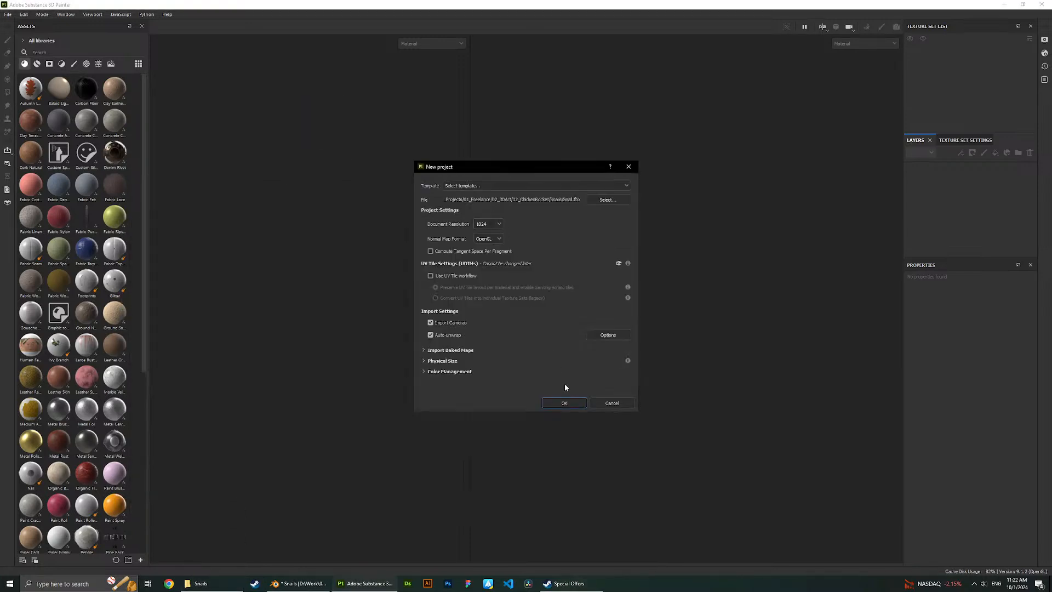
{"action": "left_click", "coordinate": [569, 402]}
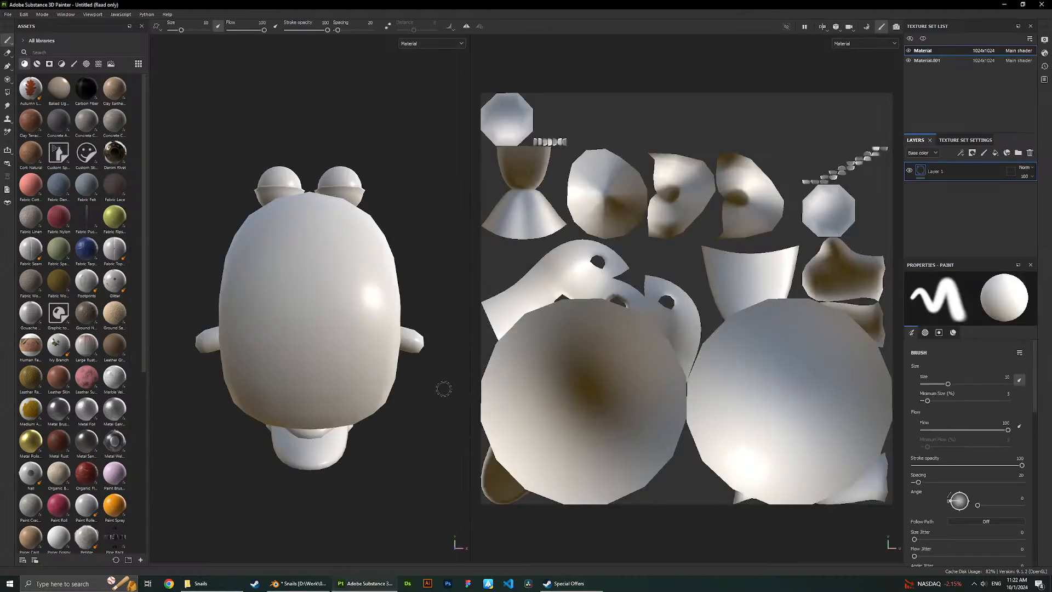
Examine the imported snail from several angles and compare the UV layouts of the Material and Material.001 texture sets.
{"action": "scroll", "coordinate": [410, 350], "scroll_direction": "down", "scroll_amount": 3}
{"action": "scroll", "coordinate": [391, 315], "scroll_direction": "up", "scroll_amount": 4}
{"action": "scroll", "coordinate": [405, 323], "scroll_direction": "down", "scroll_amount": 2}
{"action": "left_click_drag", "start_coordinate": [410, 323], "coordinate": [402, 315], "text": "alt"}
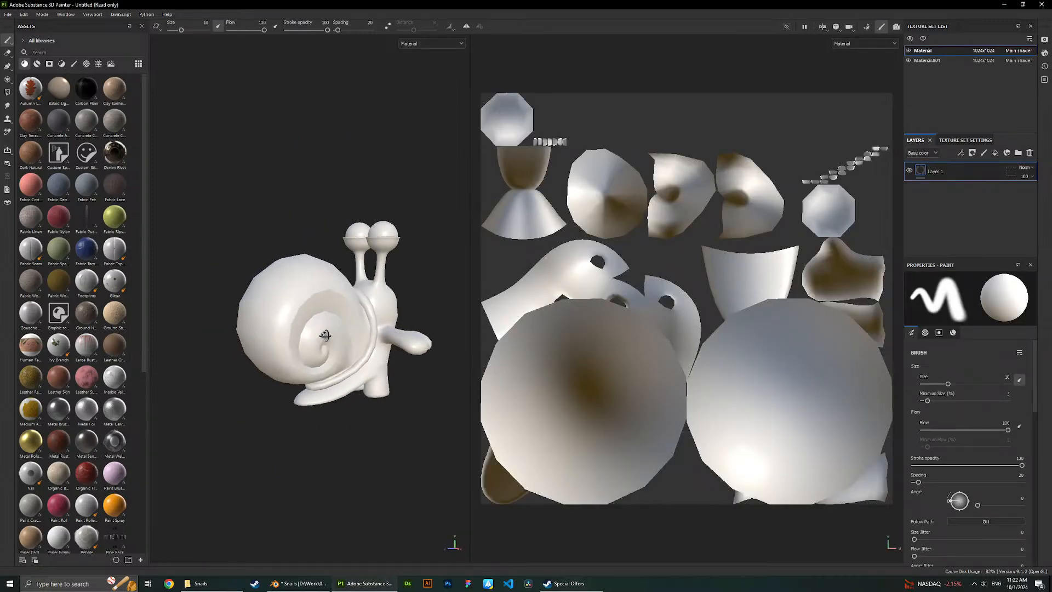
{"action": "scroll", "coordinate": [402, 314], "scroll_direction": "up", "scroll_amount": 2}
{"action": "left_click", "coordinate": [925, 60]}
{"action": "left_click", "coordinate": [922, 50]}
{"action": "scroll", "coordinate": [624, 327], "scroll_direction": "down", "scroll_amount": 2}
{"action": "left_click_drag", "start_coordinate": [376, 322], "coordinate": [256, 345], "text": "alt"}
Switch to Blender, select only the snail body and open it in the UV Editing workspace.
{"action": "left_click", "coordinate": [298, 583]}
{"action": "key", "text": "Tab"}
{"action": "scroll", "coordinate": [413, 182], "scroll_direction": "down", "scroll_amount": 3}
{"action": "left_click", "coordinate": [481, 279]}
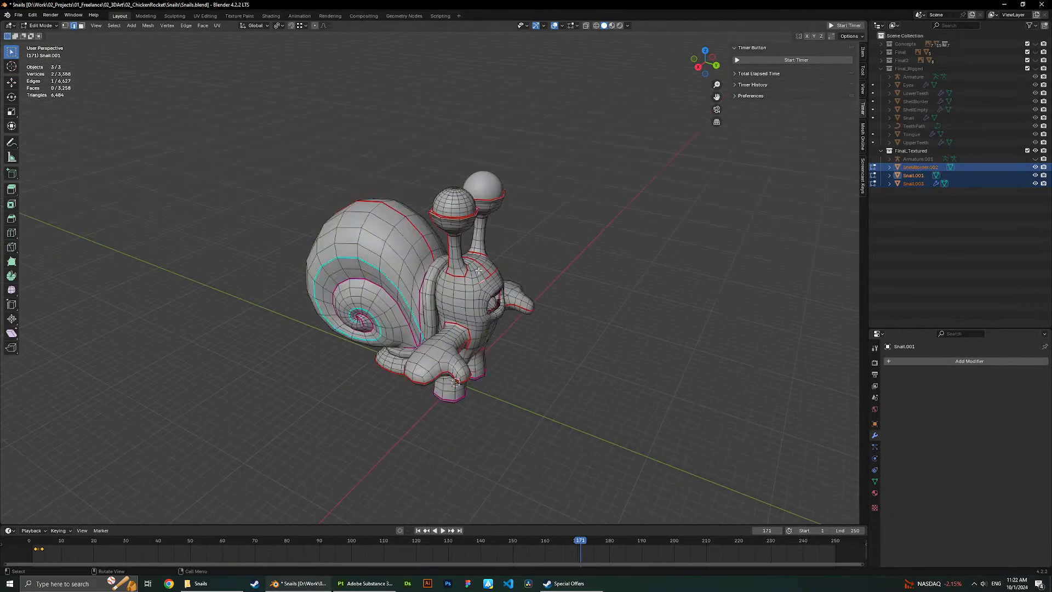
{"action": "key", "text": "Tab"}
{"action": "left_click", "coordinate": [447, 196]}
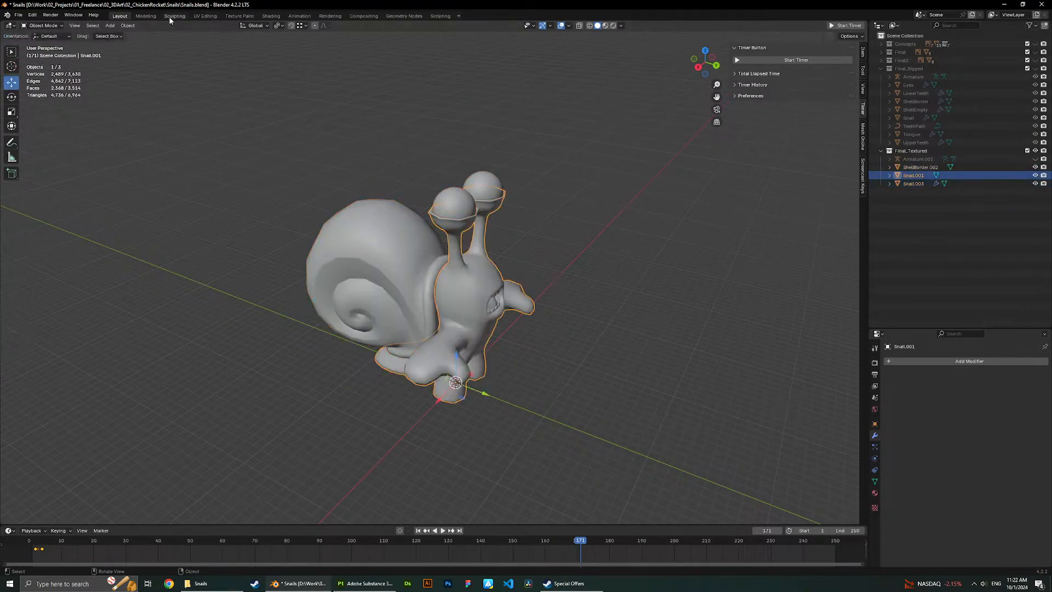
{"action": "left_click", "coordinate": [206, 16]}
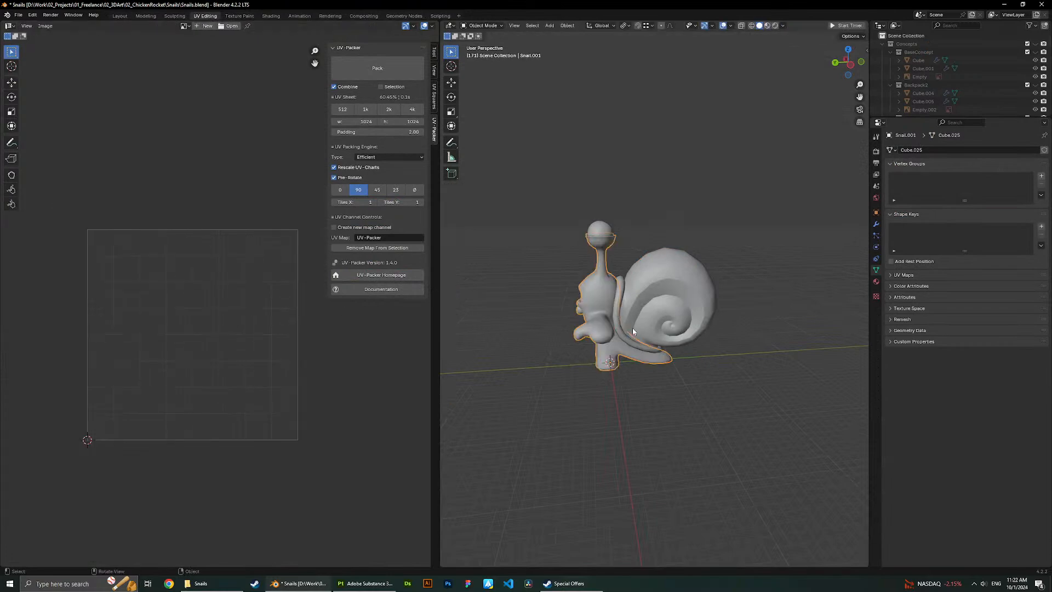
Select the whole snail body mesh and pack its UV islands with UV-Packer.
{"action": "key", "text": "a"}
{"action": "scroll", "coordinate": [300, 328], "scroll_direction": "up", "scroll_amount": 4}
{"action": "scroll", "coordinate": [310, 274], "scroll_direction": "down", "scroll_amount": 3}
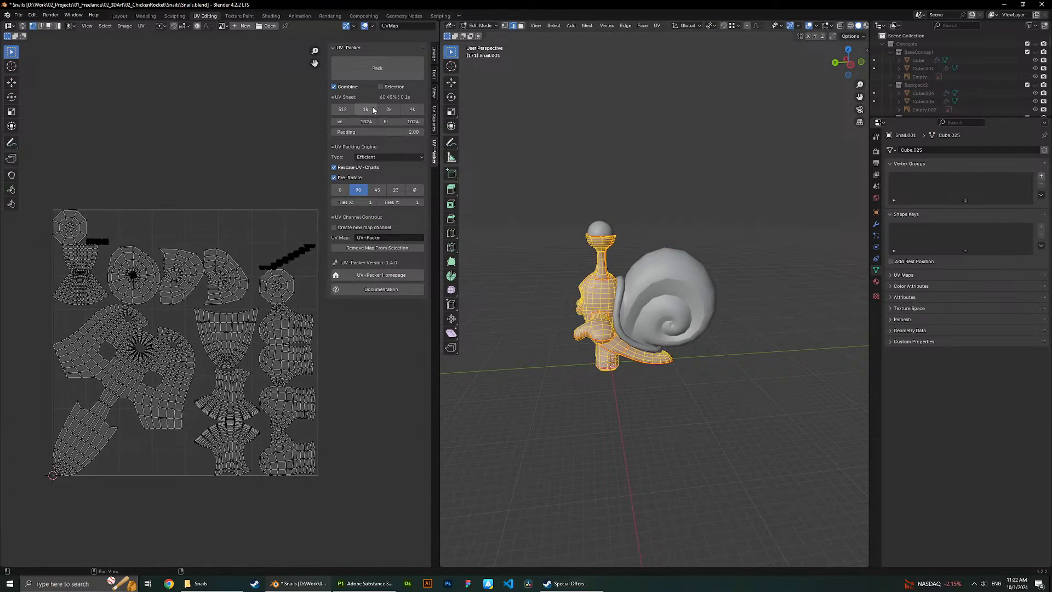
{"action": "left_click", "coordinate": [366, 66]}
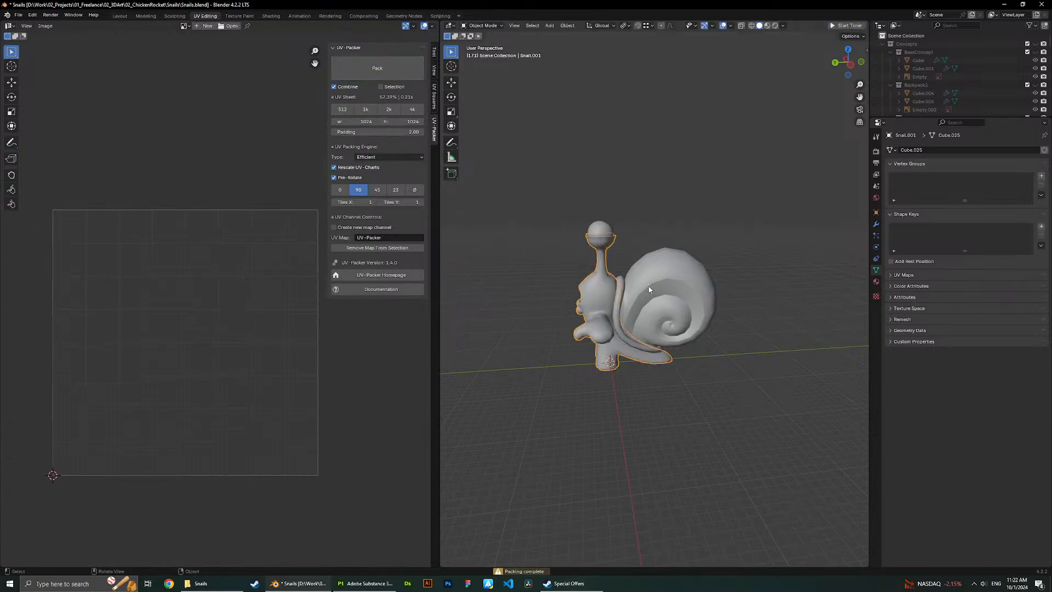
Select the whole snail eye mesh and pack its UV islands with UV-Packer.
{"action": "left_click", "coordinate": [596, 227]}
{"action": "key", "text": "Tab"}
{"action": "key", "text": "a"}
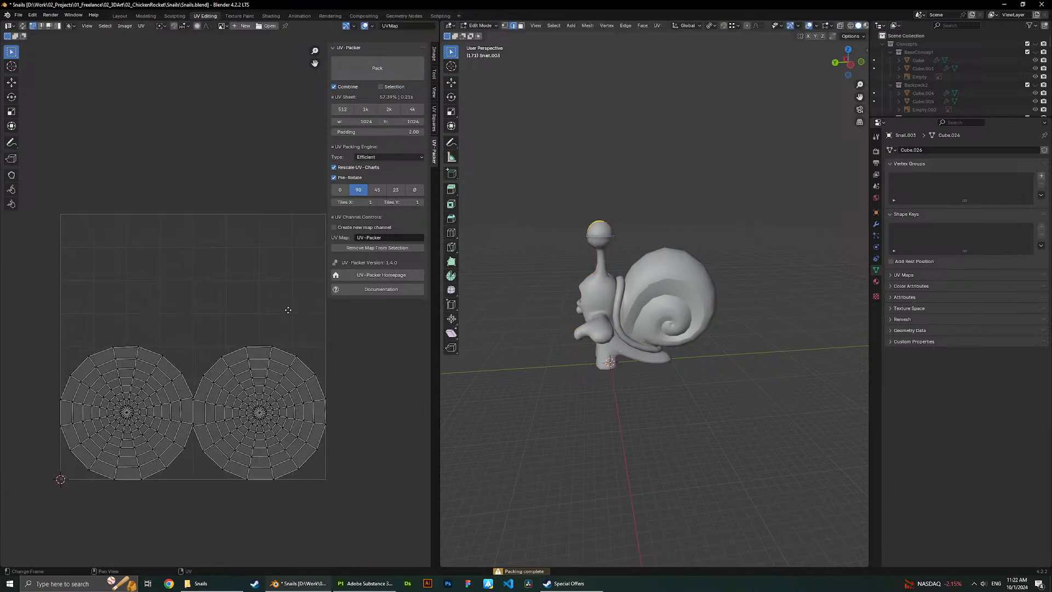
{"action": "middle_click_drag", "start_coordinate": [284, 305], "coordinate": [334, 328]}
{"action": "scroll", "coordinate": [587, 295], "scroll_direction": "up", "scroll_amount": 2}
{"action": "middle_click_drag", "start_coordinate": [587, 294], "coordinate": [667, 276]}
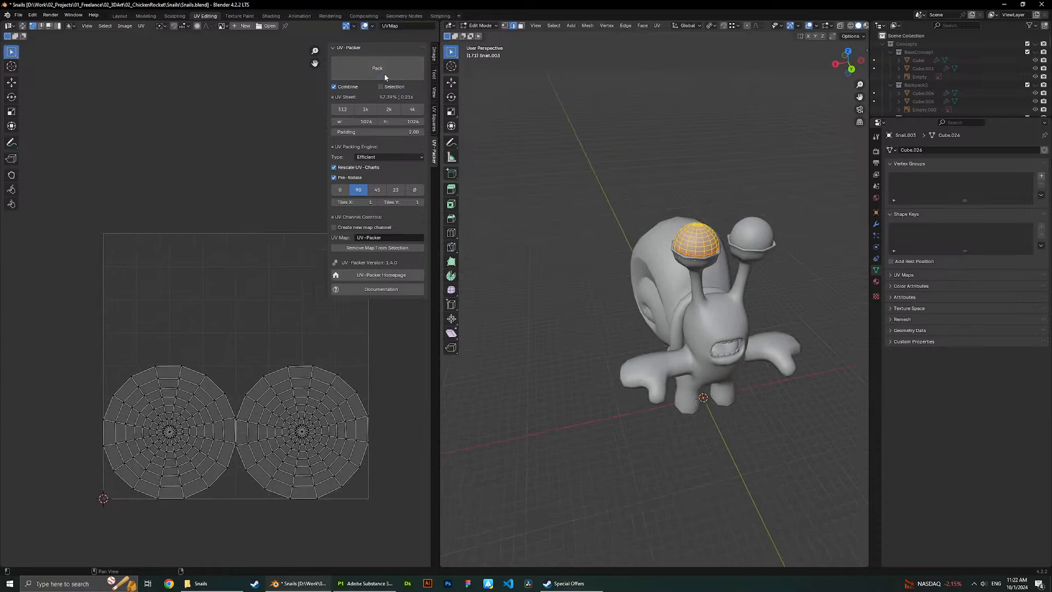
{"action": "key", "text": "Tab"}
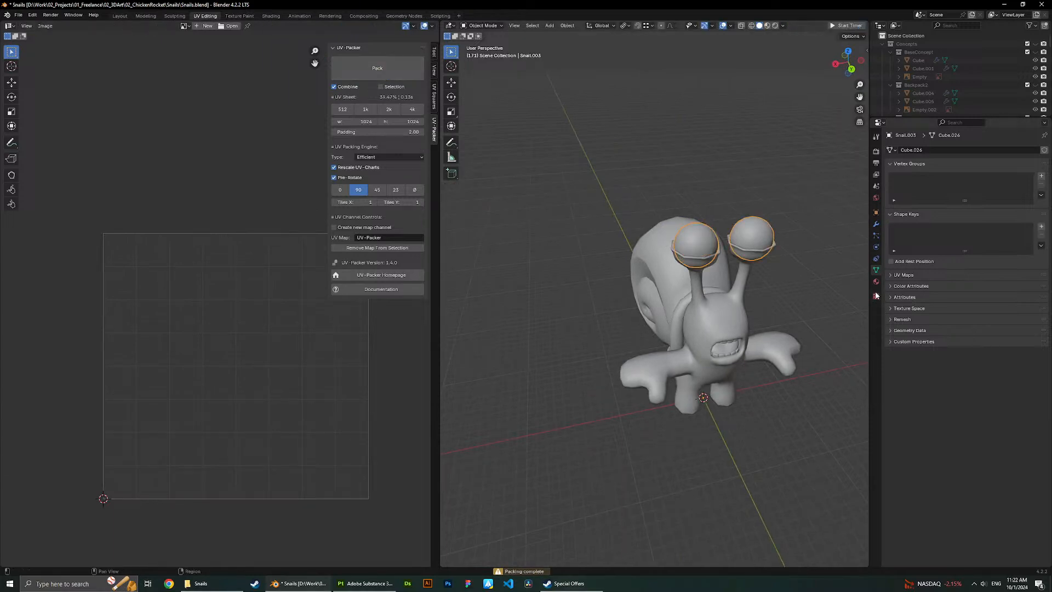
Check the UV maps list of the eye mesh and inspect the UV layouts of the eyes and body.
{"action": "left_click", "coordinate": [737, 317]}
{"action": "left_click", "coordinate": [692, 247]}
{"action": "left_click", "coordinate": [929, 275]}
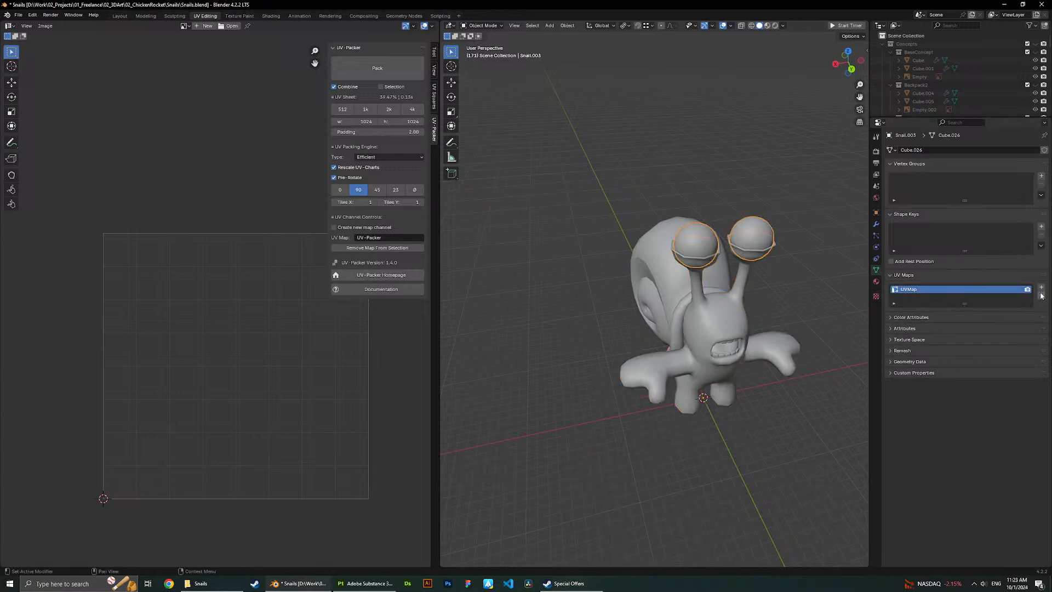
{"action": "key", "text": "Tab"}
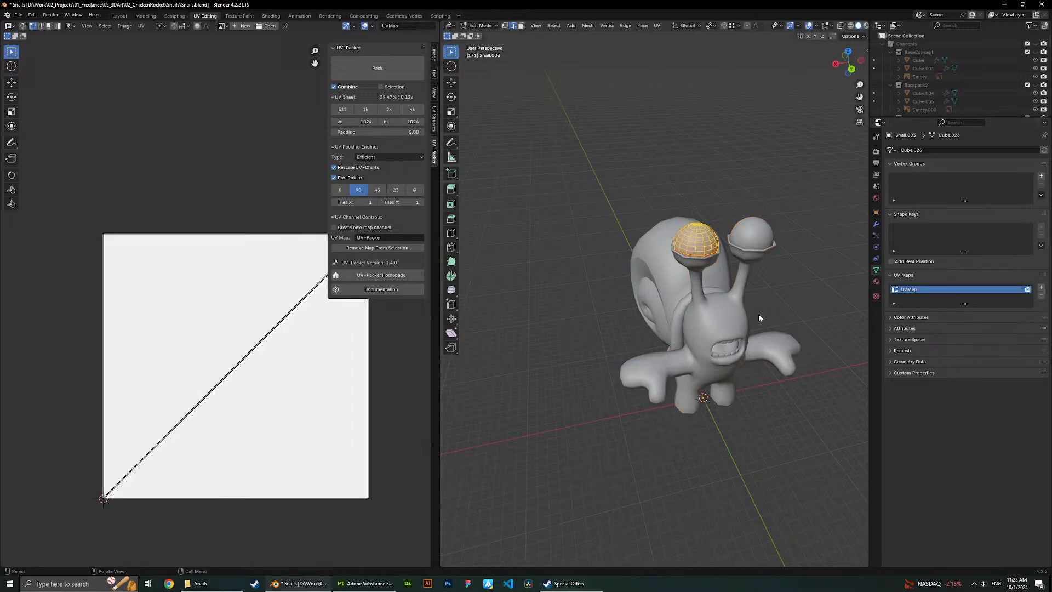
{"action": "key", "text": "Tab"}
{"action": "key", "text": "Tab"}
{"action": "key", "text": "Tab"}
{"action": "left_click", "coordinate": [727, 309]}
{"action": "key", "text": "Tab"}
{"action": "key", "text": "Tab"}
Pack all UV islands of the snail shell mesh with UV-Packer and save the file.
{"action": "left_click", "coordinate": [641, 274]}
{"action": "key", "text": "Tab"}
{"action": "middle_click_drag", "start_coordinate": [635, 270], "coordinate": [671, 278]}
{"action": "key", "text": "a"}
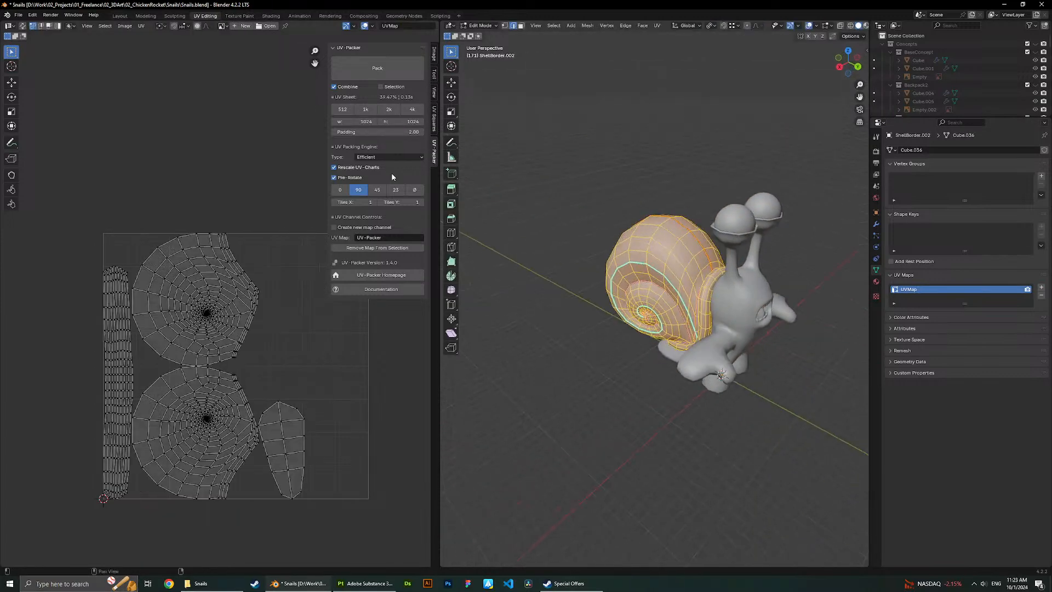
{"action": "left_click", "coordinate": [376, 75]}
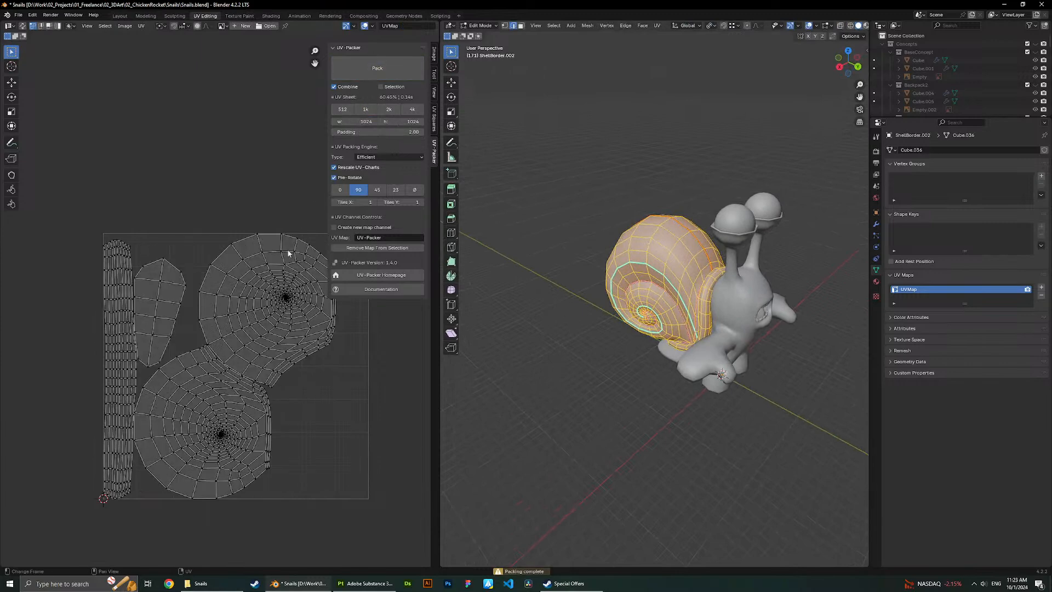
{"action": "scroll", "coordinate": [249, 321], "scroll_direction": "up", "scroll_amount": 2}
{"action": "scroll", "coordinate": [250, 326], "scroll_direction": "up", "scroll_amount": 2}
{"action": "scroll", "coordinate": [250, 326], "scroll_direction": "down", "scroll_amount": 4}
{"action": "key", "text": "Tab"}
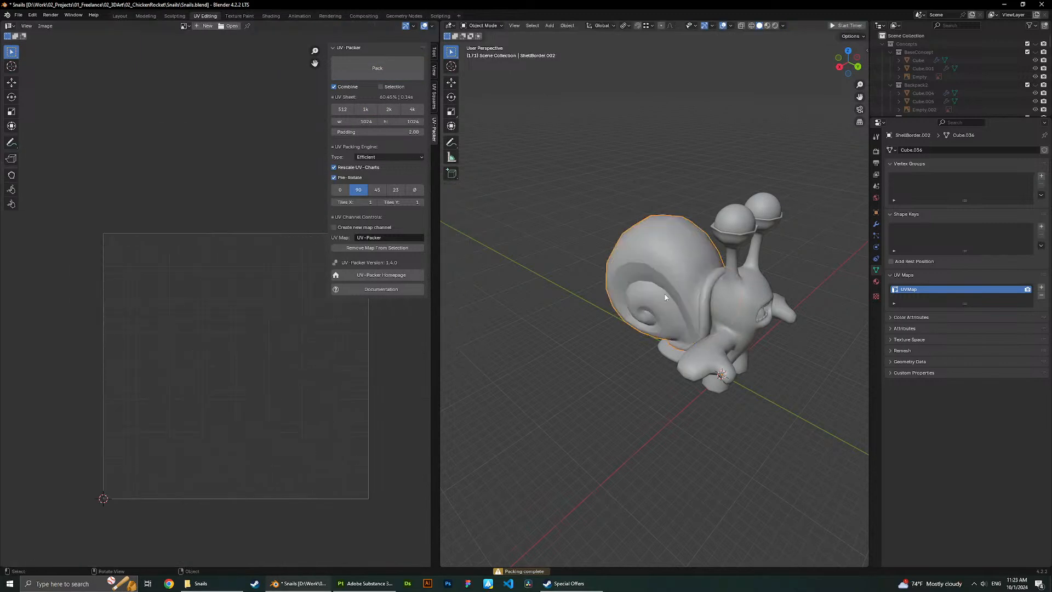
{"action": "key", "text": "ctrl+s"}
Examine the snail body mesh and its packed UV layout in Edit Mode.
{"action": "middle_click_drag", "start_coordinate": [666, 276], "coordinate": [602, 194]}
{"action": "left_click", "coordinate": [734, 340]}
{"action": "middle_click_drag", "start_coordinate": [751, 387], "coordinate": [676, 244]}
{"action": "key", "text": "Tab"}
{"action": "scroll", "coordinate": [735, 319], "scroll_direction": "up", "scroll_amount": 5}
{"action": "scroll", "coordinate": [769, 356], "scroll_direction": "down", "scroll_amount": 3}
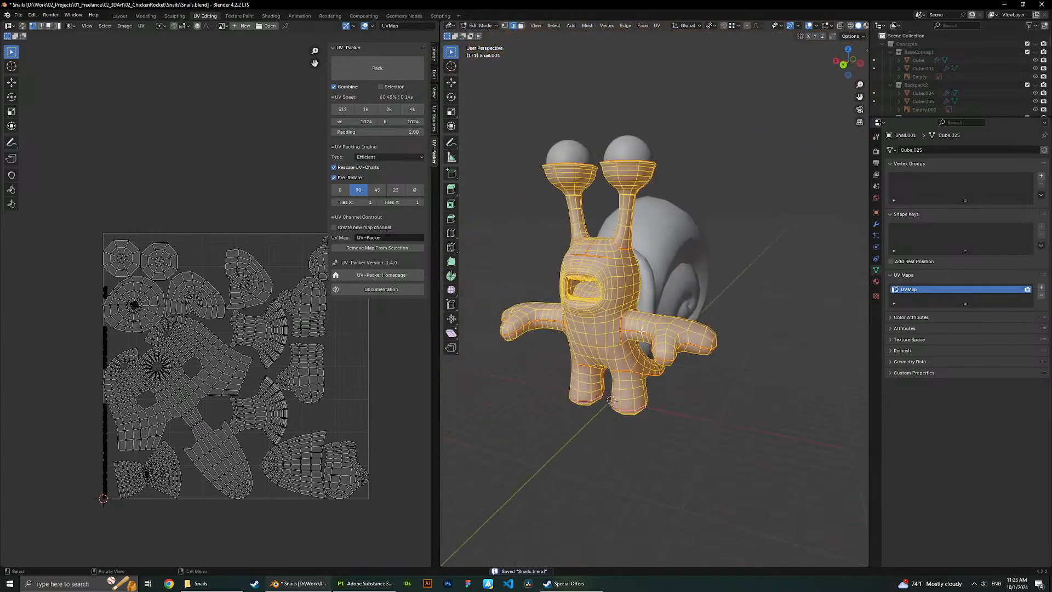
Select all the snail meshes in Object Mode, save the file and export them as Snail.fbx.
{"action": "key", "text": "Tab"}
{"action": "scroll", "coordinate": [676, 244], "scroll_direction": "down", "scroll_amount": 3}
{"action": "scroll", "coordinate": [614, 201], "scroll_direction": "down", "scroll_amount": 2}
{"action": "key", "text": "ctrl+s"}
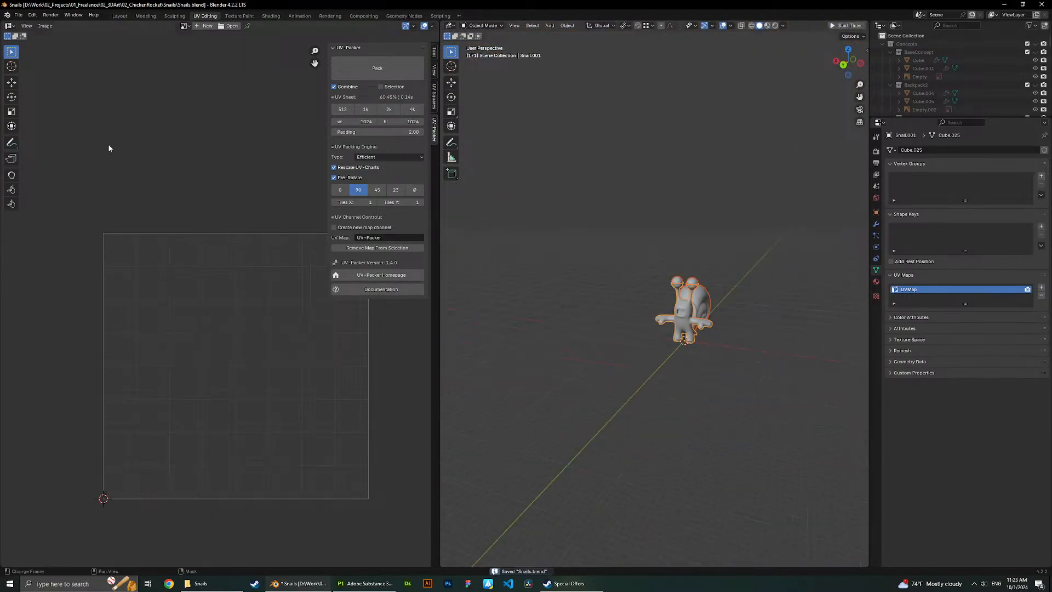
{"action": "left_click", "coordinate": [18, 15]}
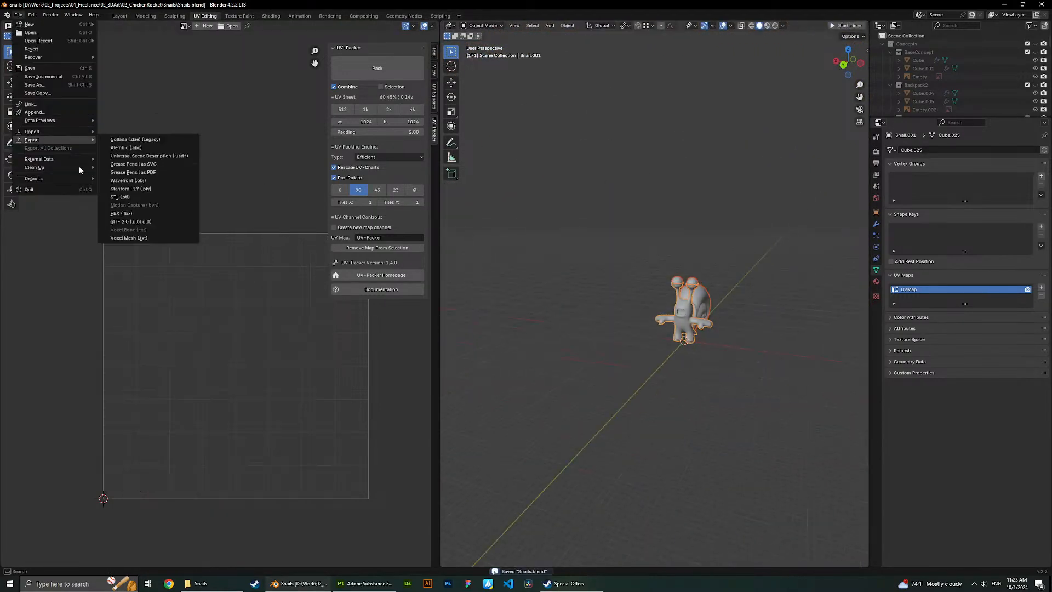
{"action": "left_click", "coordinate": [121, 213]}
{"action": "left_click", "coordinate": [658, 388]}
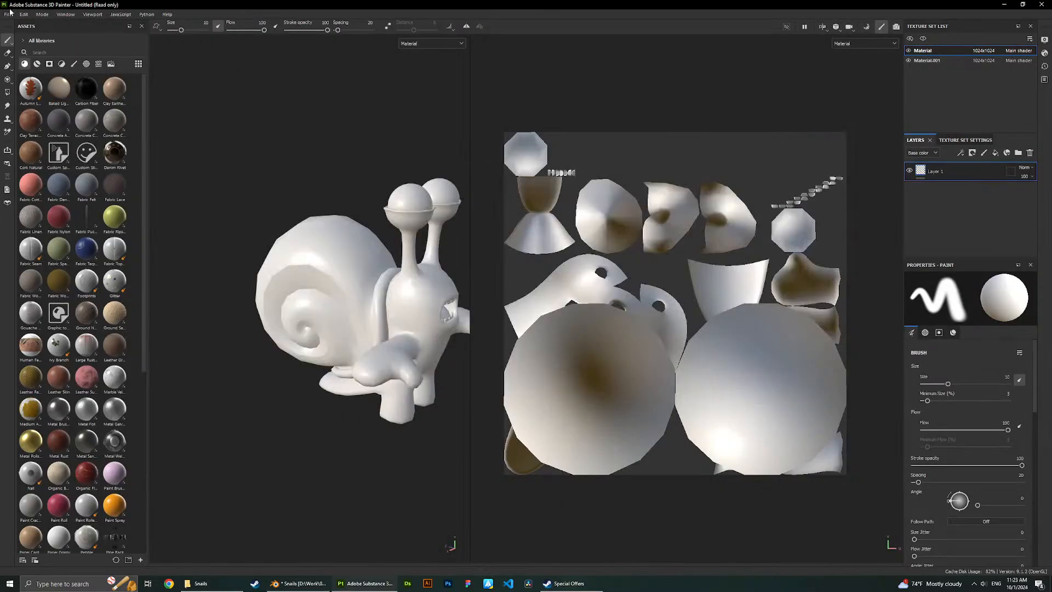
{"action": "left_click", "coordinate": [9, 14]}
{"action": "left_click", "coordinate": [22, 31]}
{"action": "key", "text": "Escape"}
{"action": "left_click", "coordinate": [8, 14]}
{"action": "left_click", "coordinate": [18, 27]}
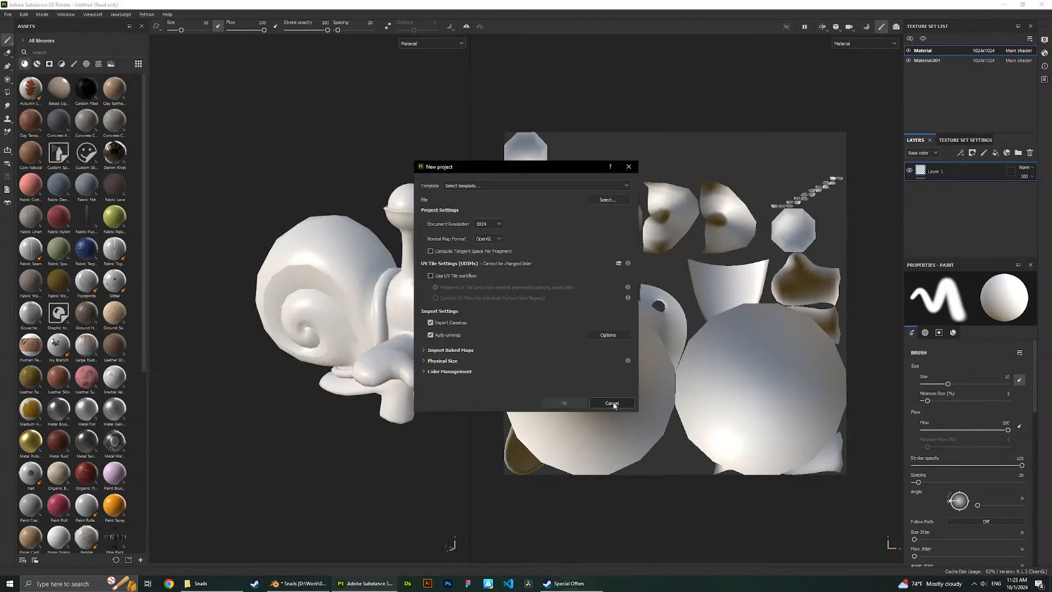
{"action": "left_click", "coordinate": [527, 185]}
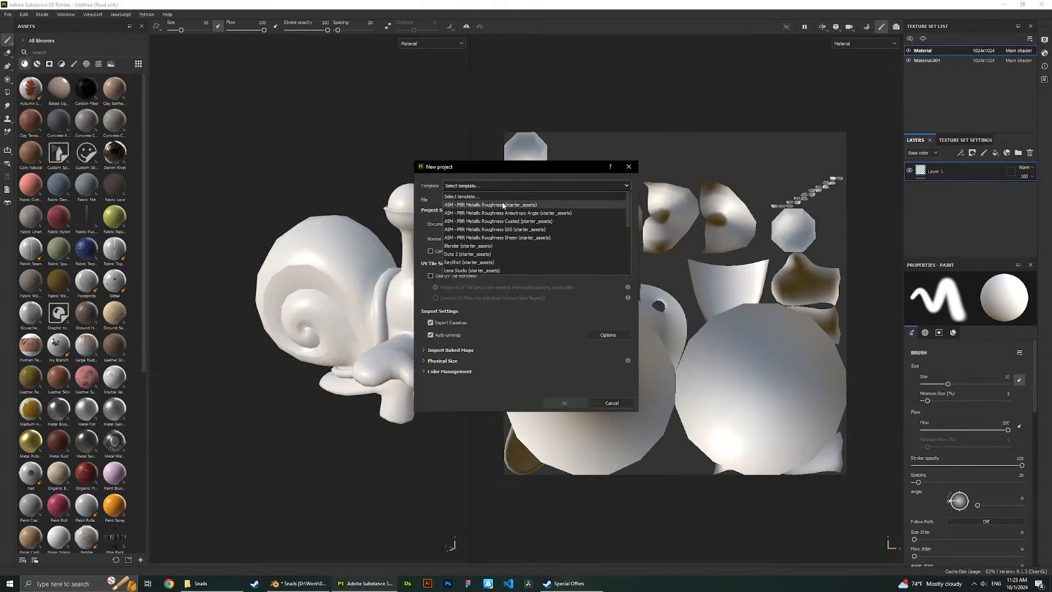
{"action": "left_click", "coordinate": [502, 204]}
{"action": "left_click", "coordinate": [504, 186]}
{"action": "left_click", "coordinate": [502, 197]}
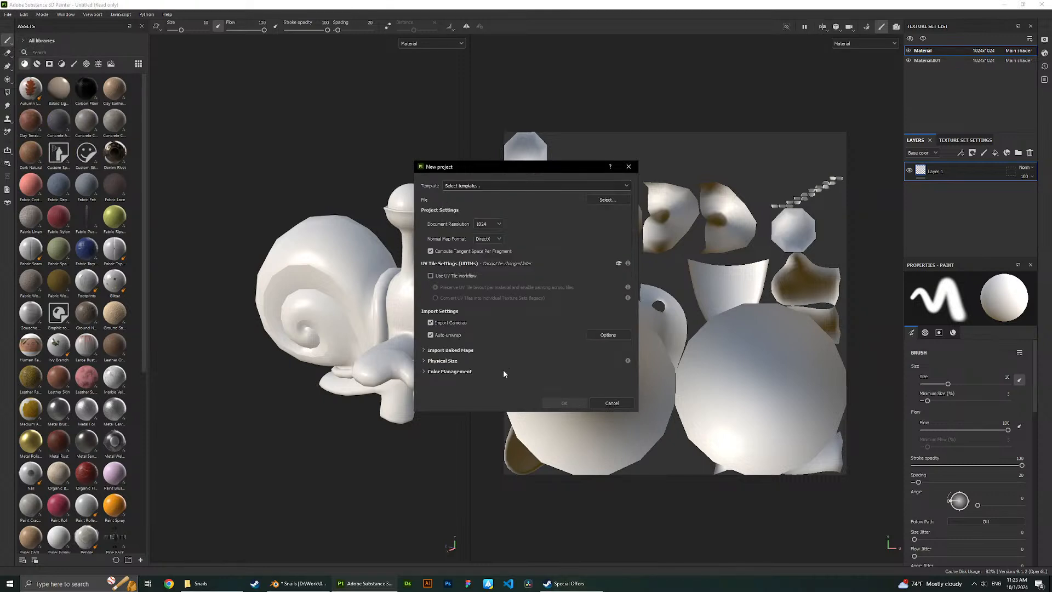
{"action": "left_click", "coordinate": [622, 402]}
Discard the modified Substance 3D Painter project and create a new project from Snail.fbx in the Snails folder.
{"action": "left_click", "coordinate": [8, 14]}
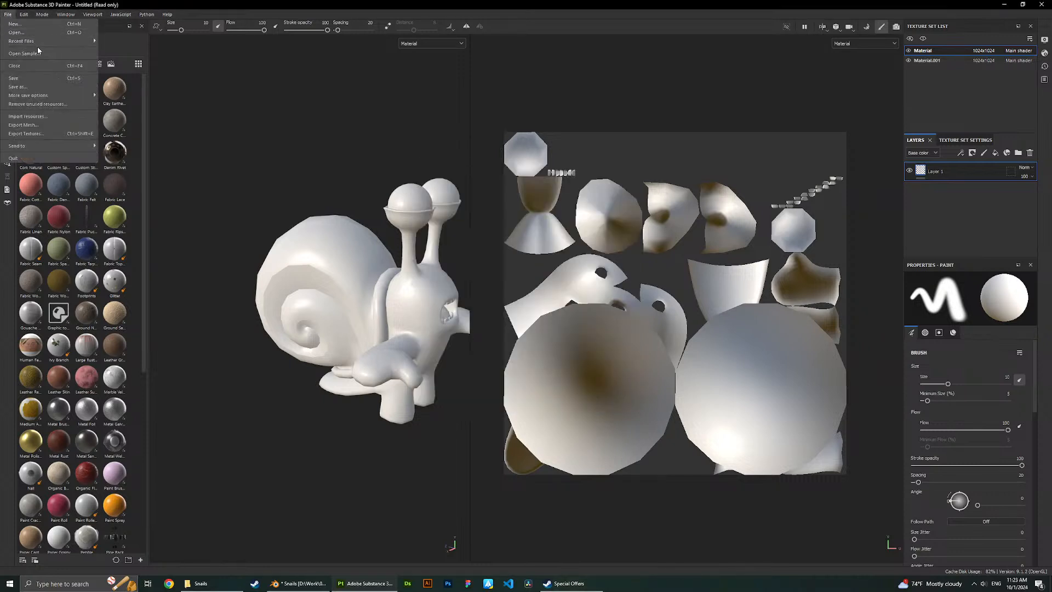
{"action": "left_click", "coordinate": [16, 33]}
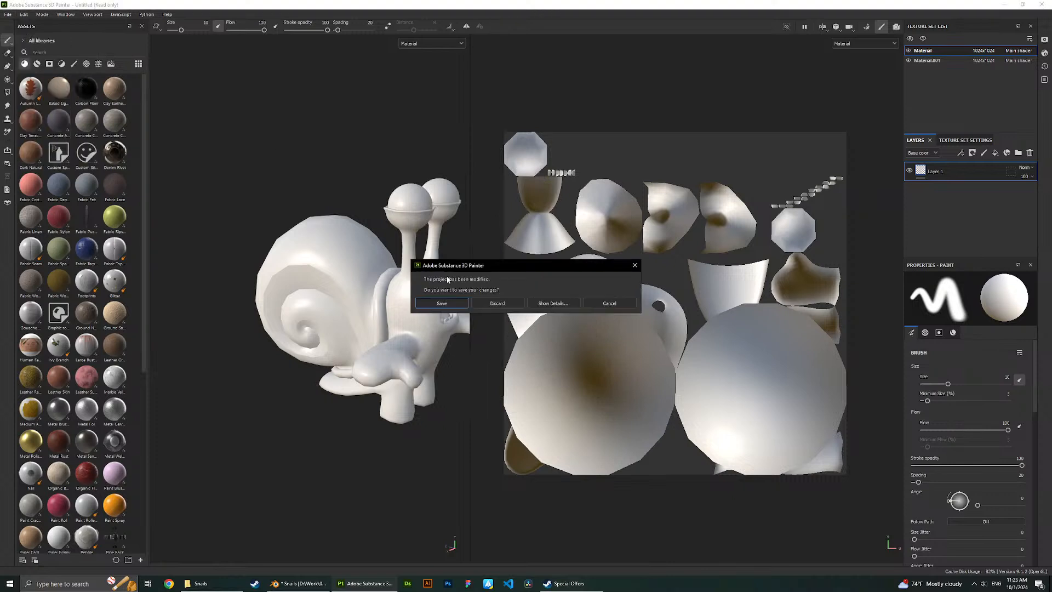
{"action": "left_click", "coordinate": [496, 302]}
{"action": "left_click", "coordinate": [457, 291]}
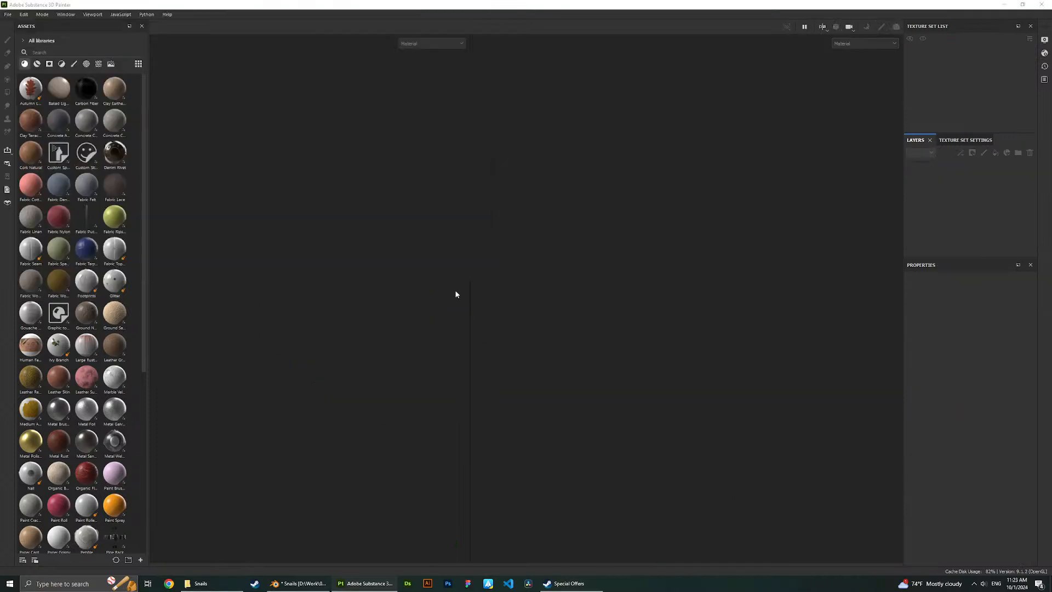
{"action": "left_click", "coordinate": [200, 583]}
{"action": "mouse_move", "coordinate": [220, 311]}
{"action": "left_mouse_down"}
{"action": "mouse_move", "coordinate": [270, 127]}
{"action": "mouse_move", "coordinate": [534, 192]}
{"action": "left_mouse_up"}
{"action": "left_click", "coordinate": [541, 224]}
{"action": "left_click", "coordinate": [564, 402]}
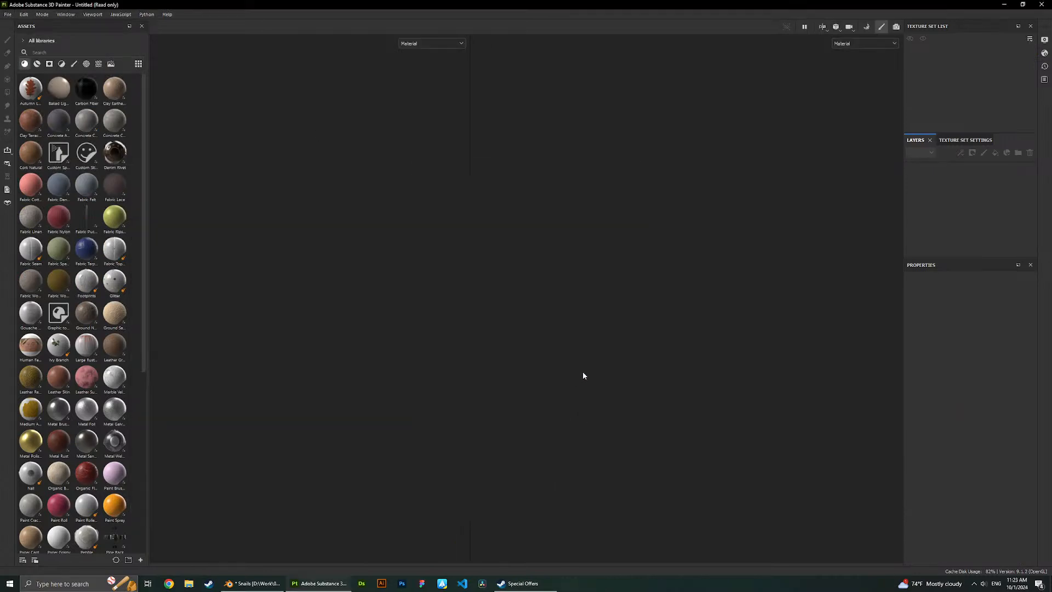
Compare the UV layouts of the Material and Material.001 texture sets and view the imported snail model.
{"action": "scroll", "coordinate": [314, 291], "scroll_direction": "down", "scroll_amount": 2}
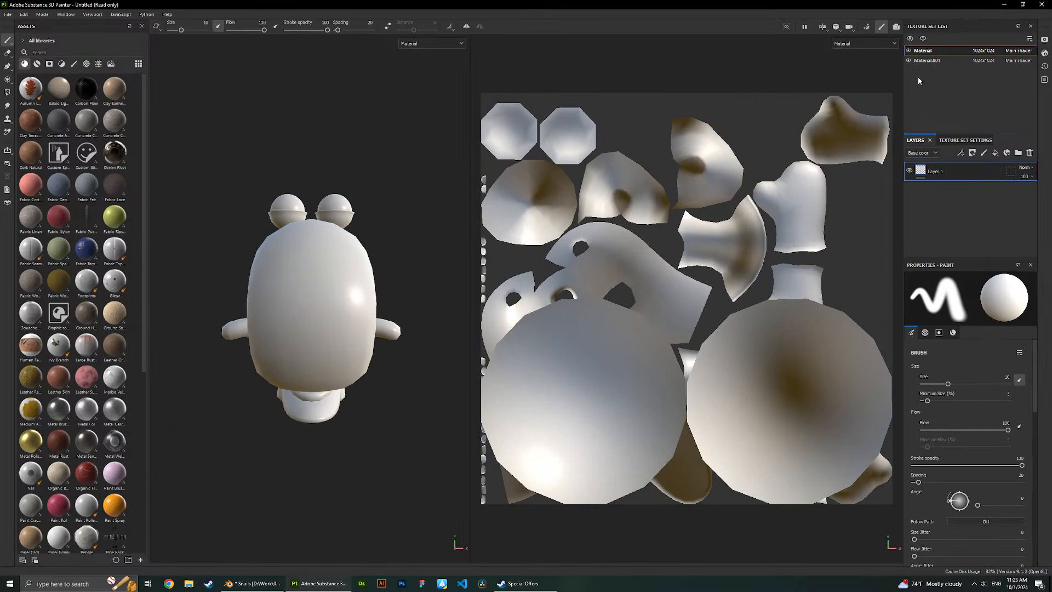
{"action": "left_click", "coordinate": [926, 60]}
{"action": "left_click", "coordinate": [917, 51]}
{"action": "scroll", "coordinate": [329, 318], "scroll_direction": "down", "scroll_amount": 1}
{"action": "middle_click_drag", "start_coordinate": [307, 296], "coordinate": [235, 308], "text": "alt"}
{"action": "right_click", "coordinate": [323, 267]}
{"action": "scroll", "coordinate": [339, 213], "scroll_direction": "up", "scroll_amount": 1}
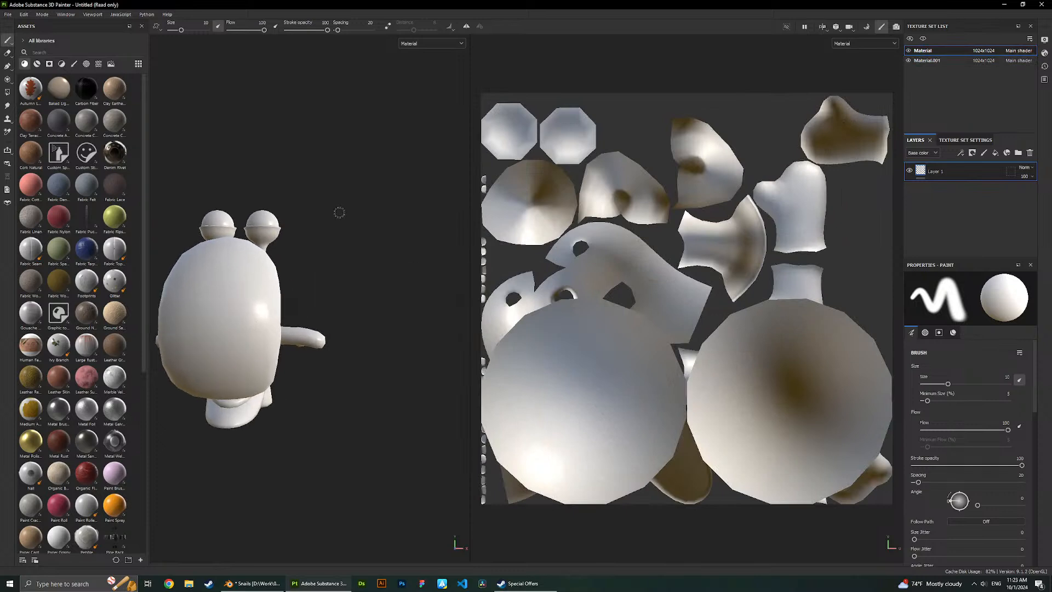
Toggle the visibility of the Material and Material.001 texture sets to check which snail parts each one covers.
{"action": "left_click", "coordinate": [908, 51]}
{"action": "left_click", "coordinate": [908, 51]}
{"action": "left_click", "coordinate": [926, 60]}
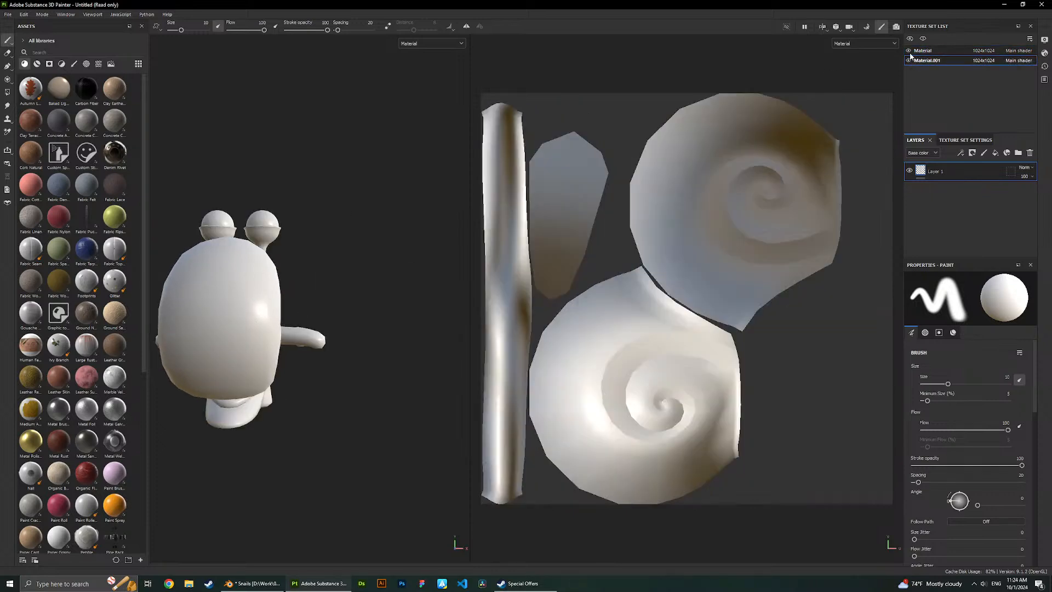
{"action": "left_click", "coordinate": [908, 60]}
{"action": "left_click", "coordinate": [908, 51]}
{"action": "left_click", "coordinate": [908, 50]}
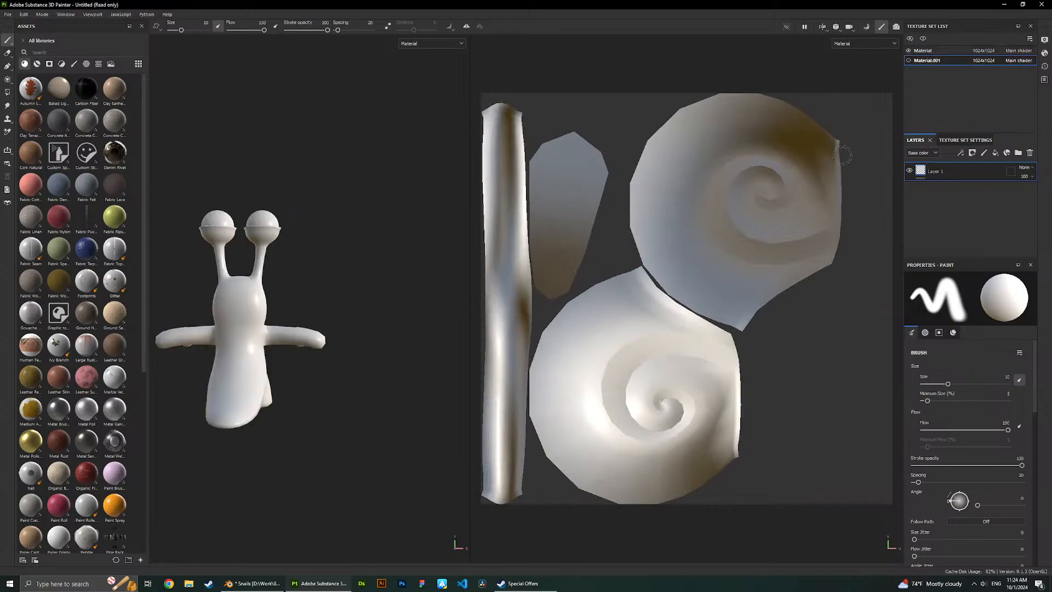
Switch to Blender, select the snail's body, eyes and shell together, and save the file.
{"action": "left_click", "coordinate": [253, 582]}
{"action": "scroll", "coordinate": [673, 257], "scroll_direction": "up", "scroll_amount": 4}
{"action": "middle_click_drag", "start_coordinate": [657, 257], "coordinate": [570, 227]}
{"action": "left_click", "coordinate": [709, 226]}
{"action": "scroll", "coordinate": [709, 226], "scroll_direction": "up", "scroll_amount": 3}
{"action": "left_click", "coordinate": [638, 249]}
{"action": "left_click", "coordinate": [639, 221]}
{"action": "key", "text": "ctrl+s"}
{"action": "scroll", "coordinate": [641, 219], "scroll_direction": "down", "scroll_amount": 4}
{"action": "key", "text": "ctrl+z"}
{"action": "key", "text": "ctrl+shift+z"}
{"action": "key", "text": "ctrl+s"}
{"action": "left_click", "coordinate": [597, 305]}
{"action": "key", "text": "ctrl+s"}
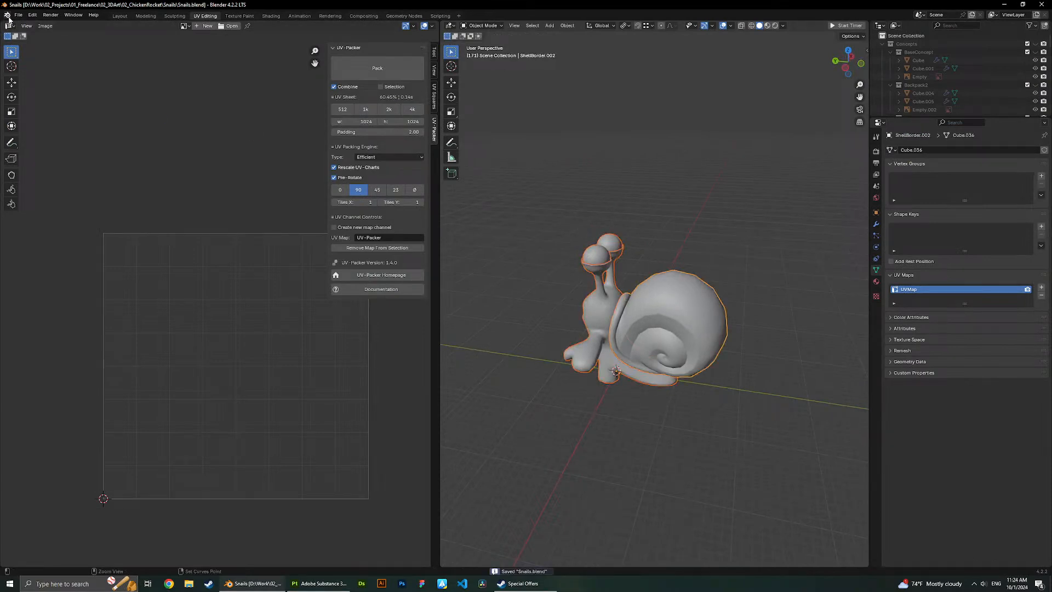
Export the selected snail meshes as FBX, overwriting the existing Snail.fbx.
{"action": "left_click", "coordinate": [18, 15]}
{"action": "mouse_move", "coordinate": [33, 140]}
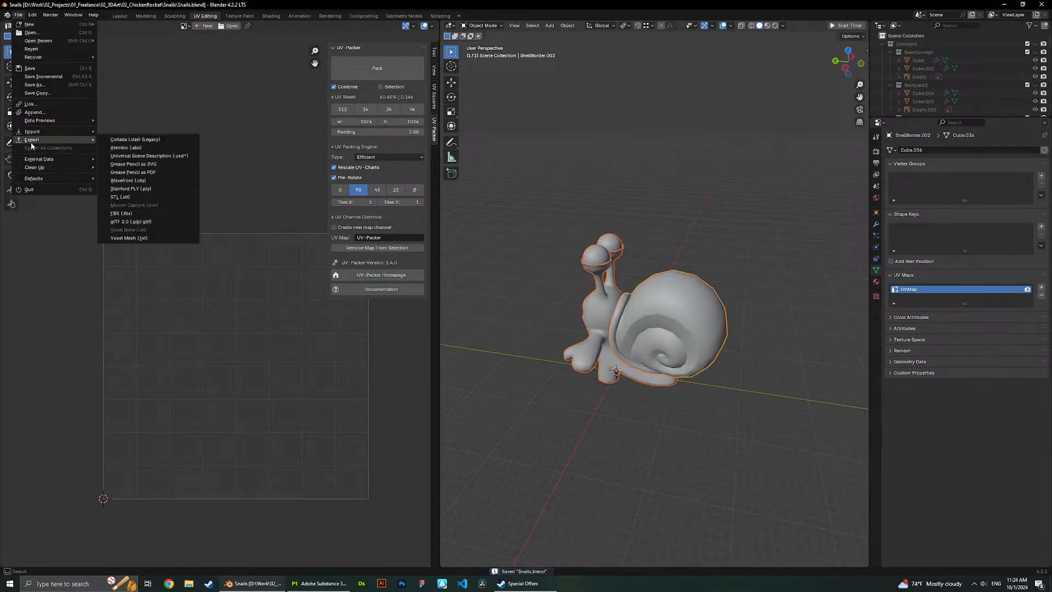
{"action": "left_click", "coordinate": [136, 219]}
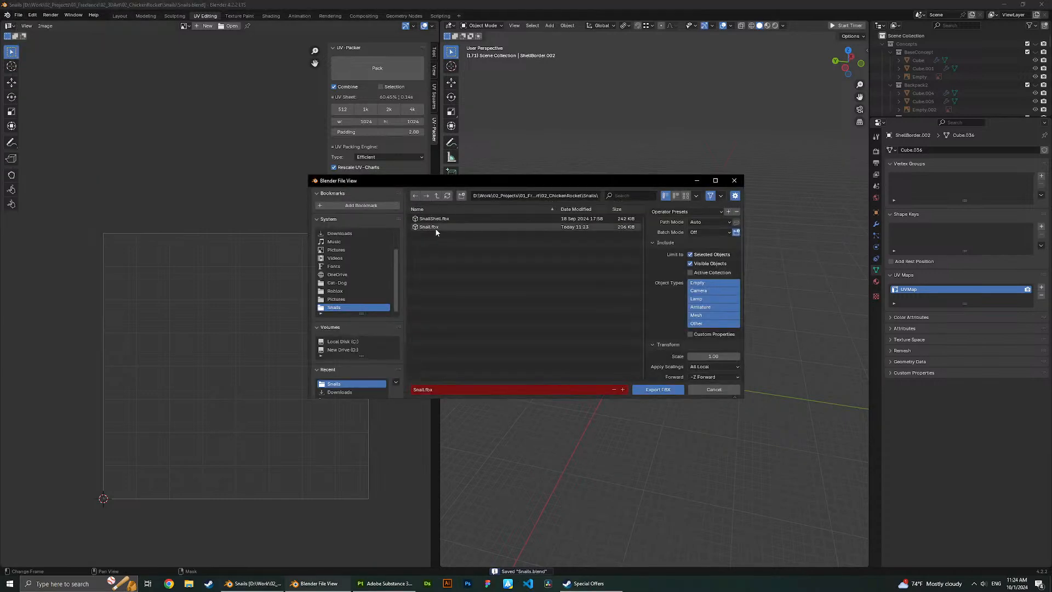
{"action": "double_click", "coordinate": [433, 226]}
Switch to Substance 3D Painter, close the modified project, restart the program and dismiss its home screen.
{"action": "left_click", "coordinate": [319, 583]}
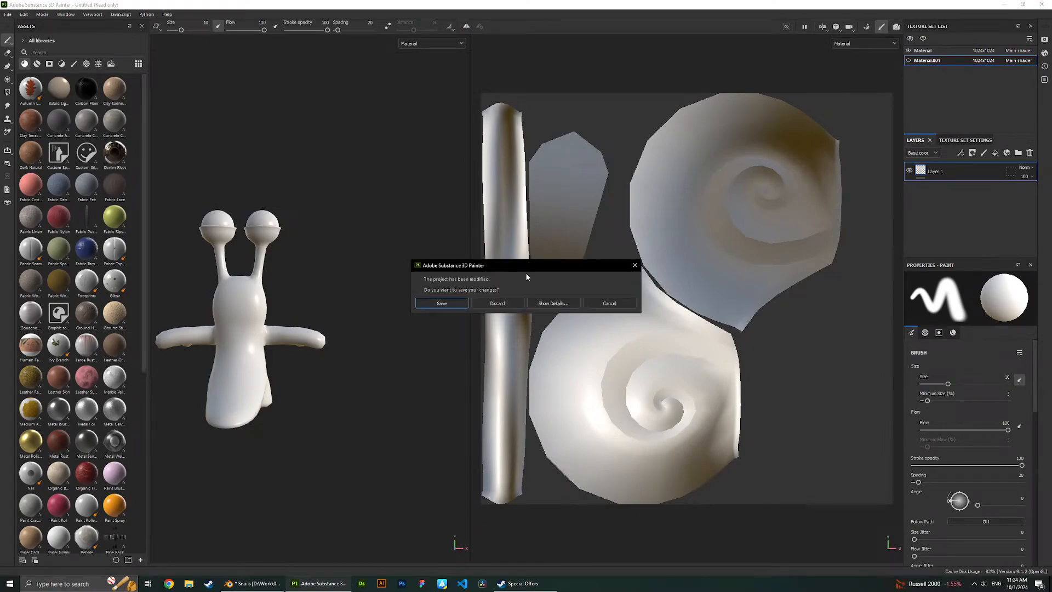
{"action": "left_click", "coordinate": [277, 584]}
{"action": "left_click", "coordinate": [295, 587]}
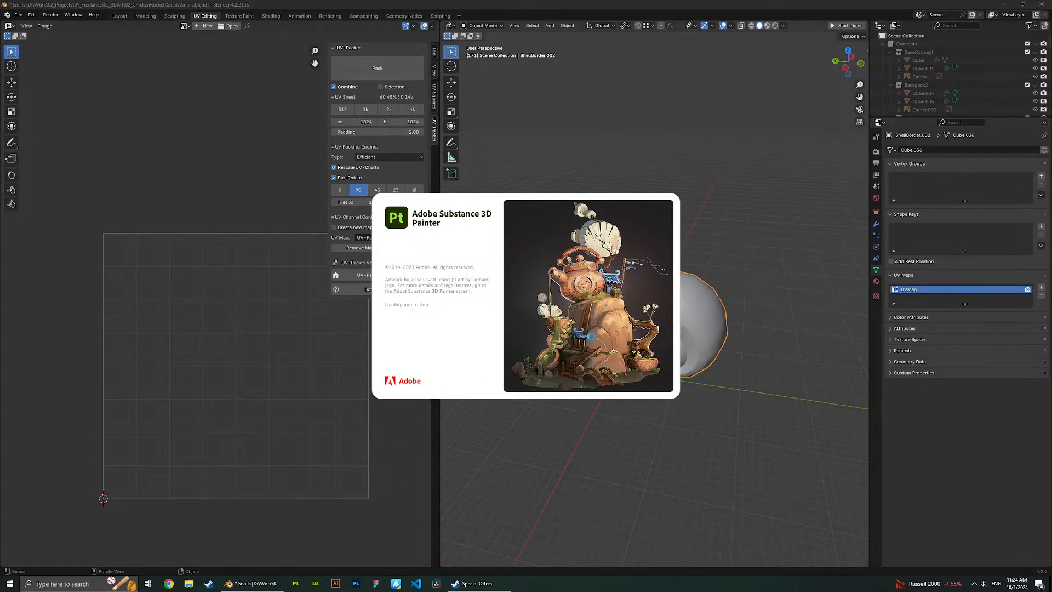
{"action": "scroll", "coordinate": [333, 331], "scroll_direction": "down", "scroll_amount": 2}
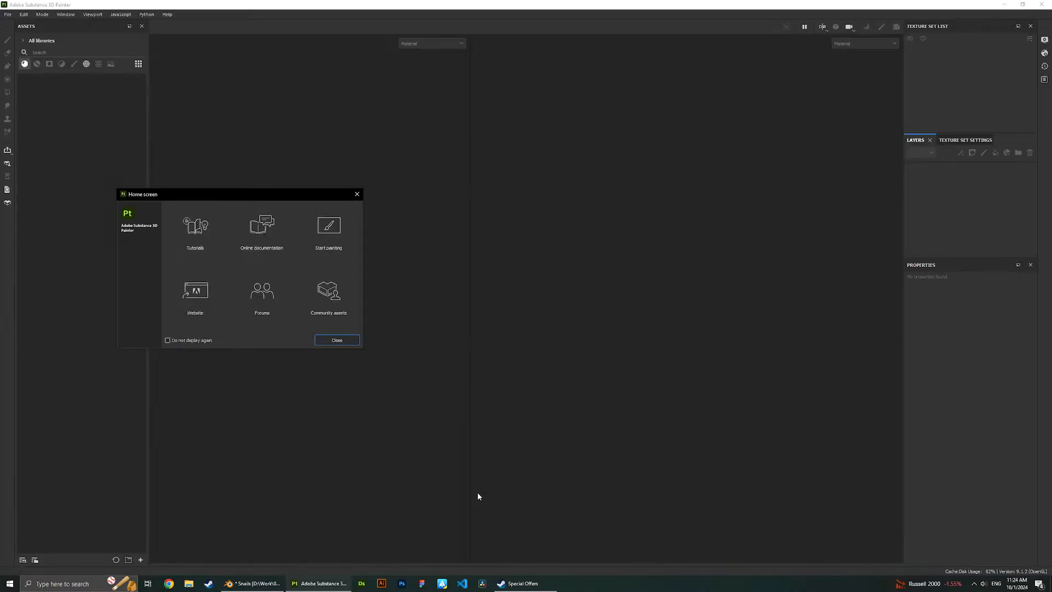
{"action": "left_click", "coordinate": [357, 194]}
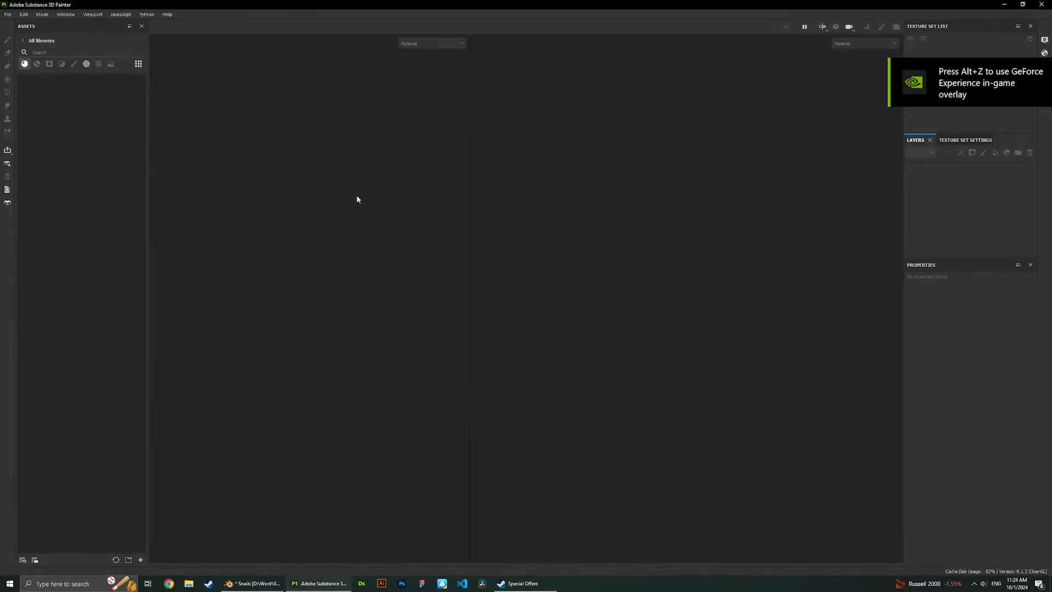
Create a new project from the Snail.fbx file in the Snails folder.
{"action": "left_click", "coordinate": [8, 14]}
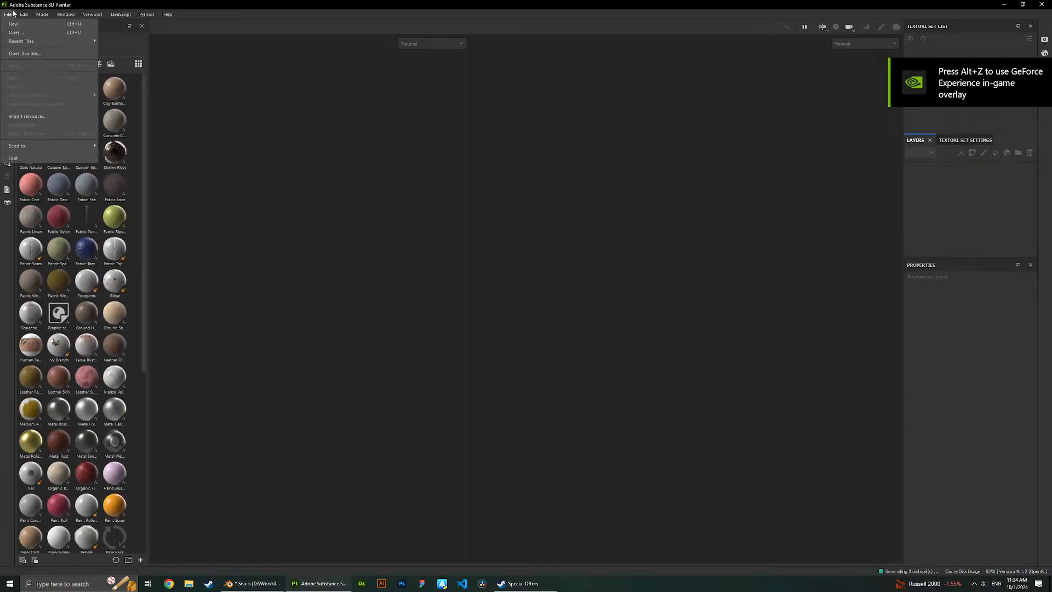
{"action": "left_click", "coordinate": [196, 582]}
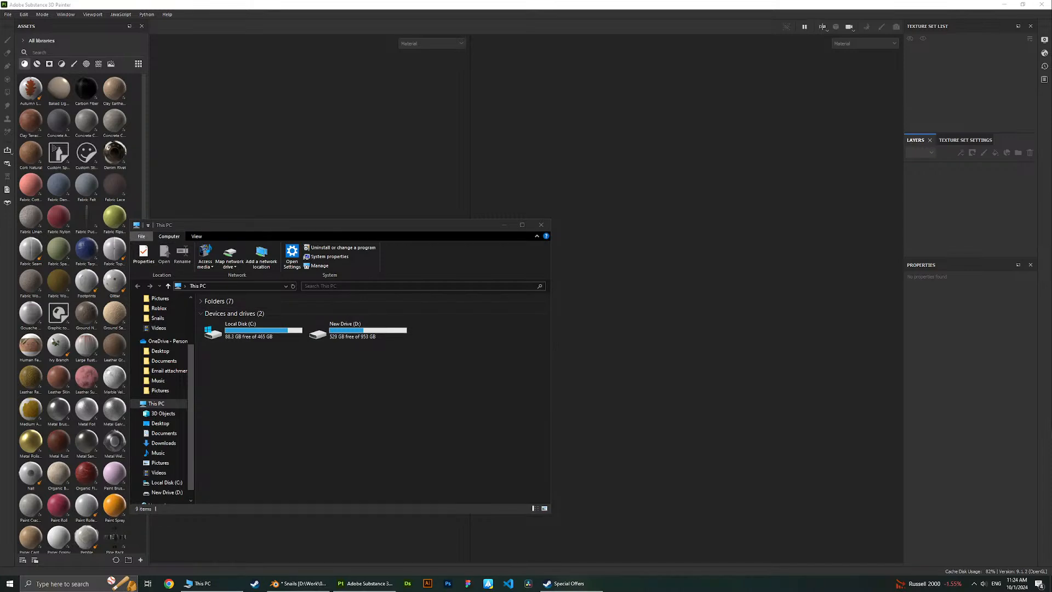
{"action": "scroll", "coordinate": [150, 356], "scroll_direction": "up", "scroll_amount": 1}
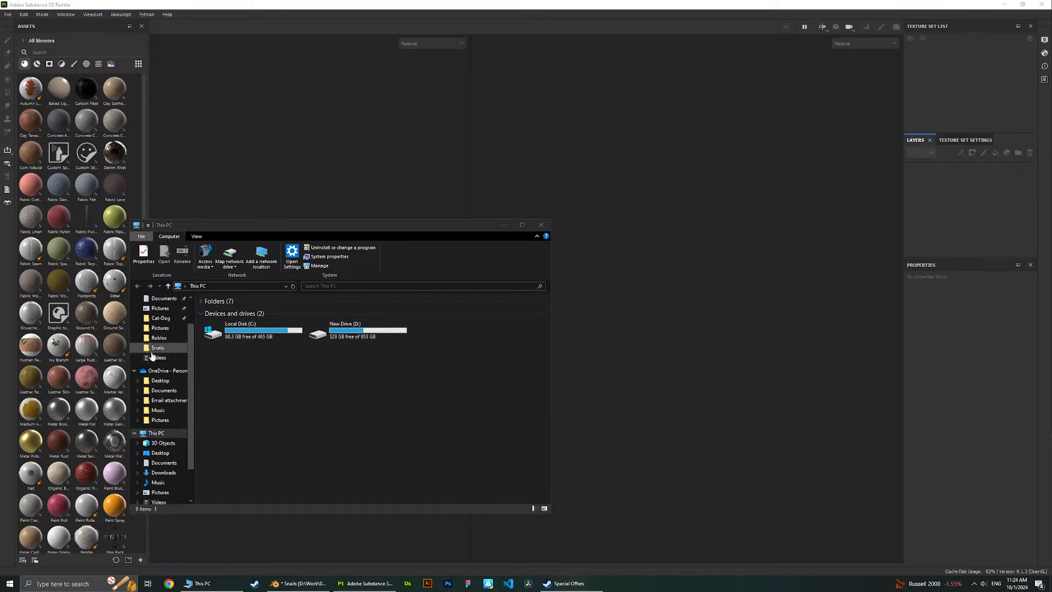
{"action": "left_click", "coordinate": [163, 338]}
{"action": "left_click", "coordinate": [164, 348]}
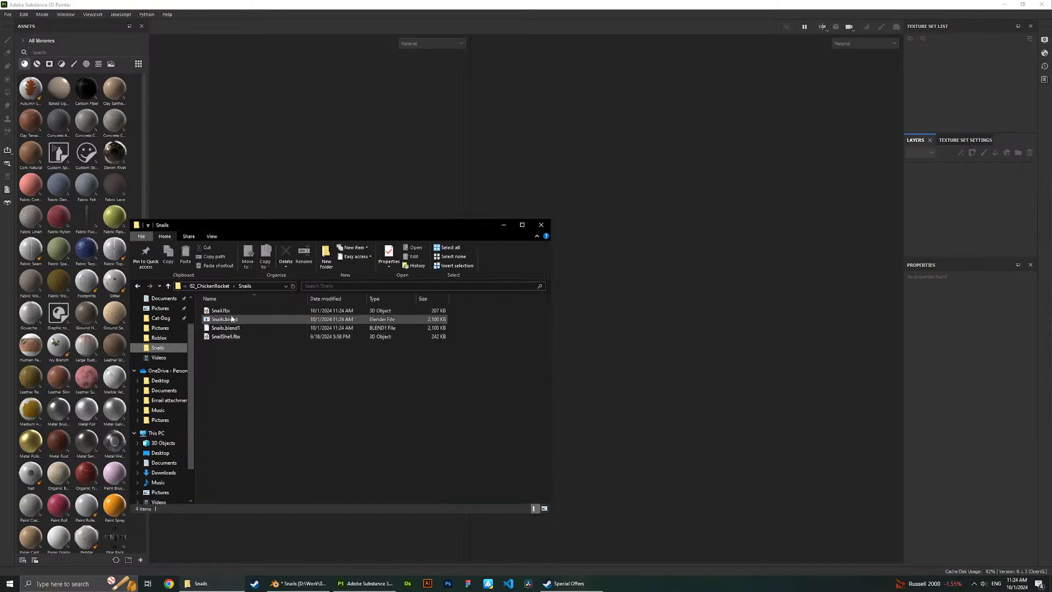
{"action": "left_click", "coordinate": [219, 311]}
{"action": "left_click_drag", "start_coordinate": [290, 181], "coordinate": [289, 180]}
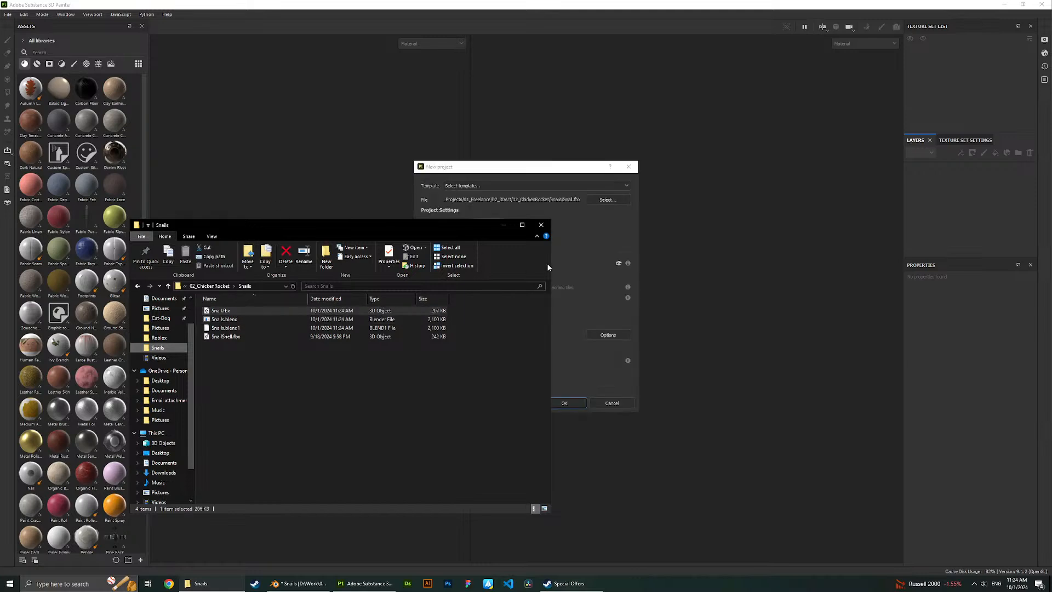
{"action": "left_click", "coordinate": [571, 405]}
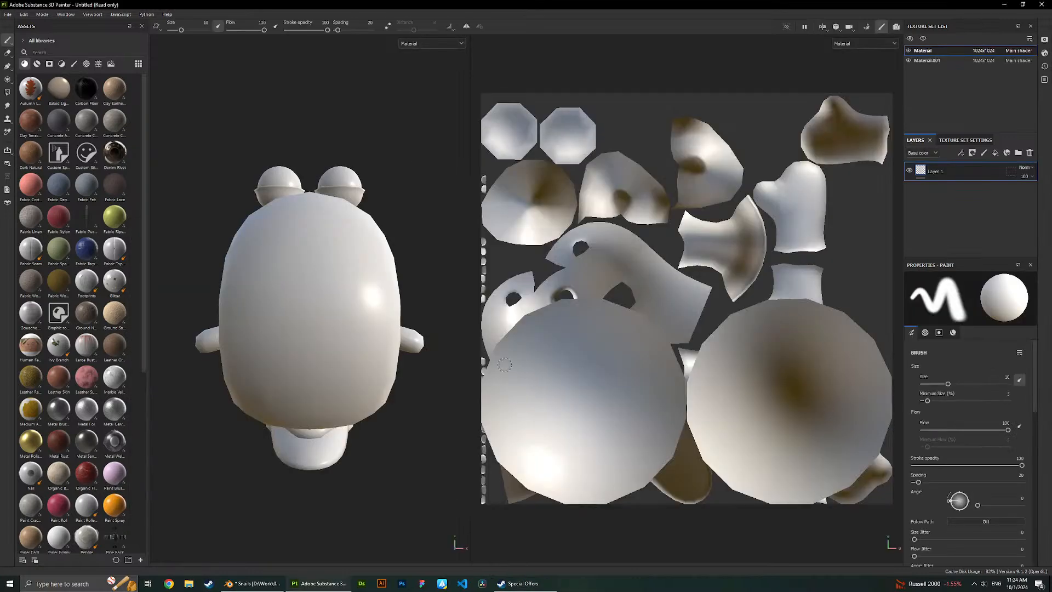
Hide and show the Material texture set to check which snail parts it covers.
{"action": "scroll", "coordinate": [475, 338], "scroll_direction": "down", "scroll_amount": 2}
{"action": "scroll", "coordinate": [350, 316], "scroll_direction": "down", "scroll_amount": 2}
{"action": "left_click_drag", "start_coordinate": [379, 309], "coordinate": [301, 299], "text": "alt"}
{"action": "left_click", "coordinate": [908, 50]}
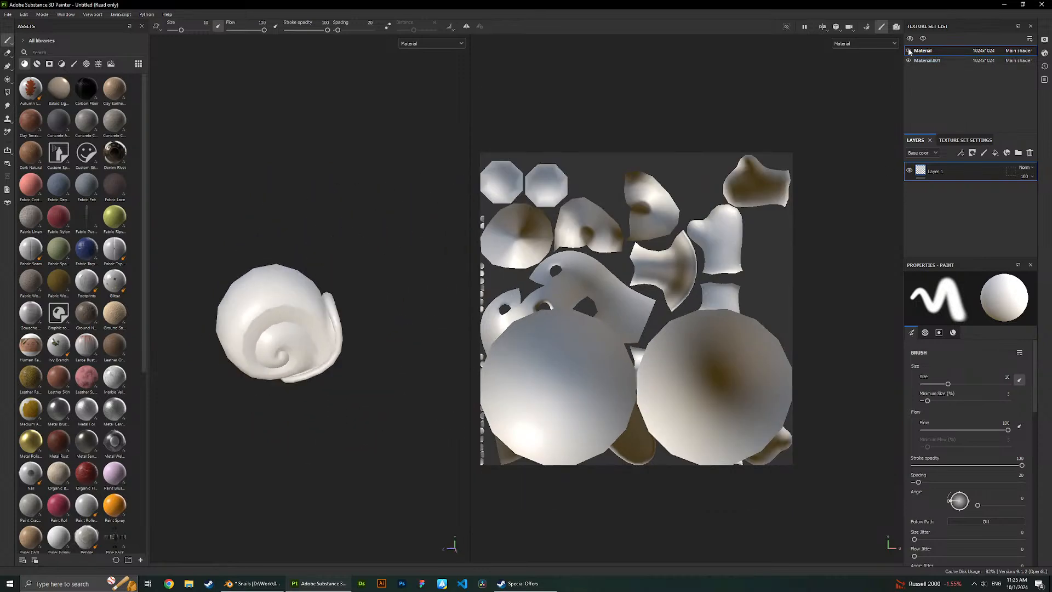
{"action": "left_click", "coordinate": [907, 50]}
Try a short brush stroke on the UV layout's large round island and undo it.
{"action": "scroll", "coordinate": [579, 430], "scroll_direction": "up", "scroll_amount": 2}
{"action": "scroll", "coordinate": [568, 344], "scroll_direction": "down", "scroll_amount": 2}
{"action": "mouse_move", "coordinate": [565, 340]}
{"action": "left_mouse_down"}
{"action": "mouse_move", "coordinate": [529, 397]}
{"action": "mouse_move", "coordinate": [543, 376]}
{"action": "mouse_move", "coordinate": [534, 329]}
{"action": "mouse_move", "coordinate": [556, 364]}
{"action": "mouse_move", "coordinate": [568, 359]}
{"action": "left_mouse_up"}
{"action": "key", "text": "ctrl+z"}
{"action": "key", "text": "ctrl+z"}
Switch to Blender and examine the eyeballs' UV layout, leaving the eyeballs object selected.
{"action": "left_click", "coordinate": [253, 582]}
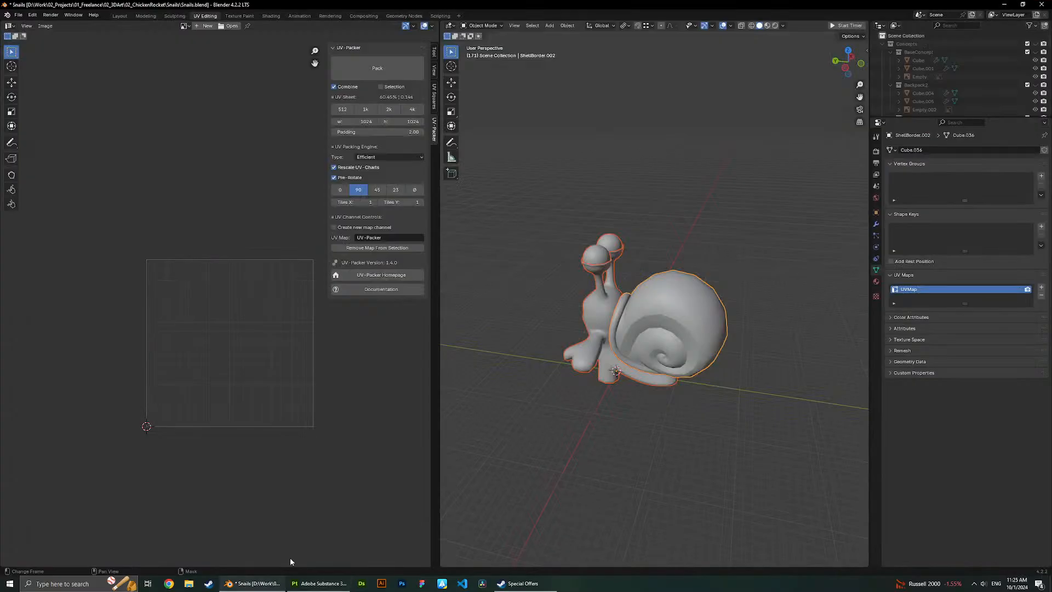
{"action": "scroll", "coordinate": [590, 237], "scroll_direction": "up", "scroll_amount": 3}
{"action": "scroll", "coordinate": [596, 190], "scroll_direction": "up", "scroll_amount": 3}
{"action": "key", "text": "Tab"}
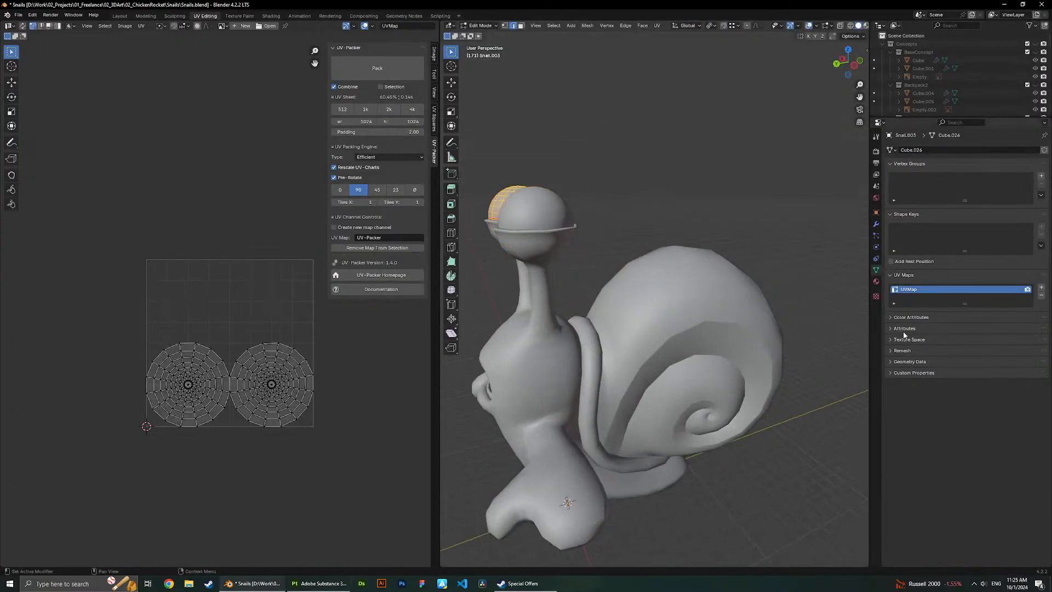
{"action": "key", "text": "Tab"}
{"action": "left_click", "coordinate": [501, 326]}
{"action": "left_click", "coordinate": [668, 299]}
{"action": "left_click", "coordinate": [529, 206]}
{"action": "middle_click_drag", "start_coordinate": [529, 207], "coordinate": [630, 246]}
Unwrap the eyeball mesh, pack its UVs with UV-Packer and check the resulting islands.
{"action": "key", "text": "Tab"}
{"action": "left_click", "coordinate": [657, 26]}
{"action": "left_click", "coordinate": [671, 42]}
{"action": "key", "text": "Tab"}
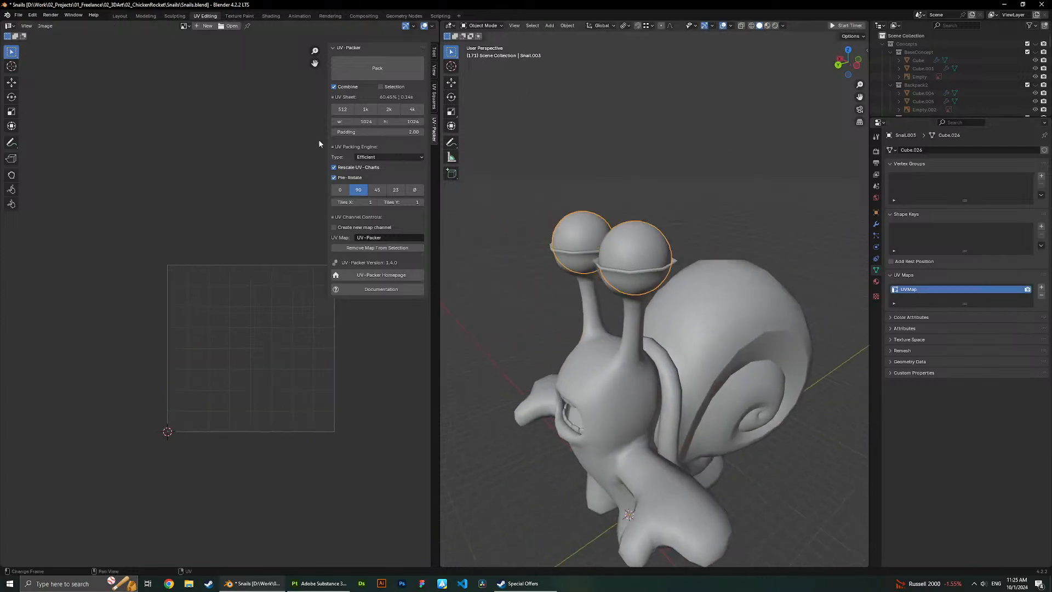
{"action": "left_click", "coordinate": [372, 77]}
{"action": "key", "text": "Tab"}
{"action": "middle_click_drag", "start_coordinate": [588, 238], "coordinate": [607, 213]}
{"action": "key", "text": "Tab"}
{"action": "scroll", "coordinate": [647, 231], "scroll_direction": "up", "scroll_amount": 4}
{"action": "scroll", "coordinate": [607, 212], "scroll_direction": "down", "scroll_amount": 5}
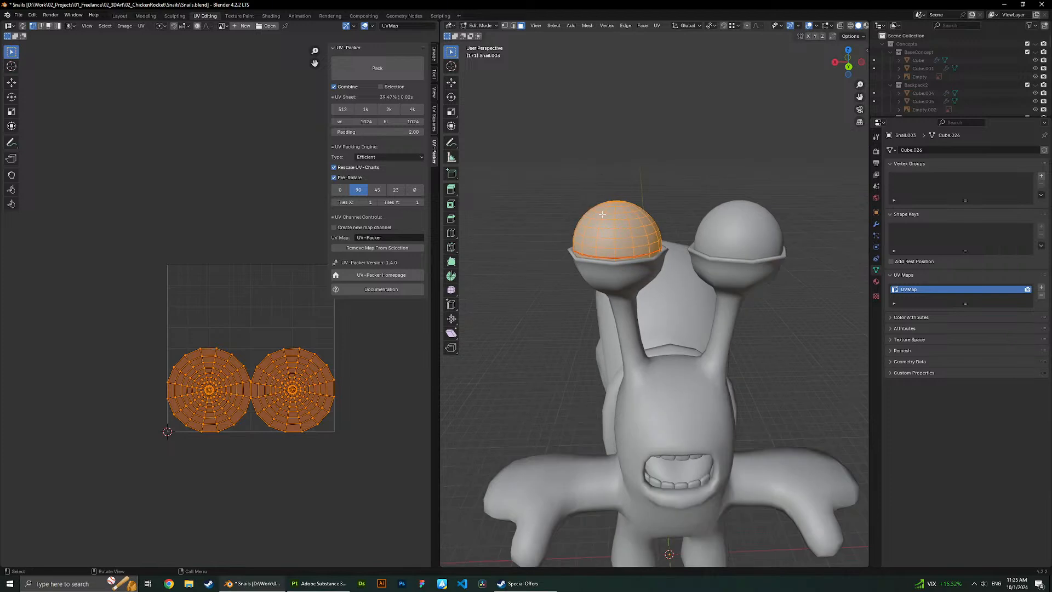
Apply the Mirror modifier to the eyeballs, unwrap both of them and inspect the UV islands.
{"action": "key", "text": "Tab"}
{"action": "right_click", "coordinate": [743, 235]}
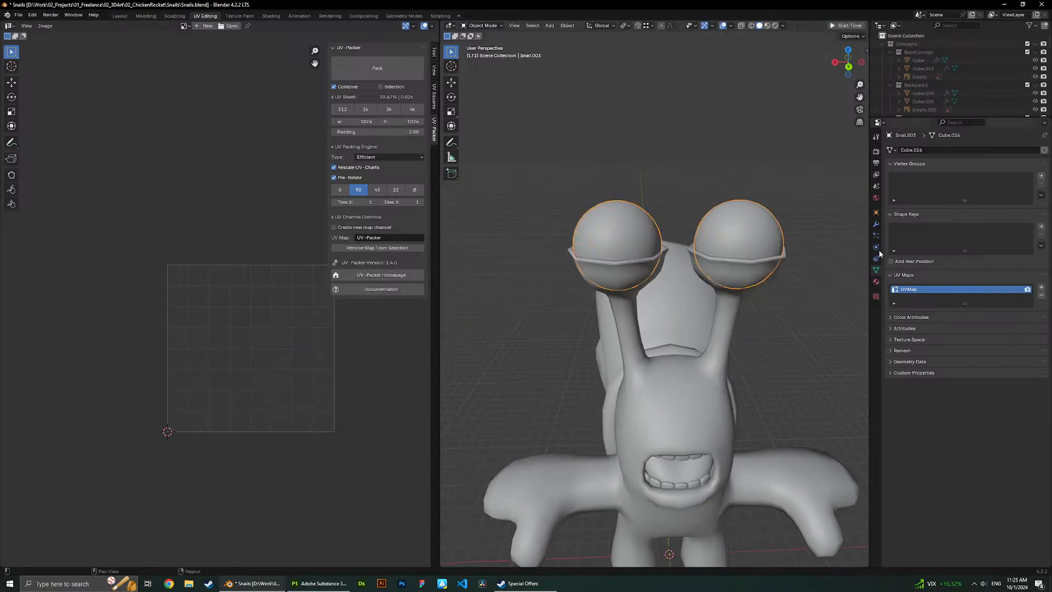
{"action": "left_click", "coordinate": [876, 224]}
{"action": "key", "text": "ctrl+a"}
{"action": "key", "text": "Tab"}
{"action": "left_click", "coordinate": [657, 25]}
{"action": "left_click", "coordinate": [669, 33]}
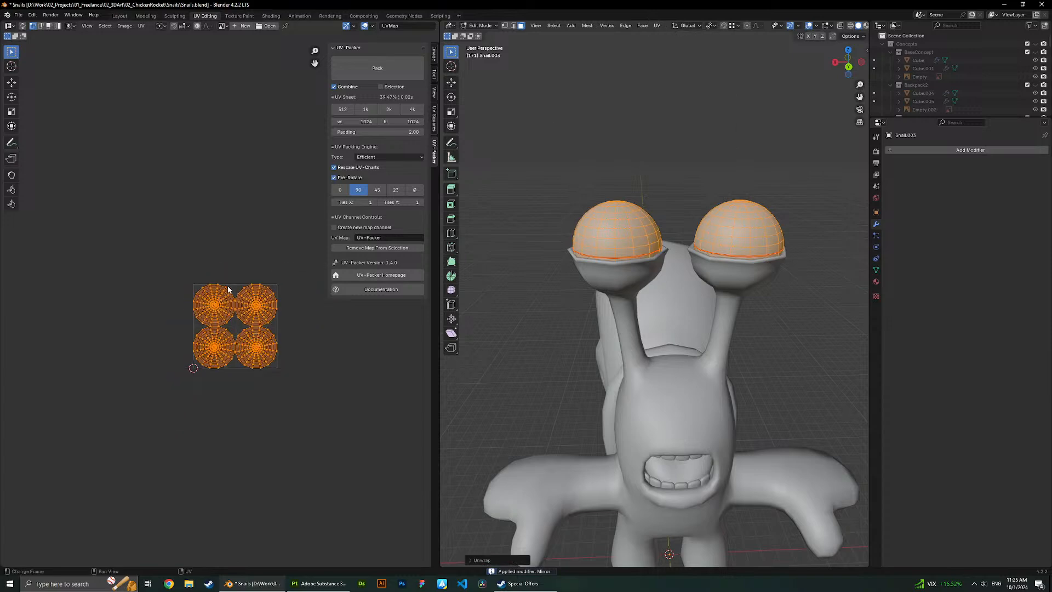
{"action": "scroll", "coordinate": [229, 291], "scroll_direction": "up", "scroll_amount": 6}
{"action": "scroll", "coordinate": [241, 304], "scroll_direction": "down", "scroll_amount": 2}
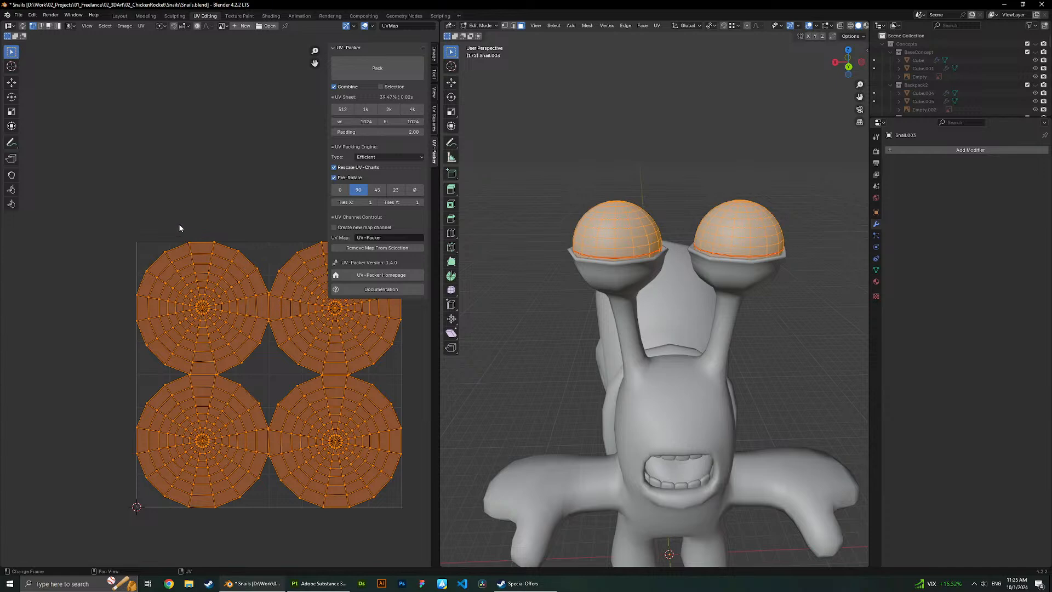
{"action": "scroll", "coordinate": [289, 404], "scroll_direction": "down", "scroll_amount": 2}
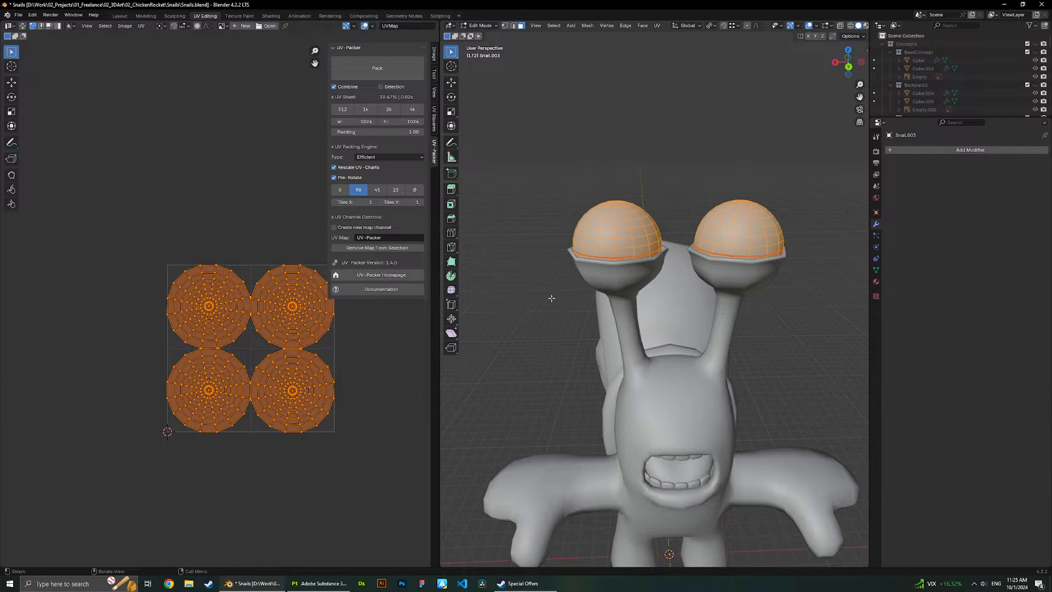
Undo the eyeballs' unwrap and the applied Mirror modifier.
{"action": "key", "text": "ctrl+z"}
{"action": "key", "text": "ctrl+z"}
{"action": "key", "text": "ctrl+z"}
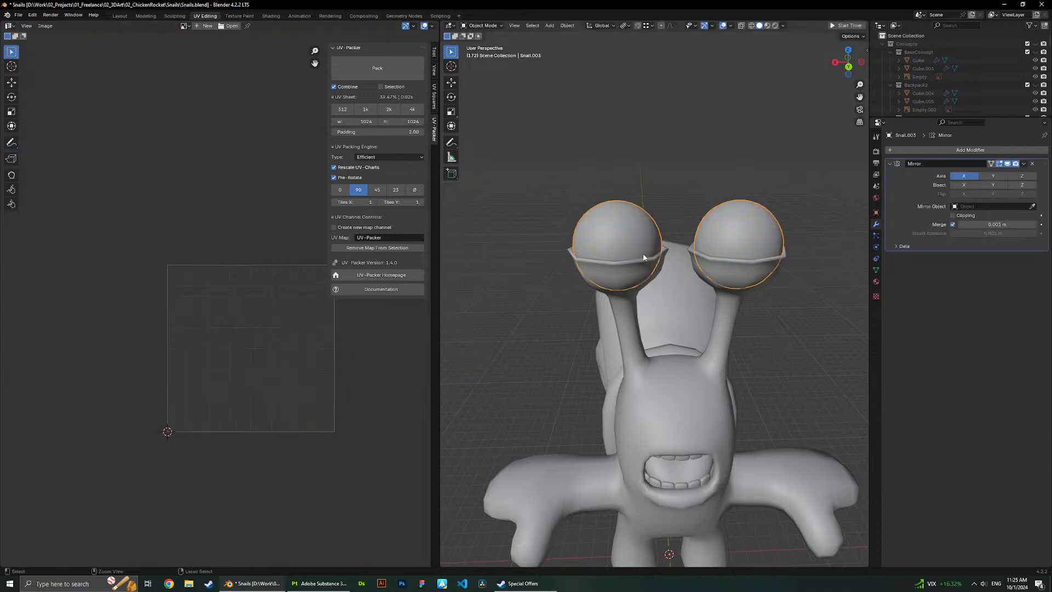
Clear the seam from the horizontal edge loop around the middle of the eyeball.
{"action": "scroll", "coordinate": [664, 255], "scroll_direction": "up", "scroll_amount": 2}
{"action": "key", "text": "Tab"}
{"action": "left_click", "coordinate": [603, 246], "text": "alt"}
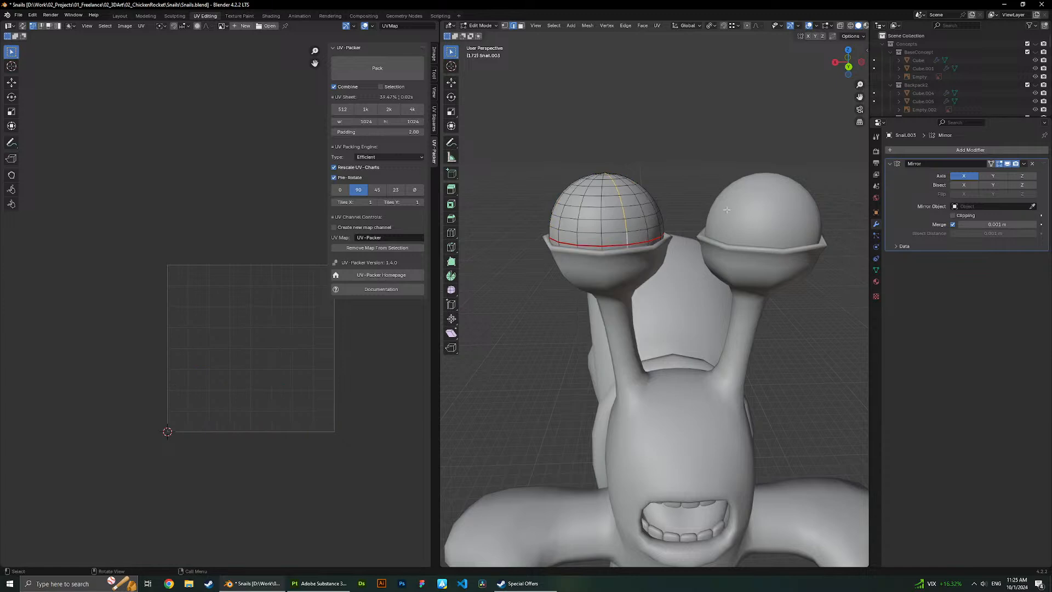
{"action": "key", "text": "u"}
{"action": "key", "text": "ctrl+e"}
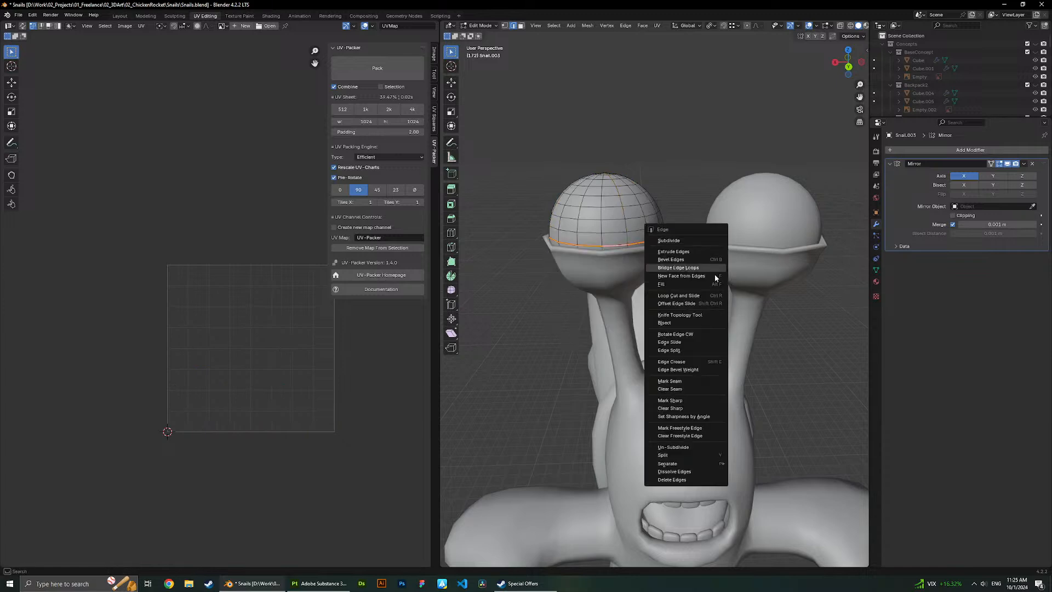
{"action": "left_click", "coordinate": [682, 383]}
Mark a seam along the selected vertical edge line of the eyeball.
{"action": "middle_click_drag", "start_coordinate": [682, 389], "coordinate": [614, 362]}
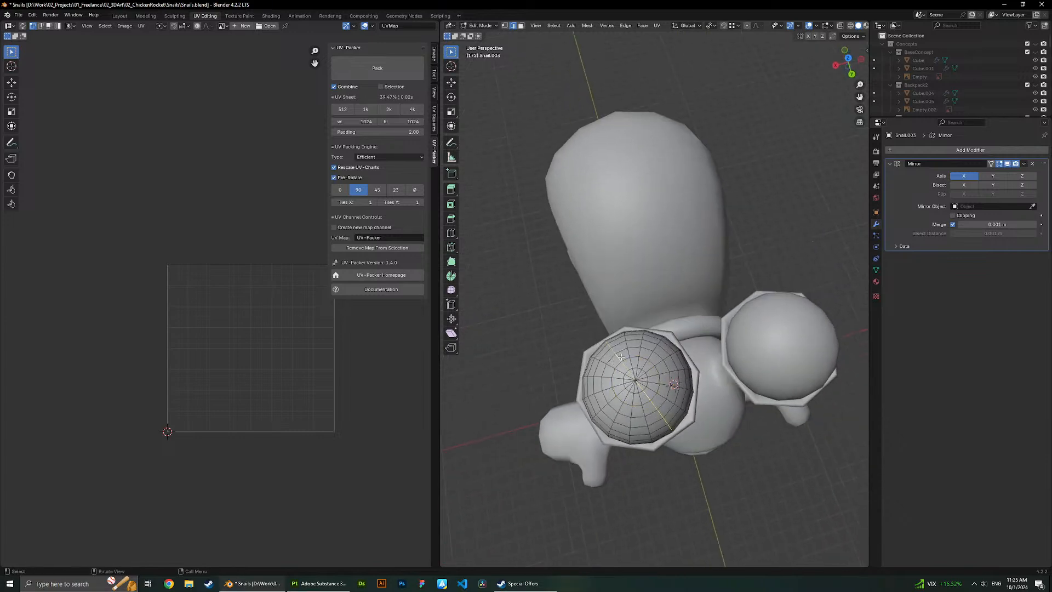
{"action": "right_click", "coordinate": [620, 356]}
{"action": "right_click", "coordinate": [721, 358]}
{"action": "left_click", "coordinate": [708, 346]}
Try unwrapping the whole eyeball with its new vertical seam and undo the unwrap.
{"action": "key", "text": "a"}
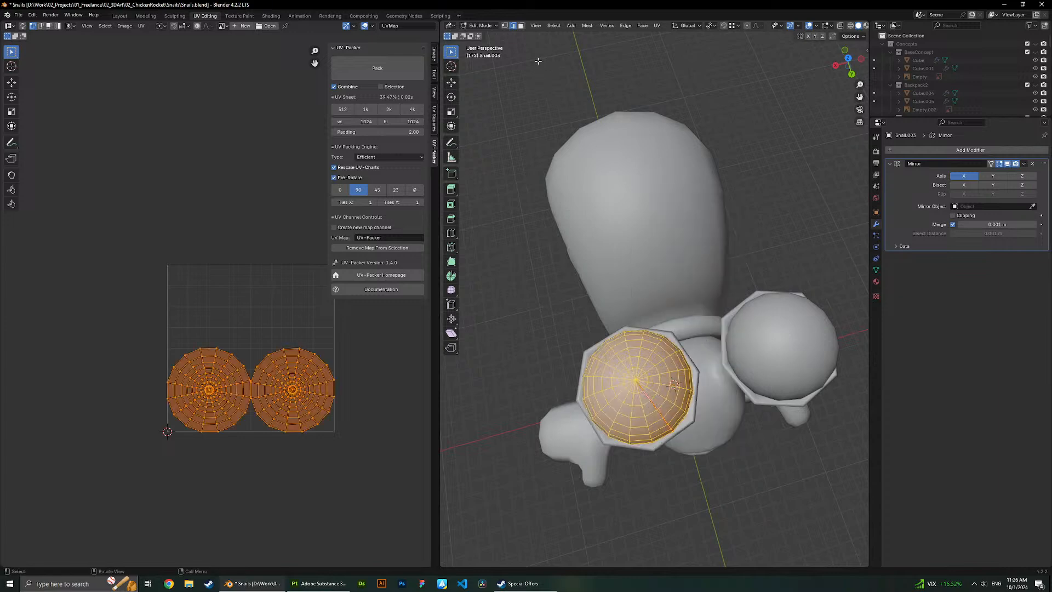
{"action": "left_click", "coordinate": [657, 26]}
{"action": "left_click", "coordinate": [671, 41]}
{"action": "scroll", "coordinate": [308, 322], "scroll_direction": "up", "scroll_amount": 3}
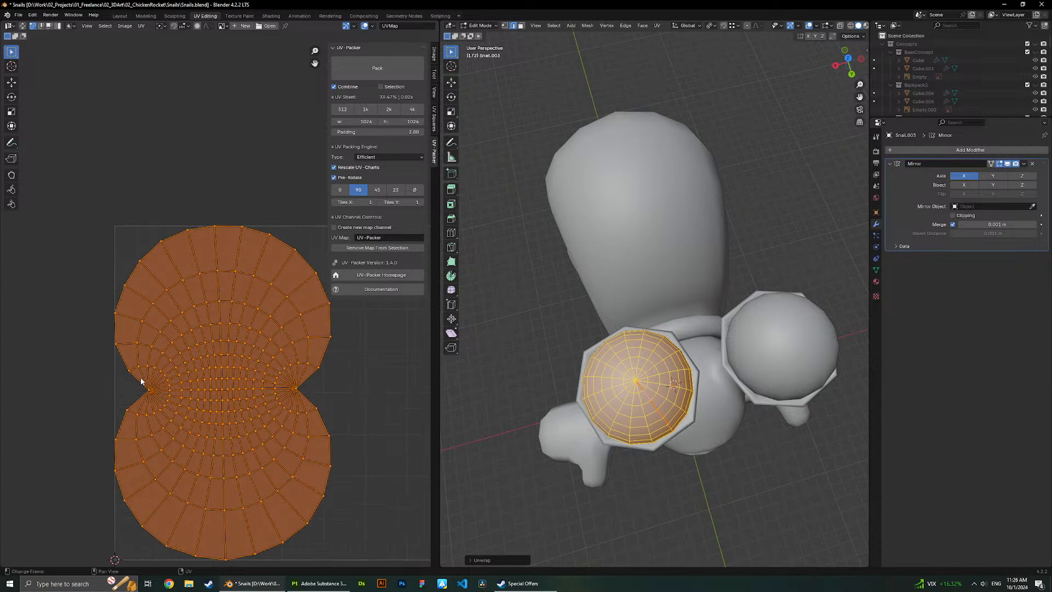
{"action": "key", "text": "ctrl+z"}
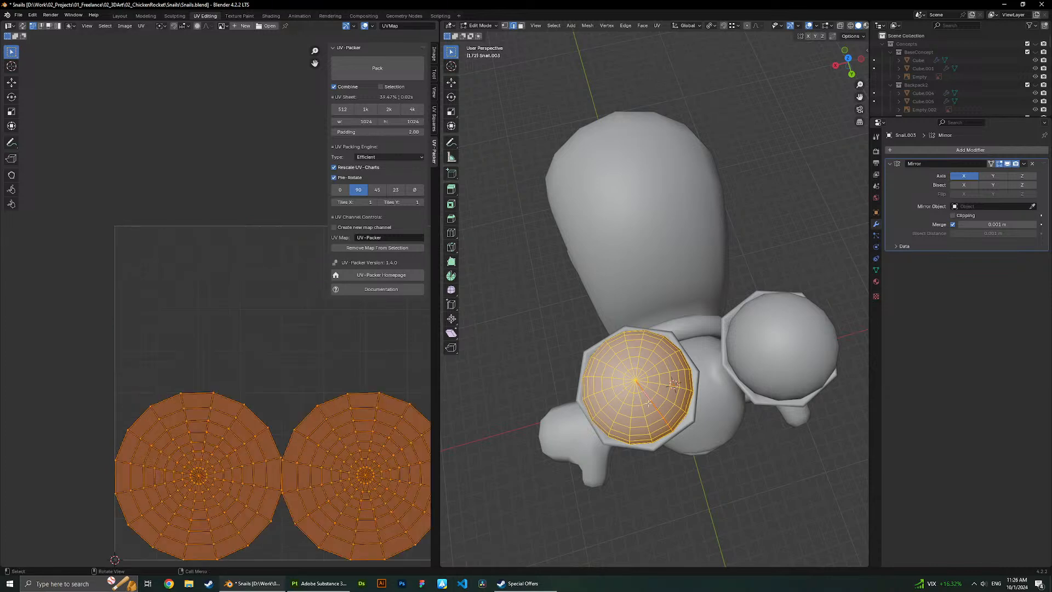
Isolate the eyeballs in local view and mark the pole-to-pole edge path of the eyeball as a seam.
{"action": "scroll", "coordinate": [654, 373], "scroll_direction": "up", "scroll_amount": 1}
{"action": "middle_click_drag", "start_coordinate": [654, 373], "coordinate": [681, 288]}
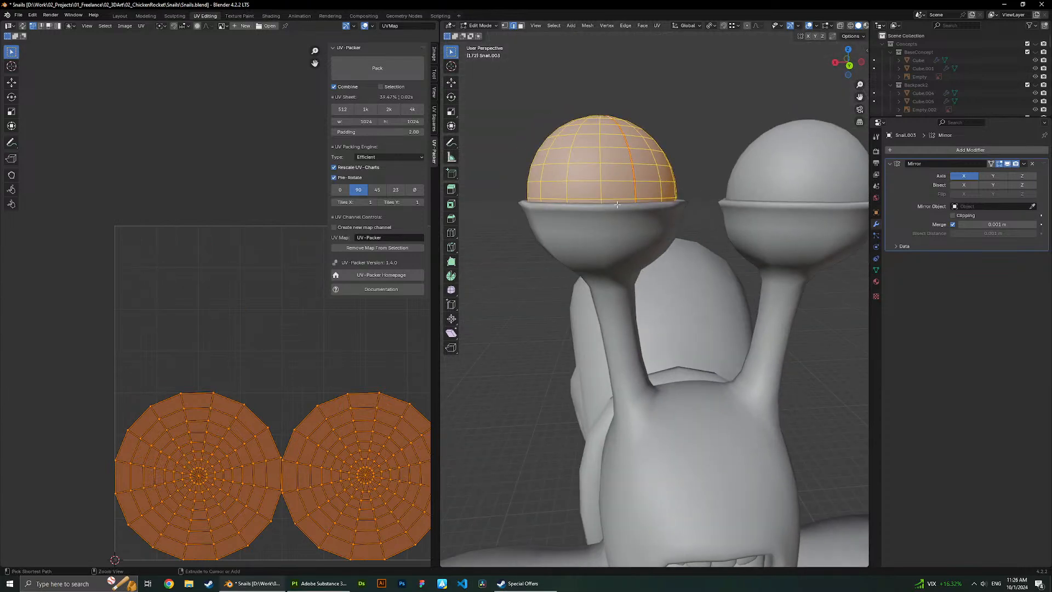
{"action": "left_click", "coordinate": [617, 125]}
{"action": "left_click", "coordinate": [634, 191], "text": "ctrl"}
{"action": "middle_click_drag", "start_coordinate": [617, 205], "coordinate": [563, 426]}
{"action": "key", "text": "slash"}
{"action": "scroll", "coordinate": [542, 351], "scroll_direction": "up", "scroll_amount": 2}
{"action": "scroll", "coordinate": [535, 248], "scroll_direction": "down", "scroll_amount": 3}
{"action": "middle_click_drag", "start_coordinate": [584, 232], "coordinate": [674, 233]}
{"action": "middle_click_drag", "start_coordinate": [713, 325], "coordinate": [643, 140]}
{"action": "left_click", "coordinate": [656, 25]}
{"action": "key", "text": "ctrl+e"}
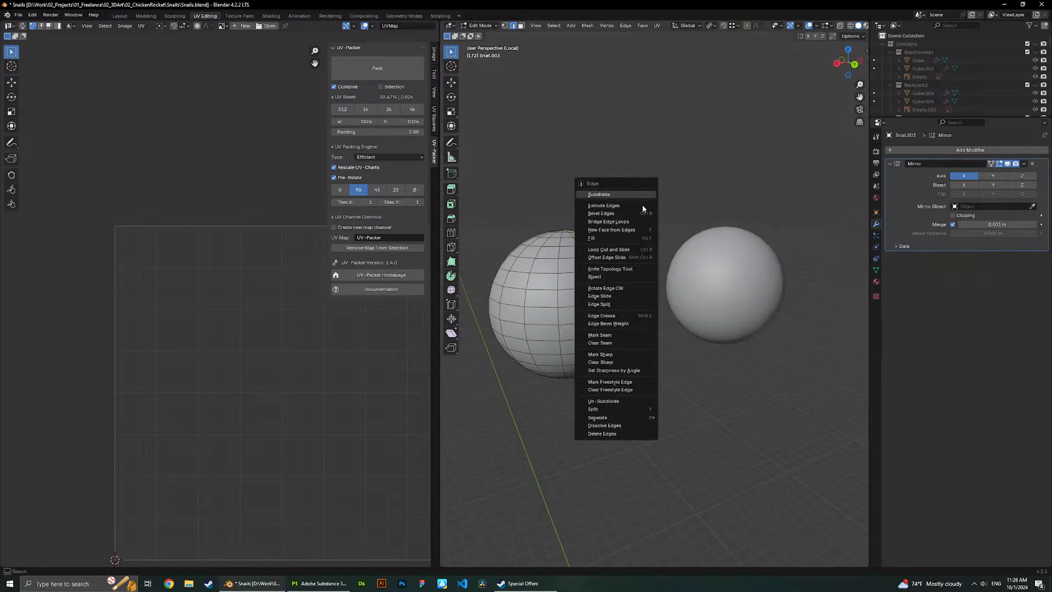
{"action": "left_click", "coordinate": [614, 342]}
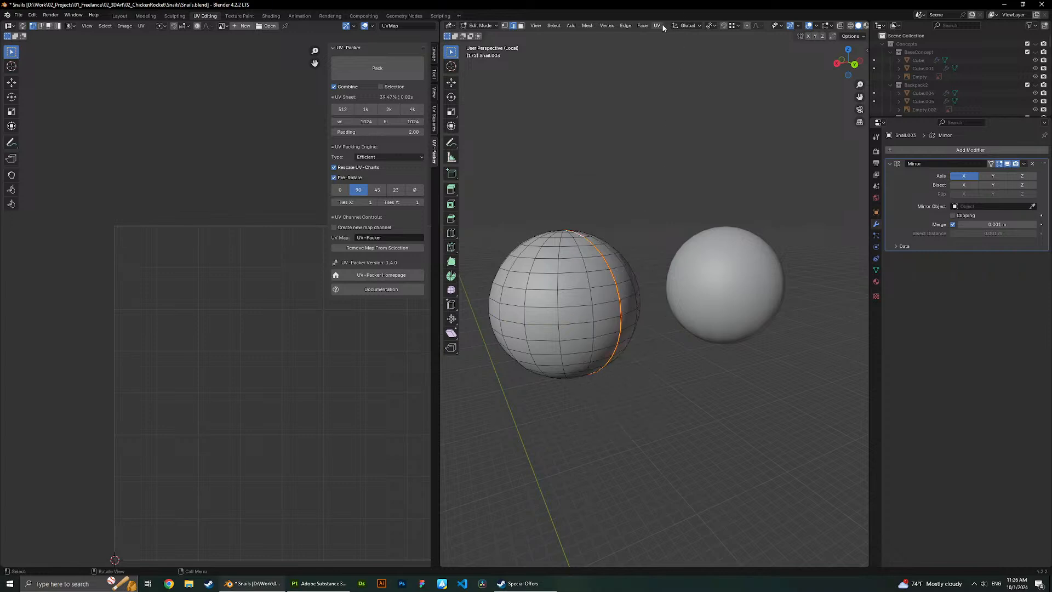
Try unwrapping the isolated eyeball along its single pole-to-pole seam and undo the result.
{"action": "key", "text": "a"}
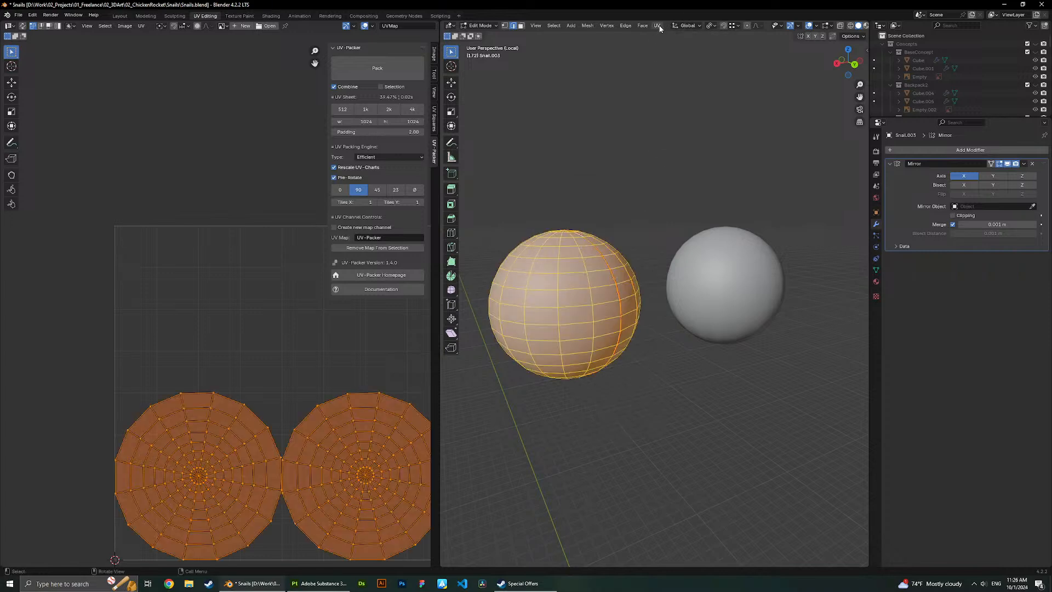
{"action": "left_click", "coordinate": [657, 26]}
{"action": "left_click", "coordinate": [668, 37]}
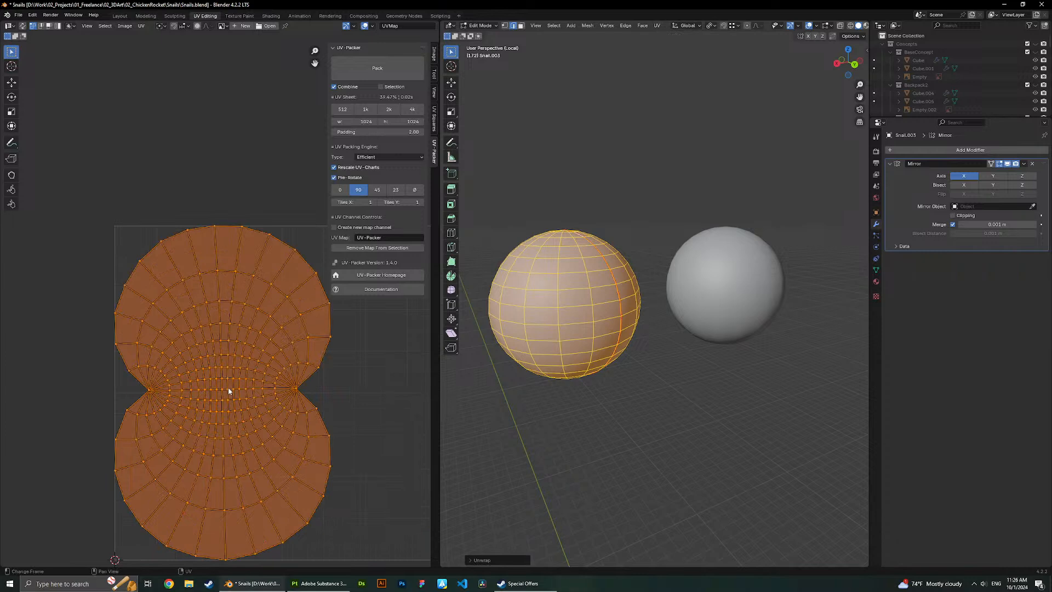
{"action": "scroll", "coordinate": [228, 387], "scroll_direction": "down", "scroll_amount": 4}
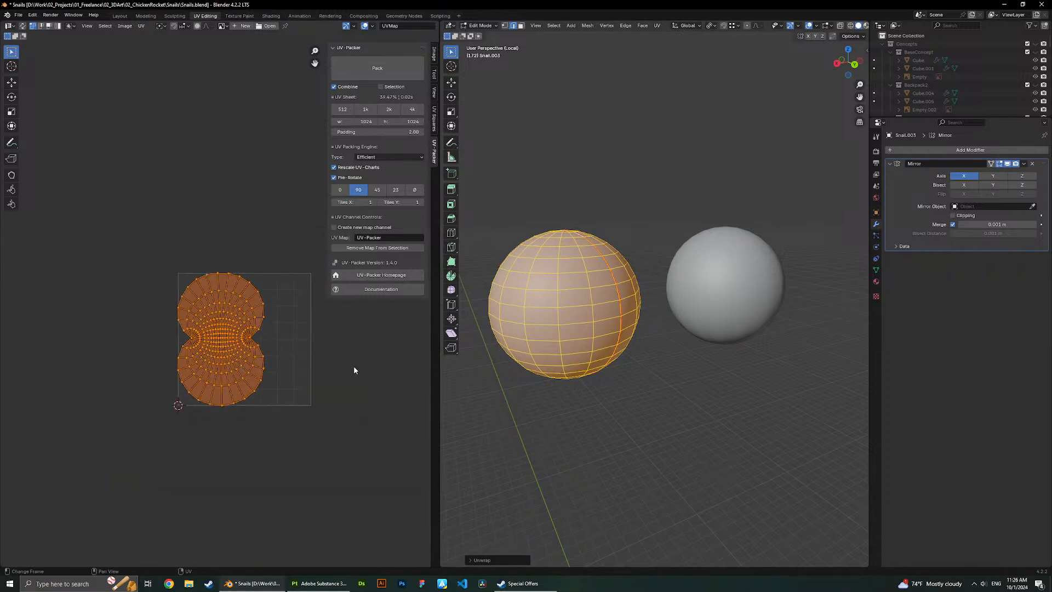
{"action": "key", "text": "ctrl+z"}
{"action": "key", "text": "ctrl+z"}
Select two perpendicular edge loops crossing at the eyeball's pole and mark them as seams.
{"action": "middle_click_drag", "start_coordinate": [638, 334], "coordinate": [634, 363]}
{"action": "left_click", "coordinate": [629, 361], "text": "alt+shift"}
{"action": "middle_click_drag", "start_coordinate": [637, 326], "coordinate": [669, 365]}
{"action": "left_click", "coordinate": [632, 361], "text": "alt+shift"}
{"action": "key", "text": "ctrl+z"}
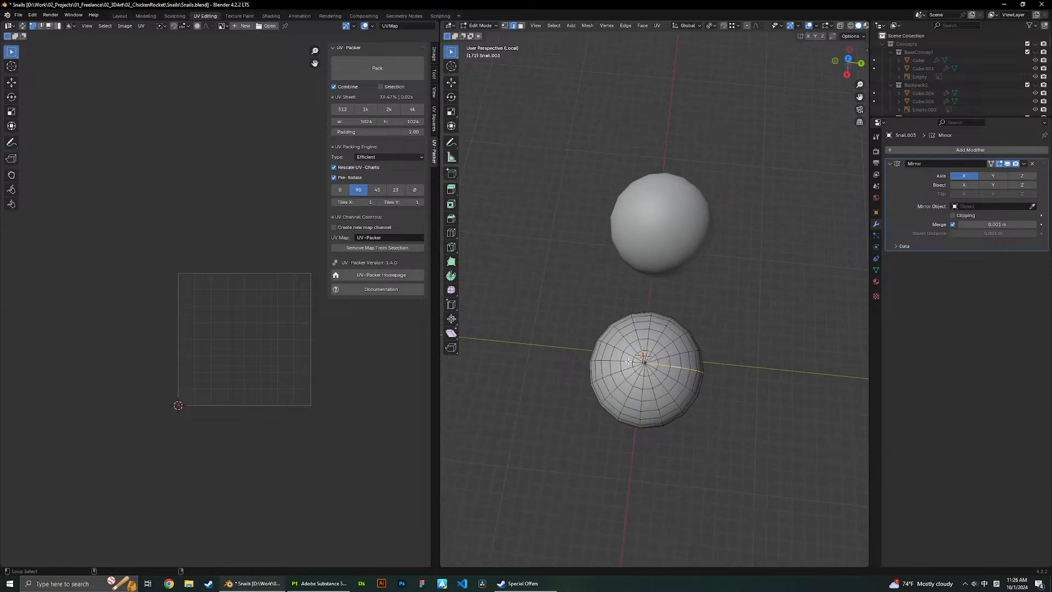
{"action": "right_click", "coordinate": [649, 327]}
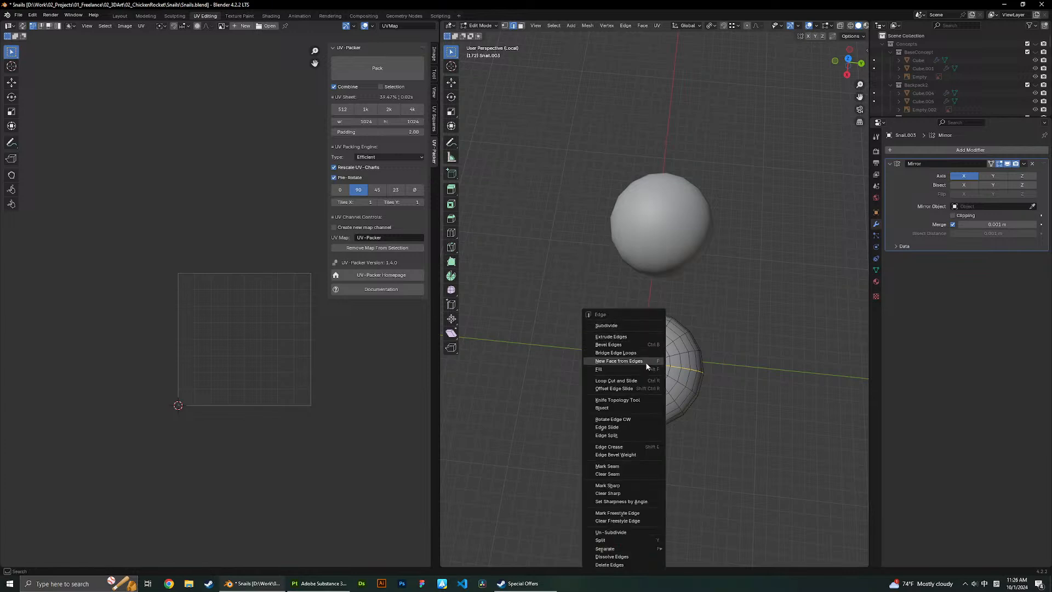
{"action": "right_click", "coordinate": [679, 137]}
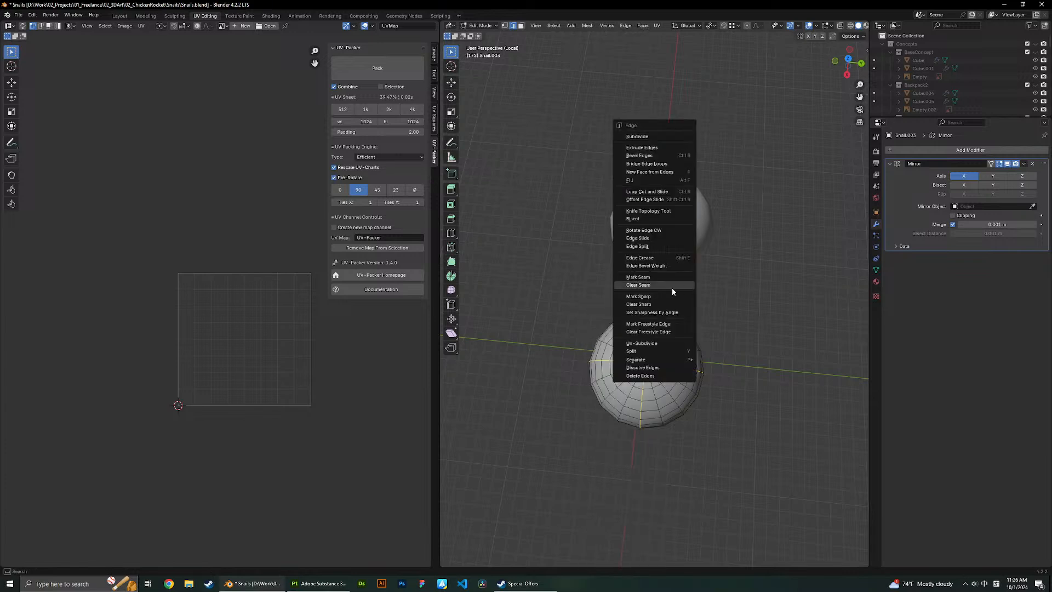
{"action": "left_click", "coordinate": [657, 279]}
Unwrap the whole eyeball mesh along the crossed seams.
{"action": "left_click", "coordinate": [657, 25]}
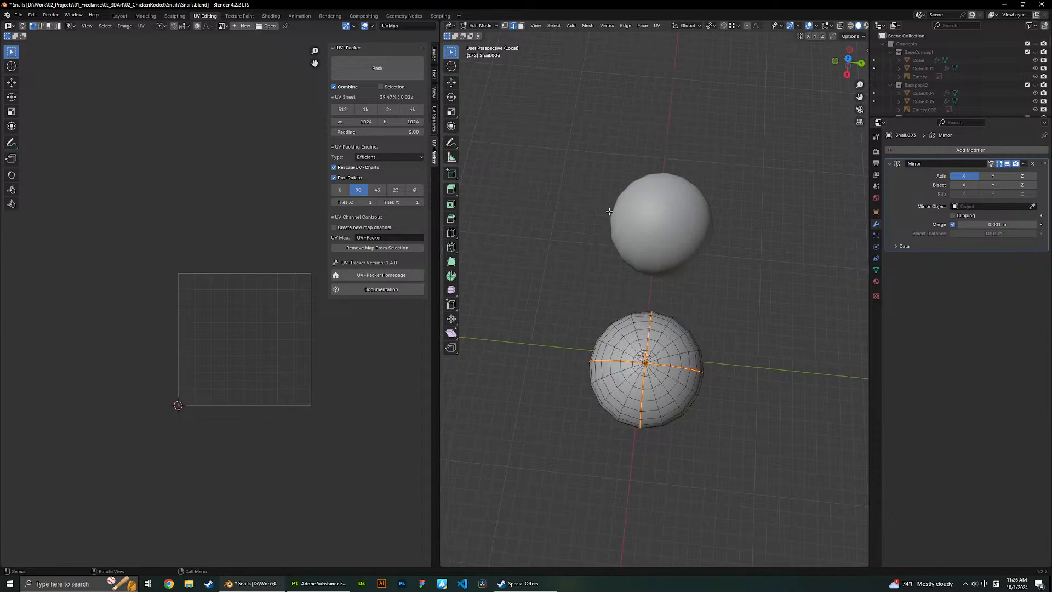
{"action": "key", "text": "a"}
{"action": "key", "text": "super+space"}
{"action": "key", "text": "a"}
{"action": "left_click", "coordinate": [656, 26]}
{"action": "left_click", "coordinate": [665, 34]}
{"action": "scroll", "coordinate": [556, 305], "scroll_direction": "up", "scroll_amount": 1}
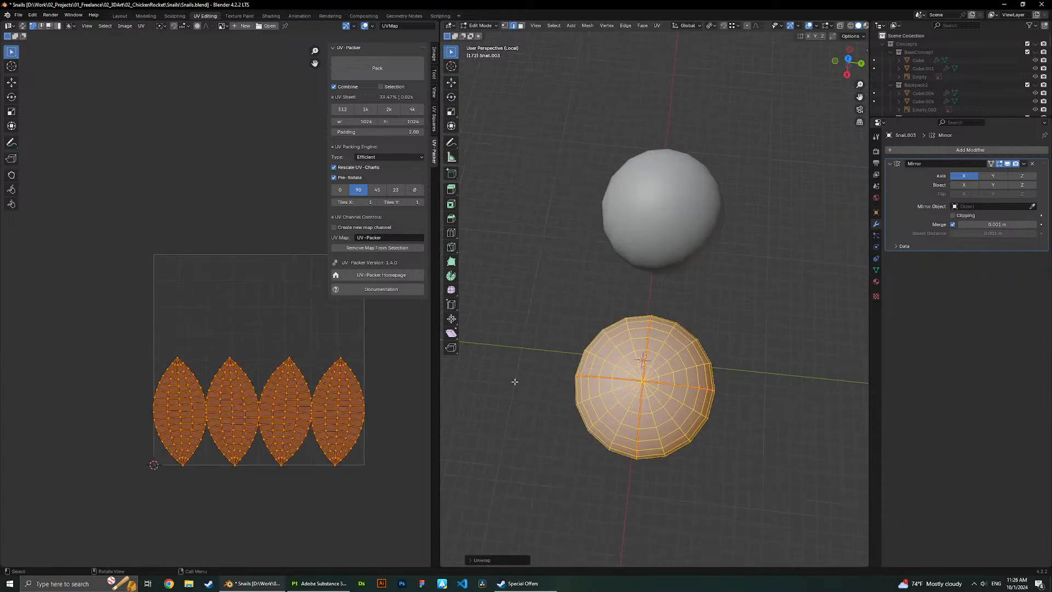
Select the edges on the lower part of the eyeball around one pole and clear their seams.
{"action": "scroll", "coordinate": [678, 307], "scroll_direction": "down", "scroll_amount": 4}
{"action": "key", "text": "alt+a"}
{"action": "middle_click_drag", "start_coordinate": [678, 307], "coordinate": [575, 283]}
{"action": "scroll", "coordinate": [670, 339], "scroll_direction": "up", "scroll_amount": 4}
{"action": "key", "text": "a"}
{"action": "key", "text": "3"}
{"action": "left_click_drag", "start_coordinate": [554, 277], "coordinate": [622, 295]}
{"action": "middle_click_drag", "start_coordinate": [622, 296], "coordinate": [602, 230]}
{"action": "left_click_drag", "start_coordinate": [591, 201], "coordinate": [652, 269]}
{"action": "key", "text": "2"}
{"action": "middle_click_drag", "start_coordinate": [652, 269], "coordinate": [701, 357]}
{"action": "key", "text": "ctrl+e"}
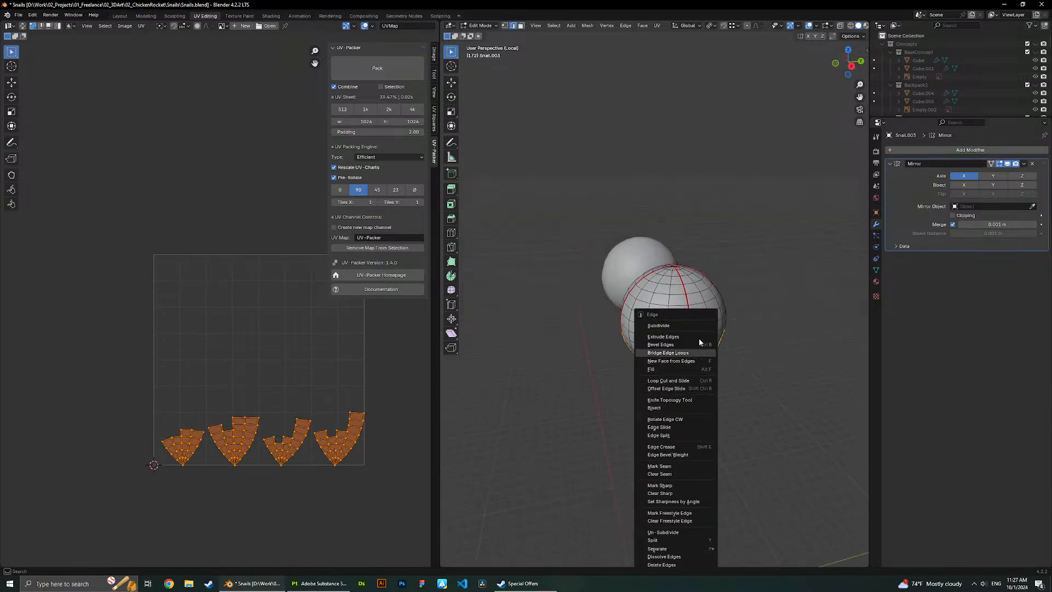
{"action": "left_click_drag", "start_coordinate": [695, 314], "coordinate": [758, 204]}
{"action": "left_click", "coordinate": [755, 362]}
Select the whole eyeball and unwrap it to test the layout joined at one pole.
{"action": "left_click", "coordinate": [637, 76]}
{"action": "key", "text": "a"}
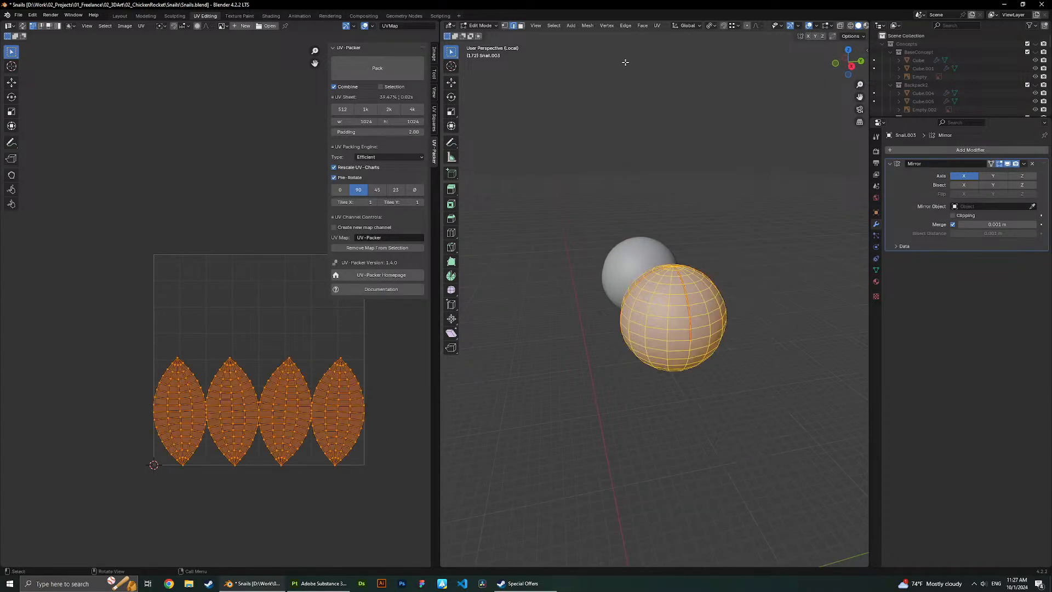
{"action": "left_click", "coordinate": [657, 26]}
{"action": "left_click", "coordinate": [664, 38]}
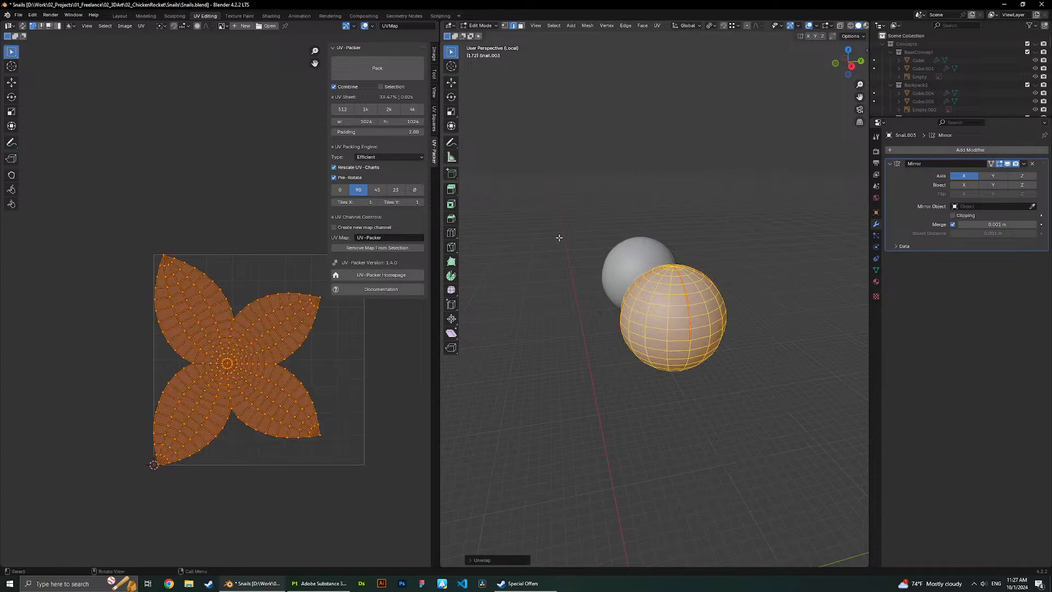
{"action": "scroll", "coordinate": [281, 324], "scroll_direction": "up", "scroll_amount": 2}
{"action": "scroll", "coordinate": [282, 323], "scroll_direction": "down", "scroll_amount": 1}
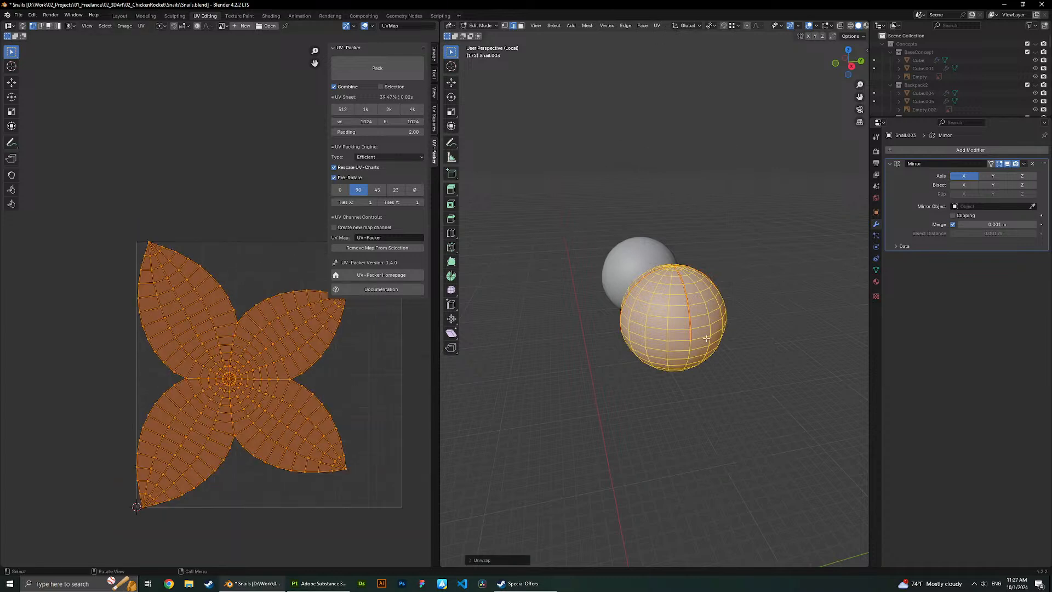
Select four perpendicular edge paths running toward the open pole, stopping just short of it, and mark them as seams.
{"action": "key", "text": "alt+a"}
{"action": "scroll", "coordinate": [716, 354], "scroll_direction": "up", "scroll_amount": 1}
{"action": "middle_click_drag", "start_coordinate": [716, 354], "coordinate": [698, 270]}
{"action": "left_click", "coordinate": [673, 282]}
{"action": "left_click", "coordinate": [696, 322], "text": "ctrl"}
{"action": "middle_click_drag", "start_coordinate": [728, 319], "coordinate": [710, 310]}
{"action": "left_click", "coordinate": [761, 244], "text": "shift"}
{"action": "middle_click_drag", "start_coordinate": [760, 244], "coordinate": [538, 303]}
{"action": "left_click", "coordinate": [669, 301], "text": "ctrl"}
{"action": "left_click", "coordinate": [622, 283], "text": "shift"}
{"action": "left_click", "coordinate": [587, 286], "text": "ctrl"}
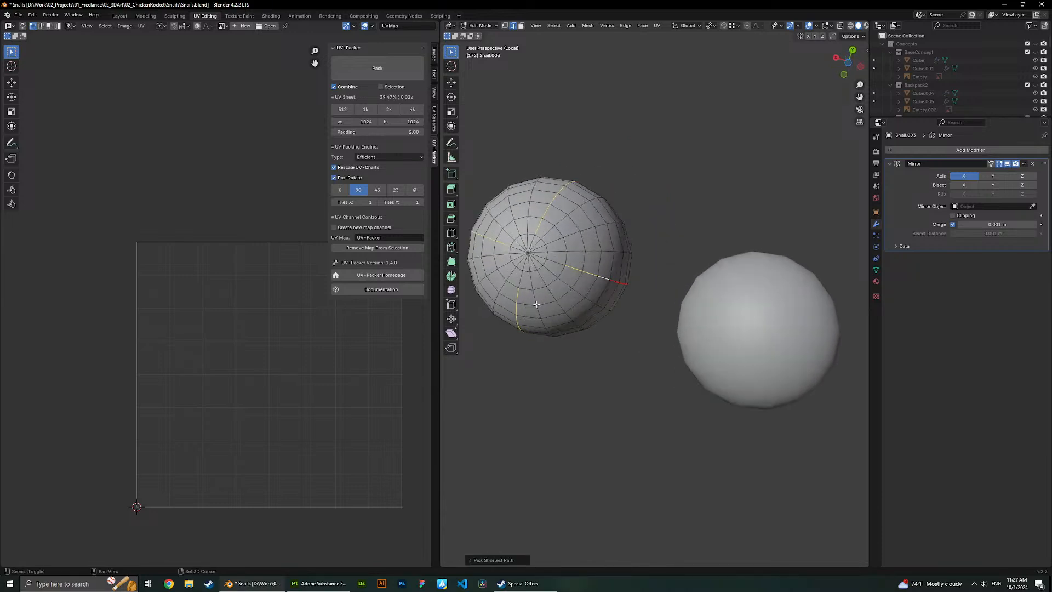
{"action": "left_click", "coordinate": [518, 289], "text": "shift"}
{"action": "key", "text": "ctrl+e"}
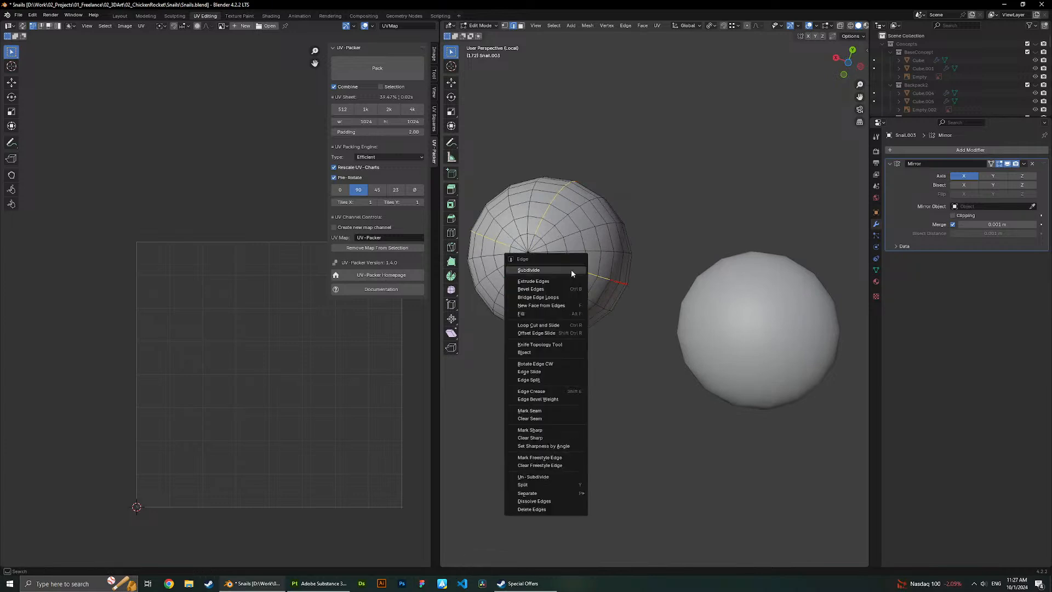
{"action": "left_click", "coordinate": [545, 412]}
Unwrap the entire eyeball along the four extended seams to test the four-petal layout.
{"action": "key", "text": "a"}
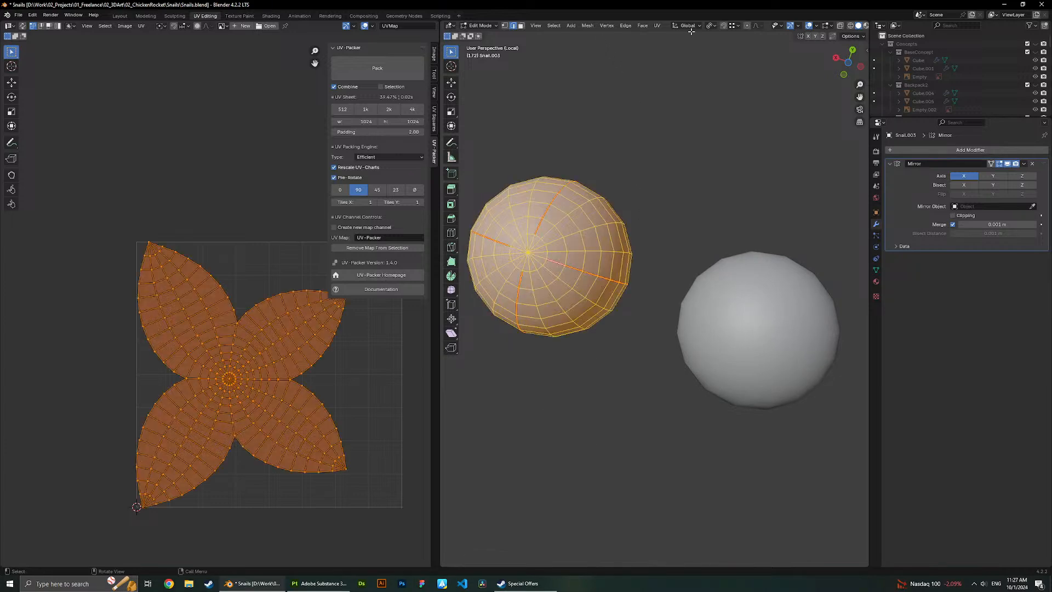
{"action": "left_click", "coordinate": [657, 25]}
{"action": "left_click", "coordinate": [671, 36]}
{"action": "key", "text": "alt+a"}
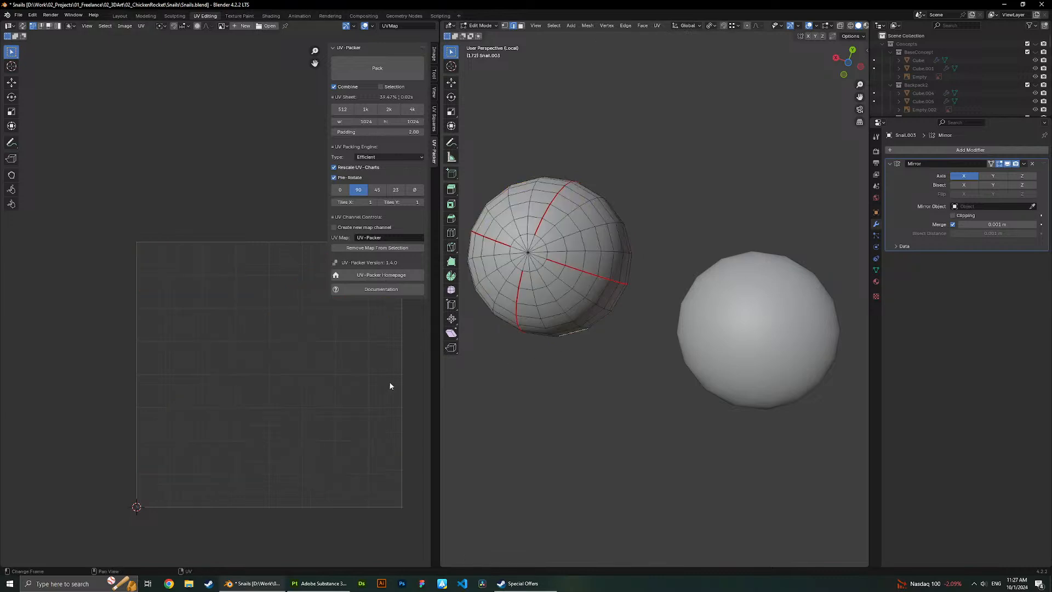
{"action": "key", "text": "a"}
{"action": "scroll", "coordinate": [250, 401], "scroll_direction": "up", "scroll_amount": 1}
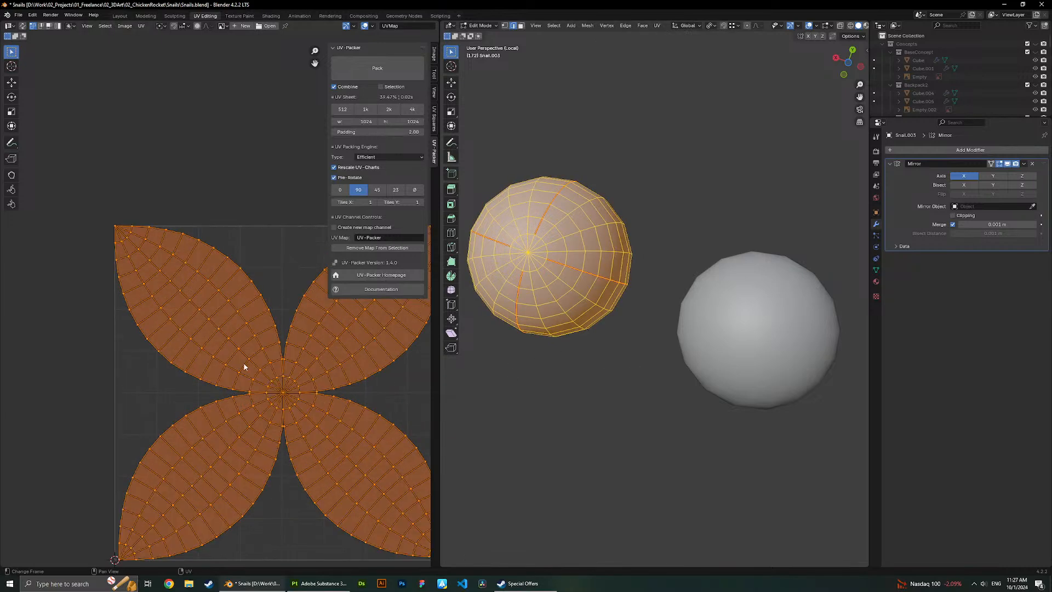
Clear the four seam edges nearest the eyeball's joined pole and unwrap the whole mesh again.
{"action": "middle_click_drag", "start_coordinate": [548, 257], "coordinate": [574, 282]}
{"action": "middle_click_drag", "start_coordinate": [520, 263], "coordinate": [564, 239]}
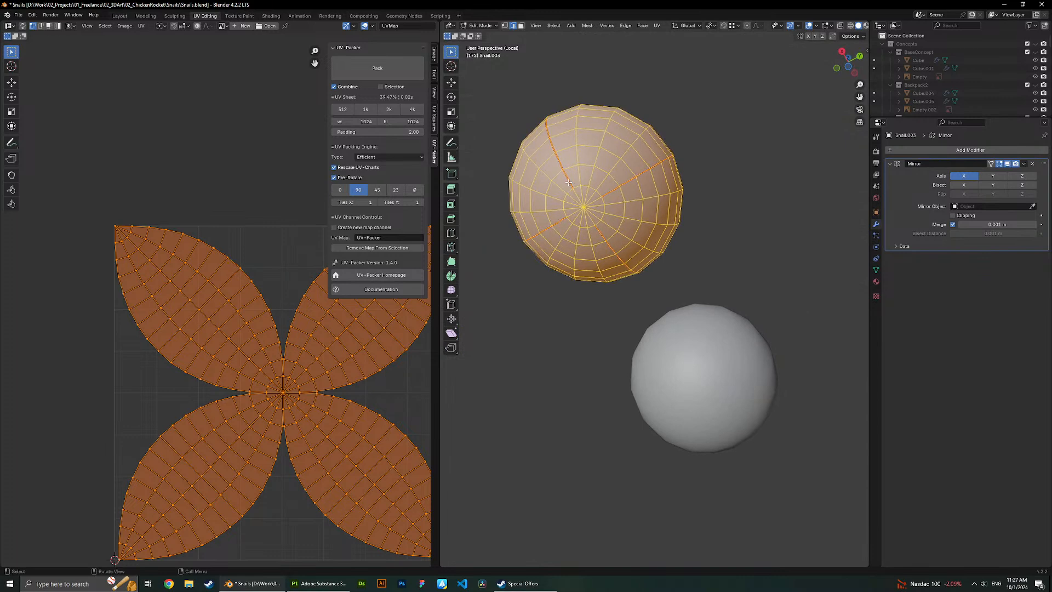
{"action": "key", "text": "alt+a"}
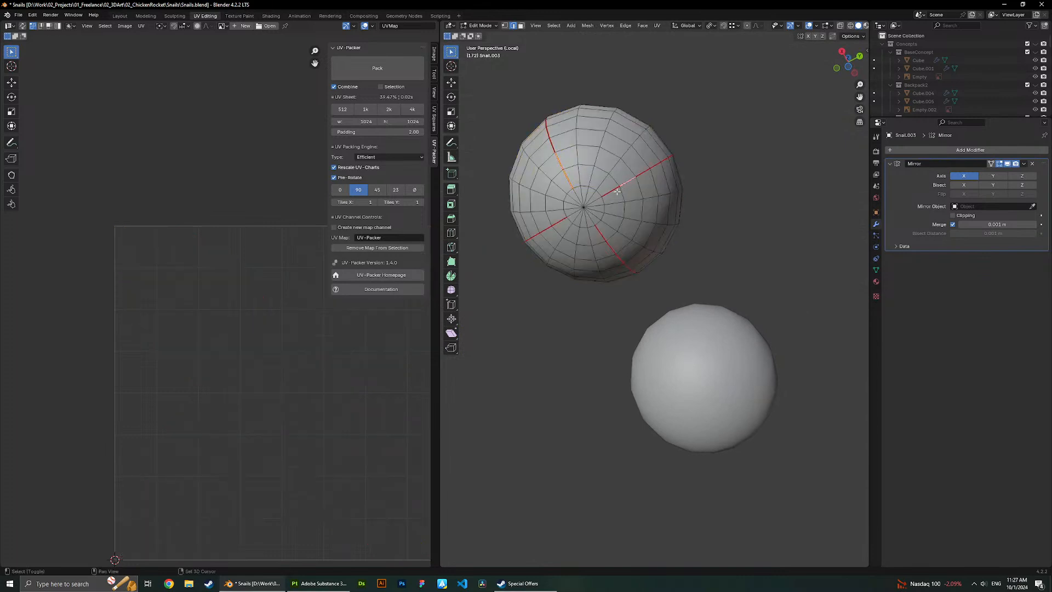
{"action": "right_click", "coordinate": [547, 230]}
{"action": "left_click", "coordinate": [584, 371]}
{"action": "middle_click_drag", "start_coordinate": [580, 375], "coordinate": [623, 245]}
{"action": "key", "text": "a"}
{"action": "left_click", "coordinate": [656, 26]}
{"action": "left_click", "coordinate": [662, 35]}
{"action": "middle_click_drag", "start_coordinate": [637, 124], "coordinate": [604, 162]}
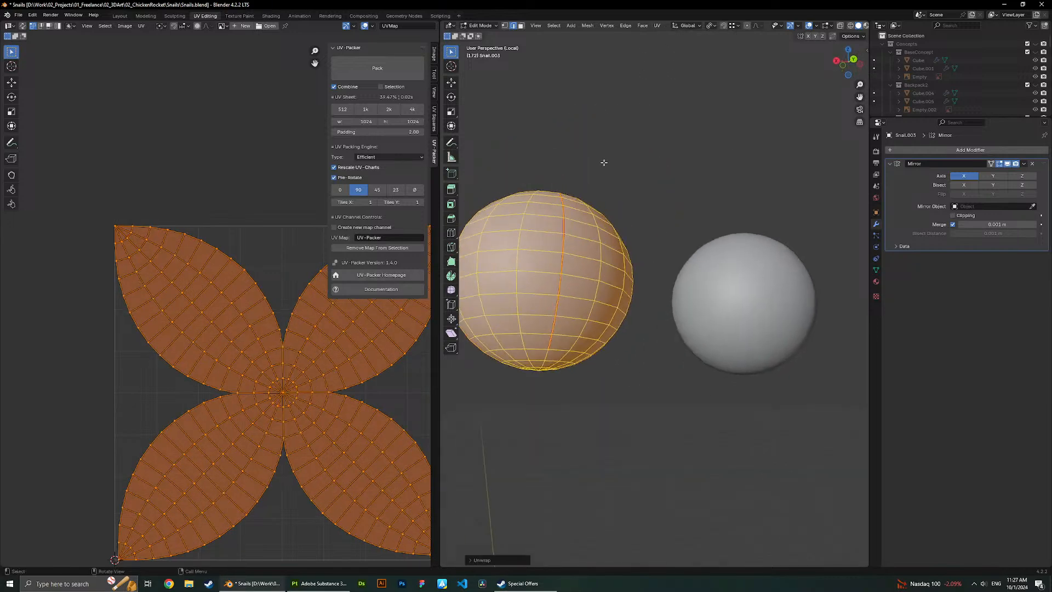
Select the innermost remaining edge of each of the four seams around the pole and clear their seams.
{"action": "scroll", "coordinate": [564, 290], "scroll_direction": "up", "scroll_amount": 1}
{"action": "middle_click_drag", "start_coordinate": [564, 290], "coordinate": [594, 257]}
{"action": "left_click", "coordinate": [584, 219]}
{"action": "scroll", "coordinate": [583, 219], "scroll_direction": "down", "scroll_amount": 2}
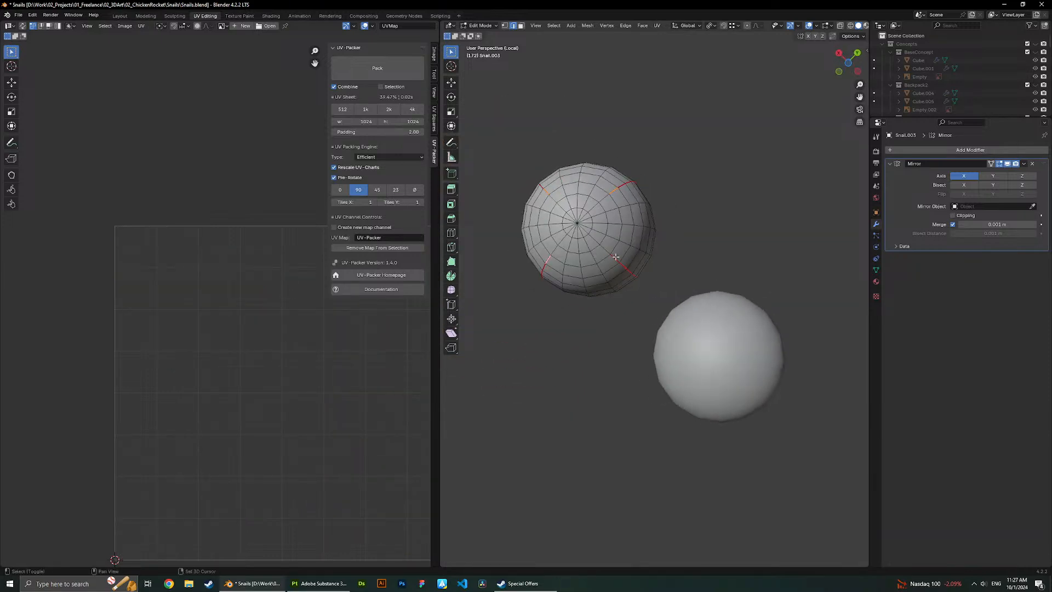
{"action": "middle_click_drag", "start_coordinate": [654, 129], "coordinate": [648, 134]}
{"action": "key", "text": "ctrl+e"}
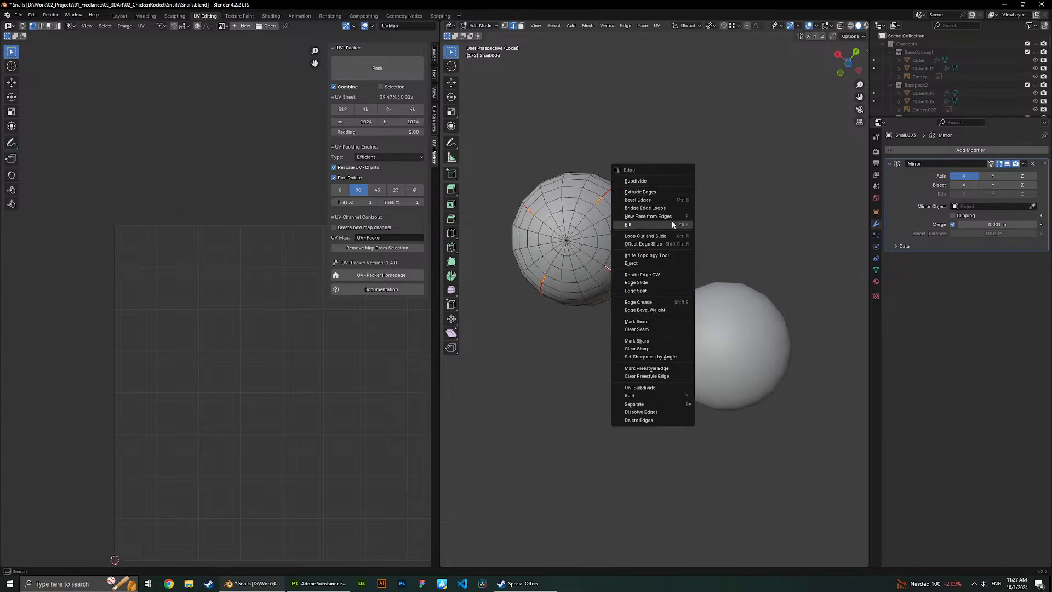
{"action": "middle_click_drag", "start_coordinate": [636, 68], "coordinate": [655, 105]}
{"action": "key", "text": "ctrl+e"}
{"action": "left_click", "coordinate": [634, 287]}
Select the whole eyeball mesh and unwrap it with the shortened seams.
{"action": "middle_click_drag", "start_coordinate": [634, 288], "coordinate": [641, 324]}
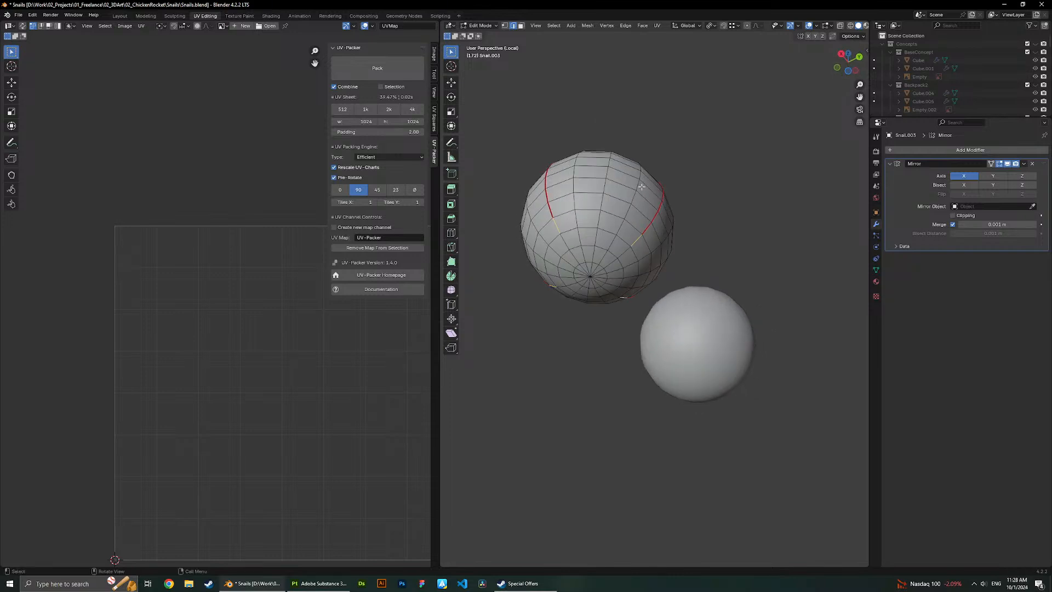
{"action": "key", "text": "a"}
{"action": "left_click", "coordinate": [657, 25]}
{"action": "left_click", "coordinate": [667, 39]}
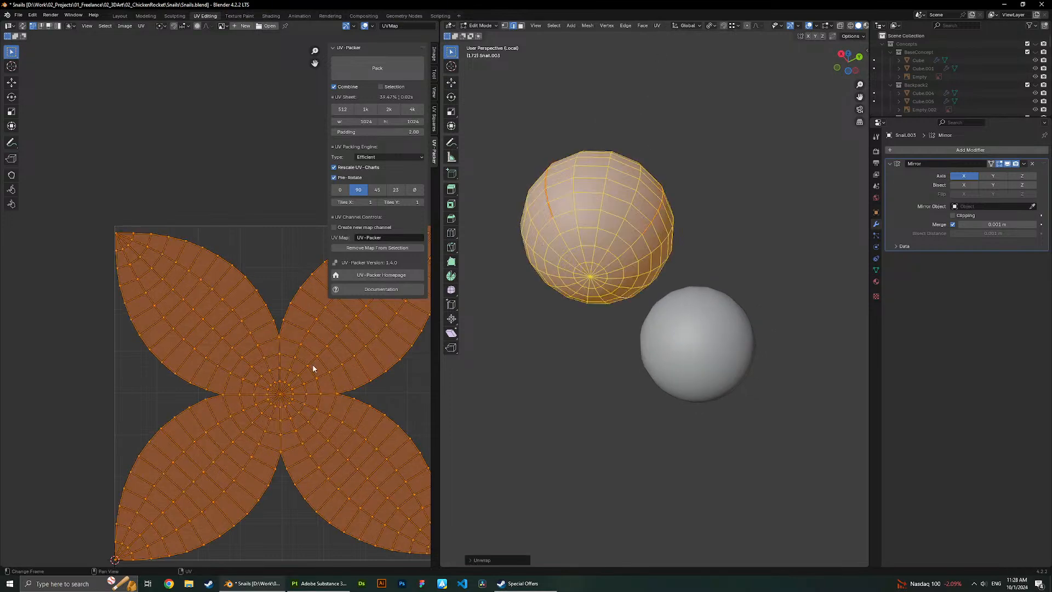
Examine the eyeball's four-petal UV island and the seam placement on the sphere from several angles.
{"action": "middle_click_drag", "start_coordinate": [594, 336], "coordinate": [606, 370]}
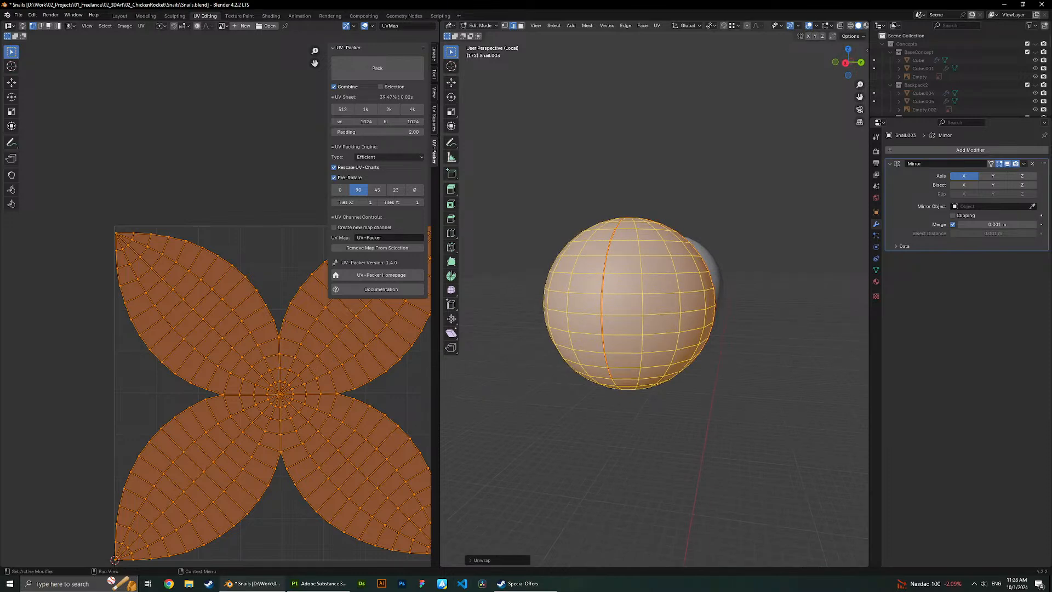
{"action": "scroll", "coordinate": [559, 326], "scroll_direction": "down", "scroll_amount": 3}
{"action": "scroll", "coordinate": [294, 380], "scroll_direction": "down", "scroll_amount": 2}
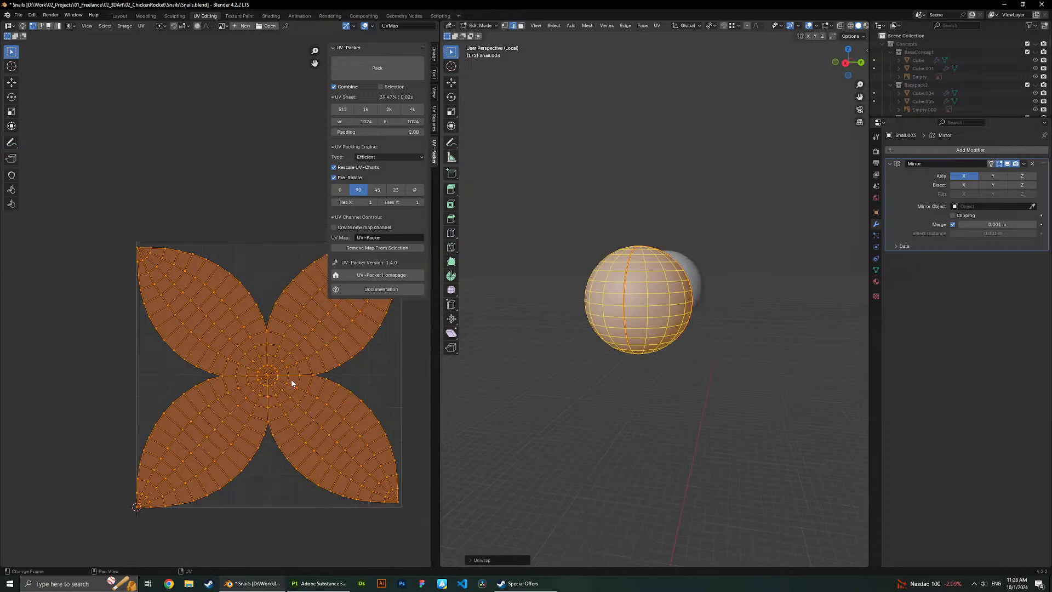
{"action": "middle_click_drag", "start_coordinate": [299, 361], "coordinate": [319, 347]}
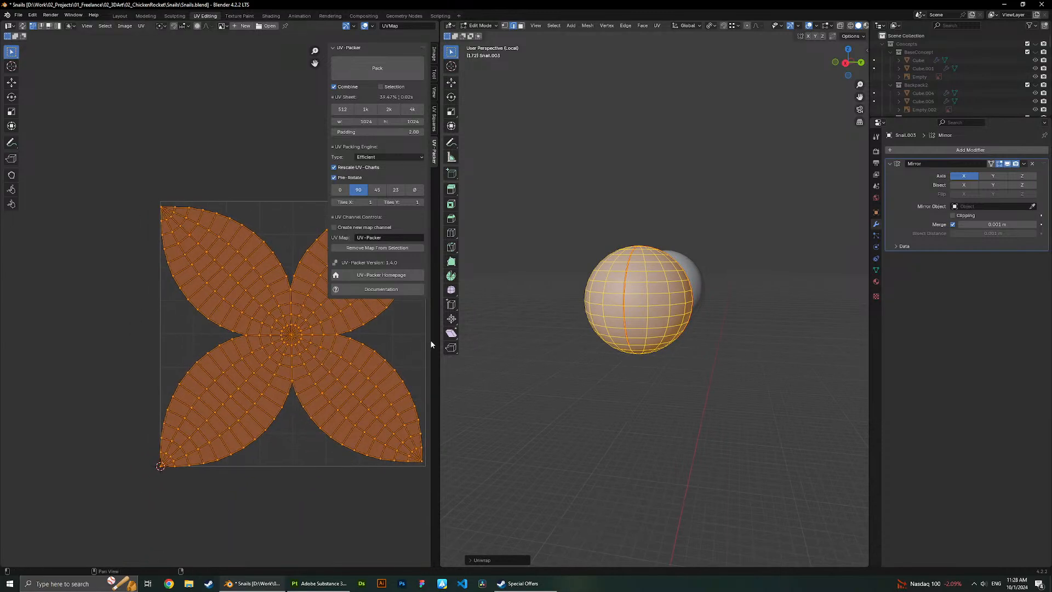
{"action": "middle_click_drag", "start_coordinate": [247, 400], "coordinate": [180, 417]}
{"action": "scroll", "coordinate": [483, 362], "scroll_direction": "up", "scroll_amount": 2}
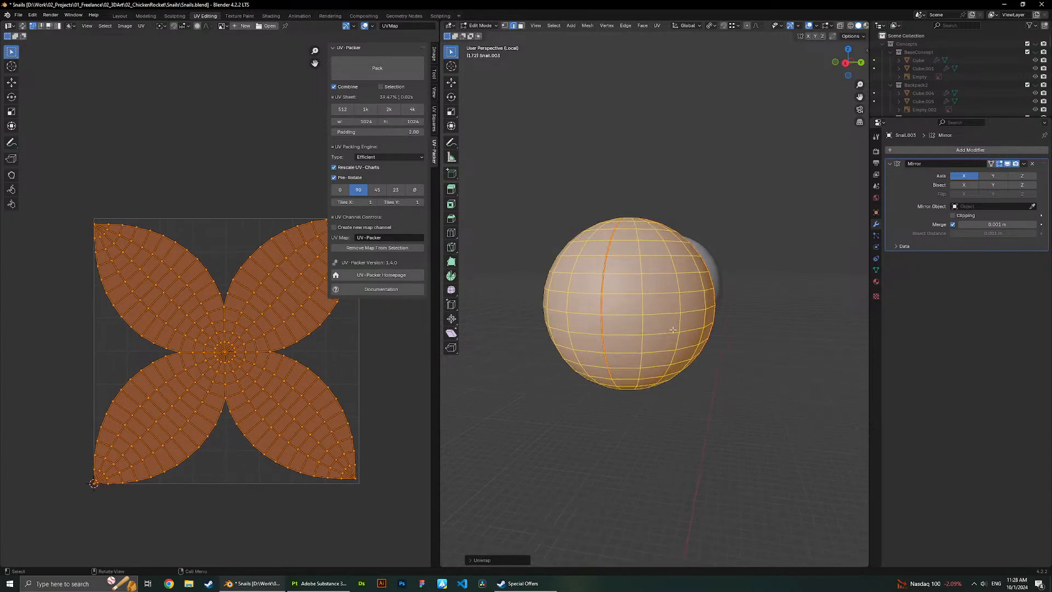
{"action": "middle_click_drag", "start_coordinate": [685, 334], "coordinate": [627, 355]}
{"action": "key", "text": "Tab"}
{"action": "key", "text": "Tab"}
{"action": "middle_click_drag", "start_coordinate": [201, 365], "coordinate": [255, 361]}
{"action": "middle_click_drag", "start_coordinate": [553, 335], "coordinate": [592, 337]}
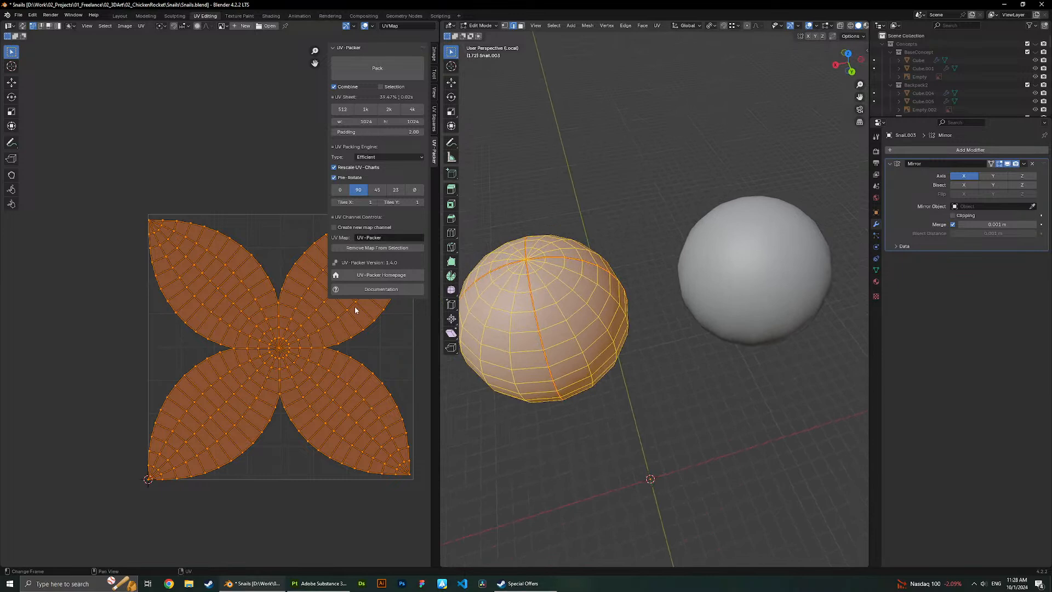
{"action": "mouse_move", "coordinate": [609, 260]}
{"action": "middle_mouse_down"}
{"action": "mouse_move", "coordinate": [639, 273]}
{"action": "mouse_move", "coordinate": [616, 247]}
{"action": "middle_mouse_up"}
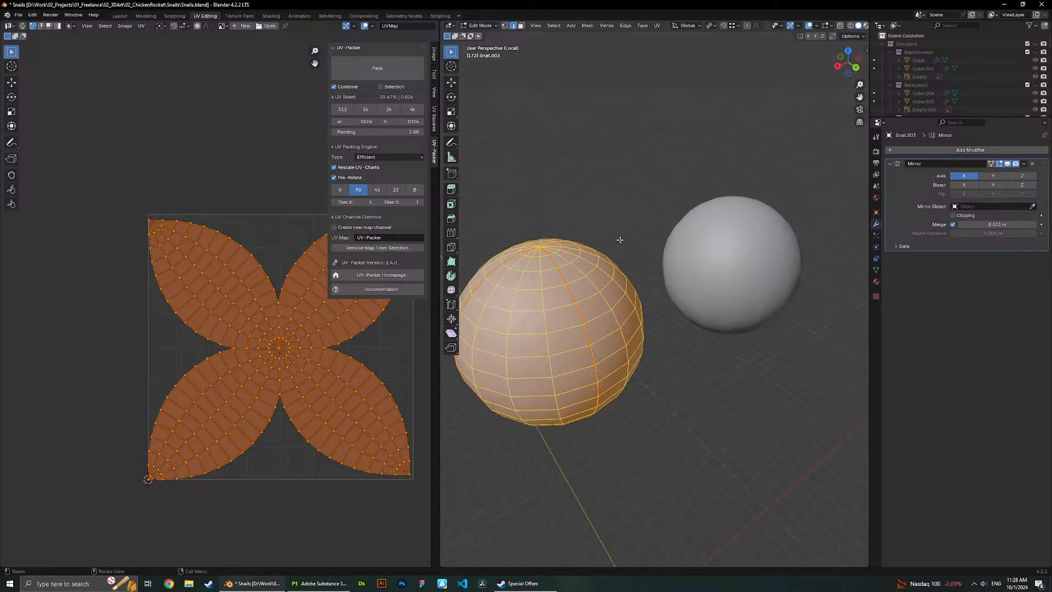
{"action": "key", "text": "r"}
{"action": "key", "text": "x"}
{"action": "key", "text": "y"}
{"action": "right_click", "coordinate": [669, 276]}
{"action": "key", "text": "r"}
{"action": "key", "text": "z"}
{"action": "key", "text": "BackSpace"}
{"action": "key", "text": "BackSpace"}
{"action": "right_click", "coordinate": [671, 278]}
{"action": "type", "text": "rz18"}
{"action": "key", "text": "BackSpace"}
{"action": "key", "text": "BackSpace"}
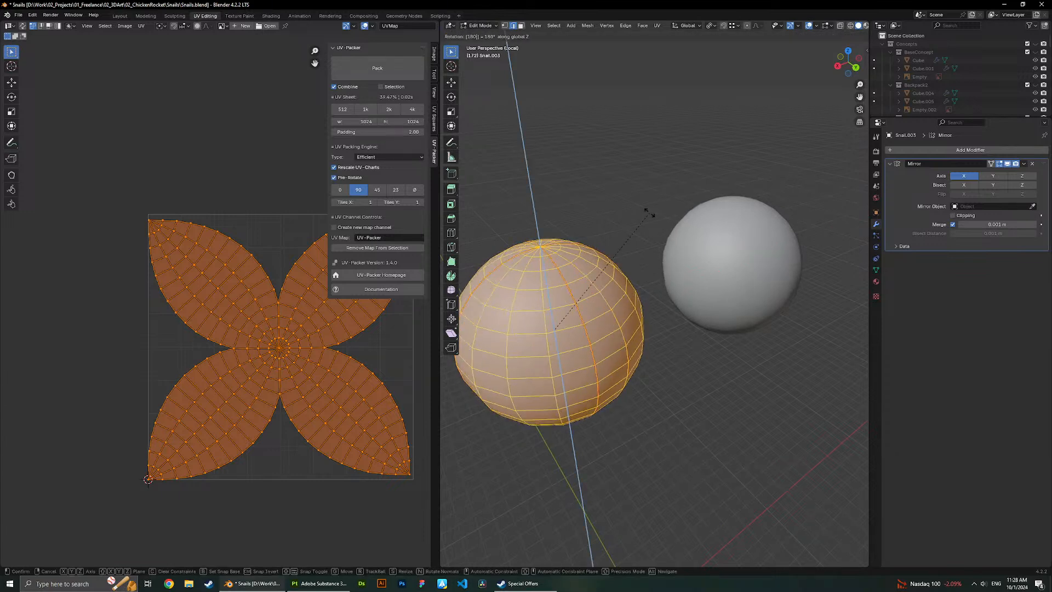
{"action": "key", "text": "x"}
{"action": "type", "text": "1280"}
{"action": "right_click", "coordinate": [695, 426]}
Rotate the eyeball mesh 90 degrees about the Z axis and 180 degrees about the X axis.
{"action": "type", "text": "rz90"}
{"action": "left_click", "coordinate": [695, 426]}
{"action": "middle_click_drag", "start_coordinate": [695, 427], "coordinate": [633, 308]}
{"action": "type", "text": "rx180"}
{"action": "key", "text": "Return"}
Return the eyeballs to Object Mode, save the file, and leave local view to show the full snail.
{"action": "key", "text": "Tab"}
{"action": "scroll", "coordinate": [633, 295], "scroll_direction": "down", "scroll_amount": 3}
{"action": "key", "text": "ctrl+s"}
{"action": "middle_click_drag", "start_coordinate": [628, 208], "coordinate": [587, 209]}
{"action": "key", "text": "Tab"}
{"action": "key", "text": "Tab"}
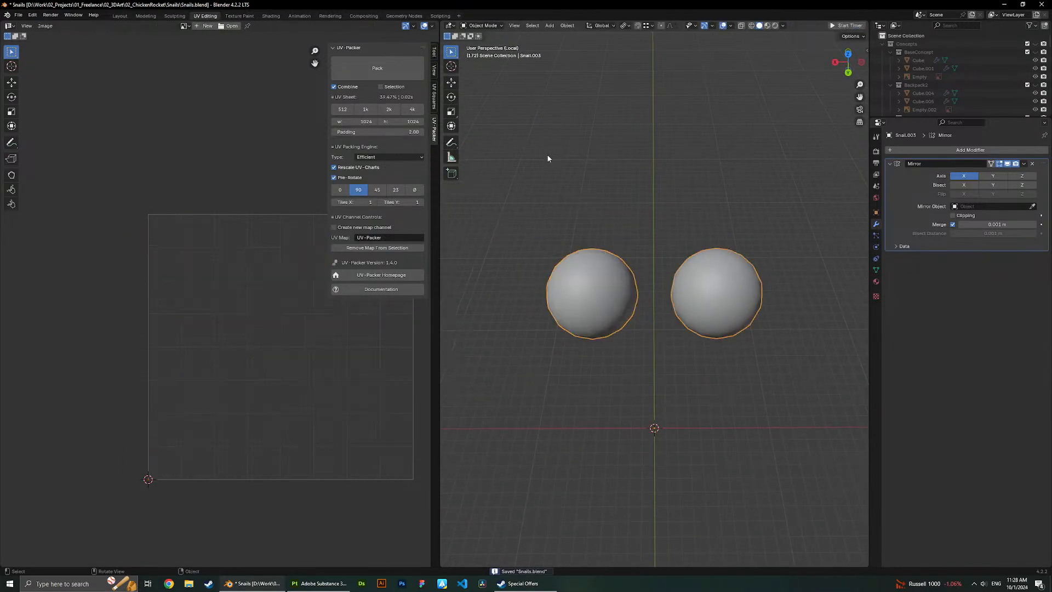
{"action": "scroll", "coordinate": [692, 100], "scroll_direction": "down", "scroll_amount": 2}
{"action": "key", "text": "KP_Divide"}
Select all the snail's parts, including the body, eyes, teeth, shell and shell border, and save the file.
{"action": "left_click_drag", "start_coordinate": [553, 206], "coordinate": [706, 421]}
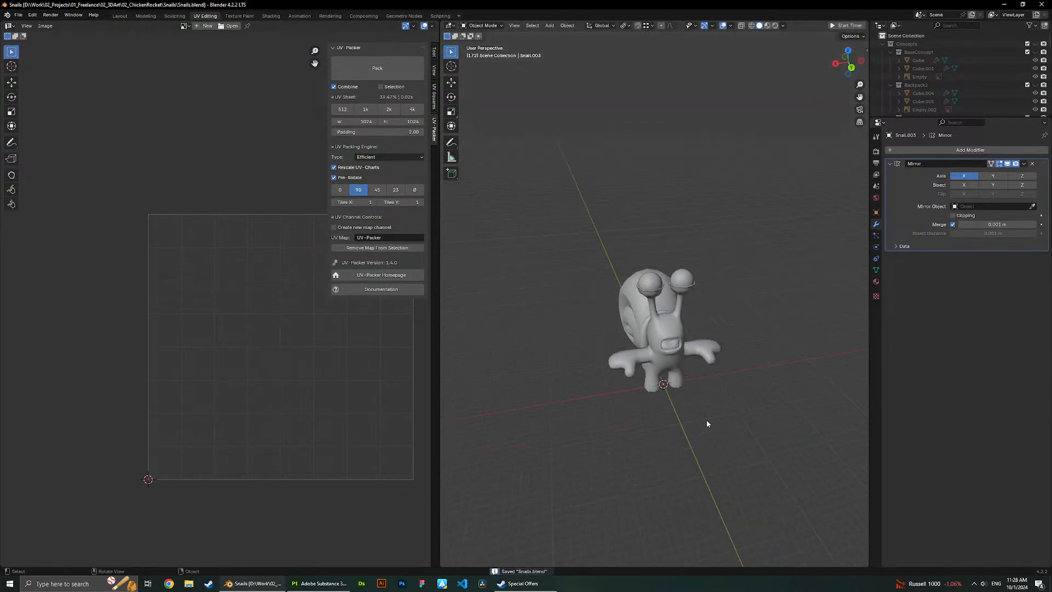
{"action": "scroll", "coordinate": [665, 275], "scroll_direction": "up", "scroll_amount": 2}
{"action": "left_click", "coordinate": [657, 343], "text": "shift"}
{"action": "middle_click_drag", "start_coordinate": [614, 320], "coordinate": [638, 301]}
{"action": "left_click", "coordinate": [637, 301], "text": "shift"}
{"action": "middle_click_drag", "start_coordinate": [682, 363], "coordinate": [667, 347]}
{"action": "key", "text": "g"}
{"action": "right_click", "coordinate": [715, 273]}
{"action": "key", "text": "ctrl+s"}
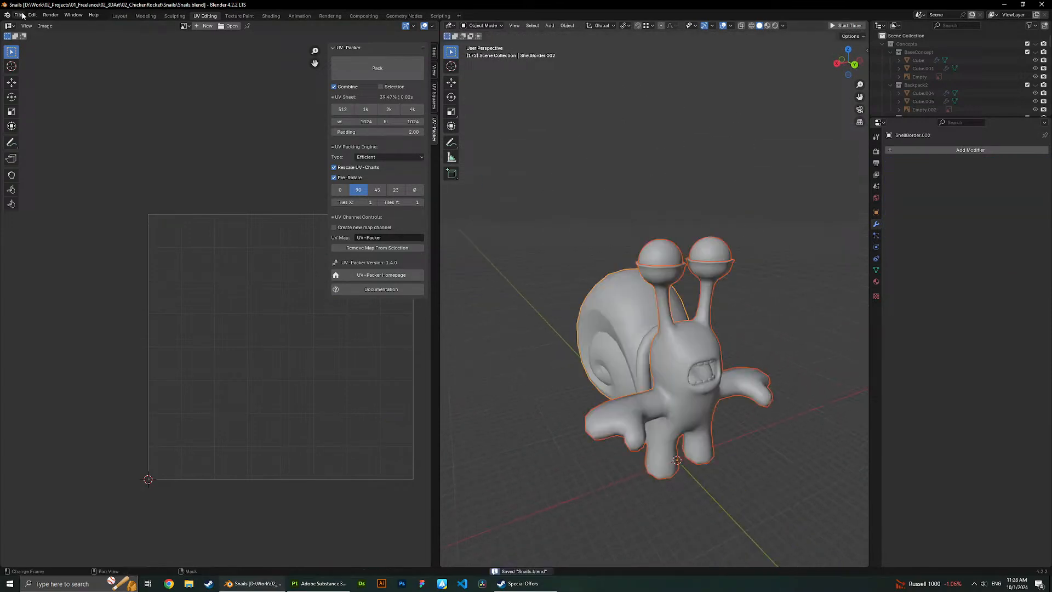
Export the selected objects as FBX to the Snails folder, overwriting Snail.fbx.
{"action": "left_click", "coordinate": [18, 14]}
{"action": "mouse_move", "coordinate": [32, 140]}
{"action": "left_click", "coordinate": [129, 212]}
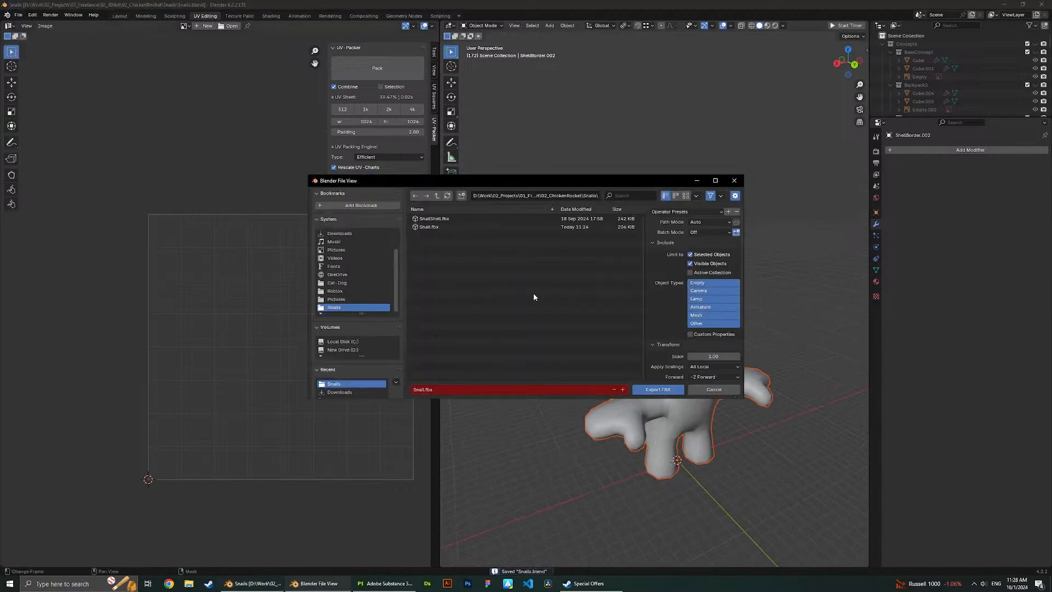
{"action": "left_click", "coordinate": [652, 390]}
Switch to Substance 3D Painter and reload the project with the updated snail mesh.
{"action": "key", "text": "alt+Tab"}
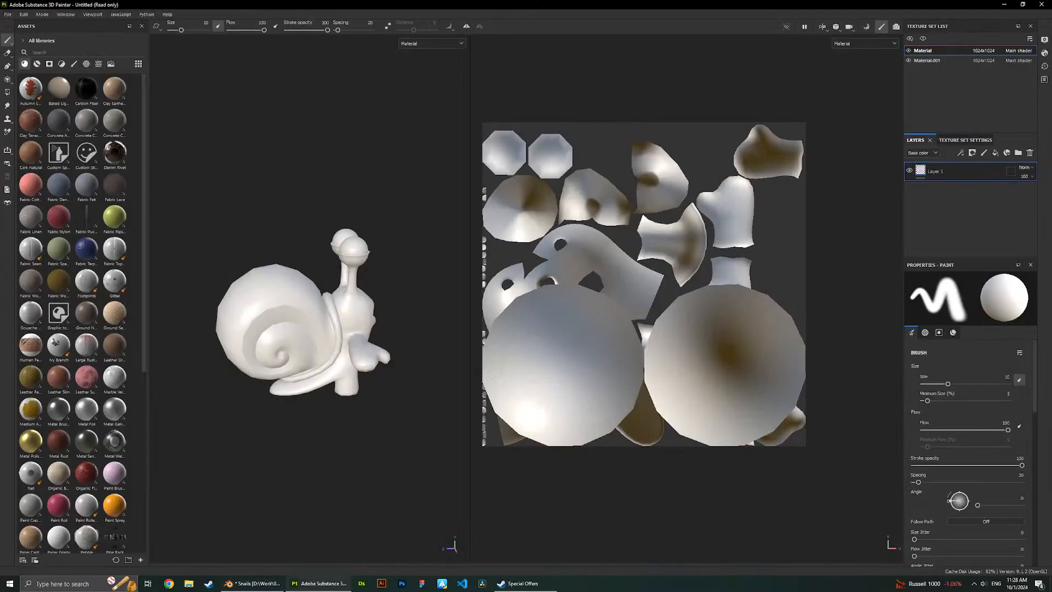
{"action": "left_click", "coordinate": [15, 12]}
{"action": "mouse_move", "coordinate": [24, 14]}
{"action": "left_click", "coordinate": [43, 50]}
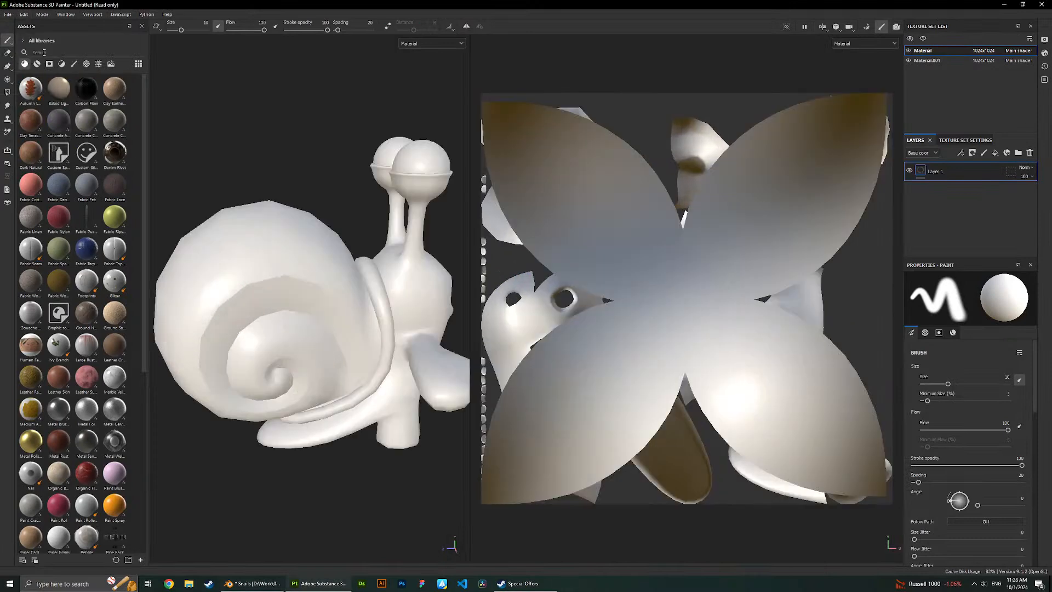
{"action": "scroll", "coordinate": [364, 245], "scroll_direction": "down", "scroll_amount": 4}
{"action": "scroll", "coordinate": [365, 244], "scroll_direction": "up", "scroll_amount": 2}
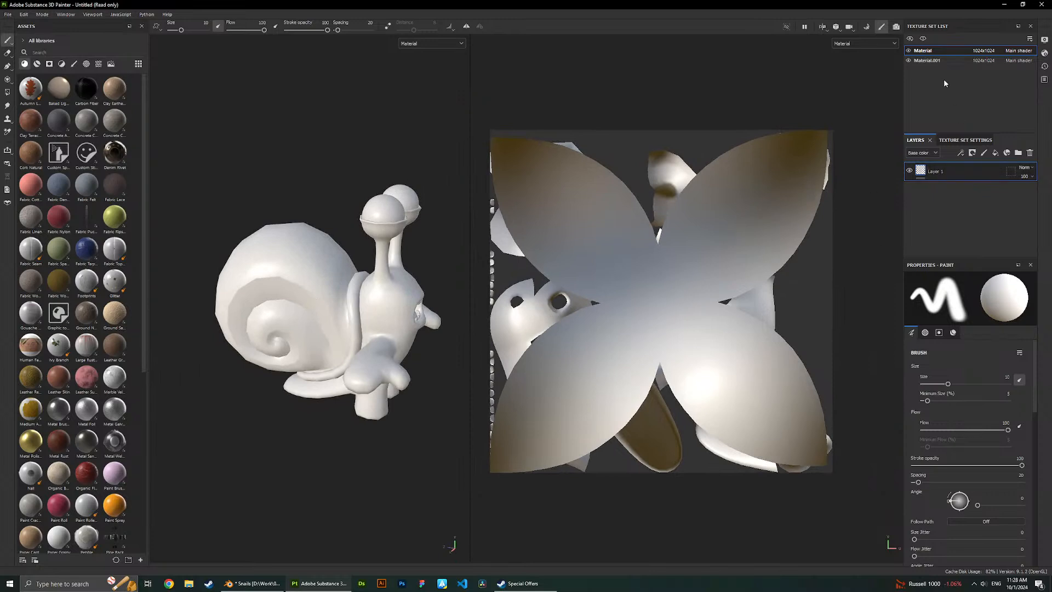
Toggle the visibility of the Material and Material.001 texture sets to examine each set's parts and UV layout.
{"action": "left_click", "coordinate": [908, 51]}
{"action": "left_click", "coordinate": [909, 60]}
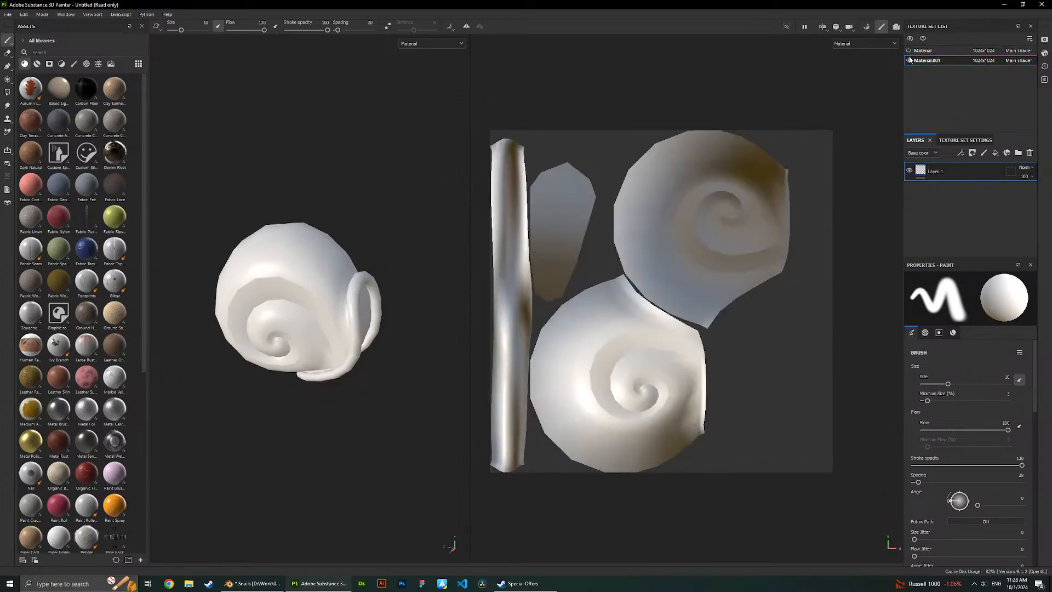
{"action": "left_click", "coordinate": [912, 51]}
{"action": "left_click", "coordinate": [909, 60]}
{"action": "left_click", "coordinate": [910, 60]}
{"action": "left_click", "coordinate": [910, 60]}
{"action": "left_click", "coordinate": [925, 61]}
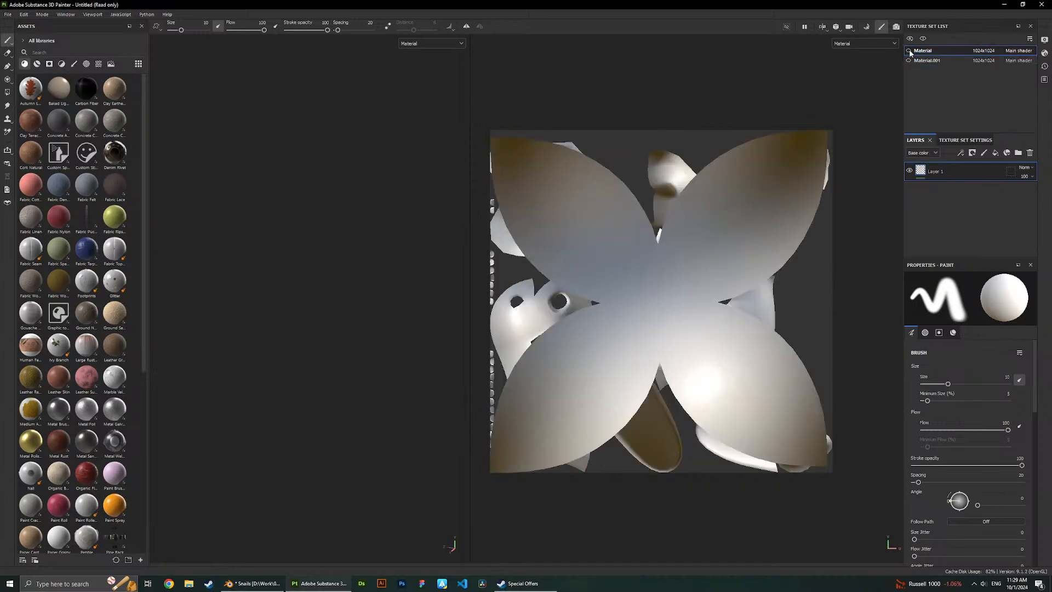
{"action": "left_click", "coordinate": [908, 51]}
{"action": "scroll", "coordinate": [380, 315], "scroll_direction": "up", "scroll_amount": 1}
Switch to Blender and rename the eyeballs object in the Final_Textured collection as eYES.
{"action": "key", "text": "alt+Tab"}
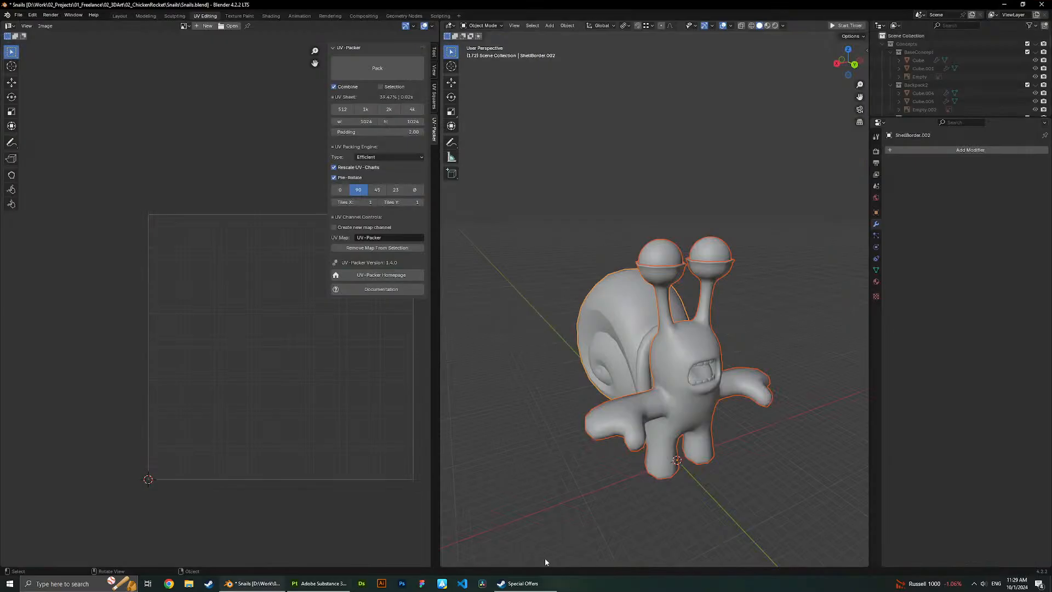
{"action": "left_click", "coordinate": [661, 390]}
{"action": "scroll", "coordinate": [722, 341], "scroll_direction": "up", "scroll_amount": 2}
{"action": "scroll", "coordinate": [958, 77], "scroll_direction": "down", "scroll_amount": 5}
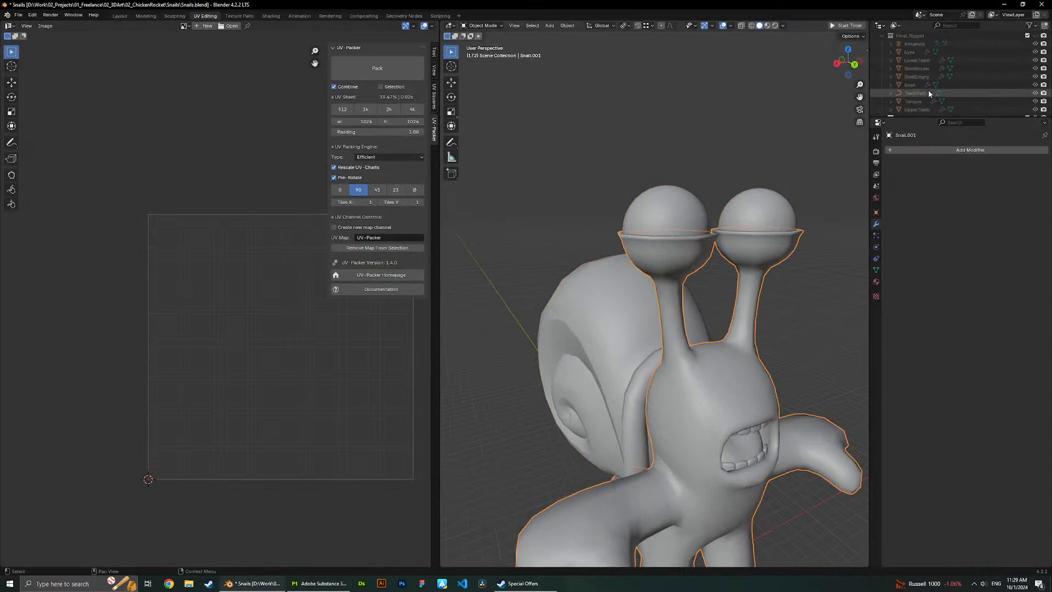
{"action": "left_click", "coordinate": [781, 212]}
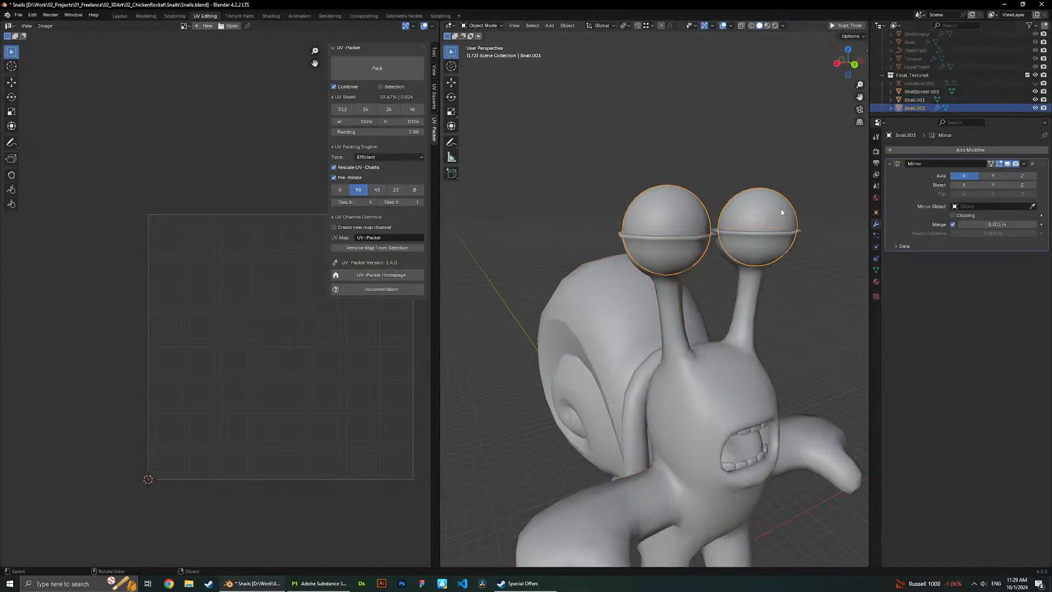
{"action": "double_click", "coordinate": [912, 109]}
{"action": "type", "text": "a"}
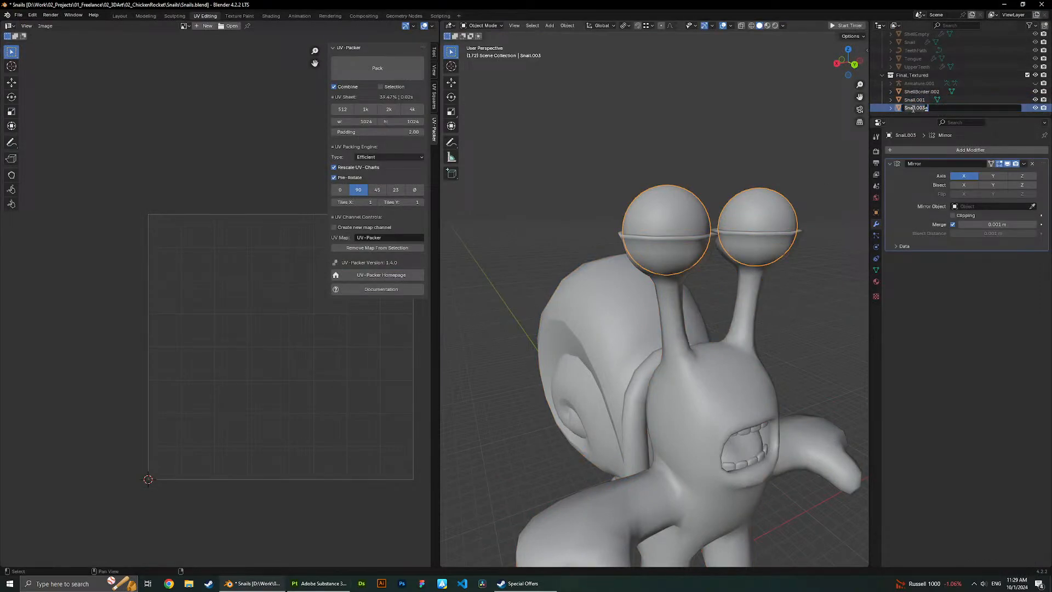
{"action": "key", "text": "ctrl+a"}
{"action": "type", "text": "aObject"}
{"action": "key", "text": "Return"}
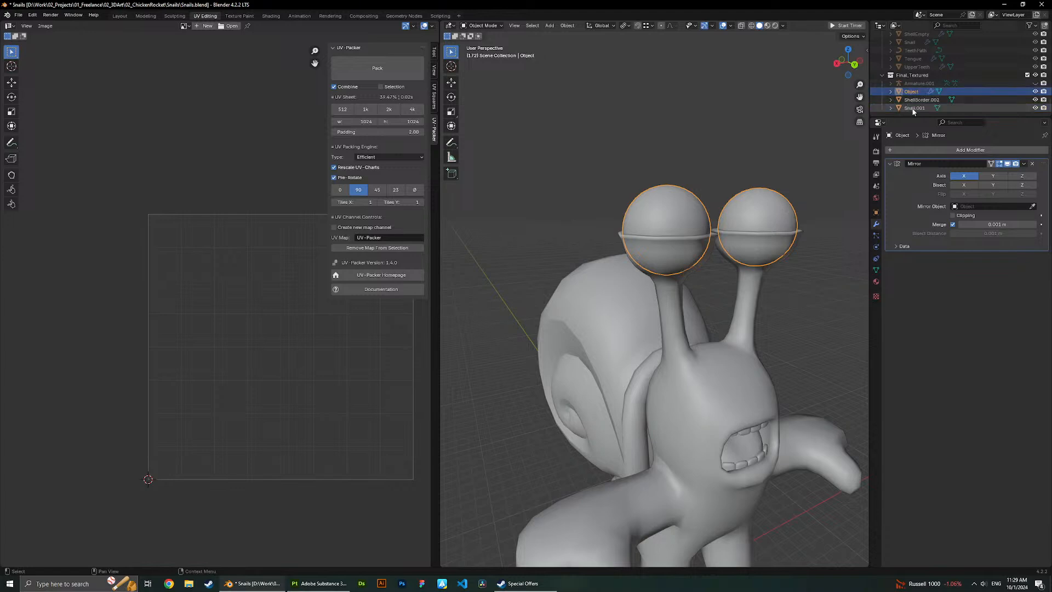
{"action": "double_click", "coordinate": [911, 92]}
{"action": "type", "text": "eYES"}
{"action": "key", "text": "Return"}
{"action": "scroll", "coordinate": [712, 153], "scroll_direction": "down", "scroll_amount": 4}
Select all the snail's parts, save the file, and export the selection as FBX over Snail.fbx.
{"action": "key", "text": "ctrl+s"}
{"action": "left_click", "coordinate": [675, 190]}
{"action": "key", "text": "a"}
{"action": "key", "text": "ctrl+s"}
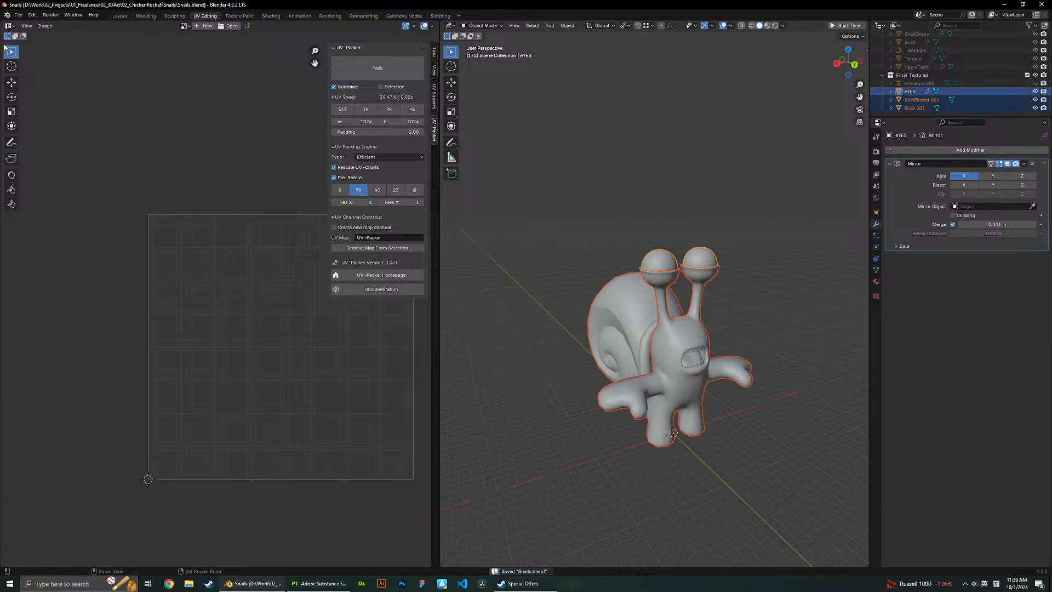
{"action": "left_click", "coordinate": [20, 17]}
{"action": "mouse_move", "coordinate": [38, 139]}
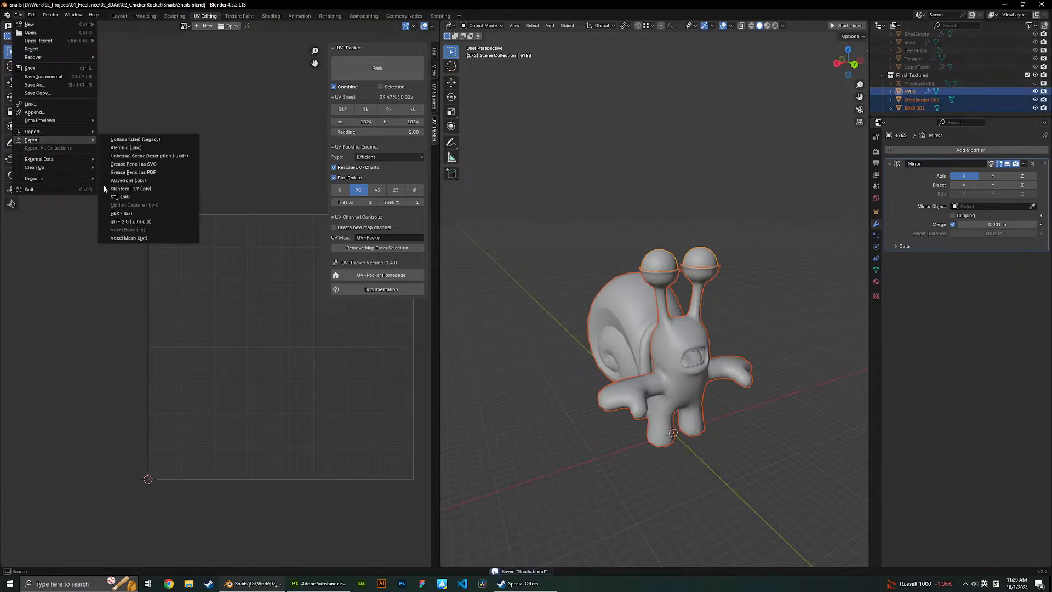
{"action": "left_click", "coordinate": [125, 213]}
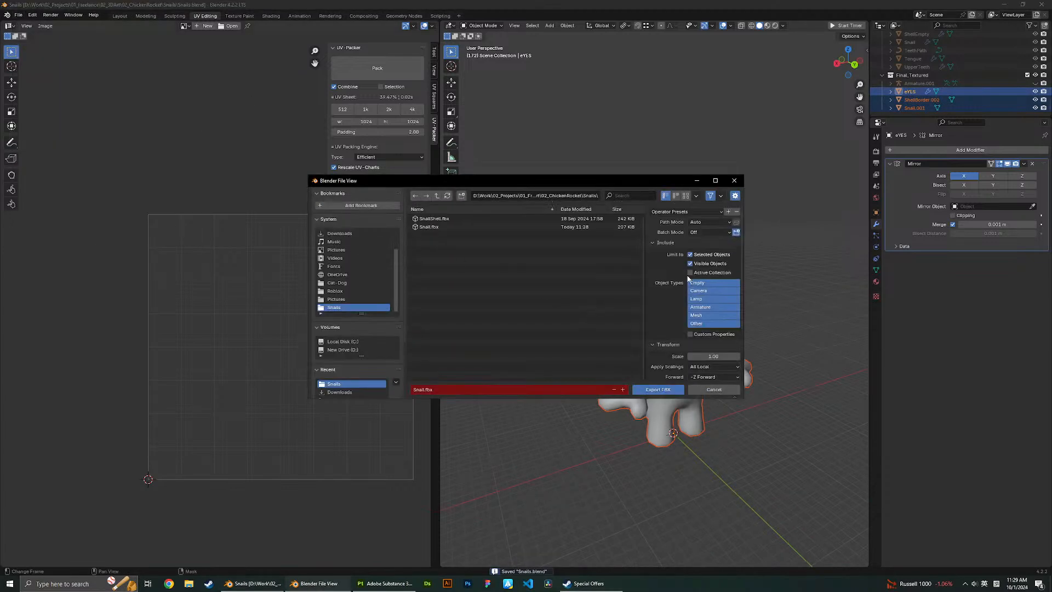
{"action": "double_click", "coordinate": [449, 227]}
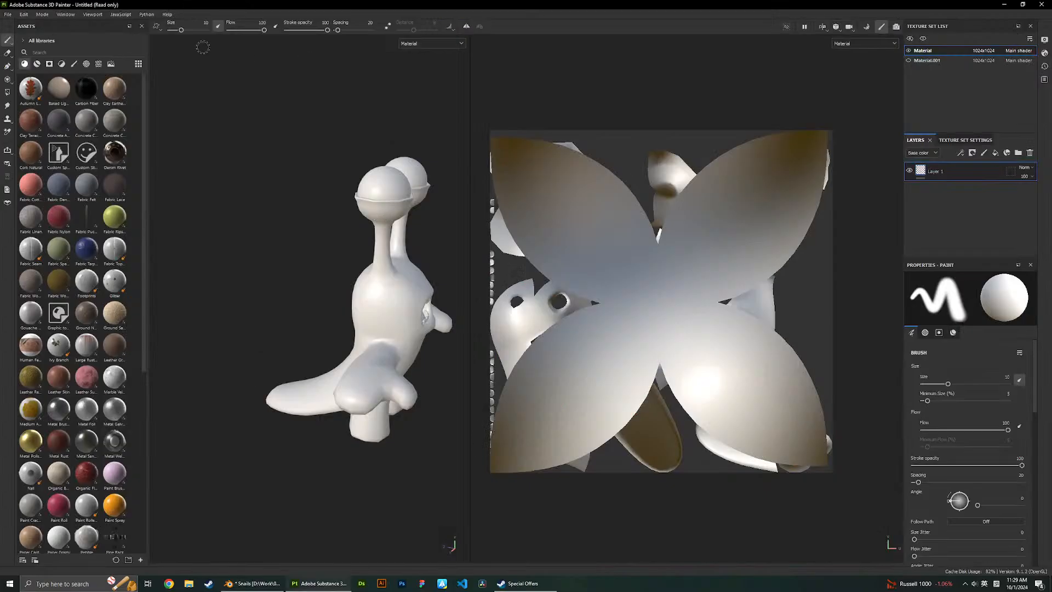
Reimport the updated snail mesh in Substance 3D Painter and toggle the Material.001 and Material texture sets to examine their parts.
{"action": "left_click", "coordinate": [24, 15]}
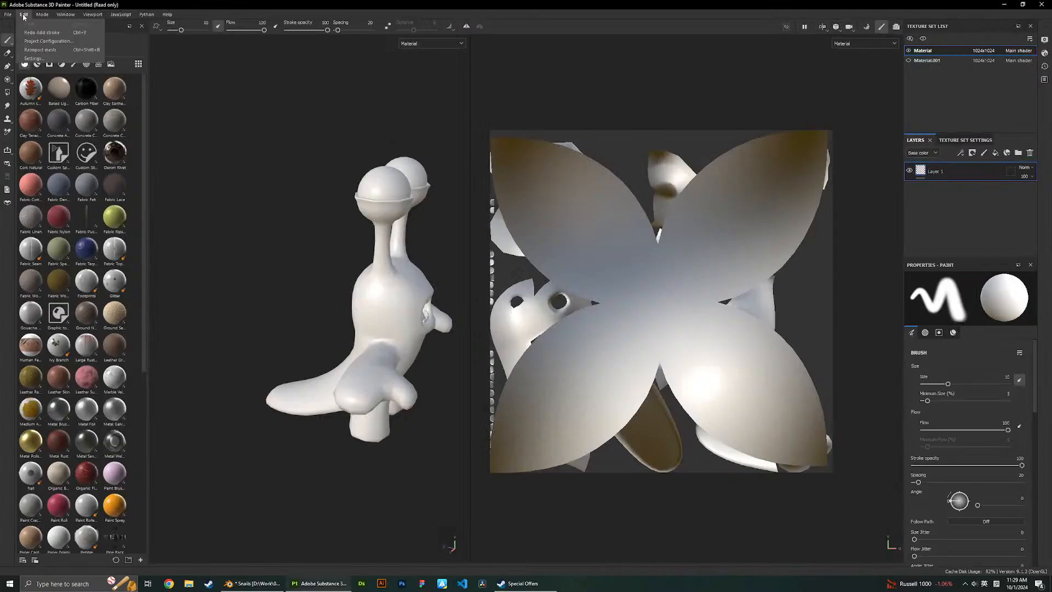
{"action": "left_click", "coordinate": [34, 51]}
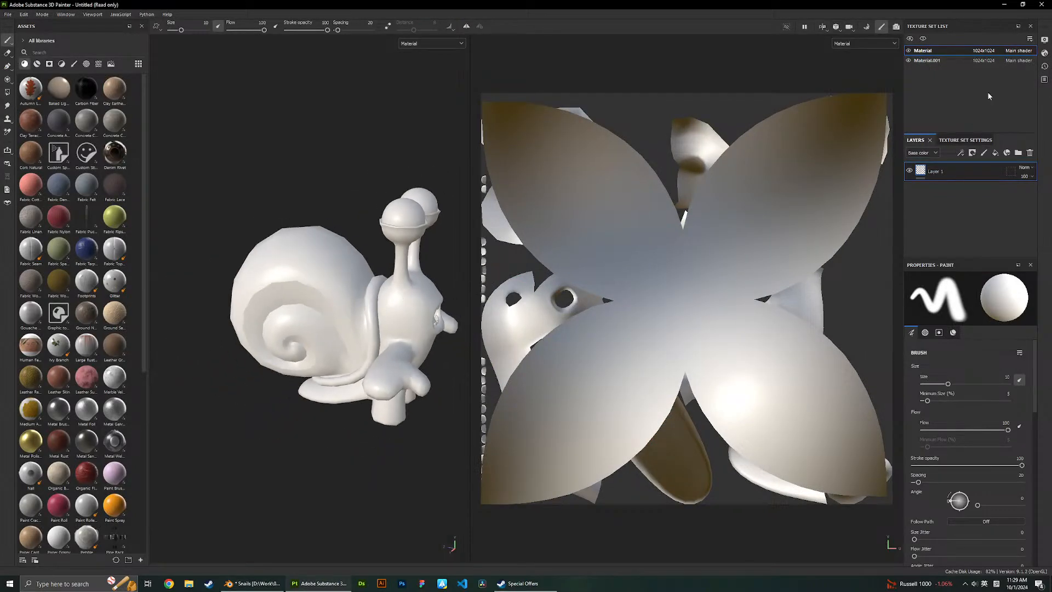
{"action": "left_click", "coordinate": [908, 60]}
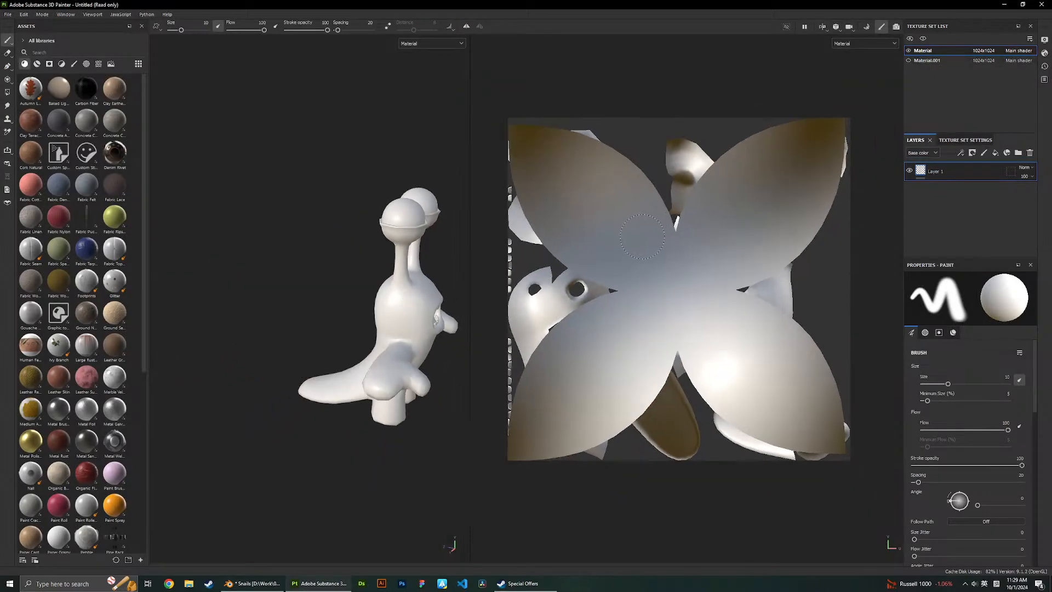
{"action": "scroll", "coordinate": [642, 237], "scroll_direction": "down", "scroll_amount": 1}
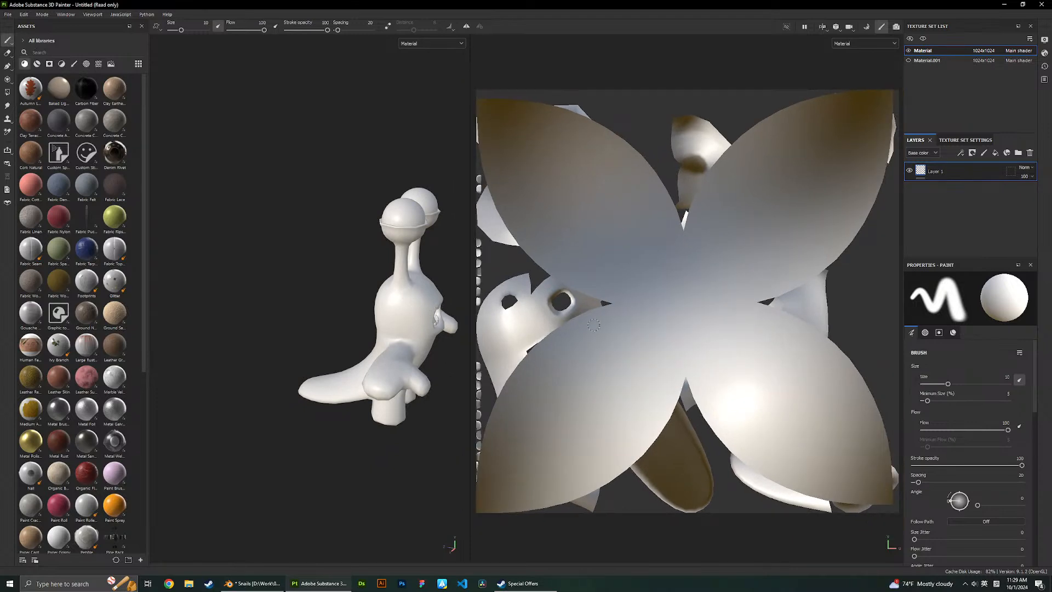
{"action": "scroll", "coordinate": [727, 331], "scroll_direction": "down", "scroll_amount": 1}
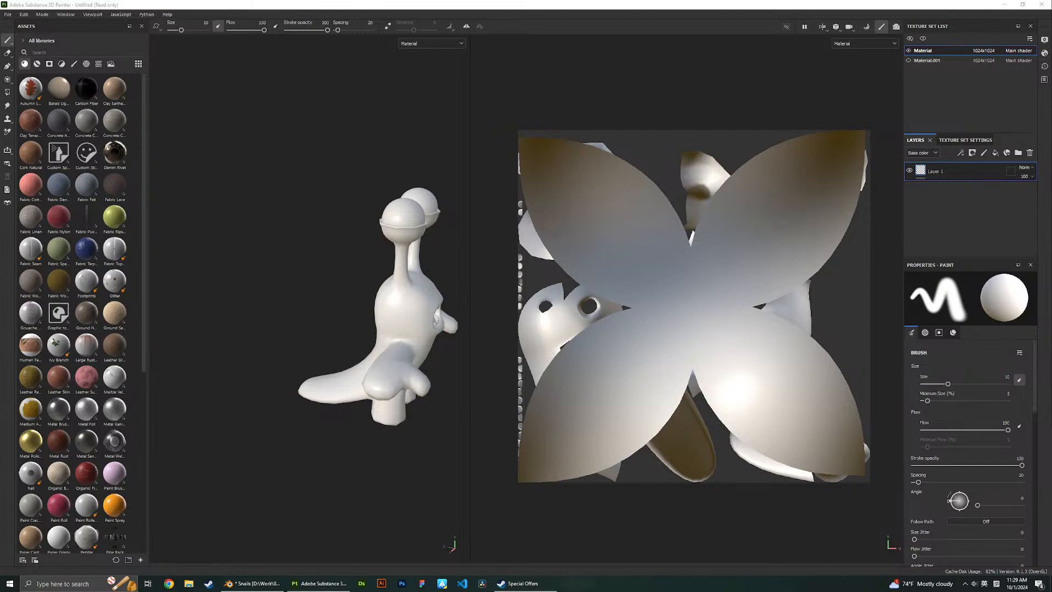
{"action": "left_click", "coordinate": [908, 51]}
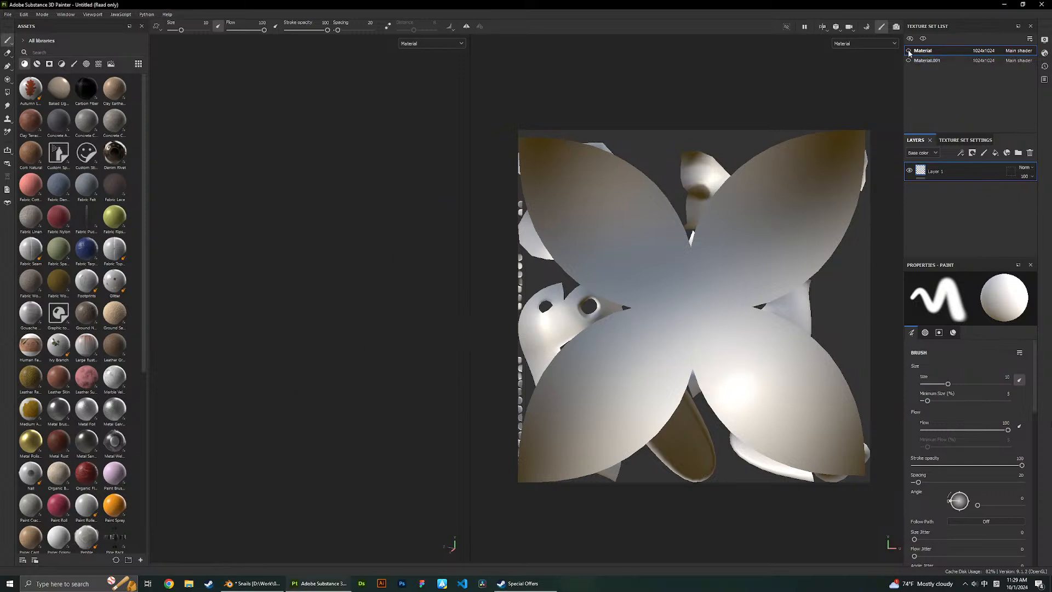
{"action": "left_click", "coordinate": [909, 51]}
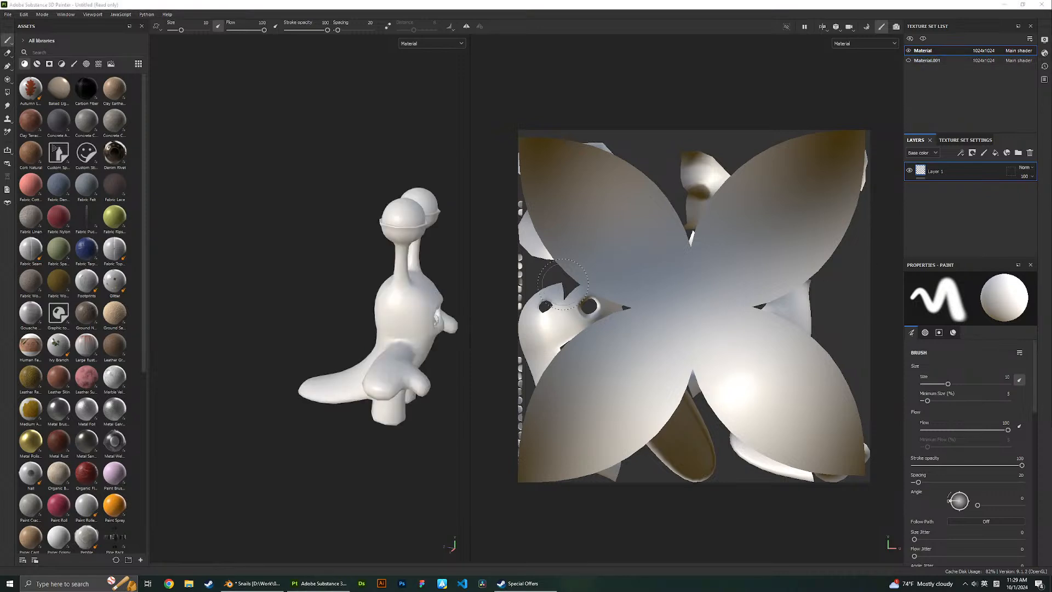
Switch to Blender, check the snail's eyeballs object in Edit Mode, and save the file.
{"action": "left_click", "coordinate": [319, 583]}
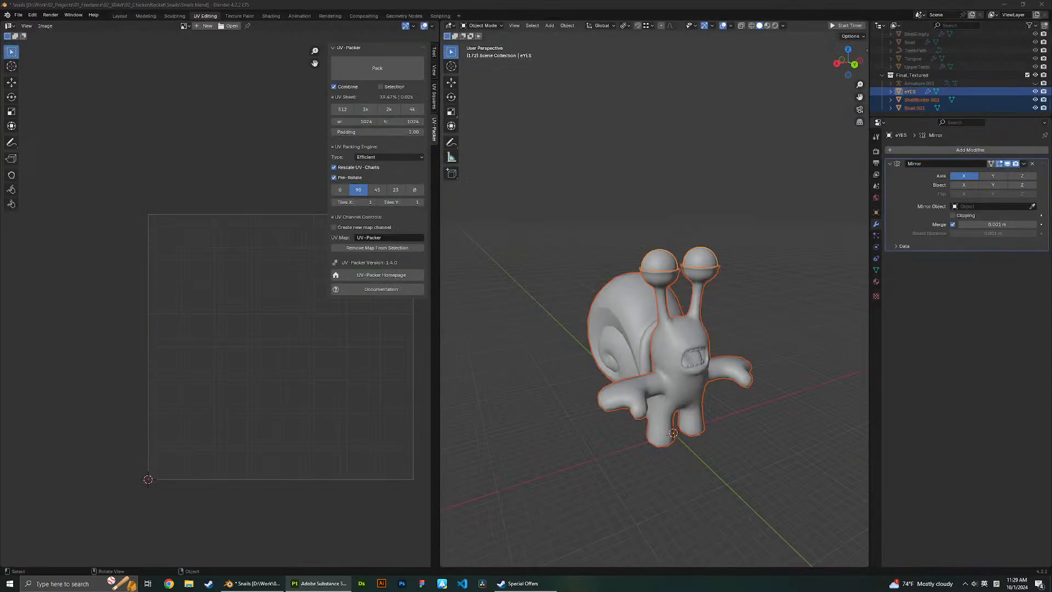
{"action": "scroll", "coordinate": [794, 348], "scroll_direction": "up", "scroll_amount": 3}
{"action": "left_click", "coordinate": [651, 313]}
{"action": "left_click", "coordinate": [704, 208]}
{"action": "left_click", "coordinate": [676, 222]}
{"action": "key", "text": "Tab"}
{"action": "key", "text": "Tab"}
{"action": "middle_click_drag", "start_coordinate": [677, 258], "coordinate": [689, 286]}
{"action": "key", "text": "ctrl+s"}
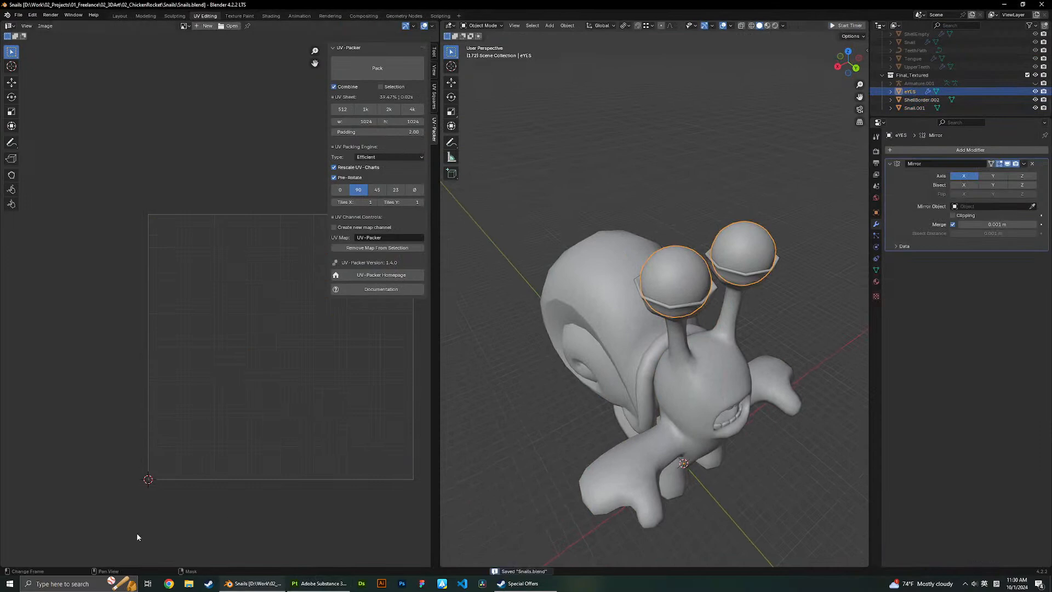
{"action": "left_click", "coordinate": [168, 583]}
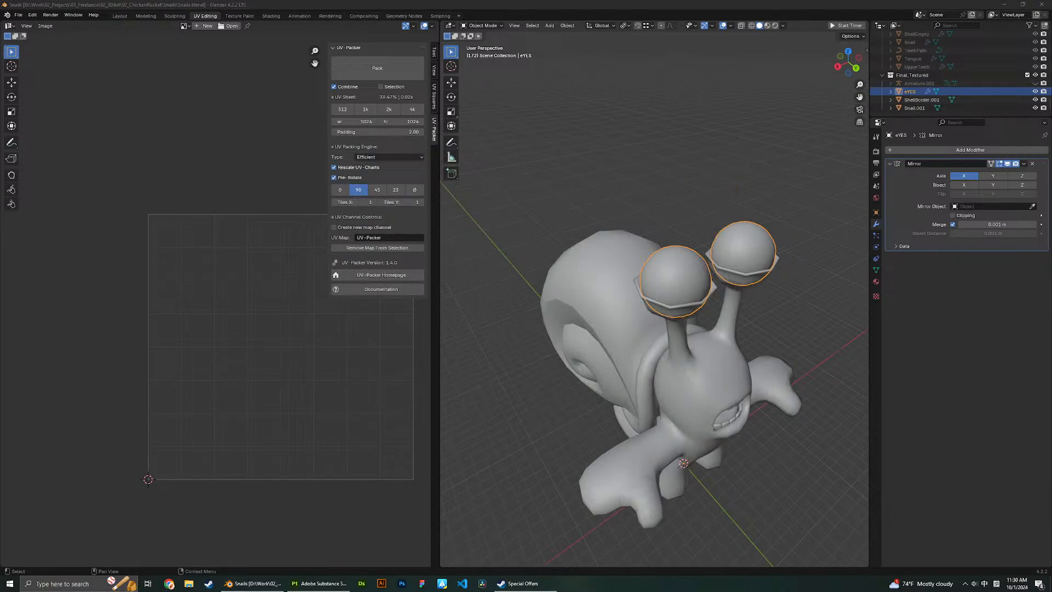
{"action": "key", "text": "super+space"}
{"action": "key", "text": "alt+Tab"}
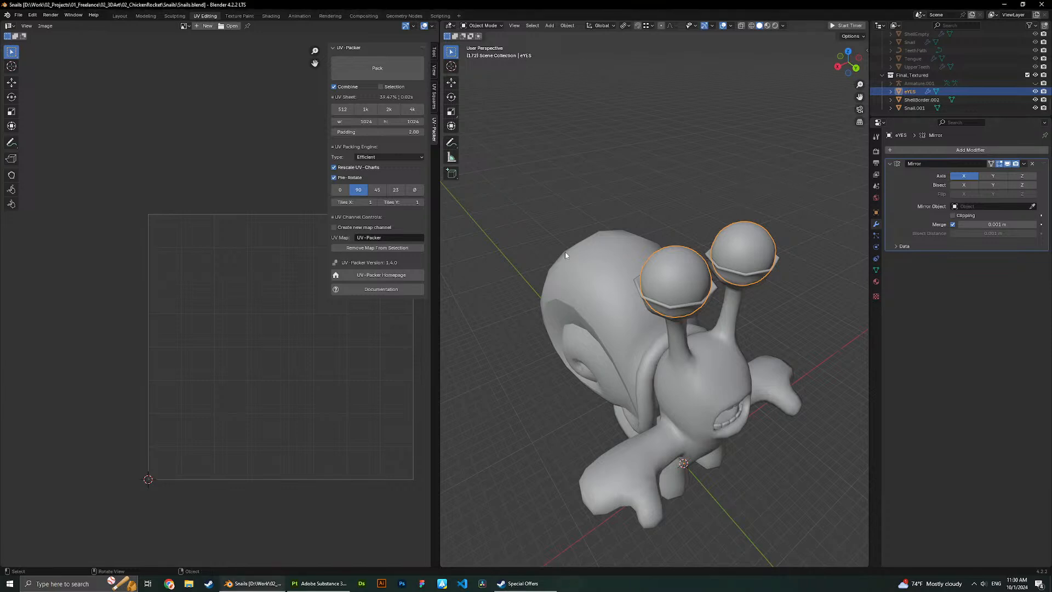
Switch to Substance 3D Painter, toggle the Material texture set's visibility, and close the program, discarding the project changes.
{"action": "left_click", "coordinate": [319, 583]}
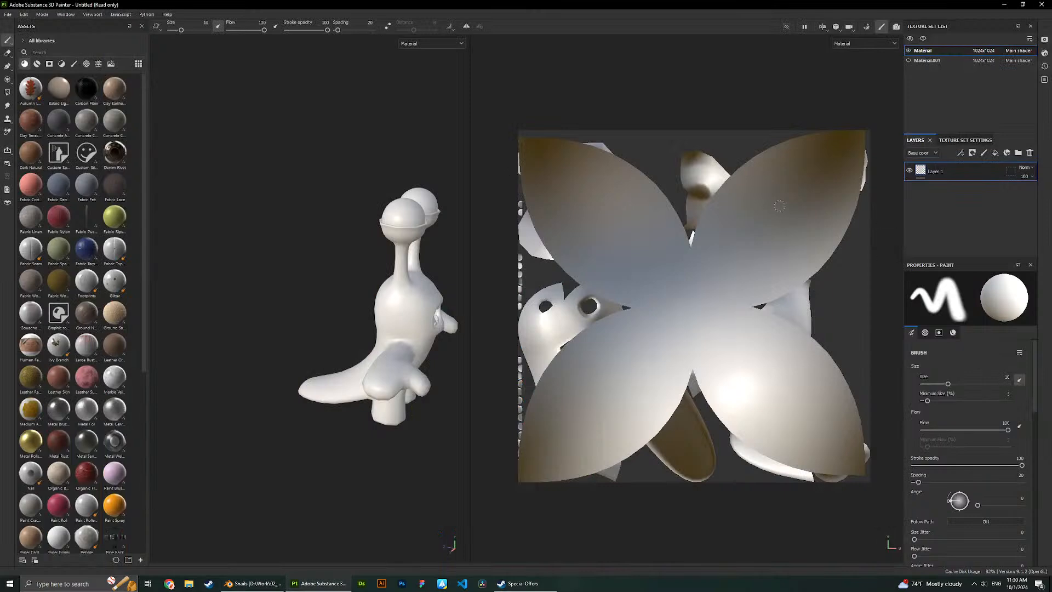
{"action": "left_click", "coordinate": [908, 50]}
{"action": "left_click", "coordinate": [909, 51]}
{"action": "left_click", "coordinate": [1041, 4]}
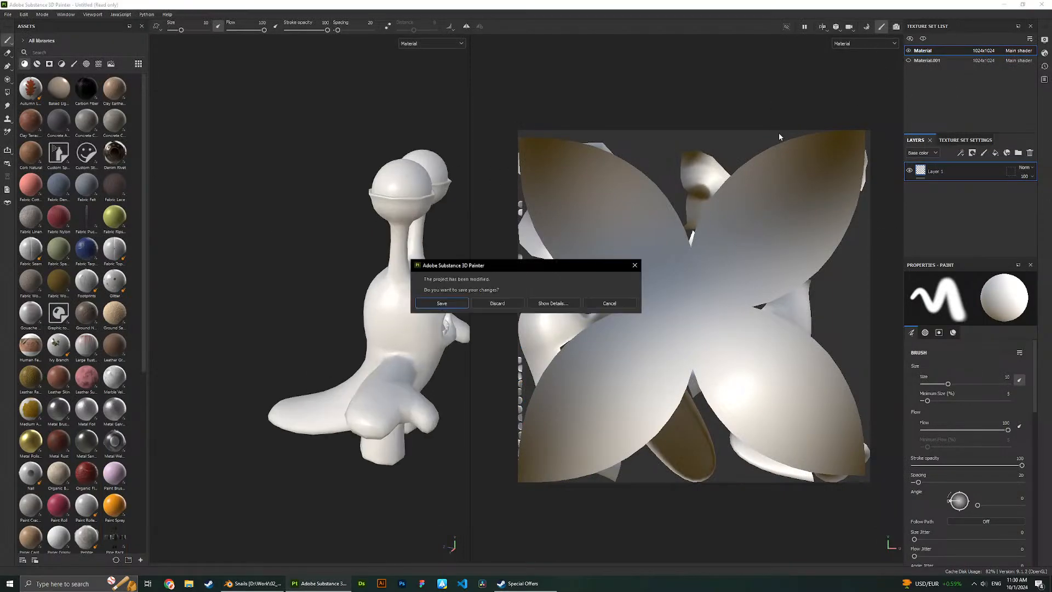
{"action": "left_click", "coordinate": [511, 303]}
{"action": "middle_click_drag", "start_coordinate": [689, 292], "coordinate": [657, 293]}
{"action": "scroll", "coordinate": [645, 304], "scroll_direction": "down", "scroll_amount": 5}
{"action": "right_click", "coordinate": [705, 290]}
{"action": "scroll", "coordinate": [657, 329], "scroll_direction": "up", "scroll_amount": 4}
{"action": "left_click", "coordinate": [658, 340]}
{"action": "key", "text": "g"}
{"action": "right_click", "coordinate": [630, 301]}
Examine the UV layouts and UV map entries of the shell, the eyeballs and the body one by one.
{"action": "left_click", "coordinate": [612, 315]}
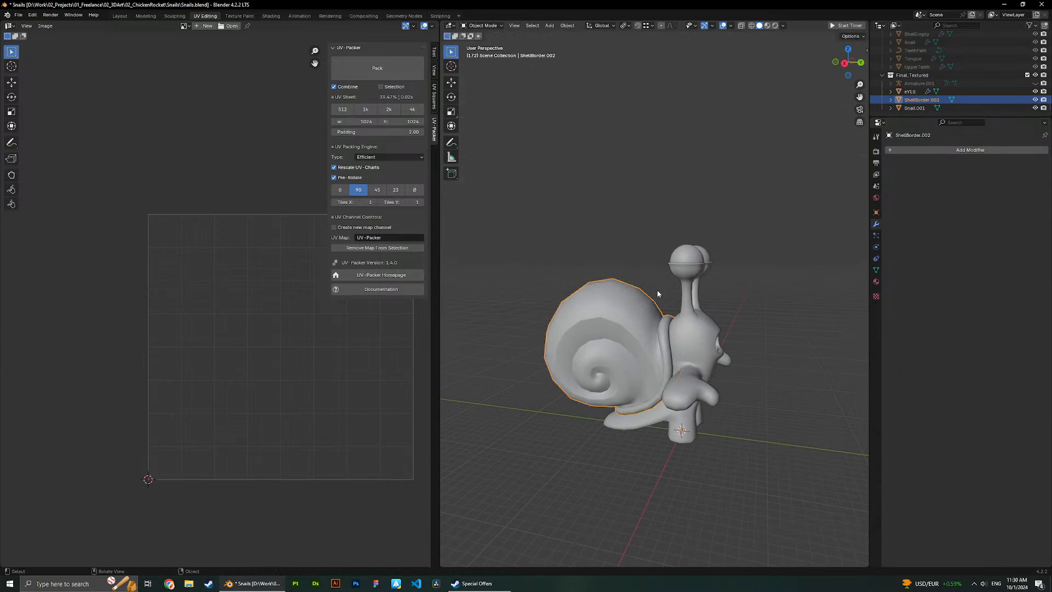
{"action": "key", "text": "Tab"}
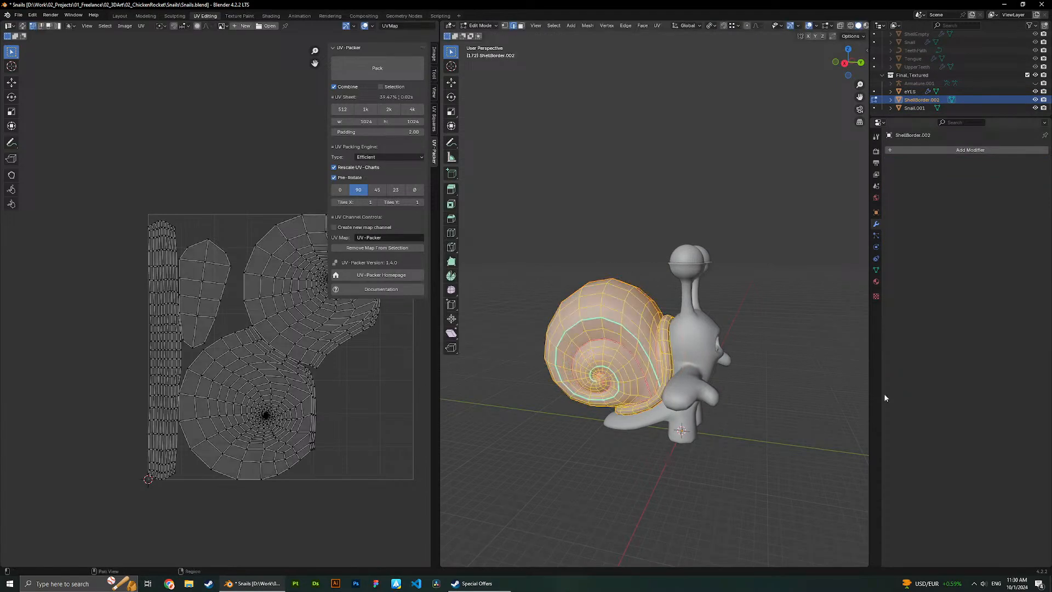
{"action": "left_click", "coordinate": [876, 269]}
{"action": "key", "text": "Tab"}
{"action": "left_click", "coordinate": [675, 329]}
{"action": "left_click", "coordinate": [688, 265]}
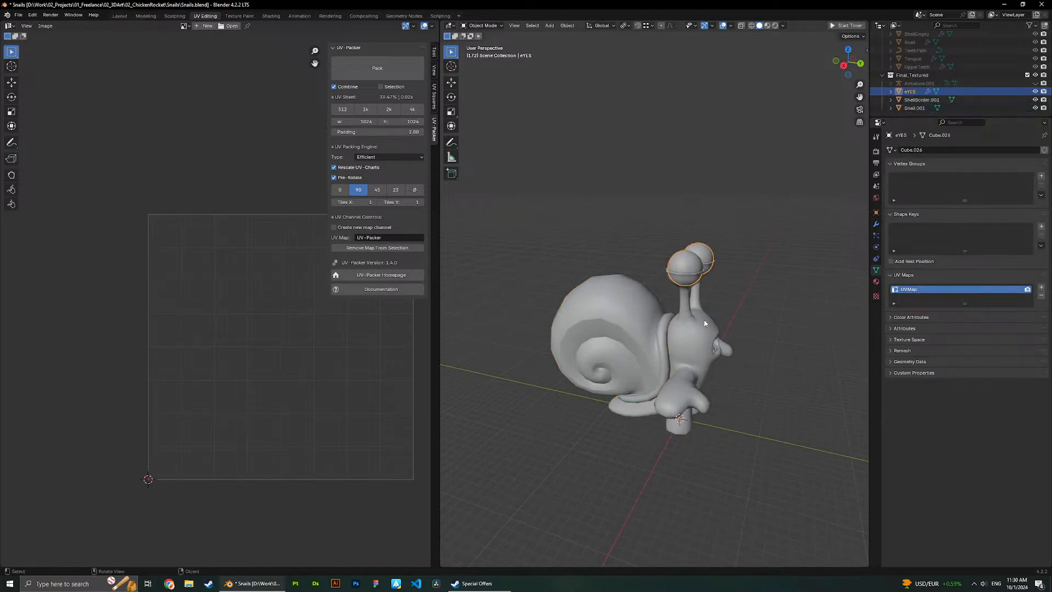
{"action": "middle_click_drag", "start_coordinate": [722, 324], "coordinate": [616, 318]}
{"action": "key", "text": "Tab"}
{"action": "key", "text": "Tab"}
{"action": "left_click", "coordinate": [694, 345]}
{"action": "key", "text": "Tab"}
{"action": "key", "text": "Tab"}
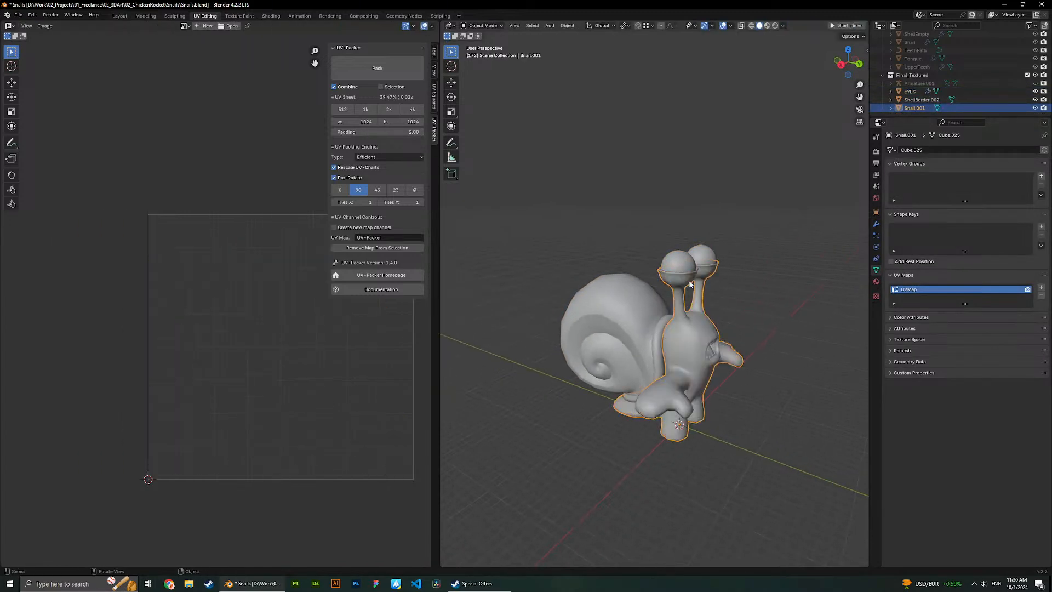
Select the snail's body together with the eyeballs, check both in Edit Mode, and clear their parent.
{"action": "left_click", "coordinate": [681, 266], "text": "shift"}
{"action": "key", "text": "Tab"}
{"action": "scroll", "coordinate": [728, 285], "scroll_direction": "up", "scroll_amount": 2}
{"action": "middle_click_drag", "start_coordinate": [750, 280], "coordinate": [697, 287]}
{"action": "key", "text": "Tab"}
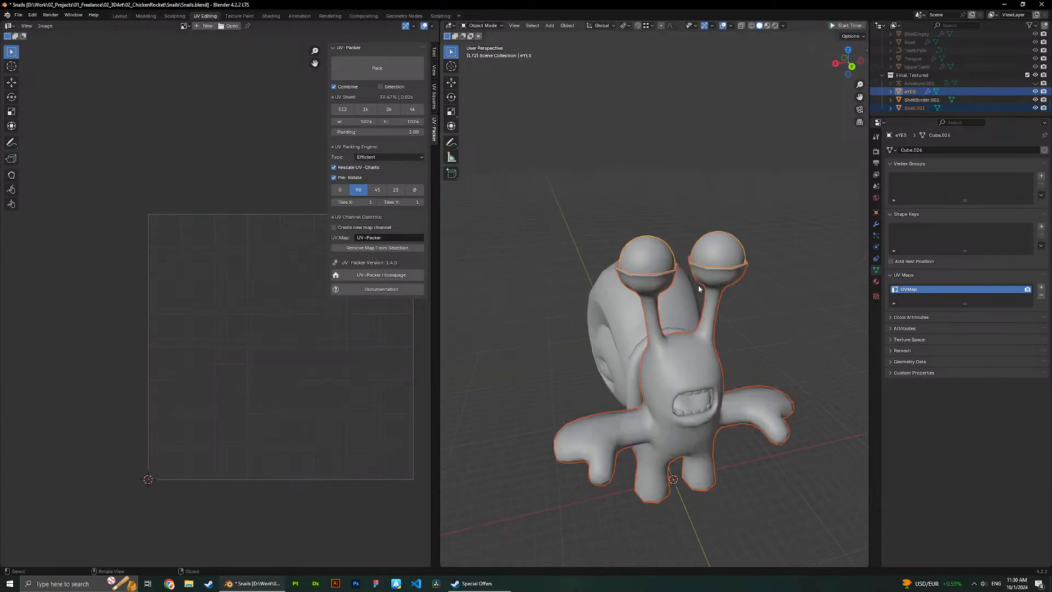
{"action": "key", "text": "alt+p"}
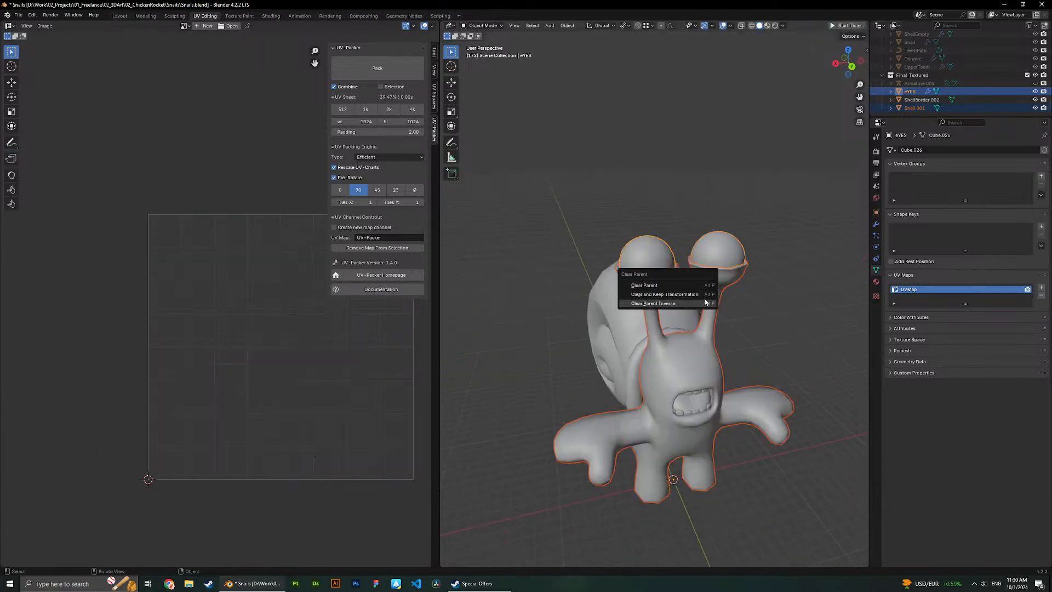
{"action": "left_click", "coordinate": [674, 284]}
Rename the eyeballs object as Eyes.
{"action": "left_click", "coordinate": [909, 91]}
{"action": "double_click", "coordinate": [909, 90]}
{"action": "key", "text": "BackSpace"}
{"action": "key", "text": "BackSpace"}
{"action": "key", "text": "BackSpace"}
{"action": "key", "text": "BackSpace"}
{"action": "type", "text": "Eyes"}
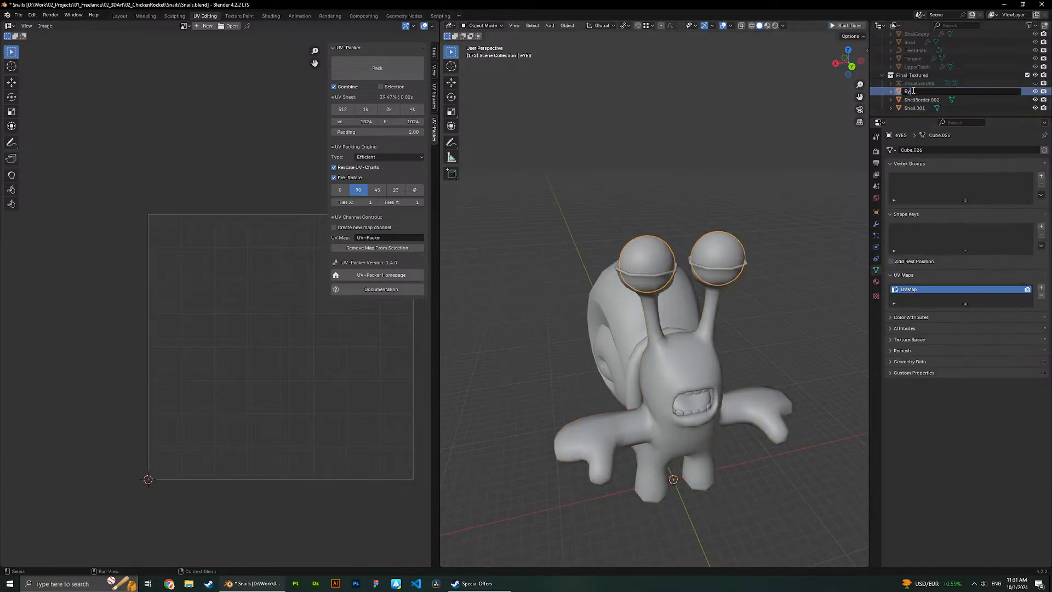
{"action": "key", "text": "Return"}
Rename the ShellBorder.002 object as Shell.
{"action": "double_click", "coordinate": [921, 99]}
{"action": "key", "text": "BackSpace"}
{"action": "key", "text": "BackSpace"}
{"action": "key", "text": "BackSpace"}
{"action": "key", "text": "BackSpace"}
{"action": "key", "text": "BackSpace"}
{"action": "key", "text": "BackSpace"}
{"action": "key", "text": "BackSpace"}
{"action": "key", "text": "BackSpace"}
{"action": "key", "text": "BackSpace"}
{"action": "key", "text": "BackSpace"}
{"action": "key", "text": "Return"}
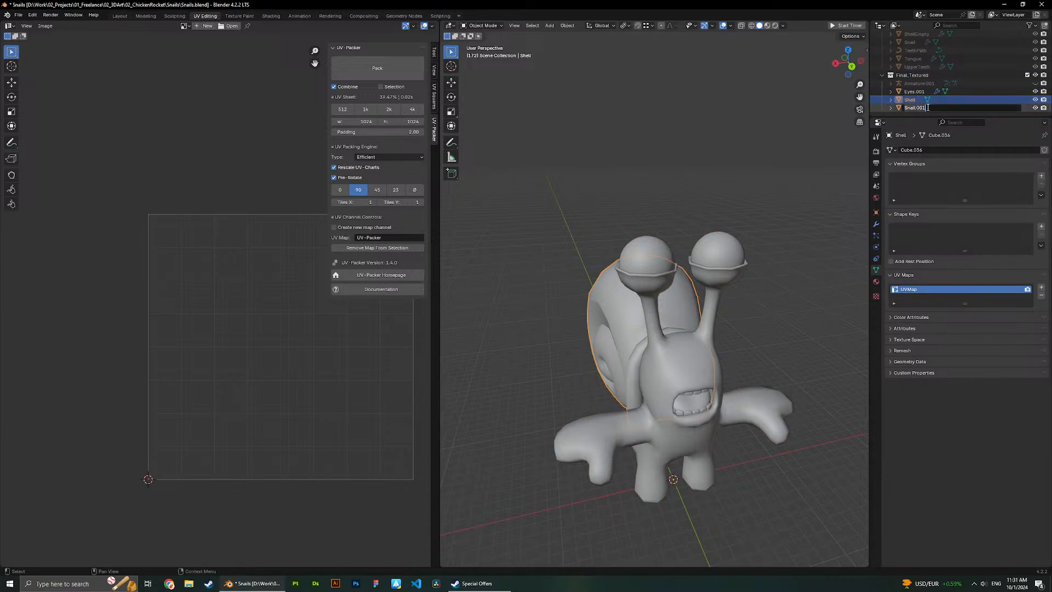
{"action": "key", "text": "BackSpace"}
{"action": "key", "text": "BackSpace"}
{"action": "key", "text": "BackSpace"}
{"action": "key", "text": "Escape"}
Save the file and select all of the snail's parts, including the eyes, shell and body.
{"action": "left_click", "coordinate": [639, 153]}
{"action": "scroll", "coordinate": [660, 195], "scroll_direction": "down", "scroll_amount": 3}
{"action": "key", "text": "ctrl+s"}
{"action": "middle_click_drag", "start_coordinate": [639, 153], "coordinate": [822, 437]}
{"action": "key", "text": "a"}
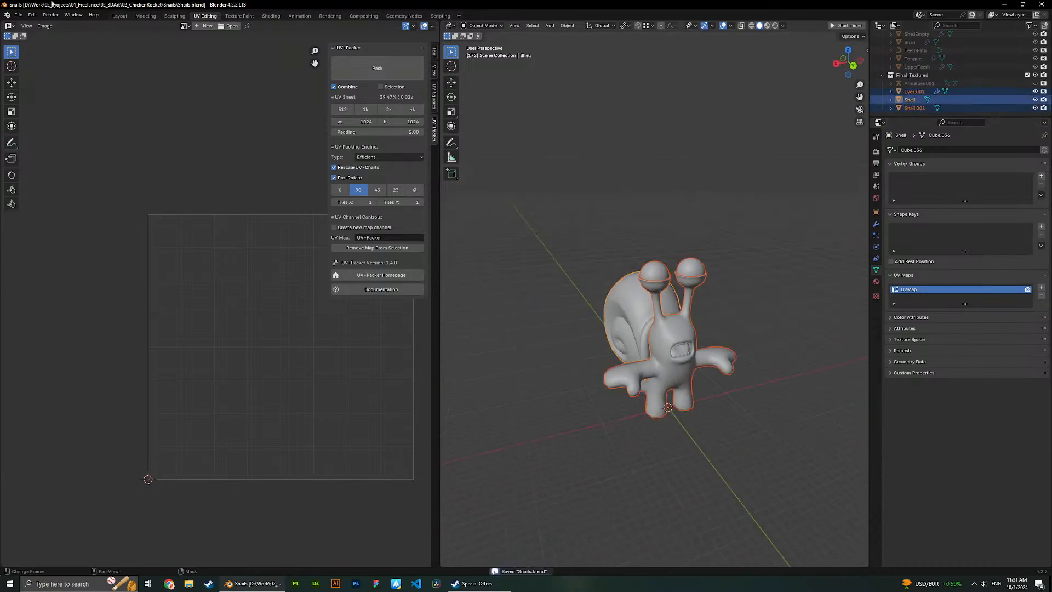
Export the selected objects as FBX with modifiers applied, overwriting Snail.fbx in the Snails folder.
{"action": "left_click", "coordinate": [18, 15]}
{"action": "mouse_move", "coordinate": [39, 140]}
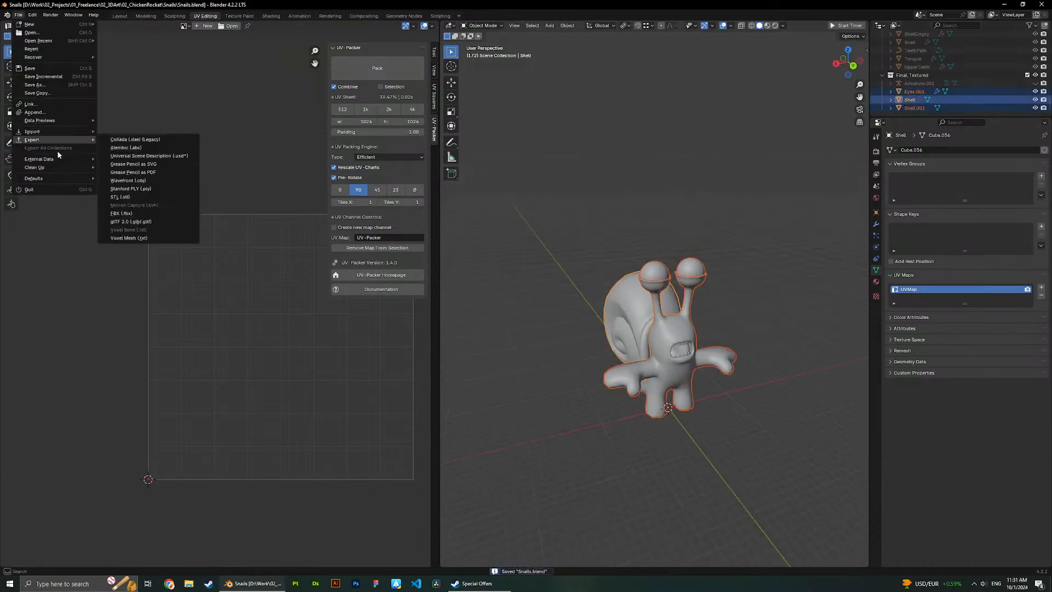
{"action": "left_click", "coordinate": [146, 211]}
{"action": "scroll", "coordinate": [685, 310], "scroll_direction": "down", "scroll_amount": 3}
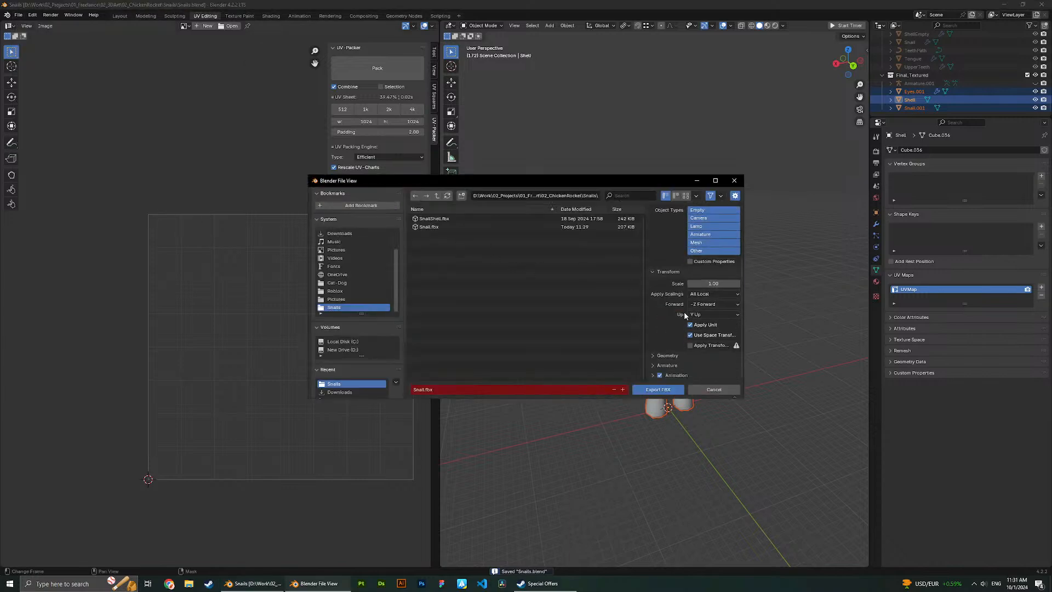
{"action": "scroll", "coordinate": [662, 345], "scroll_direction": "down", "scroll_amount": 4}
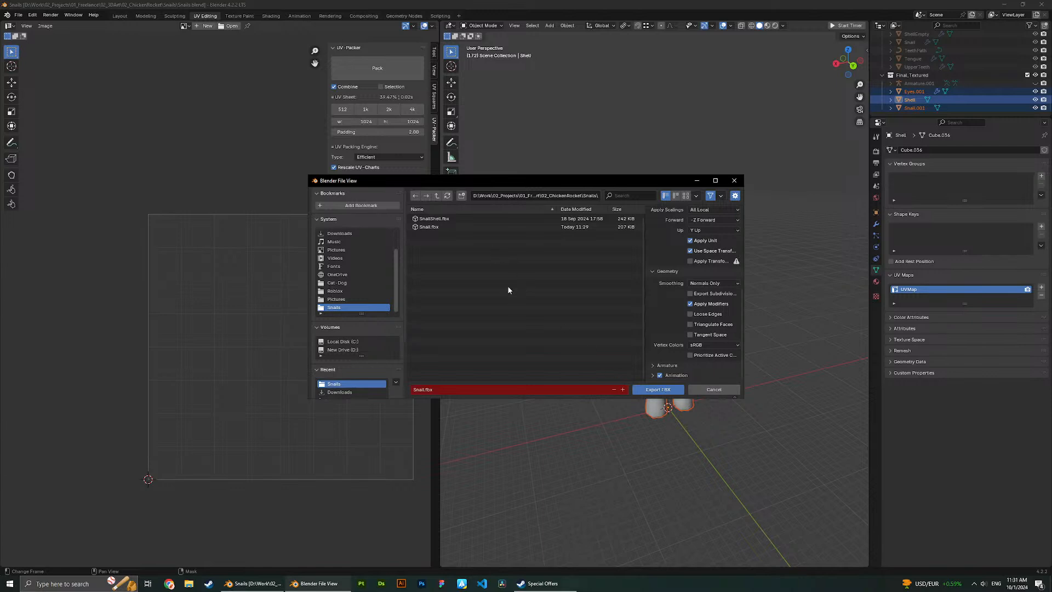
{"action": "left_click", "coordinate": [657, 390]}
{"action": "left_click", "coordinate": [702, 268]}
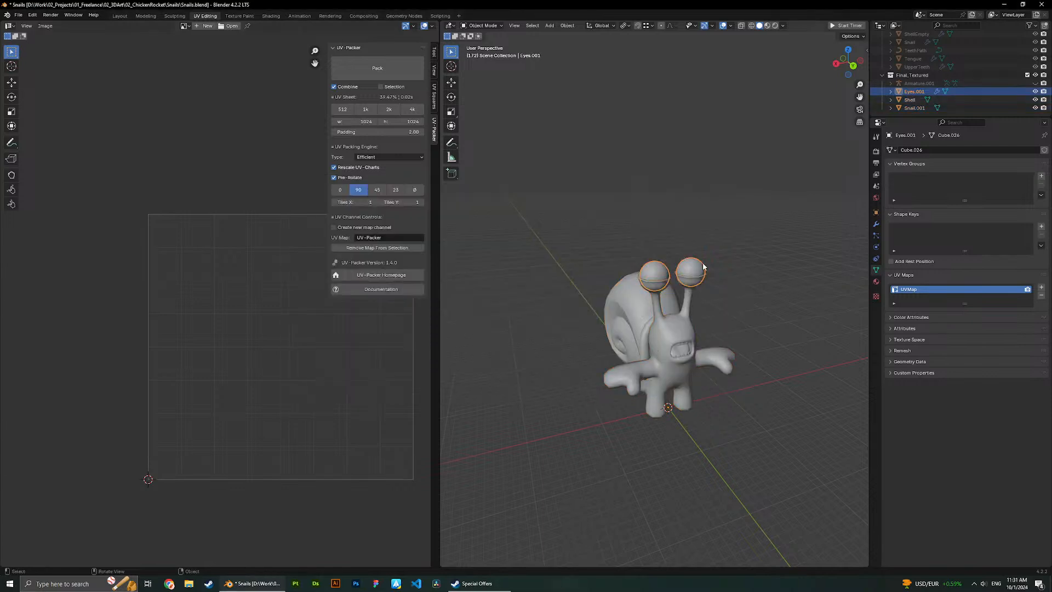
Launch Adobe Substance 3D Painter and clear the object selection in Blender.
{"action": "left_click", "coordinate": [875, 224]}
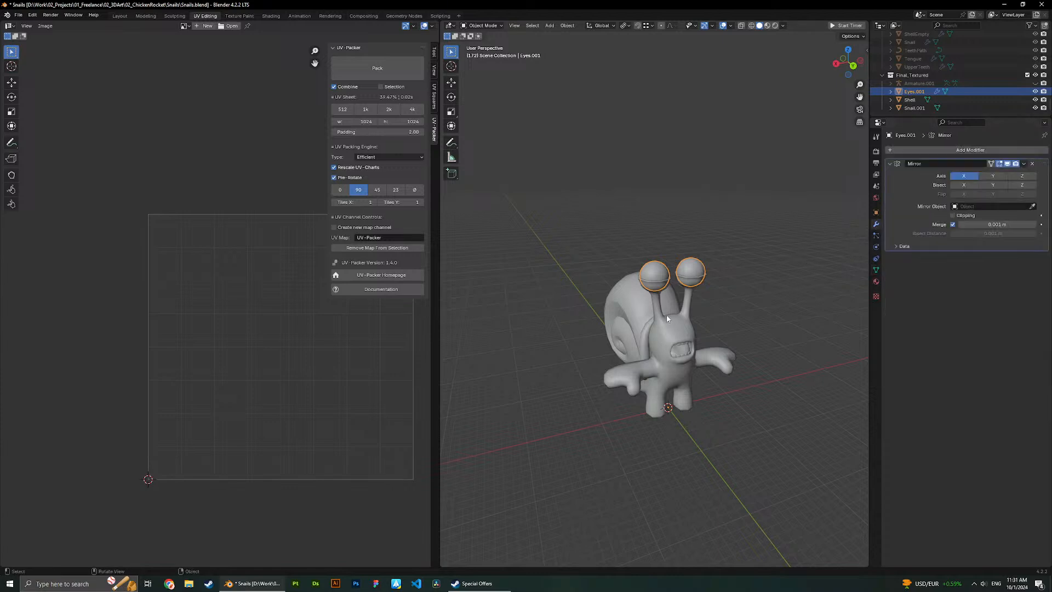
{"action": "left_click", "coordinate": [18, 15]}
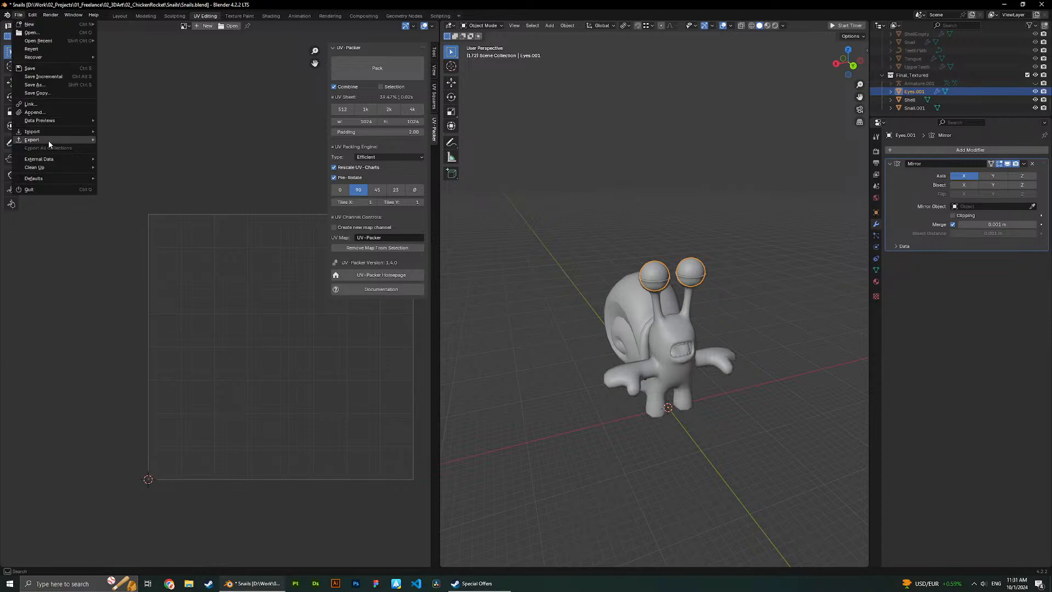
{"action": "left_click", "coordinate": [295, 583]}
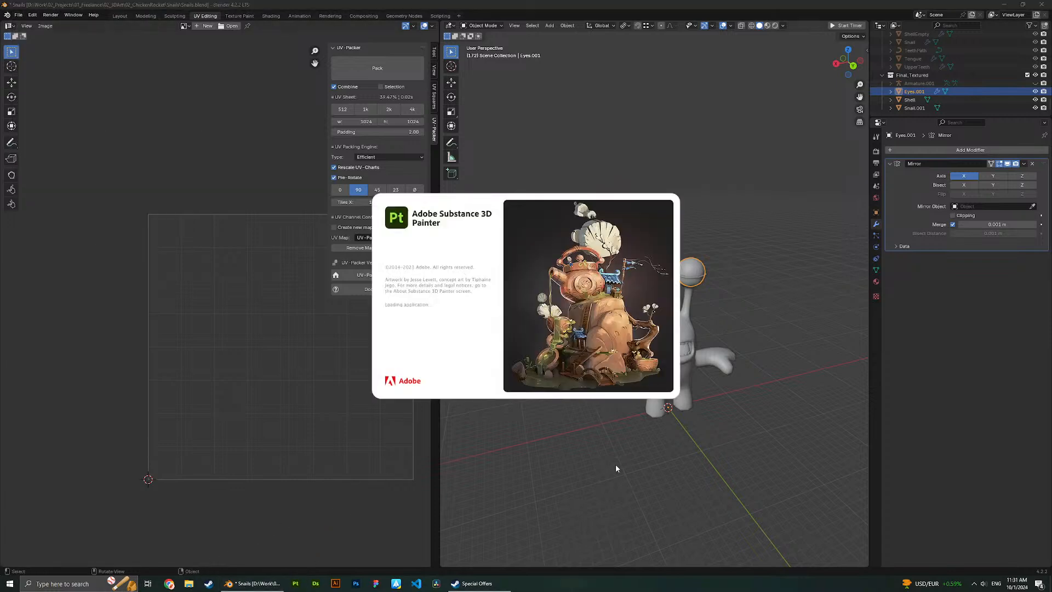
{"action": "left_click", "coordinate": [575, 466]}
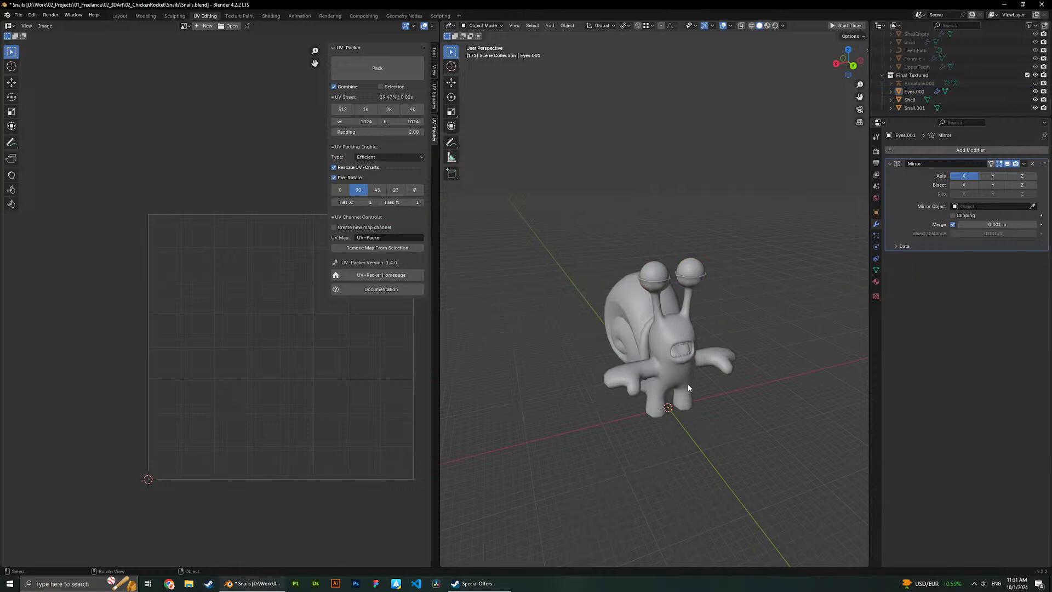
Check the UV map entries of the snail's body and eyes objects.
{"action": "scroll", "coordinate": [584, 373], "scroll_direction": "up", "scroll_amount": 3}
{"action": "left_click", "coordinate": [694, 347]}
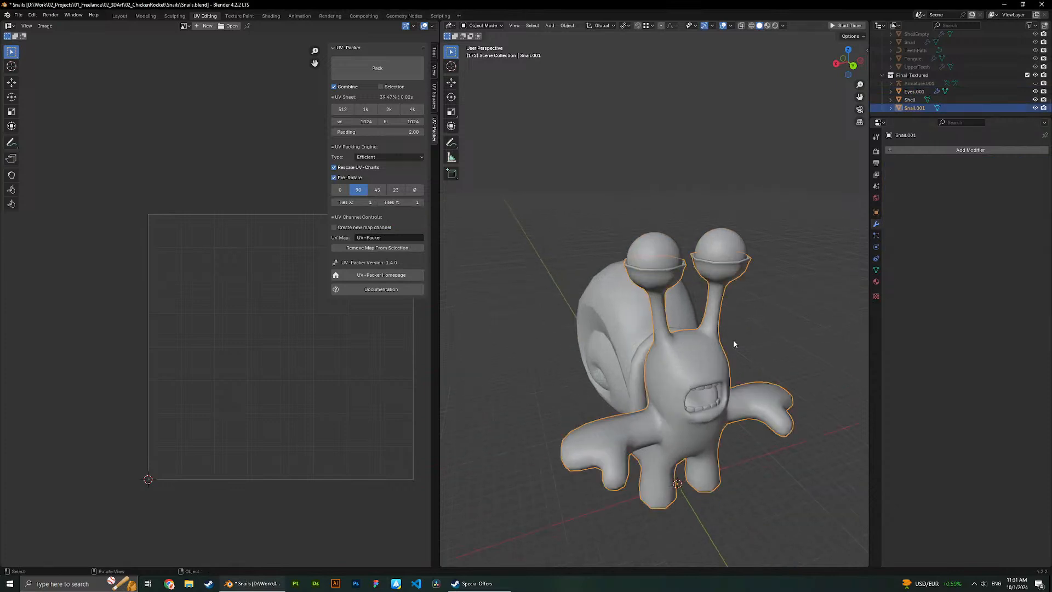
{"action": "left_click", "coordinate": [876, 260]}
{"action": "left_click", "coordinate": [876, 270]}
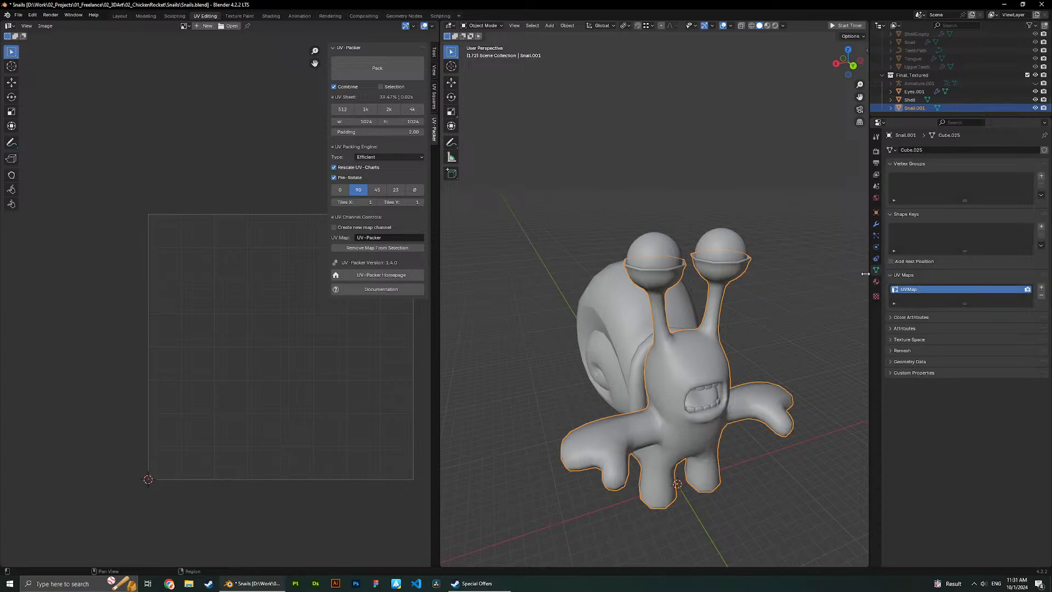
{"action": "left_click", "coordinate": [748, 244]}
{"action": "left_click", "coordinate": [585, 306]}
{"action": "left_click", "coordinate": [663, 253]}
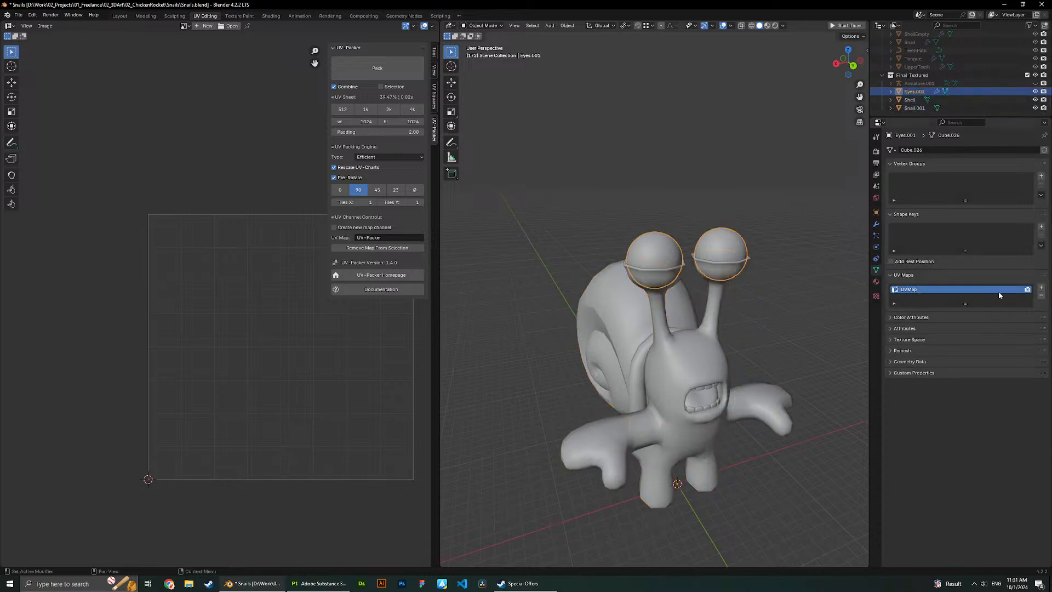
Compare the combined UV layouts of the eyes, shell and body in Edit Mode.
{"action": "key", "text": "Tab"}
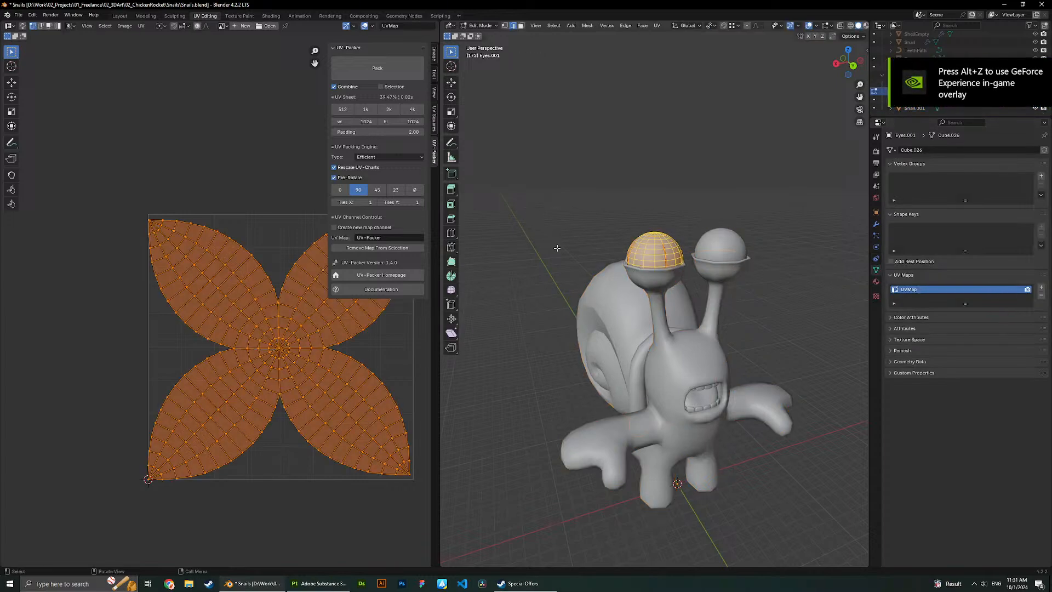
{"action": "key", "text": "Tab"}
{"action": "left_click", "coordinate": [615, 331], "text": "shift"}
{"action": "key", "text": "Tab"}
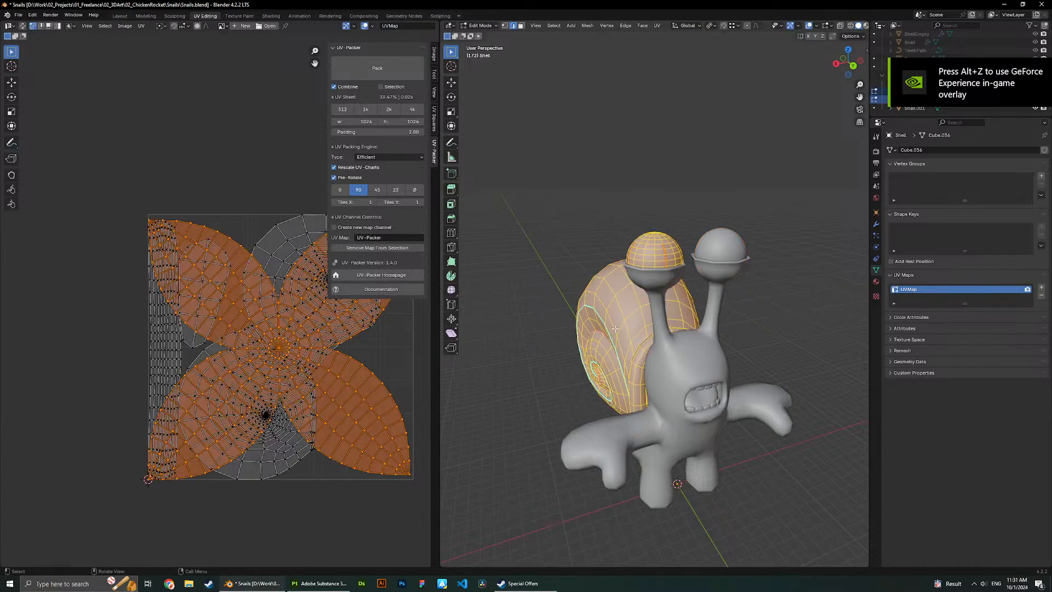
{"action": "middle_click_drag", "start_coordinate": [617, 332], "coordinate": [638, 340]}
{"action": "key", "text": "Tab"}
{"action": "left_click", "coordinate": [684, 382], "text": "shift"}
{"action": "key", "text": "Tab"}
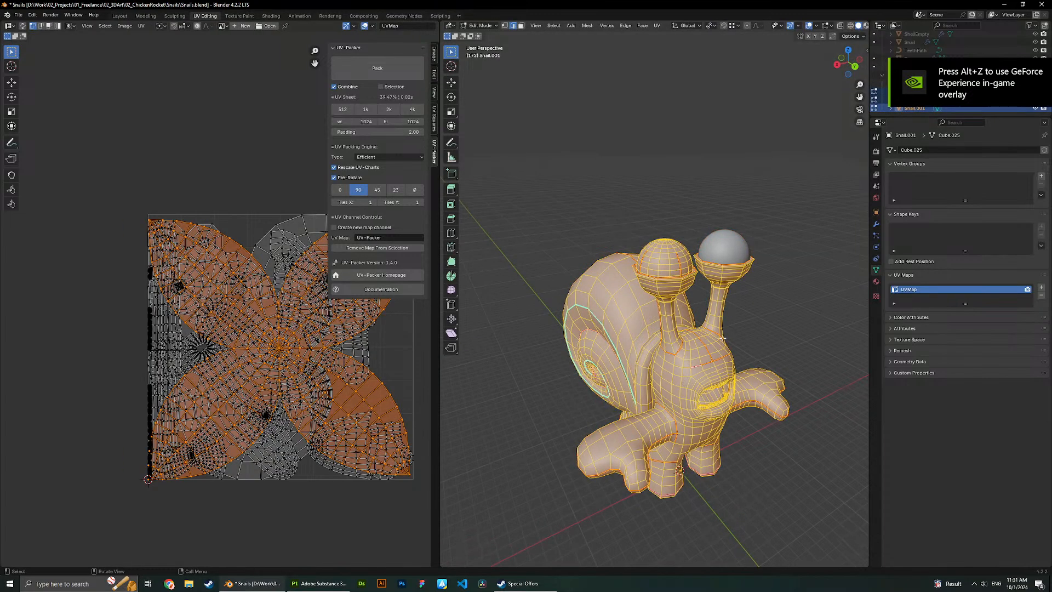
Examine the separate UV layouts of the body, the shell and the eyes one by one.
{"action": "key", "text": "Tab"}
{"action": "left_click", "coordinate": [685, 371]}
{"action": "key", "text": "Tab"}
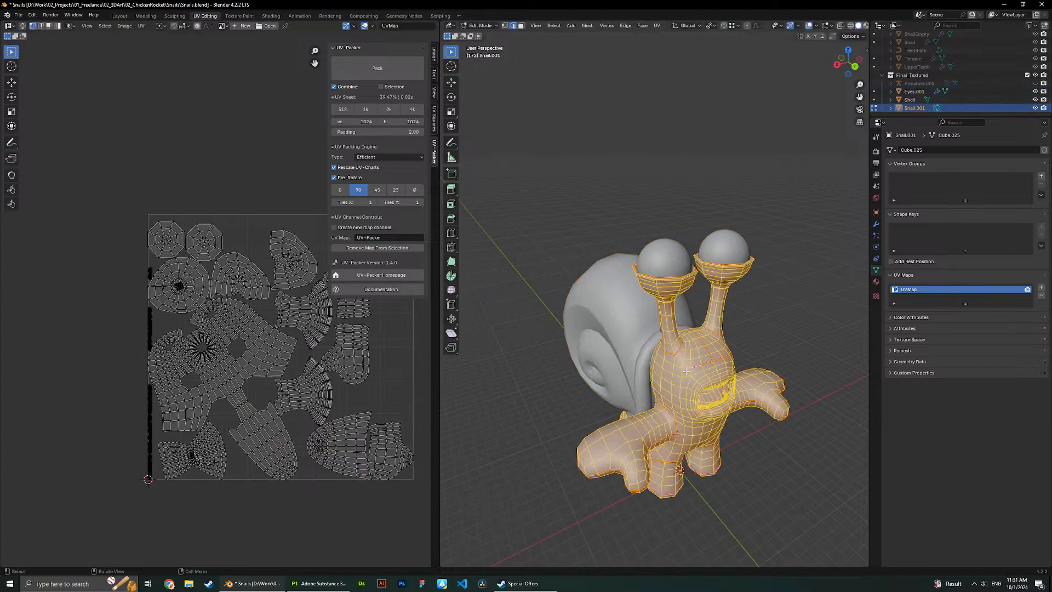
{"action": "key", "text": "Tab"}
{"action": "scroll", "coordinate": [686, 371], "scroll_direction": "up", "scroll_amount": 1}
{"action": "left_click", "coordinate": [616, 329]}
{"action": "key", "text": "Tab"}
{"action": "key", "text": "Tab"}
{"action": "left_click", "coordinate": [671, 255]}
{"action": "key", "text": "Tab"}
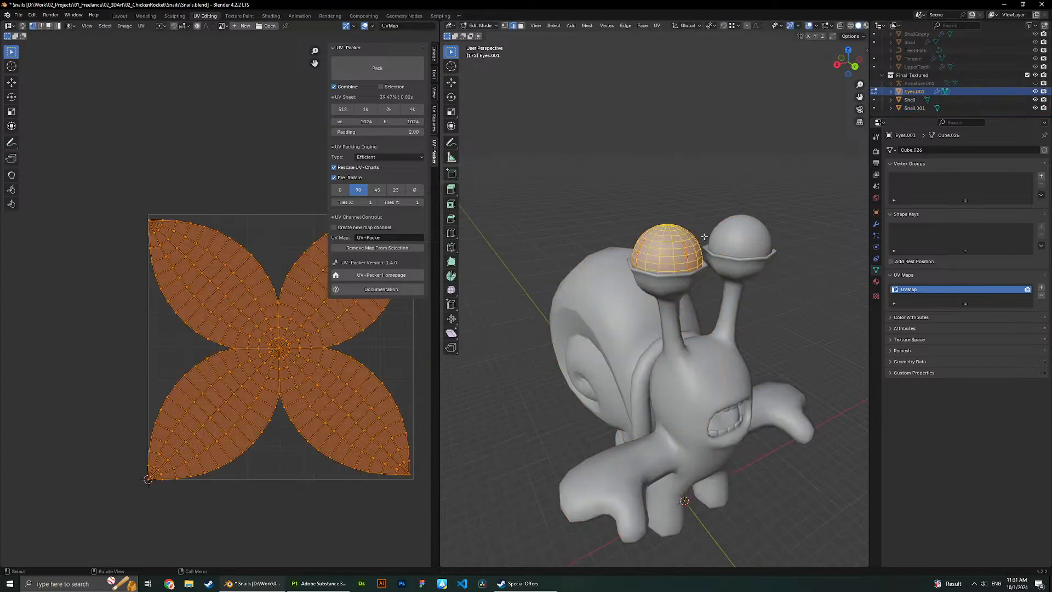
{"action": "key", "text": "Tab"}
Switch to Substance 3D Painter and create a new project from Snail.fbx in the Snails folder, keeping the default project settings.
{"action": "left_click", "coordinate": [320, 583]}
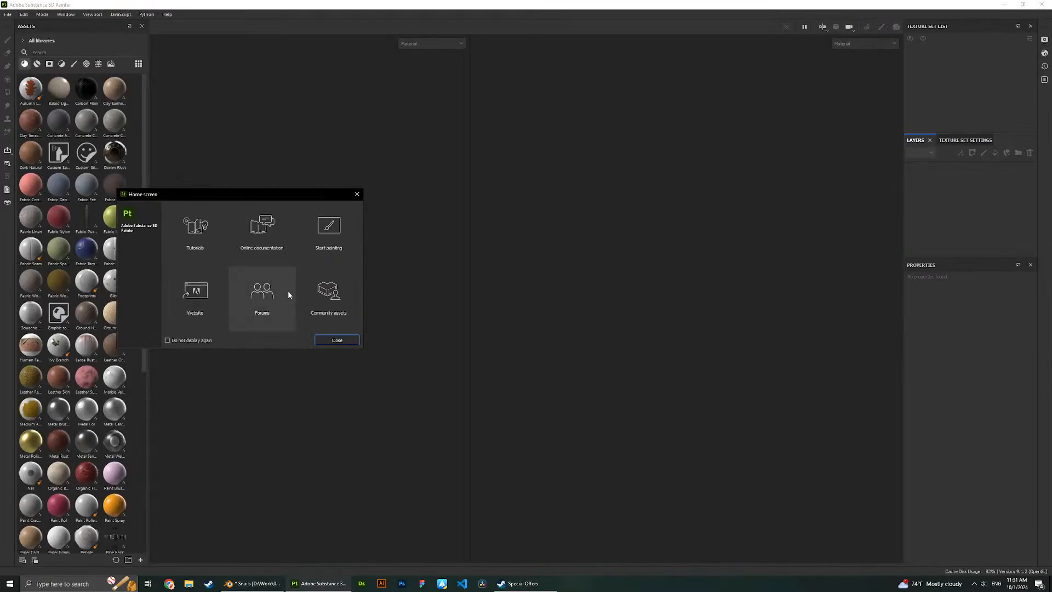
{"action": "left_click", "coordinate": [331, 340]}
{"action": "left_click", "coordinate": [192, 584]}
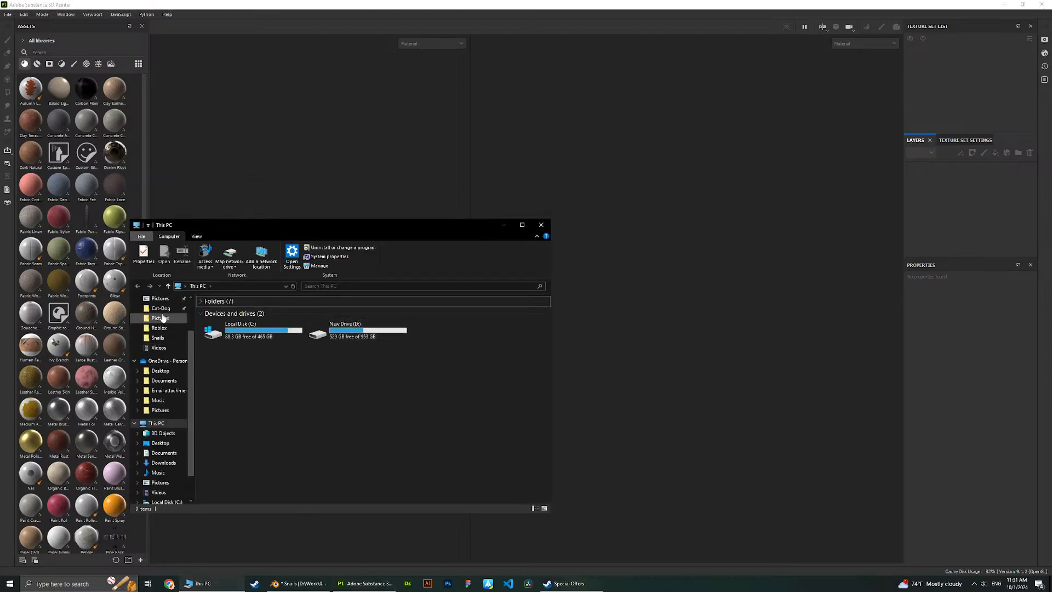
{"action": "left_click", "coordinate": [158, 338]}
{"action": "mouse_move", "coordinate": [220, 310]}
{"action": "left_mouse_down"}
{"action": "mouse_move", "coordinate": [255, 247]}
{"action": "mouse_move", "coordinate": [266, 146]}
{"action": "left_mouse_up"}
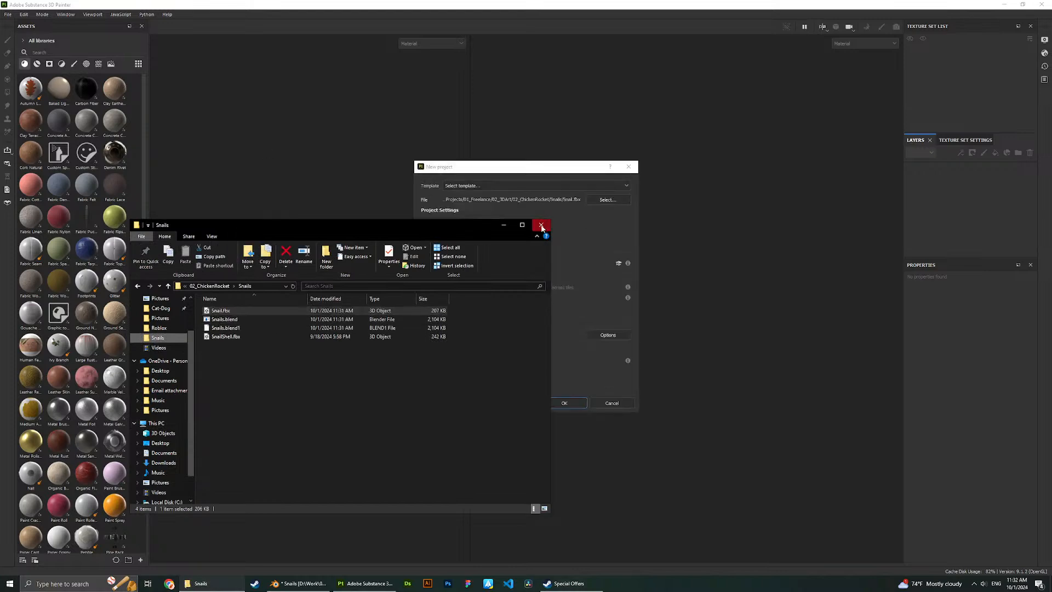
{"action": "left_click", "coordinate": [542, 226]}
{"action": "left_click", "coordinate": [563, 403]}
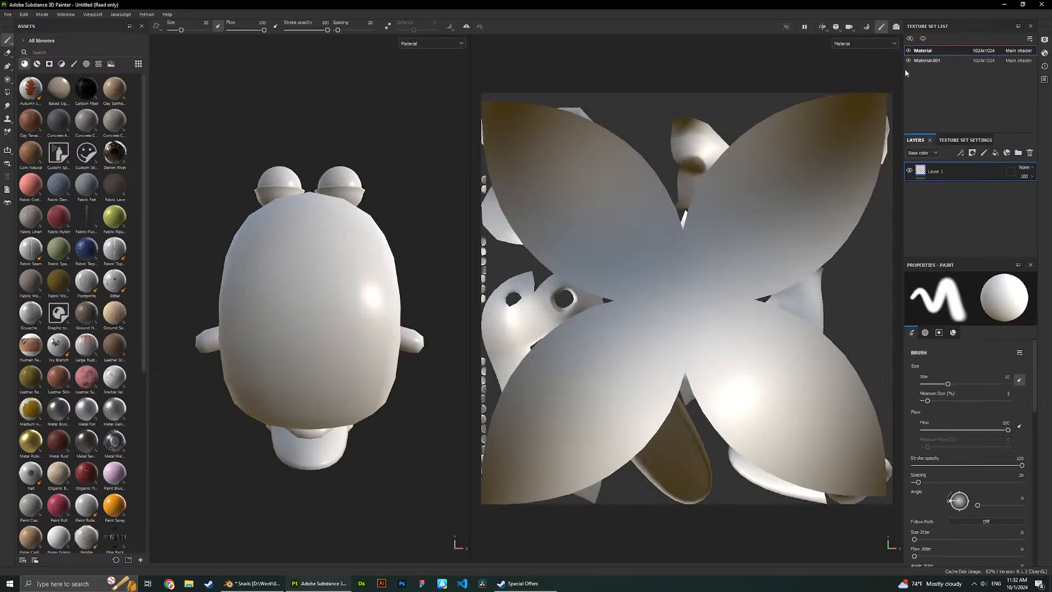
Toggle the visibility of the Material and Material.001 texture sets to check which snail parts each one covers.
{"action": "left_click", "coordinate": [908, 51]}
{"action": "left_click", "coordinate": [908, 50]}
{"action": "left_click", "coordinate": [908, 51]}
{"action": "left_click", "coordinate": [908, 60]}
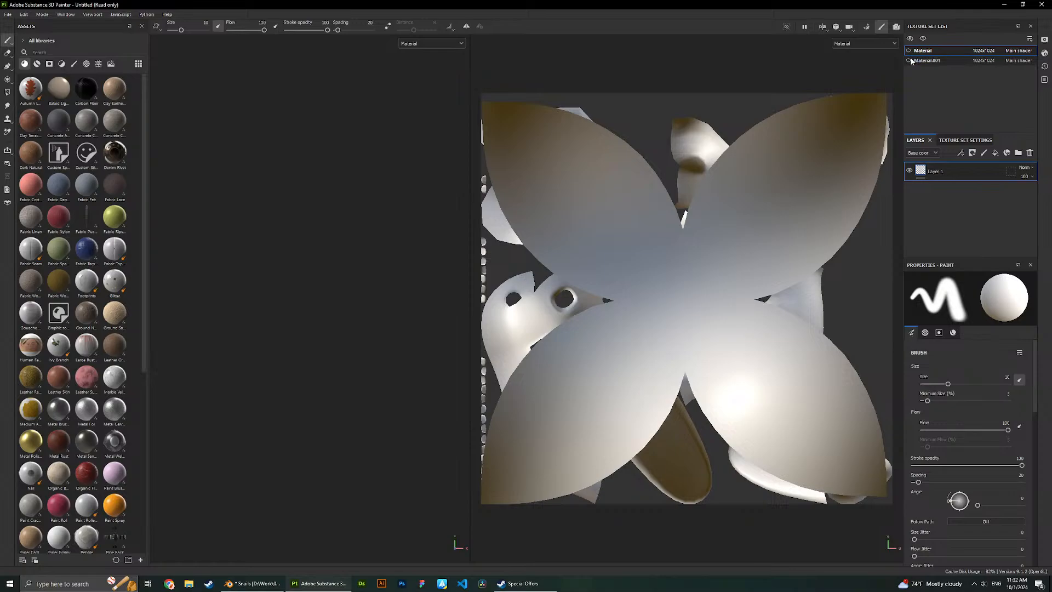
Return to Blender and replace the eyes' assigned material with a new one of their own.
{"action": "left_click", "coordinate": [260, 586]}
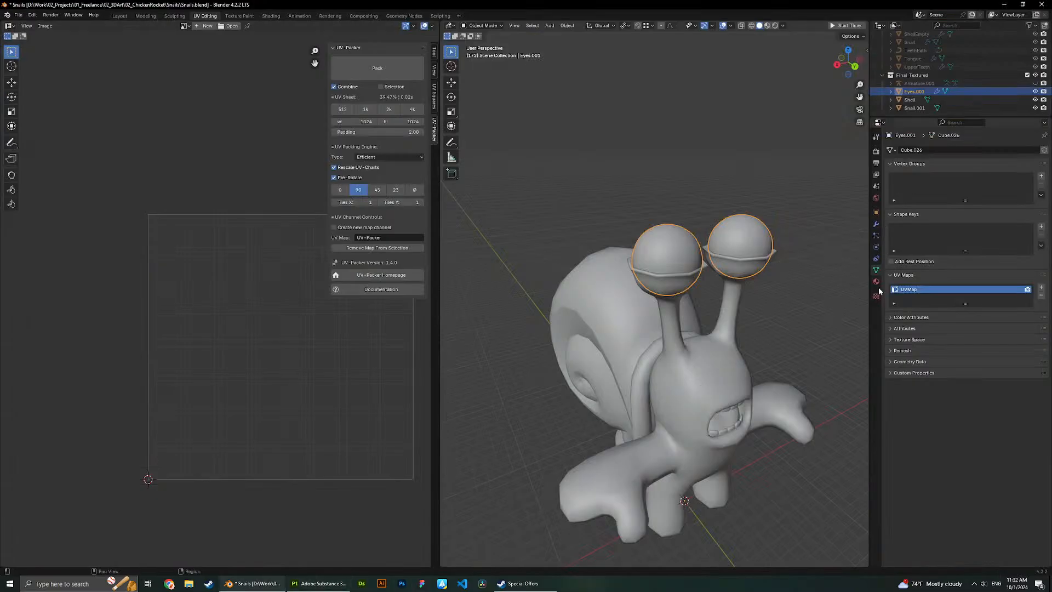
{"action": "left_click", "coordinate": [875, 281]}
{"action": "left_click", "coordinate": [678, 320]}
{"action": "left_click", "coordinate": [613, 314]}
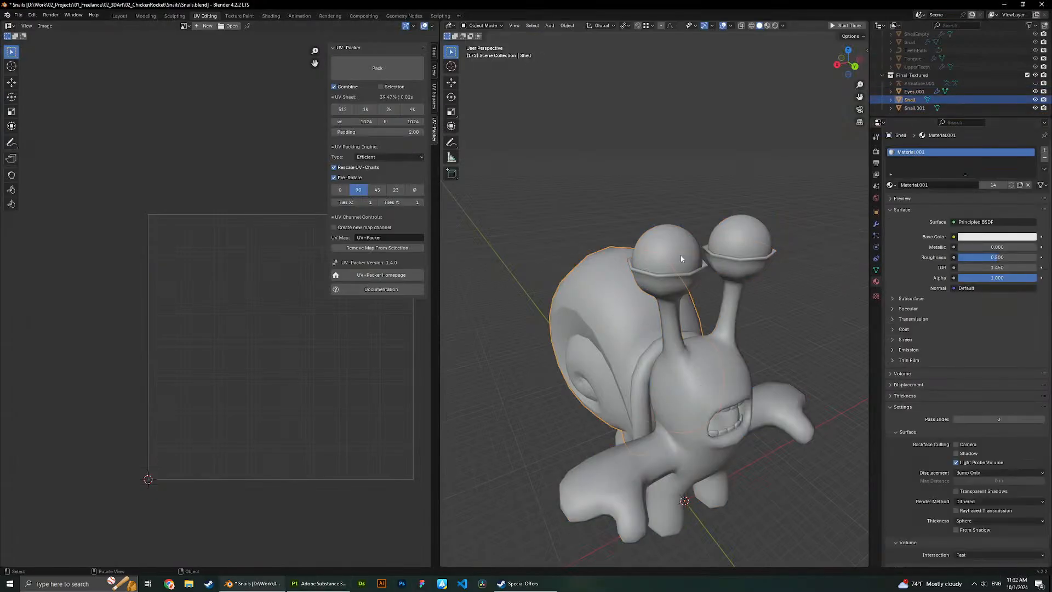
{"action": "left_click", "coordinate": [683, 258]}
{"action": "left_click", "coordinate": [1027, 185]}
{"action": "left_click", "coordinate": [954, 184]}
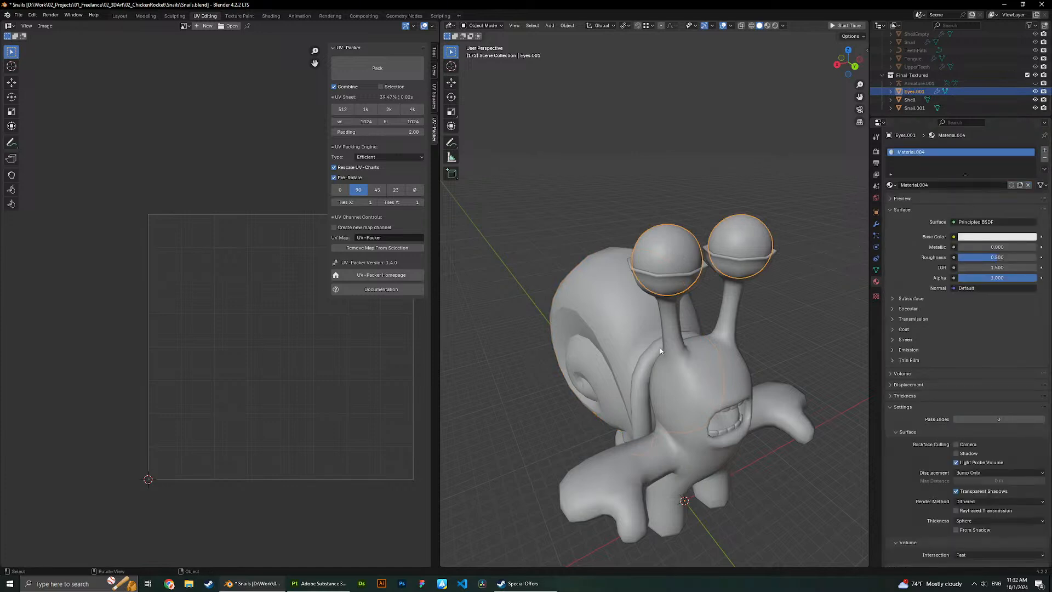
Review the materials on the shell and eyes, and save the file with all of the snail's parts selected.
{"action": "left_click", "coordinate": [636, 333]}
{"action": "left_click", "coordinate": [636, 307]}
{"action": "scroll", "coordinate": [660, 328], "scroll_direction": "down", "scroll_amount": 4}
{"action": "scroll", "coordinate": [630, 277], "scroll_direction": "up", "scroll_amount": 3}
{"action": "left_click", "coordinate": [672, 268]}
{"action": "left_click", "coordinate": [673, 277]}
{"action": "left_click", "coordinate": [673, 269]}
{"action": "key", "text": "a"}
{"action": "key", "text": "ctrl+s"}
Try to export the selected snail parts as FBX over Snail.fbx and look at Substance 3D Painter.
{"action": "left_click", "coordinate": [18, 17]}
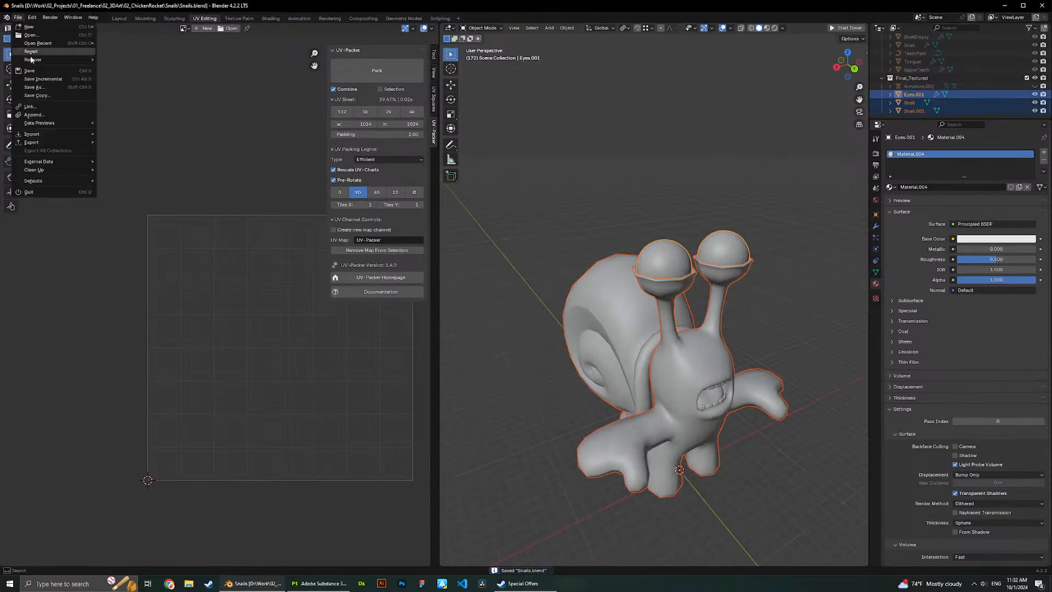
{"action": "mouse_move", "coordinate": [32, 141]}
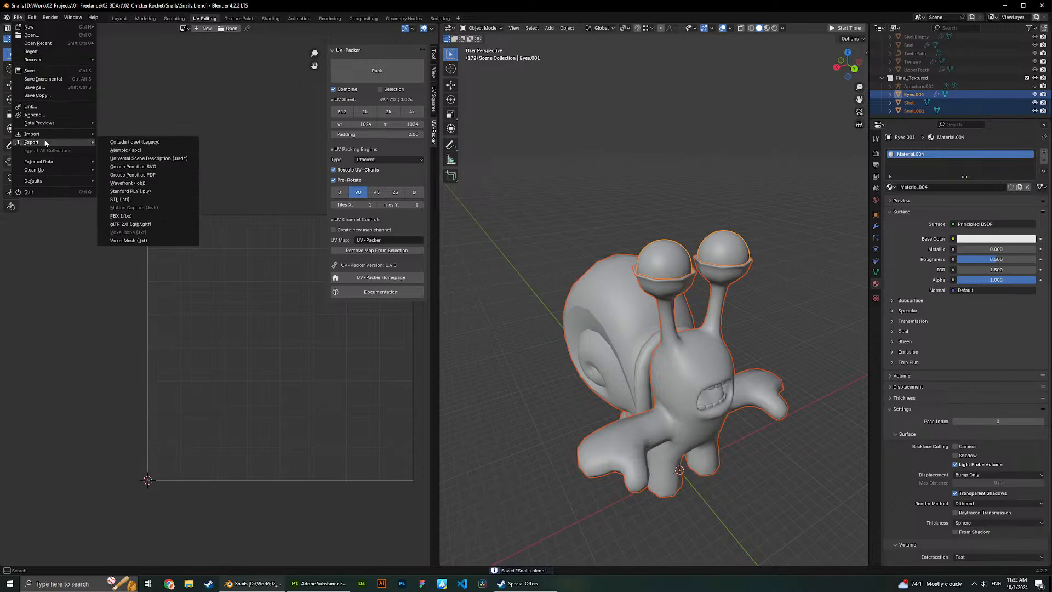
{"action": "left_click", "coordinate": [134, 217]}
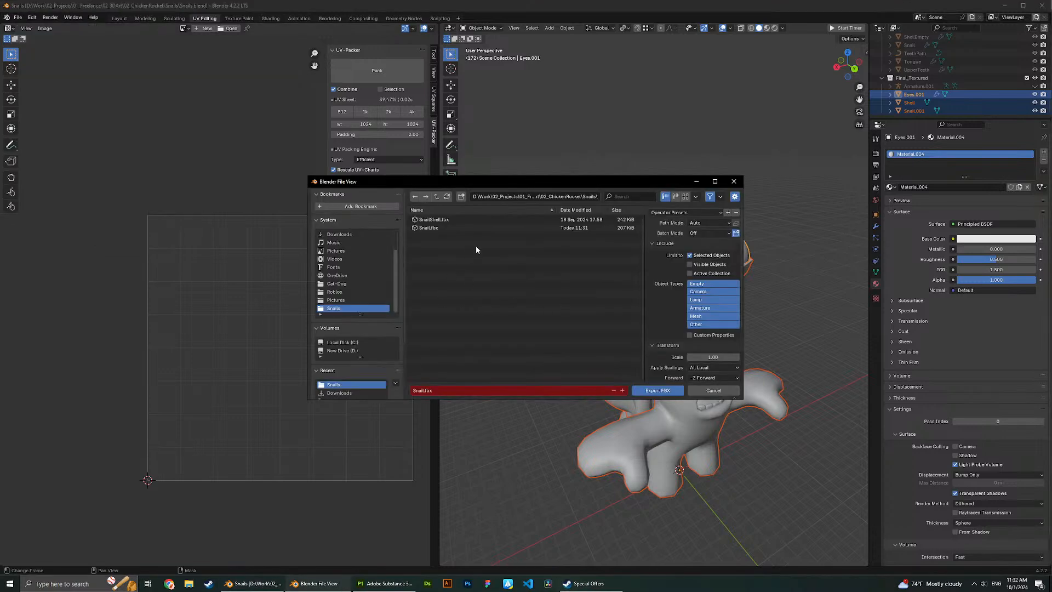
{"action": "left_click", "coordinate": [657, 390]}
{"action": "key", "text": "alt+Tab"}
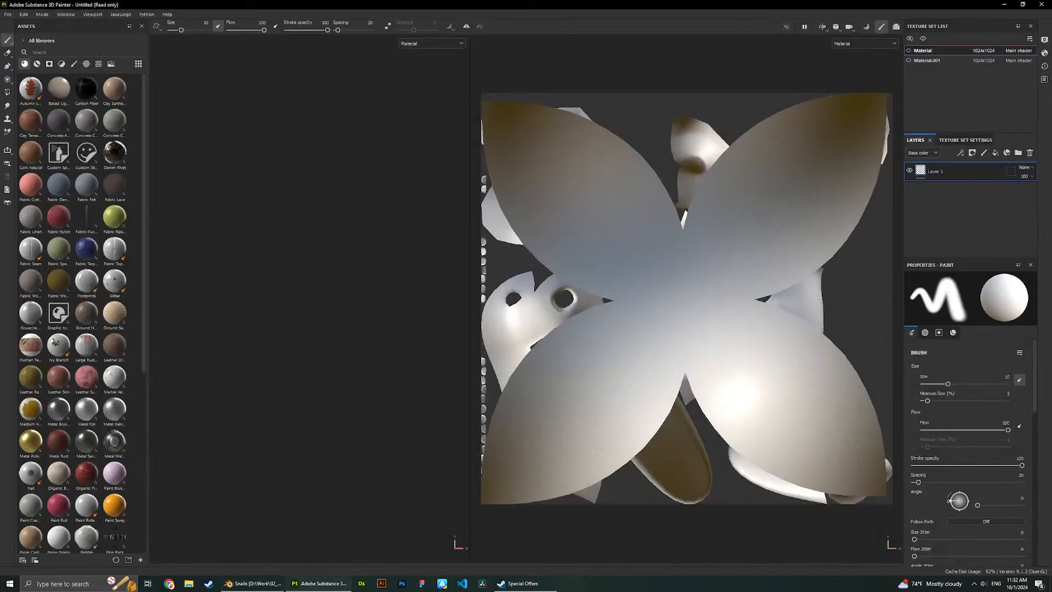
{"action": "key", "text": "alt+Tab"}
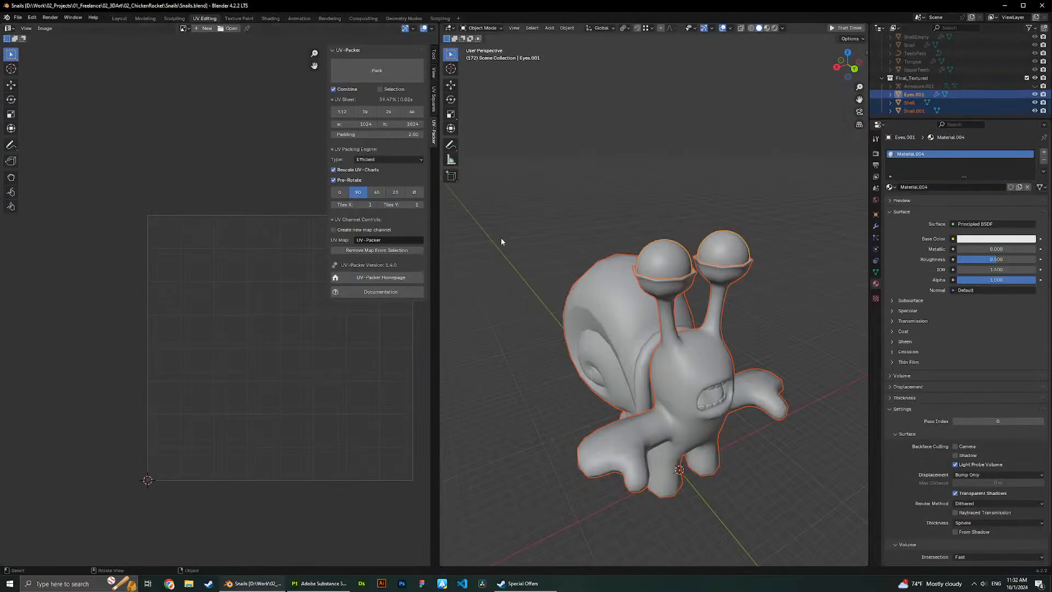
Export the selected snail parts as FBX, overwriting Snail.fbx in the Snails folder.
{"action": "left_click", "coordinate": [19, 17]}
{"action": "mouse_move", "coordinate": [33, 142]}
{"action": "left_click", "coordinate": [134, 215]}
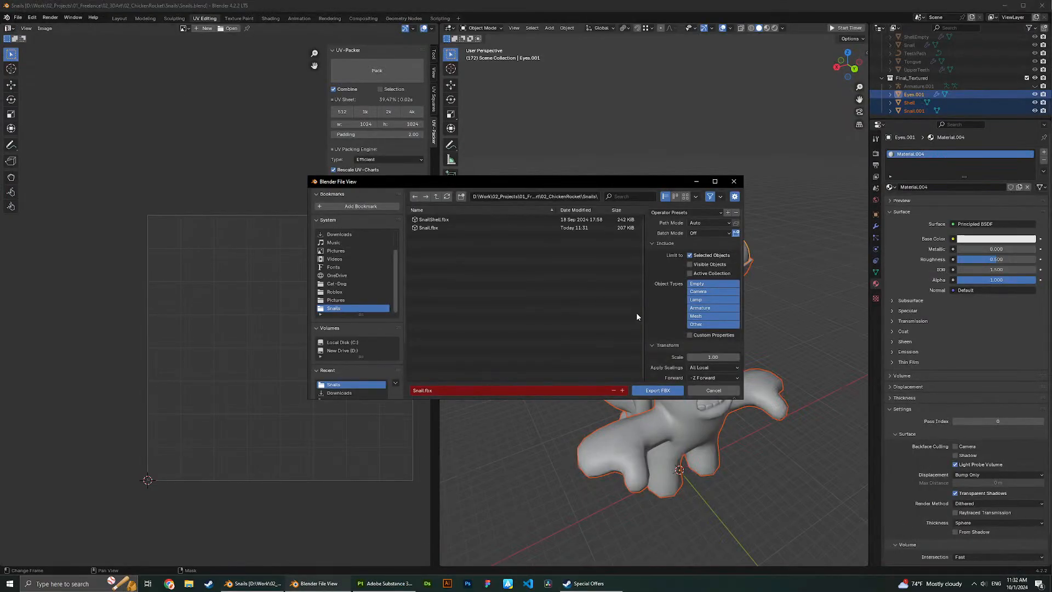
{"action": "left_click", "coordinate": [655, 389]}
Switch to Substance 3D Painter and reimport the snail mesh into the project.
{"action": "key", "text": "alt+Tab"}
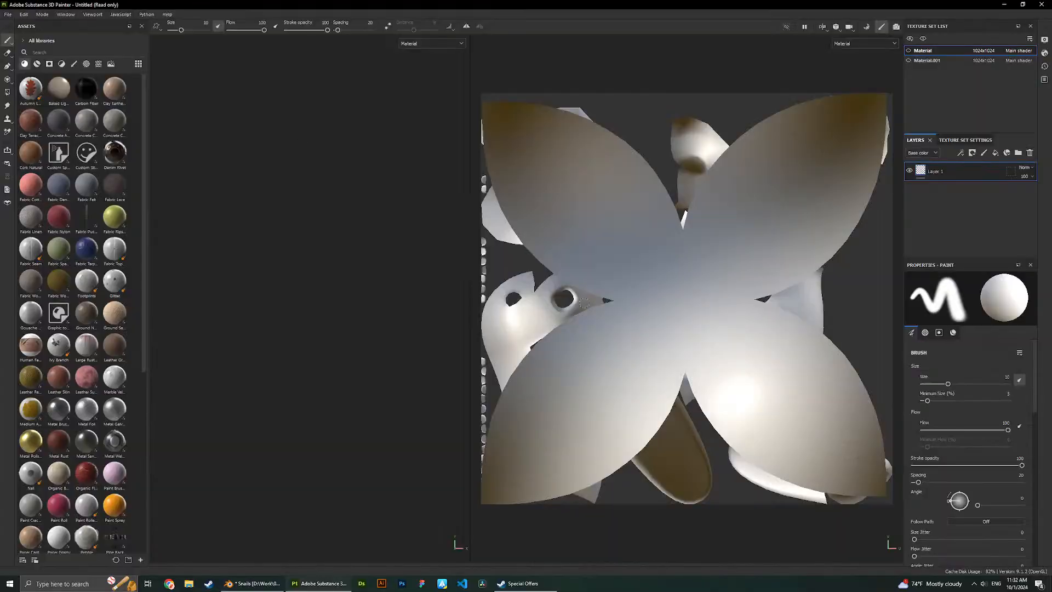
{"action": "left_click", "coordinate": [24, 14]}
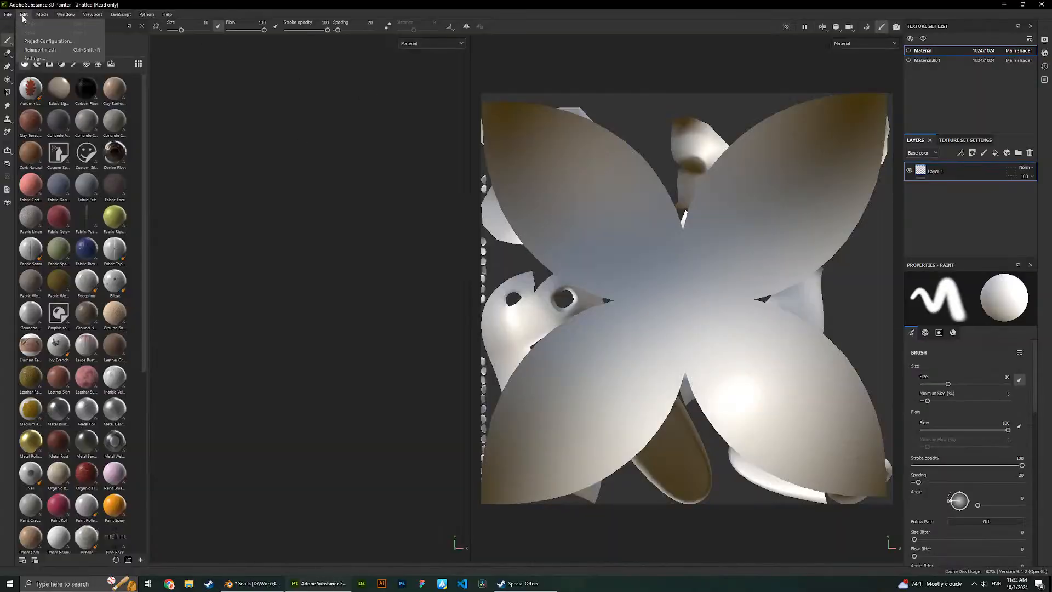
{"action": "left_click", "coordinate": [49, 51]}
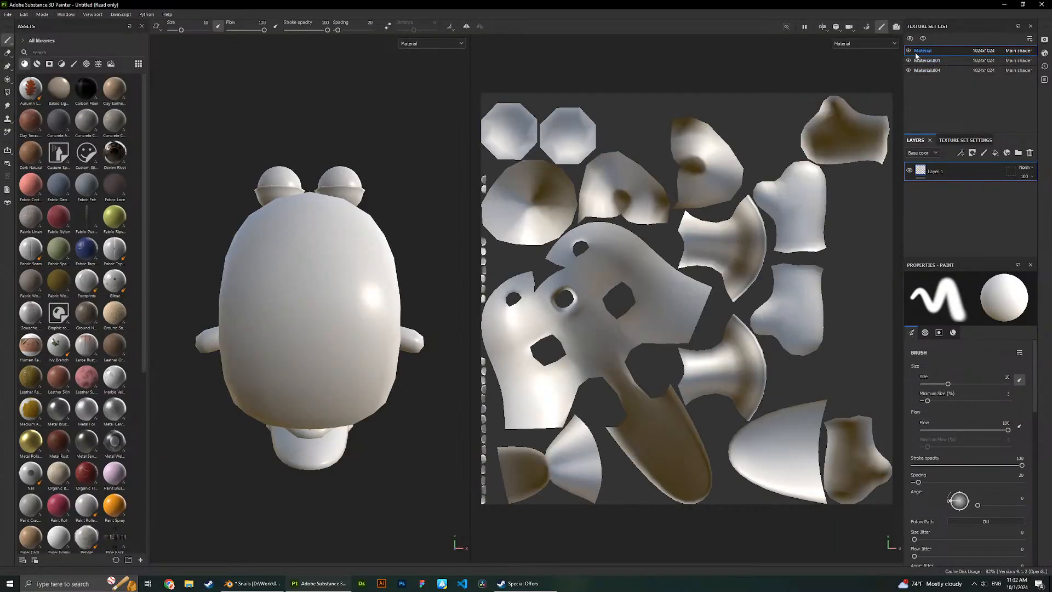
View the UV layouts of the Material.001, Material.004 and Material texture sets, finishing on Material.001.
{"action": "left_click", "coordinate": [927, 60]}
{"action": "left_click", "coordinate": [927, 70]}
{"action": "left_click", "coordinate": [923, 50]}
{"action": "left_click", "coordinate": [926, 61]}
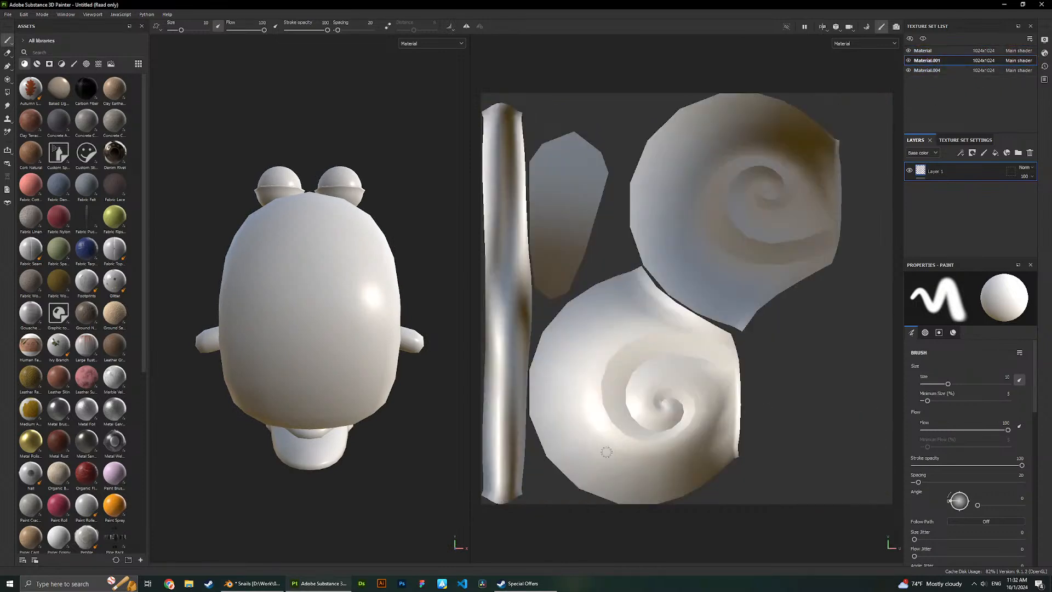
Check the snail's normals in Blender by briefly showing the Face Orientation overlay.
{"action": "left_click", "coordinate": [254, 583]}
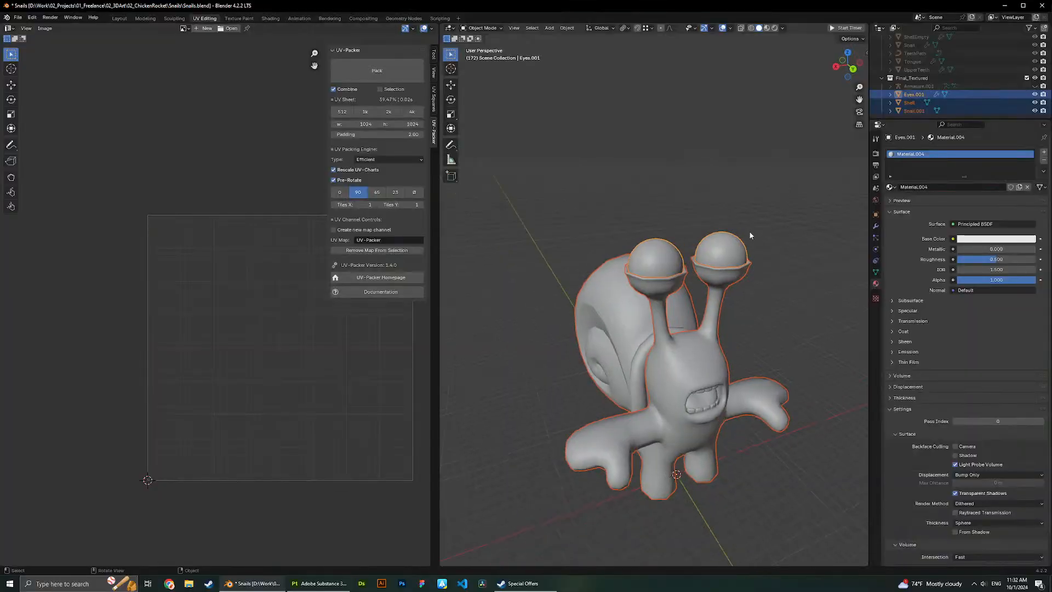
{"action": "left_click", "coordinate": [777, 29]}
{"action": "left_click", "coordinate": [759, 28]}
{"action": "left_click", "coordinate": [729, 29]}
{"action": "left_click", "coordinate": [680, 178]}
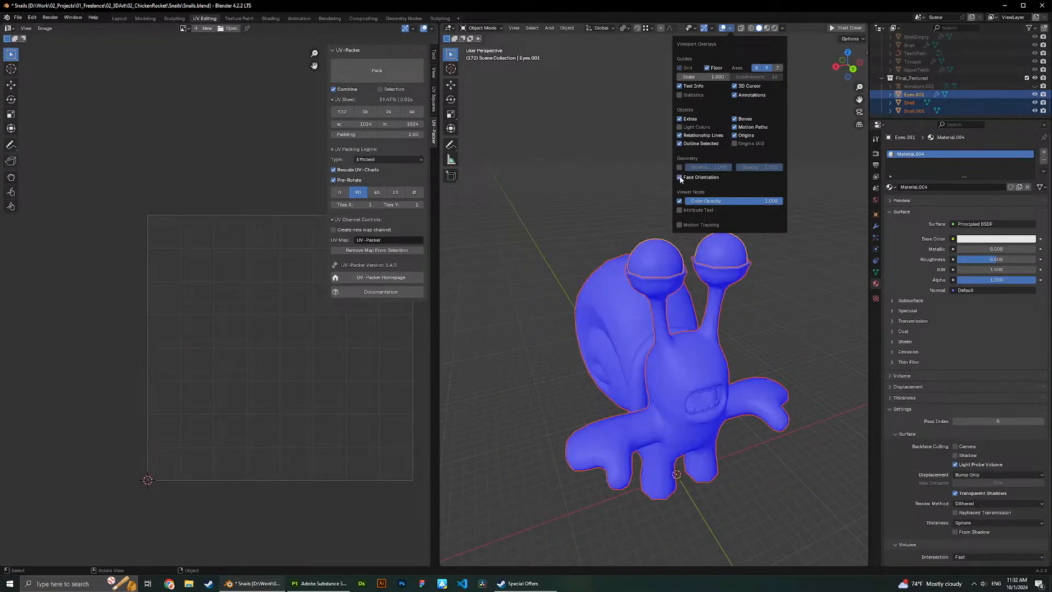
{"action": "left_click", "coordinate": [680, 177]}
Switch to Substance 3D Painter and inspect the imported snail model from the front and side.
{"action": "key", "text": "alt+Tab"}
{"action": "scroll", "coordinate": [351, 224], "scroll_direction": "down", "scroll_amount": 2}
{"action": "mouse_move", "coordinate": [327, 187]}
{"action": "left_mouse_down", "text": "alt"}
{"action": "mouse_move", "coordinate": [394, 202]}
{"action": "mouse_move", "coordinate": [334, 209]}
{"action": "left_mouse_up", "text": "alt"}
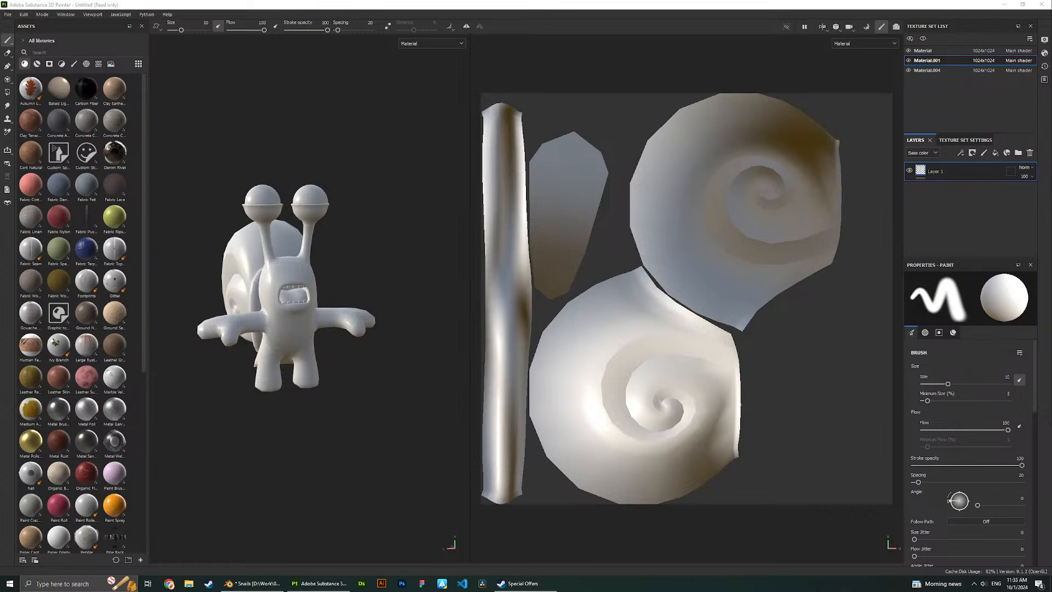
{"action": "scroll", "coordinate": [320, 234], "scroll_direction": "up", "scroll_amount": 4}
{"action": "left_click_drag", "start_coordinate": [241, 235], "coordinate": [318, 228], "text": "alt"}
{"action": "scroll", "coordinate": [319, 227], "scroll_direction": "down", "scroll_amount": 3}
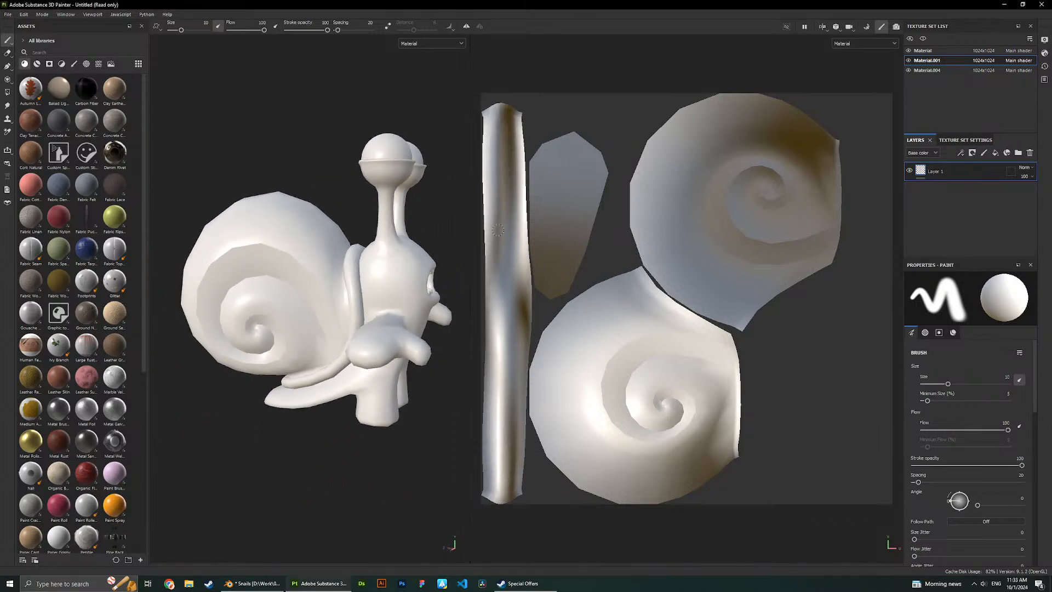
{"action": "scroll", "coordinate": [351, 296], "scroll_direction": "down", "scroll_amount": 1}
{"action": "mouse_move", "coordinate": [368, 283]}
{"action": "left_mouse_down", "text": "alt"}
{"action": "mouse_move", "coordinate": [342, 277]}
{"action": "mouse_move", "coordinate": [372, 274]}
{"action": "left_mouse_up", "text": "alt"}
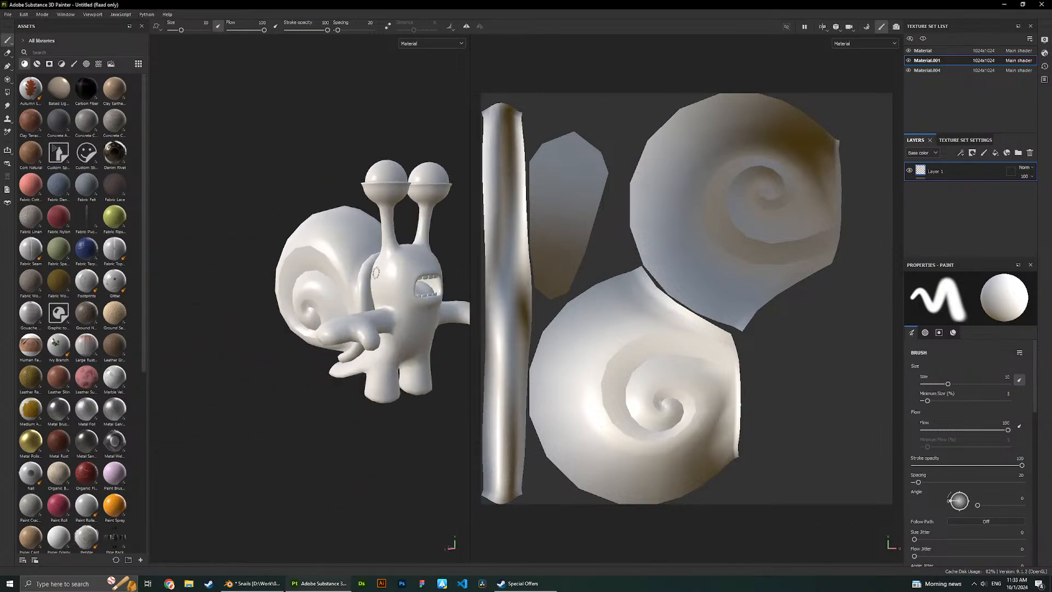
Open the mesh map baking settings for the Material.001 texture set.
{"action": "left_click_drag", "start_coordinate": [394, 231], "coordinate": [342, 224], "text": "alt"}
{"action": "middle_click_drag", "start_coordinate": [342, 224], "coordinate": [308, 244], "text": "alt"}
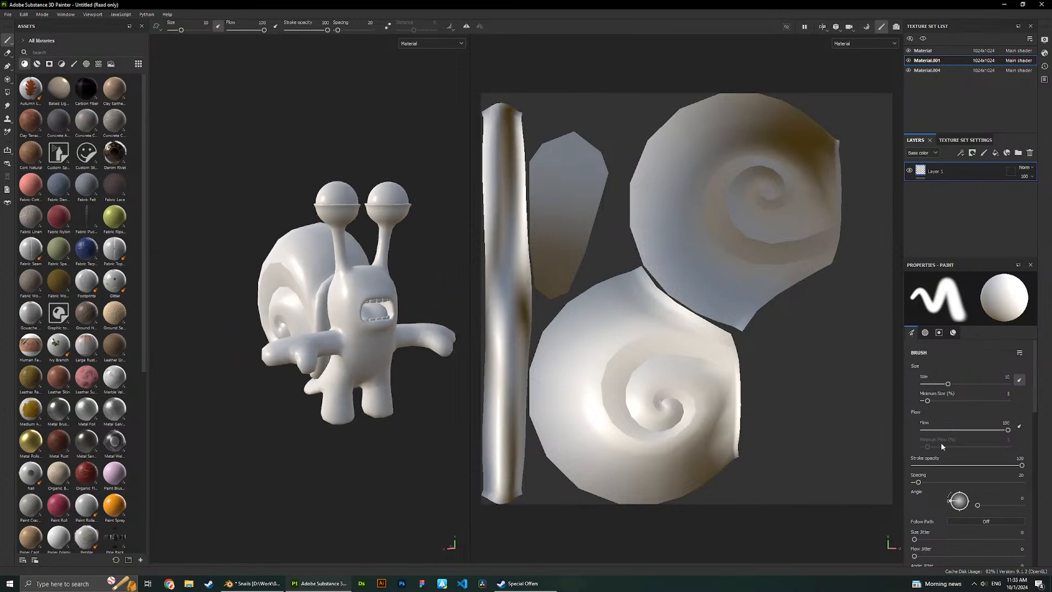
{"action": "left_click", "coordinate": [908, 60]}
{"action": "left_click", "coordinate": [908, 60]}
{"action": "left_click", "coordinate": [965, 139]}
{"action": "scroll", "coordinate": [962, 237], "scroll_direction": "down", "scroll_amount": 5}
{"action": "scroll", "coordinate": [994, 211], "scroll_direction": "up", "scroll_amount": 1}
{"action": "left_click", "coordinate": [993, 190]}
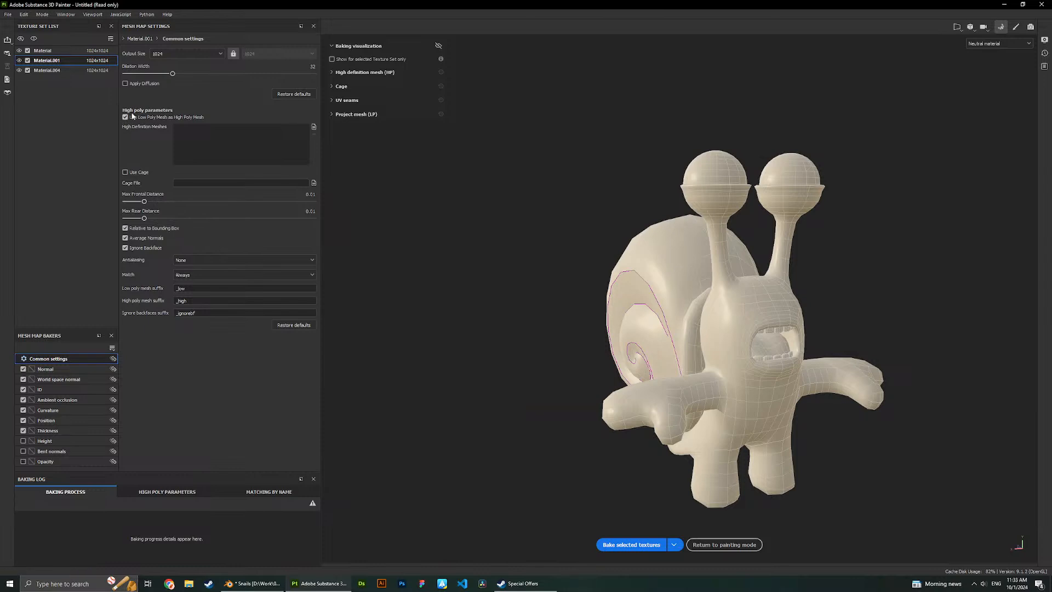
Set the ID map baker's color source to Mesh ID / Polygroup.
{"action": "left_click", "coordinate": [46, 369]}
{"action": "left_click", "coordinate": [55, 379]}
{"action": "left_click", "coordinate": [61, 388]}
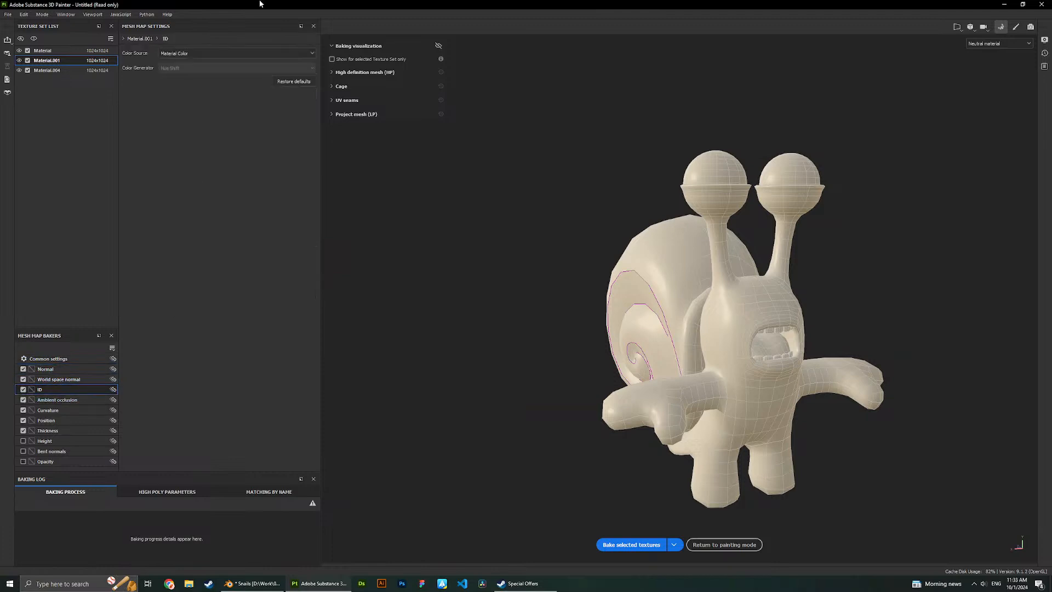
{"action": "left_click", "coordinate": [233, 52]}
{"action": "left_click", "coordinate": [186, 89]}
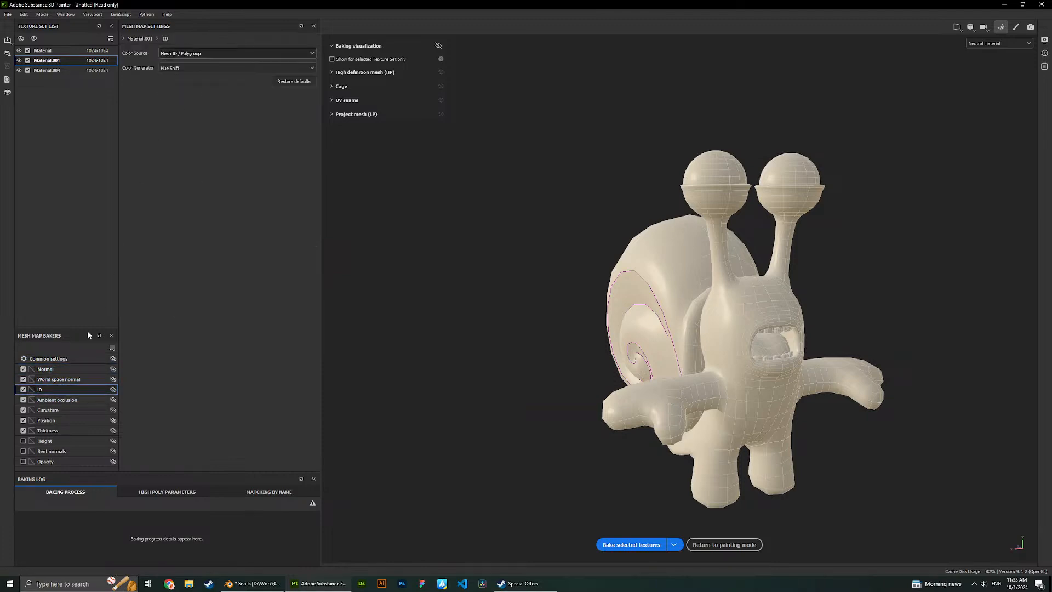
Set Ambient occlusion to 256 secondary rays, 0.0083 min occluder distance and Uniform distribution, and Curvature to 201 secondary rays.
{"action": "left_click", "coordinate": [54, 400]}
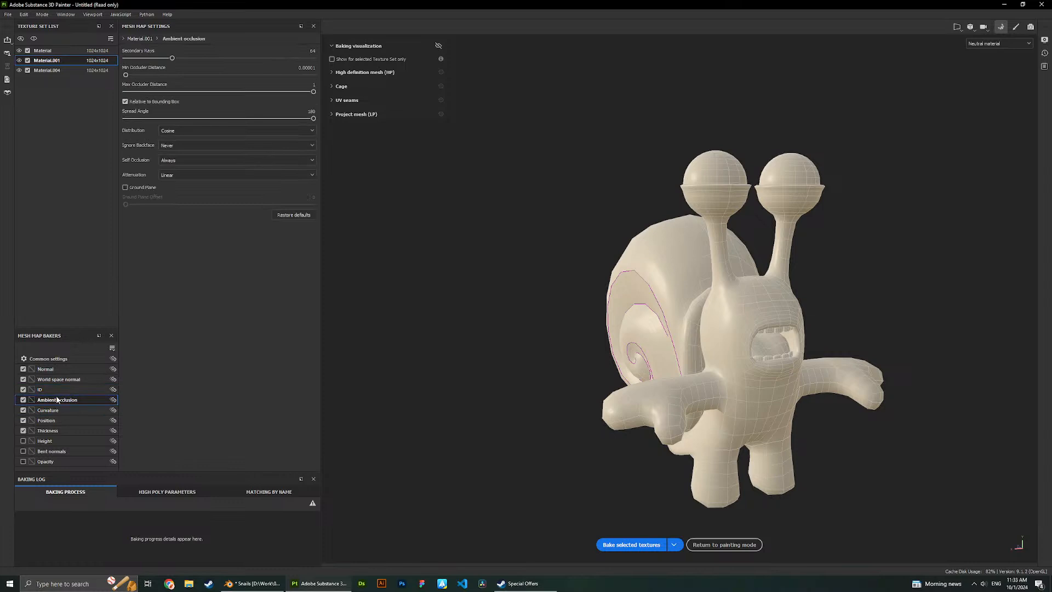
{"action": "left_click_drag", "start_coordinate": [172, 58], "coordinate": [327, 64]}
{"action": "left_click_drag", "start_coordinate": [126, 75], "coordinate": [282, 75]}
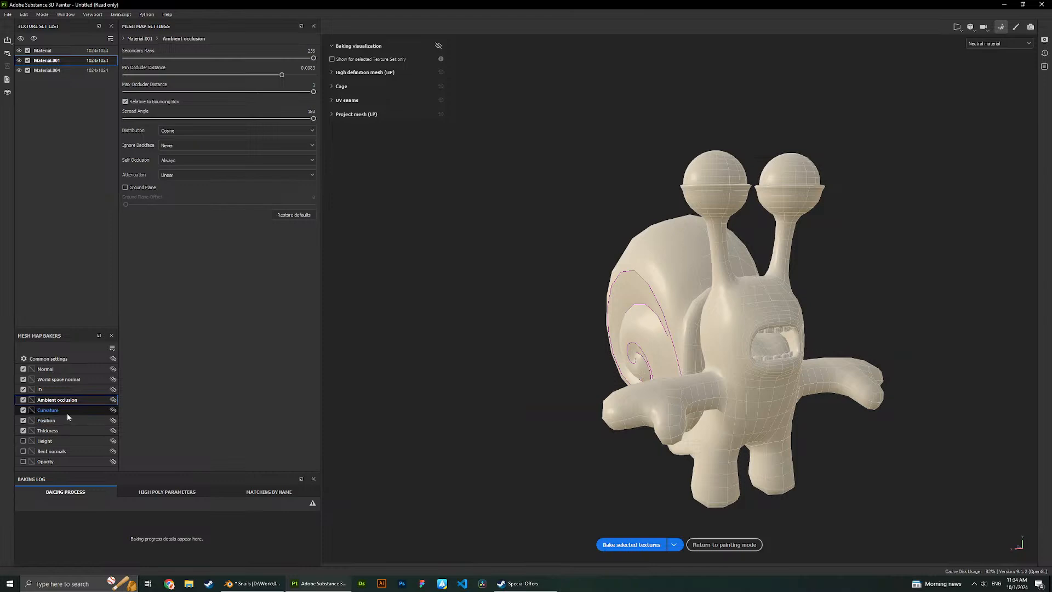
{"action": "left_click", "coordinate": [200, 130]}
{"action": "left_click", "coordinate": [184, 140]}
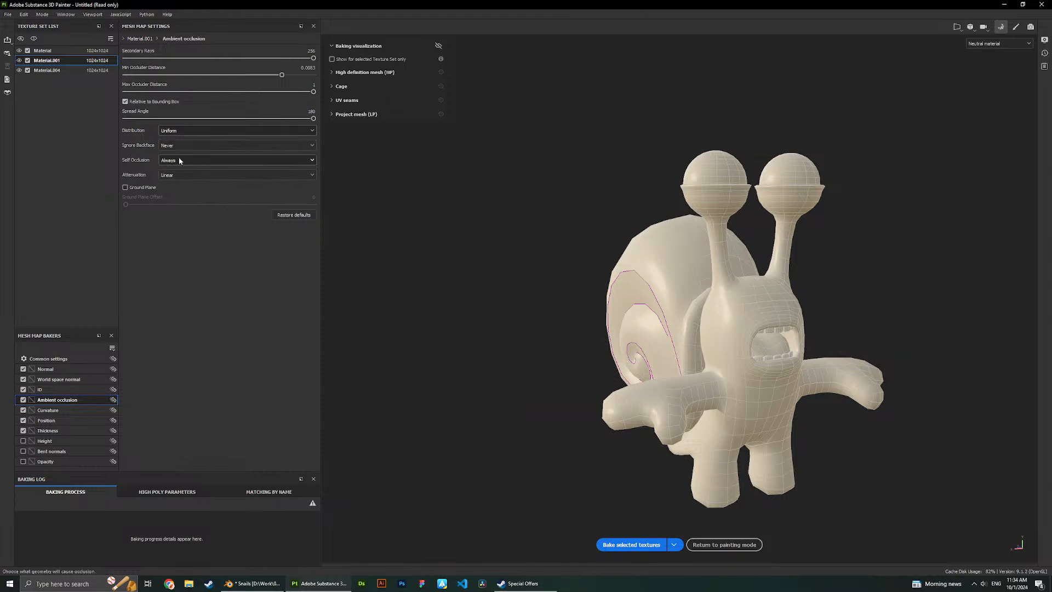
{"action": "left_click", "coordinate": [178, 159]}
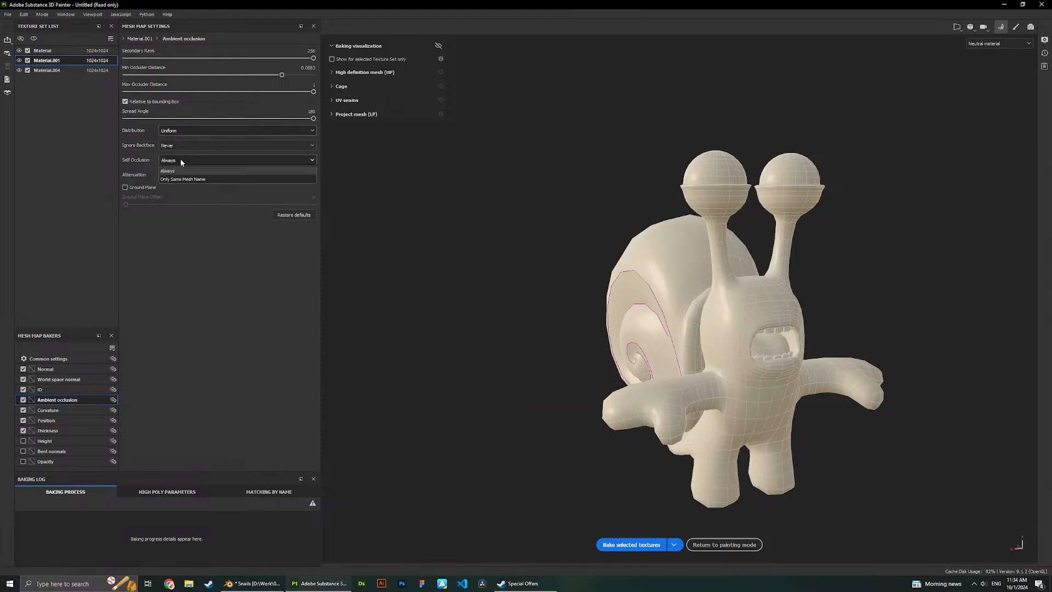
{"action": "left_click", "coordinate": [191, 162]}
{"action": "left_click", "coordinate": [207, 172]}
{"action": "left_click", "coordinate": [206, 172]}
{"action": "left_click", "coordinate": [67, 409]}
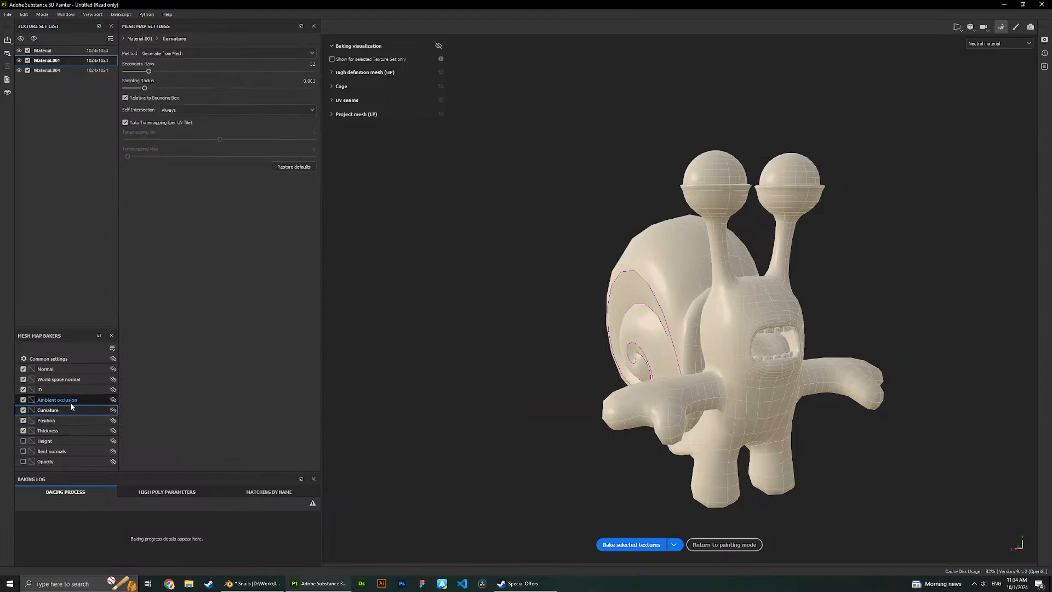
{"action": "left_click_drag", "start_coordinate": [149, 71], "coordinate": [272, 71]}
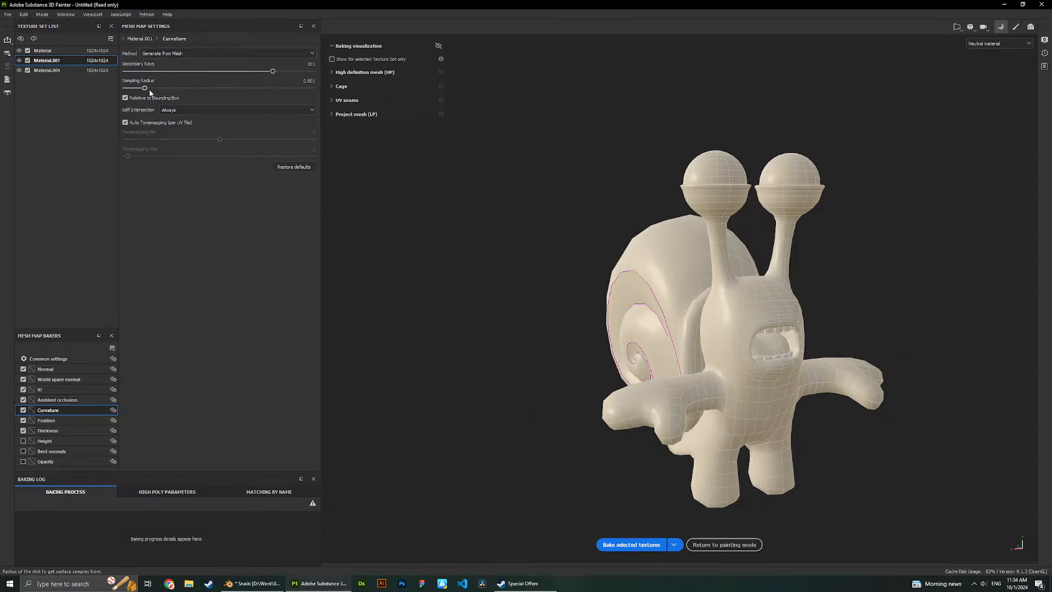
Look through the Position baker's mode, normalization type and normalization scale options.
{"action": "left_click", "coordinate": [66, 421]}
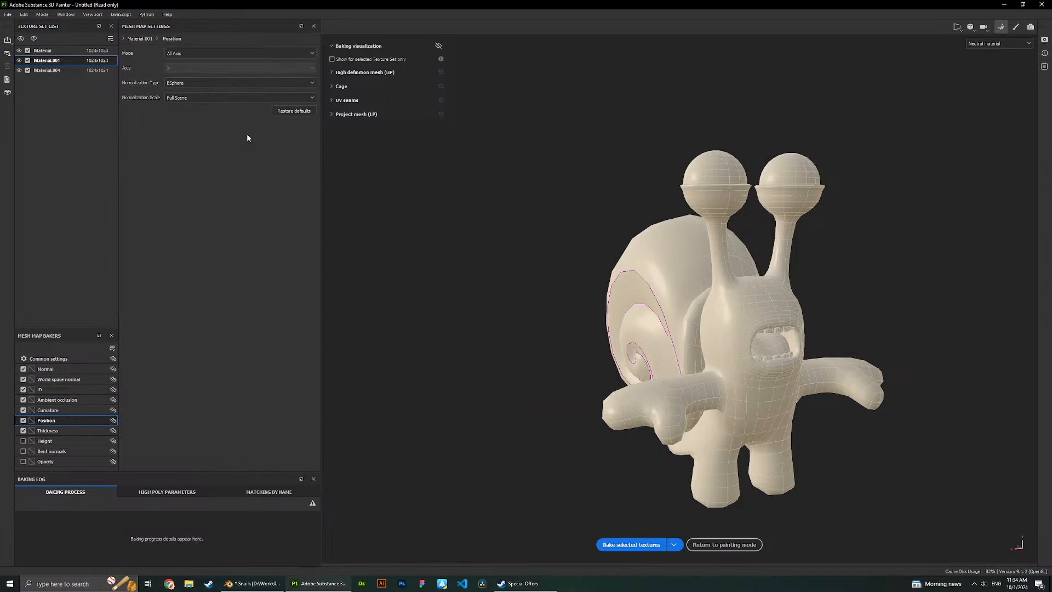
{"action": "left_click", "coordinate": [186, 52]}
{"action": "left_click", "coordinate": [186, 53]}
{"action": "left_click", "coordinate": [183, 85]}
{"action": "left_click", "coordinate": [181, 86]}
{"action": "left_click", "coordinate": [181, 97]}
{"action": "left_click", "coordinate": [182, 98]}
{"action": "left_click", "coordinate": [194, 100]}
{"action": "left_click", "coordinate": [190, 107]}
{"action": "left_click", "coordinate": [183, 102]}
{"action": "left_click", "coordinate": [186, 115]}
Set the Thickness baker's min occluder distance to about 0.0005, keeping its normalization, self occlusion and distribution options.
{"action": "left_click", "coordinate": [56, 430]}
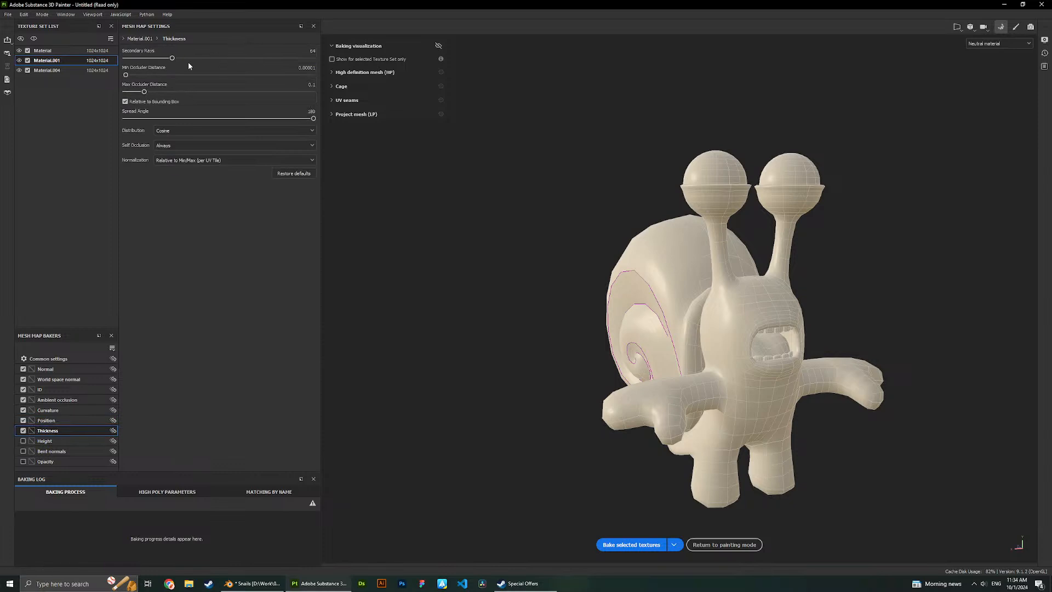
{"action": "left_click_drag", "start_coordinate": [126, 75], "coordinate": [273, 61]}
{"action": "left_click_drag", "start_coordinate": [243, 74], "coordinate": [143, 73]}
{"action": "left_click", "coordinate": [185, 159]}
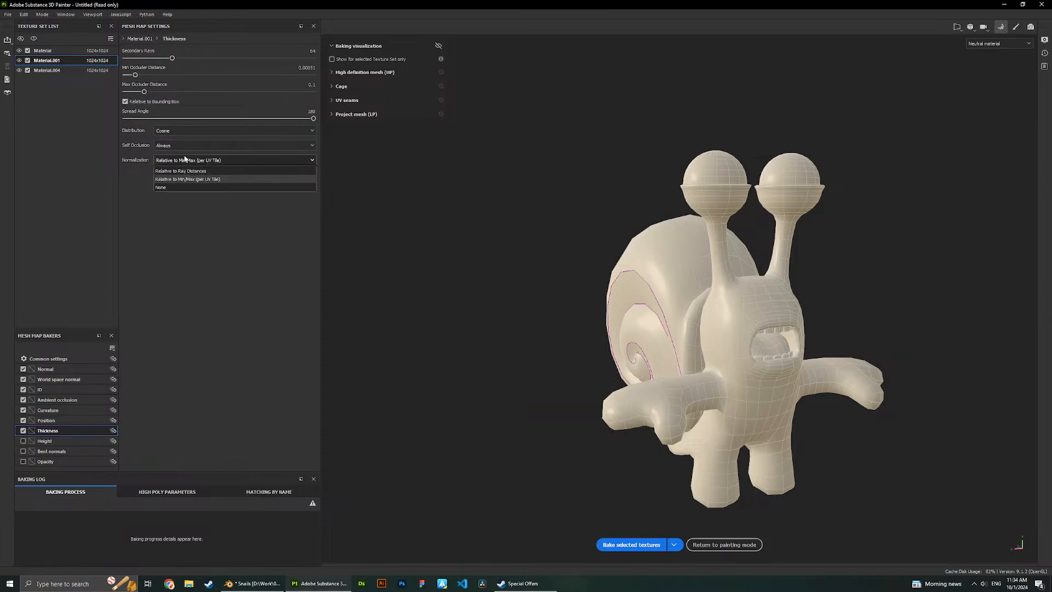
{"action": "left_click", "coordinate": [217, 160]}
{"action": "left_click", "coordinate": [209, 146]}
{"action": "left_click", "coordinate": [206, 144]}
{"action": "left_click", "coordinate": [179, 131]}
{"action": "left_click", "coordinate": [180, 130]}
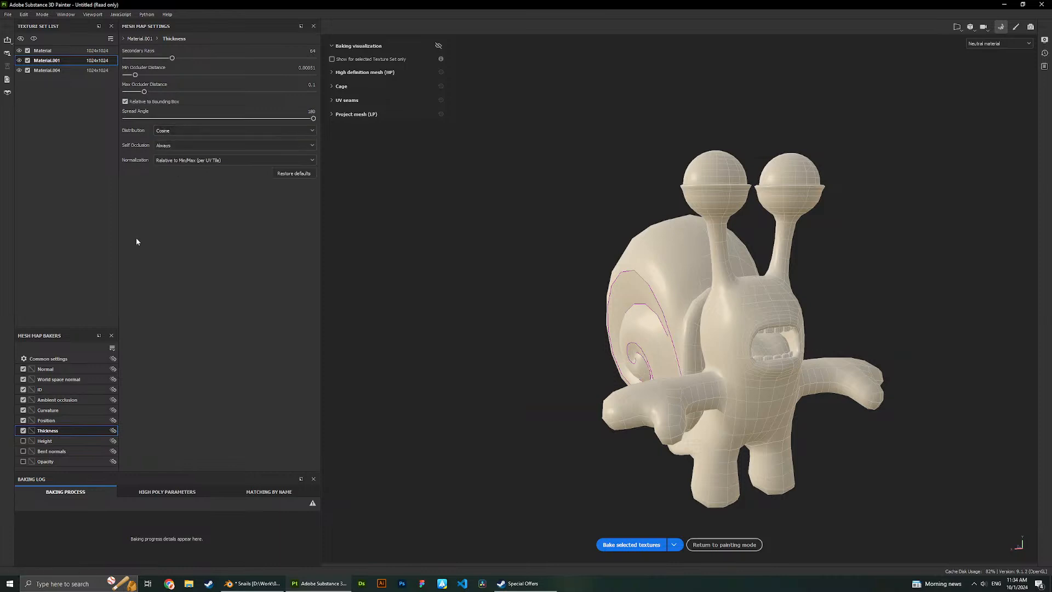
Check the Height, Bent normals and Opacity bakers, bake the selected mesh maps for all three texture sets, and return to painting mode.
{"action": "left_click", "coordinate": [44, 440]}
{"action": "left_click", "coordinate": [51, 451]}
{"action": "left_click", "coordinate": [65, 431]}
{"action": "left_click", "coordinate": [65, 461]}
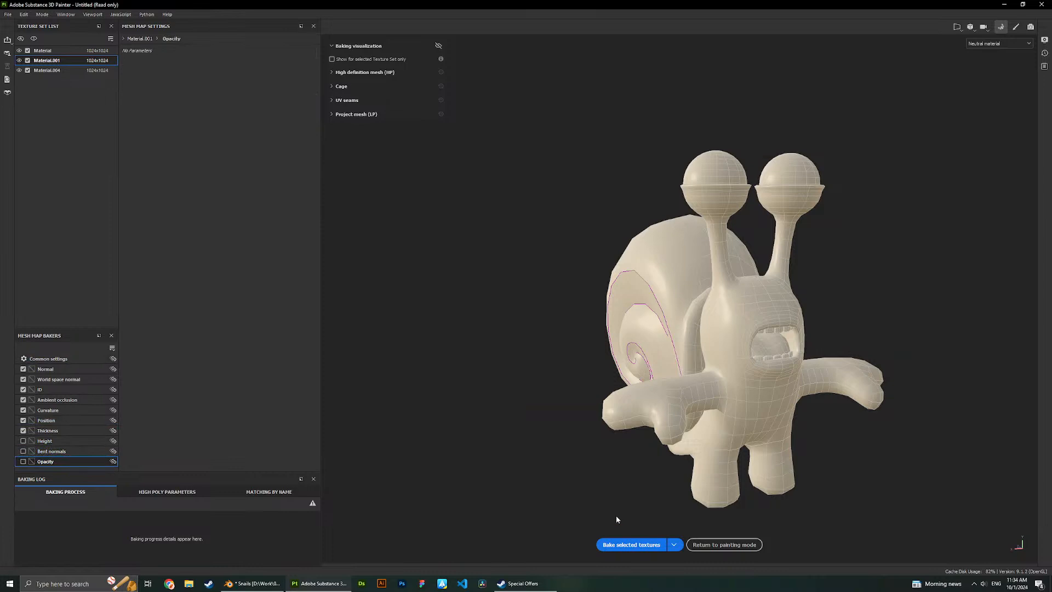
{"action": "left_click", "coordinate": [627, 544]}
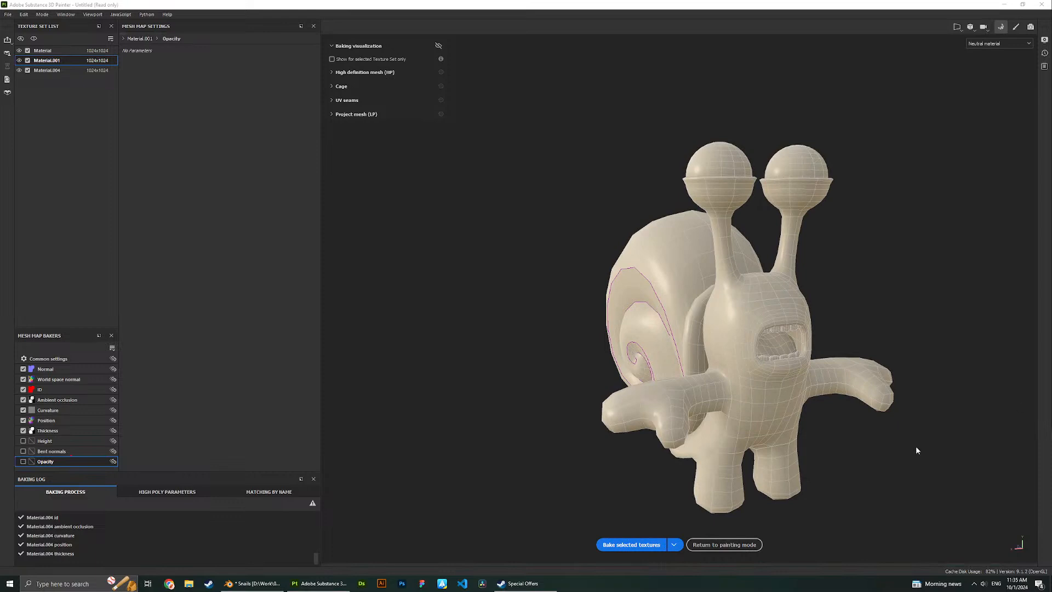
{"action": "left_click", "coordinate": [723, 544]}
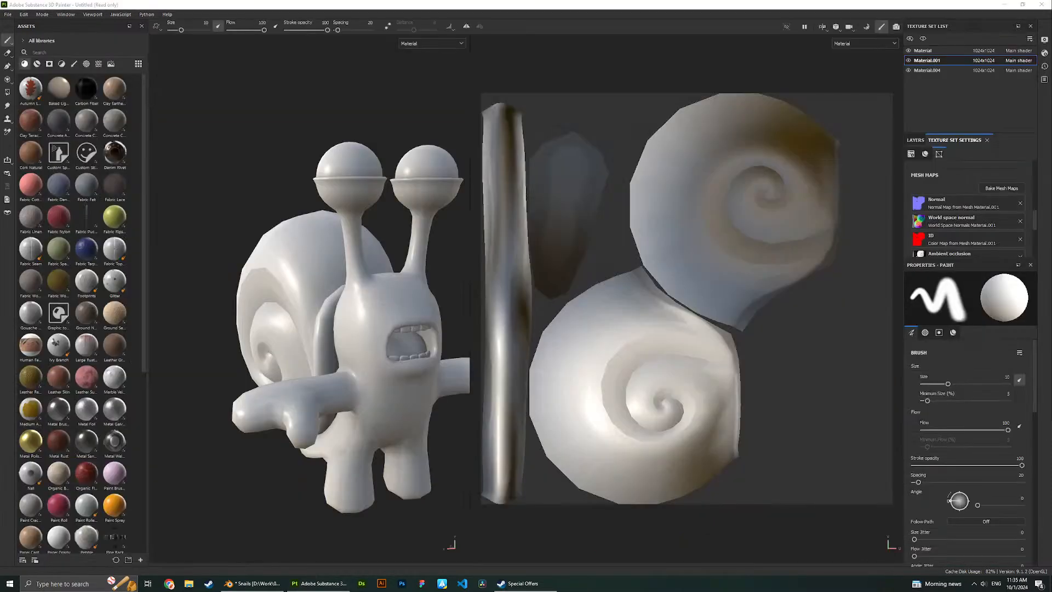
Inspect the shading of the baked snail from the front, side and back.
{"action": "scroll", "coordinate": [343, 302], "scroll_direction": "down", "scroll_amount": 3}
{"action": "scroll", "coordinate": [343, 303], "scroll_direction": "up", "scroll_amount": 4}
{"action": "left_click_drag", "start_coordinate": [338, 312], "coordinate": [368, 356], "text": "alt"}
{"action": "scroll", "coordinate": [368, 357], "scroll_direction": "up", "scroll_amount": 3}
{"action": "scroll", "coordinate": [352, 304], "scroll_direction": "down", "scroll_amount": 4}
{"action": "mouse_move", "coordinate": [293, 320]}
{"action": "left_mouse_down", "text": "alt"}
{"action": "mouse_move", "coordinate": [323, 298]}
{"action": "mouse_move", "coordinate": [358, 314]}
{"action": "mouse_move", "coordinate": [315, 297]}
{"action": "mouse_move", "coordinate": [327, 261]}
{"action": "left_mouse_up", "text": "alt"}
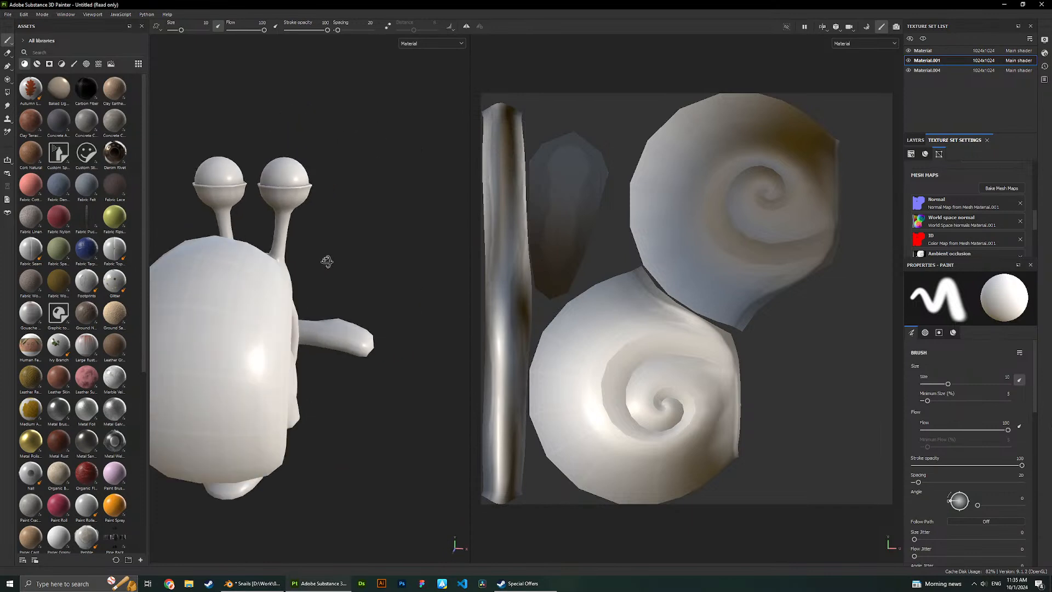
{"action": "left_click_drag", "start_coordinate": [227, 319], "coordinate": [247, 270], "text": "alt"}
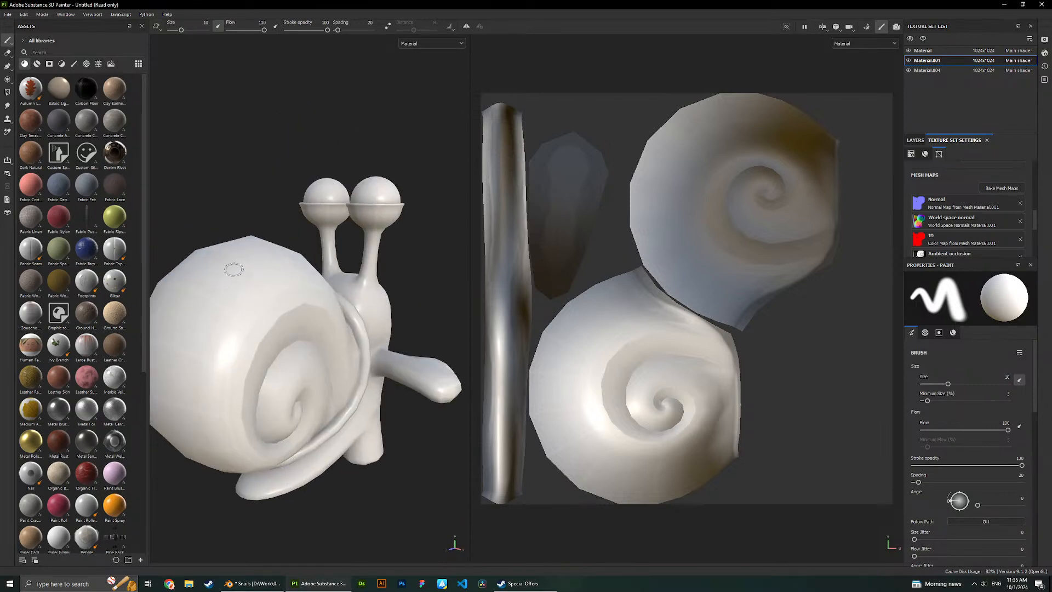
{"action": "scroll", "coordinate": [305, 270], "scroll_direction": "up", "scroll_amount": 3}
{"action": "left_click_drag", "start_coordinate": [332, 292], "coordinate": [270, 282], "text": "alt"}
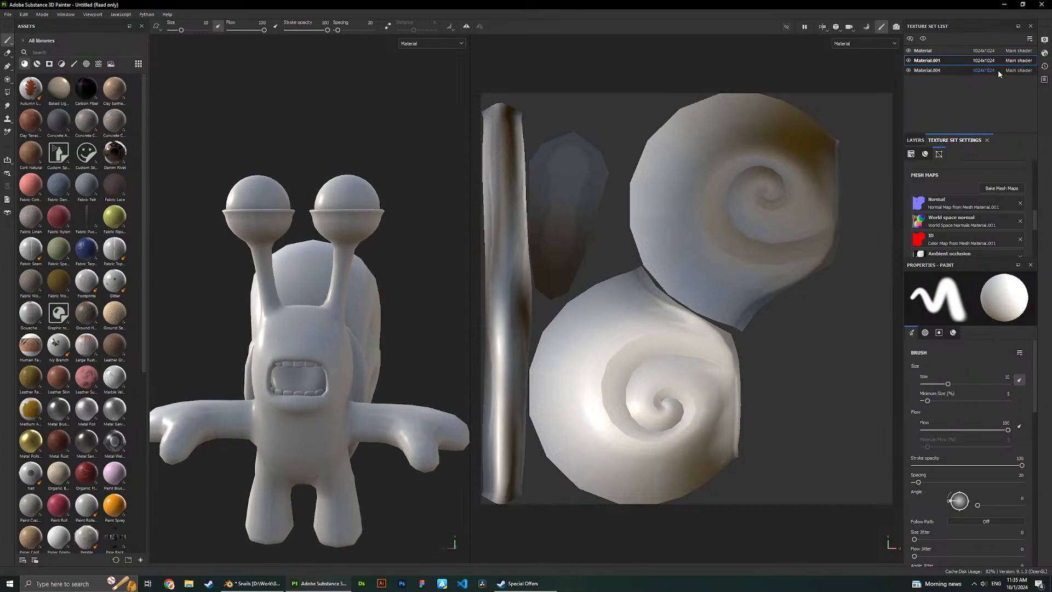
Remove the baked mesh maps, from Normal through Thickness, from the Material.001 texture set.
{"action": "left_click", "coordinate": [1020, 205]}
{"action": "left_click", "coordinate": [1019, 222]}
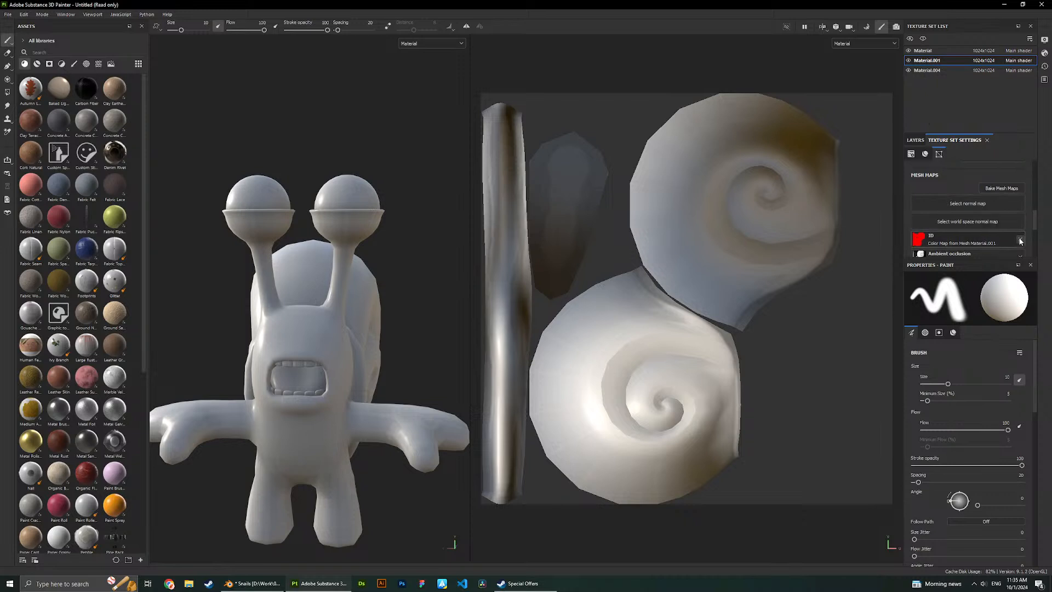
{"action": "left_click", "coordinate": [1020, 239]}
{"action": "scroll", "coordinate": [1020, 235], "scroll_direction": "down", "scroll_amount": 2}
{"action": "left_click", "coordinate": [1020, 208]}
{"action": "left_click", "coordinate": [1020, 227]}
{"action": "left_click", "coordinate": [1020, 244]}
{"action": "scroll", "coordinate": [1019, 241], "scroll_direction": "down", "scroll_amount": 2}
{"action": "left_click", "coordinate": [1019, 215]}
{"action": "scroll", "coordinate": [1016, 218], "scroll_direction": "up", "scroll_amount": 4}
{"action": "left_click_drag", "start_coordinate": [227, 218], "coordinate": [416, 285], "text": "alt"}
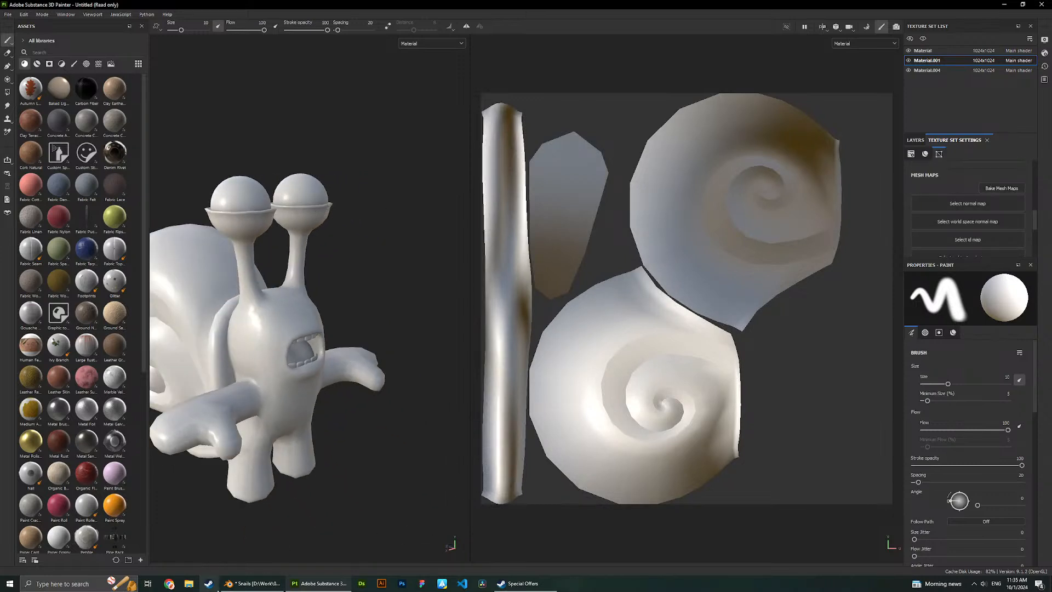
{"action": "left_click", "coordinate": [233, 584]}
{"action": "scroll", "coordinate": [699, 331], "scroll_direction": "up", "scroll_amount": 3}
{"action": "key", "text": "alt+Tab"}
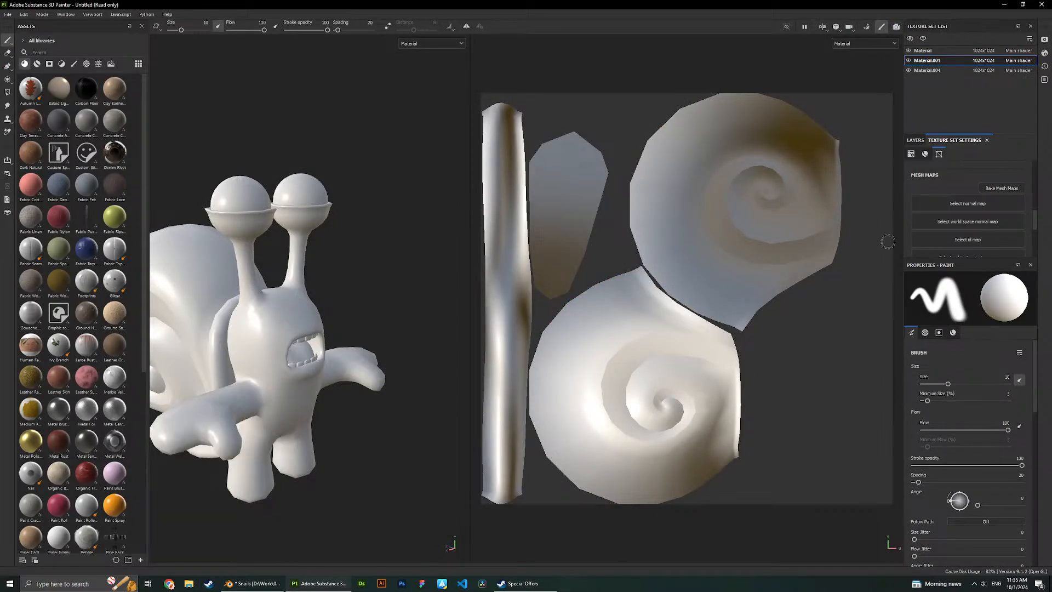
Reopen the mesh map bakers and set Ambient occlusion to 256 secondary rays and a min occluder distance of 0.001.
{"action": "left_click", "coordinate": [1003, 189]}
{"action": "left_click", "coordinate": [65, 369]}
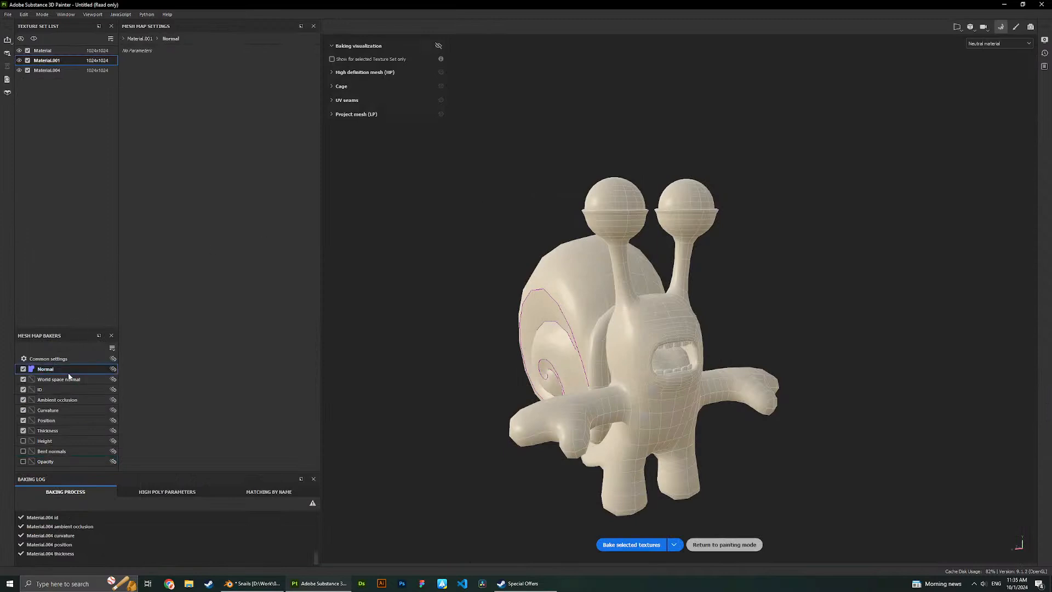
{"action": "left_click", "coordinate": [64, 360]}
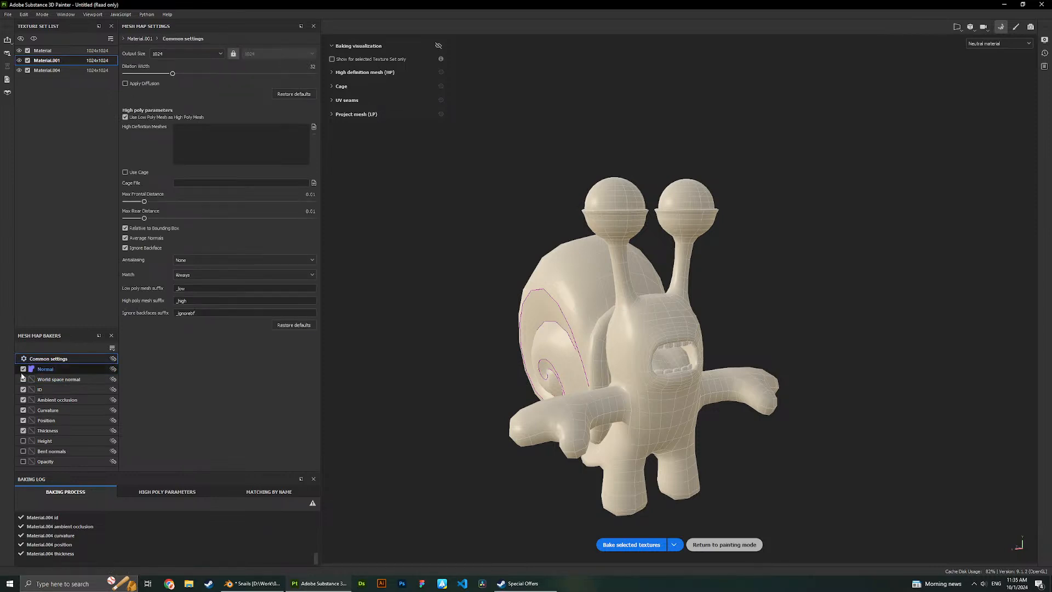
{"action": "left_click", "coordinate": [40, 388]}
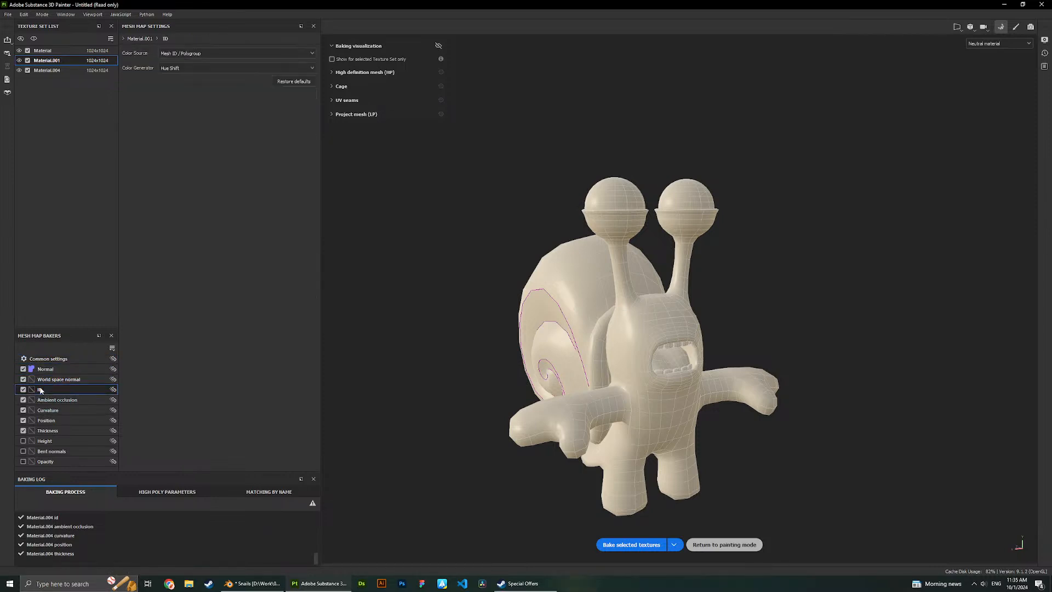
{"action": "left_click", "coordinate": [65, 399]}
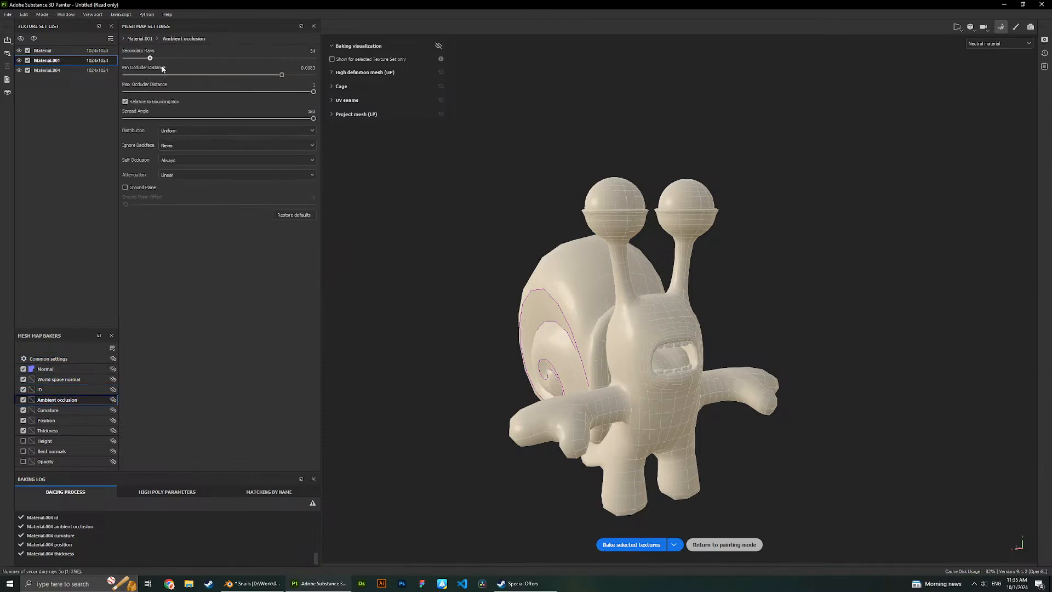
{"action": "left_click_drag", "start_coordinate": [282, 75], "coordinate": [163, 80]}
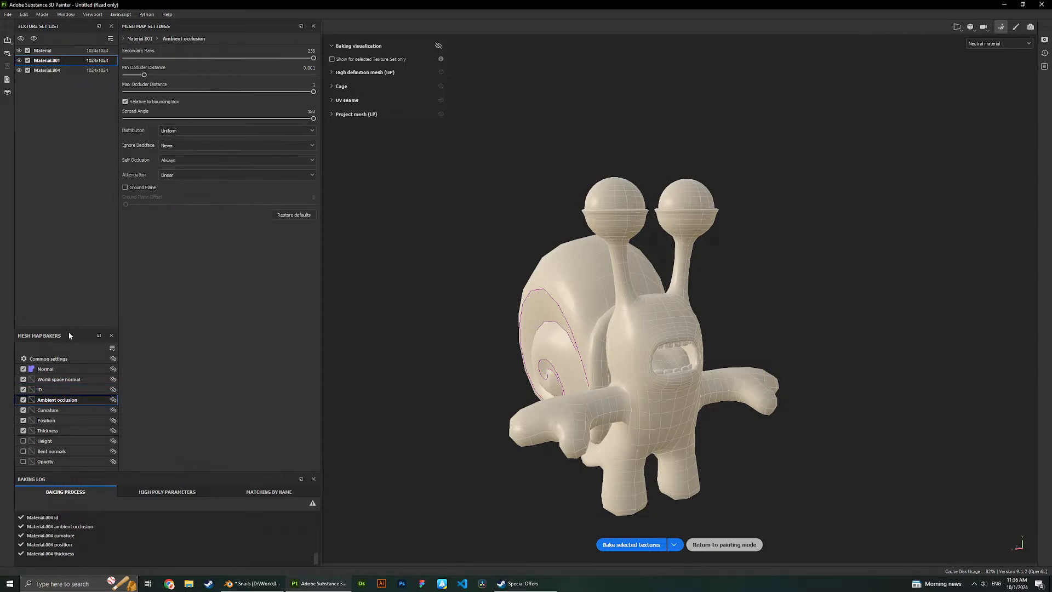
Review the Curvature and Position bakers, rebake the selected mesh maps for all texture sets, and return to painting mode.
{"action": "left_click", "coordinate": [54, 410]}
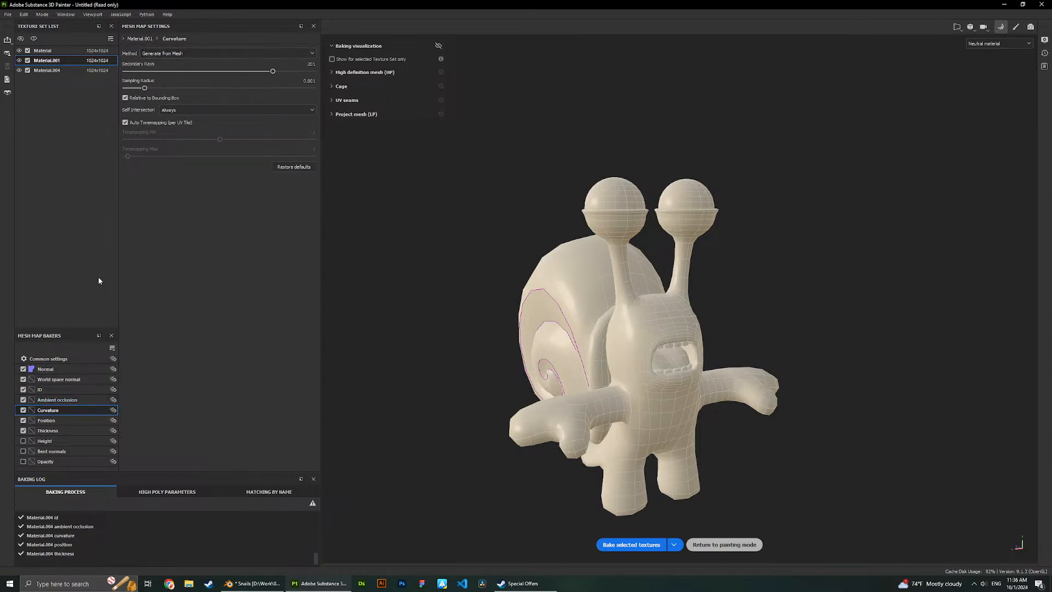
{"action": "left_click", "coordinate": [77, 421]}
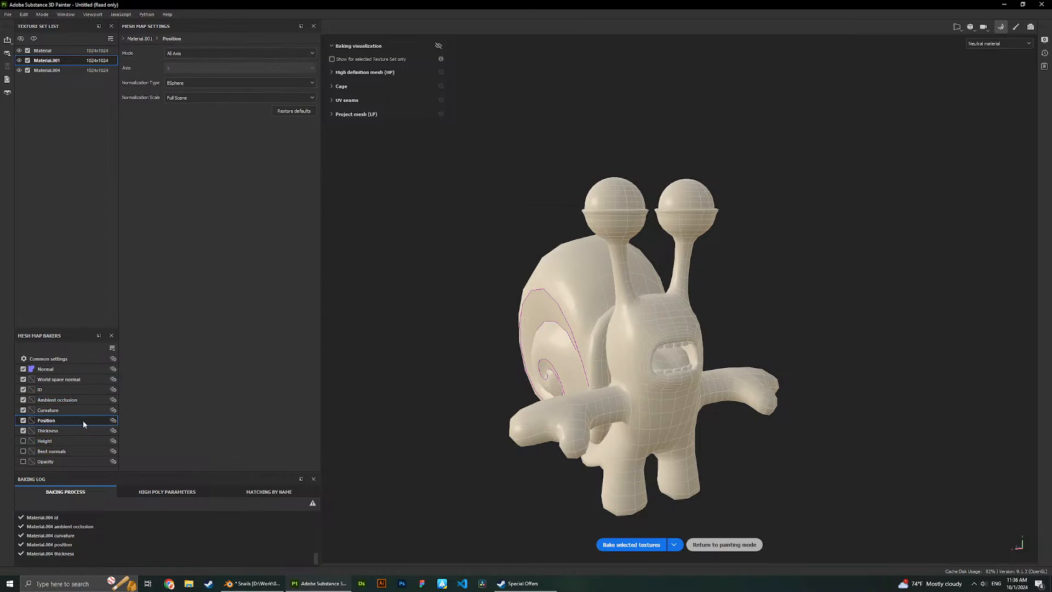
{"action": "left_click", "coordinate": [212, 81]}
{"action": "left_click", "coordinate": [212, 80]}
{"action": "left_click", "coordinate": [635, 545]}
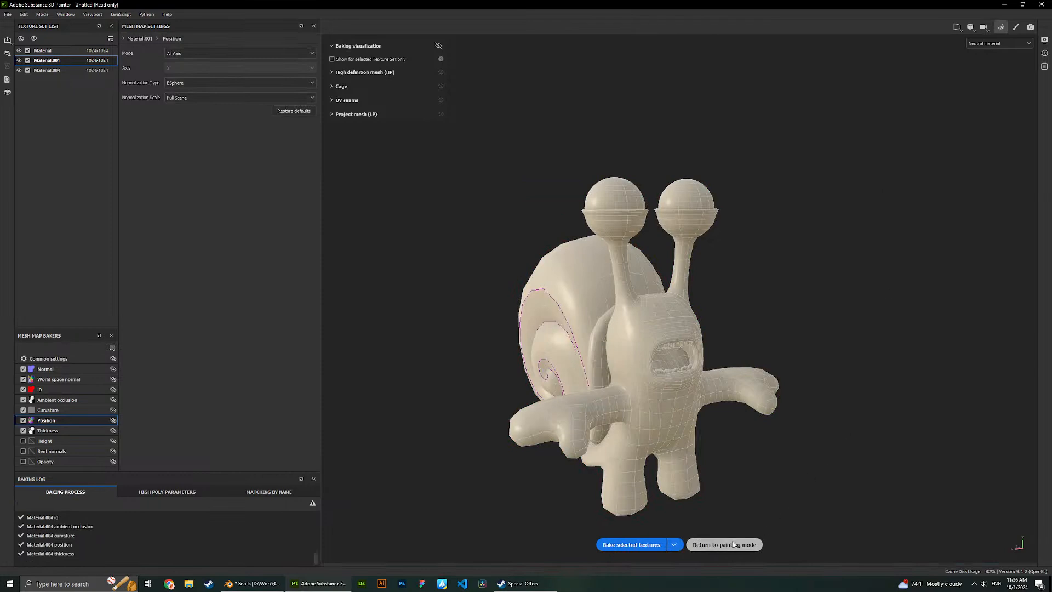
{"action": "left_click", "coordinate": [733, 545]}
Inspect the rebaked snail's body and shell up close from several angles, undoing a stray brush stroke.
{"action": "scroll", "coordinate": [287, 300], "scroll_direction": "down", "scroll_amount": 1}
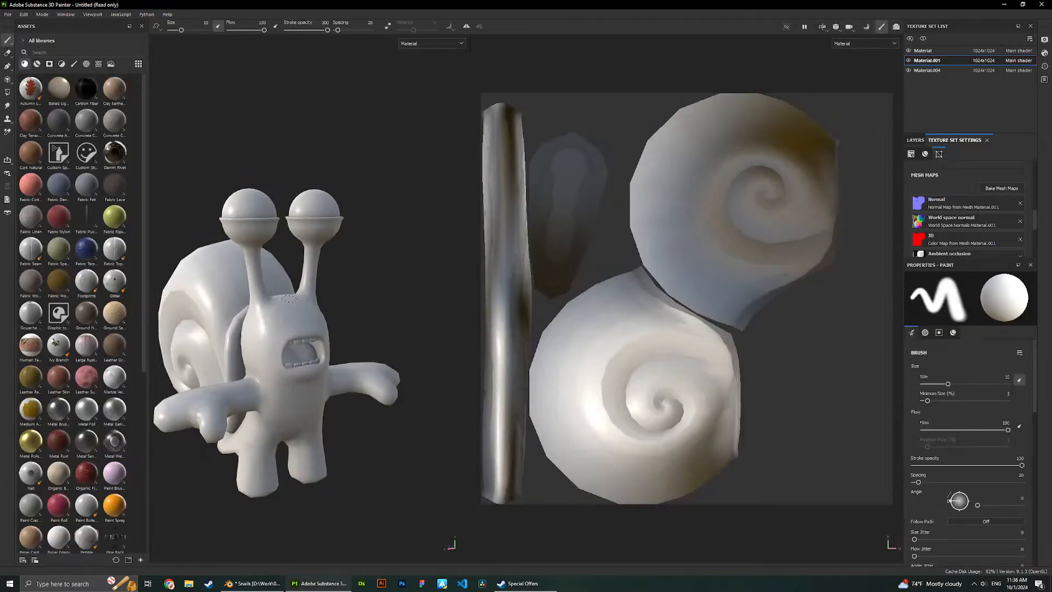
{"action": "left_click_drag", "start_coordinate": [292, 294], "coordinate": [358, 334], "text": "alt"}
{"action": "scroll", "coordinate": [266, 355], "scroll_direction": "up", "scroll_amount": 2}
{"action": "left_click_drag", "start_coordinate": [266, 355], "coordinate": [233, 324], "text": "alt"}
{"action": "middle_click_drag", "start_coordinate": [233, 324], "coordinate": [330, 317], "text": "alt"}
{"action": "scroll", "coordinate": [330, 317], "scroll_direction": "up", "scroll_amount": 3}
{"action": "left_click_drag", "start_coordinate": [284, 312], "coordinate": [408, 345], "text": "alt"}
{"action": "scroll", "coordinate": [268, 369], "scroll_direction": "up", "scroll_amount": 1}
{"action": "mouse_move", "coordinate": [278, 378]}
{"action": "left_mouse_down"}
{"action": "mouse_move", "coordinate": [345, 404]}
{"action": "mouse_move", "coordinate": [301, 383]}
{"action": "left_mouse_up"}
{"action": "key", "text": "ctrl+z"}
{"action": "left_click_drag", "start_coordinate": [315, 323], "coordinate": [417, 351], "text": "alt"}
{"action": "scroll", "coordinate": [339, 292], "scroll_direction": "down", "scroll_amount": 2}
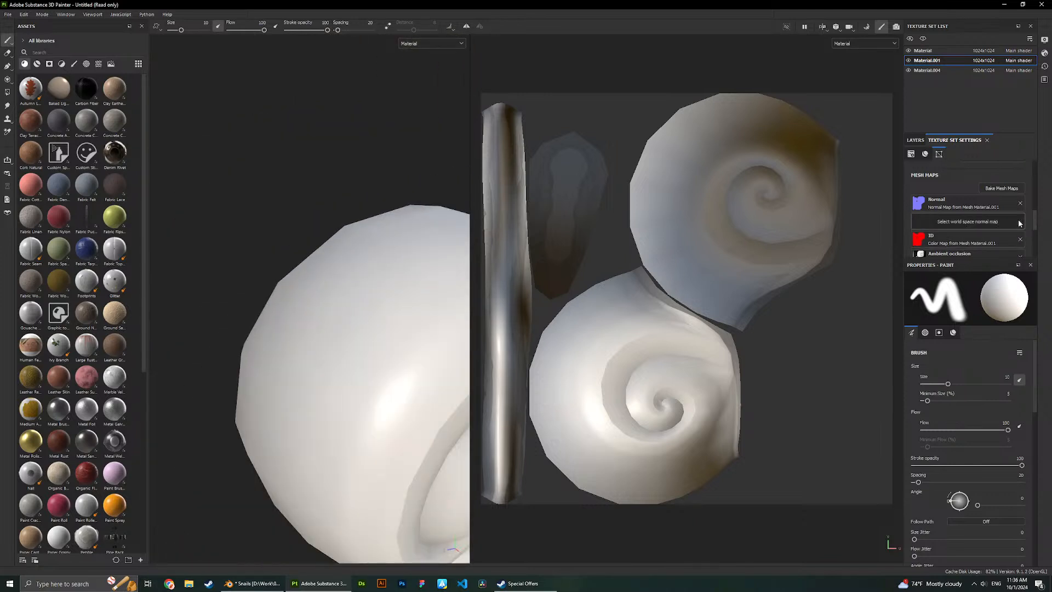
Compare the shell's shading by temporarily removing Material.001's baked mesh maps one at a time and restoring each.
{"action": "scroll", "coordinate": [1017, 225], "scroll_direction": "down", "scroll_amount": 2}
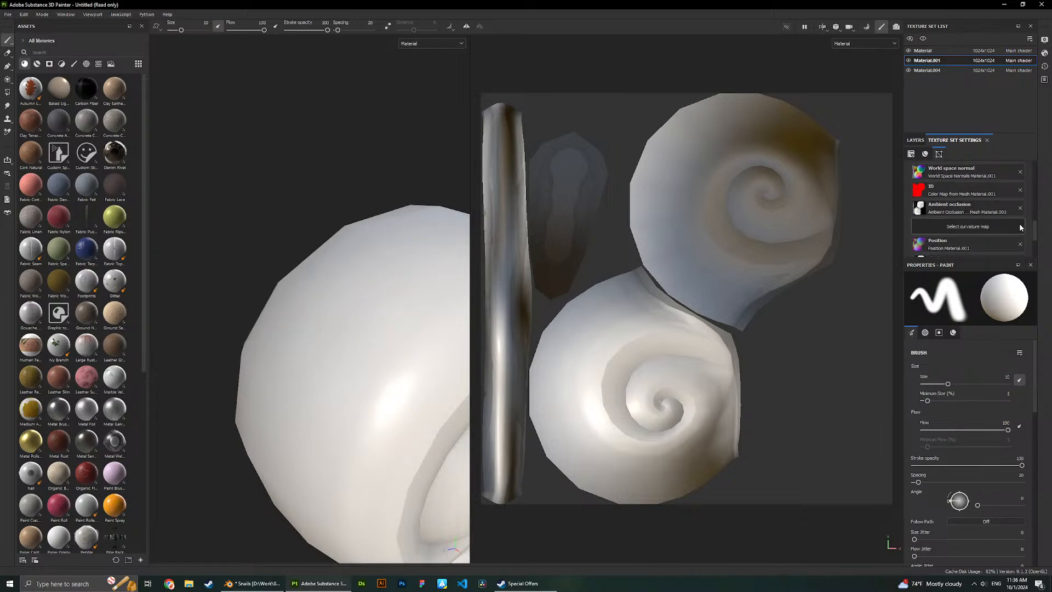
{"action": "scroll", "coordinate": [1014, 241], "scroll_direction": "down", "scroll_amount": 1}
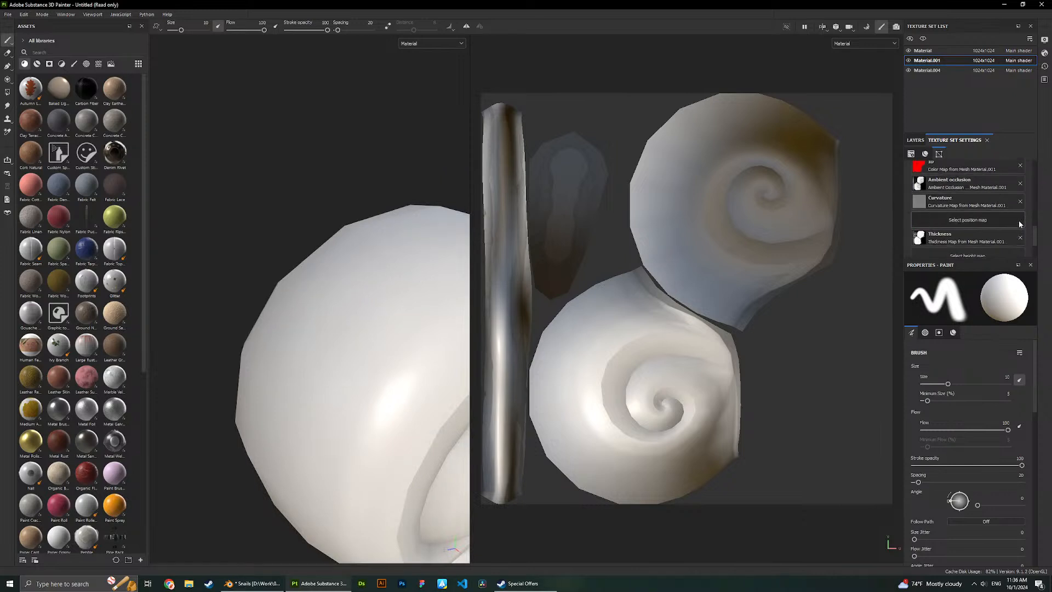
{"action": "scroll", "coordinate": [1020, 227], "scroll_direction": "down", "scroll_amount": 1}
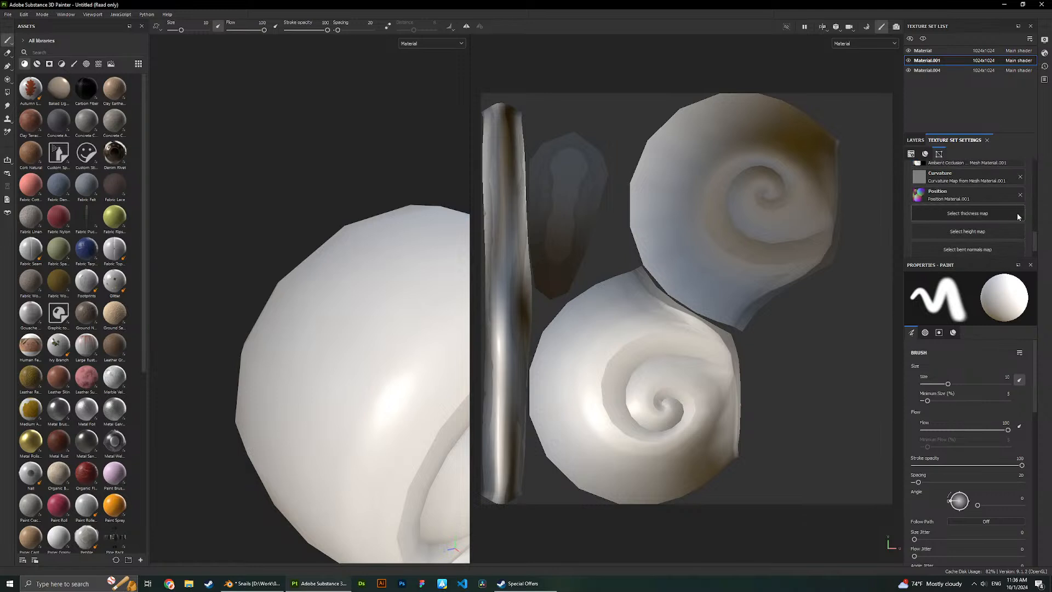
{"action": "left_click_drag", "start_coordinate": [460, 230], "coordinate": [308, 226], "text": "alt"}
{"action": "scroll", "coordinate": [411, 243], "scroll_direction": "down", "scroll_amount": 2}
{"action": "left_click_drag", "start_coordinate": [368, 218], "coordinate": [334, 234], "text": "alt"}
{"action": "scroll", "coordinate": [361, 251], "scroll_direction": "up", "scroll_amount": 2}
{"action": "left_click_drag", "start_coordinate": [390, 316], "coordinate": [368, 347]}
{"action": "key", "text": "ctrl+z"}
{"action": "scroll", "coordinate": [1011, 181], "scroll_direction": "up", "scroll_amount": 3}
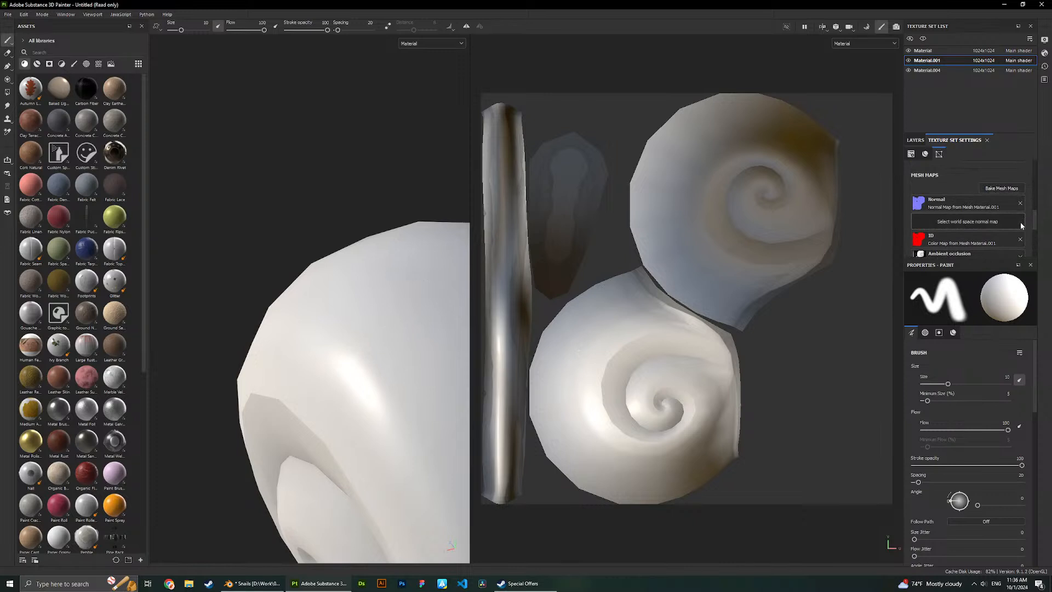
{"action": "scroll", "coordinate": [1011, 230], "scroll_direction": "down", "scroll_amount": 3}
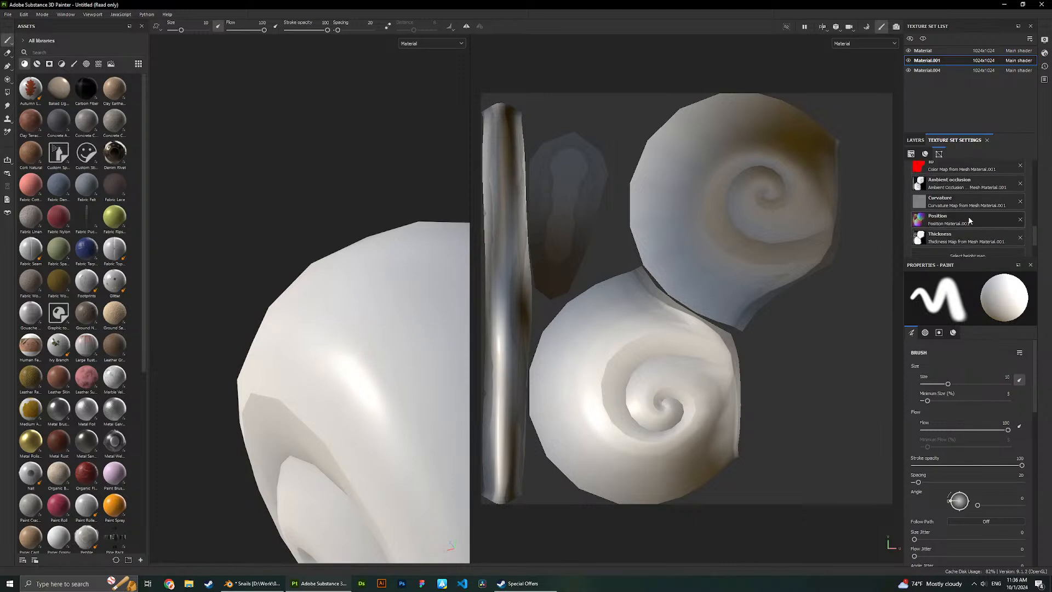
Inspect the snail's eye stalks, socket rims and head up close from several angles.
{"action": "scroll", "coordinate": [267, 267], "scroll_direction": "down", "scroll_amount": 4}
{"action": "left_click_drag", "start_coordinate": [360, 243], "coordinate": [332, 223], "text": "alt"}
{"action": "scroll", "coordinate": [359, 355], "scroll_direction": "up", "scroll_amount": 4}
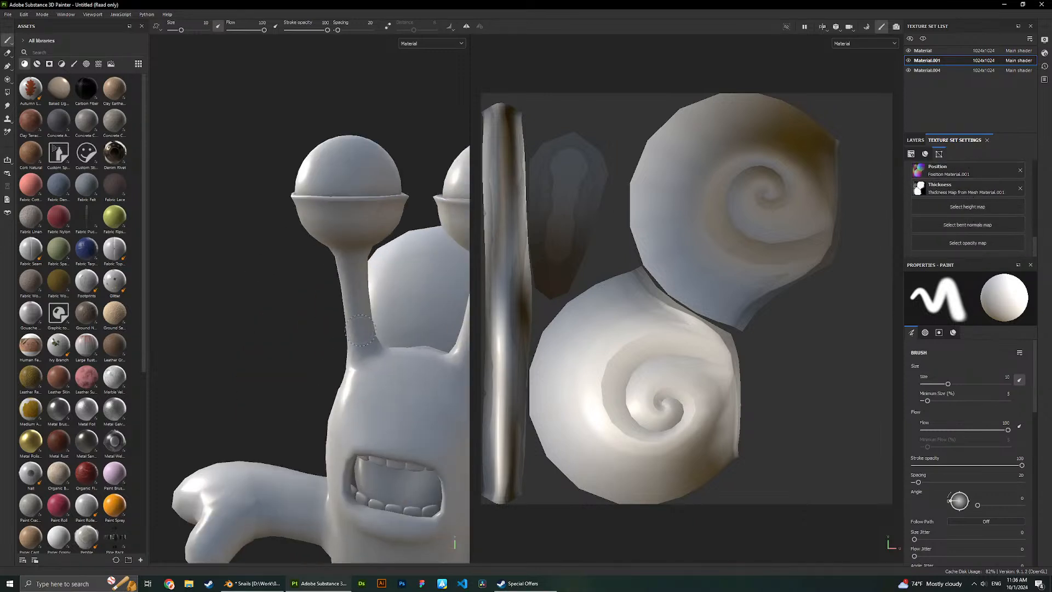
{"action": "scroll", "coordinate": [325, 157], "scroll_direction": "up", "scroll_amount": 6}
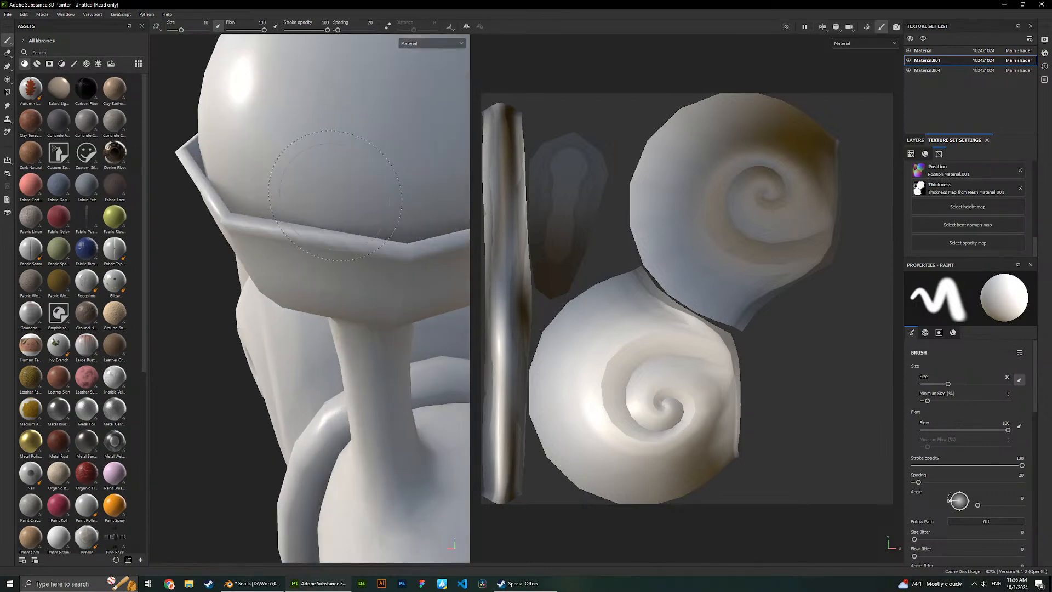
{"action": "left_click_drag", "start_coordinate": [312, 188], "coordinate": [391, 177], "text": "alt"}
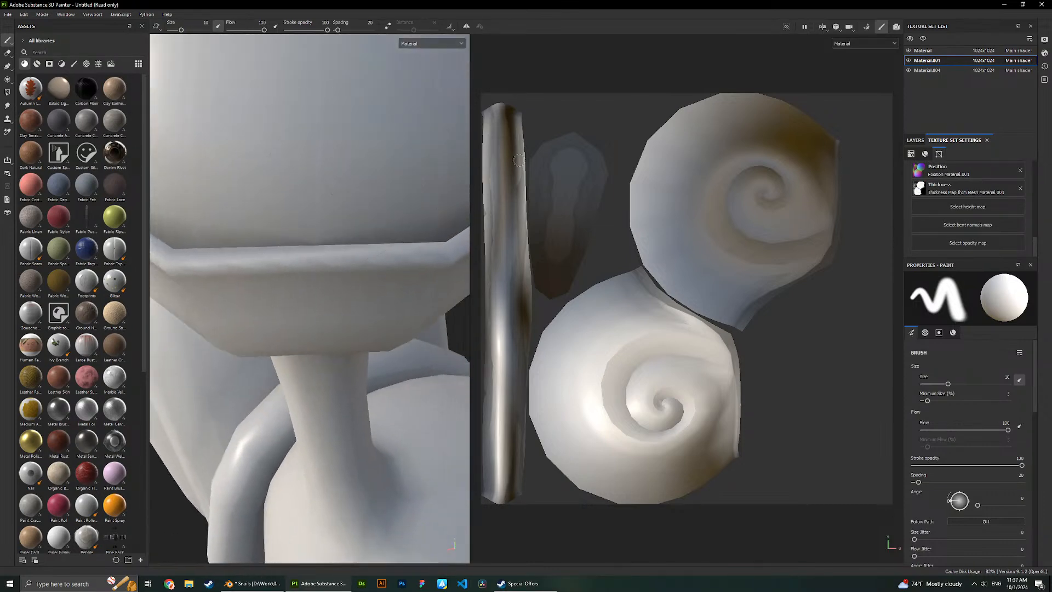
{"action": "scroll", "coordinate": [373, 87], "scroll_direction": "down", "scroll_amount": 5}
{"action": "left_click_drag", "start_coordinate": [372, 87], "coordinate": [438, 129], "text": "alt"}
{"action": "scroll", "coordinate": [356, 115], "scroll_direction": "down", "scroll_amount": 3}
{"action": "scroll", "coordinate": [300, 119], "scroll_direction": "up", "scroll_amount": 3}
{"action": "mouse_move", "coordinate": [291, 122]}
{"action": "left_mouse_down", "text": "alt"}
{"action": "mouse_move", "coordinate": [289, 194]}
{"action": "mouse_move", "coordinate": [314, 224]}
{"action": "left_mouse_up", "text": "alt"}
Switch to Blender and open the snail body mesh in Edit Mode with the eye sockets in view.
{"action": "left_click", "coordinate": [253, 582]}
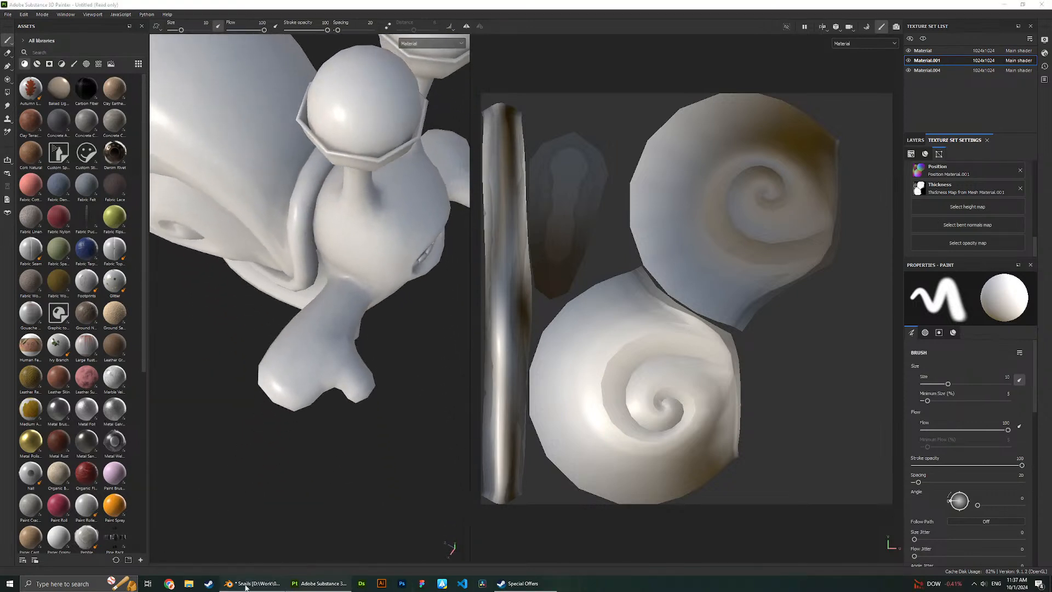
{"action": "scroll", "coordinate": [557, 233], "scroll_direction": "down", "scroll_amount": 5}
{"action": "left_click", "coordinate": [632, 275]}
{"action": "key", "text": "Tab"}
{"action": "scroll", "coordinate": [632, 279], "scroll_direction": "up", "scroll_amount": 1}
{"action": "middle_click_drag", "start_coordinate": [632, 279], "coordinate": [595, 235]}
Try a loop cut on the snail's eye socket and examine the edges around its rim.
{"action": "key", "text": "ctrl+r"}
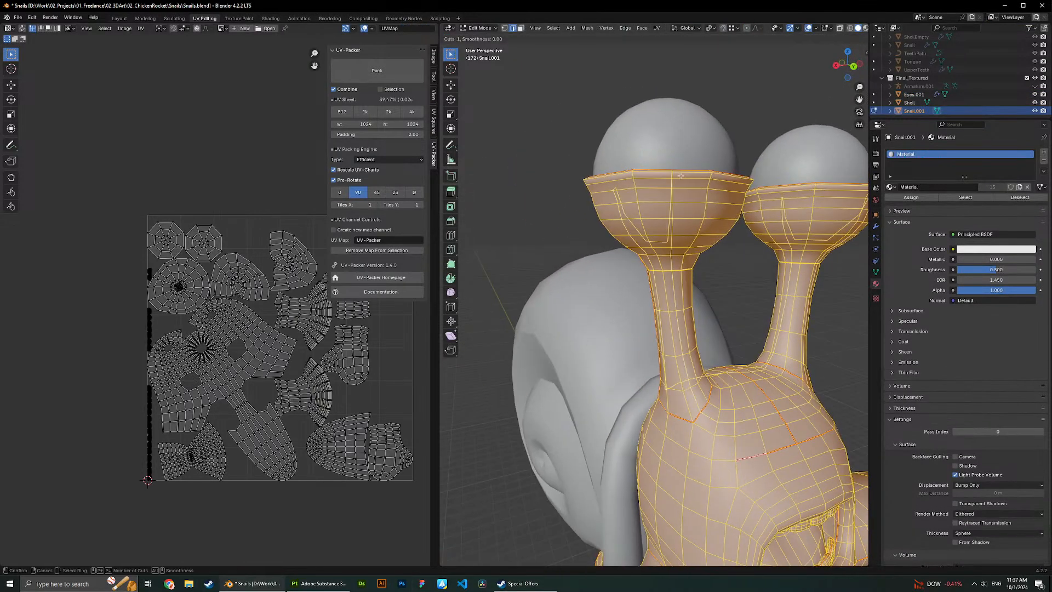
{"action": "key", "text": "Escape"}
{"action": "left_click", "coordinate": [635, 193], "text": "alt"}
{"action": "middle_click_drag", "start_coordinate": [634, 193], "coordinate": [700, 224]}
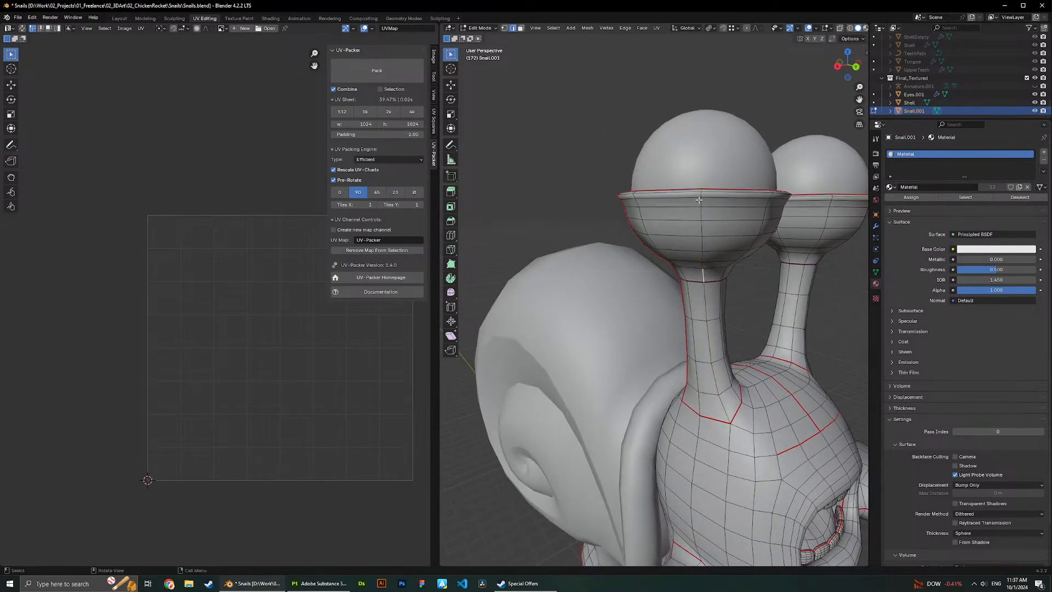
{"action": "middle_click_drag", "start_coordinate": [718, 225], "coordinate": [712, 249]}
{"action": "key", "text": "Tab"}
Try bevelling the edge paths that run down the snail's eye socket.
{"action": "left_click", "coordinate": [702, 252]}
{"action": "left_click", "coordinate": [675, 330]}
{"action": "key", "text": "Tab"}
{"action": "middle_click_drag", "start_coordinate": [676, 329], "coordinate": [738, 314]}
{"action": "left_click", "coordinate": [633, 275], "text": "ctrl"}
{"action": "key", "text": "ctrl+b"}
{"action": "left_click", "coordinate": [608, 265]}
{"action": "key", "text": "ctrl+z"}
{"action": "left_click", "coordinate": [593, 265], "text": "ctrl"}
{"action": "left_click", "coordinate": [706, 239], "text": "ctrl"}
{"action": "middle_click_drag", "start_coordinate": [759, 385], "coordinate": [674, 267]}
{"action": "key", "text": "ctrl+b"}
{"action": "right_click", "coordinate": [719, 297]}
Compare the eye socket with and without bevelled edges in Object Mode, then undo the bevel.
{"action": "key", "text": "Tab"}
{"action": "scroll", "coordinate": [707, 300], "scroll_direction": "down", "scroll_amount": 5}
{"action": "key", "text": "Tab"}
{"action": "key", "text": "ctrl+shift+z"}
{"action": "scroll", "coordinate": [695, 266], "scroll_direction": "up", "scroll_amount": 3}
{"action": "key", "text": "ctrl+z"}
{"action": "key", "text": "ctrl+b"}
{"action": "left_click", "coordinate": [770, 292]}
{"action": "key", "text": "Tab"}
{"action": "key", "text": "Tab"}
{"action": "key", "text": "ctrl+z"}
{"action": "key", "text": "Tab"}
Switch to Substance 3D Painter, check the eye sockets once more, and close the program.
{"action": "key", "text": "alt+Tab"}
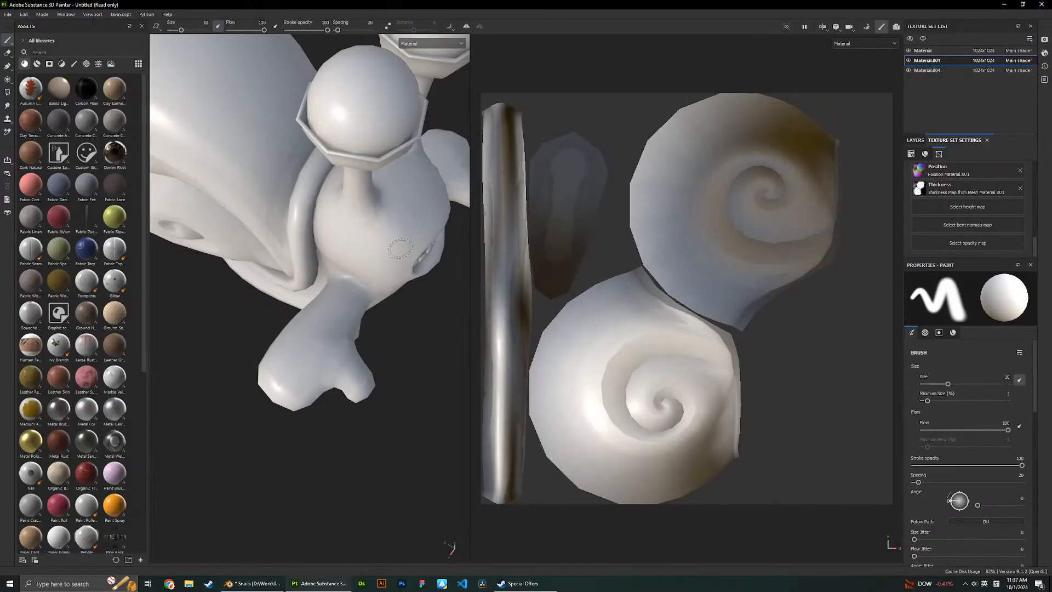
{"action": "scroll", "coordinate": [296, 252], "scroll_direction": "down", "scroll_amount": 3}
{"action": "left_click_drag", "start_coordinate": [361, 187], "coordinate": [400, 236], "text": "alt"}
{"action": "left_click", "coordinate": [1041, 5]}
Examine the faceted eye socket rims on the snail body from several angles in Edit and Object Mode.
{"action": "left_click", "coordinate": [528, 303]}
{"action": "key", "text": "Tab"}
{"action": "scroll", "coordinate": [622, 280], "scroll_direction": "up", "scroll_amount": 4}
{"action": "mouse_move", "coordinate": [582, 350]}
{"action": "middle_mouse_down"}
{"action": "mouse_move", "coordinate": [621, 280]}
{"action": "mouse_move", "coordinate": [740, 290]}
{"action": "mouse_move", "coordinate": [819, 274]}
{"action": "mouse_move", "coordinate": [761, 282]}
{"action": "middle_mouse_up"}
{"action": "scroll", "coordinate": [622, 280], "scroll_direction": "down", "scroll_amount": 5}
{"action": "scroll", "coordinate": [622, 315], "scroll_direction": "up", "scroll_amount": 4}
{"action": "middle_click_drag", "start_coordinate": [761, 282], "coordinate": [664, 317], "text": "shift"}
{"action": "scroll", "coordinate": [575, 316], "scroll_direction": "down", "scroll_amount": 2}
{"action": "middle_click_drag", "start_coordinate": [724, 347], "coordinate": [661, 310]}
{"action": "left_click", "coordinate": [551, 176], "text": "ctrl"}
{"action": "middle_click_drag", "start_coordinate": [551, 175], "coordinate": [624, 338]}
{"action": "scroll", "coordinate": [701, 332], "scroll_direction": "down", "scroll_amount": 4}
{"action": "key", "text": "Tab"}
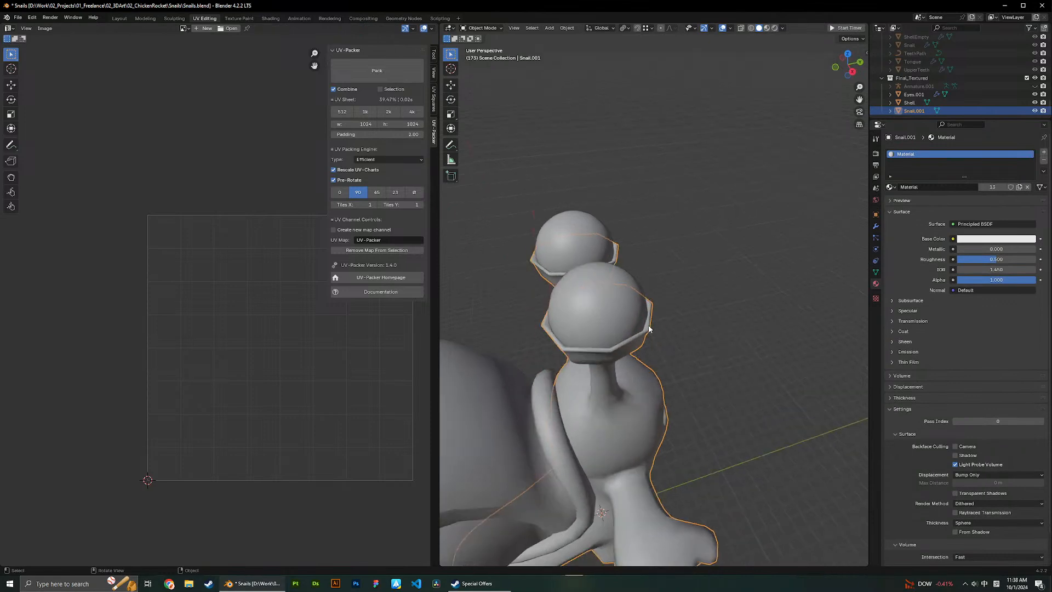
{"action": "middle_click_drag", "start_coordinate": [568, 126], "coordinate": [633, 320]}
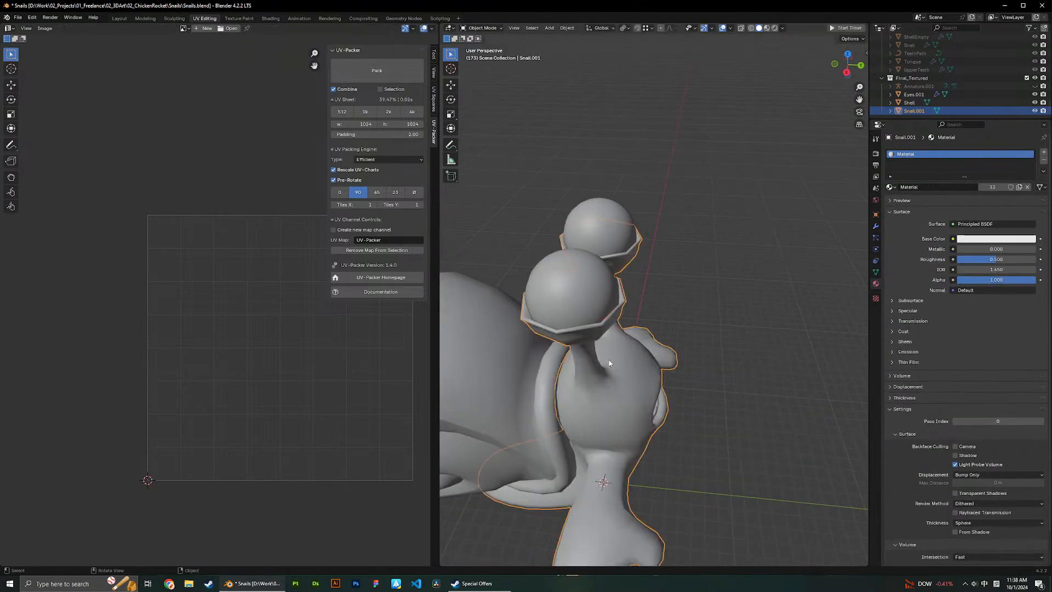
Go to the Layout workspace and isolate the snail body in Edit Mode, looking down into its eye sockets.
{"action": "left_click", "coordinate": [118, 18]}
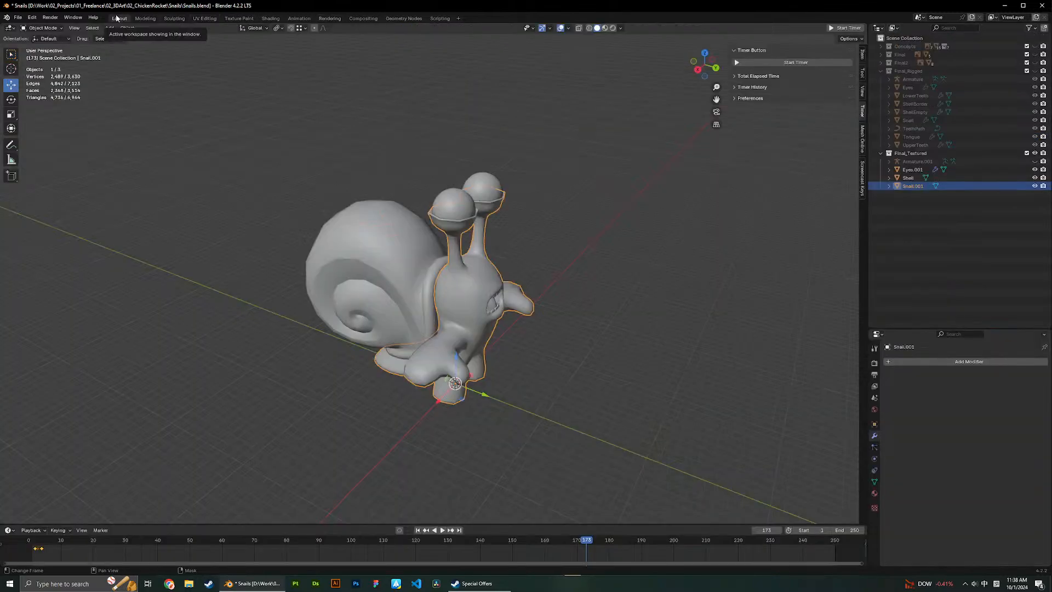
{"action": "key", "text": "Tab"}
{"action": "scroll", "coordinate": [538, 216], "scroll_direction": "up", "scroll_amount": 5}
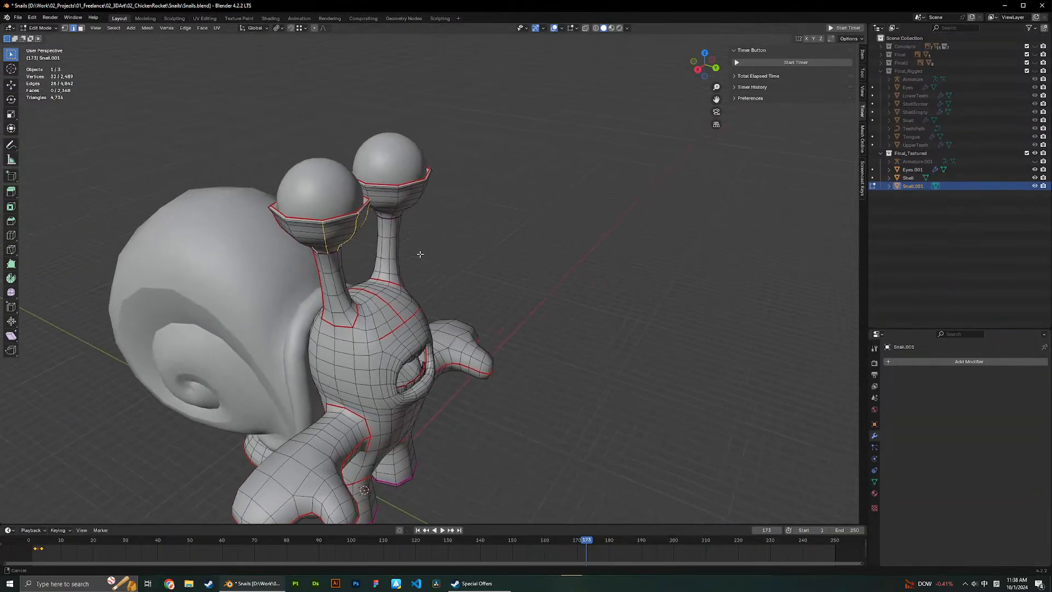
{"action": "scroll", "coordinate": [445, 263], "scroll_direction": "up", "scroll_amount": 3}
{"action": "middle_click_drag", "start_coordinate": [340, 249], "coordinate": [366, 242]}
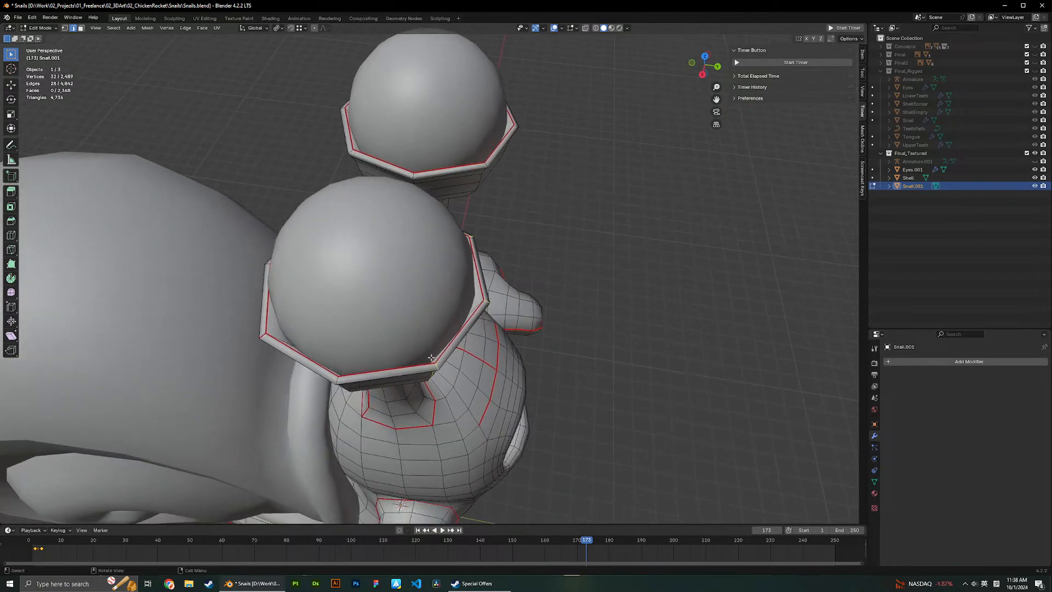
{"action": "key", "text": "slash"}
{"action": "scroll", "coordinate": [477, 268], "scroll_direction": "up", "scroll_amount": 4}
{"action": "middle_click_drag", "start_coordinate": [599, 218], "coordinate": [488, 282], "text": "shift"}
{"action": "scroll", "coordinate": [489, 282], "scroll_direction": "up", "scroll_amount": 2}
{"action": "middle_click_drag", "start_coordinate": [496, 345], "coordinate": [518, 303], "text": "shift"}
{"action": "middle_click_drag", "start_coordinate": [427, 371], "coordinate": [565, 340]}
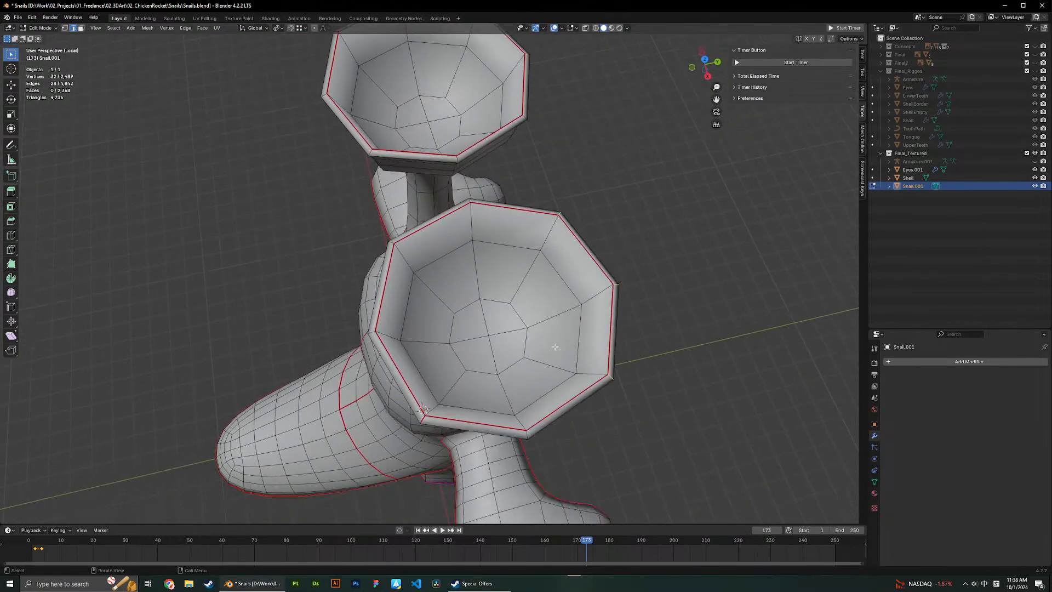
Select all eight edge paths running from the inside of one eye socket over its rim and down the outside.
{"action": "left_click", "coordinate": [518, 423], "text": "ctrl"}
{"action": "left_click", "coordinate": [595, 375], "text": "shift"}
{"action": "middle_click_drag", "start_coordinate": [479, 380], "coordinate": [480, 304]}
{"action": "left_click", "coordinate": [458, 252], "text": "shift"}
{"action": "middle_click_drag", "start_coordinate": [458, 251], "coordinate": [511, 336]}
{"action": "left_click", "coordinate": [554, 374], "text": "ctrl"}
{"action": "mouse_move", "coordinate": [554, 374]}
{"action": "middle_mouse_down"}
{"action": "mouse_move", "coordinate": [588, 317]}
{"action": "mouse_move", "coordinate": [555, 356]}
{"action": "middle_mouse_up"}
{"action": "left_click", "coordinate": [521, 274], "text": "shift"}
{"action": "middle_click_drag", "start_coordinate": [520, 275], "coordinate": [514, 344]}
{"action": "left_click", "coordinate": [511, 303], "text": "ctrl"}
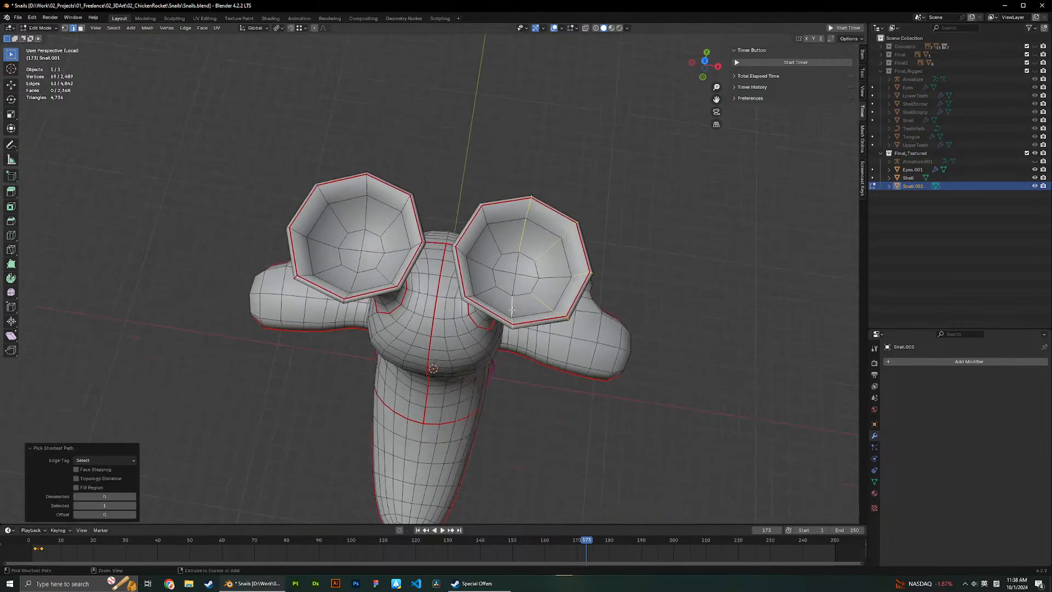
{"action": "middle_click_drag", "start_coordinate": [511, 303], "coordinate": [556, 233]}
{"action": "left_click", "coordinate": [512, 273], "text": "shift"}
{"action": "middle_click_drag", "start_coordinate": [513, 273], "coordinate": [520, 345]}
{"action": "left_click", "coordinate": [485, 264], "text": "ctrl"}
{"action": "middle_click_drag", "start_coordinate": [485, 264], "coordinate": [471, 181]}
{"action": "left_click", "coordinate": [465, 280], "text": "shift"}
{"action": "middle_click_drag", "start_coordinate": [465, 280], "coordinate": [468, 310]}
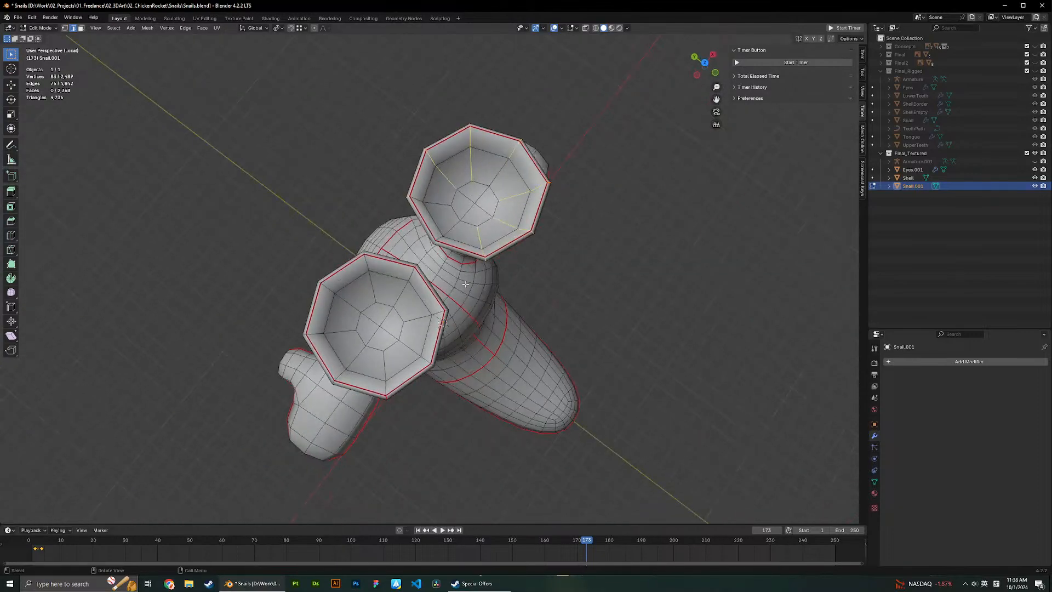
{"action": "left_click", "coordinate": [454, 235], "text": "ctrl"}
{"action": "middle_click_drag", "start_coordinate": [454, 235], "coordinate": [491, 196]}
Try bevelling the eye socket's eight selected edge paths at several widths, undoing each attempt.
{"action": "scroll", "coordinate": [491, 196], "scroll_direction": "up", "scroll_amount": 4}
{"action": "key", "text": "ctrl+b"}
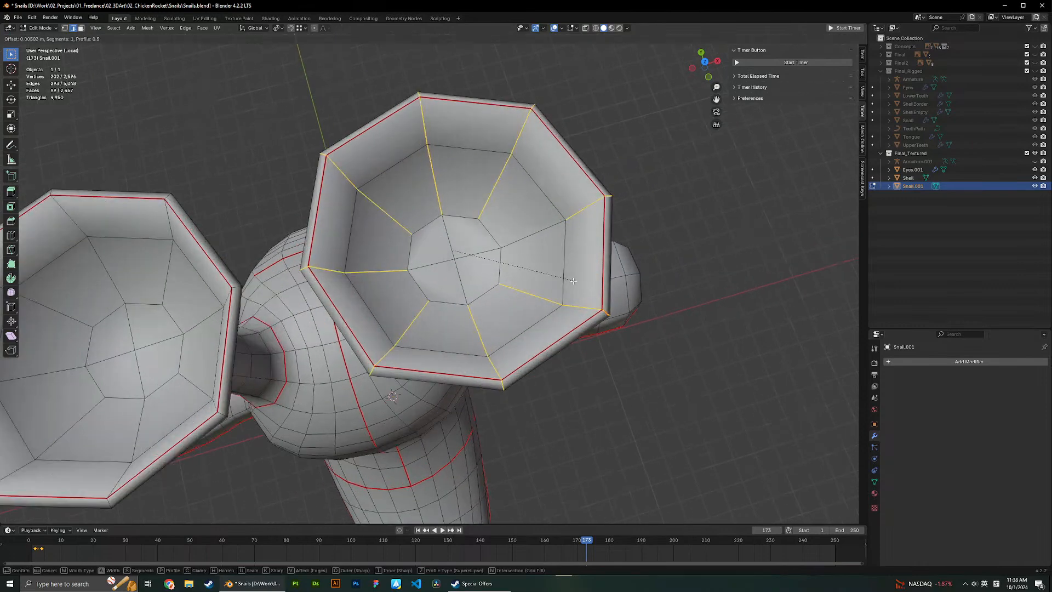
{"action": "left_click", "coordinate": [589, 278]}
{"action": "middle_click_drag", "start_coordinate": [589, 278], "coordinate": [532, 290]}
{"action": "key", "text": "ctrl+z"}
{"action": "key", "text": "ctrl+shift+z"}
{"action": "key", "text": "ctrl+z"}
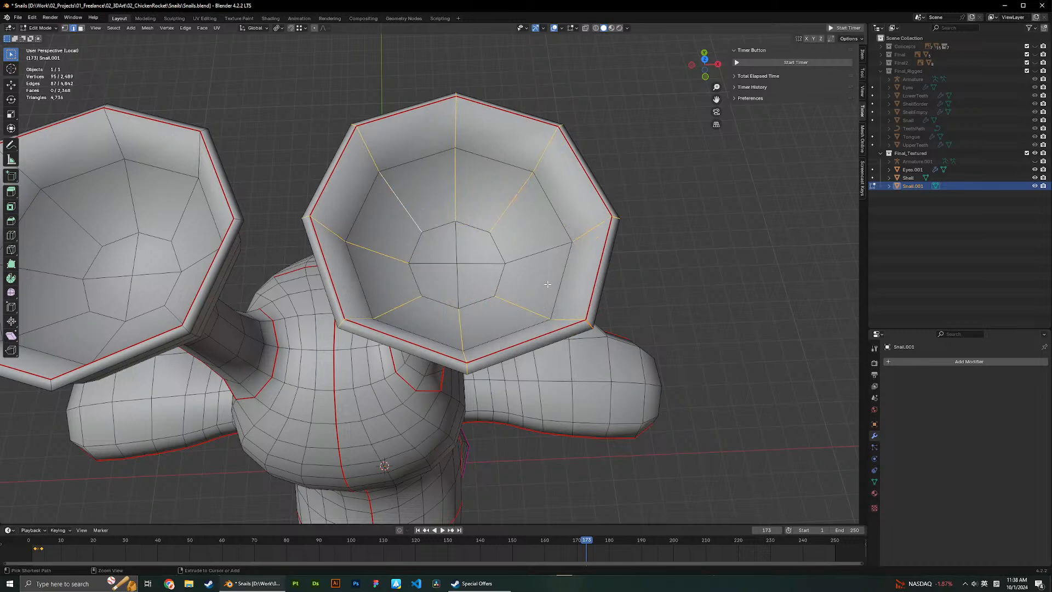
{"action": "key", "text": "ctrl+b"}
{"action": "left_click", "coordinate": [563, 277]}
{"action": "key", "text": "ctrl+z"}
{"action": "key", "text": "ctrl+b"}
{"action": "left_click", "coordinate": [593, 281]}
{"action": "scroll", "coordinate": [526, 285], "scroll_direction": "down", "scroll_amount": 4}
{"action": "middle_click_drag", "start_coordinate": [507, 290], "coordinate": [380, 222]}
{"action": "key", "text": "ctrl+z"}
Bevel the eight selected edge paths of the eye socket with a single segment to round its octagonal shape.
{"action": "middle_click_drag", "start_coordinate": [503, 263], "coordinate": [543, 371]}
{"action": "scroll", "coordinate": [465, 296], "scroll_direction": "down", "scroll_amount": 4}
{"action": "middle_click_drag", "start_coordinate": [509, 324], "coordinate": [574, 258]}
{"action": "key", "text": "ctrl+b"}
{"action": "left_click", "coordinate": [603, 232]}
{"action": "middle_click_drag", "start_coordinate": [603, 232], "coordinate": [530, 344], "text": "shift"}
{"action": "scroll", "coordinate": [536, 361], "scroll_direction": "up", "scroll_amount": 4}
Try sliding a bevel-corner vertex down the eye stalk's seam in vertex mode and check the snapping options.
{"action": "key", "text": "1"}
{"action": "left_click", "coordinate": [386, 348]}
{"action": "middle_click_drag", "start_coordinate": [388, 349], "coordinate": [526, 283]}
{"action": "scroll", "coordinate": [496, 235], "scroll_direction": "down", "scroll_amount": 4}
{"action": "middle_click_drag", "start_coordinate": [497, 234], "coordinate": [463, 278]}
{"action": "scroll", "coordinate": [463, 278], "scroll_direction": "up", "scroll_amount": 2}
{"action": "key", "text": "1"}
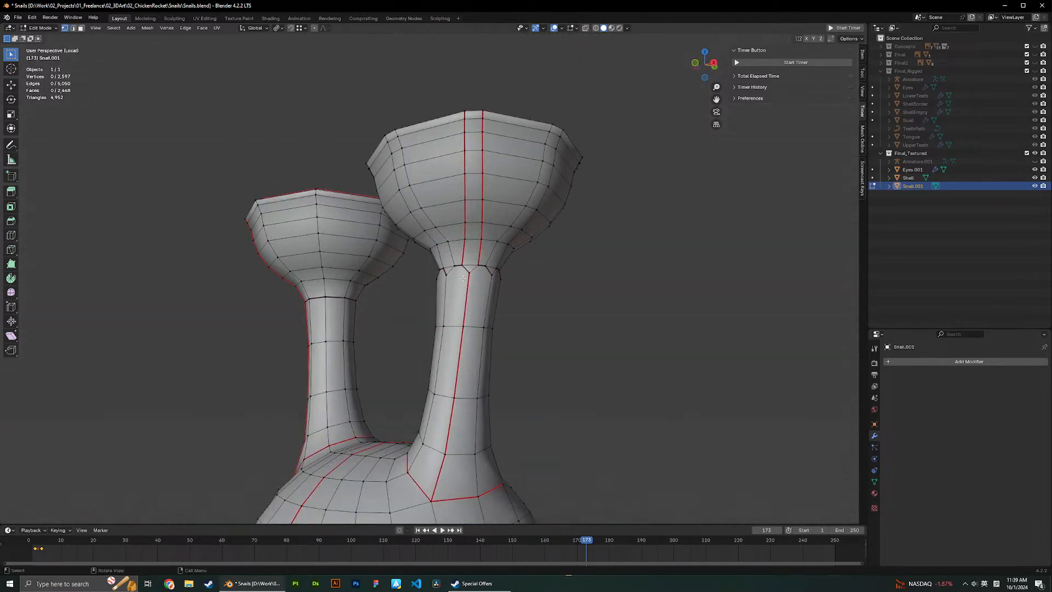
{"action": "key", "text": "g"}
{"action": "key", "text": "g"}
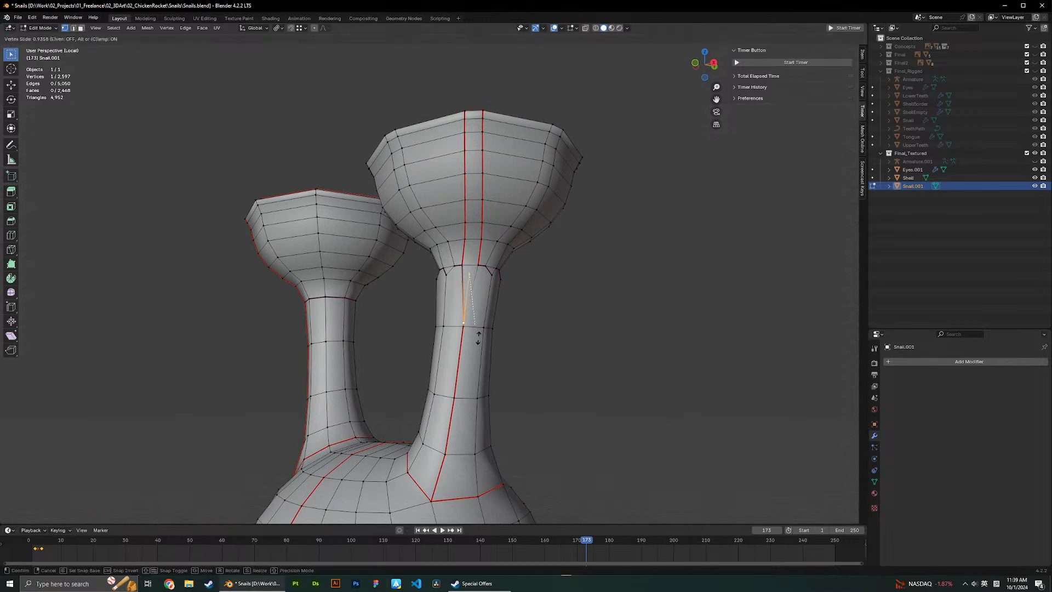
{"action": "left_click", "coordinate": [480, 342]}
{"action": "middle_click_drag", "start_coordinate": [481, 342], "coordinate": [482, 293]}
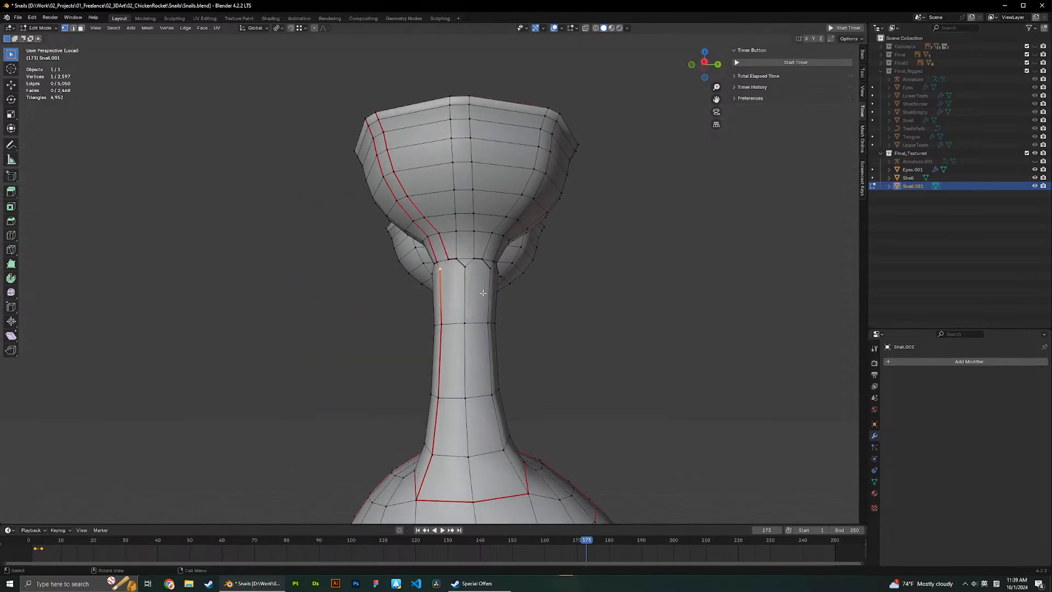
{"action": "left_click", "coordinate": [299, 28]}
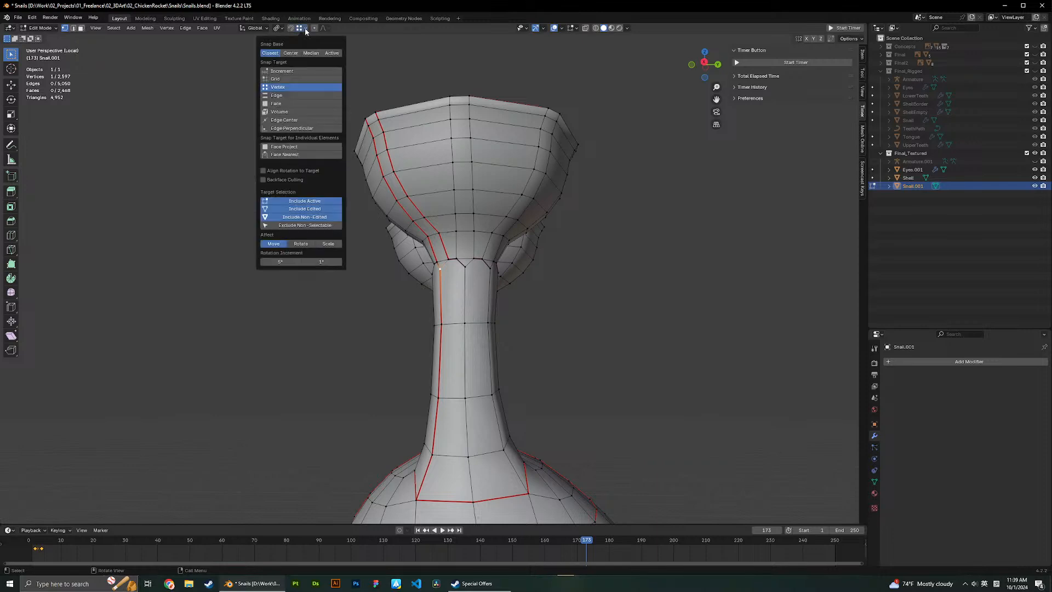
Merge three bevel-corner vertices at the top of the eye stalk into the vertices directly below them.
{"action": "scroll", "coordinate": [447, 355], "scroll_direction": "up", "scroll_amount": 4}
{"action": "key", "text": "m"}
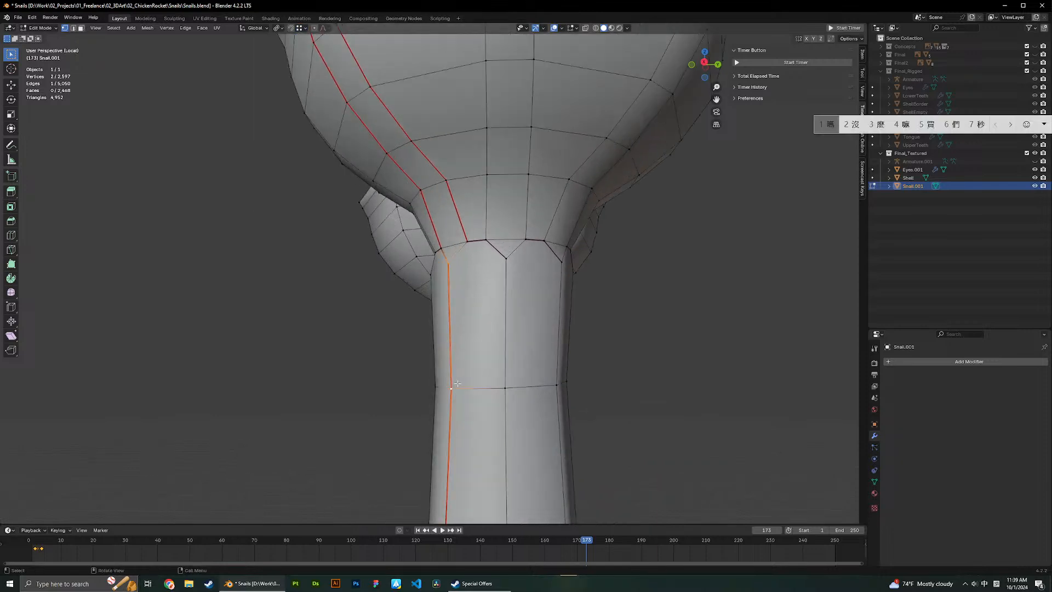
{"action": "key", "text": "alt+shift"}
{"action": "key", "text": "m"}
{"action": "left_click", "coordinate": [439, 415]}
{"action": "left_click", "coordinate": [559, 264]}
{"action": "left_click", "coordinate": [552, 385], "text": "shift"}
{"action": "key", "text": "shift+r"}
{"action": "left_click", "coordinate": [505, 386], "text": "shift"}
{"action": "key", "text": "shift+r"}
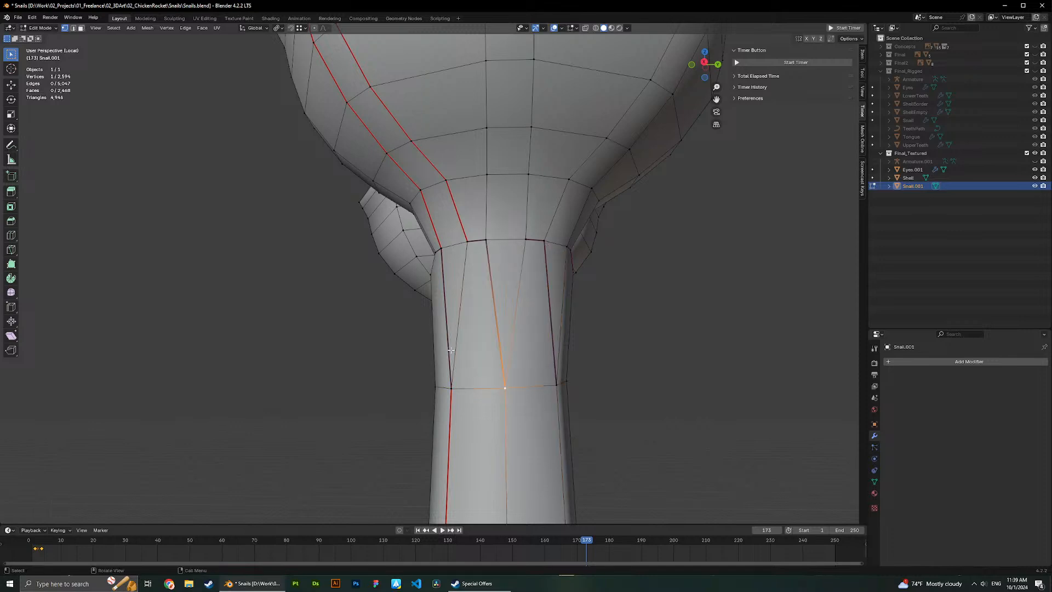
Merge the remaining bevel-corner vertices around the top of the eye stalk into the vertices directly below them.
{"action": "middle_click_drag", "start_coordinate": [393, 308], "coordinate": [506, 321]}
{"action": "left_click", "coordinate": [458, 387], "text": "shift"}
{"action": "key", "text": "shift+r"}
{"action": "middle_click_drag", "start_coordinate": [459, 386], "coordinate": [489, 344]}
{"action": "left_click", "coordinate": [408, 382], "text": "shift"}
{"action": "key", "text": "shift+r"}
{"action": "key", "text": "shift+r"}
{"action": "middle_click_drag", "start_coordinate": [345, 374], "coordinate": [434, 287]}
{"action": "left_click", "coordinate": [436, 363], "text": "shift"}
{"action": "key", "text": "shift+r"}
{"action": "middle_click_drag", "start_coordinate": [436, 363], "coordinate": [538, 279]}
Inspect faces around the stalk joint, and undo the corner merges and the eye socket bevel.
{"action": "scroll", "coordinate": [537, 279], "scroll_direction": "down", "scroll_amount": 2}
{"action": "key", "text": "3"}
{"action": "left_click", "coordinate": [462, 289]}
{"action": "middle_click_drag", "start_coordinate": [461, 289], "coordinate": [493, 229]}
{"action": "scroll", "coordinate": [461, 279], "scroll_direction": "up", "scroll_amount": 2}
{"action": "left_click", "coordinate": [459, 287]}
{"action": "key", "text": "1"}
{"action": "scroll", "coordinate": [510, 269], "scroll_direction": "down", "scroll_amount": 4}
{"action": "key", "text": "ctrl+z"}
{"action": "key", "text": "ctrl+z"}
{"action": "key", "text": "ctrl+z"}
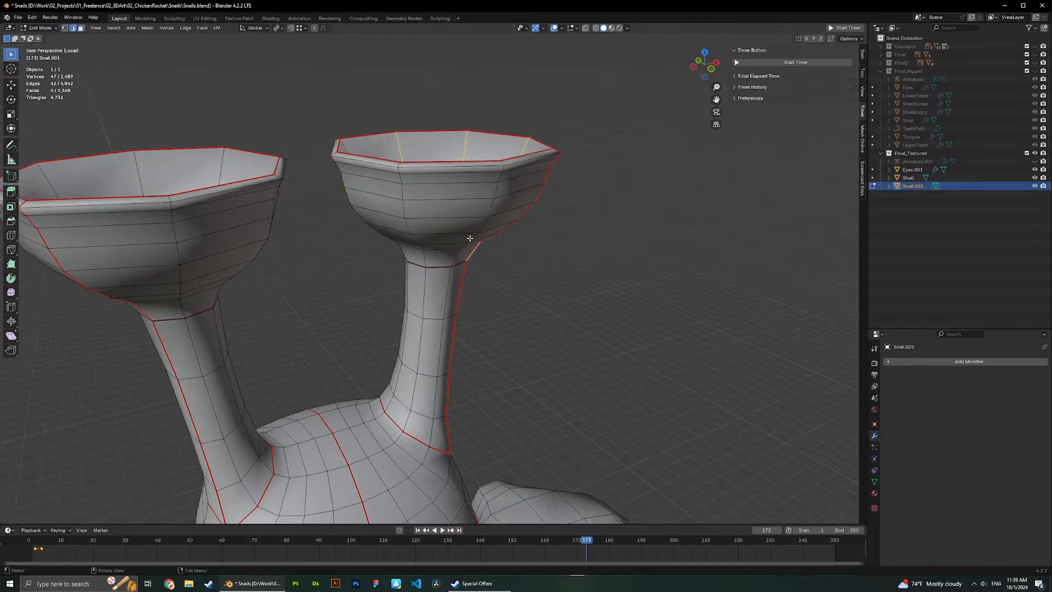
Rip the edge loop where the eye socket meets the stalk, leaving the ripped vertices in place.
{"action": "key", "text": "2"}
{"action": "left_click", "coordinate": [444, 267], "text": "alt"}
{"action": "key", "text": "v"}
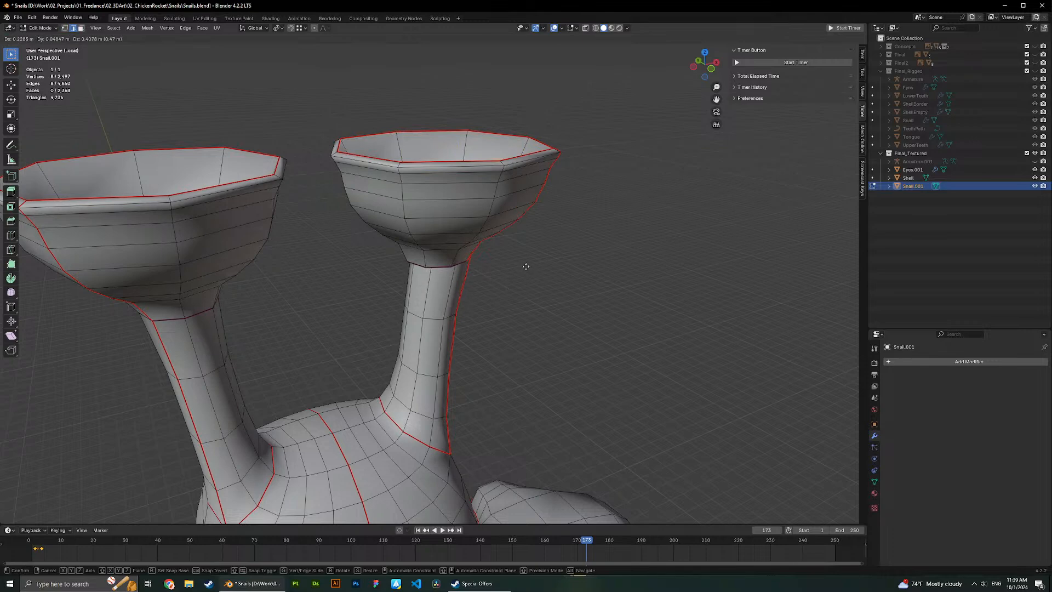
{"action": "right_click", "coordinate": [523, 265]}
{"action": "middle_click_drag", "start_coordinate": [463, 219], "coordinate": [448, 206]}
{"action": "middle_click_drag", "start_coordinate": [448, 206], "coordinate": [480, 253], "text": "shift"}
{"action": "key", "text": "Tab"}
{"action": "key", "text": "Tab"}
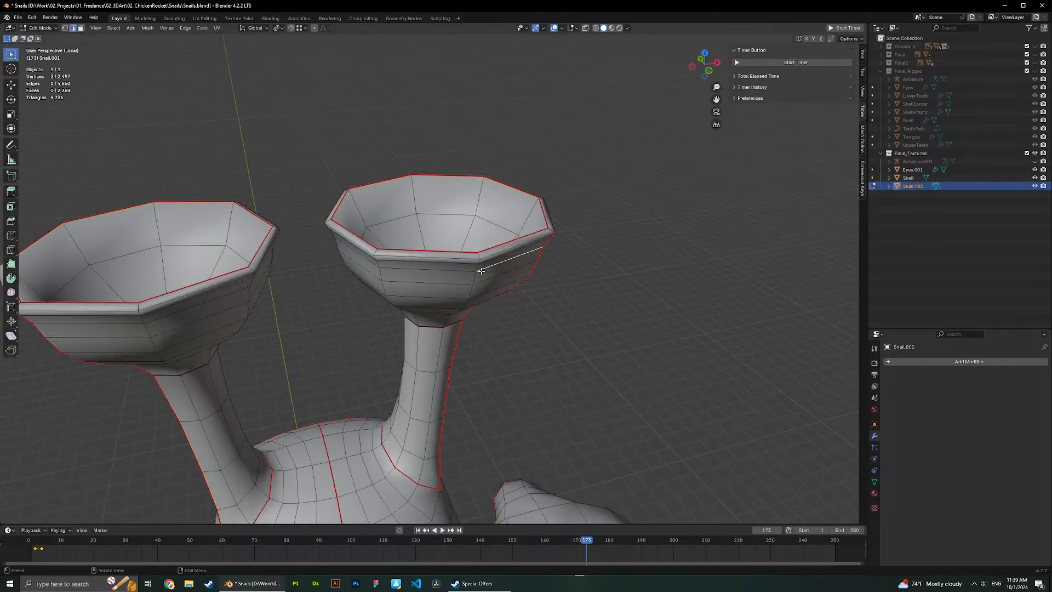
Select the whole detached eye socket and separate it into its own object.
{"action": "key", "text": "l"}
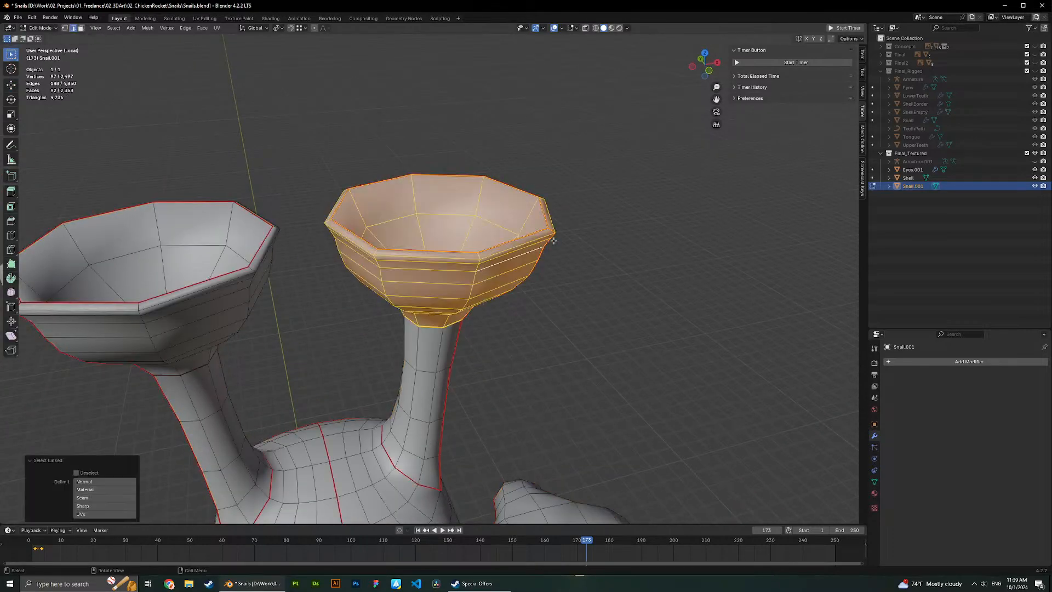
{"action": "left_click", "coordinate": [522, 161]}
{"action": "key", "text": "Tab"}
{"action": "left_click", "coordinate": [530, 218]}
Add a Subdivision modifier to the separated socket and crease its rim edge loop with a factor of 1.000.
{"action": "left_click", "coordinate": [959, 360]}
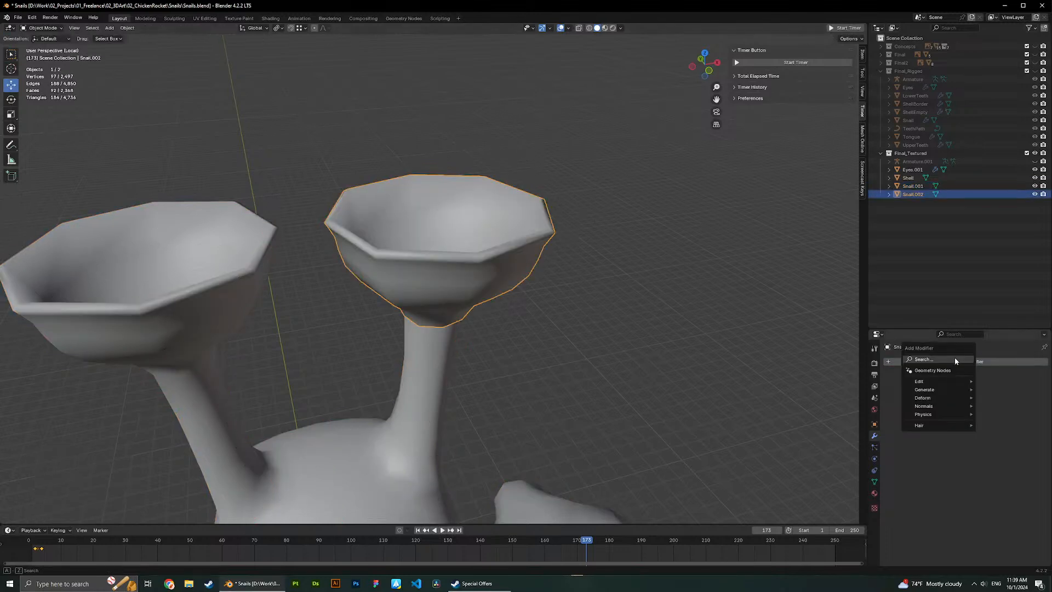
{"action": "type", "text": "ms"}
{"action": "left_click", "coordinate": [911, 381]}
{"action": "key", "text": "Tab"}
{"action": "middle_click_drag", "start_coordinate": [567, 266], "coordinate": [479, 231]}
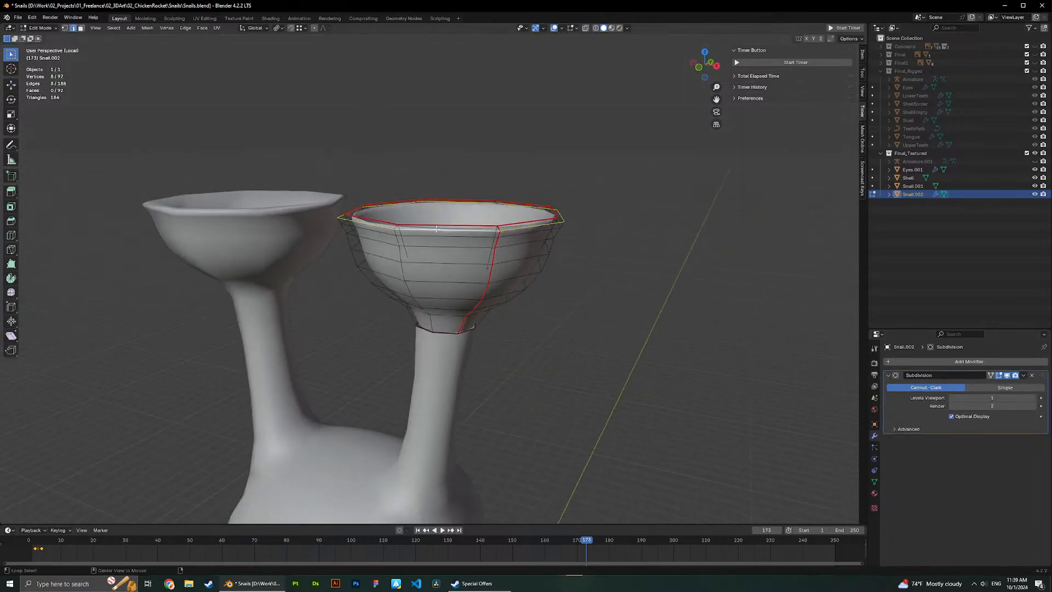
{"action": "key", "text": "shift+e"}
{"action": "left_click", "coordinate": [253, 276]}
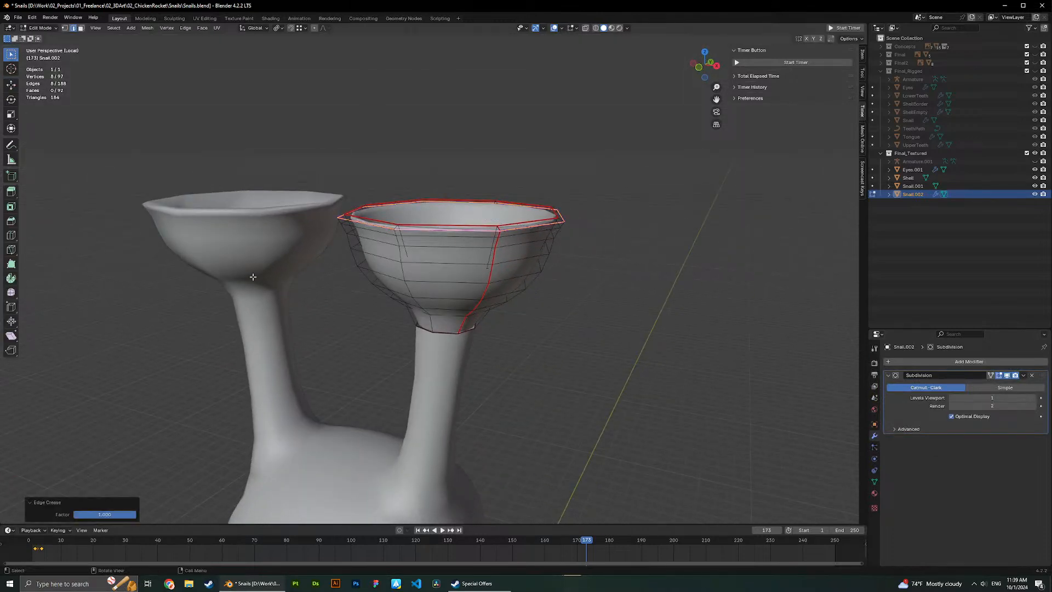
Crease the edge loop just below the socket's rim to sharpen its lower border.
{"action": "left_click", "coordinate": [423, 235], "text": "alt"}
{"action": "middle_click_drag", "start_coordinate": [423, 235], "coordinate": [394, 225]}
{"action": "key", "text": "shift+e"}
{"action": "left_click", "coordinate": [780, 274]}
{"action": "key", "text": "Tab"}
{"action": "key", "text": "Tab"}
Compare the socket with subdivision on and off, and scale the creased loop below the rim by 1.050.
{"action": "middle_click_drag", "start_coordinate": [539, 257], "coordinate": [516, 270]}
{"action": "key", "text": "Tab"}
{"action": "left_click", "coordinate": [1006, 376]}
{"action": "left_click", "coordinate": [1006, 376]}
{"action": "left_click", "coordinate": [1007, 376]}
{"action": "middle_click_drag", "start_coordinate": [561, 267], "coordinate": [543, 257]}
{"action": "key", "text": "Tab"}
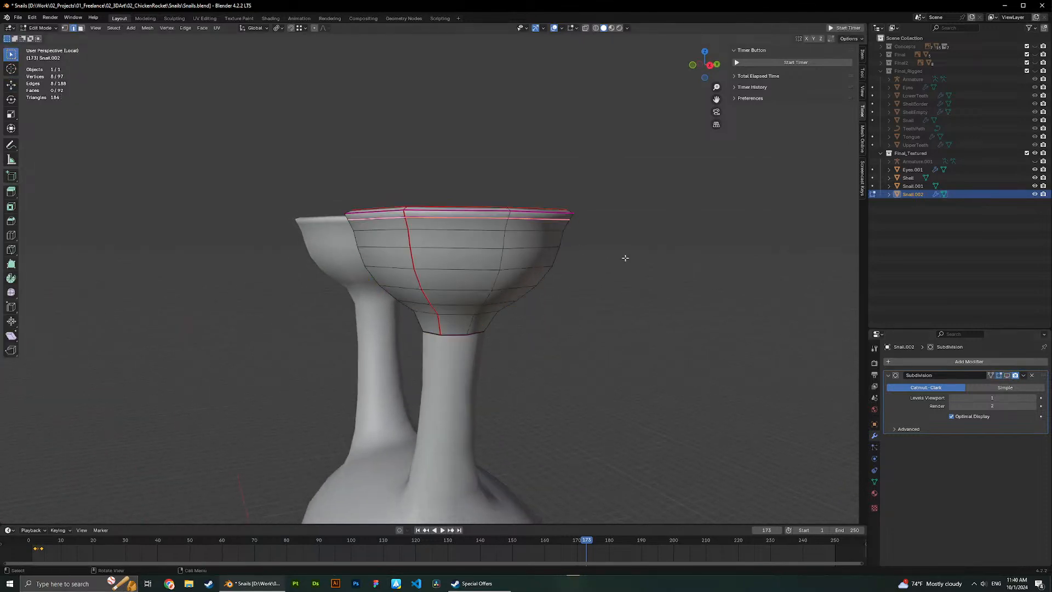
{"action": "key", "text": "s"}
{"action": "left_click", "coordinate": [667, 262]}
{"action": "left_click", "coordinate": [1007, 376]}
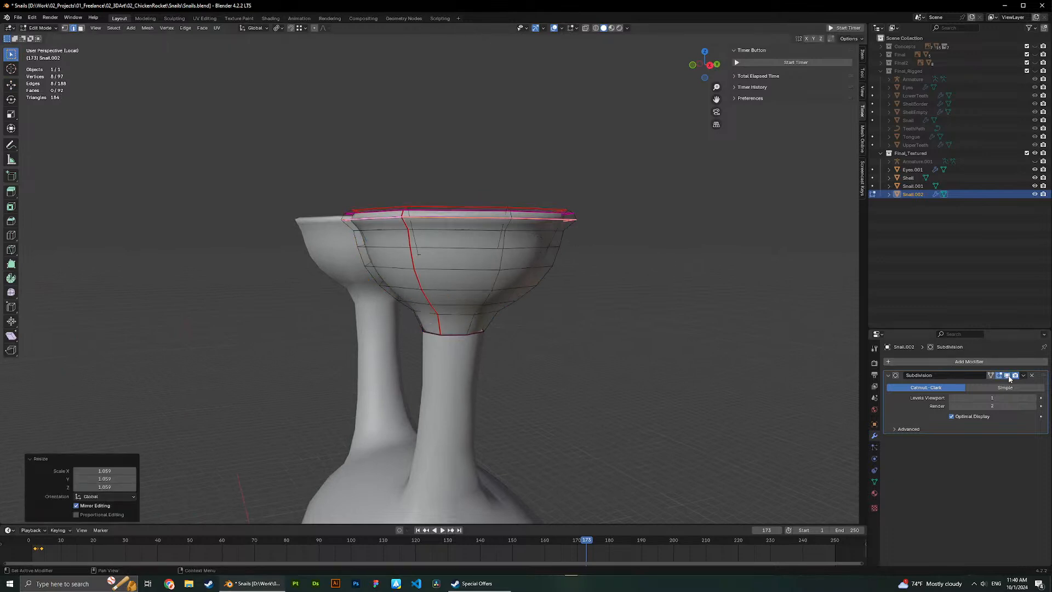
Examine the subdivided socket's roundness and rim against the other, unsubdivided socket.
{"action": "key", "text": "Tab"}
{"action": "key", "text": "Tab"}
{"action": "key", "text": "Tab"}
{"action": "middle_click_drag", "start_coordinate": [512, 242], "coordinate": [820, 307]}
{"action": "key", "text": "Tab"}
{"action": "scroll", "coordinate": [586, 272], "scroll_direction": "up", "scroll_amount": 3}
{"action": "key", "text": "Tab"}
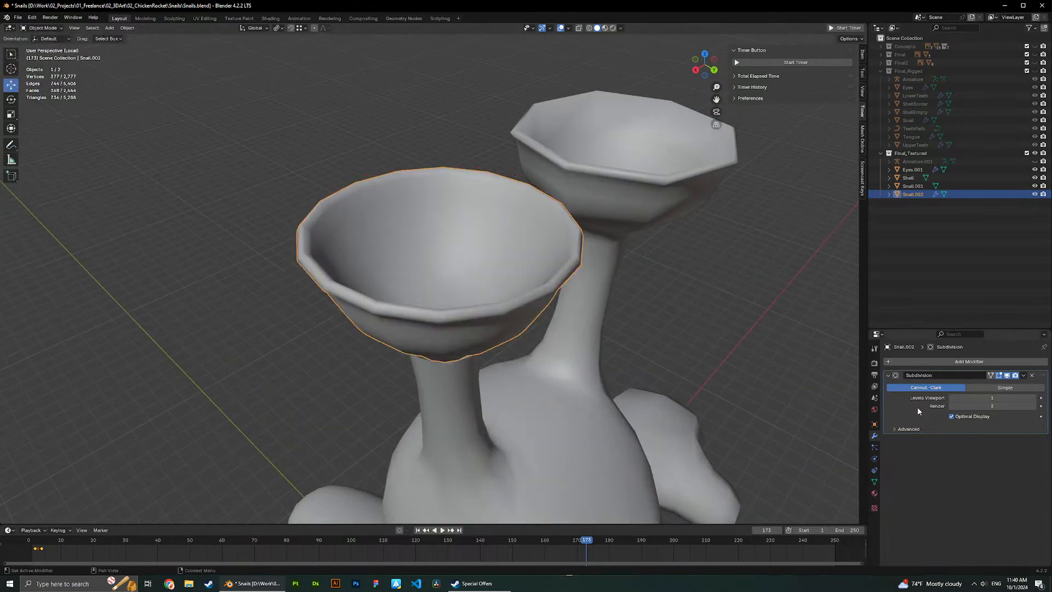
Try applying the Subdivision modifier to the separated socket, check the result and undo it.
{"action": "key", "text": "ctrl+a"}
{"action": "key", "text": "Tab"}
{"action": "middle_click_drag", "start_coordinate": [553, 246], "coordinate": [498, 266]}
{"action": "key", "text": "Tab"}
{"action": "key", "text": "ctrl+1"}
{"action": "scroll", "coordinate": [638, 259], "scroll_direction": "down", "scroll_amount": 4}
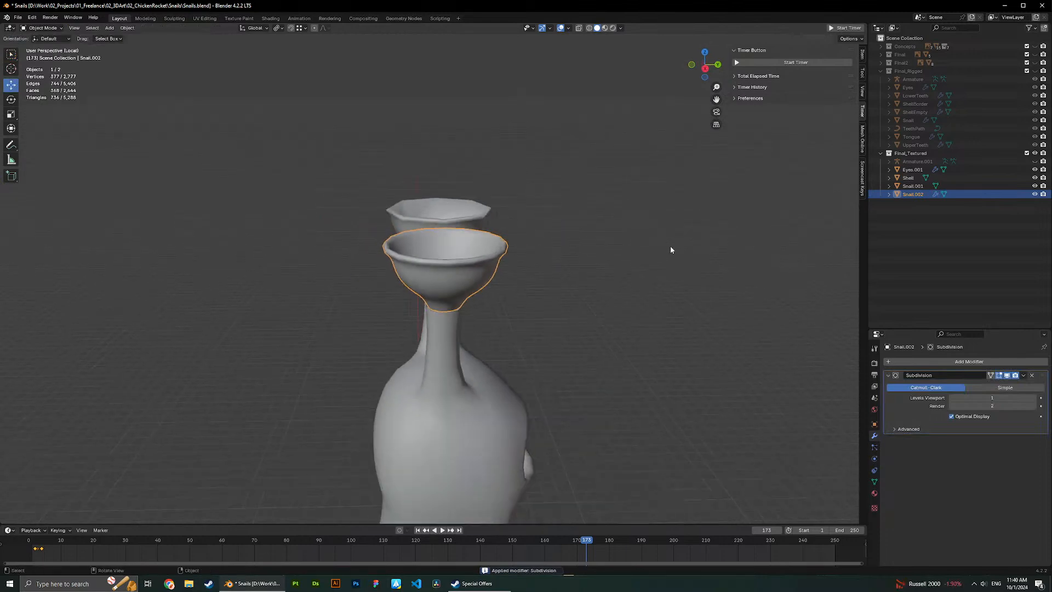
{"action": "left_click", "coordinate": [1034, 194]}
{"action": "left_click", "coordinate": [1034, 194]}
{"action": "left_click", "coordinate": [495, 267]}
{"action": "key", "text": "ctrl+z"}
{"action": "left_click", "coordinate": [497, 270]}
{"action": "key", "text": "Tab"}
{"action": "key", "text": "Tab"}
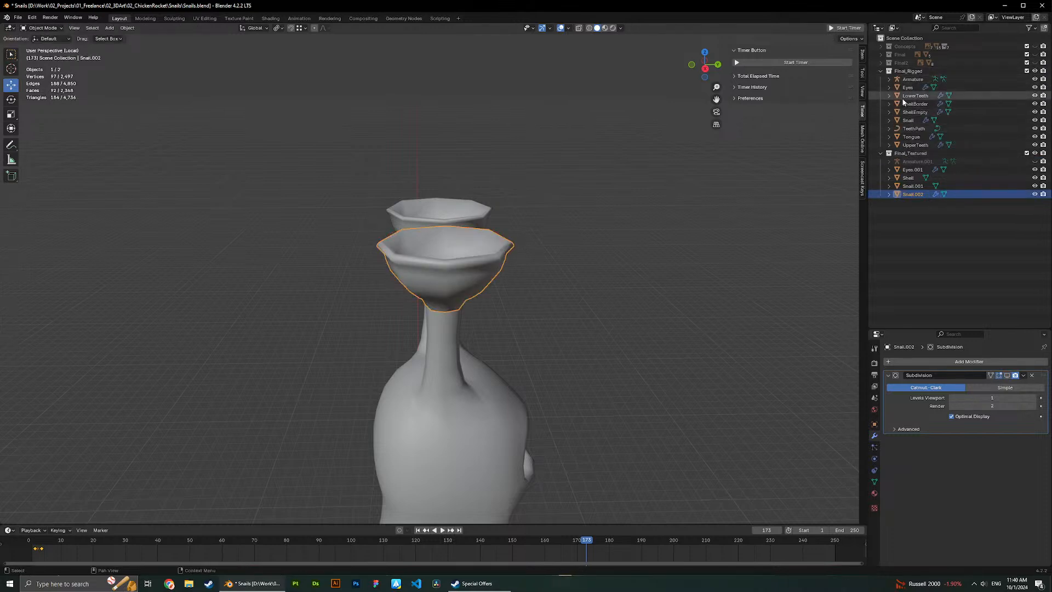
Leave local view and display the Final_Rigged collection with Final_Textured hidden.
{"action": "scroll", "coordinate": [624, 183], "scroll_direction": "down", "scroll_amount": 4}
{"action": "key", "text": "Tab"}
{"action": "middle_click_drag", "start_coordinate": [624, 183], "coordinate": [603, 182]}
{"action": "key", "text": "Tab"}
{"action": "left_click", "coordinate": [1035, 153]}
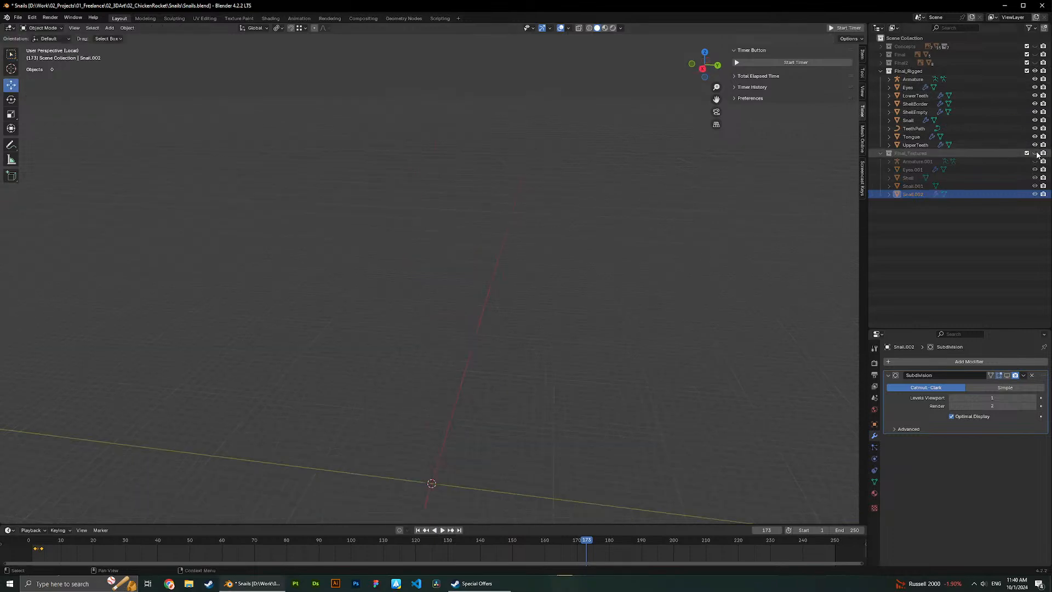
{"action": "key", "text": "KP_Divide"}
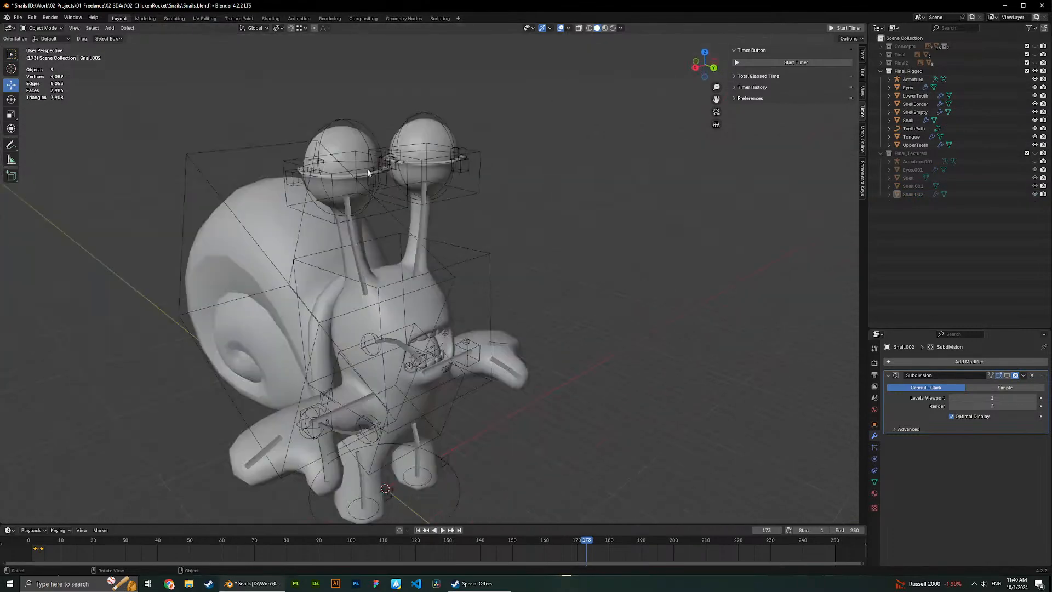
Select the eye socket's faces on the rigged snail body and duplicate them in place.
{"action": "left_click", "coordinate": [340, 186]}
{"action": "key", "text": "Tab"}
{"action": "middle_click_drag", "start_coordinate": [342, 188], "coordinate": [453, 168]}
{"action": "key", "text": "ctrl+KP_Add"}
{"action": "key", "text": "ctrl+KP_Add"}
{"action": "key", "text": "ctrl+z"}
{"action": "key", "text": "shift+d"}
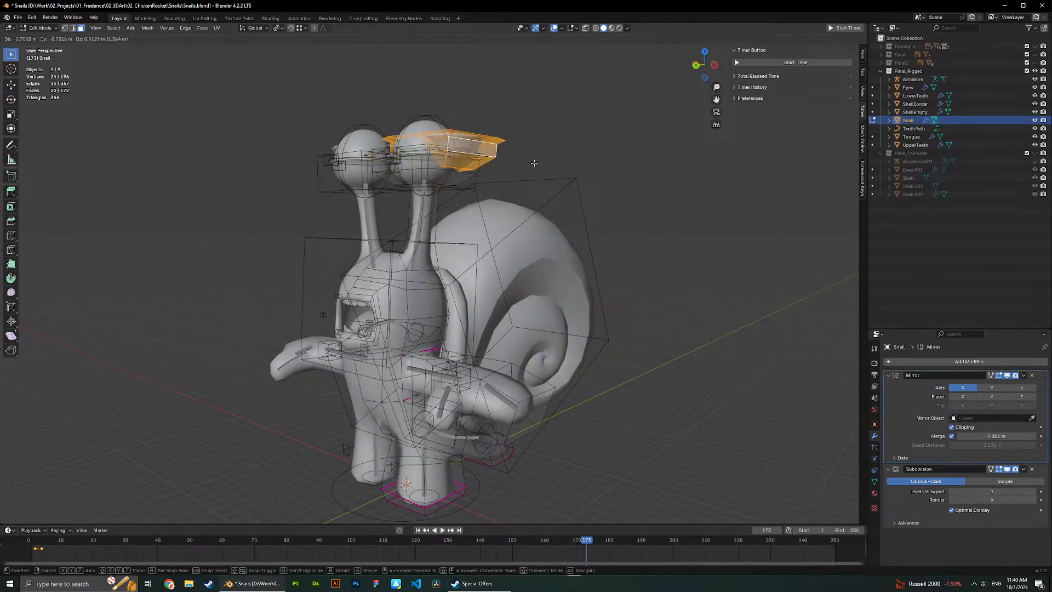
{"action": "middle_click_drag", "start_coordinate": [570, 125], "coordinate": [603, 123]}
{"action": "right_click", "coordinate": [634, 121]}
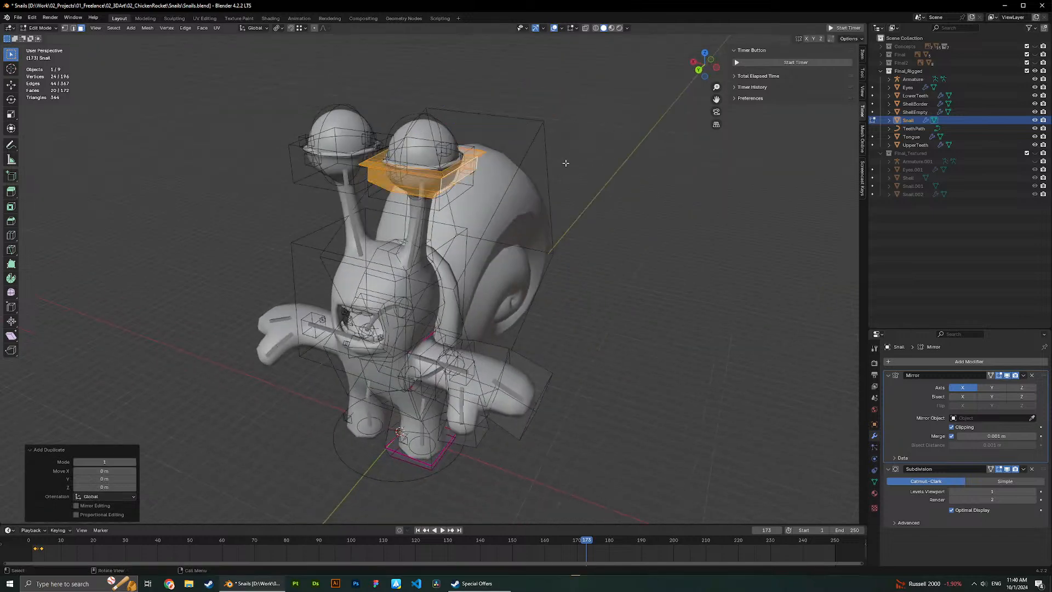
Separate the duplicated socket faces into their own object and select that object.
{"action": "left_click", "coordinate": [559, 149]}
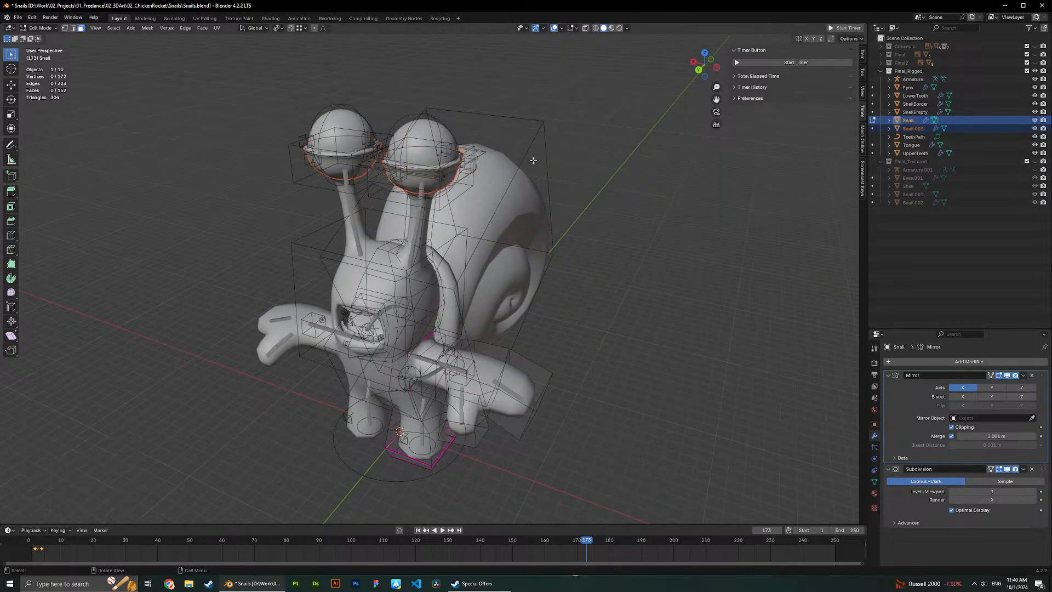
{"action": "key", "text": "Tab"}
{"action": "left_click", "coordinate": [478, 173]}
{"action": "left_click", "coordinate": [451, 179]}
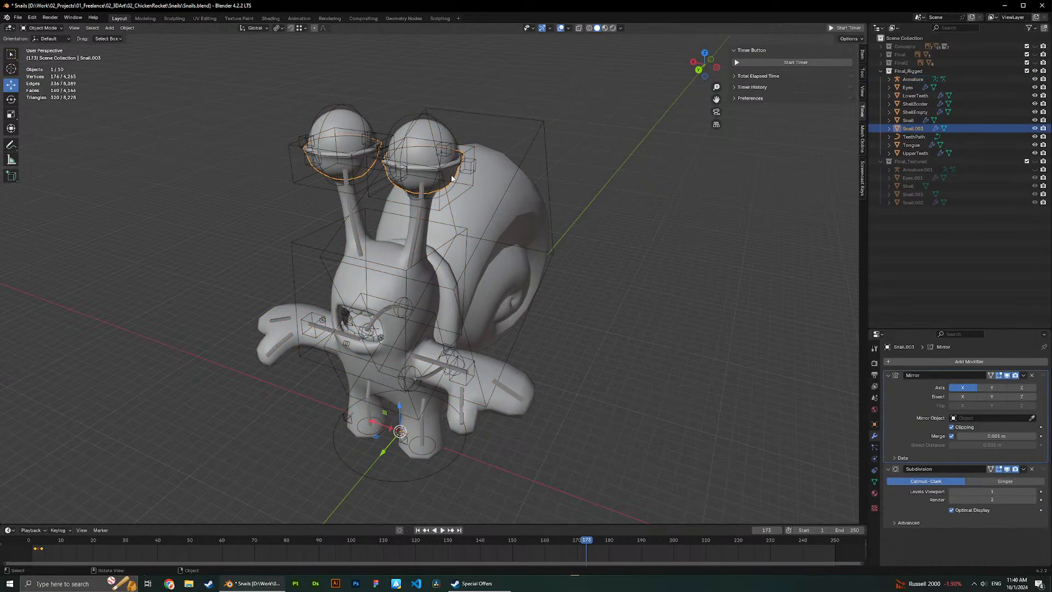
Move the duplicated sockets into the Final_Textured collection, show it instead of Final_Rigged, and isolate the sockets.
{"action": "left_click_drag", "start_coordinate": [953, 130], "coordinate": [915, 162]}
{"action": "left_click", "coordinate": [1034, 71]}
{"action": "left_click", "coordinate": [1034, 153]}
{"action": "middle_click_drag", "start_coordinate": [529, 170], "coordinate": [537, 188]}
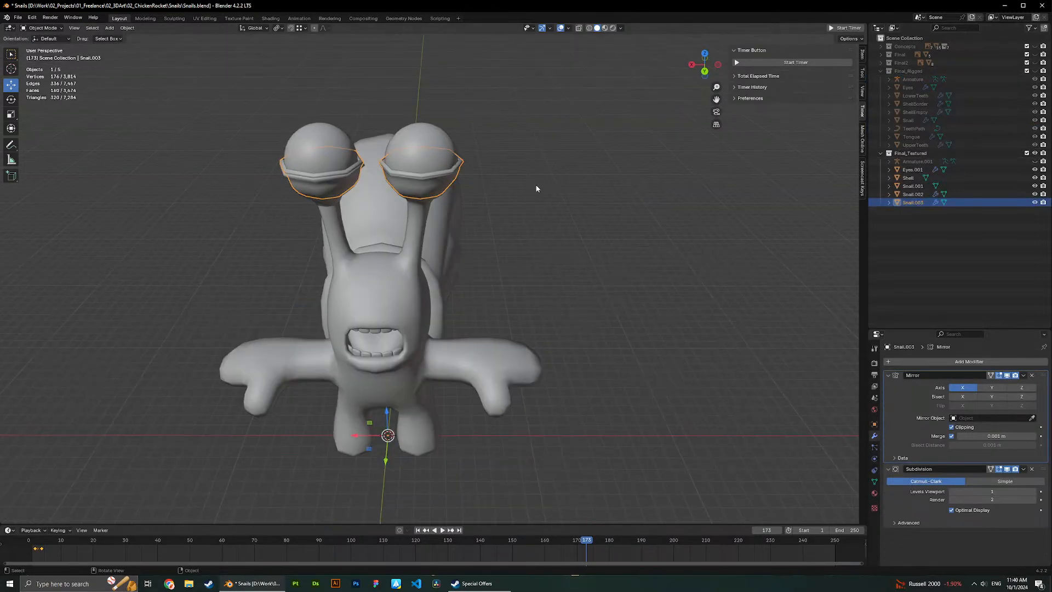
{"action": "key", "text": "slash"}
{"action": "key", "text": "slash"}
{"action": "key", "text": "slash"}
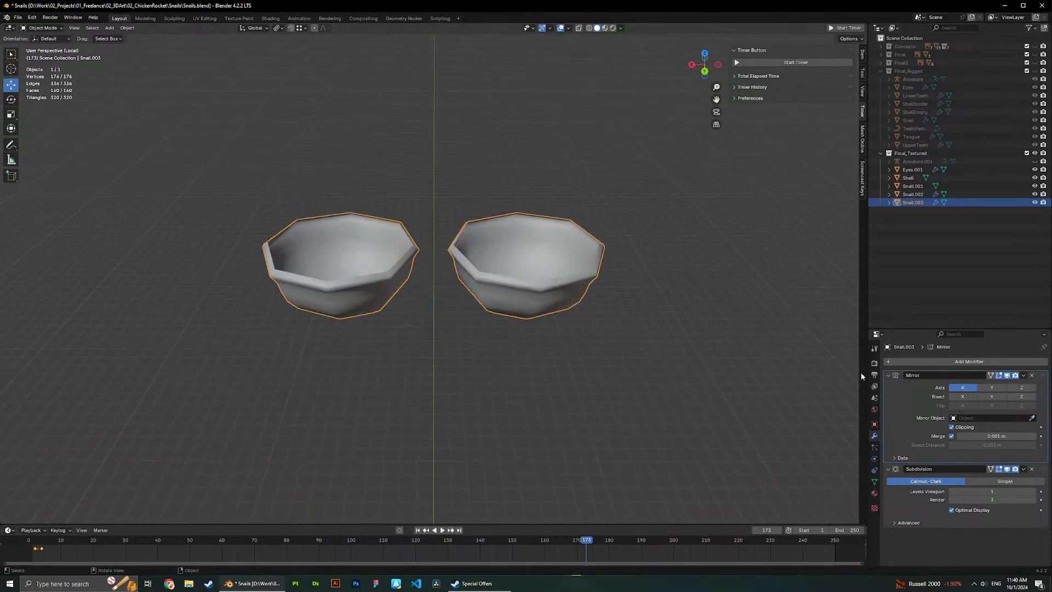
Raise the duplicated sockets' viewport subdivision level and apply their Subdivision modifier.
{"action": "left_click_drag", "start_coordinate": [1023, 488], "coordinate": [1029, 488]}
{"action": "left_click", "coordinate": [1039, 493]}
{"action": "middle_click_drag", "start_coordinate": [628, 391], "coordinate": [522, 297]}
{"action": "key", "text": "Tab"}
{"action": "scroll", "coordinate": [519, 321], "scroll_direction": "up", "scroll_amount": 2}
{"action": "key", "text": "Tab"}
{"action": "key", "text": "ctrl+a"}
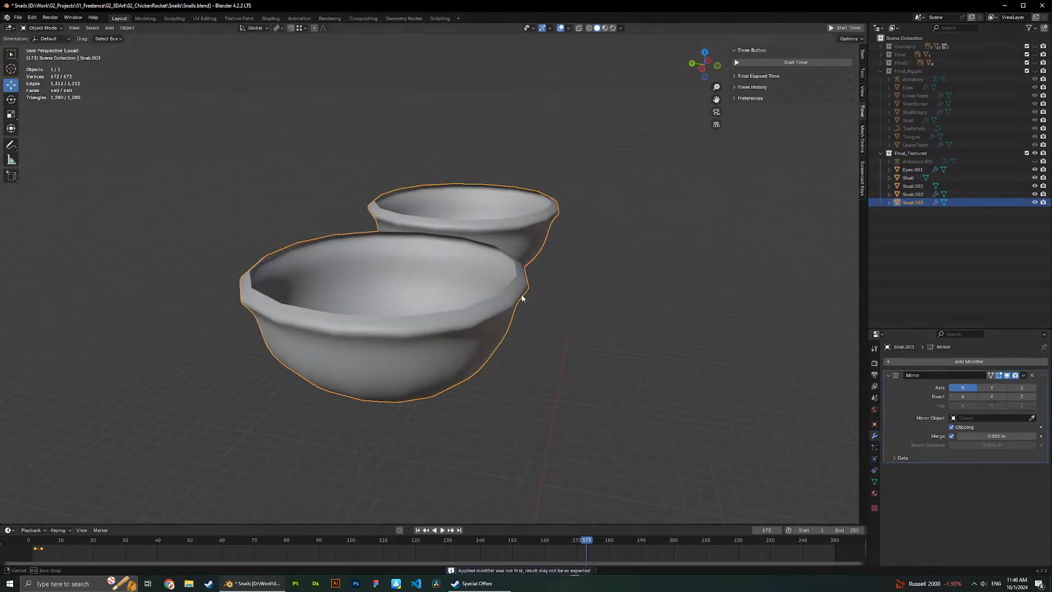
Leave local view and select the separate cup object around the snail's eyeballs.
{"action": "key", "text": "slash"}
{"action": "middle_click_drag", "start_coordinate": [443, 250], "coordinate": [360, 292]}
{"action": "scroll", "coordinate": [384, 278], "scroll_direction": "up", "scroll_amount": 3}
{"action": "left_click", "coordinate": [411, 305]}
{"action": "left_click", "coordinate": [301, 298]}
{"action": "left_click", "coordinate": [383, 299]}
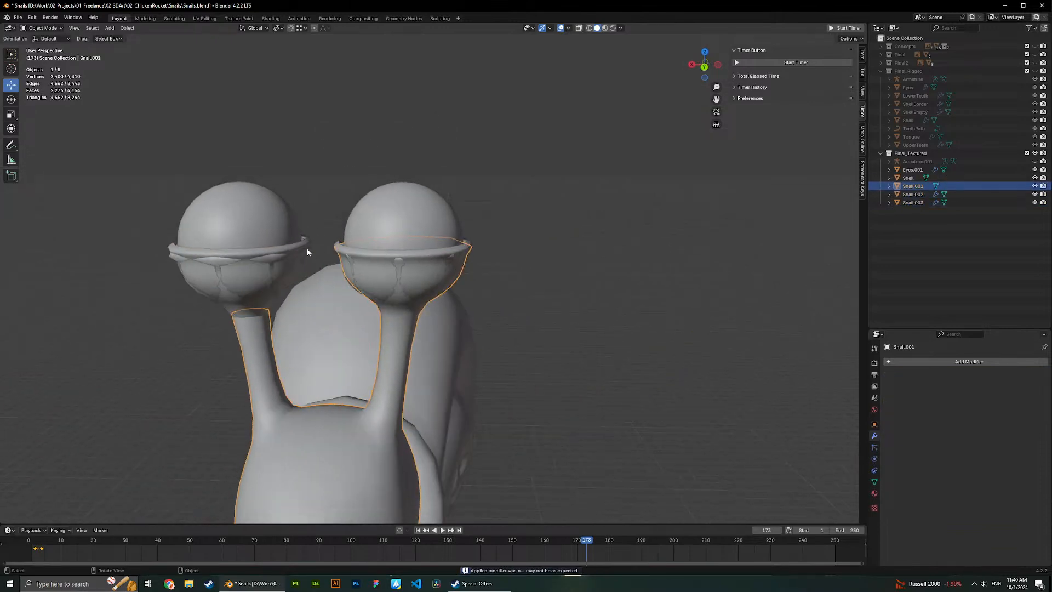
{"action": "left_click", "coordinate": [307, 251]}
Try removing the Mirror modifier from the eye-cup object.
{"action": "left_click", "coordinate": [1031, 375]}
{"action": "middle_click_drag", "start_coordinate": [461, 298], "coordinate": [624, 305], "text": "shift"}
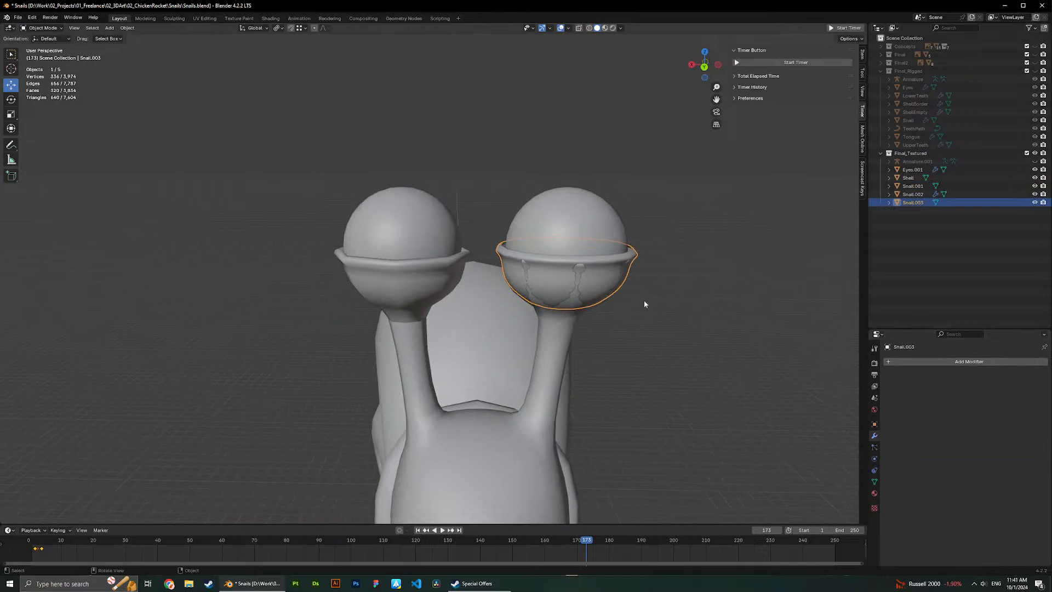
{"action": "key", "text": "ctrl+z"}
Apply the eye-cup object's Mirror modifier and delete the linked cup mesh on the eye with the intact stalk.
{"action": "key", "text": "ctrl+a"}
{"action": "key", "text": "Tab"}
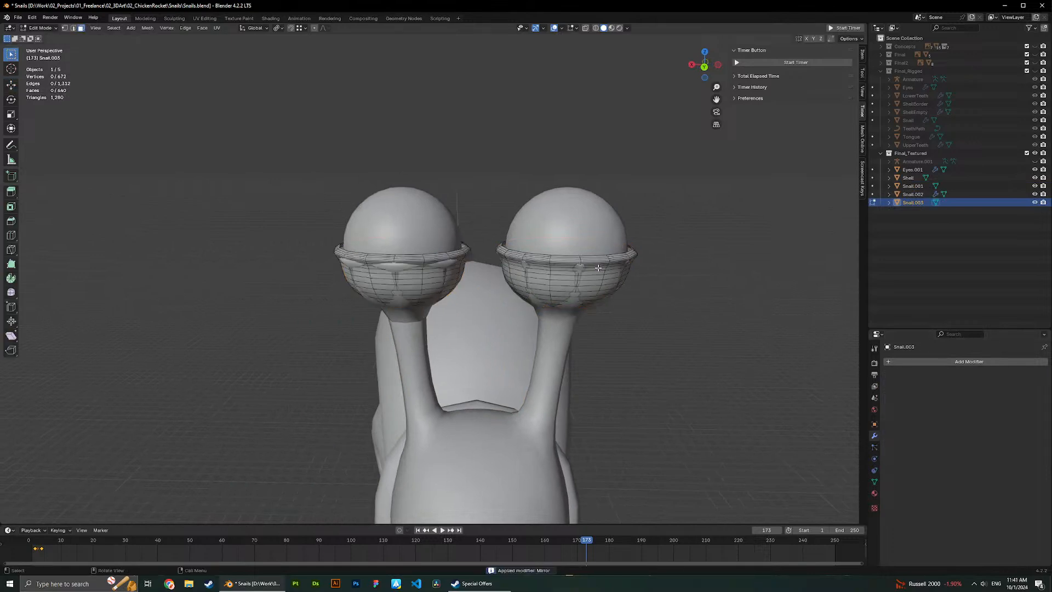
{"action": "key", "text": "l"}
{"action": "key", "text": "x"}
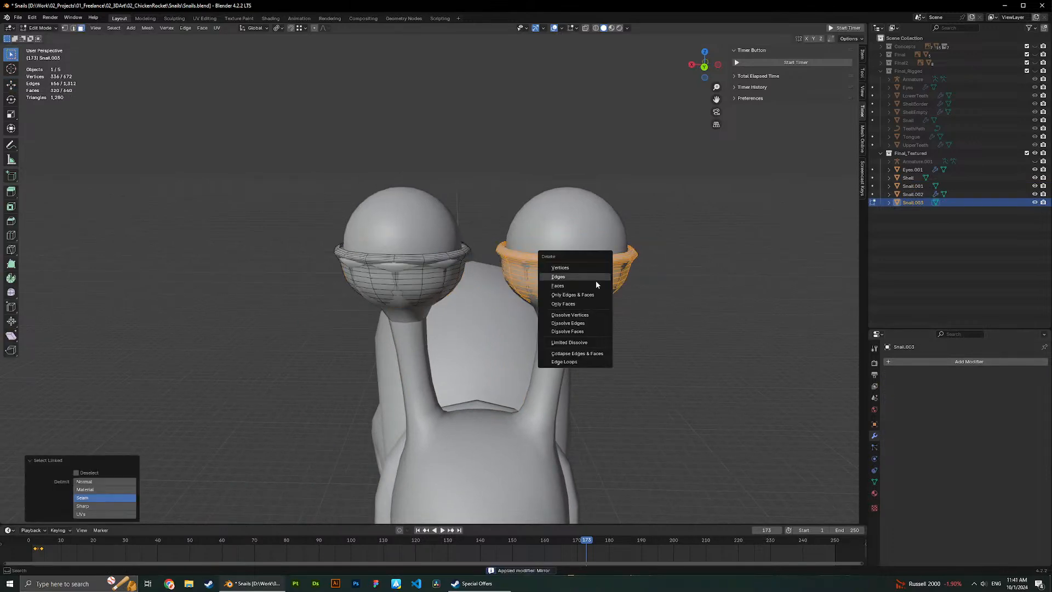
{"action": "left_click", "coordinate": [596, 273]}
{"action": "key", "text": "Tab"}
Isolate the remaining cup, above the cut-off stalk, in local view for mesh editing.
{"action": "left_click", "coordinate": [429, 251]}
{"action": "key", "text": "Tab"}
{"action": "key", "text": "Tab"}
{"action": "left_click", "coordinate": [434, 259]}
{"action": "key", "text": "Tab"}
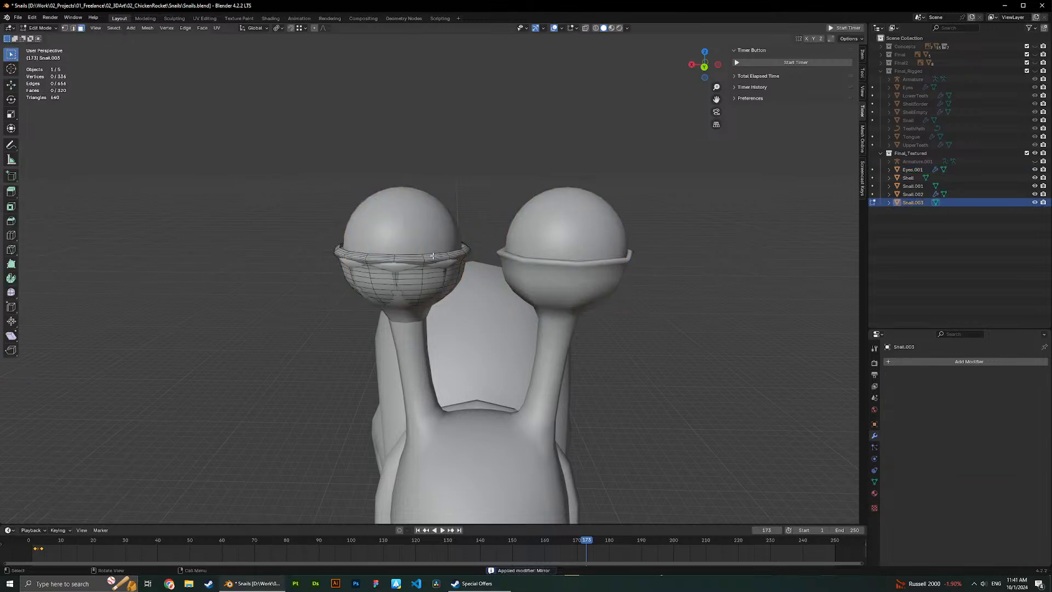
{"action": "key", "text": "slash"}
Dissolve three edge loops around the cup's rim to simplify its mesh.
{"action": "middle_click_drag", "start_coordinate": [438, 256], "coordinate": [303, 212]}
{"action": "key", "text": "2"}
{"action": "scroll", "coordinate": [350, 221], "scroll_direction": "up", "scroll_amount": 3}
{"action": "left_click", "coordinate": [345, 217], "text": "alt"}
{"action": "left_click", "coordinate": [264, 193], "text": "alt+shift"}
{"action": "left_click", "coordinate": [294, 209], "text": "alt+shift"}
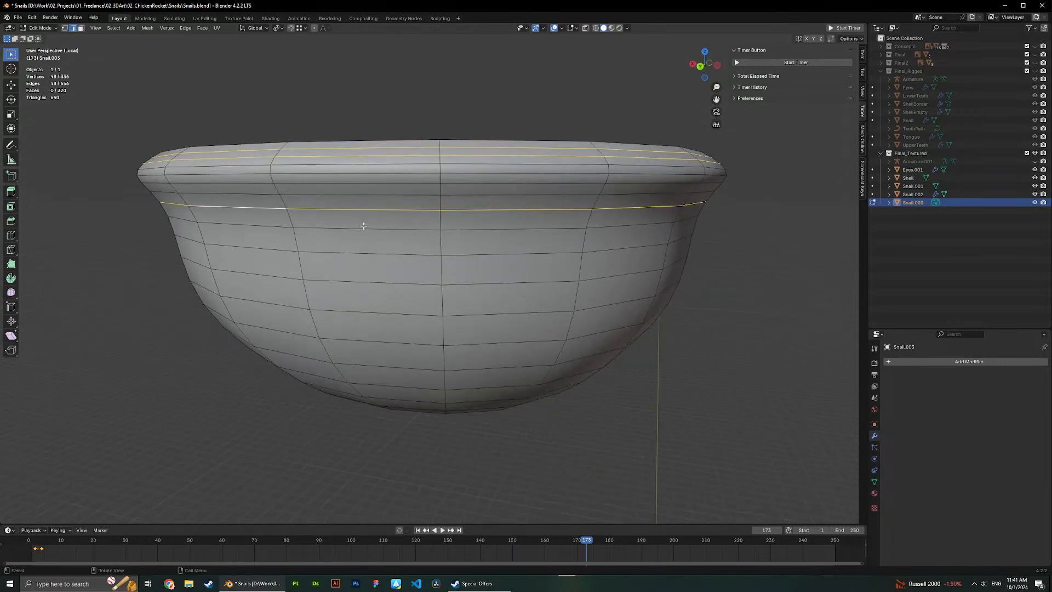
{"action": "key", "text": "x"}
{"action": "left_click", "coordinate": [369, 252]}
Scale the edge loop just below the cup's outer rim to adjust the lip profile.
{"action": "left_click", "coordinate": [366, 201], "text": "alt"}
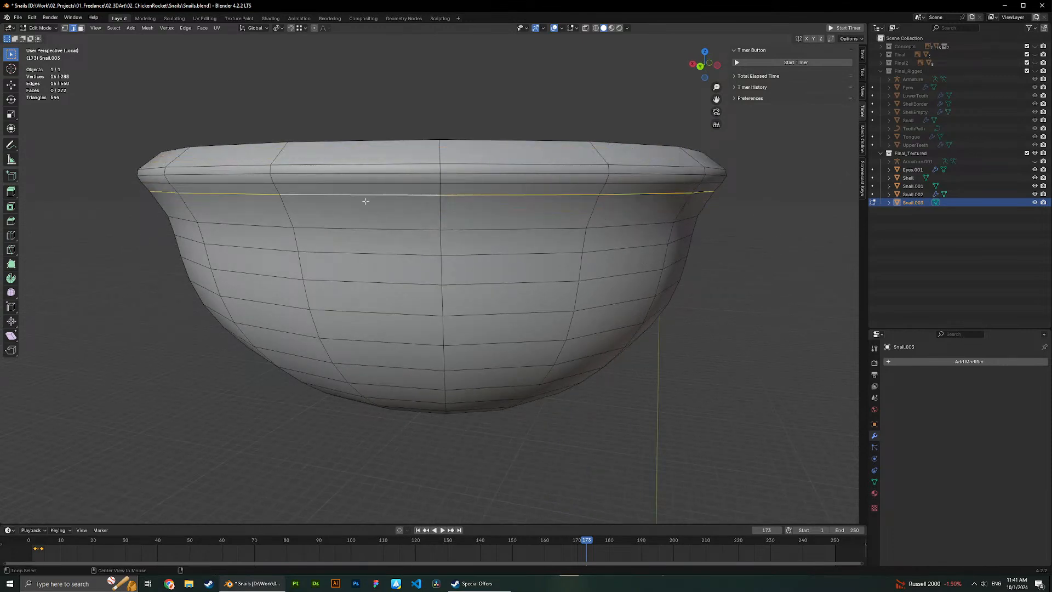
{"action": "key", "text": "s"}
{"action": "left_click", "coordinate": [683, 253]}
{"action": "scroll", "coordinate": [563, 258], "scroll_direction": "down", "scroll_amount": 3}
{"action": "key", "text": "Tab"}
{"action": "middle_click_drag", "start_coordinate": [515, 255], "coordinate": [498, 260]}
{"action": "key", "text": "Tab"}
{"action": "middle_click_drag", "start_coordinate": [425, 233], "coordinate": [411, 245]}
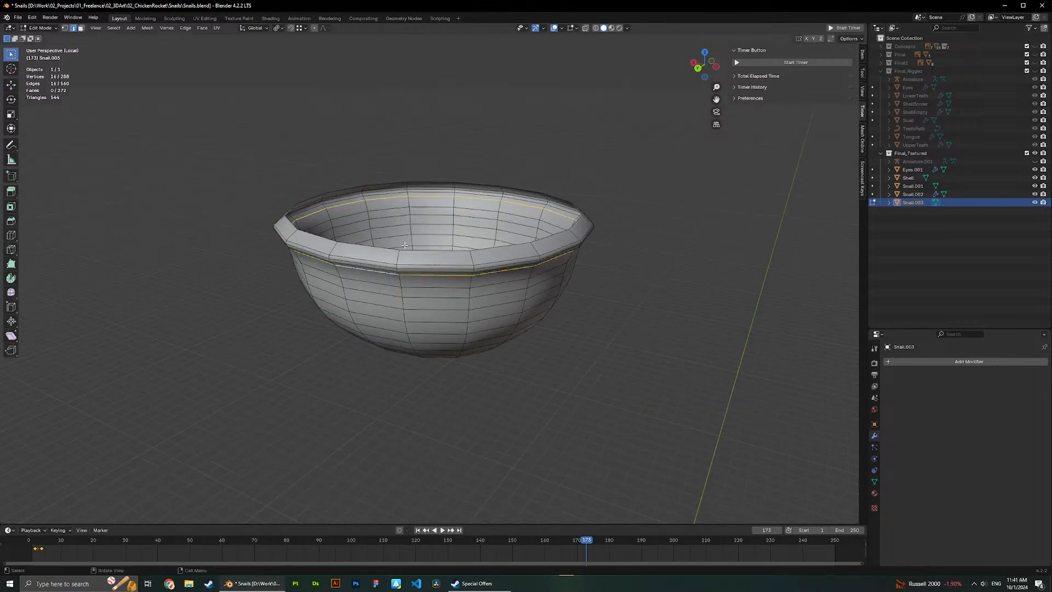
Move the edge loop along the top of the cup's rim slightly upward along the Z axis.
{"action": "left_click", "coordinate": [347, 255], "text": "alt"}
{"action": "key", "text": "g"}
{"action": "key", "text": "z"}
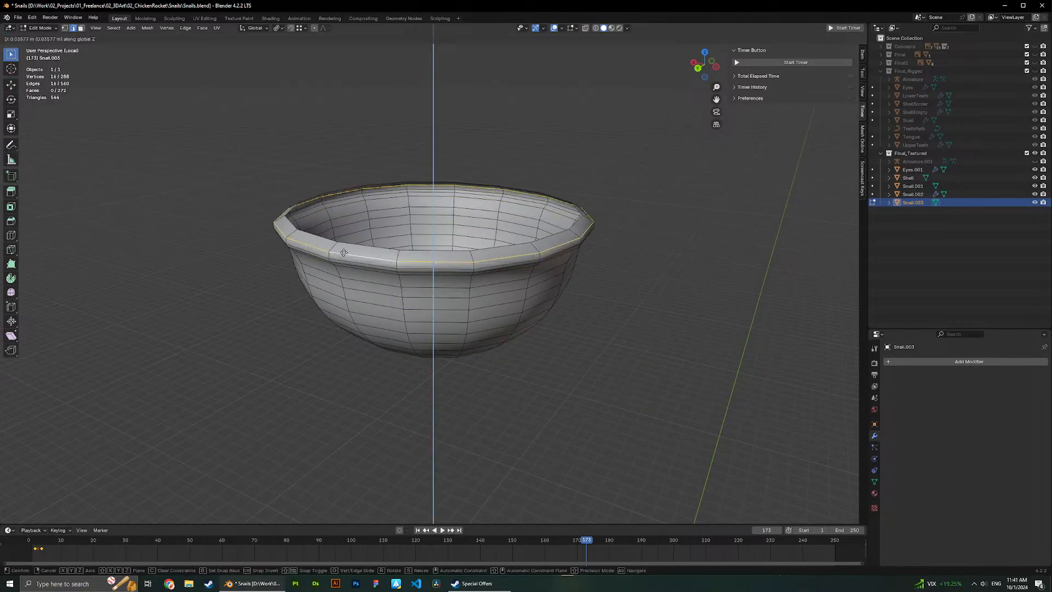
{"action": "left_click", "coordinate": [345, 254]}
{"action": "key", "text": "Tab"}
{"action": "scroll", "coordinate": [423, 263], "scroll_direction": "down", "scroll_amount": 3}
{"action": "middle_click_drag", "start_coordinate": [423, 262], "coordinate": [431, 249]}
Return to the full snail view and delete the leftover duplicate cup object.
{"action": "key", "text": "KP_Divide"}
{"action": "scroll", "coordinate": [435, 257], "scroll_direction": "down", "scroll_amount": 2}
{"action": "scroll", "coordinate": [434, 256], "scroll_direction": "up", "scroll_amount": 2}
{"action": "left_click", "coordinate": [405, 302]}
{"action": "left_click", "coordinate": [398, 303]}
{"action": "left_click", "coordinate": [454, 301]}
{"action": "key", "text": "g"}
{"action": "right_click", "coordinate": [313, 299]}
{"action": "key", "text": "x"}
{"action": "left_click", "coordinate": [438, 307]}
{"action": "left_click", "coordinate": [430, 295]}
Delete the boundary edge loop around the cup's bottom hole to widen the opening above the stalk.
{"action": "scroll", "coordinate": [430, 296], "scroll_direction": "down", "scroll_amount": 1}
{"action": "middle_click_drag", "start_coordinate": [430, 296], "coordinate": [439, 268]}
{"action": "key", "text": "Tab"}
{"action": "scroll", "coordinate": [439, 258], "scroll_direction": "up", "scroll_amount": 3}
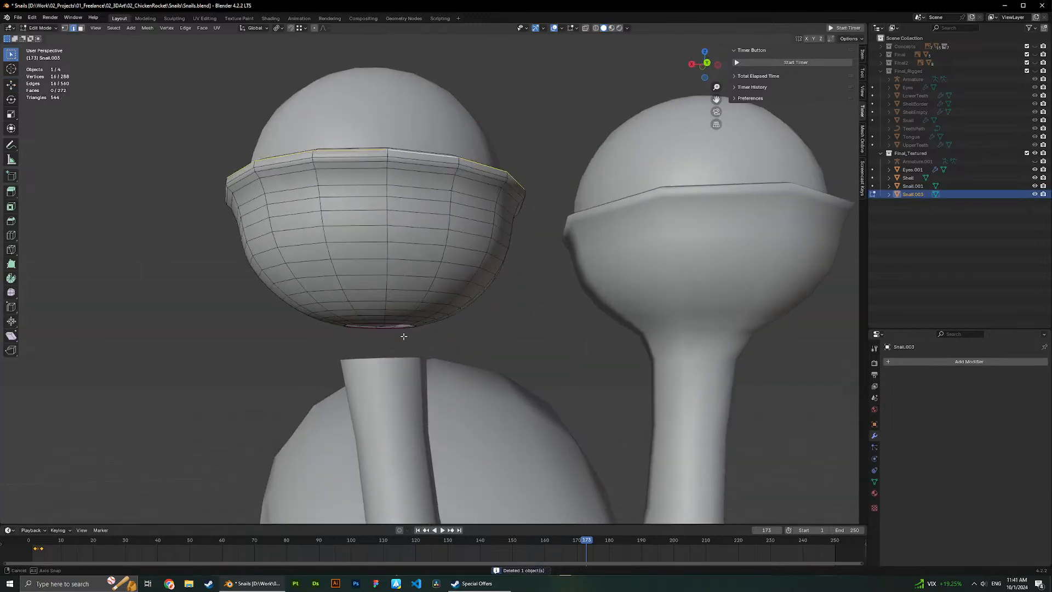
{"action": "key", "text": "Tab"}
{"action": "left_click", "coordinate": [404, 372]}
{"action": "middle_click_drag", "start_coordinate": [418, 307], "coordinate": [377, 323]}
{"action": "left_click", "coordinate": [403, 305]}
{"action": "key", "text": "Tab"}
{"action": "scroll", "coordinate": [408, 305], "scroll_direction": "up", "scroll_amount": 2}
{"action": "key", "text": "alt+a"}
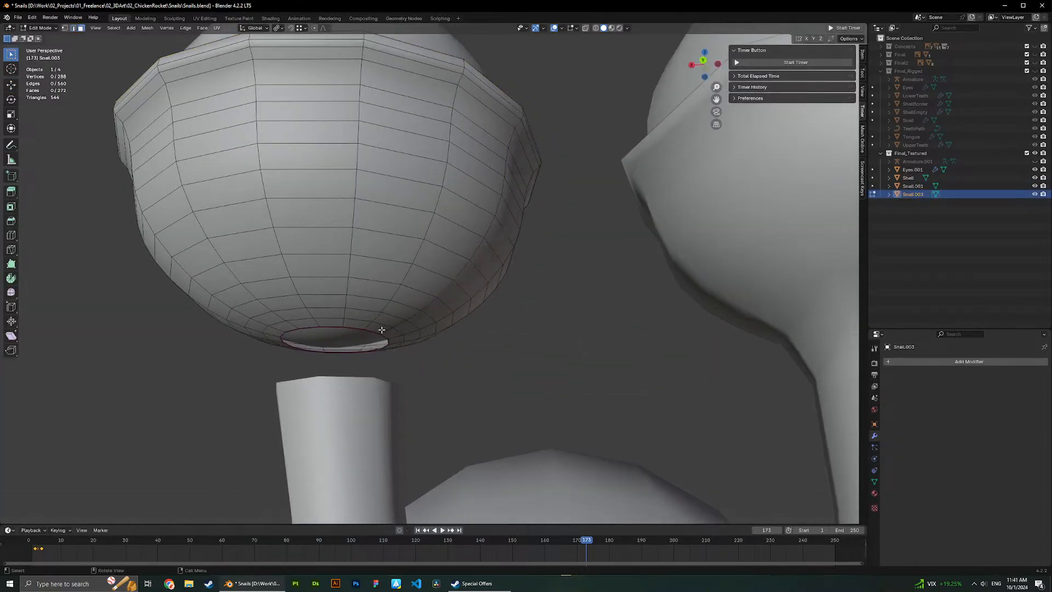
{"action": "left_click", "coordinate": [383, 330], "text": "alt"}
{"action": "key", "text": "x"}
{"action": "left_click", "coordinate": [360, 295]}
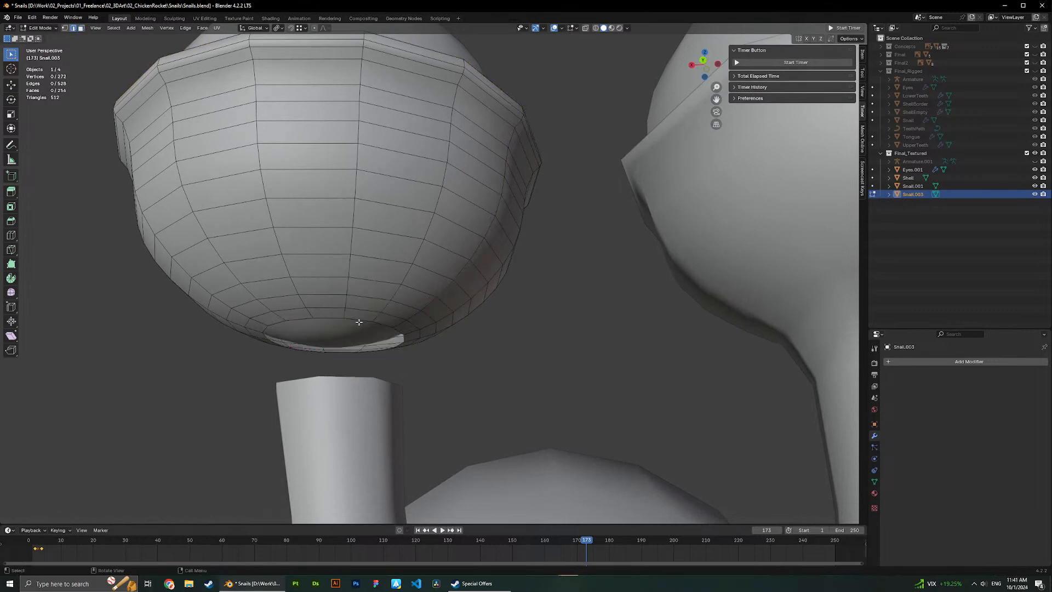
Join the snail body with the eye cup into one object and open the combined mesh for editing.
{"action": "key", "text": "Tab"}
{"action": "left_click", "coordinate": [376, 379]}
{"action": "key", "text": "Tab"}
{"action": "middle_click_drag", "start_coordinate": [383, 353], "coordinate": [378, 322]}
{"action": "key", "text": "Tab"}
{"action": "left_click", "coordinate": [377, 321], "text": "shift"}
{"action": "right_click", "coordinate": [372, 323]}
{"action": "key", "text": "j"}
{"action": "key", "text": "Tab"}
Try filling the gap between the stalk's top edge loop and the cup's bottom opening.
{"action": "middle_click_drag", "start_coordinate": [376, 407], "coordinate": [352, 368]}
{"action": "left_click", "coordinate": [364, 414], "text": "alt+shift"}
{"action": "left_click", "coordinate": [357, 414]}
{"action": "mouse_move", "coordinate": [361, 265]}
{"action": "middle_mouse_down"}
{"action": "mouse_move", "coordinate": [350, 329]}
{"action": "mouse_move", "coordinate": [409, 217]}
{"action": "mouse_move", "coordinate": [405, 241]}
{"action": "mouse_move", "coordinate": [384, 262]}
{"action": "mouse_move", "coordinate": [435, 274]}
{"action": "mouse_move", "coordinate": [376, 271]}
{"action": "mouse_move", "coordinate": [395, 251]}
{"action": "mouse_move", "coordinate": [375, 265]}
{"action": "middle_mouse_up"}
{"action": "scroll", "coordinate": [350, 329], "scroll_direction": "down", "scroll_amount": 1}
{"action": "key", "text": "ctrl+z"}
{"action": "scroll", "coordinate": [413, 301], "scroll_direction": "down", "scroll_amount": 8}
{"action": "key", "text": "f"}
{"action": "scroll", "coordinate": [413, 296], "scroll_direction": "up", "scroll_amount": 8}
{"action": "key", "text": "ctrl+z"}
Extrude vertices from the stalk's top rim upward toward the cup's bottom opening.
{"action": "left_click", "coordinate": [376, 271]}
{"action": "key", "text": "e"}
{"action": "left_click", "coordinate": [391, 239]}
{"action": "key", "text": "e"}
{"action": "left_click", "coordinate": [396, 264]}
{"action": "left_click", "coordinate": [412, 293], "text": "shift"}
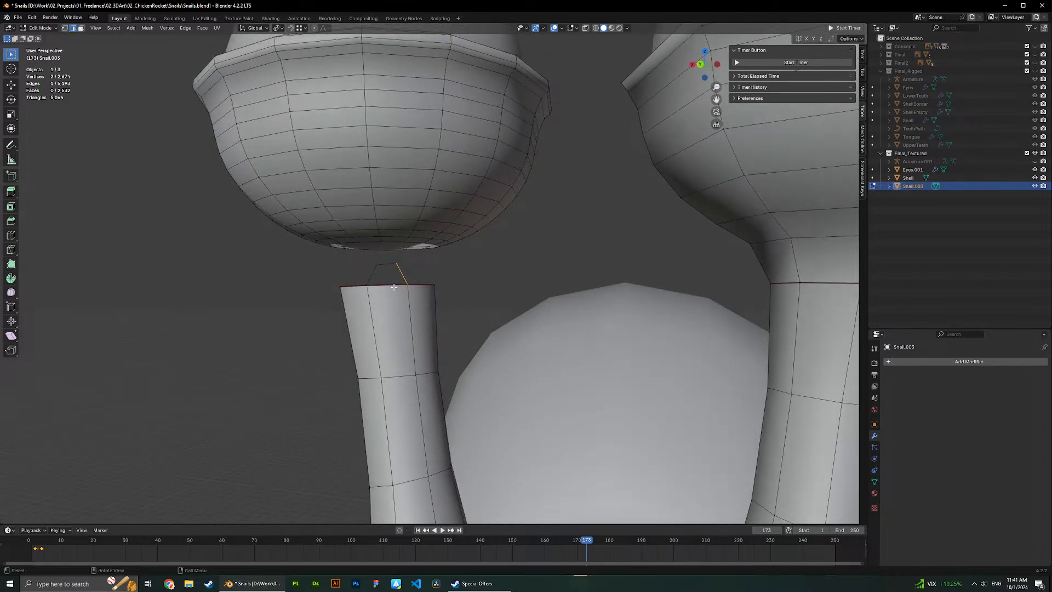
Reposition the extruded vertices above the stalk's rim to shape the first connecting patch below the cup.
{"action": "left_click", "coordinate": [399, 263]}
{"action": "middle_click_drag", "start_coordinate": [399, 264], "coordinate": [446, 284]}
{"action": "key", "text": "g"}
{"action": "left_click", "coordinate": [392, 254]}
{"action": "scroll", "coordinate": [454, 284], "scroll_direction": "up", "scroll_amount": 3}
{"action": "key", "text": "g"}
{"action": "left_click", "coordinate": [439, 307]}
{"action": "left_click", "coordinate": [420, 291]}
{"action": "key", "text": "g"}
{"action": "left_click", "coordinate": [436, 287]}
{"action": "left_click", "coordinate": [465, 306]}
{"action": "key", "text": "g"}
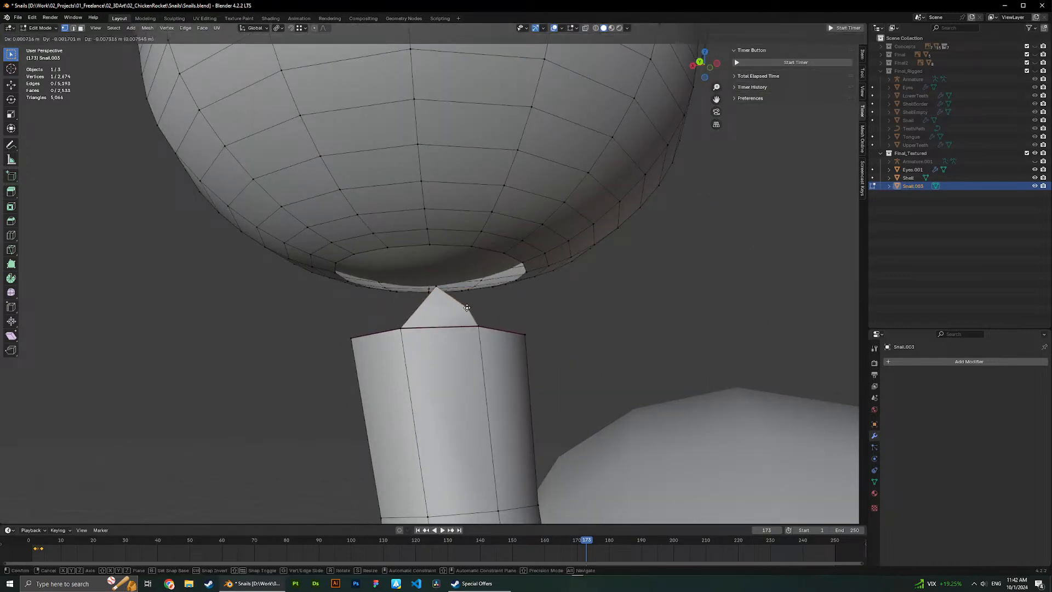
{"action": "left_click", "coordinate": [467, 306]}
Adjust the patch's upper vertex and fill faces connecting the patch to the cup's bottom edge.
{"action": "middle_click_drag", "start_coordinate": [466, 306], "coordinate": [455, 294]}
{"action": "left_click", "coordinate": [418, 266]}
{"action": "key", "text": "g"}
{"action": "left_click", "coordinate": [413, 276]}
{"action": "left_click", "coordinate": [449, 289]}
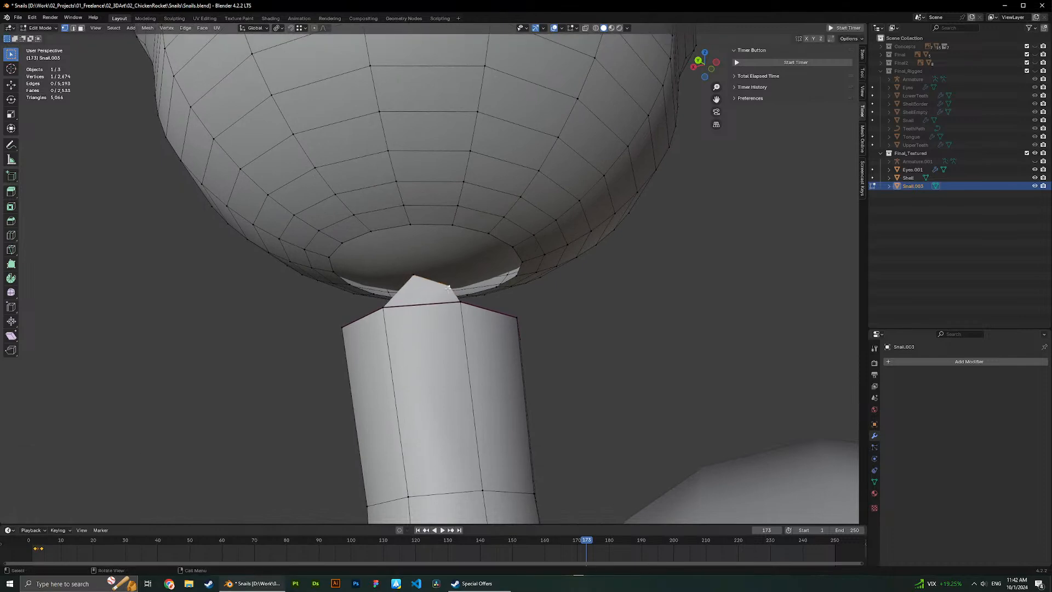
{"action": "key", "text": "f"}
{"action": "middle_click_drag", "start_coordinate": [431, 241], "coordinate": [434, 277]}
{"action": "left_click", "coordinate": [430, 301]}
{"action": "left_click", "coordinate": [429, 230], "text": "shift"}
{"action": "key", "text": "f"}
Extrude a vertex sideways from the connecting strip and fill the neighbouring face above the stalk's rim.
{"action": "key", "text": "1"}
{"action": "left_click", "coordinate": [465, 293]}
{"action": "key", "text": "g"}
{"action": "left_click", "coordinate": [462, 279]}
{"action": "key", "text": "e"}
{"action": "left_click", "coordinate": [479, 277]}
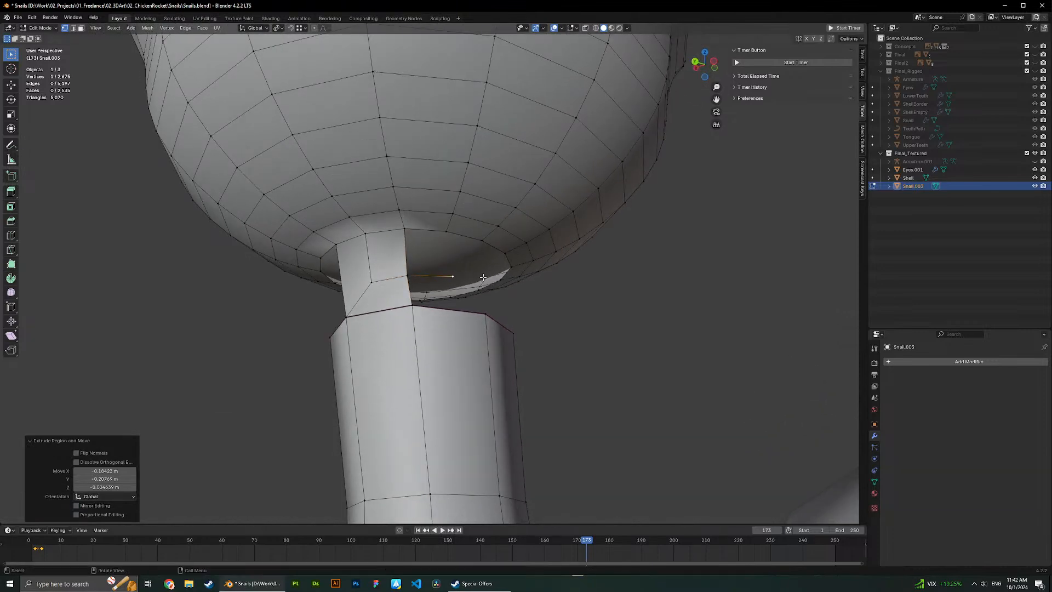
{"action": "left_click", "coordinate": [485, 316], "text": "shift"}
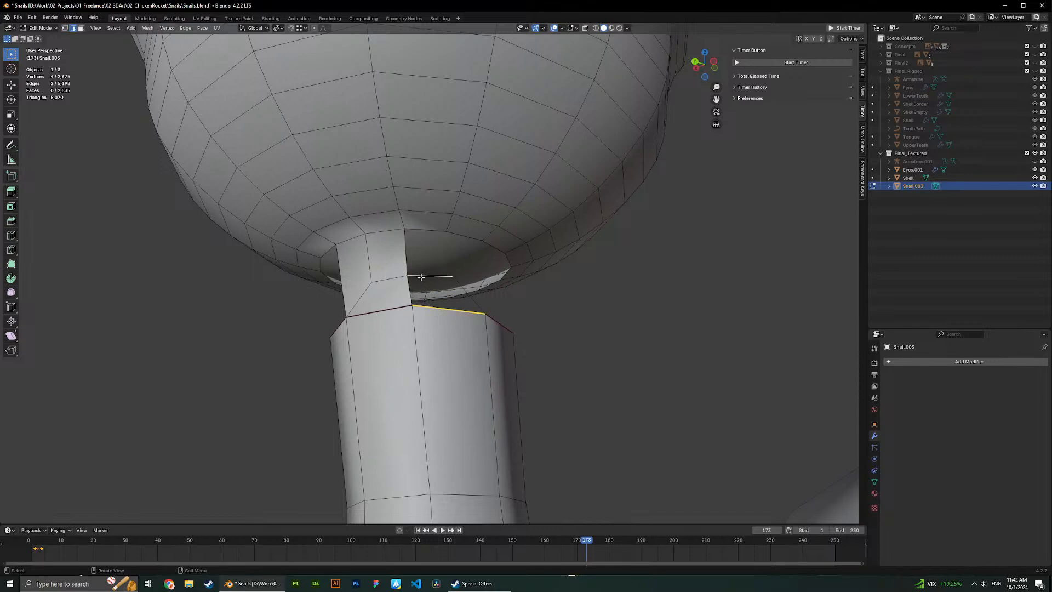
{"action": "scroll", "coordinate": [428, 234], "scroll_direction": "down", "scroll_amount": 3}
{"action": "key", "text": "f"}
Reposition a vertex of the connecting strip to even out the new faces between stalk and cup.
{"action": "middle_click_drag", "start_coordinate": [428, 234], "coordinate": [420, 286]}
{"action": "key", "text": "1"}
{"action": "left_click", "coordinate": [432, 315]}
{"action": "key", "text": "g"}
{"action": "left_click", "coordinate": [435, 311]}
{"action": "key", "text": "Tab"}
{"action": "scroll", "coordinate": [438, 310], "scroll_direction": "down", "scroll_amount": 5}
{"action": "key", "text": "Tab"}
{"action": "scroll", "coordinate": [470, 303], "scroll_direction": "up", "scroll_amount": 6}
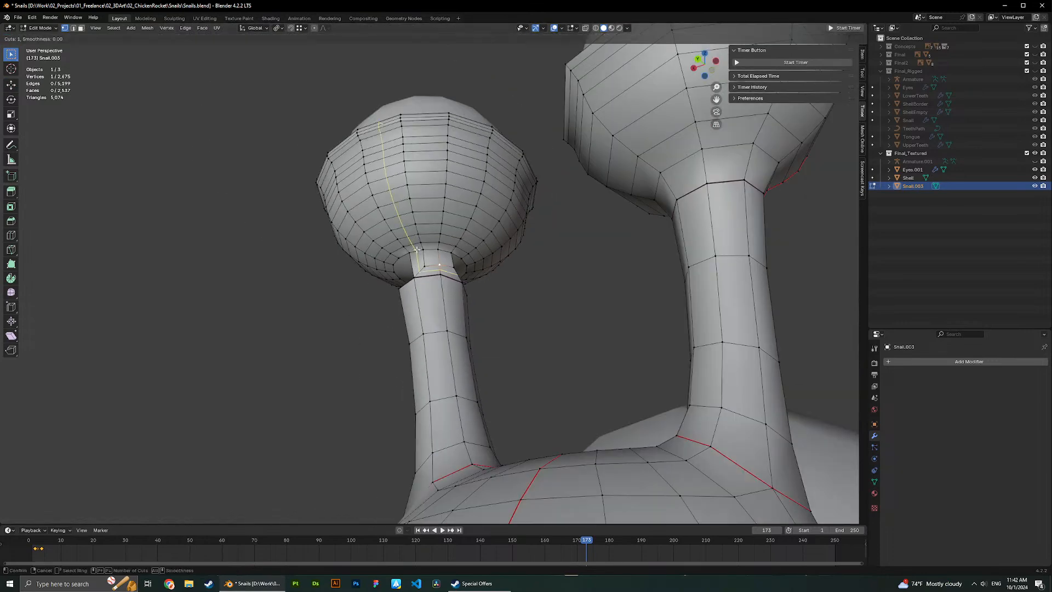
{"action": "scroll", "coordinate": [433, 263], "scroll_direction": "up", "scroll_amount": 6}
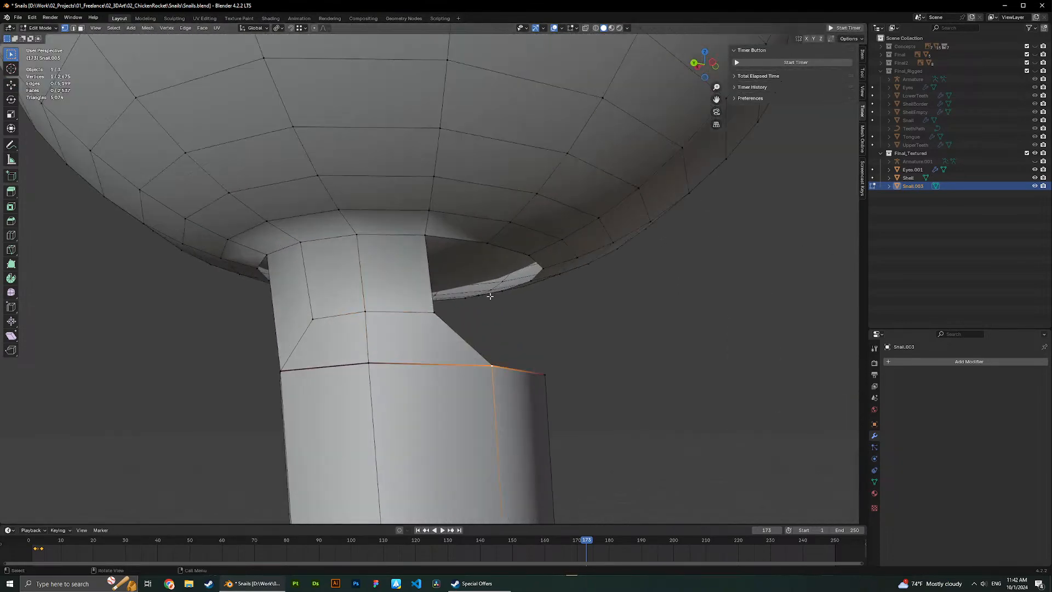
Try moving two selected faces of the connecting strip between the stalk and the cup.
{"action": "scroll", "coordinate": [420, 278], "scroll_direction": "down", "scroll_amount": 8}
{"action": "middle_click_drag", "start_coordinate": [438, 287], "coordinate": [331, 307]}
{"action": "scroll", "coordinate": [378, 301], "scroll_direction": "up", "scroll_amount": 5}
{"action": "key", "text": "1"}
{"action": "key", "text": "3"}
{"action": "left_click", "coordinate": [319, 302]}
{"action": "scroll", "coordinate": [342, 301], "scroll_direction": "up", "scroll_amount": 5}
{"action": "scroll", "coordinate": [342, 301], "scroll_direction": "down", "scroll_amount": 5}
{"action": "left_click", "coordinate": [408, 301], "text": "shift"}
{"action": "middle_click_drag", "start_coordinate": [416, 301], "coordinate": [624, 321]}
{"action": "key", "text": "g"}
{"action": "right_click", "coordinate": [593, 316]}
{"action": "key", "text": "g"}
{"action": "right_click", "coordinate": [609, 318]}
{"action": "scroll", "coordinate": [592, 321], "scroll_direction": "down", "scroll_amount": 4}
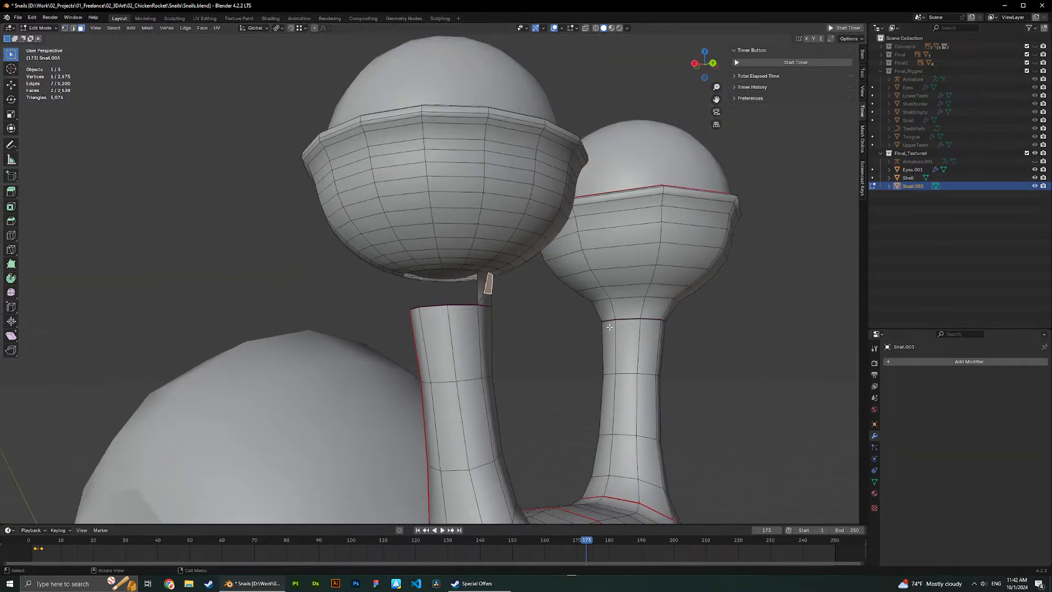
Delete the filled faces of the connecting strip between the eye cup and its stalk.
{"action": "middle_click_drag", "start_coordinate": [543, 326], "coordinate": [459, 338]}
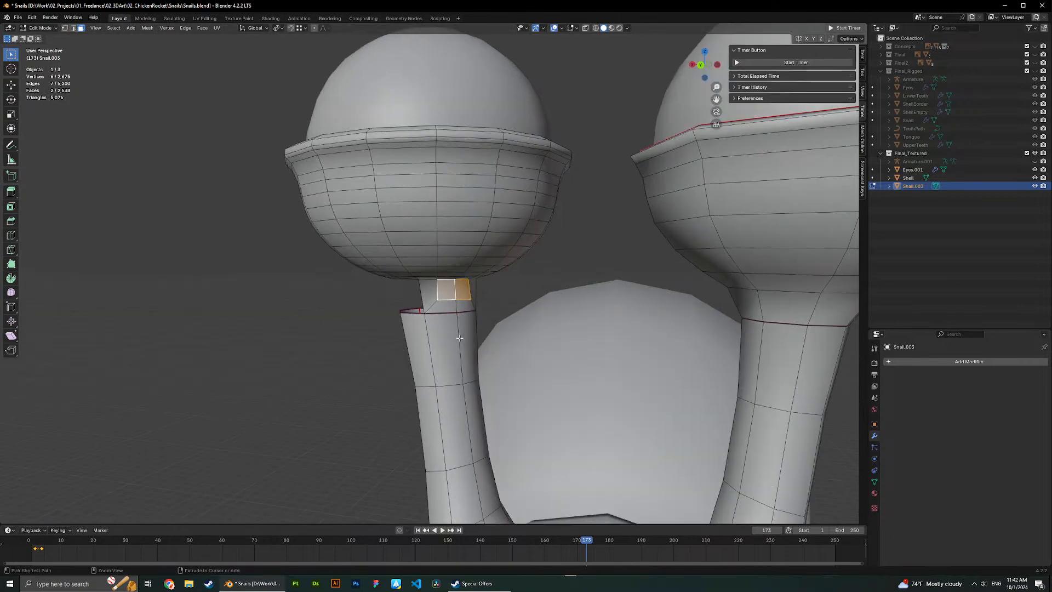
{"action": "scroll", "coordinate": [438, 315], "scroll_direction": "up", "scroll_amount": 5}
{"action": "left_click", "coordinate": [428, 315]}
{"action": "left_click", "coordinate": [428, 318], "text": "alt"}
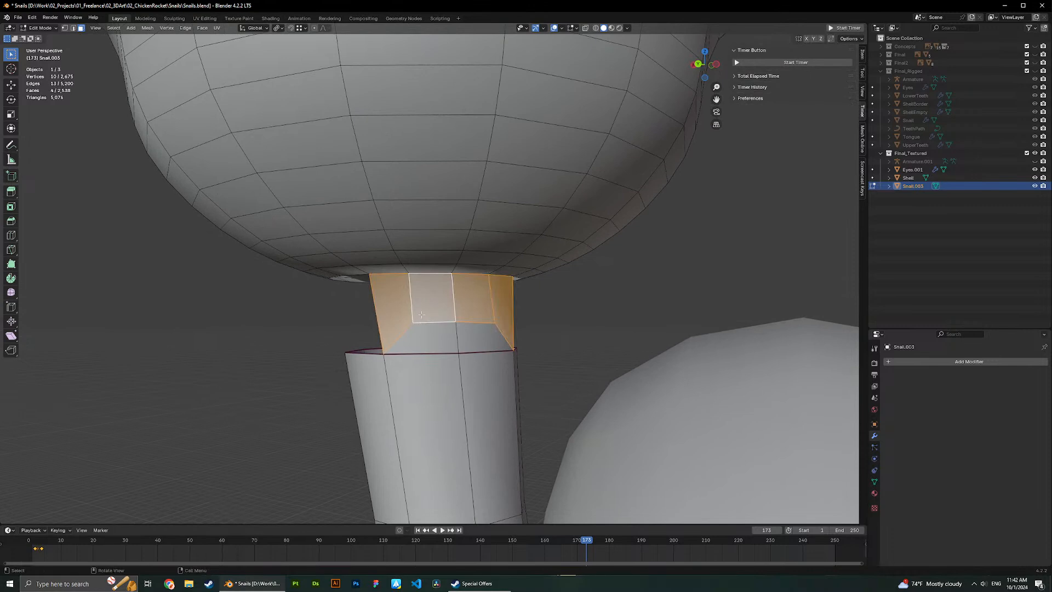
{"action": "left_click", "coordinate": [421, 309]}
{"action": "left_click", "coordinate": [470, 307], "text": "shift"}
{"action": "left_click", "coordinate": [418, 316], "text": "shift"}
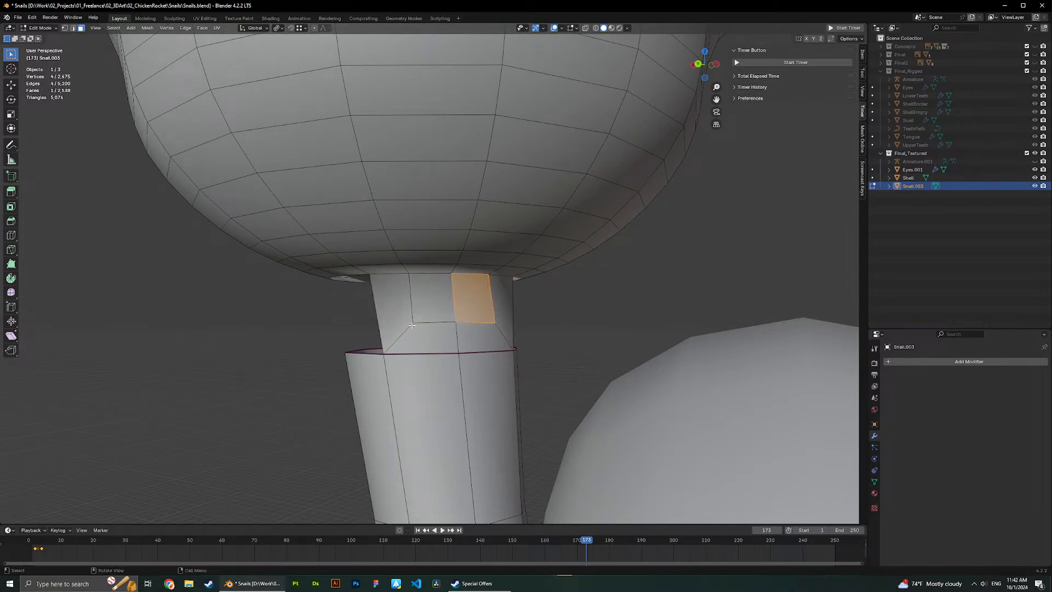
{"action": "left_click", "coordinate": [430, 304]}
{"action": "left_click", "coordinate": [424, 337], "text": "shift"}
{"action": "left_click", "coordinate": [395, 313], "text": "shift"}
{"action": "left_click", "coordinate": [466, 333], "text": "shift"}
{"action": "left_click", "coordinate": [502, 306], "text": "shift"}
{"action": "key", "text": "x"}
{"action": "left_click", "coordinate": [483, 298]}
Connect the first vertices of the stalk's rim to matching vertices on the cup's bottom edge with single edges.
{"action": "middle_click_drag", "start_coordinate": [483, 298], "coordinate": [540, 302]}
{"action": "key", "text": "f"}
{"action": "scroll", "coordinate": [429, 265], "scroll_direction": "down", "scroll_amount": 7}
{"action": "key", "text": "alt+a"}
{"action": "scroll", "coordinate": [454, 324], "scroll_direction": "up", "scroll_amount": 4}
{"action": "key", "text": "f"}
{"action": "left_click", "coordinate": [449, 321]}
{"action": "left_click", "coordinate": [448, 279], "text": "shift"}
{"action": "key", "text": "f"}
{"action": "middle_click_drag", "start_coordinate": [452, 299], "coordinate": [495, 306]}
{"action": "left_click", "coordinate": [448, 316]}
{"action": "left_click", "coordinate": [448, 272], "text": "shift"}
{"action": "key", "text": "f"}
{"action": "left_click", "coordinate": [442, 305]}
{"action": "scroll", "coordinate": [454, 280], "scroll_direction": "up", "scroll_amount": 3}
{"action": "scroll", "coordinate": [453, 294], "scroll_direction": "down", "scroll_amount": 3}
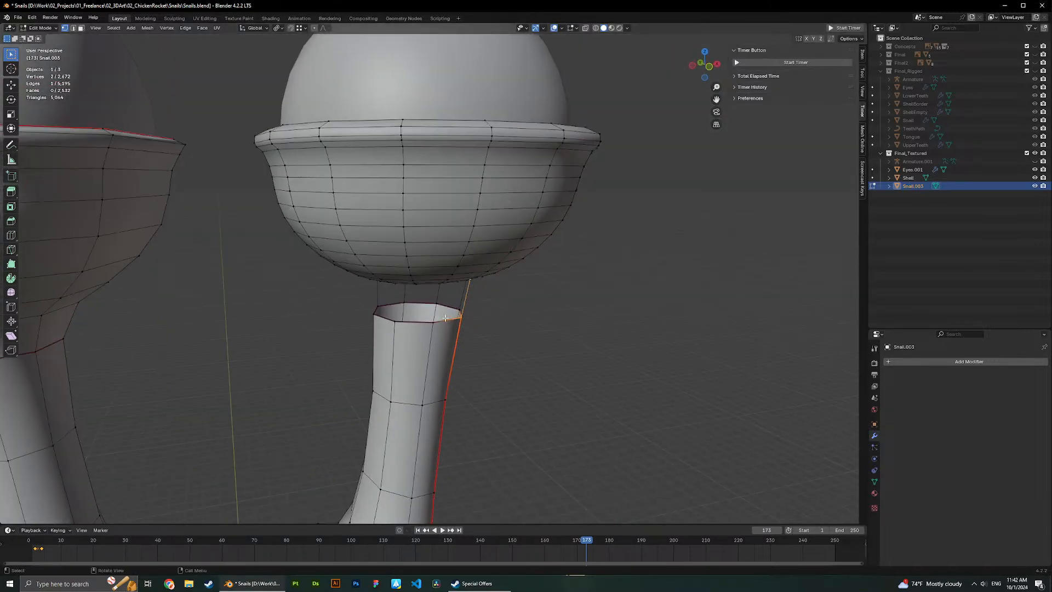
Bridge the remaining rim vertices around the stalk to the cup's bottom edge with single edges.
{"action": "left_click", "coordinate": [449, 315]}
{"action": "scroll", "coordinate": [420, 290], "scroll_direction": "up", "scroll_amount": 3}
{"action": "scroll", "coordinate": [420, 290], "scroll_direction": "down", "scroll_amount": 3}
{"action": "middle_click_drag", "start_coordinate": [420, 290], "coordinate": [433, 279]}
{"action": "middle_click_drag", "start_coordinate": [355, 321], "coordinate": [385, 327]}
{"action": "left_click", "coordinate": [387, 331]}
{"action": "left_click", "coordinate": [394, 272], "text": "shift"}
{"action": "key", "text": "f"}
{"action": "middle_click_drag", "start_coordinate": [395, 277], "coordinate": [461, 335]}
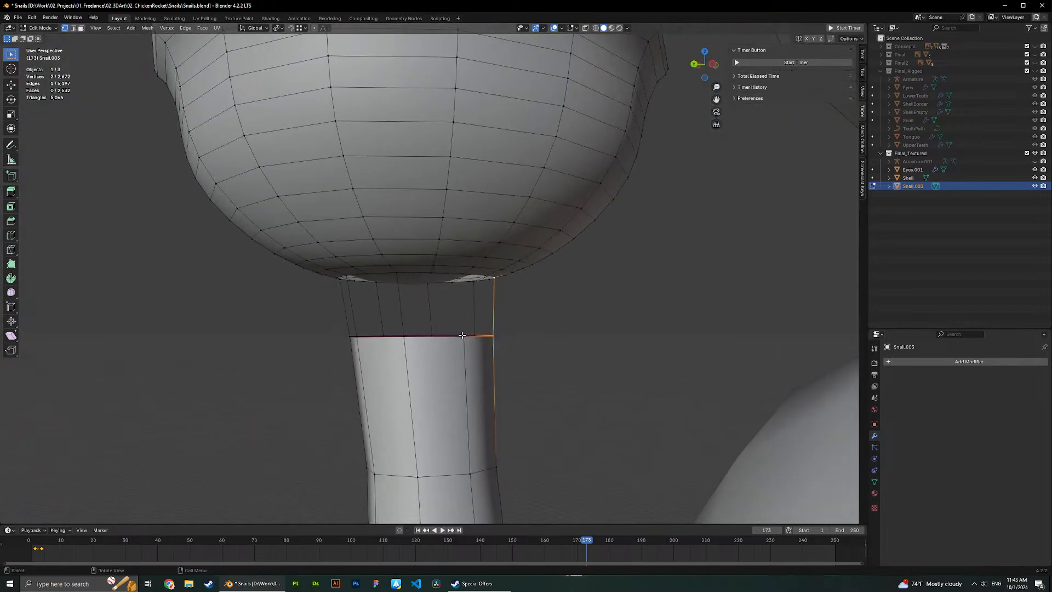
{"action": "left_click", "coordinate": [459, 274], "text": "shift"}
{"action": "key", "text": "f"}
{"action": "middle_click_drag", "start_coordinate": [459, 275], "coordinate": [441, 330]}
Extrude a vertex down from the cup's bottom edge and join it to two neighbouring stalk rim vertices with edges.
{"action": "key", "text": "e"}
{"action": "left_click", "coordinate": [451, 329]}
{"action": "left_click", "coordinate": [383, 352], "text": "shift"}
{"action": "left_click", "coordinate": [474, 359]}
{"action": "left_click", "coordinate": [422, 297], "text": "shift"}
{"action": "key", "text": "f"}
Fill the faces around the single extruded vertex between the cup and the stalk's rim.
{"action": "key", "text": "2"}
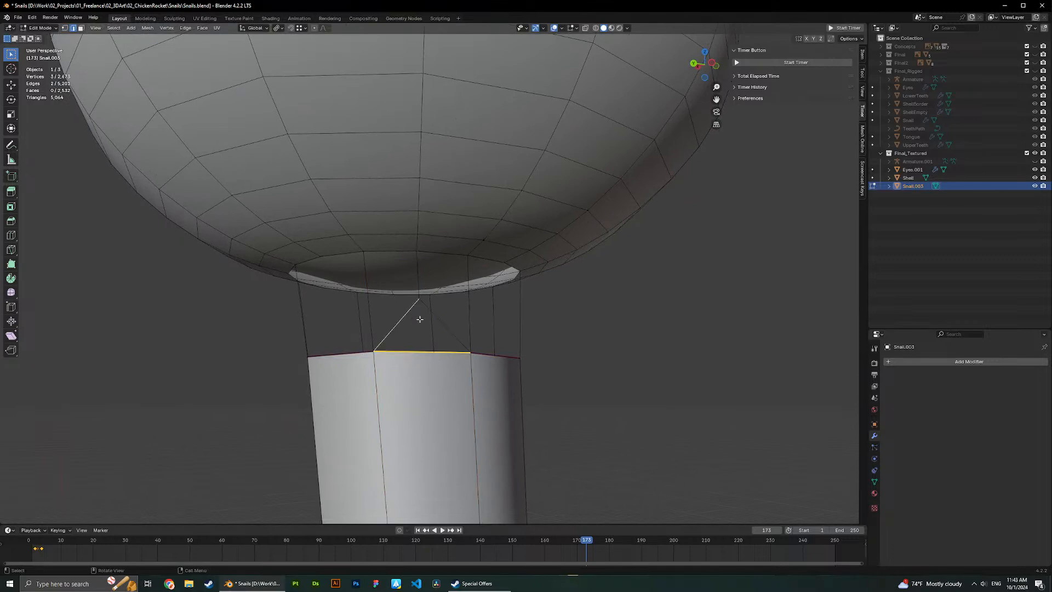
{"action": "left_click", "coordinate": [442, 320], "text": "shift"}
{"action": "key", "text": "f"}
{"action": "left_click", "coordinate": [414, 311]}
{"action": "scroll", "coordinate": [414, 311], "scroll_direction": "down", "scroll_amount": 3}
{"action": "key", "text": "f"}
{"action": "middle_click_drag", "start_coordinate": [420, 307], "coordinate": [395, 260]}
{"action": "left_click", "coordinate": [448, 289]}
{"action": "key", "text": "f"}
{"action": "scroll", "coordinate": [399, 316], "scroll_direction": "up", "scroll_amount": 2}
Try deleting selected elements of the newly filled patch around the extruded vertex.
{"action": "scroll", "coordinate": [347, 334], "scroll_direction": "up", "scroll_amount": 1}
{"action": "key", "text": "1"}
{"action": "left_click", "coordinate": [415, 268]}
{"action": "left_click", "coordinate": [306, 304]}
{"action": "left_click", "coordinate": [300, 333], "text": "shift"}
{"action": "left_click", "coordinate": [285, 310], "text": "shift"}
{"action": "key", "text": "x"}
{"action": "left_click", "coordinate": [285, 310]}
Undo the deletion, the face fills and the edges joining the extruded vertex to the stalk's rim.
{"action": "key", "text": "ctrl+z"}
{"action": "key", "text": "ctrl+z"}
{"action": "key", "text": "ctrl+z"}
{"action": "key", "text": "ctrl+z"}
{"action": "key", "text": "ctrl+z"}
{"action": "key", "text": "ctrl+z"}
{"action": "key", "text": "ctrl+z"}
{"action": "key", "text": "ctrl+z"}
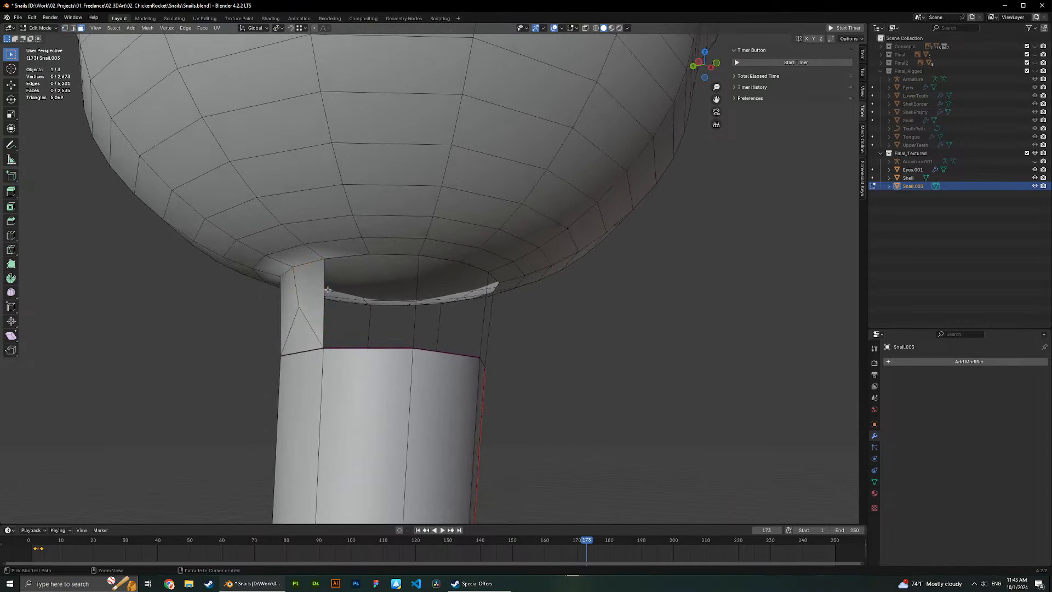
{"action": "key", "text": "ctrl+z"}
{"action": "key", "text": "ctrl+z"}
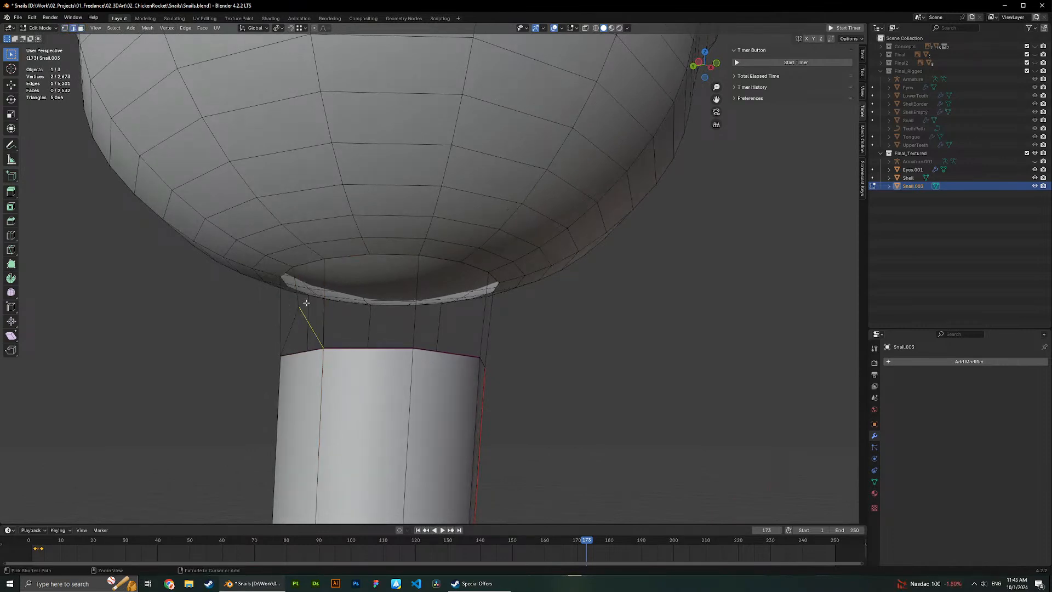
{"action": "key", "text": "ctrl+z"}
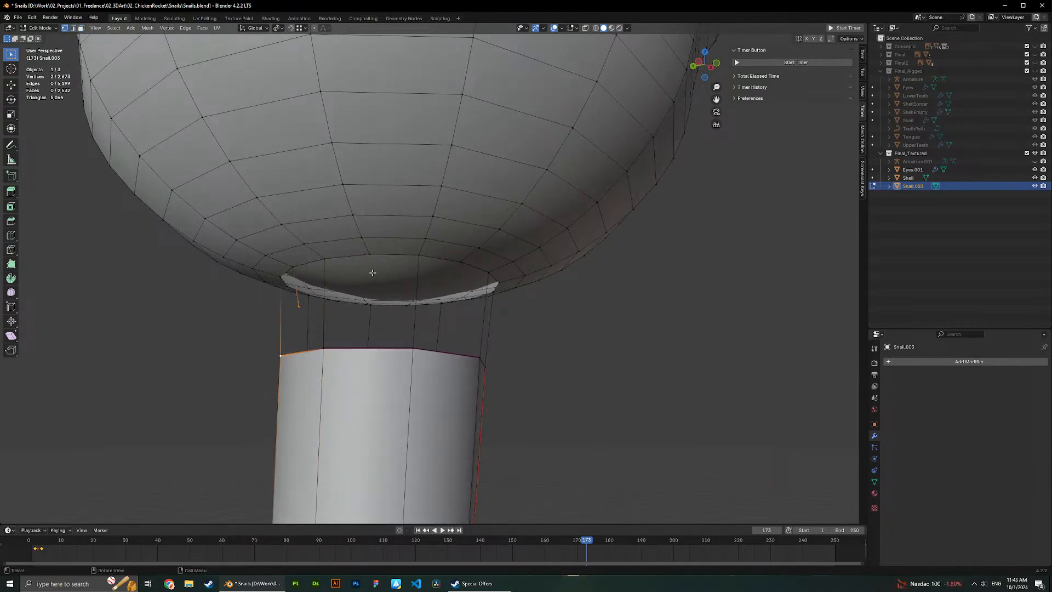
Remove the leftover extruded vertex and its loose edge below the cup.
{"action": "key", "text": "x"}
{"action": "left_click", "coordinate": [294, 287]}
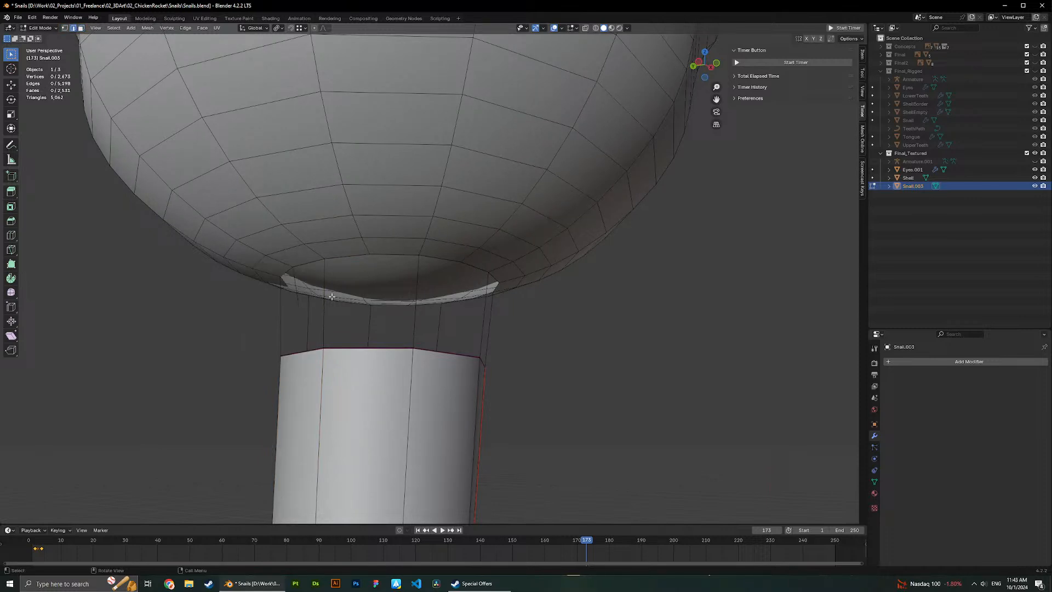
{"action": "left_click", "coordinate": [296, 288]}
{"action": "key", "text": "x"}
{"action": "left_click", "coordinate": [296, 288]}
Extrude eight vertices of the cup's bottom edge, one between each pair of connecting edges, down toward the stalk.
{"action": "key", "text": "1"}
{"action": "left_click", "coordinate": [293, 266]}
{"action": "left_click", "coordinate": [461, 261], "text": "shift"}
{"action": "middle_click_drag", "start_coordinate": [512, 268], "coordinate": [453, 283]}
{"action": "left_click", "coordinate": [463, 275], "text": "shift"}
{"action": "middle_click_drag", "start_coordinate": [551, 278], "coordinate": [466, 253]}
{"action": "left_click", "coordinate": [540, 273], "text": "shift"}
{"action": "left_click", "coordinate": [547, 264], "text": "shift"}
{"action": "left_click", "coordinate": [555, 253], "text": "shift"}
{"action": "middle_click_drag", "start_coordinate": [555, 253], "coordinate": [544, 298]}
{"action": "key", "text": "e"}
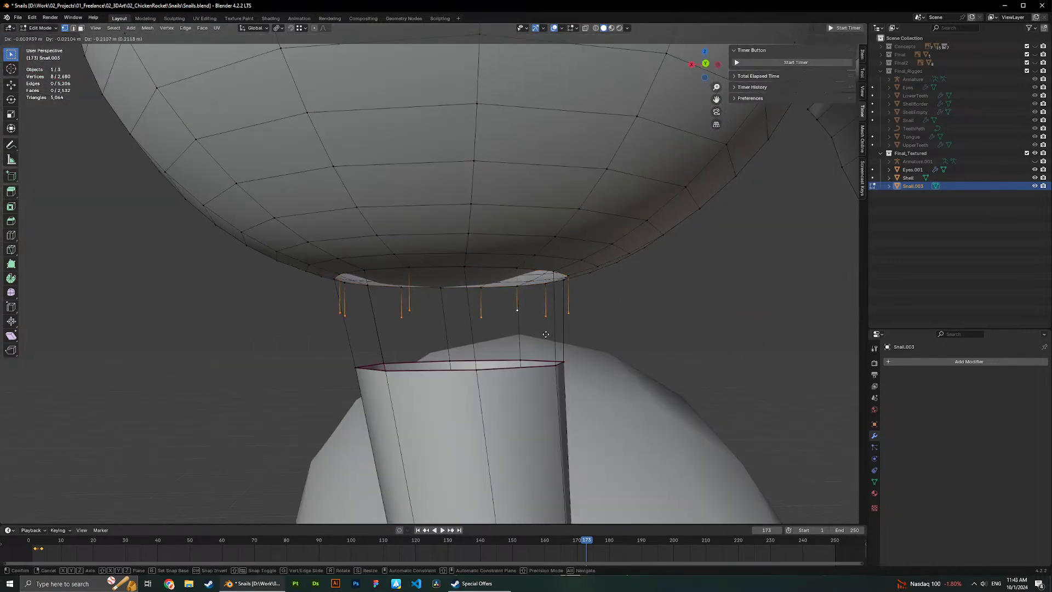
{"action": "left_click", "coordinate": [547, 334]}
Set the pivot point to Median Point, scale the extruded vertices to 0.907 and adjust their position above the rim.
{"action": "key", "text": "s"}
{"action": "left_click", "coordinate": [598, 331]}
{"action": "middle_click_drag", "start_coordinate": [598, 331], "coordinate": [681, 408]}
{"action": "left_click", "coordinate": [277, 27]}
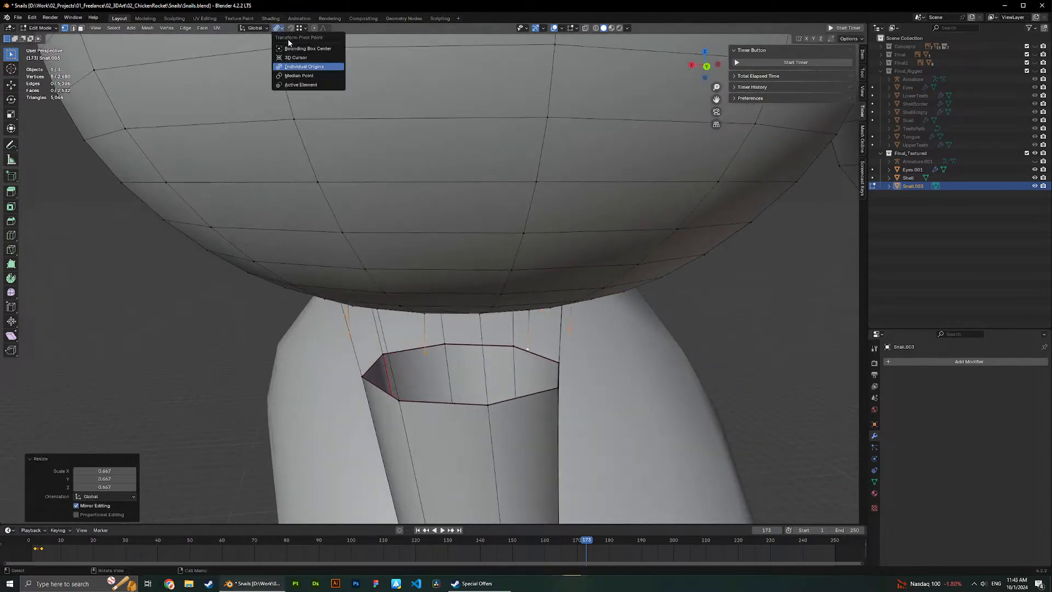
{"action": "left_click", "coordinate": [320, 75]}
{"action": "key", "text": "s"}
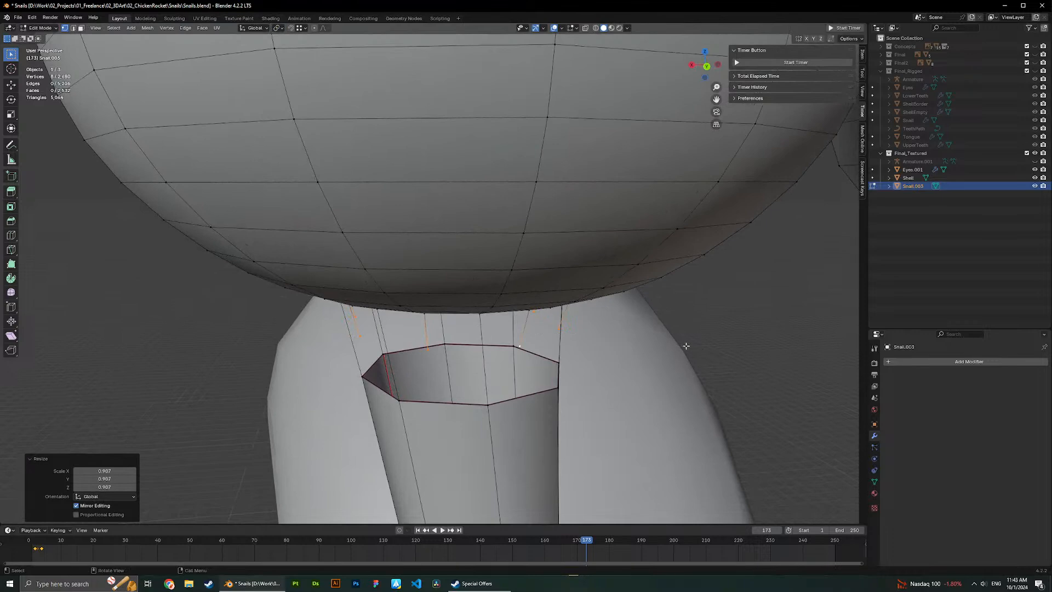
{"action": "left_click", "coordinate": [688, 350]}
{"action": "middle_click_drag", "start_coordinate": [688, 350], "coordinate": [435, 383]}
{"action": "key", "text": "g"}
{"action": "left_click", "coordinate": [457, 345]}
Add the missing edge from a rim vertex to the cup and fill the face to the neighbouring extruded edge.
{"action": "left_click", "coordinate": [435, 384]}
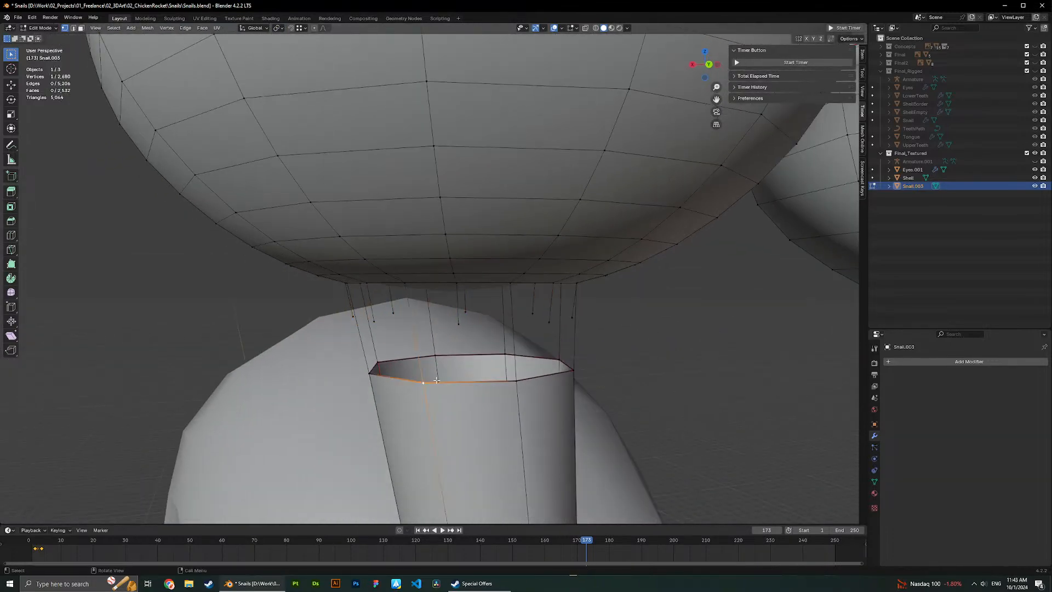
{"action": "key", "text": "f"}
{"action": "key", "text": "2"}
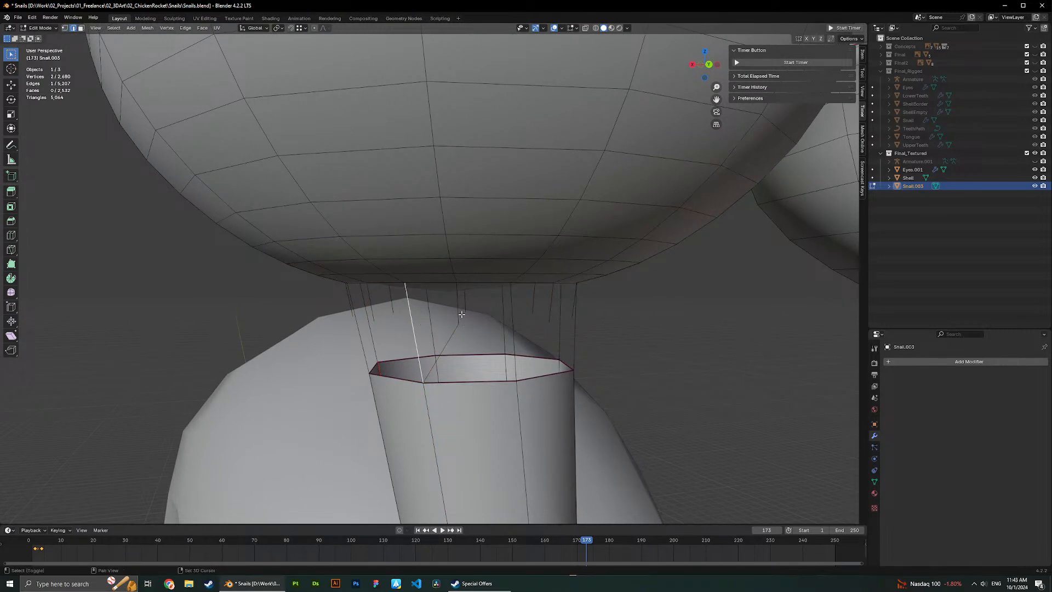
{"action": "left_click", "coordinate": [462, 314], "text": "shift"}
{"action": "key", "text": "f"}
Fill the adjoining faces between the extruded edges and the long connecting edges on the first side of the neck.
{"action": "key", "text": "1"}
{"action": "left_click", "coordinate": [472, 331]}
{"action": "left_click", "coordinate": [518, 340], "text": "shift"}
{"action": "key", "text": "f"}
{"action": "middle_click_drag", "start_coordinate": [518, 341], "coordinate": [469, 340]}
{"action": "left_click", "coordinate": [431, 343]}
{"action": "left_click", "coordinate": [480, 325], "text": "shift"}
{"action": "key", "text": "f"}
Continue filling faces between neighbouring short and long edges around the next side of the neck.
{"action": "left_click", "coordinate": [480, 325]}
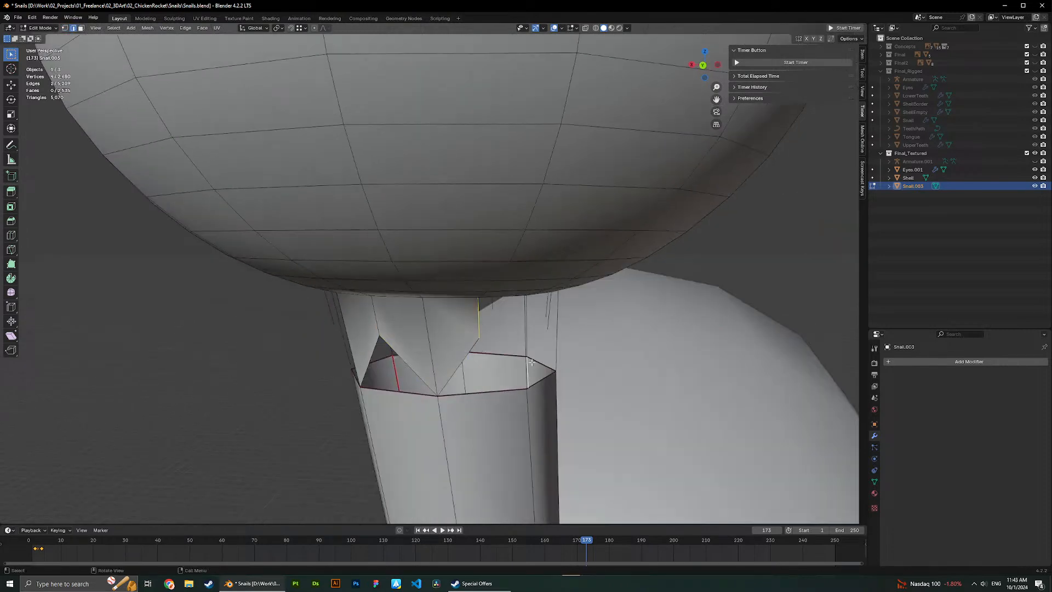
{"action": "middle_click_drag", "start_coordinate": [530, 362], "coordinate": [461, 345]}
{"action": "key", "text": "f"}
{"action": "left_click", "coordinate": [472, 322]}
{"action": "key", "text": "f"}
{"action": "middle_click_drag", "start_coordinate": [495, 314], "coordinate": [424, 318]}
{"action": "left_click", "coordinate": [424, 318]}
{"action": "left_click", "coordinate": [463, 347], "text": "shift"}
{"action": "key", "text": "f"}
{"action": "middle_click_drag", "start_coordinate": [463, 347], "coordinate": [444, 324]}
{"action": "left_click", "coordinate": [442, 324]}
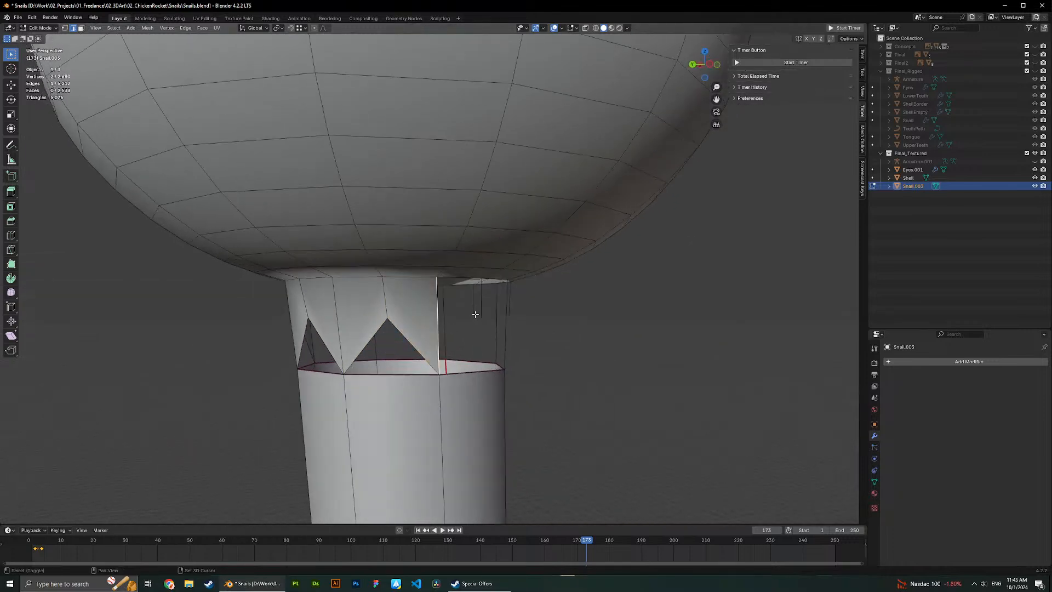
{"action": "key", "text": "f"}
Fill the following pairs of edges with faces as the band continues around the stalk's rim.
{"action": "middle_click_drag", "start_coordinate": [519, 357], "coordinate": [430, 303]}
{"action": "left_click", "coordinate": [430, 303]}
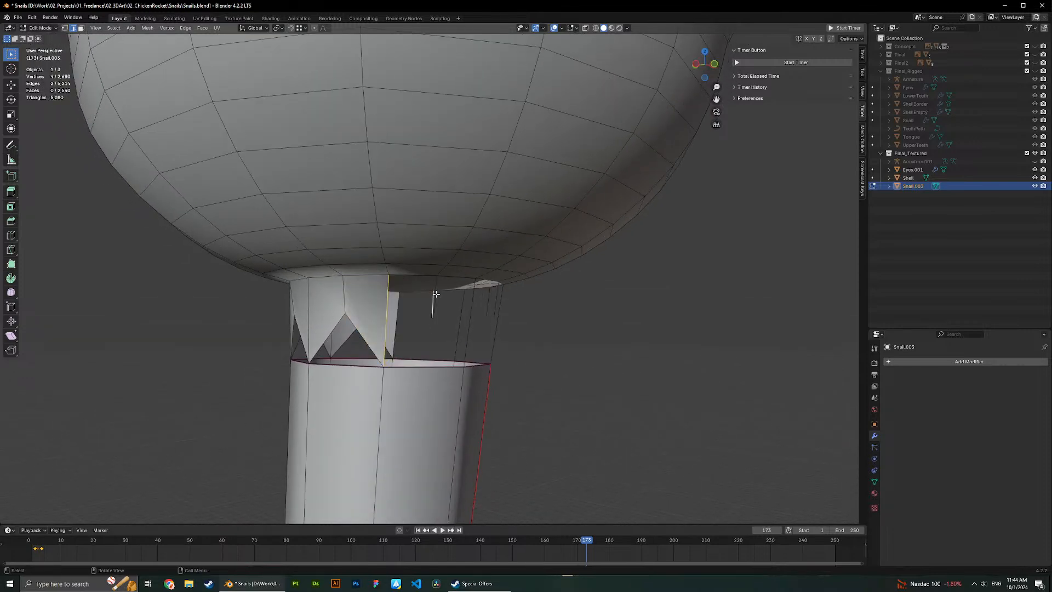
{"action": "key", "text": "f"}
{"action": "middle_click_drag", "start_coordinate": [379, 314], "coordinate": [434, 348]}
{"action": "key", "text": "f"}
{"action": "left_click", "coordinate": [435, 315]}
{"action": "left_click", "coordinate": [488, 306], "text": "shift"}
{"action": "key", "text": "f"}
Fill the last open faces below the cup to close the zigzag band around the neck.
{"action": "left_click", "coordinate": [513, 361]}
{"action": "middle_click_drag", "start_coordinate": [514, 364], "coordinate": [438, 353]}
{"action": "left_click", "coordinate": [396, 315], "text": "shift"}
{"action": "key", "text": "f"}
{"action": "left_click", "coordinate": [442, 345]}
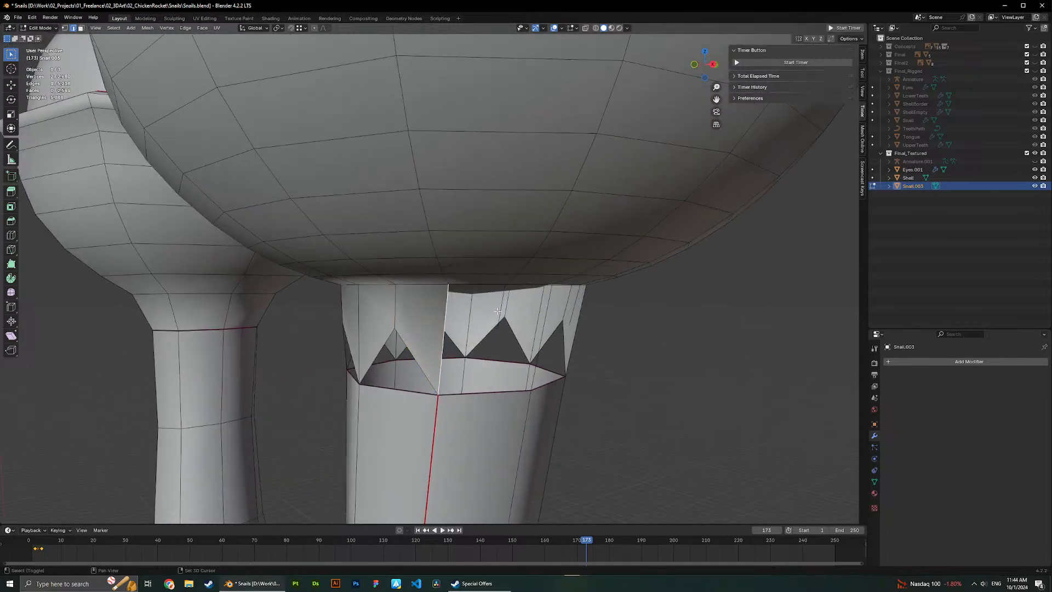
{"action": "left_click", "coordinate": [500, 310], "text": "shift"}
{"action": "key", "text": "f"}
{"action": "left_click", "coordinate": [502, 314]}
{"action": "left_click", "coordinate": [540, 368], "text": "shift"}
{"action": "key", "text": "f"}
{"action": "left_click", "coordinate": [547, 334]}
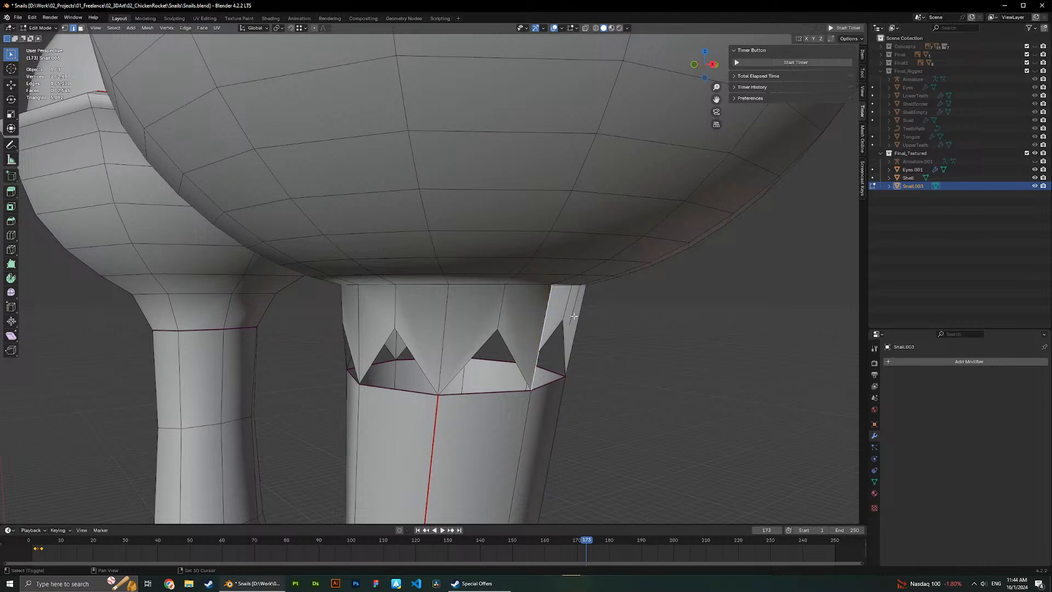
{"action": "left_click", "coordinate": [574, 316], "text": "shift"}
{"action": "key", "text": "f"}
Fill the first triangular gaps between the zigzag band and the stalk's rim with faces.
{"action": "middle_click_drag", "start_coordinate": [574, 316], "coordinate": [466, 337]}
{"action": "key", "text": "Tab"}
{"action": "left_click", "coordinate": [580, 352]}
{"action": "scroll", "coordinate": [575, 351], "scroll_direction": "down", "scroll_amount": 3}
{"action": "key", "text": "Tab"}
{"action": "scroll", "coordinate": [444, 324], "scroll_direction": "up", "scroll_amount": 4}
{"action": "left_click", "coordinate": [430, 316]}
{"action": "left_click", "coordinate": [433, 298], "text": "shift"}
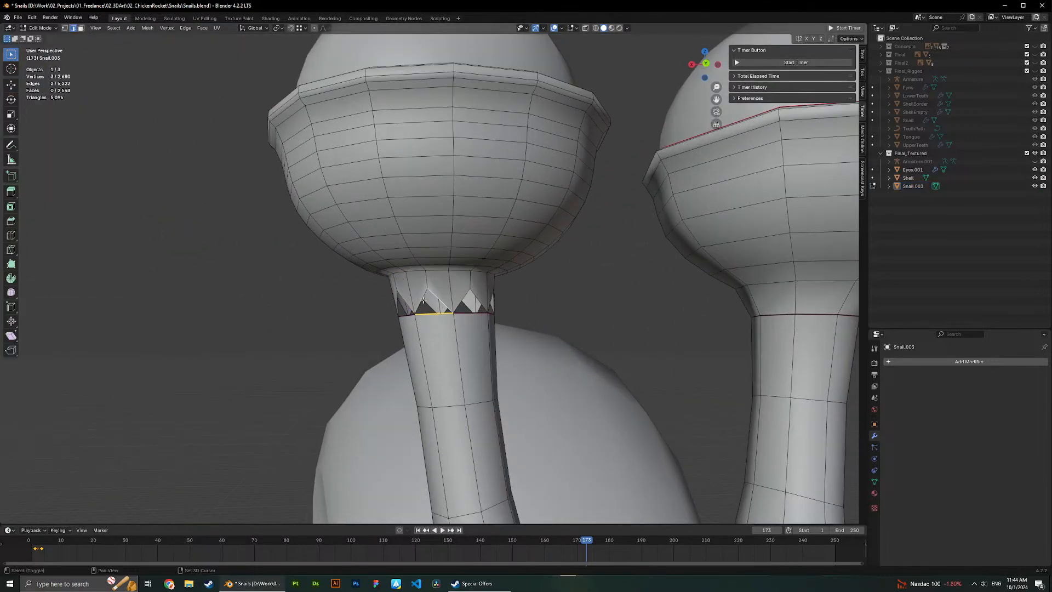
{"action": "key", "text": "f"}
{"action": "middle_click_drag", "start_coordinate": [465, 294], "coordinate": [435, 313]}
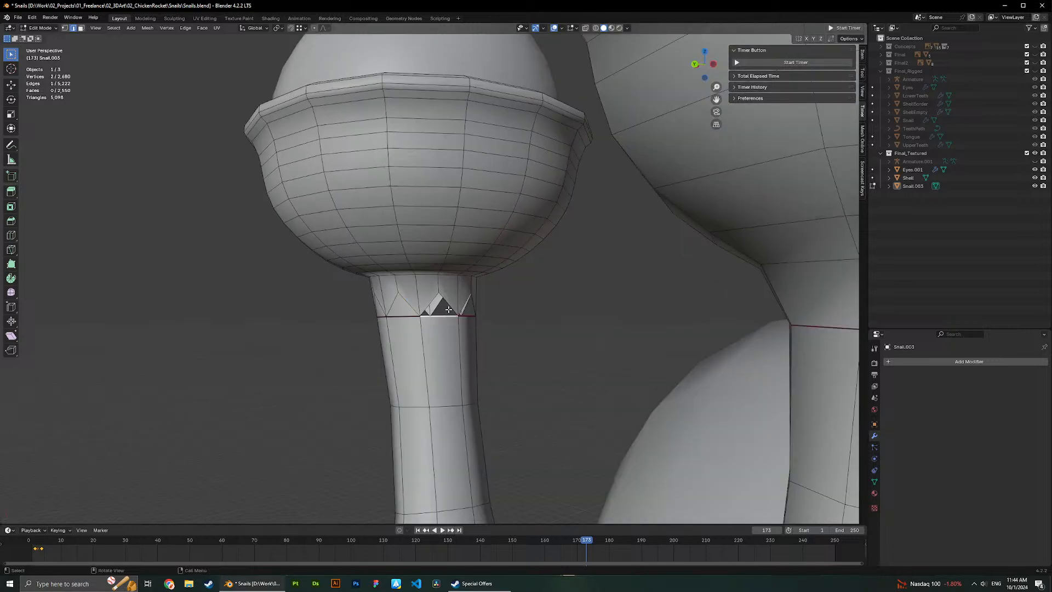
{"action": "key", "text": "f"}
Continue filling the triangular gaps above the rim along the next side of the stalk.
{"action": "left_click", "coordinate": [468, 317]}
{"action": "left_click", "coordinate": [463, 303], "text": "shift"}
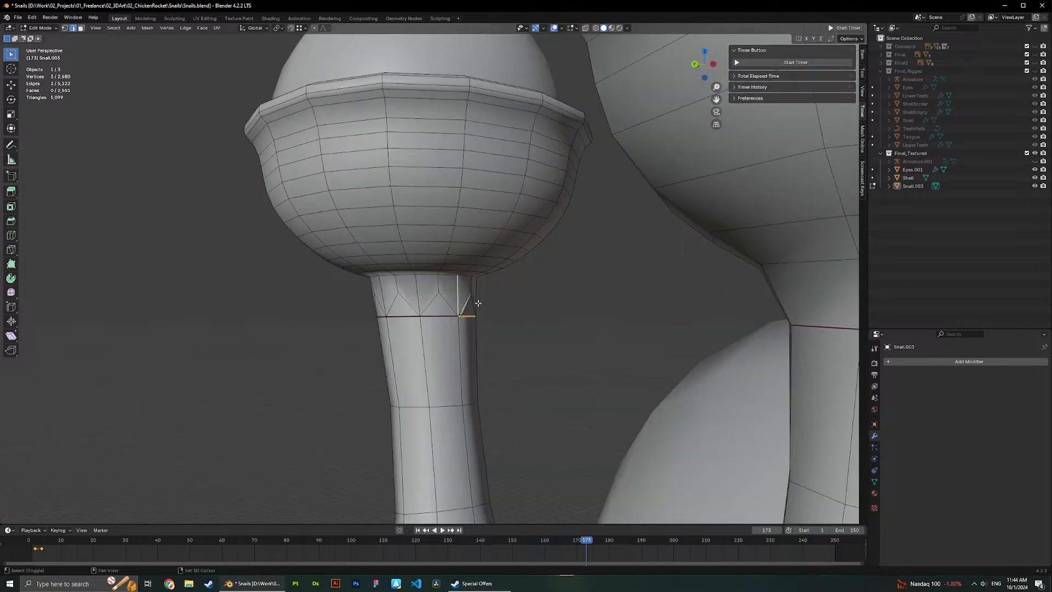
{"action": "middle_click_drag", "start_coordinate": [484, 306], "coordinate": [386, 323]}
{"action": "scroll", "coordinate": [386, 324], "scroll_direction": "up", "scroll_amount": 2}
{"action": "left_click", "coordinate": [386, 326]}
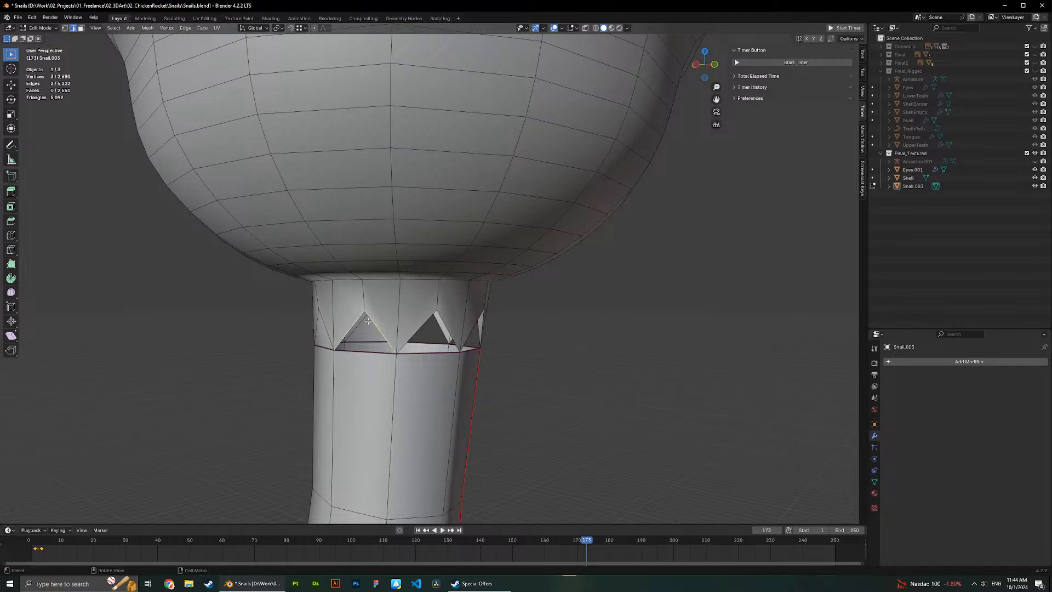
{"action": "key", "text": "f"}
{"action": "left_click", "coordinate": [417, 330]}
{"action": "left_click", "coordinate": [448, 329], "text": "shift"}
{"action": "key", "text": "f"}
Fill the last triangular gaps around the stalk's rim to close the neck band completely.
{"action": "left_click", "coordinate": [465, 323]}
{"action": "middle_click_drag", "start_coordinate": [467, 324], "coordinate": [434, 343]}
{"action": "left_click", "coordinate": [470, 328], "text": "shift"}
{"action": "key", "text": "f"}
{"action": "left_click", "coordinate": [453, 328]}
{"action": "left_click", "coordinate": [482, 333], "text": "shift"}
{"action": "key", "text": "f"}
{"action": "left_click", "coordinate": [510, 331]}
{"action": "left_click", "coordinate": [525, 334], "text": "shift"}
{"action": "key", "text": "f"}
{"action": "middle_click_drag", "start_coordinate": [526, 334], "coordinate": [416, 329]}
{"action": "scroll", "coordinate": [492, 319], "scroll_direction": "down", "scroll_amount": 2}
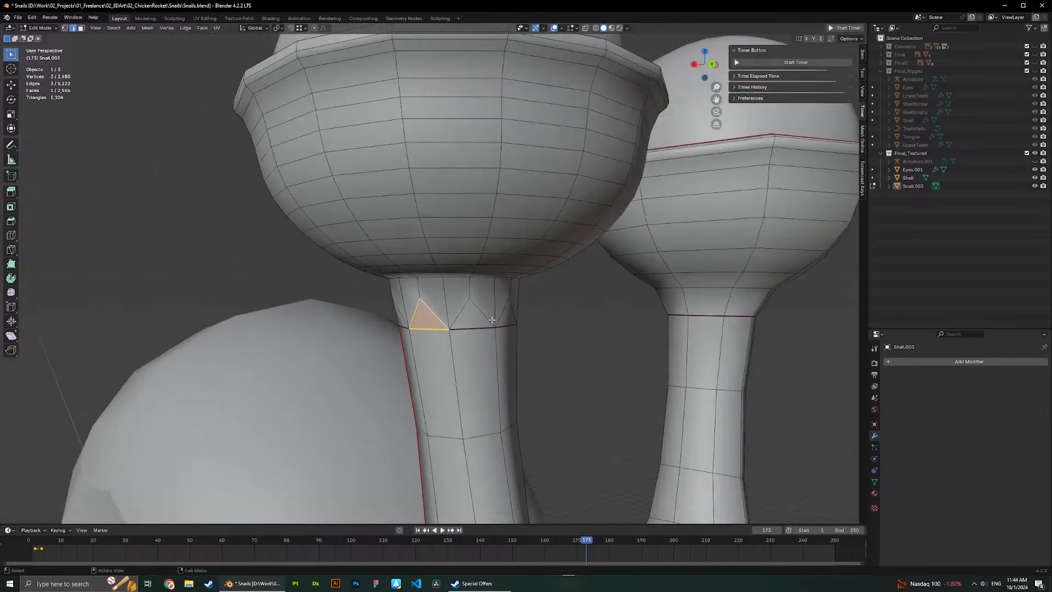
Recalculate the normals of the whole snail mesh and save the file.
{"action": "key", "text": "a"}
{"action": "scroll", "coordinate": [492, 320], "scroll_direction": "down", "scroll_amount": 4}
{"action": "key", "text": "alt+n"}
{"action": "left_click", "coordinate": [495, 314]}
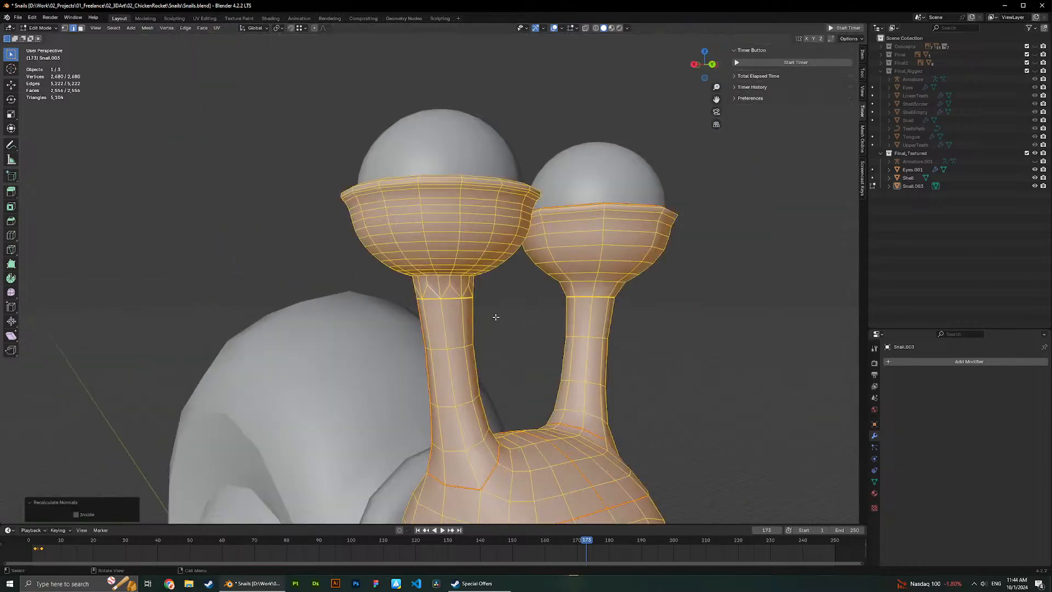
{"action": "key", "text": "alt+n"}
{"action": "left_click", "coordinate": [499, 321]}
{"action": "key", "text": "Tab"}
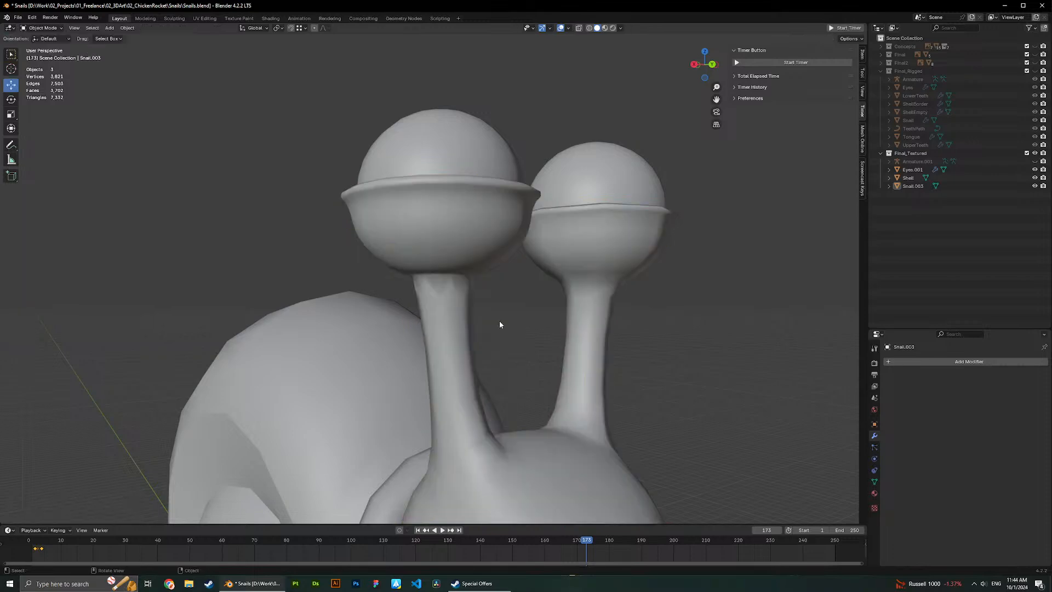
{"action": "middle_click_drag", "start_coordinate": [498, 320], "coordinate": [465, 308]}
{"action": "scroll", "coordinate": [465, 308], "scroll_direction": "down", "scroll_amount": 5}
{"action": "key", "text": "ctrl+s"}
Try to slide the edge loop where the neck meets the eye cup.
{"action": "scroll", "coordinate": [465, 307], "scroll_direction": "up", "scroll_amount": 8}
{"action": "key", "text": "Tab"}
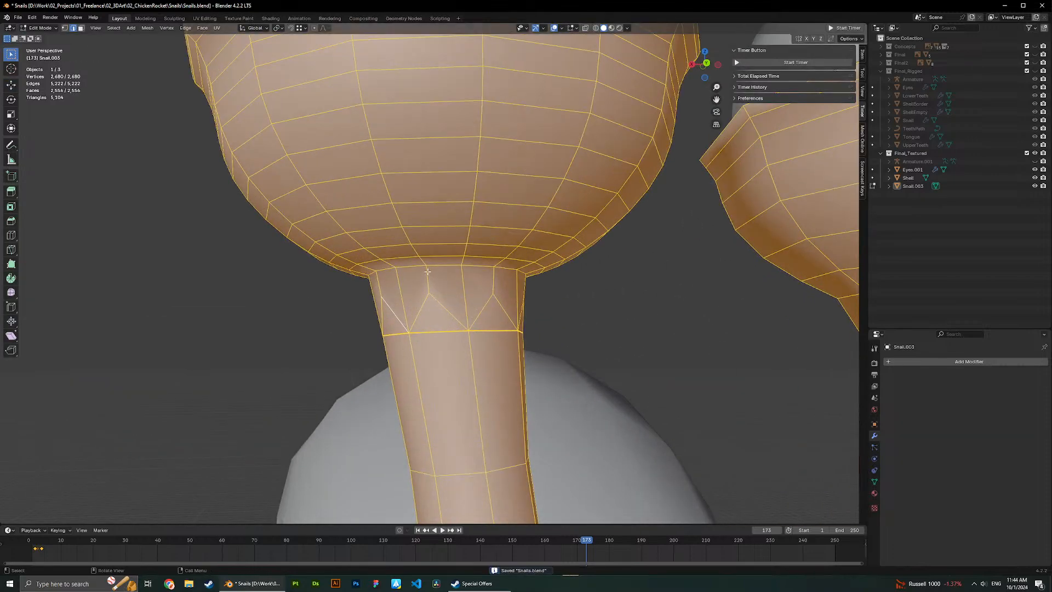
{"action": "left_click", "coordinate": [426, 270], "text": "alt"}
{"action": "key", "text": "g"}
{"action": "key", "text": "g"}
{"action": "left_click", "coordinate": [452, 281]}
{"action": "key", "text": "Tab"}
{"action": "scroll", "coordinate": [452, 281], "scroll_direction": "down", "scroll_amount": 4}
{"action": "middle_click_drag", "start_coordinate": [451, 281], "coordinate": [477, 352]}
{"action": "key", "text": "ctrl+z"}
{"action": "key", "text": "ctrl+z"}
Examine how the edge loops run from the head through the eye stalk using loop cut previews.
{"action": "key", "text": "Tab"}
{"action": "key", "text": "Tab"}
{"action": "scroll", "coordinate": [427, 313], "scroll_direction": "up", "scroll_amount": 4}
{"action": "key", "text": "1"}
{"action": "left_click", "coordinate": [450, 303]}
{"action": "scroll", "coordinate": [450, 302], "scroll_direction": "down", "scroll_amount": 4}
{"action": "left_click", "coordinate": [459, 312]}
{"action": "scroll", "coordinate": [476, 357], "scroll_direction": "down", "scroll_amount": 4}
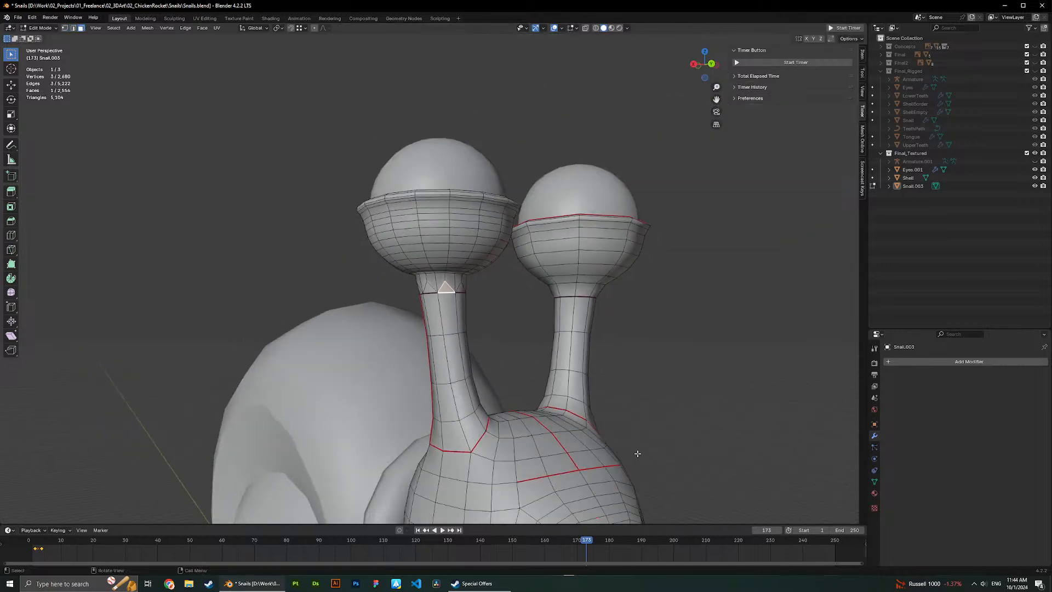
{"action": "middle_click_drag", "start_coordinate": [550, 315], "coordinate": [466, 408]}
{"action": "key", "text": "ctrl+r"}
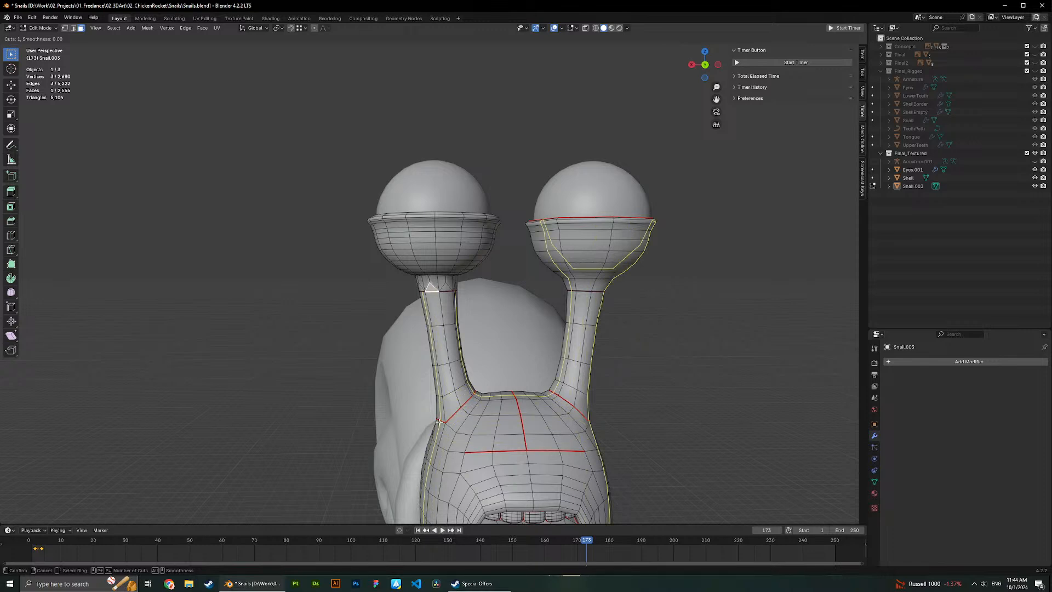
{"action": "mouse_move", "coordinate": [439, 421]}
{"action": "middle_mouse_down"}
{"action": "mouse_move", "coordinate": [422, 421]}
{"action": "mouse_move", "coordinate": [435, 419]}
{"action": "middle_mouse_up"}
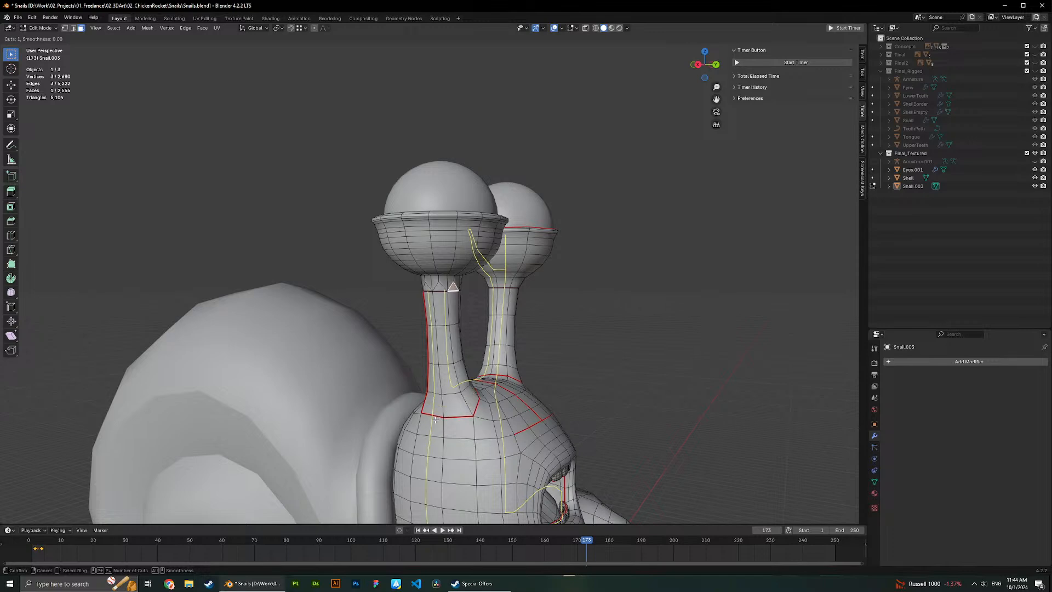
{"action": "right_click", "coordinate": [436, 419]}
{"action": "middle_click_drag", "start_coordinate": [496, 378], "coordinate": [432, 361]}
{"action": "scroll", "coordinate": [411, 359], "scroll_direction": "down", "scroll_amount": 6}
{"action": "scroll", "coordinate": [416, 347], "scroll_direction": "up", "scroll_amount": 5}
{"action": "scroll", "coordinate": [433, 362], "scroll_direction": "down", "scroll_amount": 2}
{"action": "key", "text": "ctrl+r"}
{"action": "right_click", "coordinate": [434, 362]}
Connect two neighbouring triangle tips on the neck band with a new horizontal edge.
{"action": "scroll", "coordinate": [485, 341], "scroll_direction": "up", "scroll_amount": 4}
{"action": "middle_click_drag", "start_coordinate": [515, 340], "coordinate": [493, 312]}
{"action": "scroll", "coordinate": [473, 313], "scroll_direction": "up", "scroll_amount": 3}
{"action": "scroll", "coordinate": [530, 320], "scroll_direction": "up", "scroll_amount": 4}
{"action": "key", "text": "1"}
{"action": "key", "text": "alt+a"}
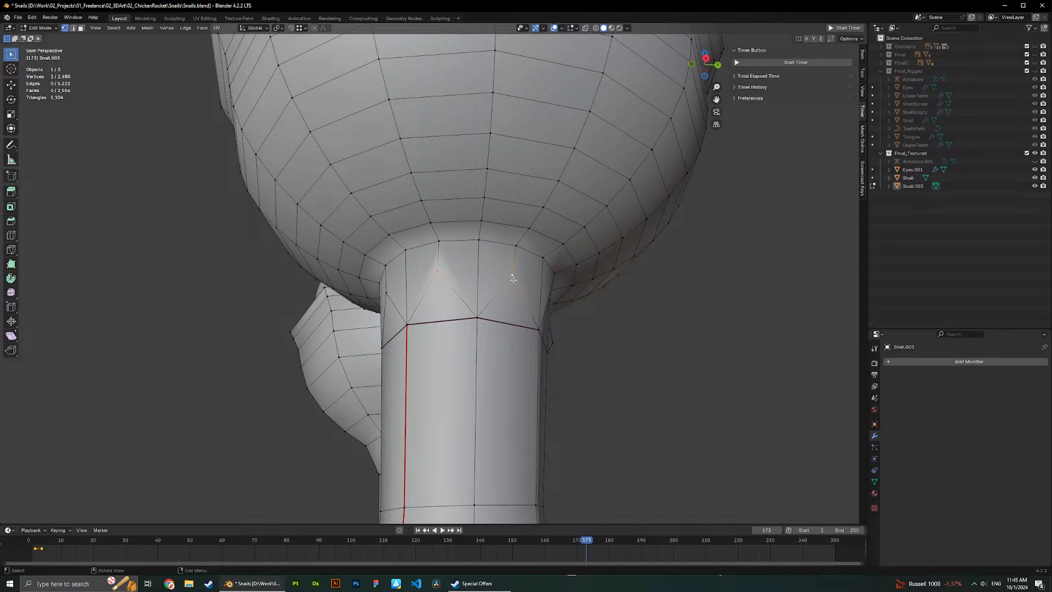
{"action": "key", "text": "j"}
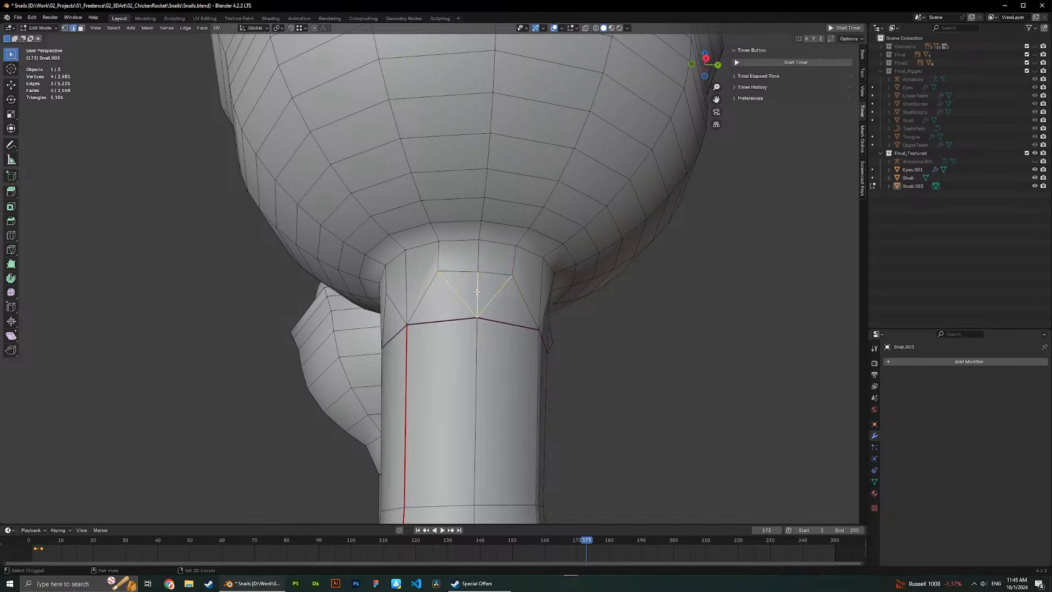
Try to dissolve the two slanted edges together with the vertical edge below the new connection.
{"action": "key", "text": "x"}
{"action": "left_click", "coordinate": [481, 339]}
{"action": "middle_click_drag", "start_coordinate": [481, 339], "coordinate": [470, 327]}
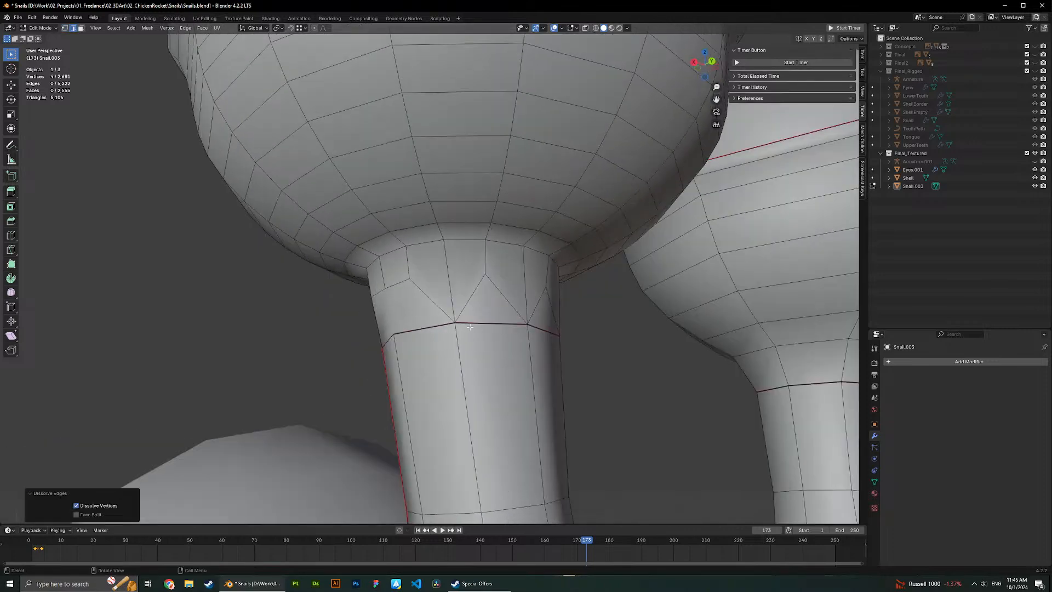
{"action": "key", "text": "ctrl+z"}
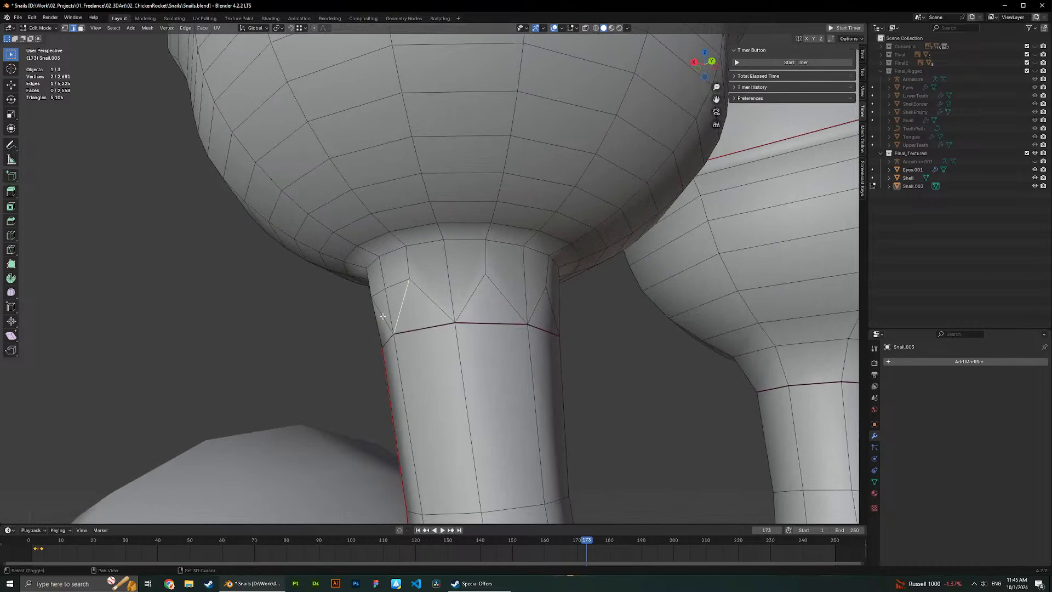
Dissolve the two outer slanted edges beside the connected triangle tips, keeping the vertical edge.
{"action": "left_click", "coordinate": [383, 316], "text": "shift"}
{"action": "key", "text": "x"}
{"action": "left_click", "coordinate": [382, 318]}
Try to connect the next two triangle tips and dissolve the vertical edge below the connection.
{"action": "middle_click_drag", "start_coordinate": [382, 318], "coordinate": [518, 299]}
{"action": "key", "text": "1"}
{"action": "left_click", "coordinate": [426, 290]}
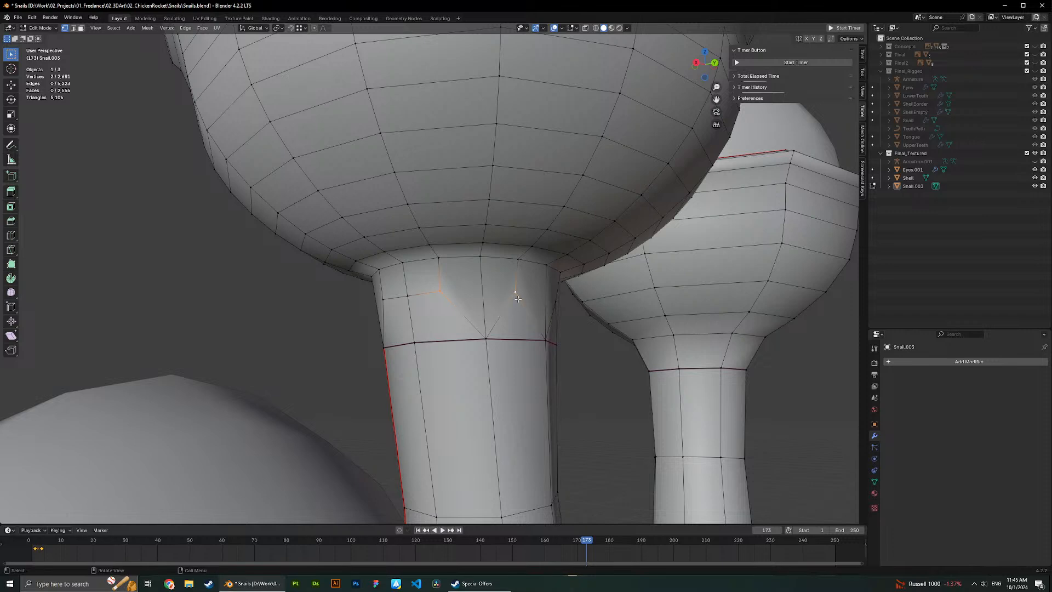
{"action": "key", "text": "j"}
{"action": "key", "text": "2"}
{"action": "key", "text": "alt+a"}
{"action": "key", "text": "x"}
{"action": "left_click", "coordinate": [472, 321]}
{"action": "middle_click_drag", "start_coordinate": [472, 321], "coordinate": [500, 313]}
{"action": "key", "text": "ctrl+z"}
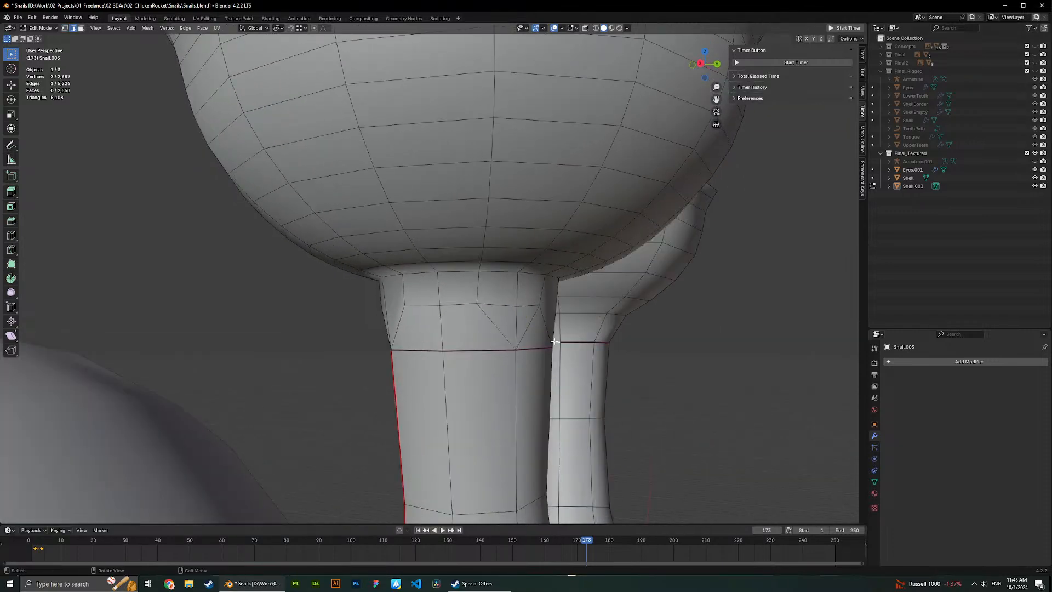
{"action": "key", "text": "x"}
{"action": "left_click", "coordinate": [499, 313]}
Try to slide the midpoint vertex of that connection toward the eye cup.
{"action": "key", "text": "1"}
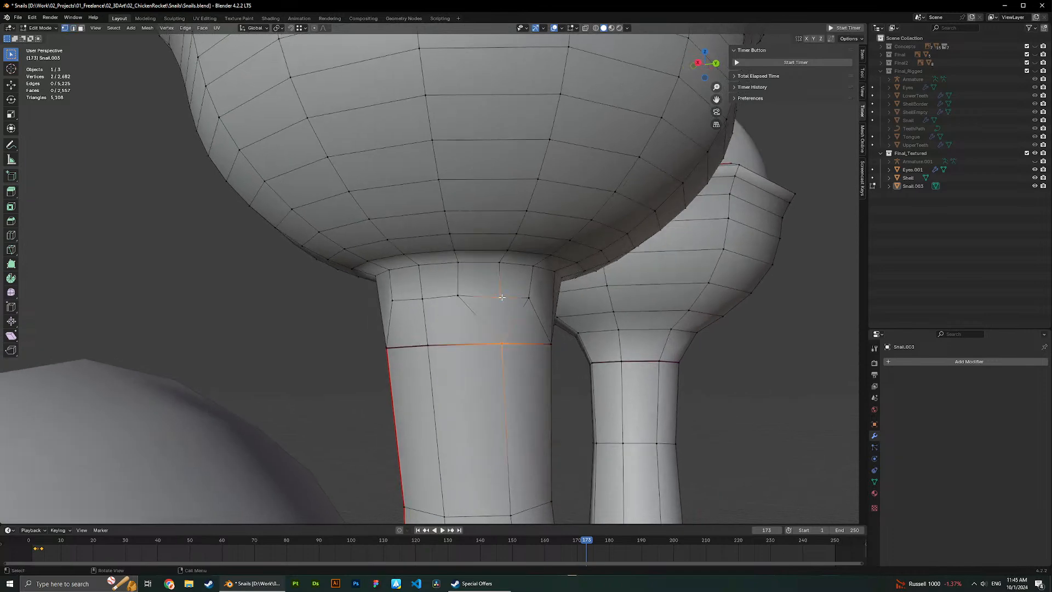
{"action": "left_click", "coordinate": [501, 297]}
{"action": "key", "text": "shift+v"}
{"action": "left_click", "coordinate": [500, 277]}
{"action": "middle_click_drag", "start_coordinate": [501, 277], "coordinate": [444, 307]}
{"action": "scroll", "coordinate": [554, 283], "scroll_direction": "down", "scroll_amount": 2}
{"action": "key", "text": "Tab"}
{"action": "key", "text": "Tab"}
{"action": "key", "text": "1"}
{"action": "left_click", "coordinate": [523, 305], "text": "ctrl"}
{"action": "key", "text": "ctrl+x"}
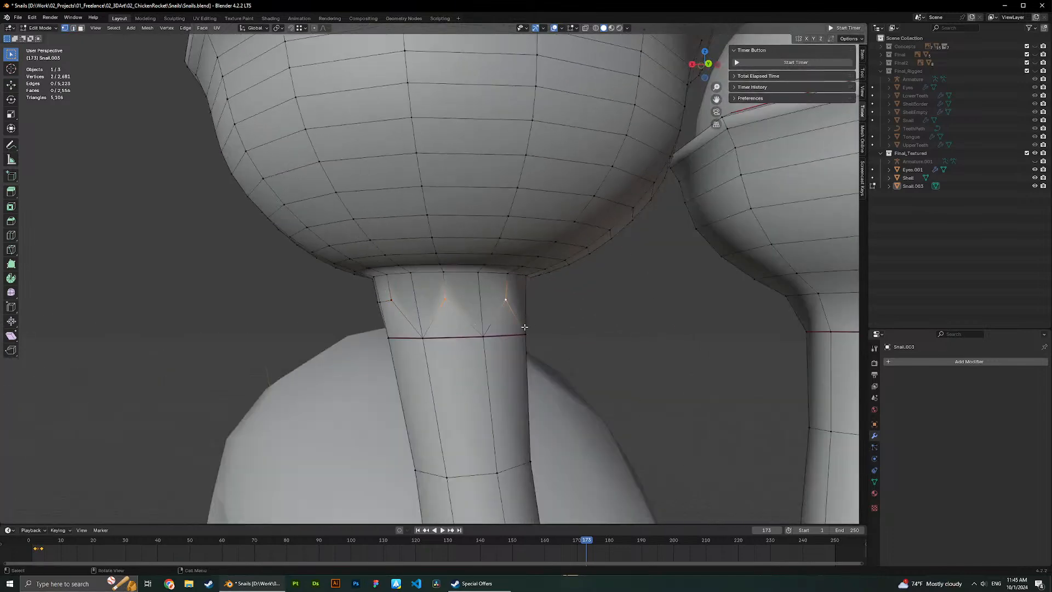
Connect three more alternating pairs of triangle tips around the neck with horizontal edges.
{"action": "middle_click_drag", "start_coordinate": [524, 326], "coordinate": [464, 317]}
{"action": "key", "text": "j"}
{"action": "key", "text": "j"}
{"action": "key", "text": "j"}
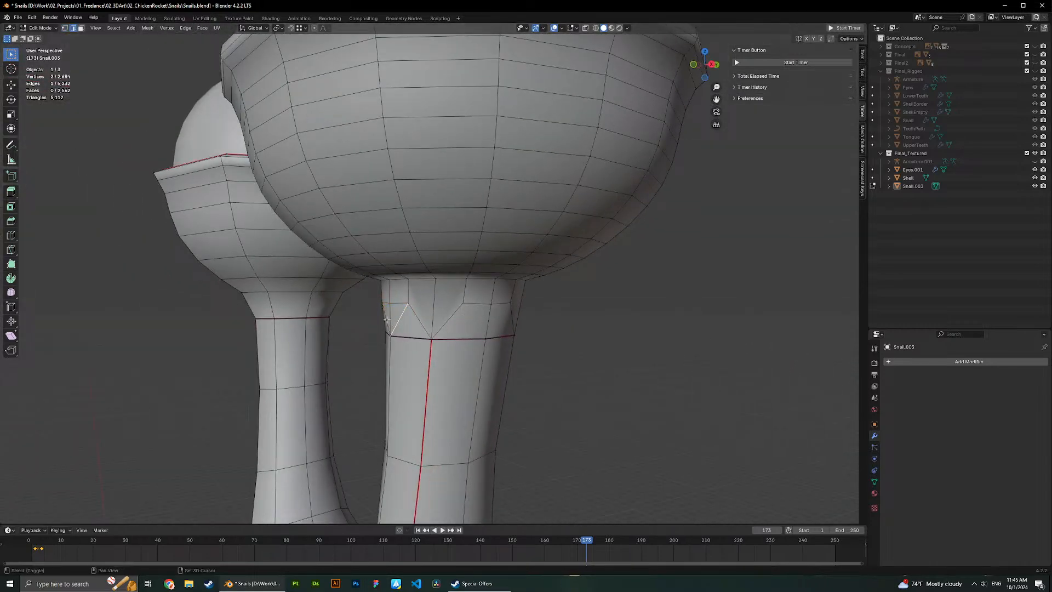
Dissolve the slanted edges below these three new connections, keeping the vertical edges down to the rim.
{"action": "left_click", "coordinate": [387, 319], "text": "shift"}
{"action": "middle_click_drag", "start_coordinate": [387, 319], "coordinate": [525, 324]}
{"action": "middle_click_drag", "start_coordinate": [348, 328], "coordinate": [463, 331]}
{"action": "right_click", "coordinate": [493, 337]}
{"action": "middle_click_drag", "start_coordinate": [442, 331], "coordinate": [417, 304]}
{"action": "left_click", "coordinate": [495, 337]}
Connect the triangle tips on both sides of the stalk's seam and dissolve the vertical edge below the connection.
{"action": "key", "text": "1"}
{"action": "left_click", "coordinate": [414, 302]}
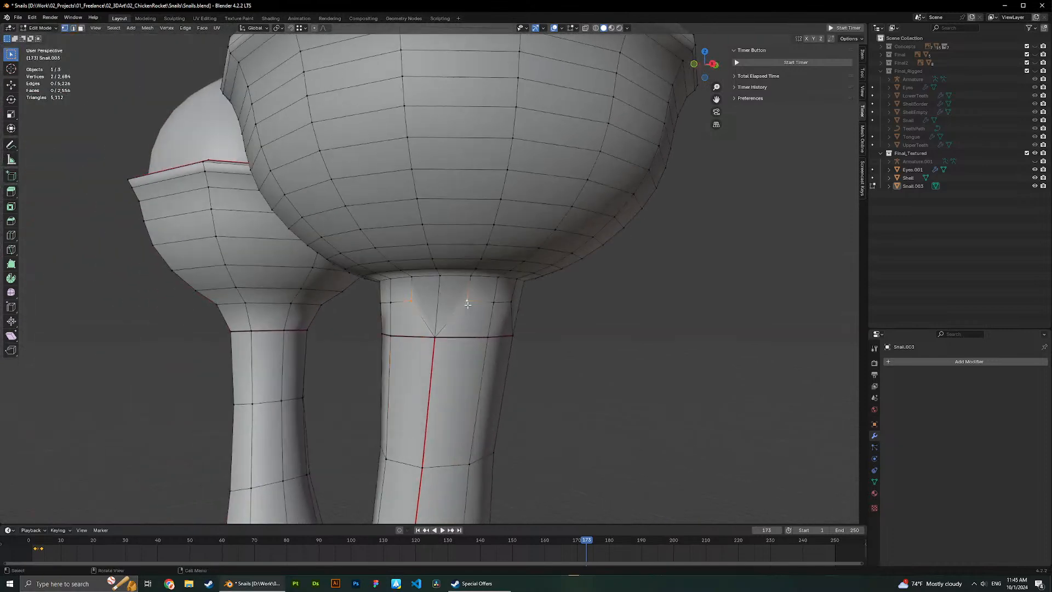
{"action": "key", "text": "j"}
{"action": "key", "text": "2"}
{"action": "right_click", "coordinate": [434, 311]}
{"action": "left_click", "coordinate": [436, 310]}
Connect the three remaining pairs of triangle tips to complete the horizontal loop around the neck.
{"action": "middle_click_drag", "start_coordinate": [545, 318], "coordinate": [478, 300]}
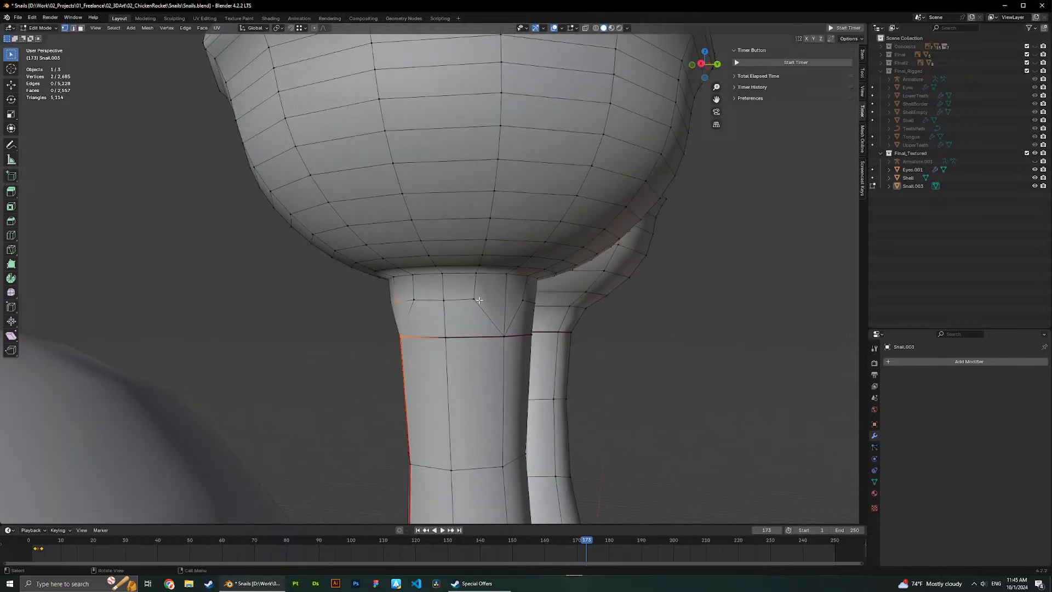
{"action": "left_click", "coordinate": [479, 301]}
{"action": "left_click", "coordinate": [512, 303], "text": "shift"}
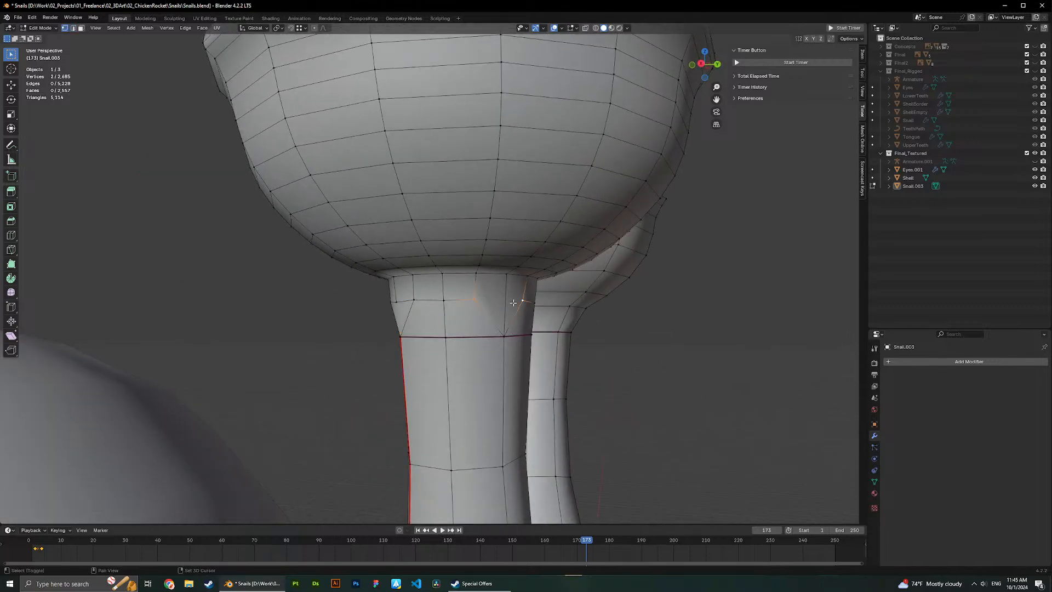
{"action": "key", "text": "j"}
{"action": "middle_click_drag", "start_coordinate": [541, 322], "coordinate": [396, 304]}
{"action": "left_click", "coordinate": [393, 296]}
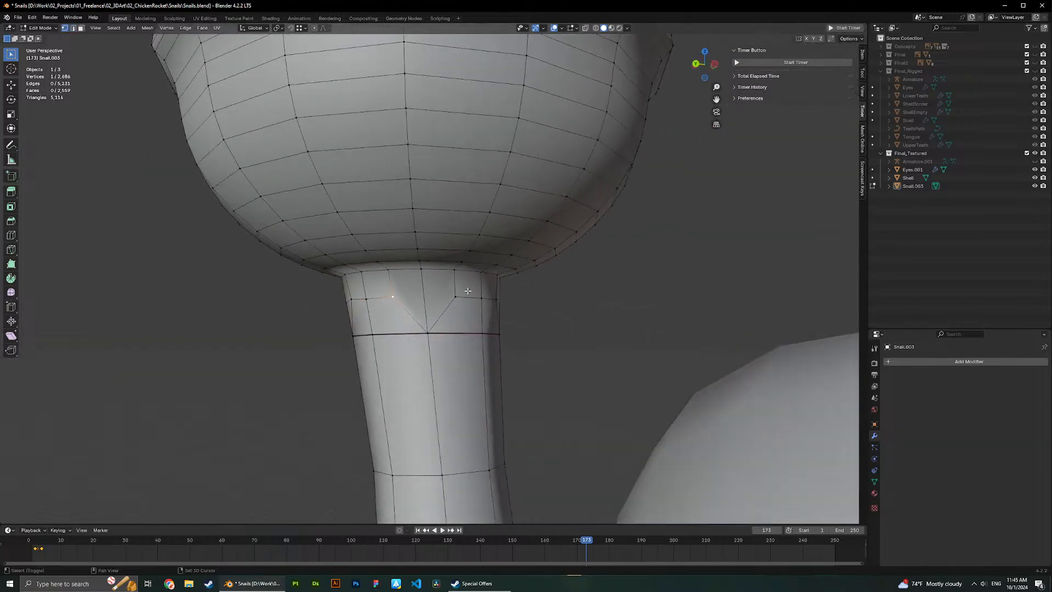
{"action": "key", "text": "j"}
{"action": "left_click", "coordinate": [501, 332]}
{"action": "middle_click_drag", "start_coordinate": [501, 333], "coordinate": [431, 313]}
{"action": "left_click", "coordinate": [398, 297]}
{"action": "key", "text": "j"}
Dissolve the three vertical edges running from the newest connections down to the stalk's rim.
{"action": "left_click", "coordinate": [525, 321]}
{"action": "middle_click_drag", "start_coordinate": [525, 321], "coordinate": [476, 322]}
{"action": "left_click", "coordinate": [377, 310]}
{"action": "middle_click_drag", "start_coordinate": [570, 310], "coordinate": [372, 340]}
{"action": "left_click", "coordinate": [483, 313], "text": "shift"}
{"action": "key", "text": "x"}
{"action": "left_click", "coordinate": [421, 334]}
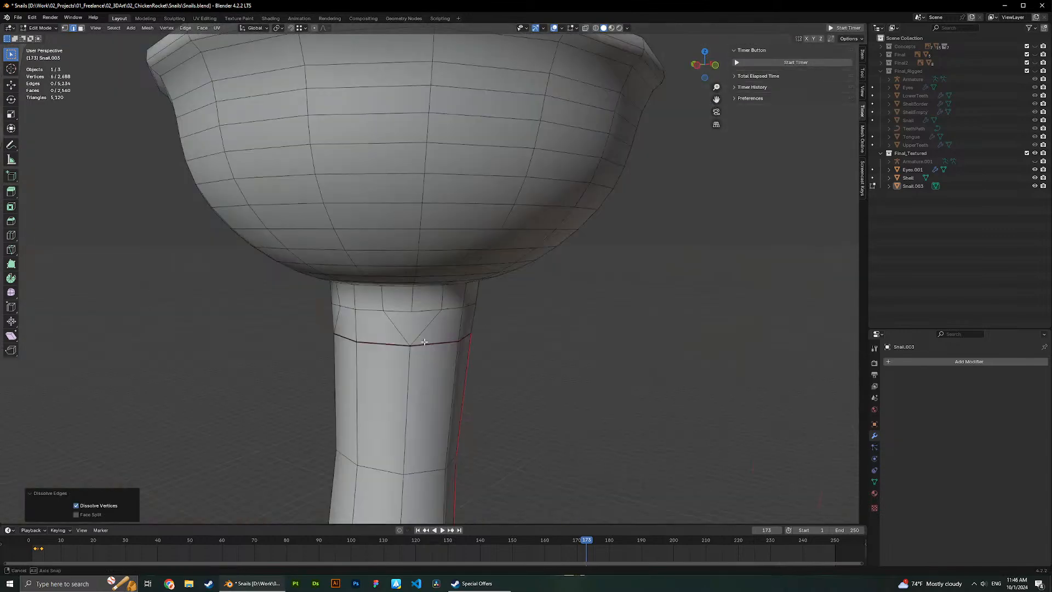
Select the four vertices above the triangle tips around the neck and slide them about halfway up toward the eye cup.
{"action": "key", "text": "1"}
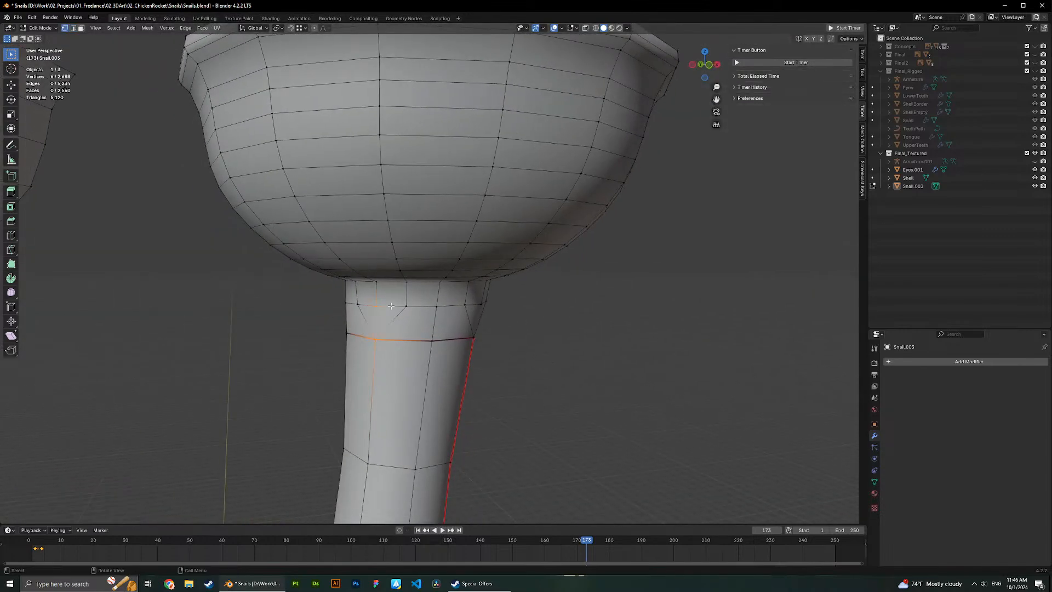
{"action": "left_click", "coordinate": [391, 306]}
{"action": "middle_click_drag", "start_coordinate": [392, 306], "coordinate": [330, 316]}
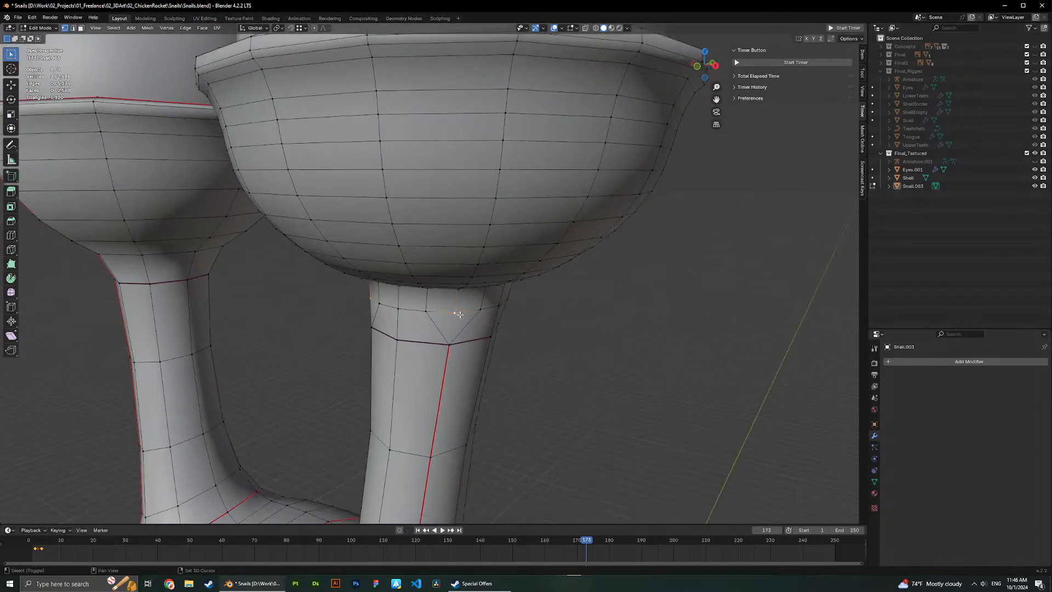
{"action": "middle_click_drag", "start_coordinate": [460, 314], "coordinate": [336, 314]}
{"action": "left_click", "coordinate": [460, 311], "text": "shift"}
{"action": "middle_click_drag", "start_coordinate": [542, 311], "coordinate": [413, 312]}
{"action": "left_click", "coordinate": [485, 314], "text": "shift"}
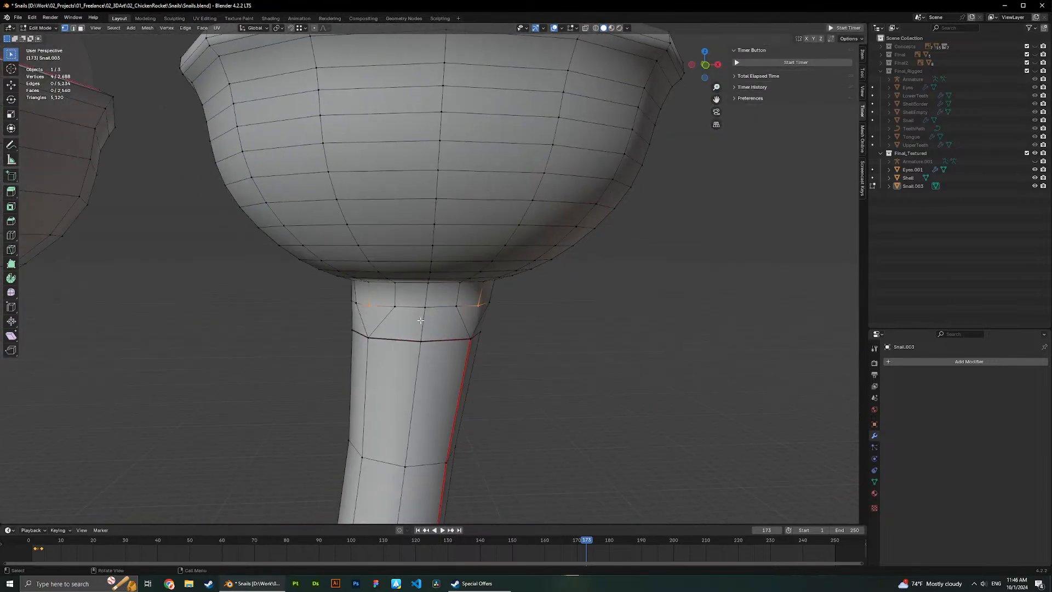
{"action": "scroll", "coordinate": [407, 315], "scroll_direction": "down", "scroll_amount": 5}
{"action": "middle_click_drag", "start_coordinate": [451, 418], "coordinate": [438, 394]}
{"action": "scroll", "coordinate": [477, 365], "scroll_direction": "up", "scroll_amount": 5}
{"action": "middle_click_drag", "start_coordinate": [477, 365], "coordinate": [503, 359]}
{"action": "key", "text": "g"}
{"action": "key", "text": "g"}
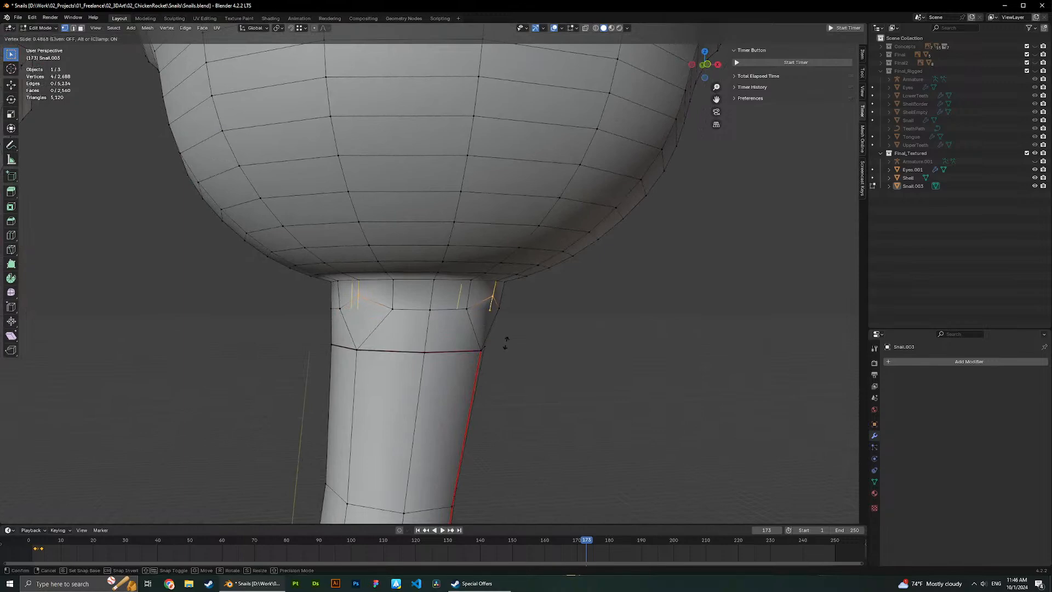
{"action": "left_click", "coordinate": [506, 343]}
Examine the rebuilt neck's shading and edge flow from several angles, in and out of edit mode, against the other eye stalk.
{"action": "middle_click_drag", "start_coordinate": [504, 342], "coordinate": [430, 344]}
{"action": "scroll", "coordinate": [376, 346], "scroll_direction": "down", "scroll_amount": 5}
{"action": "key", "text": "Tab"}
{"action": "scroll", "coordinate": [429, 344], "scroll_direction": "up", "scroll_amount": 3}
{"action": "middle_click_drag", "start_coordinate": [512, 359], "coordinate": [498, 340]}
{"action": "key", "text": "Tab"}
{"action": "scroll", "coordinate": [415, 287], "scroll_direction": "up", "scroll_amount": 4}
{"action": "scroll", "coordinate": [415, 263], "scroll_direction": "down", "scroll_amount": 6}
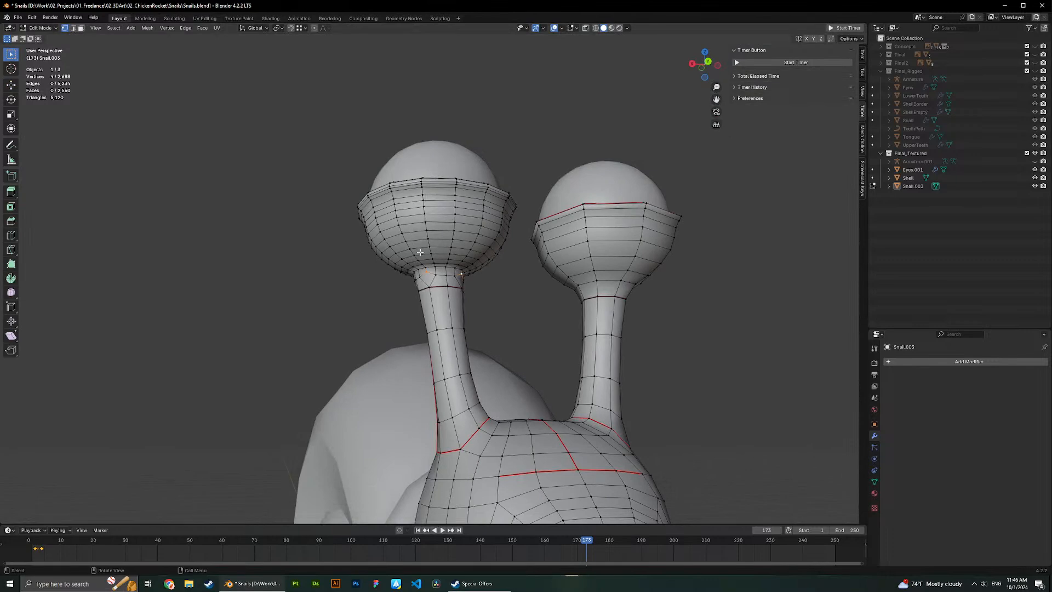
{"action": "scroll", "coordinate": [415, 262], "scroll_direction": "down", "scroll_amount": 6}
{"action": "scroll", "coordinate": [428, 263], "scroll_direction": "up", "scroll_amount": 3}
{"action": "scroll", "coordinate": [441, 266], "scroll_direction": "down", "scroll_amount": 4}
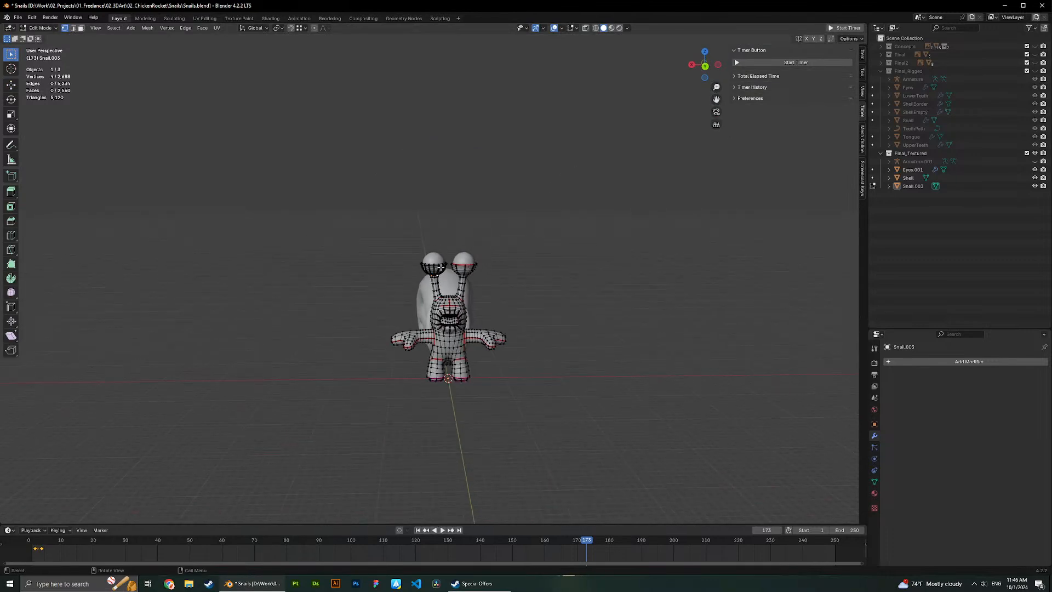
{"action": "scroll", "coordinate": [453, 296], "scroll_direction": "up", "scroll_amount": 5}
{"action": "middle_click_drag", "start_coordinate": [467, 408], "coordinate": [435, 322]}
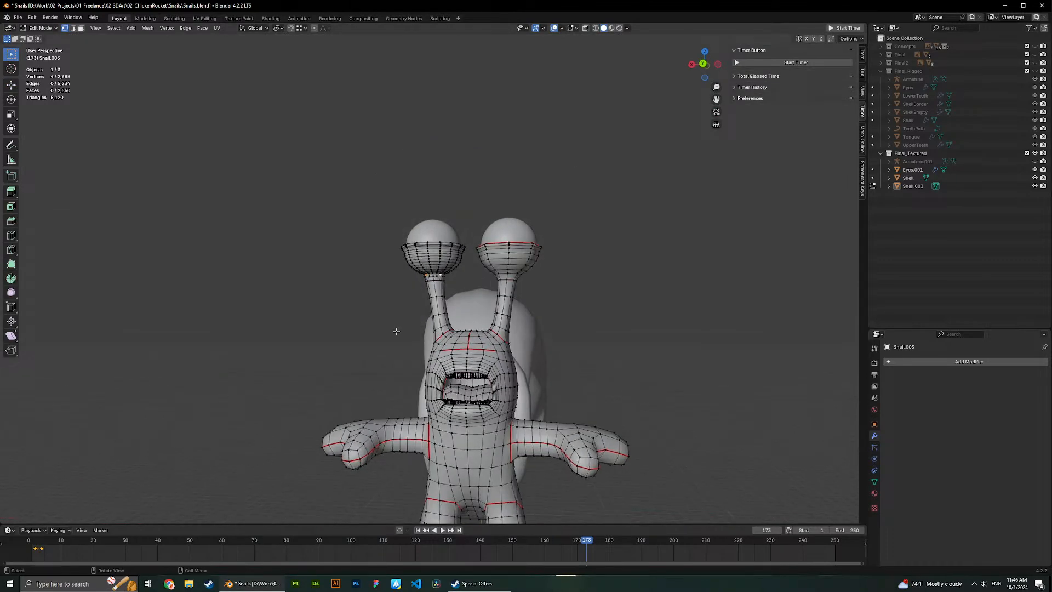
{"action": "middle_click_drag", "start_coordinate": [500, 413], "coordinate": [503, 370]}
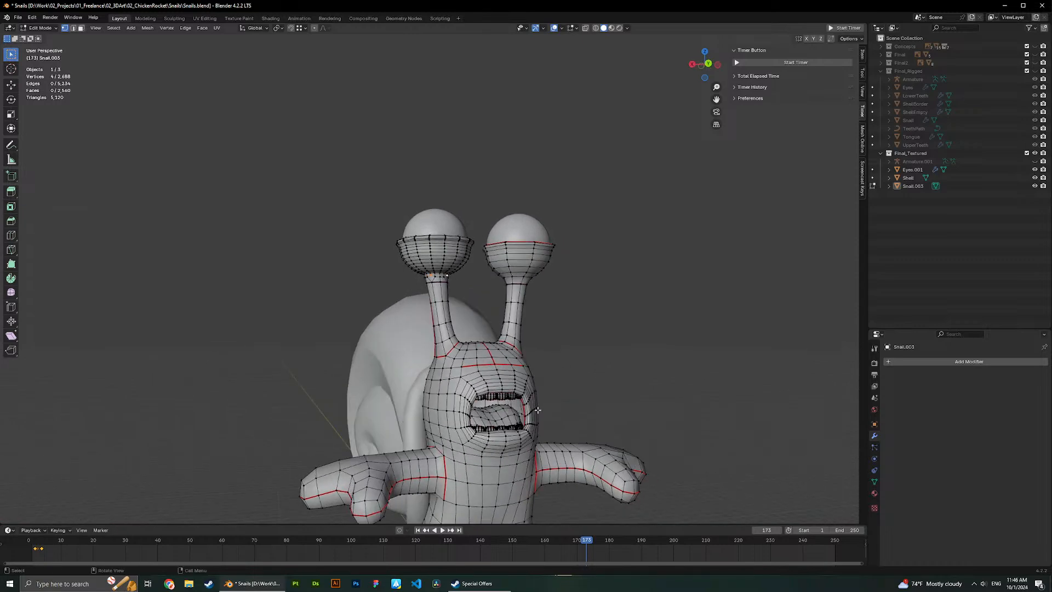
{"action": "scroll", "coordinate": [500, 383], "scroll_direction": "up", "scroll_amount": 4}
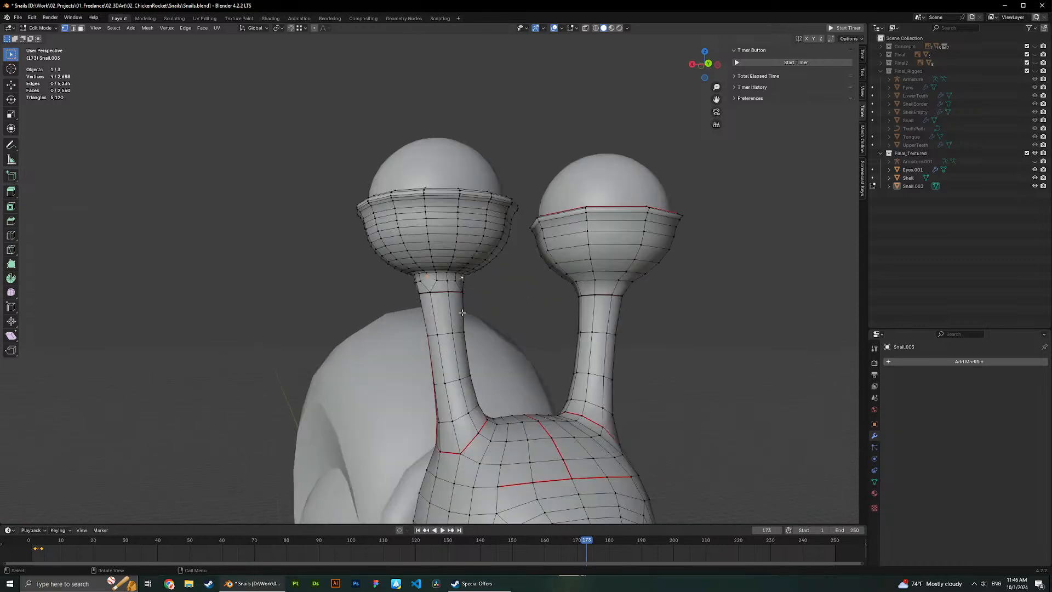
{"action": "middle_click_drag", "start_coordinate": [500, 384], "coordinate": [478, 378]}
{"action": "scroll", "coordinate": [455, 329], "scroll_direction": "up", "scroll_amount": 3}
{"action": "middle_click_drag", "start_coordinate": [438, 312], "coordinate": [650, 363]}
{"action": "key", "text": "Tab"}
{"action": "key", "text": "Tab"}
{"action": "key", "text": "Tab"}
{"action": "scroll", "coordinate": [650, 364], "scroll_direction": "down", "scroll_amount": 3}
{"action": "middle_click_drag", "start_coordinate": [580, 346], "coordinate": [508, 322]}
{"action": "scroll", "coordinate": [508, 323], "scroll_direction": "up", "scroll_amount": 3}
{"action": "key", "text": "Tab"}
{"action": "middle_click_drag", "start_coordinate": [429, 298], "coordinate": [407, 283]}
{"action": "key", "text": "Tab"}
{"action": "key", "text": "Tab"}
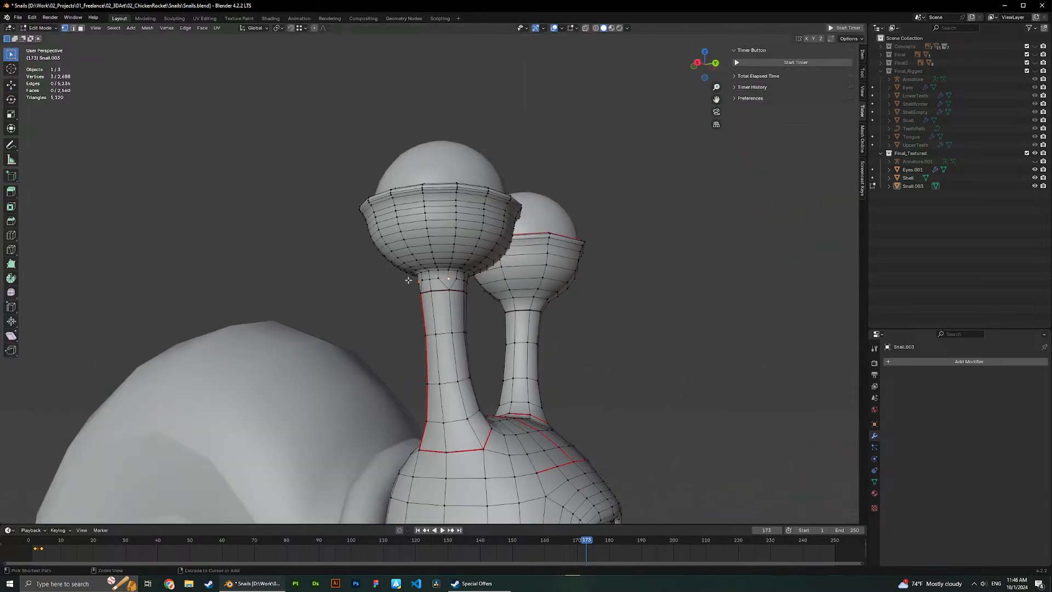
Undo the neck rebuild back to the state with only a single strip between the eye cup and its stalk.
{"action": "key", "text": "ctrl+z"}
{"action": "key", "text": "ctrl+z"}
{"action": "key", "text": "ctrl+z"}
{"action": "key", "text": "ctrl+z"}
{"action": "key", "text": "ctrl+z"}
{"action": "key", "text": "ctrl+z"}
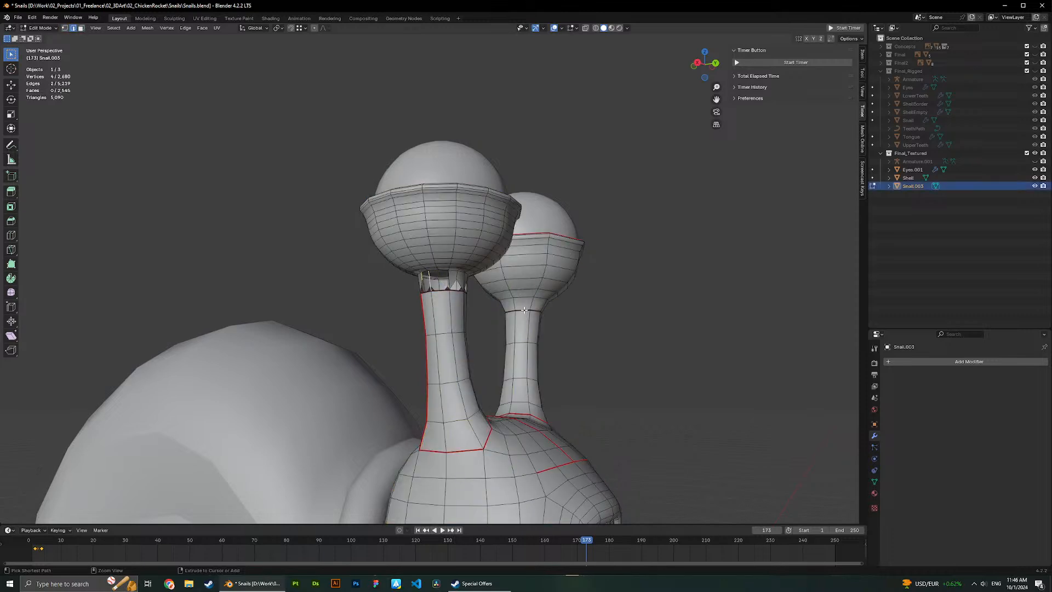
{"action": "key", "text": "ctrl+z"}
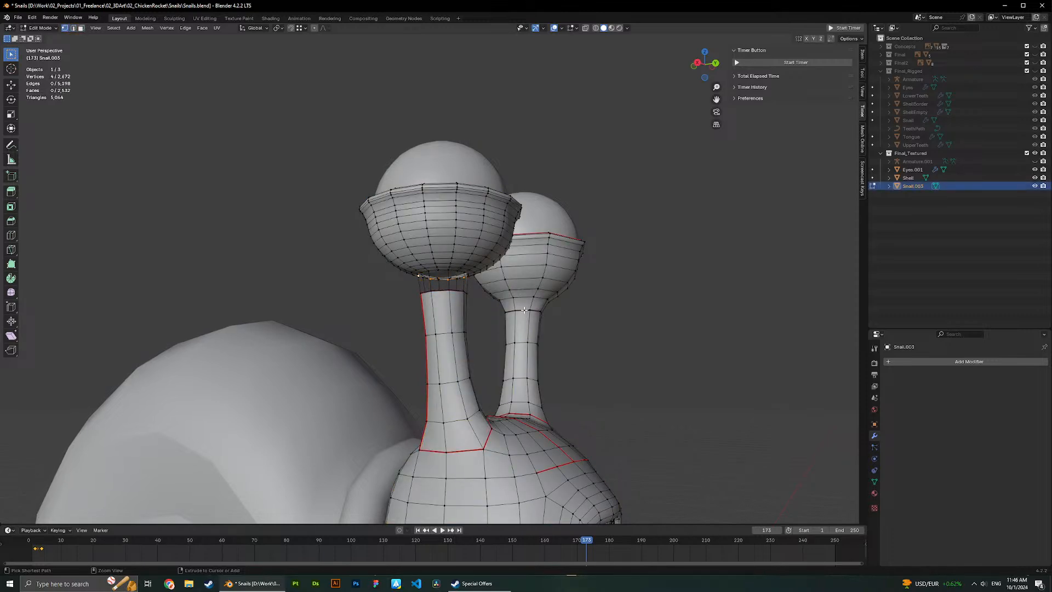
{"action": "key", "text": "ctrl+z"}
{"action": "key", "text": "ctrl+z"}
{"action": "key", "text": "ctrl+z"}
{"action": "key", "text": "ctrl+z"}
{"action": "key", "text": "ctrl+z"}
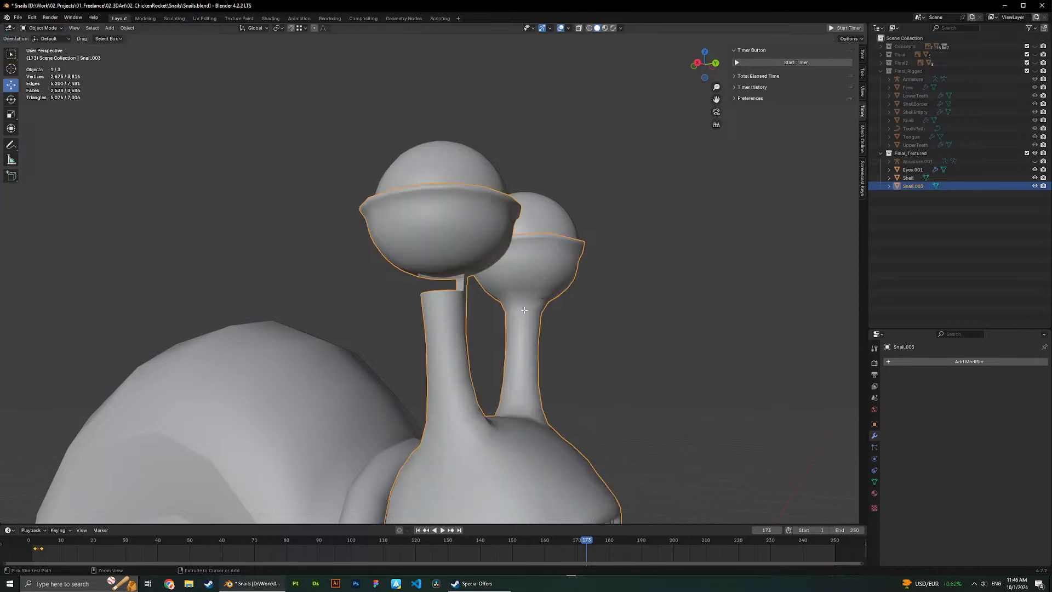
{"action": "middle_click_drag", "start_coordinate": [620, 331], "coordinate": [576, 336]}
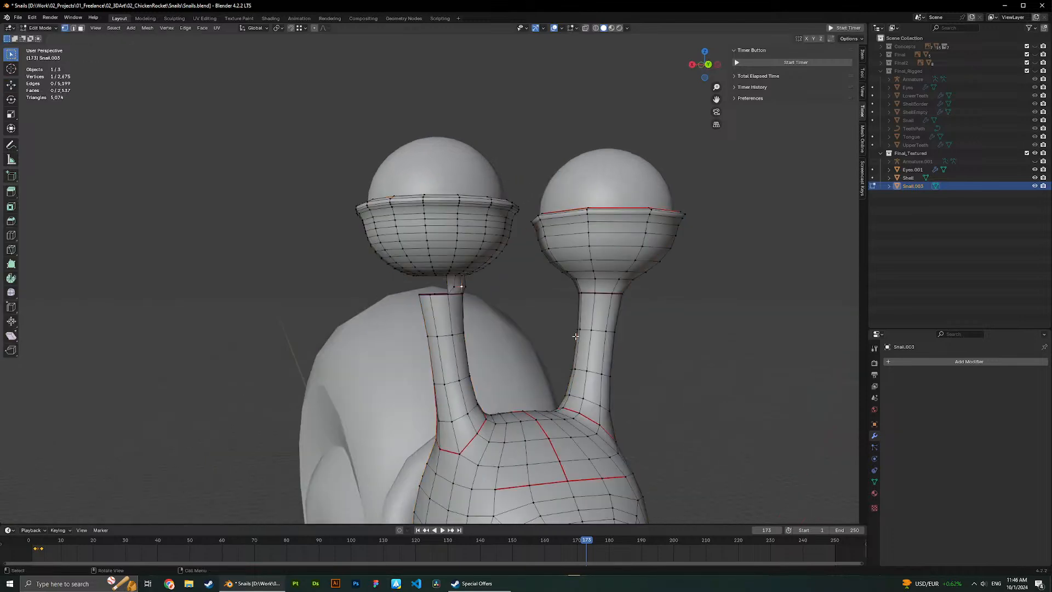
{"action": "key", "text": "a"}
{"action": "key", "text": "alt+n"}
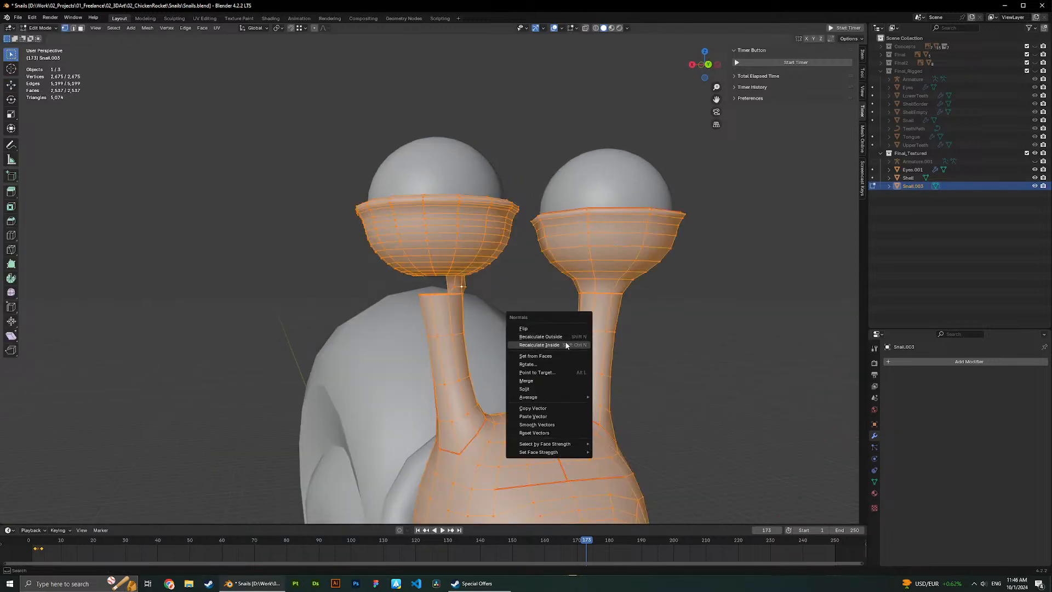
{"action": "middle_click_drag", "start_coordinate": [732, 315], "coordinate": [705, 325]}
{"action": "right_click", "coordinate": [705, 326]}
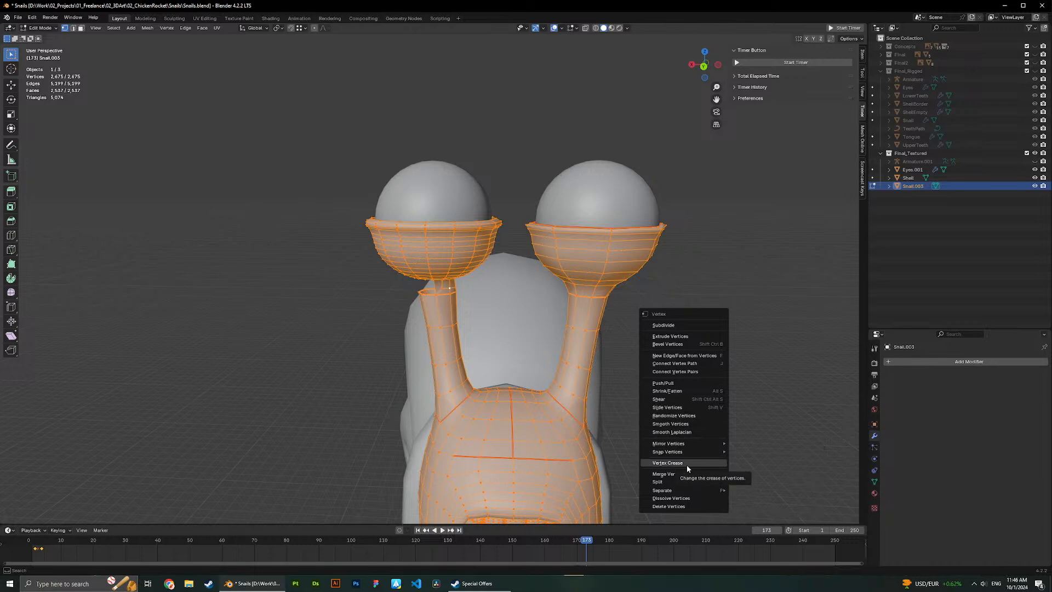
{"action": "scroll", "coordinate": [471, 434], "scroll_direction": "down", "scroll_amount": 2}
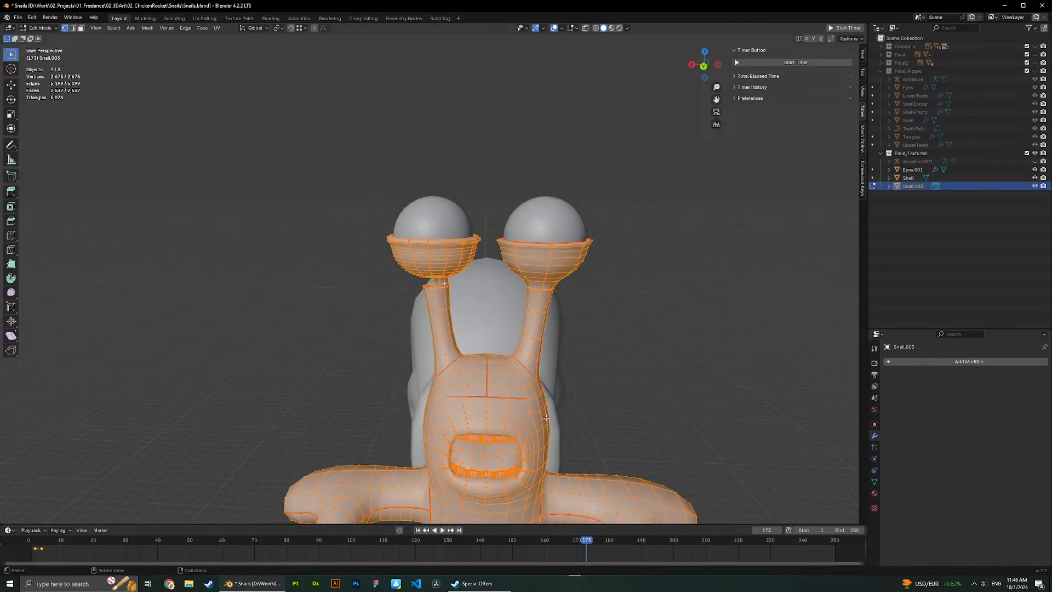
{"action": "left_click", "coordinate": [589, 416]}
{"action": "middle_click_drag", "start_coordinate": [589, 417], "coordinate": [597, 400]}
{"action": "scroll", "coordinate": [559, 413], "scroll_direction": "up", "scroll_amount": 1}
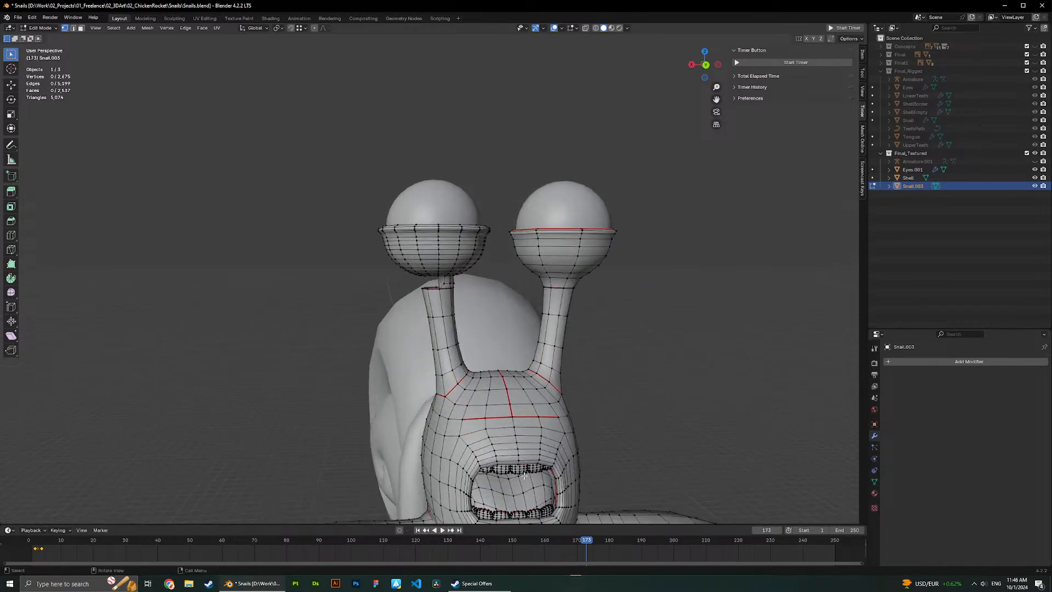
Delete the face loop through the connecting strip and the detached dense cup, plus the rest of that cup's linked faces.
{"action": "scroll", "coordinate": [445, 288], "scroll_direction": "up", "scroll_amount": 2}
{"action": "left_click", "coordinate": [450, 283]}
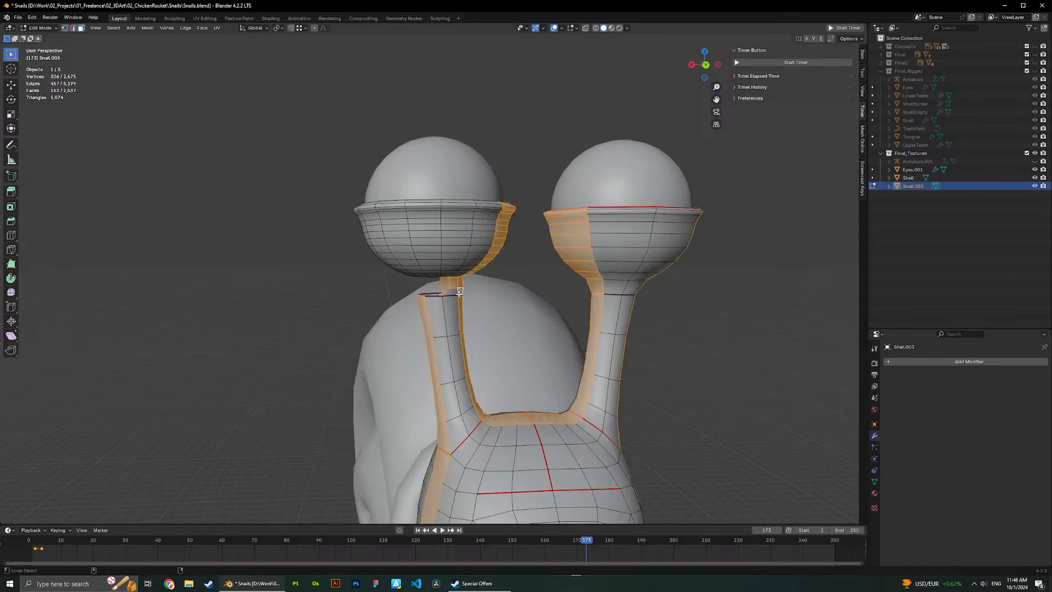
{"action": "left_click", "coordinate": [459, 290], "text": "alt+shift"}
{"action": "key", "text": "x"}
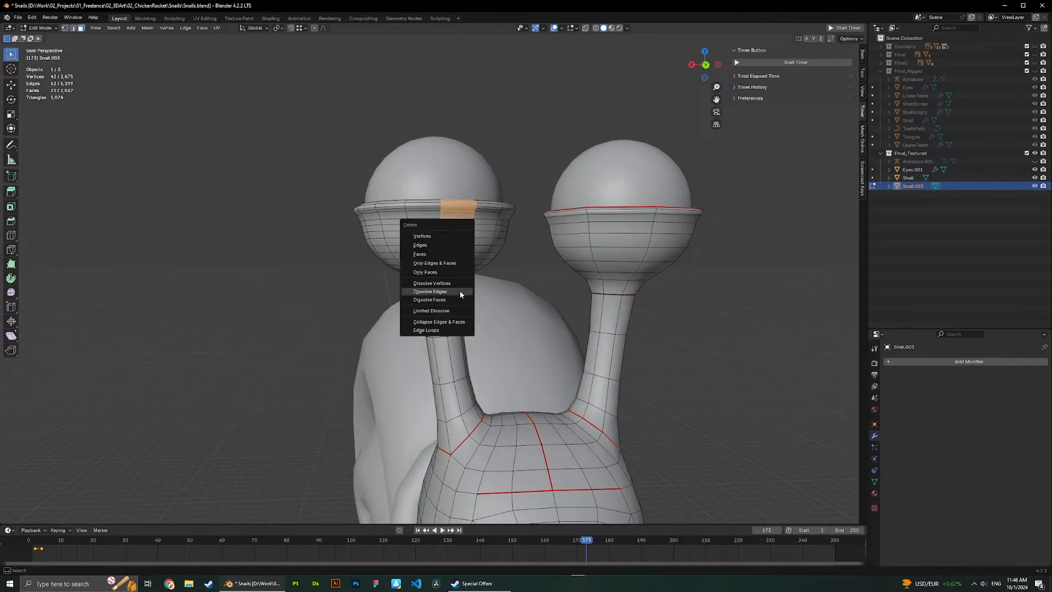
{"action": "key", "text": "x"}
{"action": "left_click", "coordinate": [534, 216]}
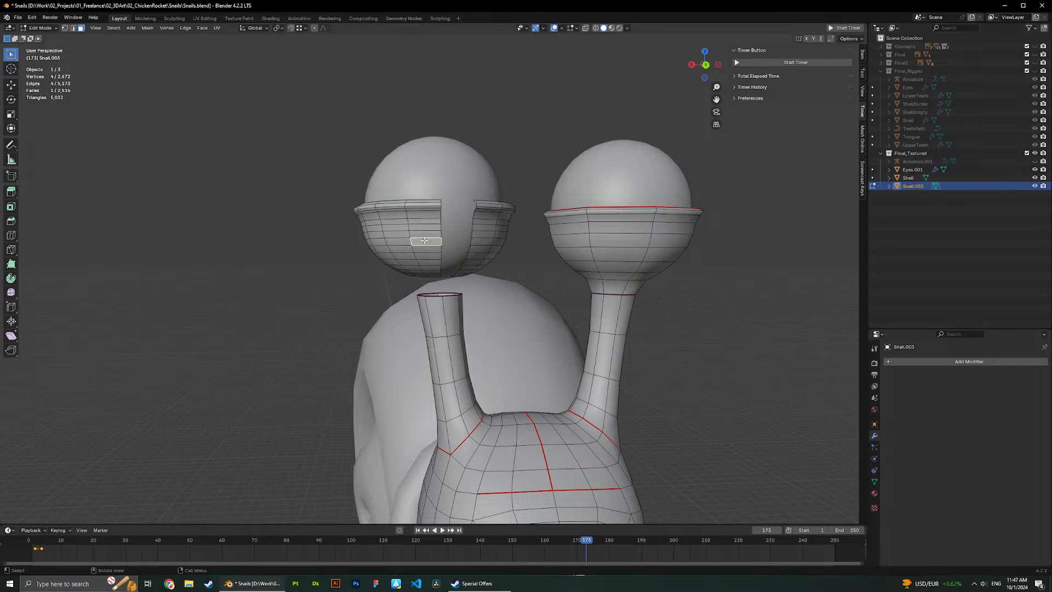
{"action": "key", "text": "l"}
{"action": "key", "text": "x"}
{"action": "left_click", "coordinate": [423, 239]}
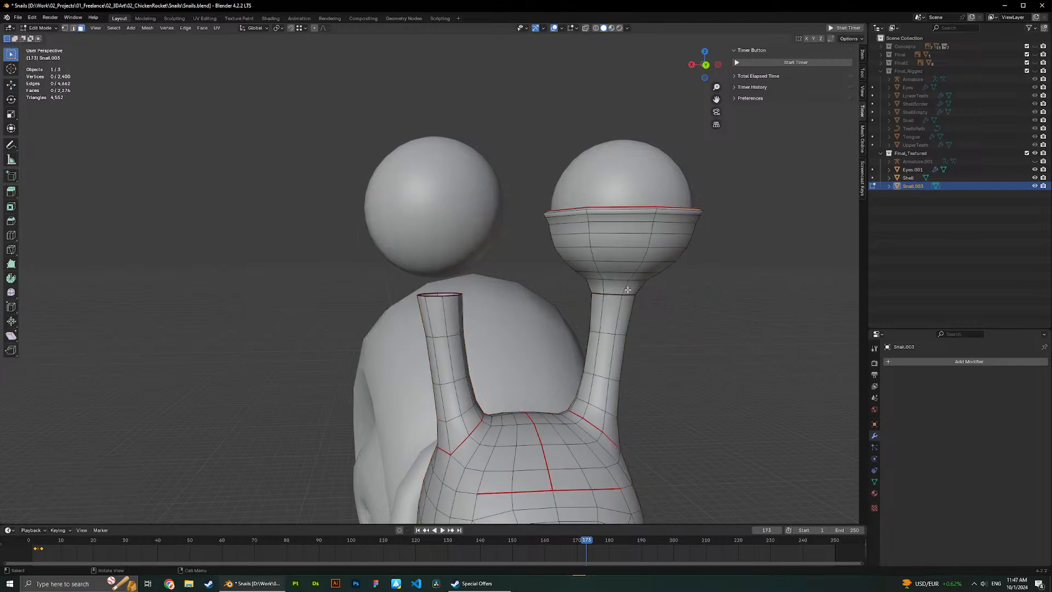
Select the intact eye cup from its rim ring down to the stalk's seam, duplicate it in place and separate it into its own object.
{"action": "left_click", "coordinate": [603, 289], "text": "alt"}
{"action": "left_click", "coordinate": [579, 212], "text": "alt"}
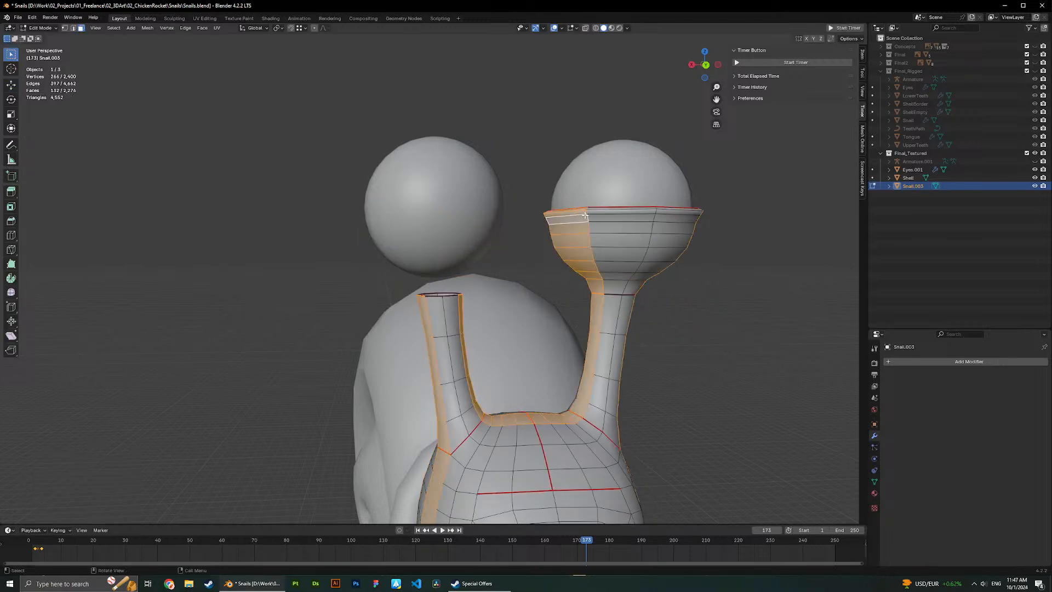
{"action": "middle_click_drag", "start_coordinate": [579, 212], "coordinate": [575, 233]}
{"action": "left_click", "coordinate": [592, 232], "text": "alt"}
{"action": "left_click", "coordinate": [588, 231], "text": "alt"}
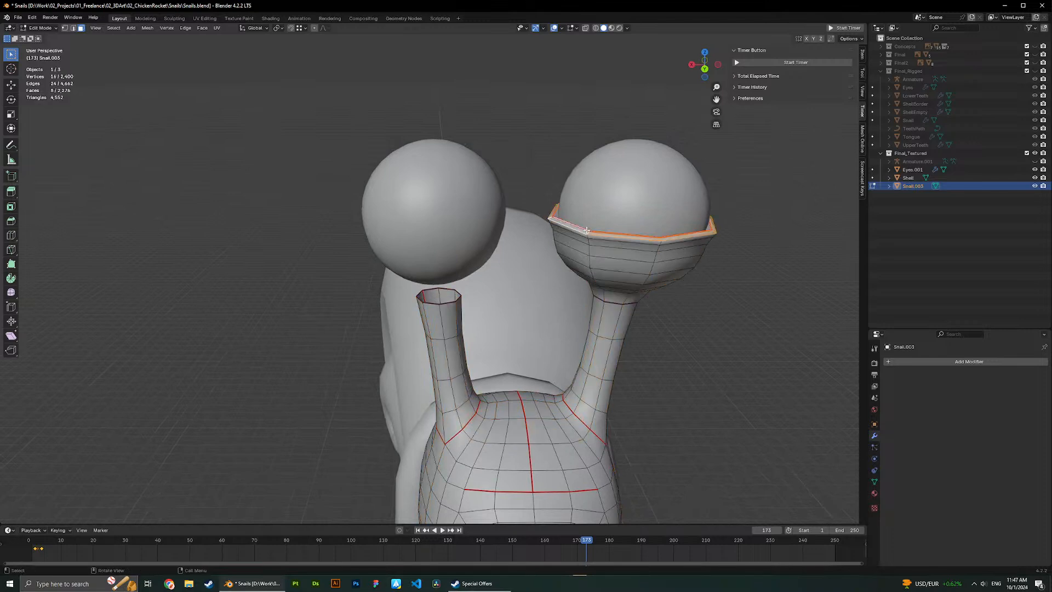
{"action": "key", "text": "ctrl+KP_Add"}
{"action": "key", "text": "ctrl+KP_Add"}
{"action": "key", "text": "ctrl+KP_Add"}
{"action": "key", "text": "ctrl+KP_Add"}
{"action": "key", "text": "ctrl+KP_Add"}
{"action": "key", "text": "ctrl+KP_Add"}
{"action": "middle_click_drag", "start_coordinate": [587, 230], "coordinate": [493, 195]}
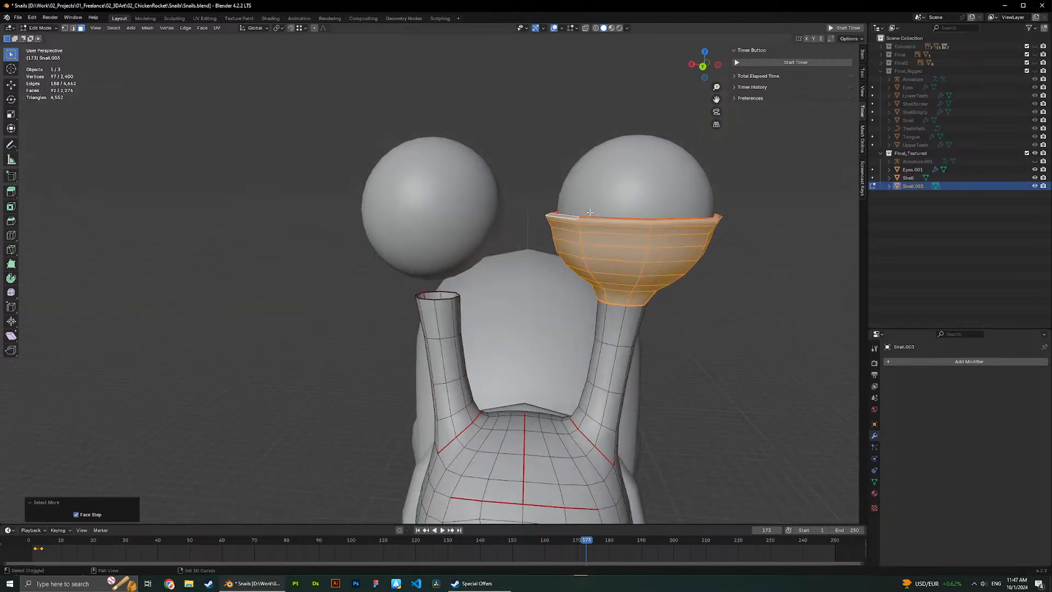
{"action": "key", "text": "shift+d"}
{"action": "right_click", "coordinate": [493, 195]}
{"action": "key", "text": "p"}
{"action": "left_click", "coordinate": [501, 198]}
Leave edit mode and make the separated cup the only selected object.
{"action": "key", "text": "Tab"}
{"action": "left_click", "coordinate": [446, 338]}
{"action": "left_click", "coordinate": [628, 282]}
{"action": "left_click", "coordinate": [627, 282]}
{"action": "left_click", "coordinate": [627, 282]}
{"action": "left_click", "coordinate": [627, 283]}
{"action": "left_click", "coordinate": [627, 283]}
{"action": "left_click", "coordinate": [446, 338], "text": "shift"}
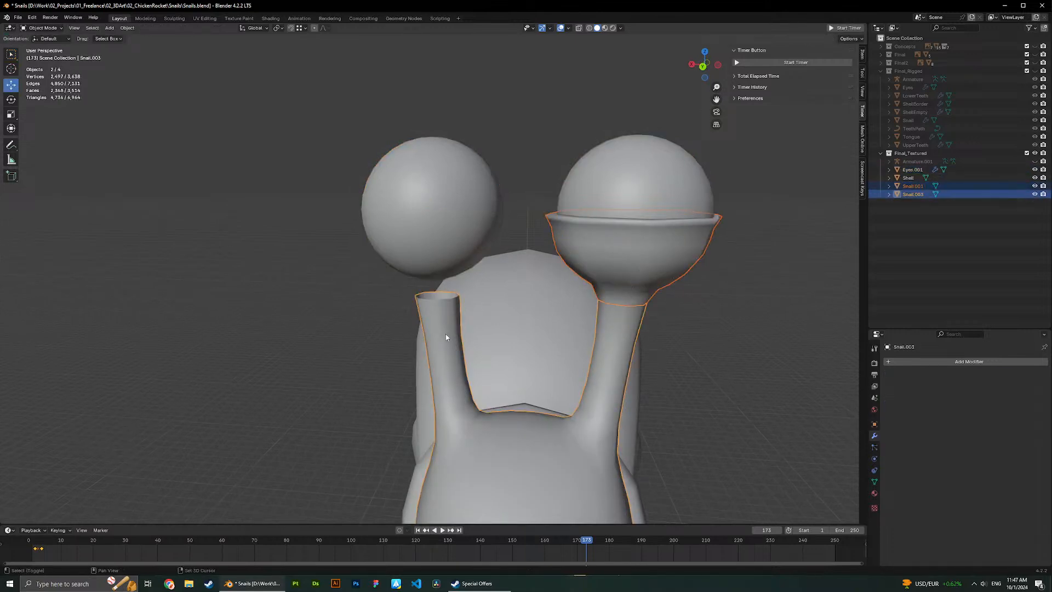
{"action": "left_click", "coordinate": [657, 290]}
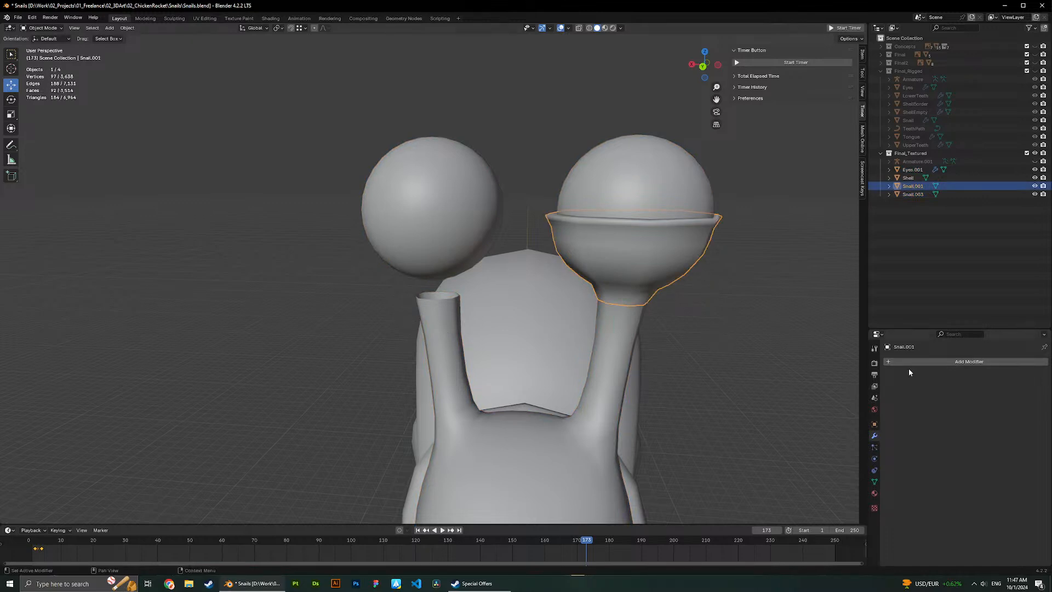
Symmetrize the separated cup's entire mesh from -X to +X to create a matching cup around the bare eyeball.
{"action": "scroll", "coordinate": [659, 309], "scroll_direction": "down", "scroll_amount": 7}
{"action": "scroll", "coordinate": [524, 340], "scroll_direction": "up", "scroll_amount": 2}
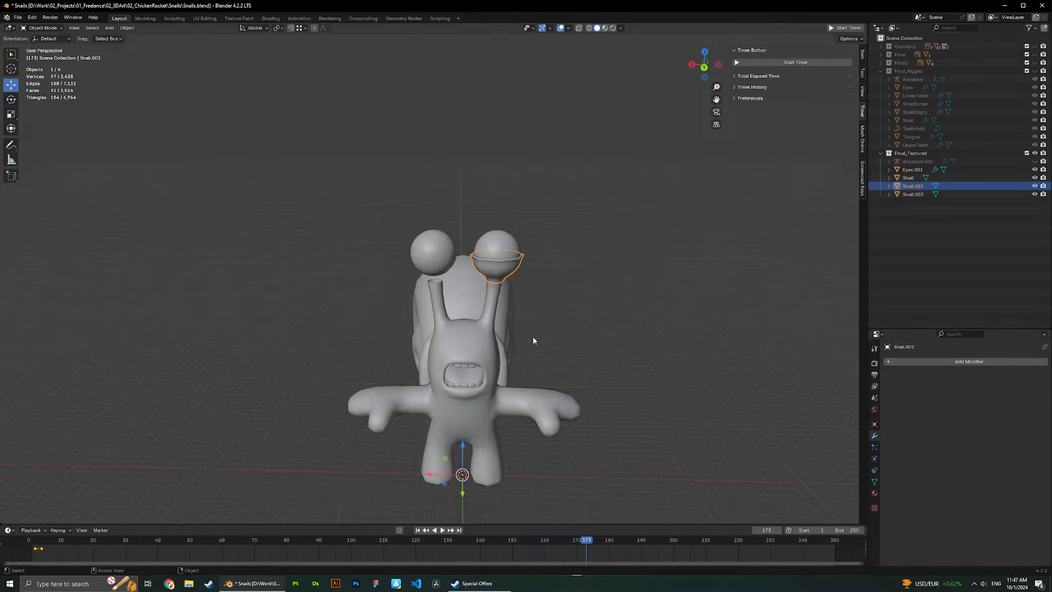
{"action": "scroll", "coordinate": [531, 329], "scroll_direction": "up", "scroll_amount": 4}
{"action": "key", "text": "Tab"}
{"action": "key", "text": "a"}
{"action": "key", "text": "ctrl+f"}
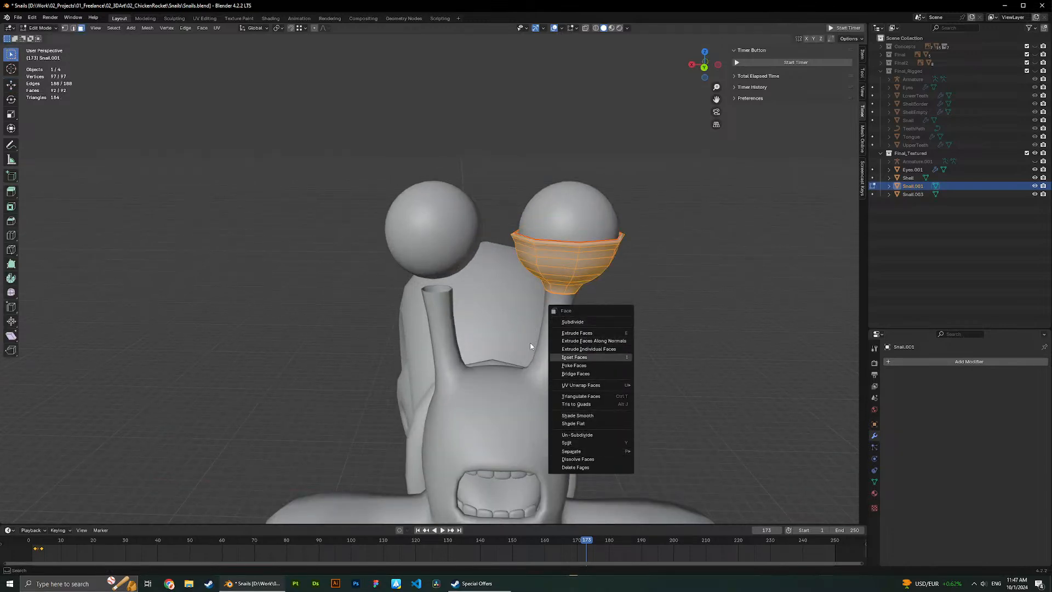
{"action": "right_click", "coordinate": [537, 325]}
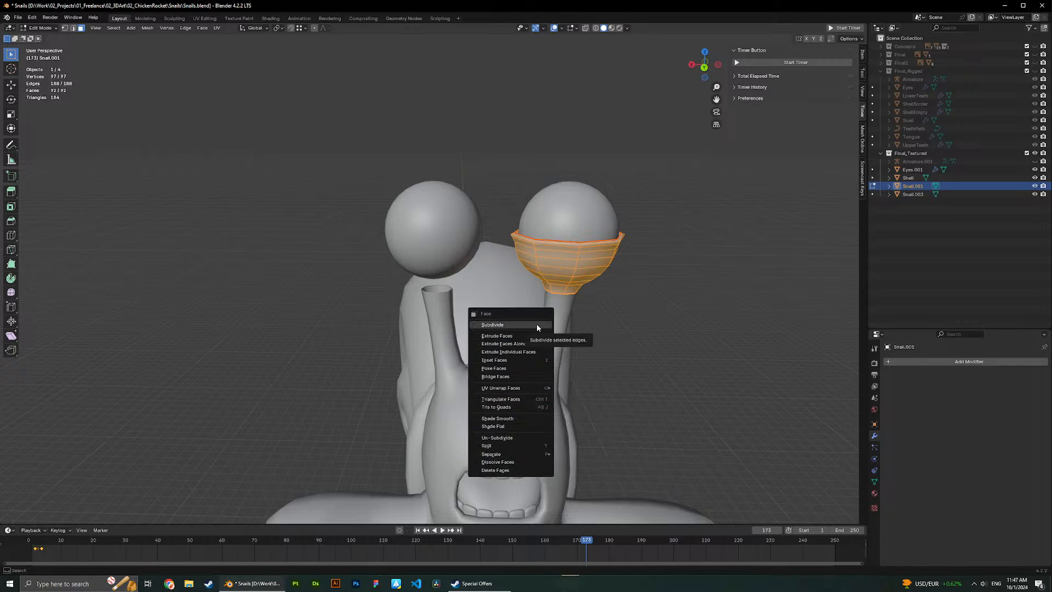
{"action": "key", "text": "Tab"}
{"action": "key", "text": "Tab"}
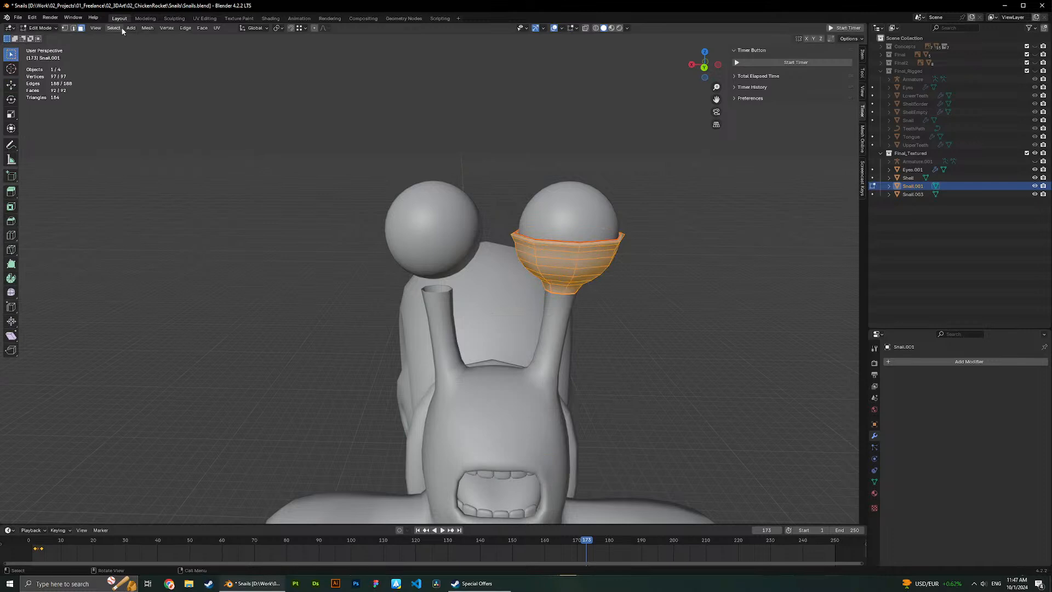
{"action": "left_click", "coordinate": [147, 28]}
{"action": "left_click", "coordinate": [178, 148]}
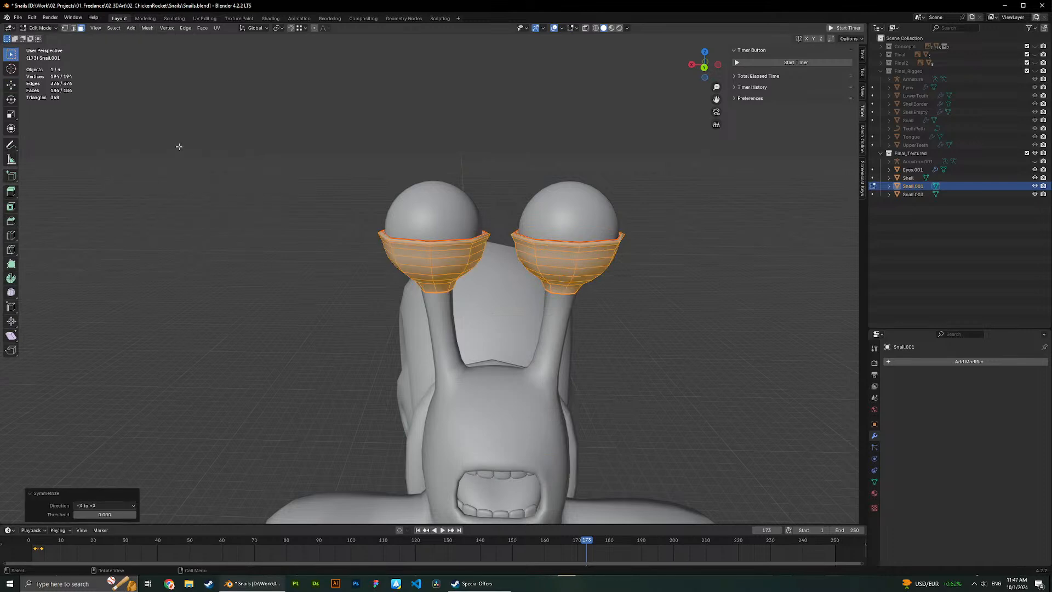
Try to delete the source cup from the separated object by its linked faces.
{"action": "key", "text": "Tab"}
{"action": "key", "text": "Tab"}
{"action": "left_click", "coordinate": [561, 275]}
{"action": "key", "text": "l"}
{"action": "key", "text": "x"}
{"action": "left_click", "coordinate": [561, 275]}
{"action": "key", "text": "Tab"}
{"action": "key", "text": "Tab"}
{"action": "key", "text": "Tab"}
{"action": "key", "text": "Tab"}
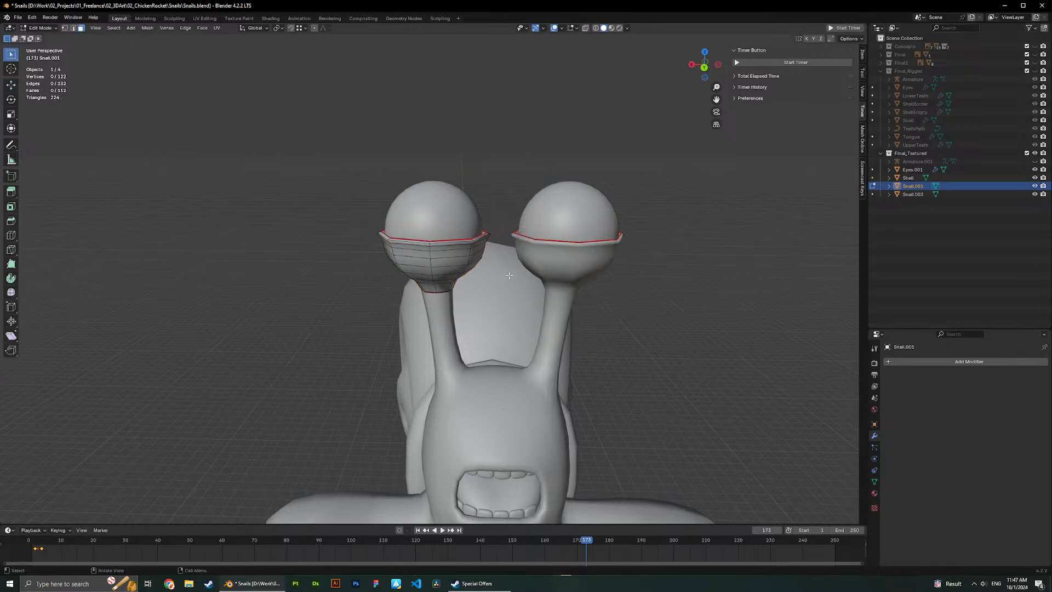
Undo the partial deletion, expand the selection to the whole source cup including its rim, and delete it.
{"action": "key", "text": "ctrl+z"}
{"action": "key", "text": "ctrl+KP_Add"}
{"action": "key", "text": "ctrl+KP_Add"}
{"action": "key", "text": "x"}
{"action": "left_click", "coordinate": [588, 243]}
{"action": "key", "text": "Tab"}
Join the mirrored cup object with the snail body.
{"action": "middle_click_drag", "start_coordinate": [588, 243], "coordinate": [581, 251]}
{"action": "left_click", "coordinate": [430, 334], "text": "shift"}
{"action": "right_click", "coordinate": [425, 330]}
{"action": "left_click", "coordinate": [425, 330]}
{"action": "scroll", "coordinate": [425, 330], "scroll_direction": "up", "scroll_amount": 3}
Try to merge vertices across the joined snail mesh with everything selected, and undo it.
{"action": "key", "text": "Tab"}
{"action": "scroll", "coordinate": [451, 304], "scroll_direction": "up", "scroll_amount": 3}
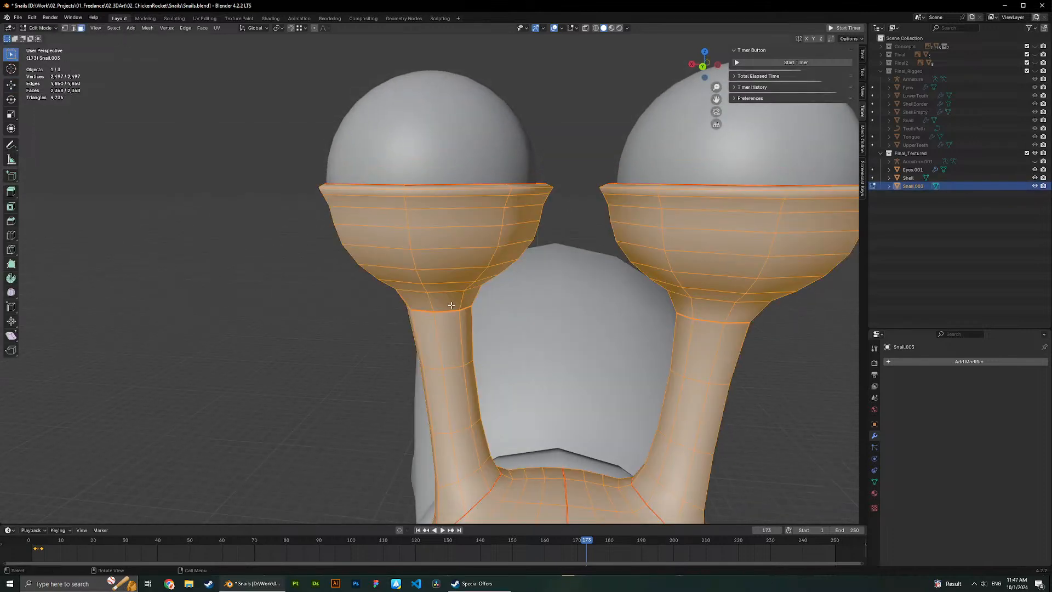
{"action": "key", "text": "m"}
{"action": "left_click", "coordinate": [440, 327]}
{"action": "key", "text": "ctrl+z"}
{"action": "key", "text": "ctrl+n"}
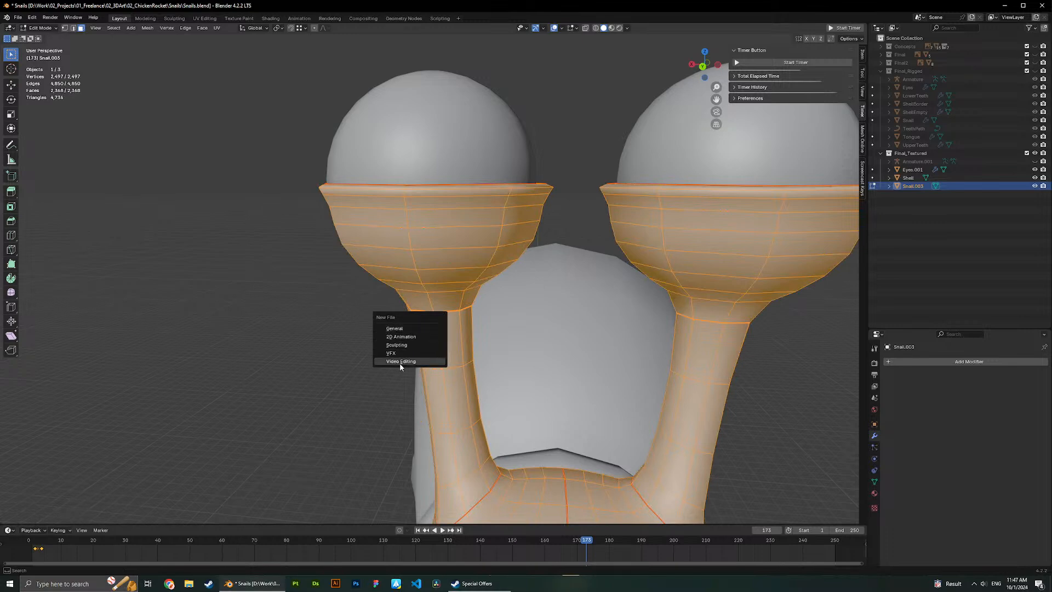
{"action": "left_click", "coordinate": [399, 362]}
{"action": "key", "text": "Escape"}
Merge the overlapping vertices at the front of the seam between the mirrored eye cup and its stalk.
{"action": "left_click", "coordinate": [450, 334]}
{"action": "middle_click_drag", "start_coordinate": [450, 334], "coordinate": [472, 329]}
{"action": "scroll", "coordinate": [451, 314], "scroll_direction": "up", "scroll_amount": 3}
{"action": "key", "text": "2"}
{"action": "left_click", "coordinate": [457, 331], "text": "alt"}
{"action": "key", "text": "1"}
{"action": "left_click_drag", "start_coordinate": [441, 323], "coordinate": [453, 335]}
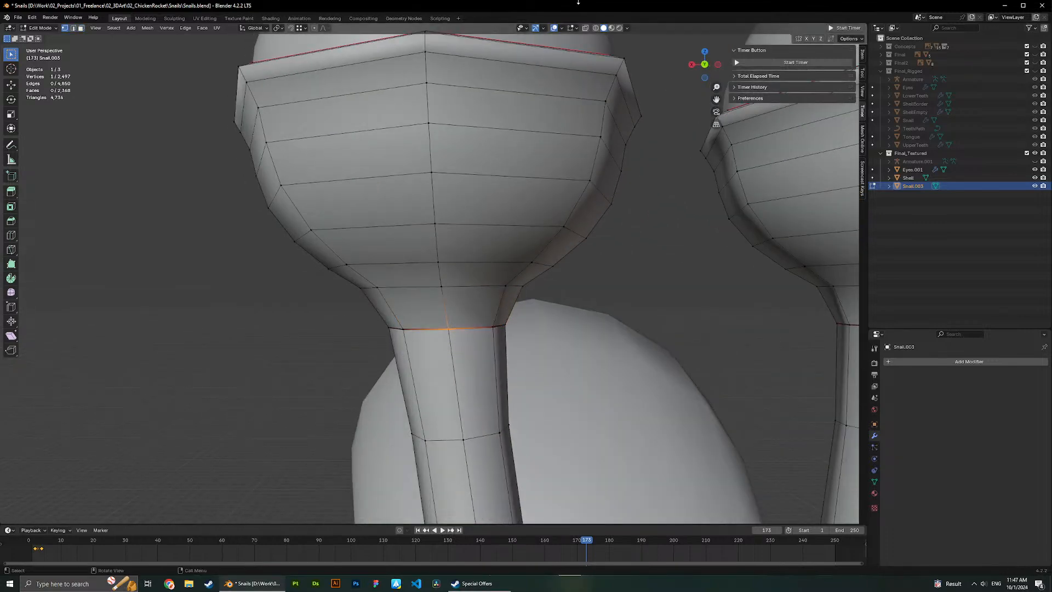
{"action": "key", "text": "m"}
{"action": "left_click", "coordinate": [501, 199]}
Display the model in wireframe and merge the next overlapping vertex pair along the mirrored cup's seam.
{"action": "middle_click_drag", "start_coordinate": [479, 301], "coordinate": [436, 310]}
{"action": "left_click_drag", "start_coordinate": [436, 317], "coordinate": [452, 331]}
{"action": "middle_click_drag", "start_coordinate": [451, 332], "coordinate": [438, 330]}
{"action": "left_click", "coordinate": [595, 28]}
{"action": "middle_click_drag", "start_coordinate": [381, 273], "coordinate": [420, 288]}
{"action": "scroll", "coordinate": [422, 296], "scroll_direction": "up", "scroll_amount": 1}
{"action": "left_click_drag", "start_coordinate": [419, 360], "coordinate": [446, 380]}
{"action": "key", "text": "m"}
{"action": "left_click", "coordinate": [448, 384]}
Merge the remaining overlapping vertex pairs around the stalk seam and return to Object Mode with solid shading.
{"action": "middle_click_drag", "start_coordinate": [448, 384], "coordinate": [442, 351]}
{"action": "left_click_drag", "start_coordinate": [449, 329], "coordinate": [469, 353]}
{"action": "key", "text": "shift+r"}
{"action": "middle_click_drag", "start_coordinate": [469, 354], "coordinate": [446, 377]}
{"action": "left_click_drag", "start_coordinate": [468, 335], "coordinate": [362, 356]}
{"action": "key", "text": "shift+r"}
{"action": "key", "text": "shift+r"}
{"action": "key", "text": "shift+r"}
{"action": "key", "text": "shift+r"}
{"action": "key", "text": "shift+r"}
{"action": "middle_click_drag", "start_coordinate": [395, 342], "coordinate": [496, 329]}
{"action": "scroll", "coordinate": [446, 333], "scroll_direction": "down", "scroll_amount": 5}
{"action": "key", "text": "Tab"}
{"action": "left_click", "coordinate": [597, 28]}
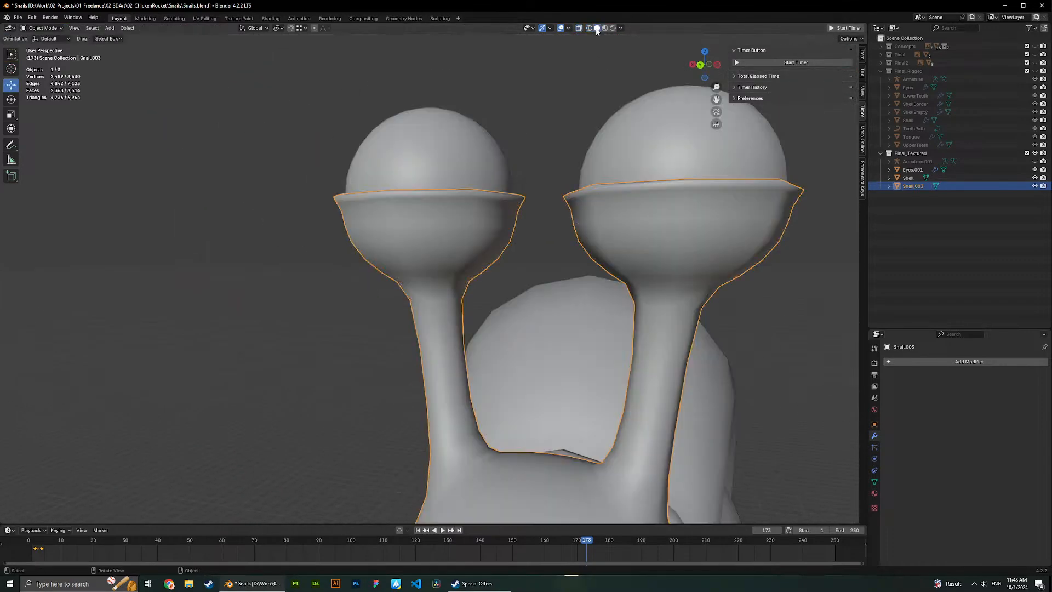
Unwrap the UVs of the entire snail body mesh and save the file.
{"action": "key", "text": "Tab"}
{"action": "scroll", "coordinate": [645, 308], "scroll_direction": "down", "scroll_amount": 6}
{"action": "key", "text": "a"}
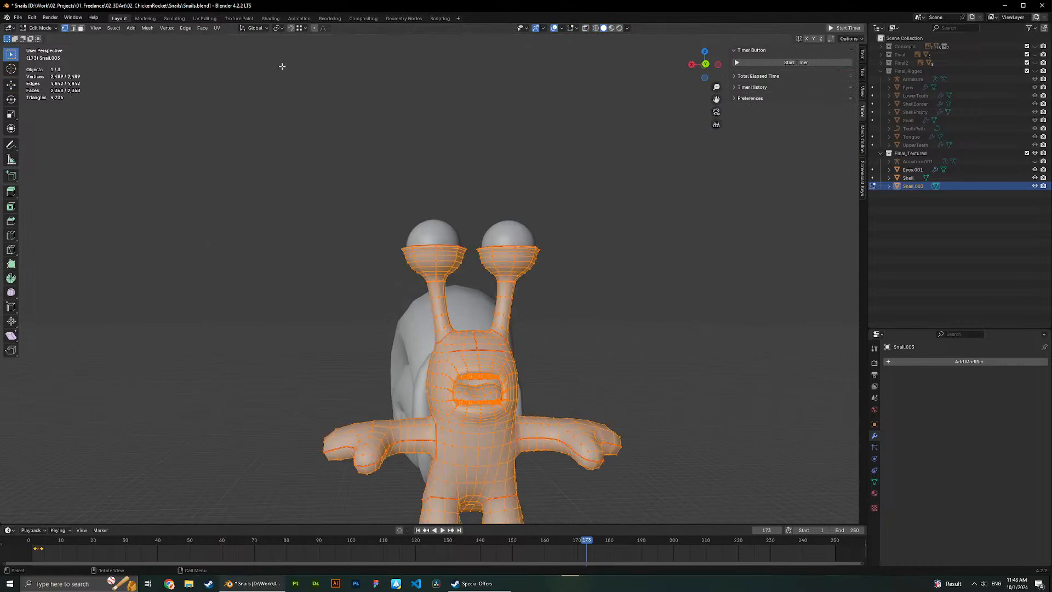
{"action": "left_click", "coordinate": [221, 28]}
{"action": "left_click", "coordinate": [235, 37]}
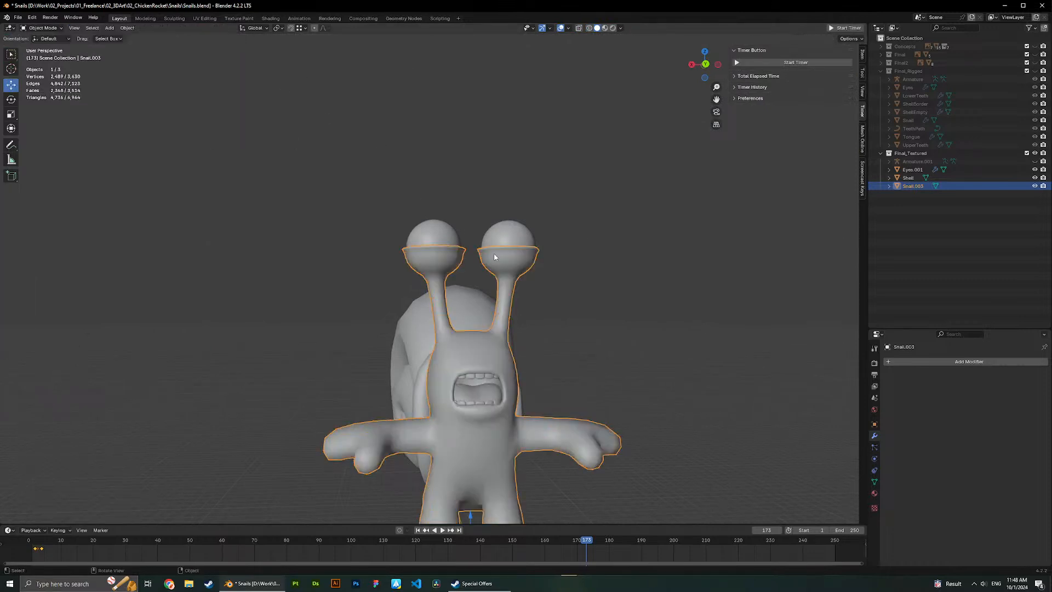
{"action": "scroll", "coordinate": [527, 357], "scroll_direction": "up", "scroll_amount": 3}
{"action": "scroll", "coordinate": [525, 354], "scroll_direction": "down", "scroll_amount": 2}
{"action": "key", "text": "Tab"}
{"action": "middle_click_drag", "start_coordinate": [550, 376], "coordinate": [605, 339]}
{"action": "key", "text": "ctrl+s"}
{"action": "scroll", "coordinate": [459, 211], "scroll_direction": "down", "scroll_amount": 3}
{"action": "scroll", "coordinate": [412, 306], "scroll_direction": "up", "scroll_amount": 3}
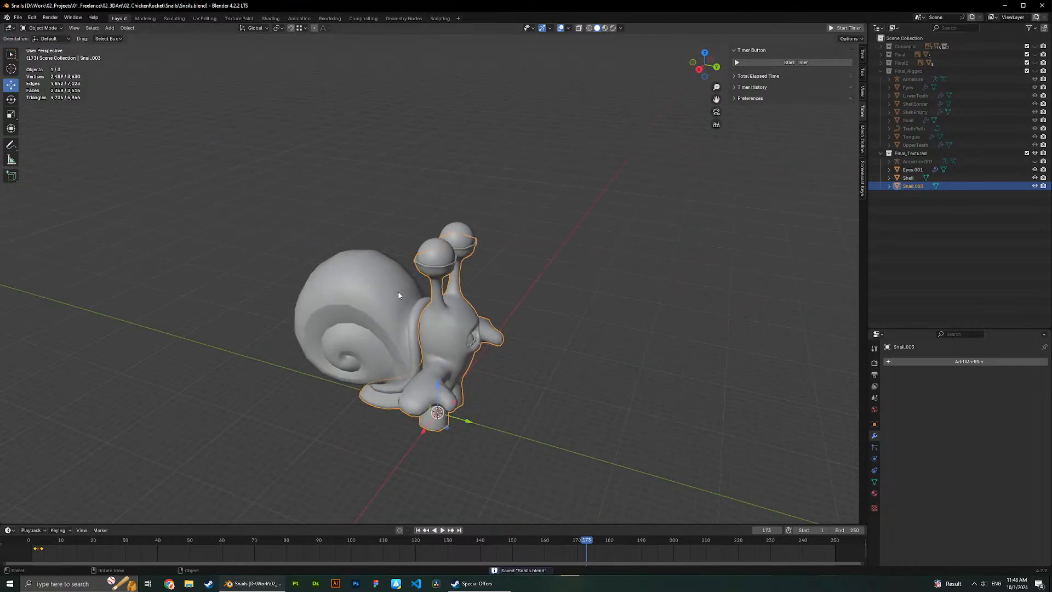
Add the shell and eyes to the selection, save, and export the selected objects as FBX over Snail.fbx.
{"action": "left_click", "coordinate": [398, 295], "text": "shift"}
{"action": "left_click", "coordinate": [460, 241], "text": "shift"}
{"action": "key", "text": "ctrl+s"}
{"action": "left_click", "coordinate": [18, 17]}
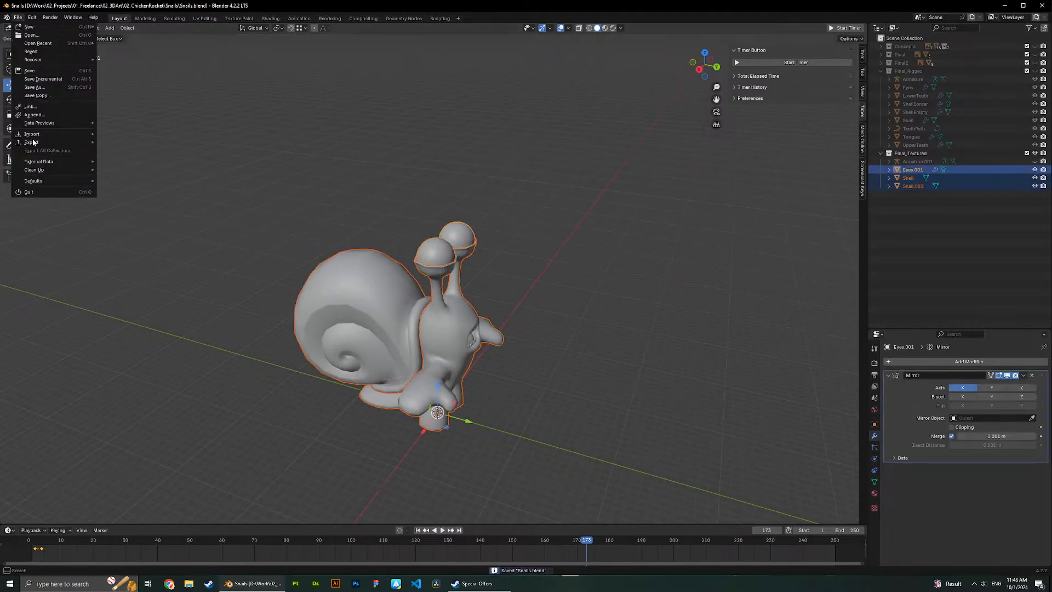
{"action": "mouse_move", "coordinate": [33, 141]}
{"action": "left_click", "coordinate": [132, 219]}
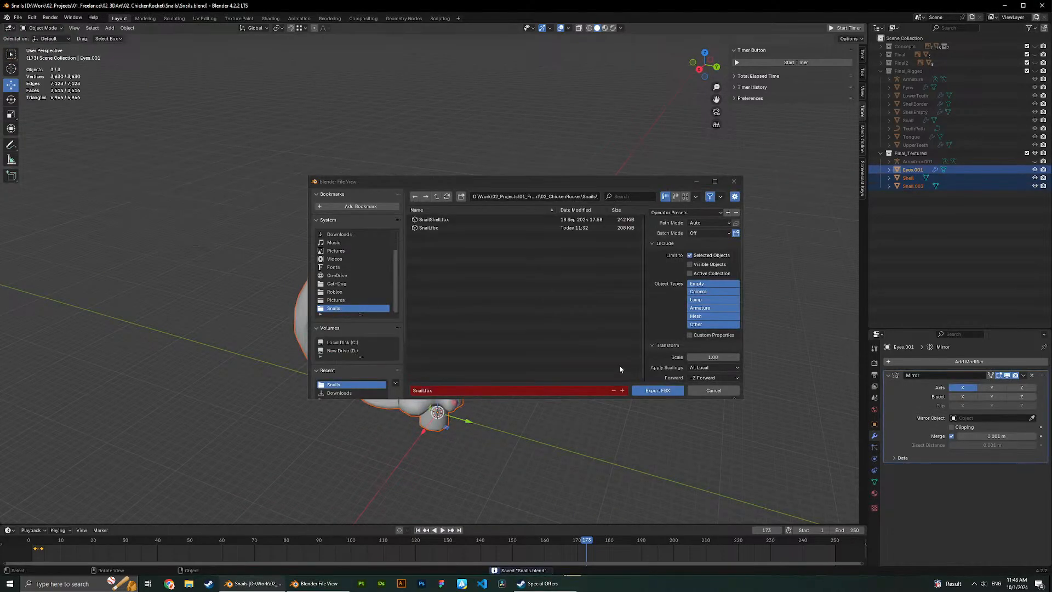
{"action": "left_click", "coordinate": [656, 391]}
{"action": "key", "text": "ctrl+KP_1"}
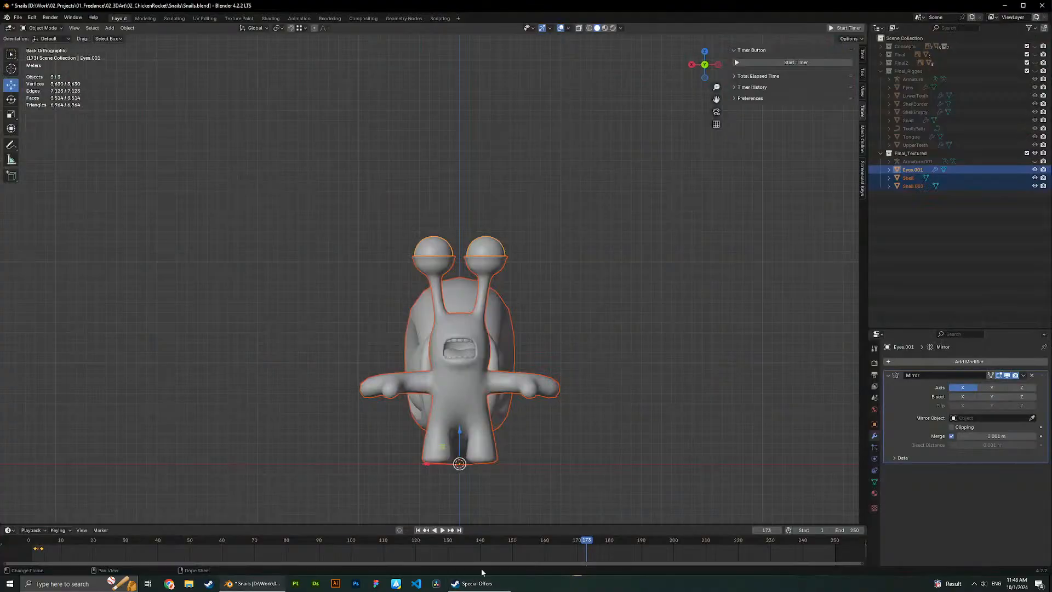
Launch Substance 3D Painter, find Snail.fbx in the Snails folder in File Explorer, and dismiss Painter's home screen.
{"action": "left_click", "coordinate": [295, 583]}
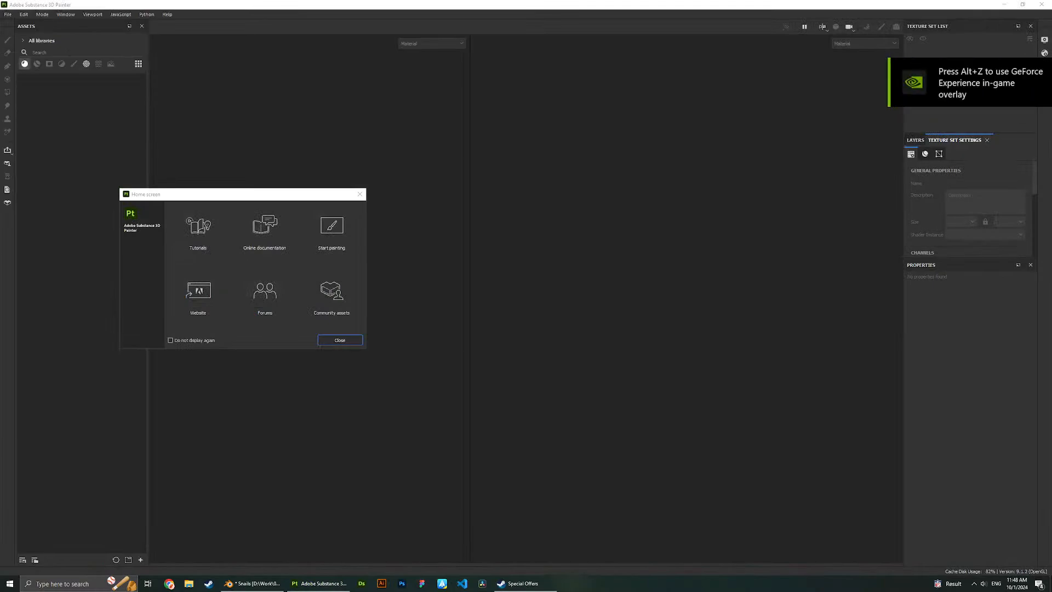
{"action": "left_click", "coordinate": [188, 583]}
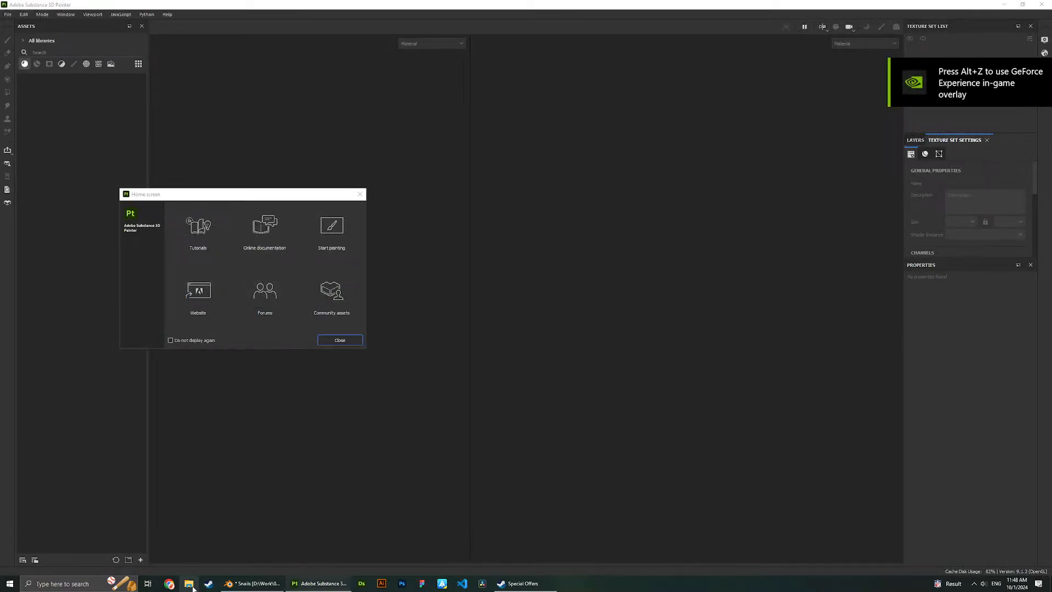
{"action": "left_click", "coordinate": [157, 318]}
{"action": "left_click", "coordinate": [220, 310]}
{"action": "left_click", "coordinate": [359, 194]}
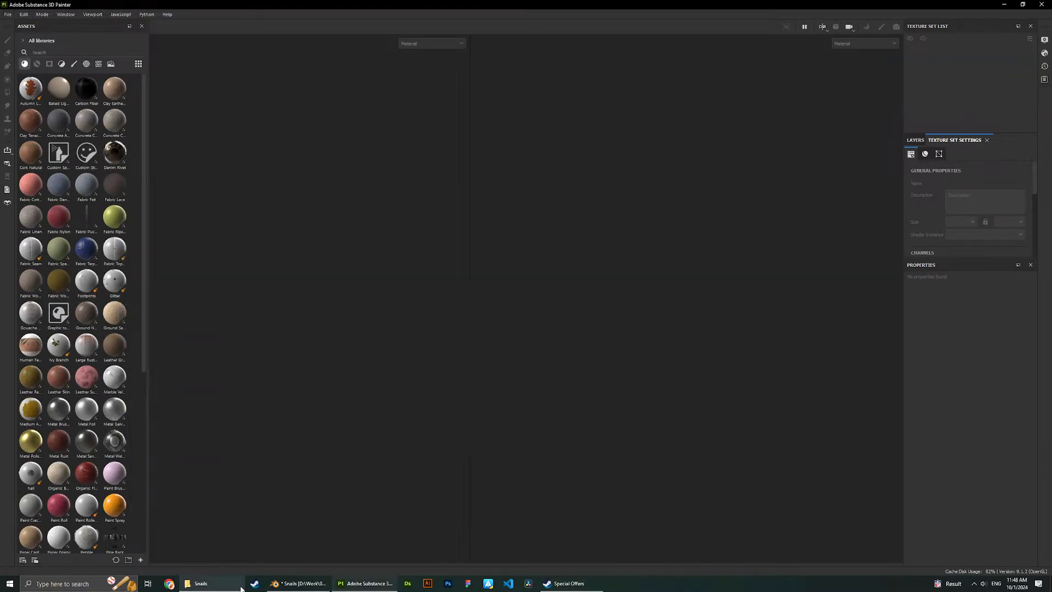
Create a new Painter project from Snail.fbx and view the imported model from the front side.
{"action": "left_click", "coordinate": [208, 582]}
{"action": "mouse_move", "coordinate": [220, 310]}
{"action": "left_mouse_down"}
{"action": "mouse_move", "coordinate": [275, 214]}
{"action": "mouse_move", "coordinate": [331, 146]}
{"action": "left_mouse_up"}
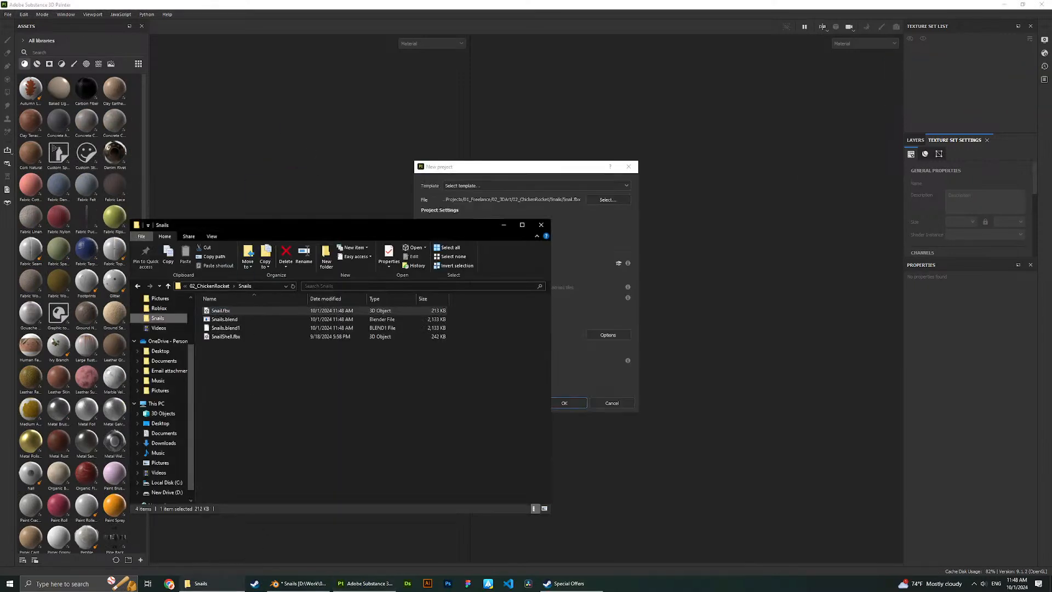
{"action": "left_click", "coordinate": [503, 226]}
{"action": "left_click", "coordinate": [573, 398]}
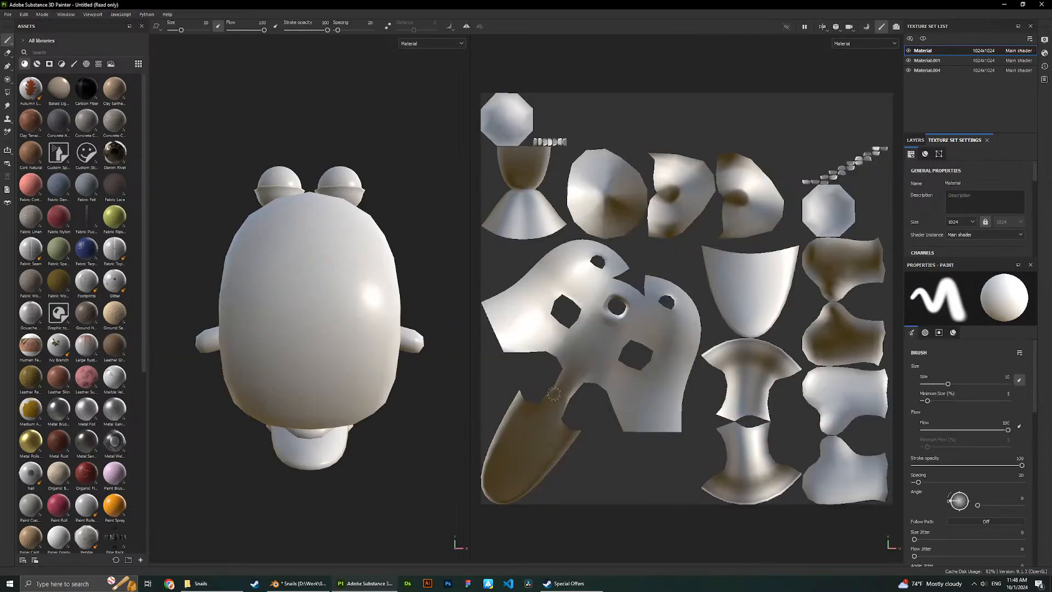
{"action": "scroll", "coordinate": [263, 275], "scroll_direction": "down", "scroll_amount": 3}
{"action": "scroll", "coordinate": [335, 293], "scroll_direction": "up", "scroll_amount": 2}
{"action": "left_click_drag", "start_coordinate": [383, 211], "coordinate": [350, 236], "text": "alt"}
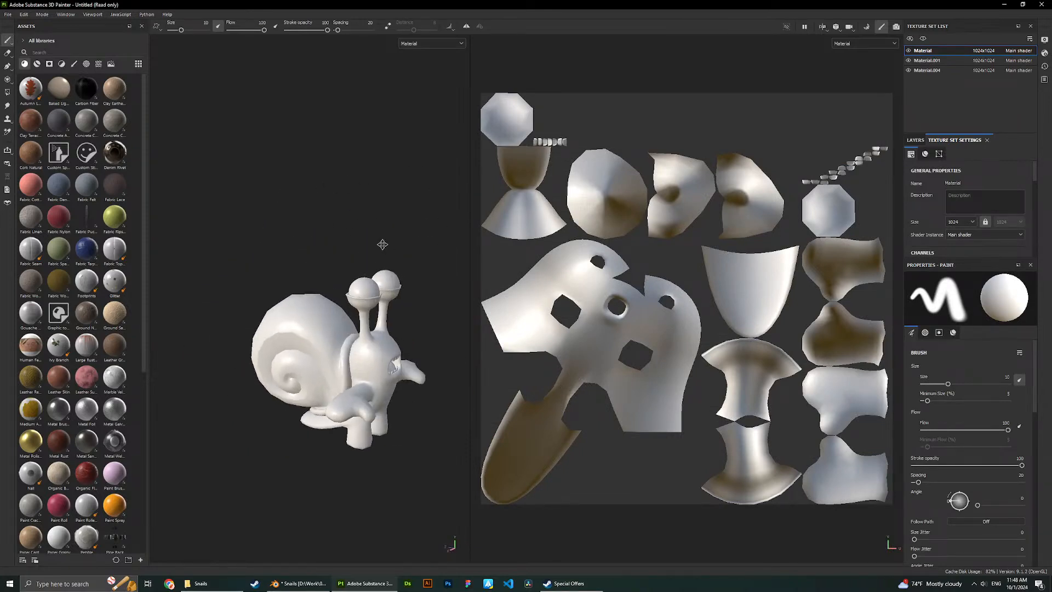
{"action": "scroll", "coordinate": [389, 249], "scroll_direction": "up", "scroll_amount": 2}
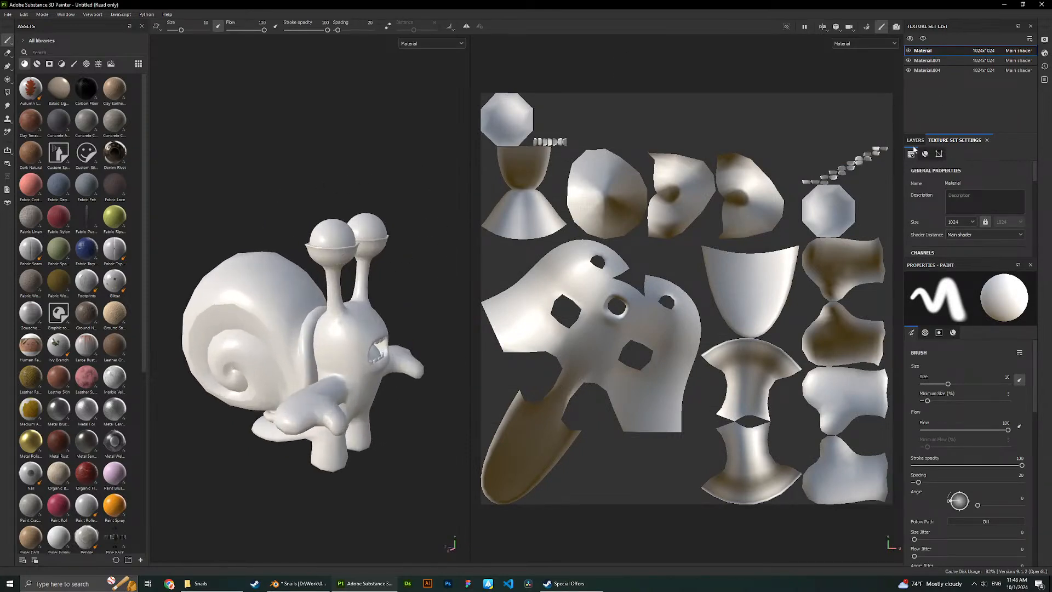
Search Google in Chrome for "texture set settings substance painter" and look at Adobe's Texture Set settings help page.
{"action": "left_click", "coordinate": [170, 583]}
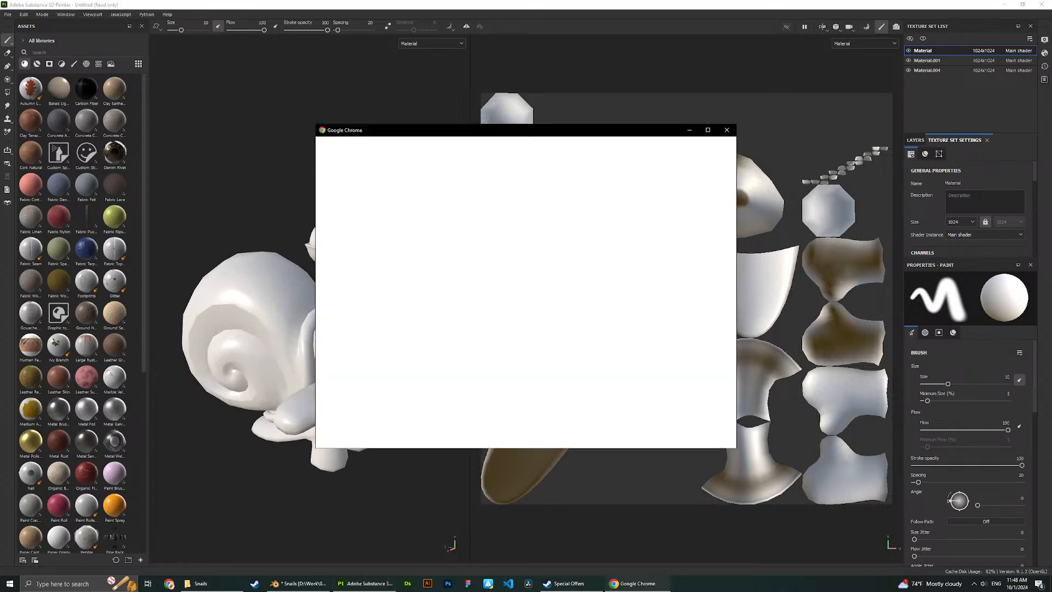
{"action": "key", "text": "alt+F4"}
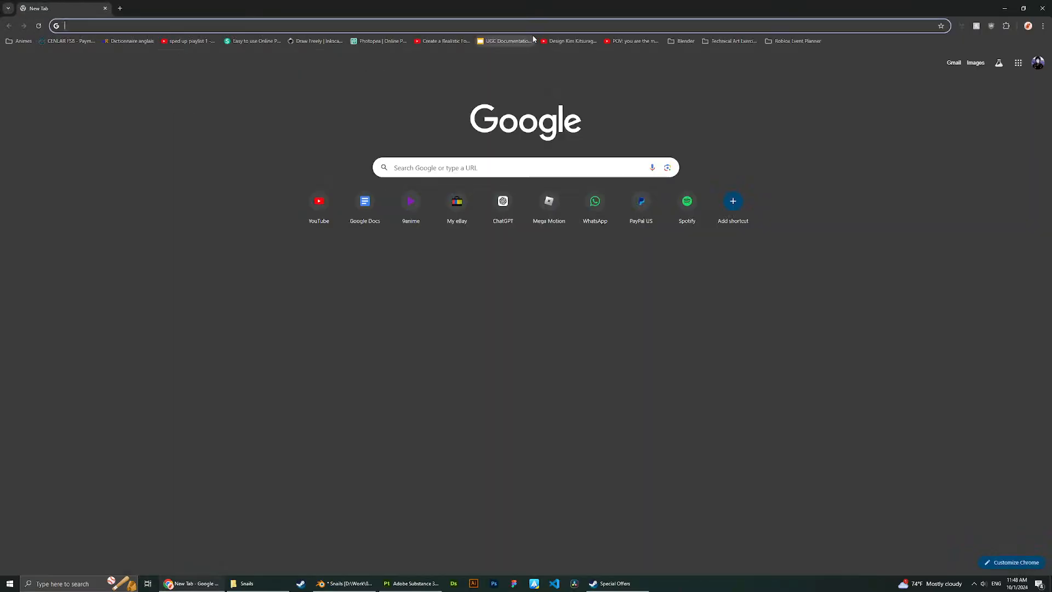
{"action": "type", "text": "Texture set sett"}
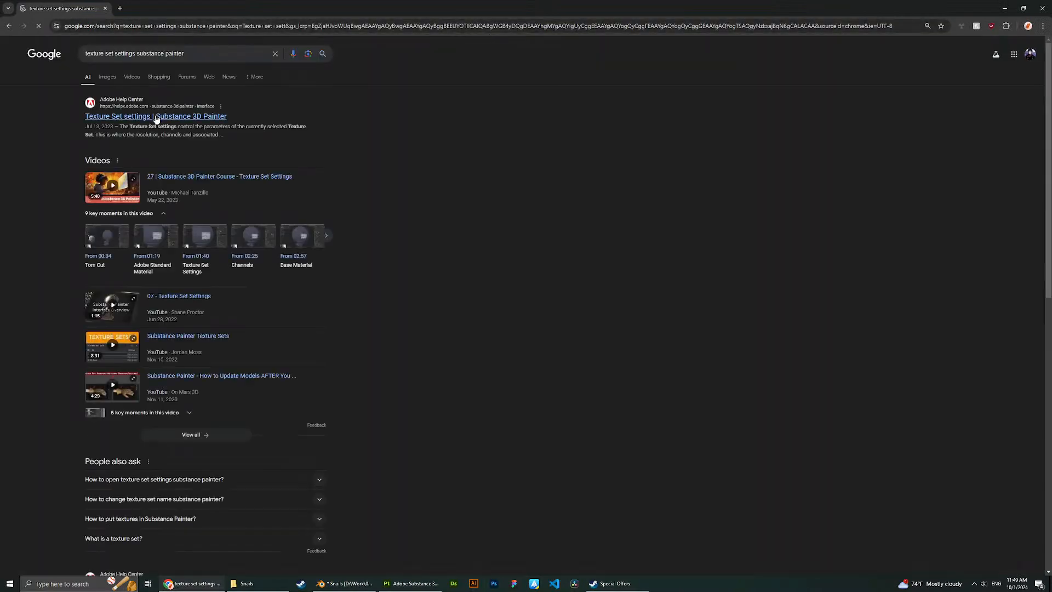
{"action": "left_click", "coordinate": [156, 117]}
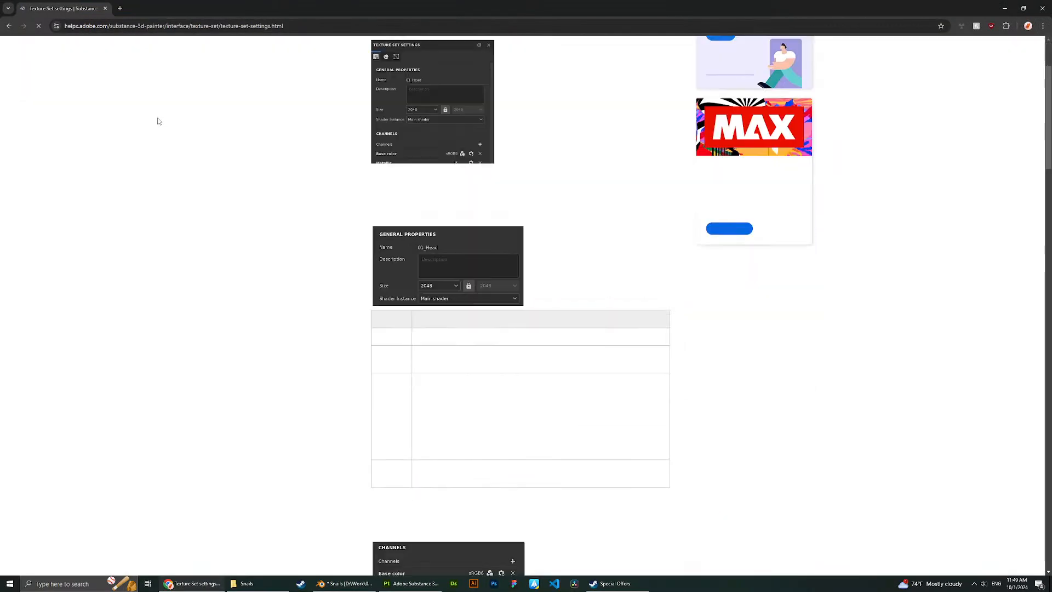
{"action": "left_click", "coordinate": [8, 26]}
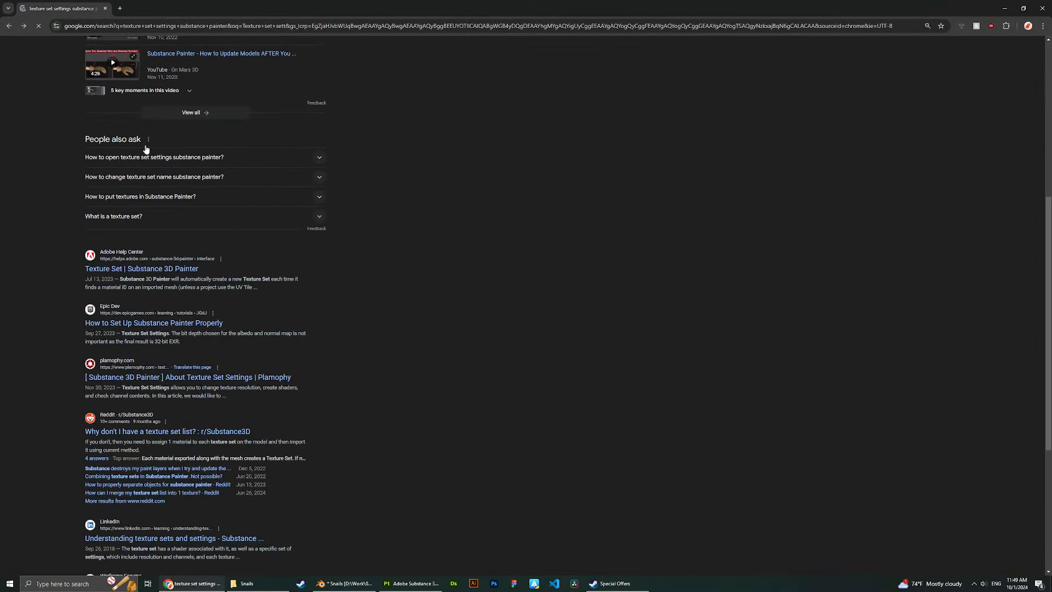
{"action": "scroll", "coordinate": [460, 505], "scroll_direction": "up", "scroll_amount": 6}
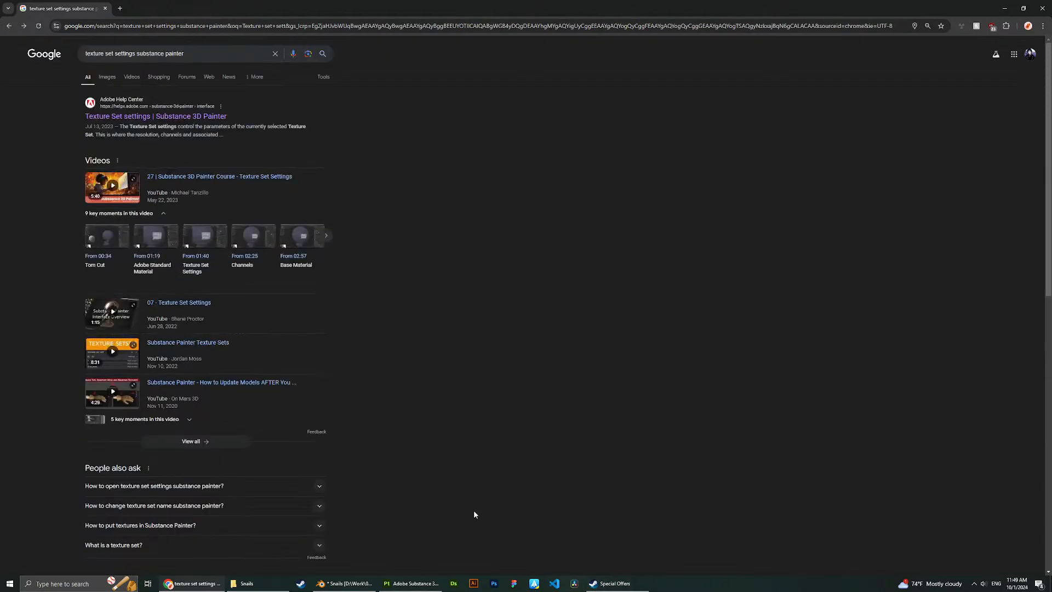
Check the mesh map section of Painter's texture set settings and search Google for "bake mesh maps".
{"action": "left_click", "coordinate": [405, 582]}
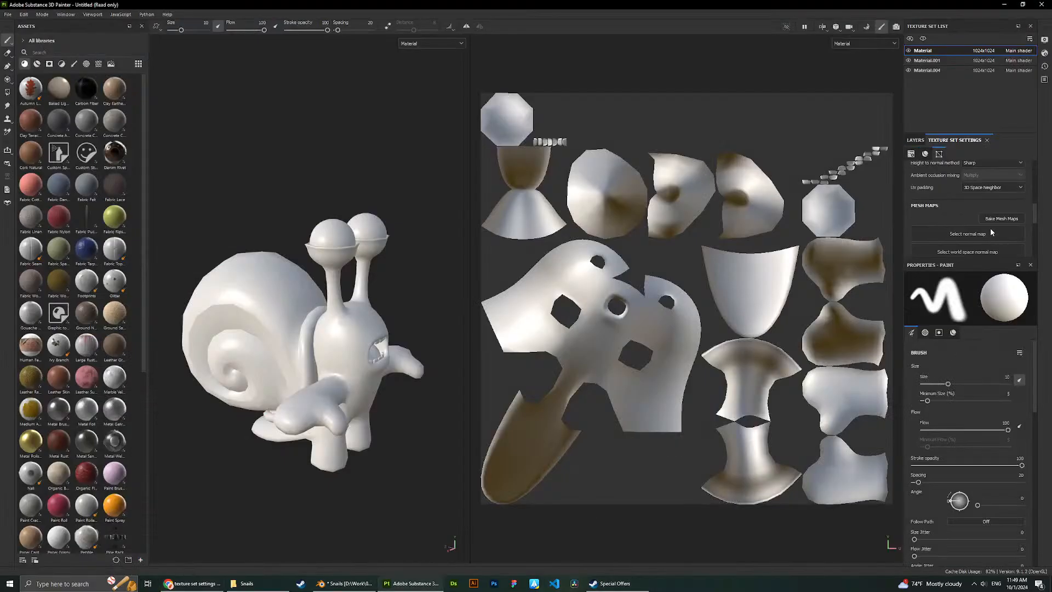
{"action": "key", "text": "alt+Tab"}
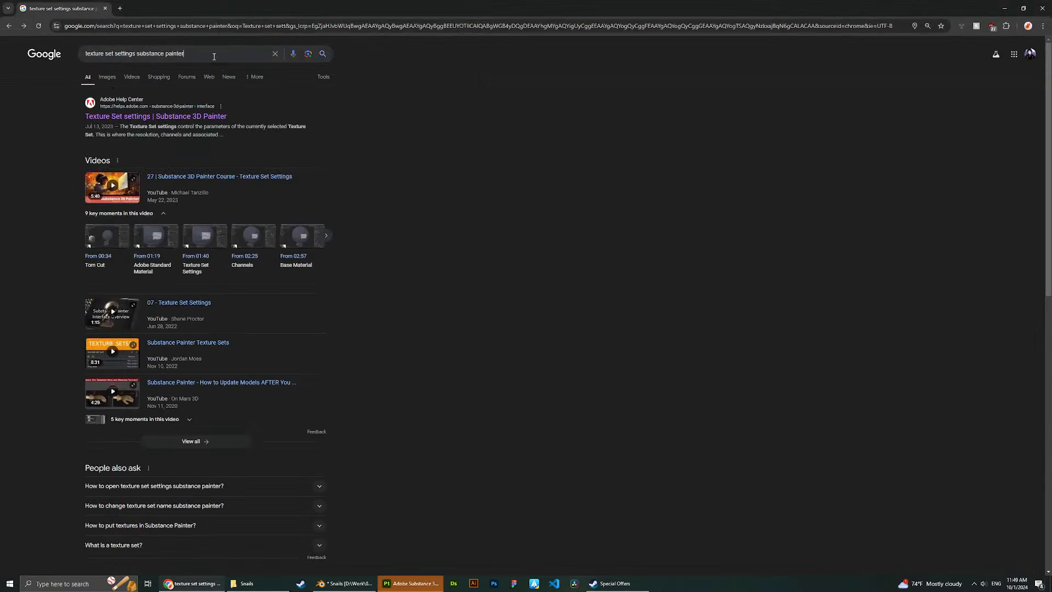
{"action": "key", "text": "ctrl+a"}
{"action": "type", "text": "bake mesh maps"}
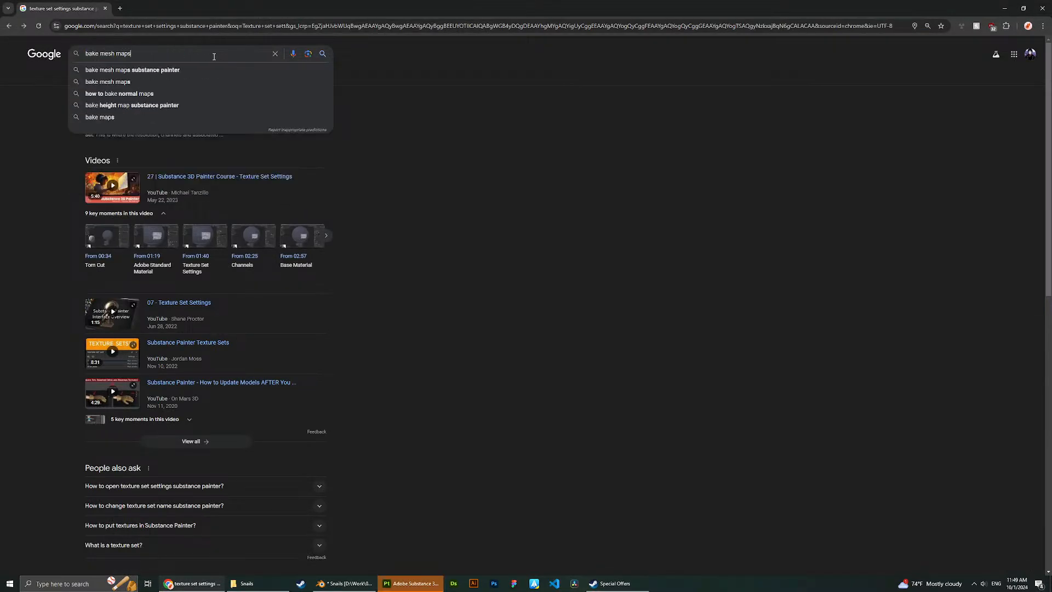
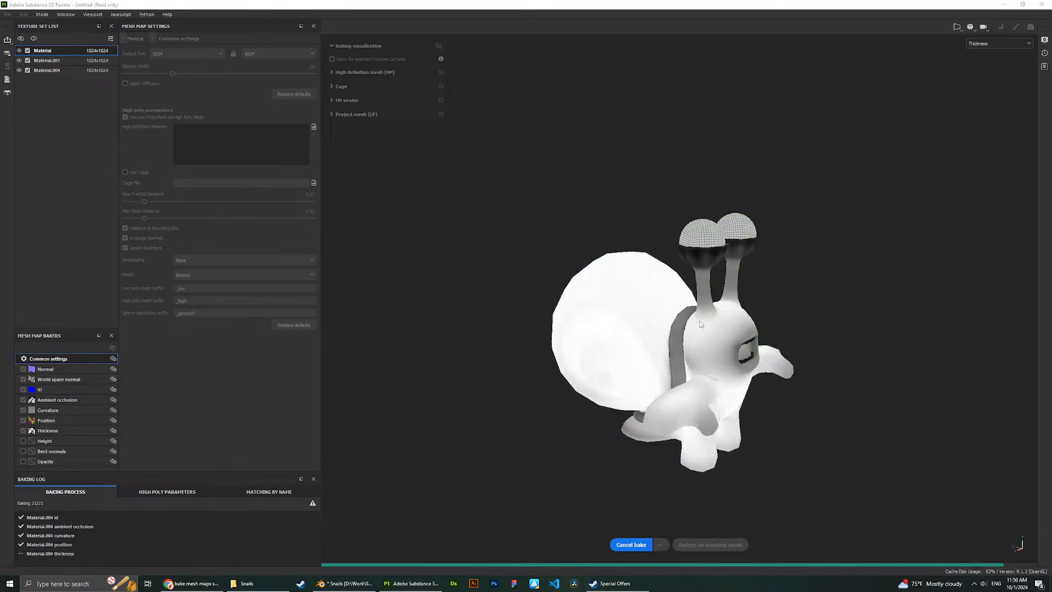
Return from baking to painting mode and inspect the baked shading around the snail.
{"action": "scroll", "coordinate": [700, 324], "scroll_direction": "up", "scroll_amount": 5}
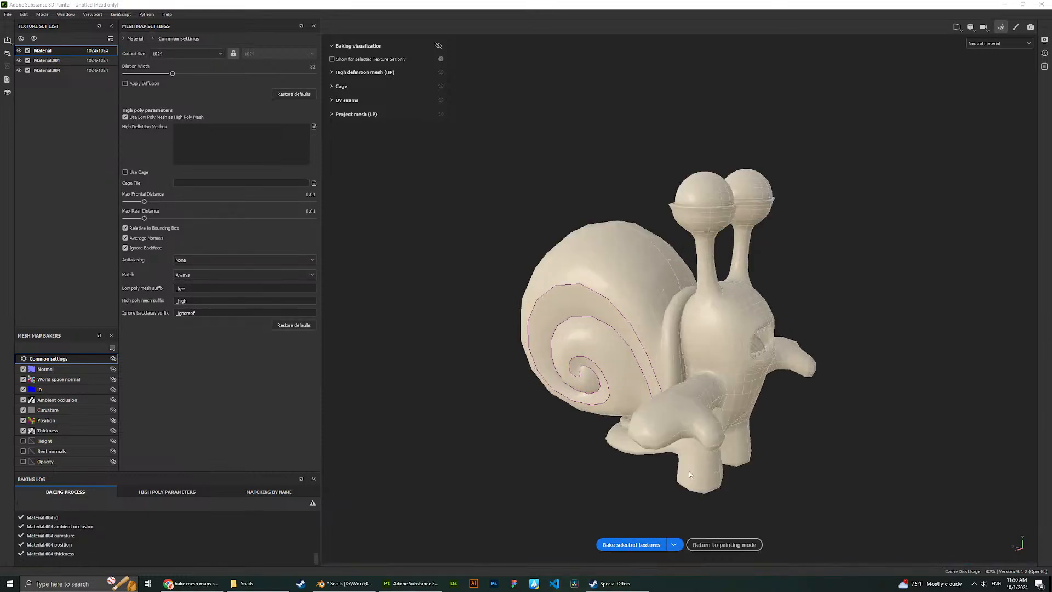
{"action": "left_click", "coordinate": [723, 544]}
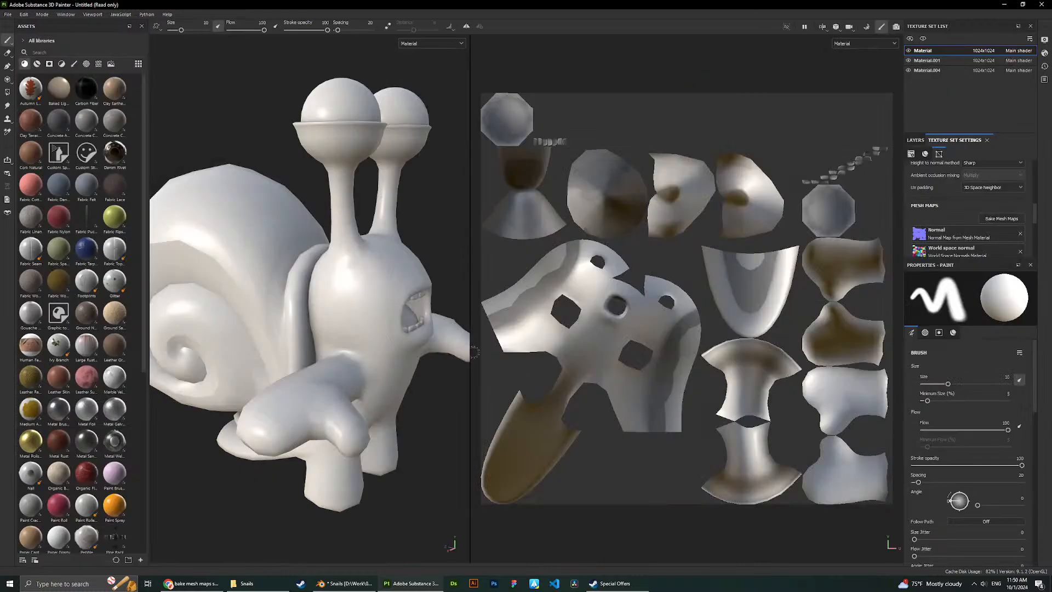
{"action": "scroll", "coordinate": [306, 271], "scroll_direction": "down", "scroll_amount": 4}
{"action": "left_click_drag", "start_coordinate": [306, 271], "coordinate": [376, 273], "text": "alt"}
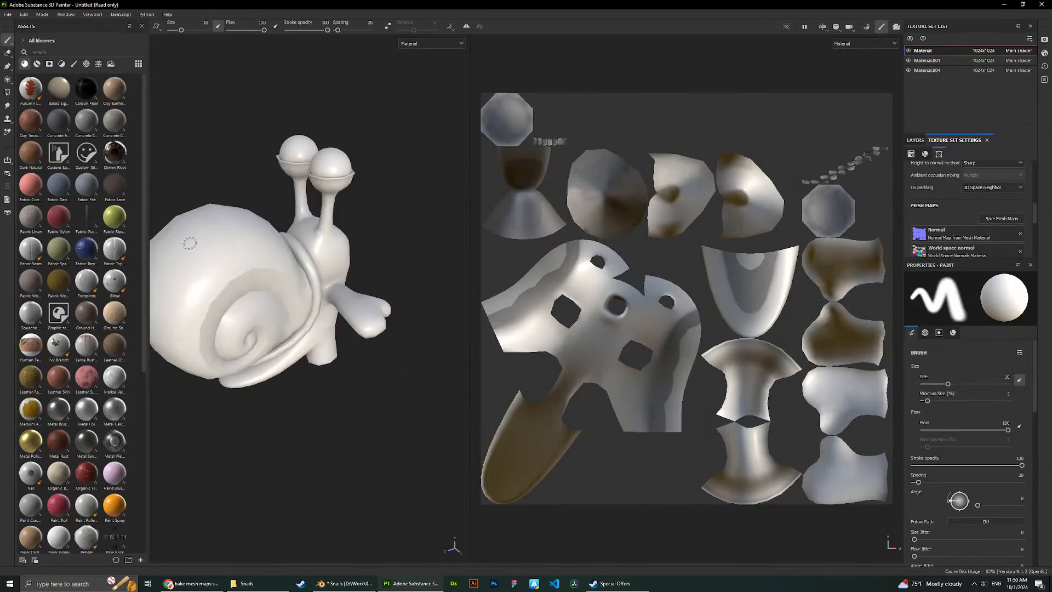
{"action": "left_click_drag", "start_coordinate": [190, 243], "coordinate": [307, 294], "text": "alt"}
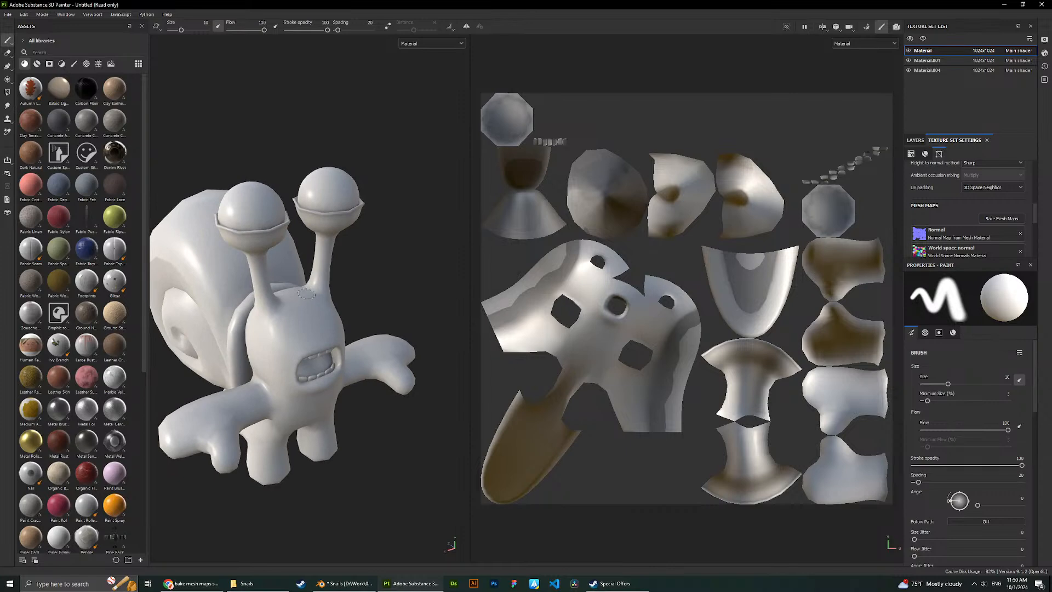
Hide the first texture set to identify the part it covers and rename that set Shell.
{"action": "left_click", "coordinate": [954, 58]}
{"action": "left_click", "coordinate": [945, 51]}
{"action": "scroll", "coordinate": [306, 288], "scroll_direction": "up", "scroll_amount": 2}
{"action": "scroll", "coordinate": [317, 259], "scroll_direction": "down", "scroll_amount": 2}
{"action": "mouse_move", "coordinate": [318, 259]}
{"action": "left_mouse_down", "text": "alt"}
{"action": "mouse_move", "coordinate": [290, 241]}
{"action": "mouse_move", "coordinate": [345, 211]}
{"action": "mouse_move", "coordinate": [386, 211]}
{"action": "left_mouse_up", "text": "alt"}
{"action": "scroll", "coordinate": [307, 236], "scroll_direction": "down", "scroll_amount": 2}
{"action": "scroll", "coordinate": [329, 236], "scroll_direction": "up", "scroll_amount": 2}
{"action": "left_click_drag", "start_coordinate": [307, 236], "coordinate": [367, 228], "text": "alt"}
{"action": "left_click", "coordinate": [908, 51]}
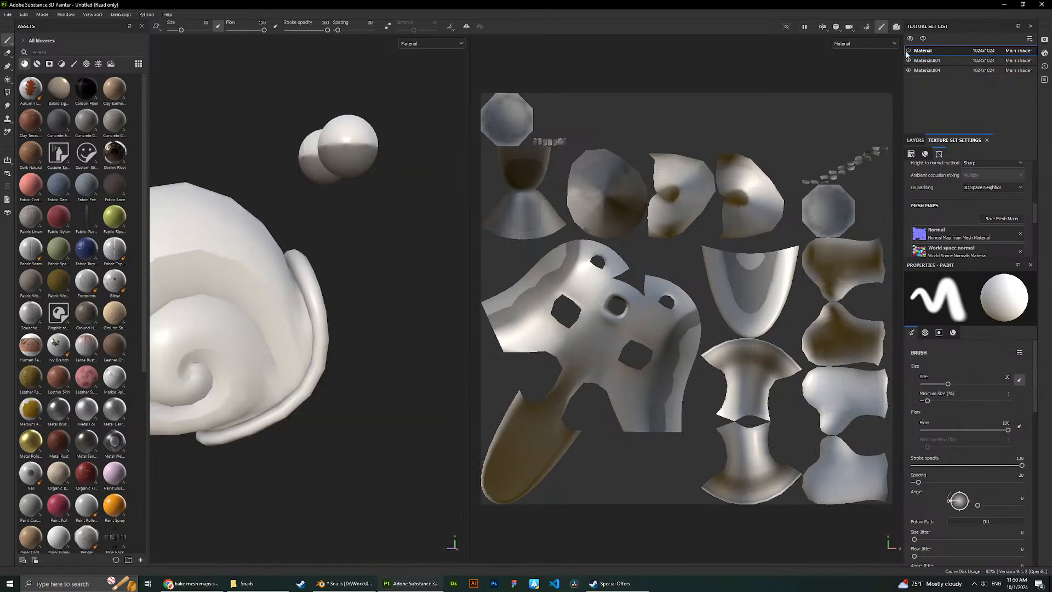
{"action": "double_click", "coordinate": [923, 50]}
{"action": "type", "text": "Shell"}
Toggle the Material.001 texture set's visibility to identify its part, show all parts, and rename the first set Snail.
{"action": "left_click", "coordinate": [926, 60]}
{"action": "left_click", "coordinate": [908, 61]}
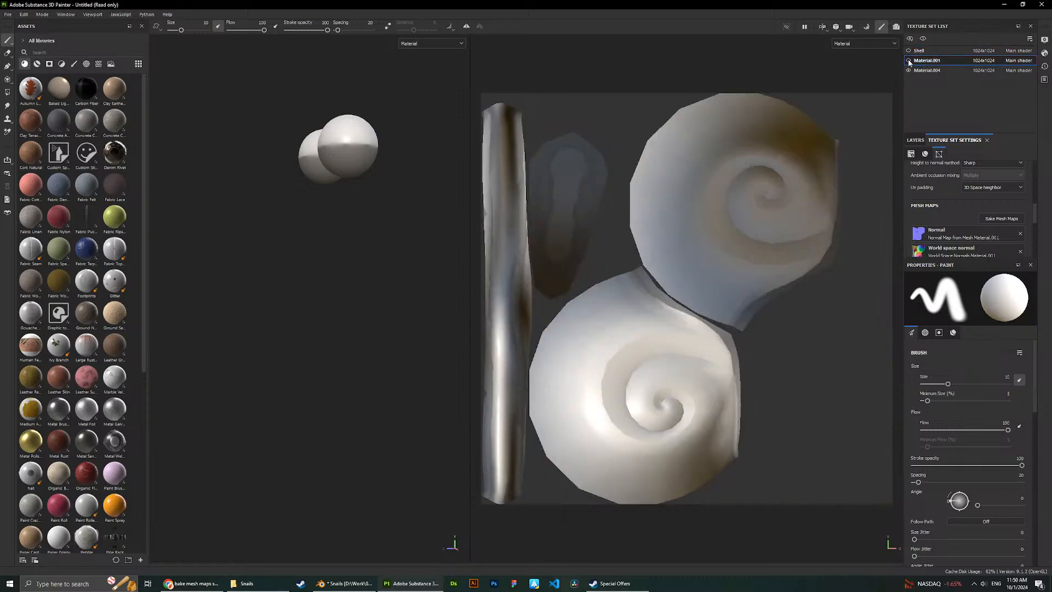
{"action": "left_click", "coordinate": [908, 61]}
{"action": "double_click", "coordinate": [917, 51]}
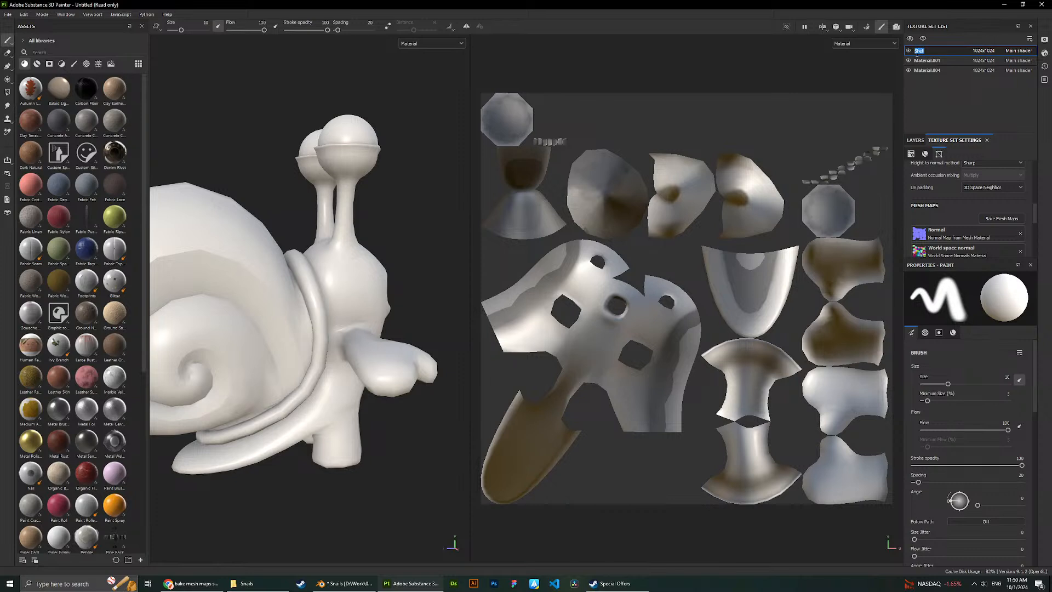
{"action": "type", "text": "snail"}
{"action": "key", "text": "Return"}
Rename the Material.001 texture set as Shell and the Material.004 texture set as Eyes.
{"action": "double_click", "coordinate": [928, 60]}
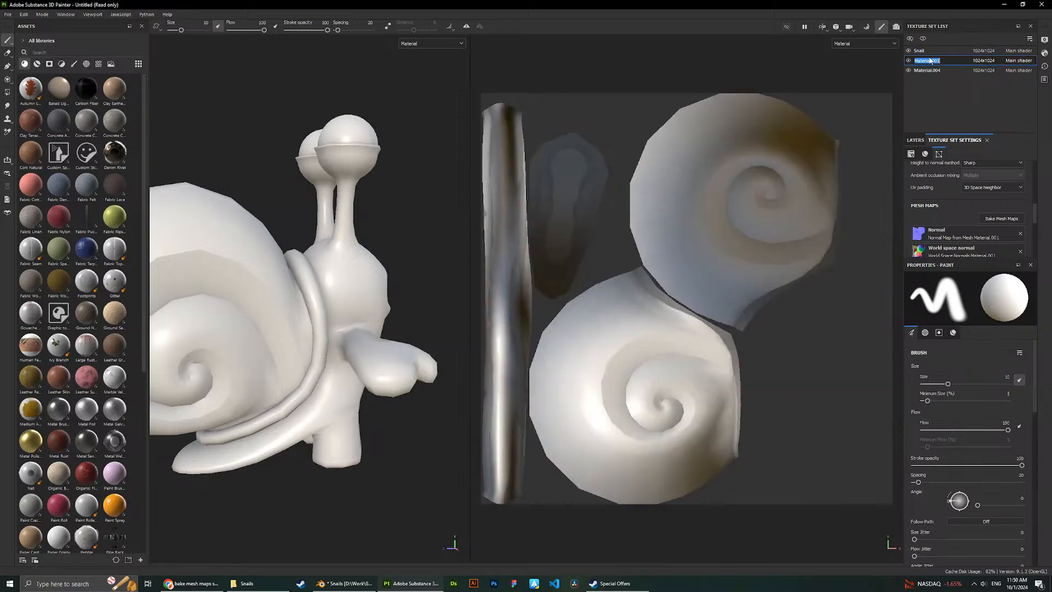
{"action": "type", "text": "Shell"}
{"action": "double_click", "coordinate": [920, 69]}
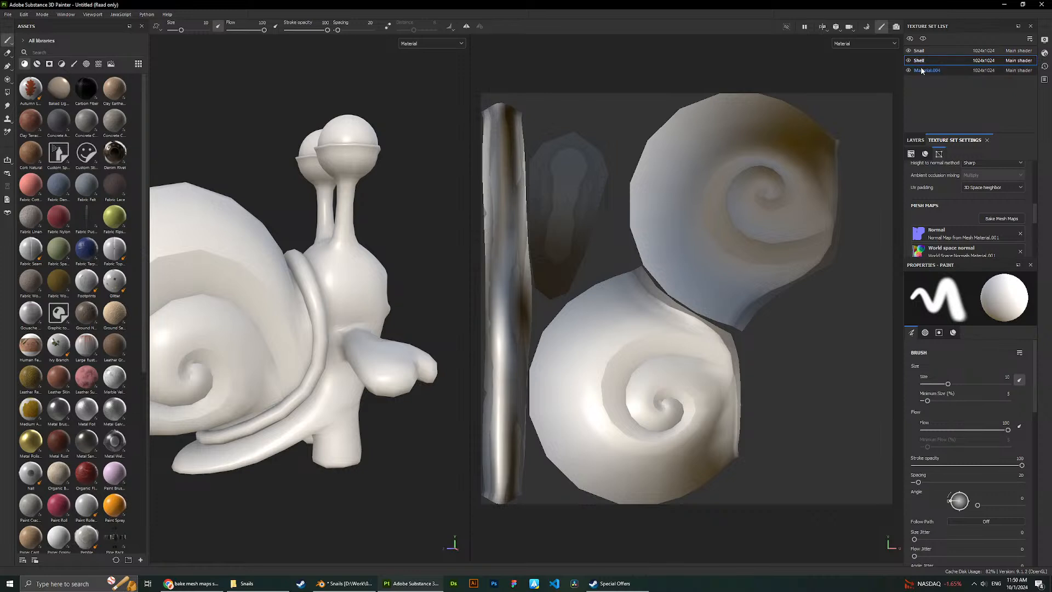
{"action": "type", "text": "Eey"}
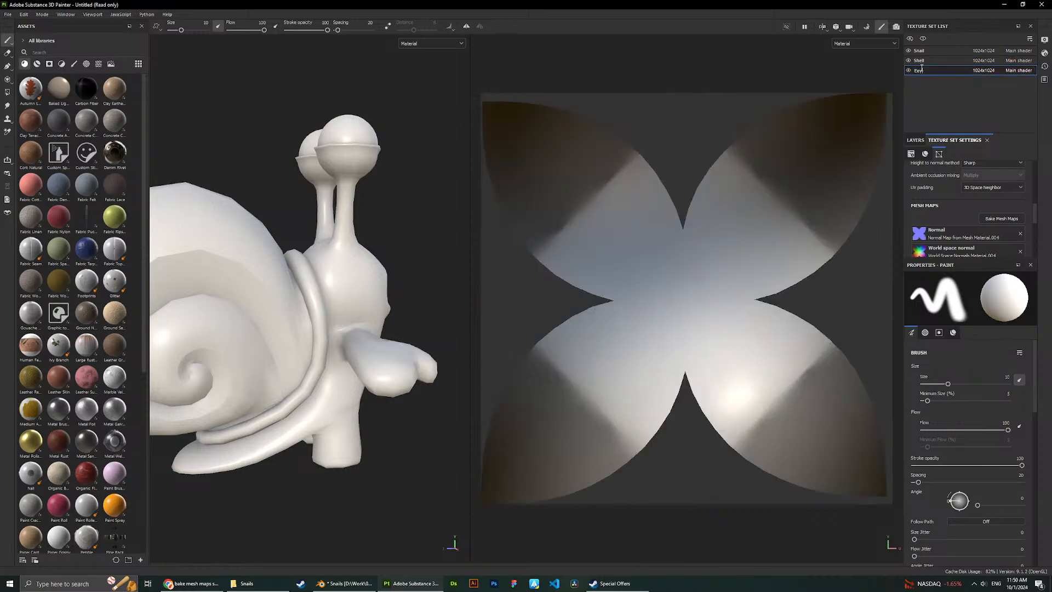
{"action": "key", "text": "BackSpace"}
{"action": "key", "text": "BackSpace"}
{"action": "type", "text": "yes"}
{"action": "key", "text": "Return"}
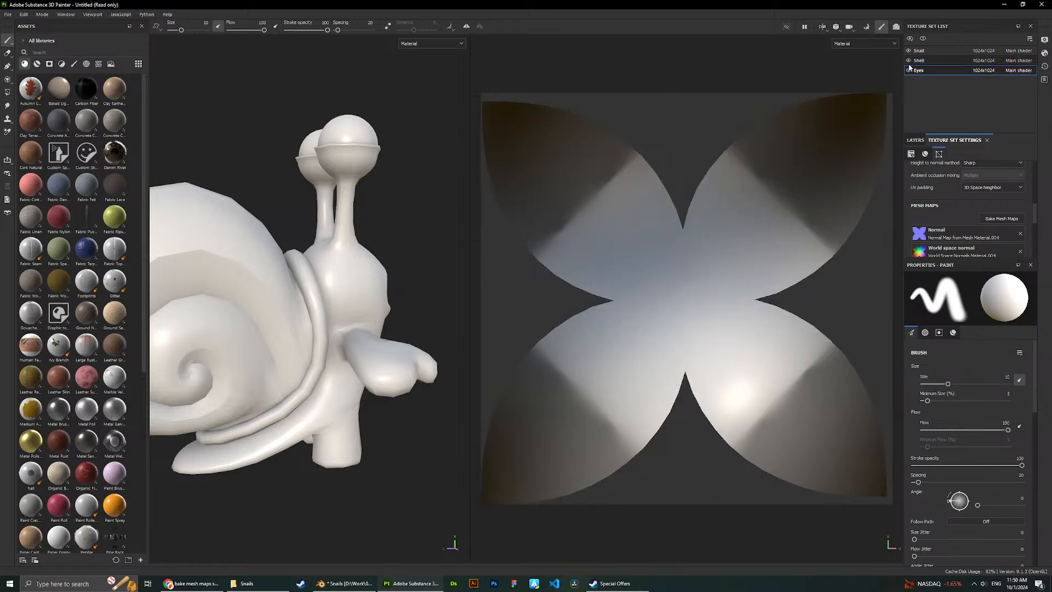
Hide the Eyes and Snail texture sets to isolate the shell and inspect it from several angles.
{"action": "left_click", "coordinate": [908, 70]}
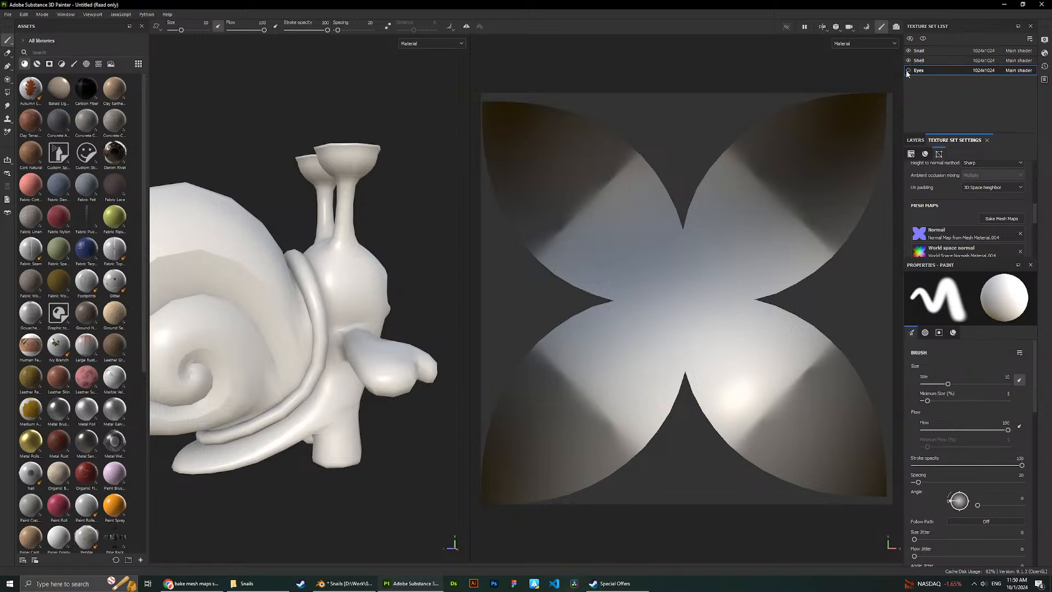
{"action": "left_click", "coordinate": [909, 51]}
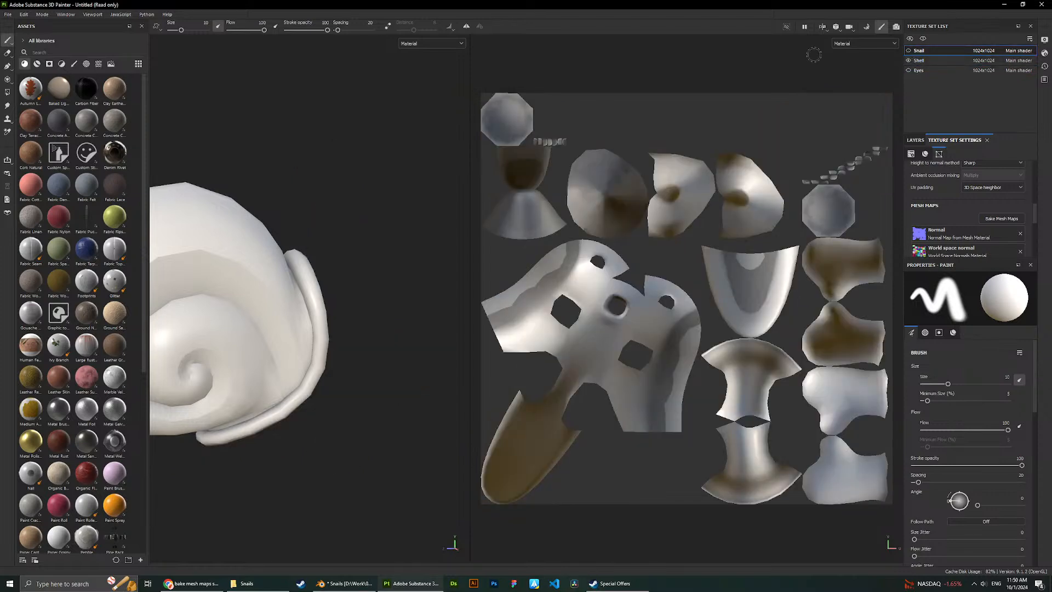
{"action": "scroll", "coordinate": [317, 243], "scroll_direction": "down", "scroll_amount": 3}
{"action": "left_click_drag", "start_coordinate": [318, 243], "coordinate": [322, 310], "text": "alt"}
{"action": "scroll", "coordinate": [281, 286], "scroll_direction": "up", "scroll_amount": 3}
{"action": "scroll", "coordinate": [282, 276], "scroll_direction": "down", "scroll_amount": 3}
{"action": "scroll", "coordinate": [378, 296], "scroll_direction": "down", "scroll_amount": 3}
{"action": "middle_click_drag", "start_coordinate": [426, 318], "coordinate": [310, 287], "text": "alt"}
{"action": "left_click_drag", "start_coordinate": [310, 287], "coordinate": [376, 301], "text": "alt"}
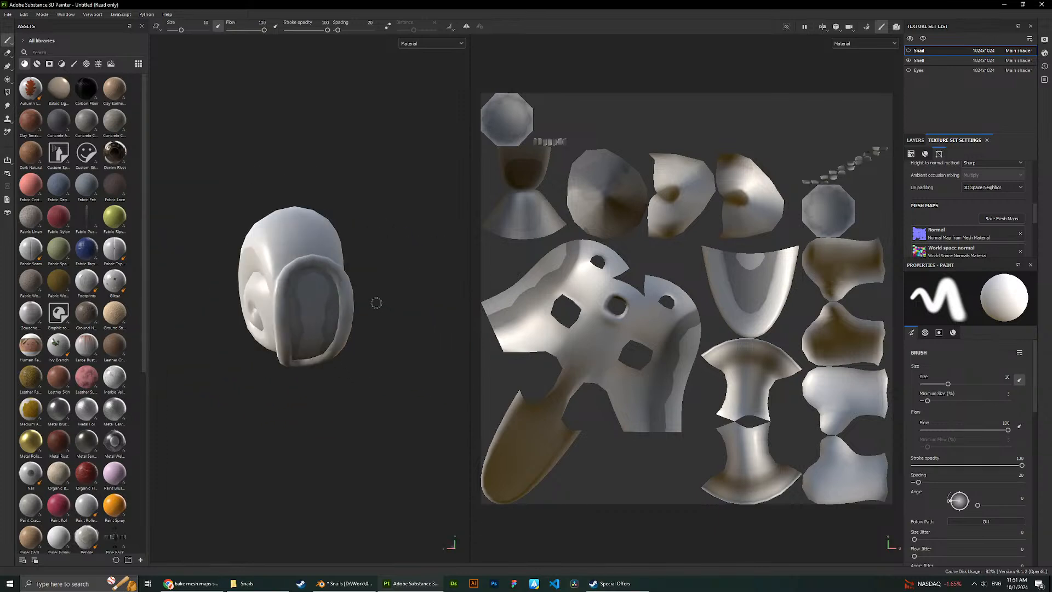
{"action": "scroll", "coordinate": [375, 301], "scroll_direction": "up", "scroll_amount": 2}
{"action": "scroll", "coordinate": [371, 291], "scroll_direction": "down", "scroll_amount": 1}
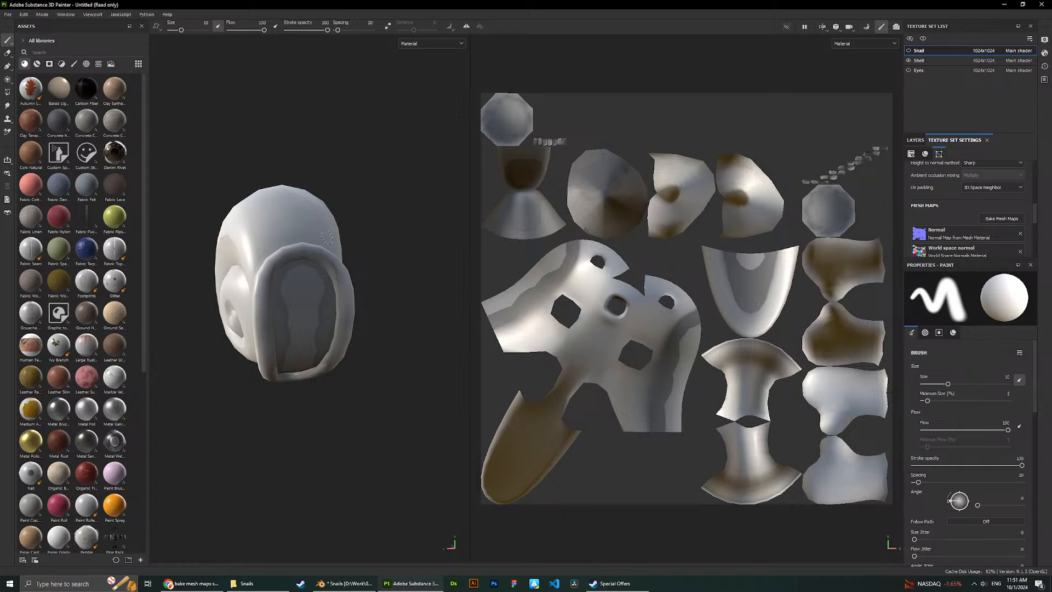
{"action": "left_click_drag", "start_coordinate": [406, 241], "coordinate": [312, 213], "text": "alt"}
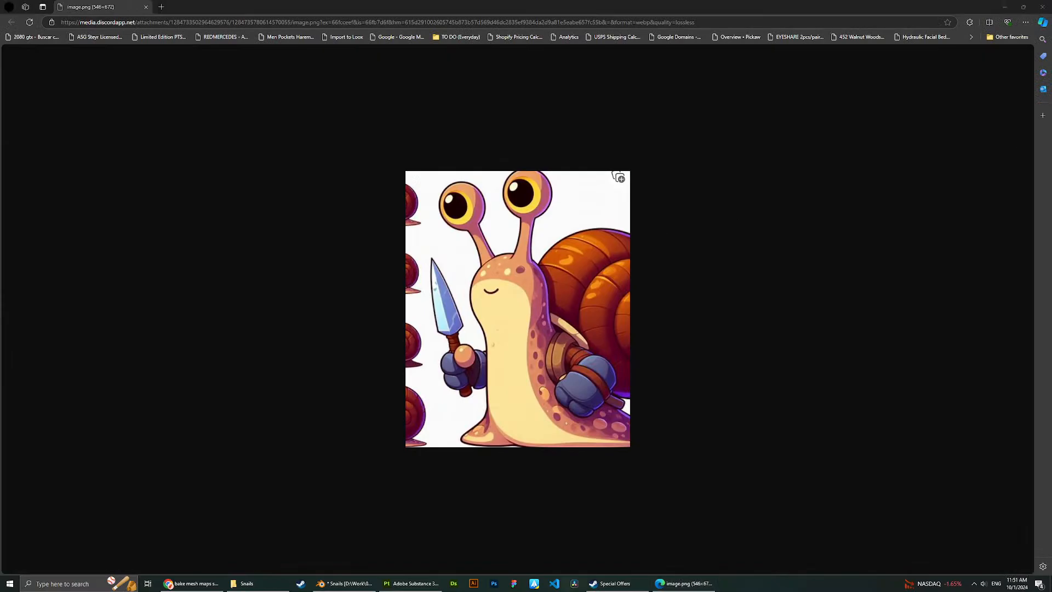
Compare the two cartoon snail reference images in the browser, examining their body colors and shell coloring.
{"action": "left_click", "coordinate": [121, 5]}
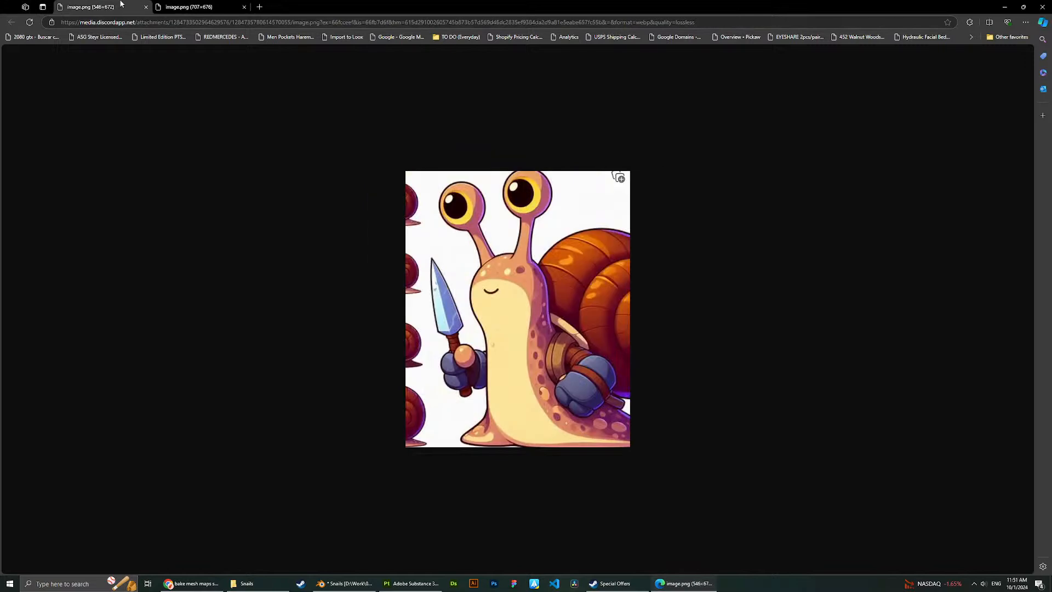
{"action": "left_click", "coordinate": [189, 6]}
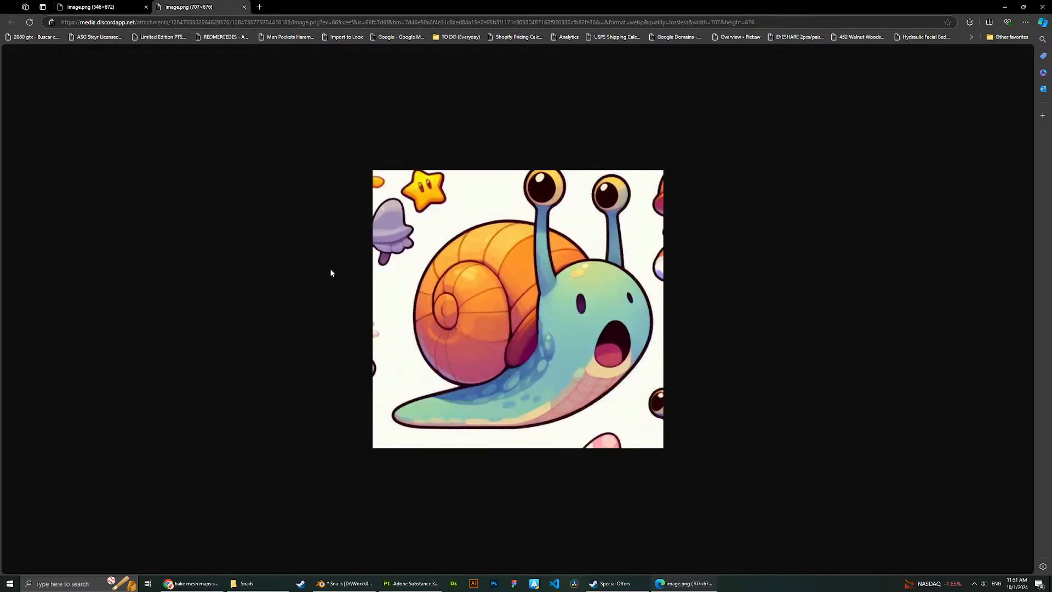
{"action": "key", "text": "ctrl+Tab"}
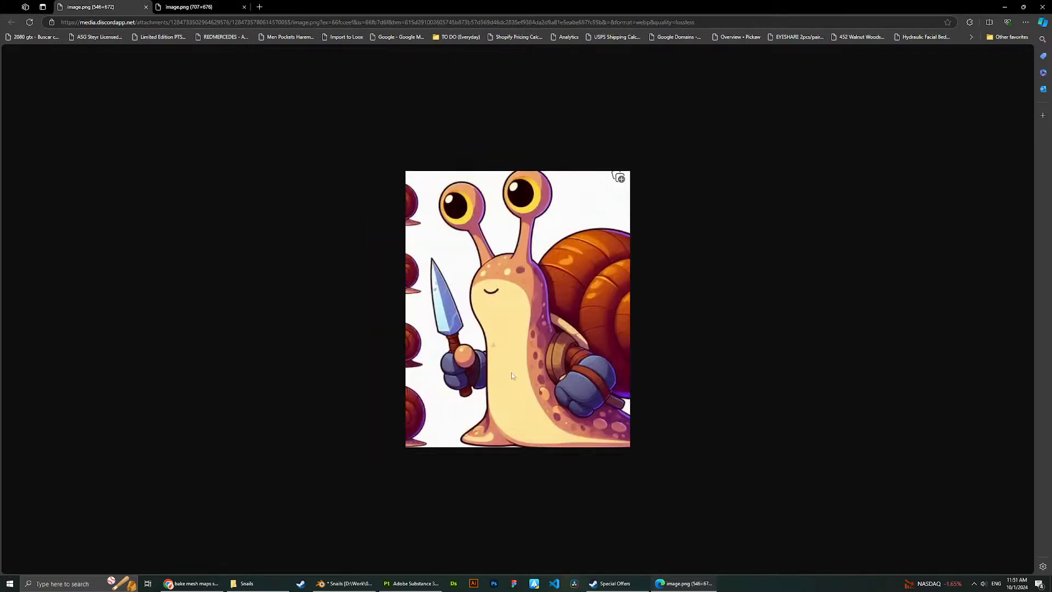
{"action": "key", "text": "ctrl+Tab"}
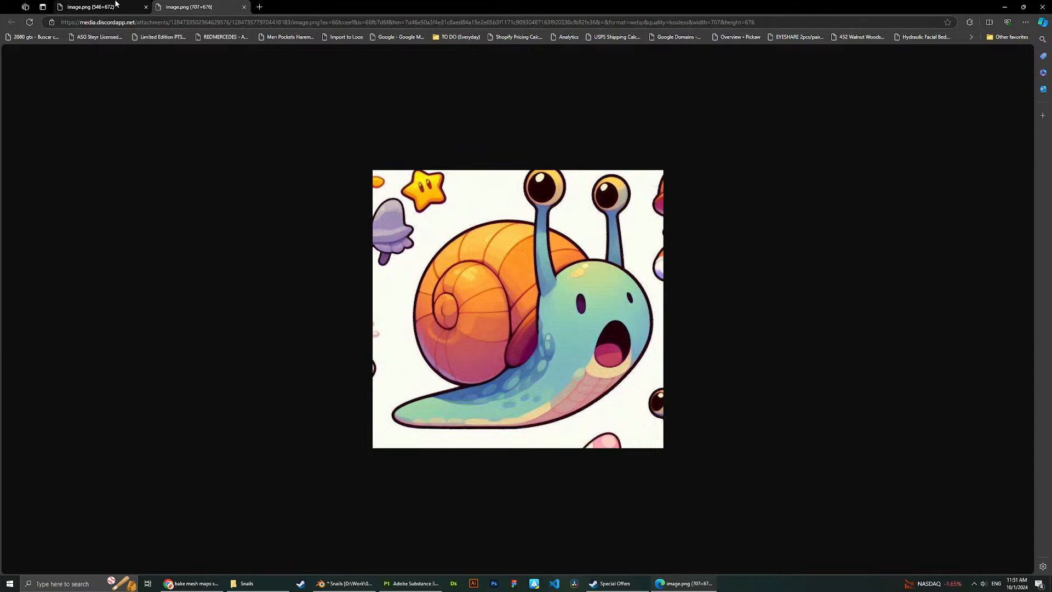
{"action": "left_click", "coordinate": [64, 4]}
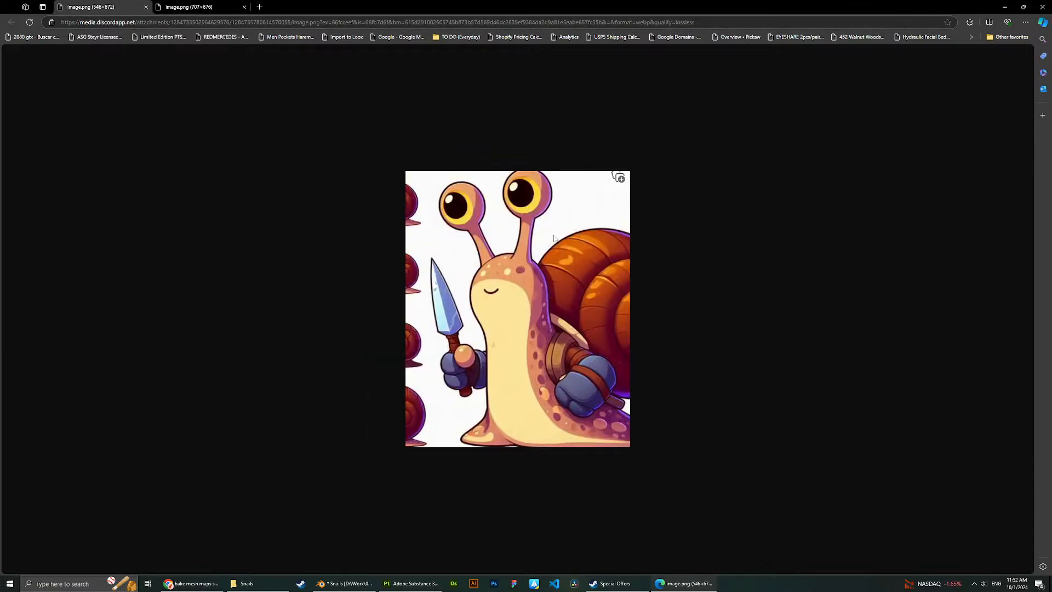
{"action": "key", "text": "ctrl+Tab"}
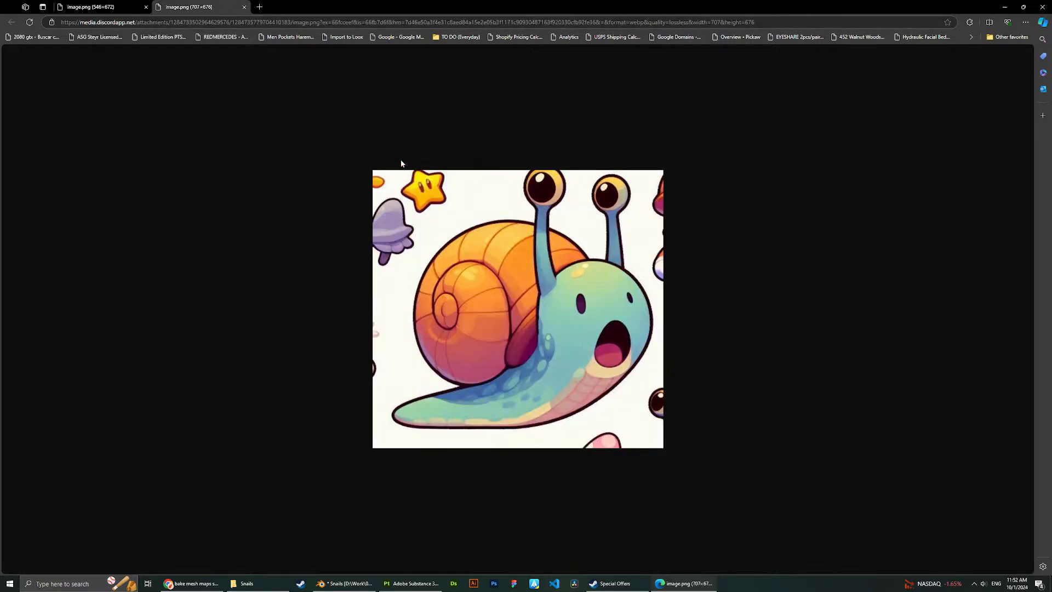
{"action": "key", "text": "alt+Tab"}
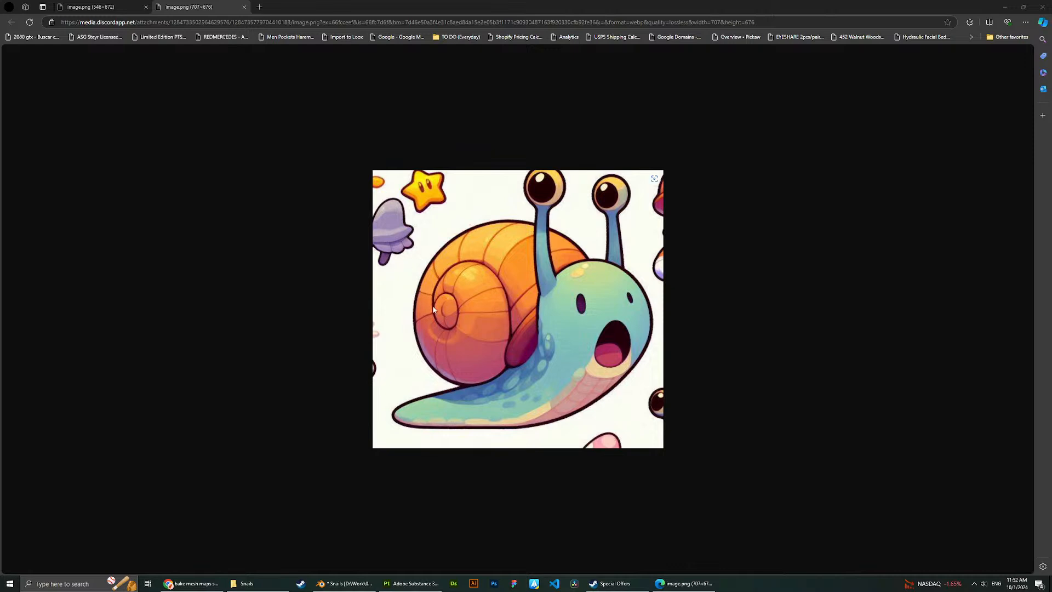
{"action": "left_click", "coordinate": [139, 5]}
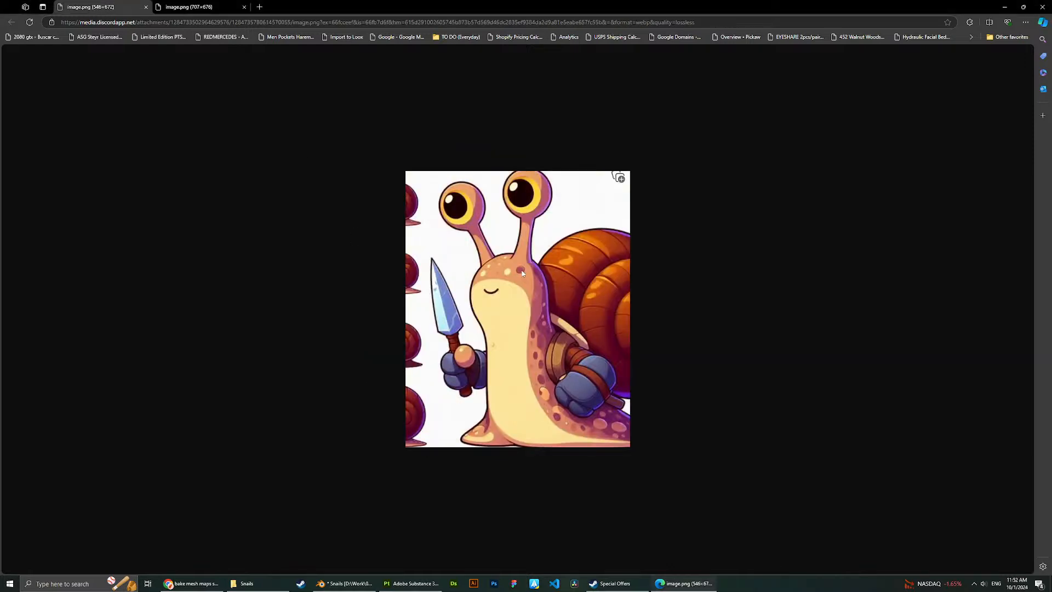
{"action": "left_click", "coordinate": [216, 5]}
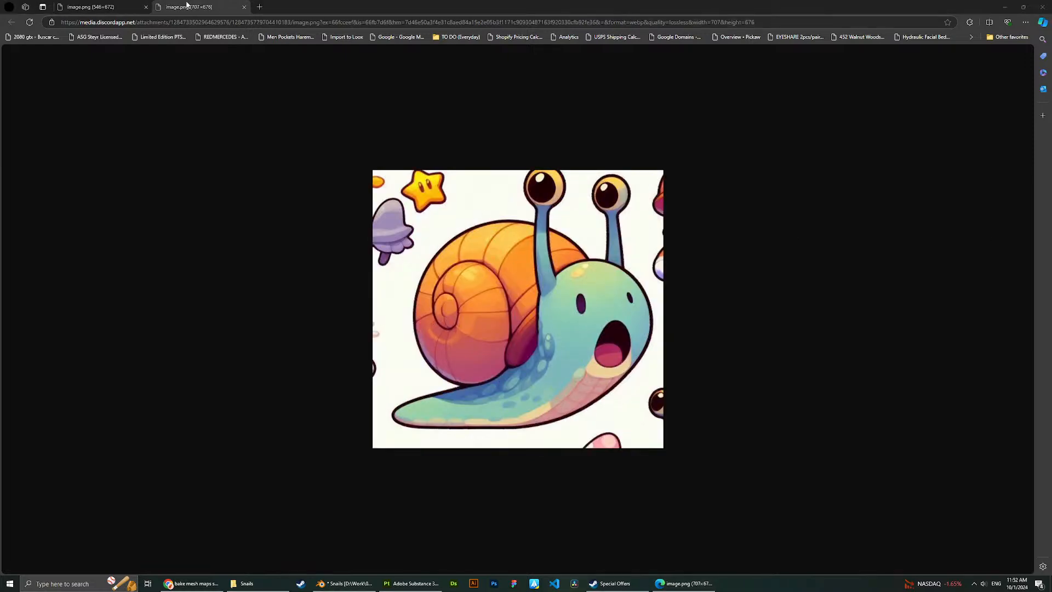
{"action": "left_click", "coordinate": [120, 5]}
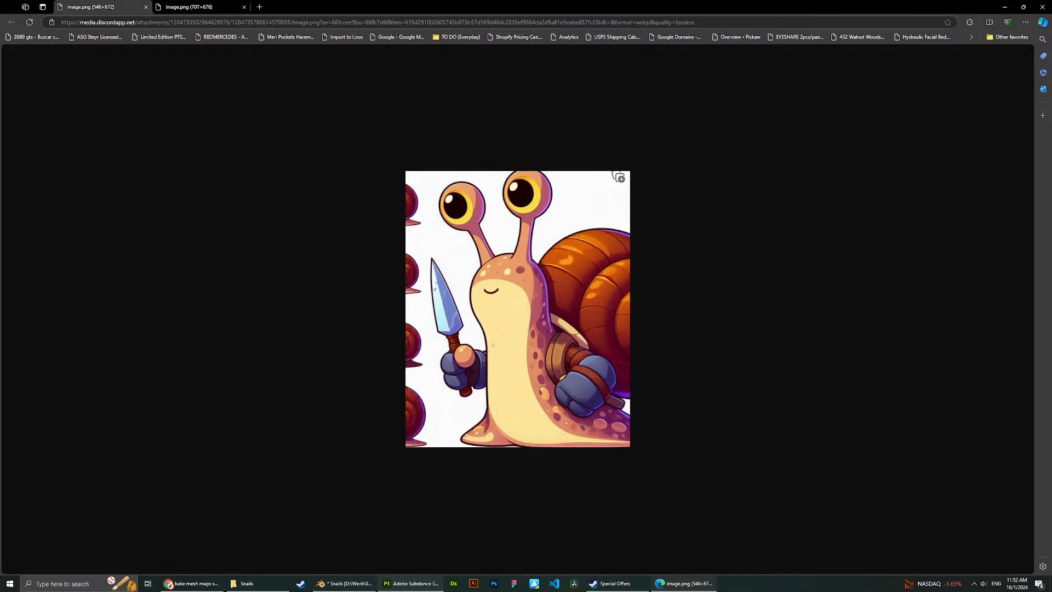
Return to Substance 3D Painter, inspect the isolated shell, and delete the default paint layer of the Snail texture set.
{"action": "left_click", "coordinate": [438, 583]}
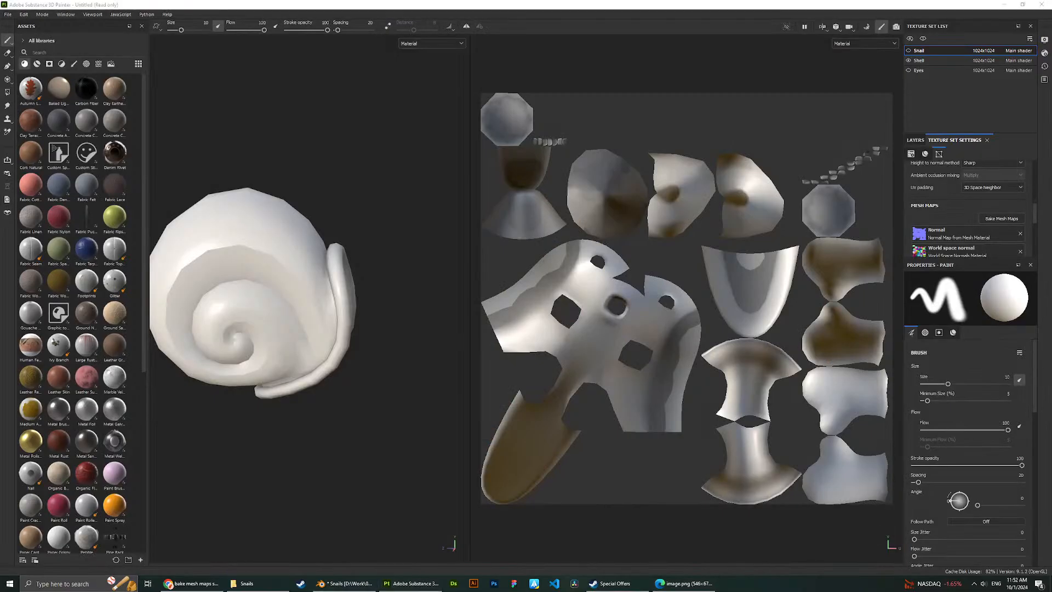
{"action": "scroll", "coordinate": [371, 345], "scroll_direction": "down", "scroll_amount": 2}
{"action": "left_click_drag", "start_coordinate": [389, 258], "coordinate": [348, 248], "text": "alt"}
{"action": "middle_click_drag", "start_coordinate": [334, 244], "coordinate": [382, 256], "text": "alt"}
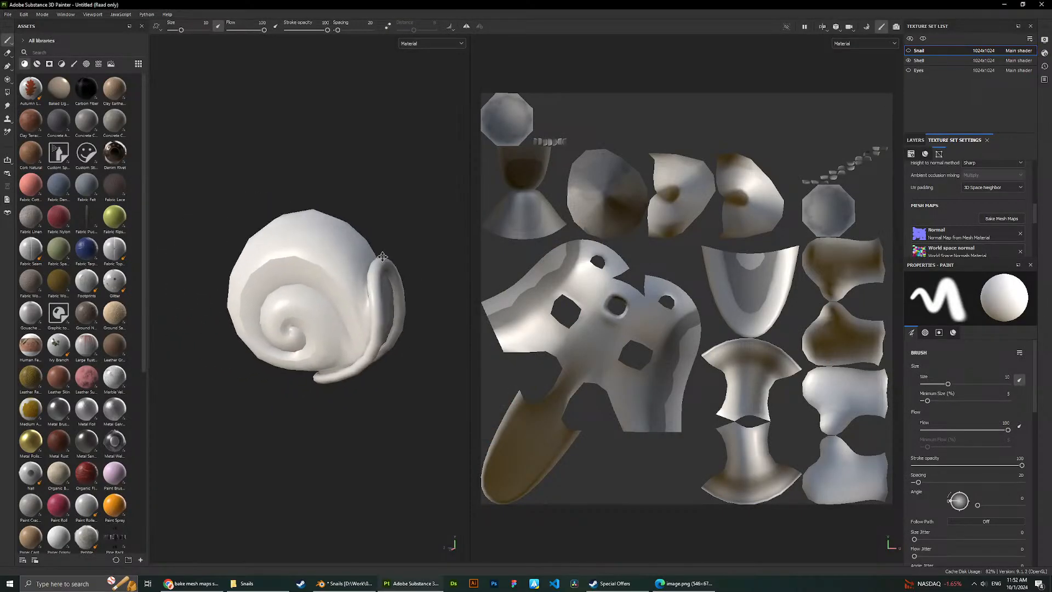
{"action": "scroll", "coordinate": [382, 256], "scroll_direction": "up", "scroll_amount": 2}
{"action": "scroll", "coordinate": [975, 212], "scroll_direction": "down", "scroll_amount": 1}
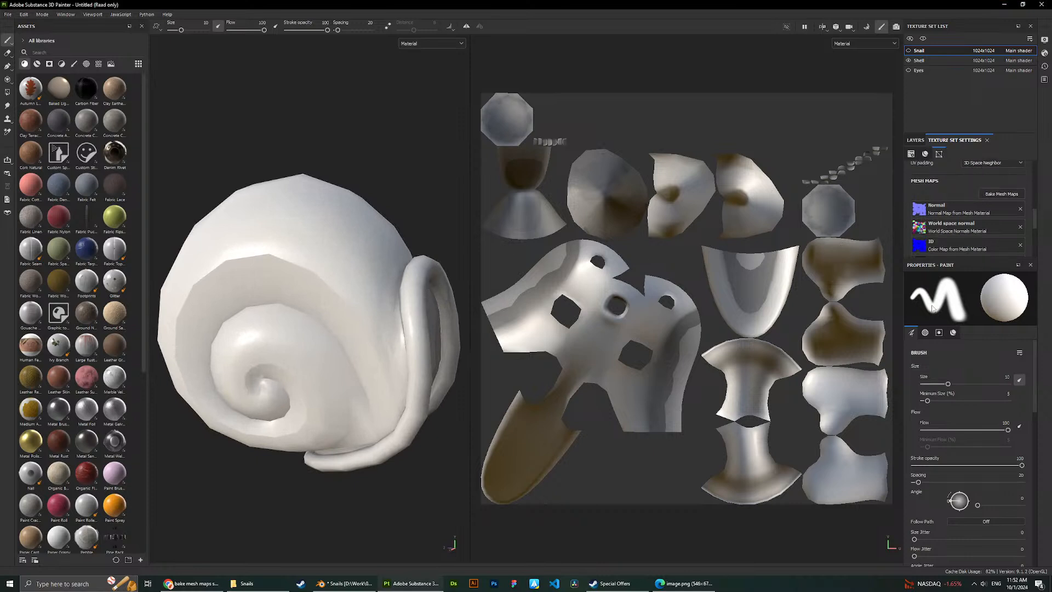
{"action": "left_click", "coordinate": [914, 140]}
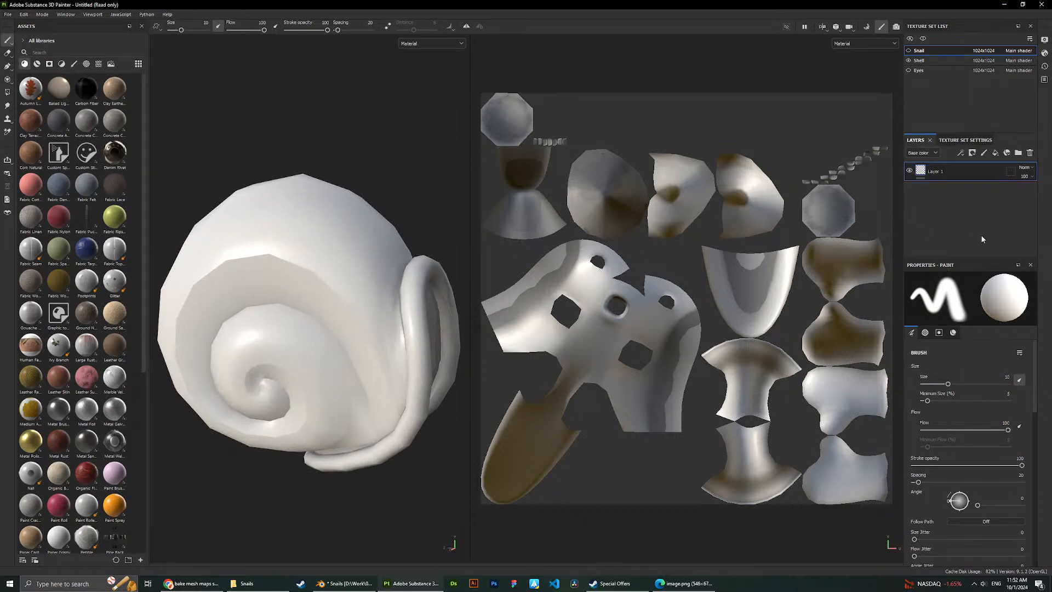
{"action": "left_click", "coordinate": [1030, 152]}
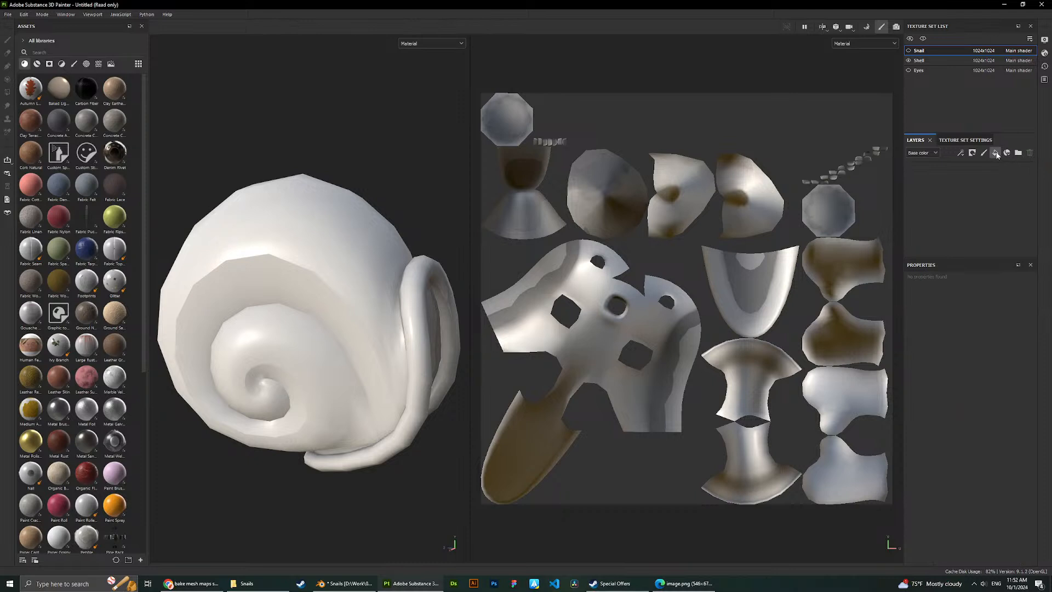
{"action": "left_click", "coordinate": [995, 153]}
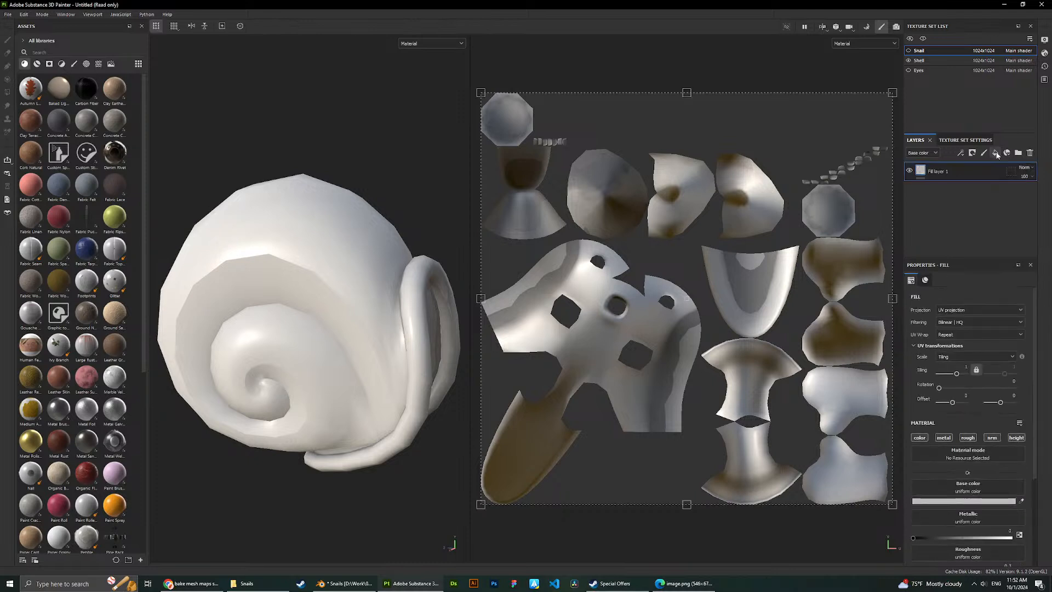
{"action": "scroll", "coordinate": [383, 230], "scroll_direction": "down", "scroll_amount": 3}
{"action": "left_click_drag", "start_coordinate": [383, 203], "coordinate": [330, 190], "text": "alt"}
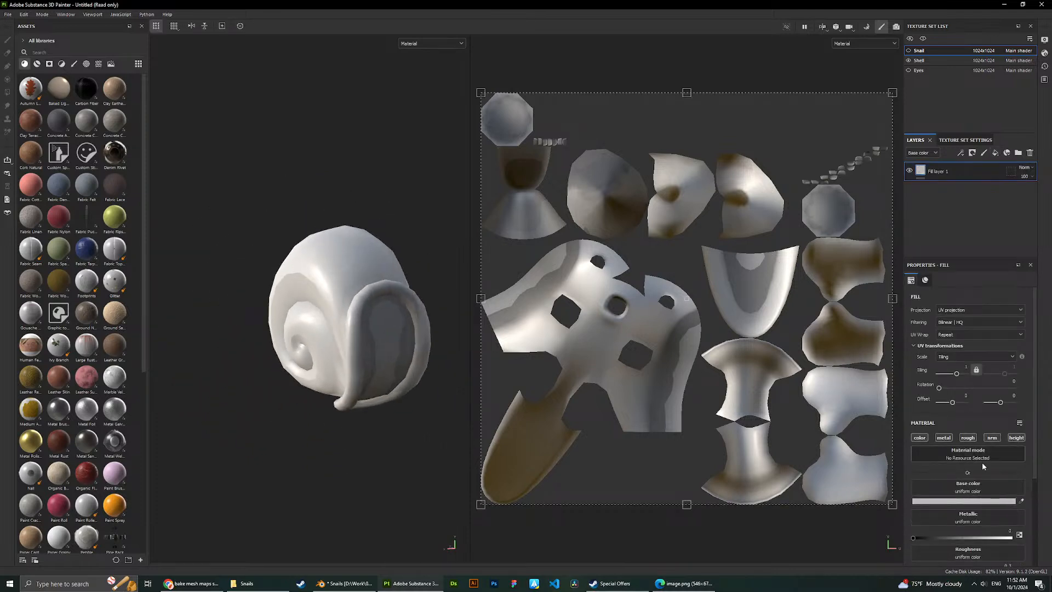
{"action": "left_click", "coordinate": [963, 501]}
{"action": "left_click", "coordinate": [941, 504]}
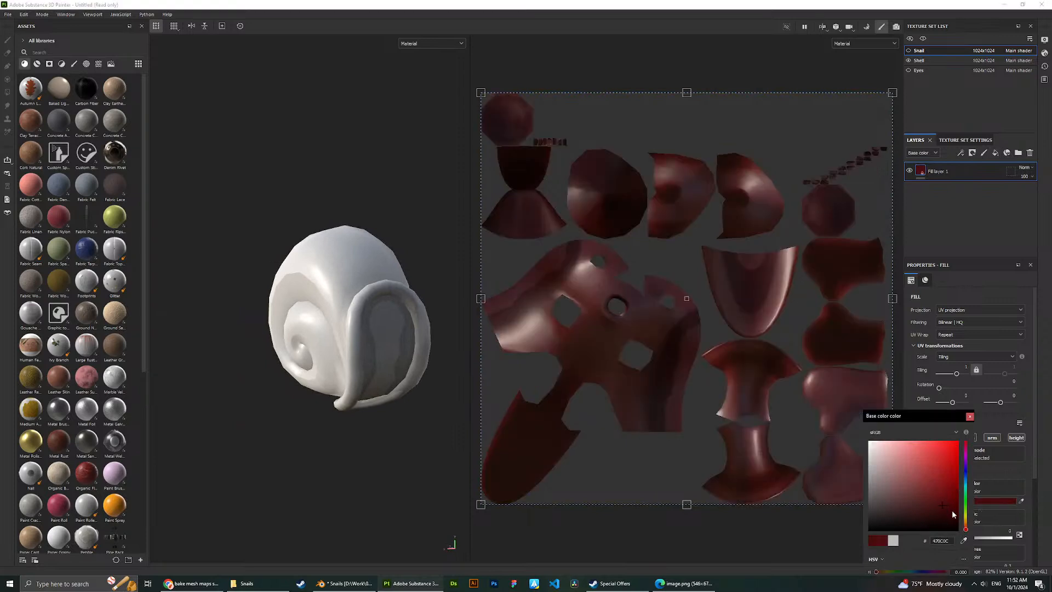
{"action": "mouse_move", "coordinate": [965, 527]}
{"action": "left_mouse_down"}
{"action": "mouse_move", "coordinate": [927, 499]}
{"action": "mouse_move", "coordinate": [967, 525]}
{"action": "left_mouse_up"}
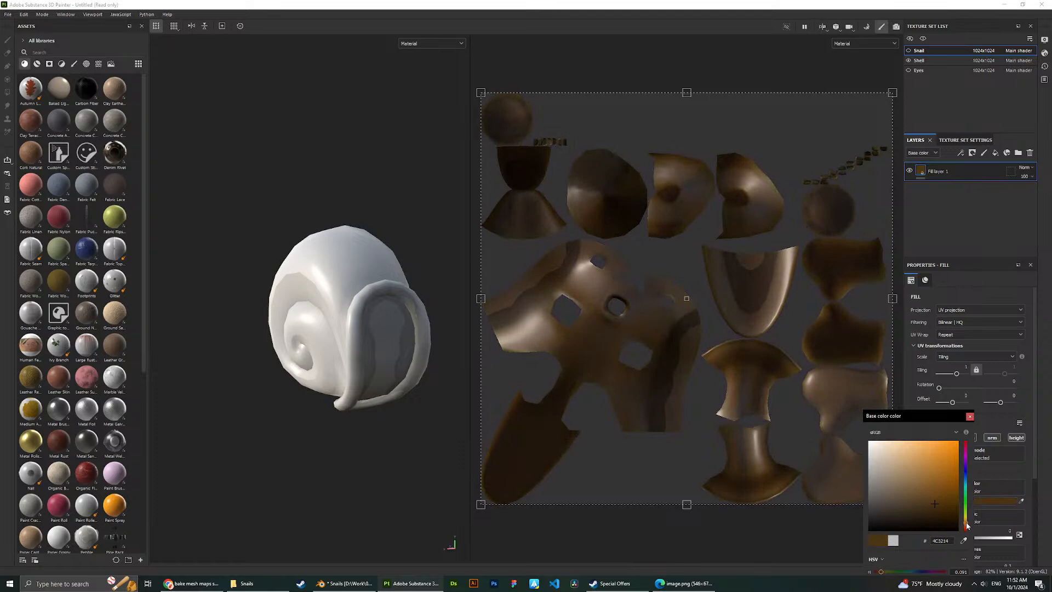
{"action": "scroll", "coordinate": [393, 302], "scroll_direction": "up", "scroll_amount": 1}
{"action": "scroll", "coordinate": [393, 303], "scroll_direction": "down", "scroll_amount": 1}
{"action": "left_click_drag", "start_coordinate": [393, 303], "coordinate": [441, 192], "text": "alt"}
{"action": "scroll", "coordinate": [333, 237], "scroll_direction": "up", "scroll_amount": 1}
{"action": "left_click", "coordinate": [914, 61]}
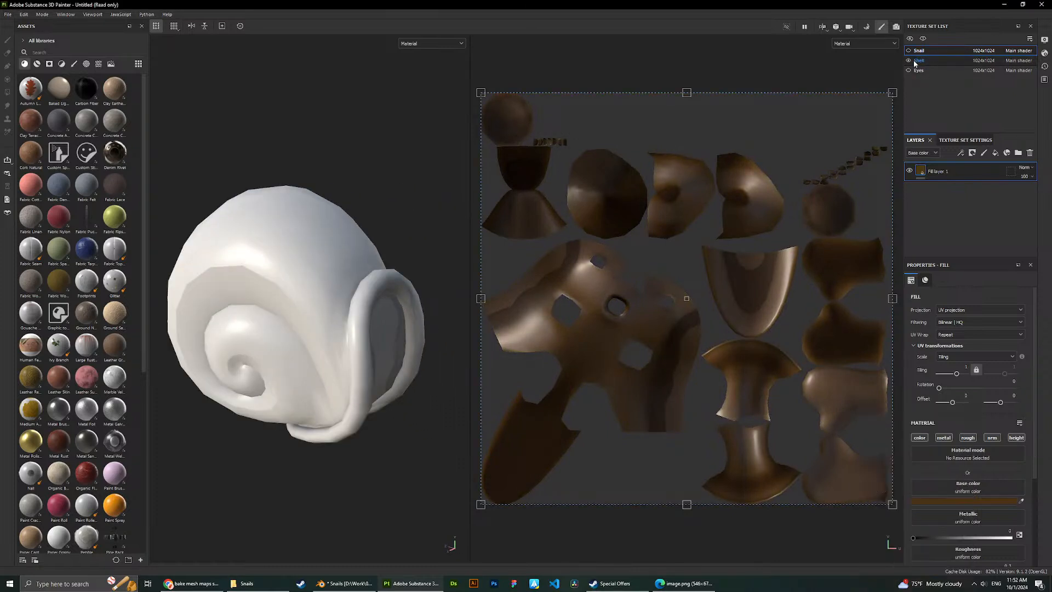
{"action": "left_click", "coordinate": [918, 52]}
{"action": "left_click", "coordinate": [1029, 153]}
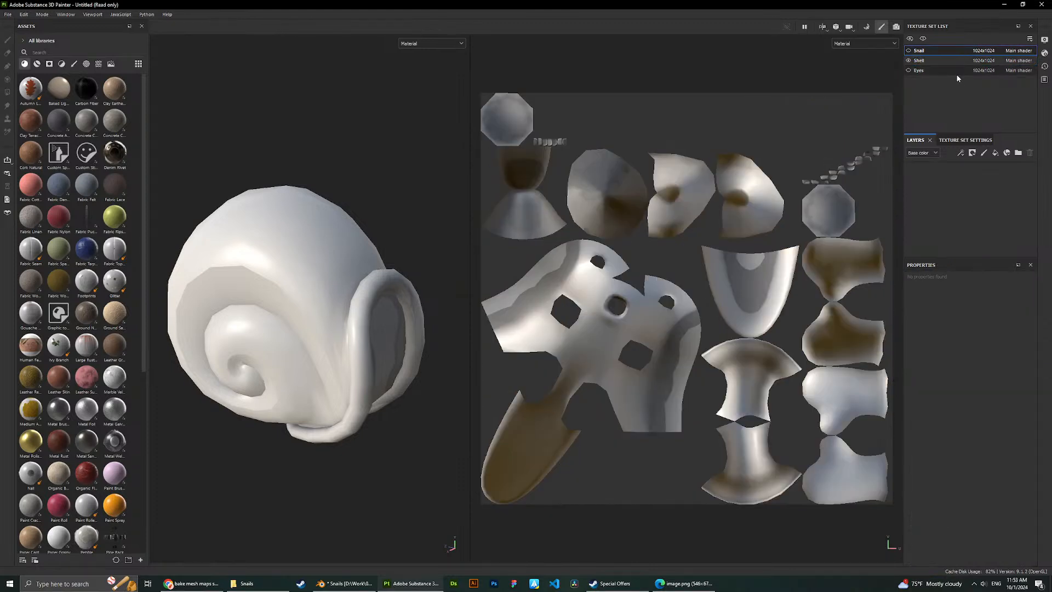
Replace the default paint layer of the Shell texture set with a new fill layer.
{"action": "left_click", "coordinate": [931, 61]}
{"action": "left_click", "coordinate": [1030, 153]}
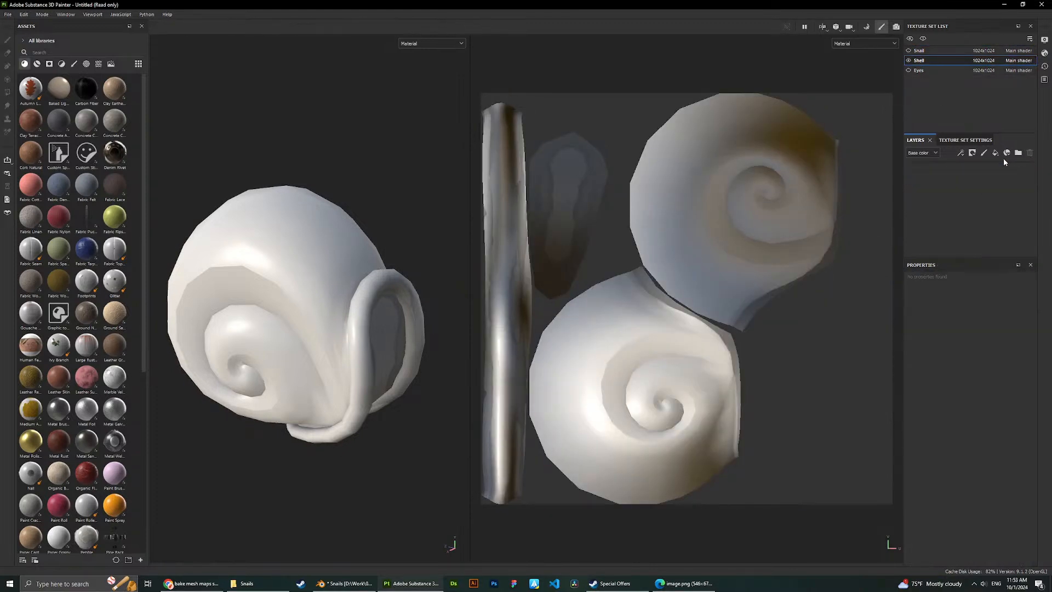
{"action": "left_click", "coordinate": [1005, 154]}
Set the base color of the Shell texture set's fill layer to dark brown 452408.
{"action": "left_click", "coordinate": [994, 500]}
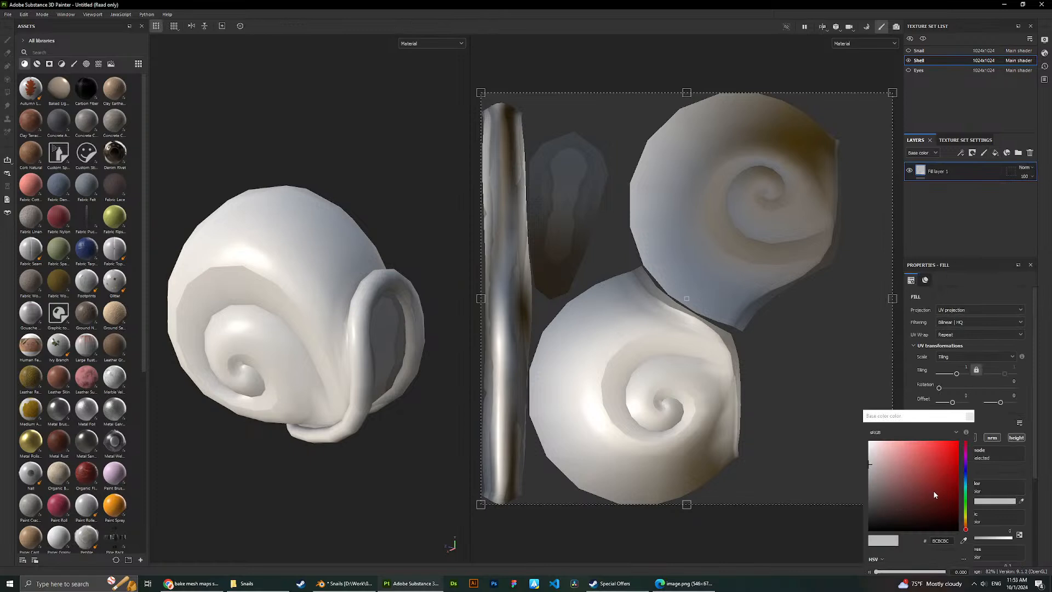
{"action": "left_click_drag", "start_coordinate": [968, 530], "coordinate": [964, 524]}
{"action": "left_click", "coordinate": [947, 513]}
{"action": "left_click", "coordinate": [945, 501]}
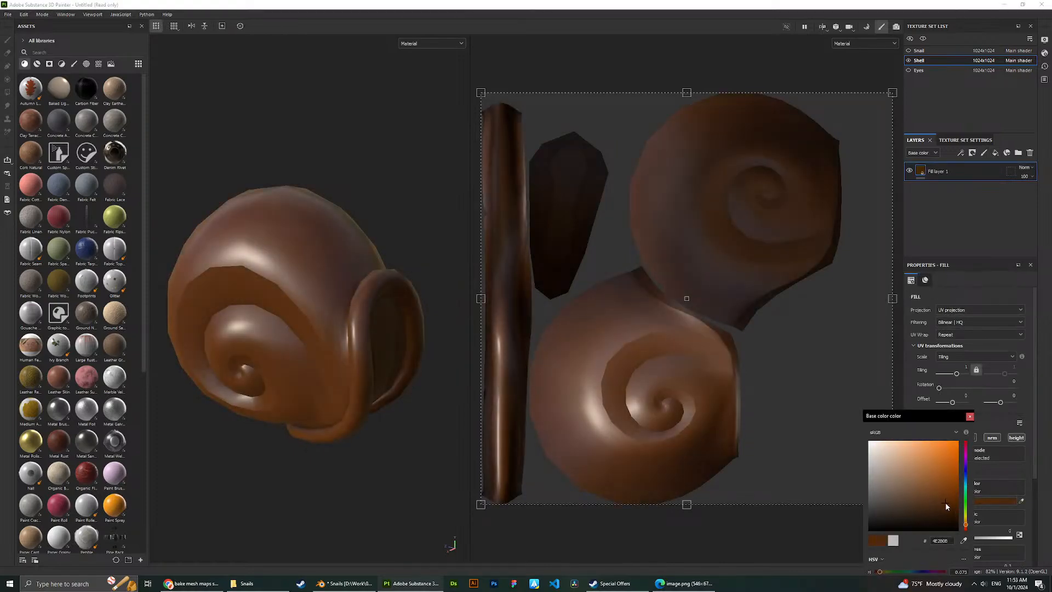
{"action": "left_click", "coordinate": [939, 512]}
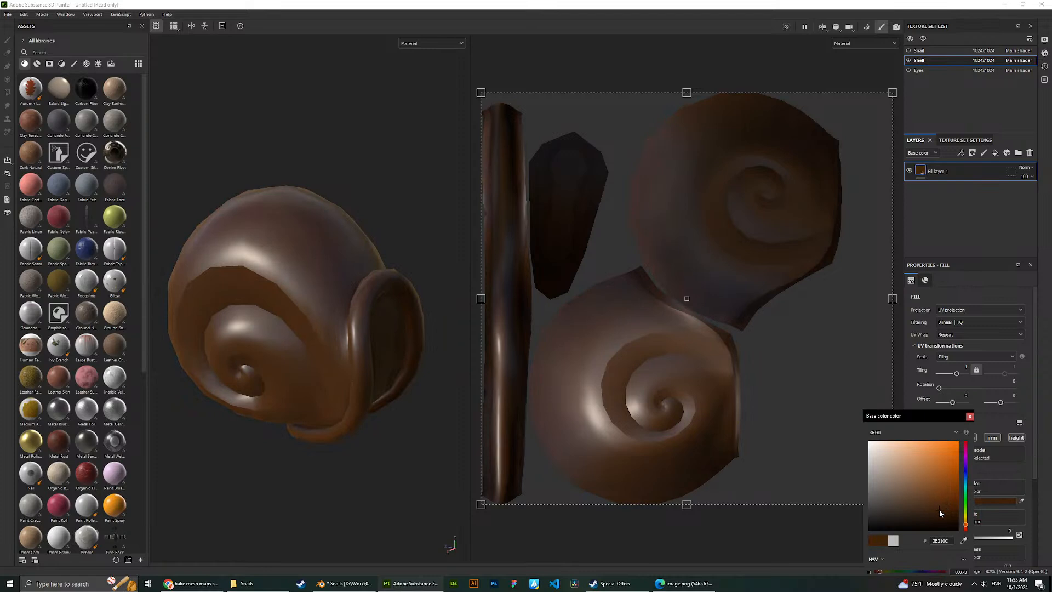
{"action": "left_click", "coordinate": [971, 276]}
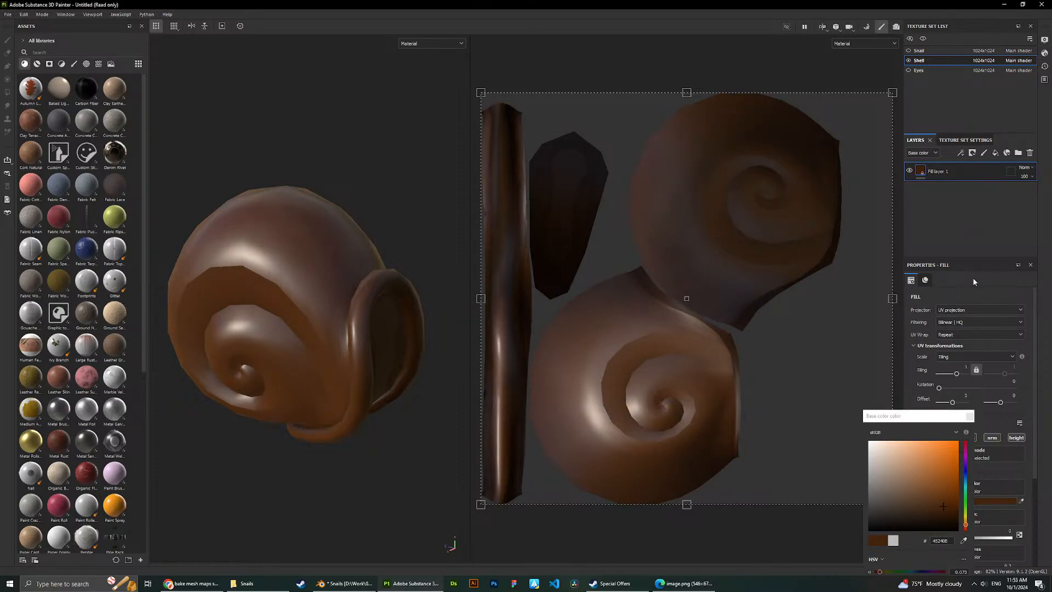
Switch to the browser references, keep the orange-shelled snail picture open, and place its window over the 3D view beside the shell texture.
{"action": "left_click", "coordinate": [969, 416]}
{"action": "left_click_drag", "start_coordinate": [246, 247], "coordinate": [324, 207], "text": "alt"}
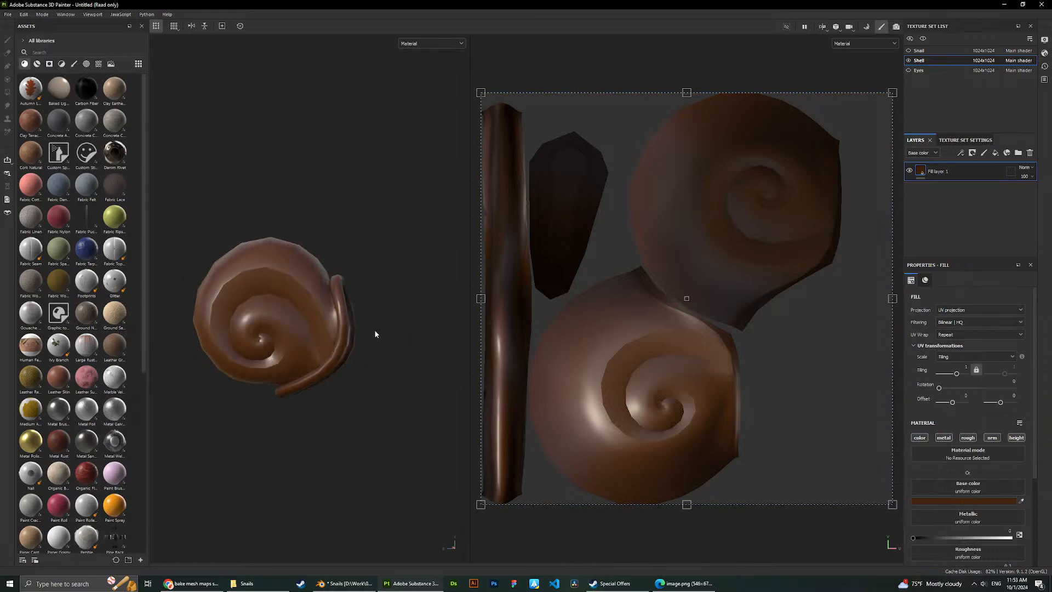
{"action": "scroll", "coordinate": [1028, 400], "scroll_direction": "down", "scroll_amount": 3}
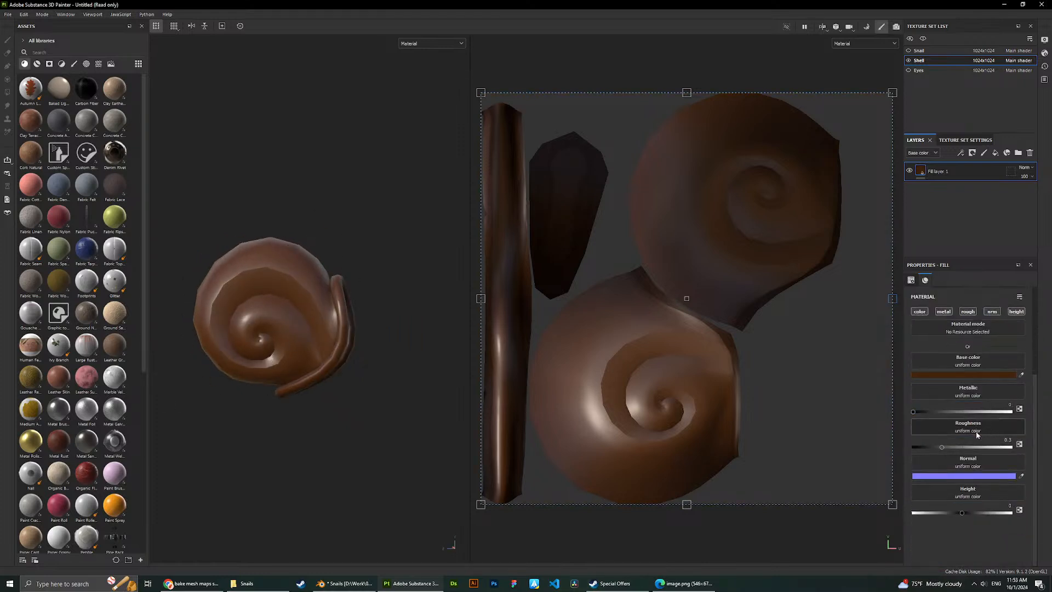
{"action": "left_click", "coordinate": [198, 588]}
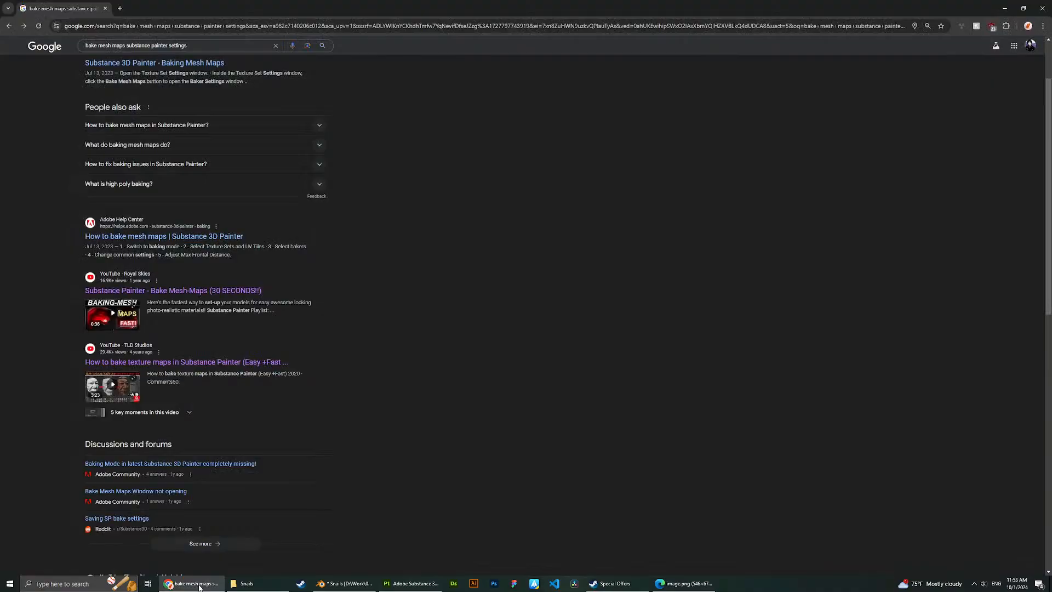
{"action": "left_click", "coordinate": [198, 588]}
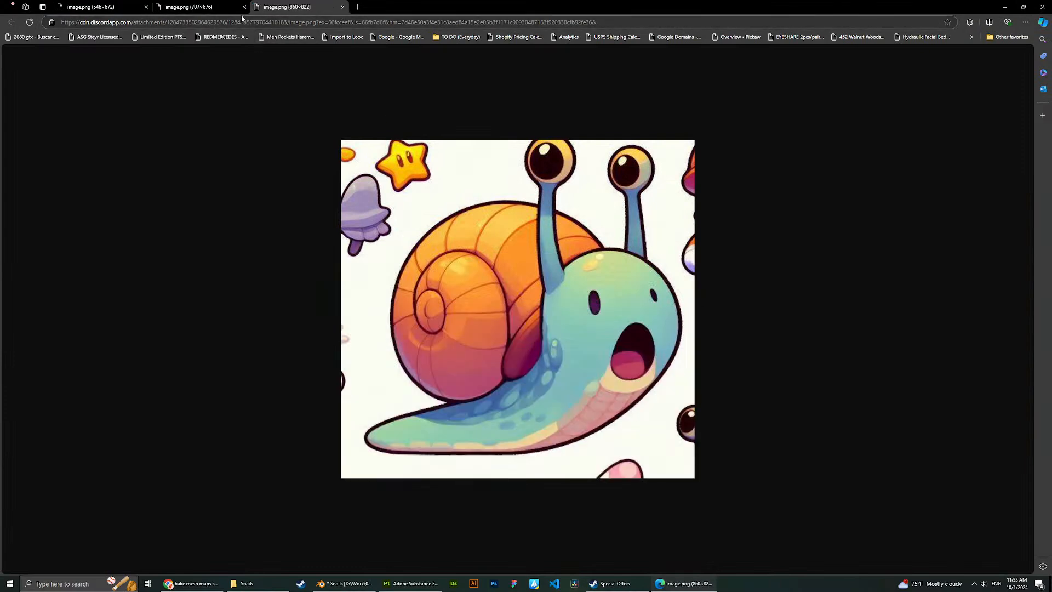
{"action": "left_click", "coordinate": [244, 7]}
{"action": "mouse_move", "coordinate": [181, 8]}
{"action": "left_mouse_down"}
{"action": "mouse_move", "coordinate": [933, 137]}
{"action": "mouse_move", "coordinate": [1051, 180]}
{"action": "left_mouse_up"}
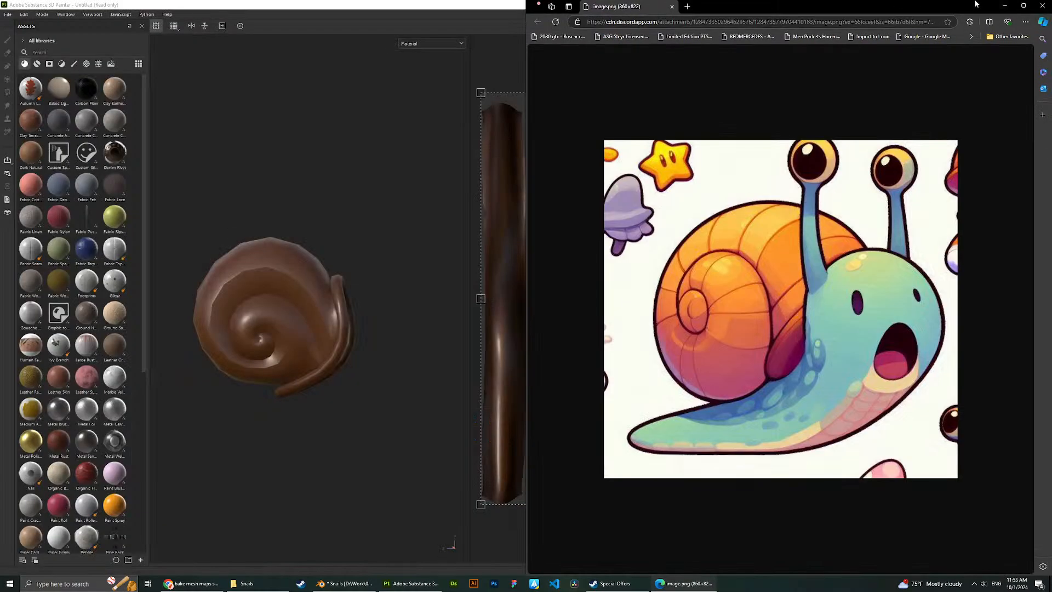
{"action": "mouse_move", "coordinate": [977, 5]}
{"action": "left_mouse_down"}
{"action": "mouse_move", "coordinate": [910, 57]}
{"action": "mouse_move", "coordinate": [937, 82]}
{"action": "left_mouse_up"}
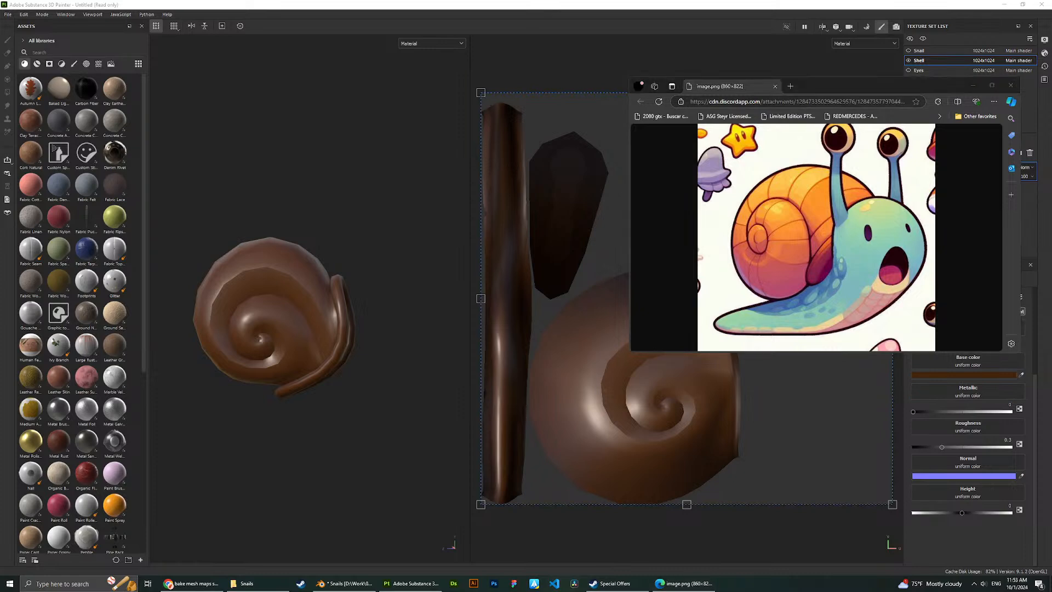
{"action": "left_click_drag", "start_coordinate": [799, 88], "coordinate": [331, 78]}
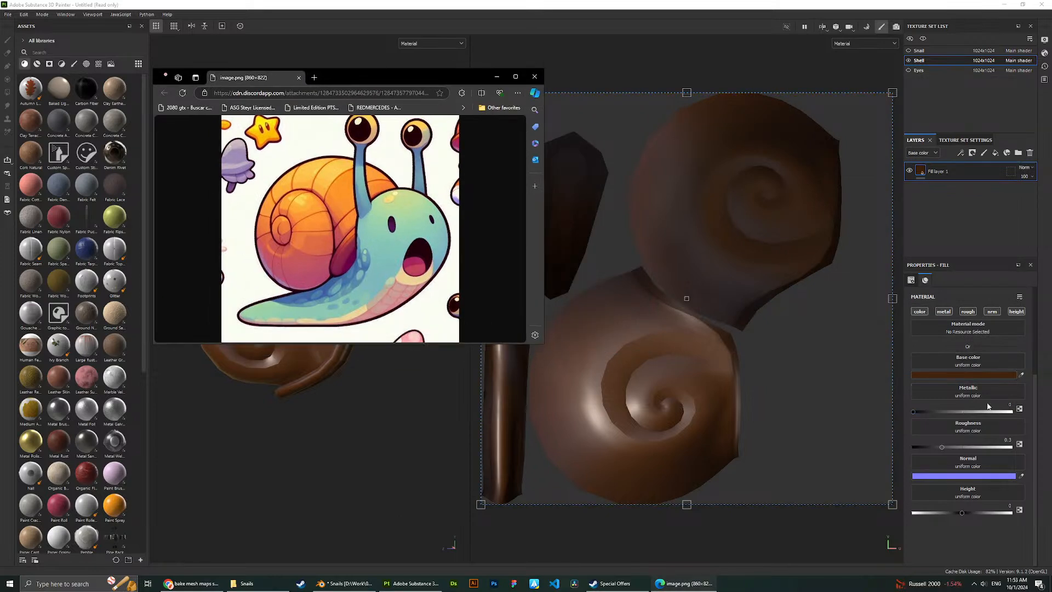
Match the shell fill layer's base color to the reference by setting it to orange-brown A36530, and close the reference window.
{"action": "left_click", "coordinate": [961, 375]}
{"action": "left_click", "coordinate": [926, 484]}
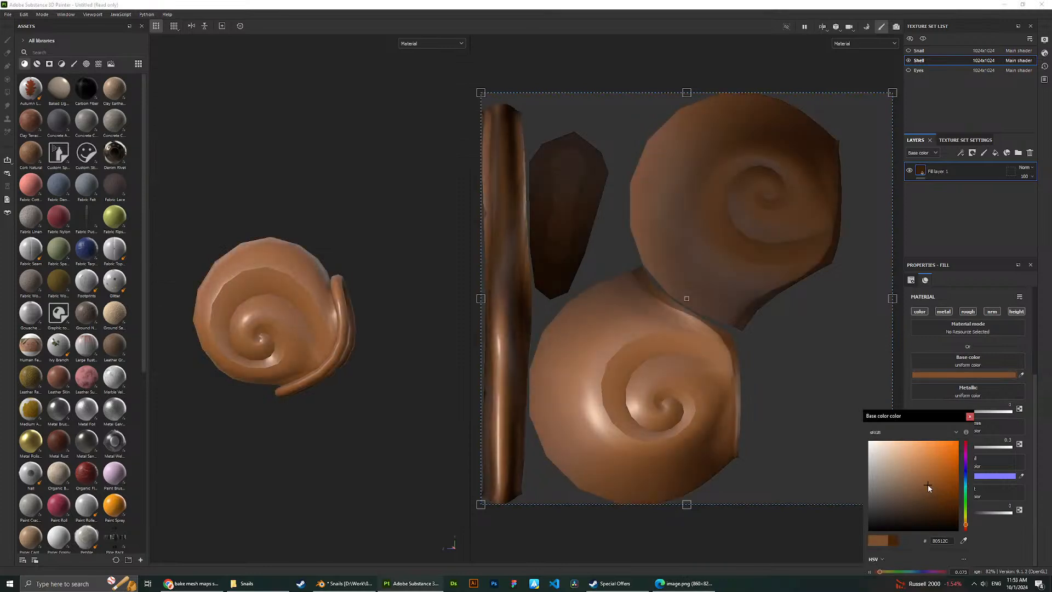
{"action": "left_click", "coordinate": [684, 583]}
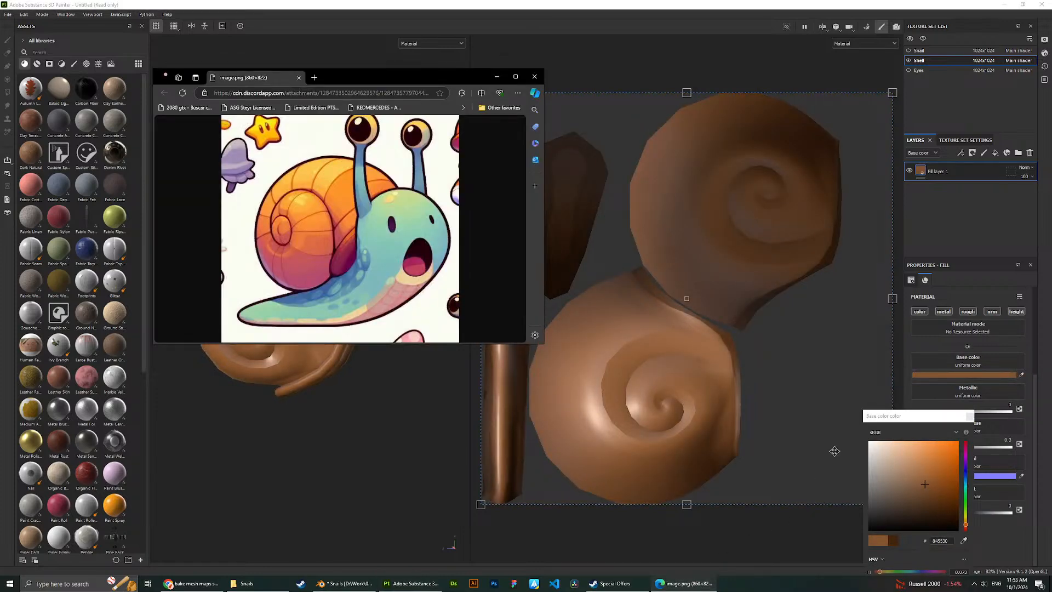
{"action": "left_click", "coordinate": [928, 471]}
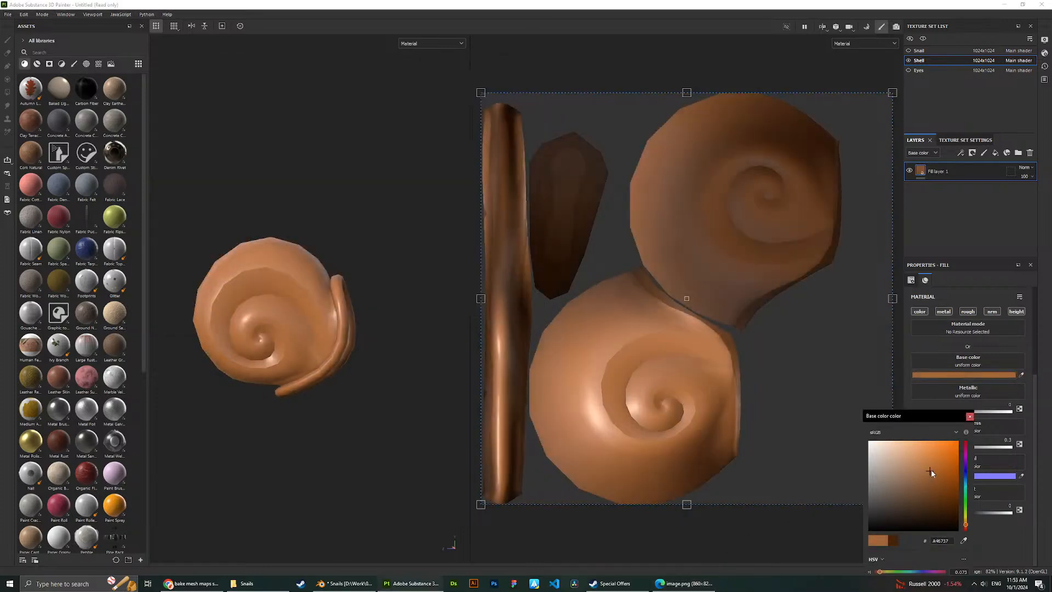
{"action": "left_click_drag", "start_coordinate": [965, 524], "coordinate": [965, 523]}
{"action": "left_click", "coordinate": [684, 583]}
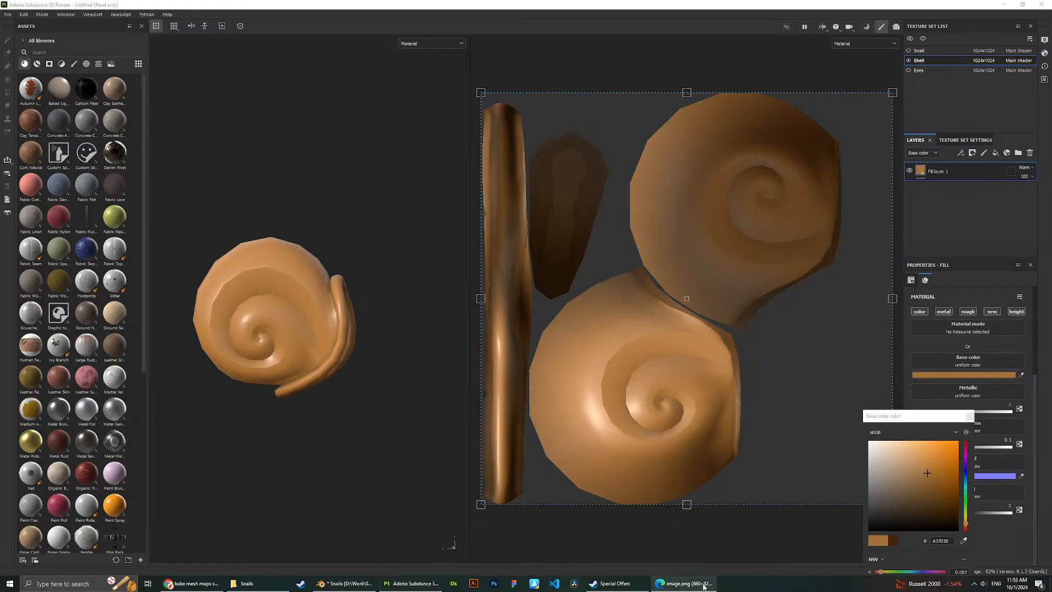
{"action": "left_click", "coordinate": [965, 526]}
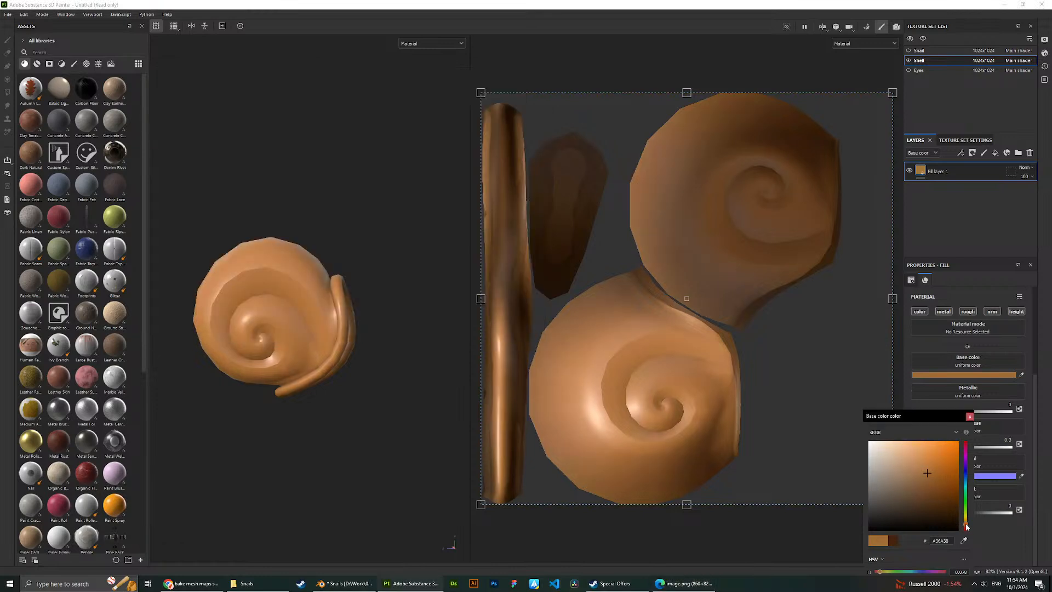
{"action": "left_click_drag", "start_coordinate": [927, 472], "coordinate": [932, 473]}
{"action": "left_click", "coordinate": [678, 585]}
{"action": "left_click", "coordinate": [679, 585]}
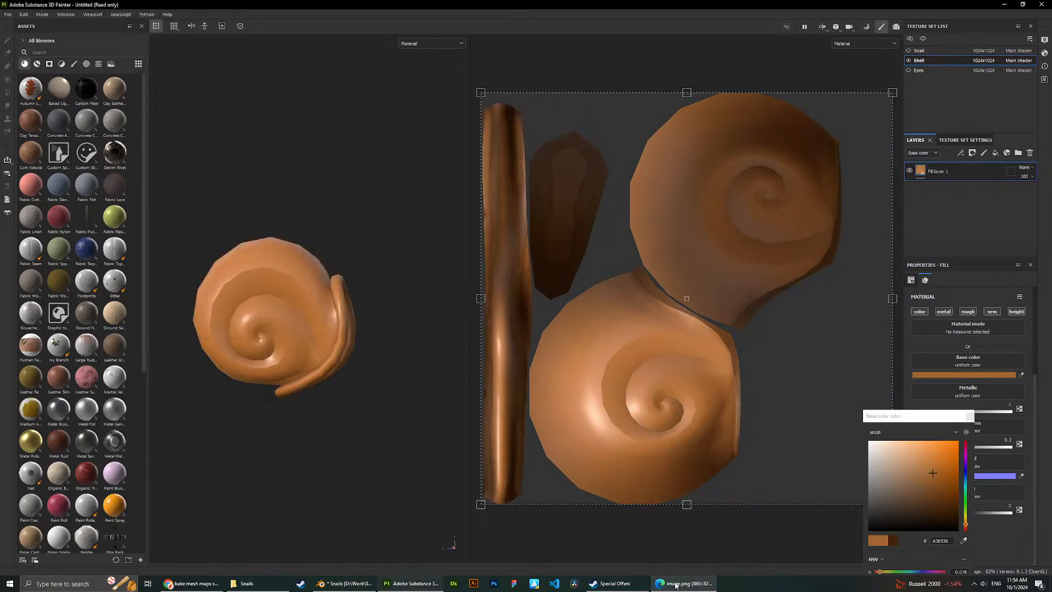
{"action": "left_click", "coordinate": [679, 585]}
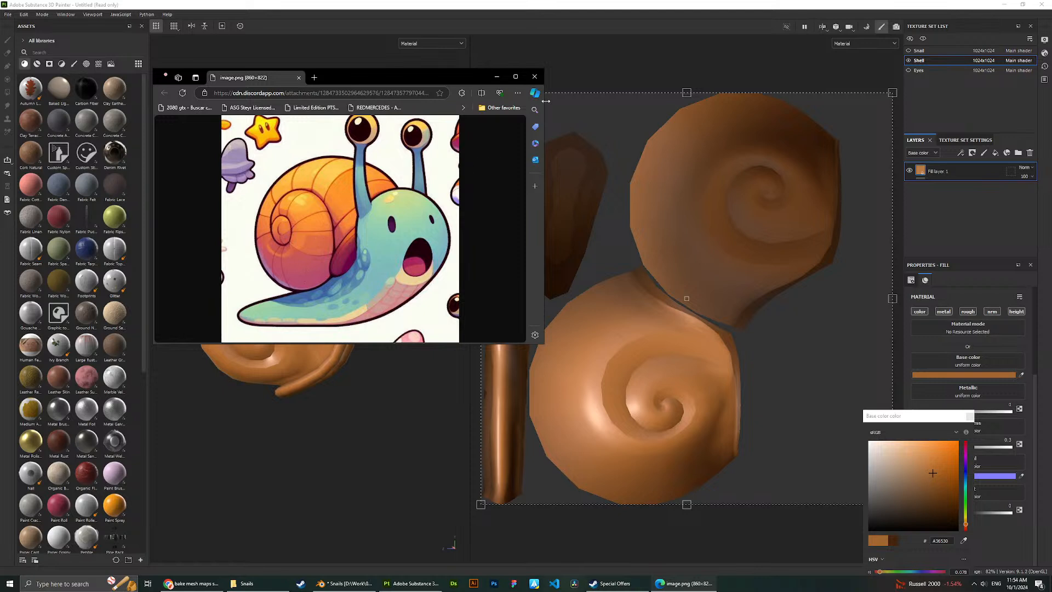
{"action": "left_click", "coordinate": [534, 76]}
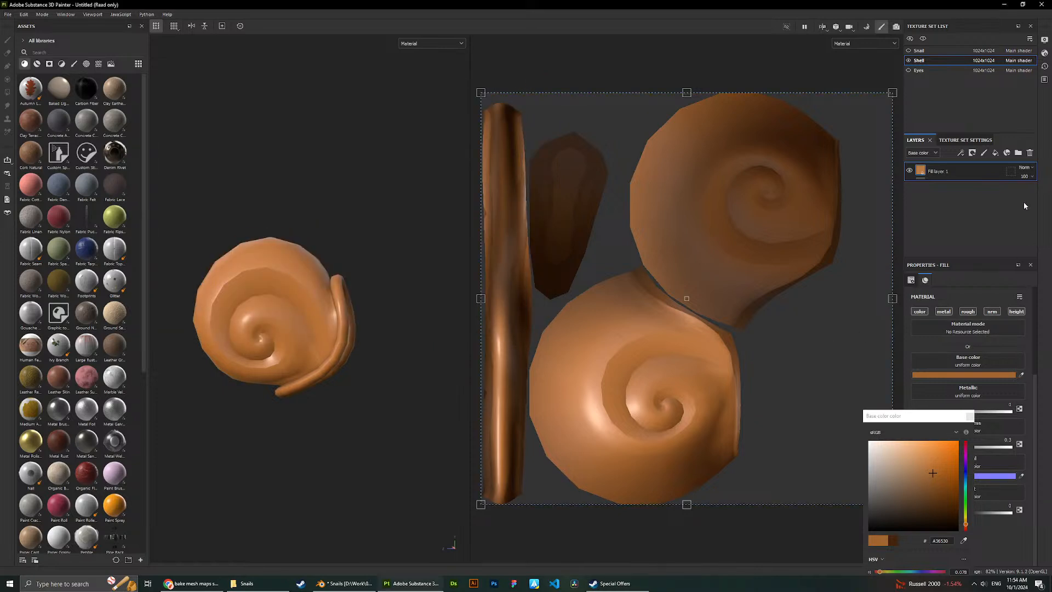
{"action": "left_click", "coordinate": [969, 417]}
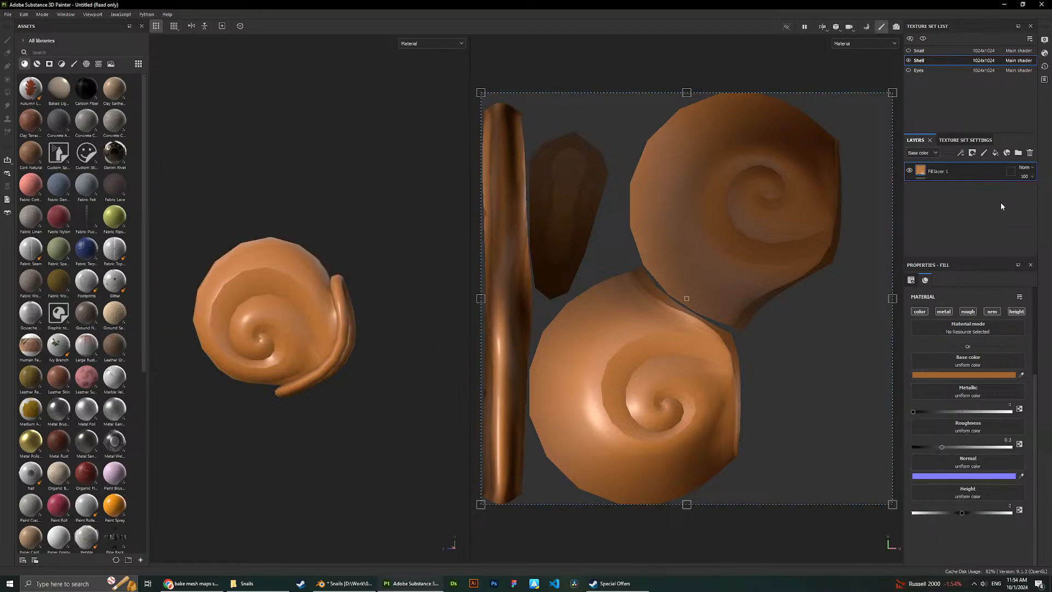
Add a second fill layer above the orange-brown one in the Shell texture set and give it a black mask.
{"action": "left_click", "coordinate": [996, 154]}
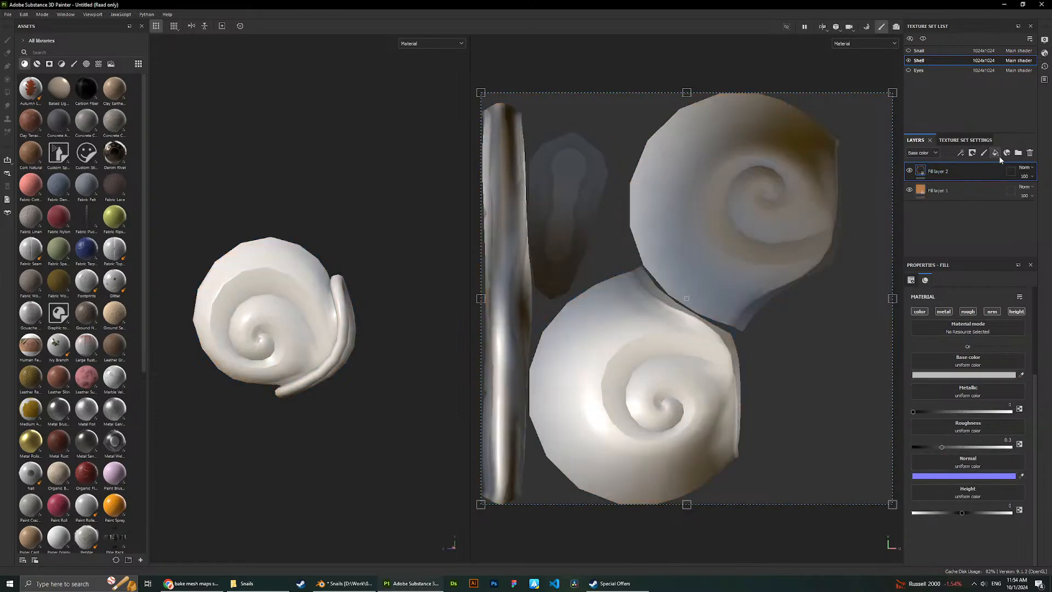
{"action": "scroll", "coordinate": [981, 307], "scroll_direction": "up", "scroll_amount": 2}
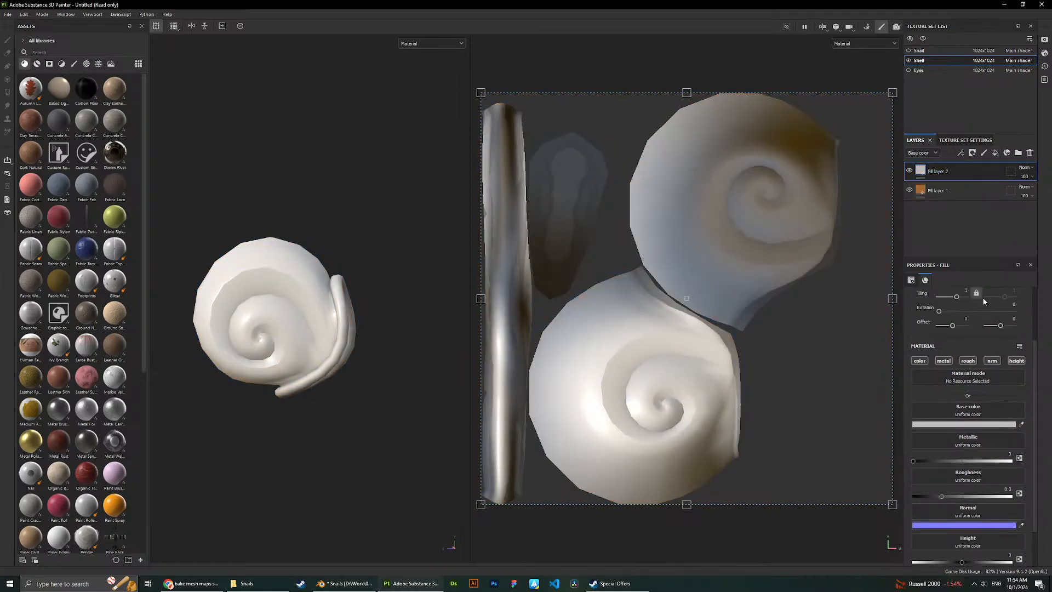
{"action": "right_click", "coordinate": [963, 173]}
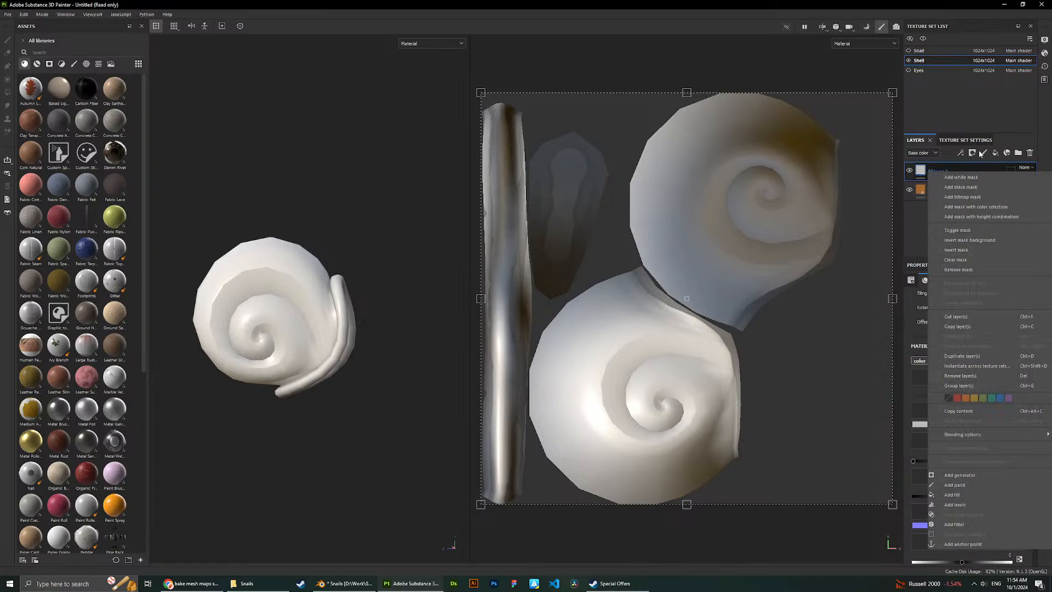
{"action": "left_click", "coordinate": [960, 187]}
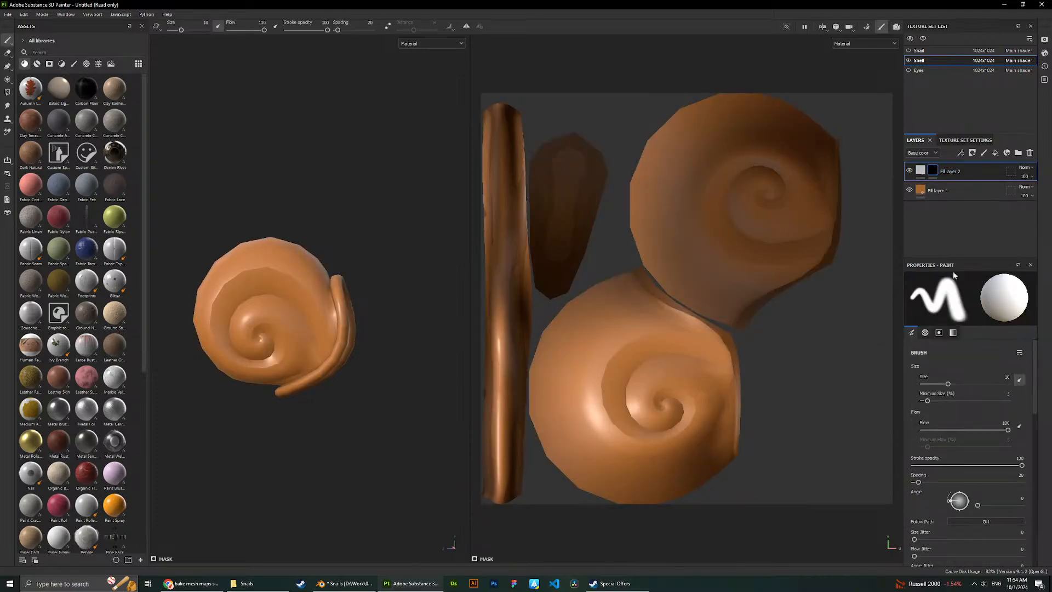
Set the base color of the masked Fill layer 2 to blue 1777A3.
{"action": "left_click", "coordinate": [921, 171]}
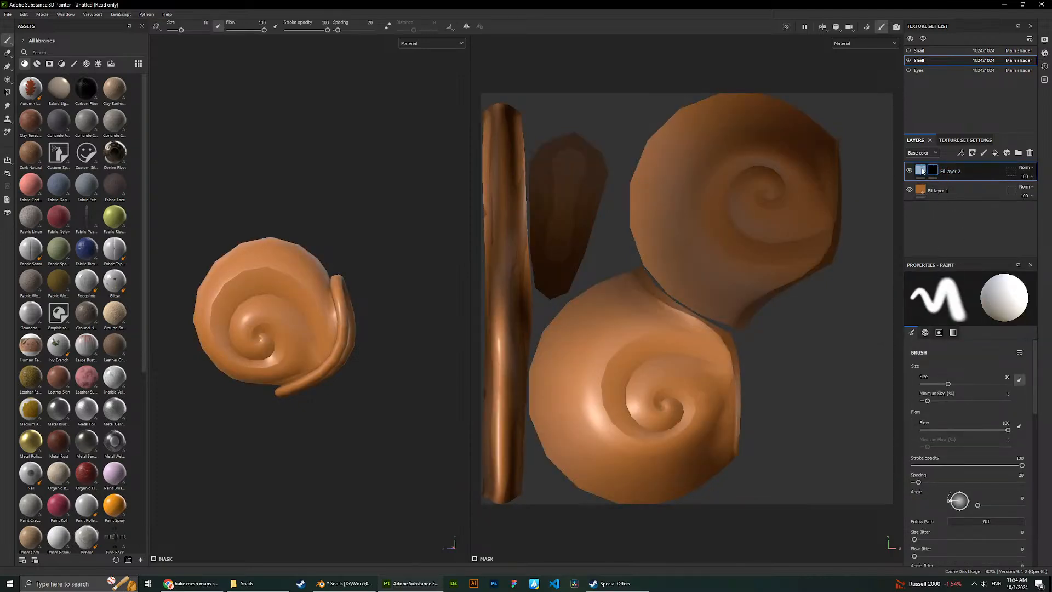
{"action": "left_click", "coordinate": [964, 424]}
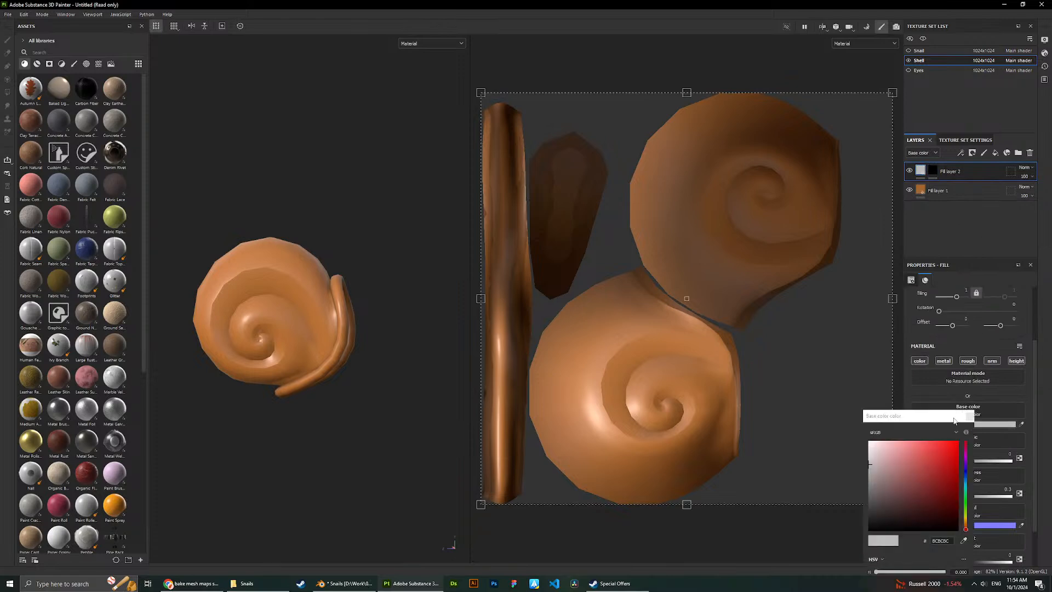
{"action": "left_click", "coordinate": [946, 472]}
{"action": "left_click", "coordinate": [965, 482]}
{"action": "left_click", "coordinate": [971, 238]}
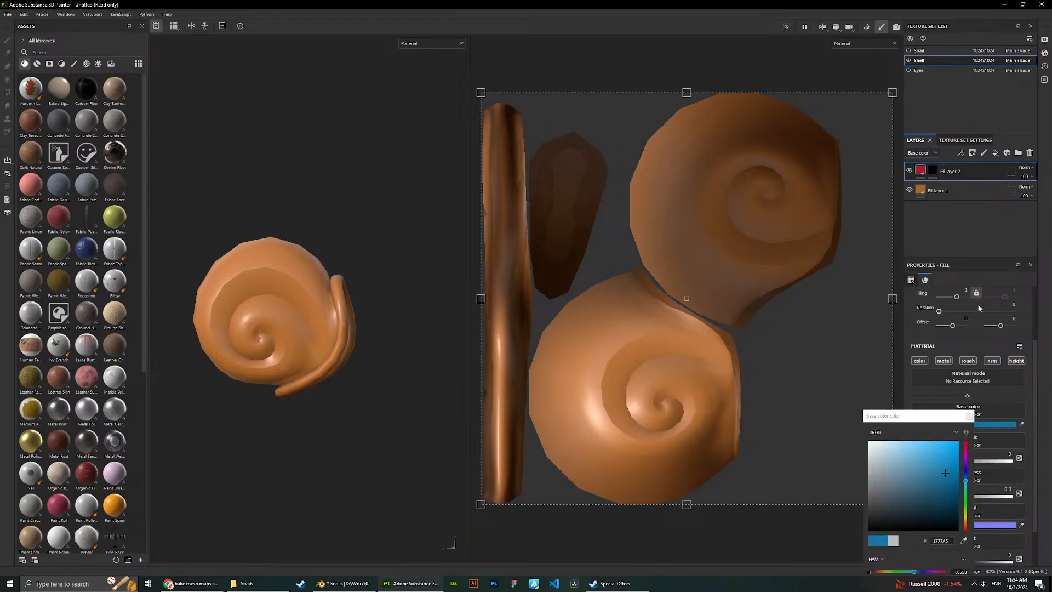
{"action": "left_click", "coordinate": [969, 415]}
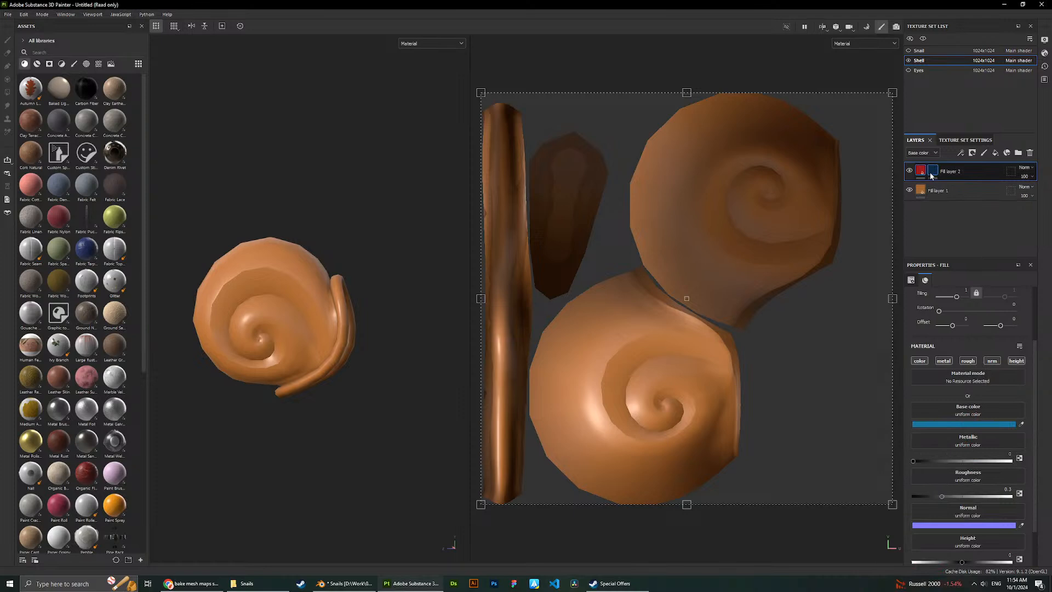
Examine the grayscale paint value used for painting on the blue fill layer's black mask.
{"action": "left_click", "coordinate": [932, 172]}
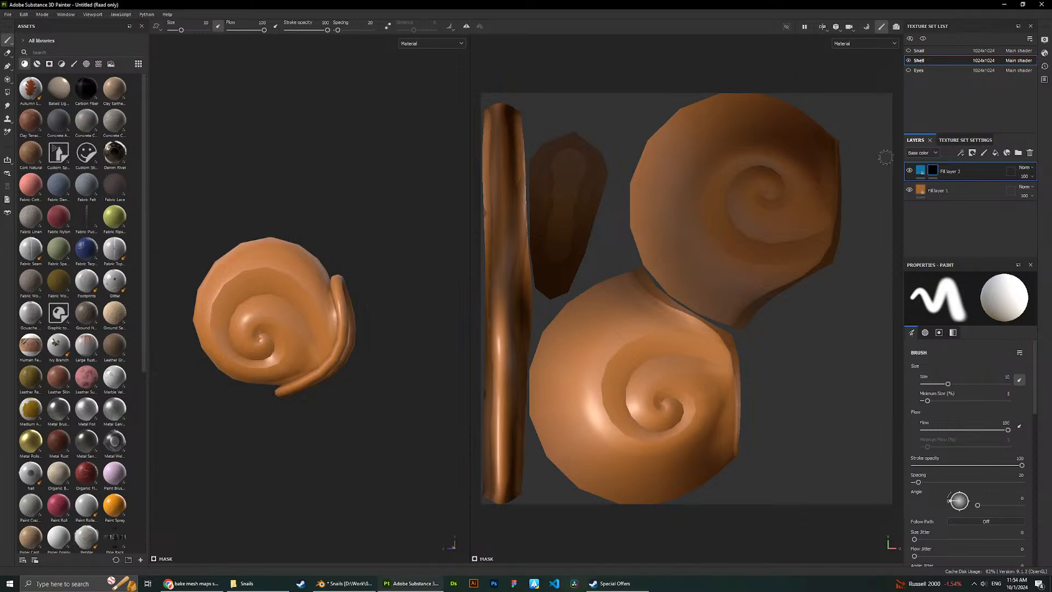
{"action": "left_click", "coordinate": [953, 332]}
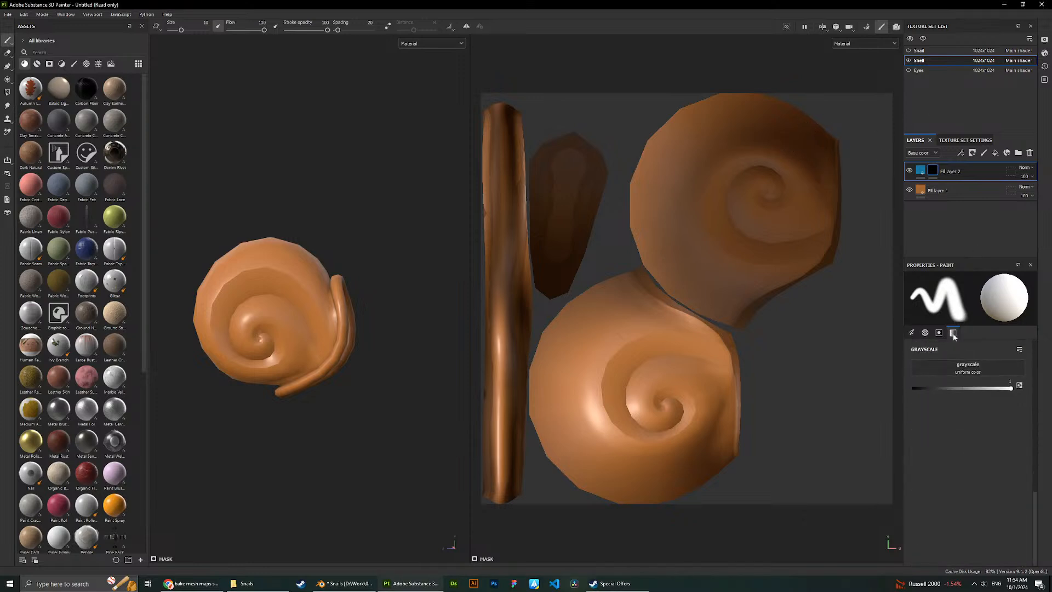
{"action": "mouse_move", "coordinate": [995, 388]}
{"action": "left_mouse_down"}
{"action": "mouse_move", "coordinate": [962, 389]}
{"action": "mouse_move", "coordinate": [1013, 388]}
{"action": "left_mouse_up"}
{"action": "left_click", "coordinate": [946, 174]}
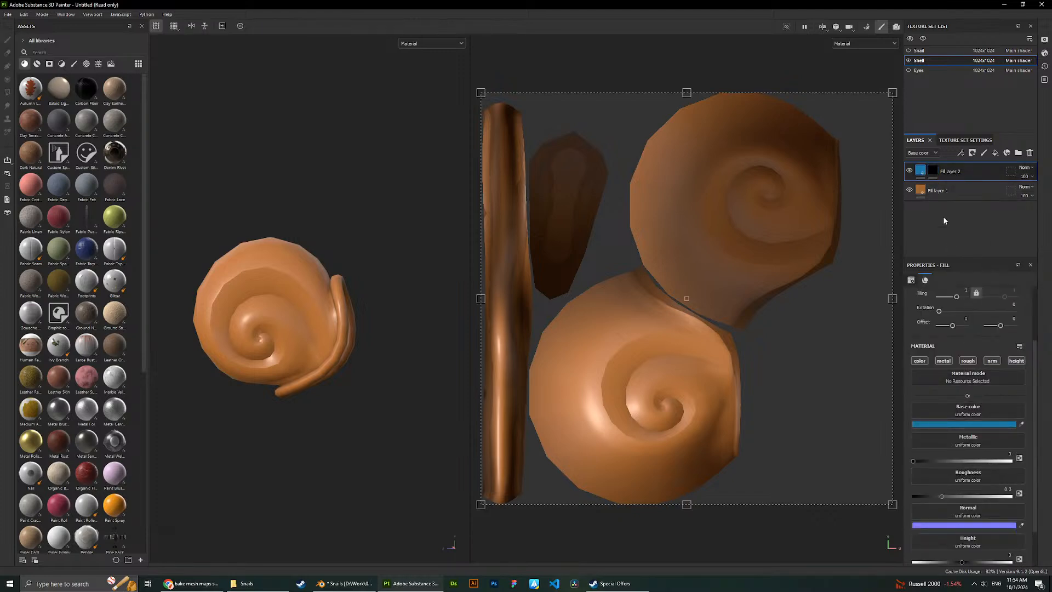
Restrict the blue Fill layer 2 to the color channel only, turning off metal, rough, nrm and height.
{"action": "left_click", "coordinate": [925, 191]}
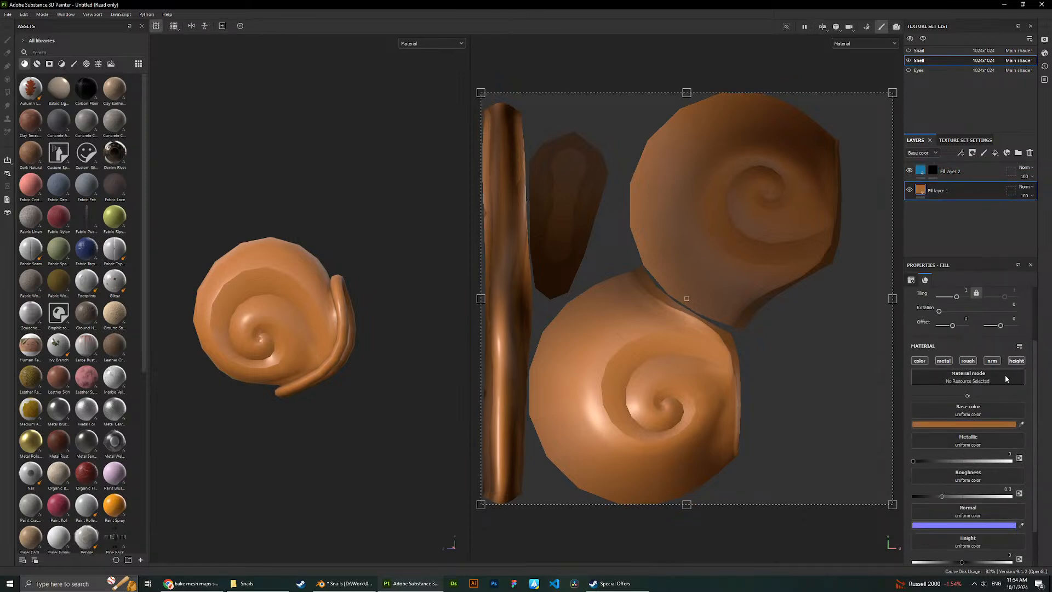
{"action": "scroll", "coordinate": [957, 489], "scroll_direction": "down", "scroll_amount": 2}
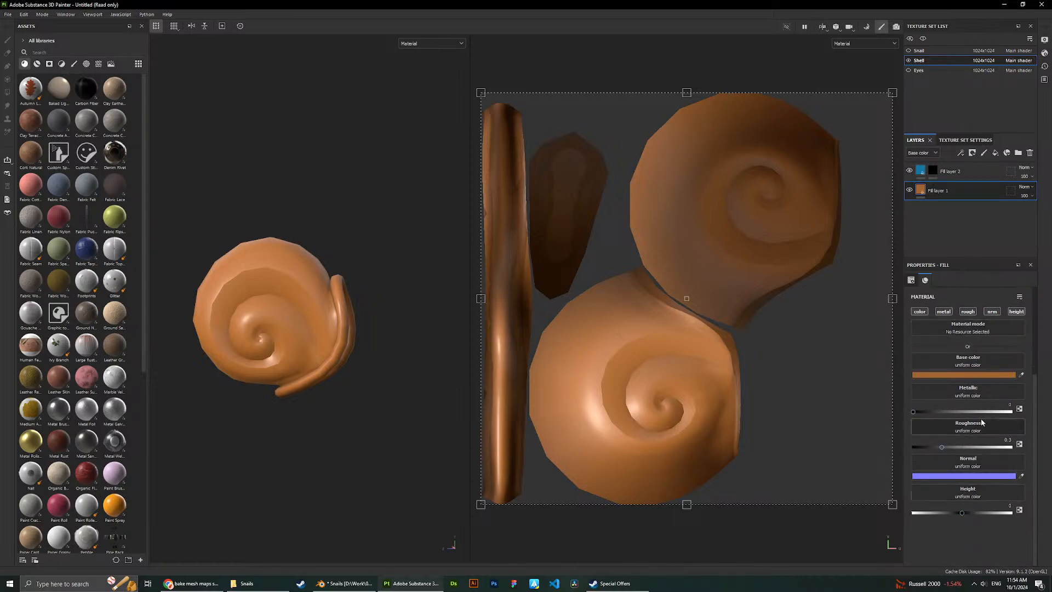
{"action": "scroll", "coordinate": [966, 417], "scroll_direction": "up", "scroll_amount": 2}
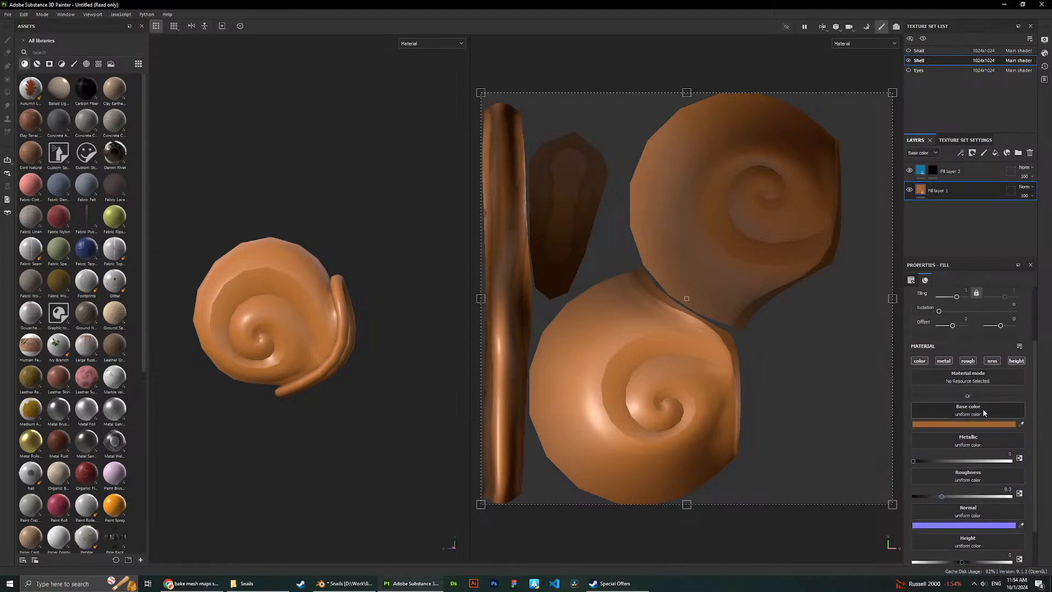
{"action": "left_click", "coordinate": [927, 173]}
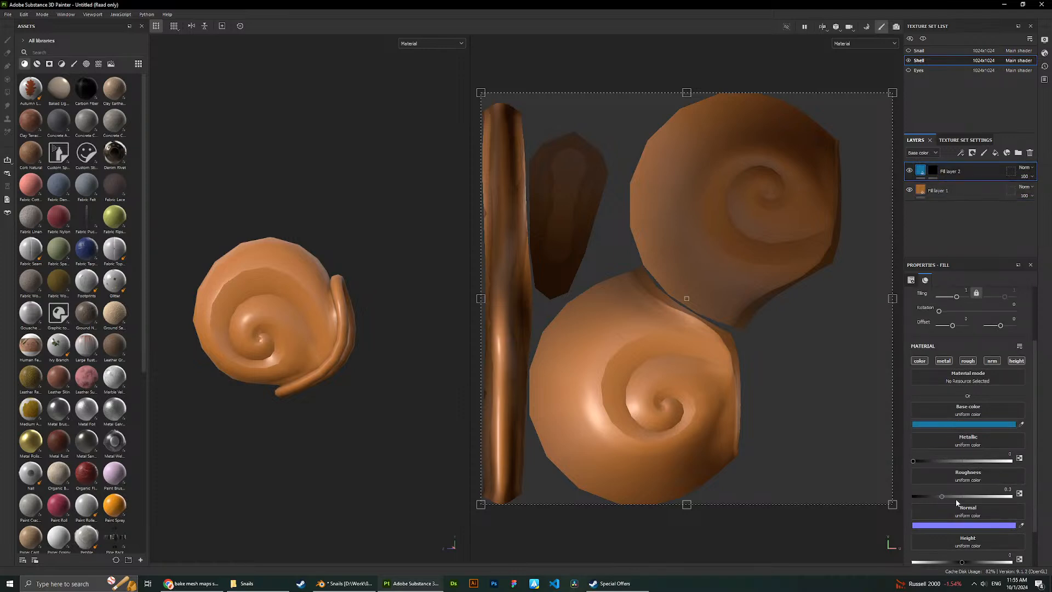
{"action": "left_click", "coordinate": [921, 361], "text": "alt"}
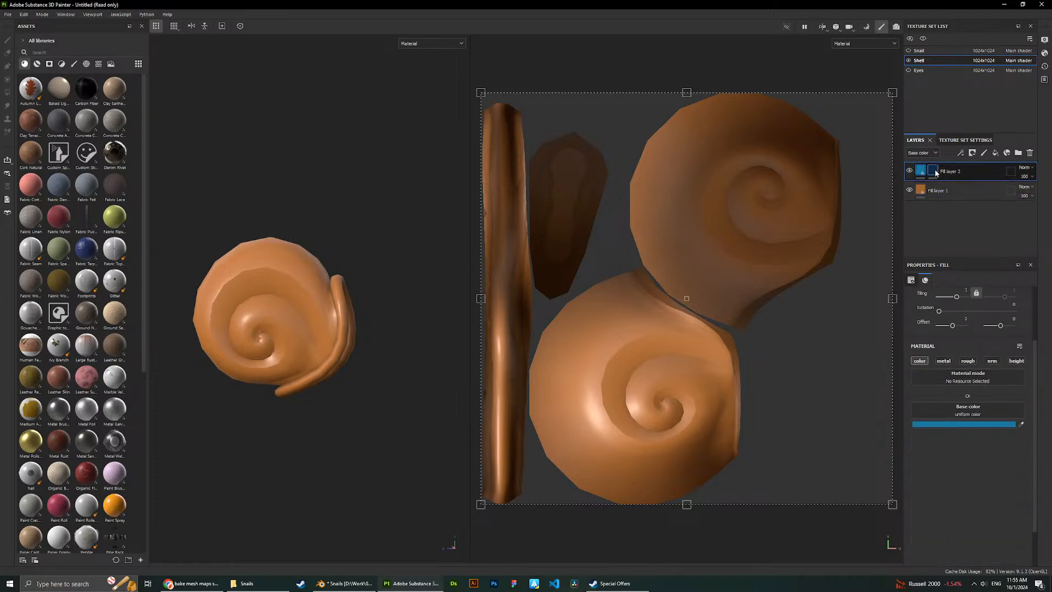
Add a 3D Linear Gradient generator to the mask of the blue Fill layer 2.
{"action": "left_click", "coordinate": [935, 171]}
{"action": "scroll", "coordinate": [967, 356], "scroll_direction": "down", "scroll_amount": 3}
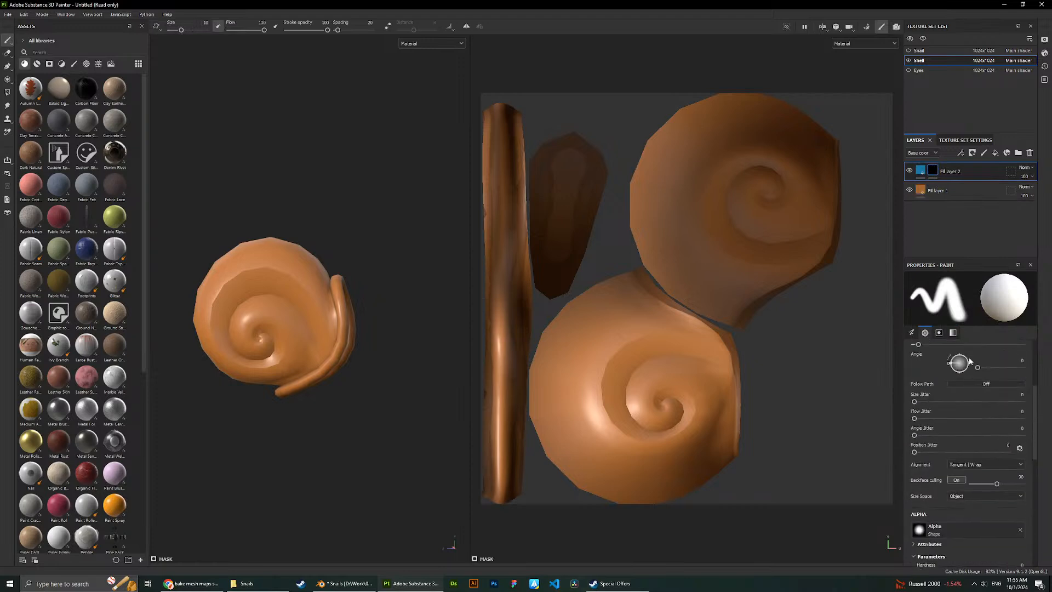
{"action": "scroll", "coordinate": [971, 359], "scroll_direction": "up", "scroll_amount": 3}
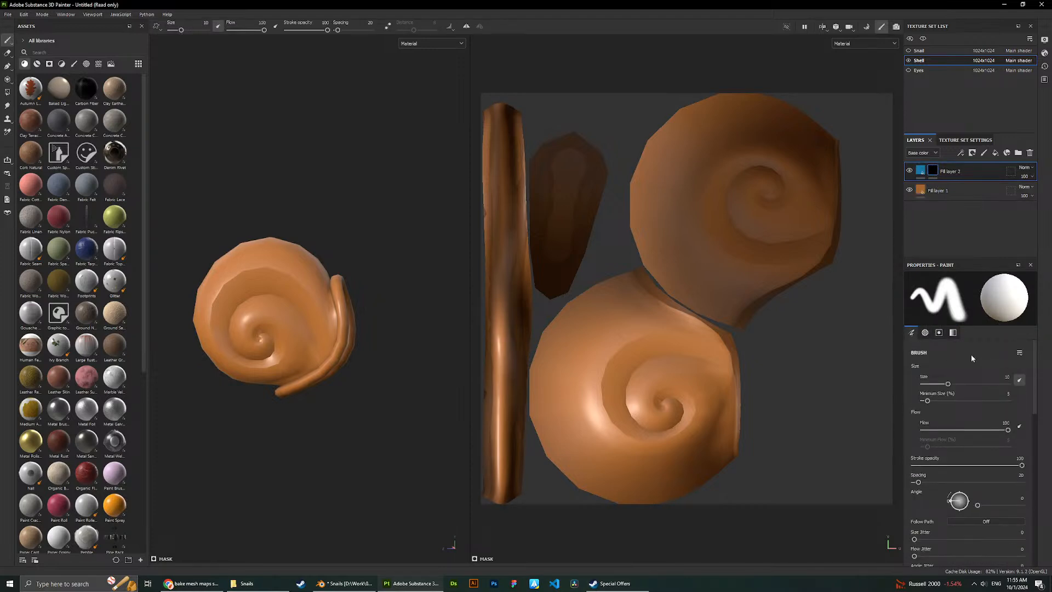
{"action": "left_click", "coordinate": [920, 171]}
{"action": "left_click", "coordinate": [933, 172]}
{"action": "right_click", "coordinate": [929, 180]}
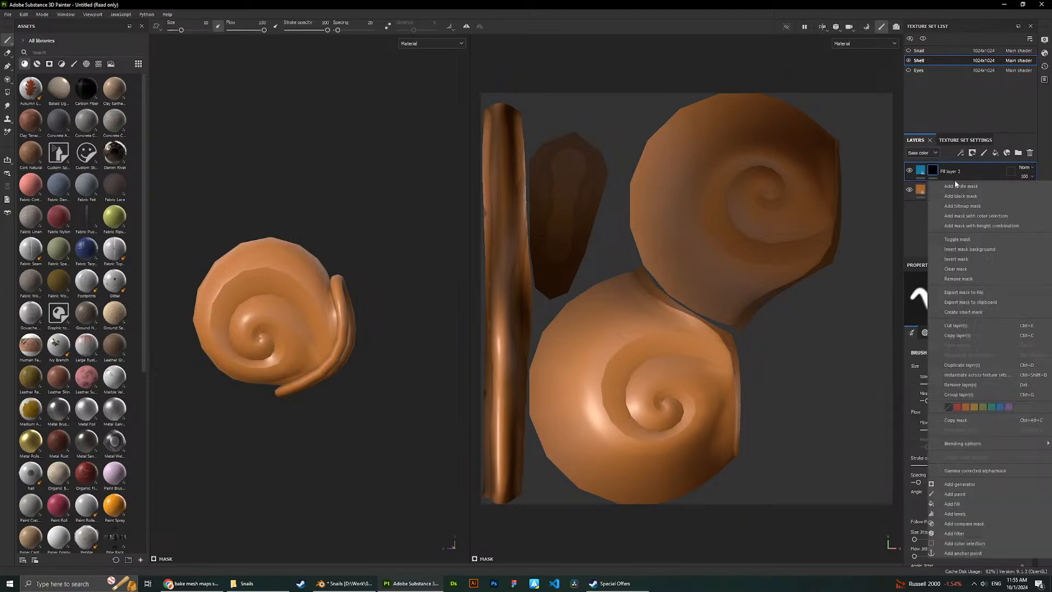
{"action": "left_click", "coordinate": [968, 484]}
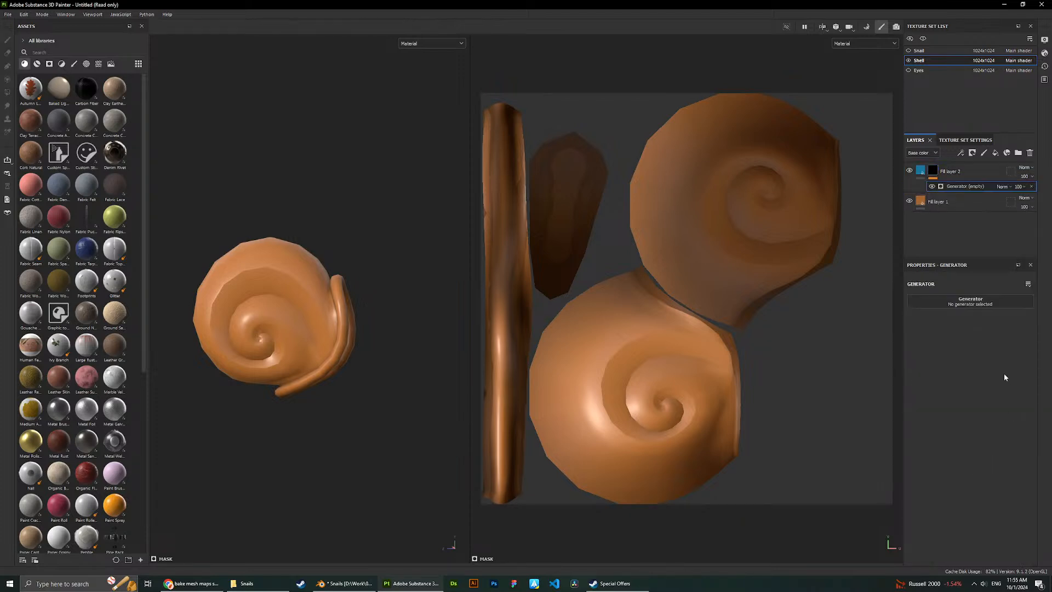
{"action": "left_click", "coordinate": [966, 303]}
{"action": "type", "text": "linea"}
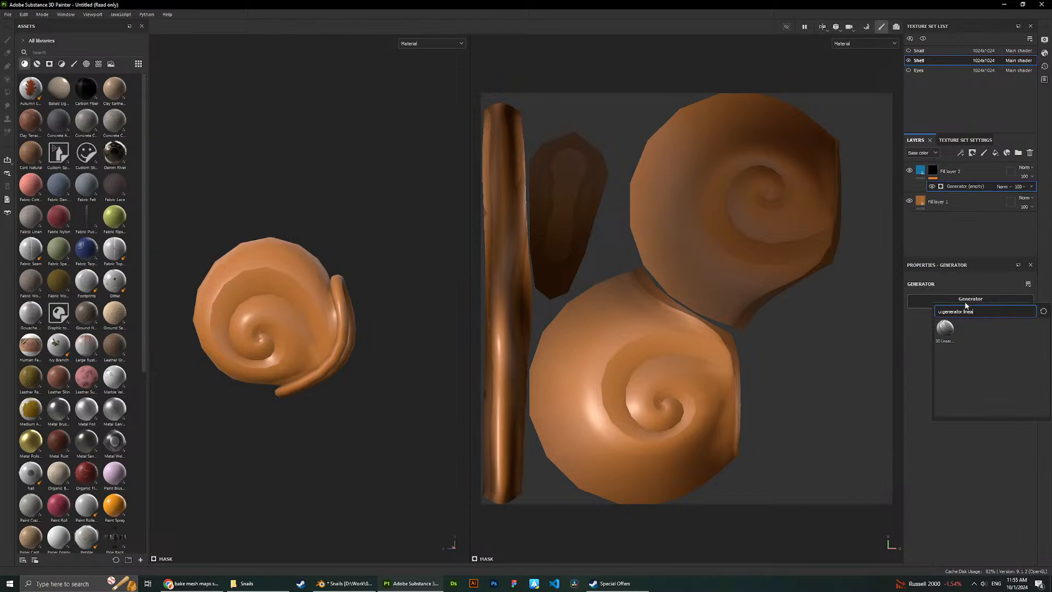
{"action": "left_click", "coordinate": [950, 331]}
{"action": "scroll", "coordinate": [413, 338], "scroll_direction": "down", "scroll_amount": 2}
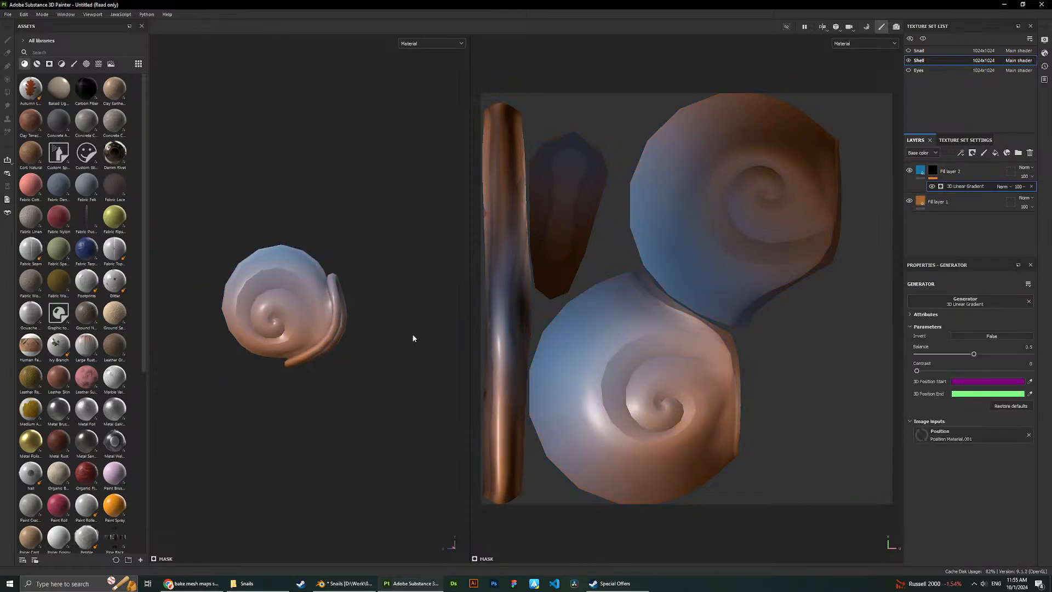
{"action": "left_click_drag", "start_coordinate": [413, 338], "coordinate": [492, 291], "text": "alt"}
Try darker, more violet shades of blue as the base color of Fill layer 2.
{"action": "left_click", "coordinate": [920, 170]}
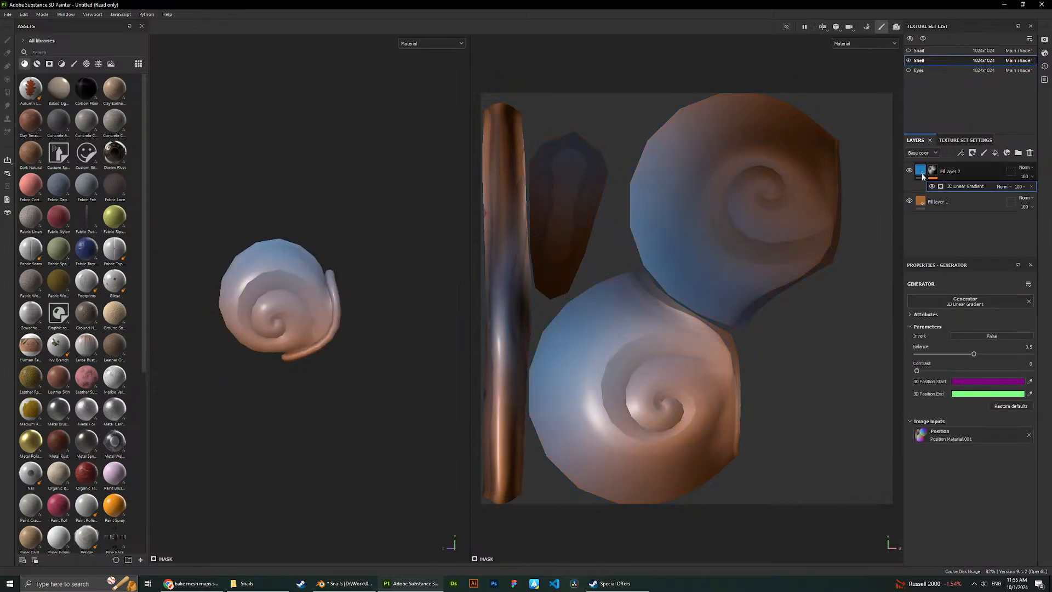
{"action": "left_click", "coordinate": [995, 423]}
{"action": "left_click_drag", "start_coordinate": [965, 464], "coordinate": [964, 472]}
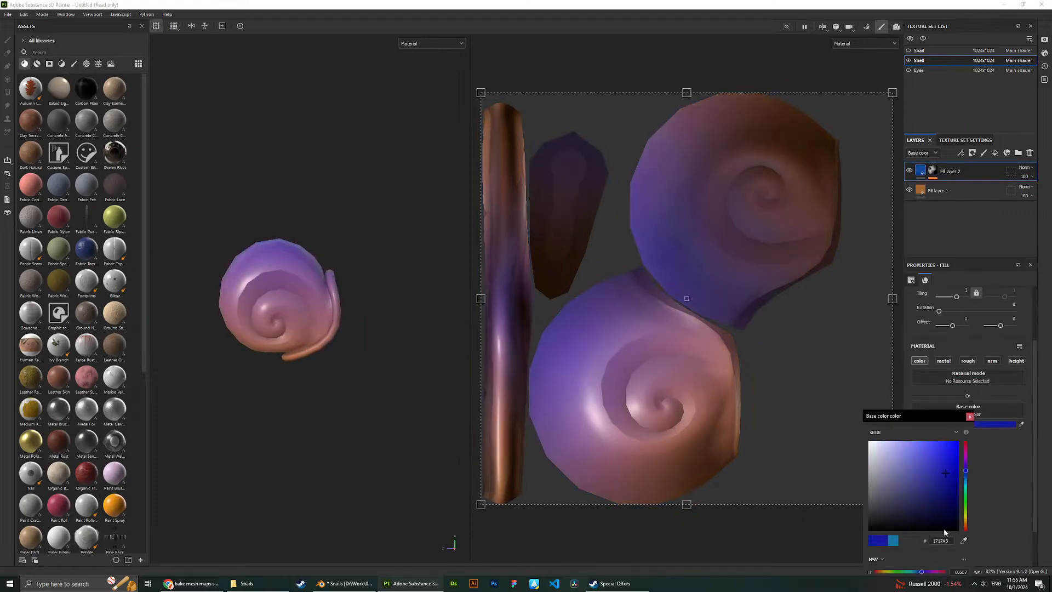
{"action": "left_click_drag", "start_coordinate": [943, 528], "coordinate": [938, 497]}
{"action": "scroll", "coordinate": [333, 265], "scroll_direction": "up", "scroll_amount": 3}
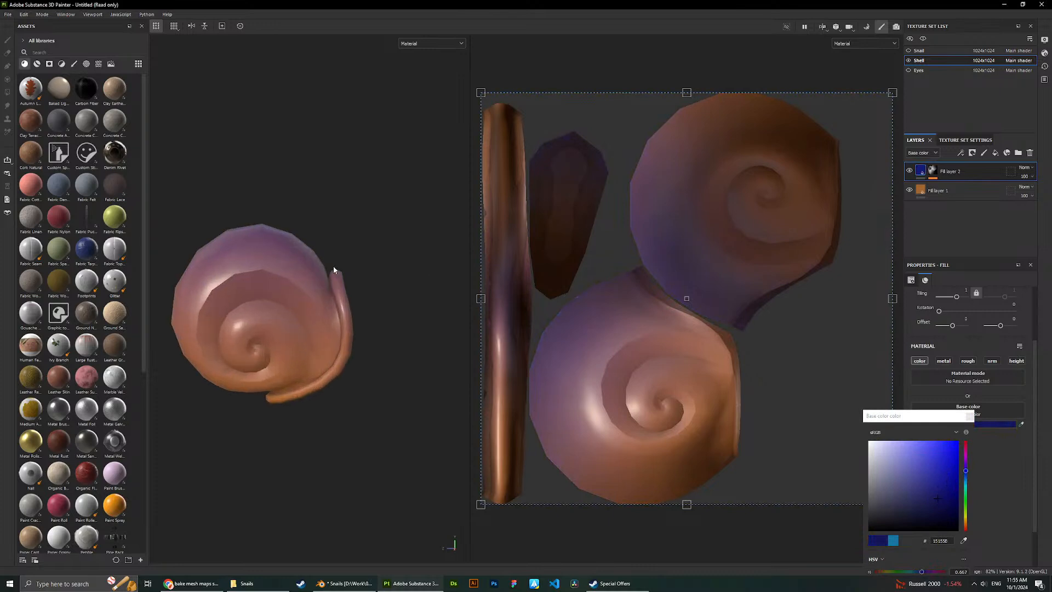
{"action": "mouse_move", "coordinate": [359, 231]}
{"action": "left_mouse_down", "text": "alt"}
{"action": "mouse_move", "coordinate": [319, 230]}
{"action": "mouse_move", "coordinate": [359, 231]}
{"action": "left_mouse_up", "text": "alt"}
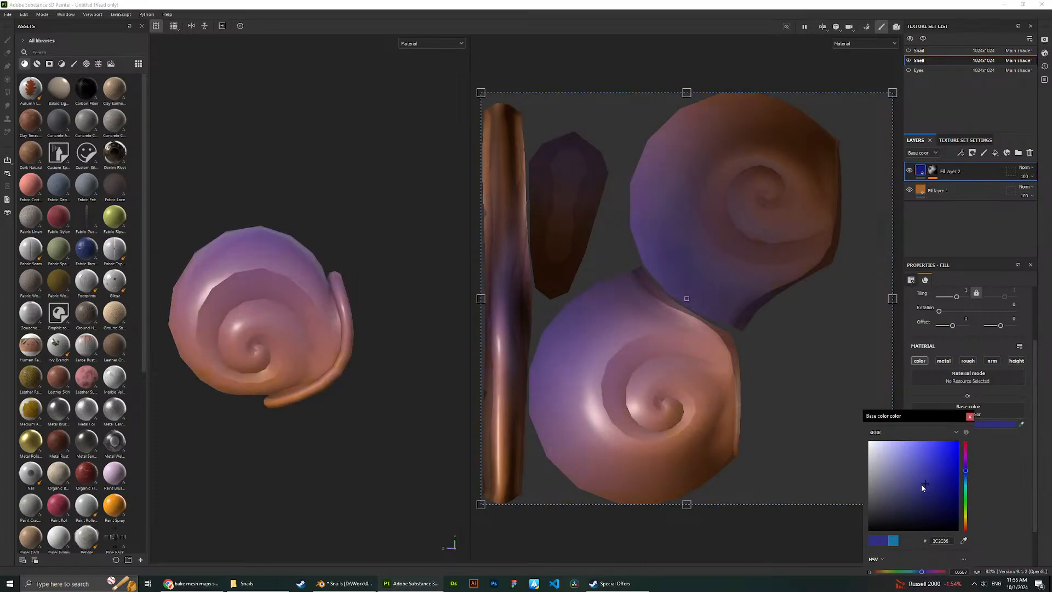
{"action": "left_click_drag", "start_coordinate": [921, 484], "coordinate": [924, 491]}
{"action": "left_click_drag", "start_coordinate": [336, 246], "coordinate": [344, 241], "text": "alt"}
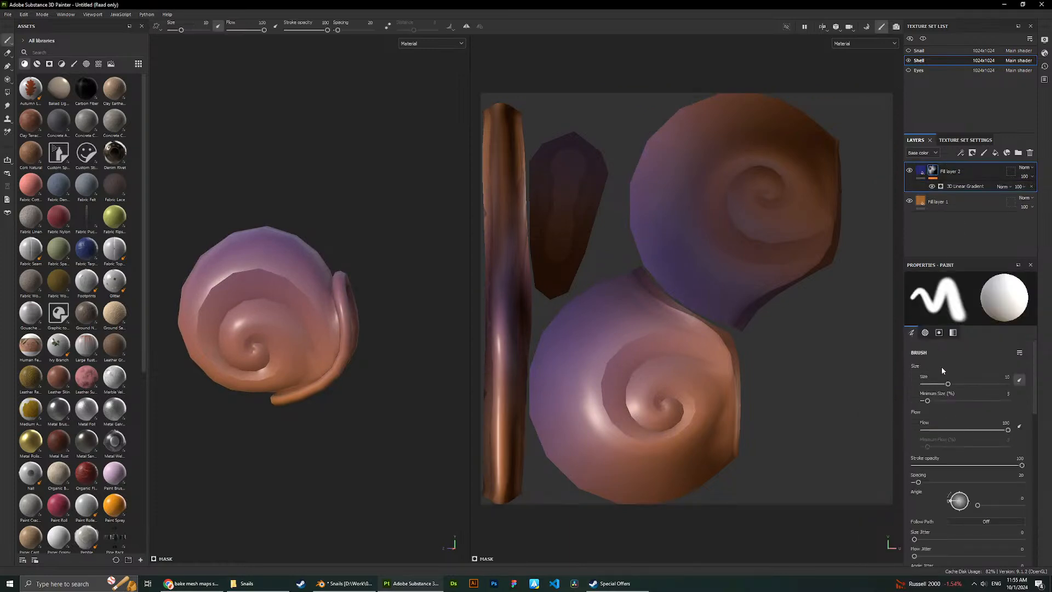
{"action": "left_click_drag", "start_coordinate": [947, 384], "coordinate": [956, 383]}
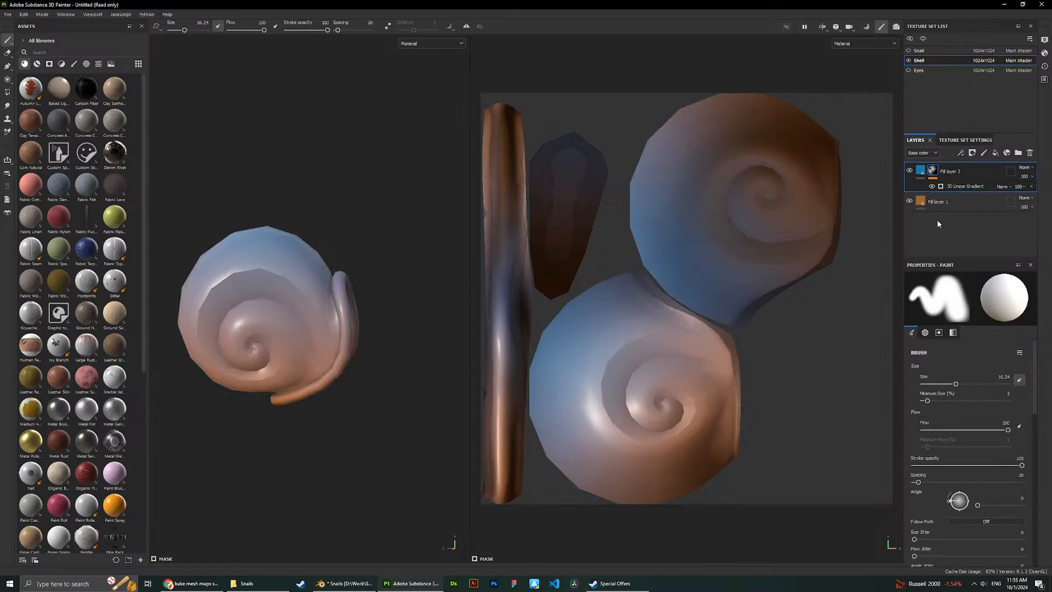
Set the base color of the masked Fill layer 2 to a muted violet-blue.
{"action": "left_click", "coordinate": [921, 171]}
{"action": "left_click", "coordinate": [966, 425]}
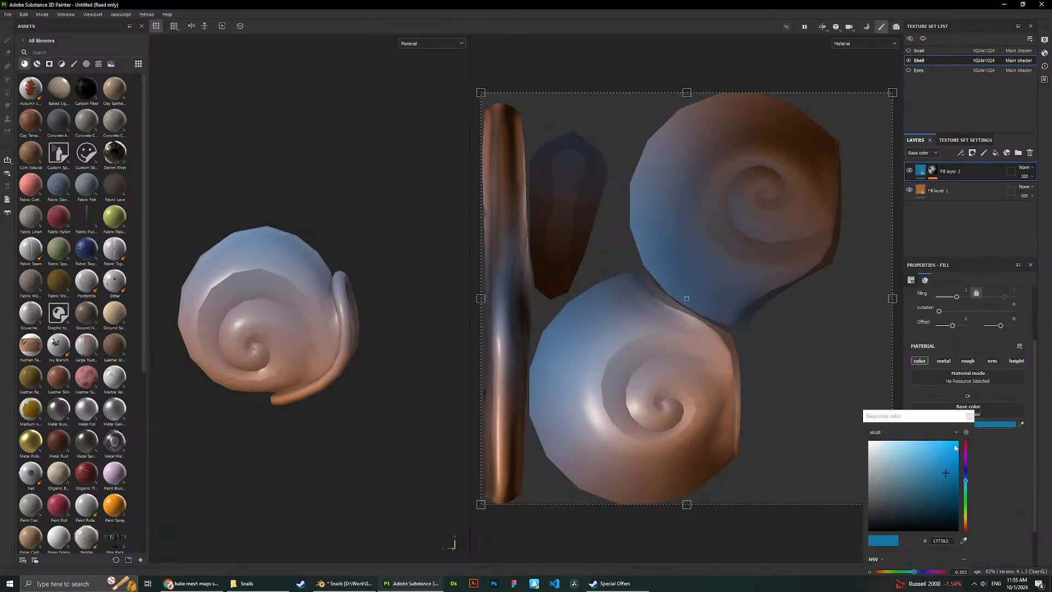
{"action": "mouse_move", "coordinate": [966, 476]}
{"action": "left_mouse_down"}
{"action": "mouse_move", "coordinate": [923, 466]}
{"action": "mouse_move", "coordinate": [927, 476]}
{"action": "left_mouse_up"}
{"action": "left_click", "coordinate": [970, 416]}
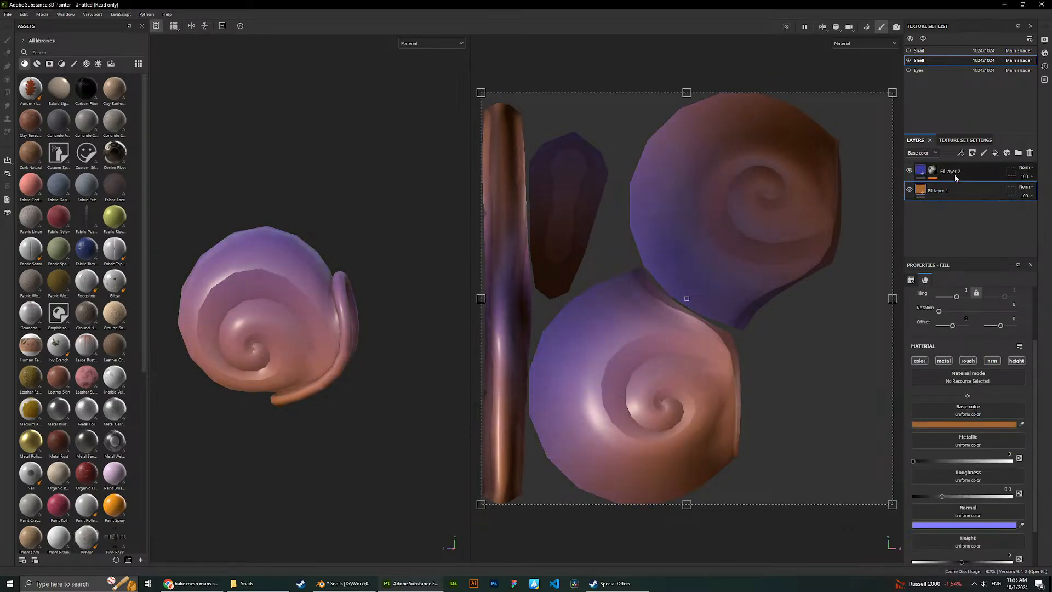
Set the 3D Linear Gradient generator on Fill layer 2's mask to balance 0.29 and contrast 0.
{"action": "left_click", "coordinate": [932, 171]}
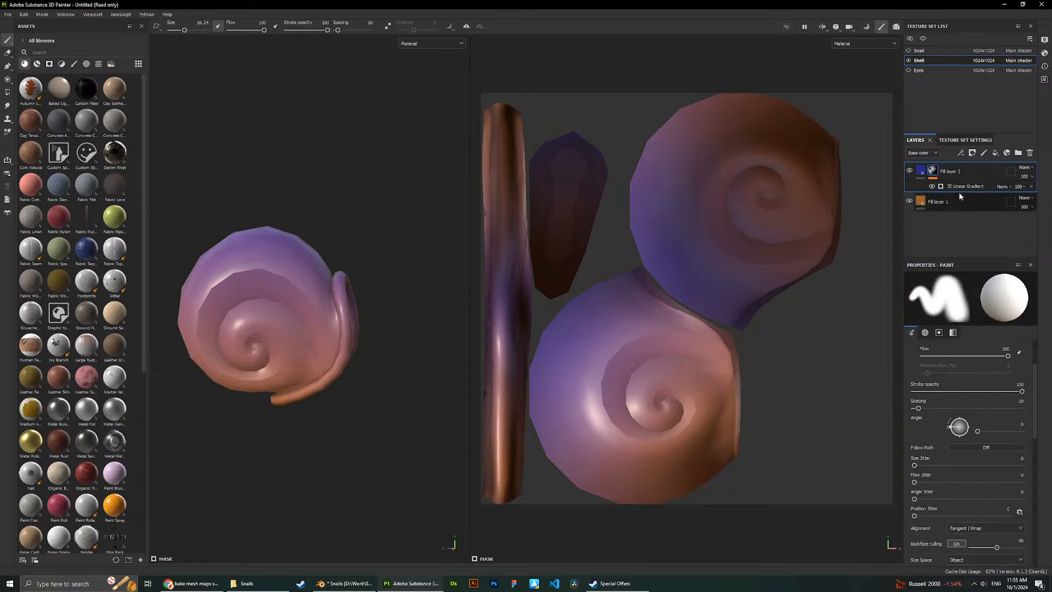
{"action": "left_click", "coordinate": [958, 187]}
{"action": "left_click_drag", "start_coordinate": [973, 355], "coordinate": [1029, 363]}
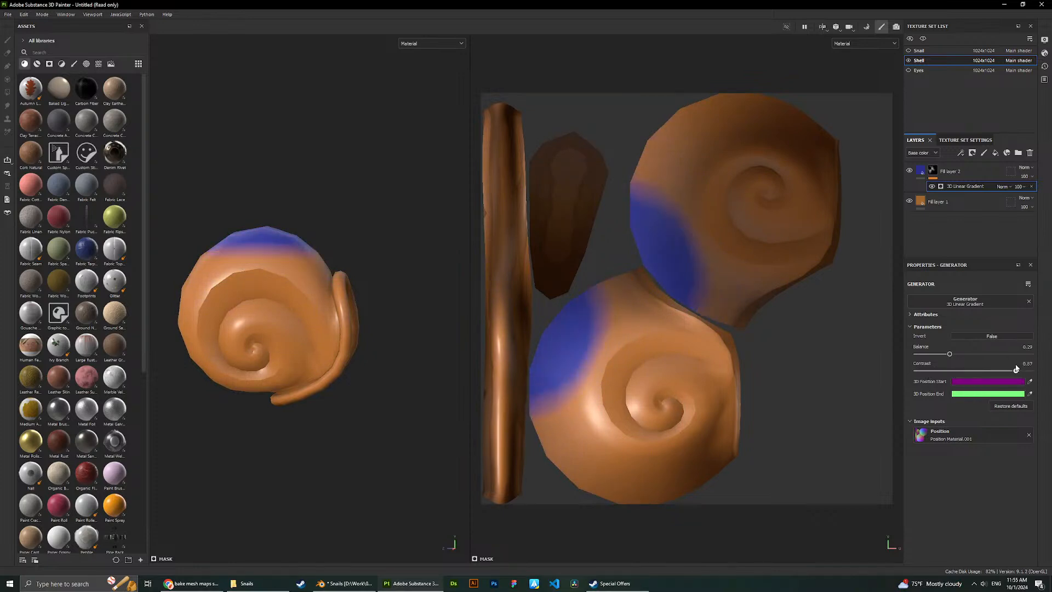
{"action": "left_click", "coordinate": [1024, 363]}
{"action": "type", "text": "0"}
{"action": "key", "text": "Return"}
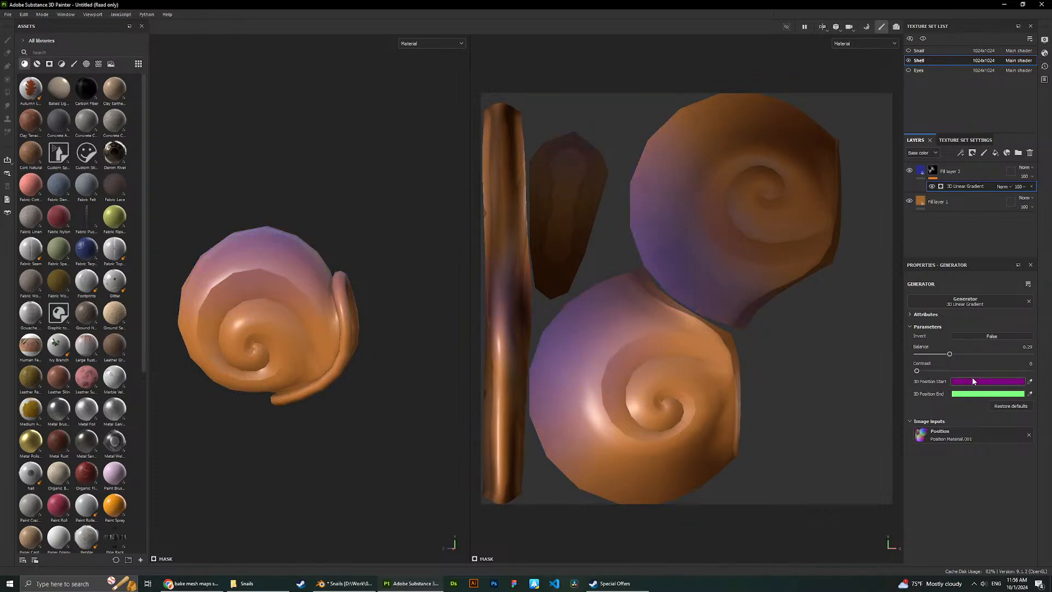
Try inverting the 3D Linear Gradient and giving its 3D Position Start a lighter magenta.
{"action": "left_click", "coordinate": [979, 381]}
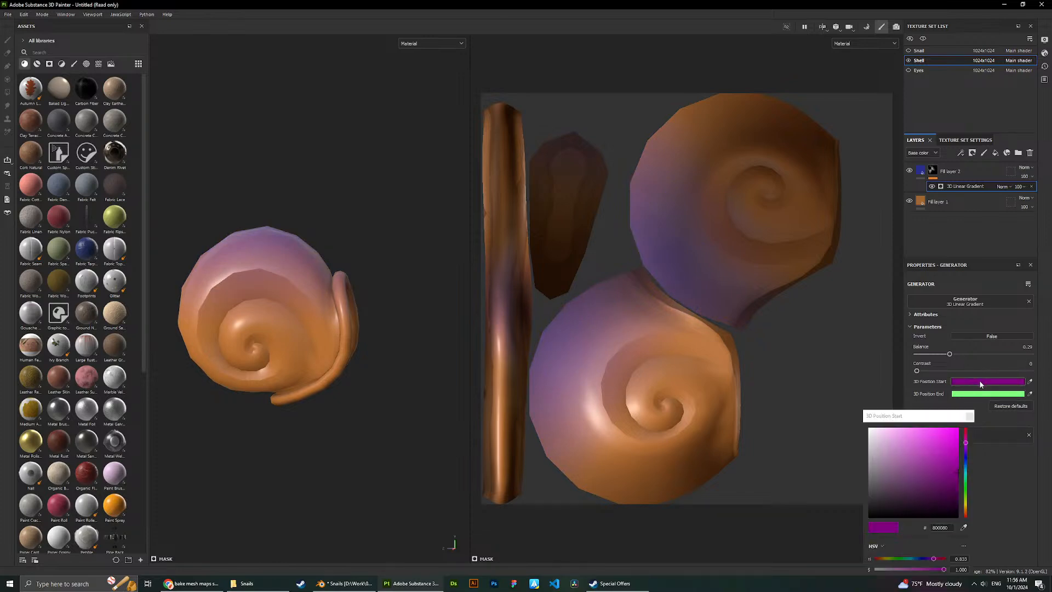
{"action": "left_click", "coordinate": [979, 382]}
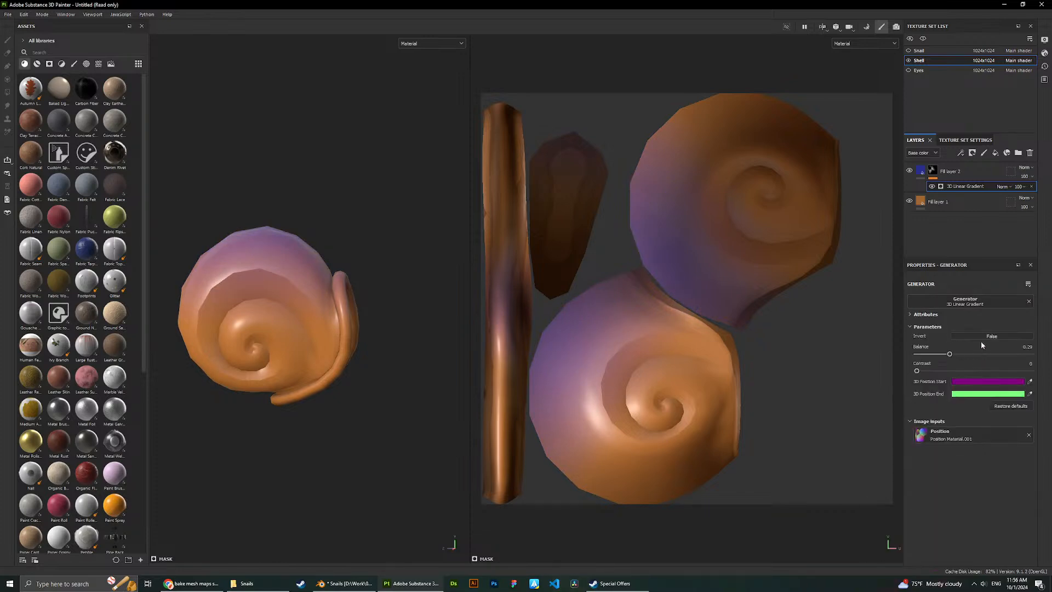
{"action": "left_click", "coordinate": [974, 336]}
{"action": "left_click", "coordinate": [974, 337]}
{"action": "left_click", "coordinate": [1004, 382]}
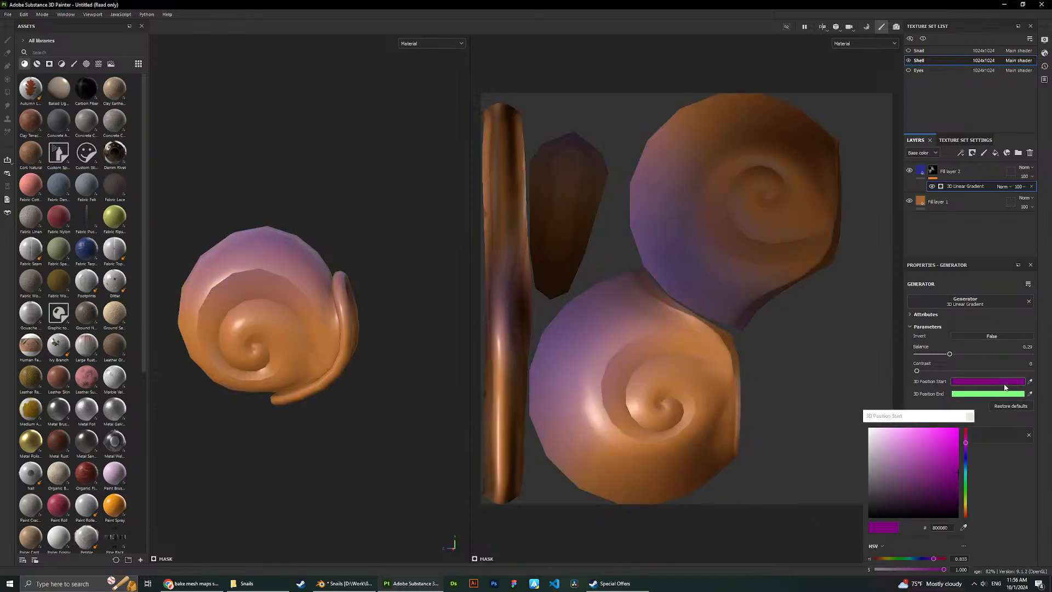
{"action": "left_click_drag", "start_coordinate": [947, 469], "coordinate": [937, 447]}
{"action": "key", "text": "ctrl+z"}
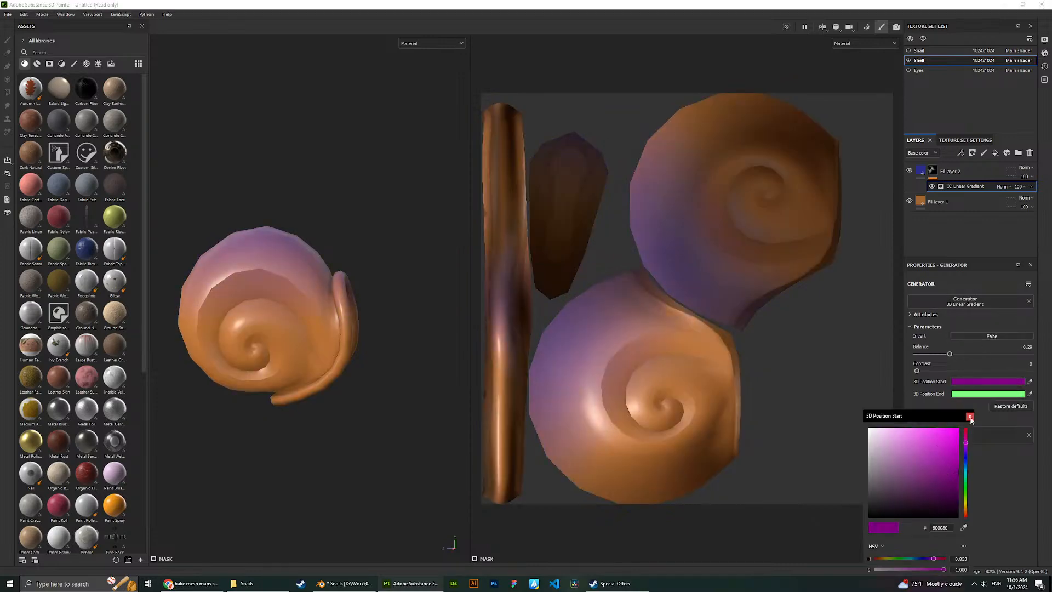
{"action": "left_click", "coordinate": [969, 417]}
Try sampling the gradient's 3D Position Start from the lower part of the shell and restoring the generator's defaults.
{"action": "left_click", "coordinate": [1029, 381]}
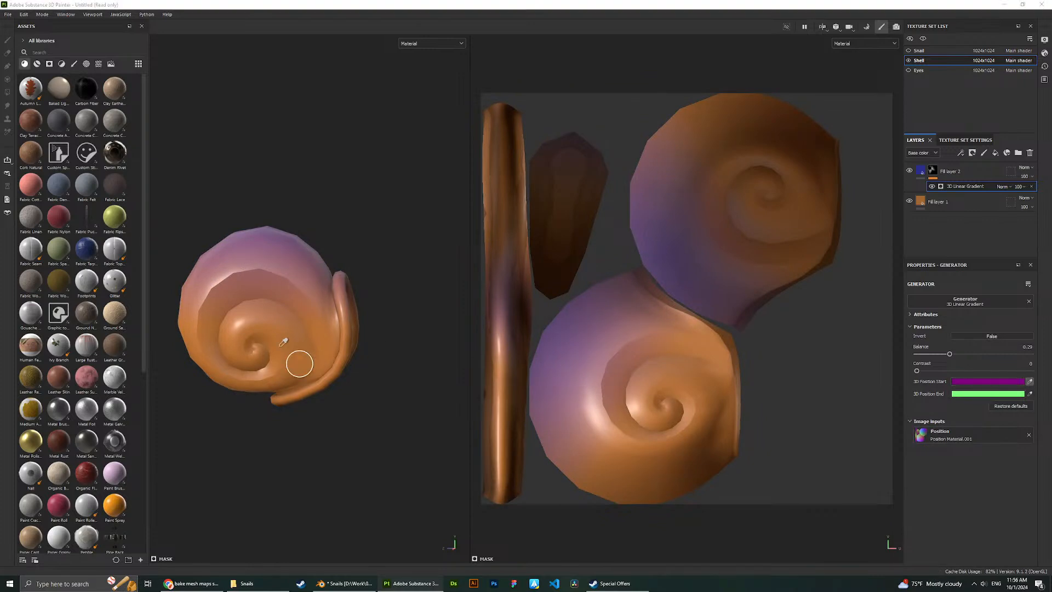
{"action": "left_click", "coordinate": [266, 384]}
{"action": "key", "text": "ctrl+z"}
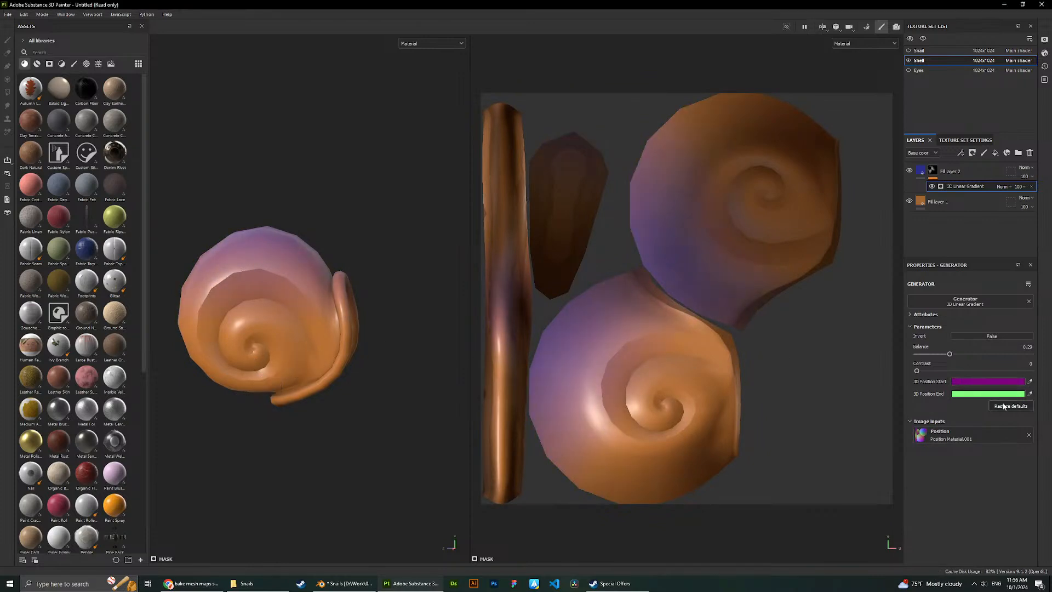
{"action": "left_click", "coordinate": [1003, 406]}
{"action": "key", "text": "ctrl+z"}
Try a different hue for the 3D Position Start of the 3D Linear Gradient.
{"action": "left_click", "coordinate": [933, 435]}
{"action": "left_click", "coordinate": [963, 380]}
{"action": "left_click_drag", "start_coordinate": [965, 447], "coordinate": [976, 504]}
{"action": "left_click", "coordinate": [968, 415]}
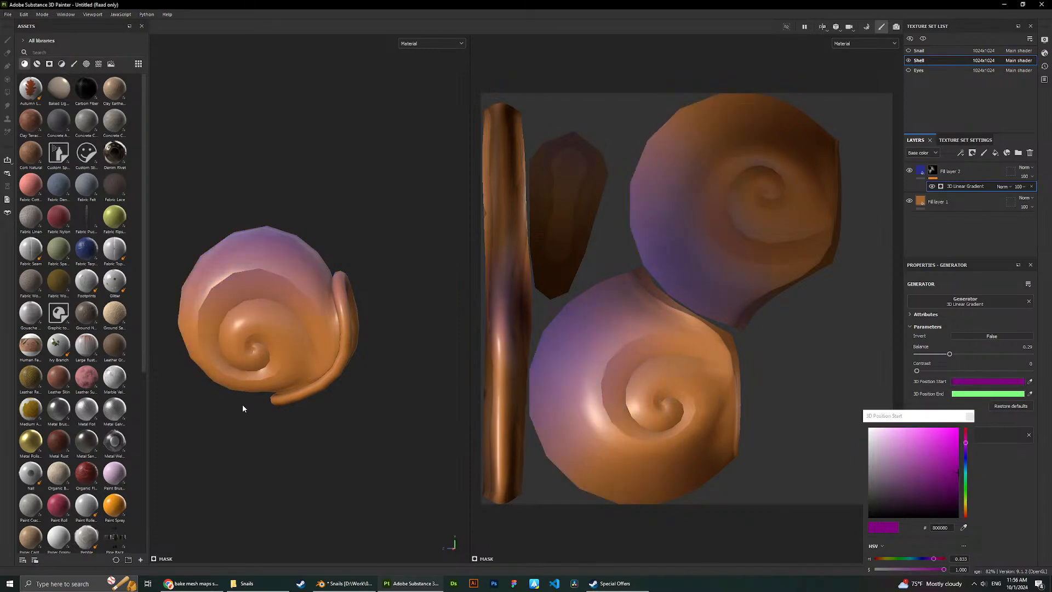
Switch to Chrome and search Google for "3d linear gradient substance painter" in a new tab.
{"action": "left_click", "coordinate": [192, 583]}
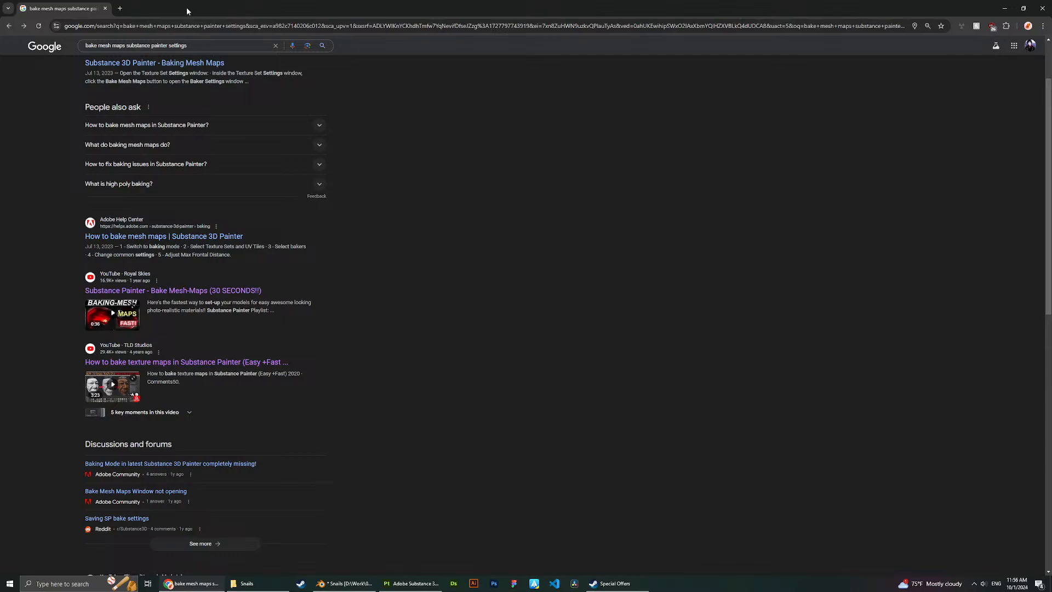
{"action": "left_click", "coordinate": [119, 9]}
{"action": "key", "text": "alt+Tab"}
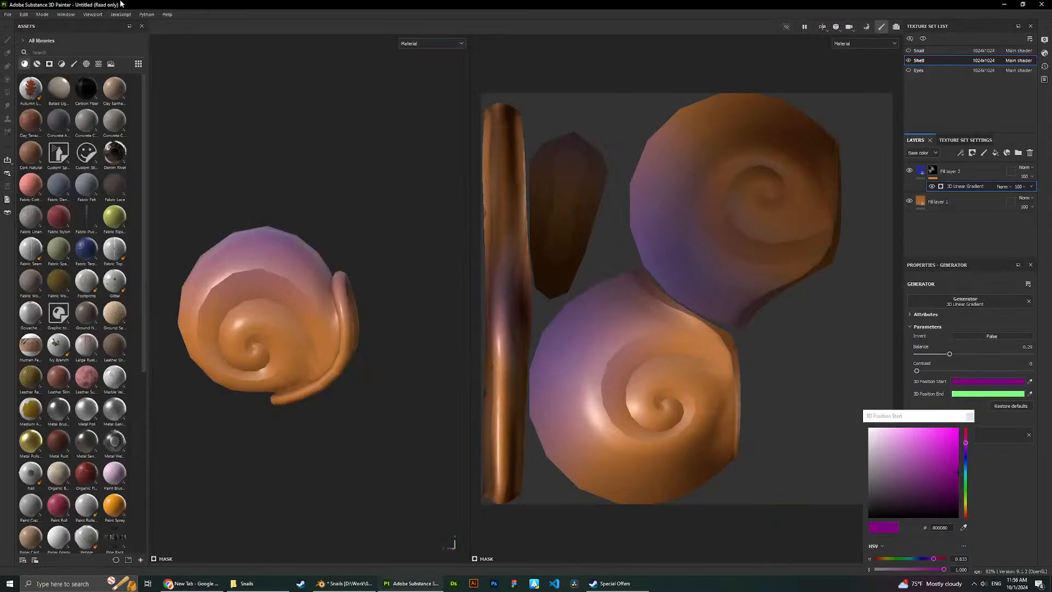
{"action": "key", "text": "alt+Tab"}
{"action": "type", "text": "linear gra"}
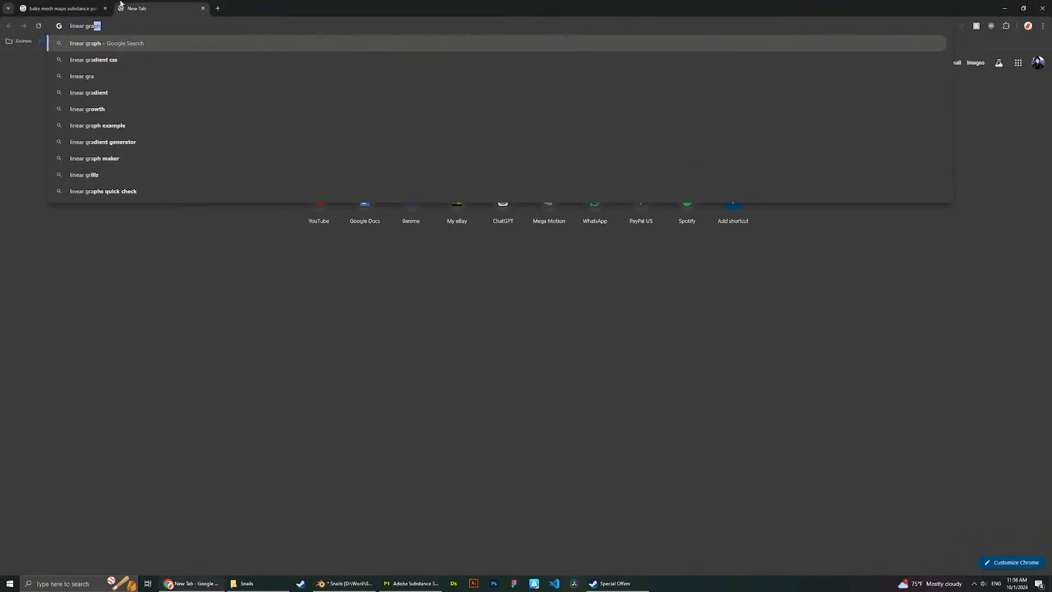
{"action": "type", "text": "dient substance pai"}
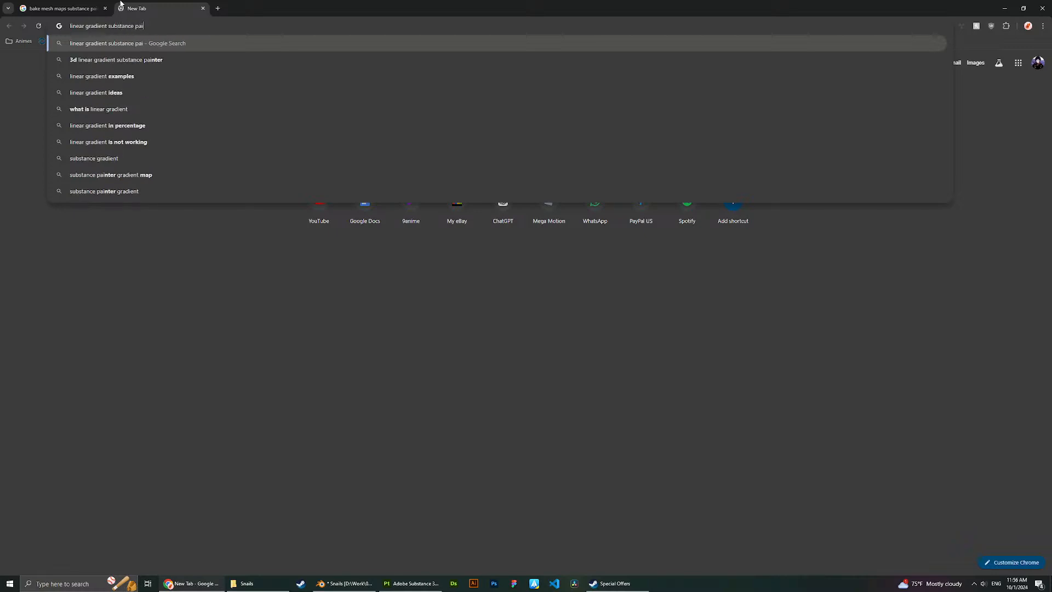
{"action": "type", "text": "nter"}
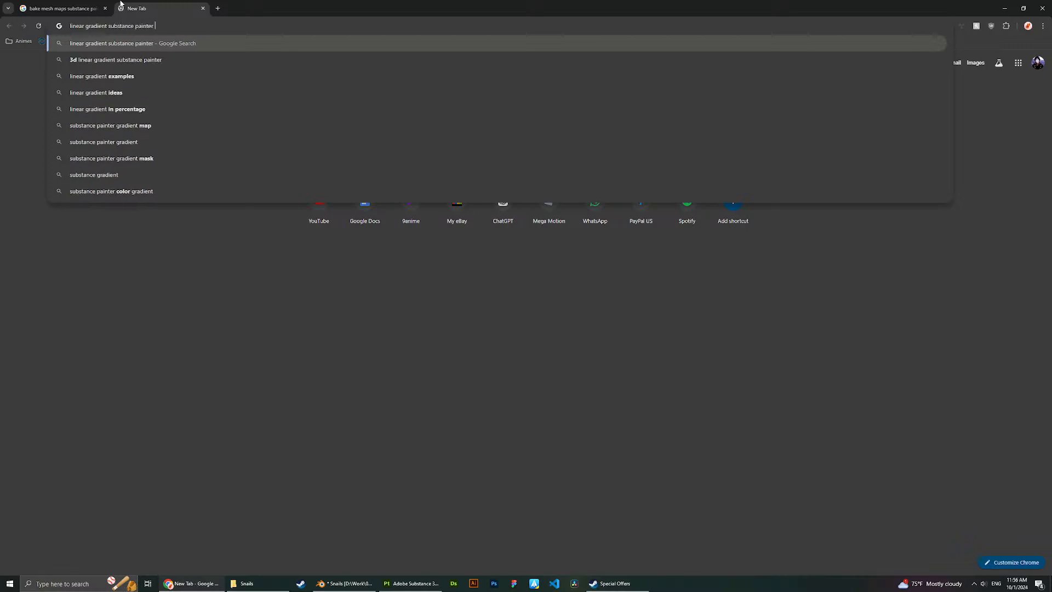
{"action": "key", "text": "Down"}
{"action": "key", "text": "Return"}
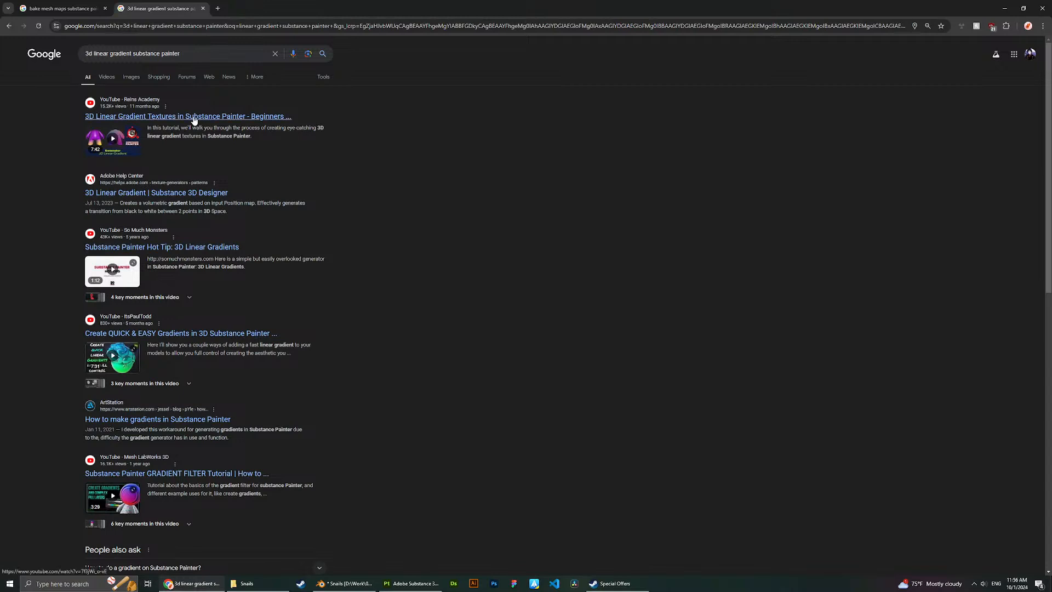
Open the 3D Linear Gradient Textures beginner tutorial in a separate tab and refine the search to "3d linear gradient substance painter move position".
{"action": "right_click", "coordinate": [194, 120]}
{"action": "left_click", "coordinate": [215, 128]}
{"action": "left_click", "coordinate": [207, 53]}
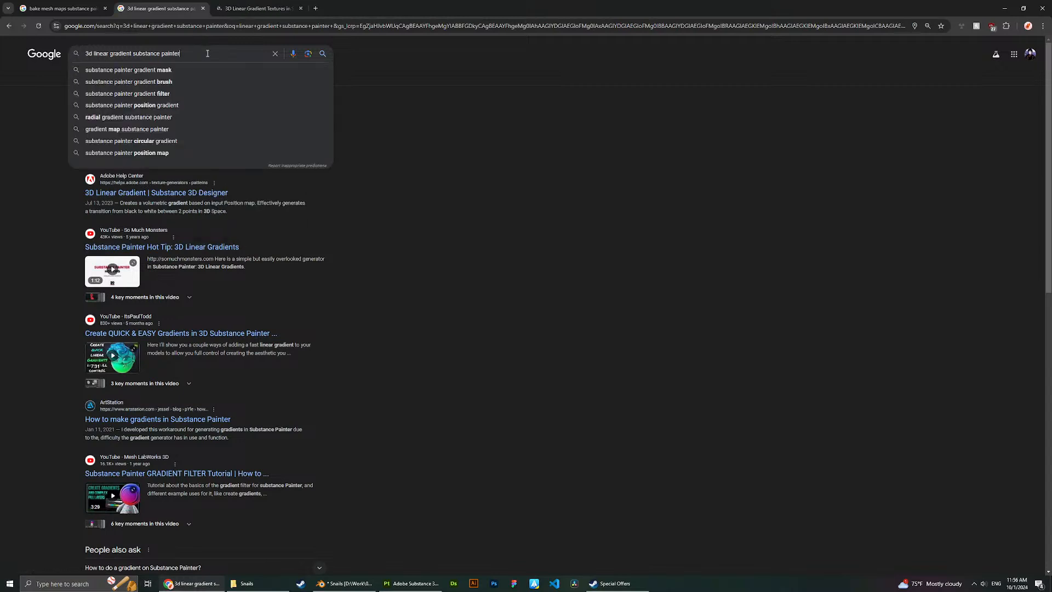
{"action": "type", "text": "move position"}
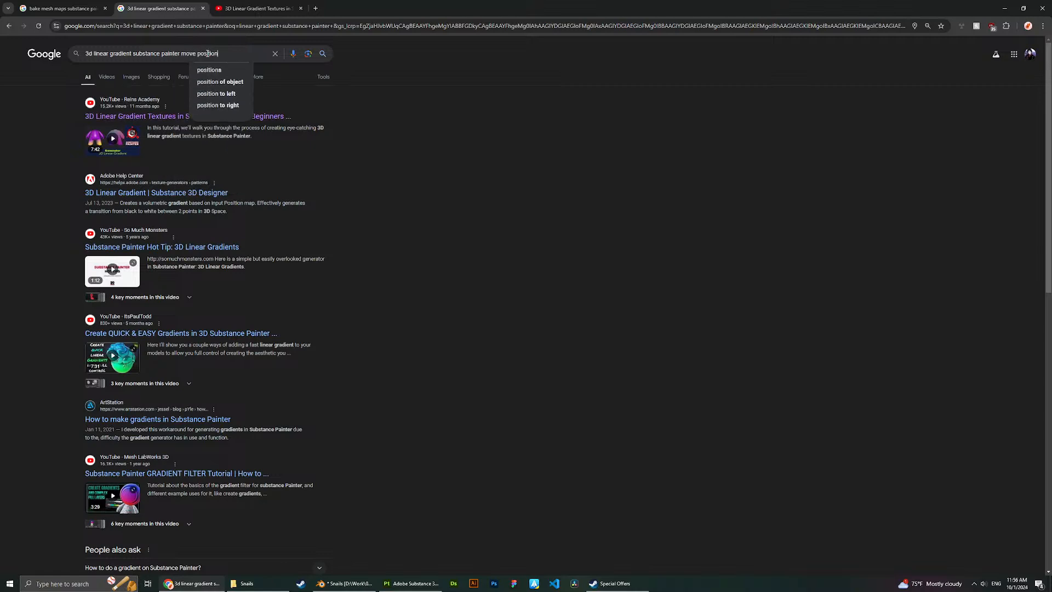
{"action": "key", "text": "Return"}
Skim the 3D Linear Gradient video tutorial up to about 6:30 and return to the refined search results.
{"action": "key", "text": "ctrl+Tab"}
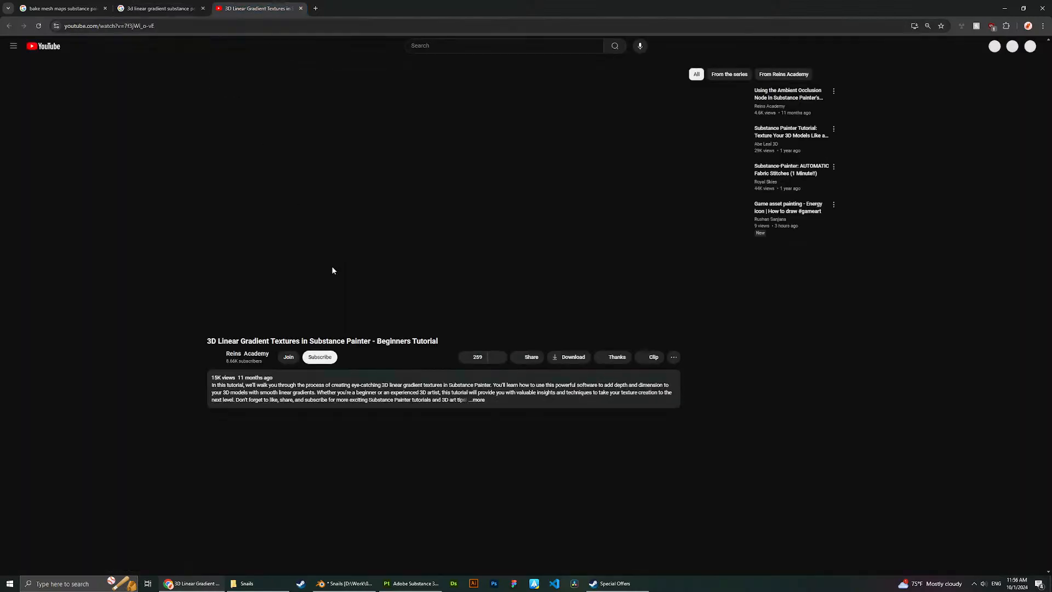
{"action": "left_click_drag", "start_coordinate": [307, 316], "coordinate": [610, 314]}
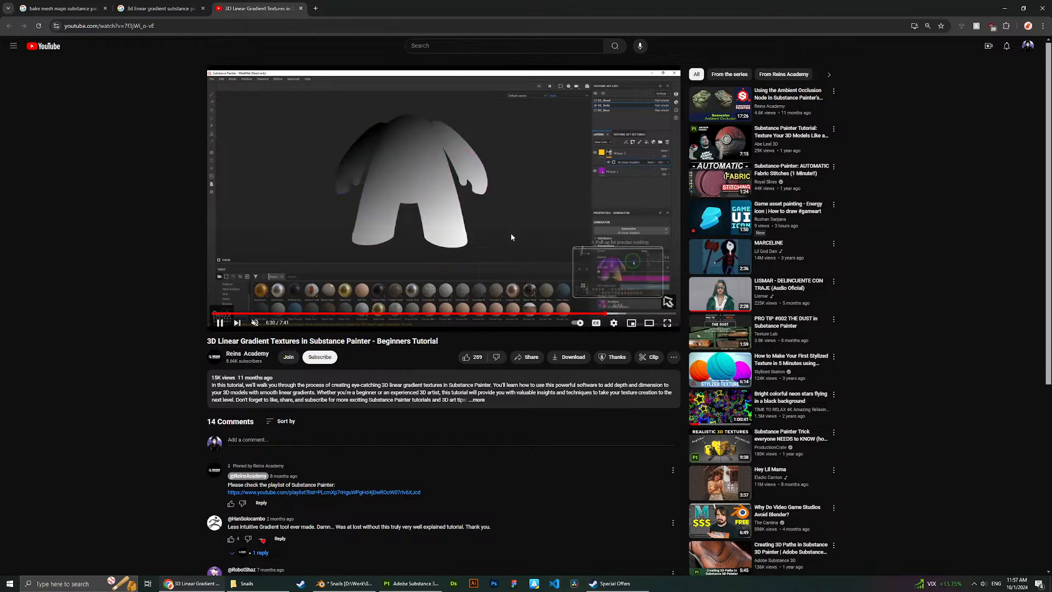
{"action": "left_click", "coordinate": [178, 5]}
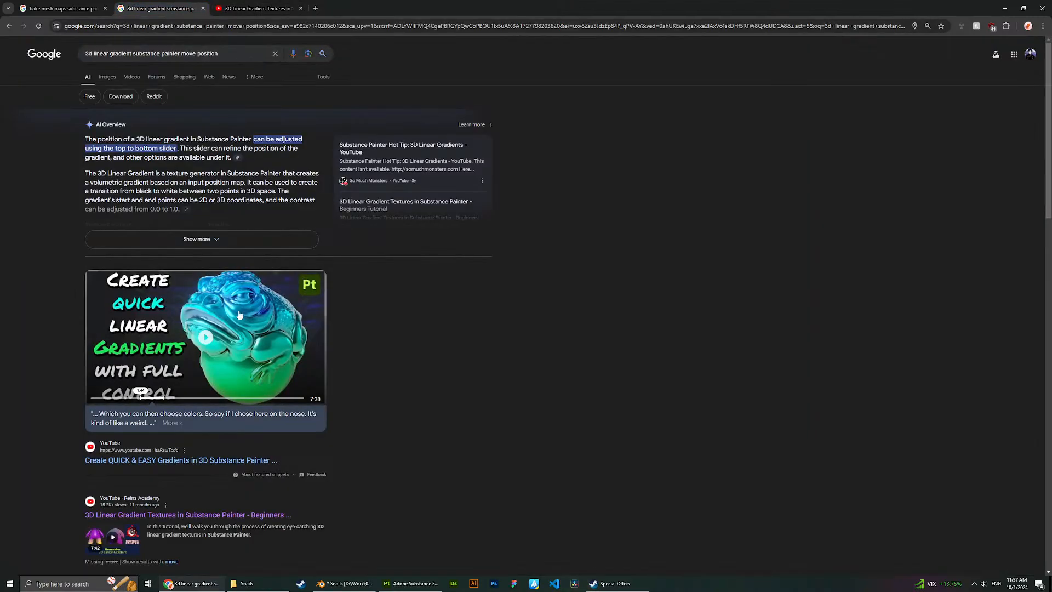
Browse the gradient search results, open Adobe's 3D Linear Gradient help page and switch back to Substance 3D Painter.
{"action": "scroll", "coordinate": [238, 322], "scroll_direction": "down", "scroll_amount": 2}
{"action": "scroll", "coordinate": [213, 303], "scroll_direction": "up", "scroll_amount": 1}
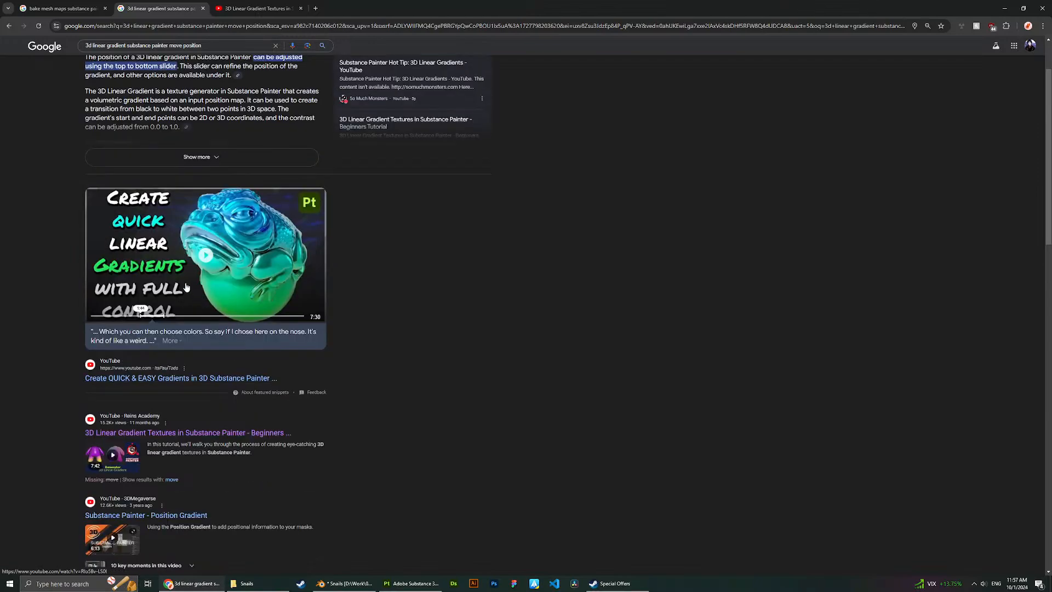
{"action": "scroll", "coordinate": [204, 302], "scroll_direction": "down", "scroll_amount": 4}
{"action": "left_click", "coordinate": [179, 392]}
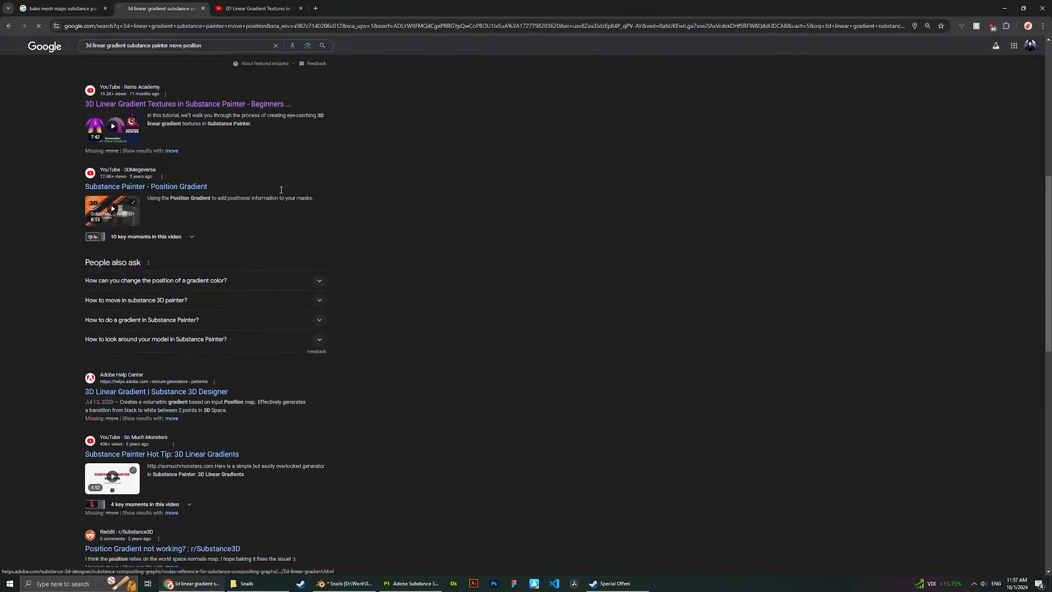
{"action": "key", "text": "alt+Tab"}
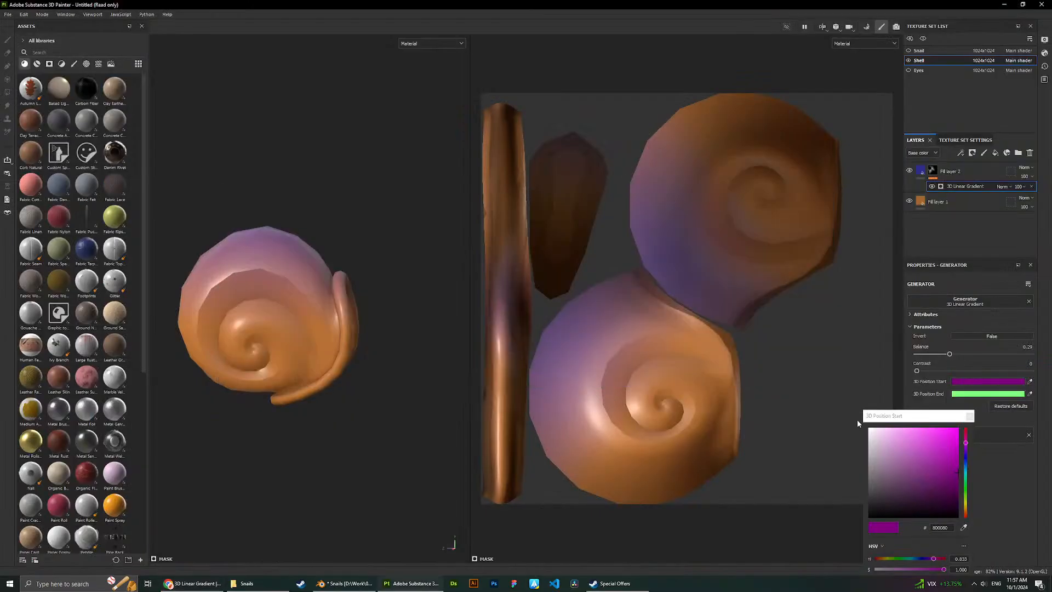
Try bright blue for the 3D Position Start and black for the 3D Position End of the 3D Linear Gradient.
{"action": "left_click_drag", "start_coordinate": [965, 442], "coordinate": [965, 459]}
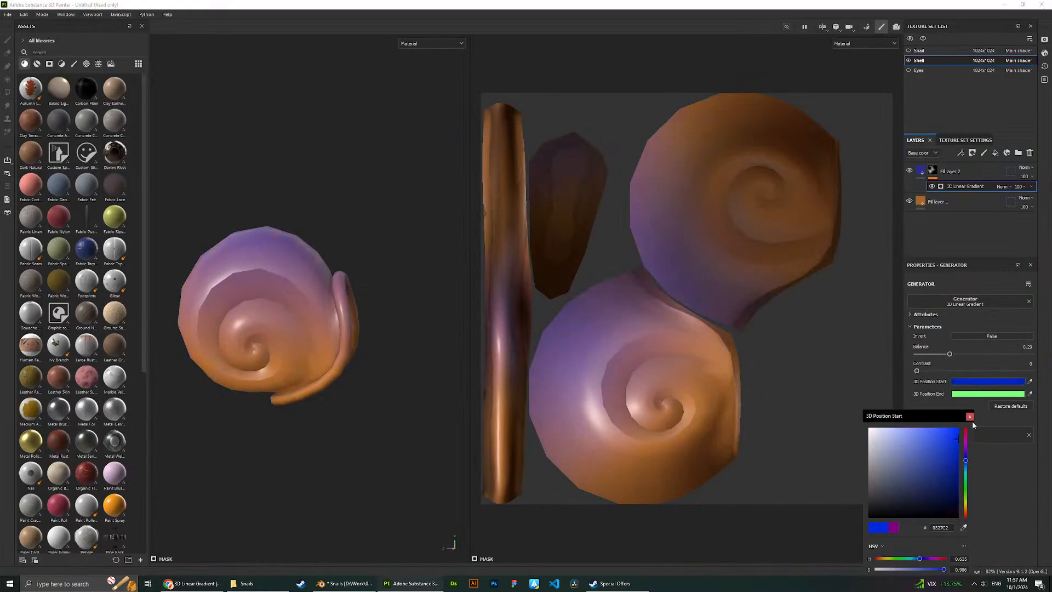
{"action": "scroll", "coordinate": [234, 290], "scroll_direction": "down", "scroll_amount": 3}
{"action": "left_click_drag", "start_coordinate": [425, 285], "coordinate": [389, 285], "text": "alt"}
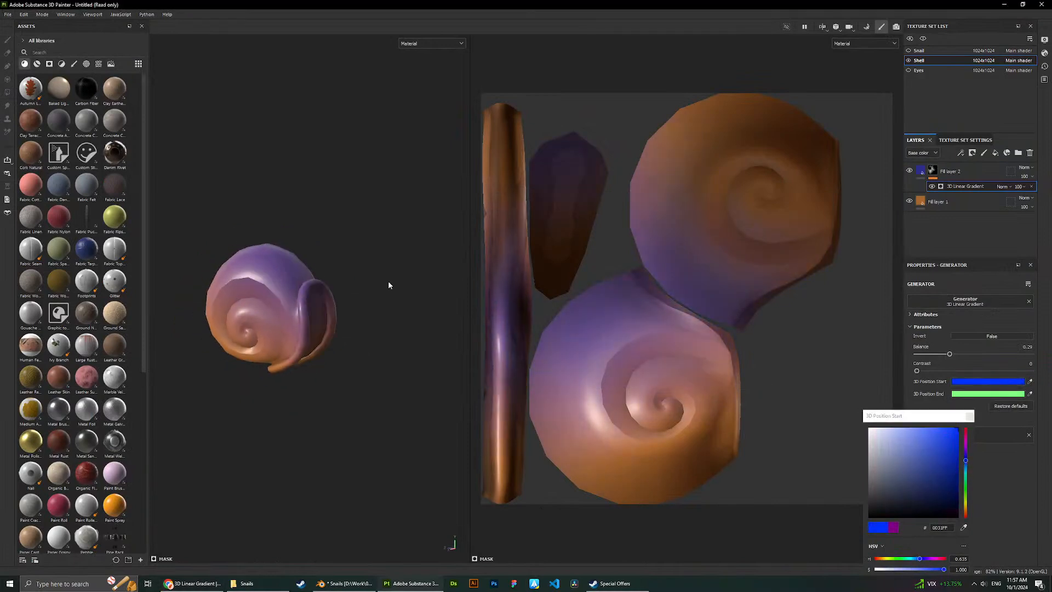
{"action": "left_click", "coordinate": [983, 394]}
{"action": "left_click_drag", "start_coordinate": [952, 478], "coordinate": [971, 548]}
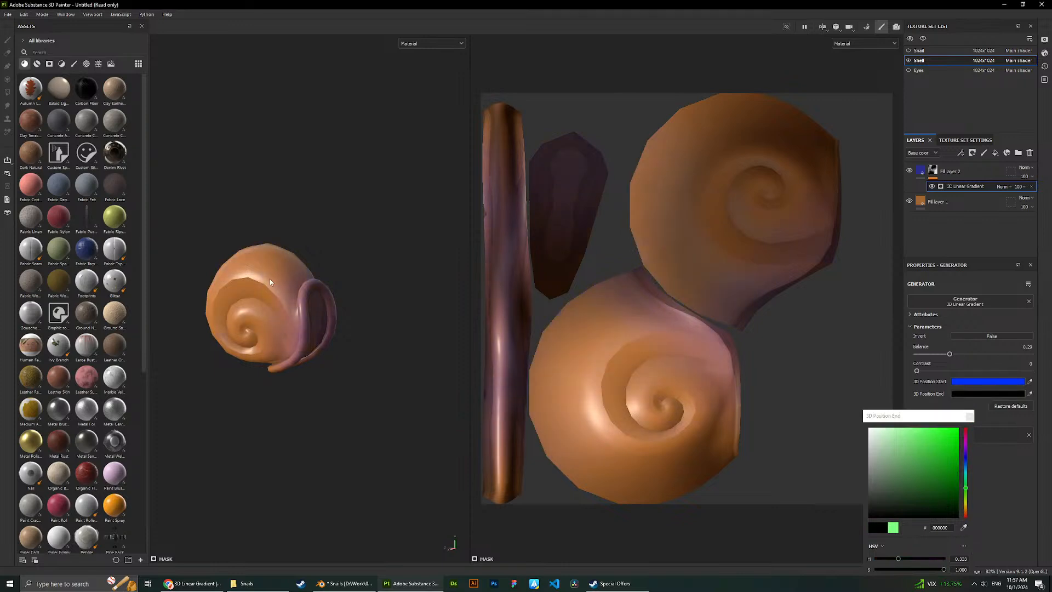
Try a darker blue and pure red (FF0000) for the 3D Position Start and inspect the shell from another angle.
{"action": "left_click", "coordinate": [976, 381]}
{"action": "left_click", "coordinate": [965, 459]}
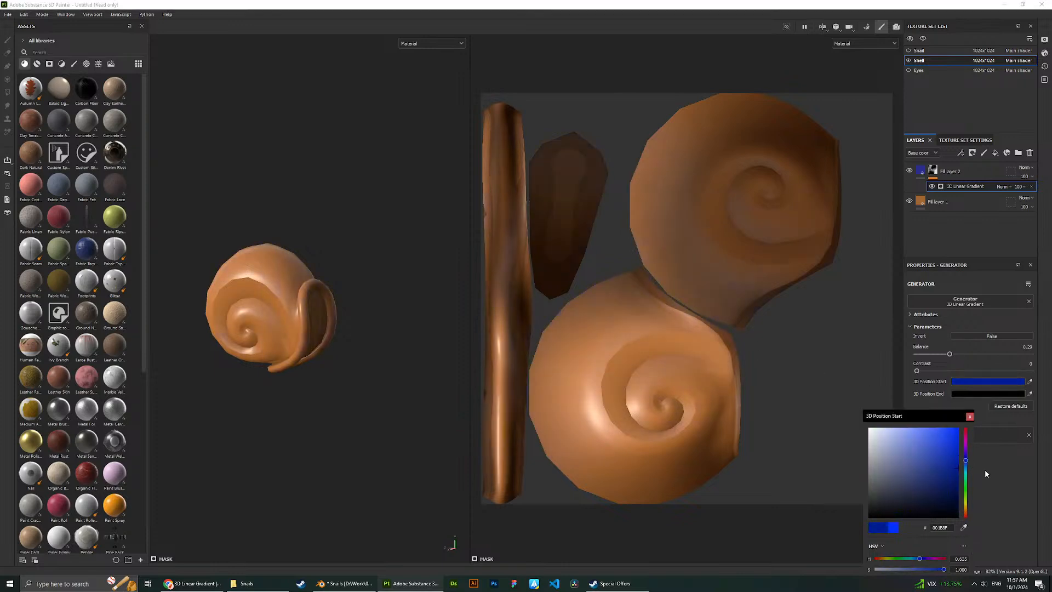
{"action": "left_click_drag", "start_coordinate": [963, 458], "coordinate": [967, 402]}
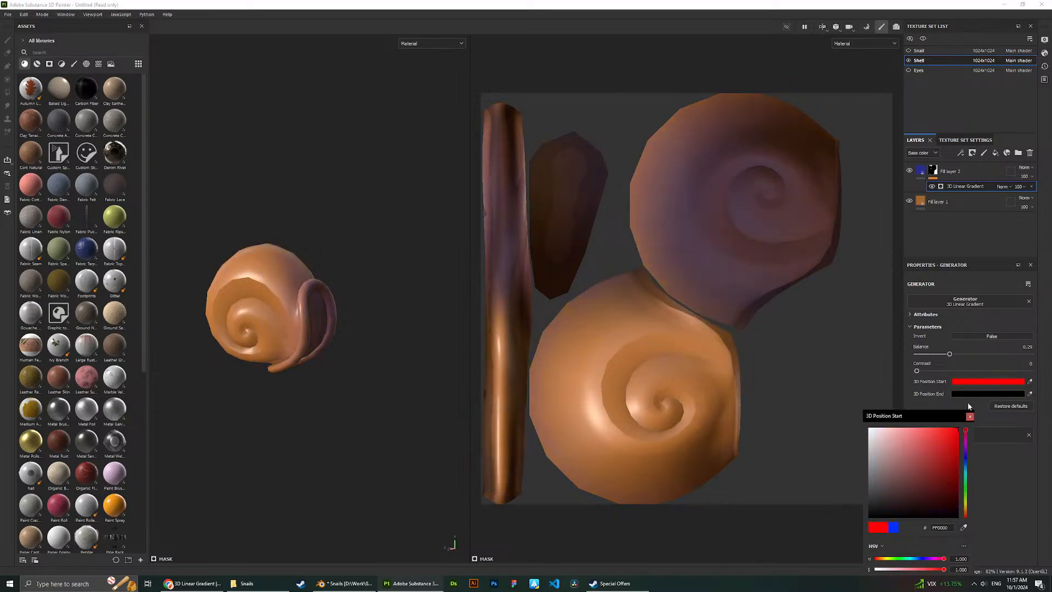
{"action": "mouse_move", "coordinate": [365, 264]}
{"action": "left_mouse_down", "text": "alt"}
{"action": "mouse_move", "coordinate": [265, 279]}
{"action": "mouse_move", "coordinate": [294, 368]}
{"action": "mouse_move", "coordinate": [306, 239]}
{"action": "left_mouse_up", "text": "alt"}
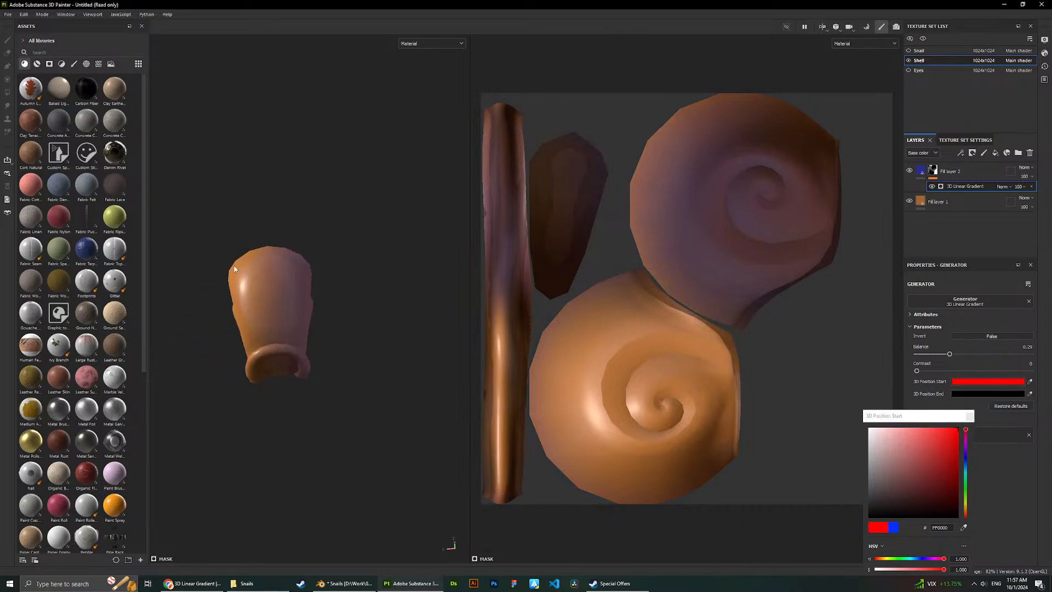
{"action": "left_click", "coordinate": [431, 424]}
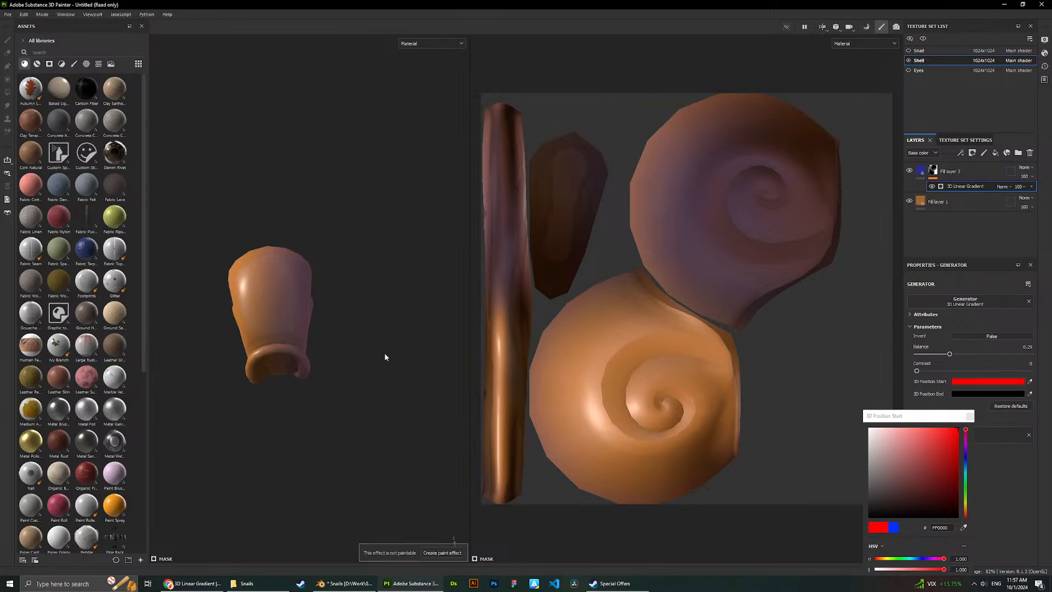
Try blue again for the 3D Position Start and recentre the shell in a side view.
{"action": "left_click_drag", "start_coordinate": [966, 455], "coordinate": [970, 457]}
{"action": "left_click_drag", "start_coordinate": [274, 331], "coordinate": [318, 235], "text": "alt"}
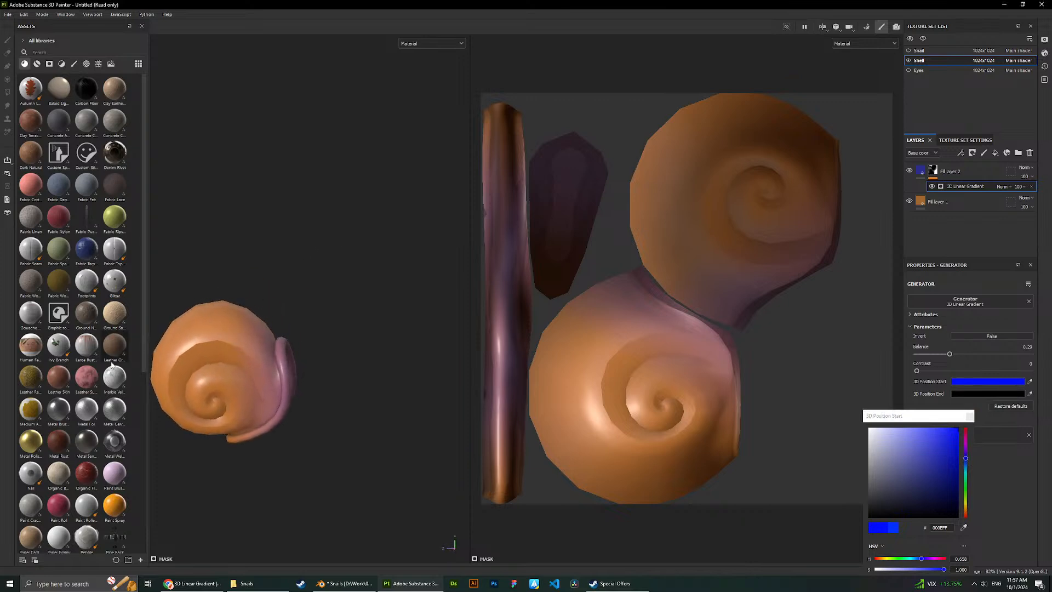
{"action": "scroll", "coordinate": [273, 355], "scroll_direction": "down", "scroll_amount": 2}
{"action": "middle_click_drag", "start_coordinate": [260, 312], "coordinate": [297, 281], "text": "alt"}
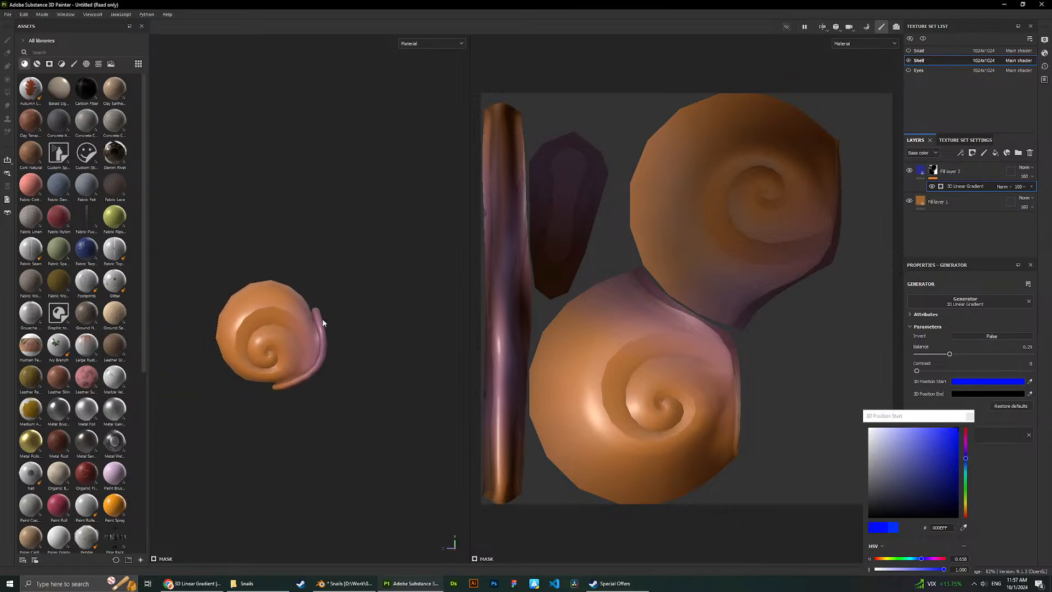
Compare a green hue for the 3D Position Start on the shell and return the colour to pure blue.
{"action": "left_click_drag", "start_coordinate": [965, 459], "coordinate": [970, 494]}
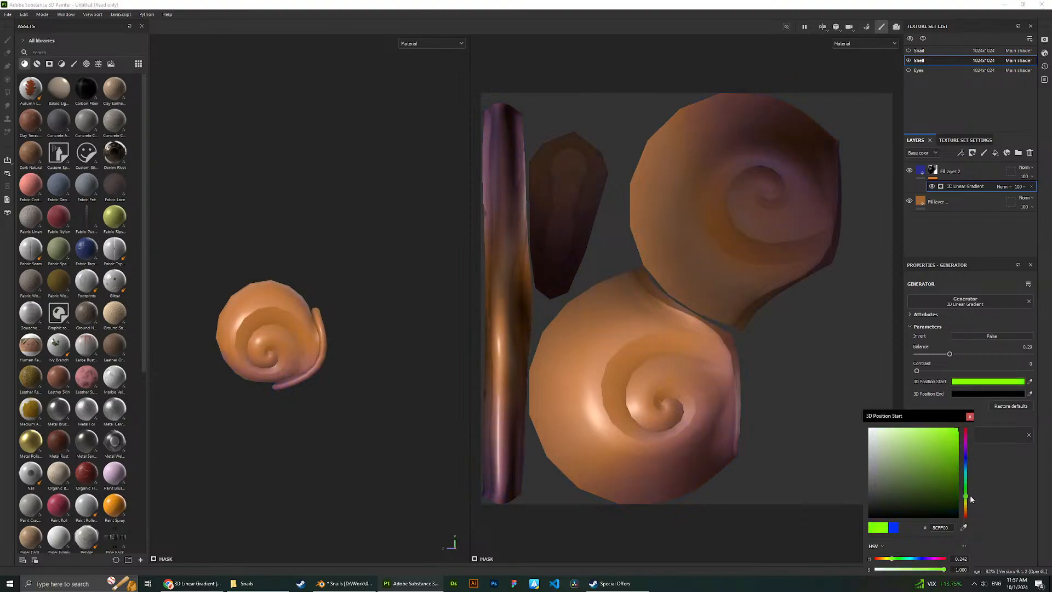
{"action": "mouse_move", "coordinate": [309, 312]}
{"action": "left_mouse_down", "text": "alt"}
{"action": "mouse_move", "coordinate": [249, 271]}
{"action": "mouse_move", "coordinate": [317, 318]}
{"action": "left_mouse_up", "text": "alt"}
{"action": "left_click_drag", "start_coordinate": [276, 377], "coordinate": [323, 347], "text": "alt"}
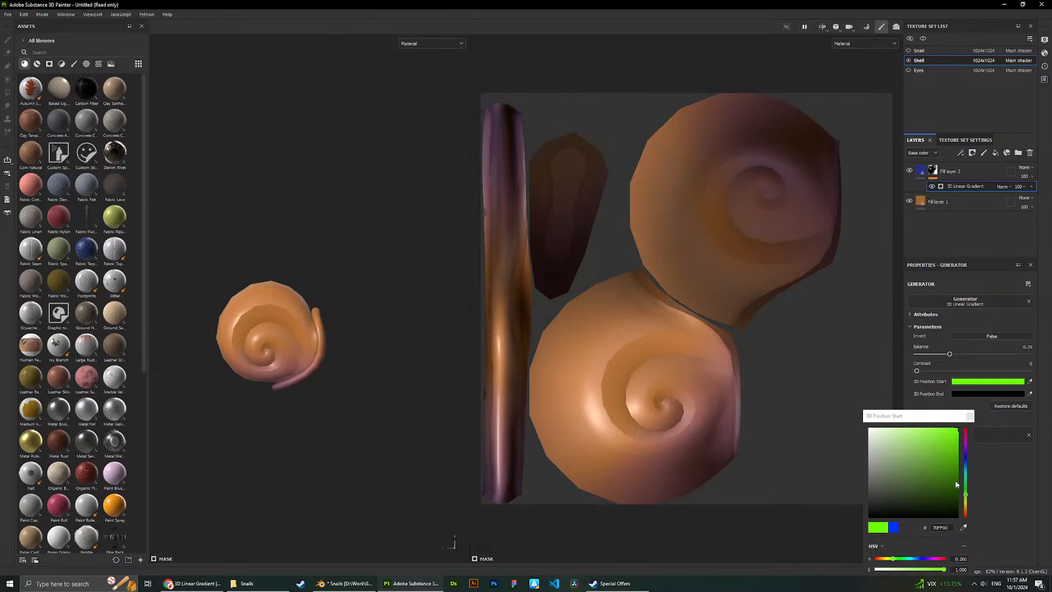
{"action": "left_click_drag", "start_coordinate": [965, 494], "coordinate": [979, 457]}
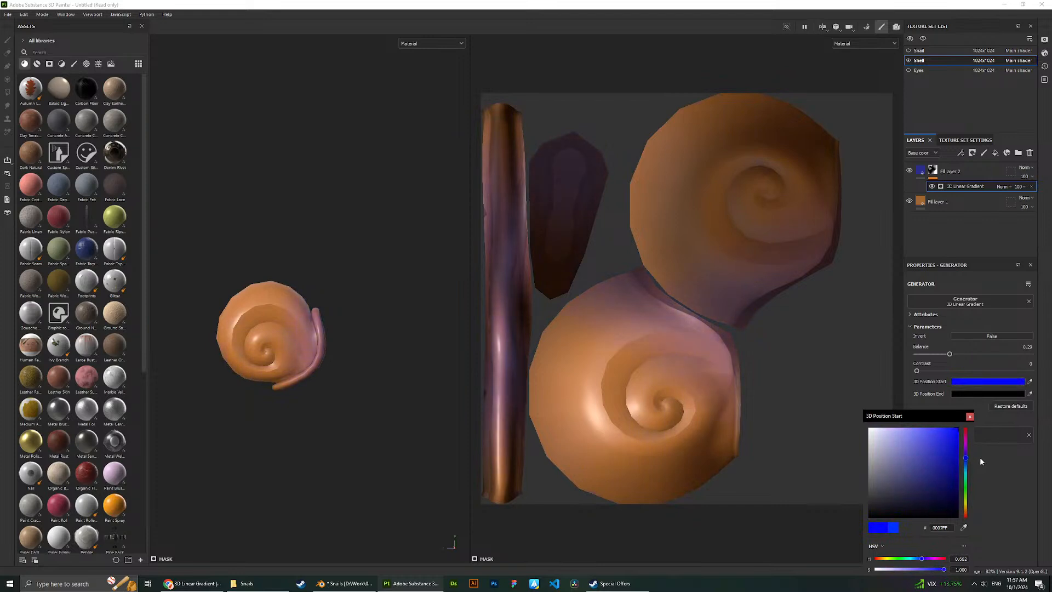
Try bright green and pure red for the 3D Position End, finishing on bright green.
{"action": "left_click", "coordinate": [968, 394]}
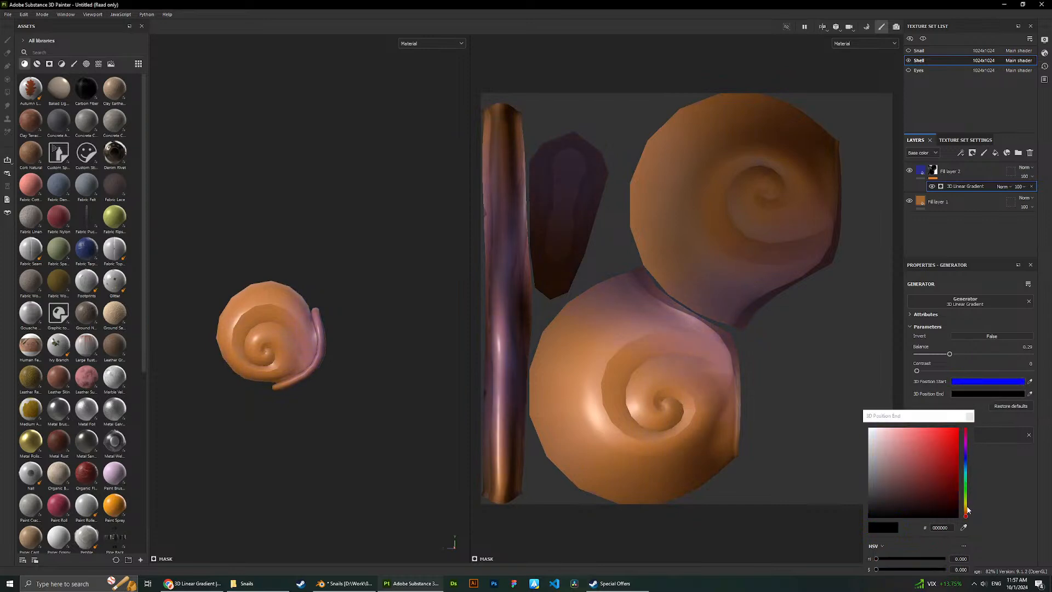
{"action": "left_click", "coordinate": [966, 492]}
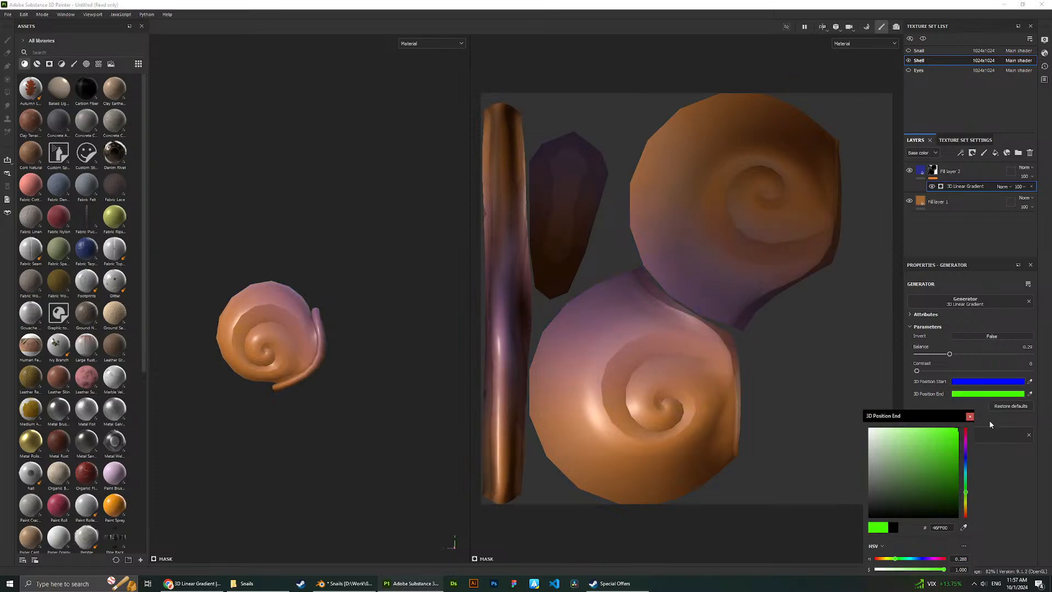
{"action": "left_click_drag", "start_coordinate": [965, 490], "coordinate": [969, 528]}
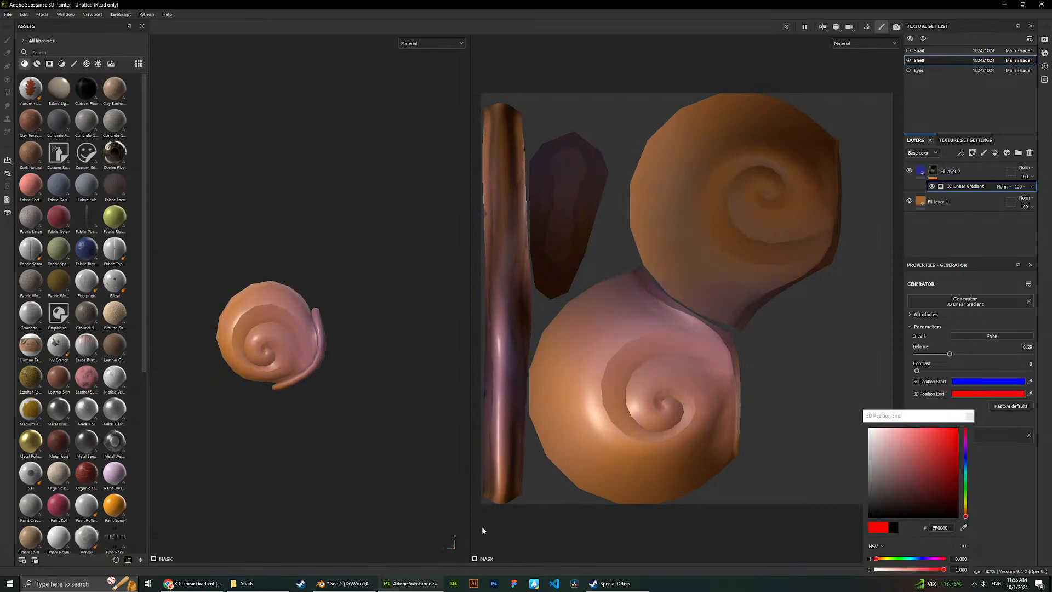
{"action": "left_click", "coordinate": [964, 492]}
{"action": "mouse_move", "coordinate": [274, 290]}
{"action": "left_mouse_down", "text": "alt"}
{"action": "mouse_move", "coordinate": [164, 317]}
{"action": "mouse_move", "coordinate": [282, 298]}
{"action": "left_mouse_up", "text": "alt"}
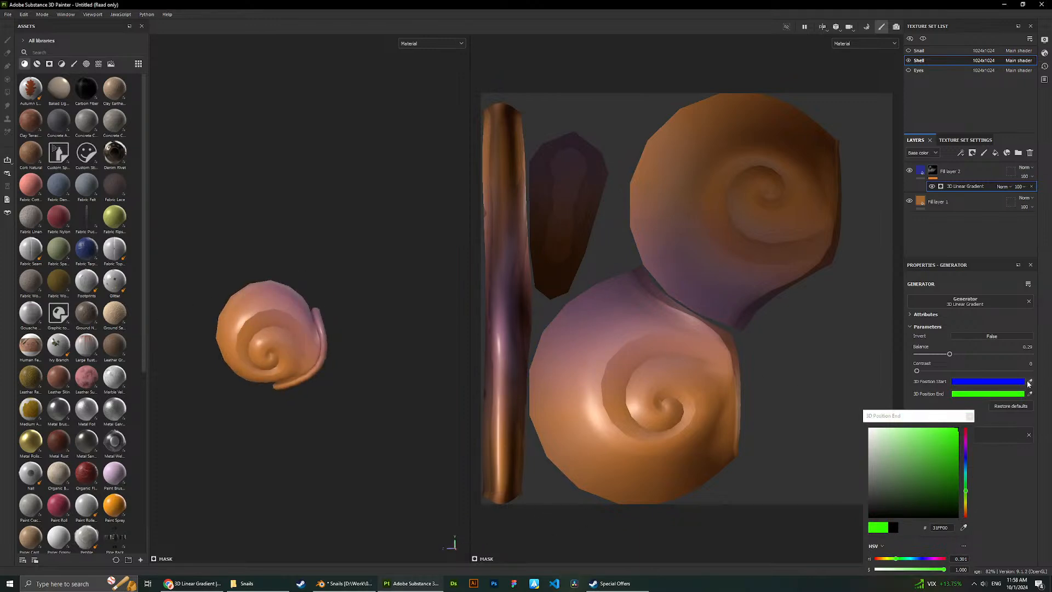
Try inverting the 3D Linear Gradient with a higher Balance and undo both changes.
{"action": "left_click", "coordinate": [987, 336]}
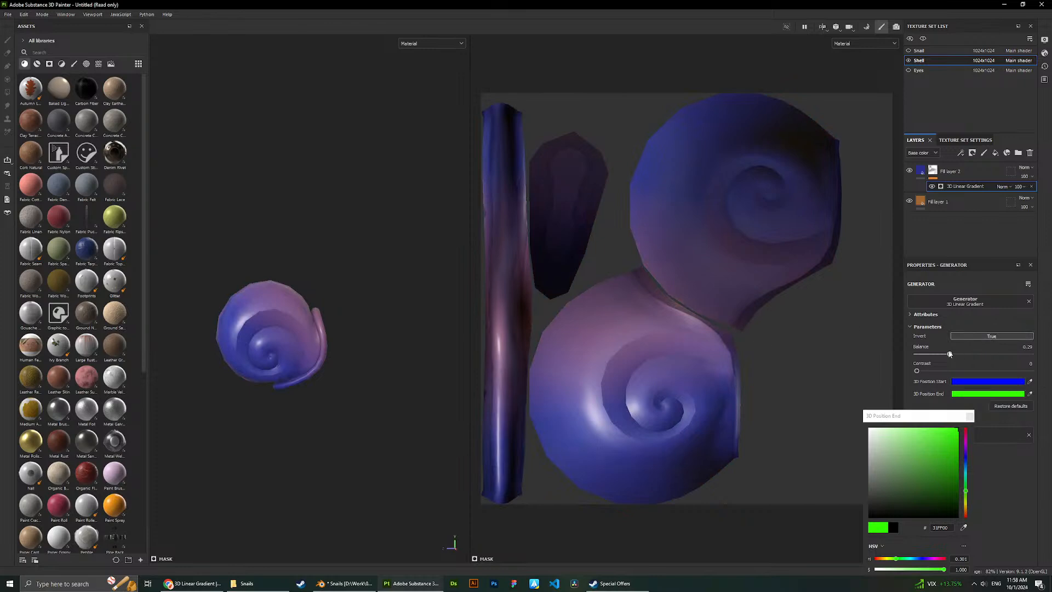
{"action": "left_click_drag", "start_coordinate": [949, 354], "coordinate": [971, 354]}
{"action": "key", "text": "ctrl+z"}
{"action": "key", "text": "ctrl+z"}
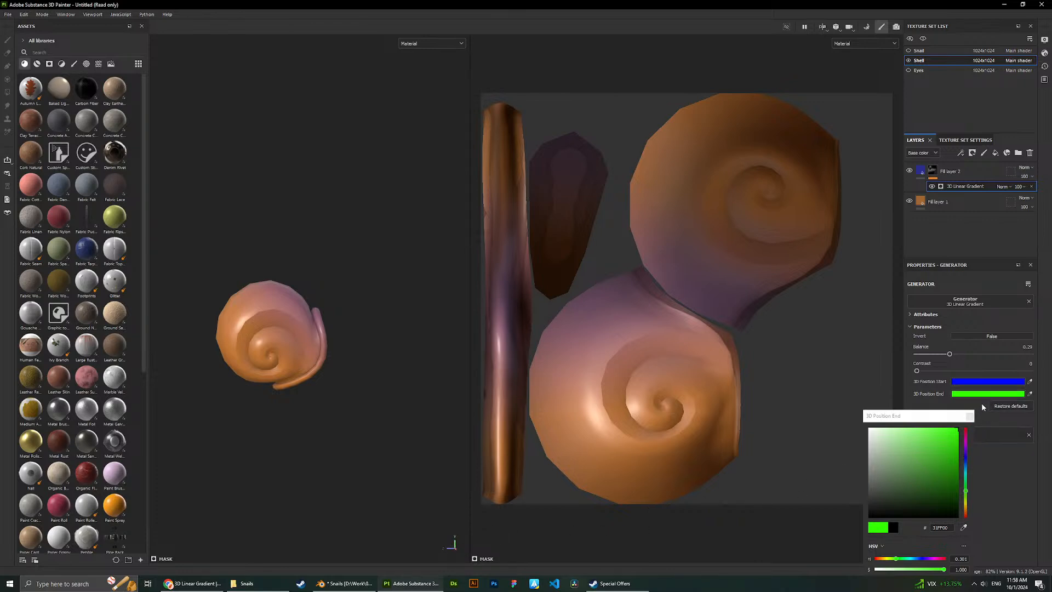
Try a darker blue 3D Position Start and a white (FFFFFF) 3D Position End, returning the start to bright blue.
{"action": "left_click", "coordinate": [977, 381]}
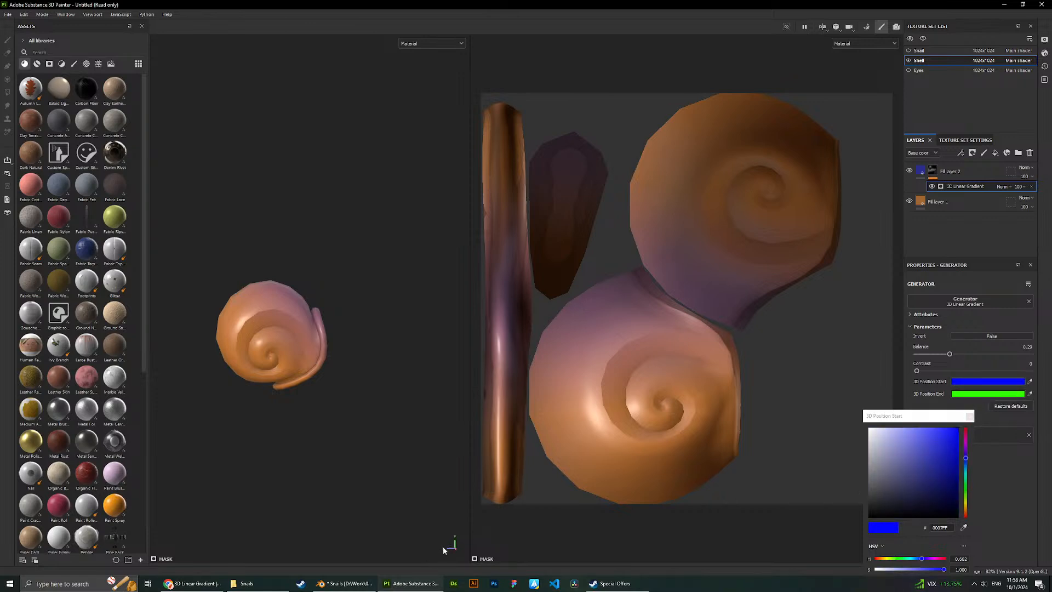
{"action": "left_click_drag", "start_coordinate": [947, 439], "coordinate": [1028, 473]}
{"action": "left_click", "coordinate": [1000, 393]}
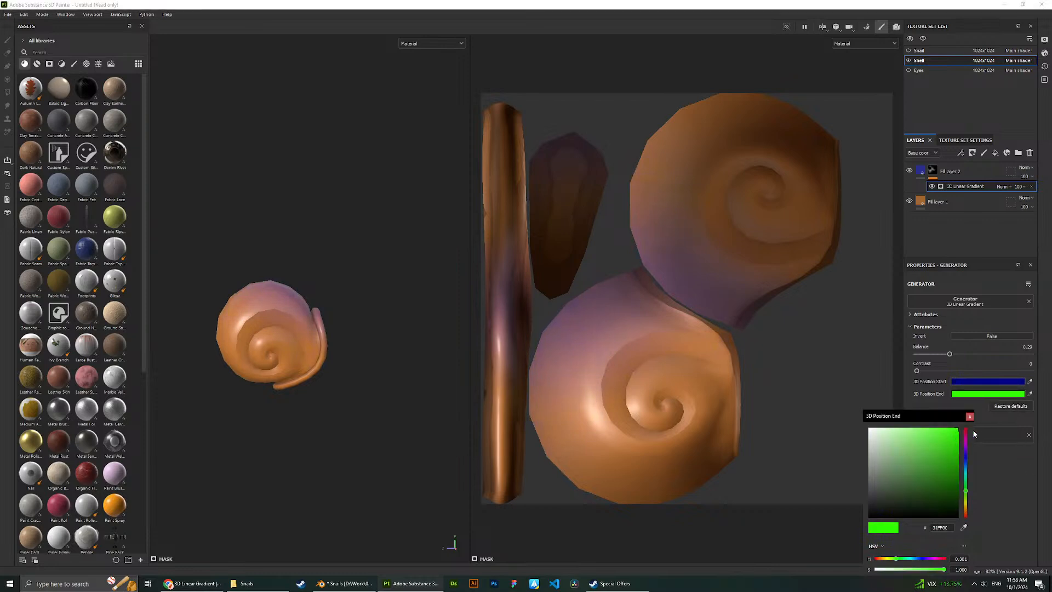
{"action": "left_click_drag", "start_coordinate": [985, 436], "coordinate": [962, 392]}
{"action": "left_click", "coordinate": [971, 381]}
Test pure red (FF0000) for the 3D Position End on the shell and settle on a darker green.
{"action": "left_click", "coordinate": [974, 392]}
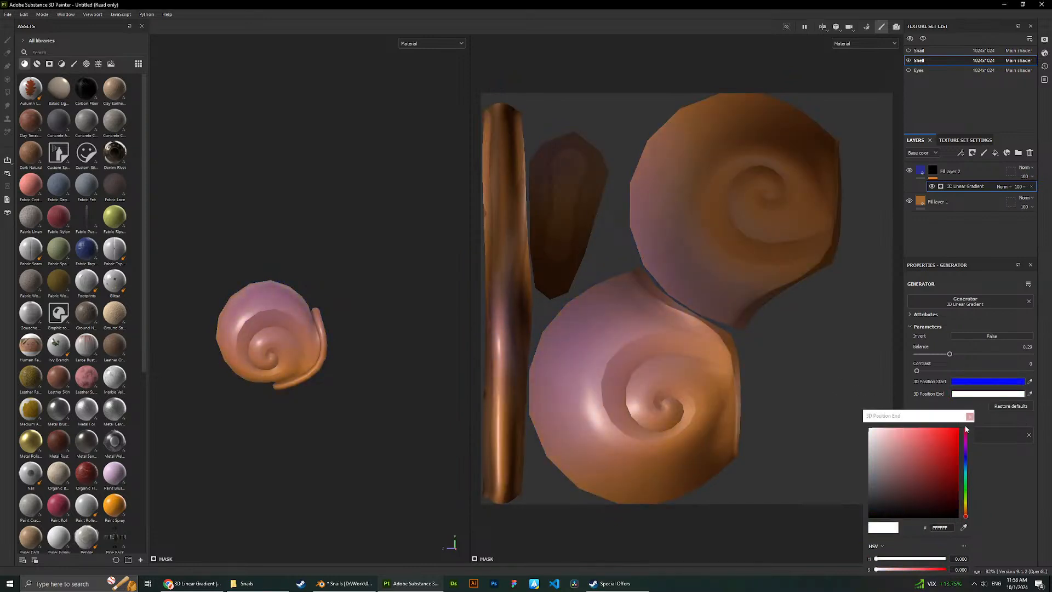
{"action": "left_click_drag", "start_coordinate": [947, 435], "coordinate": [972, 413]}
{"action": "left_click_drag", "start_coordinate": [404, 320], "coordinate": [219, 361], "text": "alt"}
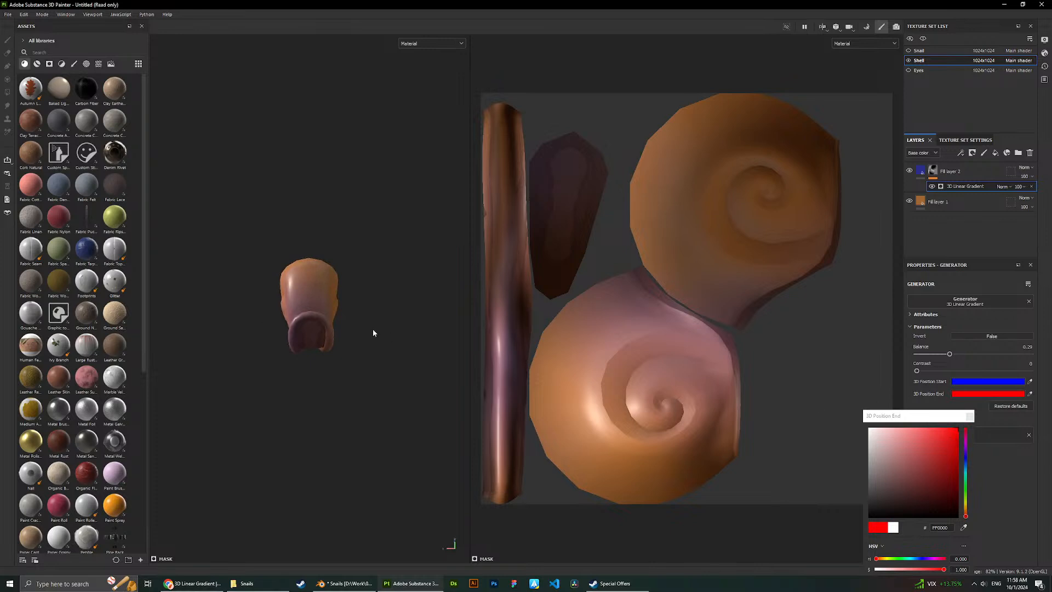
{"action": "left_click_drag", "start_coordinate": [373, 333], "coordinate": [402, 340], "text": "alt"}
{"action": "mouse_move", "coordinate": [967, 501]}
{"action": "left_mouse_down"}
{"action": "mouse_move", "coordinate": [967, 487]}
{"action": "mouse_move", "coordinate": [971, 495]}
{"action": "left_mouse_up"}
{"action": "mouse_move", "coordinate": [936, 461]}
{"action": "left_mouse_down"}
{"action": "mouse_move", "coordinate": [989, 451]}
{"action": "mouse_move", "coordinate": [1020, 492]}
{"action": "mouse_move", "coordinate": [1031, 452]}
{"action": "mouse_move", "coordinate": [1039, 464]}
{"action": "left_mouse_up"}
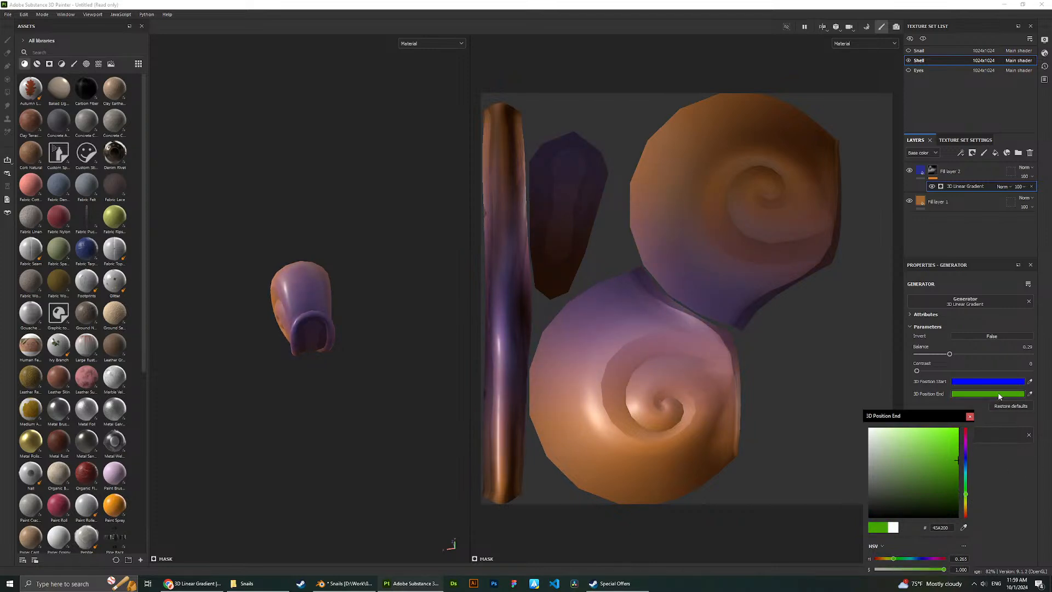
Darken the 3D Position Start to a very dark navy blue, checking the gradient on the shell's side.
{"action": "left_click", "coordinate": [986, 381]}
{"action": "left_click_drag", "start_coordinate": [947, 464], "coordinate": [1018, 510]}
{"action": "left_click_drag", "start_coordinate": [332, 267], "coordinate": [401, 247], "text": "alt"}
{"action": "left_click_drag", "start_coordinate": [929, 453], "coordinate": [1020, 494]}
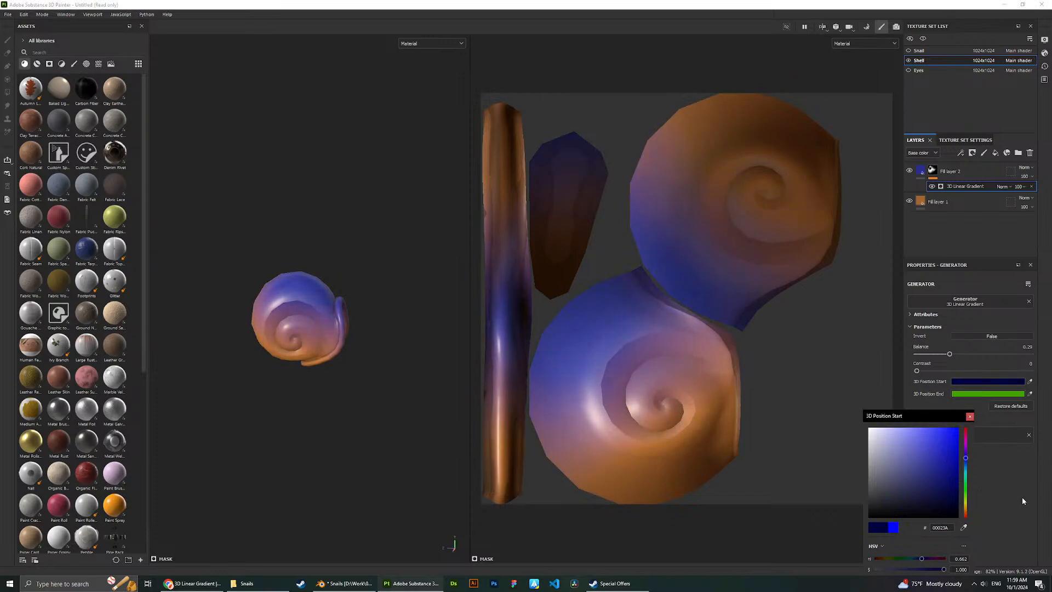
Set the 3D Linear Gradient's Invert to True and its Balance to 0.68, and inspect the shell's side.
{"action": "left_click", "coordinate": [990, 338]}
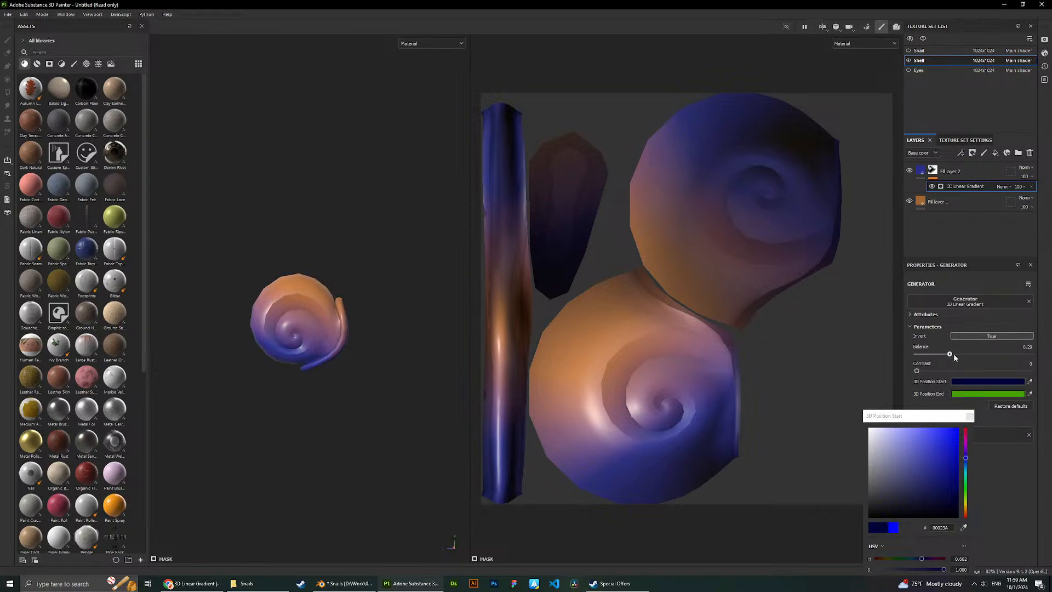
{"action": "left_click_drag", "start_coordinate": [951, 354], "coordinate": [991, 355]}
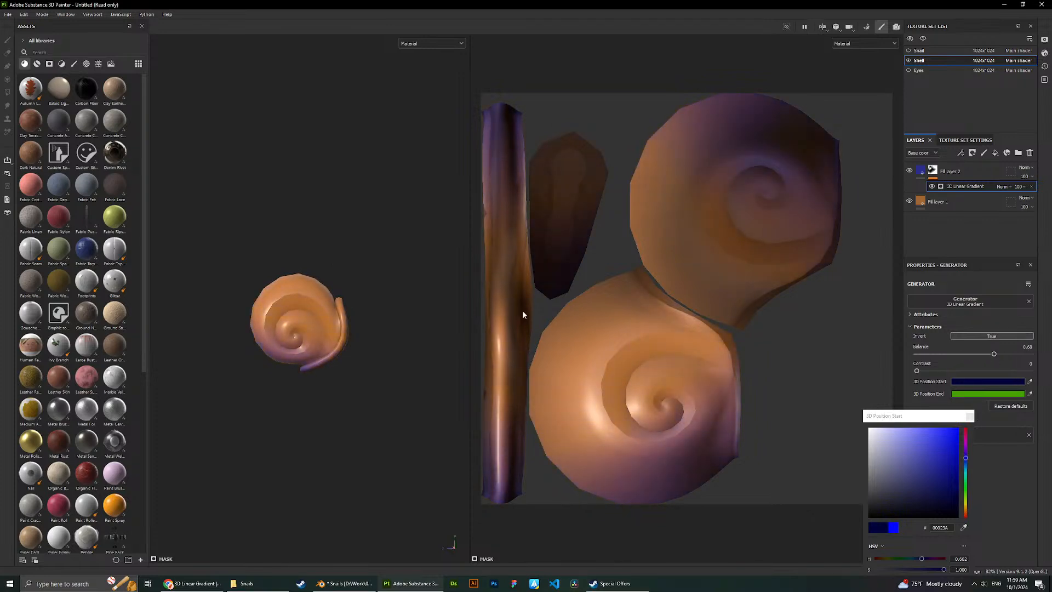
{"action": "mouse_move", "coordinate": [226, 260]}
{"action": "left_mouse_down", "text": "alt"}
{"action": "mouse_move", "coordinate": [329, 257]}
{"action": "mouse_move", "coordinate": [176, 272]}
{"action": "mouse_move", "coordinate": [216, 276]}
{"action": "left_mouse_up", "text": "alt"}
{"action": "scroll", "coordinate": [262, 341], "scroll_direction": "up", "scroll_amount": 1}
{"action": "left_click_drag", "start_coordinate": [309, 310], "coordinate": [313, 293], "text": "alt"}
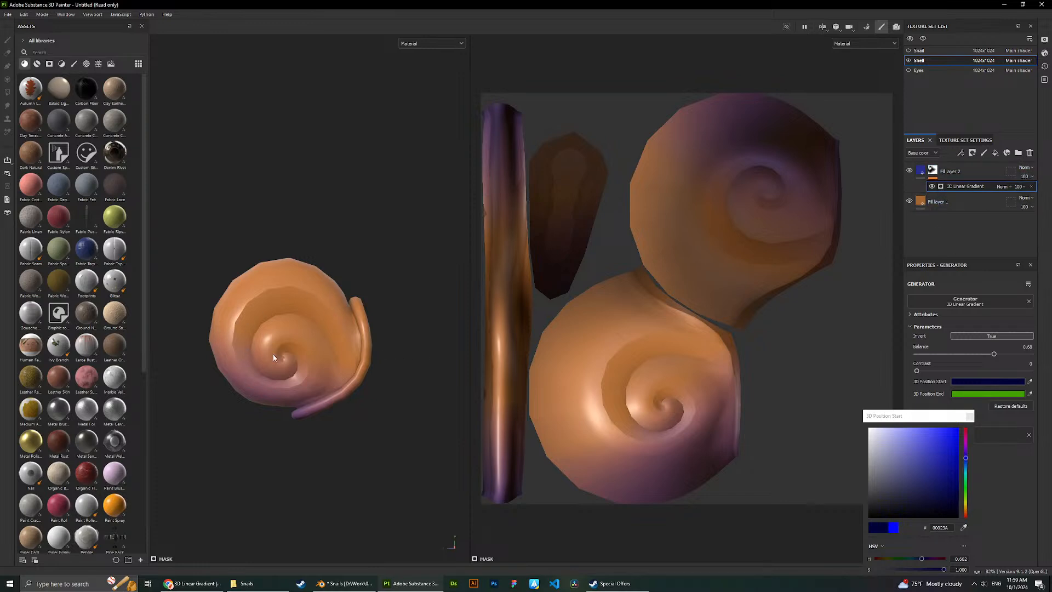
{"action": "scroll", "coordinate": [278, 356], "scroll_direction": "down", "scroll_amount": 2}
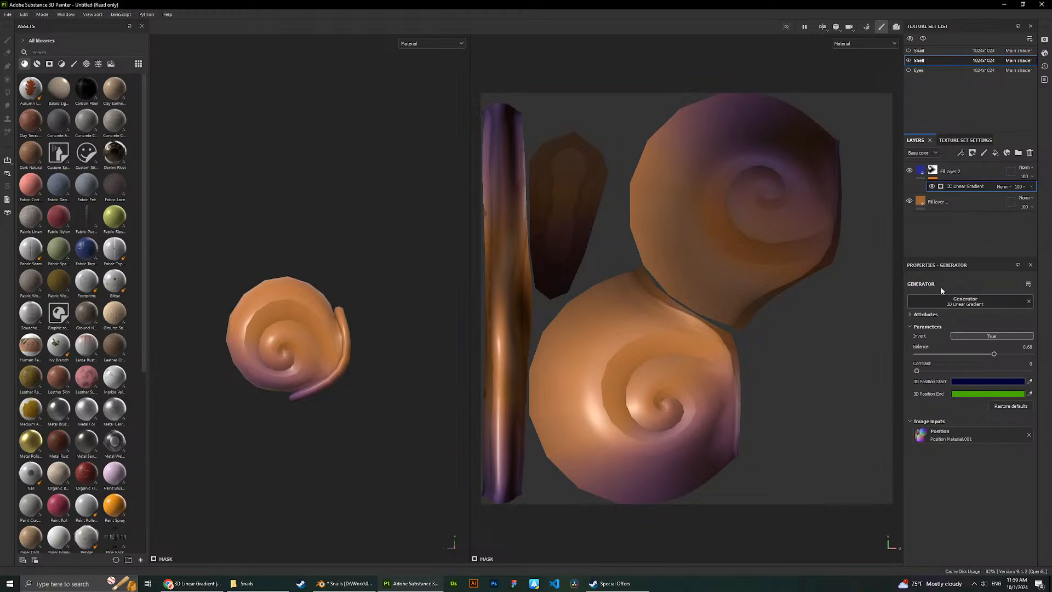
Review the Position baker's Normalization Type and Normalization Scale options in the shell's mesh map baking settings, and return to painting mode.
{"action": "left_click", "coordinate": [961, 169]}
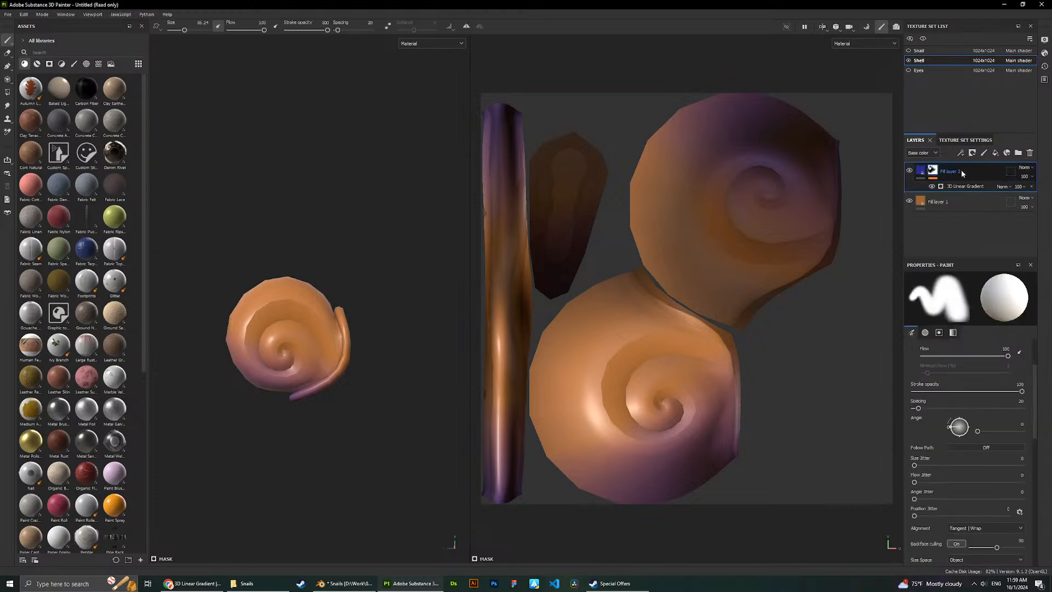
{"action": "left_click", "coordinate": [965, 140]}
{"action": "left_click_drag", "start_coordinate": [958, 257], "coordinate": [964, 299]}
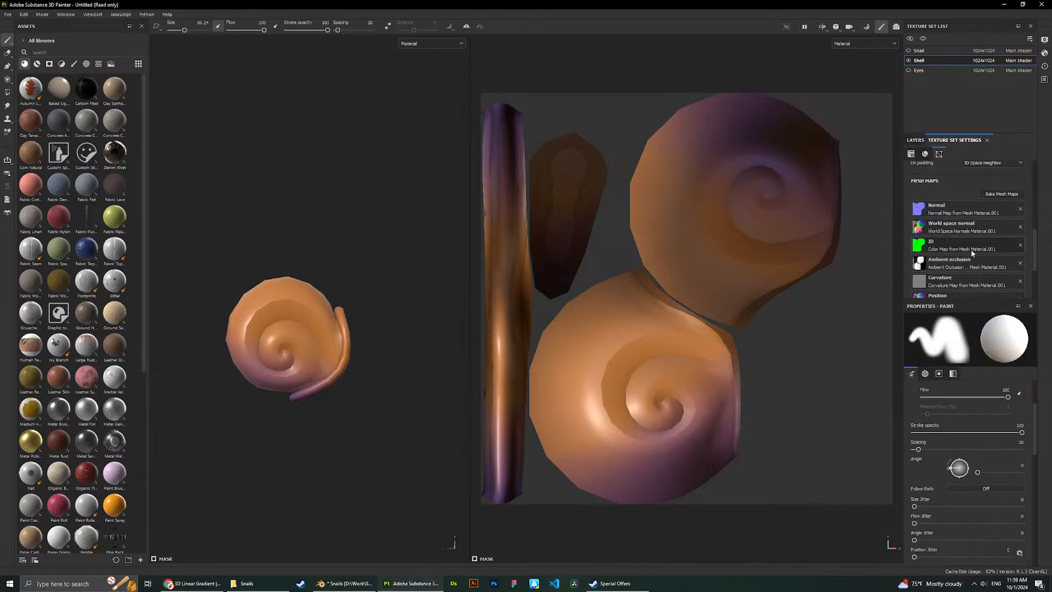
{"action": "scroll", "coordinate": [964, 231], "scroll_direction": "down", "scroll_amount": 1}
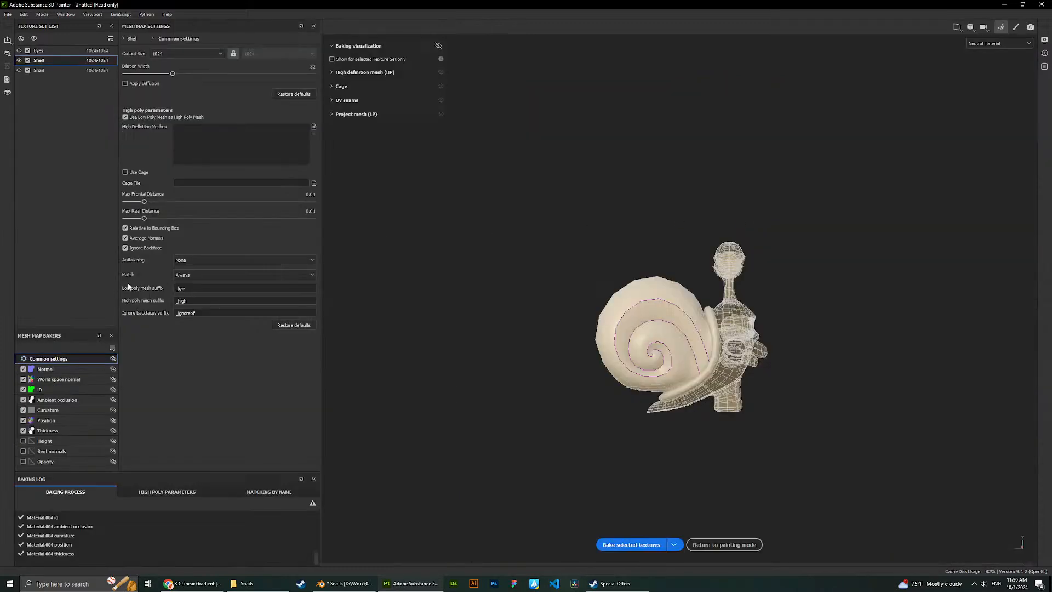
{"action": "left_click", "coordinate": [46, 420]}
{"action": "left_click", "coordinate": [202, 83]}
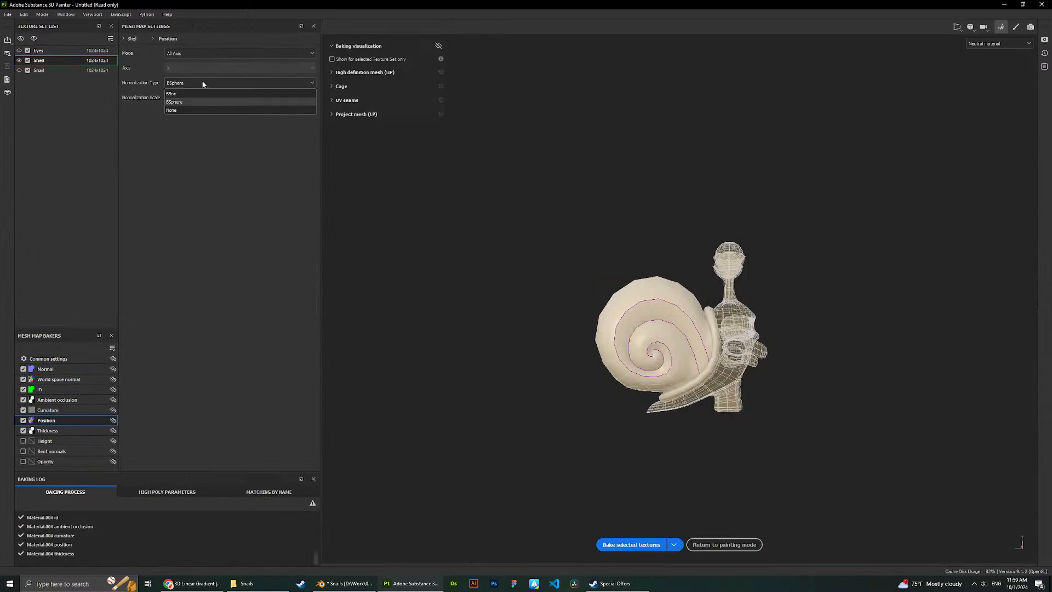
{"action": "left_click", "coordinate": [201, 82]}
{"action": "left_click", "coordinate": [212, 97]}
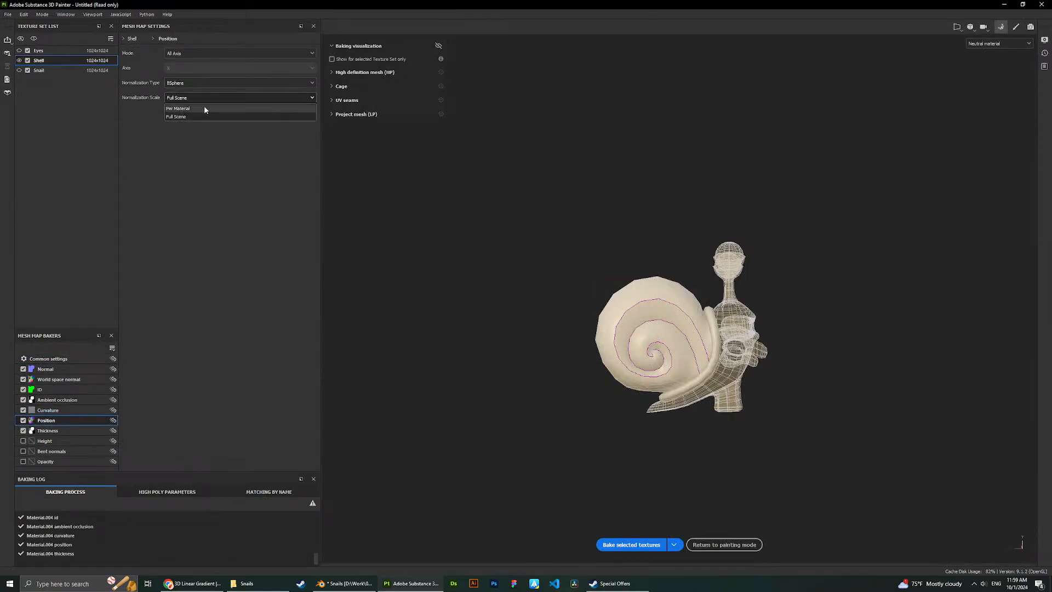
{"action": "left_click", "coordinate": [201, 65]}
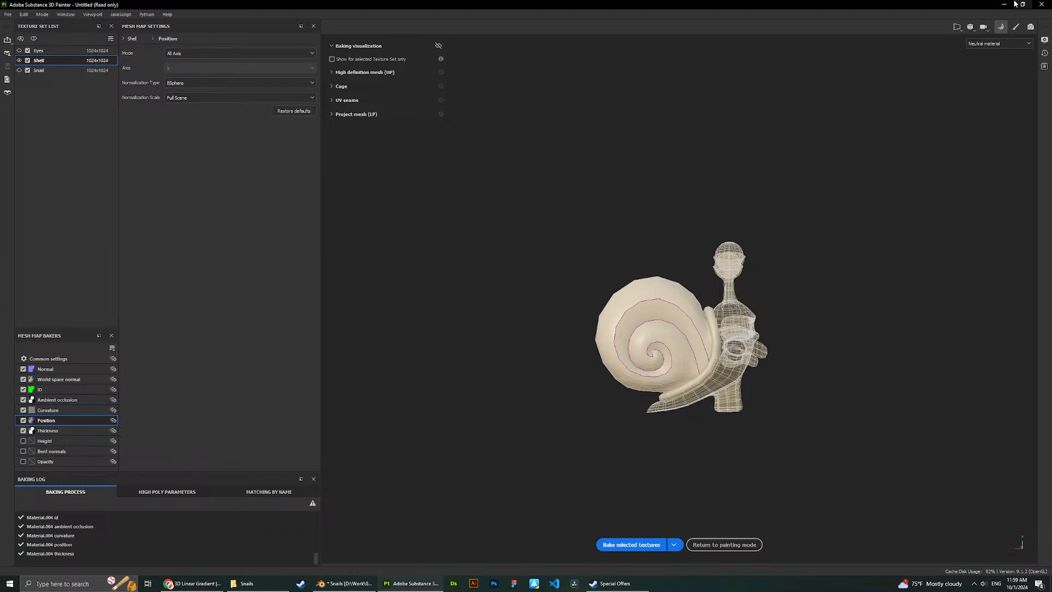
{"action": "left_click", "coordinate": [1041, 5]}
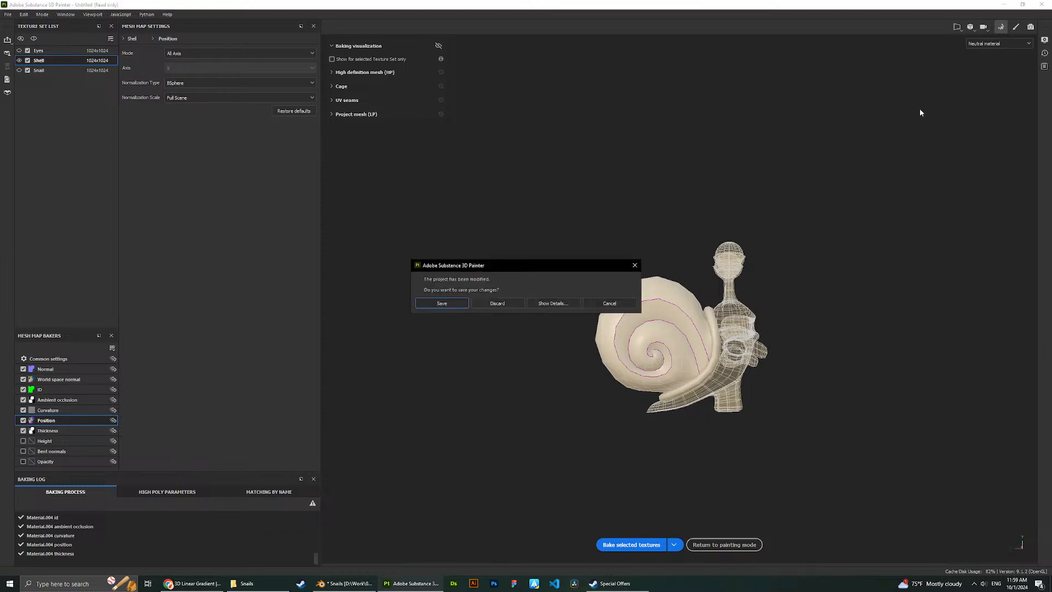
{"action": "left_click", "coordinate": [635, 265]}
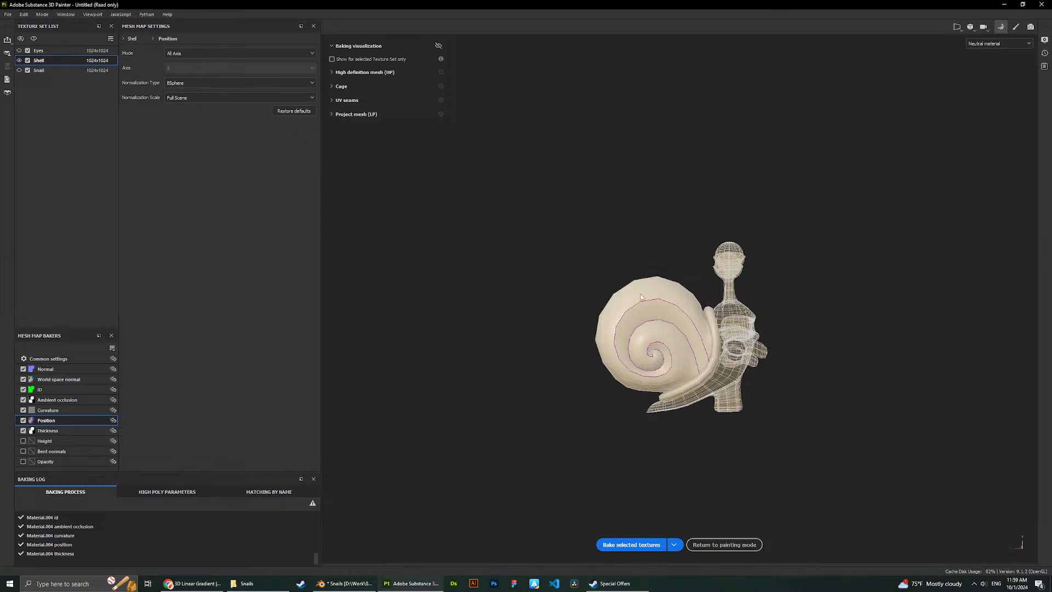
{"action": "left_click", "coordinate": [725, 543]}
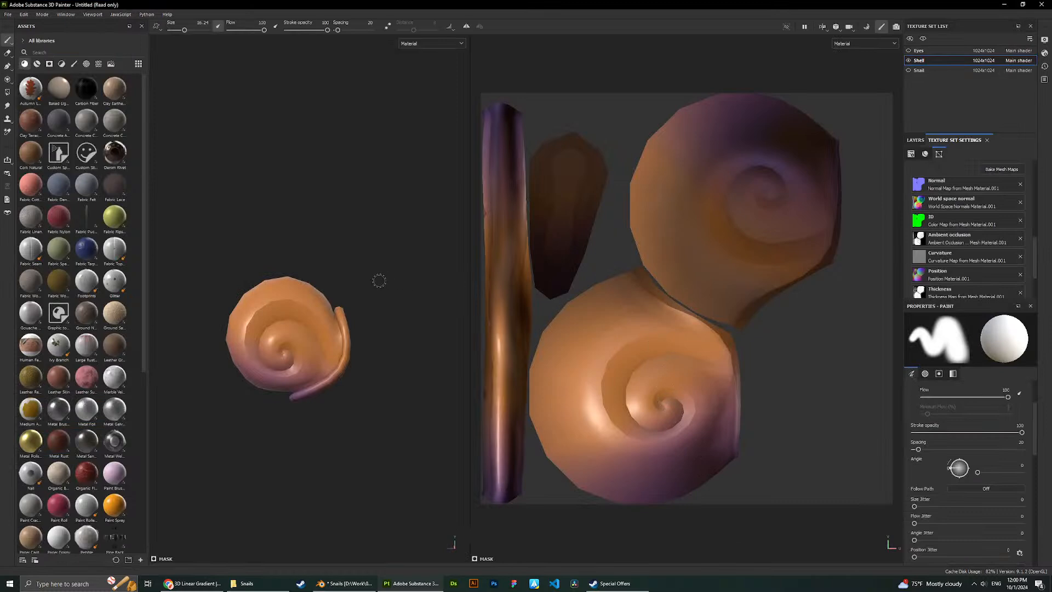
Set the 3D Linear Gradient's Balance to 0.62 and its 3D Position Start to a brighter navy blue on Fill layer 2's mask.
{"action": "scroll", "coordinate": [378, 279], "scroll_direction": "up", "scroll_amount": 1}
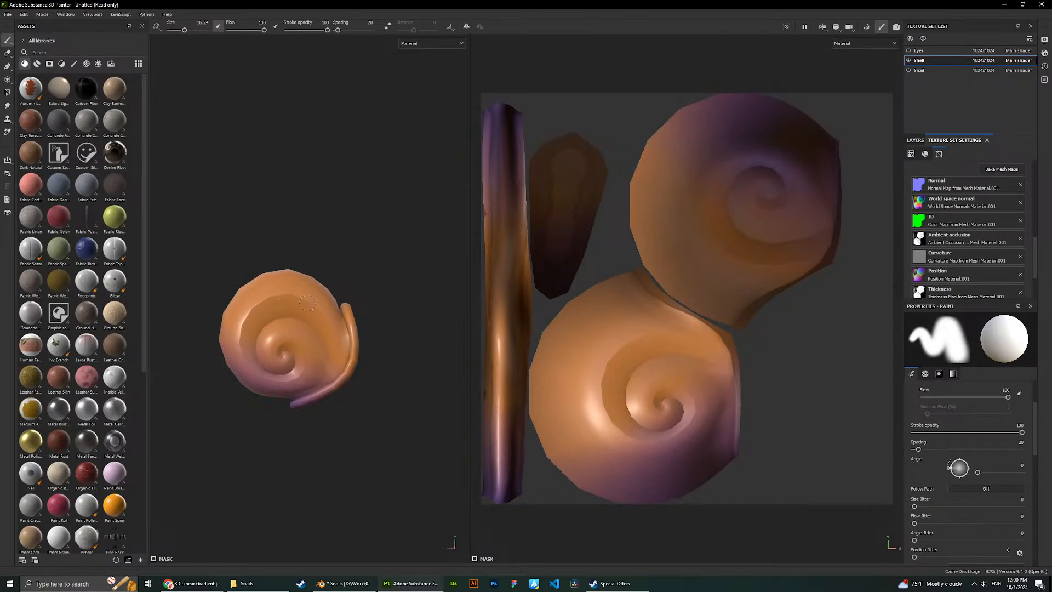
{"action": "left_click", "coordinate": [914, 139]}
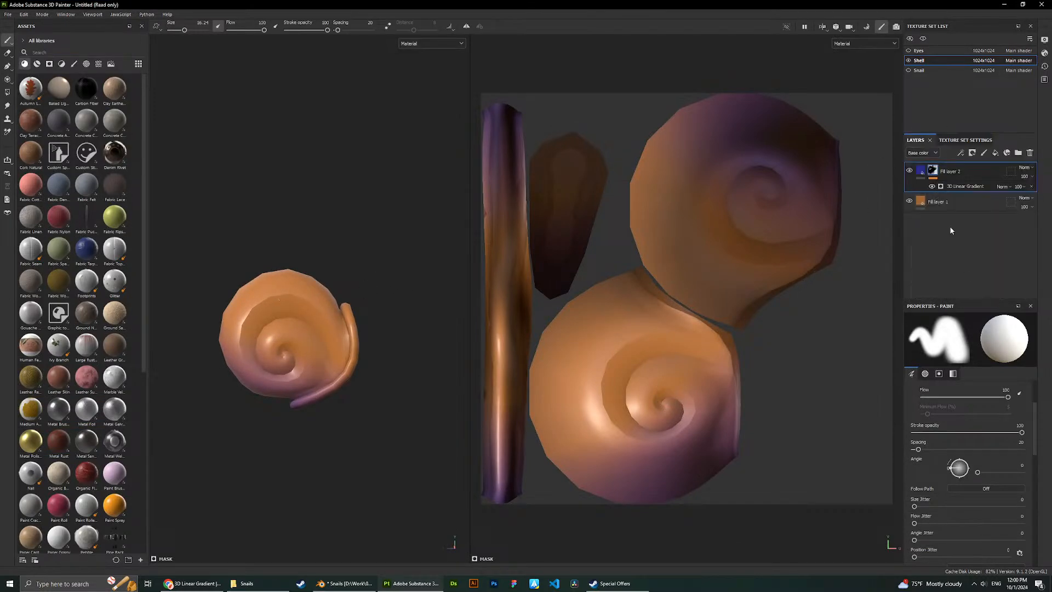
{"action": "left_click", "coordinate": [964, 186]}
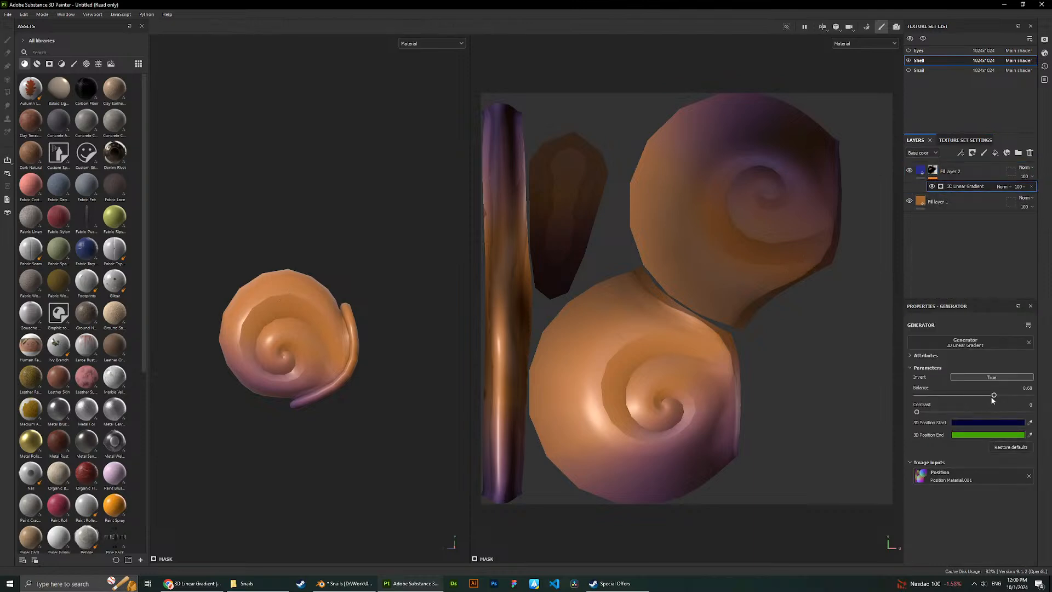
{"action": "mouse_move", "coordinate": [994, 395]}
{"action": "left_mouse_down"}
{"action": "mouse_move", "coordinate": [1008, 395]}
{"action": "mouse_move", "coordinate": [987, 396]}
{"action": "left_mouse_up"}
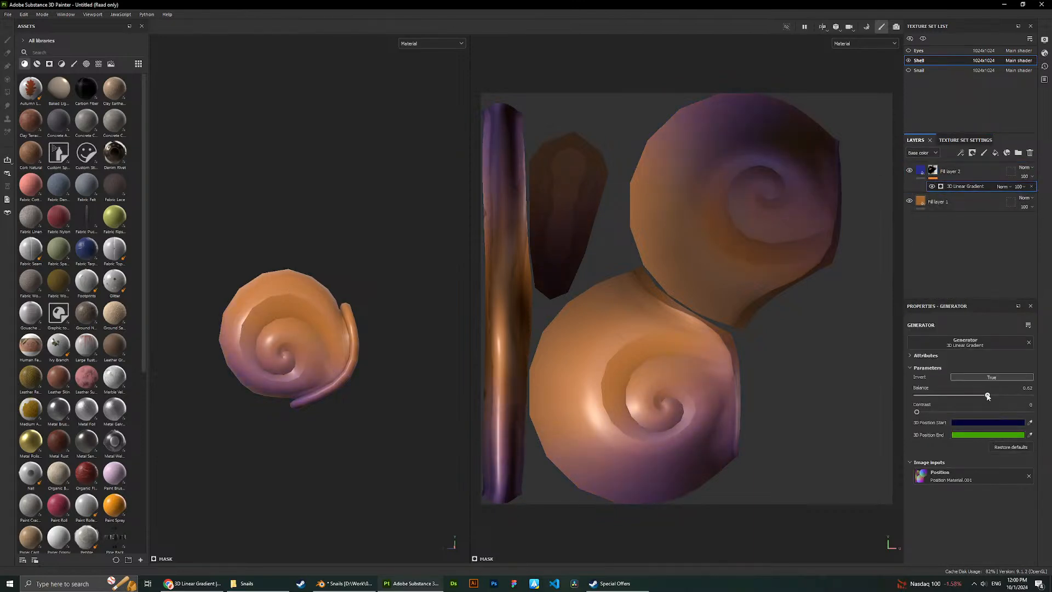
{"action": "left_click", "coordinate": [990, 423]}
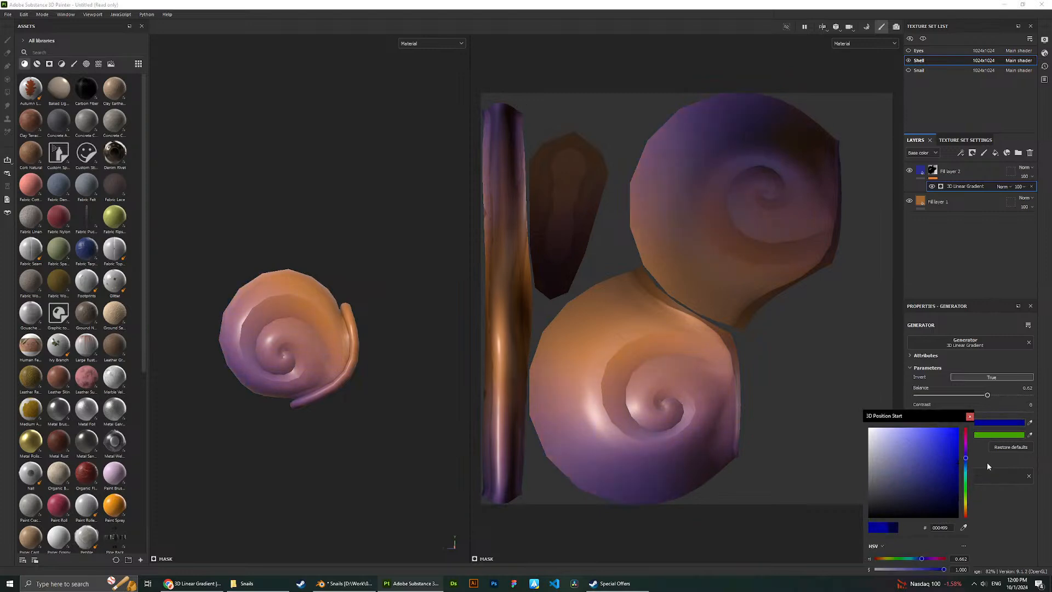
{"action": "left_click", "coordinate": [664, 382]}
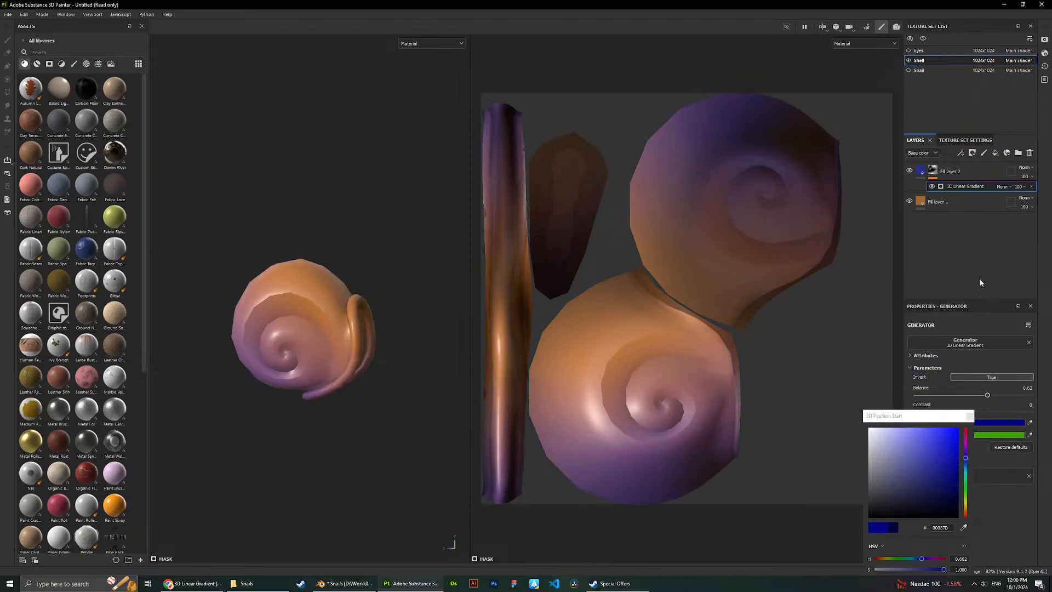
Try the Multiply blending mode on Fill layer 2 and settle on Soft light.
{"action": "left_click", "coordinate": [950, 171]}
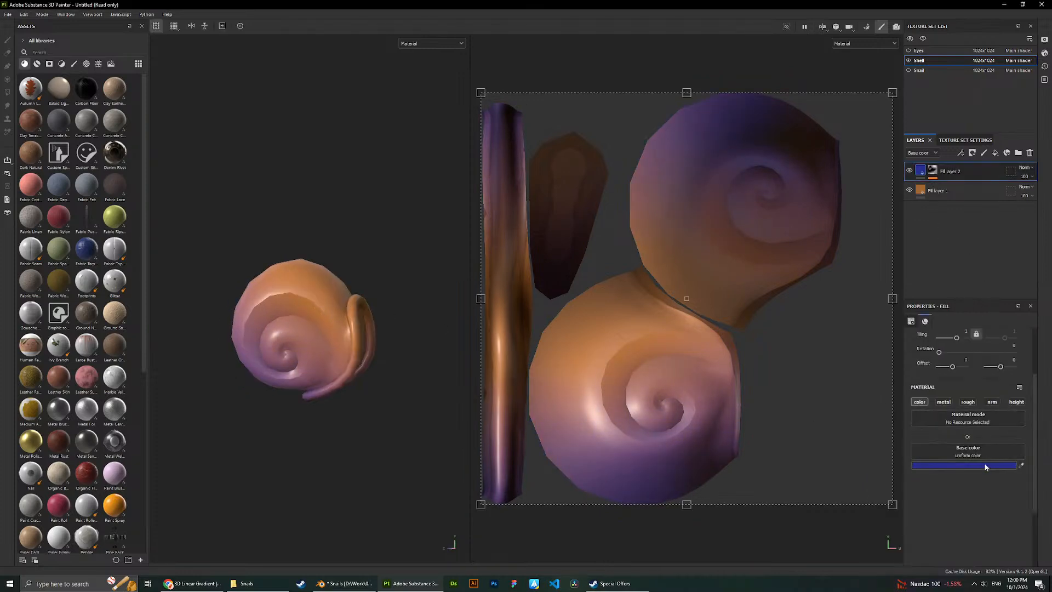
{"action": "left_click", "coordinate": [983, 464]}
{"action": "left_click", "coordinate": [925, 461]}
{"action": "left_click", "coordinate": [1013, 259]}
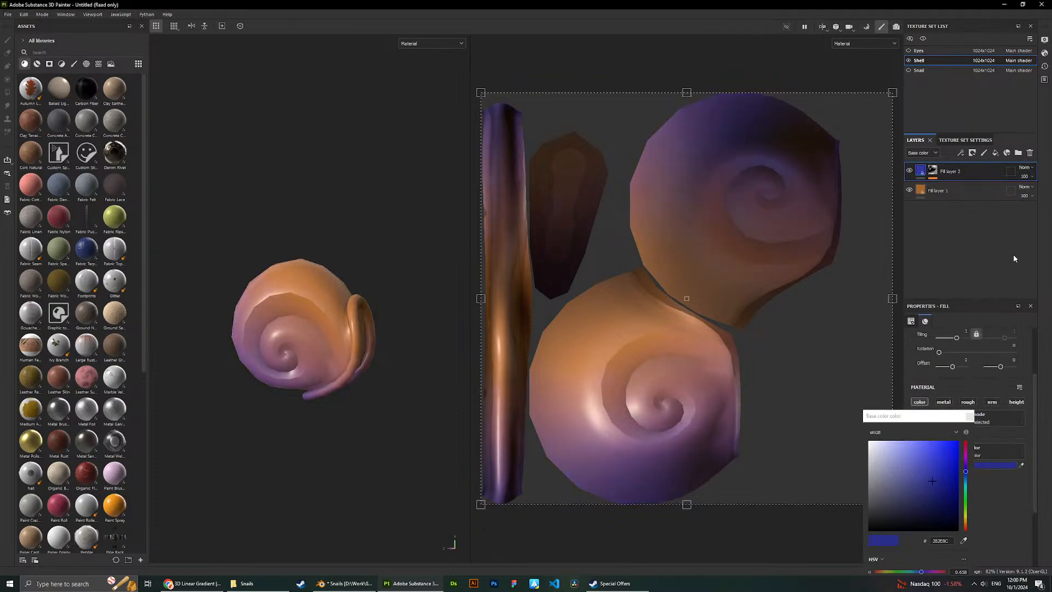
{"action": "left_click", "coordinate": [1025, 167]}
{"action": "left_click", "coordinate": [1020, 206]}
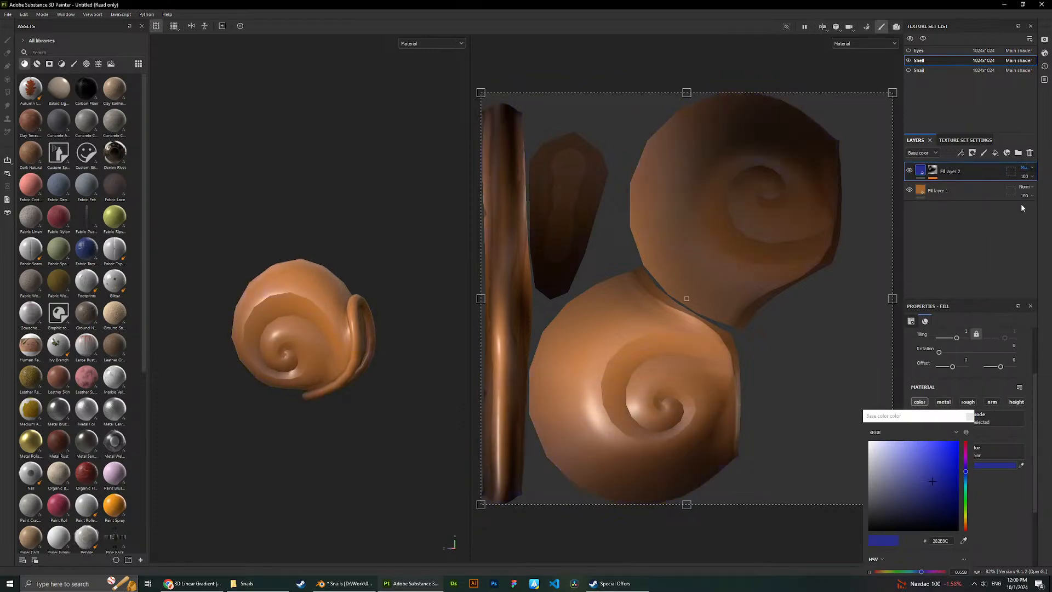
{"action": "left_click", "coordinate": [1025, 167]}
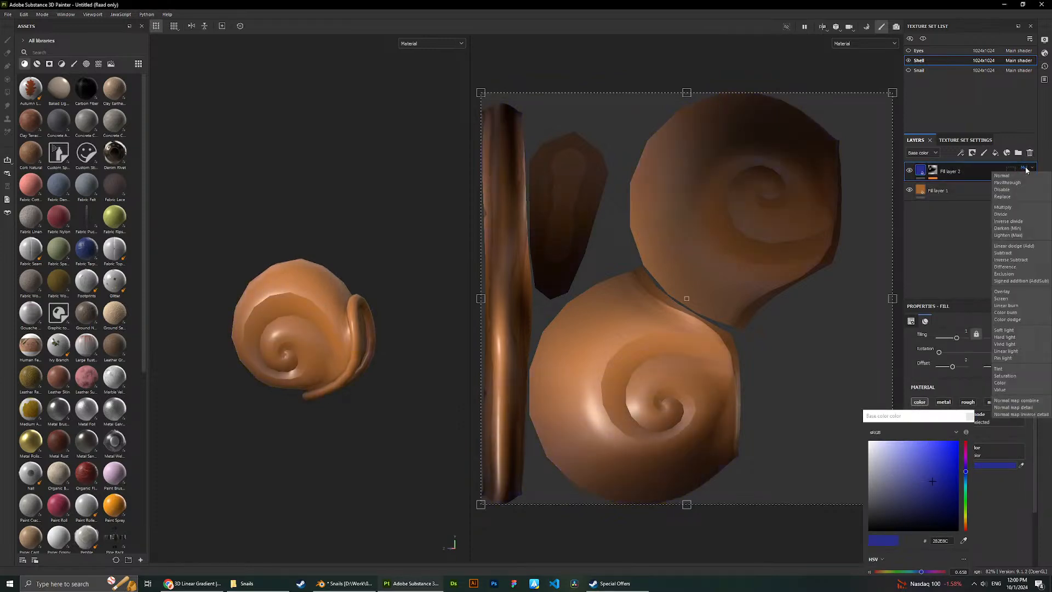
{"action": "left_click", "coordinate": [1016, 328]}
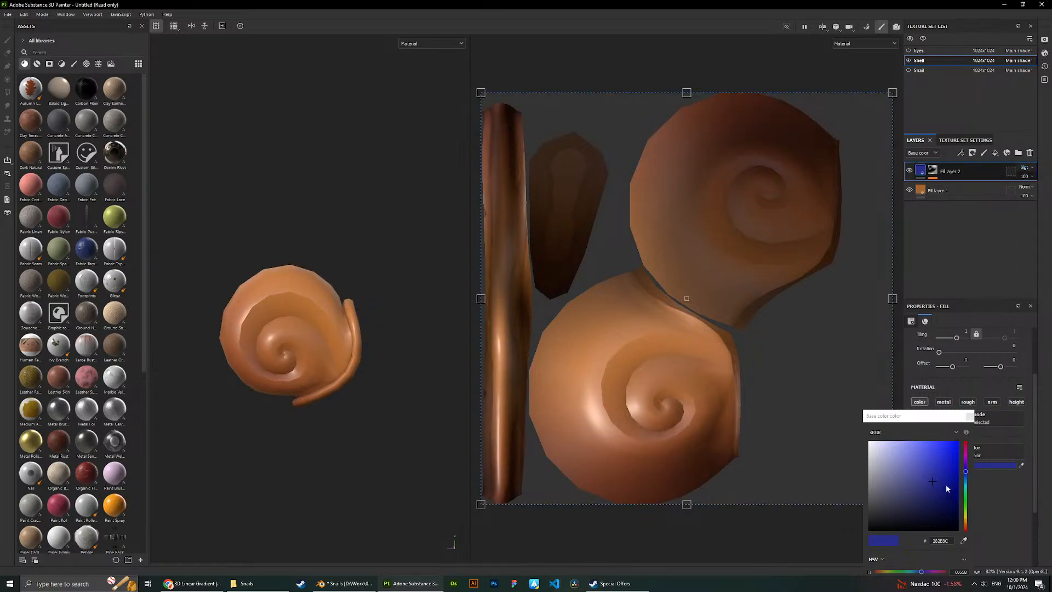
Try pure blue (0000FF) as Fill layer 2's base color and settle on a slightly darker saturated blue.
{"action": "left_click_drag", "start_coordinate": [945, 484], "coordinate": [981, 458]}
{"action": "left_click_drag", "start_coordinate": [329, 257], "coordinate": [347, 273], "text": "alt"}
{"action": "mouse_move", "coordinate": [968, 473]}
{"action": "left_mouse_down"}
{"action": "mouse_move", "coordinate": [966, 501]}
{"action": "mouse_move", "coordinate": [966, 442]}
{"action": "mouse_move", "coordinate": [946, 442]}
{"action": "mouse_move", "coordinate": [959, 438]}
{"action": "left_mouse_up"}
{"action": "key", "text": "ctrl+z"}
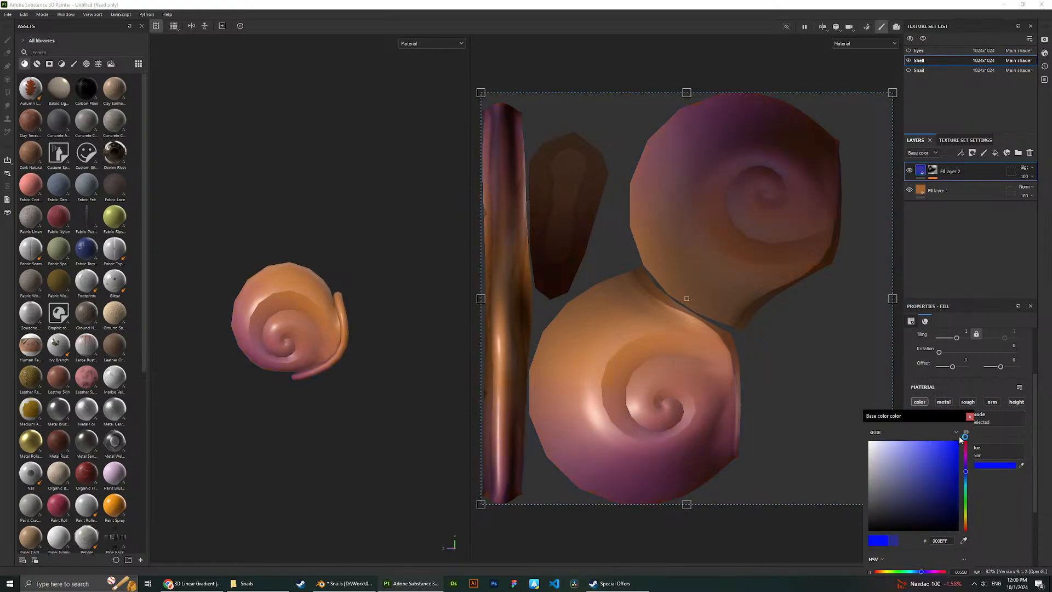
{"action": "left_click", "coordinate": [954, 462]}
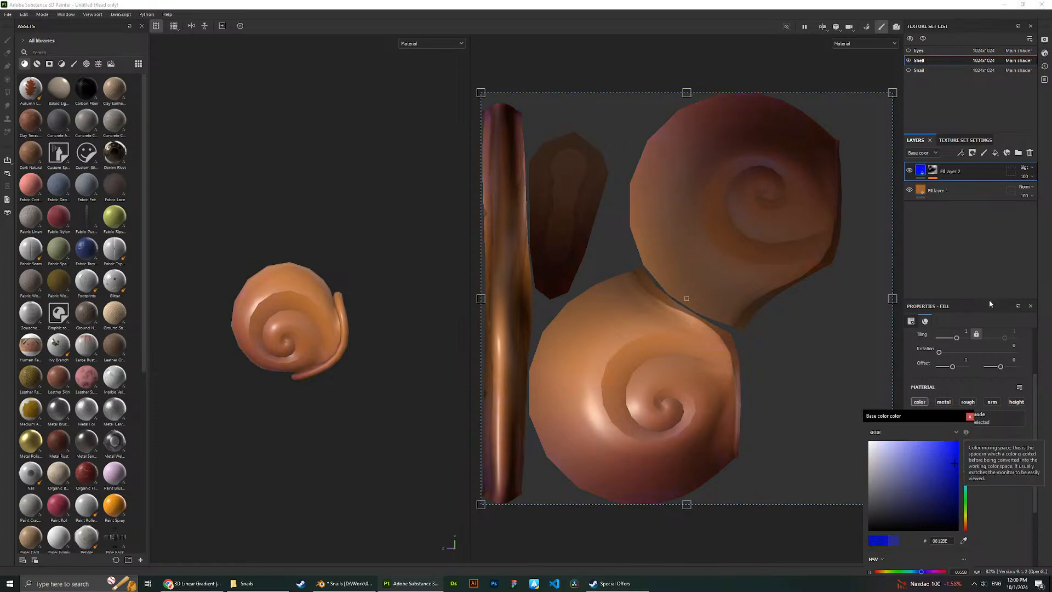
Fine-tune Fill layer 1's base color to a slightly brighter orange-brown.
{"action": "left_click", "coordinate": [935, 174]}
{"action": "left_click", "coordinate": [953, 190]}
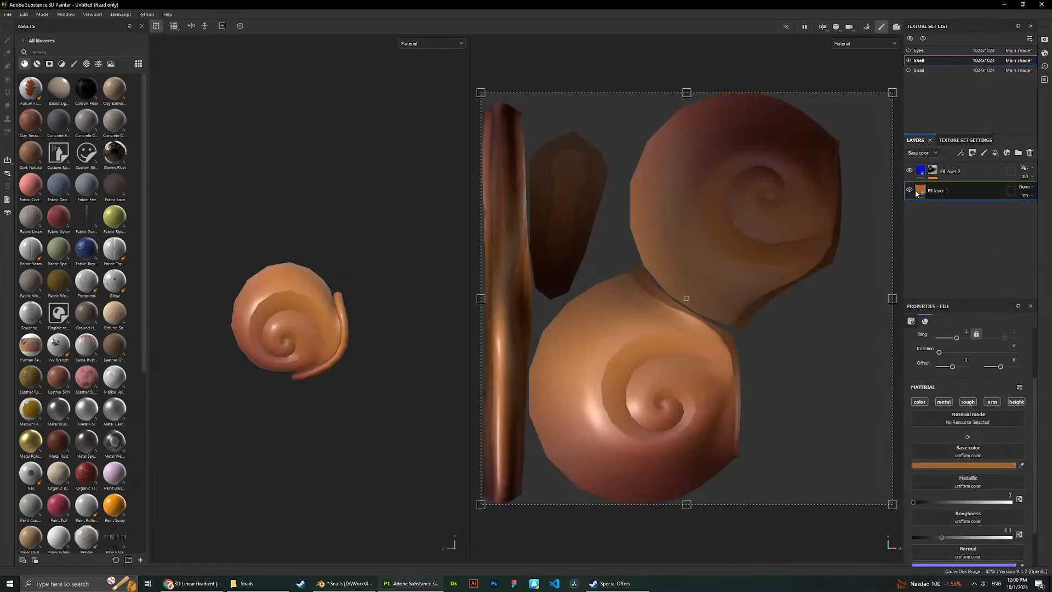
{"action": "left_click", "coordinate": [970, 468]}
{"action": "mouse_move", "coordinate": [954, 481]}
{"action": "left_mouse_down"}
{"action": "mouse_move", "coordinate": [911, 472]}
{"action": "mouse_move", "coordinate": [923, 483]}
{"action": "mouse_move", "coordinate": [932, 475]}
{"action": "left_mouse_up"}
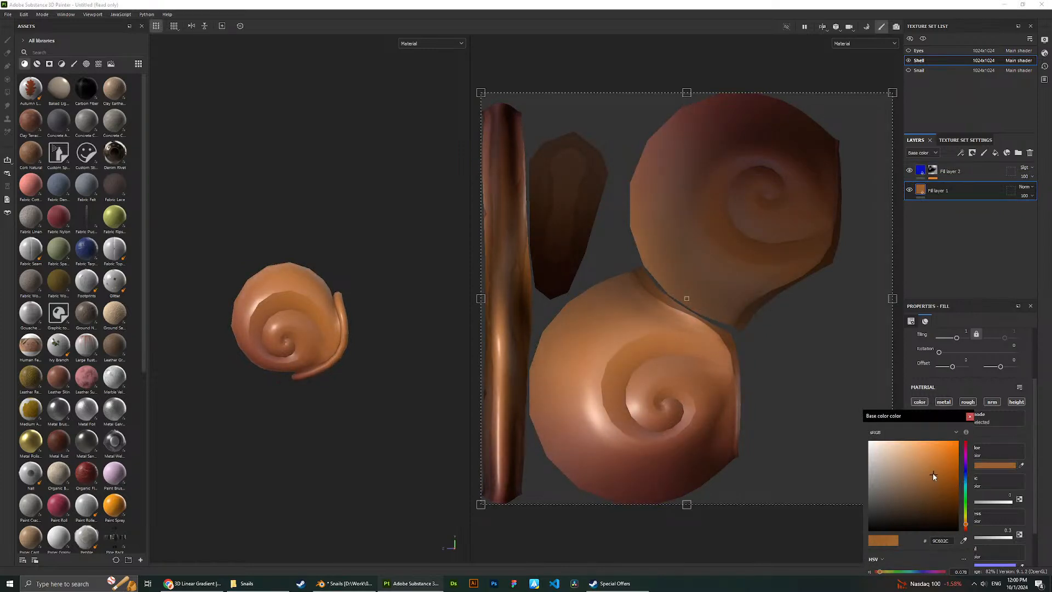
{"action": "left_click_drag", "start_coordinate": [966, 524], "coordinate": [965, 524]}
Examine the shell from several angles and distances to judge the blended base colors, and close the color picker.
{"action": "left_click_drag", "start_coordinate": [396, 303], "coordinate": [306, 231], "text": "alt"}
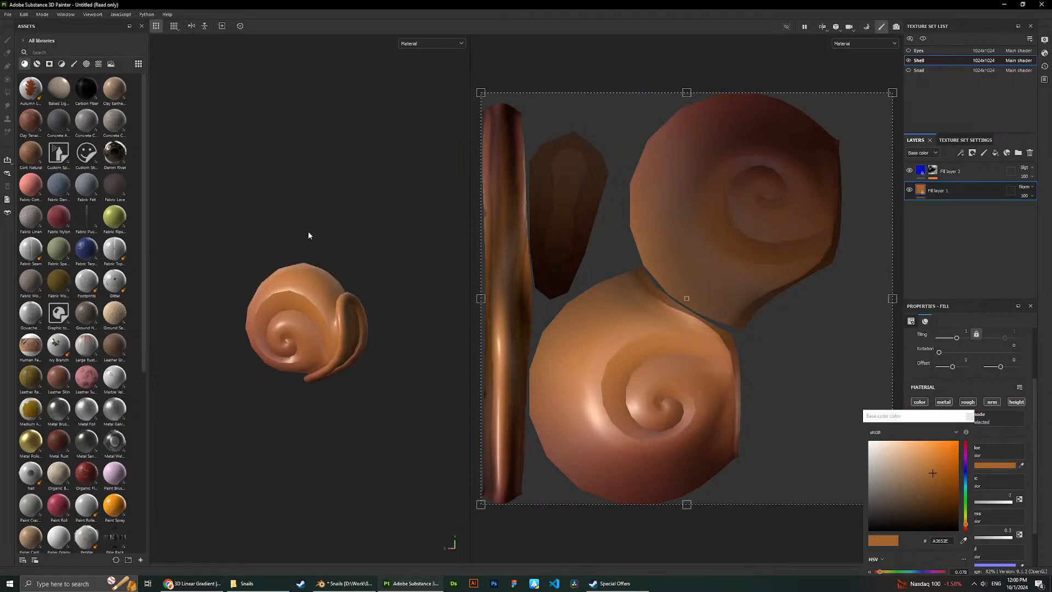
{"action": "left_click_drag", "start_coordinate": [293, 230], "coordinate": [332, 234], "text": "alt"}
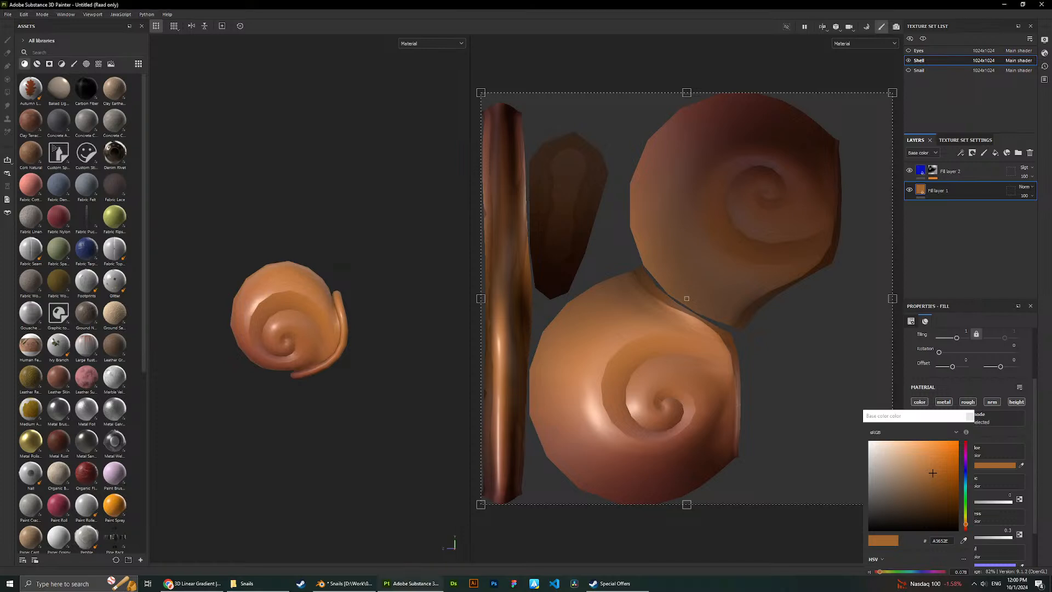
{"action": "scroll", "coordinate": [328, 304], "scroll_direction": "up", "scroll_amount": 3}
{"action": "scroll", "coordinate": [324, 265], "scroll_direction": "up", "scroll_amount": 5}
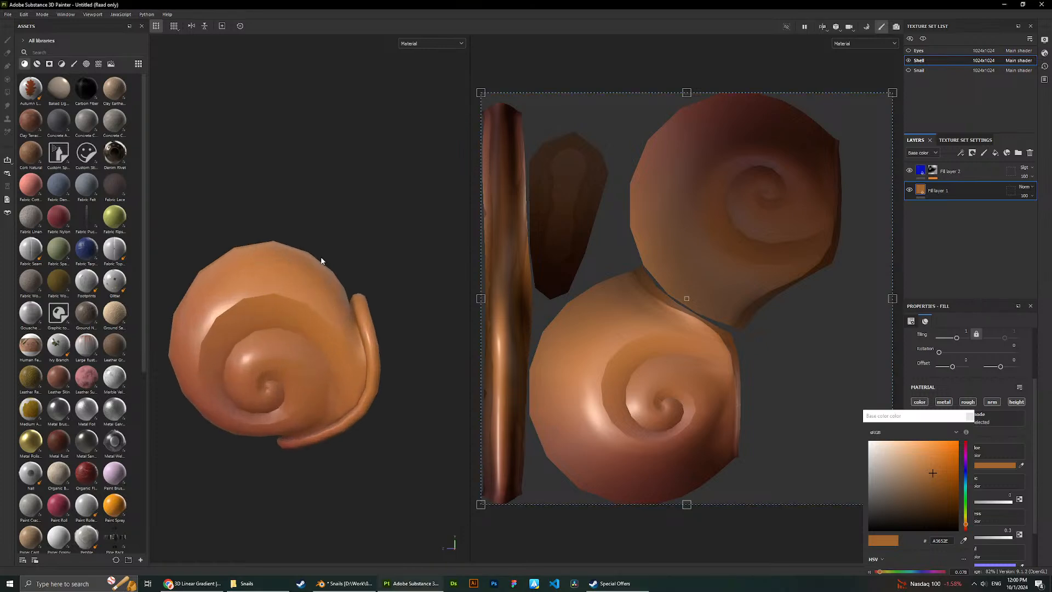
{"action": "scroll", "coordinate": [355, 232], "scroll_direction": "down", "scroll_amount": 2}
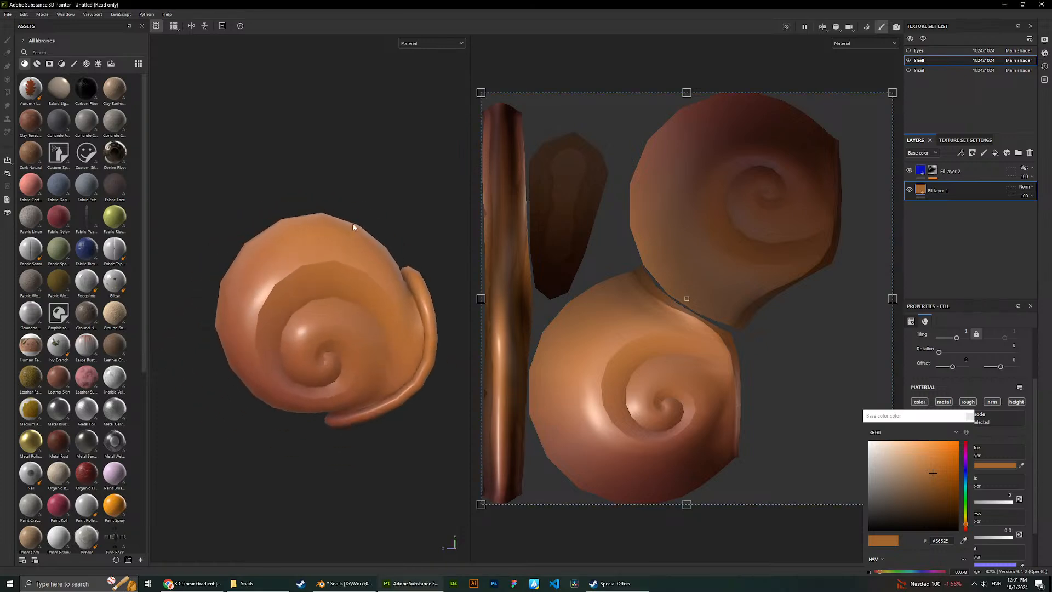
{"action": "mouse_move", "coordinate": [354, 226]}
{"action": "left_mouse_down", "text": "alt"}
{"action": "mouse_move", "coordinate": [303, 223]}
{"action": "mouse_move", "coordinate": [338, 238]}
{"action": "left_mouse_up", "text": "alt"}
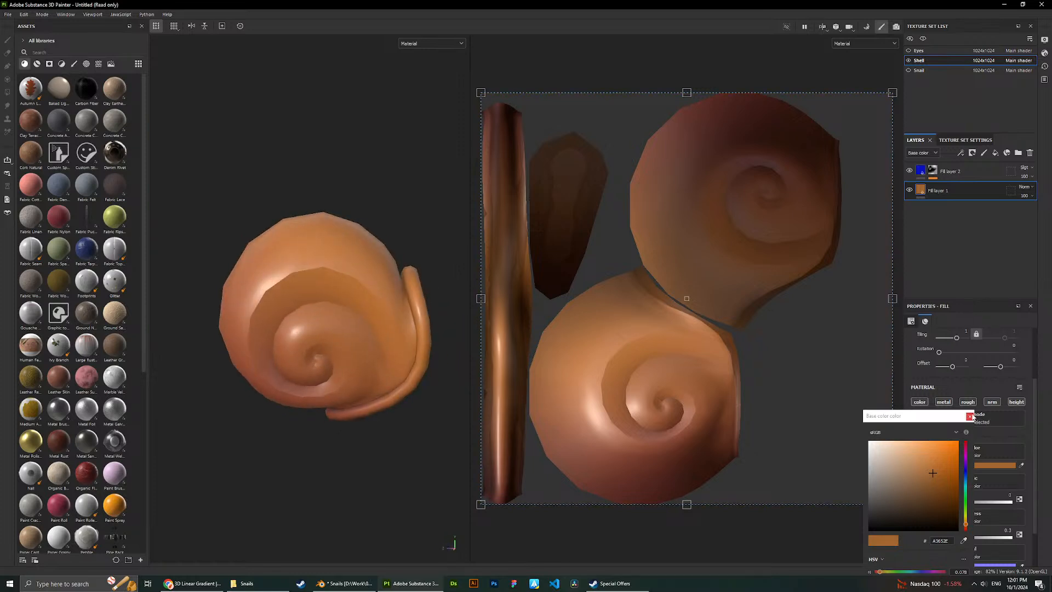
{"action": "left_click", "coordinate": [969, 416]}
{"action": "scroll", "coordinate": [314, 204], "scroll_direction": "down", "scroll_amount": 3}
{"action": "left_click", "coordinate": [192, 582]}
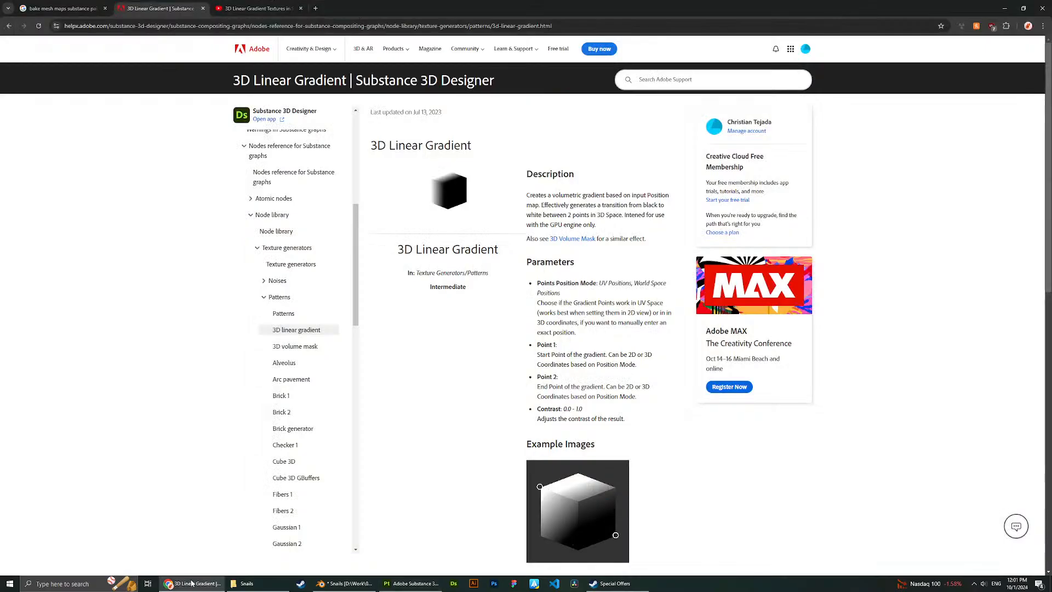
{"action": "left_click", "coordinate": [191, 583]}
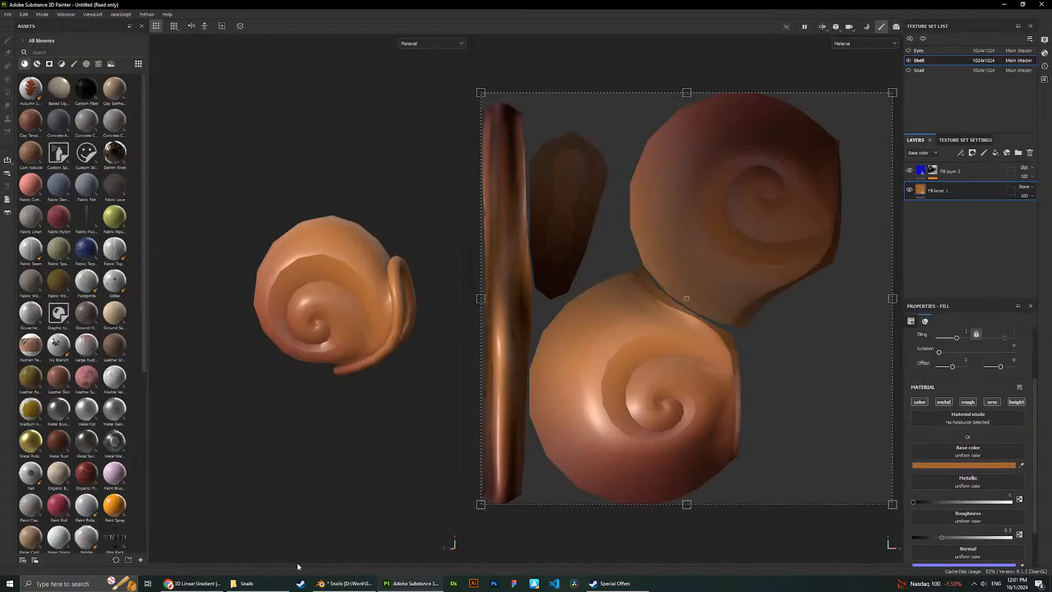
{"action": "left_click", "coordinate": [192, 582]}
{"action": "left_click", "coordinate": [192, 583]}
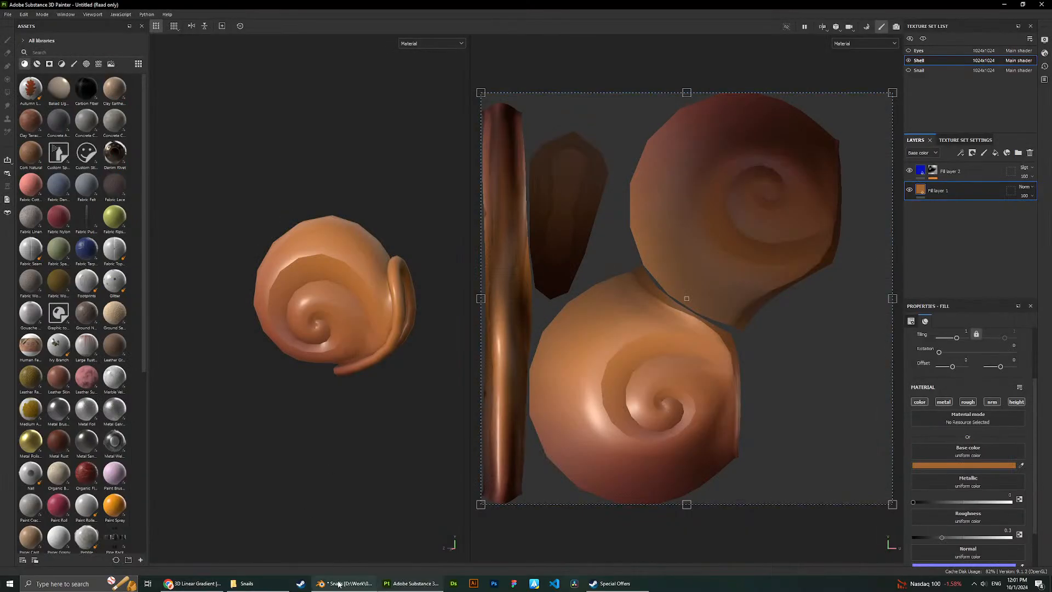
{"action": "left_click", "coordinate": [244, 583]}
{"action": "left_click", "coordinate": [164, 443]}
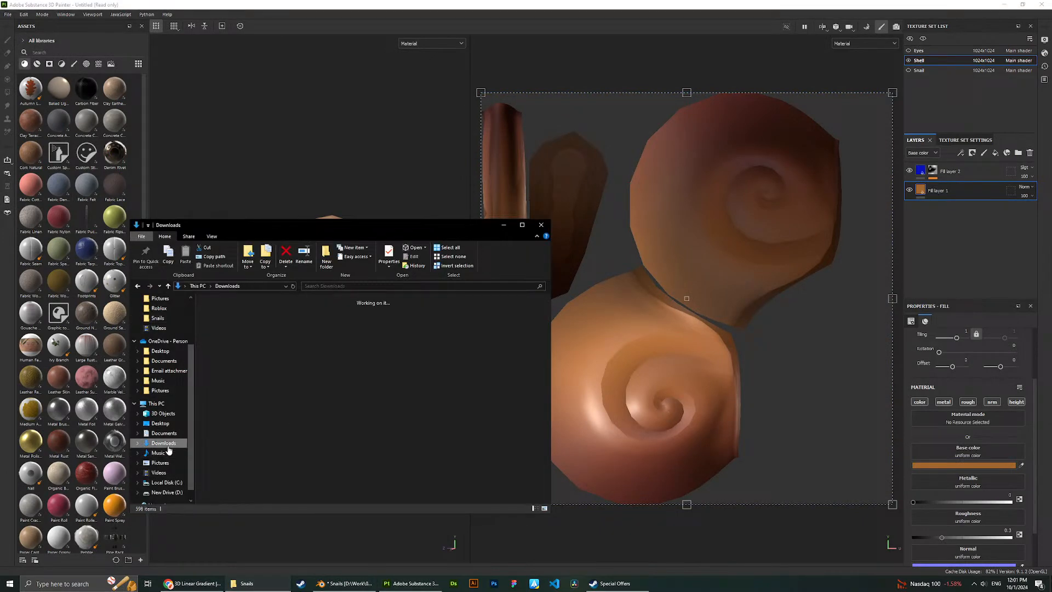
{"action": "left_click", "coordinate": [540, 225]}
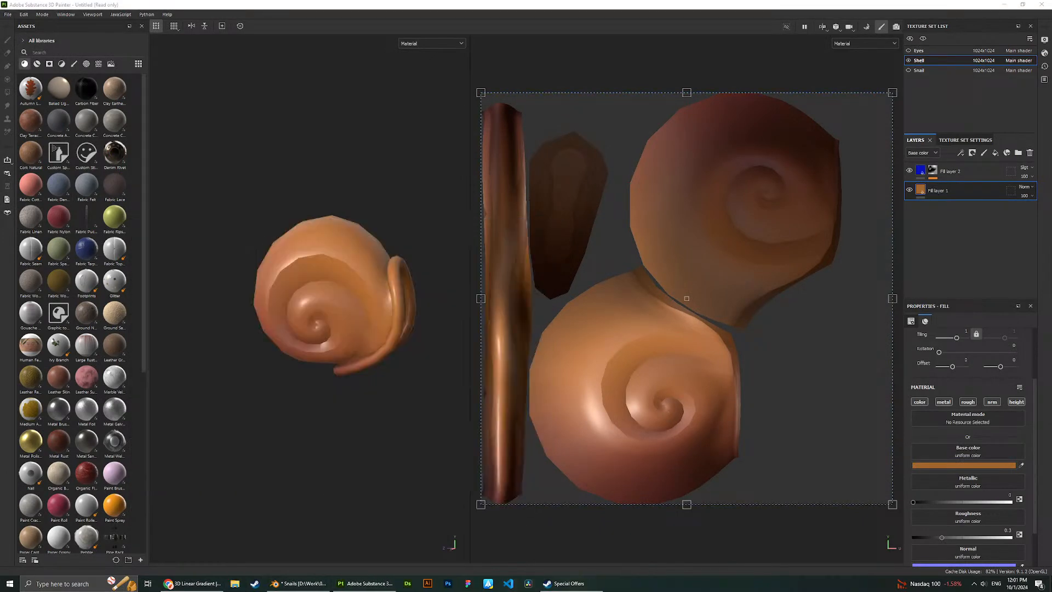
Launch PureRef from the Windows search and dismiss its update notice.
{"action": "left_click", "coordinate": [9, 583]}
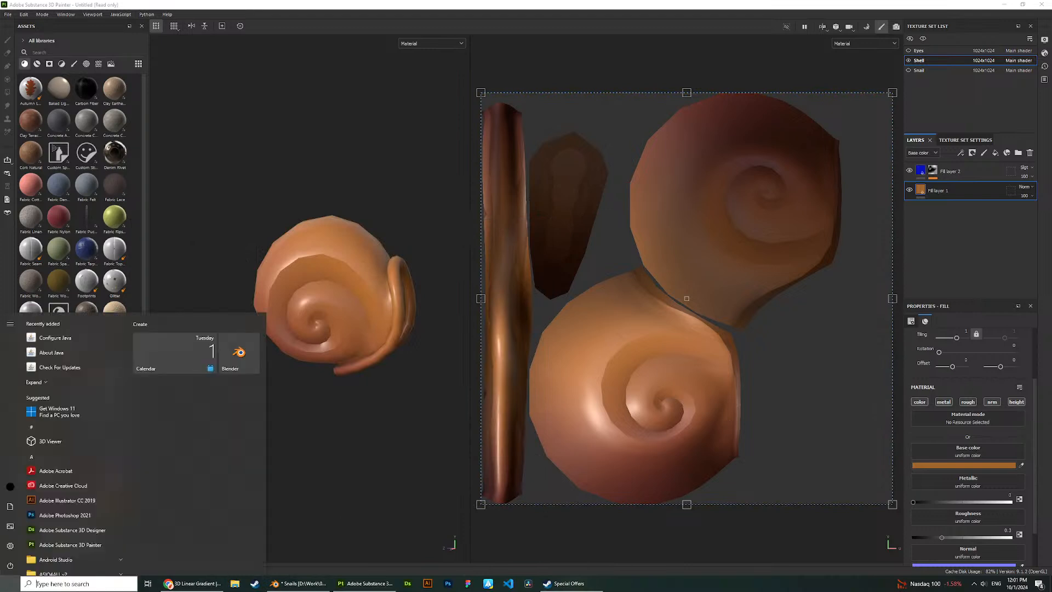
{"action": "type", "text": "pur"}
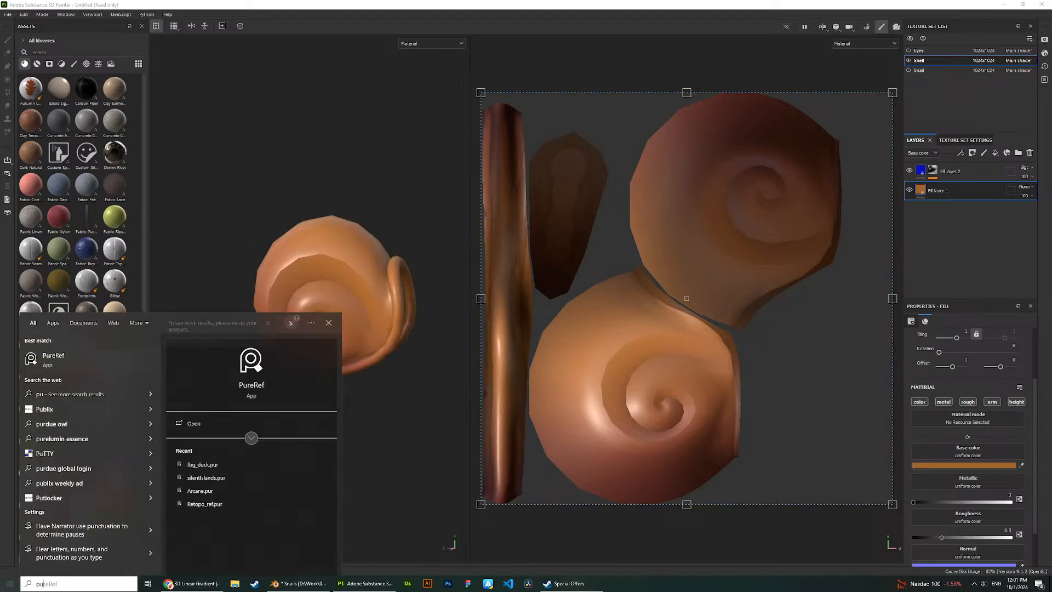
{"action": "key", "text": "Return"}
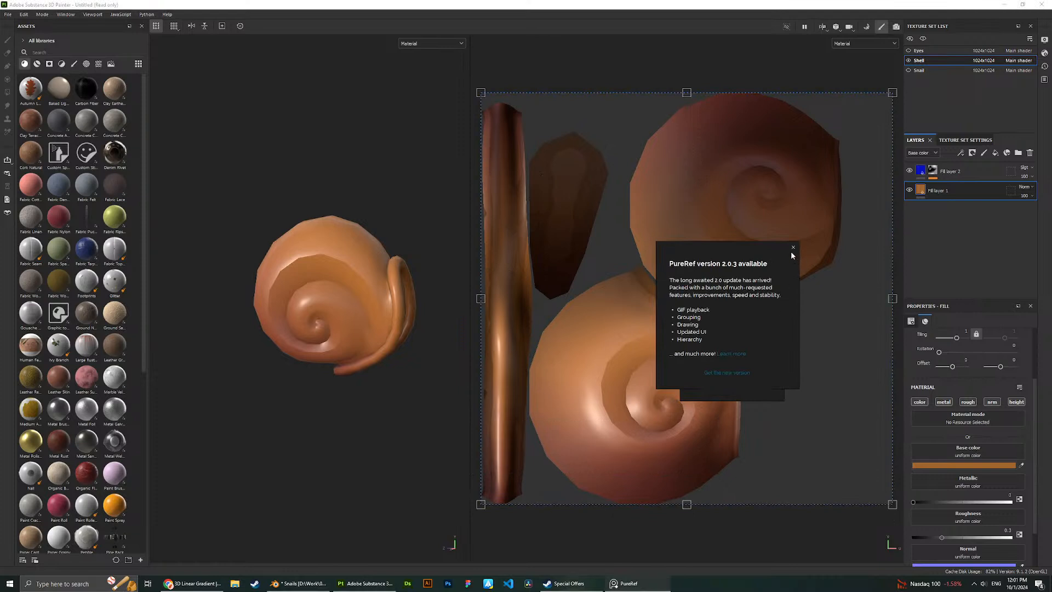
{"action": "left_click", "coordinate": [792, 248]}
Resize the empty PureRef board into a tall rectangle and place it over the empty area beside the shell's UV islands.
{"action": "mouse_move", "coordinate": [707, 265]}
{"action": "left_mouse_down"}
{"action": "mouse_move", "coordinate": [719, 373]}
{"action": "mouse_move", "coordinate": [723, 340]}
{"action": "left_mouse_up"}
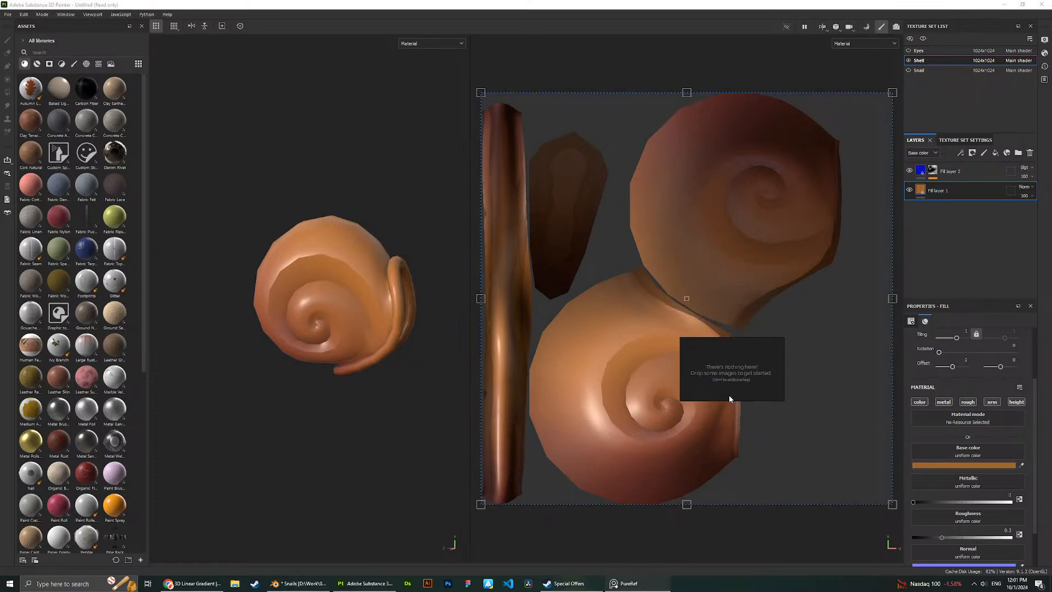
{"action": "left_click", "coordinate": [732, 402]}
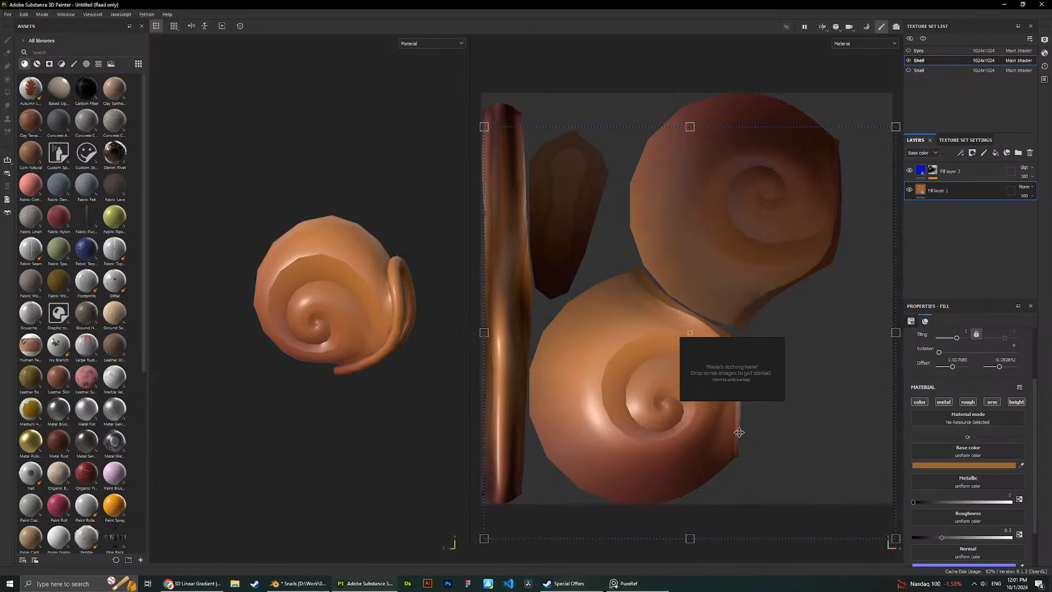
{"action": "left_click", "coordinate": [735, 378]}
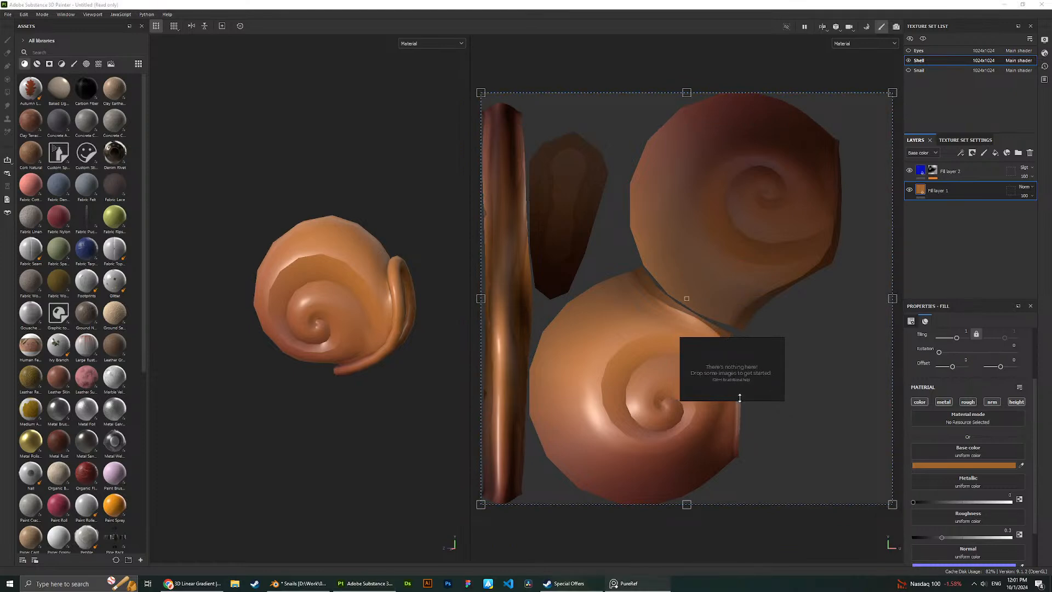
{"action": "left_click_drag", "start_coordinate": [739, 398], "coordinate": [733, 553]}
{"action": "left_click_drag", "start_coordinate": [784, 498], "coordinate": [888, 499]}
{"action": "left_click_drag", "start_coordinate": [680, 458], "coordinate": [771, 458]}
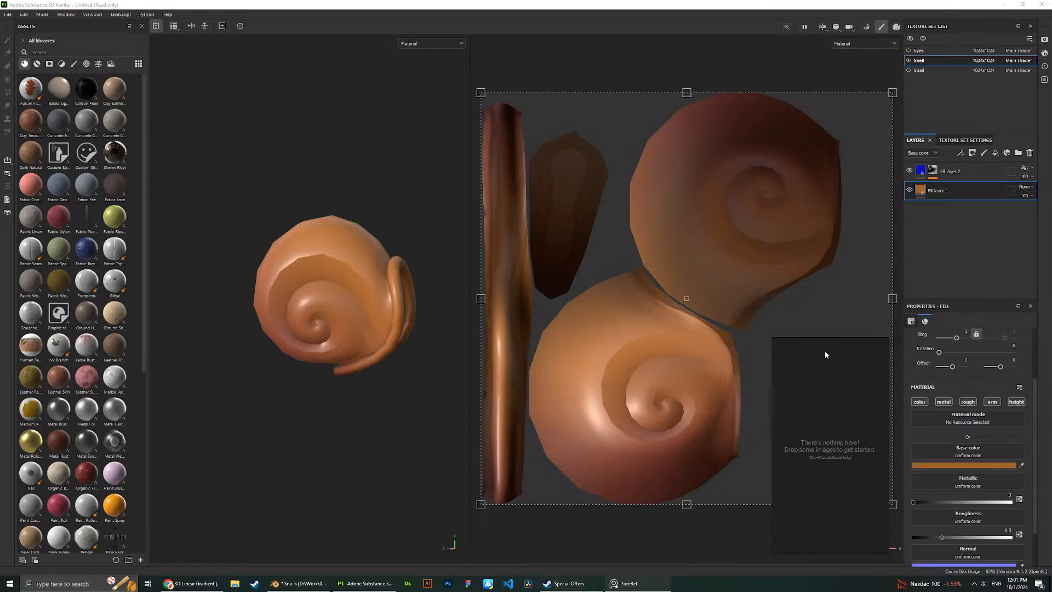
{"action": "left_click_drag", "start_coordinate": [825, 355], "coordinate": [823, 402]}
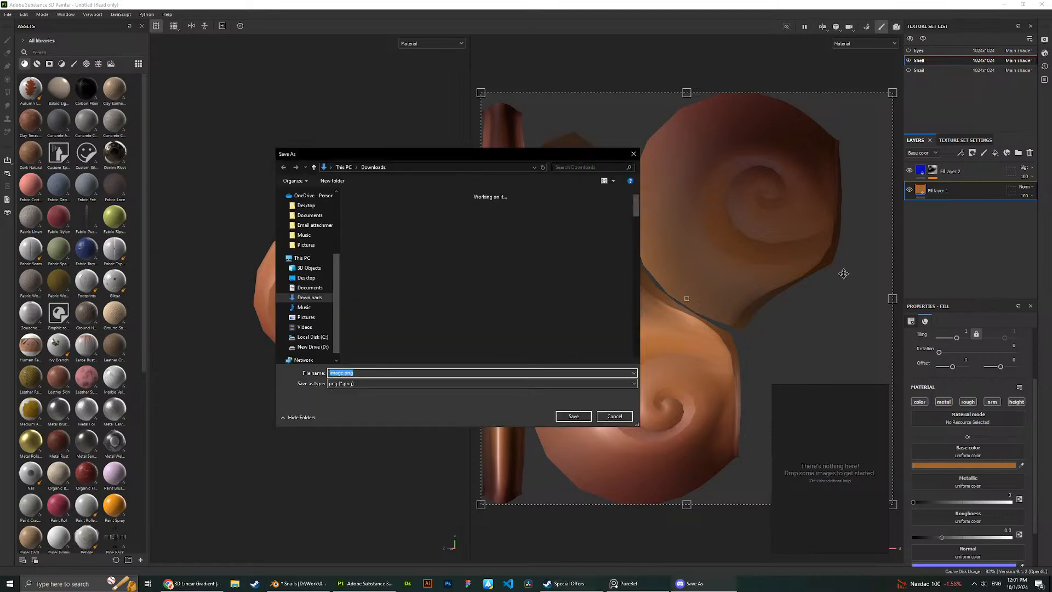
Save two reference images as PNG files in the Downloads folder under new, unused file names.
{"action": "left_click", "coordinate": [574, 416]}
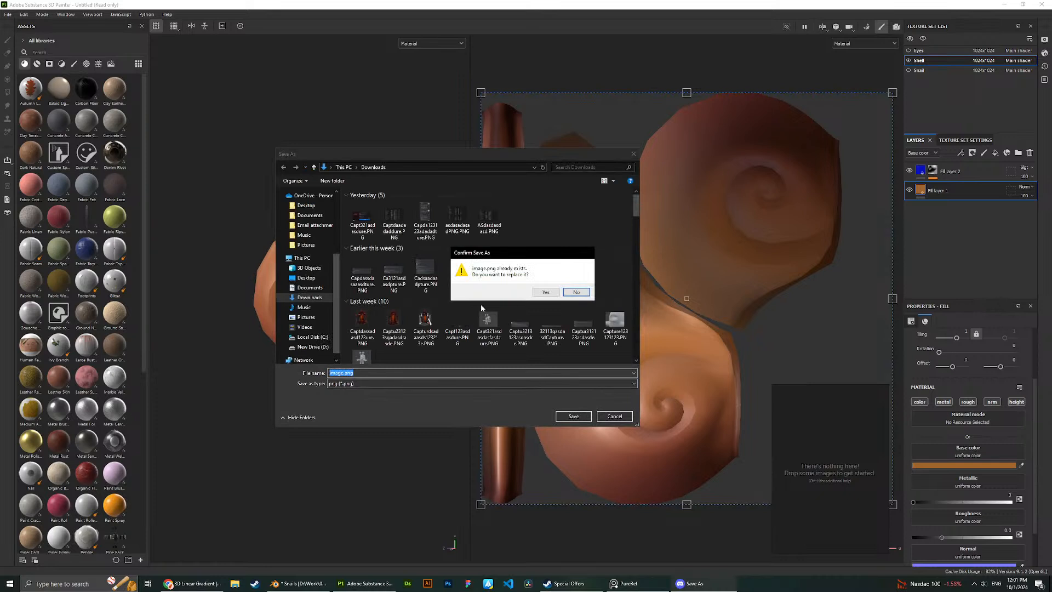
{"action": "left_click", "coordinate": [575, 292]}
{"action": "key", "text": "Left"}
{"action": "key", "text": "Right"}
{"action": "key", "text": "Right"}
{"action": "key", "text": "Right"}
{"action": "type", "text": "sdaasdk"}
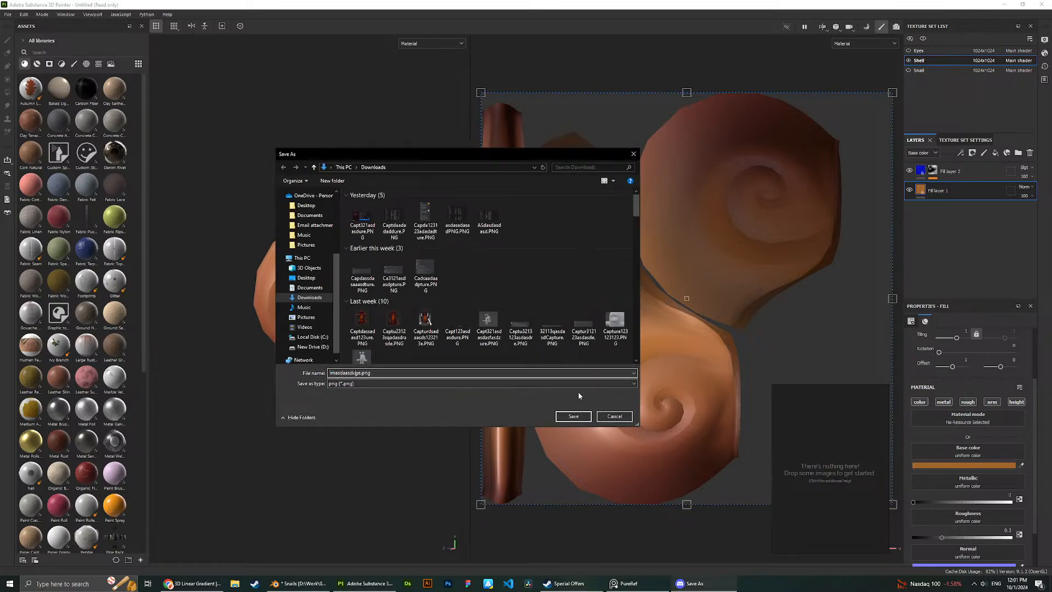
{"action": "left_click", "coordinate": [570, 415]}
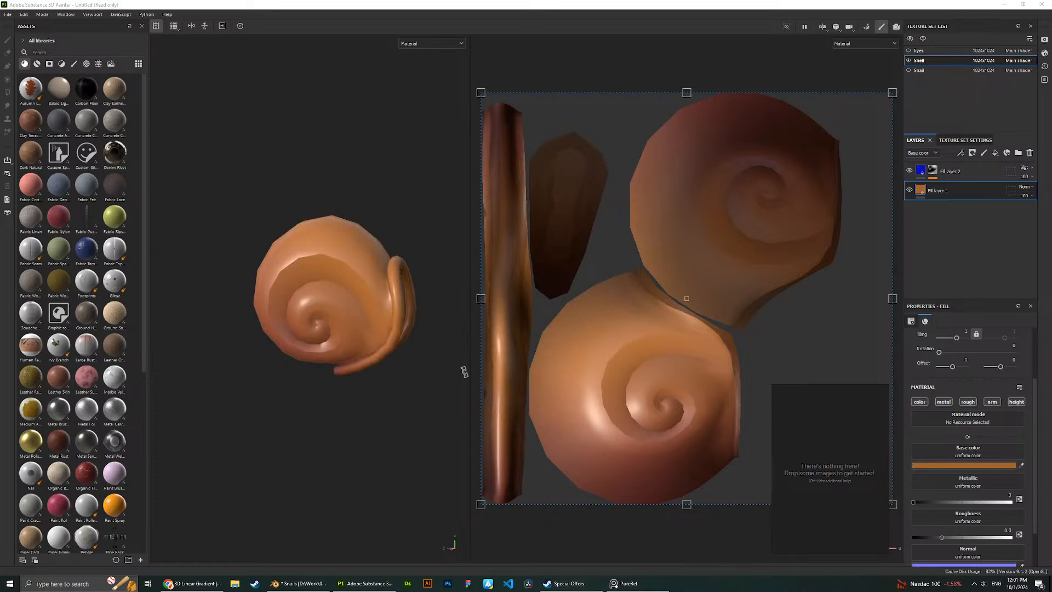
{"action": "left_click", "coordinate": [335, 372]}
{"action": "type", "text": "asdasd123123"}
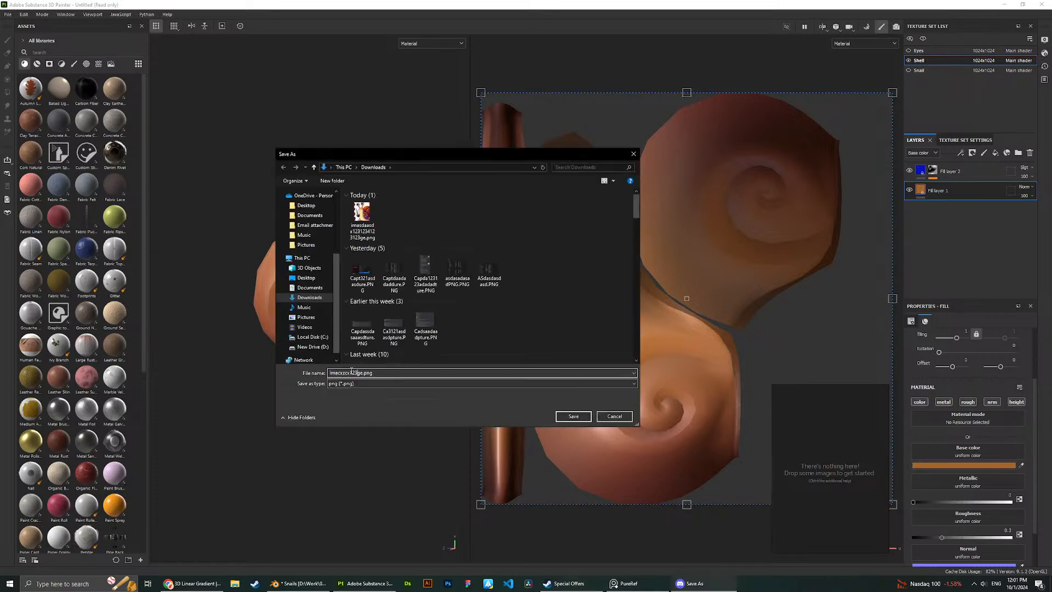
{"action": "left_click", "coordinate": [574, 415]}
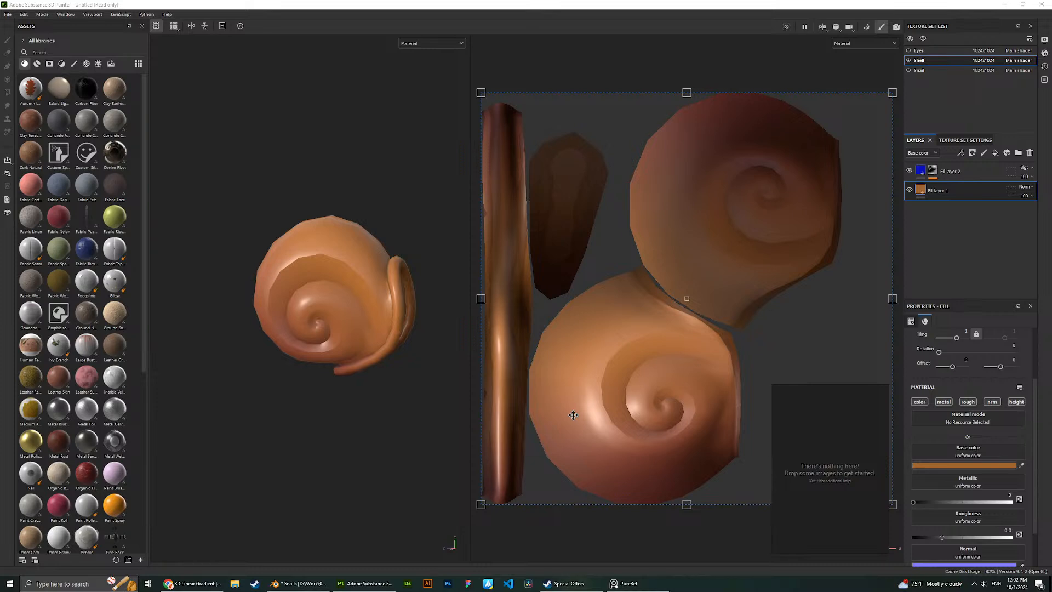
Add a black mask to Fill layer 1.
{"action": "left_click", "coordinate": [932, 172]}
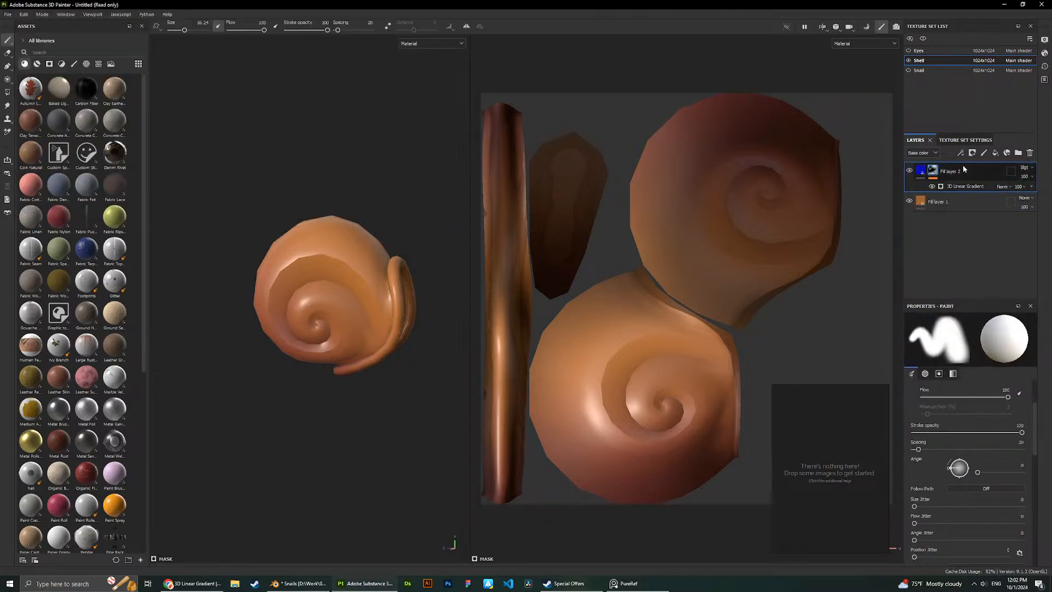
{"action": "right_click", "coordinate": [951, 169]}
{"action": "left_click", "coordinate": [913, 202]}
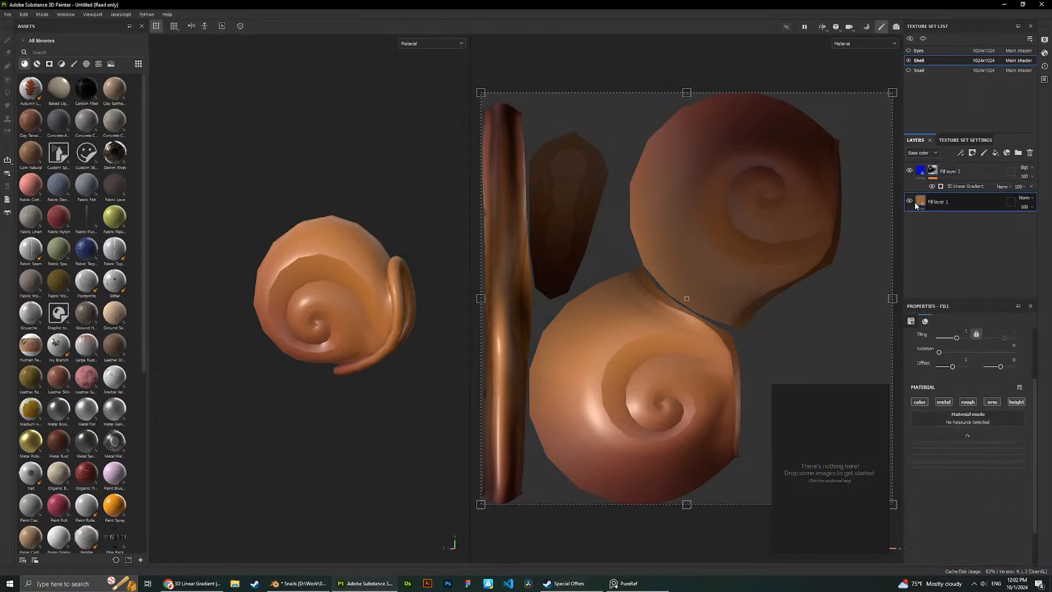
{"action": "right_click", "coordinate": [938, 204]}
{"action": "left_click", "coordinate": [960, 220]}
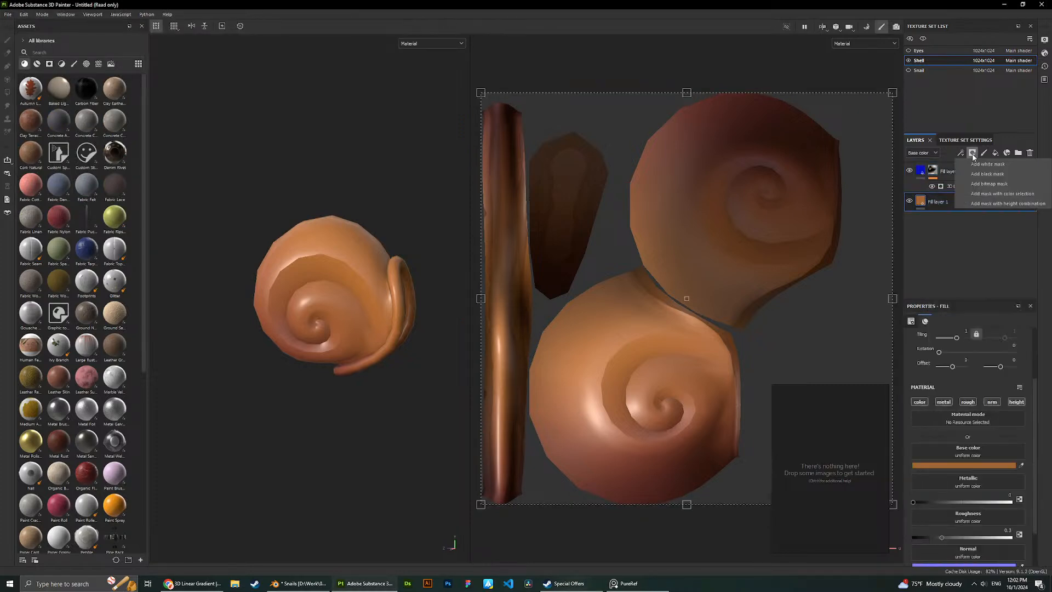
{"action": "scroll", "coordinate": [361, 294], "scroll_direction": "up", "scroll_amount": 3}
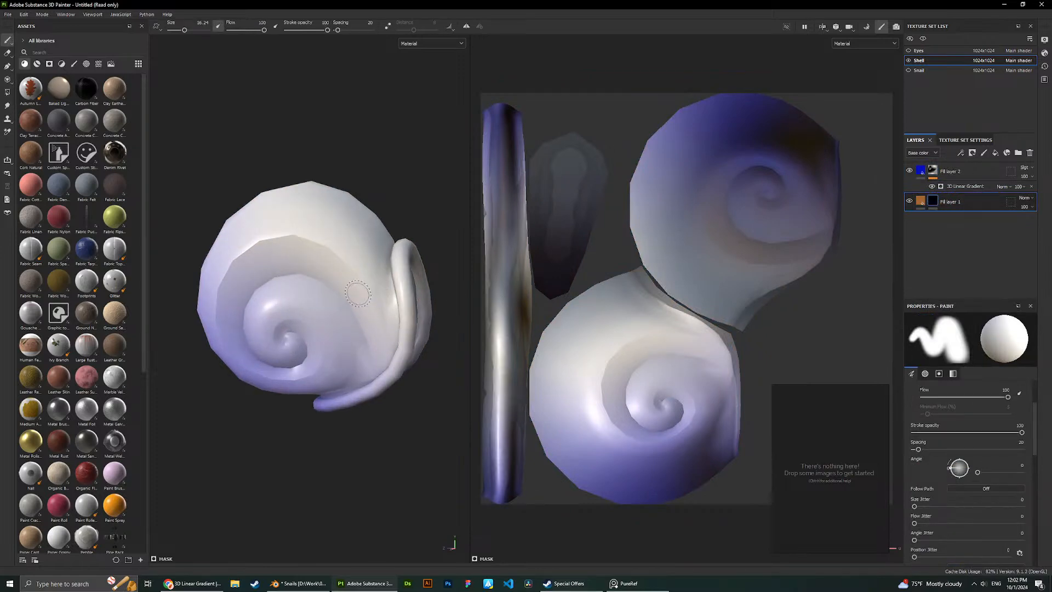
Fill the main spiral body of the shell in Fill layer 1's mask with white, using Polygon Fill in mesh mode.
{"action": "scroll", "coordinate": [358, 291], "scroll_direction": "down", "scroll_amount": 3}
{"action": "mouse_move", "coordinate": [359, 290]}
{"action": "left_mouse_down", "text": "alt"}
{"action": "mouse_move", "coordinate": [374, 272]}
{"action": "mouse_move", "coordinate": [352, 272]}
{"action": "left_mouse_up", "text": "alt"}
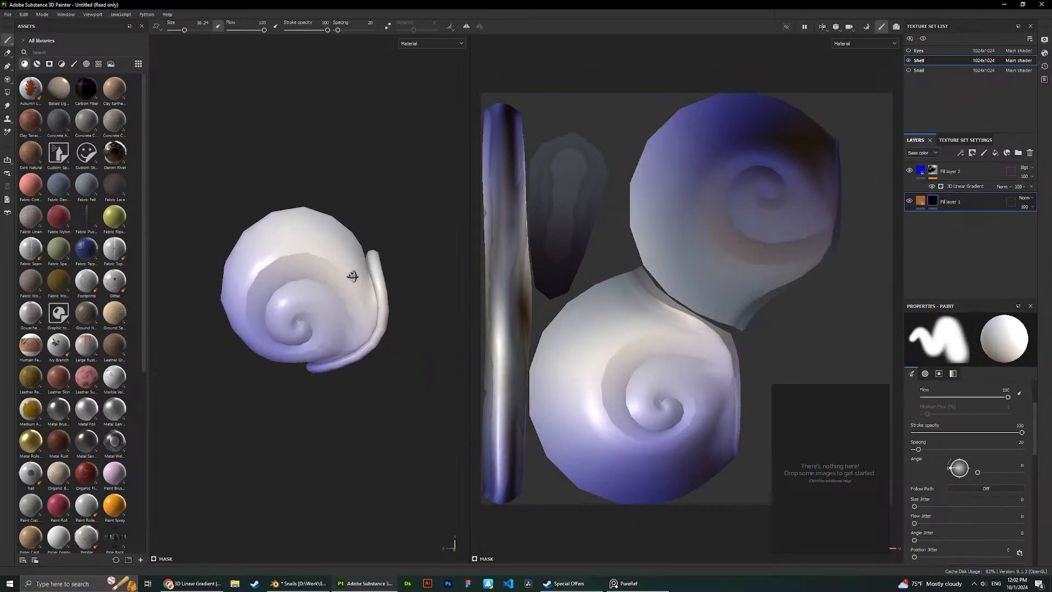
{"action": "scroll", "coordinate": [216, 122], "scroll_direction": "up", "scroll_amount": 2}
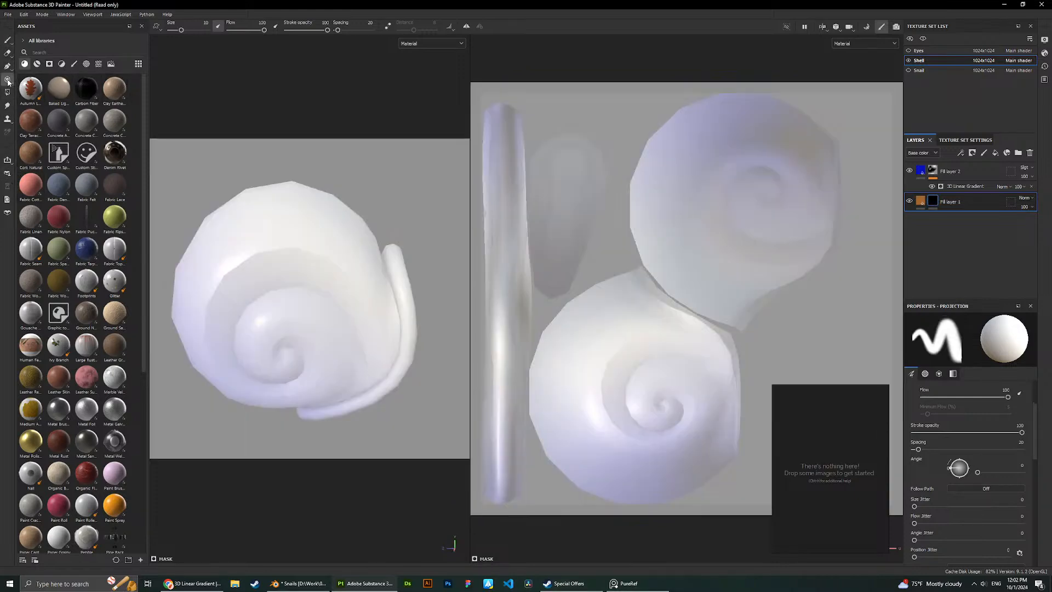
{"action": "left_click", "coordinate": [7, 79]}
{"action": "left_click", "coordinate": [7, 92]}
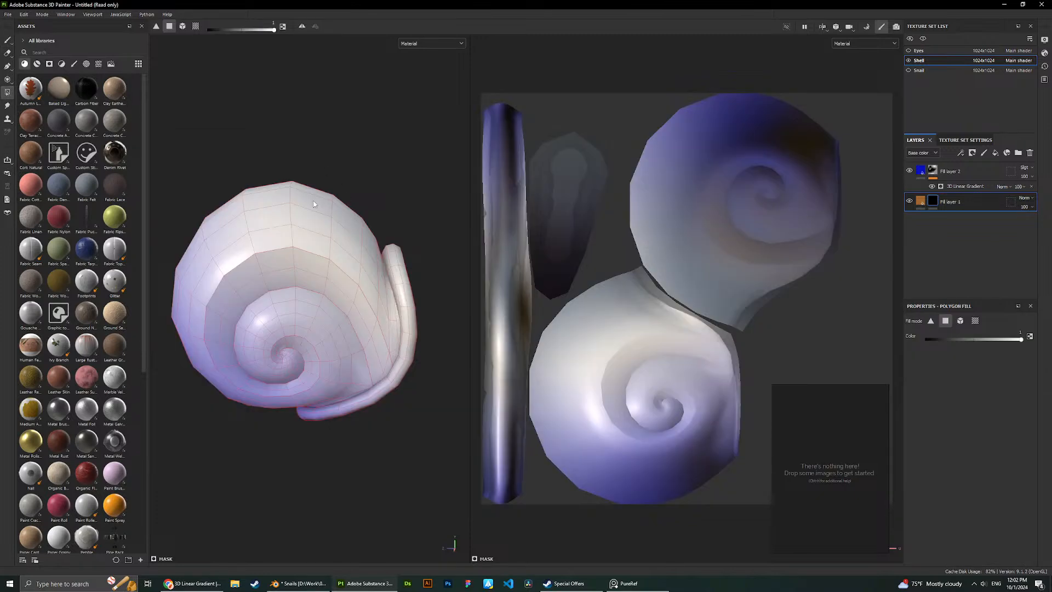
{"action": "left_click", "coordinate": [323, 281]}
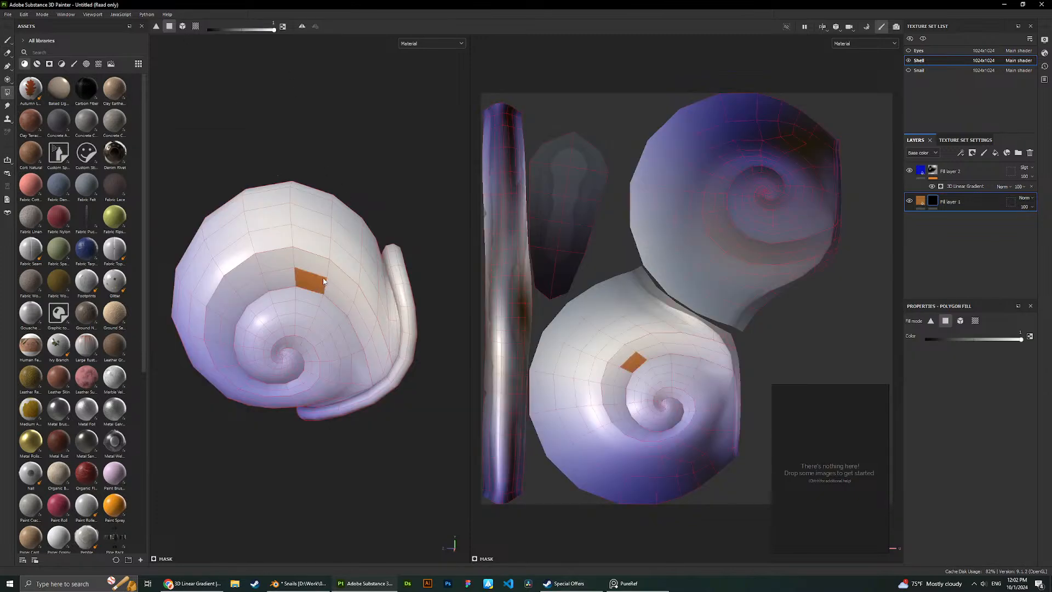
{"action": "left_click", "coordinate": [182, 26]}
{"action": "left_click", "coordinate": [321, 215]}
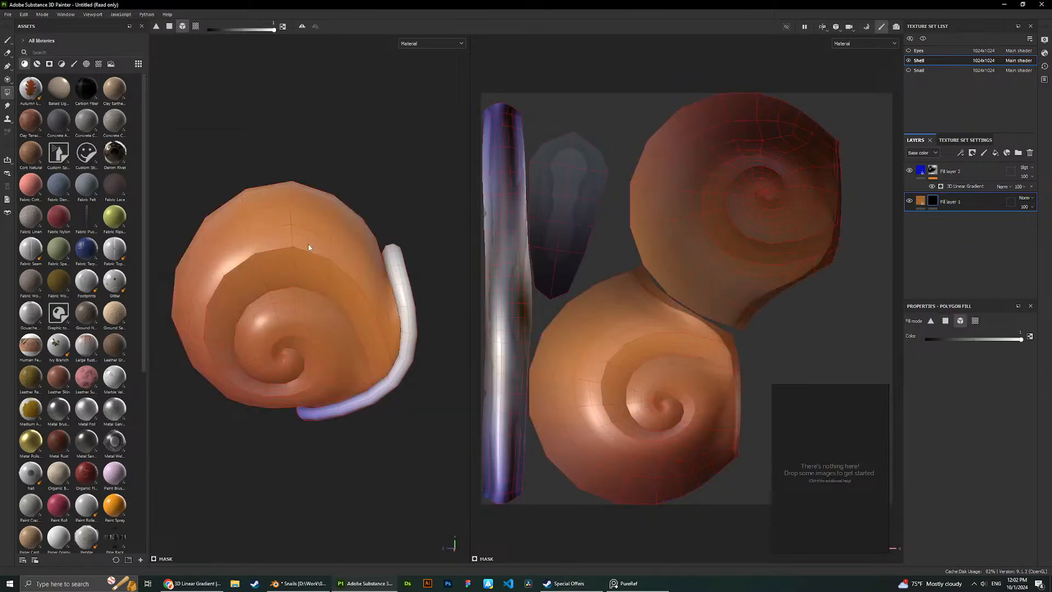
{"action": "scroll", "coordinate": [321, 216], "scroll_direction": "down", "scroll_amount": 4}
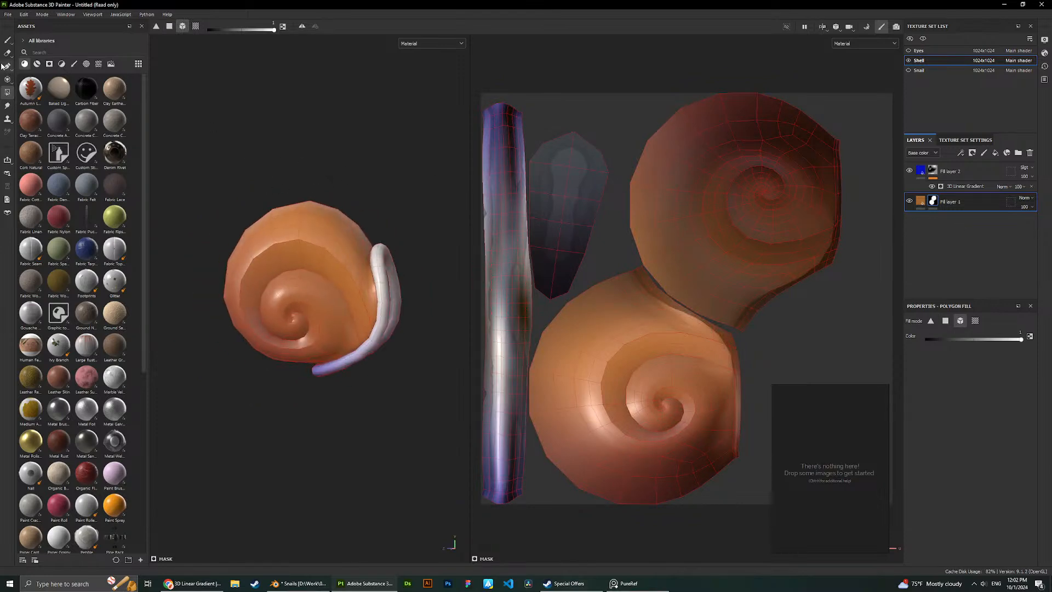
{"action": "left_click", "coordinate": [7, 40]}
{"action": "mouse_move", "coordinate": [345, 160]}
{"action": "left_mouse_down", "text": "alt"}
{"action": "mouse_move", "coordinate": [290, 157]}
{"action": "mouse_move", "coordinate": [306, 167]}
{"action": "left_mouse_up", "text": "alt"}
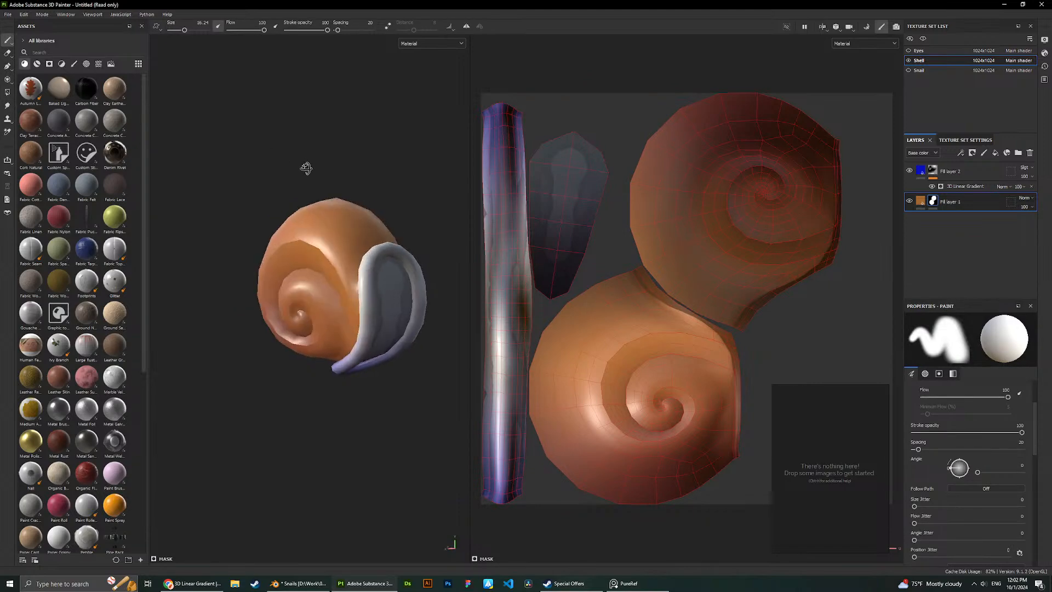
Add a new fill layer, move it below Fill layer 1 and set its base color to black (000000).
{"action": "left_click", "coordinate": [995, 153]}
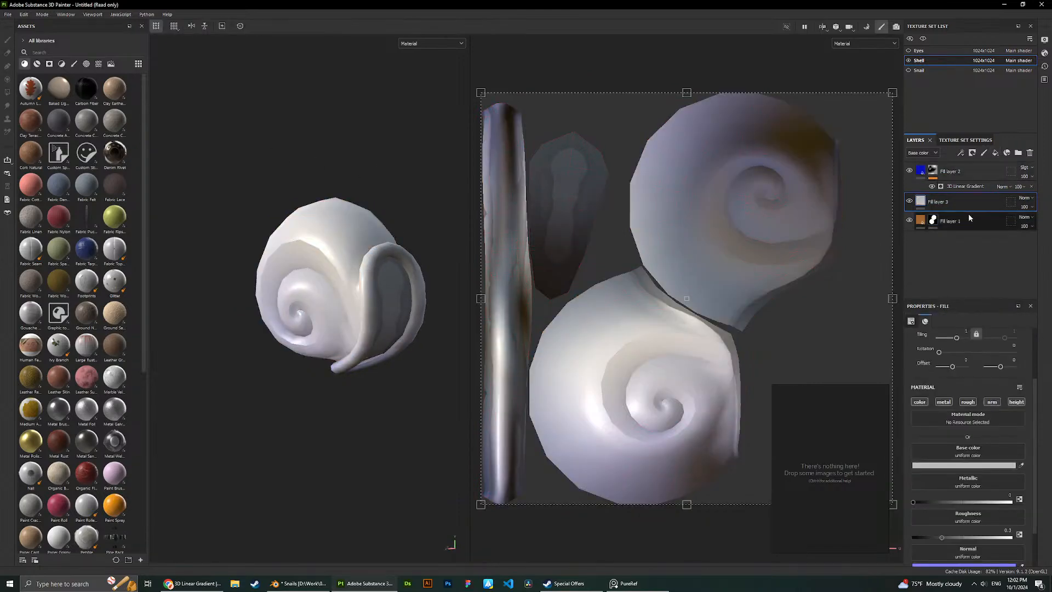
{"action": "left_click_drag", "start_coordinate": [968, 218], "coordinate": [965, 227]}
{"action": "left_click", "coordinate": [934, 469]}
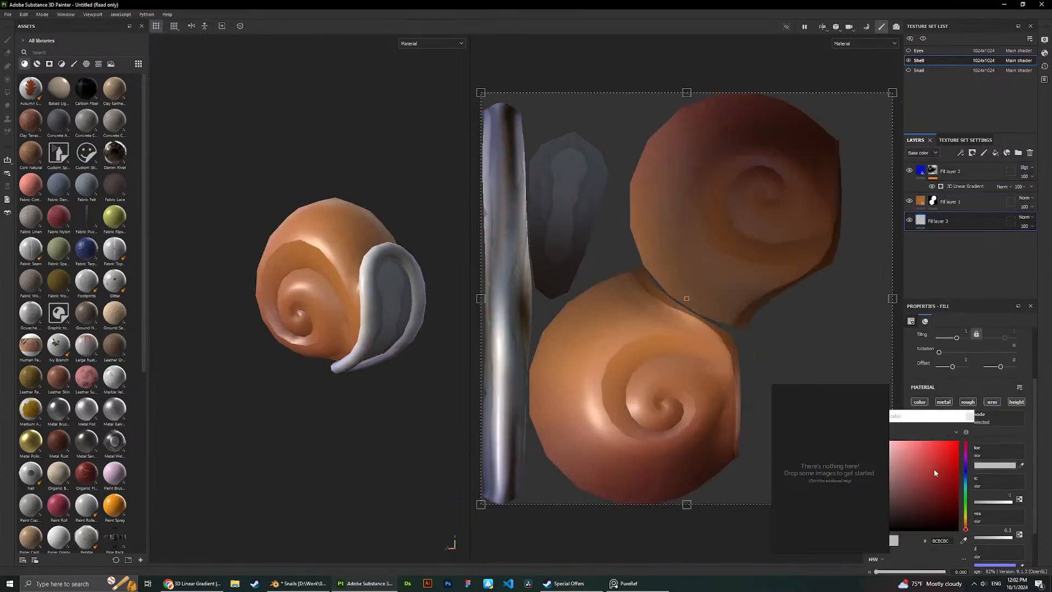
{"action": "left_click_drag", "start_coordinate": [935, 473], "coordinate": [931, 532]}
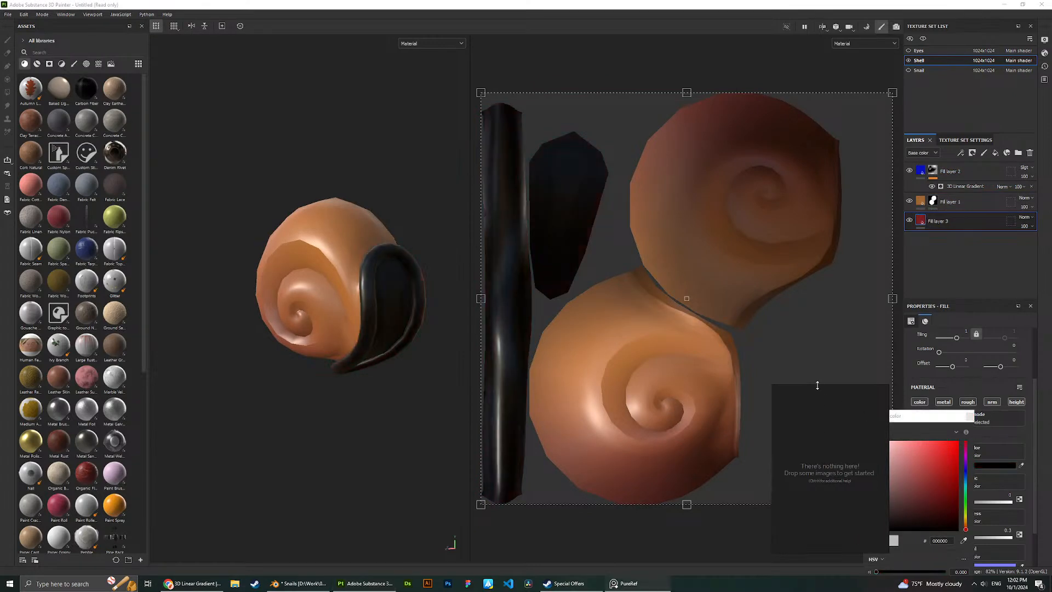
Narrow the PureRef board and shift its edges so it no longer covers the color picker.
{"action": "left_click_drag", "start_coordinate": [817, 385], "coordinate": [813, 379]}
{"action": "left_click_drag", "start_coordinate": [887, 462], "coordinate": [852, 461]}
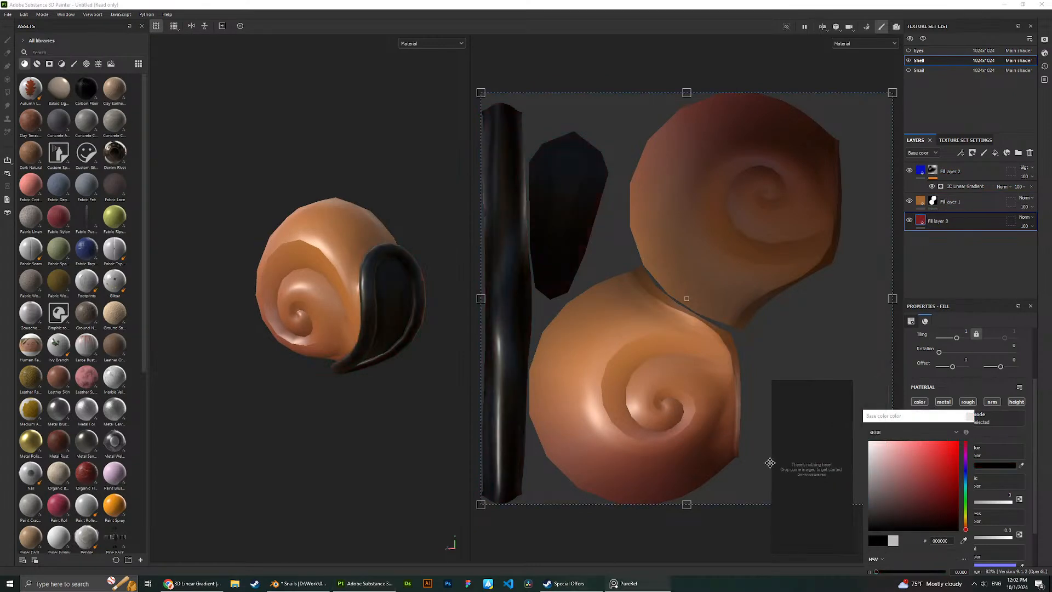
{"action": "left_click_drag", "start_coordinate": [772, 462], "coordinate": [756, 462]}
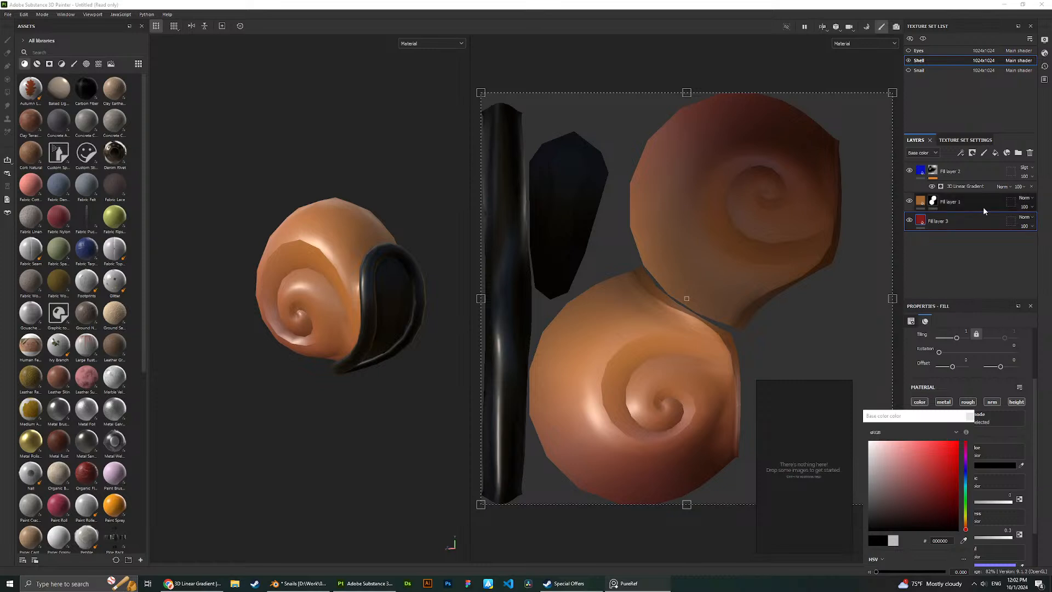
Give Fill layer 3 a black mask and fill the inner surface of the shell opening in it with mesh-mode Polygon Fill.
{"action": "left_click", "coordinate": [958, 234]}
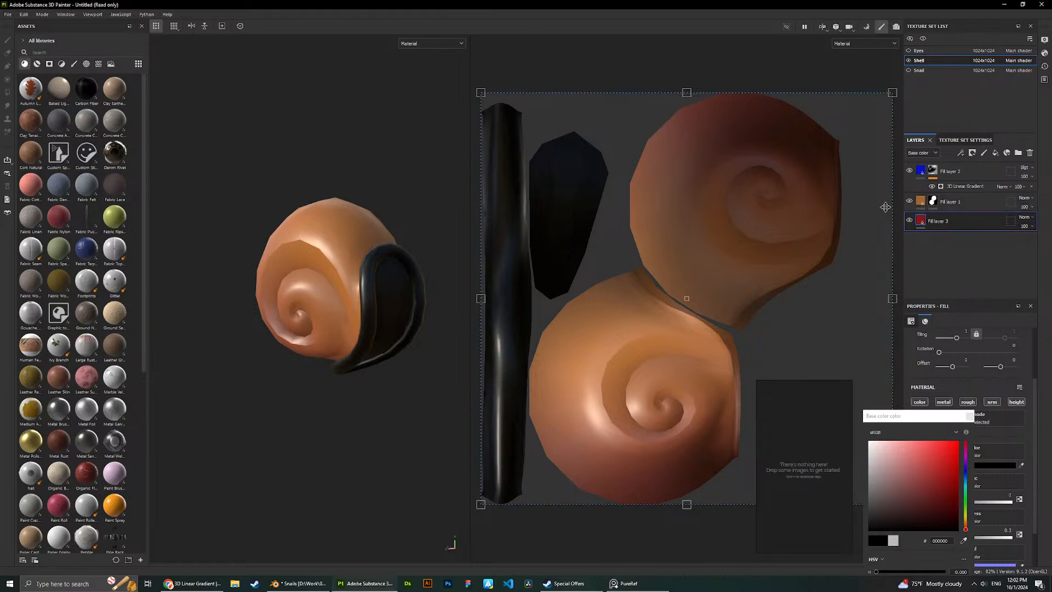
{"action": "left_click", "coordinate": [972, 152]}
{"action": "left_click", "coordinate": [981, 176]}
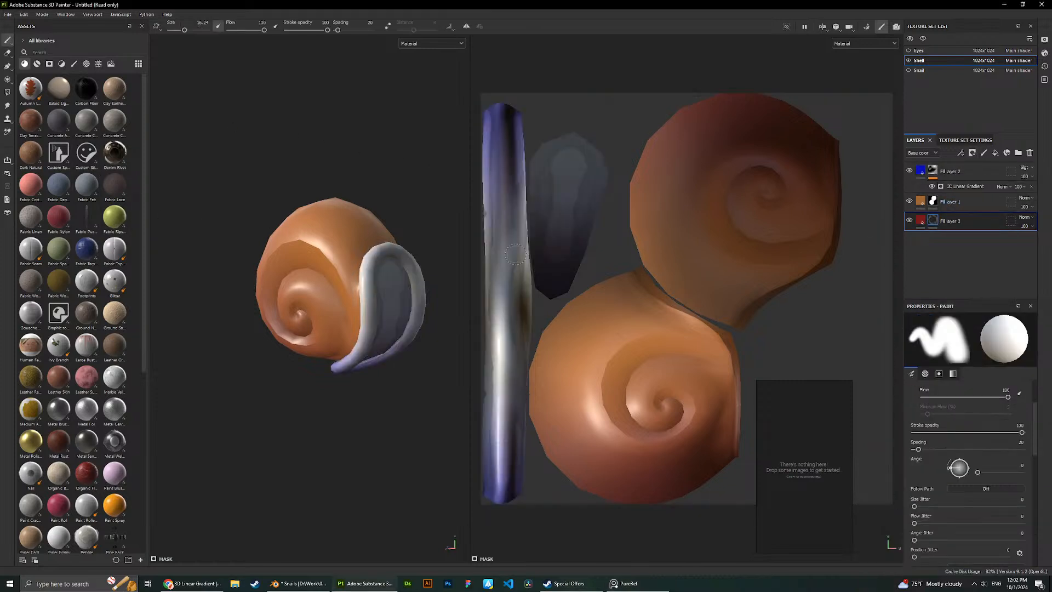
{"action": "scroll", "coordinate": [383, 274], "scroll_direction": "up", "scroll_amount": 2}
{"action": "scroll", "coordinate": [391, 289], "scroll_direction": "up", "scroll_amount": 1}
{"action": "left_click", "coordinate": [7, 92]}
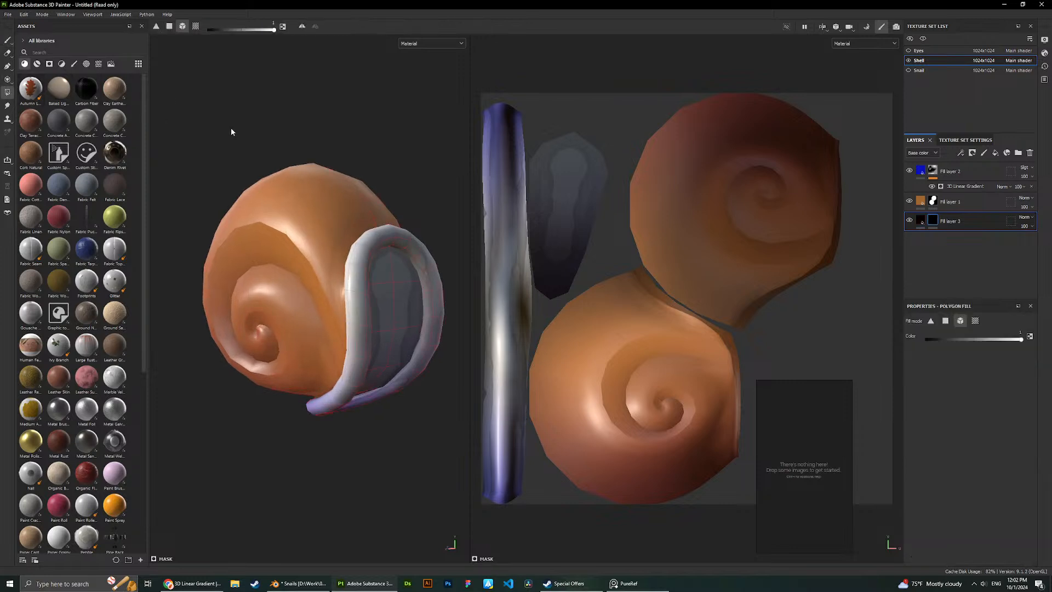
{"action": "left_click_drag", "start_coordinate": [378, 216], "coordinate": [368, 159], "text": "alt"}
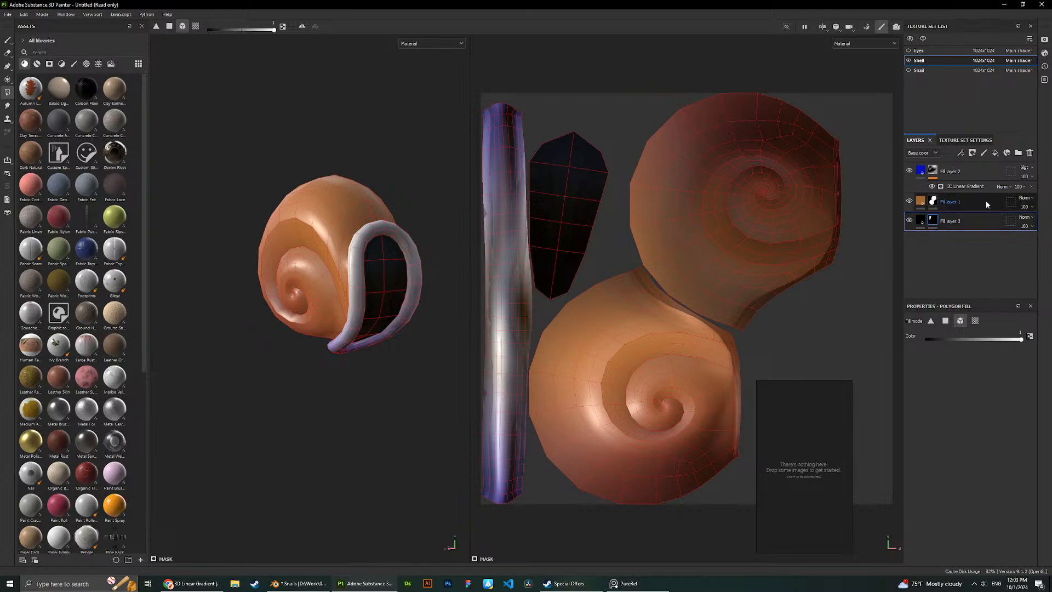
Add another fill layer directly above Fill layer 3 for the rim around the shell opening.
{"action": "left_click", "coordinate": [995, 152]}
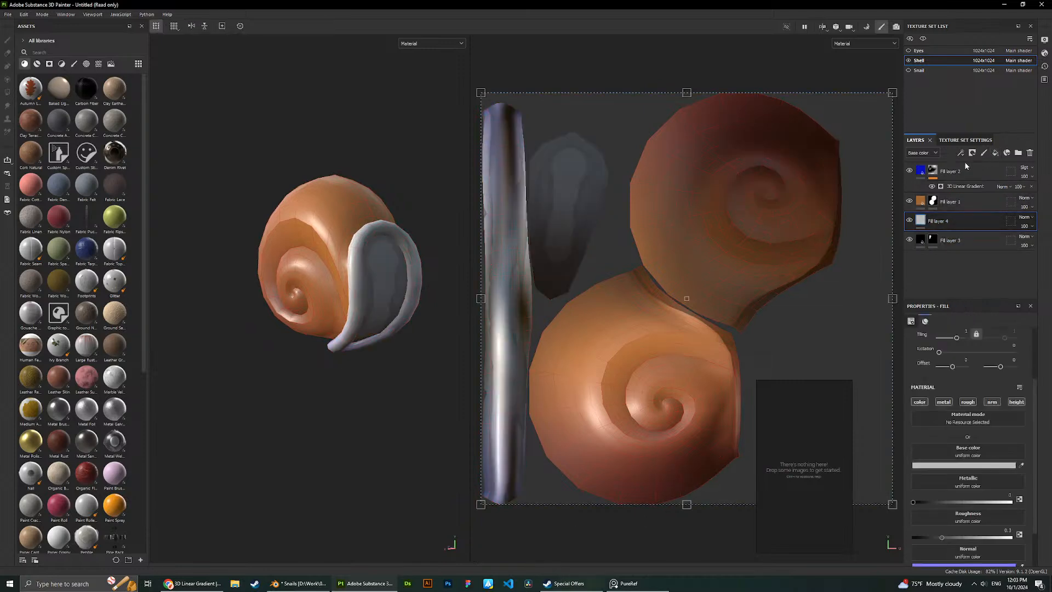
{"action": "scroll", "coordinate": [300, 290], "scroll_direction": "up", "scroll_amount": 3}
{"action": "scroll", "coordinate": [361, 285], "scroll_direction": "up", "scroll_amount": 1}
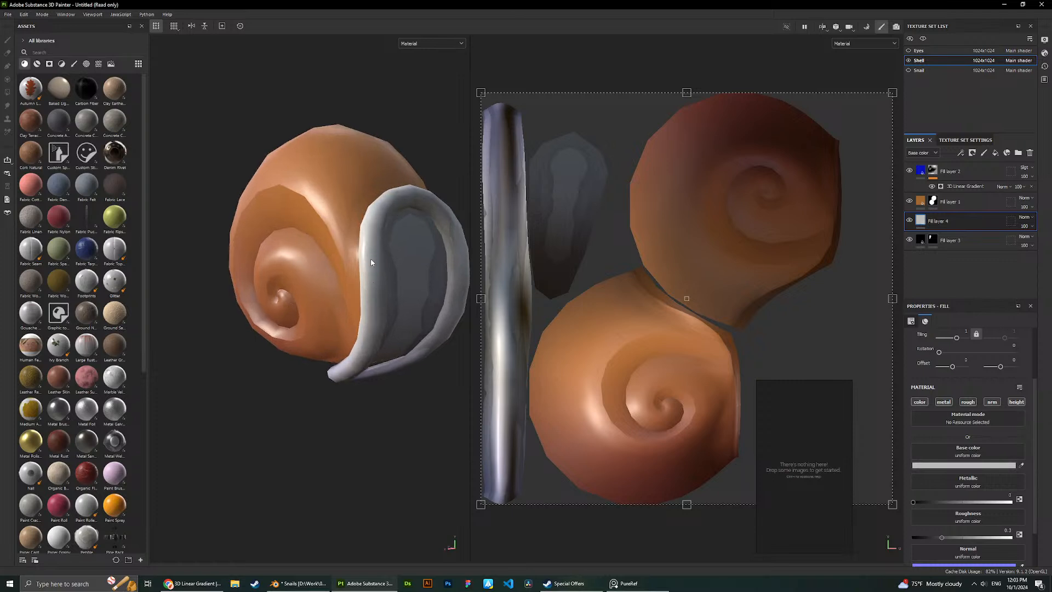
Set Fill layer 4's base color to a muted brown (715141).
{"action": "left_click", "coordinate": [977, 464]}
{"action": "left_click_drag", "start_coordinate": [948, 484], "coordinate": [888, 503]}
{"action": "left_click_drag", "start_coordinate": [965, 528], "coordinate": [901, 489]}
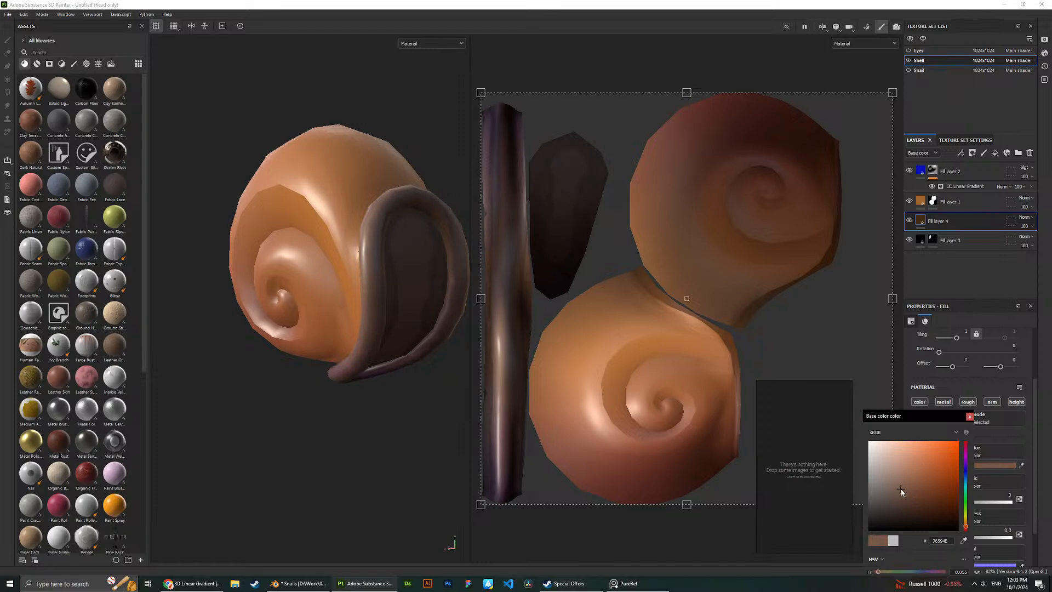
{"action": "left_click", "coordinate": [356, 241]}
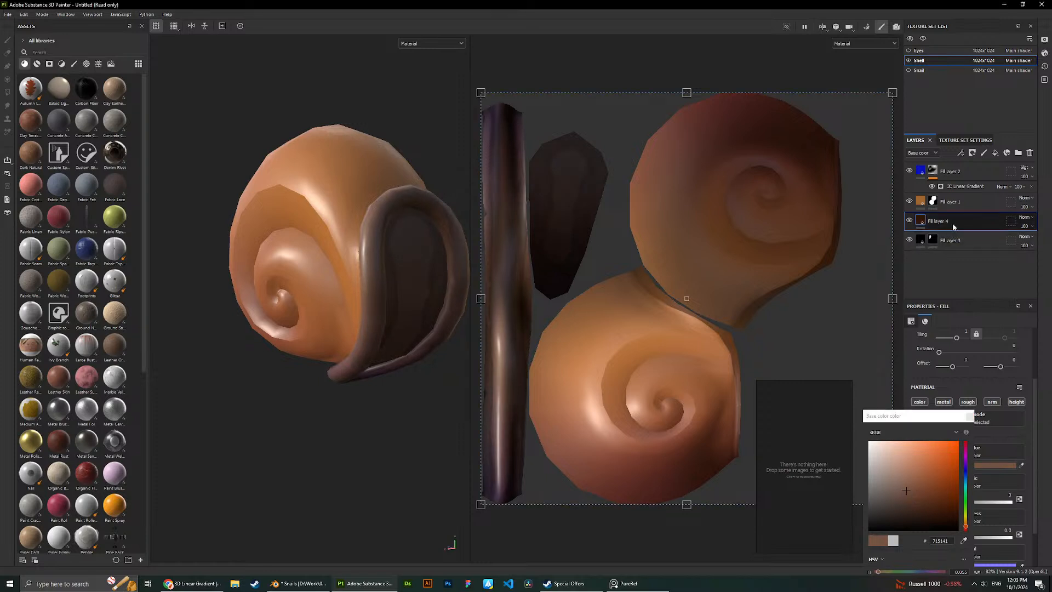
Give Fill layer 4 a black mask, fill the rim around the shell opening in it with mesh-mode Polygon Fill, and return to the Paint tool.
{"action": "left_click", "coordinate": [971, 153]}
{"action": "left_click", "coordinate": [987, 174]}
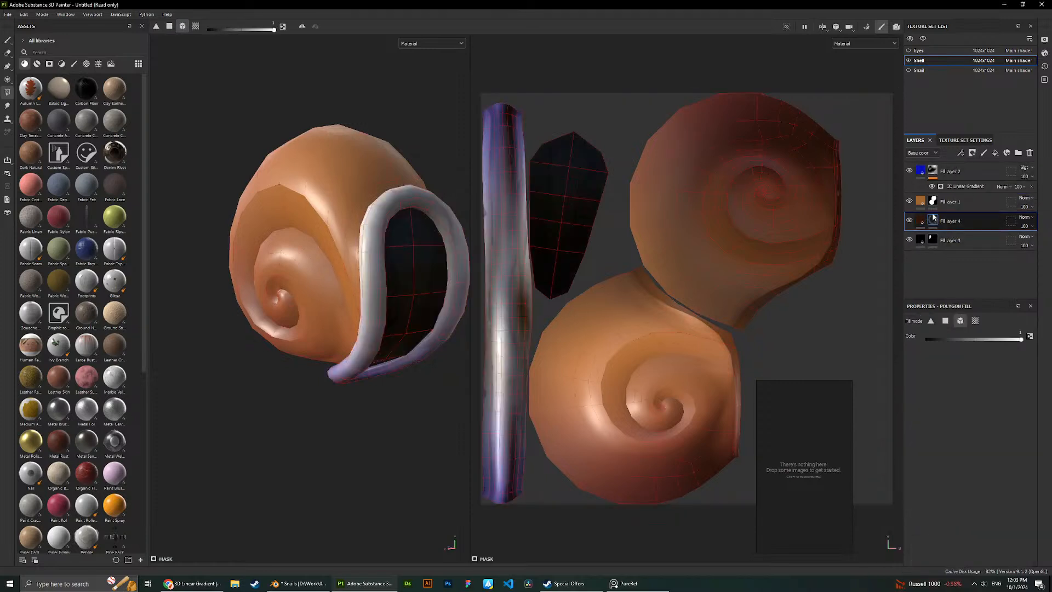
{"action": "left_click", "coordinate": [372, 248]}
{"action": "scroll", "coordinate": [372, 246], "scroll_direction": "down", "scroll_amount": 2}
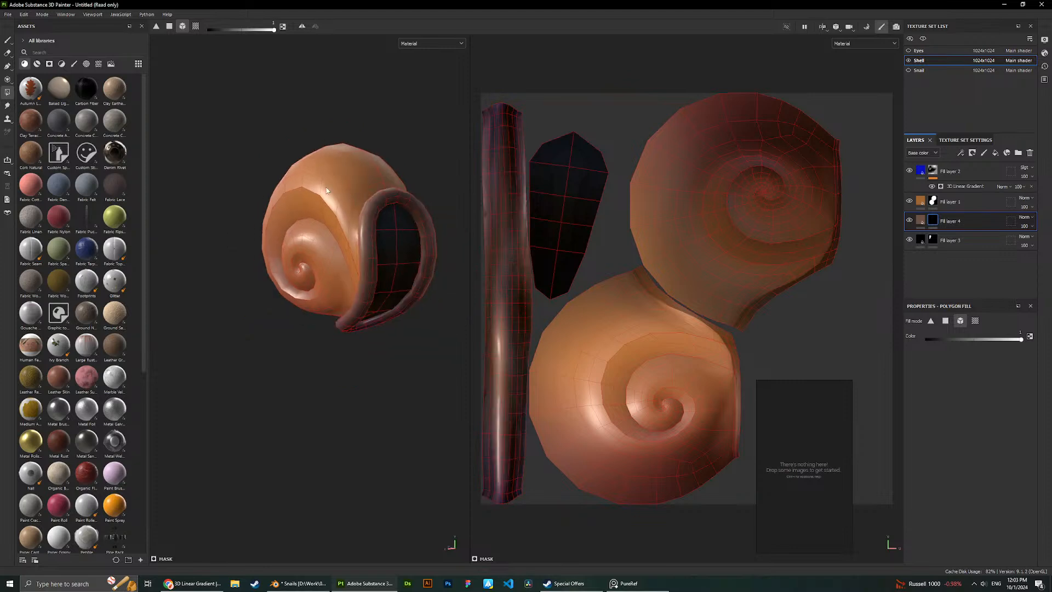
{"action": "left_click", "coordinate": [7, 41]}
Change Fill layer 4's base color to a more saturated reddish brown (6C3F28).
{"action": "left_click_drag", "start_coordinate": [263, 141], "coordinate": [364, 121], "text": "alt"}
{"action": "left_click_drag", "start_coordinate": [374, 107], "coordinate": [364, 99], "text": "alt"}
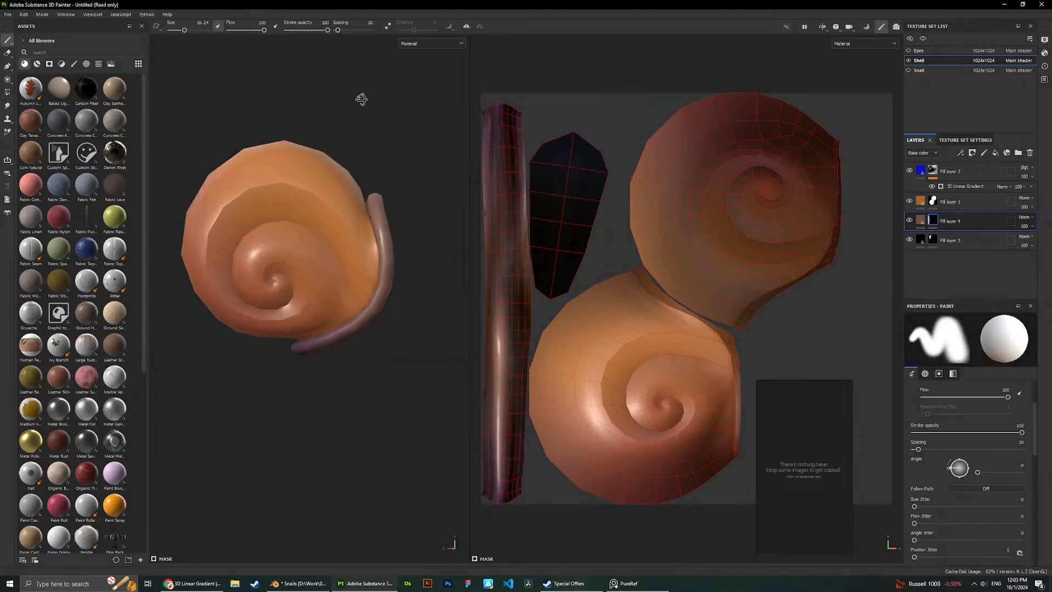
{"action": "left_click", "coordinate": [942, 174]}
{"action": "scroll", "coordinate": [450, 211], "scroll_direction": "down", "scroll_amount": 4}
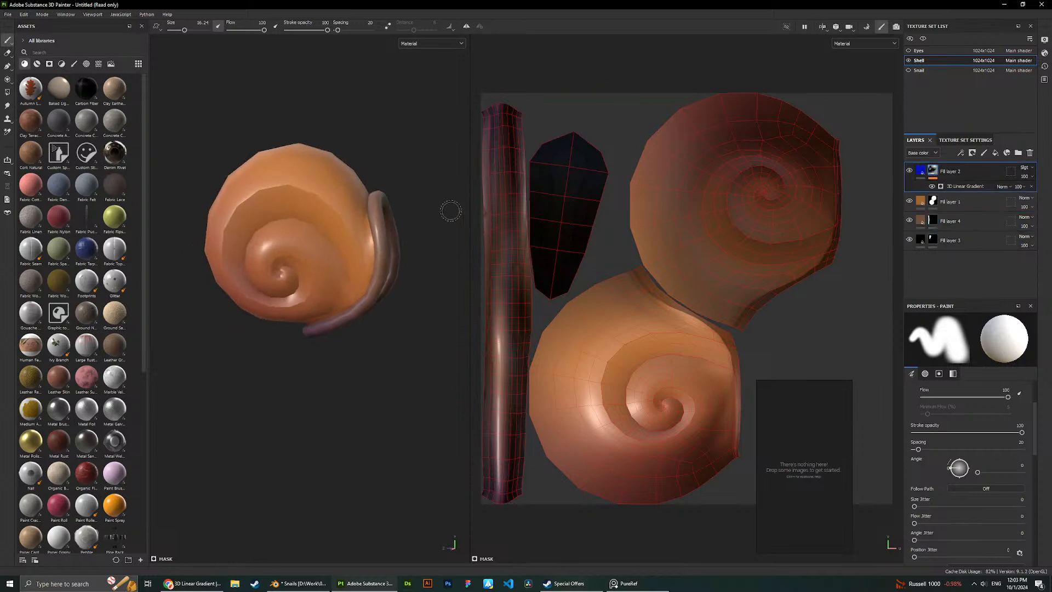
{"action": "left_click_drag", "start_coordinate": [378, 154], "coordinate": [362, 143], "text": "alt"}
{"action": "scroll", "coordinate": [362, 143], "scroll_direction": "up", "scroll_amount": 3}
{"action": "left_click", "coordinate": [952, 221]}
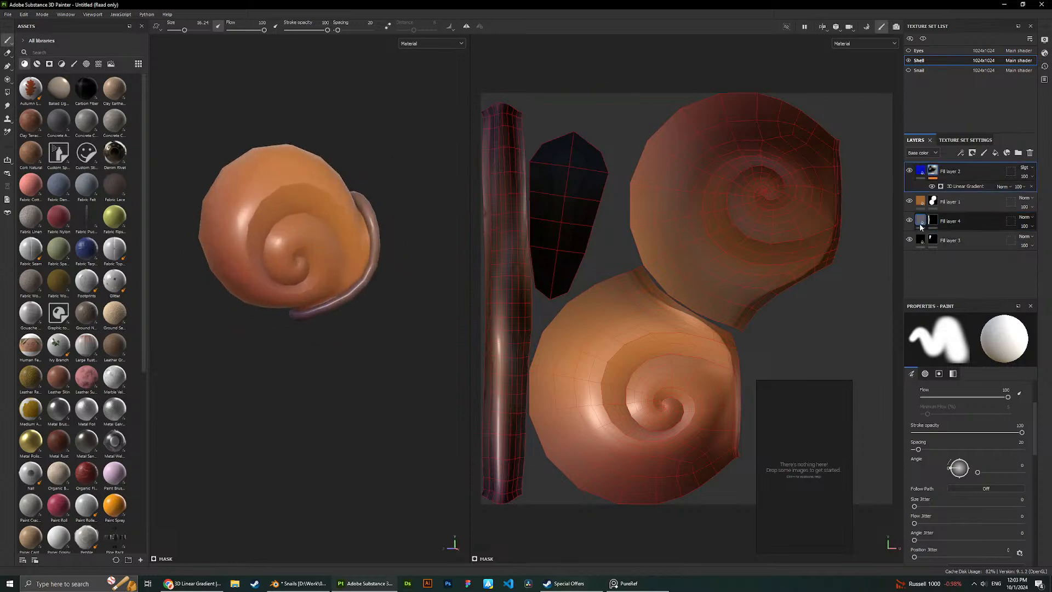
{"action": "left_click", "coordinate": [994, 465]}
{"action": "left_click", "coordinate": [947, 489]}
{"action": "left_click_drag", "start_coordinate": [946, 489], "coordinate": [923, 492]}
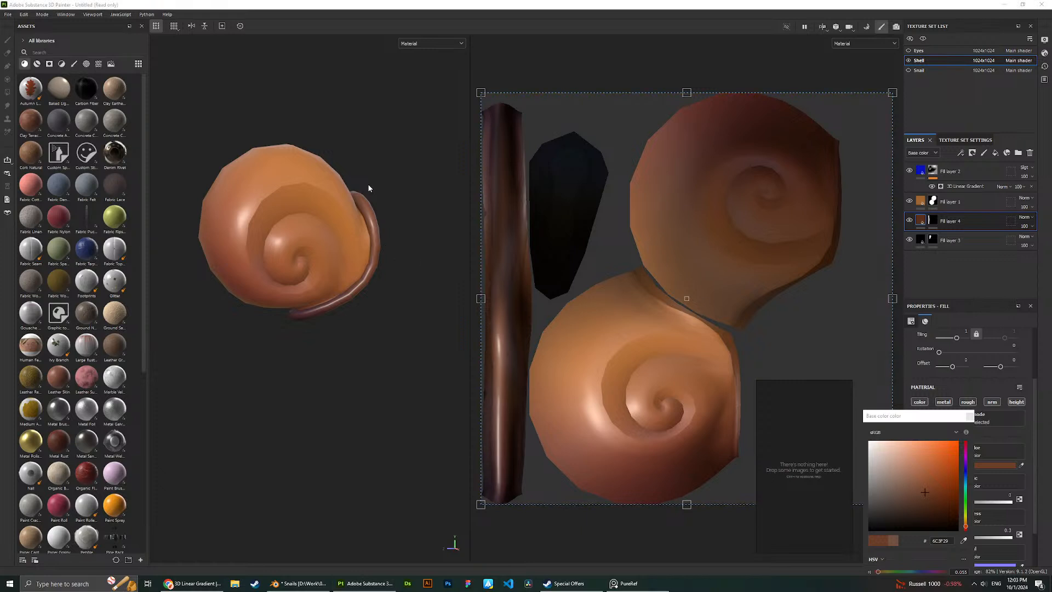
Examine the shell's rim, opening and spiral from the side and the front to judge how the colors work together.
{"action": "scroll", "coordinate": [368, 185], "scroll_direction": "up", "scroll_amount": 2}
{"action": "mouse_move", "coordinate": [368, 185]}
{"action": "left_mouse_down", "text": "alt"}
{"action": "mouse_move", "coordinate": [334, 185]}
{"action": "mouse_move", "coordinate": [356, 186]}
{"action": "left_mouse_up", "text": "alt"}
{"action": "middle_click_drag", "start_coordinate": [356, 186], "coordinate": [364, 217], "text": "alt"}
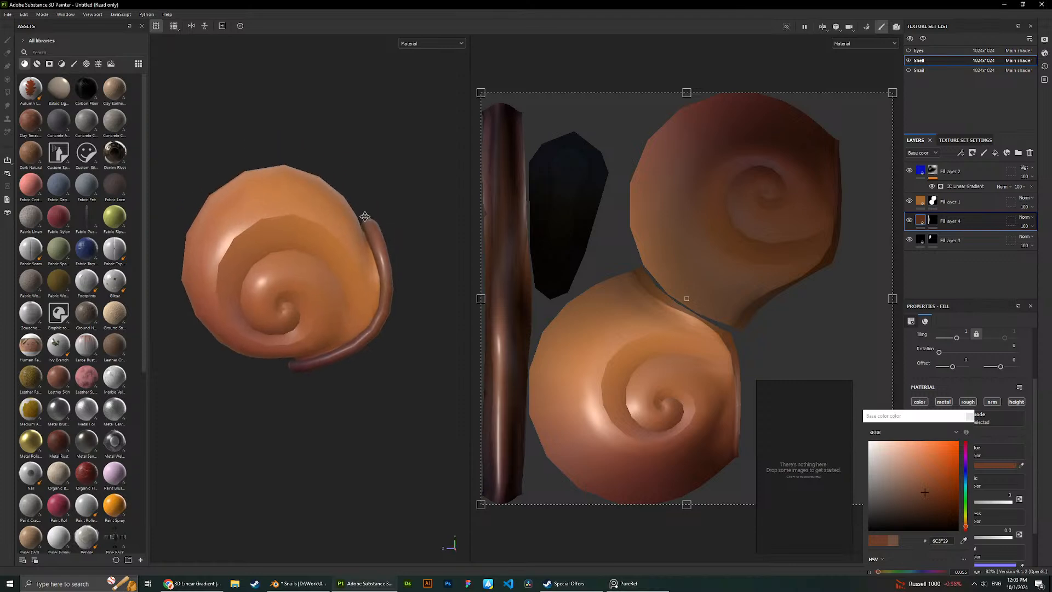
{"action": "left_click_drag", "start_coordinate": [365, 217], "coordinate": [394, 211], "text": "alt"}
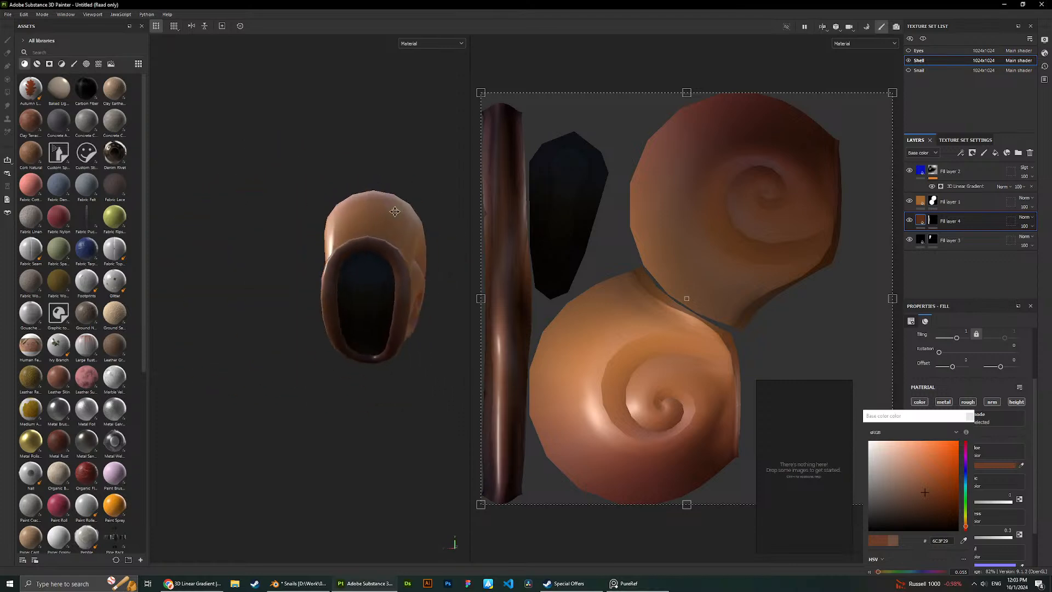
{"action": "middle_click_drag", "start_coordinate": [394, 212], "coordinate": [329, 217], "text": "alt"}
{"action": "mouse_move", "coordinate": [373, 230]}
{"action": "left_mouse_down", "text": "alt"}
{"action": "mouse_move", "coordinate": [334, 234]}
{"action": "mouse_move", "coordinate": [380, 228]}
{"action": "left_mouse_up", "text": "alt"}
{"action": "left_click_drag", "start_coordinate": [317, 234], "coordinate": [357, 239], "text": "alt"}
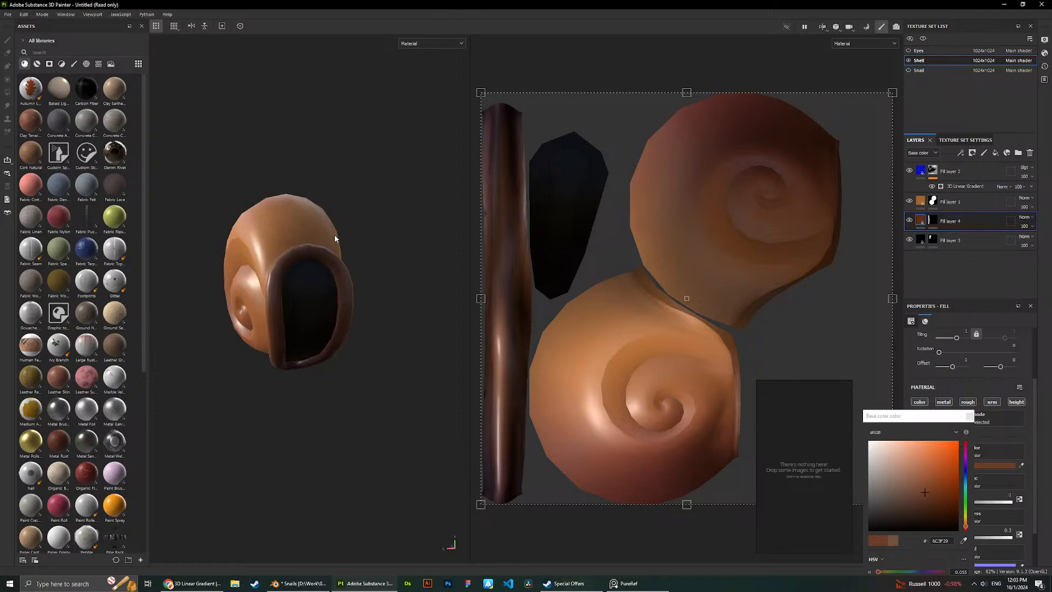
{"action": "left_click_drag", "start_coordinate": [334, 234], "coordinate": [391, 209], "text": "alt"}
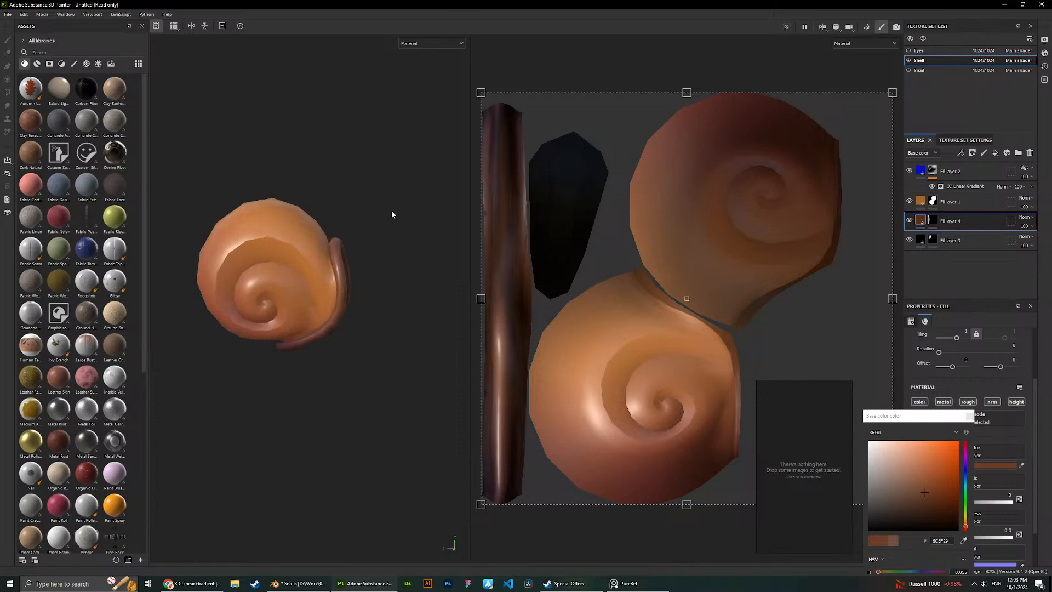
{"action": "scroll", "coordinate": [273, 314], "scroll_direction": "up", "scroll_amount": 3}
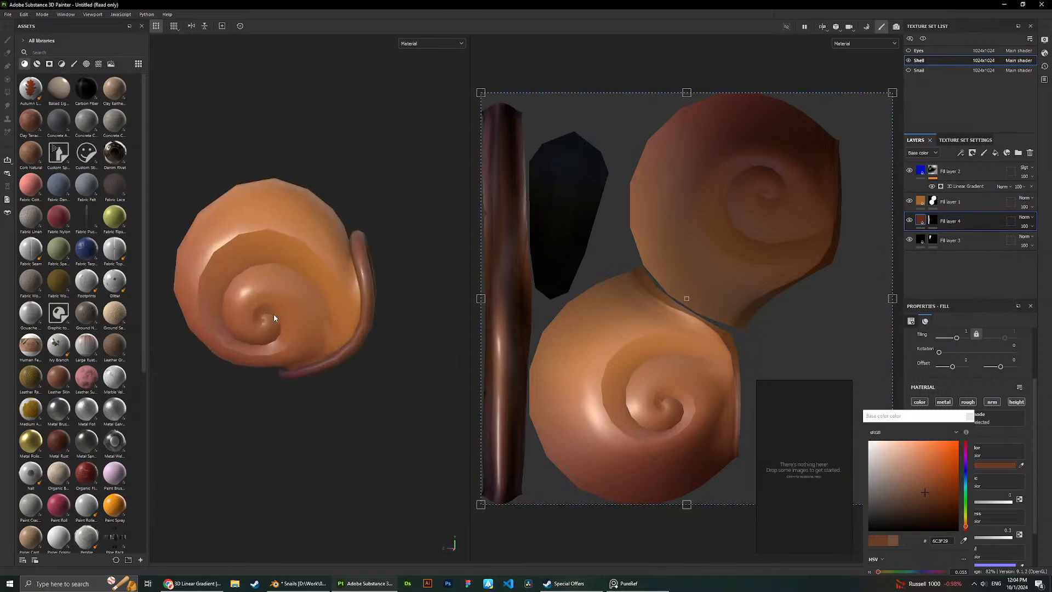
Open a new File Explorer window showing the computer's drives and folders.
{"action": "left_click", "coordinate": [190, 583]}
{"action": "left_click", "coordinate": [191, 586]}
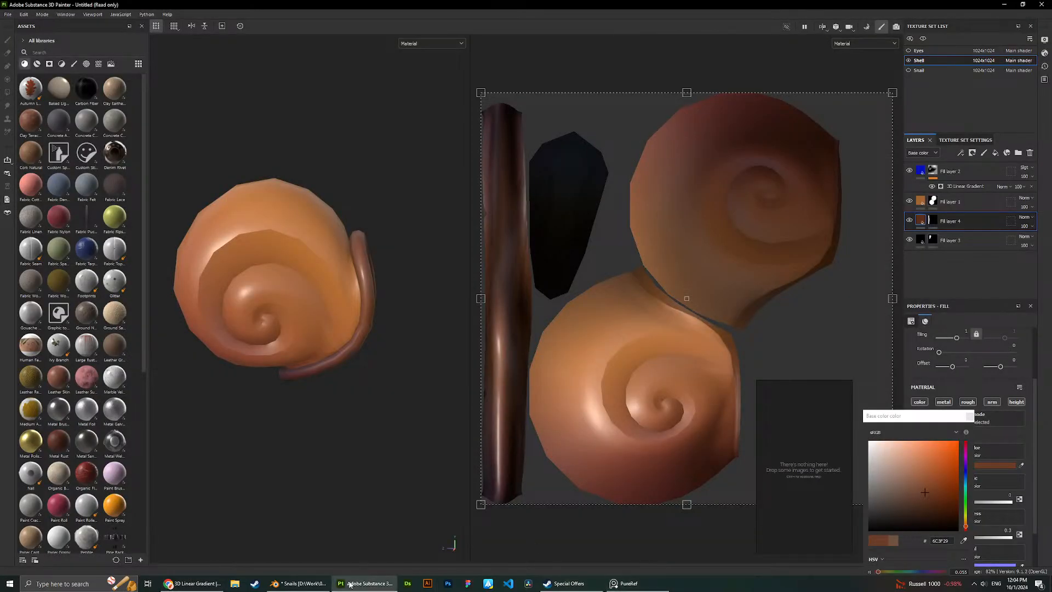
{"action": "key", "text": "super+e"}
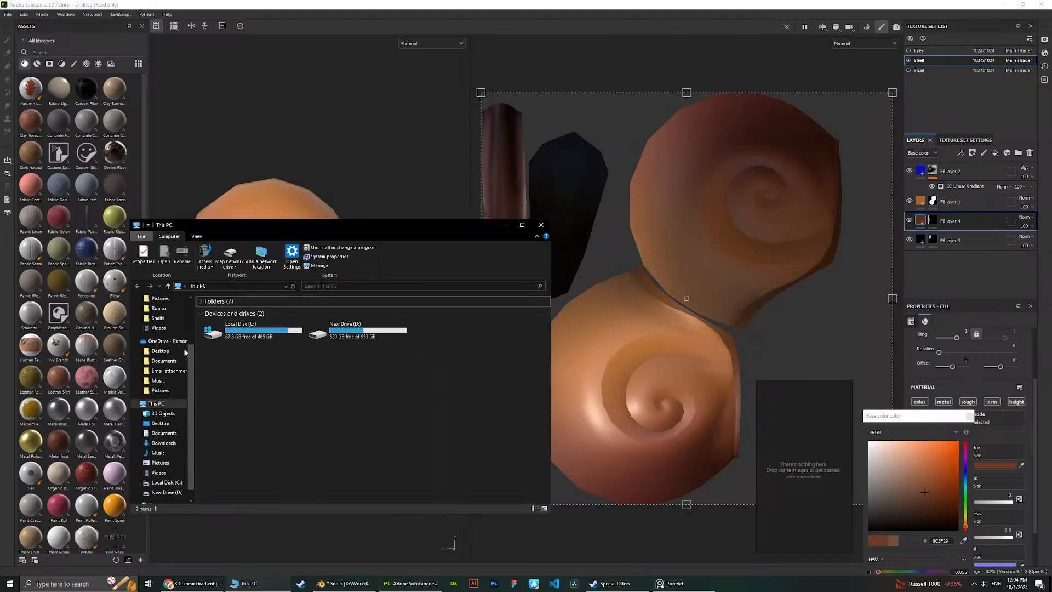
Add the two snail reference images from the Downloads folder to the PureRef board and frame the orange-shelled snail.
{"action": "left_click", "coordinate": [168, 443]}
{"action": "left_click", "coordinate": [225, 333]}
{"action": "left_click", "coordinate": [271, 331], "text": "ctrl"}
{"action": "left_click_drag", "start_coordinate": [271, 331], "coordinate": [821, 471]}
{"action": "left_click", "coordinate": [541, 225]}
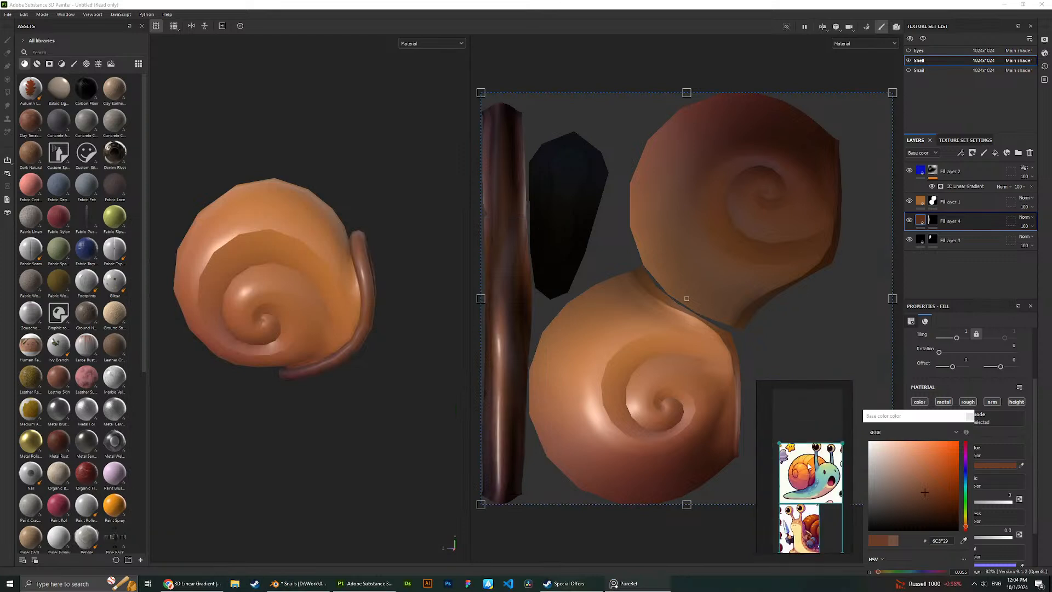
{"action": "scroll", "coordinate": [813, 420], "scroll_direction": "up", "scroll_amount": 2}
{"action": "middle_click_drag", "start_coordinate": [813, 419], "coordinate": [807, 384]}
{"action": "scroll", "coordinate": [824, 433], "scroll_direction": "up", "scroll_amount": 3}
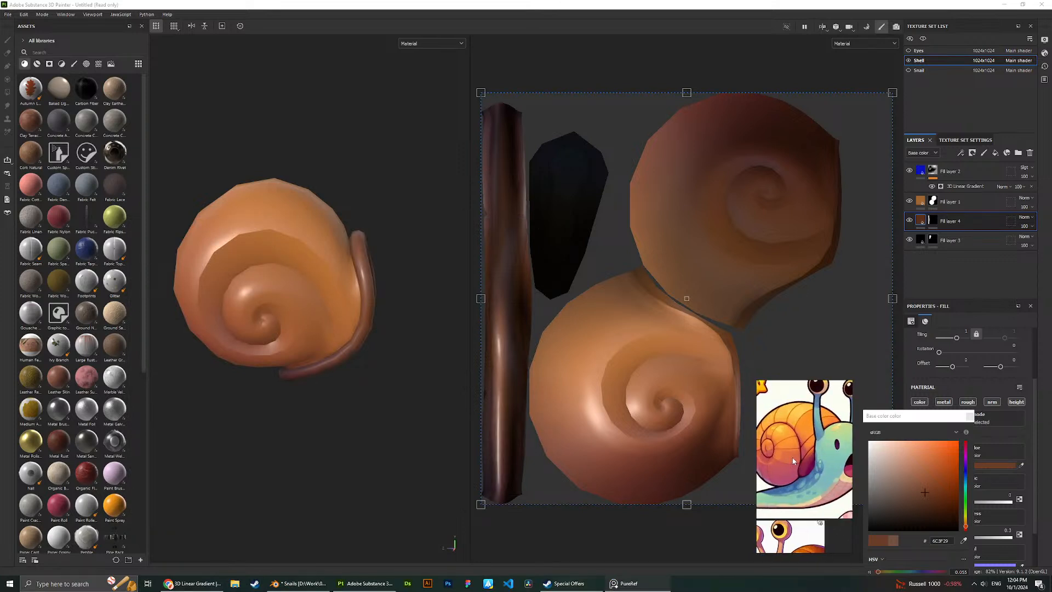
{"action": "scroll", "coordinate": [303, 317], "scroll_direction": "up", "scroll_amount": 1}
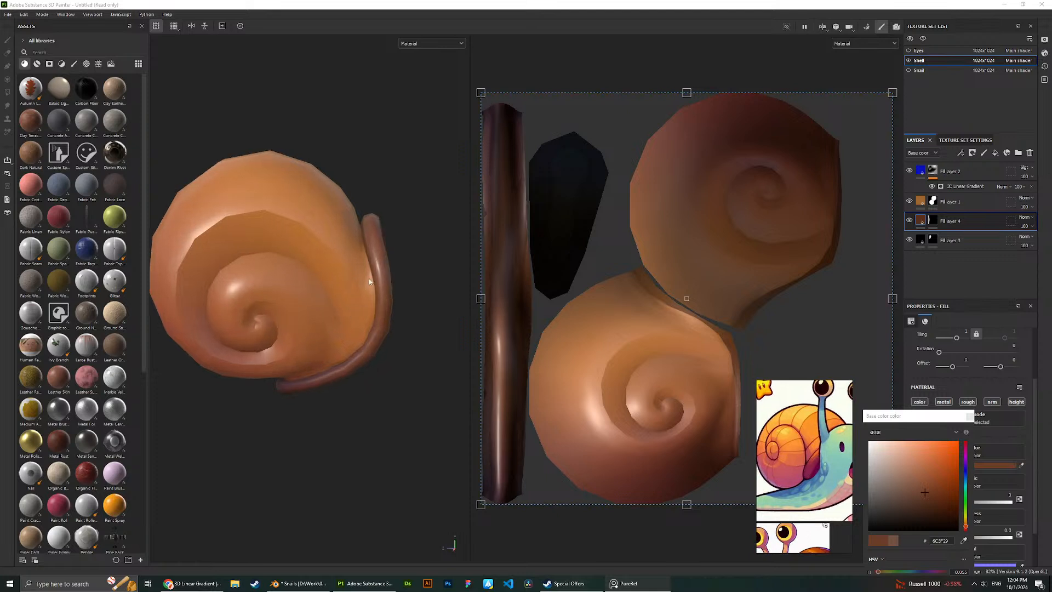
Soften the blue base color of Fill layer 2 and make Fill layer 1's base color a brighter, more saturated orange.
{"action": "left_click", "coordinate": [918, 172]}
{"action": "left_click_drag", "start_coordinate": [922, 463], "coordinate": [929, 455]}
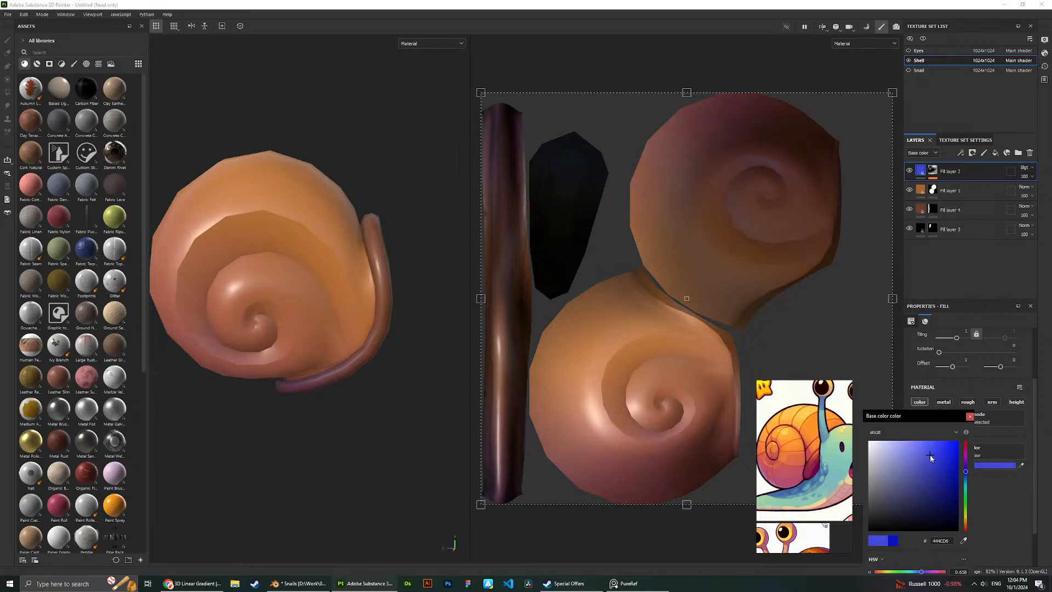
{"action": "left_click", "coordinate": [930, 192]}
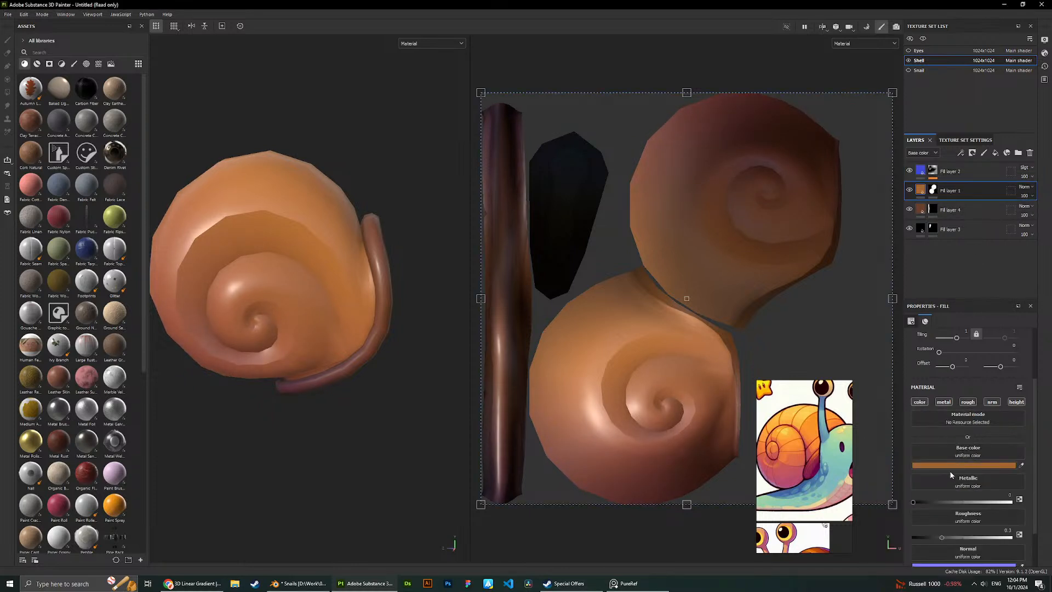
{"action": "left_click", "coordinate": [950, 465]}
{"action": "mouse_move", "coordinate": [932, 471]}
{"action": "left_mouse_down"}
{"action": "mouse_move", "coordinate": [921, 474]}
{"action": "mouse_move", "coordinate": [940, 477]}
{"action": "mouse_move", "coordinate": [942, 465]}
{"action": "left_mouse_up"}
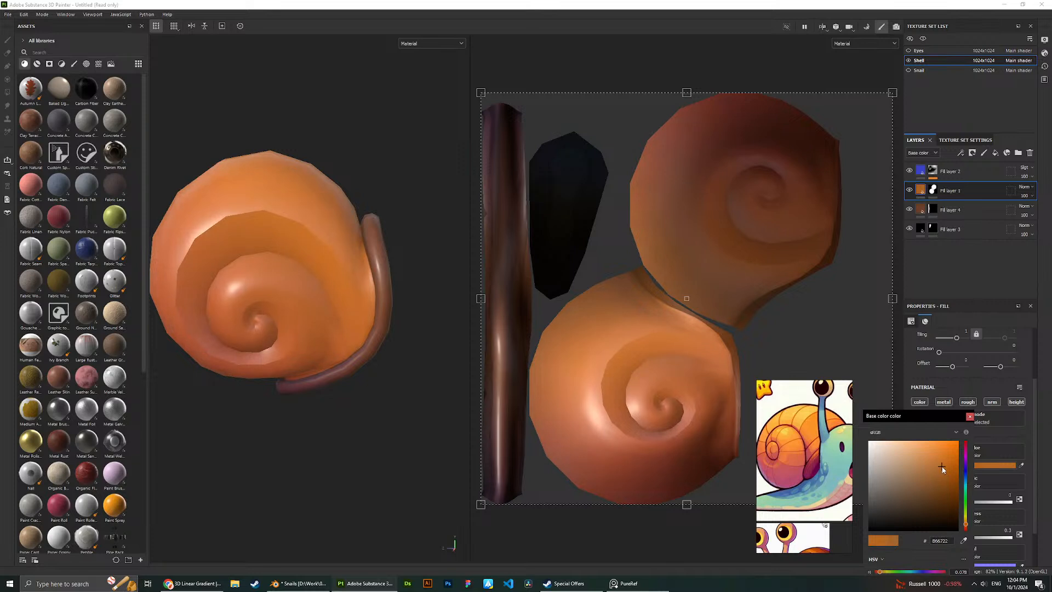
Set Fill layer 2's base color to a bright, strongly saturated blue and compare the shell with the snail reference.
{"action": "left_click", "coordinate": [959, 172]}
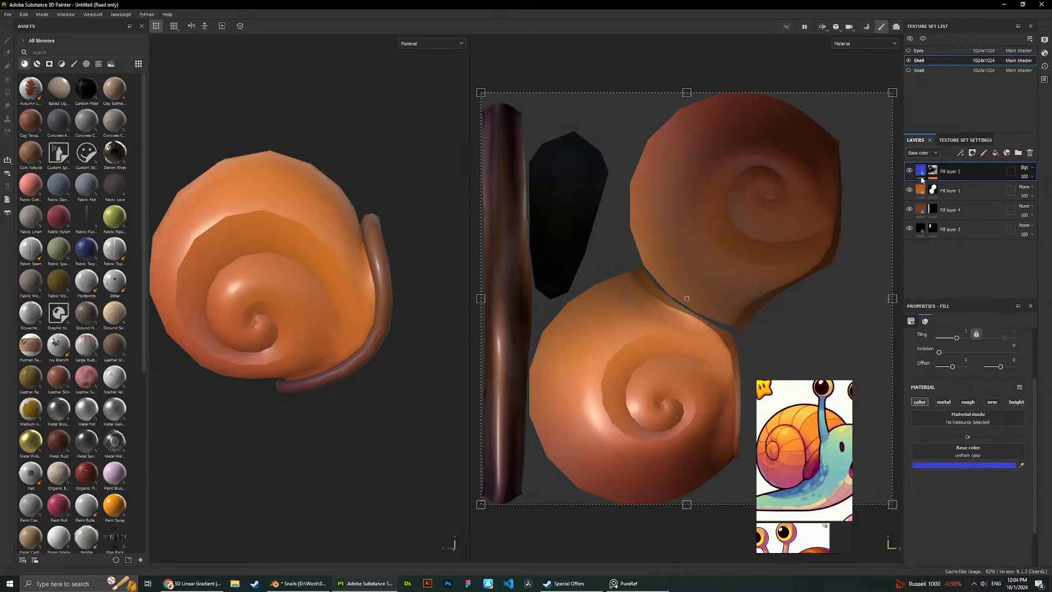
{"action": "left_click", "coordinate": [968, 468]}
{"action": "left_click", "coordinate": [950, 449]}
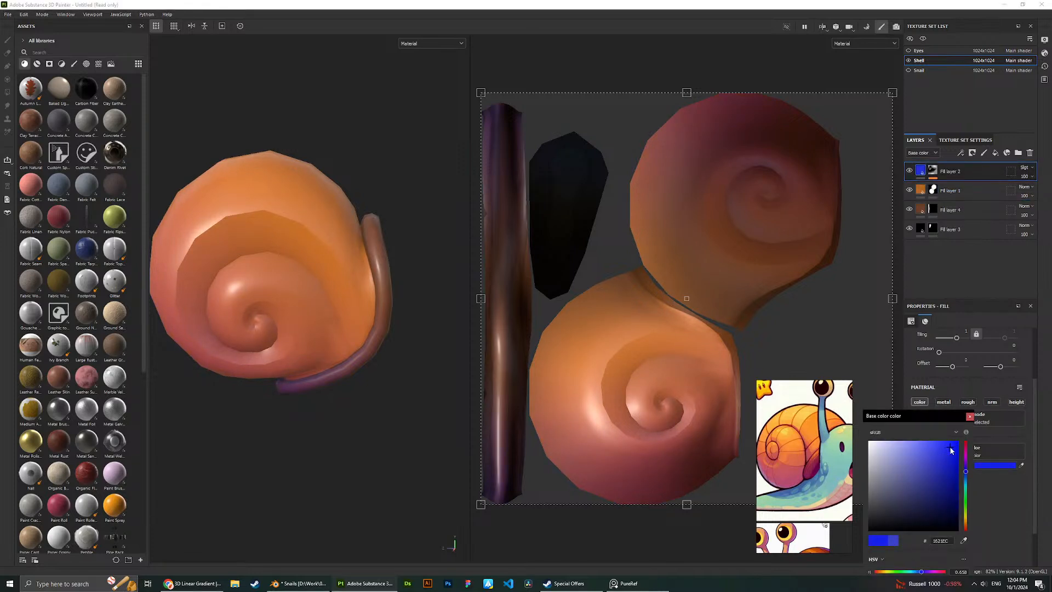
{"action": "left_click_drag", "start_coordinate": [432, 290], "coordinate": [338, 207], "text": "alt"}
{"action": "scroll", "coordinate": [354, 282], "scroll_direction": "up", "scroll_amount": 2}
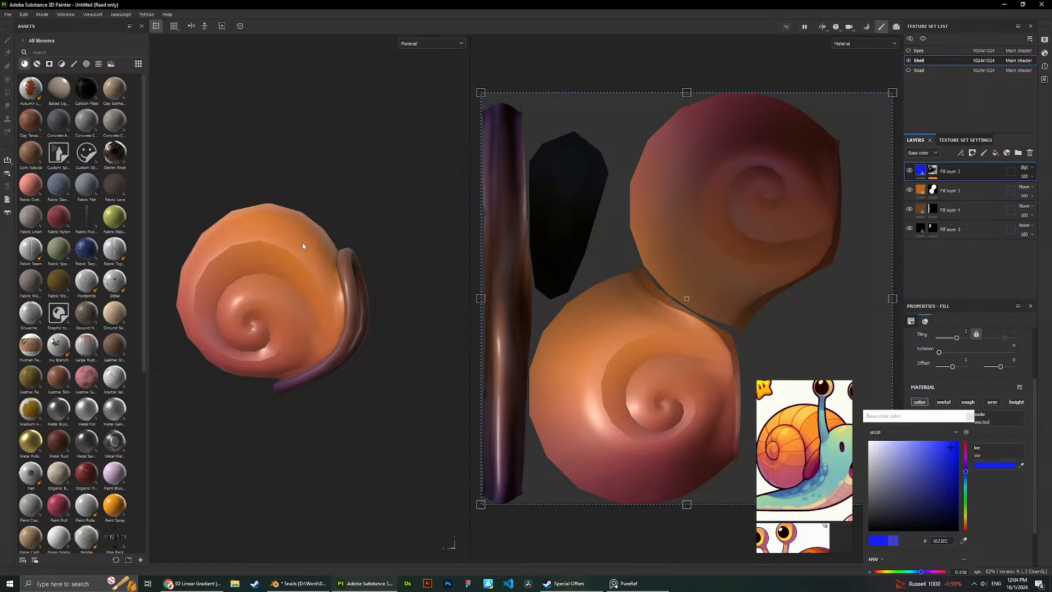
{"action": "left_click_drag", "start_coordinate": [302, 246], "coordinate": [326, 211], "text": "alt"}
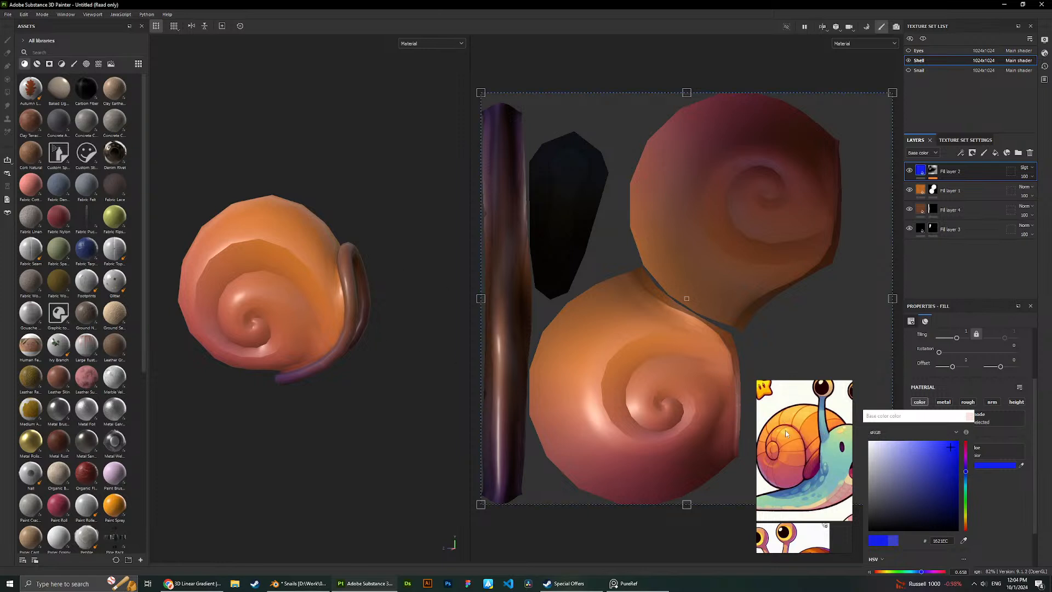
{"action": "left_click", "coordinate": [966, 416]}
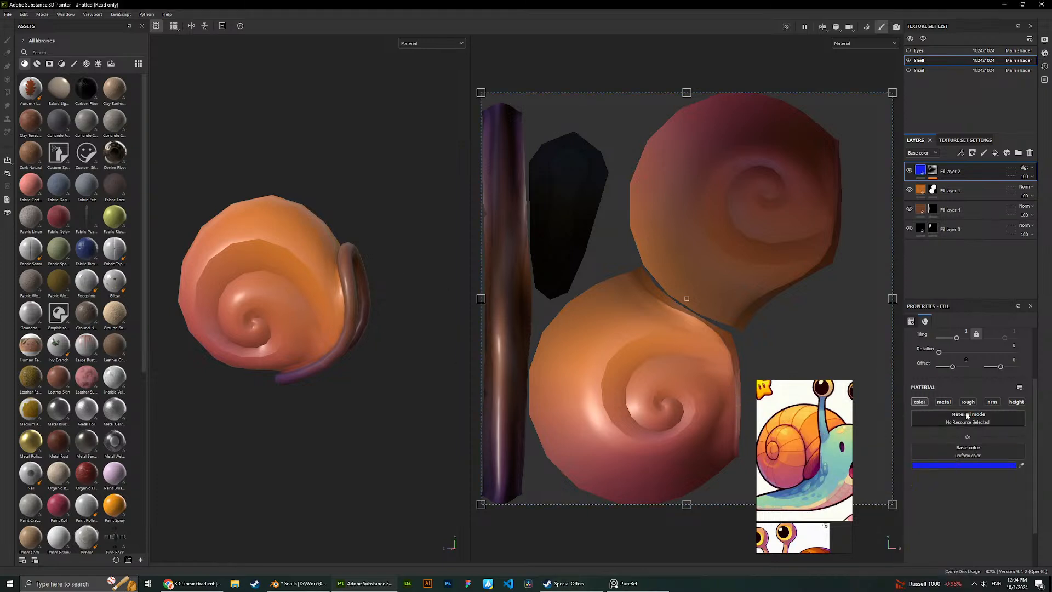
Examine the recolored shell model from both sides to check how the orange-to-purple gradient falls across it.
{"action": "left_click_drag", "start_coordinate": [240, 420], "coordinate": [326, 274], "text": "alt"}
{"action": "scroll", "coordinate": [265, 257], "scroll_direction": "up", "scroll_amount": 3}
{"action": "scroll", "coordinate": [307, 290], "scroll_direction": "down", "scroll_amount": 3}
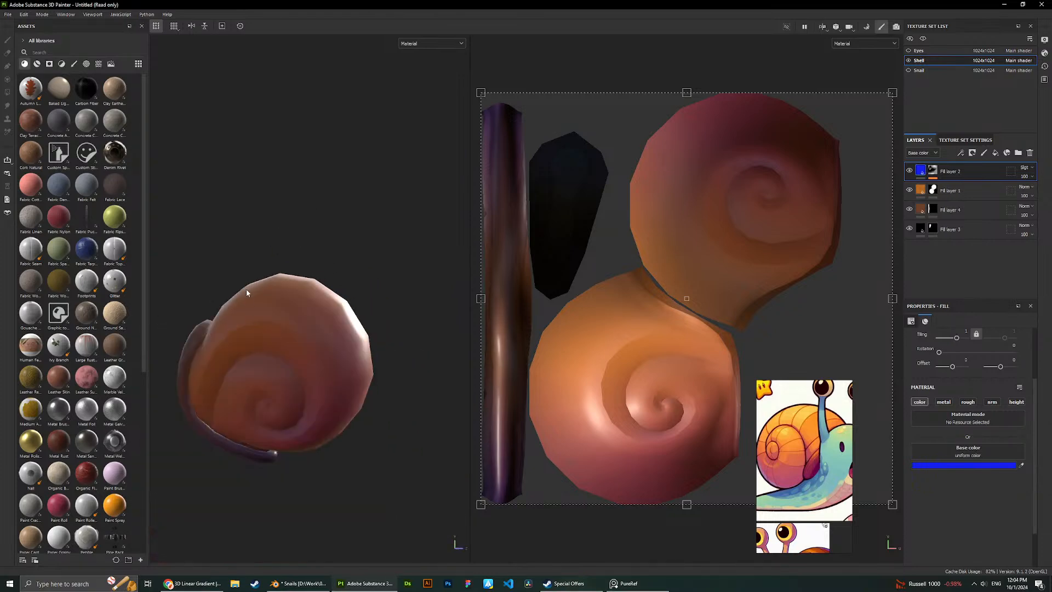
{"action": "left_click_drag", "start_coordinate": [246, 288], "coordinate": [354, 334], "text": "alt"}
{"action": "left_click_drag", "start_coordinate": [208, 323], "coordinate": [262, 329], "text": "alt"}
{"action": "middle_click_drag", "start_coordinate": [262, 329], "coordinate": [290, 314], "text": "alt"}
{"action": "left_click_drag", "start_coordinate": [289, 314], "coordinate": [257, 383], "text": "alt"}
Switch to Chrome and search the web for "patterns substance painter".
{"action": "left_click", "coordinate": [192, 582]}
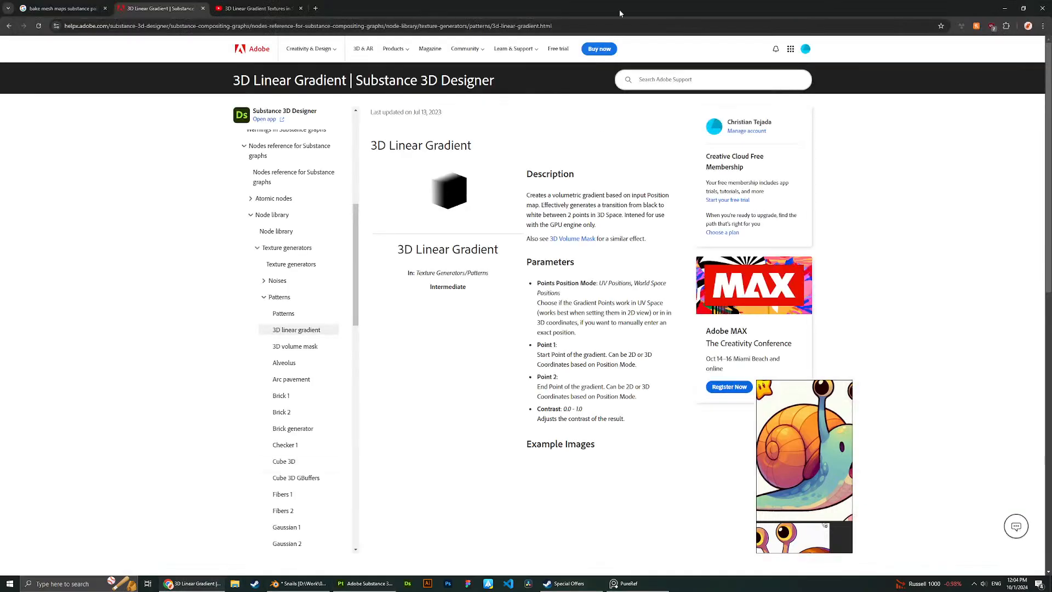
{"action": "left_click", "coordinate": [315, 7]}
{"action": "type", "text": "paa"}
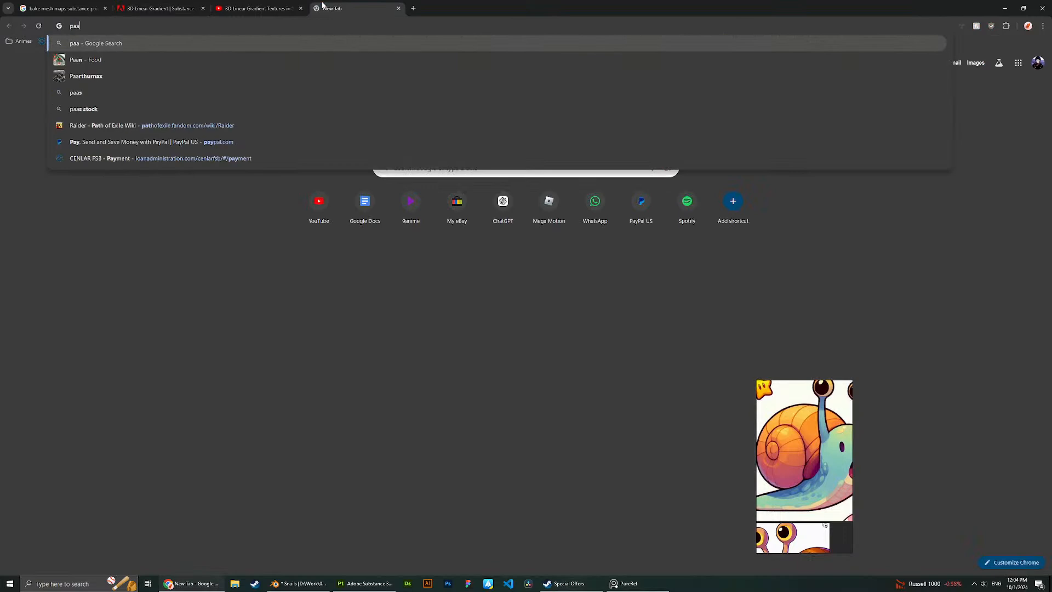
{"action": "key", "text": "BackSpace"}
{"action": "type", "text": "tterns"}
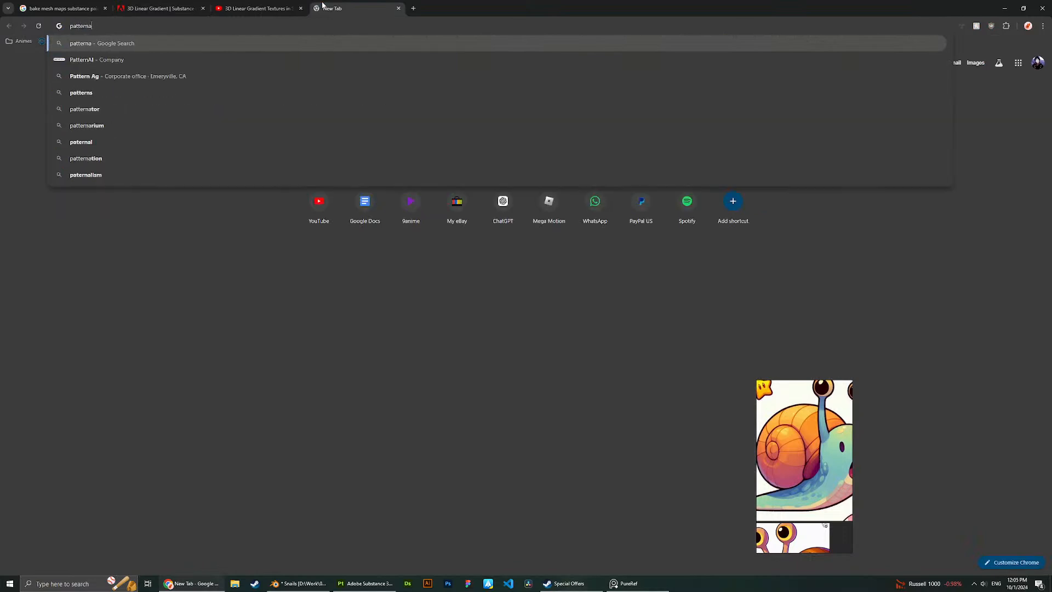
{"action": "type", "text": " su"}
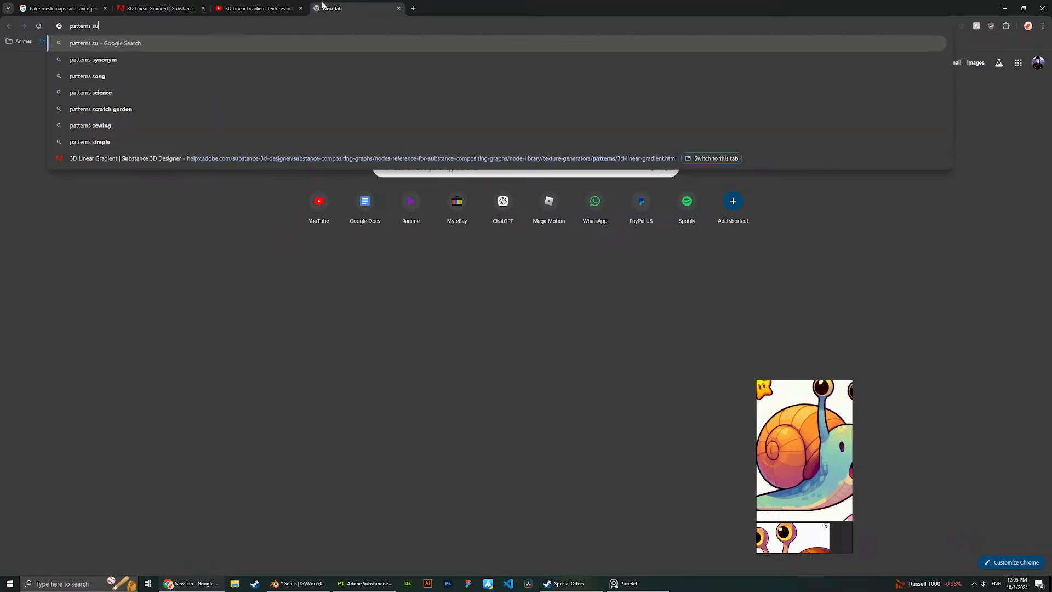
{"action": "type", "text": "bstance painter"}
{"action": "key", "text": "Return"}
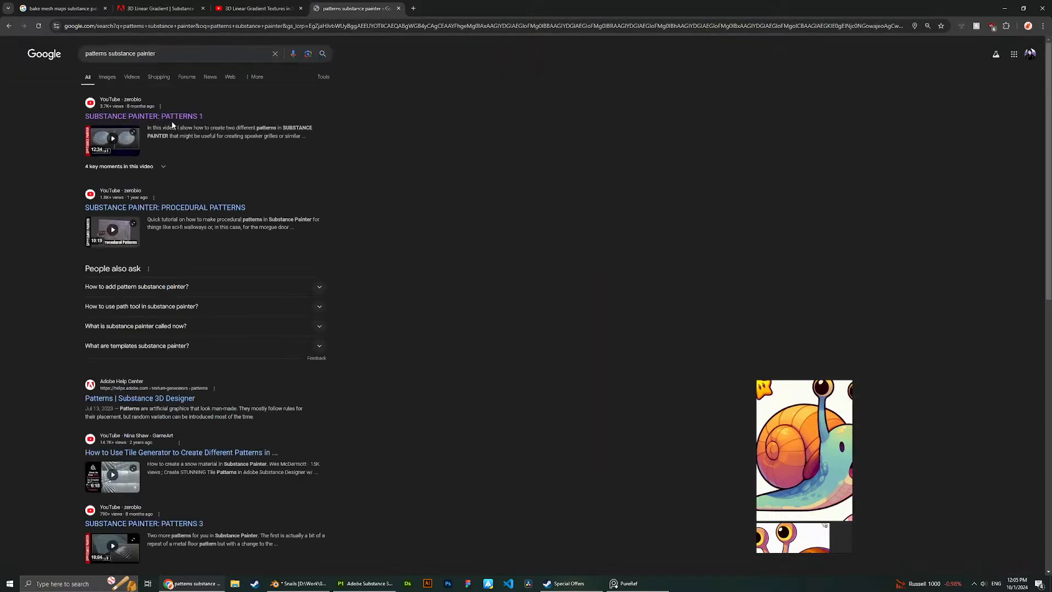
Open the video "SUBSTANCE PAINTER: PATTERNS 1" and review the part from about 3:39 to 3:59 on applying a procedural pattern.
{"action": "left_click", "coordinate": [149, 118]}
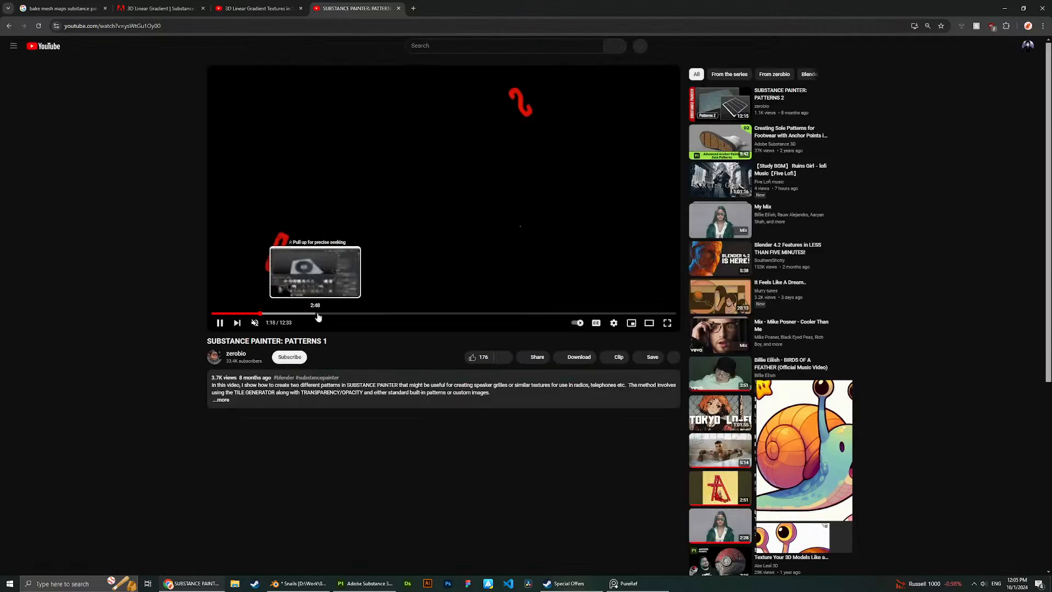
{"action": "left_click", "coordinate": [318, 315]}
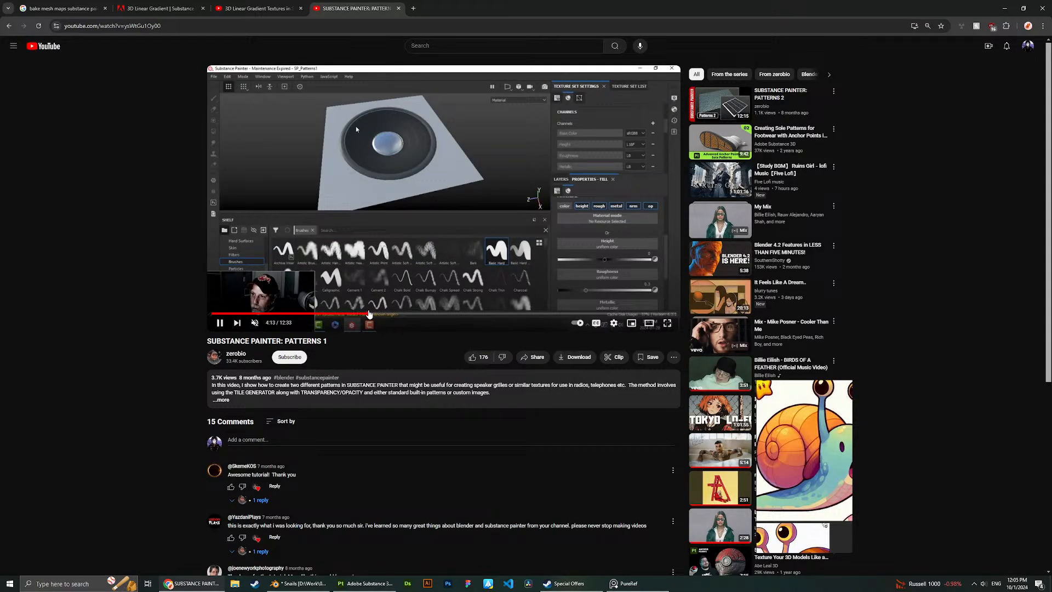
{"action": "mouse_move", "coordinate": [369, 314]}
{"action": "left_mouse_down"}
{"action": "mouse_move", "coordinate": [323, 316]}
{"action": "mouse_move", "coordinate": [363, 316]}
{"action": "mouse_move", "coordinate": [351, 314]}
{"action": "left_mouse_up"}
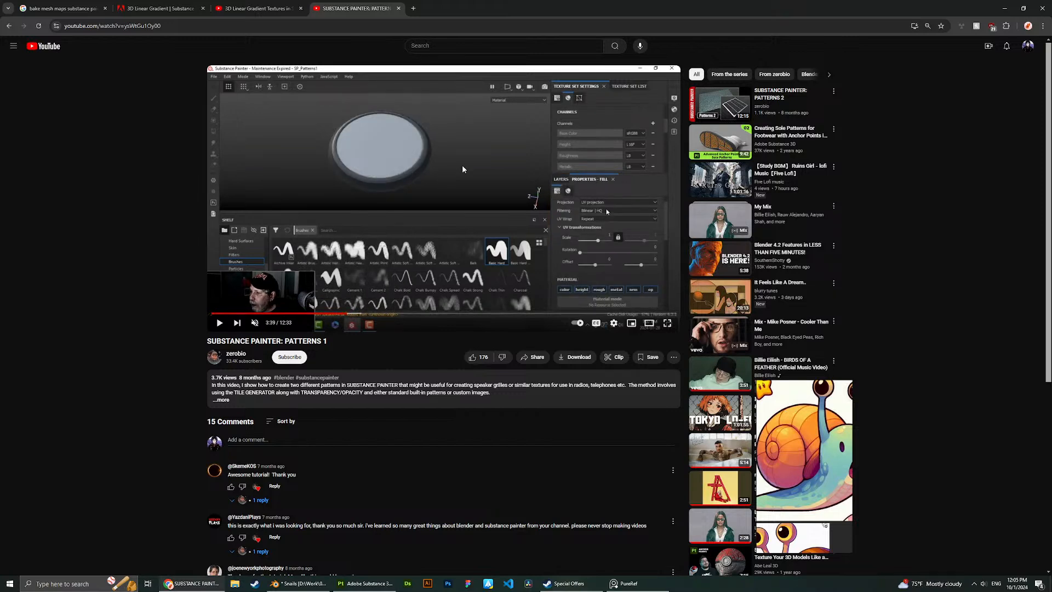
{"action": "key", "text": "Right"}
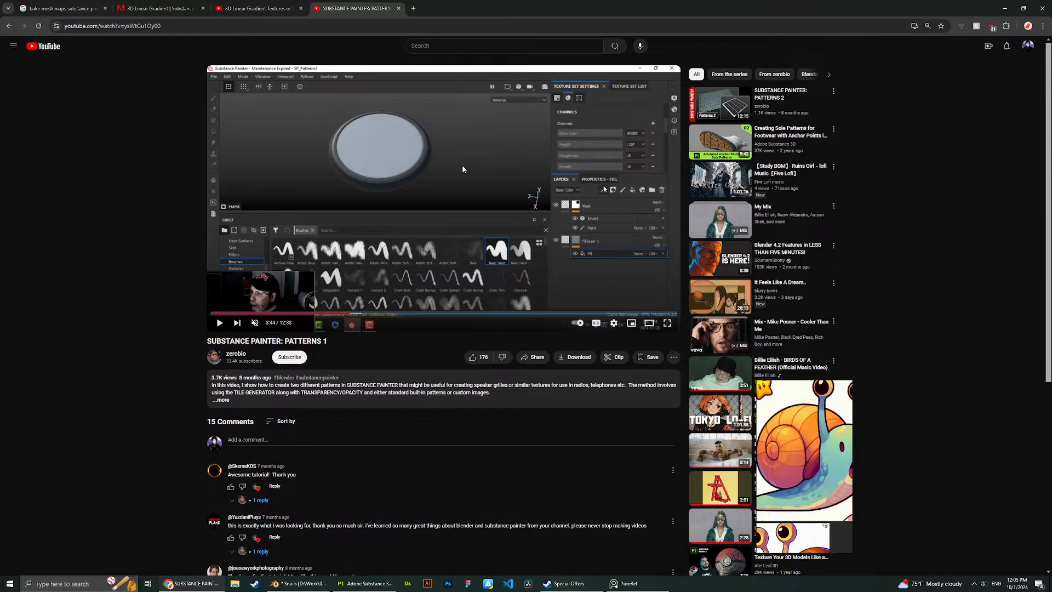
{"action": "key", "text": "Right"}
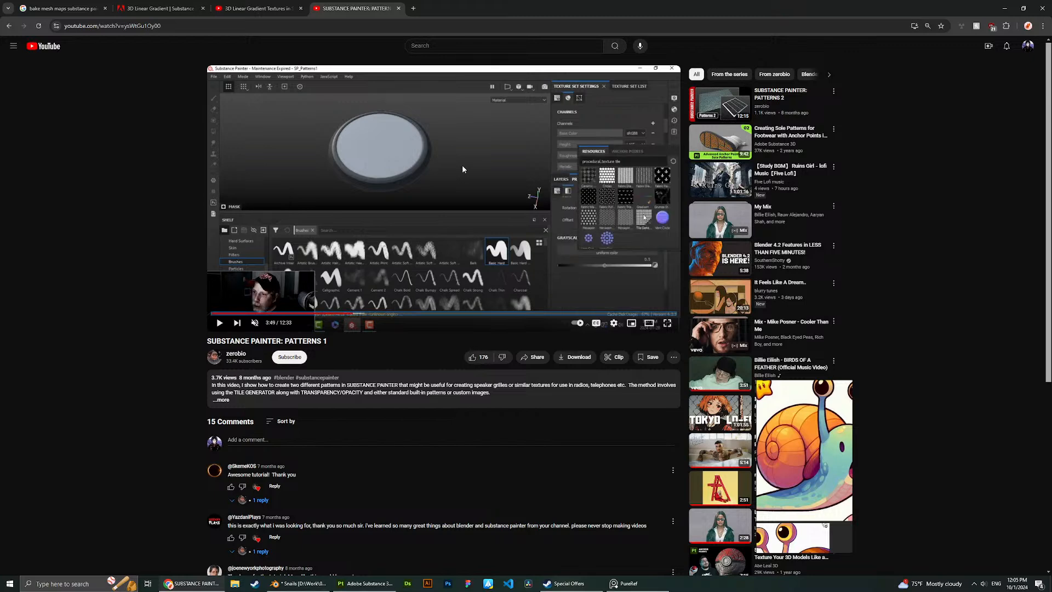
{"action": "key", "text": "Right"}
{"action": "key", "text": "Right"}
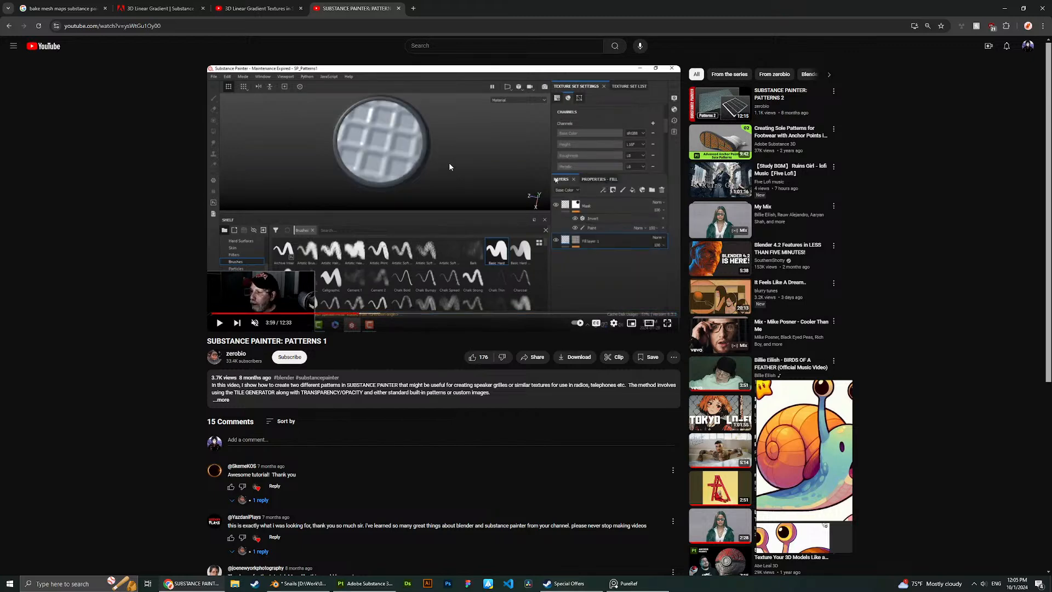
Switch back to Substance 3D Painter and add a new fill layer to the Shell texture set, directly below Fill layer 2.
{"action": "key", "text": "alt+Tab"}
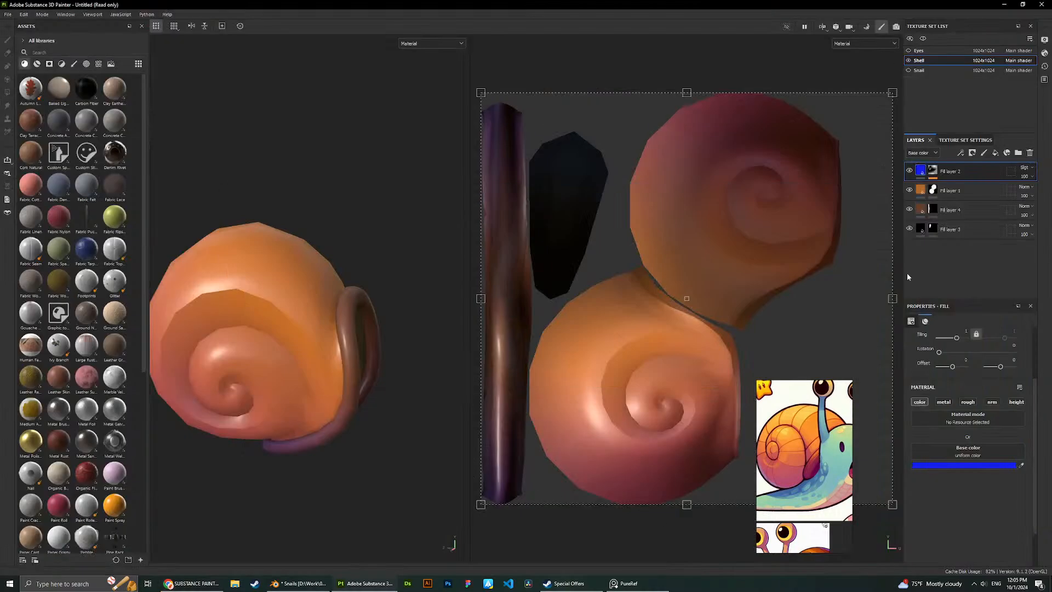
{"action": "left_click", "coordinate": [995, 153]}
{"action": "left_click_drag", "start_coordinate": [950, 171], "coordinate": [950, 189]}
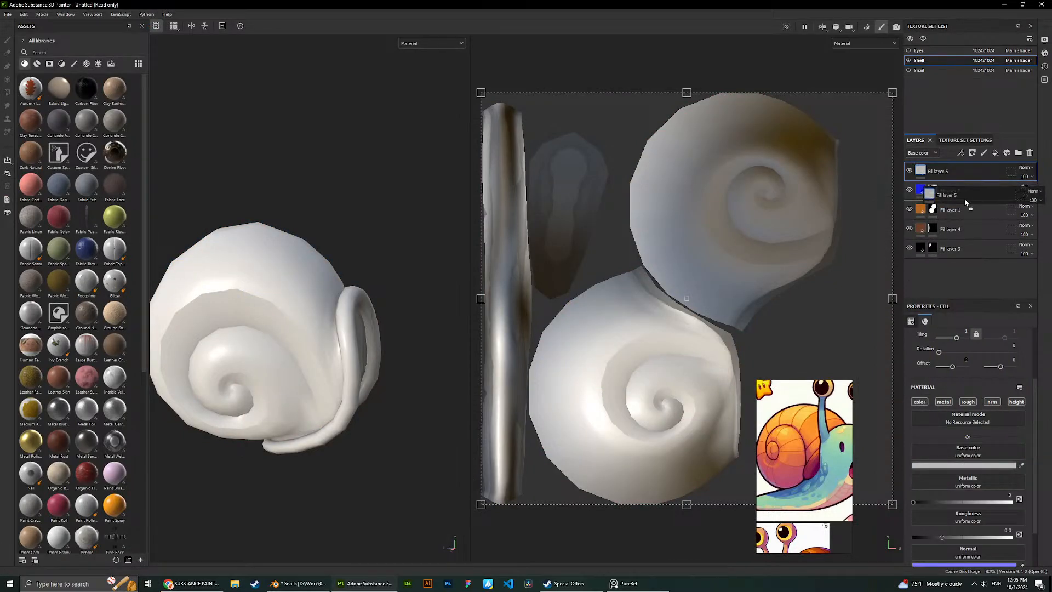
{"action": "scroll", "coordinate": [962, 363], "scroll_direction": "up", "scroll_amount": 3}
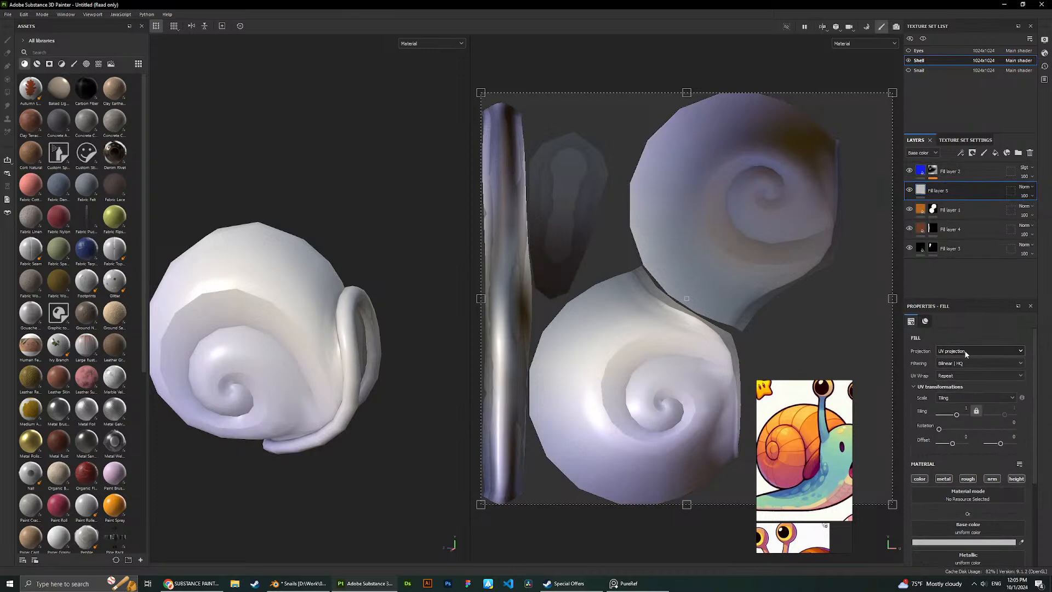
Switch to Chrome and replay the pattern tutorial from about 3:38 to study how the fill is set up in the layer's mask.
{"action": "key", "text": "alt+Tab"}
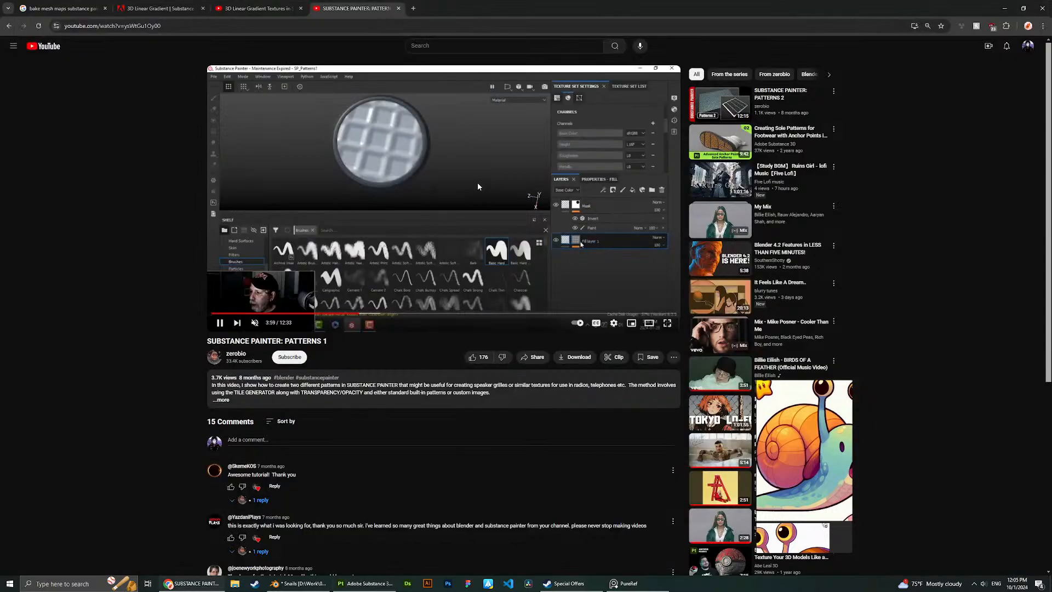
{"action": "key", "text": "Left"}
{"action": "key", "text": "Left"}
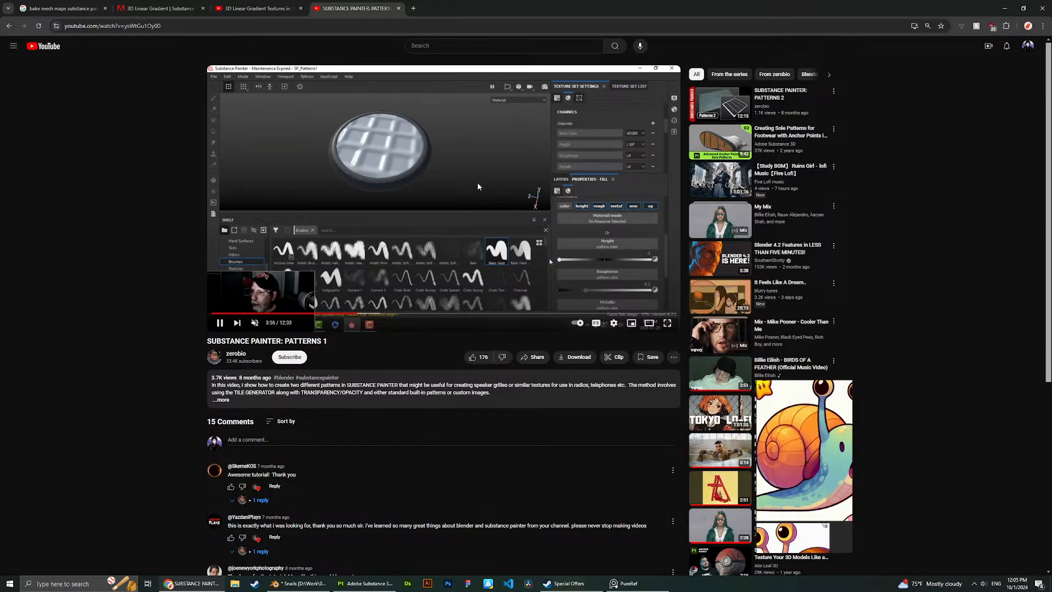
{"action": "key", "text": "Left"}
{"action": "key", "text": "Left"}
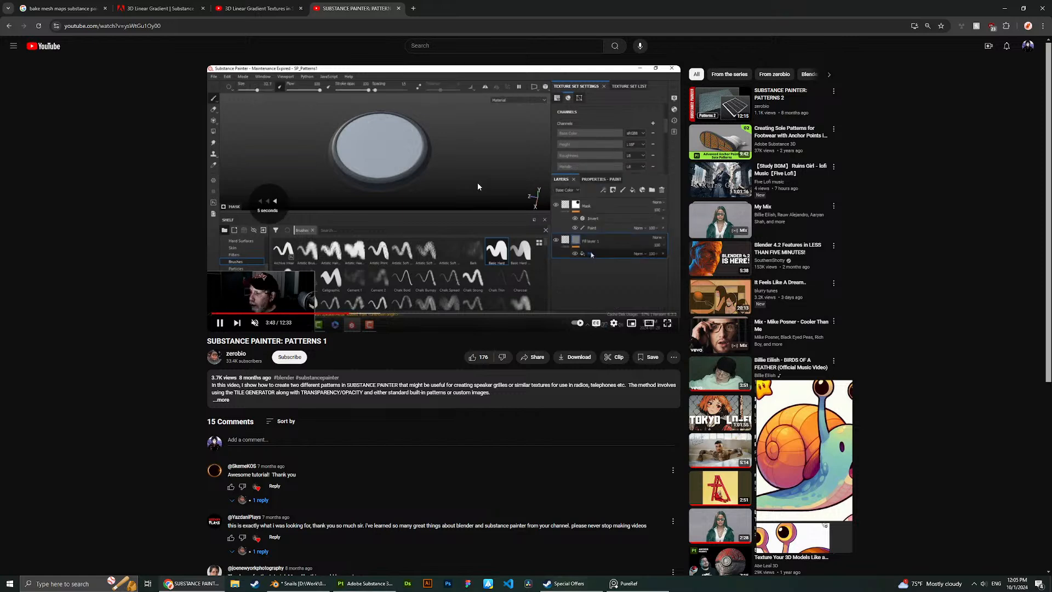
{"action": "key", "text": "Left"}
{"action": "key", "text": "Left"}
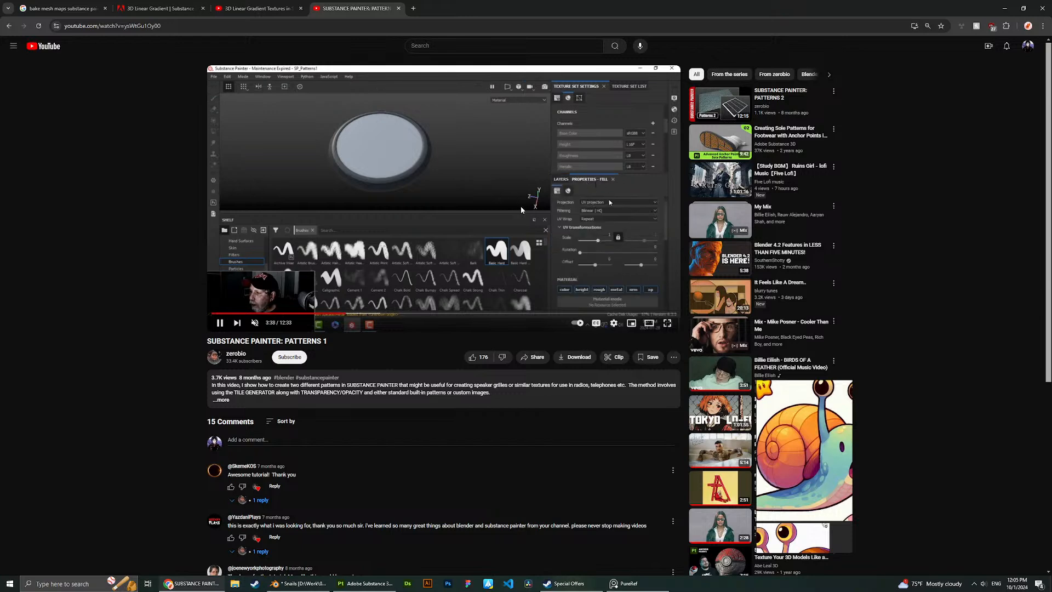
Switch back to Substance 3D Painter and give the new fill layer a black mask, deleting the extra fill layer added above it.
{"action": "key", "text": "alt+Tab"}
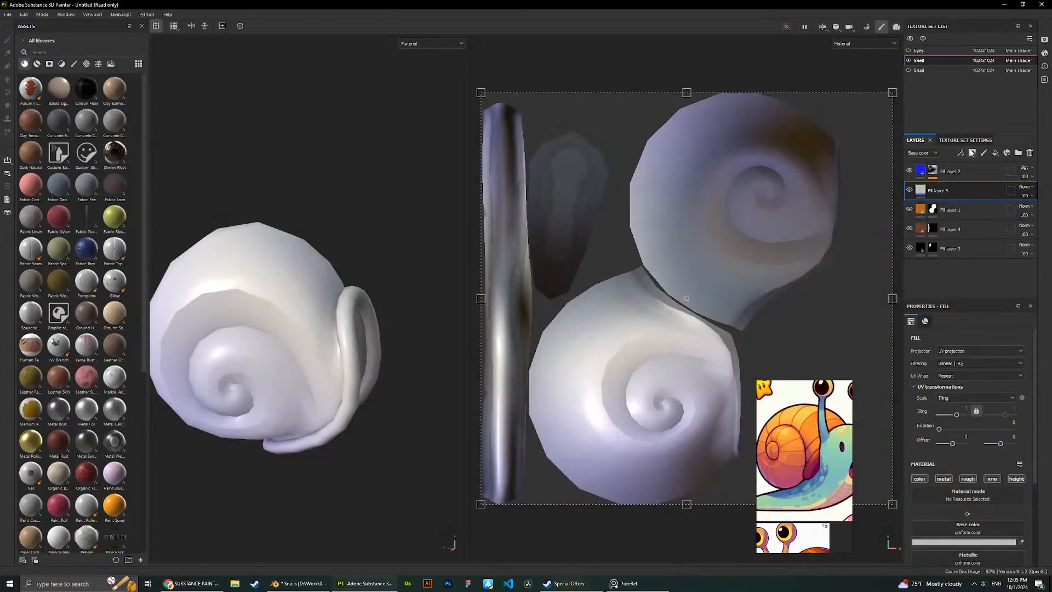
{"action": "left_click", "coordinate": [972, 153]}
{"action": "left_click", "coordinate": [986, 173]}
{"action": "left_click", "coordinate": [995, 153]}
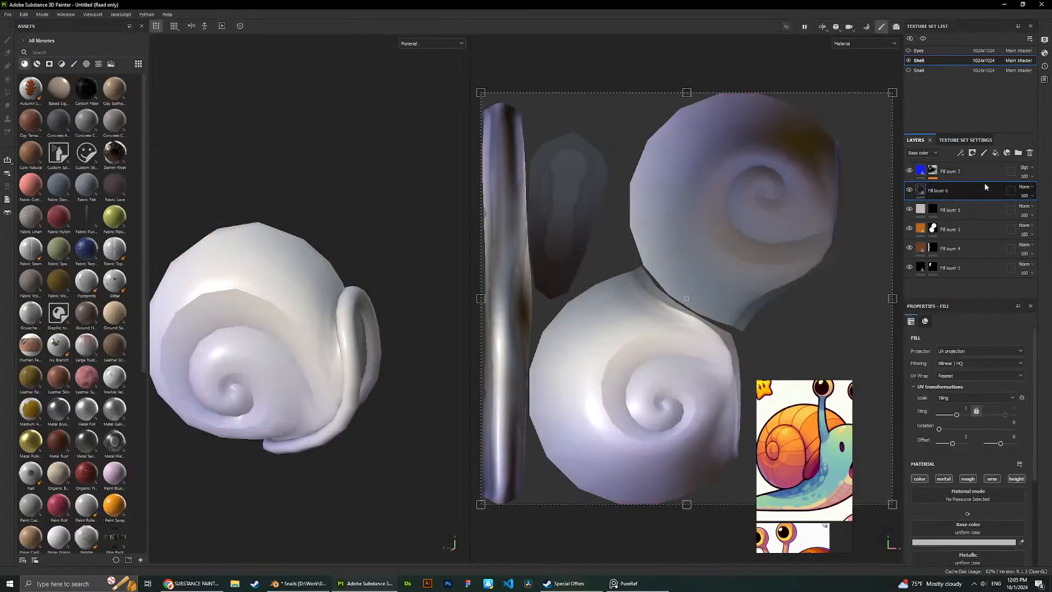
{"action": "key", "text": "Delete"}
Add a fill effect to the new layer's mask and set its grayscale value to about 0.12.
{"action": "right_click", "coordinate": [969, 194]}
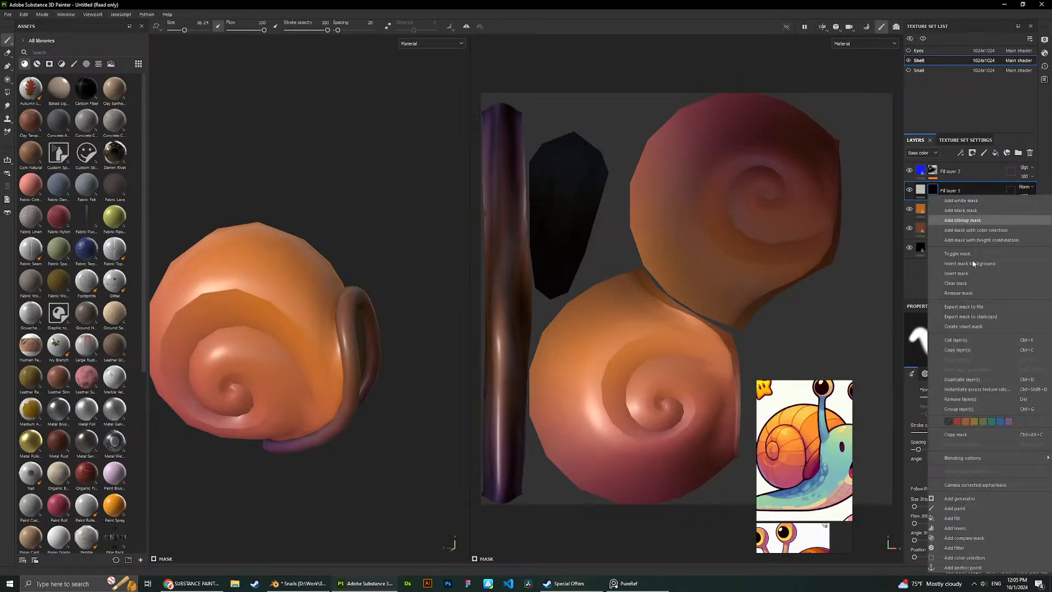
{"action": "left_click", "coordinate": [980, 519]}
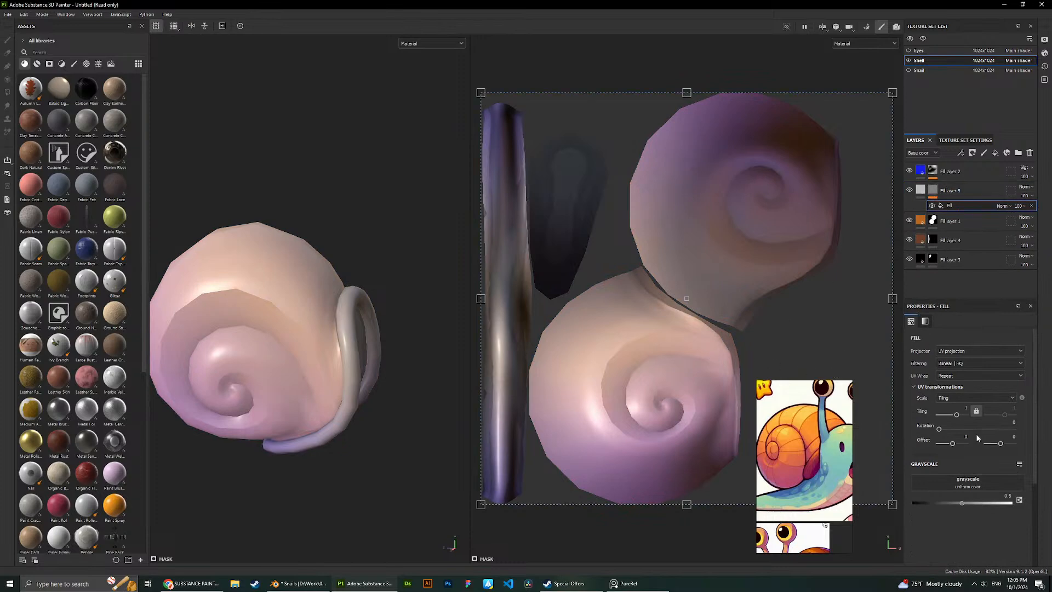
{"action": "left_click_drag", "start_coordinate": [961, 502], "coordinate": [924, 503]}
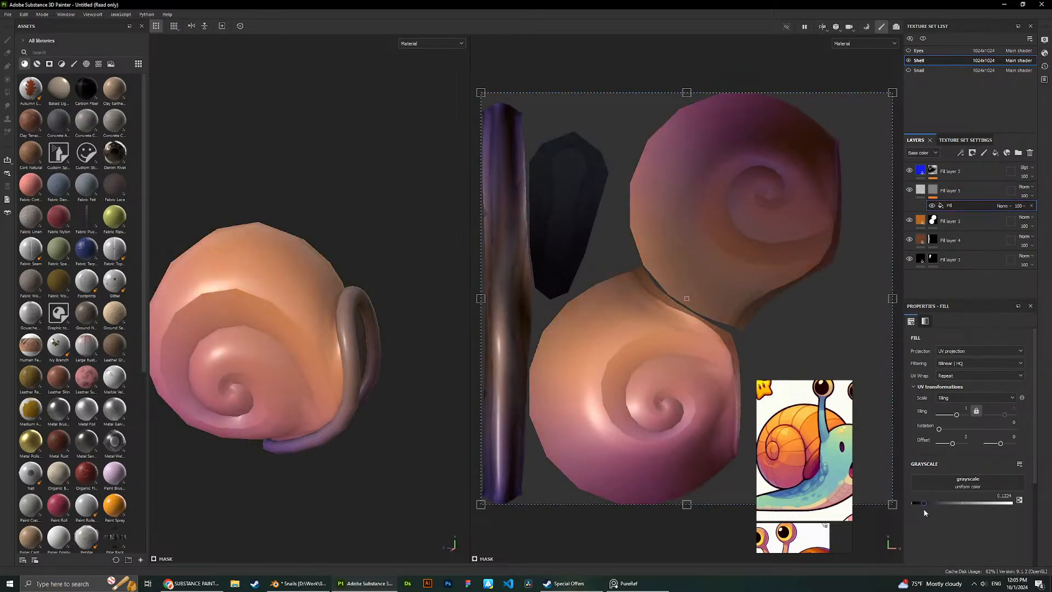
Compare the fill setup in the Chrome tutorial with the mask and fill effect properties of the new layer in Substance 3D Painter.
{"action": "key", "text": "alt+Tab"}
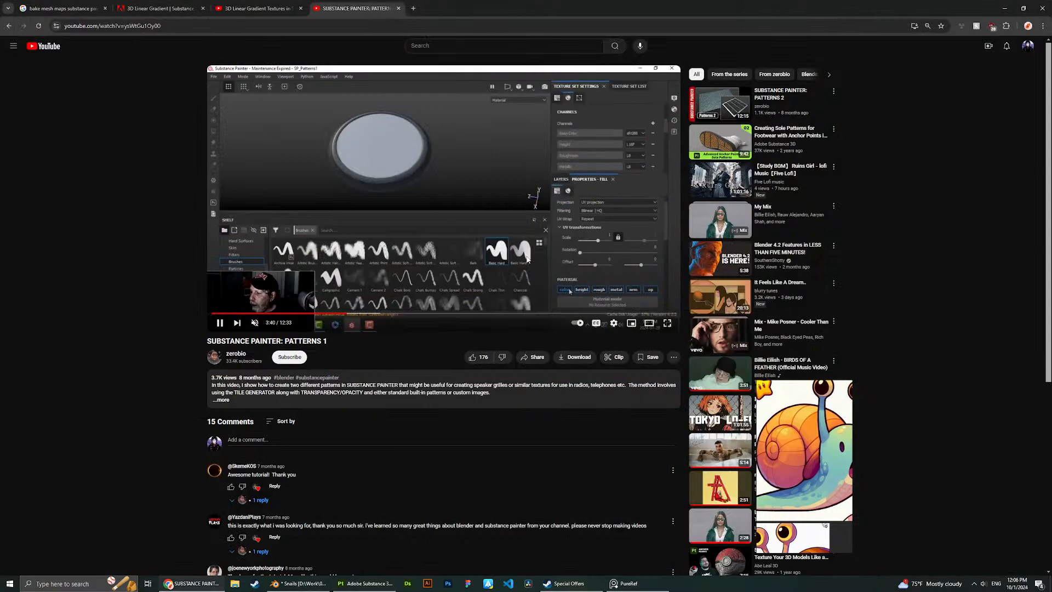
{"action": "key", "text": "alt+Tab"}
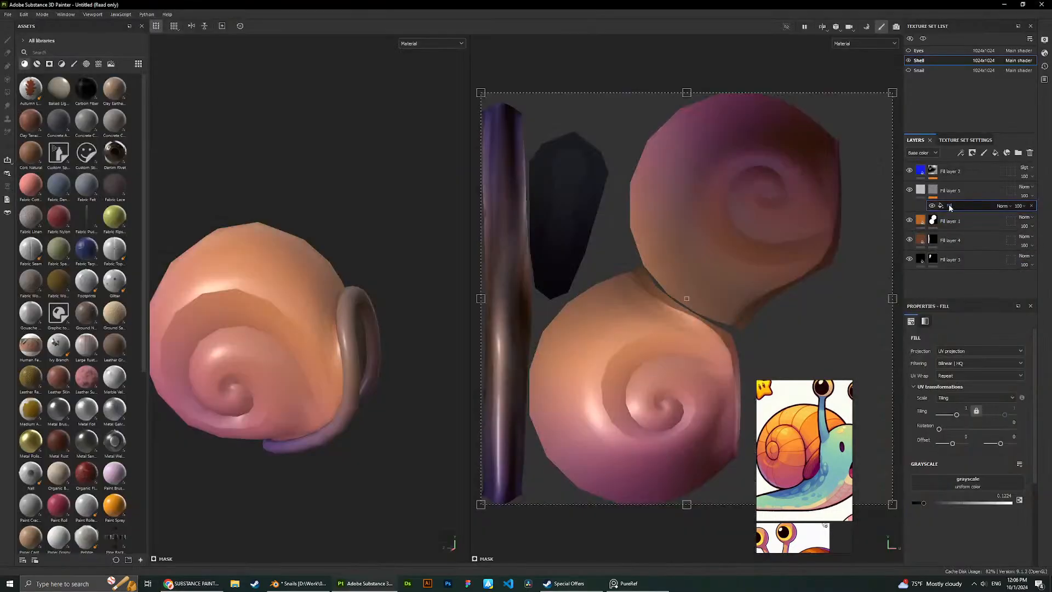
{"action": "left_click", "coordinate": [933, 193]}
{"action": "left_click", "coordinate": [948, 205]}
{"action": "left_click", "coordinate": [933, 193]}
{"action": "scroll", "coordinate": [950, 421], "scroll_direction": "down", "scroll_amount": 1}
{"action": "scroll", "coordinate": [951, 421], "scroll_direction": "down", "scroll_amount": 2}
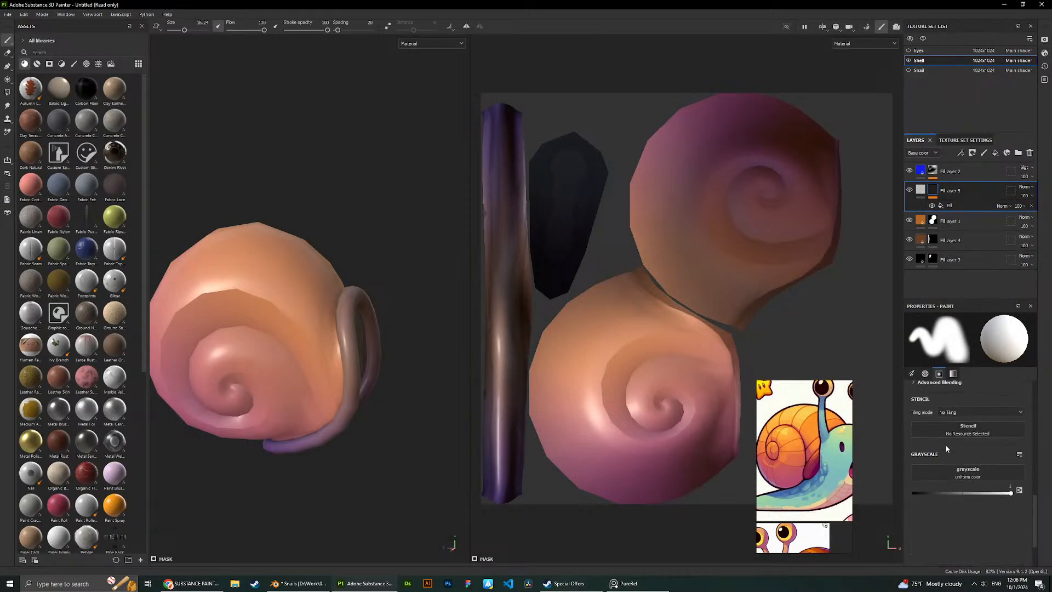
{"action": "scroll", "coordinate": [951, 418], "scroll_direction": "down", "scroll_amount": 3}
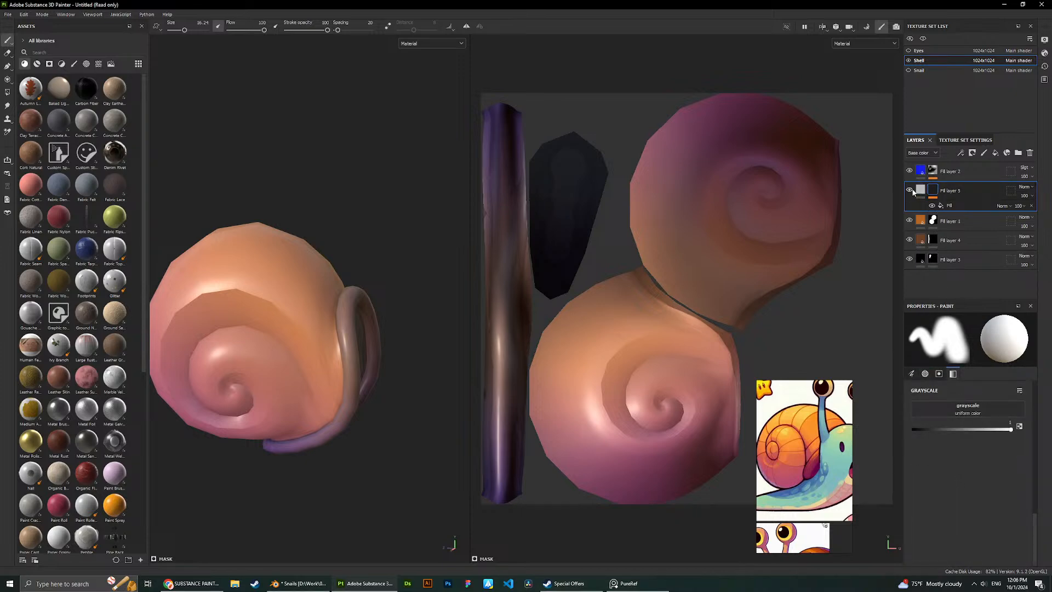
Recheck the tutorial in Chrome, and back in Substance 3D Painter disable the color channel in the new fill layer's material.
{"action": "key", "text": "alt+Tab"}
{"action": "left_click", "coordinate": [487, 273]}
{"action": "key", "text": "Left"}
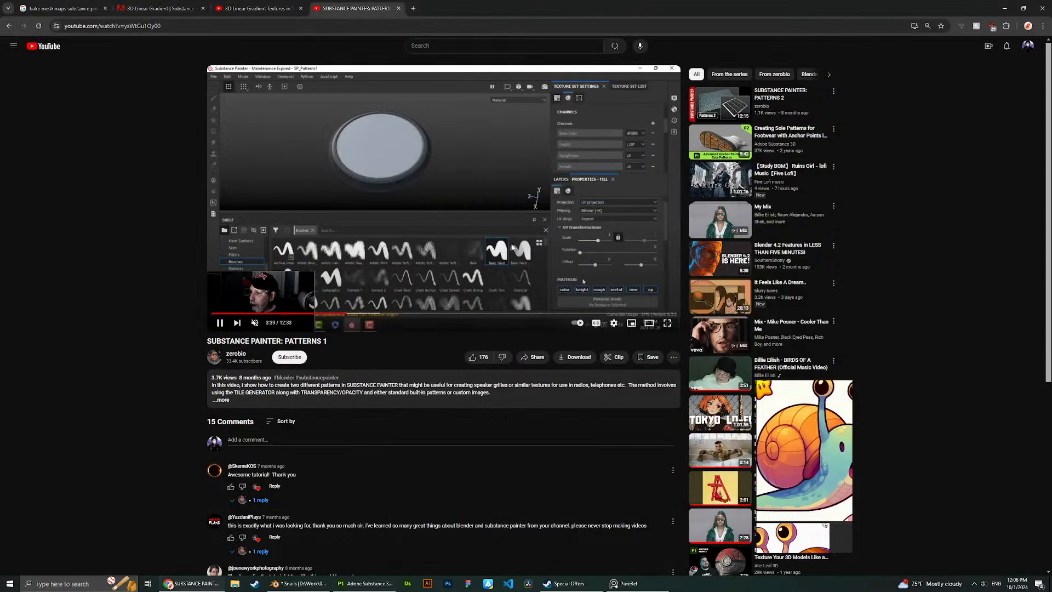
{"action": "key", "text": "alt+Tab"}
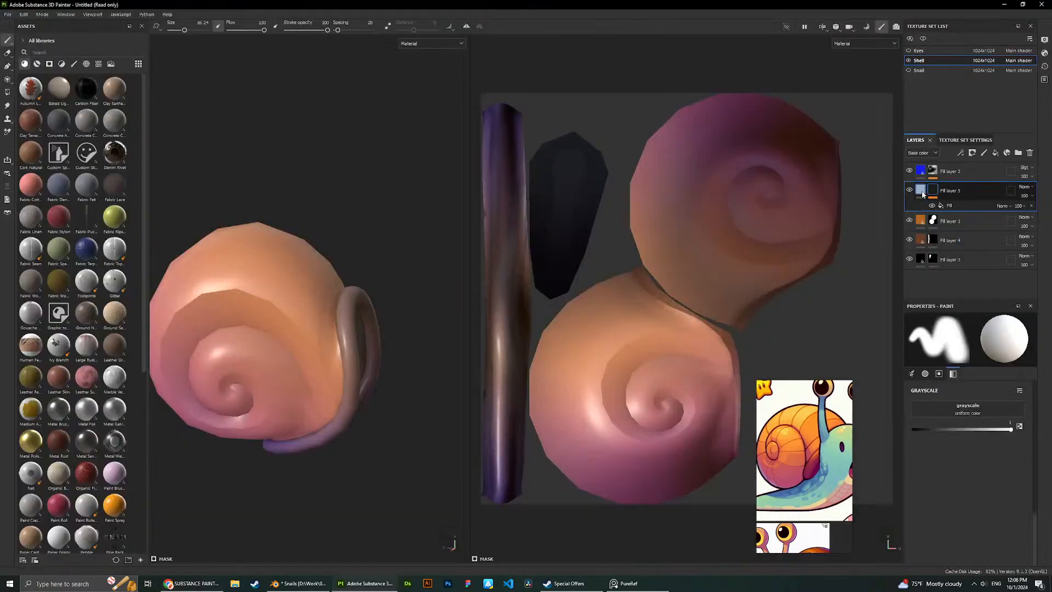
{"action": "left_click", "coordinate": [921, 191]}
{"action": "scroll", "coordinate": [930, 454], "scroll_direction": "down", "scroll_amount": 1}
{"action": "scroll", "coordinate": [930, 454], "scroll_direction": "down", "scroll_amount": 4}
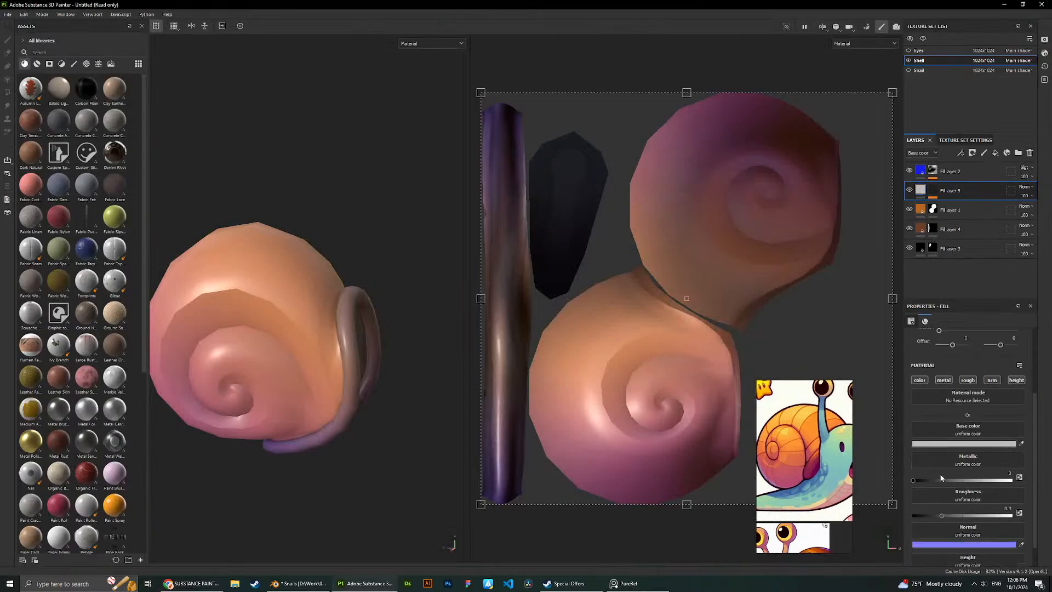
{"action": "scroll", "coordinate": [938, 455], "scroll_direction": "up", "scroll_amount": 4}
{"action": "left_click", "coordinate": [921, 455]}
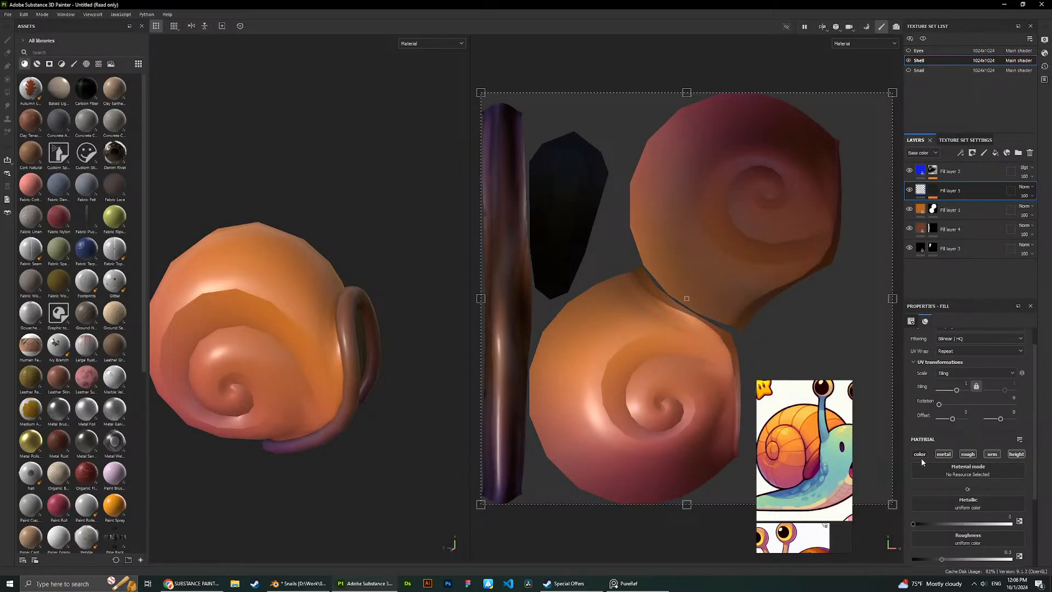
Follow the tutorial in Chrome and return to Substance 3D Painter to select the Fill effect in the new layer's mask.
{"action": "key", "text": "alt+Tab"}
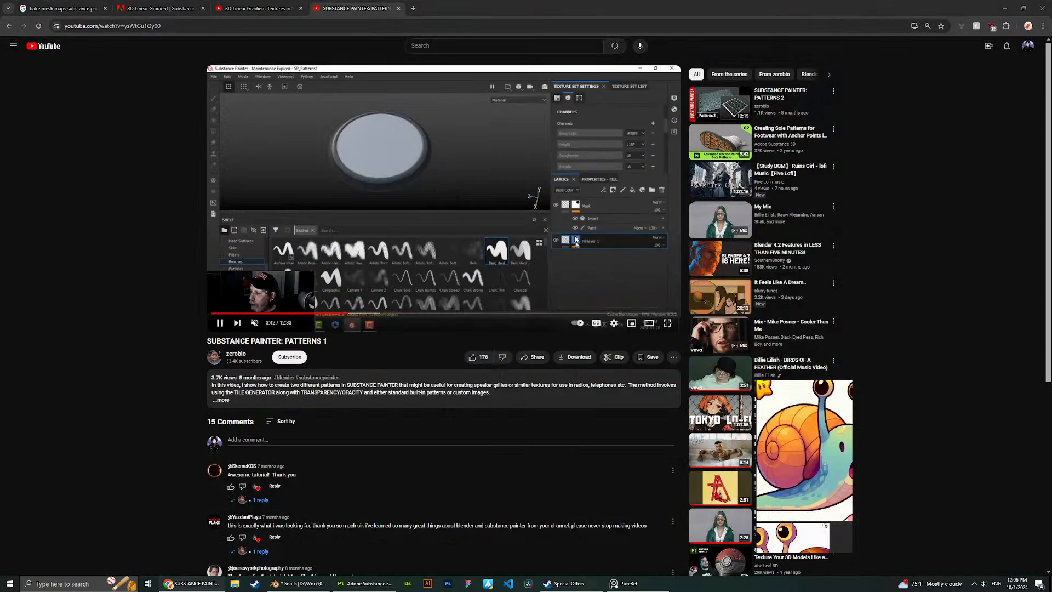
{"action": "key", "text": "alt+Tab"}
{"action": "key", "text": "alt+Tab"}
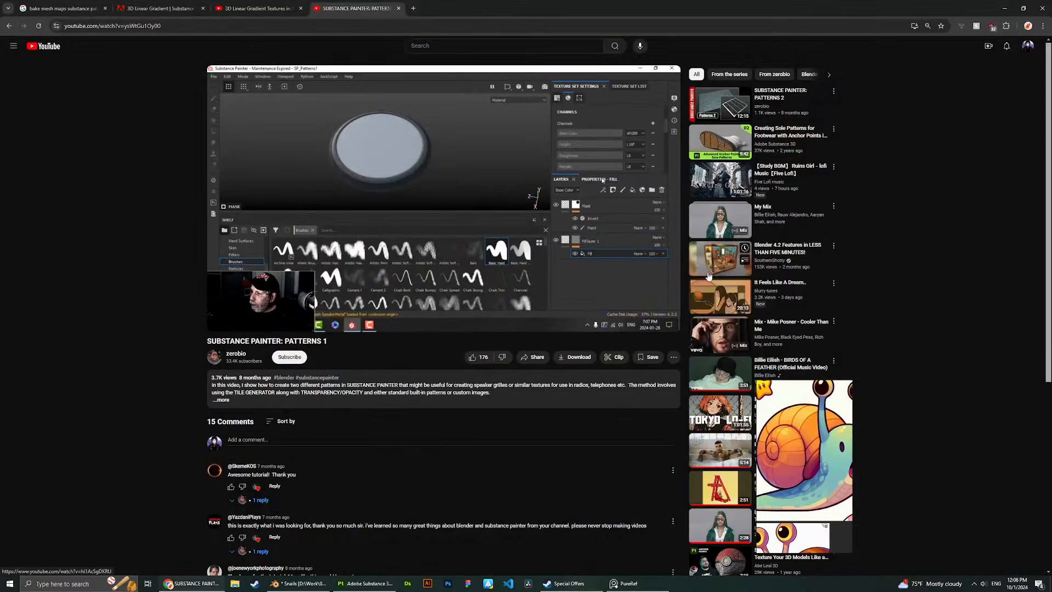
{"action": "key", "text": "alt+Tab"}
{"action": "left_click", "coordinate": [965, 205]}
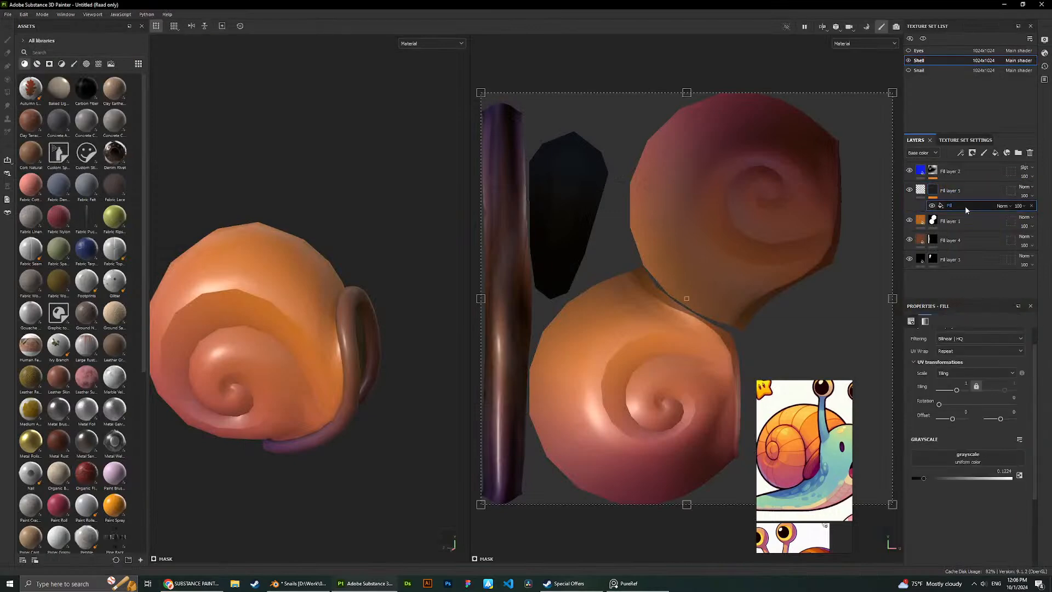
Watch the Chrome tutorial to about 3:49 to study the procedural texture choice, comparing it with the fill's grayscale resources in Substance 3D Painter.
{"action": "key", "text": "alt+Tab"}
{"action": "left_click", "coordinate": [397, 211]}
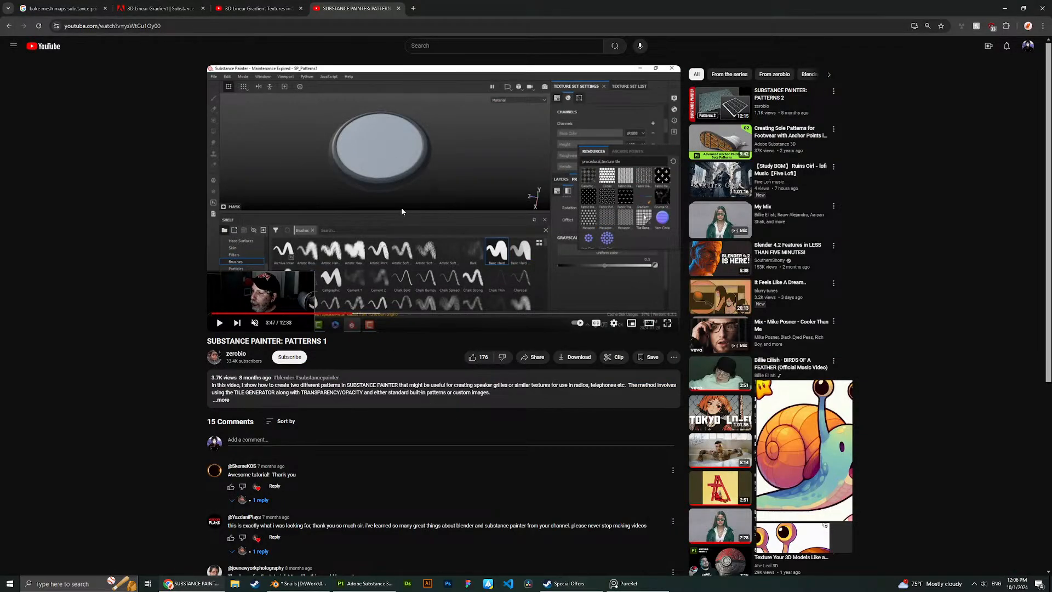
{"action": "key", "text": "alt+Tab"}
{"action": "left_click", "coordinate": [973, 464]}
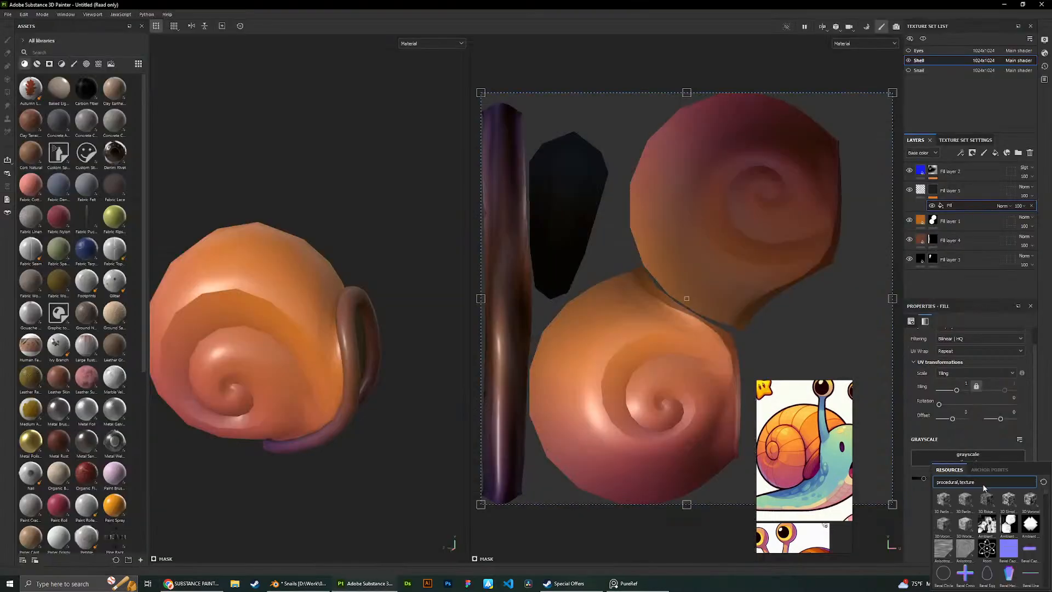
{"action": "key", "text": "alt+Tab"}
{"action": "key", "text": "alt+Tab"}
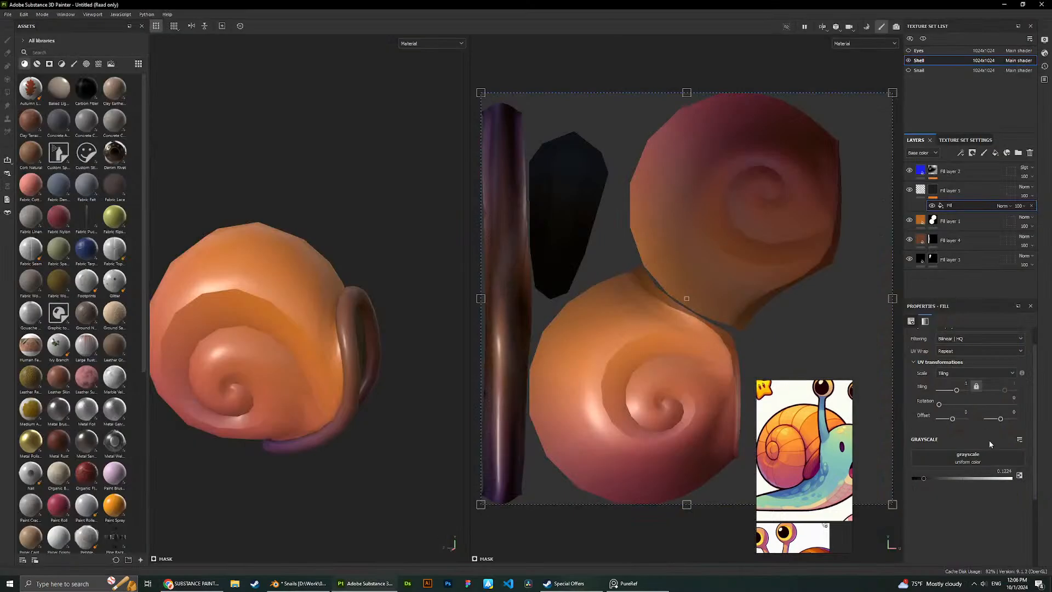
{"action": "key", "text": "alt+Tab"}
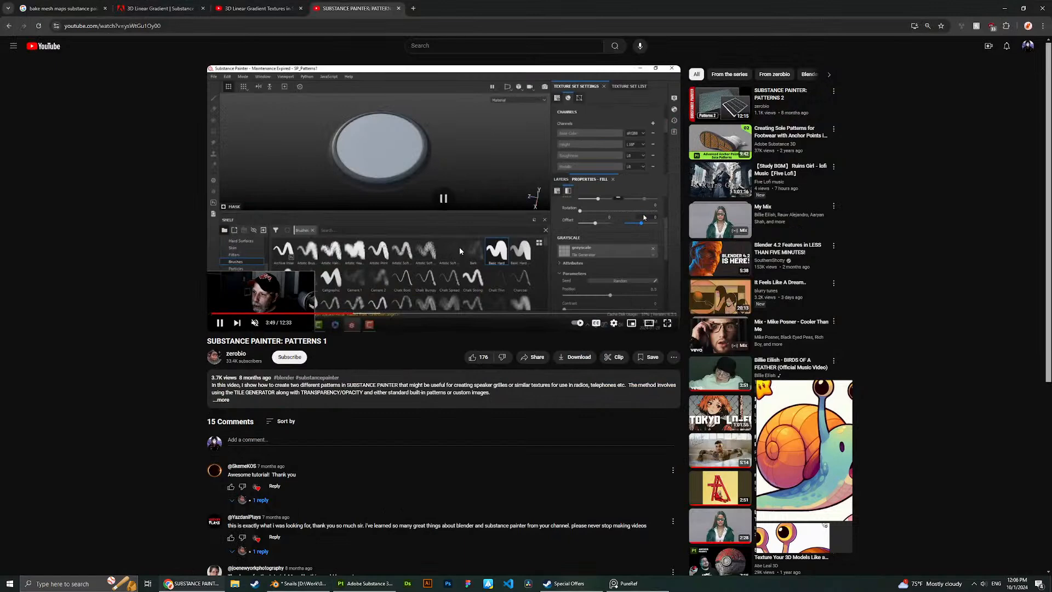
{"action": "key", "text": "alt+Tab"}
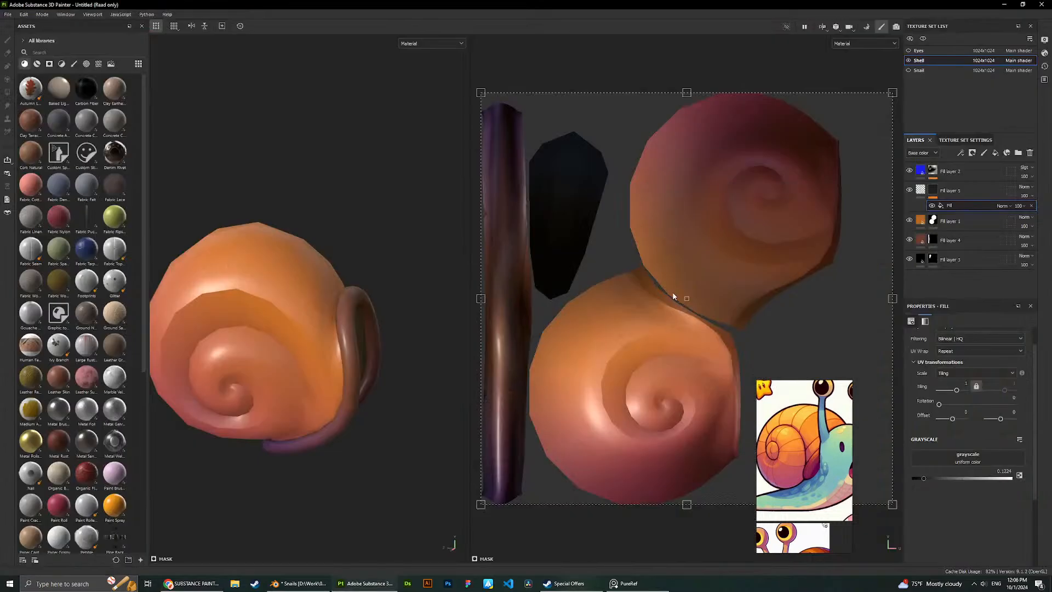
Search the grayscale resources for "pattern" and assign the Stripes texture to the mask's fill effect.
{"action": "left_click", "coordinate": [982, 462]}
{"action": "type", "text": "pattern"}
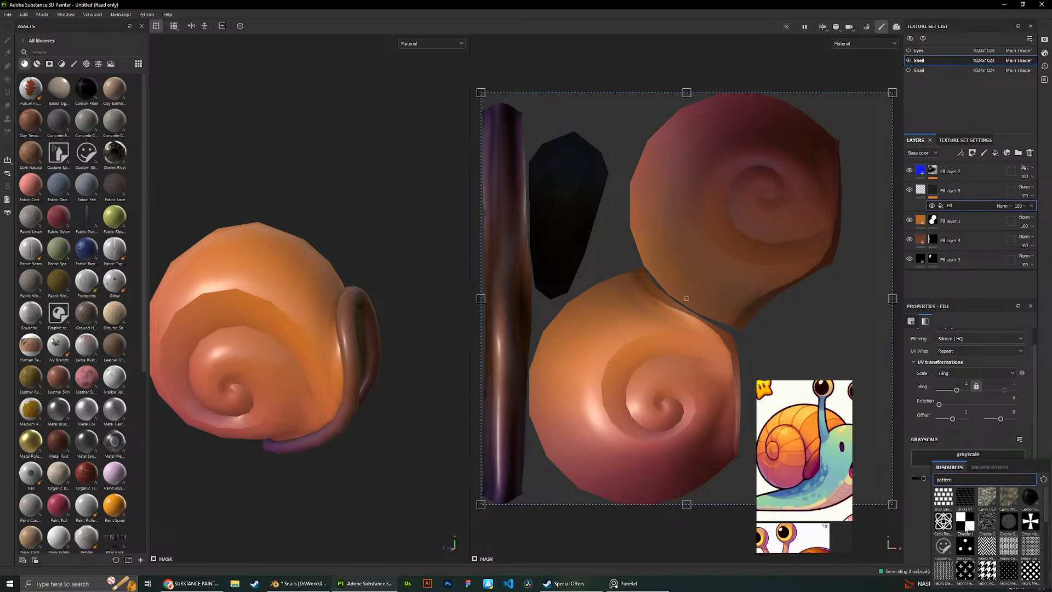
{"action": "scroll", "coordinate": [966, 528], "scroll_direction": "down", "scroll_amount": 3}
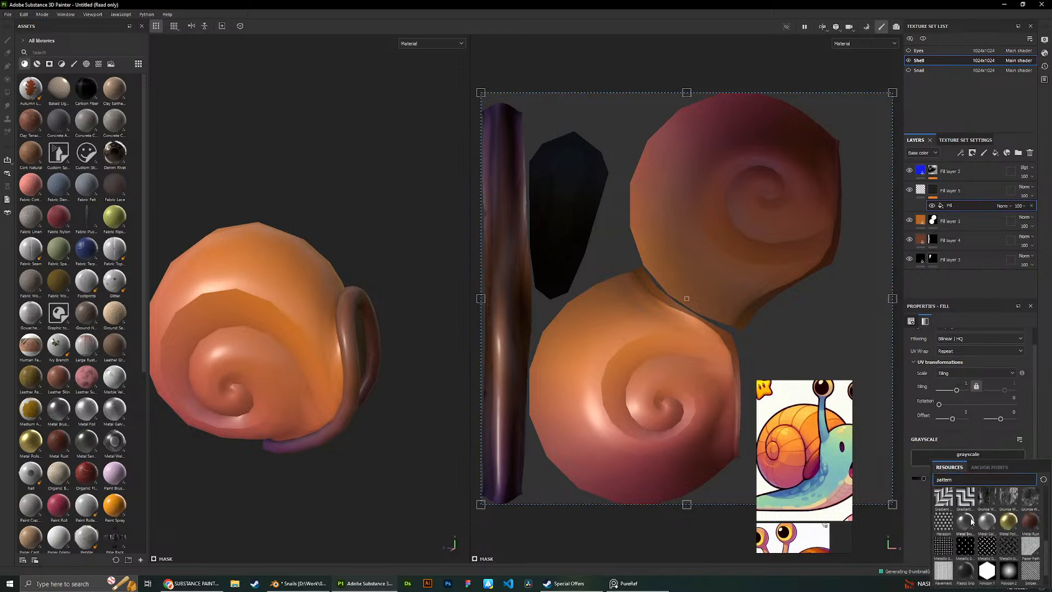
{"action": "scroll", "coordinate": [972, 532], "scroll_direction": "down", "scroll_amount": 1}
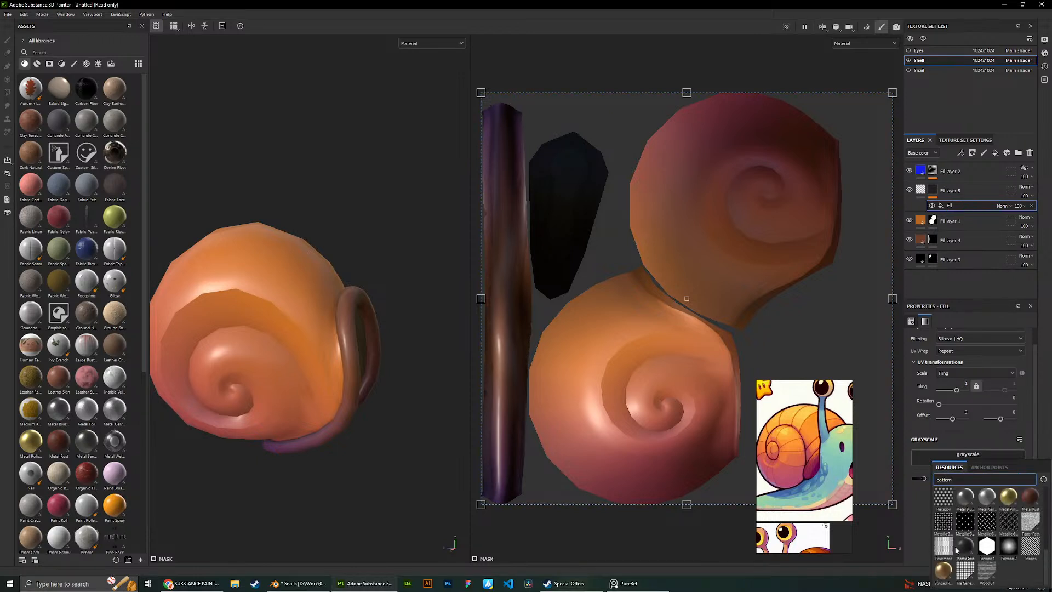
{"action": "left_click", "coordinate": [1029, 549]}
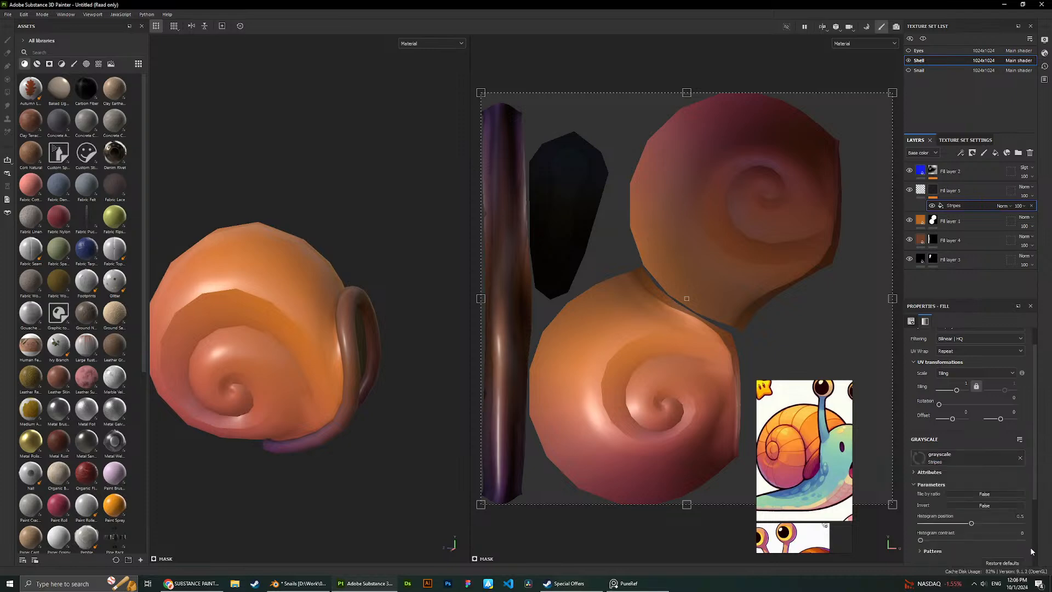
Switch to Chrome to check the tutorial's material settings at about 3:53, and return to Substance 3D Painter.
{"action": "key", "text": "alt+Tab"}
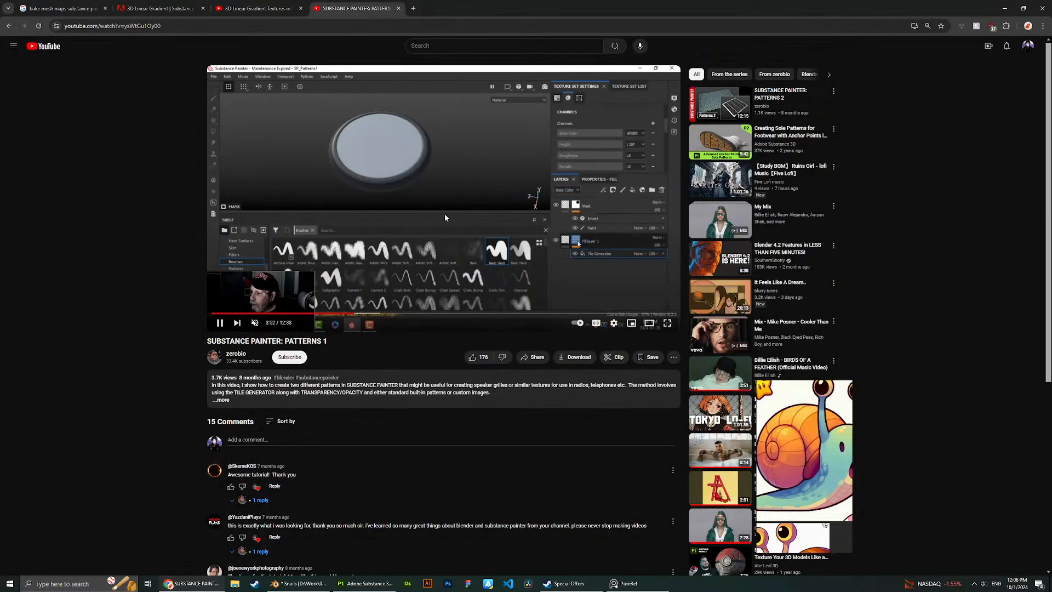
{"action": "left_click", "coordinate": [420, 204]}
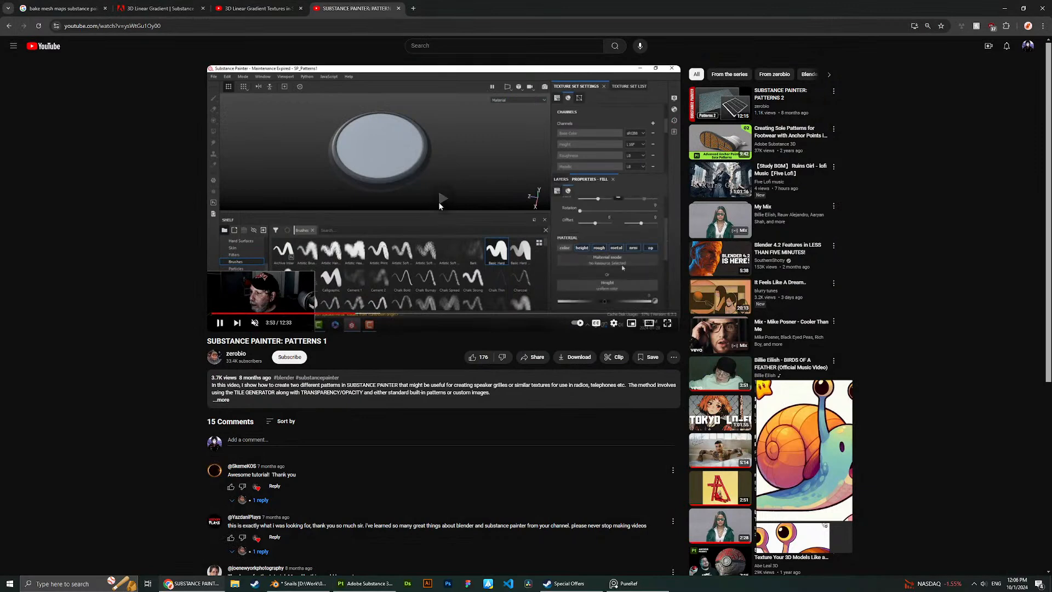
{"action": "key", "text": "alt+Tab"}
Set the viewport display to Base color and hide the fill layer with the Stripes mask.
{"action": "left_click", "coordinate": [422, 46]}
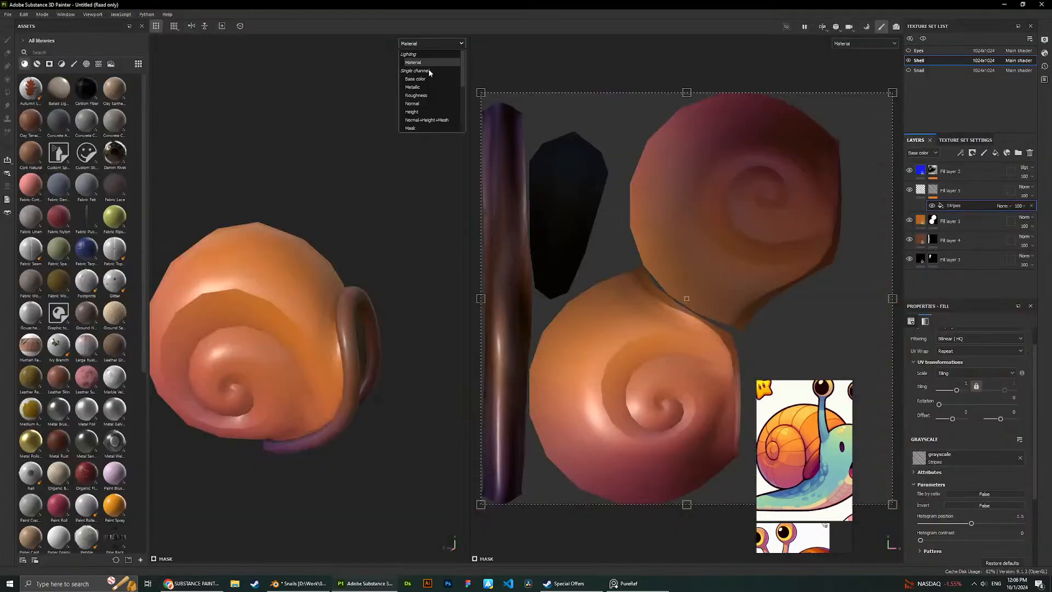
{"action": "left_click", "coordinate": [426, 83]}
{"action": "left_click_drag", "start_coordinate": [384, 210], "coordinate": [326, 294], "text": "alt"}
{"action": "scroll", "coordinate": [351, 195], "scroll_direction": "up", "scroll_amount": 2}
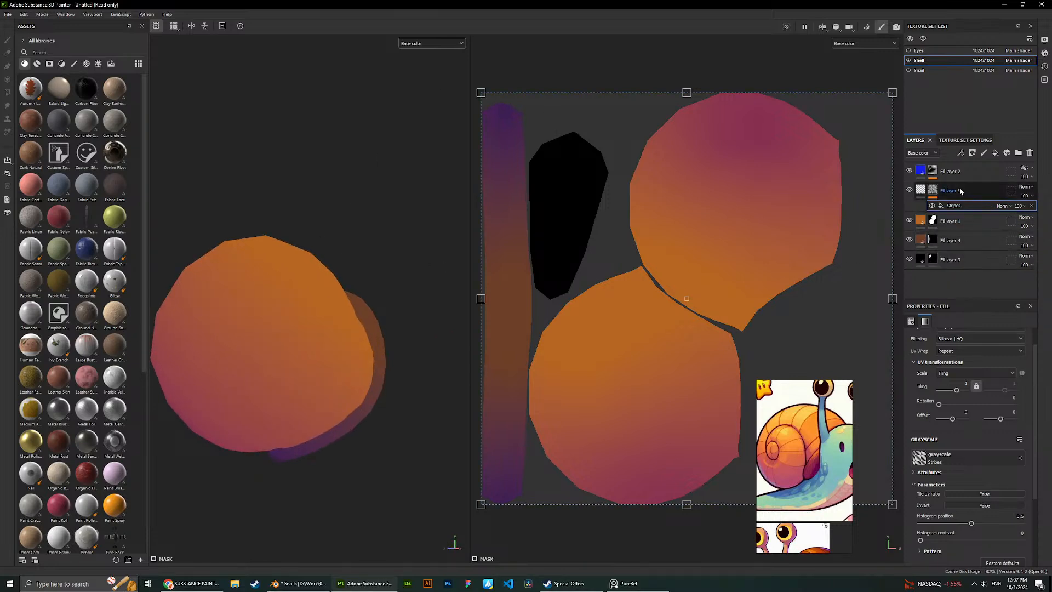
{"action": "left_click", "coordinate": [909, 190]}
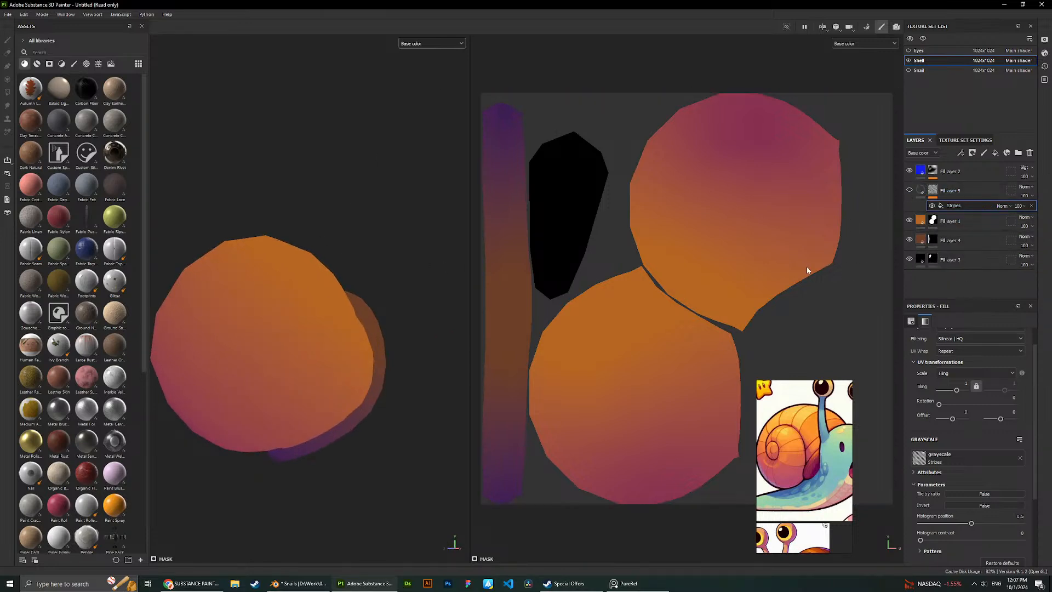
{"action": "right_click", "coordinate": [971, 290]}
{"action": "left_click", "coordinate": [918, 278]}
{"action": "right_click", "coordinate": [919, 281]}
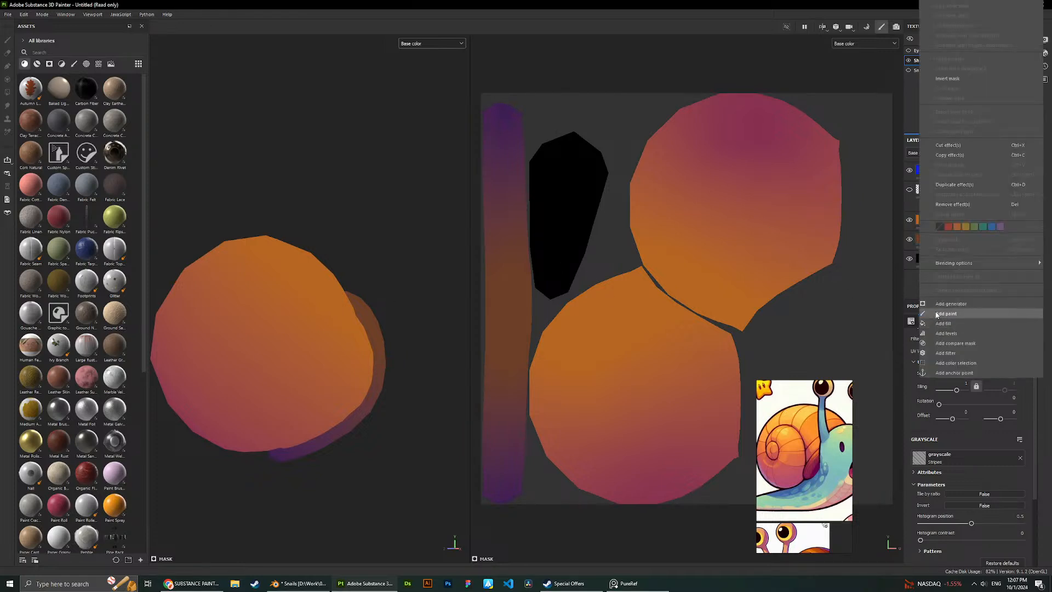
{"action": "left_click", "coordinate": [912, 277]}
{"action": "right_click", "coordinate": [912, 279]}
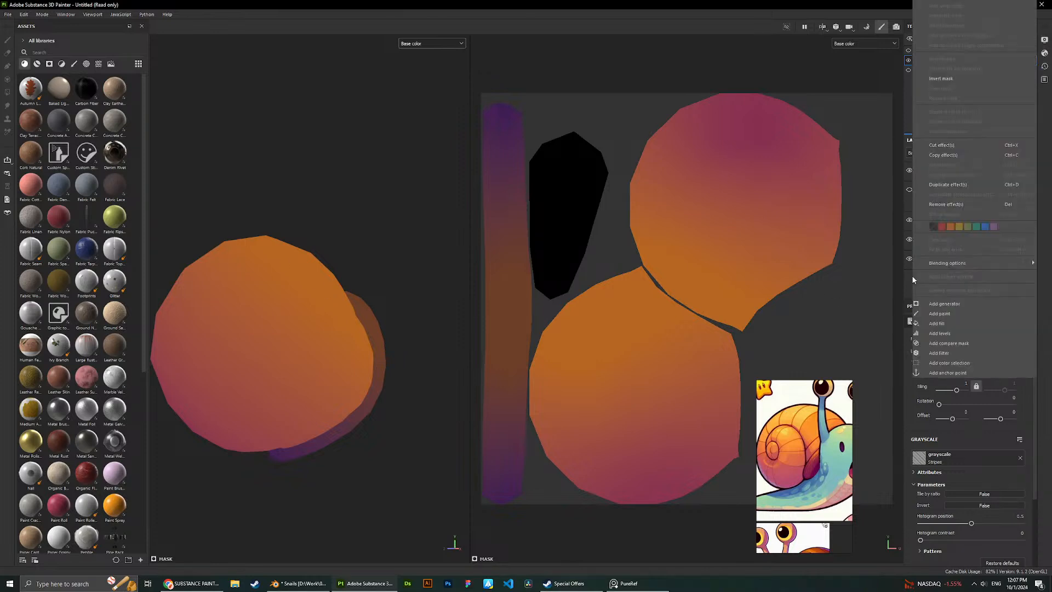
{"action": "left_click", "coordinate": [910, 273]}
{"action": "right_click", "coordinate": [912, 278]}
{"action": "left_click", "coordinate": [902, 285]}
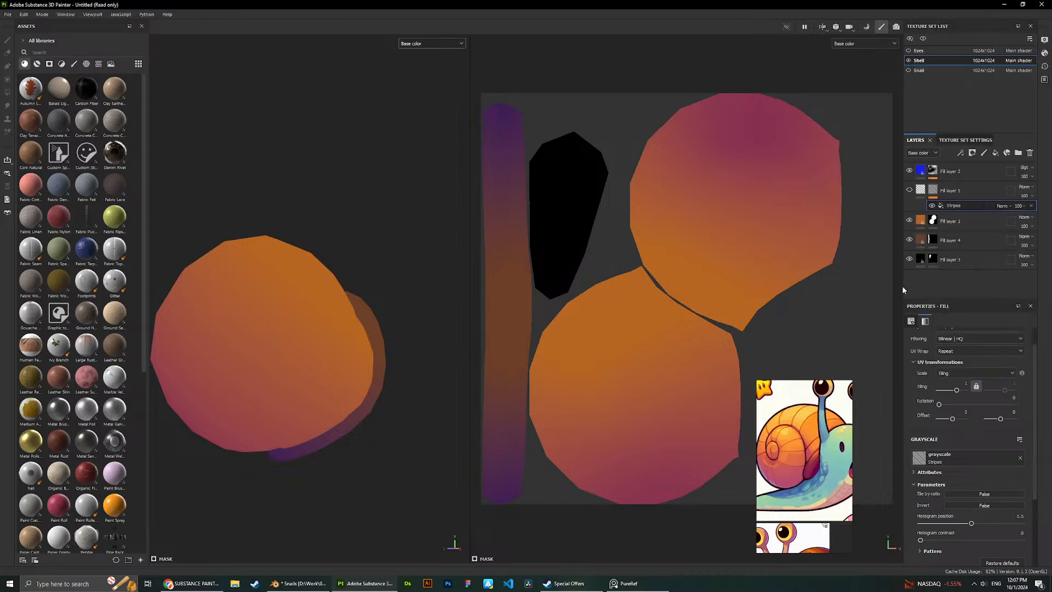
Add a new fill layer above the hidden Stripes layer and give it a black mask.
{"action": "left_click", "coordinate": [995, 153]}
{"action": "right_click", "coordinate": [947, 190]}
{"action": "left_click", "coordinate": [945, 197]}
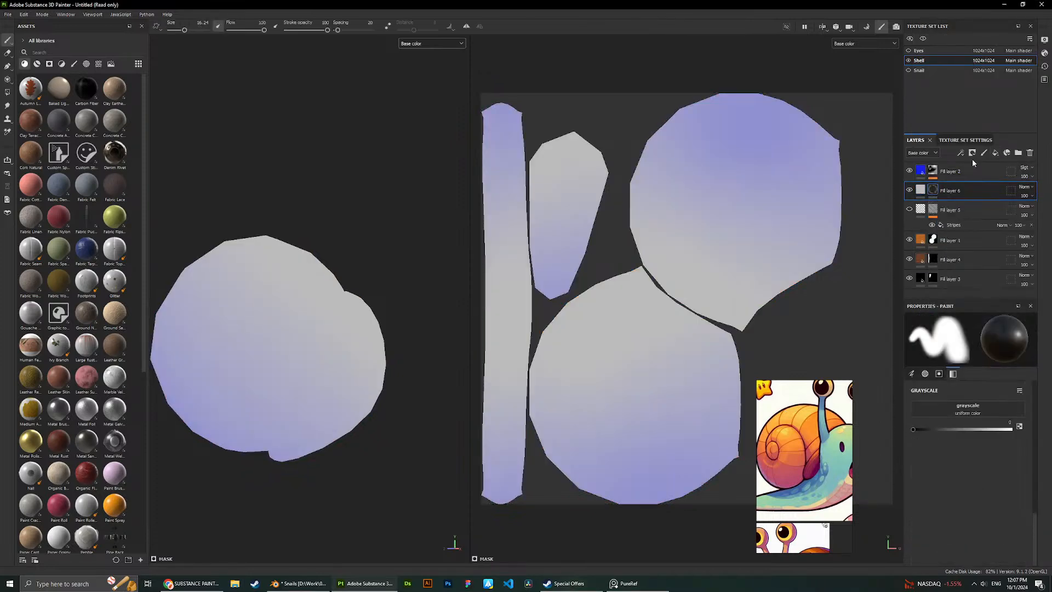
{"action": "key", "text": "ctrl+z"}
{"action": "left_click", "coordinate": [971, 153]}
{"action": "left_click", "coordinate": [990, 191]}
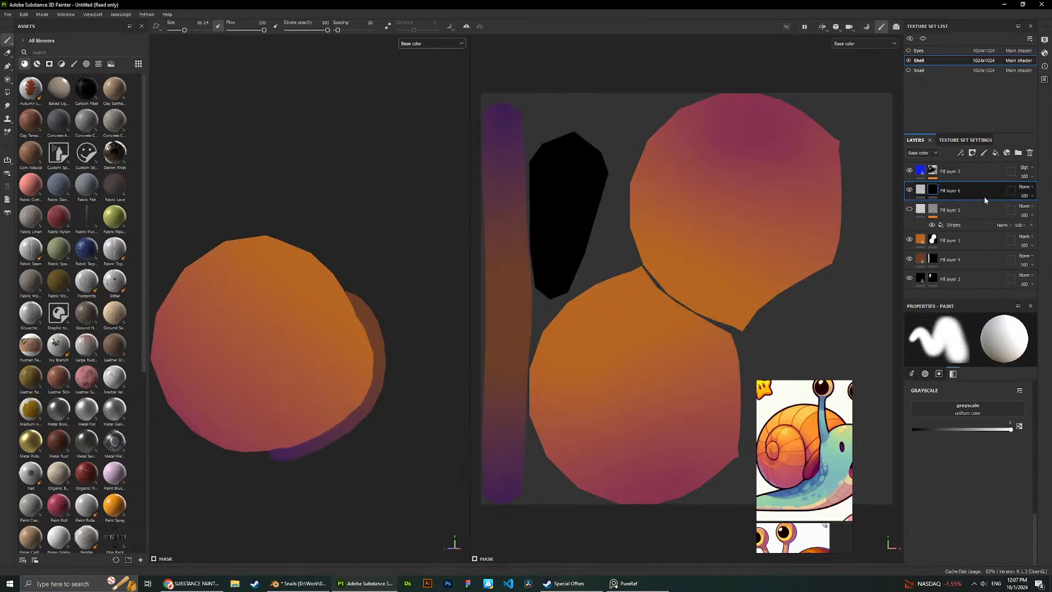
Add a generator to the new fill layer's mask and choose Curvature as its type.
{"action": "right_click", "coordinate": [965, 189]}
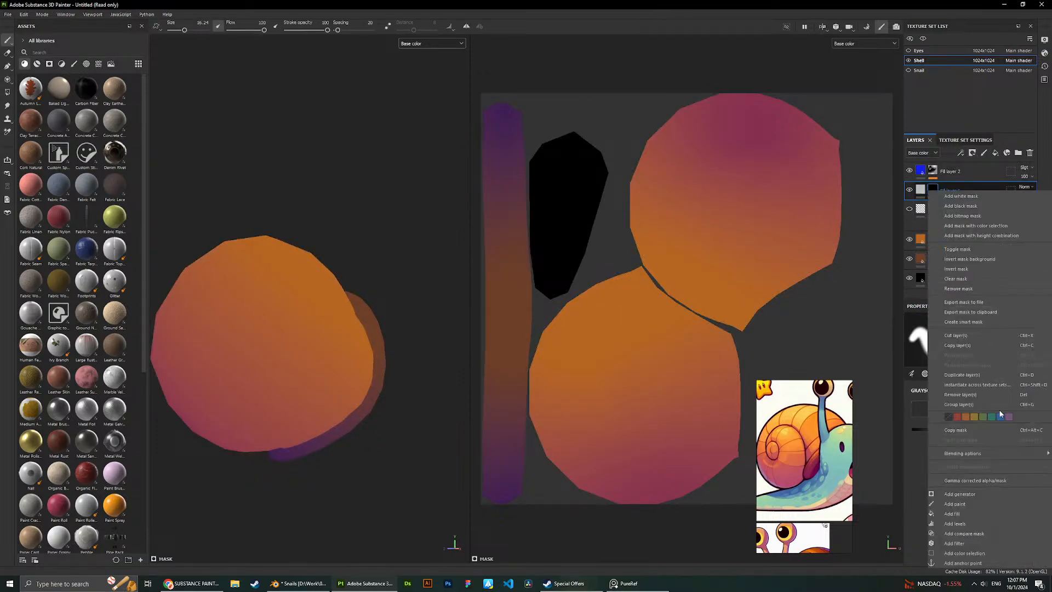
{"action": "left_click", "coordinate": [959, 493]}
{"action": "left_click", "coordinate": [973, 344]}
{"action": "type", "text": "linea"}
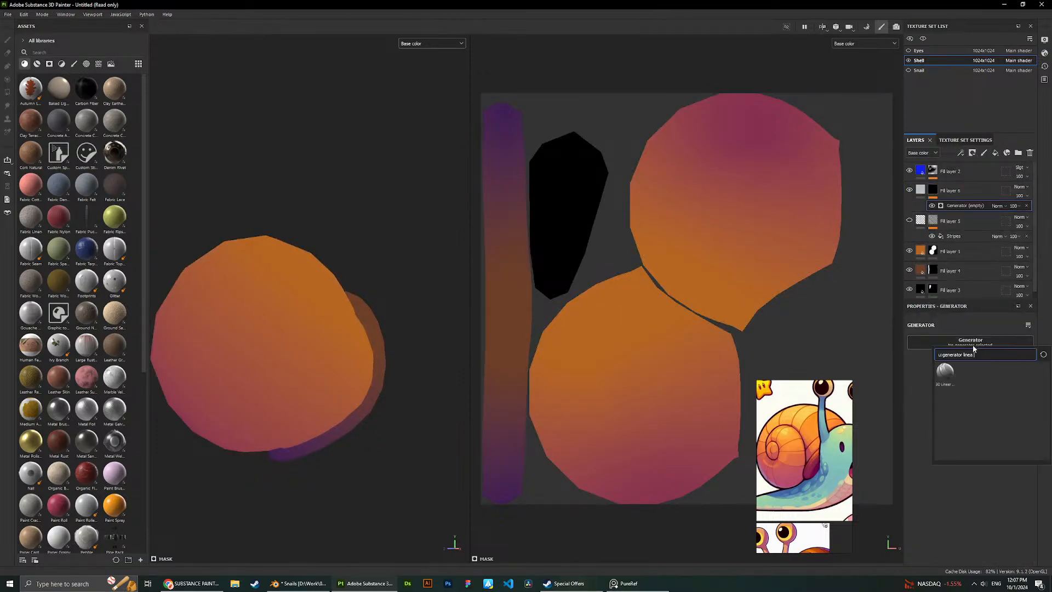
{"action": "key", "text": "BackSpace"}
{"action": "key", "text": "BackSpace"}
{"action": "key", "text": "BackSpace"}
{"action": "key", "text": "BackSpace"}
{"action": "key", "text": "BackSpace"}
{"action": "key", "text": "BackSpace"}
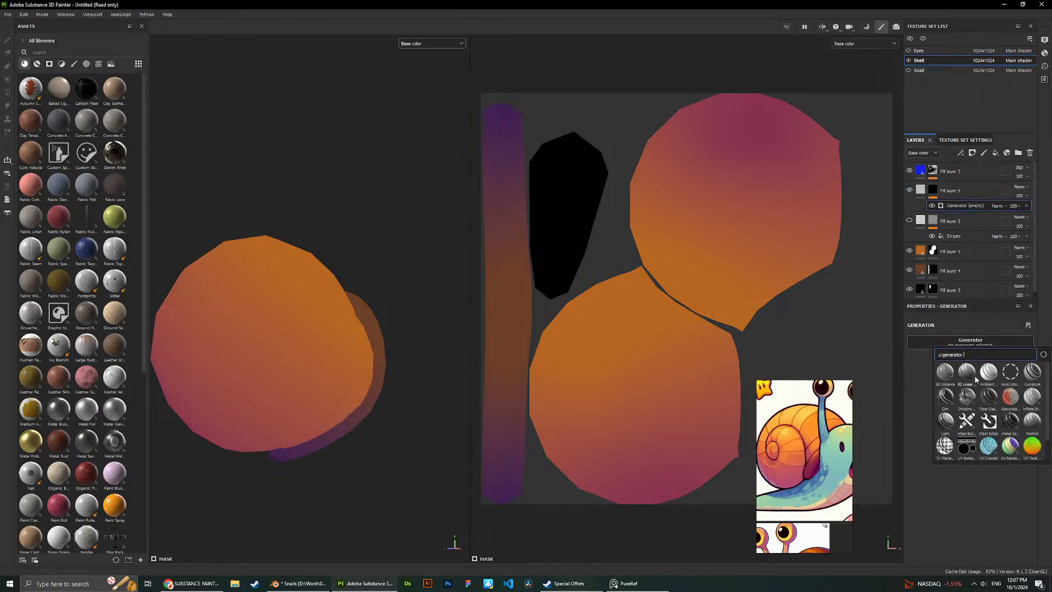
{"action": "type", "text": "cu"}
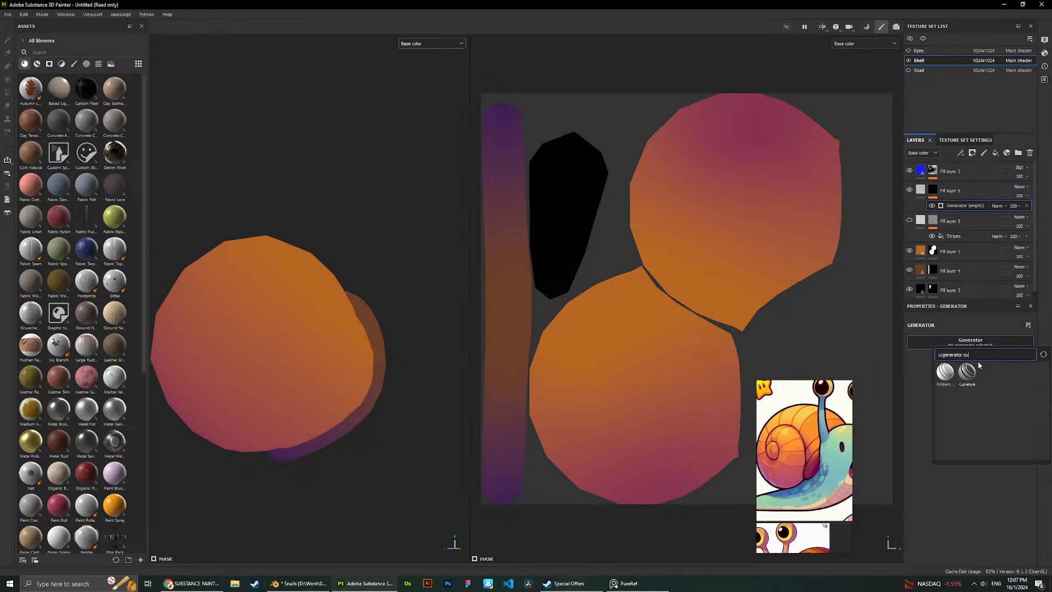
{"action": "left_click", "coordinate": [966, 373]}
Duplicate the fill layer masked by the Curvature generator.
{"action": "left_click", "coordinate": [960, 189]}
{"action": "key", "text": "ctrl+d"}
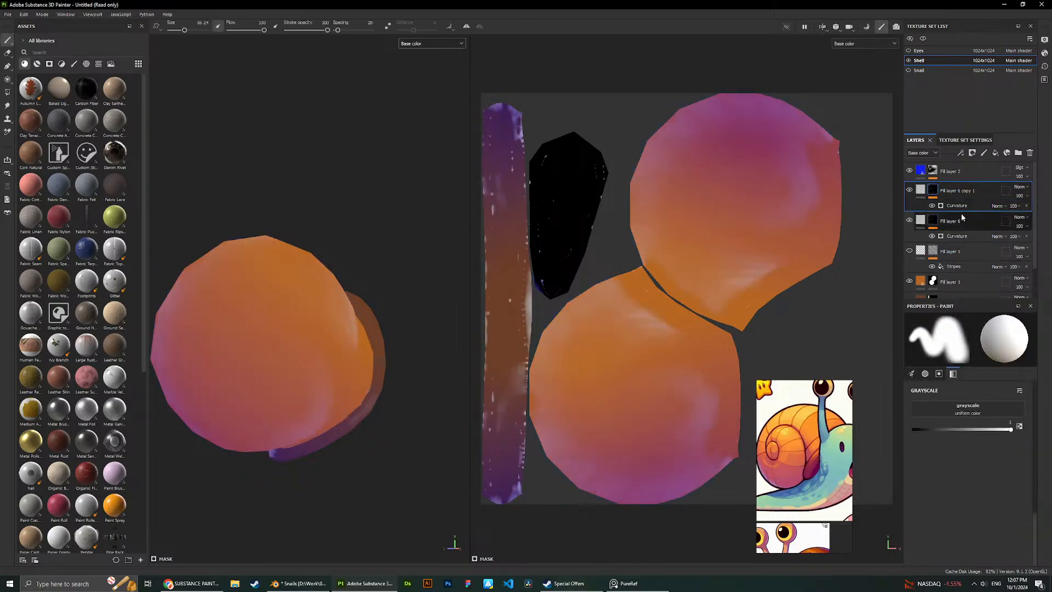
Replace the Curvature generator in the duplicated fill layer's mask with the Ambient Occlusion generator.
{"action": "left_click", "coordinate": [963, 205]}
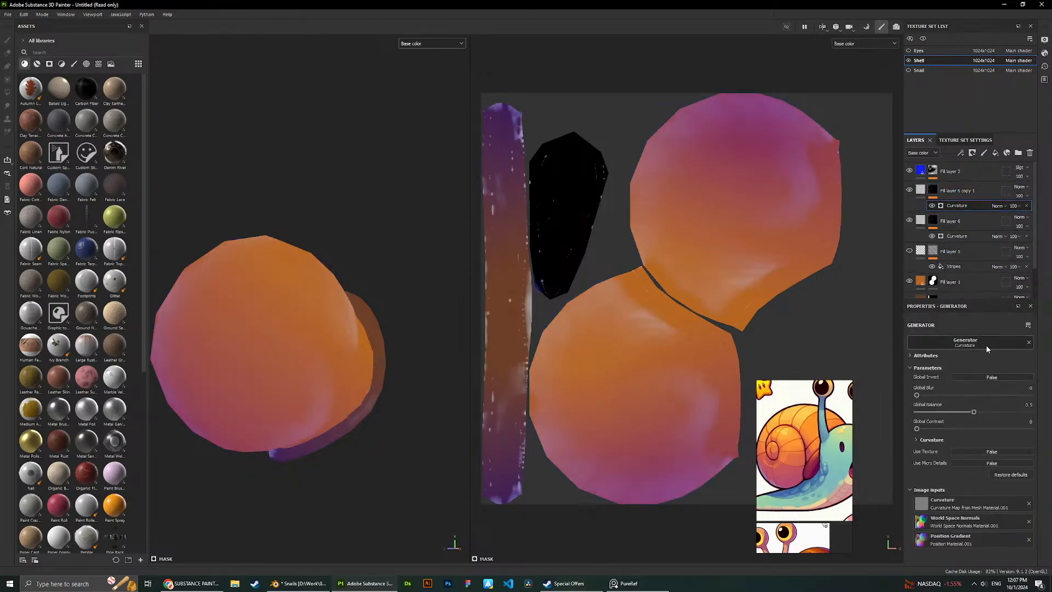
{"action": "left_click", "coordinate": [1009, 343]}
{"action": "key", "text": "BackSpace"}
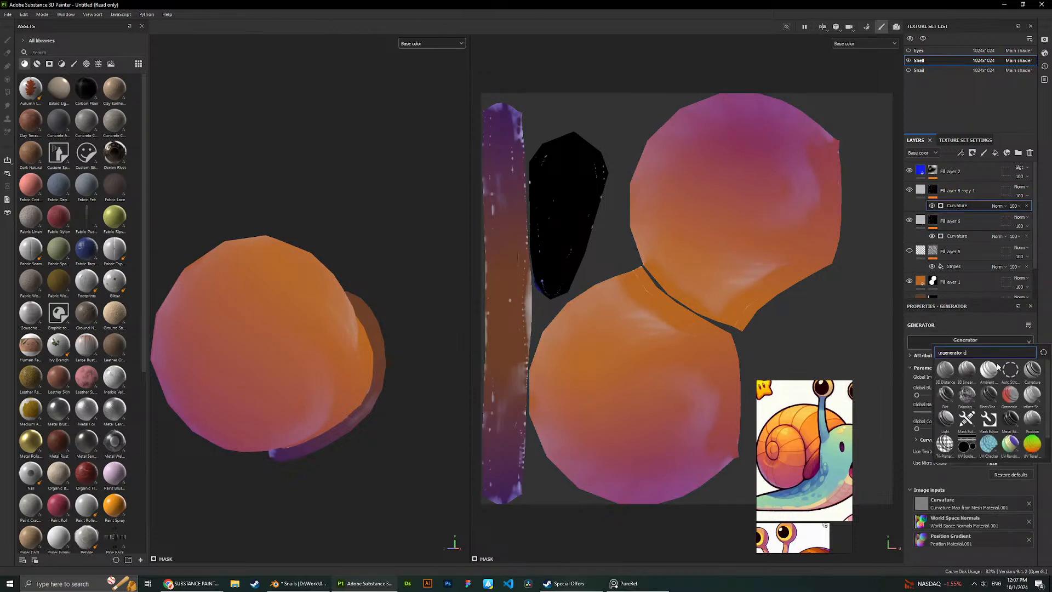
{"action": "type", "text": "ambie"}
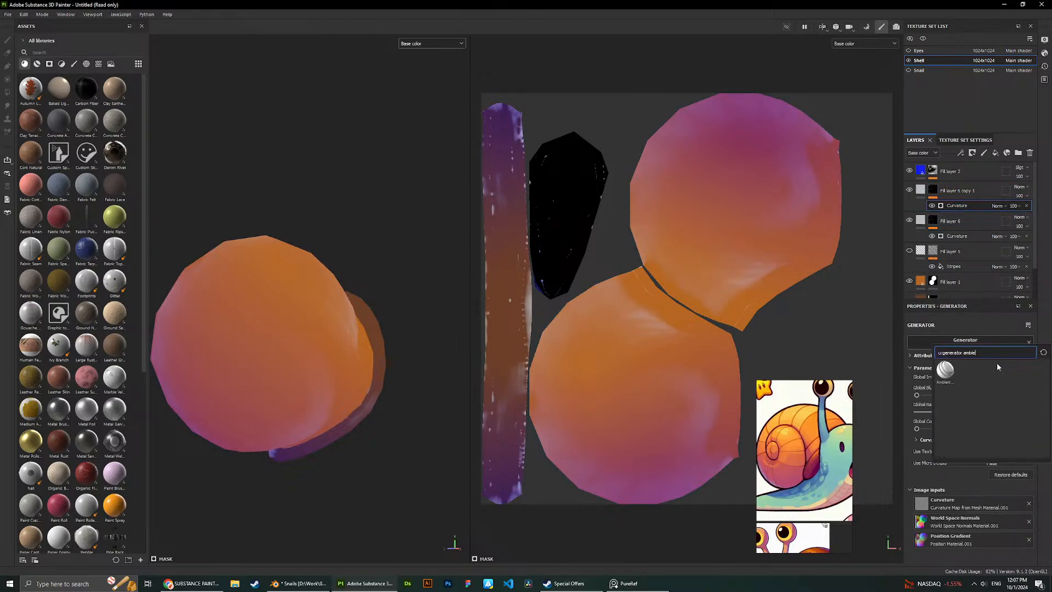
{"action": "left_click", "coordinate": [952, 383]}
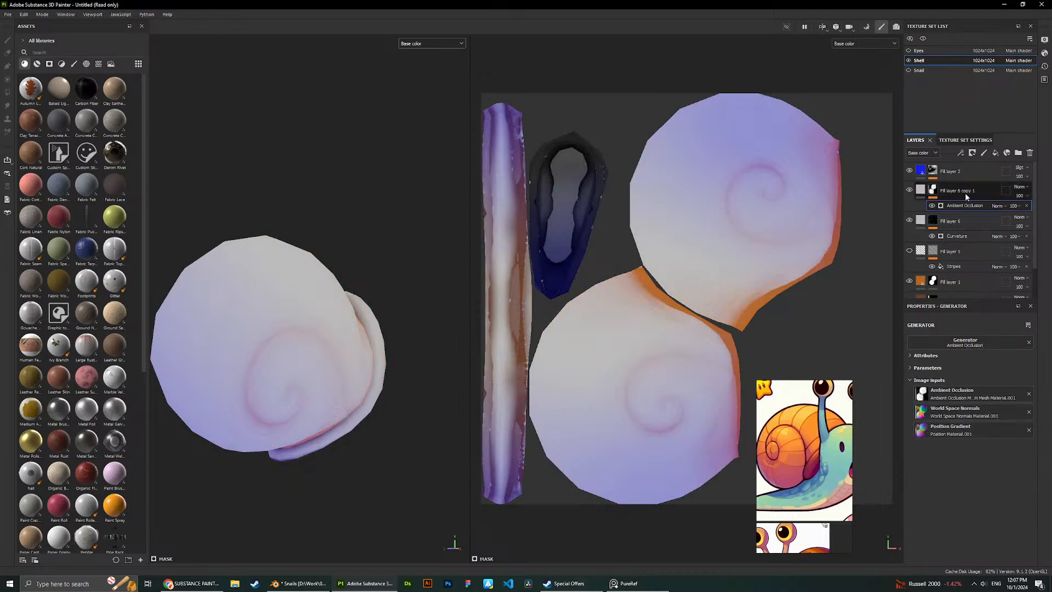
Move the ambient occlusion fill layer below the Curvature-masked fill layer and set its blending mode to Soft light.
{"action": "left_click_drag", "start_coordinate": [964, 193], "coordinate": [982, 234]}
{"action": "left_click", "coordinate": [974, 235]}
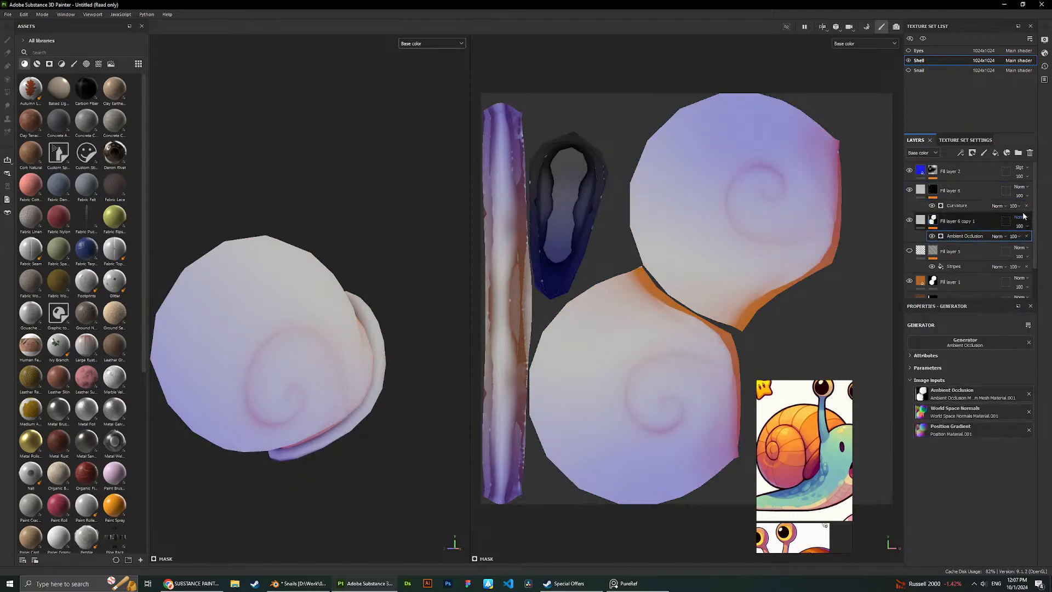
{"action": "left_click", "coordinate": [1019, 217]}
{"action": "left_click", "coordinate": [1017, 377]}
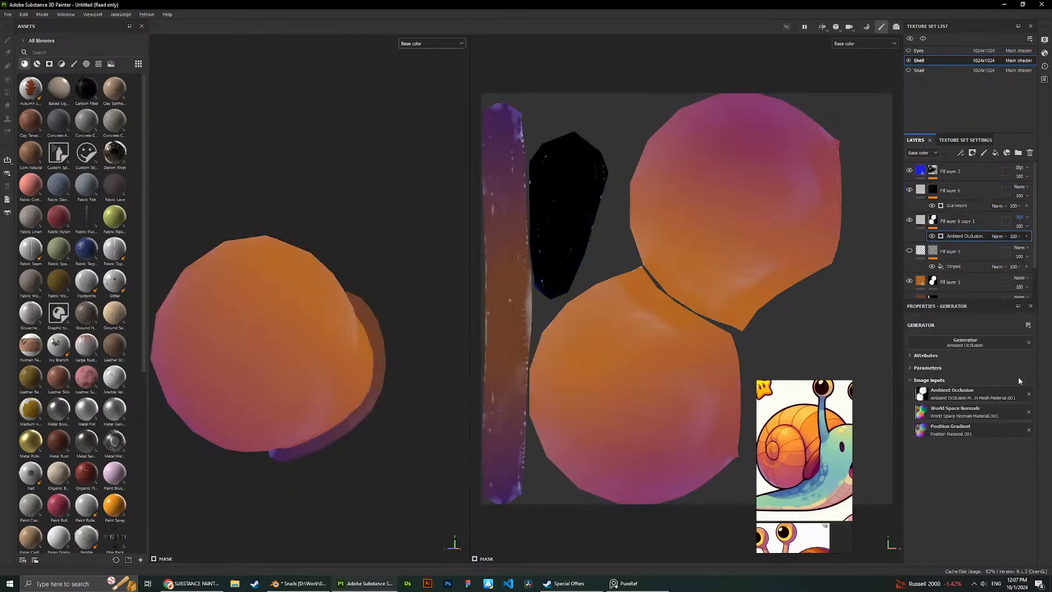
{"action": "left_click", "coordinate": [962, 232]}
{"action": "left_click", "coordinate": [965, 235]}
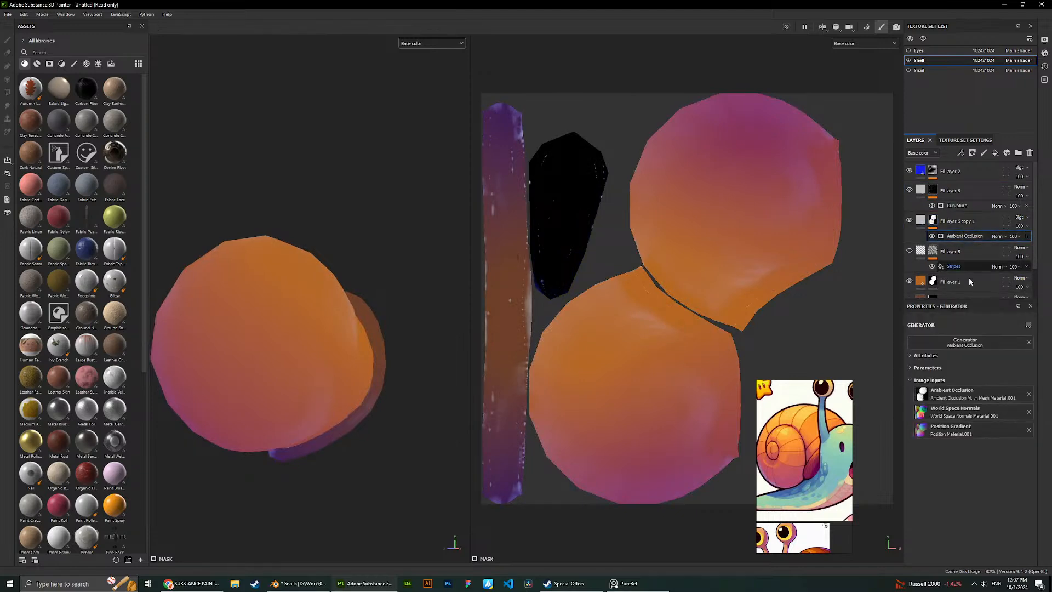
Set the Ambient Occlusion generator's Global Balance to about 0.73 and Global Blur to 2.9, and hide the Curvature-masked fill layer.
{"action": "left_click", "coordinate": [925, 368]}
{"action": "left_click", "coordinate": [943, 356]}
{"action": "scroll", "coordinate": [941, 416], "scroll_direction": "down", "scroll_amount": 1}
{"action": "left_click_drag", "start_coordinate": [918, 433], "coordinate": [994, 449]}
{"action": "left_click", "coordinate": [908, 190]}
{"action": "left_click_drag", "start_coordinate": [924, 433], "coordinate": [936, 432]}
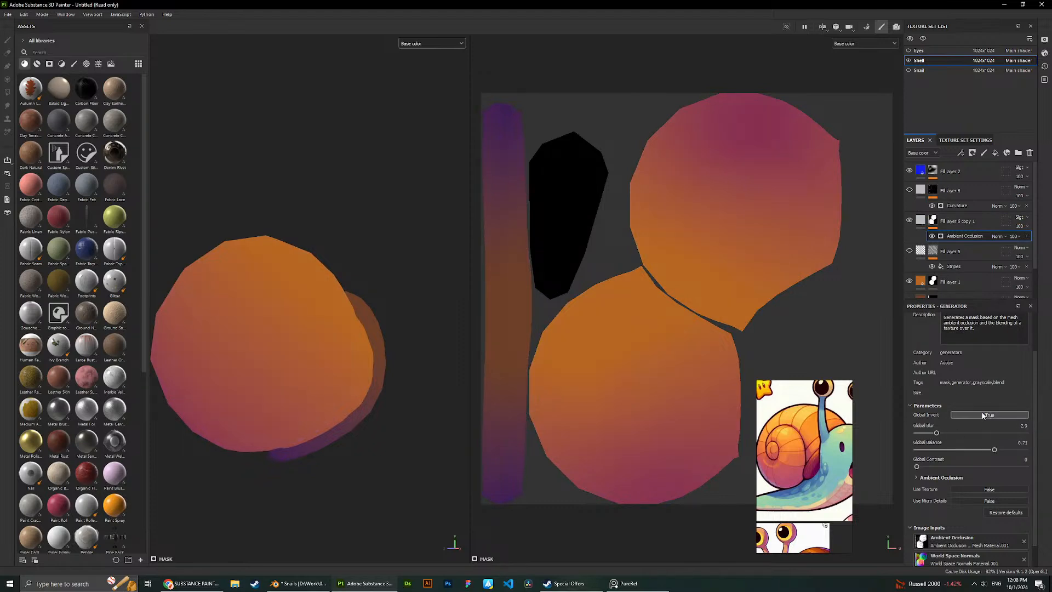
Turn on the generator's Global Invert and set Global Blur to 12.62, Global Balance to about 0.01 and Global Contrast to 0.
{"action": "left_click", "coordinate": [982, 415]}
{"action": "left_click", "coordinate": [984, 415]}
{"action": "left_click_drag", "start_coordinate": [981, 435], "coordinate": [1004, 434]}
{"action": "left_click_drag", "start_coordinate": [975, 466], "coordinate": [1039, 441]}
{"action": "left_click_drag", "start_coordinate": [944, 470], "coordinate": [913, 466]}
{"action": "left_click_drag", "start_coordinate": [966, 450], "coordinate": [916, 450]}
{"action": "left_click", "coordinate": [984, 414]}
{"action": "left_click_drag", "start_coordinate": [998, 432], "coordinate": [1003, 432]}
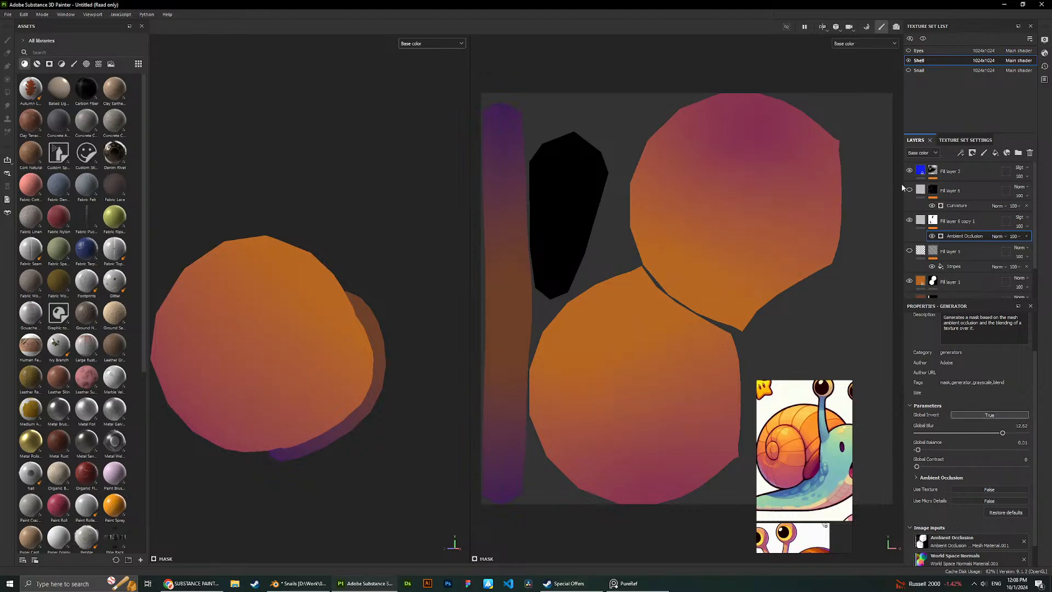
Show the Eyes and Snail texture sets again and open the texture set settings for Snail.
{"action": "left_click", "coordinate": [923, 50]}
{"action": "left_click", "coordinate": [920, 69]}
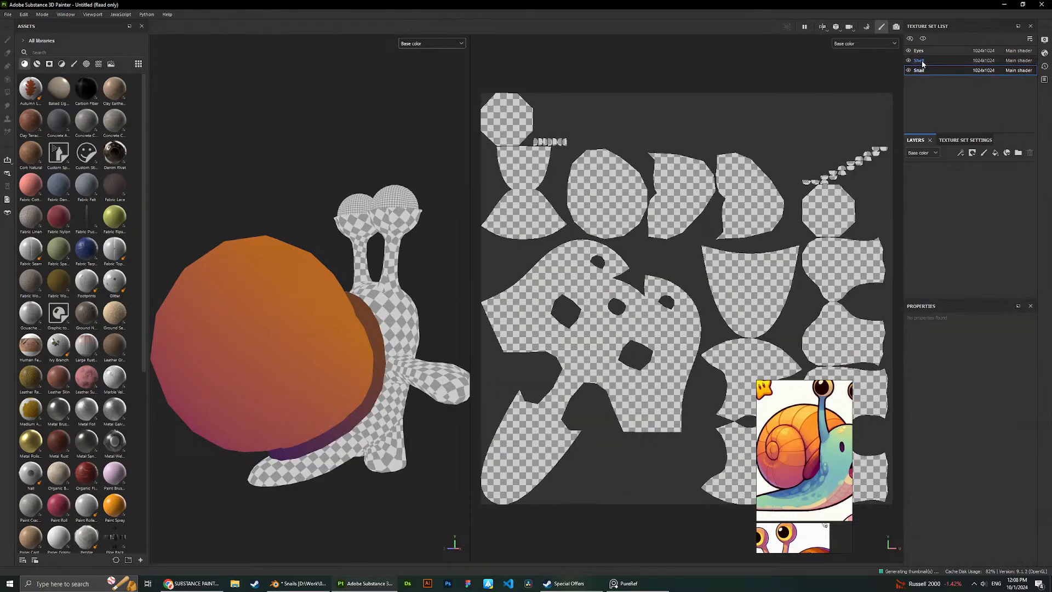
{"action": "left_click", "coordinate": [920, 51], "text": "shift"}
{"action": "left_click", "coordinate": [947, 141]}
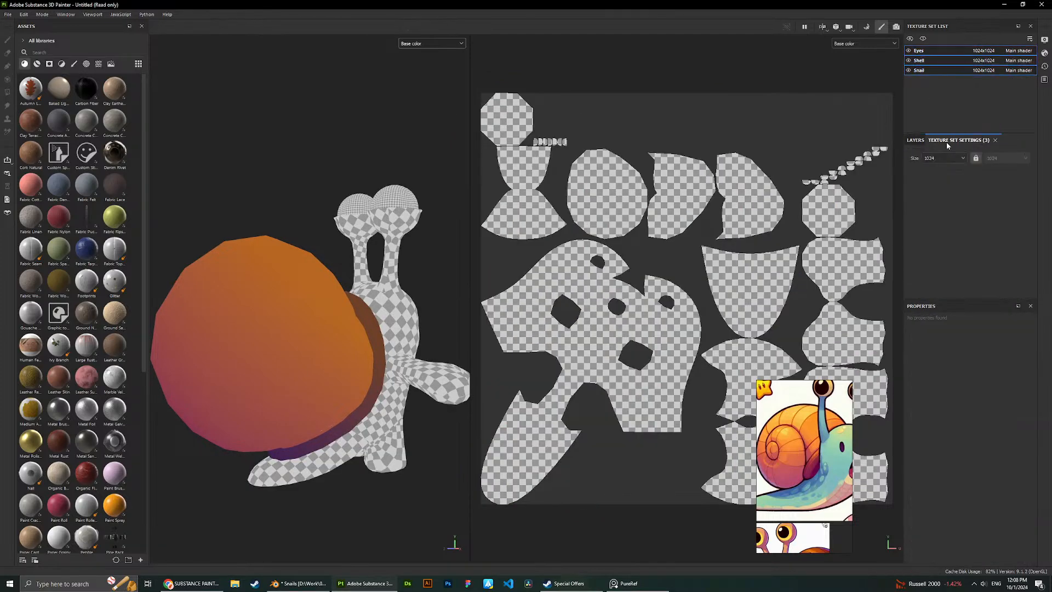
{"action": "scroll", "coordinate": [406, 182], "scroll_direction": "down", "scroll_amount": 2}
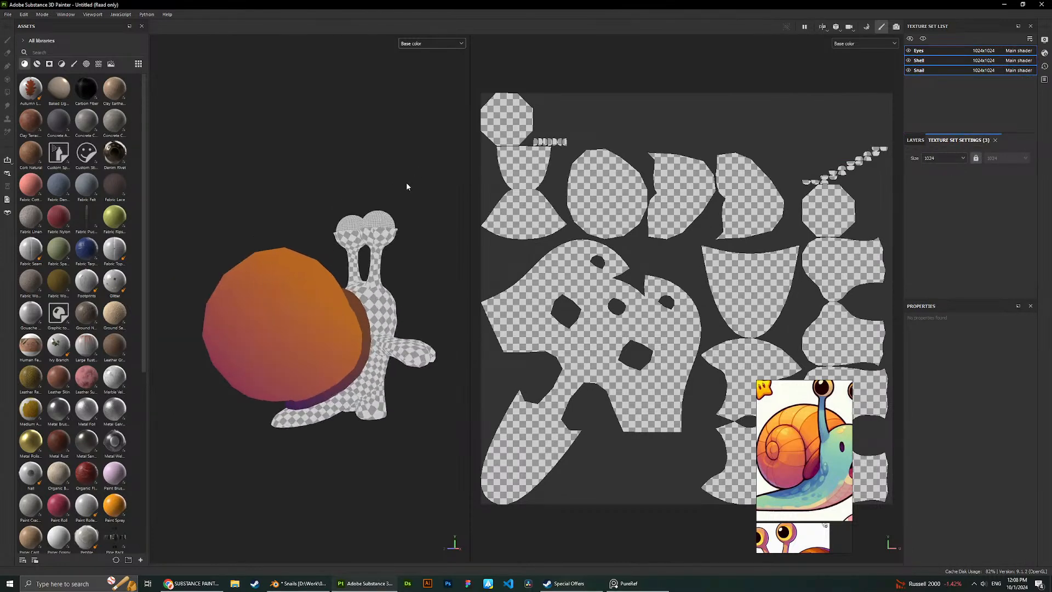
{"action": "left_click", "coordinate": [962, 71]}
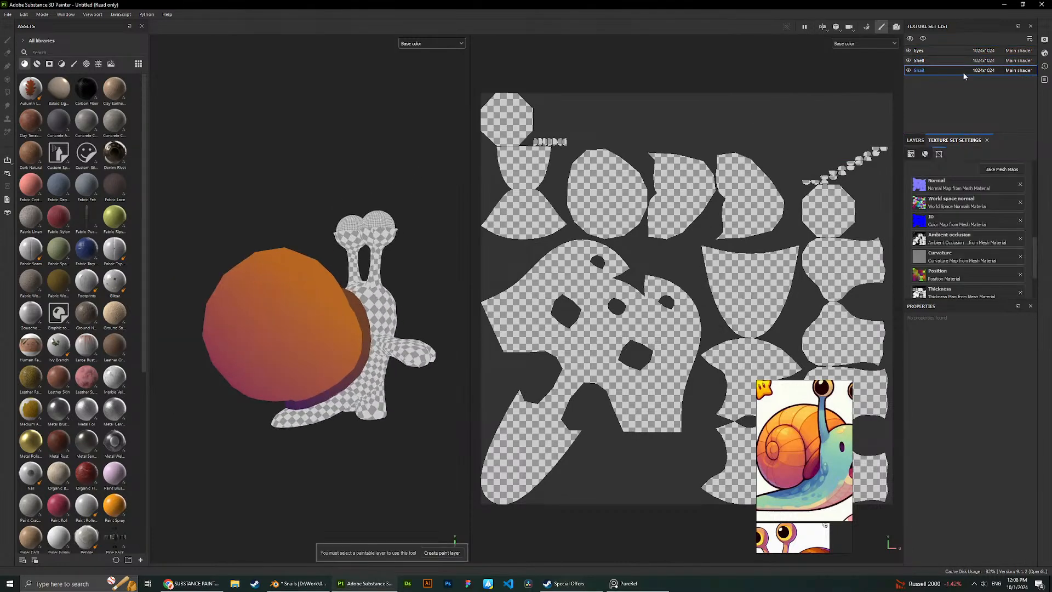
Enter mesh map baking and set the ambient occlusion baker's Secondary Rays to 256.
{"action": "left_click", "coordinate": [1000, 170]}
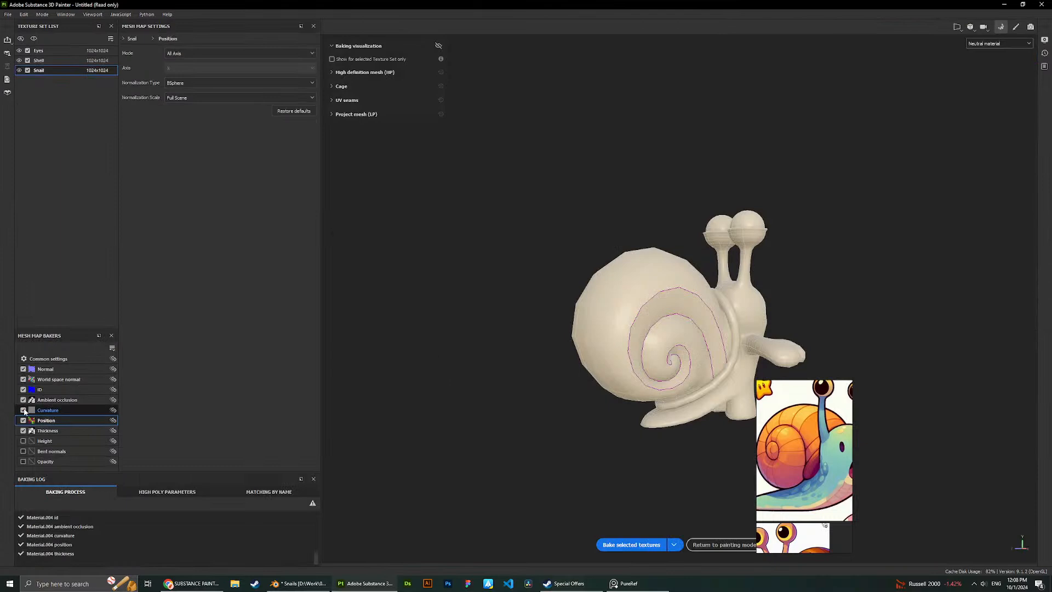
{"action": "left_click", "coordinate": [59, 401]}
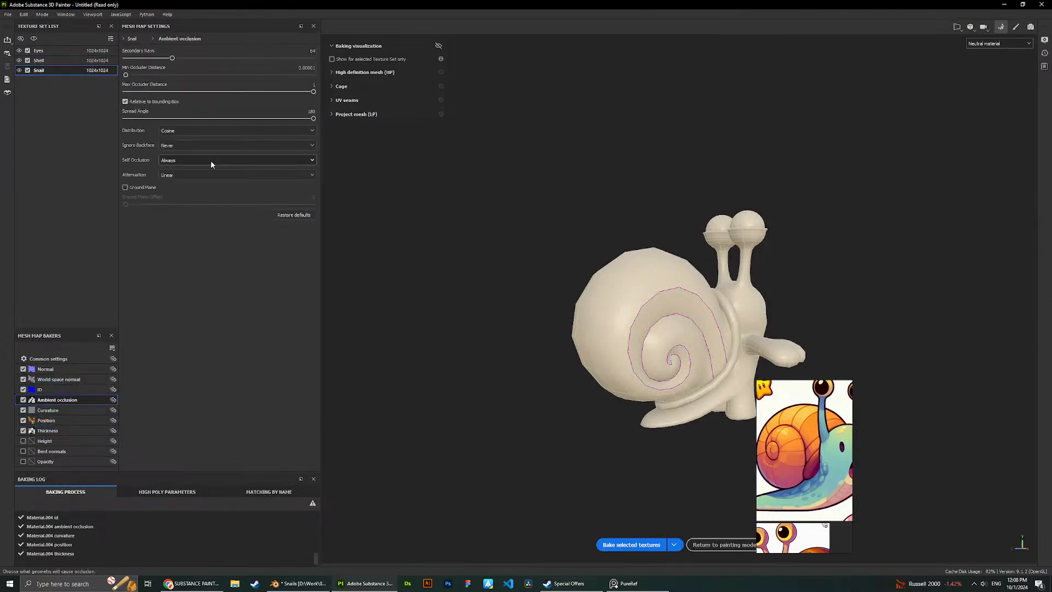
{"action": "left_click_drag", "start_coordinate": [172, 58], "coordinate": [318, 58]}
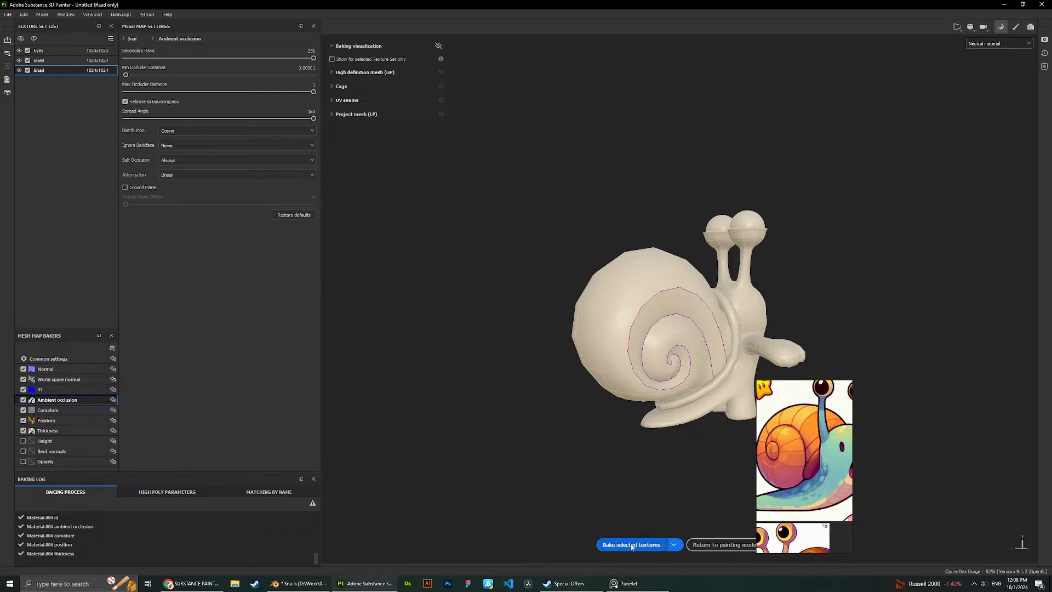
Leave only the ambient occlusion map enabled for baking and bake it for the selected texture sets.
{"action": "left_click", "coordinate": [23, 431]}
{"action": "left_click", "coordinate": [23, 420]}
{"action": "left_click", "coordinate": [23, 409]}
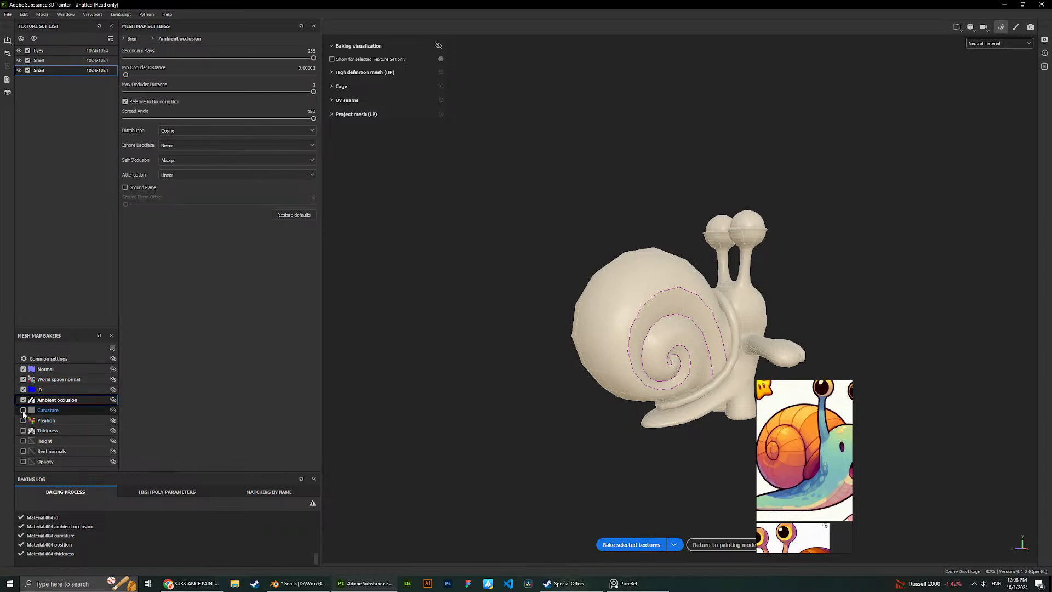
{"action": "left_click", "coordinate": [23, 389]}
{"action": "left_click", "coordinate": [23, 379]}
{"action": "left_click", "coordinate": [23, 368]}
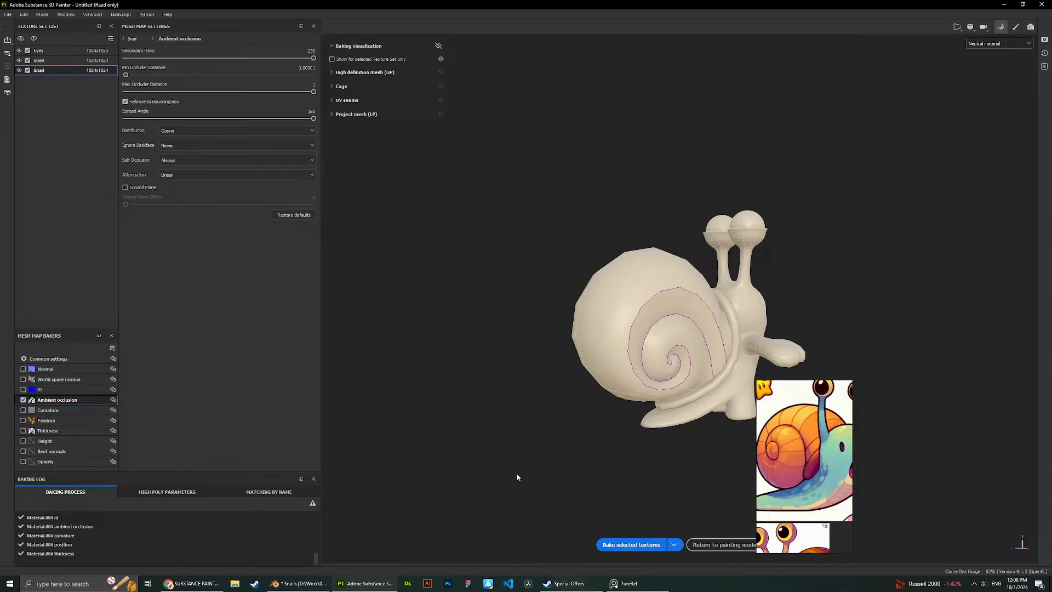
{"action": "left_click", "coordinate": [657, 547]}
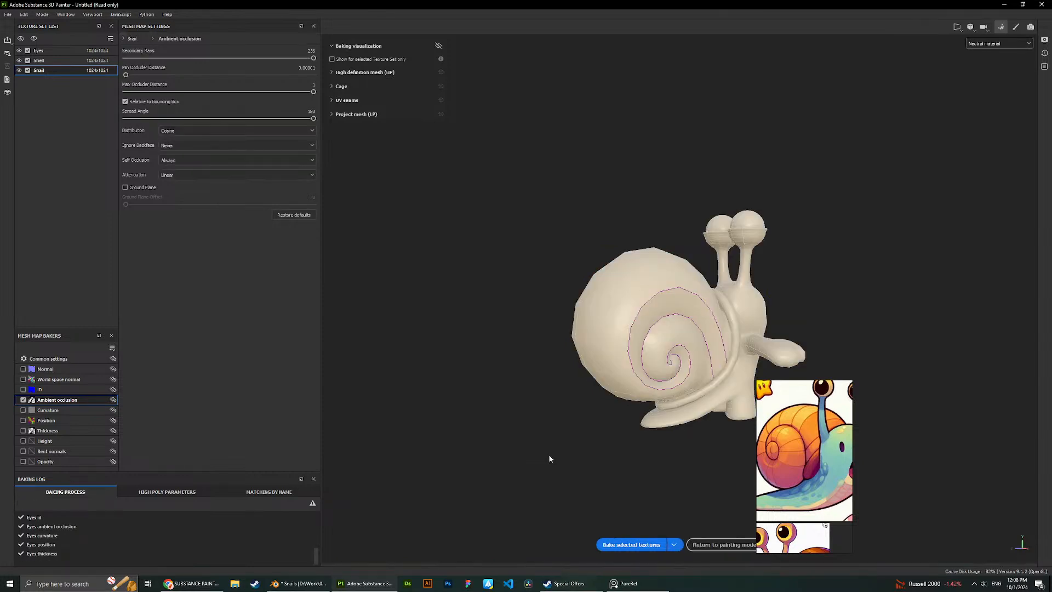
Return to painting mode and set the viewport display to Base color.
{"action": "left_click", "coordinate": [722, 545]}
{"action": "scroll", "coordinate": [350, 356], "scroll_direction": "up", "scroll_amount": 5}
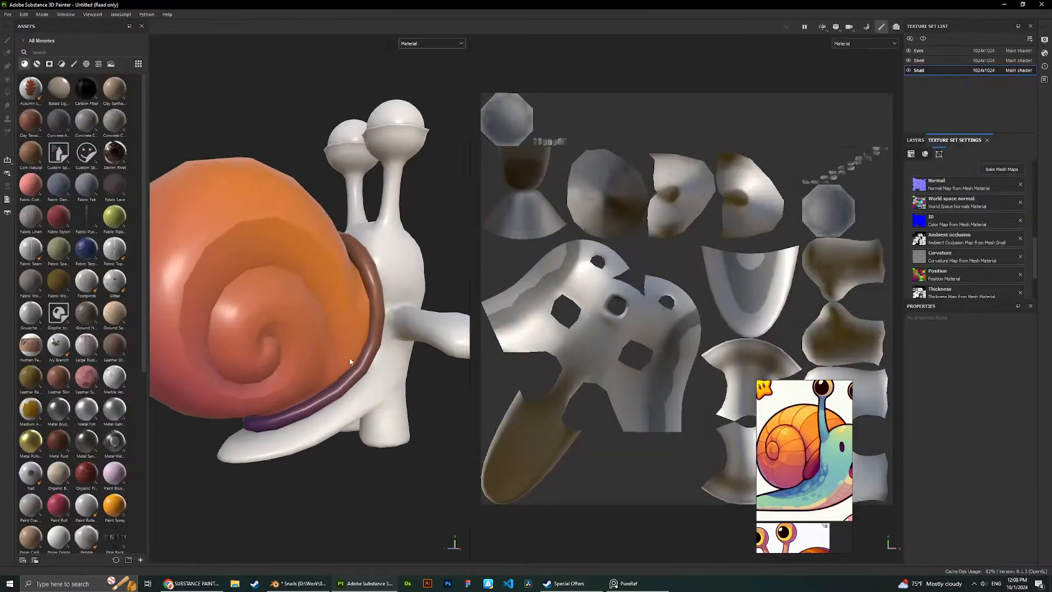
{"action": "left_click", "coordinate": [424, 43]}
{"action": "left_click", "coordinate": [421, 79]}
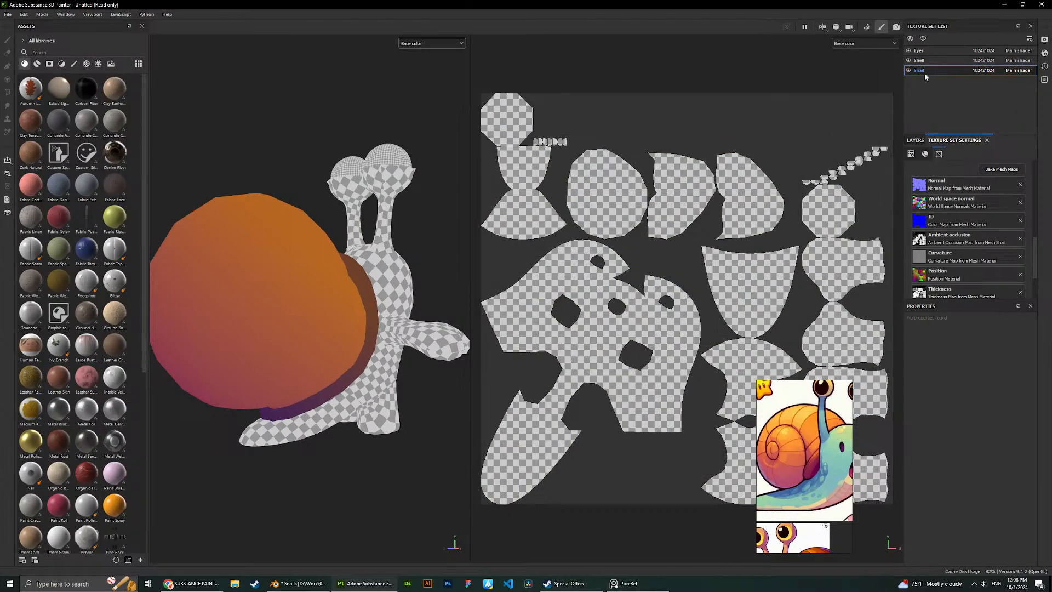
Go back to the Shell texture set's layers and hide the Eyes and Snail texture sets.
{"action": "left_click", "coordinate": [915, 140]}
{"action": "left_click", "coordinate": [926, 61]}
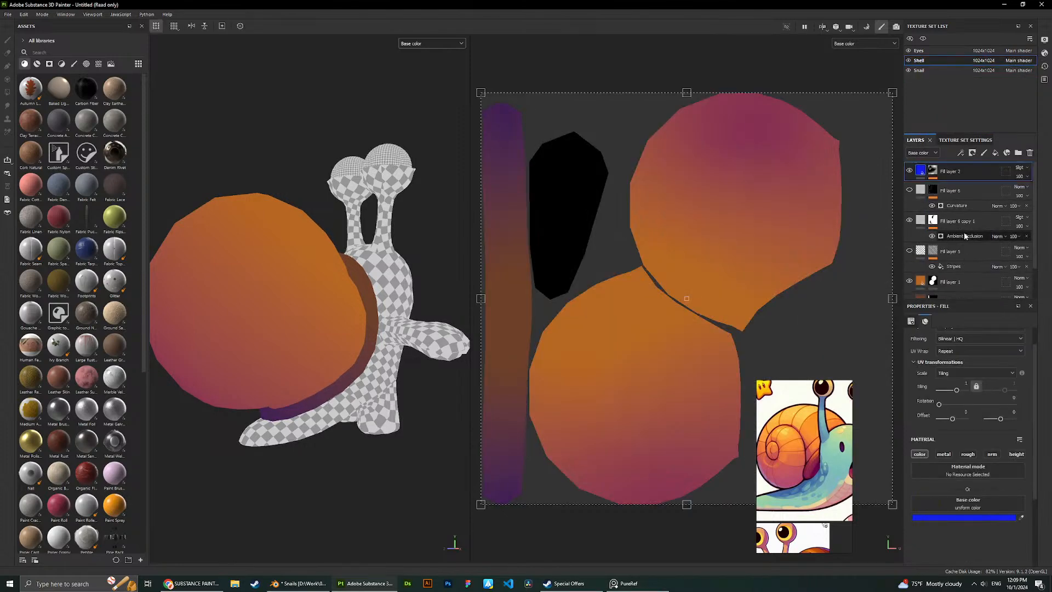
{"action": "left_click", "coordinate": [952, 190]}
{"action": "left_click", "coordinate": [909, 50]}
{"action": "left_click", "coordinate": [909, 70]}
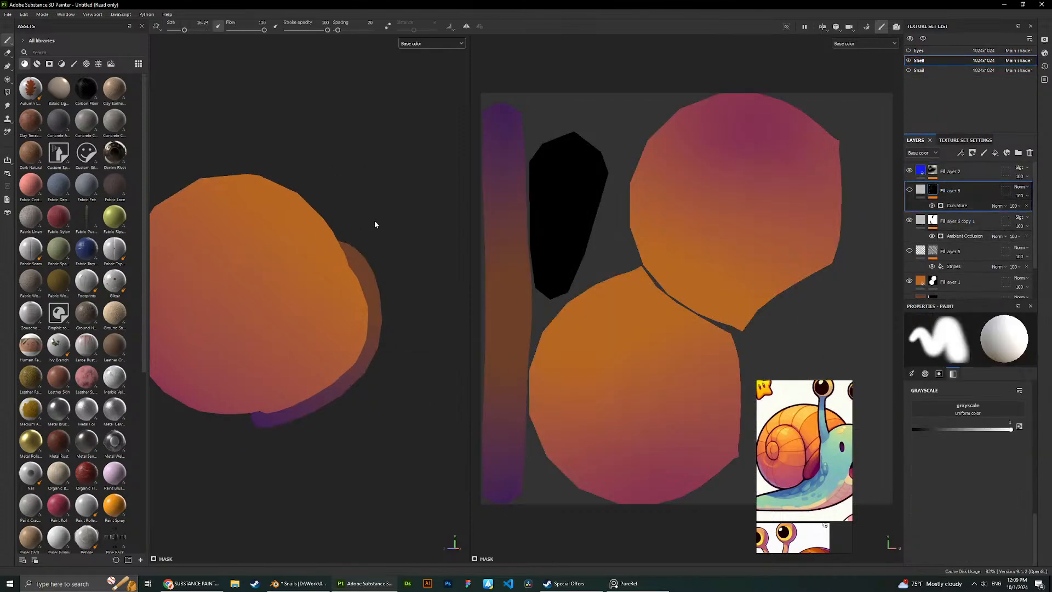
{"action": "middle_click_drag", "start_coordinate": [376, 225], "coordinate": [444, 224]}
Set the Ambient Occlusion generator's Global Blur to 0, Global Balance to 0.4 and Global Contrast to 0.57, keeping Global Invert on.
{"action": "left_click", "coordinate": [965, 235]}
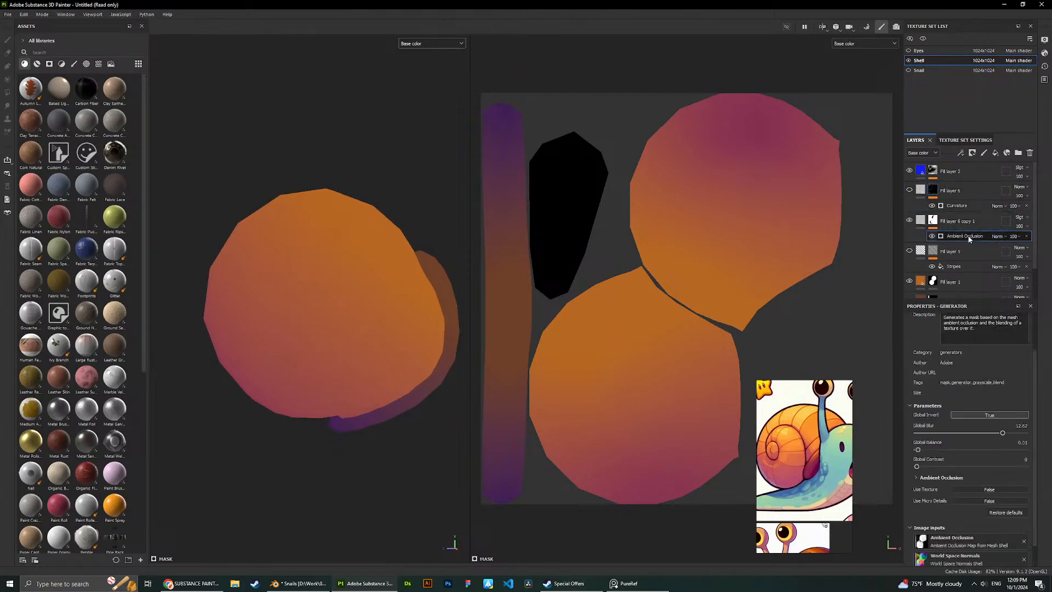
{"action": "left_click_drag", "start_coordinate": [918, 450], "coordinate": [978, 466]}
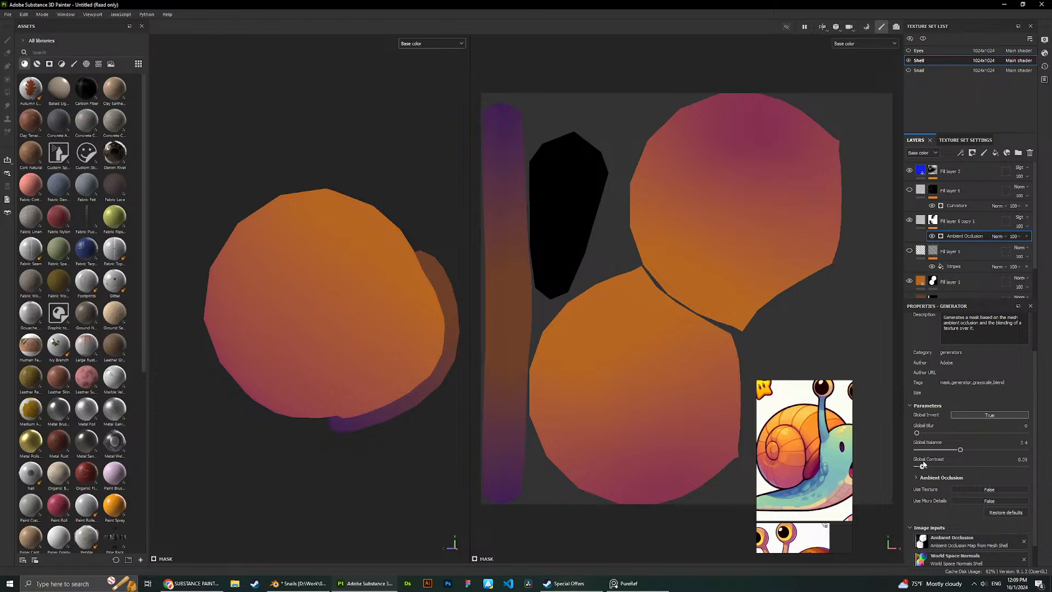
{"action": "left_click", "coordinate": [982, 415]}
{"action": "left_click", "coordinate": [975, 415]}
Try the Mesh Material.001 map as the generator's ambient occlusion input, and switch back to the Mesh Shell map.
{"action": "scroll", "coordinate": [959, 477], "scroll_direction": "down", "scroll_amount": 1}
{"action": "left_click", "coordinate": [1015, 515]}
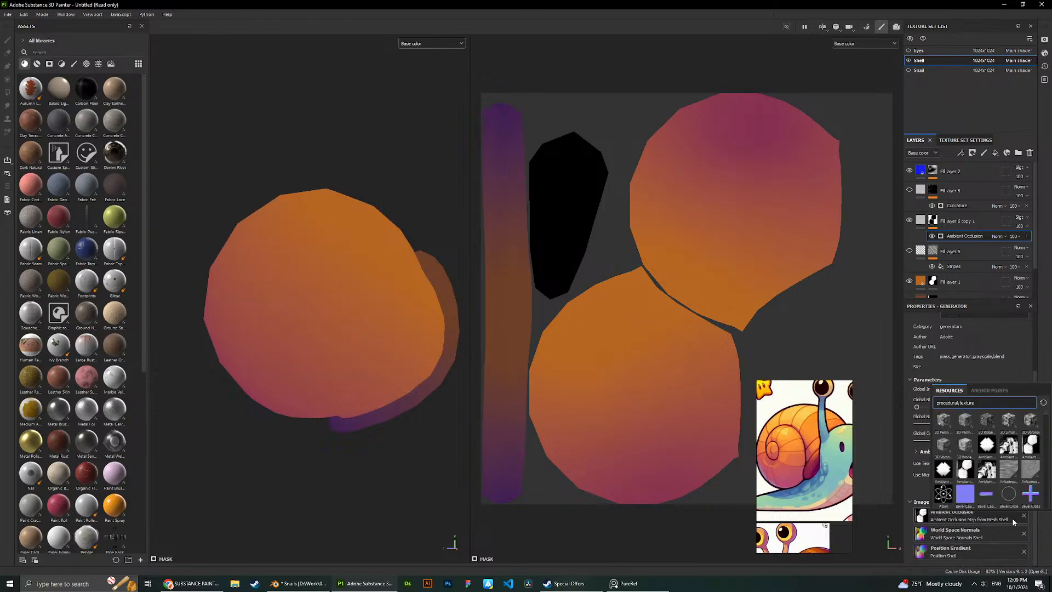
{"action": "left_click", "coordinate": [1030, 446]}
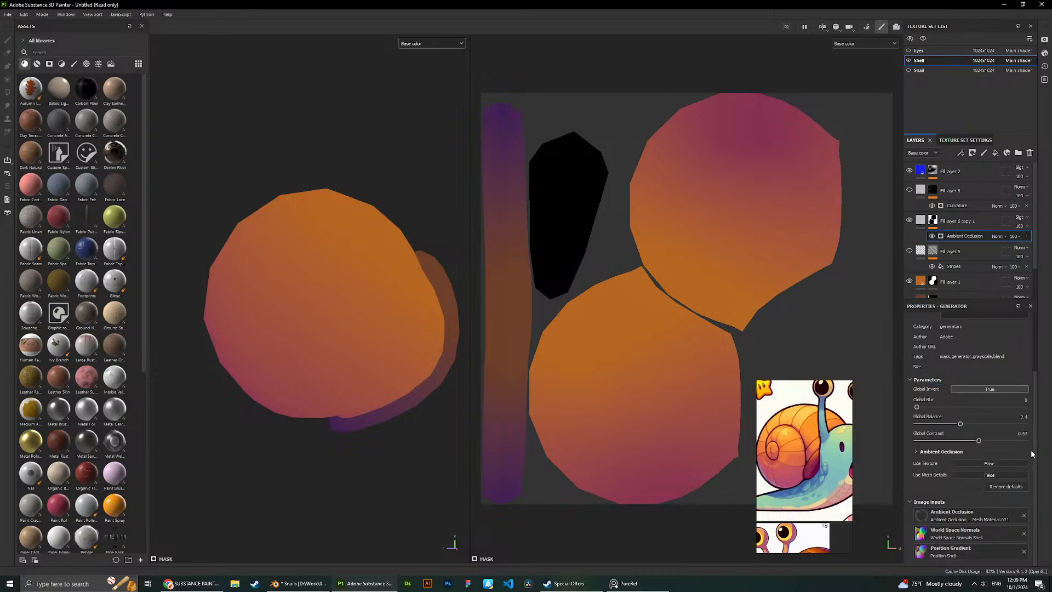
{"action": "left_click", "coordinate": [974, 515]}
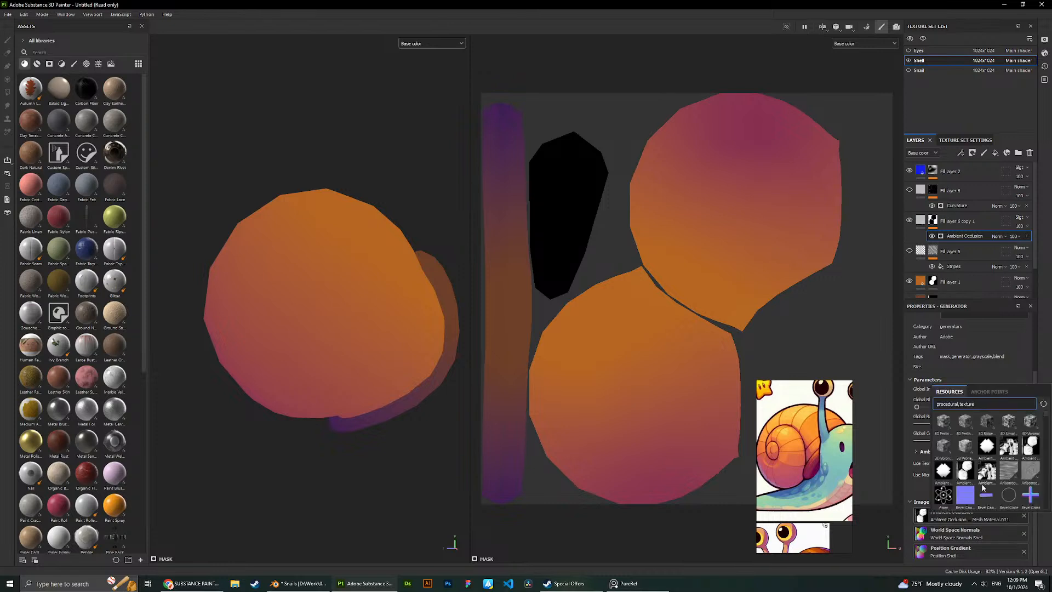
{"action": "left_click", "coordinate": [962, 480]}
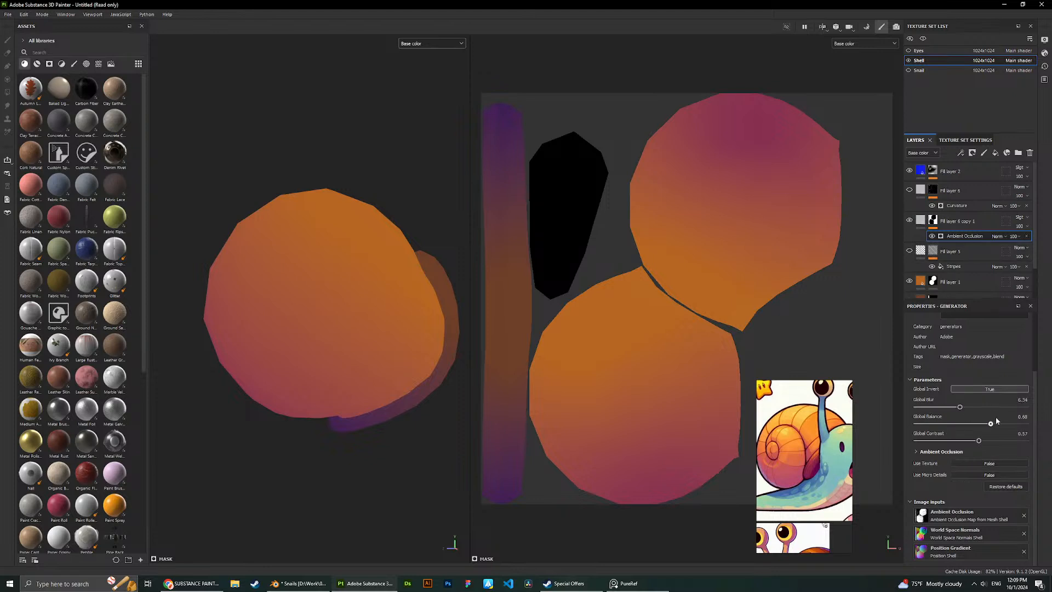
Try the Mesh Snail map as the generator's ambient occlusion input, and replace it with the Mesh Material.001 map.
{"action": "left_click", "coordinate": [960, 517]}
{"action": "left_click", "coordinate": [974, 480]}
{"action": "left_click", "coordinate": [969, 518]}
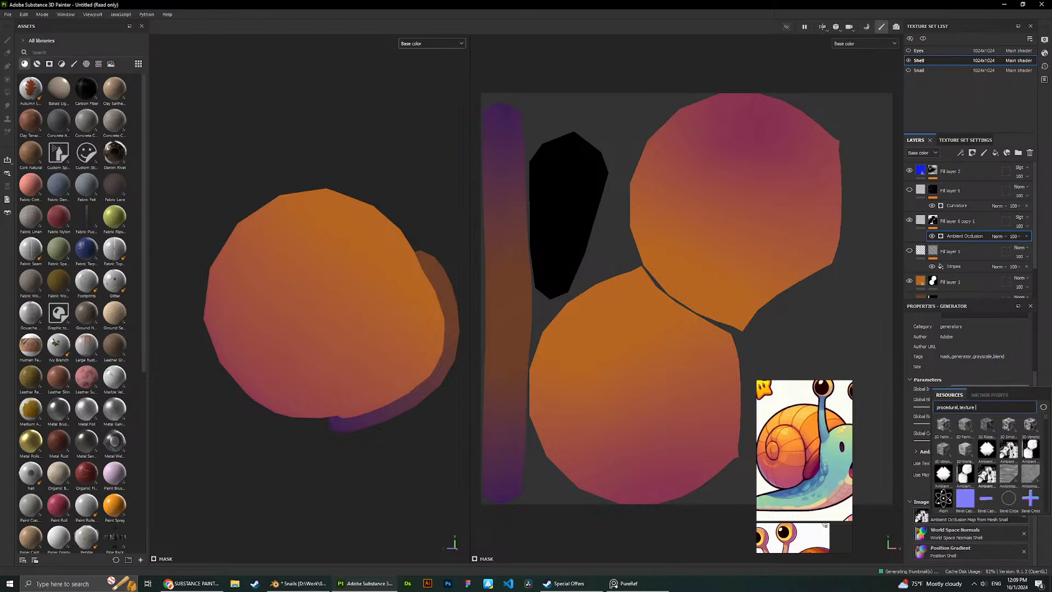
{"action": "left_click", "coordinate": [1017, 462]}
{"action": "left_click", "coordinate": [967, 512]}
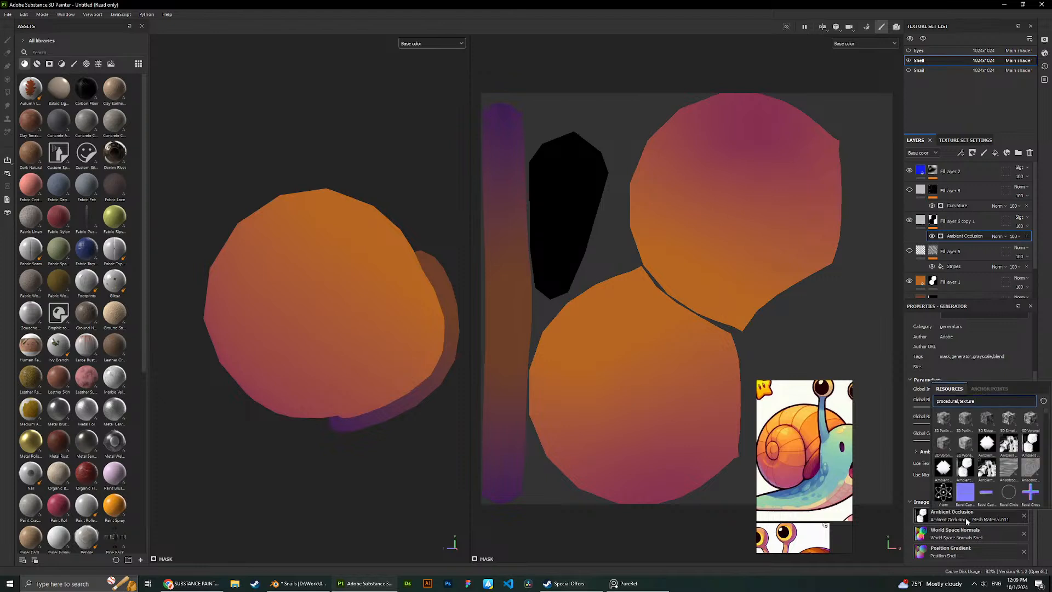
{"action": "left_click", "coordinate": [347, 290]}
Set the Ambient Occlusion generator's Global Blur to 2.17, Global Balance to 0.48 and Global Contrast to 1.
{"action": "scroll", "coordinate": [290, 275], "scroll_direction": "up", "scroll_amount": 5}
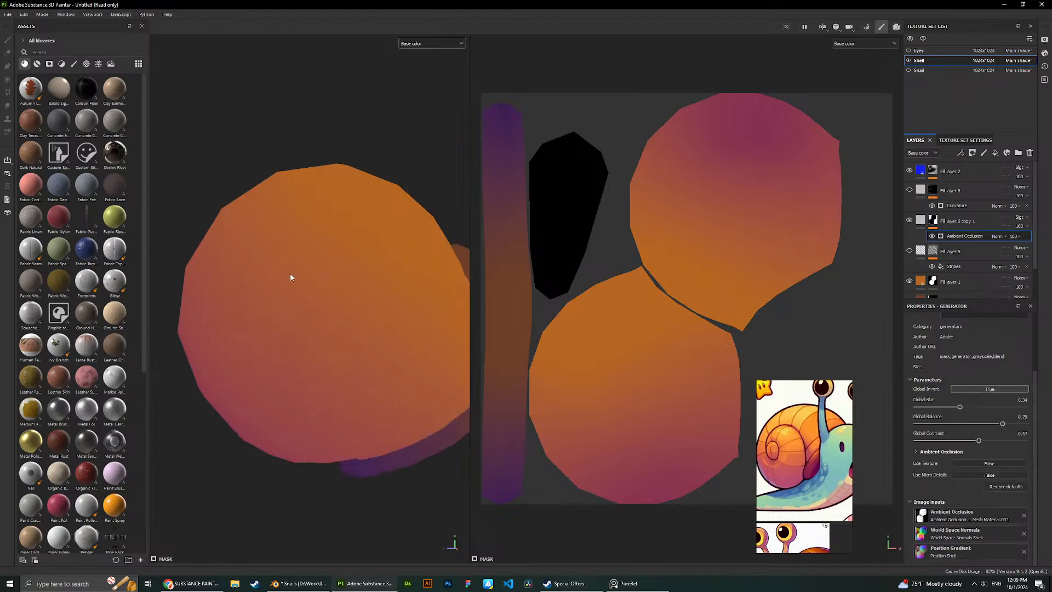
{"action": "scroll", "coordinate": [288, 274], "scroll_direction": "down", "scroll_amount": 6}
{"action": "left_click_drag", "start_coordinate": [959, 406], "coordinate": [931, 406]}
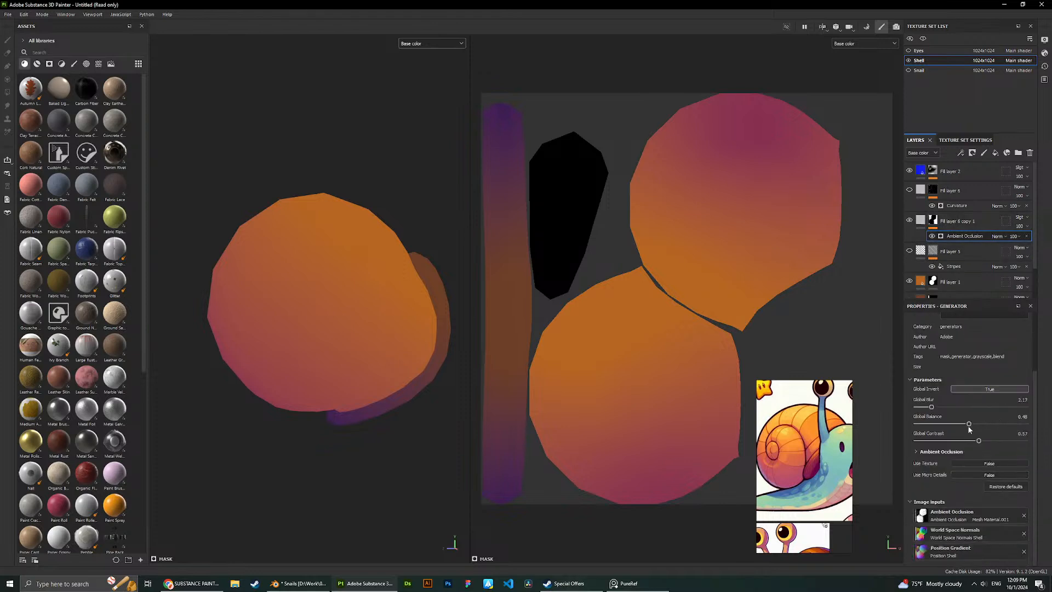
{"action": "left_click_drag", "start_coordinate": [978, 440], "coordinate": [1025, 440]}
Display the World space normal mesh map and the Ambient occlusion mesh map on the shell, viewing it from several angles.
{"action": "left_click_drag", "start_coordinate": [316, 323], "coordinate": [387, 321], "text": "alt"}
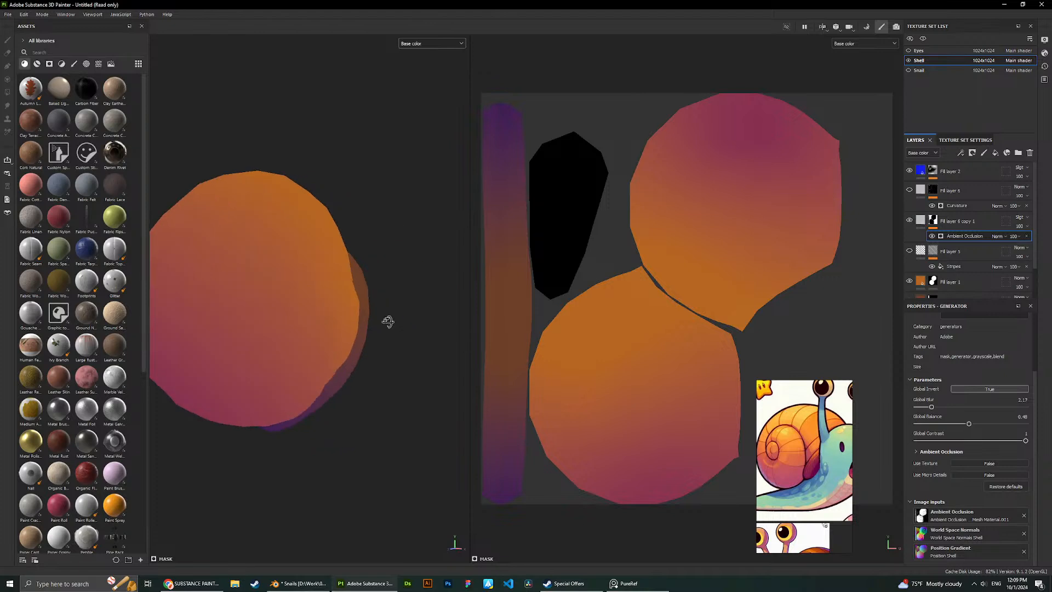
{"action": "left_click", "coordinate": [431, 43]}
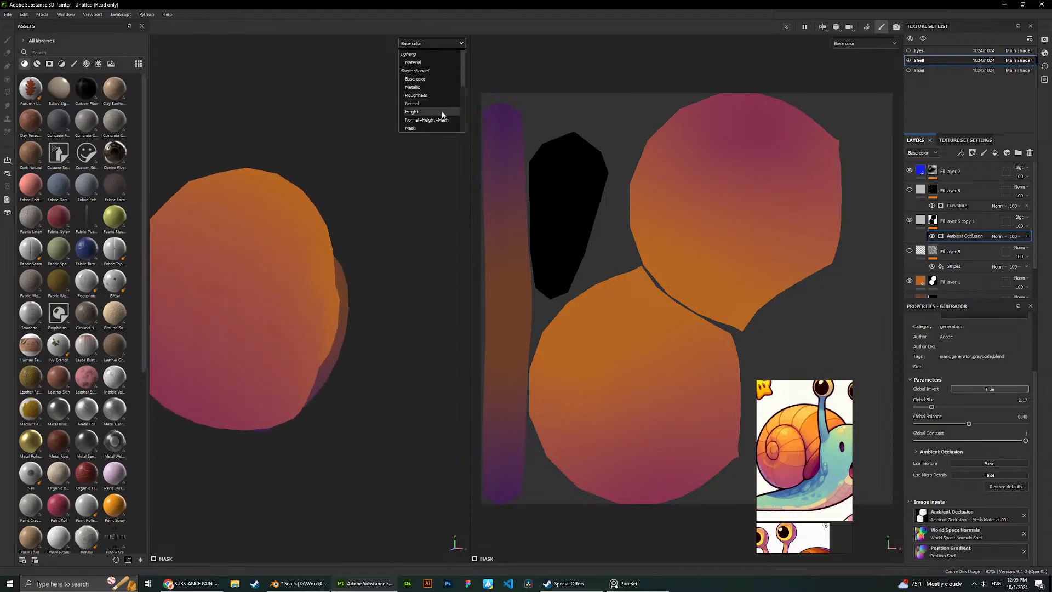
{"action": "scroll", "coordinate": [442, 114], "scroll_direction": "down", "scroll_amount": 1}
{"action": "left_click", "coordinate": [433, 129]}
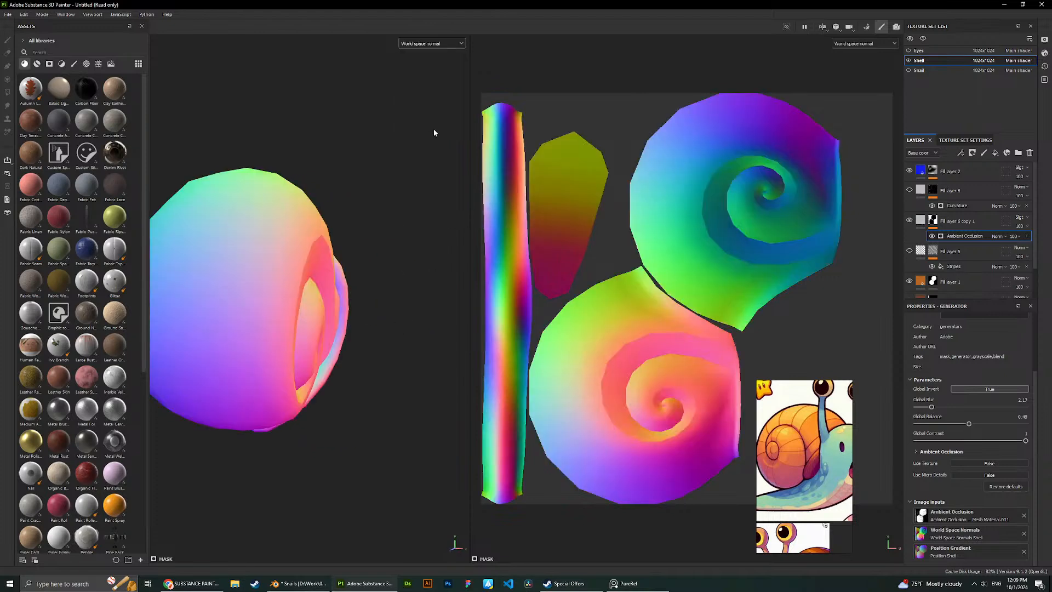
{"action": "scroll", "coordinate": [363, 166], "scroll_direction": "up", "scroll_amount": 1}
{"action": "left_click_drag", "start_coordinate": [363, 167], "coordinate": [284, 175], "text": "alt"}
{"action": "left_click", "coordinate": [443, 44]}
{"action": "scroll", "coordinate": [428, 118], "scroll_direction": "down", "scroll_amount": 2}
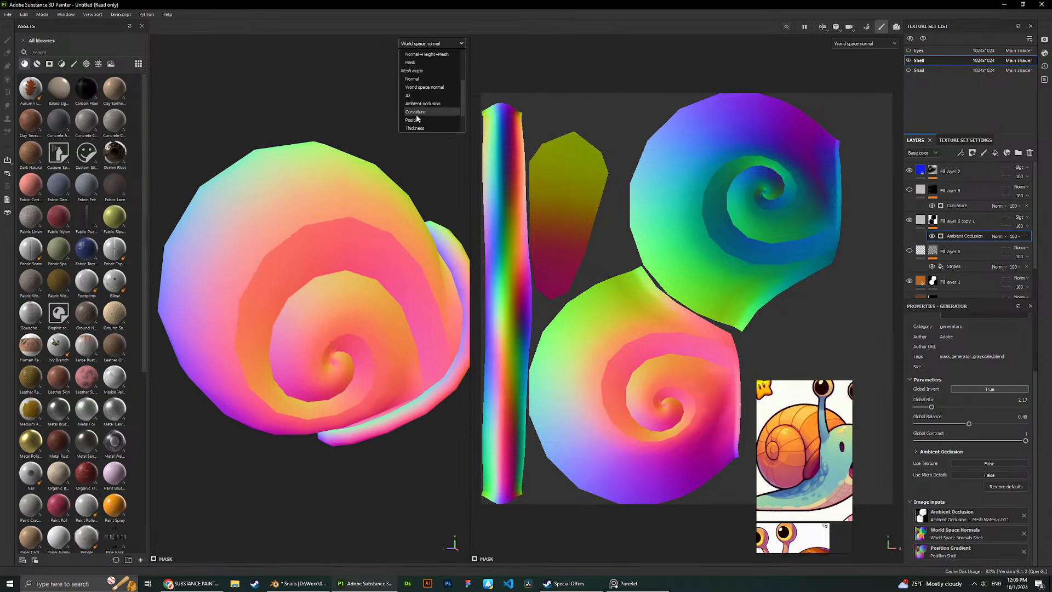
{"action": "left_click", "coordinate": [428, 86]}
{"action": "left_click_drag", "start_coordinate": [428, 86], "coordinate": [324, 216], "text": "alt"}
Try the Mesh Shell map as the generator's ambient occlusion input, and return to the Mesh Material.001 map.
{"action": "left_click", "coordinate": [985, 520]}
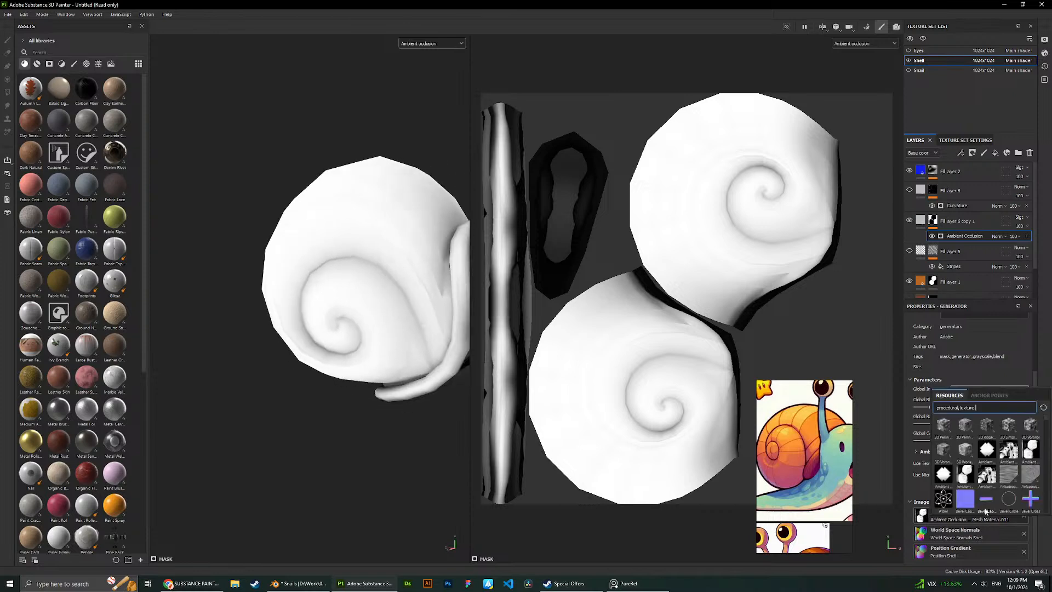
{"action": "left_click", "coordinate": [962, 480]}
{"action": "left_click", "coordinate": [986, 516]}
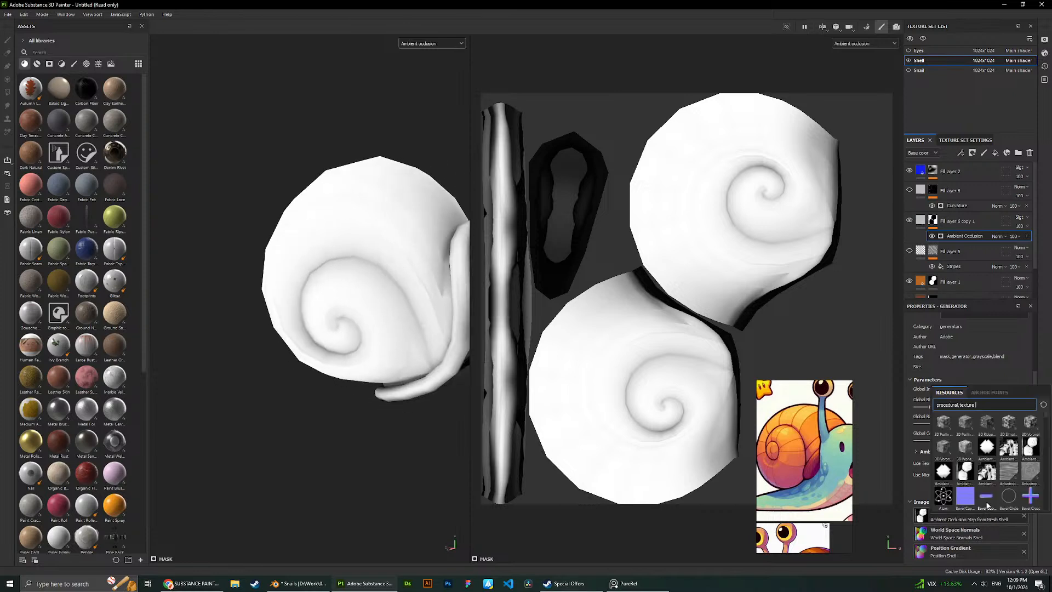
{"action": "left_click", "coordinate": [986, 473]}
{"action": "left_click", "coordinate": [988, 520]}
{"action": "left_click", "coordinate": [1020, 456]}
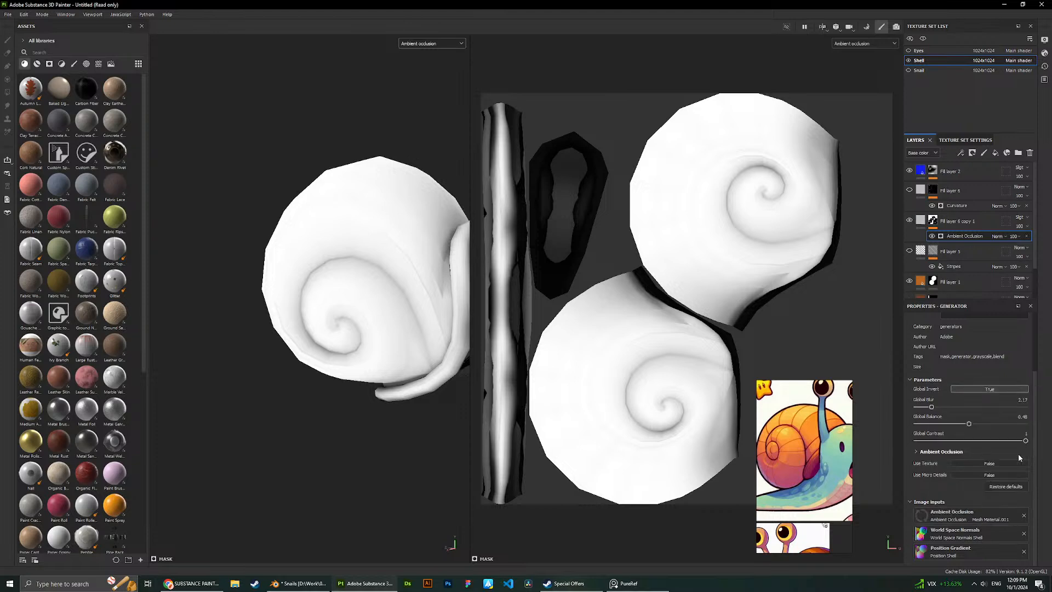
Switch the viewport display back to the Base color channel.
{"action": "left_click", "coordinate": [416, 45]}
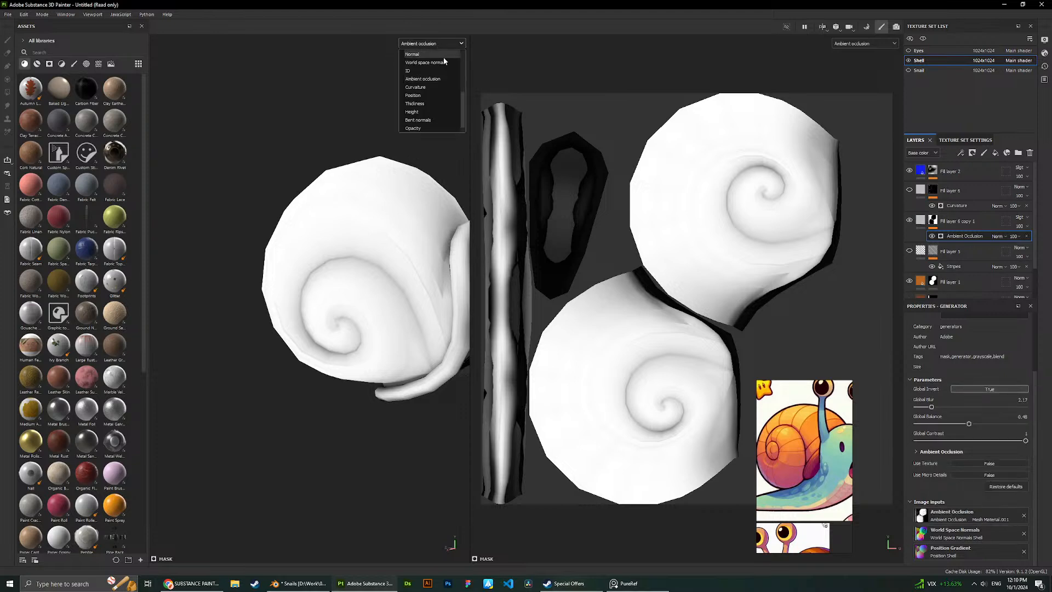
{"action": "scroll", "coordinate": [439, 68], "scroll_direction": "up", "scroll_amount": 3}
{"action": "left_click", "coordinate": [433, 74]}
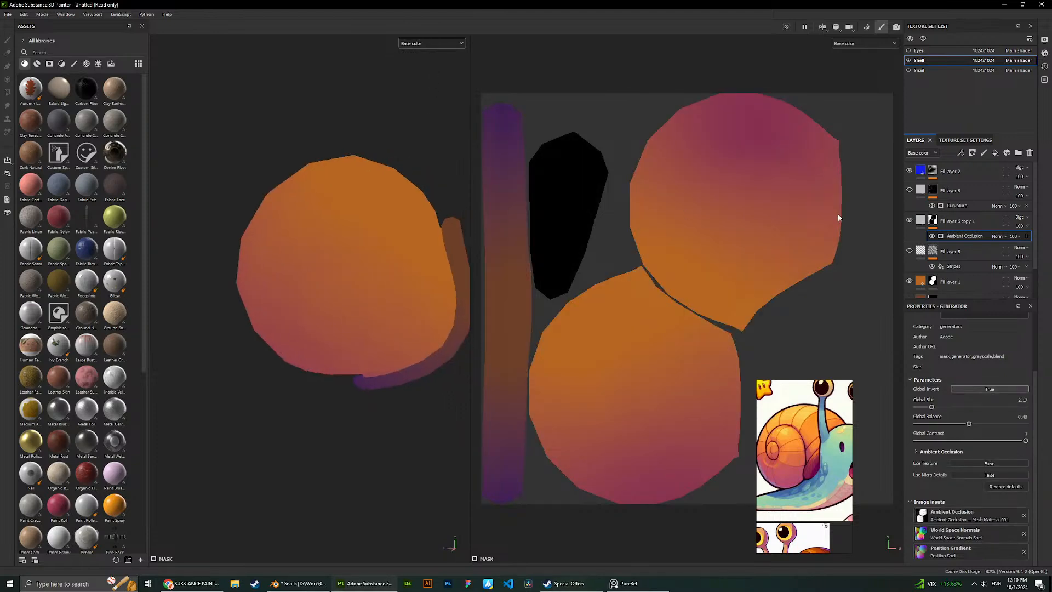
Set the base color of Fill layer 6 copy 1 to a nearly black dark red.
{"action": "left_click", "coordinate": [921, 220]}
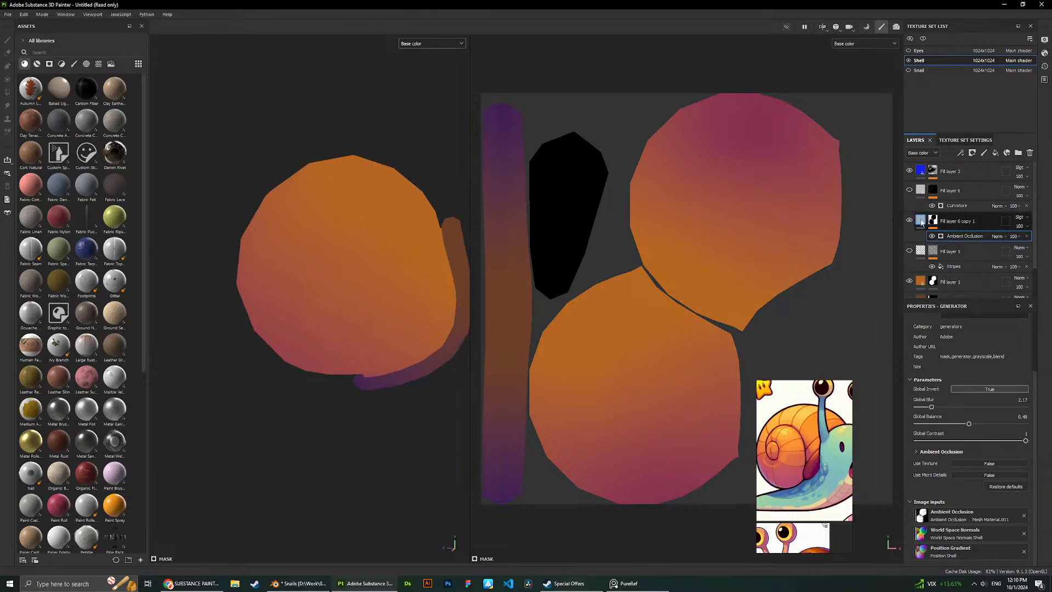
{"action": "left_click", "coordinate": [975, 520]}
{"action": "left_click_drag", "start_coordinate": [953, 496], "coordinate": [868, 530]}
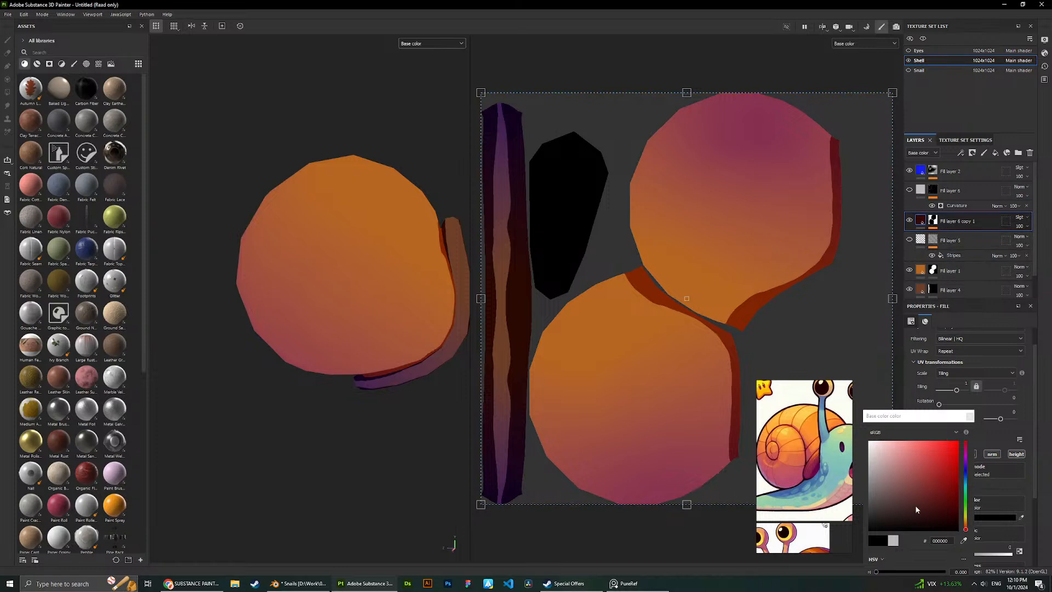
{"action": "left_click", "coordinate": [946, 520]}
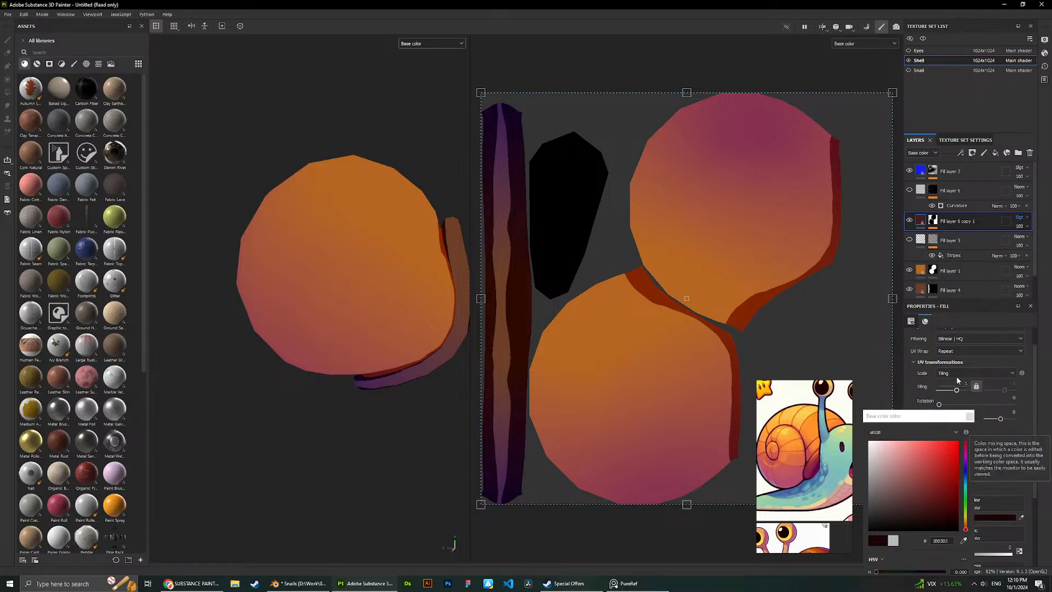
Delete Fill layer 6 copy 1 together with its Ambient Occlusion mask.
{"action": "left_click", "coordinate": [933, 220]}
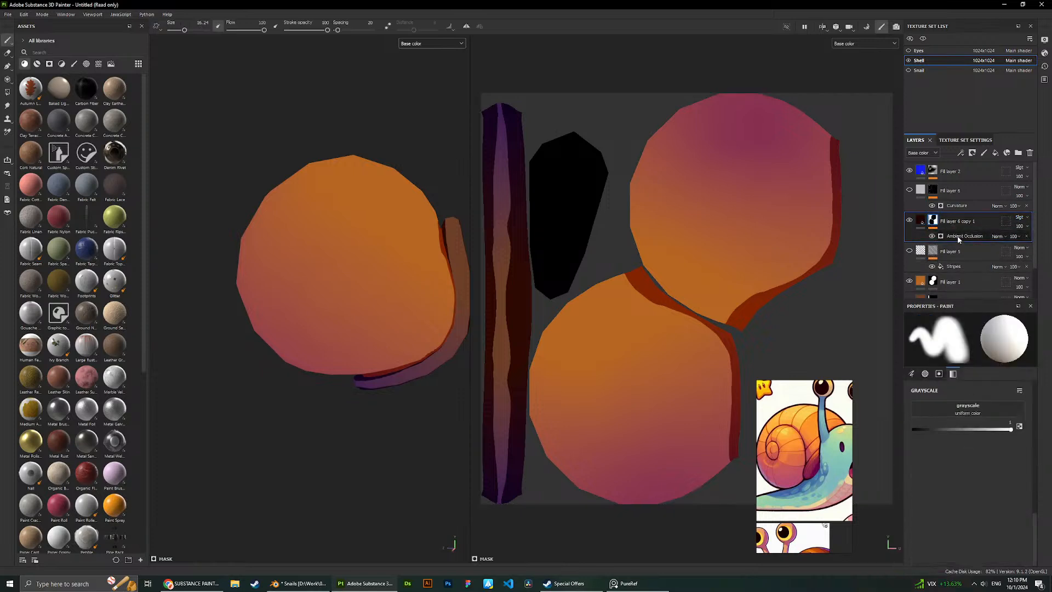
{"action": "left_click", "coordinate": [922, 224]}
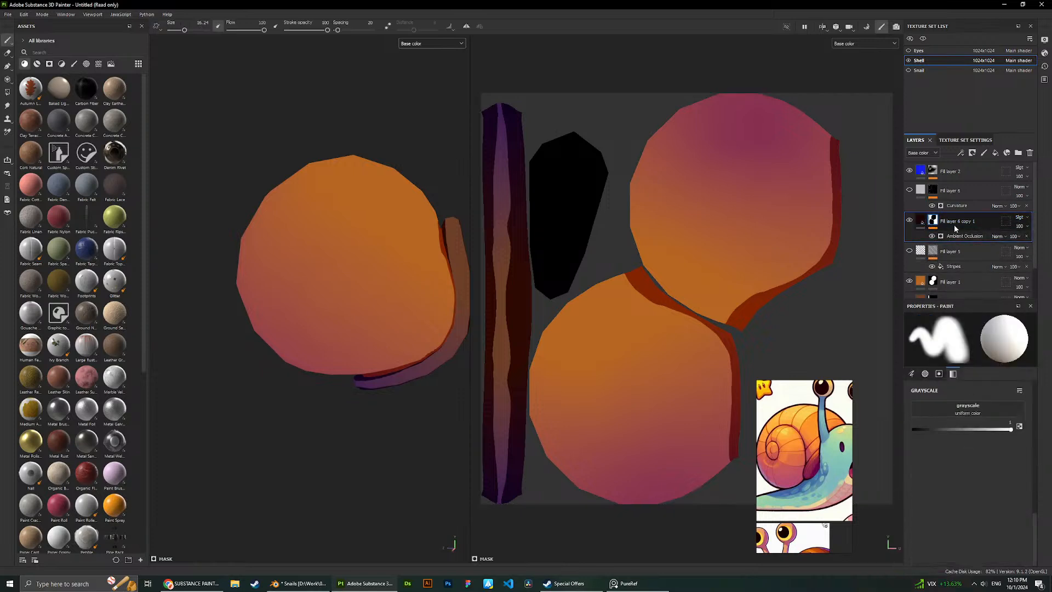
{"action": "key", "text": "Delete"}
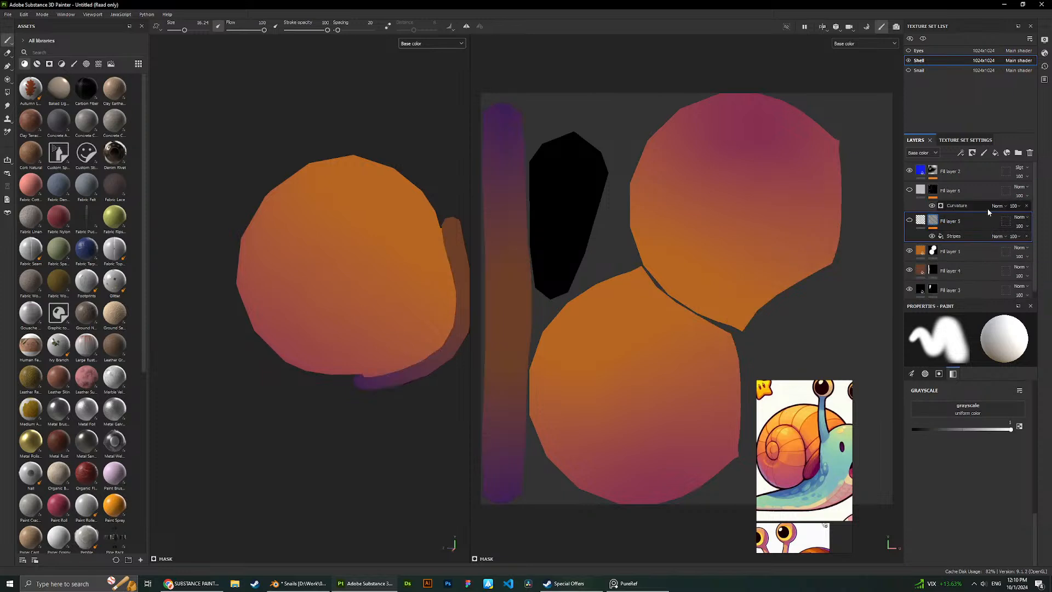
Add a new fill layer beneath Fill layer 6 and apply an Ambient Occlusion generator directly to its content.
{"action": "left_click", "coordinate": [995, 153]}
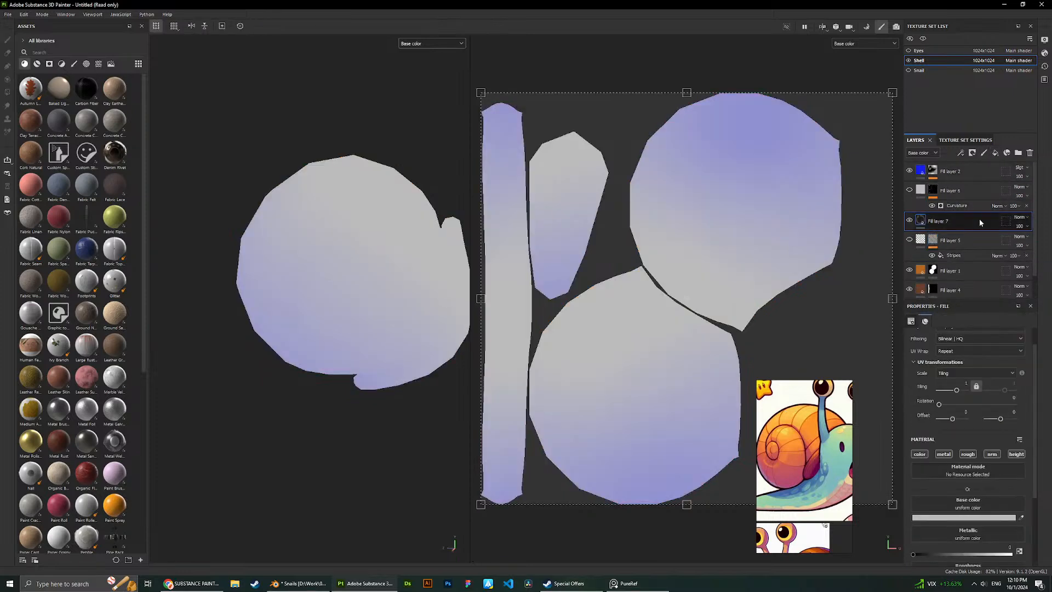
{"action": "right_click", "coordinate": [958, 246]}
{"action": "left_click", "coordinate": [959, 303]}
{"action": "left_click", "coordinate": [969, 351]}
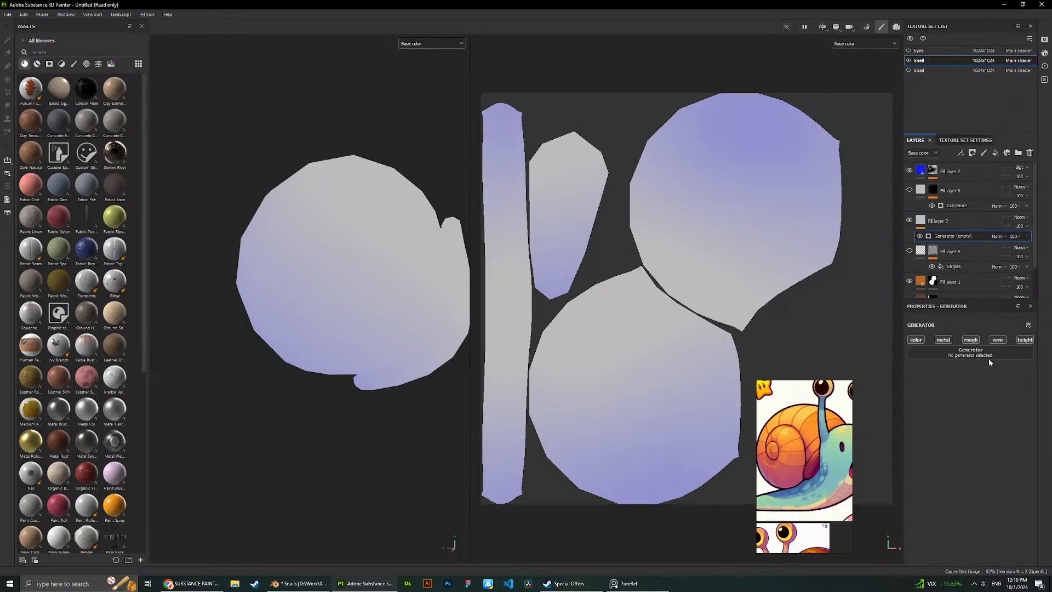
{"action": "type", "text": "ambie"}
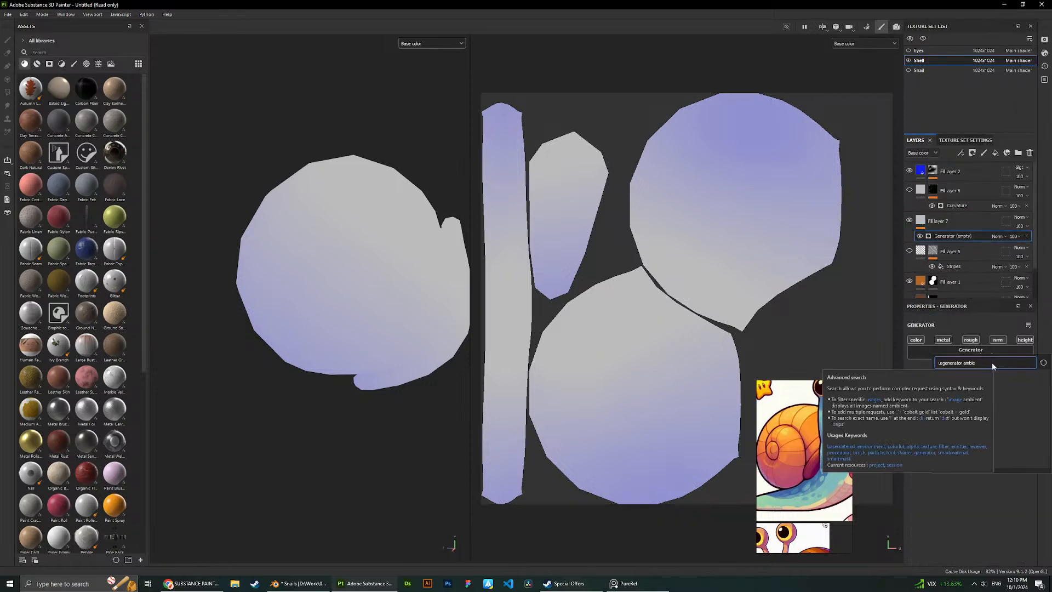
{"action": "double_click", "coordinate": [944, 384]}
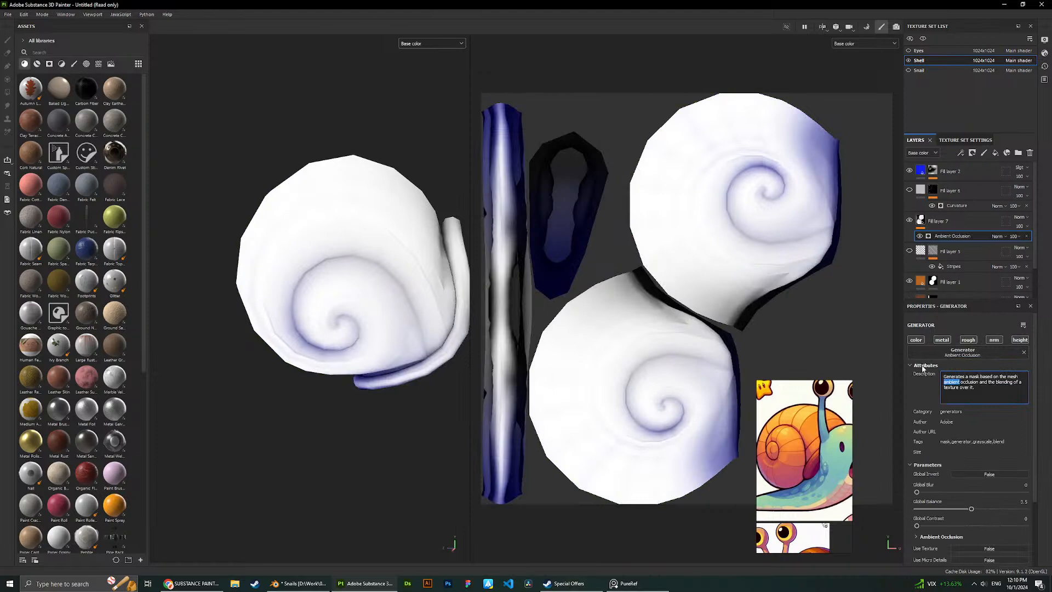
Set the new Ambient Occlusion generator's Global Blur to 3.26, Global Balance to 0.2 and Global Contrast to 0.32.
{"action": "scroll", "coordinate": [379, 296], "scroll_direction": "down", "scroll_amount": 2}
{"action": "left_click_drag", "start_coordinate": [438, 186], "coordinate": [464, 195], "text": "alt"}
{"action": "scroll", "coordinate": [464, 195], "scroll_direction": "up", "scroll_amount": 3}
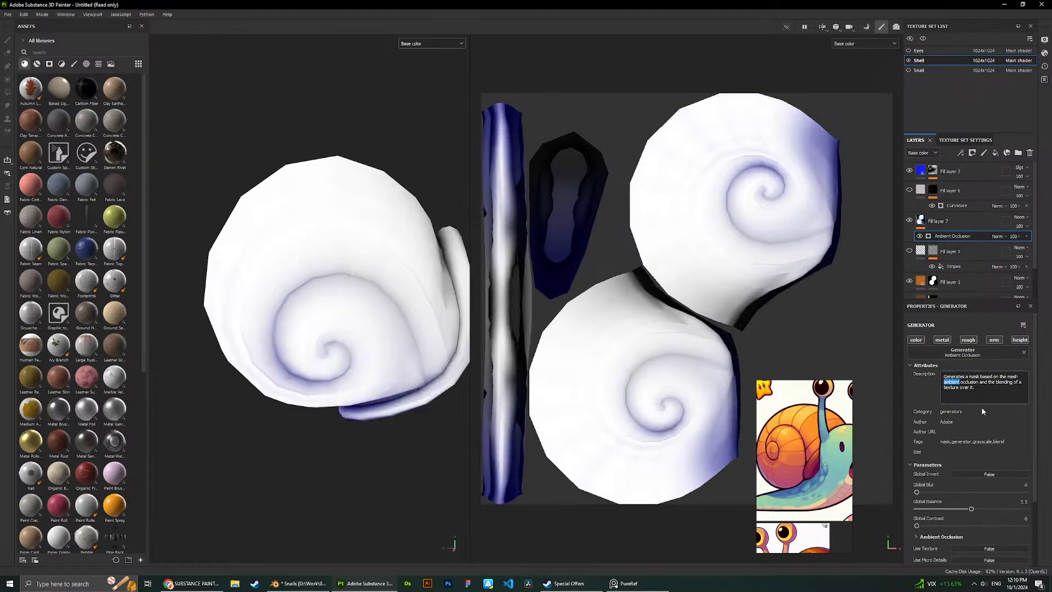
{"action": "scroll", "coordinate": [982, 433], "scroll_direction": "down", "scroll_amount": 1}
{"action": "mouse_move", "coordinate": [916, 442]}
{"action": "left_mouse_down"}
{"action": "mouse_move", "coordinate": [993, 459]}
{"action": "mouse_move", "coordinate": [928, 458]}
{"action": "left_mouse_up"}
{"action": "left_click_drag", "start_coordinate": [223, 230], "coordinate": [316, 264], "text": "alt"}
{"action": "mouse_move", "coordinate": [948, 476]}
{"action": "left_mouse_down"}
{"action": "mouse_move", "coordinate": [931, 444]}
{"action": "mouse_move", "coordinate": [939, 460]}
{"action": "left_mouse_up"}
{"action": "scroll", "coordinate": [343, 231], "scroll_direction": "down", "scroll_amount": 3}
Set the generator's Global Contrast to 0.2 and Global Balance to 0.26, and inspect the shell's seam from several sides.
{"action": "left_click_drag", "start_coordinate": [343, 231], "coordinate": [219, 258], "text": "alt"}
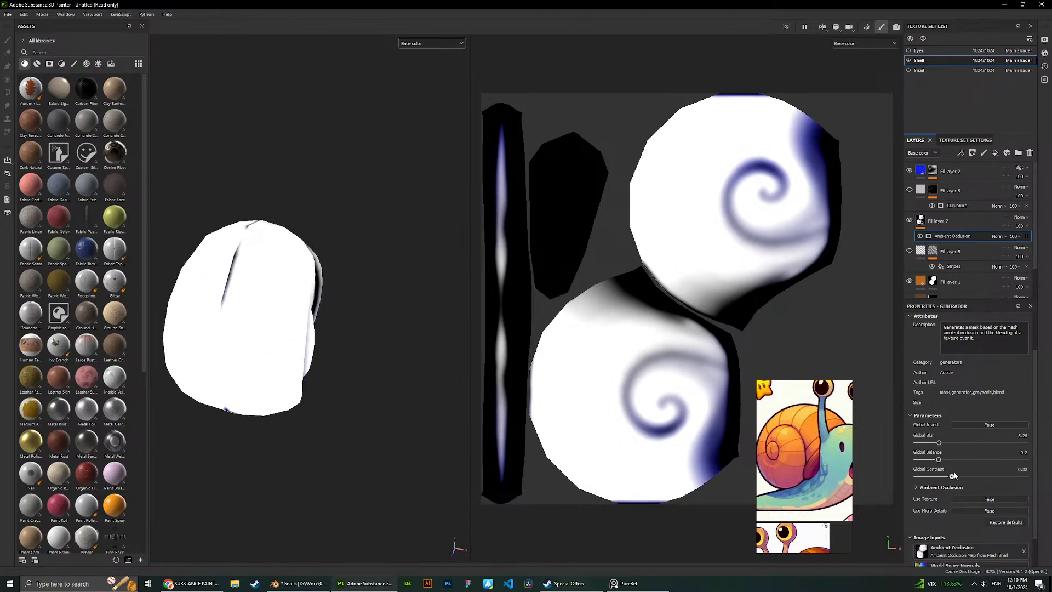
{"action": "mouse_move", "coordinate": [953, 476]}
{"action": "left_mouse_down"}
{"action": "mouse_move", "coordinate": [939, 475]}
{"action": "mouse_move", "coordinate": [944, 459]}
{"action": "left_mouse_up"}
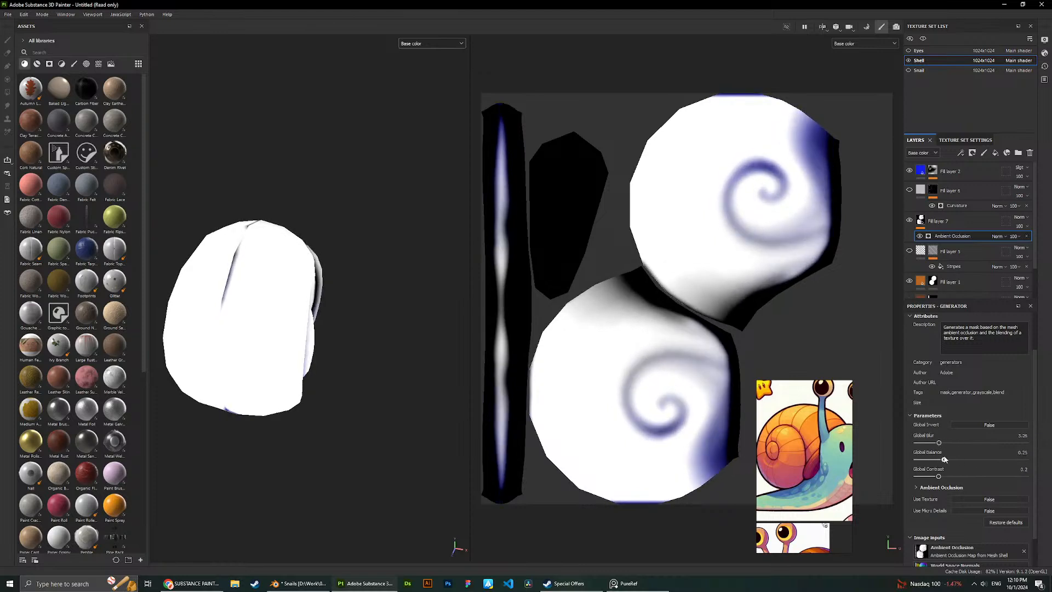
{"action": "scroll", "coordinate": [645, 289], "scroll_direction": "down", "scroll_amount": 1}
{"action": "left_click_drag", "start_coordinate": [270, 294], "coordinate": [369, 344], "text": "alt"}
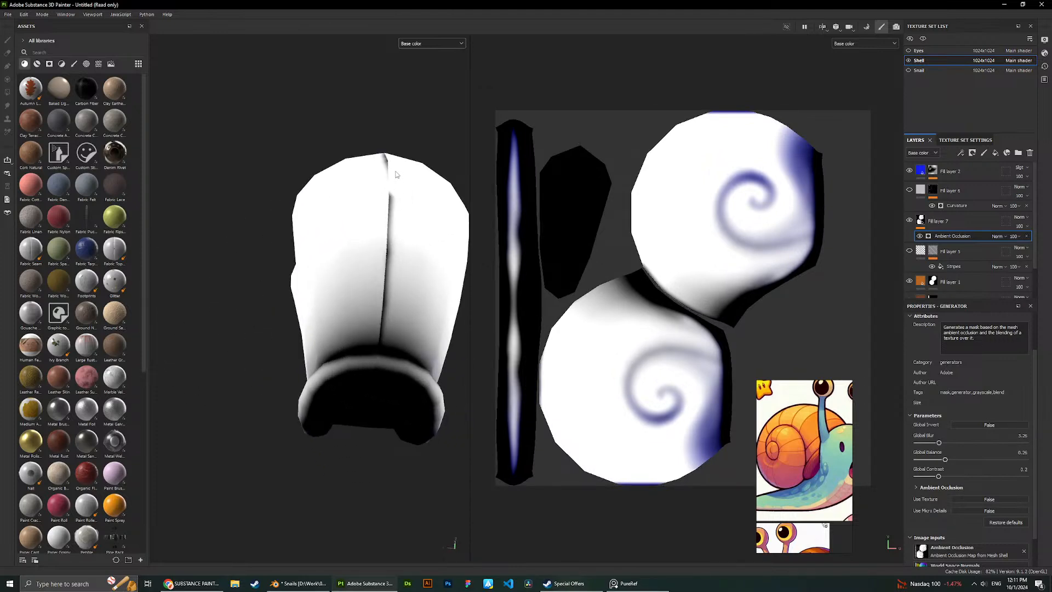
{"action": "left_click_drag", "start_coordinate": [397, 174], "coordinate": [247, 386], "text": "alt"}
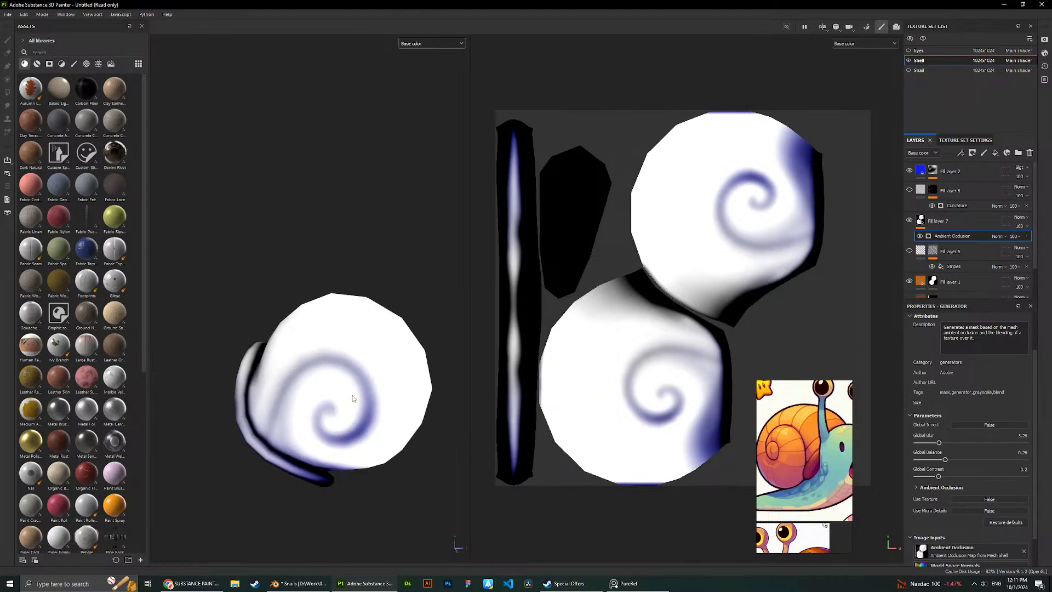
{"action": "left_click_drag", "start_coordinate": [352, 396], "coordinate": [305, 394], "text": "alt"}
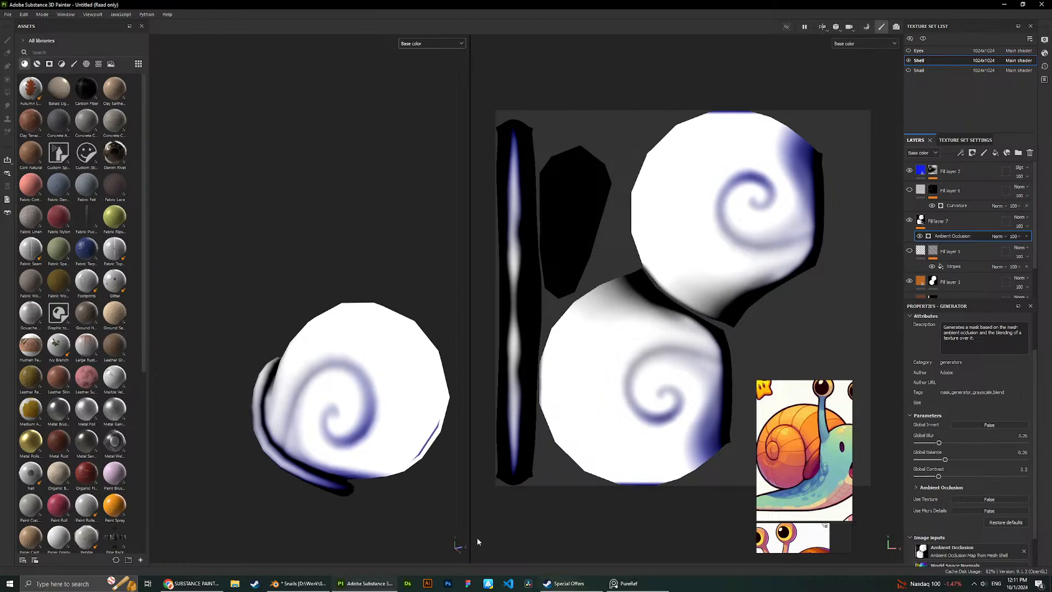
{"action": "left_click_drag", "start_coordinate": [353, 324], "coordinate": [395, 425], "text": "alt"}
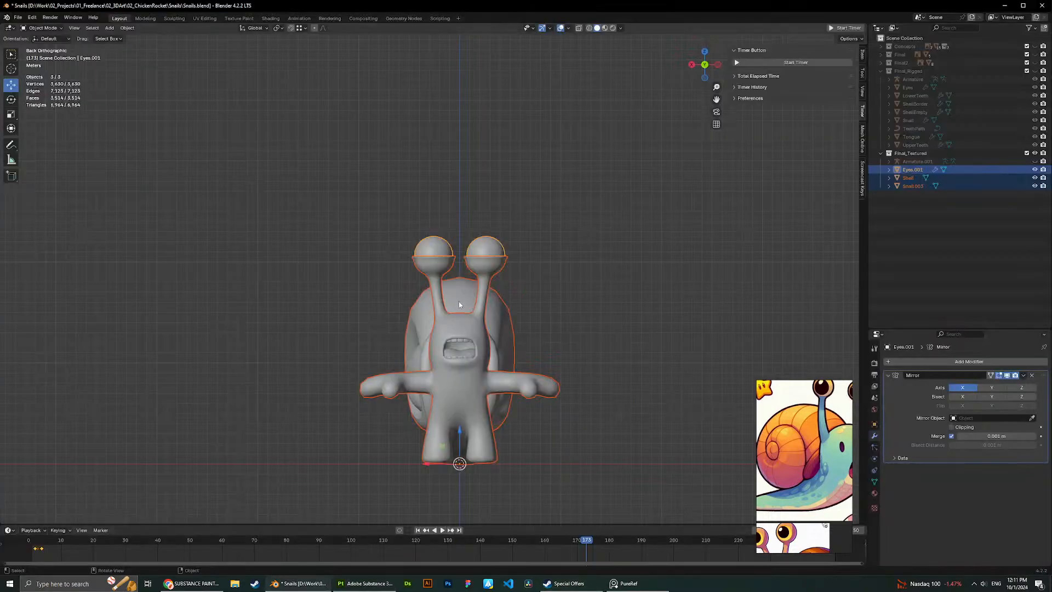
Switch to Blender and put the Shell mesh in Edit Mode with edge selection and nothing selected.
{"action": "scroll", "coordinate": [587, 360], "scroll_direction": "up", "scroll_amount": 3}
{"action": "middle_click_drag", "start_coordinate": [586, 359], "coordinate": [594, 376]}
{"action": "key", "text": "Tab"}
{"action": "scroll", "coordinate": [593, 376], "scroll_direction": "up", "scroll_amount": 3}
{"action": "middle_click_drag", "start_coordinate": [441, 307], "coordinate": [411, 291]}
{"action": "key", "text": "2"}
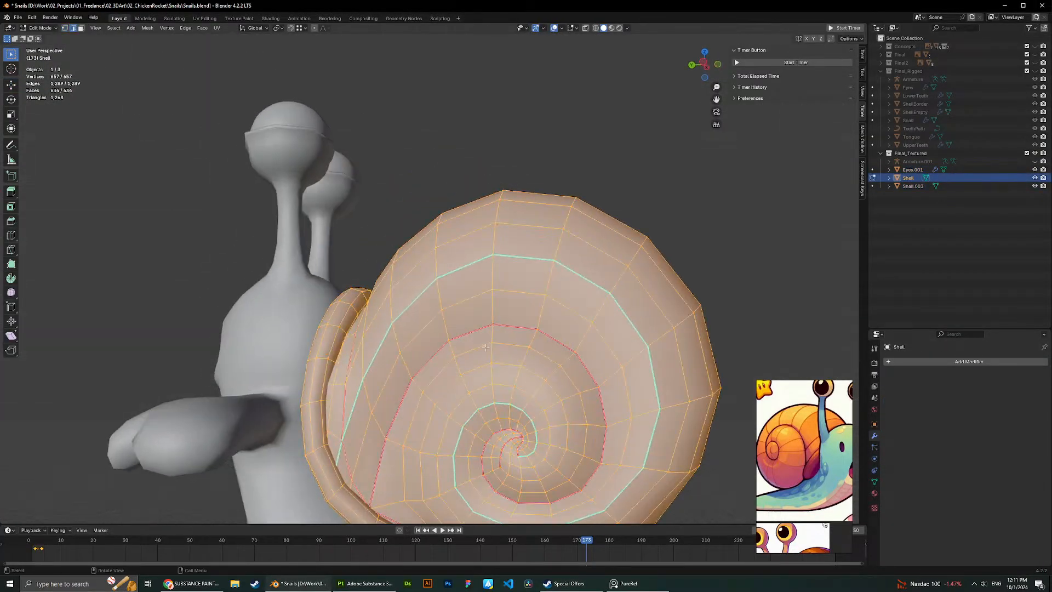
{"action": "key", "text": "alt+a"}
Select the inner spiral crease edge loops on both sides of the shell.
{"action": "scroll", "coordinate": [427, 296], "scroll_direction": "down", "scroll_amount": 5}
{"action": "left_click", "coordinate": [417, 351], "text": "alt"}
{"action": "middle_click_drag", "start_coordinate": [417, 357], "coordinate": [405, 359]}
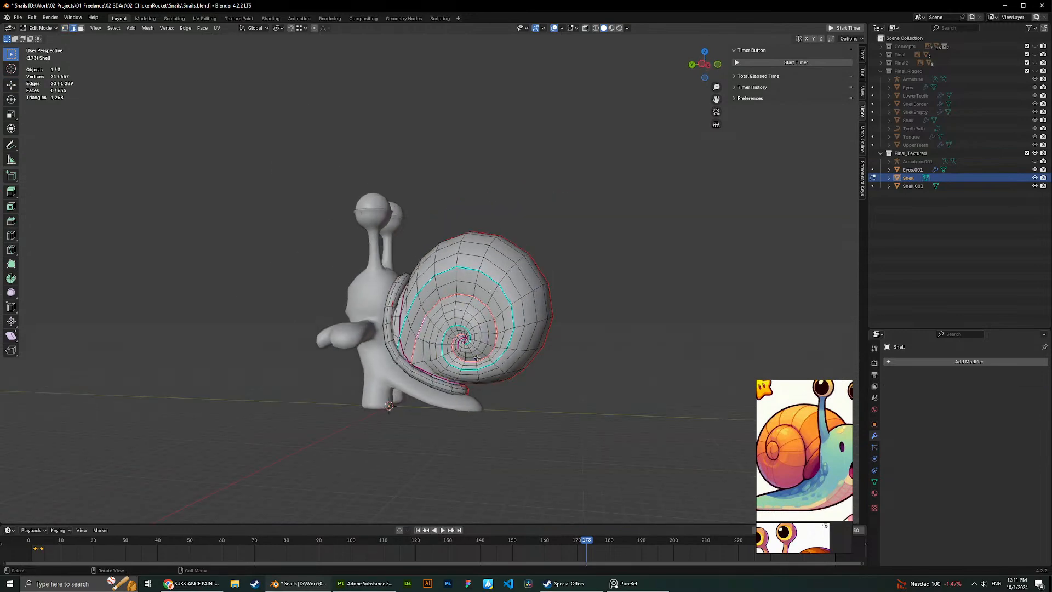
{"action": "middle_click_drag", "start_coordinate": [476, 357], "coordinate": [287, 314]}
{"action": "scroll", "coordinate": [380, 315], "scroll_direction": "up", "scroll_amount": 4}
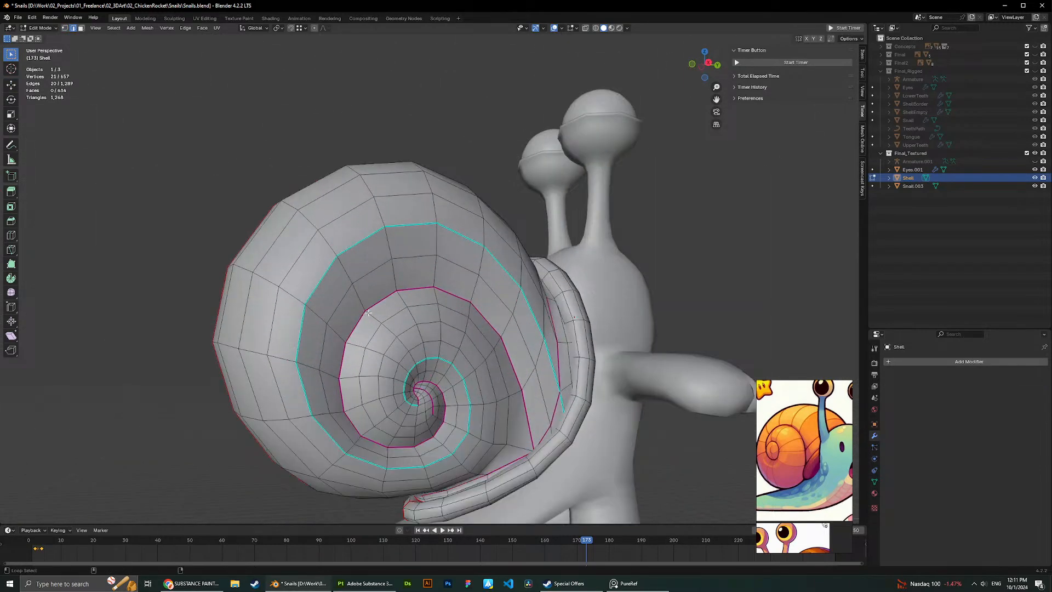
{"action": "left_click", "coordinate": [368, 312], "text": "alt+shift"}
{"action": "scroll", "coordinate": [368, 312], "scroll_direction": "down", "scroll_amount": 4}
{"action": "middle_click_drag", "start_coordinate": [380, 319], "coordinate": [414, 340]}
{"action": "scroll", "coordinate": [417, 395], "scroll_direction": "up", "scroll_amount": 6}
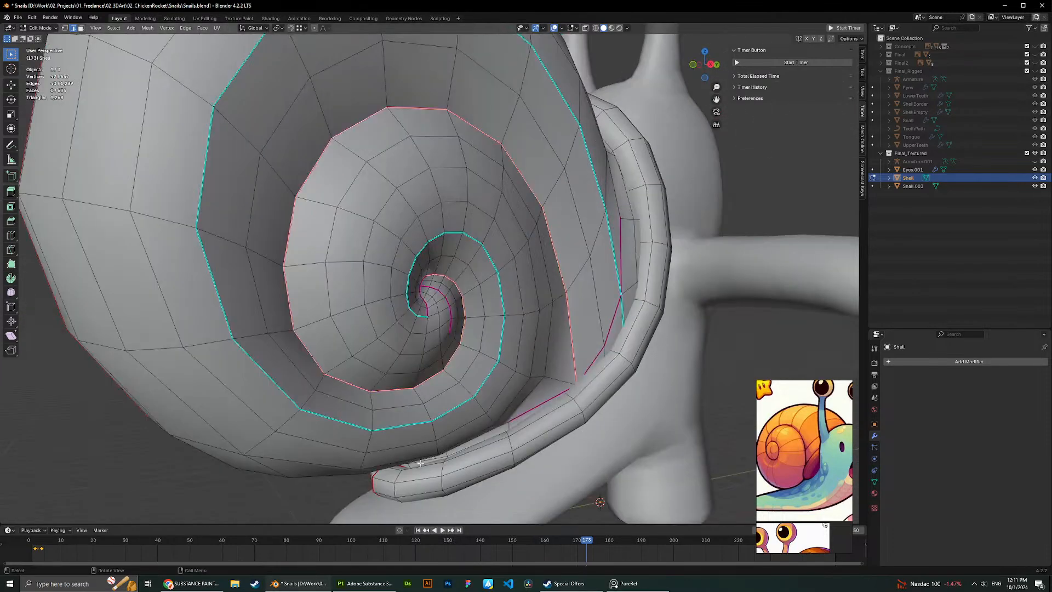
Try Clear Sharp on the selected spiral edge loops, and undo it.
{"action": "scroll", "coordinate": [433, 340], "scroll_direction": "down", "scroll_amount": 6}
{"action": "right_click", "coordinate": [590, 218]}
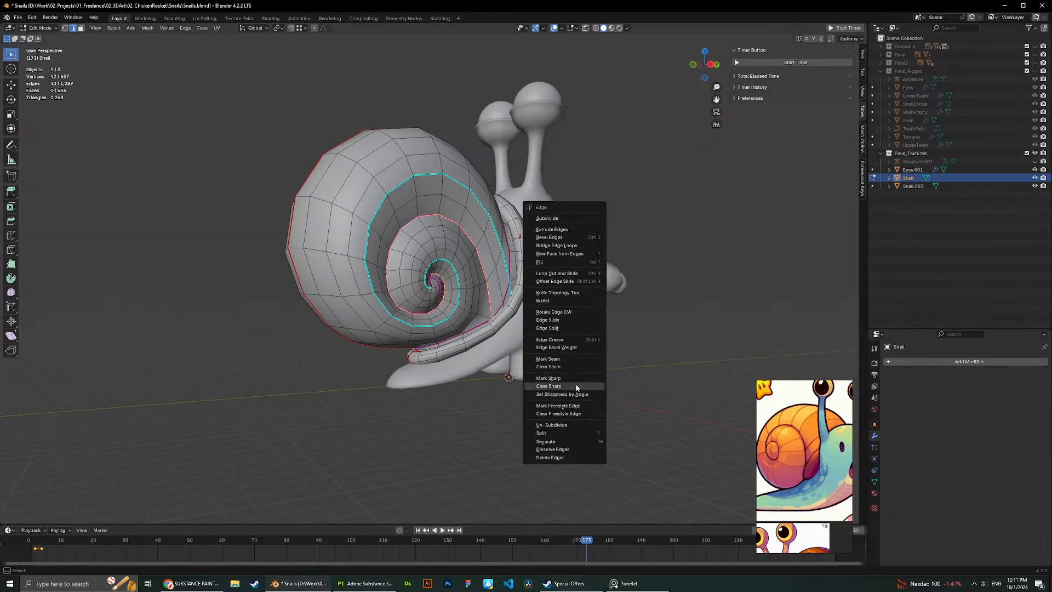
{"action": "left_click", "coordinate": [575, 387]}
{"action": "middle_click_drag", "start_coordinate": [405, 296], "coordinate": [455, 304]}
{"action": "key", "text": "ctrl+z"}
Mark the selected spiral edge loops on both sides of the shell as seams.
{"action": "right_click", "coordinate": [455, 305]}
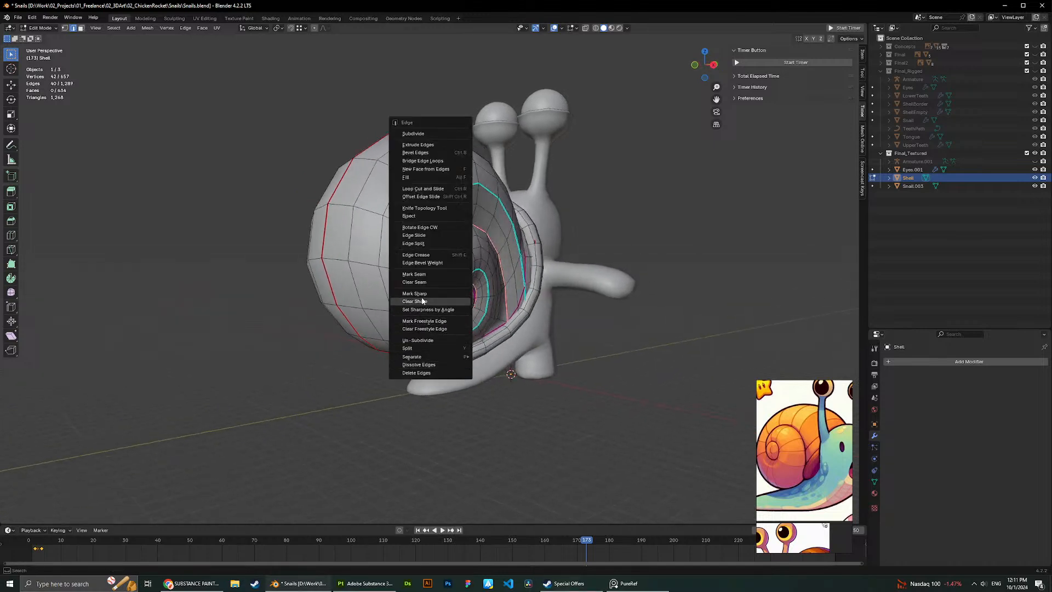
{"action": "left_click", "coordinate": [417, 275]}
{"action": "middle_click_drag", "start_coordinate": [417, 275], "coordinate": [442, 293]}
Clear the seam from the edge loop running along the middle of the shell's outer surface.
{"action": "left_click", "coordinate": [389, 250], "text": "alt"}
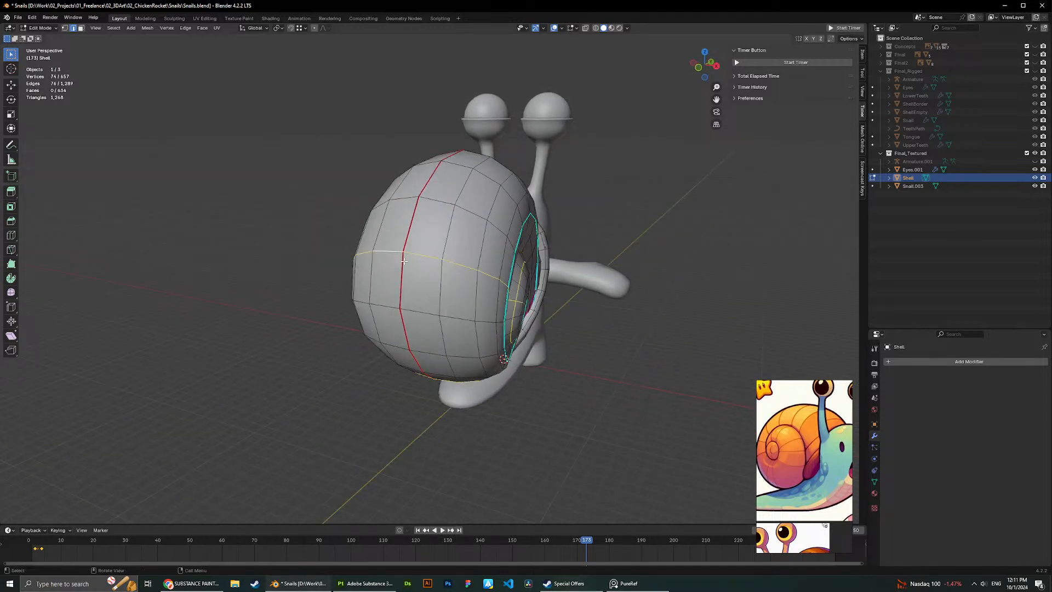
{"action": "left_click", "coordinate": [401, 268], "text": "alt"}
{"action": "right_click", "coordinate": [401, 270]}
{"action": "left_click", "coordinate": [383, 278]}
Select the entire Shell mesh and unwrap its UVs.
{"action": "key", "text": "a"}
{"action": "middle_click_drag", "start_coordinate": [382, 279], "coordinate": [408, 179]}
{"action": "left_click", "coordinate": [216, 28]}
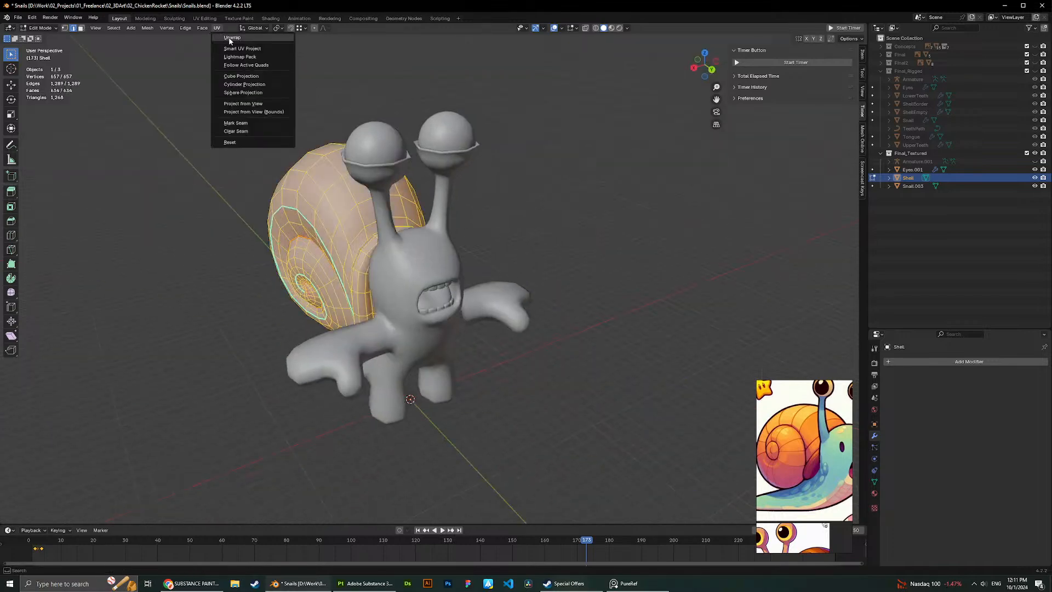
{"action": "left_click", "coordinate": [232, 42]}
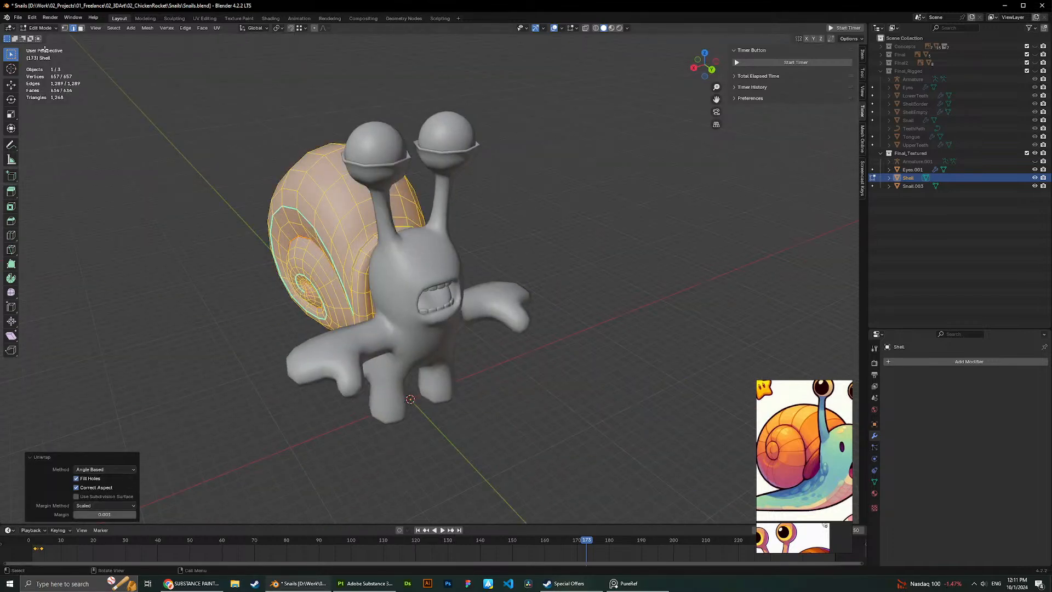
Leave mesh editing, select all of the snail's visible objects, and save the Blender file.
{"action": "key", "text": "Tab"}
{"action": "left_click", "coordinate": [18, 17]}
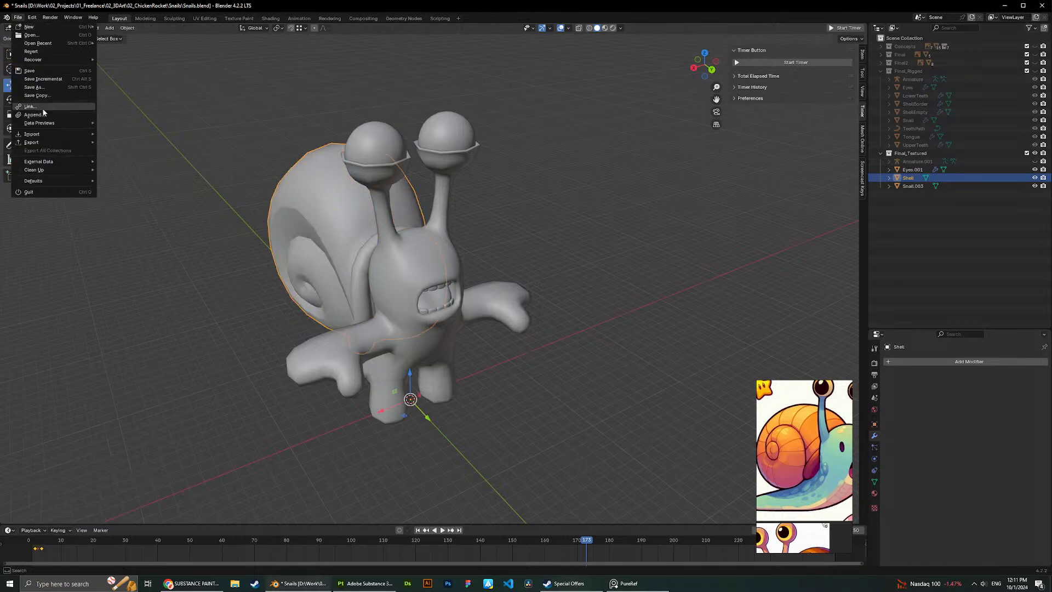
{"action": "left_click", "coordinate": [537, 161]}
{"action": "middle_click_drag", "start_coordinate": [438, 204], "coordinate": [486, 204]}
{"action": "scroll", "coordinate": [485, 204], "scroll_direction": "down", "scroll_amount": 5}
{"action": "key", "text": "a"}
{"action": "key", "text": "ctrl+s"}
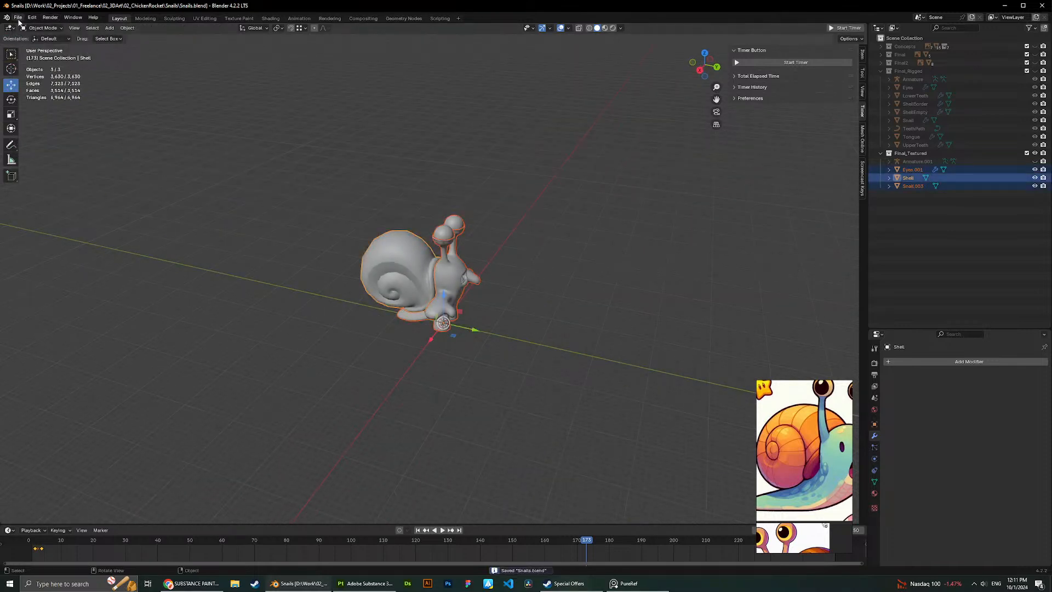
Export the selected objects as FBX, overwriting Snail.fbx in the Snails folder.
{"action": "left_click", "coordinate": [18, 18]}
{"action": "mouse_move", "coordinate": [55, 144]}
{"action": "left_click", "coordinate": [131, 217]}
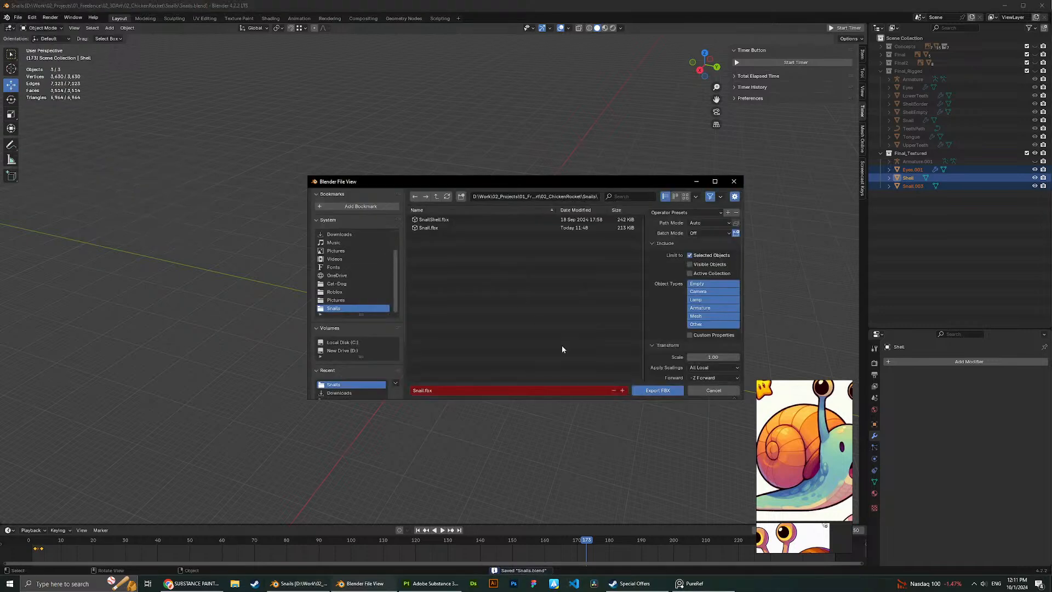
{"action": "left_click", "coordinate": [634, 391]}
Switch to Substance 3D Painter, reimport the updated snail mesh, and show the Shell texture set's new UV layout.
{"action": "key", "text": "alt+Tab"}
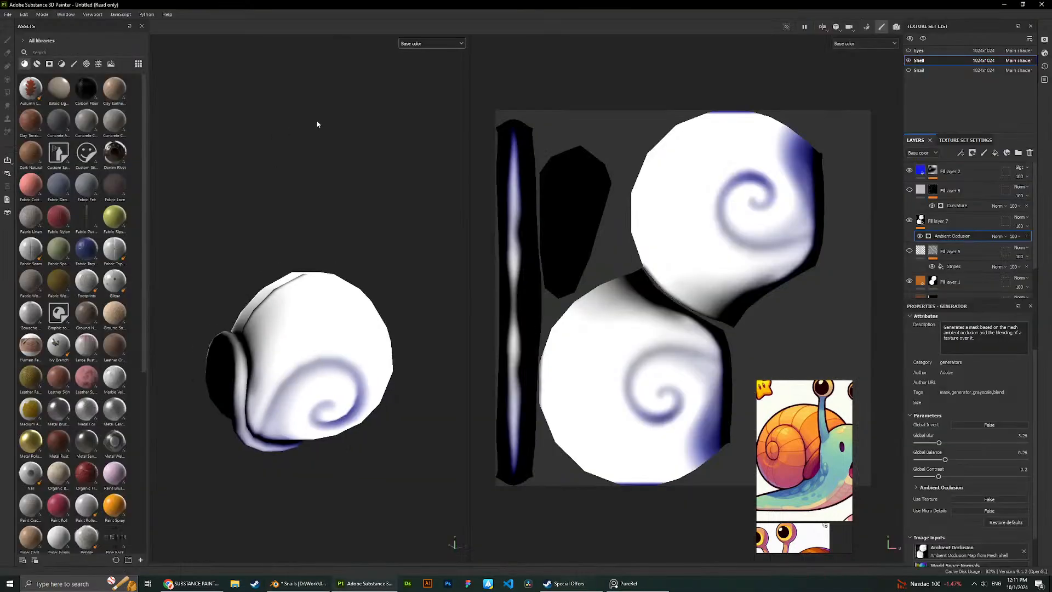
{"action": "left_click", "coordinate": [25, 15]}
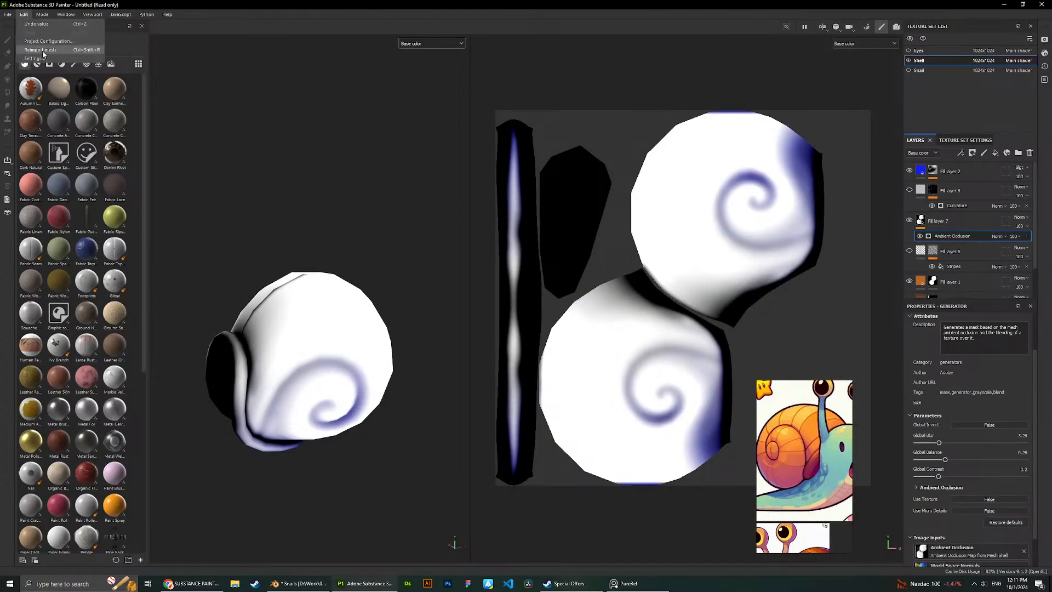
{"action": "left_click", "coordinate": [41, 50]}
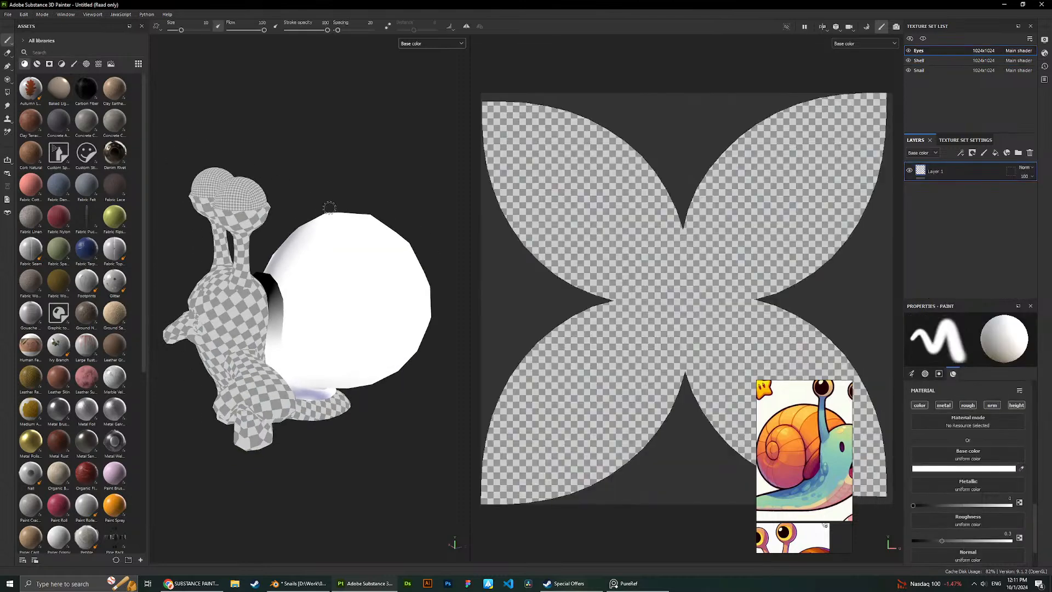
{"action": "left_click_drag", "start_coordinate": [353, 202], "coordinate": [369, 153], "text": "alt"}
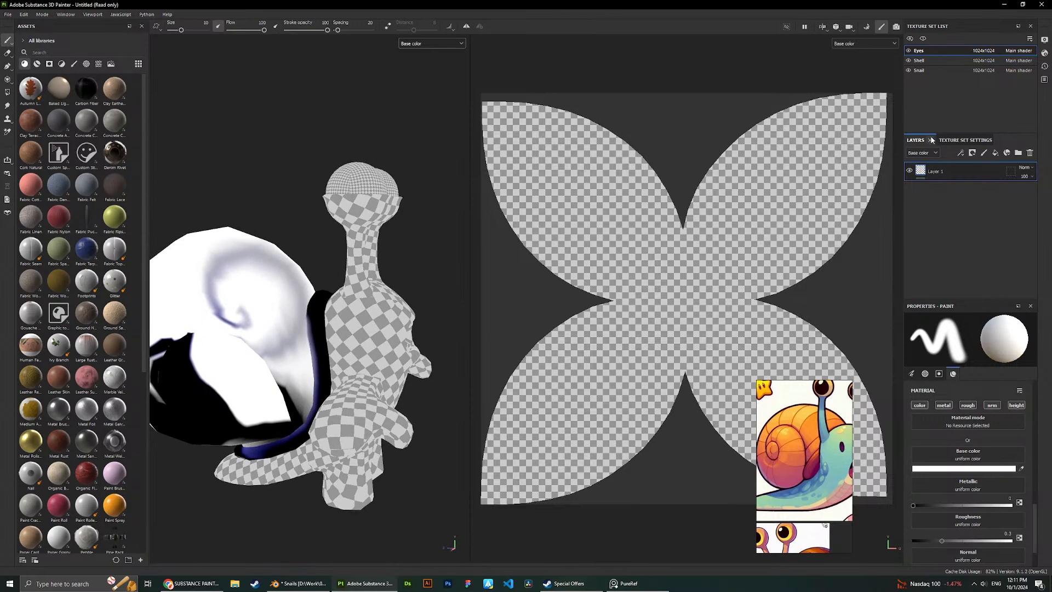
{"action": "left_click", "coordinate": [929, 61]}
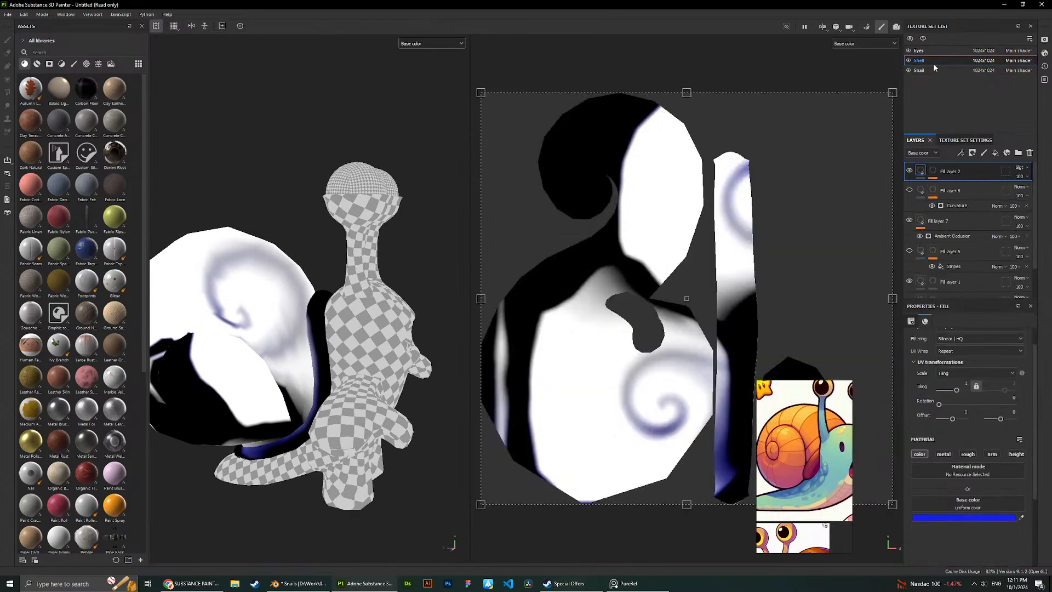
Bake the selected mesh maps for the Eyes, Shell and Snail texture sets.
{"action": "left_click", "coordinate": [928, 51]}
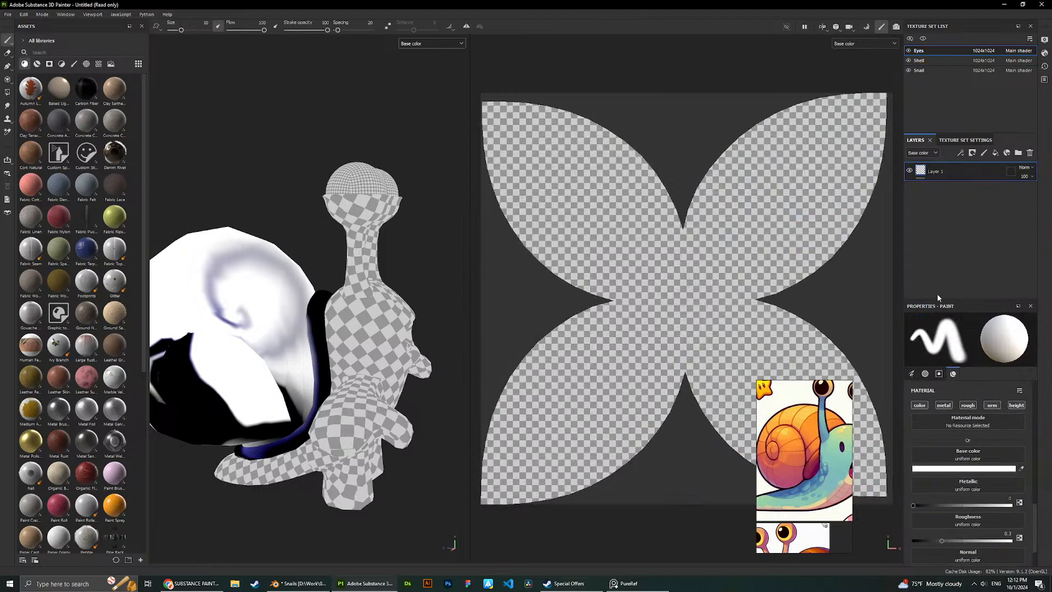
{"action": "left_click", "coordinate": [953, 140]}
{"action": "scroll", "coordinate": [946, 291], "scroll_direction": "down", "scroll_amount": 3}
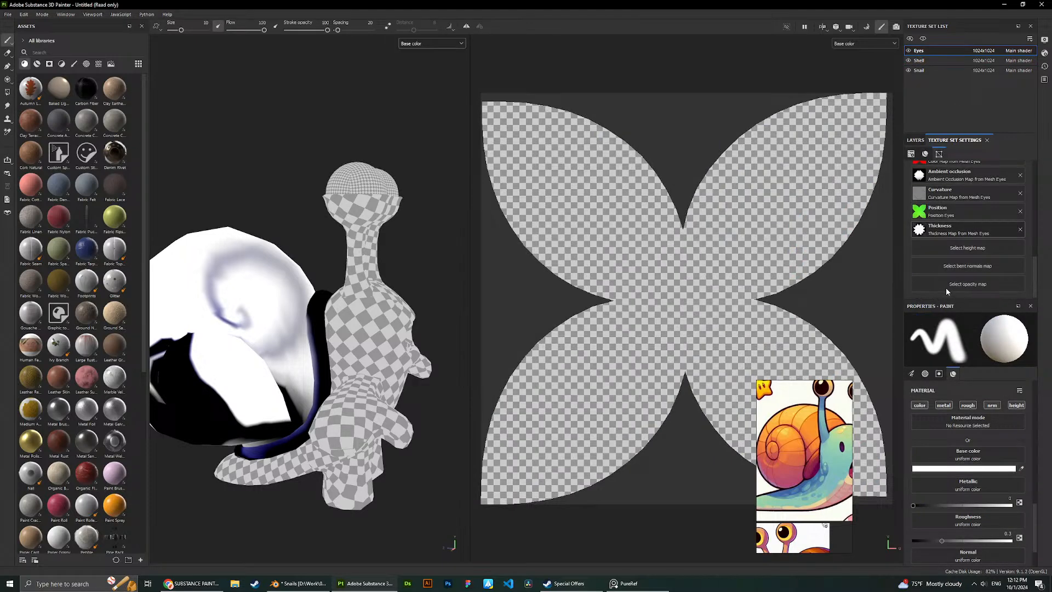
{"action": "scroll", "coordinate": [984, 269], "scroll_direction": "up", "scroll_amount": 3}
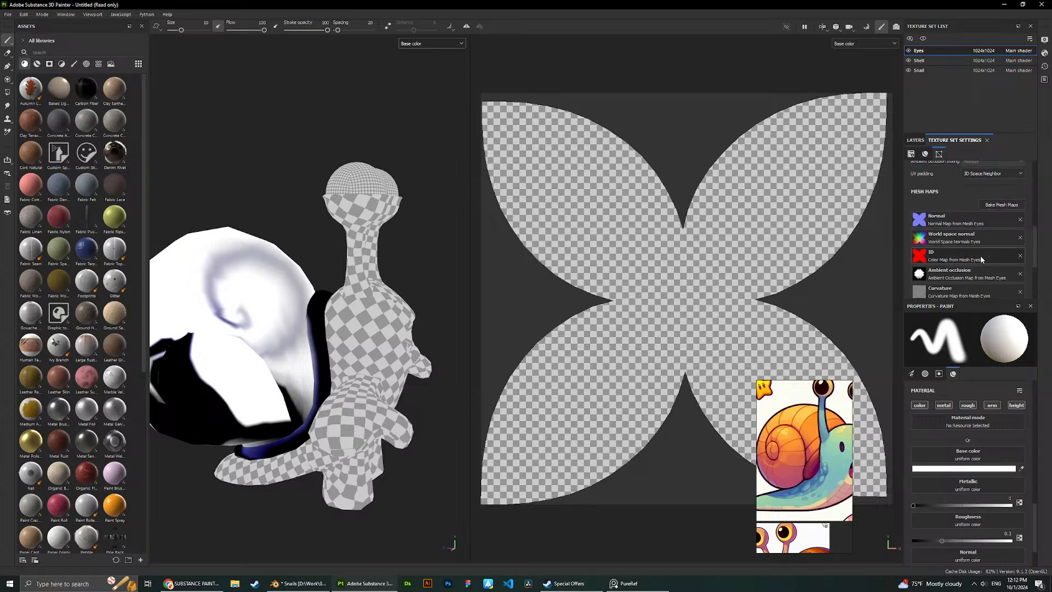
{"action": "left_click", "coordinate": [1000, 205]}
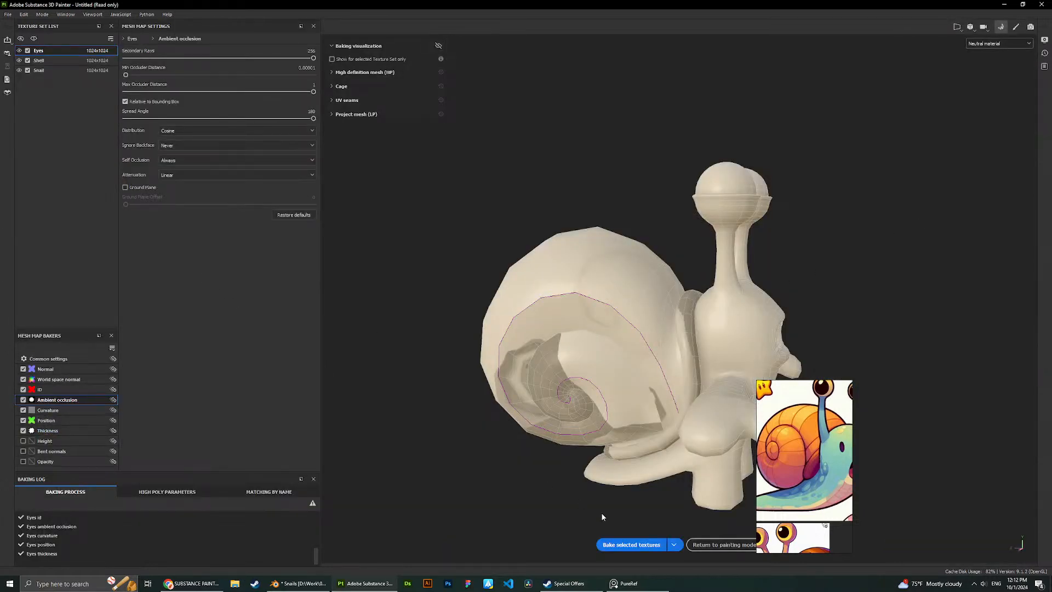
{"action": "left_click", "coordinate": [631, 545]}
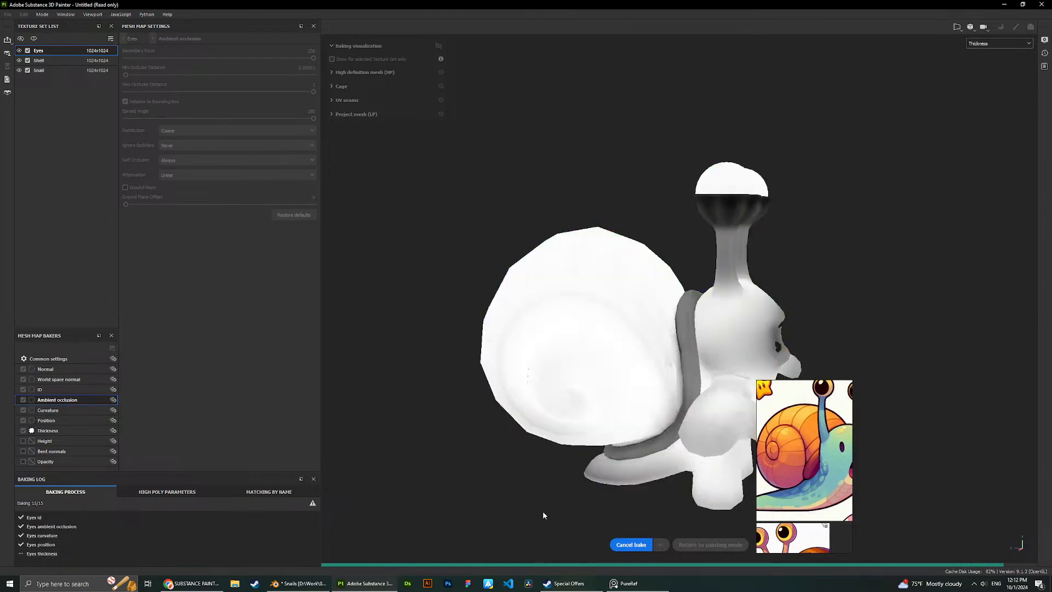
Switch to Blender and examine the Shell mesh's UV islands in the UV Editing workspace.
{"action": "left_click", "coordinate": [299, 583]}
{"action": "scroll", "coordinate": [484, 282], "scroll_direction": "up", "scroll_amount": 3}
{"action": "left_click", "coordinate": [398, 244]}
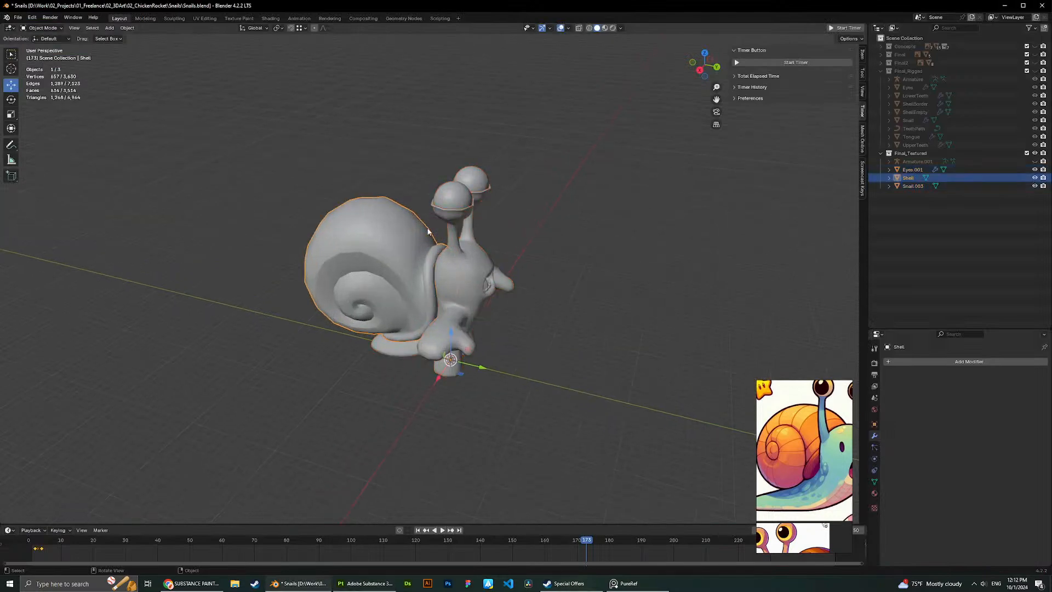
{"action": "key", "text": "Tab"}
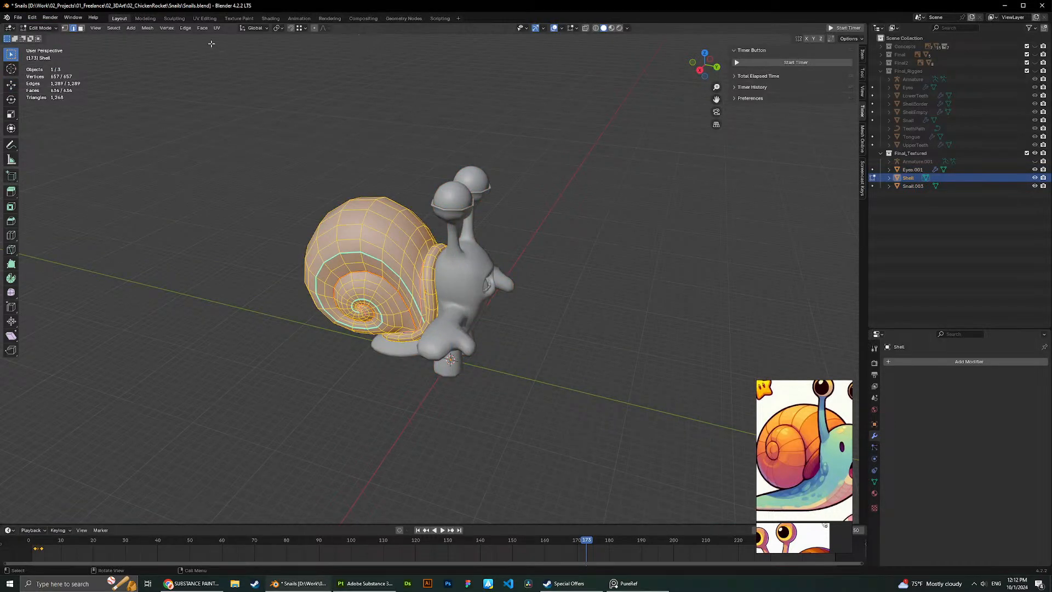
{"action": "left_click", "coordinate": [204, 19]}
{"action": "scroll", "coordinate": [214, 225], "scroll_direction": "up", "scroll_amount": 5}
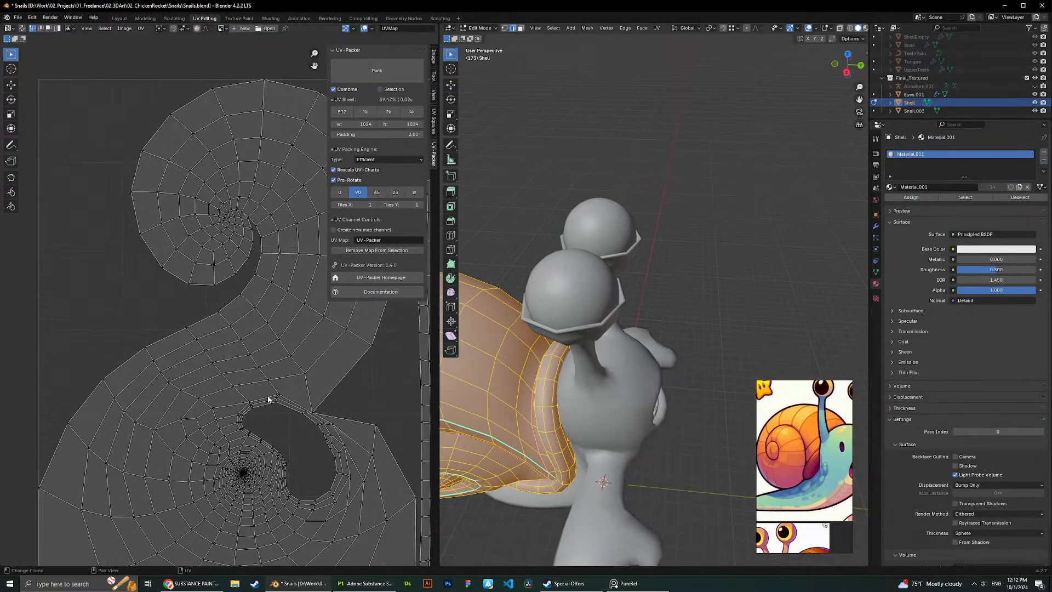
{"action": "scroll", "coordinate": [263, 441], "scroll_direction": "down", "scroll_amount": 2}
{"action": "scroll", "coordinate": [335, 416], "scroll_direction": "down", "scroll_amount": 3}
{"action": "middle_click_drag", "start_coordinate": [622, 386], "coordinate": [671, 364]}
{"action": "scroll", "coordinate": [599, 295], "scroll_direction": "down", "scroll_amount": 2}
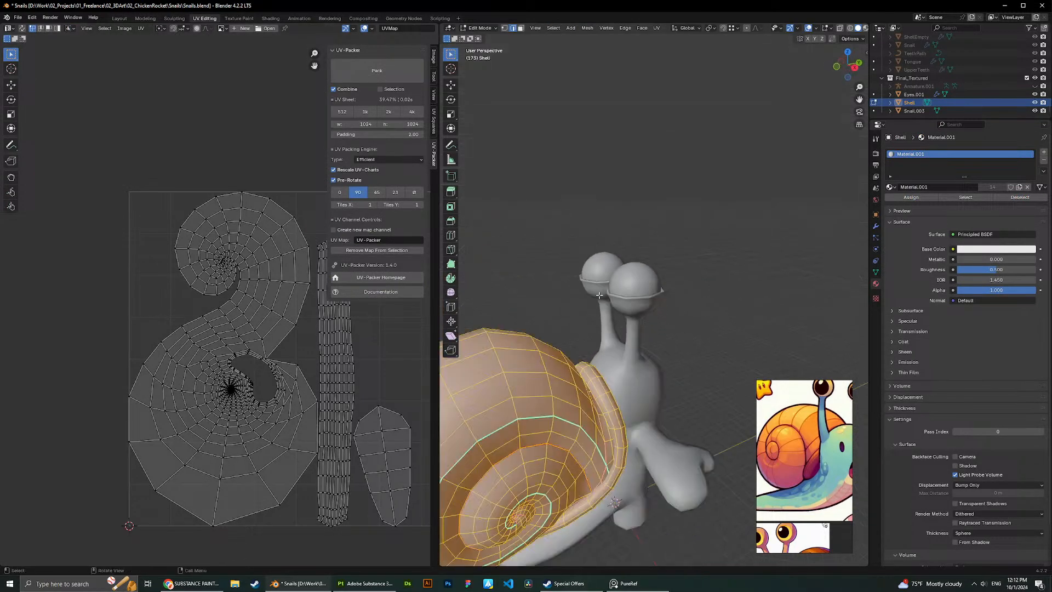
Select the shell's linked spiral body and move it up and away from its separate rim.
{"action": "scroll", "coordinate": [599, 296], "scroll_direction": "down", "scroll_amount": 6}
{"action": "key", "text": "alt+a"}
{"action": "key", "text": "l"}
{"action": "scroll", "coordinate": [570, 342], "scroll_direction": "up", "scroll_amount": 3}
{"action": "middle_click_drag", "start_coordinate": [589, 375], "coordinate": [560, 311]}
{"action": "key", "text": "g"}
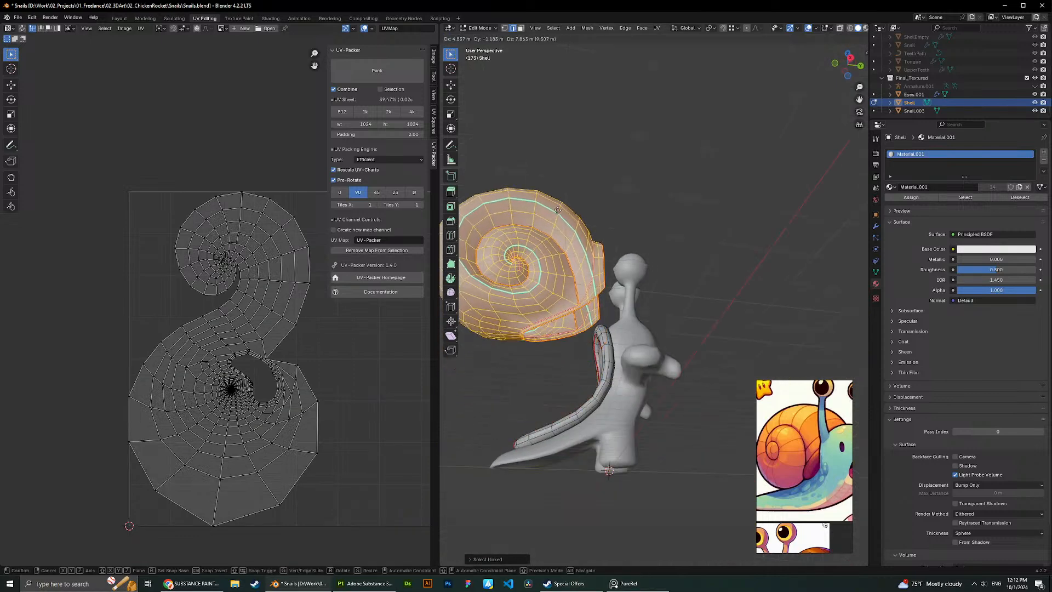
{"action": "left_click", "coordinate": [557, 195]}
Inspect the underside seams of the moved shell body and try Mark Seam near its opening.
{"action": "key", "text": "alt+a"}
{"action": "scroll", "coordinate": [665, 279], "scroll_direction": "up", "scroll_amount": 4}
{"action": "middle_click_drag", "start_coordinate": [665, 279], "coordinate": [647, 306]}
{"action": "scroll", "coordinate": [648, 306], "scroll_direction": "up", "scroll_amount": 1}
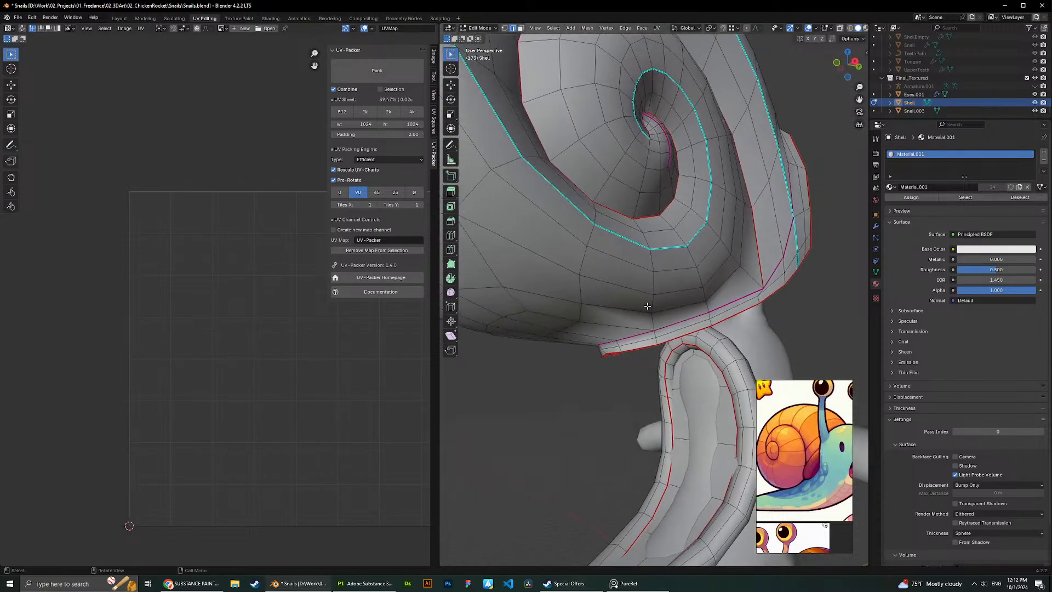
{"action": "middle_click_drag", "start_coordinate": [740, 299], "coordinate": [803, 363]}
{"action": "key", "text": "l"}
{"action": "key", "text": "alt+a"}
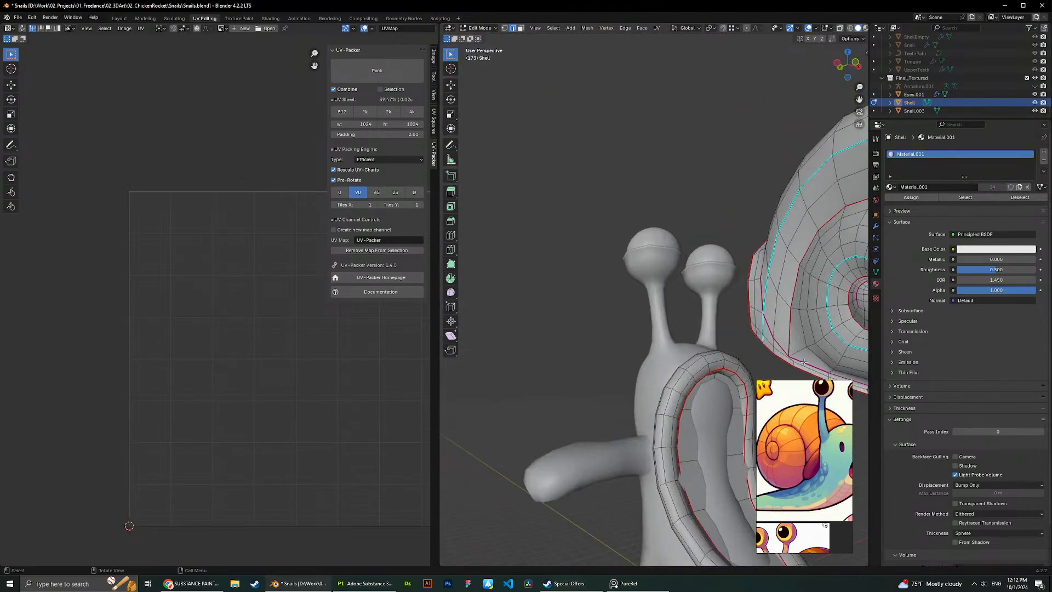
{"action": "key", "text": "ctrl+e"}
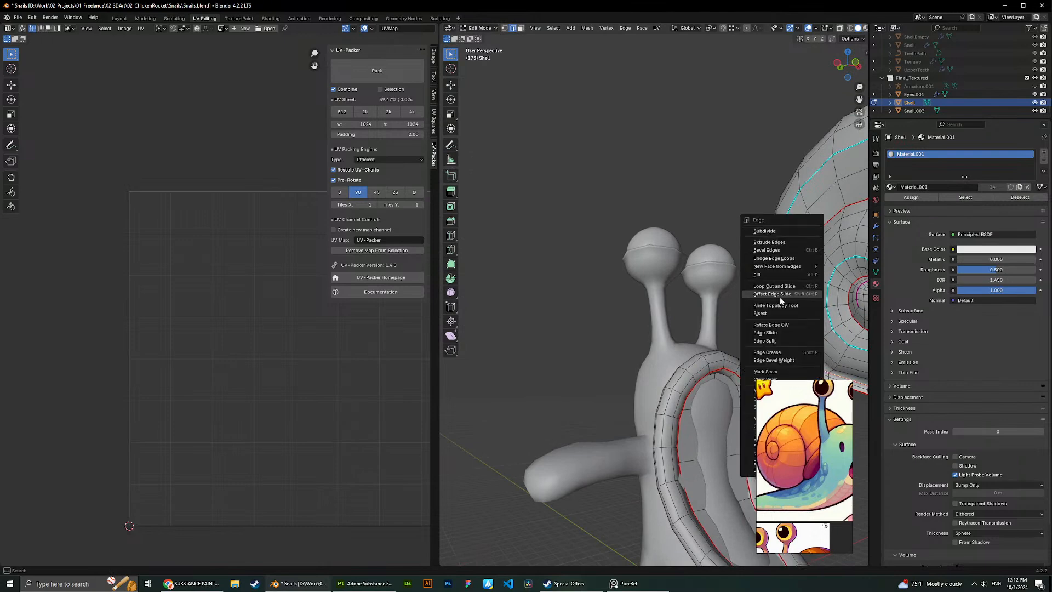
{"action": "key", "text": "ctrl+e"}
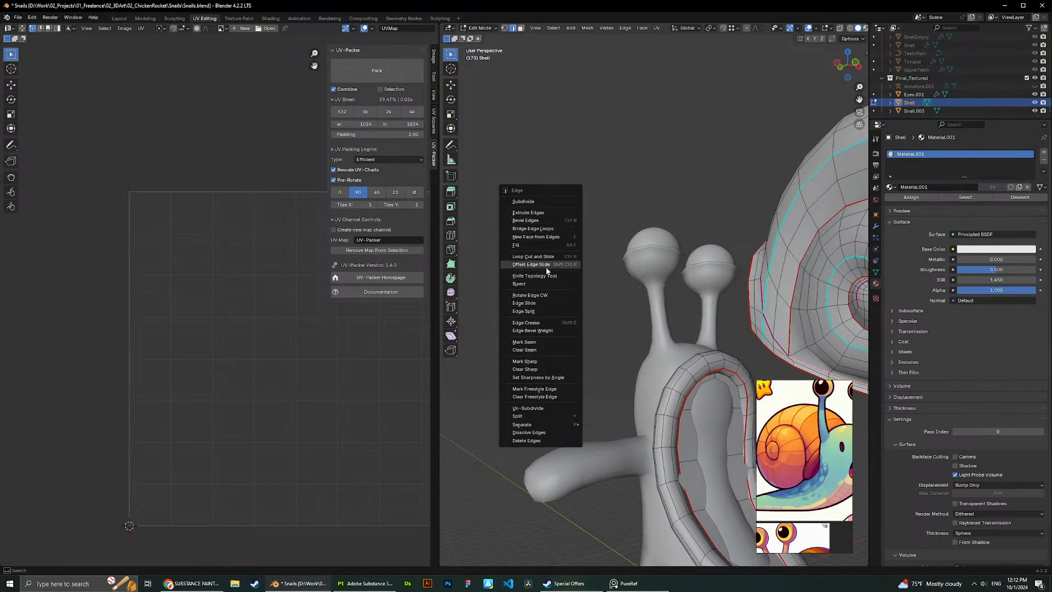
{"action": "left_click", "coordinate": [553, 340]}
Select the entire Shell mesh, unwrap it again, and check the resulting UV islands.
{"action": "scroll", "coordinate": [609, 296], "scroll_direction": "down", "scroll_amount": 3}
{"action": "key", "text": "a"}
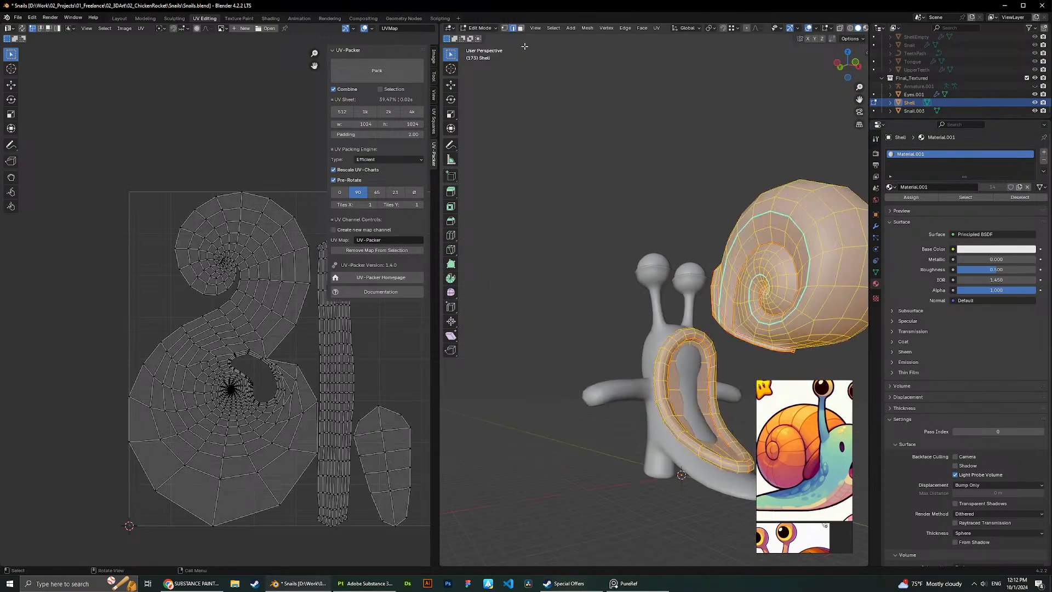
{"action": "key", "text": "u"}
{"action": "left_click", "coordinate": [664, 35]}
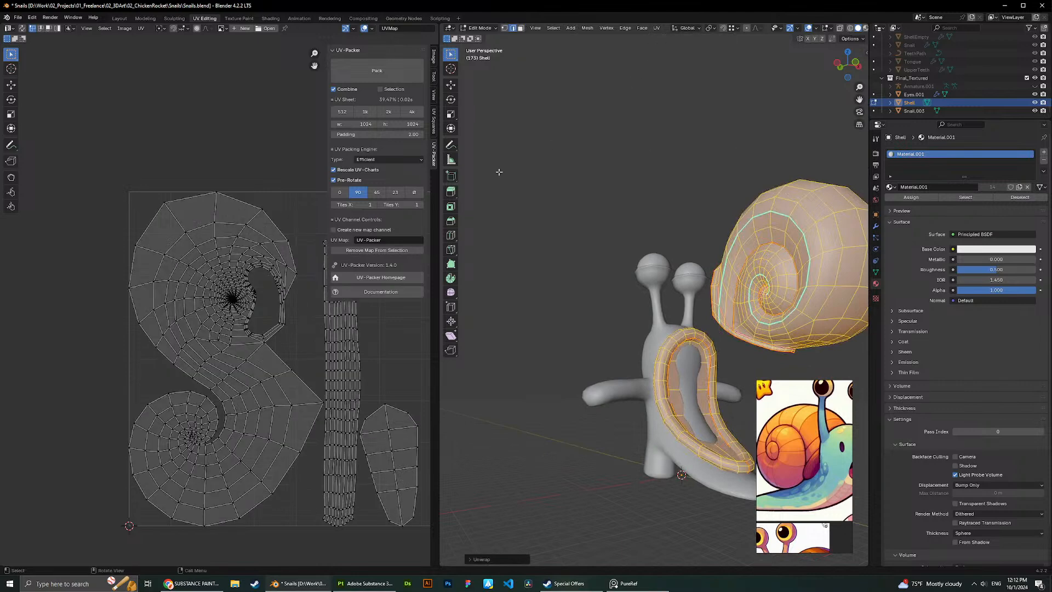
{"action": "scroll", "coordinate": [290, 316], "scroll_direction": "up", "scroll_amount": 3}
{"action": "scroll", "coordinate": [277, 326], "scroll_direction": "down", "scroll_amount": 2}
{"action": "scroll", "coordinate": [582, 310], "scroll_direction": "down", "scroll_amount": 2}
Undo the repeated unwrap, the seam attempt and the move of the shell's spiral body.
{"action": "key", "text": "ctrl+z"}
{"action": "key", "text": "ctrl+z"}
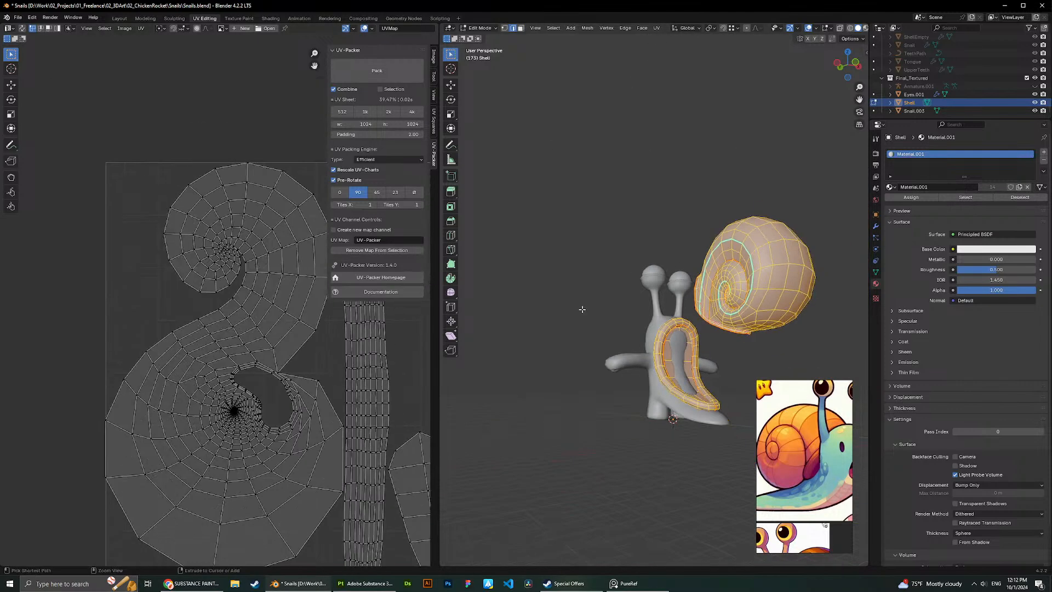
{"action": "key", "text": "a"}
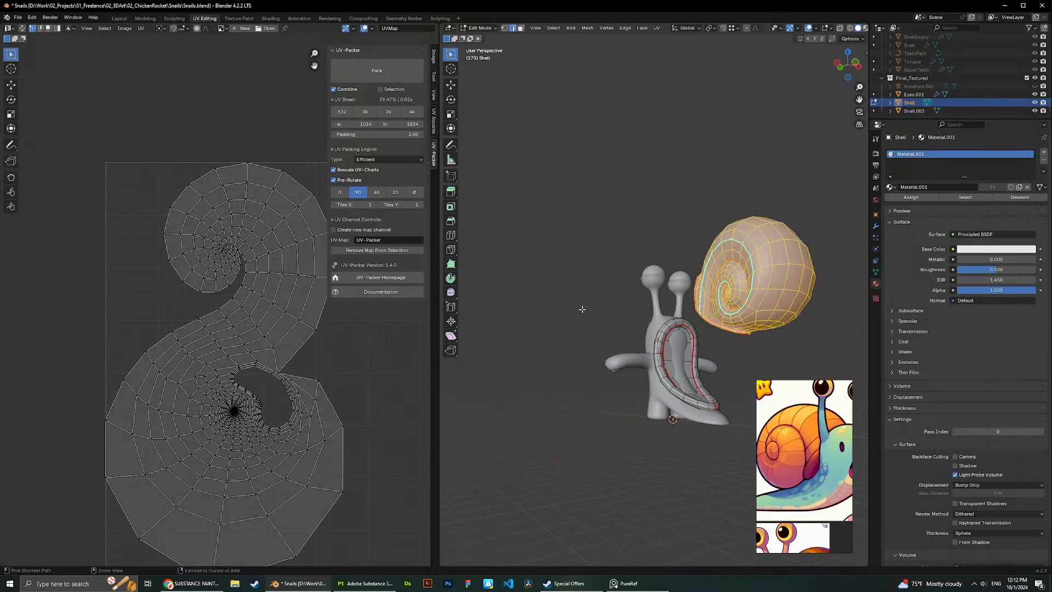
{"action": "key", "text": "ctrl+z"}
{"action": "middle_click_drag", "start_coordinate": [581, 308], "coordinate": [617, 320]}
Examine the Shell mesh's spiral seams and sharp edges against its UV layout.
{"action": "key", "text": "alt+Tab"}
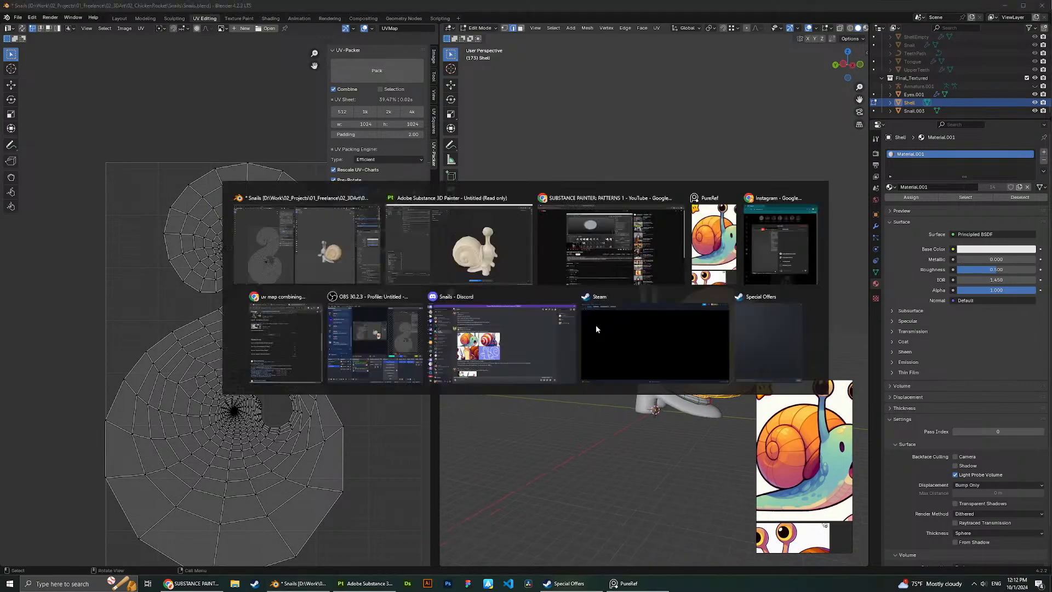
{"action": "key", "text": "alt+Tab"}
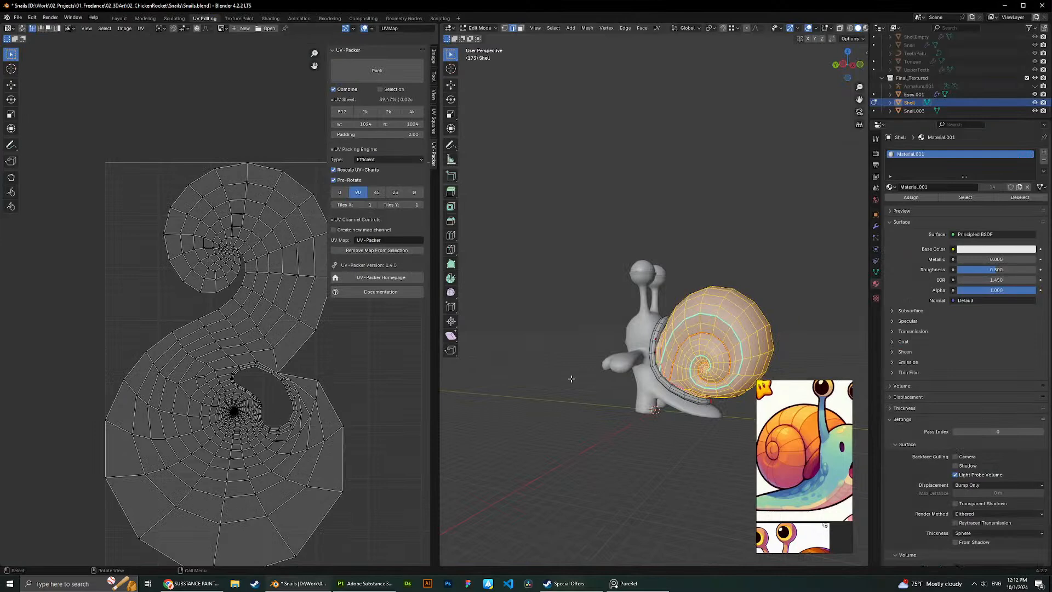
{"action": "middle_click_drag", "start_coordinate": [611, 370], "coordinate": [597, 367]}
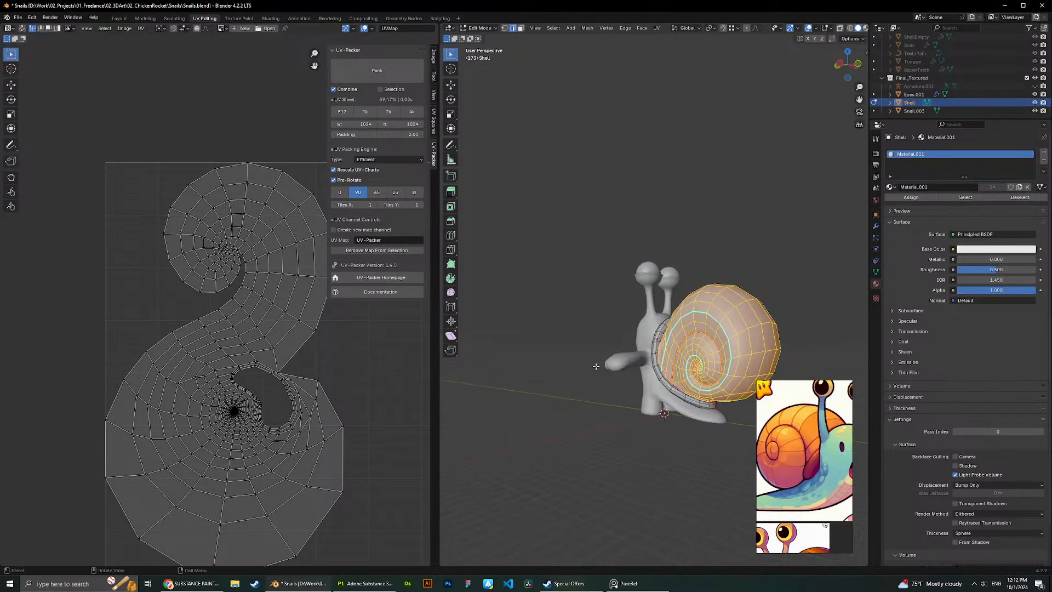
{"action": "left_click", "coordinate": [563, 368]}
{"action": "key", "text": "a"}
{"action": "key", "text": "Tab"}
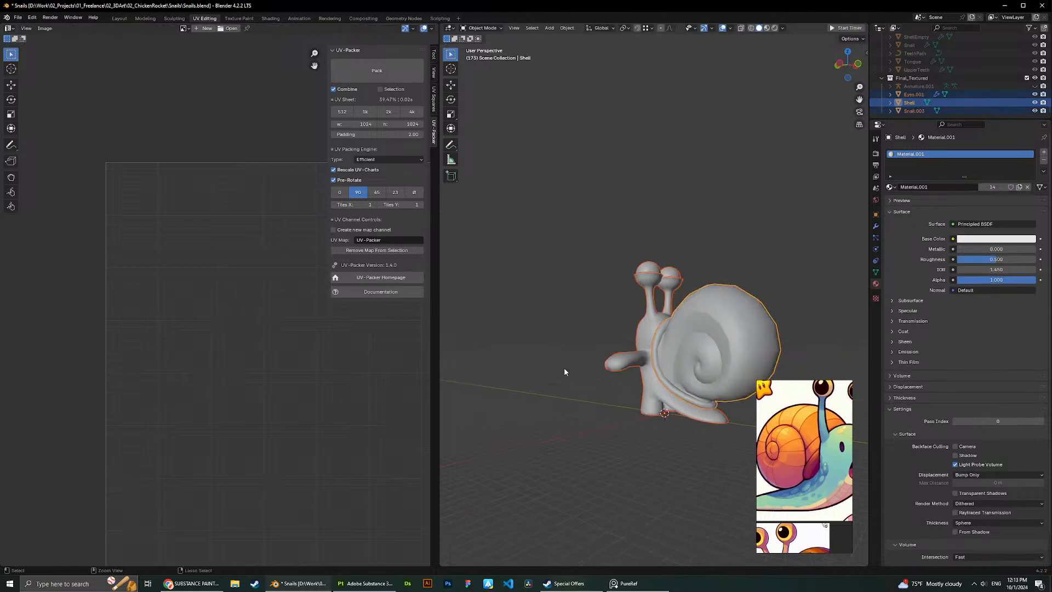
{"action": "key", "text": "Tab"}
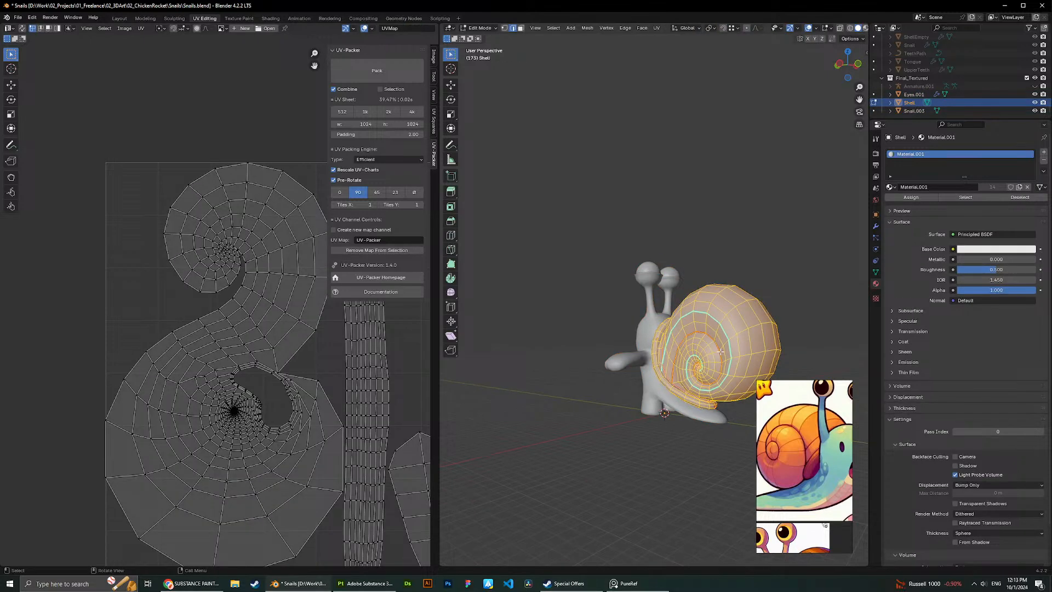
{"action": "scroll", "coordinate": [720, 351], "scroll_direction": "up", "scroll_amount": 3}
{"action": "middle_click_drag", "start_coordinate": [720, 351], "coordinate": [684, 239], "text": "shift"}
{"action": "mouse_move", "coordinate": [712, 316]}
{"action": "middle_mouse_down"}
{"action": "mouse_move", "coordinate": [705, 283]}
{"action": "mouse_move", "coordinate": [641, 296]}
{"action": "middle_mouse_up"}
{"action": "key", "text": "KP_Divide"}
{"action": "key", "text": "KP_Divide"}
Switch to Substance 3D Painter, return to painting mode, and show the Shell texture set with its newly baked maps.
{"action": "left_click", "coordinate": [374, 586]}
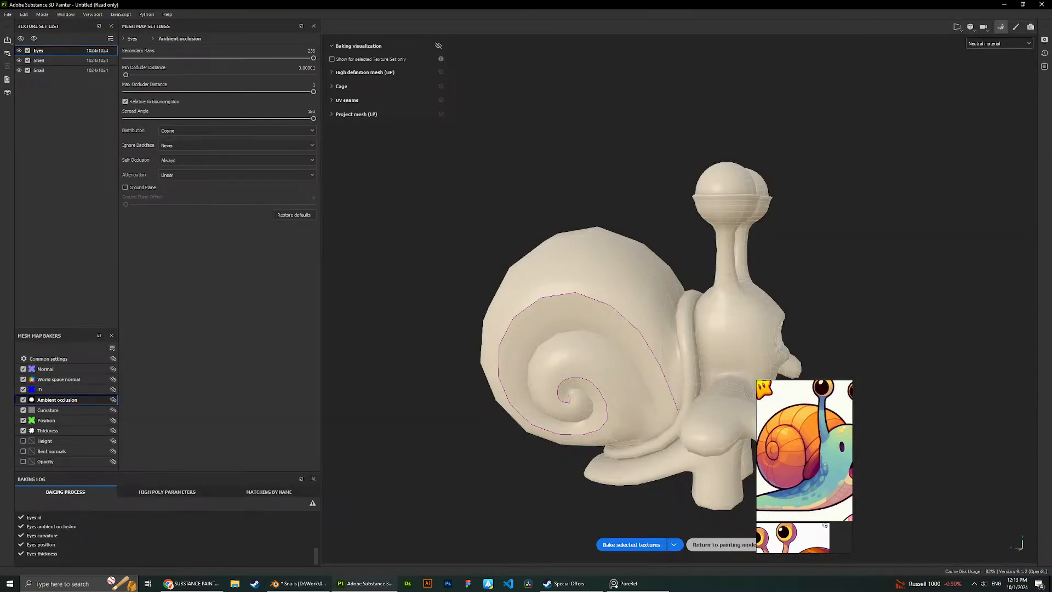
{"action": "left_click", "coordinate": [692, 542]}
{"action": "left_click_drag", "start_coordinate": [443, 314], "coordinate": [281, 270], "text": "alt"}
{"action": "middle_click_drag", "start_coordinate": [282, 270], "coordinate": [362, 272], "text": "alt"}
{"action": "scroll", "coordinate": [361, 273], "scroll_direction": "up", "scroll_amount": 2}
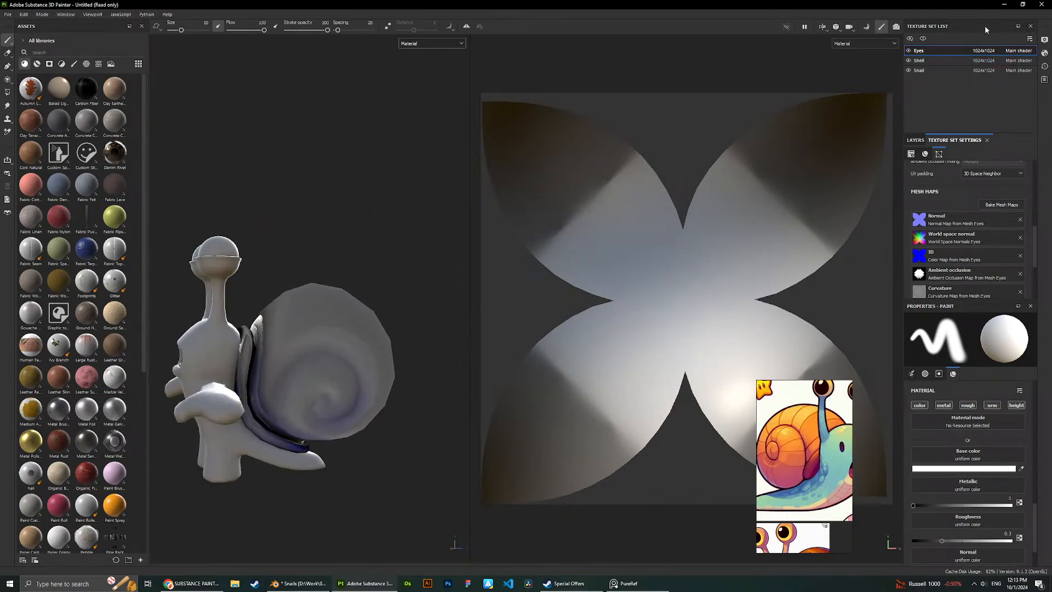
{"action": "left_click", "coordinate": [920, 62]}
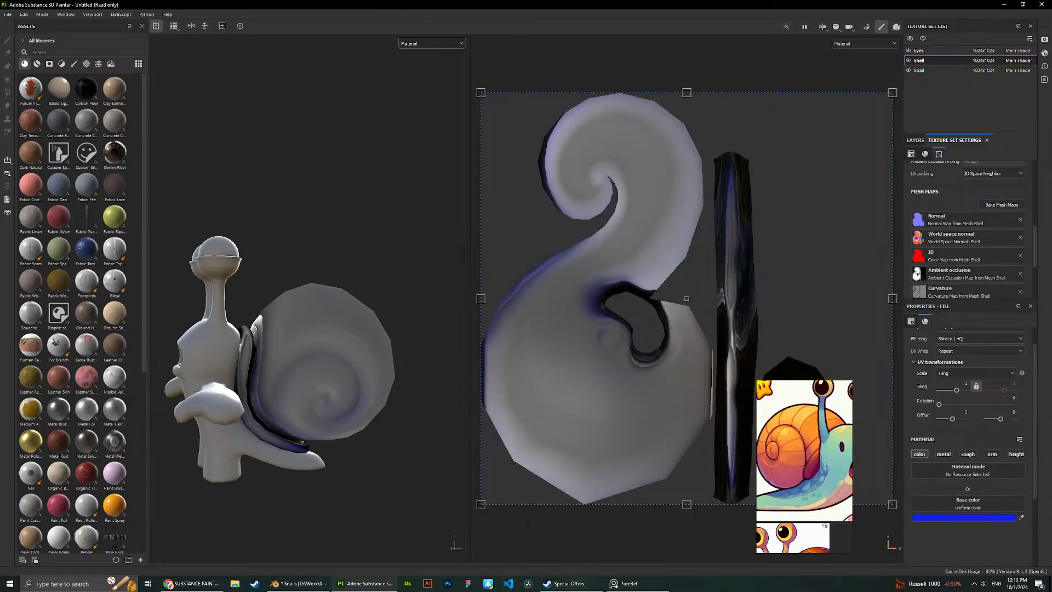
{"action": "scroll", "coordinate": [353, 292], "scroll_direction": "up", "scroll_amount": 1}
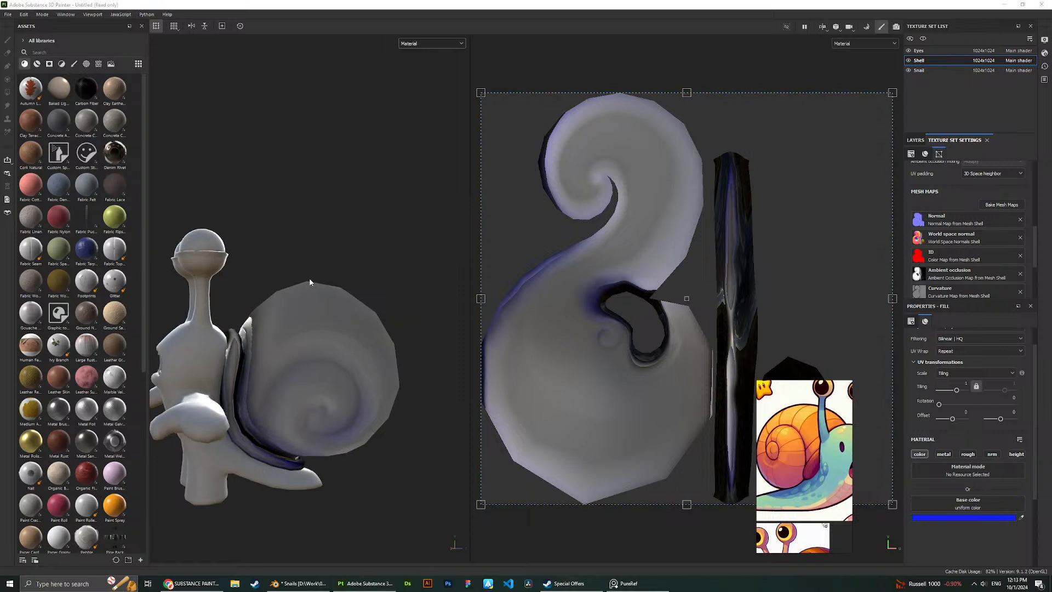
Examine the baked ambient occlusion on the shell's spiral and around its opening from several angles.
{"action": "left_click_drag", "start_coordinate": [317, 230], "coordinate": [294, 256], "text": "alt"}
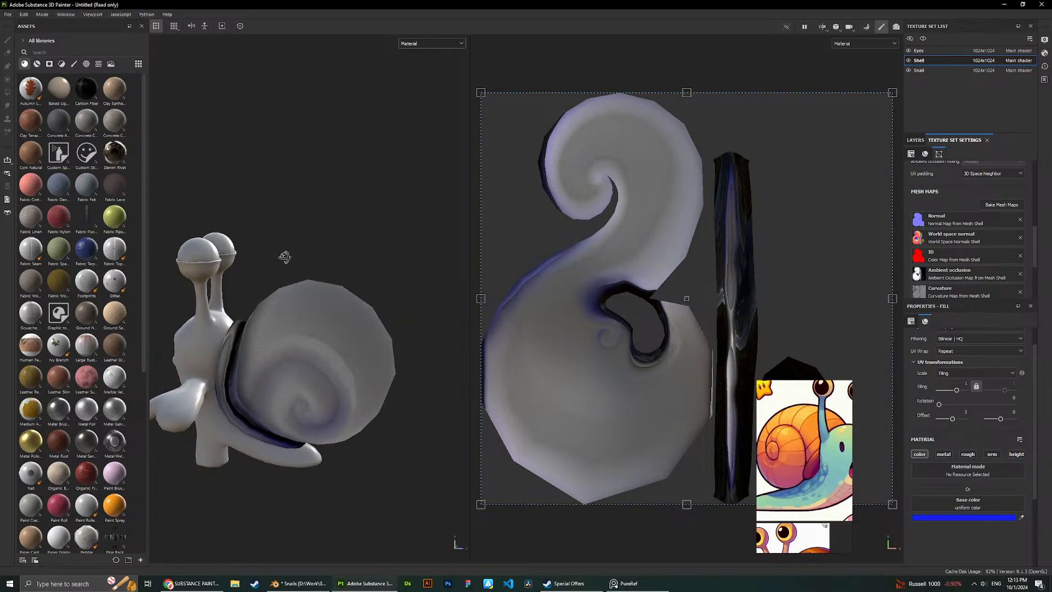
{"action": "scroll", "coordinate": [307, 249], "scroll_direction": "up", "scroll_amount": 3}
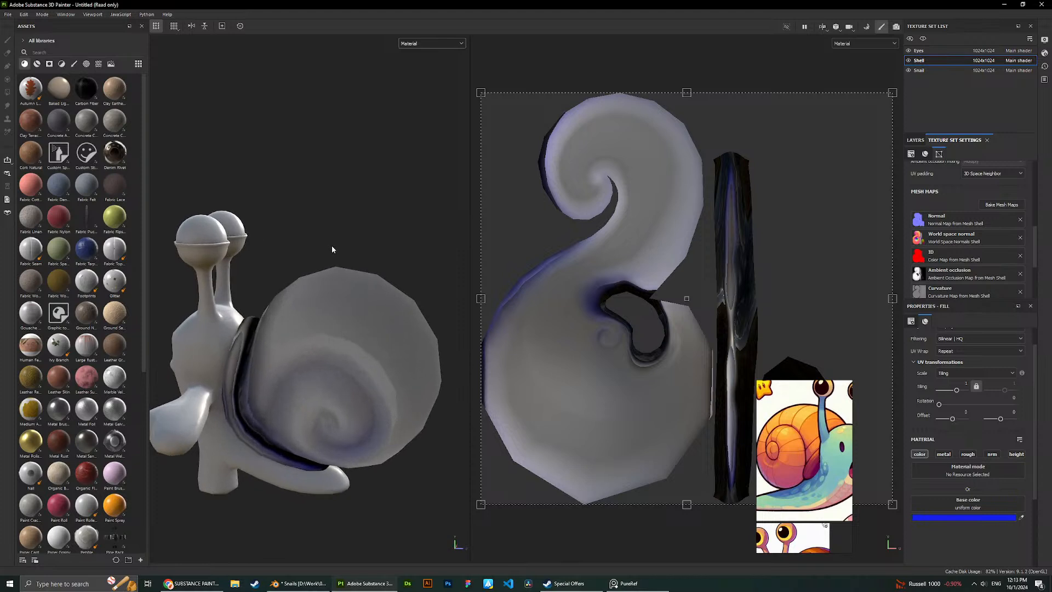
{"action": "left_click_drag", "start_coordinate": [331, 249], "coordinate": [320, 238], "text": "alt"}
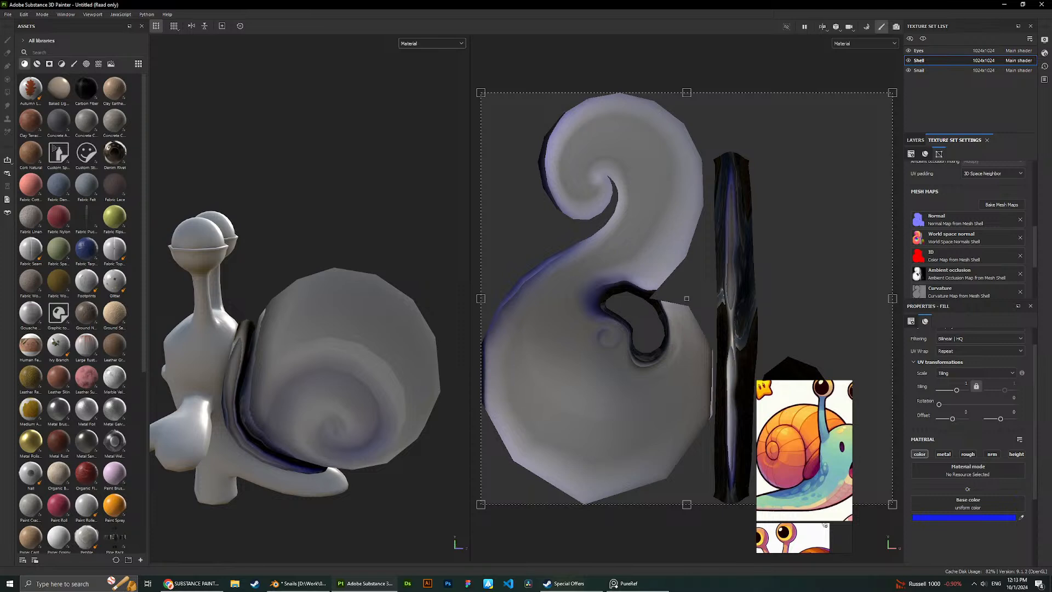
{"action": "scroll", "coordinate": [509, 256], "scroll_direction": "down", "scroll_amount": 2}
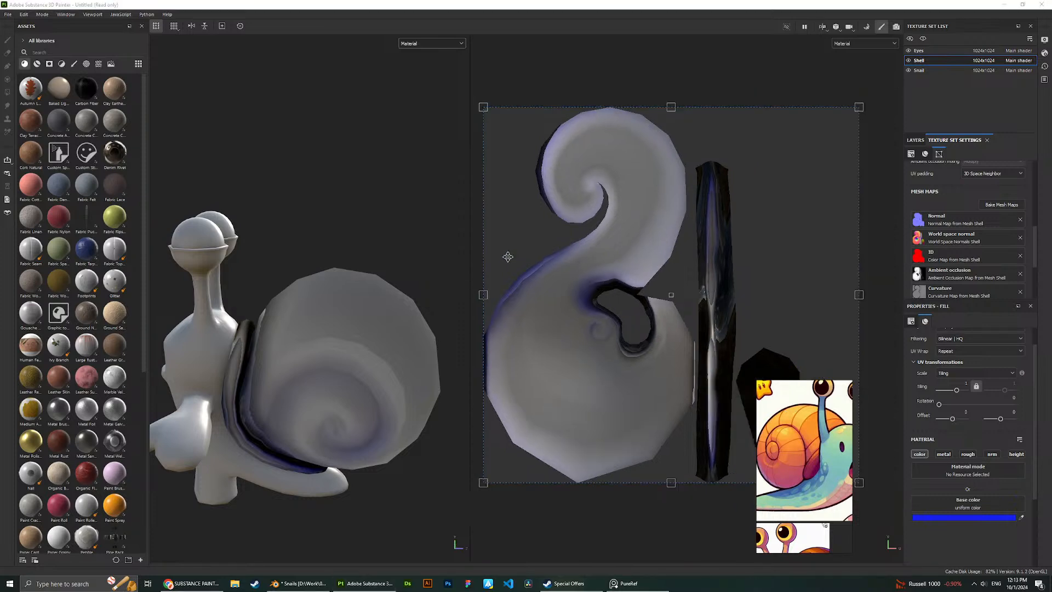
{"action": "scroll", "coordinate": [370, 238], "scroll_direction": "down", "scroll_amount": 1}
{"action": "left_click_drag", "start_coordinate": [369, 238], "coordinate": [297, 262], "text": "alt"}
{"action": "scroll", "coordinate": [326, 271], "scroll_direction": "up", "scroll_amount": 3}
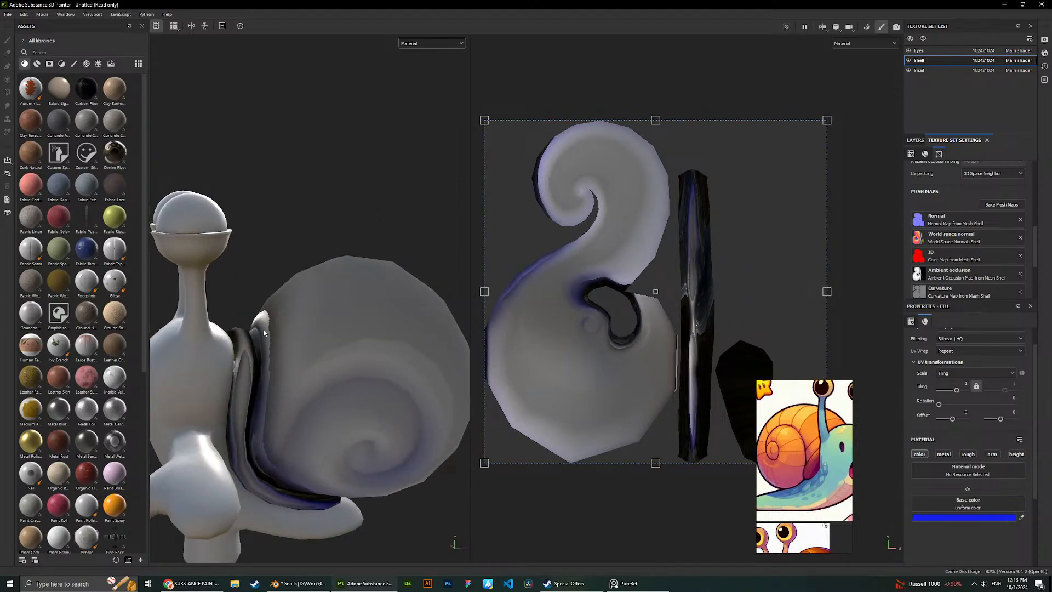
{"action": "left_click_drag", "start_coordinate": [263, 327], "coordinate": [245, 236], "text": "alt"}
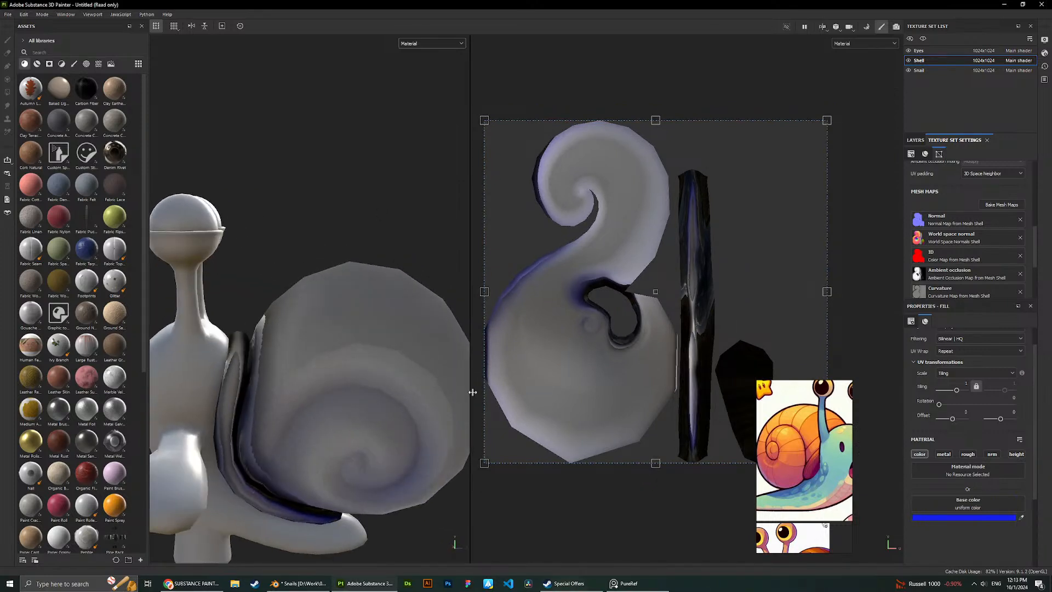
{"action": "left_click", "coordinate": [627, 583]}
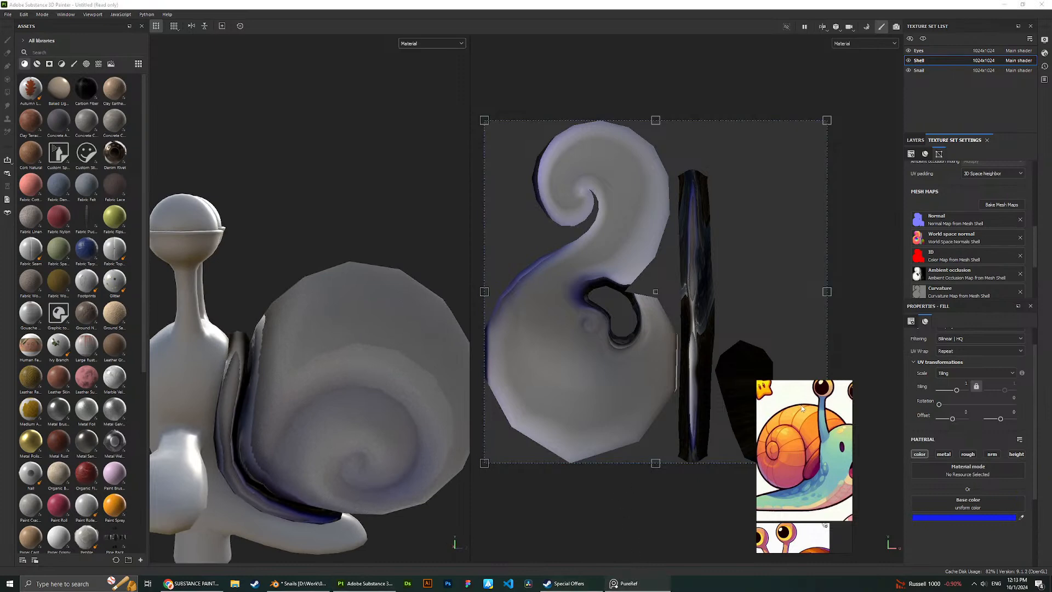
Switch to Blender, clear the mesh selection, and edit the seam edges on the spiral side of the Shell near its opening rim.
{"action": "left_click", "coordinate": [370, 584]}
{"action": "left_click", "coordinate": [296, 582]}
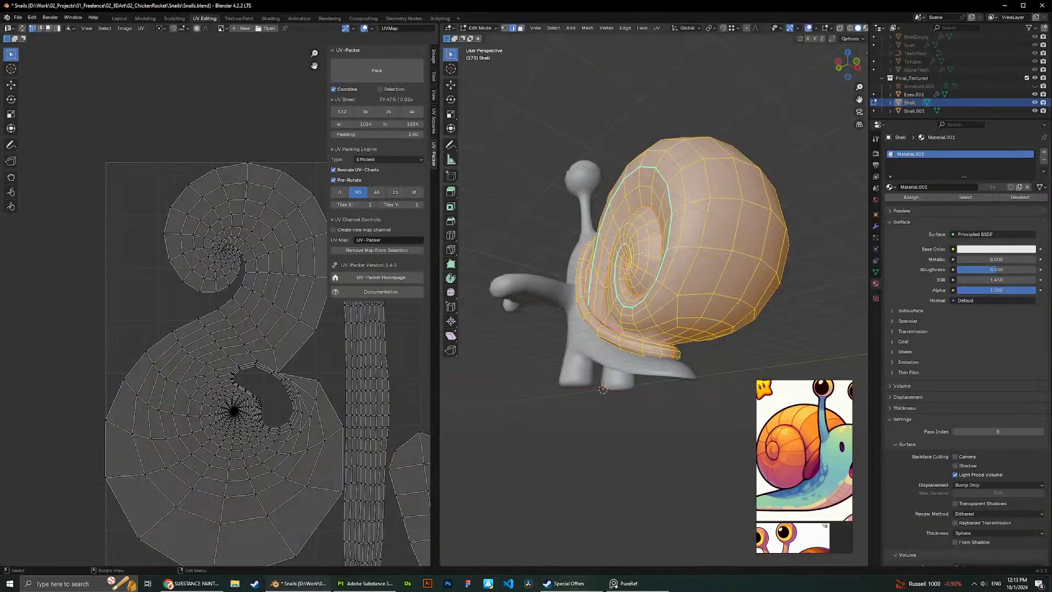
{"action": "scroll", "coordinate": [683, 324], "scroll_direction": "up", "scroll_amount": 2}
{"action": "scroll", "coordinate": [683, 325], "scroll_direction": "down", "scroll_amount": 5}
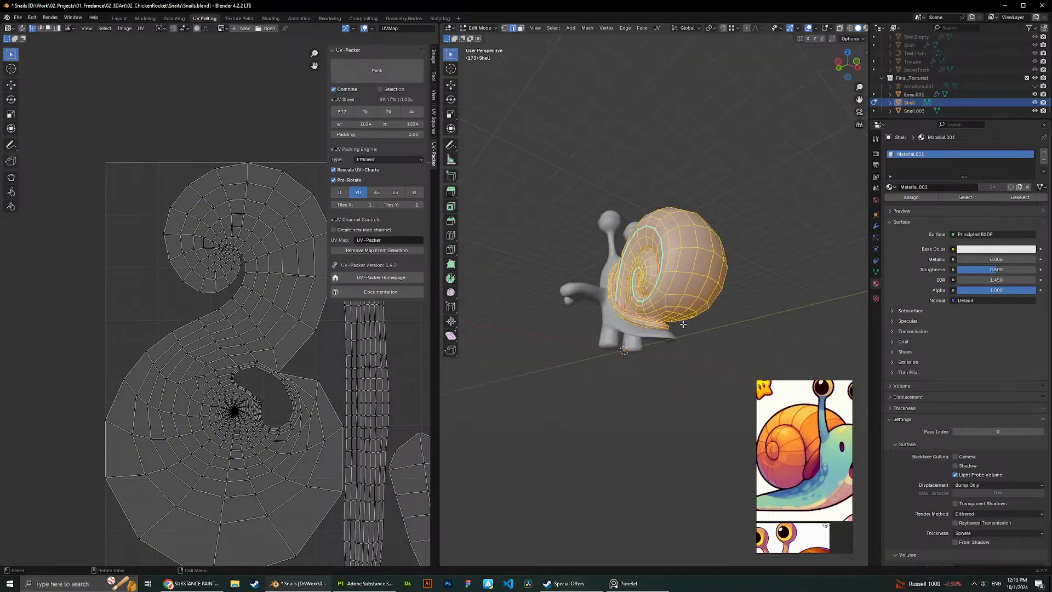
{"action": "middle_click_drag", "start_coordinate": [665, 376], "coordinate": [682, 354]}
{"action": "scroll", "coordinate": [672, 370], "scroll_direction": "up", "scroll_amount": 5}
{"action": "key", "text": "alt+a"}
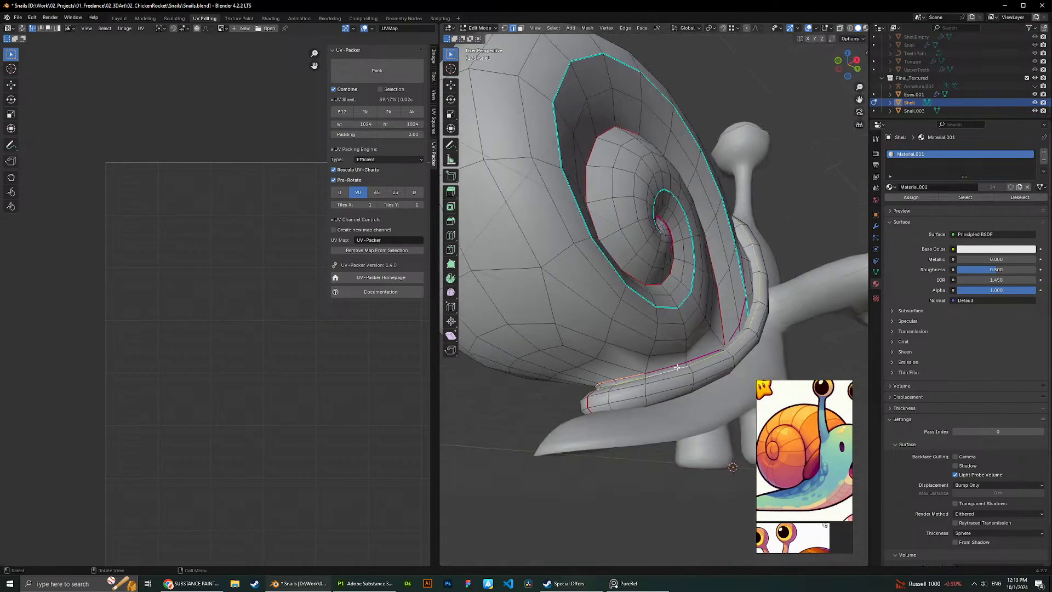
{"action": "key", "text": "ctrl+e"}
{"action": "left_click", "coordinate": [640, 465]}
Unwrap the entire Shell mesh with the edited seams and look over the resulting UV islands.
{"action": "middle_click_drag", "start_coordinate": [655, 406], "coordinate": [641, 368]}
{"action": "key", "text": "a"}
{"action": "left_click", "coordinate": [656, 28]}
{"action": "left_click", "coordinate": [668, 34]}
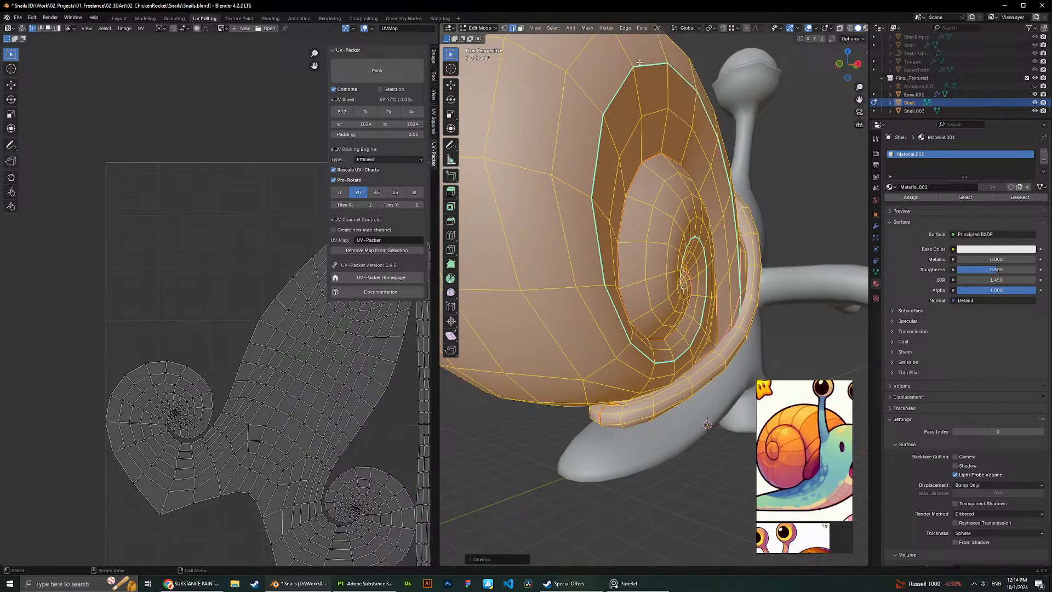
{"action": "scroll", "coordinate": [214, 328], "scroll_direction": "down", "scroll_amount": 4}
{"action": "scroll", "coordinate": [213, 329], "scroll_direction": "up", "scroll_amount": 2}
{"action": "scroll", "coordinate": [220, 310], "scroll_direction": "up", "scroll_amount": 1}
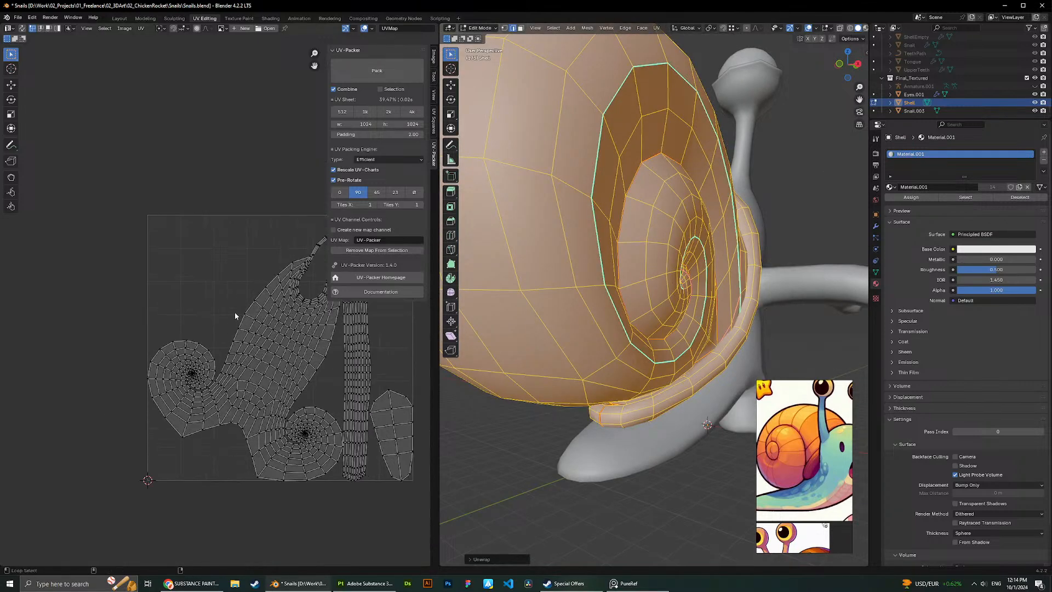
{"action": "scroll", "coordinate": [223, 395], "scroll_direction": "down", "scroll_amount": 3}
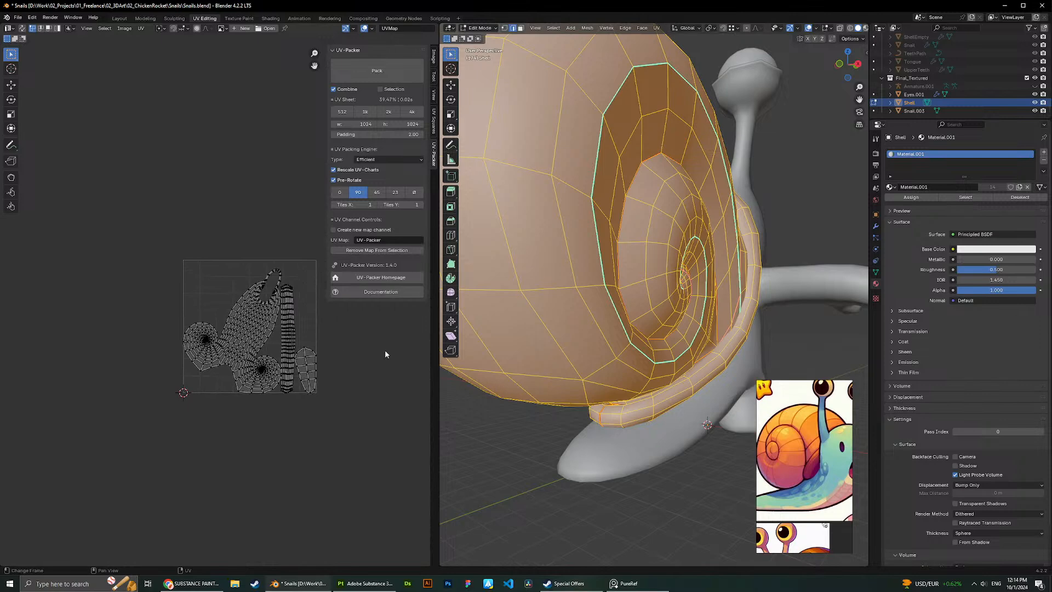
{"action": "scroll", "coordinate": [617, 263], "scroll_direction": "down", "scroll_amount": 8}
Select all of the Shell mesh's geometry again and pack its UV islands with UV-Packer.
{"action": "key", "text": "Tab"}
{"action": "left_click", "coordinate": [618, 268]}
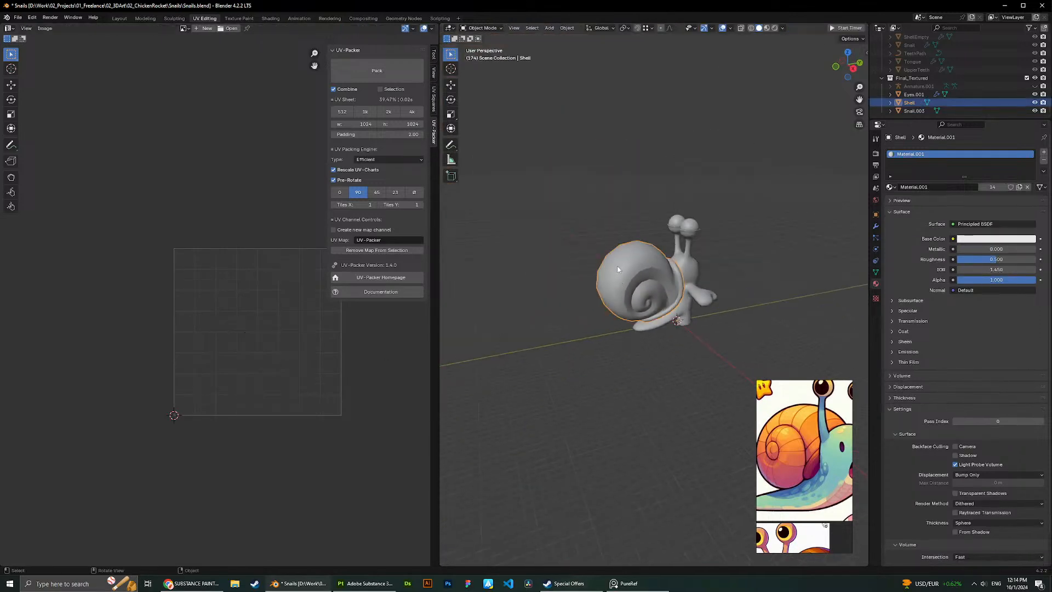
{"action": "key", "text": "Tab"}
{"action": "left_click", "coordinate": [563, 214]}
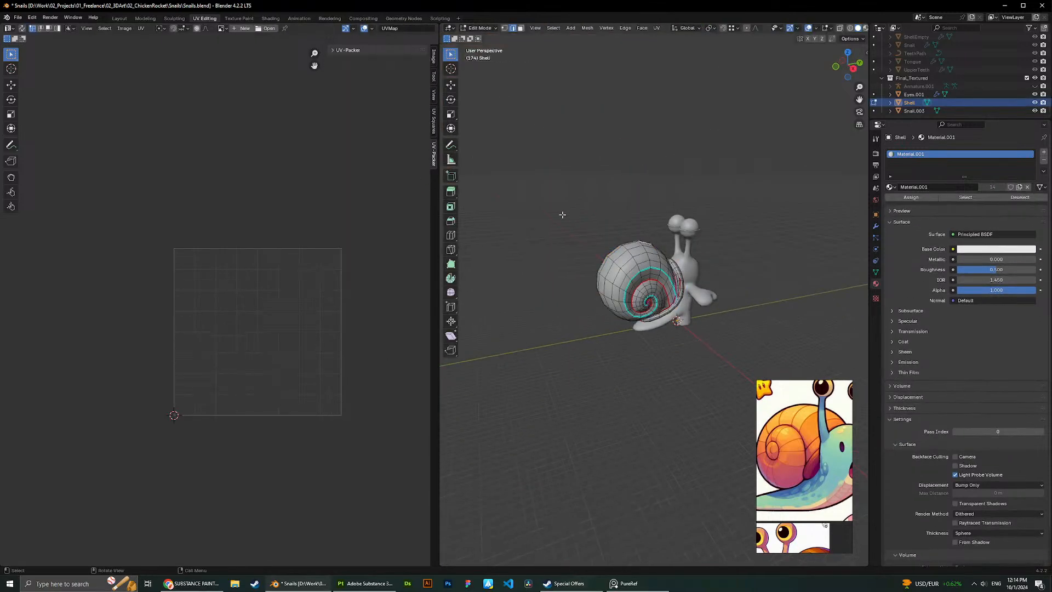
{"action": "key", "text": "a"}
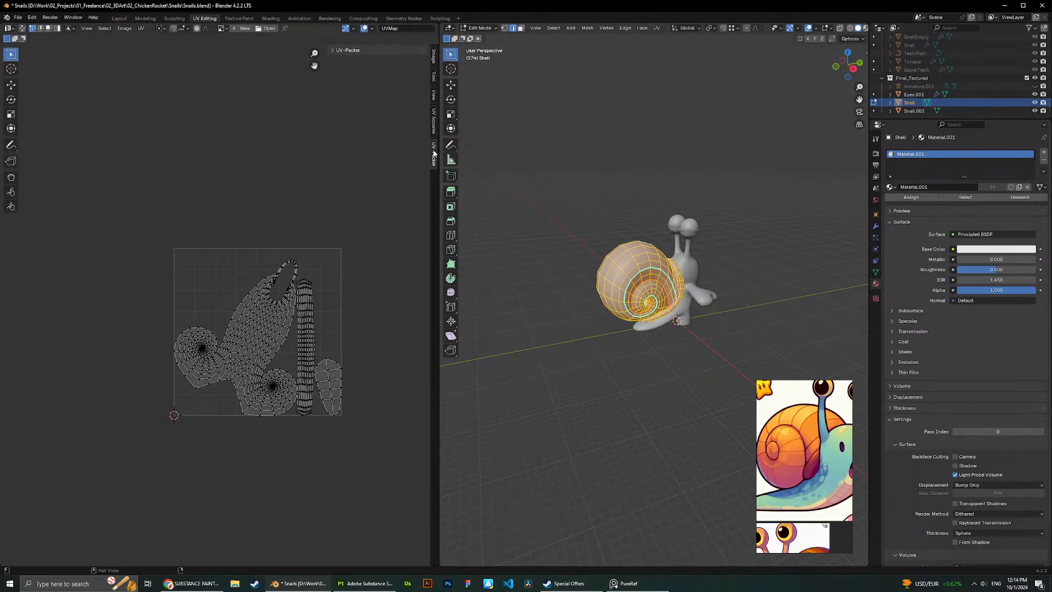
{"action": "left_click", "coordinate": [433, 127]}
{"action": "left_click", "coordinate": [433, 154]}
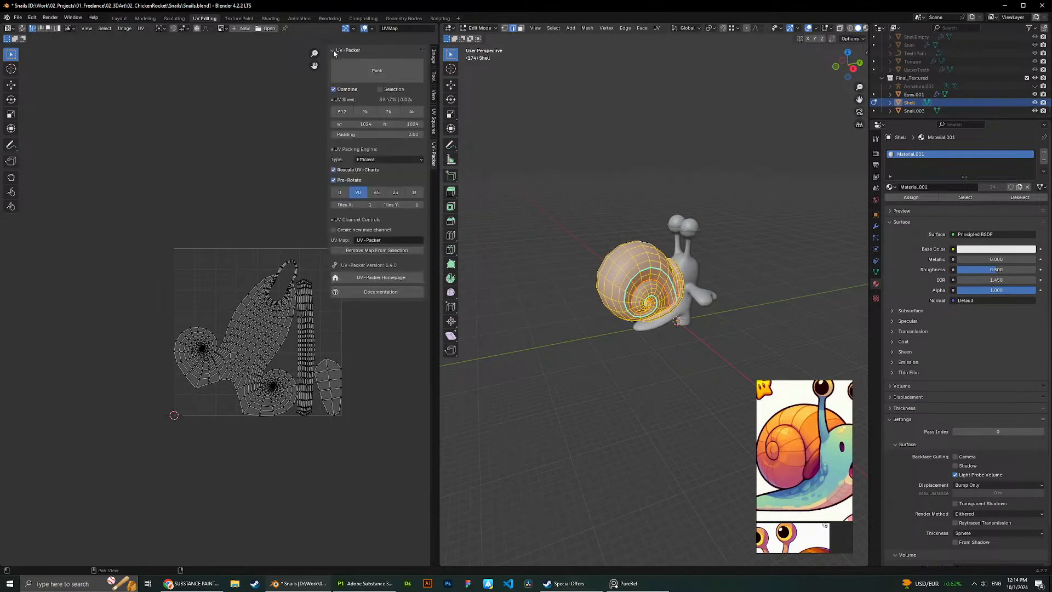
{"action": "left_click", "coordinate": [371, 72]}
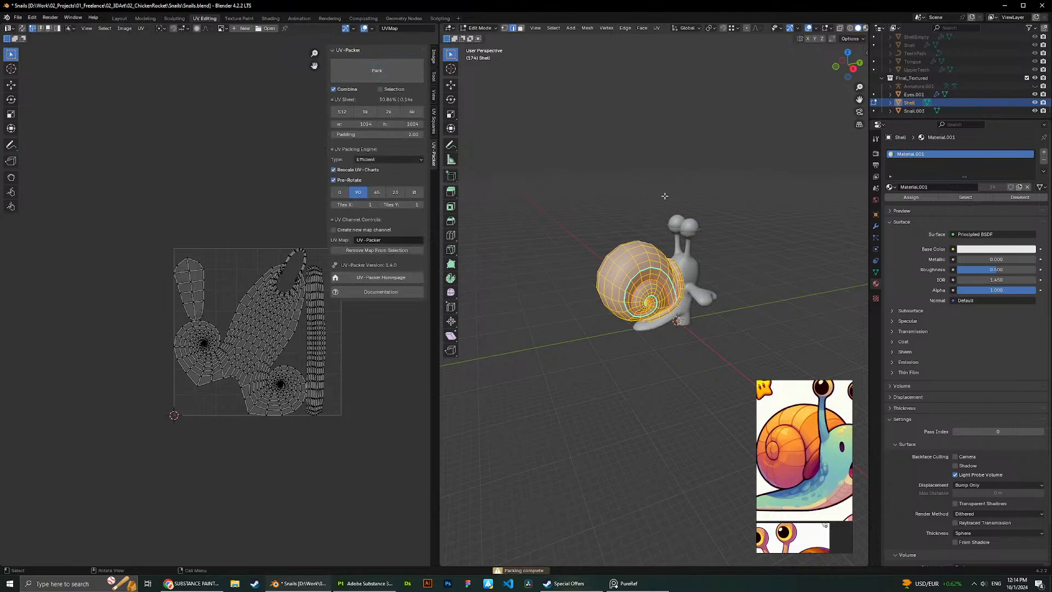
Return to Object Mode, select the snail's eyes, shell and body together, and save the Blender file.
{"action": "scroll", "coordinate": [664, 195], "scroll_direction": "up", "scroll_amount": 2}
{"action": "key", "text": "Tab"}
{"action": "middle_click_drag", "start_coordinate": [666, 145], "coordinate": [644, 144]}
{"action": "scroll", "coordinate": [643, 144], "scroll_direction": "down", "scroll_amount": 3}
{"action": "left_click_drag", "start_coordinate": [572, 209], "coordinate": [711, 339]}
{"action": "key", "text": "ctrl+s"}
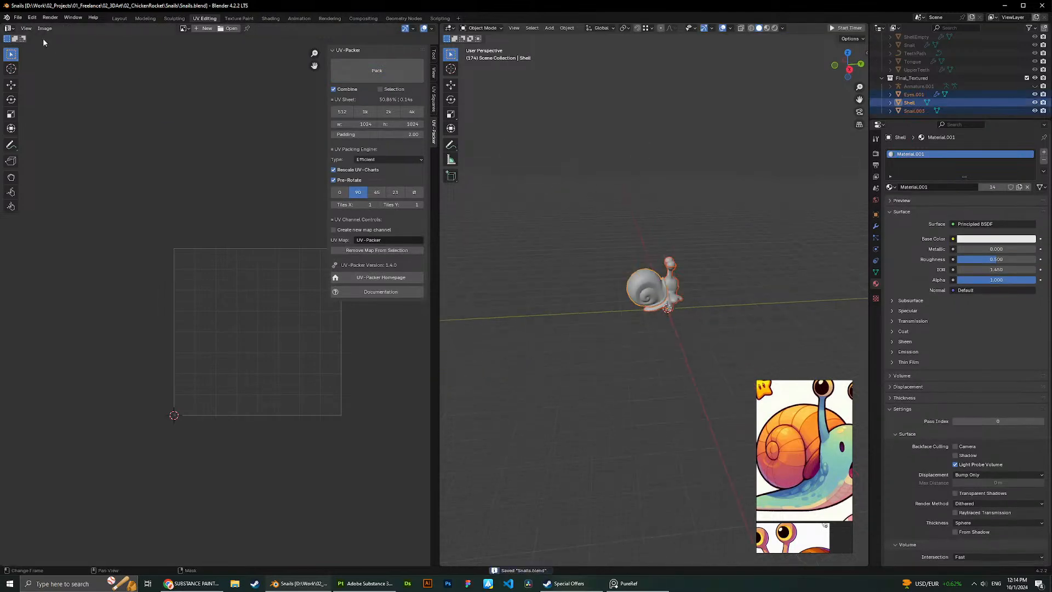
Export the selected snail objects as an FBX file.
{"action": "left_click", "coordinate": [18, 17]}
{"action": "mouse_move", "coordinate": [47, 137]}
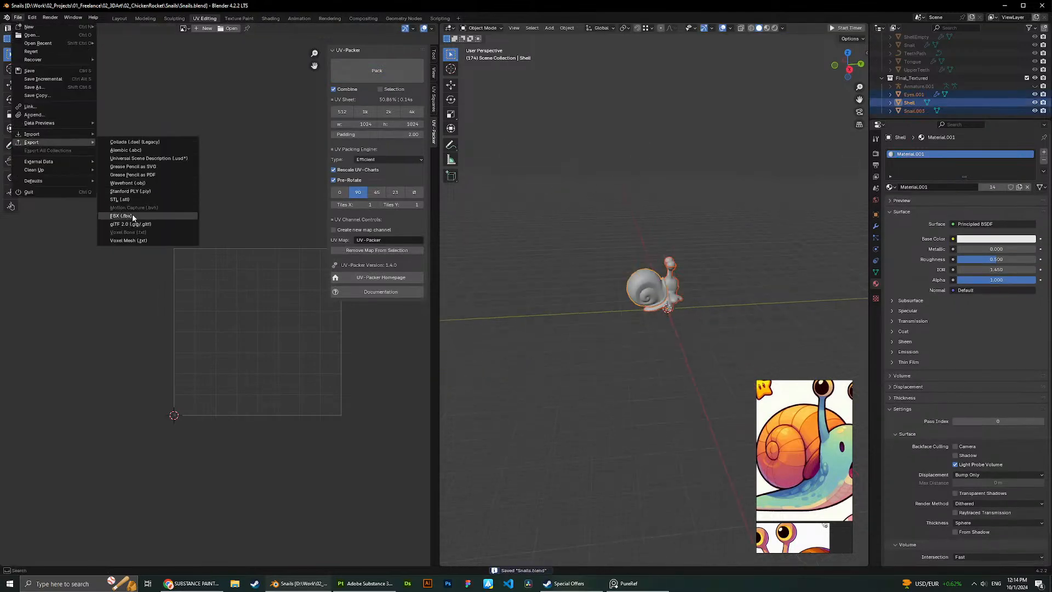
{"action": "left_click", "coordinate": [117, 219]}
{"action": "left_click", "coordinate": [663, 390]}
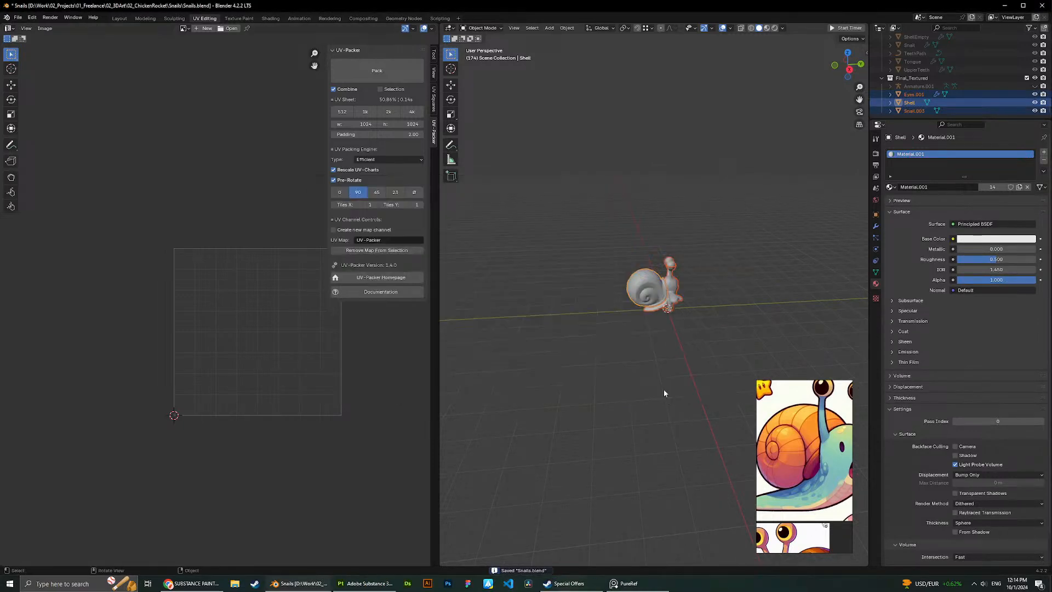
Switch to Substance 3D Painter and show the Shell texture set with its new UV layout.
{"action": "key", "text": "alt+Tab"}
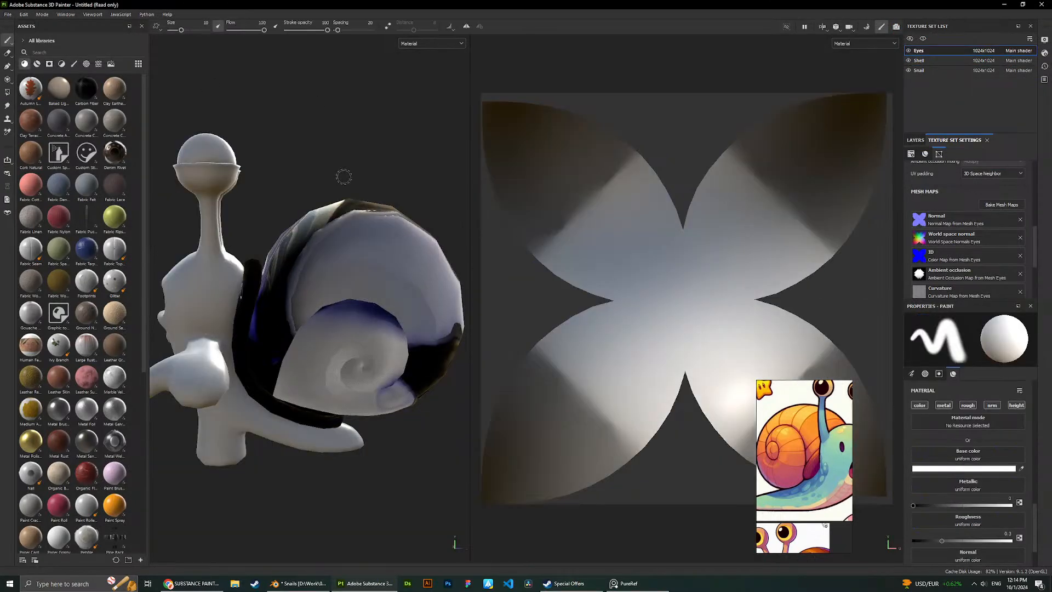
{"action": "scroll", "coordinate": [344, 176], "scroll_direction": "down", "scroll_amount": 3}
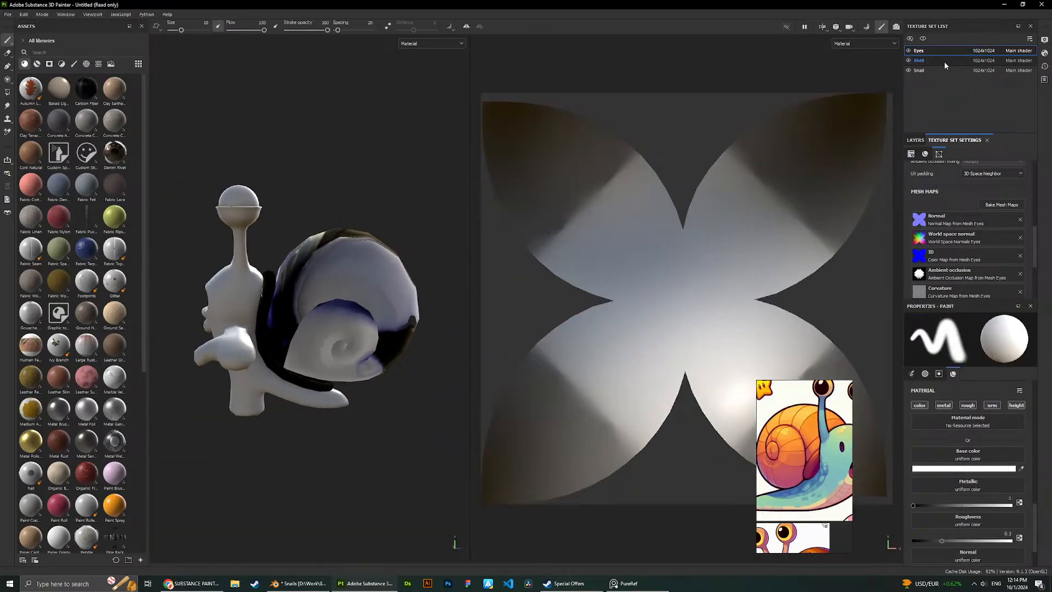
{"action": "left_click", "coordinate": [944, 61]}
{"action": "left_click", "coordinate": [948, 67]}
{"action": "left_click", "coordinate": [934, 57]}
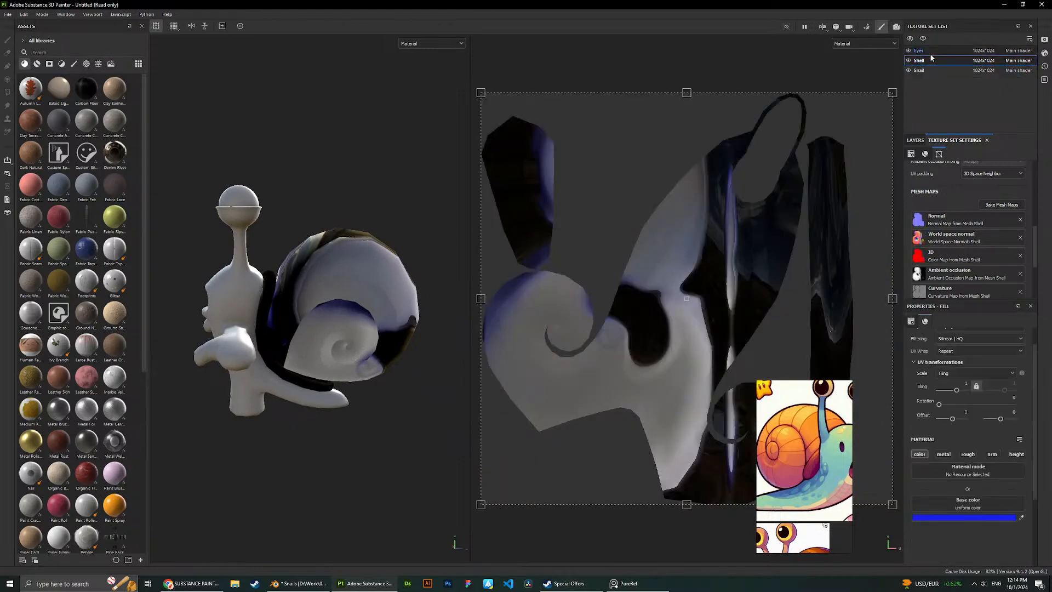
Review the Shell's bake settings, rebake the selected mesh maps for Eyes, Shell and Snail, and return to painting mode.
{"action": "left_click", "coordinate": [998, 205]}
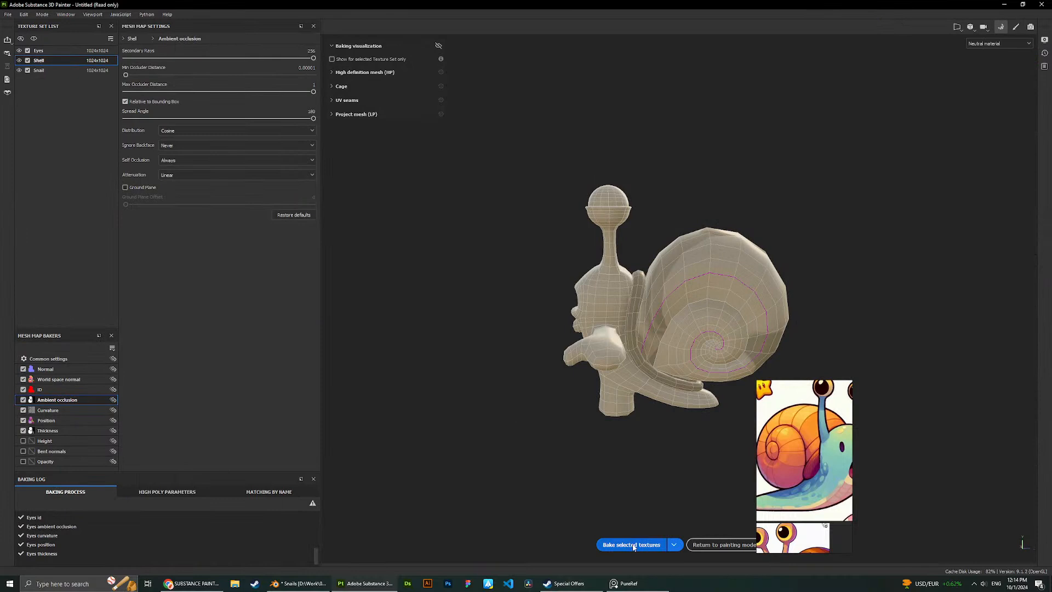
{"action": "left_click", "coordinate": [51, 388]}
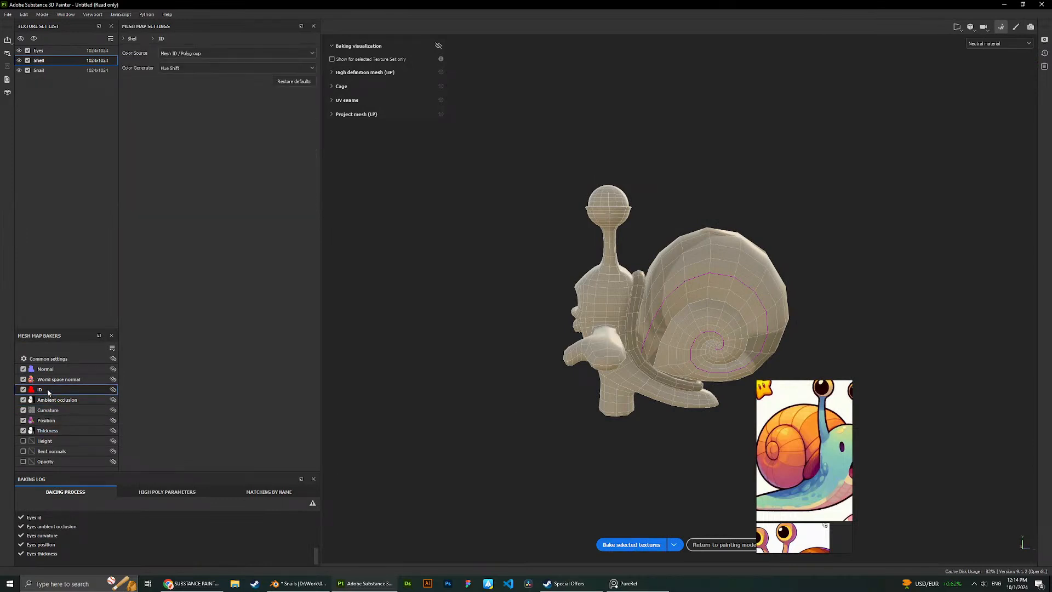
{"action": "left_click", "coordinate": [60, 359]}
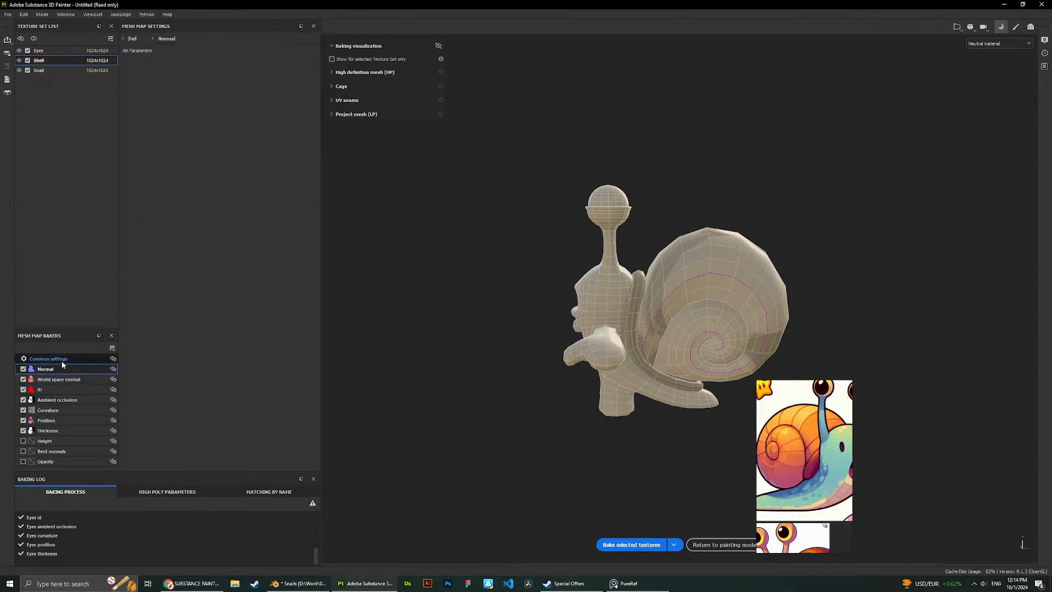
{"action": "left_click", "coordinate": [57, 399]}
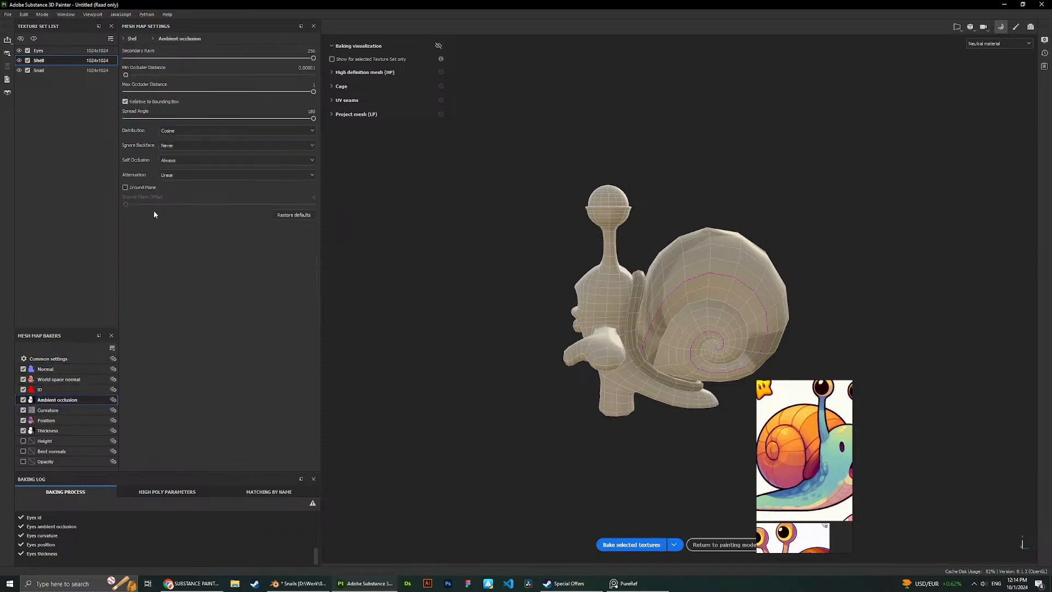
{"action": "left_click", "coordinate": [640, 543]}
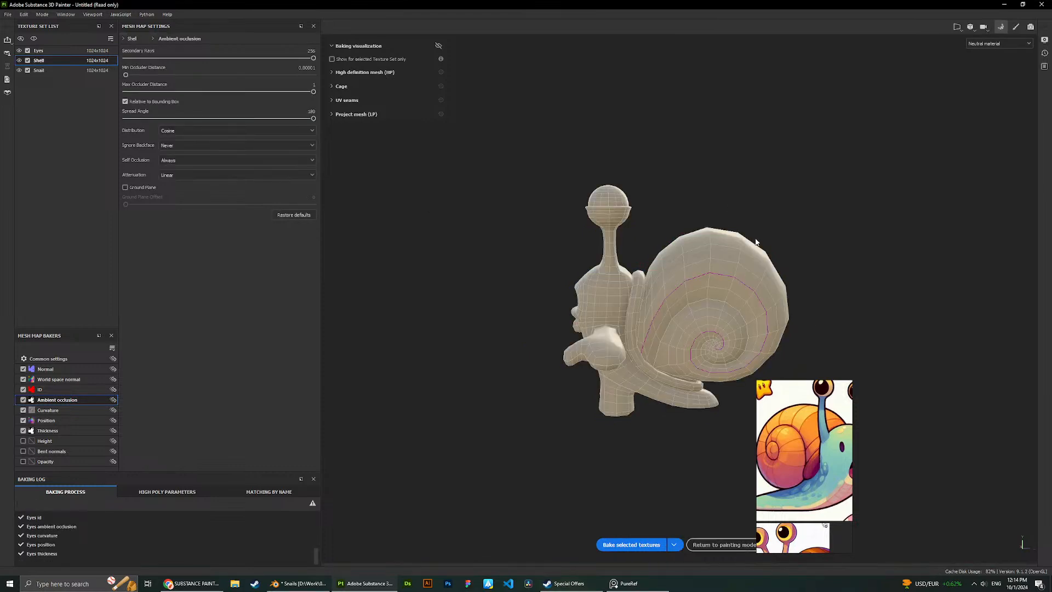
{"action": "left_click", "coordinate": [715, 545]}
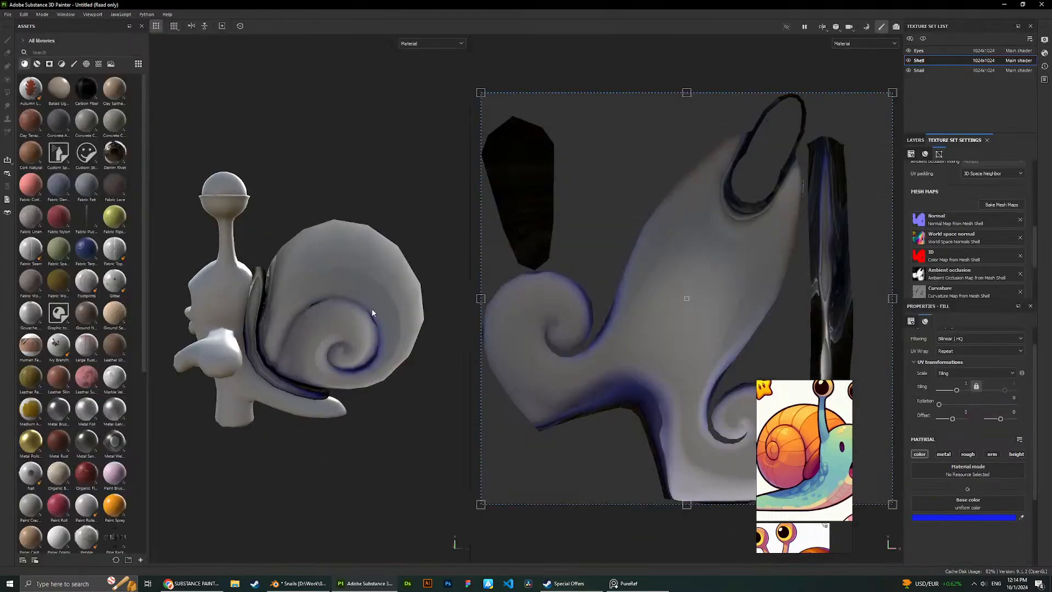
Compare the shell with Fill layer 7's ambient occlusion hidden and shown, and inspect that layer's fill properties.
{"action": "scroll", "coordinate": [307, 268], "scroll_direction": "up", "scroll_amount": 5}
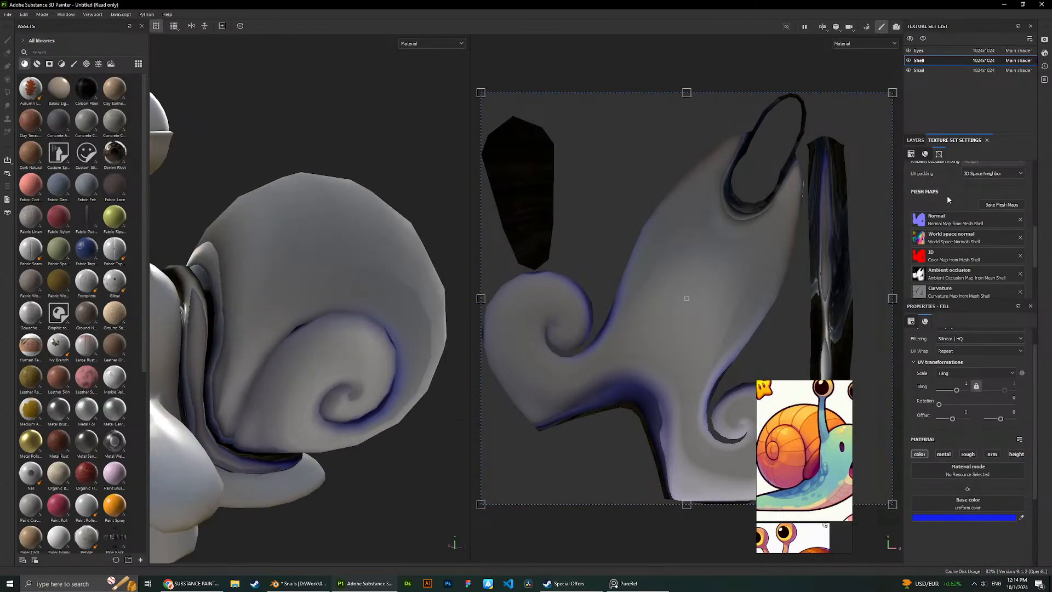
{"action": "left_click", "coordinate": [914, 141]}
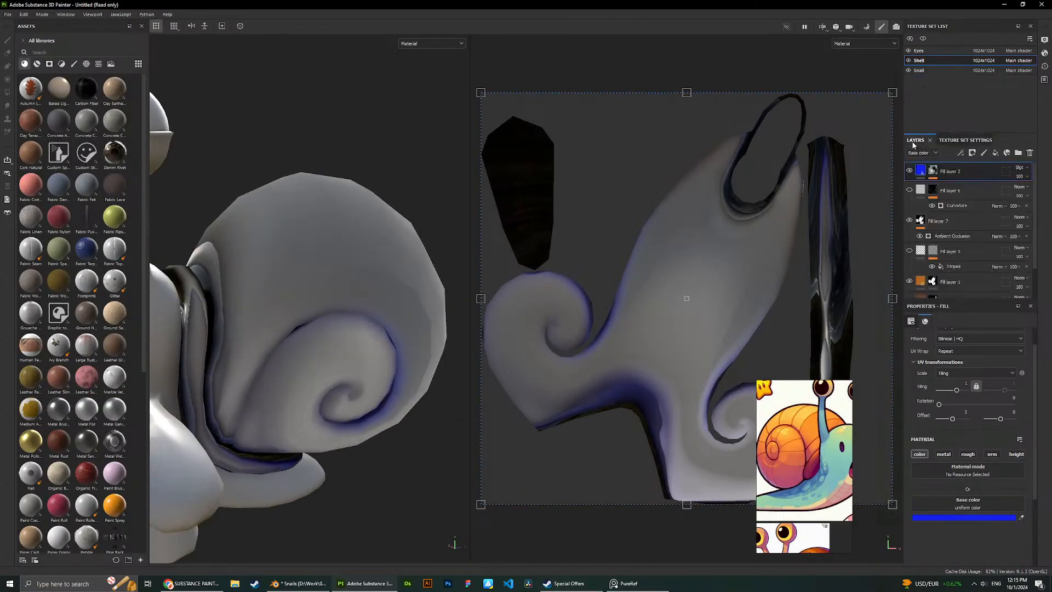
{"action": "left_click", "coordinate": [909, 220]}
{"action": "left_click", "coordinate": [909, 221]}
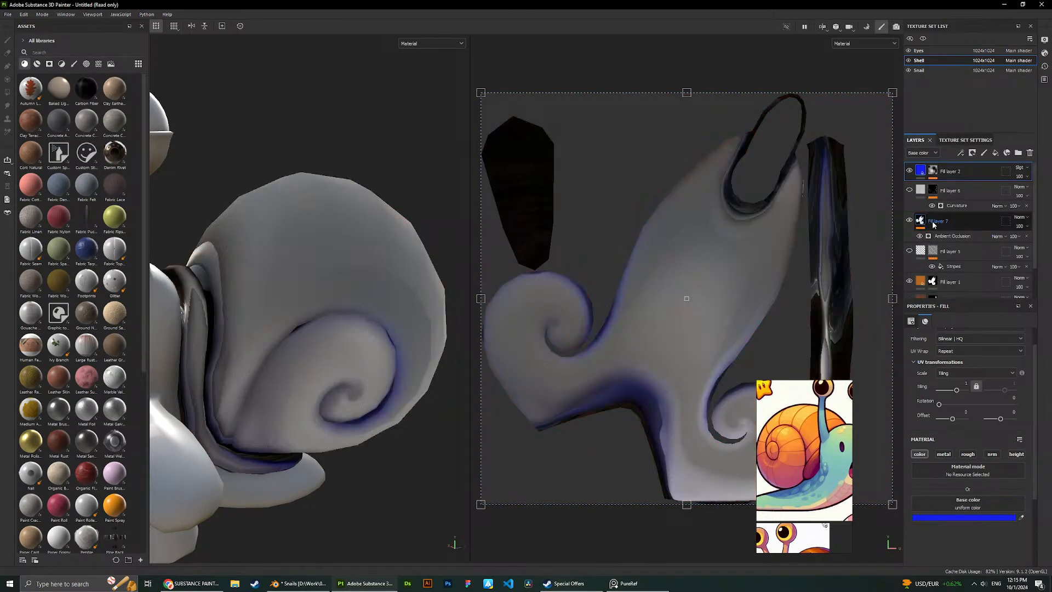
{"action": "left_click", "coordinate": [936, 220]}
{"action": "scroll", "coordinate": [967, 476], "scroll_direction": "down", "scroll_amount": 3}
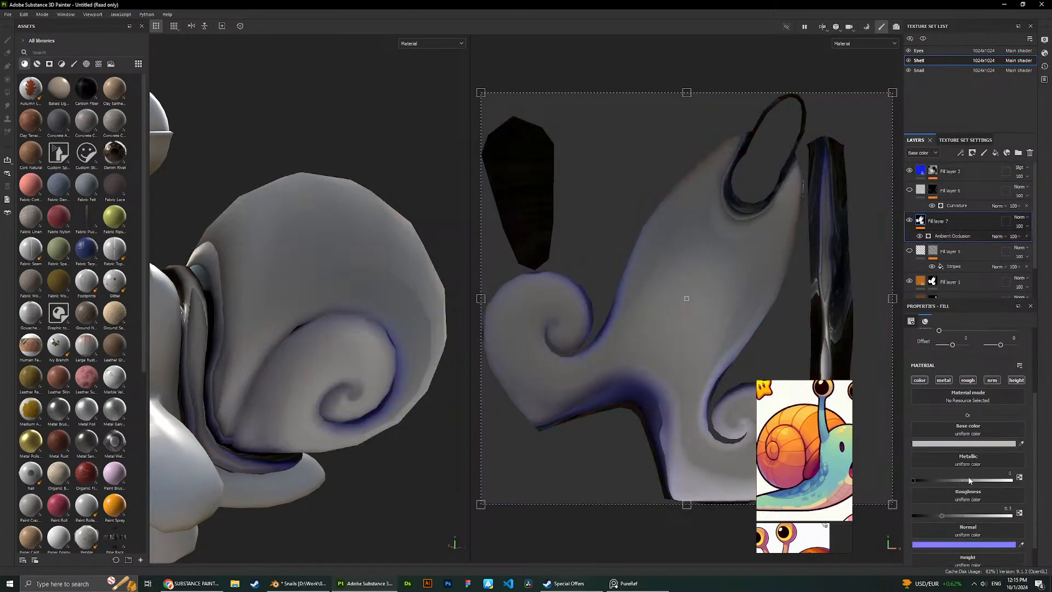
{"action": "scroll", "coordinate": [968, 480], "scroll_direction": "up", "scroll_amount": 3}
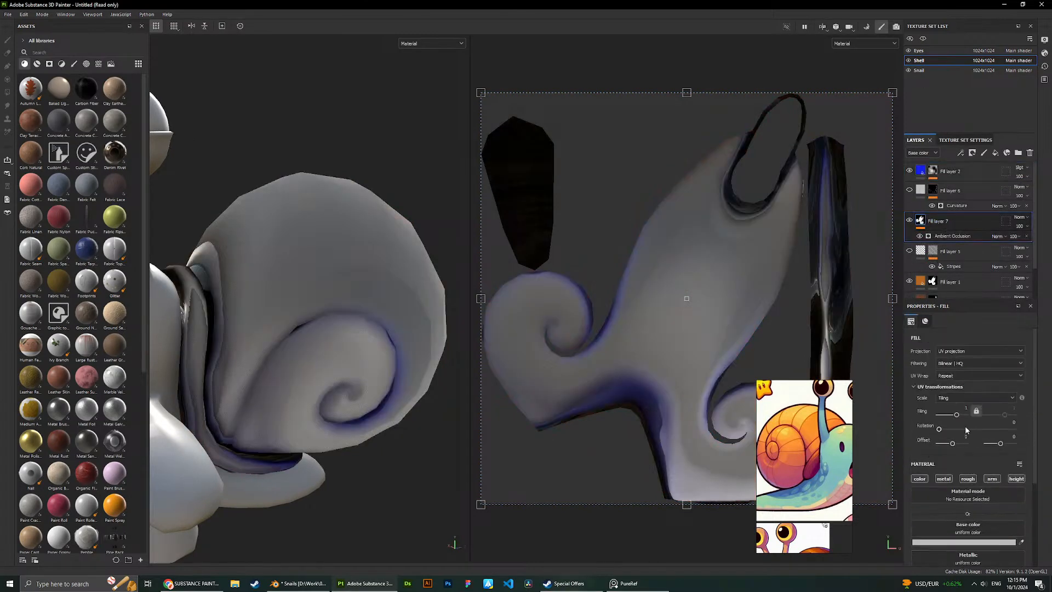
Set Fill layer 7's Ambient Occlusion generator to about 5.9 Global Blur and 0.28 Global Balance, and reassign the Shell's ambient occlusion map.
{"action": "left_click", "coordinate": [953, 237]}
{"action": "left_click_drag", "start_coordinate": [940, 442], "coordinate": [915, 461]}
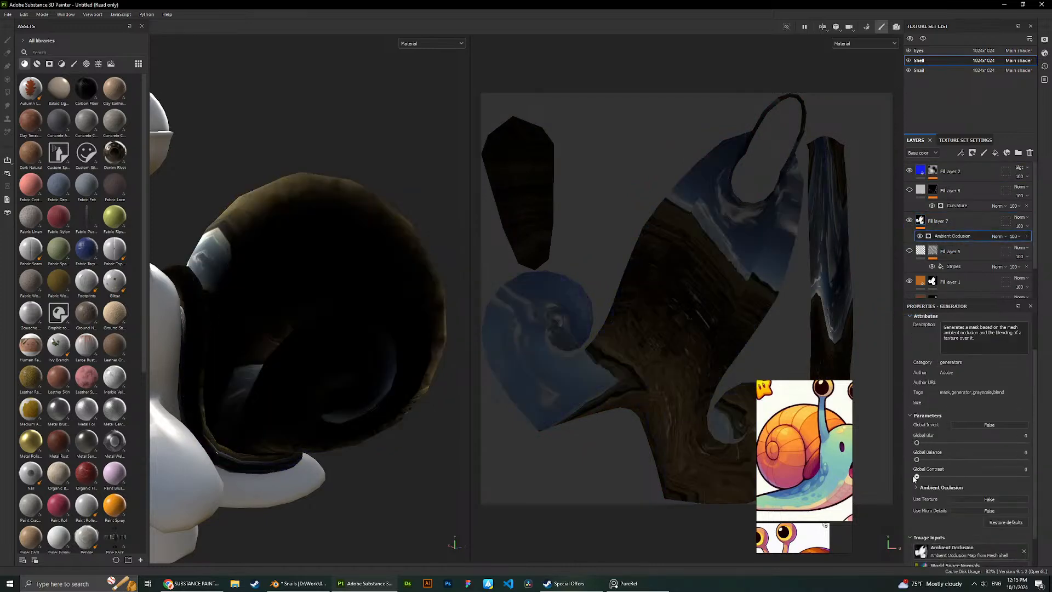
{"action": "scroll", "coordinate": [422, 293], "scroll_direction": "down", "scroll_amount": 2}
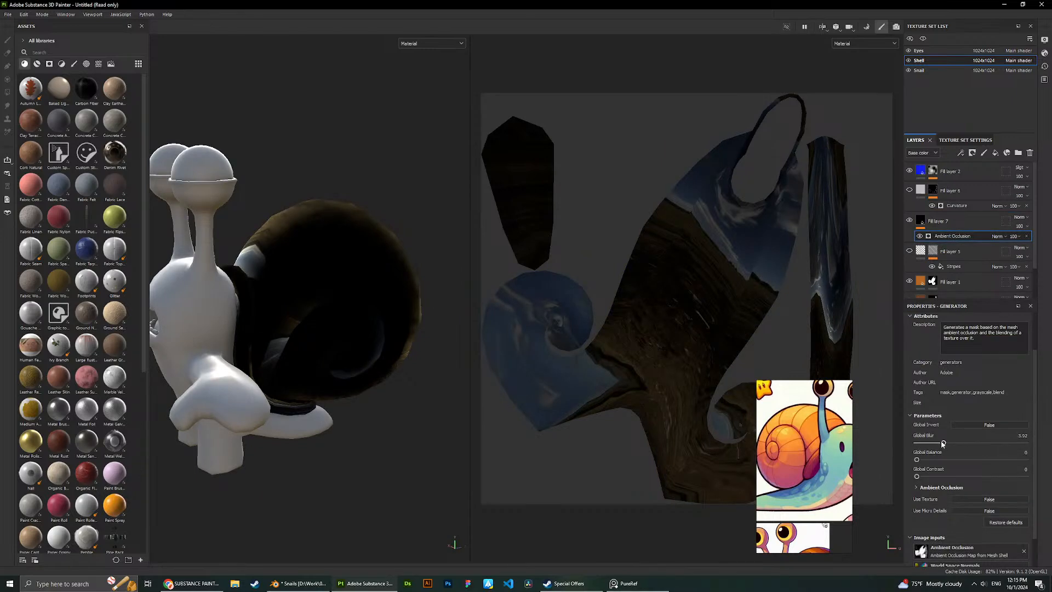
{"action": "left_click_drag", "start_coordinate": [918, 459], "coordinate": [947, 459]}
{"action": "scroll", "coordinate": [1024, 487], "scroll_direction": "down", "scroll_amount": 1}
{"action": "left_click", "coordinate": [992, 518]}
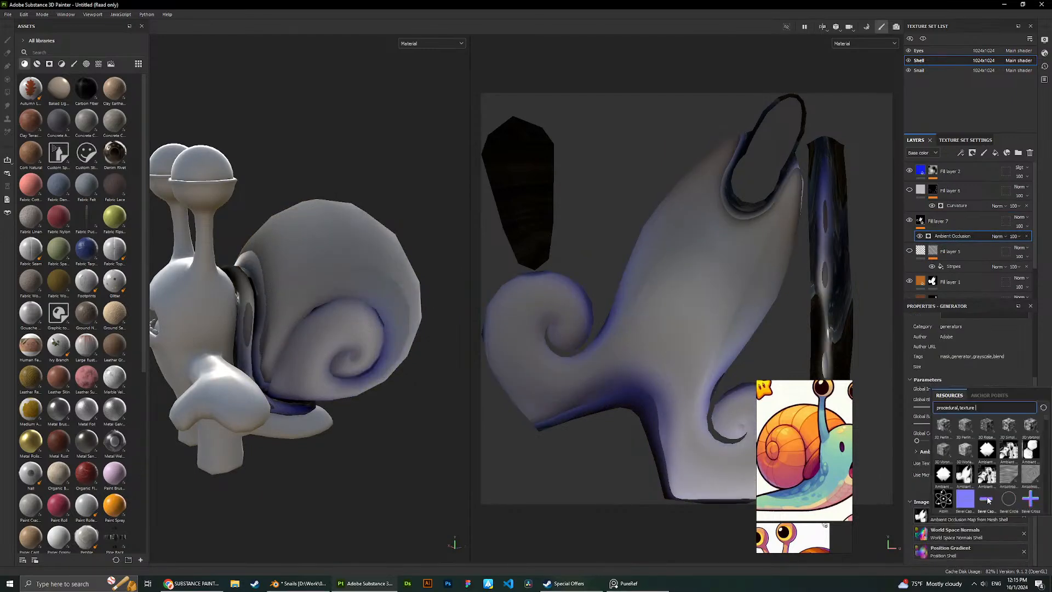
{"action": "left_click", "coordinate": [971, 477]}
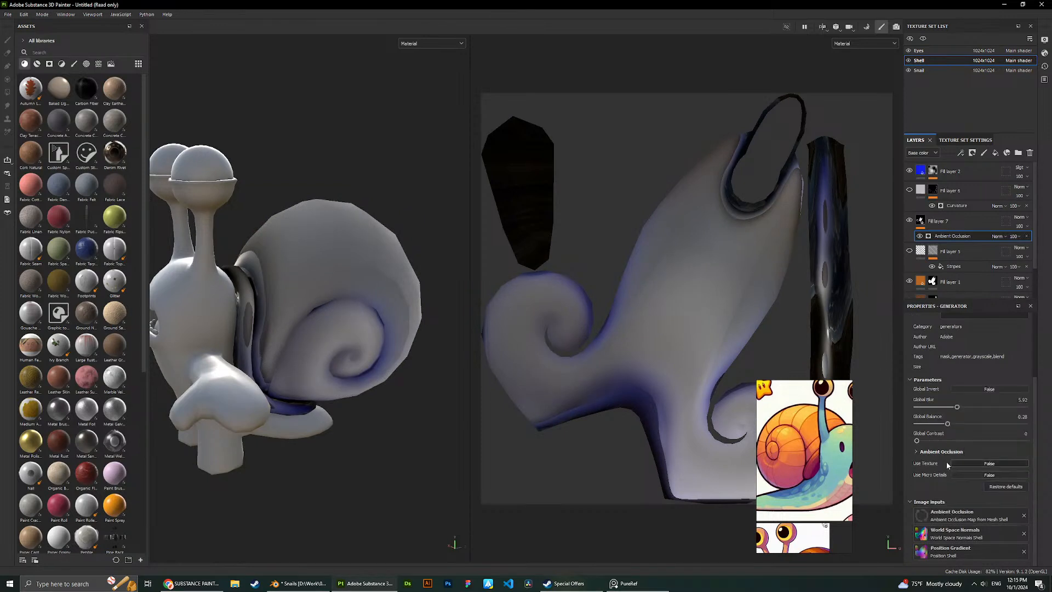
Raise the Ambient Occlusion generator's Global Blur to about 10.6 and Global Balance to about 0.77.
{"action": "left_click_drag", "start_coordinate": [375, 245], "coordinate": [309, 233], "text": "alt"}
{"action": "scroll", "coordinate": [308, 234], "scroll_direction": "up", "scroll_amount": 3}
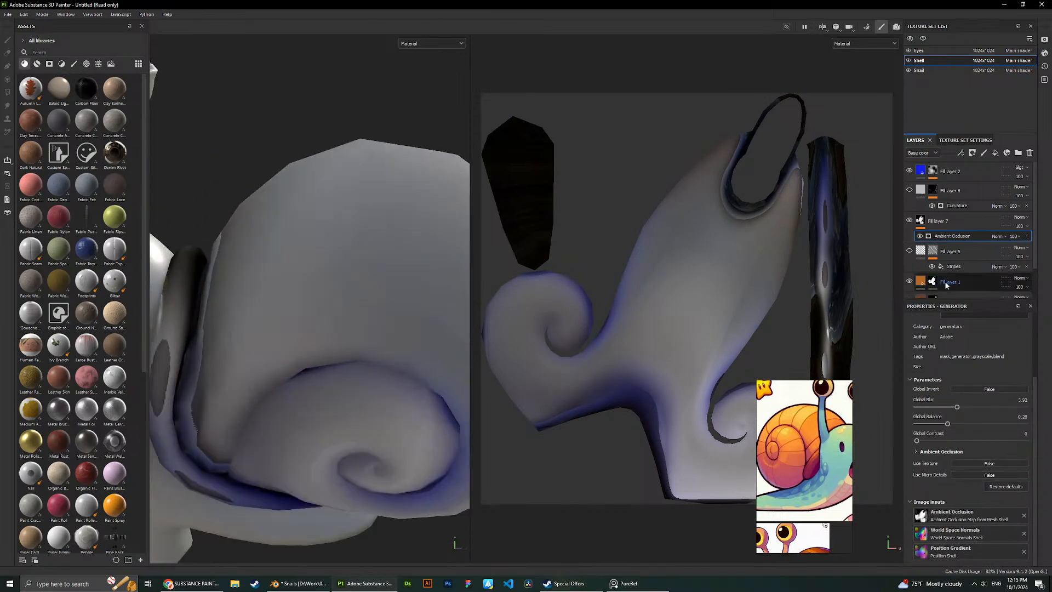
{"action": "mouse_move", "coordinate": [957, 406]}
{"action": "left_mouse_down"}
{"action": "mouse_move", "coordinate": [914, 406]}
{"action": "mouse_move", "coordinate": [990, 407]}
{"action": "mouse_move", "coordinate": [967, 424]}
{"action": "mouse_move", "coordinate": [1000, 424]}
{"action": "left_mouse_up"}
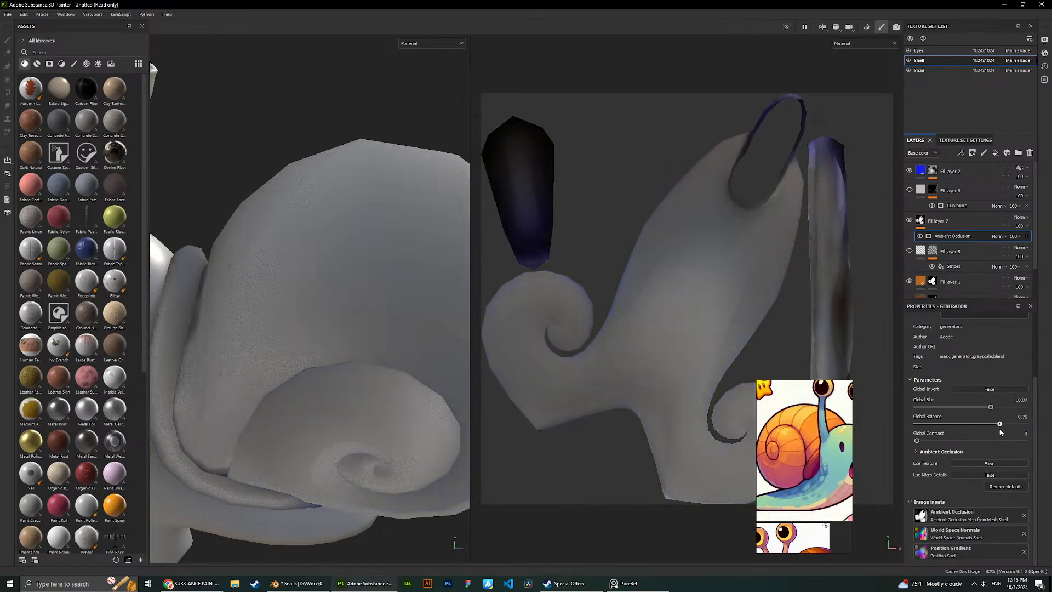
Switch to Blender, check the snail's face orientation with the overlay, turn the overlay off, and return to Substance 3D Painter.
{"action": "left_click", "coordinate": [299, 583]}
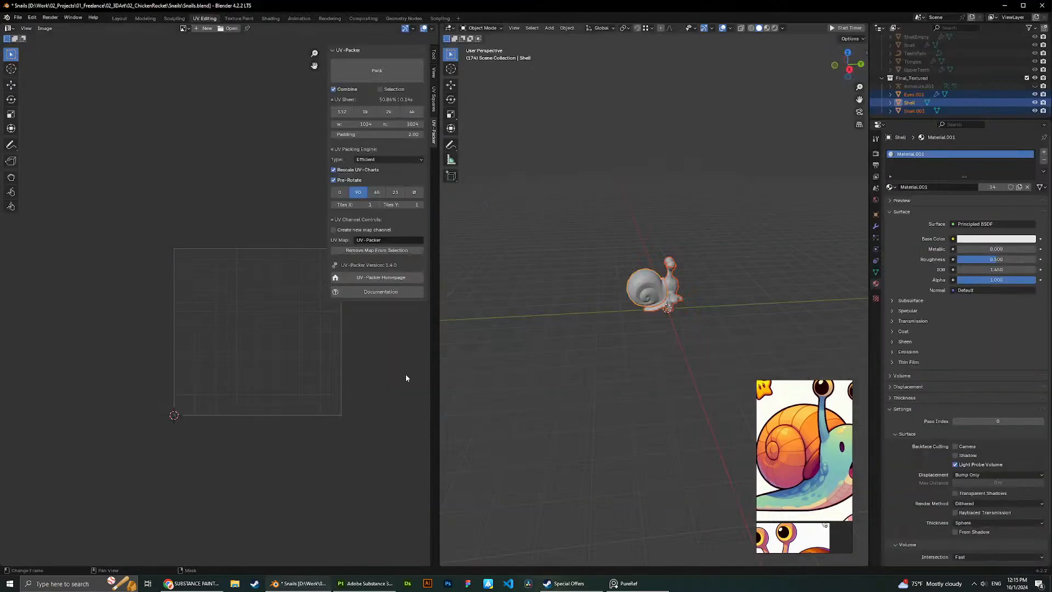
{"action": "key", "text": "Tab"}
{"action": "key", "text": "KP_Decimal"}
{"action": "scroll", "coordinate": [639, 103], "scroll_direction": "up", "scroll_amount": 2}
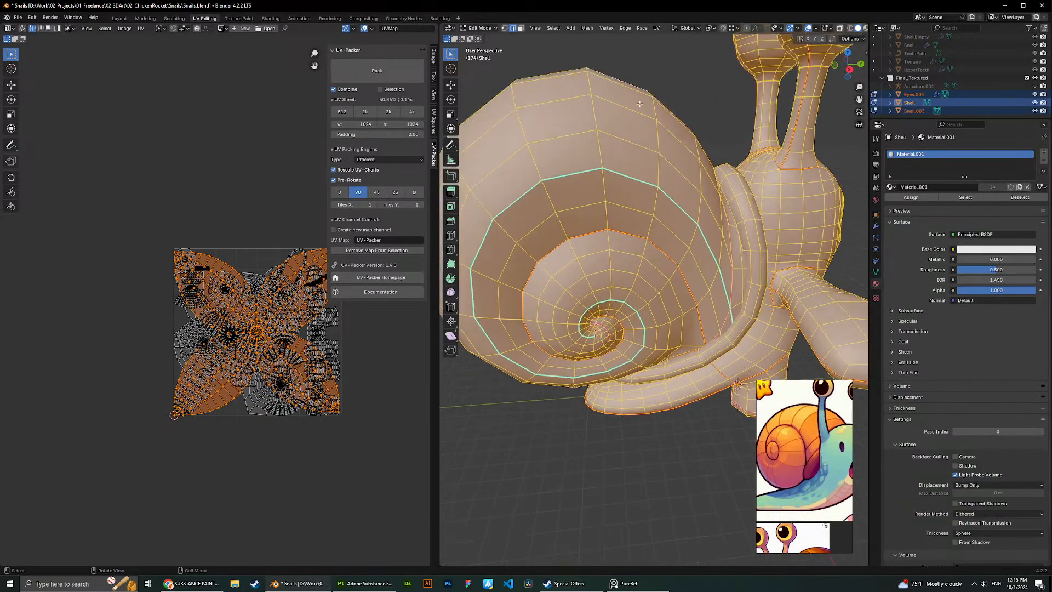
{"action": "left_click", "coordinate": [818, 29]}
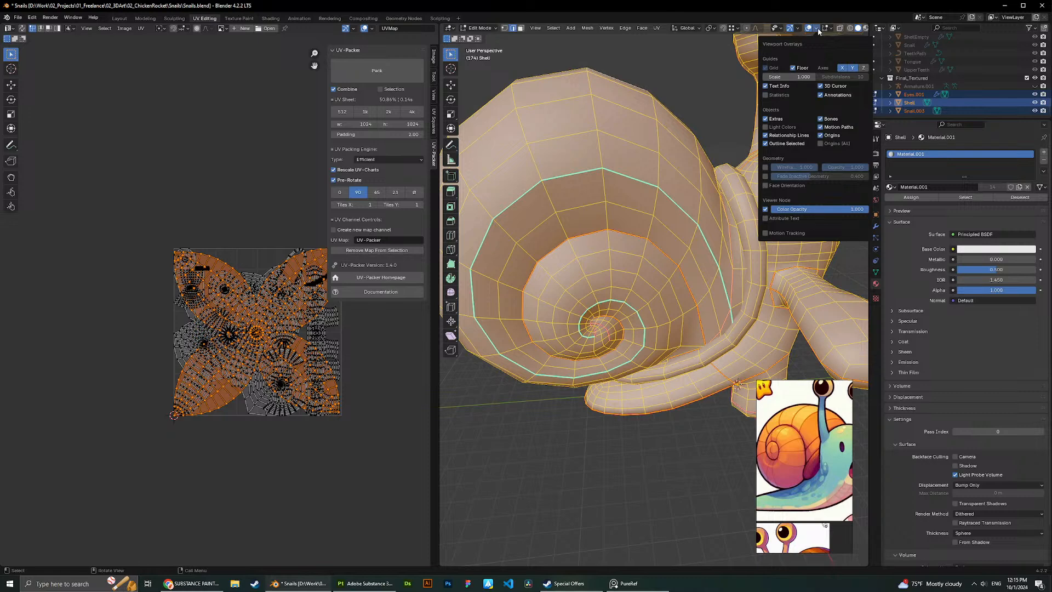
{"action": "left_click", "coordinate": [765, 185]}
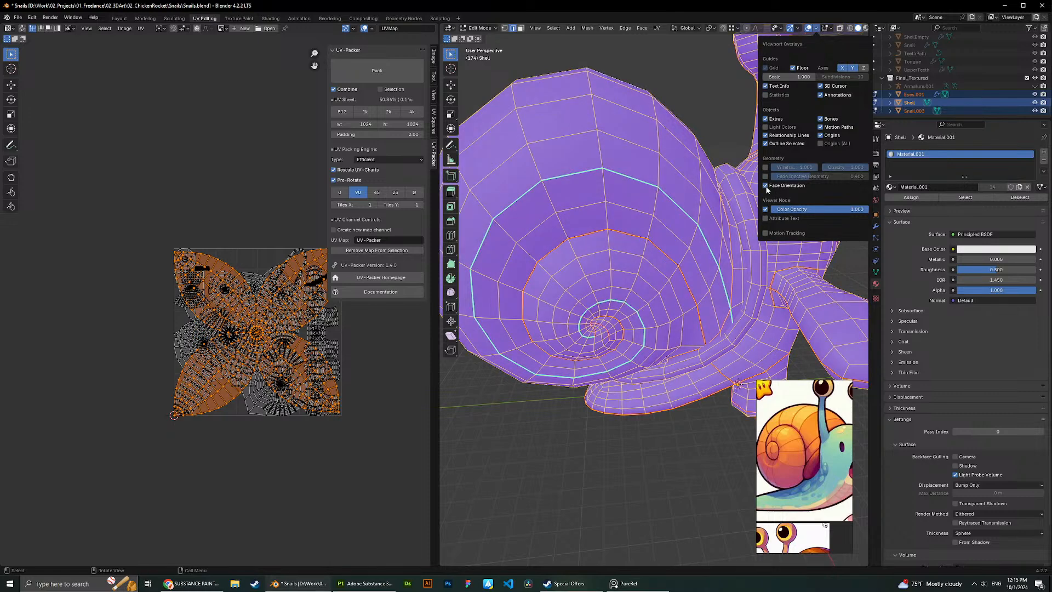
{"action": "left_click", "coordinate": [766, 186]}
{"action": "left_click", "coordinate": [348, 590]}
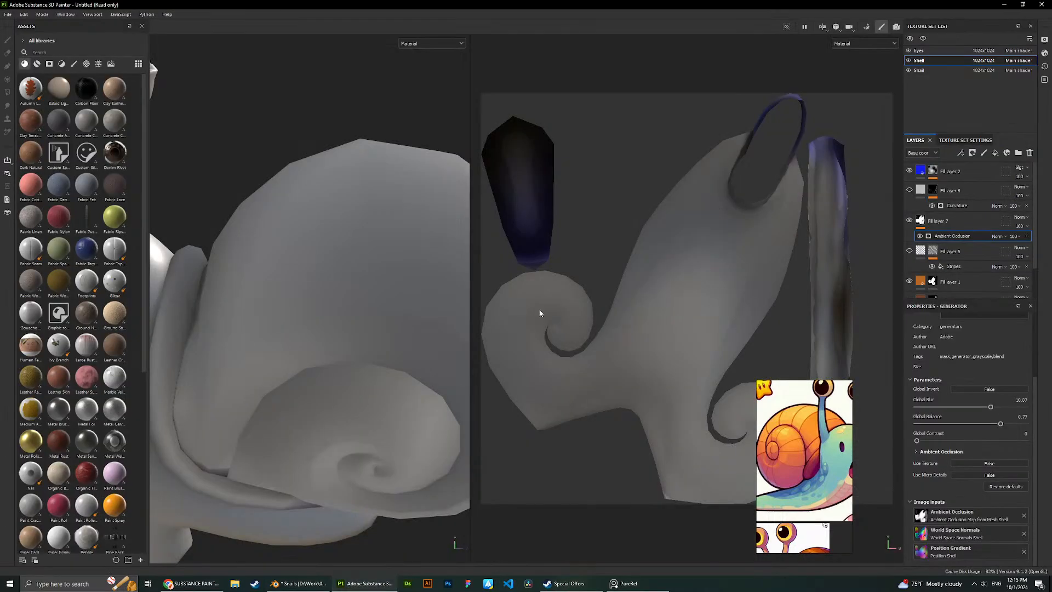
Set the Ambient Occlusion generator's Global Blur to 0, Global Balance to about 0.15, and Global Invert to True.
{"action": "scroll", "coordinate": [550, 314], "scroll_direction": "down", "scroll_amount": 1}
{"action": "left_click_drag", "start_coordinate": [989, 406], "coordinate": [883, 408]}
{"action": "left_click_drag", "start_coordinate": [1000, 423], "coordinate": [933, 424]}
{"action": "left_click", "coordinate": [982, 390]}
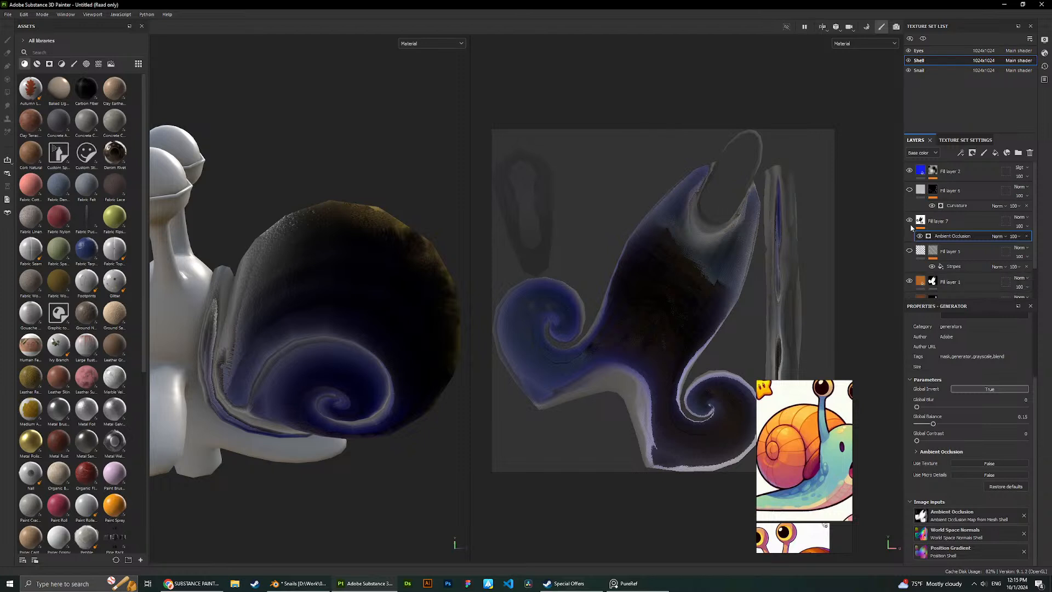
Hide Fill layer 7 and display only the Base color channel on the model.
{"action": "left_click", "coordinate": [909, 220]}
{"action": "scroll", "coordinate": [300, 237], "scroll_direction": "down", "scroll_amount": 4}
{"action": "left_click", "coordinate": [432, 43]}
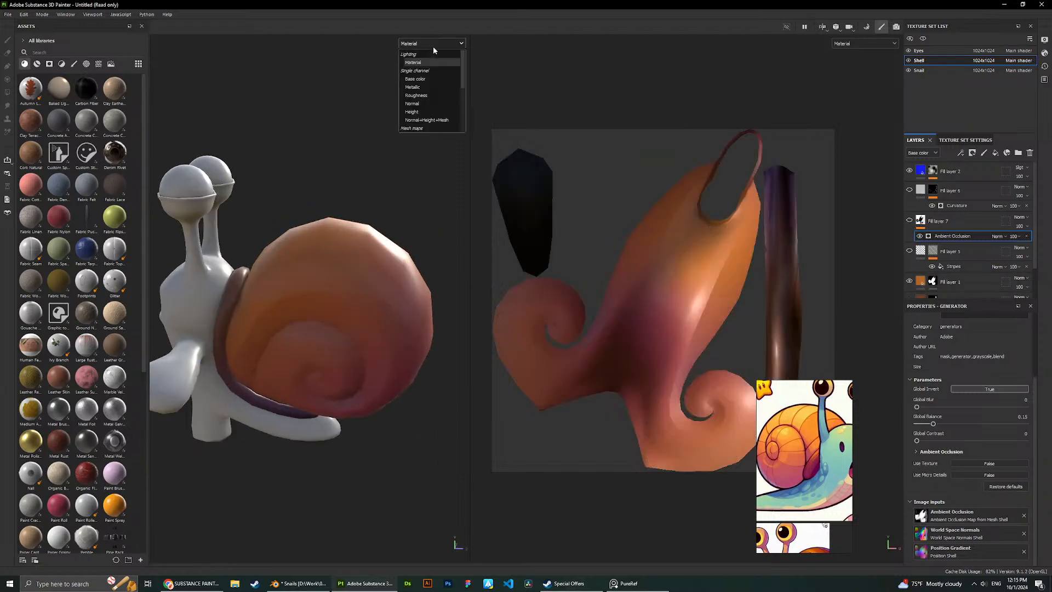
{"action": "left_click", "coordinate": [410, 79]}
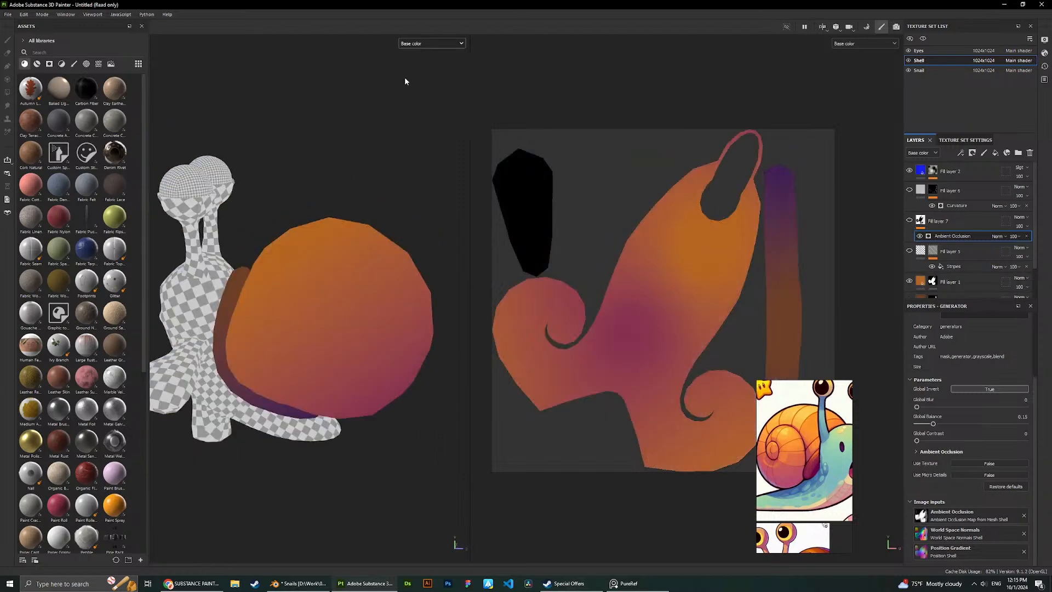
Display the baked Position mesh map and the Ambient occlusion mesh map in the viewports.
{"action": "left_click", "coordinate": [429, 44]}
{"action": "scroll", "coordinate": [433, 93], "scroll_direction": "down", "scroll_amount": 3}
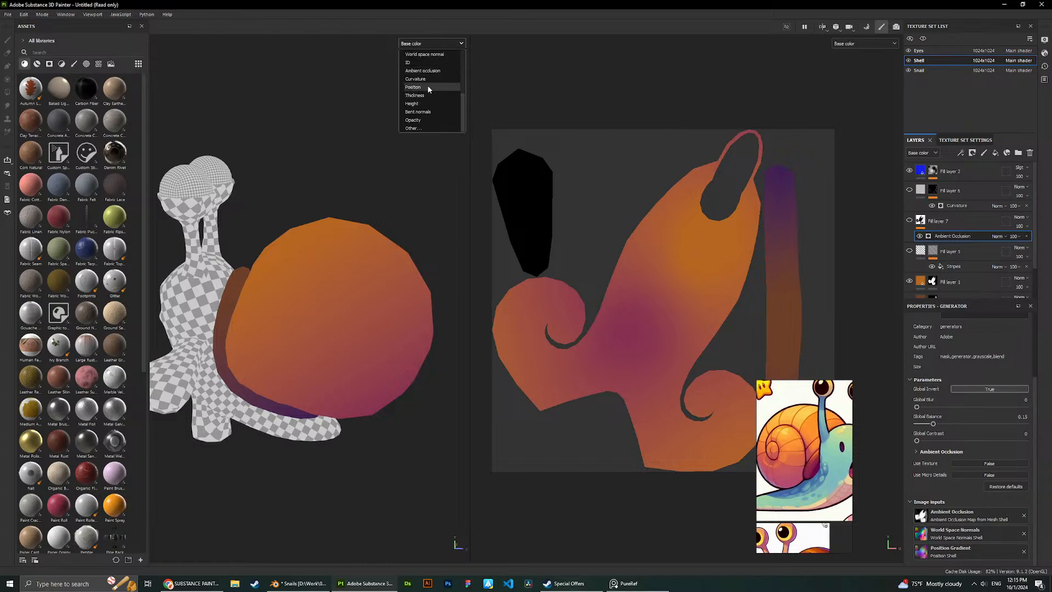
{"action": "left_click", "coordinate": [427, 87]}
{"action": "left_click", "coordinate": [430, 44]}
{"action": "left_click", "coordinate": [421, 70]}
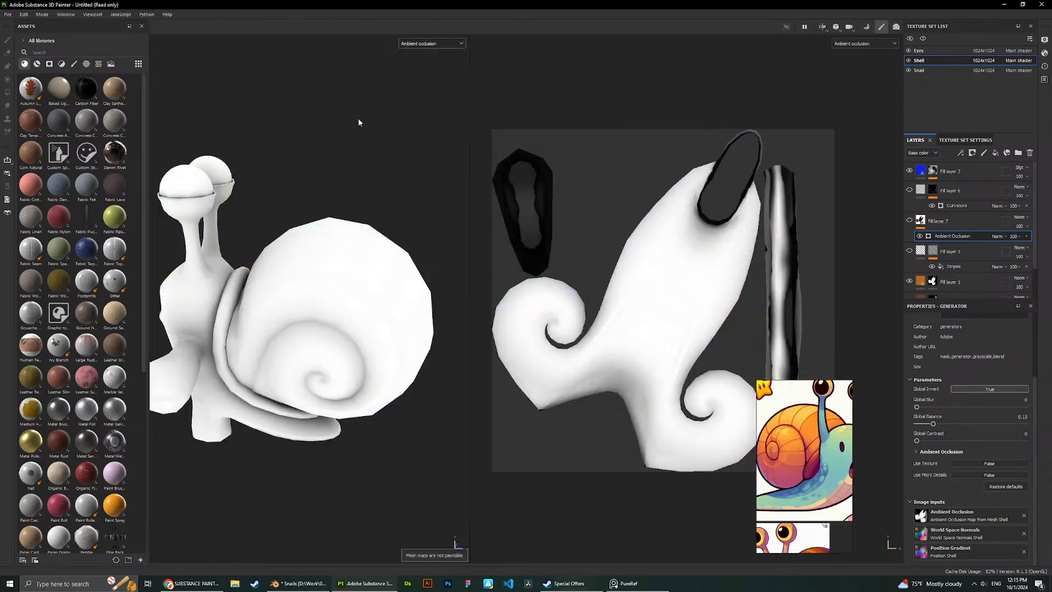
Examine the baked ambient occlusion on the shell, body and eyes from several angles.
{"action": "scroll", "coordinate": [357, 117], "scroll_direction": "up", "scroll_amount": 1}
{"action": "scroll", "coordinate": [325, 157], "scroll_direction": "down", "scroll_amount": 2}
{"action": "left_click_drag", "start_coordinate": [324, 157], "coordinate": [360, 175], "text": "alt"}
{"action": "scroll", "coordinate": [294, 267], "scroll_direction": "up", "scroll_amount": 5}
{"action": "left_click_drag", "start_coordinate": [294, 268], "coordinate": [324, 198], "text": "alt"}
{"action": "scroll", "coordinate": [276, 224], "scroll_direction": "down", "scroll_amount": 3}
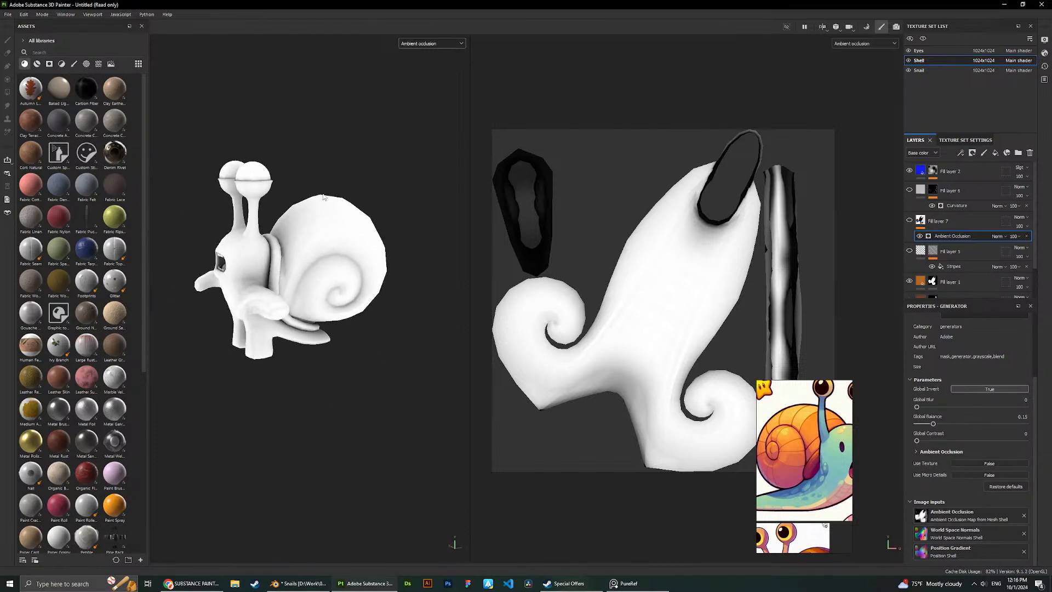
{"action": "scroll", "coordinate": [258, 197], "scroll_direction": "up", "scroll_amount": 3}
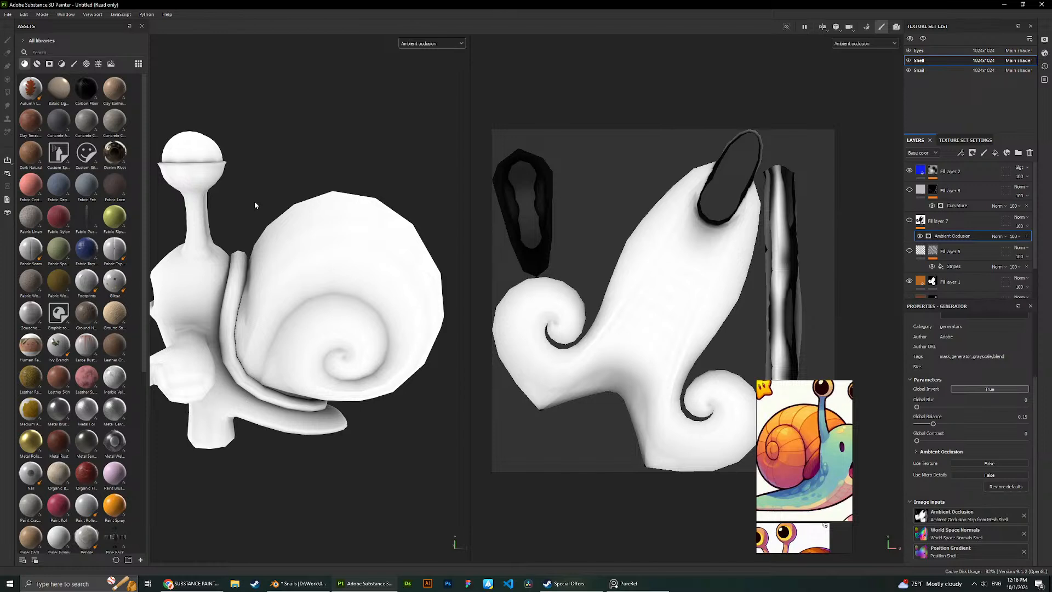
{"action": "scroll", "coordinate": [367, 158], "scroll_direction": "down", "scroll_amount": 2}
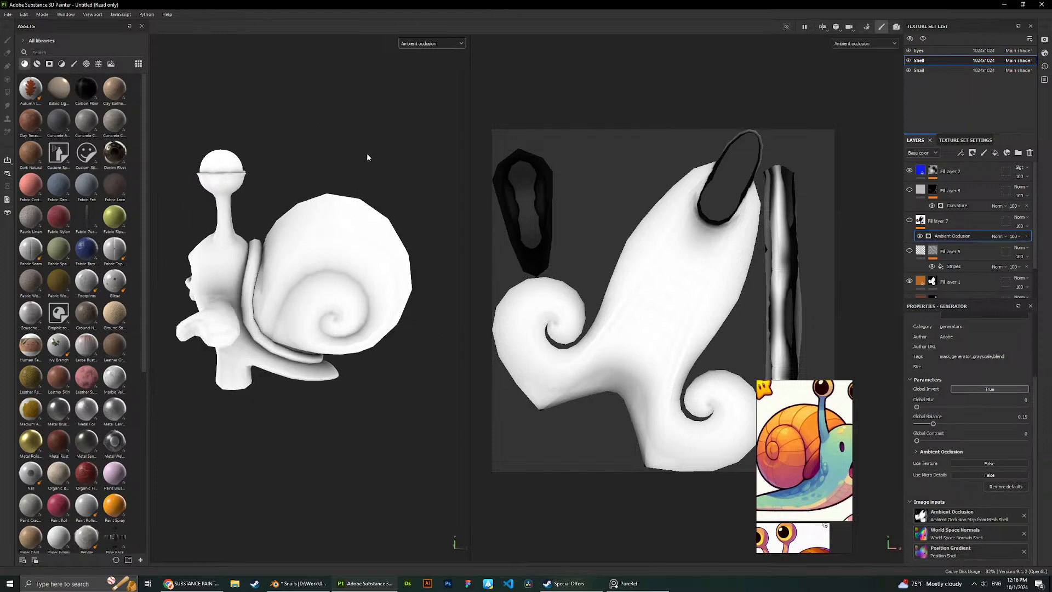
{"action": "left_click_drag", "start_coordinate": [272, 171], "coordinate": [308, 193], "text": "alt"}
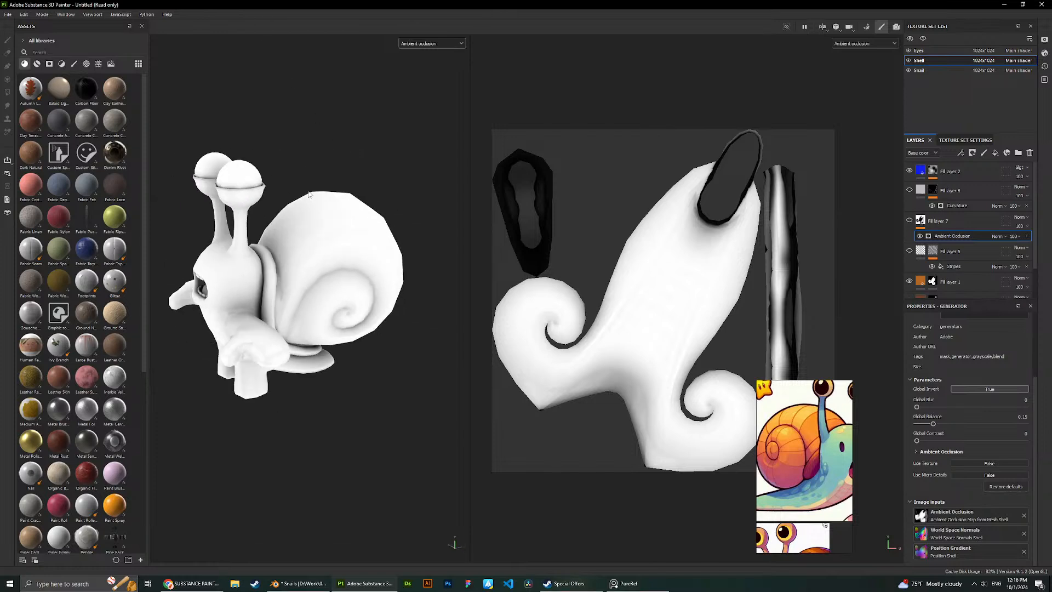
{"action": "scroll", "coordinate": [309, 193], "scroll_direction": "up", "scroll_amount": 3}
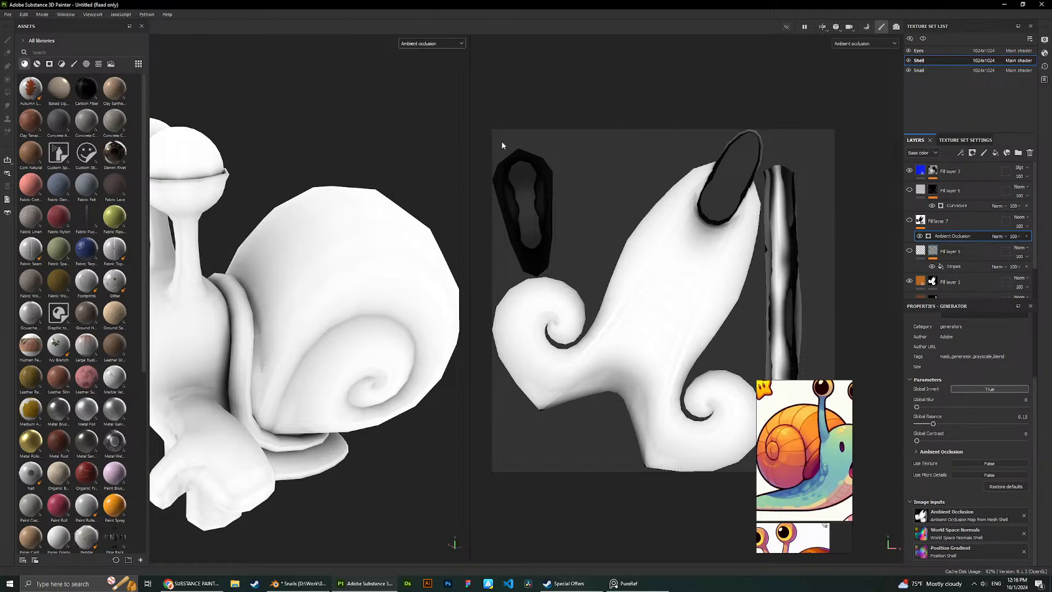
Display the Base color channel and hide the Eyes and Snail texture sets to isolate the shell.
{"action": "left_click", "coordinate": [420, 44]}
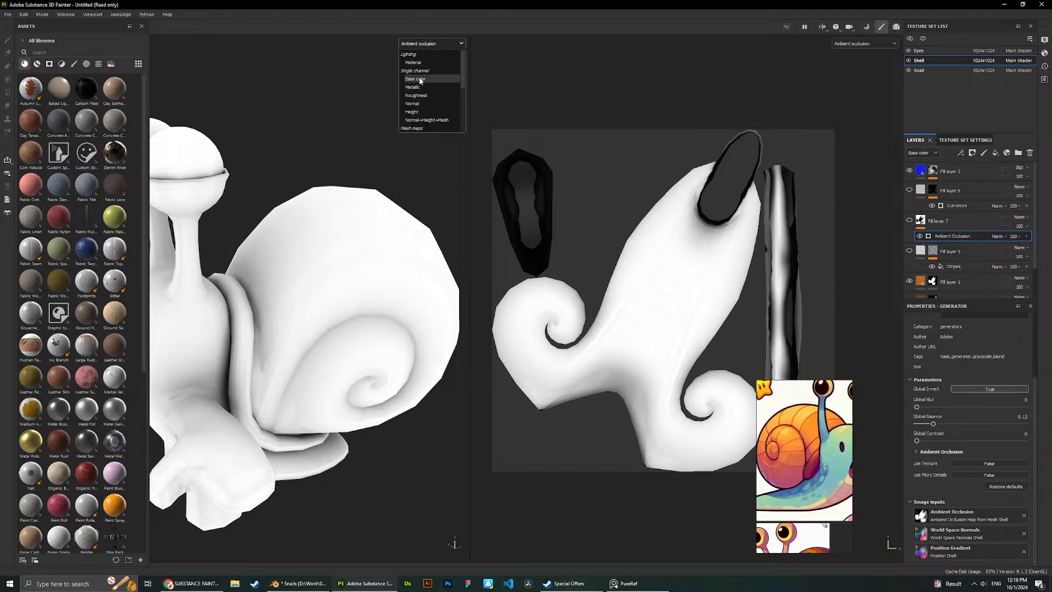
{"action": "left_click", "coordinate": [424, 63]}
{"action": "left_click_drag", "start_coordinate": [349, 120], "coordinate": [323, 125], "text": "alt"}
{"action": "scroll", "coordinate": [882, 74], "scroll_direction": "down", "scroll_amount": 1}
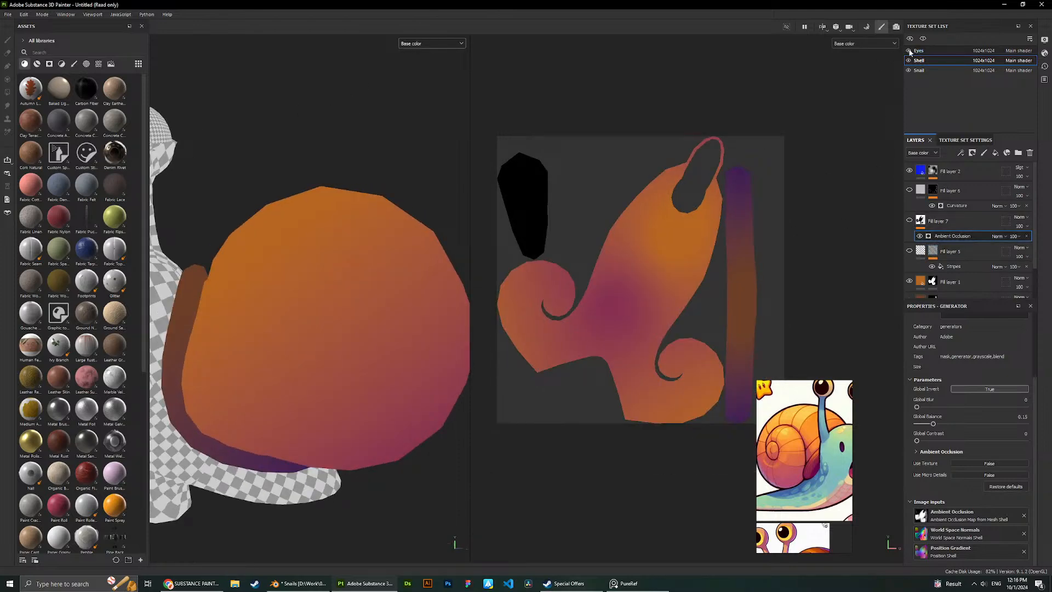
{"action": "left_click", "coordinate": [908, 51]}
{"action": "left_click", "coordinate": [908, 70]}
{"action": "left_click_drag", "start_coordinate": [349, 159], "coordinate": [383, 154], "text": "alt"}
Show Fill layer 7 and set its Ambient Occlusion generator to about 2.54 Global Blur and 0.08 Global Balance.
{"action": "scroll", "coordinate": [914, 217], "scroll_direction": "down", "scroll_amount": 2}
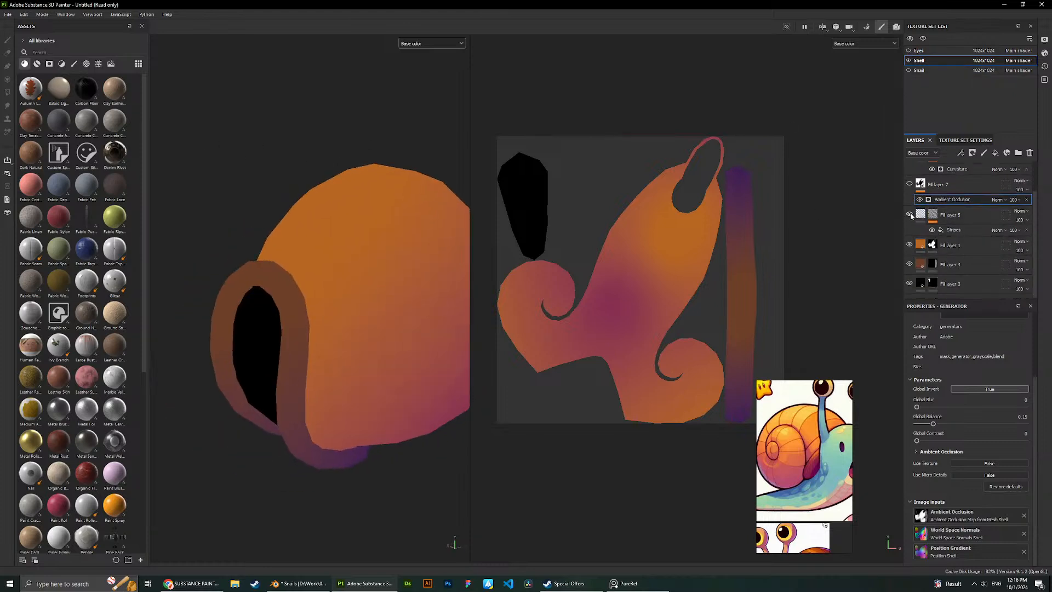
{"action": "left_click", "coordinate": [909, 184]}
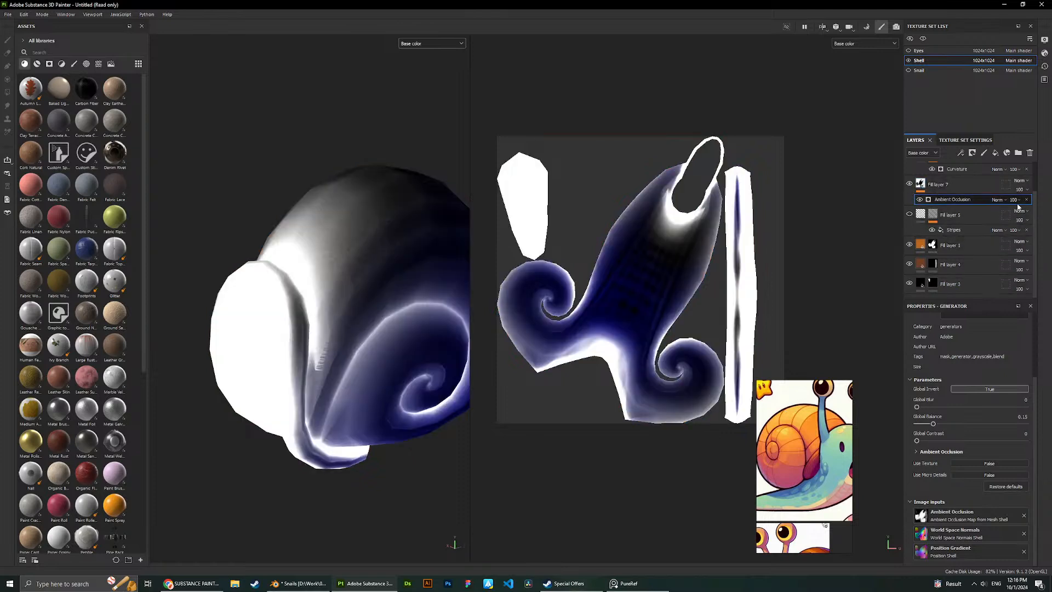
{"action": "mouse_move", "coordinate": [1032, 216]}
{"action": "left_mouse_down"}
{"action": "mouse_move", "coordinate": [1021, 215]}
{"action": "mouse_move", "coordinate": [1046, 214]}
{"action": "left_mouse_up"}
{"action": "mouse_move", "coordinate": [923, 406]}
{"action": "left_mouse_down"}
{"action": "mouse_move", "coordinate": [933, 406]}
{"action": "mouse_move", "coordinate": [925, 424]}
{"action": "left_mouse_up"}
{"action": "left_click_drag", "start_coordinate": [329, 296], "coordinate": [311, 174], "text": "alt"}
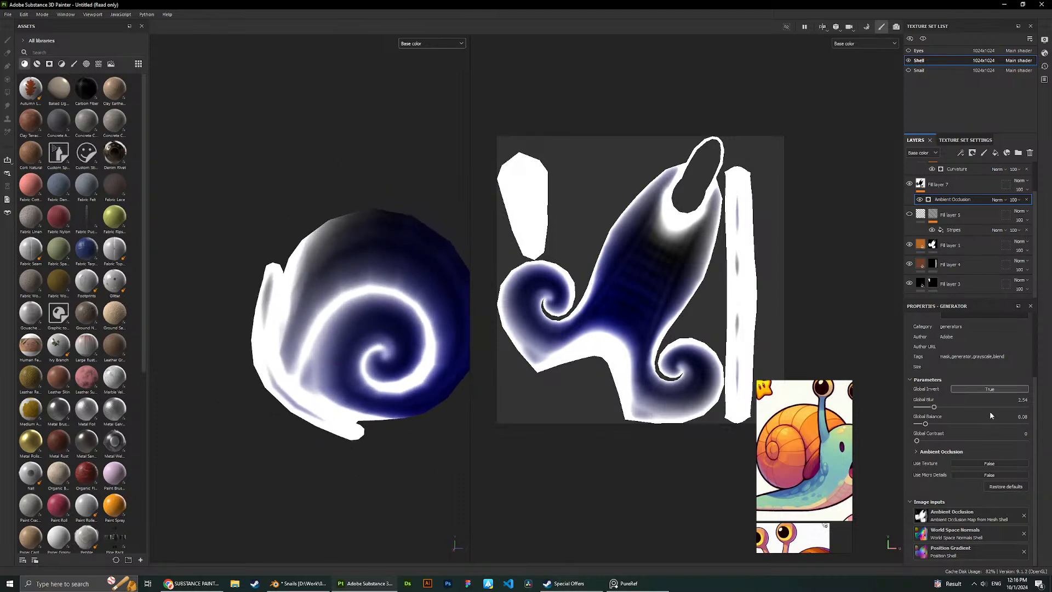
Set the Ambient Occlusion generator's Global Invert to False, Global Blur to about 5.2, and Global Balance to about 0.38.
{"action": "left_click", "coordinate": [993, 389]}
{"action": "left_click_drag", "start_coordinate": [298, 214], "coordinate": [313, 267], "text": "alt"}
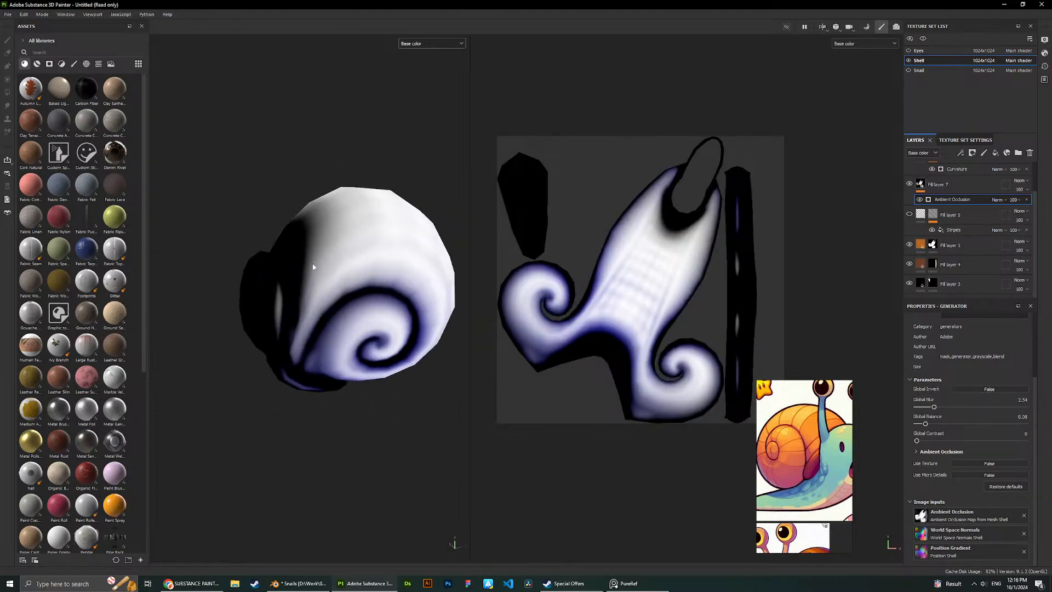
{"action": "mouse_move", "coordinate": [935, 408]}
{"action": "left_mouse_down"}
{"action": "mouse_move", "coordinate": [940, 439]}
{"action": "mouse_move", "coordinate": [910, 440]}
{"action": "mouse_move", "coordinate": [942, 423]}
{"action": "mouse_move", "coordinate": [981, 431]}
{"action": "mouse_move", "coordinate": [956, 431]}
{"action": "left_mouse_up"}
{"action": "left_click_drag", "start_coordinate": [323, 219], "coordinate": [273, 214], "text": "alt"}
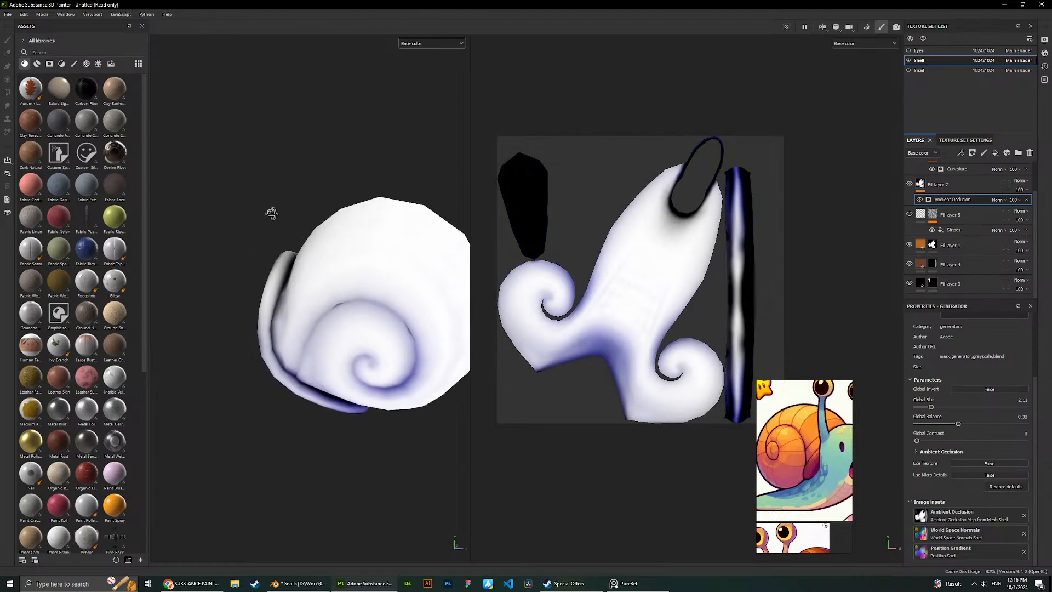
{"action": "left_click_drag", "start_coordinate": [937, 408], "coordinate": [912, 443]}
{"action": "scroll", "coordinate": [341, 219], "scroll_direction": "down", "scroll_amount": 3}
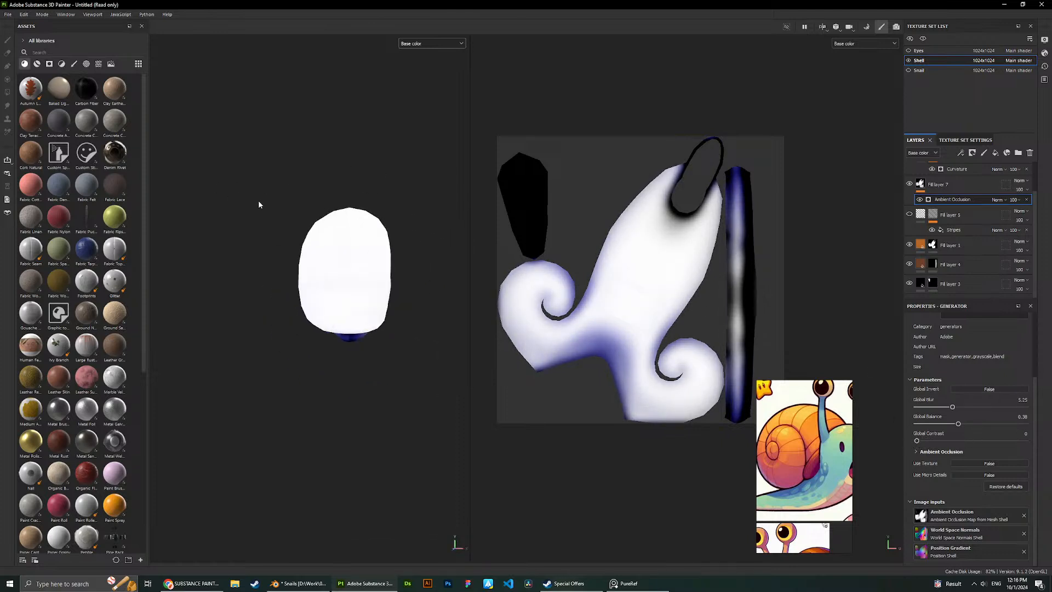
Try the Soft light and Overlay blending modes on Fill layer 7.
{"action": "left_click", "coordinate": [1020, 182]}
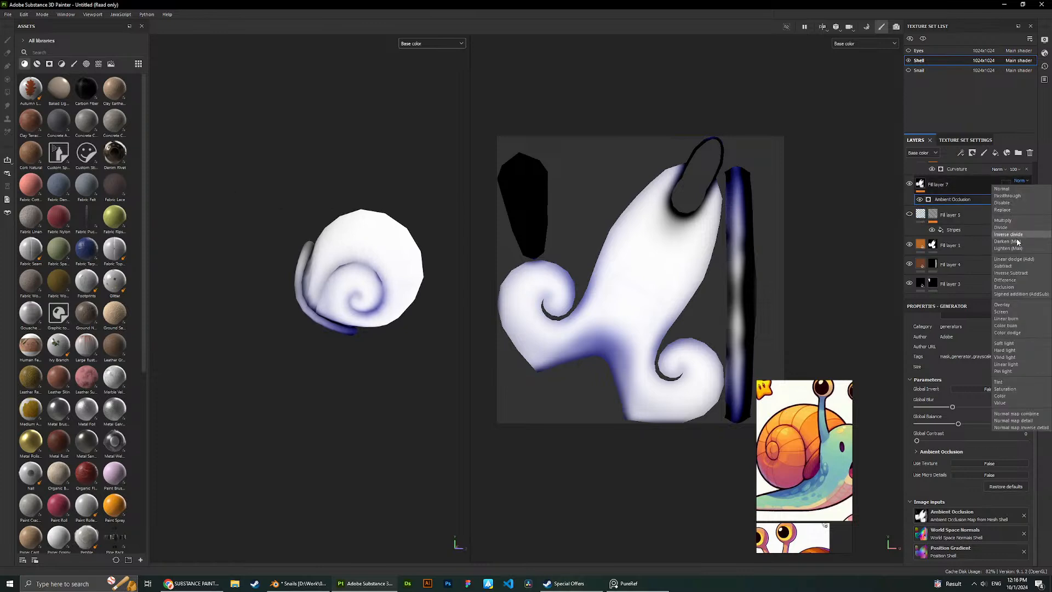
{"action": "left_click", "coordinate": [1004, 343]}
{"action": "scroll", "coordinate": [353, 213], "scroll_direction": "up", "scroll_amount": 3}
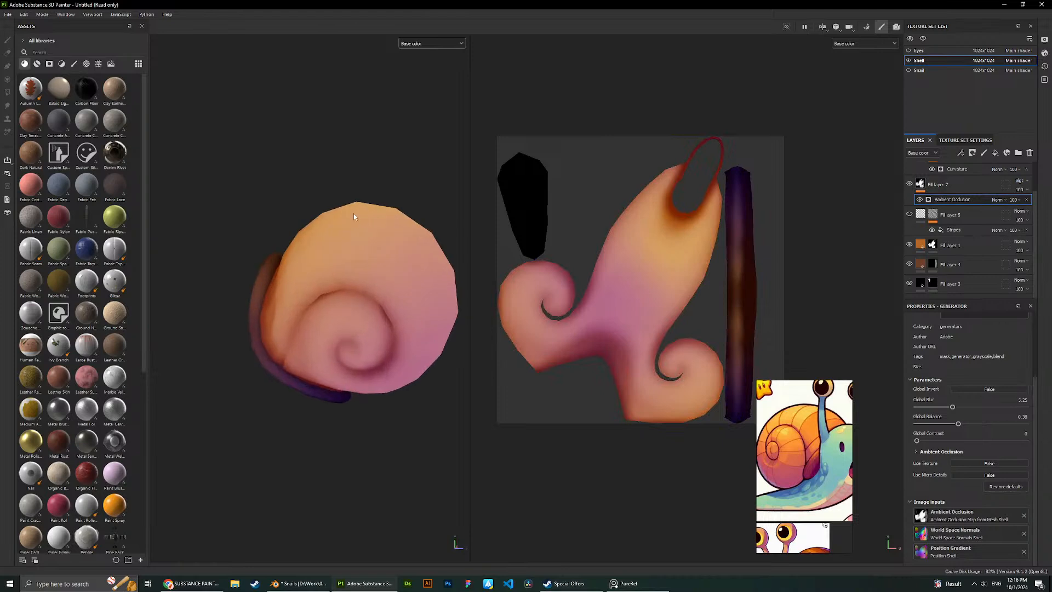
{"action": "left_click", "coordinate": [997, 199]}
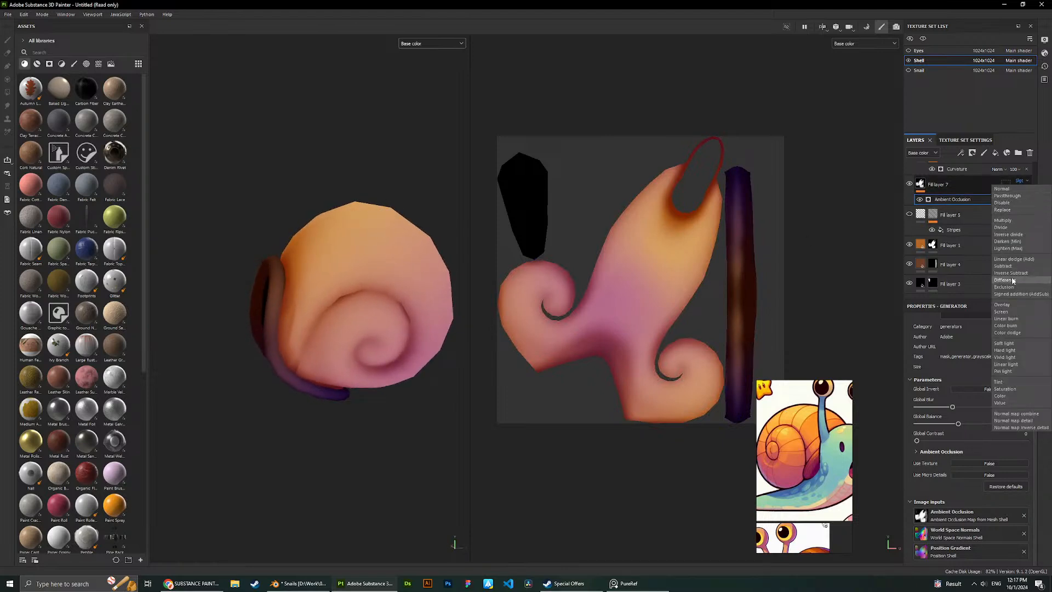
{"action": "left_click", "coordinate": [1012, 305]}
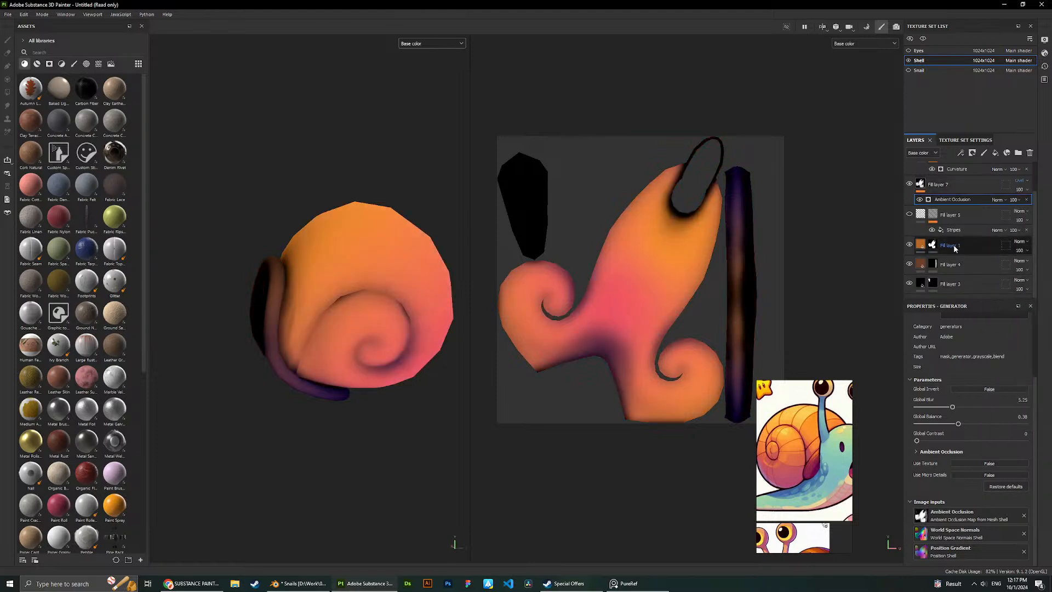
Set Fill layer 7's blending mode to Multiply to darken the shell's creases.
{"action": "left_click", "coordinate": [1014, 182]}
{"action": "left_click", "coordinate": [1011, 223]}
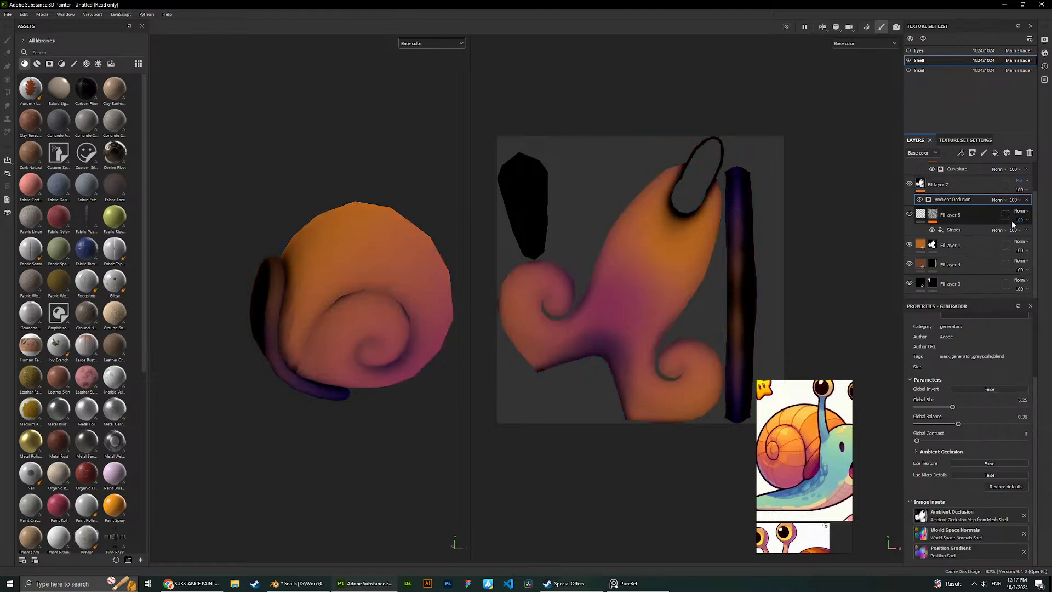
{"action": "scroll", "coordinate": [400, 218], "scroll_direction": "up", "scroll_amount": 3}
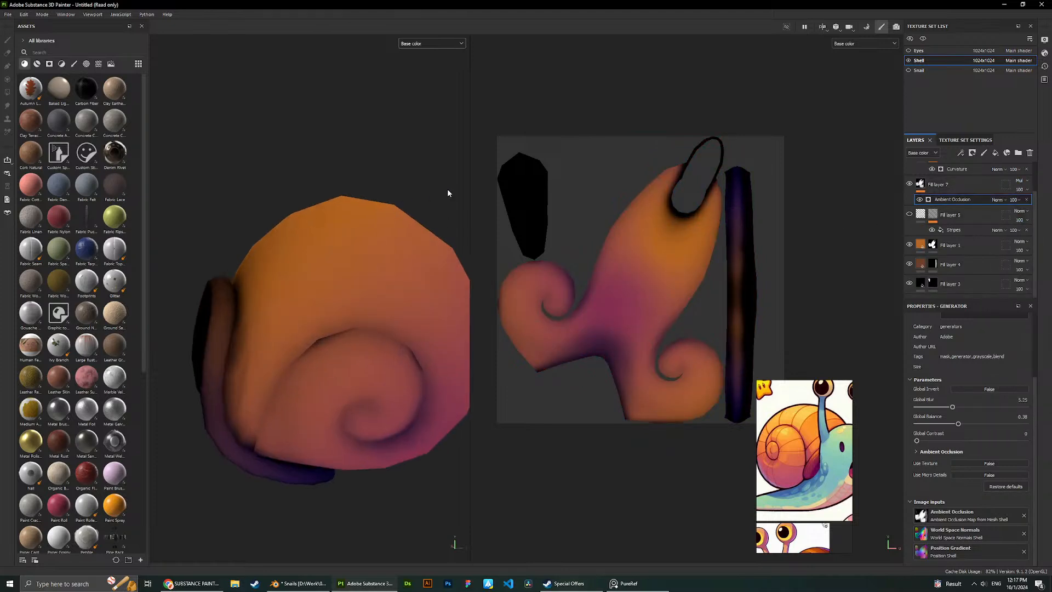
Try the Saturation blending mode on Fill layer 7 and return it to Multiply.
{"action": "left_click", "coordinate": [1019, 181]}
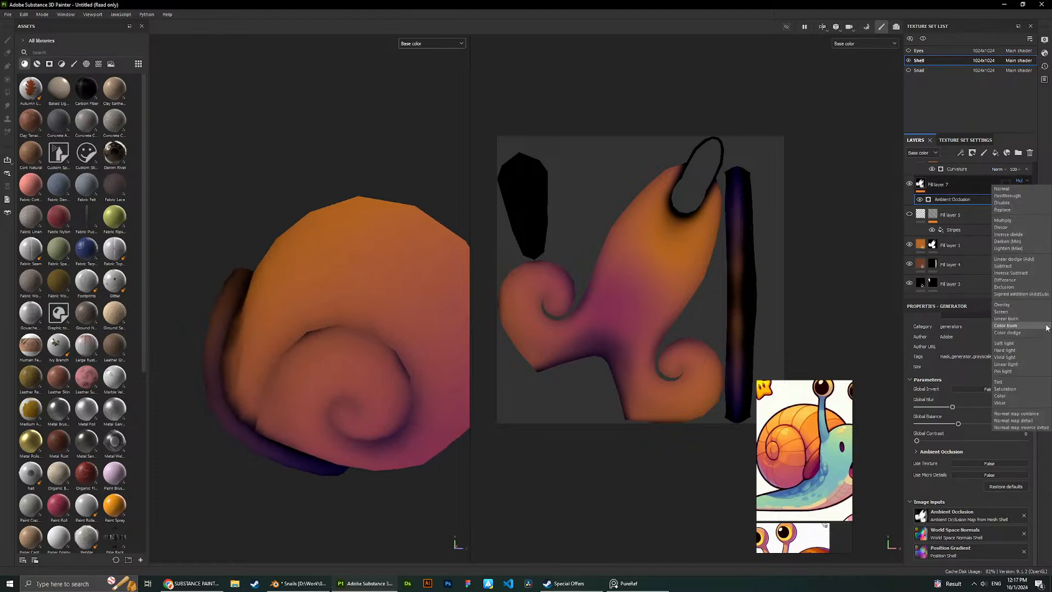
{"action": "left_click", "coordinate": [1008, 389]}
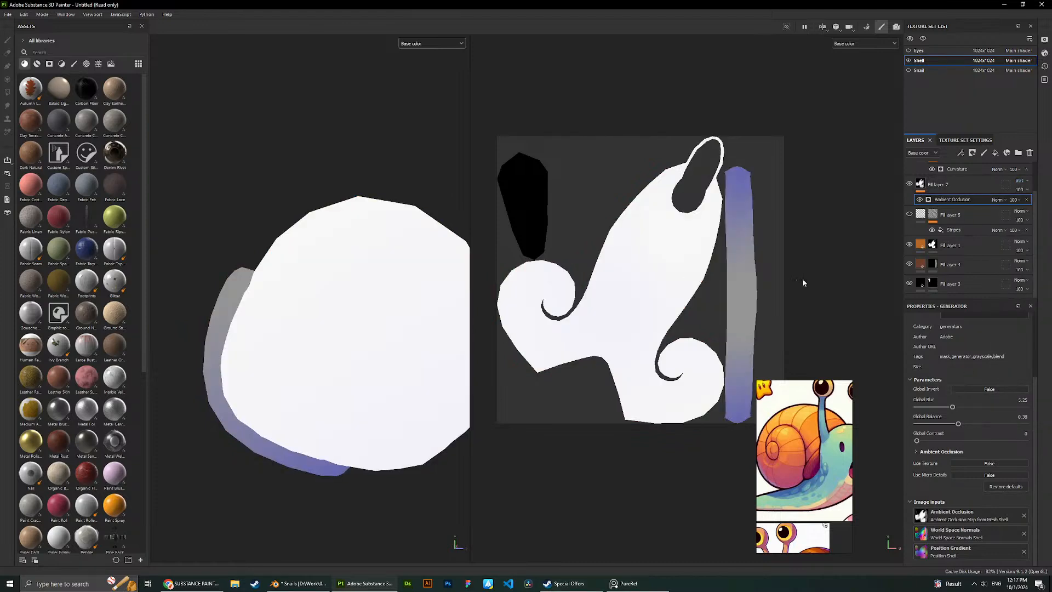
{"action": "left_click", "coordinate": [1018, 181]}
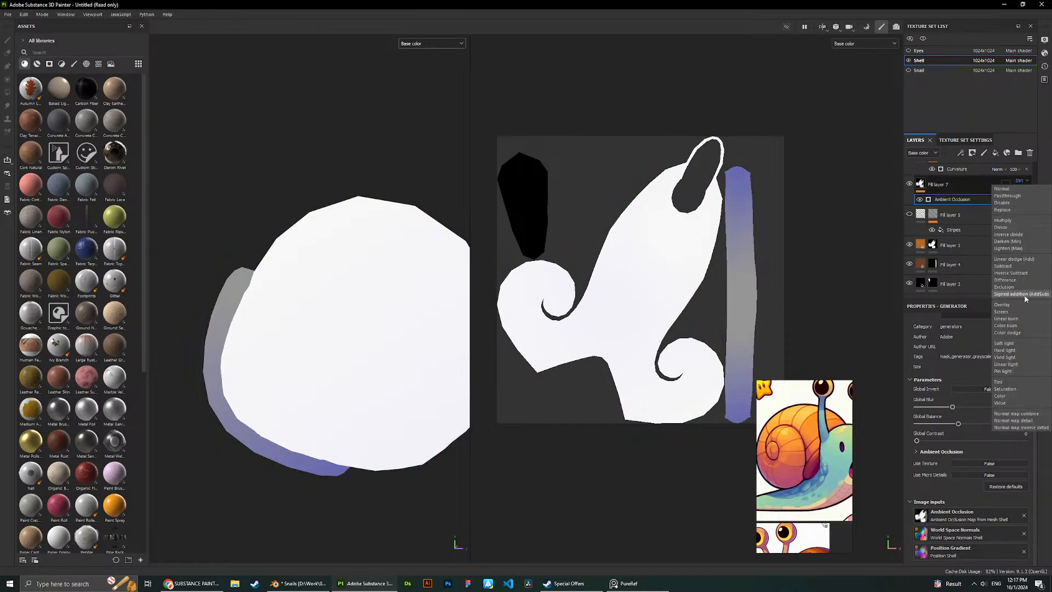
{"action": "left_click", "coordinate": [1002, 220]}
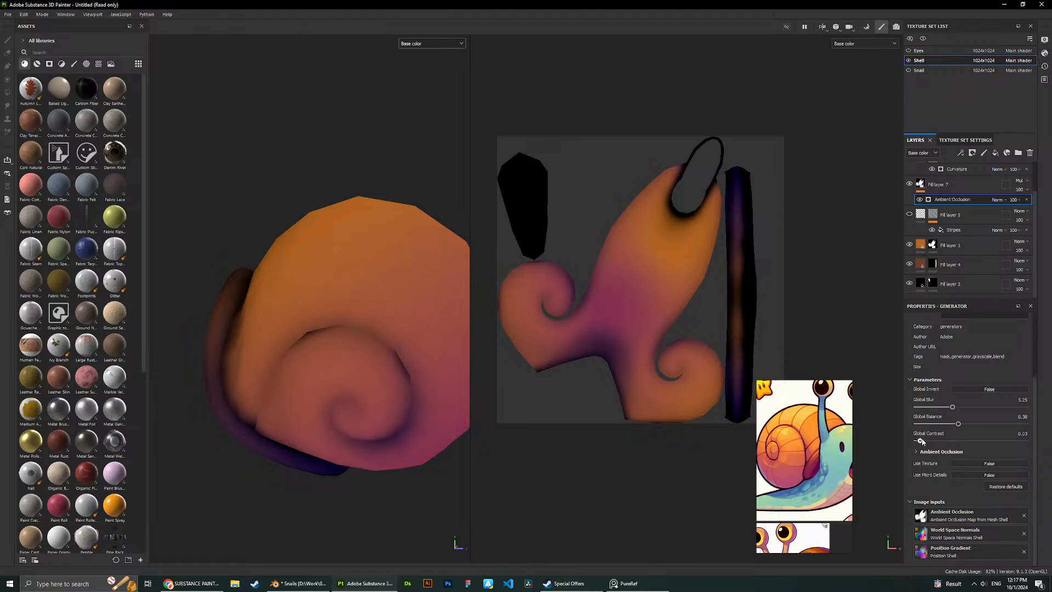
Adjust the Ambient Occlusion generator on Fill layer 7 to about 3.74 Global Blur and 0.48 Global Balance.
{"action": "left_click_drag", "start_coordinate": [942, 425], "coordinate": [930, 425]}
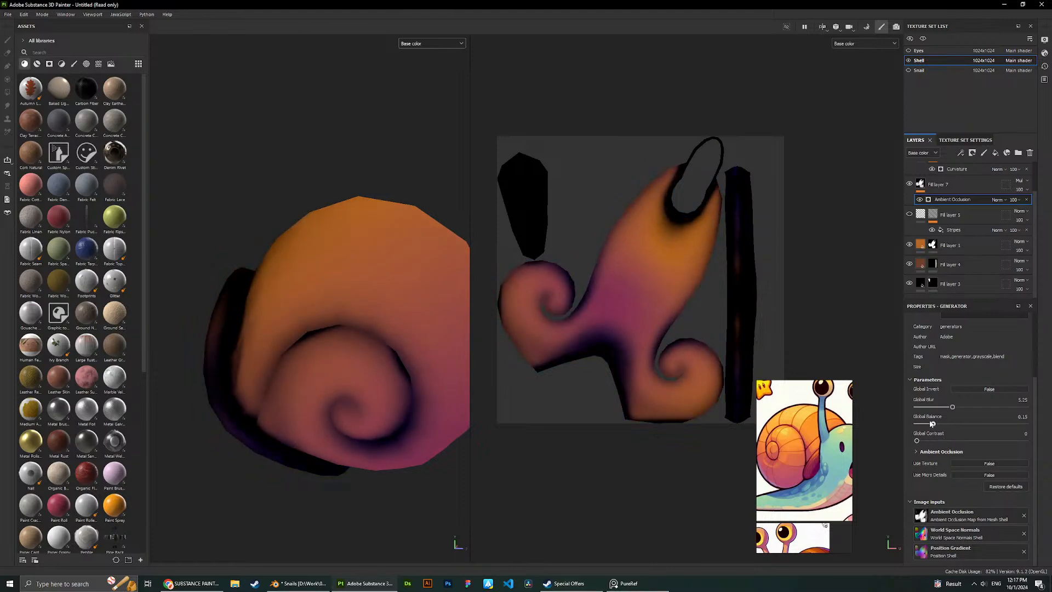
{"action": "scroll", "coordinate": [147, 224], "scroll_direction": "down", "scroll_amount": 5}
{"action": "scroll", "coordinate": [277, 201], "scroll_direction": "down", "scroll_amount": 3}
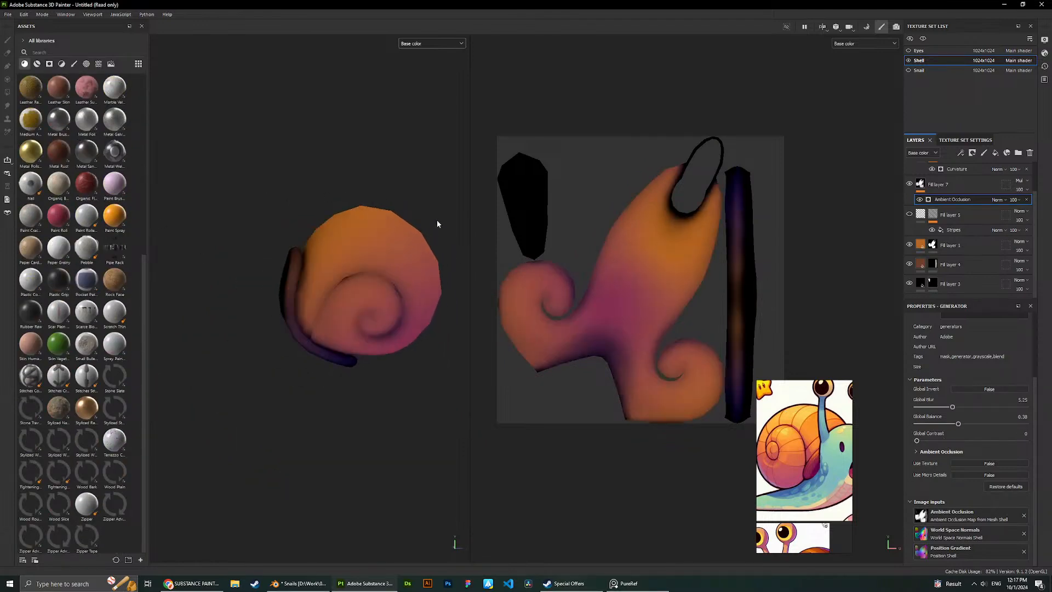
{"action": "mouse_move", "coordinate": [951, 406]}
{"action": "left_mouse_down"}
{"action": "mouse_move", "coordinate": [903, 403]}
{"action": "mouse_move", "coordinate": [942, 403]}
{"action": "mouse_move", "coordinate": [929, 408]}
{"action": "mouse_move", "coordinate": [969, 426]}
{"action": "left_mouse_up"}
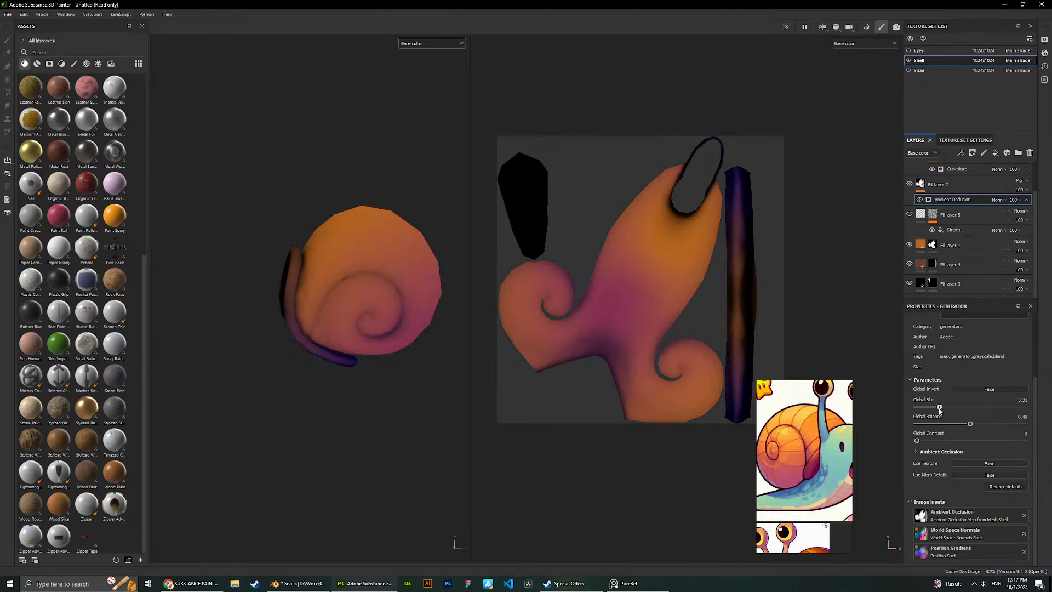
{"action": "mouse_move", "coordinate": [317, 205]}
{"action": "left_mouse_down", "text": "alt"}
{"action": "mouse_move", "coordinate": [304, 202]}
{"action": "mouse_move", "coordinate": [320, 206]}
{"action": "left_mouse_up", "text": "alt"}
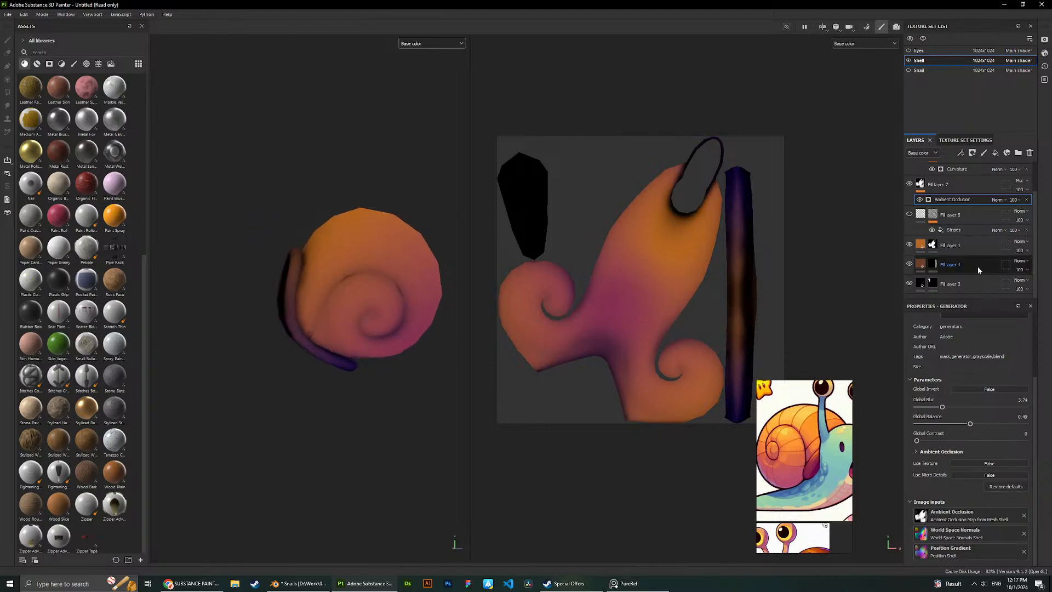
{"action": "scroll", "coordinate": [464, 227], "scroll_direction": "up", "scroll_amount": 2}
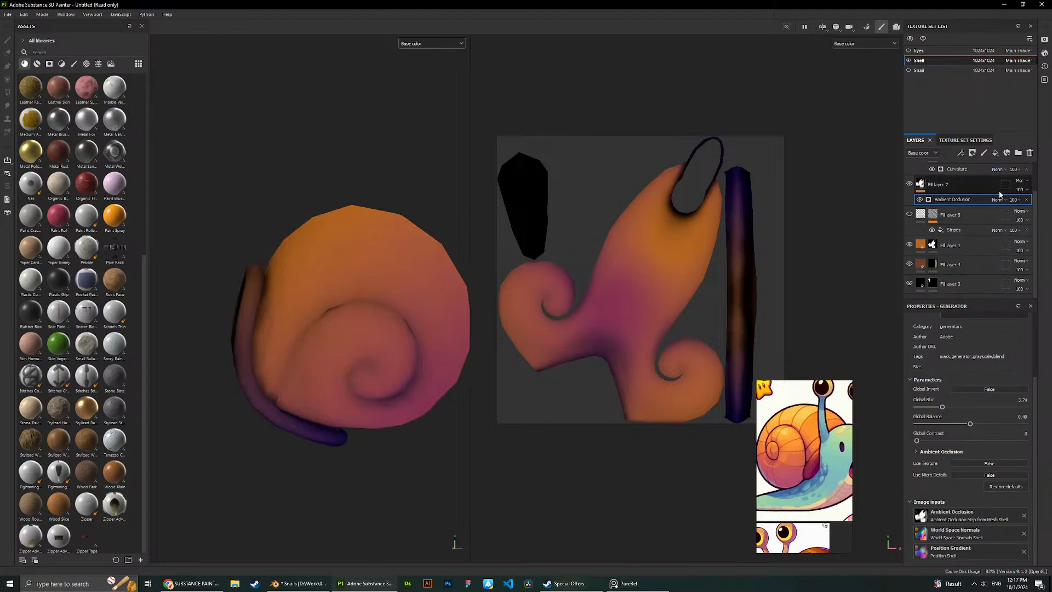
Lower Fill layer 7's opacity to 57.
{"action": "left_click", "coordinate": [1028, 199]}
{"action": "left_click", "coordinate": [1030, 202]}
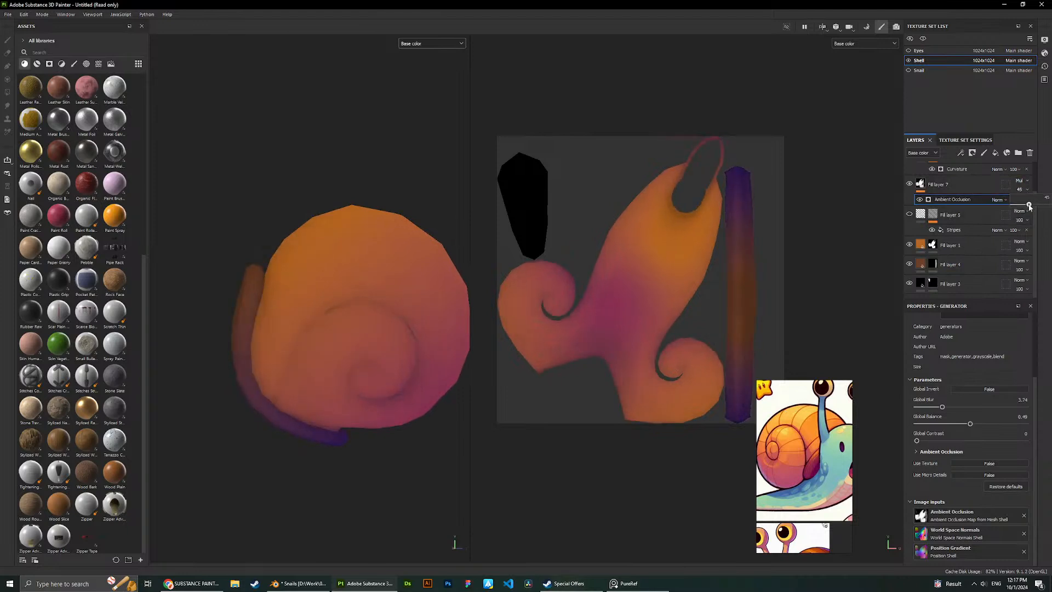
{"action": "left_click_drag", "start_coordinate": [1032, 207], "coordinate": [1033, 207]}
Set Fill layer 7's Ambient Occlusion generator to about 3.62 Global Blur, 0.15 Global Balance and 0.12 Global Contrast.
{"action": "mouse_move", "coordinate": [940, 407]}
{"action": "left_mouse_down"}
{"action": "mouse_move", "coordinate": [918, 407]}
{"action": "mouse_move", "coordinate": [968, 423]}
{"action": "mouse_move", "coordinate": [926, 422]}
{"action": "left_mouse_up"}
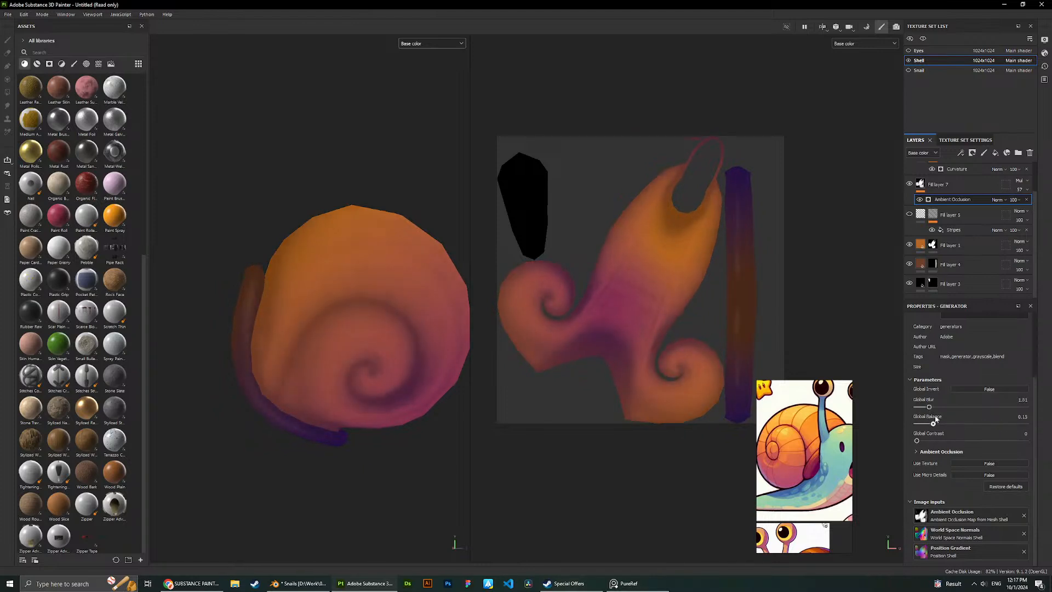
{"action": "scroll", "coordinate": [310, 252], "scroll_direction": "down", "scroll_amount": 2}
{"action": "left_click_drag", "start_coordinate": [310, 252], "coordinate": [291, 199], "text": "alt"}
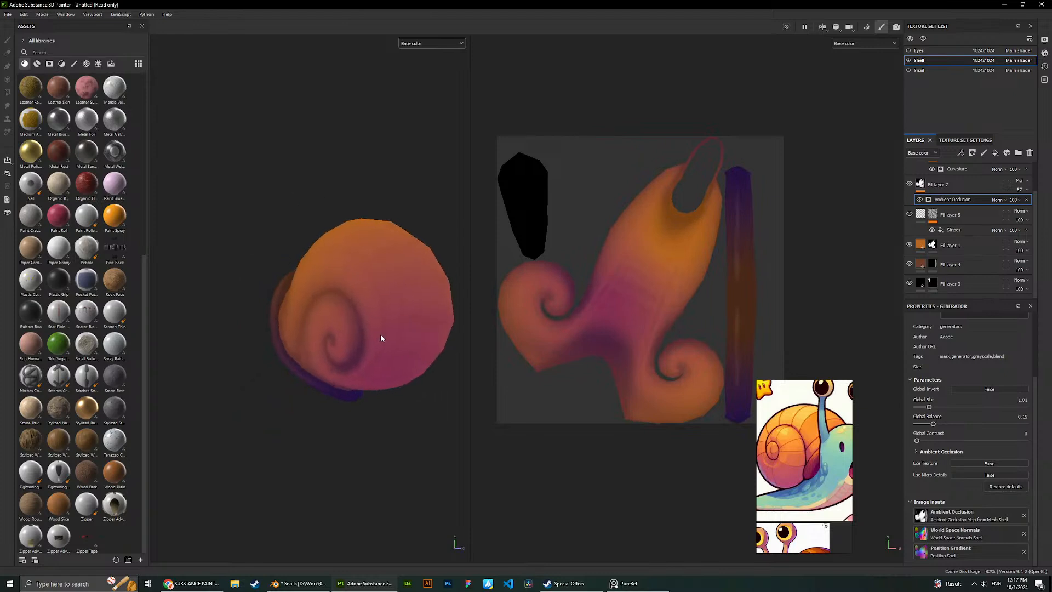
{"action": "scroll", "coordinate": [380, 334], "scroll_direction": "up", "scroll_amount": 2}
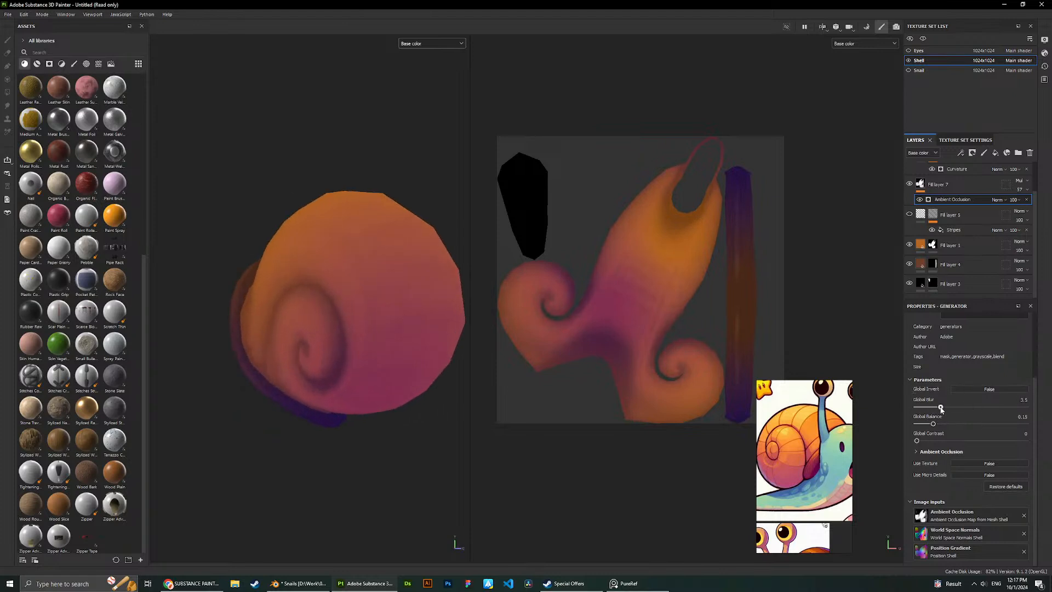
{"action": "left_click_drag", "start_coordinate": [940, 407], "coordinate": [941, 407]}
{"action": "scroll", "coordinate": [307, 227], "scroll_direction": "down", "scroll_amount": 1}
{"action": "left_click_drag", "start_coordinate": [298, 222], "coordinate": [340, 213], "text": "alt"}
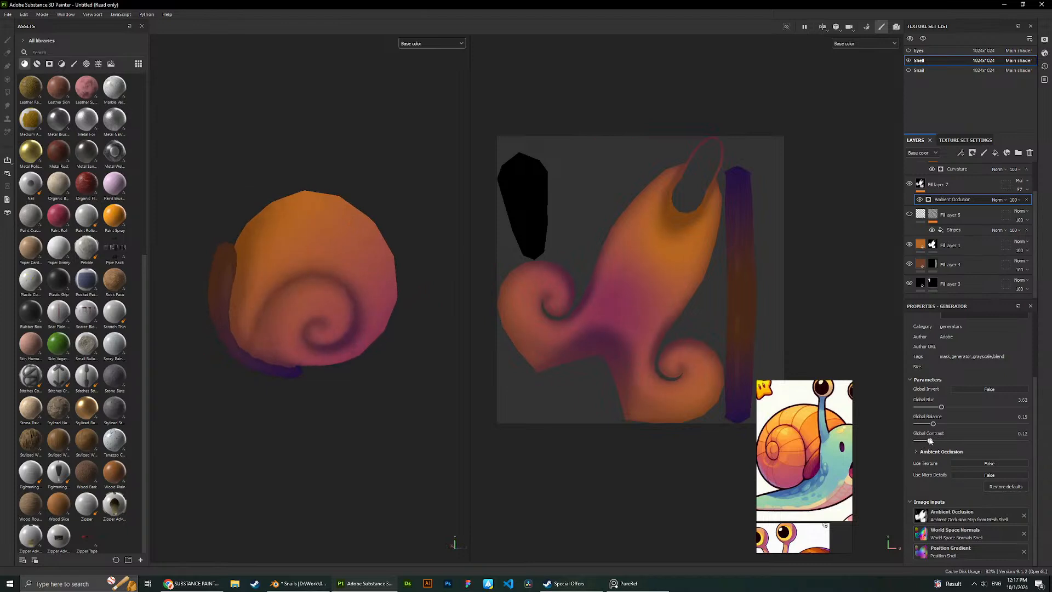
{"action": "left_click_drag", "start_coordinate": [349, 235], "coordinate": [367, 302], "text": "alt"}
{"action": "left_click_drag", "start_coordinate": [293, 266], "coordinate": [362, 237], "text": "alt"}
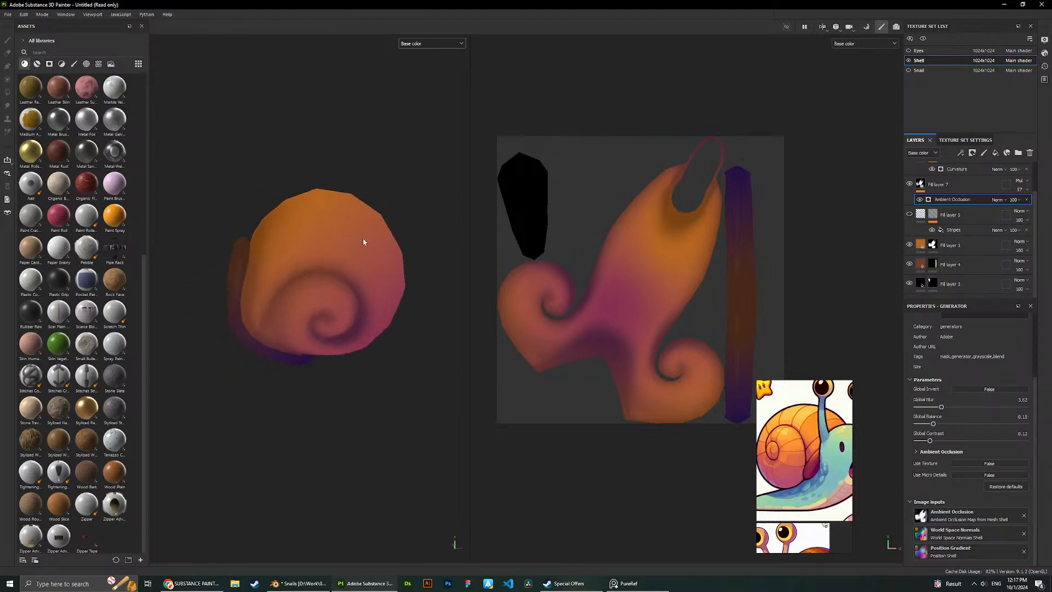
Try Soft light blending on Fill layer 7 with the opacity reduced to 46, checking the shell from several angles.
{"action": "left_click", "coordinate": [1026, 183]}
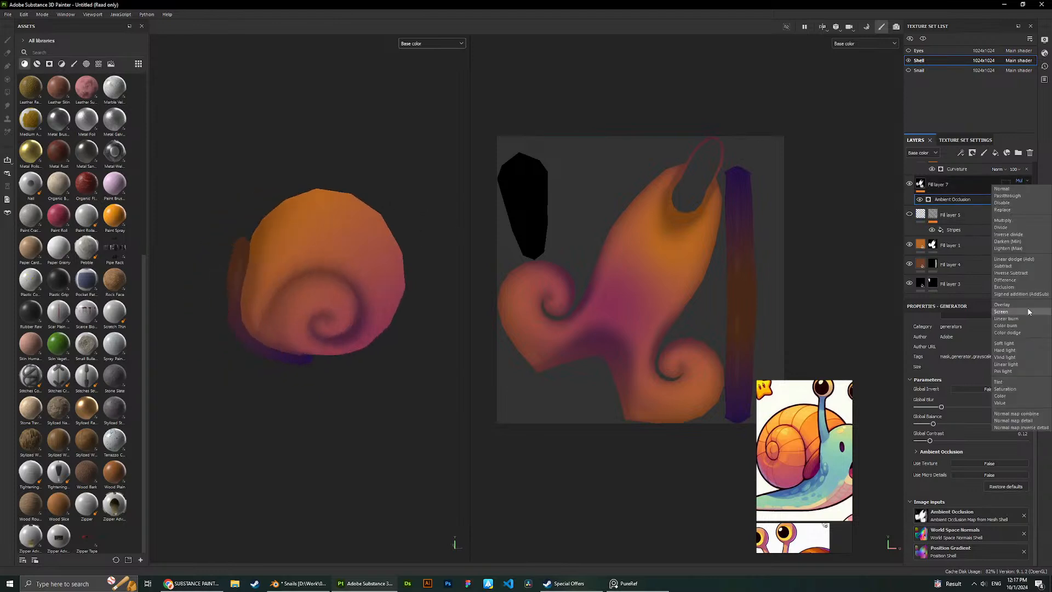
{"action": "left_click", "coordinate": [1006, 343]}
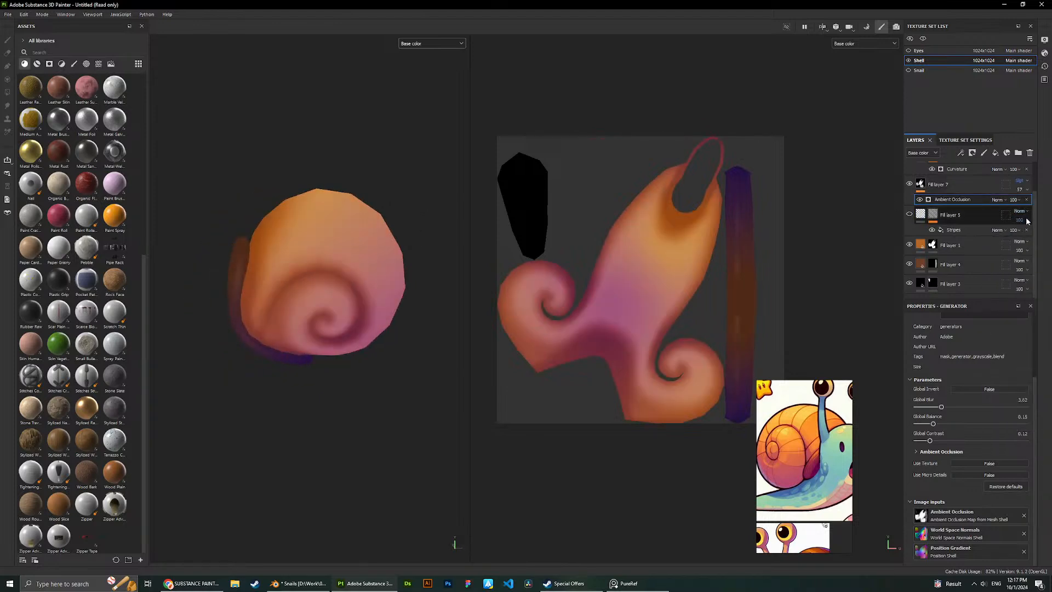
{"action": "left_click", "coordinate": [1027, 191]}
{"action": "left_click_drag", "start_coordinate": [1034, 211], "coordinate": [1030, 207]}
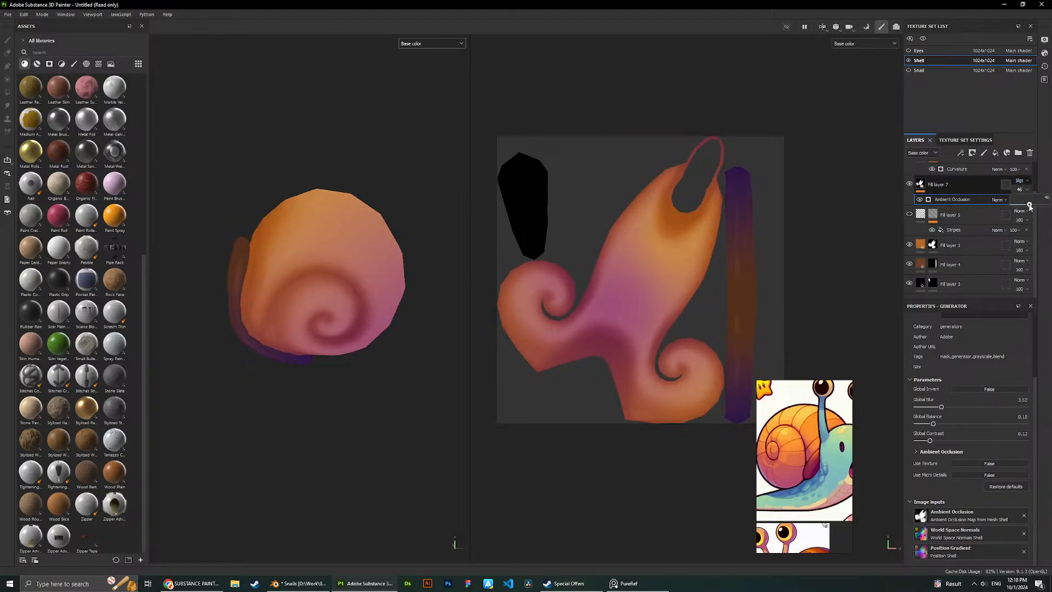
{"action": "left_click_drag", "start_coordinate": [323, 138], "coordinate": [337, 139], "text": "alt"}
{"action": "mouse_move", "coordinate": [366, 227]}
{"action": "left_mouse_down", "text": "alt"}
{"action": "mouse_move", "coordinate": [323, 188]}
{"action": "mouse_move", "coordinate": [435, 245]}
{"action": "mouse_move", "coordinate": [369, 213]}
{"action": "left_mouse_up", "text": "alt"}
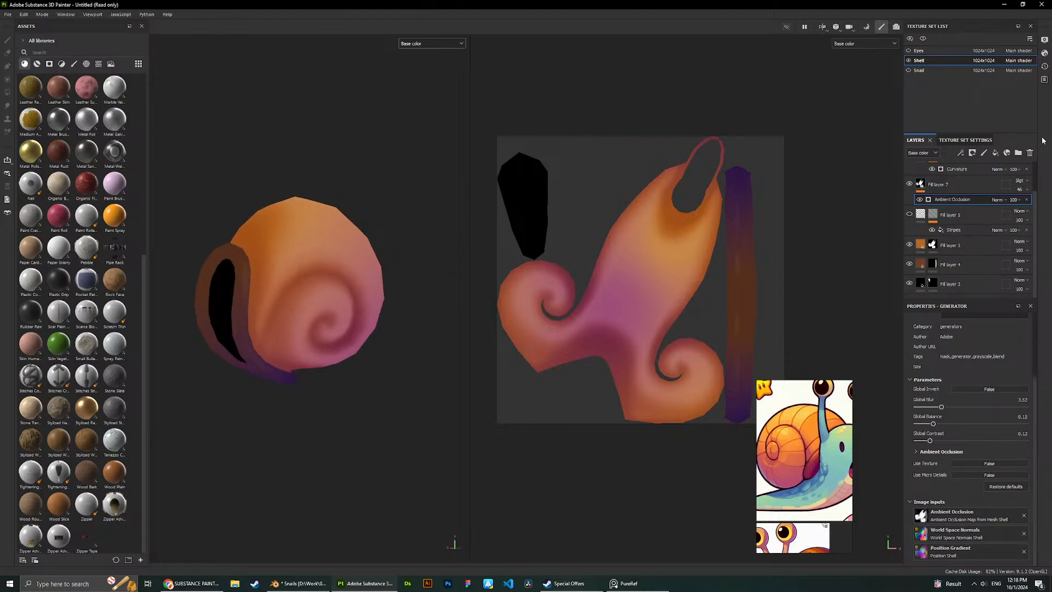
Try Vivid light on Fill layer 7 and set its blending mode to Color dodge.
{"action": "left_click", "coordinate": [1019, 180]}
{"action": "left_click", "coordinate": [1014, 359]}
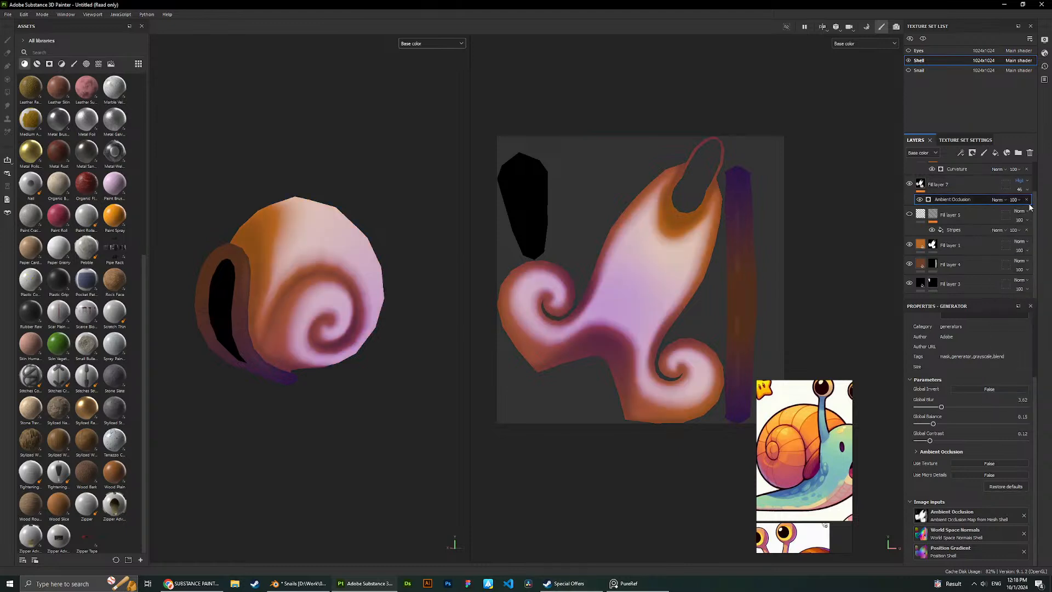
{"action": "left_click", "coordinate": [1024, 181]}
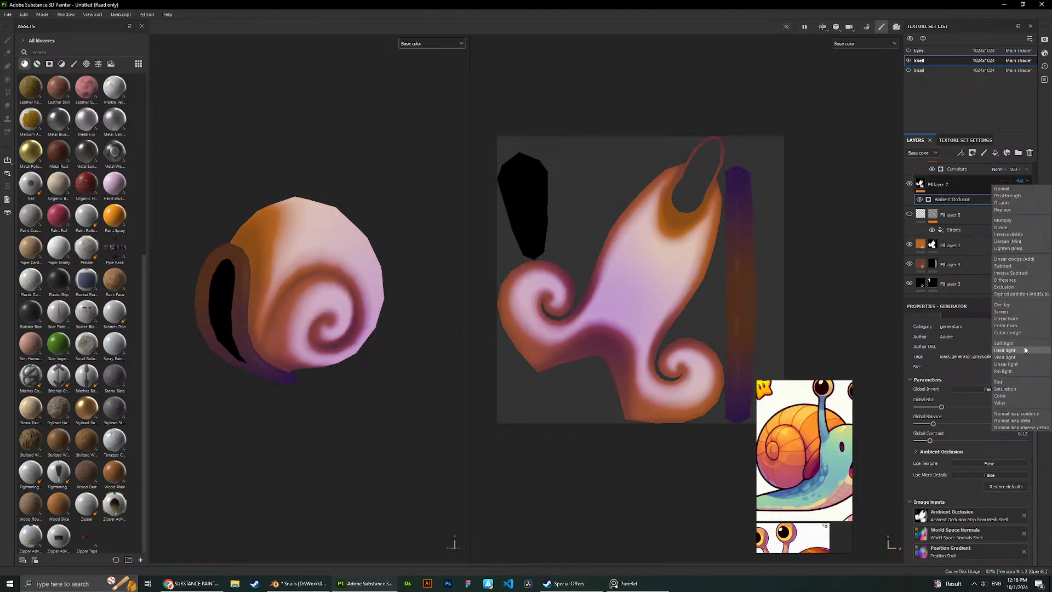
{"action": "left_click", "coordinate": [1010, 332]}
{"action": "left_click_drag", "start_coordinate": [376, 189], "coordinate": [304, 173], "text": "alt"}
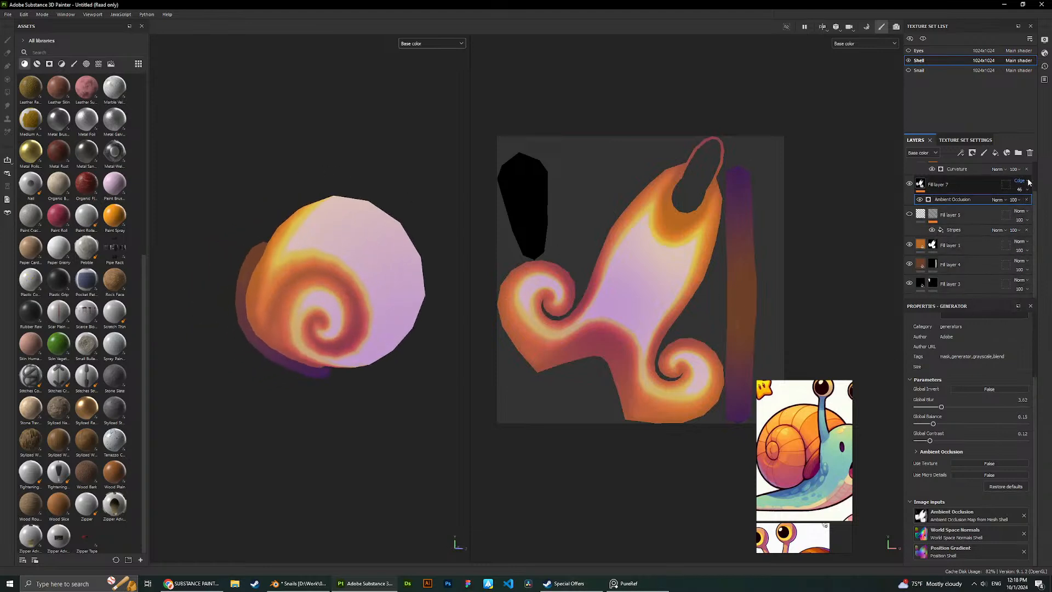
Try a different opacity for Fill layer 7 and undo the change.
{"action": "left_click_drag", "start_coordinate": [1028, 203], "coordinate": [1011, 203]}
{"action": "left_click_drag", "start_coordinate": [305, 164], "coordinate": [373, 150], "text": "alt"}
{"action": "key", "text": "ctrl+z"}
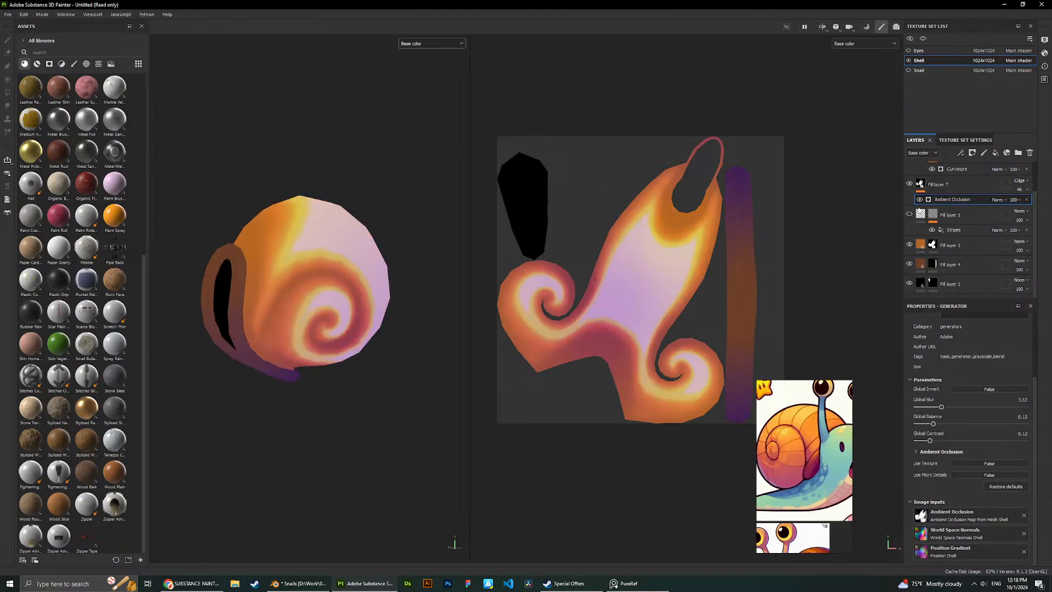
{"action": "left_click_drag", "start_coordinate": [370, 214], "coordinate": [353, 201], "text": "alt"}
{"action": "scroll", "coordinate": [361, 214], "scroll_direction": "down", "scroll_amount": 3}
{"action": "scroll", "coordinate": [350, 208], "scroll_direction": "up", "scroll_amount": 3}
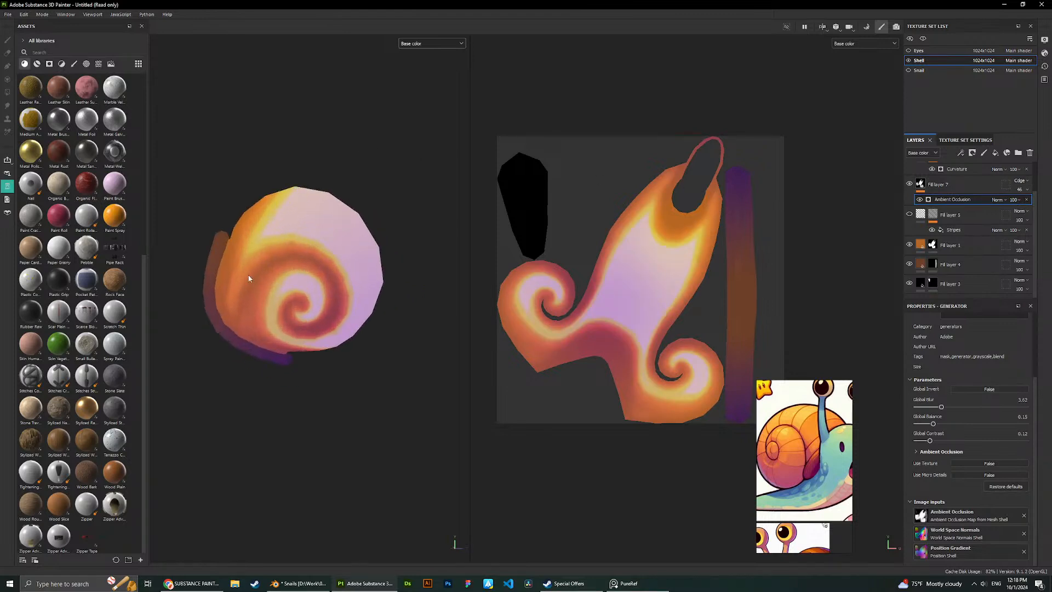
Raise Fill layer 7's opacity to 100, keeping its Ambient Occlusion generator and Color dodge blending.
{"action": "left_click", "coordinate": [1025, 200]}
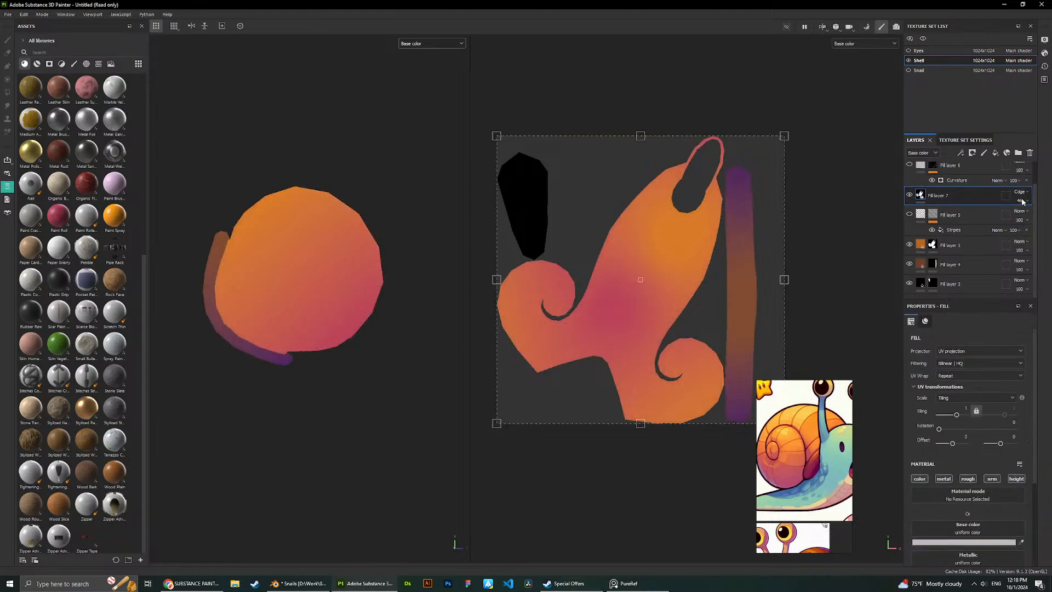
{"action": "key", "text": "ctrl+z"}
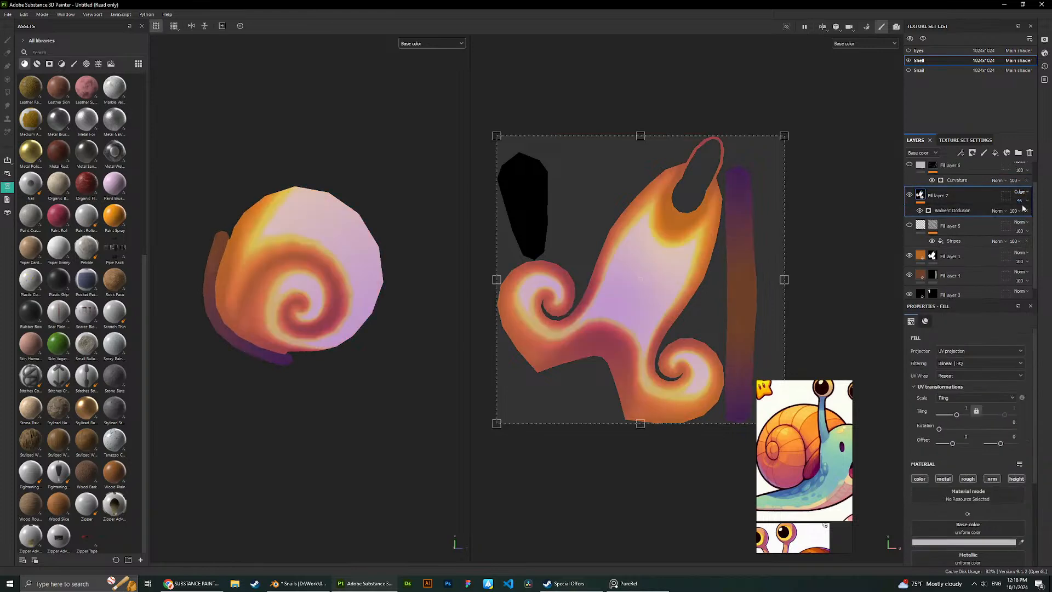
{"action": "left_click", "coordinate": [1022, 201]}
{"action": "left_click_drag", "start_coordinate": [1029, 215], "coordinate": [1047, 215]}
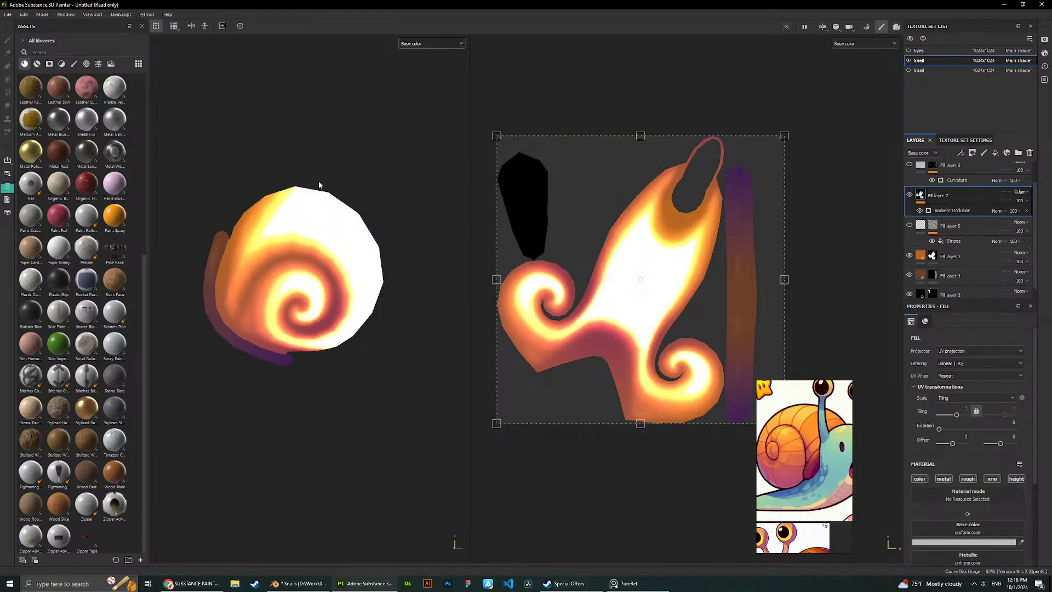
{"action": "left_click", "coordinate": [1019, 191]}
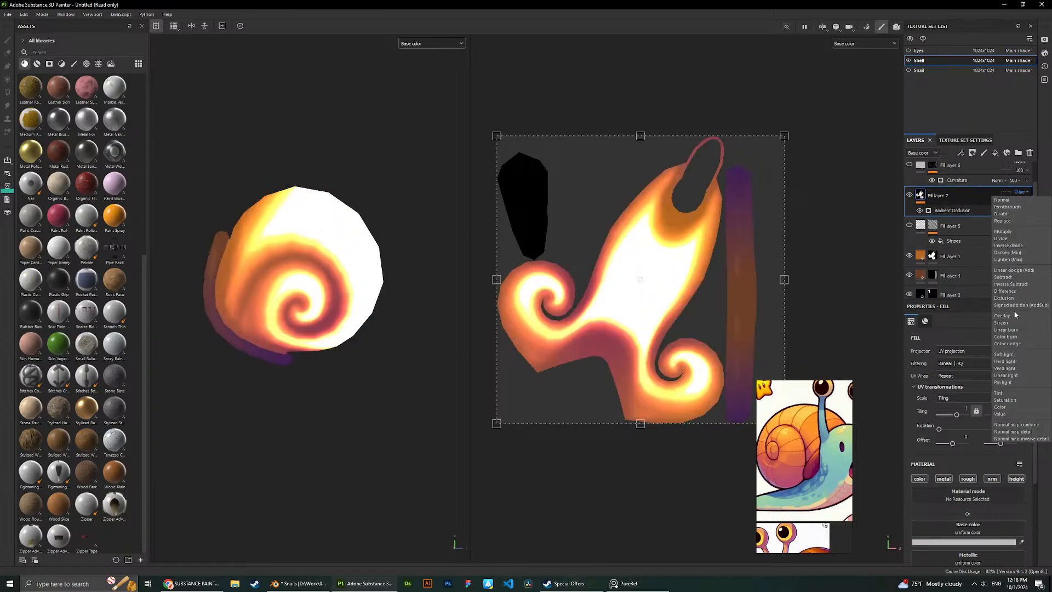
{"action": "left_click", "coordinate": [973, 191]}
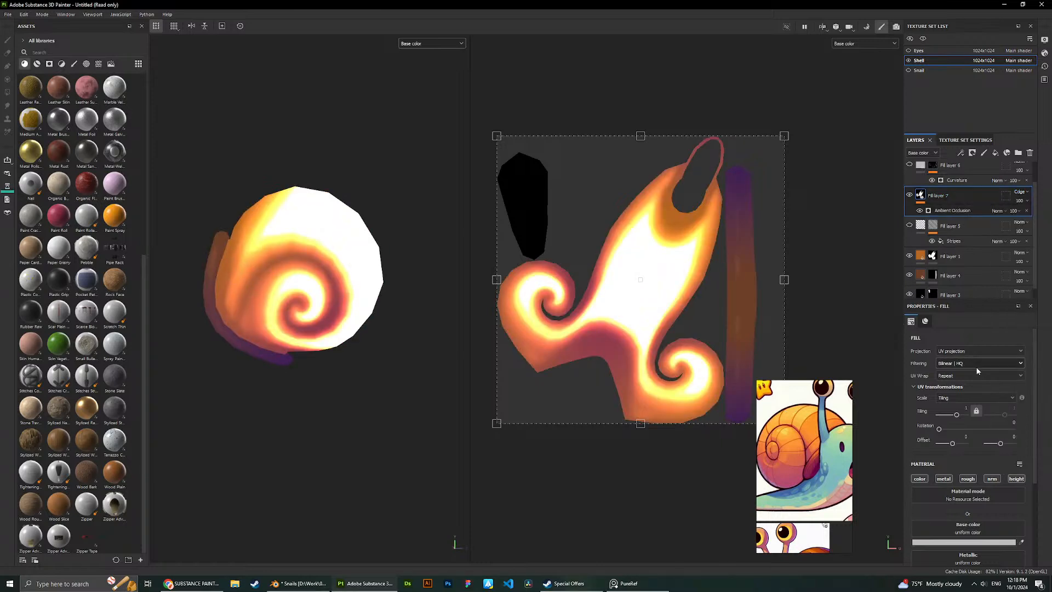
Reduce the Global Contrast of Fill layer 7's Ambient Occlusion generator to 0 and check the shell's glow.
{"action": "left_click", "coordinate": [964, 211]}
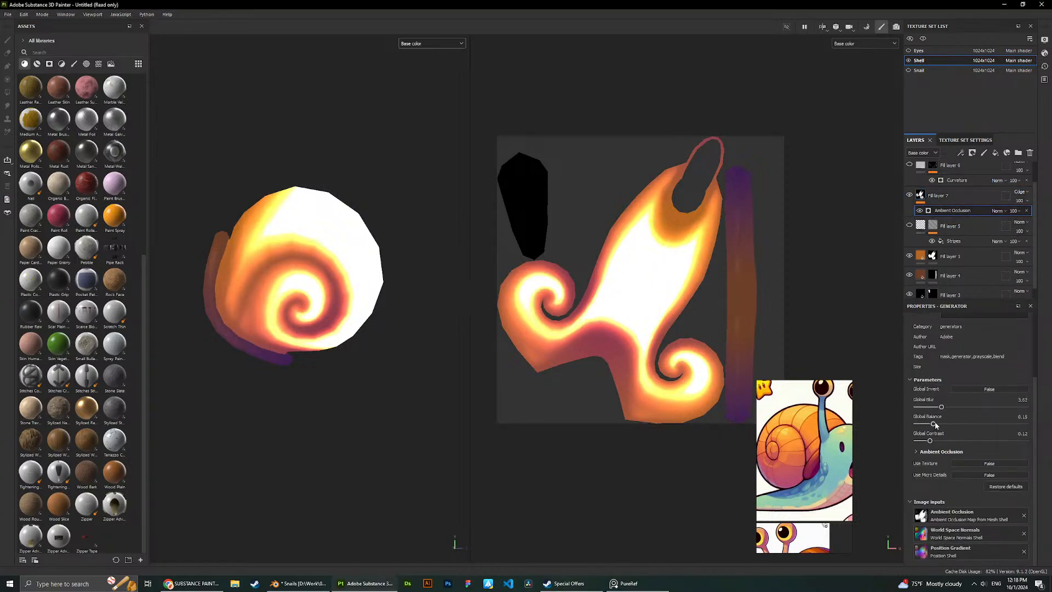
{"action": "left_click_drag", "start_coordinate": [935, 422], "coordinate": [915, 439]}
{"action": "scroll", "coordinate": [307, 203], "scroll_direction": "down", "scroll_amount": 2}
{"action": "left_click_drag", "start_coordinate": [350, 191], "coordinate": [375, 195], "text": "alt"}
{"action": "scroll", "coordinate": [307, 283], "scroll_direction": "up", "scroll_amount": 2}
{"action": "mouse_move", "coordinate": [357, 247]}
{"action": "left_mouse_down", "text": "alt"}
{"action": "mouse_move", "coordinate": [274, 158]}
{"action": "mouse_move", "coordinate": [259, 190]}
{"action": "mouse_move", "coordinate": [355, 268]}
{"action": "left_mouse_up", "text": "alt"}
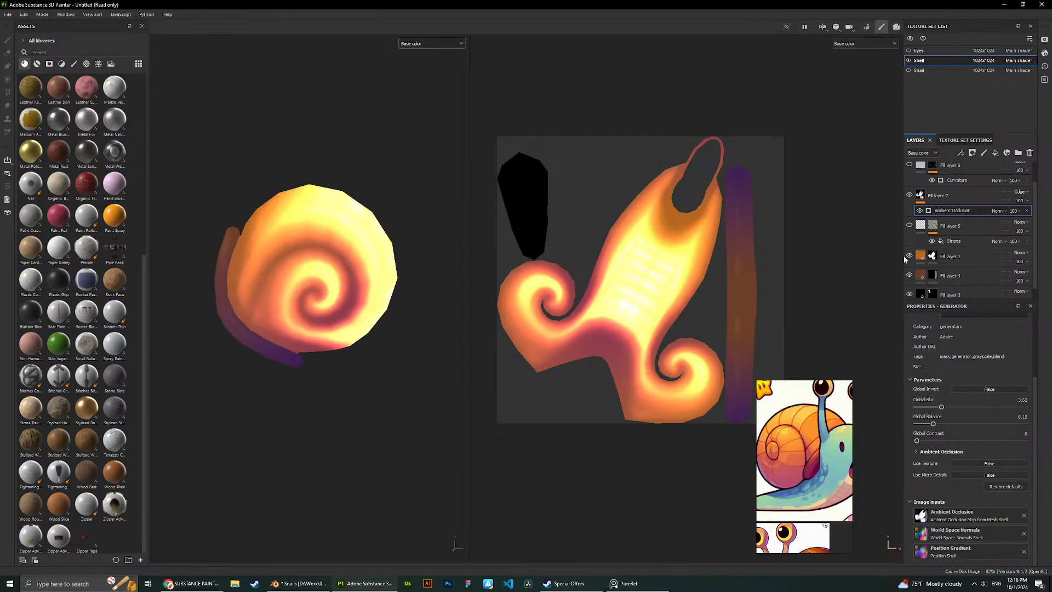
Duplicate Fill layer 7 and hide the copy.
{"action": "left_click", "coordinate": [950, 196]}
{"action": "key", "text": "ctrl+d"}
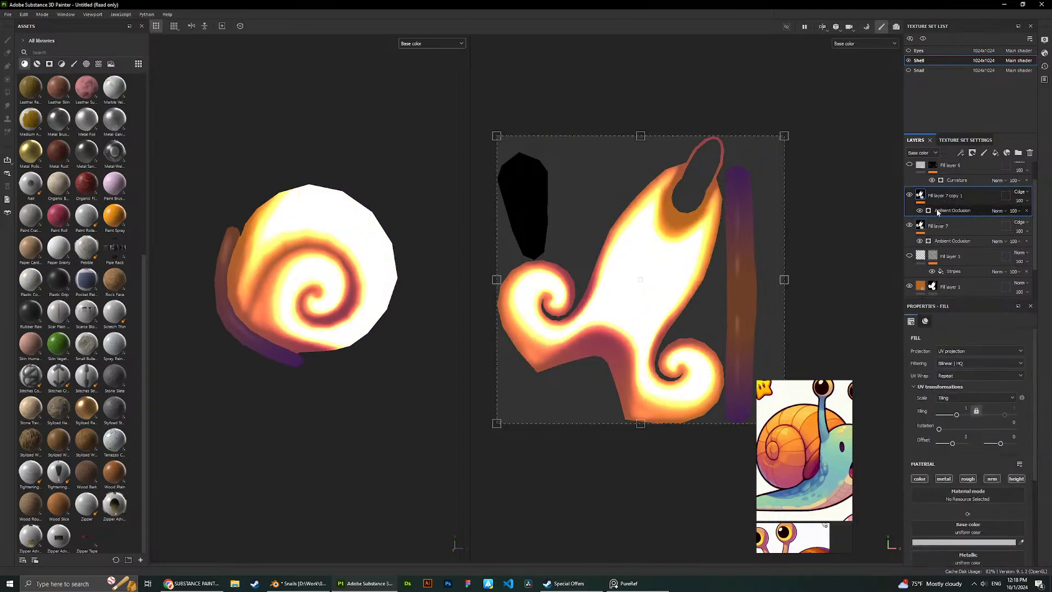
{"action": "left_click", "coordinate": [909, 195]}
Set the original Fill layer 7's blending mode to Overlay.
{"action": "left_click", "coordinate": [961, 226]}
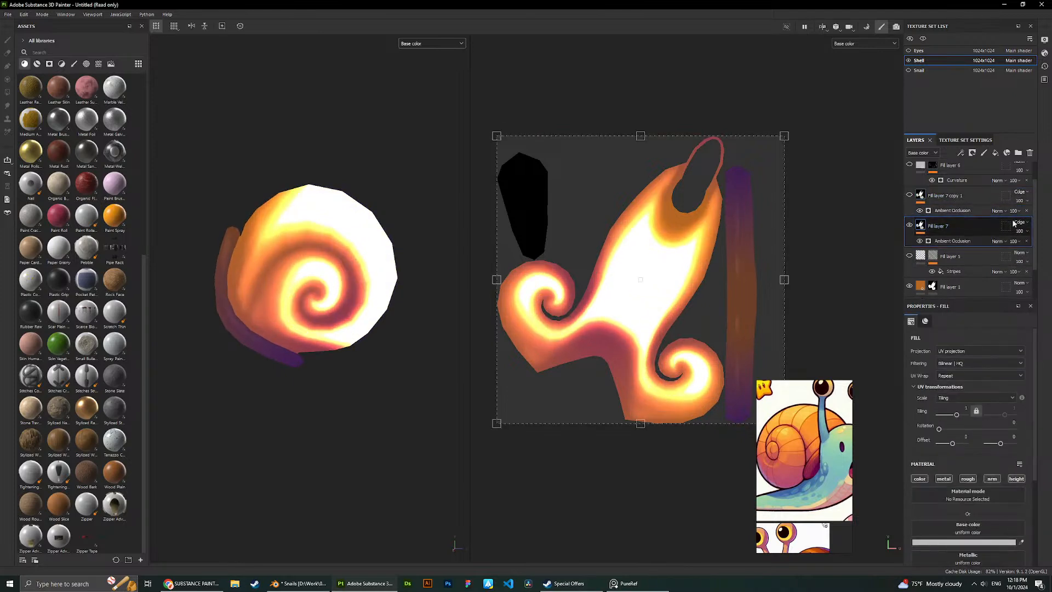
{"action": "left_click", "coordinate": [1019, 222]}
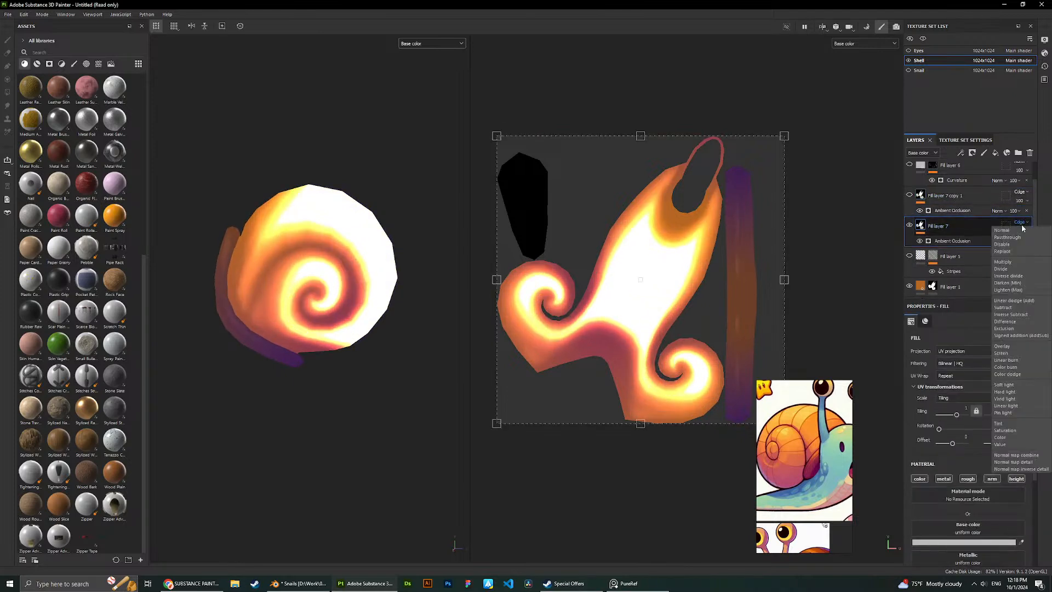
{"action": "left_click", "coordinate": [1013, 346]}
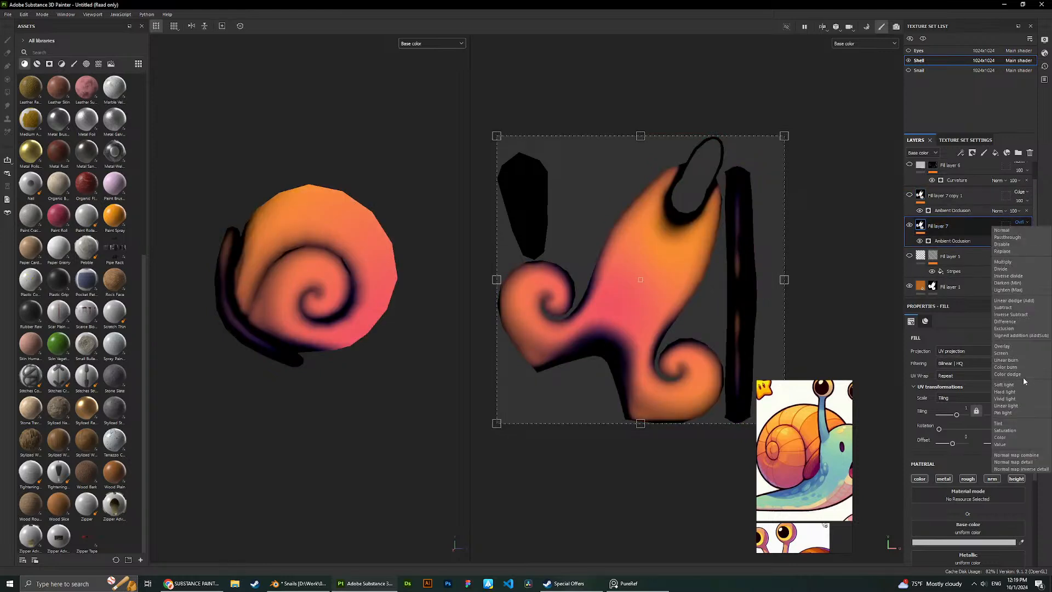
Try the Soft light, Tint and Subtract blending modes on Fill layer 7.
{"action": "left_click", "coordinate": [1022, 384]}
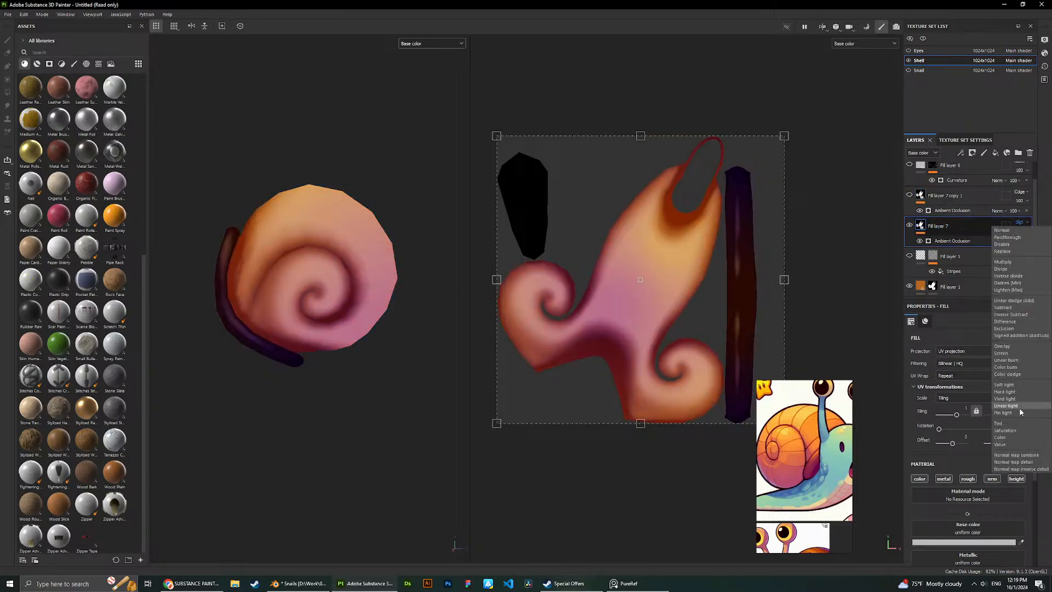
{"action": "left_click", "coordinate": [1018, 423]}
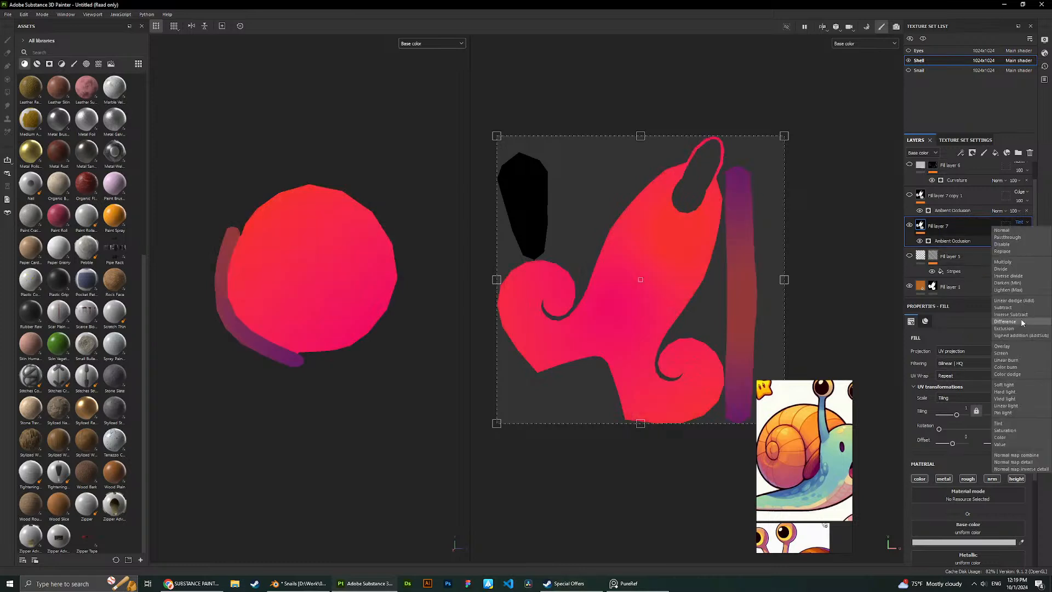
{"action": "left_click", "coordinate": [1013, 307]}
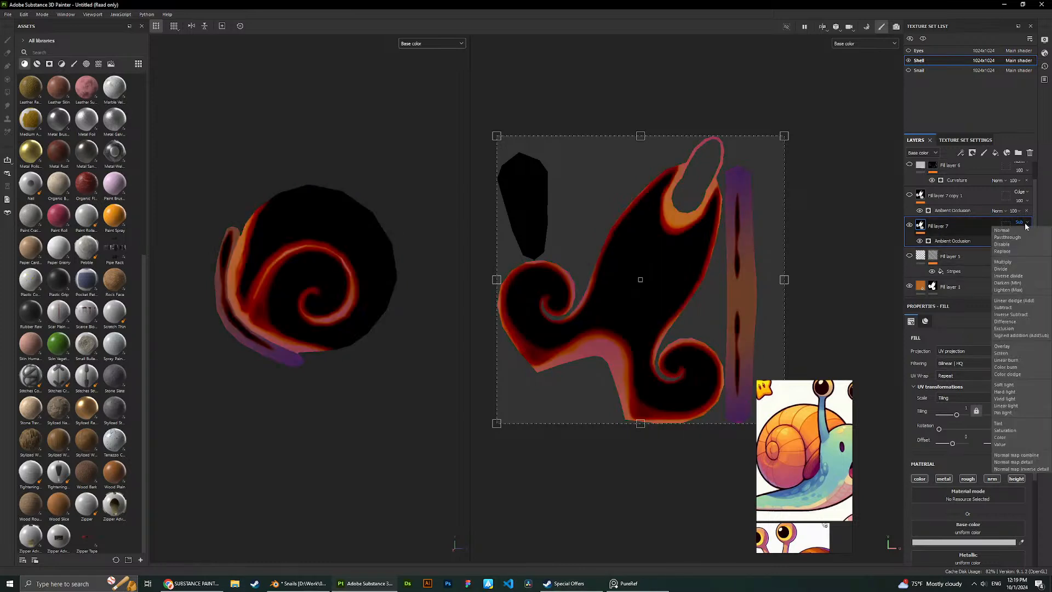
Set Fill layer 7's blending mode to Multiply and lower its opacity to just over half.
{"action": "left_click", "coordinate": [1014, 261]}
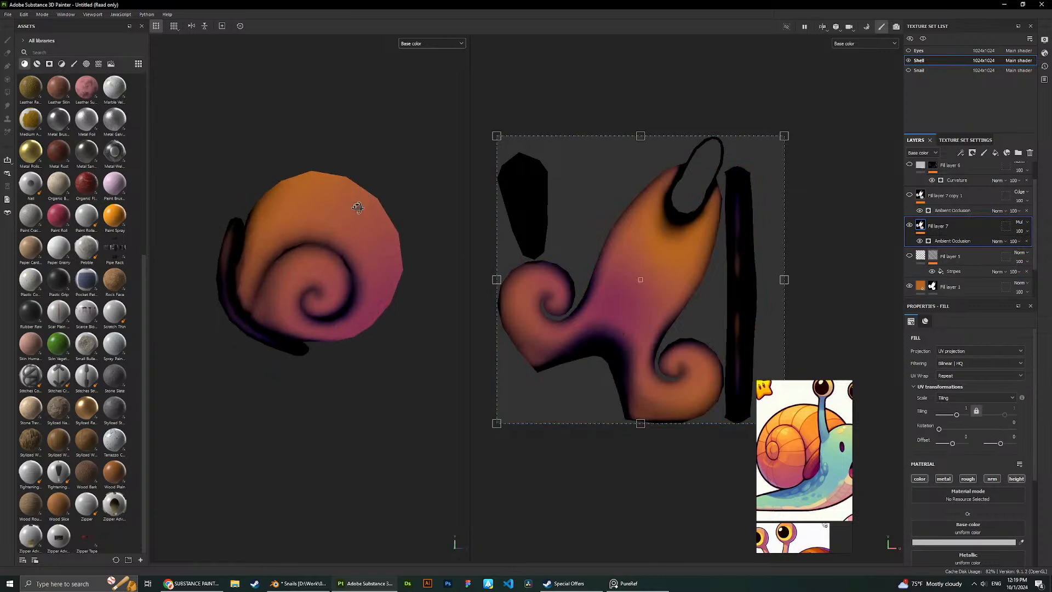
{"action": "left_click", "coordinate": [1020, 231]}
{"action": "left_click_drag", "start_coordinate": [1030, 243], "coordinate": [1033, 247]}
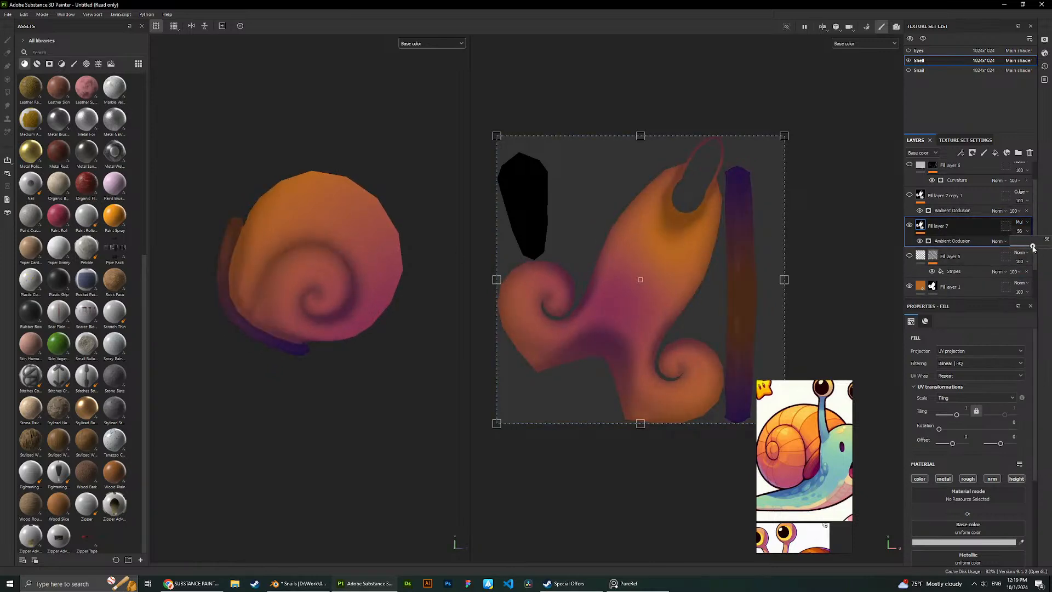
Set the Ambient Occlusion generator of Fill layer 7 to Global Blur 2.29, Global Balance 0.12 and Global Contrast 0.15.
{"action": "left_click", "coordinate": [956, 242]}
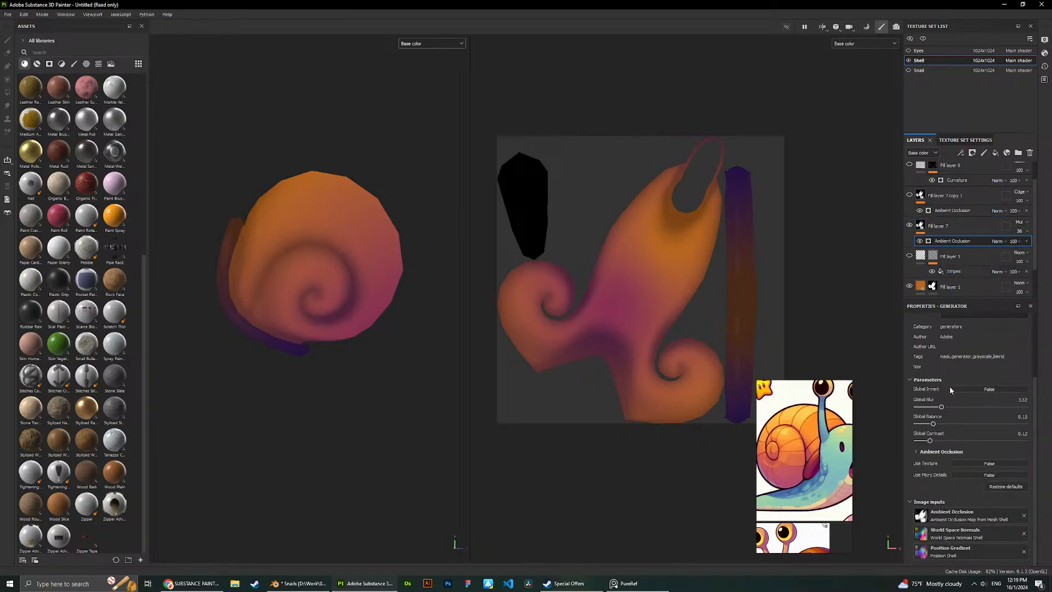
{"action": "scroll", "coordinate": [377, 295], "scroll_direction": "up", "scroll_amount": 2}
{"action": "left_click_drag", "start_coordinate": [328, 178], "coordinate": [355, 176], "text": "alt"}
{"action": "middle_click_drag", "start_coordinate": [355, 176], "coordinate": [368, 194], "text": "alt"}
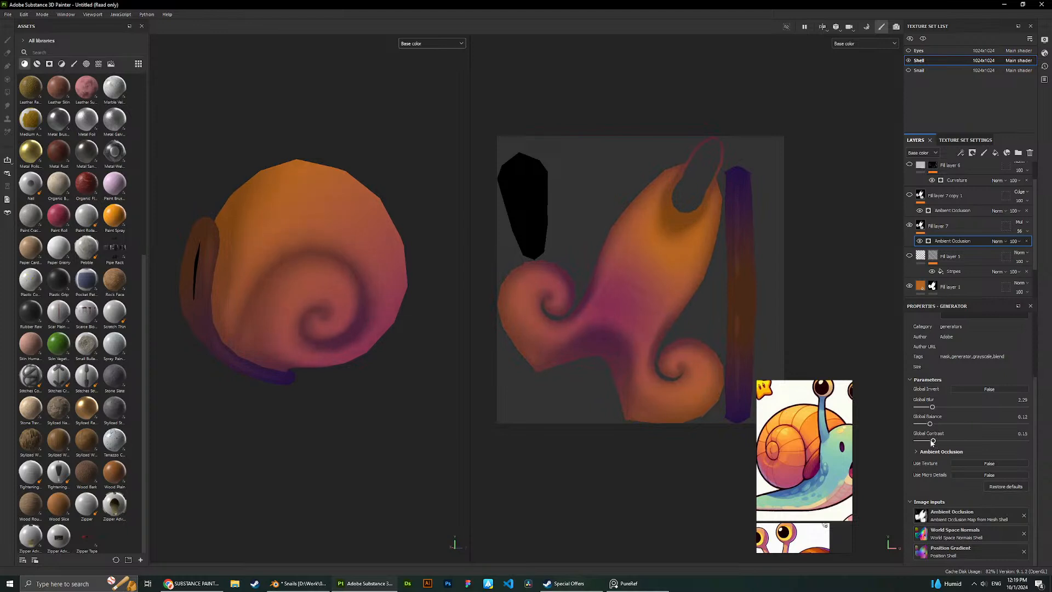
{"action": "left_click_drag", "start_coordinate": [382, 241], "coordinate": [341, 242], "text": "alt"}
{"action": "scroll", "coordinate": [939, 233], "scroll_direction": "up", "scroll_amount": 1}
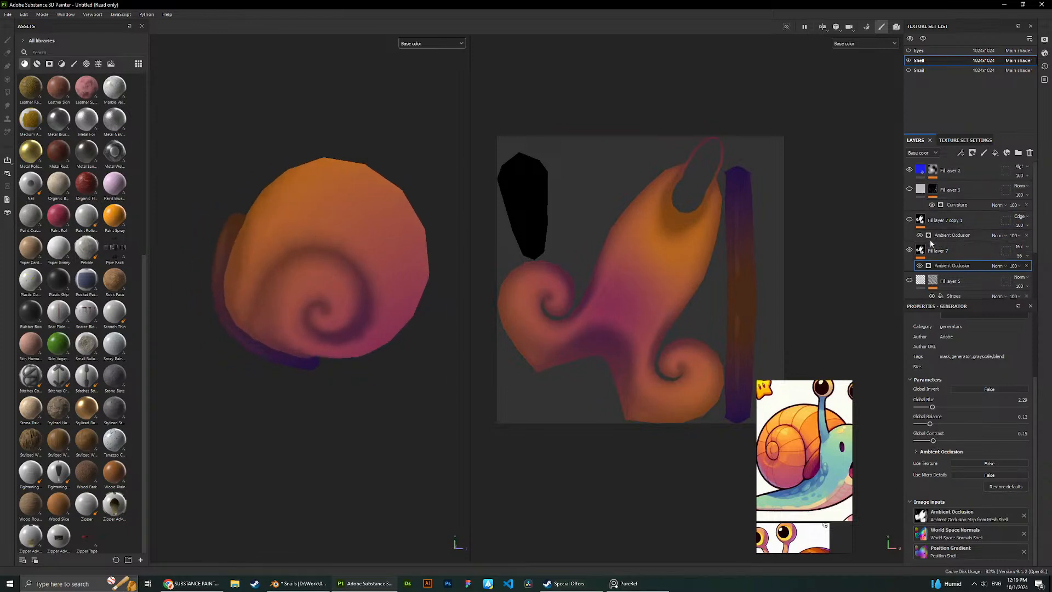
Show Fill layer 7 copy 1 and set its Ambient Occlusion generator to Global Contrast 0, Global Blur about 12 and Global Balance 0.03.
{"action": "left_click", "coordinate": [948, 222]}
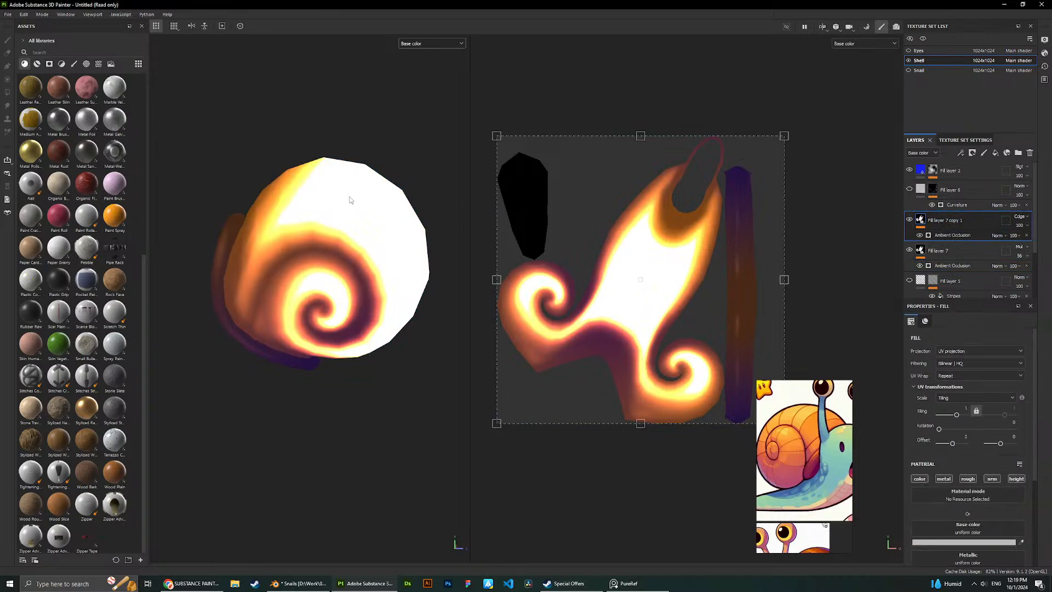
{"action": "left_click", "coordinate": [953, 235]}
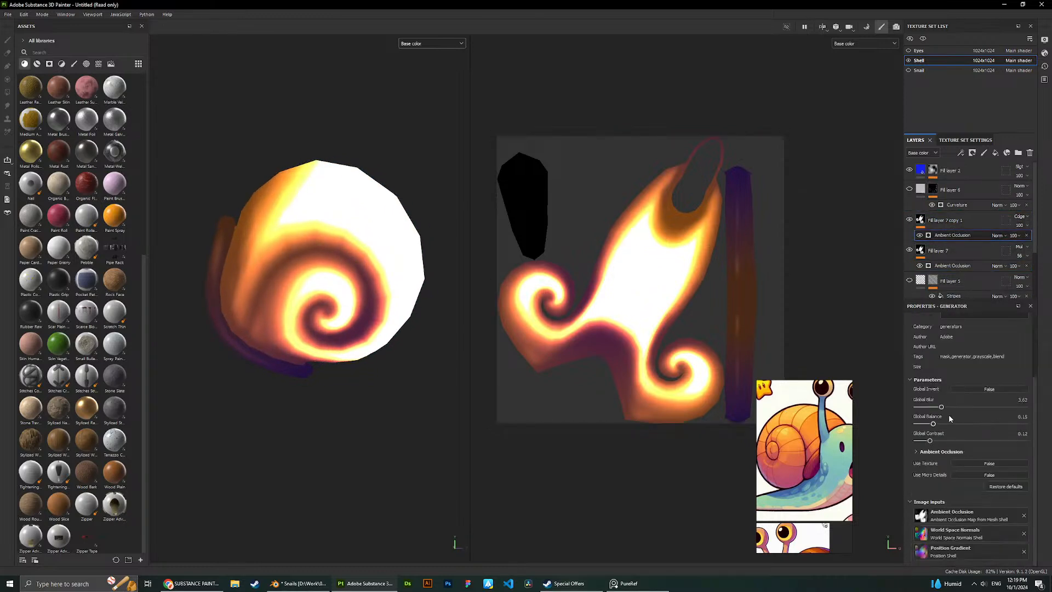
{"action": "scroll", "coordinate": [948, 418], "scroll_direction": "up", "scroll_amount": 2}
{"action": "mouse_move", "coordinate": [933, 499]}
{"action": "left_mouse_down"}
{"action": "mouse_move", "coordinate": [920, 499]}
{"action": "mouse_move", "coordinate": [917, 515]}
{"action": "left_mouse_up"}
{"action": "left_click_drag", "start_coordinate": [942, 480], "coordinate": [966, 481]}
{"action": "scroll", "coordinate": [386, 163], "scroll_direction": "down", "scroll_amount": 2}
{"action": "left_click_drag", "start_coordinate": [362, 163], "coordinate": [276, 147], "text": "alt"}
{"action": "left_click_drag", "start_coordinate": [979, 481], "coordinate": [999, 481]}
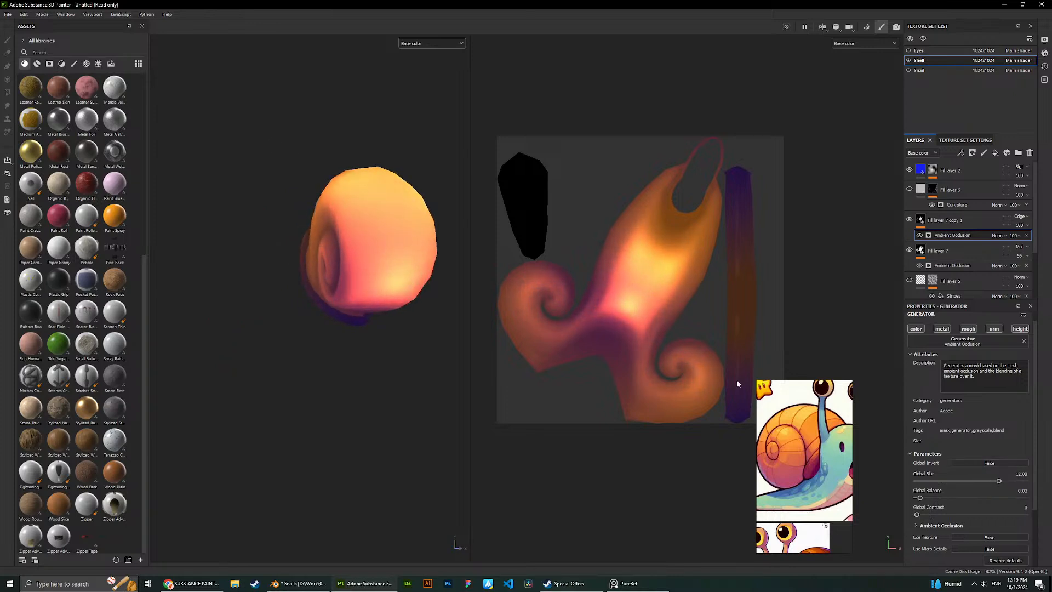
Try a Global Blur of about 11.8 and a Global Balance of 0.14 on the Ambient Occlusion generator of Fill layer 7 copy 1.
{"action": "left_click_drag", "start_coordinate": [463, 199], "coordinate": [393, 198], "text": "alt"}
{"action": "mouse_move", "coordinate": [920, 496]}
{"action": "left_mouse_down"}
{"action": "mouse_move", "coordinate": [934, 514]}
{"action": "mouse_move", "coordinate": [916, 515]}
{"action": "left_mouse_up"}
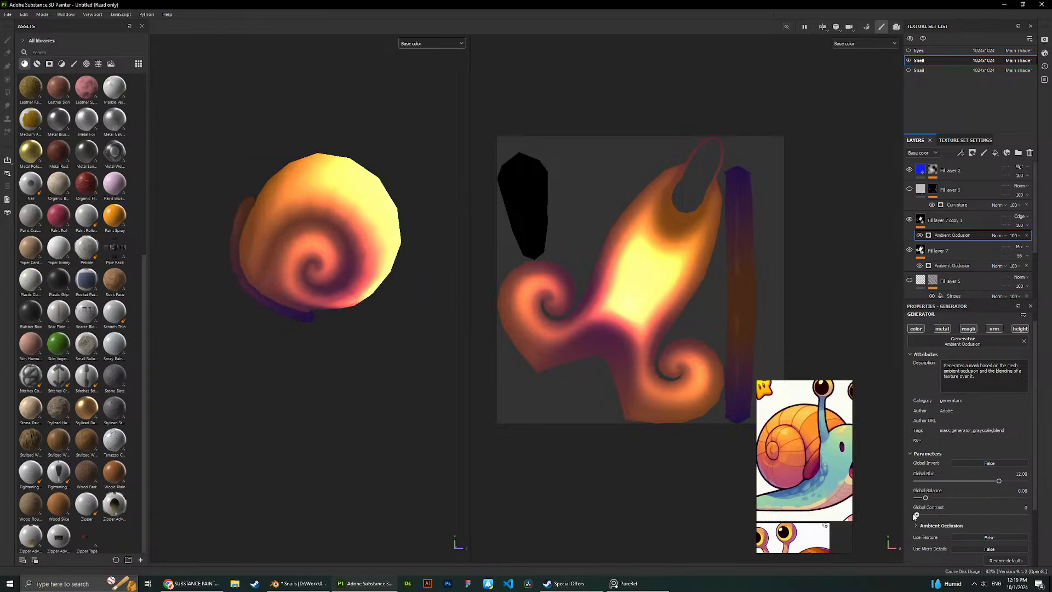
{"action": "left_click_drag", "start_coordinate": [984, 482], "coordinate": [1035, 484]}
{"action": "left_click_drag", "start_coordinate": [925, 497], "coordinate": [920, 498]}
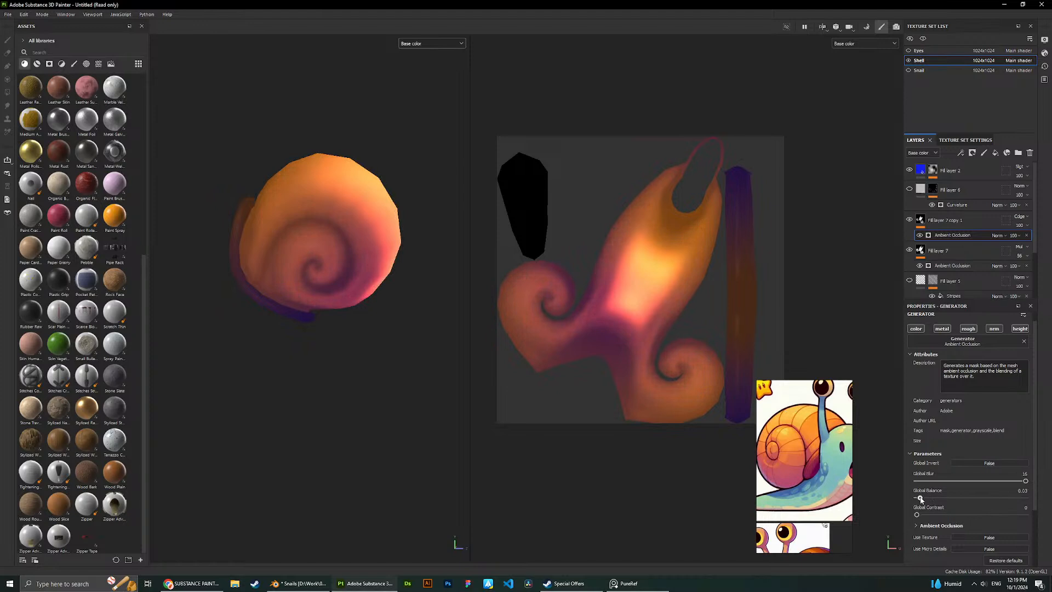
{"action": "mouse_move", "coordinate": [1019, 481]}
{"action": "left_mouse_down"}
{"action": "mouse_move", "coordinate": [929, 484]}
{"action": "mouse_move", "coordinate": [935, 498]}
{"action": "mouse_move", "coordinate": [947, 486]}
{"action": "mouse_move", "coordinate": [997, 487]}
{"action": "left_mouse_up"}
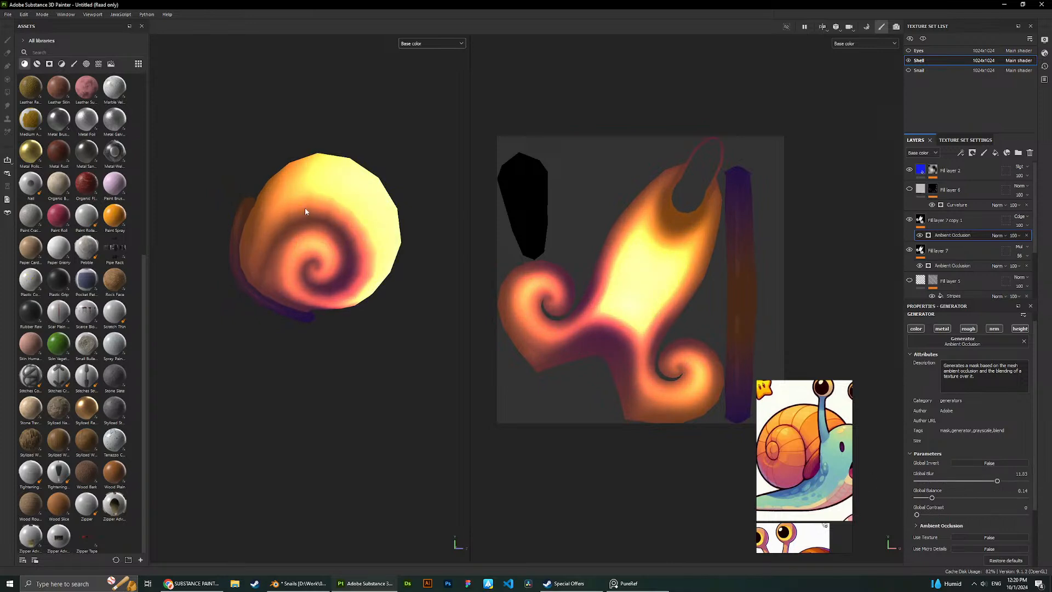
Set the copy's Ambient Occlusion generator to Global Blur 16 and Global Balance 0.11.
{"action": "left_click_drag", "start_coordinate": [306, 211], "coordinate": [385, 244], "text": "alt"}
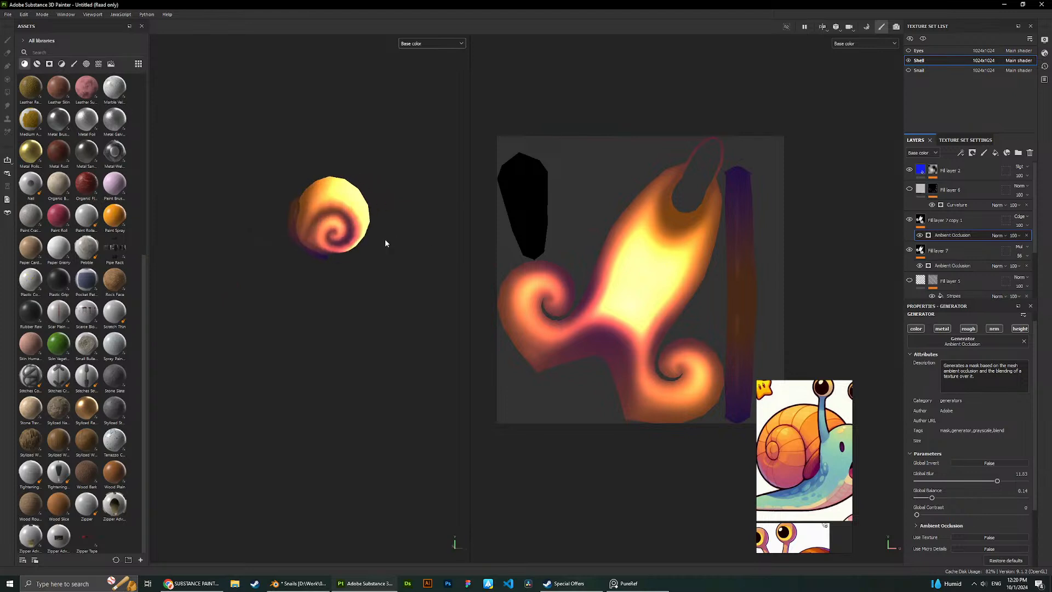
{"action": "right_click_drag", "start_coordinate": [385, 244], "coordinate": [739, 408], "text": "alt"}
{"action": "left_click_drag", "start_coordinate": [1005, 476], "coordinate": [1029, 476]}
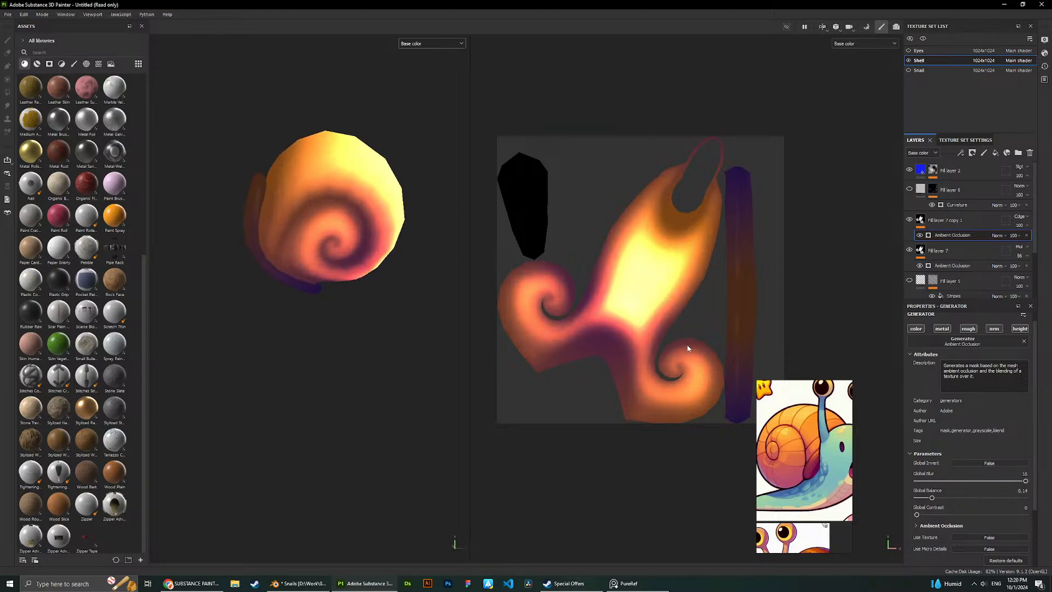
{"action": "left_click_drag", "start_coordinate": [931, 497], "coordinate": [926, 497]}
{"action": "left_click_drag", "start_coordinate": [926, 498], "coordinate": [928, 497]}
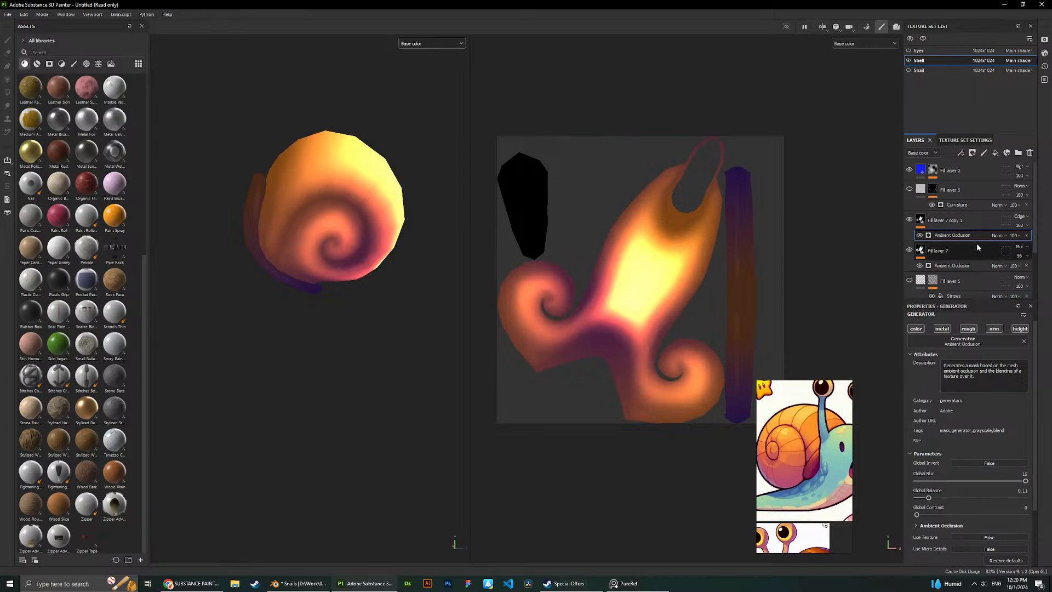
Try lowering the Ambient Occlusion effect's opacity on Fill layer 7 copy 1 to 51.
{"action": "left_click", "coordinate": [1012, 241]}
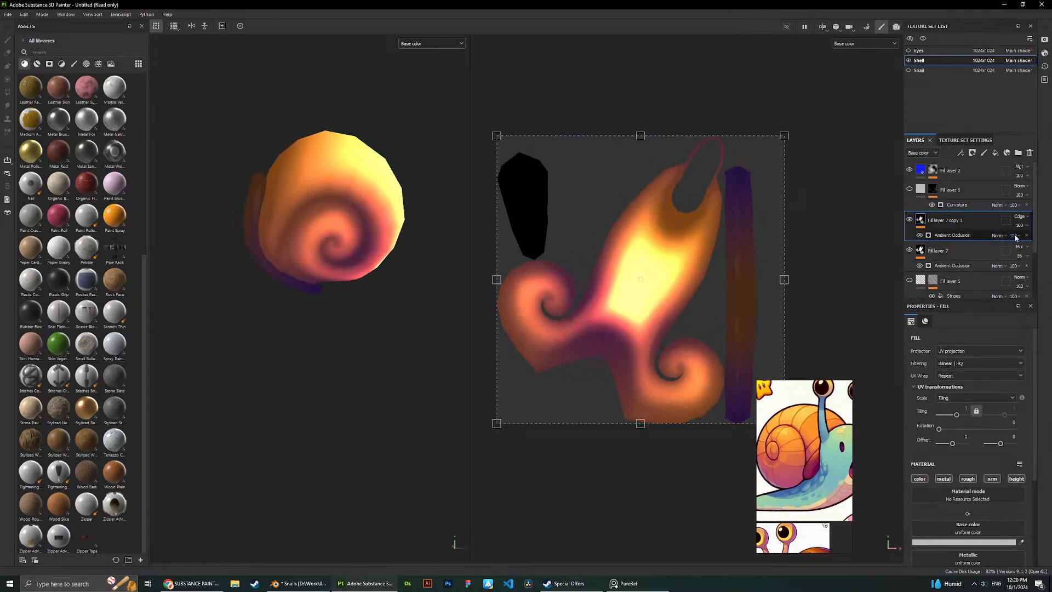
{"action": "left_click", "coordinate": [1014, 236]}
{"action": "left_click_drag", "start_coordinate": [1043, 250], "coordinate": [1028, 253]}
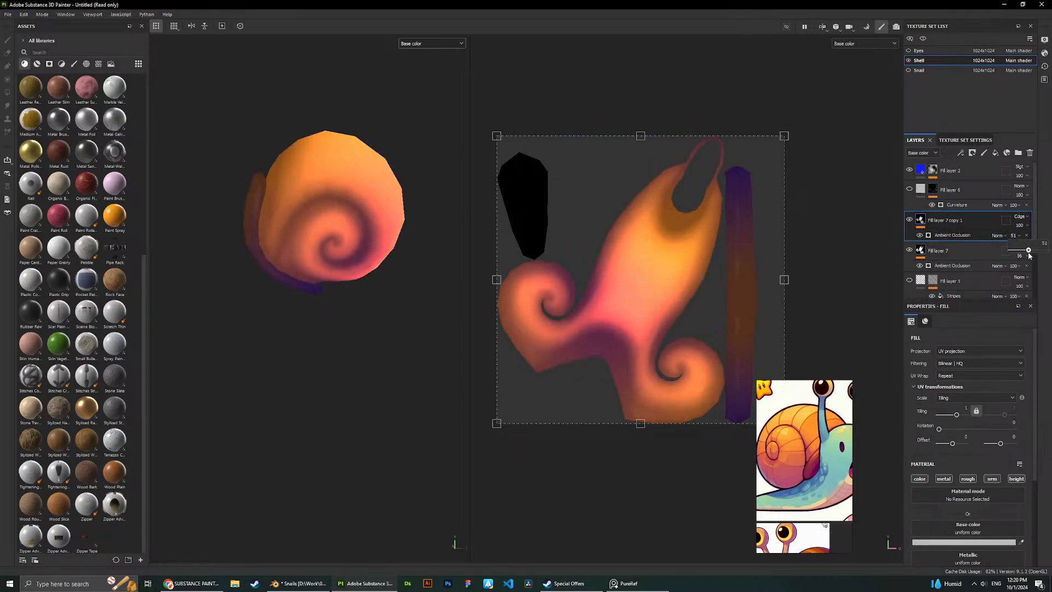
{"action": "left_click_drag", "start_coordinate": [253, 114], "coordinate": [235, 139], "text": "alt"}
{"action": "key", "text": "ctrl+z"}
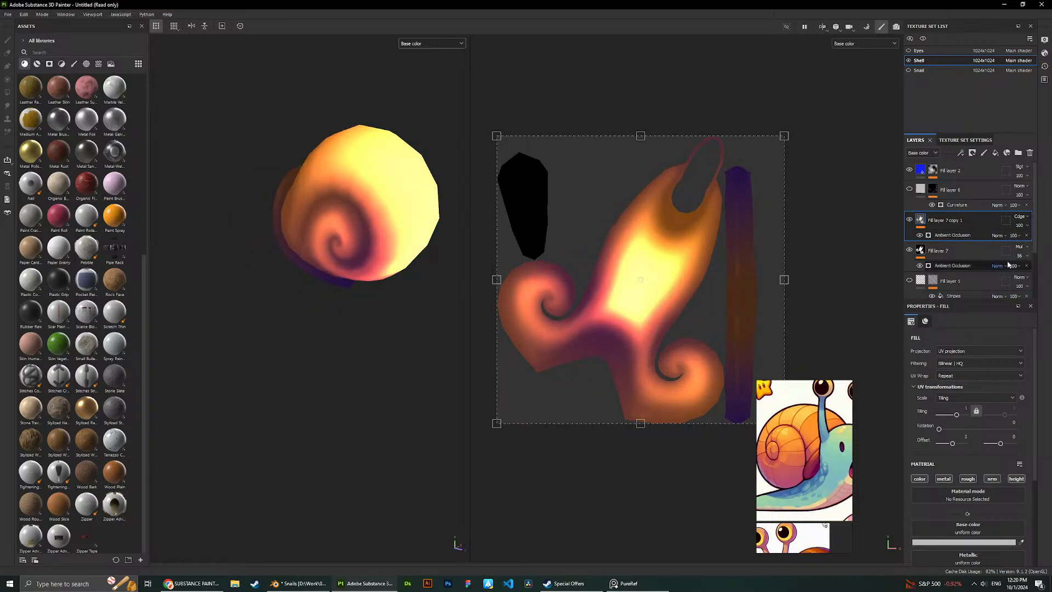
Set the Ambient Occlusion effect's opacity on Fill layer 7 copy 1 to 64 and compare the shell with the layer hidden and shown.
{"action": "left_click", "coordinate": [1015, 235]}
{"action": "left_click_drag", "start_coordinate": [1035, 253], "coordinate": [1032, 250]}
{"action": "scroll", "coordinate": [339, 125], "scroll_direction": "down", "scroll_amount": 2}
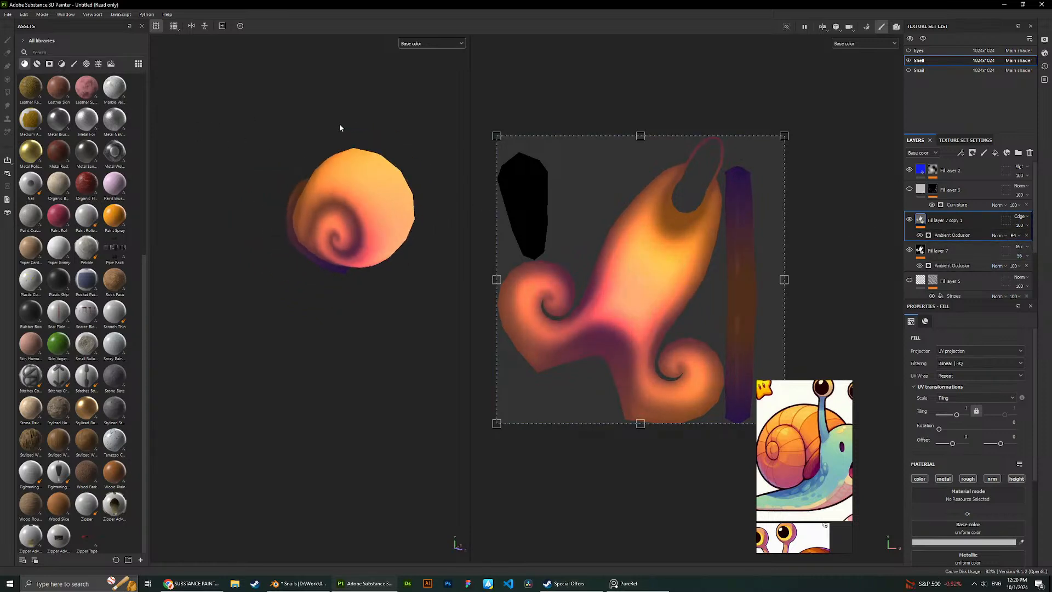
{"action": "left_click_drag", "start_coordinate": [260, 92], "coordinate": [336, 97], "text": "alt"}
{"action": "left_click", "coordinate": [909, 219]}
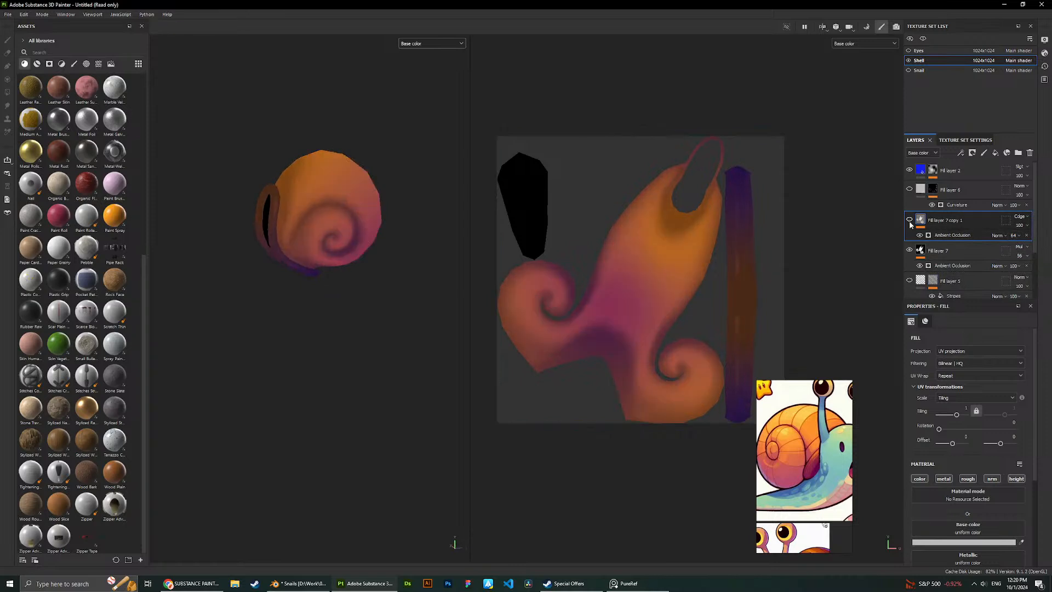
{"action": "left_click", "coordinate": [909, 219]}
{"action": "left_click_drag", "start_coordinate": [366, 128], "coordinate": [339, 147], "text": "alt"}
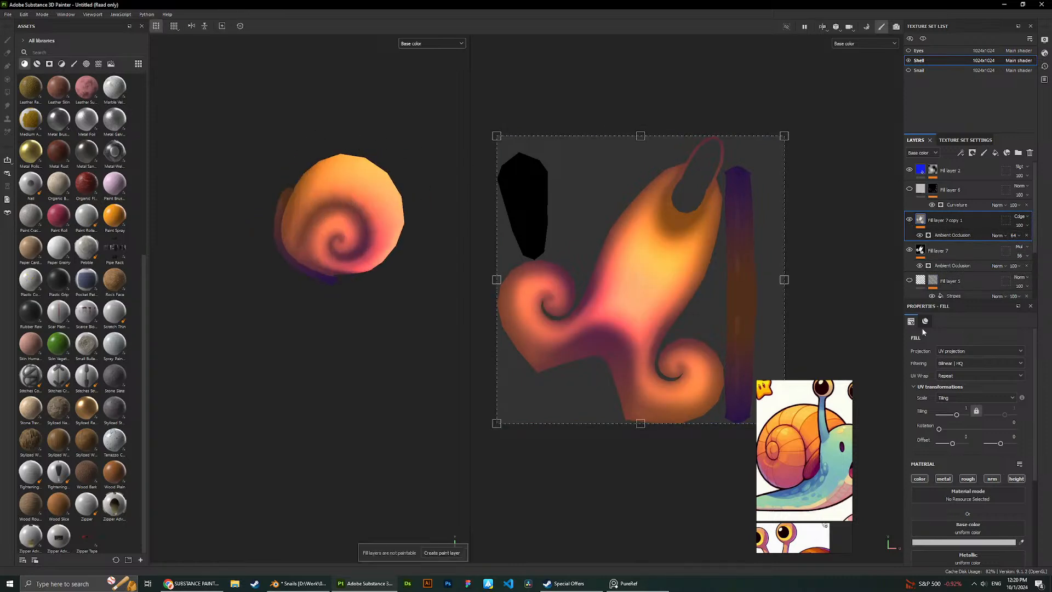
Try a lower Global Blur on the Ambient Occlusion generator of Fill layer 7 copy 1, and undo it.
{"action": "left_click", "coordinate": [952, 235]}
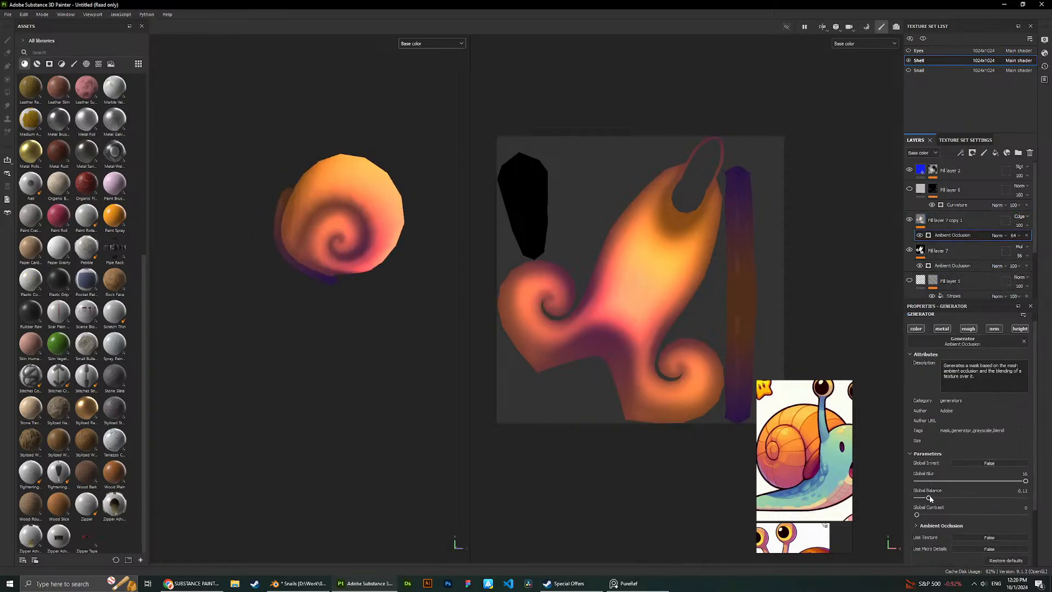
{"action": "left_click_drag", "start_coordinate": [1025, 480], "coordinate": [980, 481]}
{"action": "key", "text": "ctrl+z"}
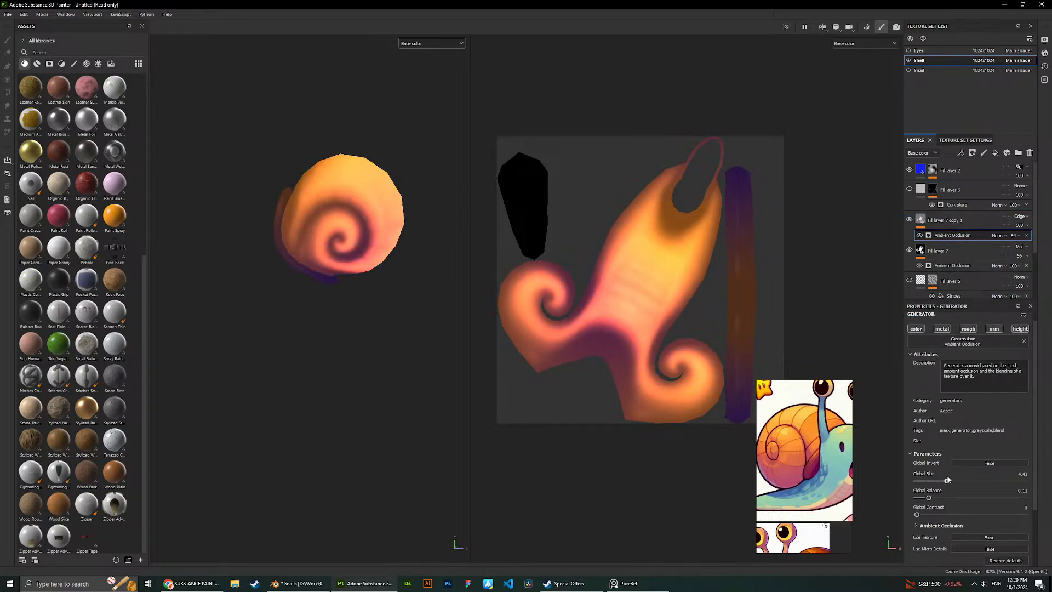
{"action": "mouse_move", "coordinate": [923, 516]}
{"action": "left_mouse_down"}
{"action": "mouse_move", "coordinate": [913, 515]}
{"action": "mouse_move", "coordinate": [944, 498]}
{"action": "mouse_move", "coordinate": [928, 496]}
{"action": "left_mouse_up"}
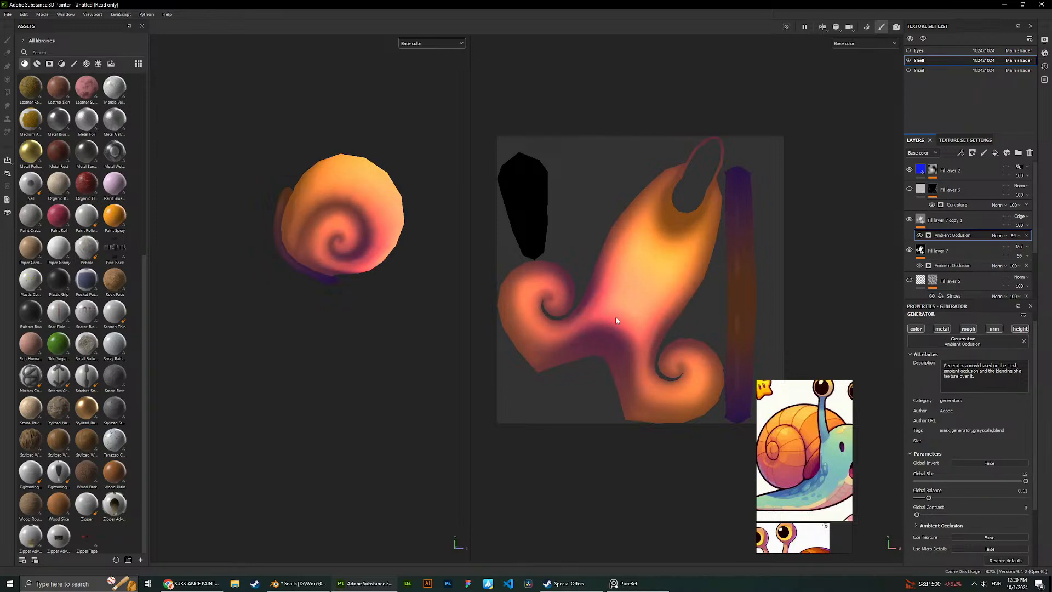
Preview the shell in Material display mode from another angle, and return the view to Base color.
{"action": "mouse_move", "coordinate": [351, 156]}
{"action": "left_mouse_down", "text": "alt"}
{"action": "mouse_move", "coordinate": [277, 136]}
{"action": "mouse_move", "coordinate": [352, 132]}
{"action": "mouse_move", "coordinate": [352, 153]}
{"action": "left_mouse_up", "text": "alt"}
{"action": "left_click", "coordinate": [432, 43]}
{"action": "left_click", "coordinate": [421, 63]}
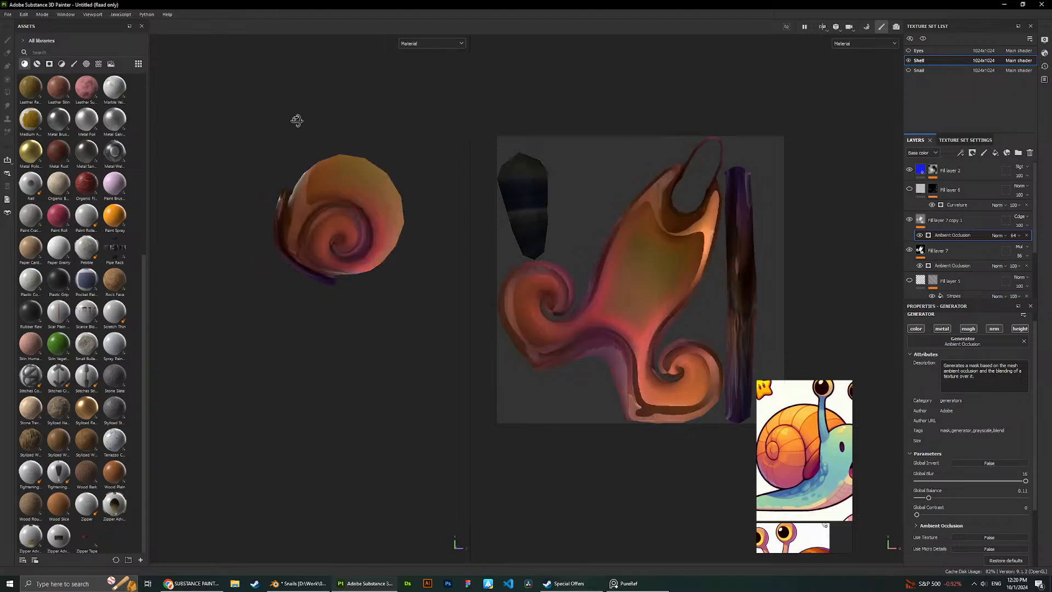
{"action": "left_click_drag", "start_coordinate": [295, 117], "coordinate": [384, 137], "text": "alt"}
{"action": "left_click", "coordinate": [431, 44]}
{"action": "left_click", "coordinate": [420, 71]}
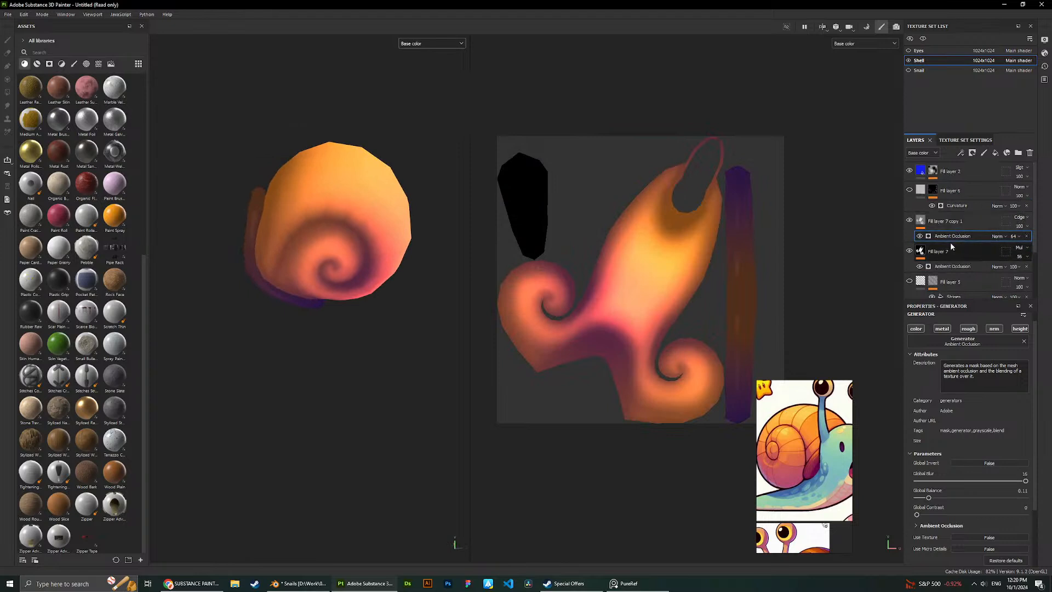
Restrict Fill layer 7's material to the color channel only.
{"action": "left_click", "coordinate": [953, 251]}
{"action": "scroll", "coordinate": [935, 416], "scroll_direction": "down", "scroll_amount": 2}
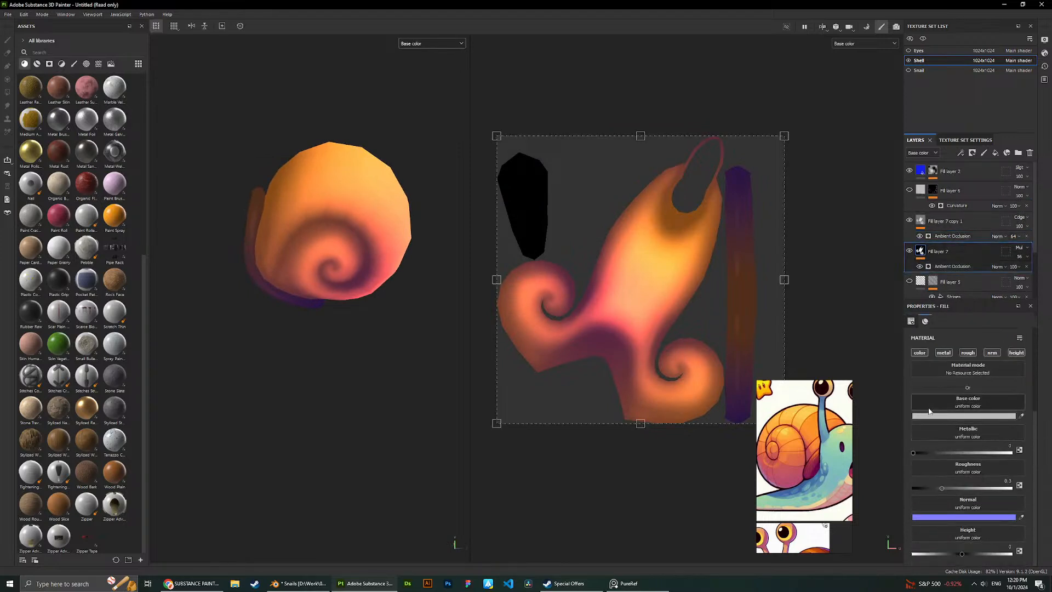
{"action": "scroll", "coordinate": [930, 411], "scroll_direction": "up", "scroll_amount": 1}
{"action": "left_click", "coordinate": [920, 382], "text": "alt"}
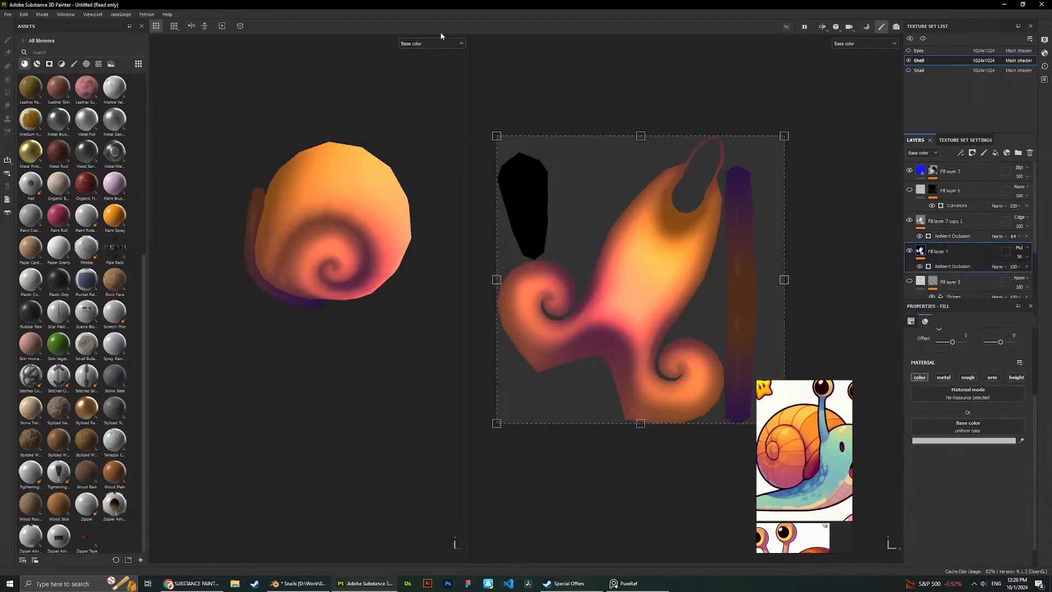
Display the full Material in the viewports and restrict Fill layer 7 copy 1 to the color channel only.
{"action": "left_click", "coordinate": [432, 43]}
{"action": "left_click", "coordinate": [413, 65]}
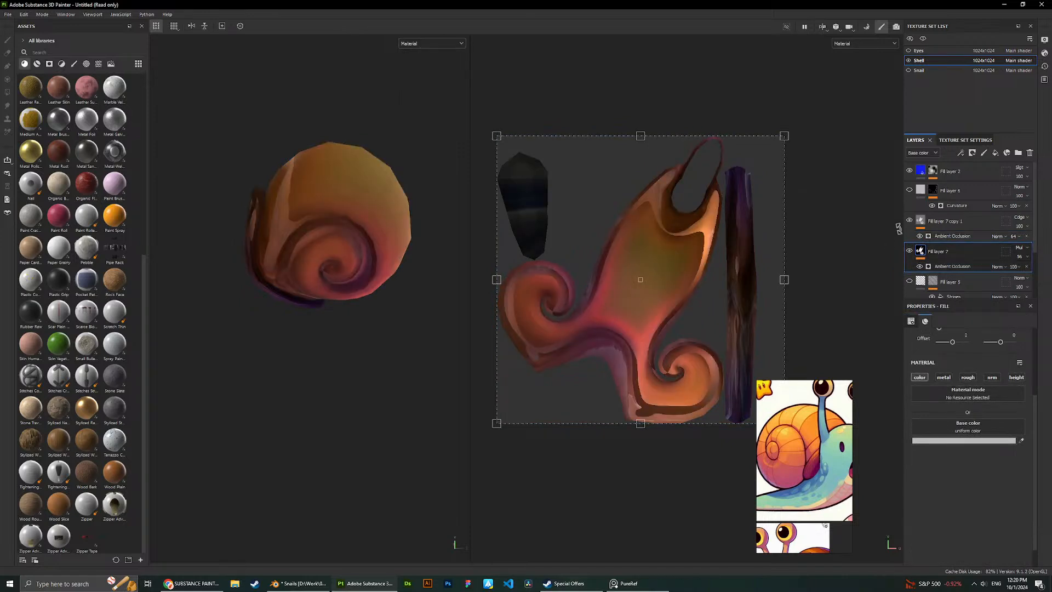
{"action": "left_click", "coordinate": [923, 224]}
{"action": "left_click", "coordinate": [920, 378], "text": "alt"}
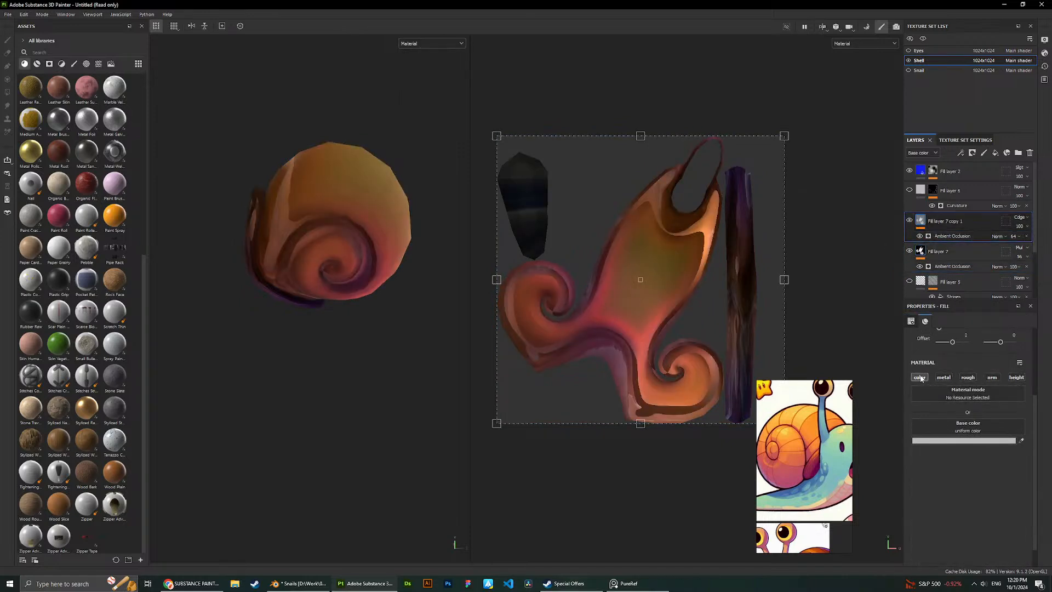
Enable all material channels of Fill layer 5, including color, after toggling its color-only setting.
{"action": "left_click", "coordinate": [925, 282]}
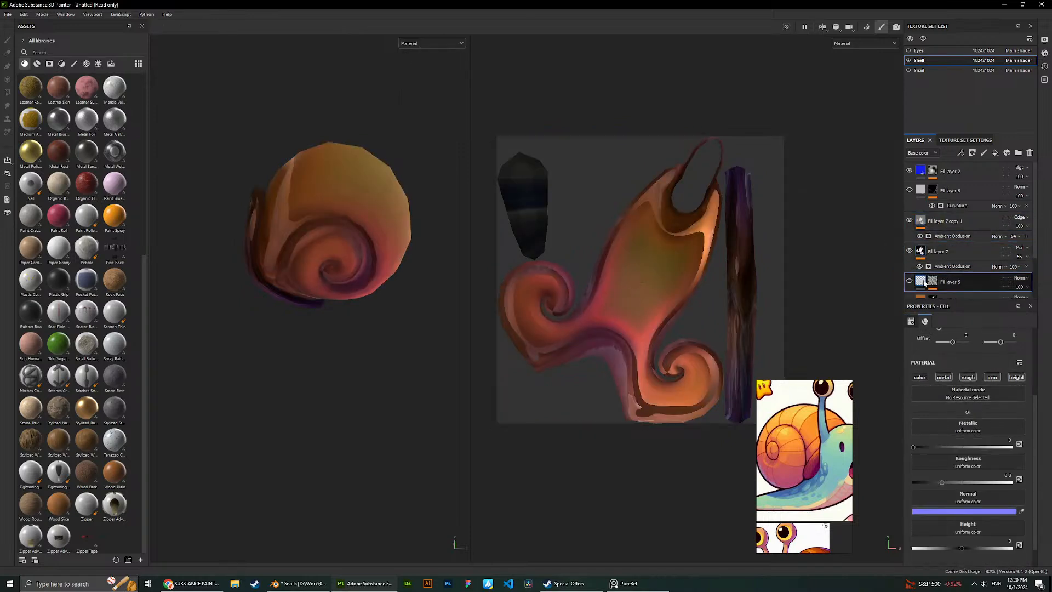
{"action": "left_click", "coordinate": [920, 378], "text": "alt"}
{"action": "left_click", "coordinate": [921, 378], "text": "alt"}
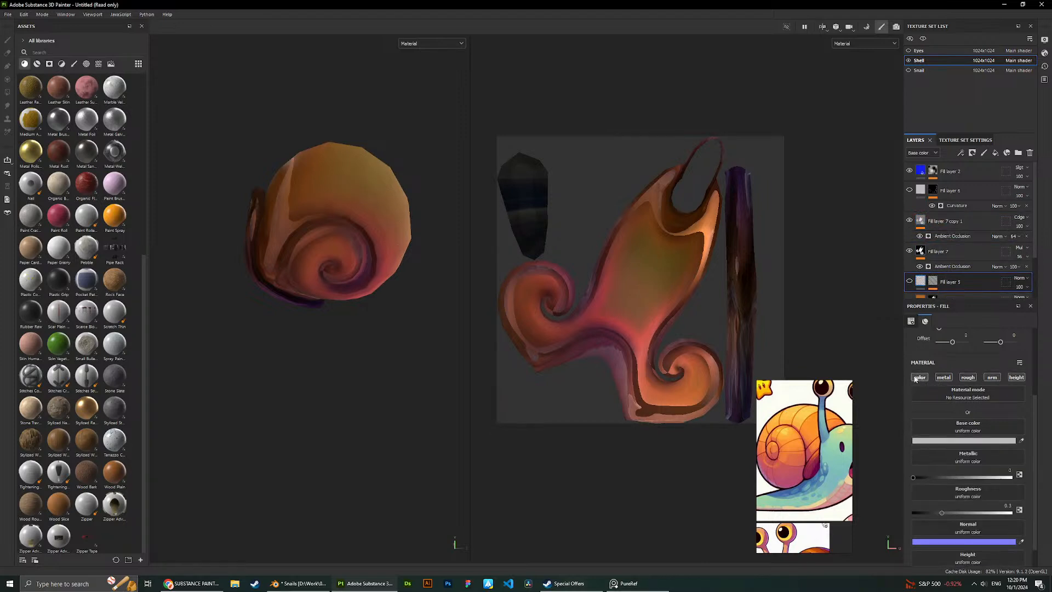
{"action": "left_click", "coordinate": [919, 378], "text": "alt"}
{"action": "left_click", "coordinate": [920, 379], "text": "alt"}
{"action": "scroll", "coordinate": [911, 260], "scroll_direction": "down", "scroll_amount": 2}
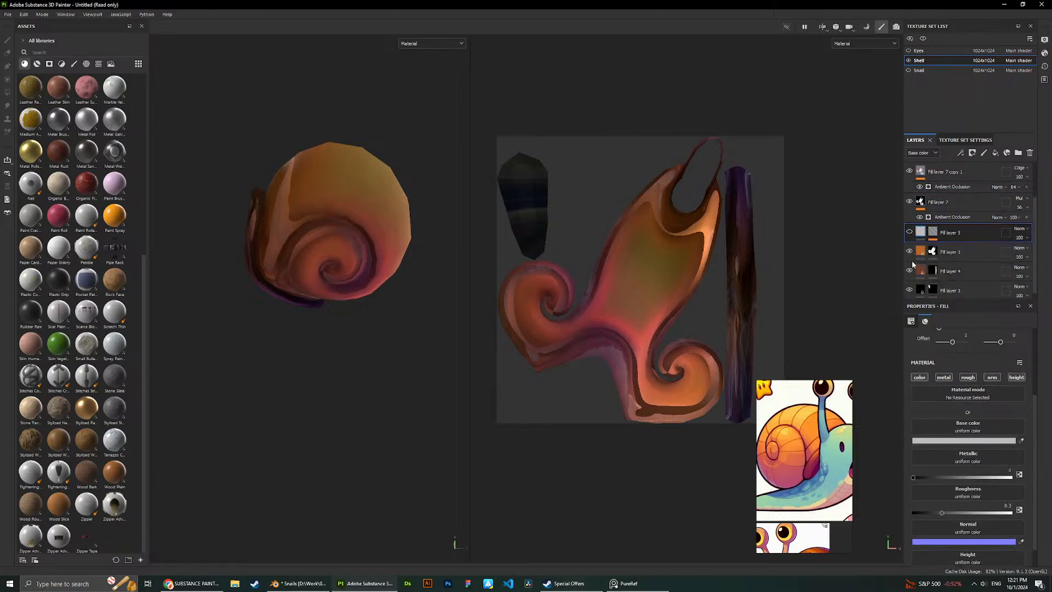
Inspect which material channels Fill layers 1, 4 and 3 use.
{"action": "left_click", "coordinate": [942, 252]}
{"action": "left_click", "coordinate": [945, 274]}
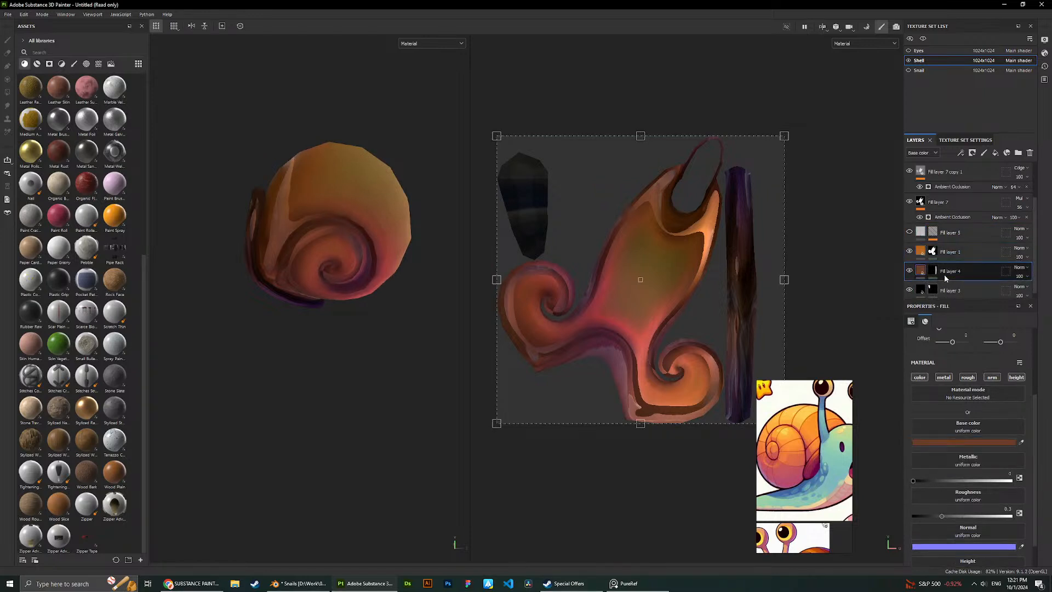
{"action": "left_click", "coordinate": [945, 290]}
{"action": "left_click", "coordinate": [932, 251]}
Compare the shell with Fill layer 2 hidden and shown, and with its color channel off and on.
{"action": "scroll", "coordinate": [959, 247], "scroll_direction": "up", "scroll_amount": 2}
{"action": "left_click", "coordinate": [910, 171]}
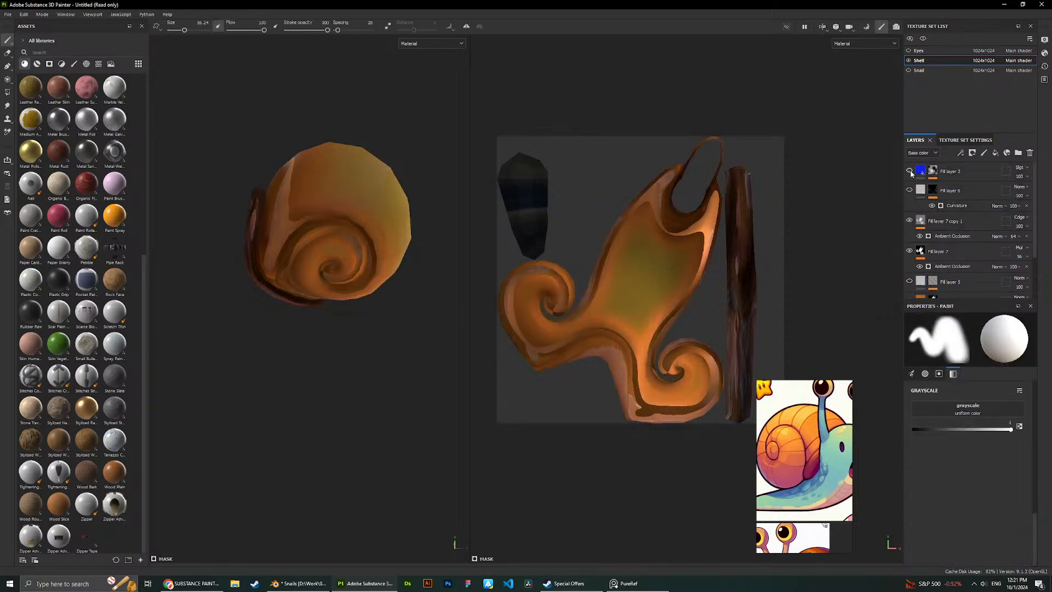
{"action": "left_click", "coordinate": [909, 171]}
{"action": "left_click", "coordinate": [956, 174]}
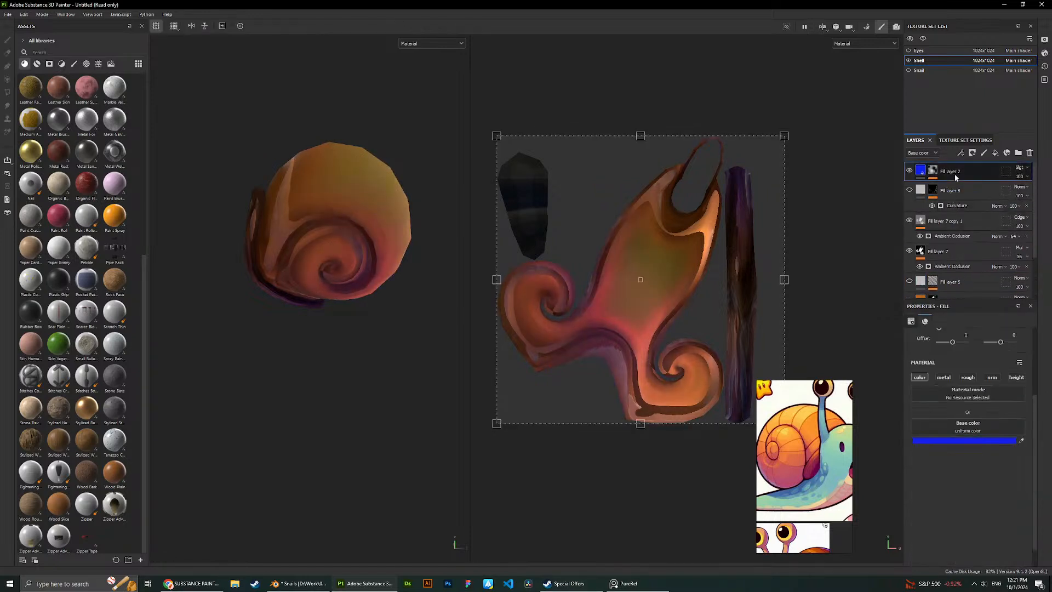
{"action": "left_click", "coordinate": [920, 377]}
{"action": "left_click", "coordinate": [920, 377]}
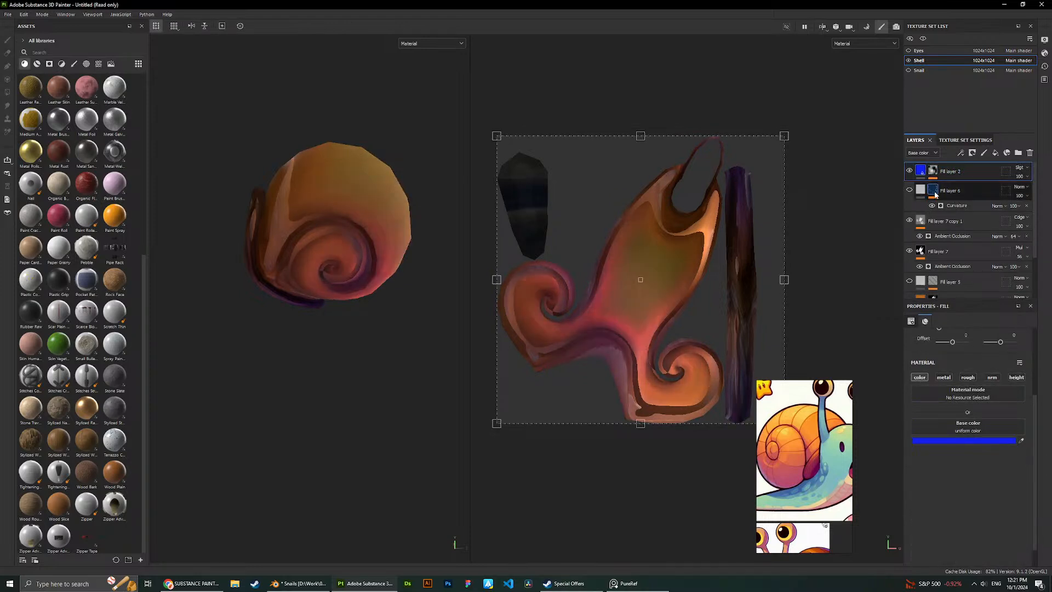
Compare the shell with Fill layer 7 copy 1 hidden and shown, and examine its shading up close from several angles.
{"action": "left_click", "coordinate": [933, 191]}
{"action": "left_click", "coordinate": [908, 221]}
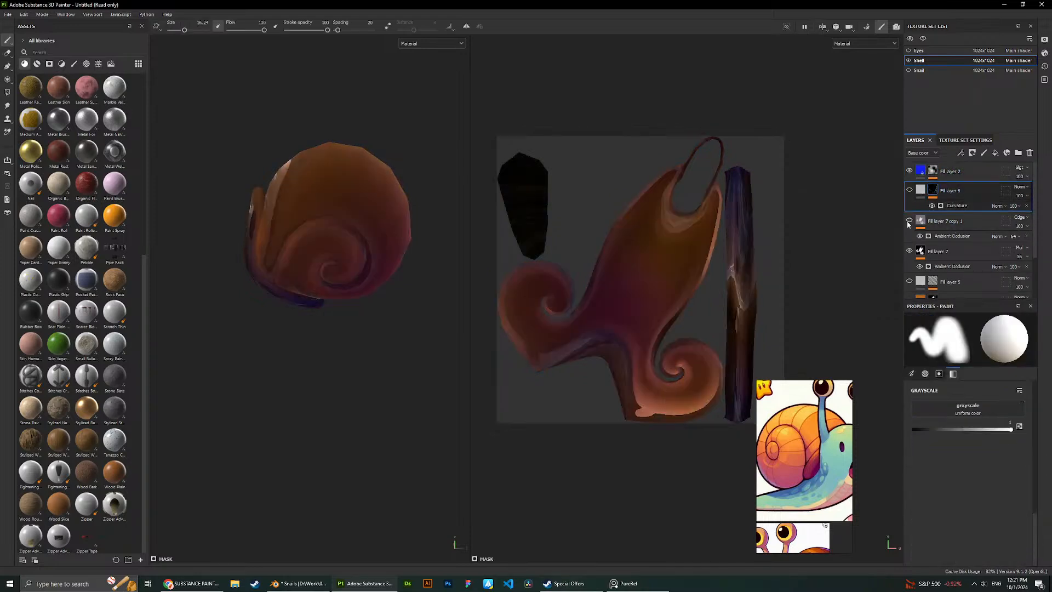
{"action": "left_click", "coordinate": [909, 220]}
{"action": "left_click", "coordinate": [937, 221]}
{"action": "scroll", "coordinate": [342, 121], "scroll_direction": "up", "scroll_amount": 5}
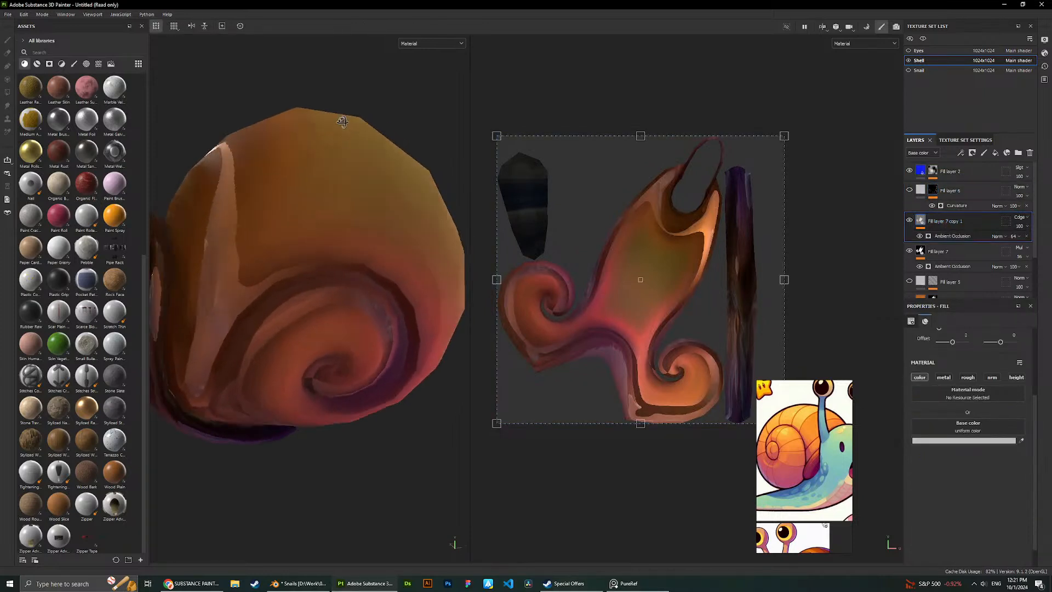
{"action": "left_click_drag", "start_coordinate": [342, 122], "coordinate": [374, 125], "text": "alt"}
{"action": "left_click_drag", "start_coordinate": [306, 115], "coordinate": [236, 87], "text": "alt"}
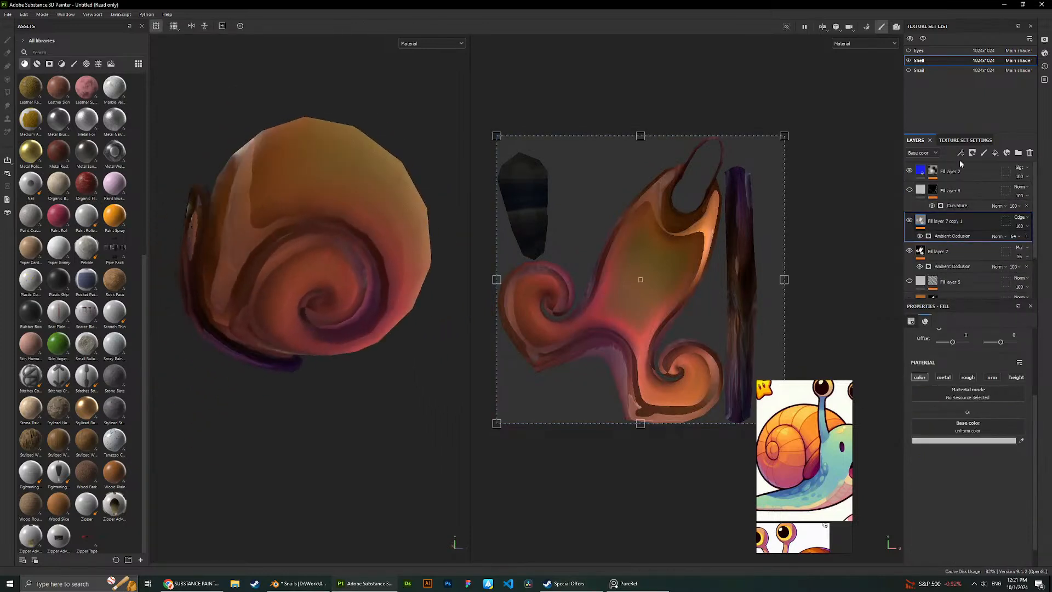
Try removing mesh maps such as World space normal and Normal from the Shell texture set, undoing each removal.
{"action": "left_click", "coordinate": [959, 141]}
{"action": "left_click", "coordinate": [1013, 194]}
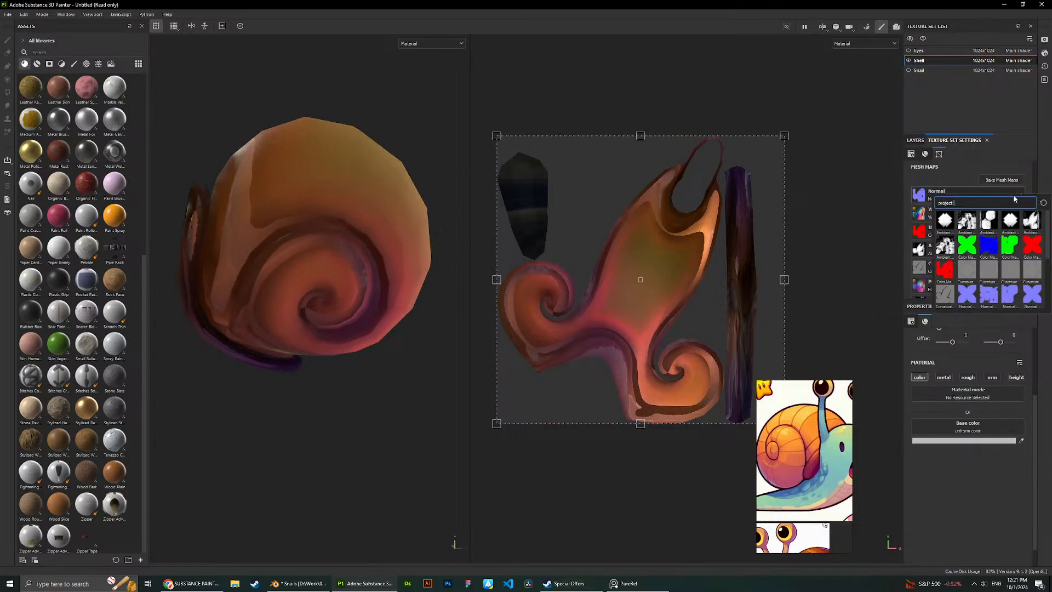
{"action": "left_click", "coordinate": [920, 219]}
{"action": "left_click", "coordinate": [1019, 212]}
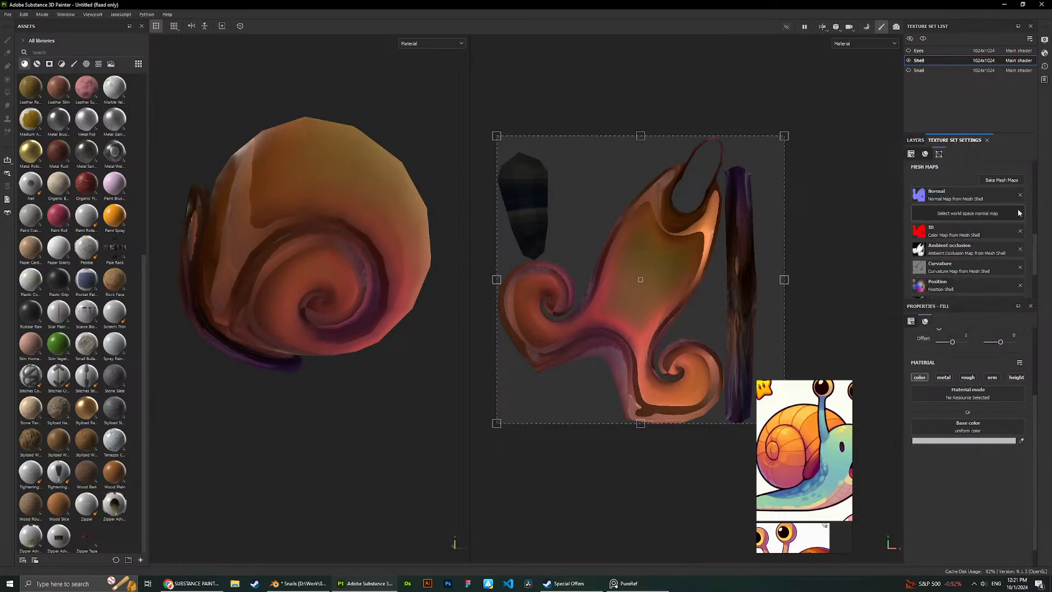
{"action": "key", "text": "ctrl+z"}
{"action": "left_click", "coordinate": [1020, 195]}
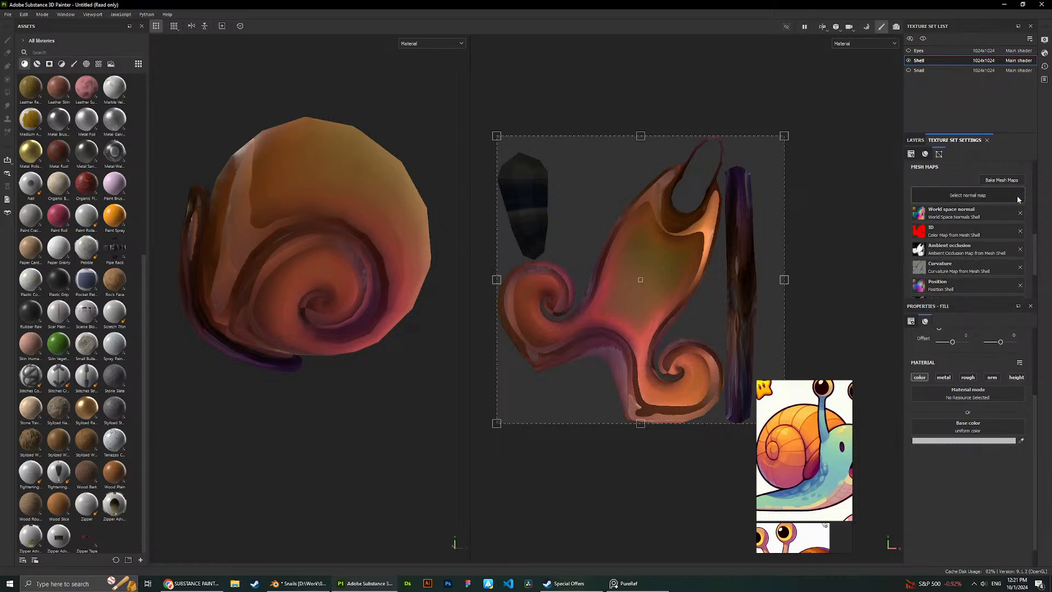
{"action": "key", "text": "ctrl+z"}
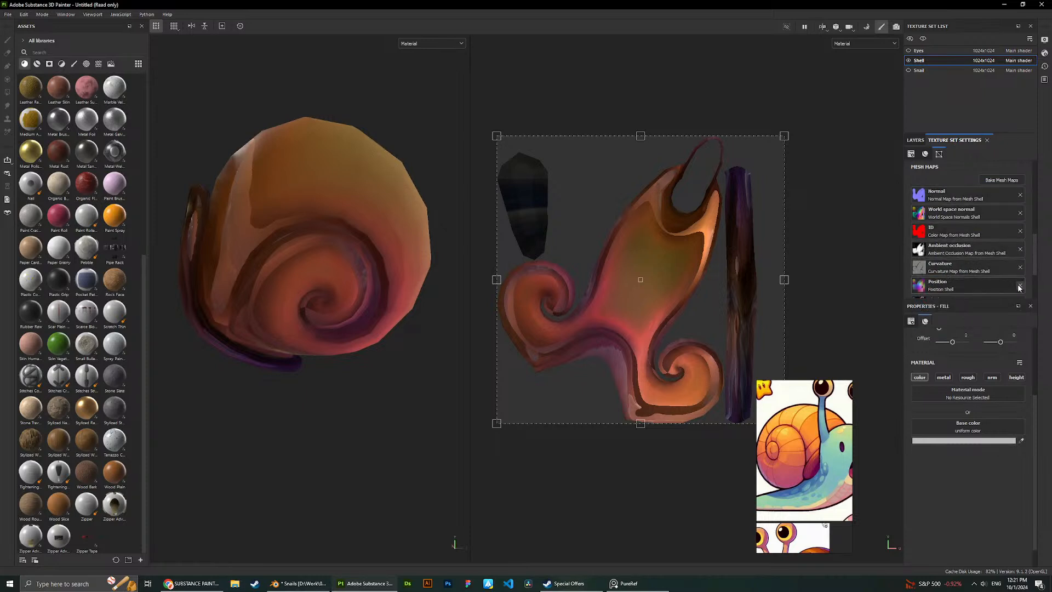
{"action": "scroll", "coordinate": [1008, 275], "scroll_direction": "down", "scroll_amount": 1}
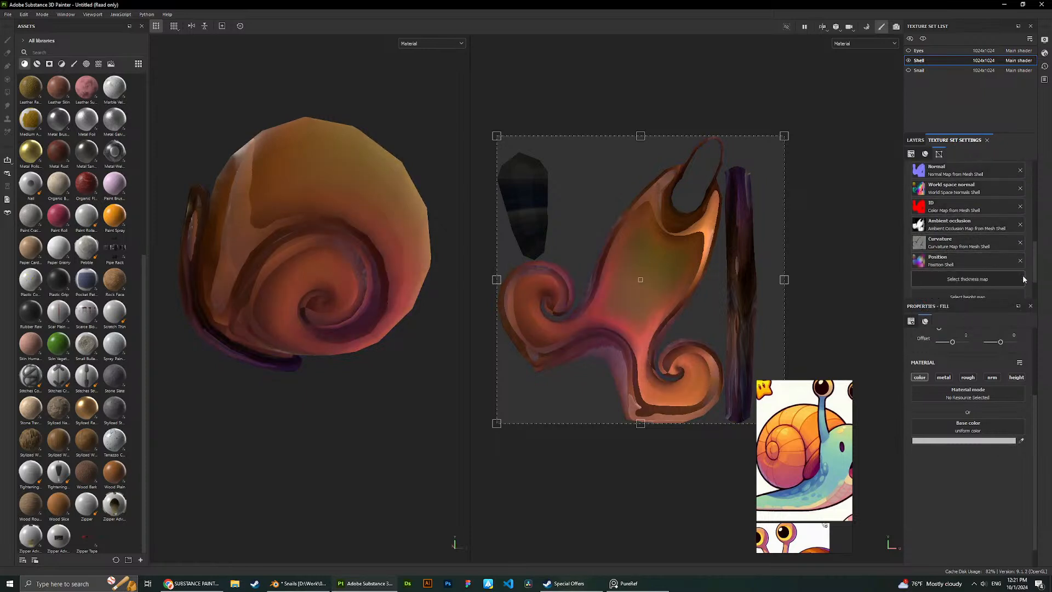
{"action": "key", "text": "ctrl+z"}
{"action": "left_click", "coordinate": [915, 140]}
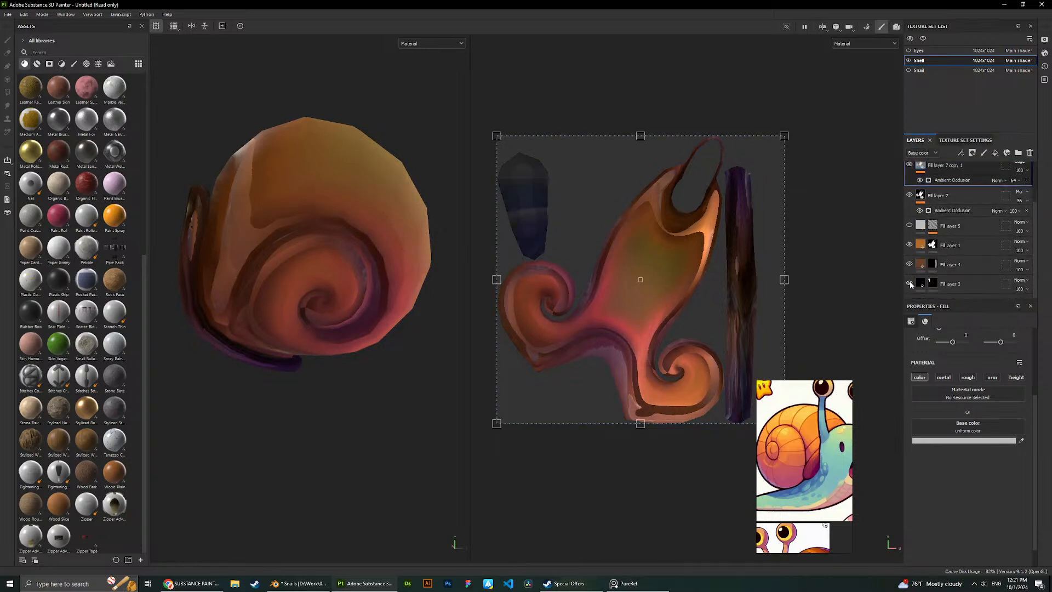
Compare the shell with Fill layer 1 and Fill layer 7 each hidden and shown.
{"action": "left_click", "coordinate": [909, 244]}
{"action": "left_click", "coordinate": [909, 244]}
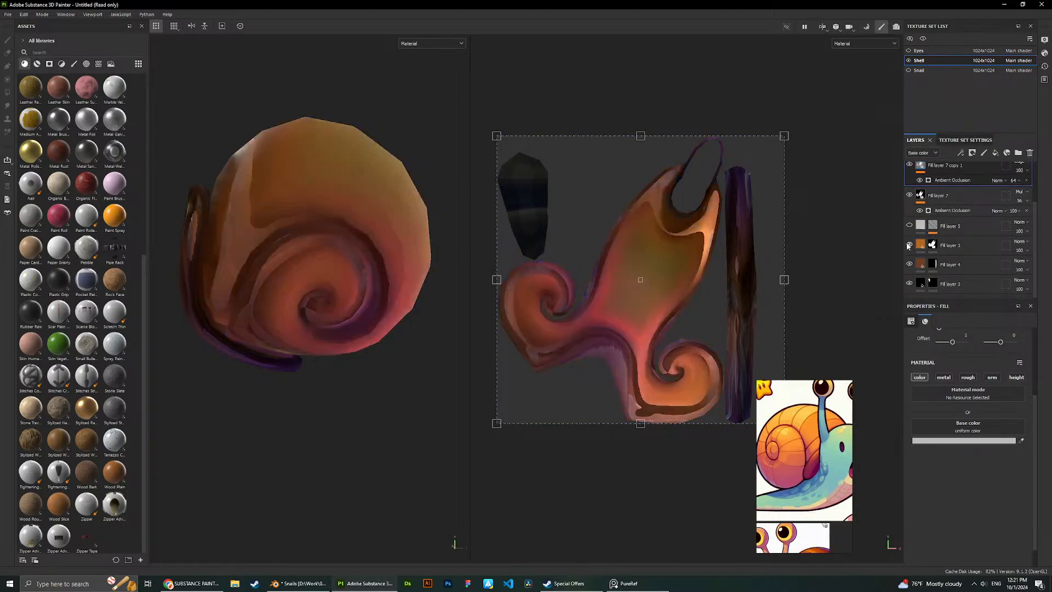
{"action": "scroll", "coordinate": [909, 244], "scroll_direction": "up", "scroll_amount": 2}
{"action": "left_click", "coordinate": [909, 245]}
{"action": "left_click", "coordinate": [908, 244]}
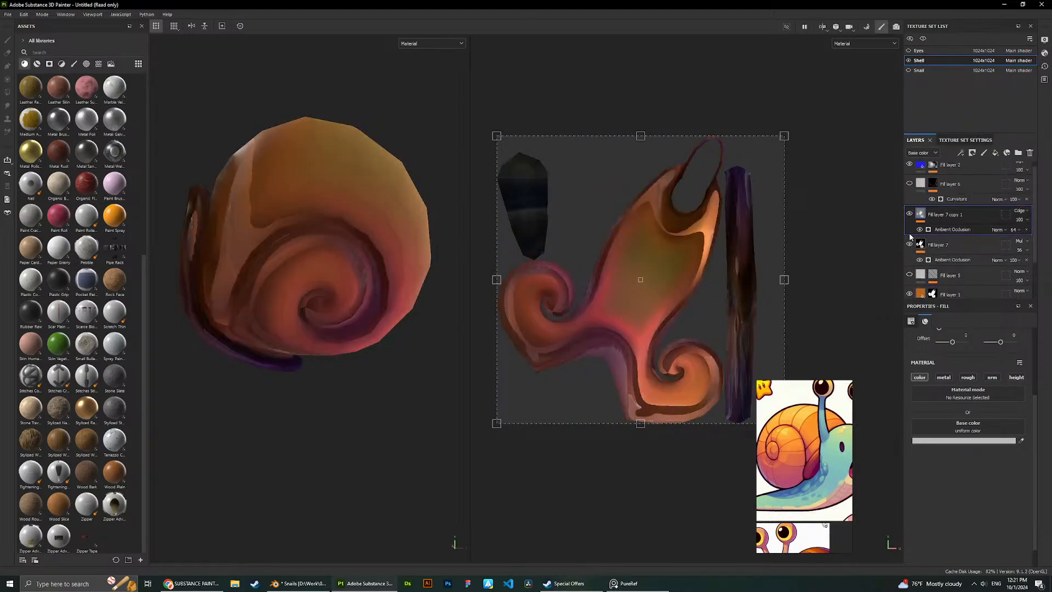
Compare the shell's shading with Fill layer 7 copy 1 and Fill layer 7 hidden, and show both layers again.
{"action": "left_click", "coordinate": [909, 214]}
{"action": "left_click", "coordinate": [909, 214]}
{"action": "left_click", "coordinate": [909, 214]}
{"action": "left_click", "coordinate": [908, 244]}
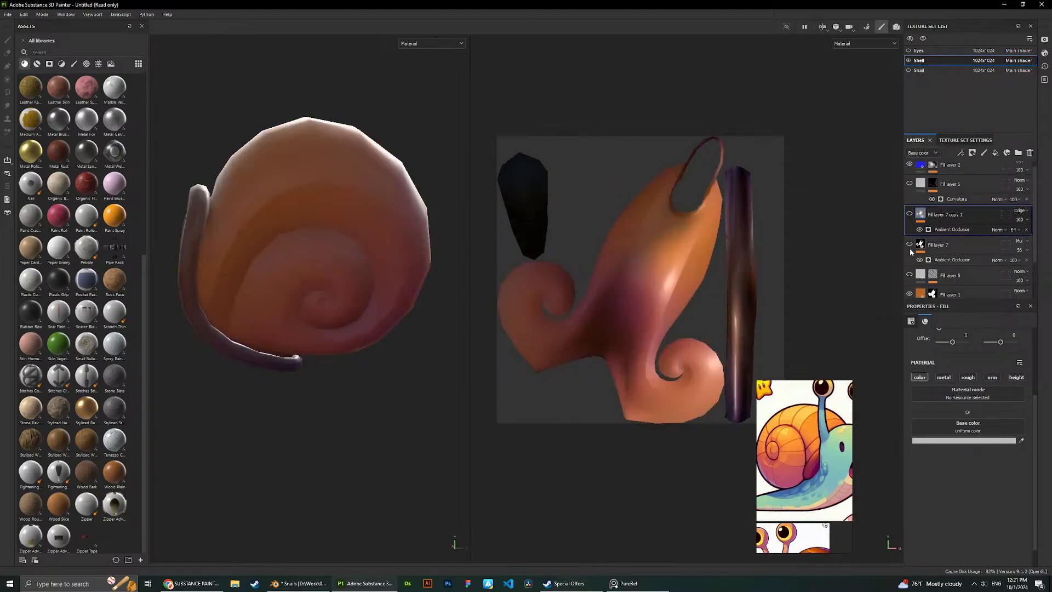
{"action": "left_click", "coordinate": [909, 247]}
{"action": "left_click", "coordinate": [909, 247]}
{"action": "left_click", "coordinate": [910, 246]}
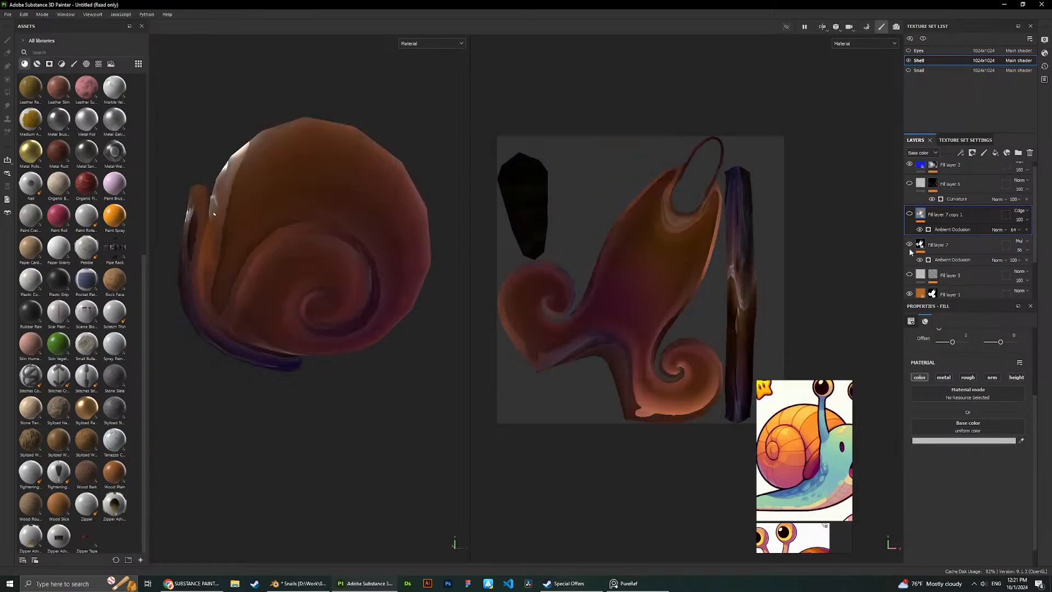
{"action": "left_click", "coordinate": [909, 247]}
{"action": "left_click", "coordinate": [909, 247]}
{"action": "left_click", "coordinate": [909, 216]}
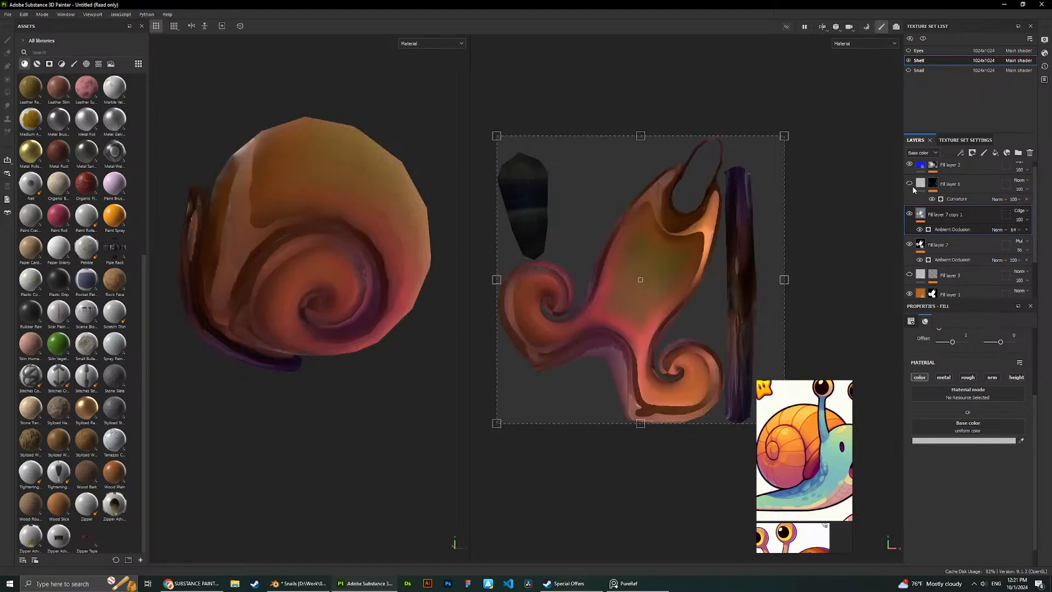
Display only the Base color channel in the viewports.
{"action": "scroll", "coordinate": [413, 168], "scroll_direction": "down", "scroll_amount": 2}
{"action": "left_click", "coordinate": [438, 43]}
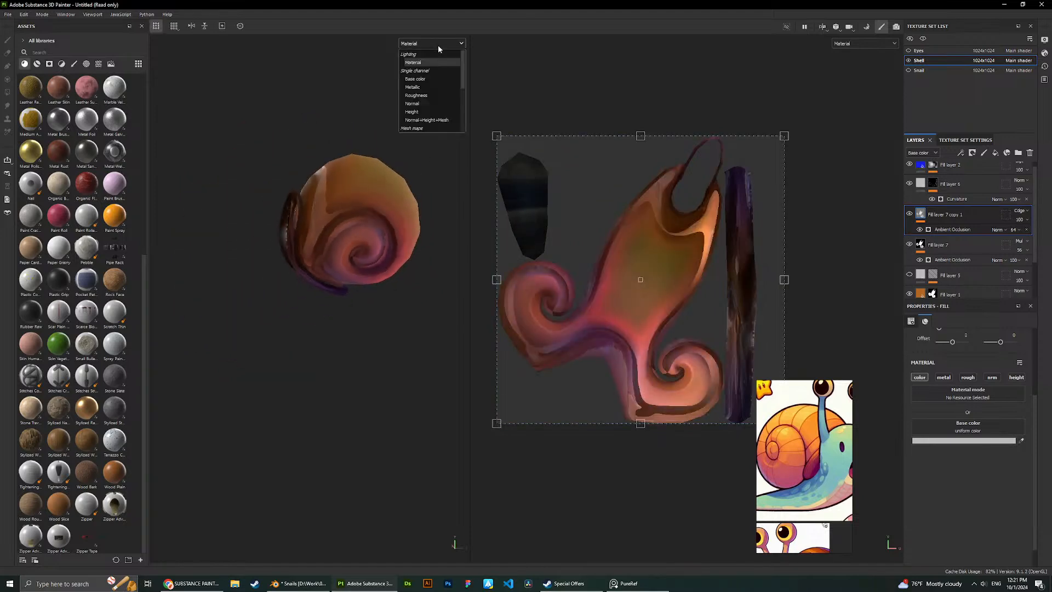
{"action": "left_click", "coordinate": [428, 78]}
{"action": "scroll", "coordinate": [390, 104], "scroll_direction": "up", "scroll_amount": 2}
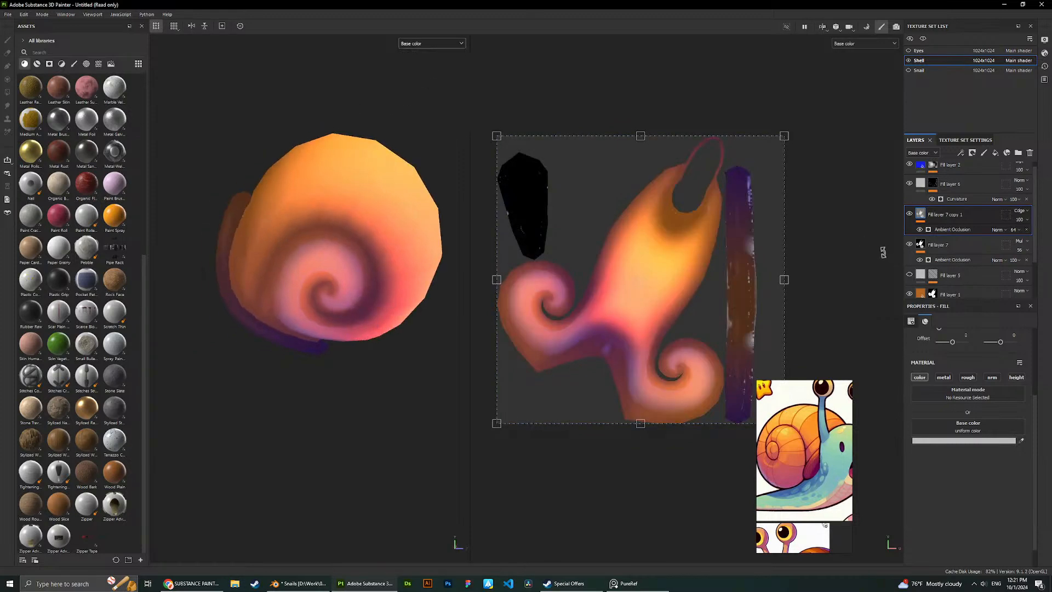
Show Fill layer 6 and set its Curvature generator to global balance 0.73 and global contrast 0.32.
{"action": "left_click", "coordinate": [910, 183]}
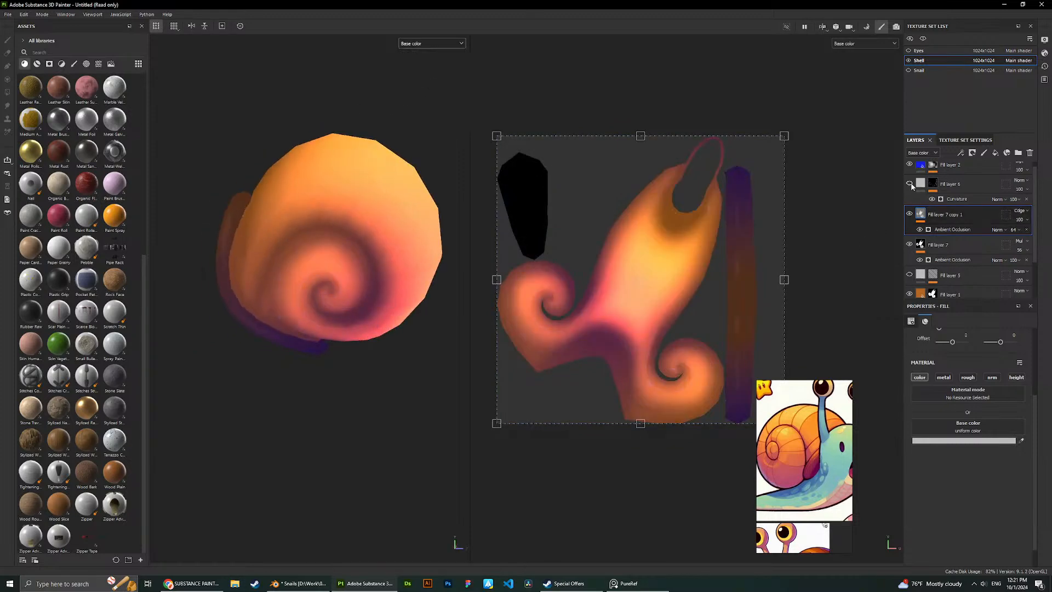
{"action": "left_click", "coordinate": [950, 187]}
{"action": "left_click", "coordinate": [952, 200]}
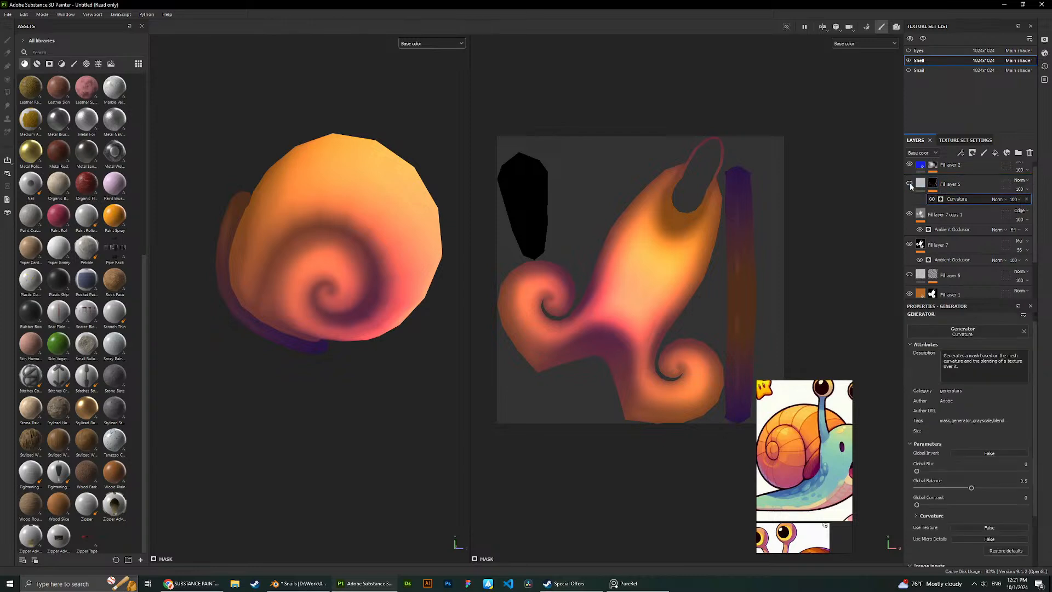
{"action": "left_click", "coordinate": [909, 184]}
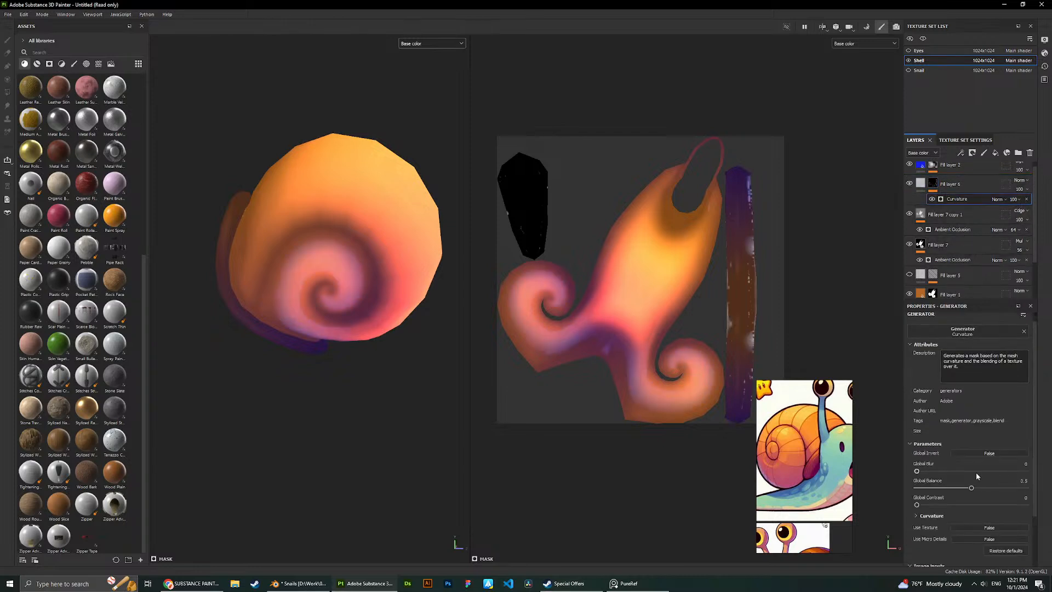
{"action": "mouse_move", "coordinate": [929, 471]}
{"action": "left_mouse_down"}
{"action": "mouse_move", "coordinate": [913, 471]}
{"action": "mouse_move", "coordinate": [955, 487]}
{"action": "mouse_move", "coordinate": [1048, 478]}
{"action": "mouse_move", "coordinate": [985, 487]}
{"action": "mouse_move", "coordinate": [997, 508]}
{"action": "mouse_move", "coordinate": [952, 501]}
{"action": "left_mouse_up"}
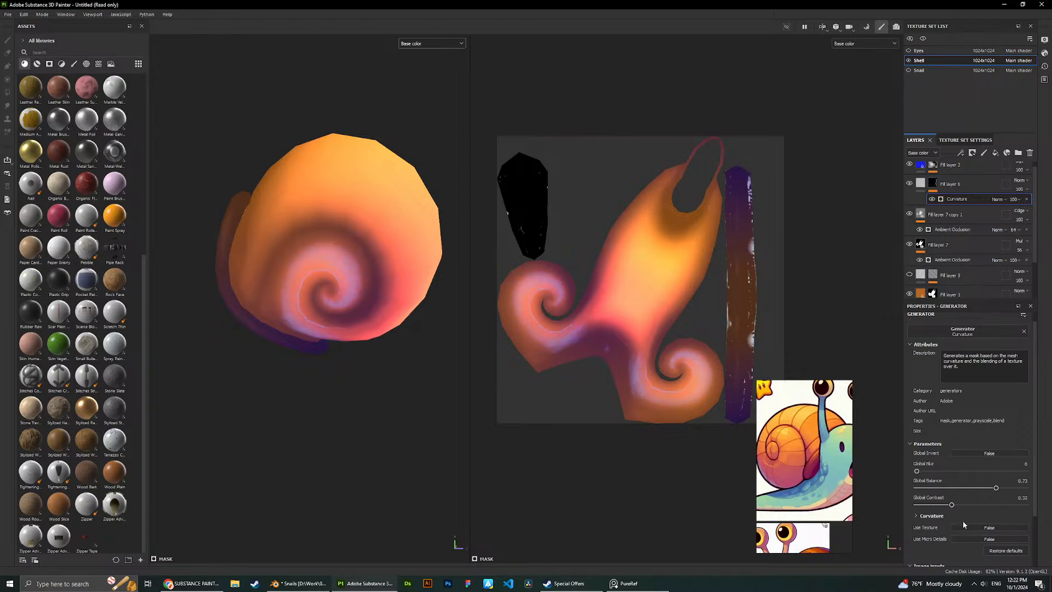
Delete Fill layer 6 together with its Curvature generator.
{"action": "scroll", "coordinate": [941, 485], "scroll_direction": "up", "scroll_amount": 1}
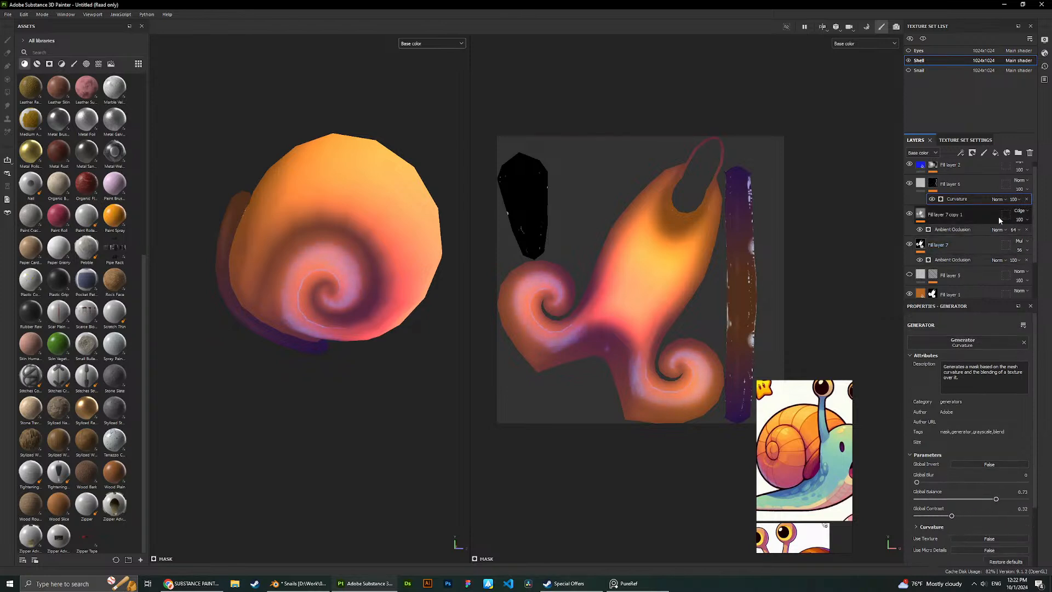
{"action": "left_click", "coordinate": [961, 187]}
{"action": "key", "text": "Delete"}
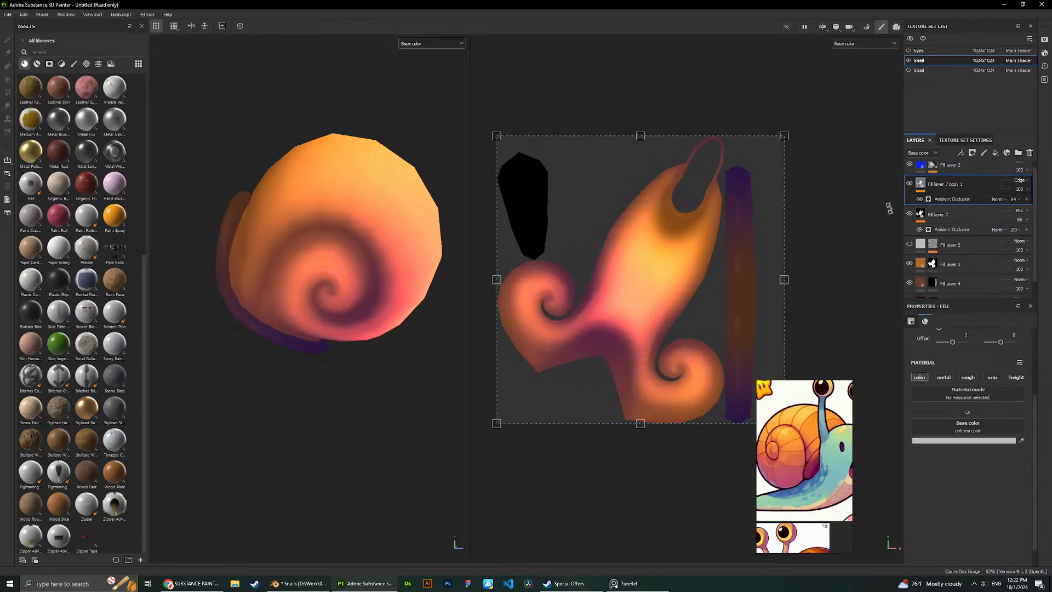
Examine the shell's base color from the side, the front opening and close up on the spiral.
{"action": "scroll", "coordinate": [353, 270], "scroll_direction": "down", "scroll_amount": 2}
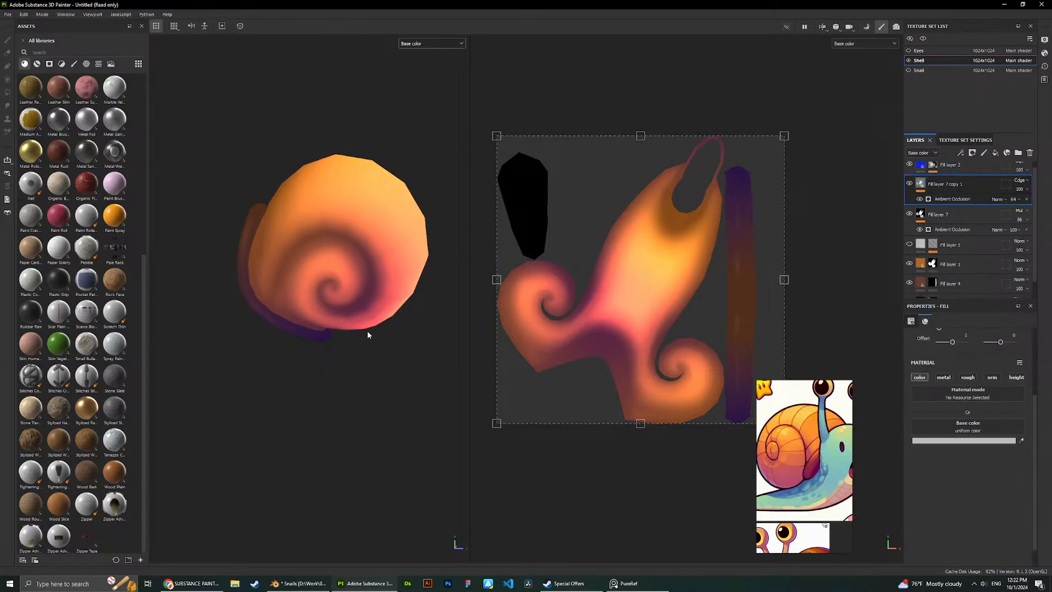
{"action": "left_click_drag", "start_coordinate": [368, 334], "coordinate": [394, 323], "text": "alt"}
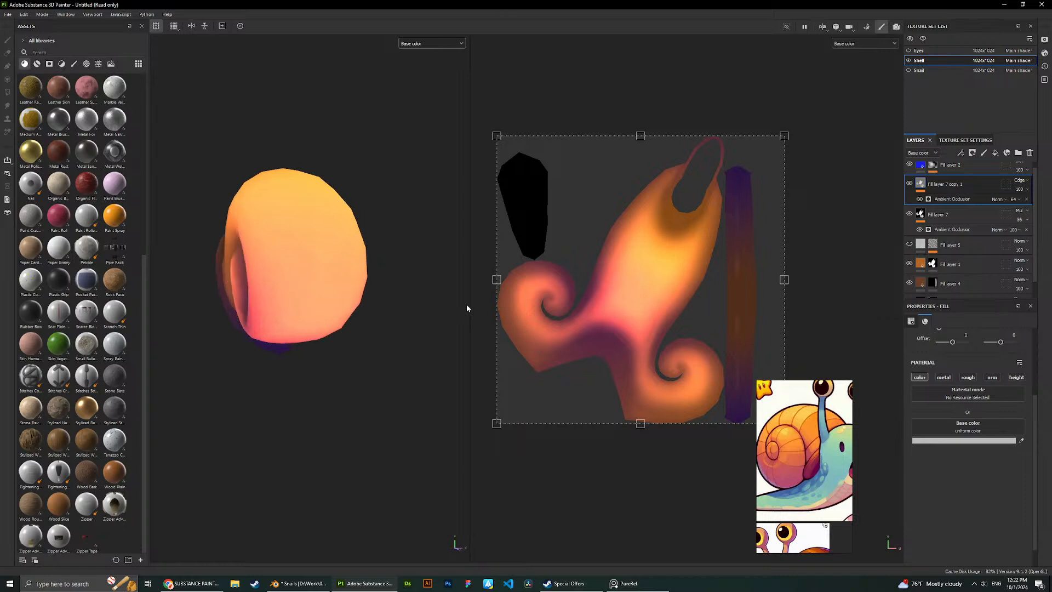
{"action": "left_click_drag", "start_coordinate": [399, 261], "coordinate": [364, 285], "text": "alt"}
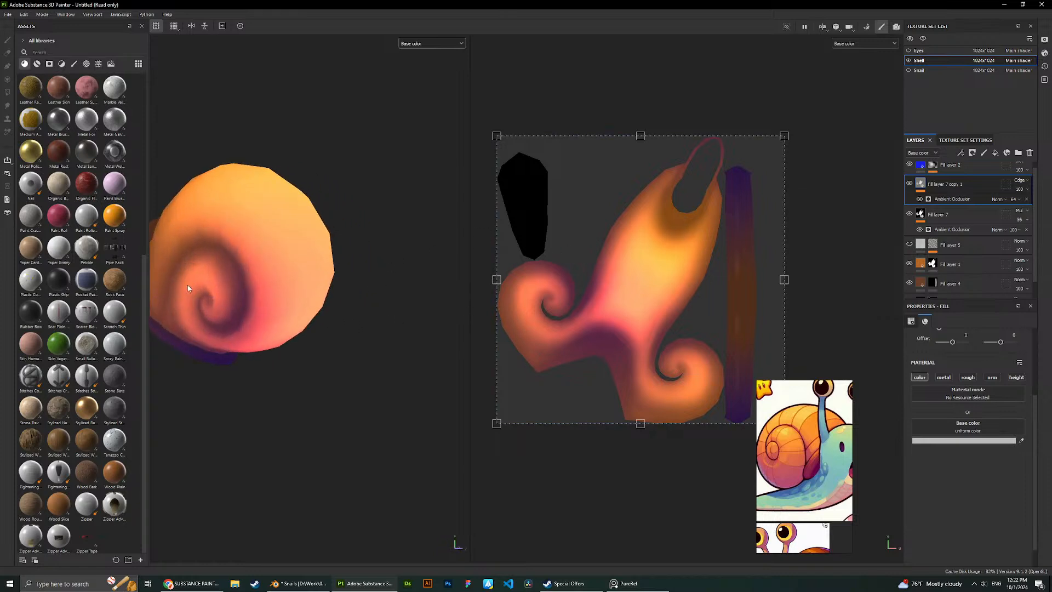
{"action": "left_click_drag", "start_coordinate": [188, 288], "coordinate": [201, 274], "text": "alt"}
{"action": "middle_click_drag", "start_coordinate": [201, 275], "coordinate": [292, 280], "text": "alt"}
{"action": "scroll", "coordinate": [294, 278], "scroll_direction": "up", "scroll_amount": 2}
{"action": "left_click_drag", "start_coordinate": [304, 273], "coordinate": [325, 247], "text": "alt"}
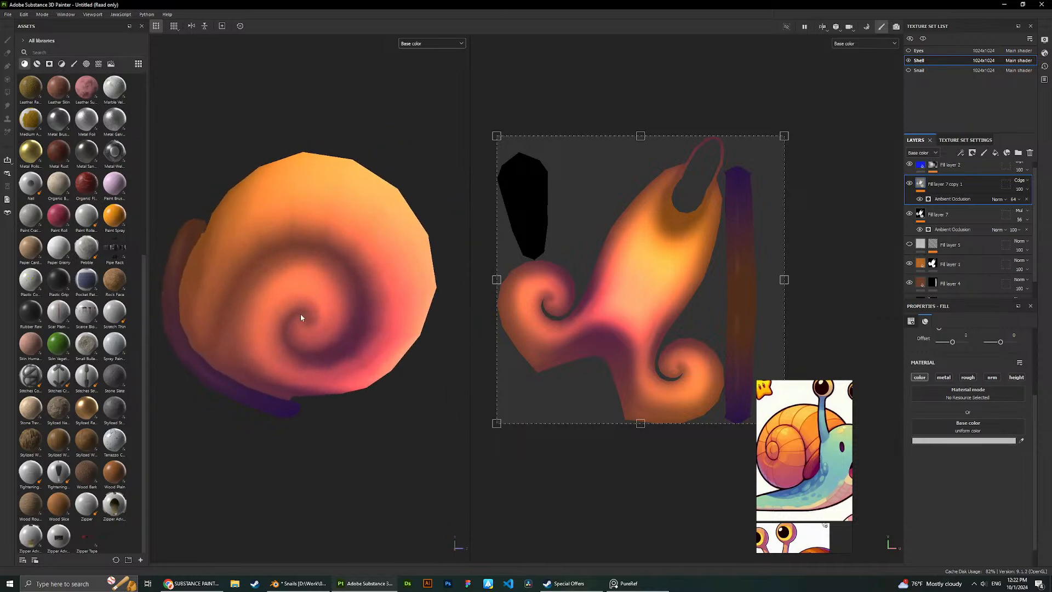
{"action": "scroll", "coordinate": [298, 306], "scroll_direction": "down", "scroll_amount": 2}
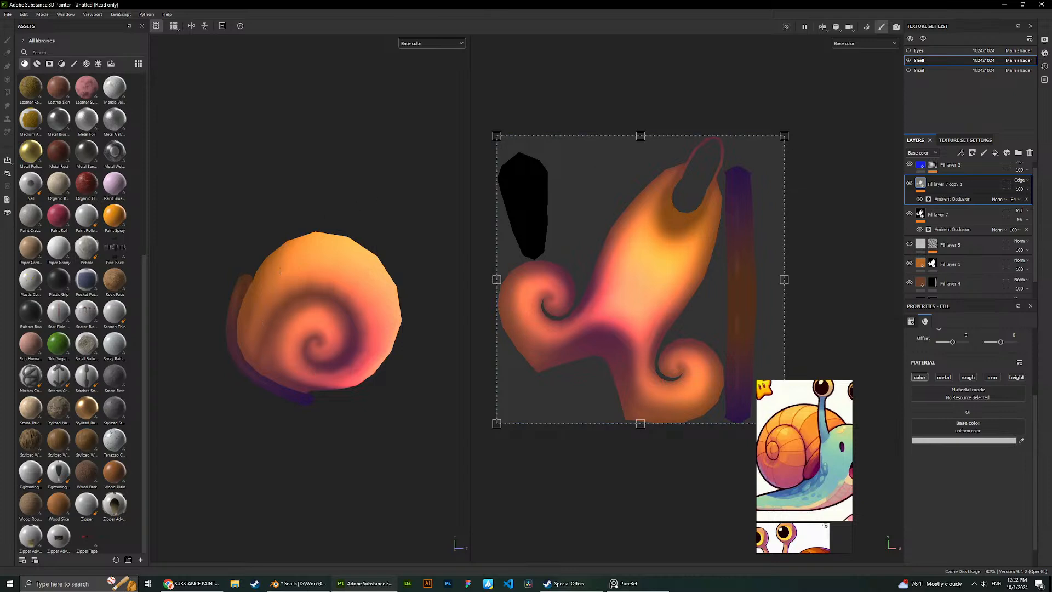
{"action": "left_click_drag", "start_coordinate": [277, 193], "coordinate": [432, 249], "text": "alt"}
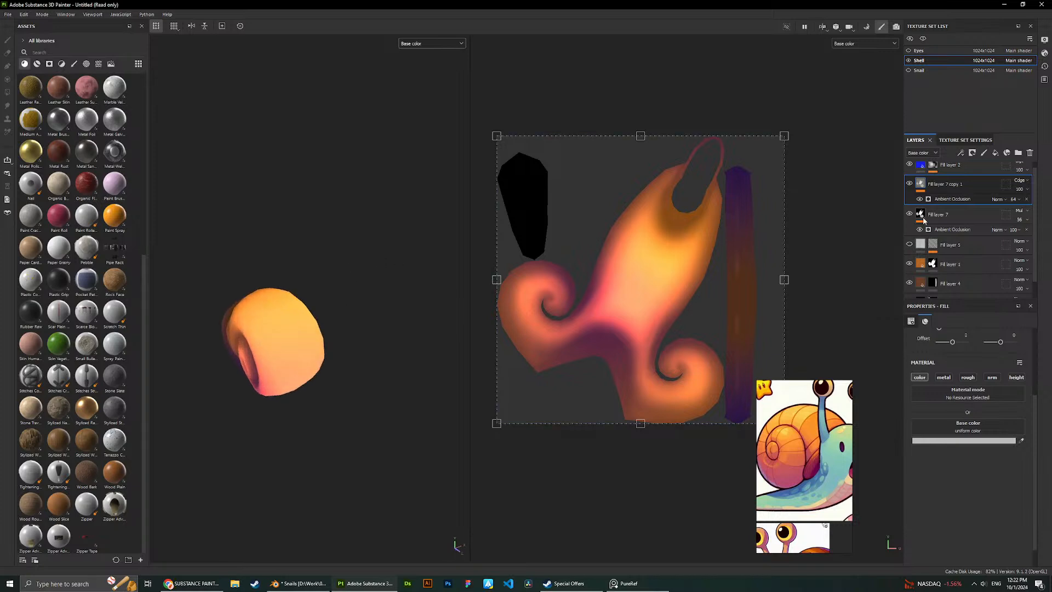
Try a lower opacity for Fill layer 7, check the shell from the side, and undo the change.
{"action": "scroll", "coordinate": [959, 222], "scroll_direction": "up", "scroll_amount": 1}
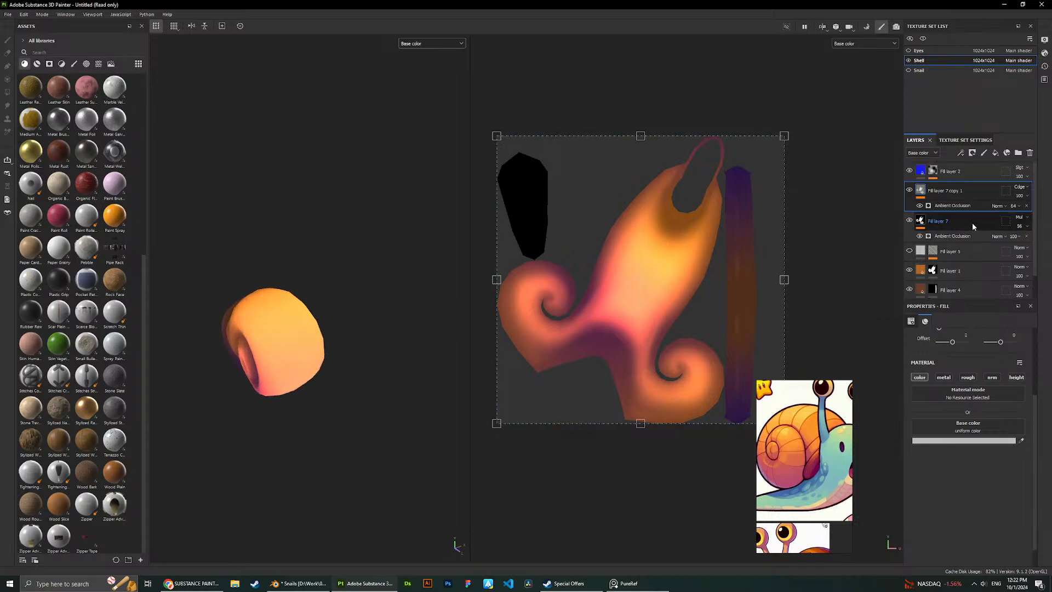
{"action": "left_click", "coordinate": [971, 222]}
{"action": "left_click", "coordinate": [1019, 225]}
{"action": "left_click_drag", "start_coordinate": [1028, 242], "coordinate": [1006, 242]}
{"action": "left_click_drag", "start_coordinate": [324, 255], "coordinate": [349, 198], "text": "alt"}
{"action": "scroll", "coordinate": [375, 195], "scroll_direction": "up", "scroll_amount": 2}
{"action": "key", "text": "ctrl+z"}
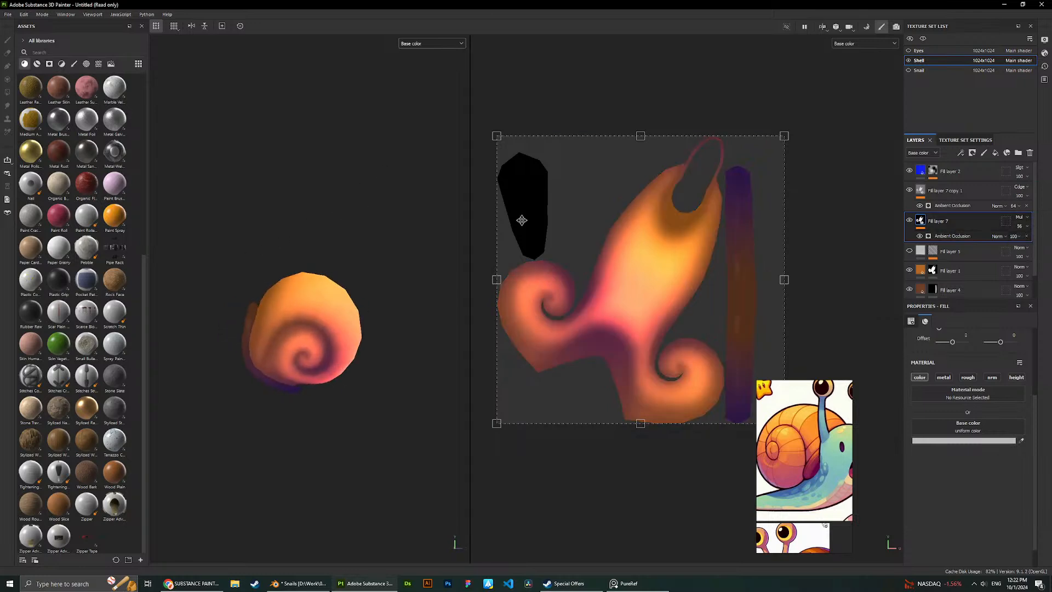
Open the opacity setting of Fill layer 7 copy 1.
{"action": "left_click", "coordinate": [1027, 196]}
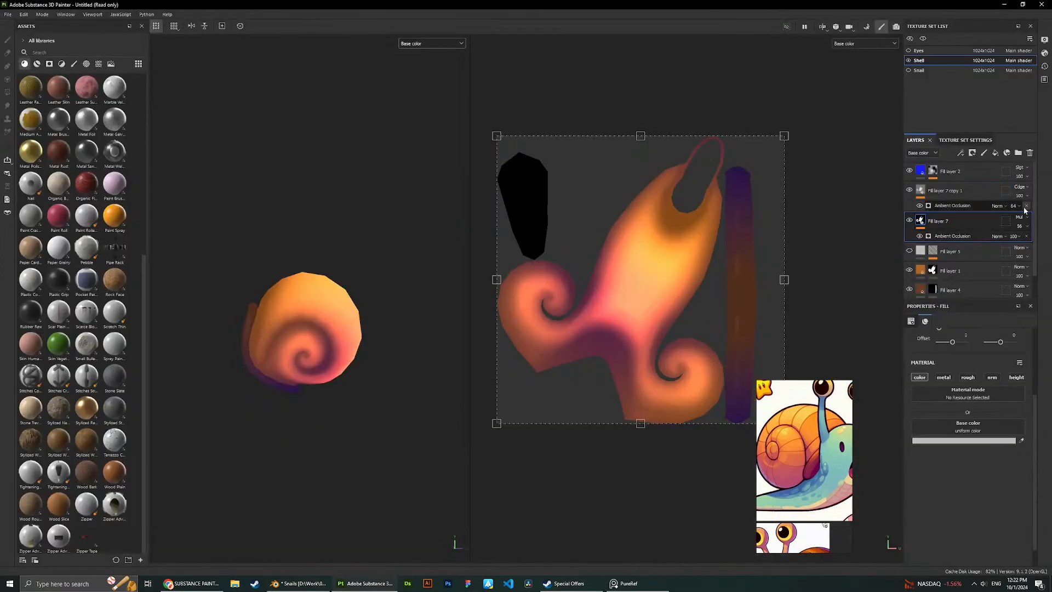
{"action": "left_click", "coordinate": [1030, 196]}
{"action": "left_click", "coordinate": [1030, 197]}
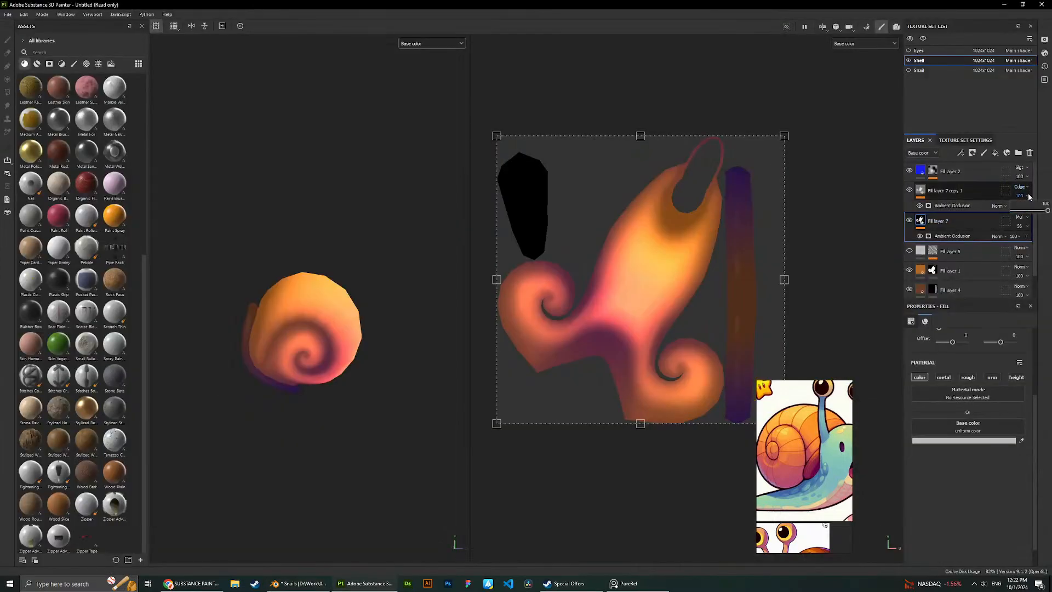
{"action": "mouse_move", "coordinate": [1046, 210]}
{"action": "left_mouse_down"}
{"action": "mouse_move", "coordinate": [1025, 210]}
{"action": "mouse_move", "coordinate": [1047, 210]}
{"action": "left_mouse_up"}
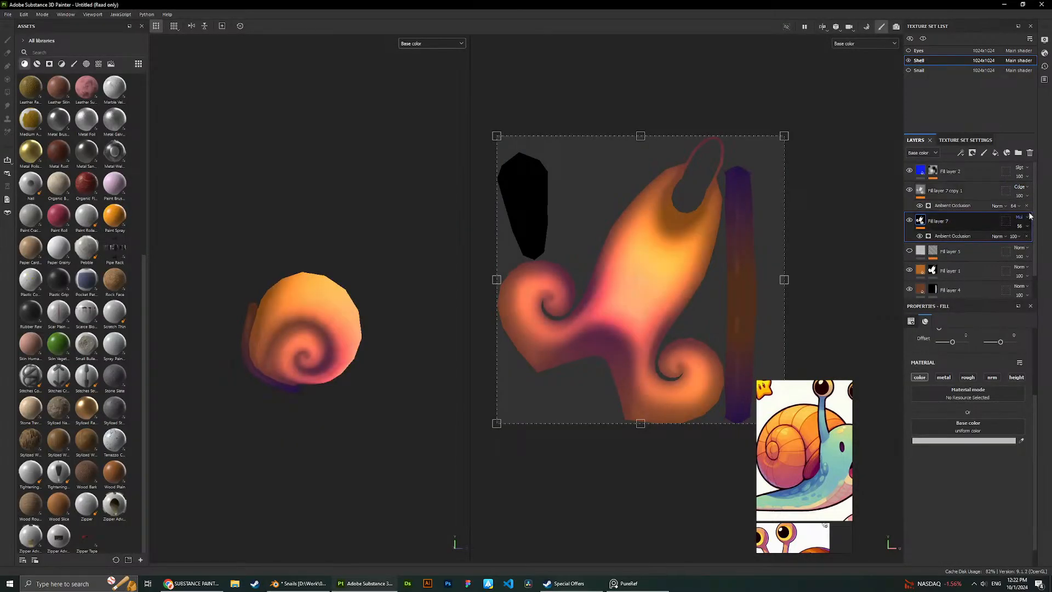
{"action": "left_click", "coordinate": [1027, 227]}
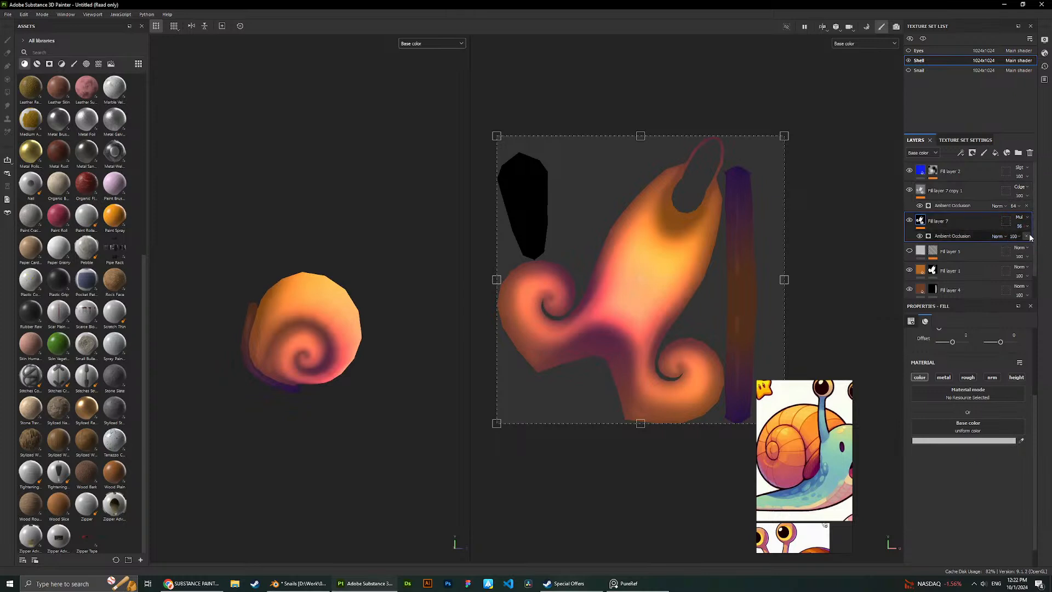
{"action": "mouse_move", "coordinate": [1030, 241]}
{"action": "left_mouse_down"}
{"action": "mouse_move", "coordinate": [997, 237]}
{"action": "mouse_move", "coordinate": [1047, 241]}
{"action": "mouse_move", "coordinate": [1024, 241]}
{"action": "mouse_move", "coordinate": [1032, 241]}
{"action": "left_mouse_up"}
{"action": "left_click_drag", "start_coordinate": [403, 211], "coordinate": [377, 205], "text": "alt"}
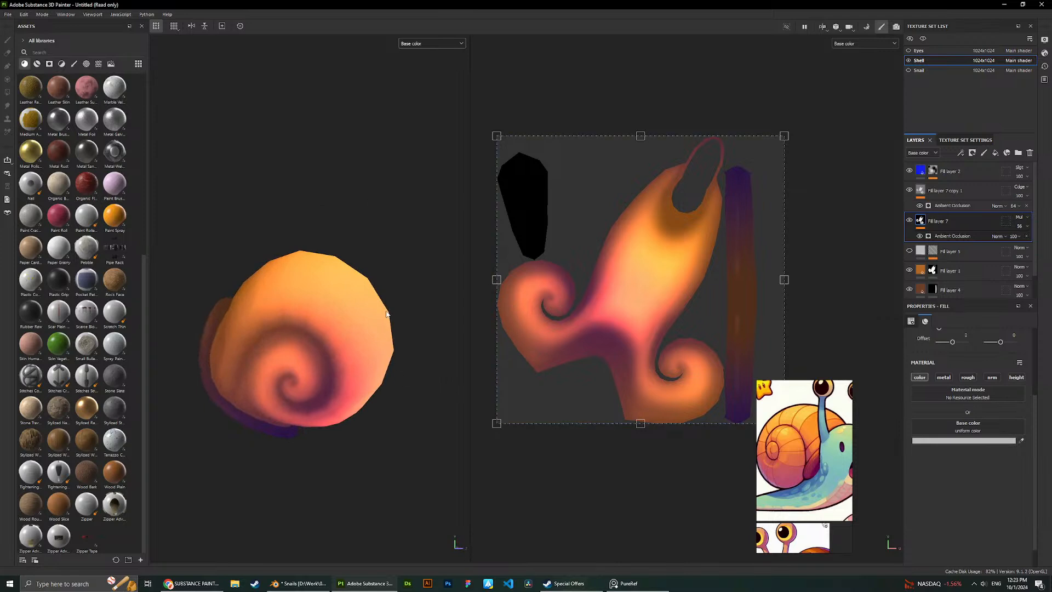
{"action": "left_click_drag", "start_coordinate": [387, 313], "coordinate": [288, 236], "text": "alt"}
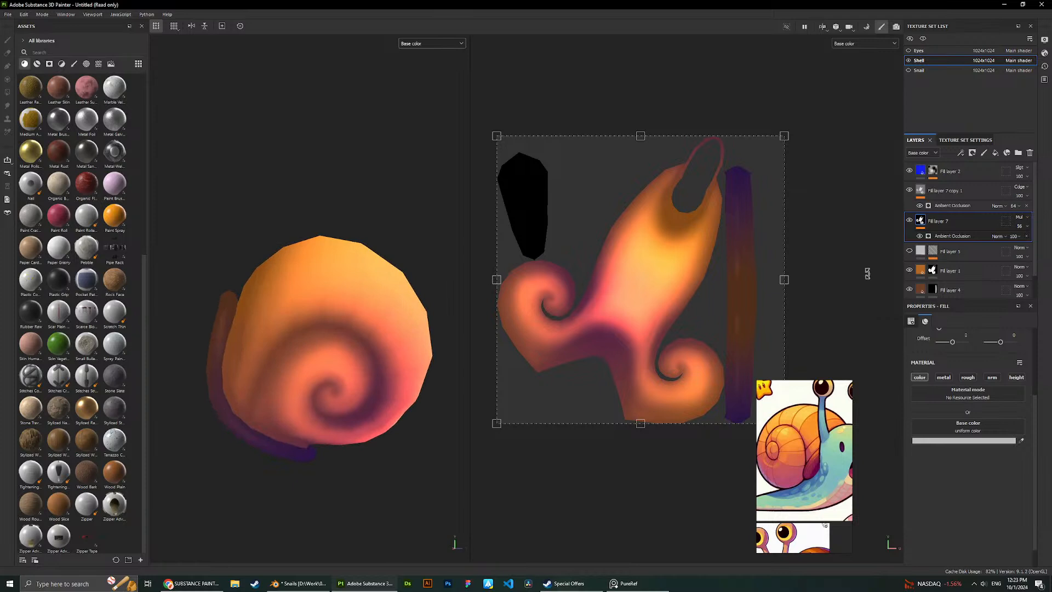
Set the Global Contrast of Fill layer 7's Ambient Occlusion generator to 0.15.
{"action": "left_click", "coordinate": [968, 238]}
{"action": "scroll", "coordinate": [982, 356], "scroll_direction": "down", "scroll_amount": 3}
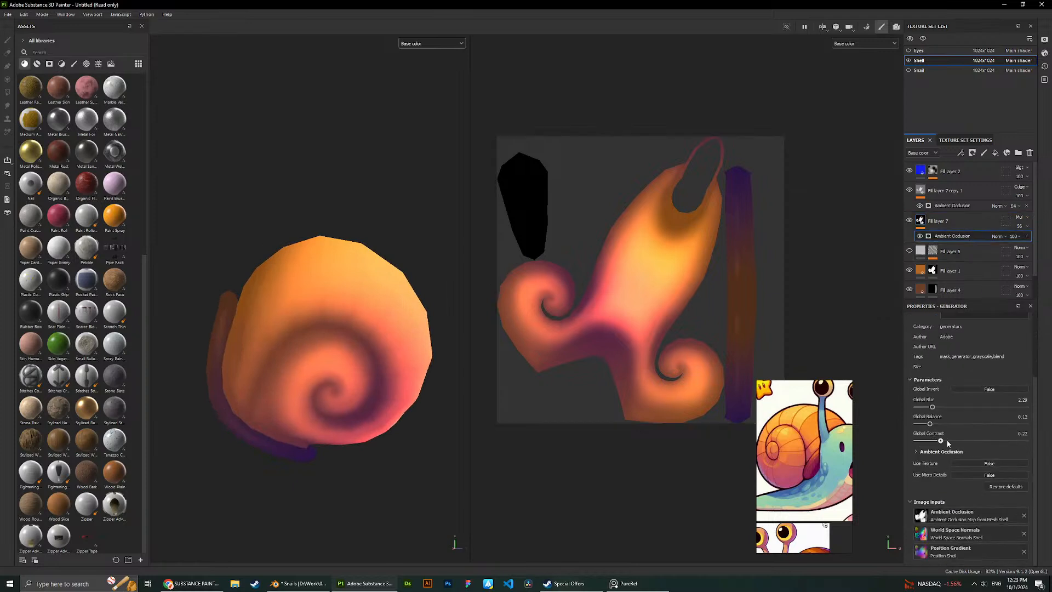
{"action": "left_click_drag", "start_coordinate": [940, 440], "coordinate": [994, 441]}
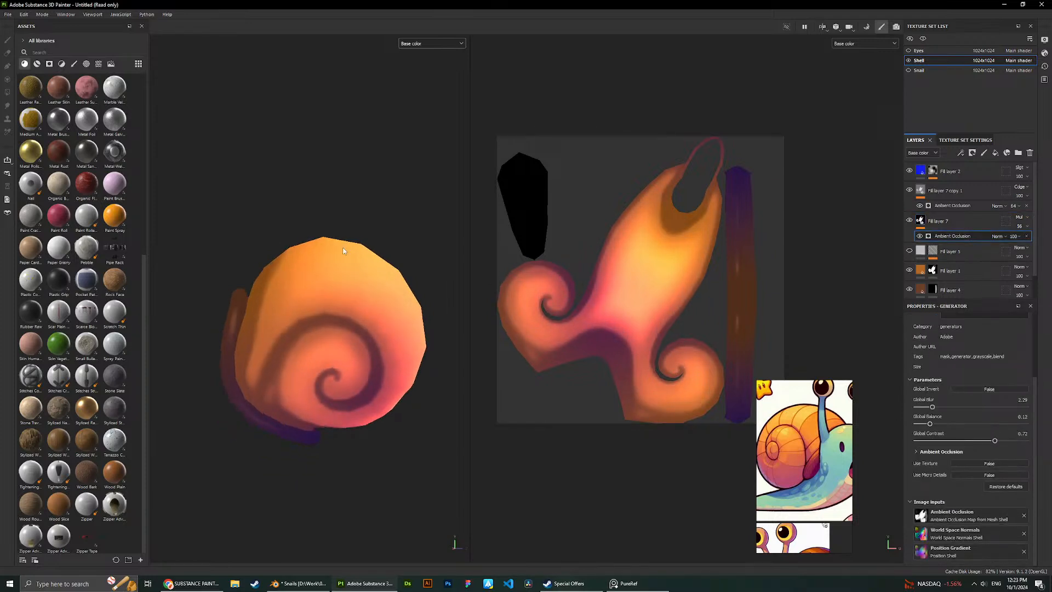
{"action": "scroll", "coordinate": [344, 251], "scroll_direction": "down", "scroll_amount": 2}
{"action": "left_click_drag", "start_coordinate": [323, 236], "coordinate": [329, 214], "text": "alt"}
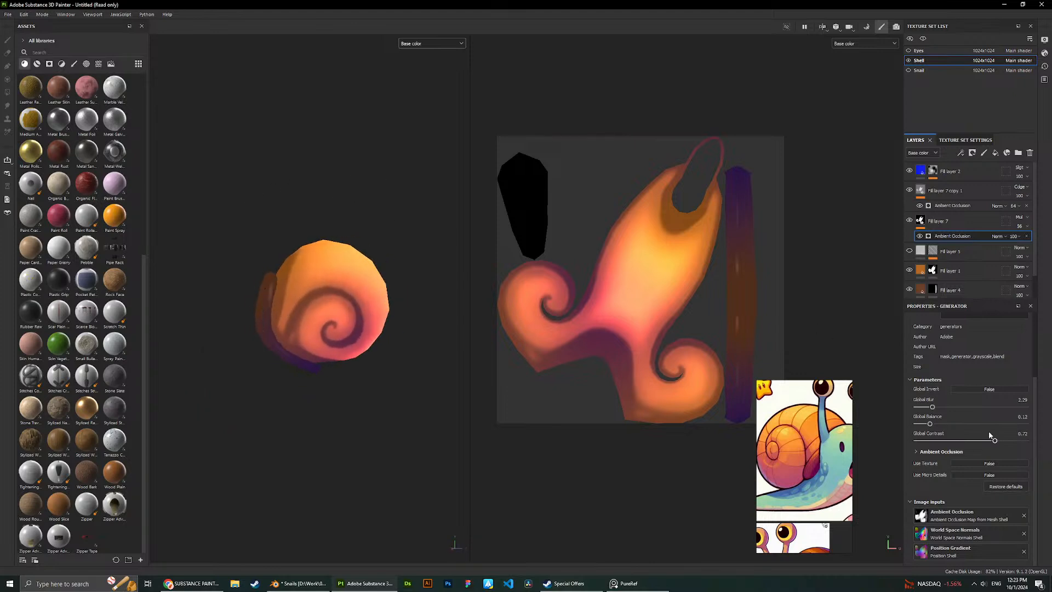
{"action": "left_click_drag", "start_coordinate": [993, 440], "coordinate": [933, 441]}
Duplicate Fill layer 7 and set the copy's Ambient Occlusion generator to Global Contrast 1 and Global Balance 0.31.
{"action": "left_click", "coordinate": [950, 222]}
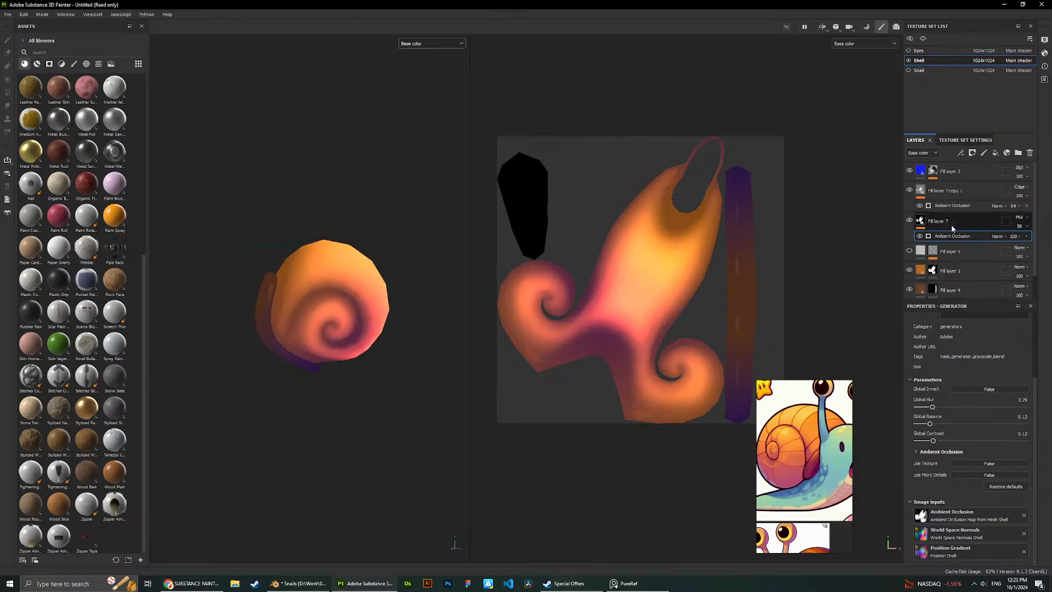
{"action": "key", "text": "ctrl+d"}
{"action": "left_click", "coordinate": [951, 238]}
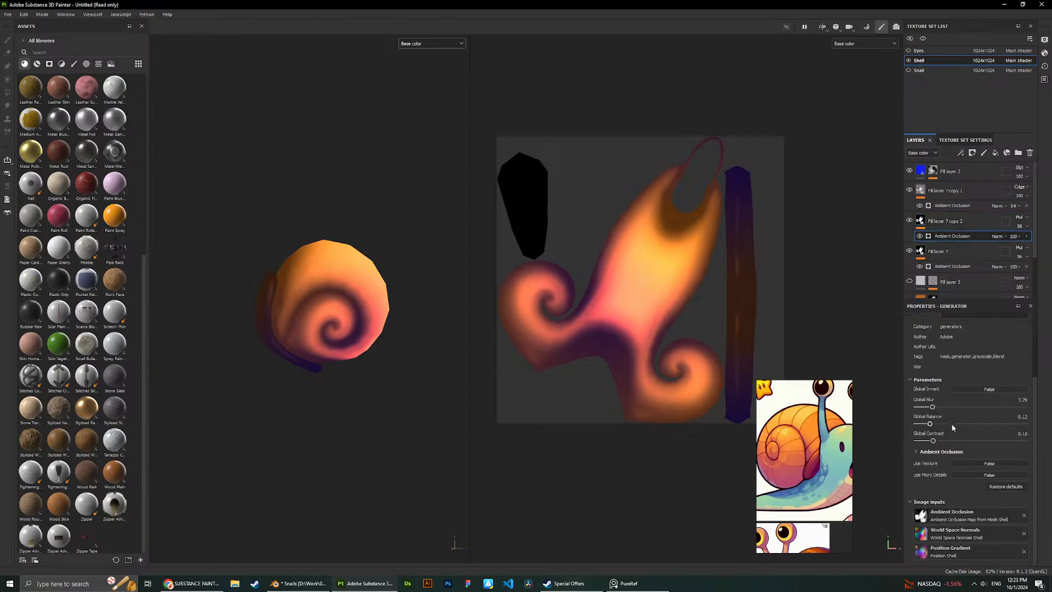
{"action": "left_click_drag", "start_coordinate": [932, 440], "coordinate": [1029, 445]}
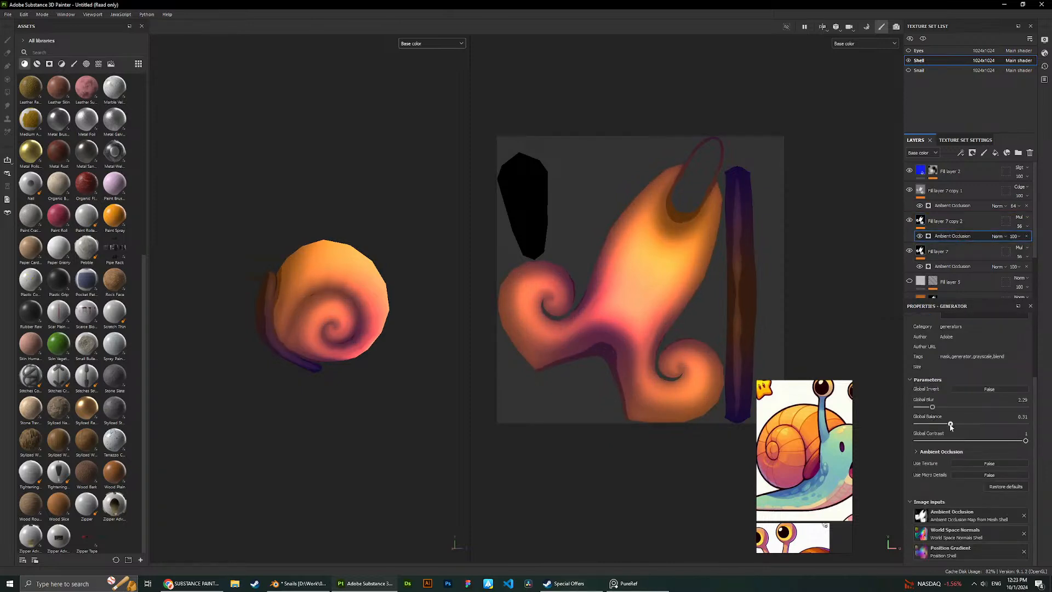
{"action": "left_click_drag", "start_coordinate": [399, 239], "coordinate": [415, 251], "text": "alt"}
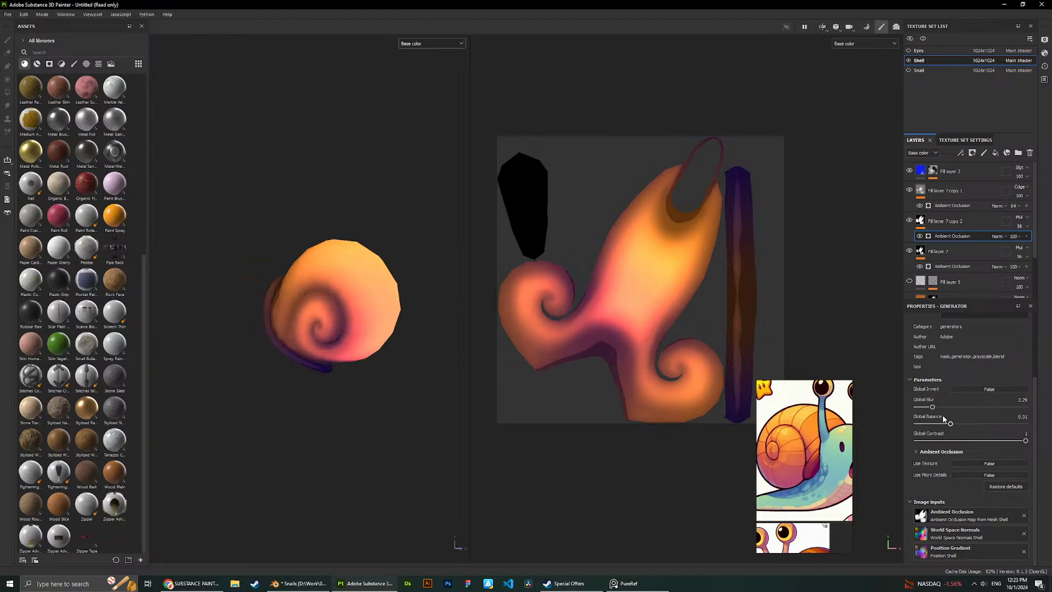
Soften the duplicated layer's Ambient Occlusion generator with Global Blur 13.65, Global Balance 0.12 and Global Contrast 0.11.
{"action": "left_click_drag", "start_coordinate": [932, 407], "coordinate": [1009, 394]}
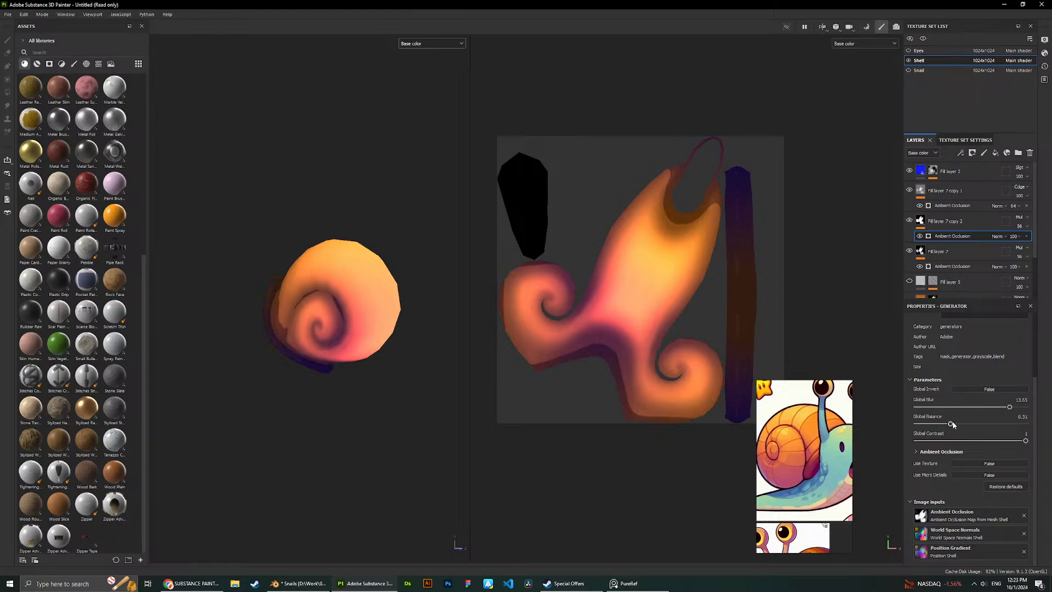
{"action": "left_click_drag", "start_coordinate": [951, 424], "coordinate": [929, 420]}
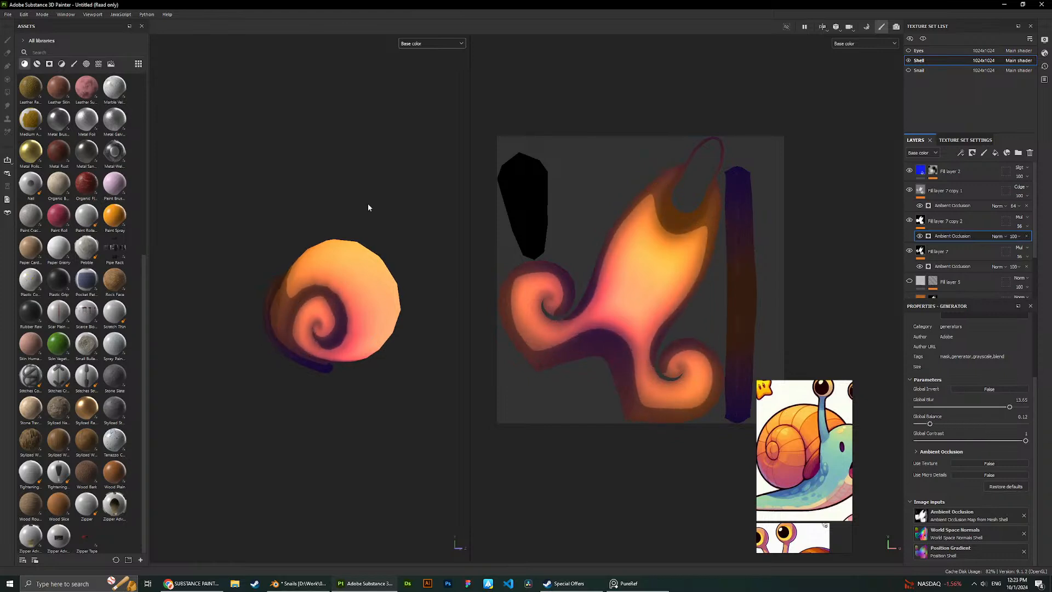
{"action": "left_click_drag", "start_coordinate": [368, 207], "coordinate": [345, 191], "text": "alt"}
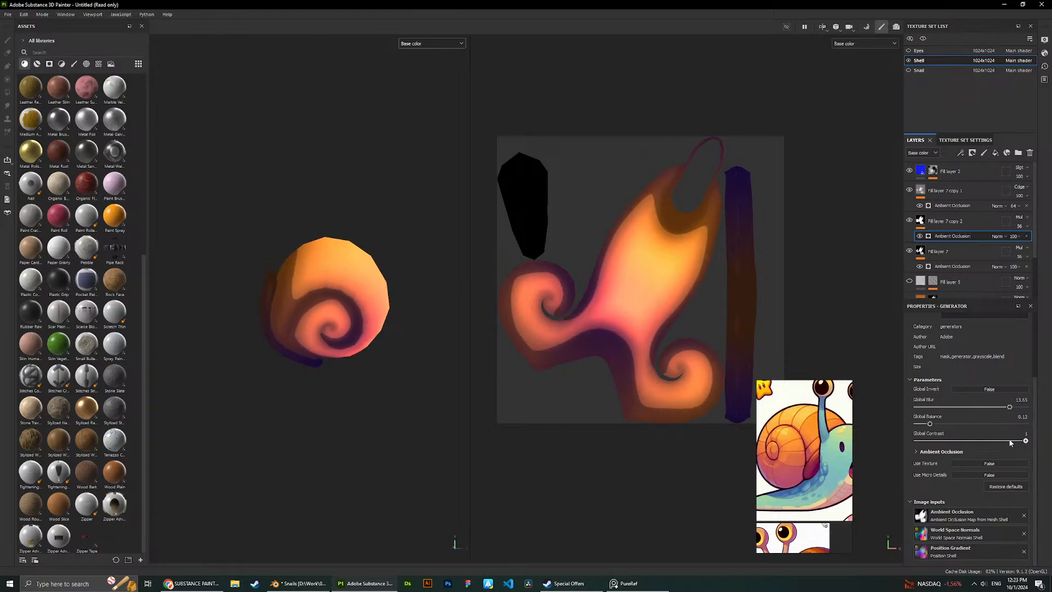
{"action": "left_click_drag", "start_coordinate": [1010, 442], "coordinate": [928, 438]}
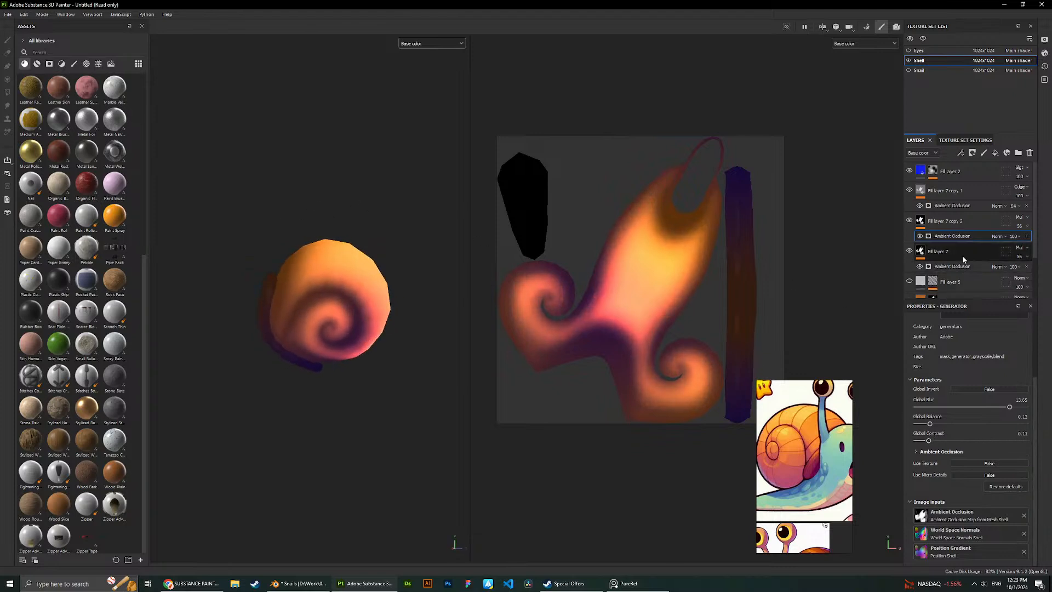
Try Global Blur 1.27, Global Balance 0.23 and Global Contrast 0.76 on Fill layer 7's Ambient Occlusion generator, restoring the previous settings.
{"action": "left_click", "coordinate": [909, 251]}
{"action": "left_click", "coordinate": [909, 251]}
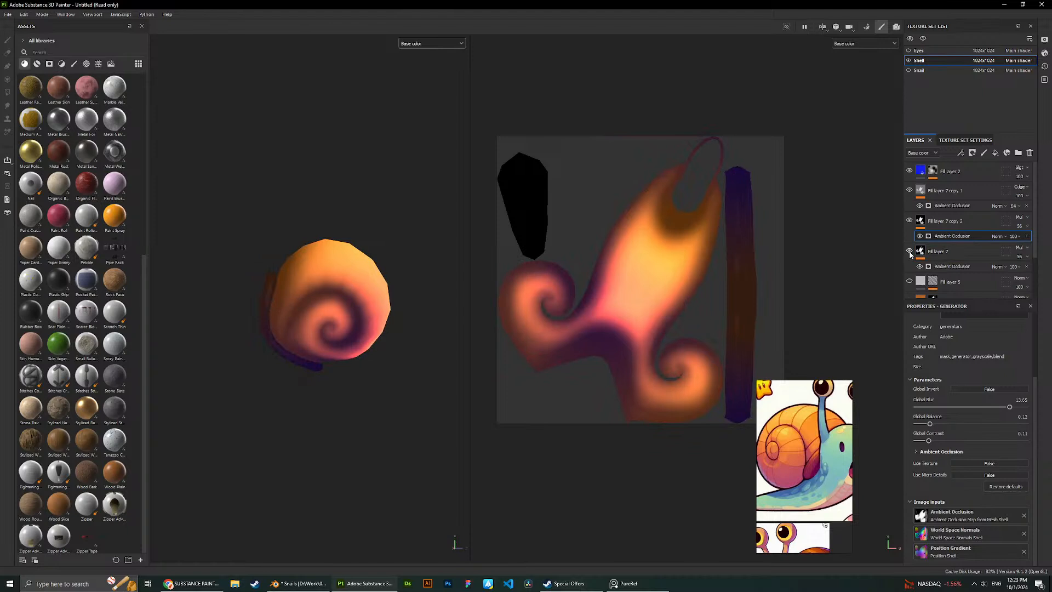
{"action": "left_click", "coordinate": [946, 267]}
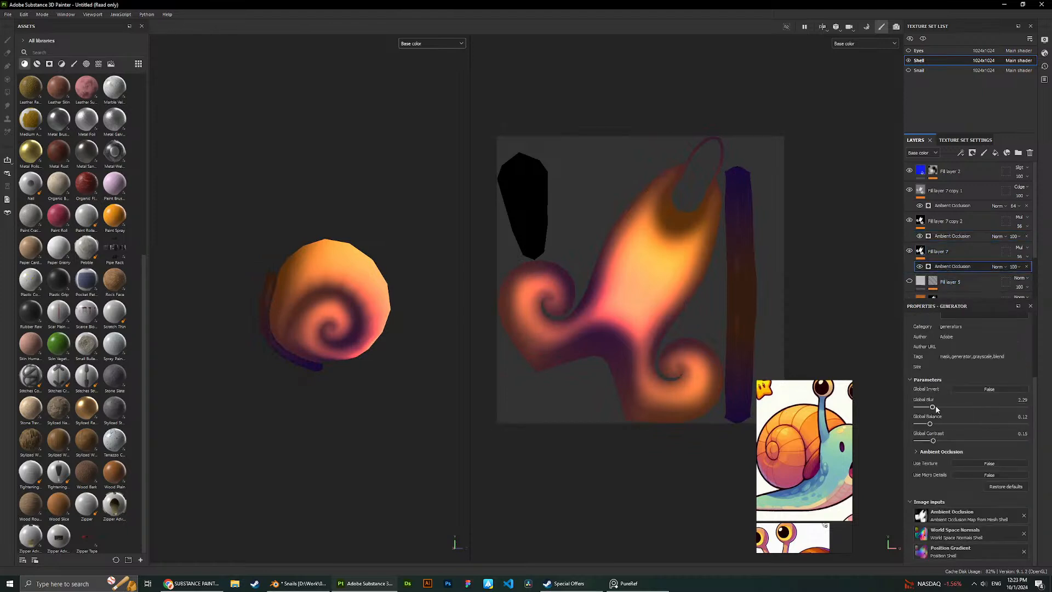
{"action": "mouse_move", "coordinate": [946, 407]}
{"action": "left_mouse_down"}
{"action": "mouse_move", "coordinate": [959, 404]}
{"action": "mouse_move", "coordinate": [921, 424]}
{"action": "mouse_move", "coordinate": [922, 408]}
{"action": "mouse_move", "coordinate": [942, 425]}
{"action": "left_mouse_up"}
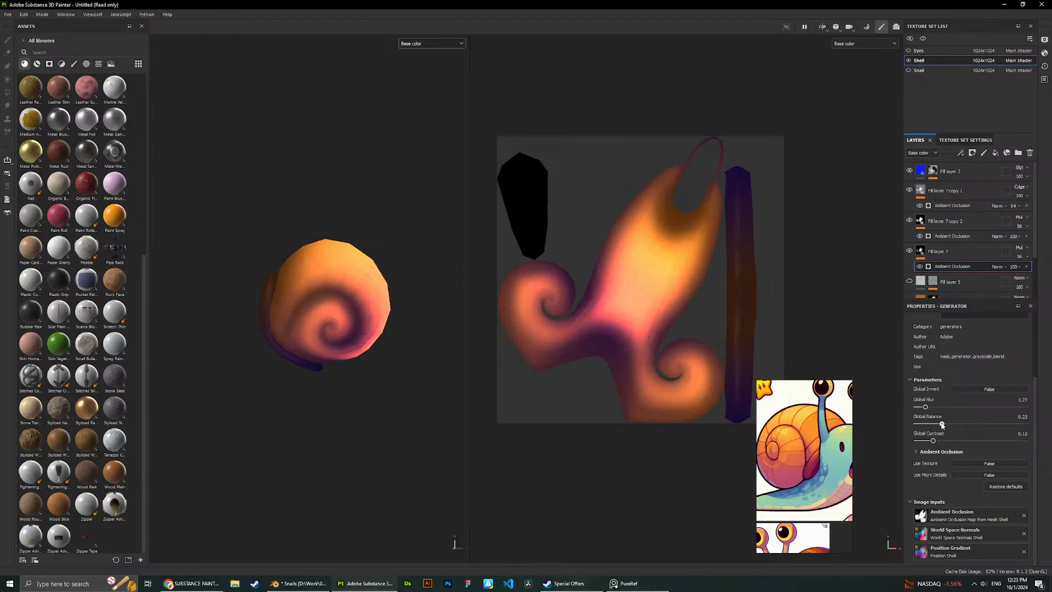
{"action": "key", "text": "ctrl+z"}
{"action": "key", "text": "ctrl+z"}
{"action": "key", "text": "ctrl+z"}
{"action": "key", "text": "ctrl+z"}
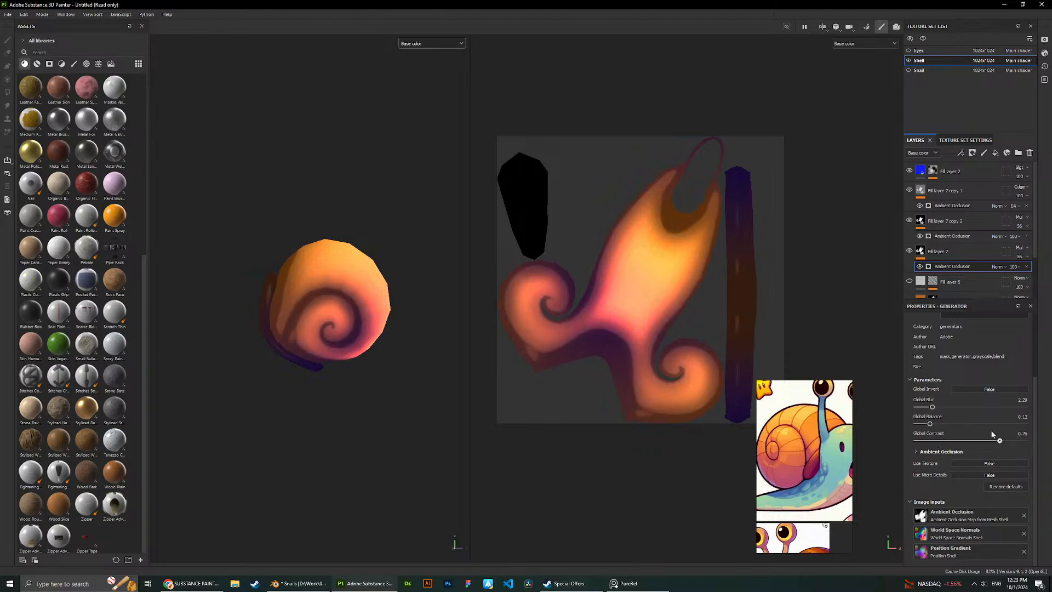
{"action": "left_click_drag", "start_coordinate": [952, 440], "coordinate": [934, 439]}
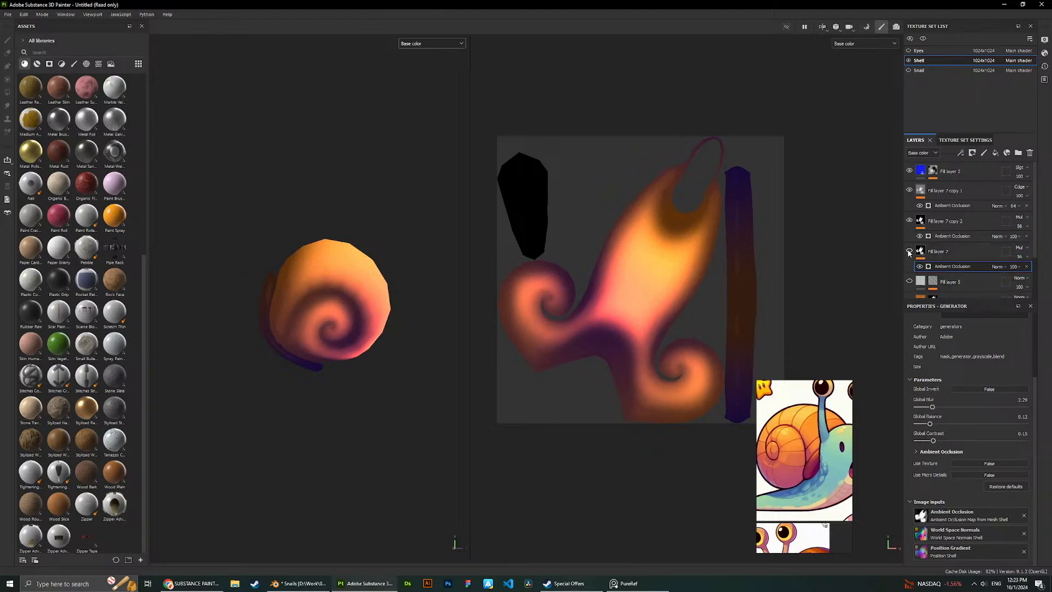
Hide Fill layer 7 and try a Global Balance of 0.38 on Fill layer 7 copy 2's Ambient Occlusion generator.
{"action": "key", "text": "ctrl+z"}
{"action": "left_click", "coordinate": [947, 235]}
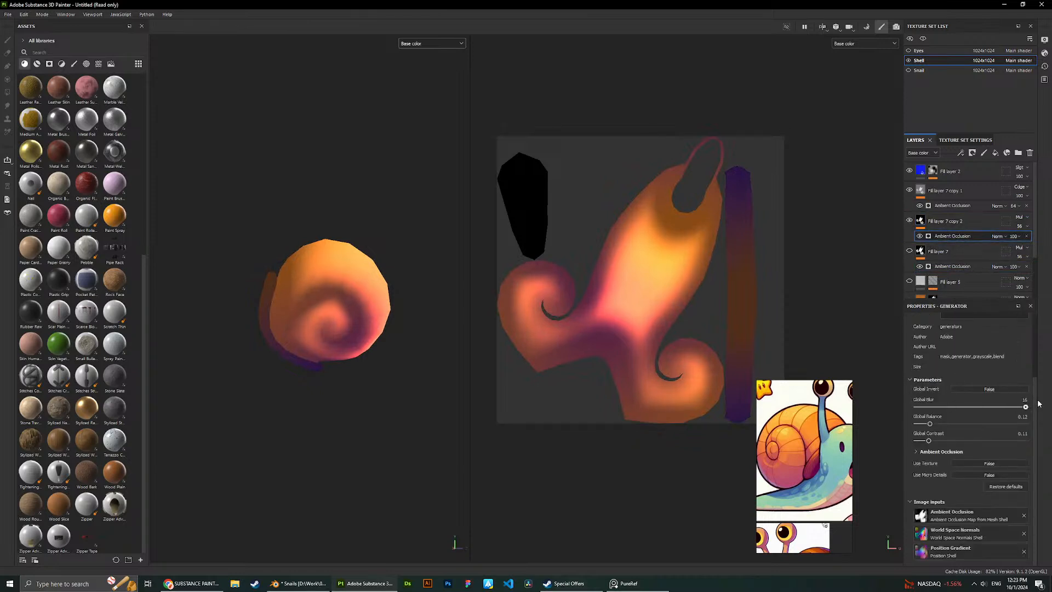
{"action": "left_click_drag", "start_coordinate": [929, 425], "coordinate": [957, 423]}
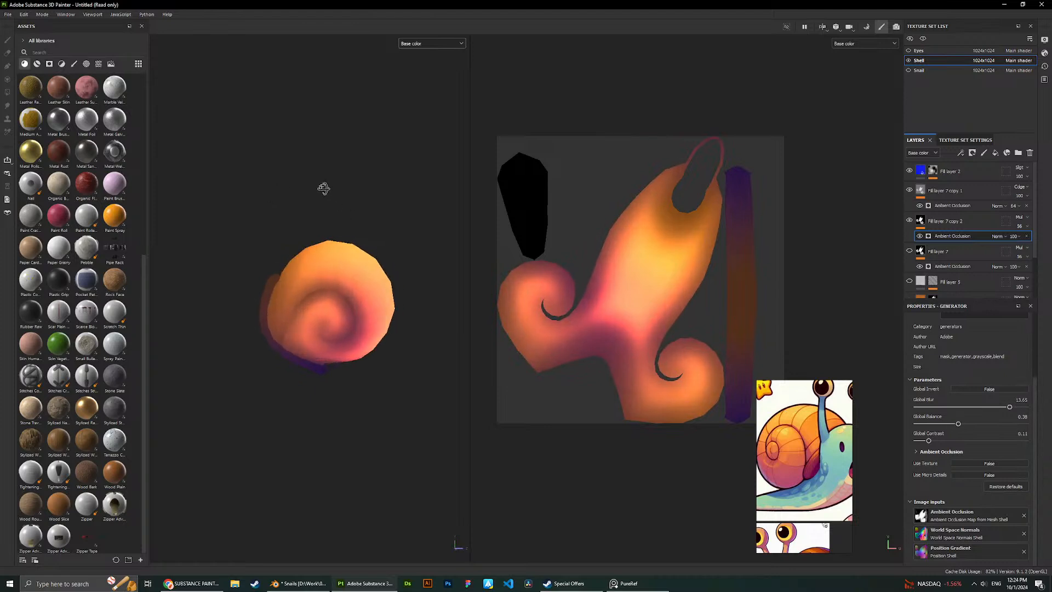
Compare the shell's shading with Fill layer 7 shown and hidden.
{"action": "left_click", "coordinate": [918, 253]}
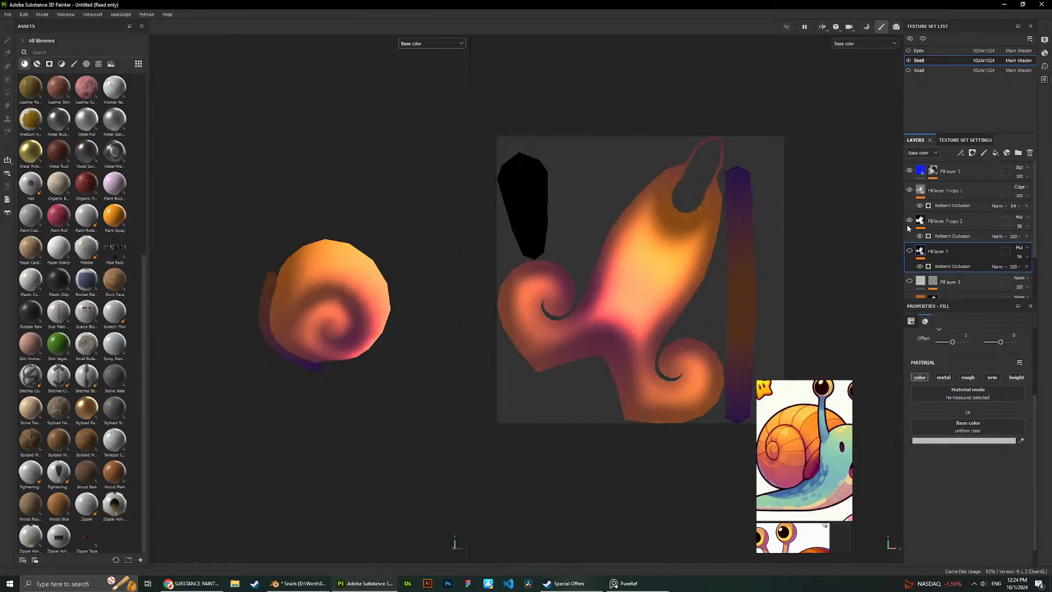
{"action": "left_click", "coordinate": [907, 251]}
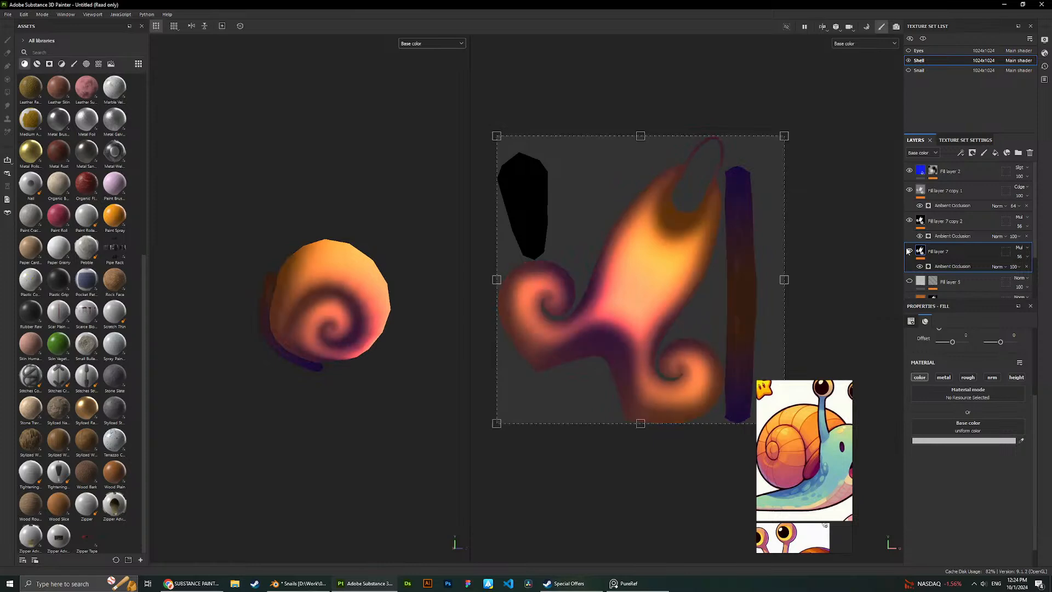
{"action": "mouse_move", "coordinate": [356, 188]}
{"action": "left_mouse_down", "text": "alt"}
{"action": "mouse_move", "coordinate": [263, 197]}
{"action": "mouse_move", "coordinate": [358, 184]}
{"action": "left_mouse_up", "text": "alt"}
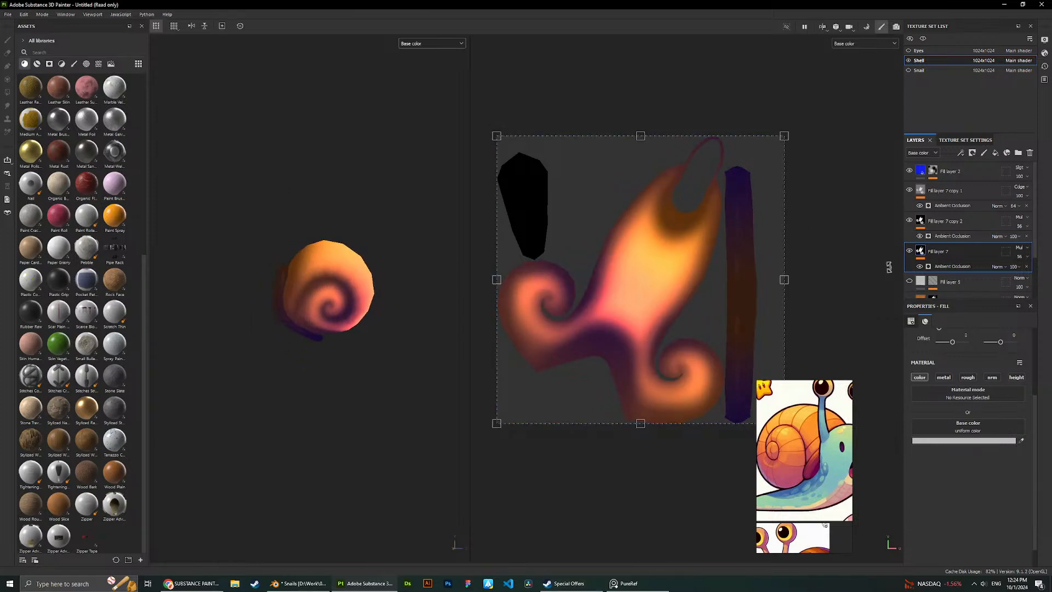
{"action": "left_click", "coordinate": [964, 224]}
{"action": "left_click", "coordinate": [909, 250]}
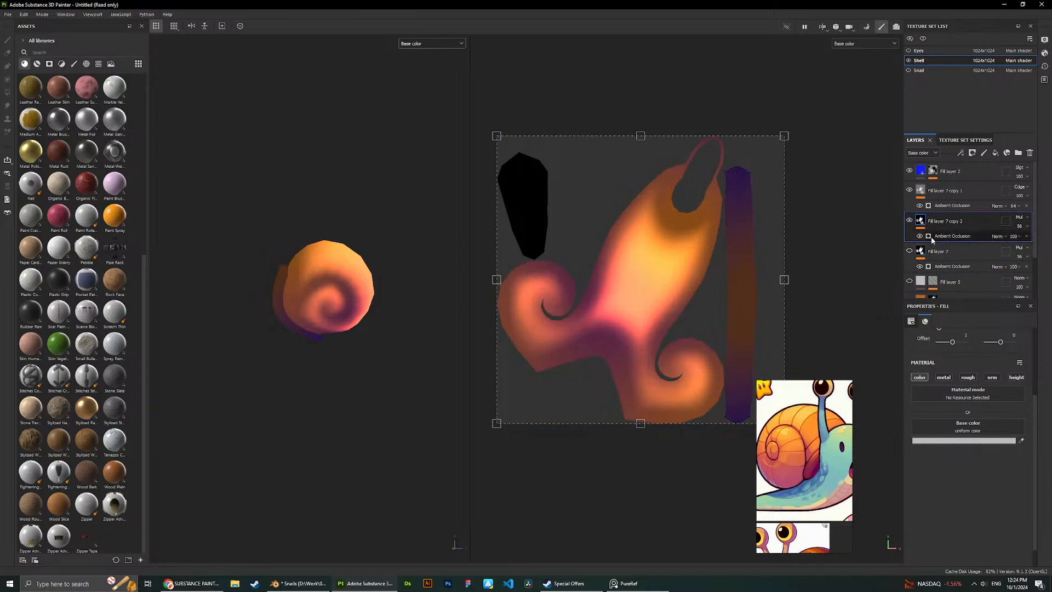
Try a Global Contrast of 1 on Fill layer 7 copy 2's Ambient Occlusion generator, then undo it.
{"action": "left_click", "coordinate": [944, 237]}
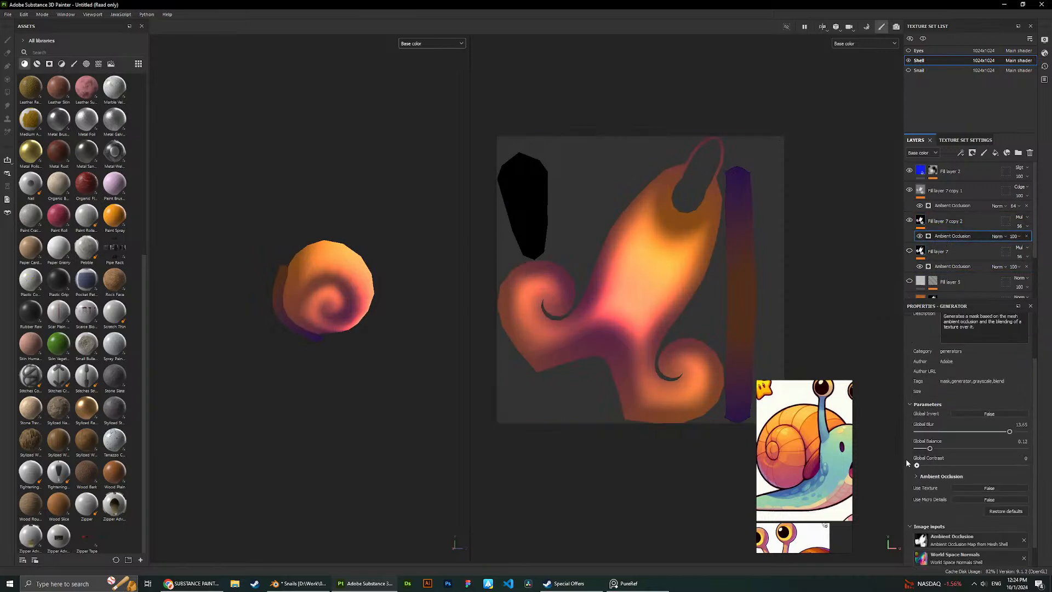
{"action": "left_click_drag", "start_coordinate": [916, 465], "coordinate": [1035, 466]}
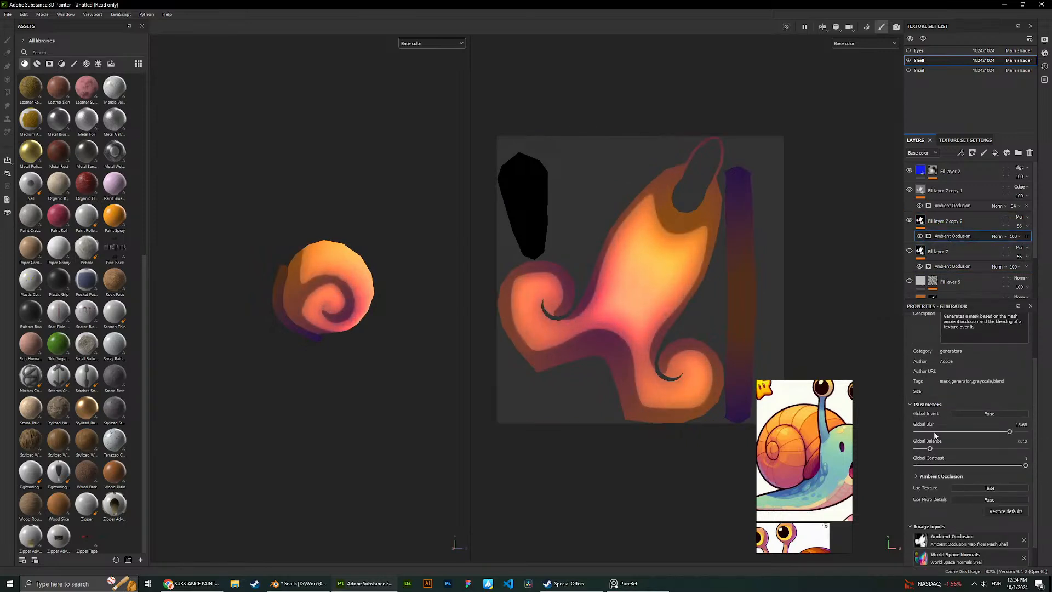
{"action": "left_click_drag", "start_coordinate": [263, 241], "coordinate": [331, 254], "text": "alt"}
{"action": "scroll", "coordinate": [336, 252], "scroll_direction": "up", "scroll_amount": 3}
{"action": "key", "text": "ctrl+z"}
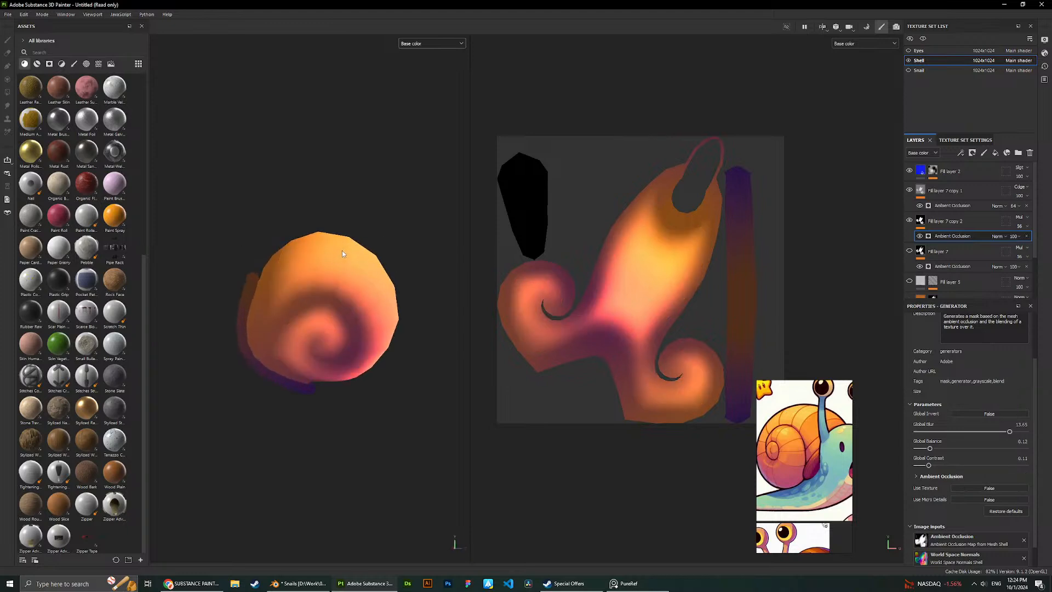
Set Fill layer 7 copy 2's Ambient Occlusion generator to Global Blur 2.96 and Global Balance 0.2, with Fill layer 7 shown again.
{"action": "left_click_drag", "start_coordinate": [1009, 432], "coordinate": [946, 428]}
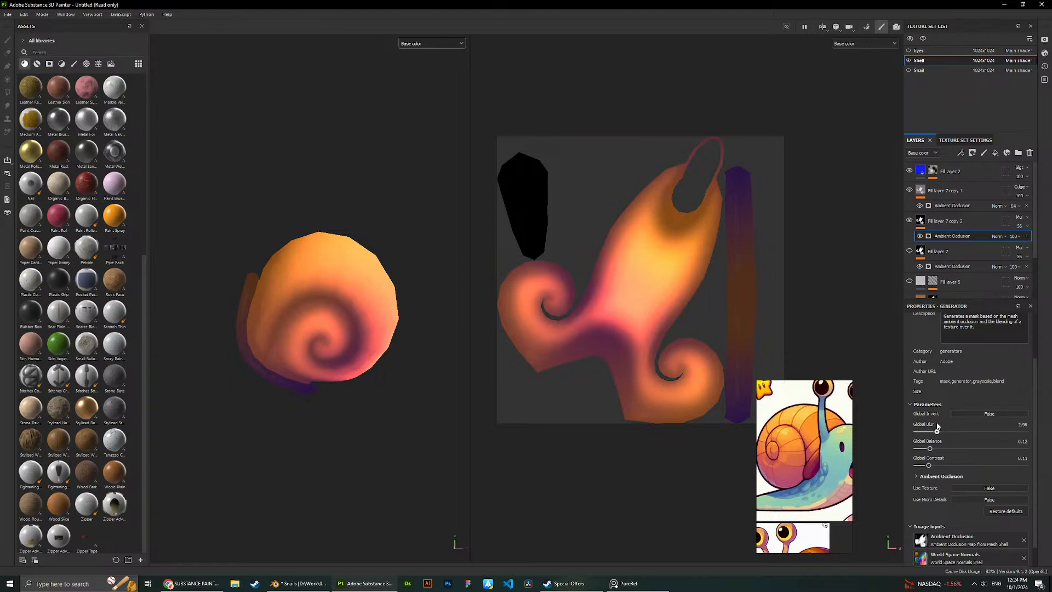
{"action": "mouse_move", "coordinate": [929, 448]}
{"action": "left_mouse_down"}
{"action": "mouse_move", "coordinate": [946, 449]}
{"action": "mouse_move", "coordinate": [923, 449]}
{"action": "left_mouse_up"}
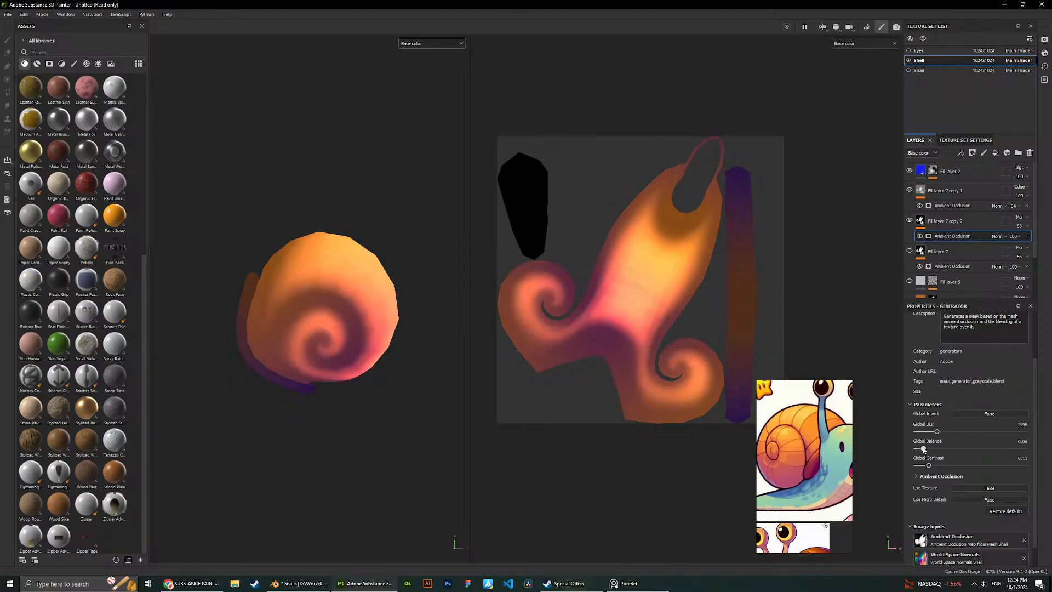
{"action": "left_click", "coordinate": [941, 252]}
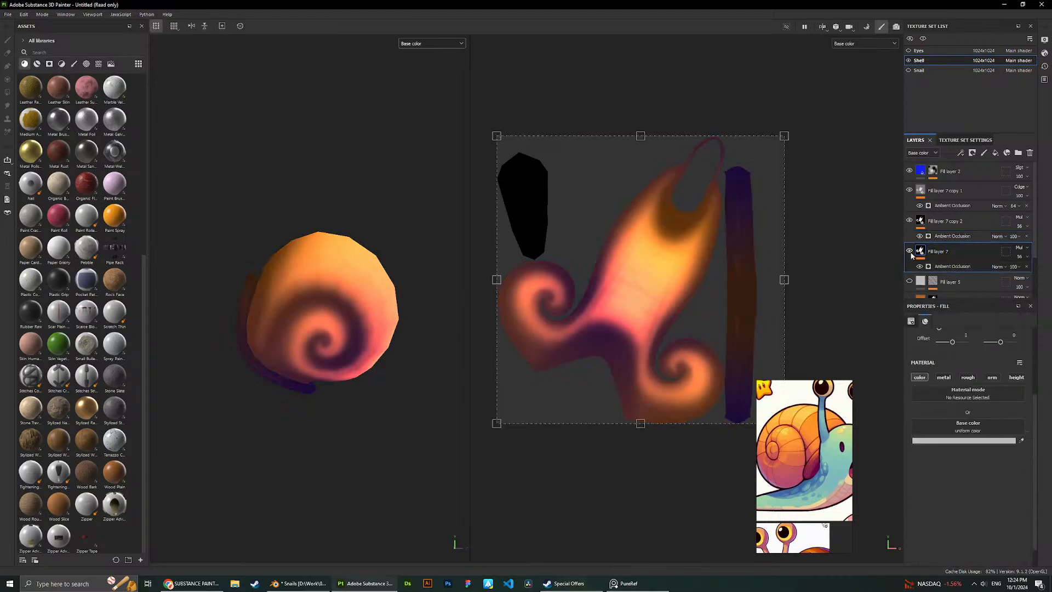
{"action": "left_click", "coordinate": [953, 236]}
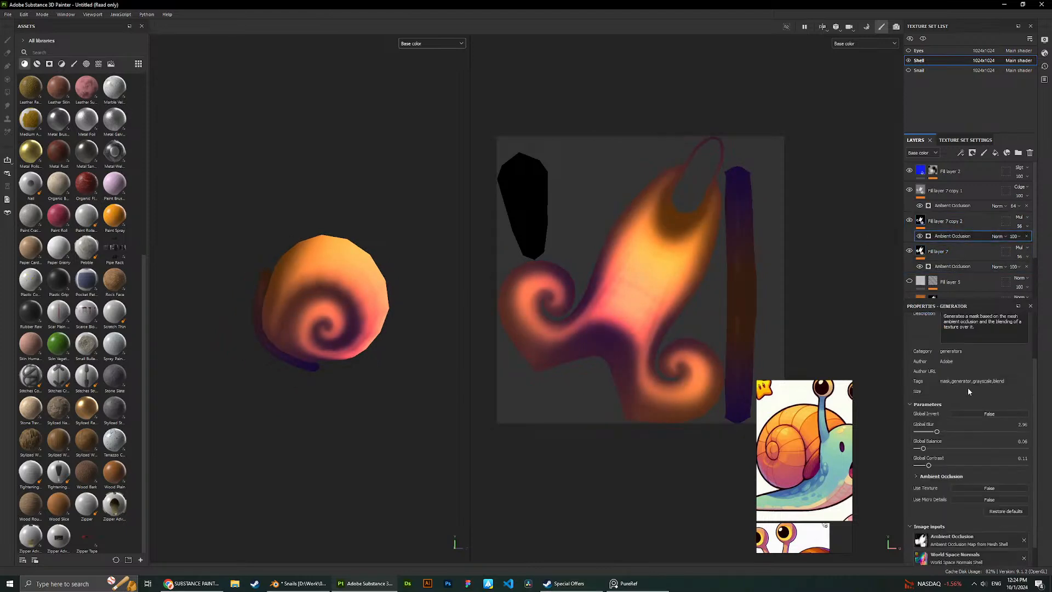
{"action": "left_click_drag", "start_coordinate": [923, 449], "coordinate": [939, 449]}
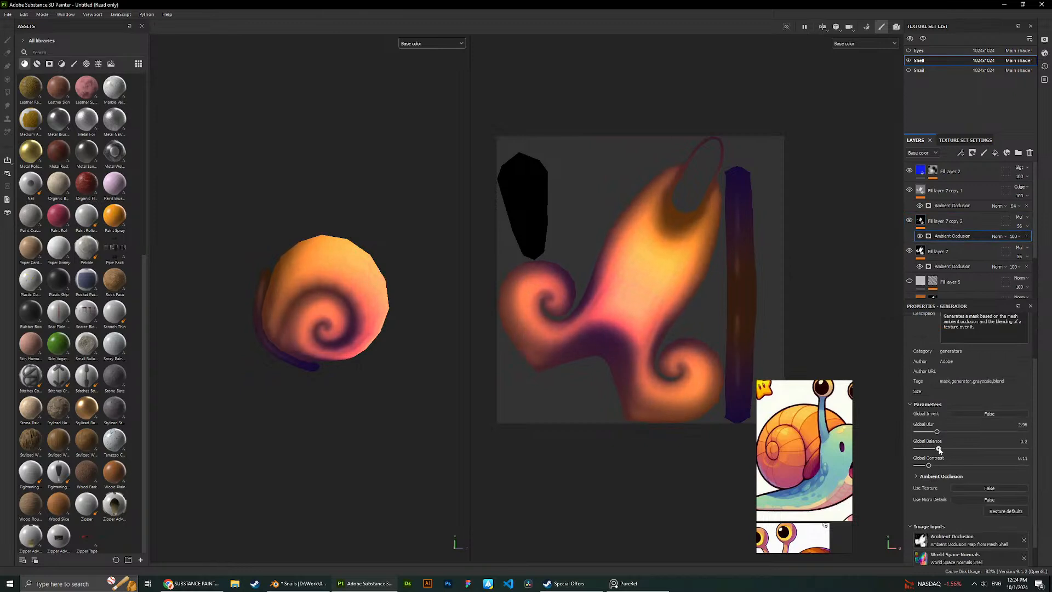
Compare the shell's shading with Fill layer 7 copy 2 and Fill layer 7 each shown and hidden.
{"action": "left_click", "coordinate": [909, 221]}
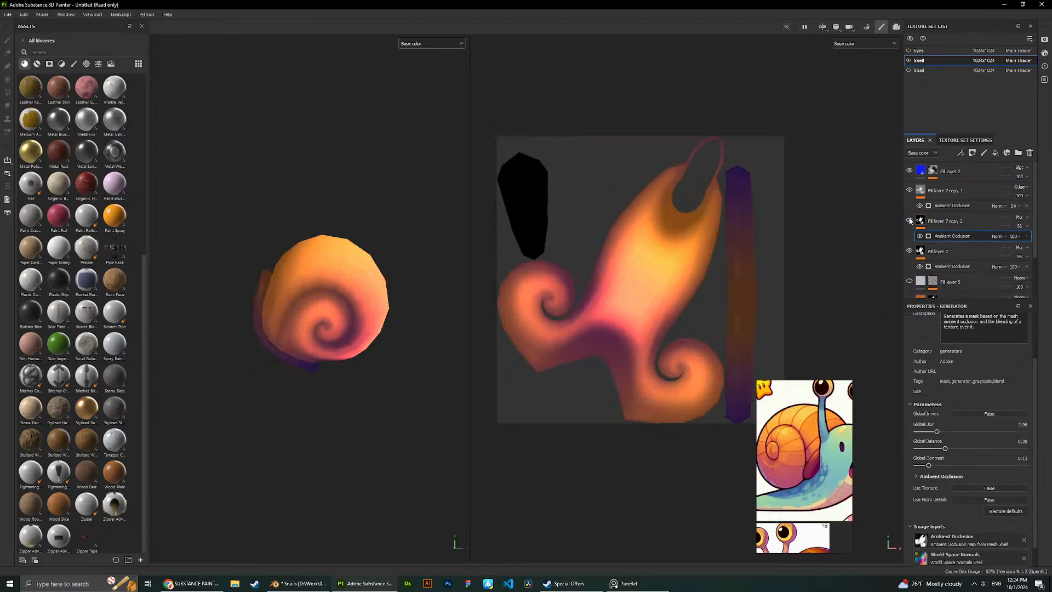
{"action": "left_click", "coordinate": [910, 220]}
{"action": "left_click", "coordinate": [909, 220]}
{"action": "left_click", "coordinate": [909, 221]}
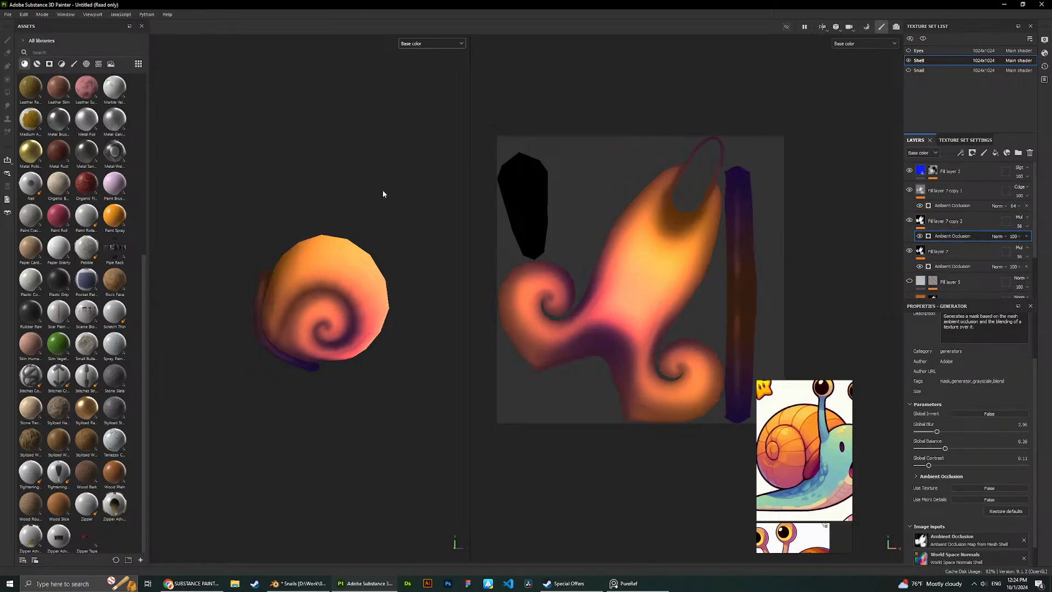
{"action": "left_click_drag", "start_coordinate": [383, 193], "coordinate": [392, 172], "text": "alt"}
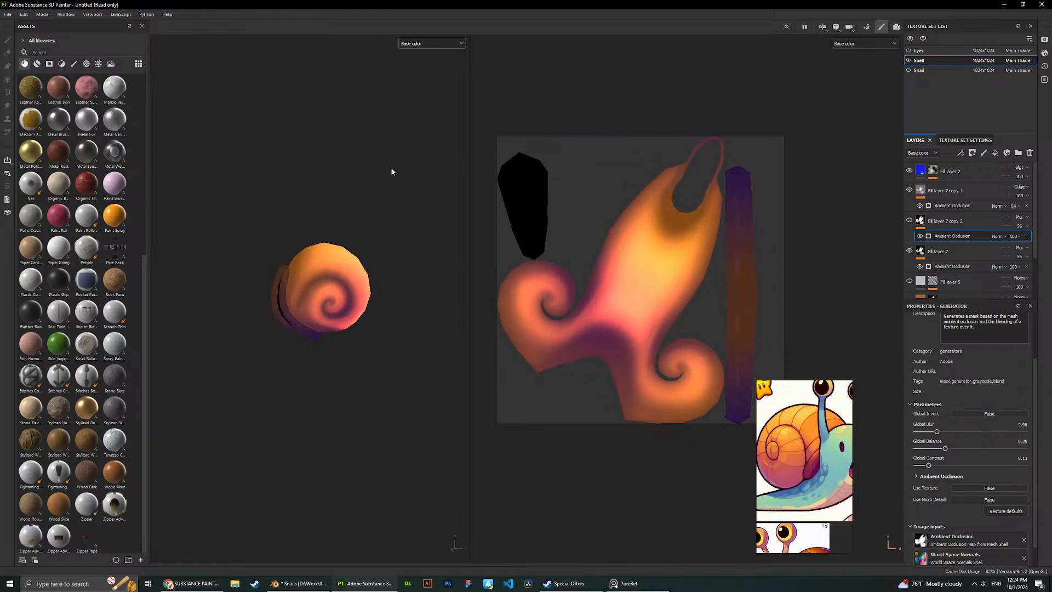
{"action": "left_click", "coordinate": [909, 251]}
{"action": "left_click", "coordinate": [909, 251]}
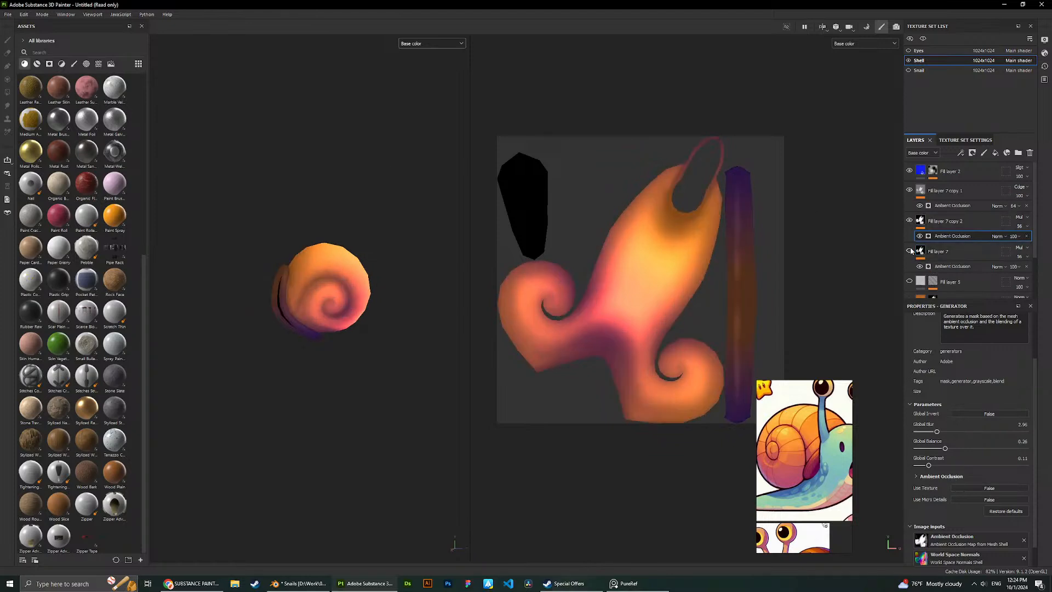
{"action": "left_click_drag", "start_coordinate": [349, 204], "coordinate": [319, 204], "text": "alt"}
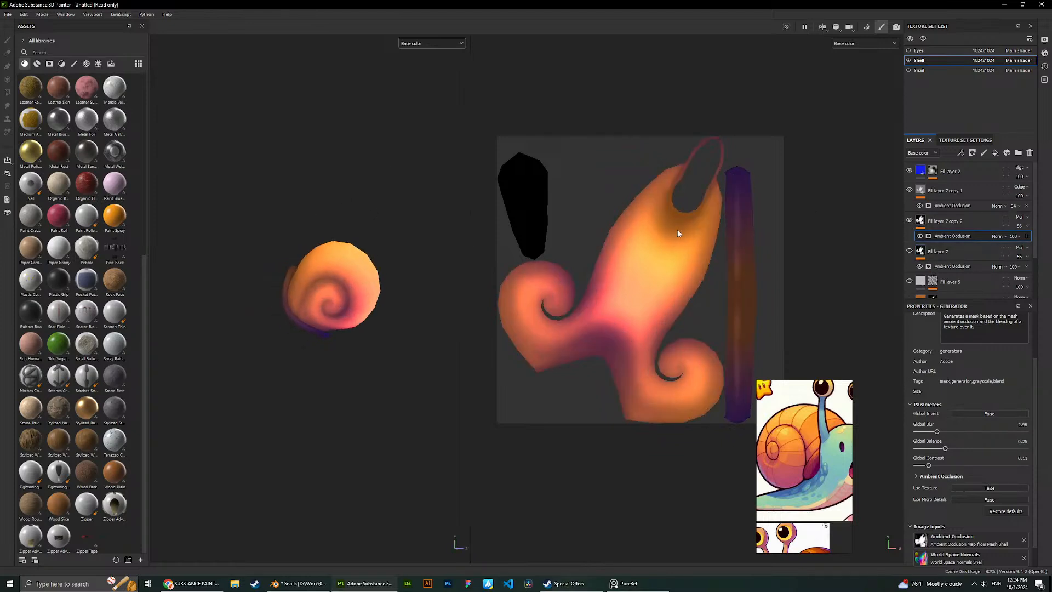
{"action": "left_click", "coordinate": [909, 251]}
Hide Fill layer 7 copy 2 and set Fill layer 7's Ambient Occlusion generator to Global Blur 2.48, Global Balance 0.28 and Global Contrast 0.3.
{"action": "left_click", "coordinate": [909, 220]}
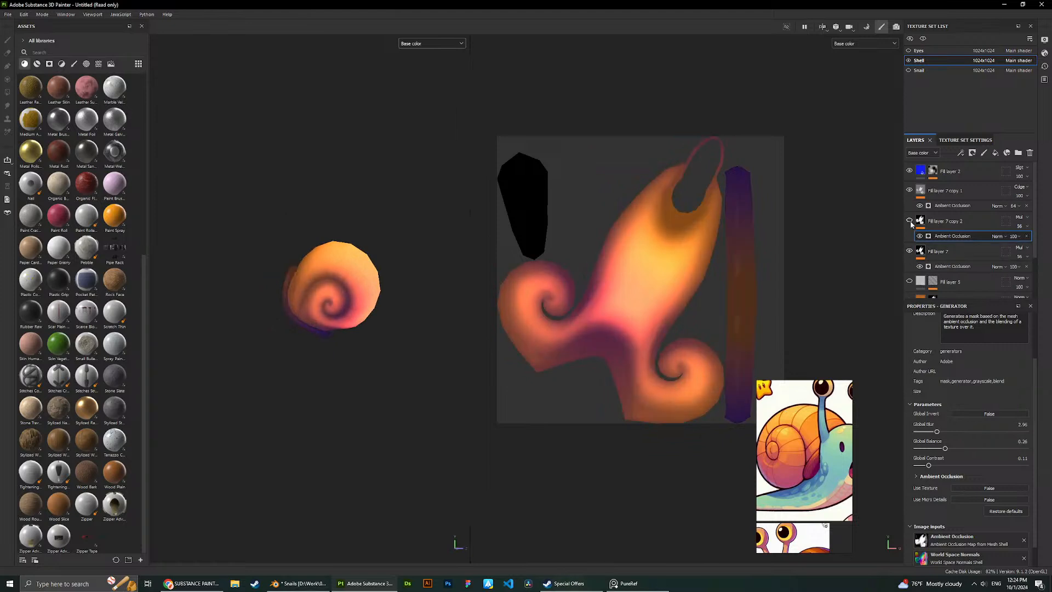
{"action": "left_click", "coordinate": [920, 250]}
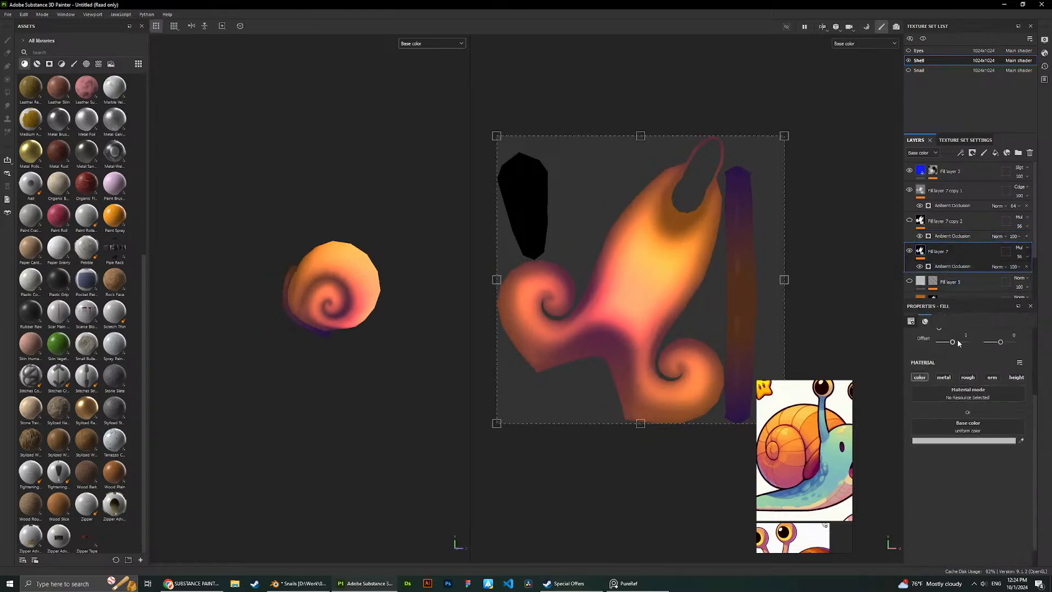
{"action": "scroll", "coordinate": [967, 383], "scroll_direction": "up", "scroll_amount": 2}
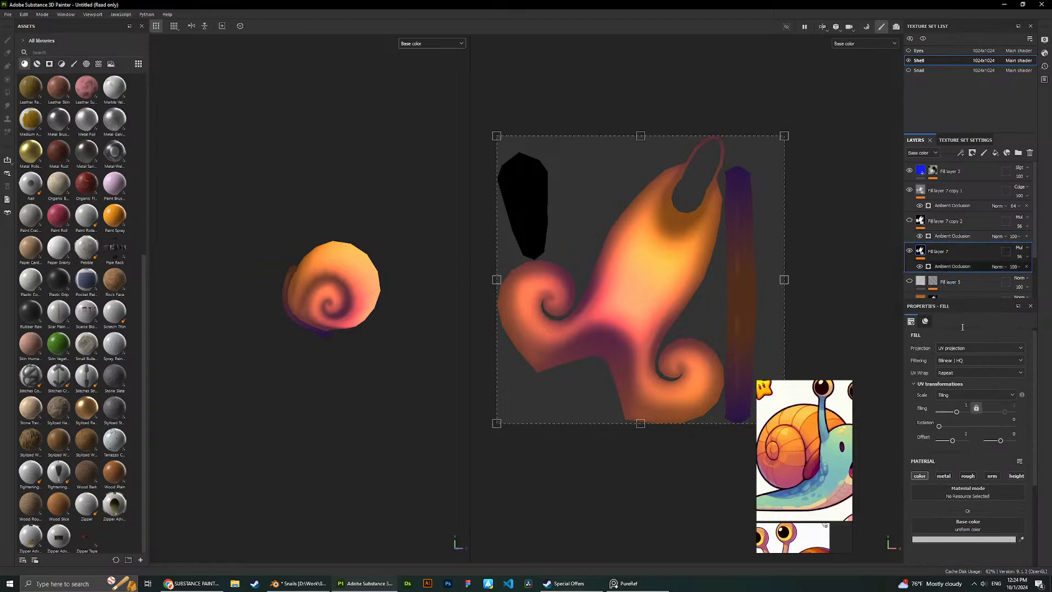
{"action": "left_click", "coordinate": [952, 266]}
{"action": "mouse_move", "coordinate": [933, 433]}
{"action": "left_mouse_down"}
{"action": "mouse_move", "coordinate": [954, 433]}
{"action": "mouse_move", "coordinate": [949, 450]}
{"action": "left_mouse_up"}
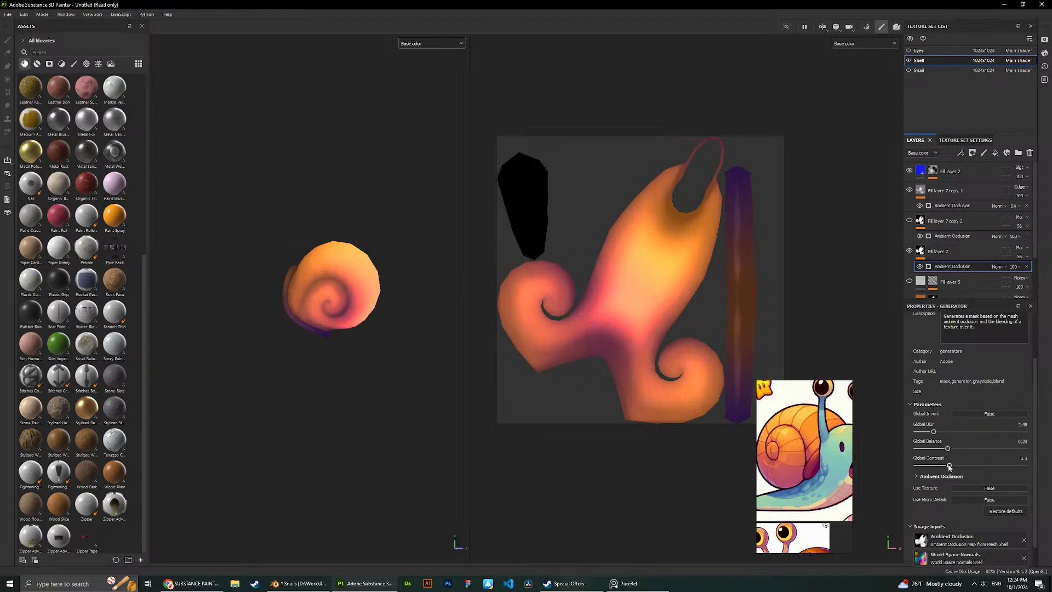
Show Fill layer 7 copy 2 again and set its Ambient Occlusion generator to Global Blur 4.77, Global Balance 0.03 and Global Contrast 0.03.
{"action": "left_click_drag", "start_coordinate": [372, 224], "coordinate": [402, 223], "text": "alt"}
{"action": "left_click", "coordinate": [909, 220]}
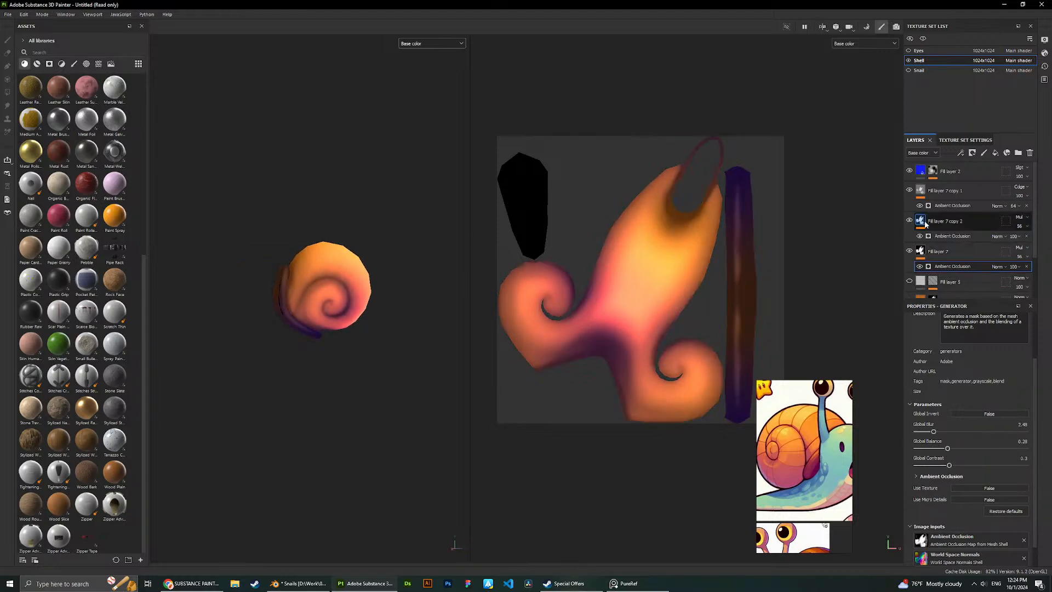
{"action": "left_click", "coordinate": [925, 223]}
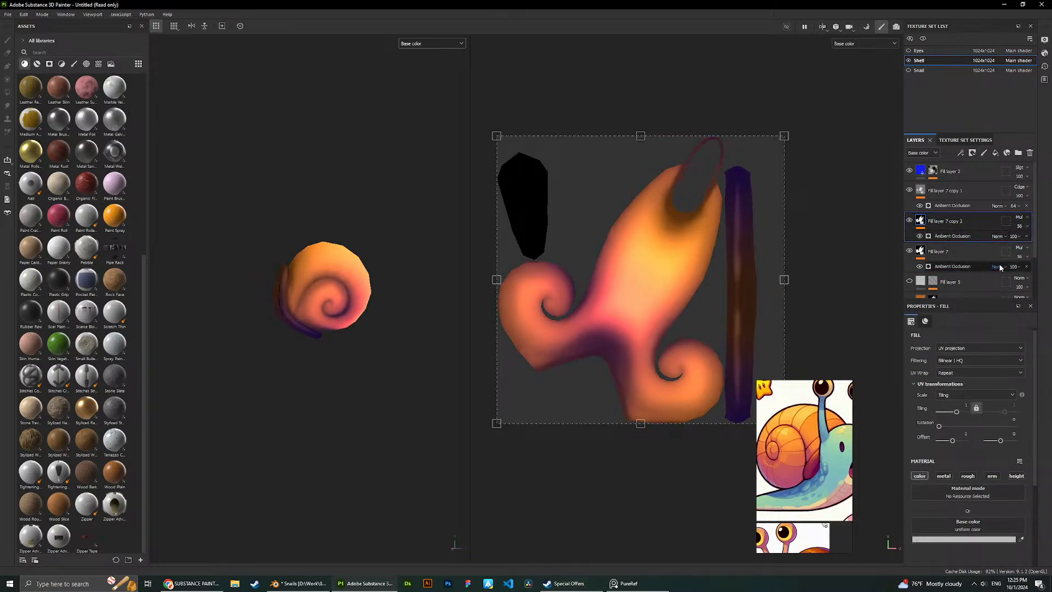
{"action": "left_click", "coordinate": [958, 237]}
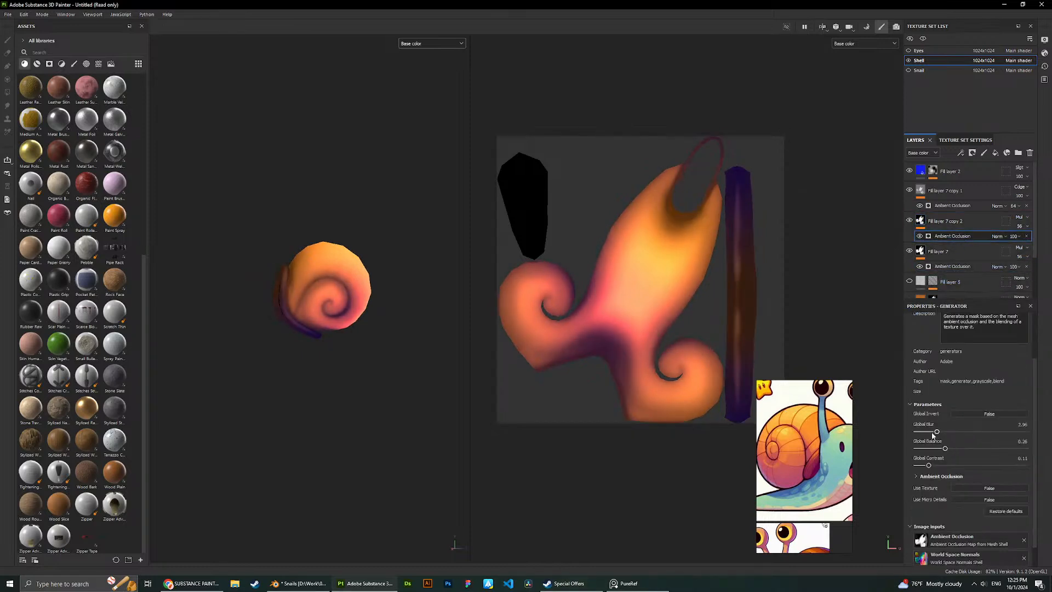
{"action": "left_click_drag", "start_coordinate": [955, 432], "coordinate": [932, 431]}
{"action": "mouse_move", "coordinate": [964, 448]}
{"action": "left_mouse_down"}
{"action": "mouse_move", "coordinate": [953, 439]}
{"action": "mouse_move", "coordinate": [922, 448]}
{"action": "mouse_move", "coordinate": [934, 433]}
{"action": "mouse_move", "coordinate": [950, 433]}
{"action": "mouse_move", "coordinate": [920, 449]}
{"action": "left_mouse_up"}
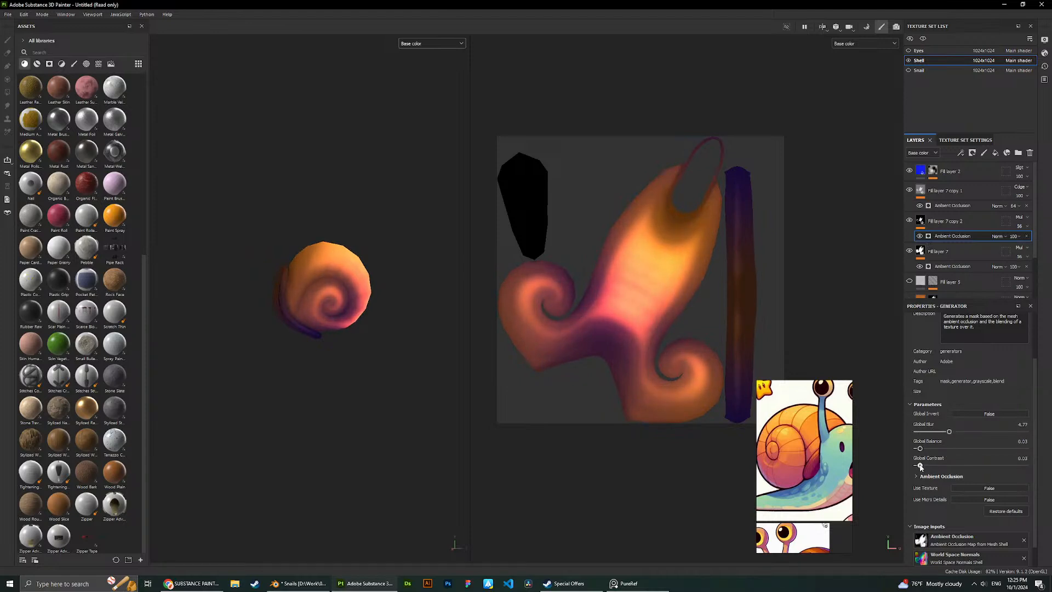
Set Fill layer 7 copy 2's opacity to 26 and compare the shell with it and Fill layer 7 each shown and hidden.
{"action": "left_click", "coordinate": [1027, 225]}
{"action": "left_click_drag", "start_coordinate": [1032, 242], "coordinate": [1022, 241]}
{"action": "left_click_drag", "start_coordinate": [345, 232], "coordinate": [344, 214], "text": "alt"}
{"action": "left_click", "coordinate": [909, 251]}
{"action": "left_click", "coordinate": [910, 252]}
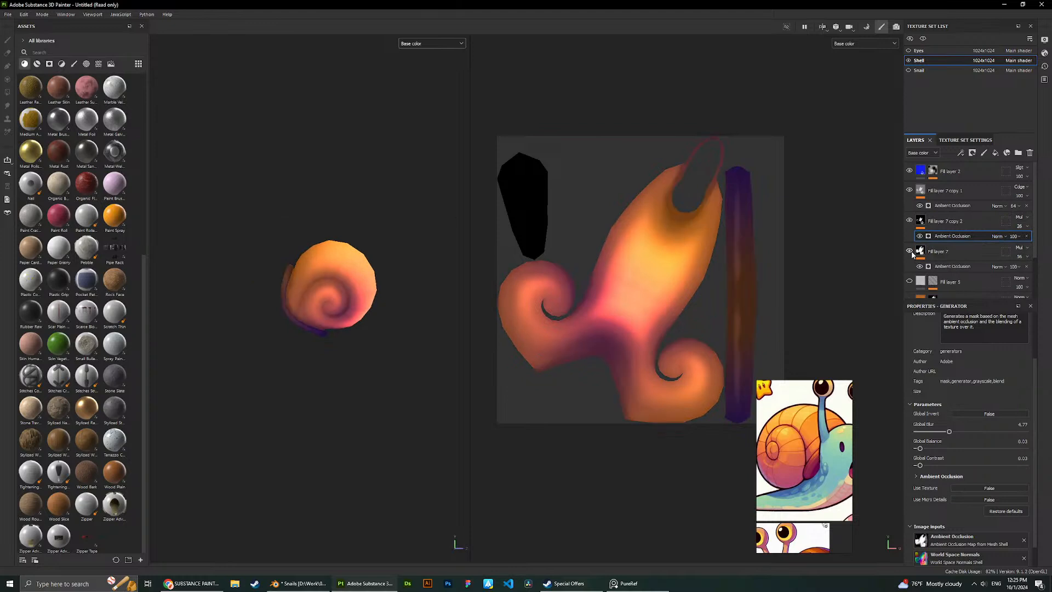
{"action": "left_click", "coordinate": [908, 222]}
{"action": "left_click", "coordinate": [909, 222]}
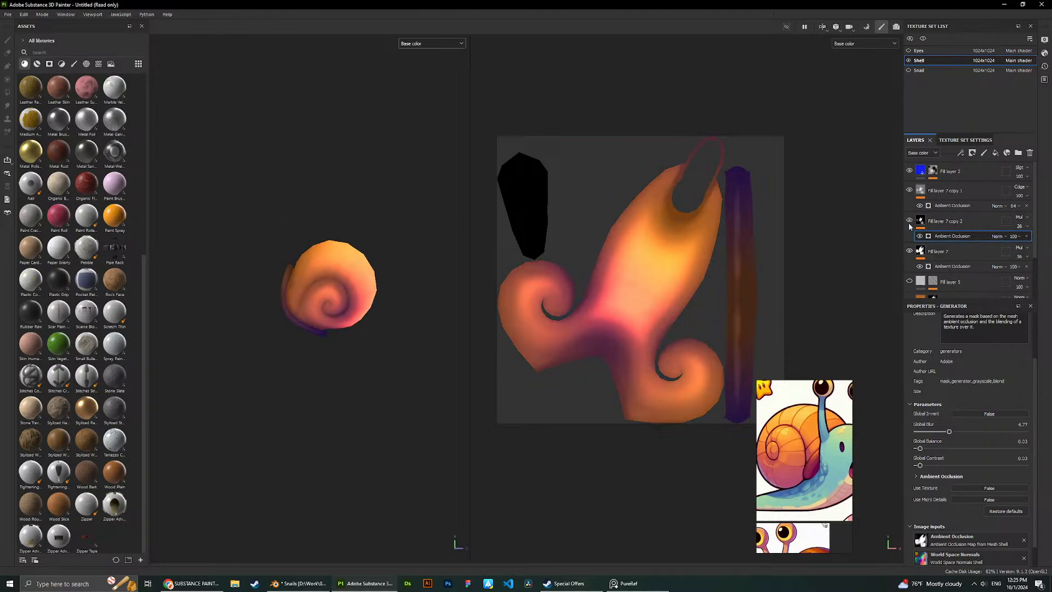
Set Fill layer 7's Ambient Occlusion generator to Global Blur 3.56, Global Balance 0.15 and Global Contrast 0.29.
{"action": "left_click", "coordinate": [960, 264]}
{"action": "left_click", "coordinate": [964, 267]}
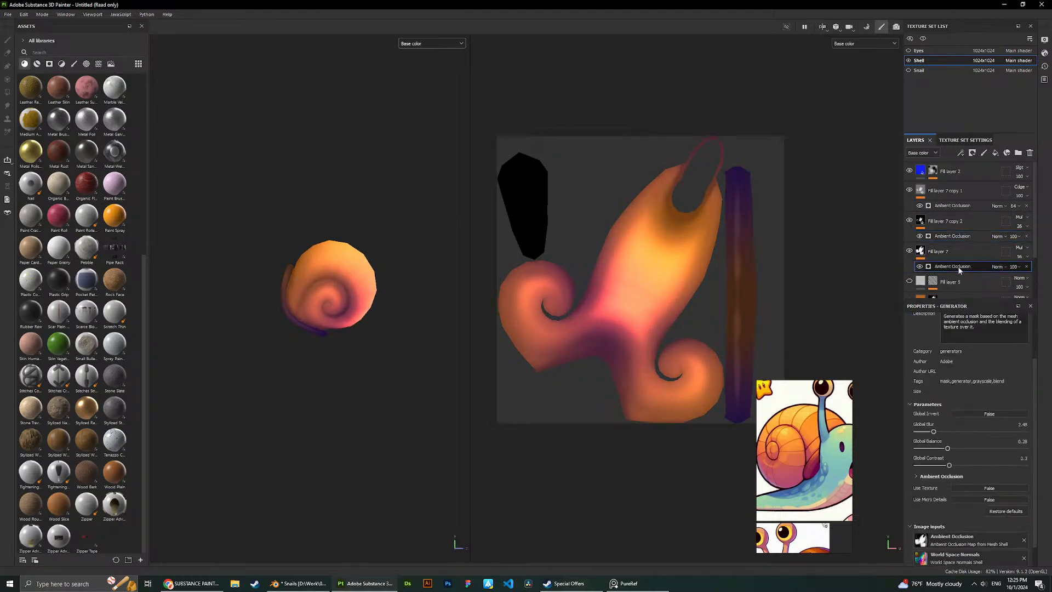
{"action": "mouse_move", "coordinate": [961, 438]}
{"action": "left_mouse_down"}
{"action": "mouse_move", "coordinate": [934, 466]}
{"action": "mouse_move", "coordinate": [928, 449]}
{"action": "mouse_move", "coordinate": [947, 463]}
{"action": "mouse_move", "coordinate": [962, 432]}
{"action": "left_mouse_up"}
{"action": "left_click", "coordinate": [960, 449]}
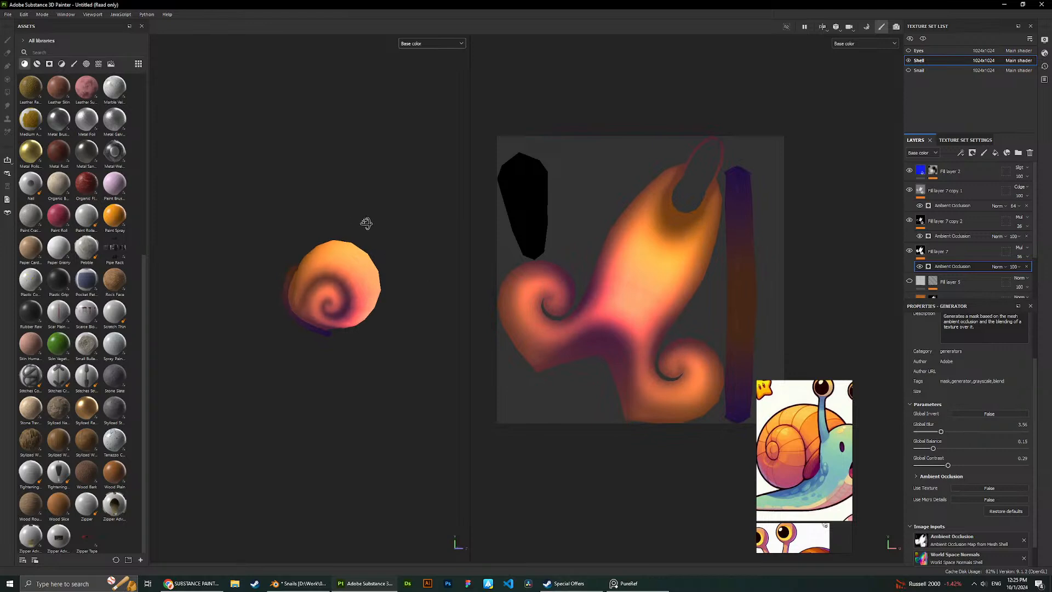
Examine the shell from both sides, comparing its shading with Fill layer 7 and Fill layer 7 copy 2 shown and hidden.
{"action": "left_click", "coordinate": [909, 250]}
{"action": "left_click", "coordinate": [910, 250]}
{"action": "left_click", "coordinate": [910, 251]}
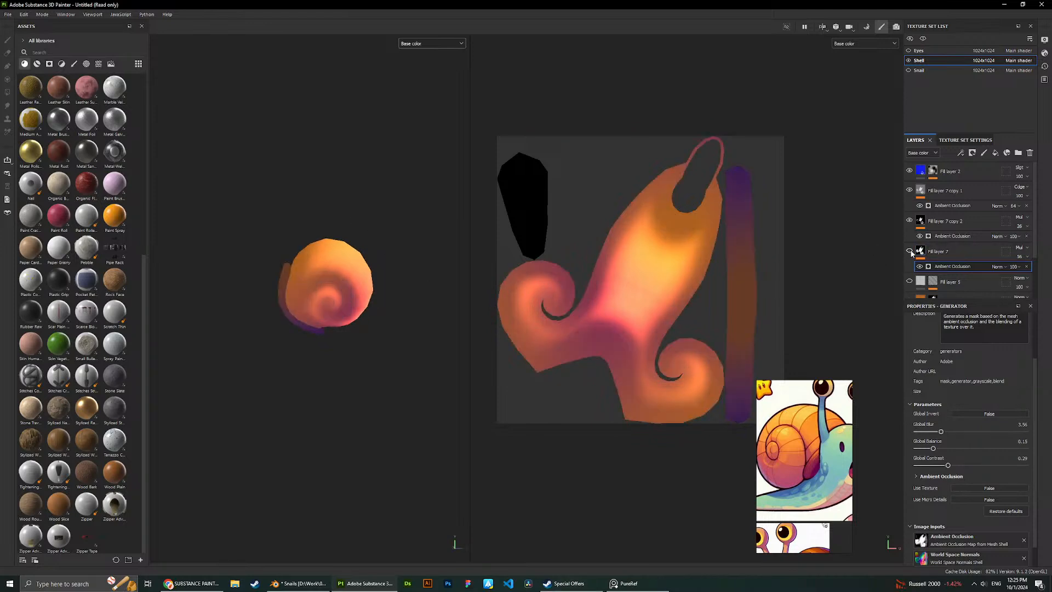
{"action": "left_click", "coordinate": [909, 251]}
{"action": "mouse_move", "coordinate": [376, 180]}
{"action": "left_mouse_down", "text": "alt"}
{"action": "mouse_move", "coordinate": [333, 182]}
{"action": "mouse_move", "coordinate": [340, 212]}
{"action": "mouse_move", "coordinate": [259, 223]}
{"action": "mouse_move", "coordinate": [342, 226]}
{"action": "mouse_move", "coordinate": [296, 228]}
{"action": "mouse_move", "coordinate": [345, 215]}
{"action": "mouse_move", "coordinate": [310, 222]}
{"action": "mouse_move", "coordinate": [329, 224]}
{"action": "left_mouse_up", "text": "alt"}
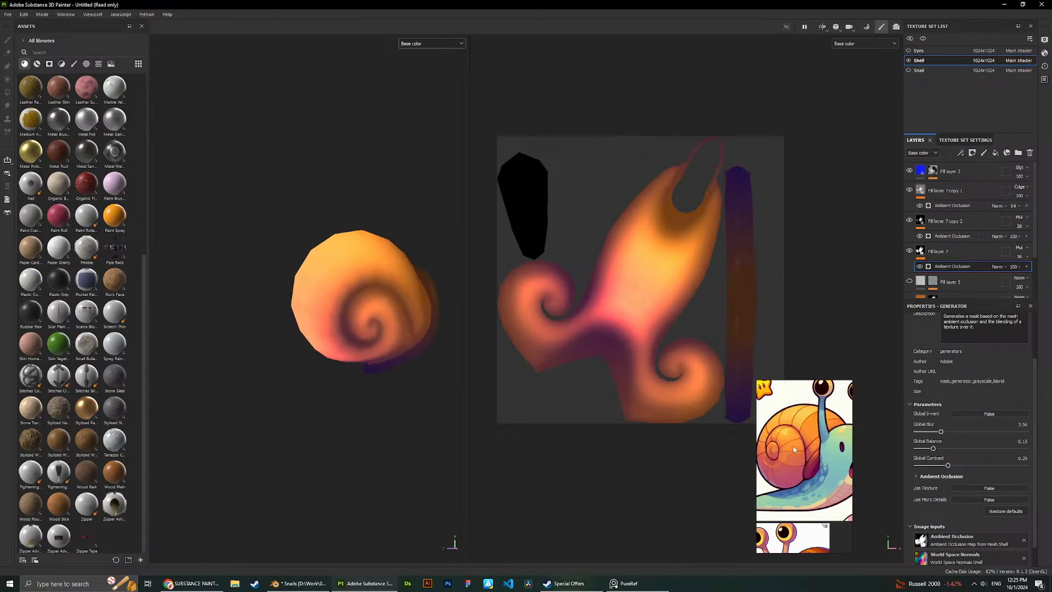
{"action": "left_click_drag", "start_coordinate": [372, 252], "coordinate": [336, 230], "text": "alt"}
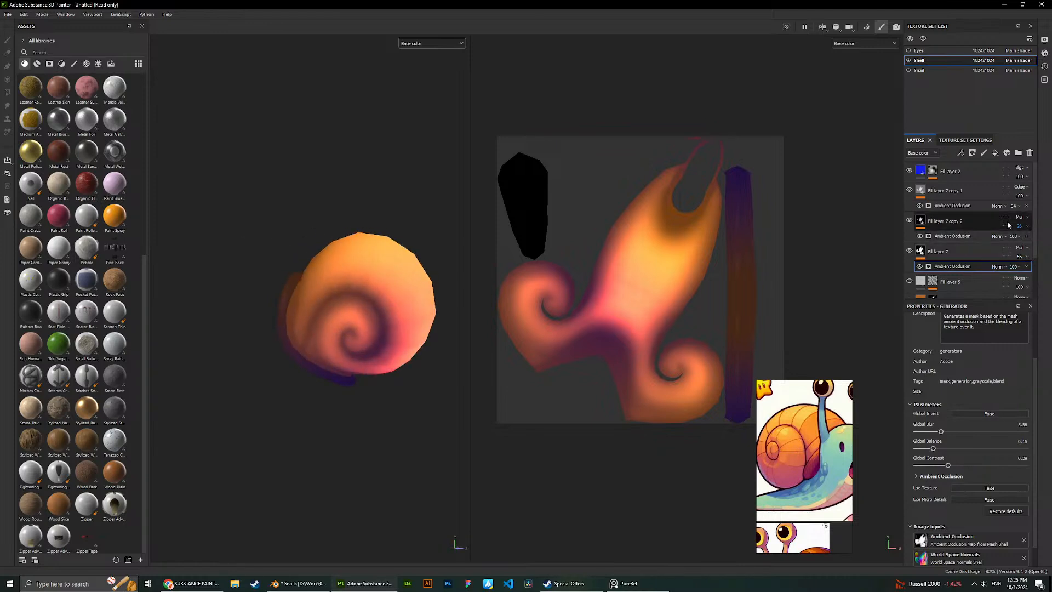
{"action": "left_click", "coordinate": [909, 220]}
{"action": "left_click", "coordinate": [909, 222]}
Try Fill layer 7 copy 2 at an opacity of 0 and at a much higher opacity.
{"action": "left_click", "coordinate": [1025, 226]}
{"action": "mouse_move", "coordinate": [1020, 241]}
{"action": "left_mouse_down"}
{"action": "mouse_move", "coordinate": [1044, 241]}
{"action": "mouse_move", "coordinate": [1012, 241]}
{"action": "left_mouse_up"}
{"action": "left_click", "coordinate": [1028, 227]}
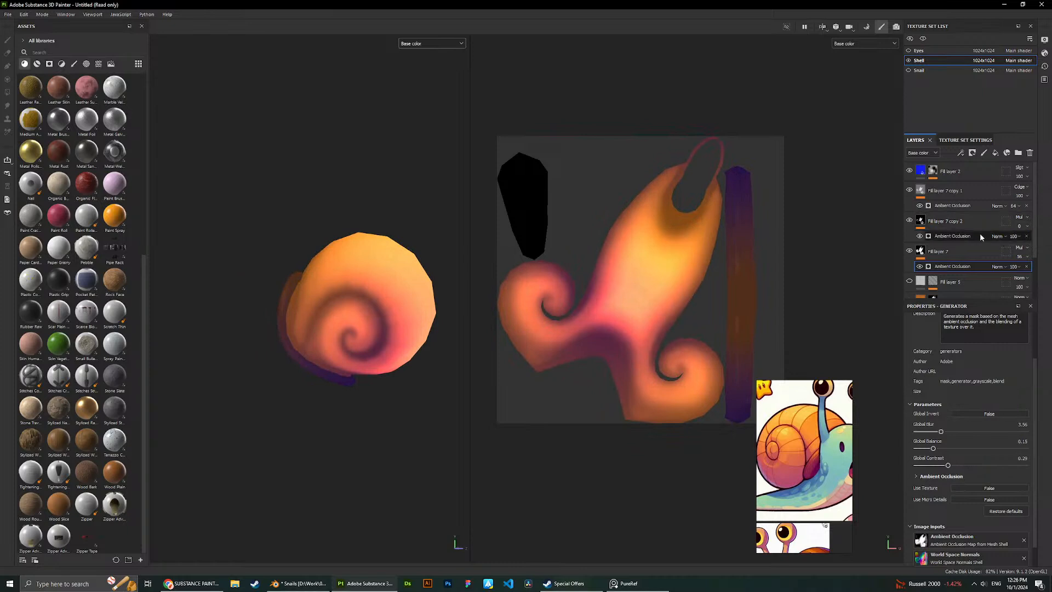
{"action": "scroll", "coordinate": [329, 224], "scroll_direction": "down", "scroll_amount": 2}
{"action": "left_click_drag", "start_coordinate": [328, 225], "coordinate": [378, 151], "text": "alt"}
{"action": "left_click", "coordinate": [1027, 226]}
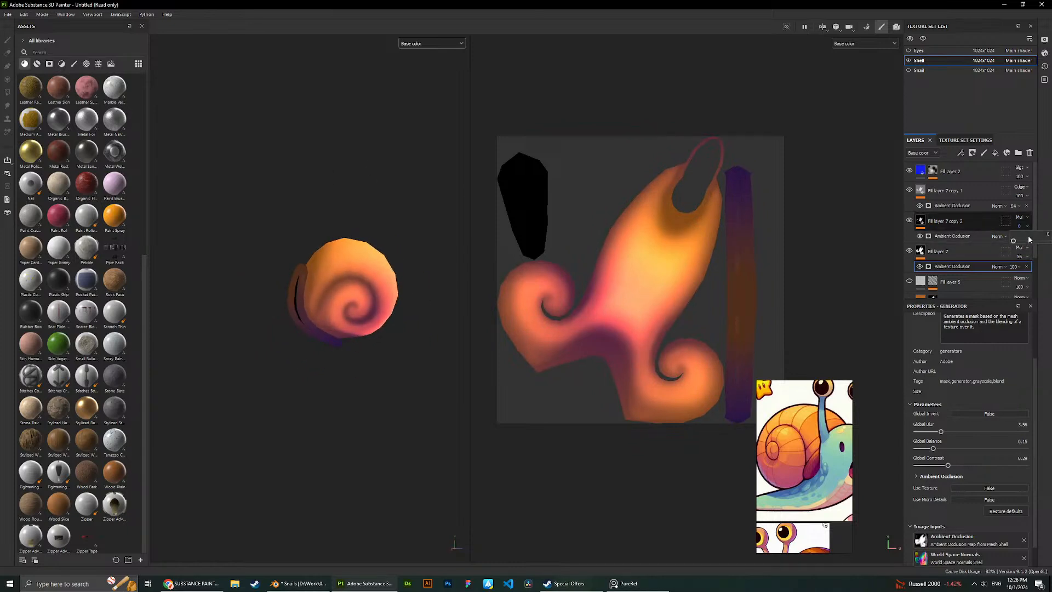
{"action": "left_click_drag", "start_coordinate": [1020, 243], "coordinate": [1044, 241]}
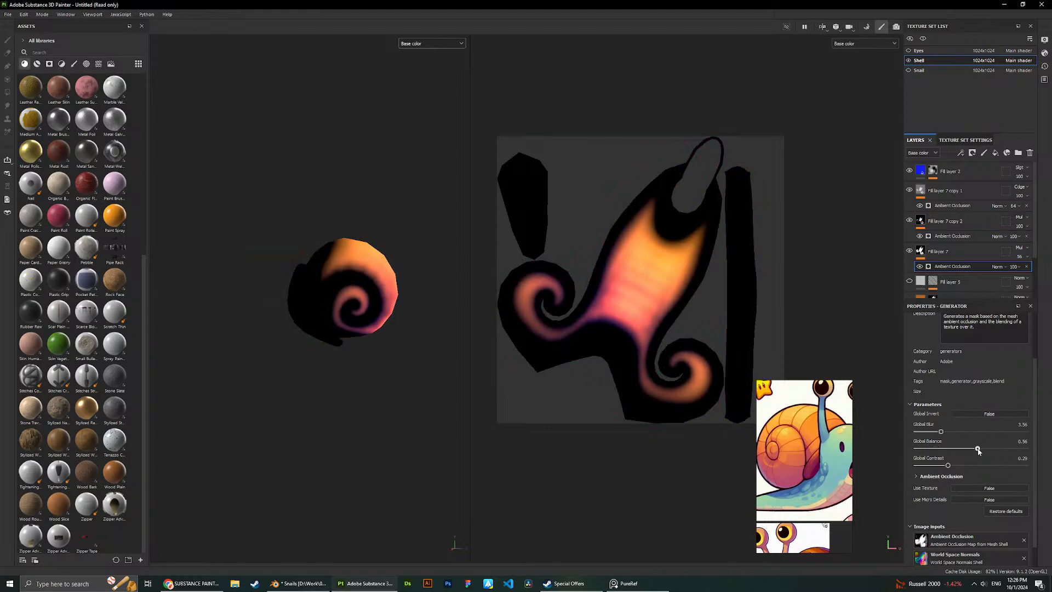
Try a higher Global Blur and a Global Contrast of 0 on Fill layer 7 copy 2's Ambient Occlusion generator, undoing each change.
{"action": "left_click", "coordinate": [975, 221]}
{"action": "left_click", "coordinate": [952, 236]}
{"action": "left_click_drag", "start_coordinate": [949, 432], "coordinate": [1014, 430]}
{"action": "key", "text": "ctrl+z"}
{"action": "mouse_move", "coordinate": [919, 448]}
{"action": "left_mouse_down"}
{"action": "mouse_move", "coordinate": [940, 448]}
{"action": "mouse_move", "coordinate": [942, 464]}
{"action": "mouse_move", "coordinate": [916, 463]}
{"action": "left_mouse_up"}
{"action": "key", "text": "ctrl+z"}
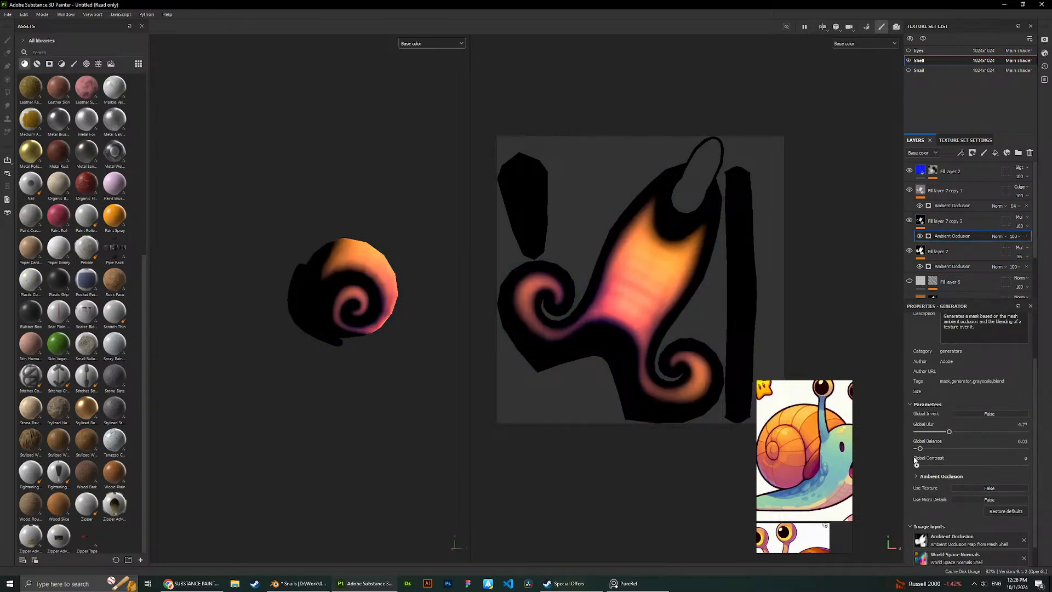
Try an opacity of 6 on Fill layer 7 copy 2 and a lower opacity on Fill layer 7, then undo both.
{"action": "left_click", "coordinate": [1020, 226]}
{"action": "left_click_drag", "start_coordinate": [1036, 241], "coordinate": [1012, 243]}
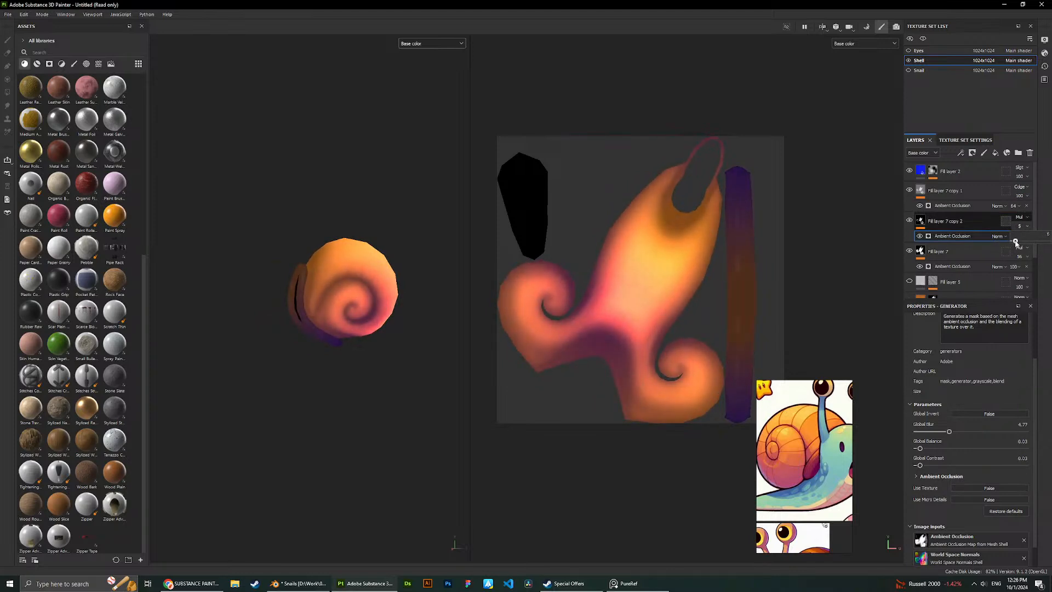
{"action": "left_click", "coordinate": [1020, 257]}
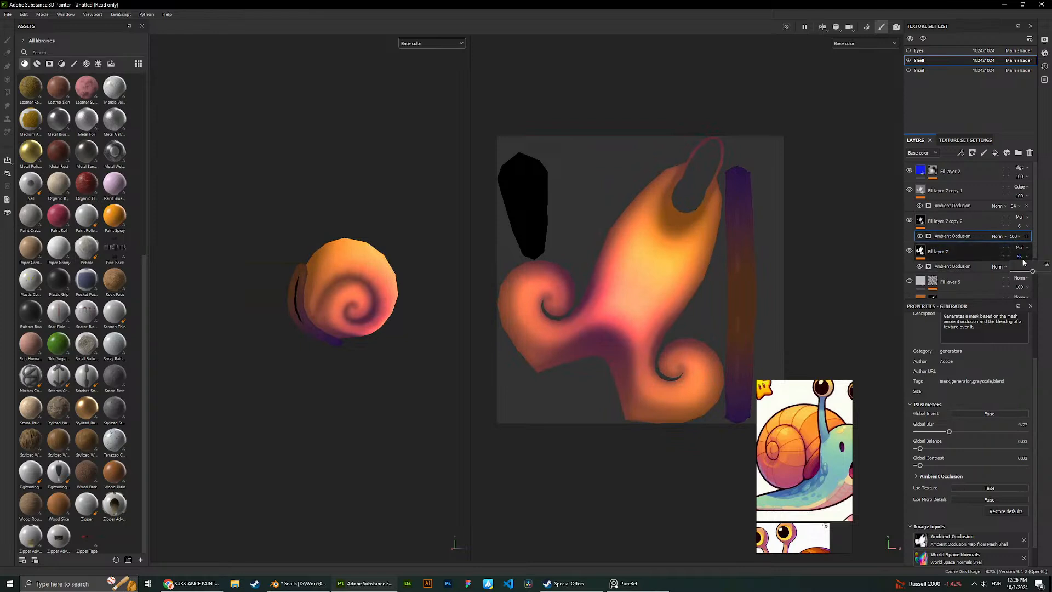
{"action": "left_click_drag", "start_coordinate": [1032, 271], "coordinate": [1023, 271]}
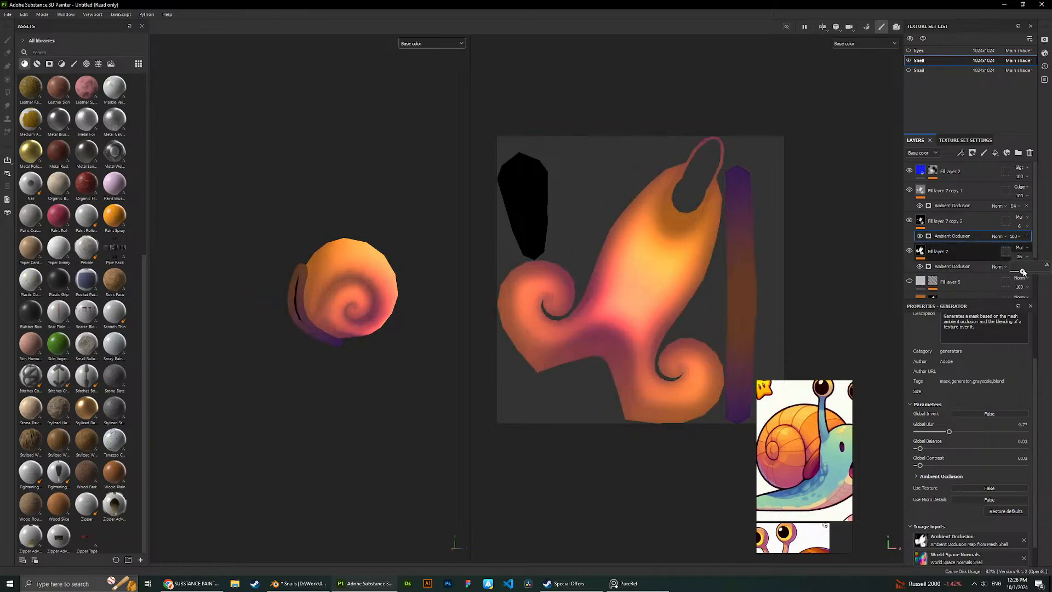
{"action": "key", "text": "ctrl+z"}
{"action": "key", "text": "ctrl+z"}
Try an opacity of 64 on Fill layer 7, then undo it and inspect the shell up close.
{"action": "left_click_drag", "start_coordinate": [306, 174], "coordinate": [338, 186], "text": "alt"}
{"action": "left_click", "coordinate": [1016, 237]}
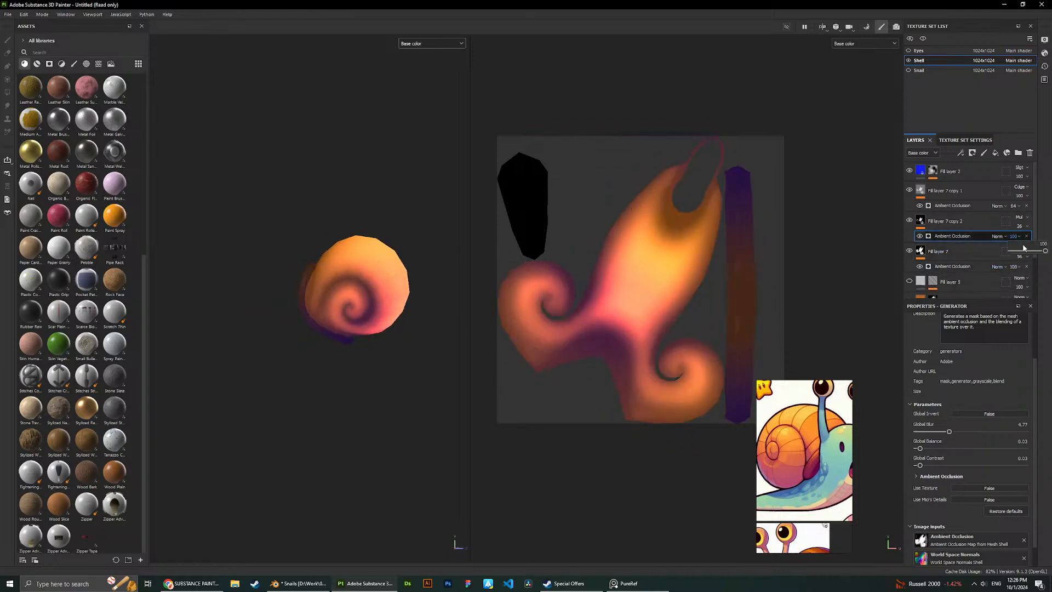
{"action": "left_click", "coordinate": [1019, 258]}
{"action": "left_click_drag", "start_coordinate": [1031, 272], "coordinate": [1034, 271]}
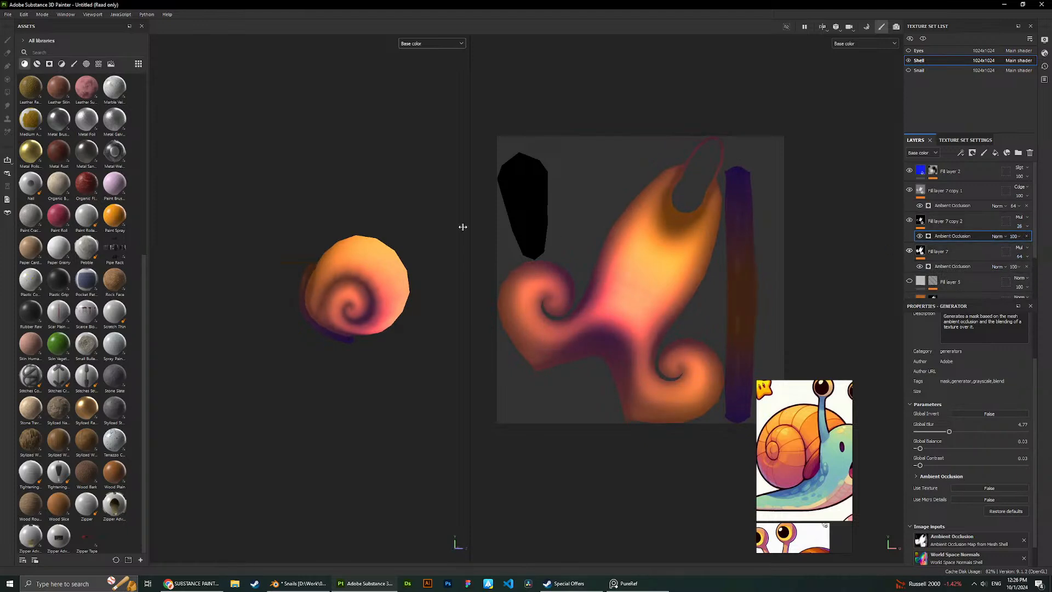
{"action": "key", "text": "ctrl+z"}
{"action": "left_click_drag", "start_coordinate": [418, 164], "coordinate": [305, 182], "text": "alt"}
{"action": "scroll", "coordinate": [300, 159], "scroll_direction": "up", "scroll_amount": 5}
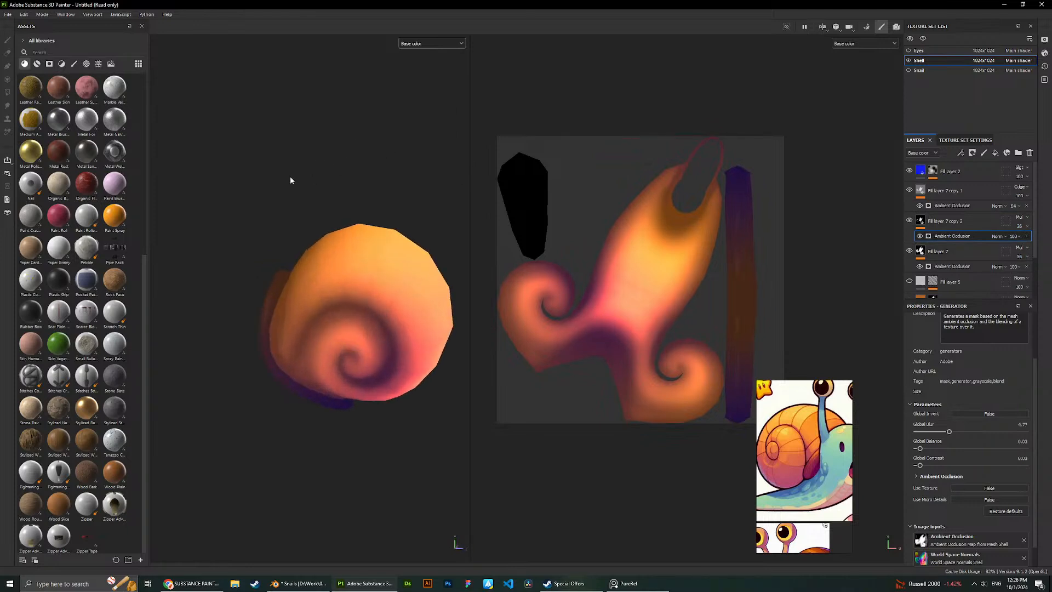
{"action": "left_click_drag", "start_coordinate": [244, 216], "coordinate": [295, 212], "text": "alt"}
Save the project as snail in the Snails folder under 02_Projects, 01_Freelance, 02_3DArt, 02_ChickenRocket.
{"action": "key", "text": "ctrl+s"}
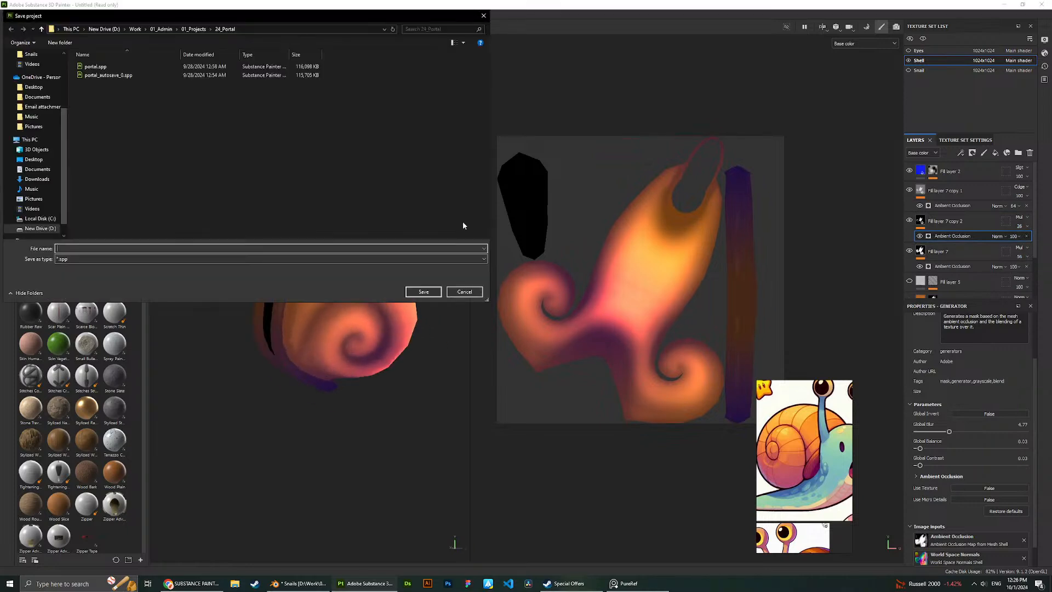
{"action": "left_click", "coordinate": [167, 29]}
{"action": "left_click", "coordinate": [135, 29]}
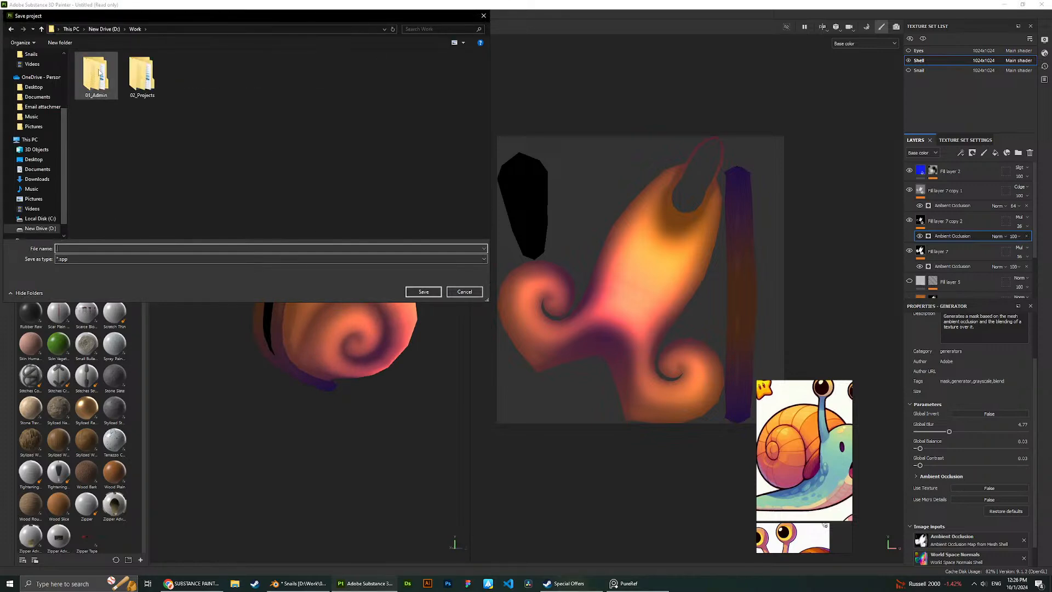
{"action": "double_click", "coordinate": [130, 92]}
{"action": "double_click", "coordinate": [97, 77]}
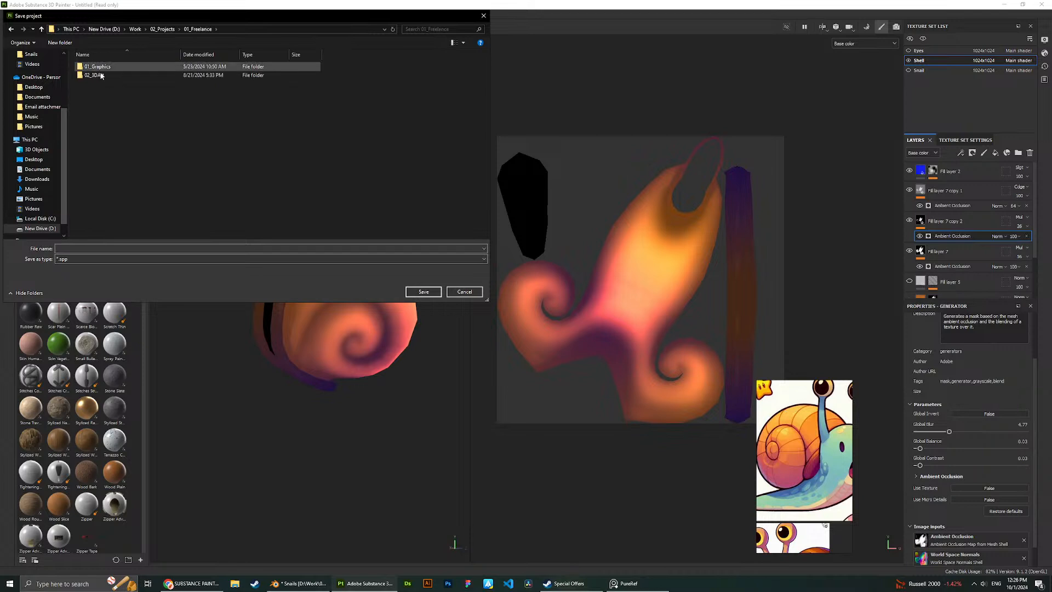
{"action": "double_click", "coordinate": [101, 75]}
{"action": "double_click", "coordinate": [109, 83]}
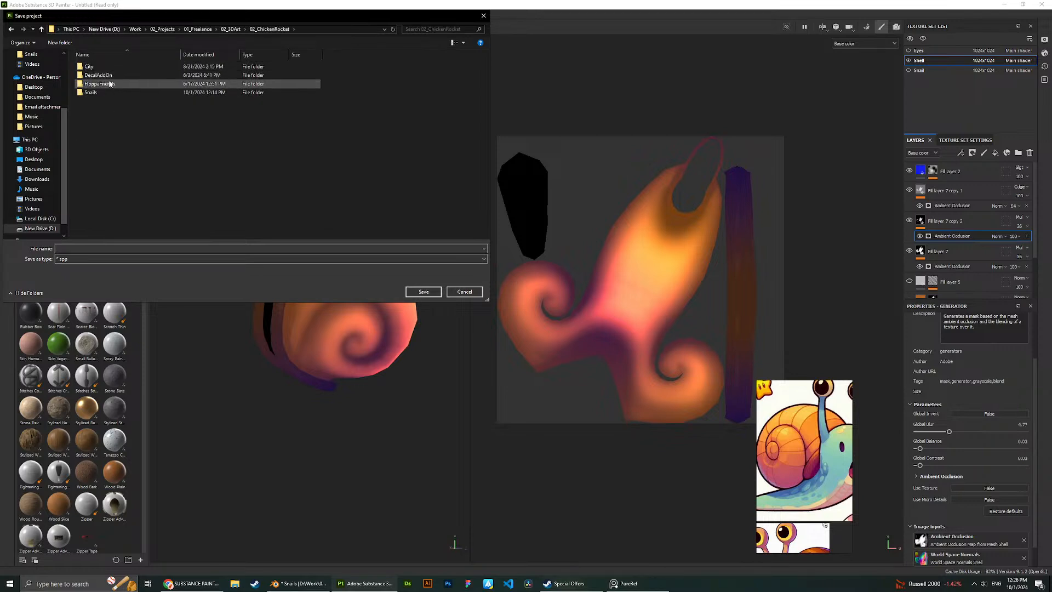
{"action": "double_click", "coordinate": [112, 92]}
{"action": "left_click", "coordinate": [93, 248]}
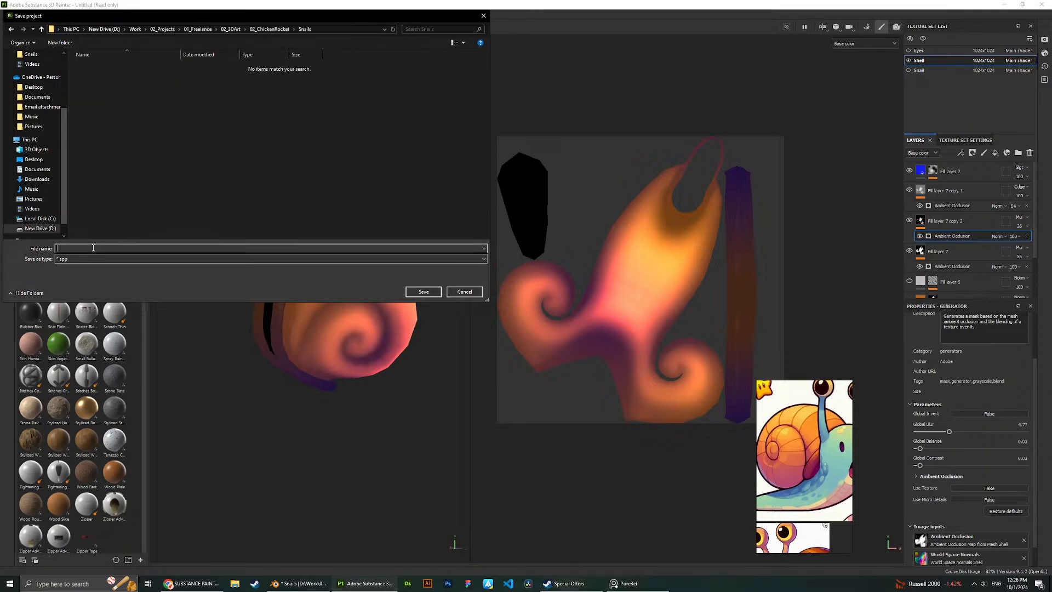
{"action": "type", "text": "snail"}
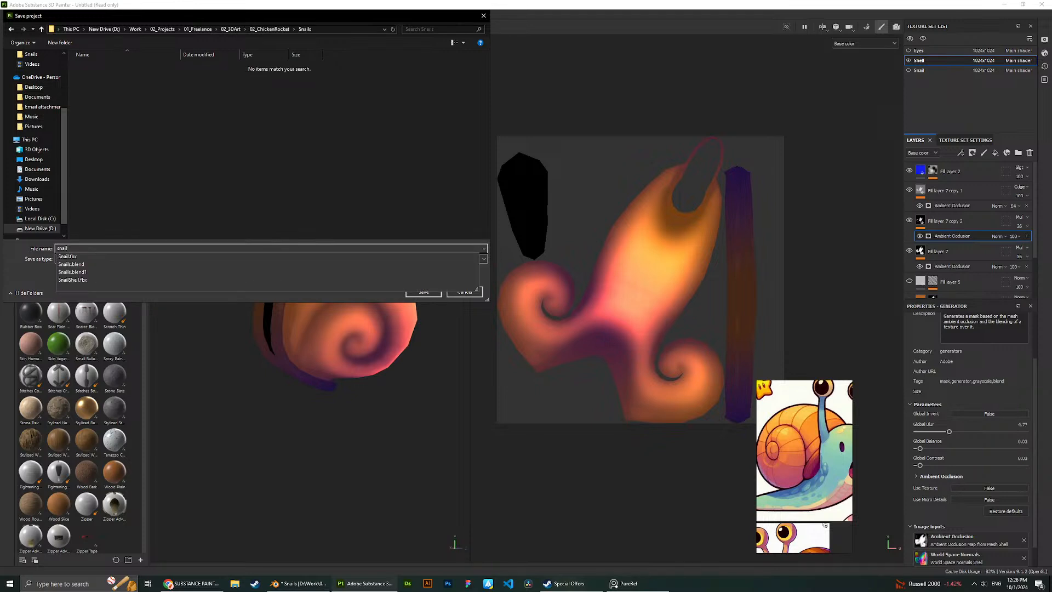
{"action": "left_click", "coordinate": [424, 290]}
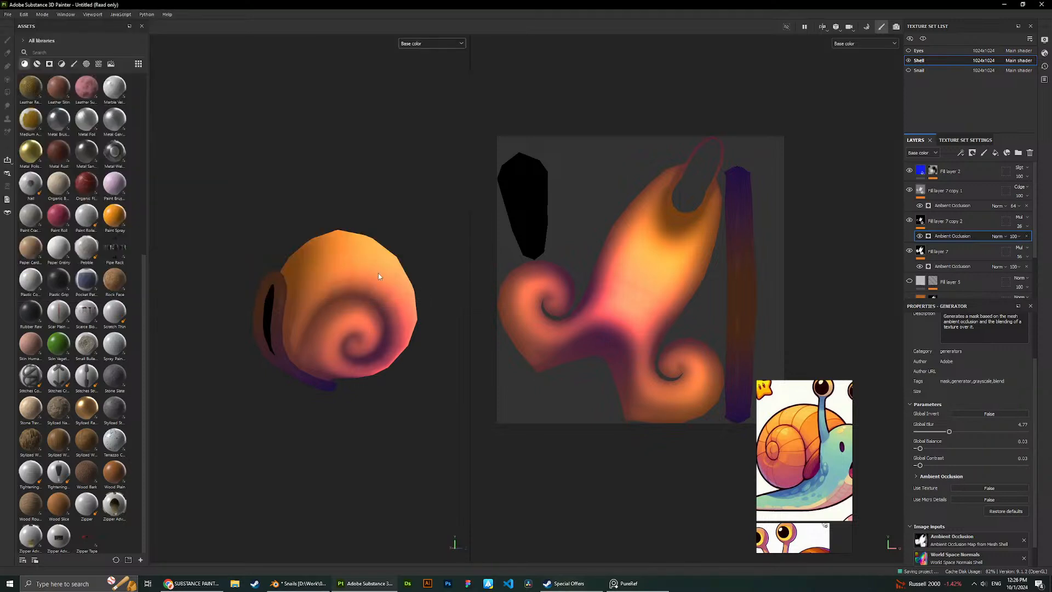
{"action": "left_click", "coordinate": [191, 583]}
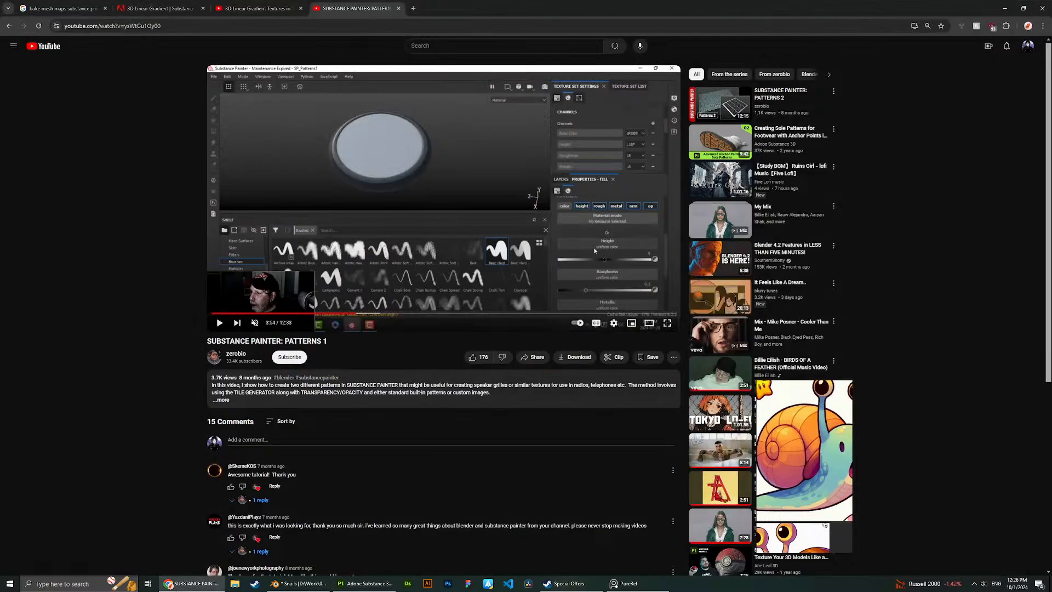
{"action": "left_click", "coordinate": [191, 583]}
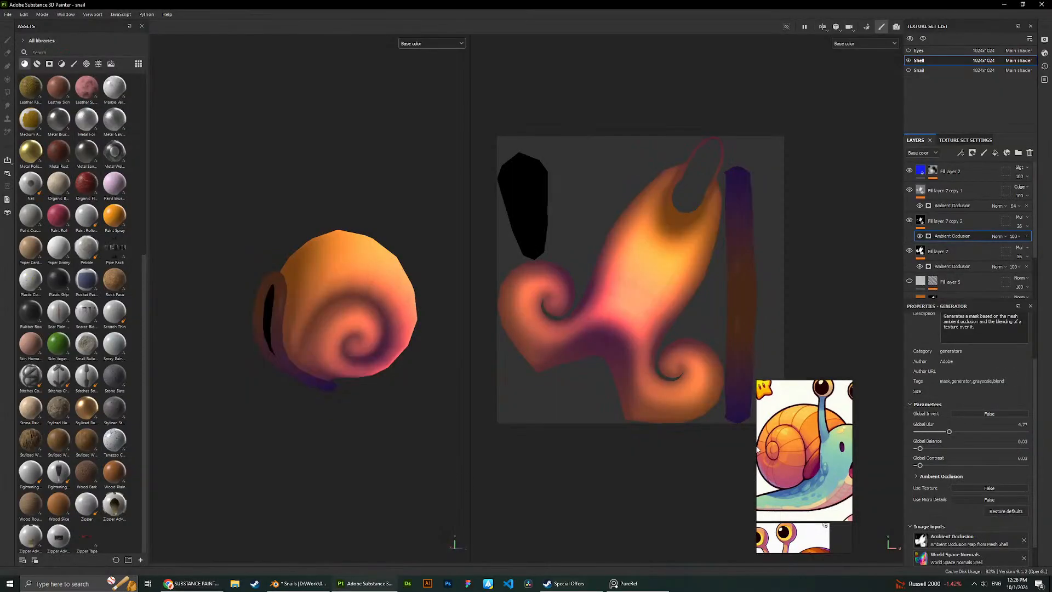
Widen the floating reference window and enlarge the orange snail shell inside it.
{"action": "left_click", "coordinate": [757, 449]}
{"action": "left_click_drag", "start_coordinate": [756, 449], "coordinate": [726, 445]}
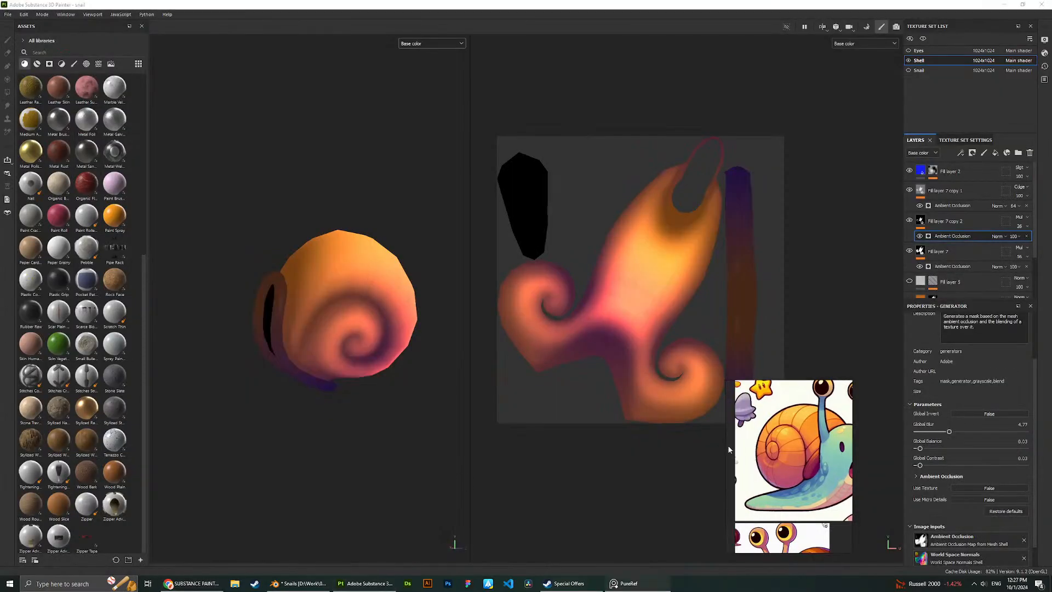
{"action": "scroll", "coordinate": [799, 445], "scroll_direction": "down", "scroll_amount": 2}
{"action": "scroll", "coordinate": [804, 445], "scroll_direction": "up", "scroll_amount": 4}
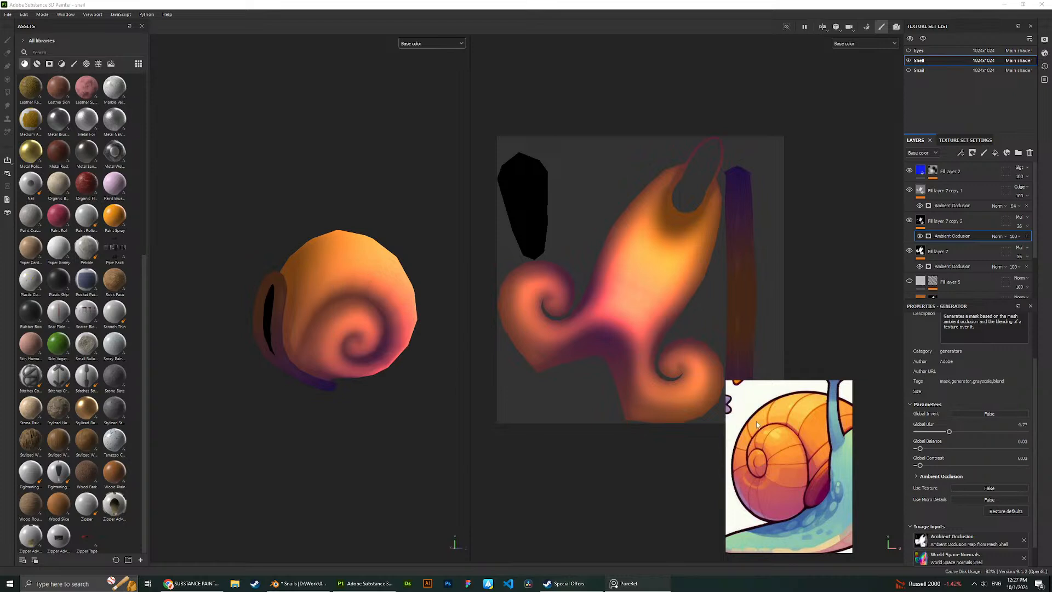
{"action": "scroll", "coordinate": [339, 259], "scroll_direction": "up", "scroll_amount": 2}
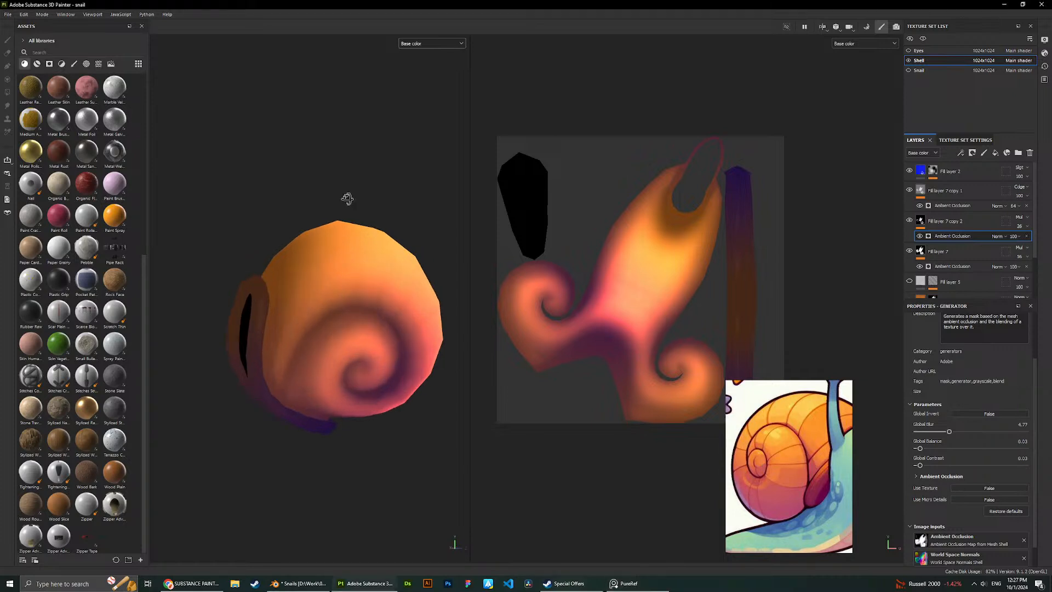
Try grouping Fill layer 7 copy 1, Fill layer 7 copy 2 and Fill layer 7 into a folder.
{"action": "left_click_drag", "start_coordinate": [347, 200], "coordinate": [349, 205], "text": "alt"}
{"action": "scroll", "coordinate": [350, 205], "scroll_direction": "down", "scroll_amount": 2}
{"action": "scroll", "coordinate": [964, 233], "scroll_direction": "down", "scroll_amount": 2}
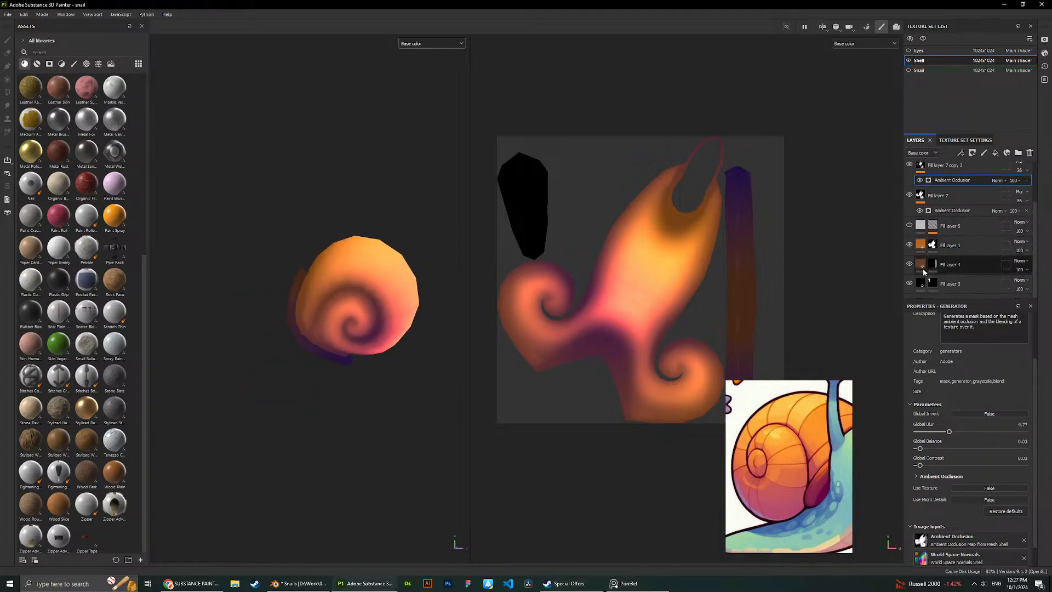
{"action": "scroll", "coordinate": [936, 257], "scroll_direction": "up", "scroll_amount": 2}
{"action": "left_click", "coordinate": [956, 176]}
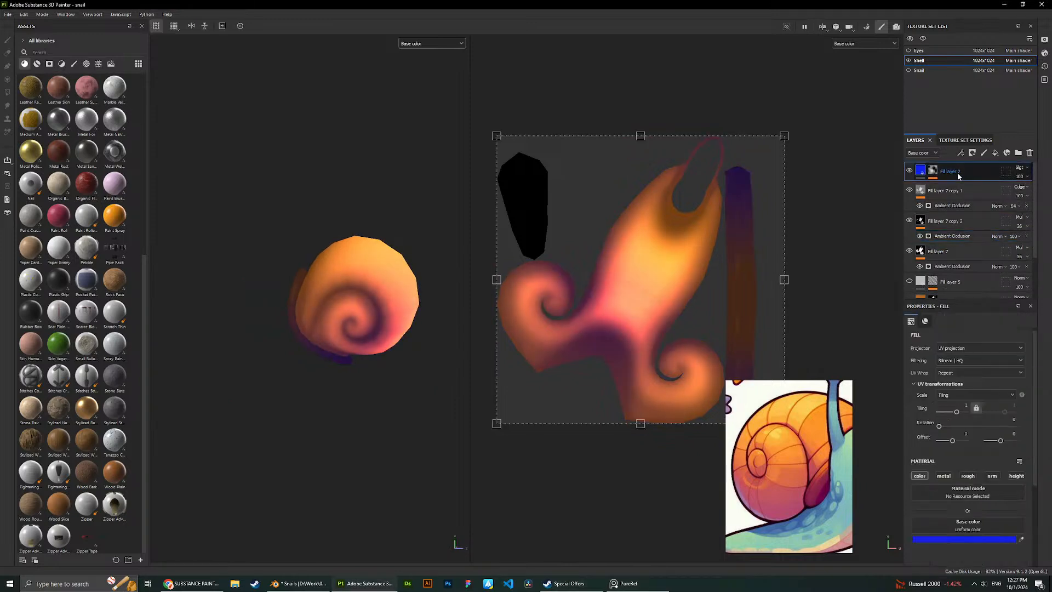
{"action": "left_click", "coordinate": [909, 189]}
{"action": "left_click", "coordinate": [908, 189]}
{"action": "left_click", "coordinate": [959, 202]}
{"action": "scroll", "coordinate": [961, 220], "scroll_direction": "down", "scroll_amount": 1}
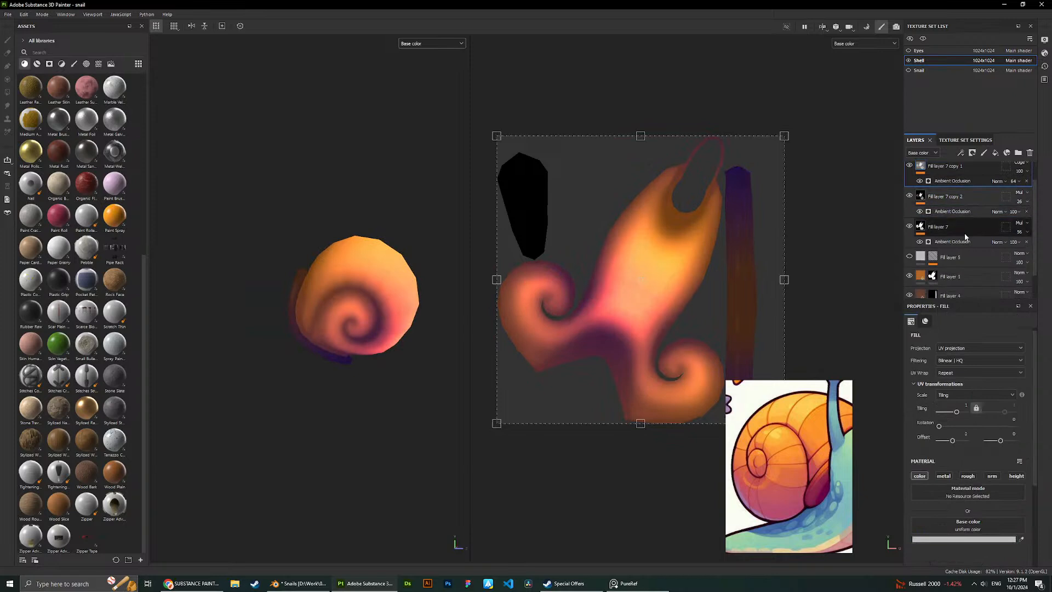
{"action": "left_click", "coordinate": [958, 227], "text": "shift"}
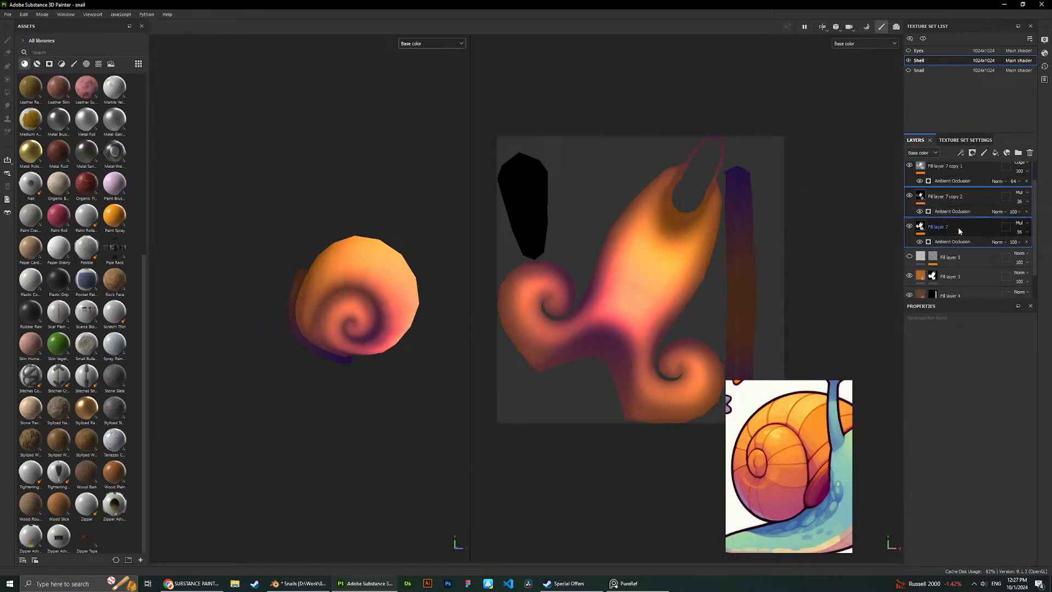
{"action": "key", "text": "ctrl+g"}
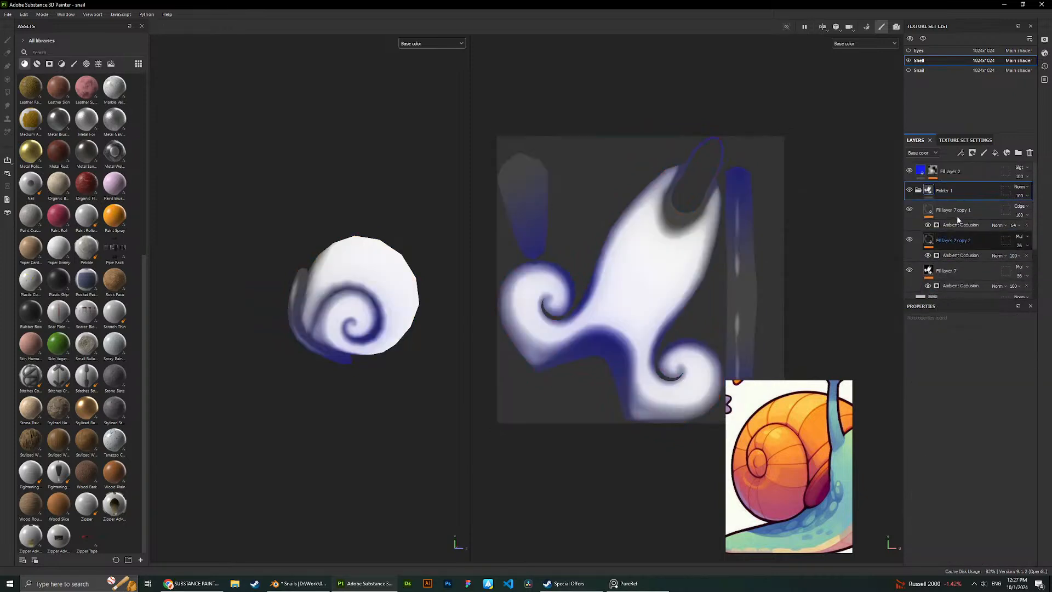
{"action": "double_click", "coordinate": [943, 192]}
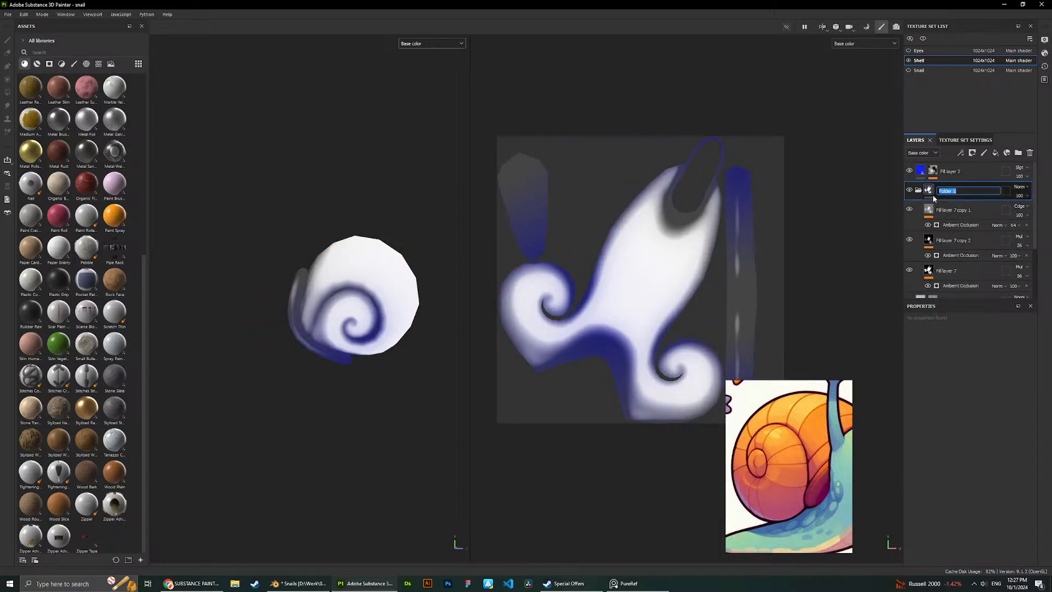
{"action": "left_click", "coordinate": [959, 206]}
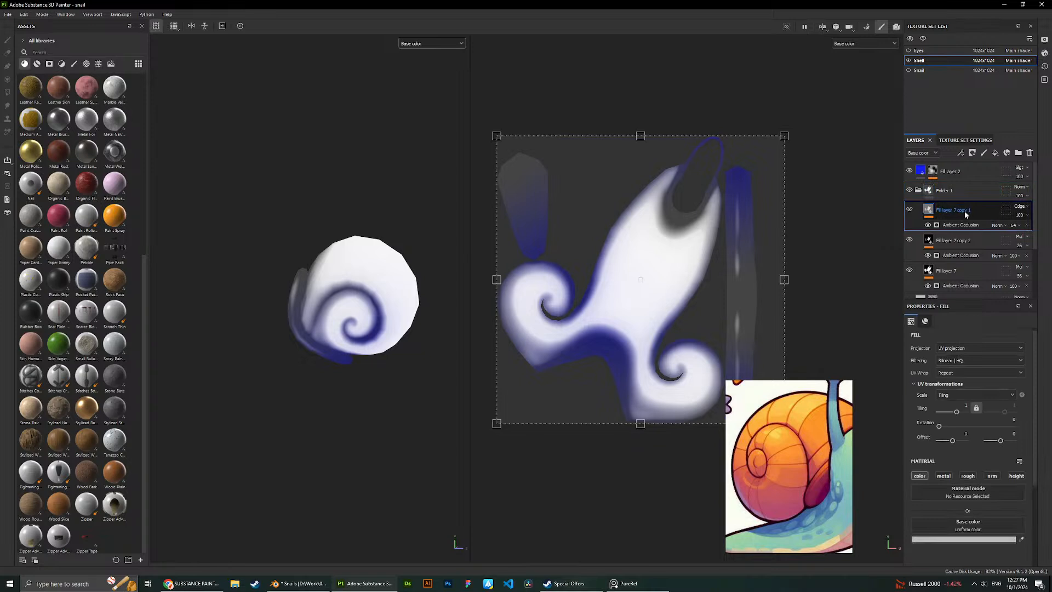
Undo and redo the layer grouping, toggle Fill layer 7 copy 1's visibility inside the folder, and undo the grouping again.
{"action": "key", "text": "ctrl+z"}
{"action": "key", "text": "ctrl+z"}
{"action": "key", "text": "ctrl+y"}
{"action": "key", "text": "ctrl+y"}
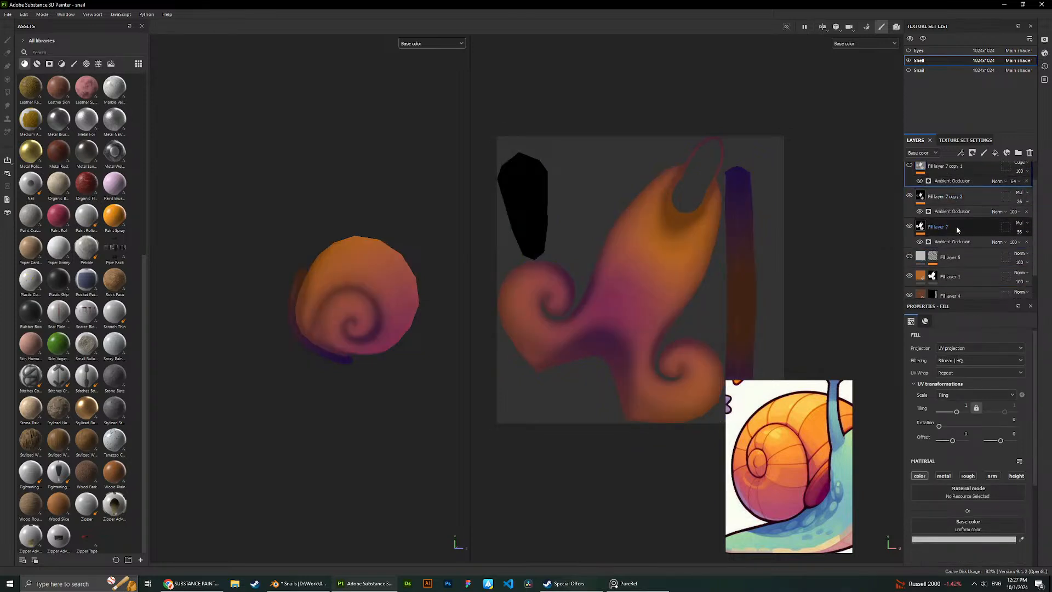
{"action": "scroll", "coordinate": [964, 214], "scroll_direction": "up", "scroll_amount": 1}
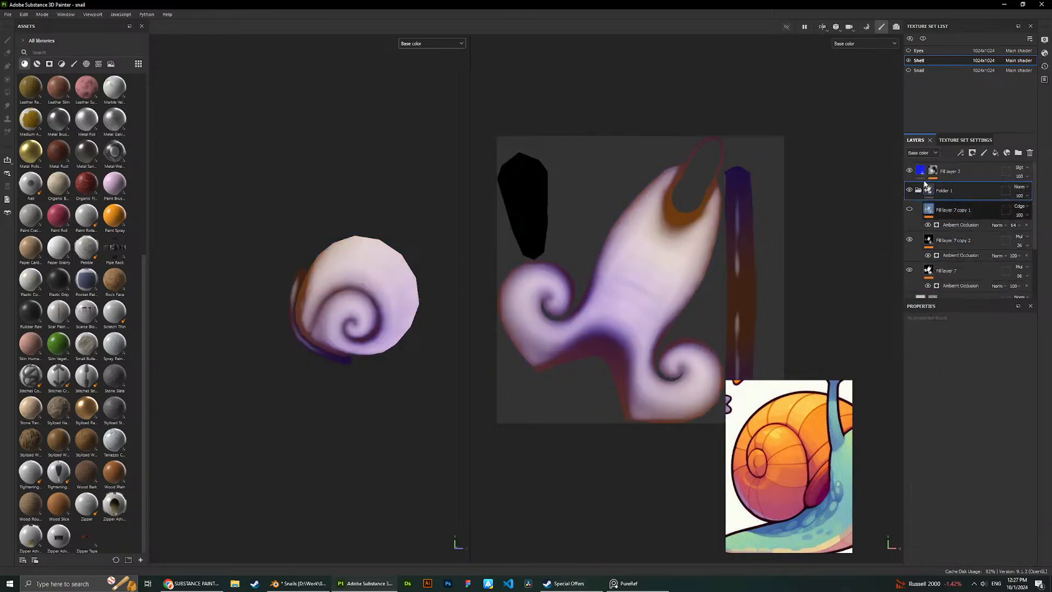
{"action": "left_click", "coordinate": [919, 190]}
{"action": "left_click", "coordinate": [919, 190]}
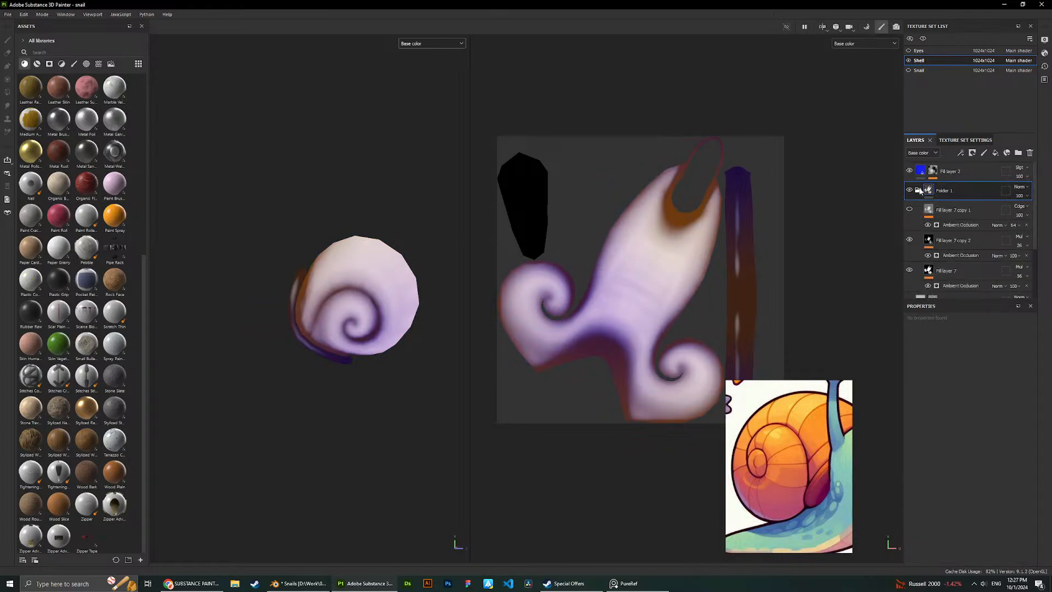
{"action": "scroll", "coordinate": [932, 198], "scroll_direction": "down", "scroll_amount": 1}
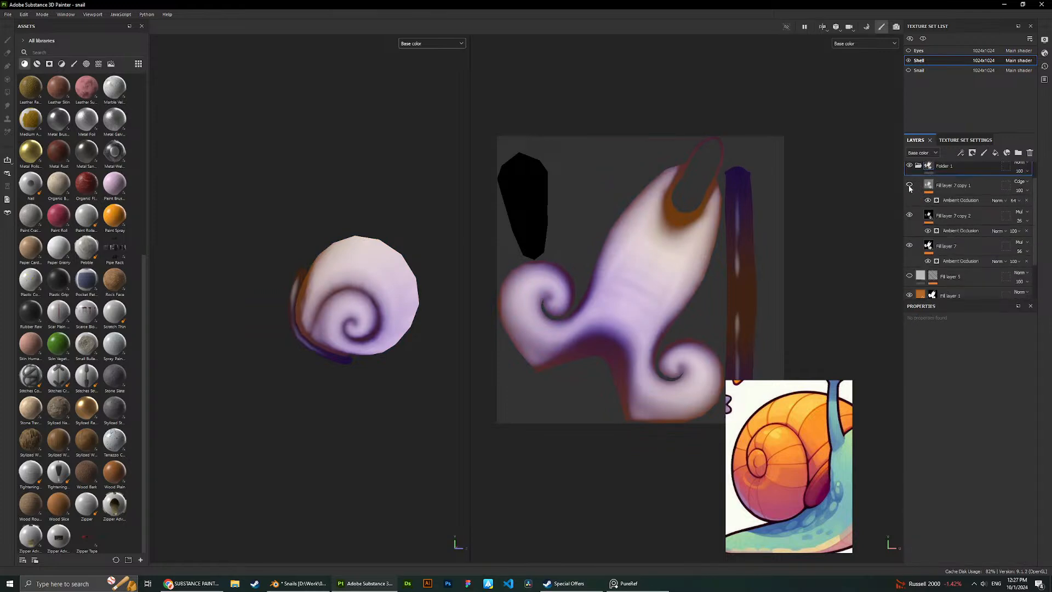
{"action": "left_click", "coordinate": [909, 187]}
{"action": "left_click", "coordinate": [910, 187]}
{"action": "scroll", "coordinate": [920, 187], "scroll_direction": "up", "scroll_amount": 1}
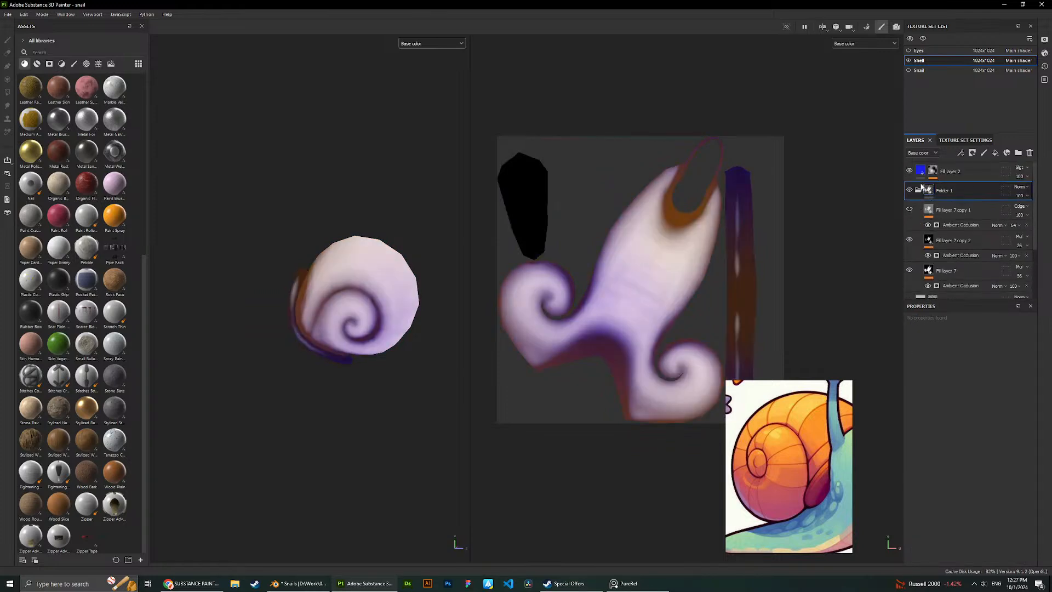
{"action": "key", "text": "ctrl+z"}
{"action": "key", "text": "ctrl+z"}
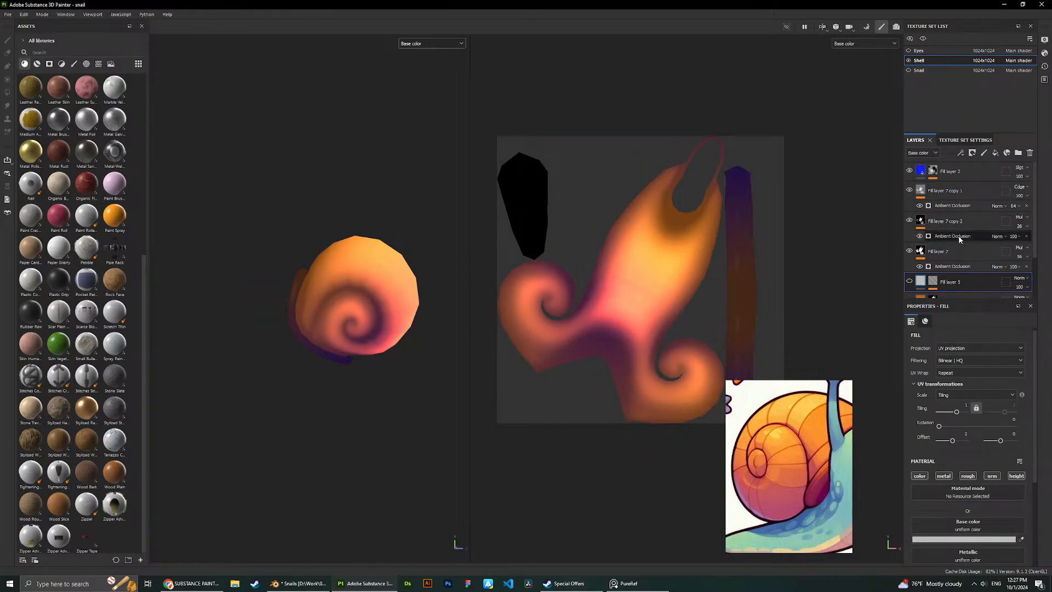
Show the hidden striped fill layer directly below Fill layer 7.
{"action": "scroll", "coordinate": [958, 237], "scroll_direction": "down", "scroll_amount": 1}
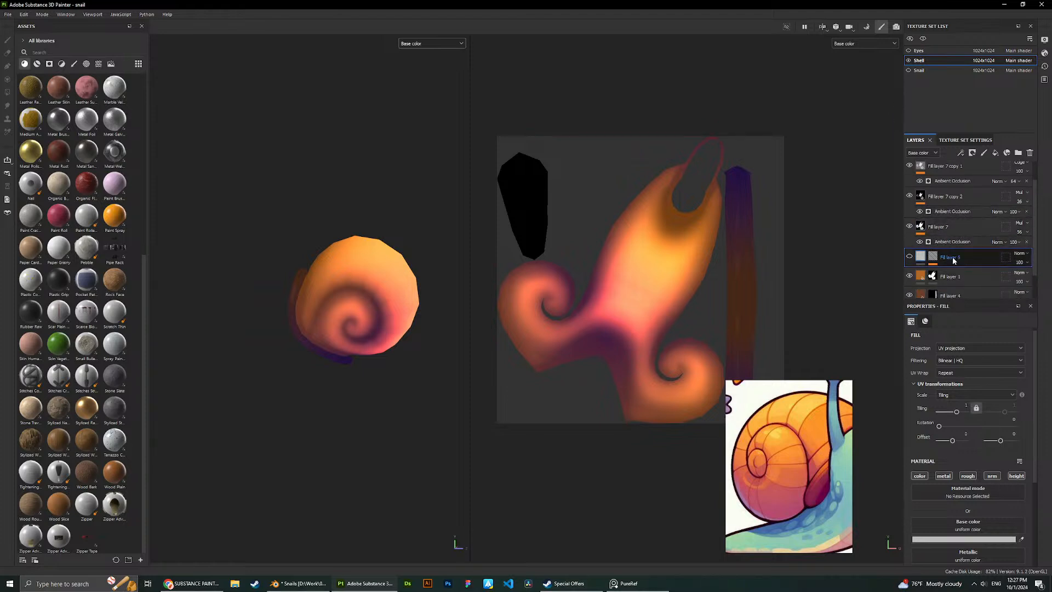
{"action": "left_click", "coordinate": [909, 256]}
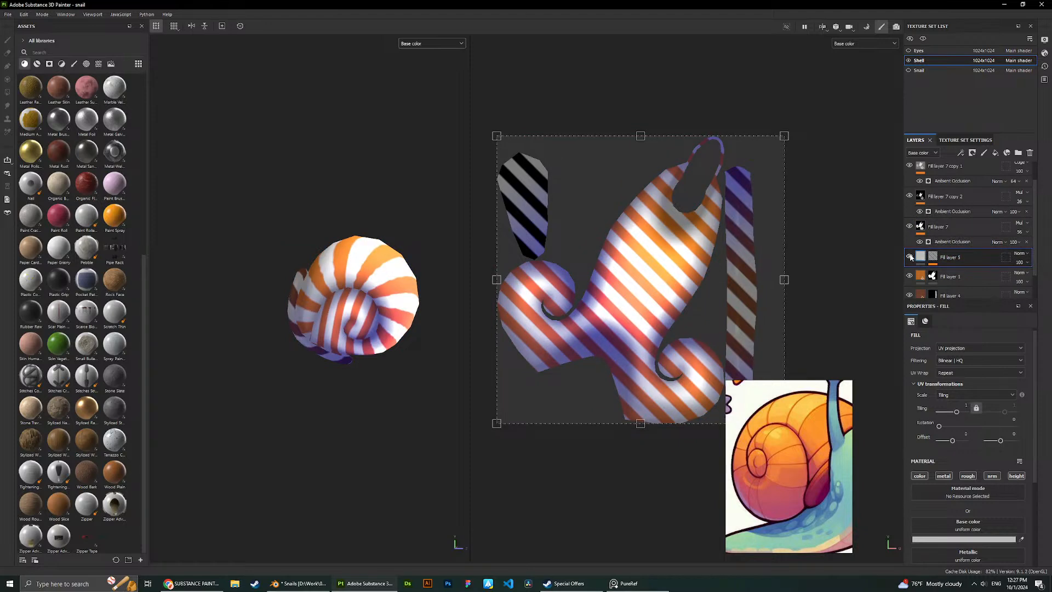
{"action": "scroll", "coordinate": [337, 261], "scroll_direction": "up", "scroll_amount": 4}
{"action": "scroll", "coordinate": [520, 267], "scroll_direction": "up", "scroll_amount": 1}
{"action": "scroll", "coordinate": [351, 252], "scroll_direction": "up", "scroll_amount": 2}
Examine how the stripes wrap around the shell's spiral and outer whorl from several sides.
{"action": "left_click_drag", "start_coordinate": [289, 199], "coordinate": [386, 235], "text": "alt"}
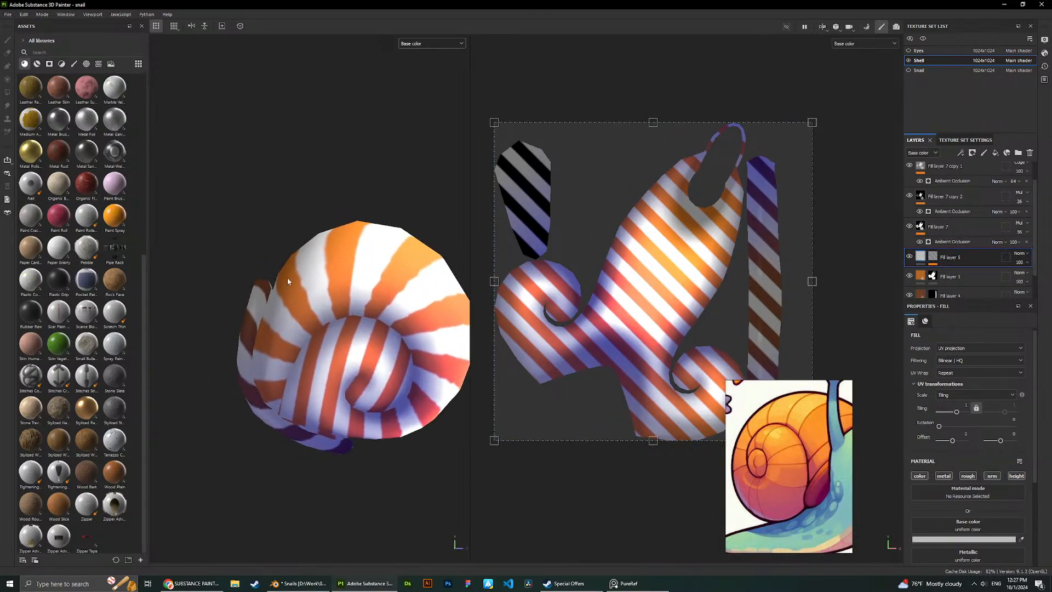
{"action": "left_click_drag", "start_coordinate": [329, 274], "coordinate": [299, 229], "text": "alt"}
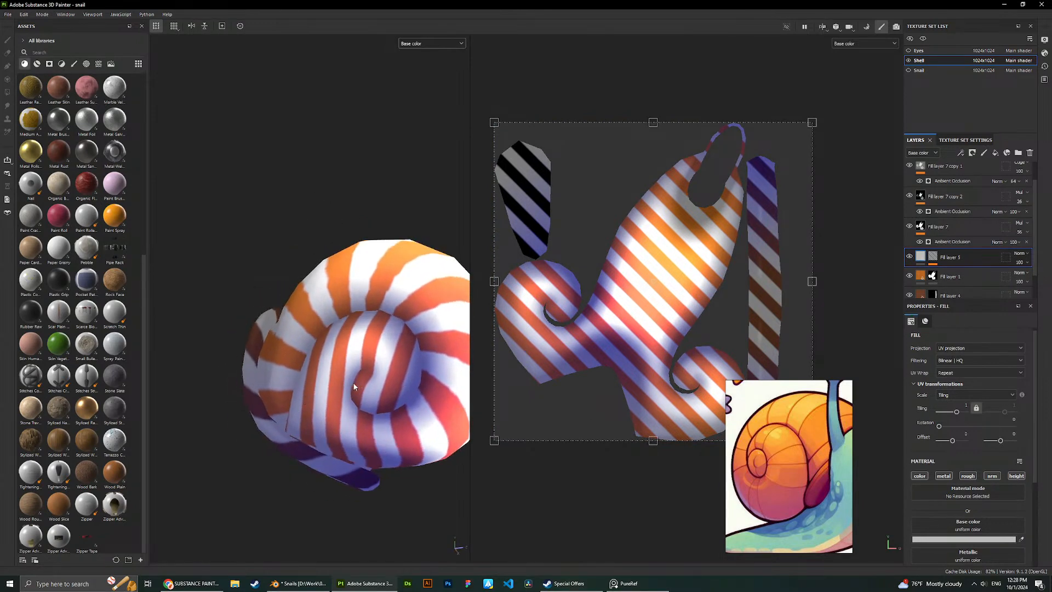
{"action": "left_click_drag", "start_coordinate": [354, 386], "coordinate": [337, 363], "text": "alt"}
{"action": "left_click_drag", "start_coordinate": [286, 321], "coordinate": [235, 258], "text": "alt"}
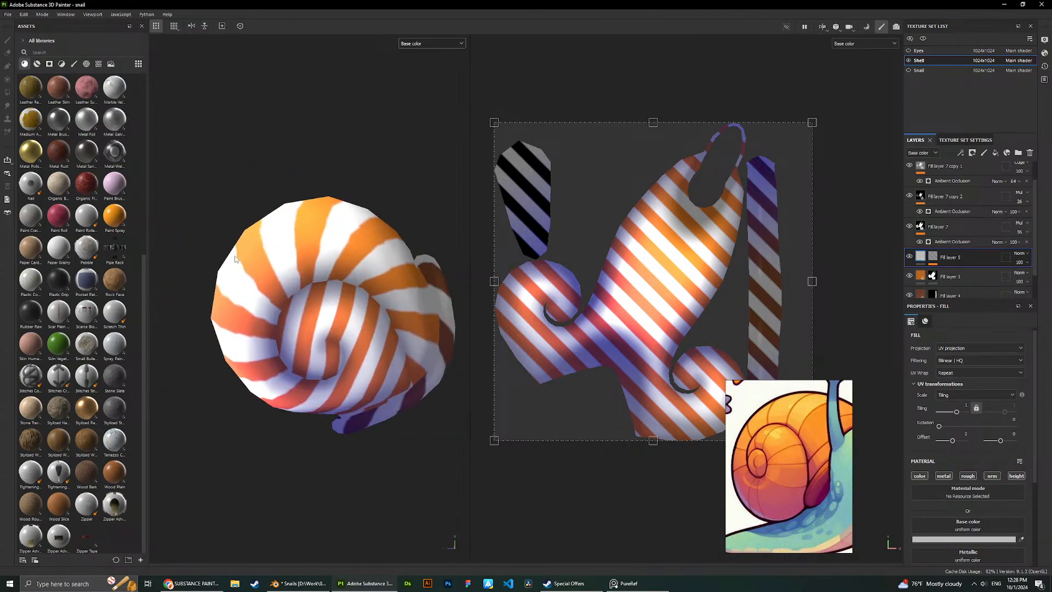
{"action": "left_click_drag", "start_coordinate": [330, 341], "coordinate": [230, 296], "text": "alt"}
{"action": "scroll", "coordinate": [264, 279], "scroll_direction": "down", "scroll_amount": 5}
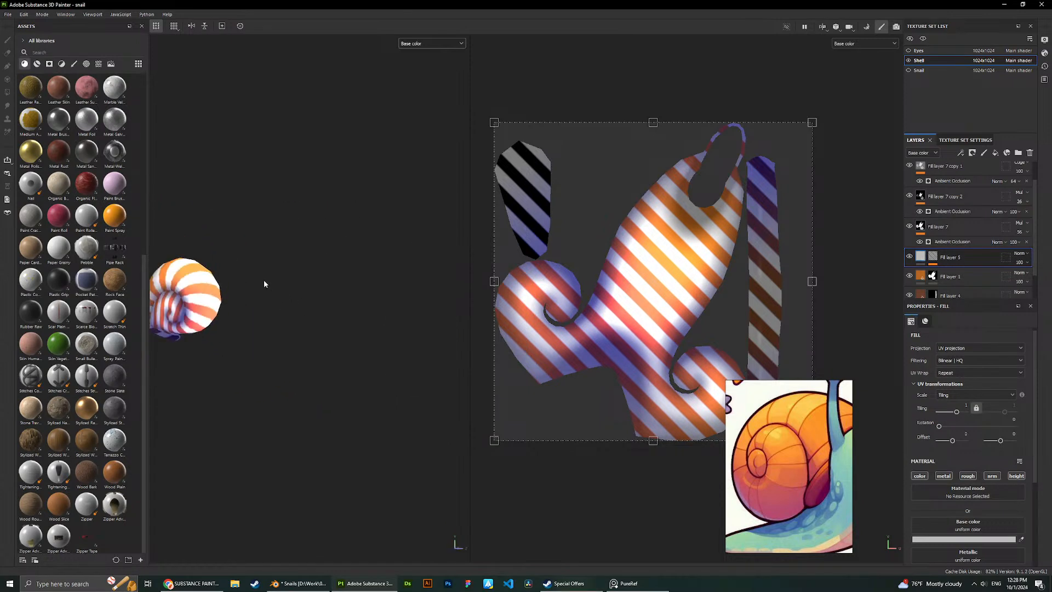
{"action": "middle_click_drag", "start_coordinate": [264, 279], "coordinate": [336, 298], "text": "alt"}
{"action": "scroll", "coordinate": [336, 297], "scroll_direction": "up", "scroll_amount": 3}
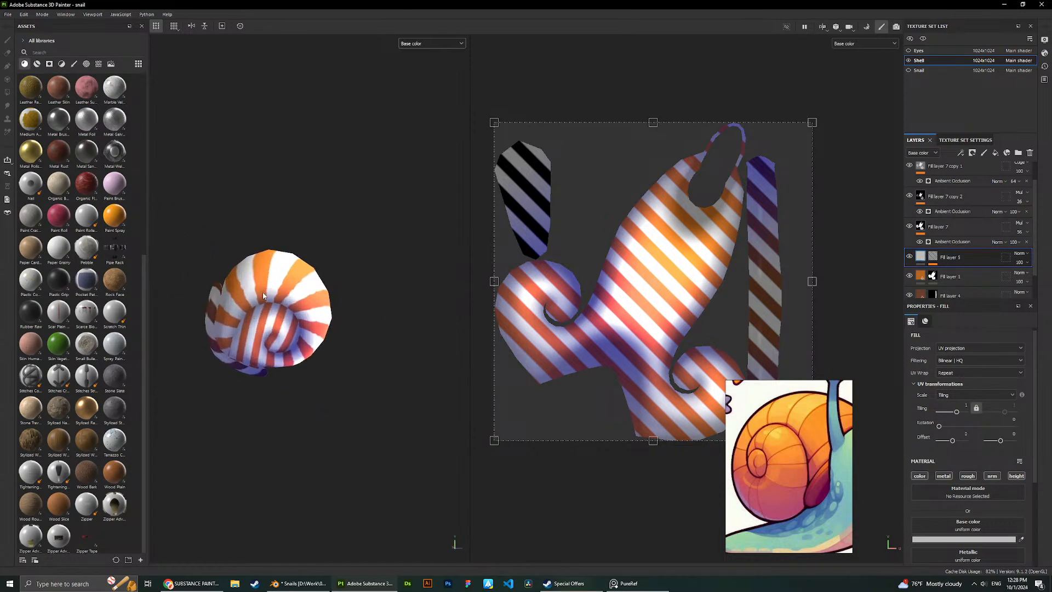
{"action": "middle_click_drag", "start_coordinate": [273, 291], "coordinate": [321, 273], "text": "alt"}
{"action": "scroll", "coordinate": [320, 273], "scroll_direction": "up", "scroll_amount": 4}
{"action": "scroll", "coordinate": [336, 308], "scroll_direction": "up", "scroll_amount": 2}
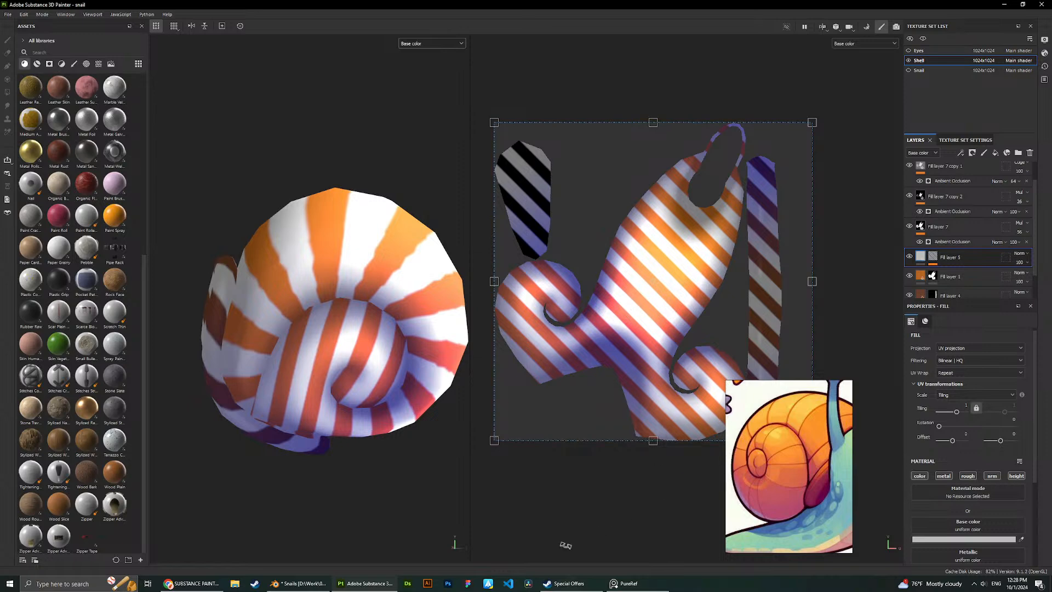
Switch to Blender and select only the Shell object, toggling Edit Mode on and off.
{"action": "left_click", "coordinate": [299, 583]}
{"action": "scroll", "coordinate": [668, 133], "scroll_direction": "up", "scroll_amount": 2}
{"action": "scroll", "coordinate": [668, 133], "scroll_direction": "down", "scroll_amount": 2}
{"action": "key", "text": "Tab"}
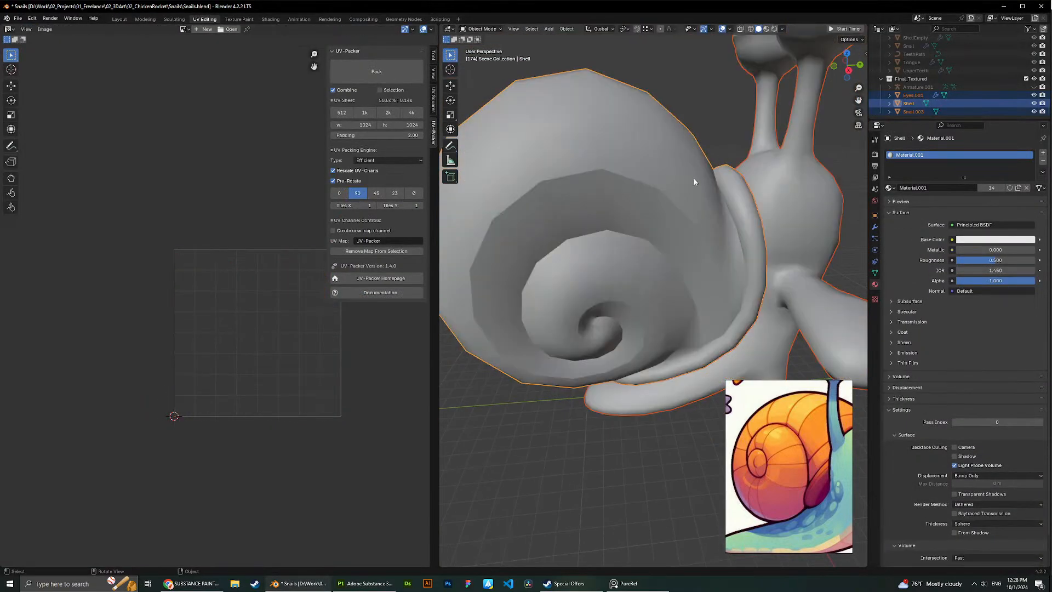
{"action": "left_click", "coordinate": [671, 197]}
{"action": "key", "text": "Tab"}
{"action": "key", "text": "Tab"}
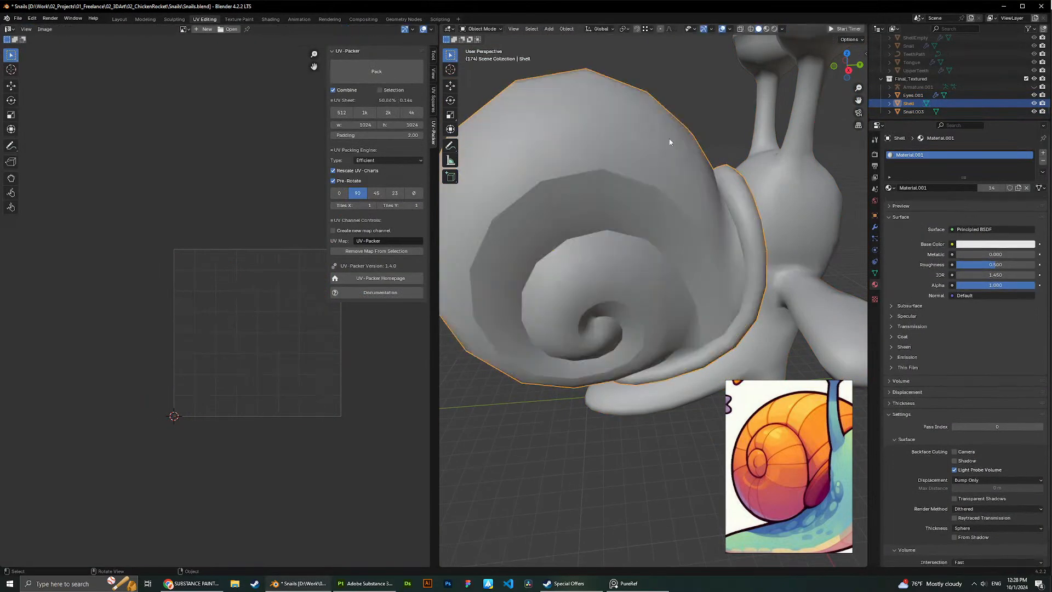
Save the Snails.blend file with the Shell object still selected.
{"action": "scroll", "coordinate": [606, 270], "scroll_direction": "down", "scroll_amount": 5}
{"action": "key", "text": "ctrl+s"}
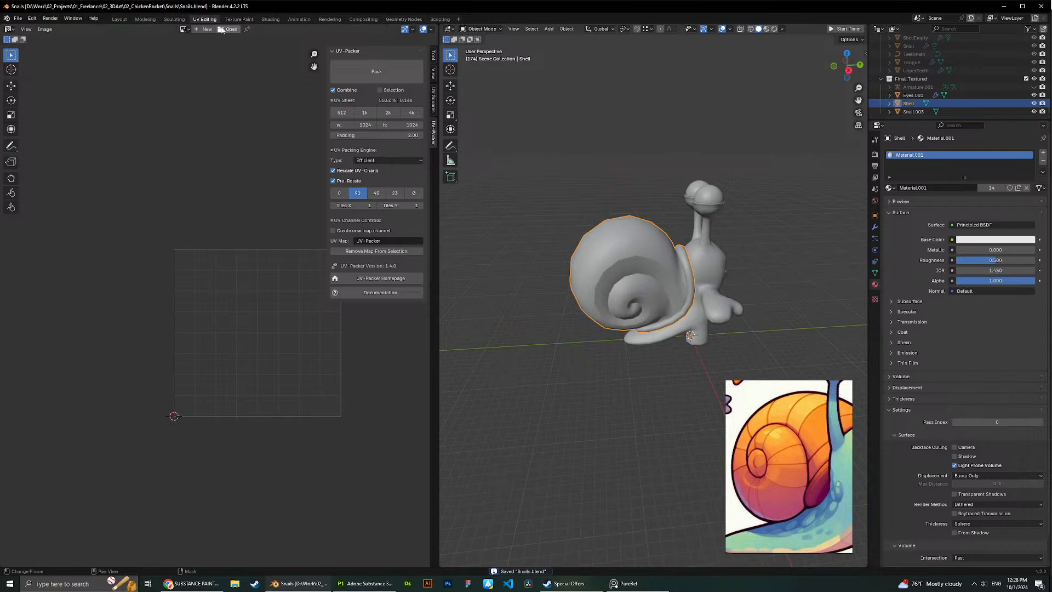
{"action": "scroll", "coordinate": [625, 169], "scroll_direction": "up", "scroll_amount": 4}
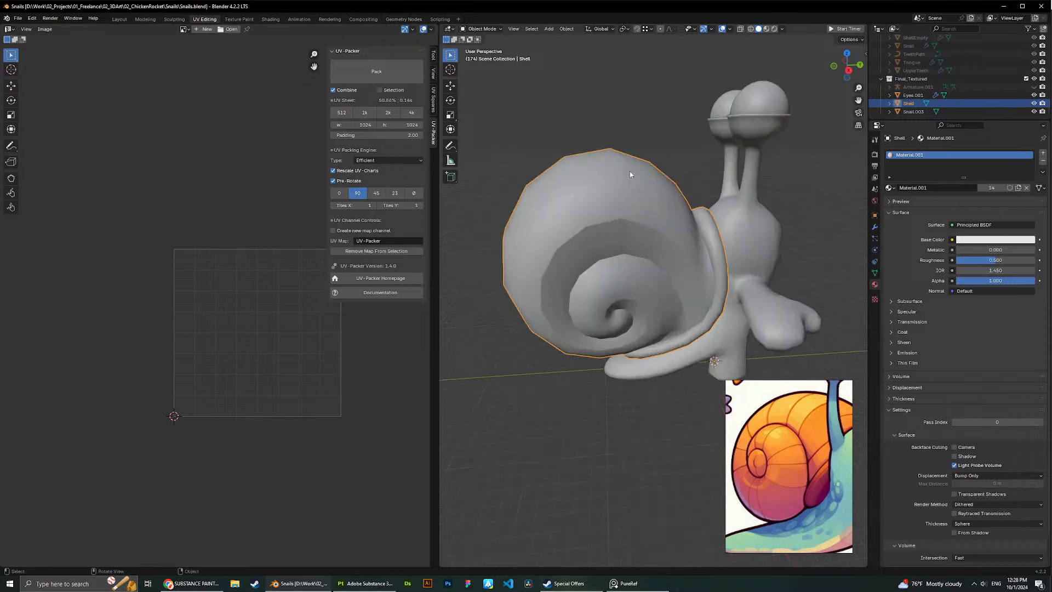
{"action": "scroll", "coordinate": [629, 174], "scroll_direction": "down", "scroll_amount": 2}
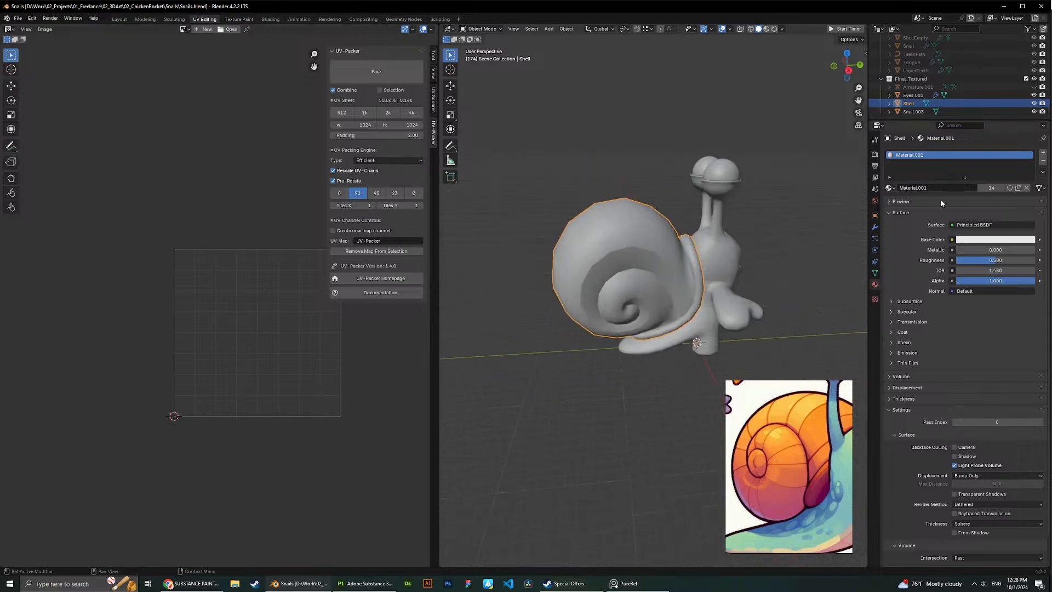
Switch to the Shading workspace to display the Shell's Material.001 node setup alongside the snail.
{"action": "left_click", "coordinate": [269, 19]}
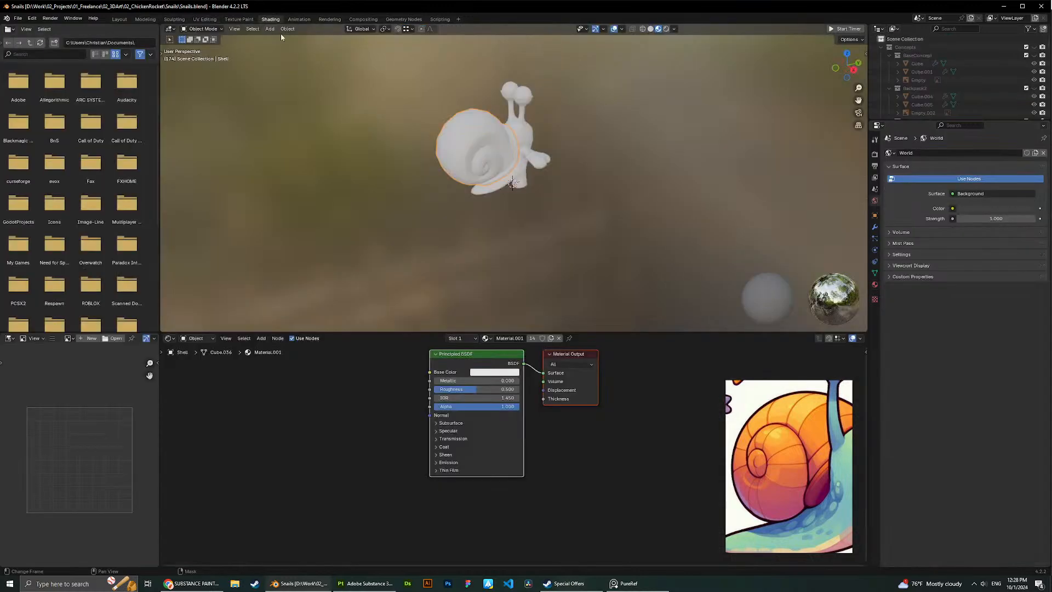
{"action": "scroll", "coordinate": [472, 202], "scroll_direction": "up", "scroll_amount": 4}
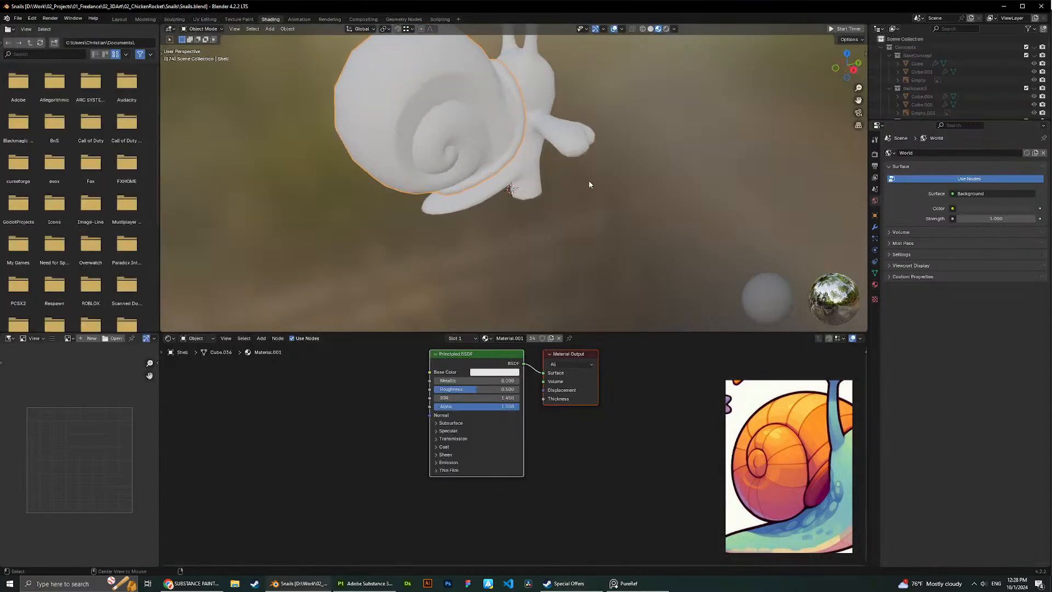
{"action": "middle_click_drag", "start_coordinate": [599, 151], "coordinate": [539, 171], "text": "alt"}
{"action": "scroll", "coordinate": [582, 150], "scroll_direction": "down", "scroll_amount": 5}
{"action": "scroll", "coordinate": [416, 191], "scroll_direction": "up", "scroll_amount": 2}
{"action": "scroll", "coordinate": [560, 185], "scroll_direction": "up", "scroll_amount": 1}
{"action": "left_click", "coordinate": [240, 405]}
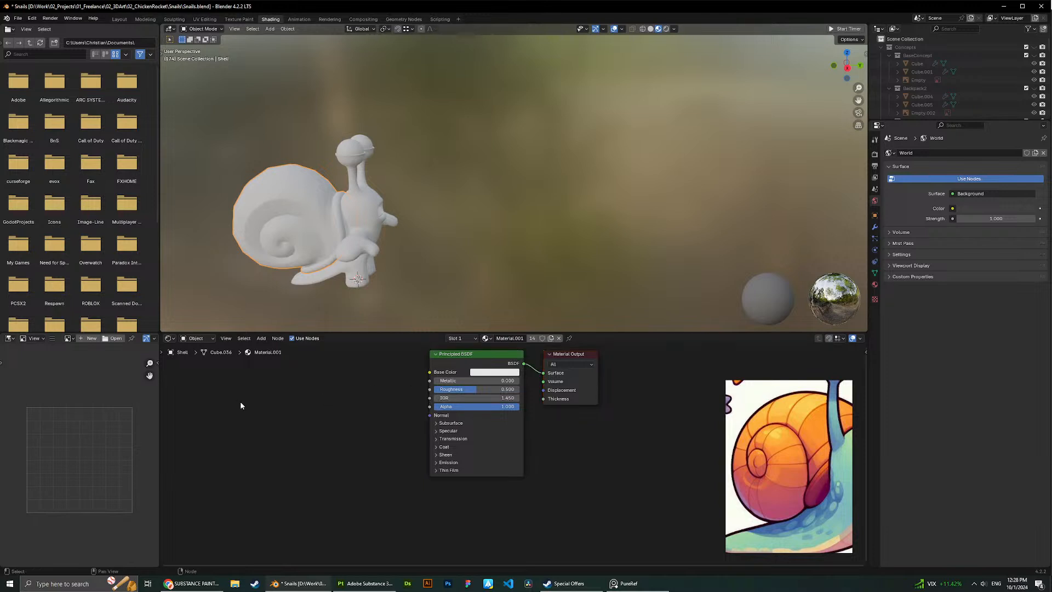
{"action": "middle_click_drag", "start_coordinate": [318, 203], "coordinate": [406, 133]}
{"action": "scroll", "coordinate": [493, 123], "scroll_direction": "up", "scroll_amount": 2}
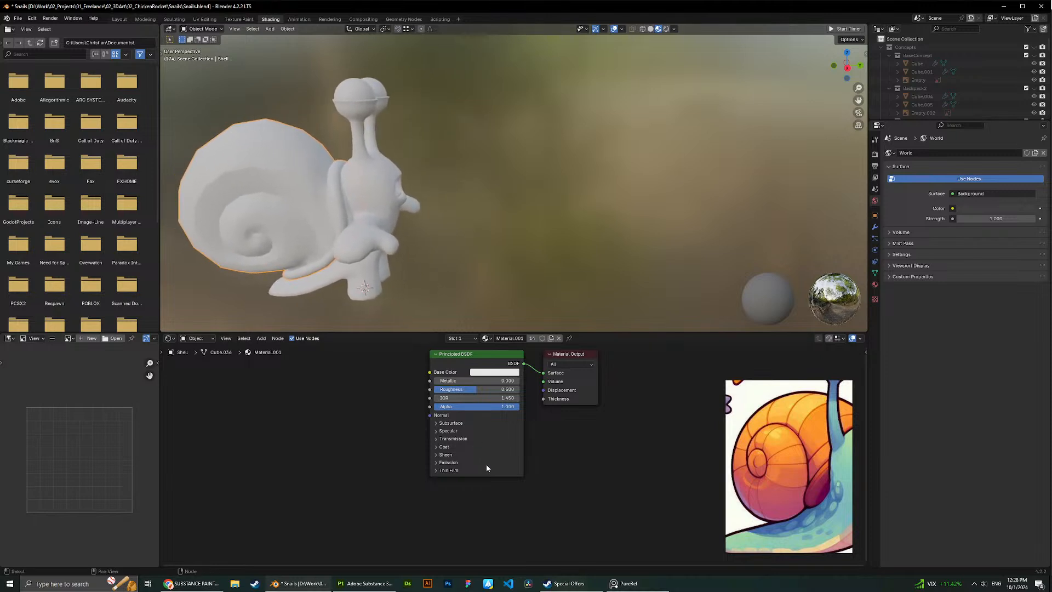
Add an Image Texture node beside the Principled BSDF in the Shell's material.
{"action": "key", "text": "shift+a"}
{"action": "left_click", "coordinate": [311, 435]}
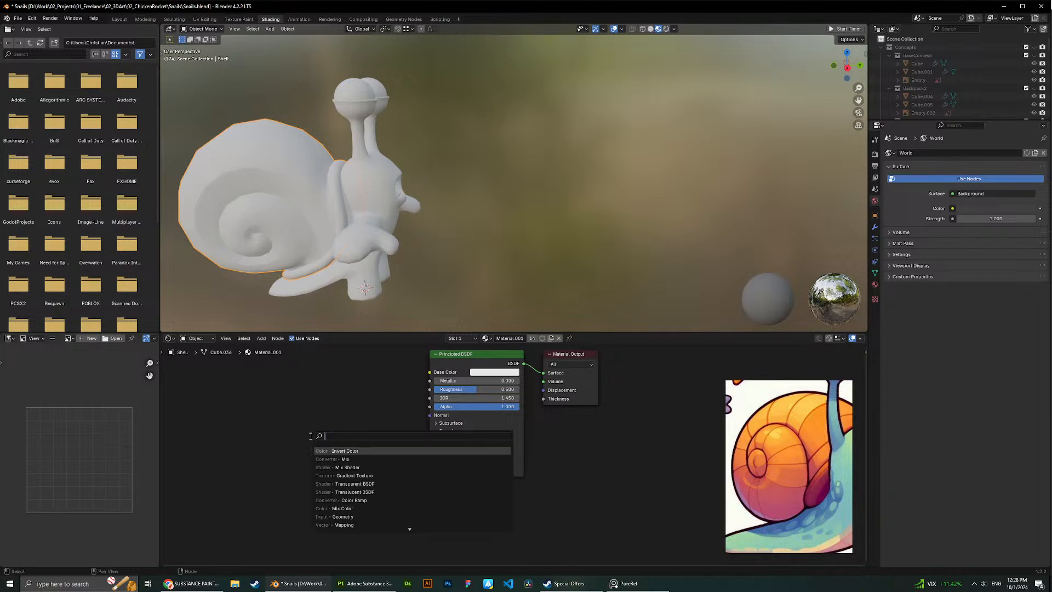
{"action": "type", "text": "image"}
{"action": "key", "text": "Return"}
{"action": "left_click", "coordinate": [310, 436]}
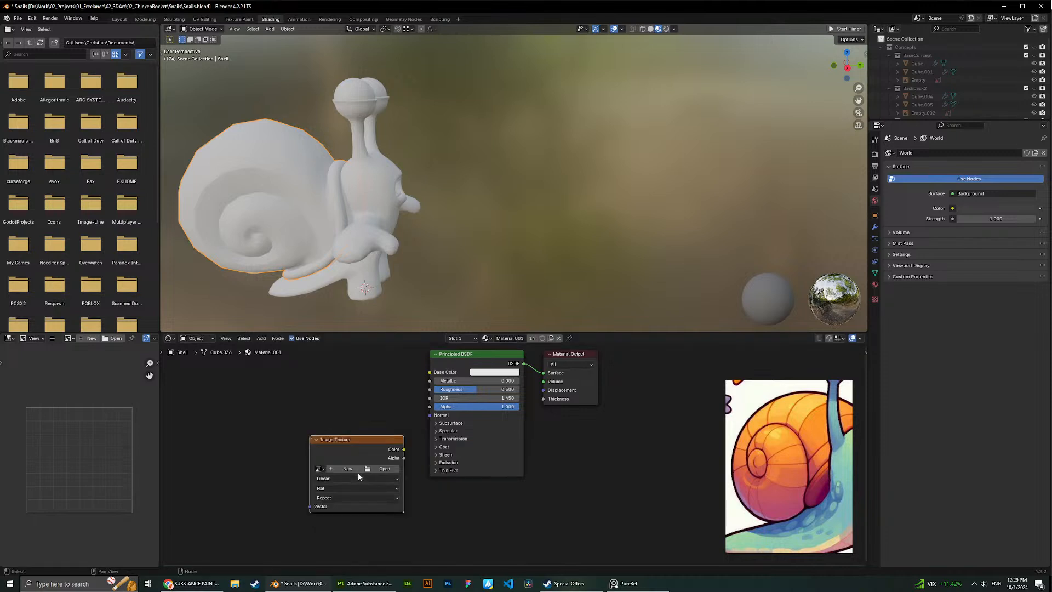
Create a 1024 by 1024 px UV Grid image in the Image Texture node and connect its Color to Base Color.
{"action": "left_click", "coordinate": [349, 469]}
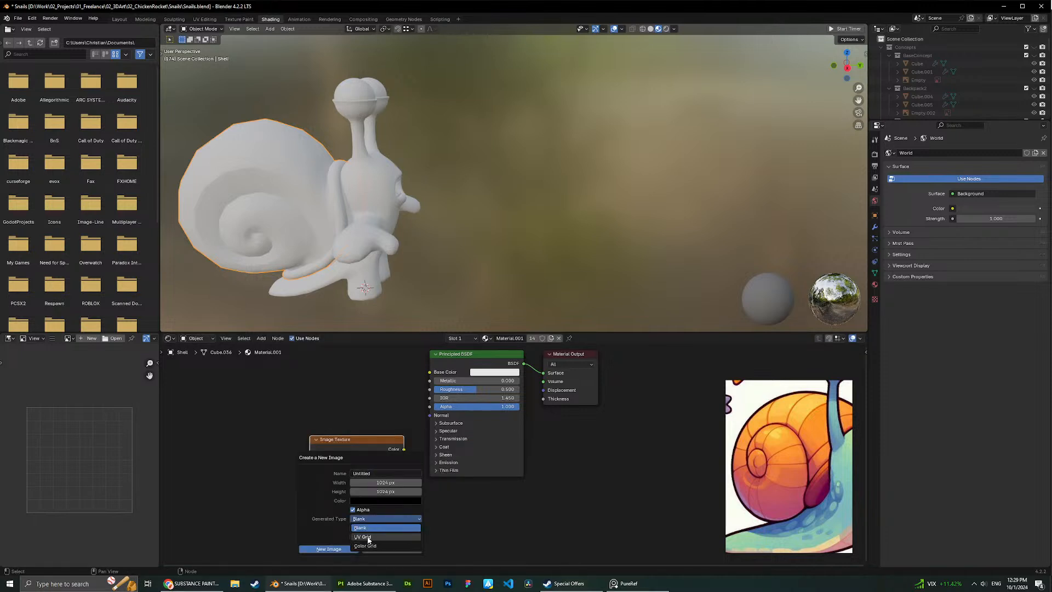
{"action": "left_click", "coordinate": [331, 549]}
{"action": "left_click_drag", "start_coordinate": [403, 449], "coordinate": [430, 372]}
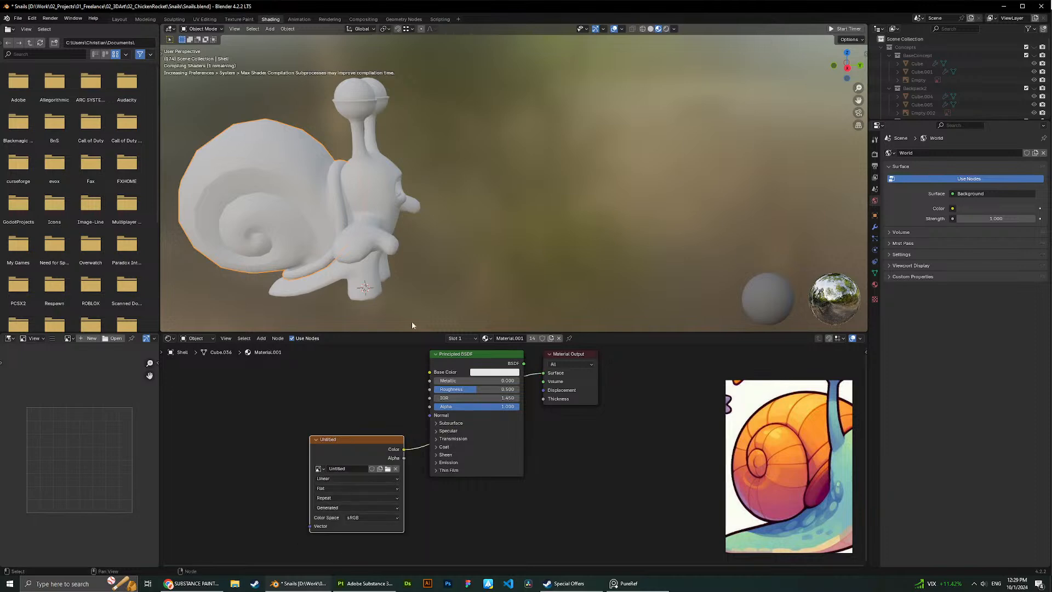
{"action": "middle_click_drag", "start_coordinate": [413, 209], "coordinate": [421, 166]}
{"action": "scroll", "coordinate": [561, 253], "scroll_direction": "up", "scroll_amount": 5}
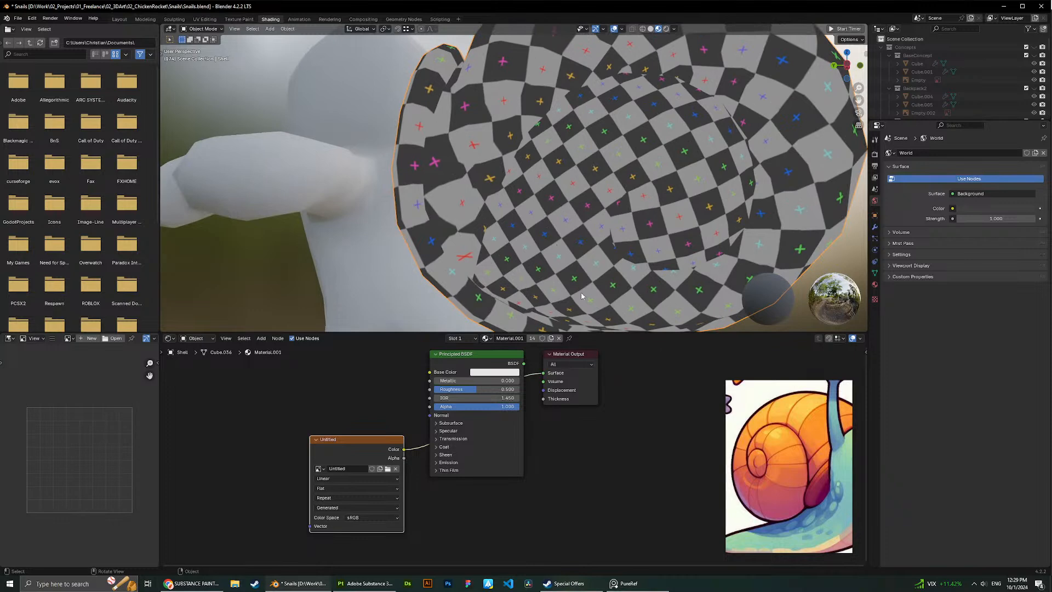
{"action": "scroll", "coordinate": [655, 164], "scroll_direction": "down", "scroll_amount": 3}
Try marking the edge near the lower start of the shell's inner spiral as a UV seam.
{"action": "key", "text": "Tab"}
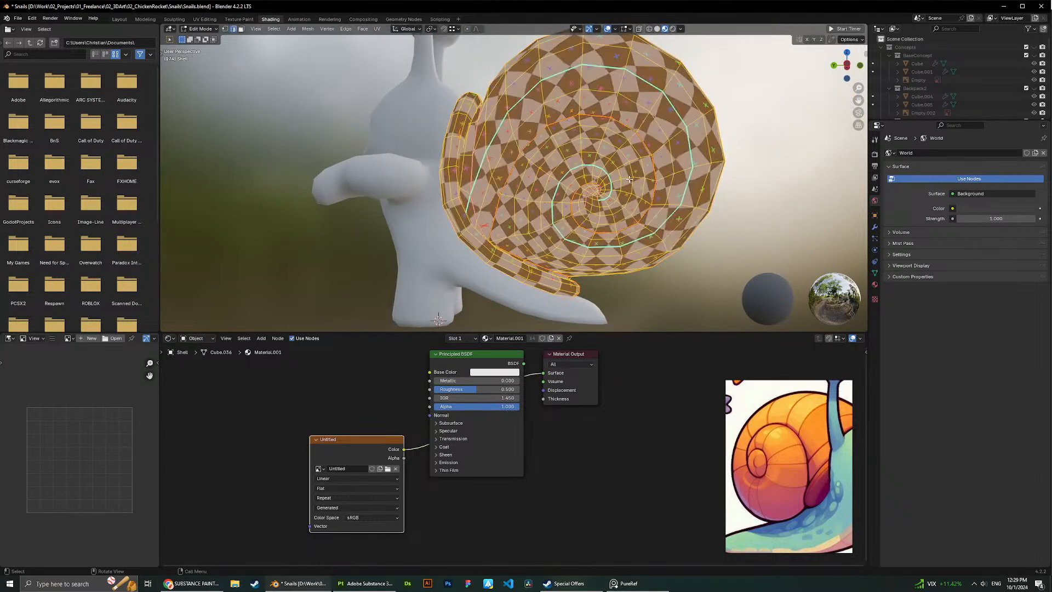
{"action": "middle_click_drag", "start_coordinate": [655, 164], "coordinate": [526, 240]}
{"action": "scroll", "coordinate": [617, 195], "scroll_direction": "up", "scroll_amount": 1}
{"action": "key", "text": "alt+a"}
{"action": "left_click", "coordinate": [508, 242]}
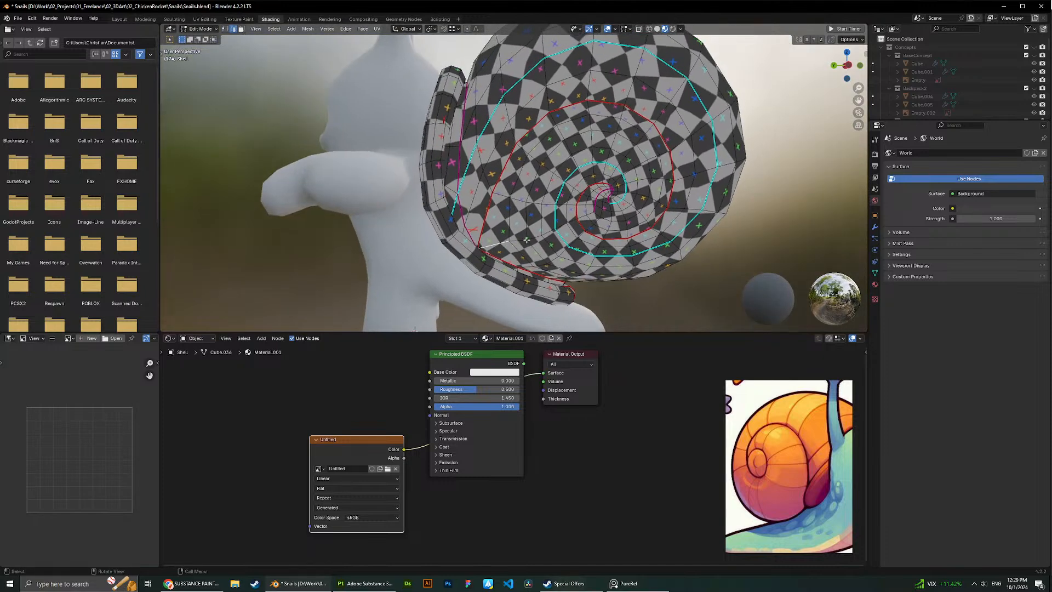
{"action": "left_click", "coordinate": [377, 28]}
{"action": "key", "text": "ctrl+e"}
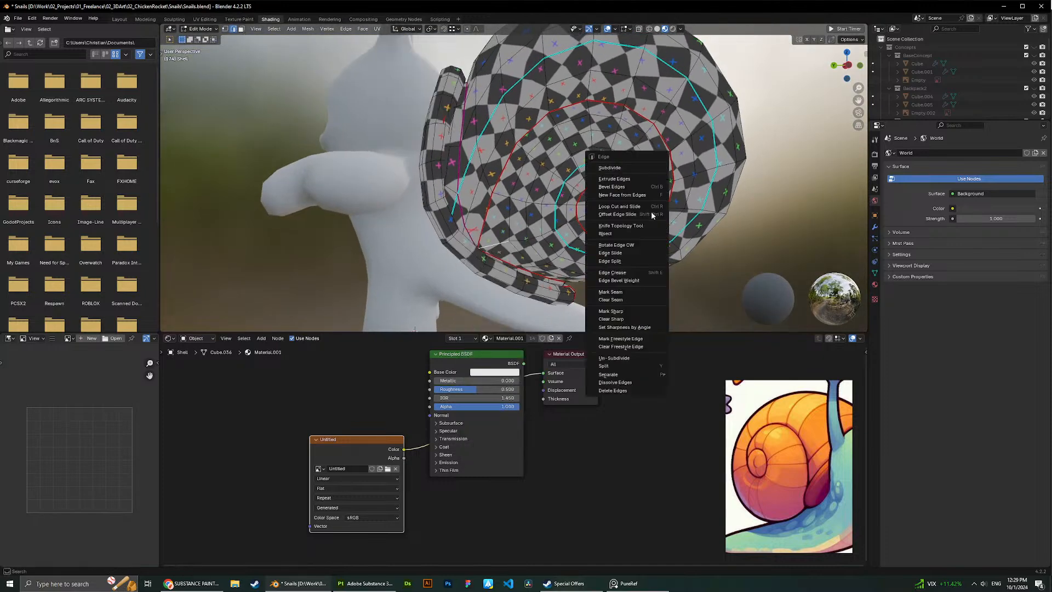
{"action": "left_click", "coordinate": [610, 292]}
Unwrap the entire shell mesh with the added seam and check the checker pattern in Object Mode.
{"action": "key", "text": "a"}
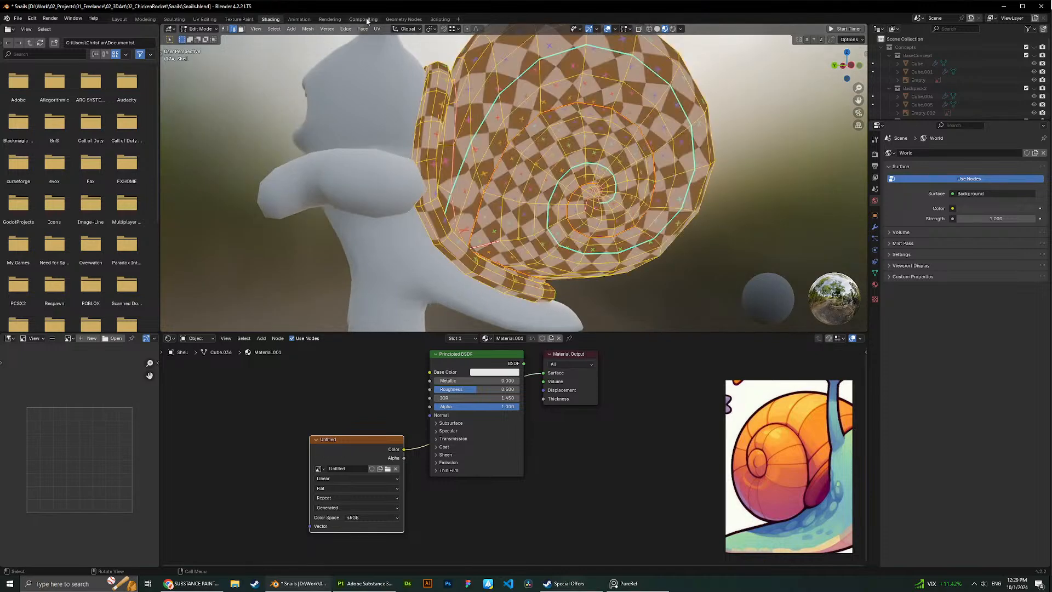
{"action": "left_click", "coordinate": [376, 28]}
{"action": "left_click", "coordinate": [398, 37]}
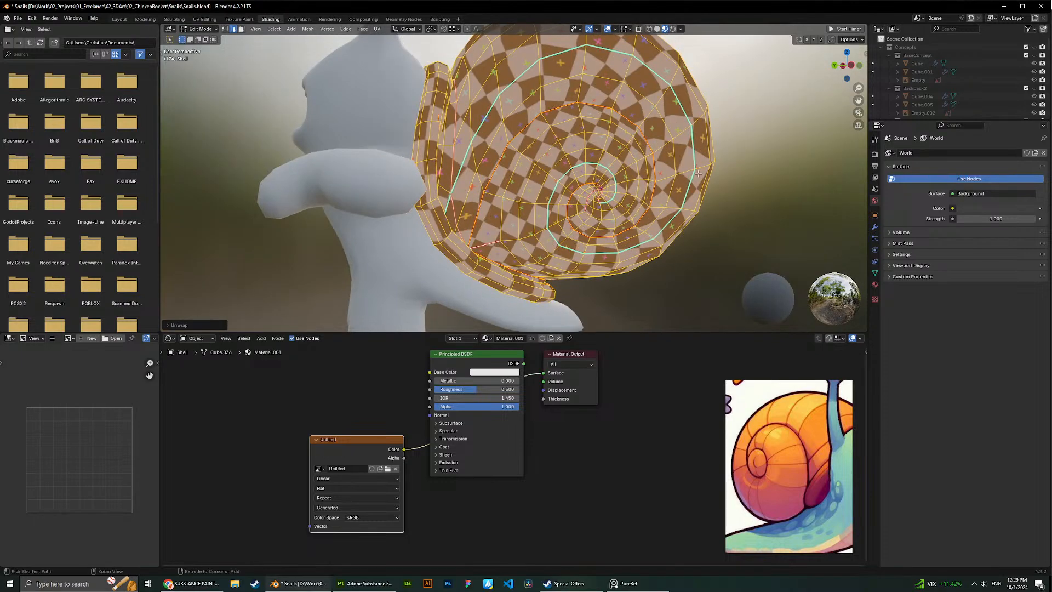
{"action": "key", "text": "Tab"}
{"action": "scroll", "coordinate": [723, 216], "scroll_direction": "up", "scroll_amount": 1}
{"action": "mouse_move", "coordinate": [723, 215]}
{"action": "middle_mouse_down"}
{"action": "mouse_move", "coordinate": [695, 218]}
{"action": "mouse_move", "coordinate": [728, 219]}
{"action": "middle_mouse_up"}
Try marking additional edges around the shell's inner spiral as UV seams.
{"action": "key", "text": "Tab"}
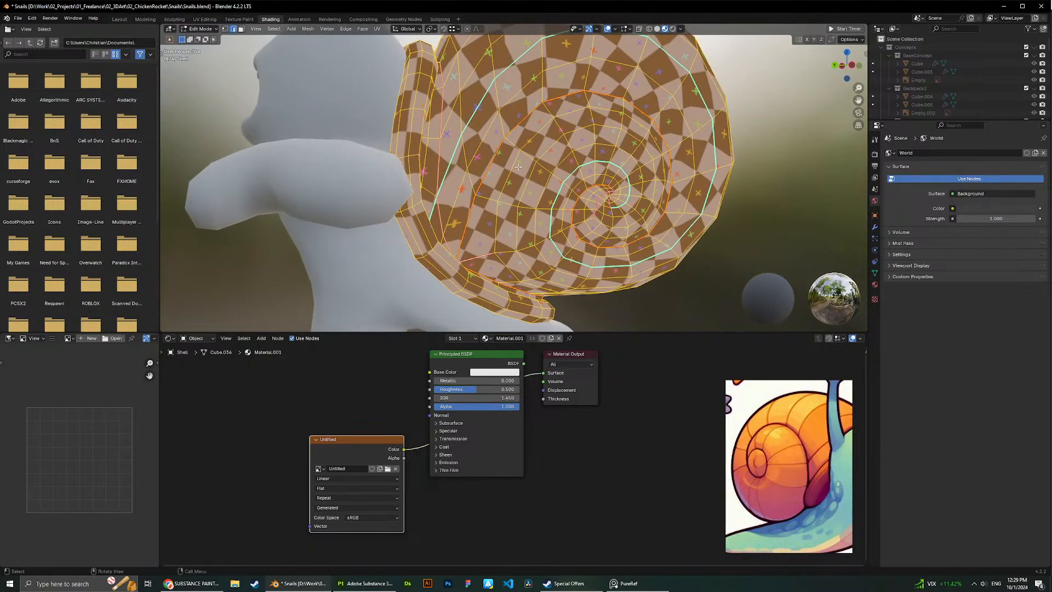
{"action": "key", "text": "alt+a"}
{"action": "middle_click_drag", "start_coordinate": [507, 204], "coordinate": [542, 156]}
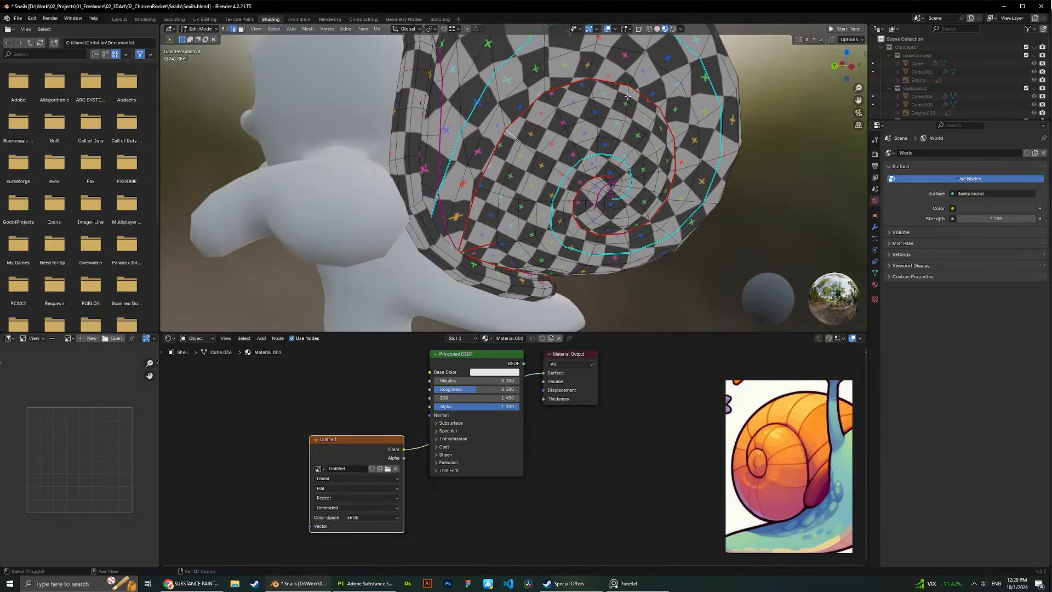
{"action": "middle_click_drag", "start_coordinate": [687, 176], "coordinate": [657, 167]}
{"action": "right_click", "coordinate": [657, 167]}
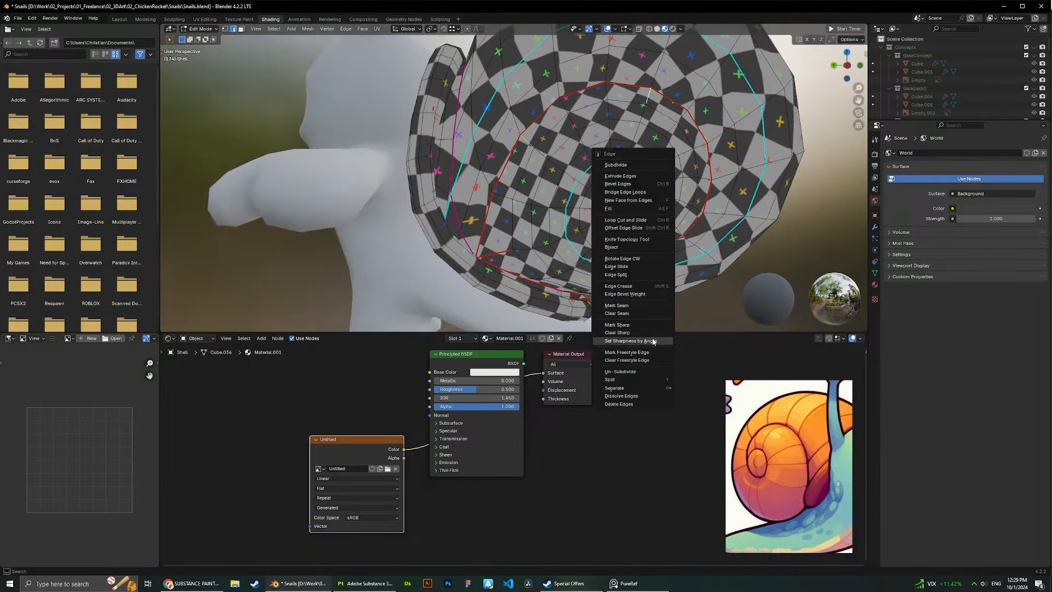
{"action": "key", "text": "ctrl+e"}
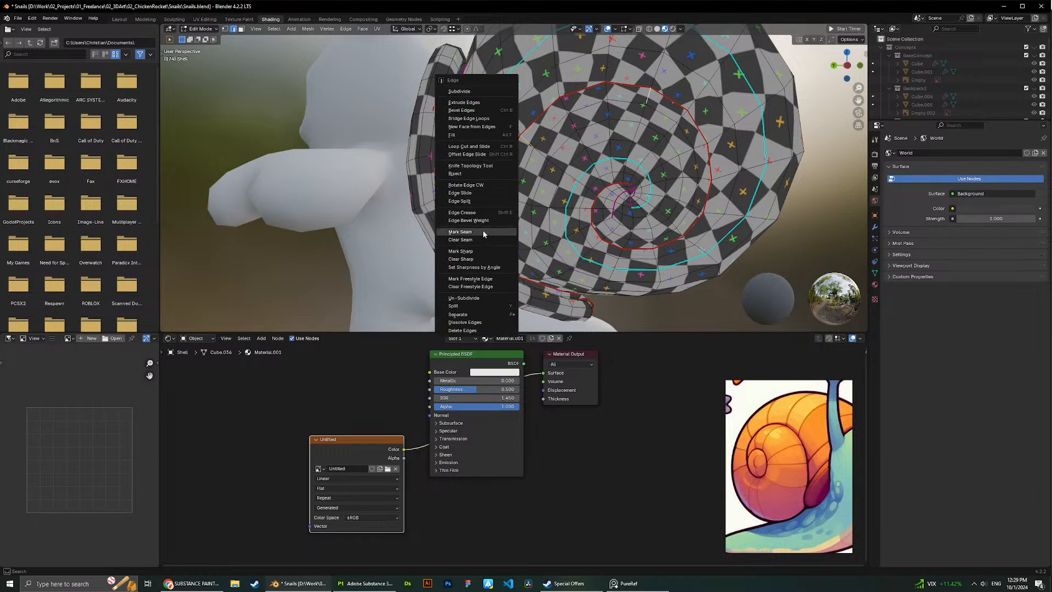
{"action": "left_click", "coordinate": [460, 232]}
Unwrap the whole shell again using the additional spiral seams and compare the checker pattern.
{"action": "middle_click_drag", "start_coordinate": [483, 234], "coordinate": [465, 219]}
{"action": "key", "text": "a"}
{"action": "left_click", "coordinate": [377, 28]}
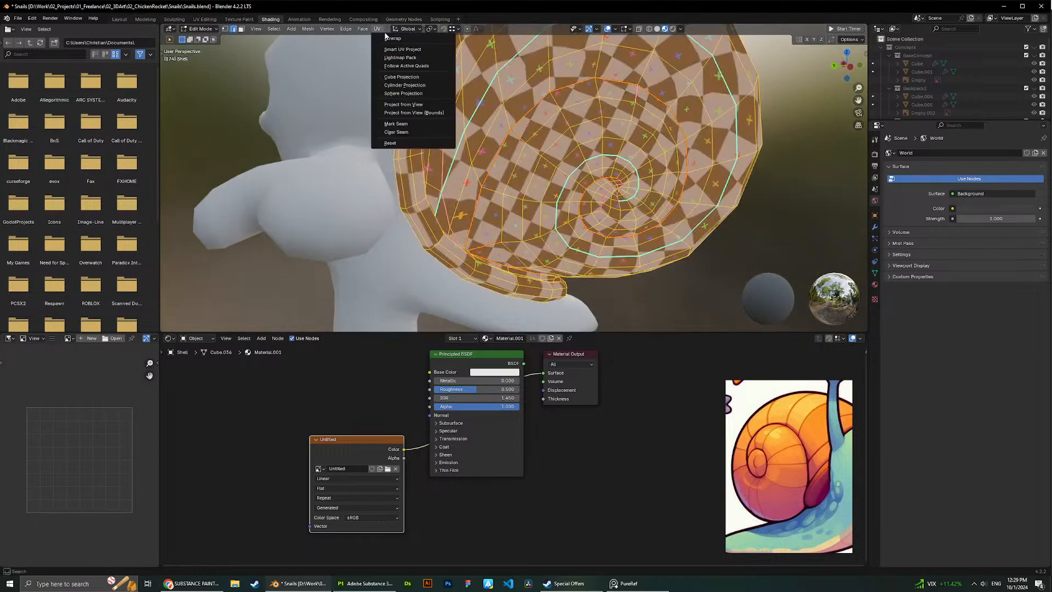
{"action": "left_click", "coordinate": [388, 38]}
{"action": "scroll", "coordinate": [742, 230], "scroll_direction": "down", "scroll_amount": 1}
{"action": "left_click", "coordinate": [742, 230]}
{"action": "key", "text": "Tab"}
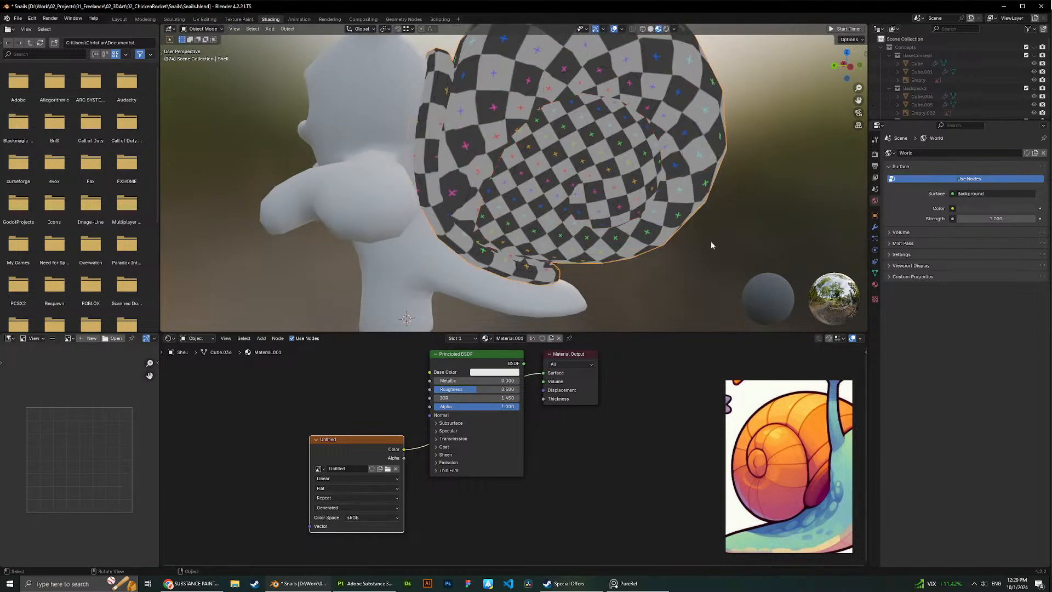
Undo the trial seams and unwraps on the shell, back to its original UV layout.
{"action": "key", "text": "Tab"}
{"action": "key", "text": "a"}
{"action": "key", "text": "alt+a"}
{"action": "scroll", "coordinate": [691, 237], "scroll_direction": "up", "scroll_amount": 2}
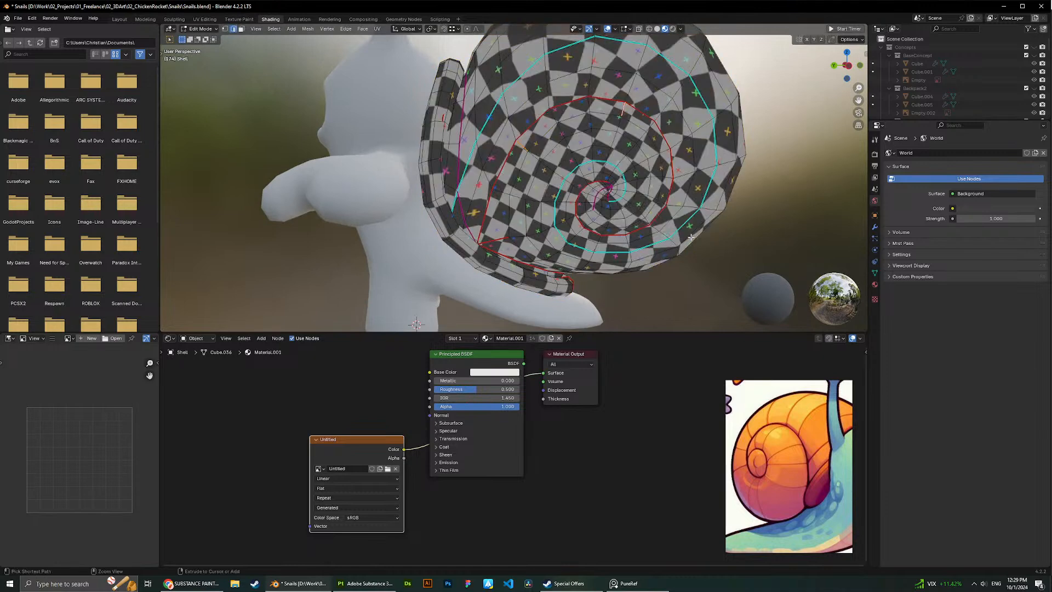
{"action": "key", "text": "ctrl+z"}
{"action": "key", "text": "ctrl+z"}
{"action": "key", "text": "ctrl+z"}
{"action": "key", "text": "ctrl+z"}
{"action": "key", "text": "ctrl+z"}
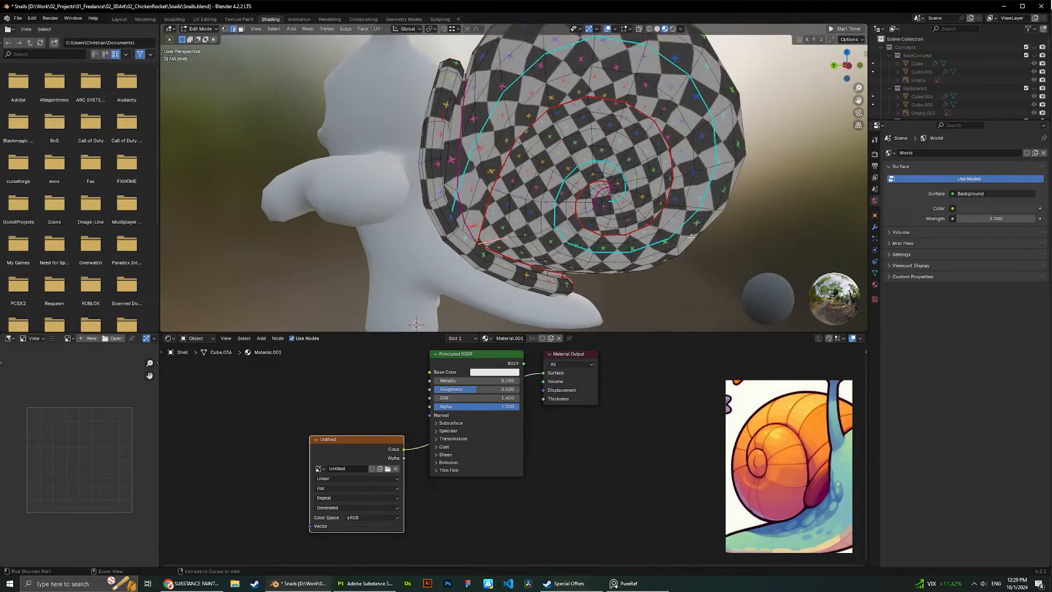
{"action": "key", "text": "ctrl+z"}
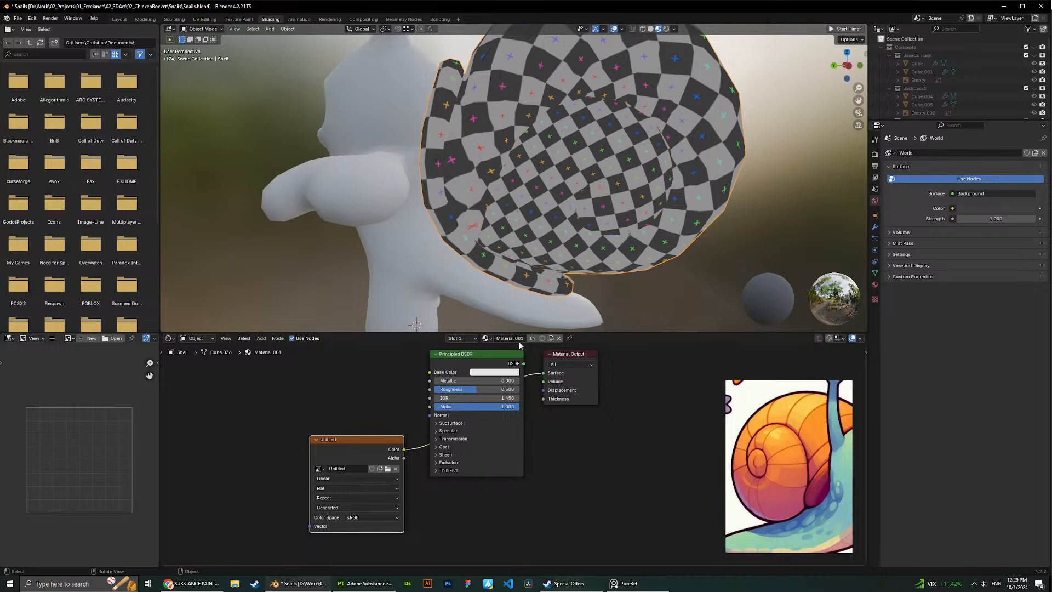
Examine the checker distortion and existing seams on the shell from several sides in Object Mode and Edit Mode.
{"action": "middle_click_drag", "start_coordinate": [540, 246], "coordinate": [546, 224]}
{"action": "scroll", "coordinate": [526, 192], "scroll_direction": "down", "scroll_amount": 3}
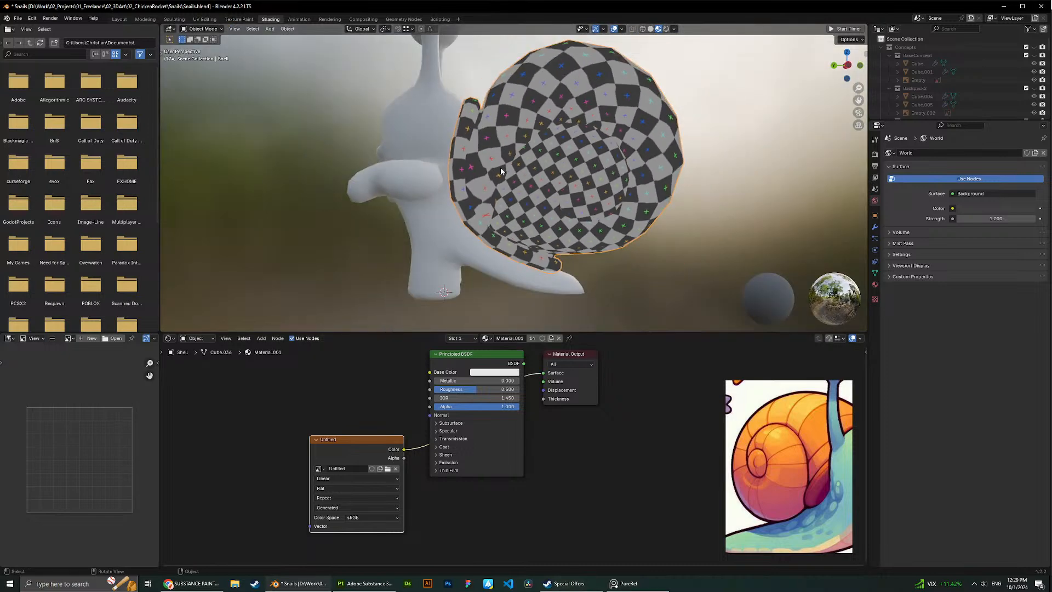
{"action": "key", "text": "Tab"}
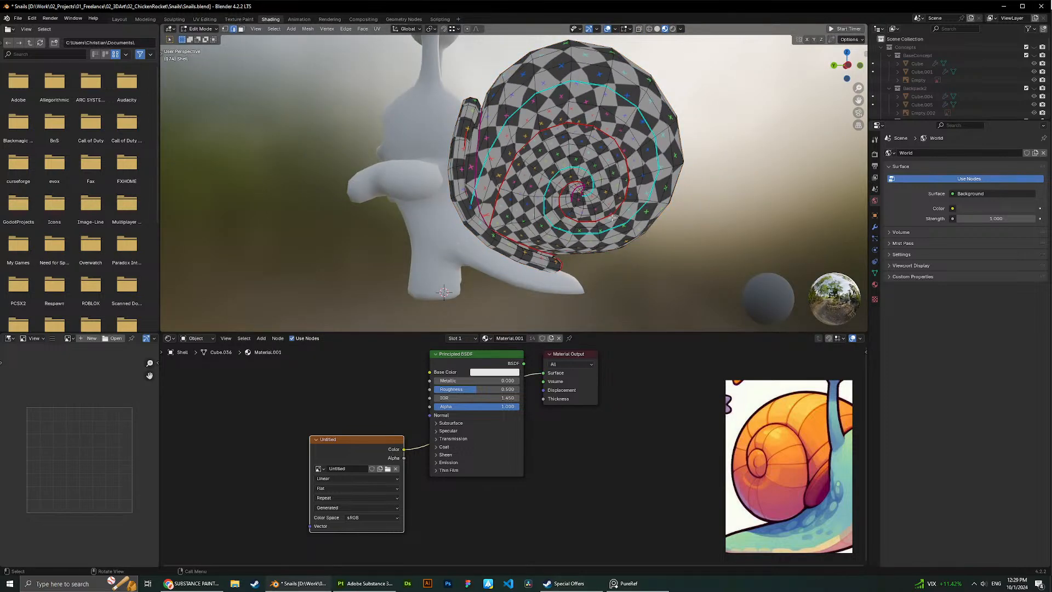
{"action": "key", "text": "Tab"}
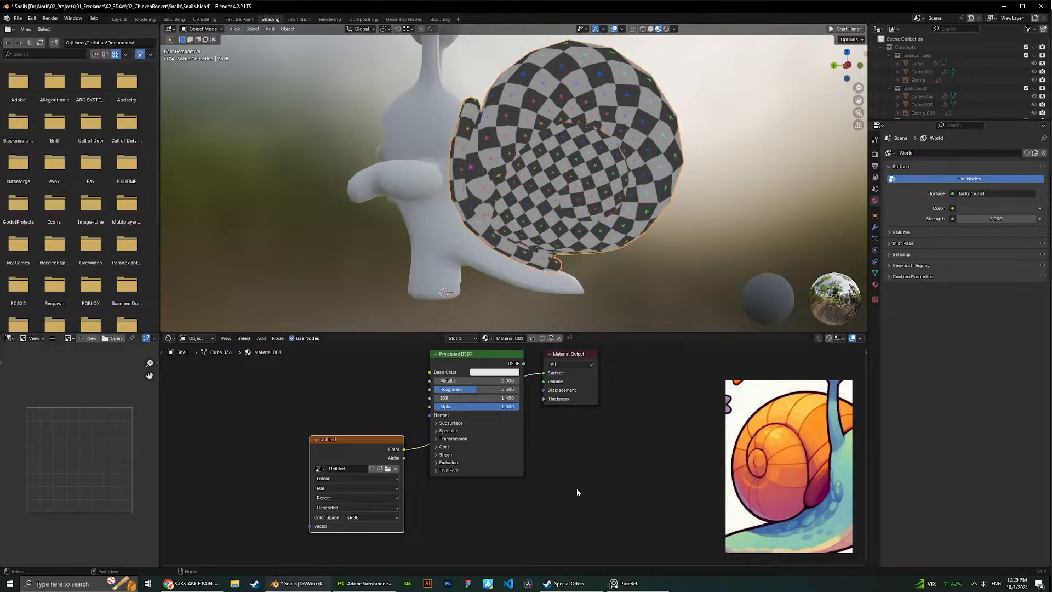
{"action": "scroll", "coordinate": [482, 219], "scroll_direction": "up", "scroll_amount": 2}
{"action": "key", "text": "Tab"}
{"action": "scroll", "coordinate": [466, 137], "scroll_direction": "down", "scroll_amount": 3}
{"action": "middle_click_drag", "start_coordinate": [461, 110], "coordinate": [619, 79]}
{"action": "scroll", "coordinate": [600, 171], "scroll_direction": "up", "scroll_amount": 4}
{"action": "scroll", "coordinate": [602, 195], "scroll_direction": "down", "scroll_amount": 3}
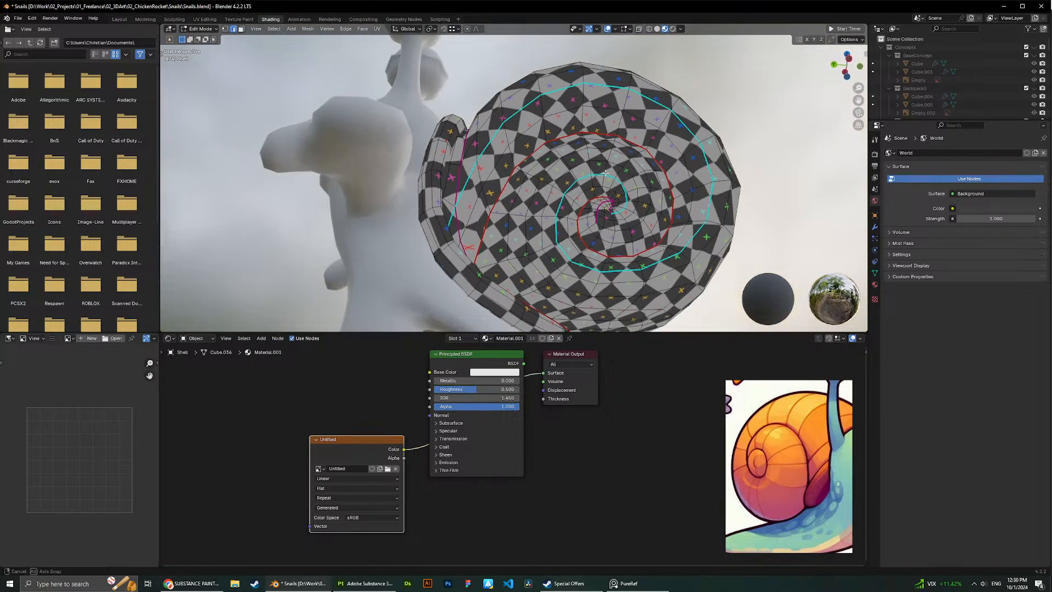
{"action": "middle_click_drag", "start_coordinate": [602, 189], "coordinate": [557, 64]}
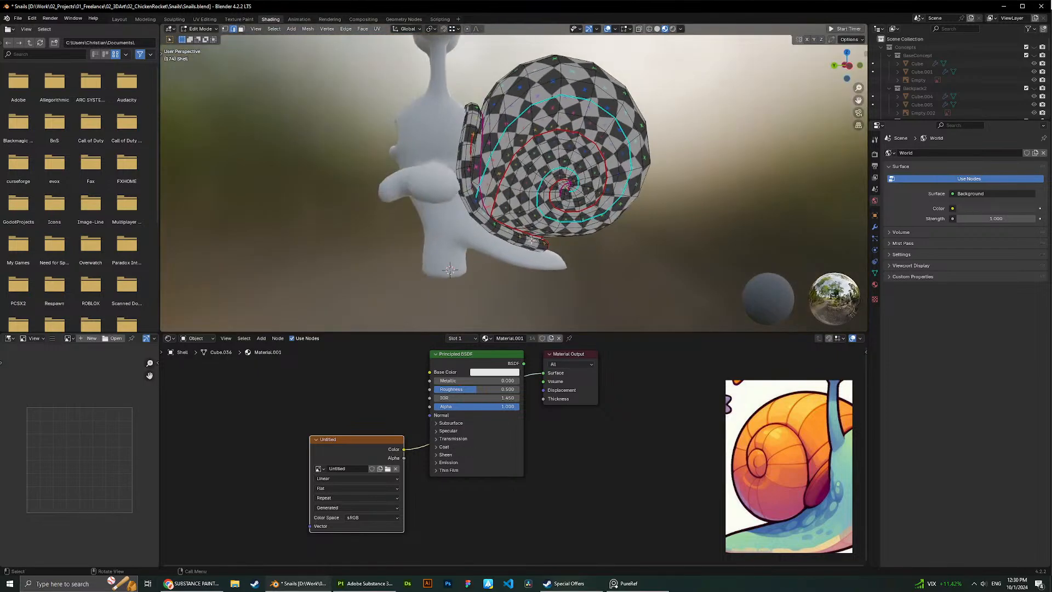
Select the seam edge loop that runs along the shell's inner spiral and inspect its path around the whorl.
{"action": "scroll", "coordinate": [605, 196], "scroll_direction": "up", "scroll_amount": 3}
{"action": "middle_click_drag", "start_coordinate": [605, 195], "coordinate": [477, 221]}
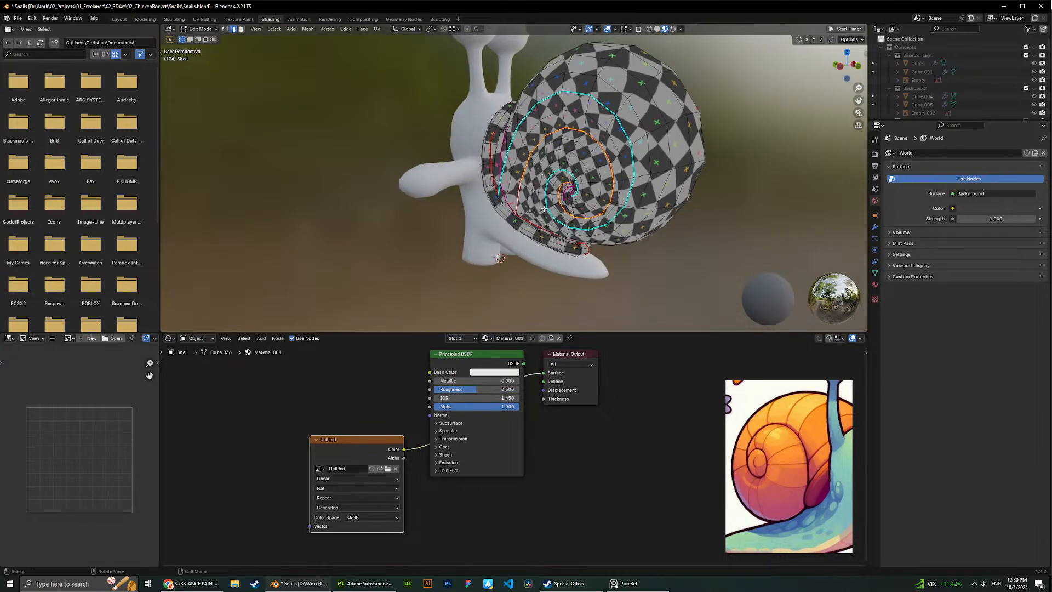
{"action": "scroll", "coordinate": [543, 208], "scroll_direction": "up", "scroll_amount": 3}
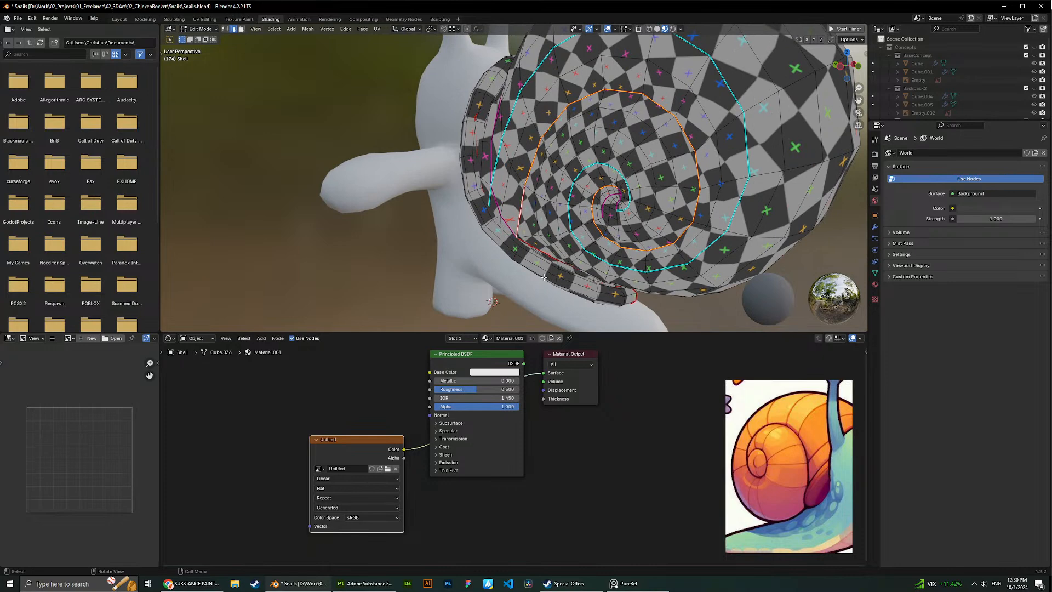
{"action": "scroll", "coordinate": [531, 204], "scroll_direction": "down", "scroll_amount": 2}
{"action": "middle_click_drag", "start_coordinate": [531, 203], "coordinate": [658, 214]}
{"action": "scroll", "coordinate": [495, 163], "scroll_direction": "down", "scroll_amount": 1}
{"action": "middle_click_drag", "start_coordinate": [618, 184], "coordinate": [608, 266]}
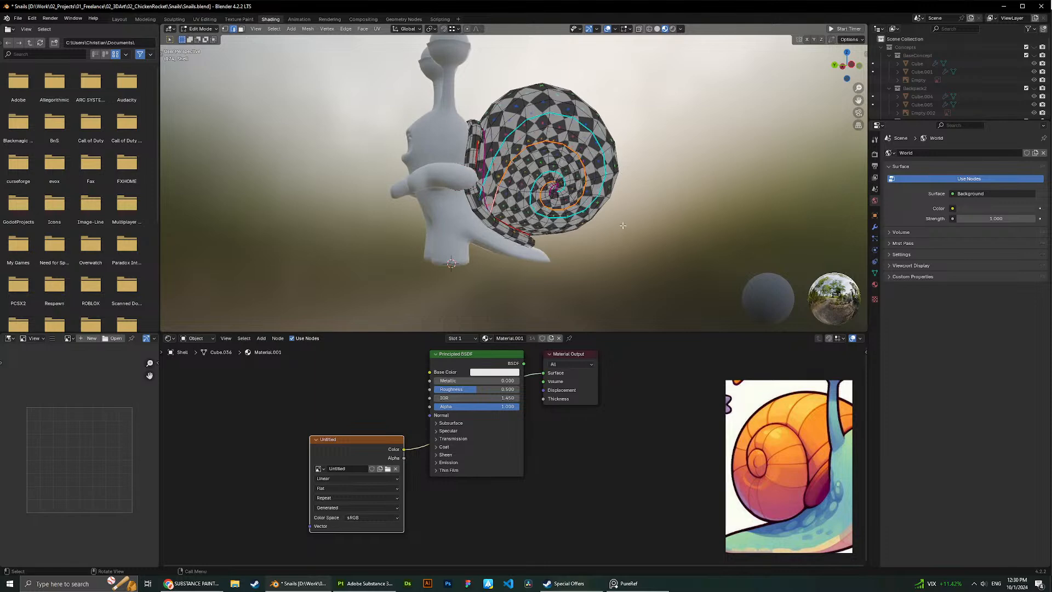
{"action": "scroll", "coordinate": [523, 186], "scroll_direction": "up", "scroll_amount": 2}
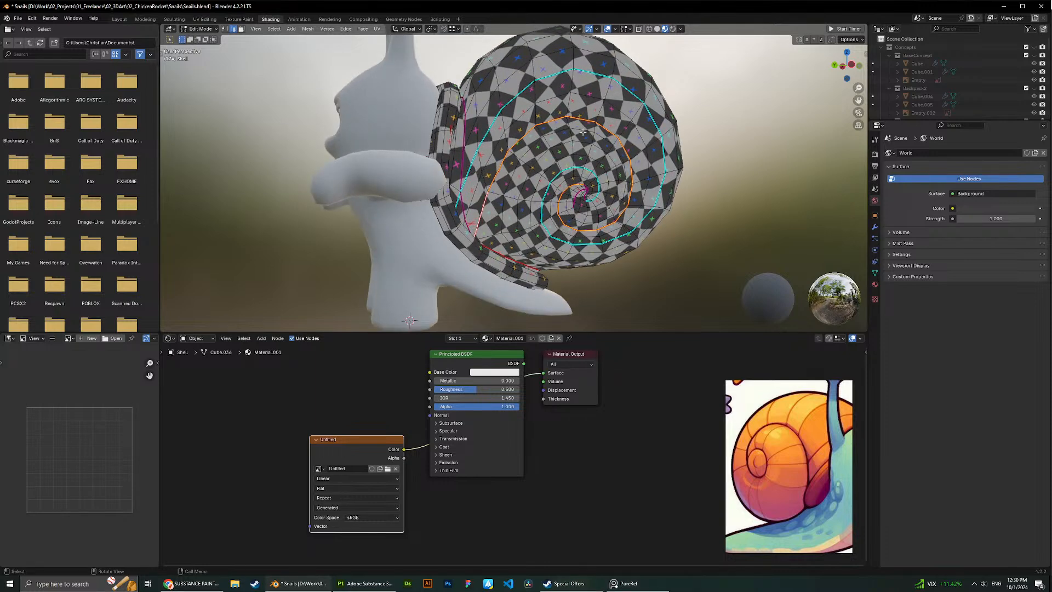
Mark the selected short edges at the centre of the shell's spiral as a seam.
{"action": "scroll", "coordinate": [587, 130], "scroll_direction": "down", "scroll_amount": 1}
{"action": "middle_click_drag", "start_coordinate": [588, 234], "coordinate": [618, 239]}
{"action": "scroll", "coordinate": [618, 238], "scroll_direction": "up", "scroll_amount": 3}
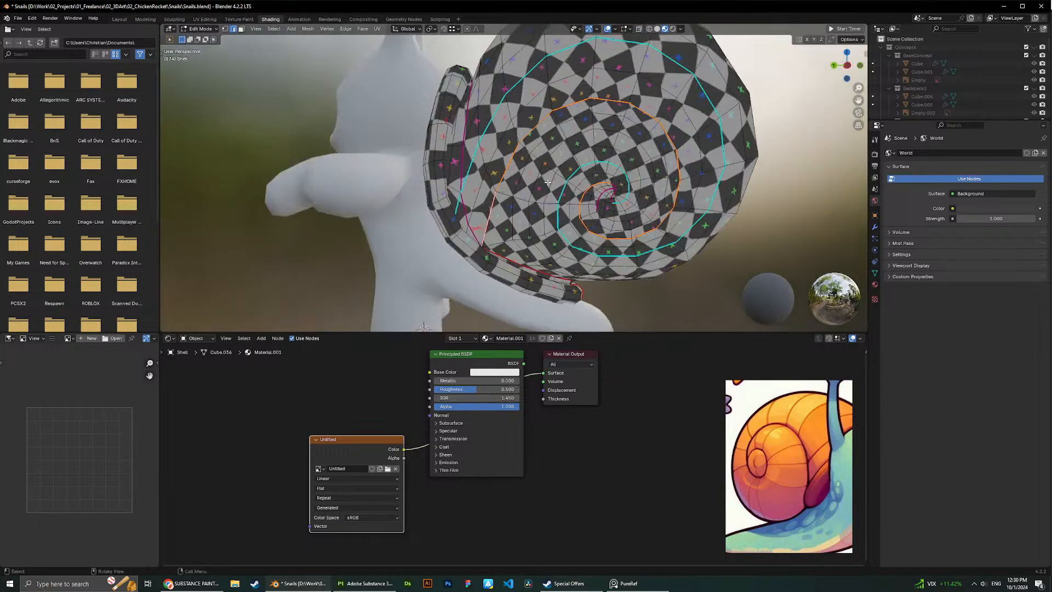
{"action": "key", "text": "alt+a"}
{"action": "scroll", "coordinate": [692, 236], "scroll_direction": "up", "scroll_amount": 2}
{"action": "middle_click_drag", "start_coordinate": [692, 235], "coordinate": [600, 198]}
{"action": "scroll", "coordinate": [589, 170], "scroll_direction": "up", "scroll_amount": 2}
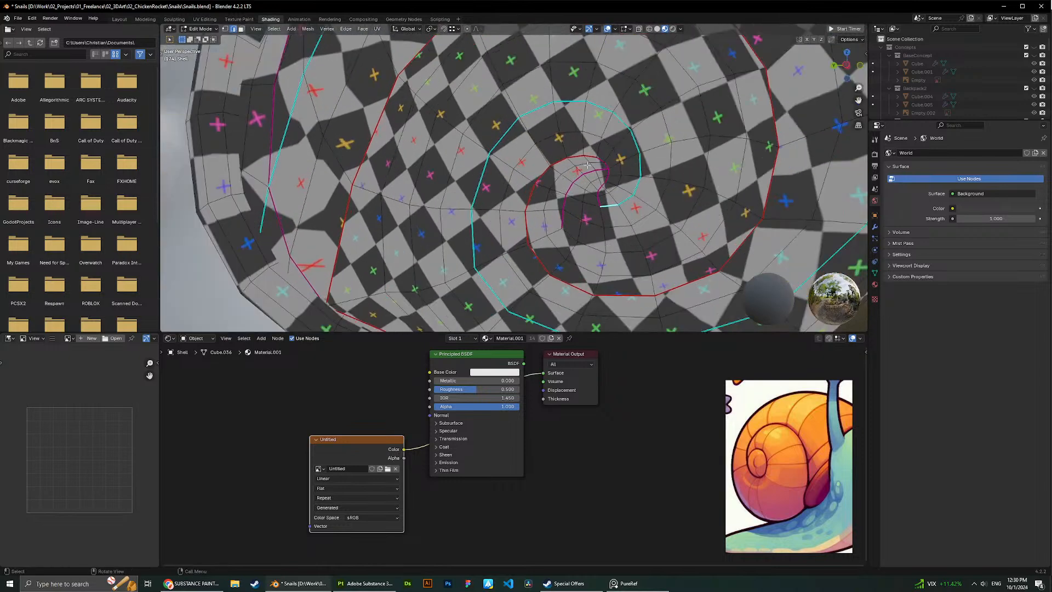
{"action": "middle_click_drag", "start_coordinate": [601, 160], "coordinate": [625, 167], "text": "shift"}
{"action": "scroll", "coordinate": [624, 167], "scroll_direction": "up", "scroll_amount": 1}
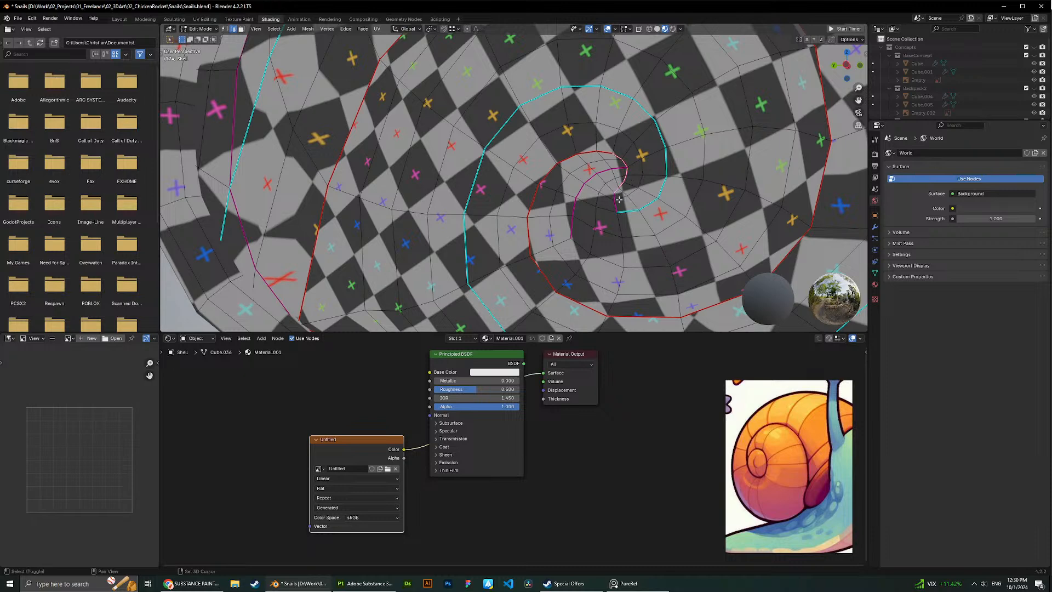
{"action": "middle_click_drag", "start_coordinate": [631, 224], "coordinate": [376, 232]}
{"action": "scroll", "coordinate": [375, 233], "scroll_direction": "up", "scroll_amount": 4}
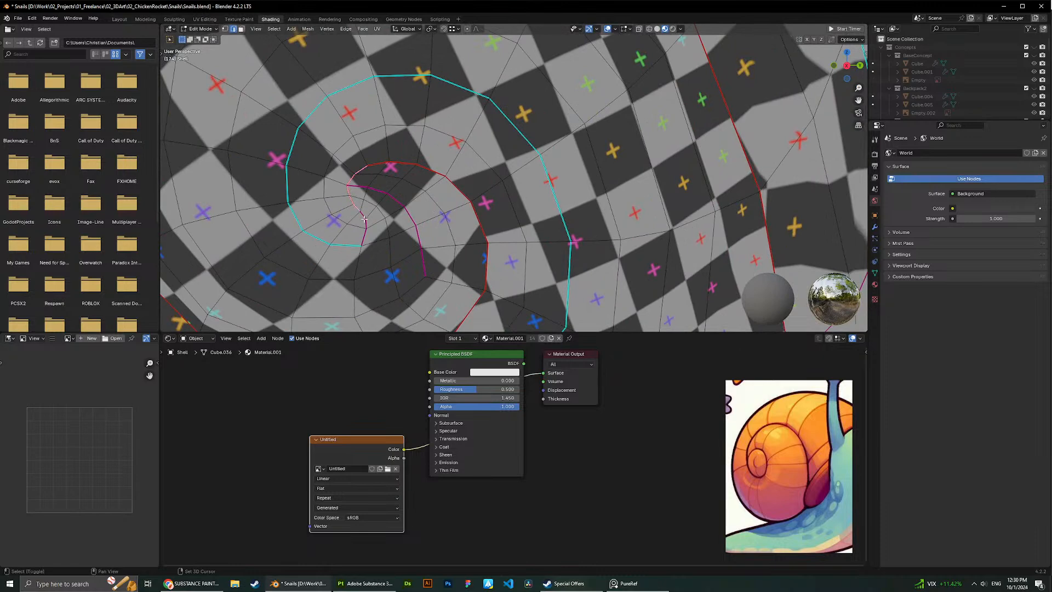
{"action": "right_click", "coordinate": [364, 240]}
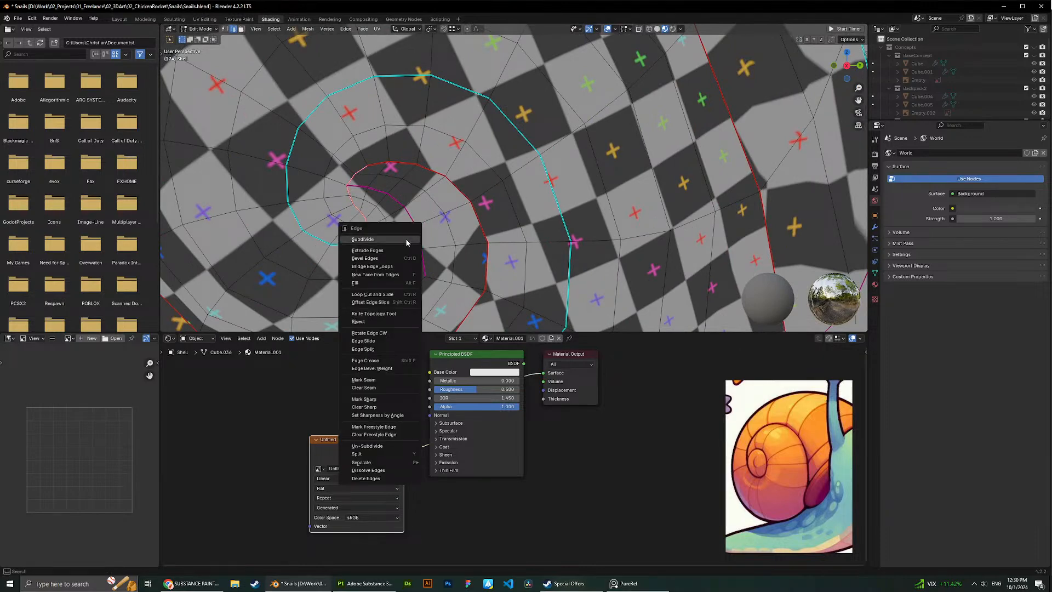
{"action": "left_click", "coordinate": [386, 379]}
Unwrap the whole shell with the spiral-centre seam and compare the checker pattern on both sides.
{"action": "left_click", "coordinate": [377, 28]}
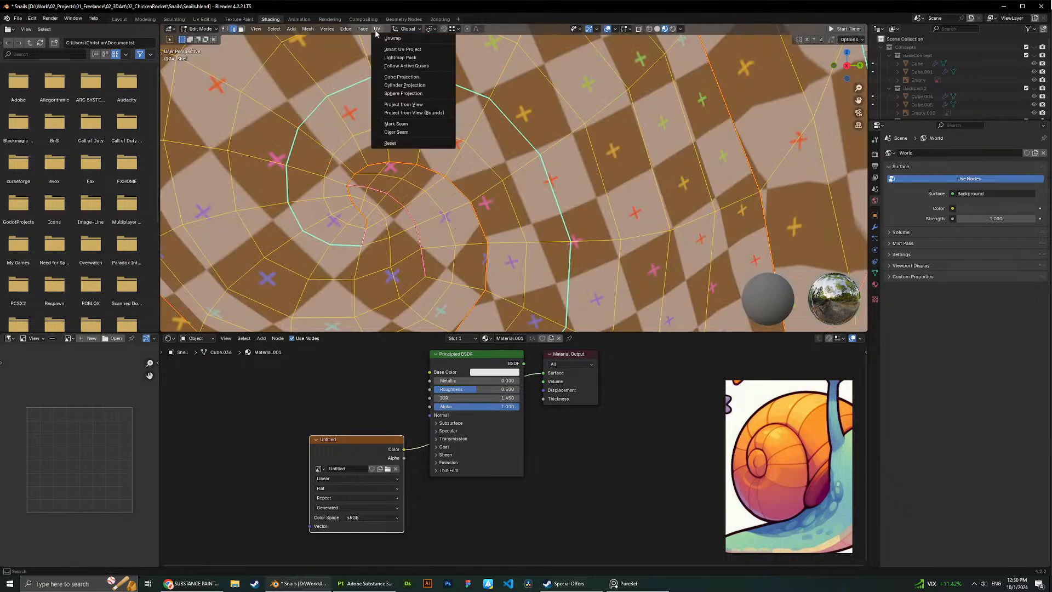
{"action": "left_click", "coordinate": [388, 40]}
{"action": "scroll", "coordinate": [508, 196], "scroll_direction": "down", "scroll_amount": 8}
{"action": "left_click", "coordinate": [547, 229]}
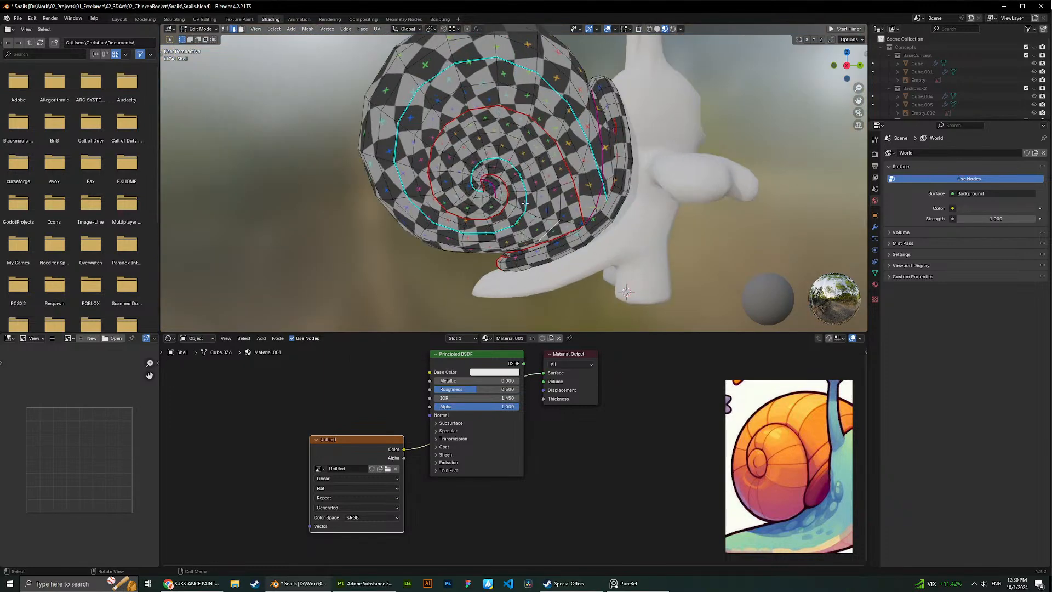
{"action": "middle_click_drag", "start_coordinate": [525, 202], "coordinate": [607, 222]}
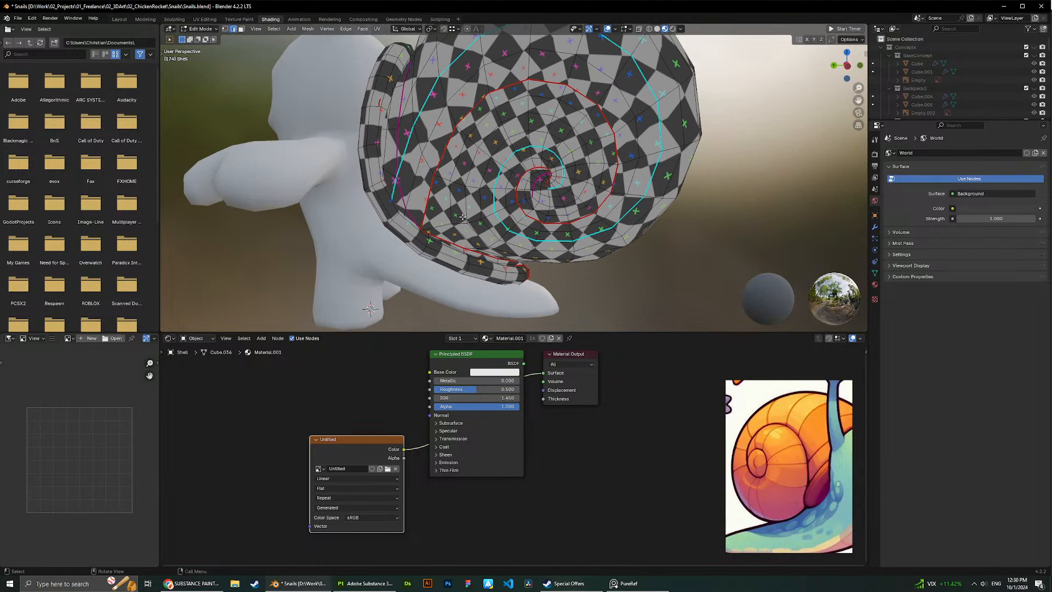
{"action": "scroll", "coordinate": [462, 217], "scroll_direction": "up", "scroll_amount": 4}
Undo the trial unwrap on the shell and save the Snails file.
{"action": "key", "text": "ctrl+l"}
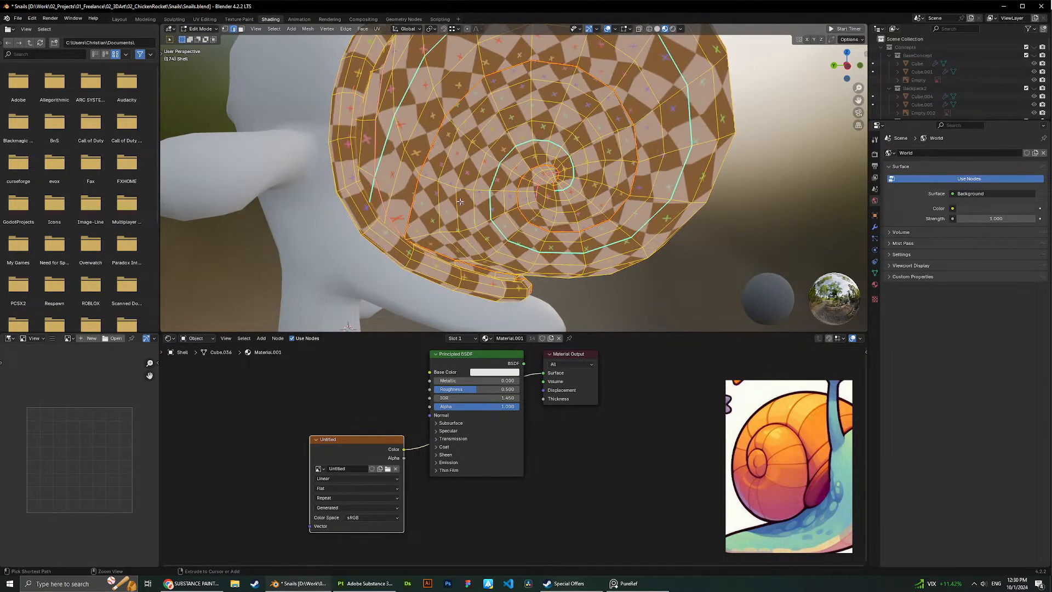
{"action": "left_click", "coordinate": [699, 279]}
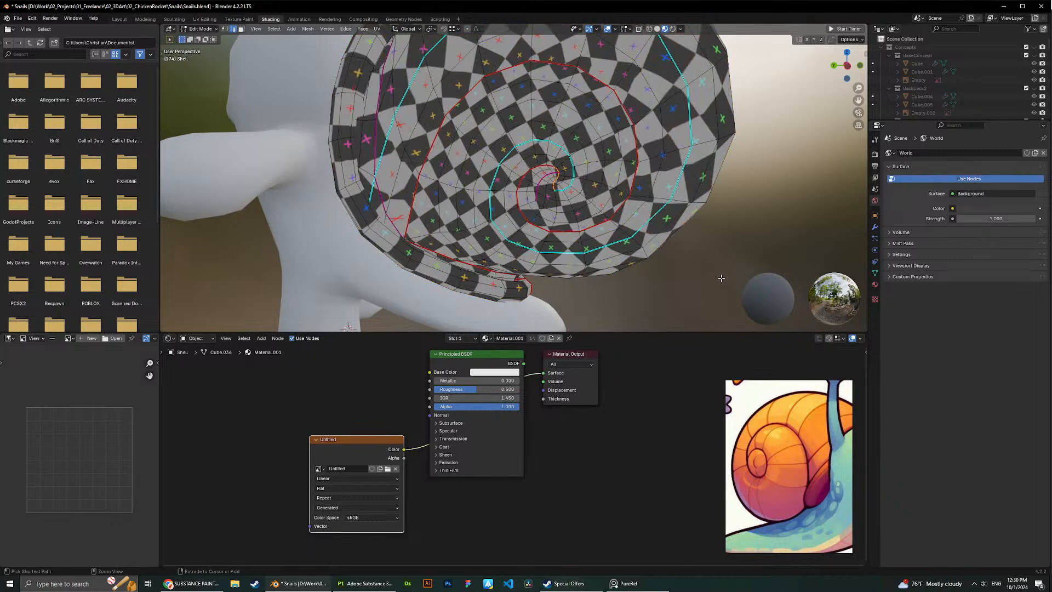
{"action": "middle_click_drag", "start_coordinate": [720, 278], "coordinate": [684, 261]}
{"action": "key", "text": "ctrl+s"}
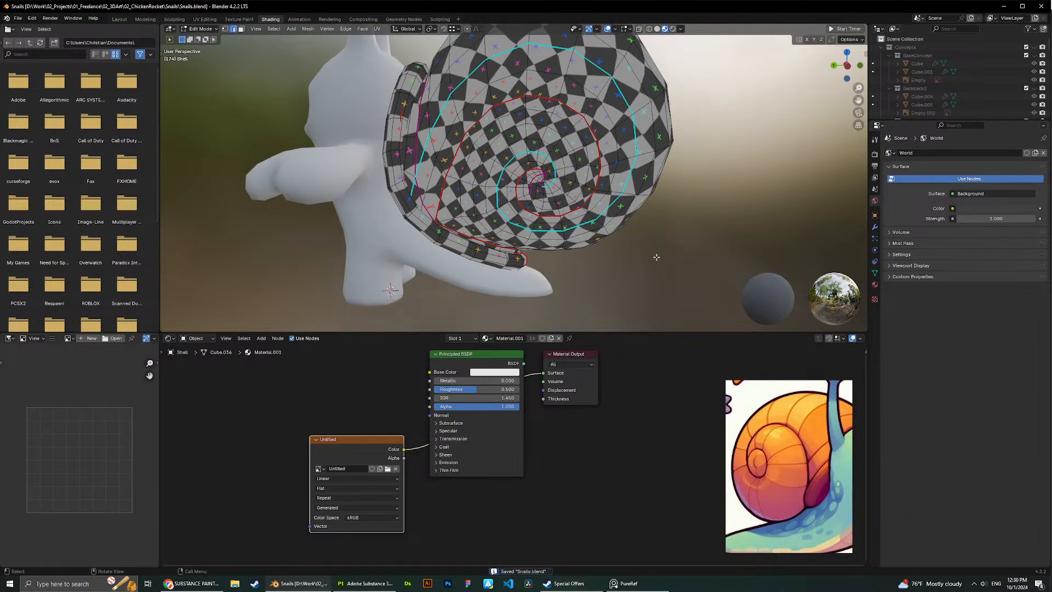
{"action": "middle_click_drag", "start_coordinate": [657, 257], "coordinate": [478, 224]}
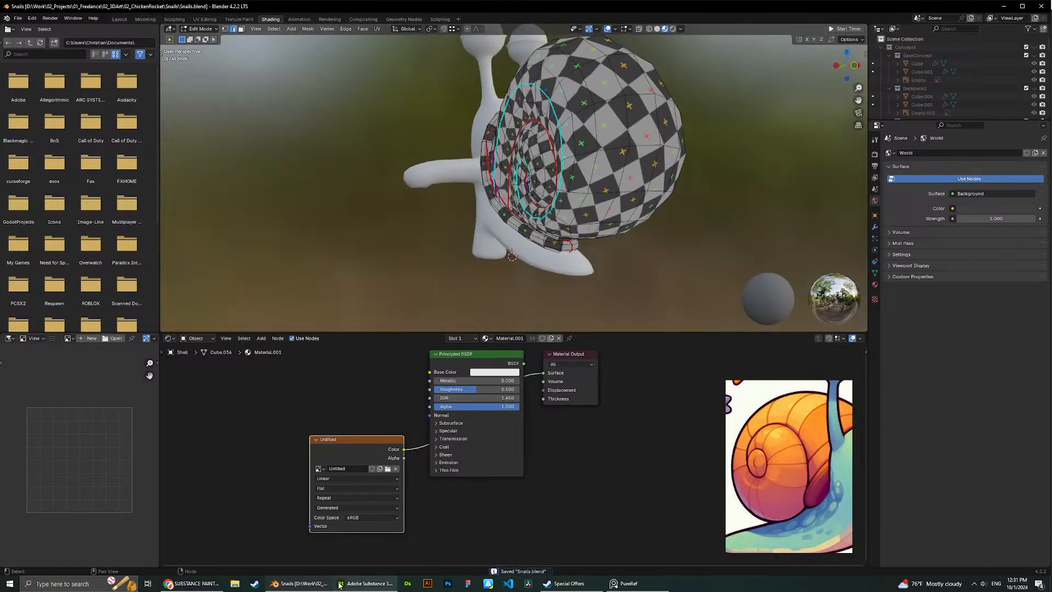
Switch to Substance 3D Painter and open the Stripes fill in the shell's striped layer mask.
{"action": "left_click", "coordinate": [365, 583]}
{"action": "mouse_move", "coordinate": [222, 320]}
{"action": "left_mouse_down", "text": "alt"}
{"action": "mouse_move", "coordinate": [304, 235]}
{"action": "mouse_move", "coordinate": [340, 235]}
{"action": "mouse_move", "coordinate": [290, 245]}
{"action": "mouse_move", "coordinate": [386, 232]}
{"action": "mouse_move", "coordinate": [270, 239]}
{"action": "mouse_move", "coordinate": [315, 241]}
{"action": "left_mouse_up", "text": "alt"}
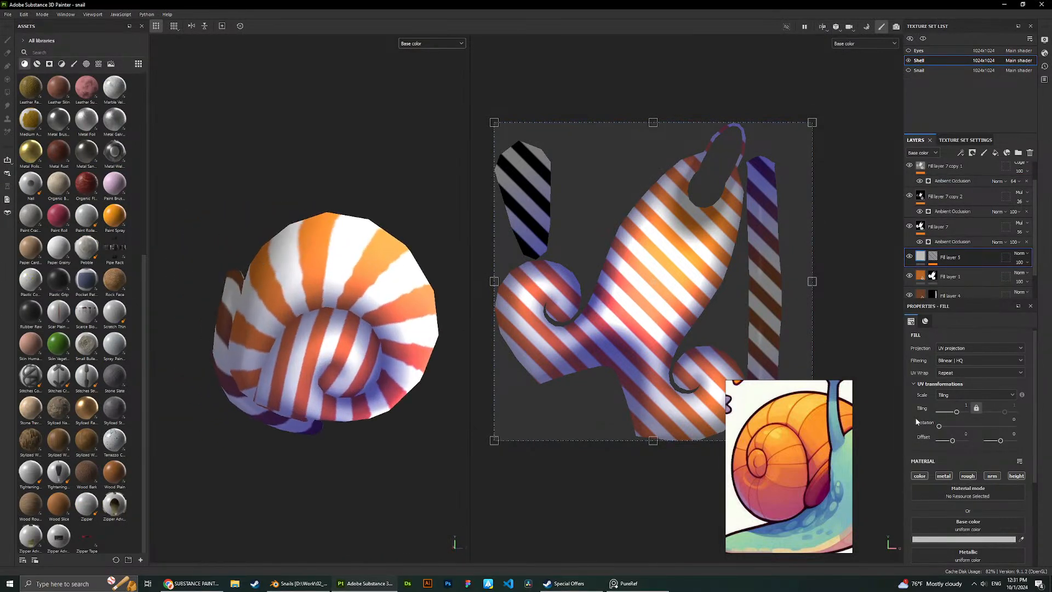
{"action": "scroll", "coordinate": [975, 504], "scroll_direction": "down", "scroll_amount": 3}
{"action": "scroll", "coordinate": [968, 476], "scroll_direction": "up", "scroll_amount": 3}
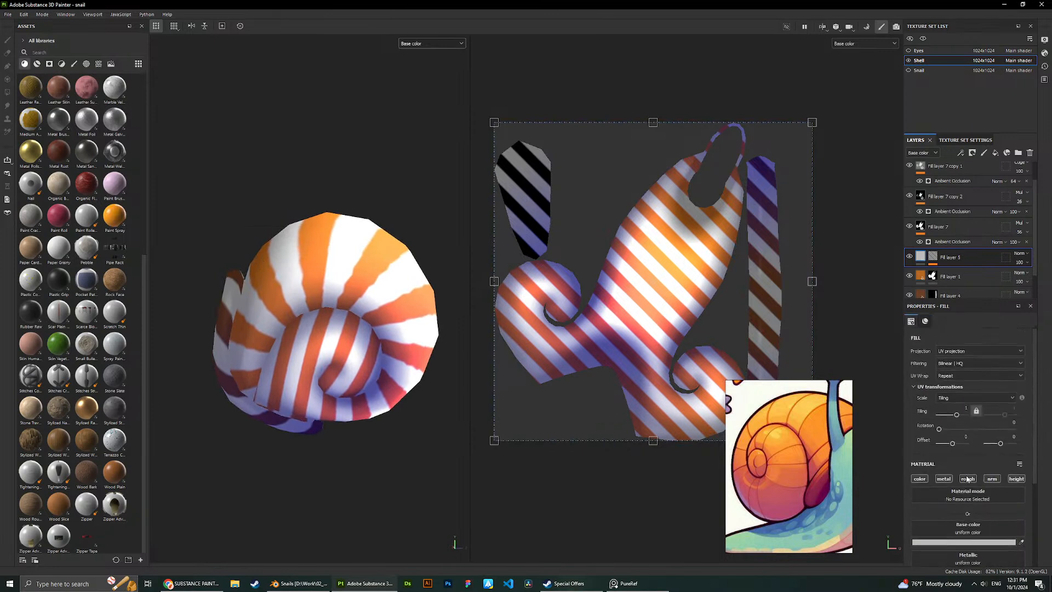
{"action": "left_click", "coordinate": [933, 257]}
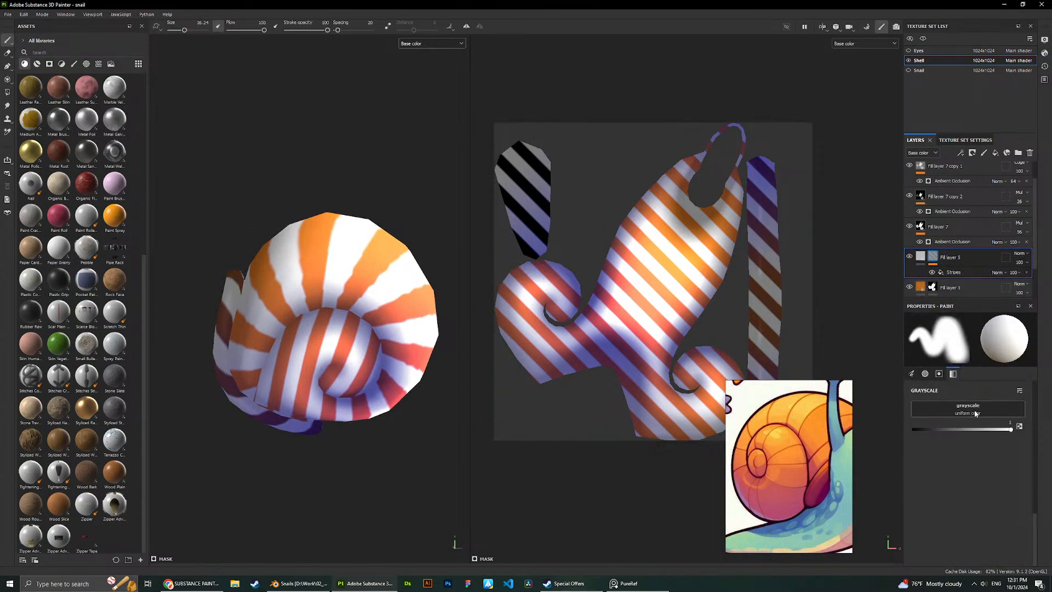
{"action": "scroll", "coordinate": [980, 404], "scroll_direction": "up", "scroll_amount": 3}
{"action": "scroll", "coordinate": [986, 438], "scroll_direction": "down", "scroll_amount": 2}
{"action": "mouse_move", "coordinate": [1001, 504]}
{"action": "left_mouse_down"}
{"action": "mouse_move", "coordinate": [947, 502]}
{"action": "mouse_move", "coordinate": [985, 504]}
{"action": "left_mouse_up"}
{"action": "left_click", "coordinate": [953, 271]}
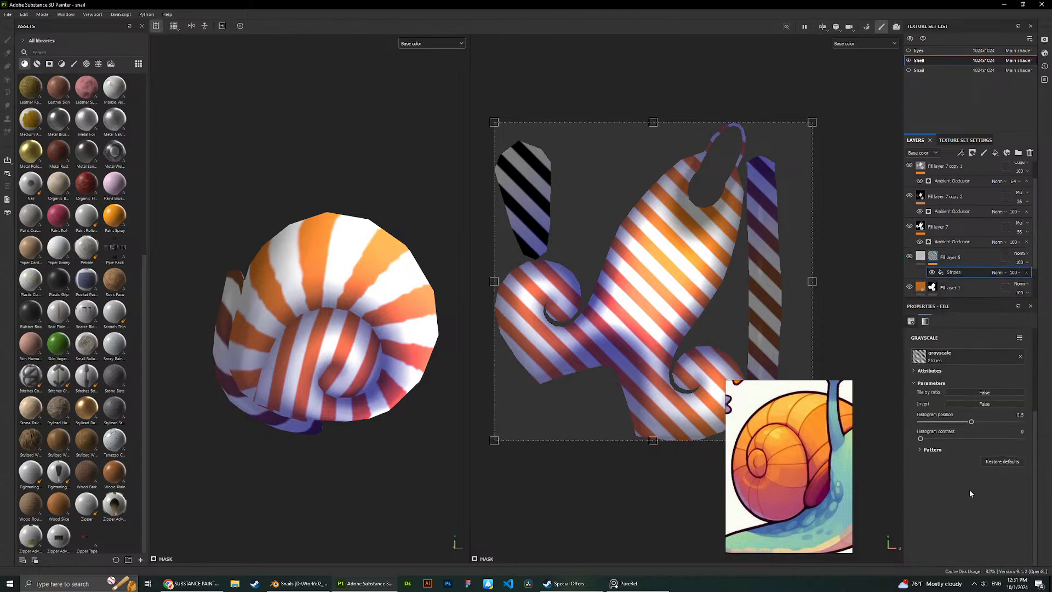
Examine the Stripes fill's histogram, attributes, pattern parameters and UV transformations for ways to shape the stripes.
{"action": "left_click_drag", "start_coordinate": [971, 424], "coordinate": [946, 422]}
{"action": "left_click", "coordinate": [971, 421]}
{"action": "scroll", "coordinate": [955, 449], "scroll_direction": "up", "scroll_amount": 4}
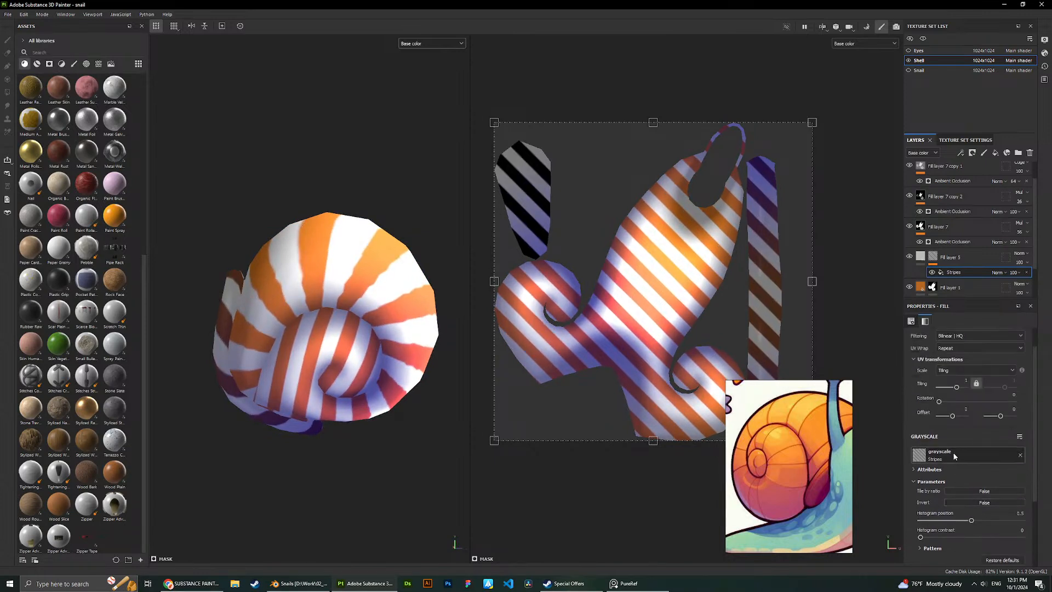
{"action": "left_click", "coordinate": [930, 470]}
{"action": "scroll", "coordinate": [955, 440], "scroll_direction": "down", "scroll_amount": 2}
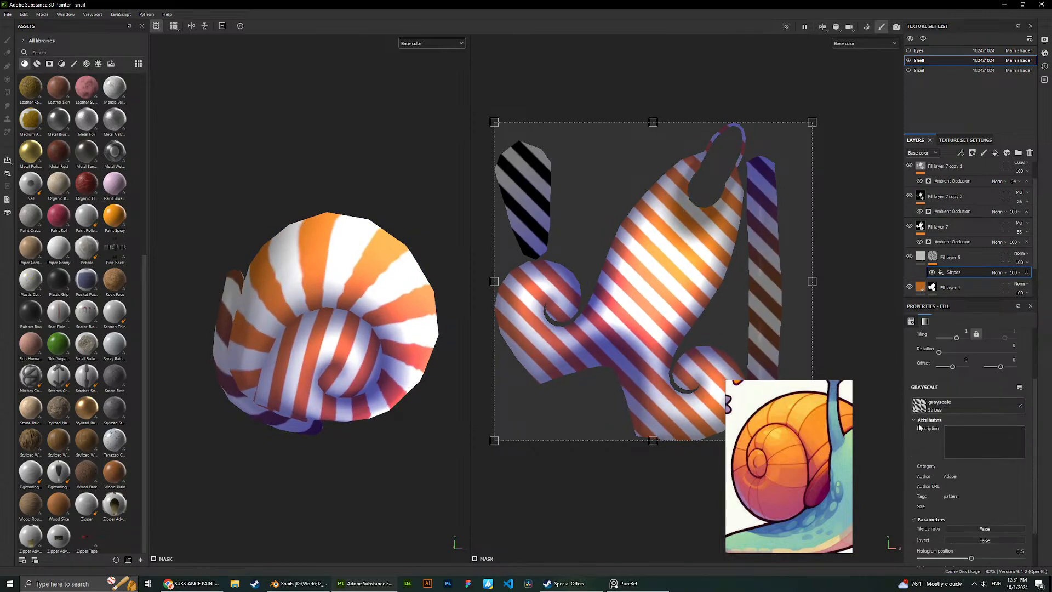
{"action": "scroll", "coordinate": [955, 419], "scroll_direction": "up", "scroll_amount": 3}
{"action": "scroll", "coordinate": [955, 419], "scroll_direction": "down", "scroll_amount": 4}
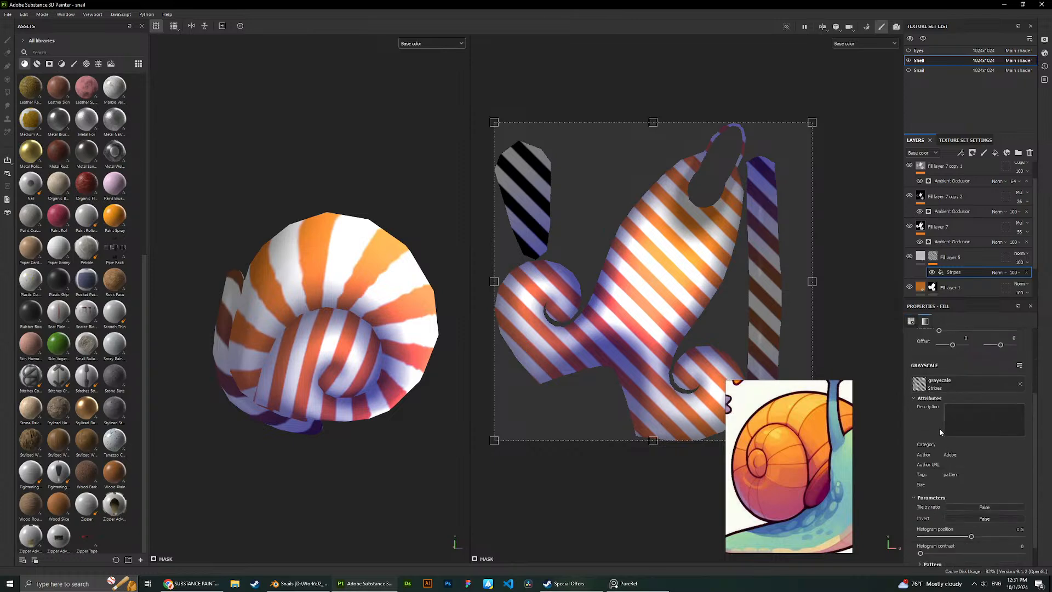
{"action": "scroll", "coordinate": [939, 428], "scroll_direction": "up", "scroll_amount": 1}
{"action": "scroll", "coordinate": [929, 408], "scroll_direction": "up", "scroll_amount": 1}
{"action": "left_click_drag", "start_coordinate": [951, 394], "coordinate": [951, 396]}
{"action": "scroll", "coordinate": [953, 406], "scroll_direction": "up", "scroll_amount": 2}
{"action": "left_click_drag", "start_coordinate": [953, 442], "coordinate": [930, 425]}
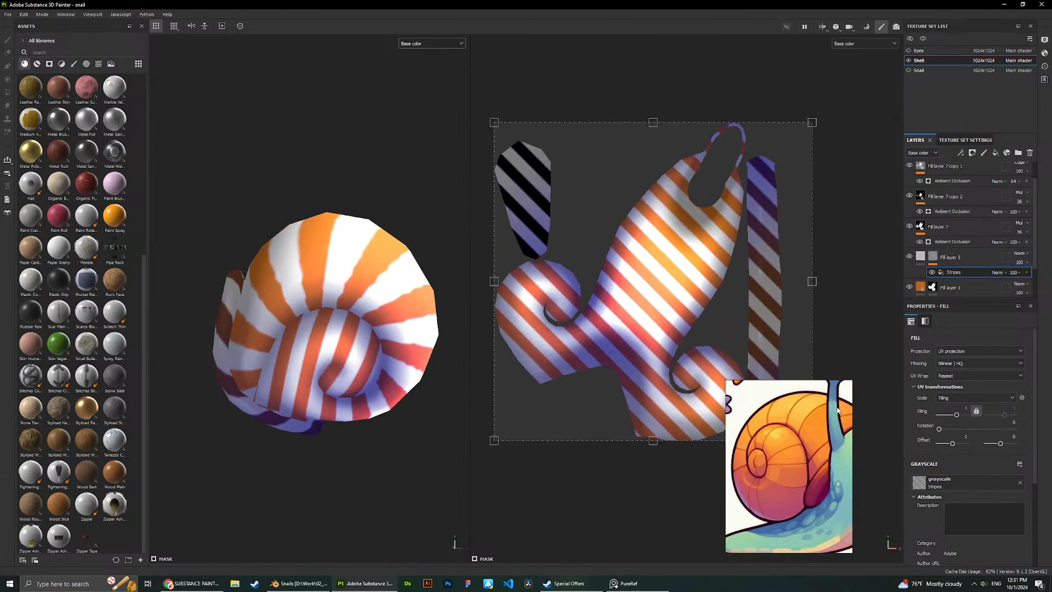
Switch to the browser and skim the Substance Painter patterns tutorial for how the tile pattern is set up.
{"action": "left_click", "coordinate": [191, 583]}
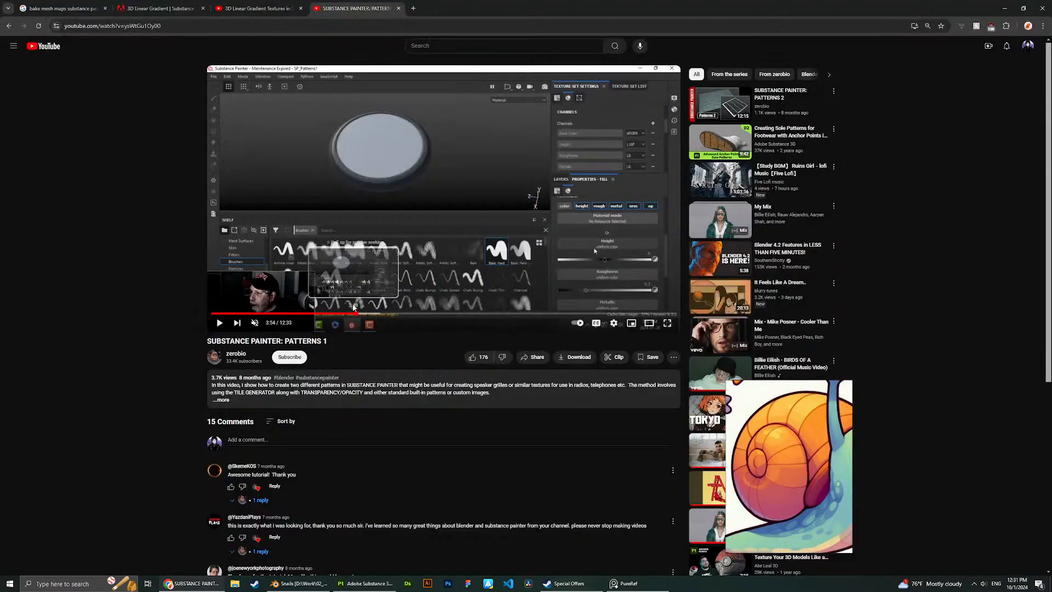
{"action": "left_click", "coordinate": [387, 313]}
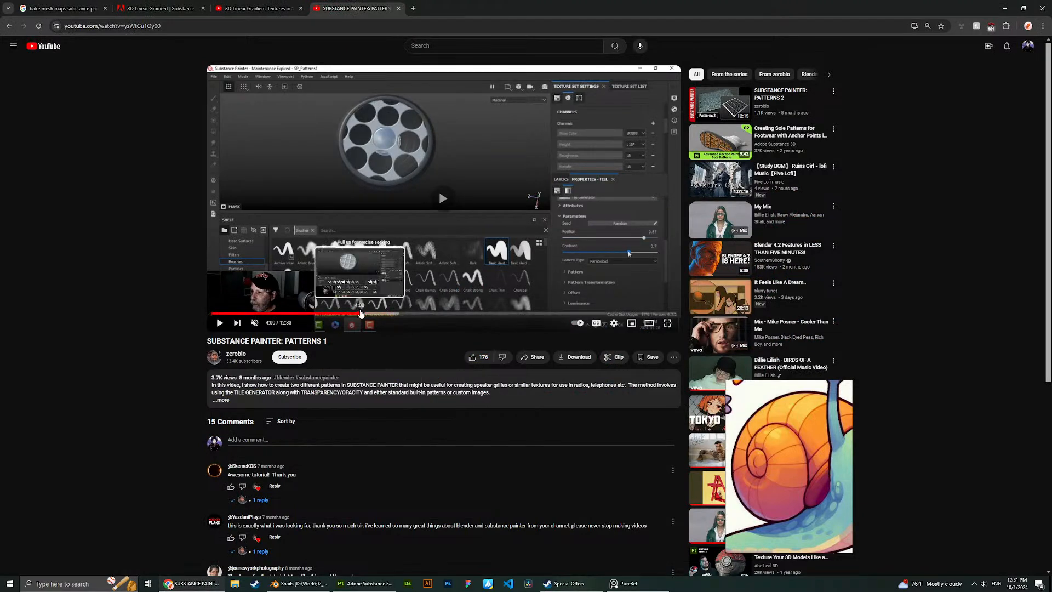
{"action": "left_click_drag", "start_coordinate": [365, 313], "coordinate": [375, 314]}
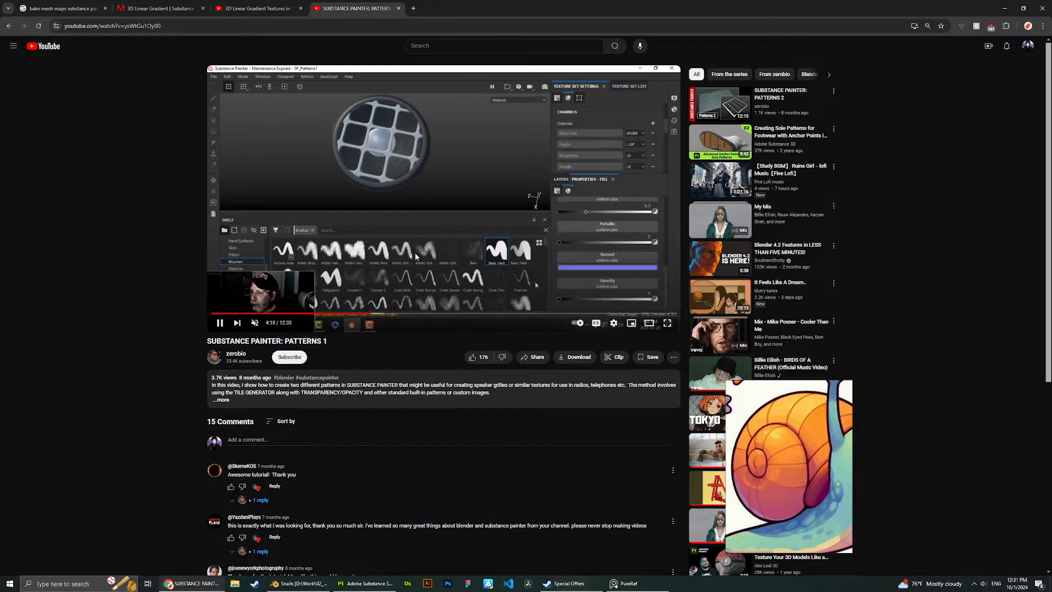
{"action": "left_click", "coordinate": [394, 315]}
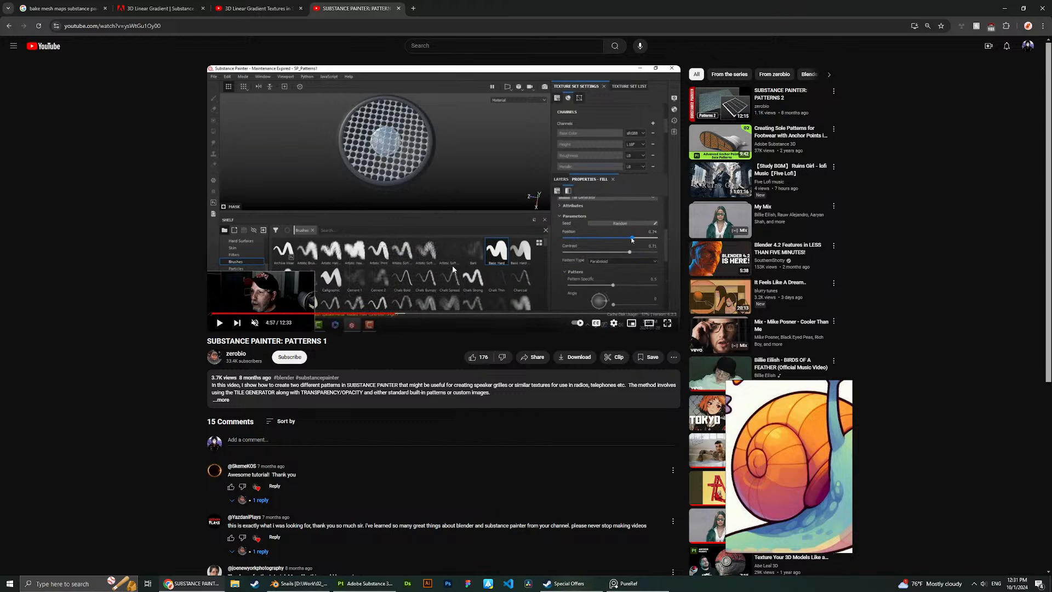
Return to Substance 3D Painter and try the Circular Spiral Fermat pattern in place of Stripes in the shell's layer mask.
{"action": "key", "text": "alt+Tab"}
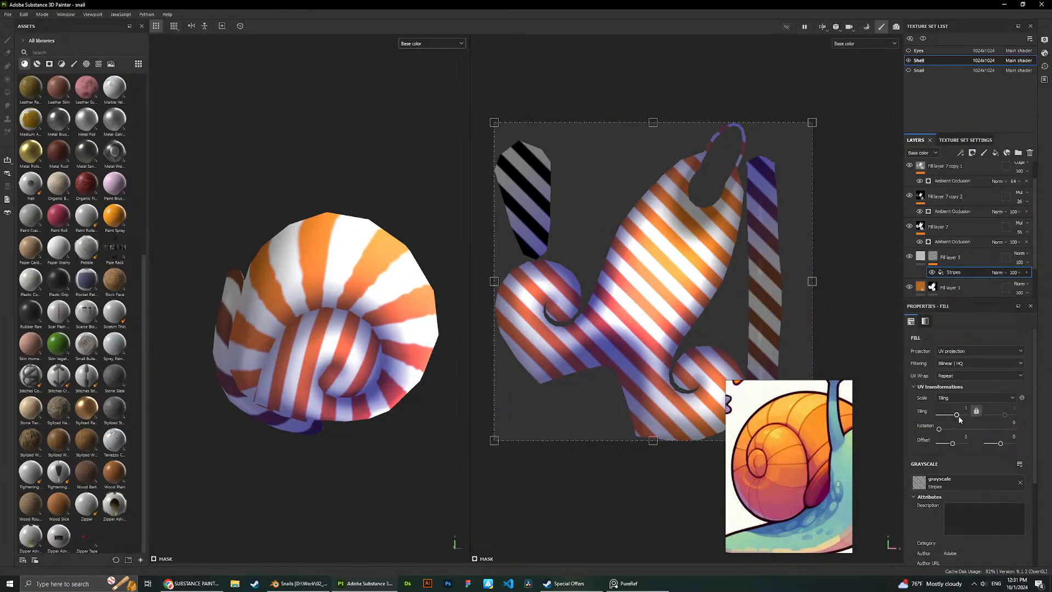
{"action": "left_click_drag", "start_coordinate": [956, 415], "coordinate": [956, 414]}
{"action": "left_click", "coordinate": [924, 321]}
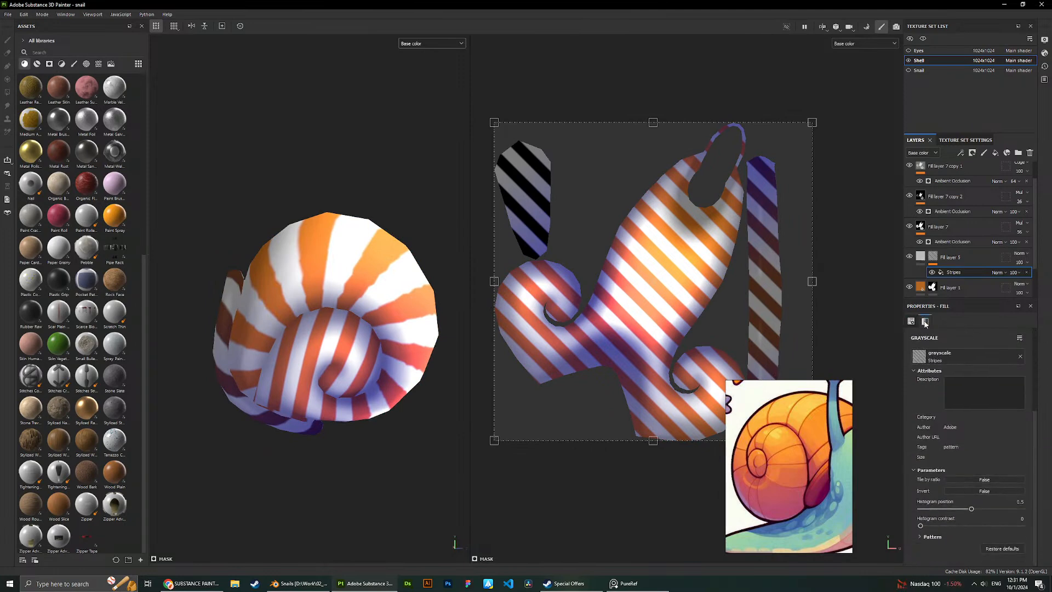
{"action": "left_click", "coordinate": [929, 357]}
{"action": "left_click", "coordinate": [929, 357]}
{"action": "left_click", "coordinate": [930, 357]}
{"action": "left_click", "coordinate": [937, 361]}
{"action": "left_click", "coordinate": [1007, 425]}
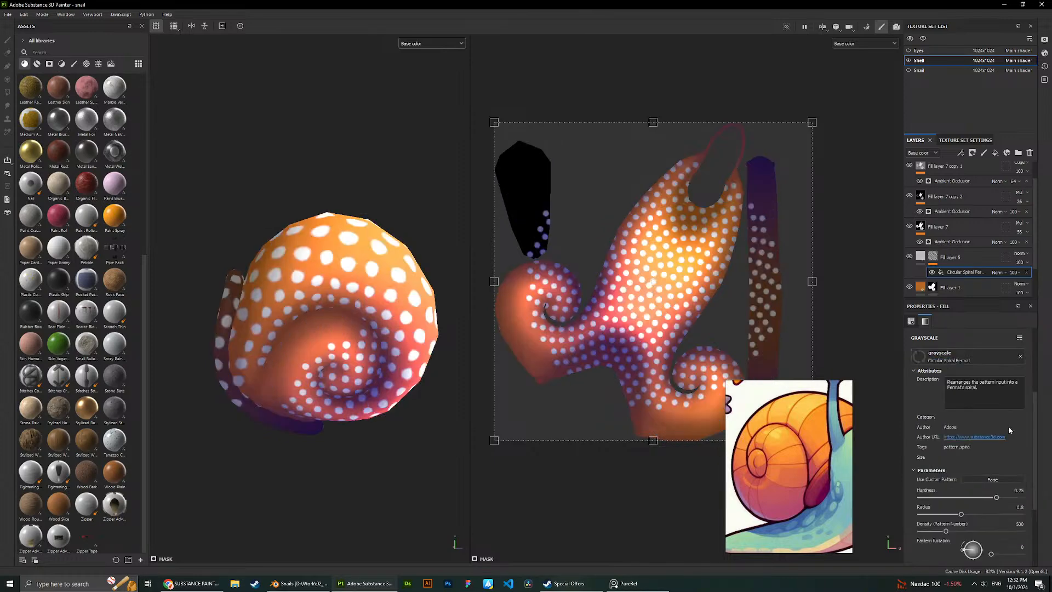
{"action": "mouse_move", "coordinate": [430, 219]}
{"action": "left_mouse_down", "text": "alt"}
{"action": "mouse_move", "coordinate": [372, 206]}
{"action": "mouse_move", "coordinate": [250, 206]}
{"action": "mouse_move", "coordinate": [331, 174]}
{"action": "mouse_move", "coordinate": [394, 205]}
{"action": "left_mouse_up", "text": "alt"}
{"action": "key", "text": "ctrl+z"}
Duplicate the striped fill layer and set the lower copy's mask pattern to Circular Spiral Fermat.
{"action": "left_click", "coordinate": [967, 260]}
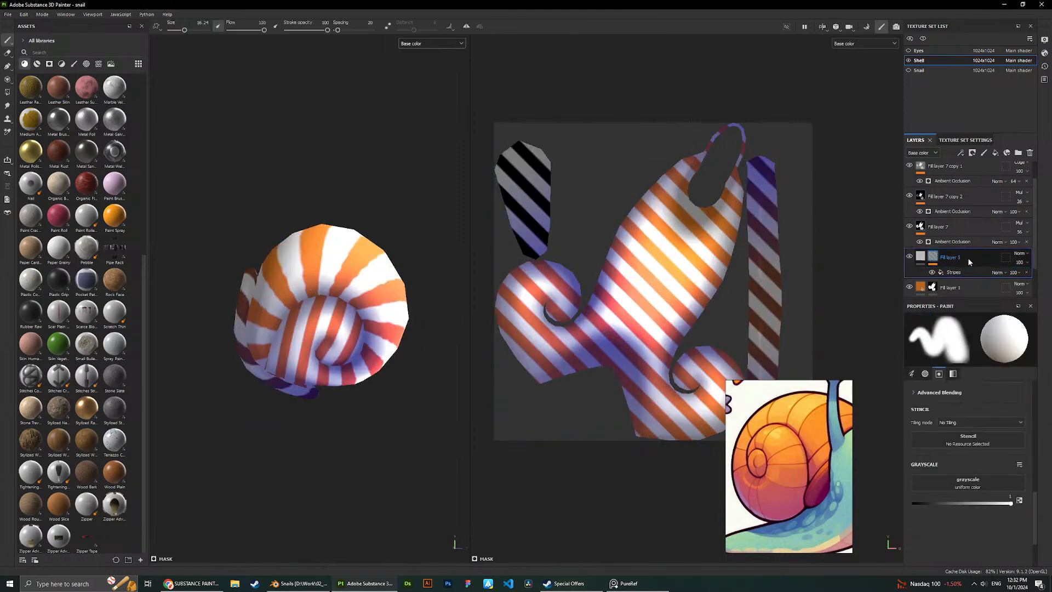
{"action": "key", "text": "ctrl+d"}
{"action": "scroll", "coordinate": [958, 275], "scroll_direction": "down", "scroll_amount": 2}
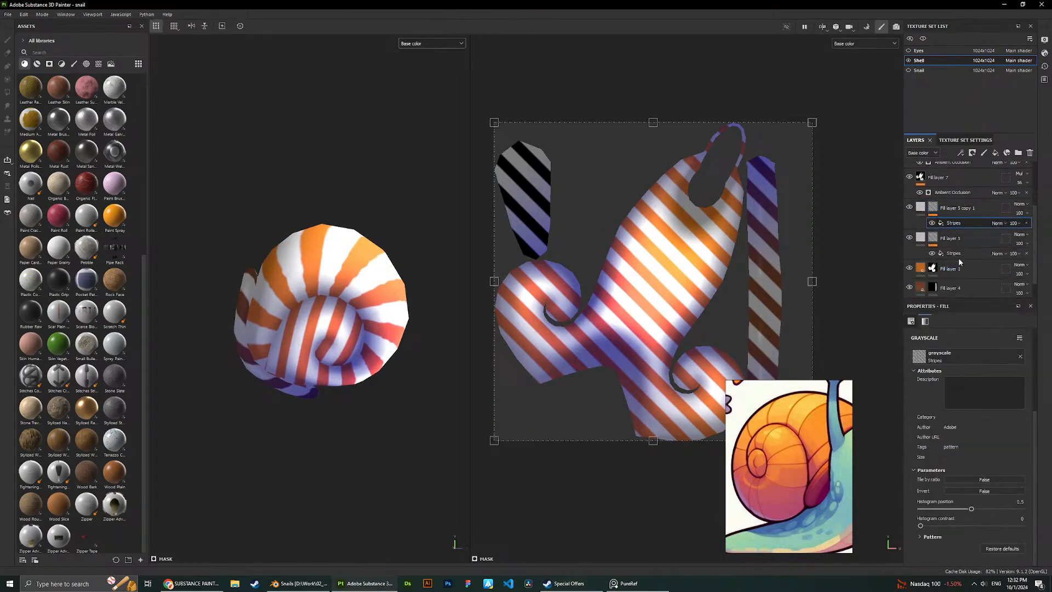
{"action": "left_click", "coordinate": [949, 255]}
{"action": "left_click", "coordinate": [942, 360]}
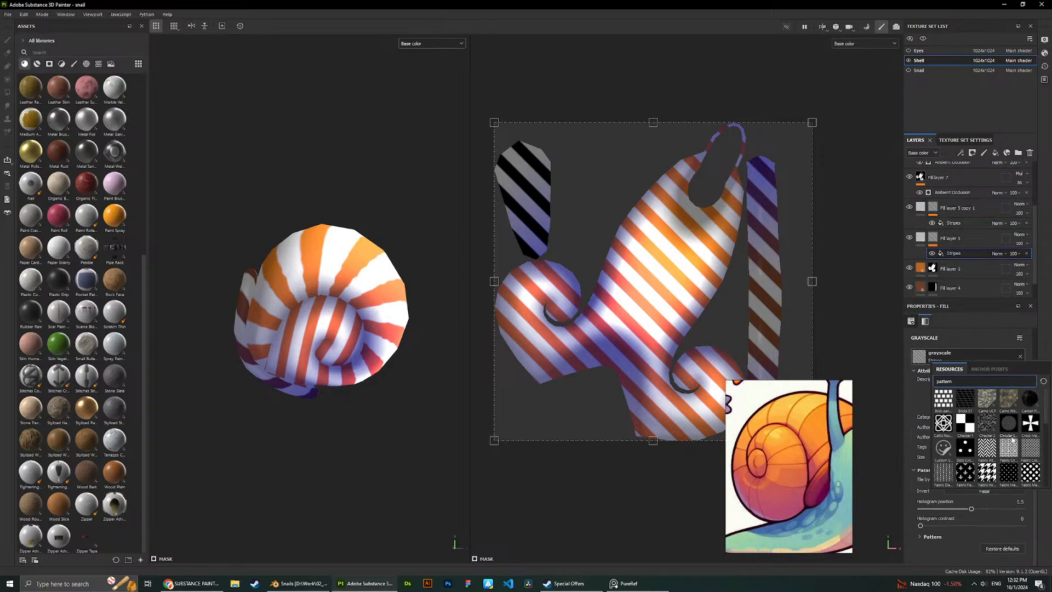
{"action": "left_click", "coordinate": [1007, 426]}
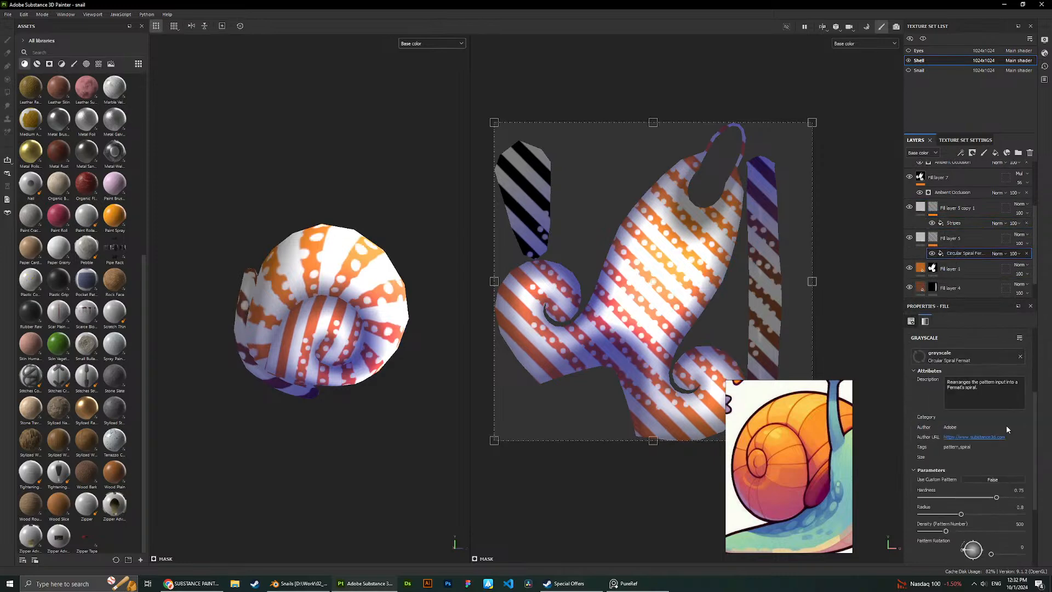
Try the Fabric Medieval Flower pattern in the lower fill layer's mask and browse the other pattern resources.
{"action": "left_click", "coordinate": [968, 359]}
{"action": "left_click", "coordinate": [1029, 474]}
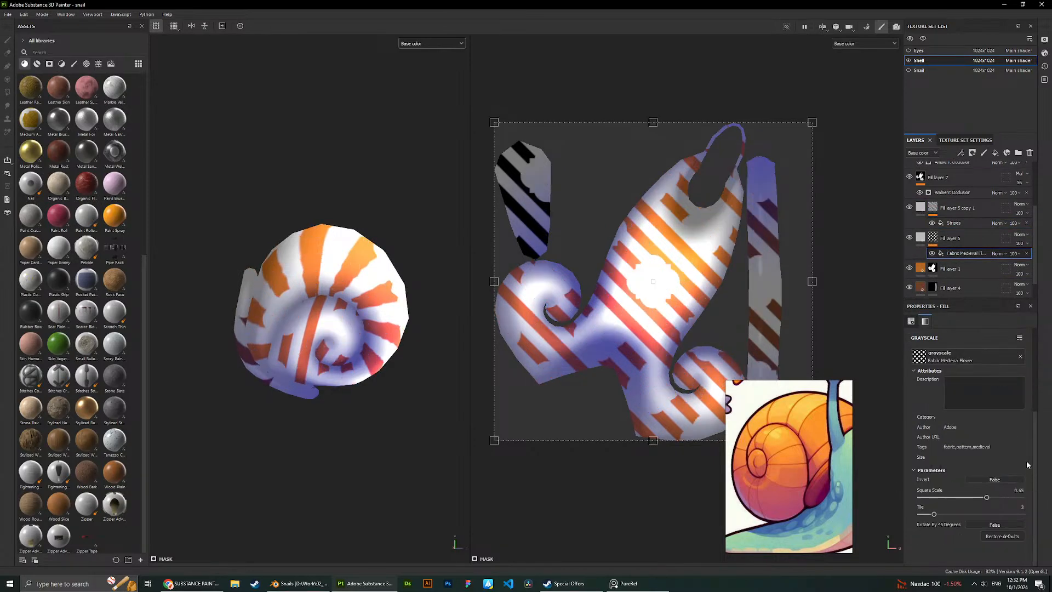
{"action": "key", "text": "ctrl+z"}
{"action": "left_click", "coordinate": [957, 364]}
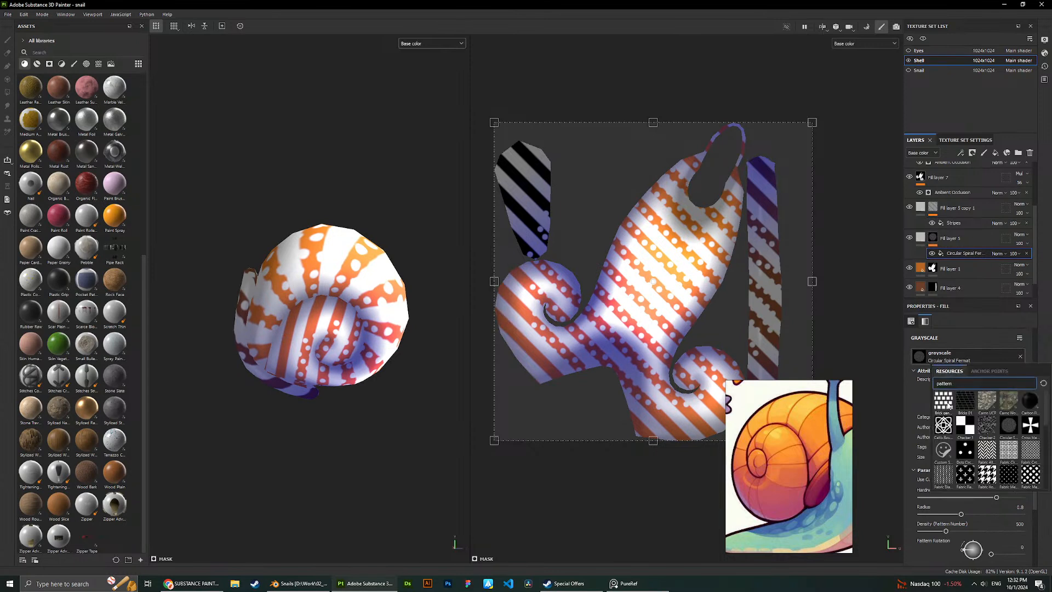
{"action": "left_click", "coordinate": [338, 269]}
Hide the Circular Spiral Fermat fill layer and switch back to Blender.
{"action": "left_click_drag", "start_coordinate": [266, 207], "coordinate": [285, 287], "text": "alt"}
{"action": "left_click", "coordinate": [908, 238]}
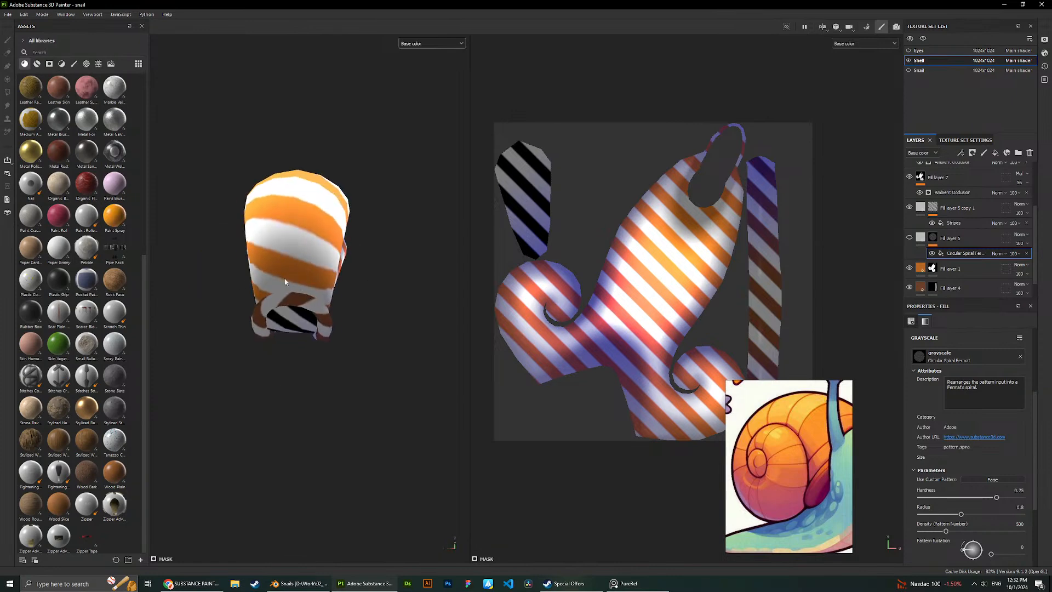
{"action": "key", "text": "alt+Tab"}
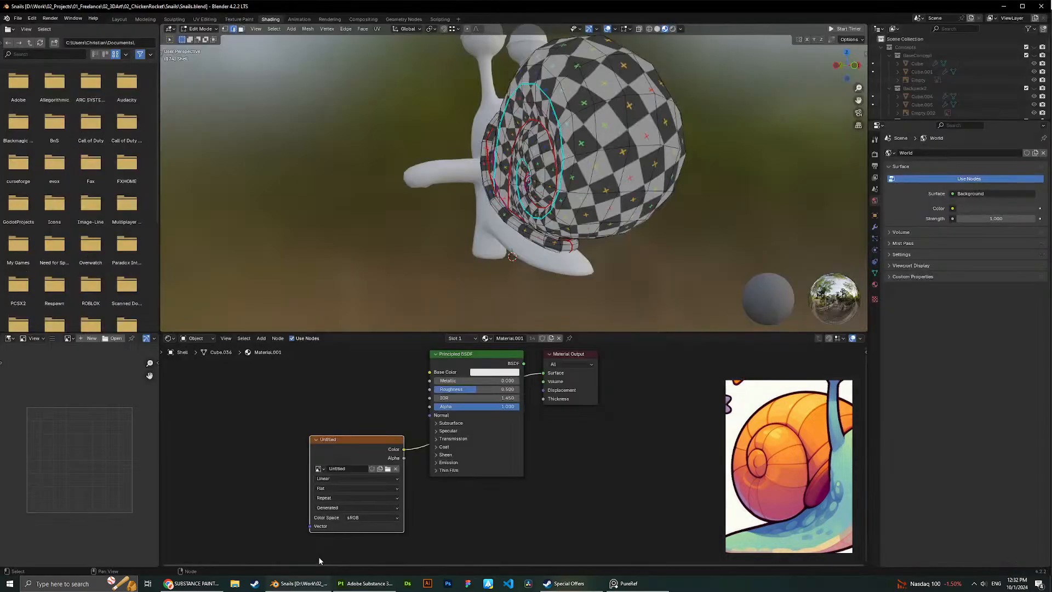
Select the linked main body of the shell and move it along Y away from the rim piece.
{"action": "scroll", "coordinate": [569, 137], "scroll_direction": "down", "scroll_amount": 5}
{"action": "scroll", "coordinate": [626, 201], "scroll_direction": "up", "scroll_amount": 4}
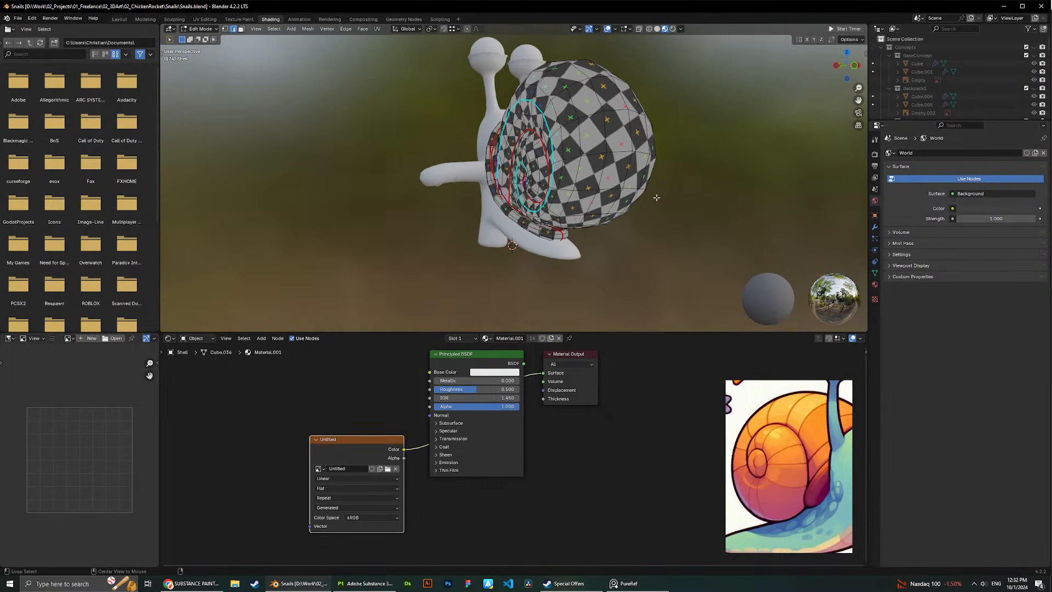
{"action": "scroll", "coordinate": [608, 150], "scroll_direction": "down", "scroll_amount": 2}
{"action": "middle_click_drag", "start_coordinate": [623, 169], "coordinate": [503, 131]}
{"action": "scroll", "coordinate": [503, 109], "scroll_direction": "up", "scroll_amount": 2}
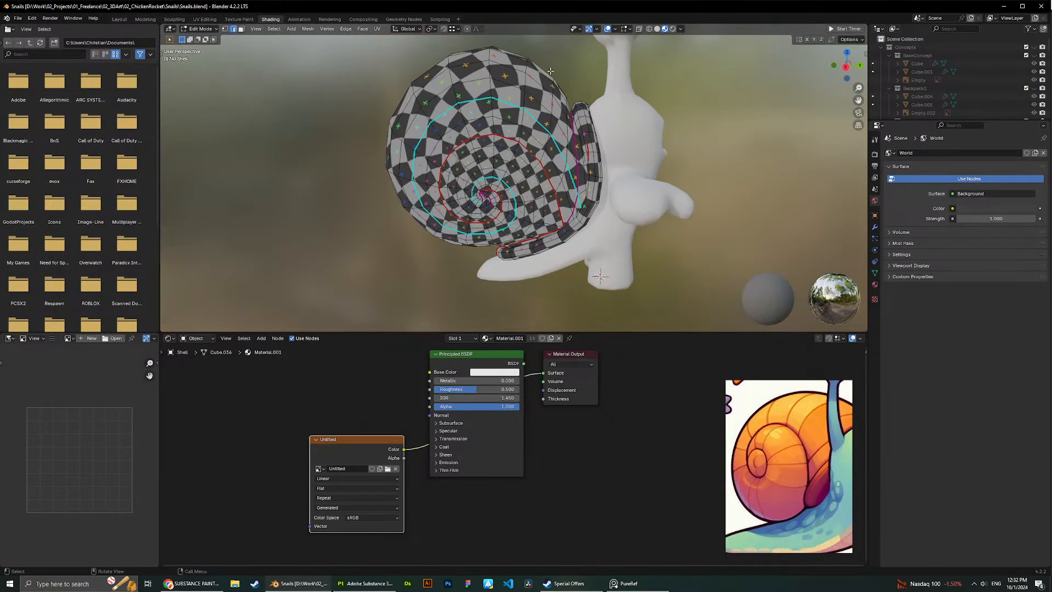
{"action": "middle_click_drag", "start_coordinate": [405, 104], "coordinate": [372, 139]}
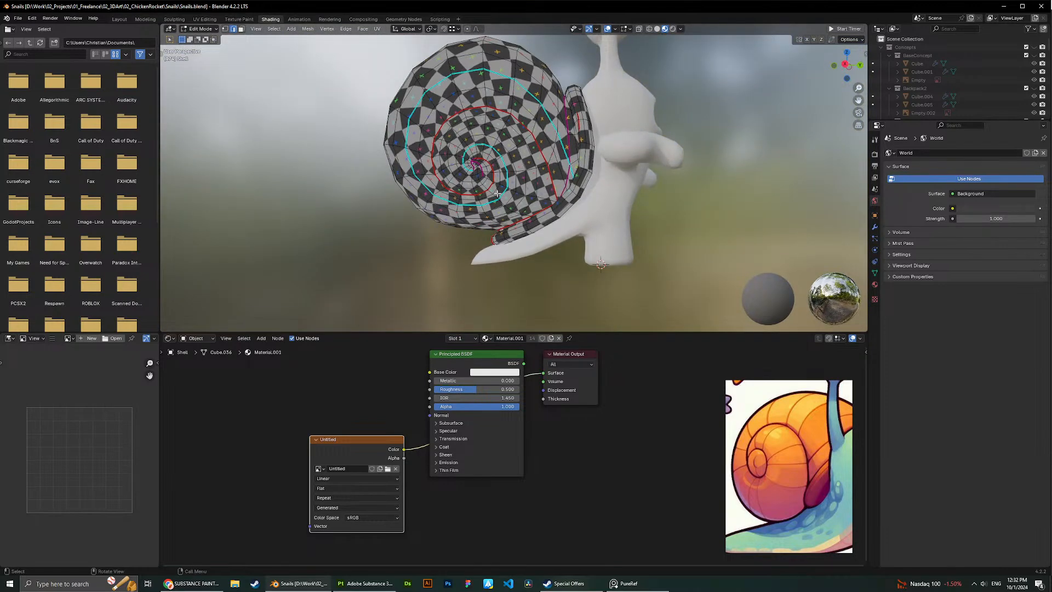
{"action": "middle_click_drag", "start_coordinate": [497, 194], "coordinate": [612, 215]}
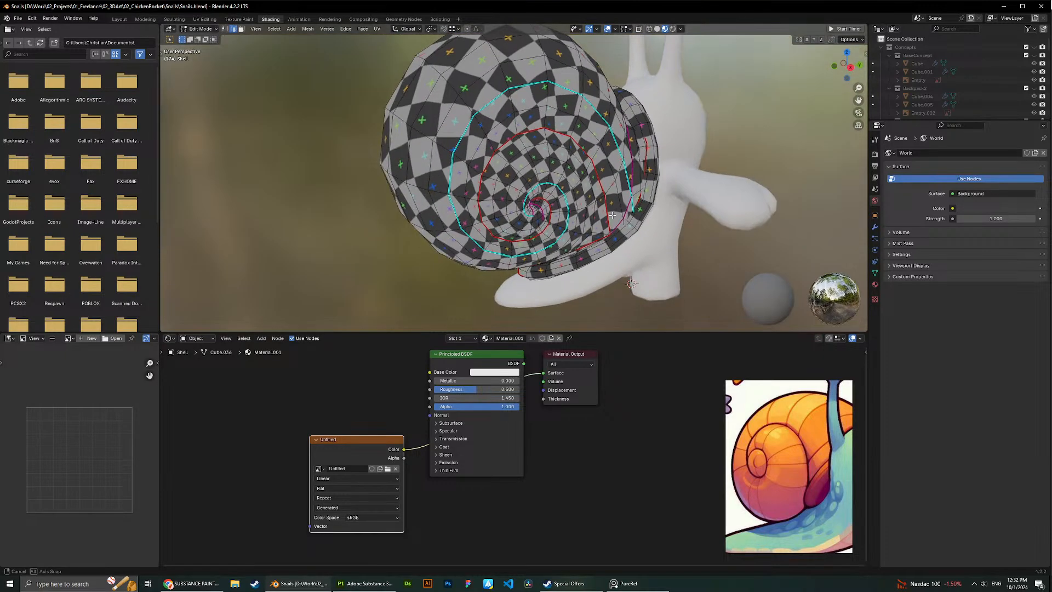
{"action": "key", "text": "slash"}
{"action": "key", "text": "slash"}
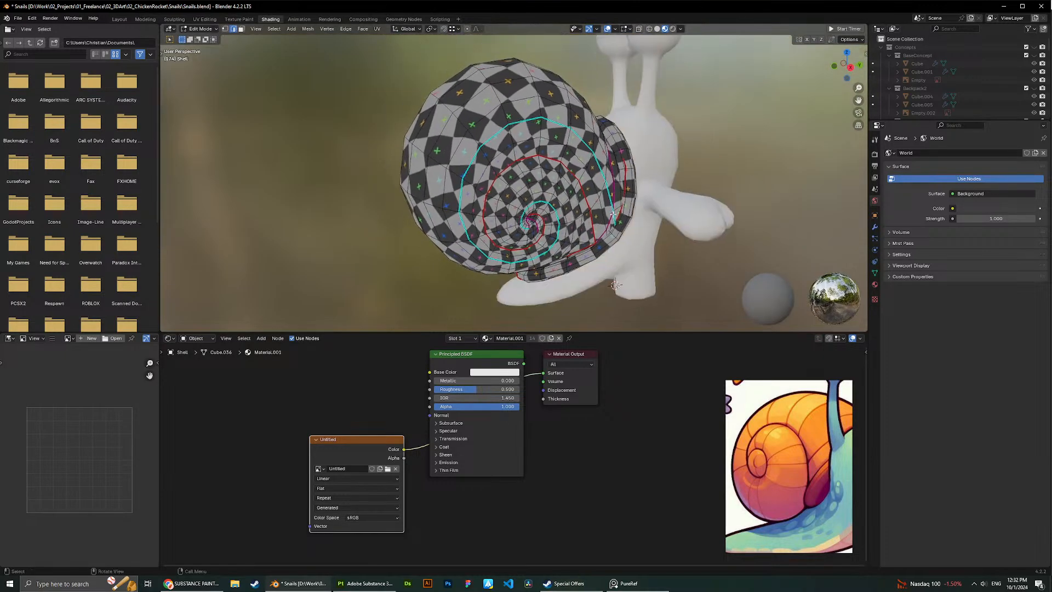
{"action": "key", "text": "l"}
{"action": "key", "text": "g"}
{"action": "key", "text": "y"}
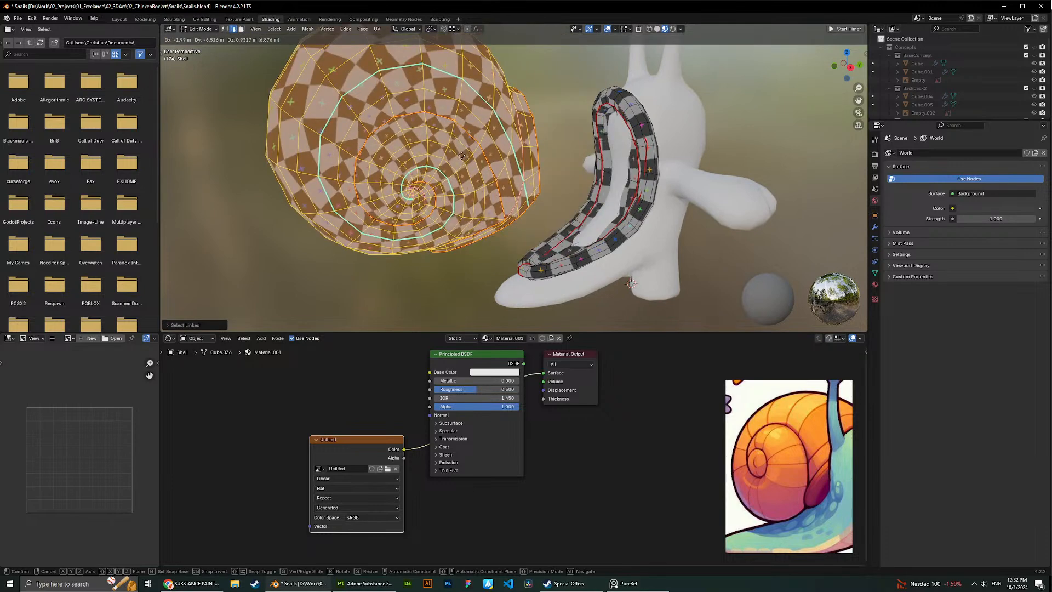
{"action": "left_click", "coordinate": [466, 181]}
Try marking a seam on the short edge at the lower corner of the shell opening and unwrap the whole mesh.
{"action": "scroll", "coordinate": [542, 235], "scroll_direction": "up", "scroll_amount": 5}
{"action": "key", "text": "alt+a"}
{"action": "middle_click_drag", "start_coordinate": [485, 237], "coordinate": [422, 232]}
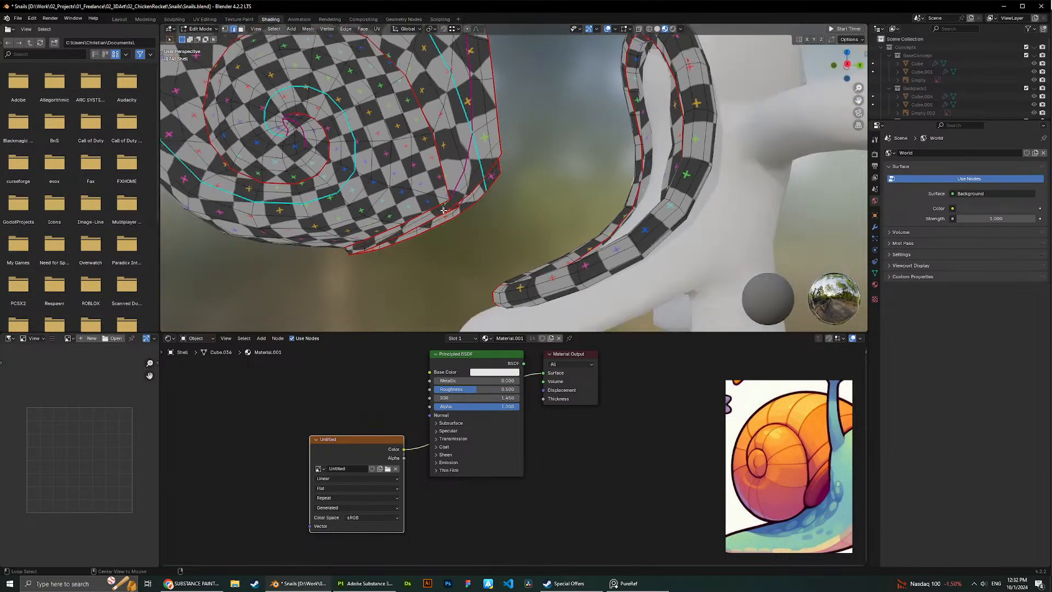
{"action": "scroll", "coordinate": [443, 209], "scroll_direction": "up", "scroll_amount": 1}
{"action": "scroll", "coordinate": [463, 203], "scroll_direction": "up", "scroll_amount": 3}
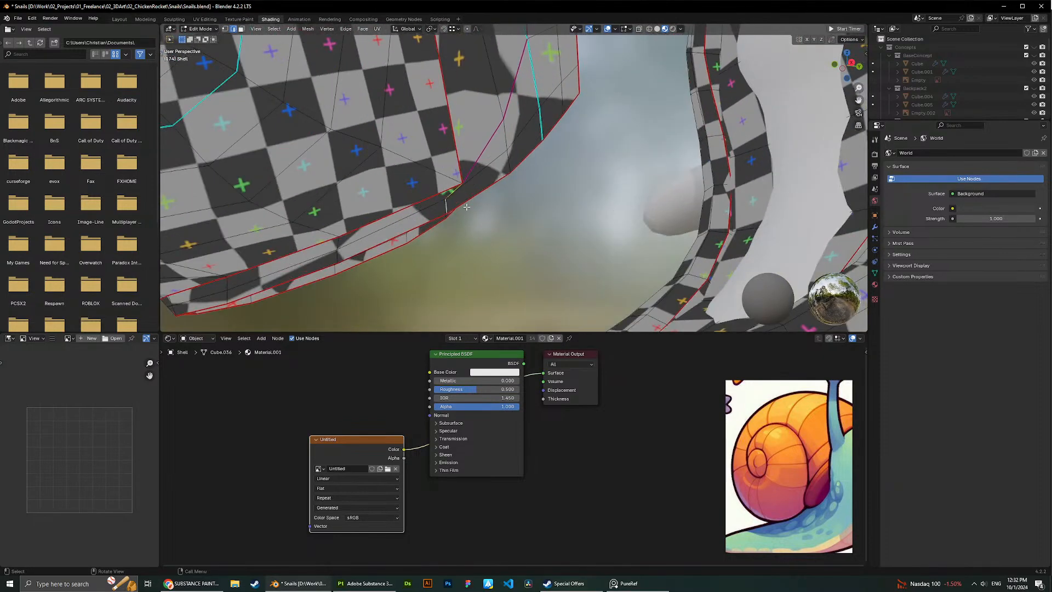
{"action": "scroll", "coordinate": [424, 229], "scroll_direction": "down", "scroll_amount": 3}
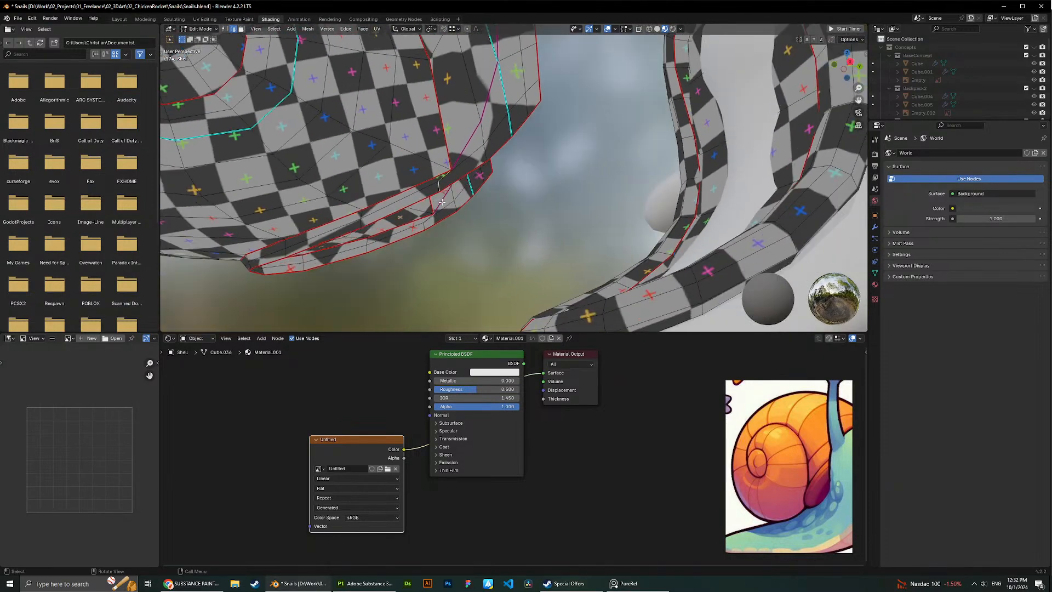
{"action": "key", "text": "ctrl+e"}
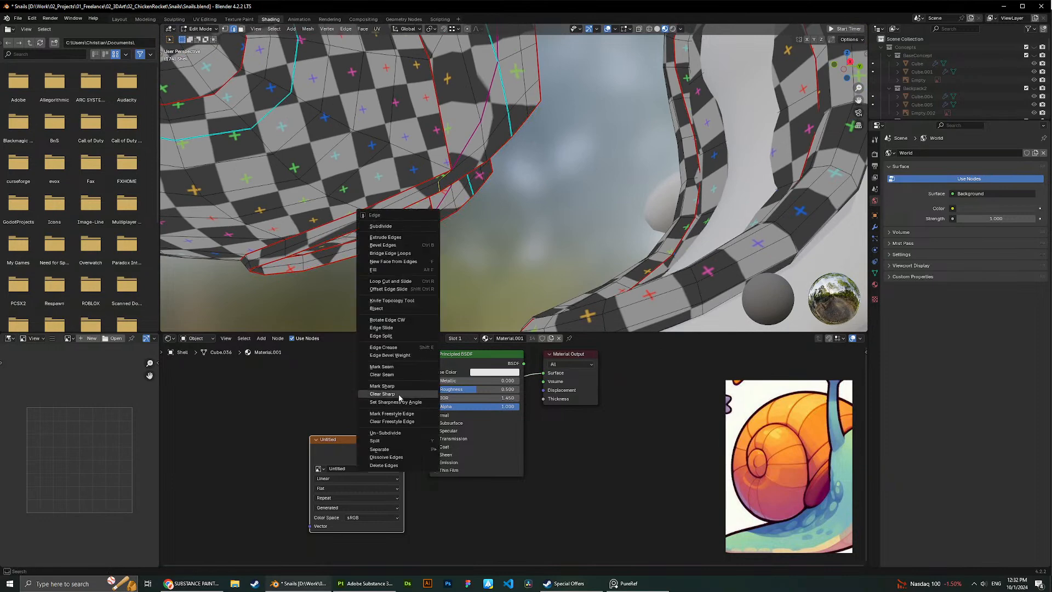
{"action": "left_click", "coordinate": [394, 367]}
{"action": "scroll", "coordinate": [512, 181], "scroll_direction": "down", "scroll_amount": 4}
{"action": "key", "text": "a"}
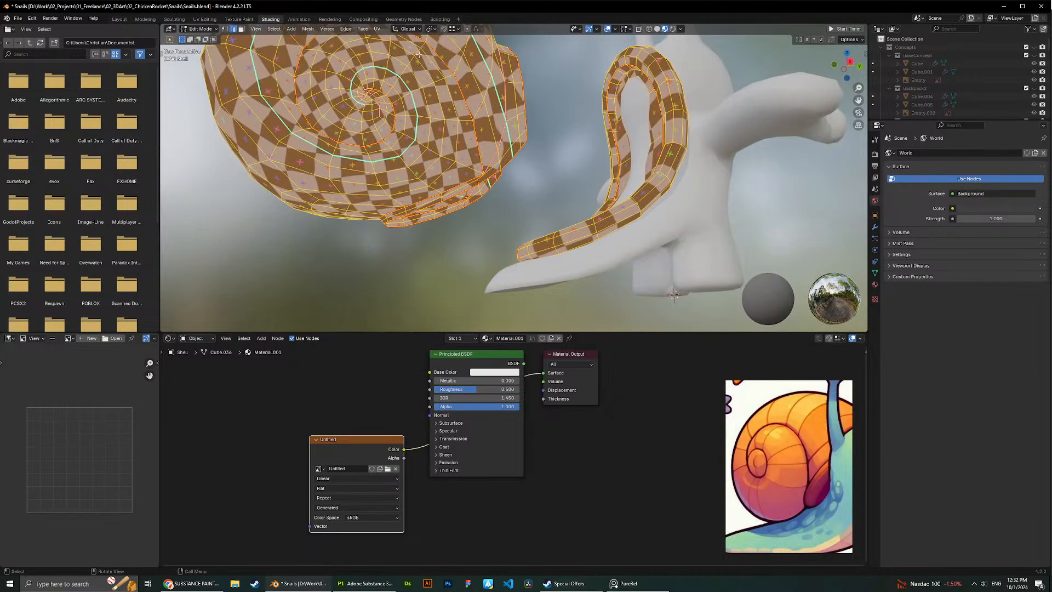
{"action": "left_click", "coordinate": [378, 29]}
{"action": "left_click", "coordinate": [386, 42]}
{"action": "key", "text": "alt+a"}
Try marking a seam along the edge loop beside the shell opening on the opposite side and unwrap the whole mesh again.
{"action": "middle_click_drag", "start_coordinate": [554, 108], "coordinate": [551, 122]}
{"action": "scroll", "coordinate": [552, 122], "scroll_direction": "down", "scroll_amount": 2}
{"action": "key", "text": "a"}
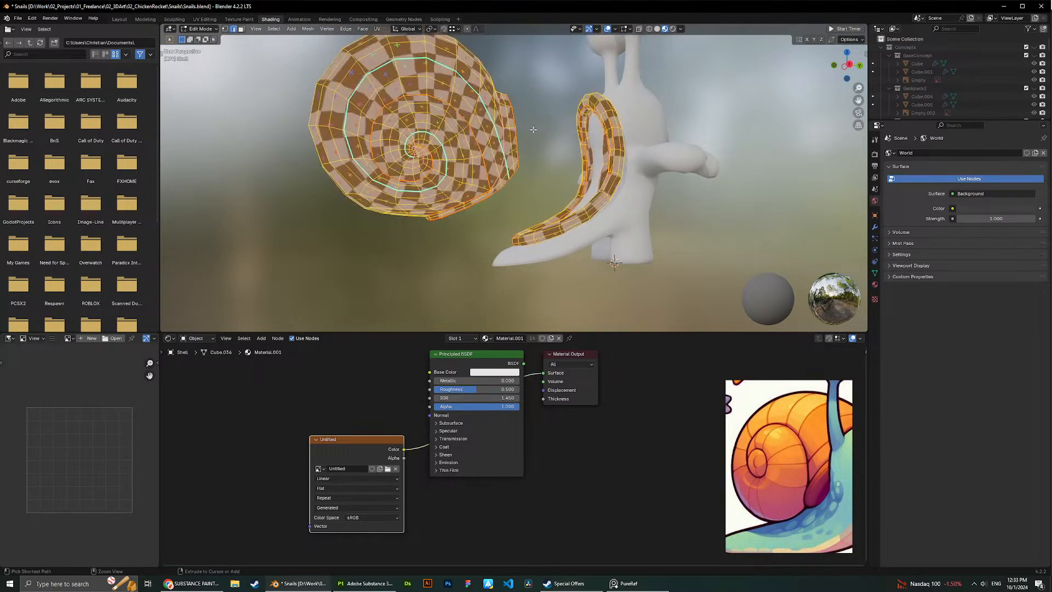
{"action": "scroll", "coordinate": [530, 173], "scroll_direction": "up", "scroll_amount": 4}
{"action": "key", "text": "alt+a"}
{"action": "scroll", "coordinate": [464, 184], "scroll_direction": "down", "scroll_amount": 6}
{"action": "middle_click_drag", "start_coordinate": [464, 184], "coordinate": [546, 206]}
{"action": "left_click", "coordinate": [498, 150], "text": "alt"}
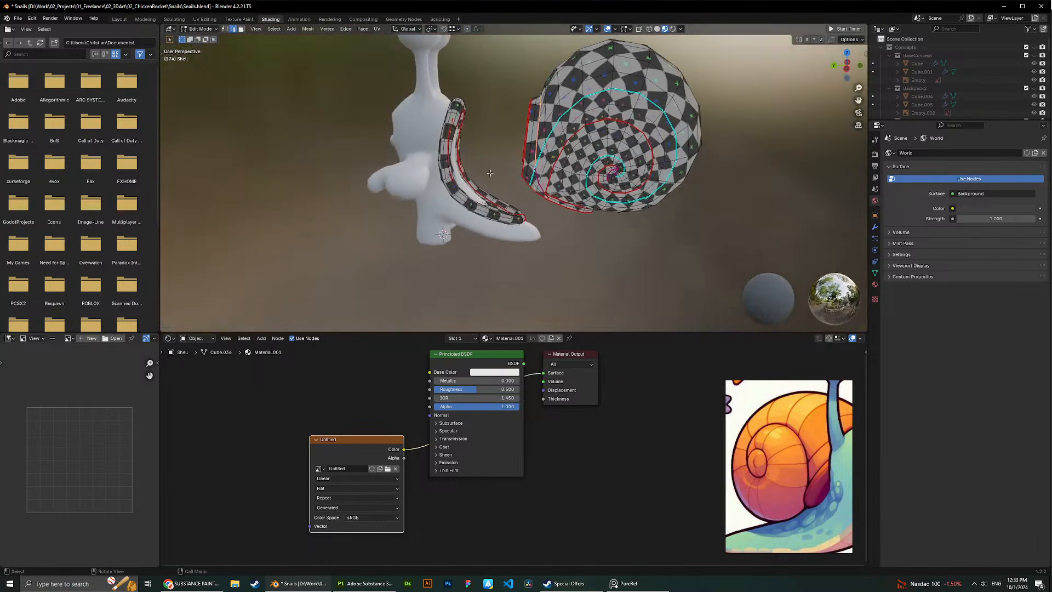
{"action": "scroll", "coordinate": [547, 206], "scroll_direction": "up", "scroll_amount": 2}
{"action": "key", "text": "ctrl+e"}
{"action": "left_click", "coordinate": [527, 330]}
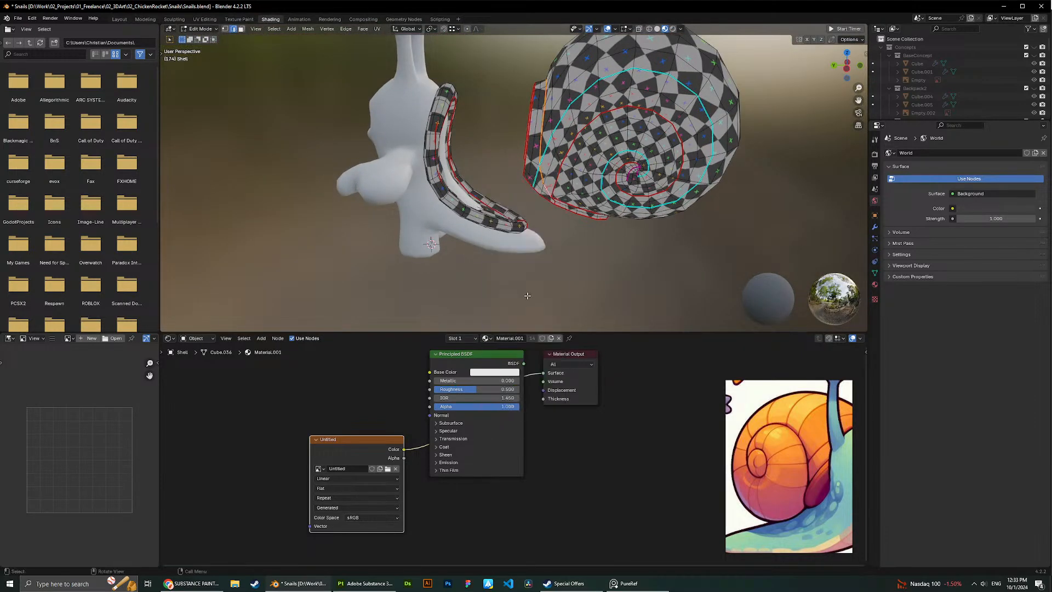
{"action": "key", "text": "a"}
{"action": "left_click", "coordinate": [376, 29]}
{"action": "left_click", "coordinate": [391, 36]}
{"action": "key", "text": "alt+a"}
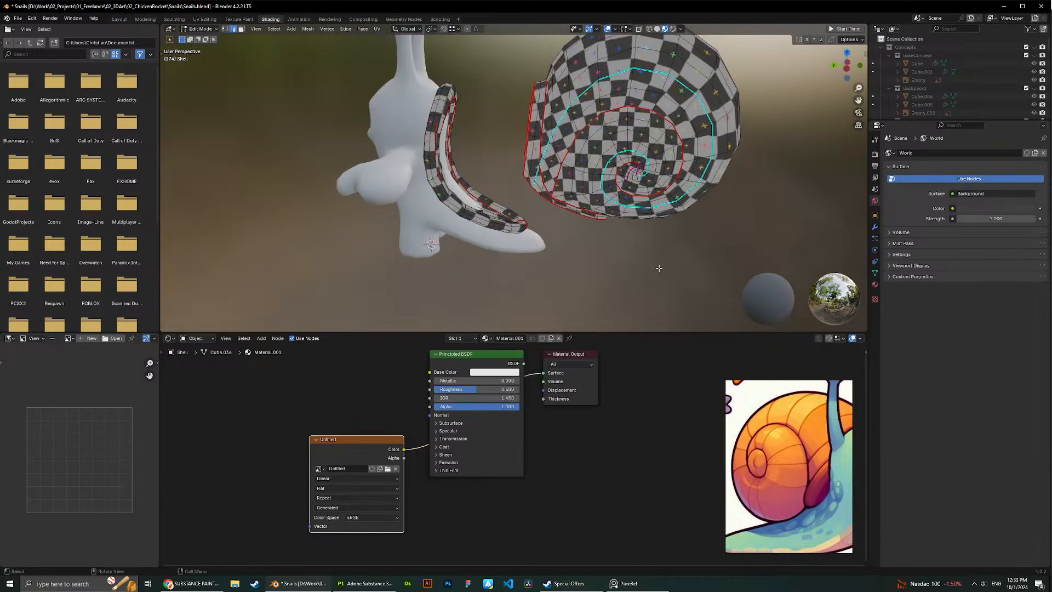
Try marking another seam across the shell's inner side between the opening and the spiral, and unwrap all faces.
{"action": "scroll", "coordinate": [531, 195], "scroll_direction": "up", "scroll_amount": 5}
{"action": "scroll", "coordinate": [531, 196], "scroll_direction": "down", "scroll_amount": 2}
{"action": "middle_click_drag", "start_coordinate": [532, 115], "coordinate": [549, 246]}
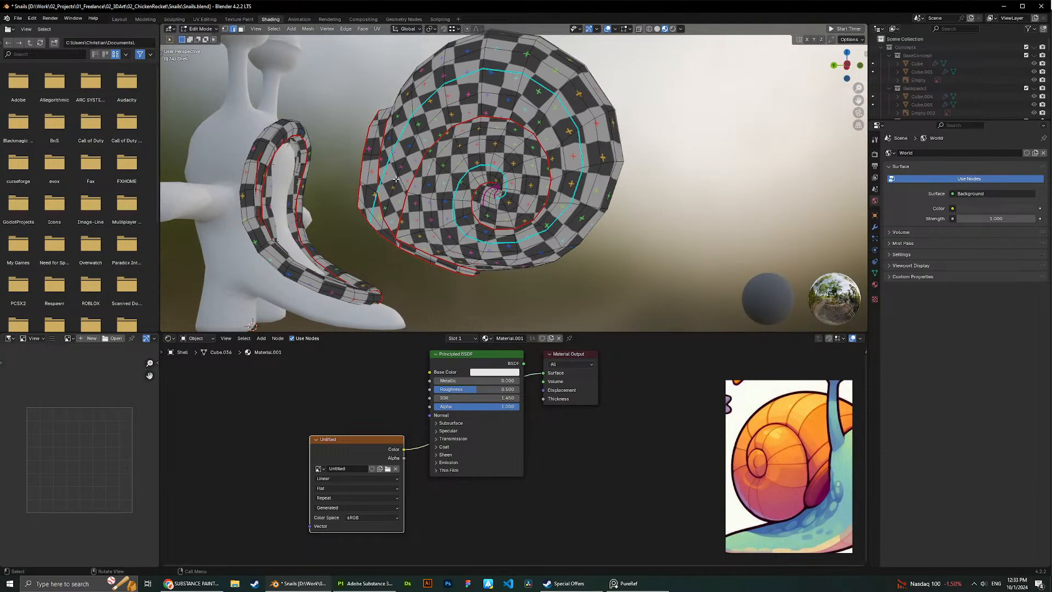
{"action": "middle_click_drag", "start_coordinate": [395, 179], "coordinate": [451, 209]}
{"action": "key", "text": "ctrl+e"}
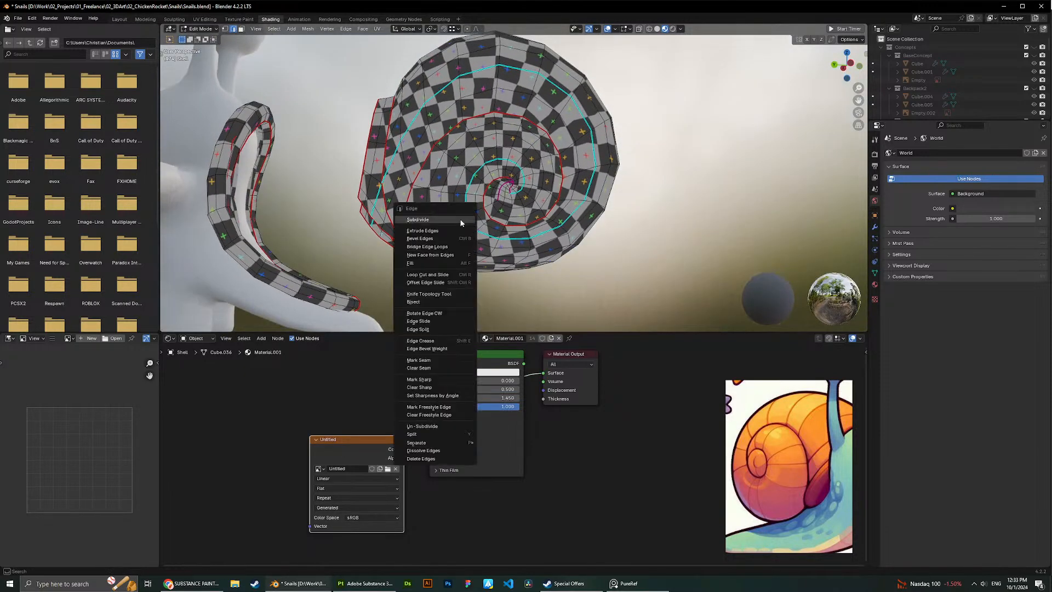
{"action": "left_click", "coordinate": [442, 360]}
{"action": "key", "text": "a"}
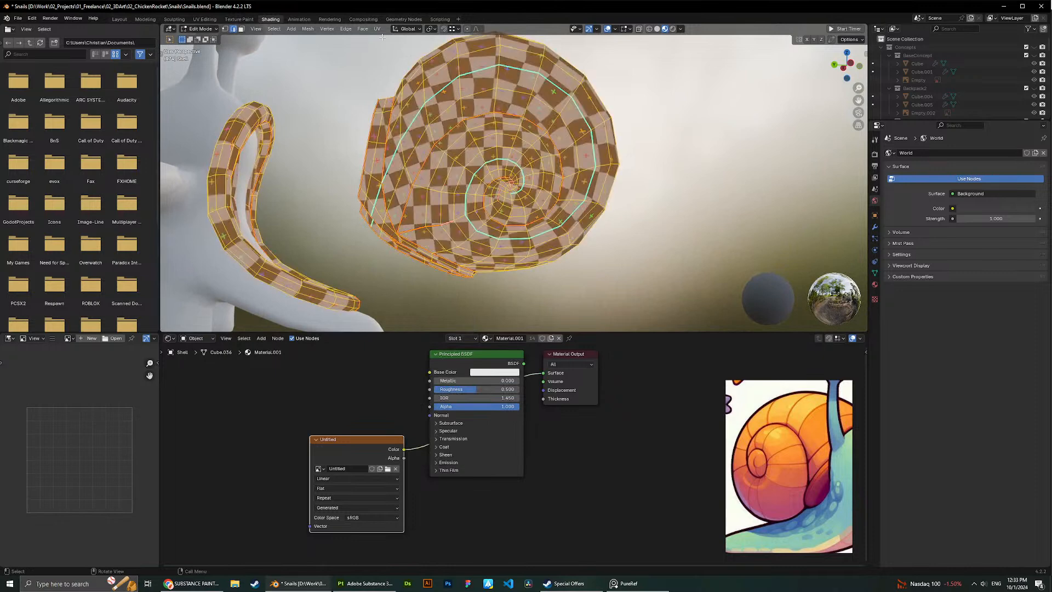
{"action": "left_click", "coordinate": [379, 29]}
{"action": "left_click", "coordinate": [392, 39]}
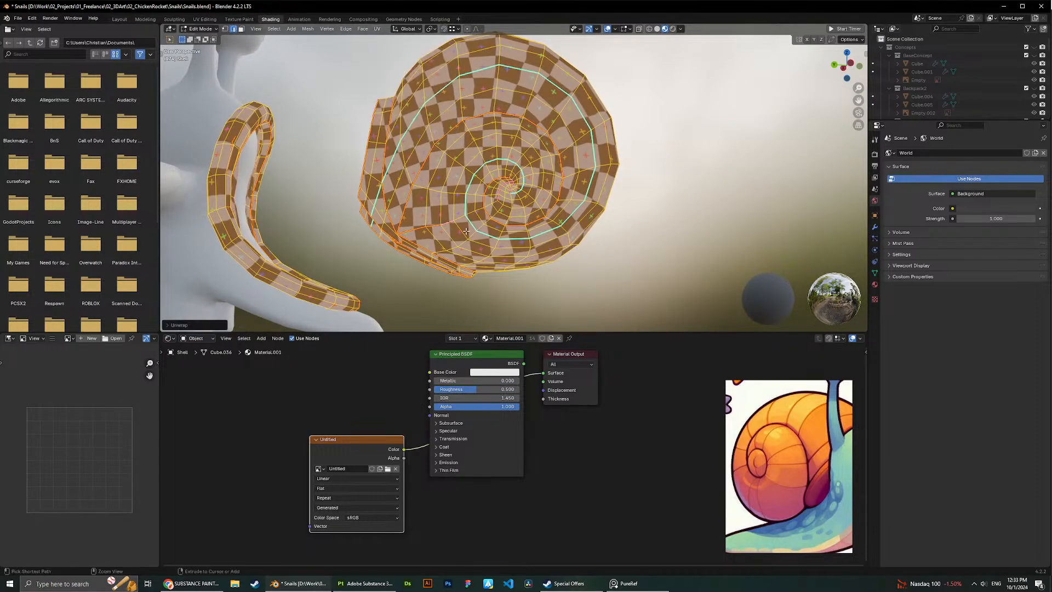
{"action": "key", "text": "alt+a"}
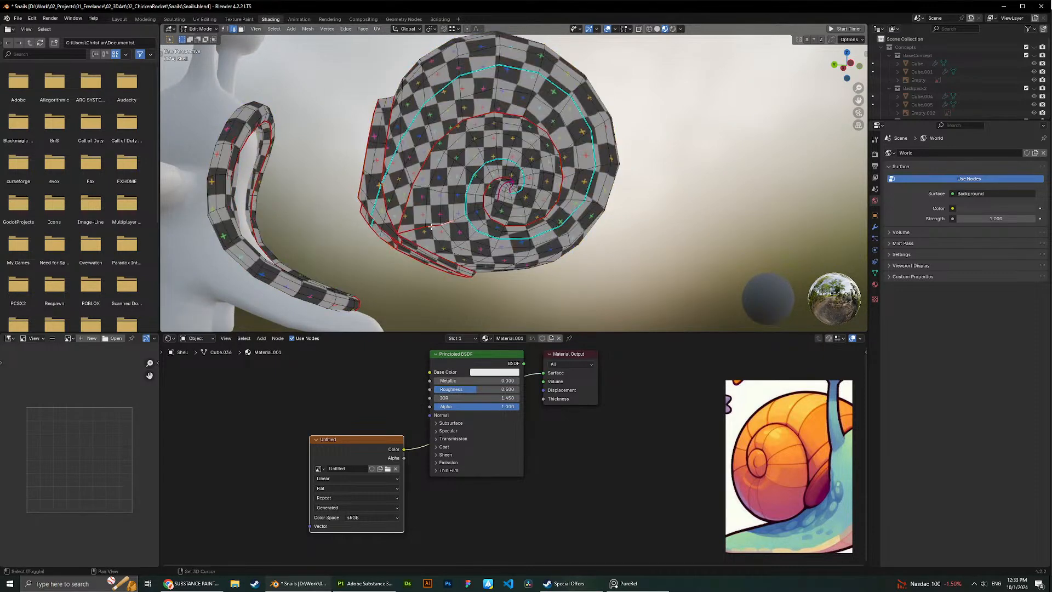
Try marking a further edge below the spiral's centre as a seam and unwrap the shell once more.
{"action": "key", "text": "ctrl+e"}
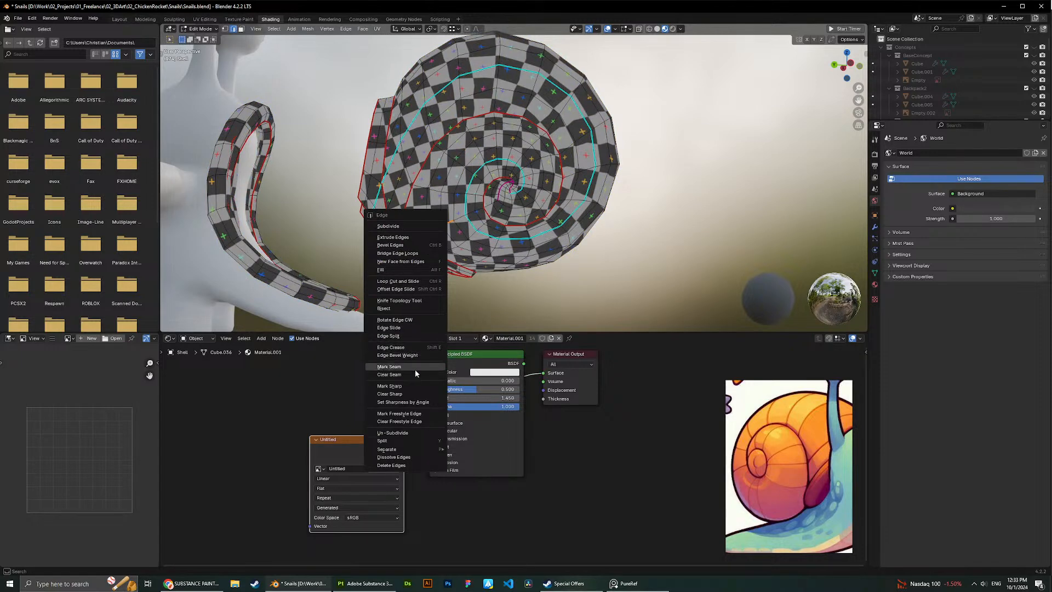
{"action": "left_click", "coordinate": [412, 366]}
{"action": "key", "text": "a"}
{"action": "key", "text": "alt+a"}
{"action": "left_click", "coordinate": [376, 30]}
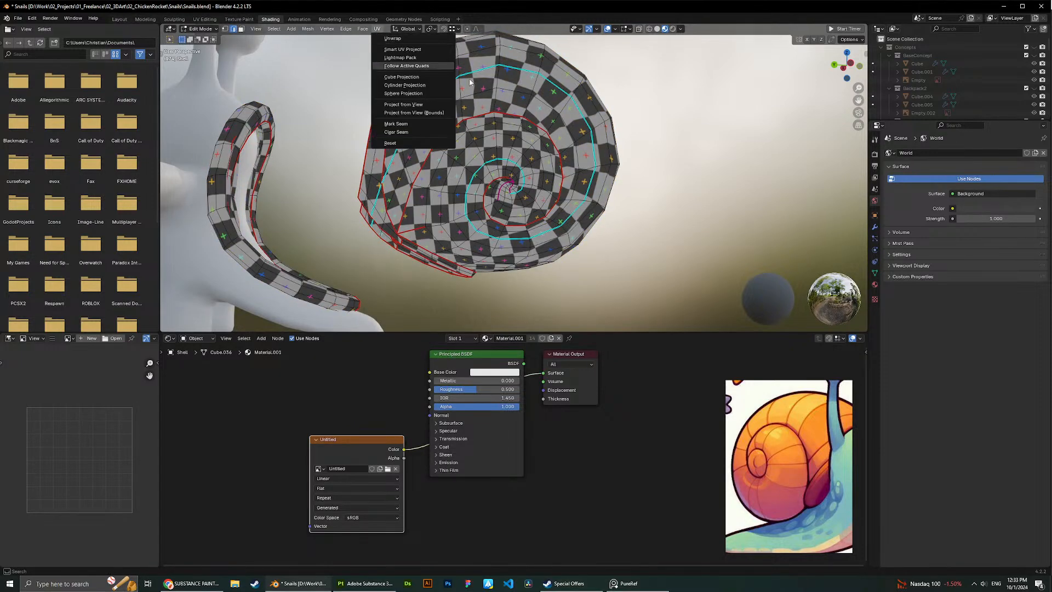
{"action": "key", "text": "a"}
{"action": "left_click", "coordinate": [376, 29]}
{"action": "left_click", "coordinate": [392, 37]}
{"action": "key", "text": "alt+a"}
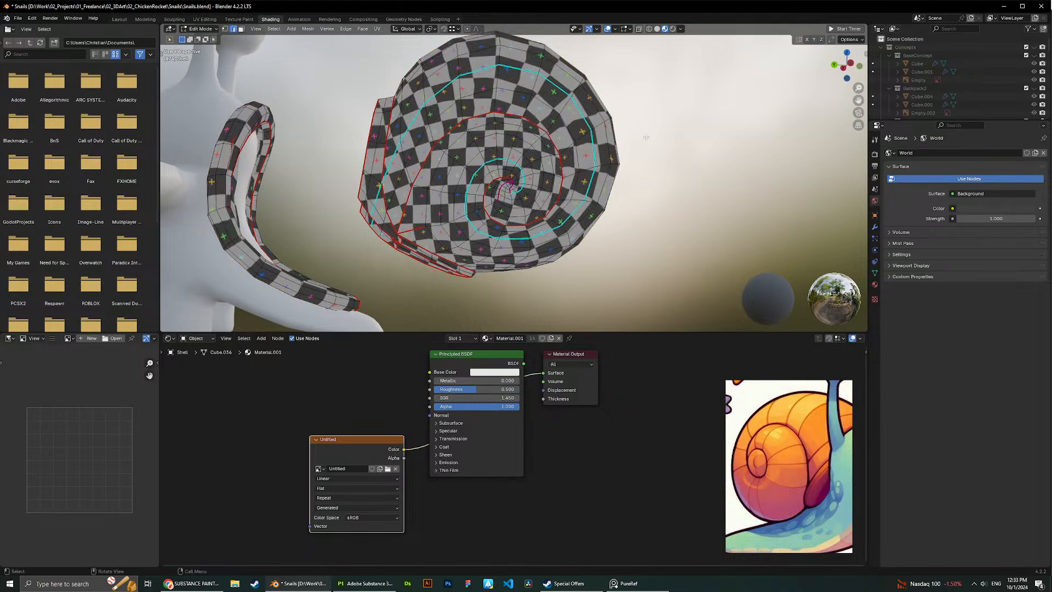
Examine the checker pattern across the unwrapped shell from several sides, including along an edge loop running around it.
{"action": "key", "text": "a"}
{"action": "key", "text": "alt+a"}
{"action": "key", "text": "a"}
{"action": "key", "text": "alt+a"}
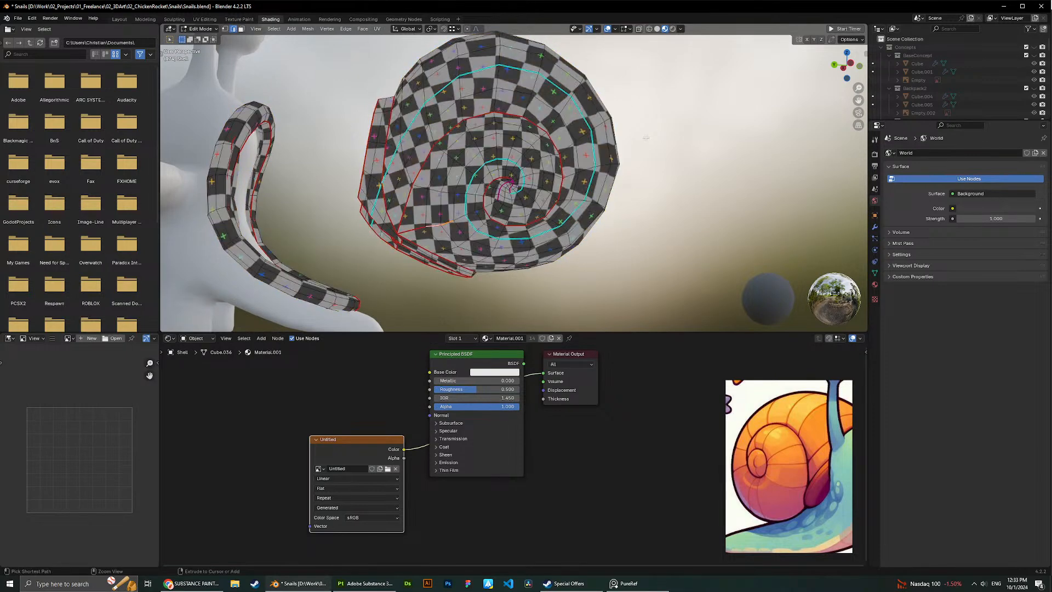
{"action": "key", "text": "a"}
{"action": "key", "text": "alt+a"}
{"action": "middle_click_drag", "start_coordinate": [615, 170], "coordinate": [573, 146]}
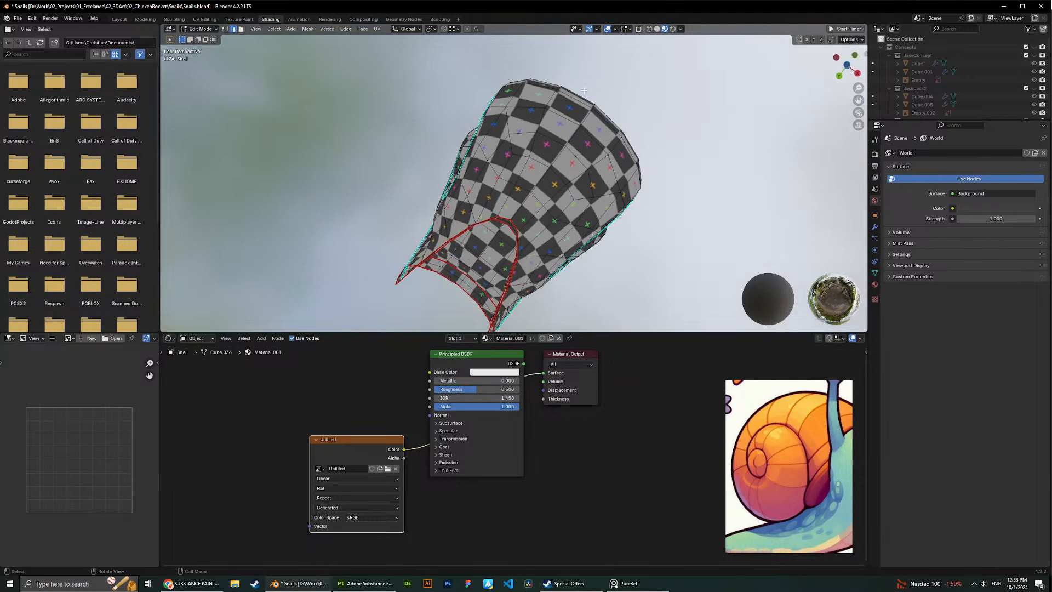
{"action": "key", "text": "ctrl+r"}
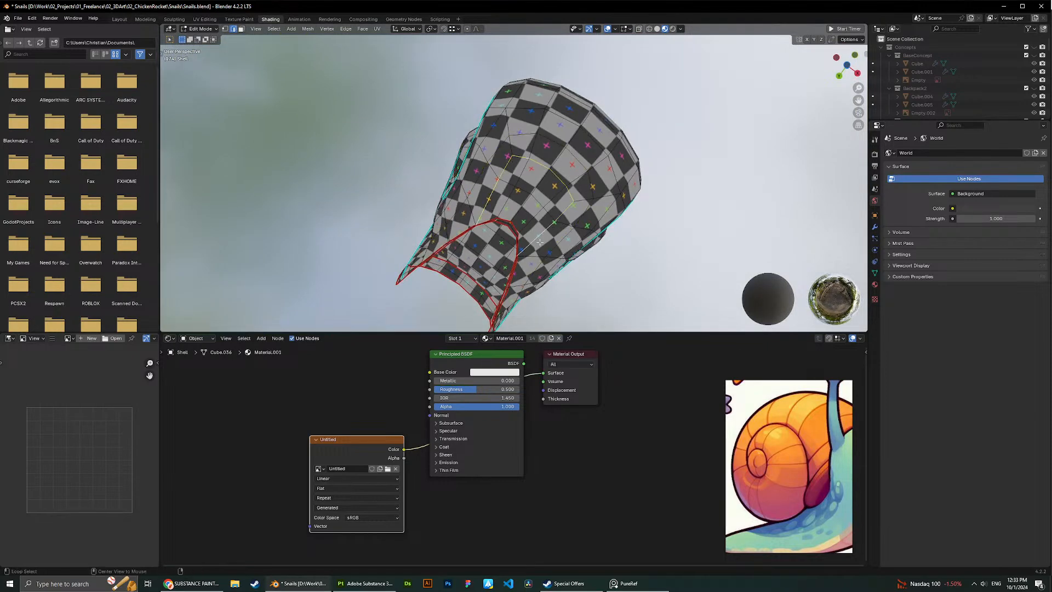
{"action": "middle_click_drag", "start_coordinate": [551, 227], "coordinate": [476, 252]}
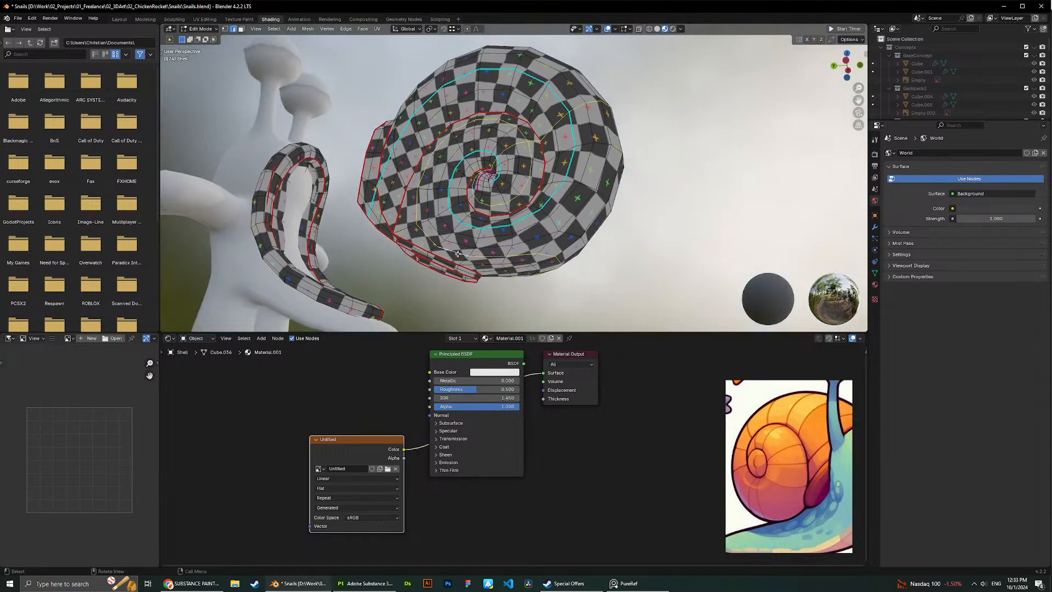
{"action": "right_click", "coordinate": [486, 256]}
{"action": "middle_click_drag", "start_coordinate": [558, 170], "coordinate": [524, 196]}
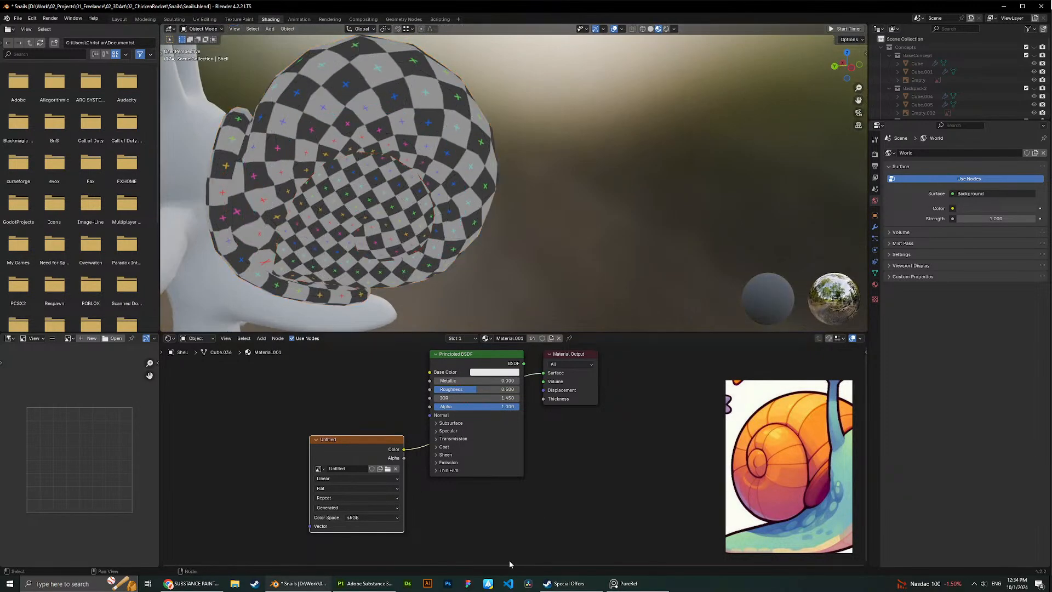
Return to Substance 3D Painter, frame the shell, and adjust the histogram position of the Stripes mask fill.
{"action": "key", "text": "alt+Tab"}
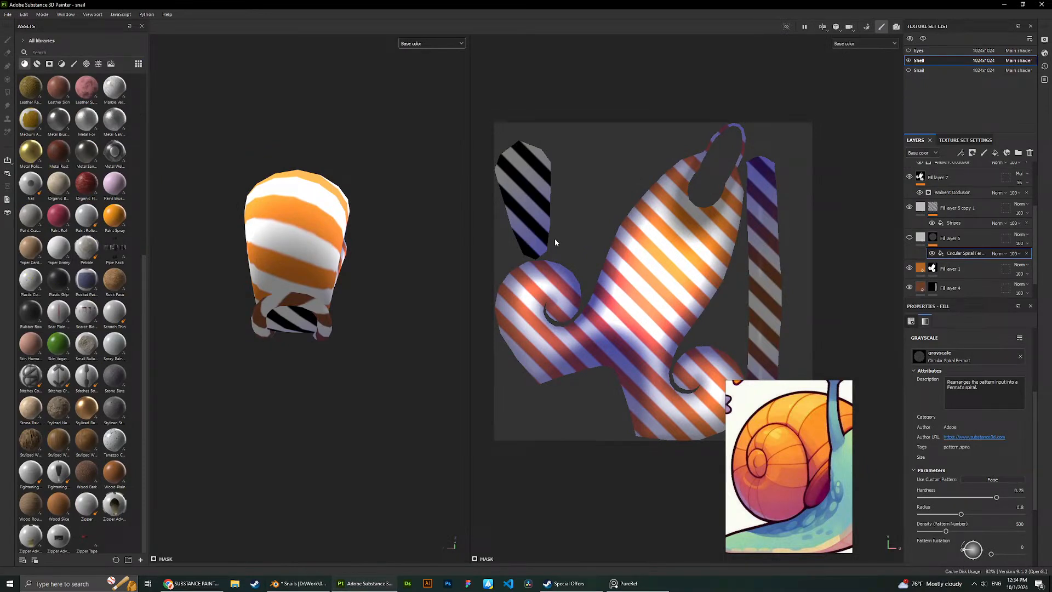
{"action": "left_click_drag", "start_coordinate": [403, 204], "coordinate": [323, 152], "text": "alt"}
{"action": "key", "text": "f"}
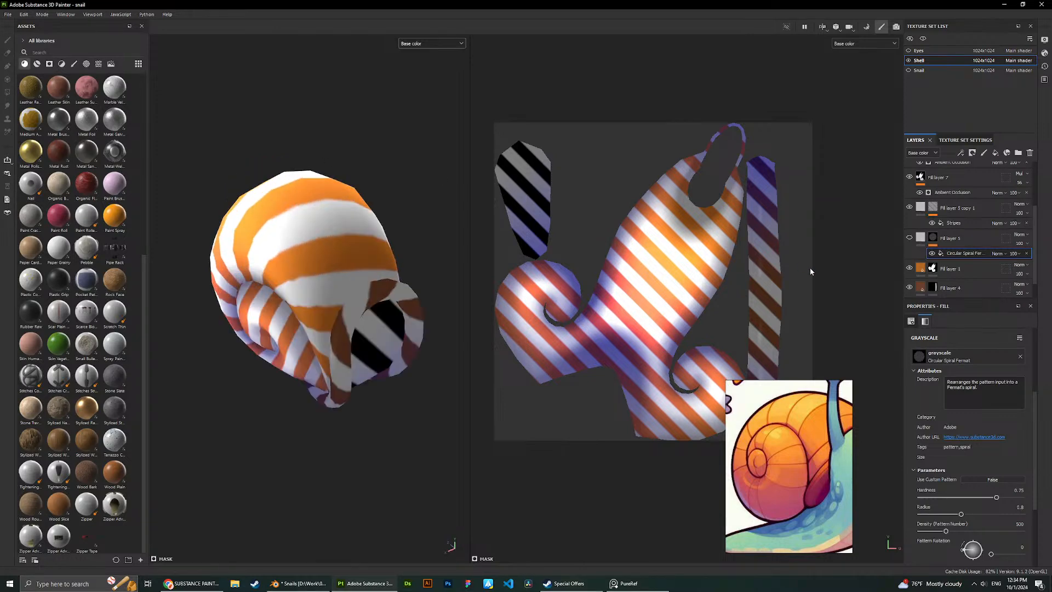
{"action": "left_click", "coordinate": [953, 222]}
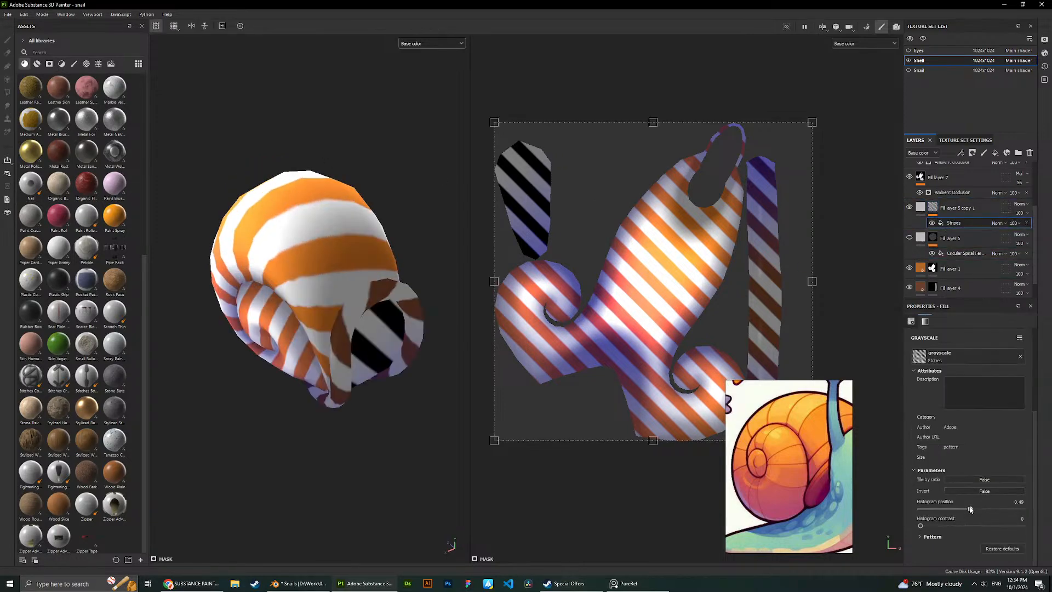
{"action": "mouse_move", "coordinate": [970, 510]}
{"action": "left_mouse_down"}
{"action": "mouse_move", "coordinate": [1000, 510]}
{"action": "mouse_move", "coordinate": [906, 506]}
{"action": "mouse_move", "coordinate": [971, 509]}
{"action": "left_mouse_up"}
Enlarge the Stripes pattern through its UV transformations and try other rotation and offset values, undoing the rejected changes.
{"action": "scroll", "coordinate": [939, 433], "scroll_direction": "up", "scroll_amount": 3}
{"action": "scroll", "coordinate": [955, 422], "scroll_direction": "up", "scroll_amount": 1}
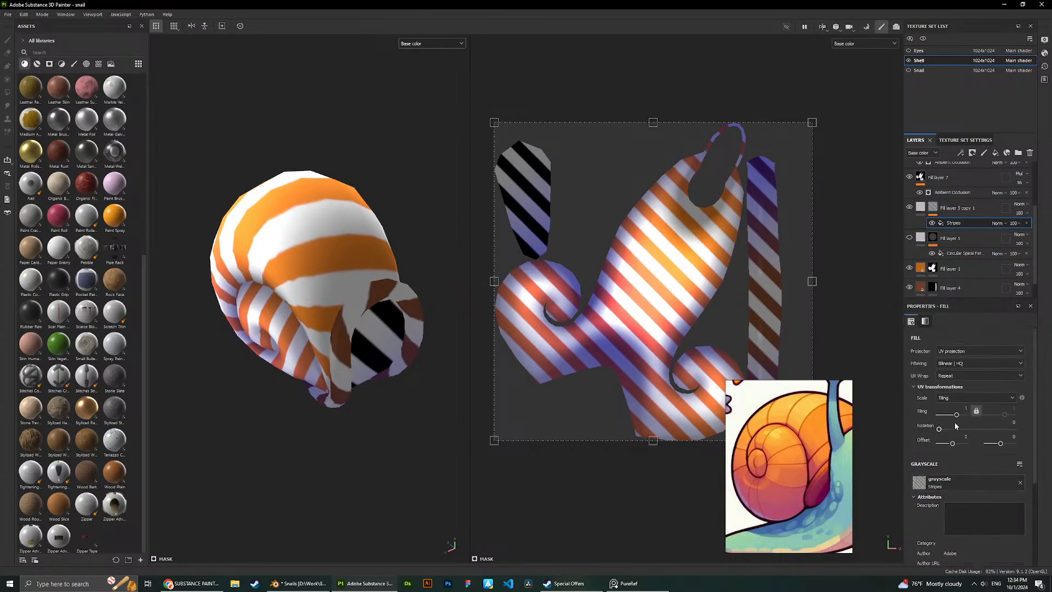
{"action": "mouse_move", "coordinate": [954, 427]}
{"action": "left_mouse_down"}
{"action": "mouse_move", "coordinate": [932, 416]}
{"action": "mouse_move", "coordinate": [951, 417]}
{"action": "mouse_move", "coordinate": [943, 420]}
{"action": "left_mouse_up"}
{"action": "left_click_drag", "start_coordinate": [395, 235], "coordinate": [421, 257], "text": "alt"}
{"action": "left_click_drag", "start_coordinate": [944, 430], "coordinate": [996, 444]}
{"action": "scroll", "coordinate": [348, 229], "scroll_direction": "down", "scroll_amount": 3}
{"action": "key", "text": "ctrl+z"}
{"action": "scroll", "coordinate": [298, 190], "scroll_direction": "down", "scroll_amount": 2}
{"action": "key", "text": "ctrl+z"}
{"action": "key", "text": "ctrl+z"}
{"action": "scroll", "coordinate": [993, 443], "scroll_direction": "down", "scroll_amount": 4}
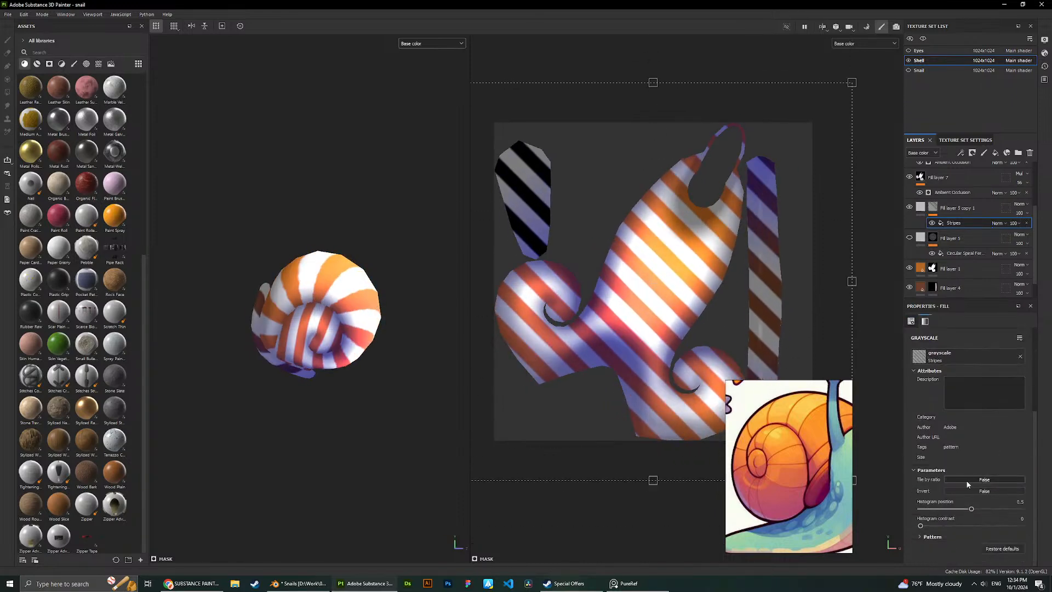
Test the Stripes histogram position and browse the pattern resources before switching to the Substance Painter patterns video in the browser.
{"action": "mouse_move", "coordinate": [952, 508]}
{"action": "left_mouse_down"}
{"action": "mouse_move", "coordinate": [910, 509]}
{"action": "mouse_move", "coordinate": [971, 508]}
{"action": "left_mouse_up"}
{"action": "scroll", "coordinate": [923, 433], "scroll_direction": "up", "scroll_amount": 4}
{"action": "left_click", "coordinate": [924, 482]}
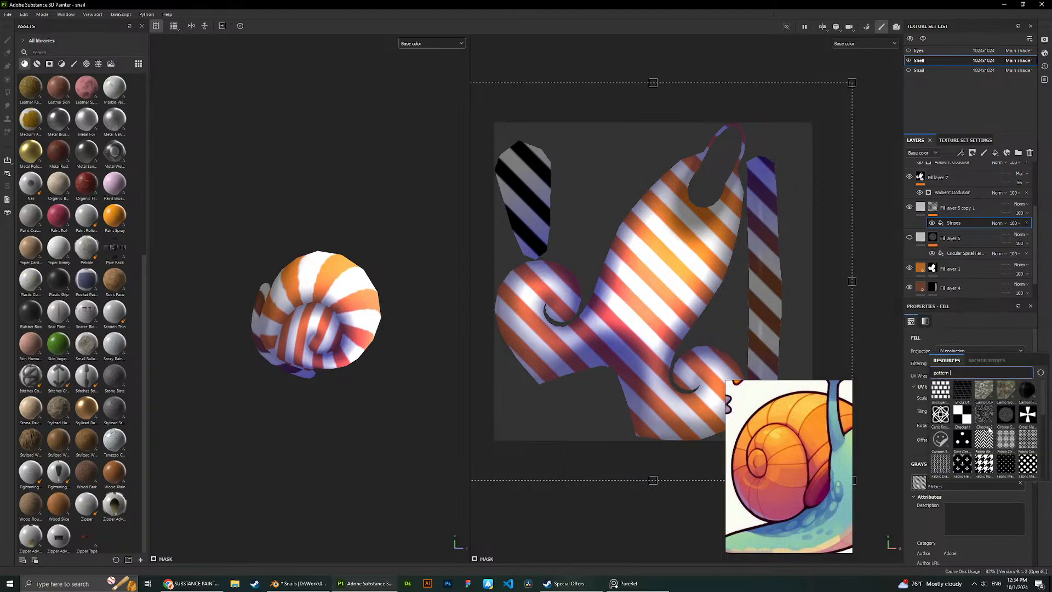
{"action": "left_click", "coordinate": [192, 582]}
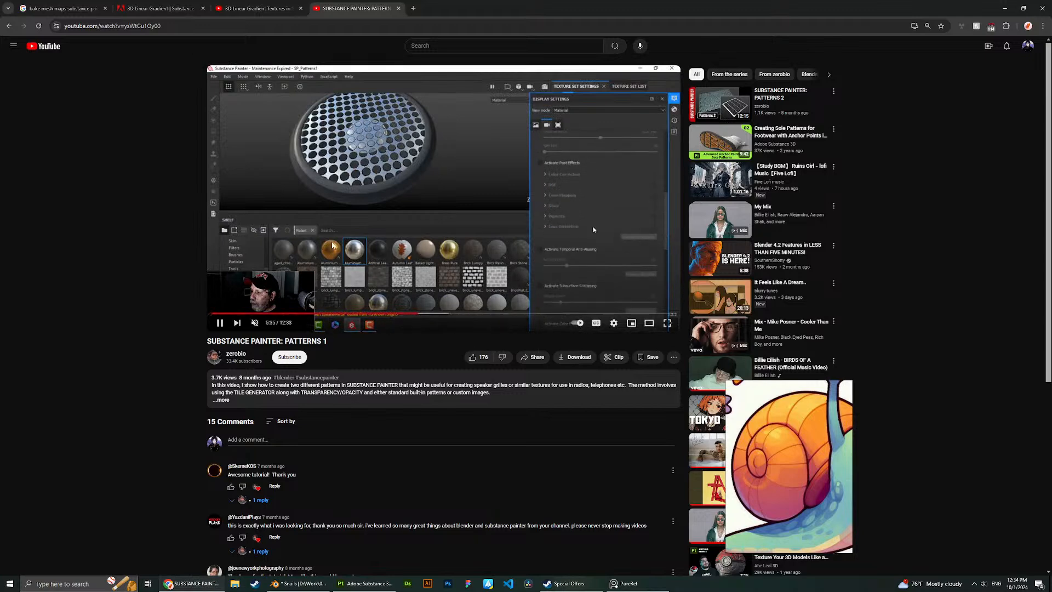
Skim the Substance Painter patterns video for the part where a mask's grayscale pattern resource is chosen.
{"action": "left_click", "coordinate": [449, 313]}
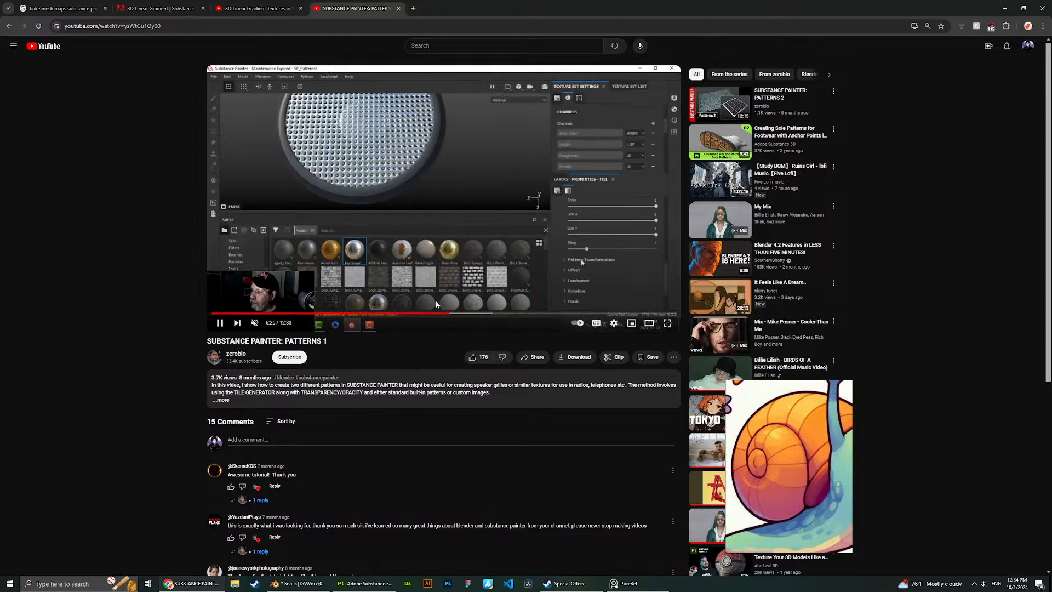
{"action": "left_click", "coordinate": [331, 313]}
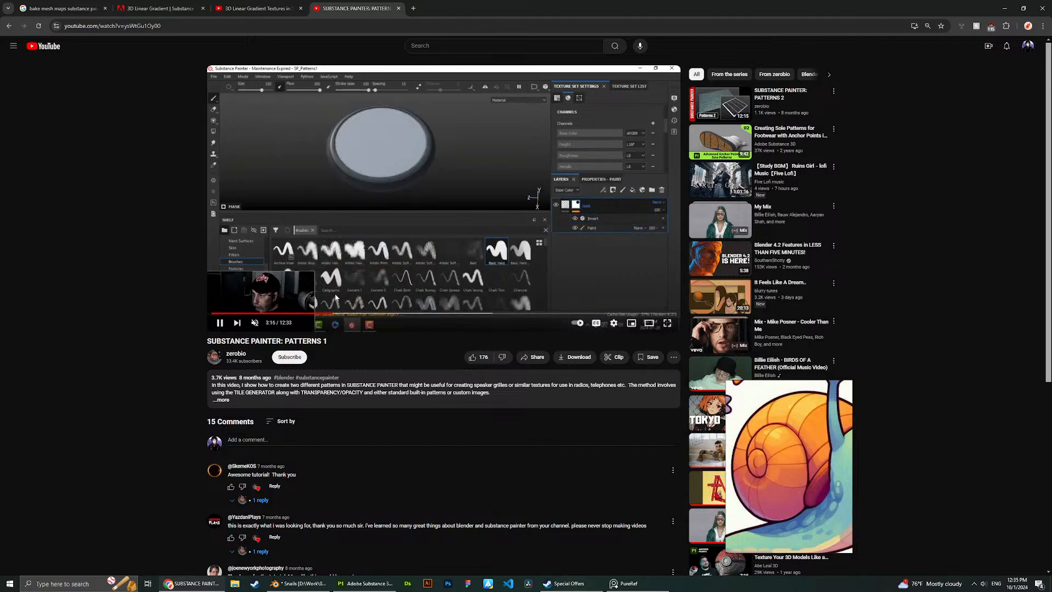
{"action": "left_click", "coordinate": [340, 314]}
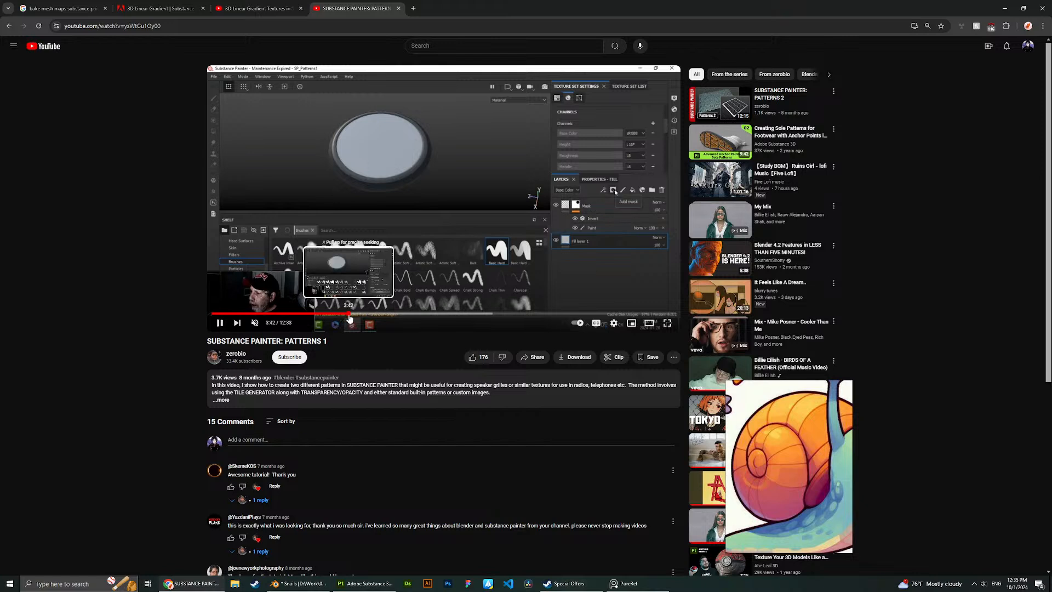
{"action": "left_click", "coordinate": [349, 313]}
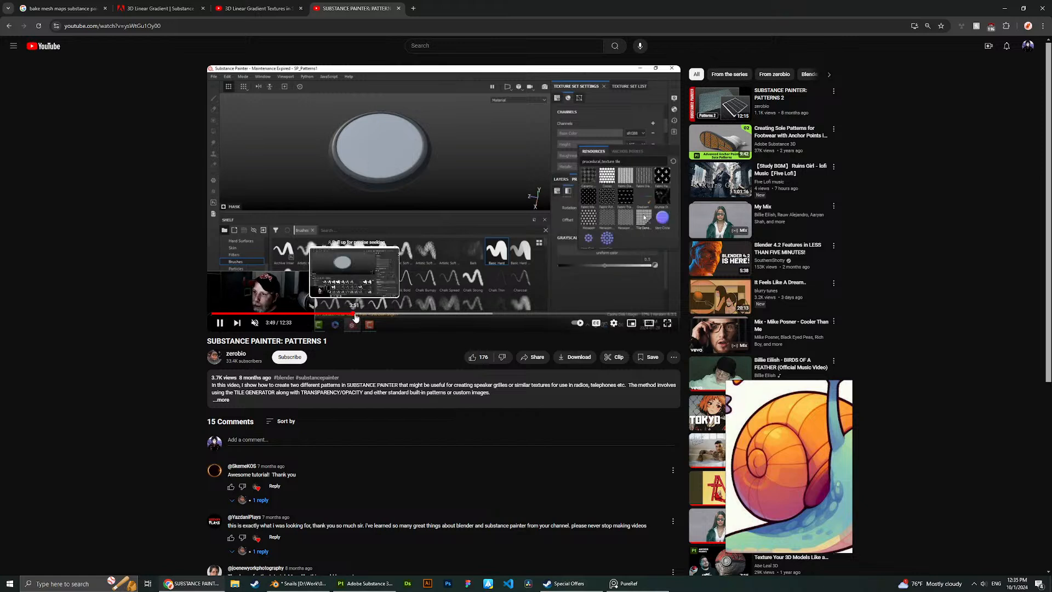
{"action": "left_click", "coordinate": [355, 314]}
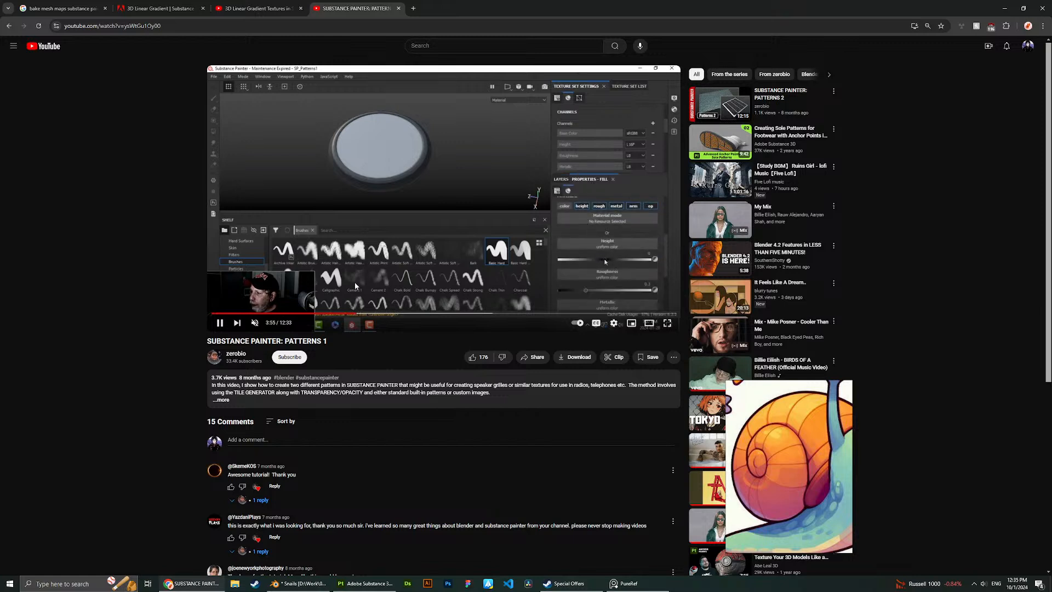
Replay the video section where the Tile Generator's position and contrast are adjusted, and pause on its parameters.
{"action": "left_click", "coordinate": [379, 213]}
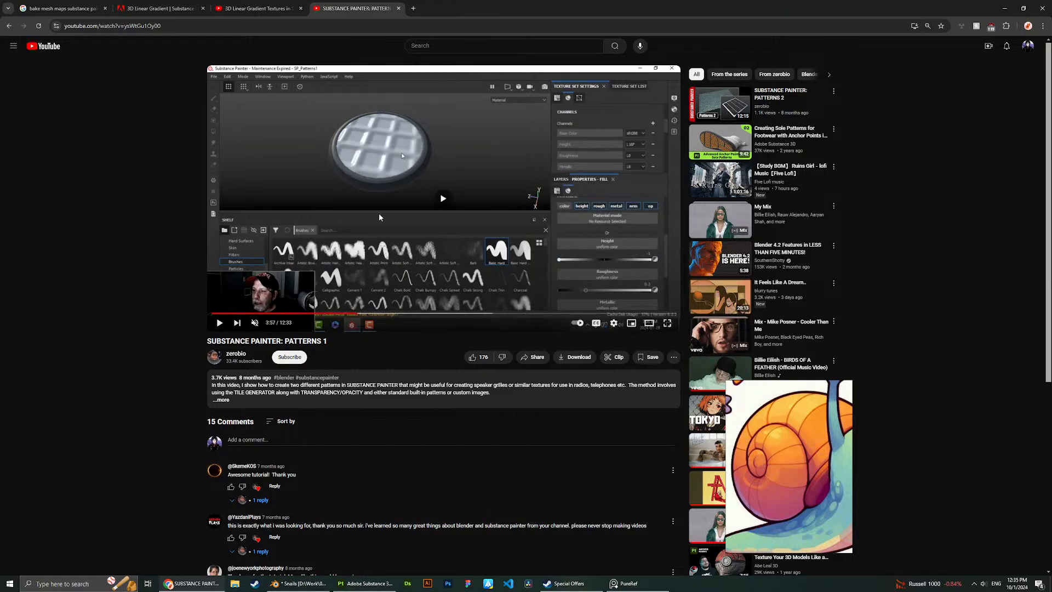
{"action": "left_click", "coordinate": [379, 213]}
{"action": "key", "text": "Right"}
{"action": "key", "text": "Right"}
{"action": "key", "text": "Right"}
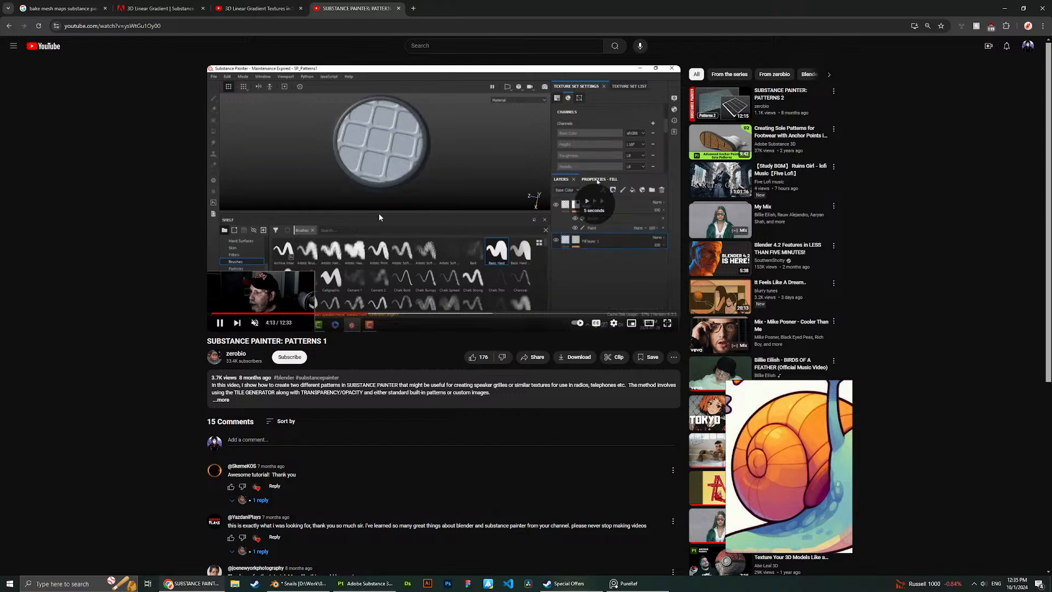
{"action": "key", "text": "Left"}
{"action": "key", "text": "Left"}
{"action": "key", "text": "Left"}
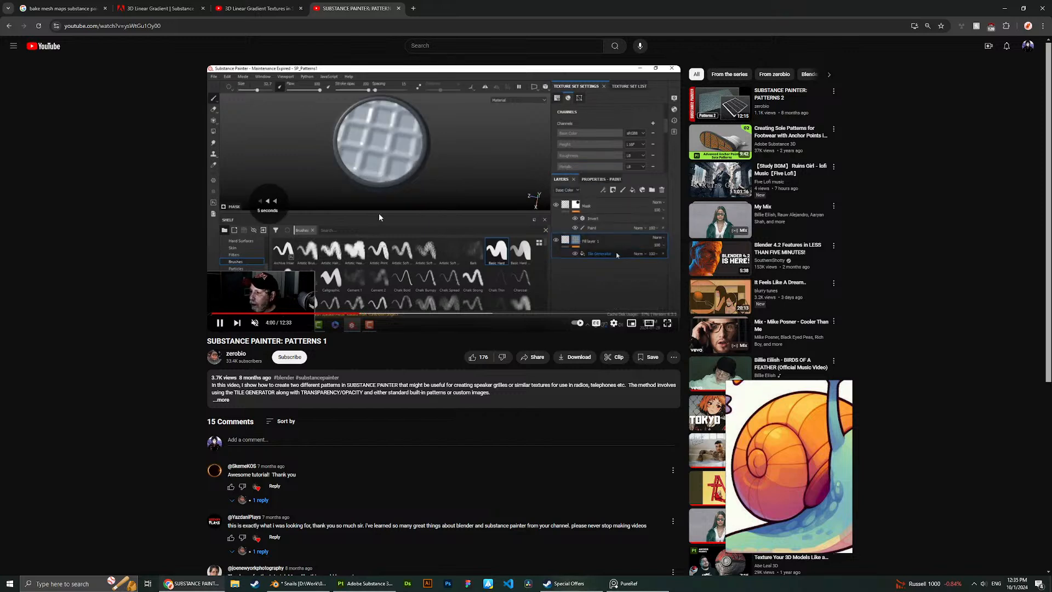
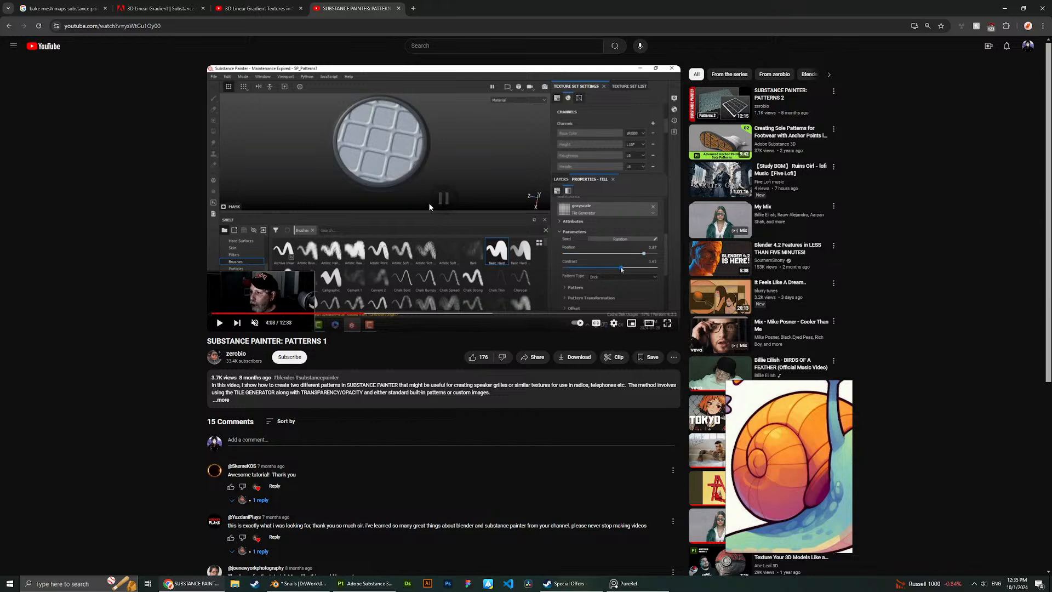
Switch to Substance 3D Painter, try a lower Stripes histogram position, undo it, and return to the video in the browser.
{"action": "key", "text": "alt+Tab"}
{"action": "scroll", "coordinate": [915, 427], "scroll_direction": "down", "scroll_amount": 3}
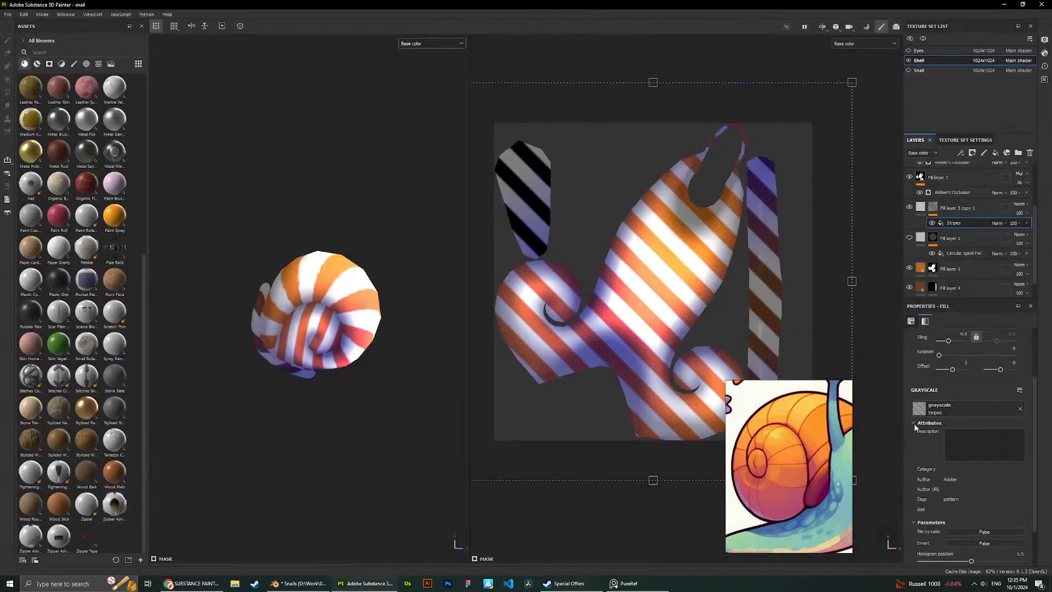
{"action": "left_click", "coordinate": [916, 423]}
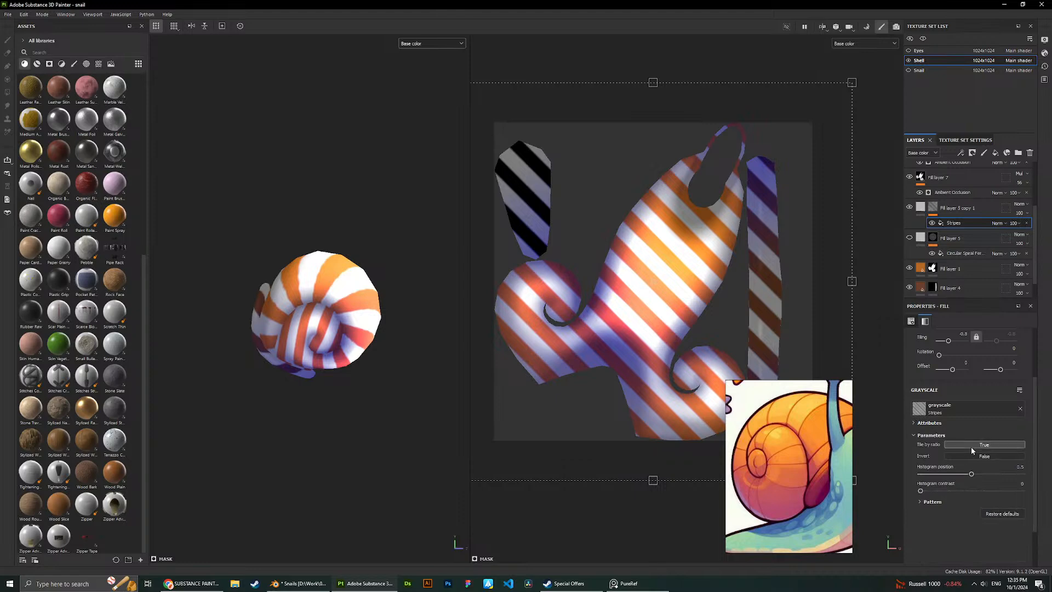
{"action": "mouse_move", "coordinate": [971, 474]}
{"action": "left_mouse_down"}
{"action": "mouse_move", "coordinate": [919, 475]}
{"action": "mouse_move", "coordinate": [955, 473]}
{"action": "left_mouse_up"}
{"action": "key", "text": "ctrl+z"}
{"action": "key", "text": "alt+Tab"}
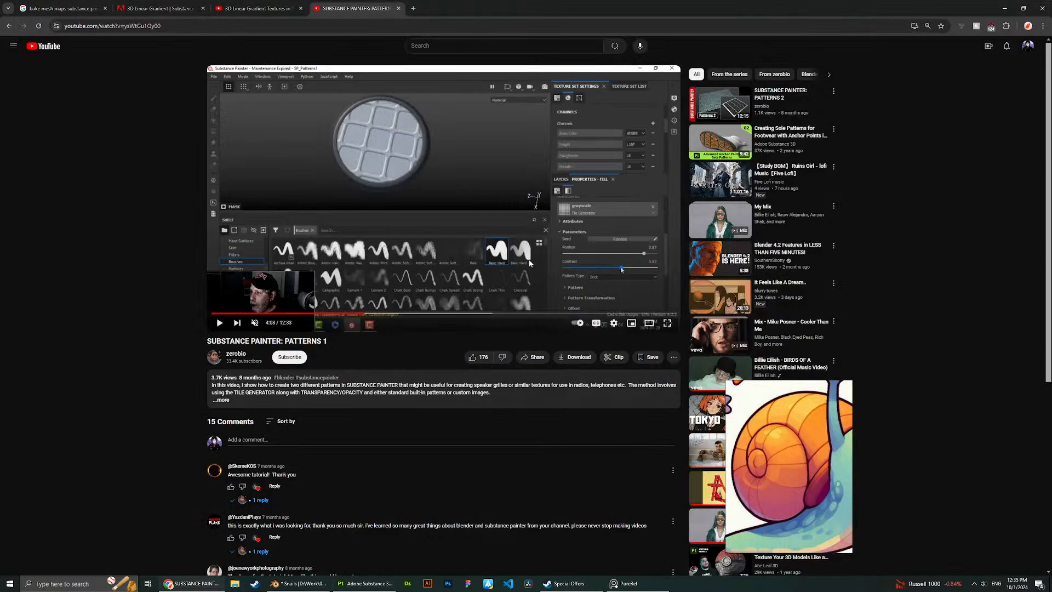
Back in Substance 3D Painter, search the mask fill's grayscale resources for "The generator" and inspect the offered patterns.
{"action": "key", "text": "alt+Tab"}
{"action": "left_click", "coordinate": [955, 412]}
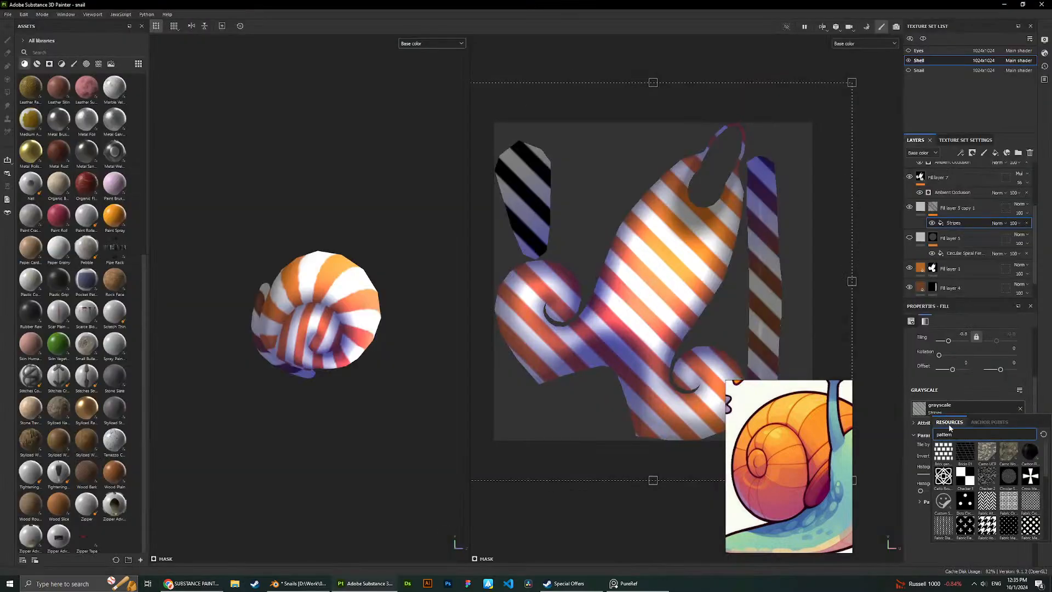
{"action": "key", "text": "ctrl+a"}
{"action": "type", "text": "The gener"}
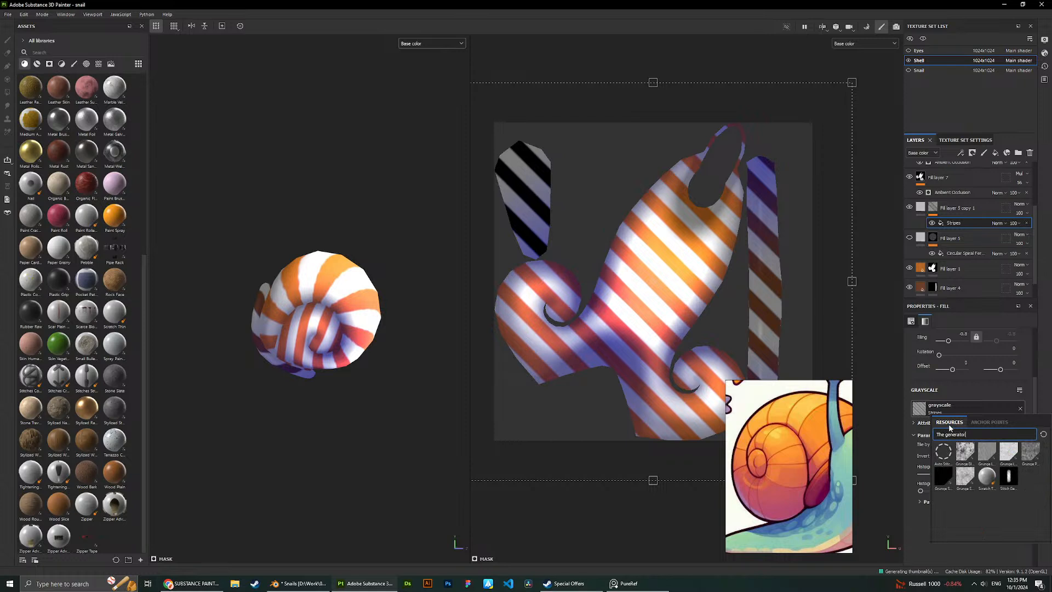
{"action": "mouse_move", "coordinate": [989, 478]}
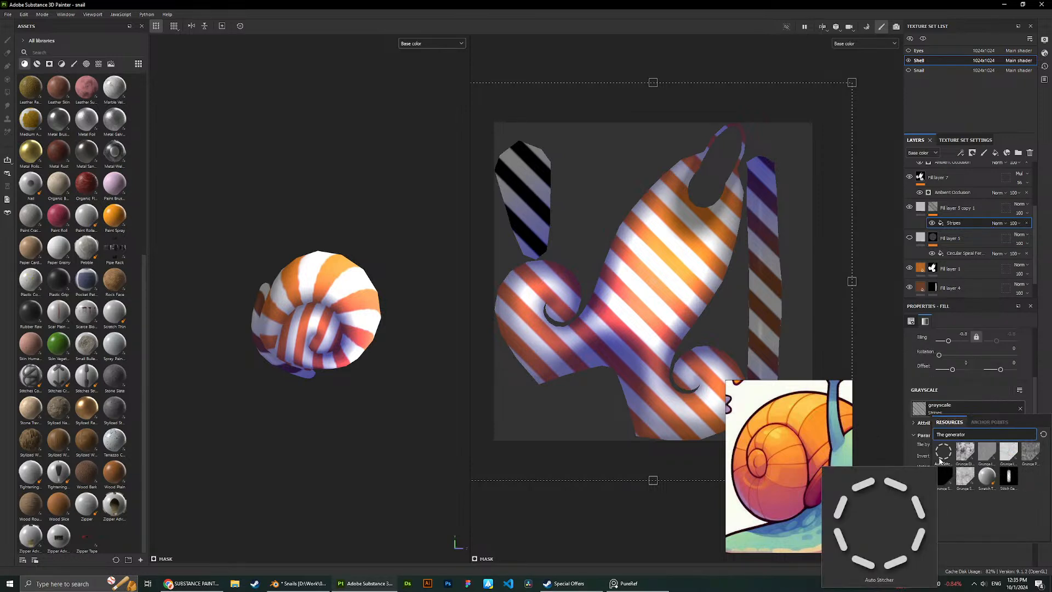
Switch back to the browser video and rewind to the moment the Tile Generator resource is chosen.
{"action": "key", "text": "alt+Tab"}
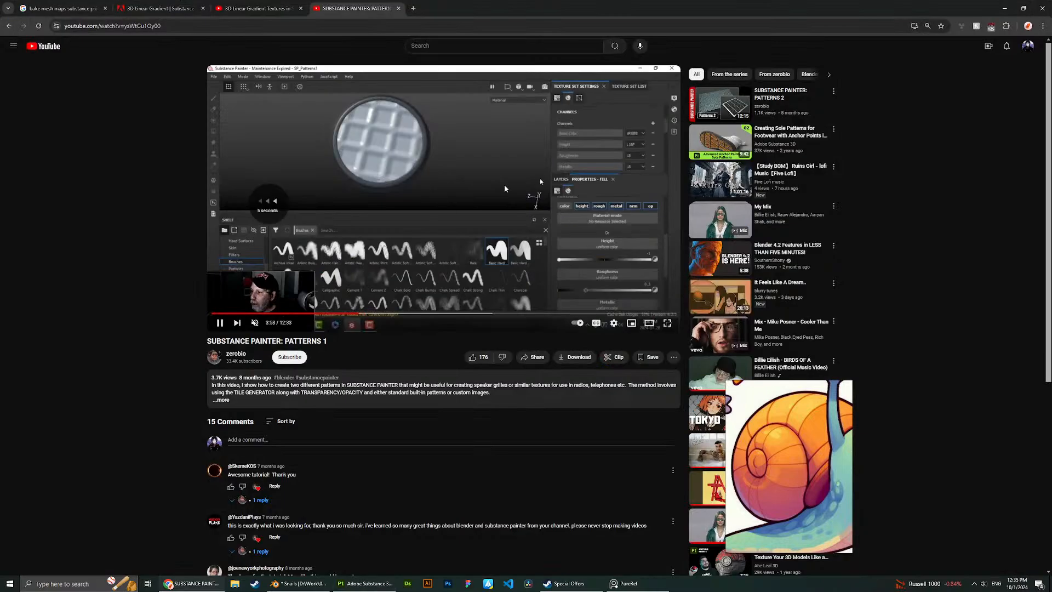
{"action": "key", "text": "Left"}
{"action": "key", "text": "Left"}
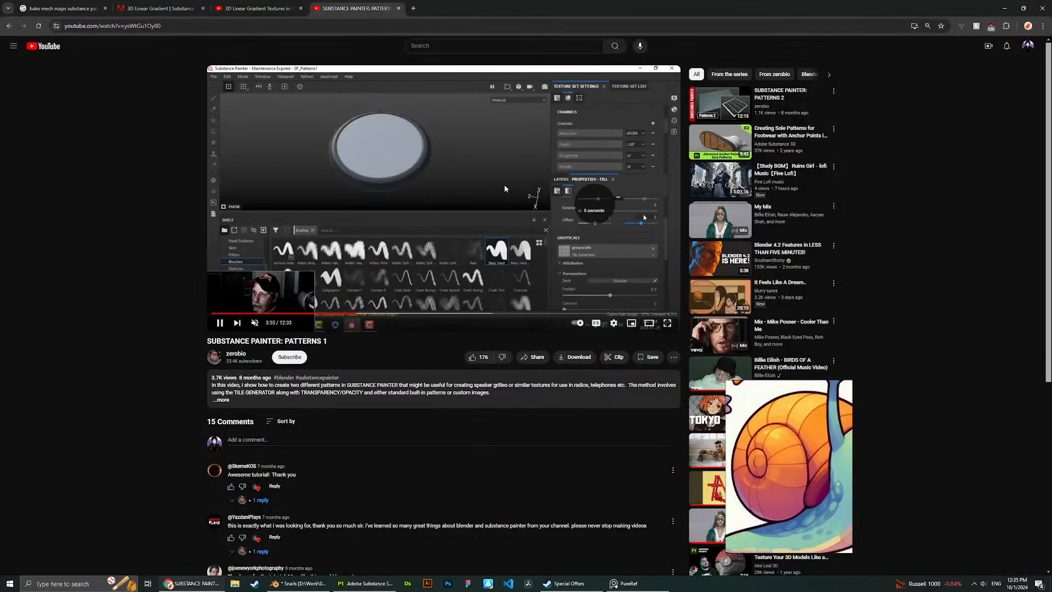
{"action": "key", "text": "Left"}
{"action": "key", "text": "Left"}
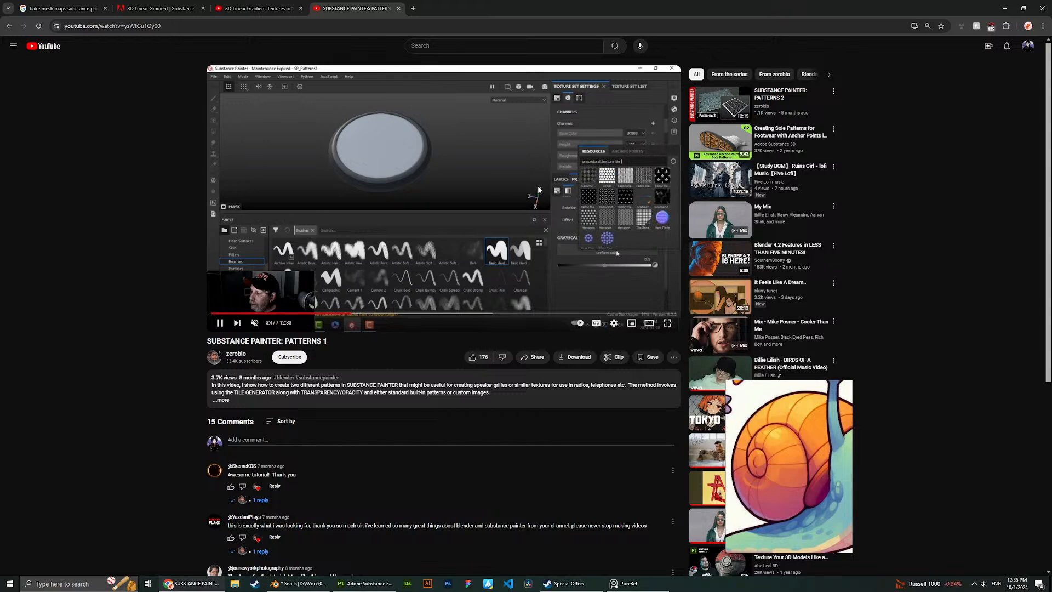
Return to Substance 3D Painter and replace the Stripes grayscale resource with Tile Generator, searching for "Tile generator".
{"action": "key", "text": "alt+Tab"}
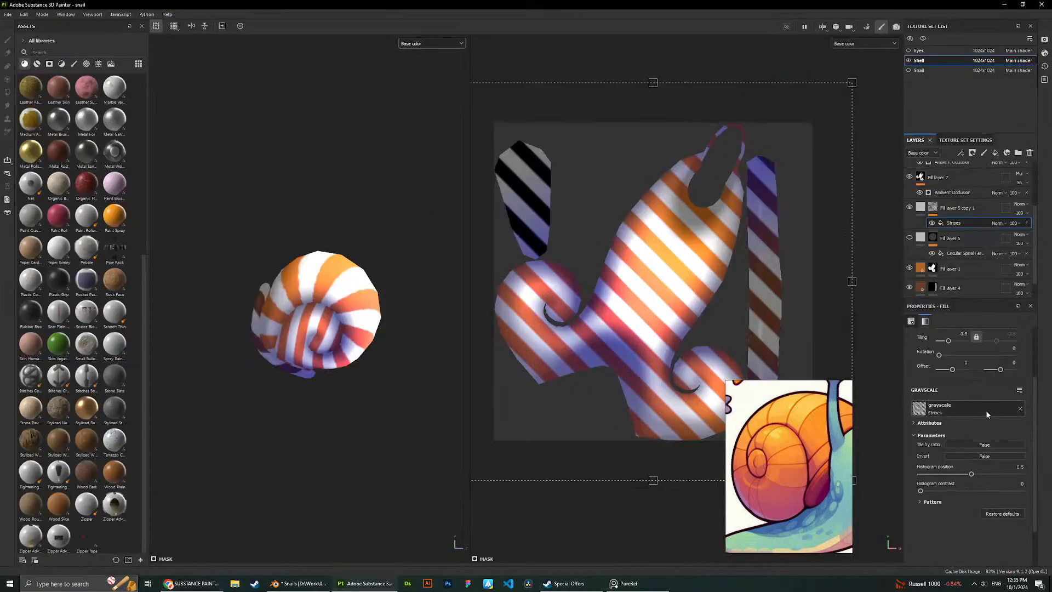
{"action": "left_click", "coordinate": [980, 406]}
{"action": "type", "text": "T"}
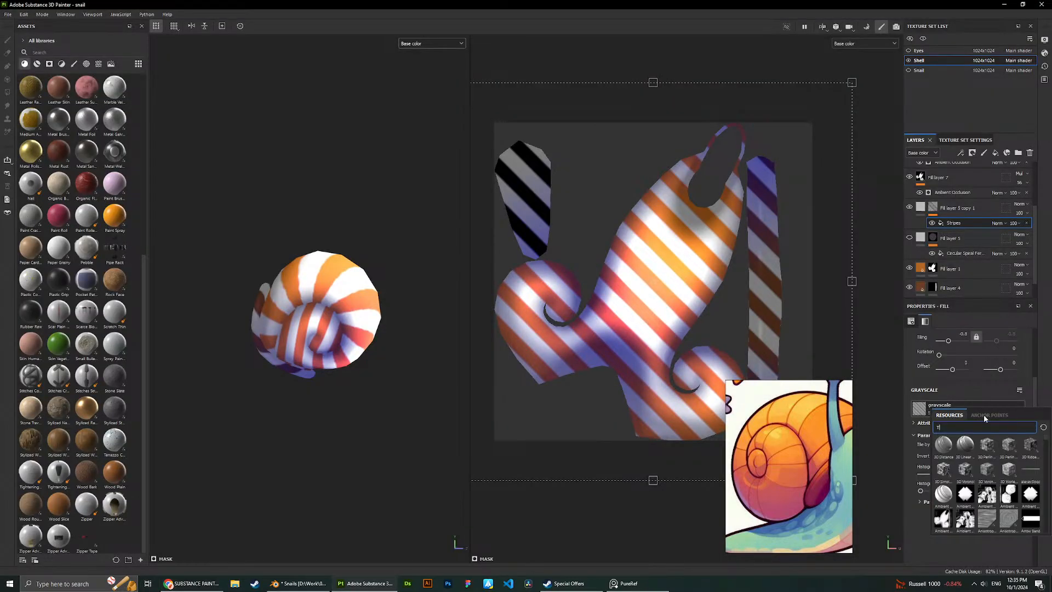
{"action": "type", "text": "ile generator"}
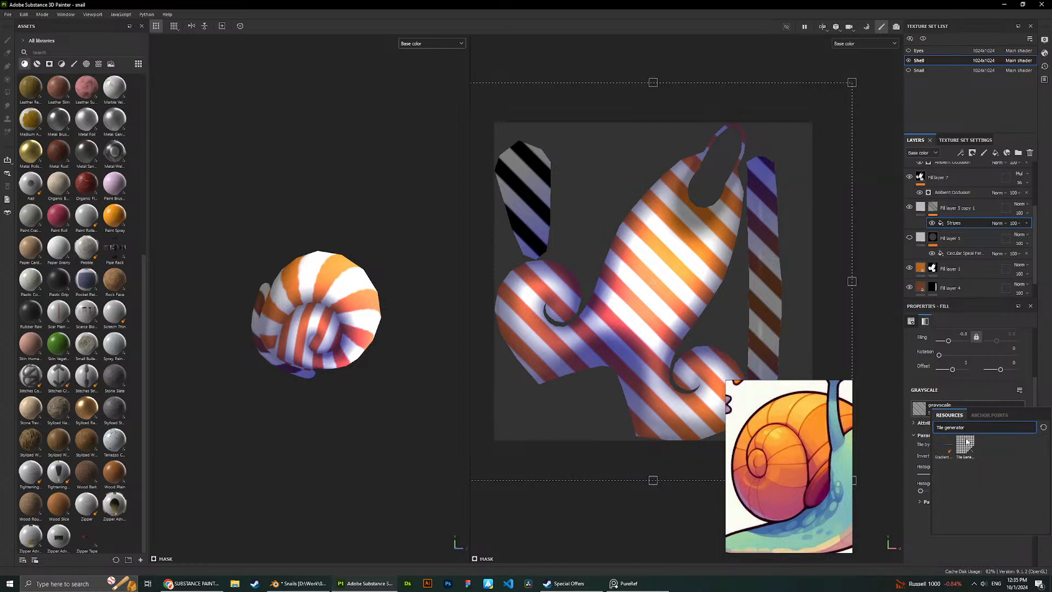
{"action": "left_click", "coordinate": [966, 443]}
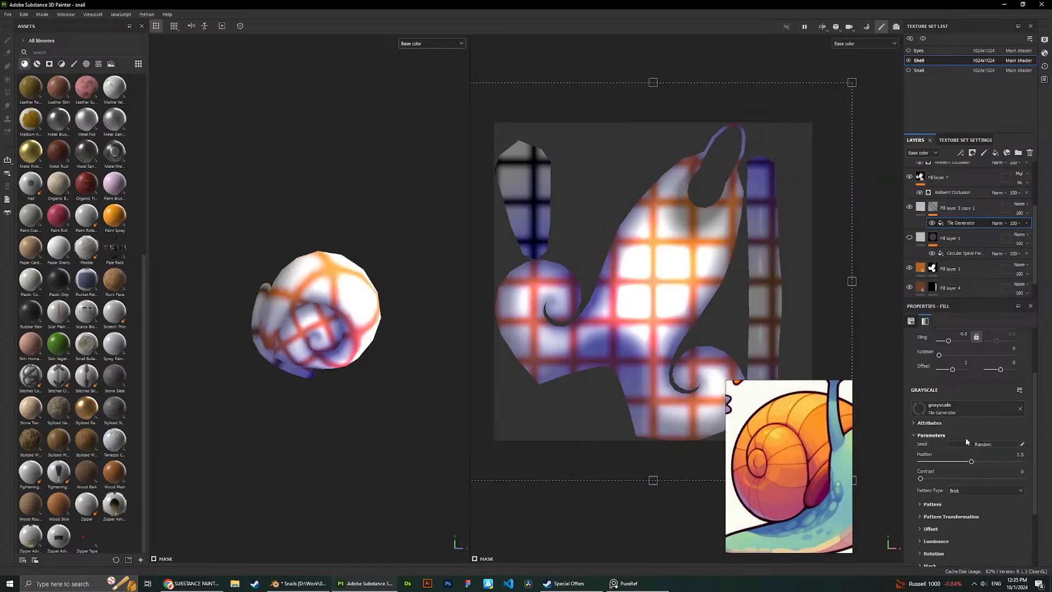
Thin the Tile Generator's grid lines by setting Pattern Specific to 0.09 for the Brick pattern.
{"action": "scroll", "coordinate": [351, 315], "scroll_direction": "up", "scroll_amount": 4}
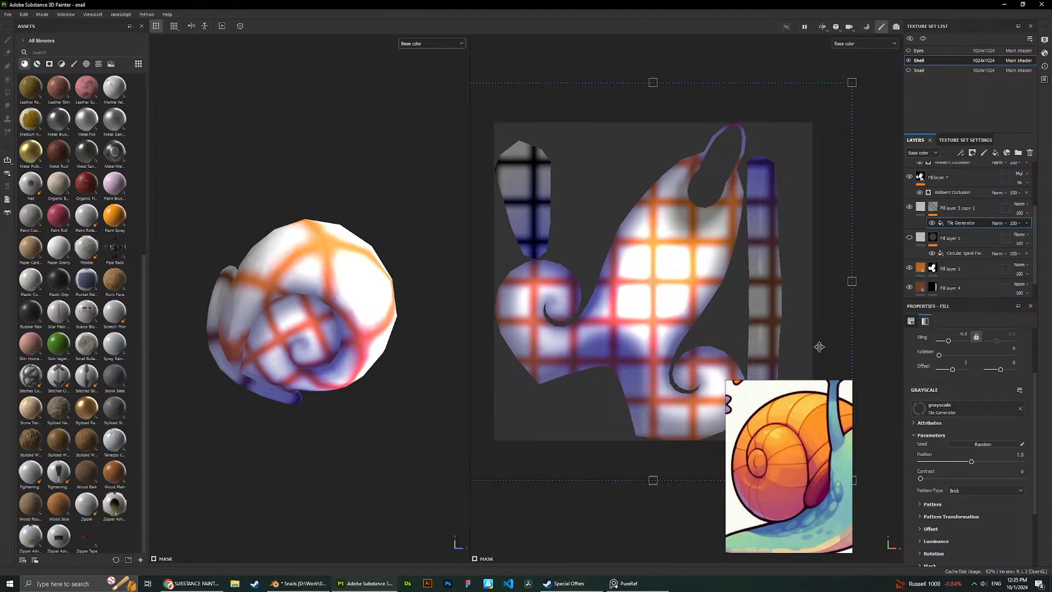
{"action": "scroll", "coordinate": [960, 475], "scroll_direction": "down", "scroll_amount": 2}
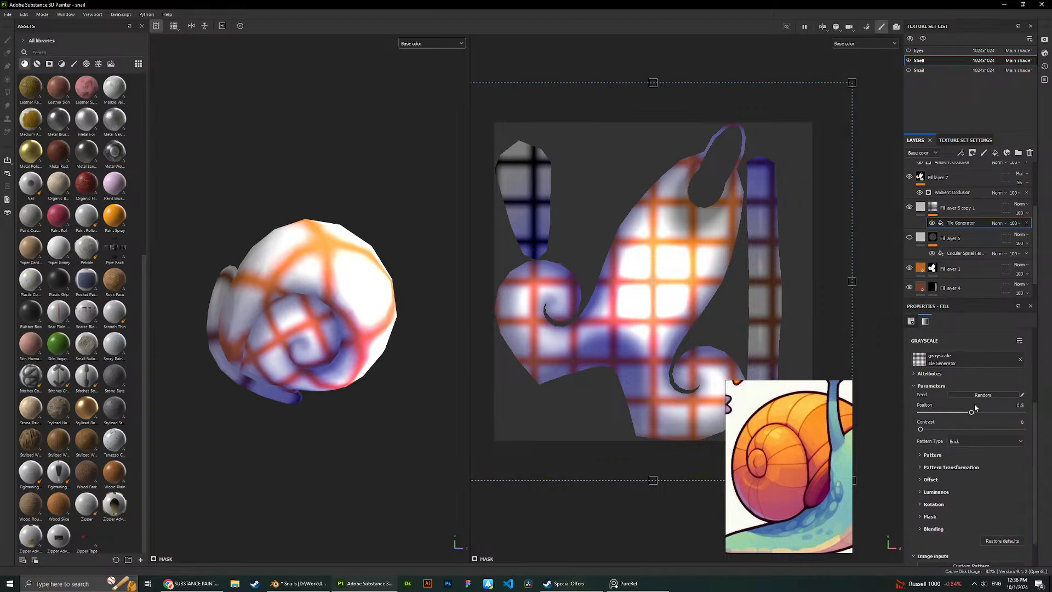
{"action": "mouse_move", "coordinate": [973, 412]}
{"action": "left_mouse_down"}
{"action": "mouse_move", "coordinate": [1013, 413]}
{"action": "mouse_move", "coordinate": [972, 416]}
{"action": "left_mouse_up"}
{"action": "scroll", "coordinate": [945, 509], "scroll_direction": "down", "scroll_amount": 1}
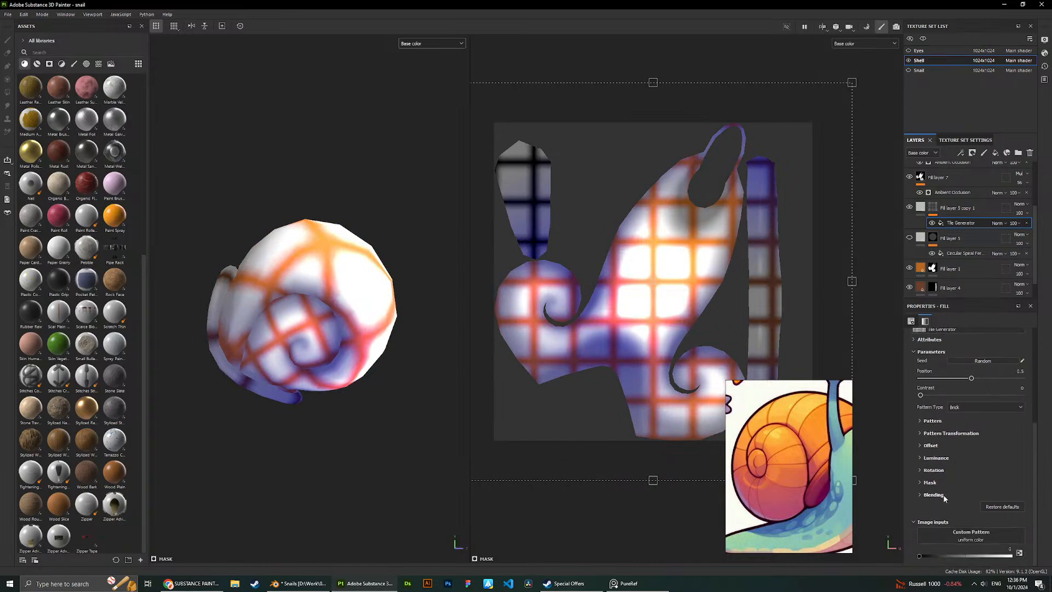
{"action": "left_click", "coordinate": [932, 421]}
{"action": "left_click_drag", "start_coordinate": [973, 437], "coordinate": [943, 436]}
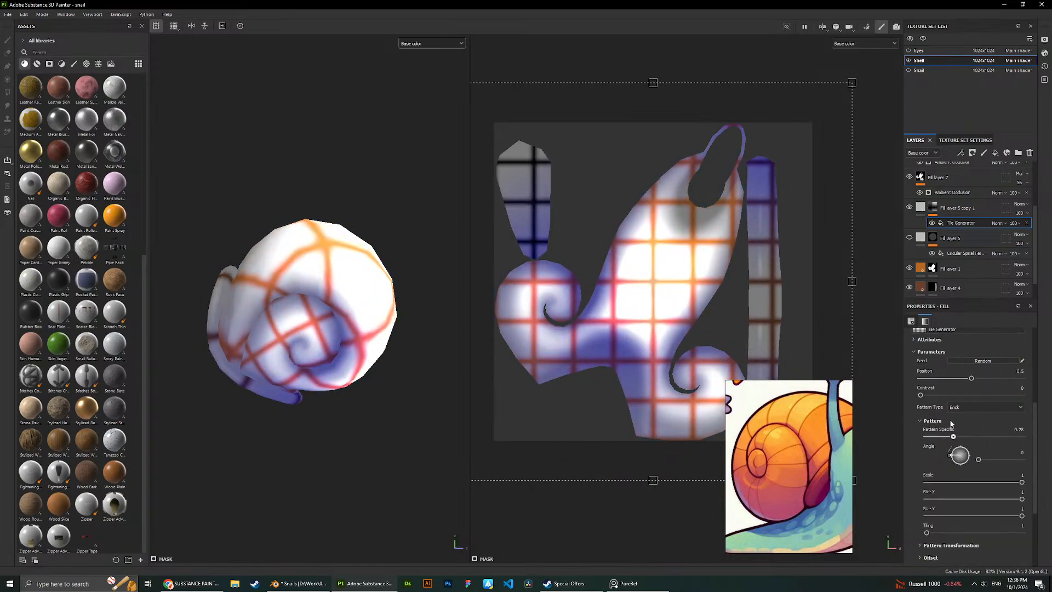
{"action": "left_click_drag", "start_coordinate": [944, 389], "coordinate": [935, 390]}
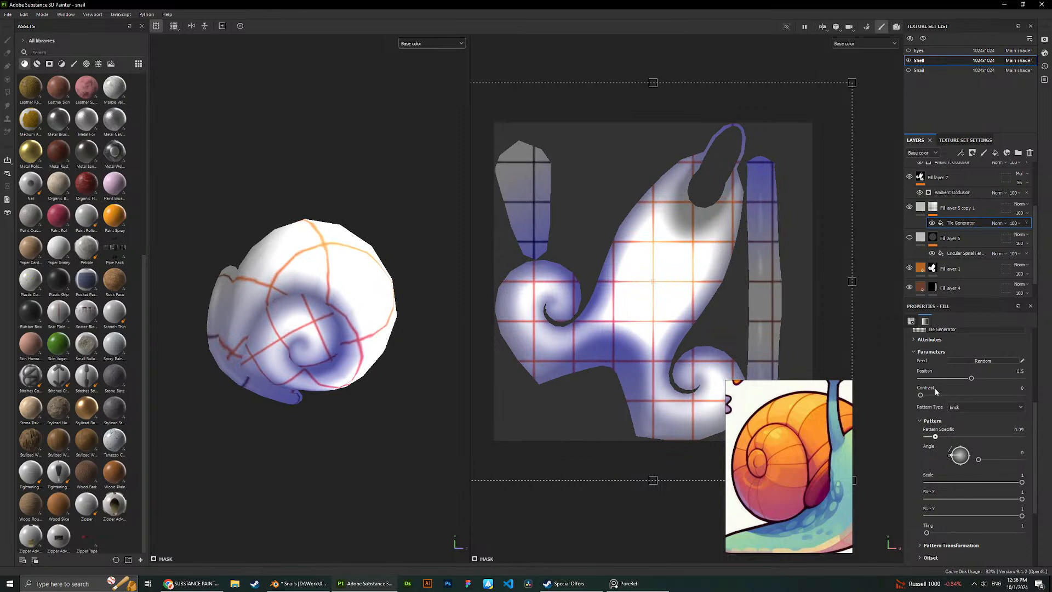
Reduce the pattern's Scale to 0.41 and Size X to 0.27, trying Size Y 0.98 and Pattern Specific 0.
{"action": "left_click_drag", "start_coordinate": [323, 329], "coordinate": [341, 299], "text": "alt"}
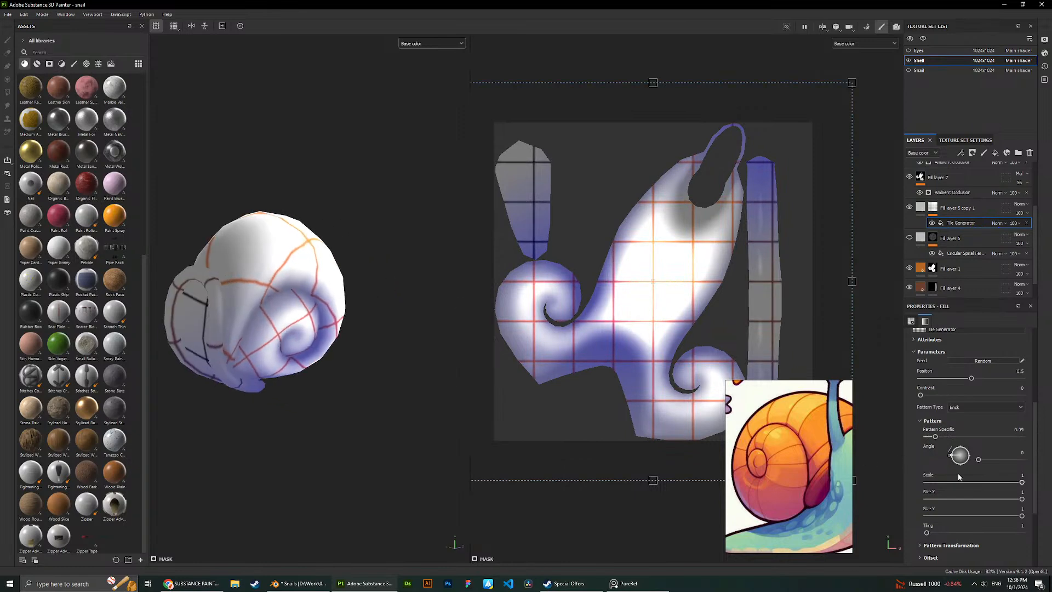
{"action": "mouse_move", "coordinate": [958, 481]}
{"action": "left_mouse_down"}
{"action": "mouse_move", "coordinate": [974, 482]}
{"action": "mouse_move", "coordinate": [953, 499]}
{"action": "mouse_move", "coordinate": [956, 515]}
{"action": "mouse_move", "coordinate": [1018, 515]}
{"action": "left_mouse_up"}
{"action": "left_click", "coordinate": [958, 499]}
{"action": "mouse_move", "coordinate": [936, 437]}
{"action": "left_mouse_down"}
{"action": "mouse_move", "coordinate": [975, 436]}
{"action": "mouse_move", "coordinate": [926, 434]}
{"action": "left_mouse_up"}
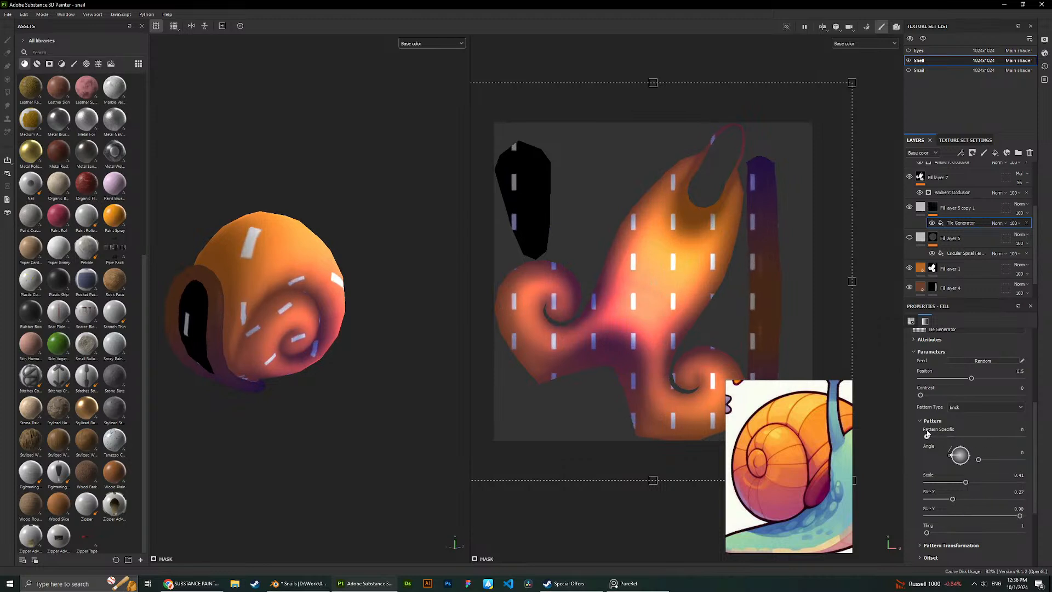
Undo the last Pattern Specific and Size Y changes, narrow Size X to 0.08, and try a Tiling of 2.
{"action": "key", "text": "ctrl+z"}
{"action": "key", "text": "ctrl+z"}
{"action": "left_click_drag", "start_coordinate": [959, 498], "coordinate": [933, 498]}
{"action": "scroll", "coordinate": [934, 506], "scroll_direction": "down", "scroll_amount": 2}
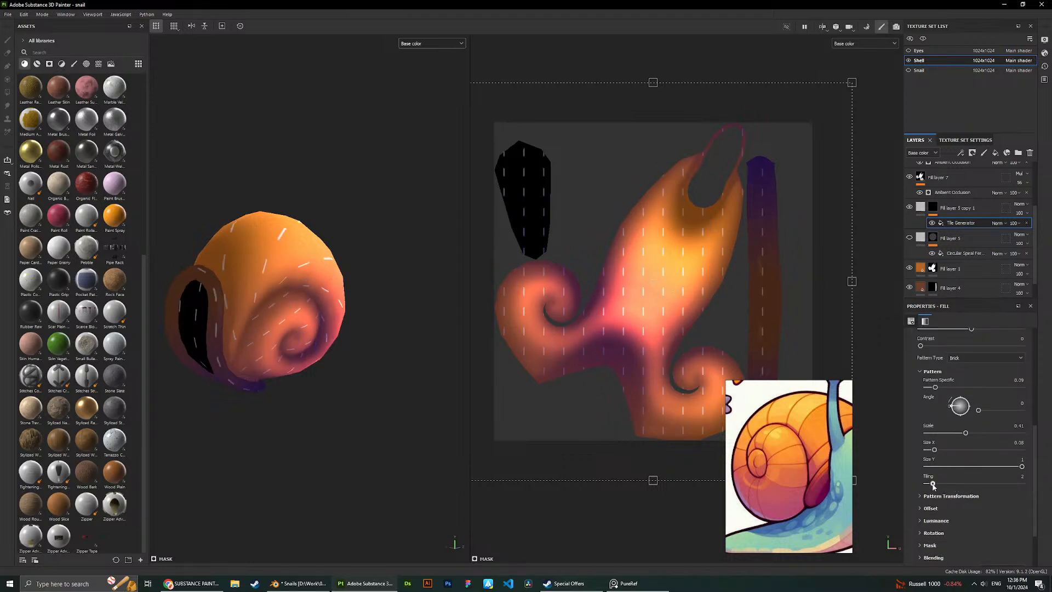
{"action": "scroll", "coordinate": [964, 472], "scroll_direction": "up", "scroll_amount": 1}
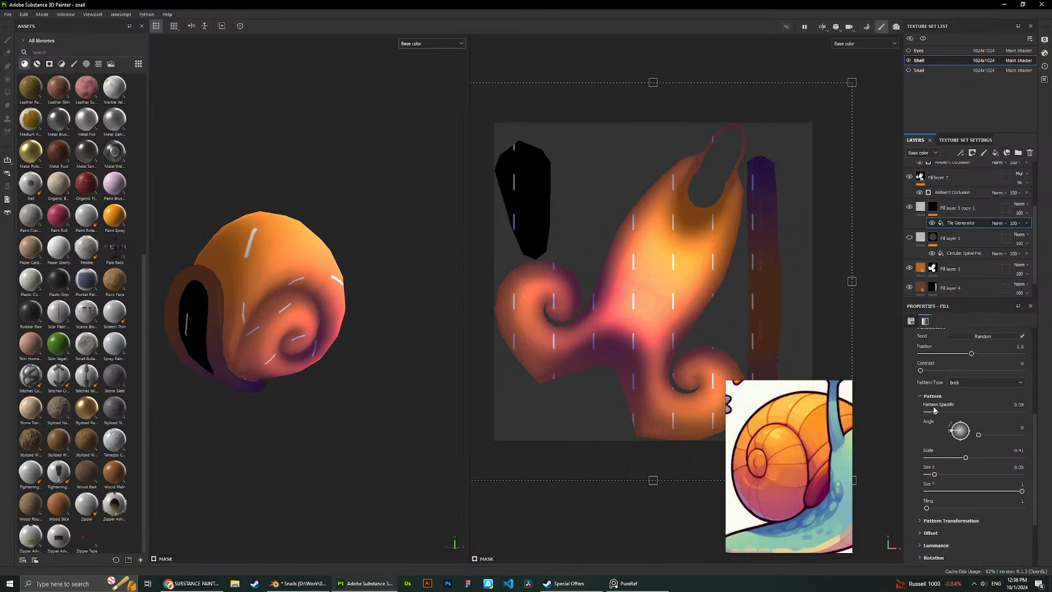
Raise Pattern Specific and set Scale to 1 to lengthen the dashes into nearly continuous lines.
{"action": "left_click_drag", "start_coordinate": [970, 411], "coordinate": [929, 411]}
{"action": "left_click_drag", "start_coordinate": [994, 412], "coordinate": [1048, 421]}
{"action": "left_click_drag", "start_coordinate": [994, 459], "coordinate": [1032, 461]}
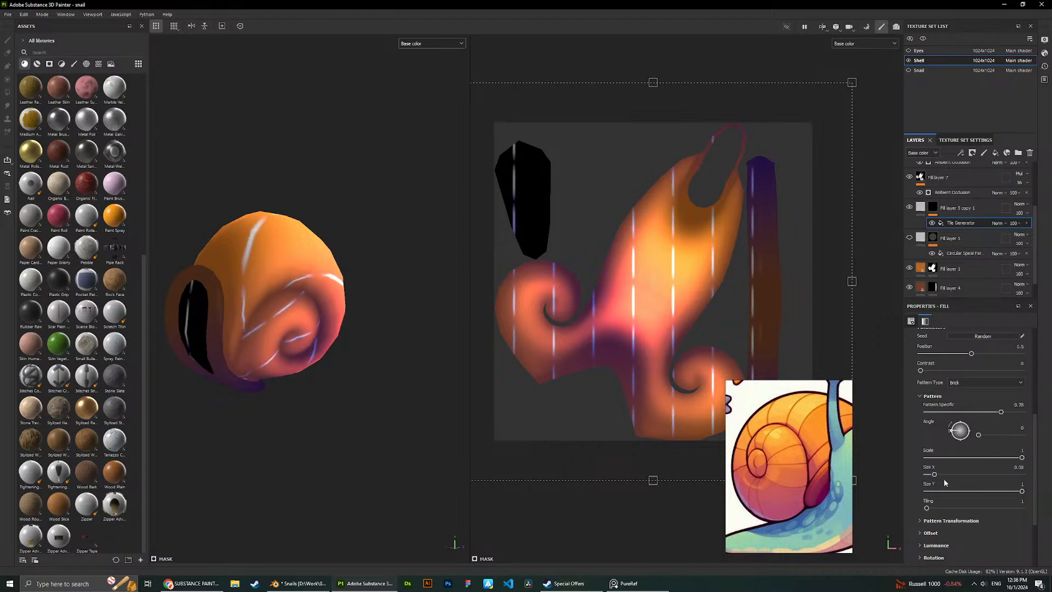
Try the Tile Generator's Offset settings, including an Interstice Variation of 0.93 and a different Offset Random Seed.
{"action": "scroll", "coordinate": [943, 478], "scroll_direction": "down", "scroll_amount": 3}
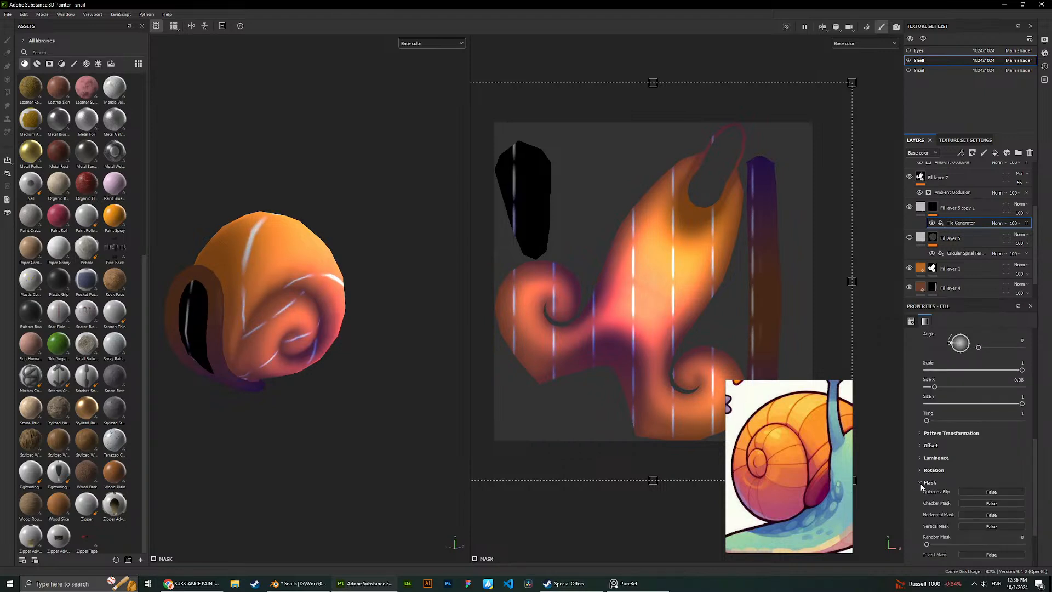
{"action": "left_click", "coordinate": [919, 446]}
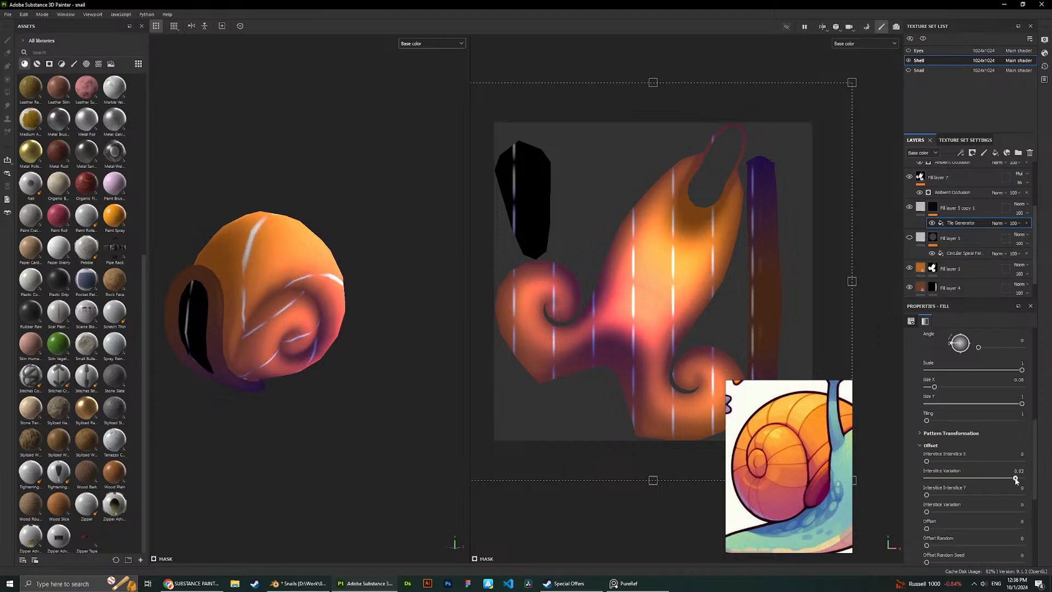
{"action": "left_click_drag", "start_coordinate": [926, 545], "coordinate": [897, 541]}
{"action": "scroll", "coordinate": [936, 536], "scroll_direction": "down", "scroll_amount": 3}
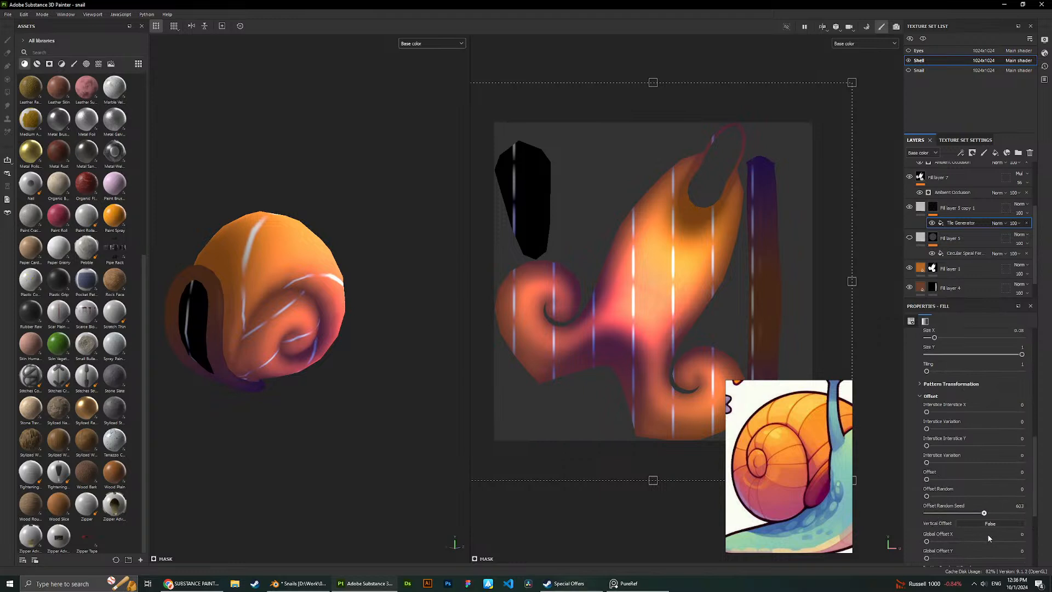
{"action": "scroll", "coordinate": [951, 512], "scroll_direction": "down", "scroll_amount": 2}
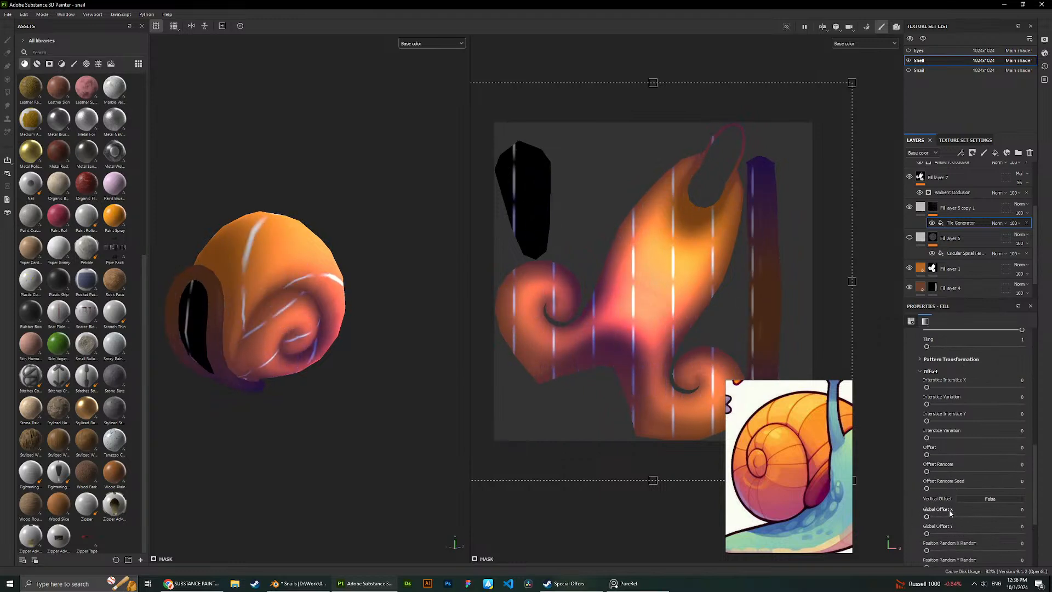
{"action": "scroll", "coordinate": [961, 517], "scroll_direction": "down", "scroll_amount": 7}
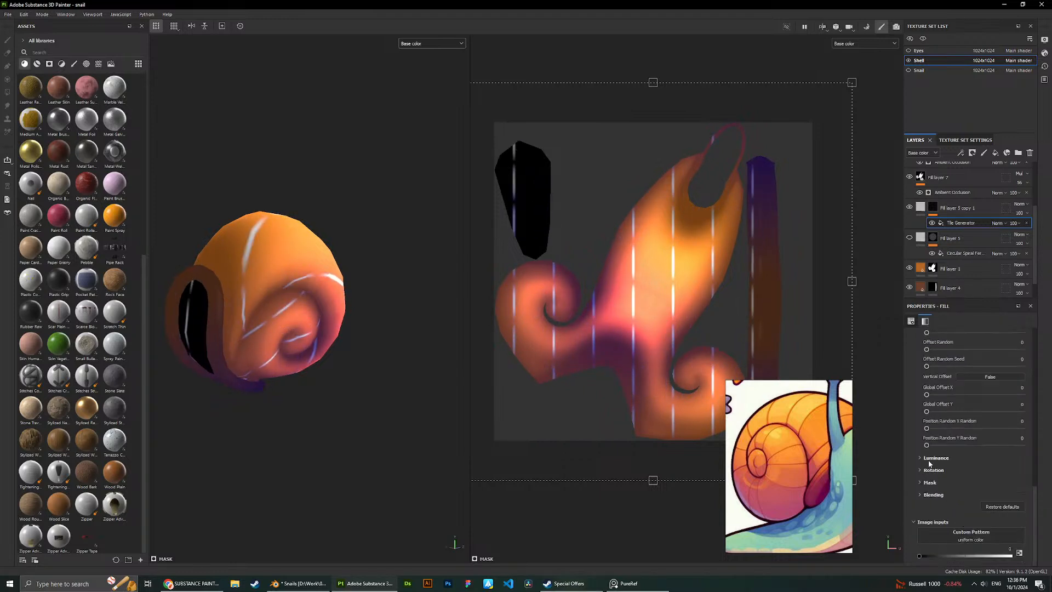
Check the Tile Generator's Rotation settings and try a Blending Global Opacity of 0.29.
{"action": "left_click", "coordinate": [932, 460]}
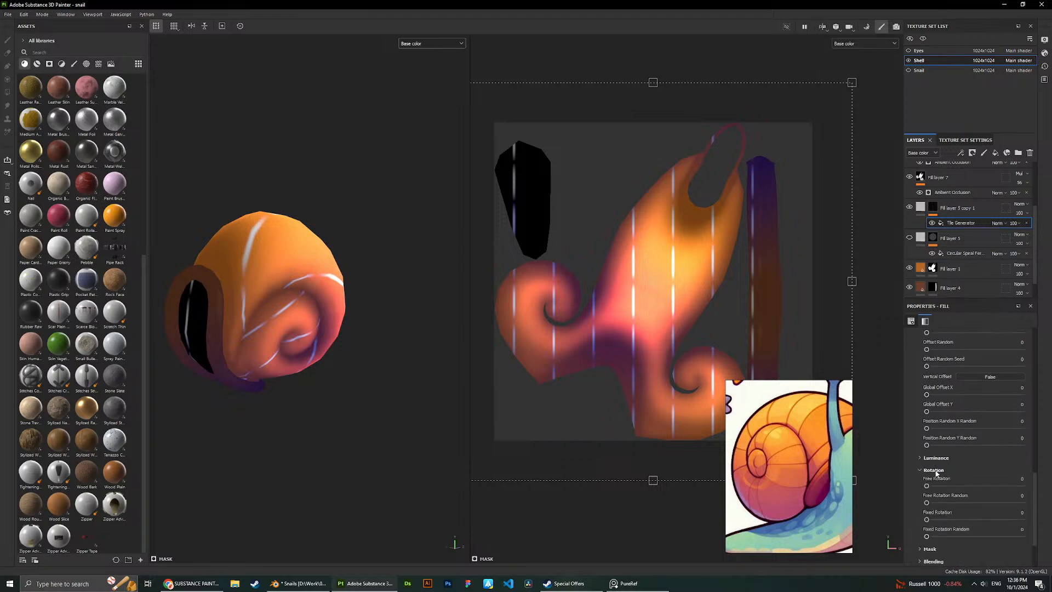
{"action": "left_click", "coordinate": [942, 494]}
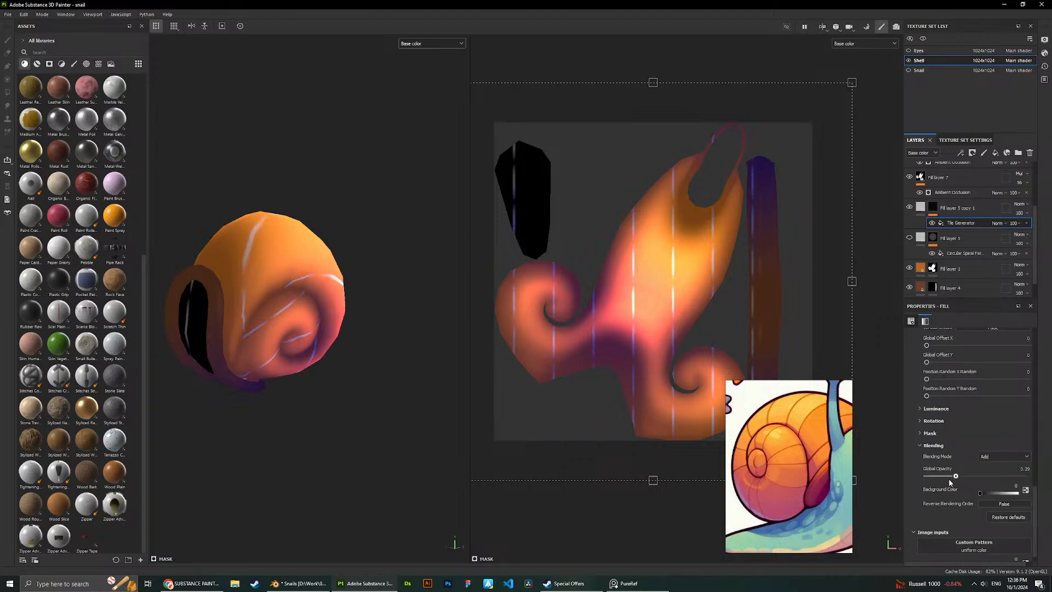
{"action": "scroll", "coordinate": [950, 477], "scroll_direction": "up", "scroll_amount": 10}
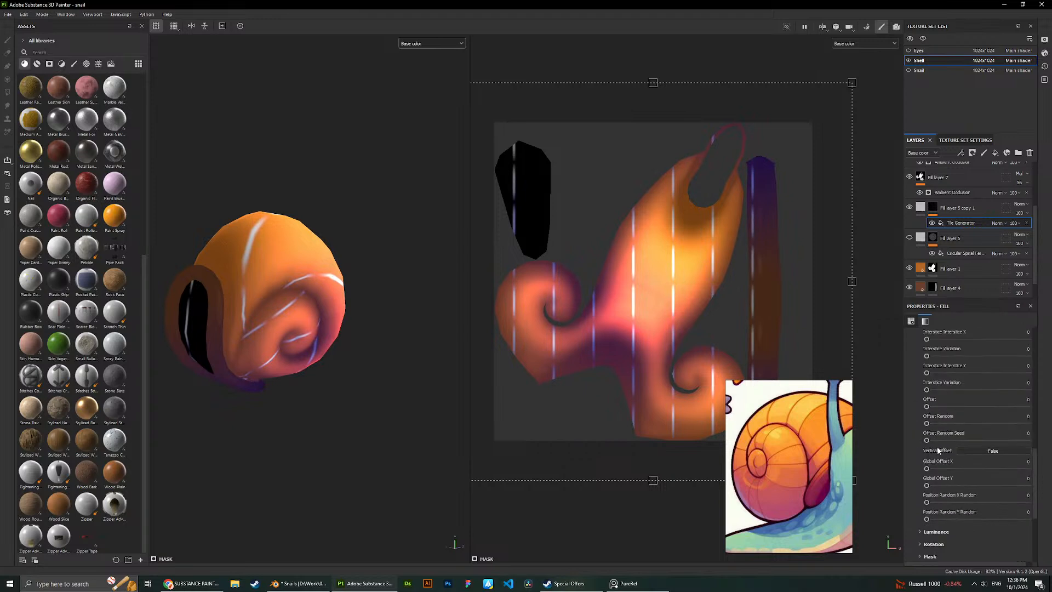
{"action": "scroll", "coordinate": [918, 390], "scroll_direction": "up", "scroll_amount": 1}
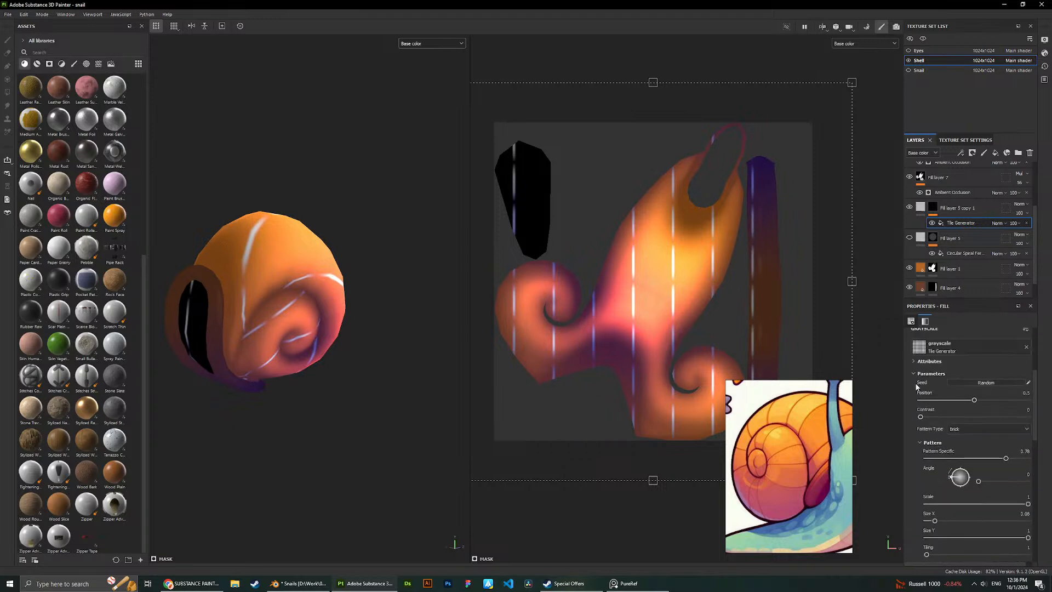
Try raising the Tile Generator's Position, undo it, and test the Contrast.
{"action": "left_click_drag", "start_coordinate": [975, 404], "coordinate": [1041, 402]}
{"action": "key", "text": "ctrl+z"}
{"action": "left_click_drag", "start_coordinate": [964, 419], "coordinate": [877, 430]}
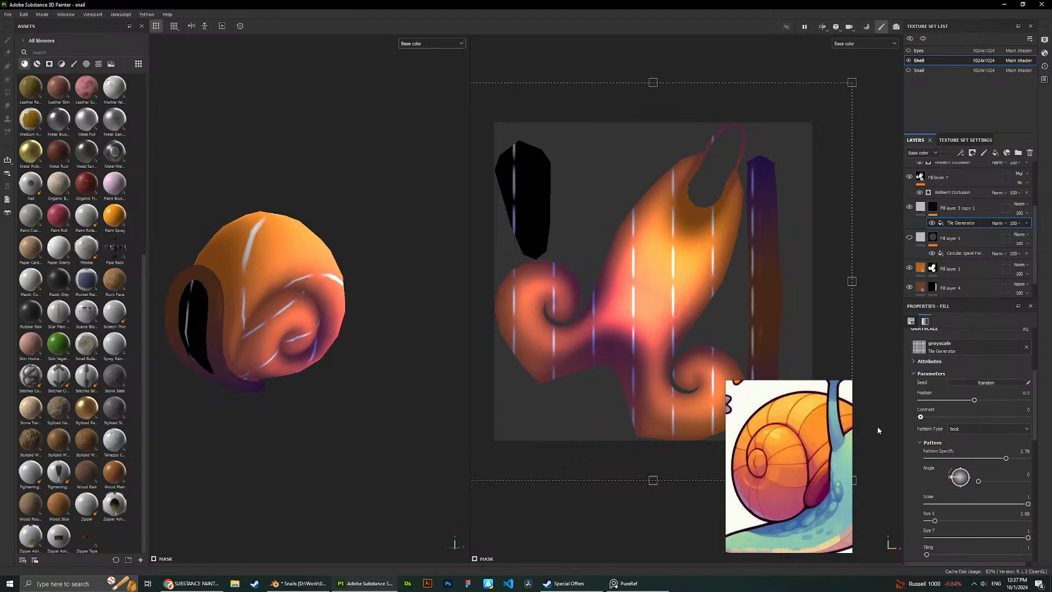
Try the Image Input, Bell and Capsule pattern types in the Tile Generator, undoing the unwanted changes.
{"action": "left_click", "coordinate": [960, 429]}
{"action": "left_click", "coordinate": [973, 447]}
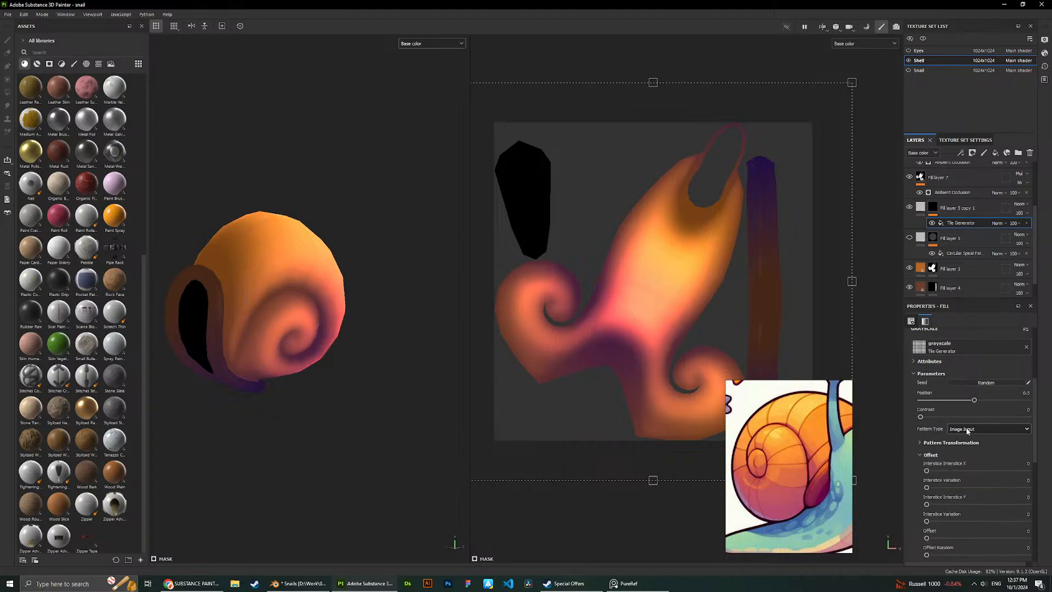
{"action": "key", "text": "ctrl+z"}
{"action": "left_click", "coordinate": [965, 428]}
{"action": "left_click", "coordinate": [961, 472]}
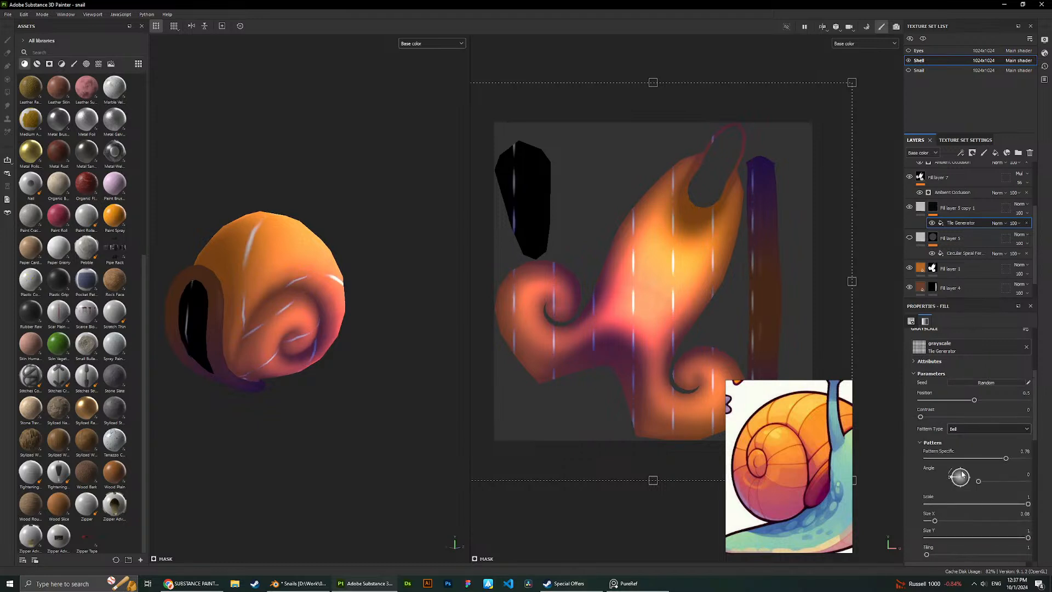
{"action": "left_click", "coordinate": [965, 429]}
{"action": "left_click", "coordinate": [973, 504]}
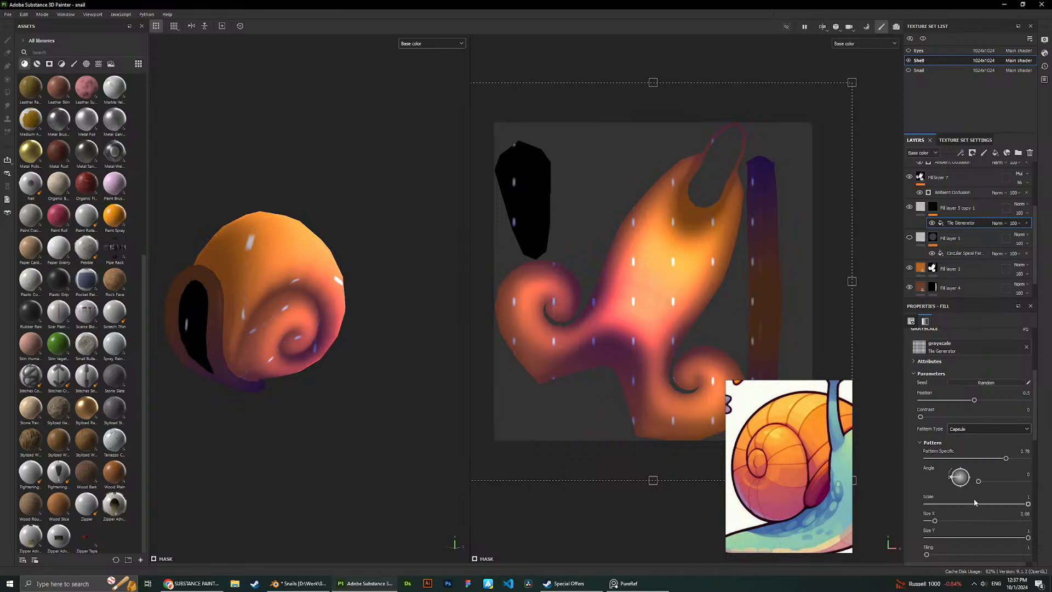
{"action": "key", "text": "ctrl+z"}
Try the Waves pattern type with Scale 1 and Size X 1 and inspect it on the shell's UV layout.
{"action": "left_click", "coordinate": [967, 430]}
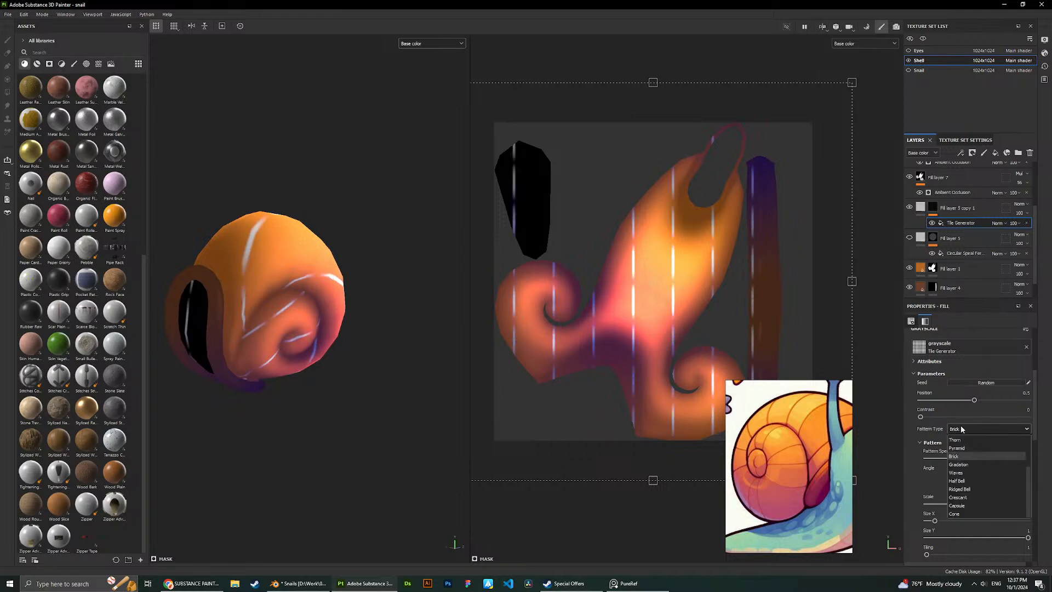
{"action": "left_click", "coordinate": [972, 471]}
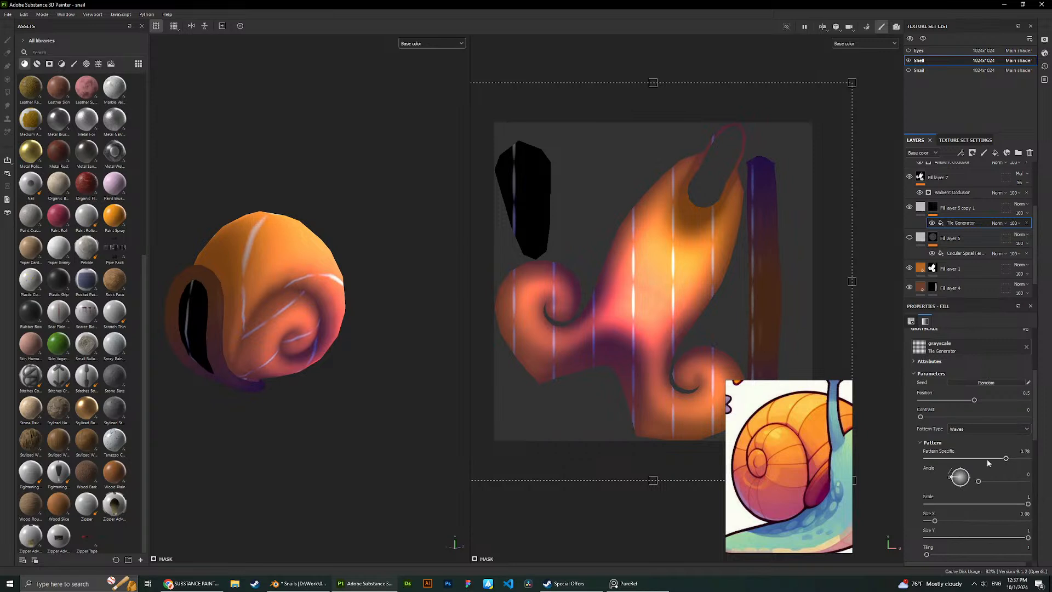
{"action": "left_click_drag", "start_coordinate": [1005, 458], "coordinate": [1023, 461]}
{"action": "left_click_drag", "start_coordinate": [1017, 507], "coordinate": [1044, 509]}
{"action": "left_click_drag", "start_coordinate": [936, 521], "coordinate": [1028, 521]}
{"action": "scroll", "coordinate": [659, 335], "scroll_direction": "up", "scroll_amount": 3}
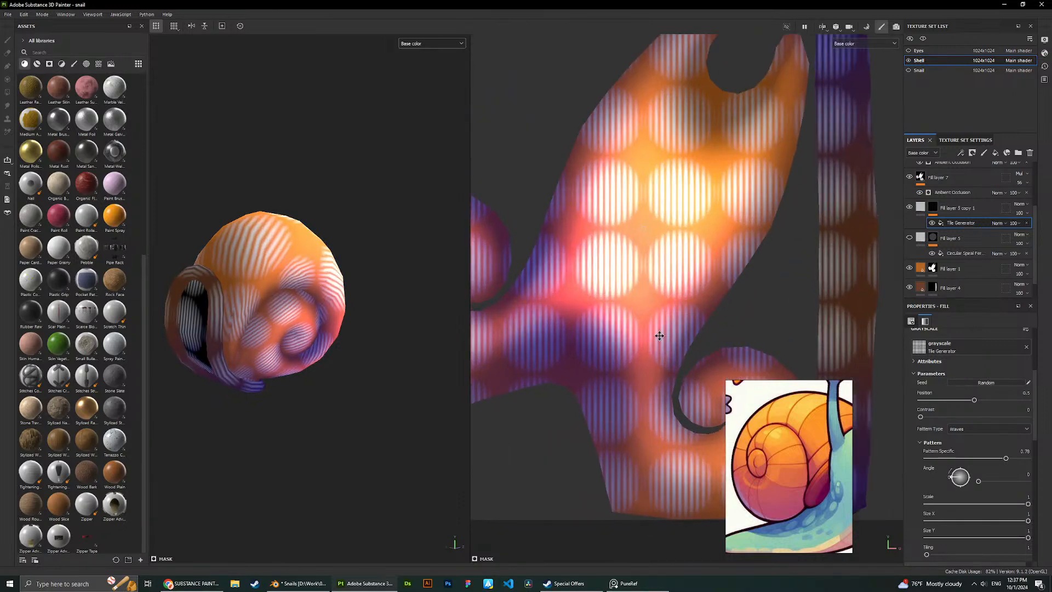
{"action": "scroll", "coordinate": [659, 335], "scroll_direction": "down", "scroll_amount": 4}
Undo the Tile Generator experiments back to the single fill layer with the Stripes mask.
{"action": "key", "text": "ctrl+z"}
{"action": "key", "text": "ctrl+z"}
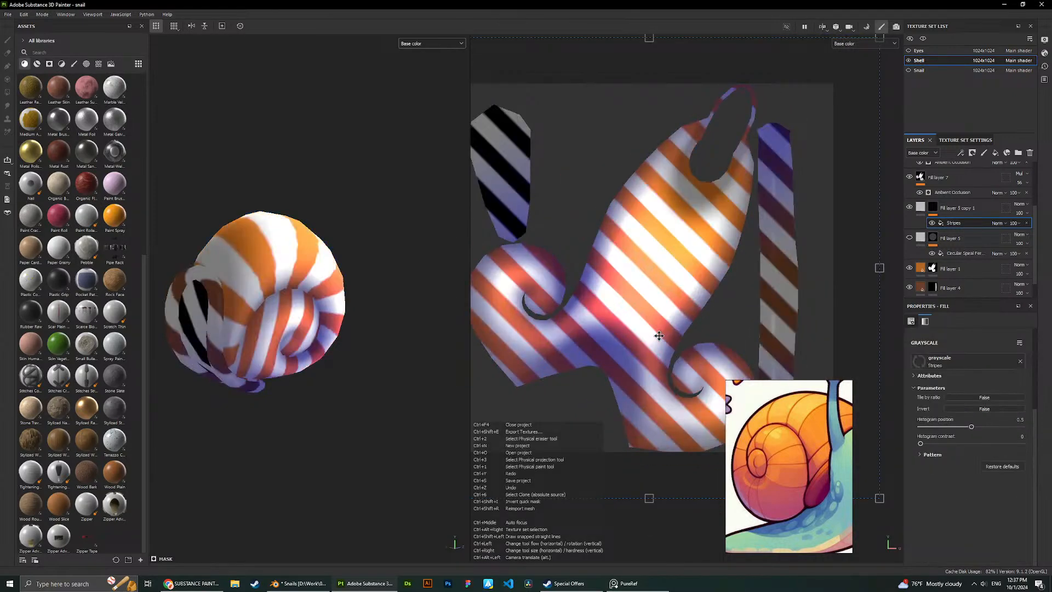
{"action": "key", "text": "ctrl+z"}
{"action": "key", "text": "ctrl+z"}
{"action": "scroll", "coordinate": [934, 263], "scroll_direction": "up", "scroll_amount": 2}
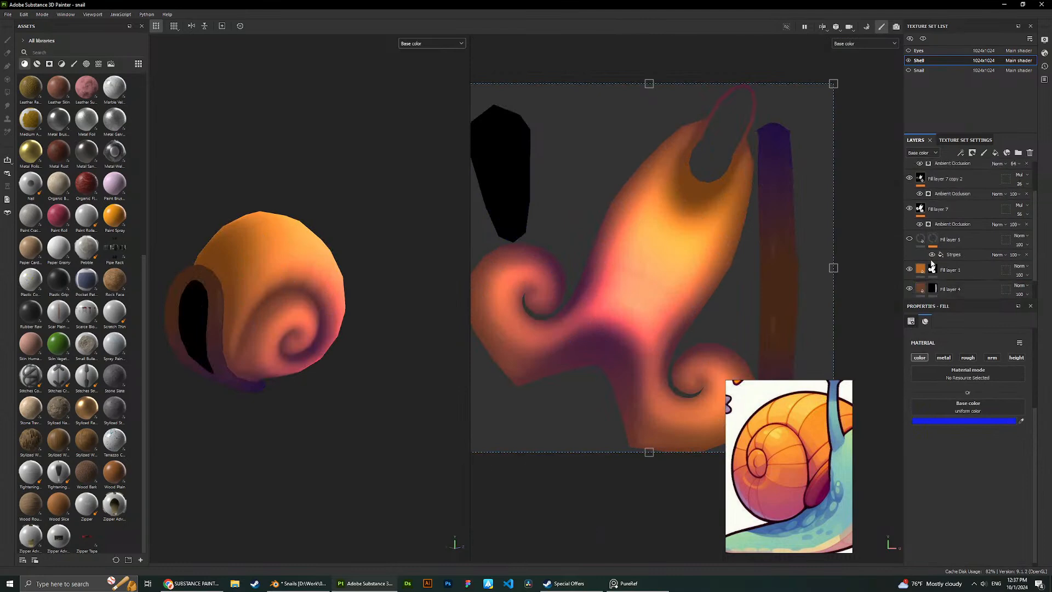
Duplicate the Stripes-masked fill layer, select the copy's Stripes effect, and make the copy visible.
{"action": "left_click", "coordinate": [944, 274]}
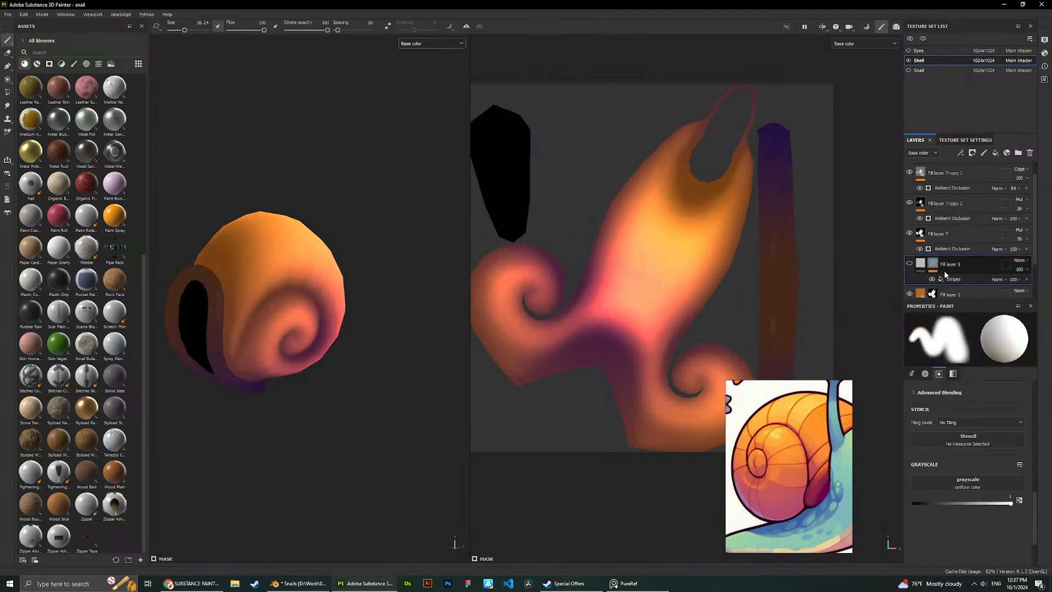
{"action": "left_click", "coordinate": [908, 265]}
{"action": "left_click", "coordinate": [909, 265]}
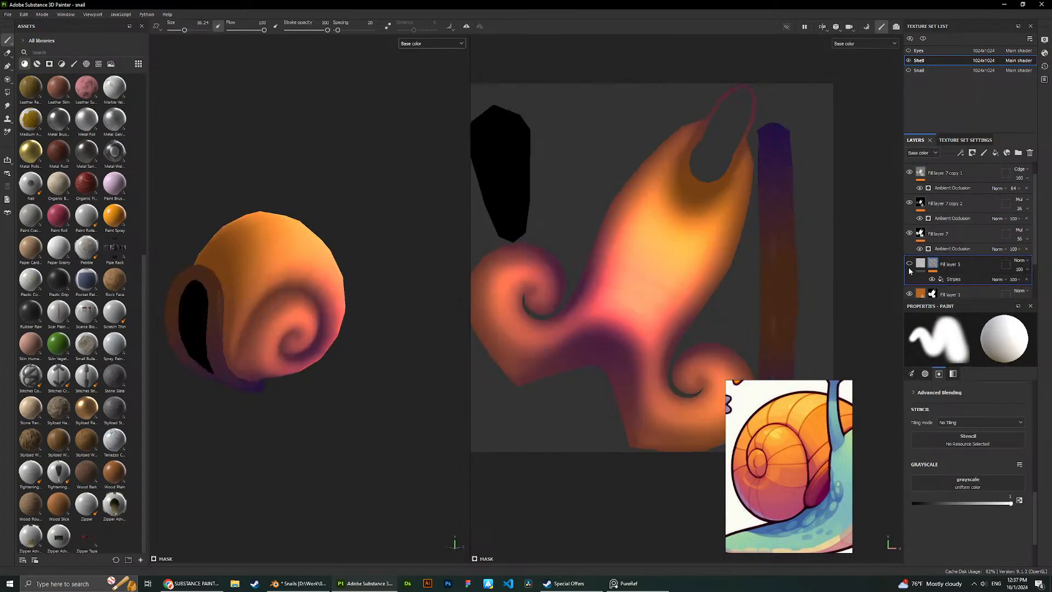
{"action": "key", "text": "ctrl+d"}
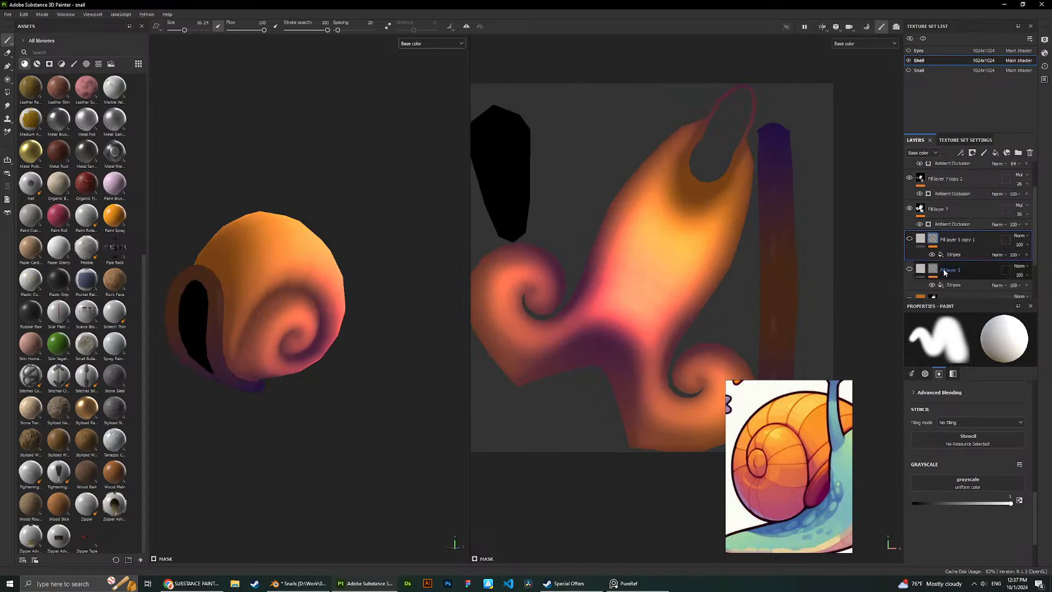
{"action": "left_click", "coordinate": [953, 254]}
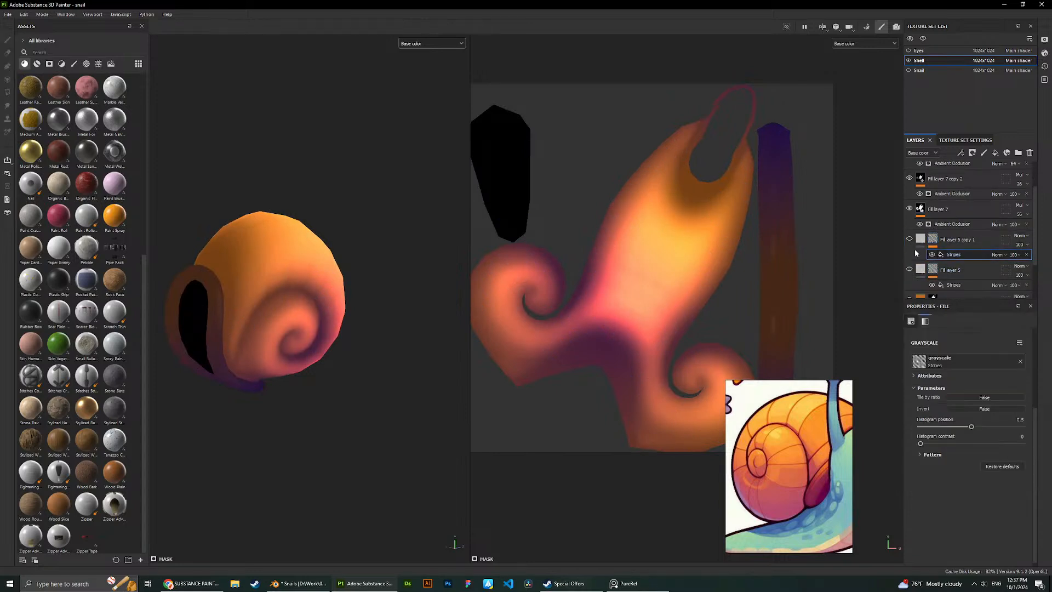
{"action": "left_click", "coordinate": [908, 239]}
Test Tile by ratio, then try Histogram position 1 with contrast 0.34 and position 0.16 with contrast 1.
{"action": "left_click_drag", "start_coordinate": [230, 195], "coordinate": [306, 197], "text": "alt"}
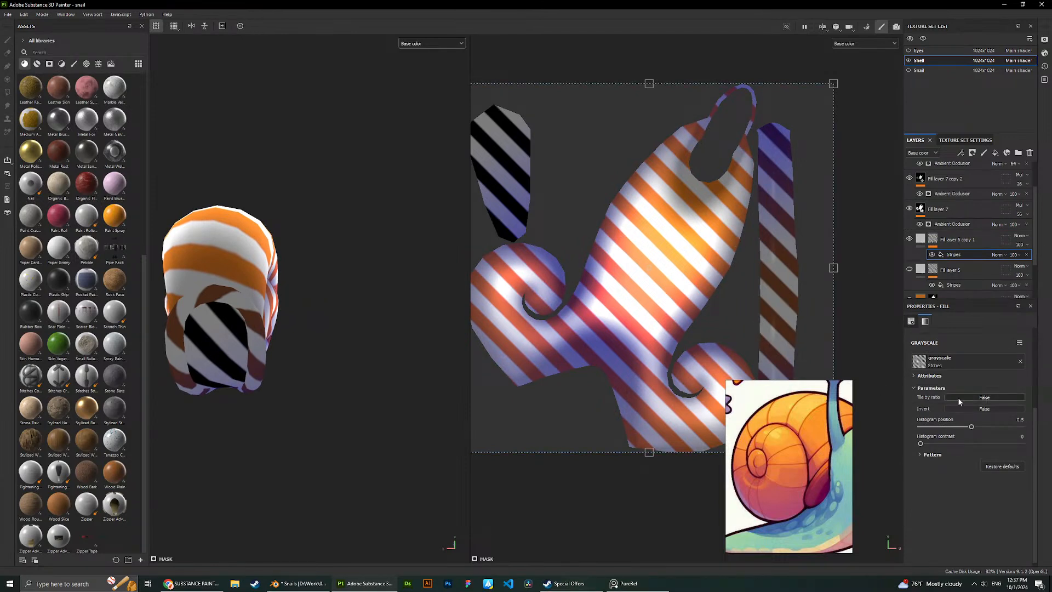
{"action": "left_click", "coordinate": [966, 396]}
{"action": "left_click", "coordinate": [973, 397]}
{"action": "left_click_drag", "start_coordinate": [953, 425], "coordinate": [1037, 421]}
{"action": "left_click_drag", "start_coordinate": [930, 445], "coordinate": [958, 445]}
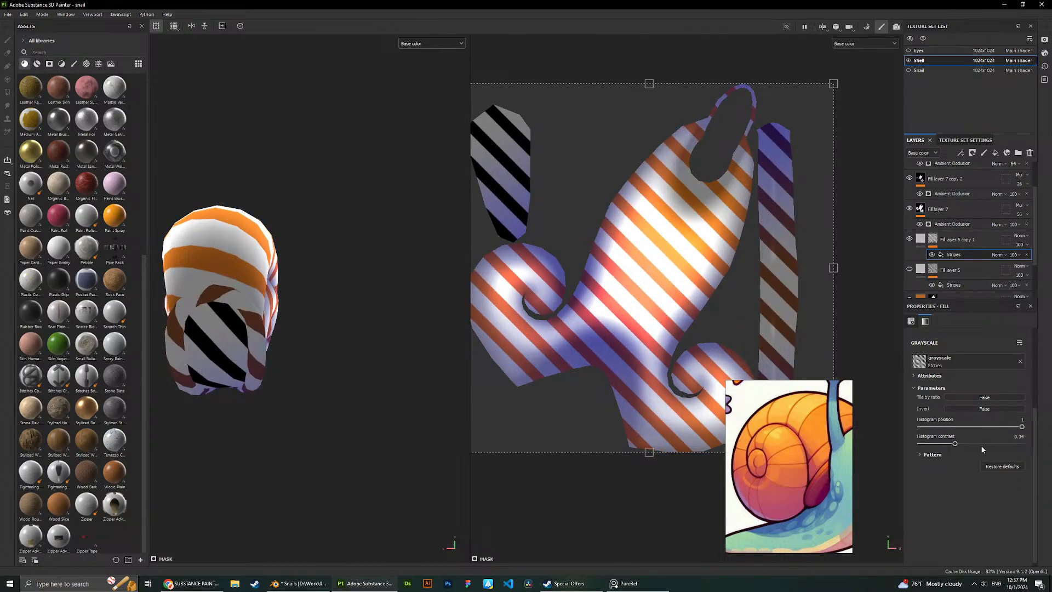
{"action": "left_click_drag", "start_coordinate": [1021, 427], "coordinate": [936, 426]}
{"action": "left_click_drag", "start_coordinate": [955, 444], "coordinate": [1011, 445]}
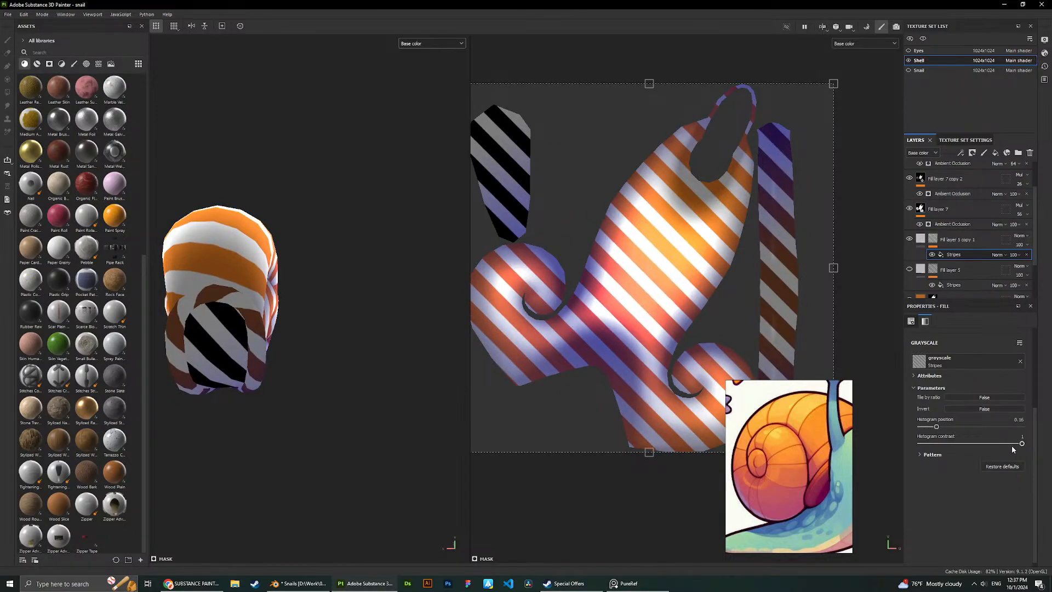
Thin the stripes to Width 0.01 with Histogram position 1 and contrast 0, and slightly raise their Softness.
{"action": "left_click", "coordinate": [932, 454]}
{"action": "mouse_move", "coordinate": [936, 470]}
{"action": "left_mouse_down"}
{"action": "mouse_move", "coordinate": [952, 475]}
{"action": "mouse_move", "coordinate": [936, 472]}
{"action": "left_mouse_up"}
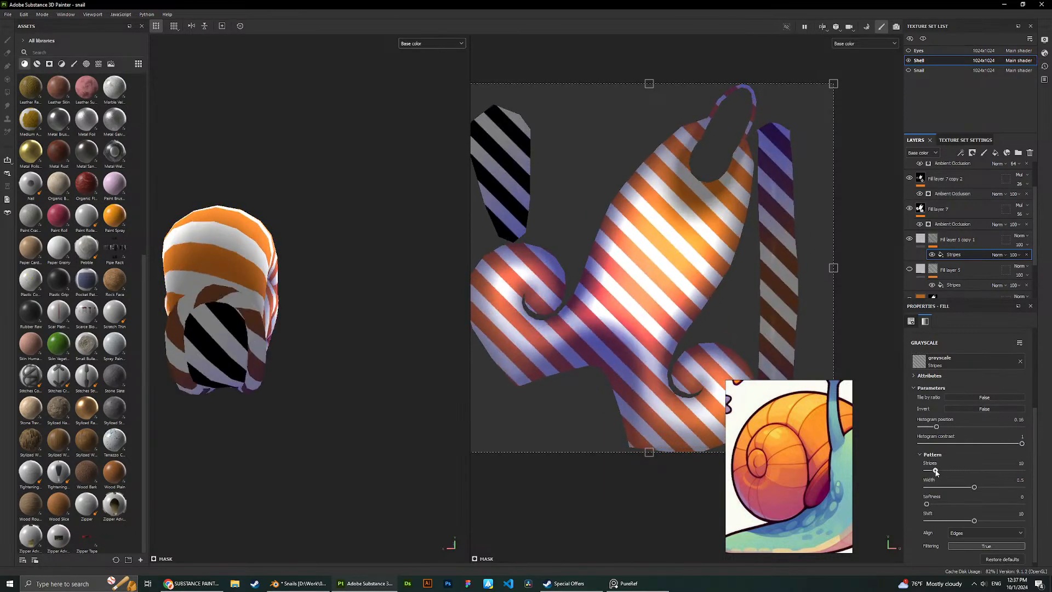
{"action": "mouse_move", "coordinate": [1021, 443]}
{"action": "left_mouse_down"}
{"action": "mouse_move", "coordinate": [934, 443]}
{"action": "mouse_move", "coordinate": [964, 426]}
{"action": "mouse_move", "coordinate": [1022, 426]}
{"action": "left_mouse_up"}
{"action": "mouse_move", "coordinate": [936, 470]}
{"action": "left_mouse_down"}
{"action": "mouse_move", "coordinate": [993, 470]}
{"action": "mouse_move", "coordinate": [927, 485]}
{"action": "left_mouse_up"}
{"action": "key", "text": "ctrl+z"}
{"action": "left_click_drag", "start_coordinate": [349, 222], "coordinate": [310, 214], "text": "alt"}
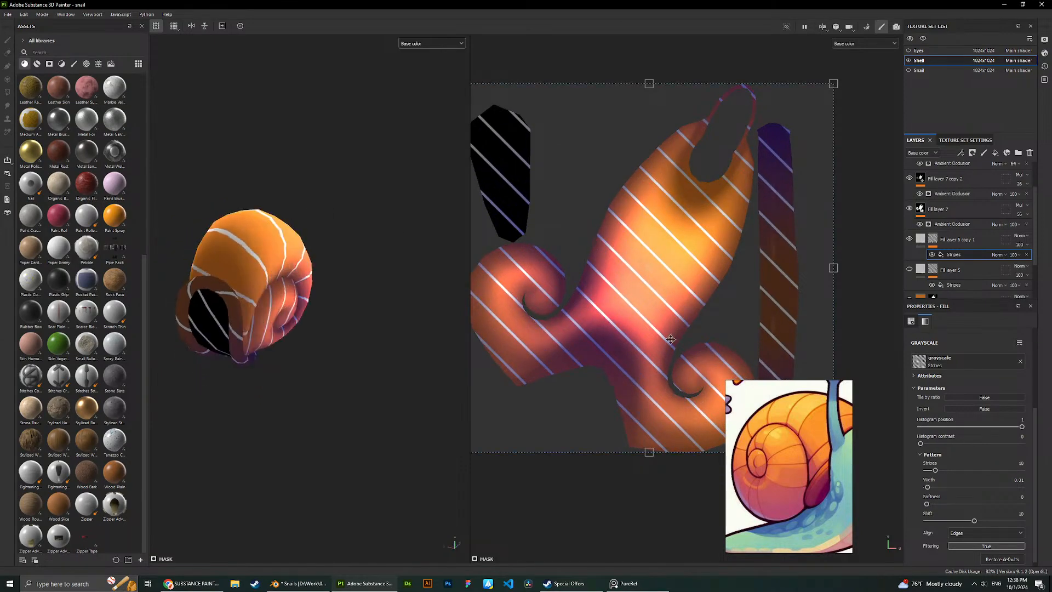
{"action": "mouse_move", "coordinate": [926, 503]}
{"action": "left_mouse_down"}
{"action": "mouse_move", "coordinate": [1001, 501]}
{"action": "mouse_move", "coordinate": [940, 503]}
{"action": "left_mouse_up"}
Examine the Stripes resource's attributes and available replacement patterns, and inspect the thin diagonal lines on the UV layout.
{"action": "scroll", "coordinate": [933, 399], "scroll_direction": "up", "scroll_amount": 1}
{"action": "left_click", "coordinate": [929, 401]}
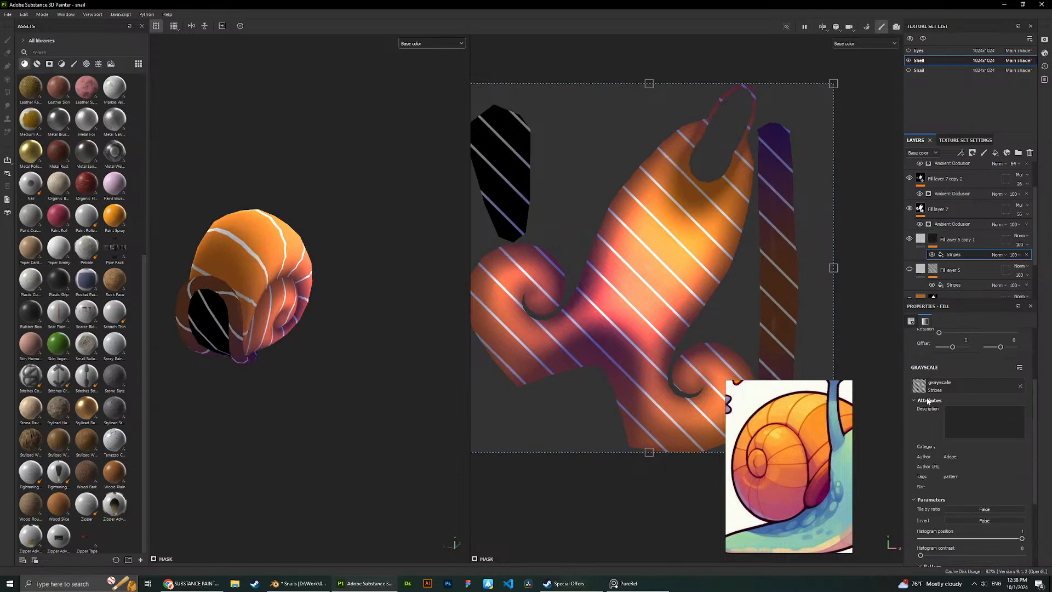
{"action": "left_click", "coordinate": [934, 390]}
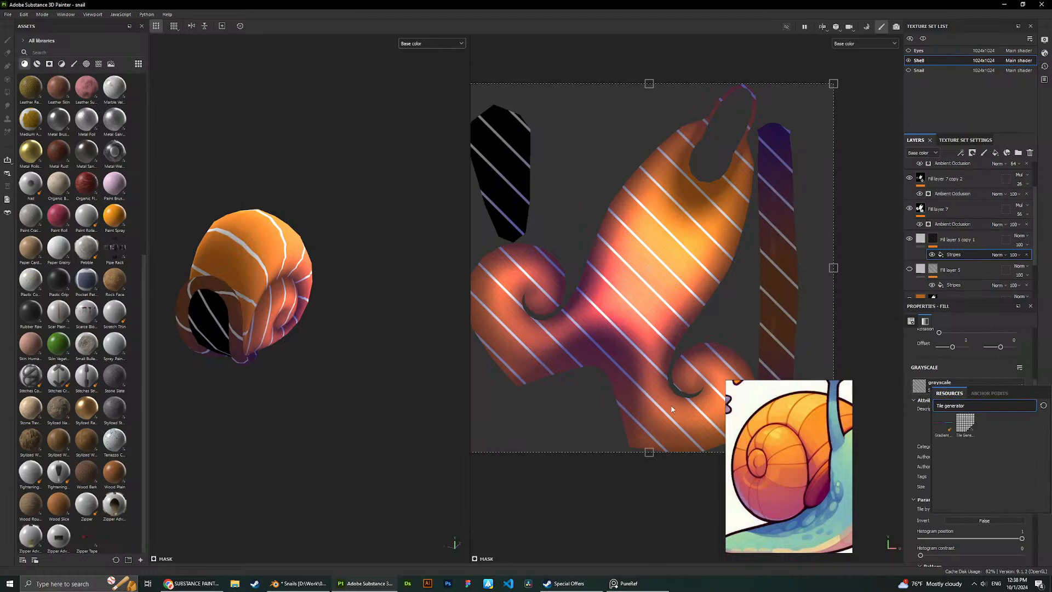
{"action": "left_click", "coordinate": [662, 501]}
{"action": "scroll", "coordinate": [571, 288], "scroll_direction": "down", "scroll_amount": 3}
{"action": "scroll", "coordinate": [585, 312], "scroll_direction": "up", "scroll_amount": 5}
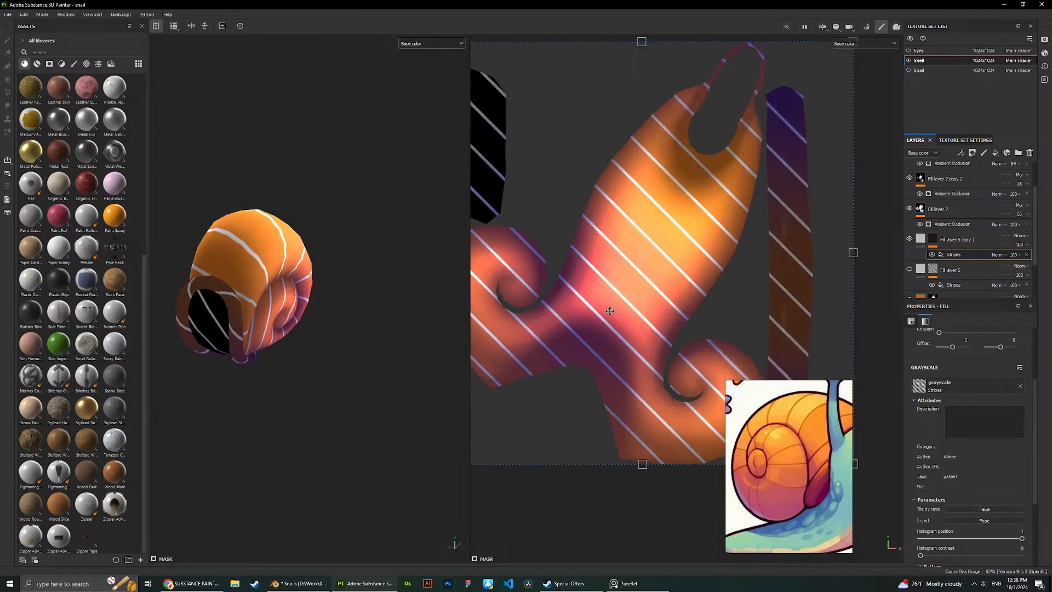
{"action": "scroll", "coordinate": [600, 310], "scroll_direction": "down", "scroll_amount": 2}
{"action": "scroll", "coordinate": [951, 444], "scroll_direction": "down", "scroll_amount": 2}
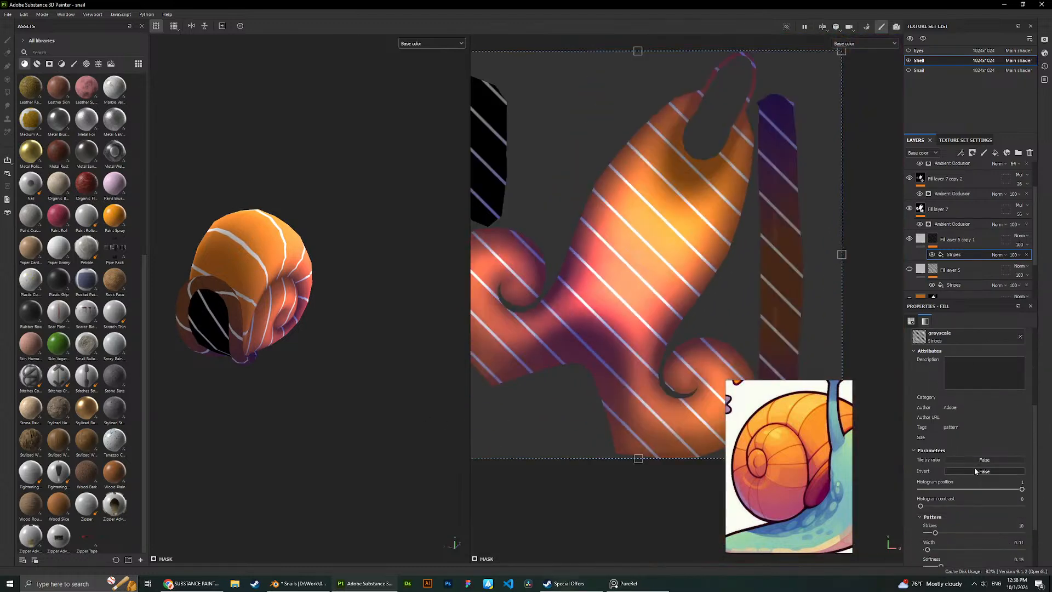
{"action": "scroll", "coordinate": [976, 482], "scroll_direction": "down", "scroll_amount": 3}
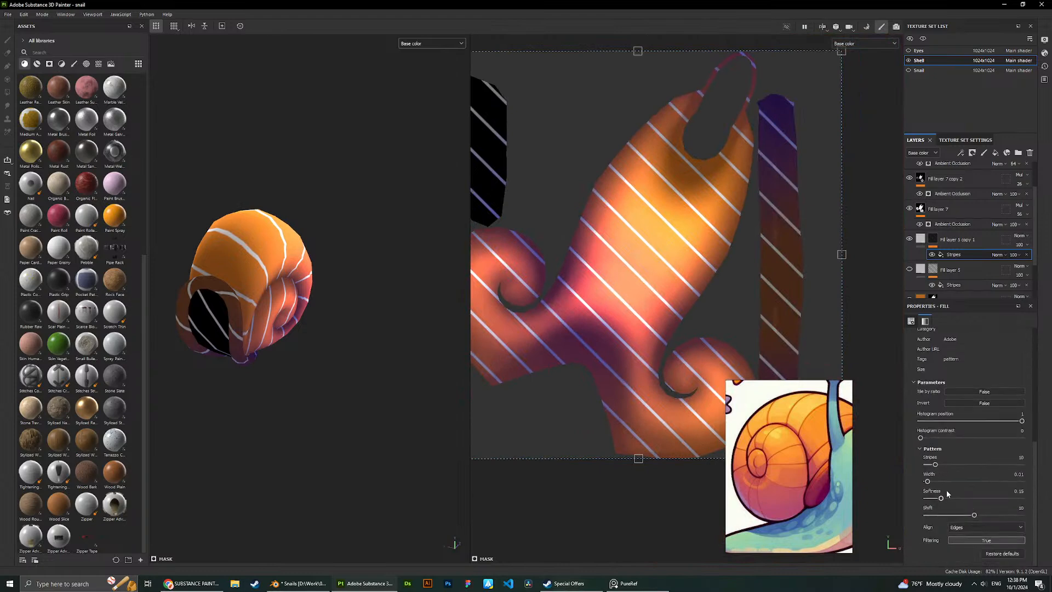
Reduce the number of stripes so the thin diagonal lines sit farther apart on the shell.
{"action": "left_click_drag", "start_coordinate": [927, 481], "coordinate": [957, 499]}
{"action": "scroll", "coordinate": [986, 496], "scroll_direction": "up", "scroll_amount": 5}
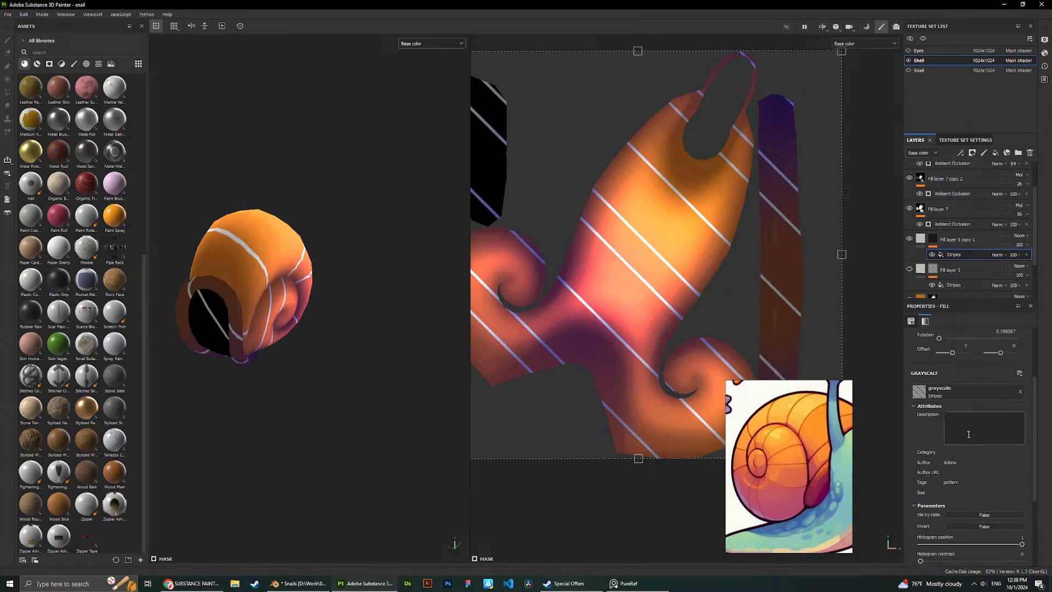
{"action": "scroll", "coordinate": [797, 350], "scroll_direction": "down", "scroll_amount": 1}
{"action": "scroll", "coordinate": [796, 349], "scroll_direction": "down", "scroll_amount": 1}
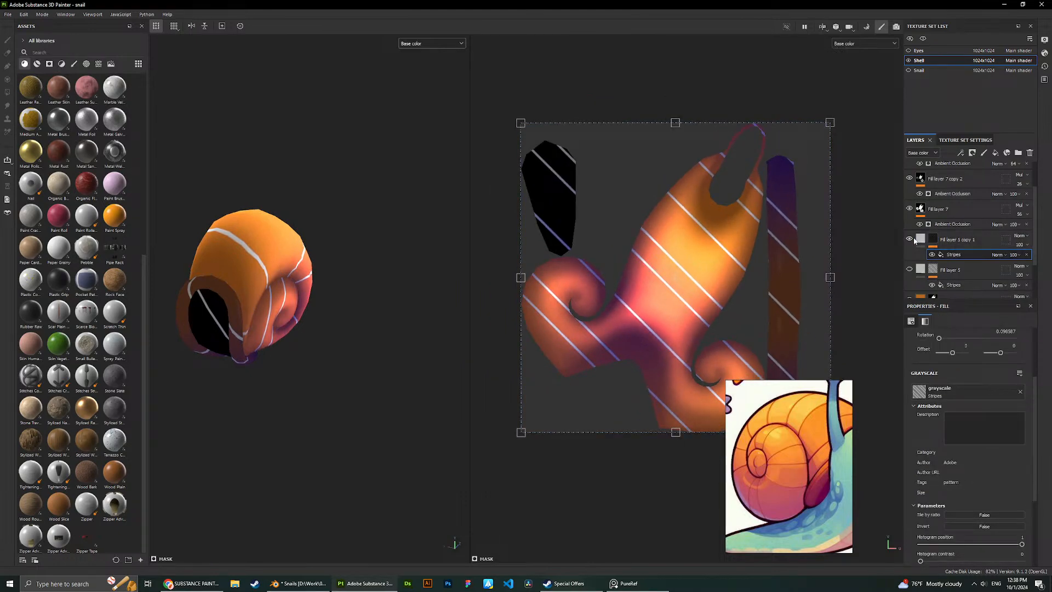
Hide the duplicated Stripes fill layer and add a new fill layer above it.
{"action": "left_click", "coordinate": [909, 239]}
{"action": "left_click", "coordinate": [995, 153]}
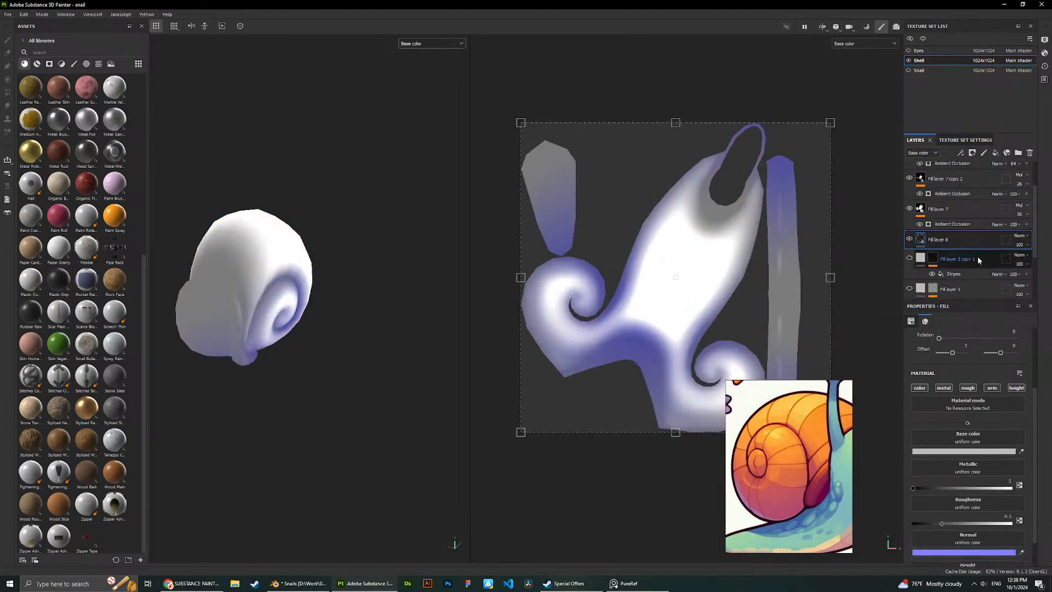
{"action": "right_click", "coordinate": [933, 242]}
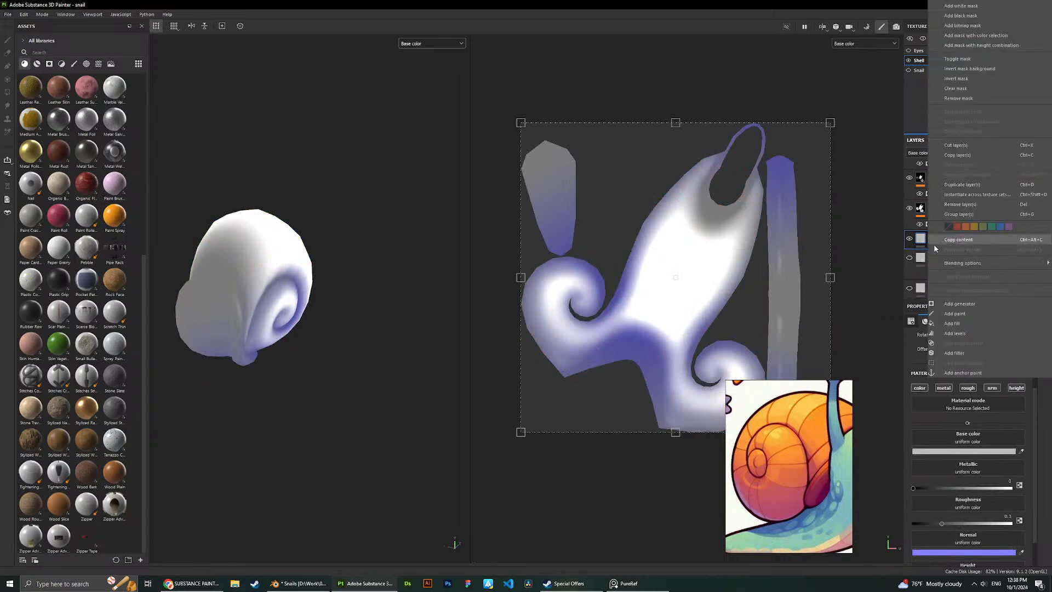
{"action": "left_click", "coordinate": [953, 306]}
{"action": "key", "text": "ctrl+z"}
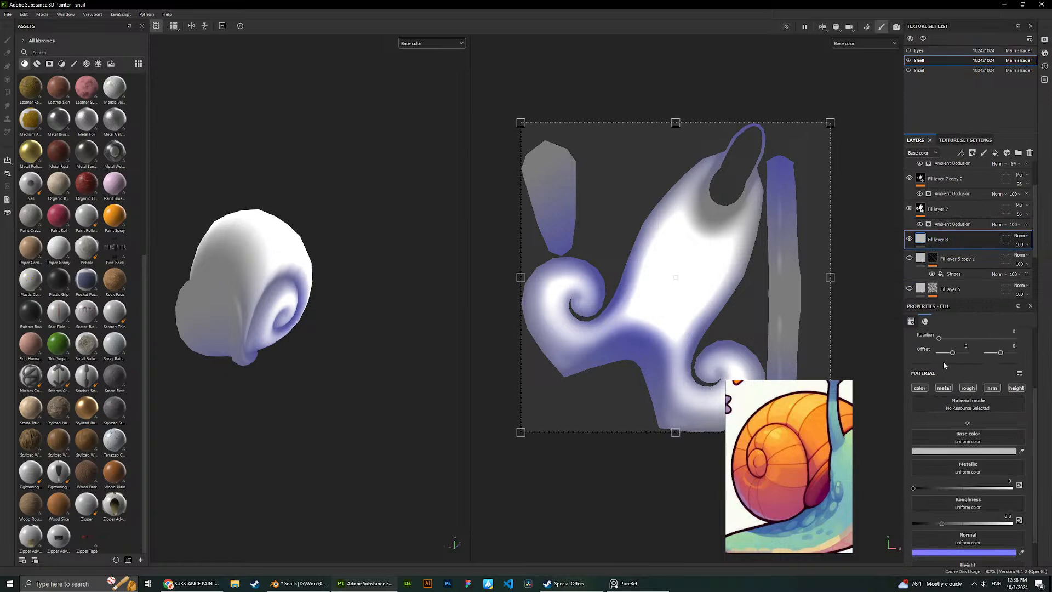
Search the resources for "pattern" and assign Stripes as the new fill layer's base color.
{"action": "left_click", "coordinate": [975, 436]}
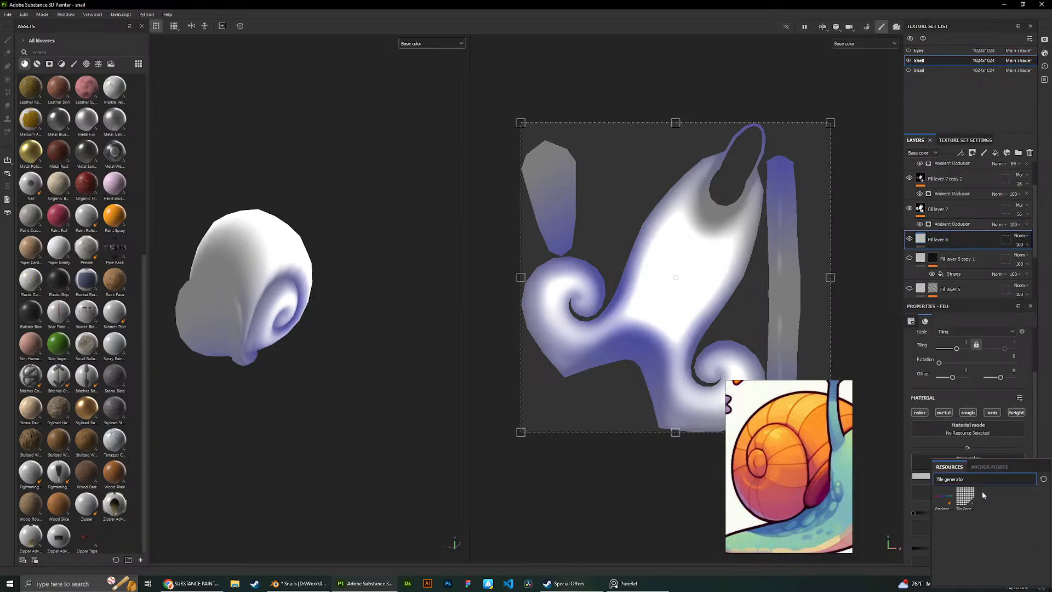
{"action": "key", "text": "ctrl+a"}
{"action": "type", "text": "pattern"}
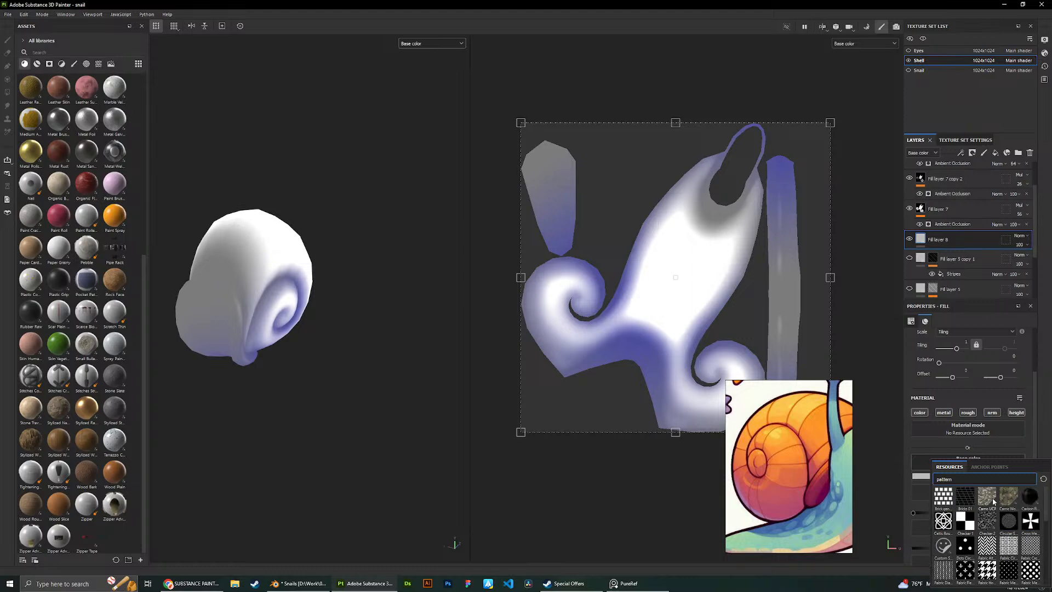
{"action": "scroll", "coordinate": [1015, 518], "scroll_direction": "down", "scroll_amount": 3}
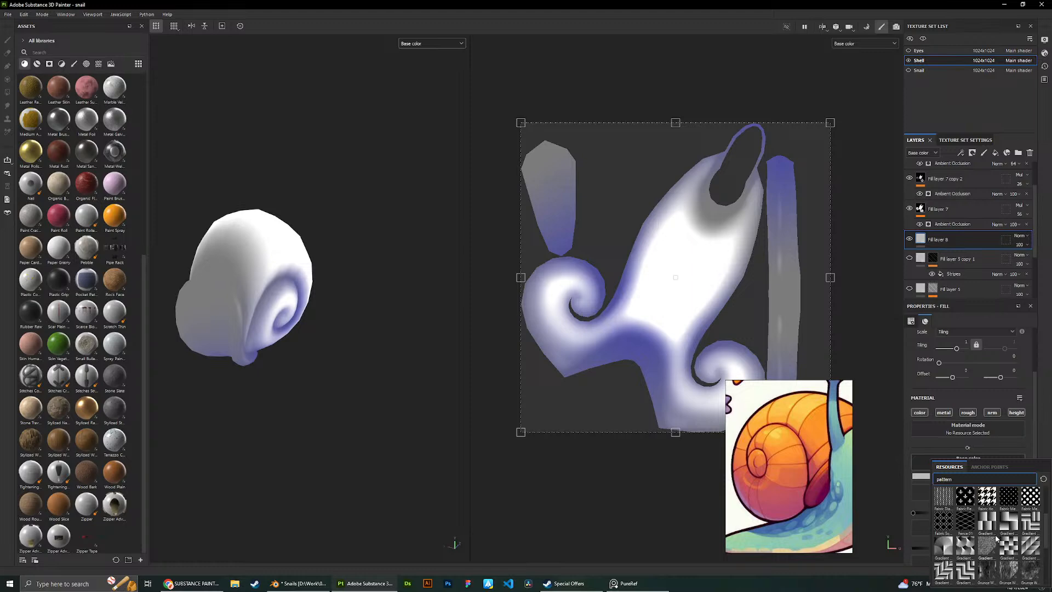
{"action": "scroll", "coordinate": [995, 539], "scroll_direction": "down", "scroll_amount": 3}
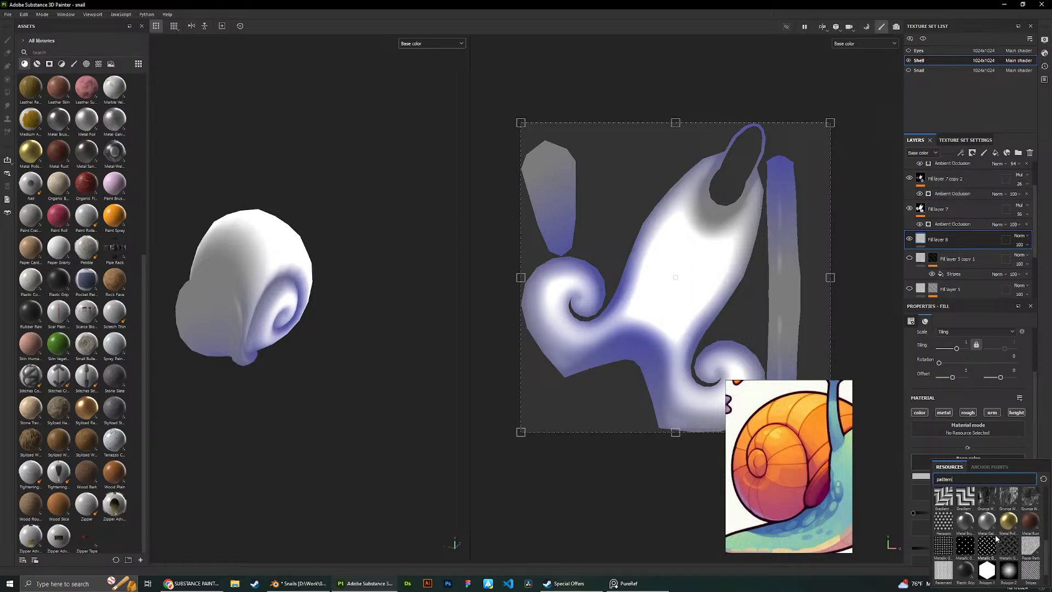
{"action": "left_click", "coordinate": [1030, 572]}
{"action": "scroll", "coordinate": [658, 284], "scroll_direction": "up", "scroll_amount": 6}
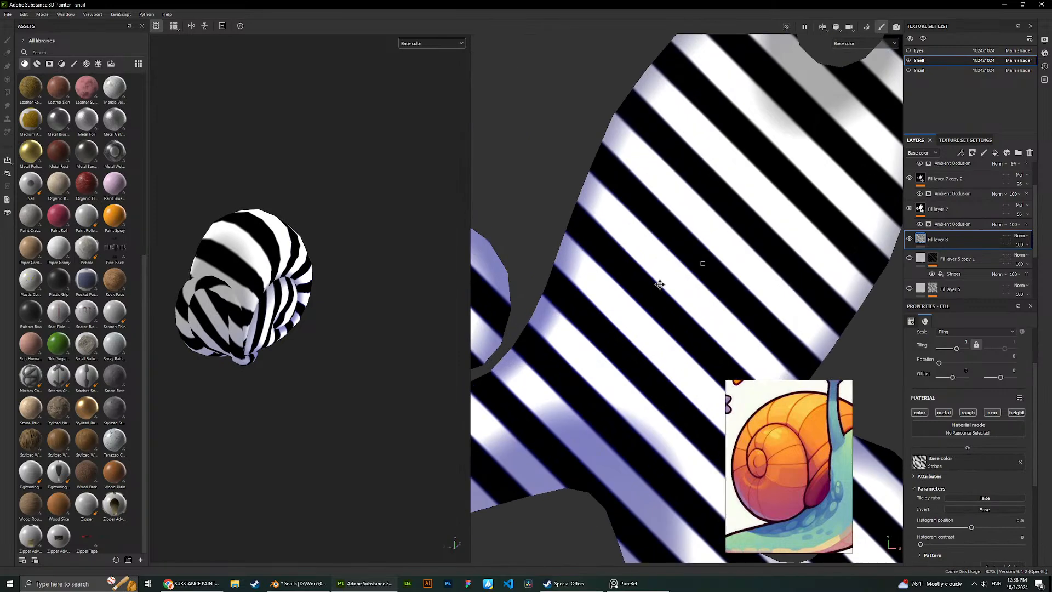
{"action": "scroll", "coordinate": [218, 294], "scroll_direction": "up", "scroll_amount": 3}
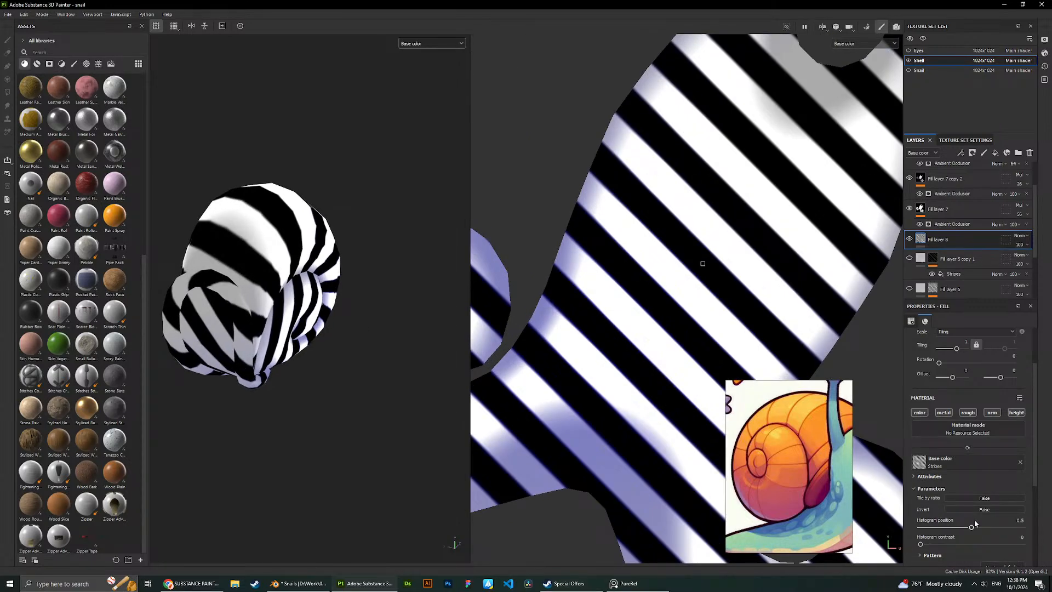
Set the base color Stripes to Histogram position 0.84 and Softness 1.
{"action": "left_click_drag", "start_coordinate": [968, 527], "coordinate": [1006, 527]}
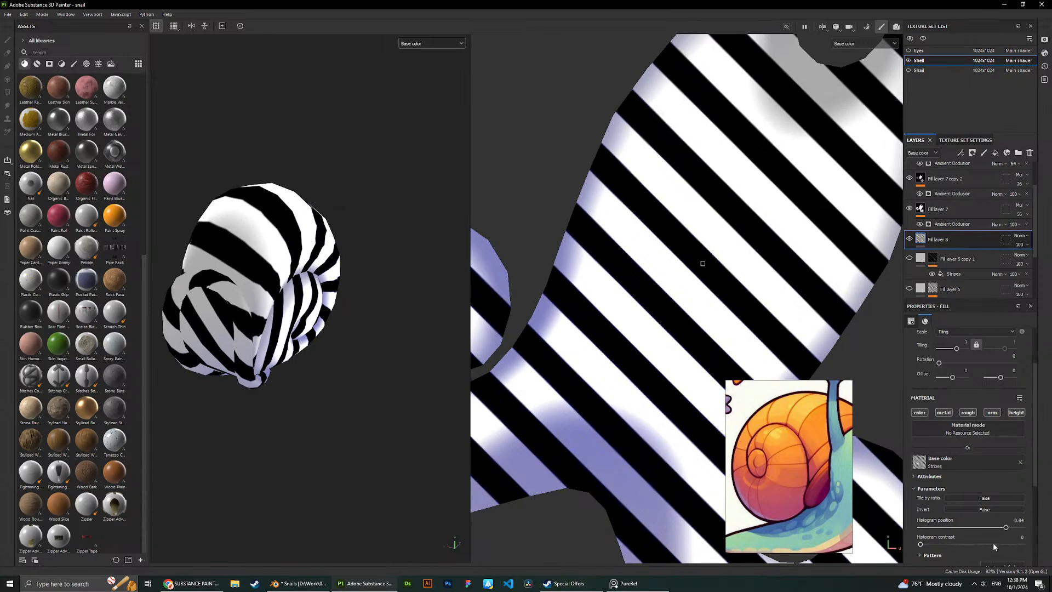
{"action": "scroll", "coordinate": [950, 501], "scroll_direction": "down", "scroll_amount": 3}
{"action": "left_click", "coordinate": [941, 482]}
{"action": "scroll", "coordinate": [946, 488], "scroll_direction": "down", "scroll_amount": 1}
{"action": "left_click_drag", "start_coordinate": [935, 472], "coordinate": [1031, 511]}
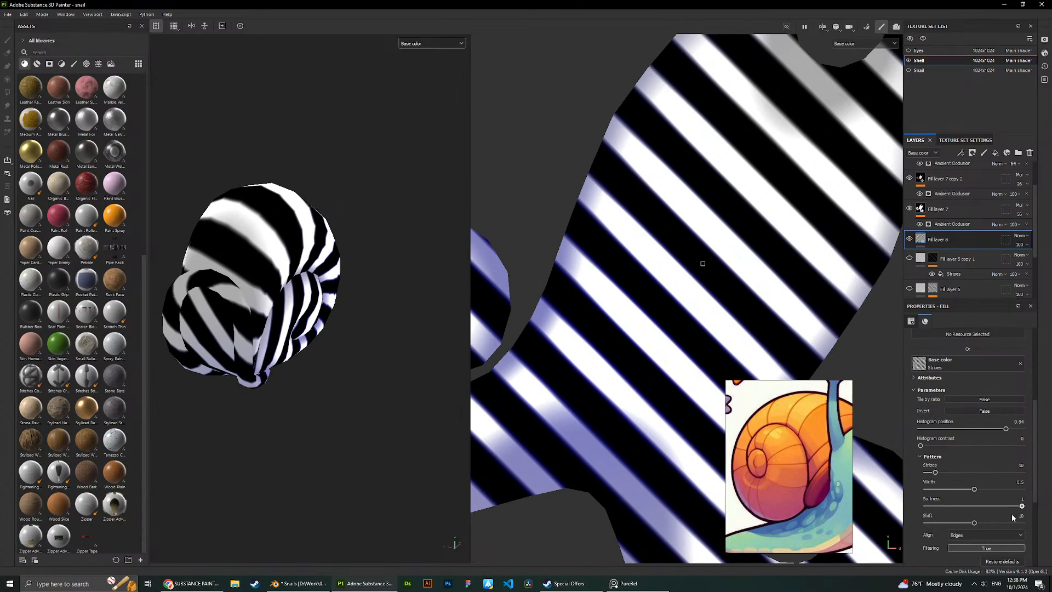
Try a different Shift for the base color Stripes, undo it, and delete the new fill layer.
{"action": "scroll", "coordinate": [623, 412], "scroll_direction": "down", "scroll_amount": 2}
{"action": "scroll", "coordinate": [974, 515], "scroll_direction": "down", "scroll_amount": 1}
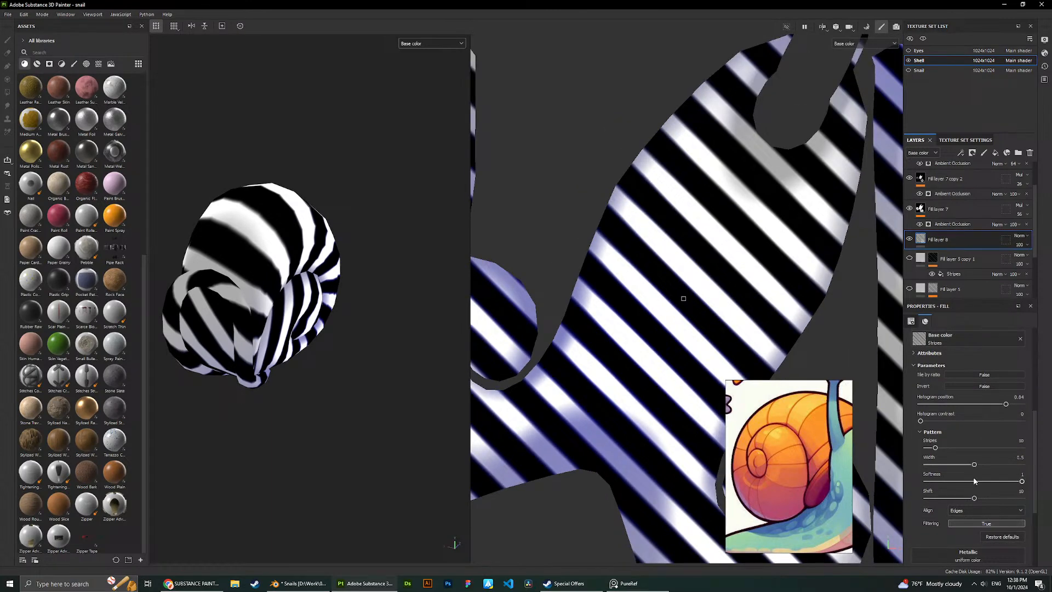
{"action": "left_click_drag", "start_coordinate": [973, 498], "coordinate": [1009, 500]}
{"action": "key", "text": "ctrl+z"}
{"action": "key", "text": "Delete"}
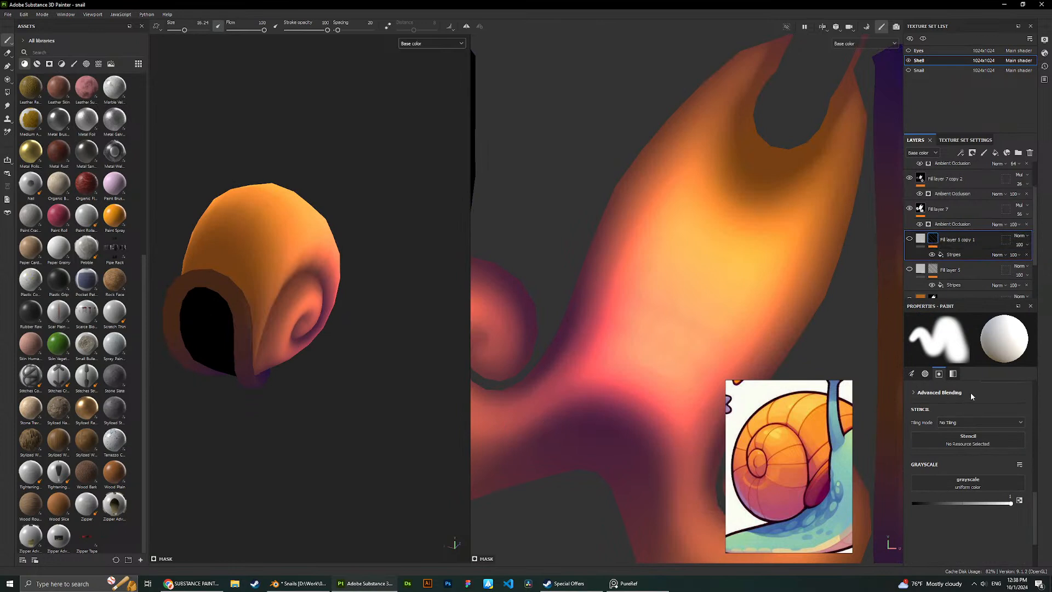
Select the Stripes effect on the duplicated fill layer's mask and review its projection, histogram and pattern parameters.
{"action": "left_click", "coordinate": [964, 253]}
{"action": "scroll", "coordinate": [955, 435], "scroll_direction": "down", "scroll_amount": 1}
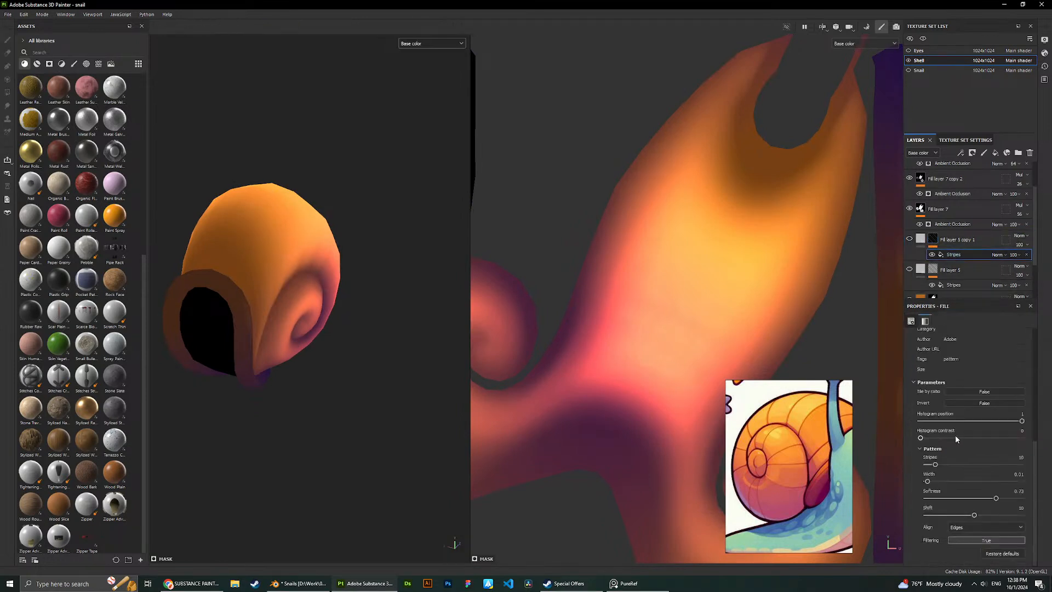
{"action": "scroll", "coordinate": [955, 435], "scroll_direction": "up", "scroll_amount": 5}
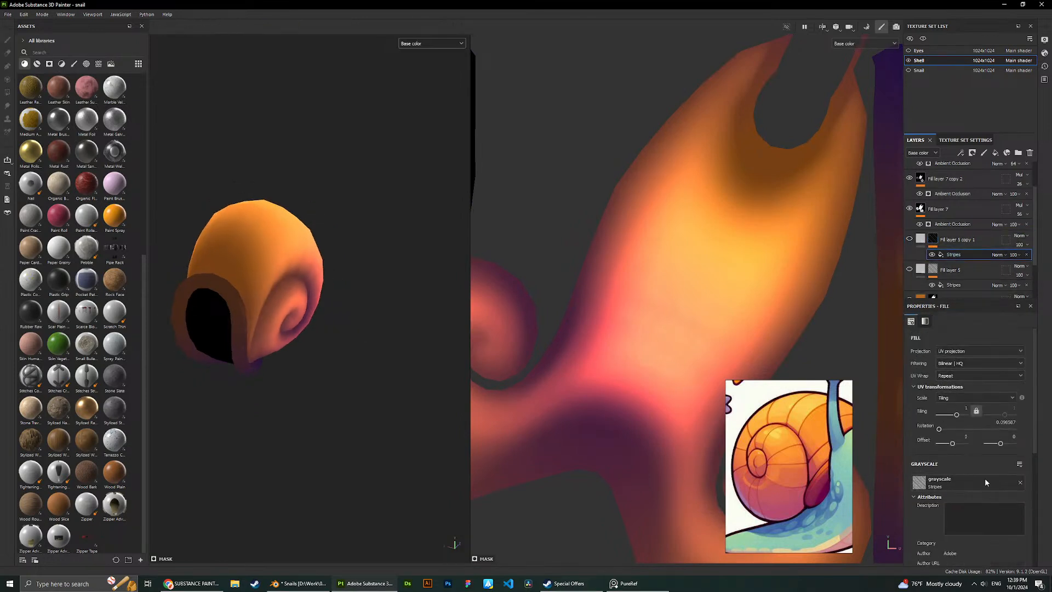
{"action": "scroll", "coordinate": [984, 478], "scroll_direction": "down", "scroll_amount": 8}
{"action": "scroll", "coordinate": [956, 463], "scroll_direction": "up", "scroll_amount": 7}
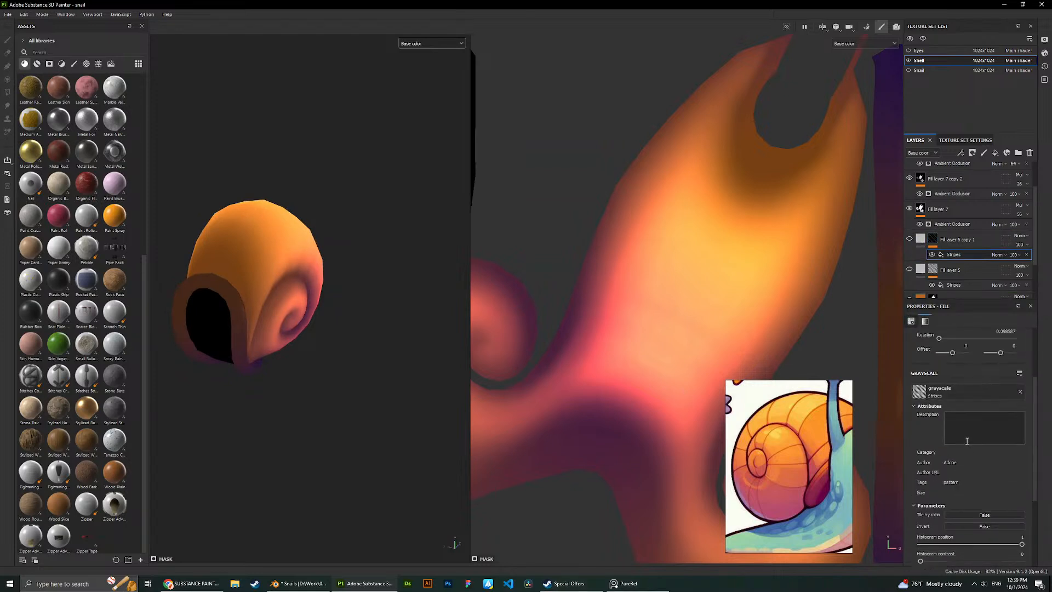
{"action": "scroll", "coordinate": [965, 441], "scroll_direction": "down", "scroll_amount": 7}
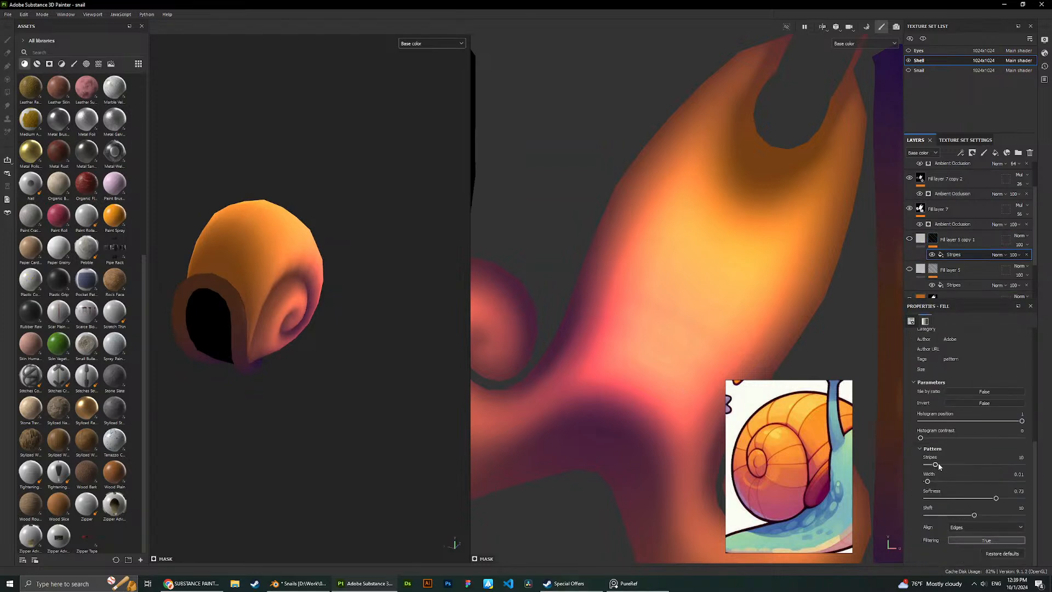
{"action": "left_click_drag", "start_coordinate": [951, 465], "coordinate": [935, 464]}
Compare the thin and wide Stripes layers by toggling their visibility, leaving only the duplicated thin-line layer shown.
{"action": "left_click", "coordinate": [909, 240]}
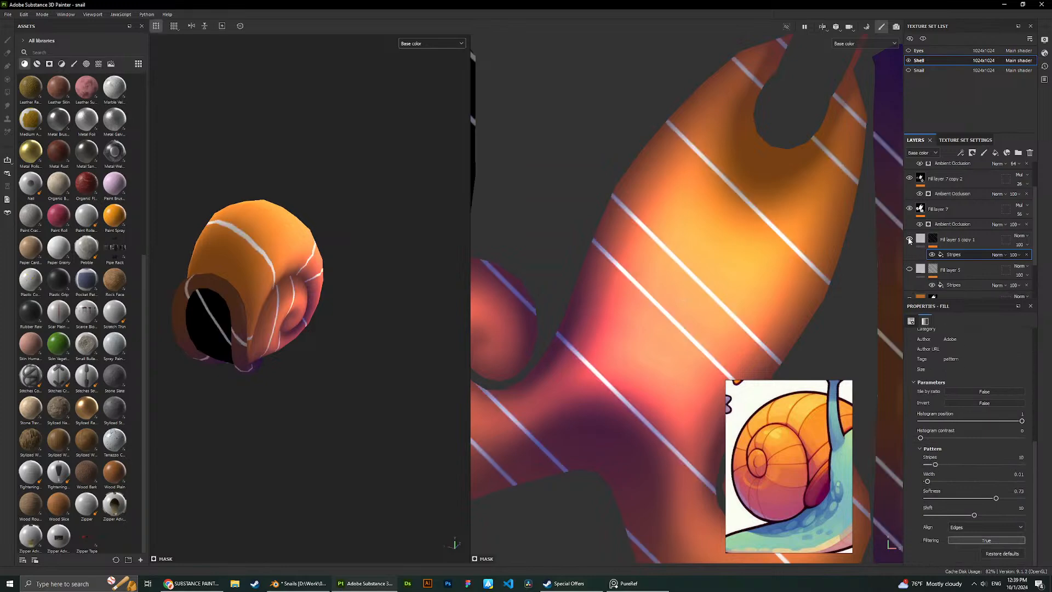
{"action": "left_click", "coordinate": [910, 240]}
{"action": "left_click", "coordinate": [909, 270]}
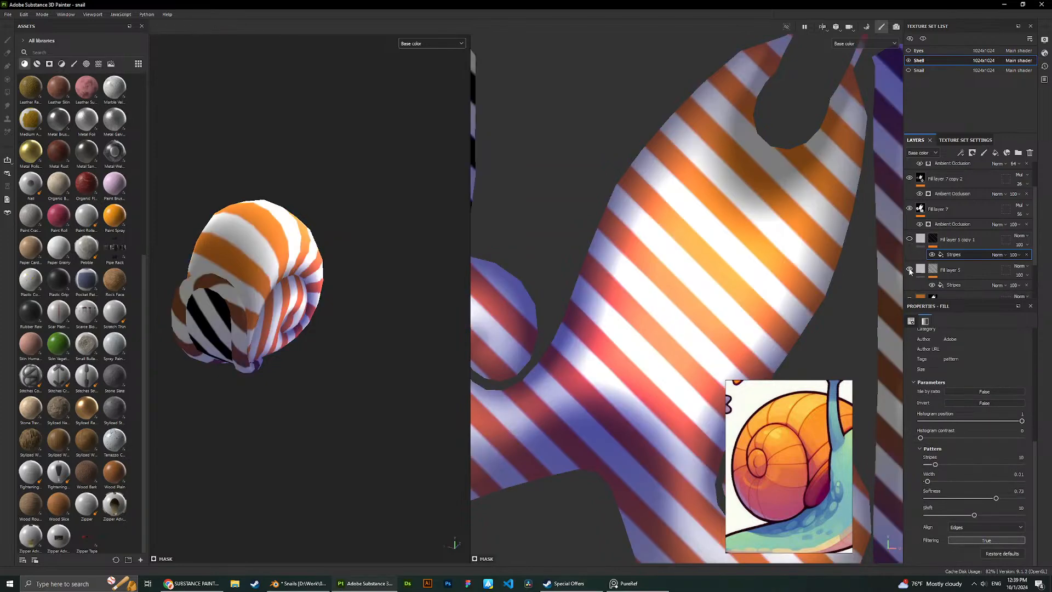
{"action": "left_click", "coordinate": [909, 270]}
{"action": "left_click", "coordinate": [909, 239]}
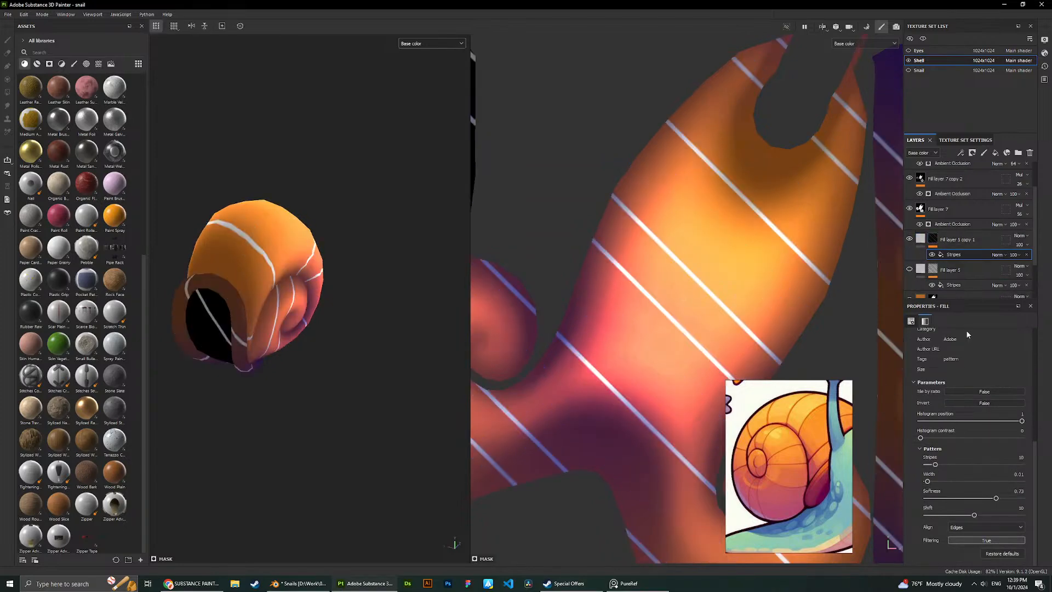
Set the thin stripes' Softness to 0.67 and Shift to 6, and check the lines around the shell's spiral side.
{"action": "left_click_drag", "start_coordinate": [1001, 498], "coordinate": [958, 510]}
{"action": "scroll", "coordinate": [697, 281], "scroll_direction": "down", "scroll_amount": 3}
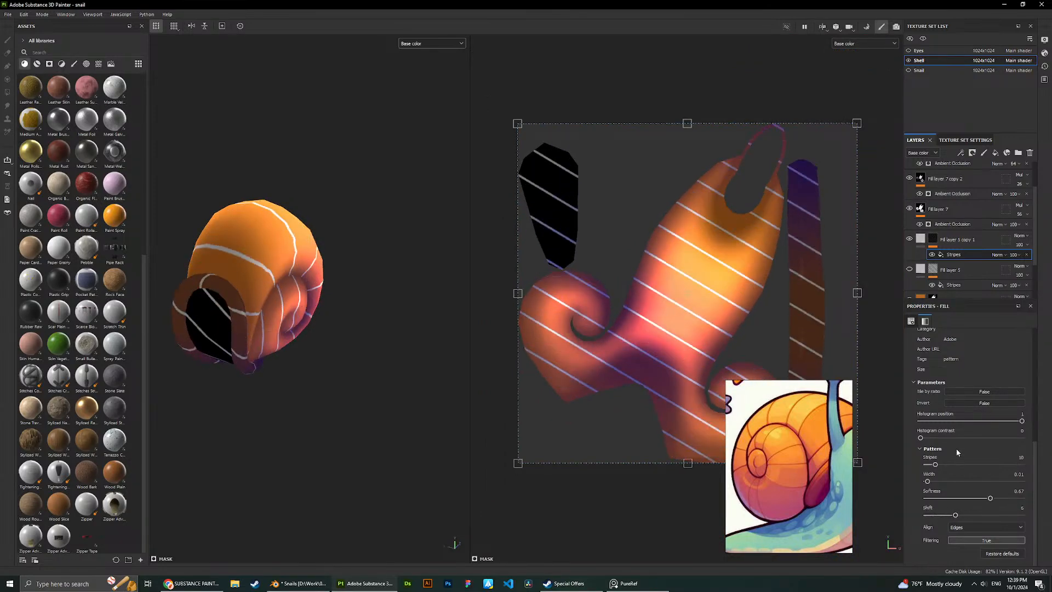
{"action": "scroll", "coordinate": [956, 452], "scroll_direction": "up", "scroll_amount": 8}
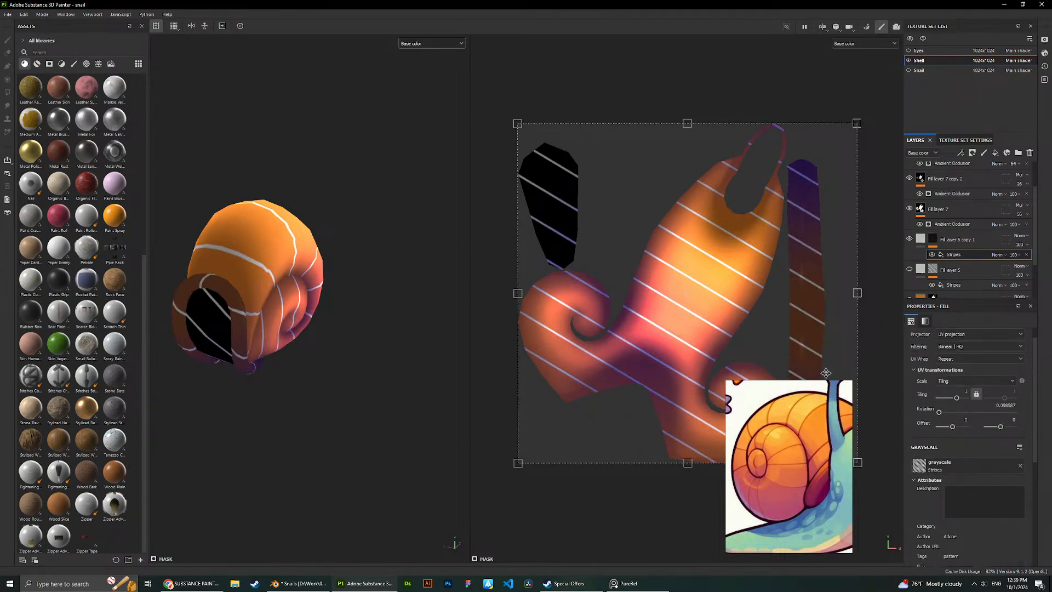
{"action": "mouse_move", "coordinate": [416, 230]}
{"action": "left_mouse_down", "text": "alt"}
{"action": "mouse_move", "coordinate": [334, 219]}
{"action": "mouse_move", "coordinate": [272, 235]}
{"action": "mouse_move", "coordinate": [350, 202]}
{"action": "mouse_move", "coordinate": [402, 220]}
{"action": "left_mouse_up", "text": "alt"}
{"action": "scroll", "coordinate": [986, 515], "scroll_direction": "down", "scroll_amount": 5}
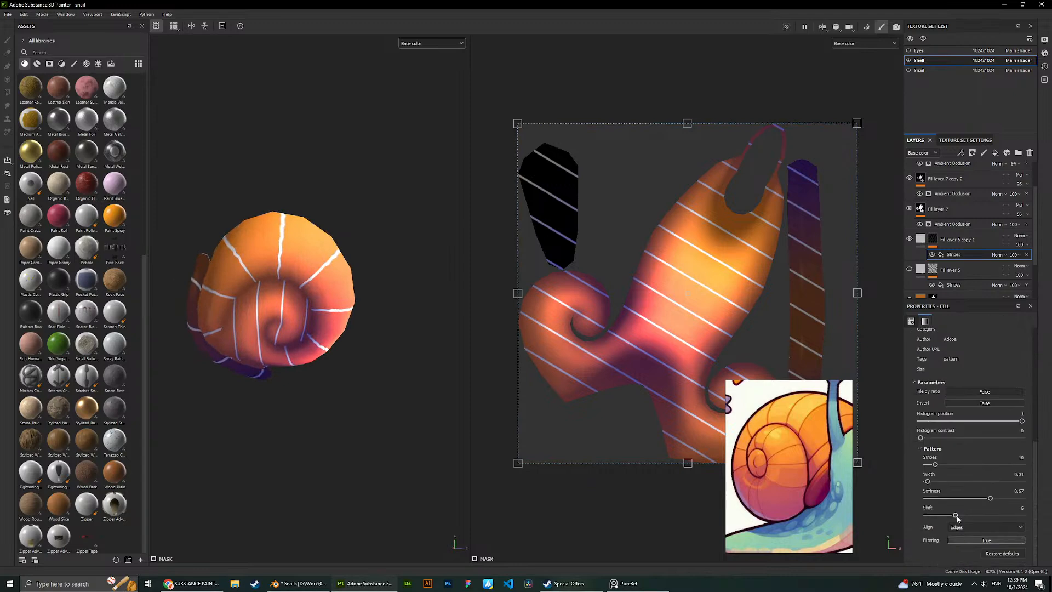
Set the stripes' Shift to 10, keep Align on Edges, and test Filtering off before restoring it to True.
{"action": "left_click_drag", "start_coordinate": [955, 516], "coordinate": [974, 516]}
{"action": "left_click", "coordinate": [972, 527]}
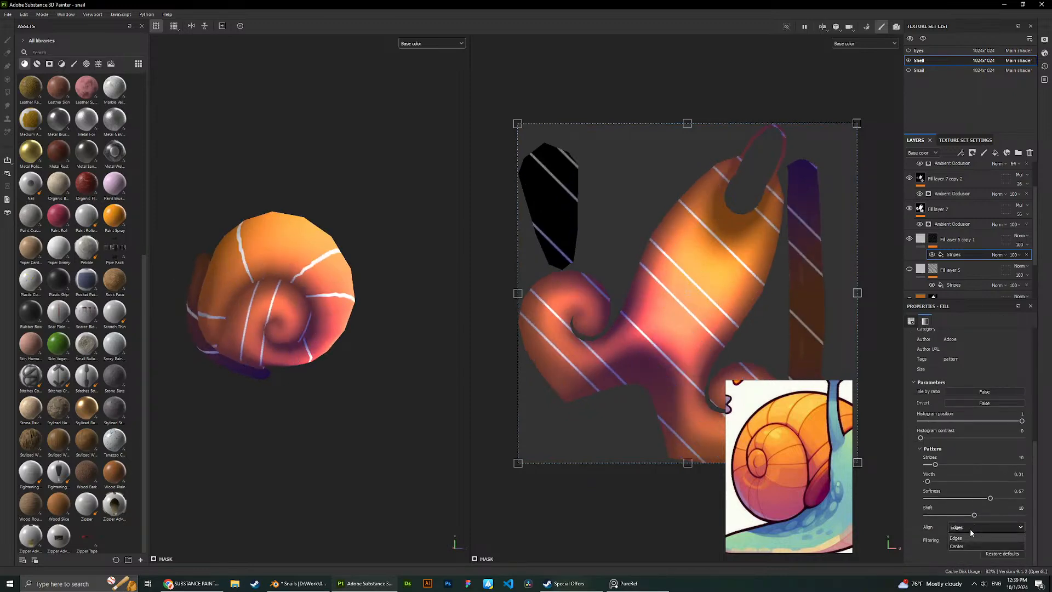
{"action": "left_click", "coordinate": [969, 539]}
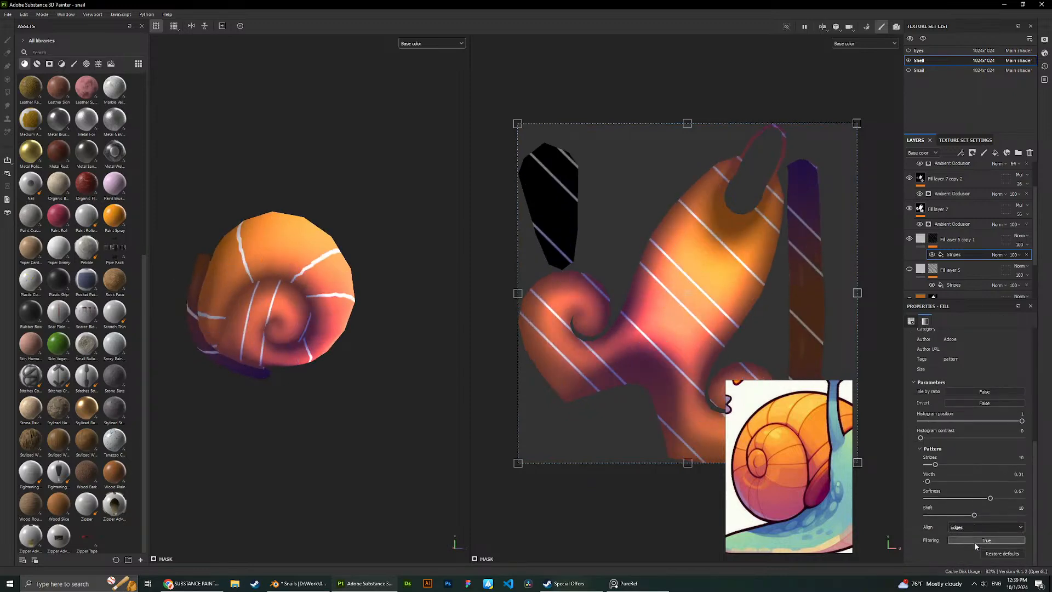
{"action": "left_click", "coordinate": [971, 539]}
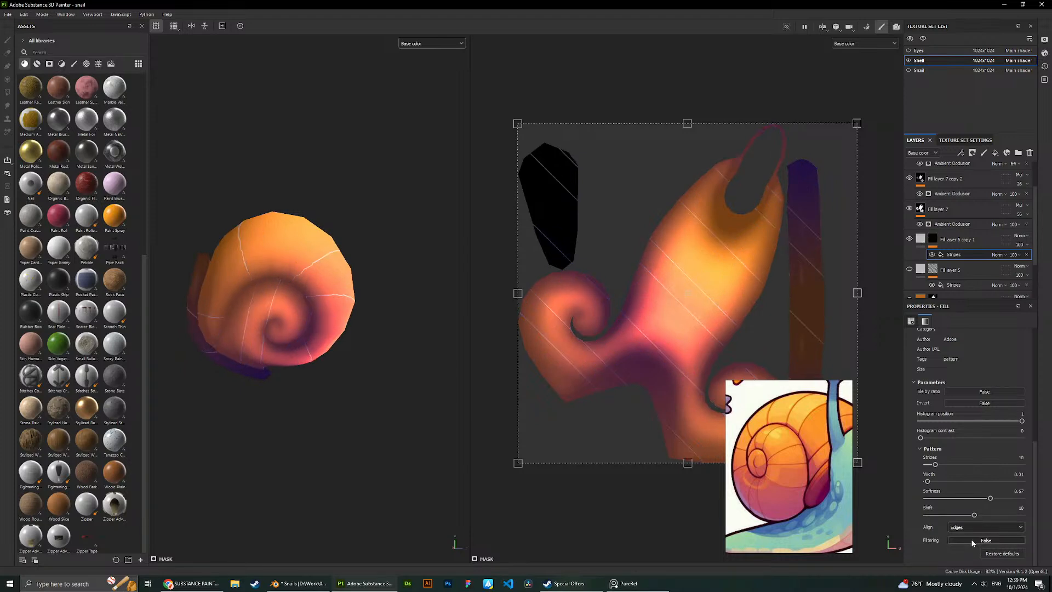
{"action": "left_click", "coordinate": [970, 538]}
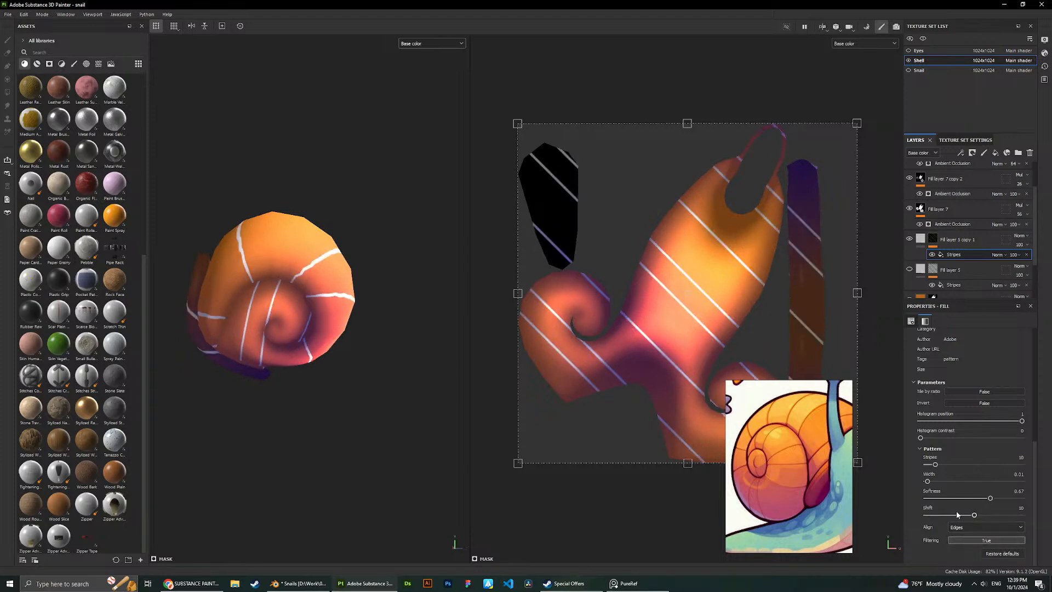
Try other Histogram position and contrast values on the stripes mask, returning them to 1 and 0.
{"action": "scroll", "coordinate": [955, 510], "scroll_direction": "up", "scroll_amount": 3}
{"action": "scroll", "coordinate": [951, 436], "scroll_direction": "down", "scroll_amount": 3}
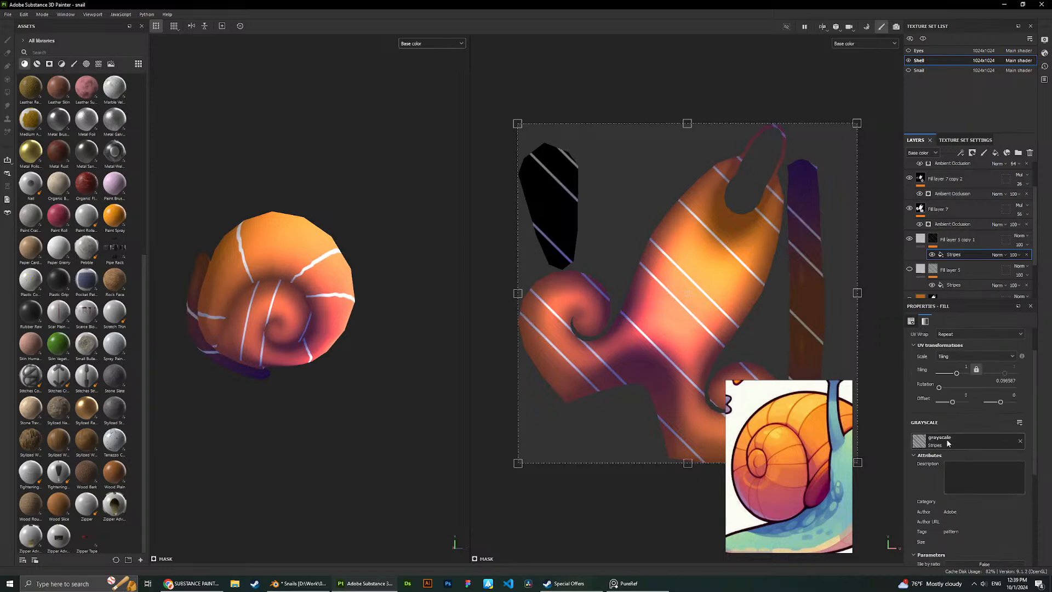
{"action": "left_click", "coordinate": [958, 445]}
{"action": "left_click_drag", "start_coordinate": [955, 446], "coordinate": [932, 465]}
{"action": "scroll", "coordinate": [577, 339], "scroll_direction": "up", "scroll_amount": 3}
{"action": "left_click_drag", "start_coordinate": [1010, 457], "coordinate": [920, 463]}
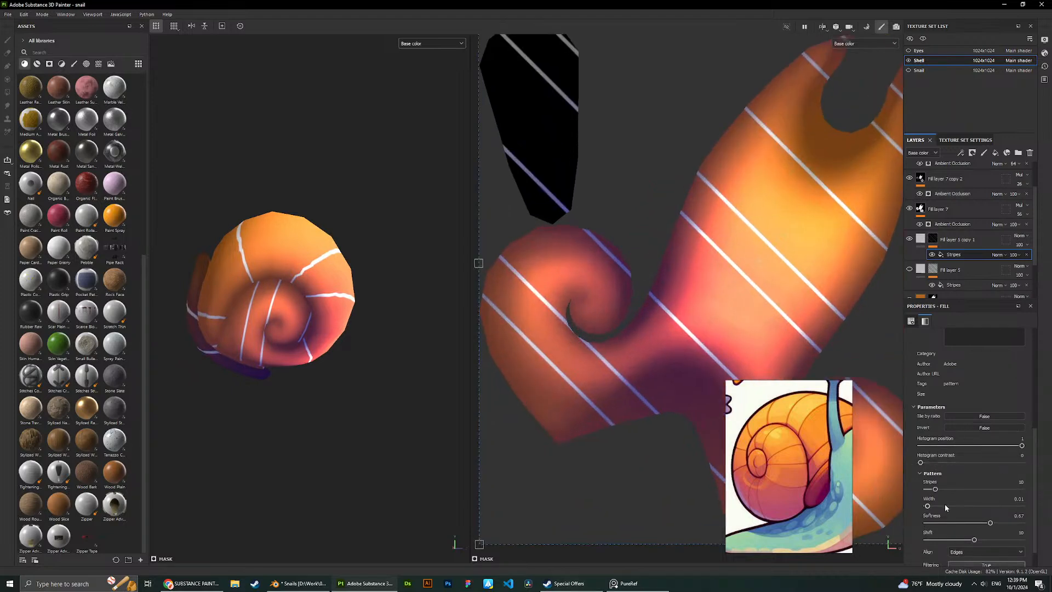
Try other Softness values and a Width of 0.02 on the stripes, and undo the width change.
{"action": "left_click_drag", "start_coordinate": [953, 525], "coordinate": [1014, 523]}
{"action": "left_click_drag", "start_coordinate": [939, 504], "coordinate": [929, 506]}
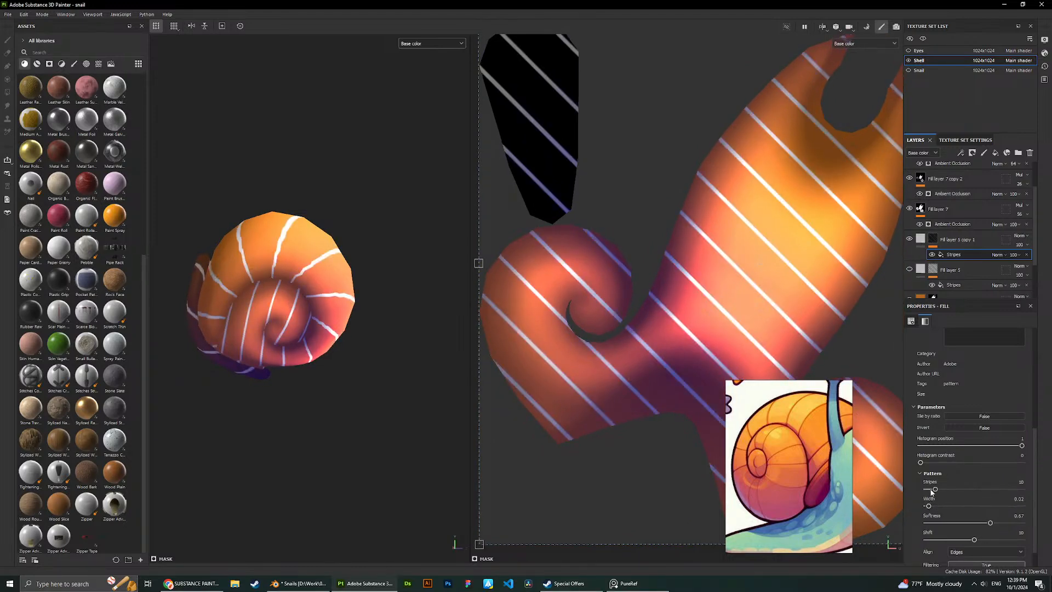
{"action": "key", "text": "ctrl+z"}
Try a Histogram position of 0 on the stripes mask and undo it.
{"action": "mouse_move", "coordinate": [923, 463]}
{"action": "left_mouse_down"}
{"action": "mouse_move", "coordinate": [942, 463]}
{"action": "mouse_move", "coordinate": [918, 462]}
{"action": "left_mouse_up"}
{"action": "left_click_drag", "start_coordinate": [1015, 445], "coordinate": [891, 454]}
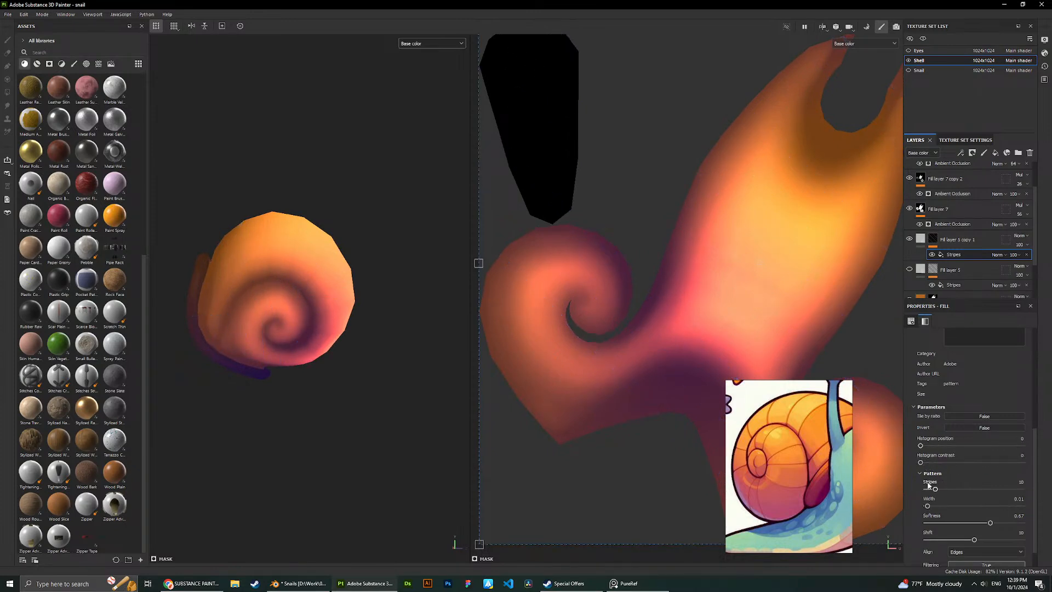
{"action": "key", "text": "ctrl+z"}
{"action": "key", "text": "ctrl+z"}
Rotate the Stripes projection about 10.38 degrees on the UV layout.
{"action": "scroll", "coordinate": [303, 226], "scroll_direction": "down", "scroll_amount": 3}
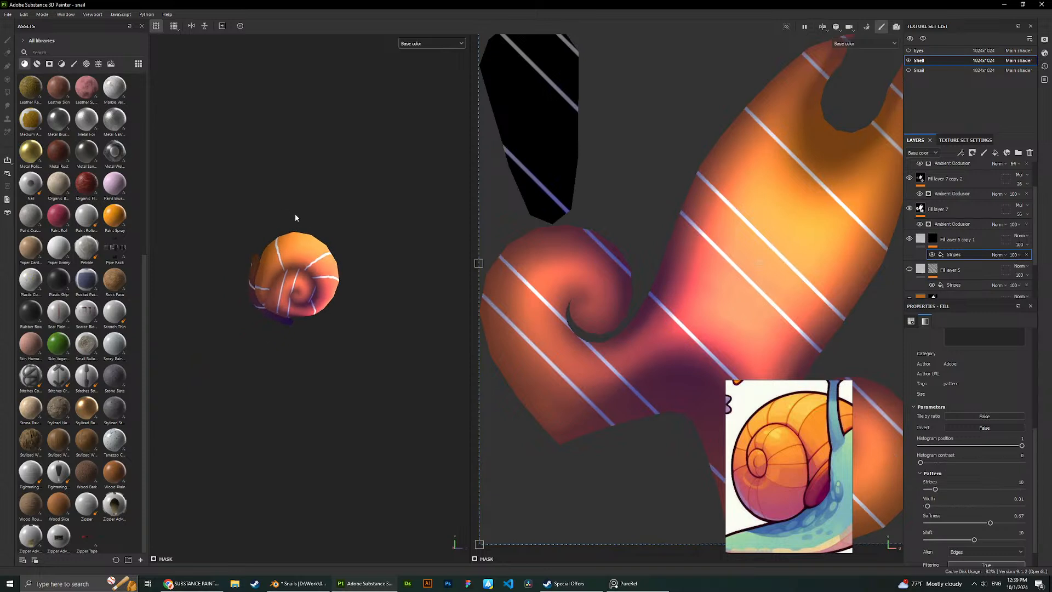
{"action": "left_click_drag", "start_coordinate": [295, 218], "coordinate": [432, 310], "text": "alt"}
{"action": "scroll", "coordinate": [701, 307], "scroll_direction": "down", "scroll_amount": 3}
{"action": "scroll", "coordinate": [691, 306], "scroll_direction": "down", "scroll_amount": 2}
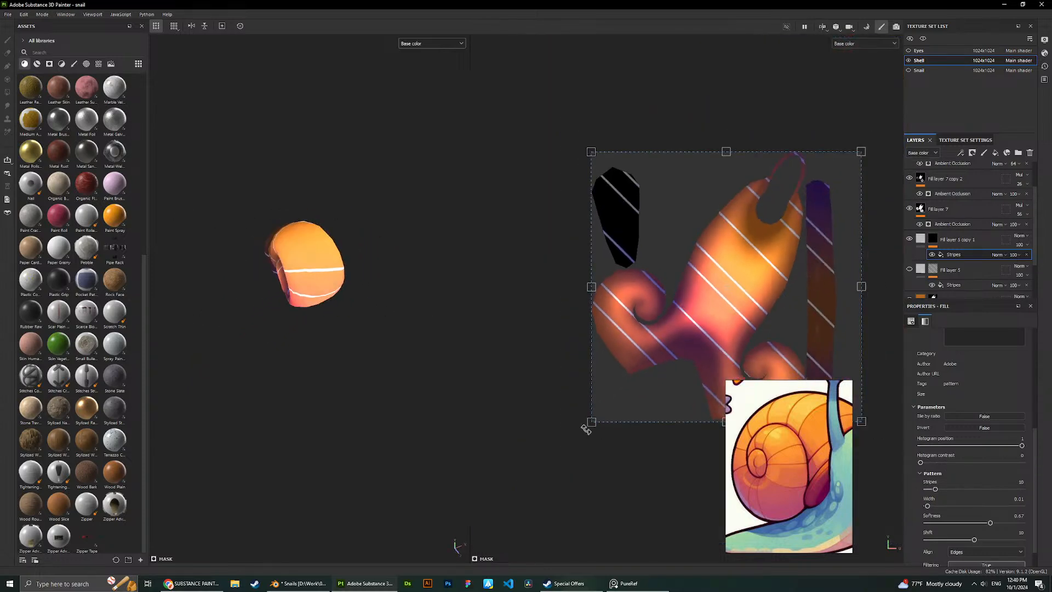
{"action": "mouse_move", "coordinate": [587, 430]}
{"action": "left_mouse_down"}
{"action": "mouse_move", "coordinate": [615, 435]}
{"action": "mouse_move", "coordinate": [619, 449]}
{"action": "mouse_move", "coordinate": [595, 441]}
{"action": "left_mouse_up"}
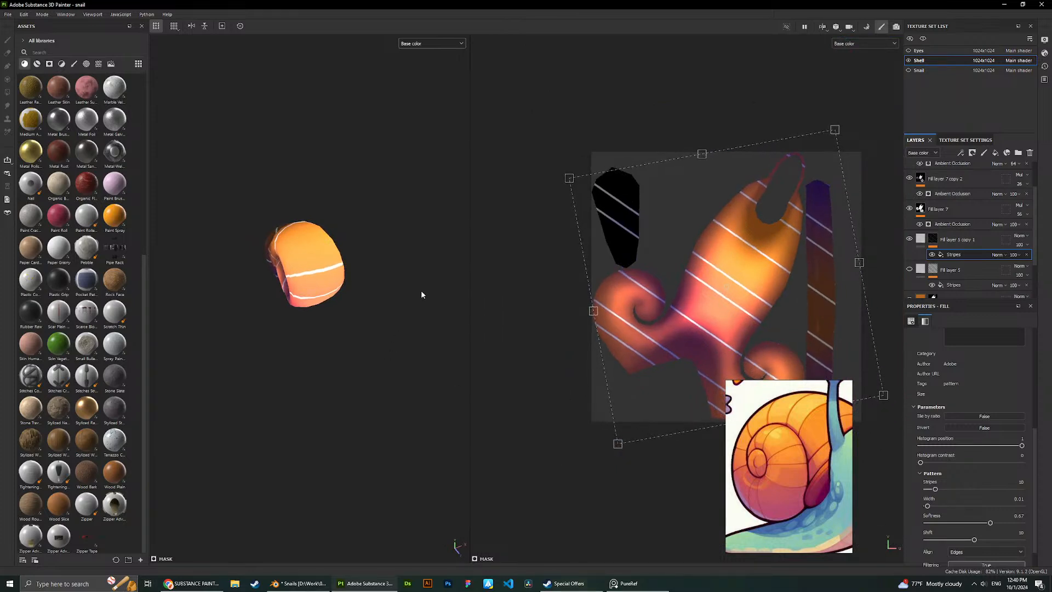
Increase the Stripes tiling to 1.82, undo the trial rotation change, and inspect the lines on the shell's spiral side.
{"action": "scroll", "coordinate": [971, 403], "scroll_direction": "up", "scroll_amount": 5}
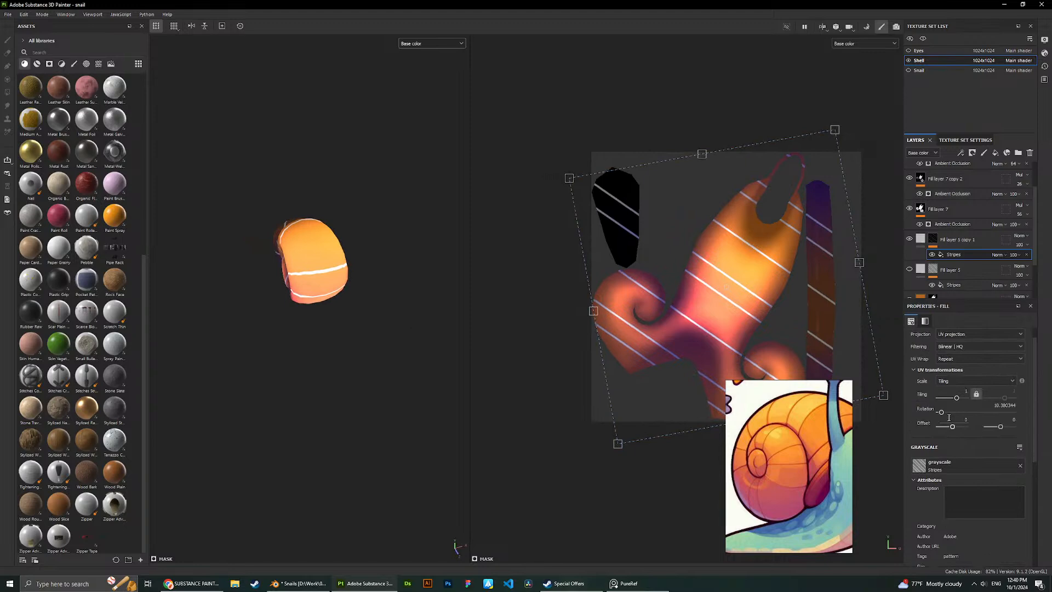
{"action": "left_click_drag", "start_coordinate": [941, 412], "coordinate": [958, 401]}
{"action": "key", "text": "ctrl+z"}
{"action": "left_click_drag", "start_coordinate": [378, 219], "coordinate": [290, 272], "text": "alt"}
{"action": "left_click_drag", "start_coordinate": [312, 250], "coordinate": [341, 261], "text": "alt"}
{"action": "scroll", "coordinate": [340, 262], "scroll_direction": "up", "scroll_amount": 3}
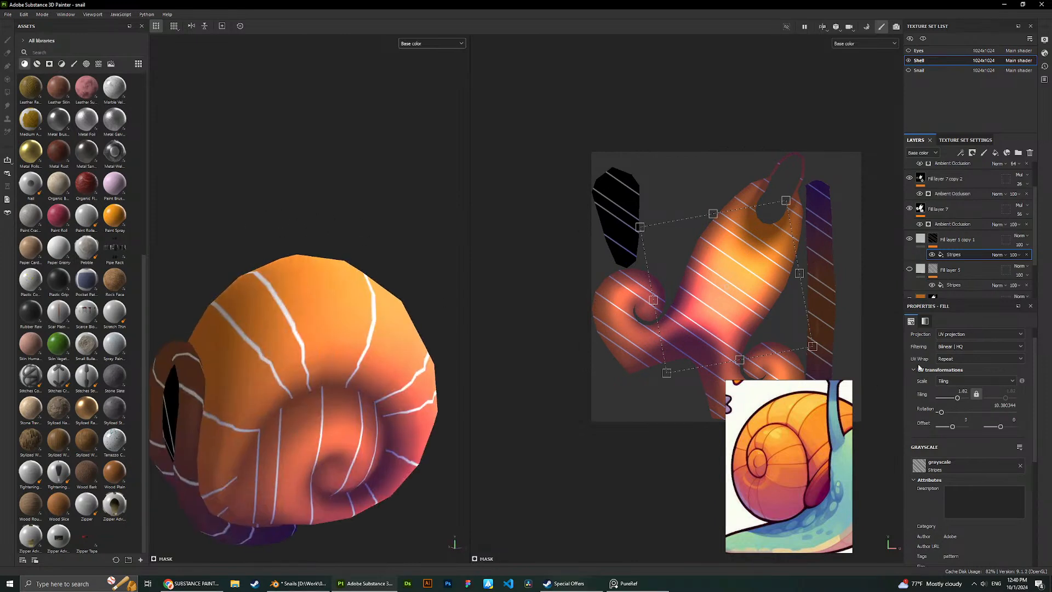
Try a Blur Directional filter with an Intensity of about 6.41 on the thin Stripes mask, and remove it.
{"action": "right_click", "coordinate": [957, 253]}
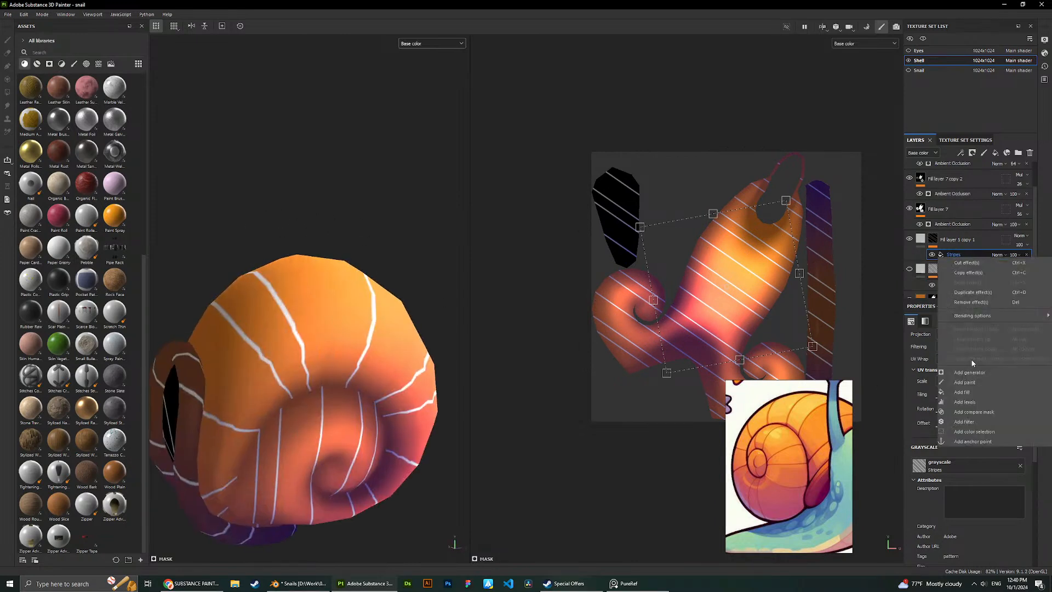
{"action": "left_click", "coordinate": [964, 421]}
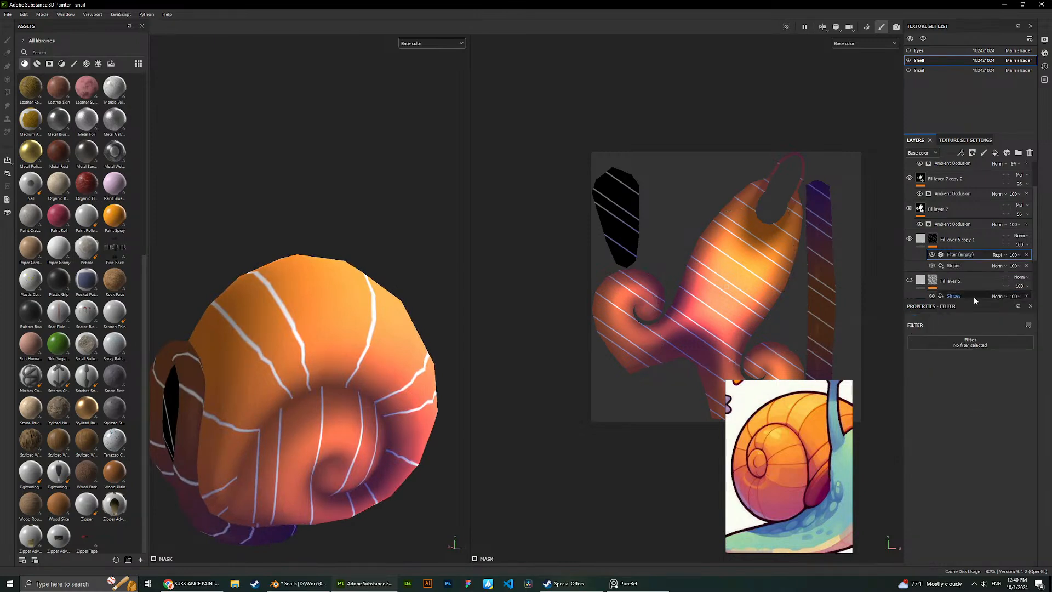
{"action": "left_click", "coordinate": [968, 344]}
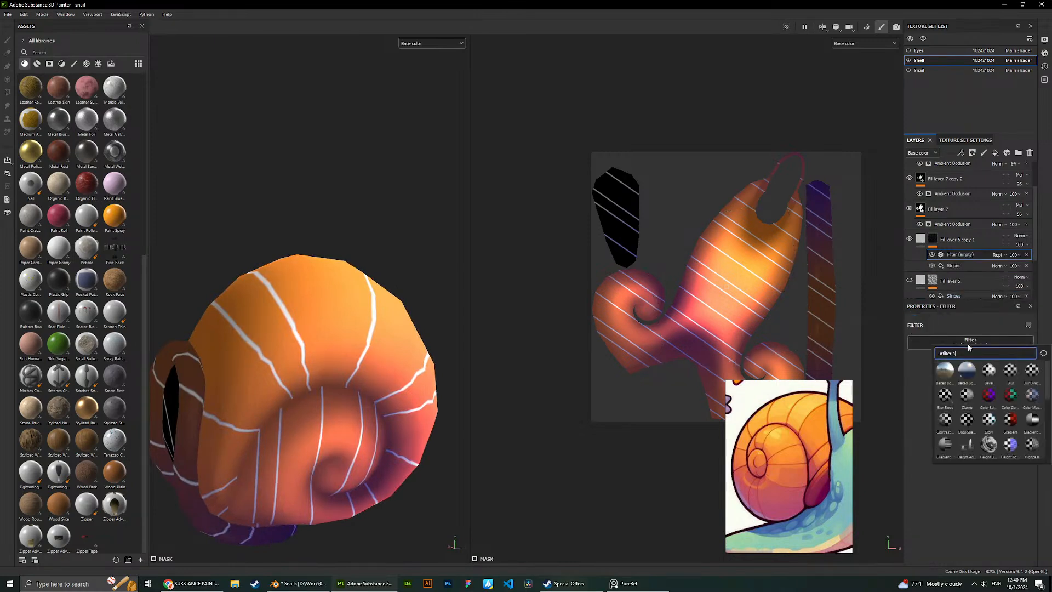
{"action": "type", "text": "s"}
{"action": "key", "text": "BackSpace"}
{"action": "type", "text": "blur"}
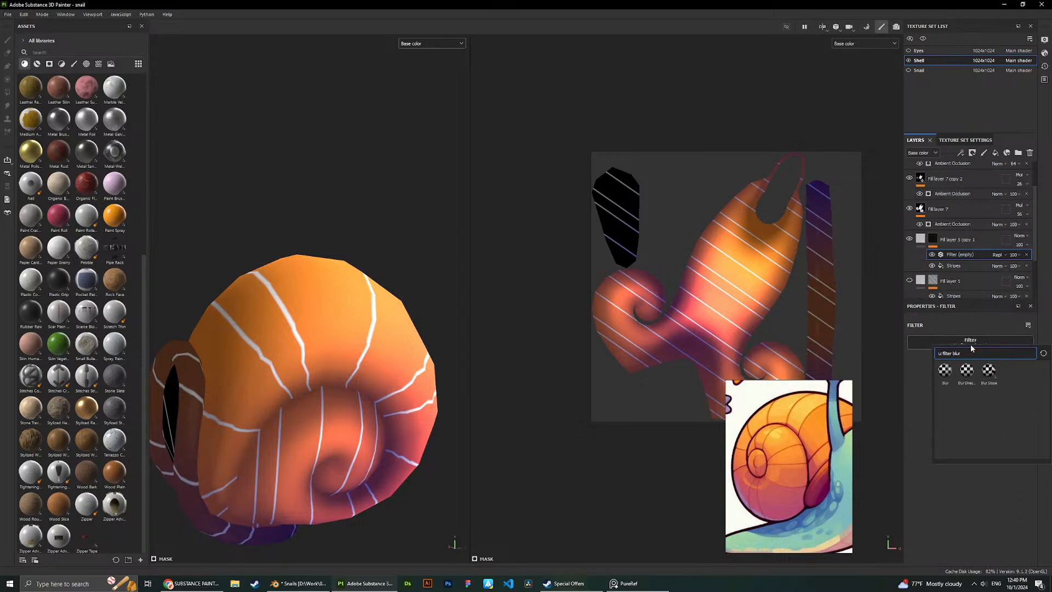
{"action": "left_click", "coordinate": [967, 373]}
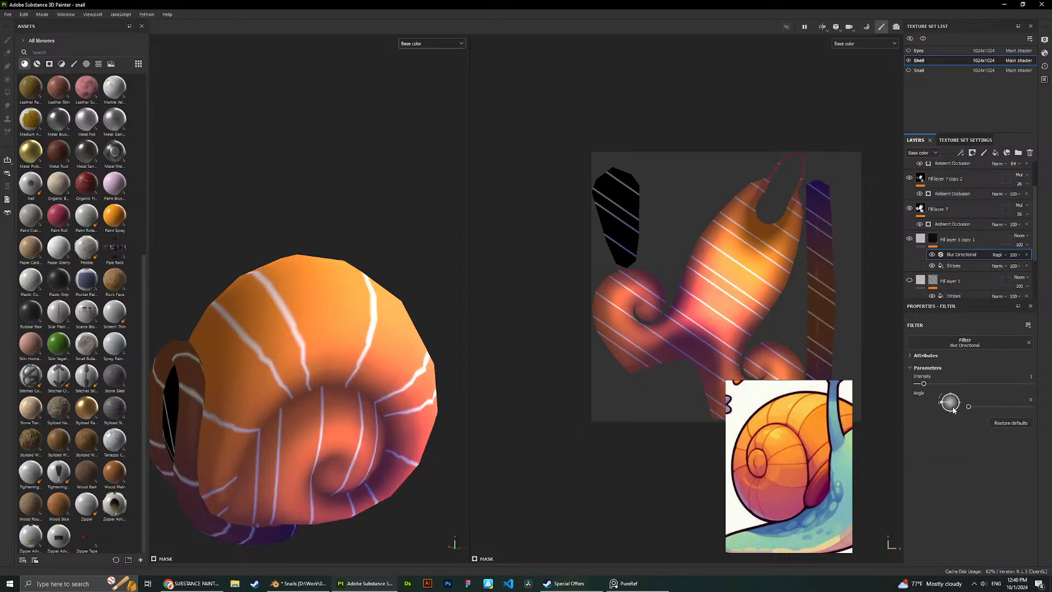
{"action": "left_click_drag", "start_coordinate": [929, 386], "coordinate": [954, 385]}
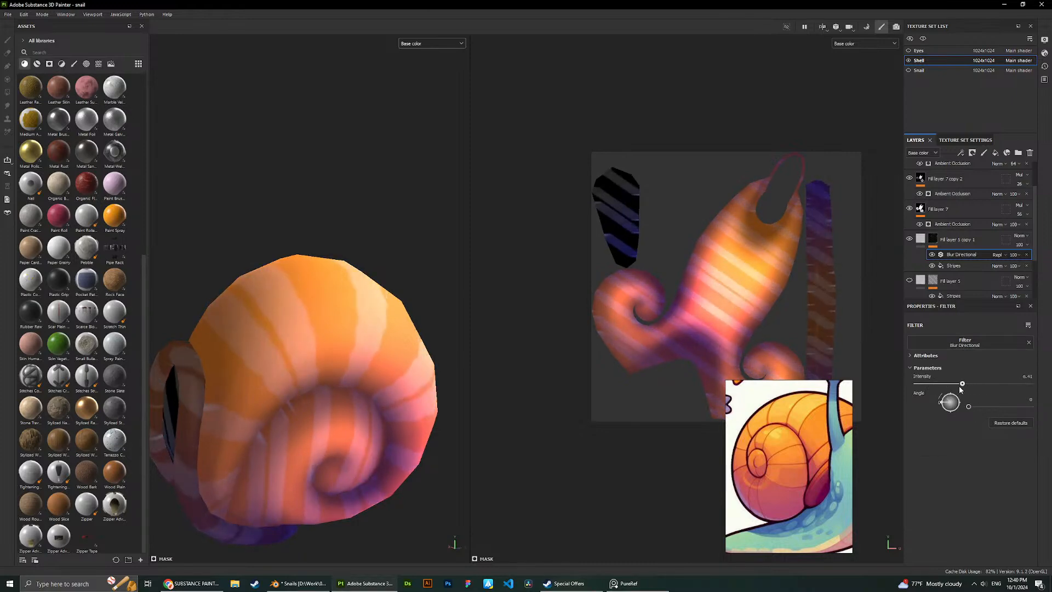
{"action": "left_click", "coordinate": [1027, 255]}
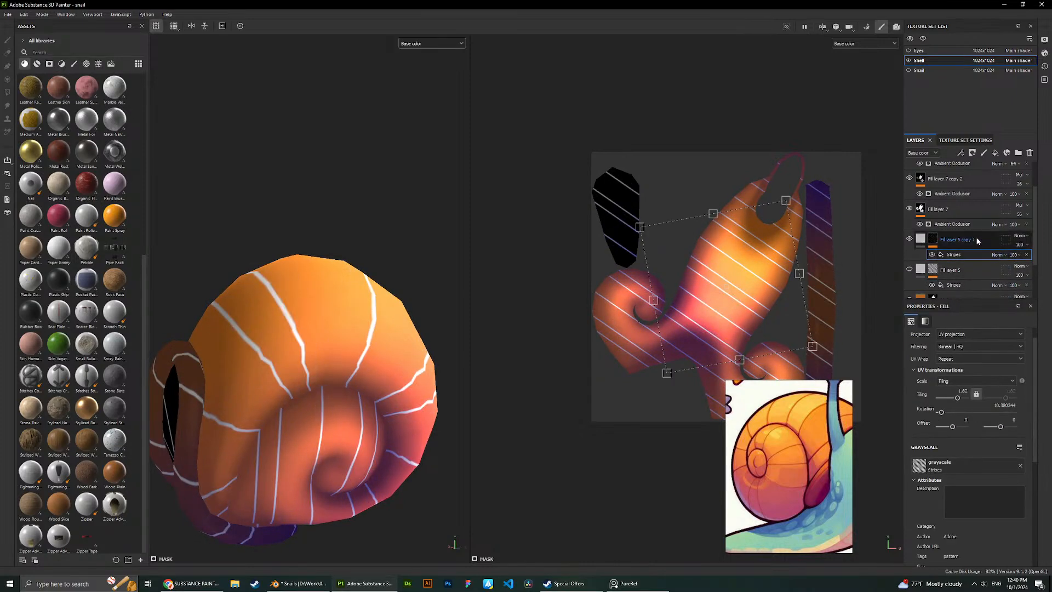
Add a Blur filter to the mask of the thin-stripes fill layer.
{"action": "right_click", "coordinate": [978, 240]}
{"action": "left_click", "coordinate": [909, 240]}
{"action": "left_click", "coordinate": [909, 239]}
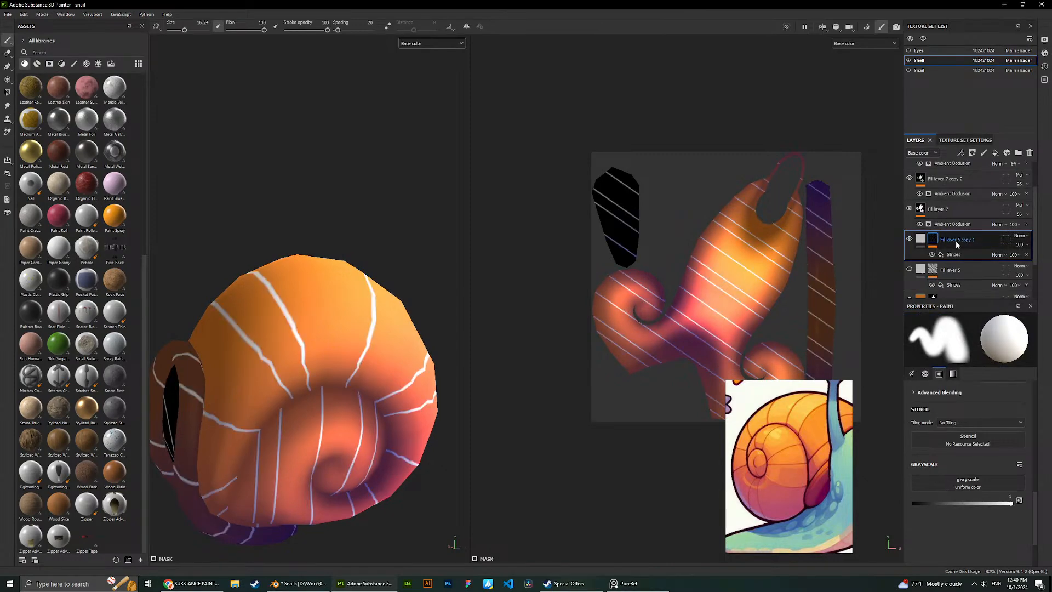
{"action": "right_click", "coordinate": [955, 241]}
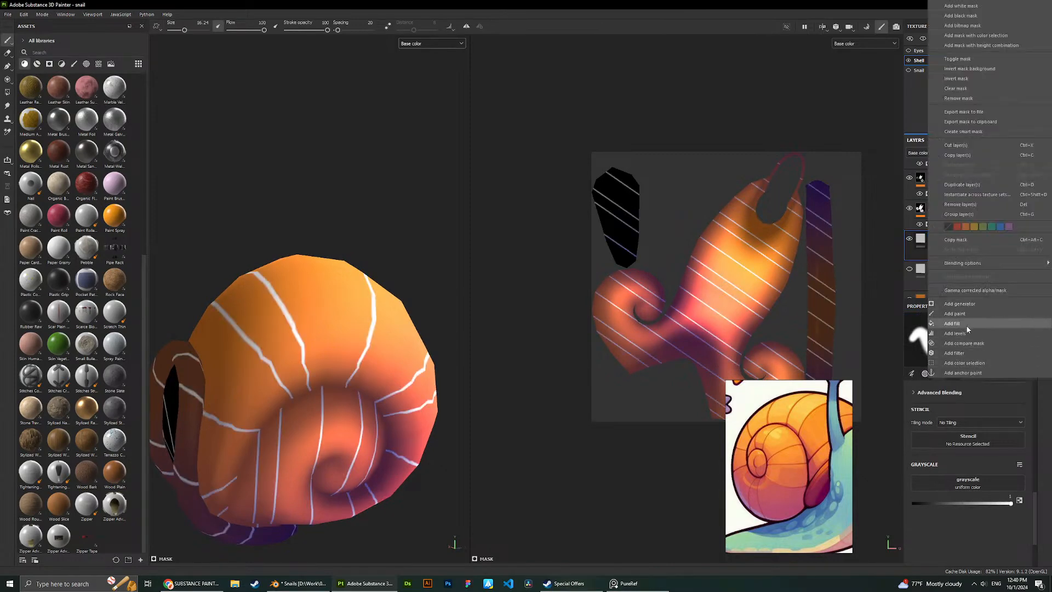
{"action": "left_click", "coordinate": [967, 353]}
{"action": "left_click", "coordinate": [971, 342]}
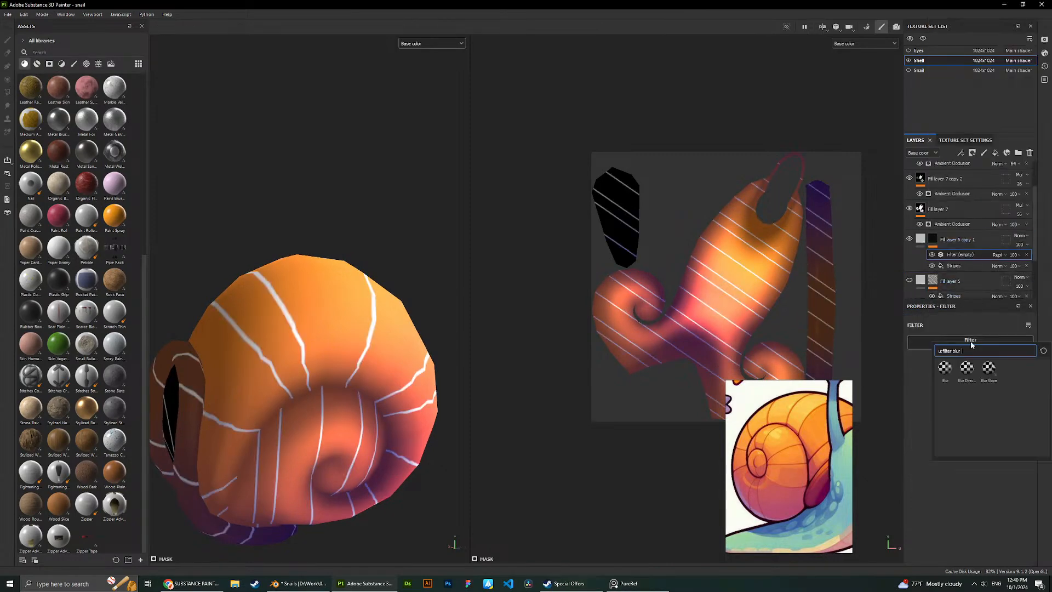
{"action": "left_click", "coordinate": [944, 367]}
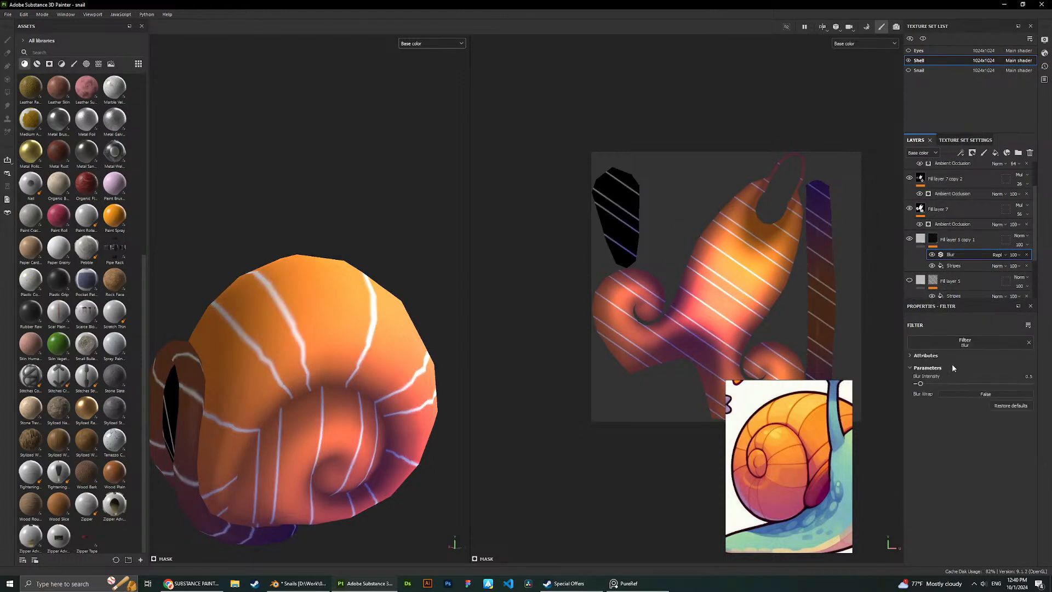
Try a Blur Intensity of about 5.6 on the stripes mask, inspect the shell, and undo the change.
{"action": "left_click_drag", "start_coordinate": [920, 384], "coordinate": [940, 384]}
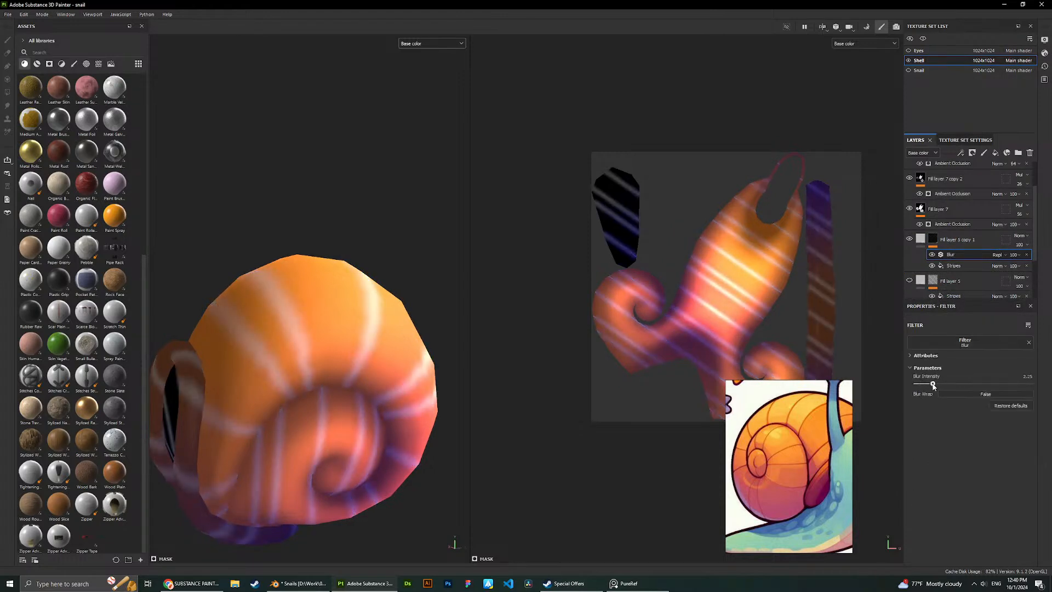
{"action": "left_click_drag", "start_coordinate": [938, 385], "coordinate": [951, 384]}
{"action": "left_click_drag", "start_coordinate": [400, 307], "coordinate": [330, 391], "text": "alt"}
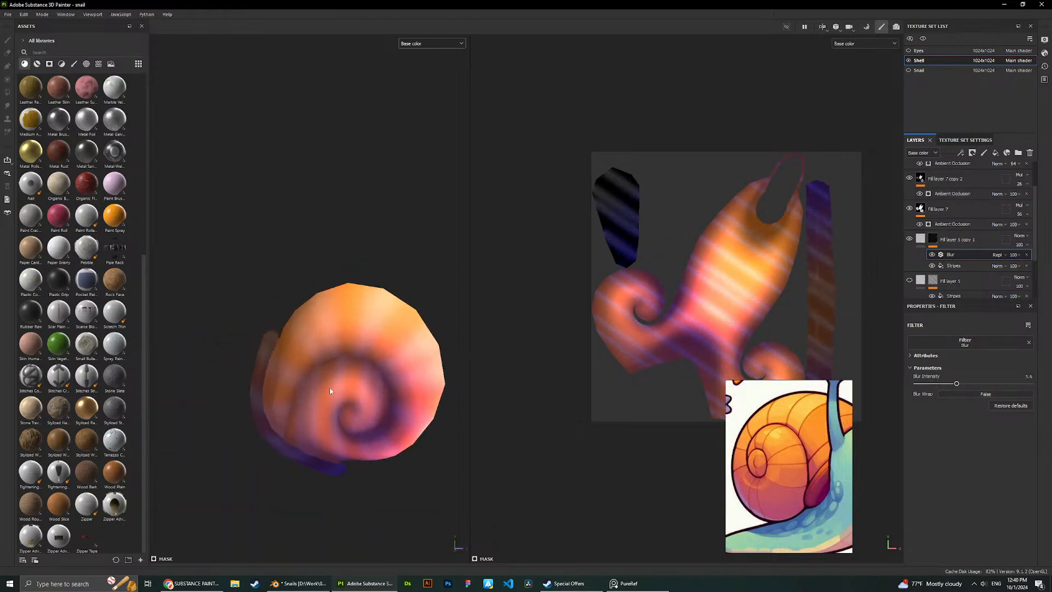
{"action": "left_click_drag", "start_coordinate": [315, 431], "coordinate": [235, 392], "text": "alt"}
{"action": "key", "text": "ctrl+z"}
{"action": "left_click_drag", "start_coordinate": [318, 336], "coordinate": [417, 230], "text": "alt"}
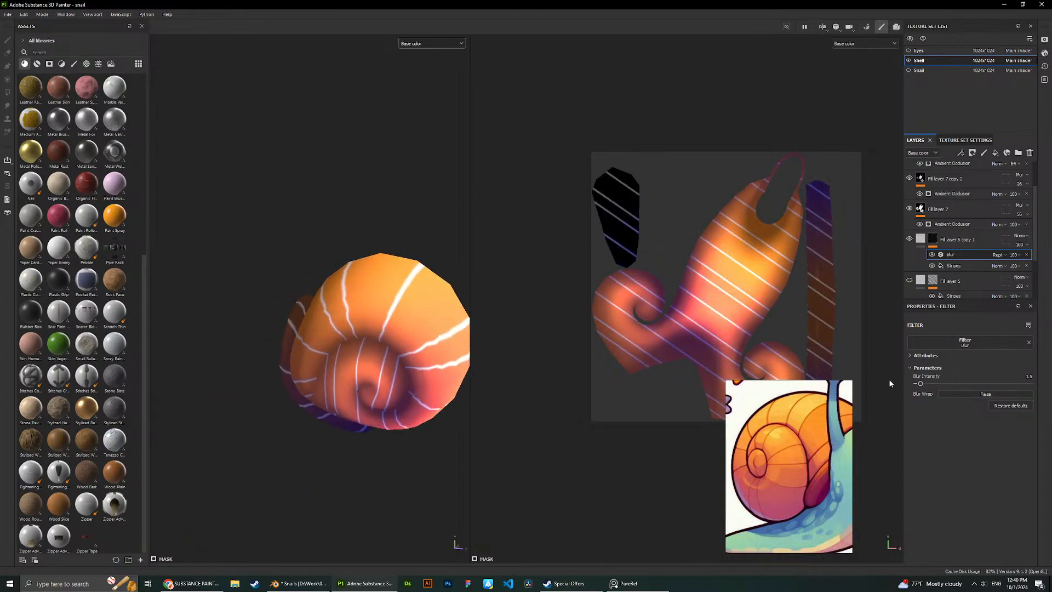
Try Blur Intensity values from about 3.52 to 8.09 on the stripes mask and inspect the softened shell.
{"action": "left_click_drag", "start_coordinate": [921, 385], "coordinate": [942, 384]}
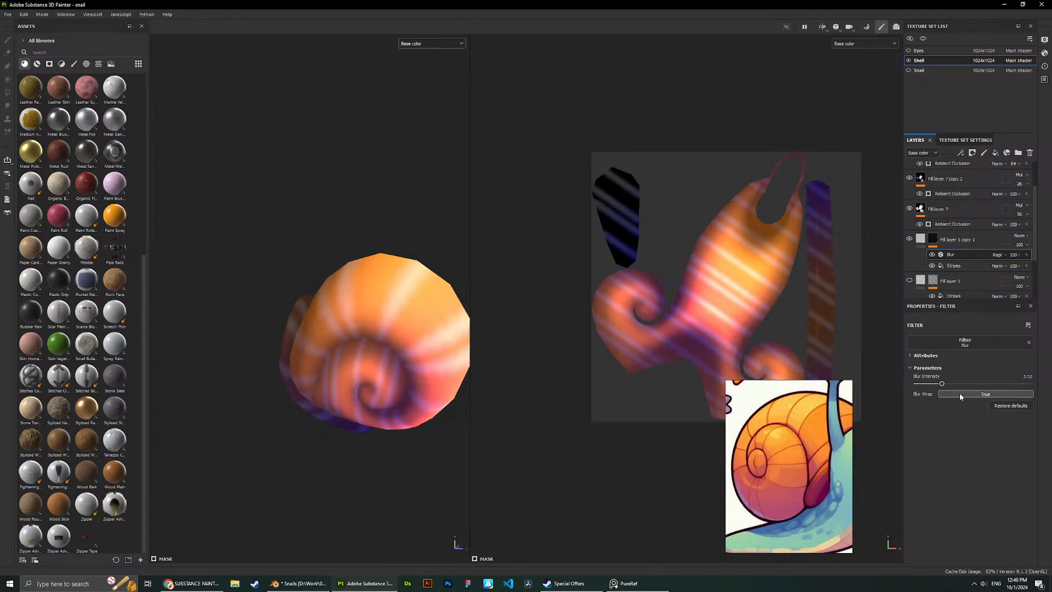
{"action": "left_click_drag", "start_coordinate": [942, 383], "coordinate": [947, 384]}
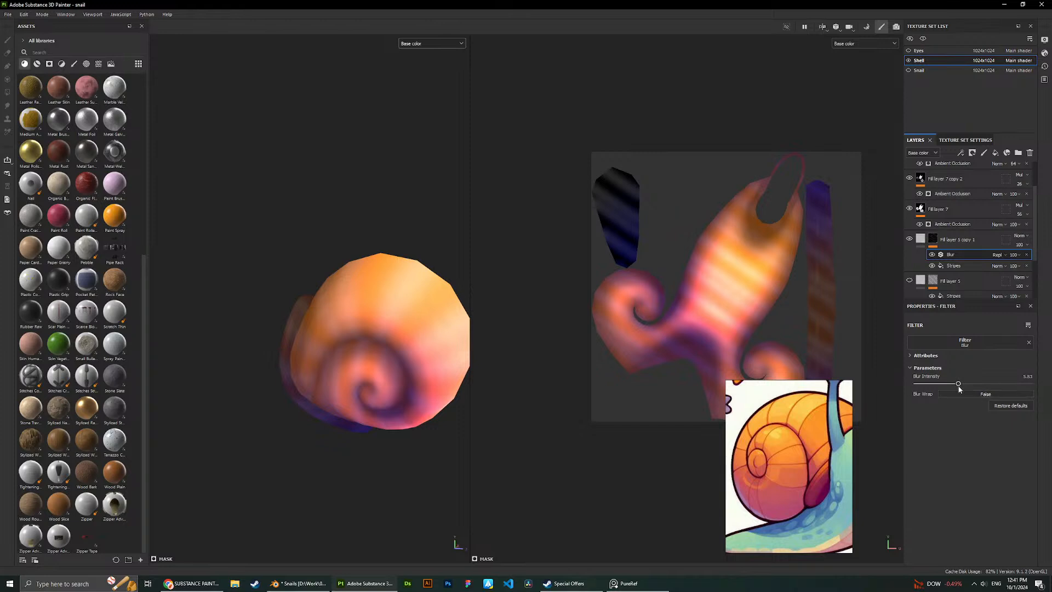
{"action": "left_click_drag", "start_coordinate": [957, 383], "coordinate": [973, 383]}
{"action": "scroll", "coordinate": [363, 222], "scroll_direction": "down", "scroll_amount": 2}
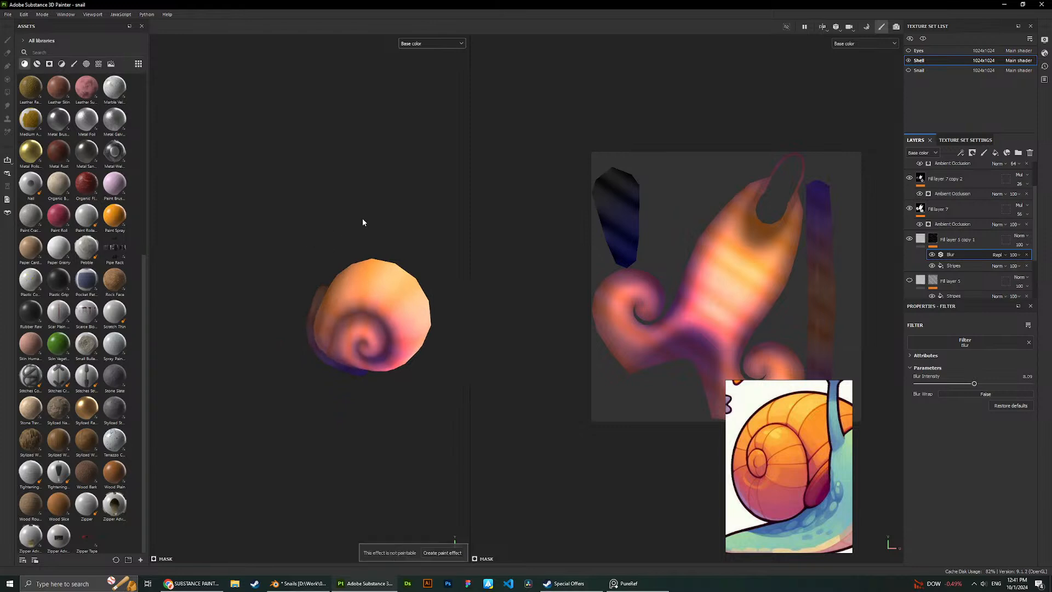
{"action": "scroll", "coordinate": [384, 232], "scroll_direction": "up", "scroll_amount": 3}
{"action": "scroll", "coordinate": [248, 252], "scroll_direction": "up", "scroll_amount": 1}
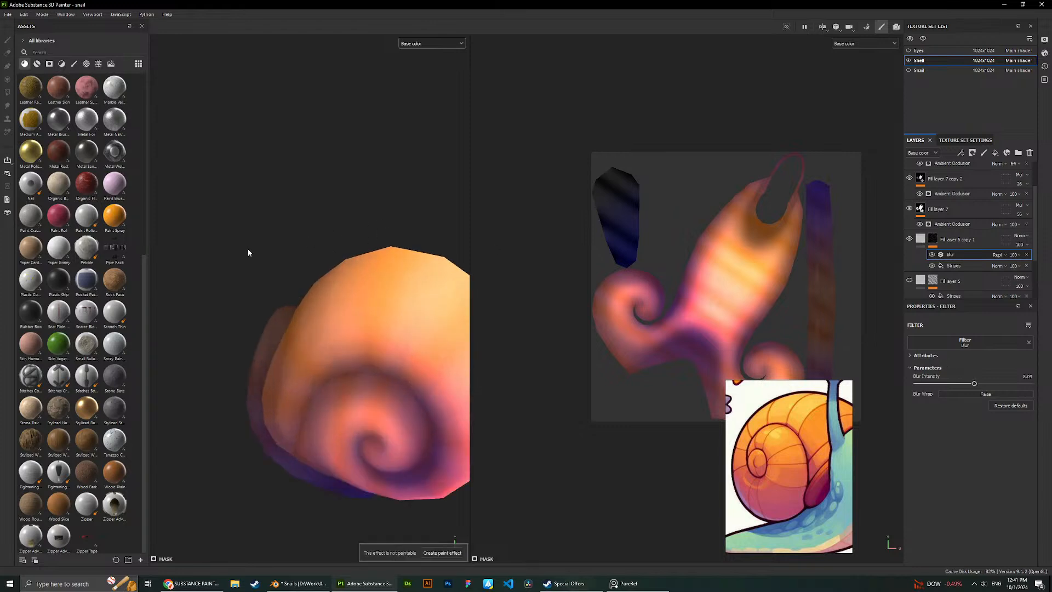
{"action": "left_click_drag", "start_coordinate": [249, 252], "coordinate": [296, 253], "text": "alt"}
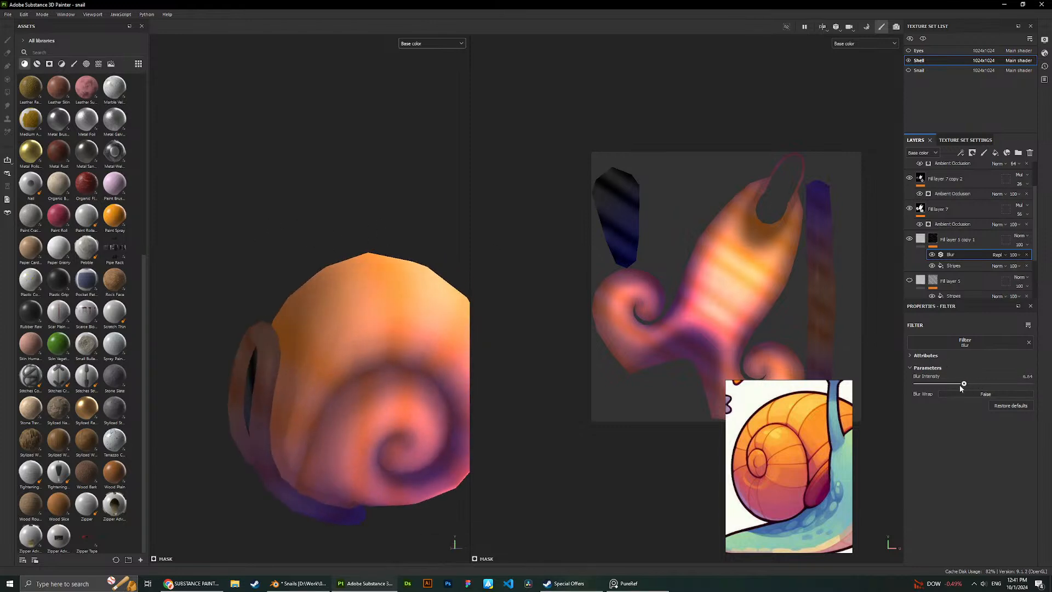
Lower the stripes' Blur Intensity to about 2.2 and check the lines on the shell.
{"action": "left_click_drag", "start_coordinate": [960, 385], "coordinate": [933, 384]}
{"action": "scroll", "coordinate": [296, 273], "scroll_direction": "down", "scroll_amount": 2}
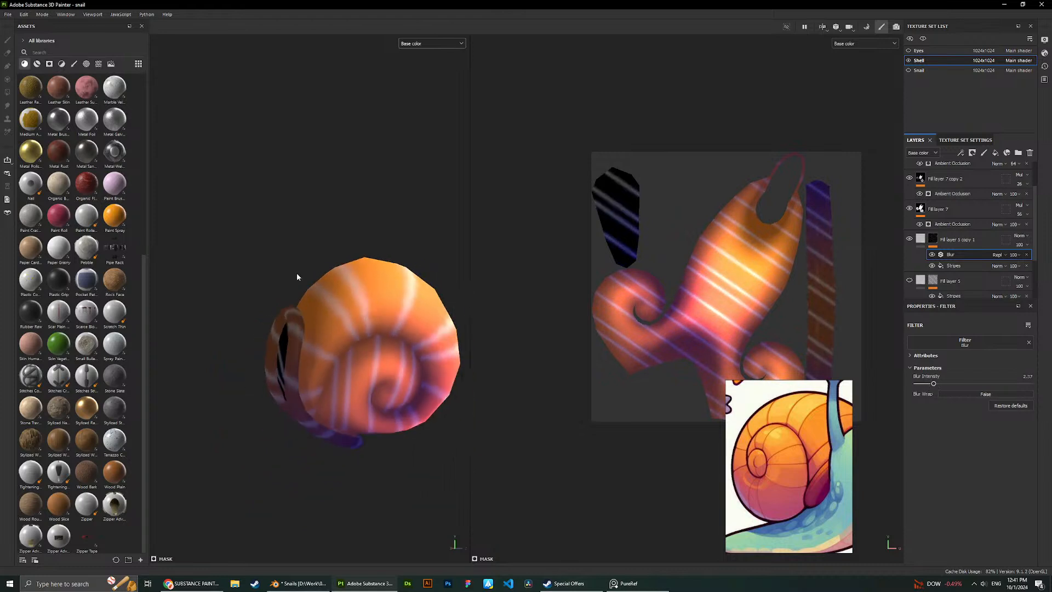
{"action": "mouse_move", "coordinate": [296, 232]}
{"action": "left_mouse_down", "text": "alt"}
{"action": "mouse_move", "coordinate": [345, 213]}
{"action": "mouse_move", "coordinate": [247, 225]}
{"action": "mouse_move", "coordinate": [291, 272]}
{"action": "mouse_move", "coordinate": [284, 288]}
{"action": "mouse_move", "coordinate": [282, 244]}
{"action": "left_mouse_up", "text": "alt"}
Recolour the blurred stripes layer dark magenta with Multiply blending, and inspect the lines on both sides of the shell.
{"action": "left_click", "coordinate": [922, 256]}
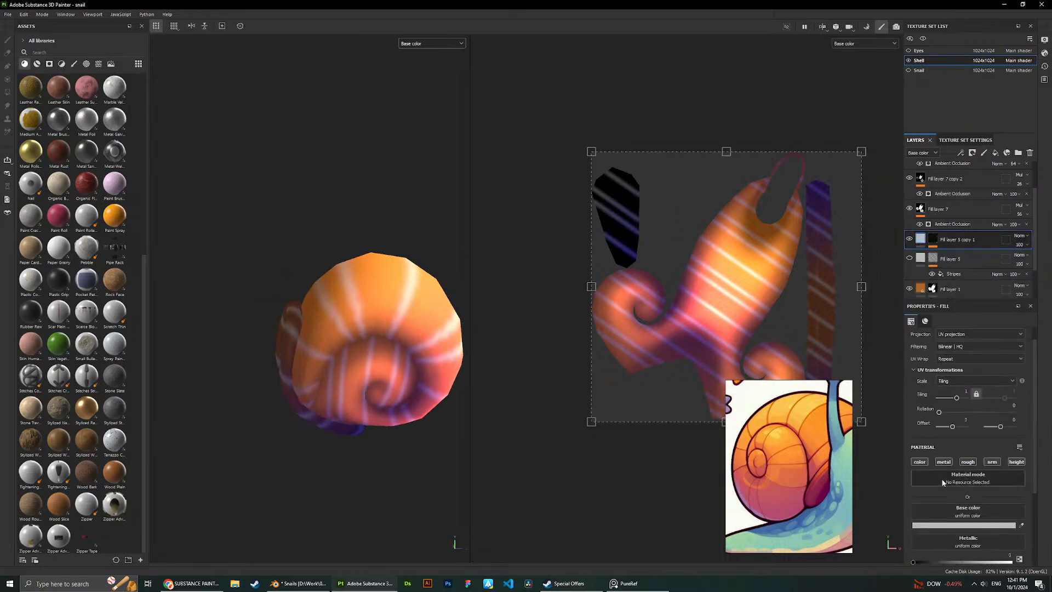
{"action": "left_click", "coordinate": [952, 522]}
{"action": "left_click_drag", "start_coordinate": [944, 517], "coordinate": [944, 531]}
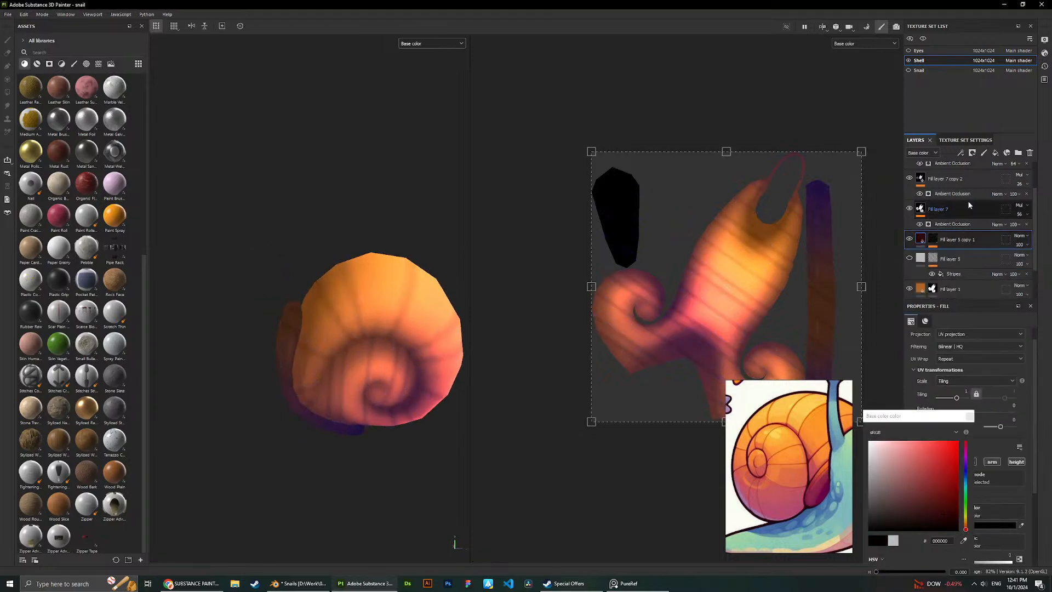
{"action": "left_click", "coordinate": [1019, 235]}
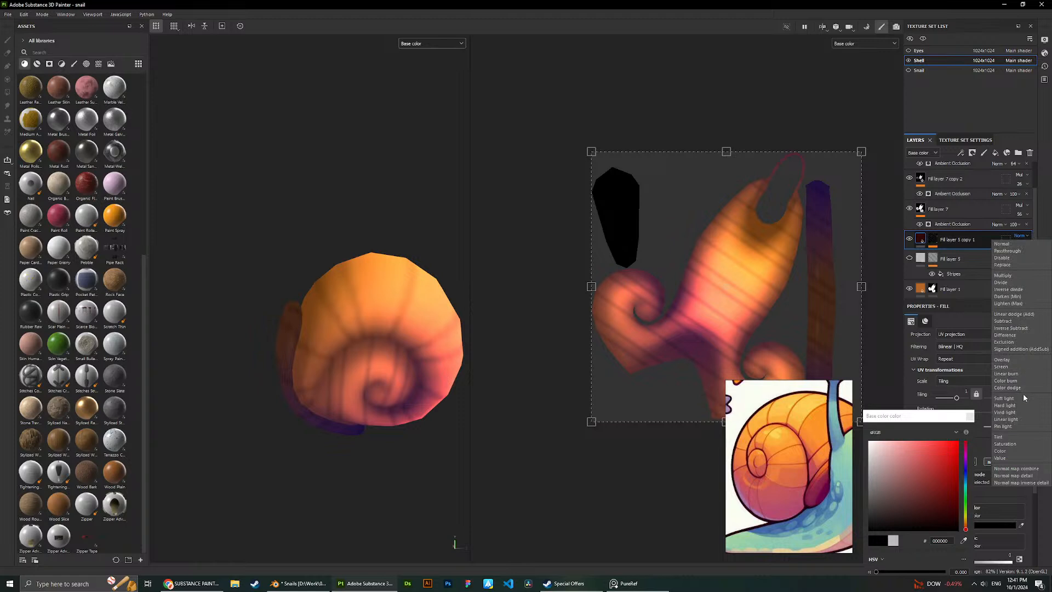
{"action": "left_click", "coordinate": [1002, 274]}
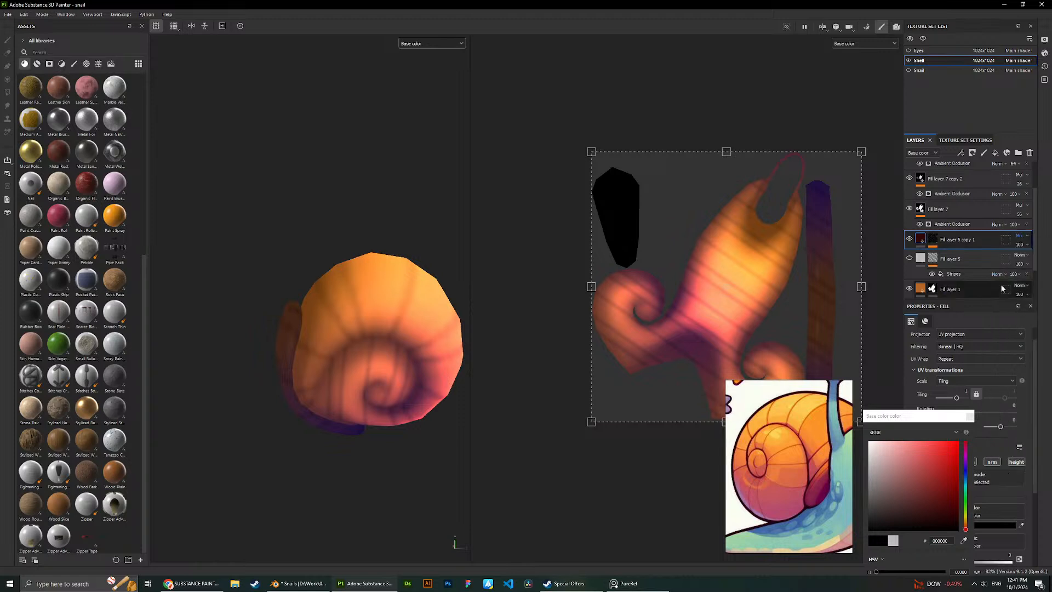
{"action": "mouse_move", "coordinate": [945, 487]}
{"action": "left_mouse_down"}
{"action": "mouse_move", "coordinate": [940, 503]}
{"action": "mouse_move", "coordinate": [936, 455]}
{"action": "mouse_move", "coordinate": [947, 472]}
{"action": "mouse_move", "coordinate": [964, 457]}
{"action": "mouse_move", "coordinate": [955, 481]}
{"action": "left_mouse_up"}
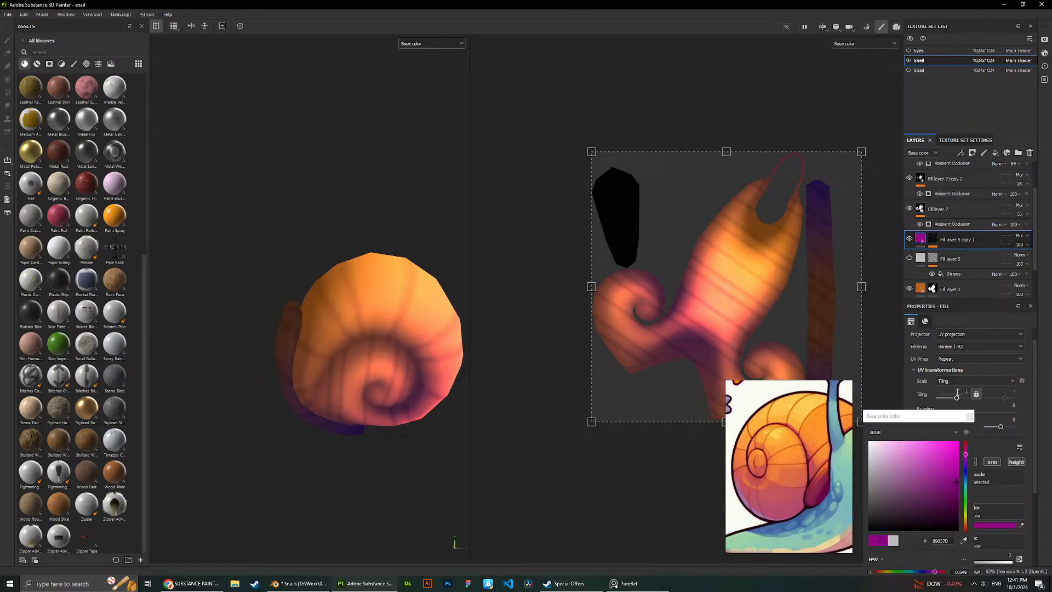
{"action": "scroll", "coordinate": [445, 257], "scroll_direction": "down", "scroll_amount": 2}
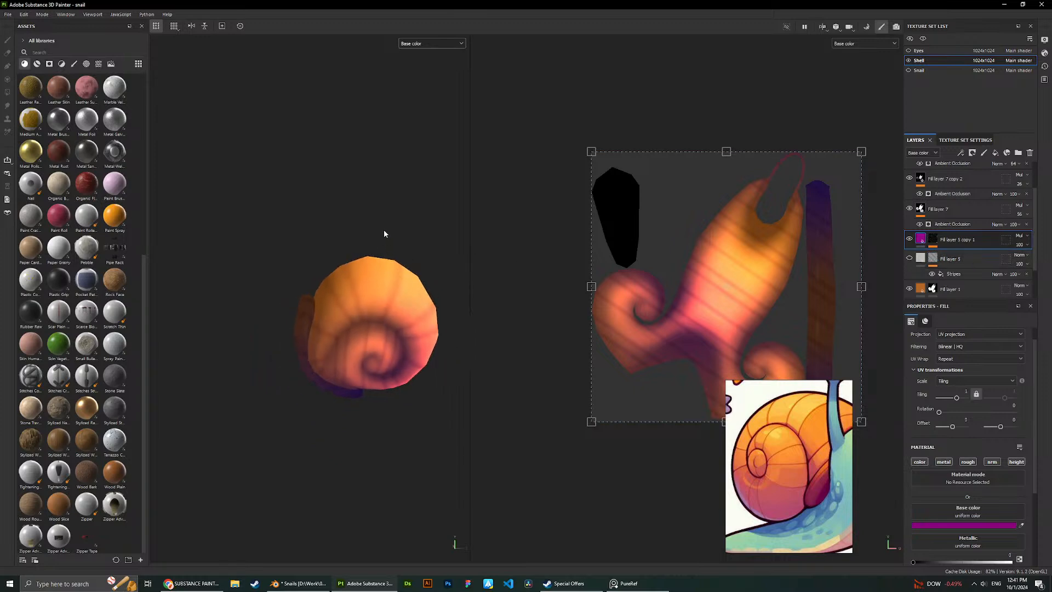
{"action": "scroll", "coordinate": [380, 228], "scroll_direction": "up", "scroll_amount": 2}
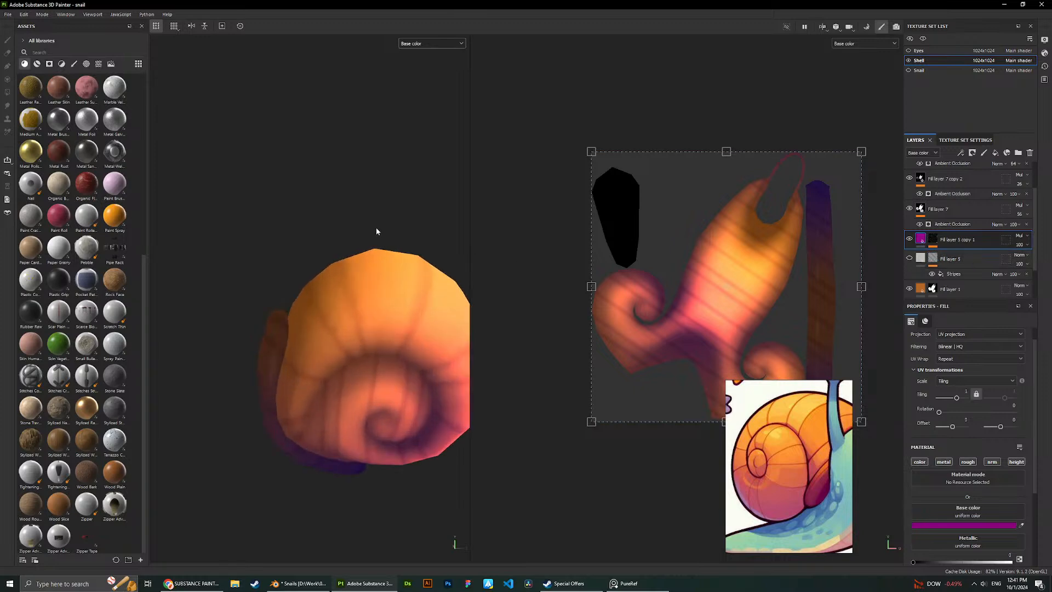
{"action": "left_click_drag", "start_coordinate": [376, 231], "coordinate": [366, 274], "text": "alt"}
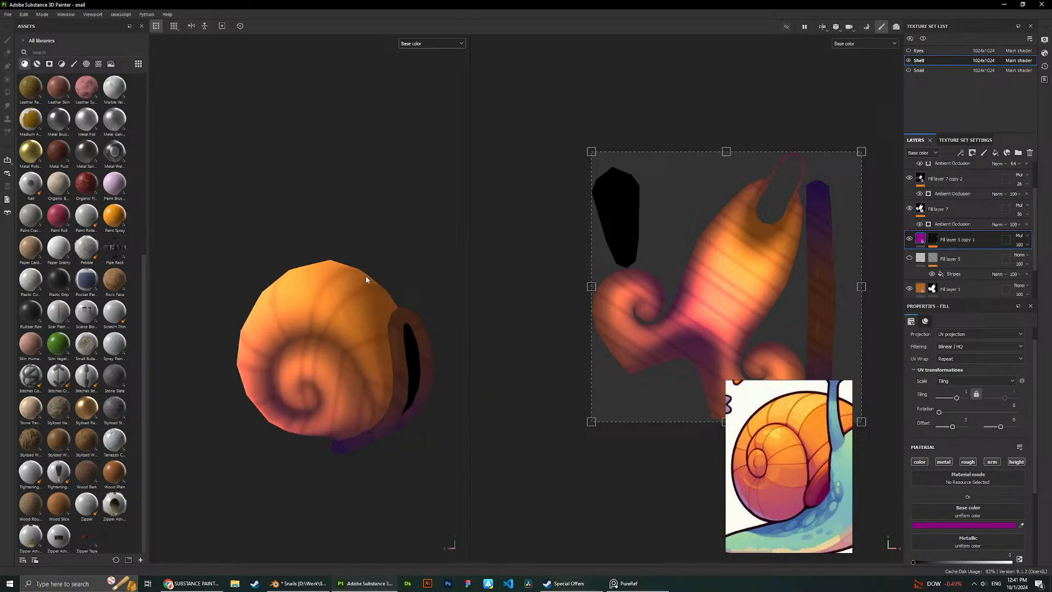
Hide the magenta stripes layer and clear its mask.
{"action": "left_click", "coordinate": [909, 239]}
{"action": "scroll", "coordinate": [360, 233], "scroll_direction": "up", "scroll_amount": 2}
{"action": "left_click_drag", "start_coordinate": [412, 237], "coordinate": [356, 271], "text": "alt"}
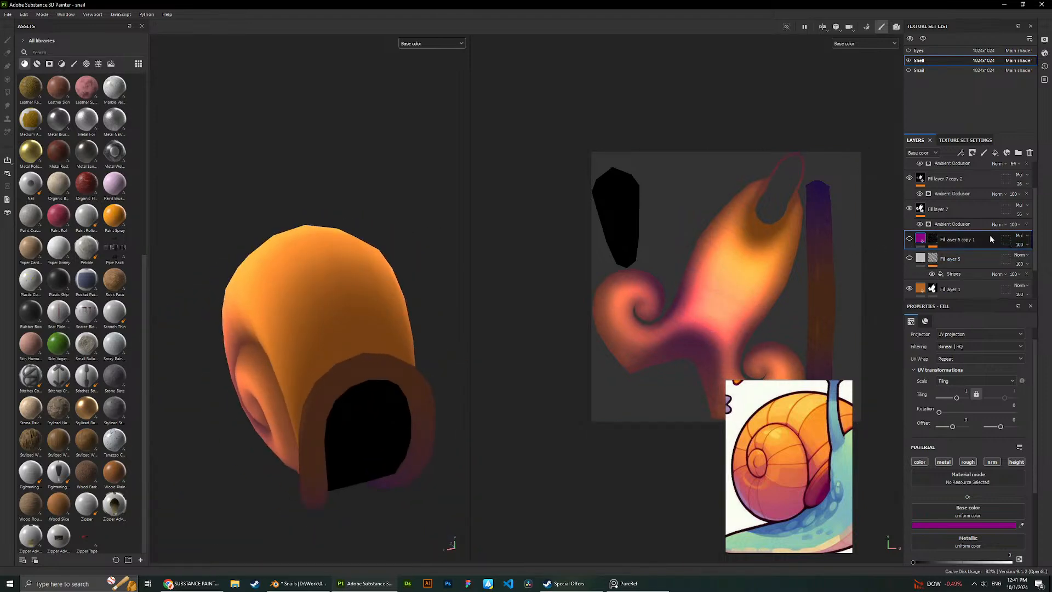
{"action": "left_click", "coordinate": [933, 241]}
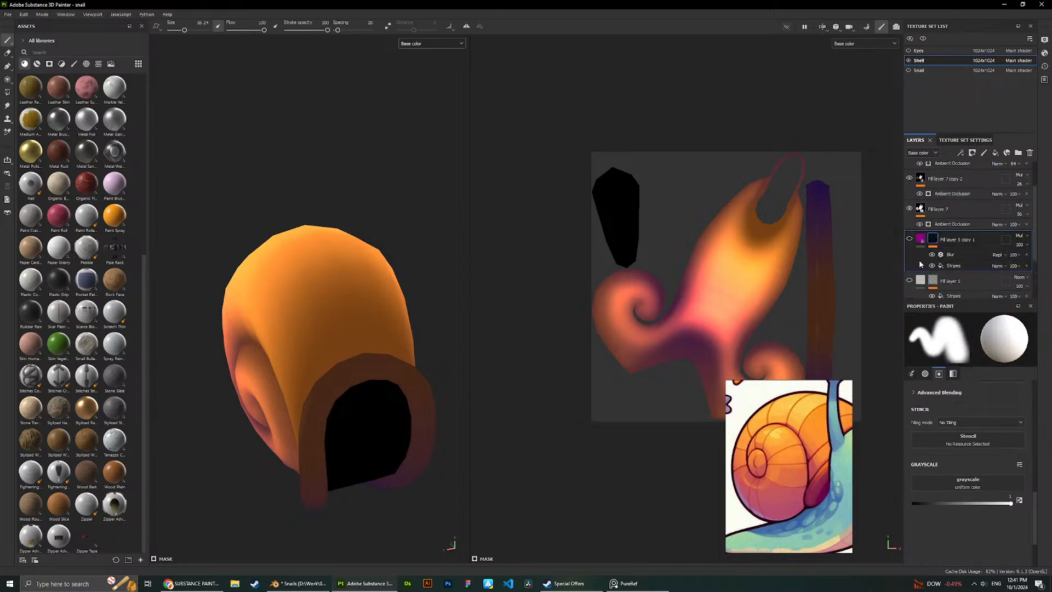
{"action": "right_click", "coordinate": [931, 240]}
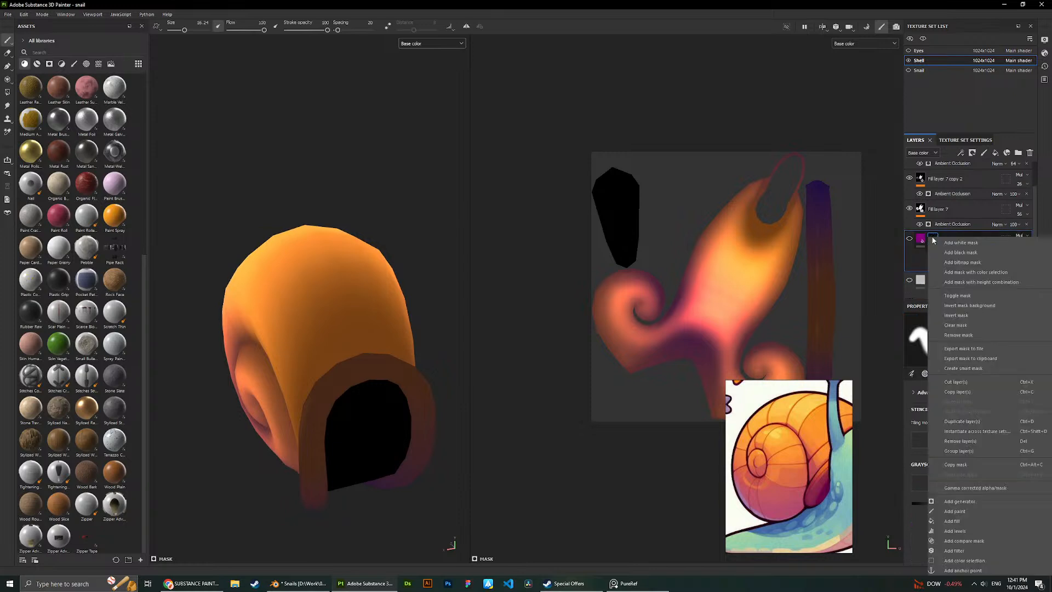
{"action": "left_click", "coordinate": [969, 328]}
Show the grey striped fill layer and replace the Stripes texture in its mask with Circular Spiral Fermat.
{"action": "left_click", "coordinate": [957, 262]}
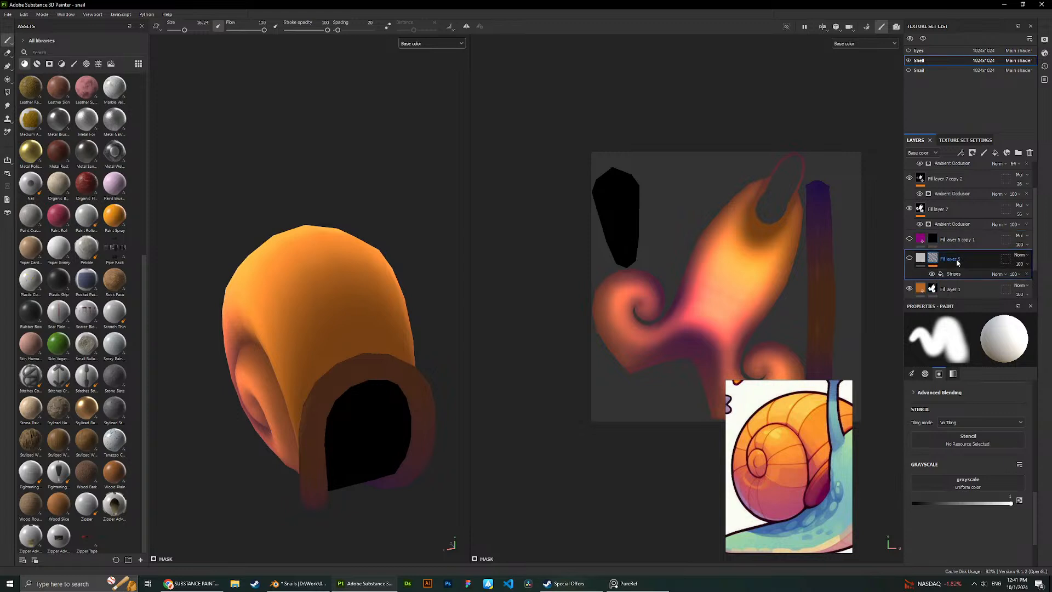
{"action": "scroll", "coordinate": [967, 463], "scroll_direction": "down", "scroll_amount": 2}
{"action": "scroll", "coordinate": [967, 463], "scroll_direction": "up", "scroll_amount": 5}
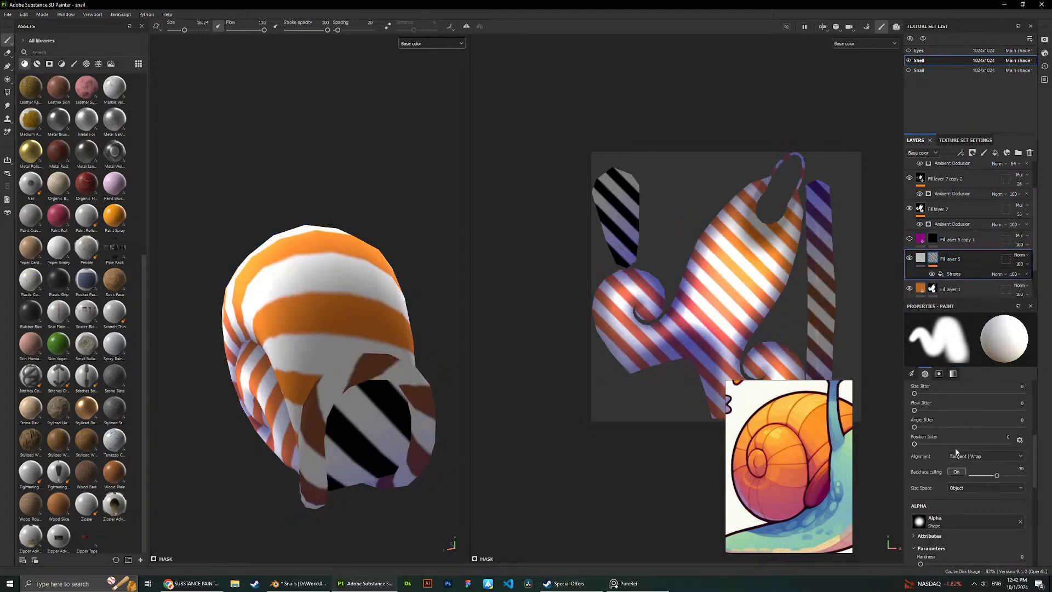
{"action": "scroll", "coordinate": [952, 404], "scroll_direction": "up", "scroll_amount": 2}
{"action": "scroll", "coordinate": [955, 438], "scroll_direction": "down", "scroll_amount": 5}
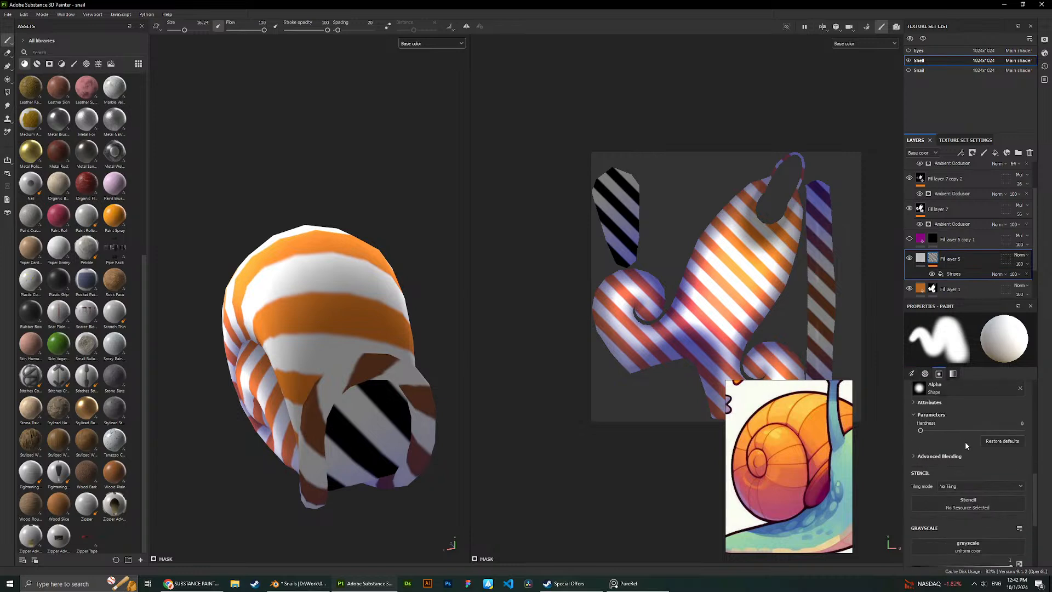
{"action": "left_click", "coordinate": [953, 274]}
{"action": "scroll", "coordinate": [968, 459], "scroll_direction": "down", "scroll_amount": 3}
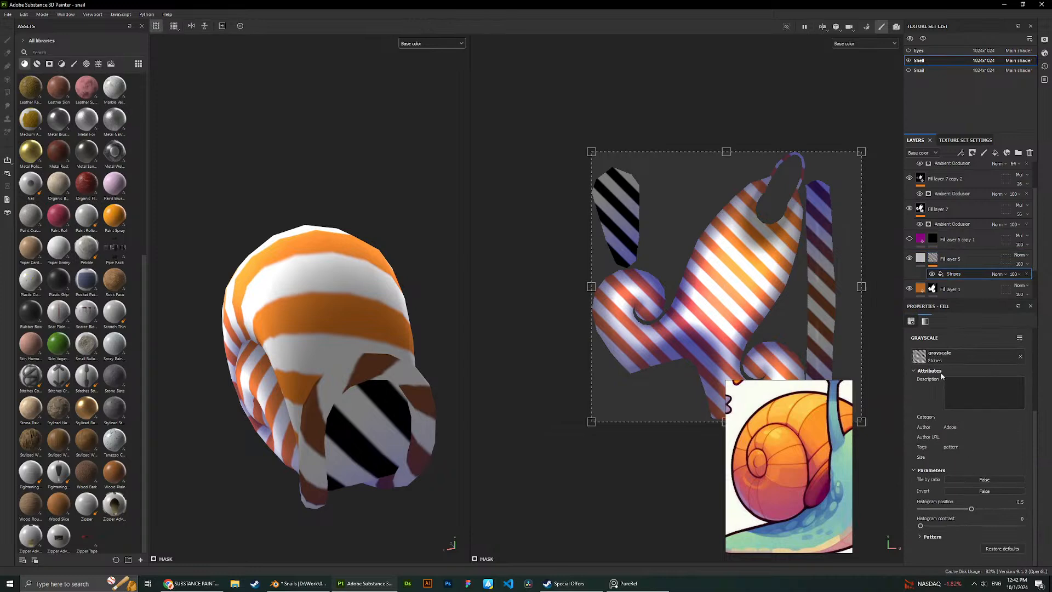
{"action": "left_click", "coordinate": [923, 362]}
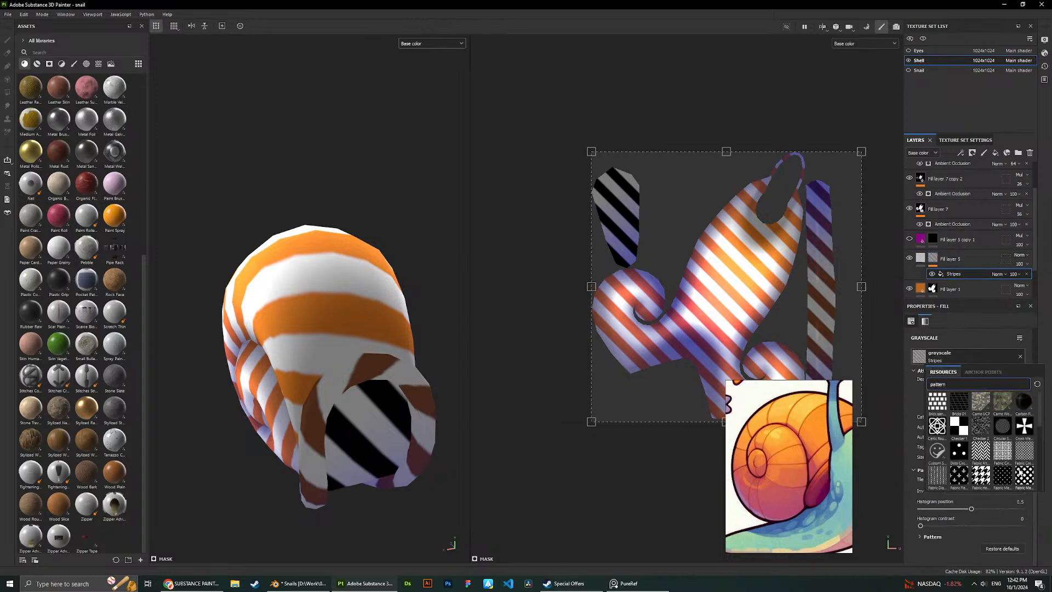
{"action": "left_click", "coordinate": [1004, 427]}
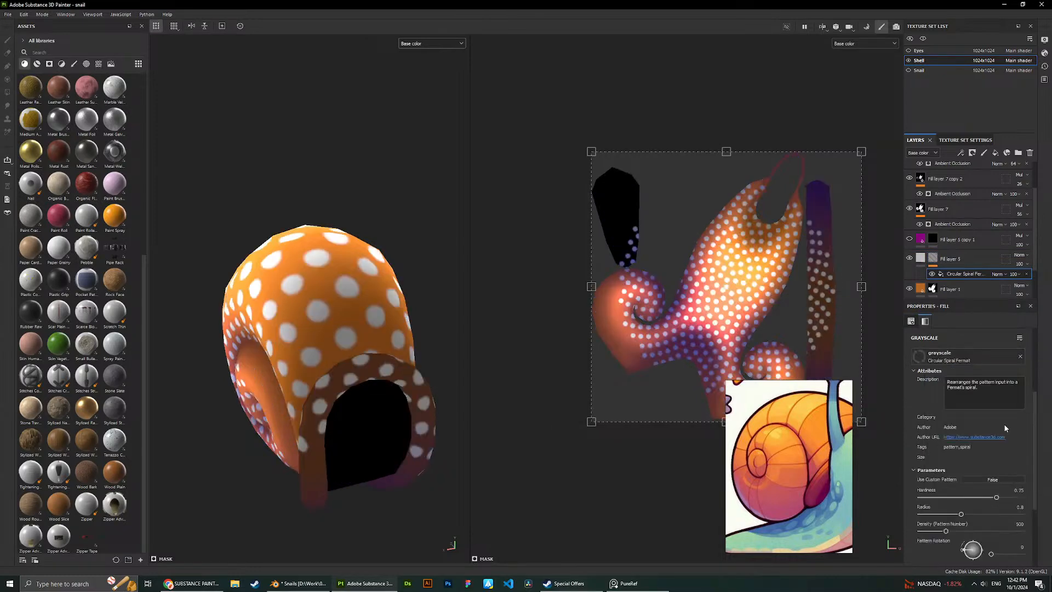
Set the Circular Spiral Fermat pattern's Hardness to 0 and Radius to 0.74, checking the dots on the shell's spiral side.
{"action": "left_click_drag", "start_coordinate": [312, 356], "coordinate": [333, 255], "text": "alt"}
{"action": "scroll", "coordinate": [380, 440], "scroll_direction": "up", "scroll_amount": 2}
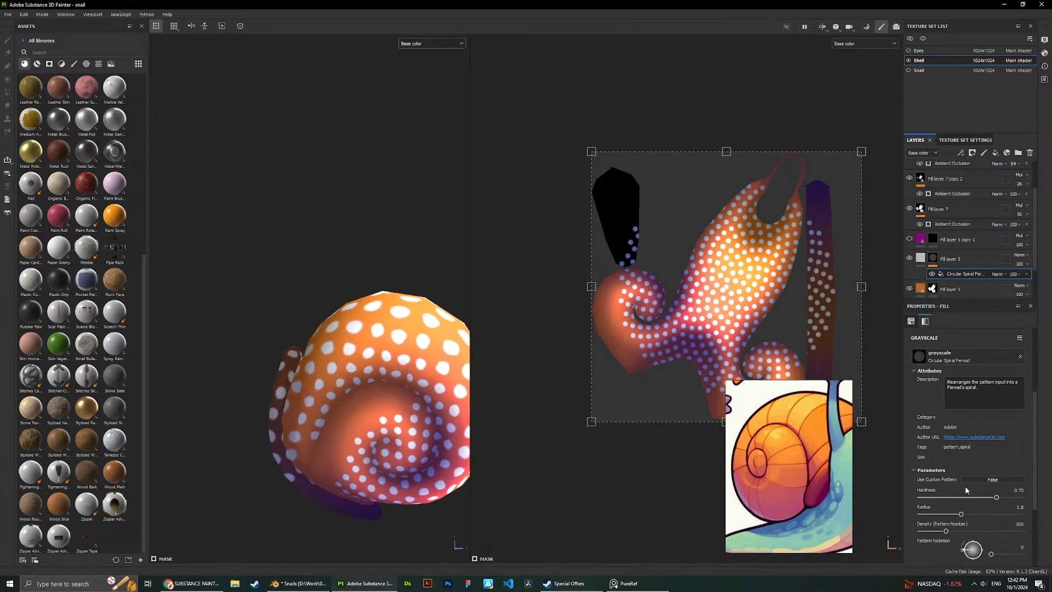
{"action": "left_click_drag", "start_coordinate": [995, 498], "coordinate": [958, 513]}
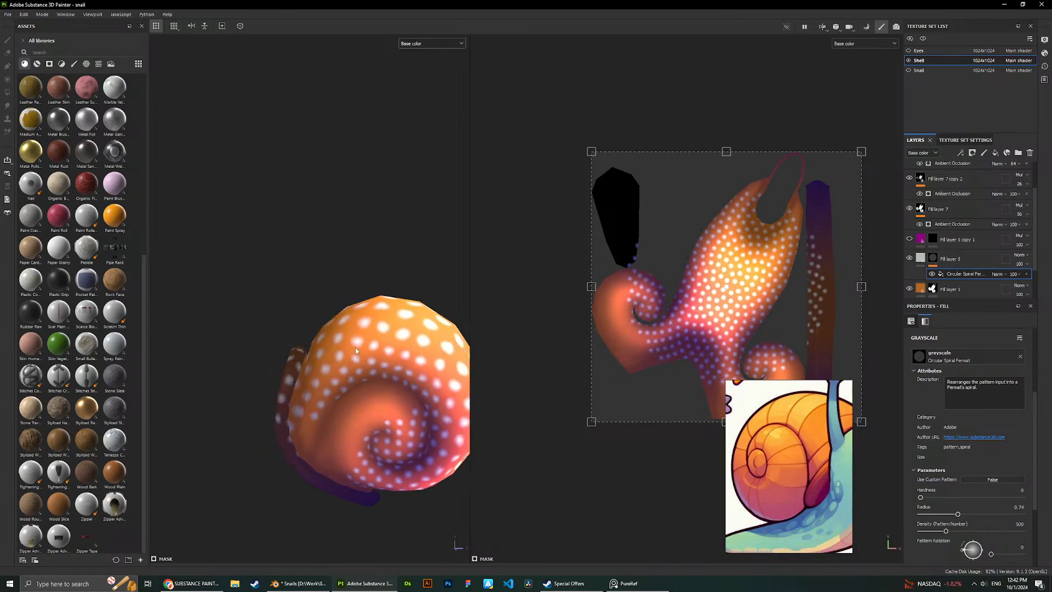
{"action": "left_click_drag", "start_coordinate": [356, 350], "coordinate": [351, 329], "text": "alt"}
Reduce the spiral pattern's Density (Pattern Number) to 62 and inspect the sparser dots around the shell.
{"action": "left_click_drag", "start_coordinate": [945, 531], "coordinate": [924, 530]}
{"action": "left_click_drag", "start_coordinate": [546, 359], "coordinate": [499, 319], "text": "alt"}
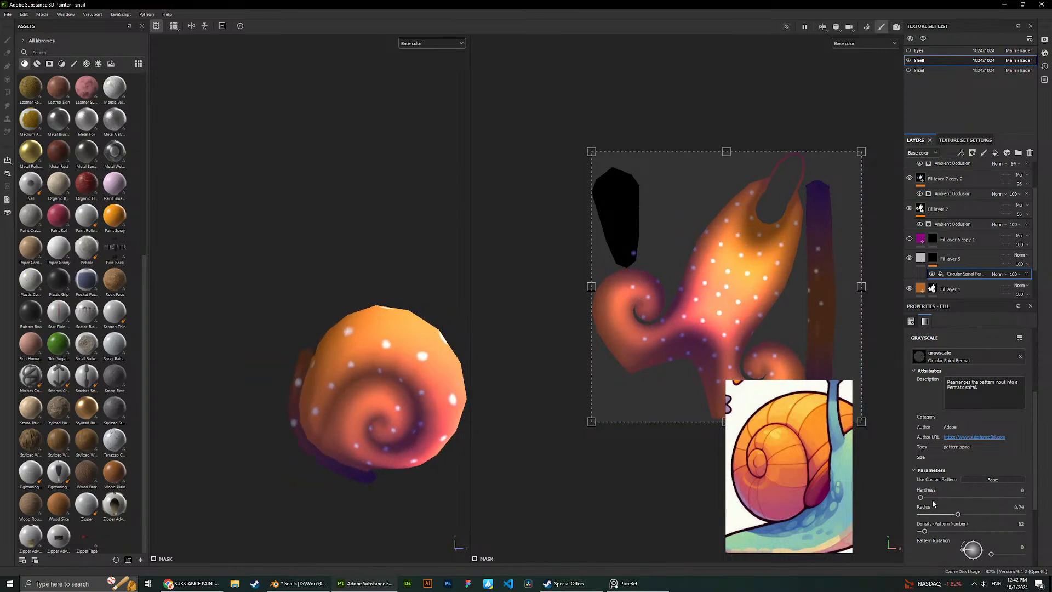
{"action": "left_click_drag", "start_coordinate": [921, 497], "coordinate": [917, 497]}
{"action": "mouse_move", "coordinate": [957, 514]}
{"action": "left_mouse_down"}
{"action": "mouse_move", "coordinate": [948, 514]}
{"action": "mouse_move", "coordinate": [962, 514]}
{"action": "left_mouse_up"}
{"action": "left_click_drag", "start_coordinate": [328, 299], "coordinate": [263, 296], "text": "alt"}
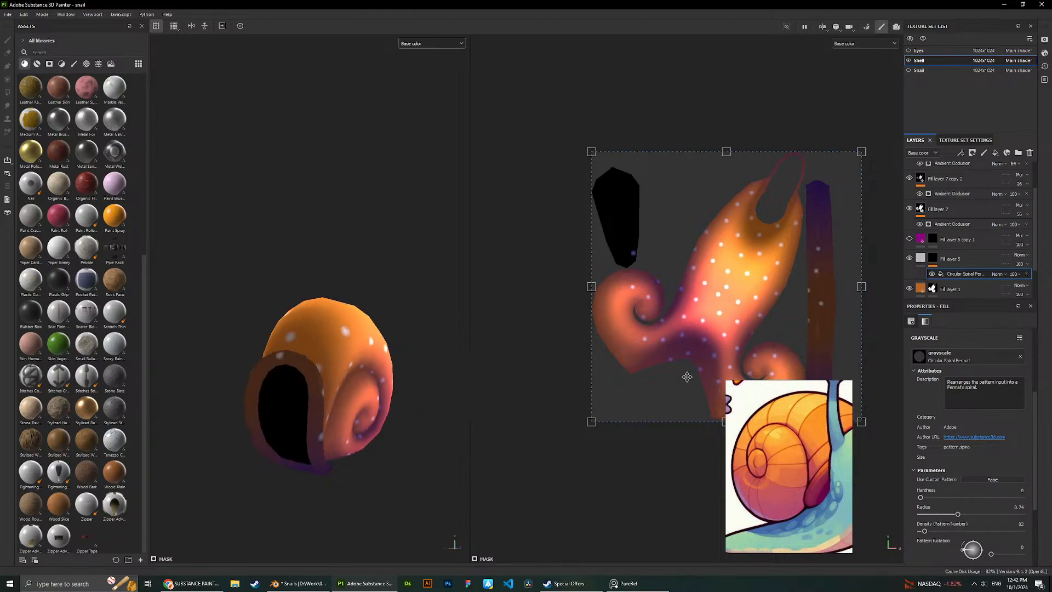
Delete the grey fill layer masked with the Circular Spiral Fermat pattern.
{"action": "left_click", "coordinate": [952, 265]}
{"action": "key", "text": "Delete"}
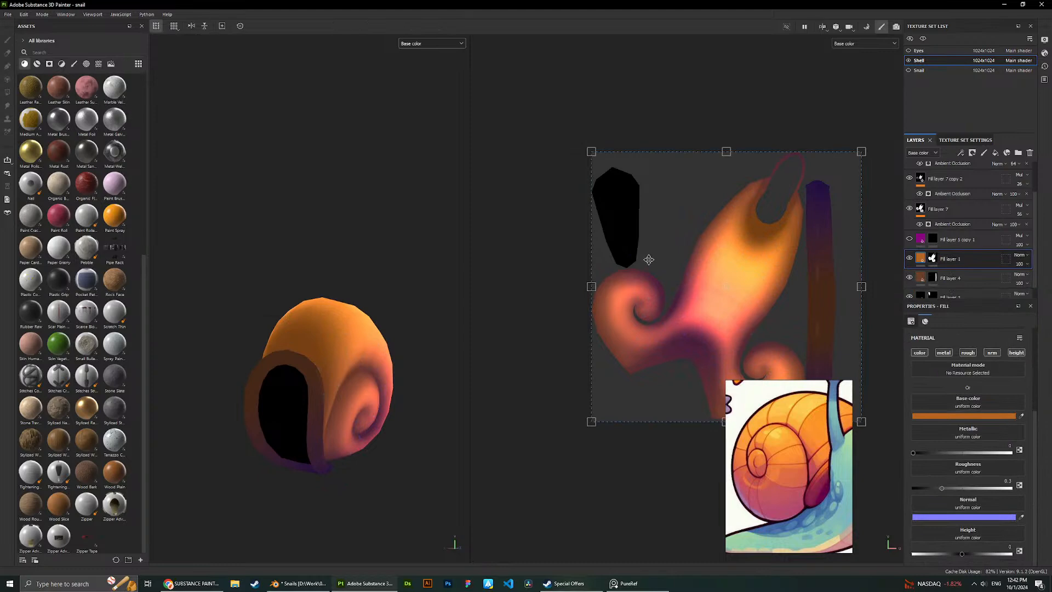
{"action": "left_click", "coordinate": [191, 583]}
{"action": "left_click", "coordinate": [191, 583]}
Show the magenta fill layer and try painting a diagonal stripe on the shell's upper side in its mask.
{"action": "mouse_move", "coordinate": [376, 295]}
{"action": "left_mouse_down", "text": "alt"}
{"action": "mouse_move", "coordinate": [299, 290]}
{"action": "mouse_move", "coordinate": [324, 255]}
{"action": "mouse_move", "coordinate": [362, 250]}
{"action": "left_mouse_up", "text": "alt"}
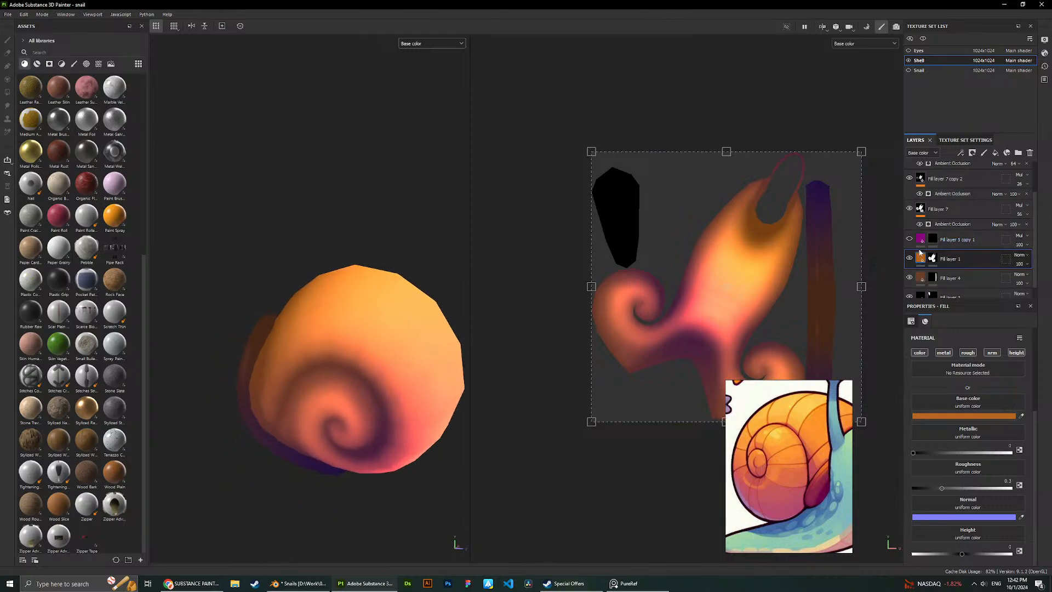
{"action": "left_click", "coordinate": [932, 238]}
{"action": "scroll", "coordinate": [341, 277], "scroll_direction": "up", "scroll_amount": 2}
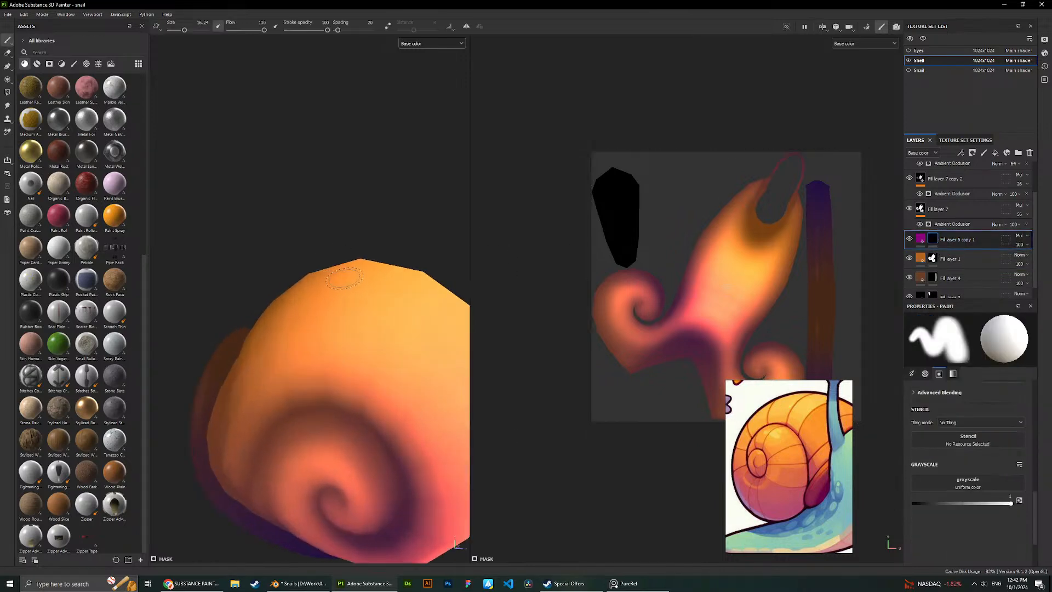
{"action": "left_click_drag", "start_coordinate": [275, 249], "coordinate": [374, 277], "text": "alt"}
{"action": "left_click_drag", "start_coordinate": [329, 416], "coordinate": [198, 338]}
{"action": "key", "text": "ctrl+z"}
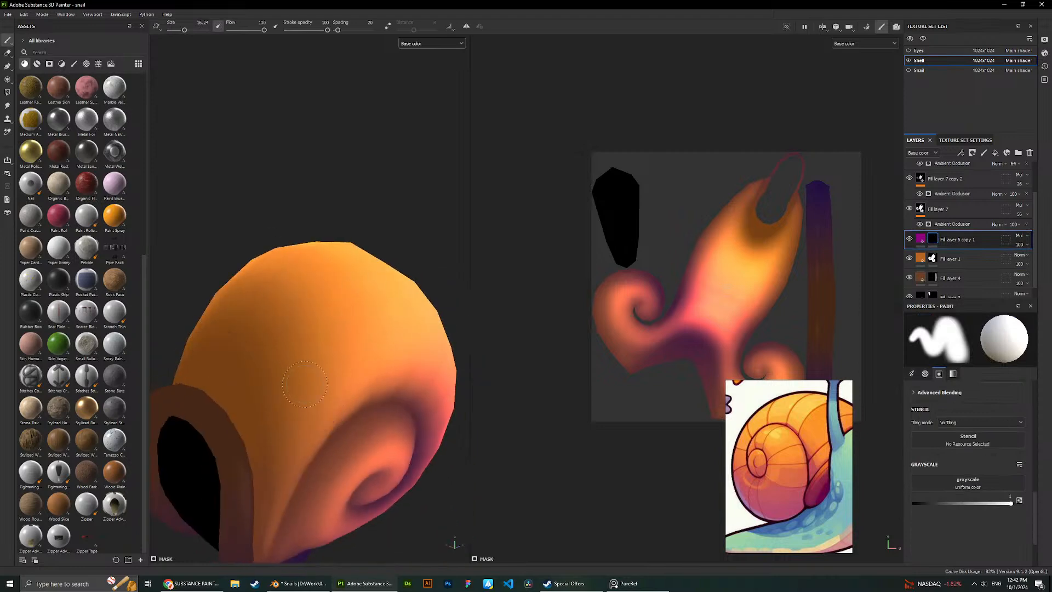
{"action": "left_click_drag", "start_coordinate": [332, 407], "coordinate": [197, 329]}
{"action": "key", "text": "ctrl+z"}
Try Soft light blending on the magenta fill layer with test stripes on the shell, and restore Multiply.
{"action": "left_click", "coordinate": [1025, 238]}
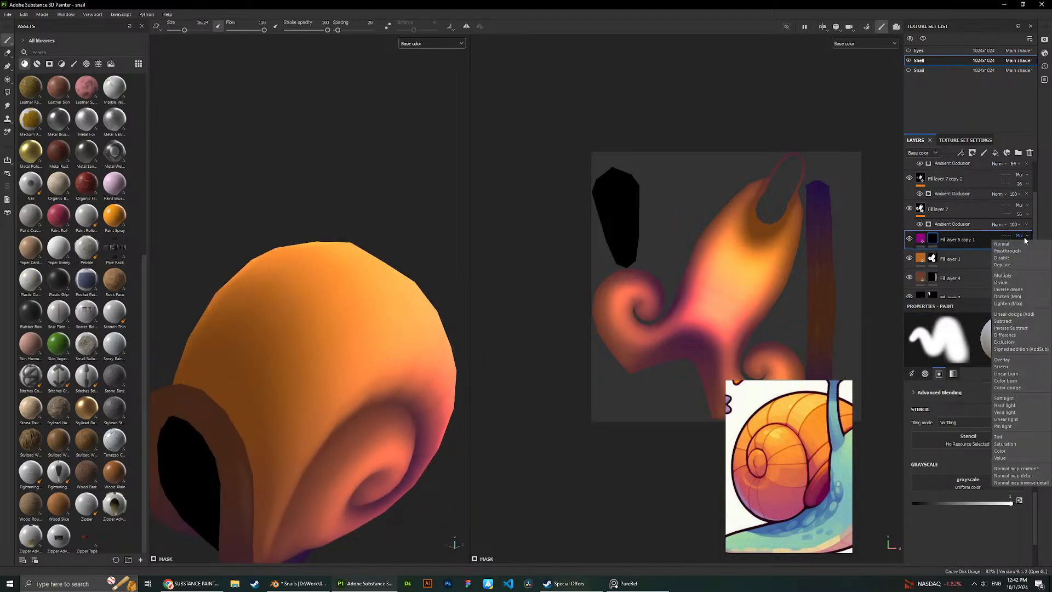
{"action": "left_click", "coordinate": [1003, 398]}
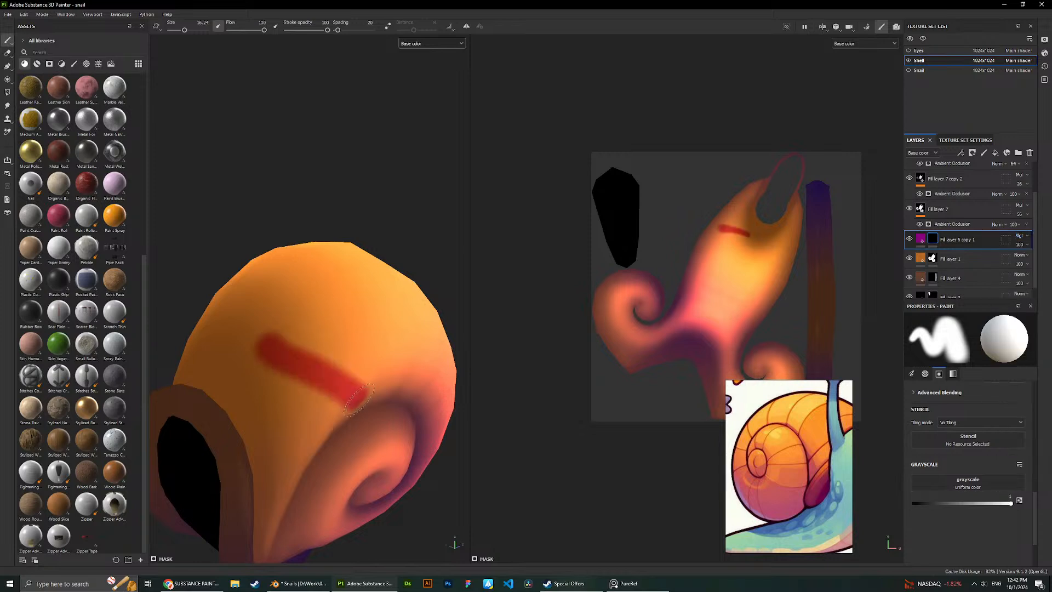
{"action": "left_click", "coordinate": [1020, 236]}
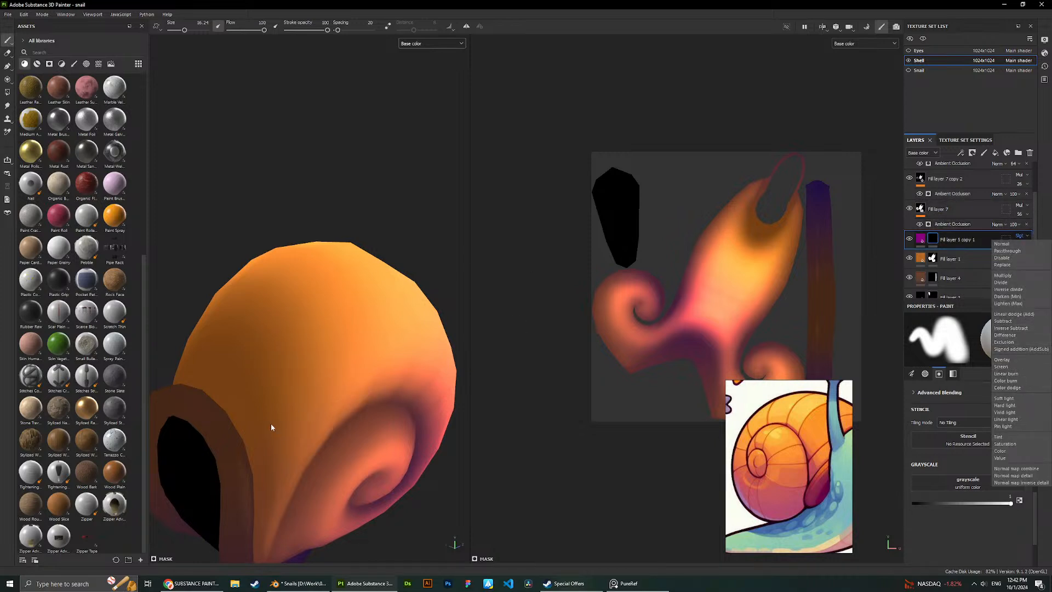
{"action": "left_click", "coordinate": [269, 401]}
{"action": "left_click_drag", "start_coordinate": [214, 360], "coordinate": [315, 469]}
{"action": "scroll", "coordinate": [244, 384], "scroll_direction": "down", "scroll_amount": 3}
{"action": "key", "text": "ctrl+z"}
{"action": "mouse_move", "coordinate": [345, 296]}
{"action": "left_mouse_down", "text": "alt"}
{"action": "mouse_move", "coordinate": [280, 251]}
{"action": "mouse_move", "coordinate": [257, 253]}
{"action": "left_mouse_up", "text": "alt"}
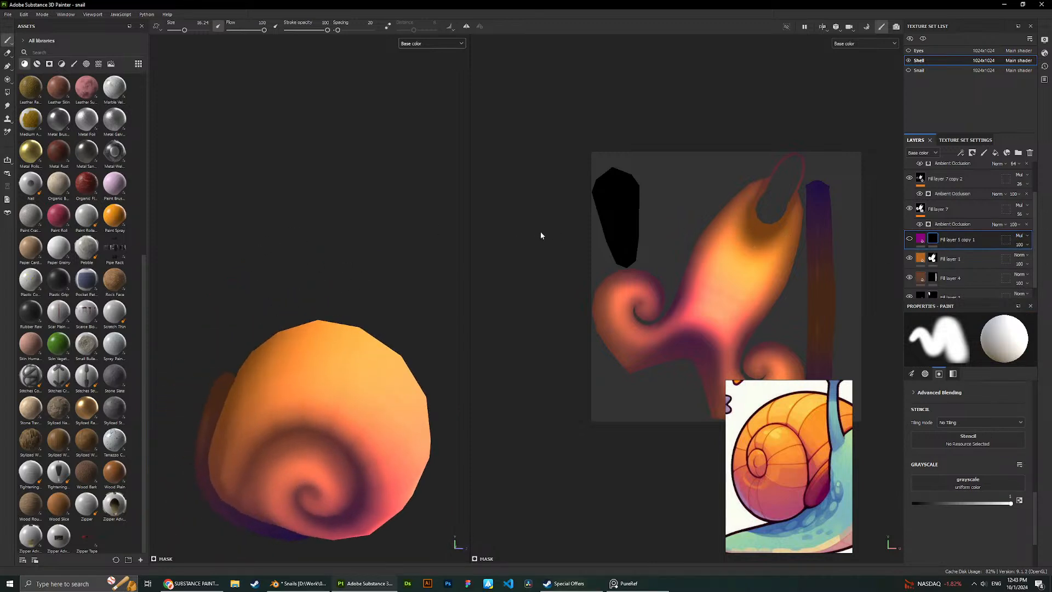
{"action": "left_click_drag", "start_coordinate": [384, 233], "coordinate": [329, 221], "text": "alt"}
{"action": "right_click", "coordinate": [932, 239]}
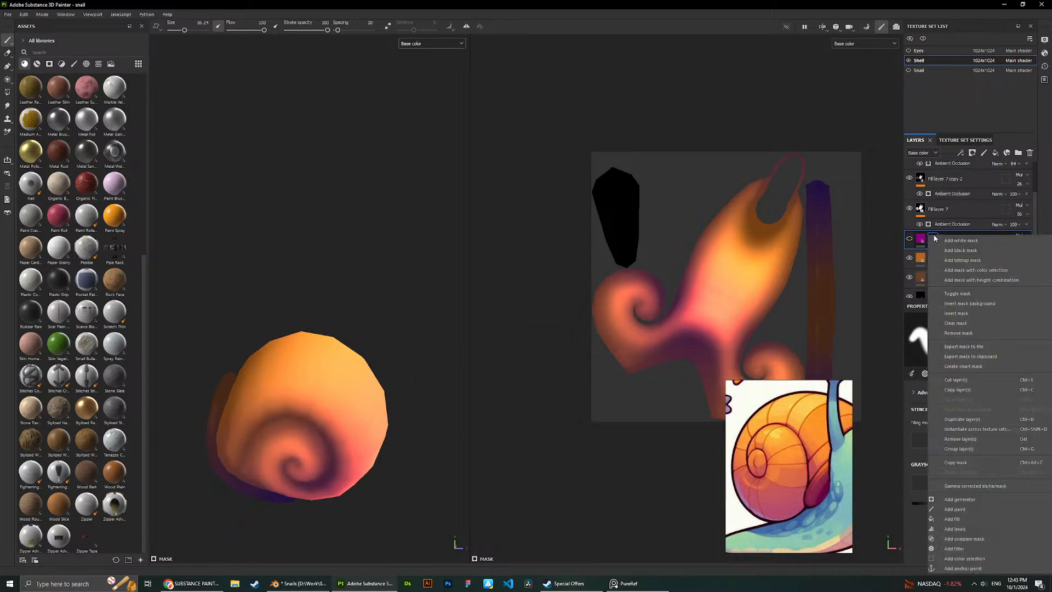
{"action": "middle_click_drag", "start_coordinate": [320, 327], "coordinate": [328, 298], "text": "alt"}
{"action": "scroll", "coordinate": [295, 413], "scroll_direction": "up", "scroll_amount": 3}
{"action": "left_click_drag", "start_coordinate": [312, 375], "coordinate": [322, 372], "text": "alt"}
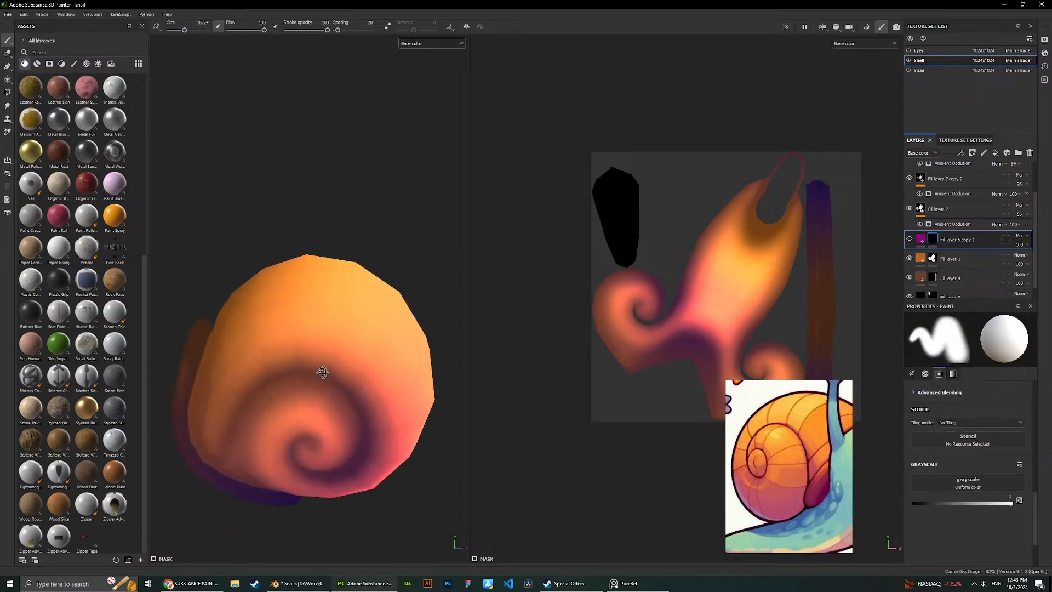
Turn the magenta fill layer back on, activate its mask, and try a short stroke beside the shell's spiral.
{"action": "middle_click_drag", "start_coordinate": [294, 433], "coordinate": [307, 364], "text": "alt"}
{"action": "scroll", "coordinate": [308, 364], "scroll_direction": "up", "scroll_amount": 3}
{"action": "left_click", "coordinate": [274, 376]}
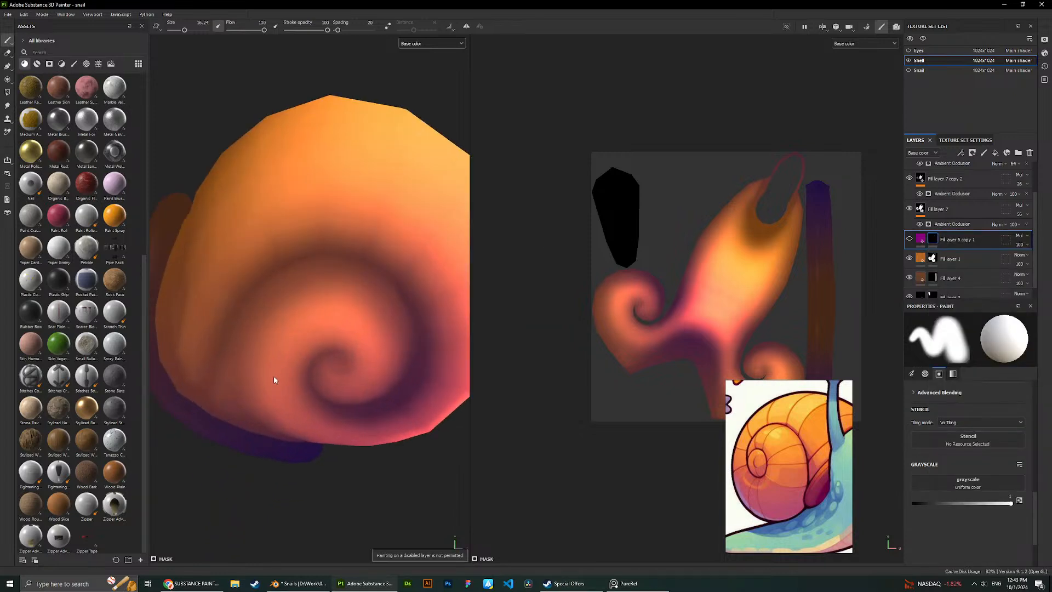
{"action": "left_click", "coordinate": [932, 239]}
{"action": "left_click_drag", "start_coordinate": [234, 376], "coordinate": [264, 404]}
{"action": "scroll", "coordinate": [302, 388], "scroll_direction": "up", "scroll_amount": 3}
{"action": "key", "text": "ctrl+z"}
{"action": "scroll", "coordinate": [315, 312], "scroll_direction": "down", "scroll_amount": 3}
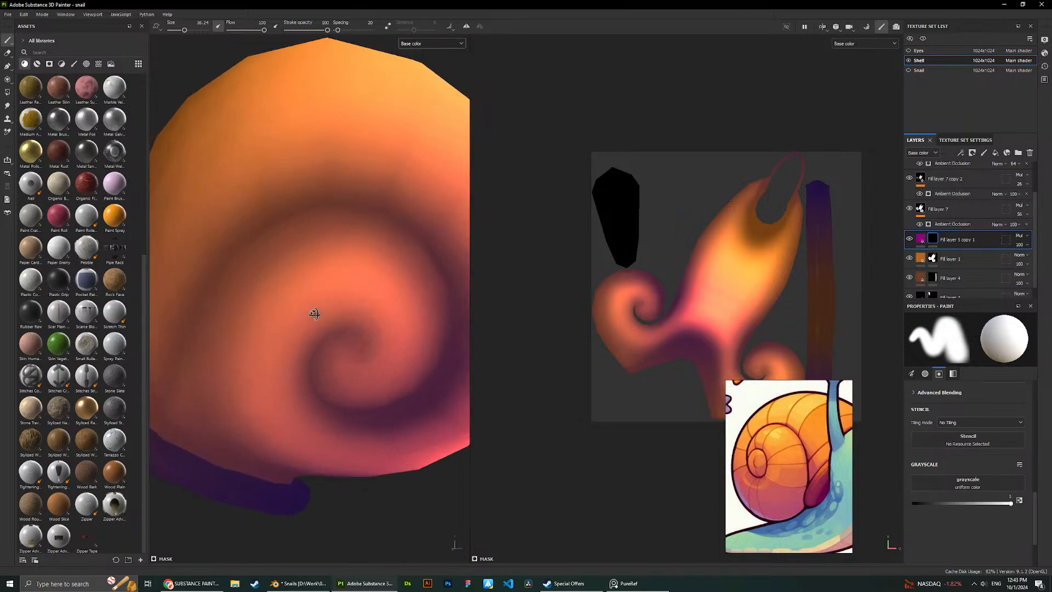
Try painting dark magenta stripes radiating around the shell's spiral in the magenta fill layer's mask.
{"action": "mouse_move", "coordinate": [181, 337]}
{"action": "left_mouse_down"}
{"action": "mouse_move", "coordinate": [249, 384]}
{"action": "mouse_move", "coordinate": [321, 363]}
{"action": "left_mouse_up"}
{"action": "left_click_drag", "start_coordinate": [246, 279], "coordinate": [324, 320]}
{"action": "key", "text": "ctrl+z"}
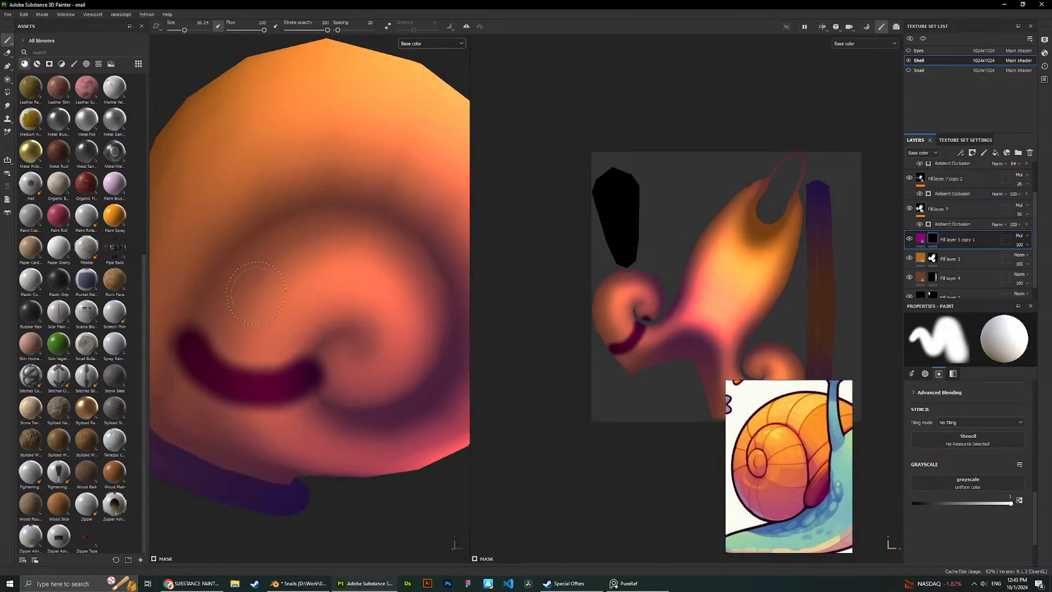
{"action": "mouse_move", "coordinate": [224, 260]}
{"action": "left_mouse_down"}
{"action": "mouse_move", "coordinate": [280, 313]}
{"action": "mouse_move", "coordinate": [263, 274]}
{"action": "mouse_move", "coordinate": [323, 313]}
{"action": "left_mouse_up"}
{"action": "key", "text": "ctrl+z"}
{"action": "mouse_move", "coordinate": [333, 236]}
{"action": "left_mouse_down"}
{"action": "mouse_move", "coordinate": [370, 286]}
{"action": "mouse_move", "coordinate": [382, 341]}
{"action": "left_mouse_up"}
{"action": "left_click_drag", "start_coordinate": [391, 383], "coordinate": [334, 348]}
{"action": "scroll", "coordinate": [323, 447], "scroll_direction": "down", "scroll_amount": 2}
{"action": "left_click_drag", "start_coordinate": [290, 440], "coordinate": [294, 458]}
{"action": "scroll", "coordinate": [344, 425], "scroll_direction": "down", "scroll_amount": 1}
{"action": "middle_click_drag", "start_coordinate": [344, 426], "coordinate": [373, 456], "text": "alt"}
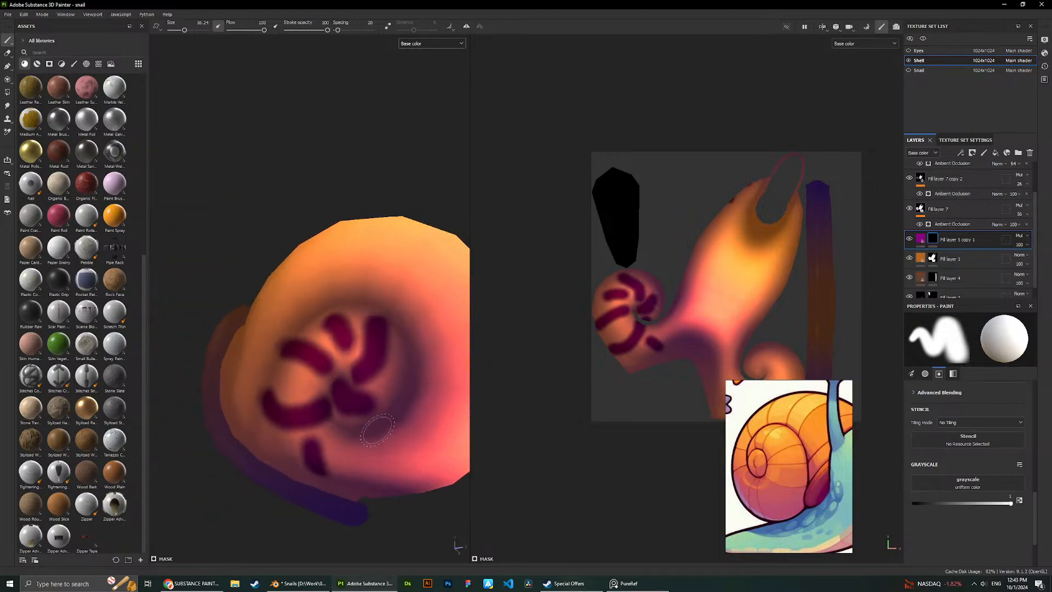
{"action": "scroll", "coordinate": [373, 457], "scroll_direction": "down", "scroll_amount": 1}
{"action": "left_click_drag", "start_coordinate": [395, 439], "coordinate": [444, 497]}
{"action": "mouse_move", "coordinate": [384, 382]}
{"action": "left_mouse_down", "text": "alt"}
{"action": "mouse_move", "coordinate": [288, 379]}
{"action": "mouse_move", "coordinate": [331, 399]}
{"action": "left_mouse_up", "text": "alt"}
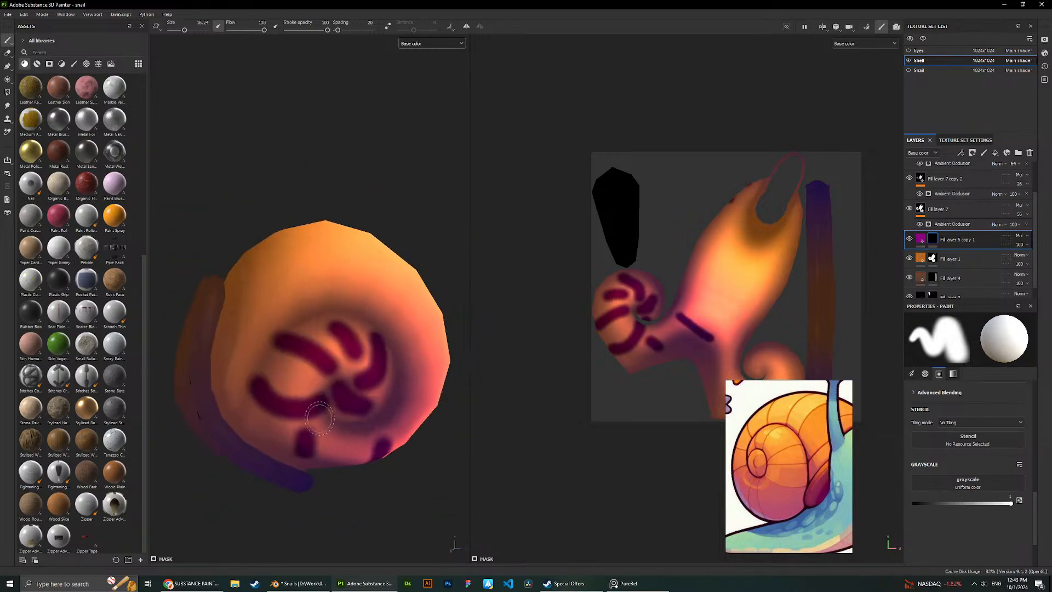
Undo all the stripe strokes painted around the shell's spiral.
{"action": "key", "text": "ctrl+z"}
{"action": "key", "text": "ctrl+z"}
{"action": "key", "text": "ctrl+z"}
{"action": "key", "text": "ctrl+z"}
{"action": "key", "text": "ctrl+z"}
{"action": "key", "text": "ctrl+z"}
{"action": "key", "text": "ctrl+z"}
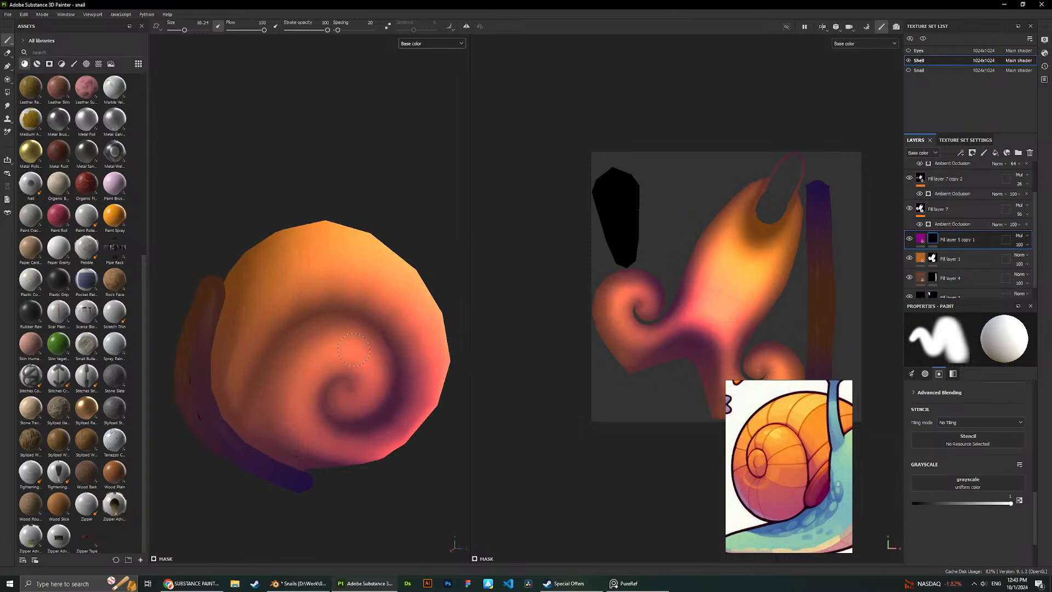
Examine the shell's spiral from several angles against the reference picture and review the brush's alpha and stencil settings.
{"action": "mouse_move", "coordinate": [339, 291]}
{"action": "left_mouse_down", "text": "alt"}
{"action": "mouse_move", "coordinate": [303, 265]}
{"action": "mouse_move", "coordinate": [340, 265]}
{"action": "mouse_move", "coordinate": [270, 272]}
{"action": "mouse_move", "coordinate": [347, 272]}
{"action": "mouse_move", "coordinate": [282, 351]}
{"action": "mouse_move", "coordinate": [289, 274]}
{"action": "left_mouse_up", "text": "alt"}
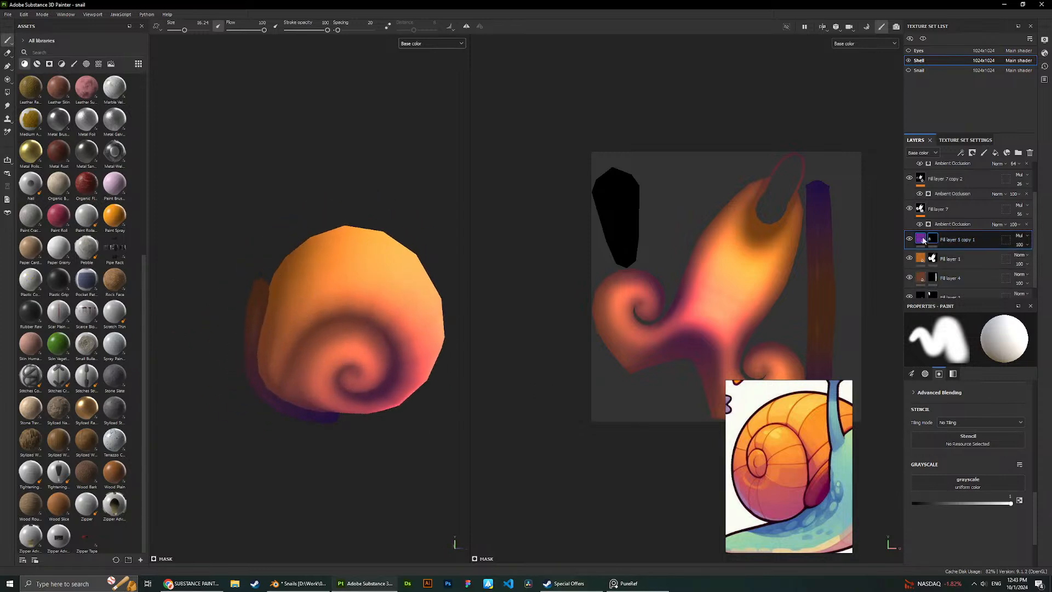
{"action": "scroll", "coordinate": [989, 450], "scroll_direction": "up", "scroll_amount": 5}
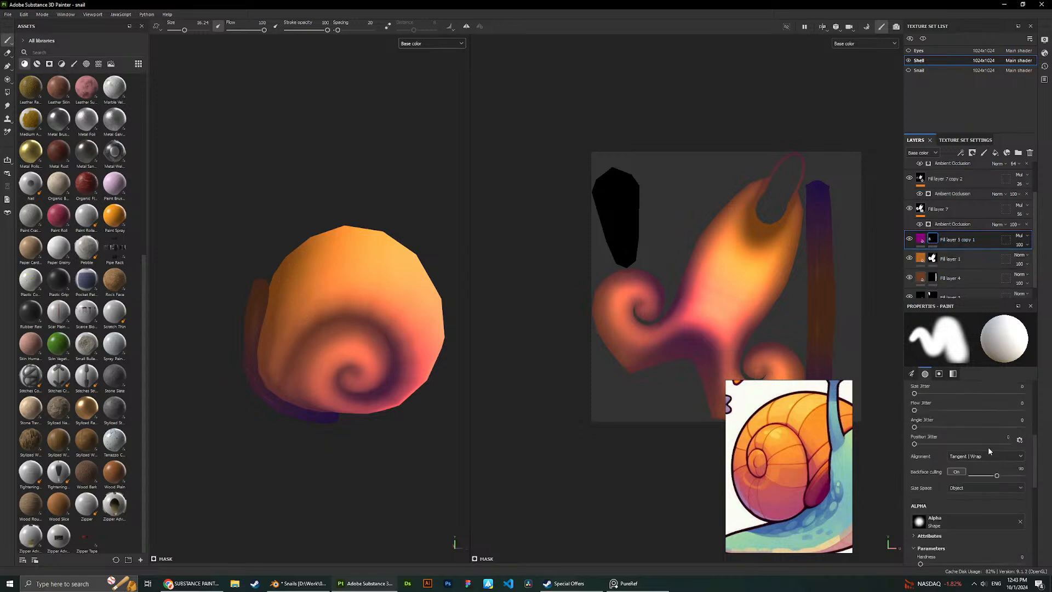
{"action": "mouse_move", "coordinate": [320, 296]}
{"action": "left_mouse_down", "text": "alt"}
{"action": "mouse_move", "coordinate": [317, 280]}
{"action": "mouse_move", "coordinate": [373, 274]}
{"action": "left_mouse_up", "text": "alt"}
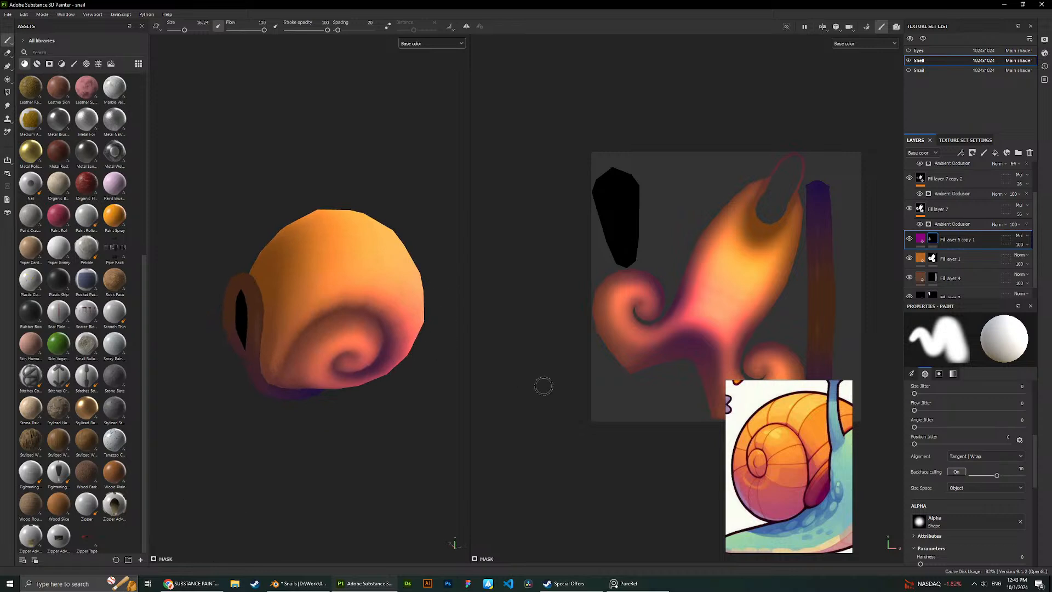
{"action": "scroll", "coordinate": [986, 465], "scroll_direction": "down", "scroll_amount": 3}
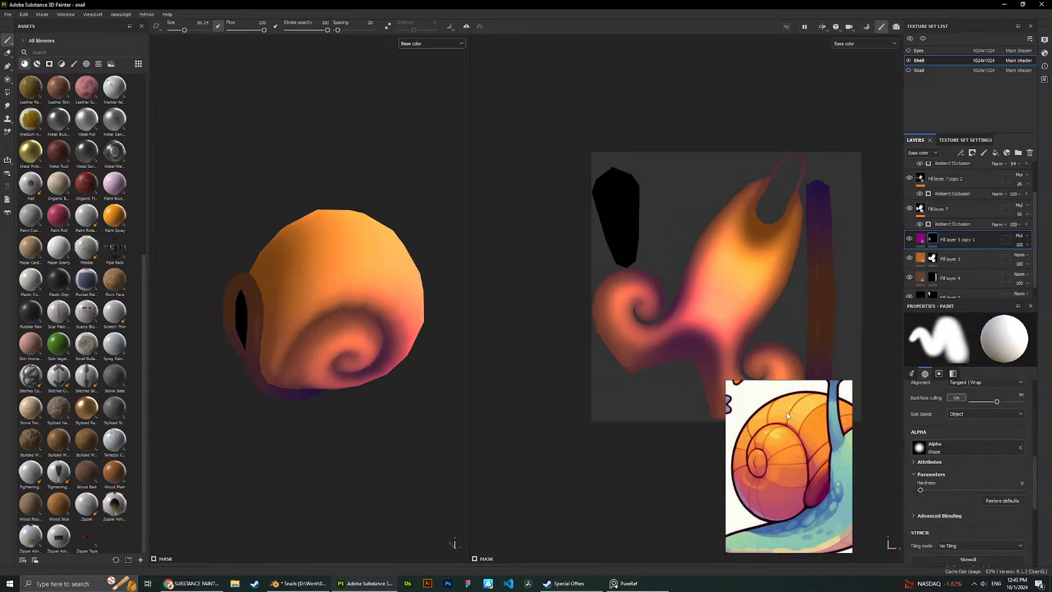
{"action": "scroll", "coordinate": [969, 487], "scroll_direction": "down", "scroll_amount": 2}
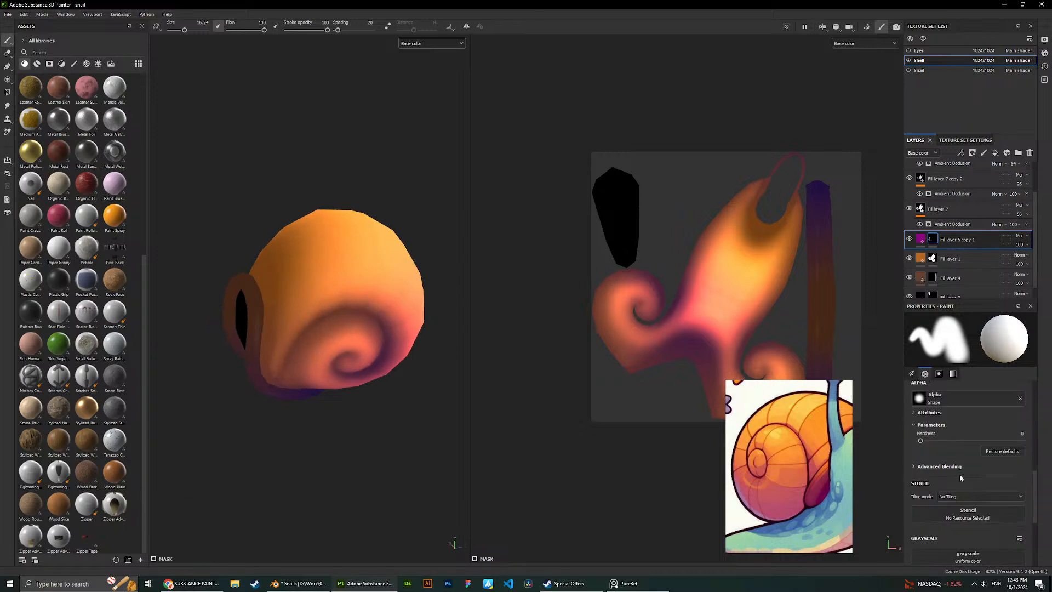
{"action": "left_click_drag", "start_coordinate": [362, 333], "coordinate": [340, 207], "text": "alt"}
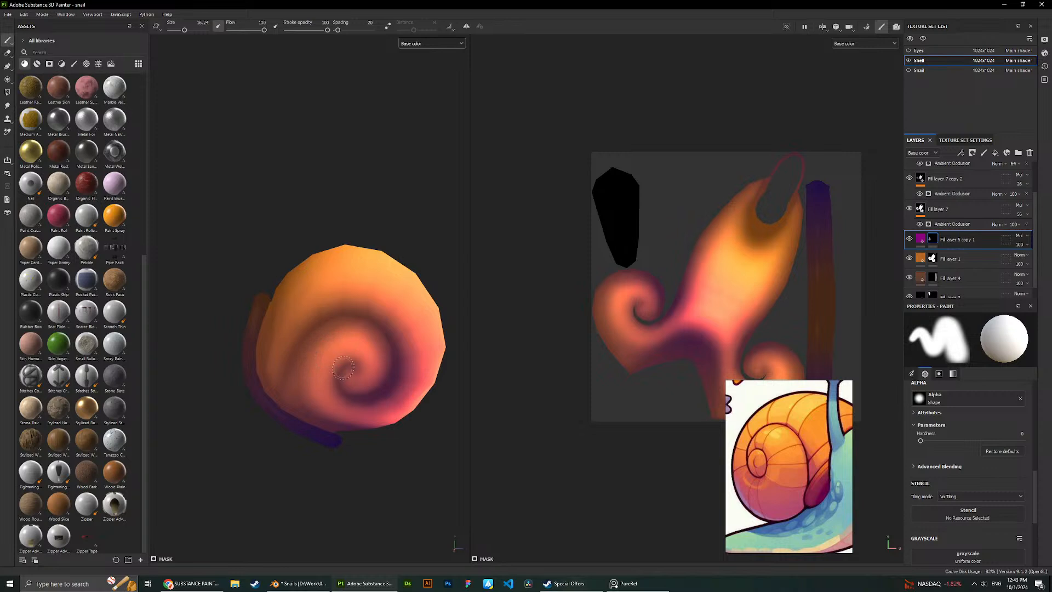
{"action": "scroll", "coordinate": [343, 393], "scroll_direction": "up", "scroll_amount": 2}
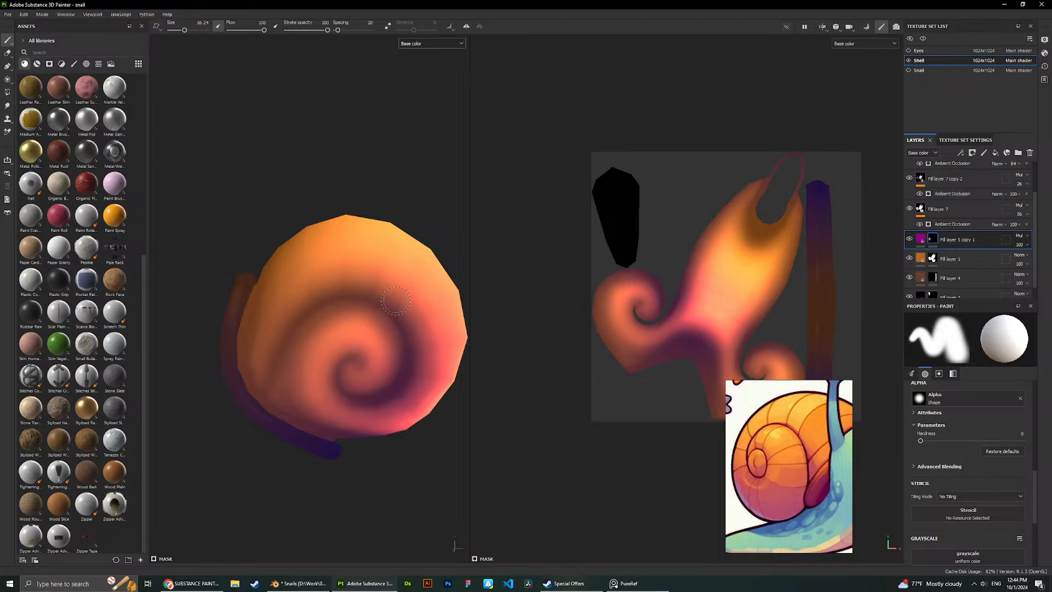
{"action": "scroll", "coordinate": [402, 276], "scroll_direction": "down", "scroll_amount": 2}
{"action": "scroll", "coordinate": [403, 276], "scroll_direction": "up", "scroll_amount": 2}
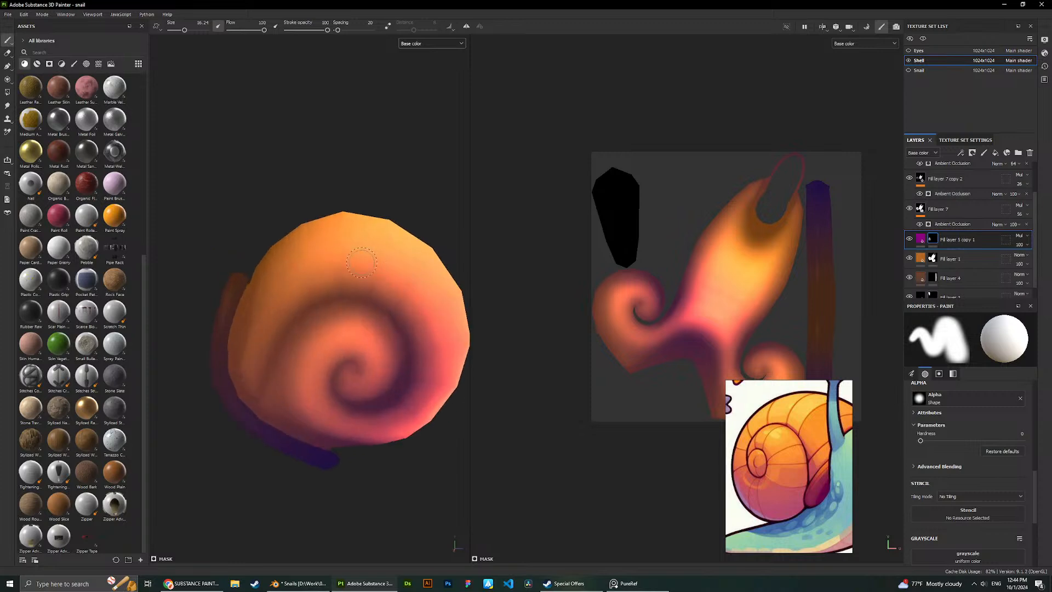
{"action": "scroll", "coordinate": [353, 301], "scroll_direction": "down", "scroll_amount": 2}
{"action": "scroll", "coordinate": [357, 254], "scroll_direction": "up", "scroll_amount": 1}
{"action": "mouse_move", "coordinate": [356, 254]}
{"action": "left_mouse_down", "text": "alt"}
{"action": "mouse_move", "coordinate": [394, 254]}
{"action": "mouse_move", "coordinate": [317, 239]}
{"action": "mouse_move", "coordinate": [362, 223]}
{"action": "mouse_move", "coordinate": [322, 227]}
{"action": "mouse_move", "coordinate": [373, 199]}
{"action": "mouse_move", "coordinate": [435, 204]}
{"action": "mouse_move", "coordinate": [308, 238]}
{"action": "mouse_move", "coordinate": [376, 239]}
{"action": "mouse_move", "coordinate": [384, 278]}
{"action": "left_mouse_up", "text": "alt"}
{"action": "middle_click_drag", "start_coordinate": [383, 277], "coordinate": [321, 272], "text": "alt"}
{"action": "scroll", "coordinate": [322, 274], "scroll_direction": "up", "scroll_amount": 2}
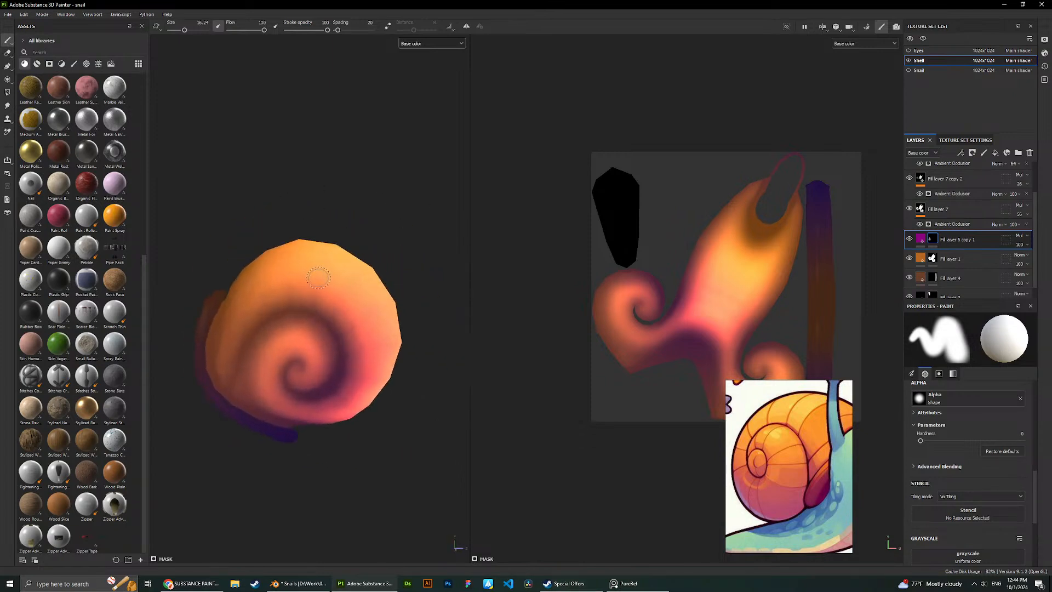
Make the Snail texture set visible, activate it, and frame the snail's body together with the shell.
{"action": "left_click", "coordinate": [915, 51]}
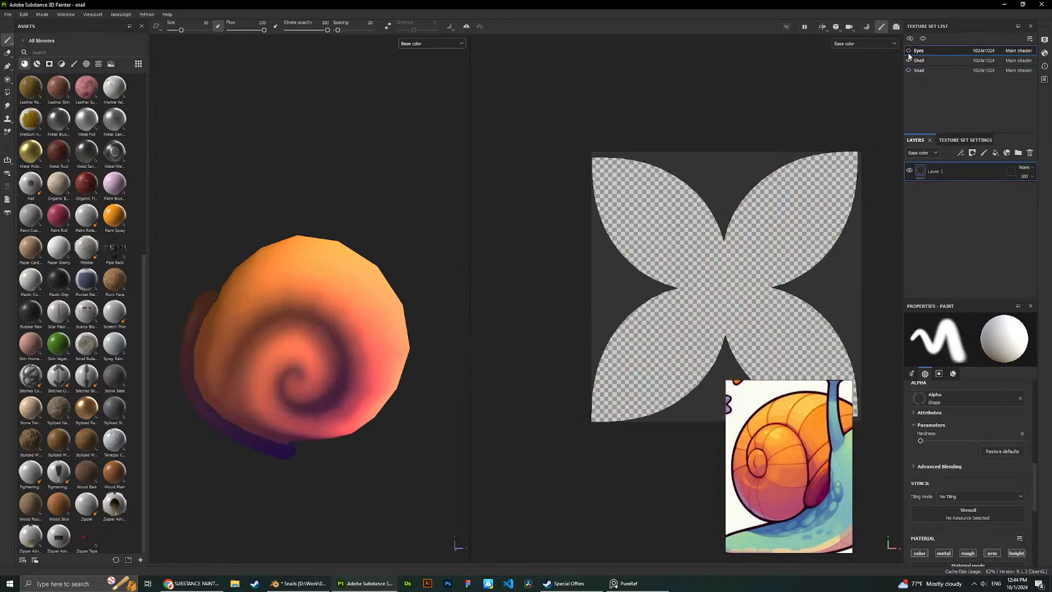
{"action": "left_click", "coordinate": [908, 71]}
{"action": "left_click", "coordinate": [920, 70]}
{"action": "scroll", "coordinate": [389, 217], "scroll_direction": "down", "scroll_amount": 2}
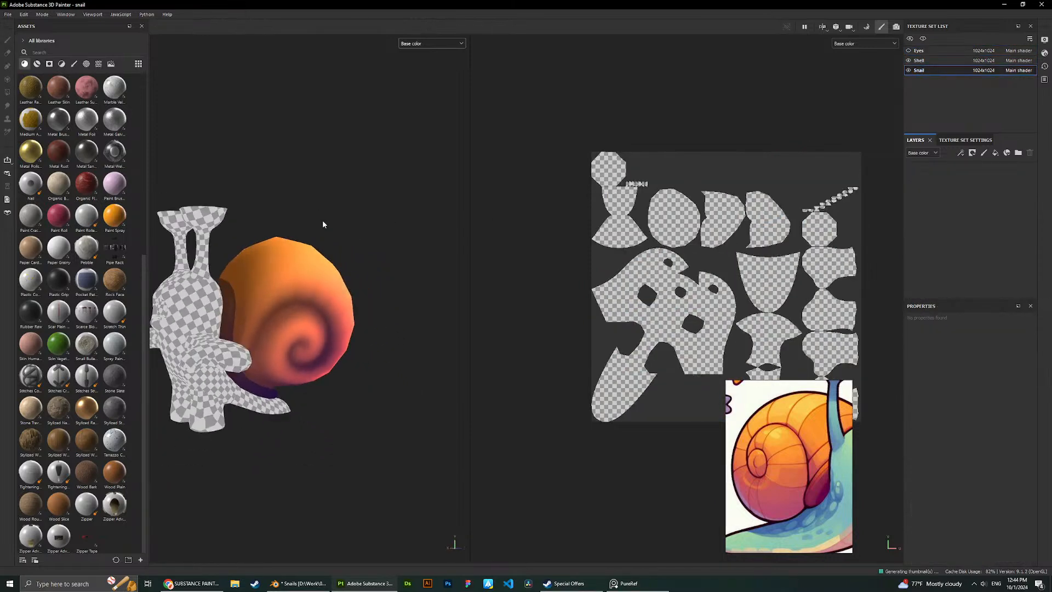
{"action": "left_click_drag", "start_coordinate": [322, 224], "coordinate": [301, 232], "text": "alt"}
{"action": "middle_click_drag", "start_coordinate": [326, 230], "coordinate": [378, 225], "text": "alt"}
{"action": "right_click_drag", "start_coordinate": [378, 225], "coordinate": [380, 285], "text": "alt"}
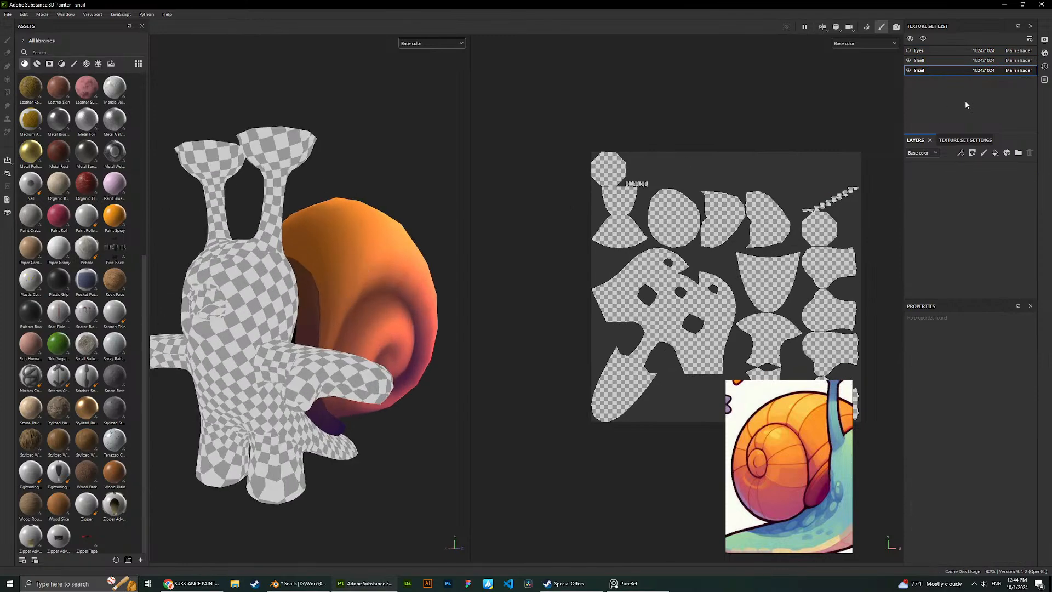
Copy the Shell texture set's layers and paste them into the Snail texture set.
{"action": "left_click", "coordinate": [941, 60]}
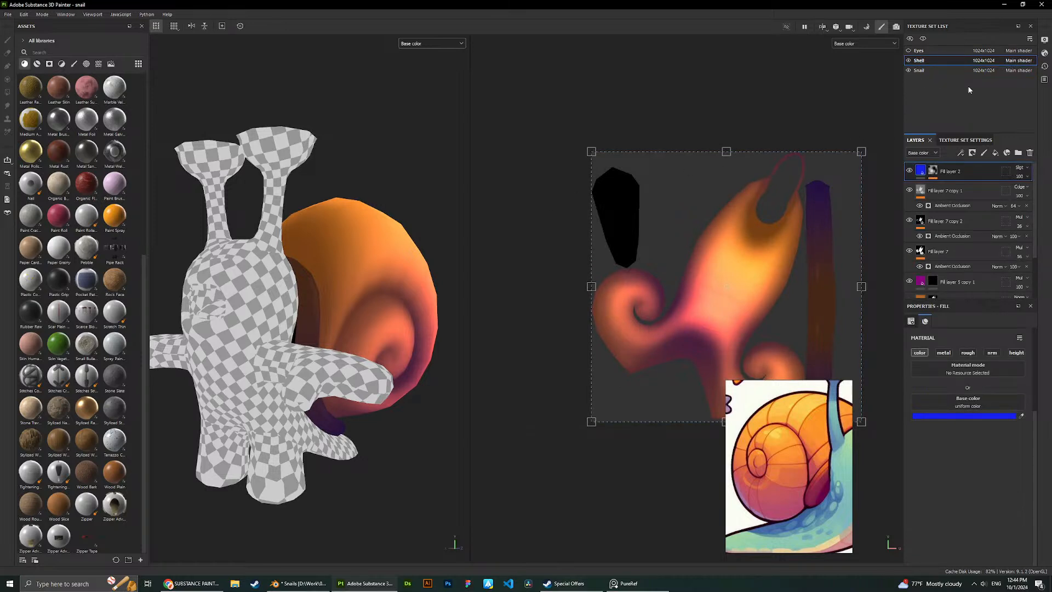
{"action": "scroll", "coordinate": [994, 173], "scroll_direction": "down", "scroll_amount": 3}
{"action": "scroll", "coordinate": [426, 218], "scroll_direction": "down", "scroll_amount": 1}
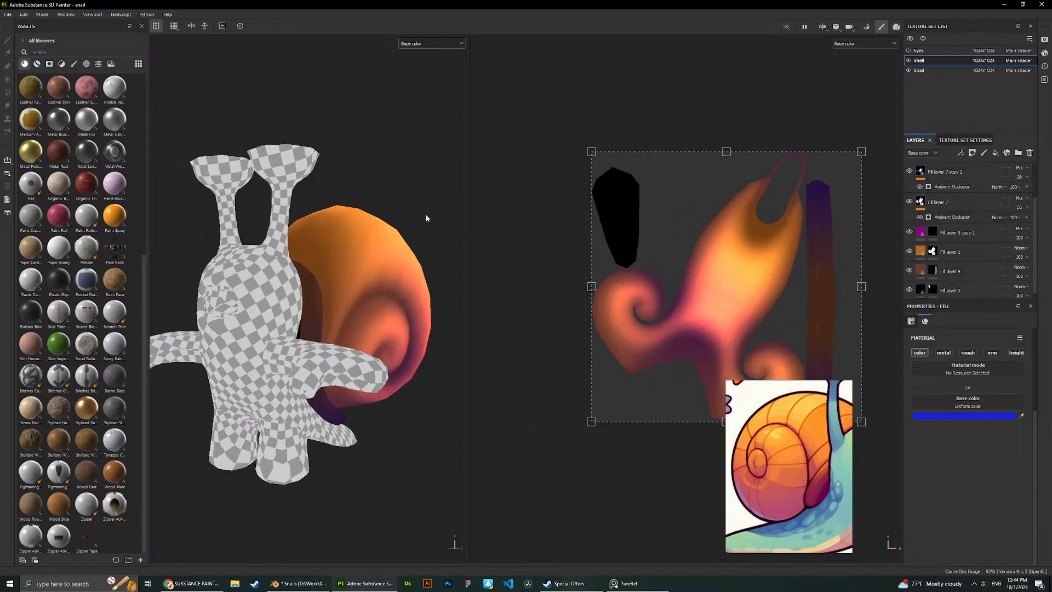
{"action": "left_click", "coordinate": [967, 288]}
{"action": "scroll", "coordinate": [969, 241], "scroll_direction": "up", "scroll_amount": 2}
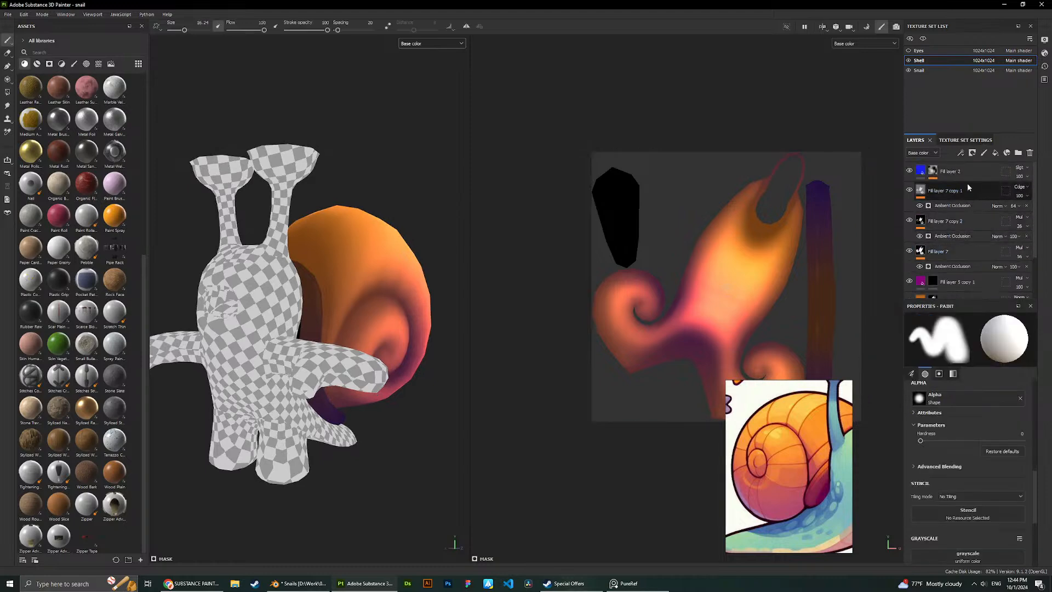
{"action": "left_click", "coordinate": [934, 71]}
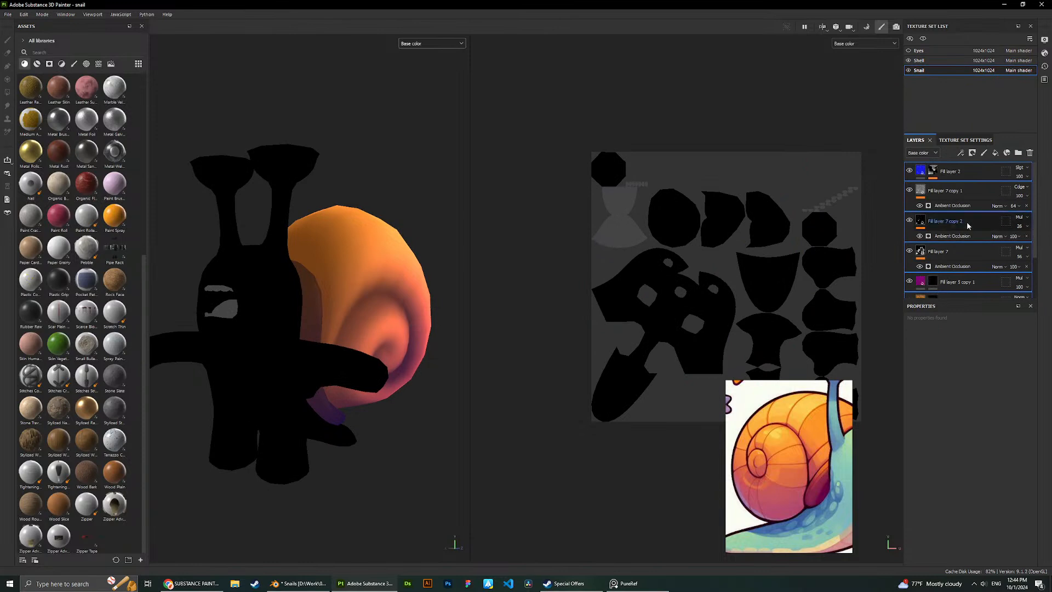
Remove Fill layer 7 copy 1 from the Snail texture set's stack, and select the mask of Fill layer 2.
{"action": "left_click", "coordinate": [959, 179]}
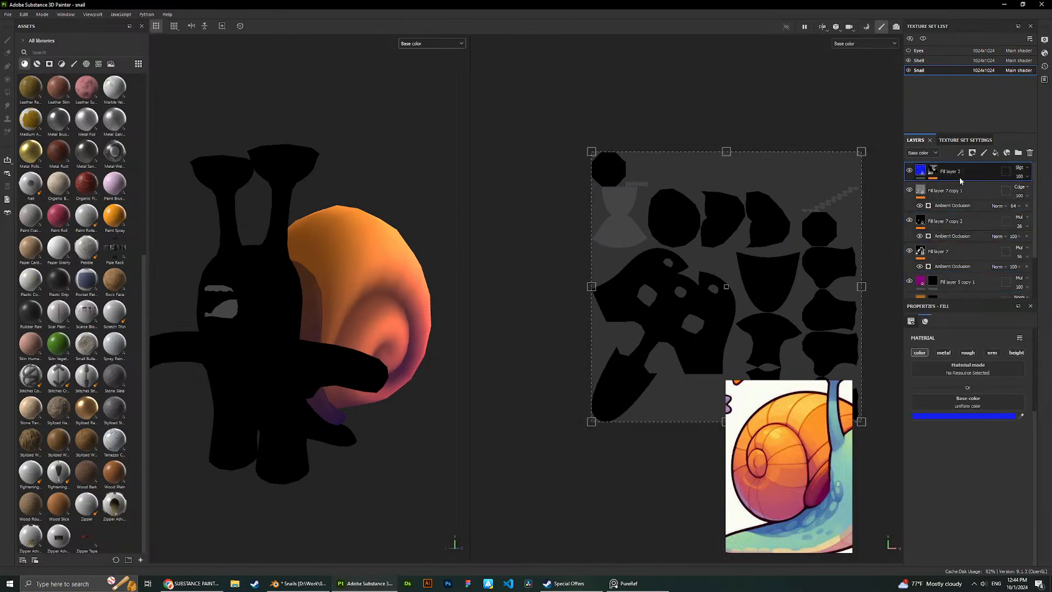
{"action": "key", "text": "Delete"}
{"action": "key", "text": "ctrl+z"}
{"action": "left_click", "coordinate": [931, 171]}
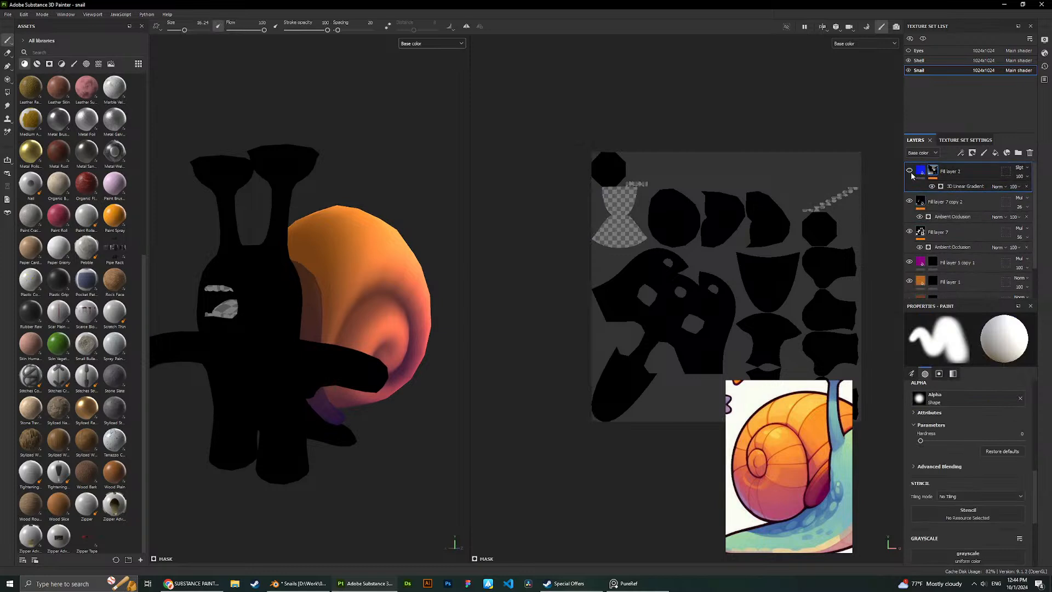
Toggle the visibility of the lowest fill layer in the Snail texture set to check what it covers on the body.
{"action": "scroll", "coordinate": [327, 200], "scroll_direction": "down", "scroll_amount": 2}
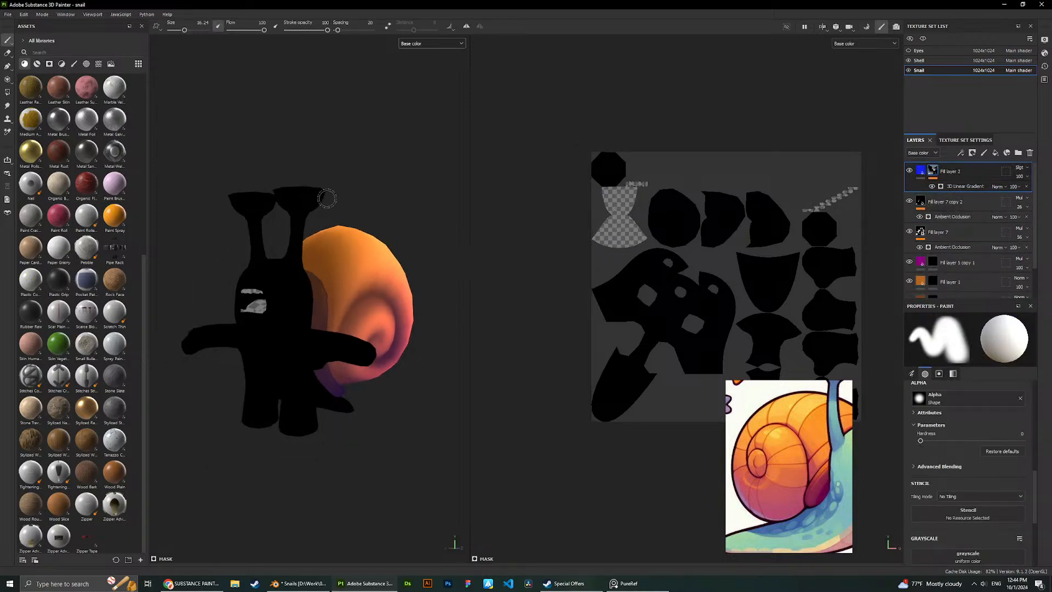
{"action": "left_click_drag", "start_coordinate": [326, 200], "coordinate": [285, 185], "text": "alt"}
{"action": "middle_click_drag", "start_coordinate": [285, 185], "coordinate": [339, 193], "text": "alt"}
{"action": "left_click", "coordinate": [940, 234]}
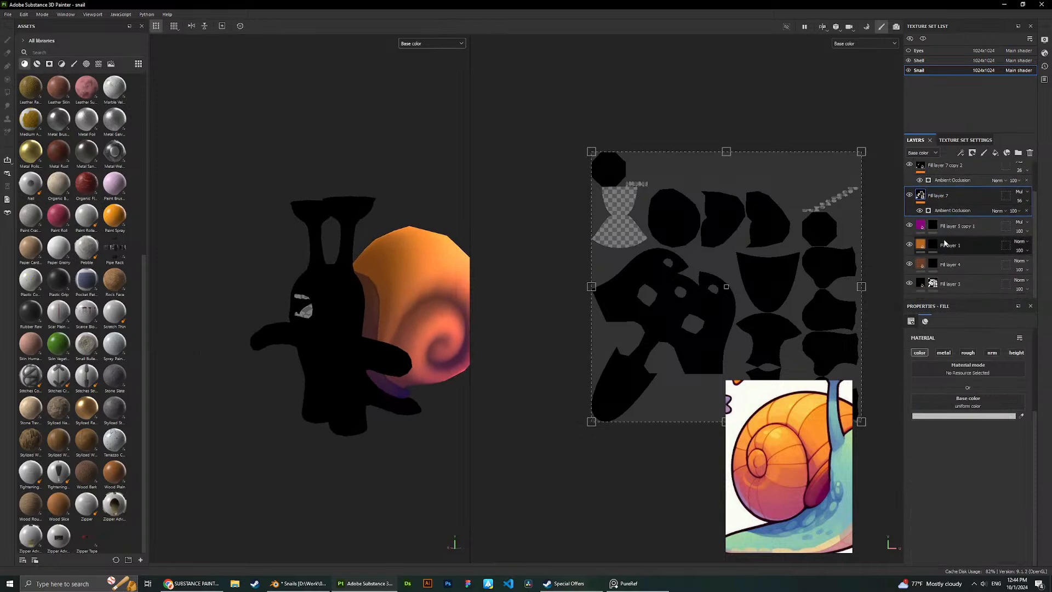
{"action": "scroll", "coordinate": [434, 260], "scroll_direction": "up", "scroll_amount": 2}
{"action": "left_click", "coordinate": [910, 284]}
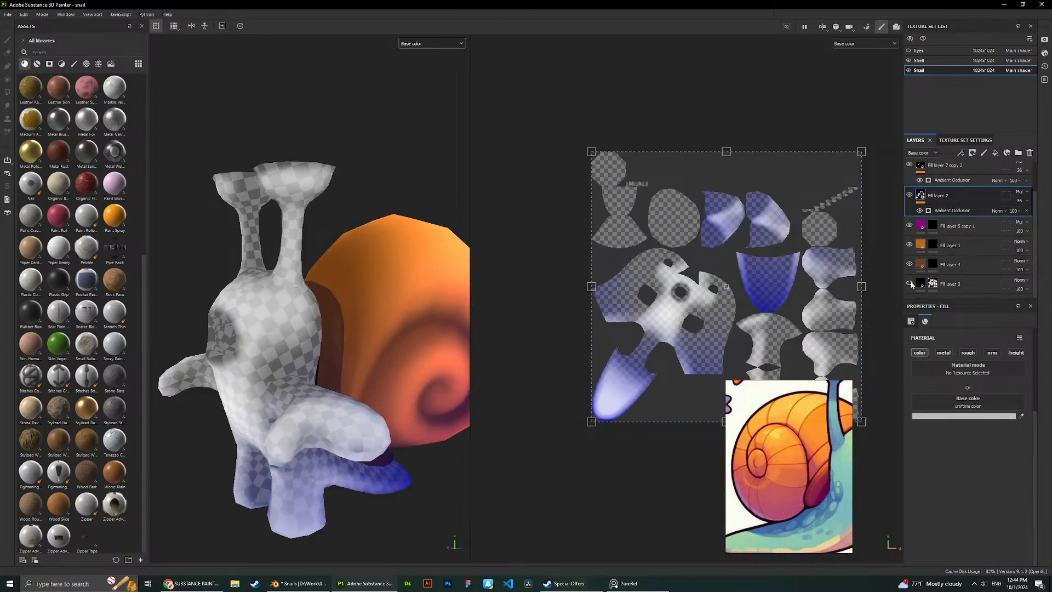
{"action": "left_click", "coordinate": [909, 283]}
Set the base colour of the Snail texture set's lowest fill layer to a dark red for the mouth interior.
{"action": "left_click", "coordinate": [971, 286]}
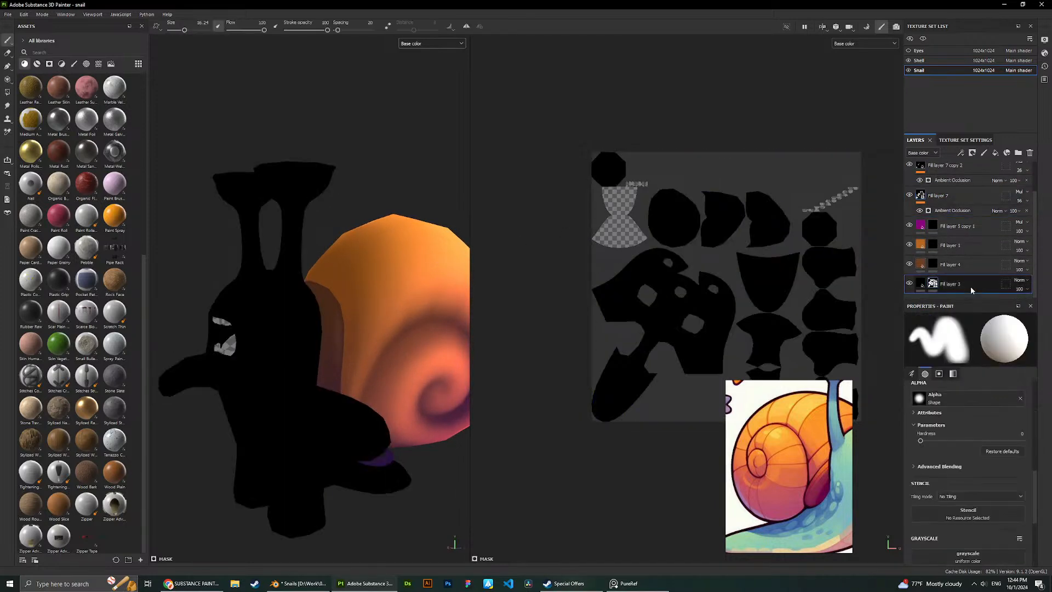
{"action": "left_click", "coordinate": [921, 283]}
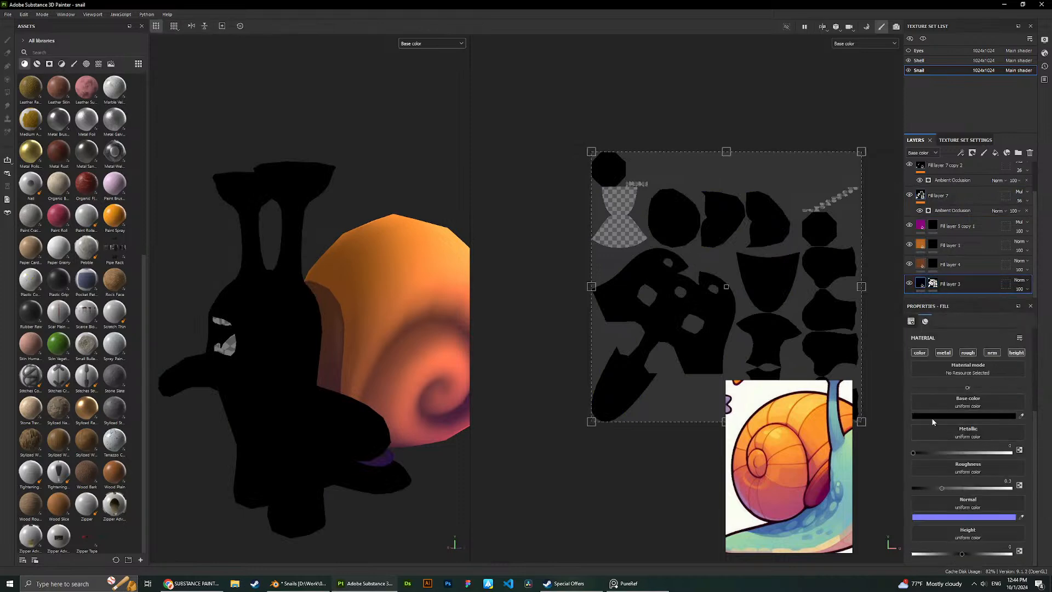
{"action": "left_click", "coordinate": [980, 417]}
{"action": "left_click_drag", "start_coordinate": [219, 225], "coordinate": [314, 181], "text": "alt"}
{"action": "scroll", "coordinate": [315, 181], "scroll_direction": "up", "scroll_amount": 3}
{"action": "left_click_drag", "start_coordinate": [958, 498], "coordinate": [966, 513]}
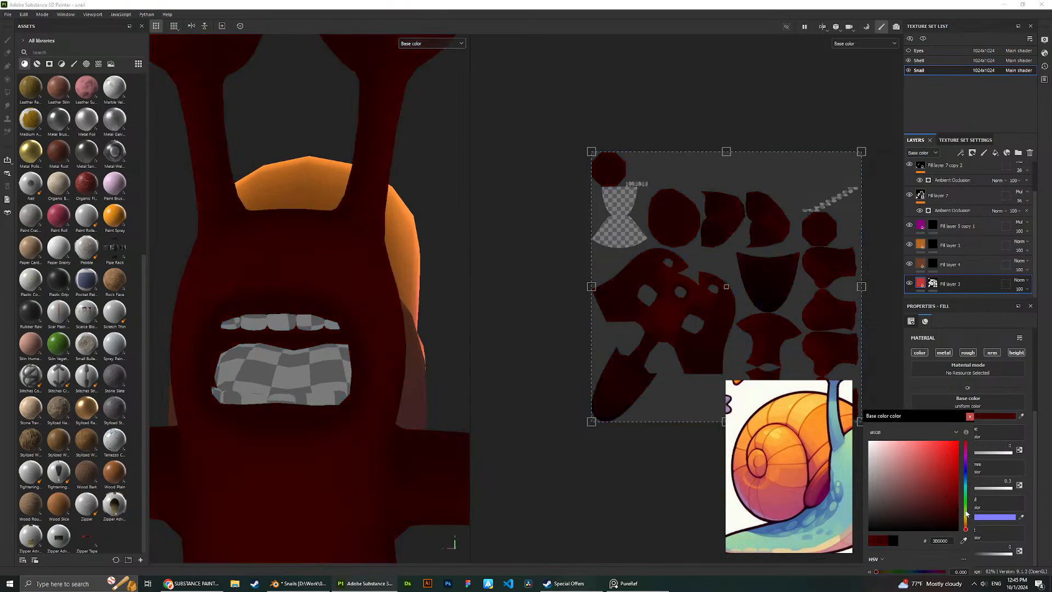
Clear the mask of the dark red fill layer.
{"action": "left_click", "coordinate": [933, 283]}
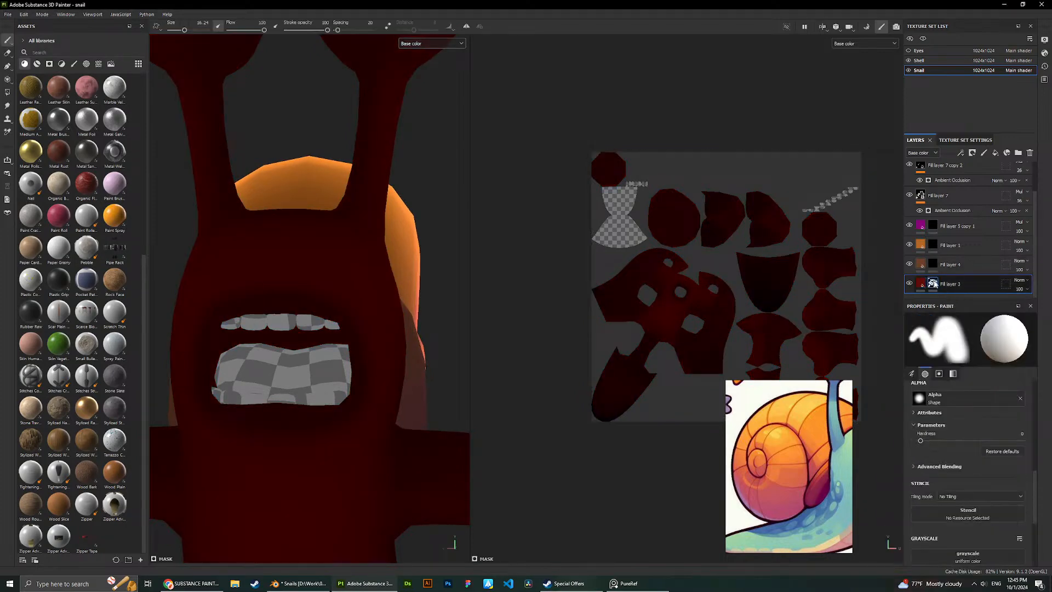
{"action": "scroll", "coordinate": [1017, 501], "scroll_direction": "down", "scroll_amount": 3}
{"action": "scroll", "coordinate": [1002, 471], "scroll_direction": "up", "scroll_amount": 1}
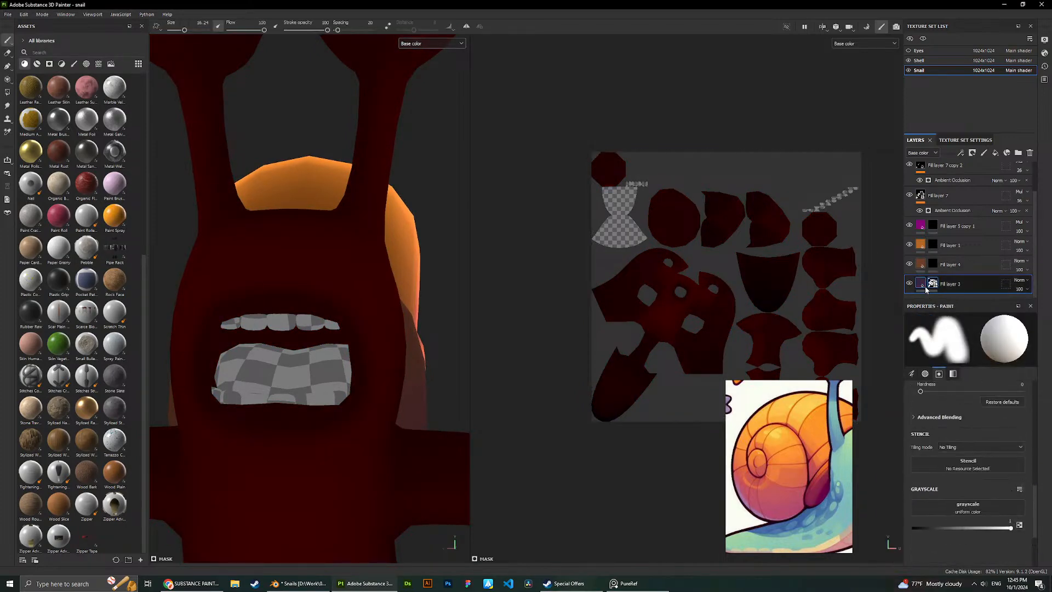
{"action": "right_click", "coordinate": [932, 284]}
{"action": "left_click", "coordinate": [917, 294]}
{"action": "right_click", "coordinate": [933, 283]}
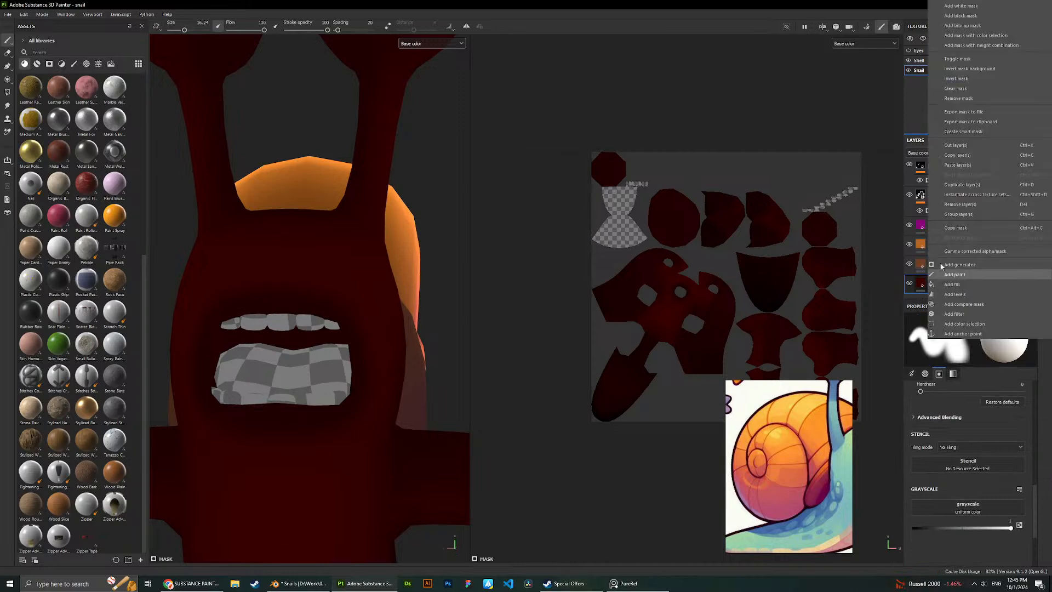
{"action": "left_click", "coordinate": [985, 88]}
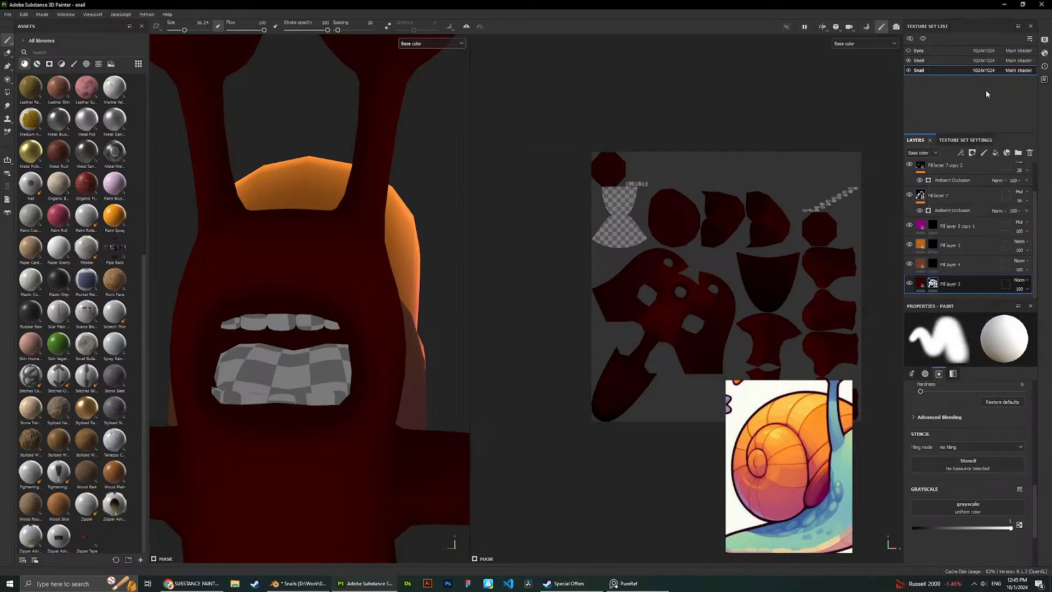
{"action": "scroll", "coordinate": [257, 129], "scroll_direction": "down", "scroll_amount": 2}
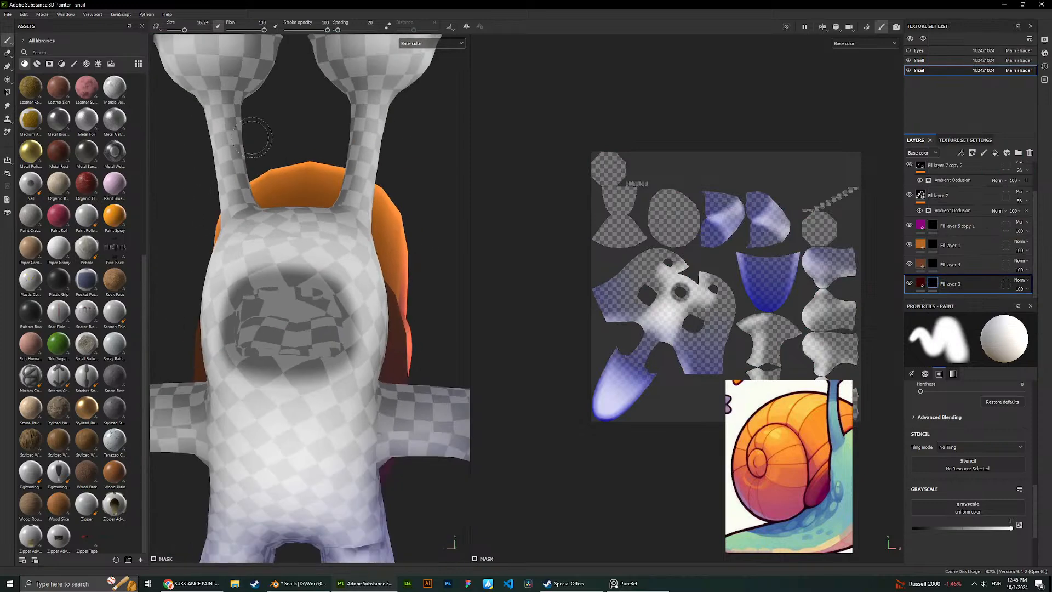
Mask the dark red layer to the inside of the mouth with Polygon Fill in UV chunk mode, undoing a whole-mesh fill.
{"action": "left_click_drag", "start_coordinate": [253, 136], "coordinate": [326, 203], "text": "alt"}
{"action": "middle_click_drag", "start_coordinate": [326, 203], "coordinate": [323, 178], "text": "alt"}
{"action": "scroll", "coordinate": [323, 178], "scroll_direction": "up", "scroll_amount": 1}
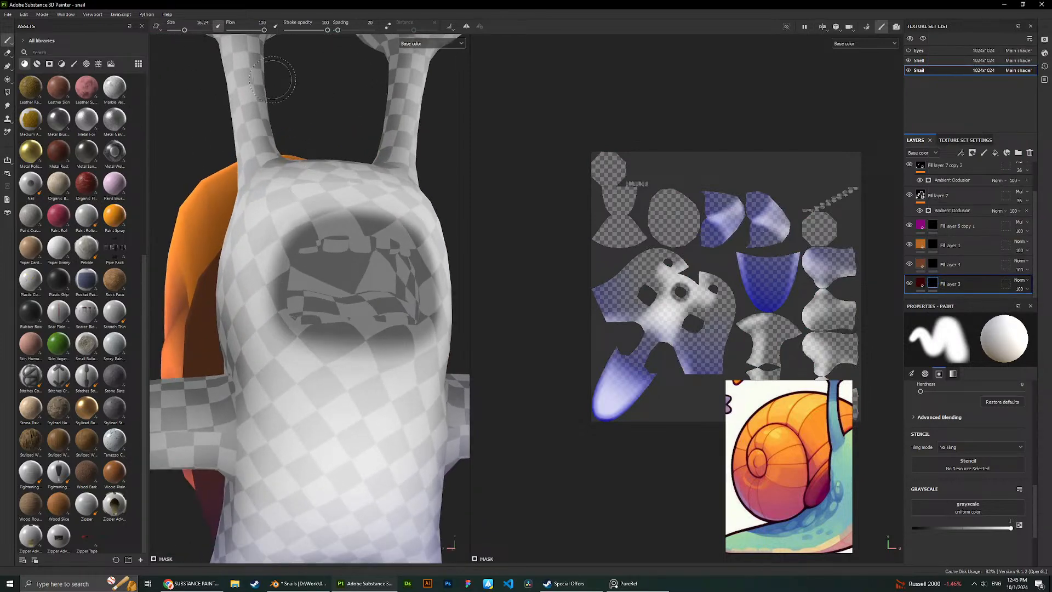
{"action": "left_click", "coordinate": [7, 92]}
{"action": "scroll", "coordinate": [384, 257], "scroll_direction": "up", "scroll_amount": 1}
{"action": "left_click", "coordinate": [392, 274]}
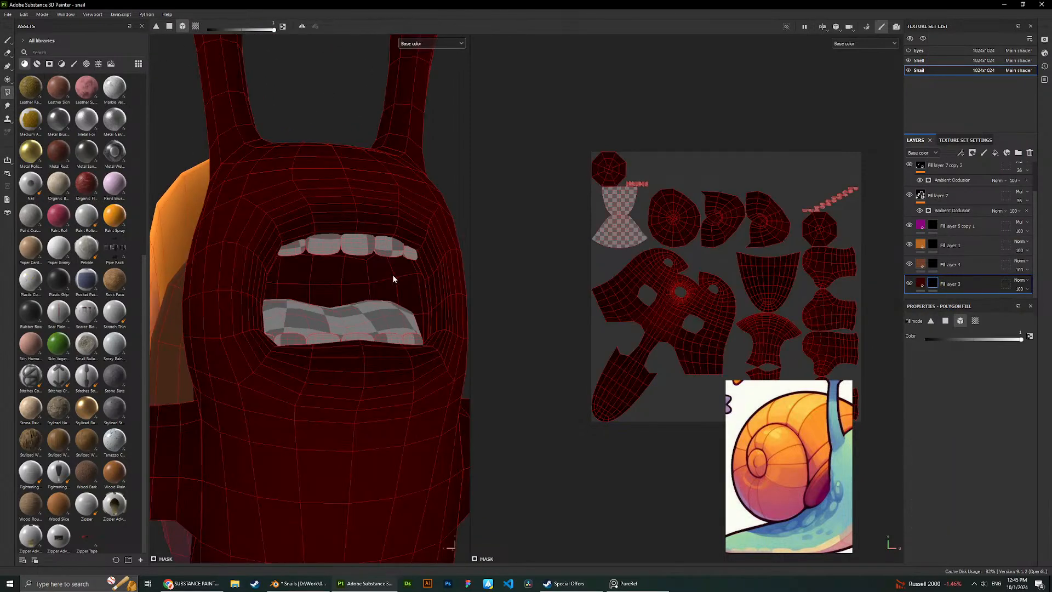
{"action": "key", "text": "ctrl+z"}
{"action": "left_click", "coordinate": [169, 26]}
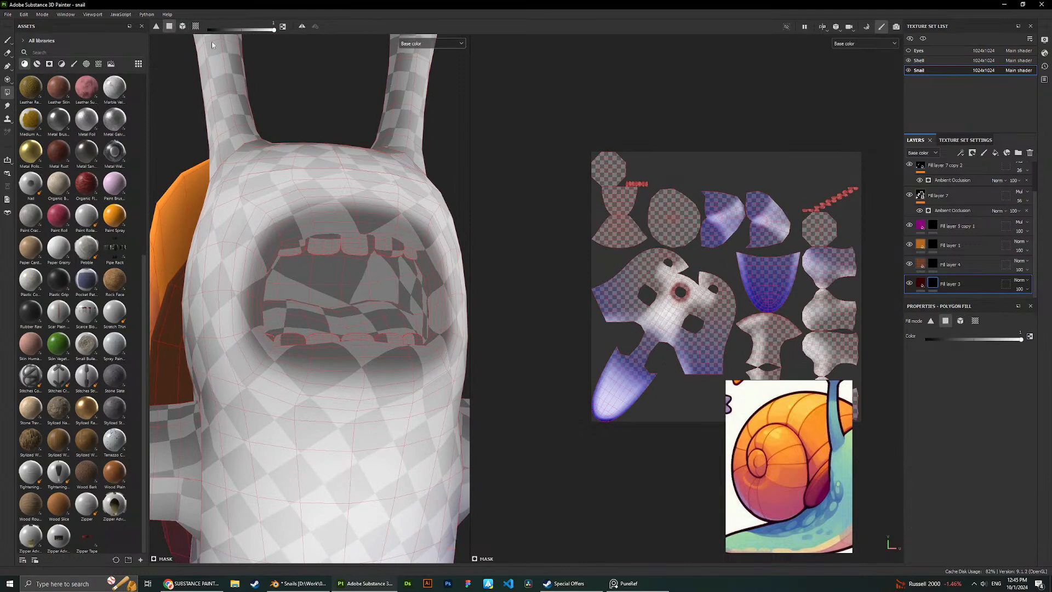
{"action": "left_click", "coordinate": [195, 26]}
{"action": "left_click", "coordinate": [386, 284]}
{"action": "scroll", "coordinate": [386, 279], "scroll_direction": "down", "scroll_amount": 2}
{"action": "left_click_drag", "start_coordinate": [389, 266], "coordinate": [384, 191], "text": "alt"}
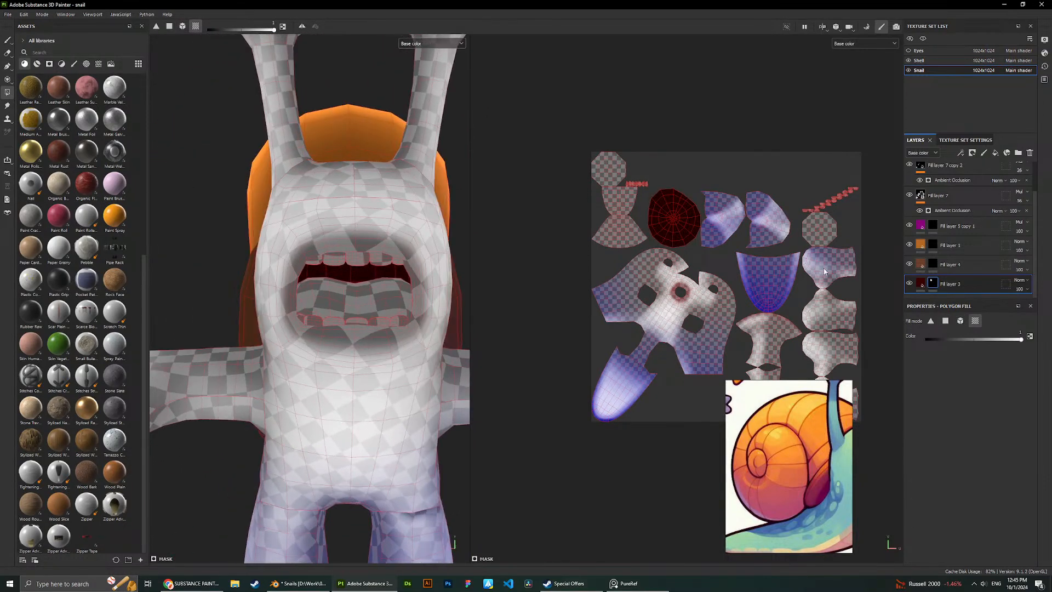
Set Fill layer 4's base colour to a crimson pink, matching the tongue of the open-mouthed snail on the reference board.
{"action": "left_click", "coordinate": [925, 269]}
{"action": "left_click", "coordinate": [994, 415]}
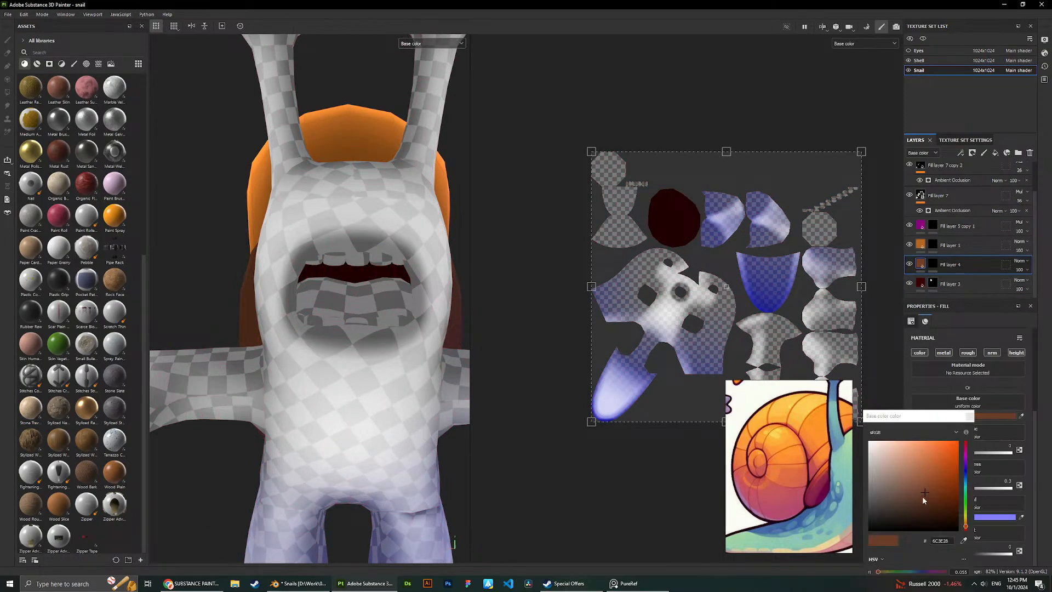
{"action": "left_click", "coordinate": [966, 454]}
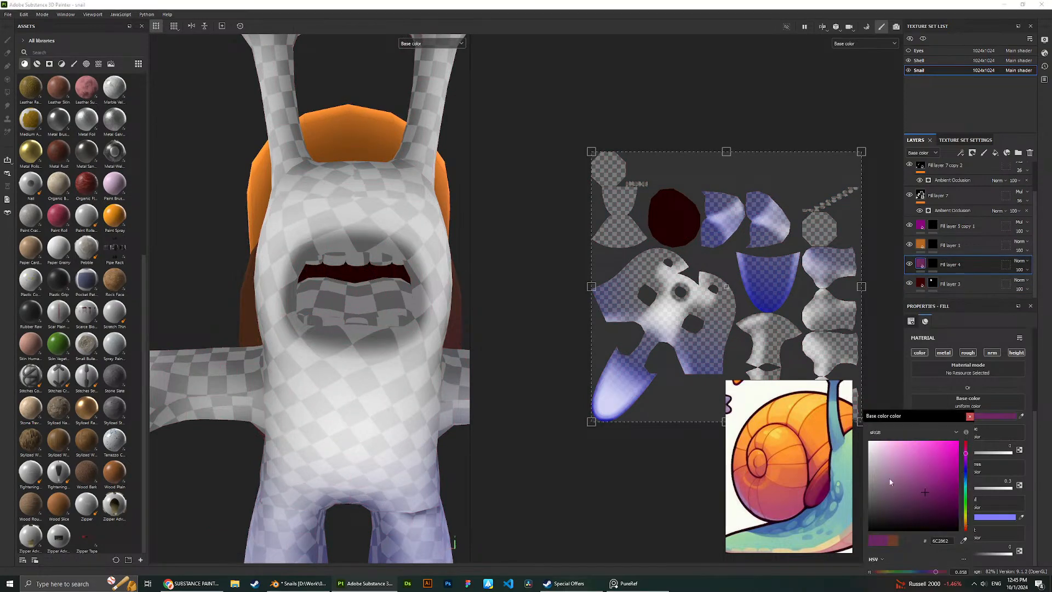
{"action": "scroll", "coordinate": [784, 465], "scroll_direction": "down", "scroll_amount": 5}
{"action": "scroll", "coordinate": [812, 515], "scroll_direction": "up", "scroll_amount": 3}
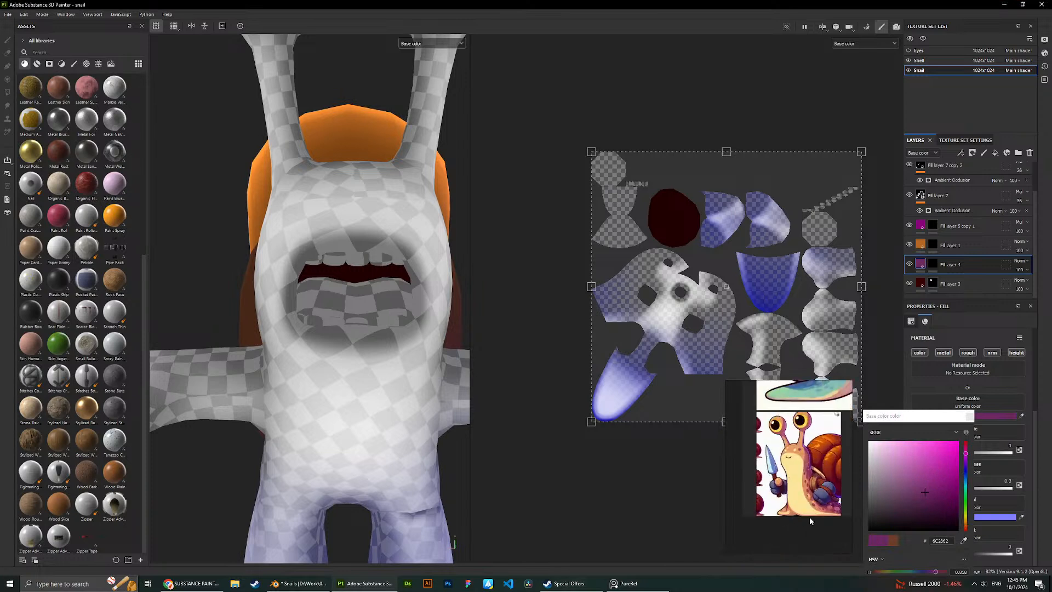
{"action": "scroll", "coordinate": [836, 446], "scroll_direction": "down", "scroll_amount": 3}
{"action": "scroll", "coordinate": [838, 437], "scroll_direction": "up", "scroll_amount": 4}
{"action": "scroll", "coordinate": [832, 438], "scroll_direction": "up", "scroll_amount": 1}
{"action": "middle_click_drag", "start_coordinate": [827, 441], "coordinate": [765, 445]}
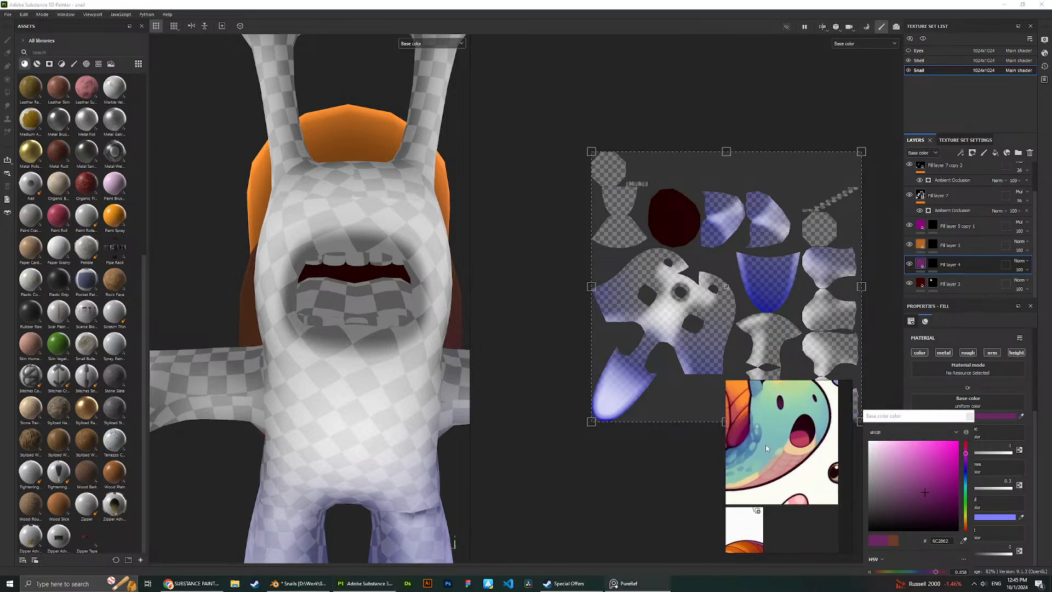
{"action": "scroll", "coordinate": [803, 442], "scroll_direction": "up", "scroll_amount": 1}
{"action": "left_click", "coordinate": [965, 455]}
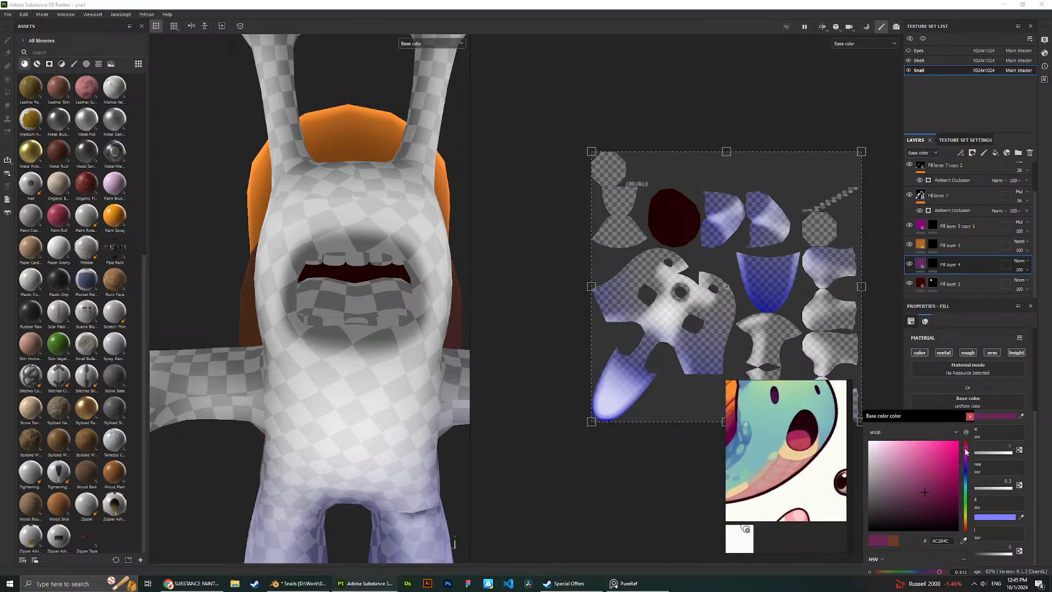
{"action": "mouse_move", "coordinate": [926, 465]}
{"action": "left_mouse_down"}
{"action": "mouse_move", "coordinate": [965, 445]}
{"action": "mouse_move", "coordinate": [923, 473]}
{"action": "left_mouse_up"}
{"action": "left_click", "coordinate": [942, 450]}
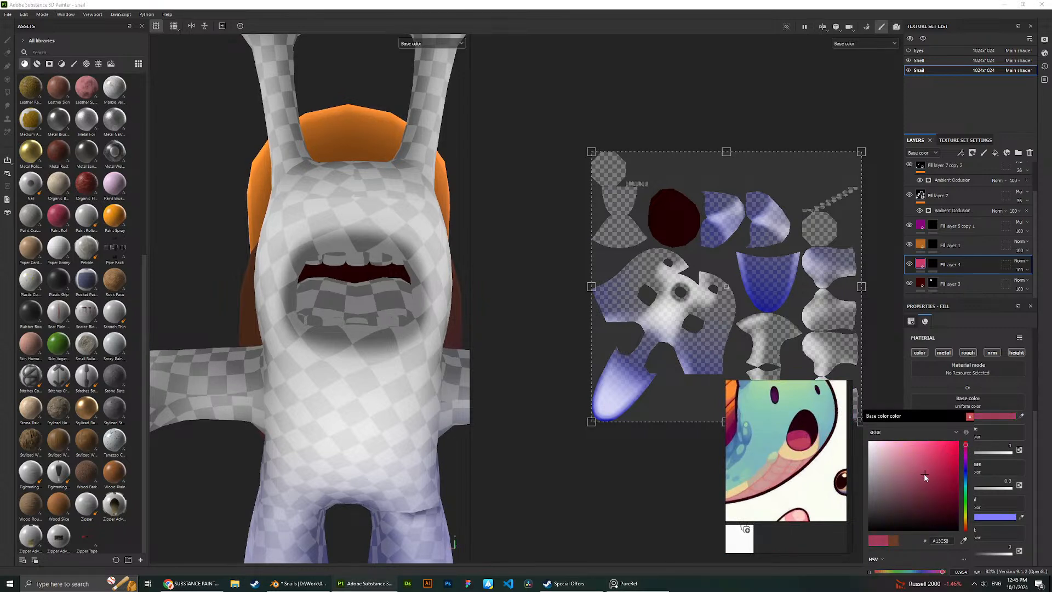
Fill the tongue's UV island in Fill layer 4's mask.
{"action": "left_click", "coordinate": [366, 315]}
{"action": "left_click", "coordinate": [931, 265]}
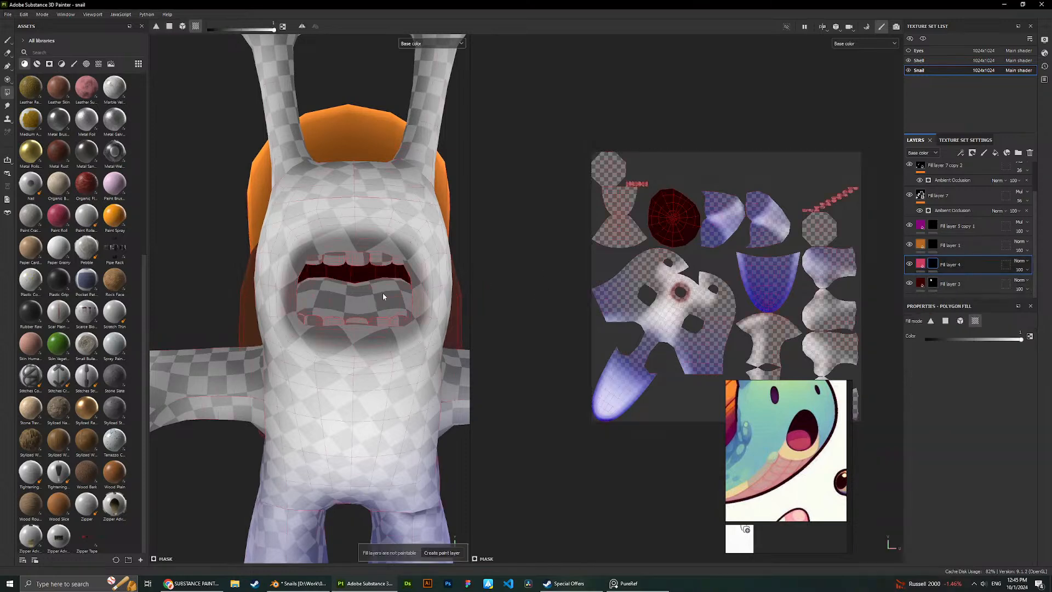
{"action": "left_click", "coordinate": [356, 300]}
{"action": "mouse_move", "coordinate": [356, 304]}
{"action": "left_mouse_down", "text": "alt"}
{"action": "mouse_move", "coordinate": [418, 251]}
{"action": "mouse_move", "coordinate": [413, 199]}
{"action": "mouse_move", "coordinate": [432, 215]}
{"action": "mouse_move", "coordinate": [342, 219]}
{"action": "mouse_move", "coordinate": [383, 205]}
{"action": "left_mouse_up", "text": "alt"}
{"action": "scroll", "coordinate": [432, 214], "scroll_direction": "up", "scroll_amount": 3}
{"action": "scroll", "coordinate": [432, 215], "scroll_direction": "down", "scroll_amount": 2}
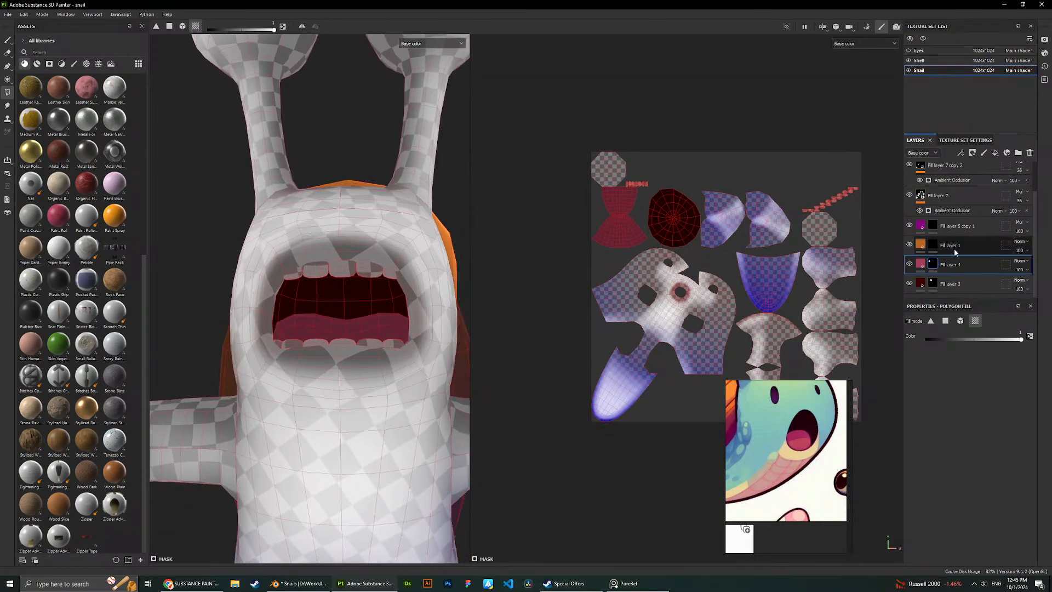
Set Fill layer 1's base colour to a light cream for the teeth.
{"action": "left_click", "coordinate": [921, 251]}
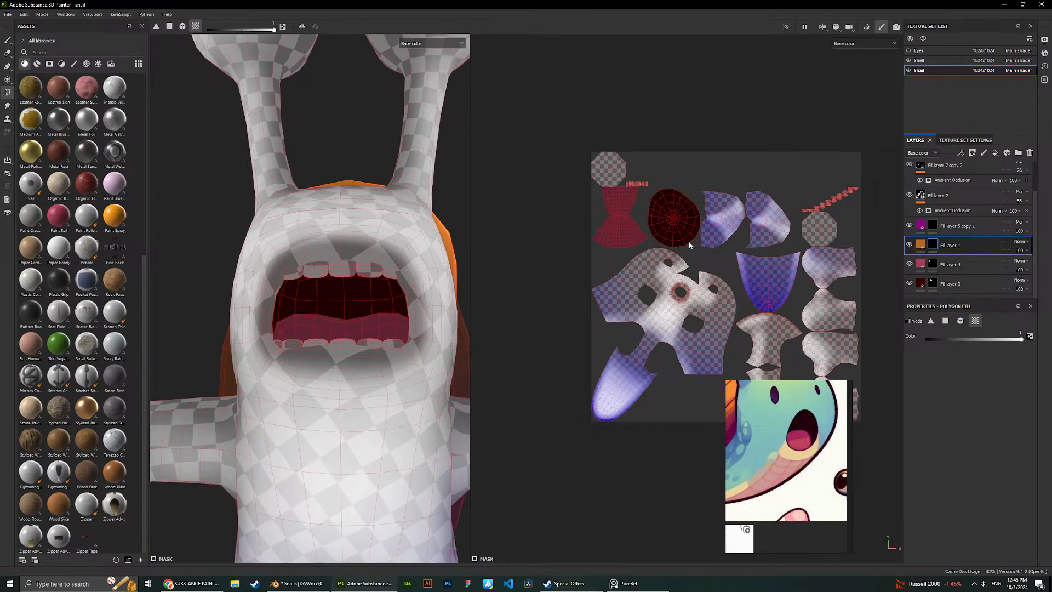
{"action": "scroll", "coordinate": [689, 245], "scroll_direction": "down", "scroll_amount": 2}
{"action": "scroll", "coordinate": [969, 265], "scroll_direction": "up", "scroll_amount": 1}
{"action": "left_click", "coordinate": [920, 269]}
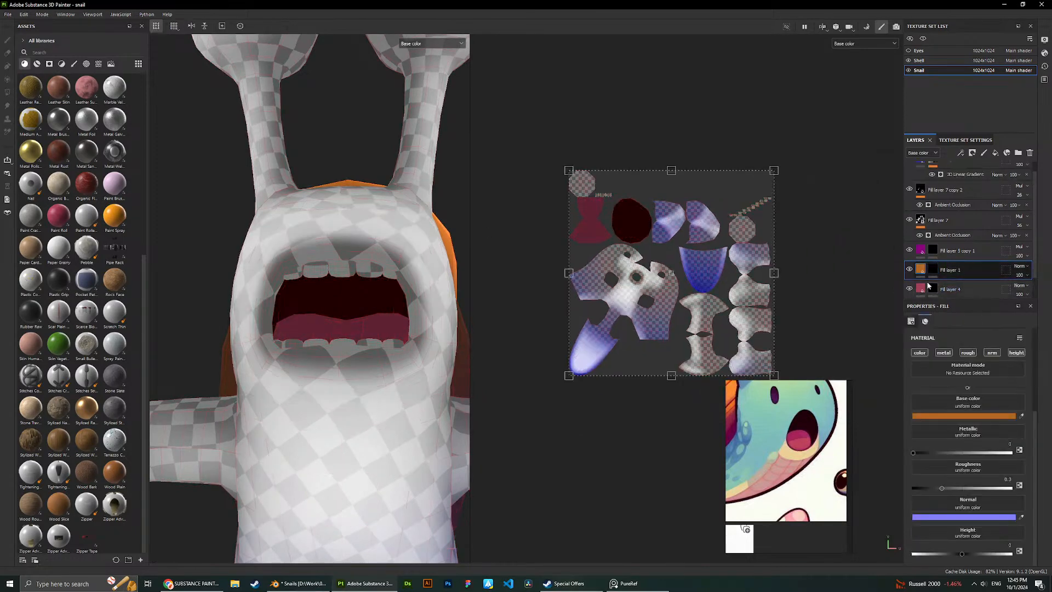
{"action": "left_click", "coordinate": [948, 418]}
{"action": "left_click_drag", "start_coordinate": [934, 471], "coordinate": [890, 443]}
{"action": "left_click", "coordinate": [937, 340]}
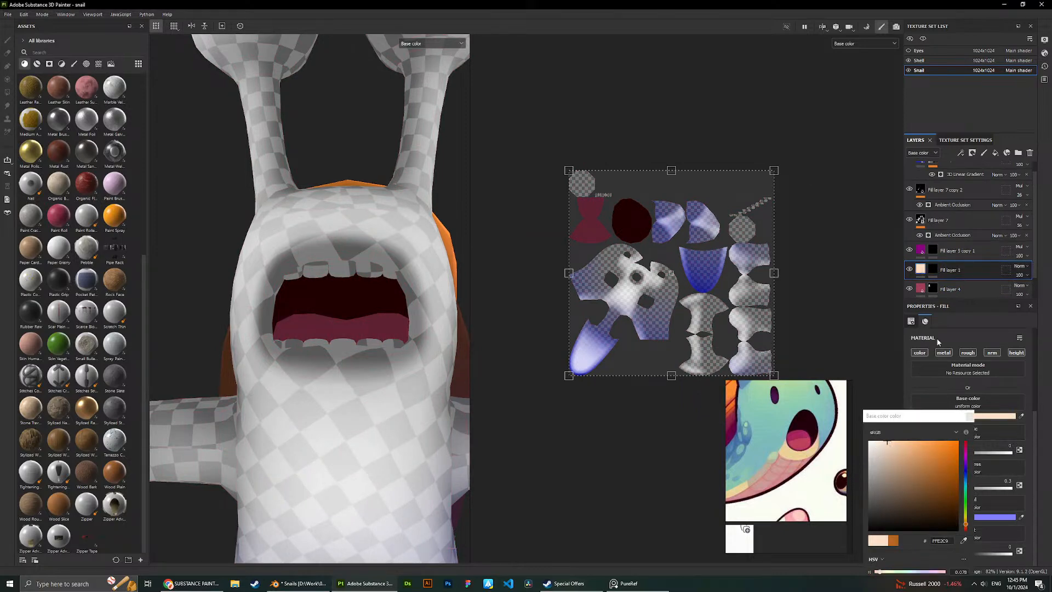
Fill the upper and lower teeth in Fill layer 1's mask using Polygon Fill in mesh mode.
{"action": "left_click", "coordinate": [932, 269]}
{"action": "scroll", "coordinate": [305, 270], "scroll_direction": "up", "scroll_amount": 2}
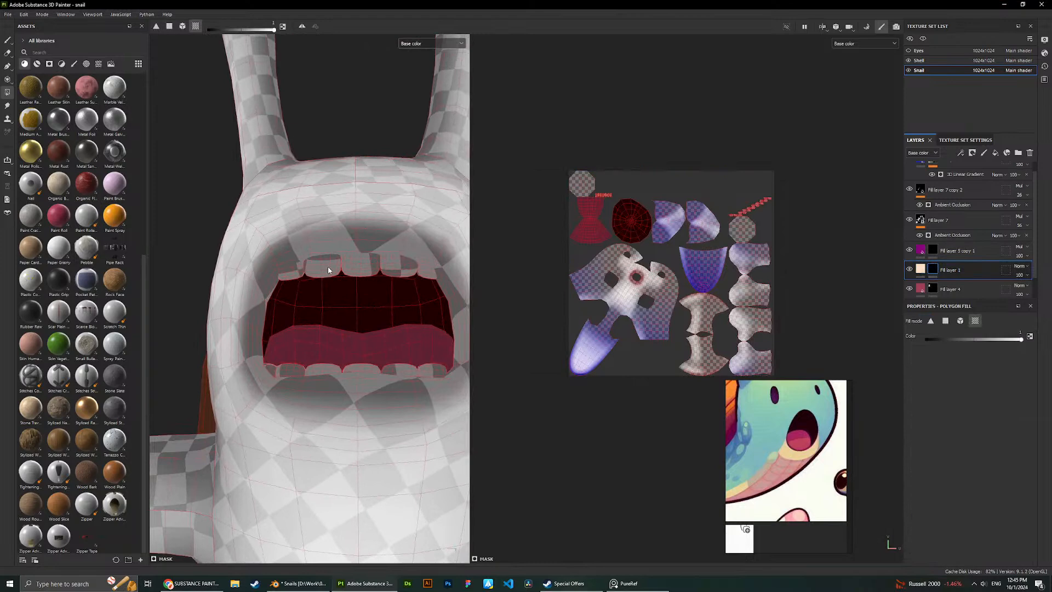
{"action": "scroll", "coordinate": [329, 269], "scroll_direction": "up", "scroll_amount": 1}
{"action": "left_click", "coordinate": [182, 26]}
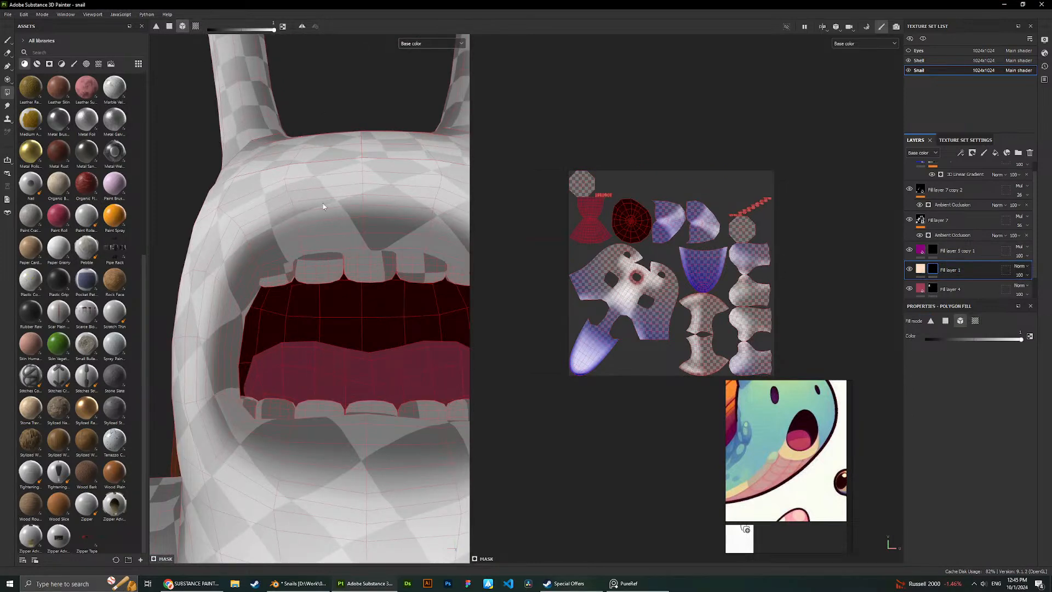
{"action": "left_click", "coordinate": [331, 267]}
{"action": "left_click_drag", "start_coordinate": [433, 294], "coordinate": [375, 323], "text": "alt"}
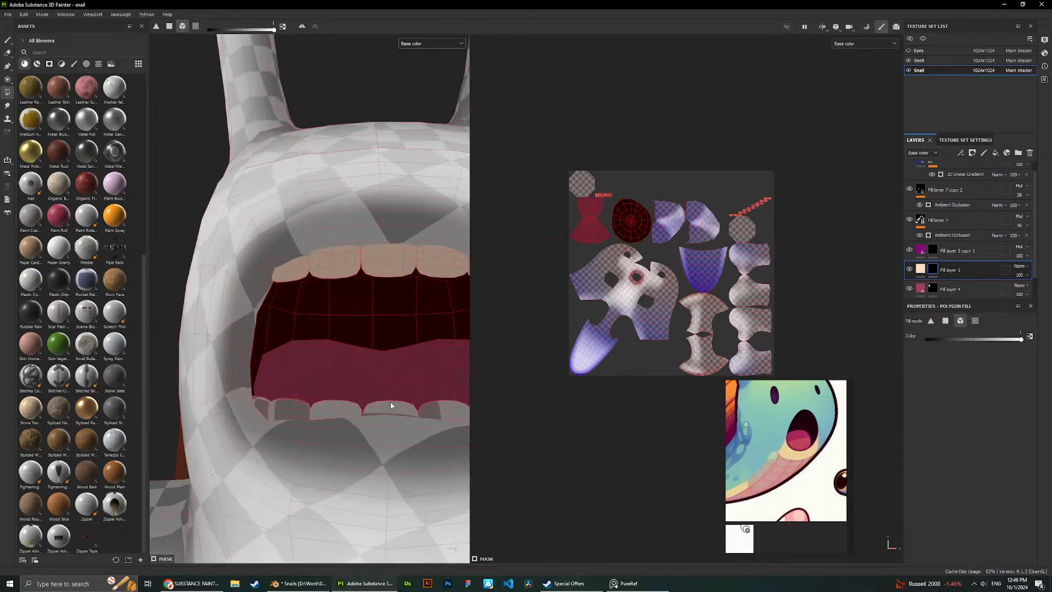
{"action": "left_click_drag", "start_coordinate": [391, 405], "coordinate": [409, 408], "text": "alt"}
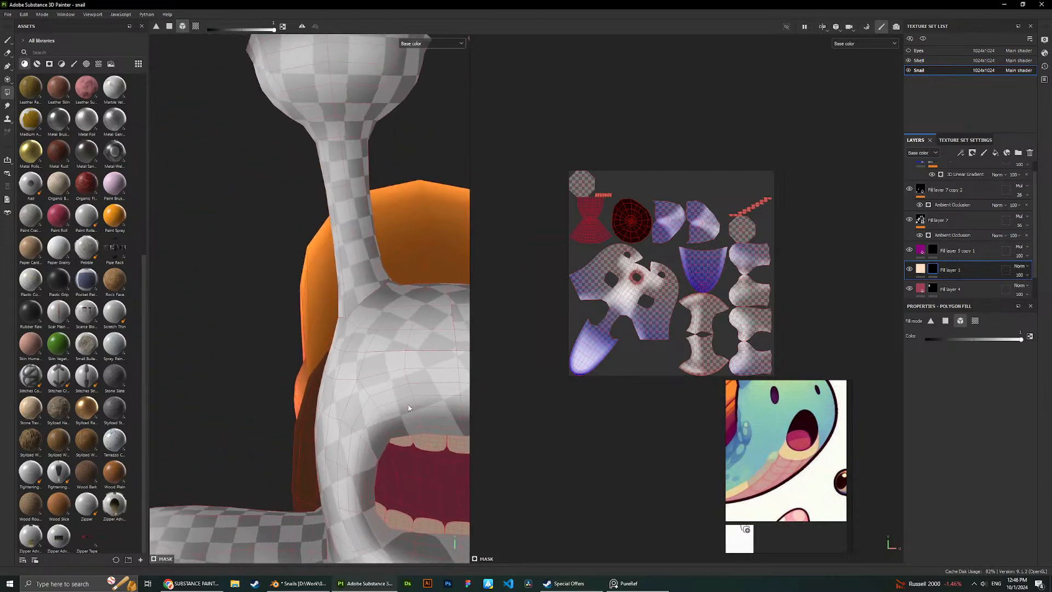
{"action": "middle_click_drag", "start_coordinate": [409, 408], "coordinate": [325, 362], "text": "alt"}
{"action": "scroll", "coordinate": [324, 362], "scroll_direction": "down", "scroll_amount": 3}
Refine Fill layer 1's base colour to a paler, less saturated cream and adjust its hue, checking the teeth on the model.
{"action": "left_click", "coordinate": [921, 269]}
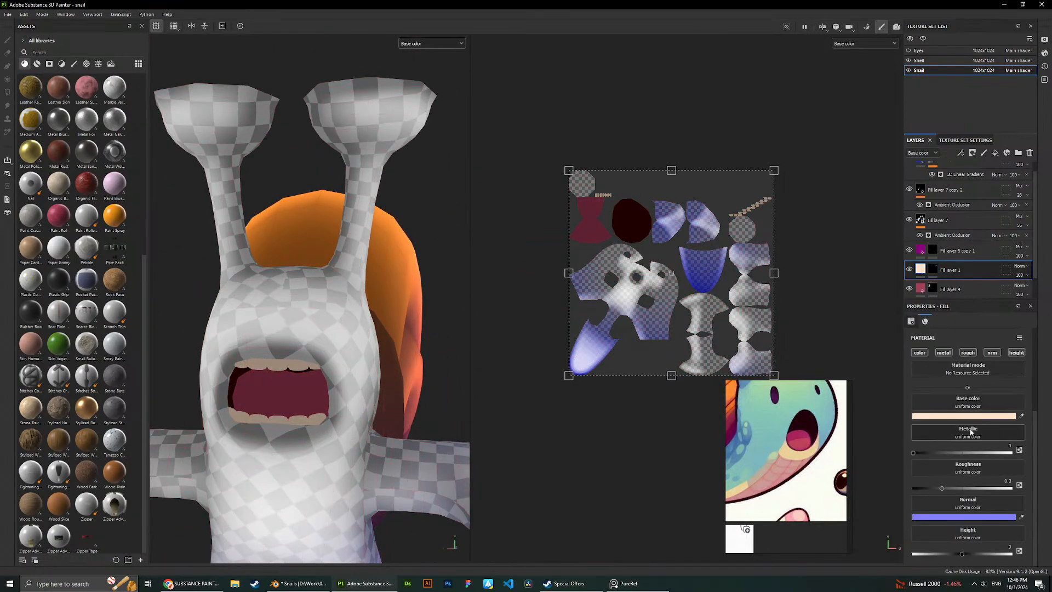
{"action": "left_click", "coordinate": [951, 416]}
{"action": "left_click", "coordinate": [882, 448]}
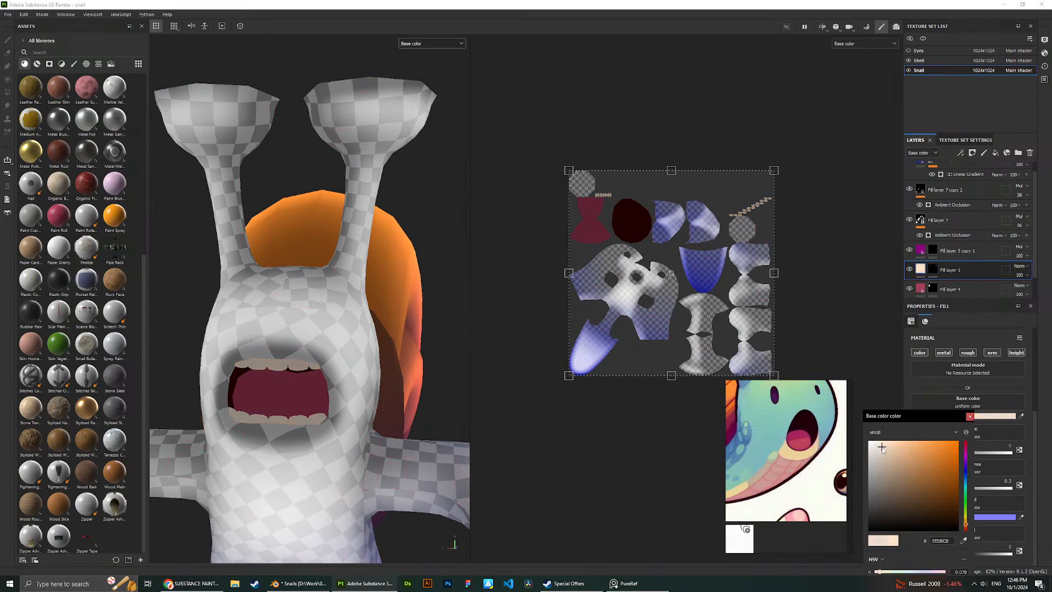
{"action": "left_click_drag", "start_coordinate": [883, 448], "coordinate": [879, 444]}
{"action": "scroll", "coordinate": [385, 338], "scroll_direction": "down", "scroll_amount": 3}
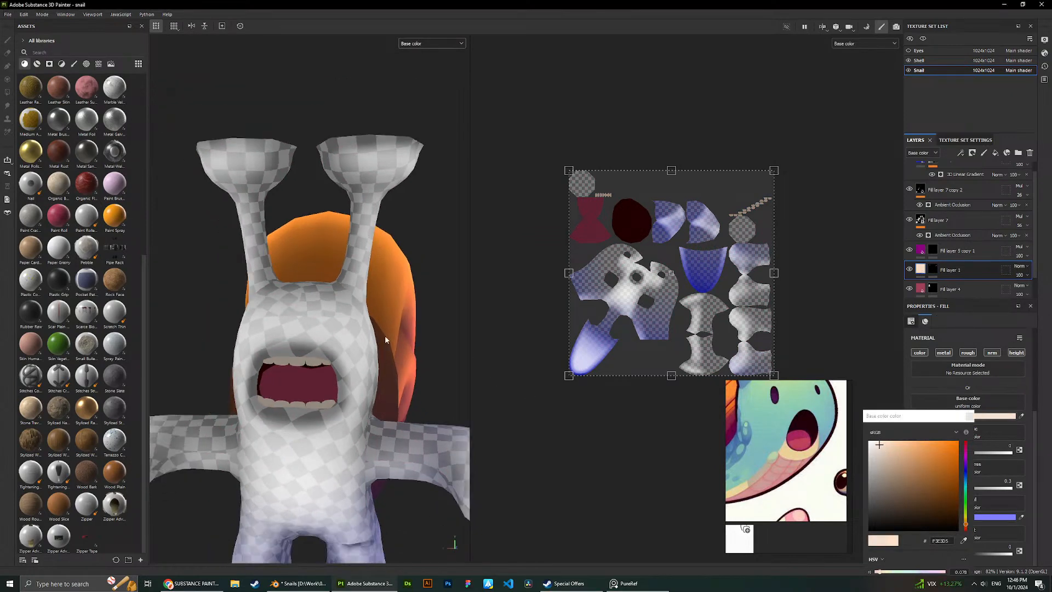
{"action": "left_click_drag", "start_coordinate": [385, 338], "coordinate": [331, 261], "text": "alt"}
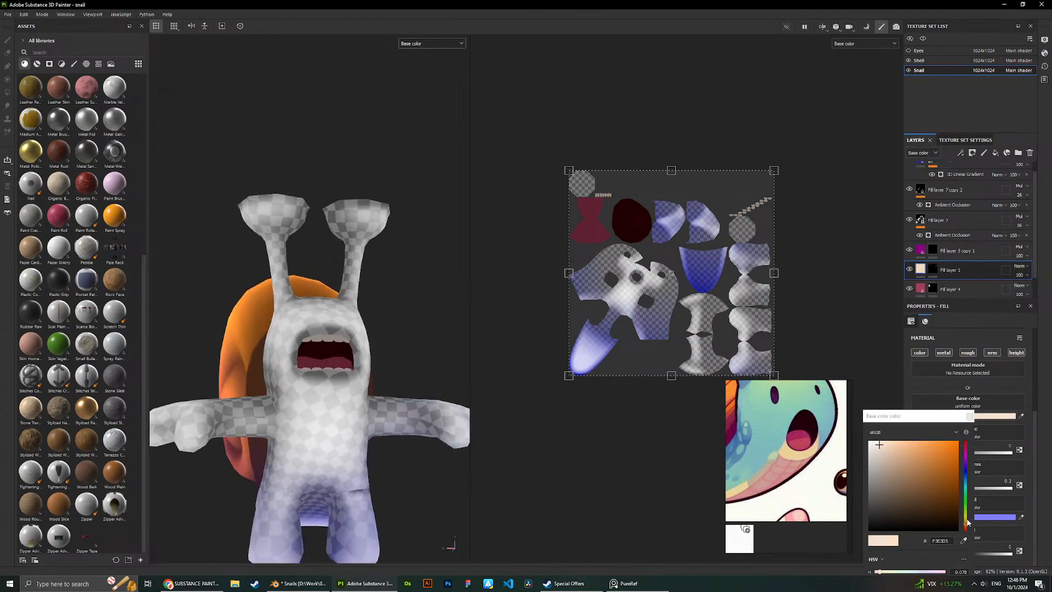
{"action": "mouse_move", "coordinate": [965, 523]}
{"action": "left_mouse_down"}
{"action": "mouse_move", "coordinate": [963, 448]}
{"action": "mouse_move", "coordinate": [974, 528]}
{"action": "left_mouse_up"}
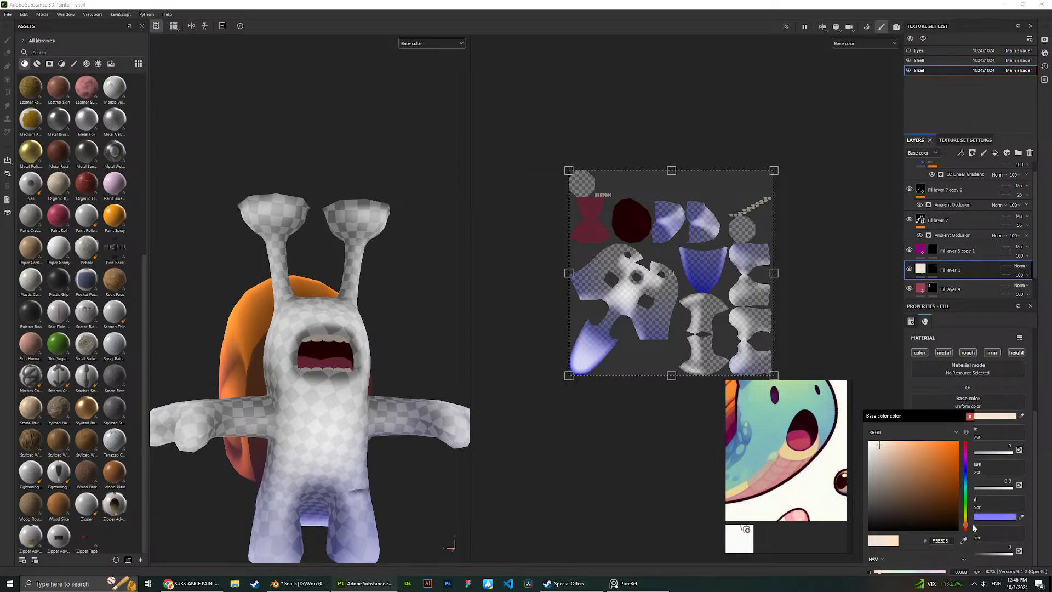
Fine-tune Fill layer 1's base colour to a very pale, nearly white cream and check the teeth on the model.
{"action": "left_click", "coordinate": [872, 444]}
{"action": "scroll", "coordinate": [418, 311], "scroll_direction": "down", "scroll_amount": 2}
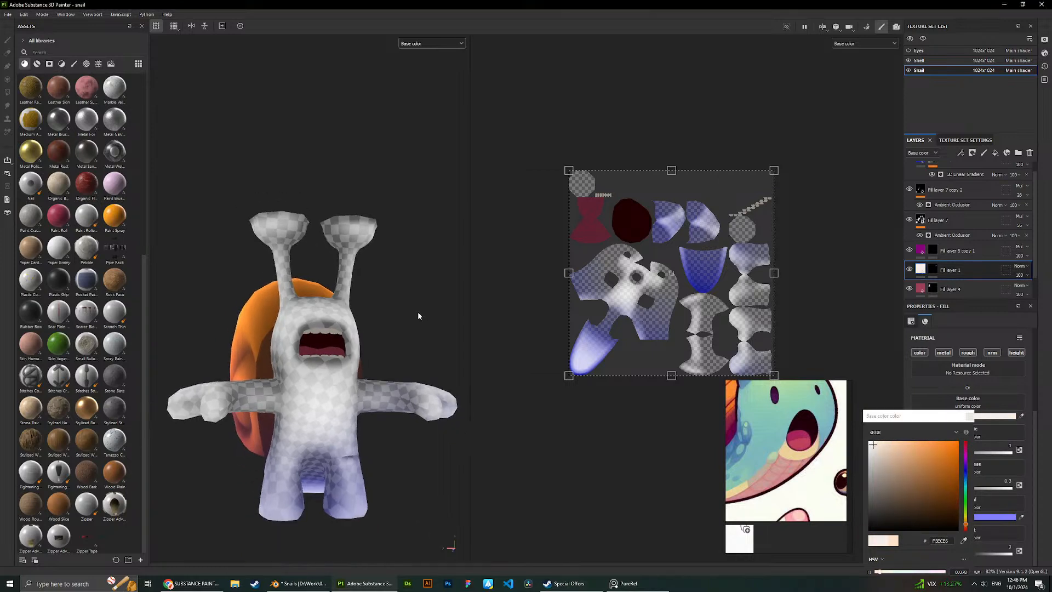
{"action": "left_click_drag", "start_coordinate": [417, 311], "coordinate": [347, 282], "text": "alt"}
{"action": "scroll", "coordinate": [335, 317], "scroll_direction": "up", "scroll_amount": 3}
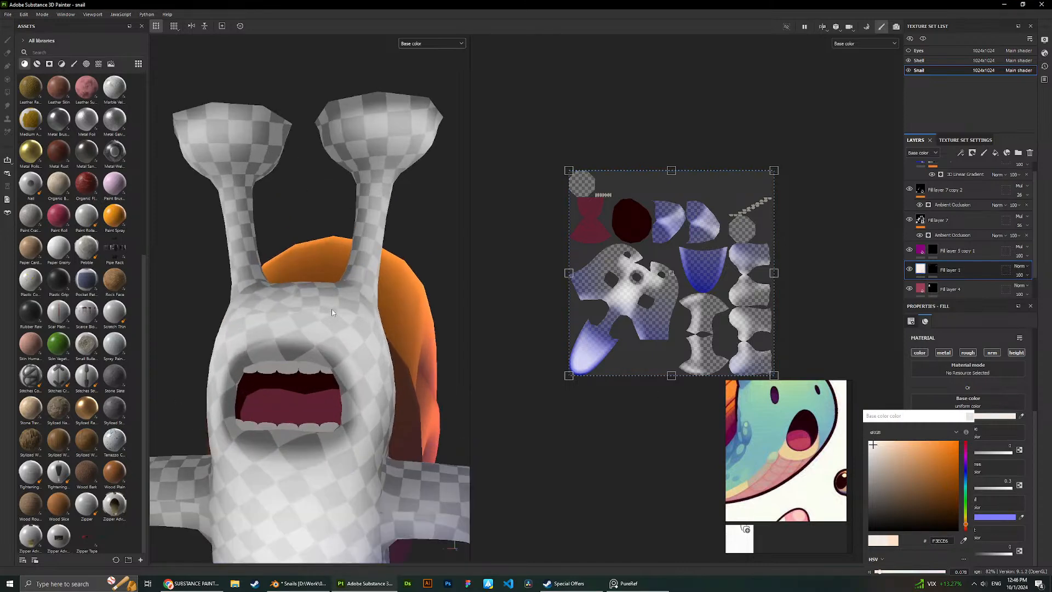
{"action": "left_click_drag", "start_coordinate": [878, 449], "coordinate": [875, 448]}
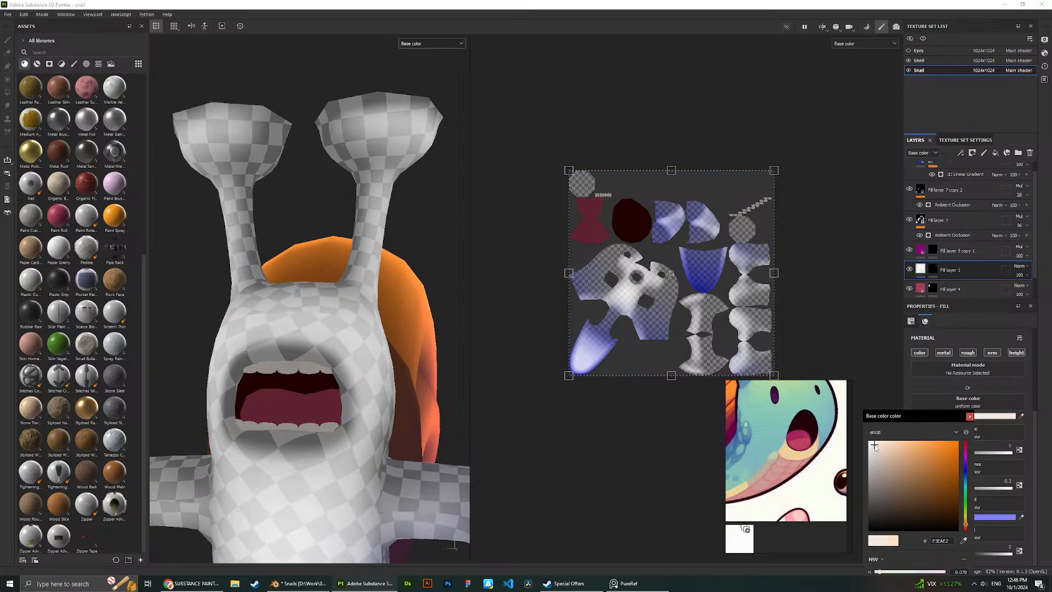
{"action": "scroll", "coordinate": [329, 287], "scroll_direction": "down", "scroll_amount": 3}
{"action": "left_click_drag", "start_coordinate": [329, 288], "coordinate": [384, 241], "text": "alt"}
{"action": "scroll", "coordinate": [358, 285], "scroll_direction": "down", "scroll_amount": 2}
{"action": "scroll", "coordinate": [408, 238], "scroll_direction": "up", "scroll_amount": 3}
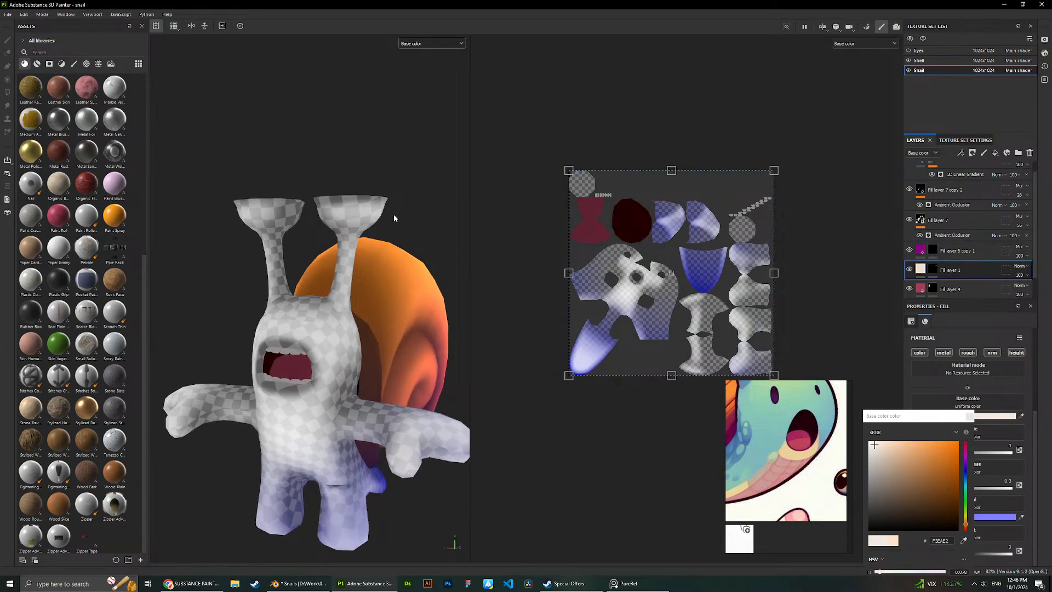
{"action": "mouse_move", "coordinate": [393, 218]}
{"action": "left_mouse_down", "text": "alt"}
{"action": "mouse_move", "coordinate": [380, 228]}
{"action": "mouse_move", "coordinate": [408, 208]}
{"action": "mouse_move", "coordinate": [345, 225]}
{"action": "mouse_move", "coordinate": [399, 224]}
{"action": "left_mouse_up", "text": "alt"}
{"action": "scroll", "coordinate": [318, 276], "scroll_direction": "up", "scroll_amount": 3}
Set Fill layer 5 copy 1's base colour to a soft mint green, following the snail's skin in the reference picture.
{"action": "left_click", "coordinate": [932, 250]}
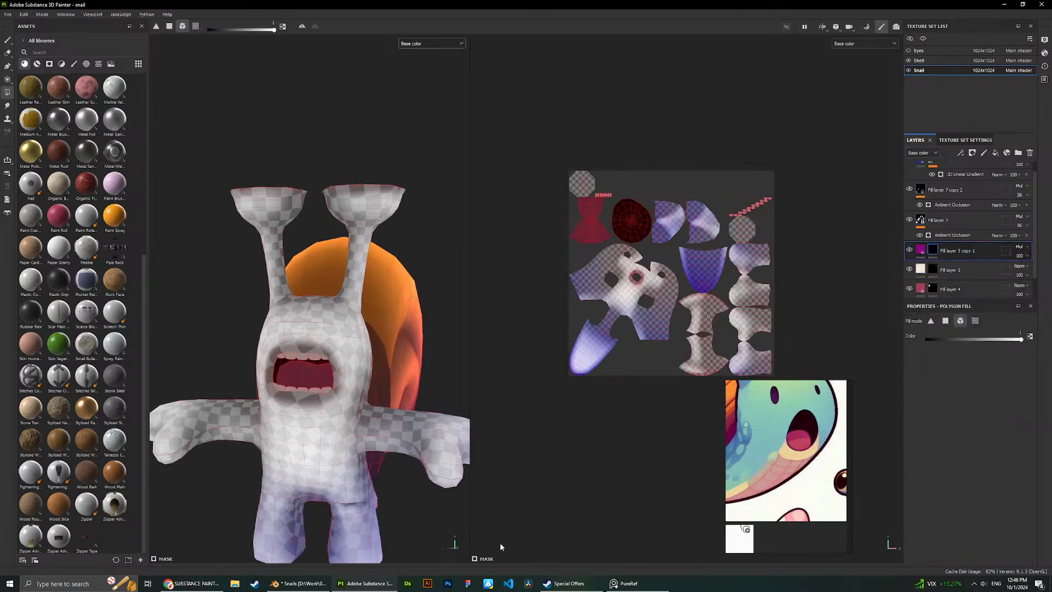
{"action": "scroll", "coordinate": [801, 480], "scroll_direction": "down", "scroll_amount": 3}
{"action": "scroll", "coordinate": [782, 470], "scroll_direction": "up", "scroll_amount": 2}
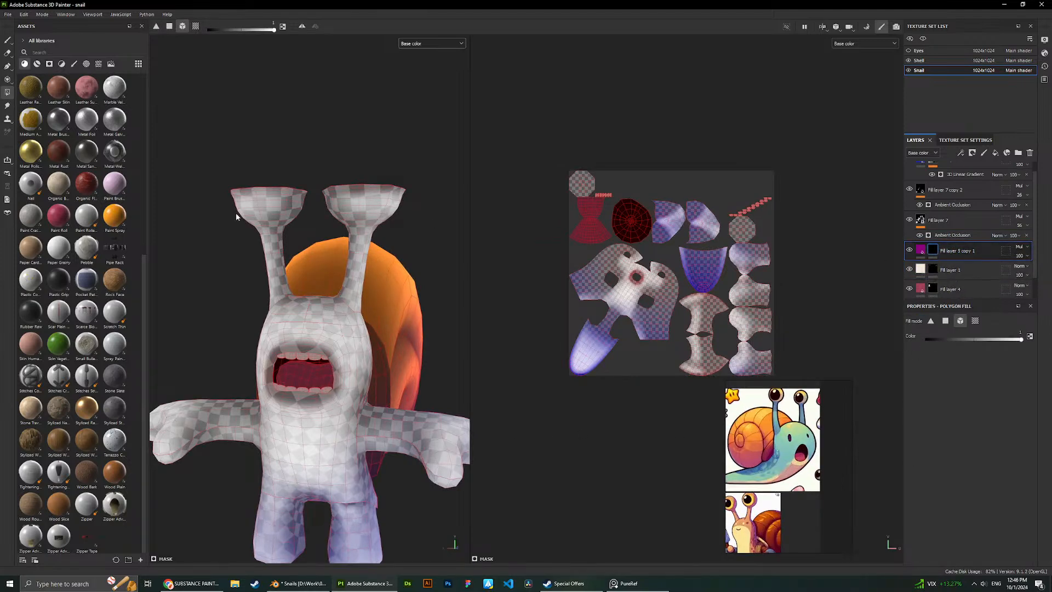
{"action": "left_click", "coordinate": [949, 247]}
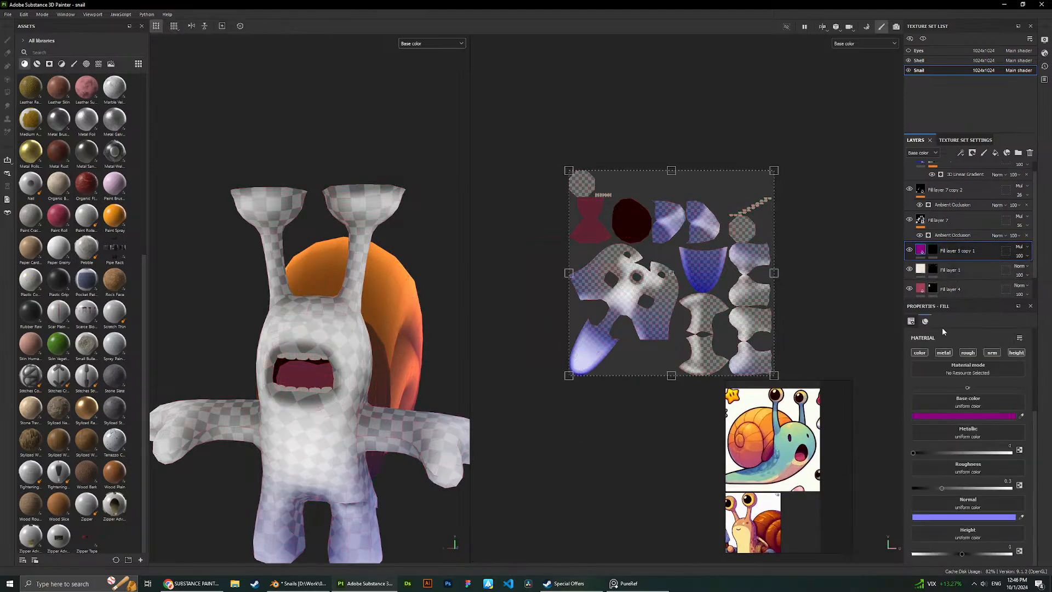
{"action": "left_click", "coordinate": [967, 412]}
{"action": "left_click", "coordinate": [965, 503]}
{"action": "left_click_drag", "start_coordinate": [965, 501], "coordinate": [905, 453]}
{"action": "left_click", "coordinate": [967, 497]}
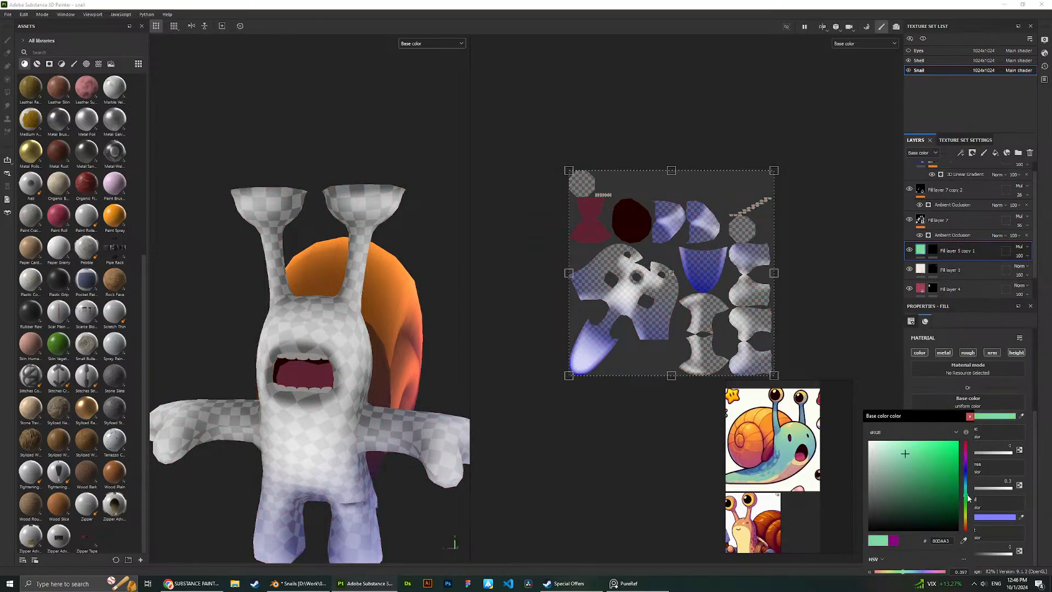
{"action": "left_click", "coordinate": [897, 454]}
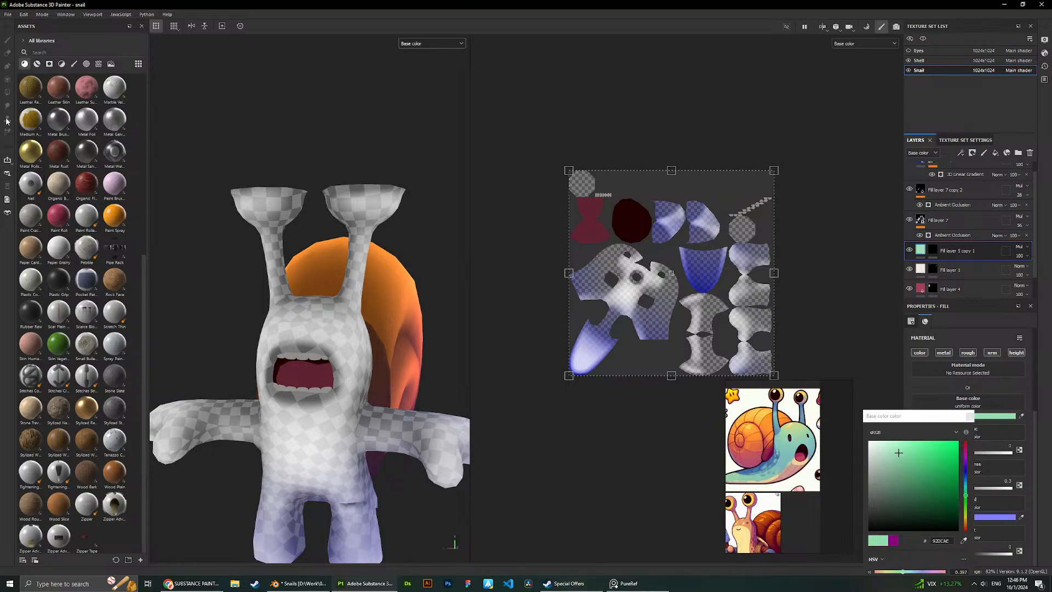
Fill the snail's body in Fill layer 5 copy 1's mask using Polygon Fill in mesh mode.
{"action": "left_click", "coordinate": [931, 250]}
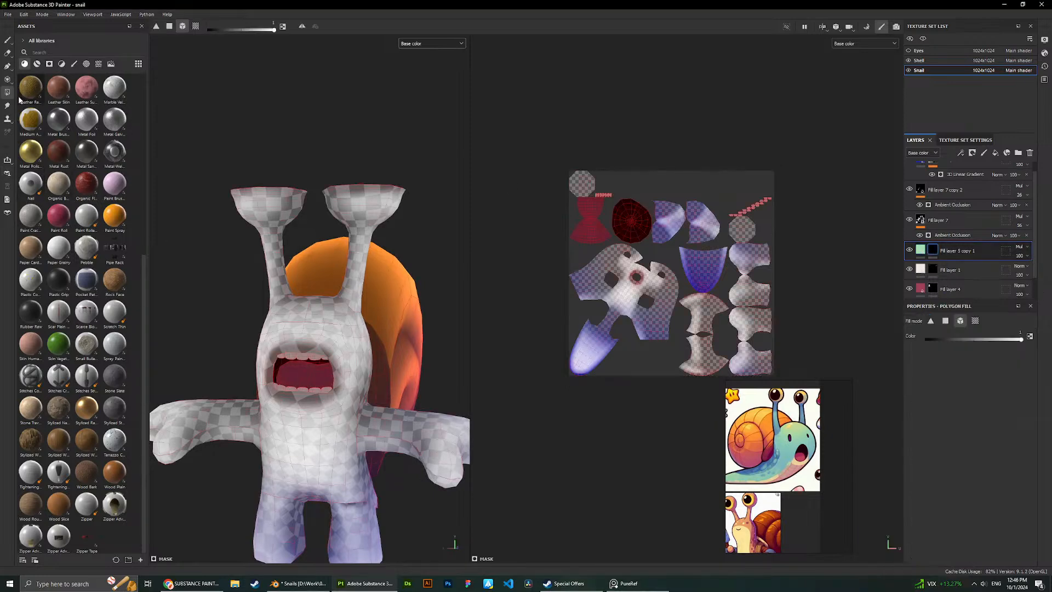
{"action": "left_click", "coordinate": [325, 340]}
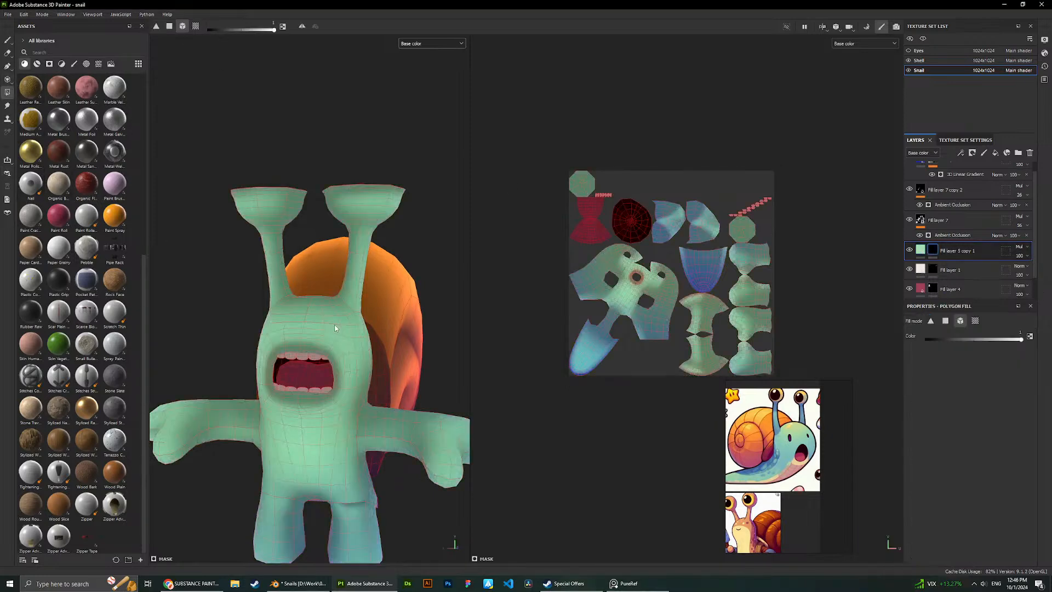
{"action": "scroll", "coordinate": [387, 287], "scroll_direction": "down", "scroll_amount": 3}
{"action": "left_click_drag", "start_coordinate": [387, 287], "coordinate": [381, 511], "text": "alt"}
{"action": "scroll", "coordinate": [402, 280], "scroll_direction": "up", "scroll_amount": 3}
{"action": "scroll", "coordinate": [387, 499], "scroll_direction": "up", "scroll_amount": 4}
{"action": "scroll", "coordinate": [387, 499], "scroll_direction": "up", "scroll_amount": 5}
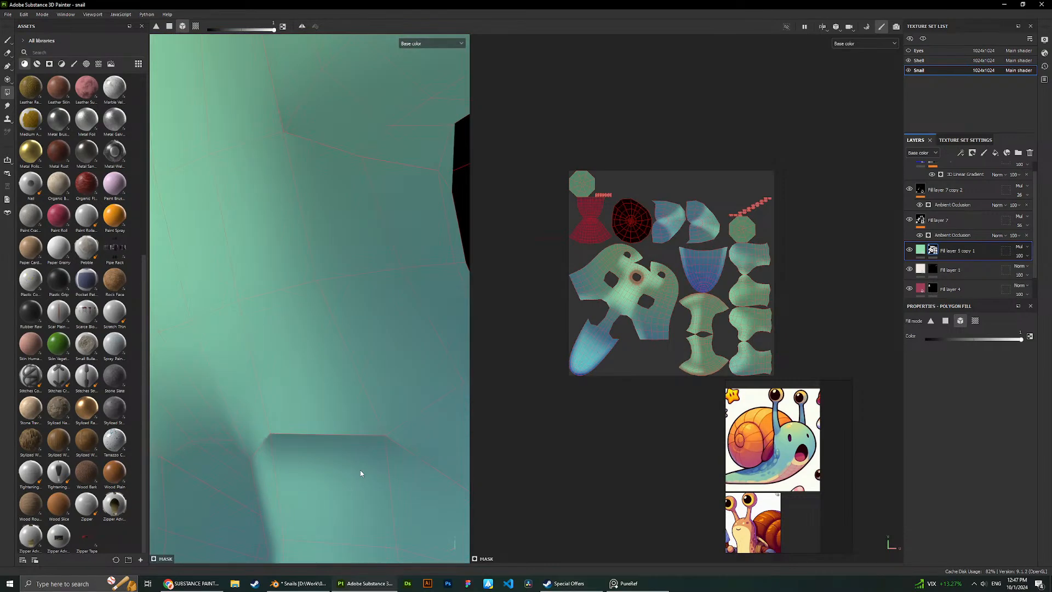
Switch to Blender and open the snail's body mesh in Edit Mode, framing the seam where the leg meets the body.
{"action": "left_click", "coordinate": [298, 583]}
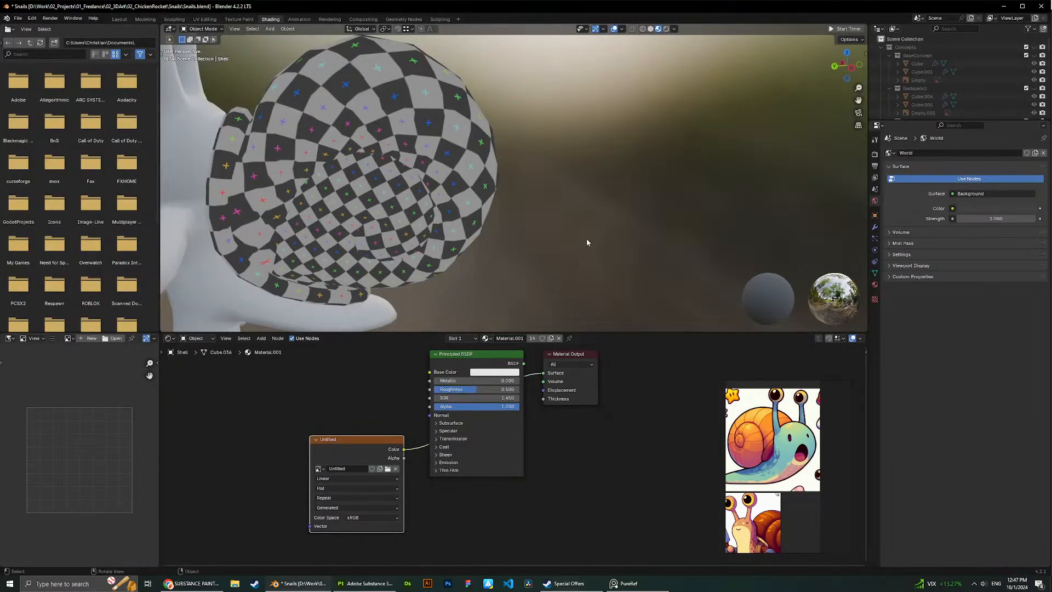
{"action": "scroll", "coordinate": [587, 242], "scroll_direction": "down", "scroll_amount": 5}
{"action": "scroll", "coordinate": [536, 224], "scroll_direction": "up", "scroll_amount": 5}
{"action": "middle_click_drag", "start_coordinate": [537, 225], "coordinate": [589, 219]}
{"action": "middle_click_drag", "start_coordinate": [477, 230], "coordinate": [514, 168], "text": "shift"}
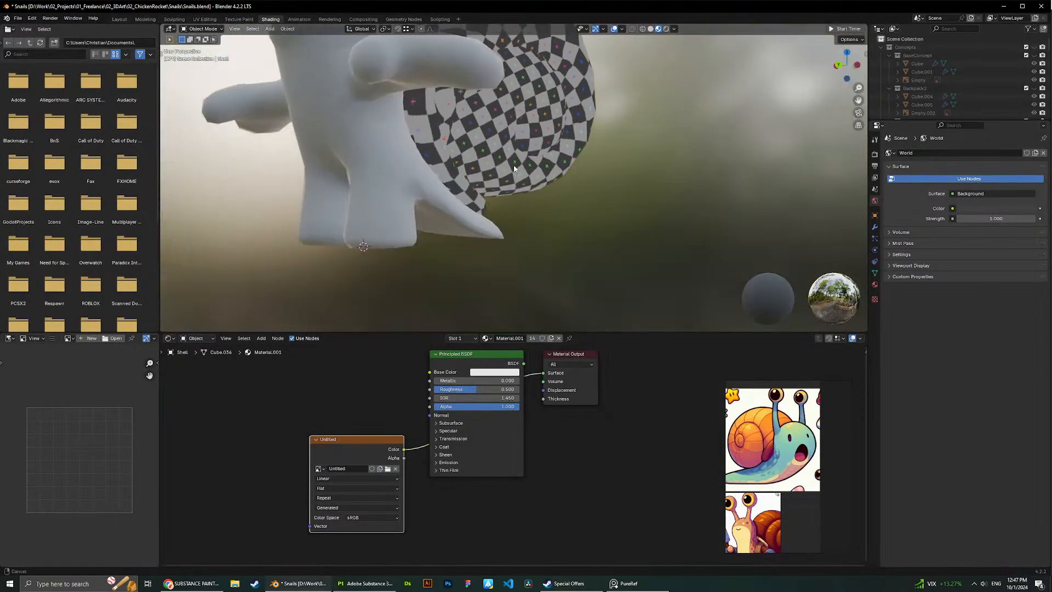
{"action": "scroll", "coordinate": [514, 168], "scroll_direction": "up", "scroll_amount": 5}
{"action": "scroll", "coordinate": [363, 179], "scroll_direction": "down", "scroll_amount": 5}
{"action": "left_click", "coordinate": [397, 185]}
{"action": "middle_click_drag", "start_coordinate": [359, 183], "coordinate": [395, 185]}
{"action": "key", "text": "Tab"}
{"action": "scroll", "coordinate": [499, 234], "scroll_direction": "up", "scroll_amount": 2}
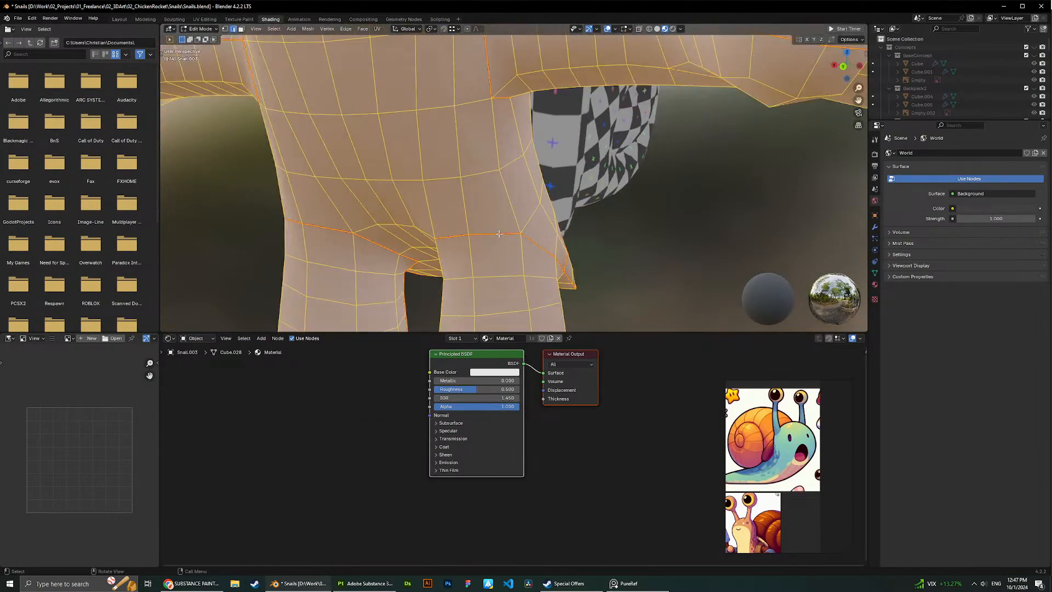
Inspect the geometry at the top of the leg by test-moving the face strip and a seam edge, cancelling both moves.
{"action": "key", "text": "3"}
{"action": "left_click", "coordinate": [470, 257], "text": "alt"}
{"action": "key", "text": "g"}
{"action": "right_click", "coordinate": [466, 290]}
{"action": "key", "text": "2"}
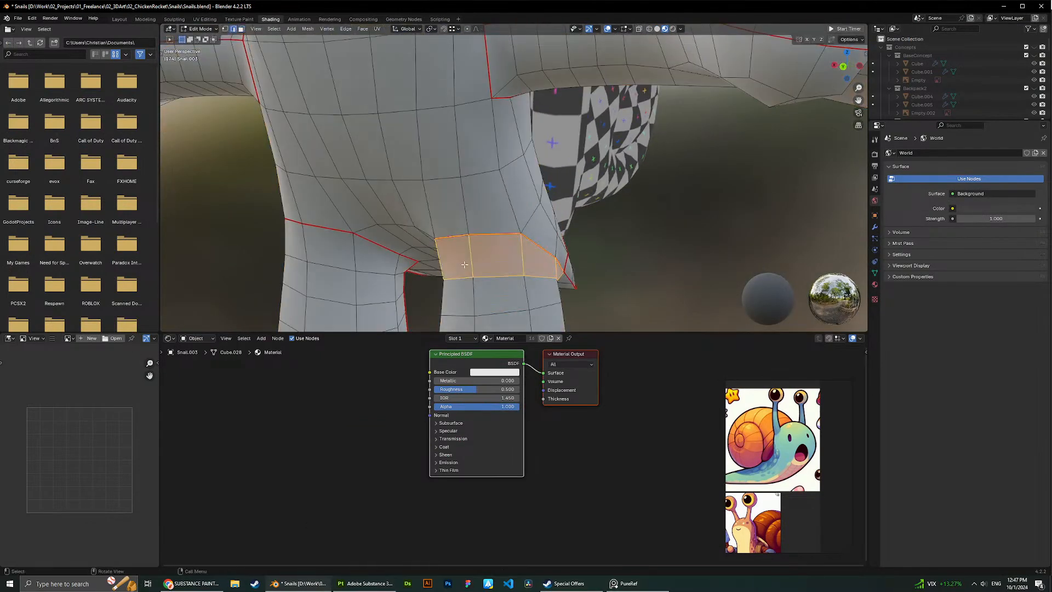
{"action": "left_click", "coordinate": [463, 261]}
{"action": "key", "text": "g"}
{"action": "right_click", "coordinate": [458, 276]}
Return to Substance 3D Painter and examine the hard shading seam at the top of the leg against the UV layout.
{"action": "key", "text": "alt+Tab"}
{"action": "key", "text": "Tab"}
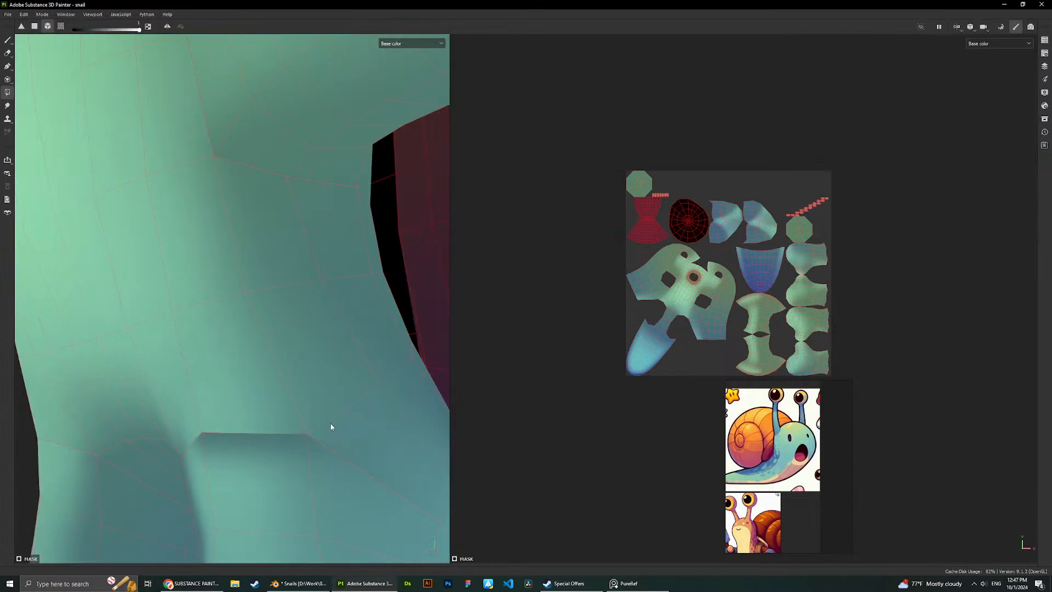
{"action": "key", "text": "Tab"}
{"action": "left_click_drag", "start_coordinate": [347, 427], "coordinate": [386, 426], "text": "alt"}
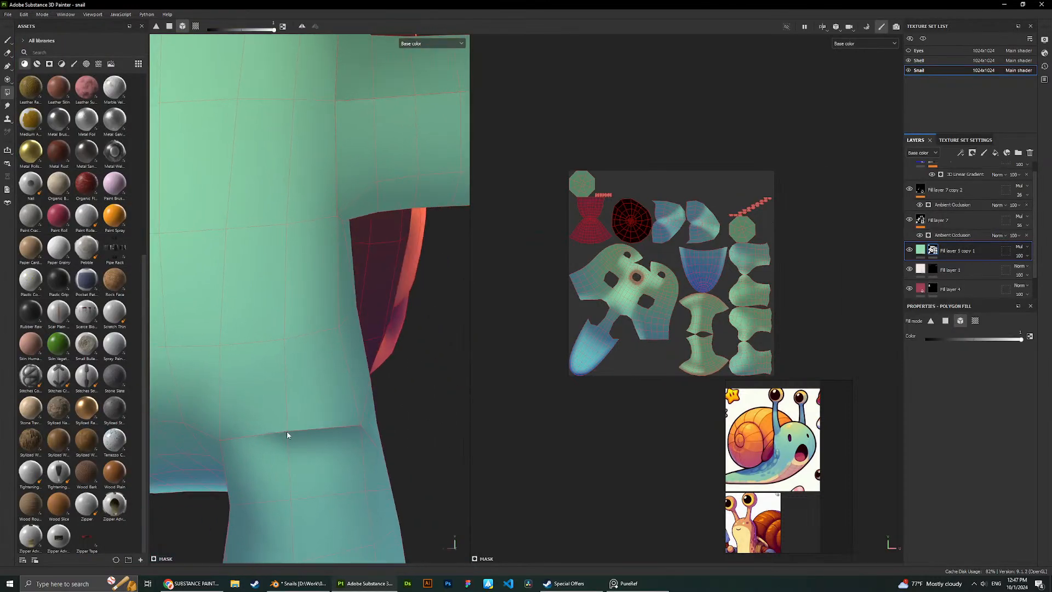
{"action": "mouse_move", "coordinate": [287, 435]}
{"action": "left_mouse_down", "text": "alt"}
{"action": "mouse_move", "coordinate": [326, 462]}
{"action": "mouse_move", "coordinate": [284, 442]}
{"action": "left_mouse_up", "text": "alt"}
{"action": "scroll", "coordinate": [722, 305], "scroll_direction": "up", "scroll_amount": 1}
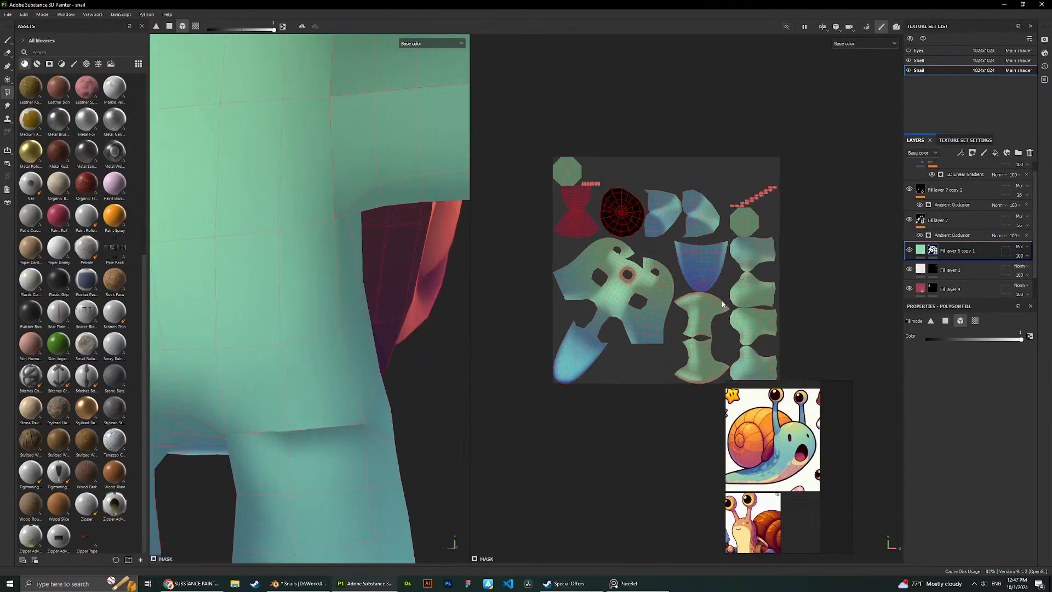
{"action": "scroll", "coordinate": [721, 303], "scroll_direction": "up", "scroll_amount": 2}
{"action": "scroll", "coordinate": [657, 285], "scroll_direction": "down", "scroll_amount": 3}
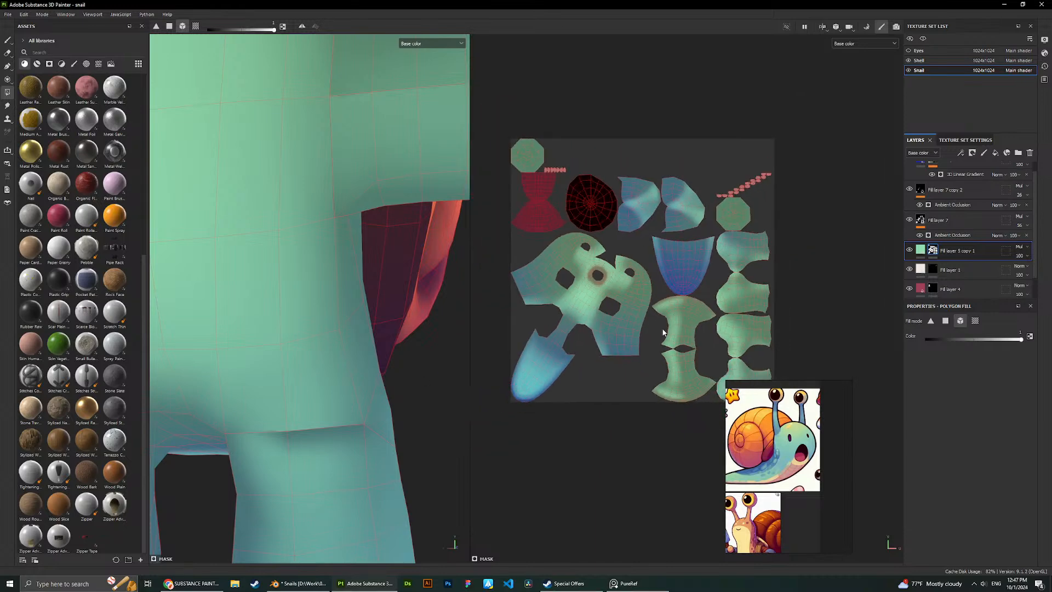
{"action": "key", "text": "Tab"}
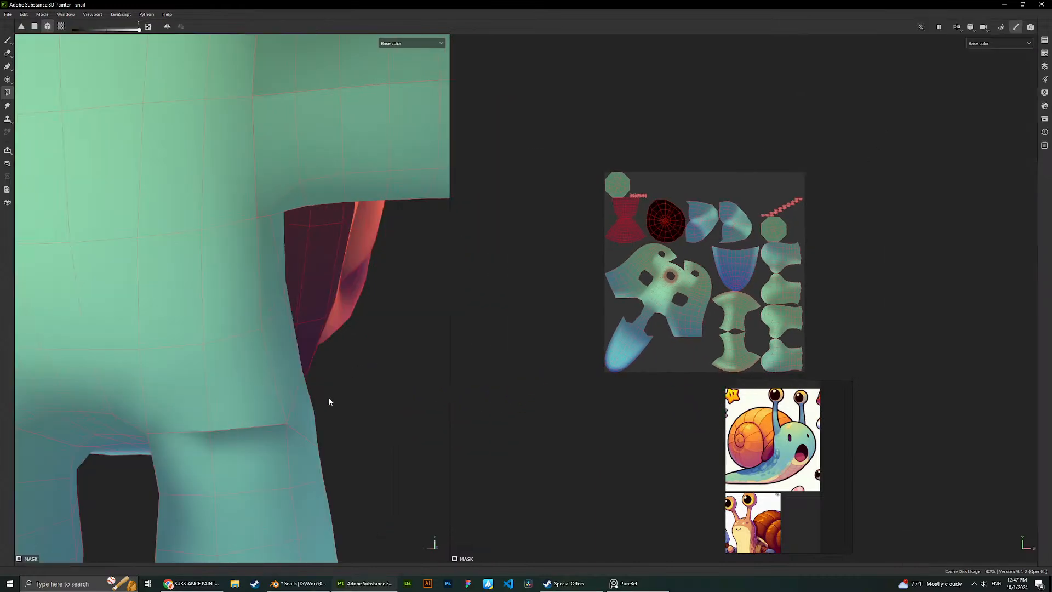
{"action": "scroll", "coordinate": [334, 394], "scroll_direction": "down", "scroll_amount": 3}
{"action": "key", "text": "Tab"}
{"action": "scroll", "coordinate": [310, 323], "scroll_direction": "down", "scroll_amount": 4}
{"action": "scroll", "coordinate": [413, 331], "scroll_direction": "up", "scroll_amount": 3}
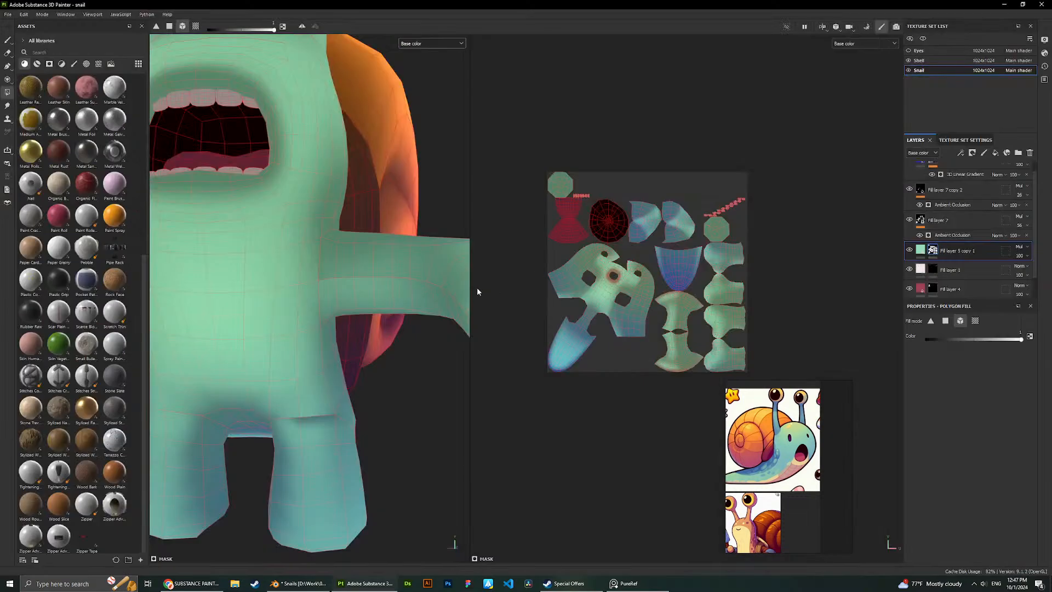
{"action": "scroll", "coordinate": [367, 276], "scroll_direction": "down", "scroll_amount": 3}
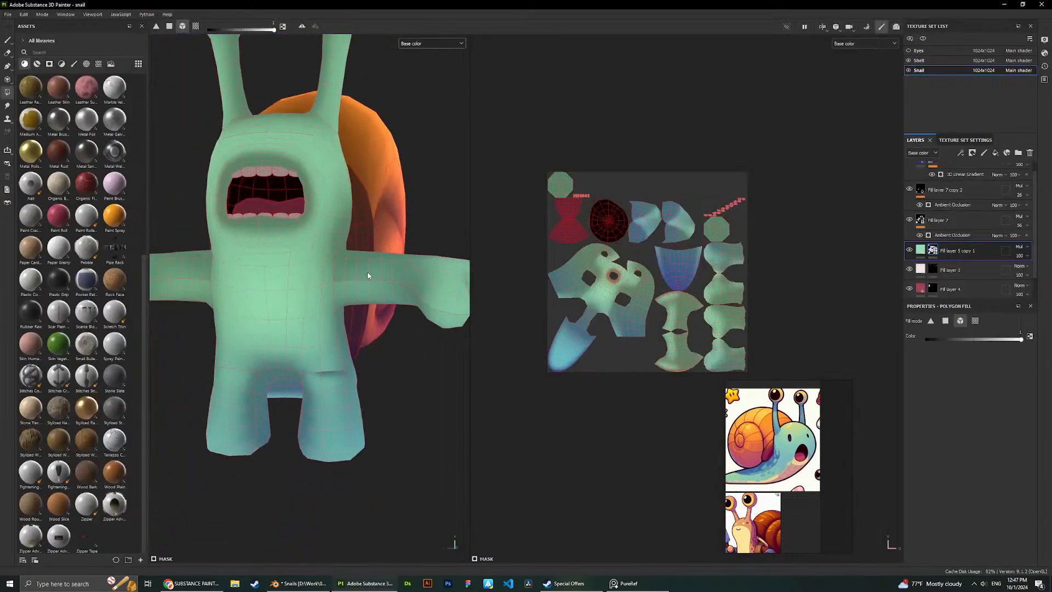
Switch to the Paint tool and examine the green body's shading from the front, sides and behind the arm.
{"action": "left_click_drag", "start_coordinate": [414, 171], "coordinate": [269, 279], "text": "alt"}
{"action": "left_click", "coordinate": [6, 40]}
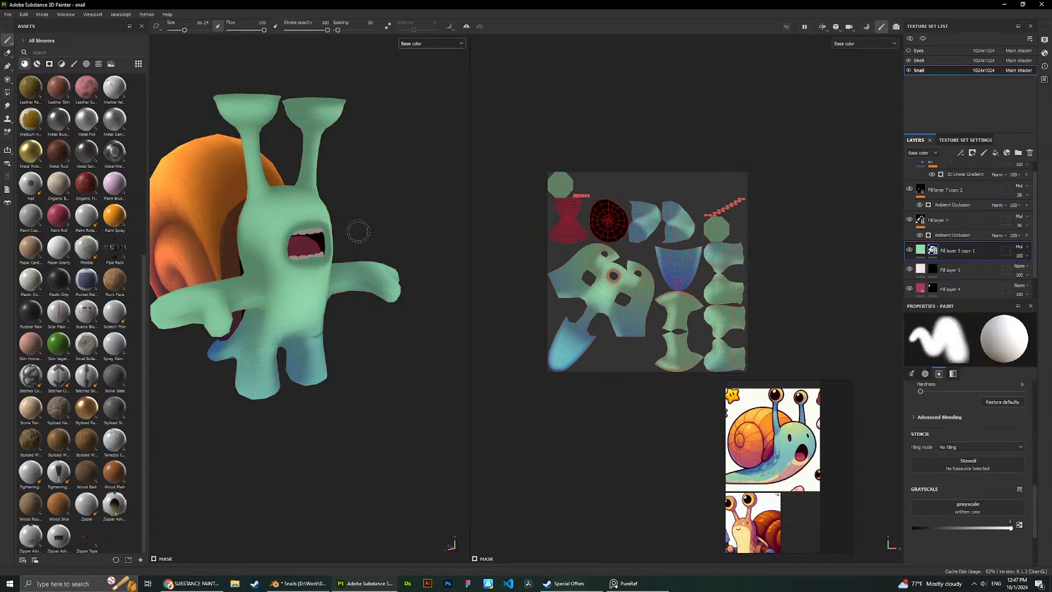
{"action": "left_click_drag", "start_coordinate": [358, 231], "coordinate": [295, 297], "text": "alt"}
{"action": "scroll", "coordinate": [340, 354], "scroll_direction": "up", "scroll_amount": 2}
{"action": "middle_click_drag", "start_coordinate": [295, 297], "coordinate": [343, 290], "text": "alt"}
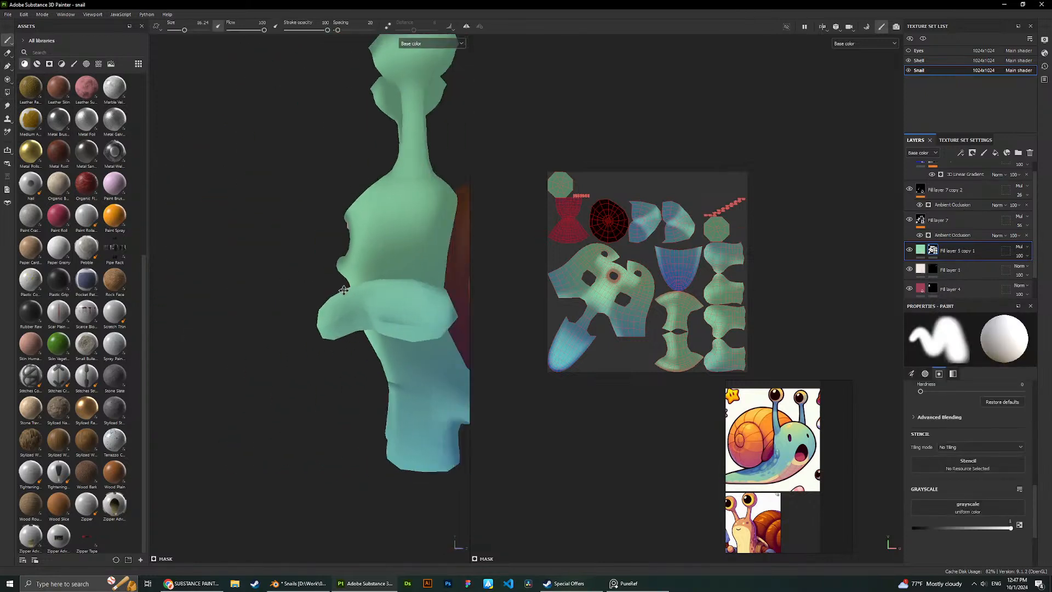
{"action": "right_click_drag", "start_coordinate": [343, 290], "coordinate": [358, 304], "text": "alt"}
{"action": "left_click_drag", "start_coordinate": [359, 304], "coordinate": [312, 305], "text": "alt"}
{"action": "middle_click_drag", "start_coordinate": [312, 305], "coordinate": [181, 288], "text": "alt"}
{"action": "scroll", "coordinate": [319, 292], "scroll_direction": "down", "scroll_amount": 3}
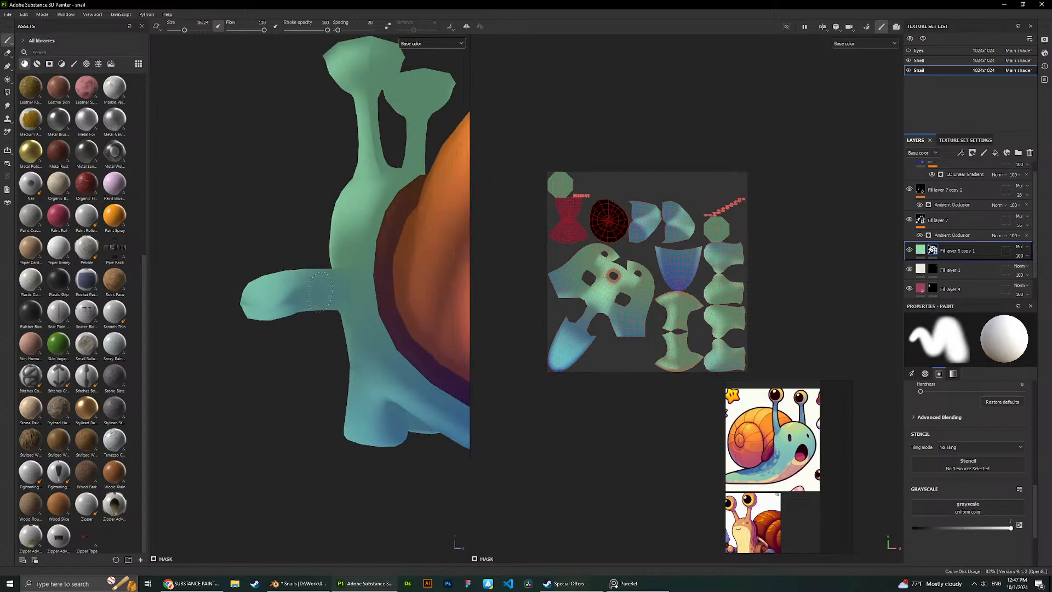
{"action": "left_click_drag", "start_coordinate": [230, 295], "coordinate": [334, 282], "text": "alt"}
{"action": "scroll", "coordinate": [281, 298], "scroll_direction": "down", "scroll_amount": 2}
{"action": "middle_click_drag", "start_coordinate": [335, 282], "coordinate": [406, 271], "text": "alt"}
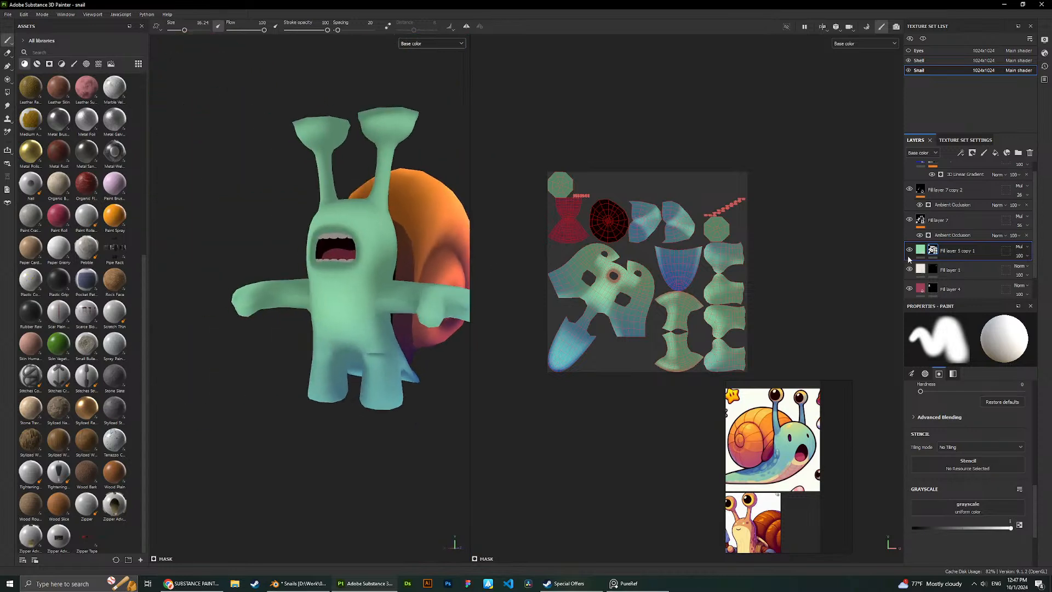
Compare Fill layer 7's Ambient Occlusion generator off and on, and set its global blur to 4.43 and global contrast to 0.23.
{"action": "scroll", "coordinate": [915, 241], "scroll_direction": "up", "scroll_amount": 1}
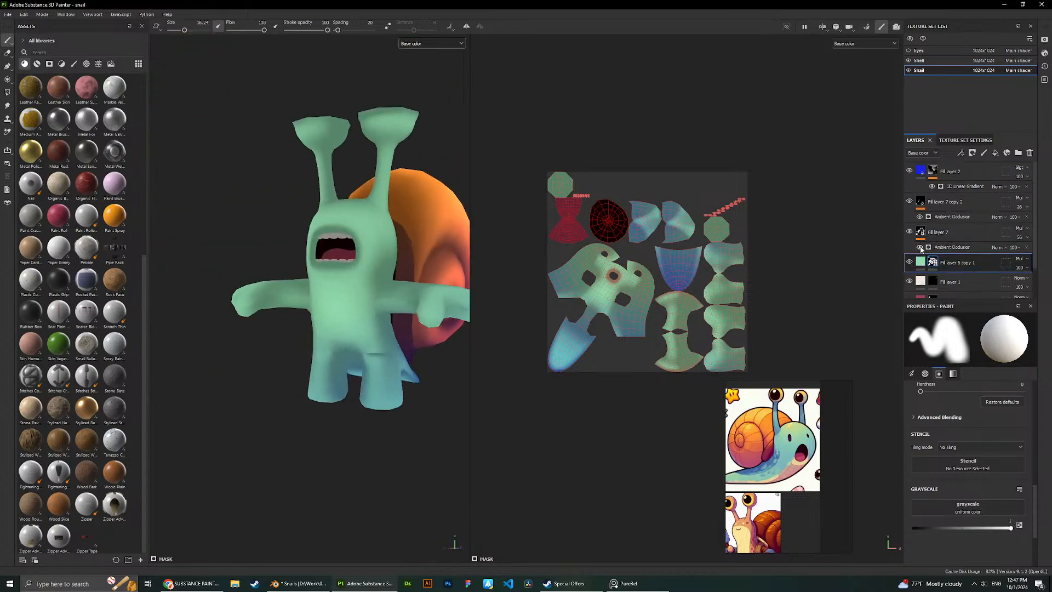
{"action": "left_click", "coordinate": [920, 247]}
{"action": "left_click", "coordinate": [920, 248]}
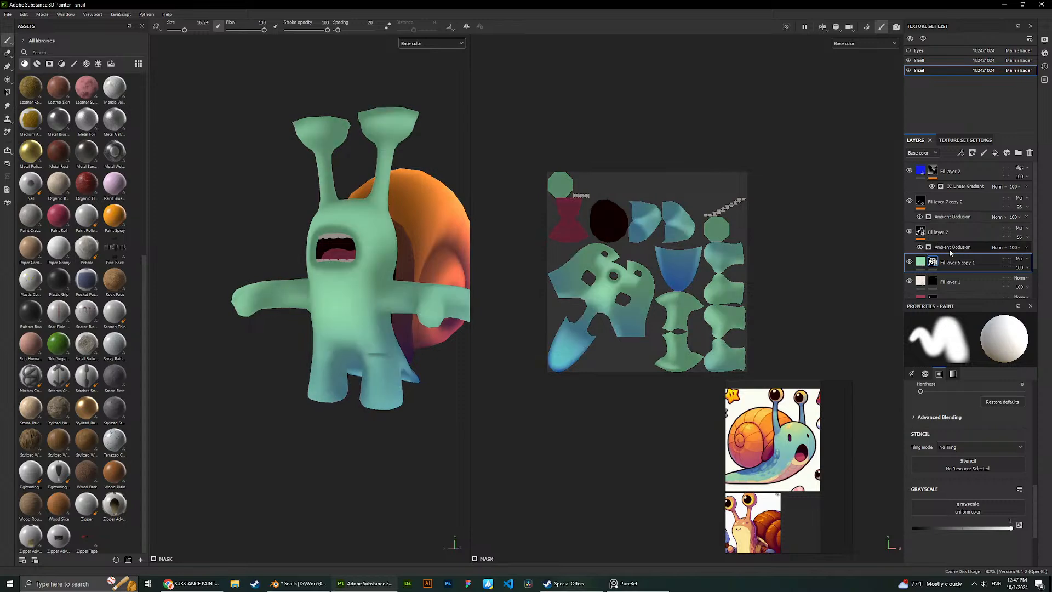
{"action": "left_click", "coordinate": [949, 249]}
{"action": "scroll", "coordinate": [331, 255], "scroll_direction": "up", "scroll_amount": 3}
{"action": "left_click_drag", "start_coordinate": [331, 256], "coordinate": [383, 257], "text": "alt"}
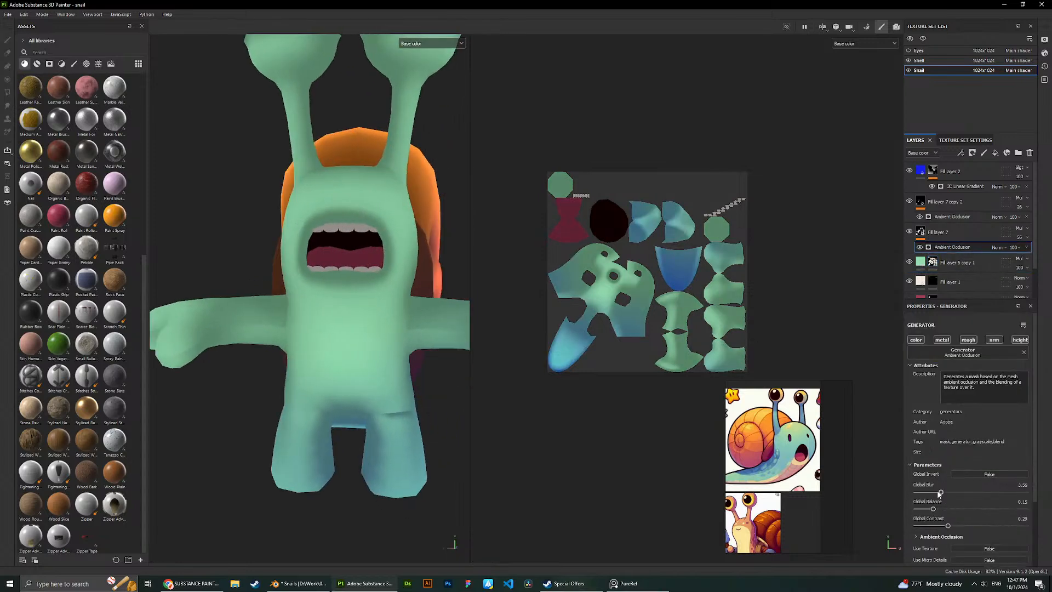
{"action": "mouse_move", "coordinate": [939, 493]}
{"action": "left_mouse_down"}
{"action": "mouse_move", "coordinate": [954, 494]}
{"action": "mouse_move", "coordinate": [932, 508]}
{"action": "mouse_move", "coordinate": [942, 526]}
{"action": "left_mouse_up"}
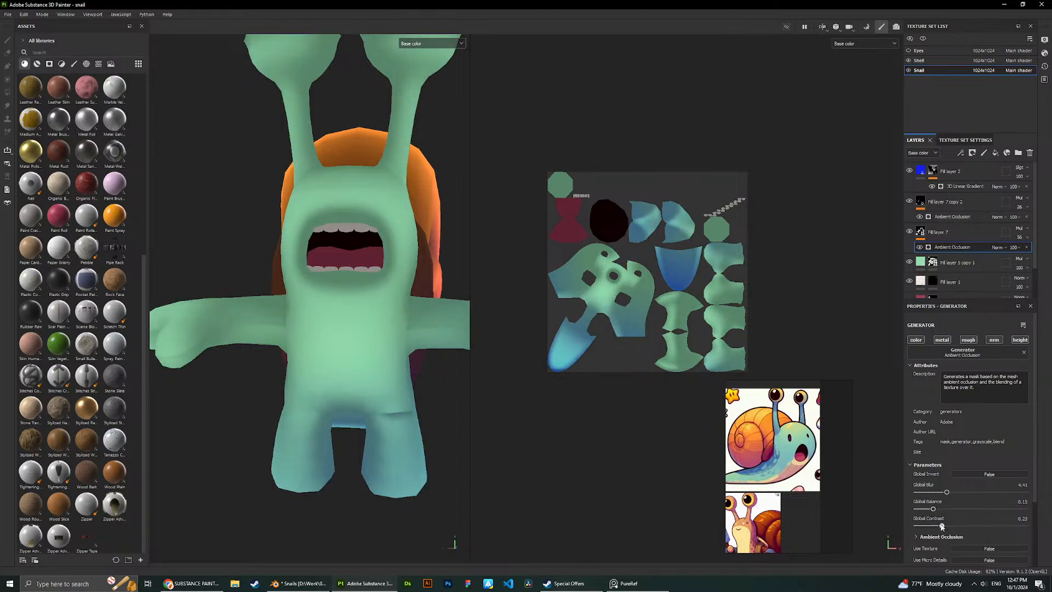
Compare Fill layer 7's Ambient Occlusion generator with global blur at 0 and with global blur 3.86 and global balance 0.05.
{"action": "left_click_drag", "start_coordinate": [292, 342], "coordinate": [405, 291], "text": "alt"}
{"action": "left_click_drag", "start_coordinate": [941, 492], "coordinate": [913, 490]}
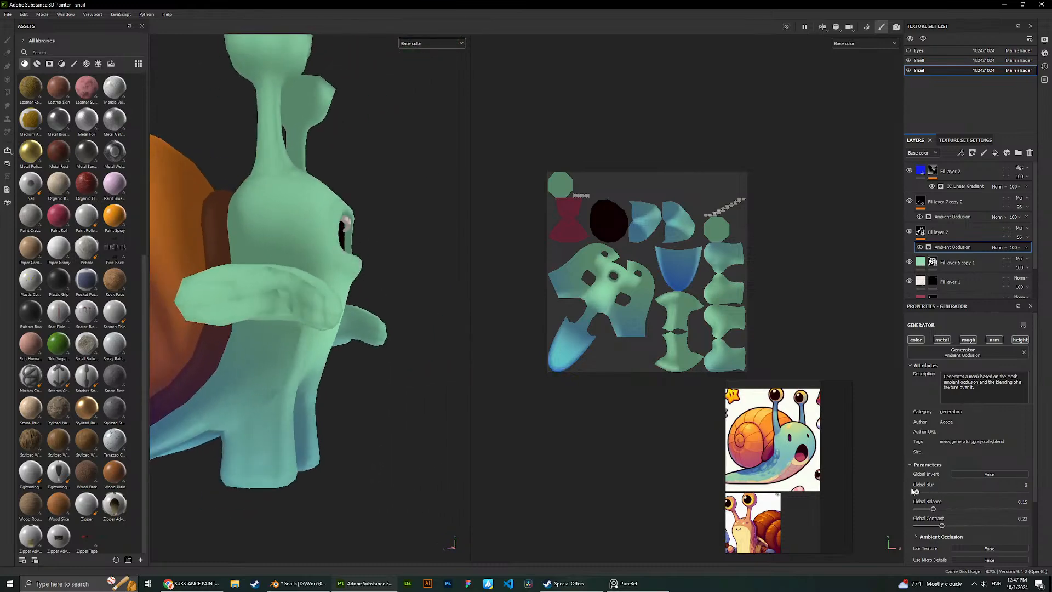
{"action": "left_click_drag", "start_coordinate": [307, 274], "coordinate": [255, 253], "text": "alt"}
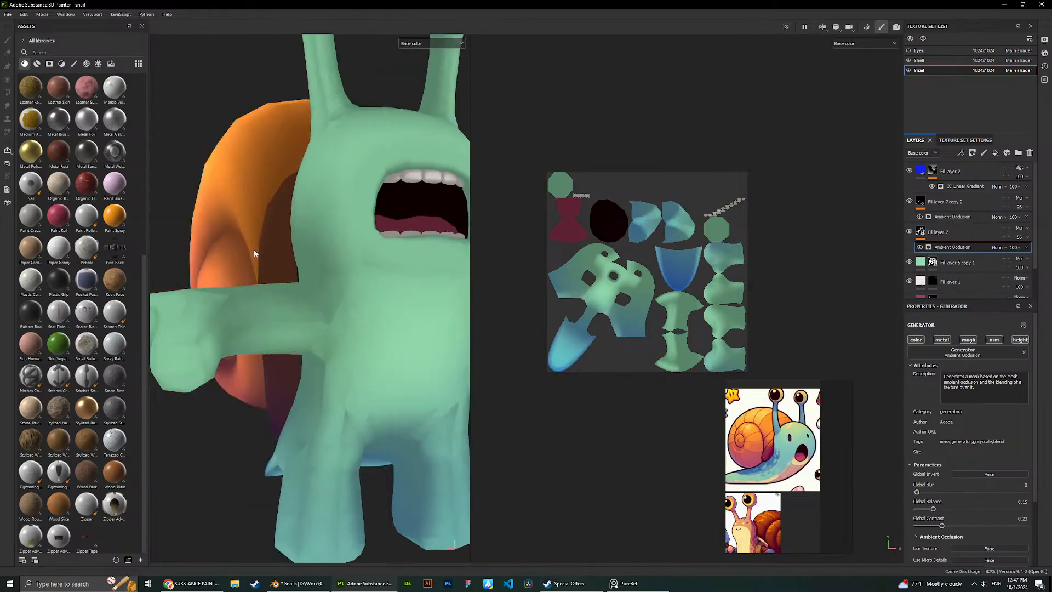
{"action": "mouse_move", "coordinate": [916, 492]}
{"action": "left_mouse_down"}
{"action": "mouse_move", "coordinate": [943, 492]}
{"action": "mouse_move", "coordinate": [922, 508]}
{"action": "left_mouse_up"}
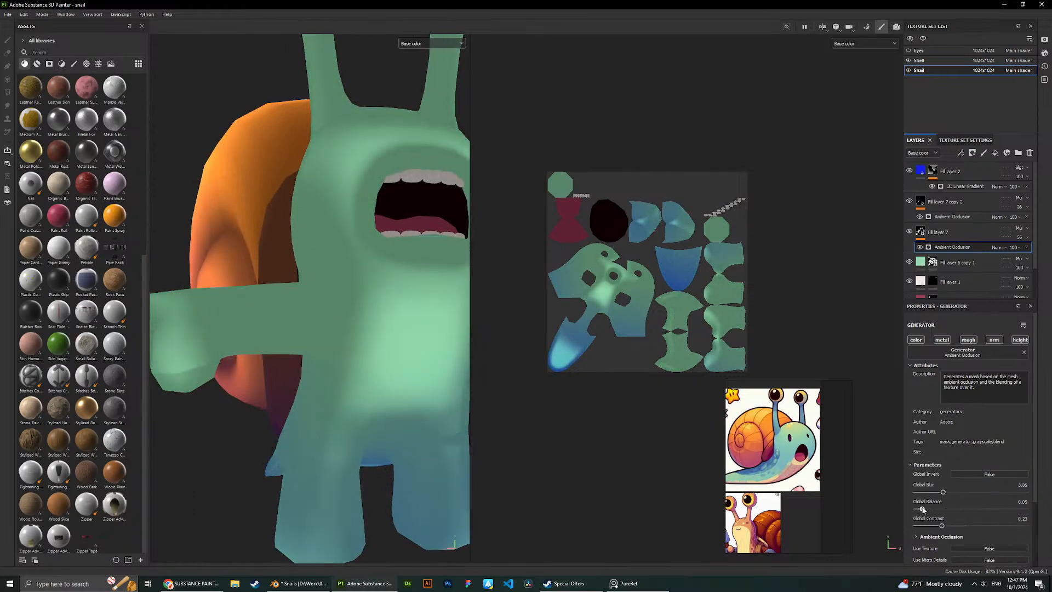
Set the Ambient Occlusion generator's global blur to 8.69, global balance to 0.3 and global contrast to 0.46.
{"action": "scroll", "coordinate": [340, 274], "scroll_direction": "down", "scroll_amount": 3}
{"action": "left_click_drag", "start_coordinate": [340, 274], "coordinate": [378, 274], "text": "alt"}
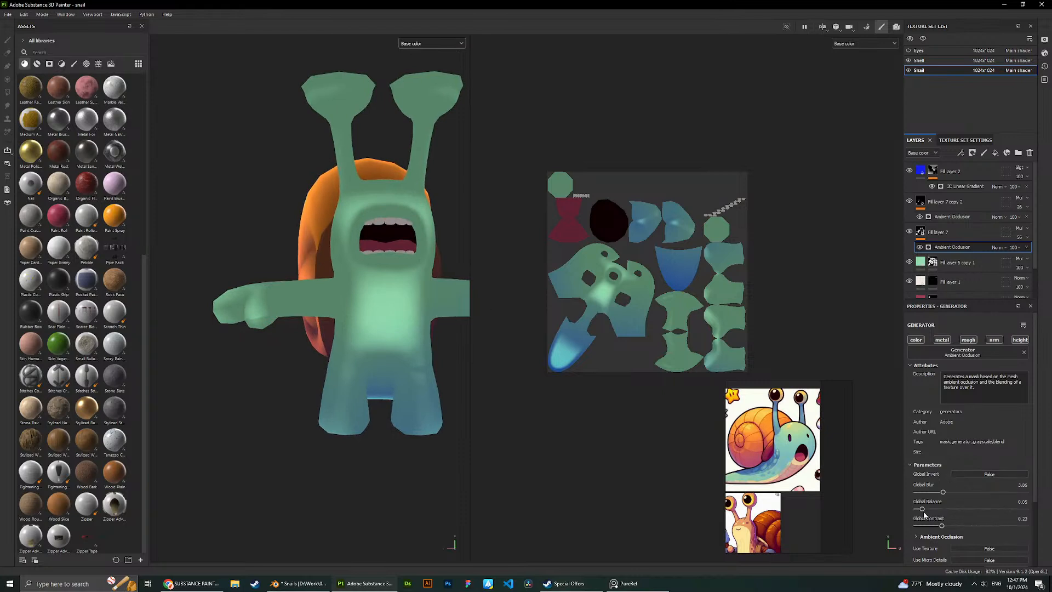
{"action": "left_click_drag", "start_coordinate": [928, 511], "coordinate": [933, 510]}
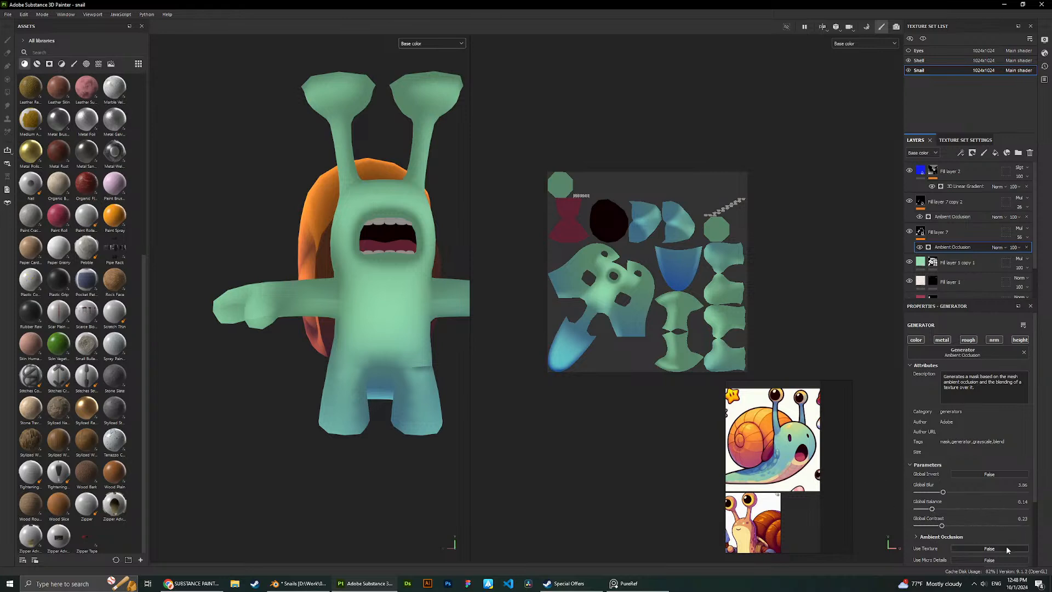
{"action": "mouse_move", "coordinate": [942, 525]}
{"action": "left_mouse_down"}
{"action": "mouse_move", "coordinate": [966, 525]}
{"action": "mouse_move", "coordinate": [943, 509]}
{"action": "mouse_move", "coordinate": [976, 489]}
{"action": "left_mouse_up"}
{"action": "mouse_move", "coordinate": [970, 526]}
{"action": "left_mouse_down"}
{"action": "mouse_move", "coordinate": [920, 525]}
{"action": "mouse_move", "coordinate": [966, 525]}
{"action": "left_mouse_up"}
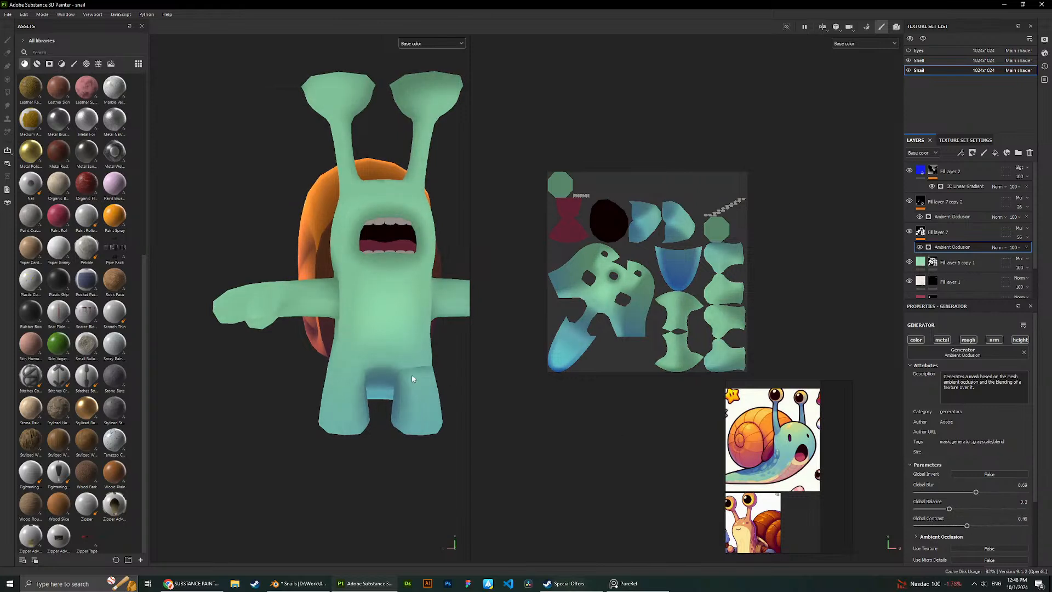
Examine the blurred shading and the leg seam on the snail's body, arm and legs against the UV islands.
{"action": "scroll", "coordinate": [412, 378], "scroll_direction": "up", "scroll_amount": 8}
{"action": "scroll", "coordinate": [694, 266], "scroll_direction": "up", "scroll_amount": 3}
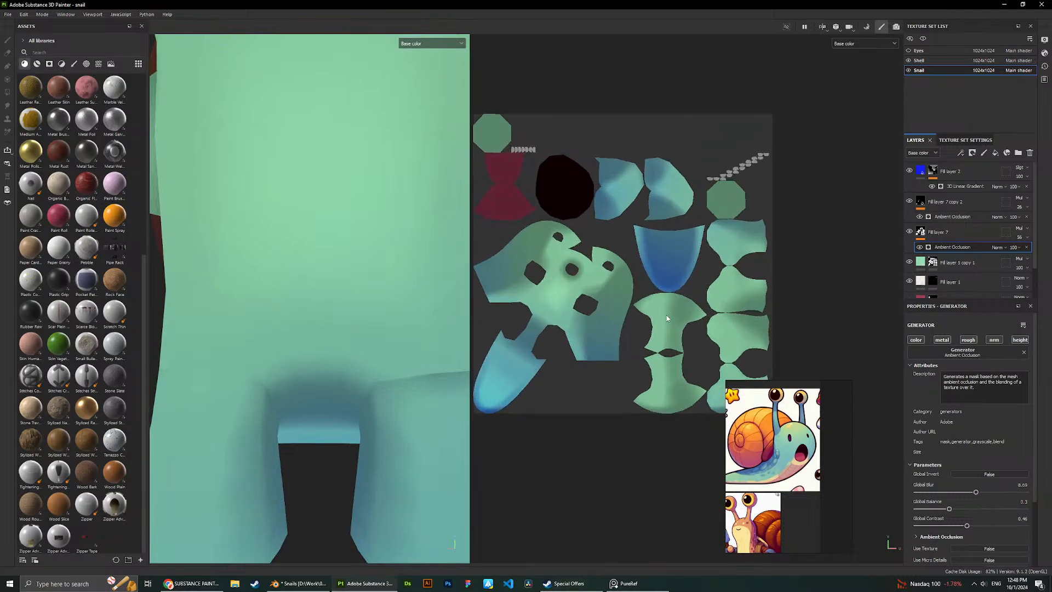
{"action": "scroll", "coordinate": [667, 317], "scroll_direction": "up", "scroll_amount": 5}
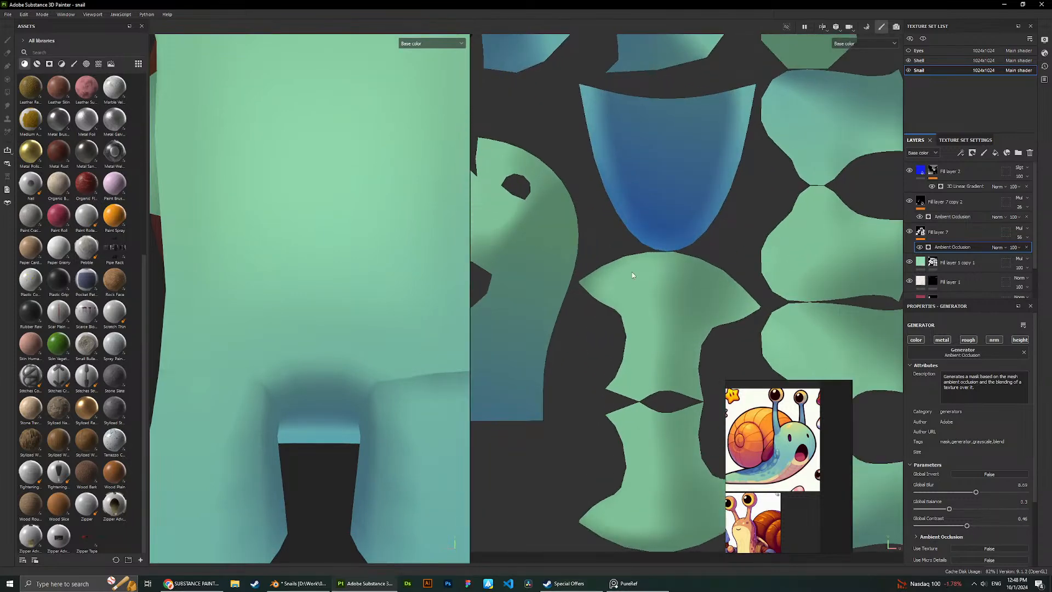
{"action": "scroll", "coordinate": [376, 419], "scroll_direction": "down", "scroll_amount": 6}
{"action": "scroll", "coordinate": [420, 392], "scroll_direction": "down", "scroll_amount": 5}
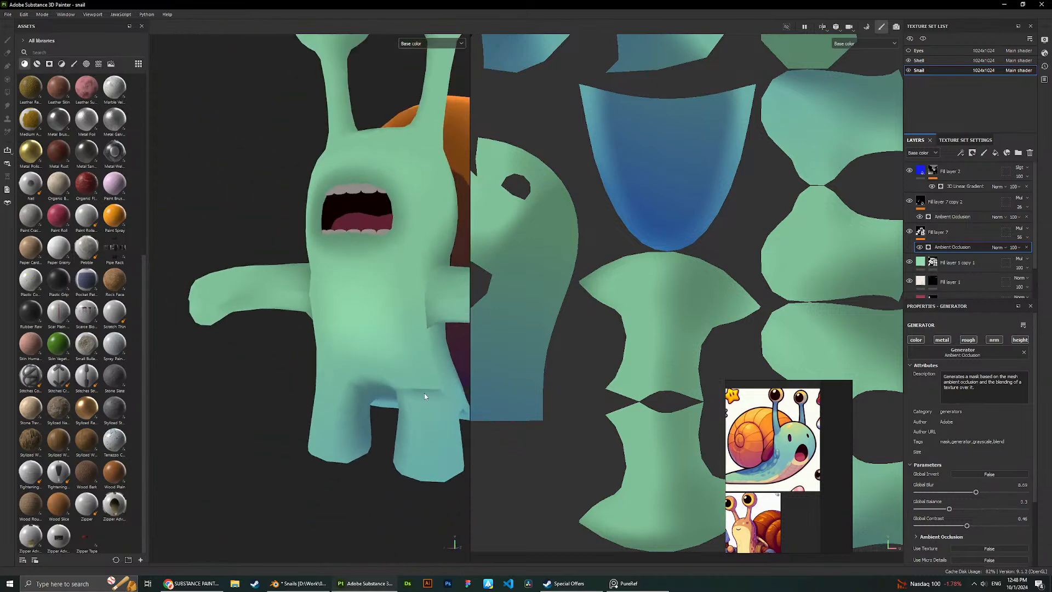
{"action": "scroll", "coordinate": [605, 281], "scroll_direction": "down", "scroll_amount": 6}
{"action": "scroll", "coordinate": [606, 281], "scroll_direction": "down", "scroll_amount": 1}
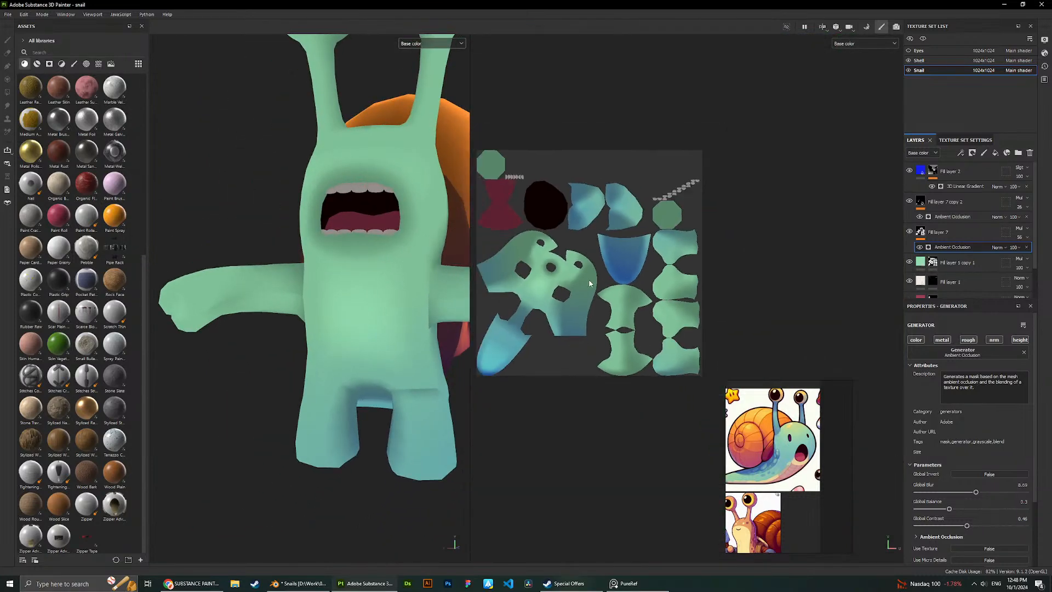
{"action": "scroll", "coordinate": [505, 321], "scroll_direction": "up", "scroll_amount": 5}
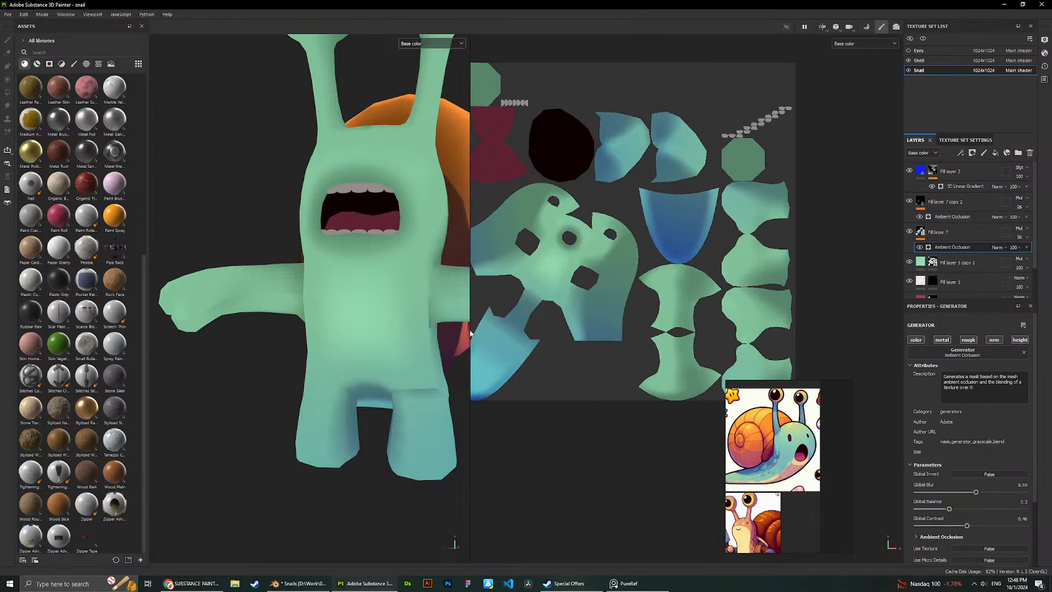
{"action": "left_click_drag", "start_coordinate": [377, 346], "coordinate": [344, 346], "text": "alt"}
{"action": "left_click_drag", "start_coordinate": [432, 343], "coordinate": [295, 345], "text": "alt"}
{"action": "scroll", "coordinate": [307, 343], "scroll_direction": "up", "scroll_amount": 3}
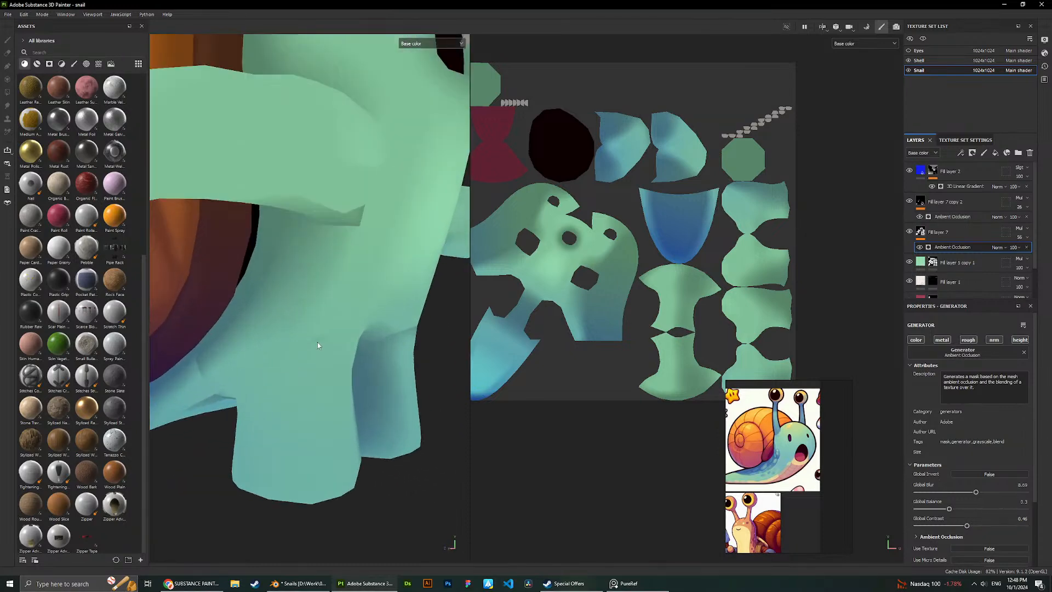
{"action": "scroll", "coordinate": [317, 344], "scroll_direction": "down", "scroll_amount": 3}
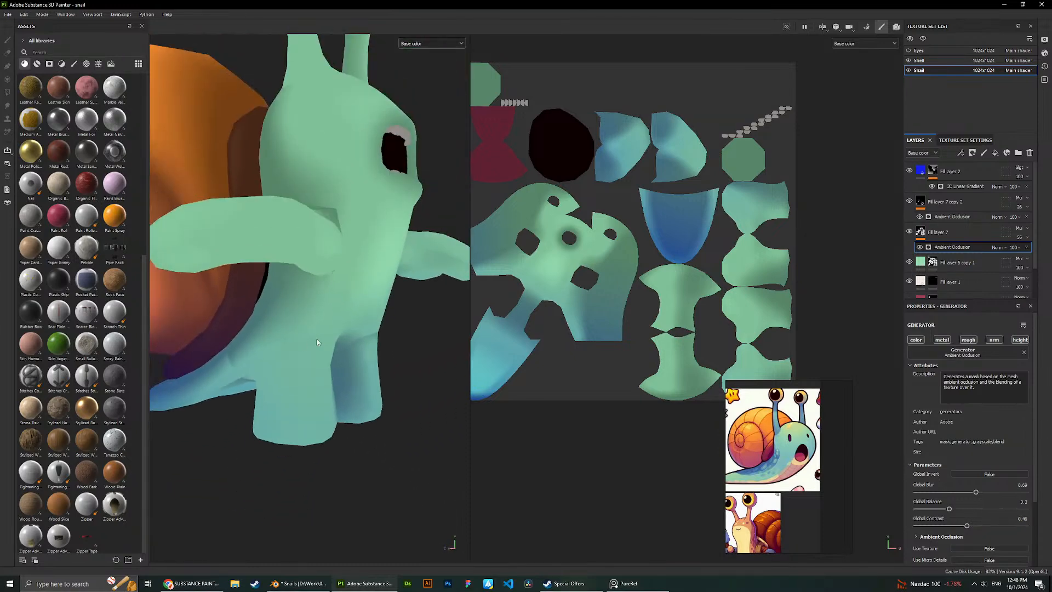
Set the occlusion's global blur to 3.5, global balance to 0.18 and global contrast to 0.52, and check the body from several angles.
{"action": "mouse_move", "coordinate": [975, 491]}
{"action": "left_mouse_down"}
{"action": "mouse_move", "coordinate": [942, 490]}
{"action": "mouse_move", "coordinate": [956, 510]}
{"action": "mouse_move", "coordinate": [923, 526]}
{"action": "mouse_move", "coordinate": [922, 504]}
{"action": "mouse_move", "coordinate": [948, 505]}
{"action": "mouse_move", "coordinate": [933, 492]}
{"action": "mouse_move", "coordinate": [956, 526]}
{"action": "mouse_move", "coordinate": [986, 525]}
{"action": "mouse_move", "coordinate": [935, 509]}
{"action": "left_mouse_up"}
{"action": "scroll", "coordinate": [430, 295], "scroll_direction": "down", "scroll_amount": 5}
{"action": "scroll", "coordinate": [338, 304], "scroll_direction": "up", "scroll_amount": 2}
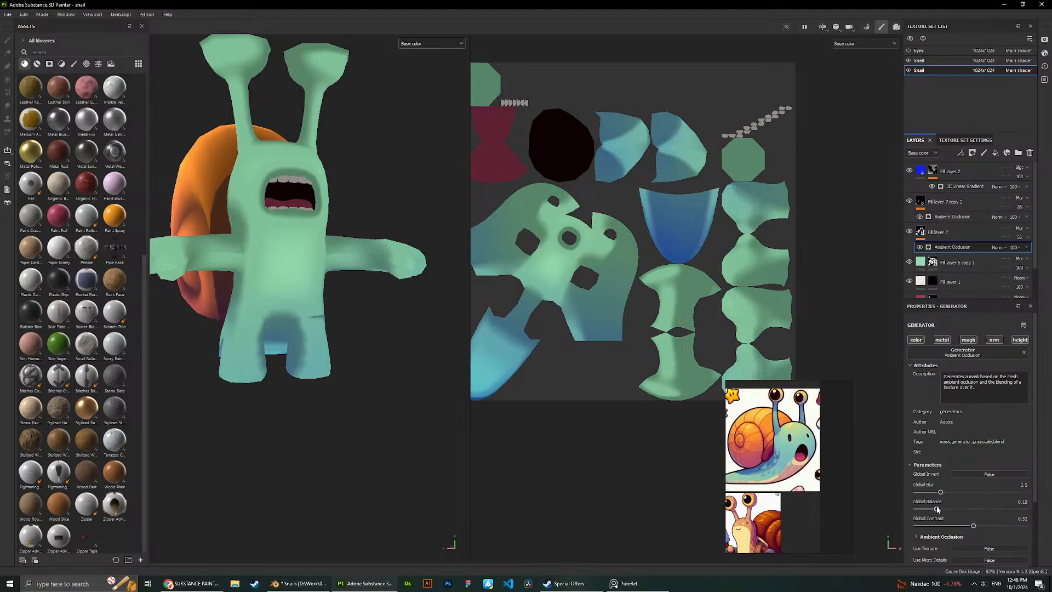
{"action": "left_click_drag", "start_coordinate": [230, 241], "coordinate": [389, 265], "text": "alt"}
{"action": "scroll", "coordinate": [389, 265], "scroll_direction": "up", "scroll_amount": 3}
{"action": "left_click_drag", "start_coordinate": [279, 285], "coordinate": [284, 308], "text": "alt"}
{"action": "scroll", "coordinate": [284, 307], "scroll_direction": "up", "scroll_amount": 2}
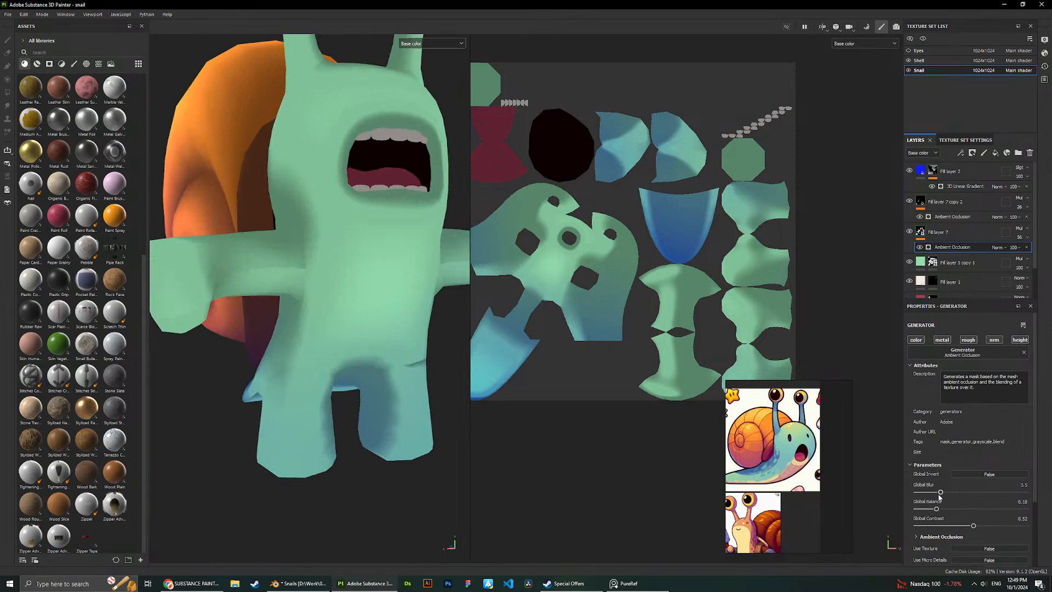
Try a global blur of 7, then set blur to 2.72, balance to 0.12 and contrast to 0.17.
{"action": "mouse_move", "coordinate": [945, 494]}
{"action": "left_mouse_down"}
{"action": "mouse_move", "coordinate": [926, 494]}
{"action": "mouse_move", "coordinate": [965, 497]}
{"action": "left_mouse_up"}
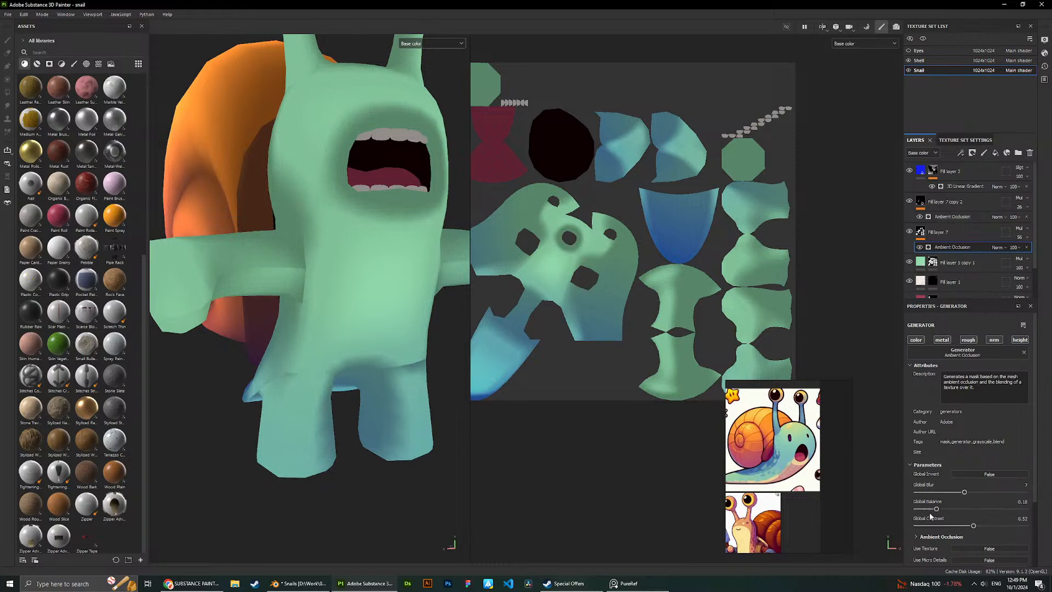
{"action": "mouse_move", "coordinate": [936, 509]}
{"action": "left_mouse_down"}
{"action": "mouse_move", "coordinate": [923, 510]}
{"action": "mouse_move", "coordinate": [972, 530]}
{"action": "mouse_move", "coordinate": [1004, 529]}
{"action": "mouse_move", "coordinate": [931, 529]}
{"action": "left_mouse_up"}
{"action": "scroll", "coordinate": [386, 287], "scroll_direction": "down", "scroll_amount": 3}
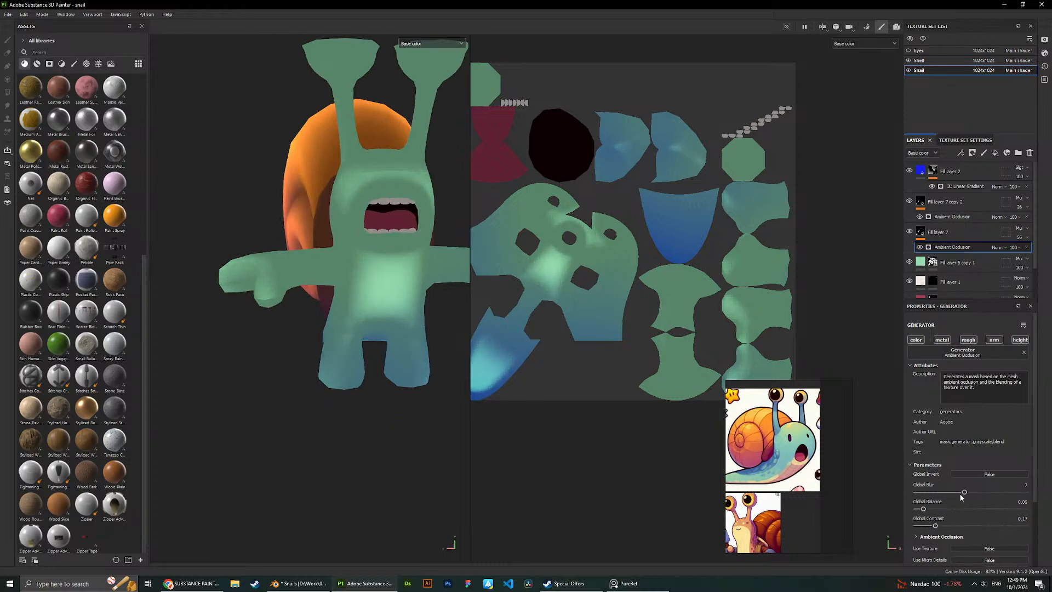
{"action": "mouse_move", "coordinate": [960, 497]}
{"action": "left_mouse_down"}
{"action": "mouse_move", "coordinate": [935, 492]}
{"action": "mouse_move", "coordinate": [931, 509]}
{"action": "left_mouse_up"}
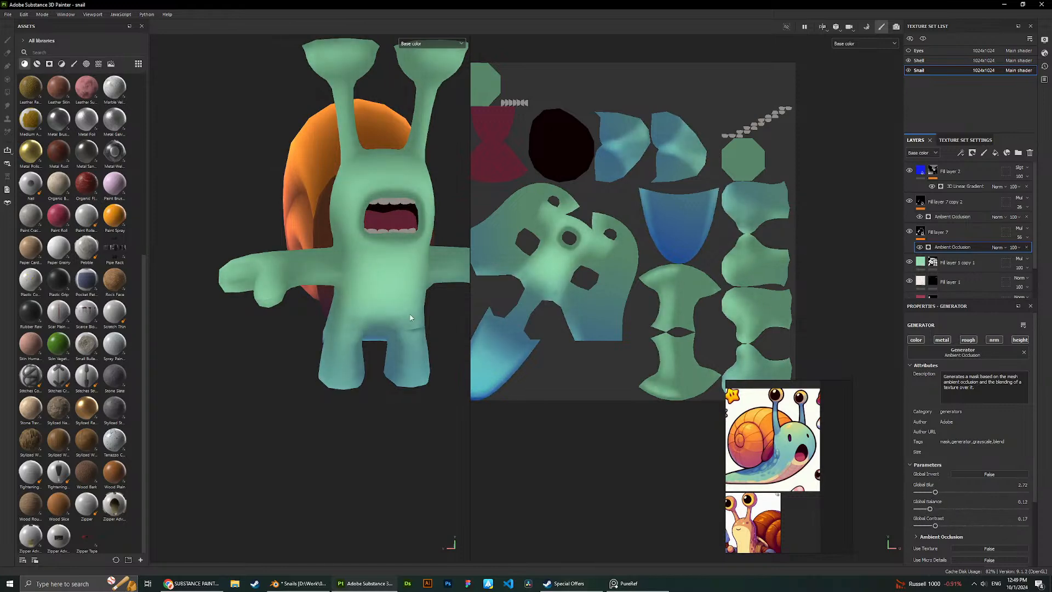
Examine the occlusion shading around the arm, the head and the front of the body.
{"action": "scroll", "coordinate": [410, 317], "scroll_direction": "down", "scroll_amount": 3}
{"action": "left_click_drag", "start_coordinate": [409, 317], "coordinate": [382, 263], "text": "alt"}
{"action": "scroll", "coordinate": [359, 301], "scroll_direction": "up", "scroll_amount": 5}
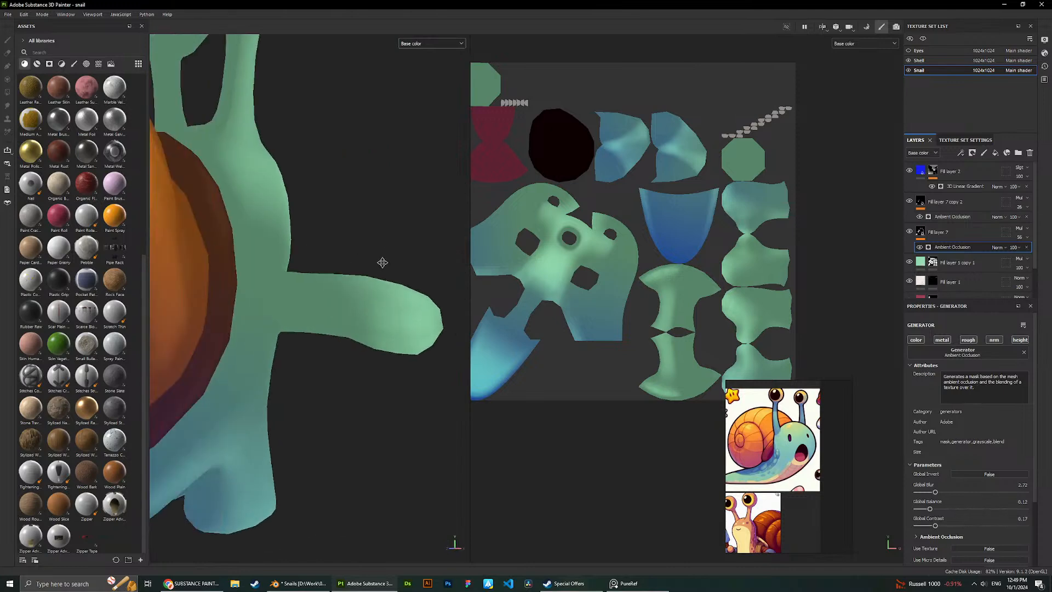
{"action": "middle_click_drag", "start_coordinate": [382, 262], "coordinate": [452, 262], "text": "alt"}
{"action": "left_click_drag", "start_coordinate": [372, 263], "coordinate": [311, 276], "text": "alt"}
{"action": "scroll", "coordinate": [335, 301], "scroll_direction": "up", "scroll_amount": 3}
{"action": "scroll", "coordinate": [336, 301], "scroll_direction": "down", "scroll_amount": 3}
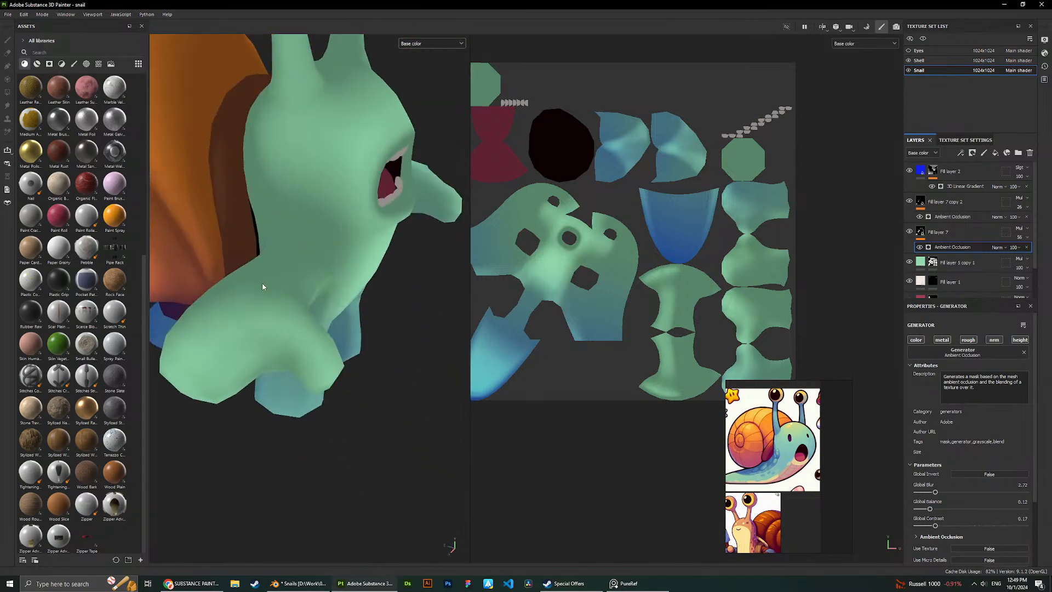
{"action": "left_click_drag", "start_coordinate": [235, 320], "coordinate": [249, 265], "text": "alt"}
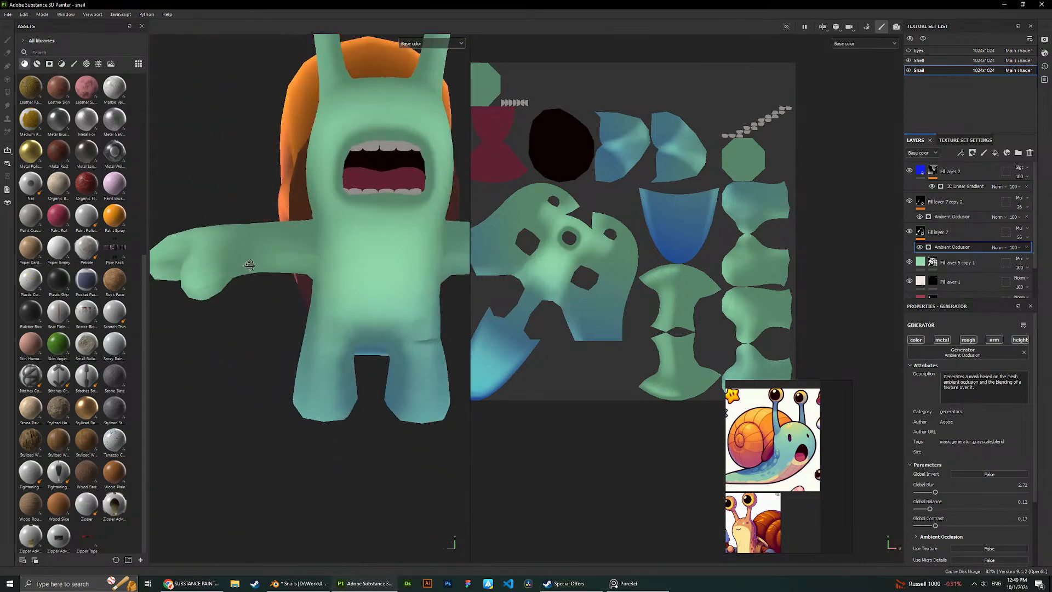
Set Fill layer 7's occlusion to global blur 2.54, global balance 0.14 and global contrast 0.1.
{"action": "left_click_drag", "start_coordinate": [934, 492], "coordinate": [927, 509]}
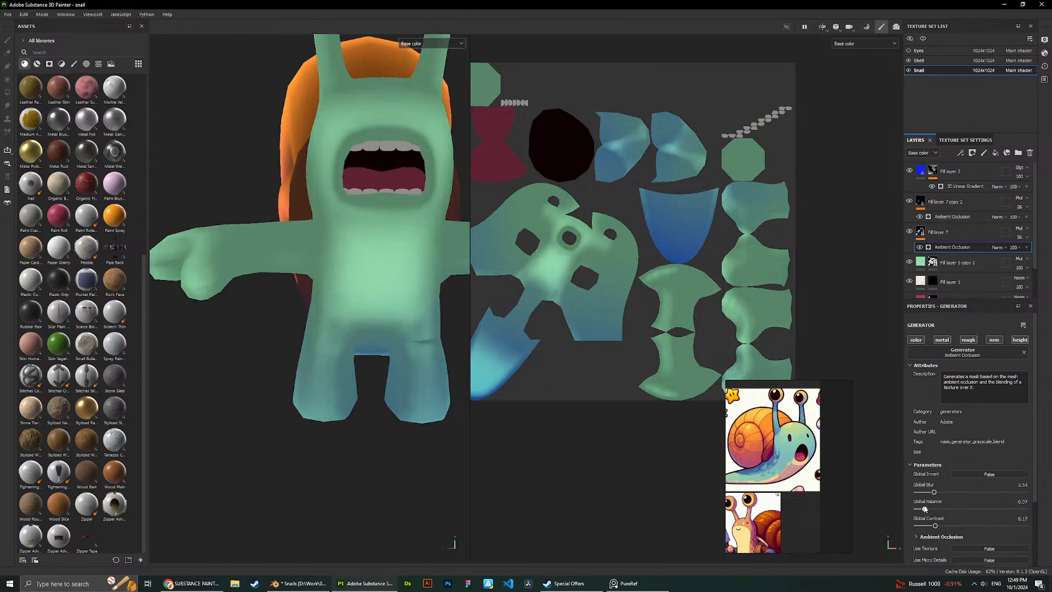
{"action": "scroll", "coordinate": [597, 293], "scroll_direction": "down", "scroll_amount": 3}
{"action": "left_click_drag", "start_coordinate": [274, 230], "coordinate": [317, 277], "text": "alt"}
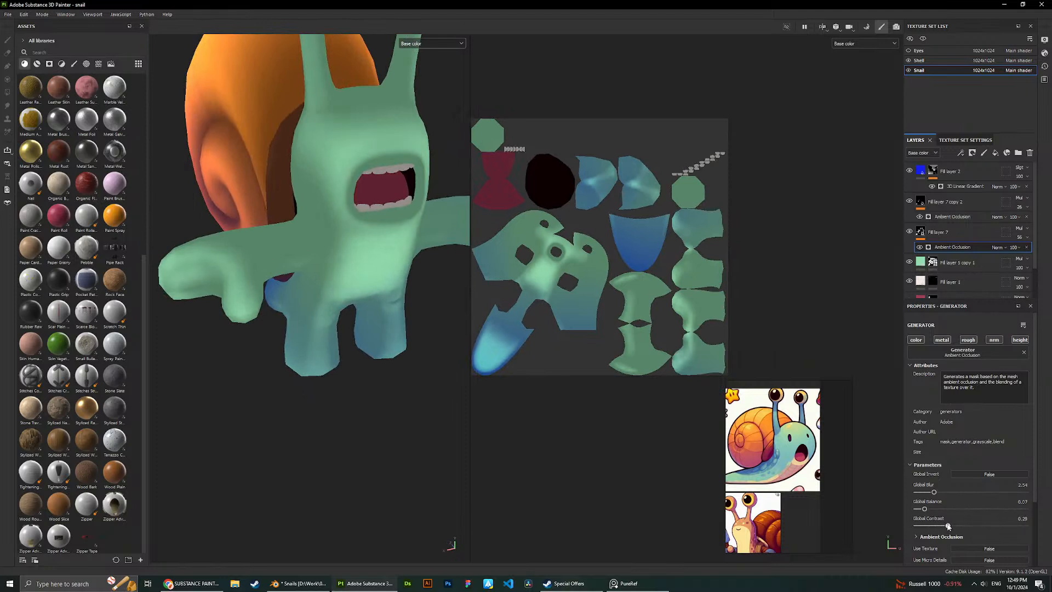
{"action": "left_click_drag", "start_coordinate": [366, 272], "coordinate": [408, 225], "text": "alt"}
{"action": "left_click_drag", "start_coordinate": [924, 509], "coordinate": [936, 509]}
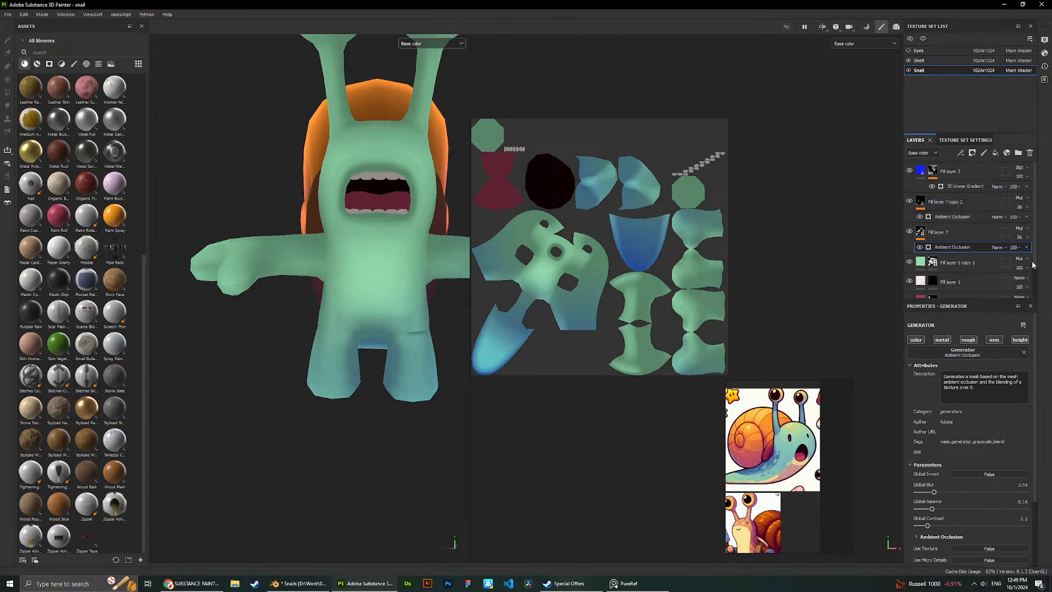
Lower Fill layer 7's opacity to 29 and check the lighter shading on the whole snail.
{"action": "left_click", "coordinate": [1030, 239]}
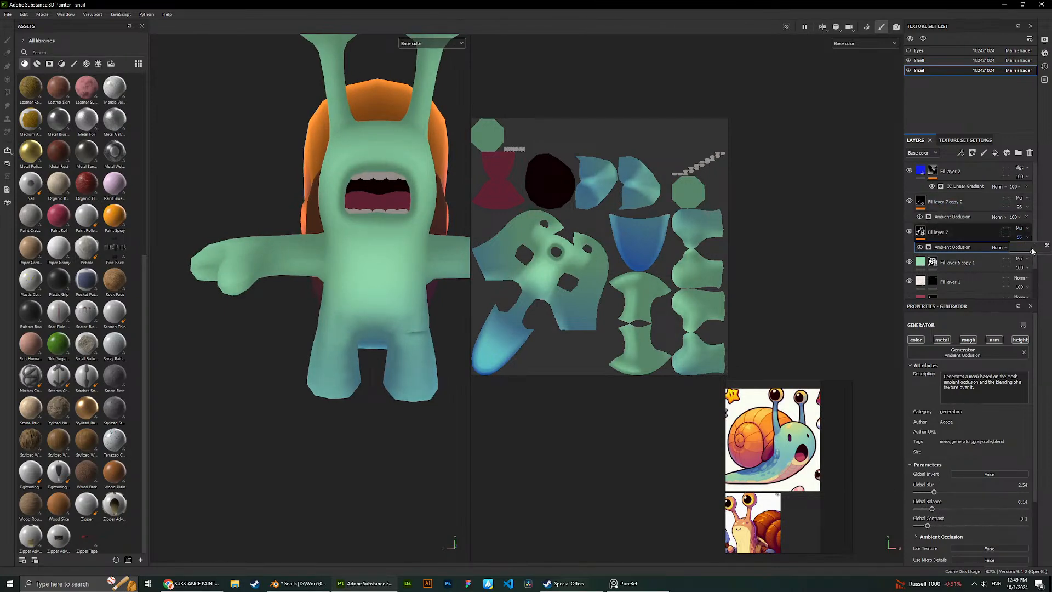
{"action": "left_click_drag", "start_coordinate": [1032, 251], "coordinate": [1022, 252]}
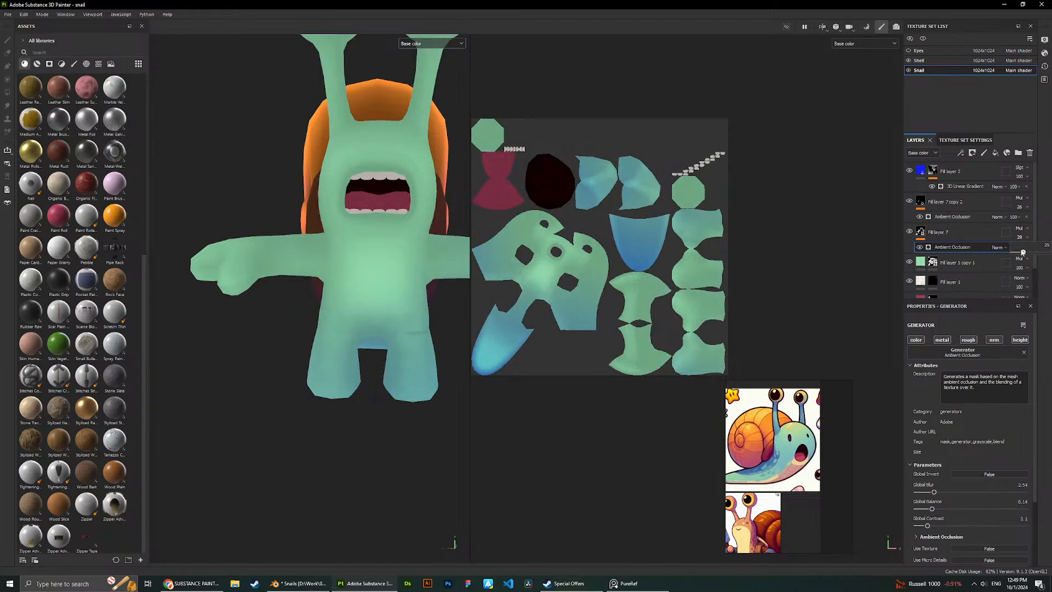
{"action": "scroll", "coordinate": [481, 199], "scroll_direction": "down", "scroll_amount": 2}
{"action": "scroll", "coordinate": [402, 198], "scroll_direction": "down", "scroll_amount": 1}
{"action": "left_click_drag", "start_coordinate": [402, 198], "coordinate": [356, 208], "text": "alt"}
{"action": "middle_click_drag", "start_coordinate": [356, 208], "coordinate": [326, 261], "text": "alt"}
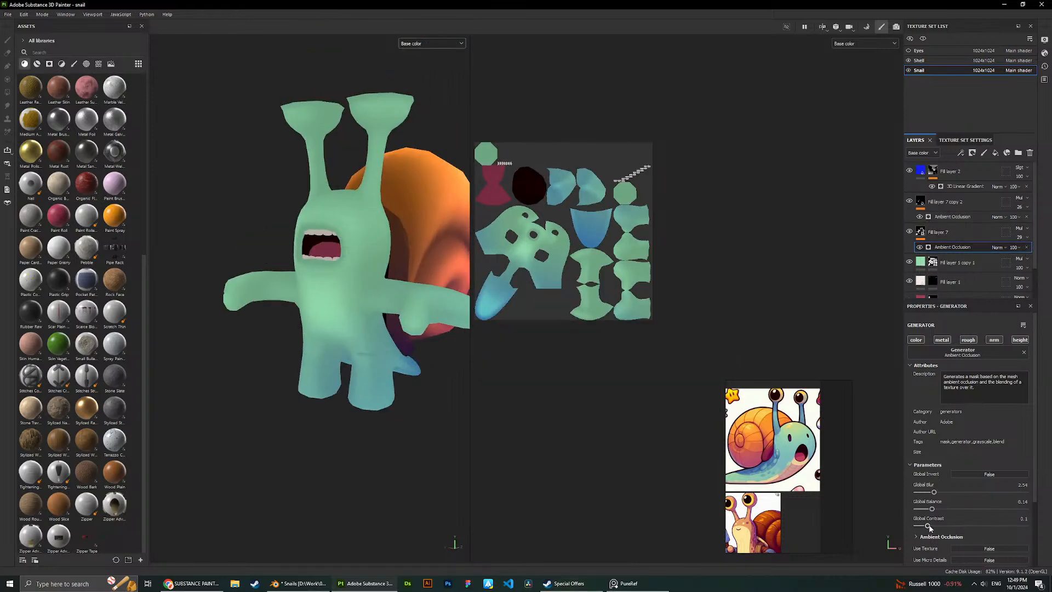
Raise Fill layer 7's opacity to 100 and view the occlusion from the front.
{"action": "left_click", "coordinate": [1026, 238]}
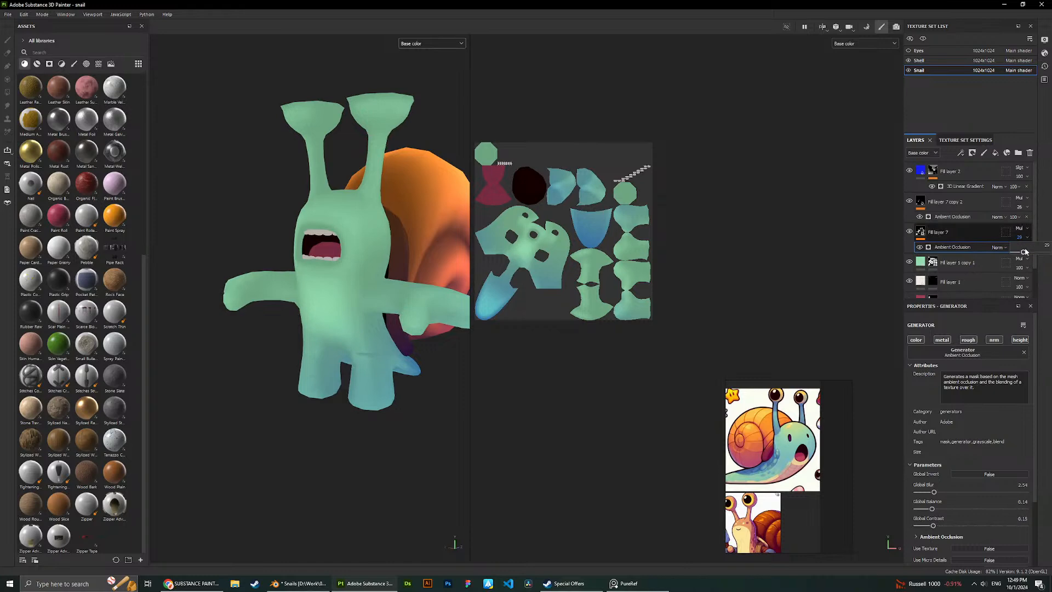
{"action": "left_click_drag", "start_coordinate": [1022, 251], "coordinate": [1046, 251]}
{"action": "scroll", "coordinate": [324, 255], "scroll_direction": "up", "scroll_amount": 2}
{"action": "left_click_drag", "start_coordinate": [323, 255], "coordinate": [383, 258], "text": "alt"}
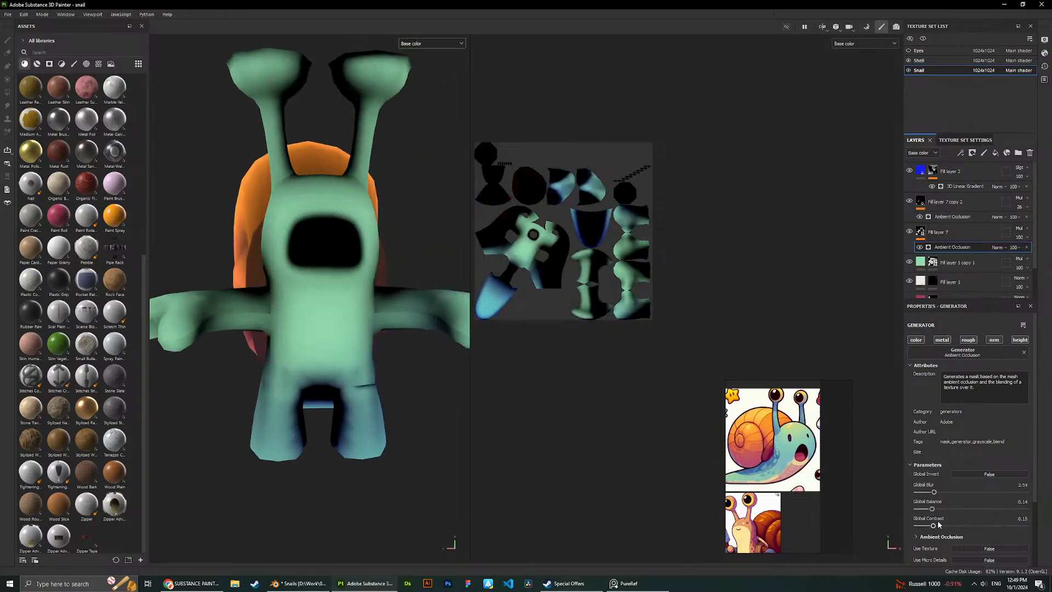
Set the occlusion's global blur to 11.89, global contrast to 0 and global balance to 0.06, and check it from the side.
{"action": "mouse_move", "coordinate": [932, 524]}
{"action": "left_mouse_down"}
{"action": "mouse_move", "coordinate": [929, 509]}
{"action": "mouse_move", "coordinate": [998, 491]}
{"action": "left_mouse_up"}
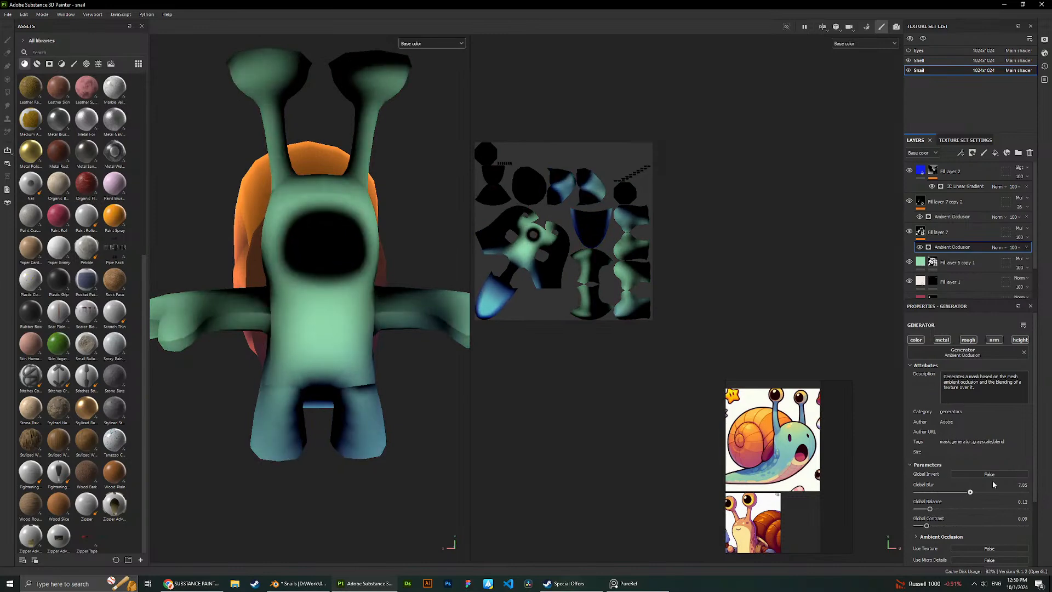
{"action": "mouse_move", "coordinate": [929, 509]}
{"action": "left_mouse_down"}
{"action": "mouse_move", "coordinate": [964, 508]}
{"action": "mouse_move", "coordinate": [946, 526]}
{"action": "mouse_move", "coordinate": [968, 525]}
{"action": "mouse_move", "coordinate": [900, 523]}
{"action": "left_mouse_up"}
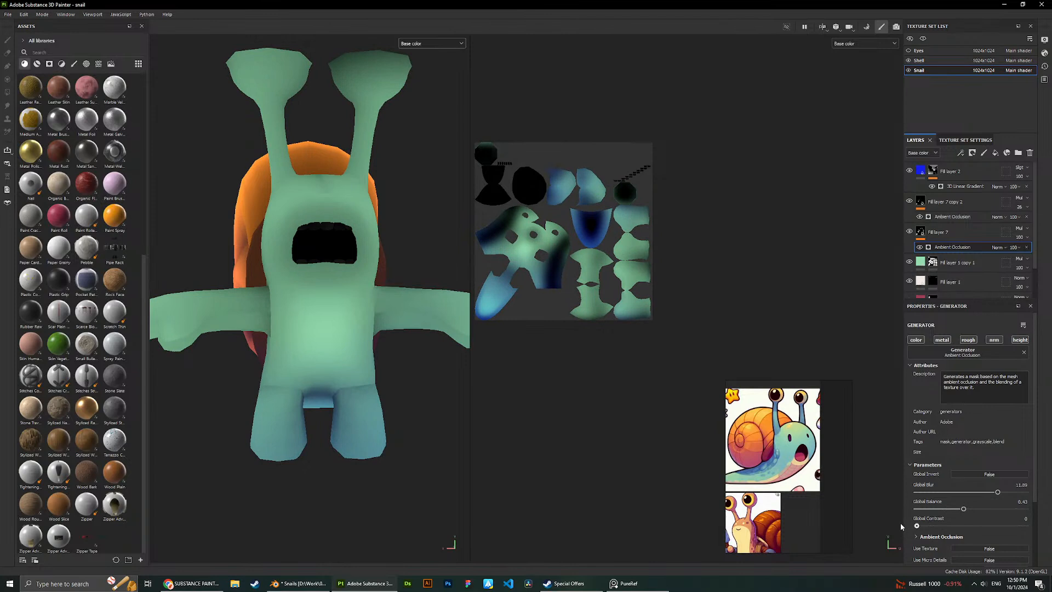
{"action": "left_click_drag", "start_coordinate": [963, 509], "coordinate": [923, 509]}
{"action": "scroll", "coordinate": [307, 266], "scroll_direction": "down", "scroll_amount": 2}
{"action": "left_click_drag", "start_coordinate": [299, 268], "coordinate": [383, 272], "text": "alt"}
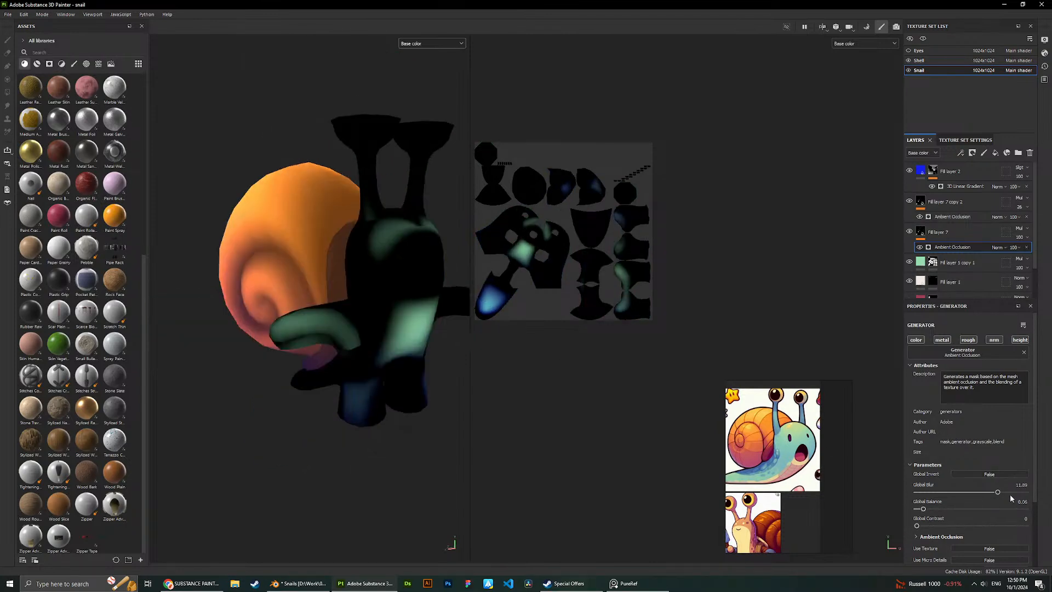
Set the occlusion's global blur to 10.99, global contrast to 0.54 and global balance to 0.42.
{"action": "mouse_move", "coordinate": [997, 491]}
{"action": "left_mouse_down"}
{"action": "mouse_move", "coordinate": [962, 486]}
{"action": "mouse_move", "coordinate": [991, 489]}
{"action": "left_mouse_up"}
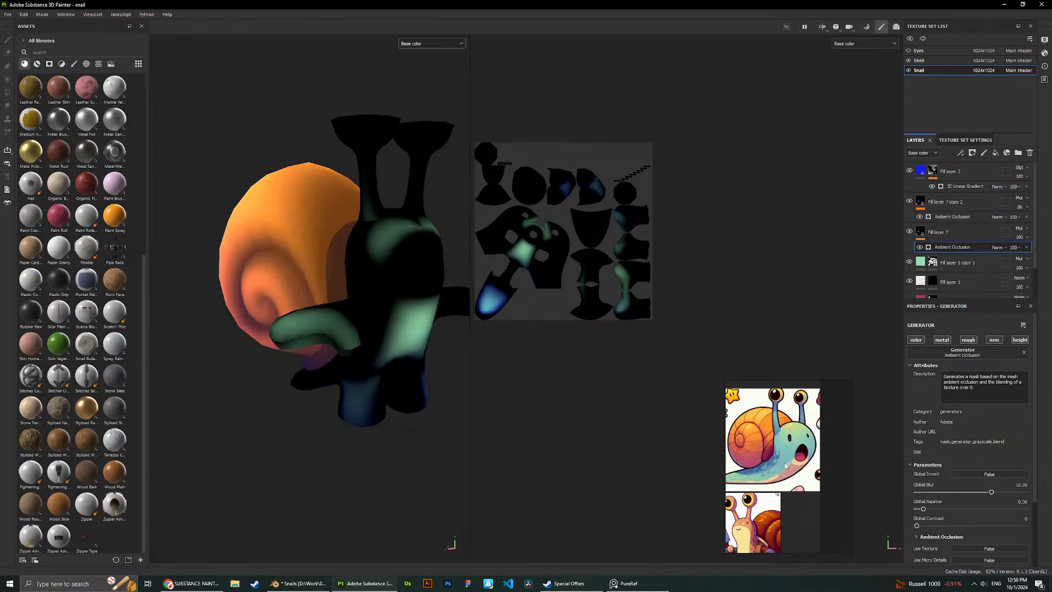
{"action": "left_click_drag", "start_coordinate": [916, 524], "coordinate": [939, 526]}
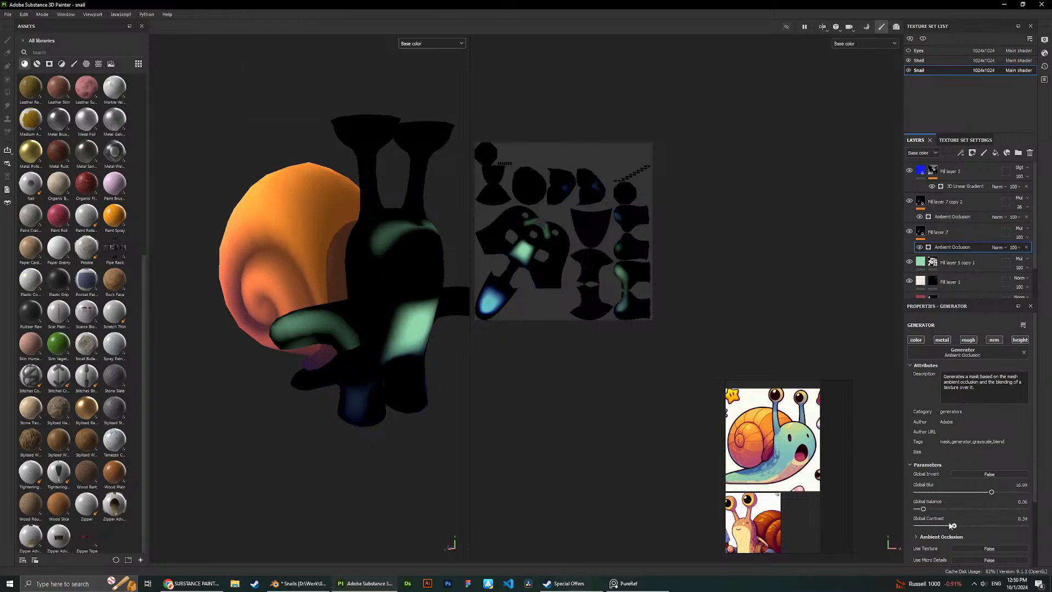
{"action": "mouse_move", "coordinate": [950, 525]}
{"action": "left_mouse_down"}
{"action": "mouse_move", "coordinate": [934, 517]}
{"action": "mouse_move", "coordinate": [953, 514]}
{"action": "mouse_move", "coordinate": [920, 511]}
{"action": "mouse_move", "coordinate": [1017, 496]}
{"action": "mouse_move", "coordinate": [978, 498]}
{"action": "mouse_move", "coordinate": [946, 515]}
{"action": "mouse_move", "coordinate": [963, 510]}
{"action": "left_mouse_up"}
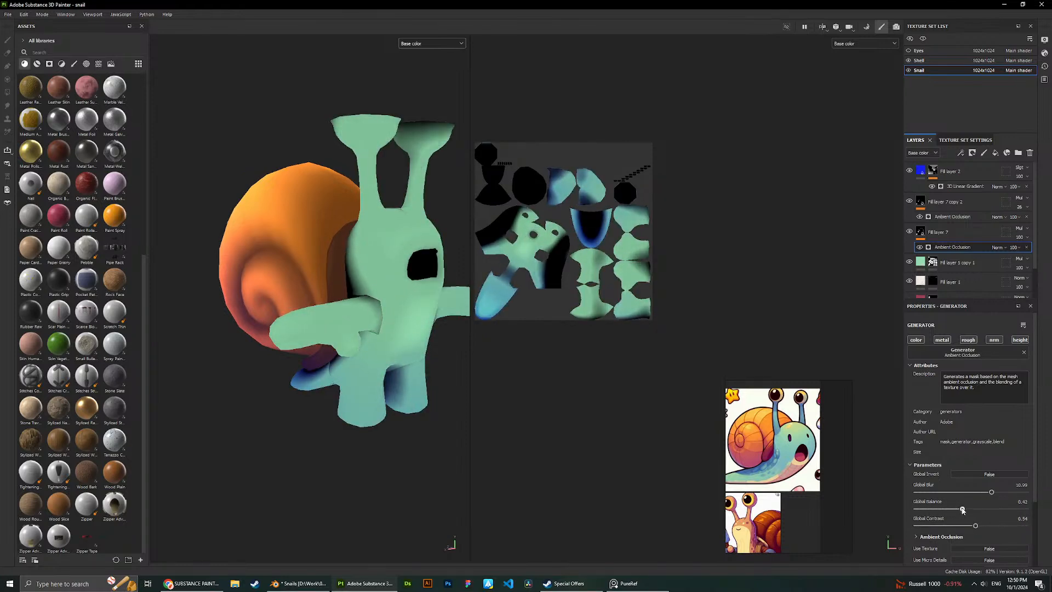
Set Fill layer 7's ambient occlusion to a global blur of about 2.1 and a global contrast of 0.48.
{"action": "left_click_drag", "start_coordinate": [431, 334], "coordinate": [387, 293], "text": "alt"}
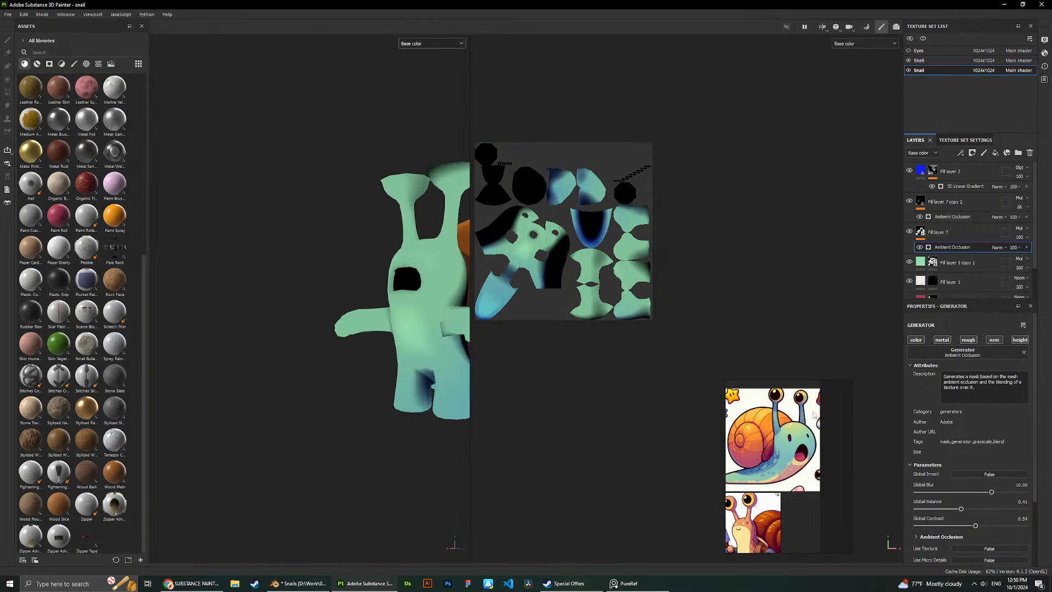
{"action": "left_click_drag", "start_coordinate": [992, 492], "coordinate": [931, 491]}
{"action": "left_click_drag", "start_coordinate": [279, 287], "coordinate": [328, 284], "text": "alt"}
{"action": "mouse_move", "coordinate": [971, 526]}
{"action": "left_mouse_down"}
{"action": "mouse_move", "coordinate": [957, 525]}
{"action": "mouse_move", "coordinate": [967, 523]}
{"action": "left_mouse_up"}
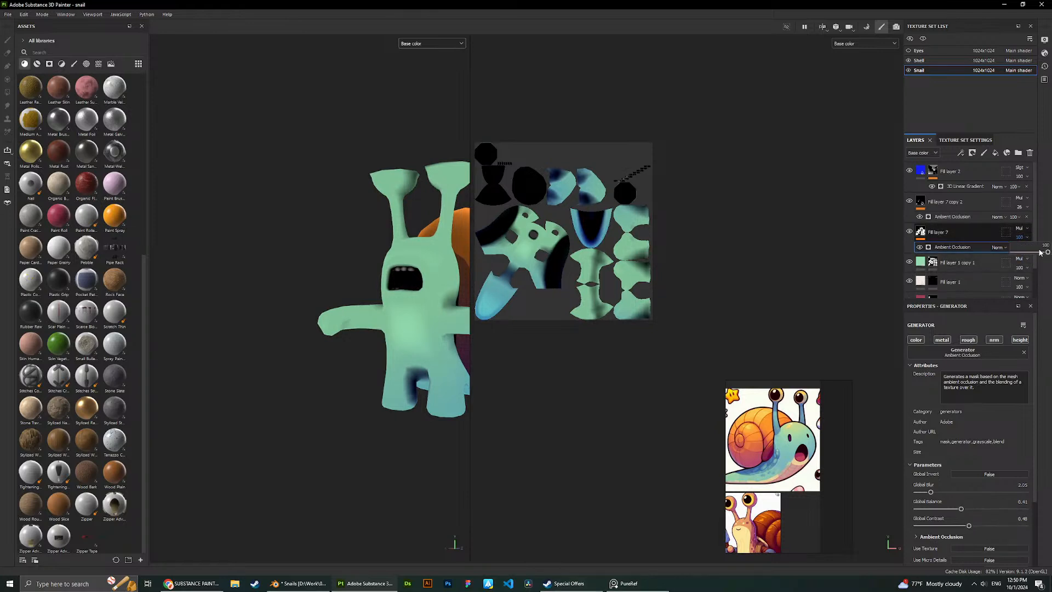
Lower Fill layer 7's opacity to 25 and check the lighter shading on the snail from the side.
{"action": "left_click_drag", "start_coordinate": [1042, 253], "coordinate": [1022, 253]}
{"action": "scroll", "coordinate": [638, 258], "scroll_direction": "up", "scroll_amount": 2}
{"action": "scroll", "coordinate": [382, 273], "scroll_direction": "up", "scroll_amount": 3}
{"action": "left_click_drag", "start_coordinate": [365, 268], "coordinate": [487, 268], "text": "alt"}
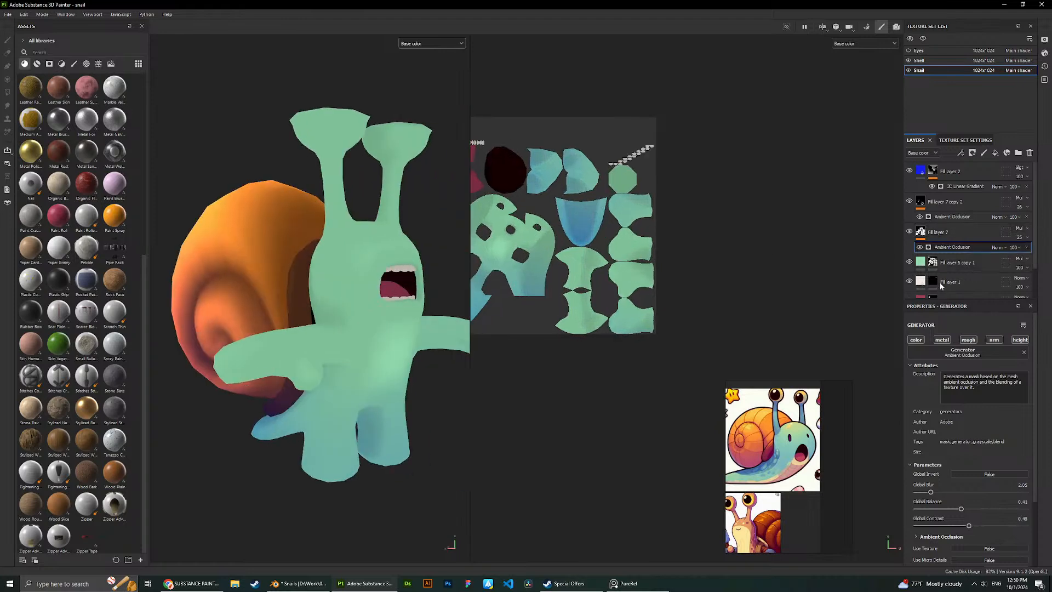
Raise Fill layer 7's opacity to 81 and set its occlusion's global contrast to 0.1, checking the body from the front.
{"action": "left_click", "coordinate": [1020, 236]}
{"action": "left_click_drag", "start_coordinate": [1021, 254], "coordinate": [1043, 254]}
{"action": "mouse_move", "coordinate": [971, 508]}
{"action": "left_mouse_down"}
{"action": "mouse_move", "coordinate": [944, 508]}
{"action": "mouse_move", "coordinate": [961, 508]}
{"action": "mouse_move", "coordinate": [969, 492]}
{"action": "mouse_move", "coordinate": [919, 490]}
{"action": "left_mouse_up"}
{"action": "key", "text": "ctrl+z"}
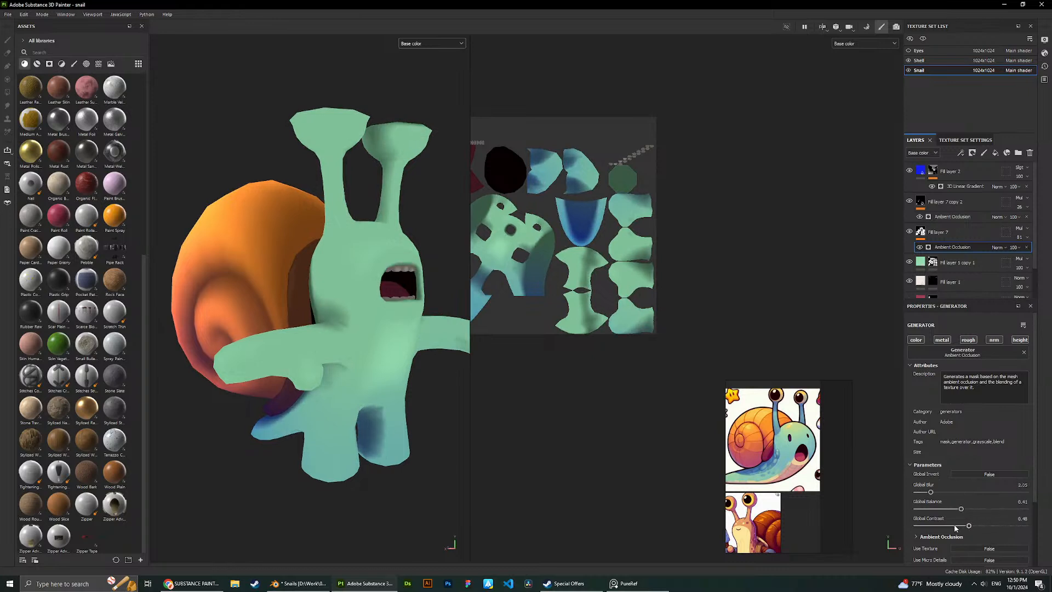
{"action": "left_click_drag", "start_coordinate": [969, 525], "coordinate": [937, 526]}
{"action": "scroll", "coordinate": [334, 285], "scroll_direction": "down", "scroll_amount": 2}
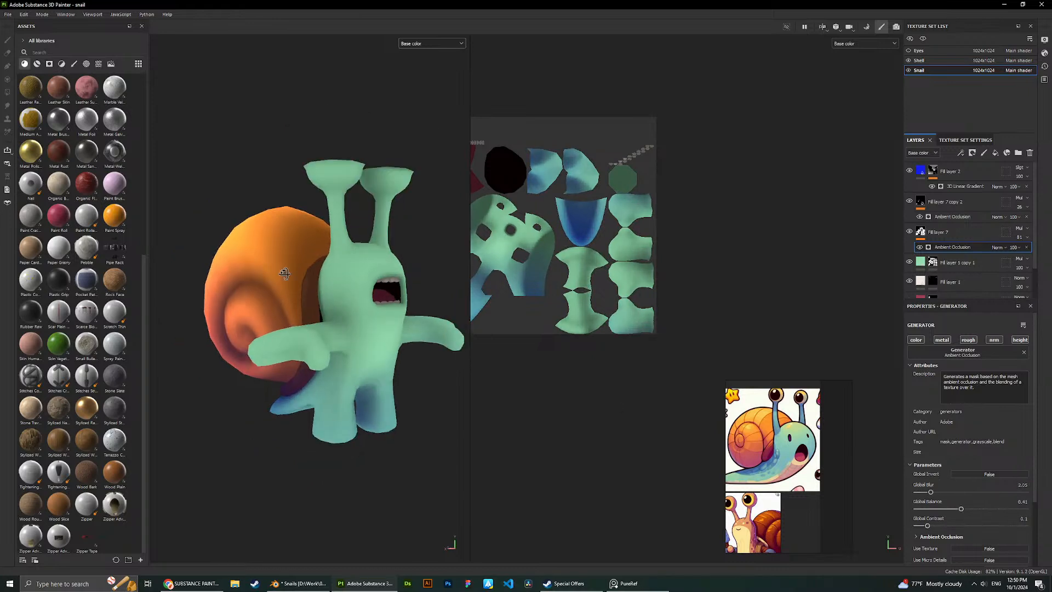
{"action": "left_click_drag", "start_coordinate": [334, 284], "coordinate": [276, 274], "text": "alt"}
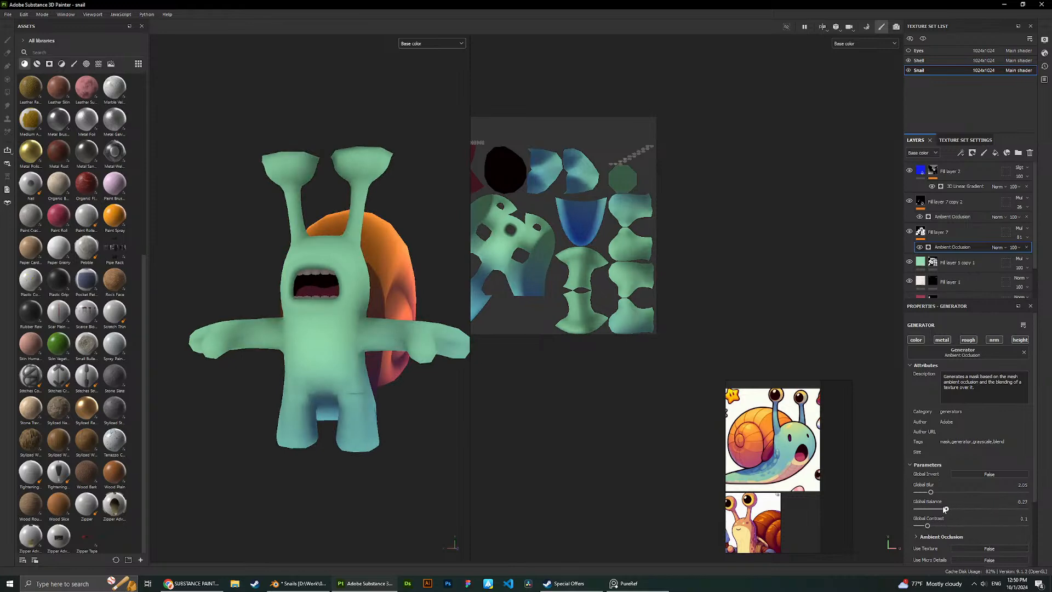
Set the occlusion's global blur to 1.53, global balance to 0.26 and global contrast to 0.18 after checking the seam above the leg.
{"action": "scroll", "coordinate": [376, 417], "scroll_direction": "up", "scroll_amount": 3}
{"action": "scroll", "coordinate": [357, 378], "scroll_direction": "up", "scroll_amount": 3}
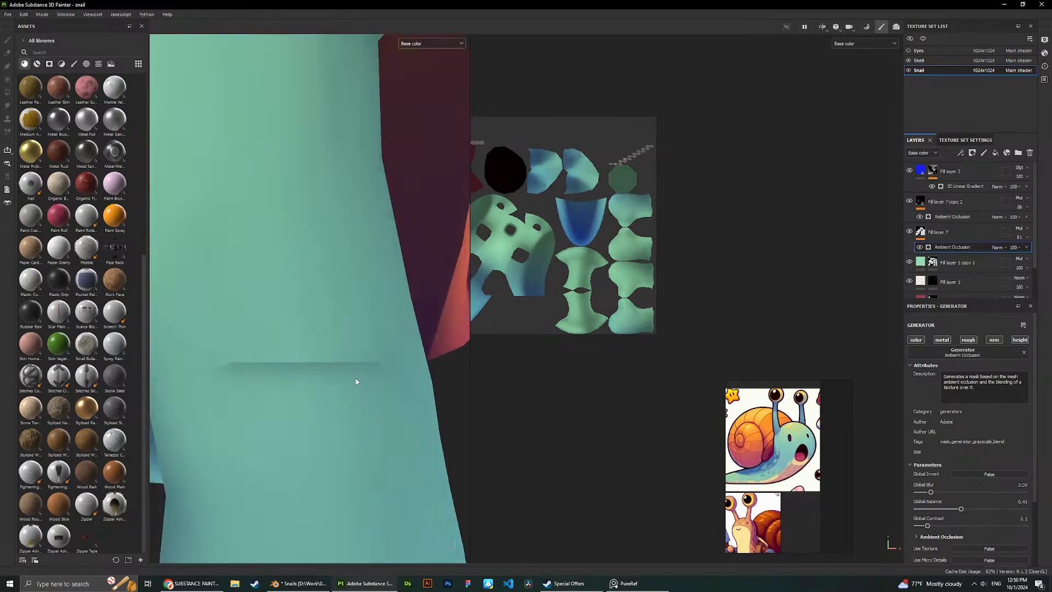
{"action": "scroll", "coordinate": [305, 363], "scroll_direction": "down", "scroll_amount": 5}
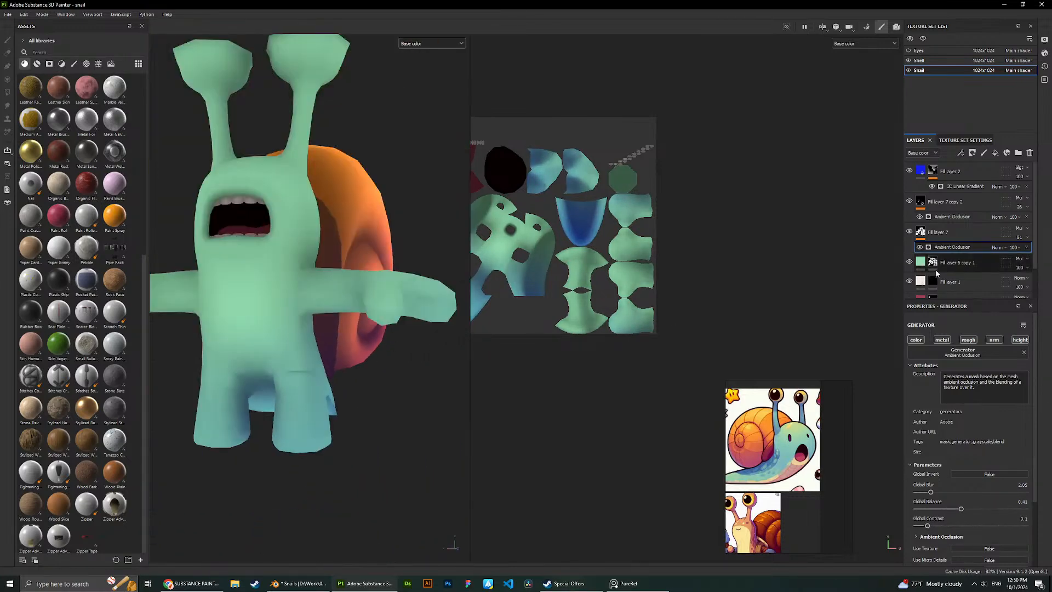
{"action": "right_click", "coordinate": [964, 249]}
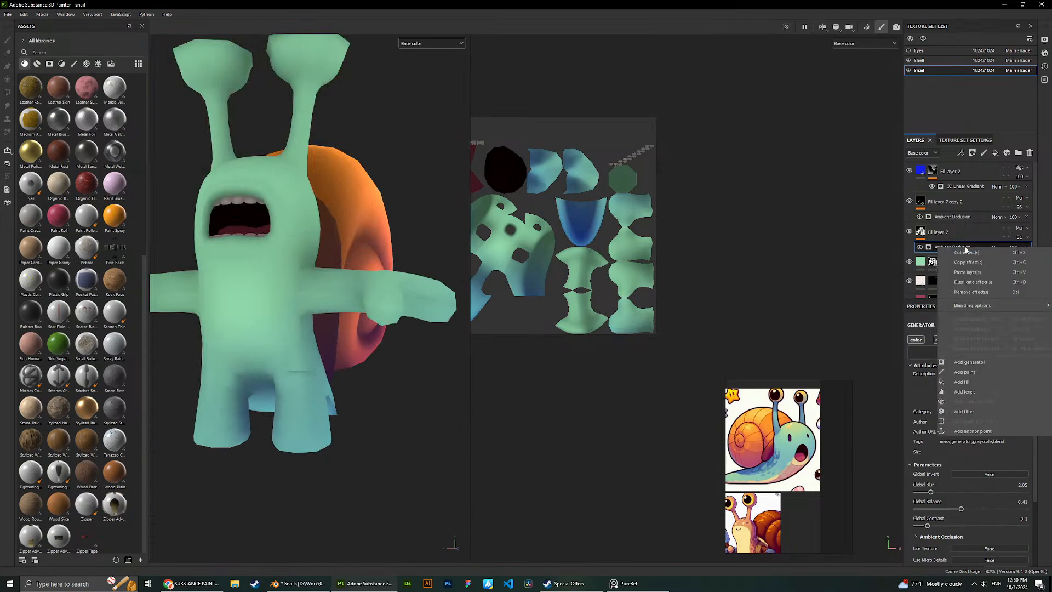
{"action": "left_click", "coordinate": [978, 512]}
{"action": "mouse_move", "coordinate": [933, 508]}
{"action": "left_mouse_down"}
{"action": "mouse_move", "coordinate": [931, 494]}
{"action": "mouse_move", "coordinate": [946, 510]}
{"action": "left_mouse_up"}
{"action": "key", "text": "ctrl+z"}
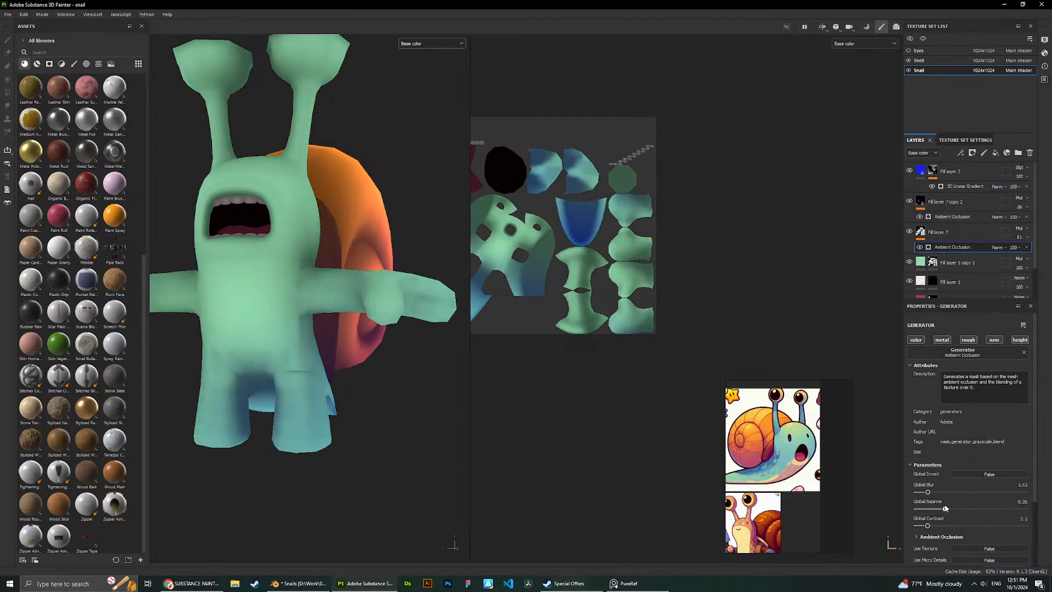
Examine the occlusion shading around the mouth, arms and legs, including the seam above the leg, from several angles.
{"action": "scroll", "coordinate": [274, 268], "scroll_direction": "down", "scroll_amount": 3}
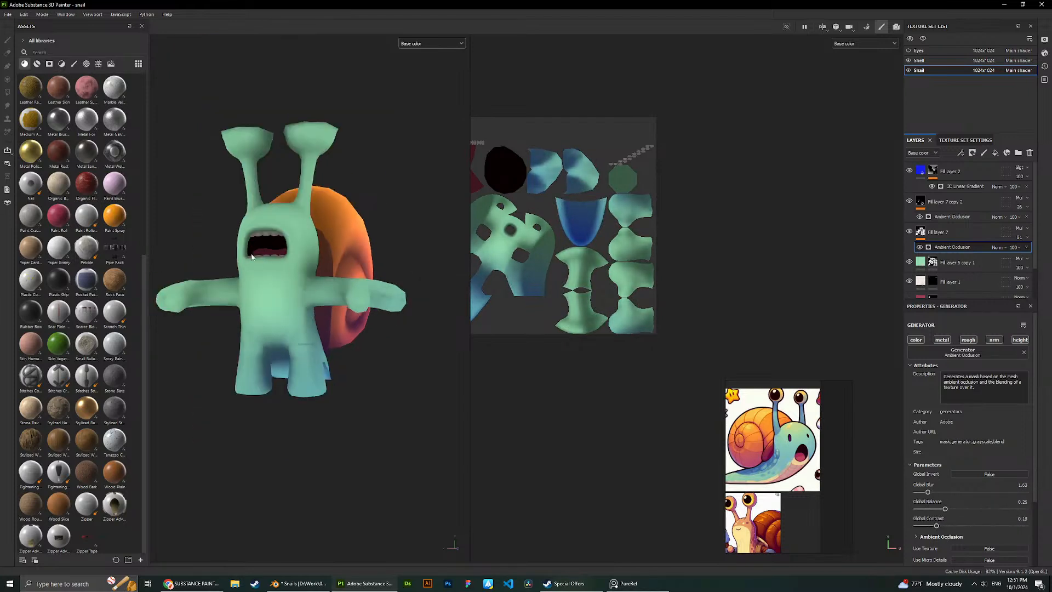
{"action": "mouse_move", "coordinate": [274, 269]}
{"action": "left_mouse_down", "text": "alt"}
{"action": "mouse_move", "coordinate": [347, 269]}
{"action": "mouse_move", "coordinate": [290, 263]}
{"action": "left_mouse_up", "text": "alt"}
{"action": "scroll", "coordinate": [319, 294], "scroll_direction": "up", "scroll_amount": 4}
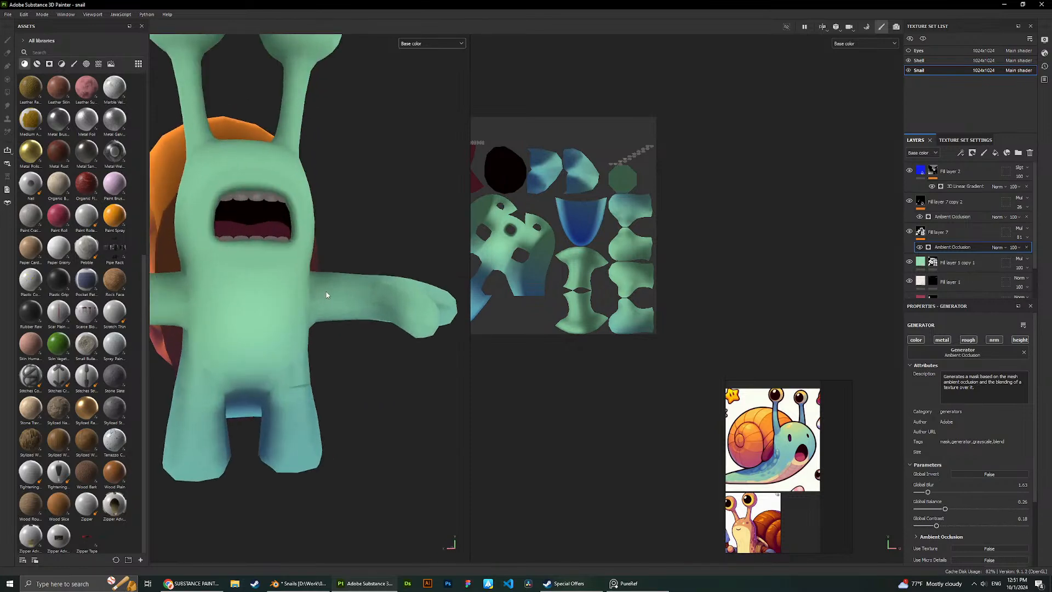
{"action": "scroll", "coordinate": [326, 295], "scroll_direction": "down", "scroll_amount": 1}
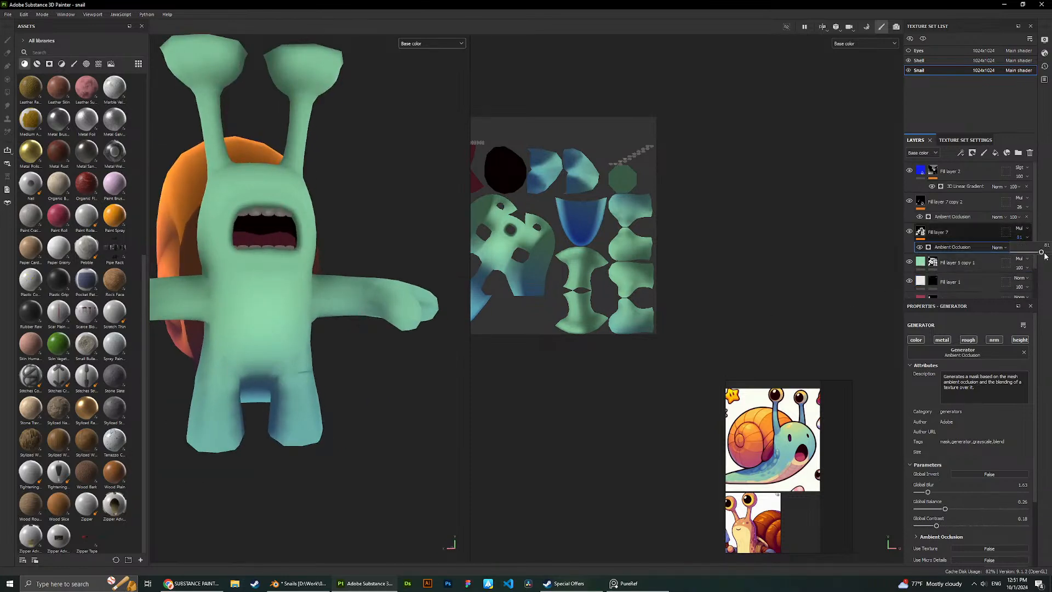
{"action": "left_click_drag", "start_coordinate": [1043, 253], "coordinate": [1041, 253]}
{"action": "scroll", "coordinate": [317, 304], "scroll_direction": "up", "scroll_amount": 2}
{"action": "left_click_drag", "start_coordinate": [337, 299], "coordinate": [403, 305], "text": "alt"}
{"action": "scroll", "coordinate": [286, 303], "scroll_direction": "up", "scroll_amount": 2}
{"action": "scroll", "coordinate": [356, 350], "scroll_direction": "up", "scroll_amount": 2}
{"action": "scroll", "coordinate": [410, 303], "scroll_direction": "down", "scroll_amount": 2}
Add a paint effect to Fill layer 7, set the brush size to 24.46 and view the body's side.
{"action": "right_click", "coordinate": [946, 238]}
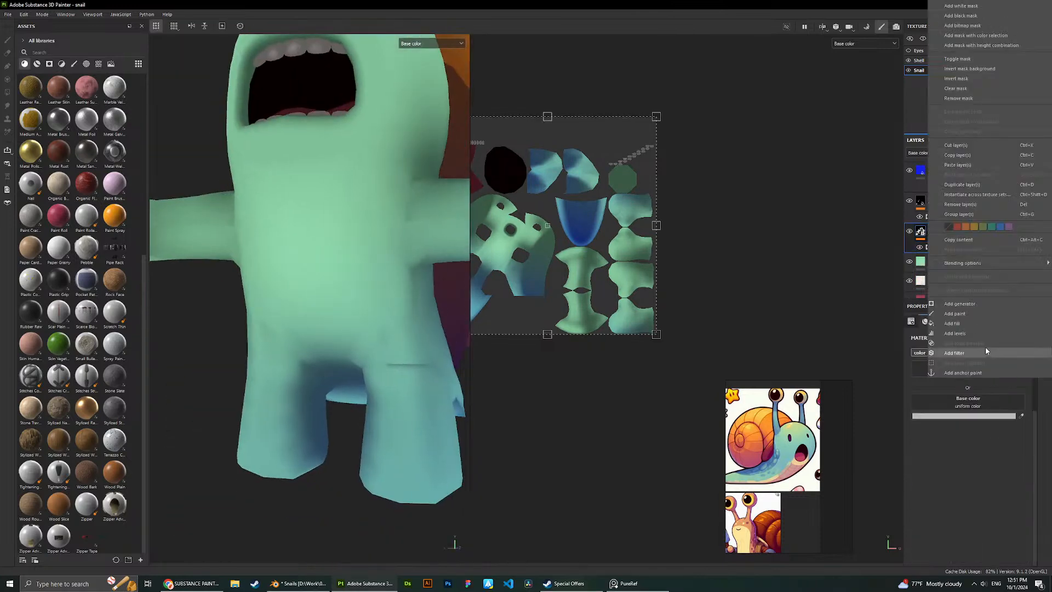
{"action": "left_click", "coordinate": [971, 313]}
{"action": "scroll", "coordinate": [429, 355], "scroll_direction": "up", "scroll_amount": 4}
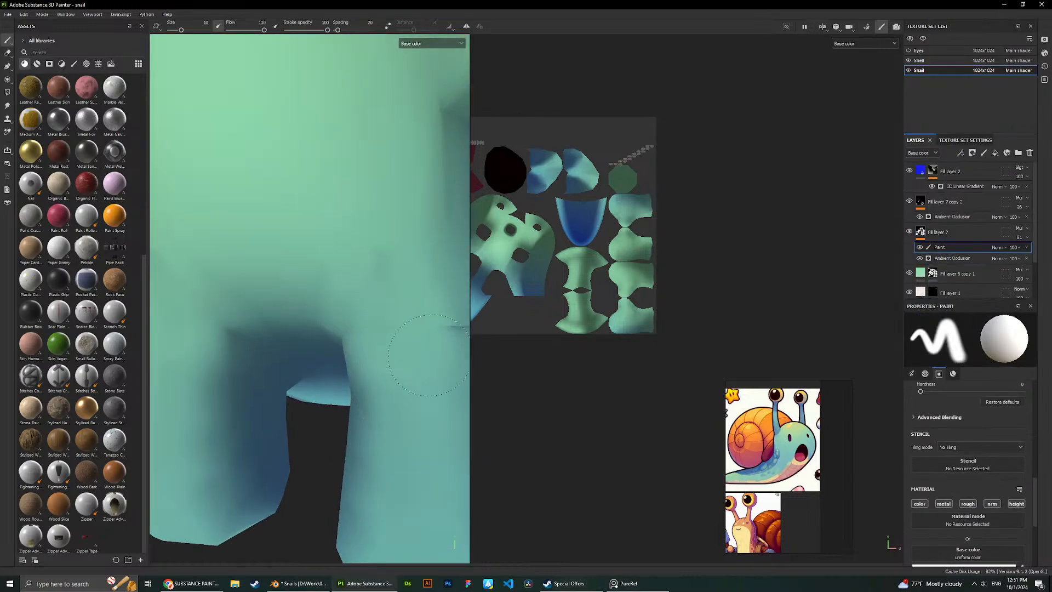
{"action": "scroll", "coordinate": [429, 355], "scroll_direction": "down", "scroll_amount": 4}
{"action": "right_click", "coordinate": [403, 295]}
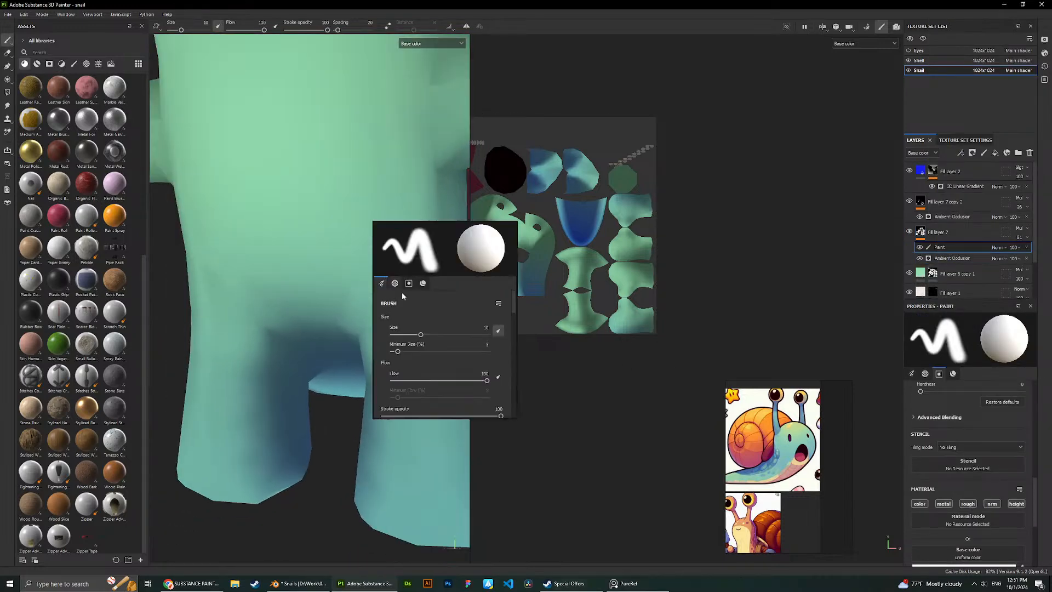
{"action": "left_click_drag", "start_coordinate": [421, 334], "coordinate": [434, 335]}
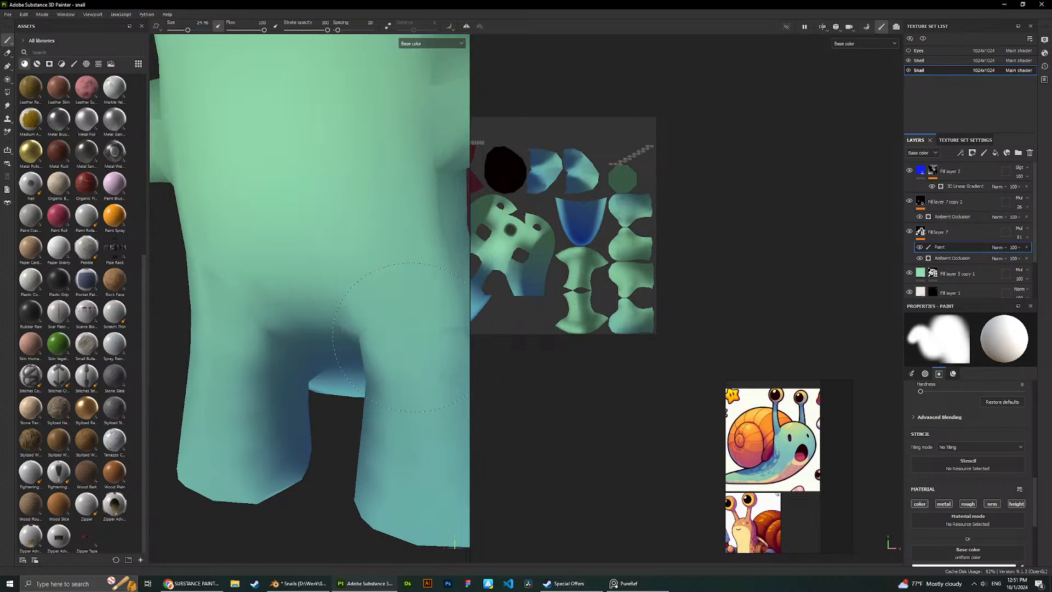
{"action": "scroll", "coordinate": [411, 338], "scroll_direction": "down", "scroll_amount": 2}
{"action": "scroll", "coordinate": [412, 338], "scroll_direction": "up", "scroll_amount": 2}
{"action": "scroll", "coordinate": [412, 338], "scroll_direction": "down", "scroll_amount": 3}
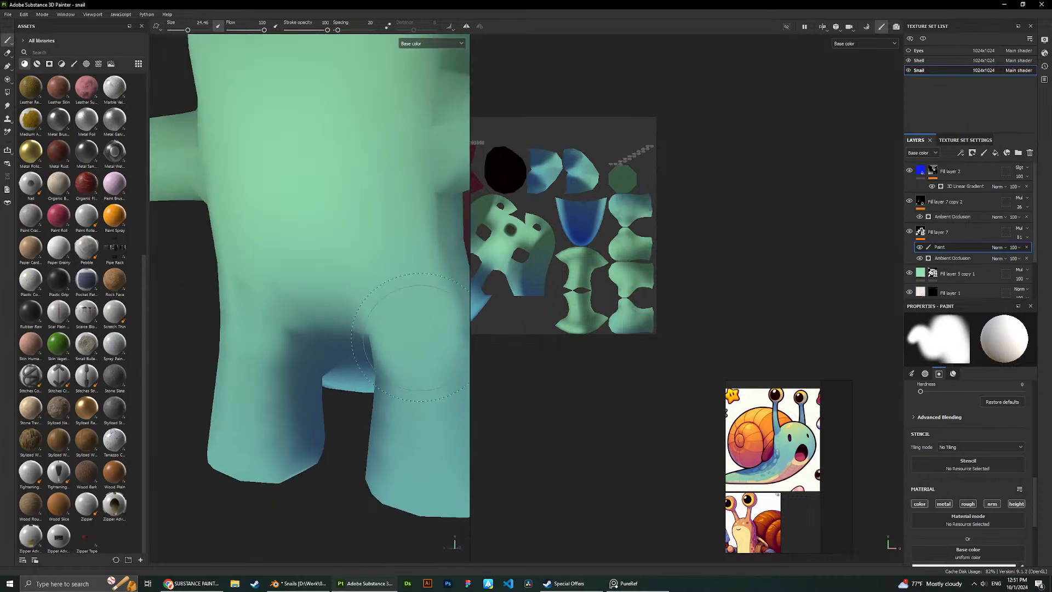
{"action": "mouse_move", "coordinate": [263, 323]}
{"action": "left_mouse_down", "text": "alt"}
{"action": "mouse_move", "coordinate": [328, 320]}
{"action": "mouse_move", "coordinate": [226, 330]}
{"action": "mouse_move", "coordinate": [287, 302]}
{"action": "left_mouse_up", "text": "alt"}
{"action": "left_click_drag", "start_coordinate": [234, 333], "coordinate": [211, 279], "text": "alt"}
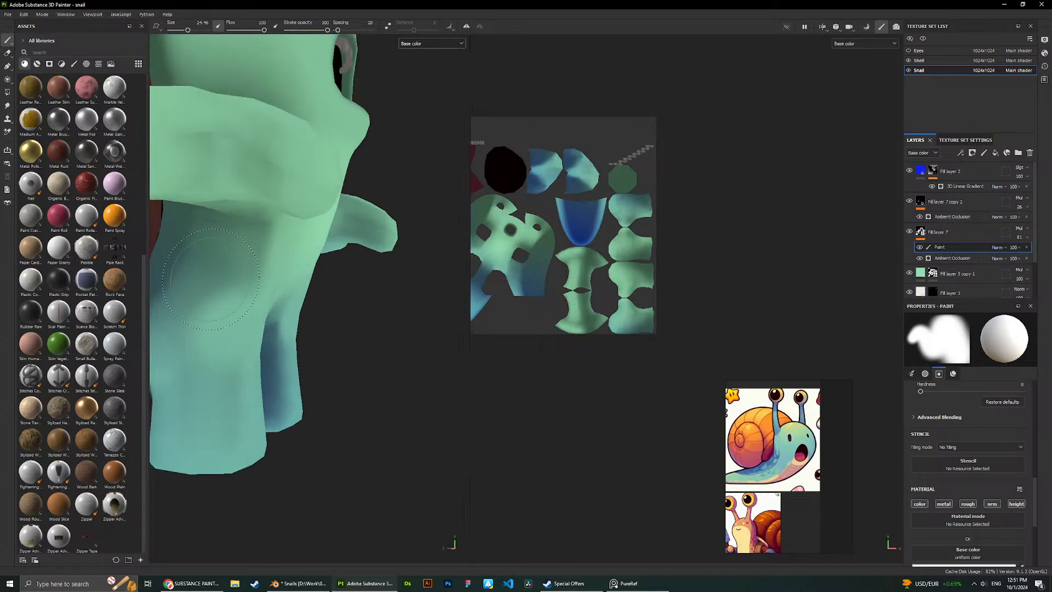
{"action": "left_click", "coordinate": [7, 106]}
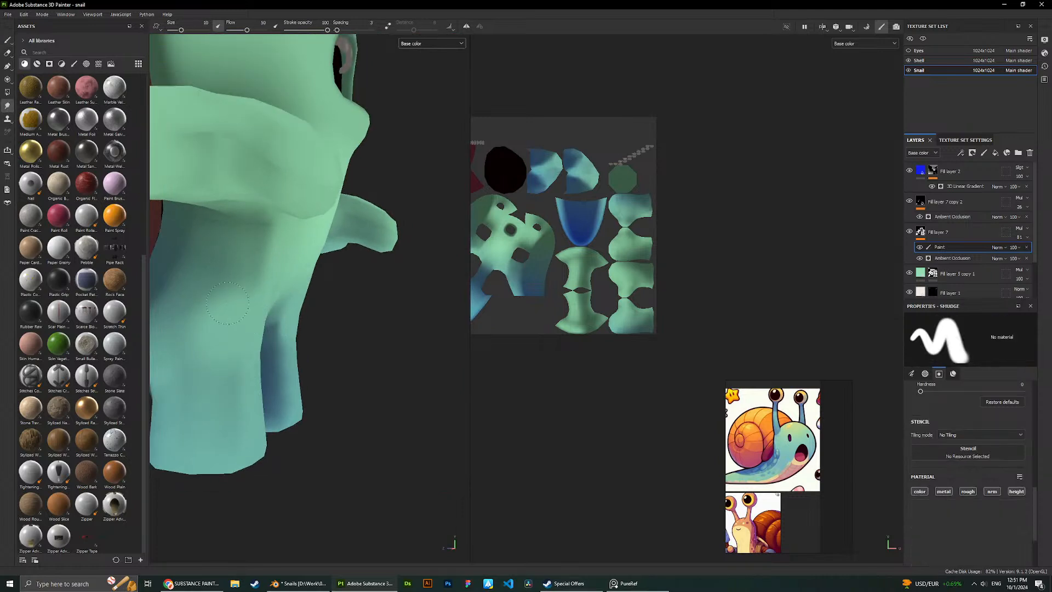
{"action": "scroll", "coordinate": [228, 303], "scroll_direction": "down", "scroll_amount": 2}
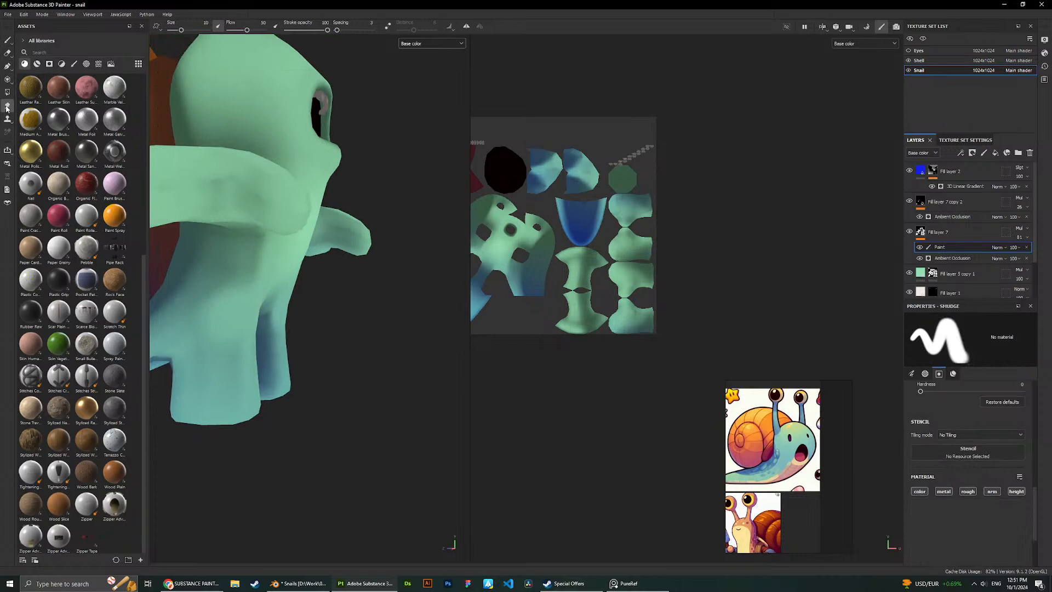
{"action": "key", "text": "1"}
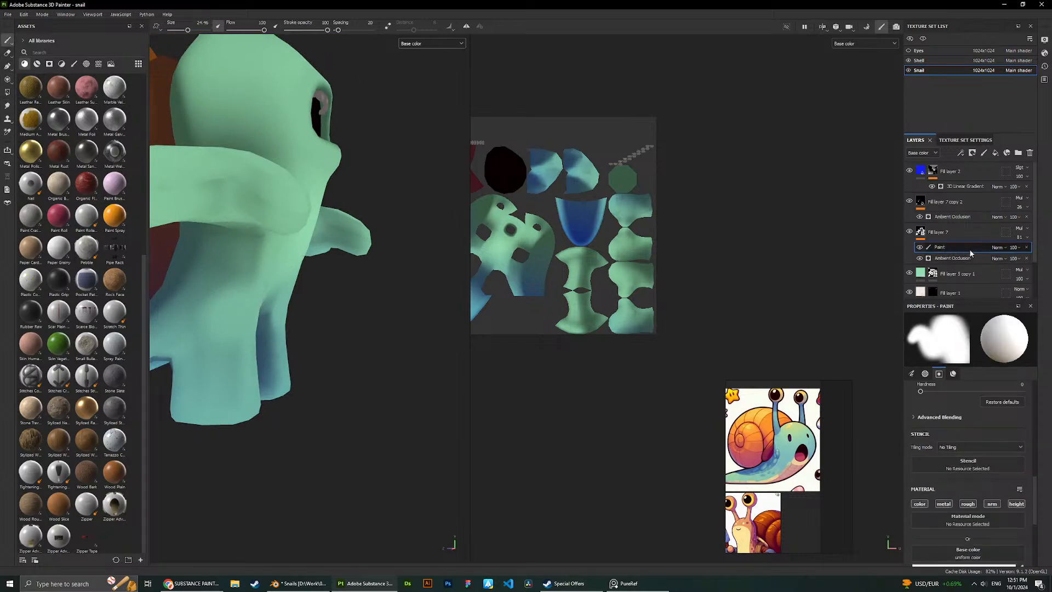
Add a Blur filter to Fill layer 7 and set its blur intensity to 3.75.
{"action": "left_click", "coordinate": [954, 242]}
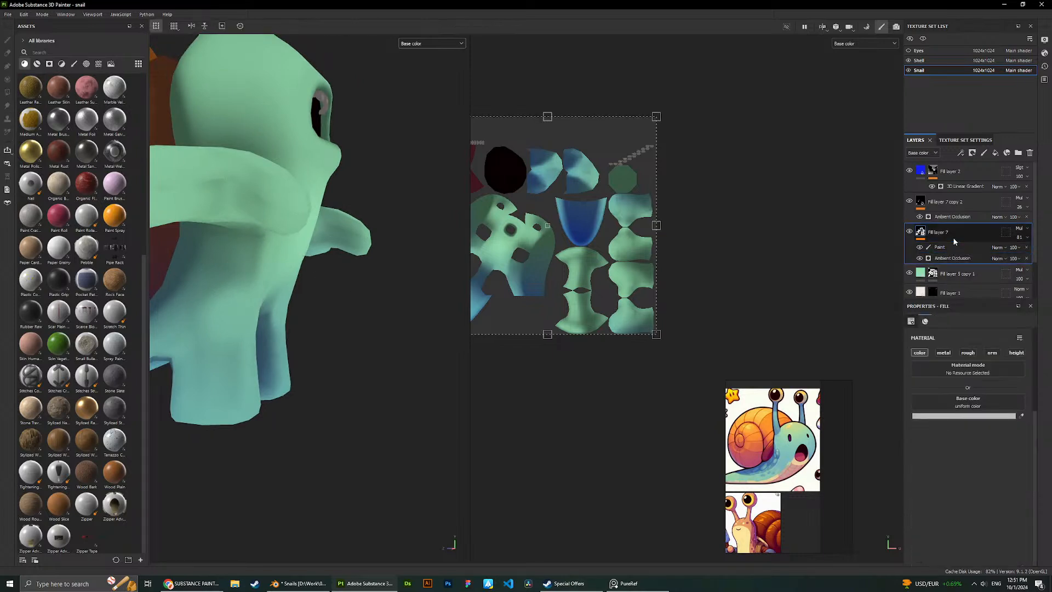
{"action": "right_click", "coordinate": [953, 242]}
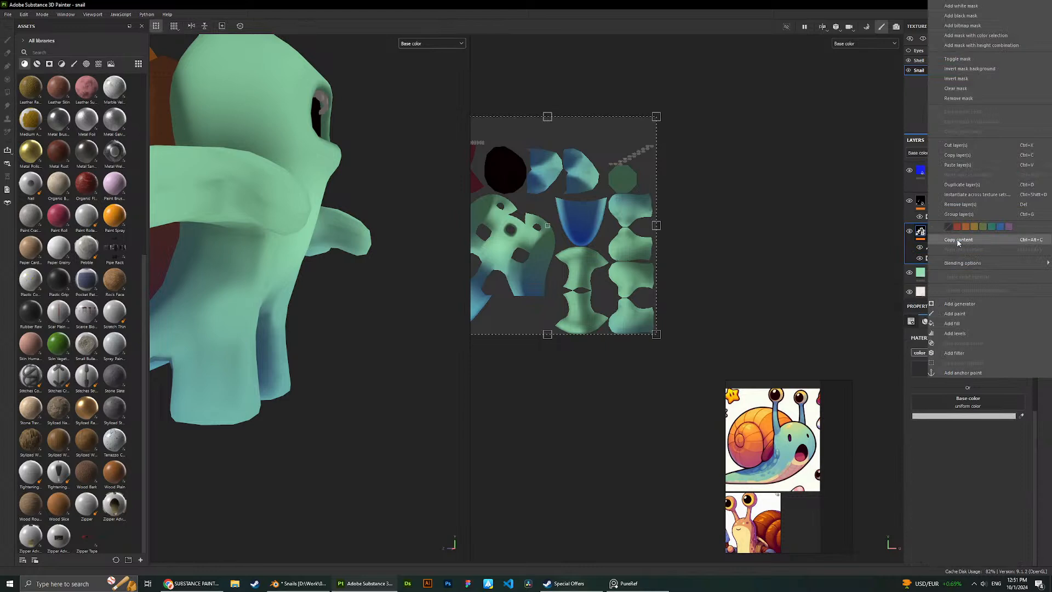
{"action": "left_click", "coordinate": [968, 352]}
{"action": "left_click", "coordinate": [973, 352]}
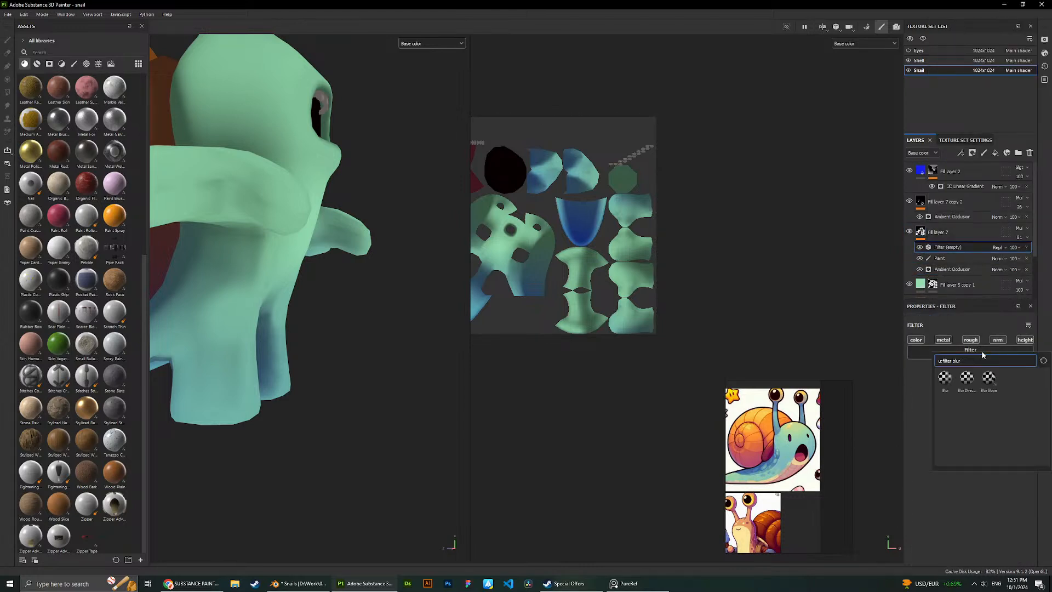
{"action": "left_click", "coordinate": [945, 377]}
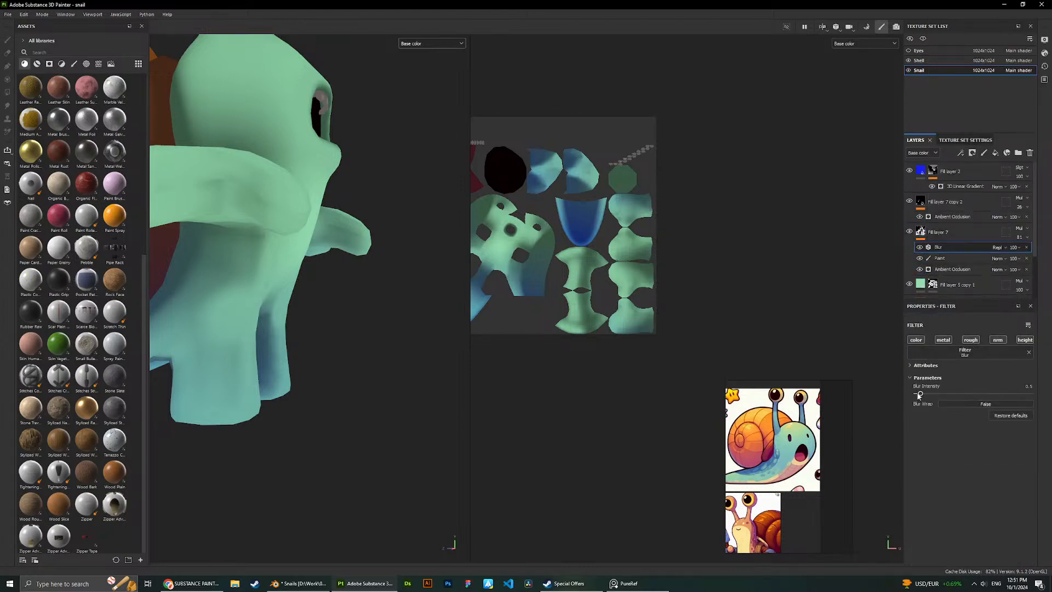
{"action": "left_click_drag", "start_coordinate": [919, 395], "coordinate": [943, 394]}
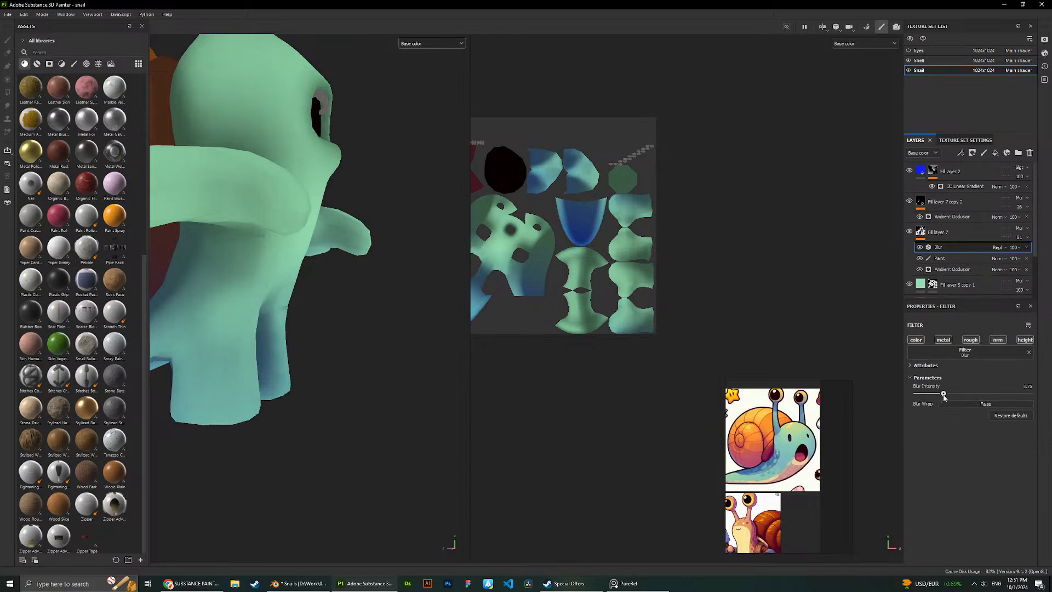
Select Fill layer 7's paint effect and reduce the brush size to about 3 for the seam above the leg.
{"action": "left_click", "coordinate": [939, 258]}
{"action": "scroll", "coordinate": [193, 362], "scroll_direction": "up", "scroll_amount": 2}
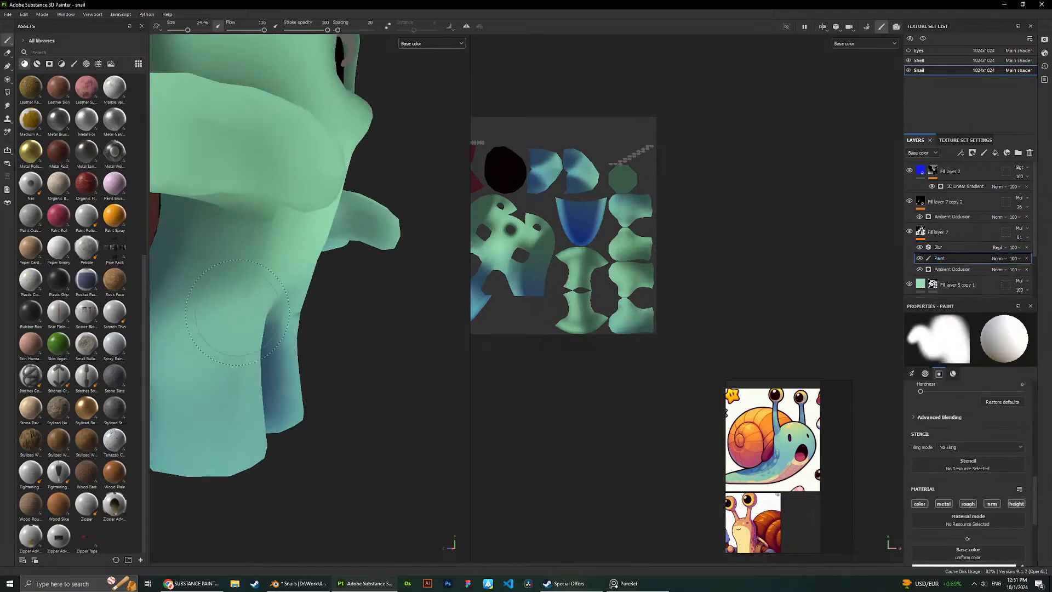
{"action": "left_click_drag", "start_coordinate": [238, 313], "coordinate": [282, 356], "text": "alt"}
{"action": "scroll", "coordinate": [288, 334], "scroll_direction": "up", "scroll_amount": 2}
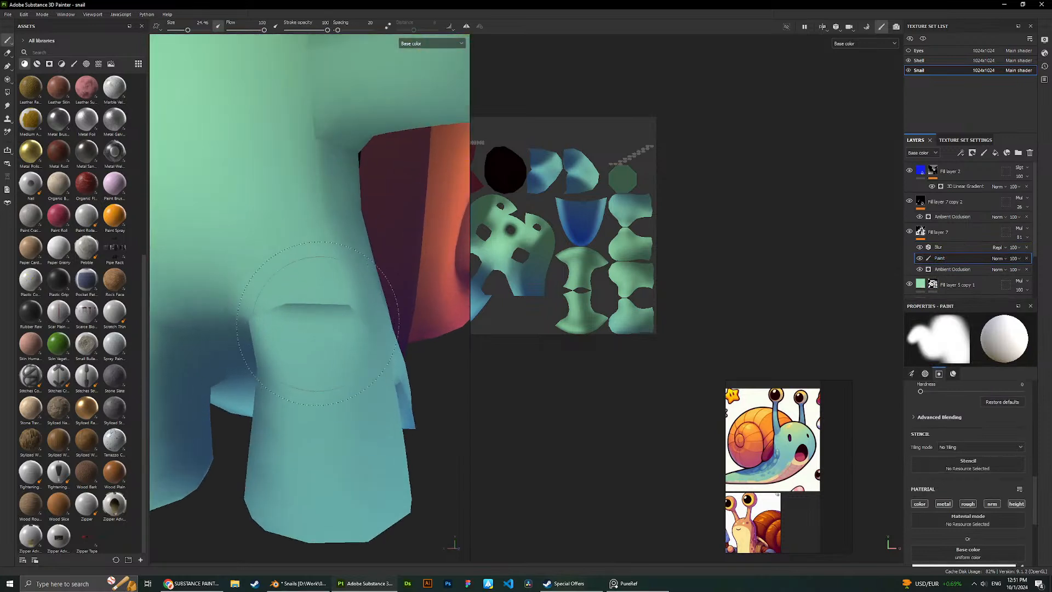
{"action": "scroll", "coordinate": [317, 323], "scroll_direction": "up", "scroll_amount": 1}
{"action": "right_click", "coordinate": [314, 342]}
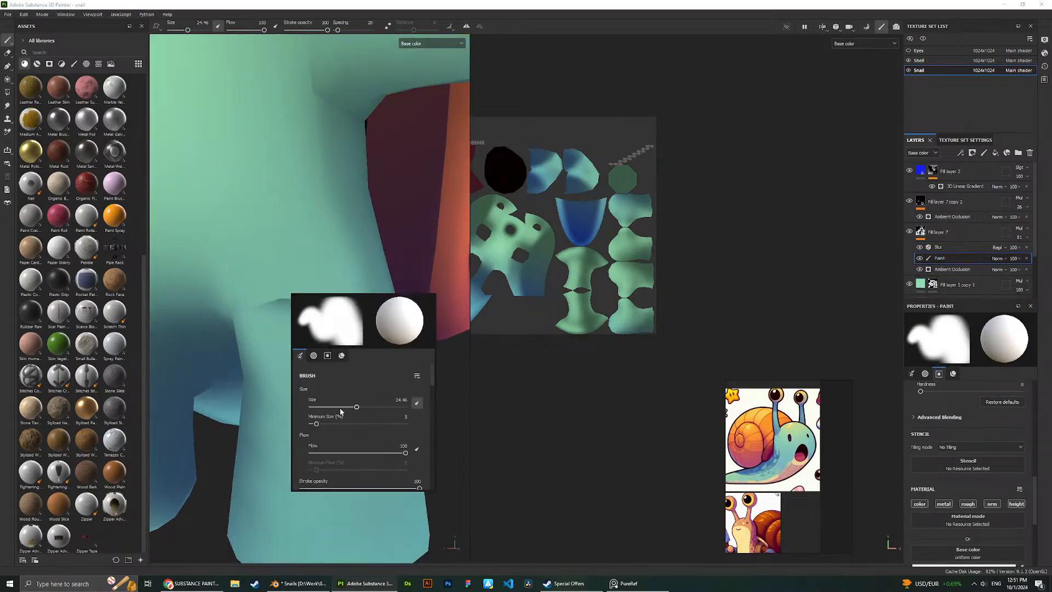
{"action": "left_click_drag", "start_coordinate": [340, 409], "coordinate": [327, 409]}
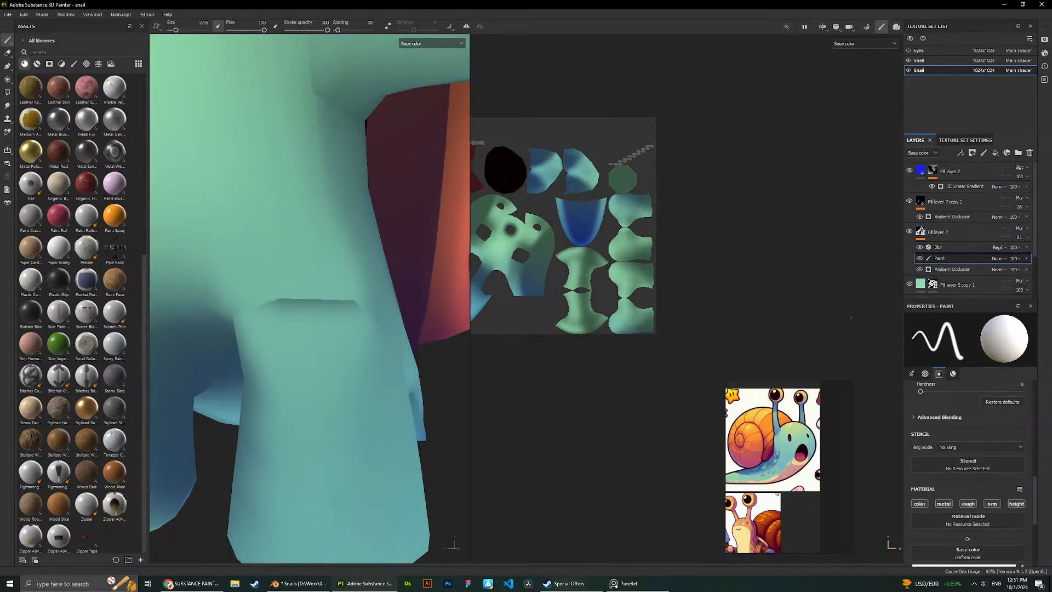
Try the Blur filter beneath the paint effect in Fill layer 7, comparing the leg seam with the filter off and on.
{"action": "left_click_drag", "start_coordinate": [964, 258], "coordinate": [962, 266]}
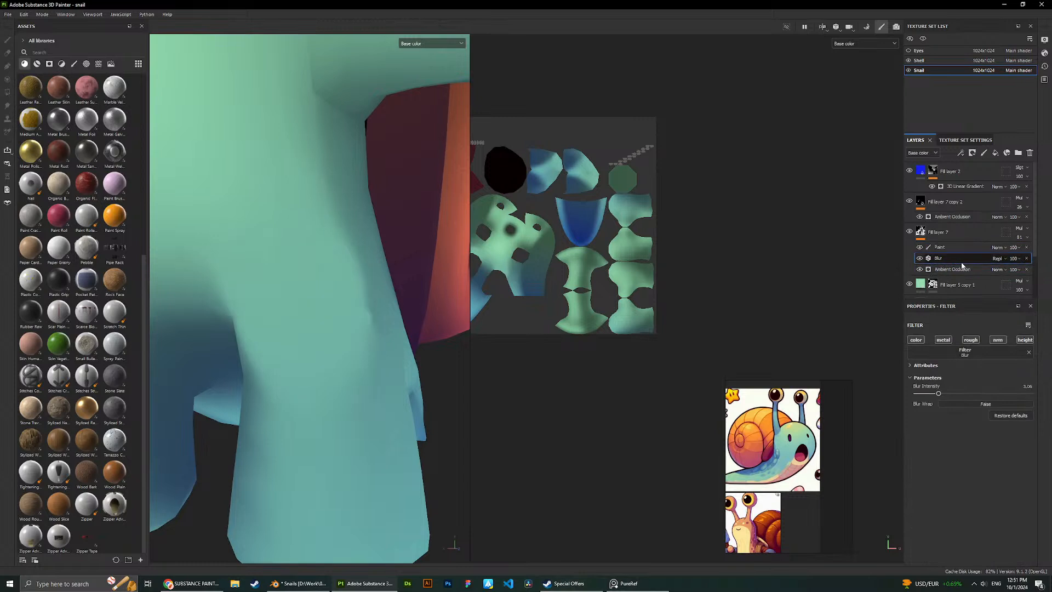
{"action": "left_click", "coordinate": [919, 258]}
{"action": "left_click", "coordinate": [919, 258]}
{"action": "mouse_move", "coordinate": [931, 259]}
{"action": "left_mouse_down"}
{"action": "mouse_move", "coordinate": [937, 247]}
{"action": "mouse_move", "coordinate": [946, 257]}
{"action": "mouse_move", "coordinate": [934, 247]}
{"action": "left_mouse_up"}
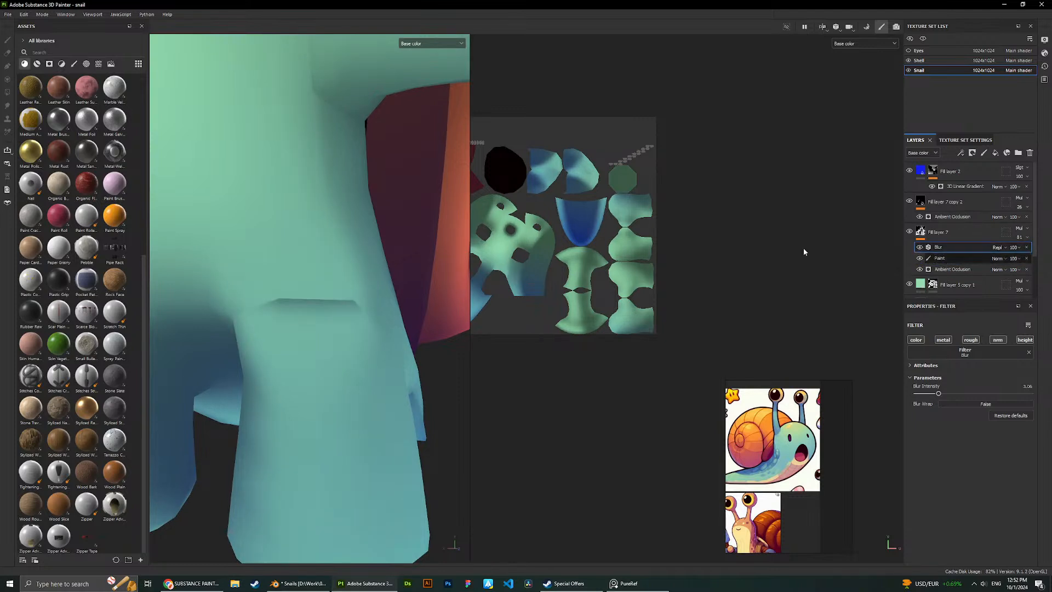
Try a different blending mode on Fill layer 7's paint effect beneath the Blur filter and undo it.
{"action": "scroll", "coordinate": [383, 256], "scroll_direction": "down", "scroll_amount": 3}
{"action": "scroll", "coordinate": [379, 238], "scroll_direction": "down", "scroll_amount": 3}
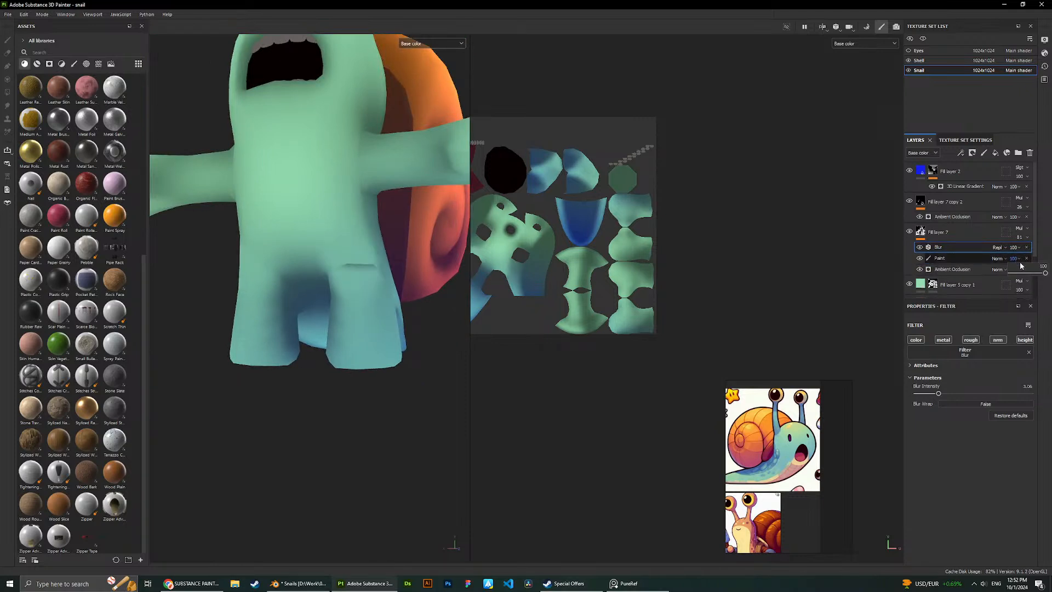
{"action": "left_click", "coordinate": [1027, 273]}
{"action": "left_click", "coordinate": [997, 258]}
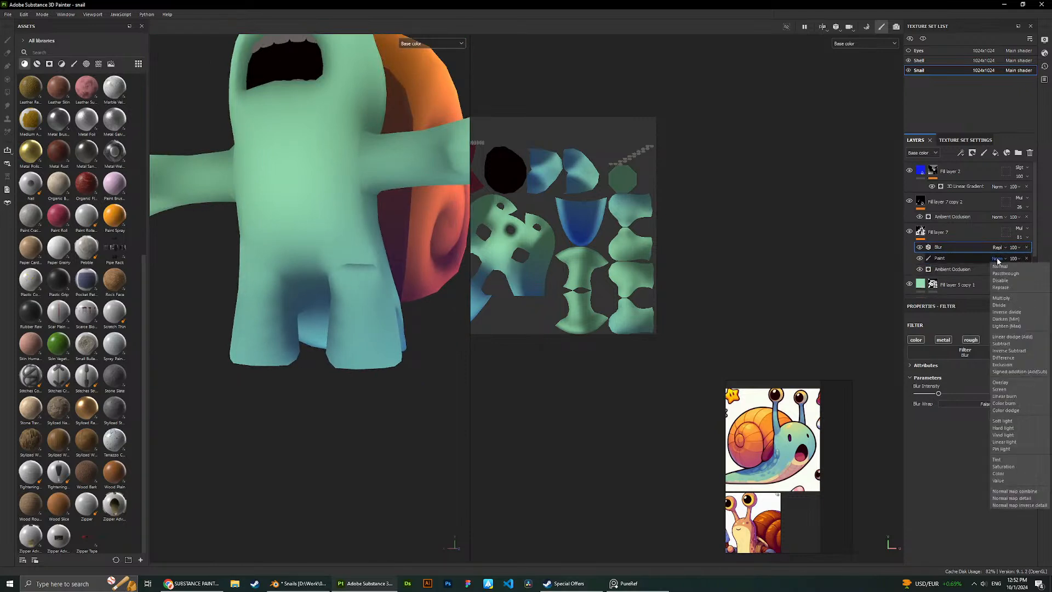
{"action": "left_click", "coordinate": [1012, 303]}
{"action": "key", "text": "ctrl+z"}
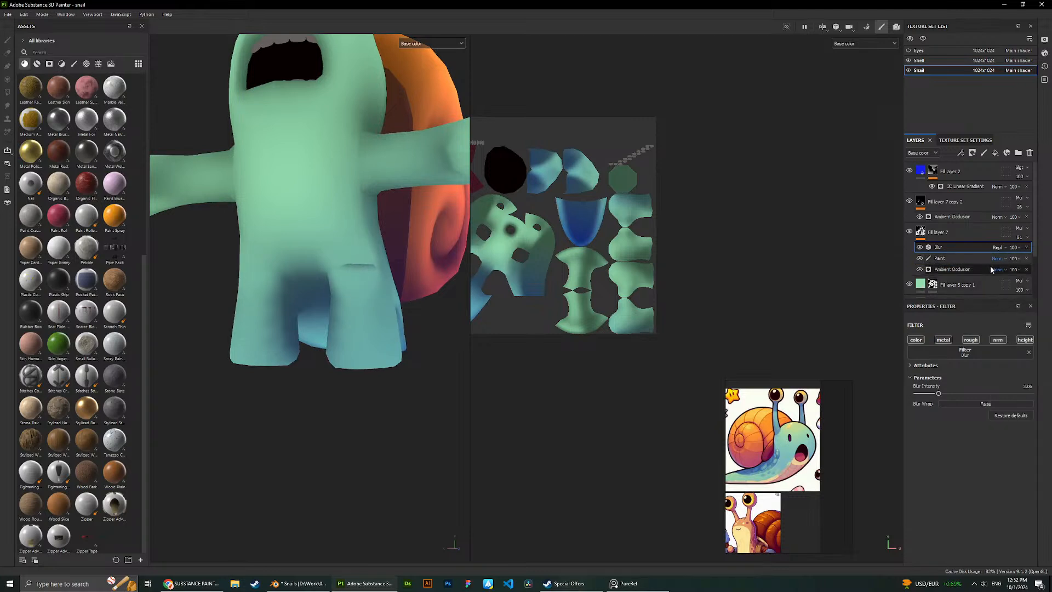
Remove the Blur filter from Fill layer 7 and view the snail's body from the front.
{"action": "left_click", "coordinate": [1026, 248]}
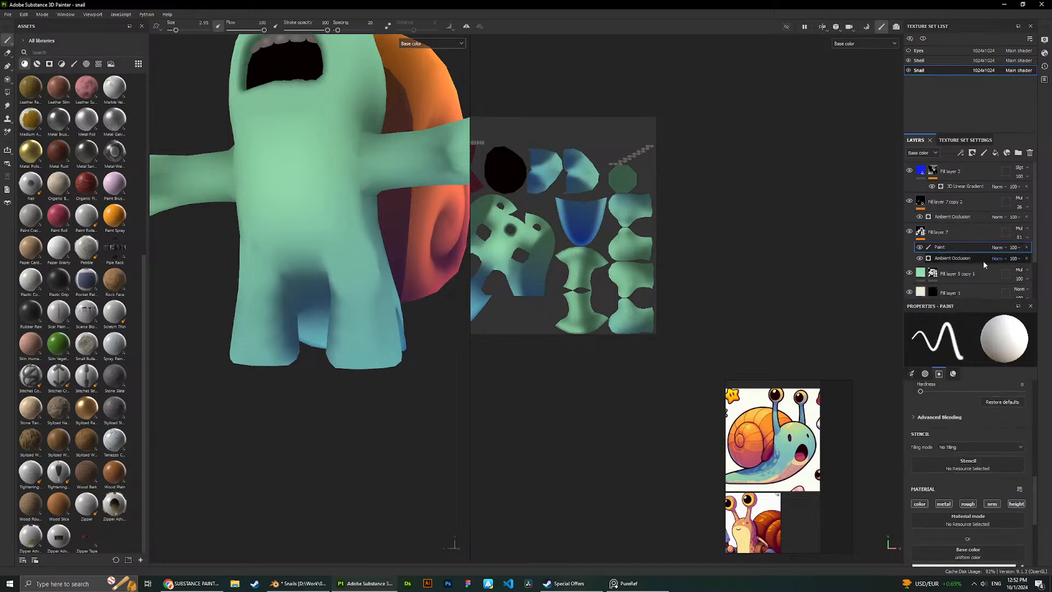
{"action": "scroll", "coordinate": [310, 197], "scroll_direction": "down", "scroll_amount": 2}
{"action": "left_click_drag", "start_coordinate": [310, 197], "coordinate": [331, 198], "text": "alt"}
{"action": "scroll", "coordinate": [331, 208], "scroll_direction": "up", "scroll_amount": 3}
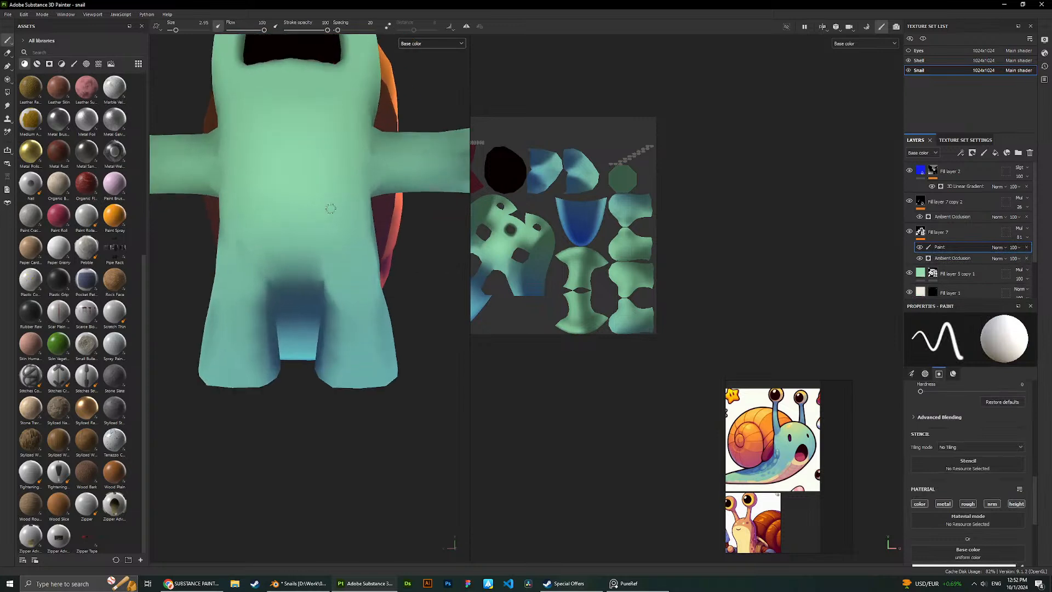
Try the Multiply and Soft light blending modes on Fill layer 7's paint effect, undoing each.
{"action": "left_click", "coordinate": [998, 247]}
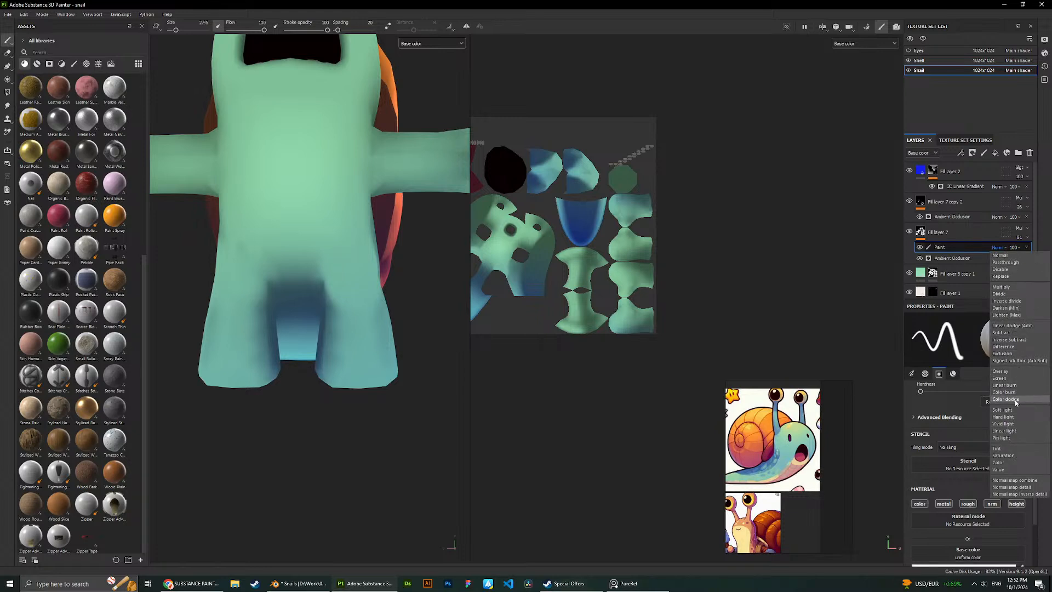
{"action": "left_click", "coordinate": [1008, 287]}
{"action": "key", "text": "ctrl+z"}
{"action": "left_click", "coordinate": [1000, 249]}
{"action": "left_click", "coordinate": [1003, 409]}
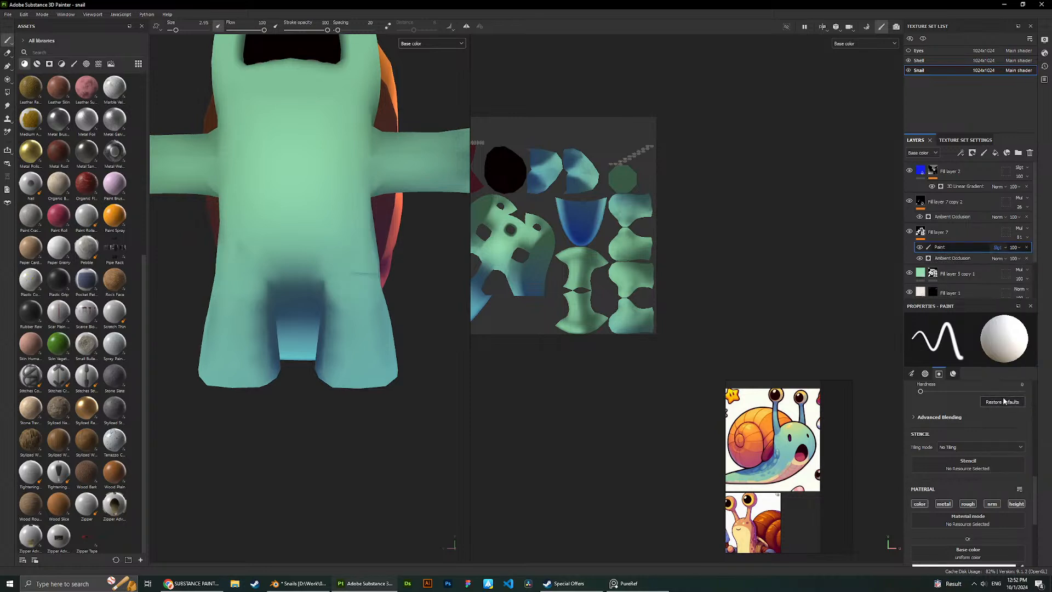
{"action": "key", "text": "ctrl+z"}
Set the brush size to 17.13 and soften the shading where the arm and leg meet the body.
{"action": "scroll", "coordinate": [357, 293], "scroll_direction": "up", "scroll_amount": 3}
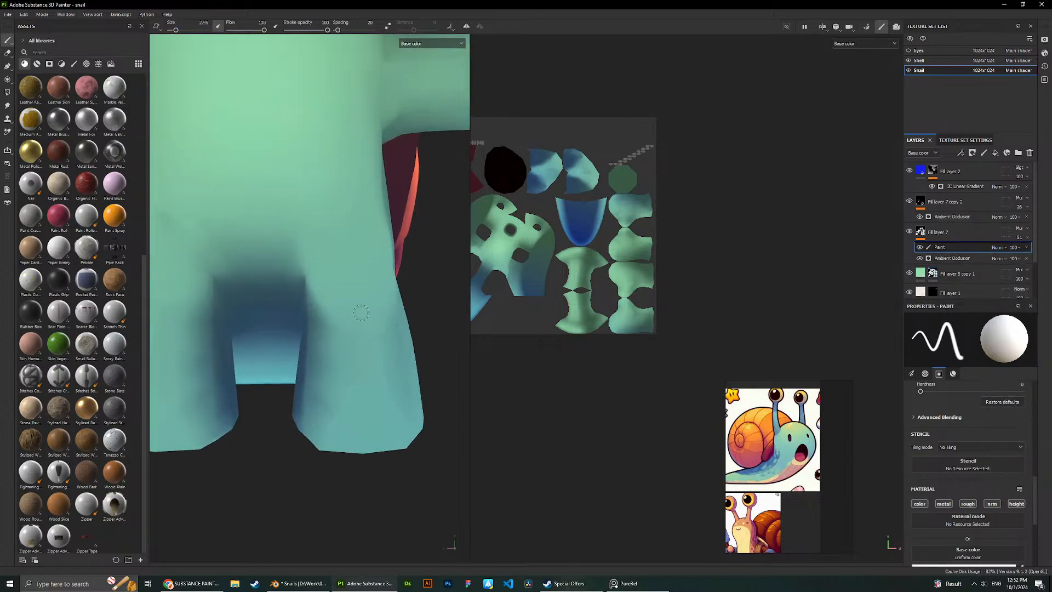
{"action": "right_click", "coordinate": [452, 294]}
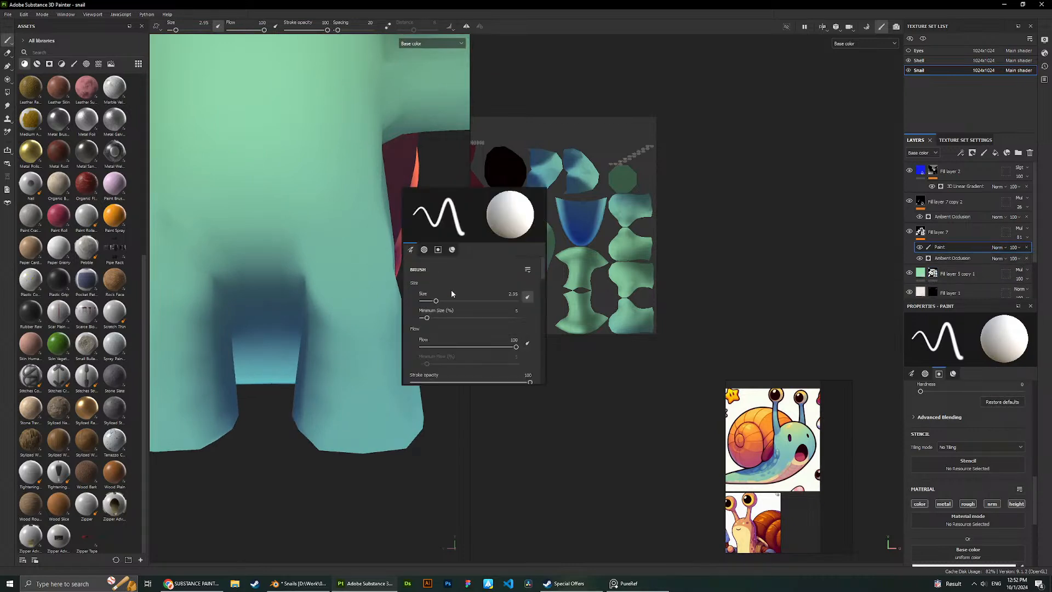
{"action": "left_click_drag", "start_coordinate": [436, 300], "coordinate": [478, 291]}
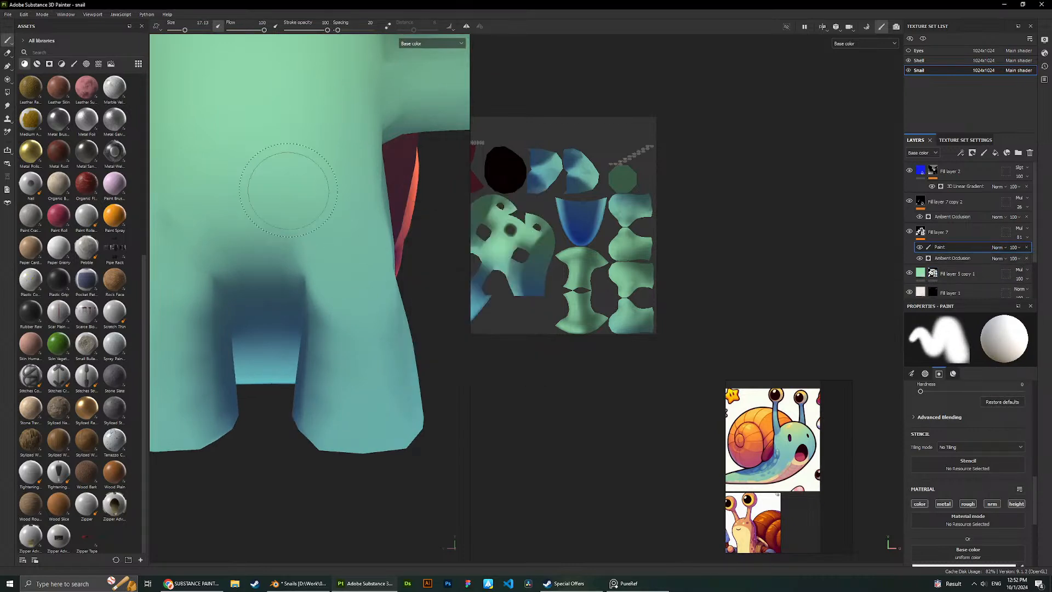
{"action": "scroll", "coordinate": [241, 197], "scroll_direction": "down", "scroll_amount": 3}
{"action": "scroll", "coordinate": [256, 241], "scroll_direction": "down", "scroll_amount": 2}
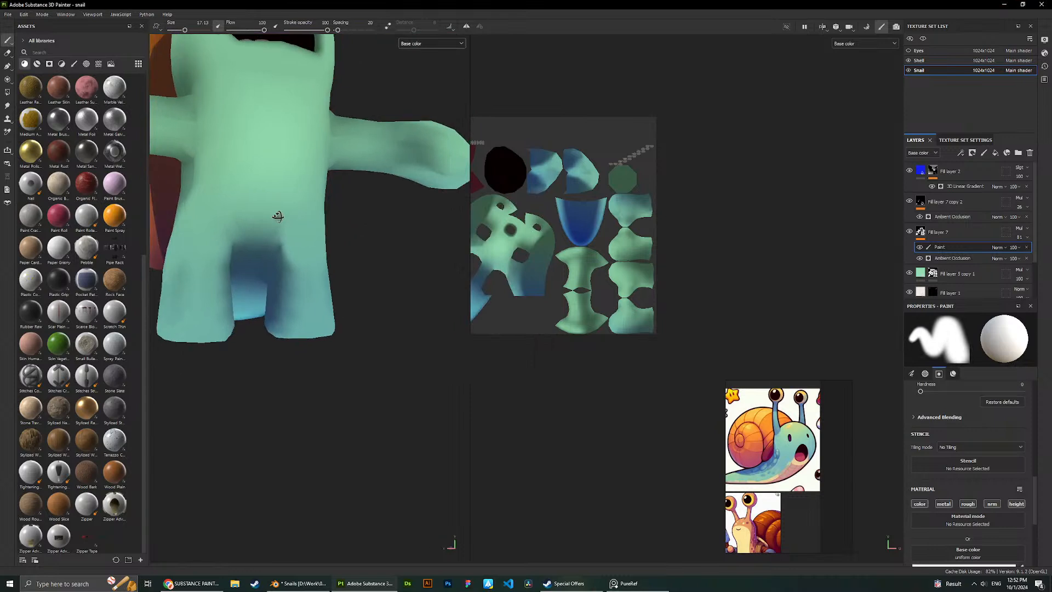
{"action": "left_click_drag", "start_coordinate": [279, 216], "coordinate": [246, 241], "text": "alt"}
{"action": "scroll", "coordinate": [270, 258], "scroll_direction": "up", "scroll_amount": 4}
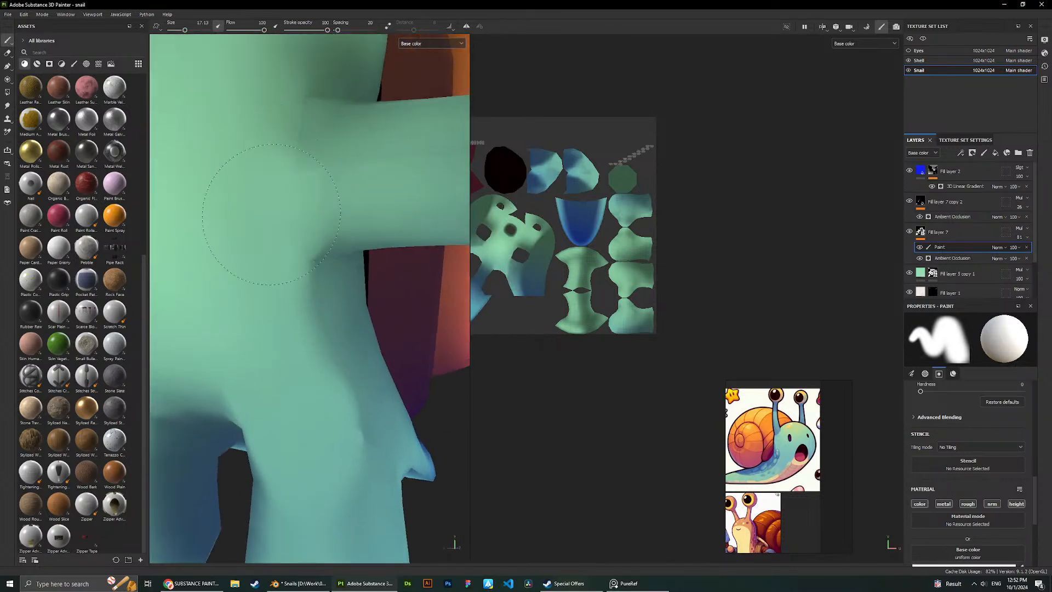
{"action": "scroll", "coordinate": [252, 230], "scroll_direction": "down", "scroll_amount": 2}
{"action": "left_click_drag", "start_coordinate": [249, 227], "coordinate": [424, 247], "text": "alt"}
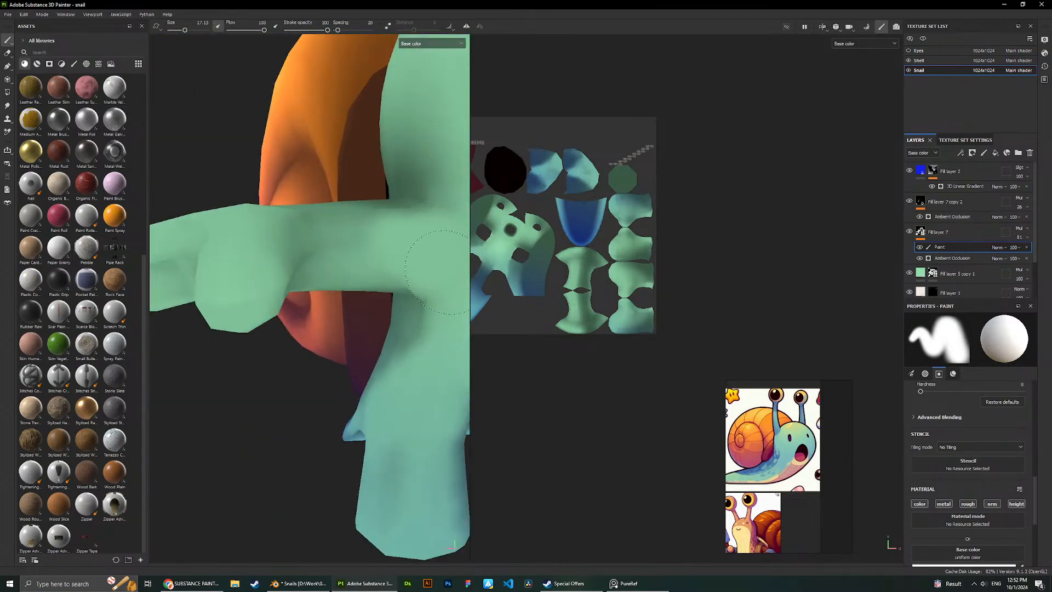
Reduce the brush size to 7.03 and lighten the shading on the snail's hand.
{"action": "scroll", "coordinate": [416, 258], "scroll_direction": "down", "scroll_amount": 1}
{"action": "right_click", "coordinate": [415, 297]}
{"action": "left_click_drag", "start_coordinate": [384, 312], "coordinate": [377, 310]}
{"action": "right_click", "coordinate": [389, 292]}
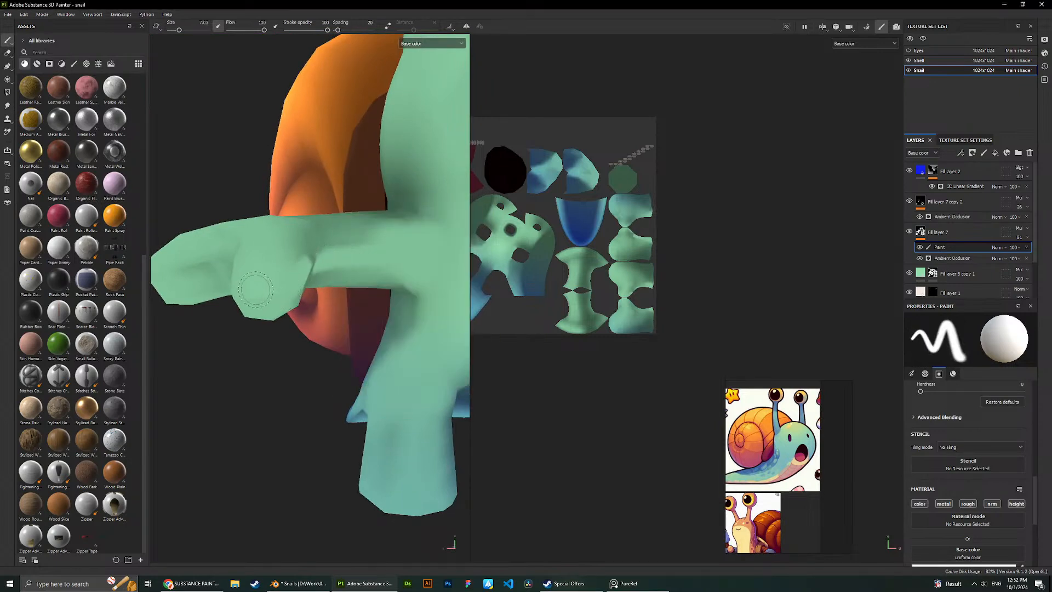
{"action": "left_click_drag", "start_coordinate": [255, 289], "coordinate": [321, 282], "text": "alt"}
{"action": "left_click_drag", "start_coordinate": [219, 280], "coordinate": [239, 258], "text": "alt"}
{"action": "middle_click_drag", "start_coordinate": [246, 254], "coordinate": [354, 264], "text": "alt"}
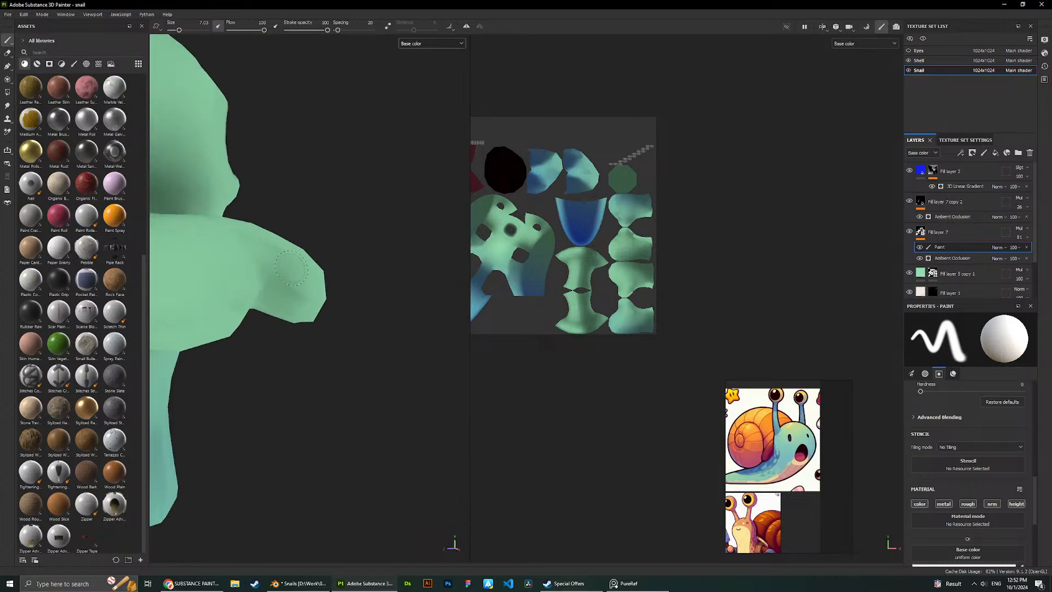
Paint over the remaining dark shading around the hand and thumb from several sides.
{"action": "mouse_move", "coordinate": [290, 253]}
{"action": "left_mouse_down", "text": "alt"}
{"action": "mouse_move", "coordinate": [276, 267]}
{"action": "mouse_move", "coordinate": [290, 301]}
{"action": "mouse_move", "coordinate": [219, 269]}
{"action": "left_mouse_up", "text": "alt"}
{"action": "scroll", "coordinate": [282, 274], "scroll_direction": "up", "scroll_amount": 2}
{"action": "left_click_drag", "start_coordinate": [219, 269], "coordinate": [339, 249], "text": "alt"}
{"action": "scroll", "coordinate": [299, 286], "scroll_direction": "down", "scroll_amount": 3}
{"action": "middle_click_drag", "start_coordinate": [300, 287], "coordinate": [392, 274], "text": "alt"}
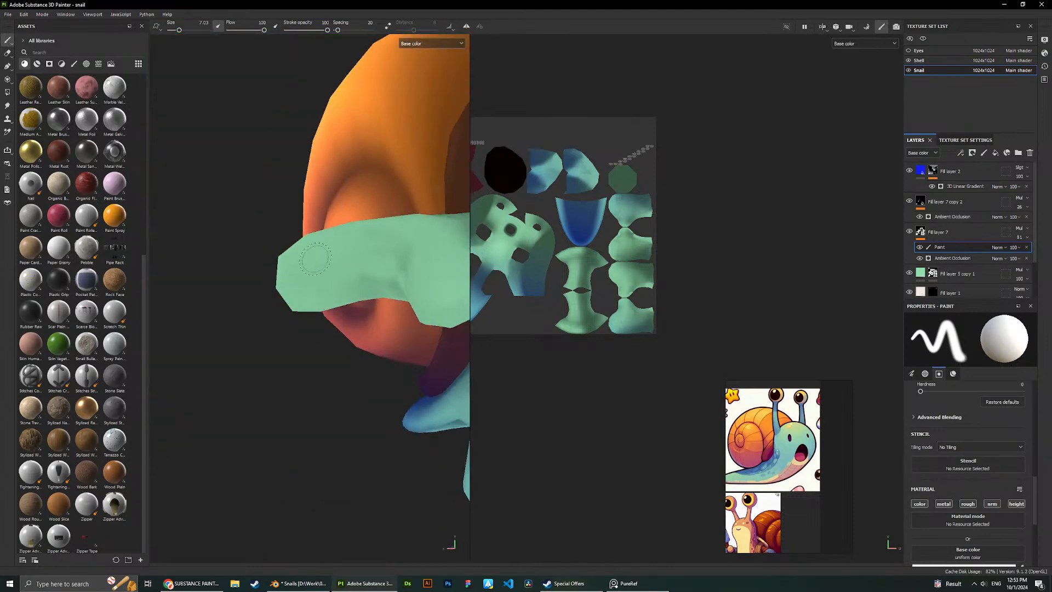
{"action": "left_click_drag", "start_coordinate": [405, 263], "coordinate": [334, 285], "text": "alt"}
{"action": "scroll", "coordinate": [285, 257], "scroll_direction": "up", "scroll_amount": 2}
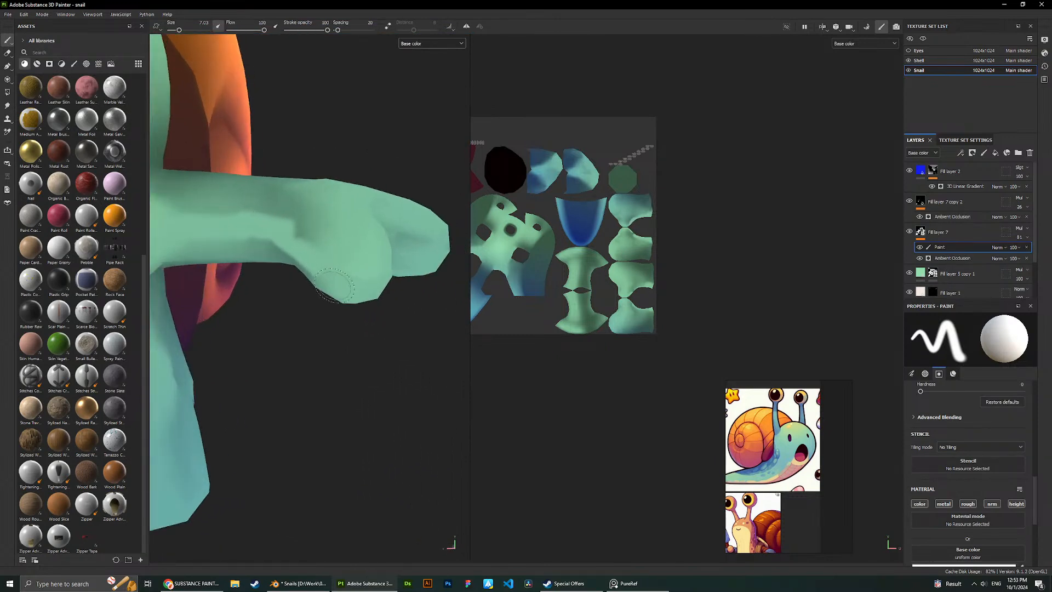
Lighten the shading along the arm's underside, undoing one stroke and repainting it along the arm.
{"action": "left_click_drag", "start_coordinate": [384, 262], "coordinate": [324, 239], "text": "alt"}
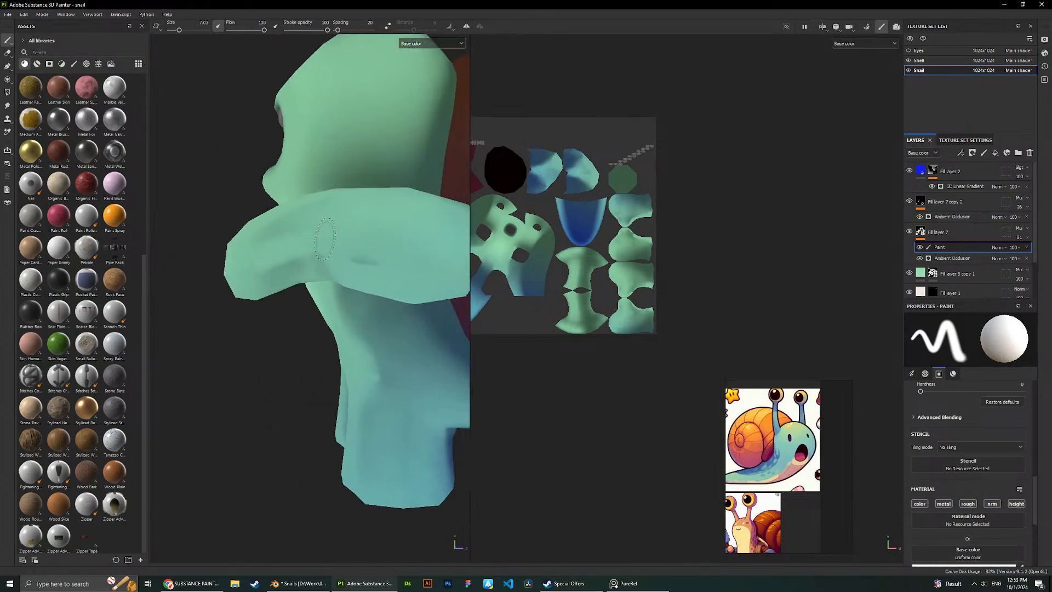
{"action": "left_click_drag", "start_coordinate": [386, 267], "coordinate": [339, 269], "text": "alt"}
{"action": "left_click_drag", "start_coordinate": [394, 233], "coordinate": [345, 262], "text": "alt"}
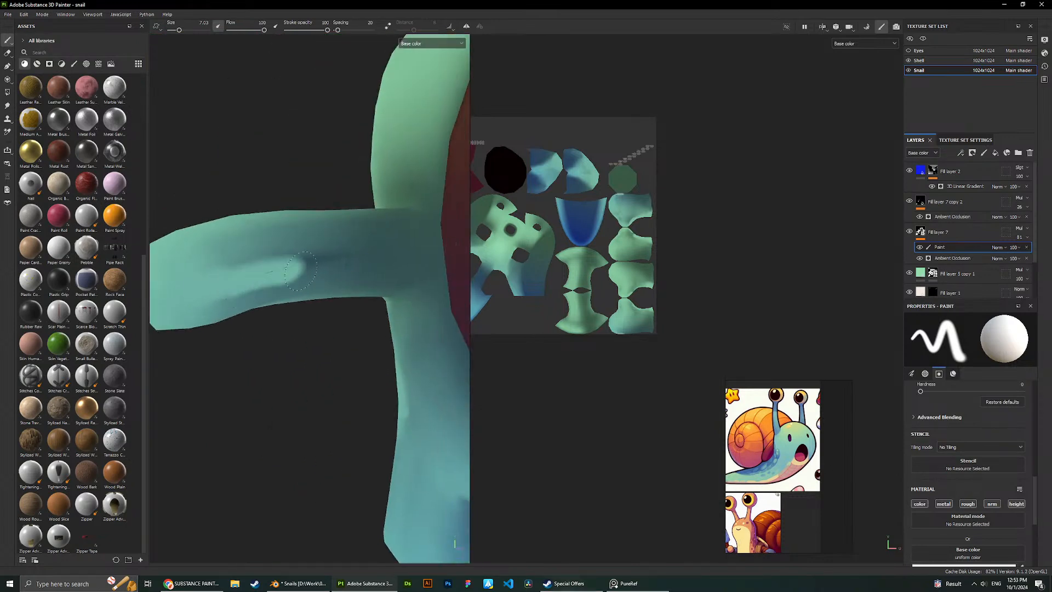
{"action": "key", "text": "ctrl+z"}
{"action": "mouse_move", "coordinate": [242, 280]}
{"action": "left_mouse_down"}
{"action": "mouse_move", "coordinate": [349, 259]}
{"action": "mouse_move", "coordinate": [399, 270]}
{"action": "mouse_move", "coordinate": [355, 283]}
{"action": "left_mouse_up"}
{"action": "scroll", "coordinate": [387, 264], "scroll_direction": "down", "scroll_amount": 5}
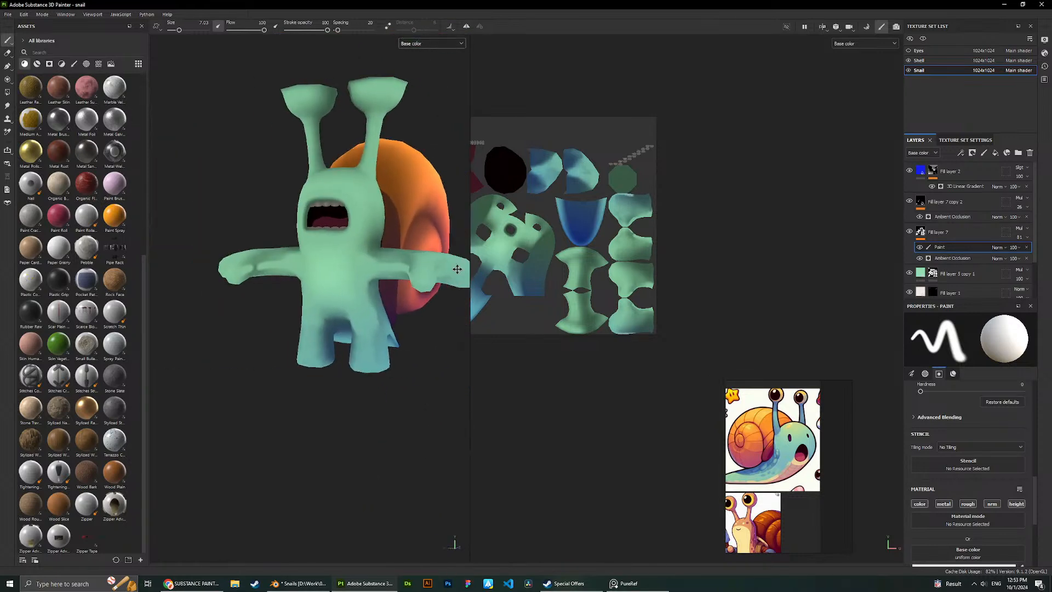
{"action": "scroll", "coordinate": [355, 283], "scroll_direction": "up", "scroll_amount": 3}
{"action": "middle_click_drag", "start_coordinate": [337, 341], "coordinate": [368, 314], "text": "alt"}
{"action": "scroll", "coordinate": [337, 294], "scroll_direction": "up", "scroll_amount": 2}
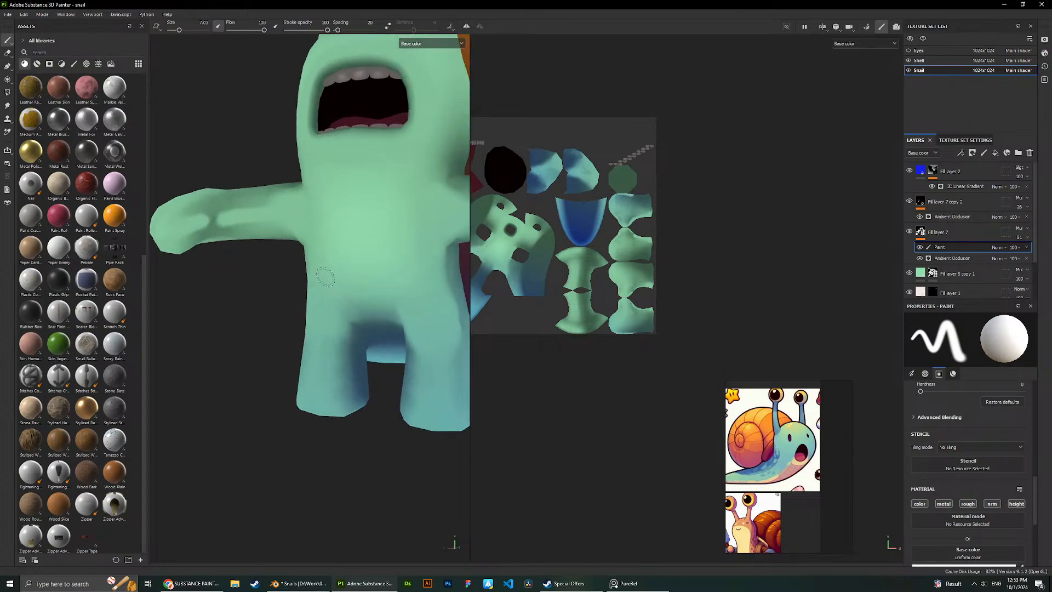
Add a Blur filter above the paint effect in Fill layer 7 and raise its blur intensity to about 13.
{"action": "scroll", "coordinate": [326, 272], "scroll_direction": "down", "scroll_amount": 4}
{"action": "right_click", "coordinate": [957, 236]}
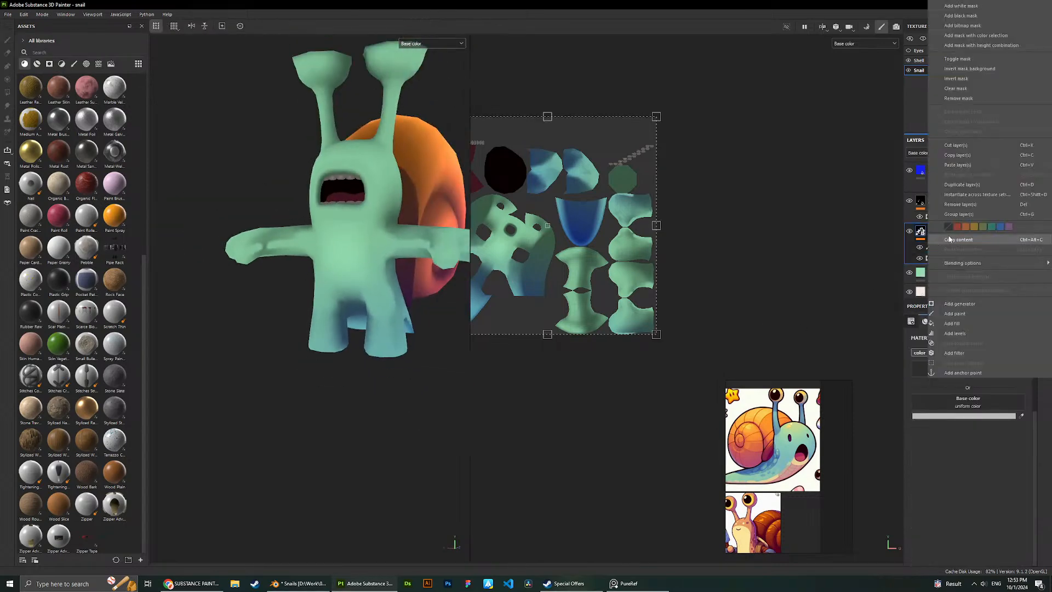
{"action": "left_click", "coordinate": [950, 355]}
{"action": "left_click", "coordinate": [950, 355]}
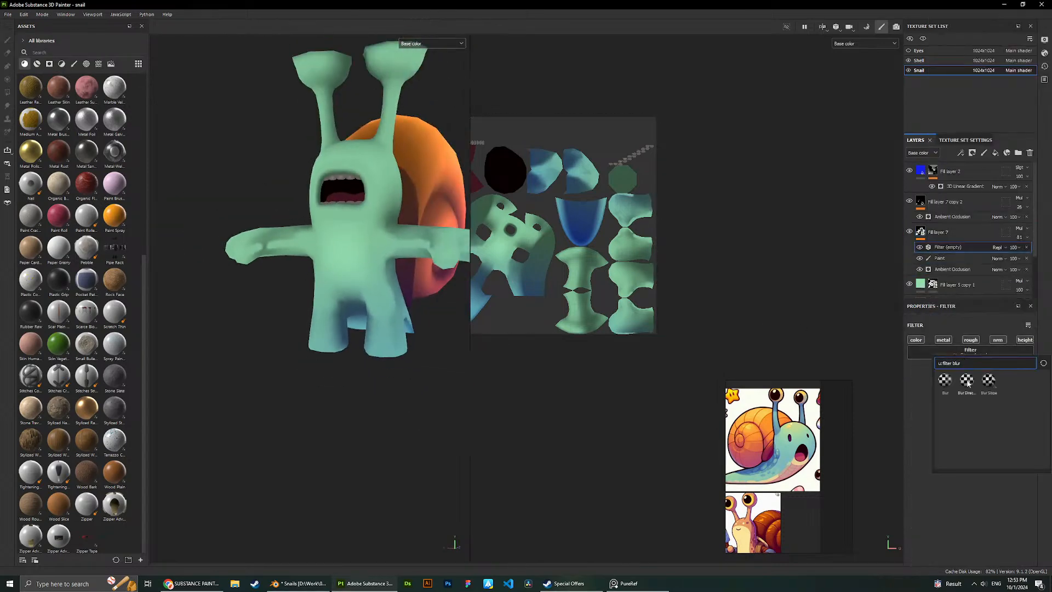
{"action": "left_click", "coordinate": [941, 387]}
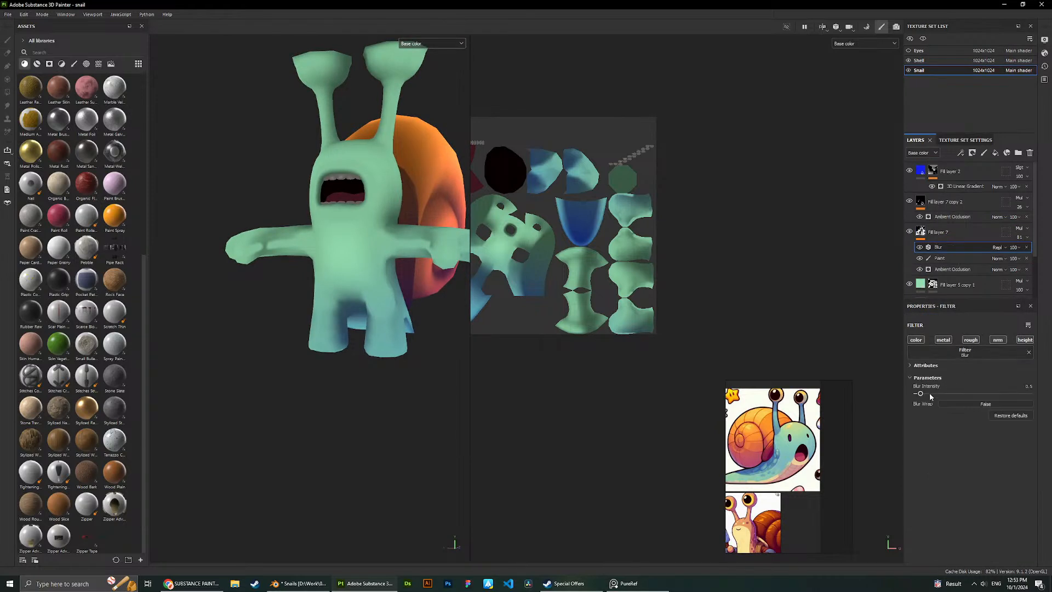
{"action": "mouse_move", "coordinate": [928, 394]}
{"action": "left_mouse_down"}
{"action": "mouse_move", "coordinate": [1022, 394]}
{"action": "mouse_move", "coordinate": [948, 395]}
{"action": "mouse_move", "coordinate": [1011, 394]}
{"action": "left_mouse_up"}
With Fill layer 7's Ambient Occlusion hidden, try blur intensity 9.18 and lower, comparing the paint with the filter off and on.
{"action": "left_click", "coordinate": [919, 269]}
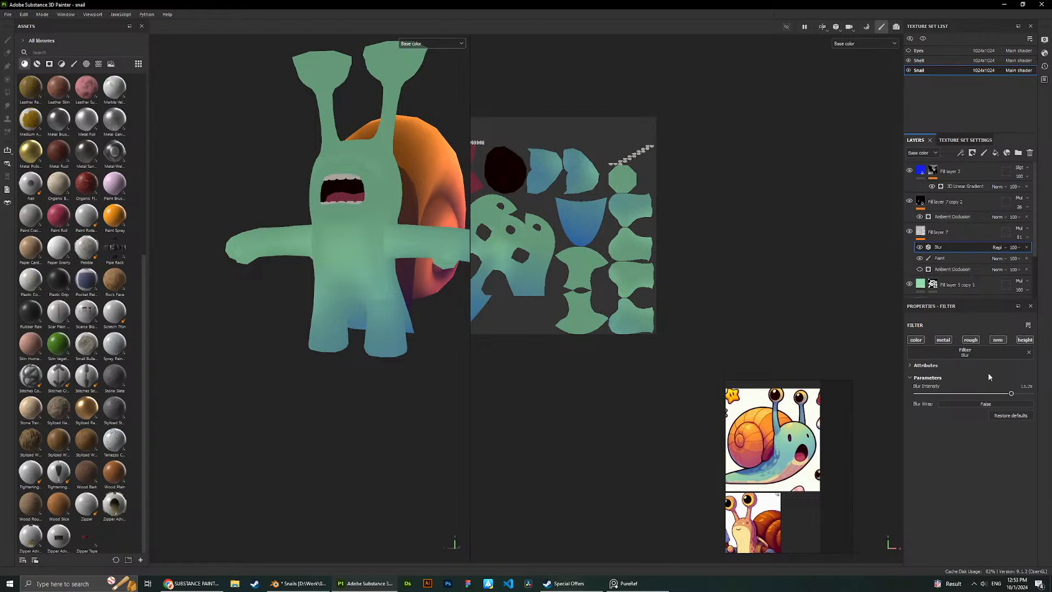
{"action": "left_click_drag", "start_coordinate": [1010, 394], "coordinate": [983, 383]}
{"action": "scroll", "coordinate": [408, 290], "scroll_direction": "up", "scroll_amount": 4}
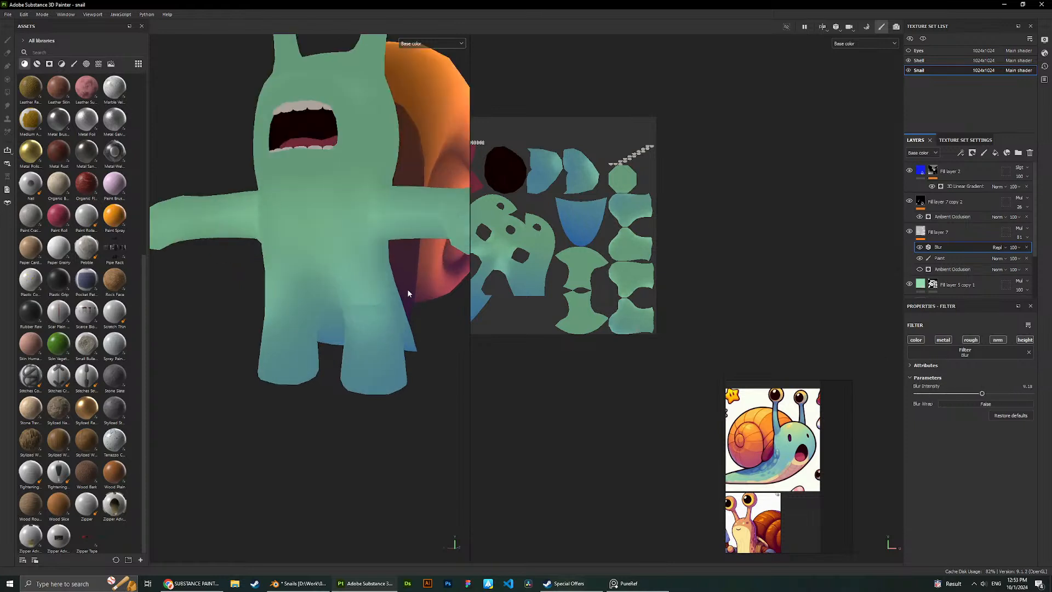
{"action": "left_click", "coordinate": [919, 249]}
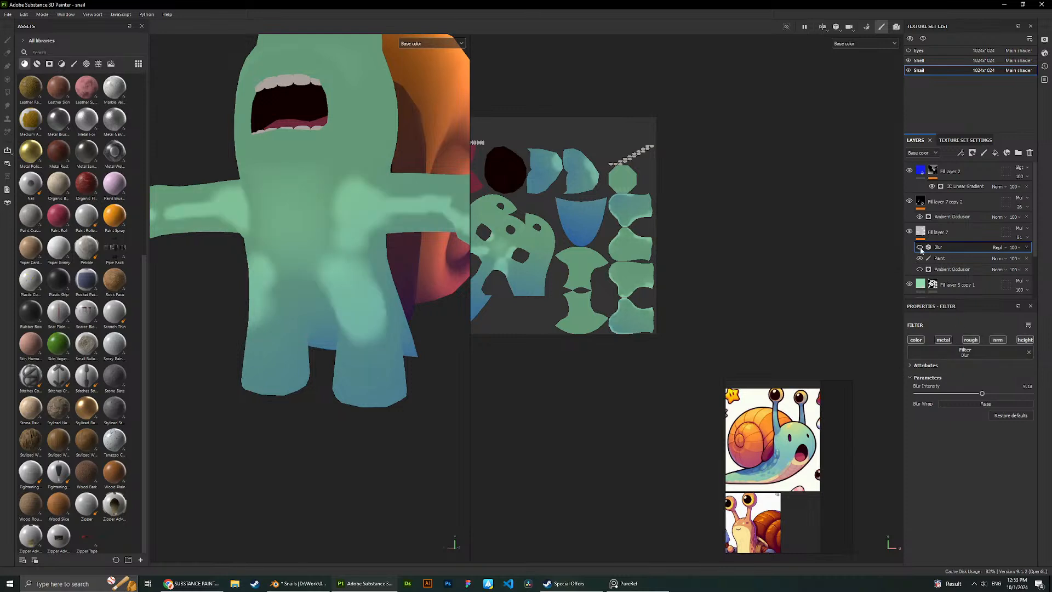
{"action": "left_click", "coordinate": [920, 248]}
{"action": "scroll", "coordinate": [603, 229], "scroll_direction": "up", "scroll_amount": 5}
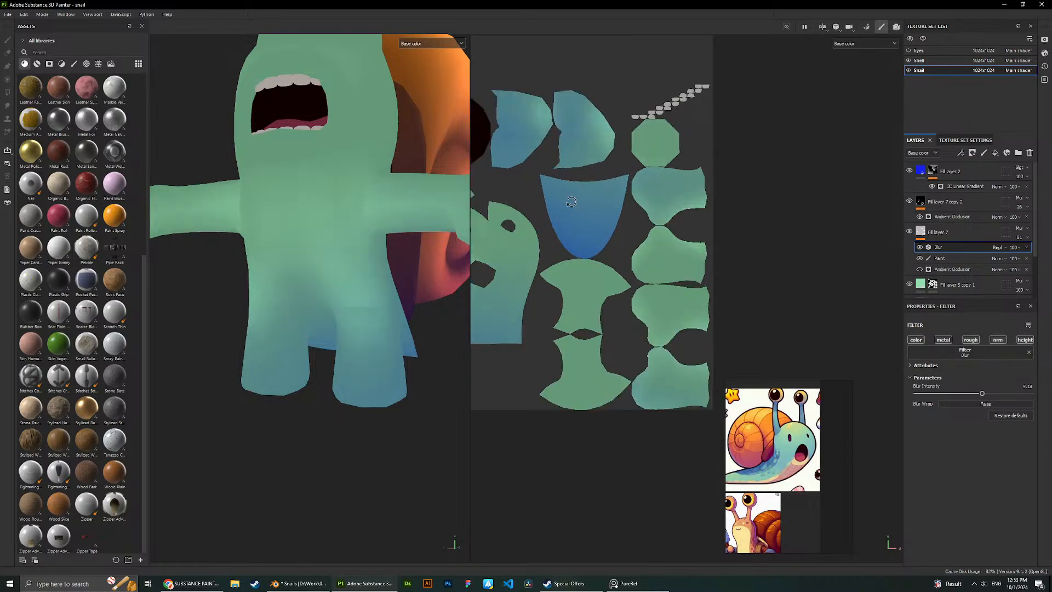
{"action": "left_click_drag", "start_coordinate": [569, 198], "coordinate": [550, 204], "text": "alt"}
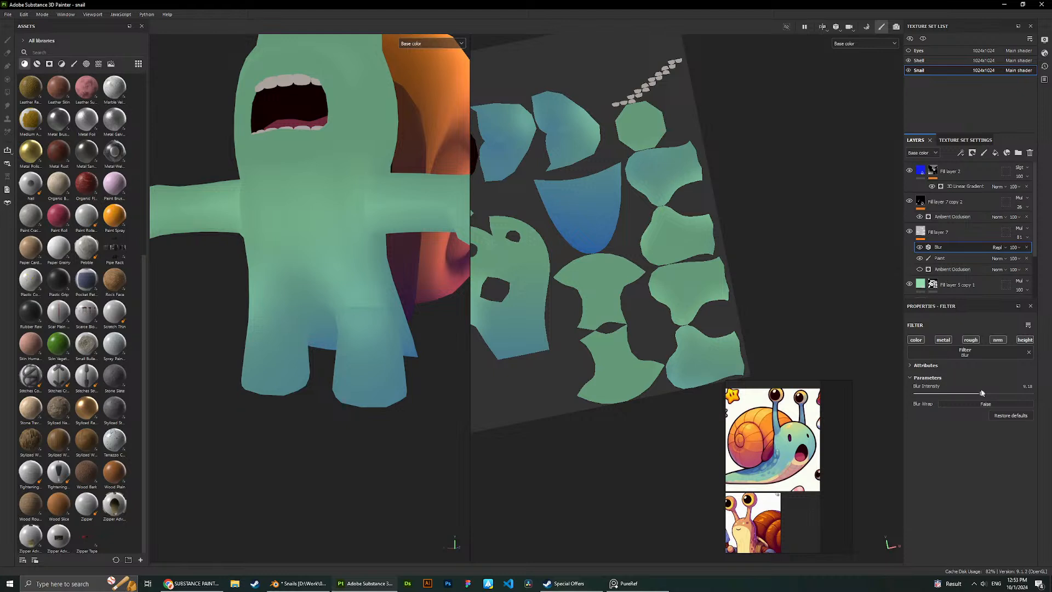
{"action": "left_click_drag", "start_coordinate": [981, 393], "coordinate": [918, 390]}
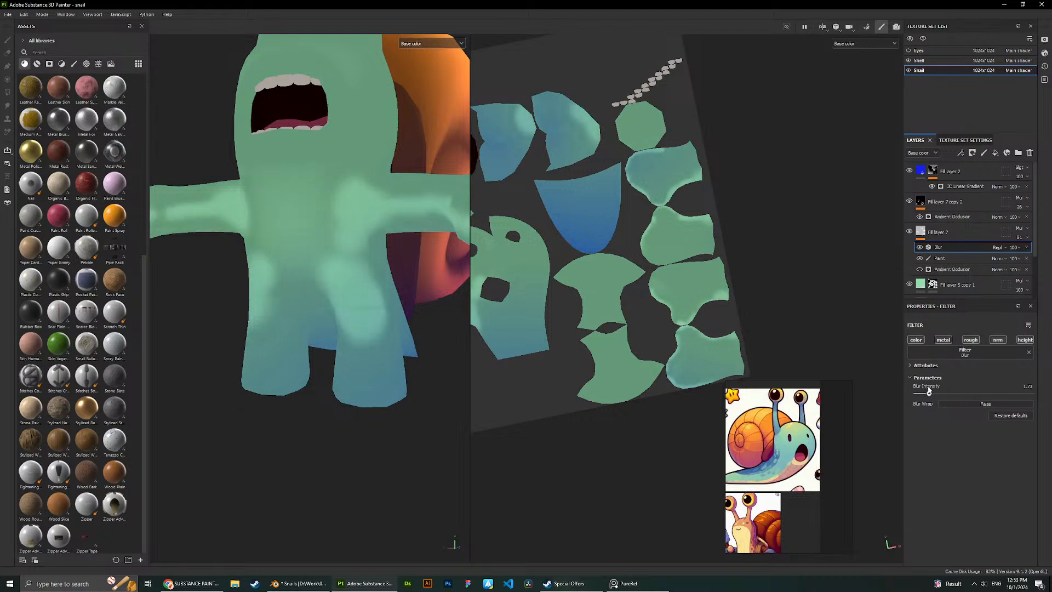
Replace the Blur filter with Blur Slope at intensity 0.35 and show Fill layer 7's Ambient Occlusion again.
{"action": "left_click", "coordinate": [994, 354]}
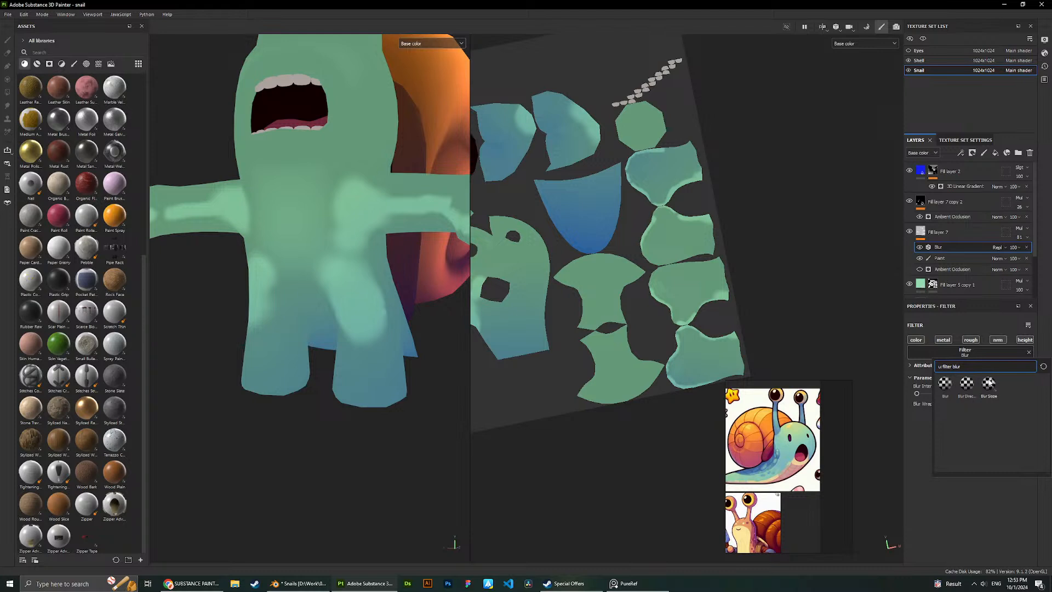
{"action": "left_click", "coordinate": [988, 382]}
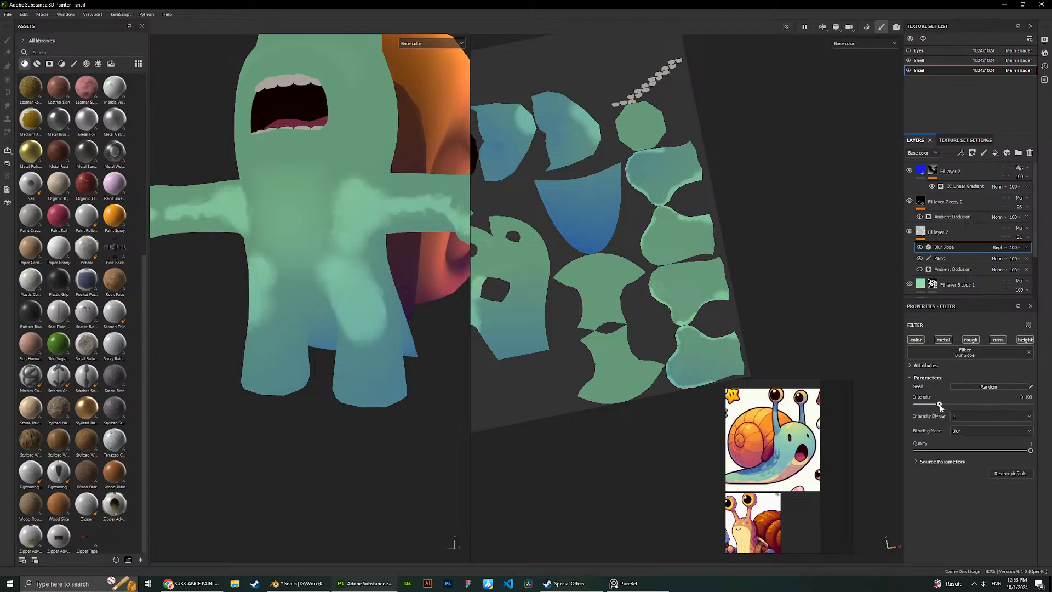
{"action": "mouse_move", "coordinate": [938, 404]}
{"action": "left_mouse_down"}
{"action": "mouse_move", "coordinate": [962, 403]}
{"action": "mouse_move", "coordinate": [949, 404]}
{"action": "mouse_move", "coordinate": [957, 394]}
{"action": "left_mouse_up"}
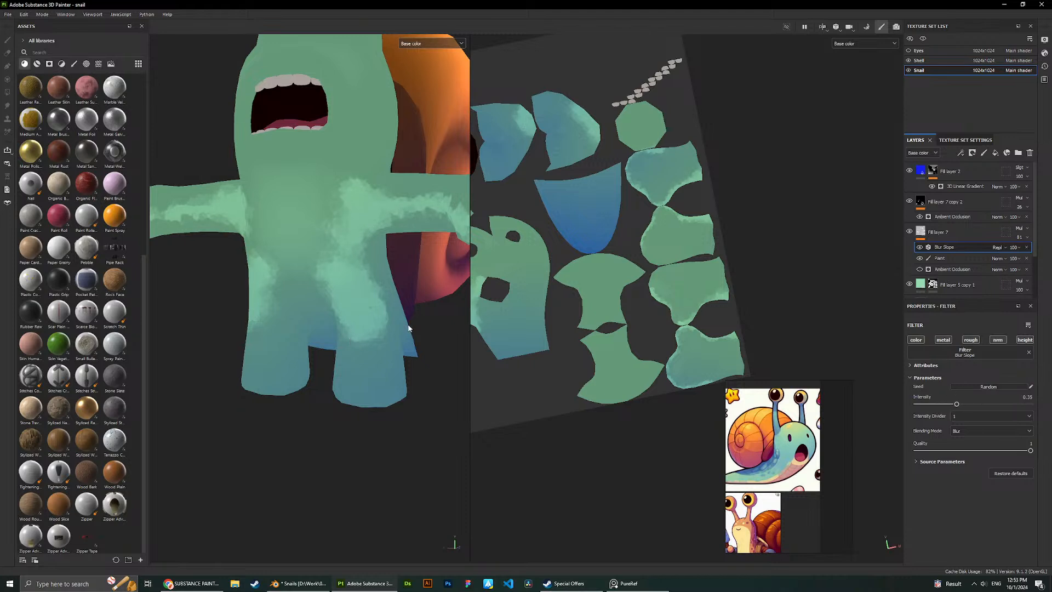
{"action": "left_click", "coordinate": [939, 258]}
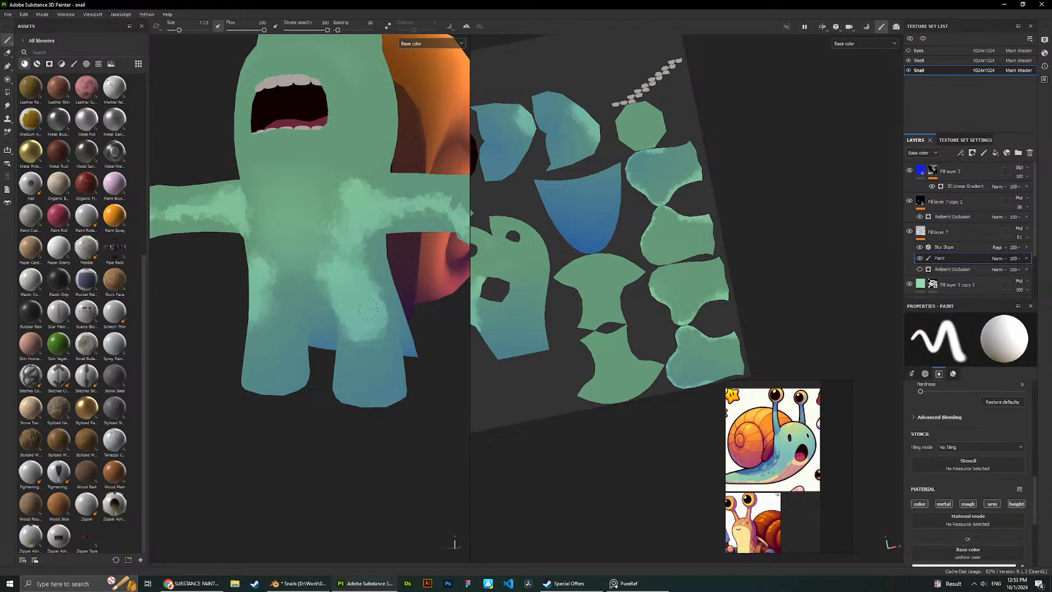
{"action": "left_click", "coordinate": [919, 269]}
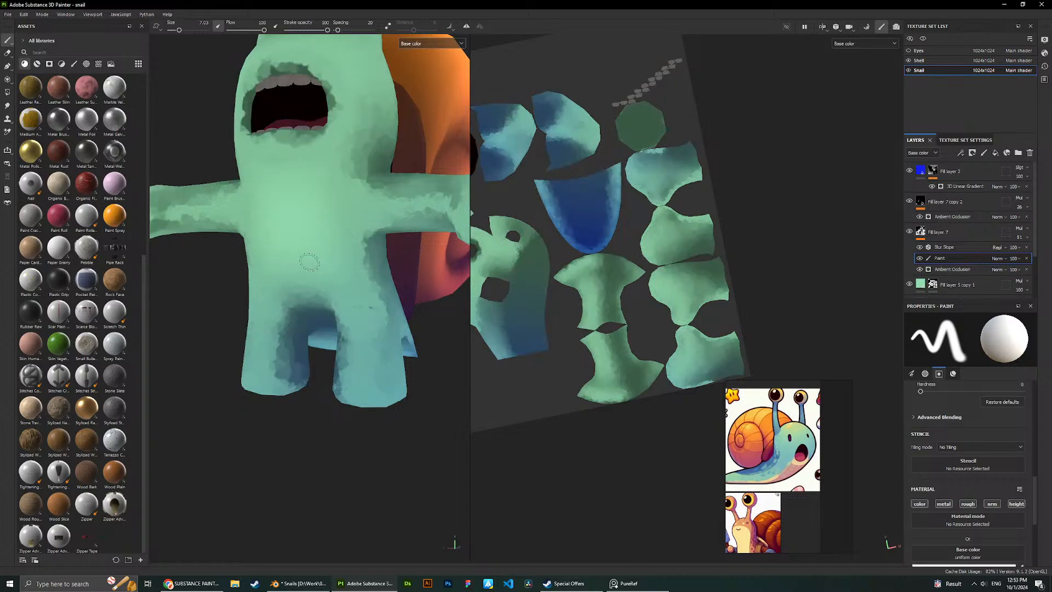
Duplicate Fill layer 7's Blur Slope filter and compare the body shading with the Paint effect shown and hidden.
{"action": "scroll", "coordinate": [310, 262], "scroll_direction": "down", "scroll_amount": 3}
{"action": "mouse_move", "coordinate": [310, 262]}
{"action": "left_mouse_down", "text": "alt"}
{"action": "mouse_move", "coordinate": [340, 218]}
{"action": "mouse_move", "coordinate": [356, 236]}
{"action": "left_mouse_up", "text": "alt"}
{"action": "left_click", "coordinate": [951, 247]}
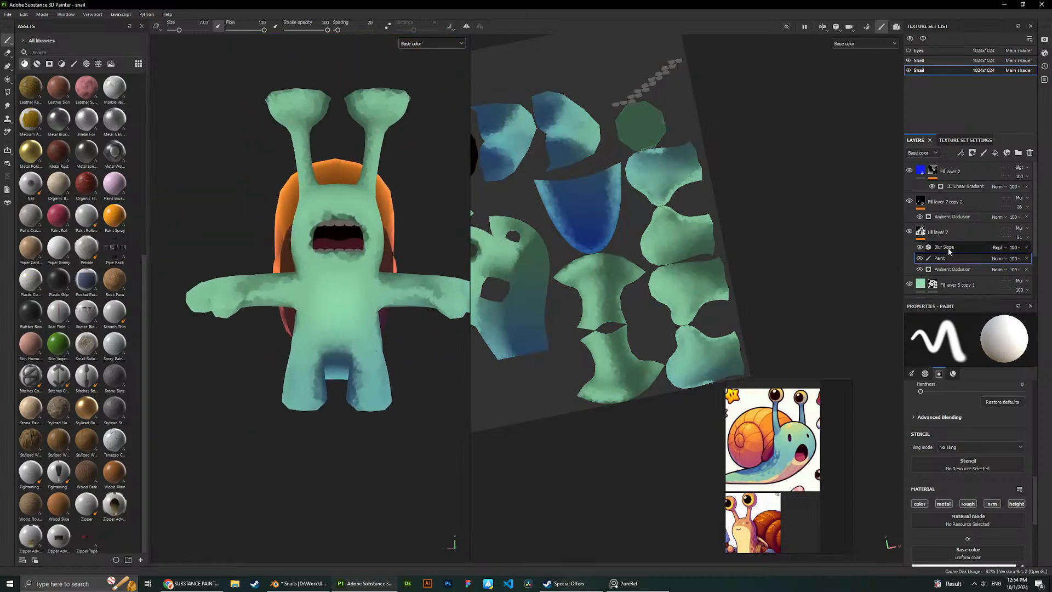
{"action": "key", "text": "ctrl+d"}
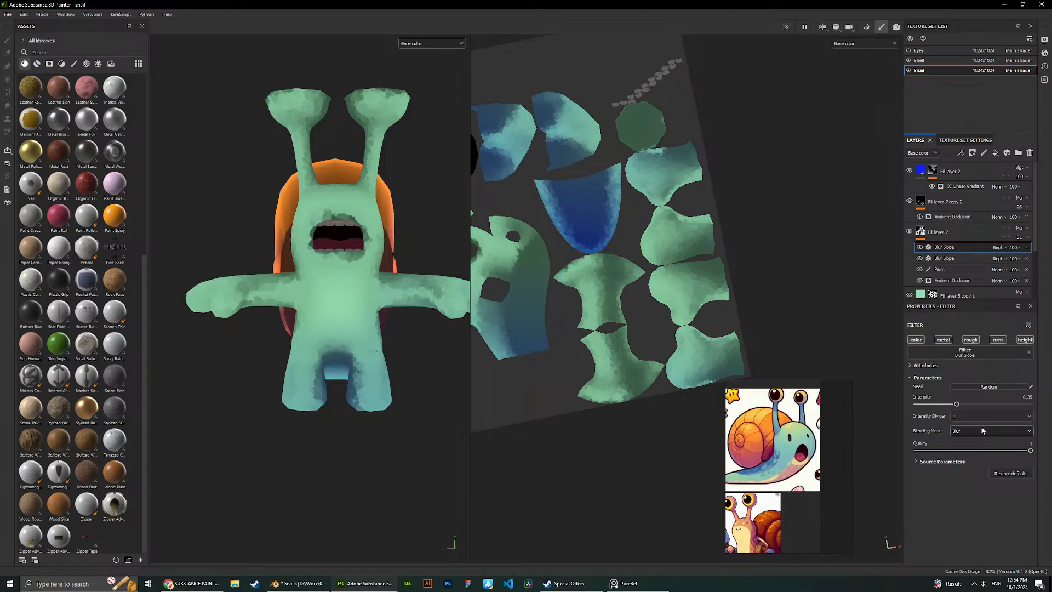
{"action": "left_click", "coordinate": [919, 270]}
{"action": "left_click", "coordinate": [919, 269]}
{"action": "left_click", "coordinate": [919, 269]}
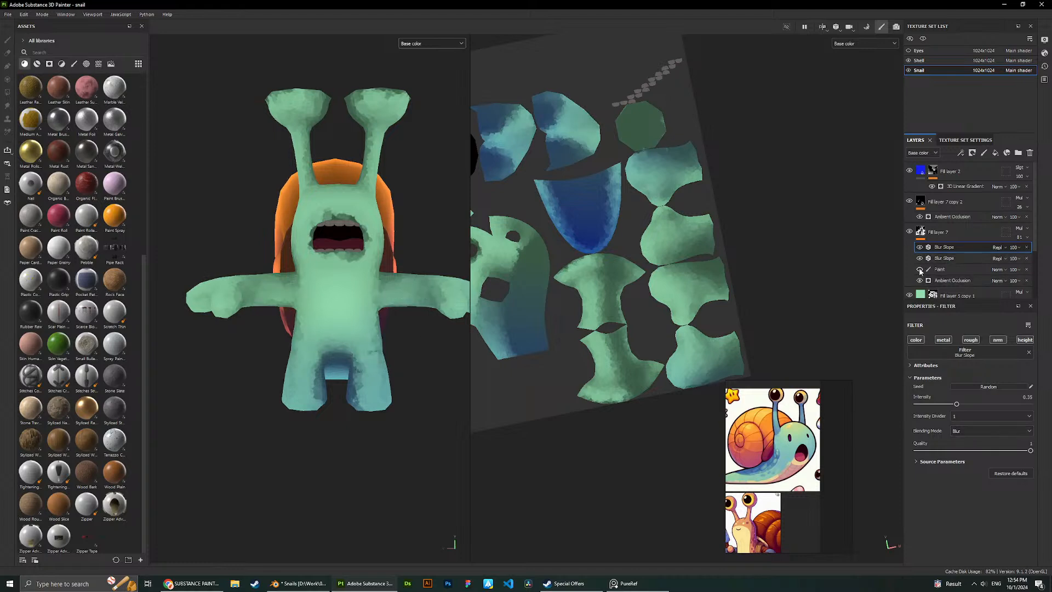
Try the lower Blur Slope filter at intensities 0 and 0.326, and set its quality to 0.97 and its intensity back to 0.
{"action": "left_click", "coordinate": [944, 259]}
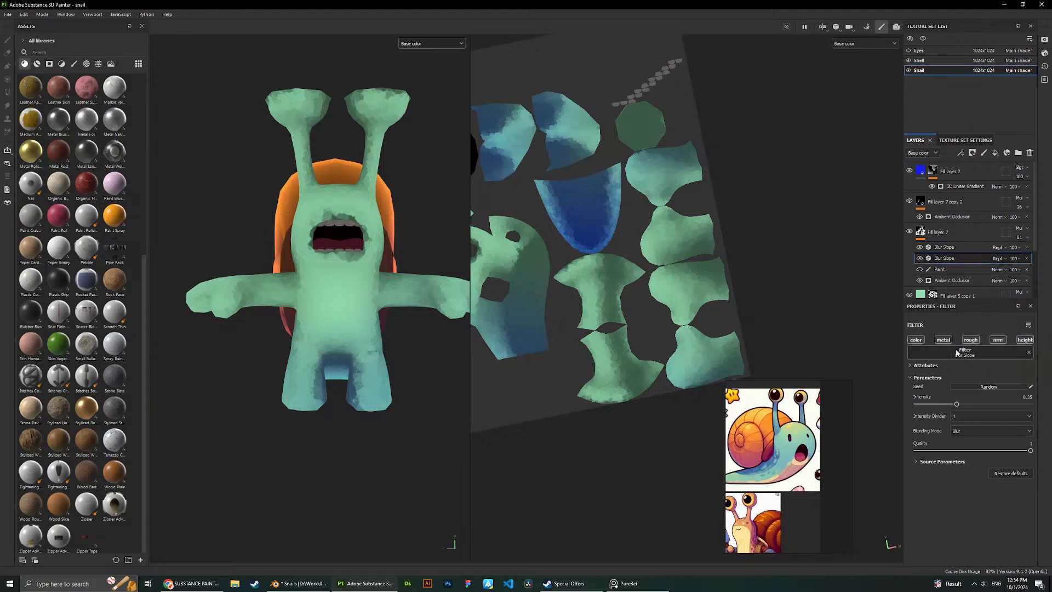
{"action": "mouse_move", "coordinate": [957, 403]}
{"action": "left_mouse_down"}
{"action": "mouse_move", "coordinate": [981, 404]}
{"action": "mouse_move", "coordinate": [909, 408]}
{"action": "left_mouse_up"}
{"action": "left_click", "coordinate": [956, 450]}
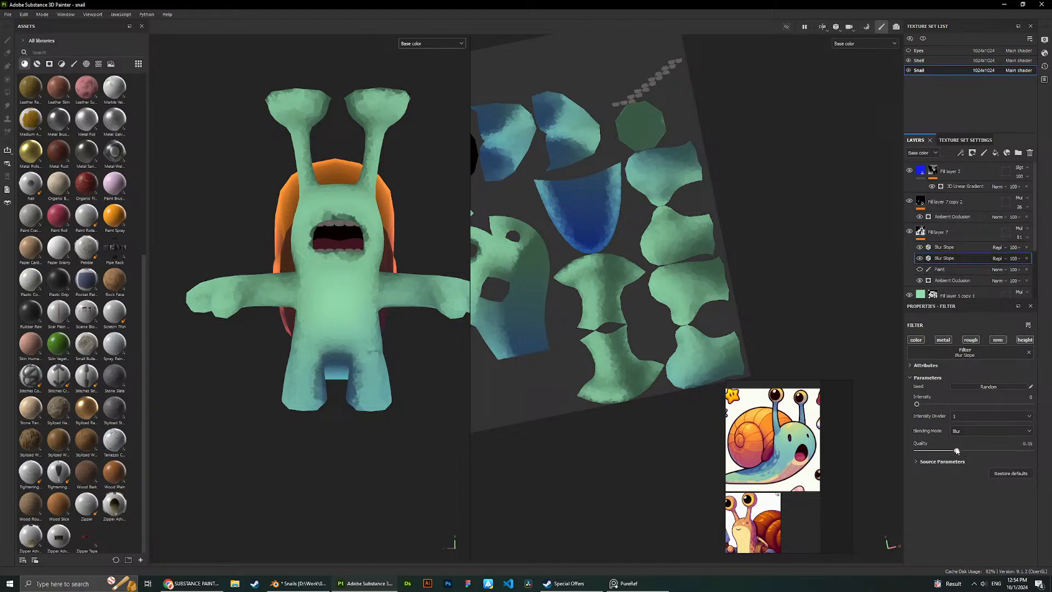
{"action": "left_click", "coordinate": [986, 416]}
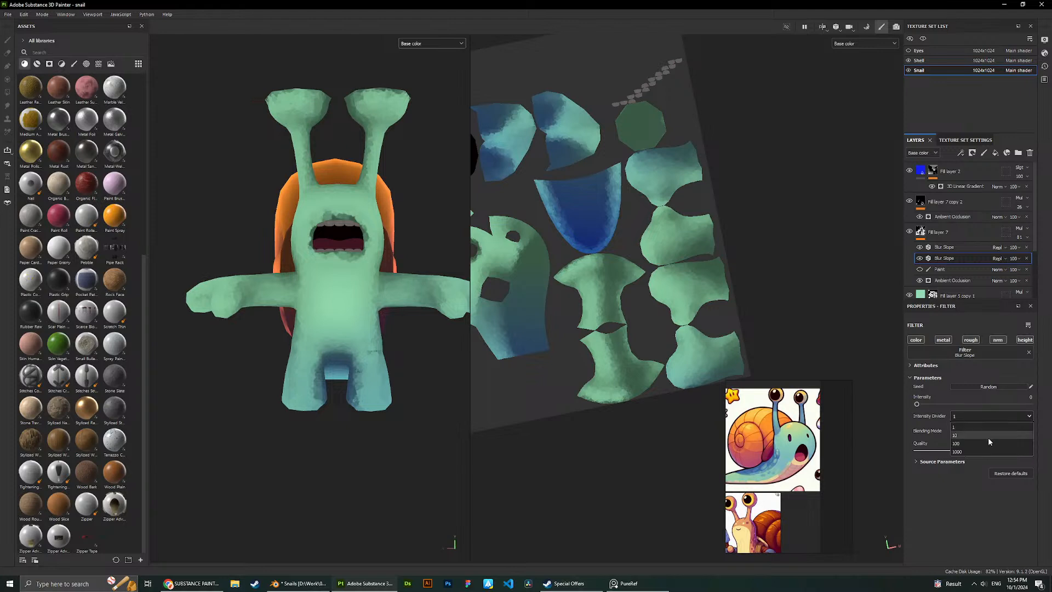
{"action": "left_click", "coordinate": [969, 399]}
{"action": "left_click_drag", "start_coordinate": [916, 404], "coordinate": [955, 407]}
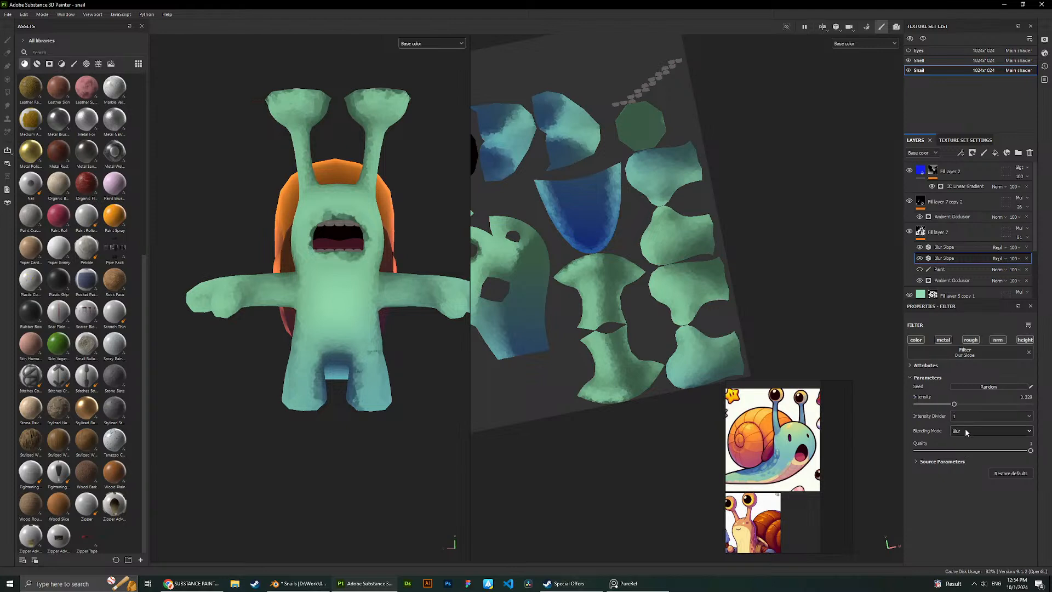
{"action": "left_click", "coordinate": [971, 451]}
{"action": "left_click_drag", "start_coordinate": [971, 451], "coordinate": [1026, 450]}
{"action": "left_click_drag", "start_coordinate": [954, 404], "coordinate": [926, 405]}
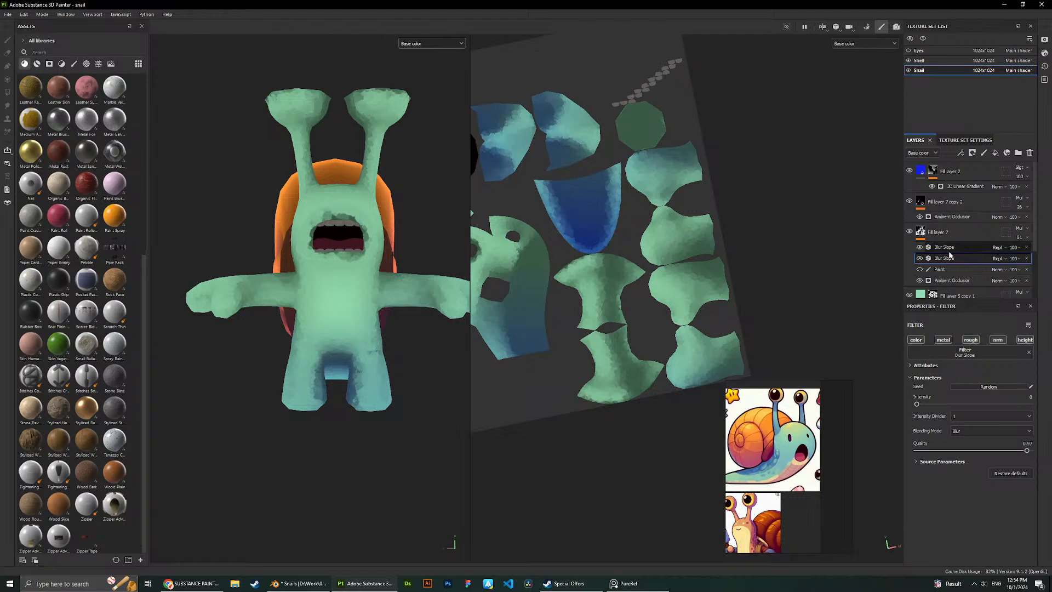
Hide the upper Blur Slope filter in Fill layer 7 and raise the lower filter's intensity.
{"action": "left_click", "coordinate": [942, 247]}
{"action": "left_click", "coordinate": [919, 247]}
{"action": "left_click", "coordinate": [942, 258]}
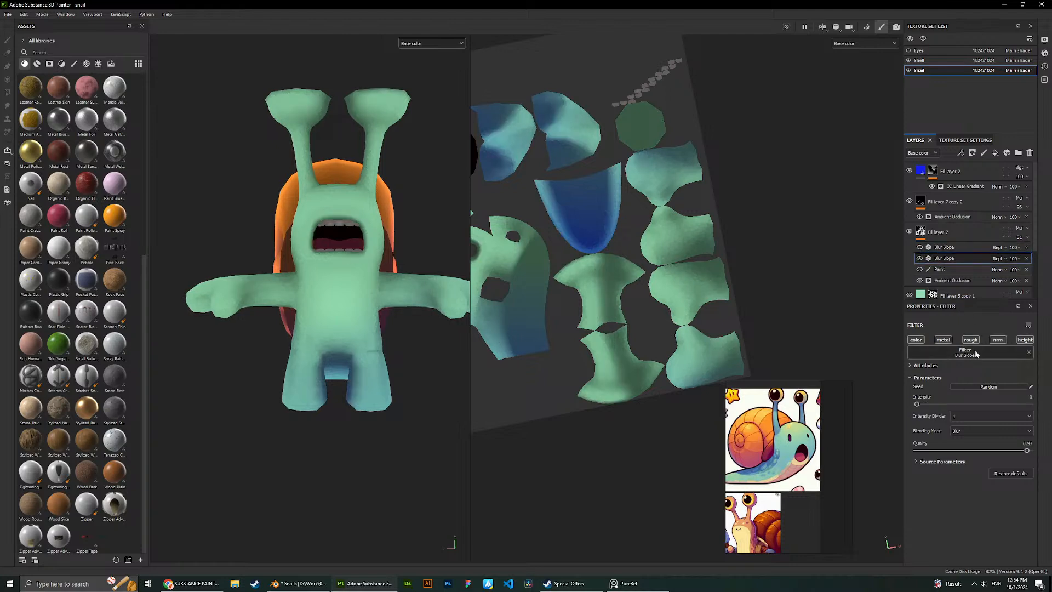
{"action": "left_click_drag", "start_coordinate": [927, 404], "coordinate": [957, 403]}
Compare the body shading with the upper Blur Slope filter shown and hidden, leaving that filter hidden.
{"action": "left_click", "coordinate": [944, 247]}
{"action": "left_click", "coordinate": [920, 247]}
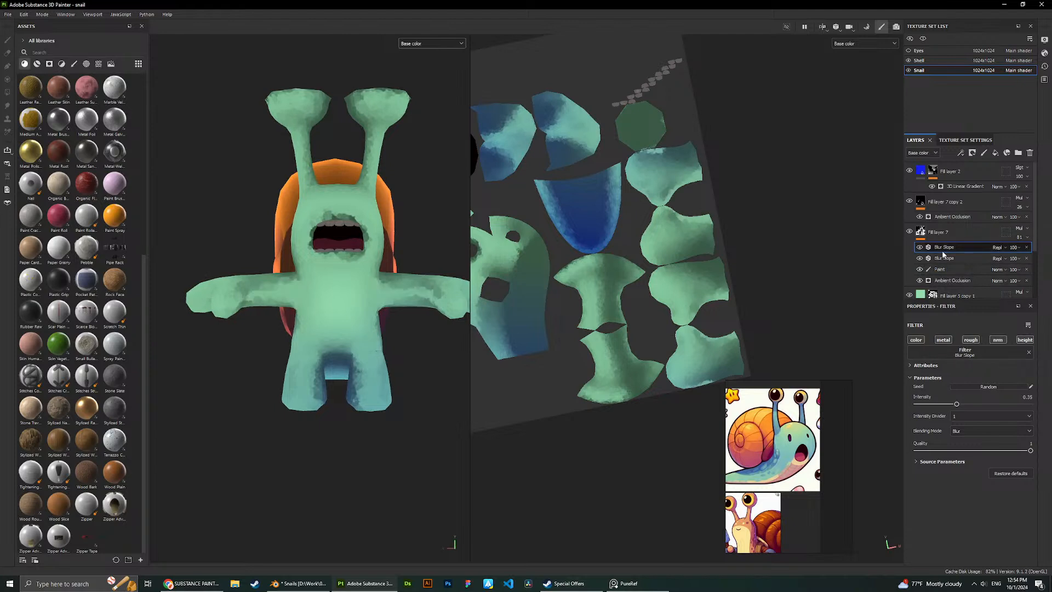
{"action": "left_click", "coordinate": [920, 248]}
{"action": "left_click", "coordinate": [920, 248]}
{"action": "left_click", "coordinate": [920, 248]}
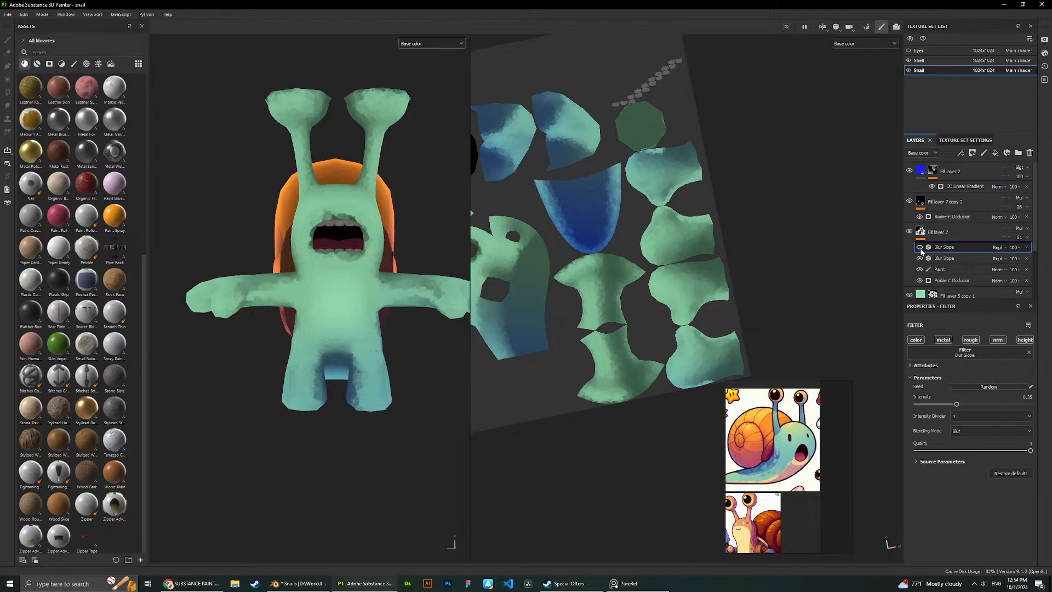
Select Fill layer 7's Paint effect and examine its strokes on the UV islands with the lower Blur Slope filter off and on.
{"action": "left_click", "coordinate": [953, 269]}
{"action": "scroll", "coordinate": [386, 396], "scroll_direction": "up", "scroll_amount": 5}
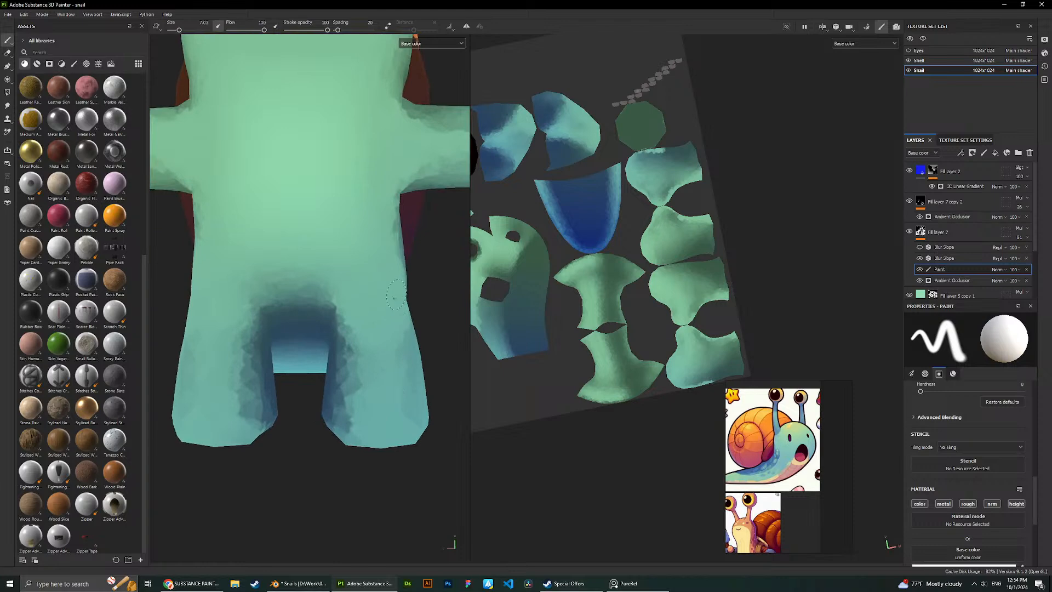
{"action": "left_click", "coordinate": [920, 269]}
{"action": "left_click", "coordinate": [919, 269]}
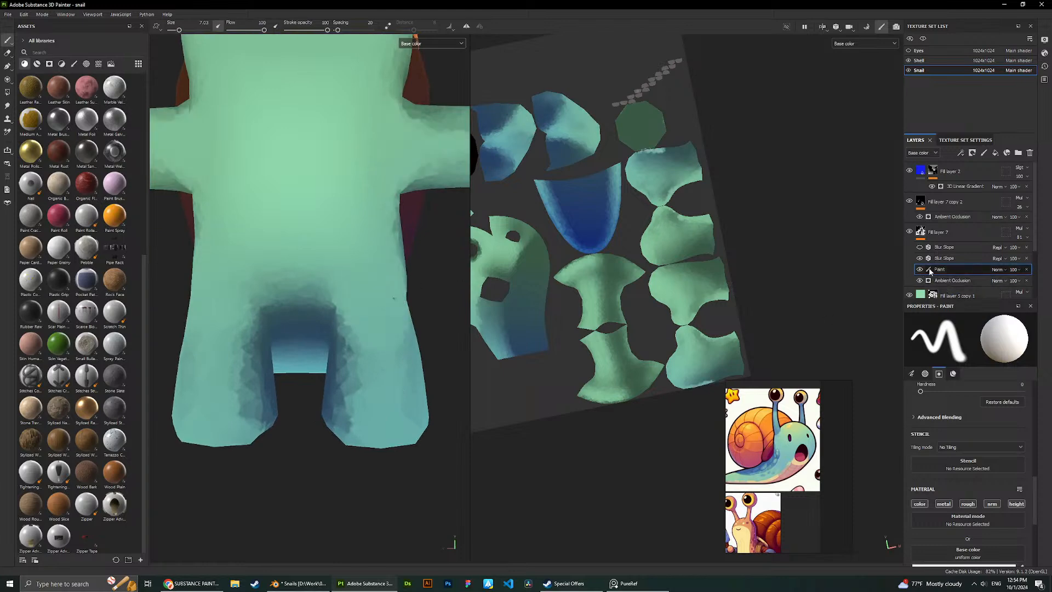
{"action": "scroll", "coordinate": [664, 269], "scroll_direction": "up", "scroll_amount": 10}
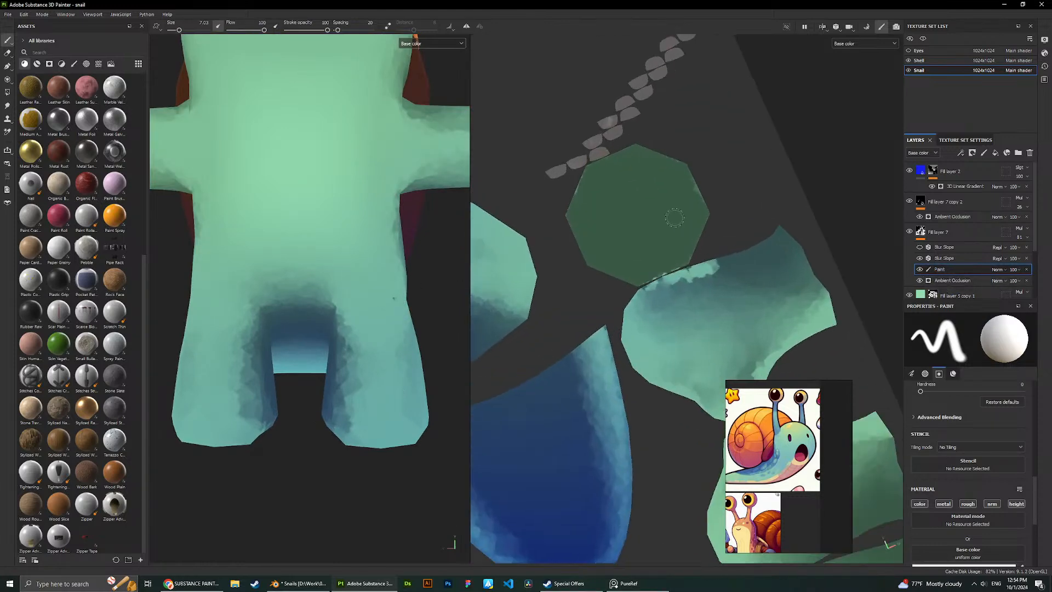
{"action": "scroll", "coordinate": [663, 269], "scroll_direction": "down", "scroll_amount": 4}
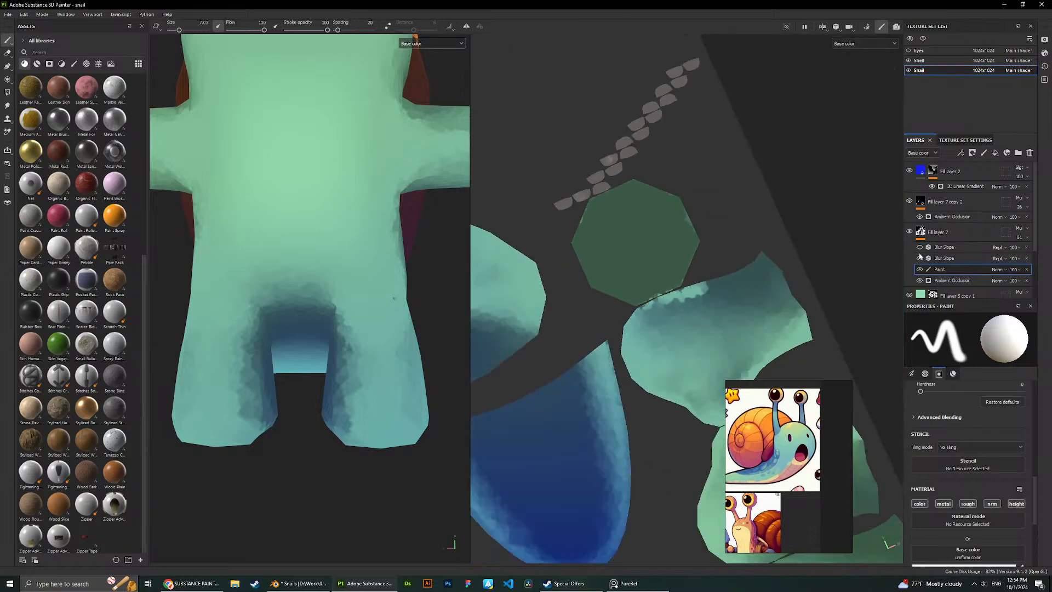
{"action": "left_click", "coordinate": [920, 258]}
{"action": "scroll", "coordinate": [623, 279], "scroll_direction": "down", "scroll_amount": 5}
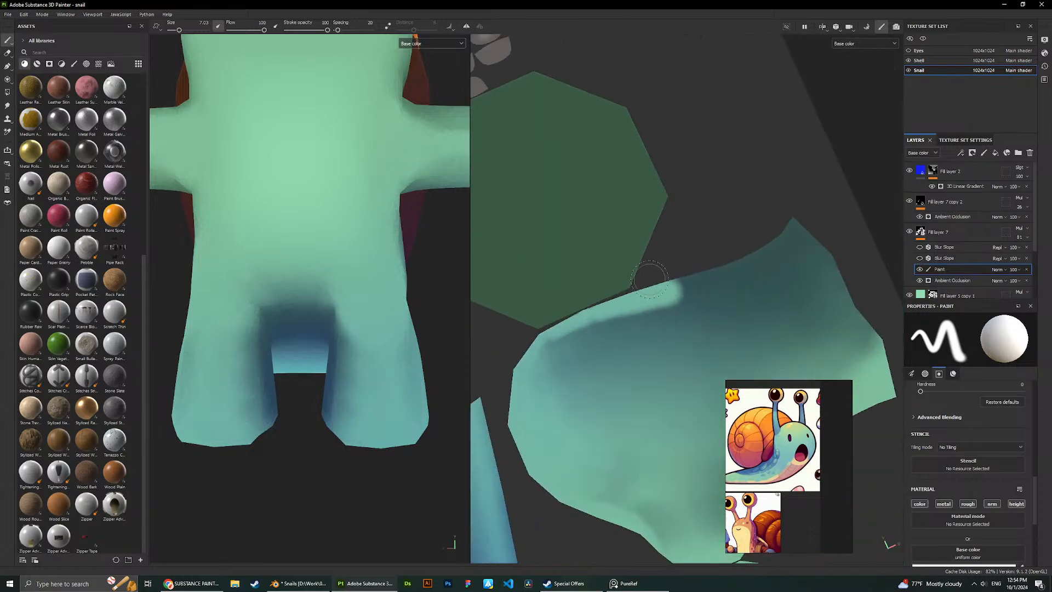
{"action": "scroll", "coordinate": [623, 278], "scroll_direction": "down", "scroll_amount": 3}
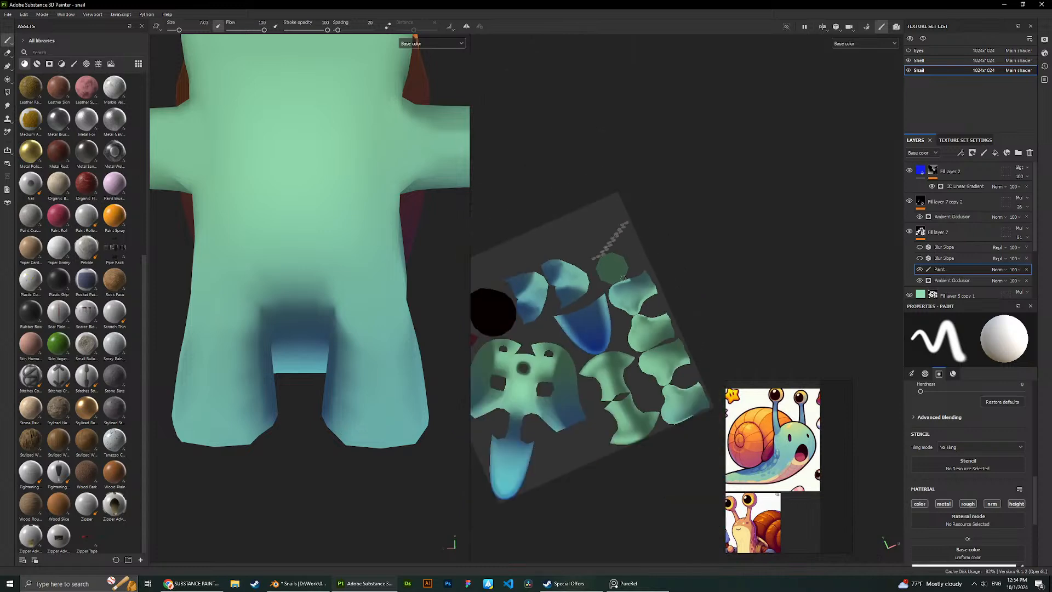
{"action": "scroll", "coordinate": [616, 289], "scroll_direction": "up", "scroll_amount": 5}
{"action": "left_click", "coordinate": [918, 260]}
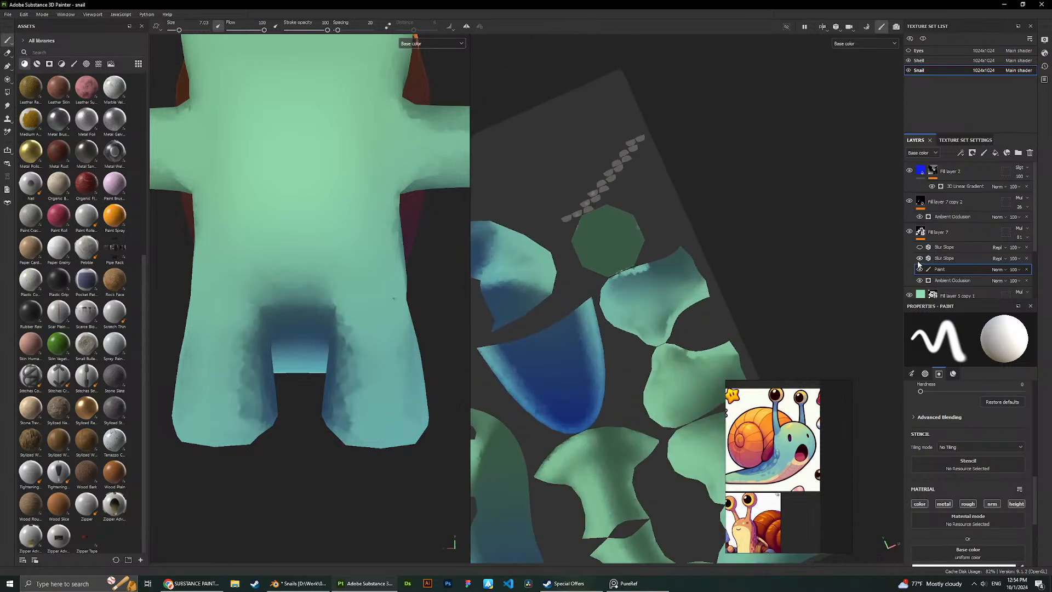
Paint a light test stroke on the octagonal green UV island, try another farther down the UV layout and undo that second stroke.
{"action": "scroll", "coordinate": [356, 218], "scroll_direction": "down", "scroll_amount": 3}
{"action": "left_click_drag", "start_coordinate": [352, 218], "coordinate": [339, 227], "text": "alt"}
{"action": "scroll", "coordinate": [570, 255], "scroll_direction": "down", "scroll_amount": 2}
{"action": "scroll", "coordinate": [575, 257], "scroll_direction": "up", "scroll_amount": 4}
{"action": "left_click_drag", "start_coordinate": [588, 271], "coordinate": [615, 259]}
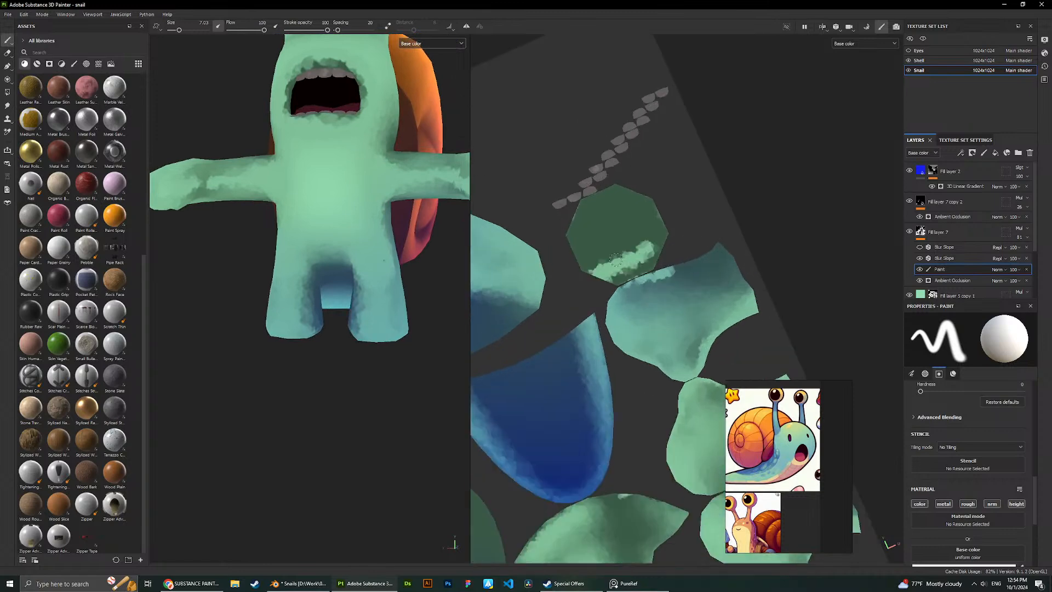
{"action": "left_click_drag", "start_coordinate": [626, 495], "coordinate": [621, 512]}
{"action": "key", "text": "ctrl+z"}
Try a light stroke across the waisted green UV island and undo it.
{"action": "scroll", "coordinate": [643, 431], "scroll_direction": "down", "scroll_amount": 3}
{"action": "mouse_move", "coordinate": [643, 431]}
{"action": "left_mouse_down", "text": "alt"}
{"action": "mouse_move", "coordinate": [553, 416]}
{"action": "mouse_move", "coordinate": [633, 412]}
{"action": "mouse_move", "coordinate": [557, 367]}
{"action": "left_mouse_up", "text": "alt"}
{"action": "mouse_move", "coordinate": [557, 367]}
{"action": "middle_mouse_down", "text": "alt"}
{"action": "mouse_move", "coordinate": [592, 352]}
{"action": "mouse_move", "coordinate": [555, 176]}
{"action": "middle_mouse_up", "text": "alt"}
{"action": "scroll", "coordinate": [655, 273], "scroll_direction": "up", "scroll_amount": 2}
{"action": "left_click_drag", "start_coordinate": [672, 334], "coordinate": [648, 346]}
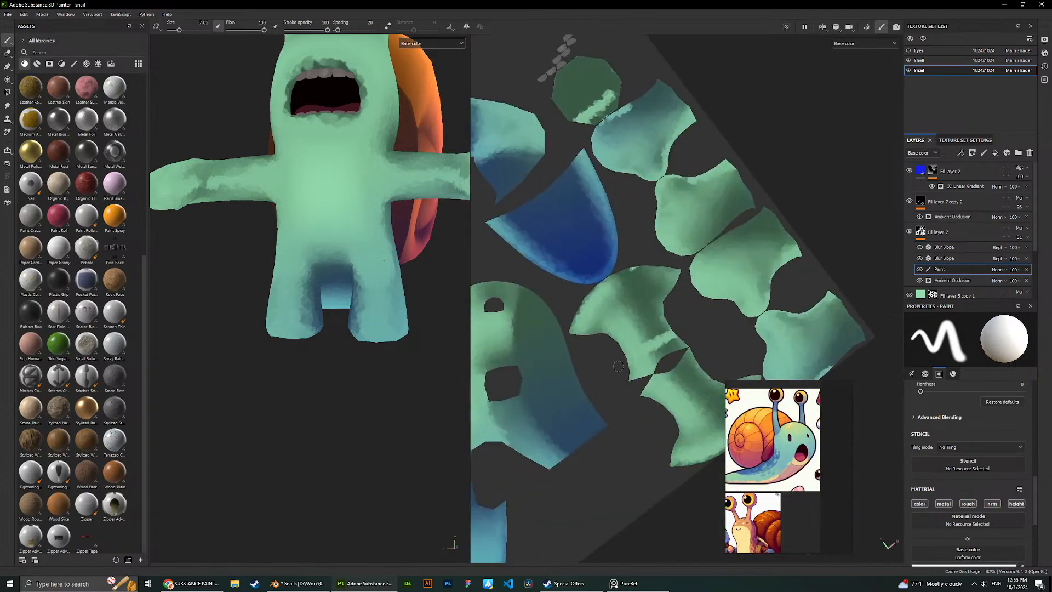
{"action": "key", "text": "ctrl+z"}
Try two light strokes along the outer end of the large body UV island, undoing each one.
{"action": "left_click_drag", "start_coordinate": [686, 291], "coordinate": [666, 271], "text": "alt"}
{"action": "scroll", "coordinate": [690, 268], "scroll_direction": "up", "scroll_amount": 2}
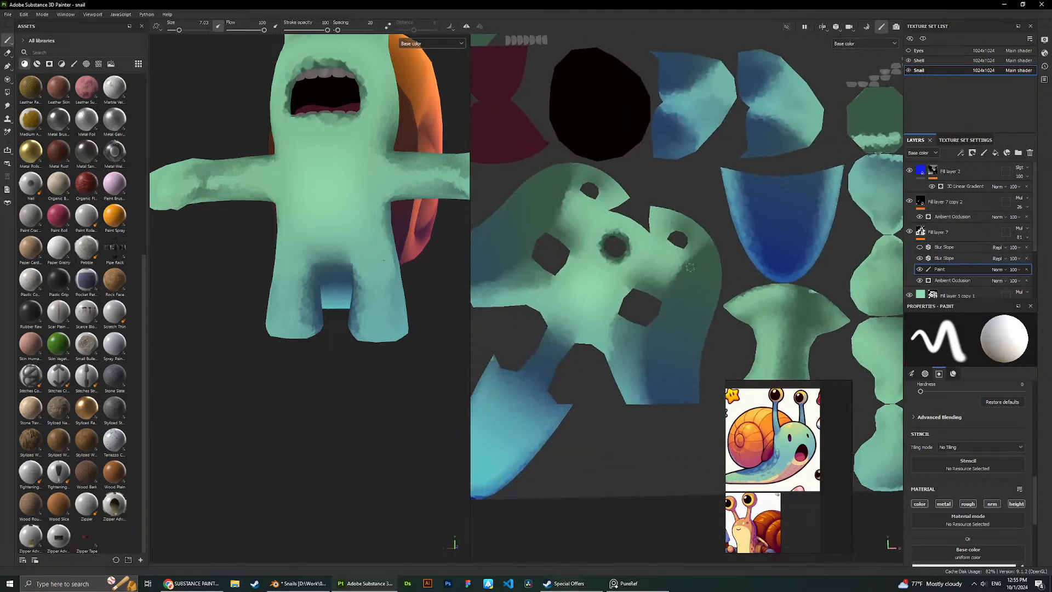
{"action": "middle_click_drag", "start_coordinate": [690, 267], "coordinate": [699, 296]}
{"action": "left_click_drag", "start_coordinate": [475, 304], "coordinate": [505, 346]}
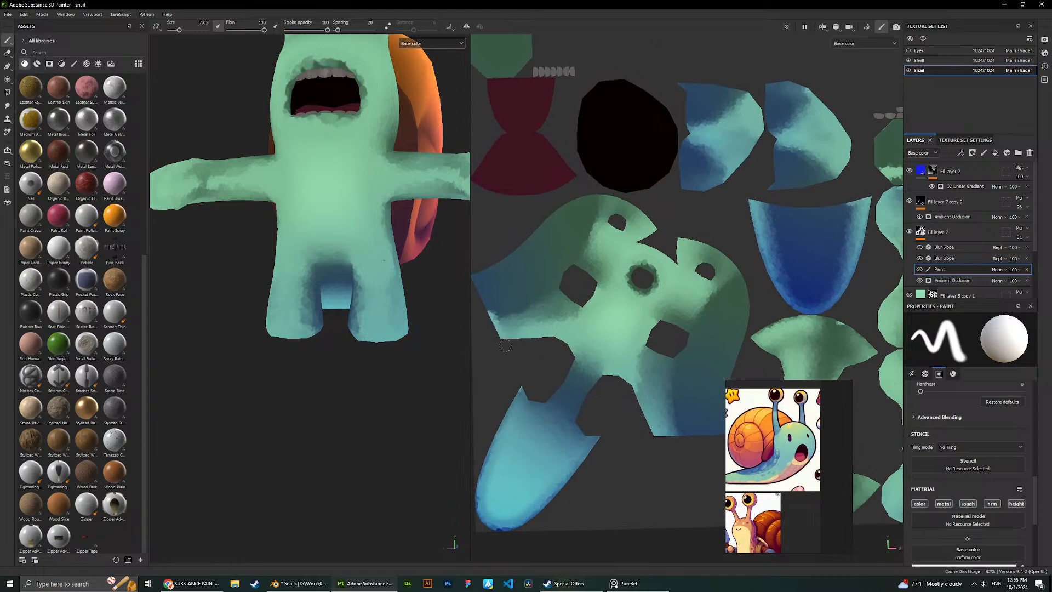
{"action": "key", "text": "ctrl+z"}
{"action": "left_click_drag", "start_coordinate": [473, 279], "coordinate": [504, 333]}
{"action": "key", "text": "ctrl+z"}
Try light strokes along the body island's opposite end, the edge of a blue-green island and the tail's upper part, undoing them.
{"action": "left_click_drag", "start_coordinate": [709, 389], "coordinate": [677, 374], "text": "alt"}
{"action": "middle_click_drag", "start_coordinate": [677, 374], "coordinate": [645, 344], "text": "alt"}
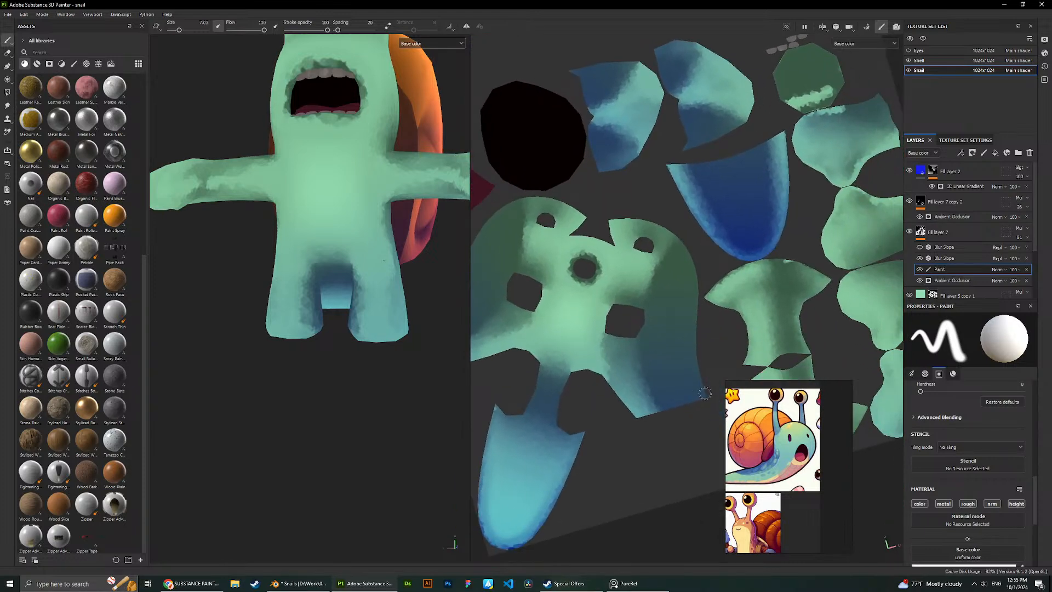
{"action": "left_click_drag", "start_coordinate": [705, 394], "coordinate": [627, 422]}
{"action": "left_click_drag", "start_coordinate": [618, 379], "coordinate": [603, 366]}
{"action": "mouse_move", "coordinate": [596, 67]}
{"action": "left_mouse_down"}
{"action": "mouse_move", "coordinate": [582, 79]}
{"action": "mouse_move", "coordinate": [598, 156]}
{"action": "mouse_move", "coordinate": [639, 153]}
{"action": "left_mouse_up"}
{"action": "key", "text": "ctrl+z"}
{"action": "mouse_move", "coordinate": [505, 417]}
{"action": "left_mouse_down"}
{"action": "mouse_move", "coordinate": [537, 396]}
{"action": "mouse_move", "coordinate": [539, 371]}
{"action": "mouse_move", "coordinate": [570, 368]}
{"action": "mouse_move", "coordinate": [632, 403]}
{"action": "left_mouse_up"}
{"action": "key", "text": "ctrl+z"}
{"action": "key", "text": "ctrl+z"}
{"action": "key", "text": "ctrl+z"}
{"action": "scroll", "coordinate": [394, 273], "scroll_direction": "up", "scroll_amount": 10}
{"action": "key", "text": "ctrl+z"}
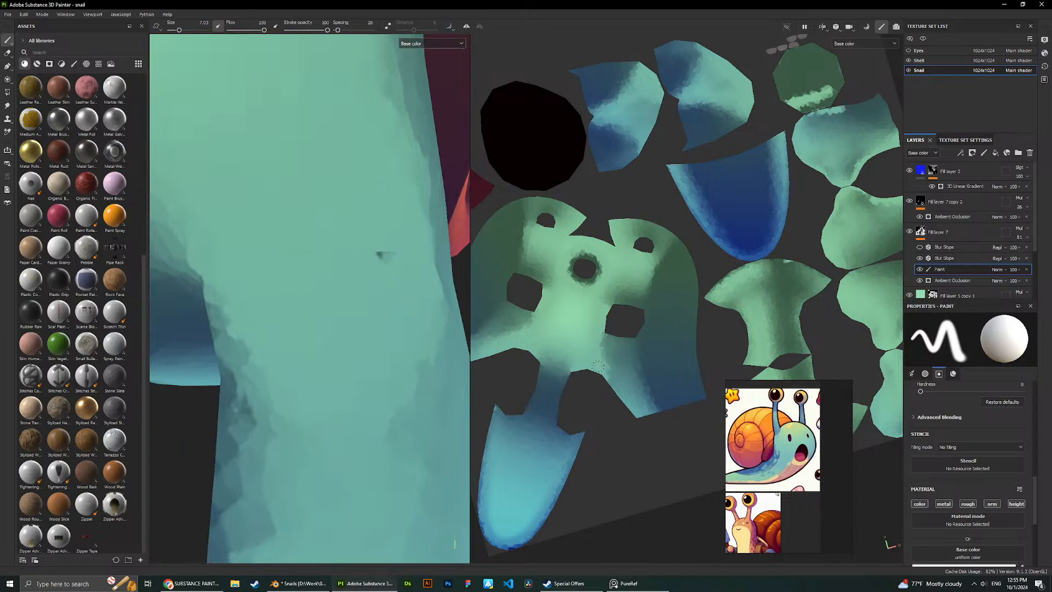
Try more short strokes on the body island's inner edge and the blue-green island's middle and both tips, undoing each.
{"action": "left_click_drag", "start_coordinate": [607, 364], "coordinate": [612, 377]}
{"action": "key", "text": "ctrl+z"}
{"action": "left_click_drag", "start_coordinate": [629, 133], "coordinate": [611, 177]}
{"action": "key", "text": "ctrl+z"}
{"action": "scroll", "coordinate": [592, 126], "scroll_direction": "down", "scroll_amount": 1}
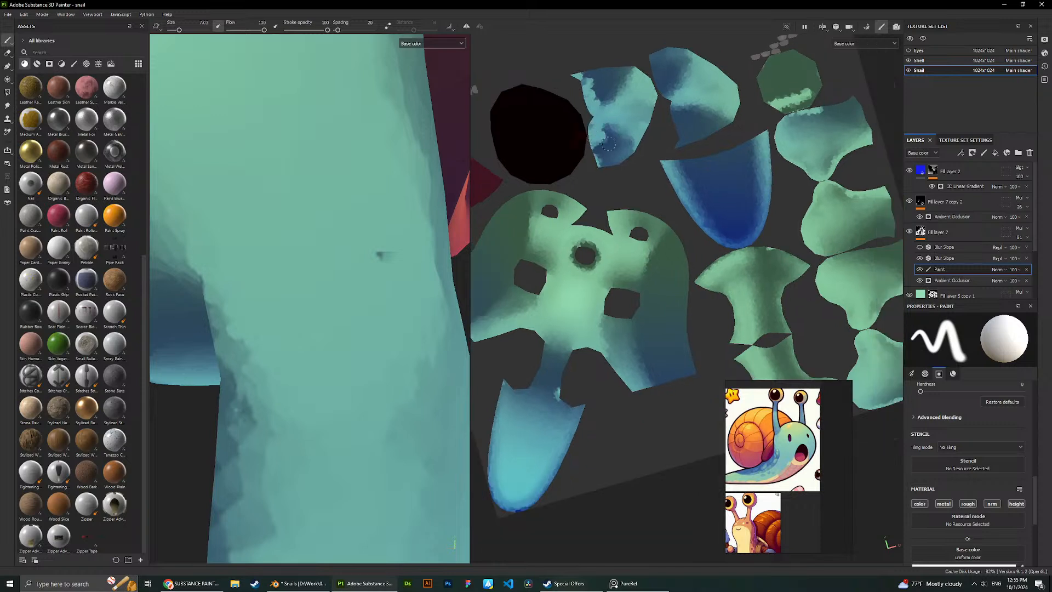
{"action": "left_click_drag", "start_coordinate": [626, 163], "coordinate": [603, 162]}
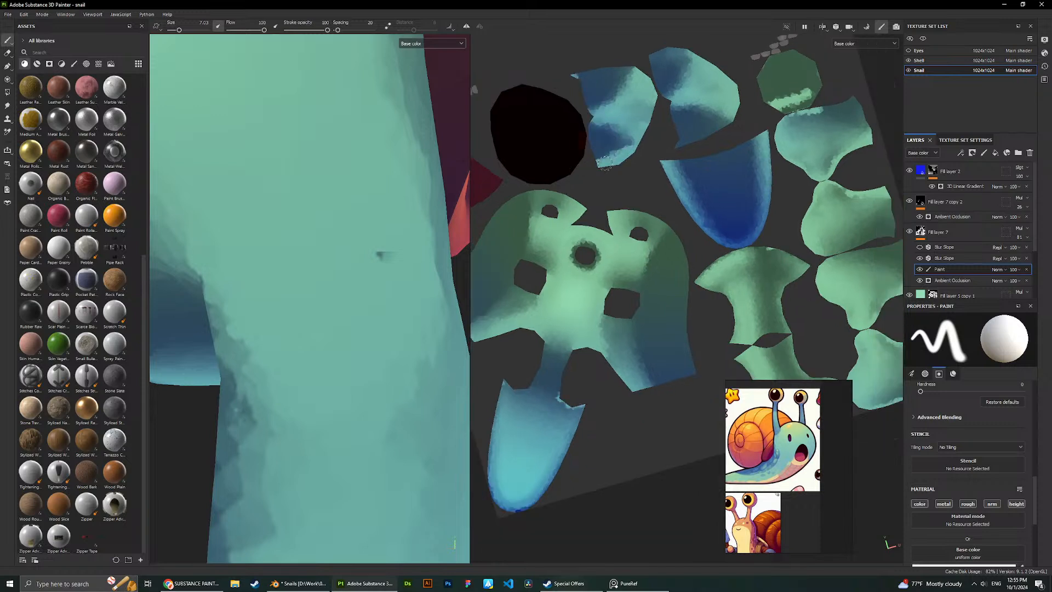
{"action": "key", "text": "ctrl+z"}
{"action": "left_click_drag", "start_coordinate": [609, 70], "coordinate": [574, 77]}
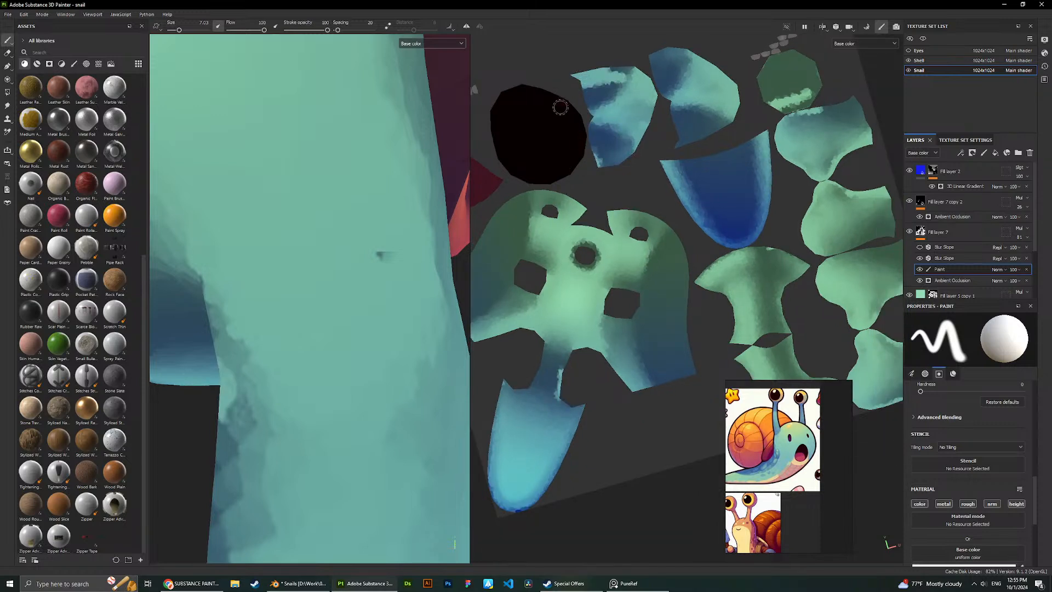
{"action": "key", "text": "ctrl+z"}
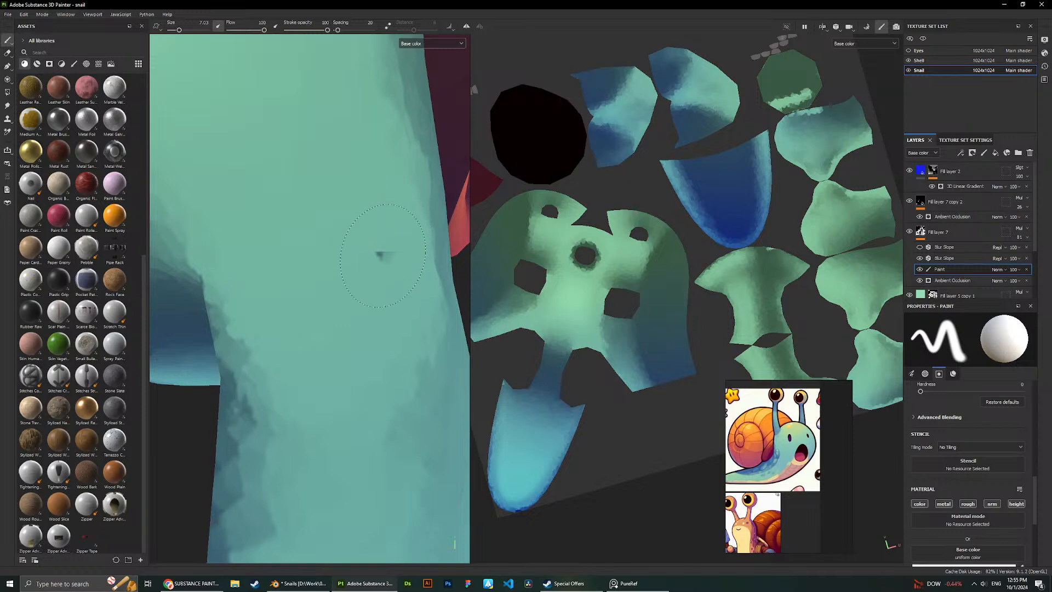
Hide the lower Blur Slope filter and compare the dark seam on the leg with the Paint effect off and on.
{"action": "scroll", "coordinate": [378, 247], "scroll_direction": "up", "scroll_amount": 2}
{"action": "left_click", "coordinate": [919, 258]}
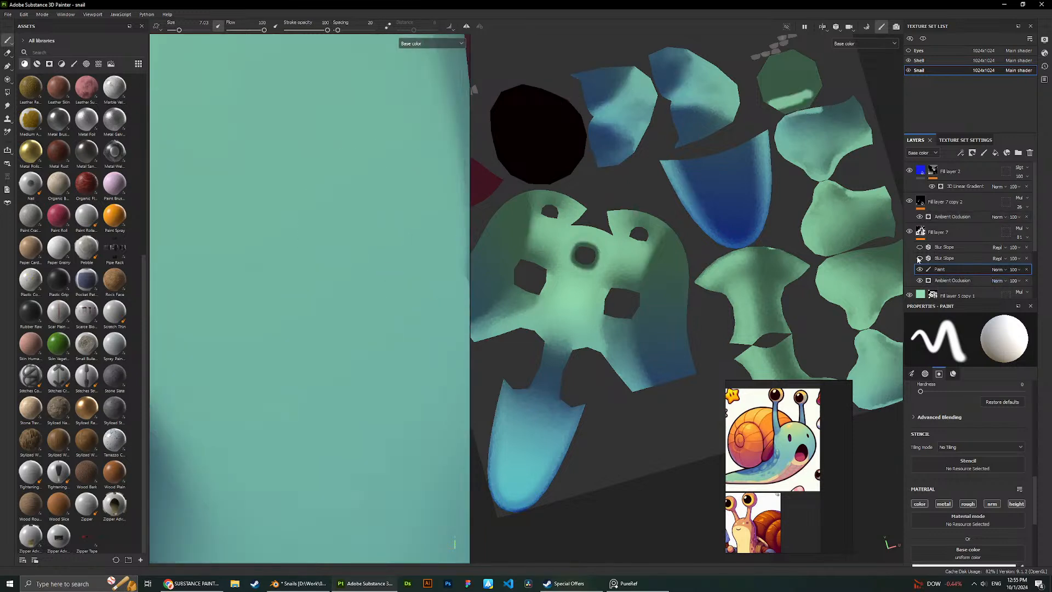
{"action": "scroll", "coordinate": [384, 247], "scroll_direction": "down", "scroll_amount": 2}
{"action": "scroll", "coordinate": [538, 244], "scroll_direction": "down", "scroll_amount": 1}
{"action": "left_click", "coordinate": [919, 269]}
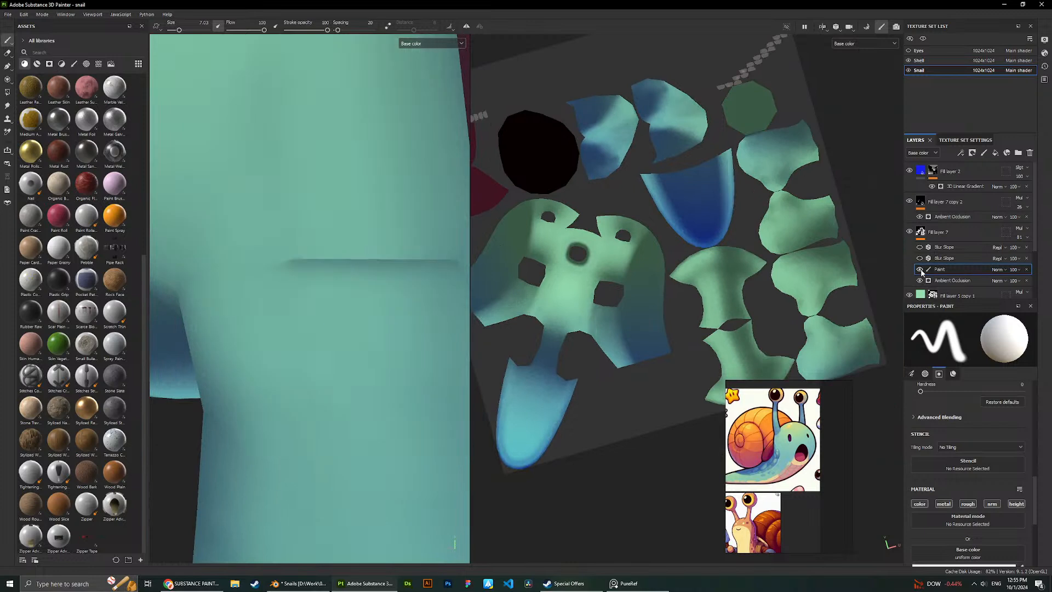
{"action": "left_click", "coordinate": [351, 257]}
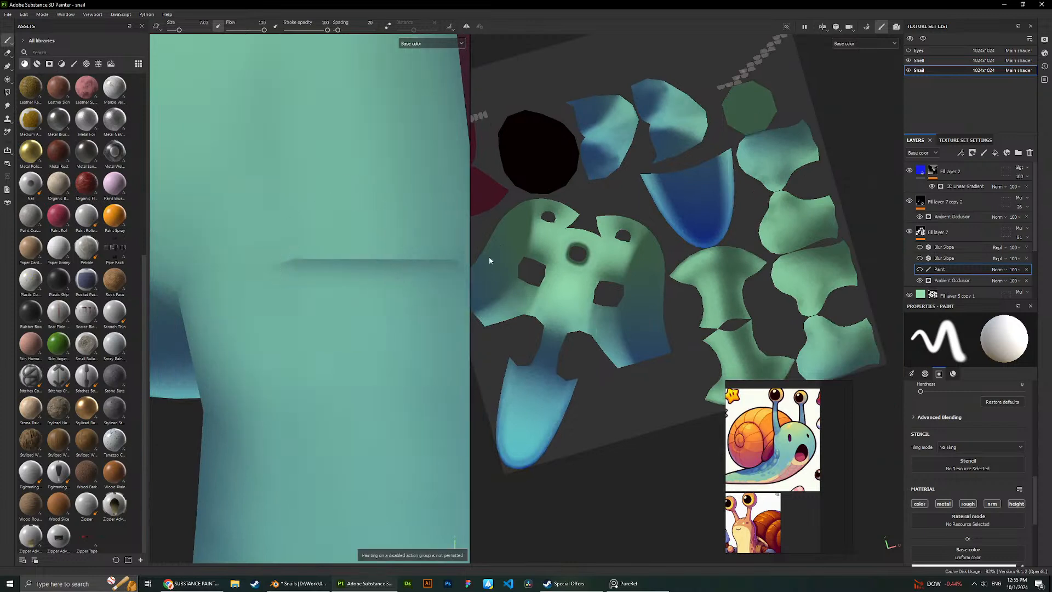
{"action": "left_click", "coordinate": [920, 269]}
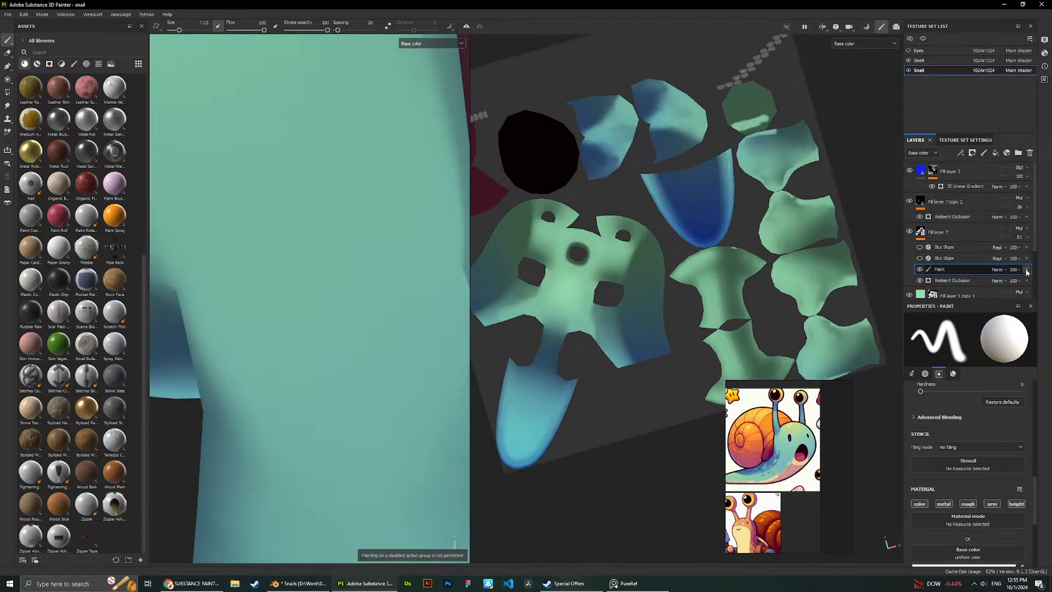
Delete Fill layer 7's Paint effect and add a new Paint effect above both Blur Slope filters.
{"action": "left_click", "coordinate": [1025, 270]}
{"action": "left_click", "coordinate": [938, 241]}
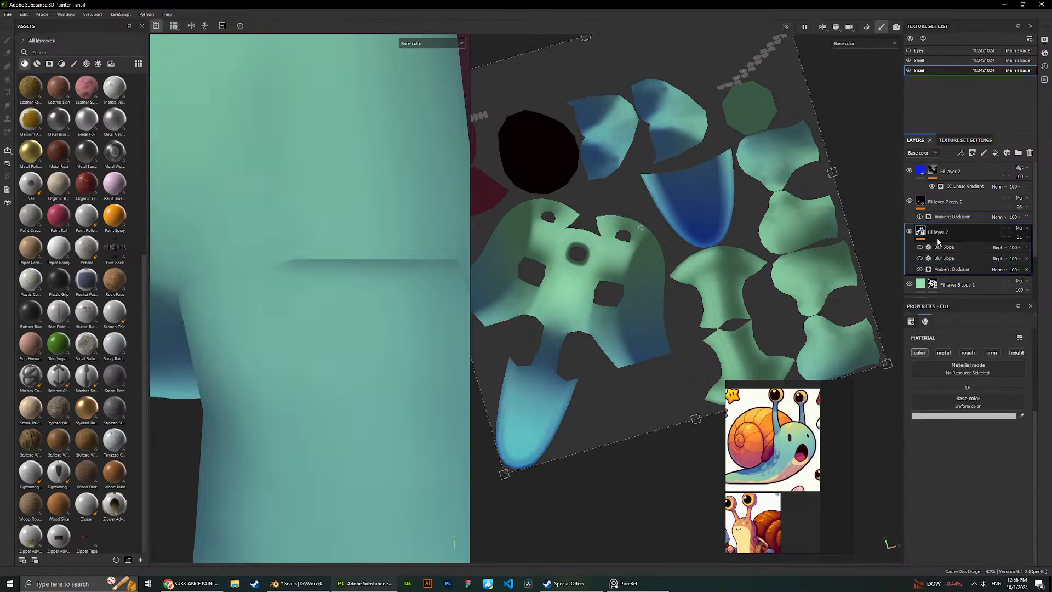
{"action": "right_click", "coordinate": [938, 241]}
{"action": "left_click", "coordinate": [959, 317]}
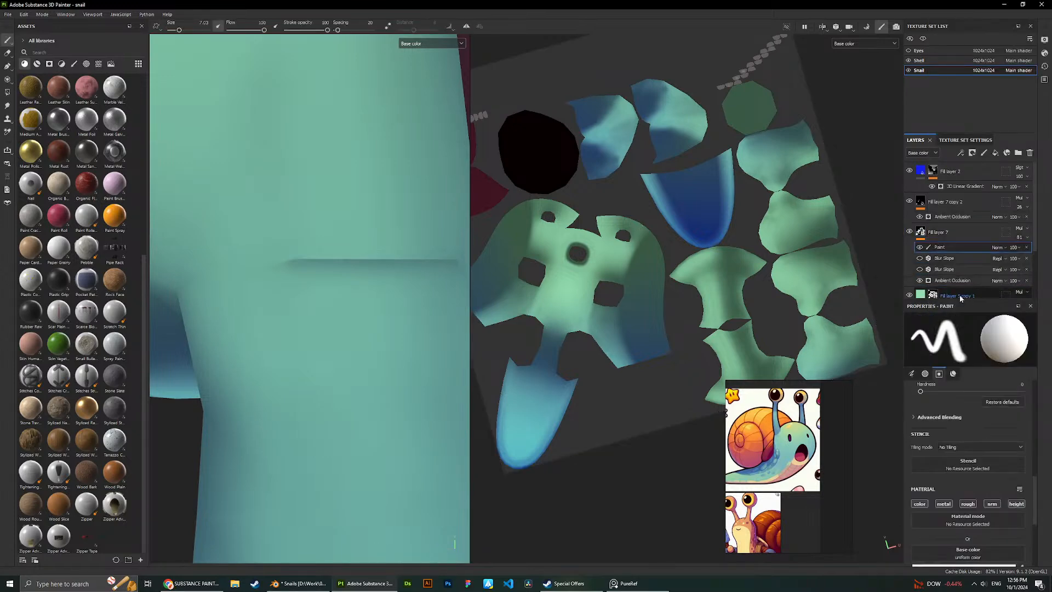
{"action": "scroll", "coordinate": [628, 300], "scroll_direction": "up", "scroll_amount": 2}
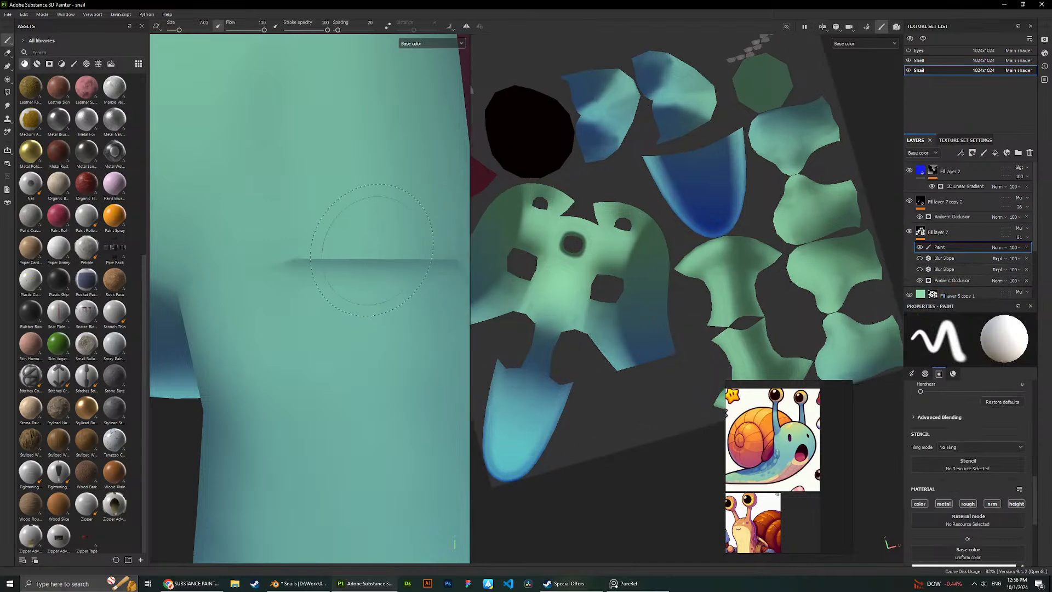
Paint over the dark seam on the leg along the adjoining edges of the upper blue-green UV islands.
{"action": "scroll", "coordinate": [628, 87], "scroll_direction": "up", "scroll_amount": 5}
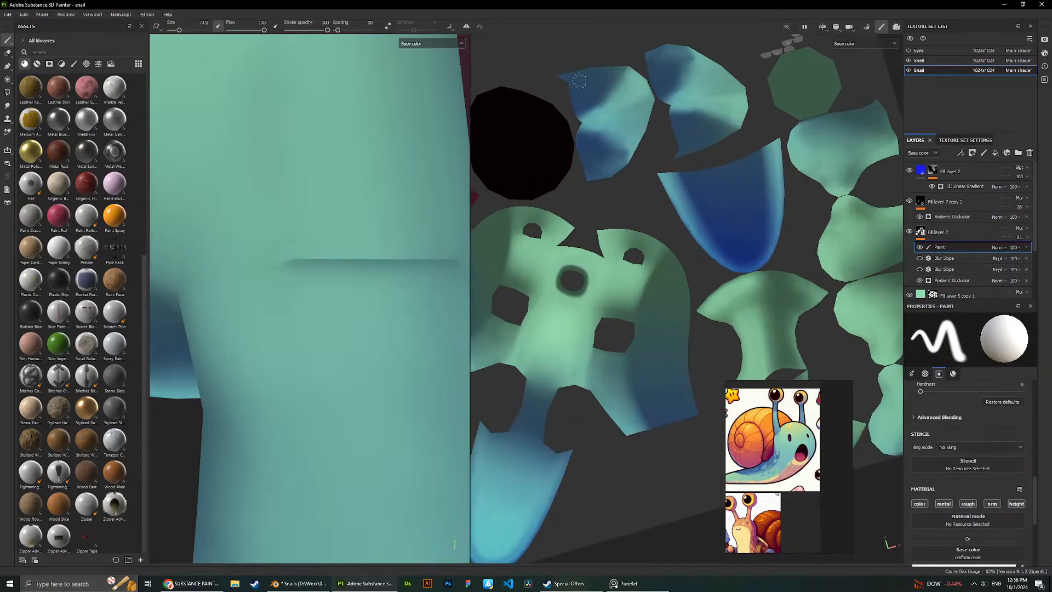
{"action": "scroll", "coordinate": [629, 87], "scroll_direction": "up", "scroll_amount": 1}
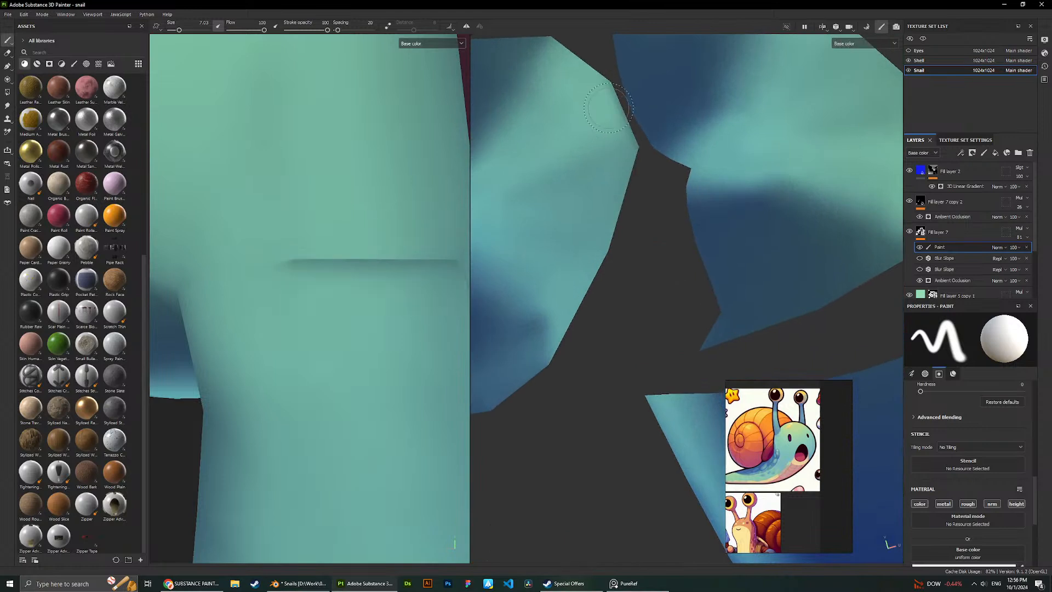
{"action": "mouse_move", "coordinate": [630, 140]}
{"action": "left_mouse_down"}
{"action": "mouse_move", "coordinate": [616, 100]}
{"action": "mouse_move", "coordinate": [641, 125]}
{"action": "left_mouse_up"}
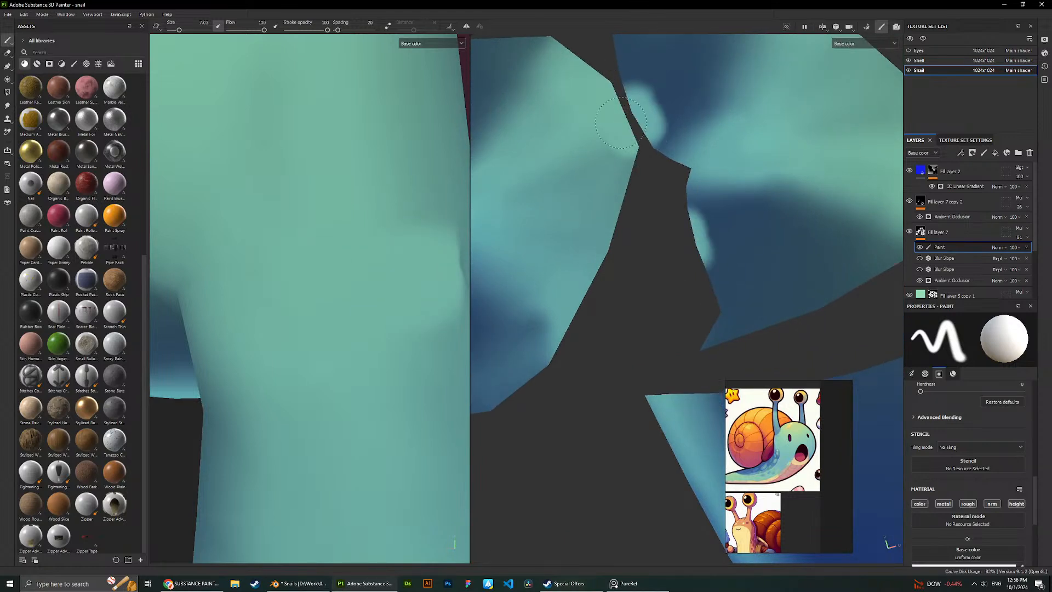
{"action": "key", "text": "ctrl+z"}
{"action": "key", "text": "ctrl+y"}
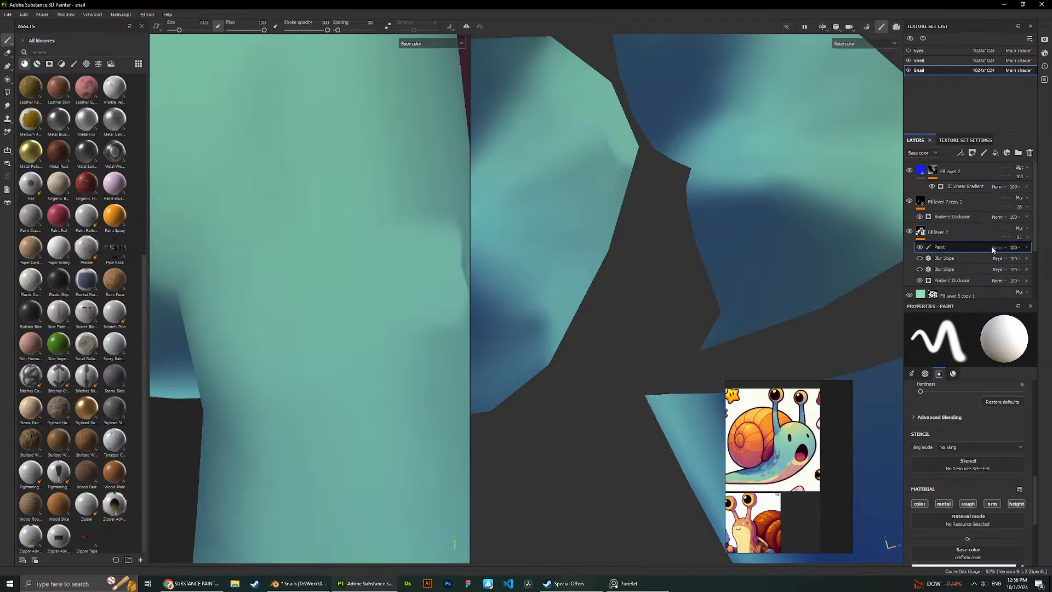
Move Fill layer 7's Paint effect below the upper Blur Slope, show that filter and set its intensity to 0.278.
{"action": "left_click_drag", "start_coordinate": [937, 264], "coordinate": [920, 251]}
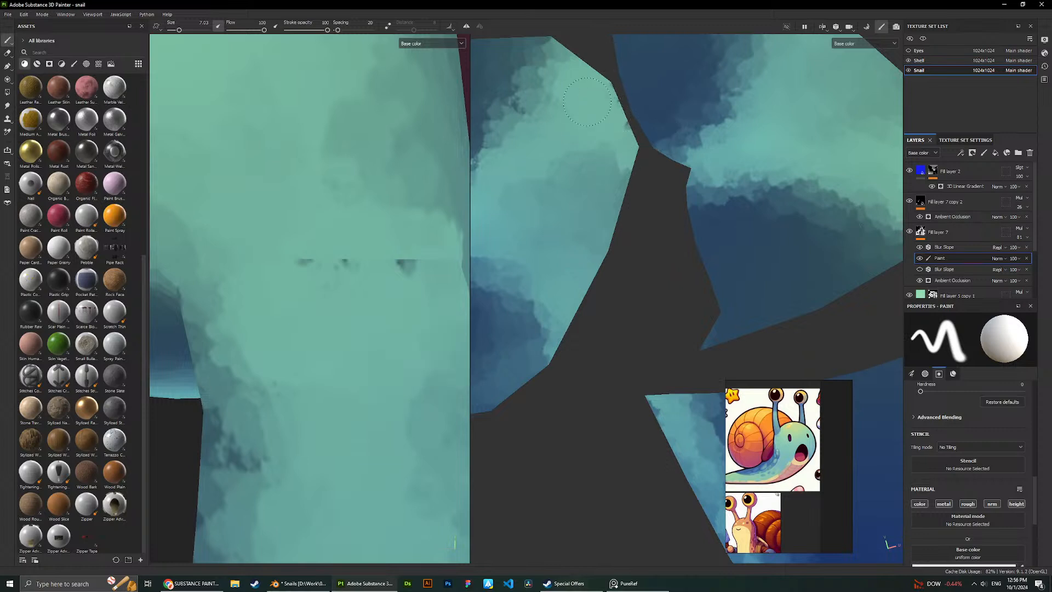
{"action": "left_click", "coordinate": [956, 248]}
{"action": "left_click_drag", "start_coordinate": [970, 405], "coordinate": [948, 410]}
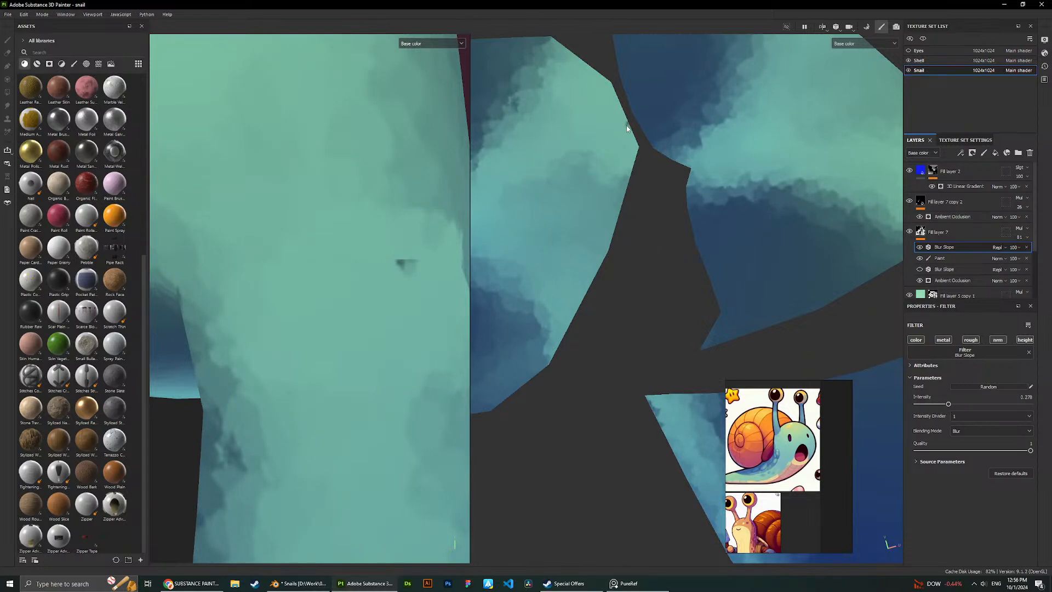
{"action": "left_click", "coordinate": [968, 450]}
{"action": "key", "text": "ctrl+z"}
Examine the leg seam up close and the Blur Slope look across the whole snail.
{"action": "scroll", "coordinate": [339, 257], "scroll_direction": "down", "scroll_amount": 3}
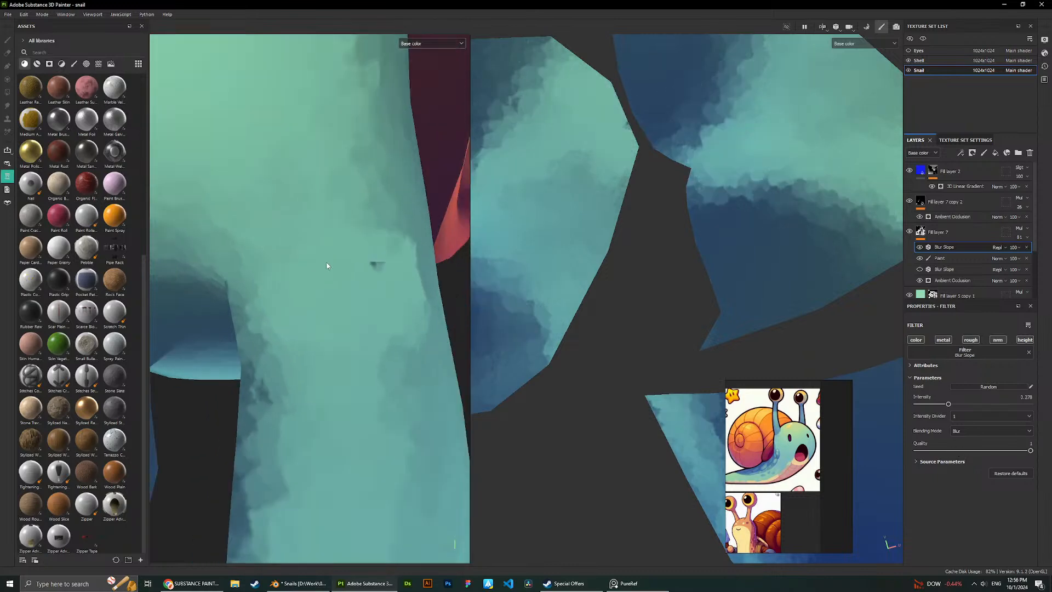
{"action": "scroll", "coordinate": [338, 254], "scroll_direction": "up", "scroll_amount": 2}
{"action": "middle_click_drag", "start_coordinate": [362, 249], "coordinate": [324, 257], "text": "alt"}
{"action": "scroll", "coordinate": [324, 257], "scroll_direction": "up", "scroll_amount": 2}
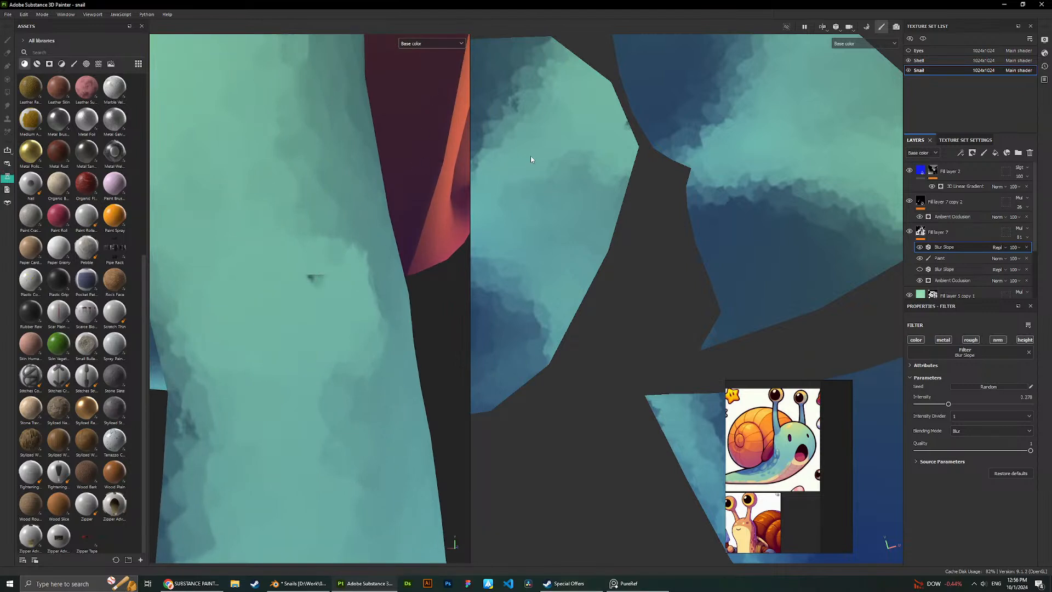
{"action": "scroll", "coordinate": [334, 195], "scroll_direction": "down", "scroll_amount": 5}
{"action": "scroll", "coordinate": [314, 141], "scroll_direction": "down", "scroll_amount": 5}
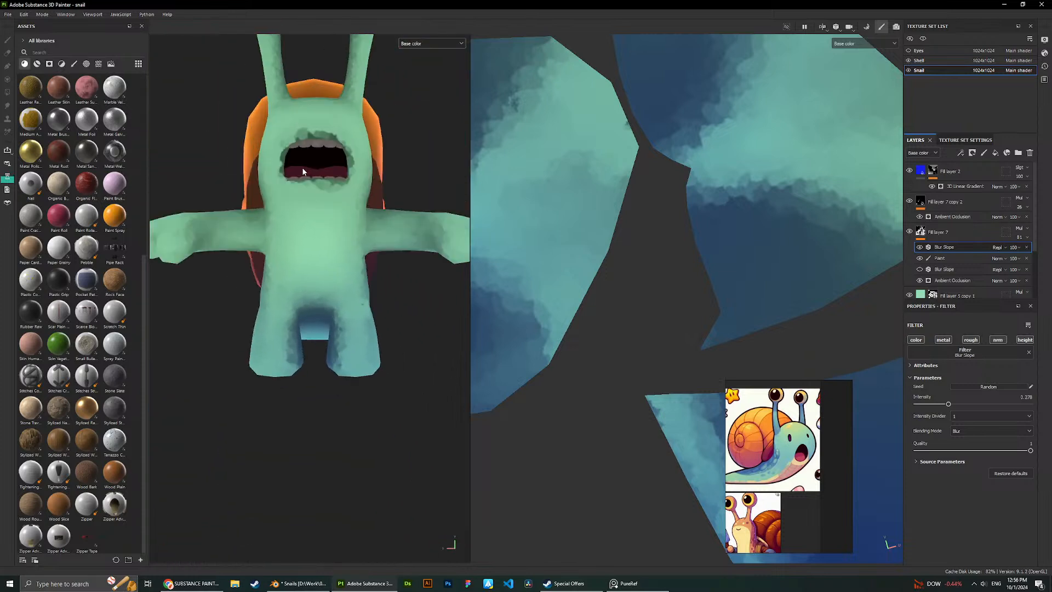
{"action": "scroll", "coordinate": [384, 273], "scroll_direction": "up", "scroll_amount": 3}
{"action": "left_click_drag", "start_coordinate": [384, 273], "coordinate": [610, 284], "text": "alt"}
Move the hidden Blur Slope to the top of Fill layer 7's effects and replace it with the Blur filter.
{"action": "left_click_drag", "start_coordinate": [961, 269], "coordinate": [952, 243]}
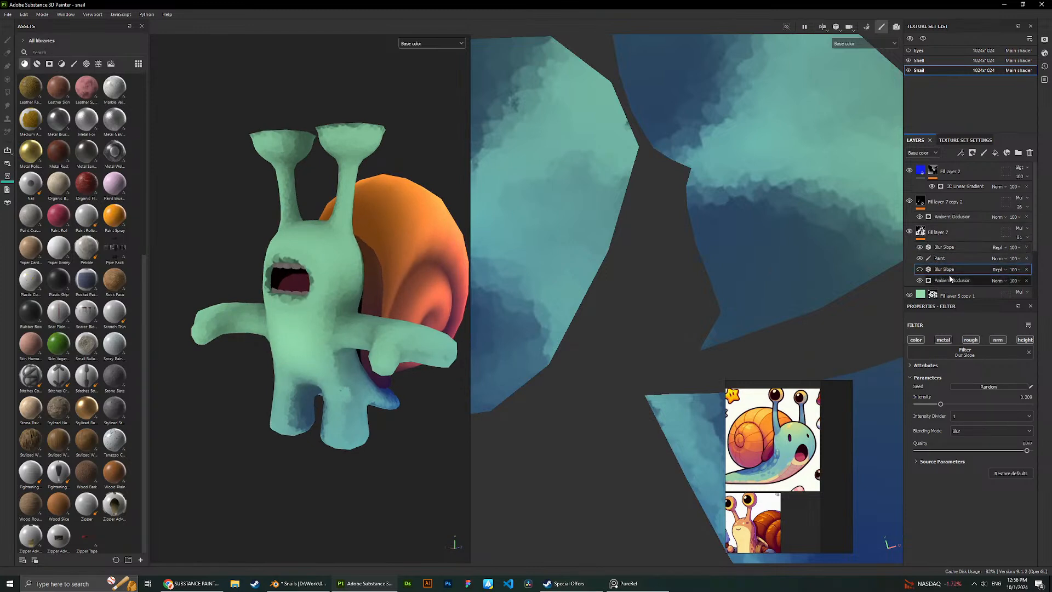
{"action": "left_click_drag", "start_coordinate": [949, 270], "coordinate": [951, 245]}
{"action": "left_click", "coordinate": [967, 353]}
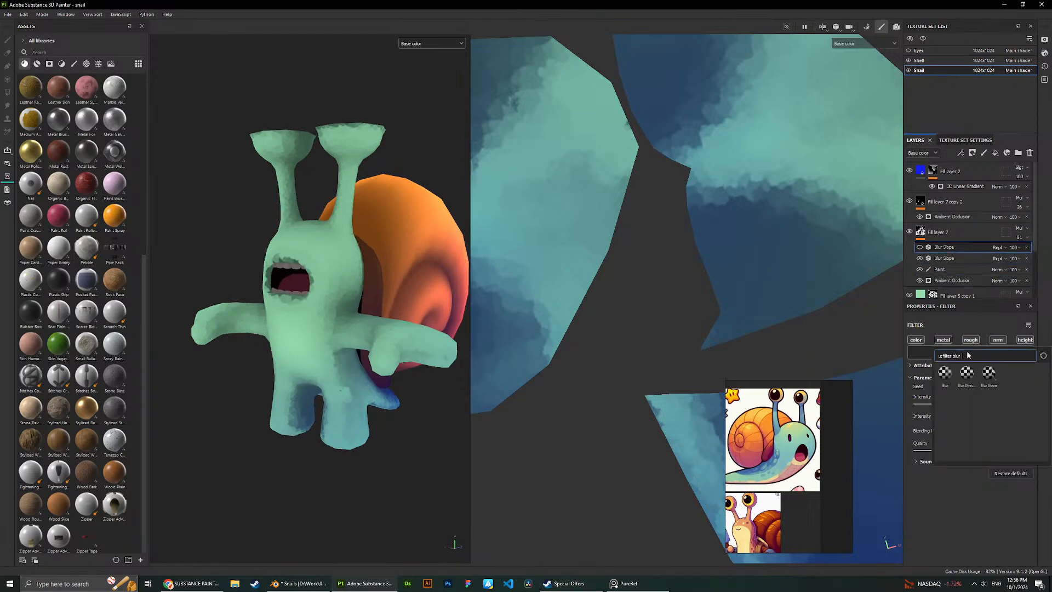
{"action": "left_click", "coordinate": [948, 373]}
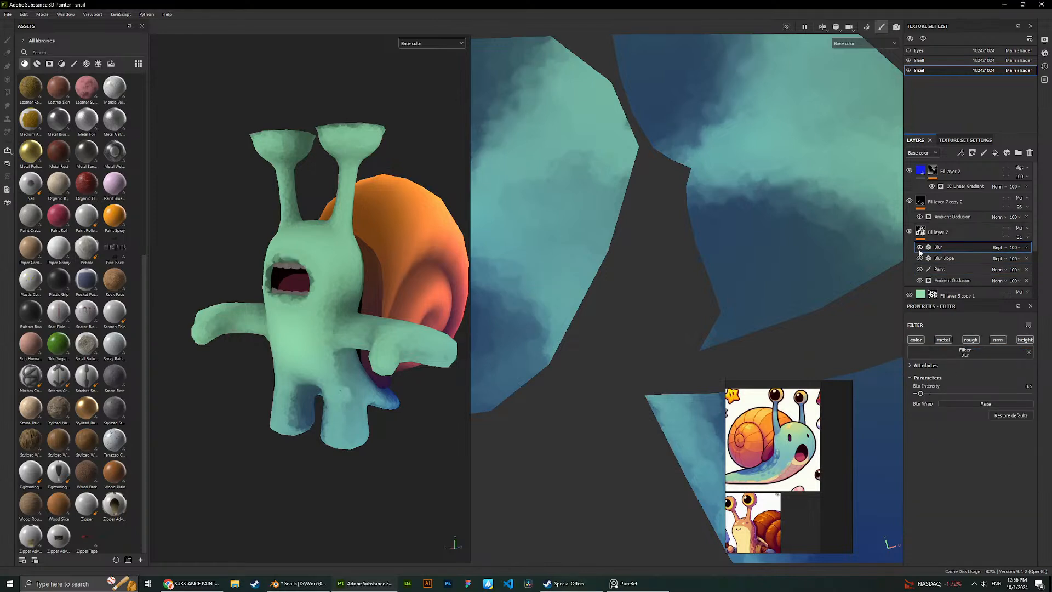
Set the Blur filter's intensity to 0.75.
{"action": "left_click_drag", "start_coordinate": [920, 394], "coordinate": [934, 400]}
{"action": "scroll", "coordinate": [427, 387], "scroll_direction": "up", "scroll_amount": 2}
{"action": "key", "text": "ctrl+z"}
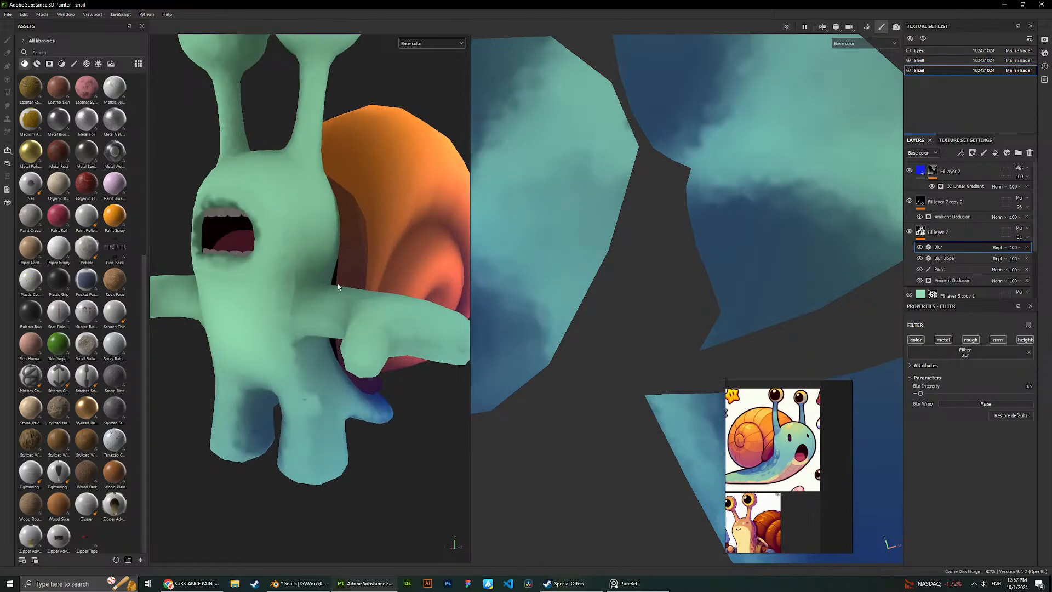
{"action": "left_click_drag", "start_coordinate": [316, 376], "coordinate": [383, 377], "text": "alt"}
{"action": "left_click_drag", "start_coordinate": [920, 394], "coordinate": [924, 395]}
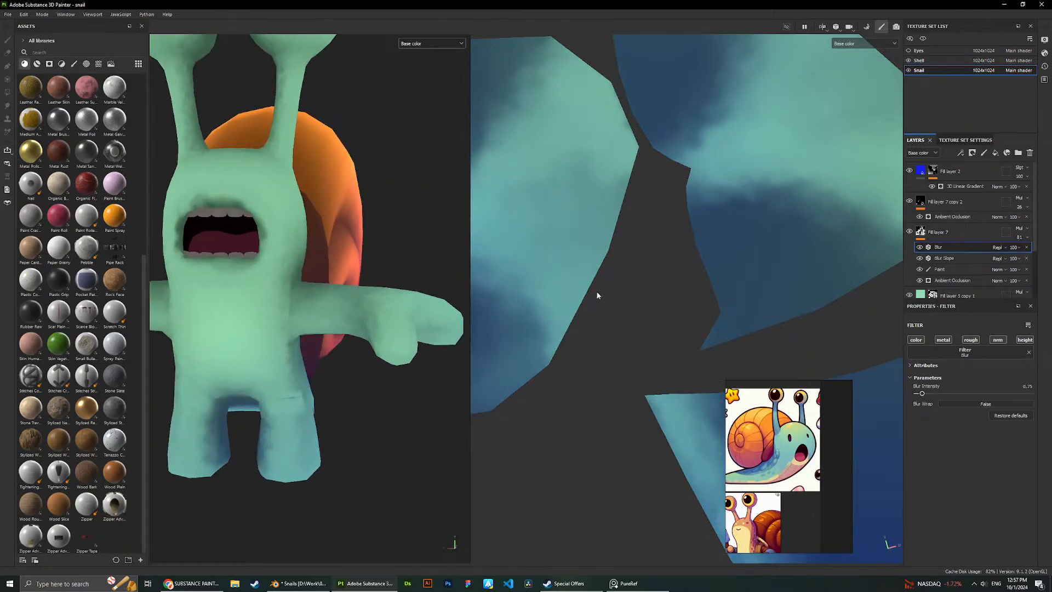
Check the softened shading from several angles and delete Fill layer 7's Paint effect.
{"action": "scroll", "coordinate": [352, 226], "scroll_direction": "down", "scroll_amount": 6}
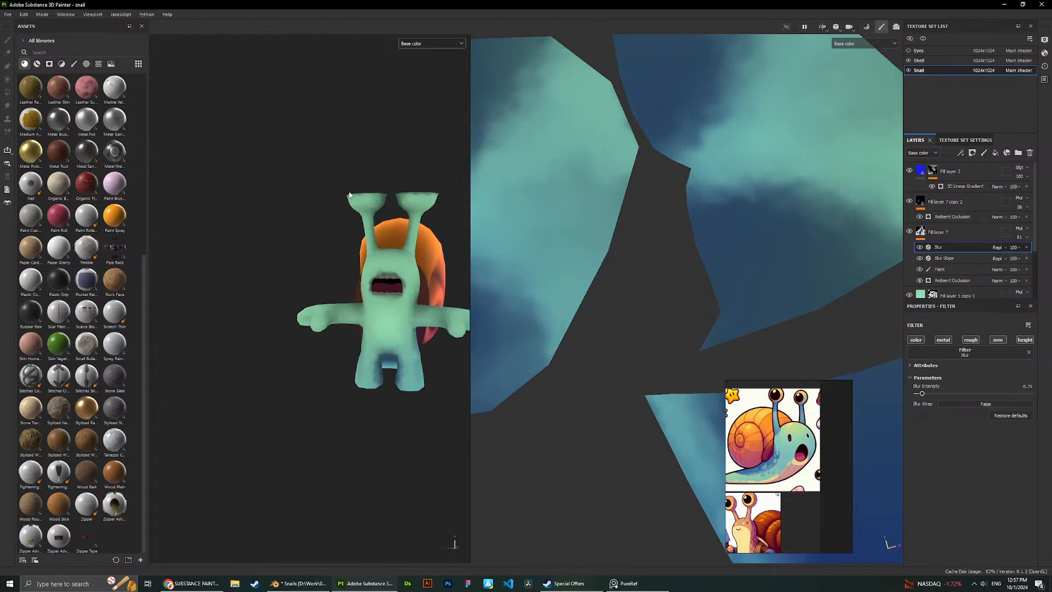
{"action": "left_click_drag", "start_coordinate": [350, 195], "coordinate": [307, 203], "text": "alt"}
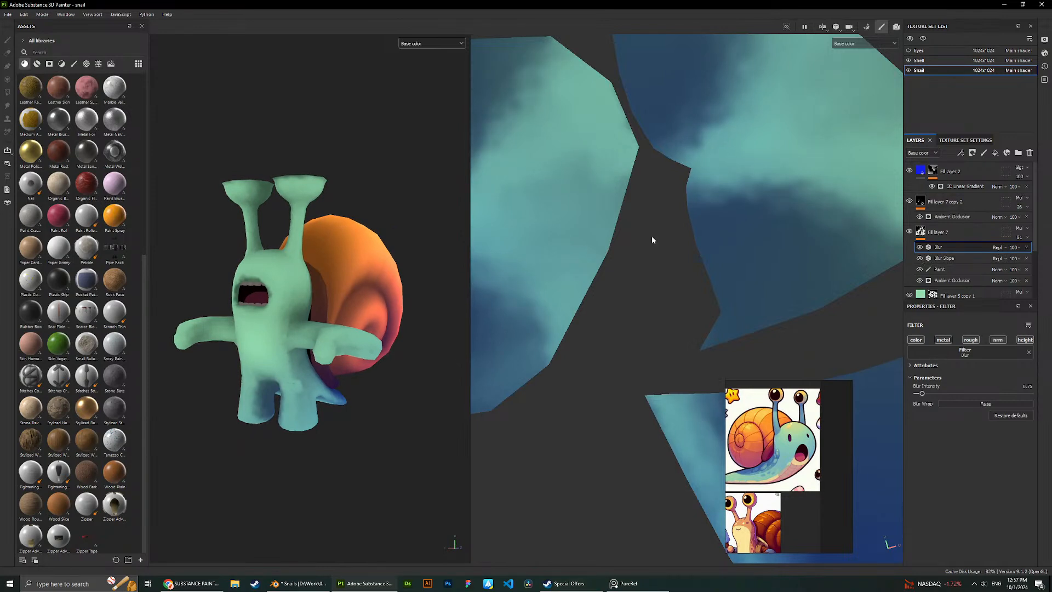
{"action": "mouse_move", "coordinate": [382, 215]}
{"action": "left_mouse_down", "text": "alt"}
{"action": "mouse_move", "coordinate": [333, 204]}
{"action": "mouse_move", "coordinate": [373, 208]}
{"action": "left_mouse_up", "text": "alt"}
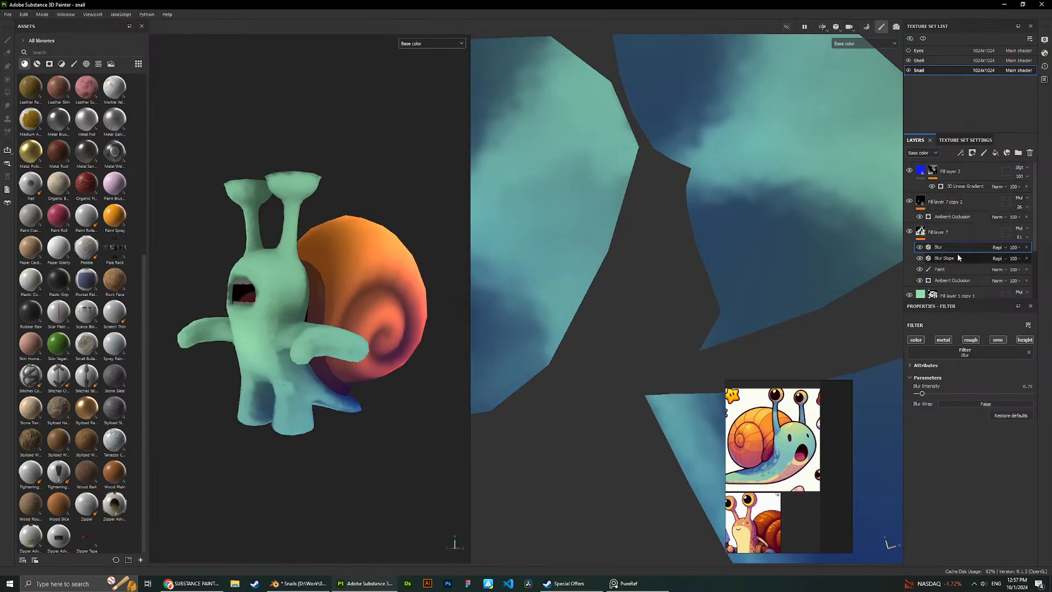
{"action": "left_click", "coordinate": [933, 271]}
{"action": "key", "text": "Delete"}
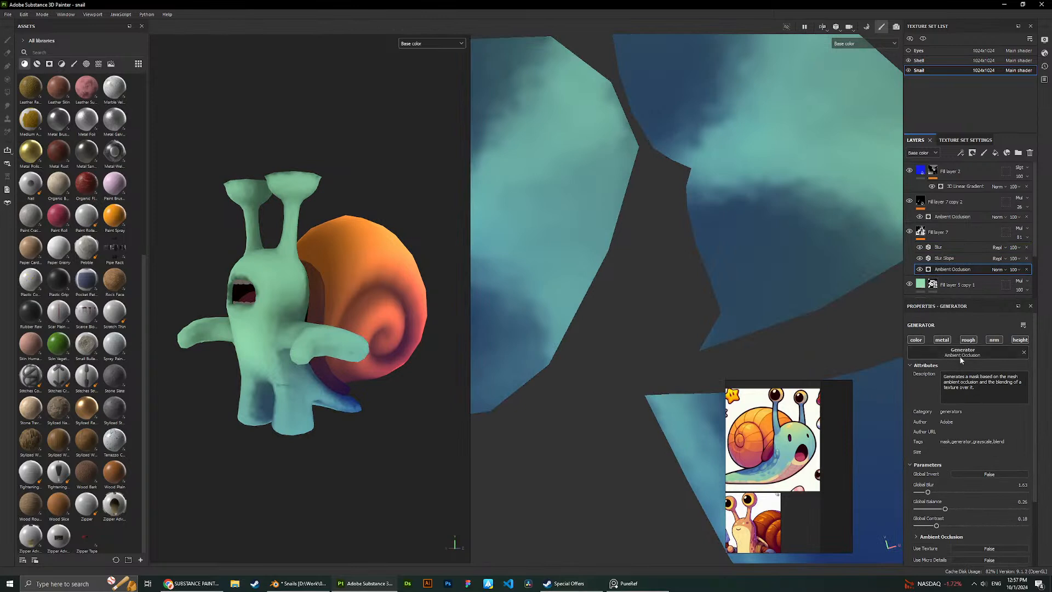
Try a Global Balance of 0.15 on Fill layer 7's Ambient Occlusion generator and undo it.
{"action": "scroll", "coordinate": [965, 481], "scroll_direction": "down", "scroll_amount": 2}
{"action": "mouse_move", "coordinate": [944, 460]}
{"action": "left_mouse_down"}
{"action": "mouse_move", "coordinate": [965, 460]}
{"action": "mouse_move", "coordinate": [932, 460]}
{"action": "left_mouse_up"}
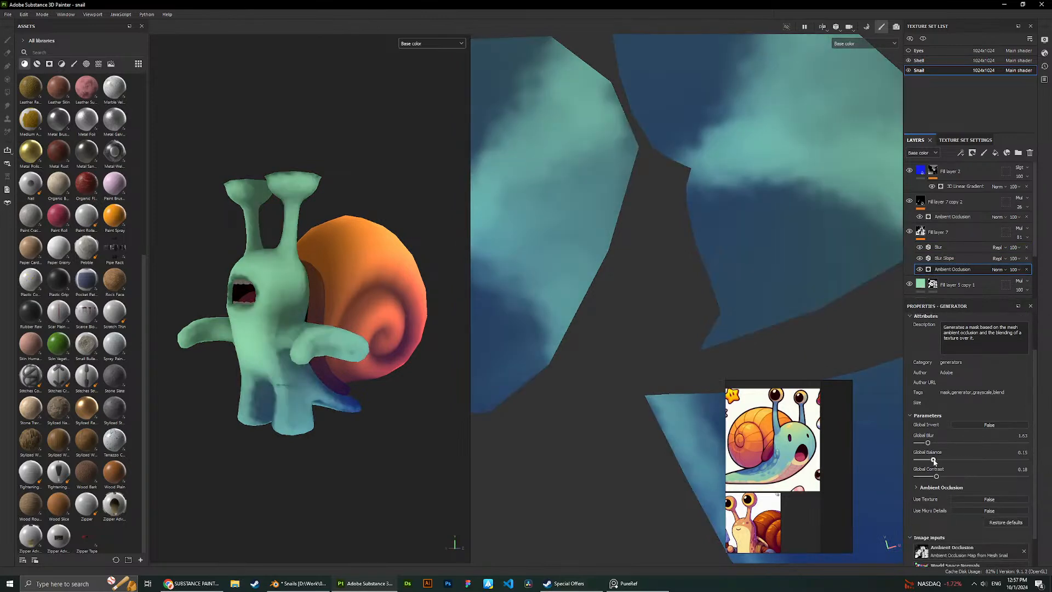
{"action": "key", "text": "ctrl+z"}
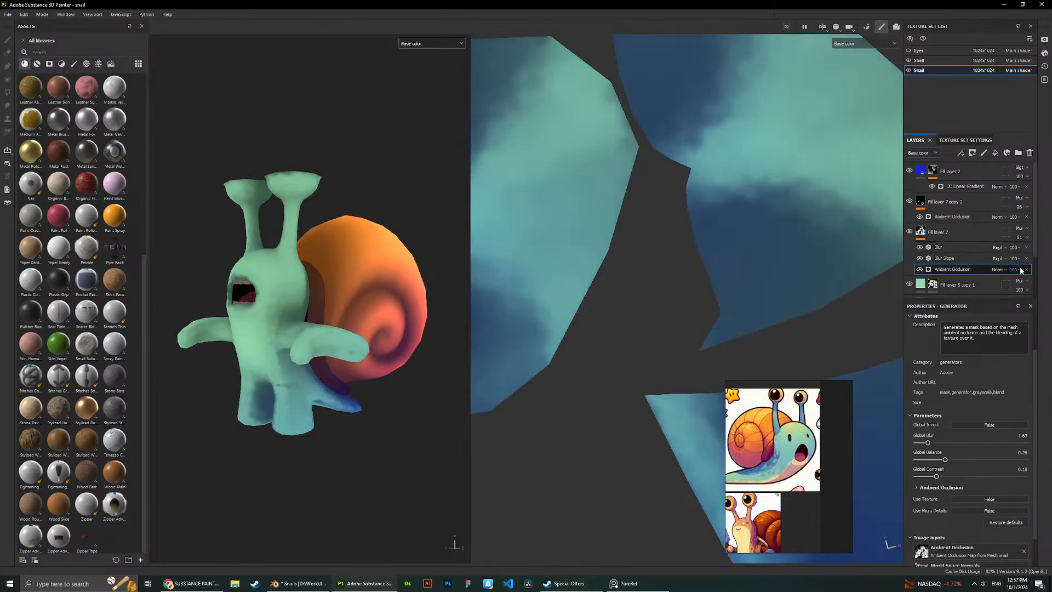
Set the Global Balance of Fill layer 7's Ambient Occlusion generator to 0.46.
{"action": "left_click", "coordinate": [1025, 237]}
{"action": "mouse_move", "coordinate": [1041, 253]}
{"action": "left_mouse_down"}
{"action": "mouse_move", "coordinate": [1025, 255]}
{"action": "mouse_move", "coordinate": [1040, 253]}
{"action": "left_mouse_up"}
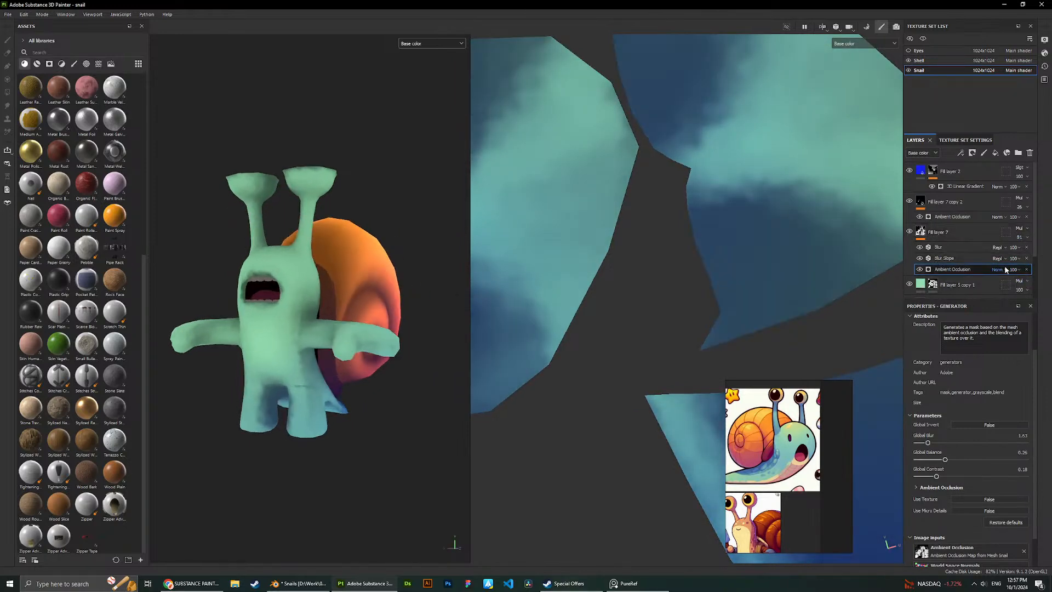
{"action": "left_click", "coordinate": [1017, 274]}
{"action": "mouse_move", "coordinate": [1030, 286]}
{"action": "left_mouse_down"}
{"action": "mouse_move", "coordinate": [1019, 286]}
{"action": "mouse_move", "coordinate": [1032, 286]}
{"action": "left_mouse_up"}
{"action": "mouse_move", "coordinate": [938, 443]}
{"action": "left_mouse_down"}
{"action": "mouse_move", "coordinate": [954, 444]}
{"action": "mouse_move", "coordinate": [923, 445]}
{"action": "mouse_move", "coordinate": [969, 460]}
{"action": "mouse_move", "coordinate": [955, 476]}
{"action": "mouse_move", "coordinate": [936, 476]}
{"action": "left_mouse_up"}
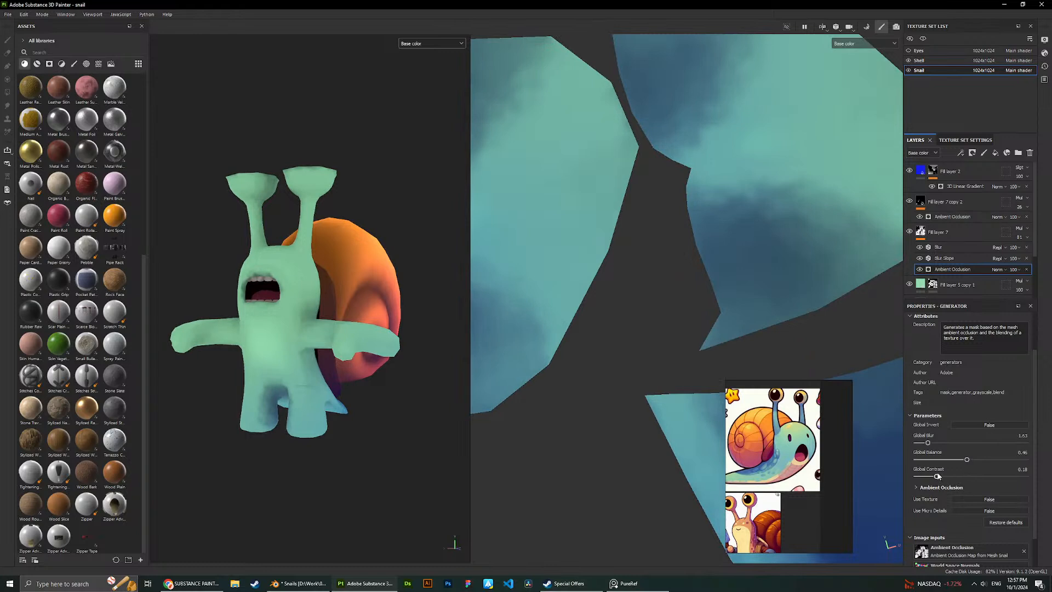
{"action": "mouse_move", "coordinate": [355, 304]}
{"action": "left_mouse_down", "text": "alt"}
{"action": "mouse_move", "coordinate": [285, 306]}
{"action": "mouse_move", "coordinate": [351, 303]}
{"action": "left_mouse_up", "text": "alt"}
Hide Fill layer 7's Blur Slope filter, comparing the snail's body shading with and without it.
{"action": "left_click", "coordinate": [920, 258]}
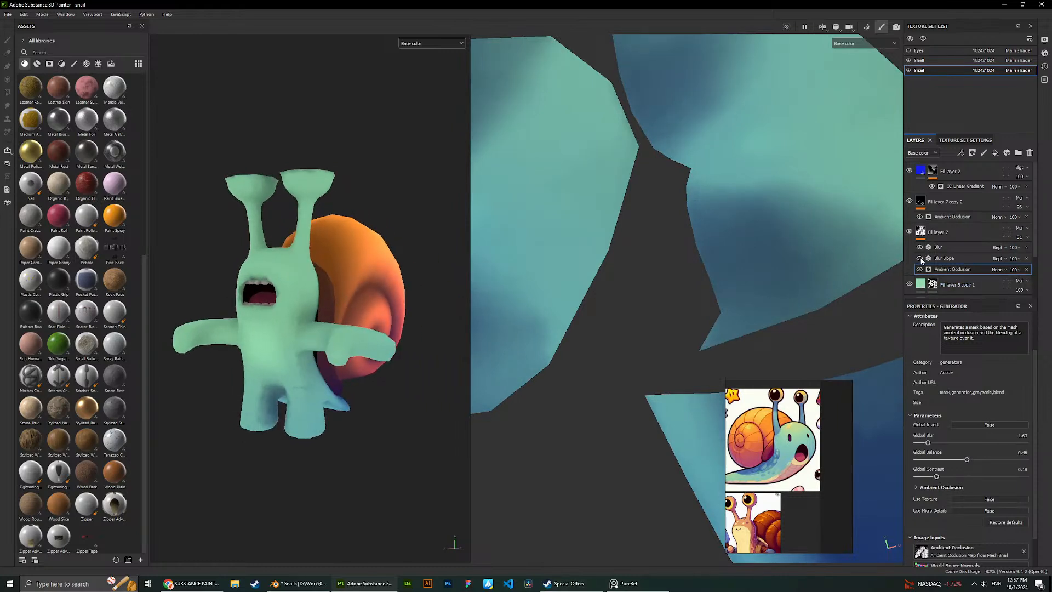
{"action": "left_click_drag", "start_coordinate": [419, 218], "coordinate": [340, 224], "text": "alt"}
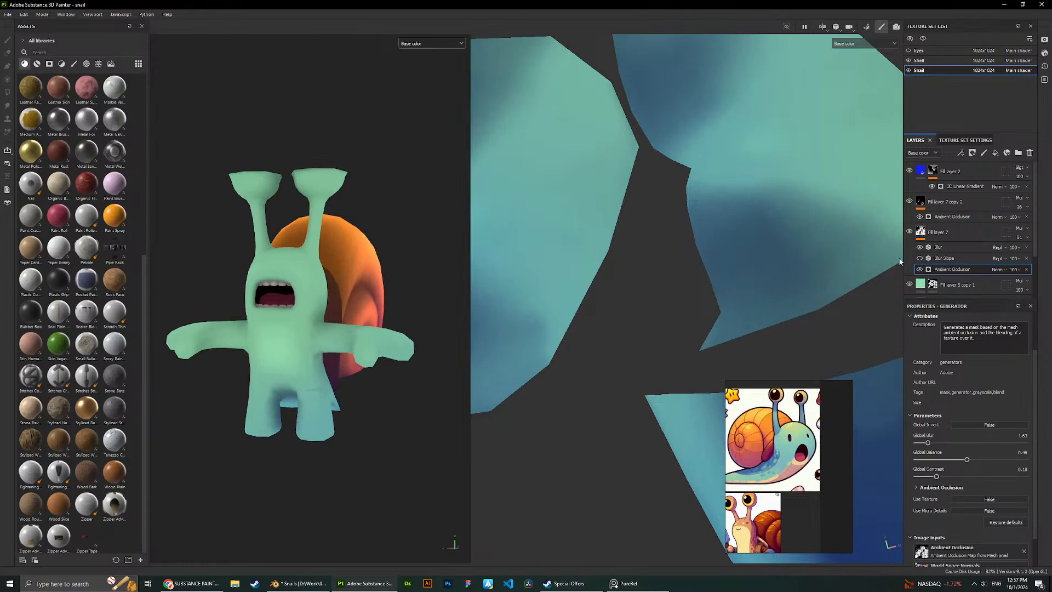
{"action": "left_click", "coordinate": [920, 259]}
{"action": "left_click", "coordinate": [920, 258]}
{"action": "left_click_drag", "start_coordinate": [279, 239], "coordinate": [299, 228], "text": "alt"}
{"action": "scroll", "coordinate": [257, 240], "scroll_direction": "up", "scroll_amount": 5}
{"action": "scroll", "coordinate": [299, 228], "scroll_direction": "up", "scroll_amount": 3}
{"action": "scroll", "coordinate": [377, 311], "scroll_direction": "down", "scroll_amount": 3}
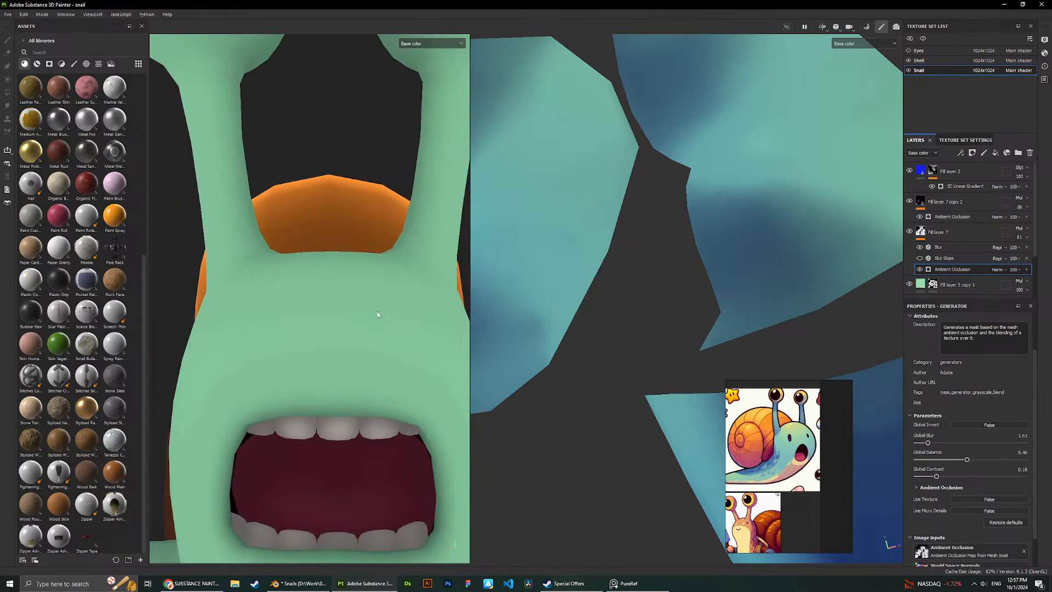
{"action": "scroll", "coordinate": [1018, 268], "scroll_direction": "down", "scroll_amount": 2}
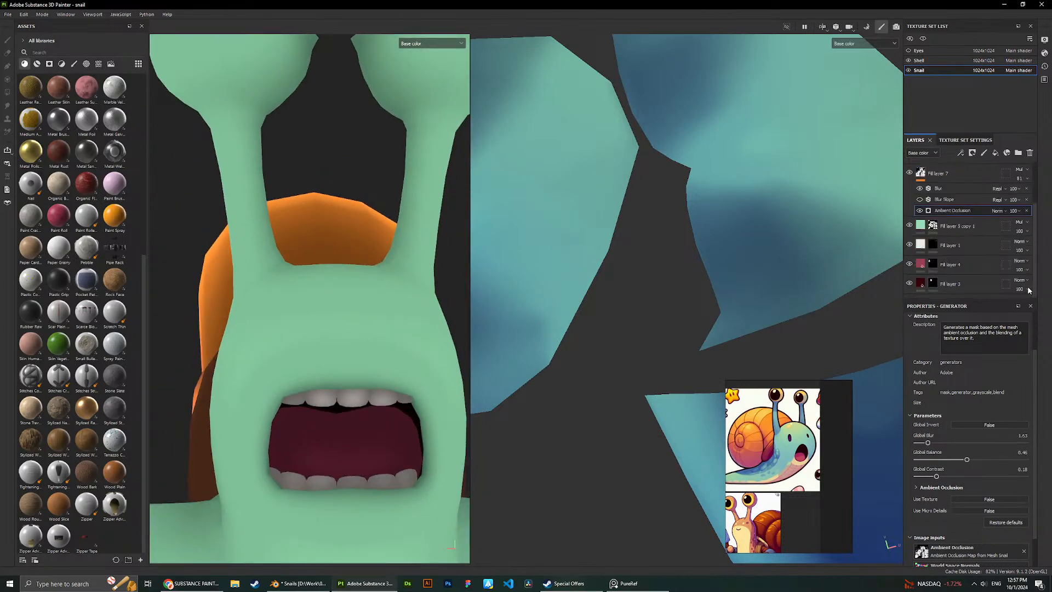
{"action": "left_click", "coordinate": [1017, 212]}
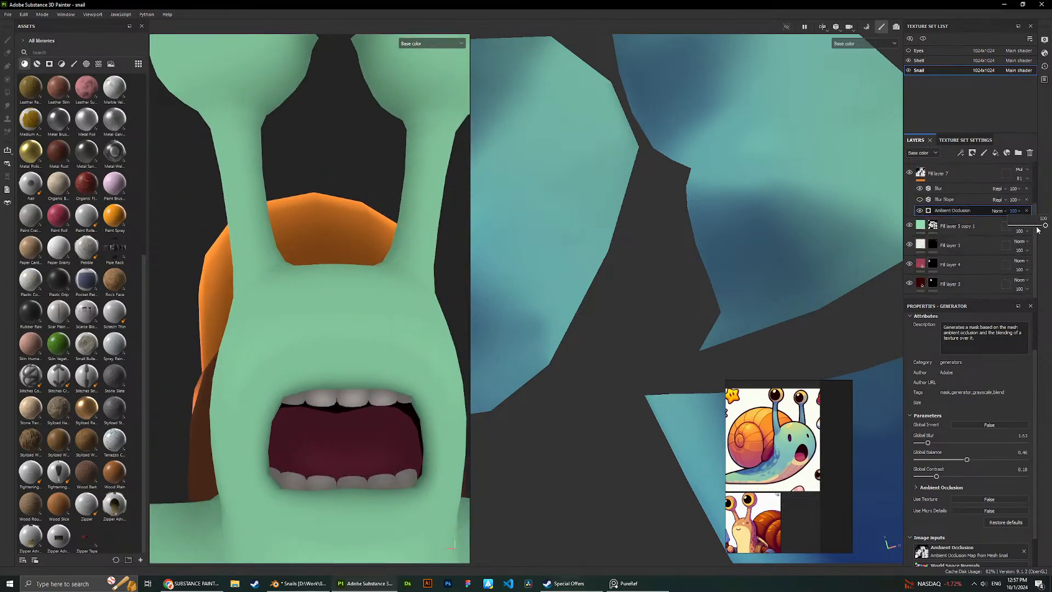
{"action": "mouse_move", "coordinate": [1044, 225]}
{"action": "left_mouse_down"}
{"action": "mouse_move", "coordinate": [1024, 226]}
{"action": "mouse_move", "coordinate": [1044, 226]}
{"action": "left_mouse_up"}
{"action": "scroll", "coordinate": [394, 303], "scroll_direction": "down", "scroll_amount": 3}
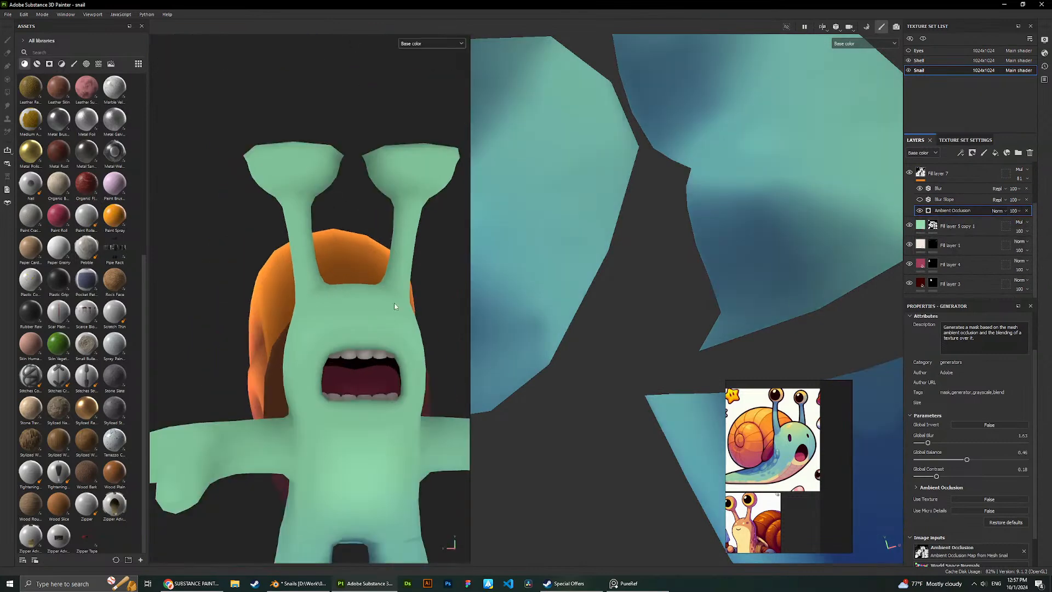
{"action": "scroll", "coordinate": [962, 226], "scroll_direction": "up", "scroll_amount": 2}
Duplicate Fill layer 7 and select the original layer beneath the copy.
{"action": "left_click", "coordinate": [951, 231]}
{"action": "key", "text": "ctrl+d"}
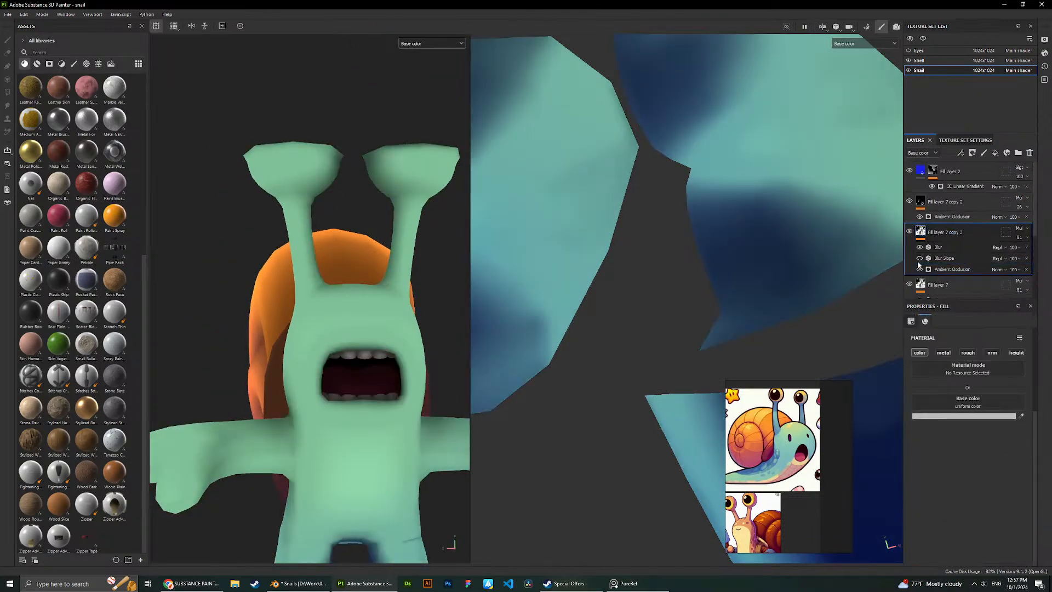
{"action": "left_click", "coordinate": [950, 263]}
Add a Paint effect to the original Fill layer 7.
{"action": "scroll", "coordinate": [945, 252], "scroll_direction": "down", "scroll_amount": 1}
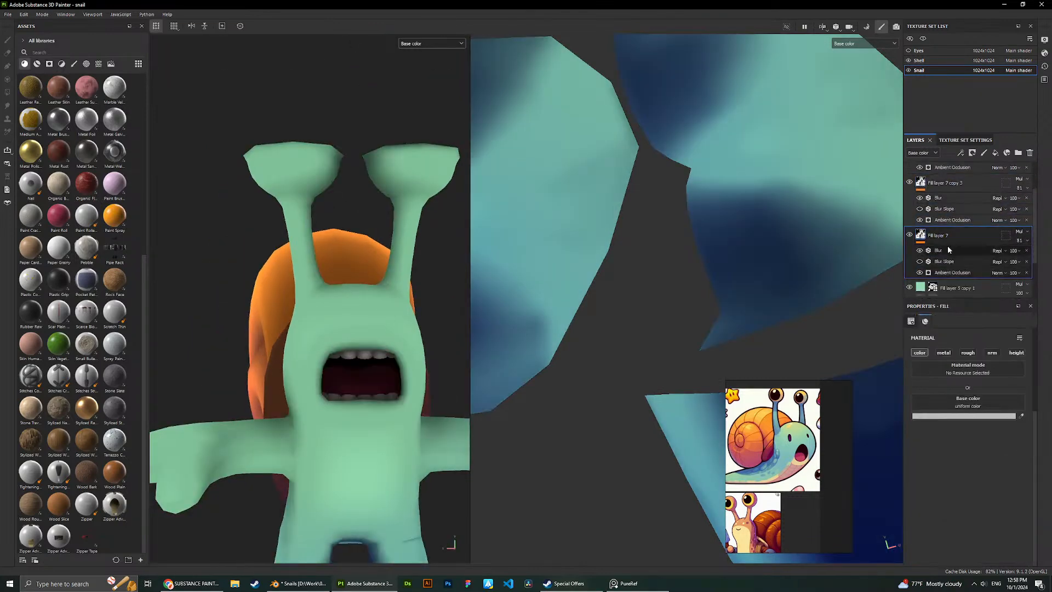
{"action": "right_click", "coordinate": [937, 237]}
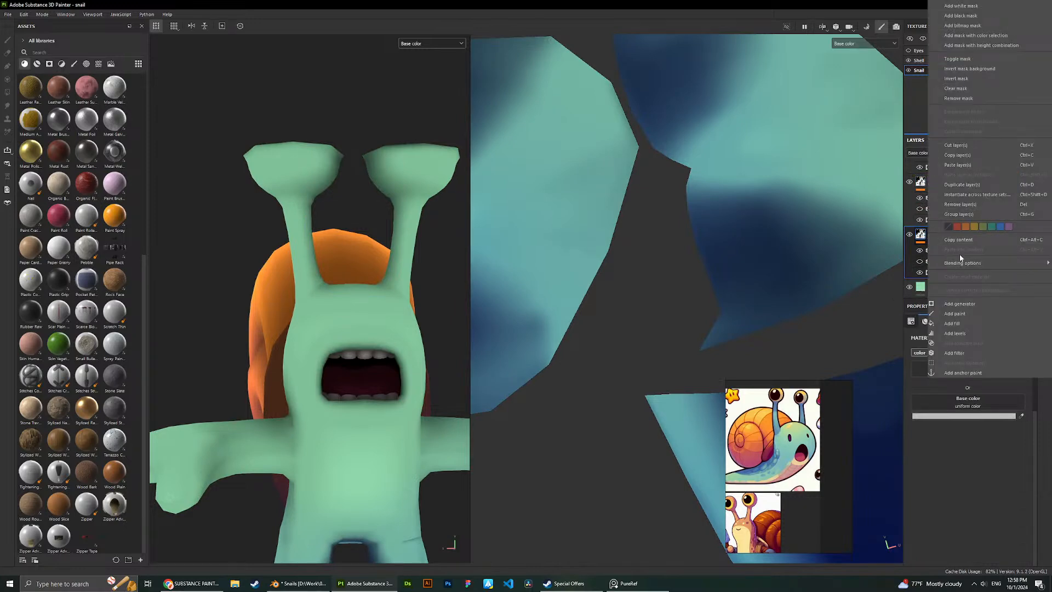
{"action": "left_click", "coordinate": [964, 313]}
{"action": "scroll", "coordinate": [382, 386], "scroll_direction": "up", "scroll_amount": 3}
{"action": "scroll", "coordinate": [382, 386], "scroll_direction": "up", "scroll_amount": 2}
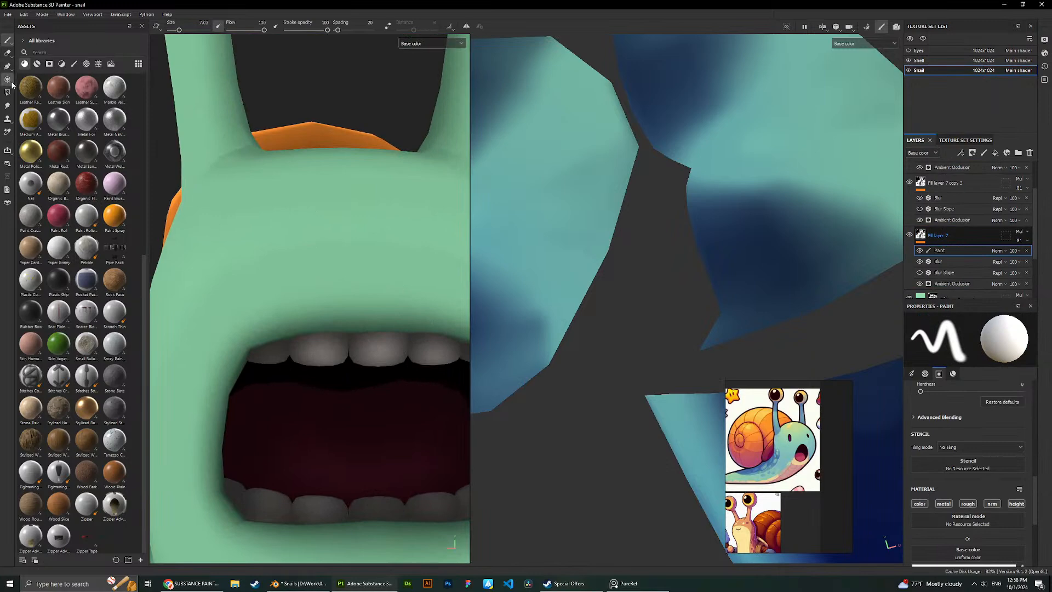
Try Polygon Fill in UV chunk mode on the Paint effect and delete that effect from Fill layer 7.
{"action": "left_click", "coordinate": [7, 79]}
{"action": "left_click", "coordinate": [7, 92]}
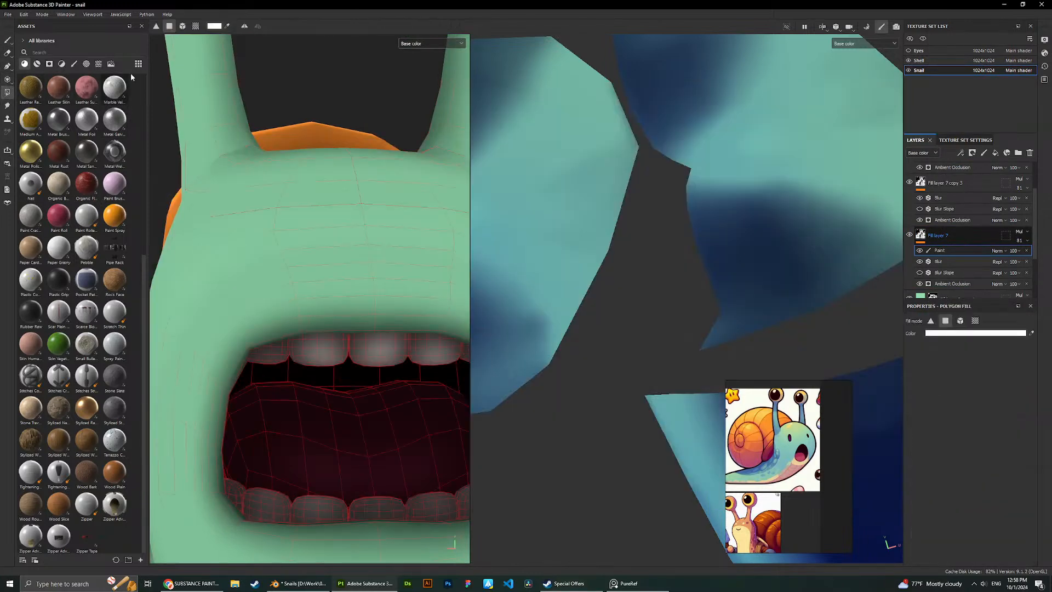
{"action": "left_click", "coordinate": [182, 25]}
{"action": "left_click", "coordinate": [196, 26]}
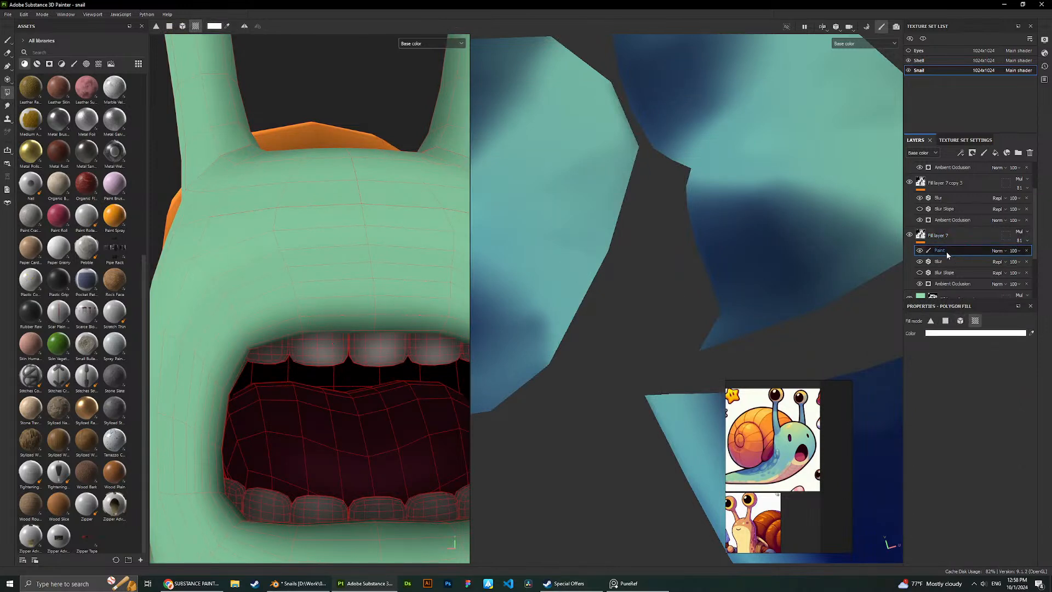
{"action": "left_click", "coordinate": [1027, 251]}
Add a white mask to Fill layer 7 and set Polygon Fill to mesh fill mode with a color value of 0.
{"action": "right_click", "coordinate": [920, 236]}
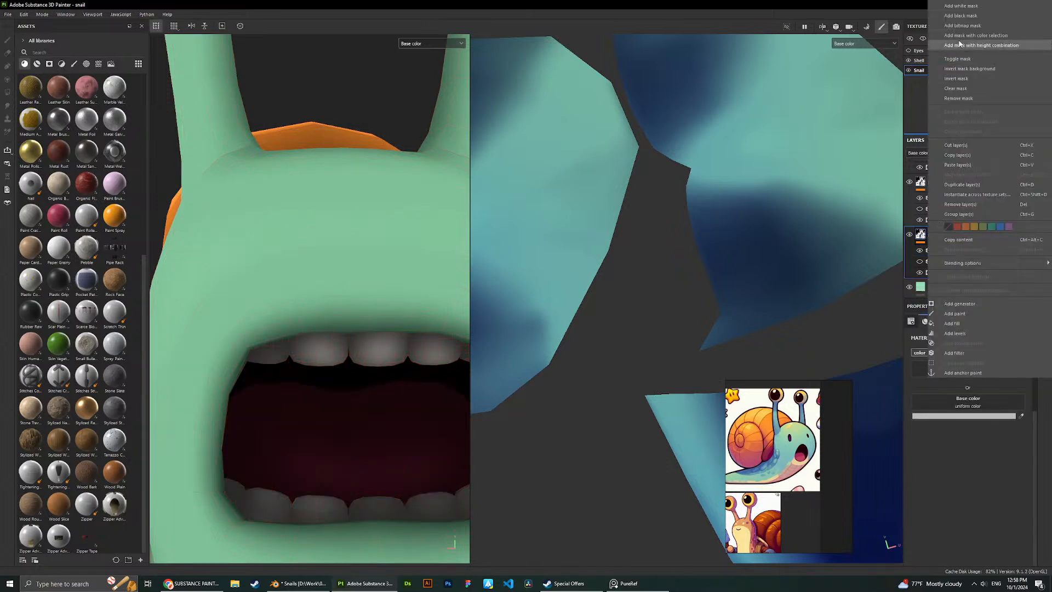
{"action": "left_click", "coordinate": [968, 16]}
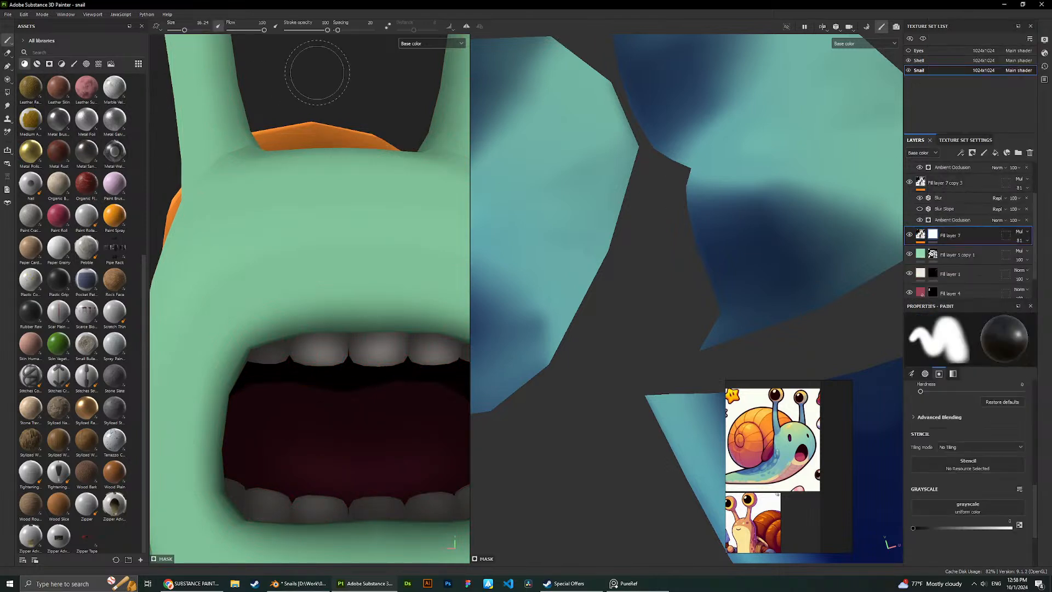
{"action": "left_click", "coordinate": [9, 94]}
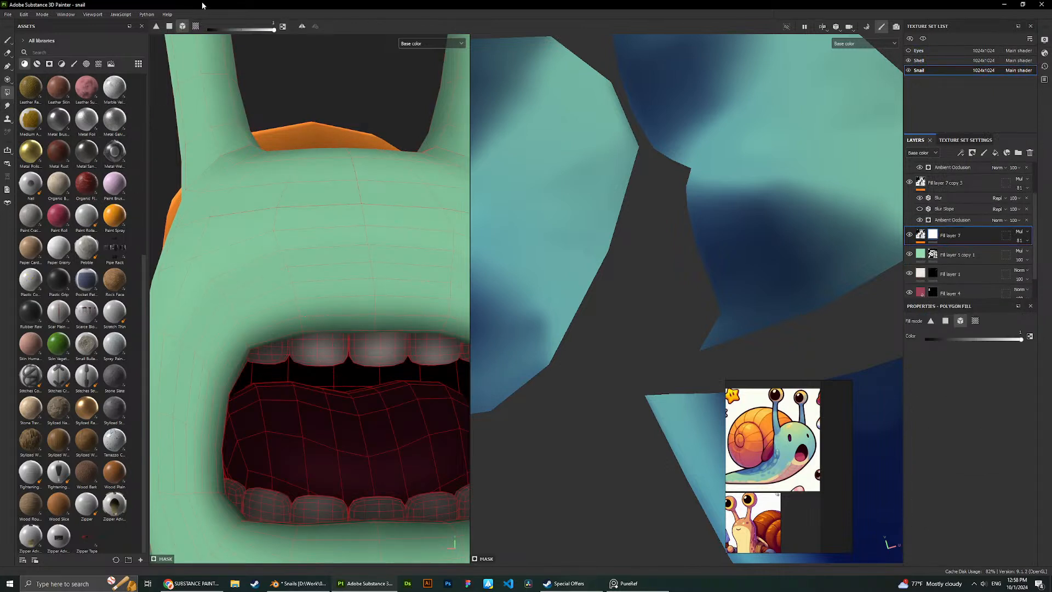
{"action": "left_click", "coordinate": [196, 26]}
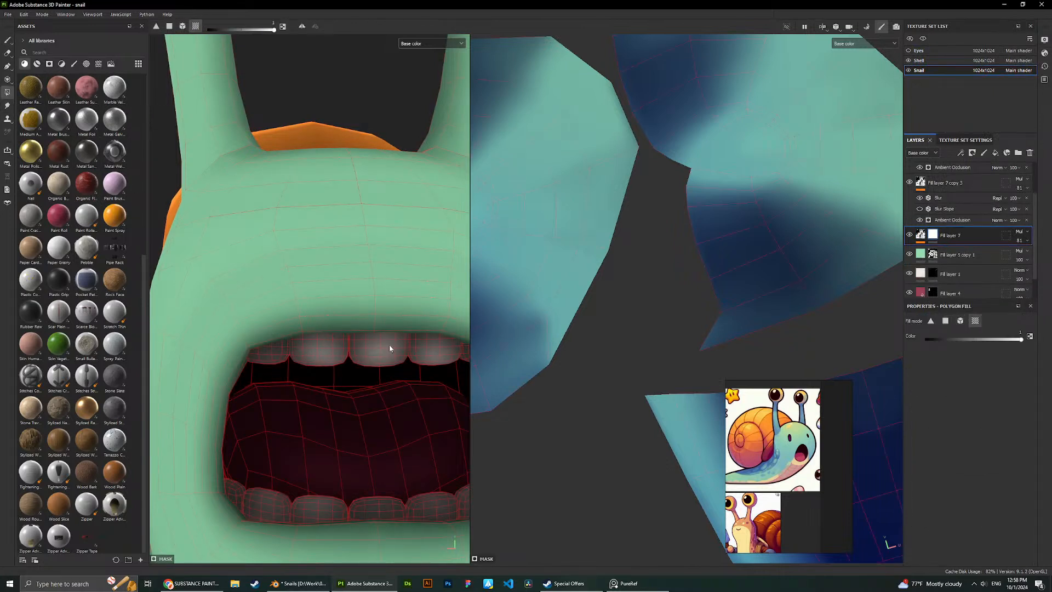
{"action": "left_click", "coordinate": [182, 27]}
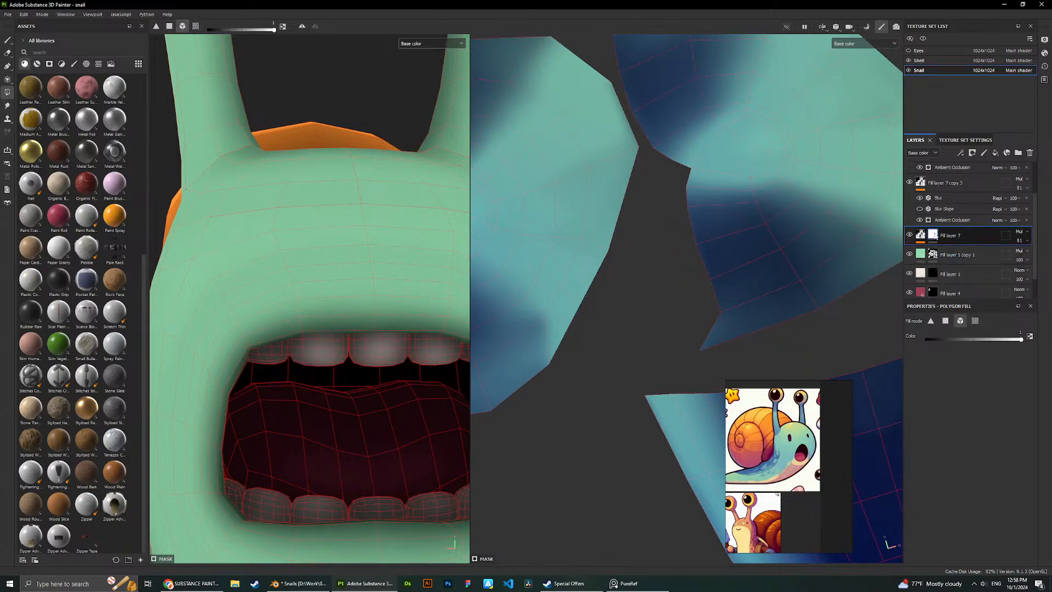
{"action": "right_click", "coordinate": [364, 358]}
{"action": "left_click_drag", "start_coordinate": [410, 372], "coordinate": [378, 375]}
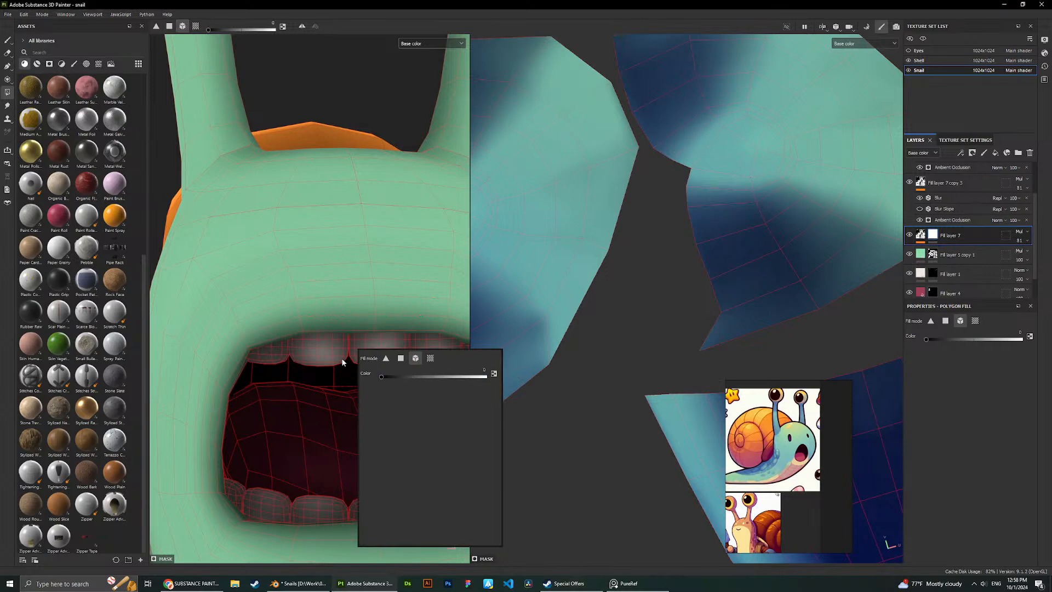
Fill the teeth and tongue black on Fill layer 7's mask, comparing the mouth with the layer hidden and shown.
{"action": "left_click", "coordinate": [329, 516]}
{"action": "left_click", "coordinate": [329, 441]}
{"action": "scroll", "coordinate": [349, 394], "scroll_direction": "down", "scroll_amount": 3}
{"action": "left_click", "coordinate": [339, 386]}
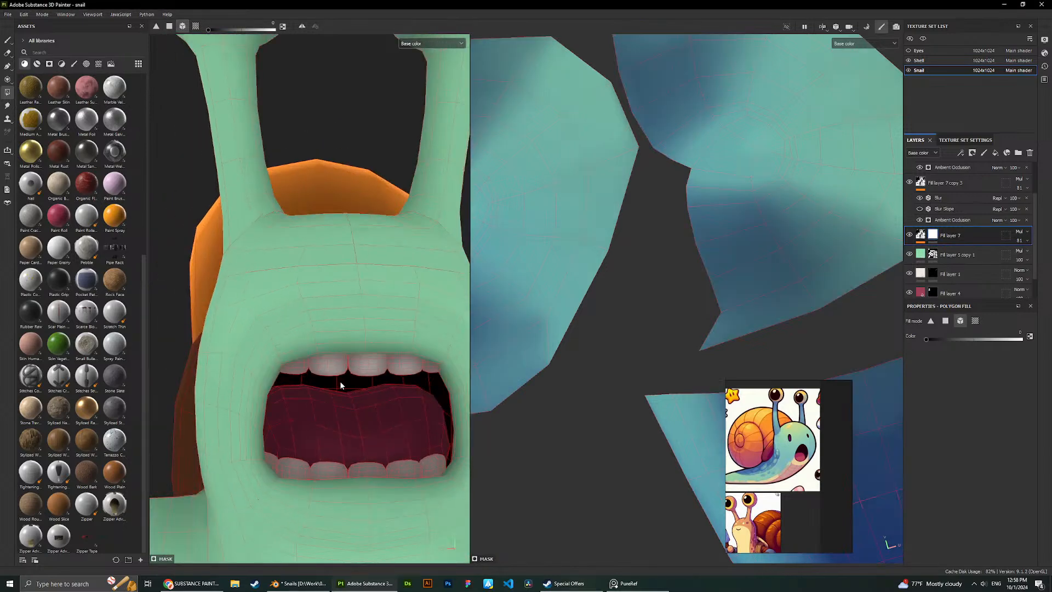
{"action": "scroll", "coordinate": [340, 385], "scroll_direction": "down", "scroll_amount": 5}
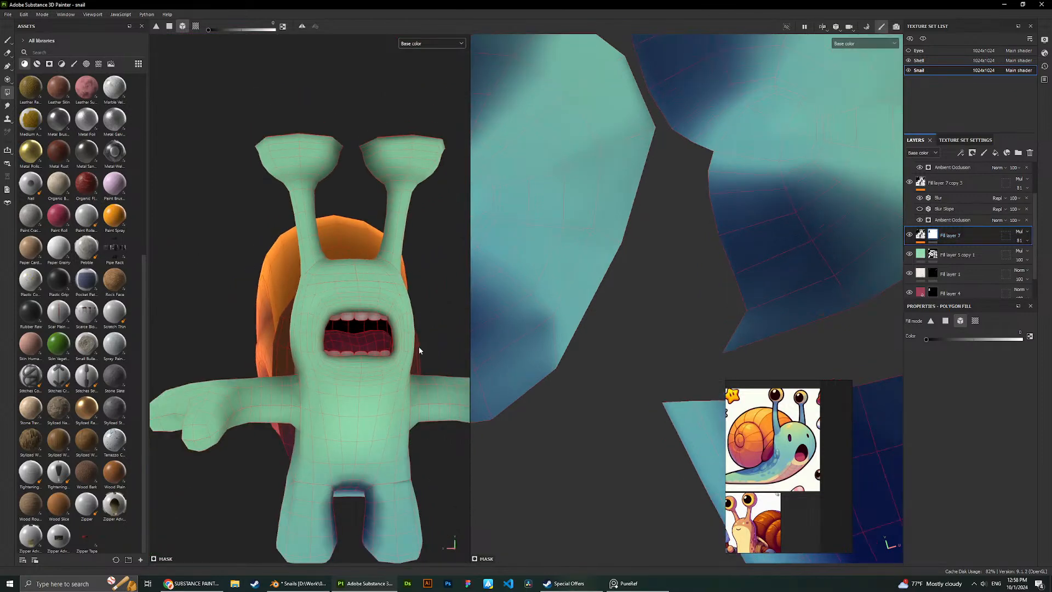
{"action": "scroll", "coordinate": [419, 350], "scroll_direction": "up", "scroll_amount": 5}
{"action": "left_click", "coordinate": [8, 40]}
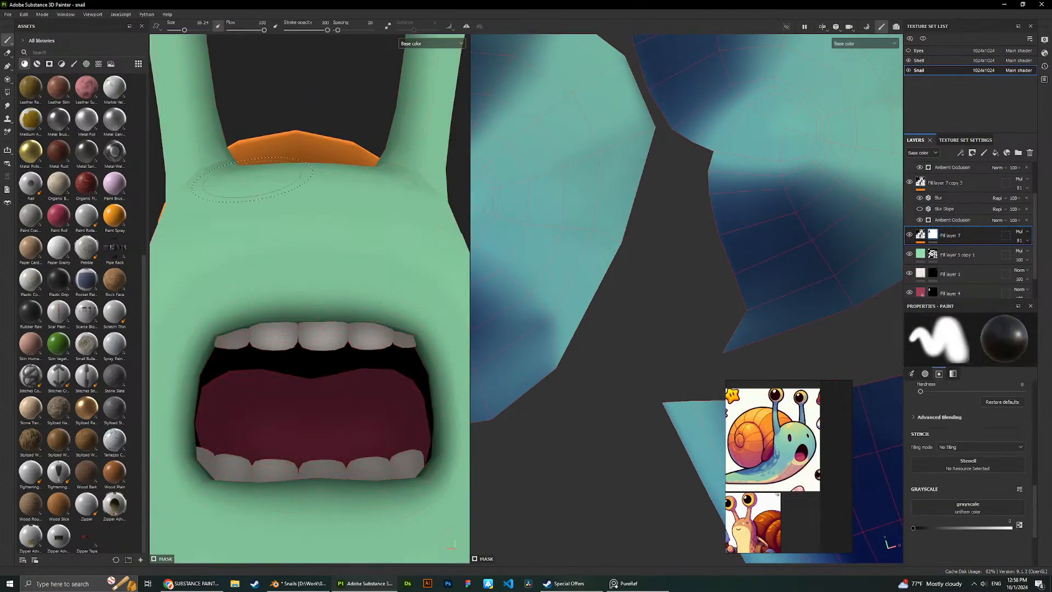
{"action": "scroll", "coordinate": [376, 273], "scroll_direction": "down", "scroll_amount": 3}
{"action": "scroll", "coordinate": [377, 274], "scroll_direction": "up", "scroll_amount": 4}
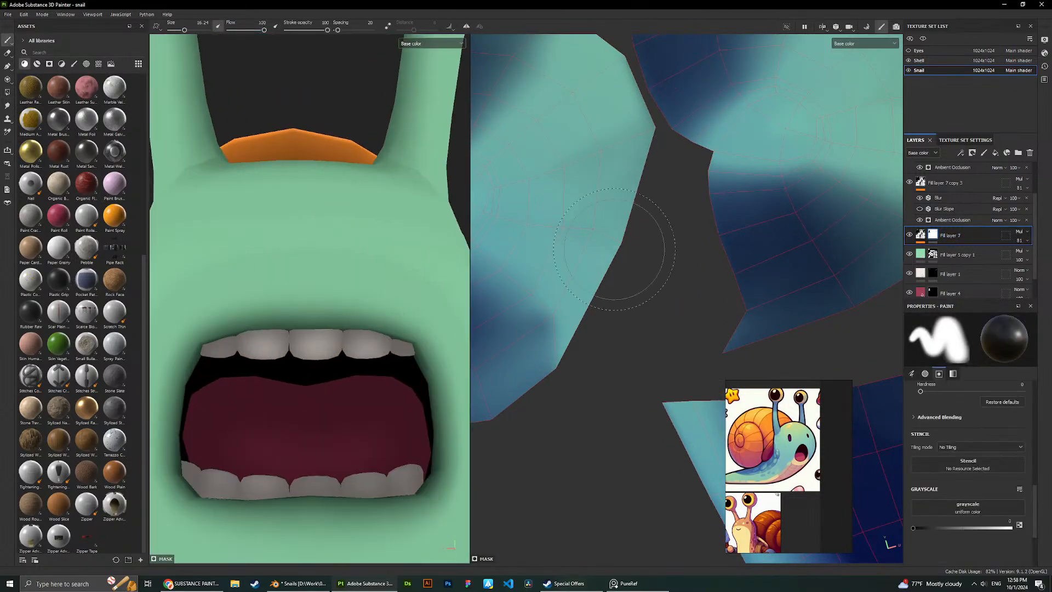
{"action": "left_click", "coordinate": [909, 235]}
{"action": "left_click", "coordinate": [910, 235]}
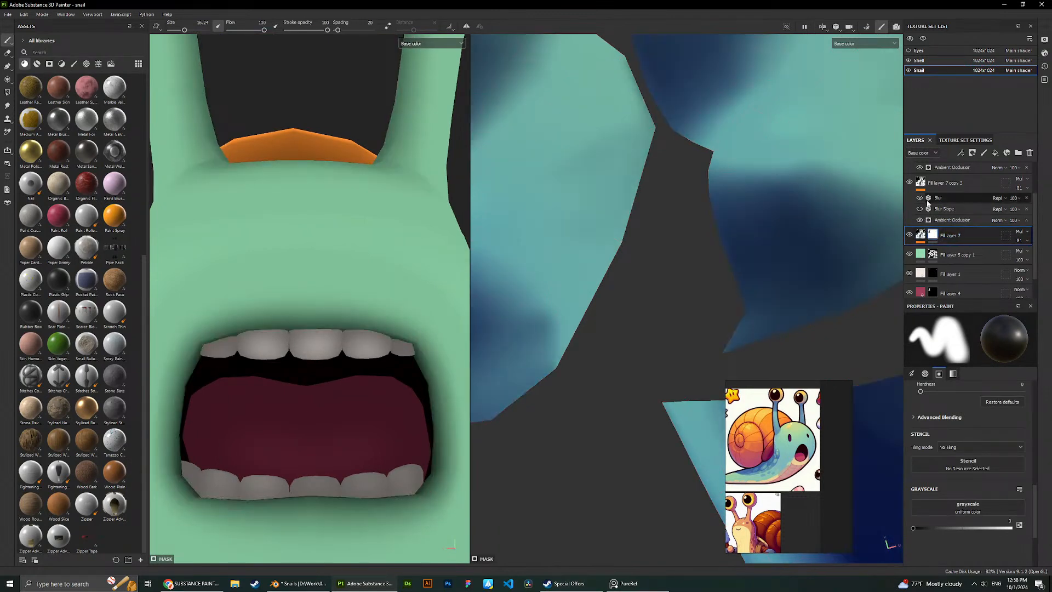
Add a black mask to Fill layer 7 copy 3 and set the Polygon Fill color to white (1).
{"action": "left_click", "coordinate": [943, 183]}
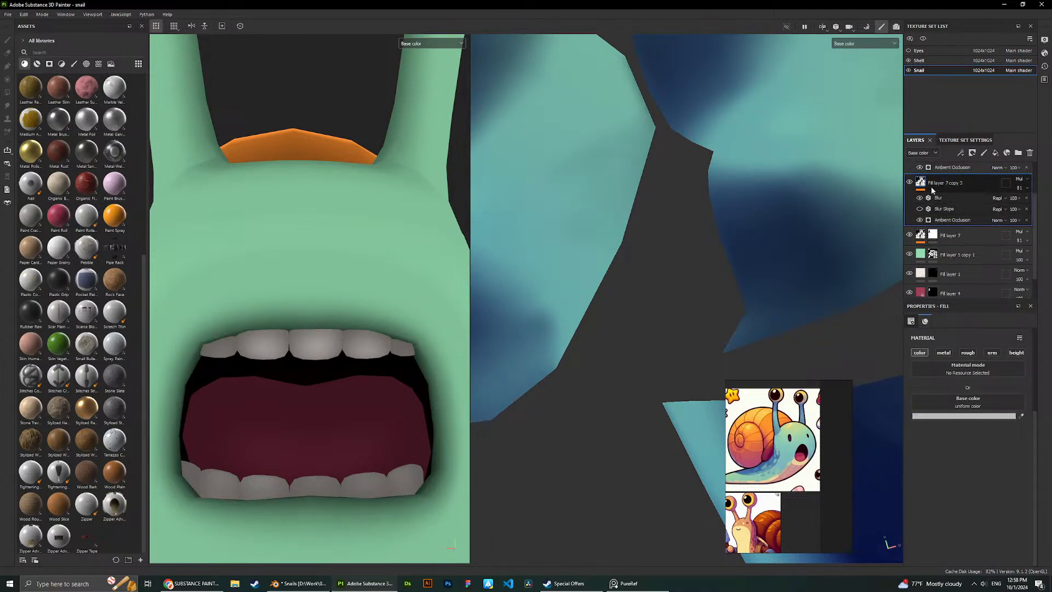
{"action": "right_click", "coordinate": [948, 196]}
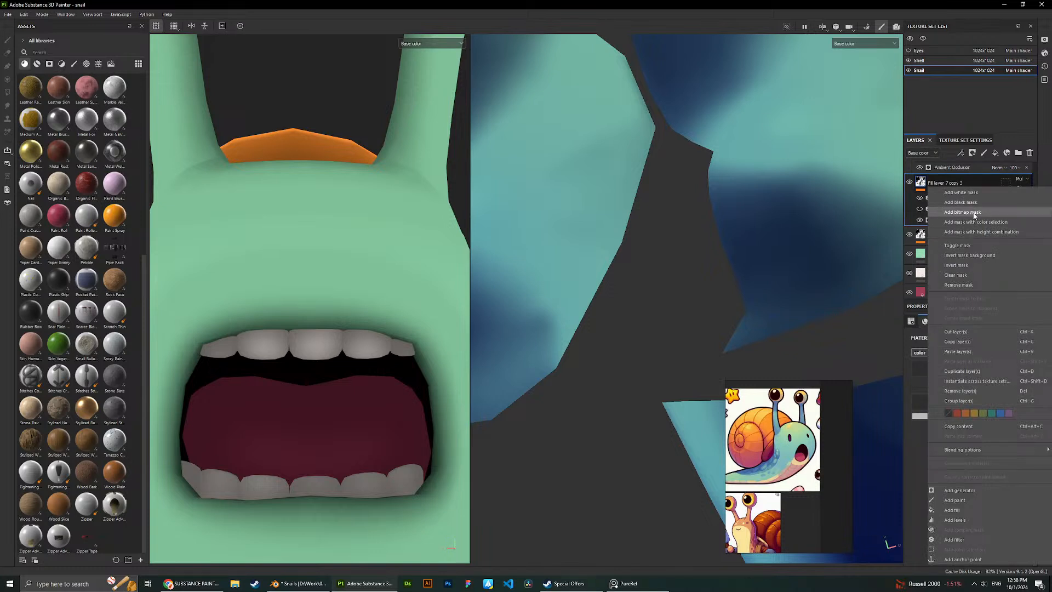
{"action": "left_click", "coordinate": [964, 212]}
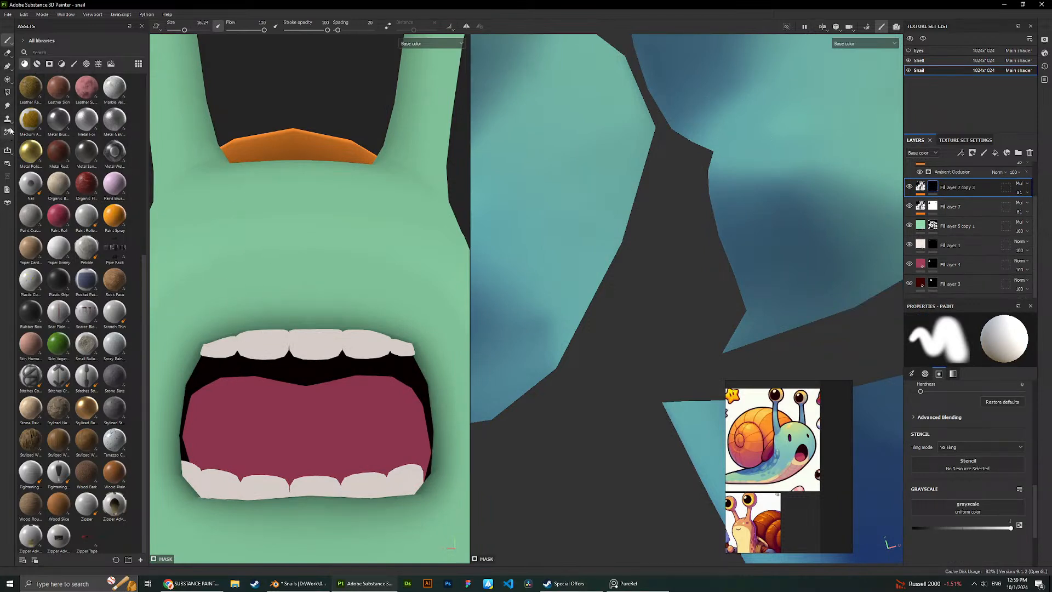
{"action": "left_click", "coordinate": [8, 93]}
{"action": "right_click", "coordinate": [263, 355]}
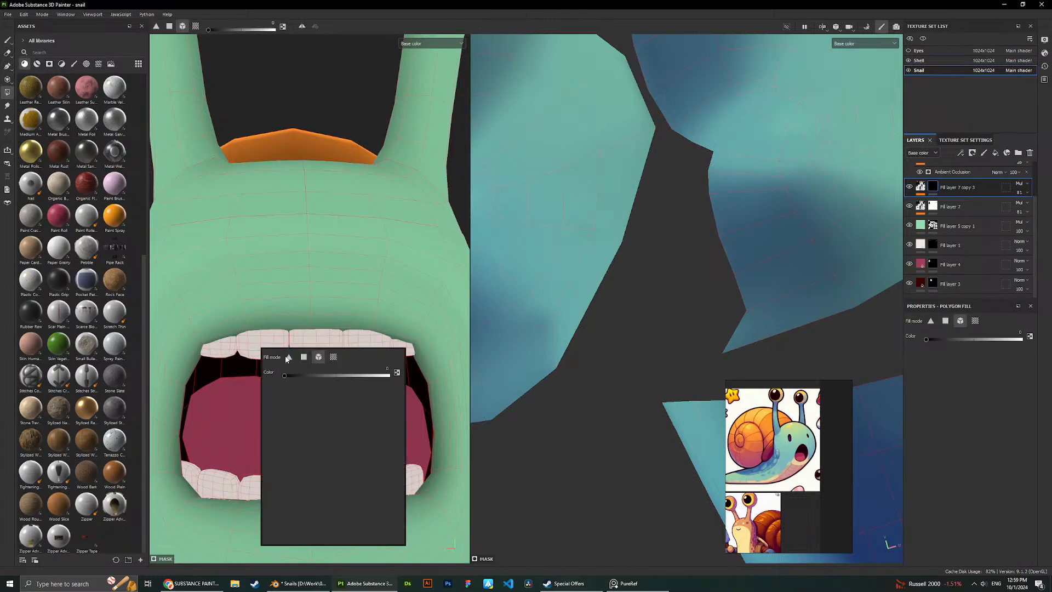
{"action": "left_click_drag", "start_coordinate": [286, 373], "coordinate": [448, 380]}
Fill the upper teeth, lower teeth and tongue white on Fill layer 7 copy 3's mask, comparing with the layer hidden and shown.
{"action": "left_click", "coordinate": [252, 348]}
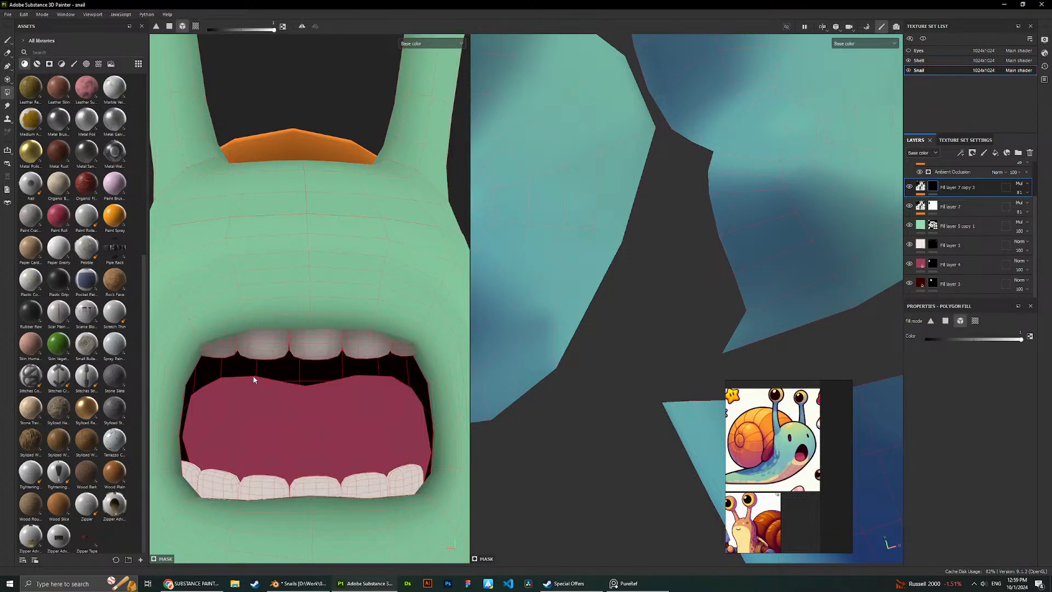
{"action": "left_click", "coordinate": [261, 486]}
{"action": "left_click", "coordinate": [264, 436]}
{"action": "scroll", "coordinate": [399, 359], "scroll_direction": "down", "scroll_amount": 3}
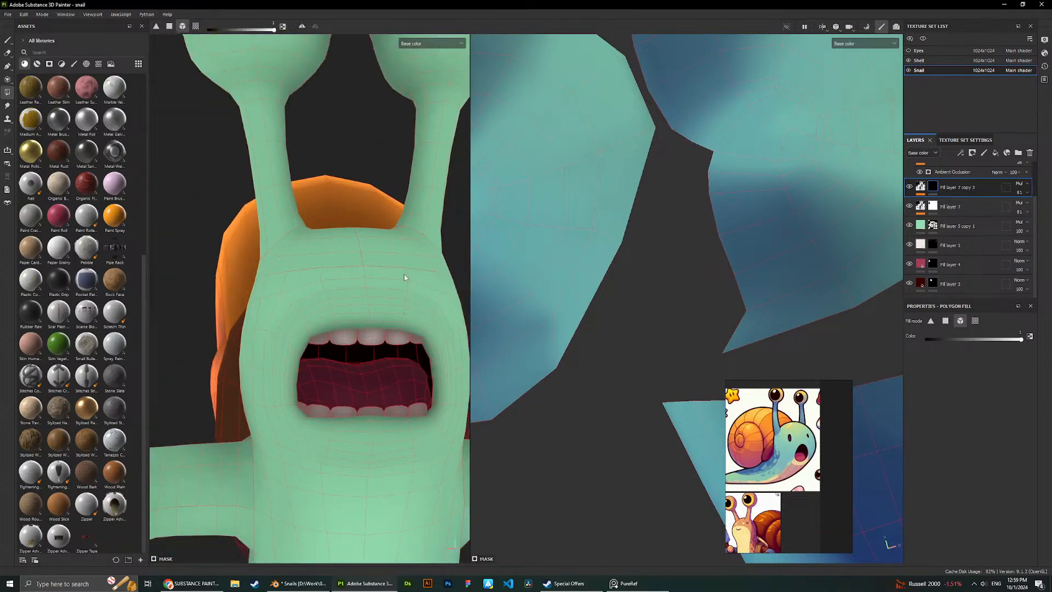
{"action": "left_click_drag", "start_coordinate": [403, 274], "coordinate": [383, 211], "text": "alt"}
{"action": "scroll", "coordinate": [383, 212], "scroll_direction": "up", "scroll_amount": 1}
{"action": "left_click", "coordinate": [7, 40]}
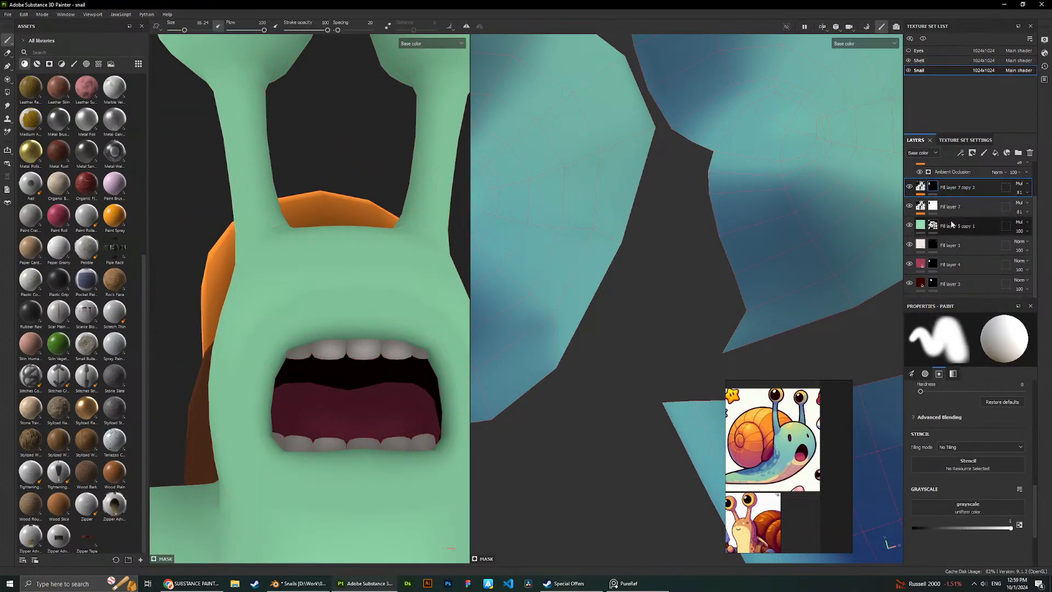
{"action": "left_click", "coordinate": [909, 188]}
{"action": "left_click", "coordinate": [909, 188]}
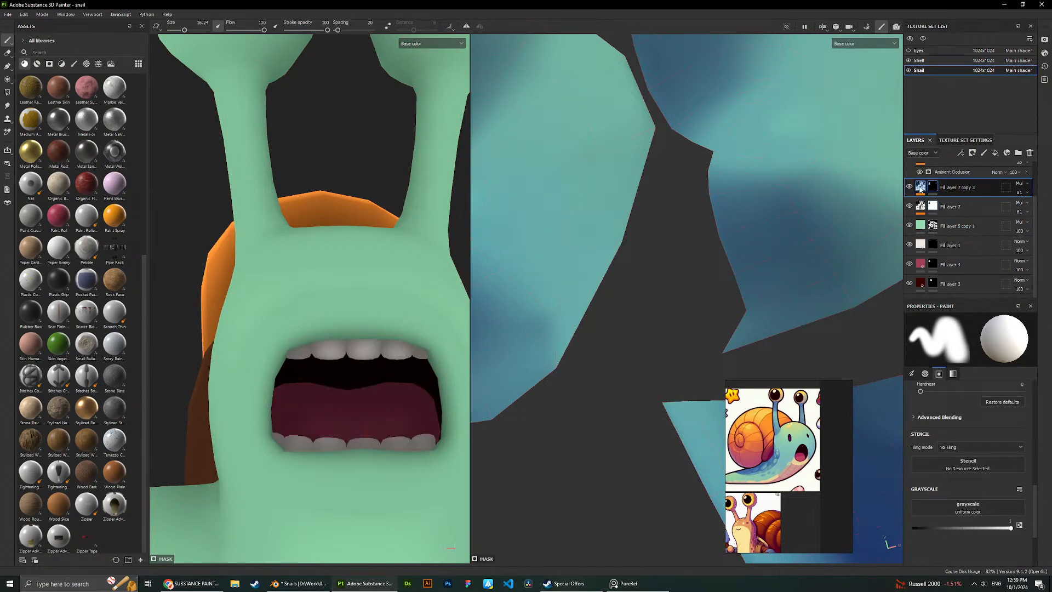
Hide Fill layer 7 copy 3's Blur filter and set its Ambient Occlusion generator's Global Blur to 0.6.
{"action": "left_click", "coordinate": [920, 188]}
{"action": "left_click", "coordinate": [938, 204]}
{"action": "scroll", "coordinate": [351, 340], "scroll_direction": "up", "scroll_amount": 2}
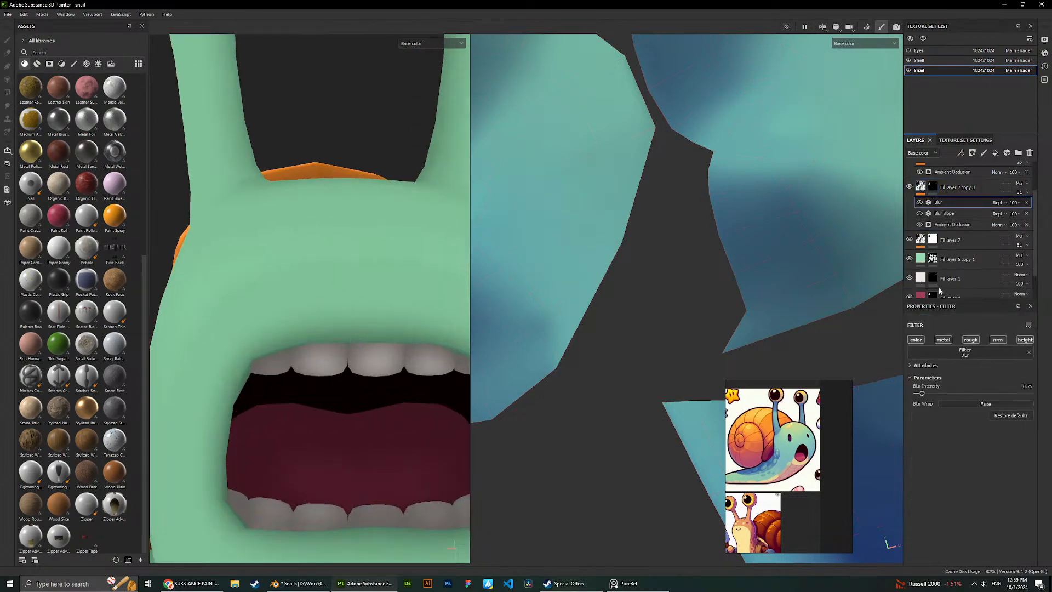
{"action": "left_click", "coordinate": [948, 224]}
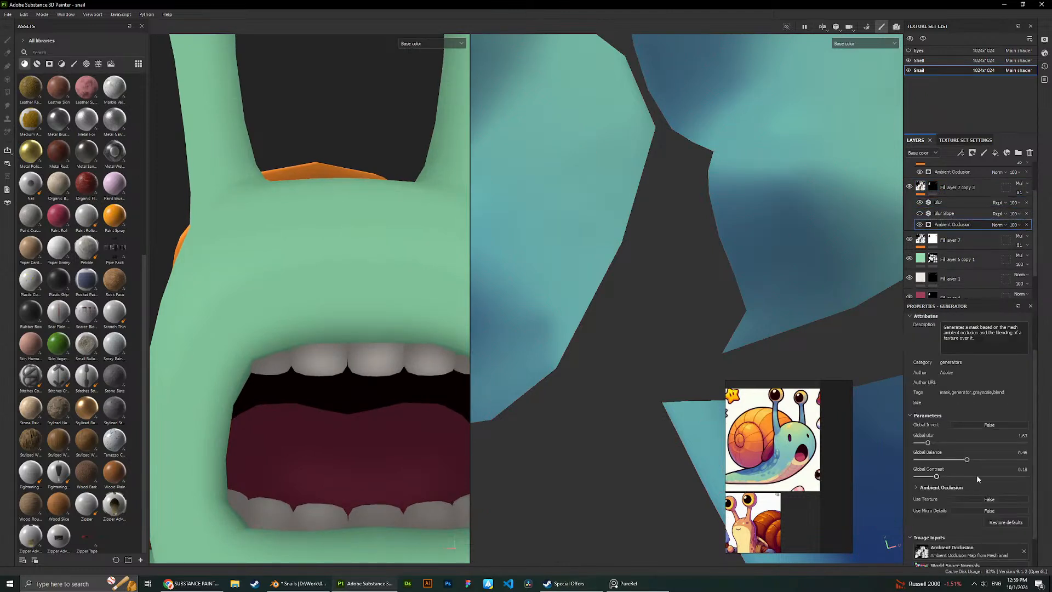
{"action": "left_click", "coordinate": [920, 203]}
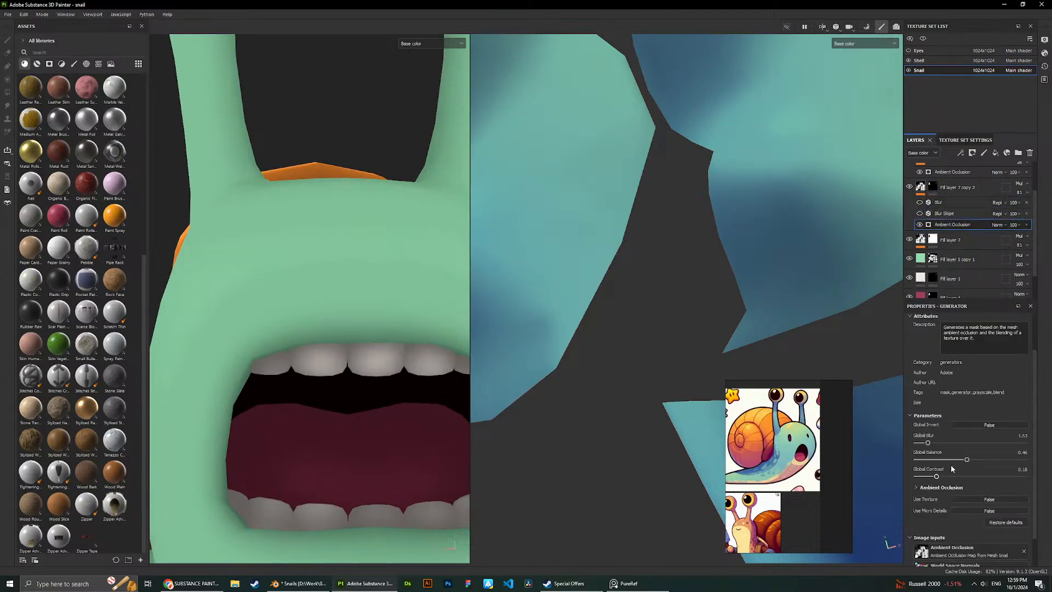
{"action": "left_click_drag", "start_coordinate": [928, 443], "coordinate": [920, 443]}
{"action": "scroll", "coordinate": [364, 324], "scroll_direction": "down", "scroll_amount": 5}
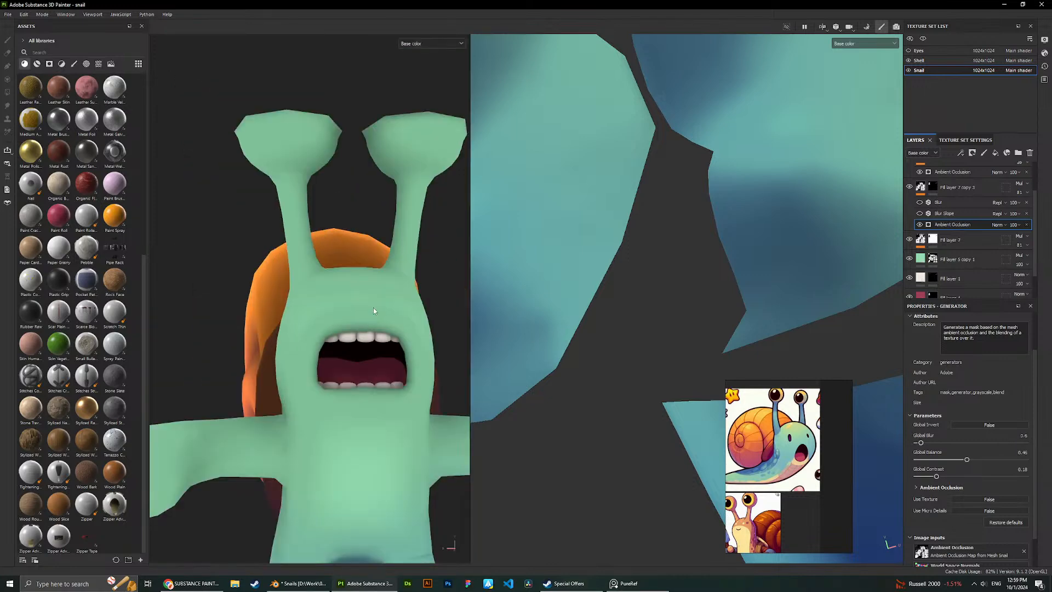
{"action": "mouse_move", "coordinate": [373, 308]}
{"action": "left_mouse_down", "text": "alt"}
{"action": "mouse_move", "coordinate": [309, 309]}
{"action": "mouse_move", "coordinate": [366, 305]}
{"action": "left_mouse_up", "text": "alt"}
{"action": "scroll", "coordinate": [366, 305], "scroll_direction": "up", "scroll_amount": 4}
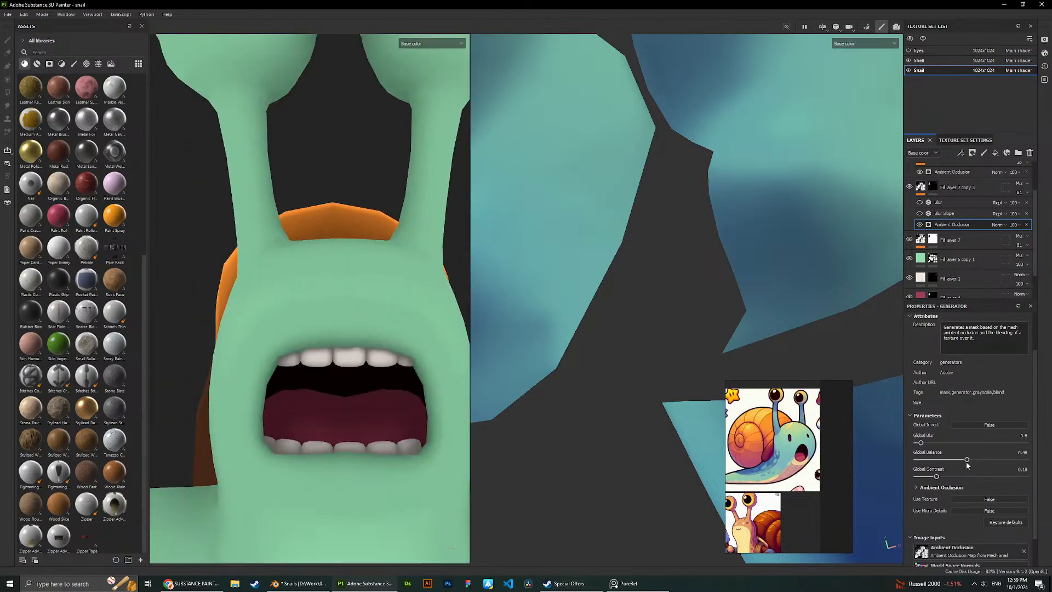
Set the copy's Ambient Occlusion generator to a Global Balance of 0.73 and a Global Contrast of 0.2.
{"action": "left_click_drag", "start_coordinate": [967, 462], "coordinate": [996, 460]}
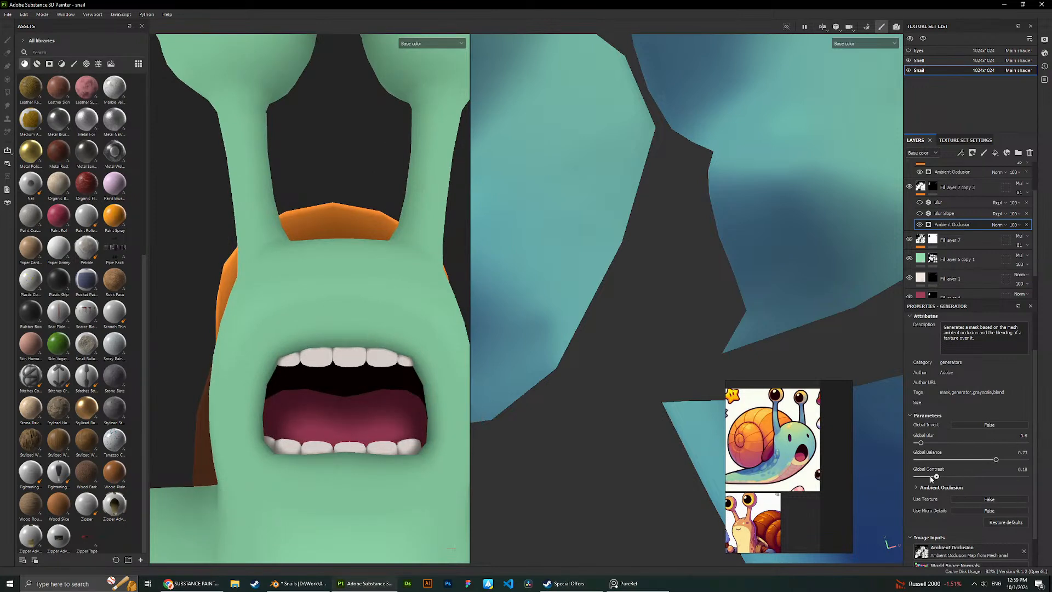
{"action": "mouse_move", "coordinate": [934, 476]}
{"action": "left_mouse_down"}
{"action": "mouse_move", "coordinate": [970, 474]}
{"action": "mouse_move", "coordinate": [907, 480]}
{"action": "left_mouse_up"}
{"action": "scroll", "coordinate": [367, 283], "scroll_direction": "down", "scroll_amount": 5}
{"action": "mouse_move", "coordinate": [367, 284]}
{"action": "left_mouse_down", "text": "alt"}
{"action": "mouse_move", "coordinate": [315, 287]}
{"action": "mouse_move", "coordinate": [374, 293]}
{"action": "left_mouse_up", "text": "alt"}
{"action": "scroll", "coordinate": [378, 301], "scroll_direction": "up", "scroll_amount": 5}
{"action": "scroll", "coordinate": [393, 310], "scroll_direction": "up", "scroll_amount": 3}
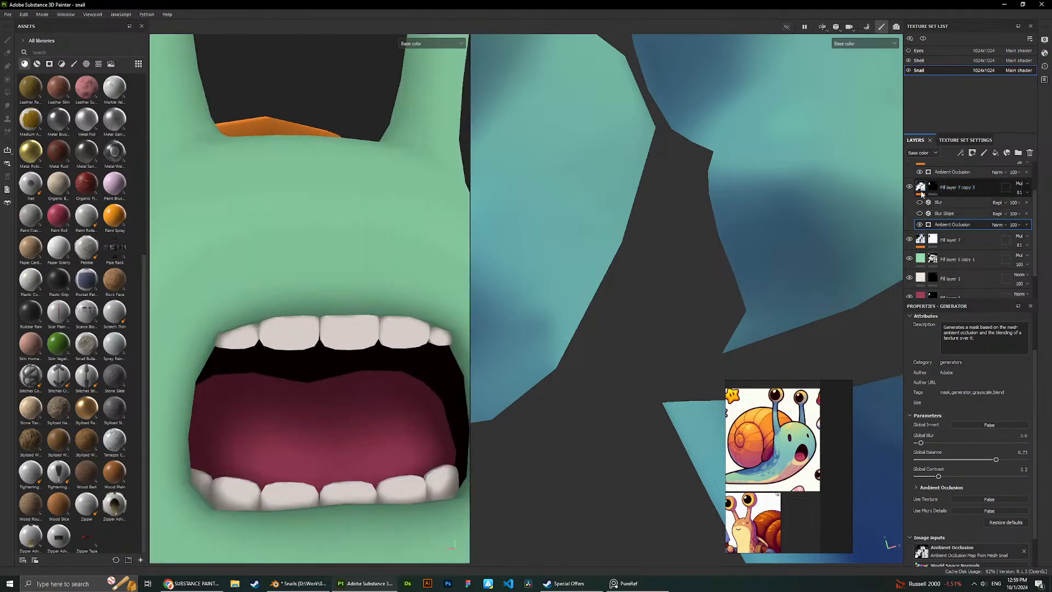
{"action": "scroll", "coordinate": [936, 246], "scroll_direction": "up", "scroll_amount": 2}
{"action": "scroll", "coordinate": [936, 247], "scroll_direction": "down", "scroll_amount": 2}
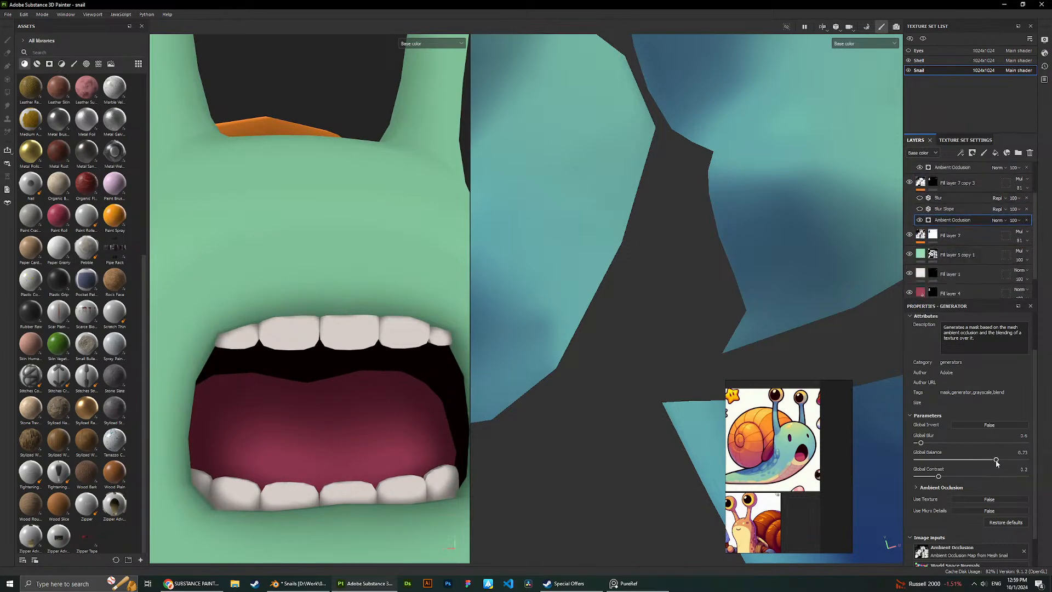
Try a lower Global Balance on the copy's Ambient Occlusion generator, view the whole snail, and undo the change.
{"action": "left_click_drag", "start_coordinate": [996, 463], "coordinate": [973, 460]}
{"action": "scroll", "coordinate": [301, 271], "scroll_direction": "down", "scroll_amount": 5}
{"action": "mouse_move", "coordinate": [340, 263]}
{"action": "left_mouse_down", "text": "alt"}
{"action": "mouse_move", "coordinate": [282, 248]}
{"action": "mouse_move", "coordinate": [332, 256]}
{"action": "left_mouse_up", "text": "alt"}
{"action": "scroll", "coordinate": [309, 257], "scroll_direction": "down", "scroll_amount": 2}
{"action": "key", "text": "ctrl+z"}
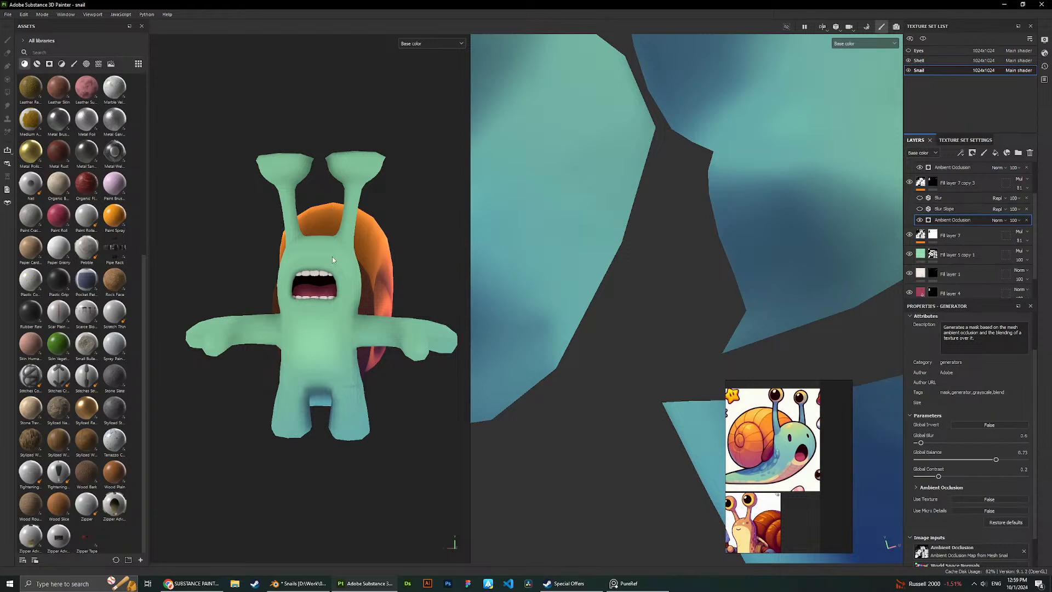
Set the Global Balance of the copy's Ambient Occlusion generator to 0.54.
{"action": "scroll", "coordinate": [344, 258], "scroll_direction": "up", "scroll_amount": 3}
{"action": "mouse_move", "coordinate": [991, 461]}
{"action": "left_mouse_down"}
{"action": "mouse_move", "coordinate": [934, 444]}
{"action": "mouse_move", "coordinate": [1019, 474]}
{"action": "mouse_move", "coordinate": [973, 473]}
{"action": "left_mouse_up"}
{"action": "key", "text": "ctrl+z"}
{"action": "key", "text": "ctrl+z"}
{"action": "key", "text": "ctrl+z"}
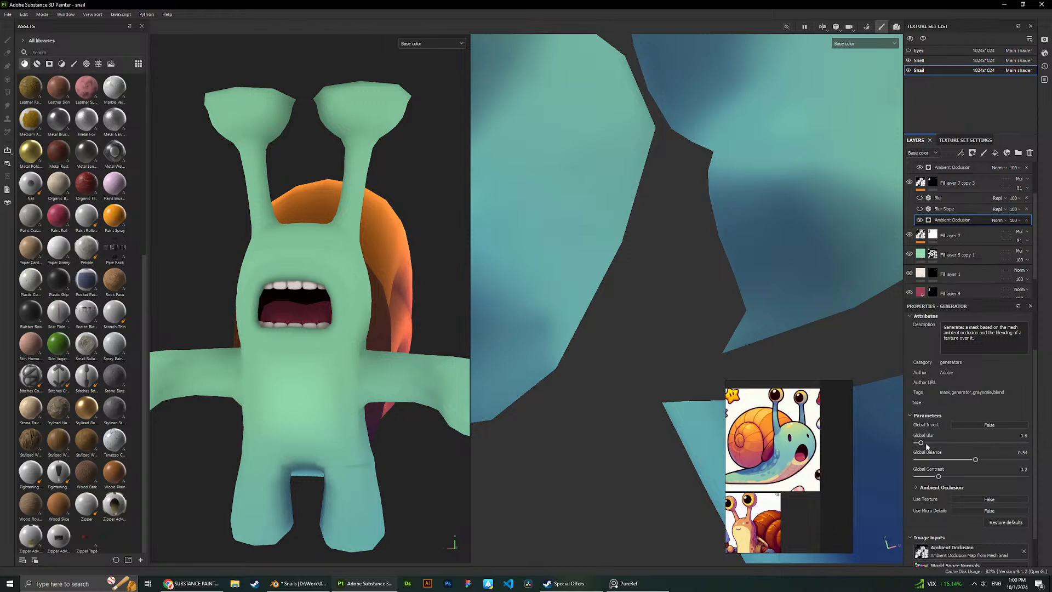
Try a lower Global Blur on the generator, undo it, and expand the generator's Ambient Occlusion settings.
{"action": "mouse_move", "coordinate": [924, 443]}
{"action": "left_mouse_down"}
{"action": "mouse_move", "coordinate": [960, 442]}
{"action": "mouse_move", "coordinate": [913, 443]}
{"action": "left_mouse_up"}
{"action": "key", "text": "ctrl+z"}
{"action": "left_click", "coordinate": [963, 487]}
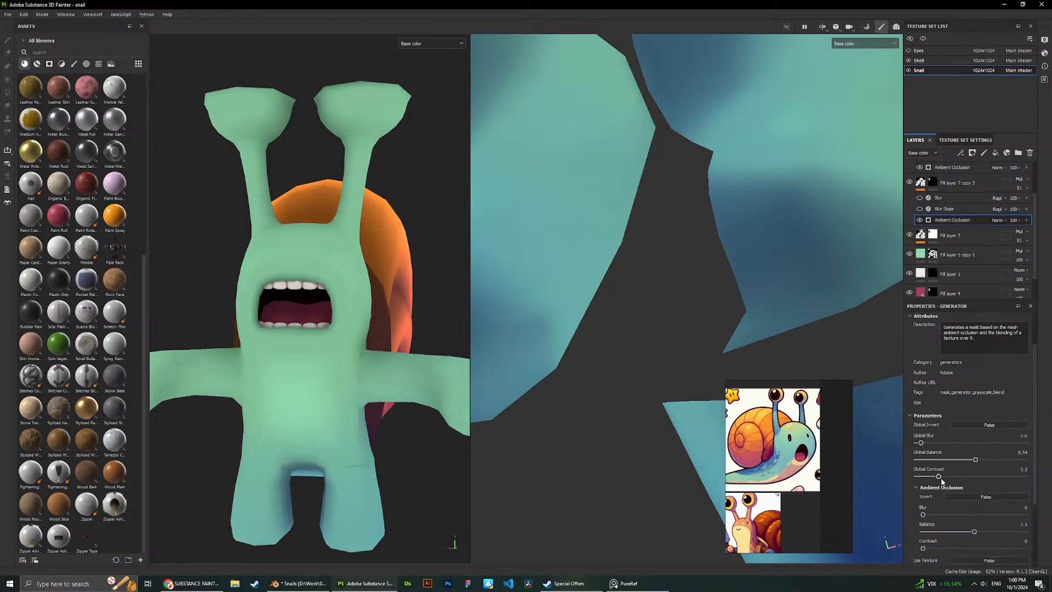
Try a Global Contrast of 1 on the generator and inspect the teeth and tongue shading.
{"action": "left_click_drag", "start_coordinate": [938, 476], "coordinate": [1046, 480]}
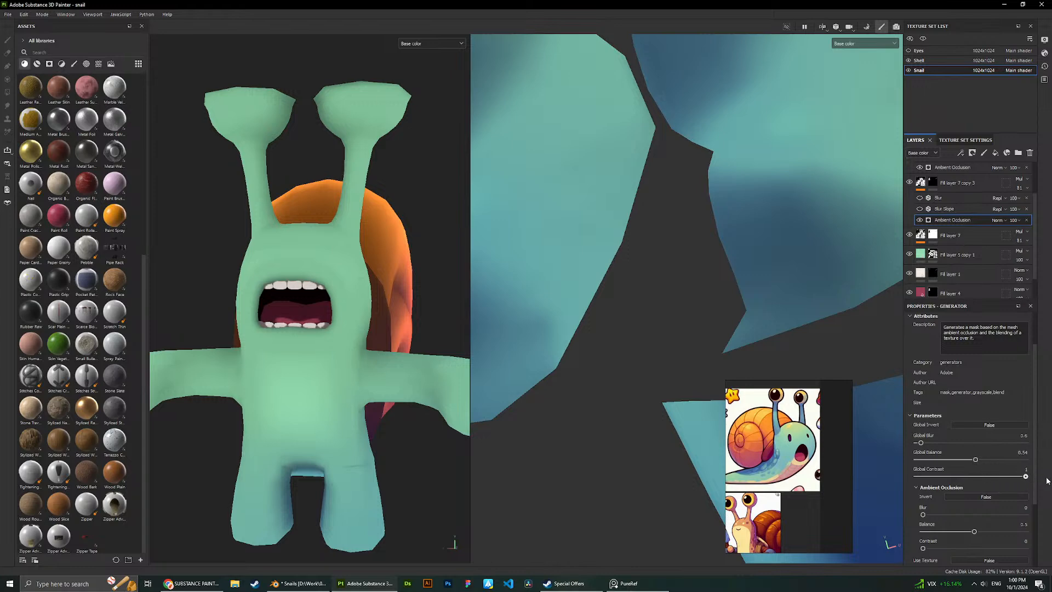
{"action": "scroll", "coordinate": [322, 288], "scroll_direction": "up", "scroll_amount": 4}
{"action": "scroll", "coordinate": [322, 288], "scroll_direction": "down", "scroll_amount": 5}
{"action": "left_click_drag", "start_coordinate": [296, 294], "coordinate": [322, 294], "text": "alt"}
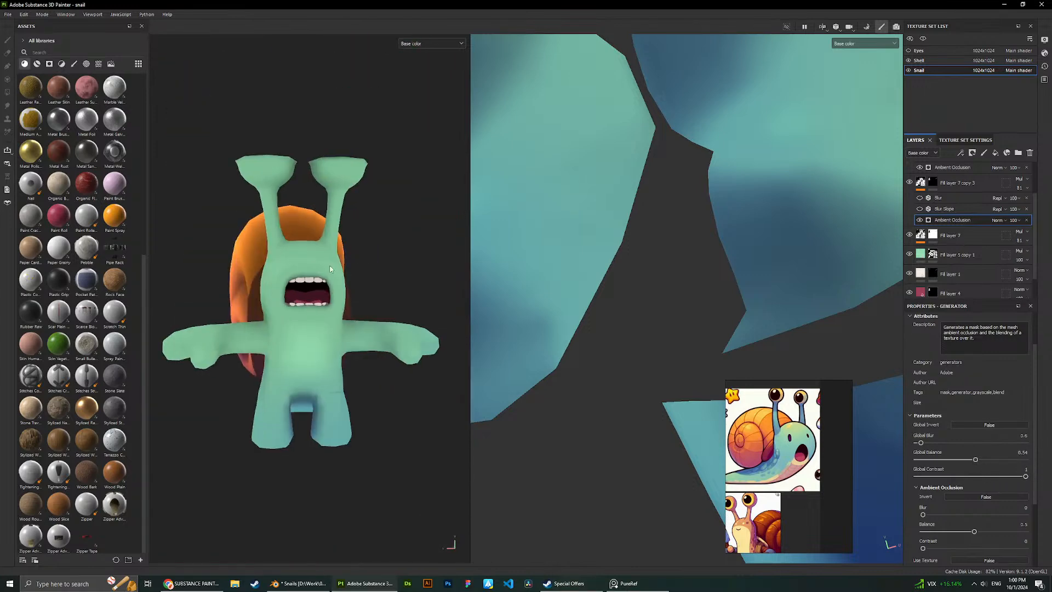
{"action": "scroll", "coordinate": [322, 294], "scroll_direction": "up", "scroll_amount": 3}
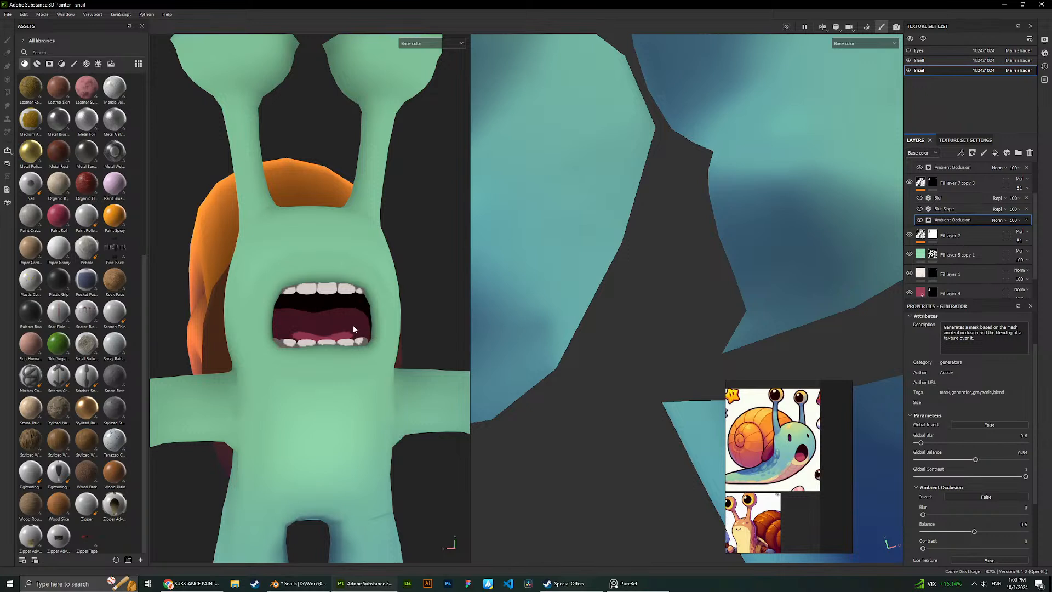
Try a Global Contrast of 0.43, a Global Balance of 0.64 and a higher Global Blur, and undo these generator changes.
{"action": "mouse_move", "coordinate": [1030, 480]}
{"action": "left_mouse_down"}
{"action": "mouse_move", "coordinate": [934, 474]}
{"action": "mouse_move", "coordinate": [988, 481]}
{"action": "left_mouse_up"}
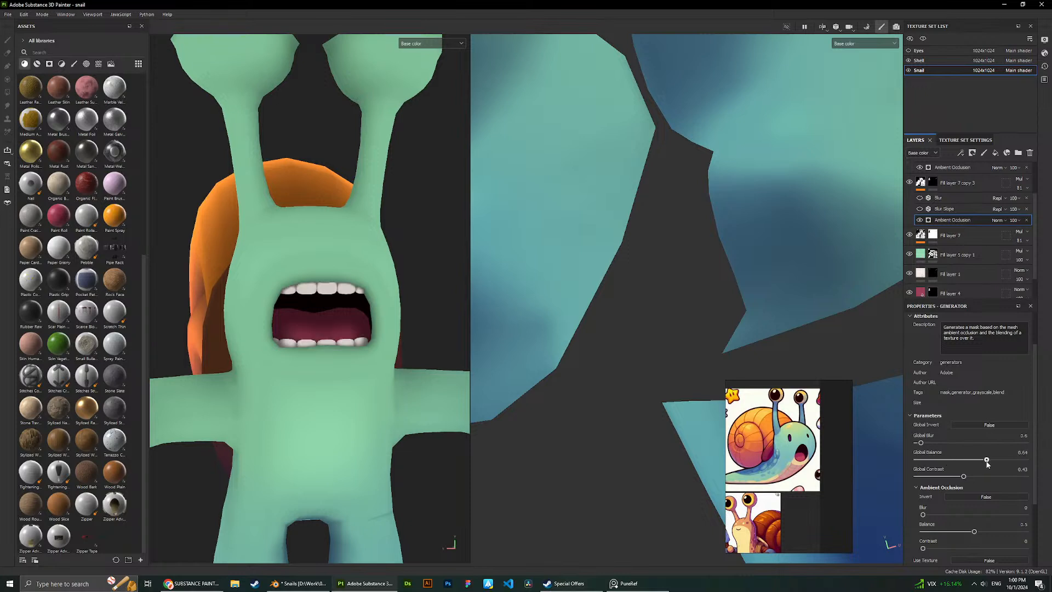
{"action": "left_click_drag", "start_coordinate": [921, 443], "coordinate": [930, 443]}
{"action": "key", "text": "ctrl+z"}
{"action": "key", "text": "ctrl+z"}
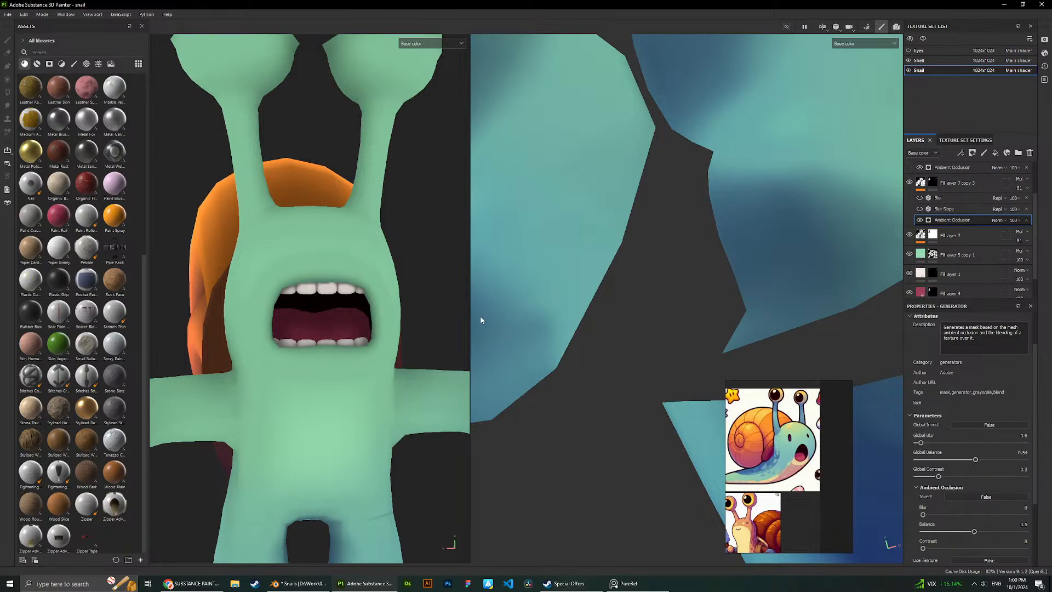
Set the Ambient Occlusion generator's Global Balance to 0.71 and check the teeth and tongue shading.
{"action": "scroll", "coordinate": [392, 265], "scroll_direction": "down", "scroll_amount": 3}
{"action": "left_click_drag", "start_coordinate": [393, 265], "coordinate": [350, 267], "text": "alt"}
{"action": "scroll", "coordinate": [579, 315], "scroll_direction": "up", "scroll_amount": 1}
{"action": "scroll", "coordinate": [809, 390], "scroll_direction": "up", "scroll_amount": 1}
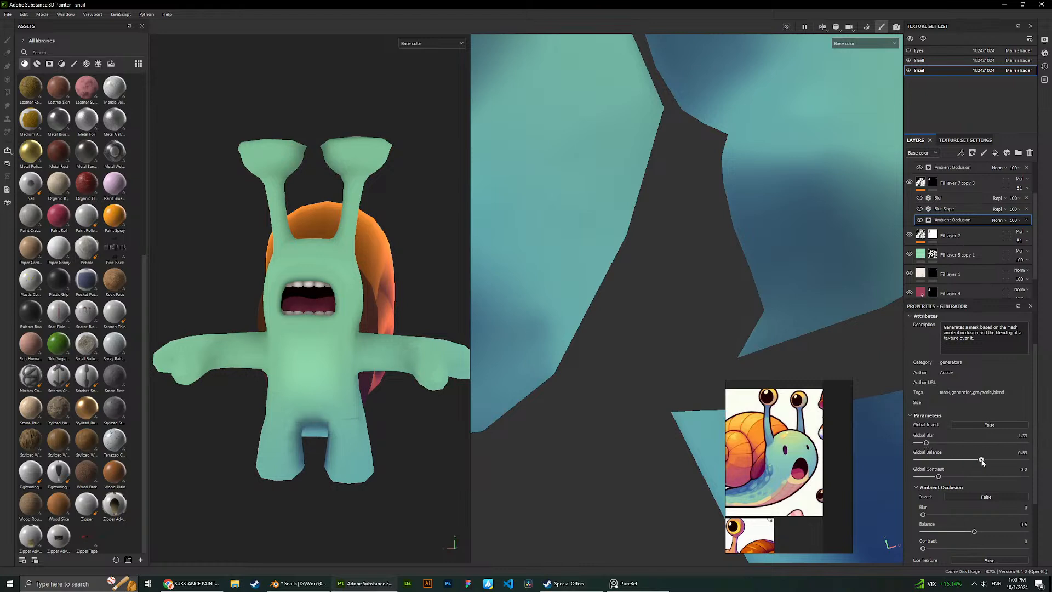
{"action": "left_click_drag", "start_coordinate": [975, 461], "coordinate": [996, 464]}
{"action": "scroll", "coordinate": [334, 272], "scroll_direction": "up", "scroll_amount": 3}
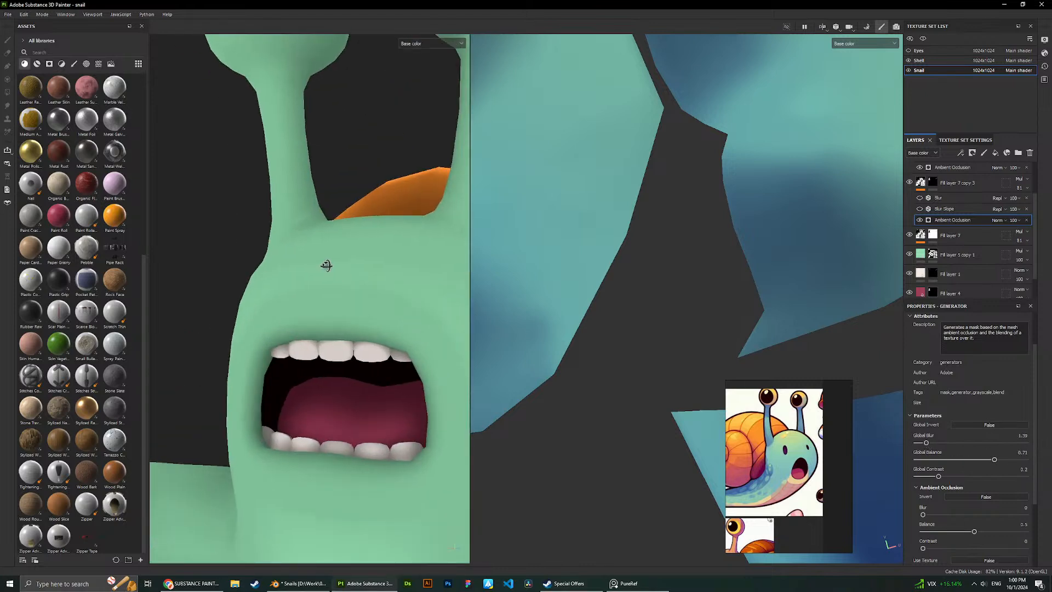
{"action": "scroll", "coordinate": [326, 265], "scroll_direction": "up", "scroll_amount": 2}
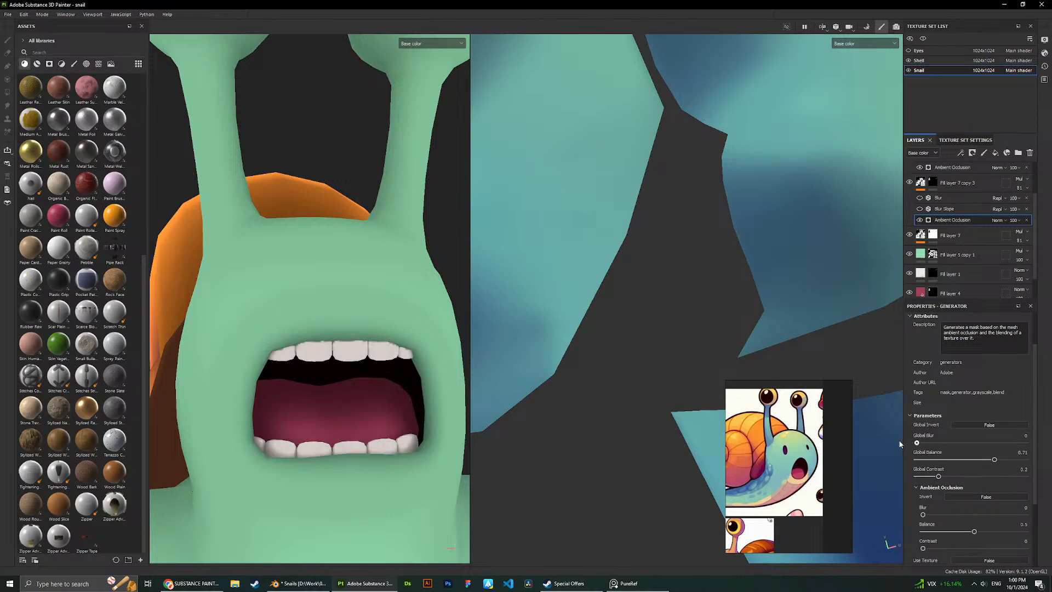
Set the generator's Global Blur to 1.45, try a Global Contrast of 0.03 and undo the contrast change.
{"action": "left_click_drag", "start_coordinate": [927, 443], "coordinate": [925, 445]}
{"action": "scroll", "coordinate": [520, 313], "scroll_direction": "down", "scroll_amount": 1}
{"action": "scroll", "coordinate": [382, 263], "scroll_direction": "down", "scroll_amount": 5}
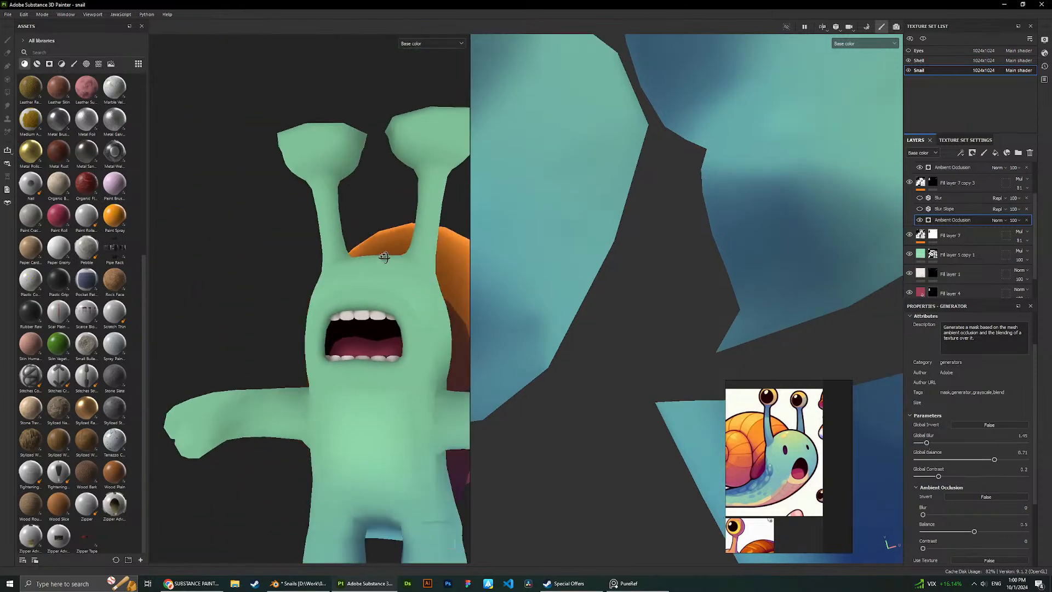
{"action": "mouse_move", "coordinate": [403, 265]}
{"action": "left_mouse_down", "text": "alt"}
{"action": "mouse_move", "coordinate": [354, 257]}
{"action": "mouse_move", "coordinate": [323, 275]}
{"action": "mouse_move", "coordinate": [431, 283]}
{"action": "mouse_move", "coordinate": [394, 280]}
{"action": "left_mouse_up", "text": "alt"}
{"action": "scroll", "coordinate": [352, 256], "scroll_direction": "up", "scroll_amount": 3}
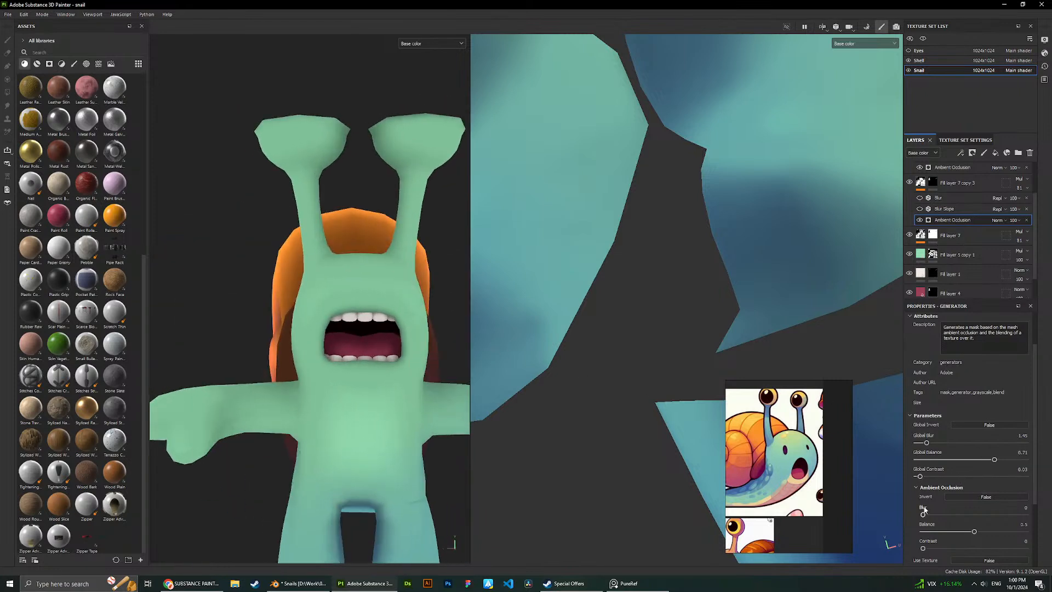
{"action": "mouse_move", "coordinate": [424, 313]}
{"action": "left_mouse_down", "text": "alt"}
{"action": "mouse_move", "coordinate": [397, 312]}
{"action": "mouse_move", "coordinate": [421, 310]}
{"action": "left_mouse_up", "text": "alt"}
{"action": "scroll", "coordinate": [421, 309], "scroll_direction": "up", "scroll_amount": 3}
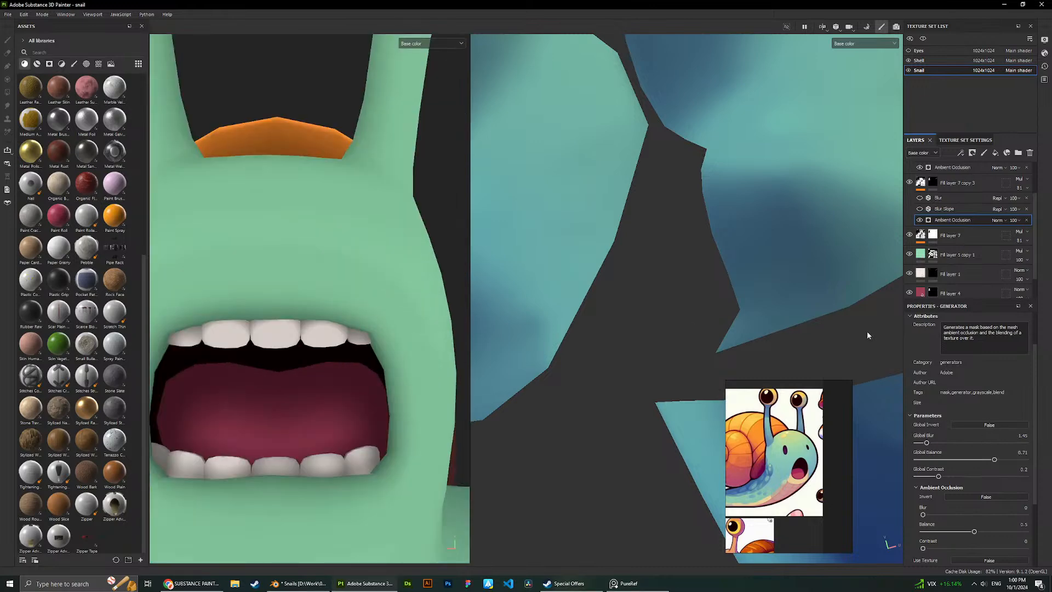
Change the base color of the teeth's Fill layer 1 to a slightly darker, warm off-white, DED7D1.
{"action": "left_click", "coordinate": [951, 274]}
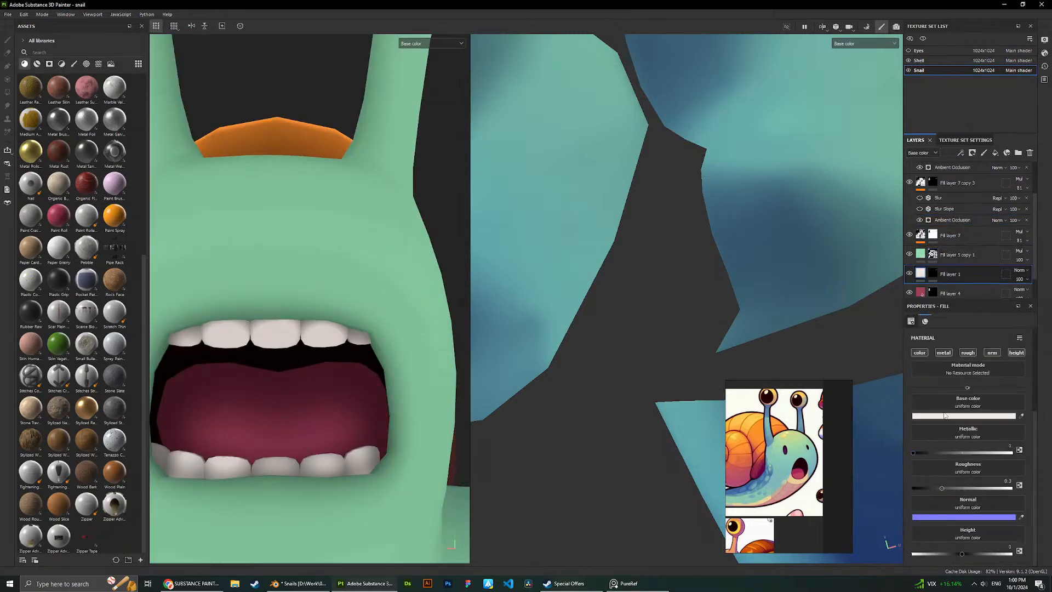
{"action": "left_click", "coordinate": [947, 417]}
{"action": "left_click_drag", "start_coordinate": [880, 449], "coordinate": [880, 456]}
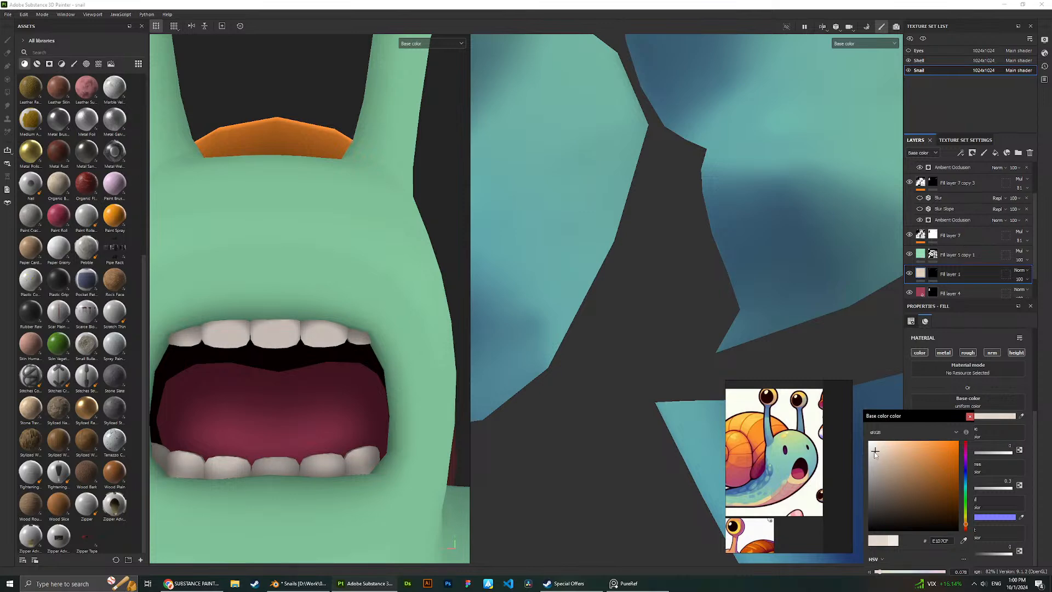
{"action": "scroll", "coordinate": [366, 245], "scroll_direction": "down", "scroll_amount": 5}
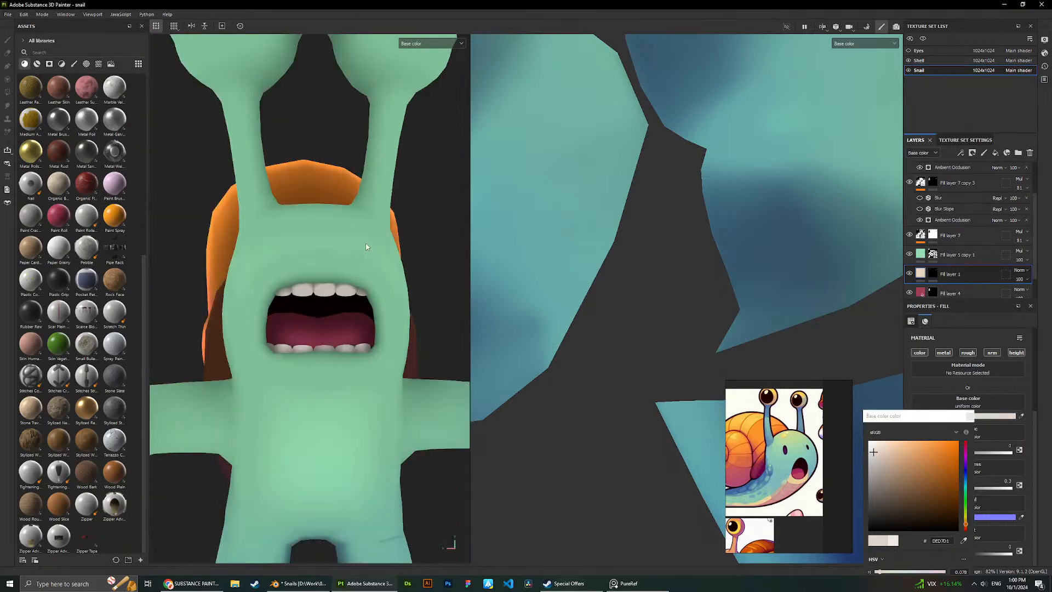
Examine the mouth and body shading on the snail from near and far and from several angles.
{"action": "left_click_drag", "start_coordinate": [366, 243], "coordinate": [399, 484], "text": "alt"}
{"action": "scroll", "coordinate": [366, 241], "scroll_direction": "down", "scroll_amount": 3}
{"action": "scroll", "coordinate": [393, 236], "scroll_direction": "up", "scroll_amount": 5}
{"action": "scroll", "coordinate": [346, 225], "scroll_direction": "down", "scroll_amount": 4}
{"action": "scroll", "coordinate": [361, 235], "scroll_direction": "up", "scroll_amount": 4}
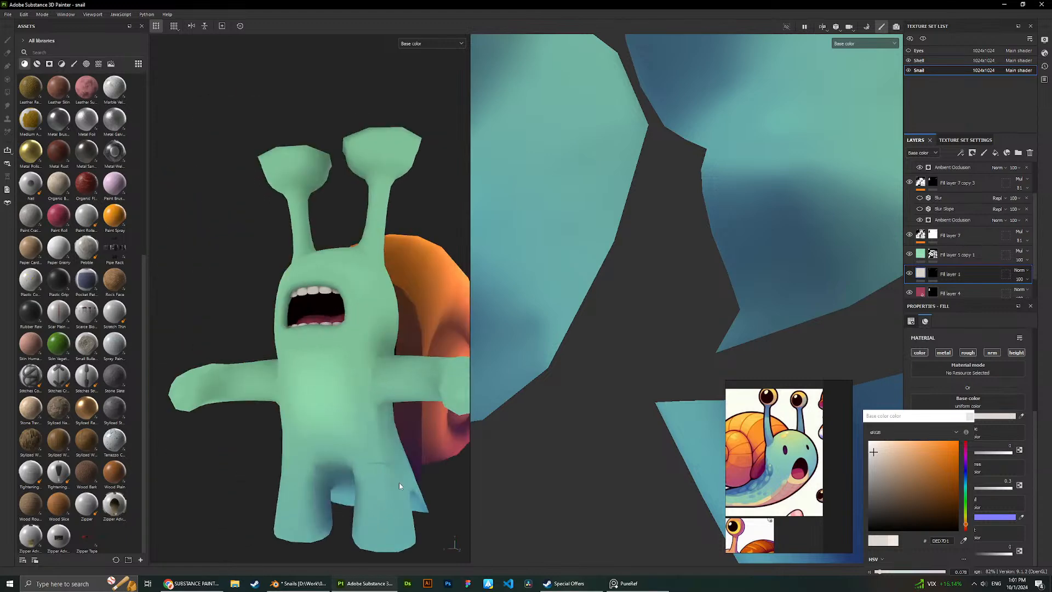
{"action": "scroll", "coordinate": [400, 452], "scroll_direction": "up", "scroll_amount": 3}
{"action": "scroll", "coordinate": [396, 457], "scroll_direction": "down", "scroll_amount": 4}
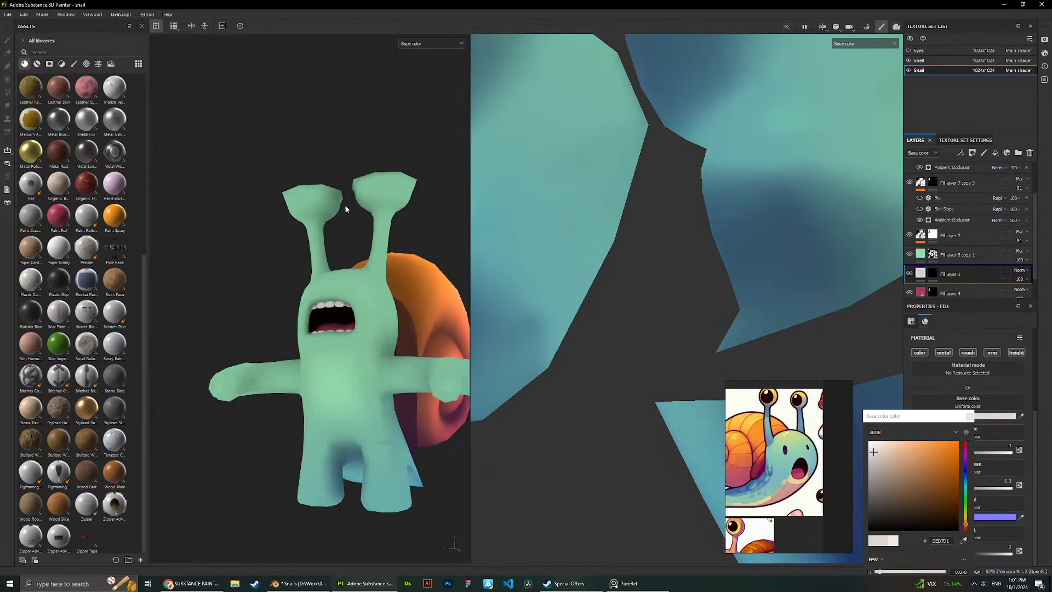
{"action": "left_click_drag", "start_coordinate": [344, 205], "coordinate": [373, 279], "text": "alt"}
Show the Eyes texture set on the model, inspect its layers and return to the Snail texture set.
{"action": "scroll", "coordinate": [373, 280], "scroll_direction": "up", "scroll_amount": 3}
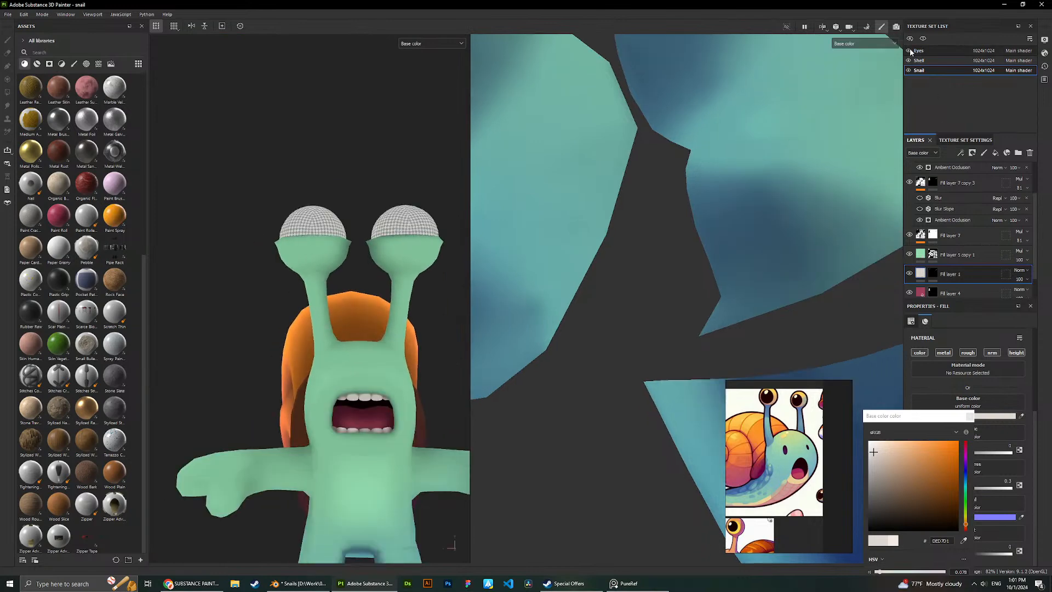
{"action": "left_click", "coordinate": [931, 60]}
{"action": "left_click", "coordinate": [924, 53]}
{"action": "scroll", "coordinate": [350, 213], "scroll_direction": "down", "scroll_amount": 3}
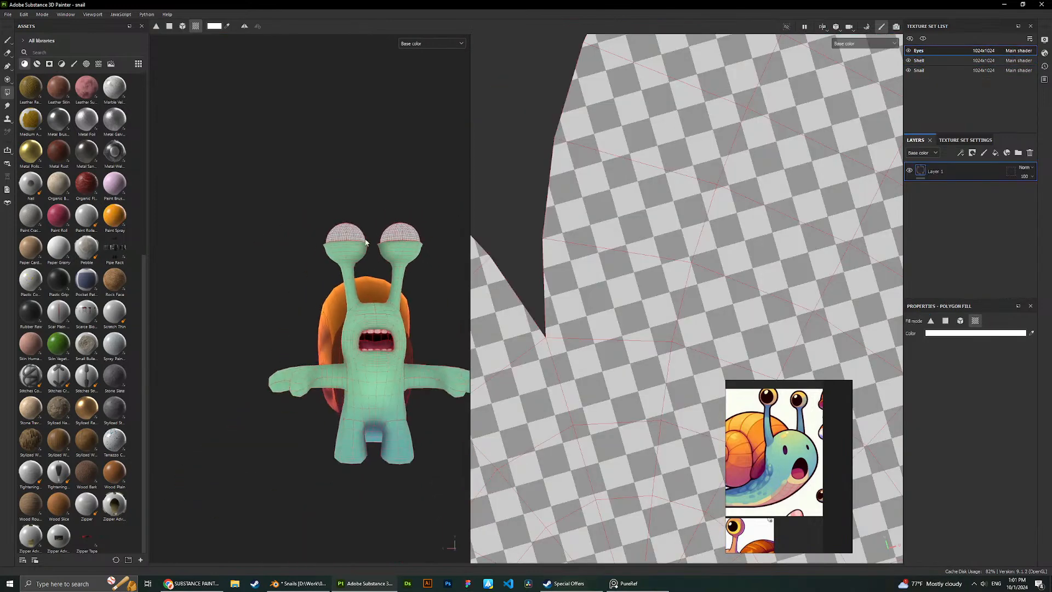
{"action": "left_click_drag", "start_coordinate": [351, 213], "coordinate": [372, 235], "text": "alt"}
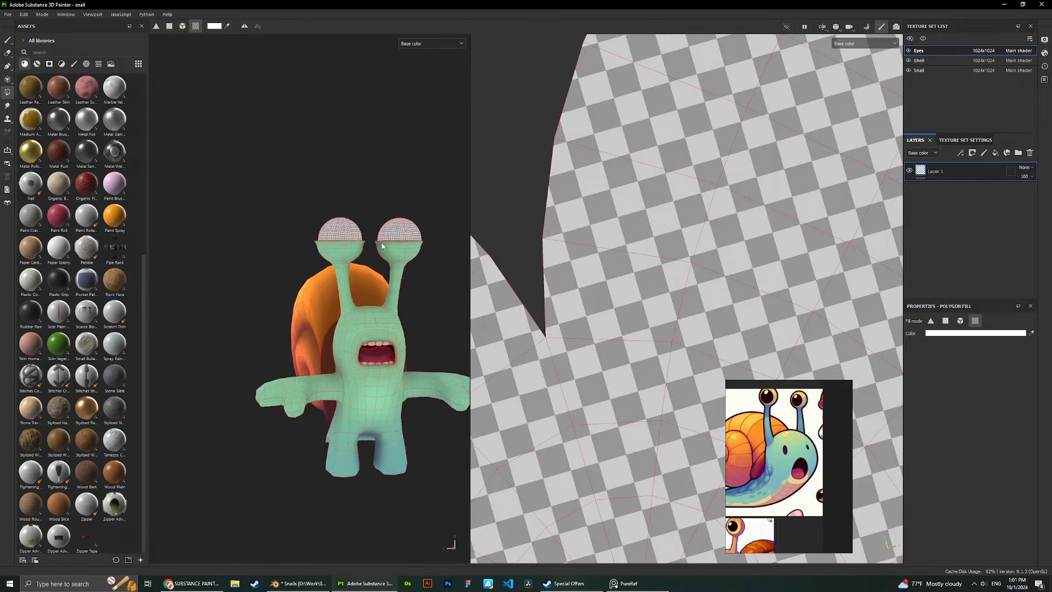
{"action": "scroll", "coordinate": [372, 235], "scroll_direction": "up", "scroll_amount": 2}
{"action": "left_click", "coordinate": [934, 71]}
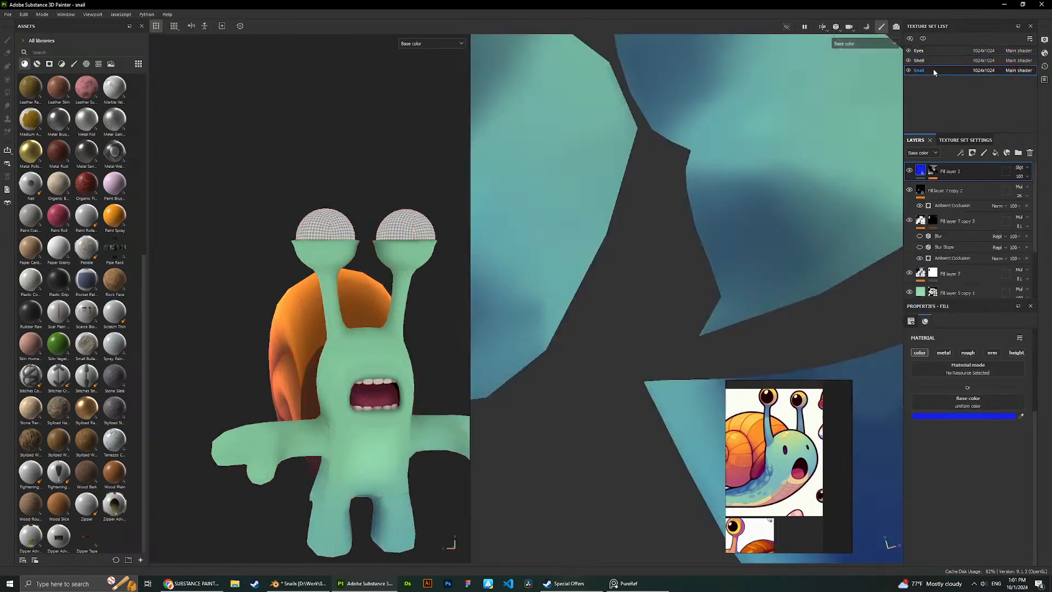
Examine the snail with its eyes shown, checking the head, mouth and body colors from several sides.
{"action": "left_click_drag", "start_coordinate": [380, 159], "coordinate": [329, 202], "text": "alt"}
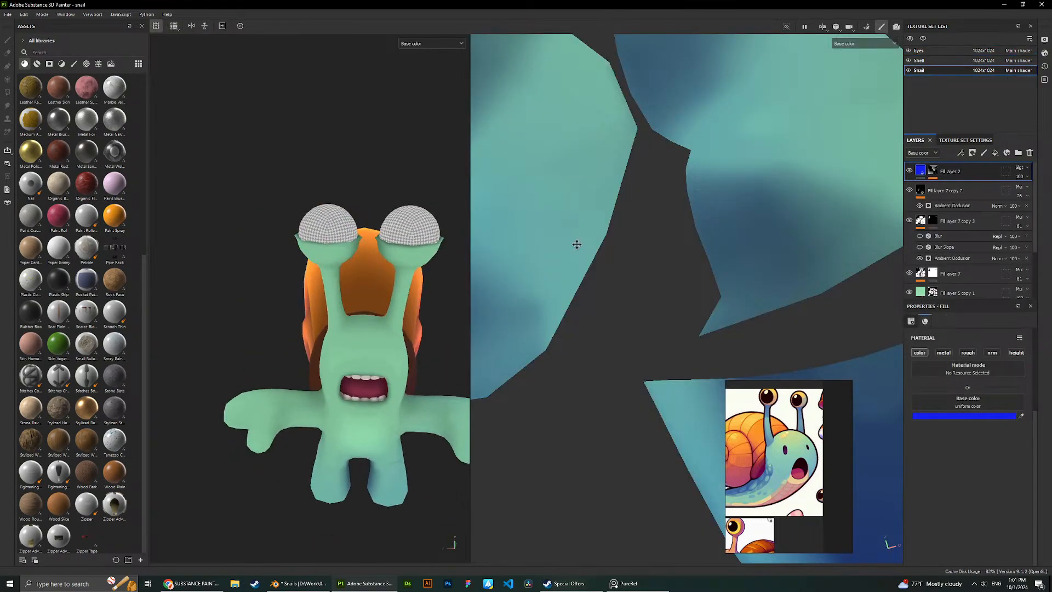
{"action": "scroll", "coordinate": [392, 202], "scroll_direction": "up", "scroll_amount": 2}
{"action": "scroll", "coordinate": [391, 196], "scroll_direction": "up", "scroll_amount": 2}
{"action": "left_click_drag", "start_coordinate": [392, 196], "coordinate": [305, 254], "text": "alt"}
{"action": "scroll", "coordinate": [317, 190], "scroll_direction": "down", "scroll_amount": 3}
{"action": "right_click_drag", "start_coordinate": [305, 254], "coordinate": [339, 256], "text": "alt"}
{"action": "left_click_drag", "start_coordinate": [339, 255], "coordinate": [300, 259], "text": "alt"}
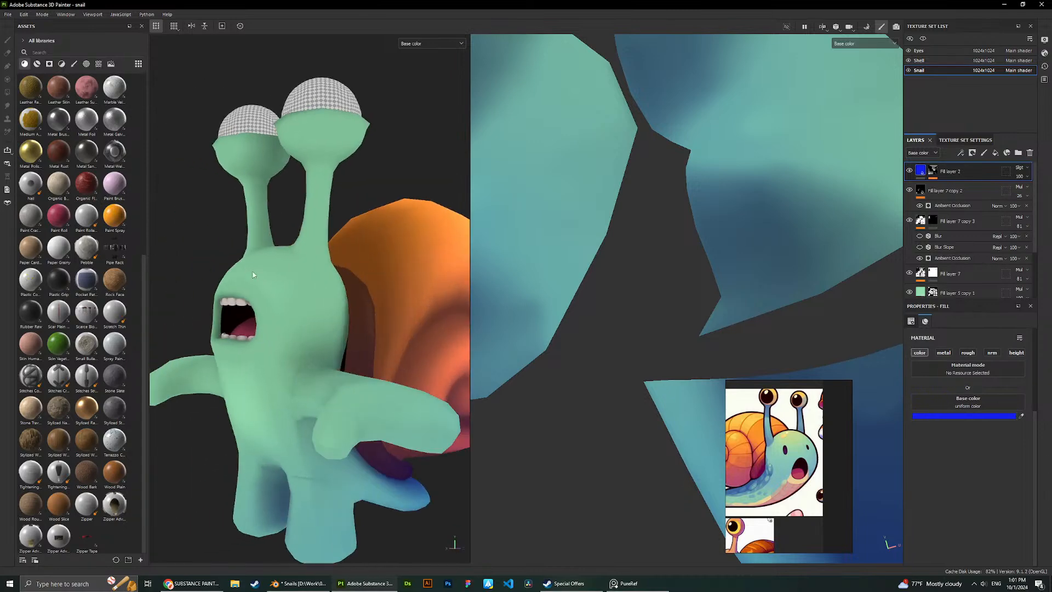
{"action": "middle_click_drag", "start_coordinate": [300, 259], "coordinate": [336, 202], "text": "alt"}
{"action": "left_click_drag", "start_coordinate": [336, 204], "coordinate": [273, 280], "text": "alt"}
{"action": "right_click_drag", "start_coordinate": [274, 280], "coordinate": [341, 273], "text": "alt"}
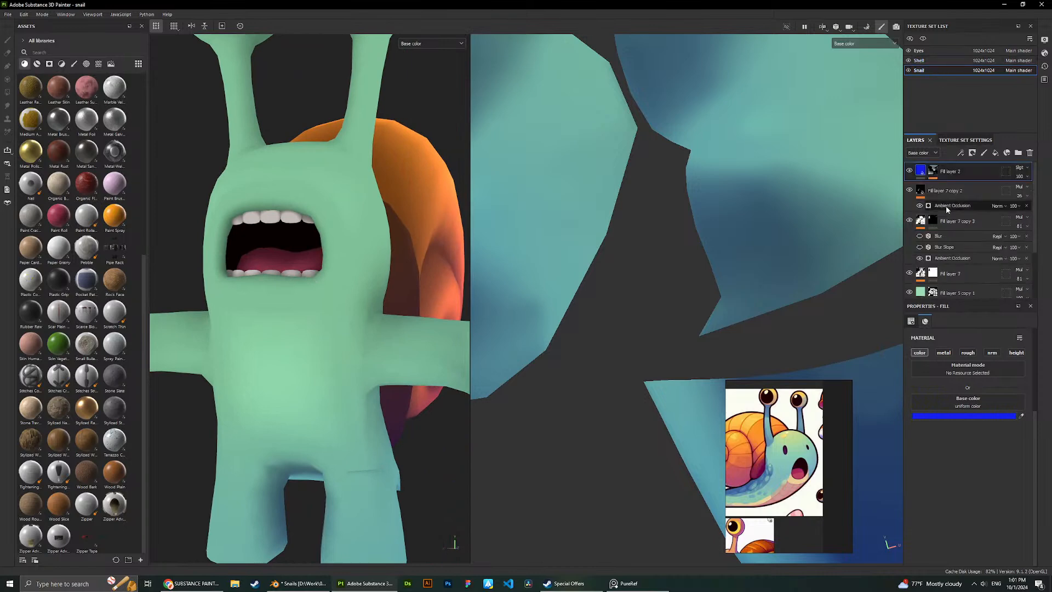
Compare the body with and without the blue Fill layer 2, and view the whole snail from a distance.
{"action": "left_click", "coordinate": [910, 172]}
{"action": "left_click", "coordinate": [910, 171]}
{"action": "right_click_drag", "start_coordinate": [462, 275], "coordinate": [370, 256], "text": "alt"}
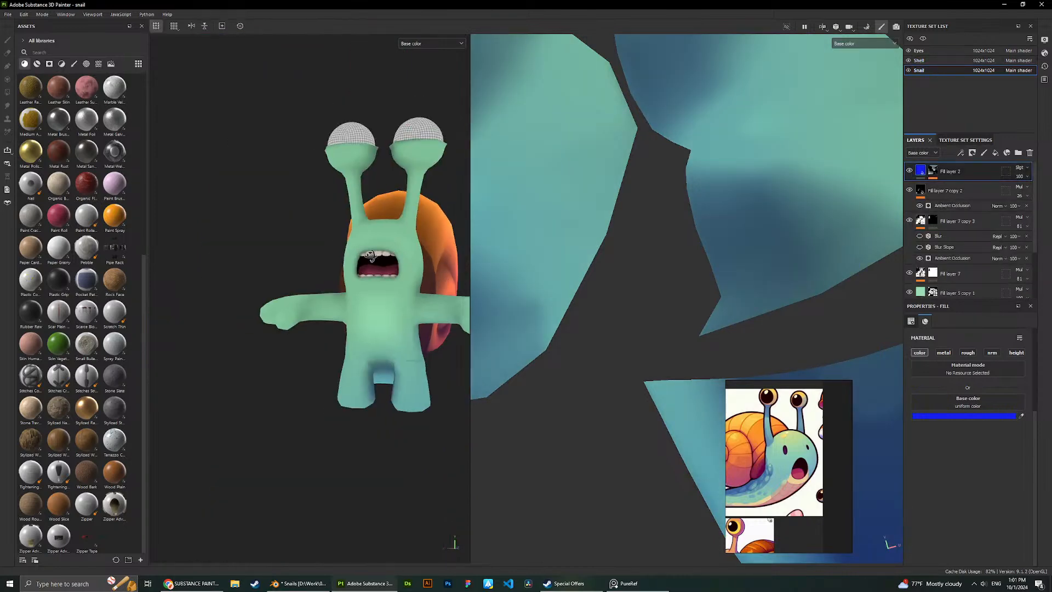
{"action": "left_click_drag", "start_coordinate": [370, 256], "coordinate": [326, 253], "text": "alt"}
{"action": "mouse_move", "coordinate": [326, 254]}
{"action": "middle_mouse_down", "text": "alt"}
{"action": "mouse_move", "coordinate": [369, 253]}
{"action": "mouse_move", "coordinate": [307, 251]}
{"action": "middle_mouse_up", "text": "alt"}
{"action": "left_click_drag", "start_coordinate": [307, 251], "coordinate": [716, 227], "text": "alt"}
{"action": "scroll", "coordinate": [310, 228], "scroll_direction": "down", "scroll_amount": 3}
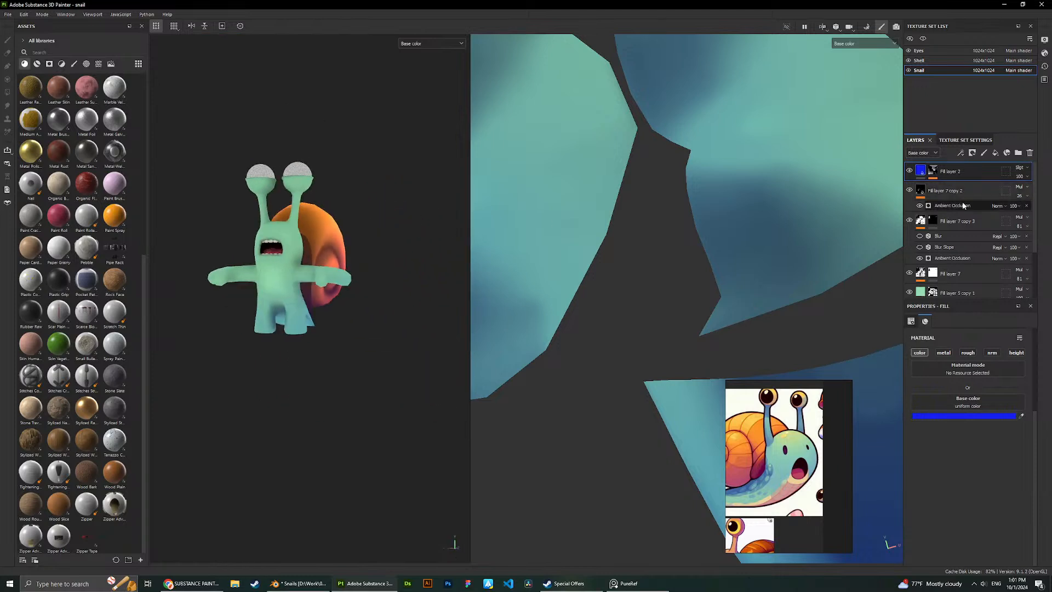
Set the Balance of the 3D Linear Gradient in Fill layer 2's mask to 0.54 and check the snail's side.
{"action": "left_click", "coordinate": [933, 171]}
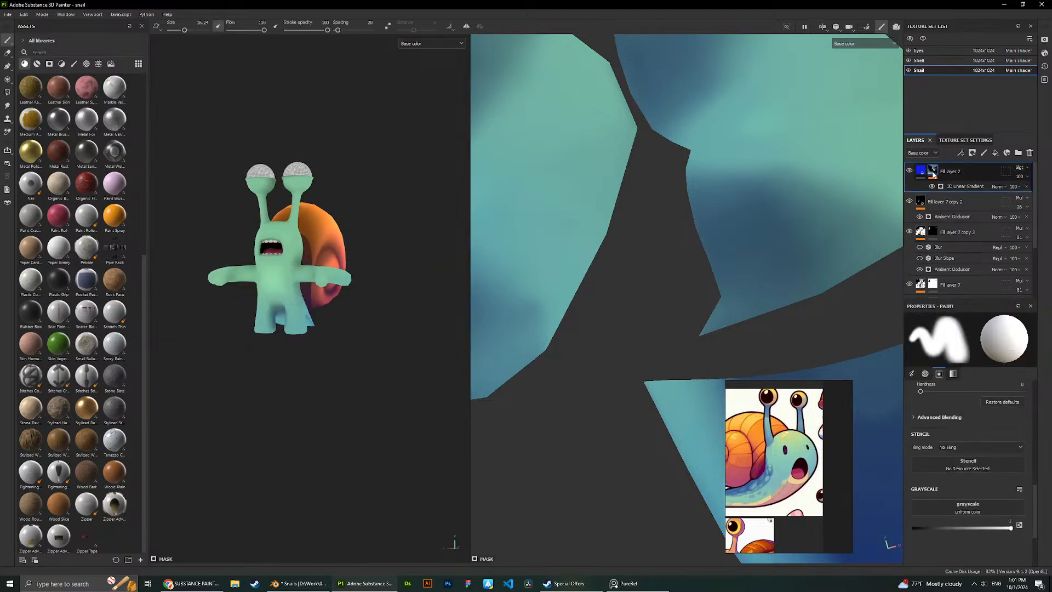
{"action": "left_click", "coordinate": [964, 186]}
{"action": "scroll", "coordinate": [934, 482], "scroll_direction": "up", "scroll_amount": 1}
{"action": "mouse_move", "coordinate": [984, 472]}
{"action": "left_mouse_down"}
{"action": "mouse_move", "coordinate": [1013, 472]}
{"action": "mouse_move", "coordinate": [977, 469]}
{"action": "left_mouse_up"}
{"action": "left_click_drag", "start_coordinate": [306, 244], "coordinate": [214, 235], "text": "alt"}
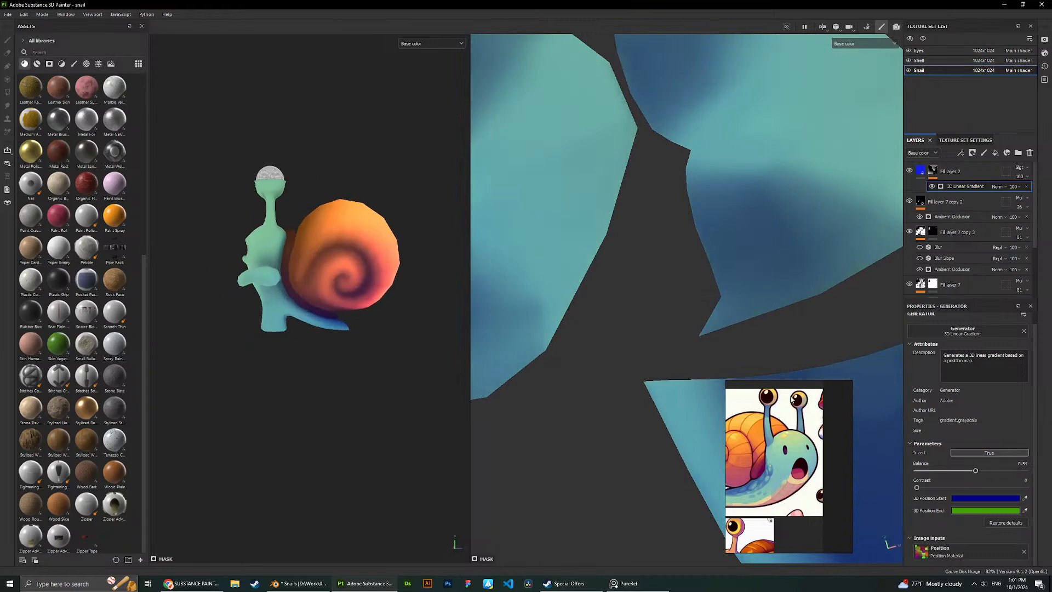
{"action": "left_click", "coordinate": [978, 501]}
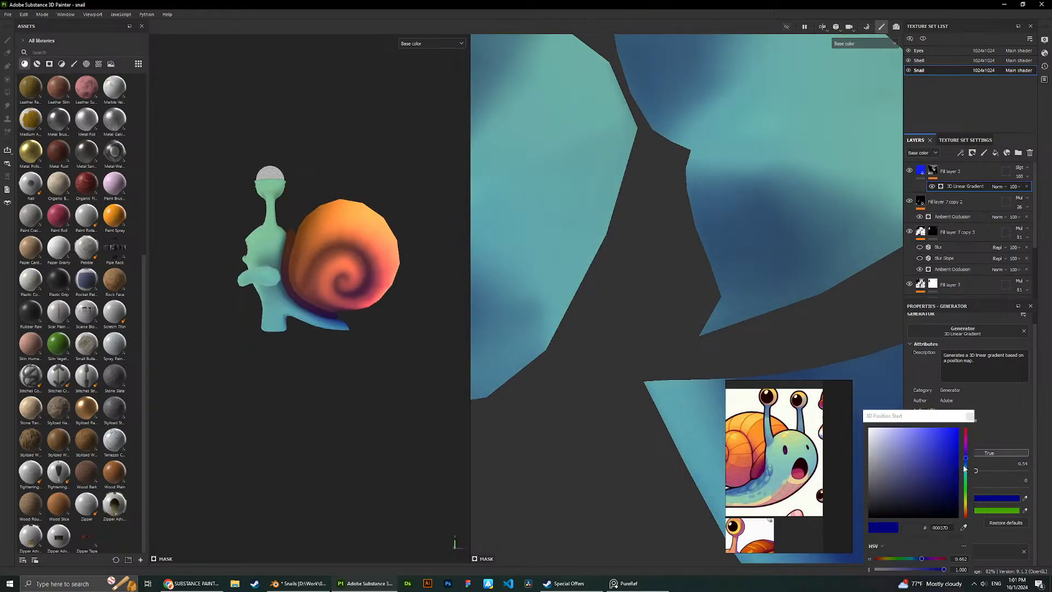
{"action": "left_click_drag", "start_coordinate": [957, 463], "coordinate": [1019, 496]}
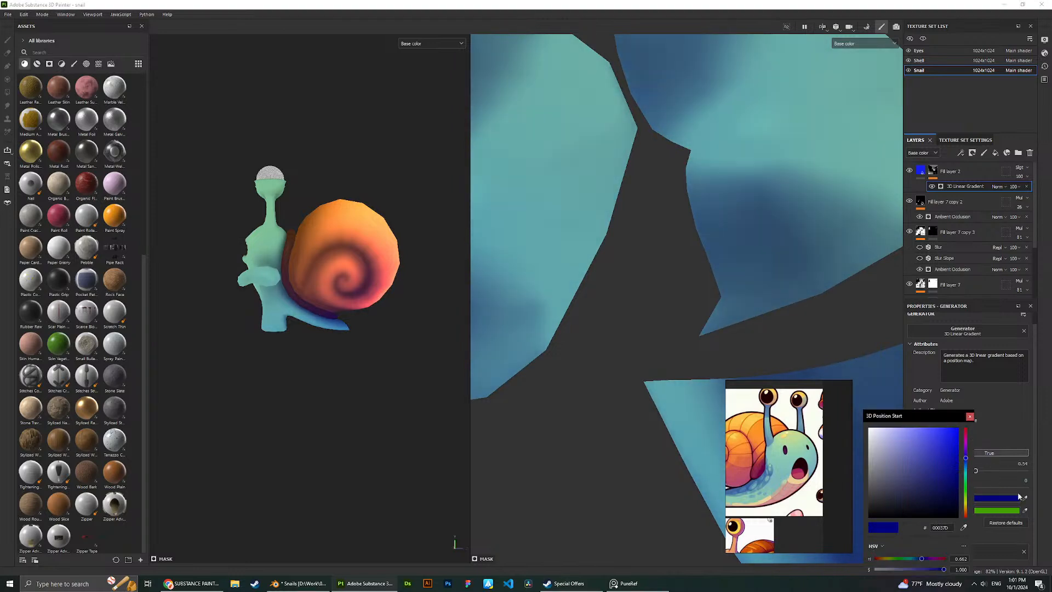
{"action": "left_click", "coordinate": [1028, 459]}
{"action": "left_click", "coordinate": [970, 416]}
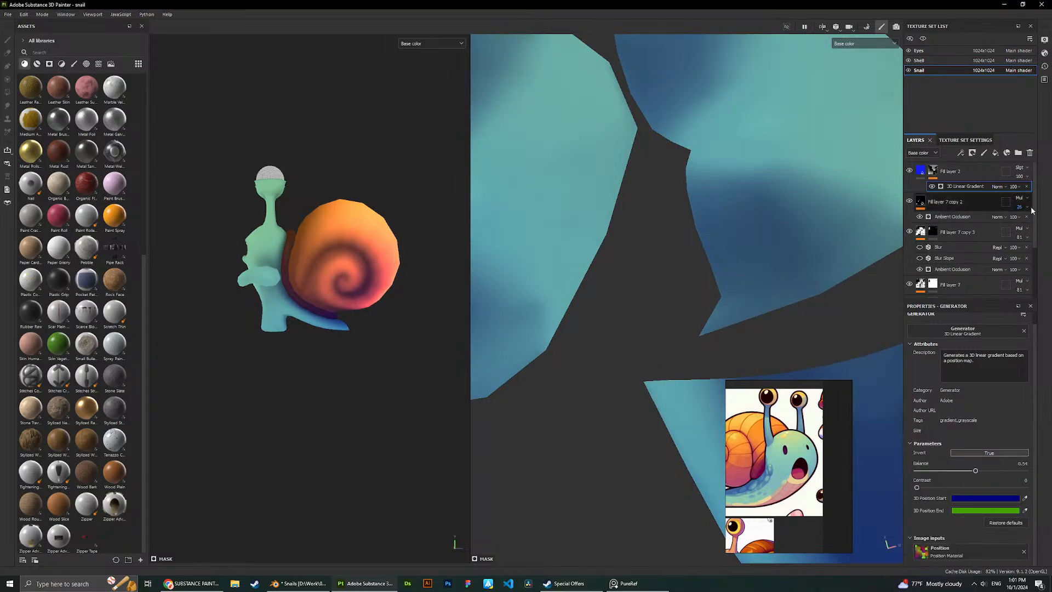
Try a blue-violet 3D Position End color on the gradient and undo the color changes.
{"action": "left_click", "coordinate": [998, 510]}
{"action": "left_click_drag", "start_coordinate": [954, 455], "coordinate": [985, 403]}
{"action": "key", "text": "ctrl+z"}
{"action": "left_click", "coordinate": [965, 455]}
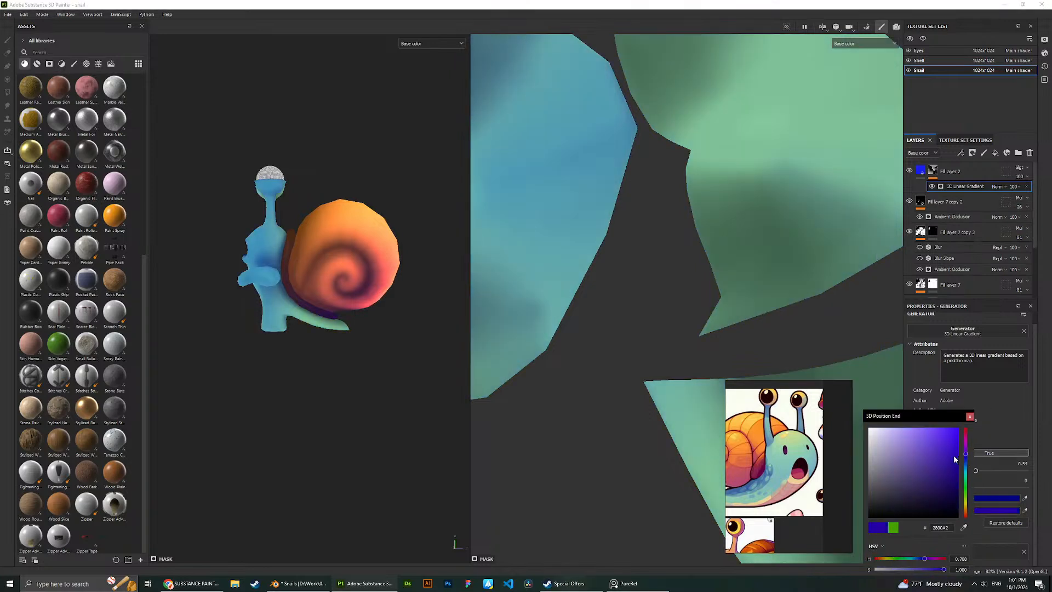
{"action": "key", "text": "ctrl+z"}
Set the gradient's 3D Position End color to a brighter green, 56D200, so the blue reaches further over the body.
{"action": "left_click_drag", "start_coordinate": [257, 283], "coordinate": [356, 288], "text": "alt"}
{"action": "left_click_drag", "start_coordinate": [945, 474], "coordinate": [991, 444]}
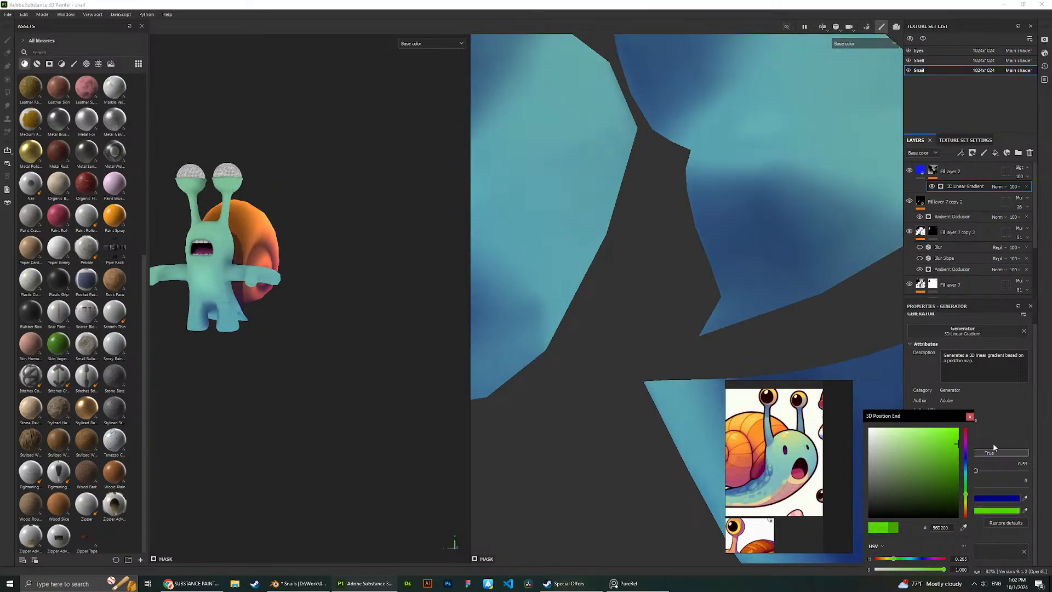
{"action": "left_click_drag", "start_coordinate": [349, 257], "coordinate": [215, 231], "text": "alt"}
{"action": "left_click", "coordinate": [379, 189]}
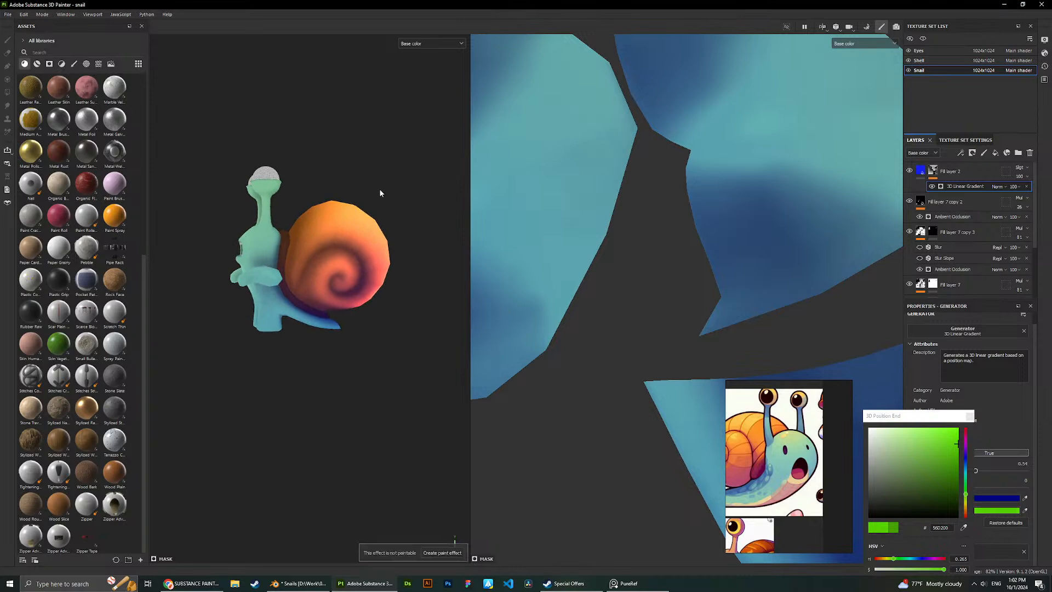
{"action": "scroll", "coordinate": [379, 189], "scroll_direction": "up", "scroll_amount": 2}
{"action": "left_click", "coordinate": [967, 415]}
Examine the blue-green gradient on the body and the shell coloring from all sides of the snail.
{"action": "scroll", "coordinate": [337, 265], "scroll_direction": "up", "scroll_amount": 2}
{"action": "scroll", "coordinate": [336, 268], "scroll_direction": "up", "scroll_amount": 2}
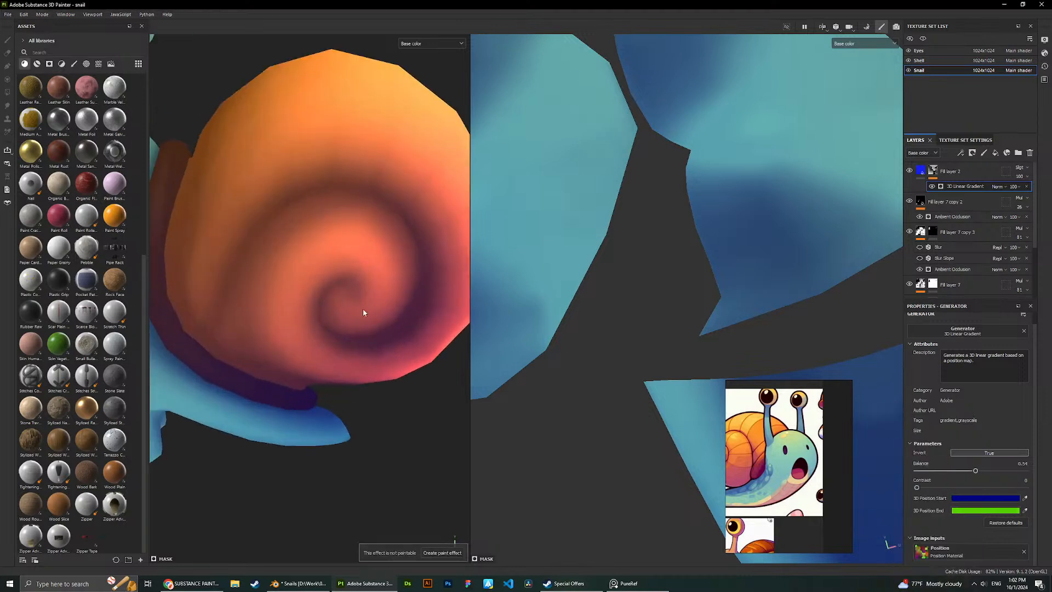
{"action": "left_click_drag", "start_coordinate": [363, 309], "coordinate": [283, 281], "text": "alt"}
{"action": "scroll", "coordinate": [313, 277], "scroll_direction": "down", "scroll_amount": 5}
{"action": "left_click_drag", "start_coordinate": [378, 285], "coordinate": [292, 304], "text": "alt"}
{"action": "middle_click_drag", "start_coordinate": [438, 271], "coordinate": [326, 284], "text": "alt"}
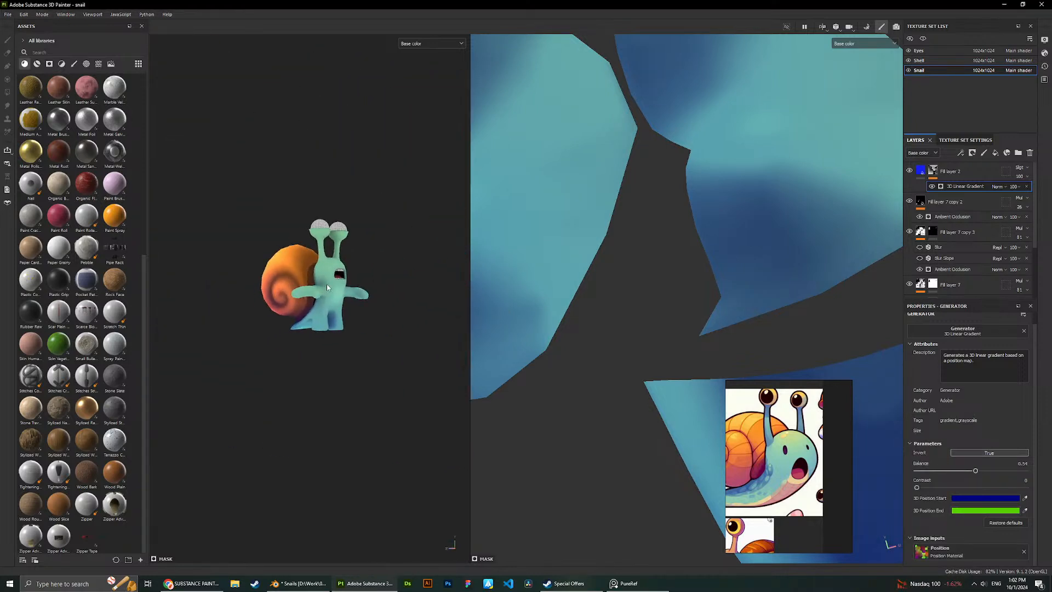
{"action": "scroll", "coordinate": [326, 283], "scroll_direction": "up", "scroll_amount": 3}
{"action": "left_click_drag", "start_coordinate": [326, 284], "coordinate": [187, 291], "text": "alt"}
{"action": "middle_click_drag", "start_coordinate": [353, 289], "coordinate": [281, 280], "text": "alt"}
{"action": "left_click_drag", "start_coordinate": [280, 283], "coordinate": [342, 277], "text": "alt"}
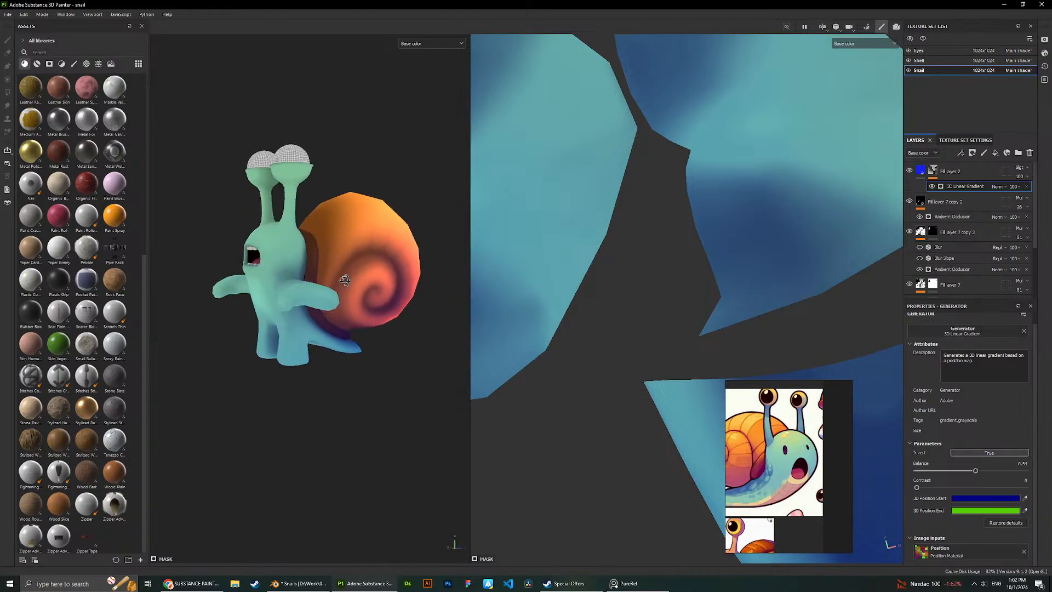
{"action": "scroll", "coordinate": [288, 284], "scroll_direction": "up", "scroll_amount": 2}
{"action": "left_click_drag", "start_coordinate": [268, 277], "coordinate": [303, 270], "text": "alt"}
{"action": "middle_click_drag", "start_coordinate": [303, 270], "coordinate": [369, 289], "text": "alt"}
{"action": "scroll", "coordinate": [278, 279], "scroll_direction": "up", "scroll_amount": 1}
{"action": "scroll", "coordinate": [280, 281], "scroll_direction": "down", "scroll_amount": 2}
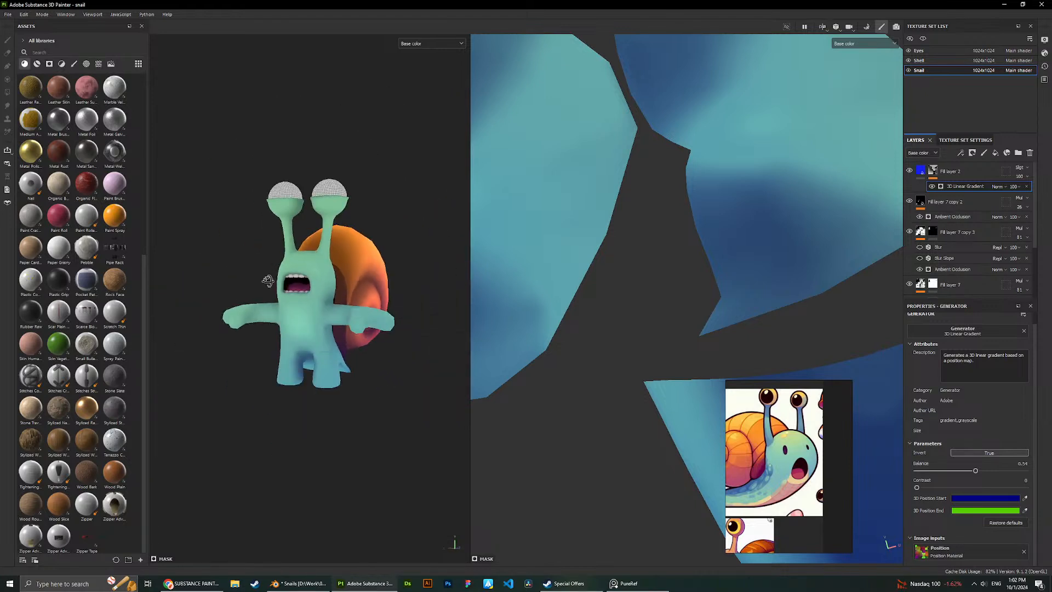
{"action": "left_click_drag", "start_coordinate": [279, 281], "coordinate": [378, 288], "text": "alt"}
{"action": "scroll", "coordinate": [378, 289], "scroll_direction": "up", "scroll_amount": 2}
Compare the body with Fill layer 2 off and on, and hide the ambient occlusion layer Fill layer 7 copy 2.
{"action": "left_click", "coordinate": [909, 170]}
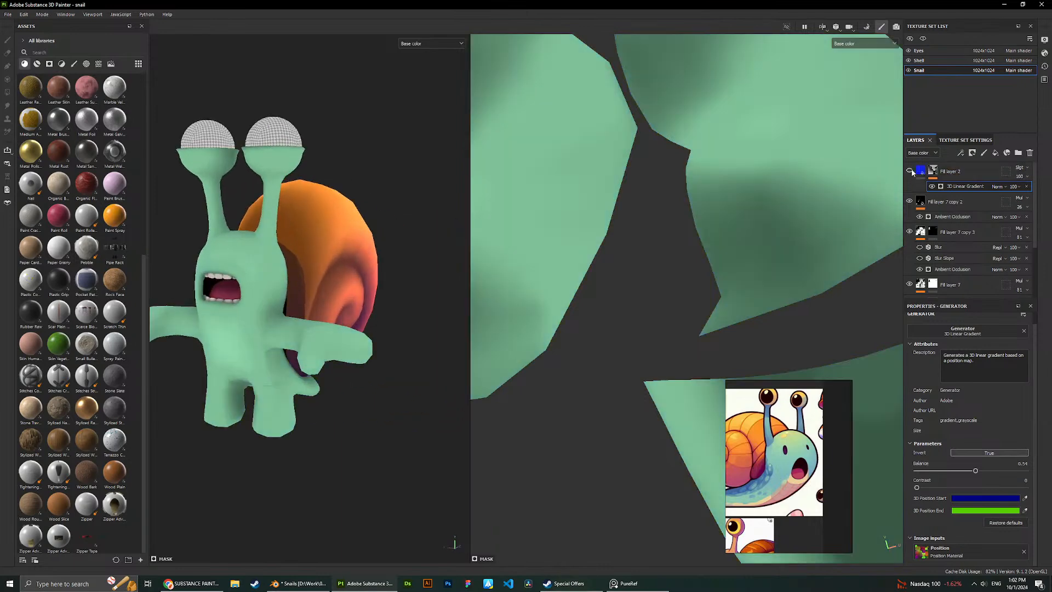
{"action": "left_click", "coordinate": [909, 170]}
{"action": "left_click", "coordinate": [909, 201]}
{"action": "left_click", "coordinate": [910, 201]}
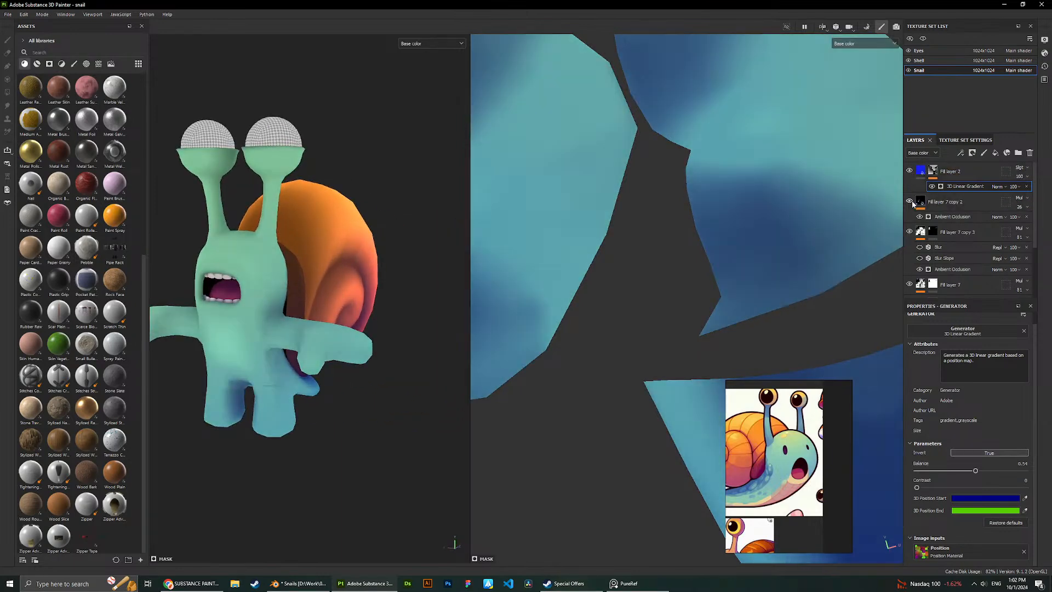
{"action": "left_click", "coordinate": [909, 202]}
{"action": "scroll", "coordinate": [362, 278], "scroll_direction": "down", "scroll_amount": 3}
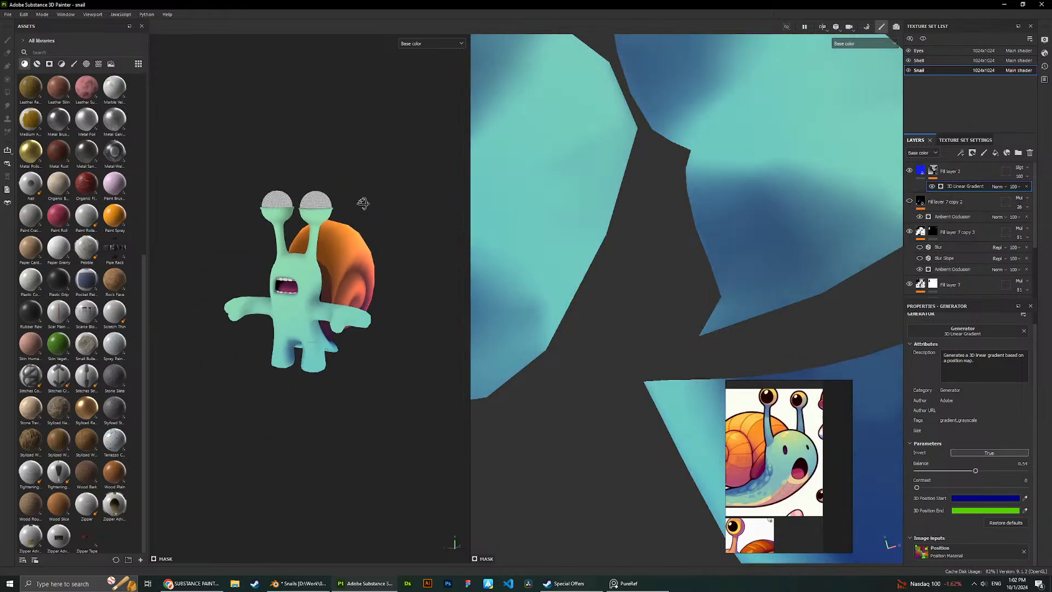
Compare the snail's body from the front with the ambient occlusion layer Fill layer 7 copy 2 on and off.
{"action": "left_click_drag", "start_coordinate": [362, 203], "coordinate": [422, 181], "text": "alt"}
{"action": "left_click", "coordinate": [909, 201]}
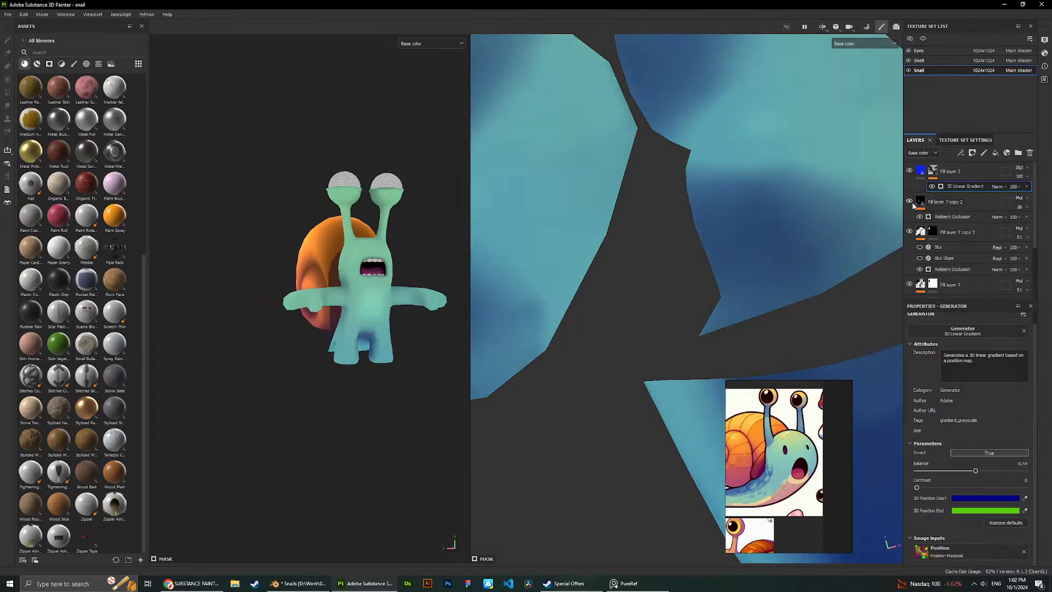
{"action": "left_click", "coordinate": [909, 201]}
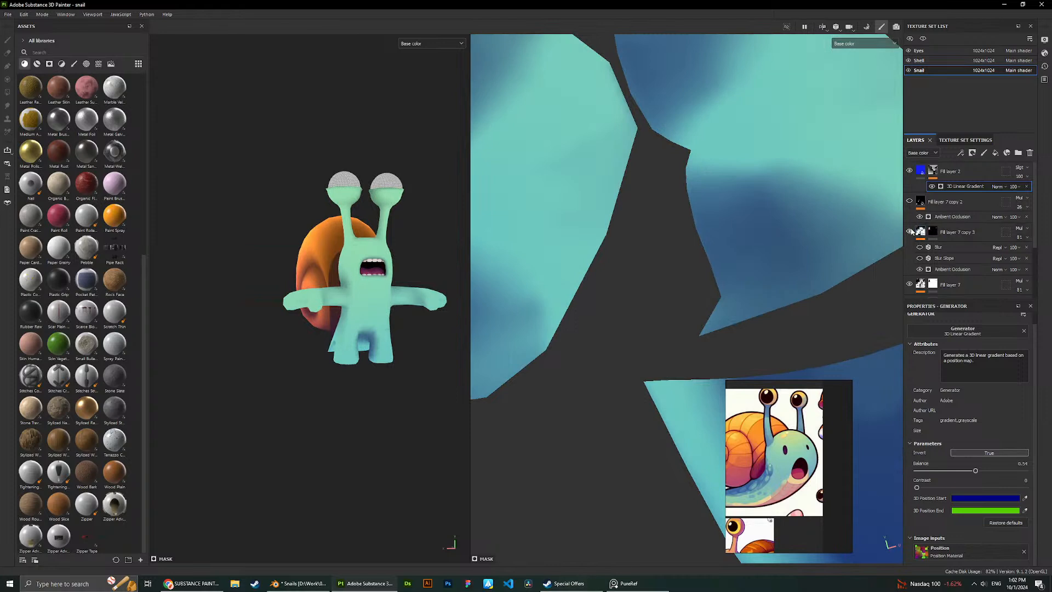
{"action": "left_click", "coordinate": [910, 201]}
{"action": "left_click", "coordinate": [910, 201]}
Compare the mouth shading of Fill layer 7 copy 2 and copy 3, keep copy 3 visible, and delete Fill layer 7 copy 2.
{"action": "left_click", "coordinate": [921, 206]}
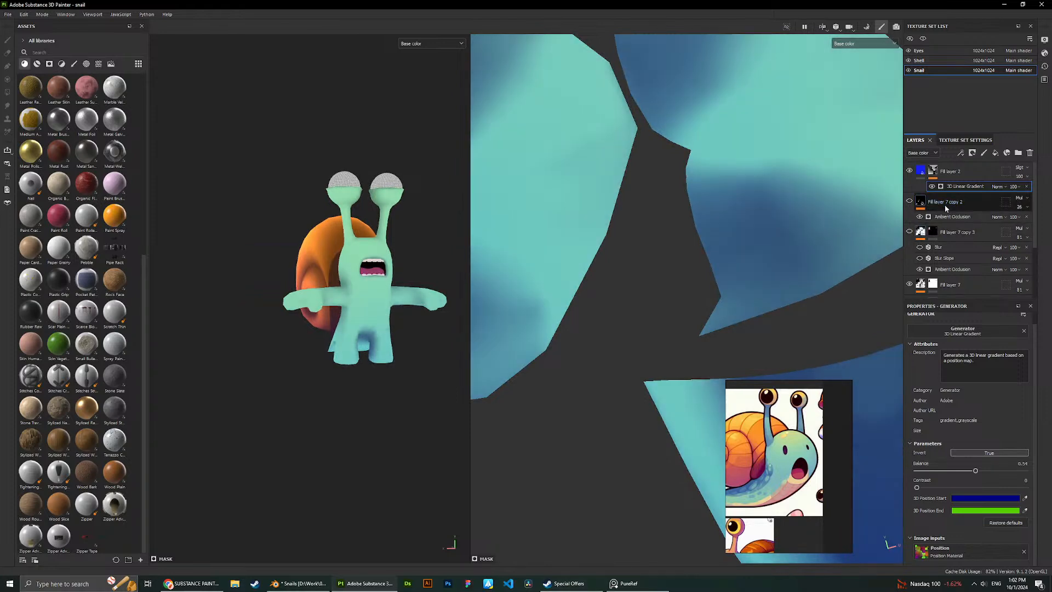
{"action": "left_click", "coordinate": [909, 202]}
{"action": "scroll", "coordinate": [410, 265], "scroll_direction": "up", "scroll_amount": 5}
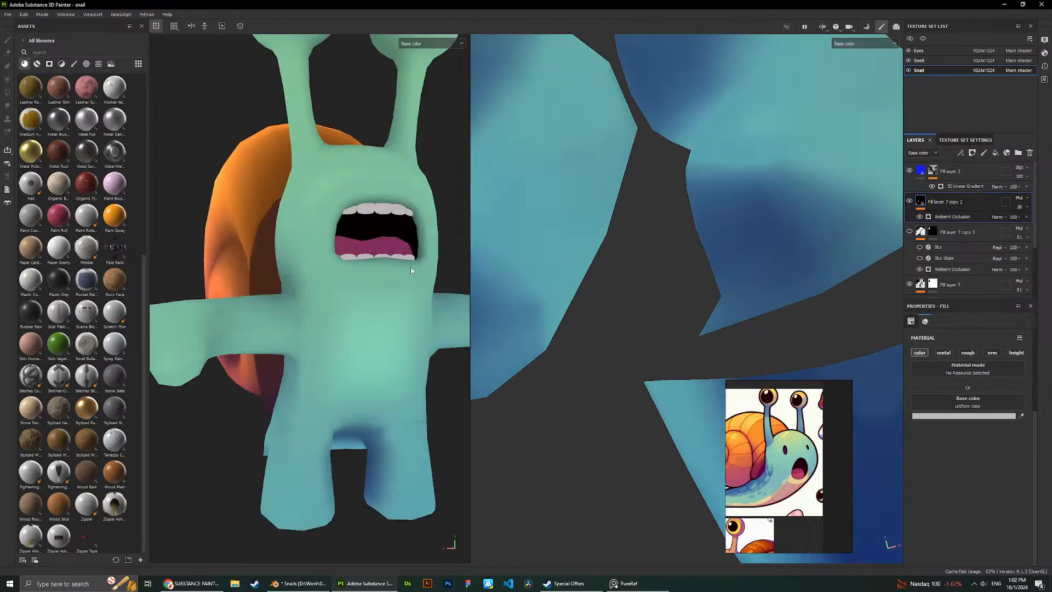
{"action": "left_click", "coordinate": [909, 232]}
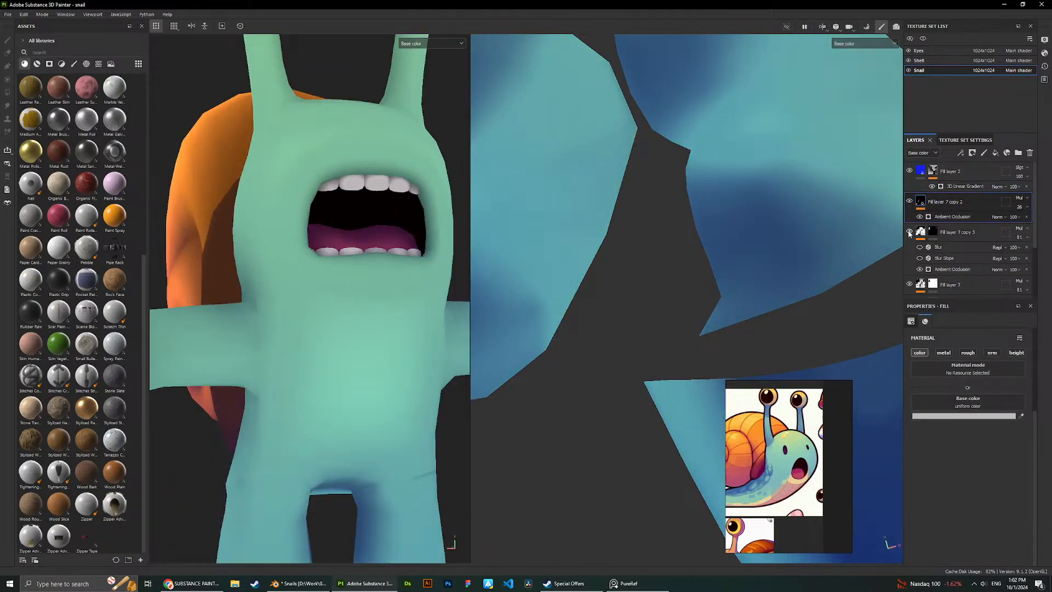
{"action": "left_click", "coordinate": [909, 202]}
{"action": "left_click", "coordinate": [909, 231]}
{"action": "left_click", "coordinate": [909, 232]}
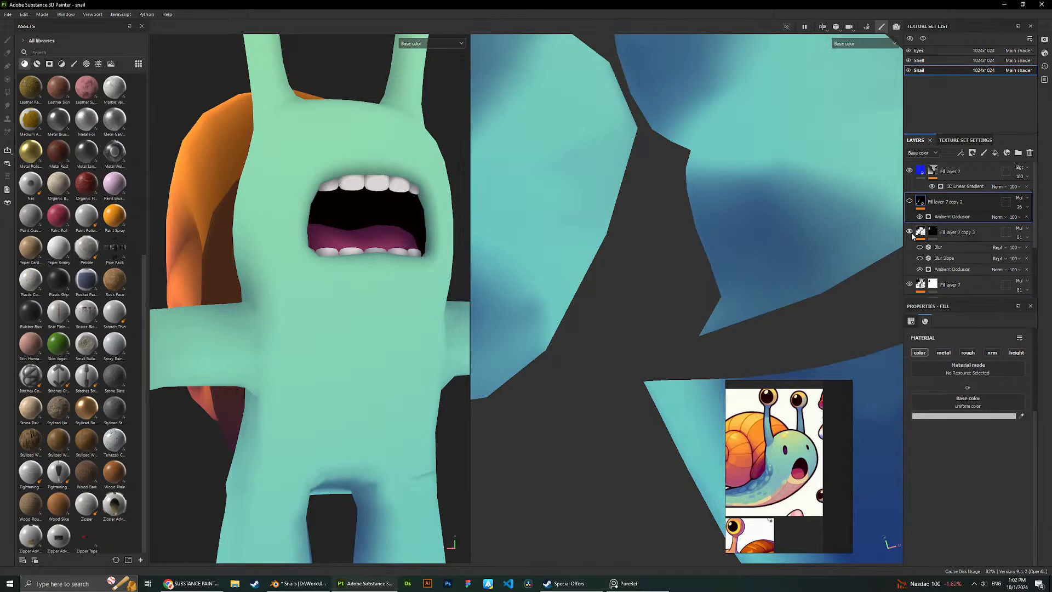
{"action": "key", "text": "Delete"}
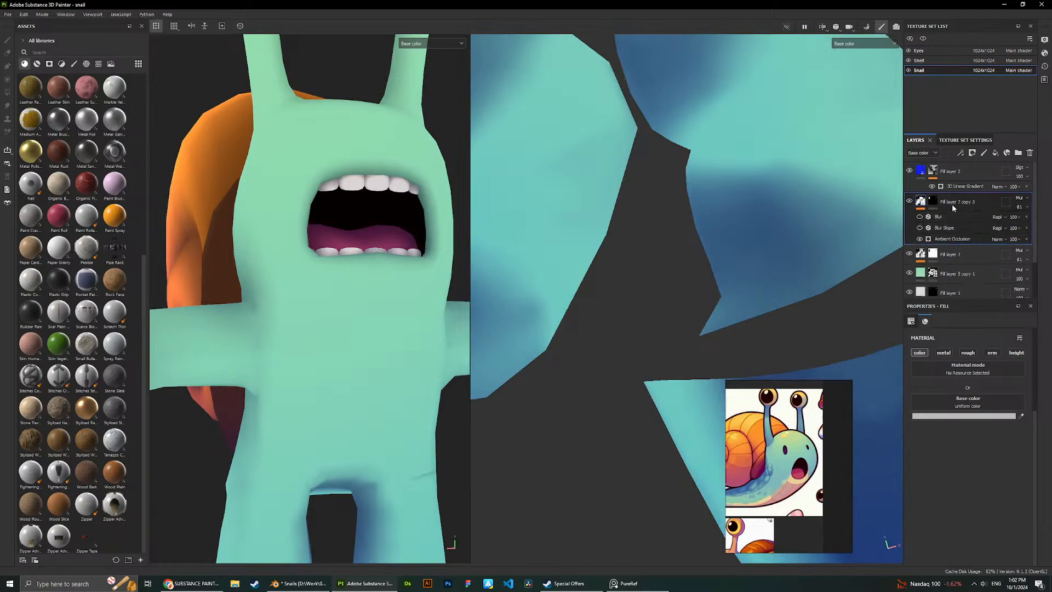
Toggle the visibility of Fill layer 7 and Fill layer 2 to compare their effect on the snail's body shading.
{"action": "left_click", "coordinate": [908, 253]}
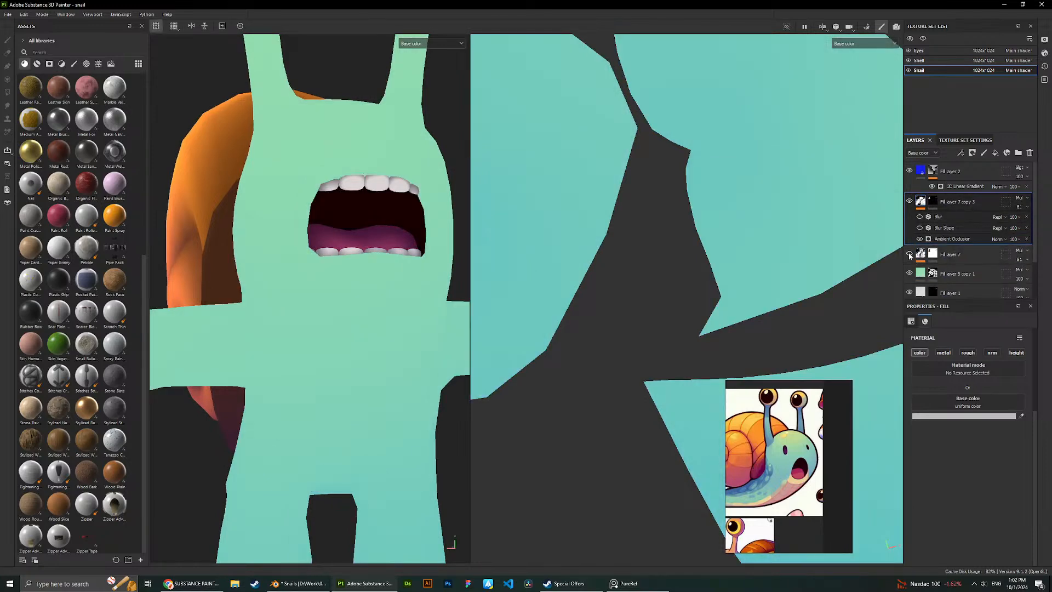
{"action": "left_click", "coordinate": [908, 253]}
{"action": "scroll", "coordinate": [385, 216], "scroll_direction": "down", "scroll_amount": 3}
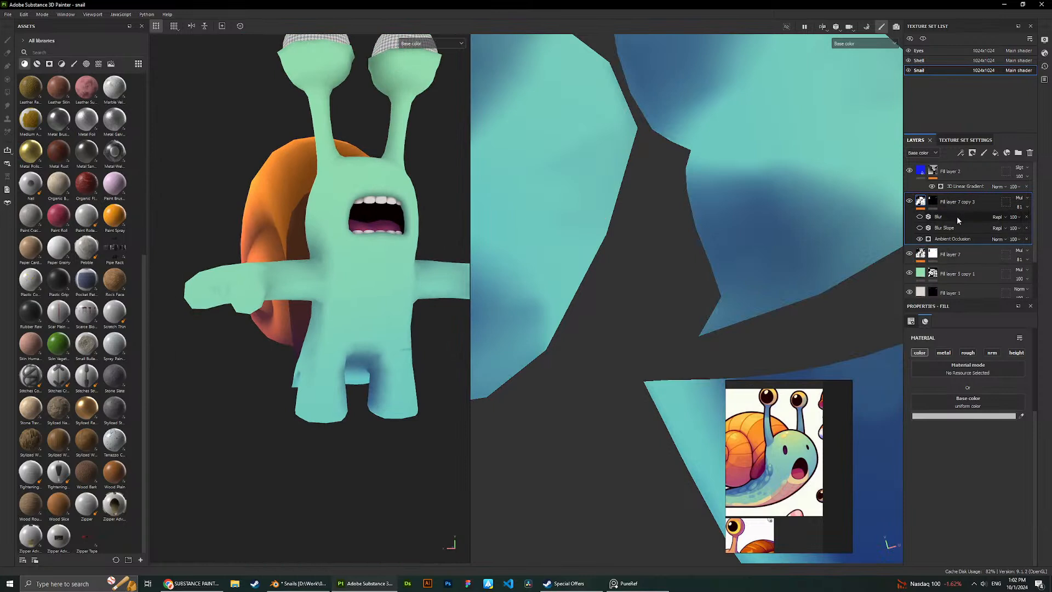
{"action": "left_click", "coordinate": [909, 170]}
{"action": "left_click", "coordinate": [909, 171]}
{"action": "left_click", "coordinate": [926, 253]}
{"action": "left_click", "coordinate": [909, 254]}
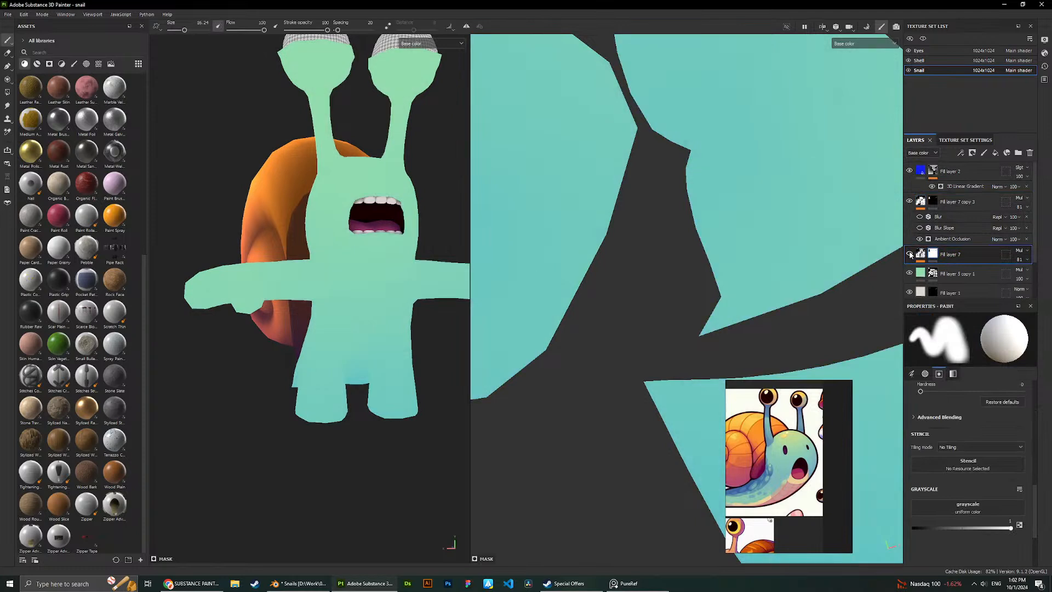
{"action": "left_click", "coordinate": [909, 253]}
{"action": "scroll", "coordinate": [986, 433], "scroll_direction": "up", "scroll_amount": 5}
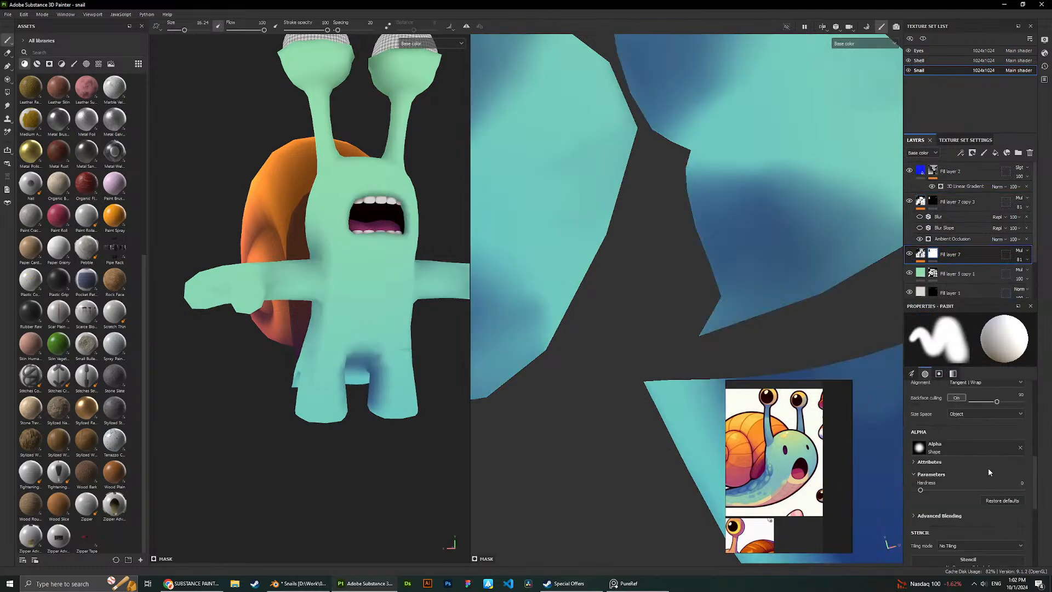
Delete the Blur and Blur Slope filters from Fill layer 7, keeping its Ambient Occlusion generator.
{"action": "left_click", "coordinate": [920, 254]}
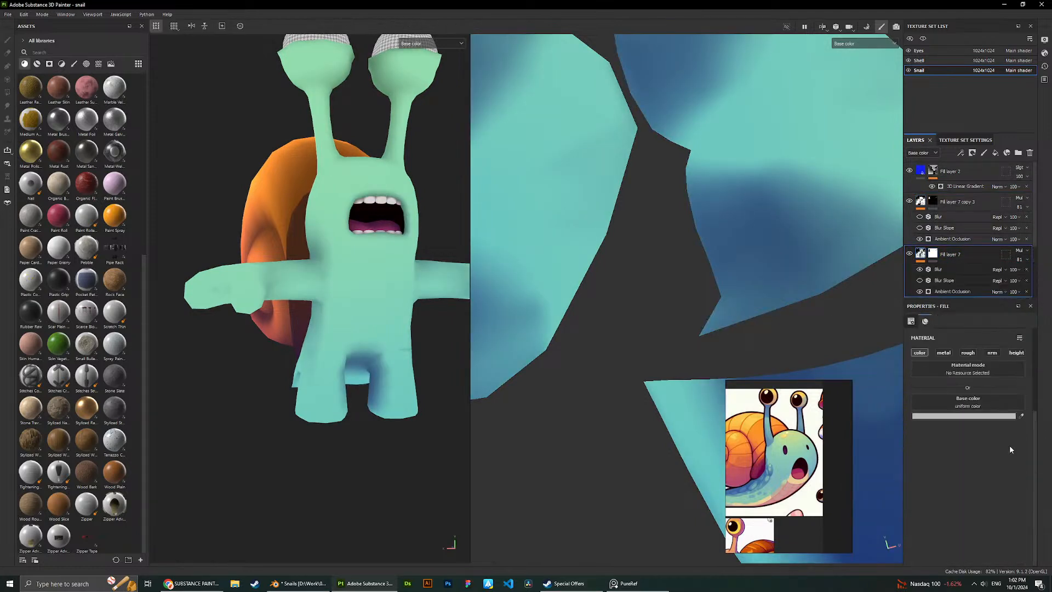
{"action": "left_click", "coordinate": [945, 276]}
{"action": "key", "text": "Delete"}
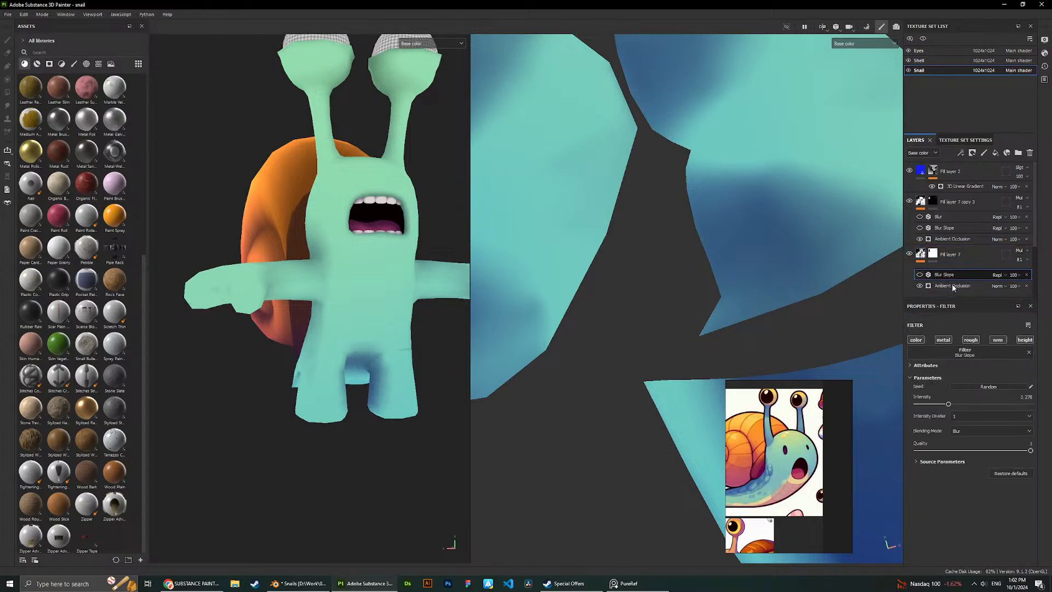
{"action": "key", "text": "Delete"}
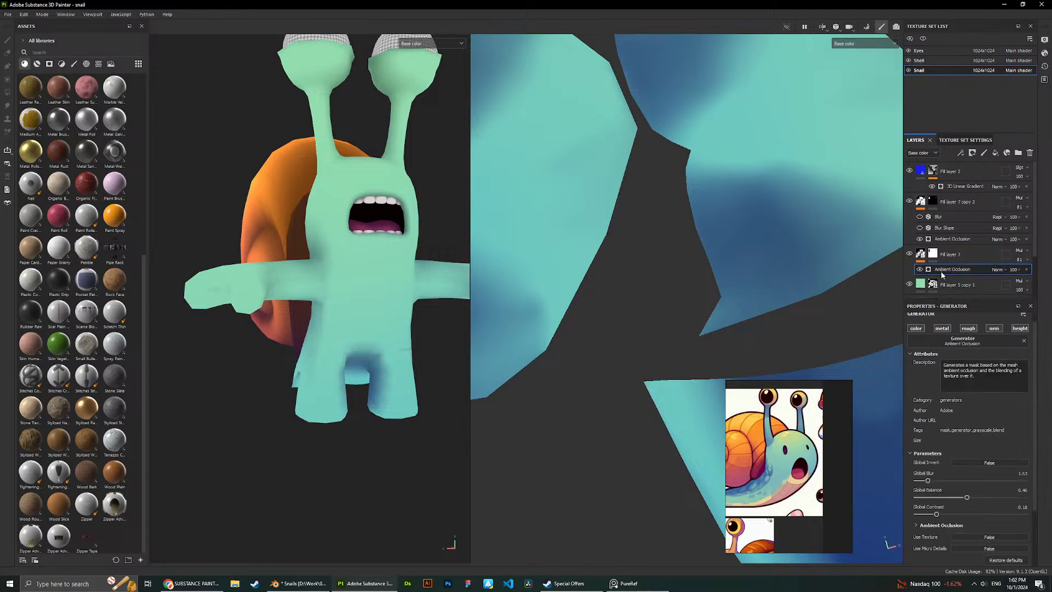
Try a Global Balance of 0.13 with different Global Blur and Global Contrast values on Fill layer 7's Ambient Occlusion generator.
{"action": "mouse_move", "coordinate": [939, 484]}
{"action": "left_mouse_down"}
{"action": "mouse_move", "coordinate": [928, 481]}
{"action": "mouse_move", "coordinate": [958, 498]}
{"action": "mouse_move", "coordinate": [919, 496]}
{"action": "mouse_move", "coordinate": [915, 483]}
{"action": "left_mouse_up"}
{"action": "scroll", "coordinate": [324, 242], "scroll_direction": "down", "scroll_amount": 3}
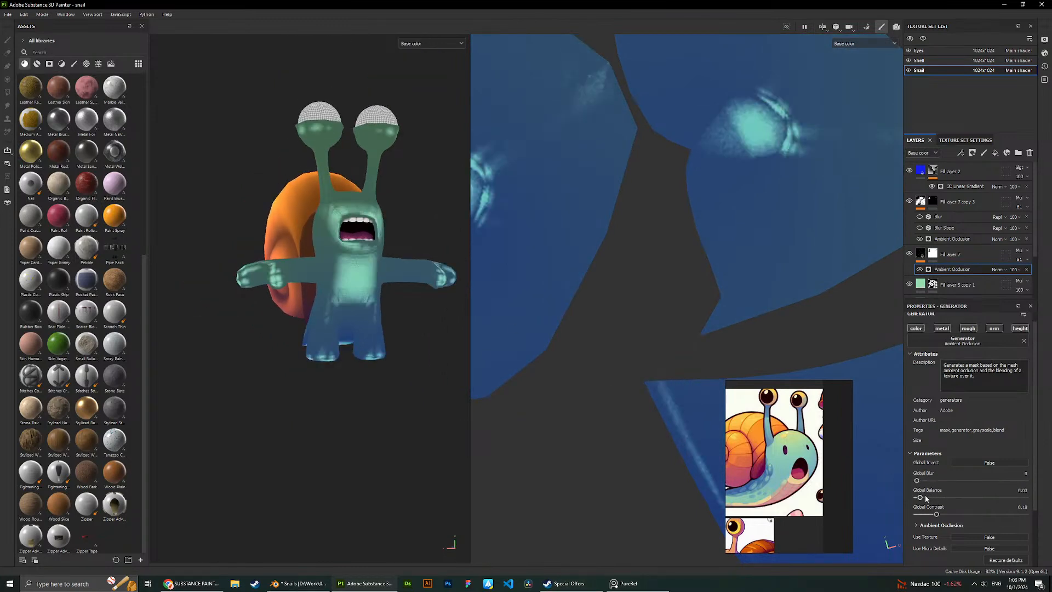
{"action": "left_click_drag", "start_coordinate": [925, 497], "coordinate": [1050, 517]}
{"action": "scroll", "coordinate": [394, 282], "scroll_direction": "down", "scroll_amount": 1}
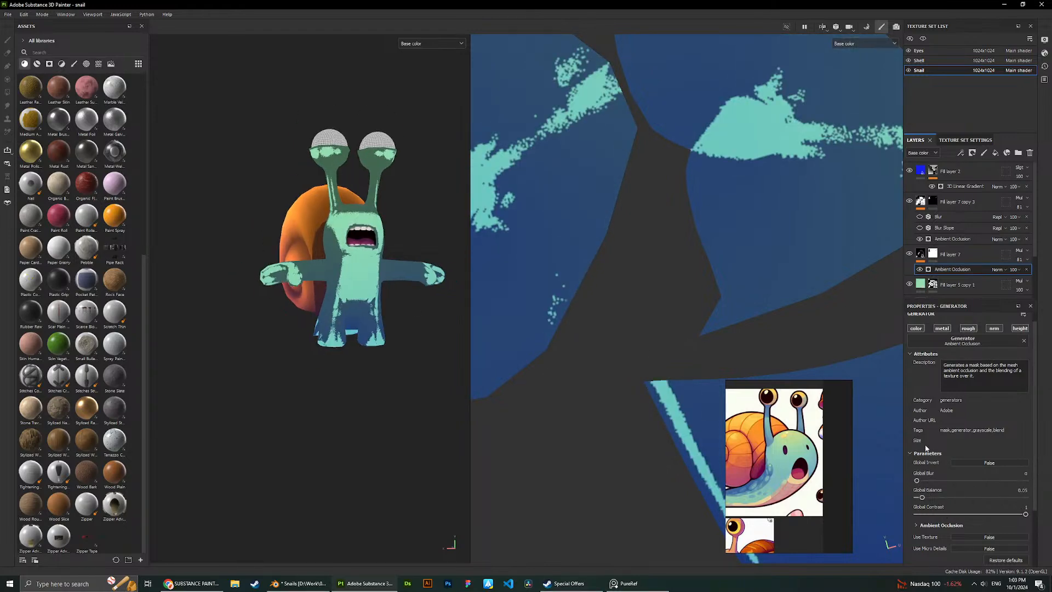
{"action": "mouse_move", "coordinate": [926, 498]}
{"action": "left_mouse_down"}
{"action": "mouse_move", "coordinate": [951, 514]}
{"action": "mouse_move", "coordinate": [937, 515]}
{"action": "left_mouse_up"}
{"action": "left_click_drag", "start_coordinate": [916, 480], "coordinate": [932, 481]}
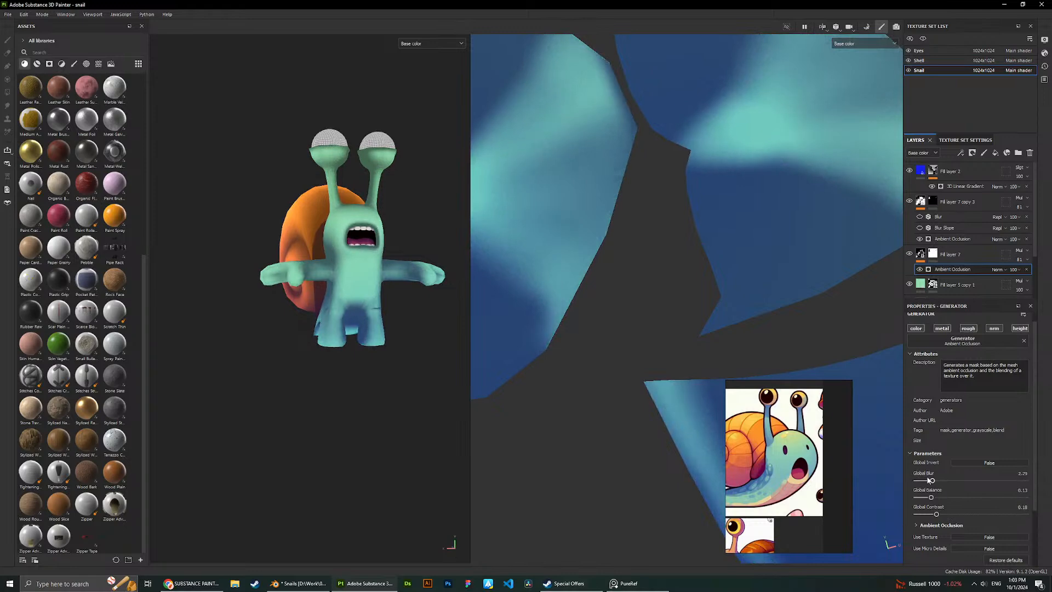
Undo the trial blur, balance and contrast changes on Fill layer 7's Ambient Occlusion generator.
{"action": "key", "text": "ctrl+z"}
{"action": "key", "text": "ctrl+z"}
{"action": "key", "text": "ctrl+z"}
{"action": "key", "text": "ctrl+z"}
{"action": "key", "text": "ctrl+z"}
{"action": "key", "text": "ctrl+z"}
{"action": "key", "text": "ctrl+z"}
{"action": "key", "text": "ctrl+z"}
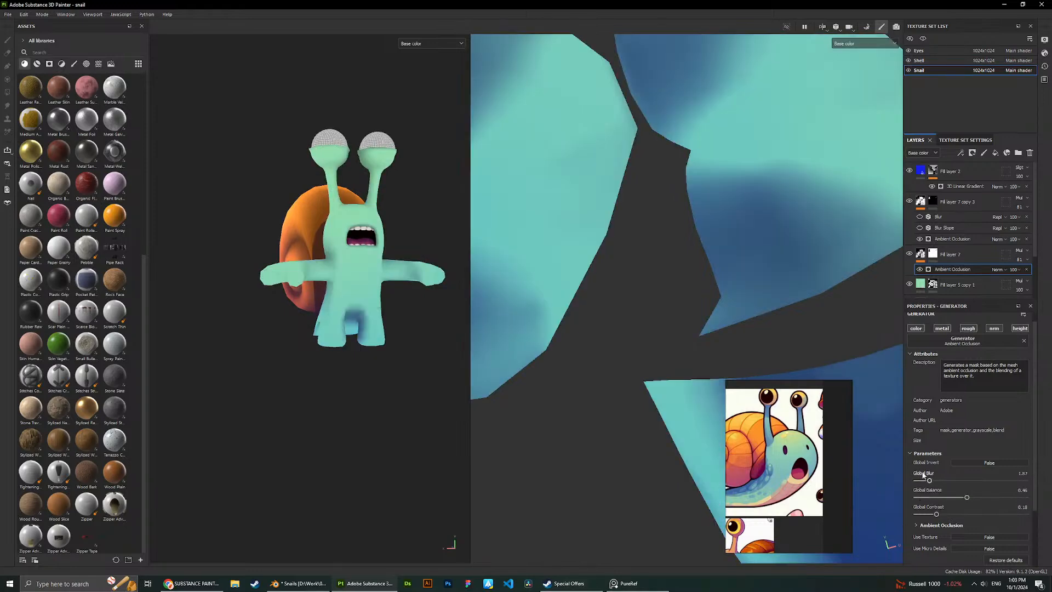
Make the Eyes texture set active for texturing the snail's eyes.
{"action": "mouse_move", "coordinate": [378, 274]}
{"action": "left_mouse_down", "text": "alt"}
{"action": "mouse_move", "coordinate": [357, 258]}
{"action": "mouse_move", "coordinate": [391, 250]}
{"action": "mouse_move", "coordinate": [309, 257]}
{"action": "mouse_move", "coordinate": [382, 266]}
{"action": "left_mouse_up", "text": "alt"}
{"action": "scroll", "coordinate": [307, 261], "scroll_direction": "up", "scroll_amount": 2}
{"action": "mouse_move", "coordinate": [294, 241]}
{"action": "left_mouse_down", "text": "alt"}
{"action": "mouse_move", "coordinate": [383, 275]}
{"action": "mouse_move", "coordinate": [322, 232]}
{"action": "mouse_move", "coordinate": [290, 232]}
{"action": "left_mouse_up", "text": "alt"}
{"action": "scroll", "coordinate": [383, 275], "scroll_direction": "up", "scroll_amount": 2}
{"action": "middle_click_drag", "start_coordinate": [291, 232], "coordinate": [296, 304], "text": "alt"}
{"action": "scroll", "coordinate": [296, 296], "scroll_direction": "up", "scroll_amount": 2}
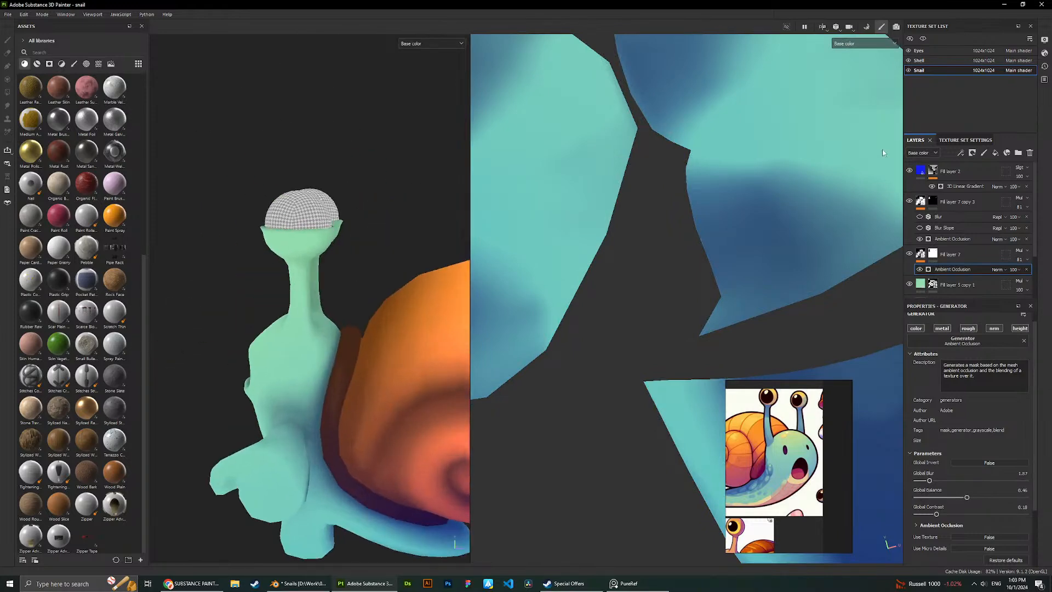
{"action": "left_click", "coordinate": [918, 51]}
Examine the snail's eyeballs from several angles together with their petal-shaped UV layout.
{"action": "scroll", "coordinate": [660, 283], "scroll_direction": "down", "scroll_amount": 2}
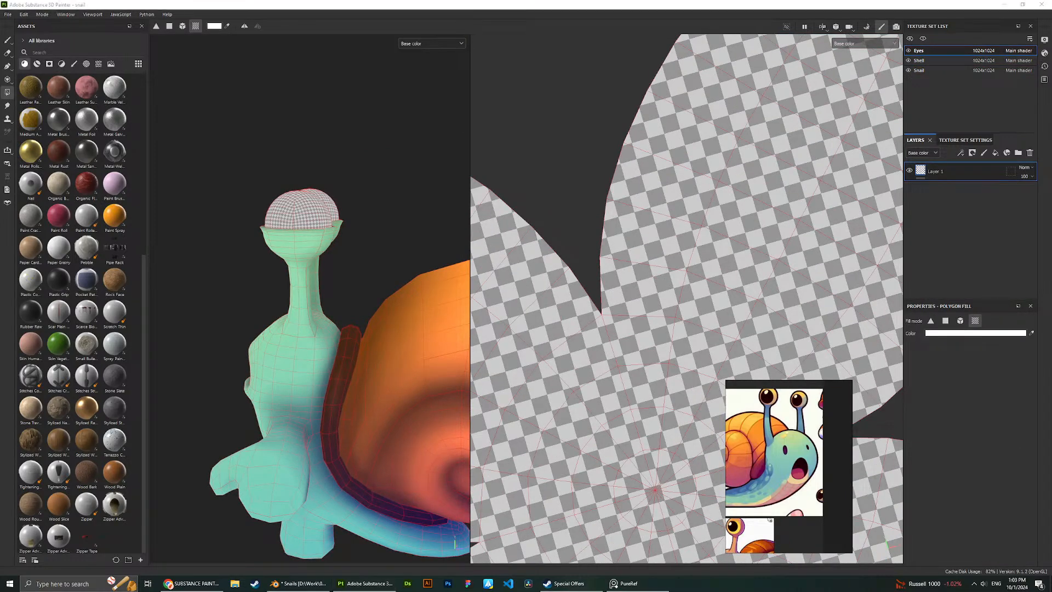
{"action": "scroll", "coordinate": [435, 274], "scroll_direction": "up", "scroll_amount": 1}
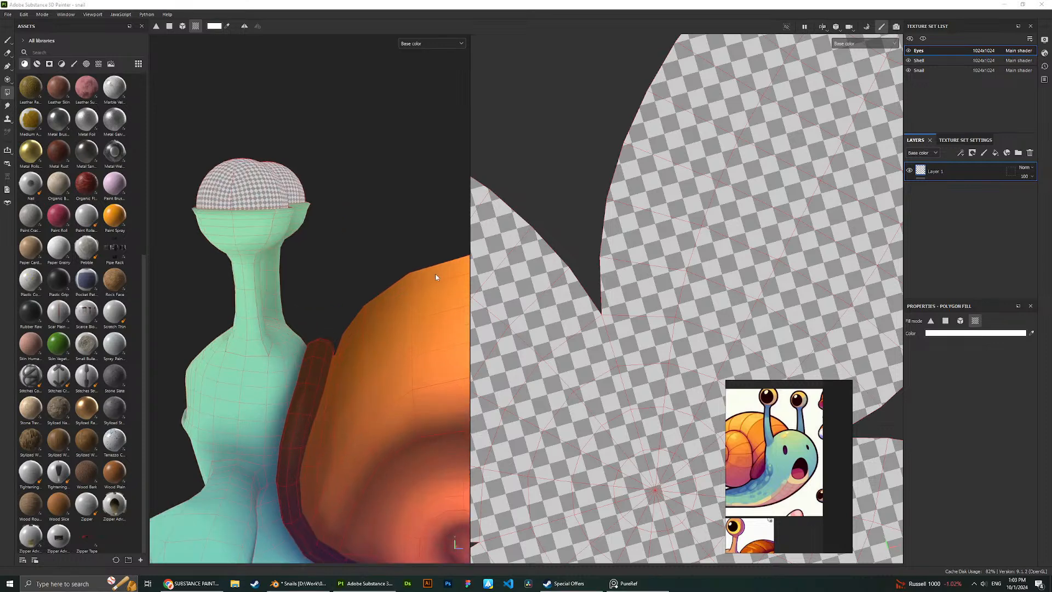
{"action": "scroll", "coordinate": [362, 236], "scroll_direction": "down", "scroll_amount": 2}
{"action": "left_click_drag", "start_coordinate": [282, 222], "coordinate": [344, 219], "text": "alt"}
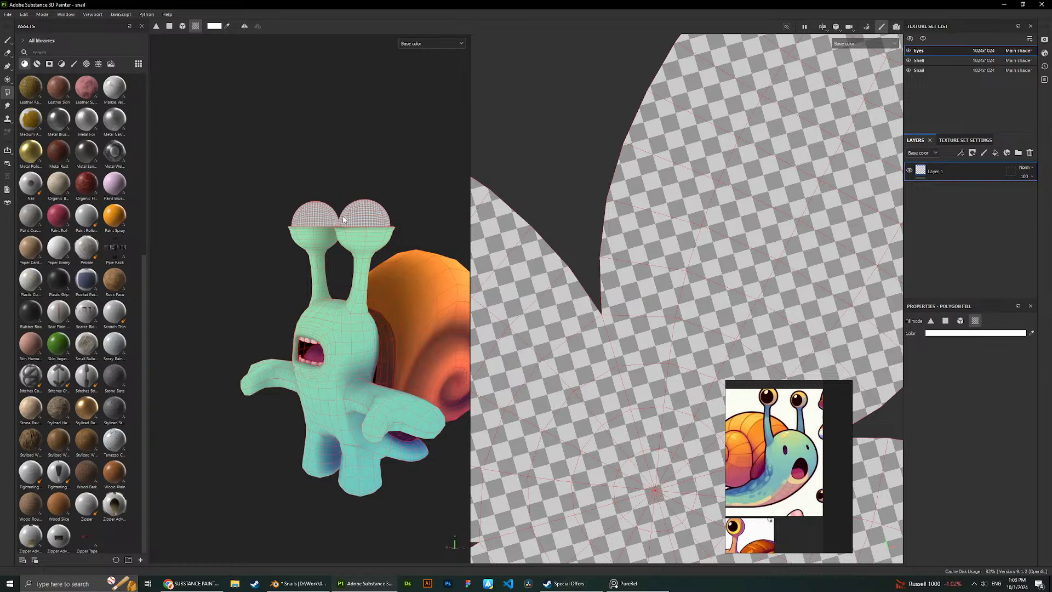
{"action": "left_click_drag", "start_coordinate": [376, 204], "coordinate": [354, 169], "text": "alt"}
{"action": "scroll", "coordinate": [424, 180], "scroll_direction": "up", "scroll_amount": 2}
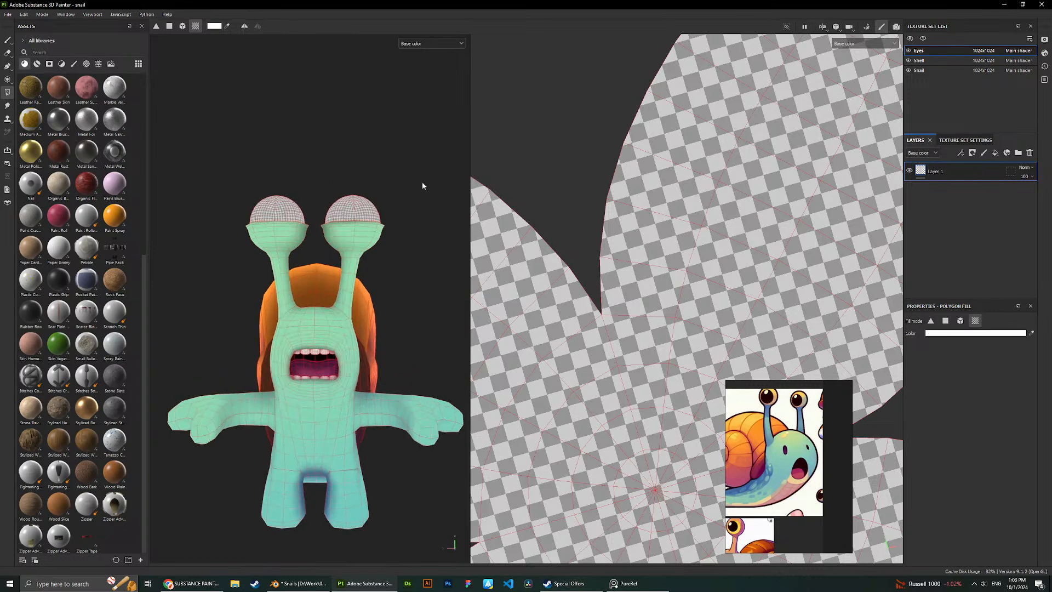
{"action": "scroll", "coordinate": [340, 167], "scroll_direction": "up", "scroll_amount": 3}
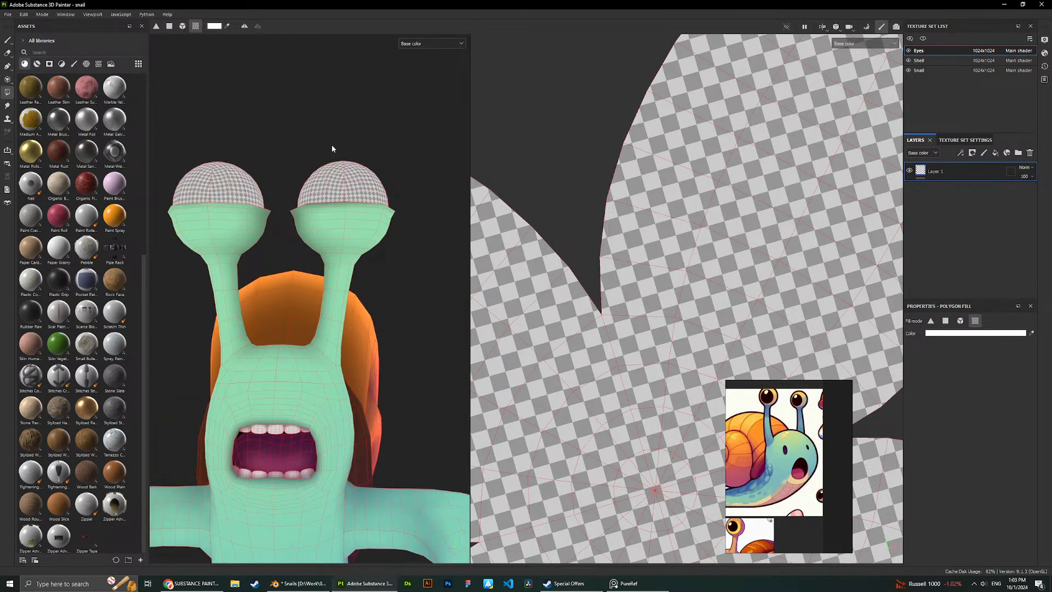
{"action": "left_click_drag", "start_coordinate": [332, 146], "coordinate": [366, 277], "text": "alt"}
{"action": "scroll", "coordinate": [705, 270], "scroll_direction": "down", "scroll_amount": 3}
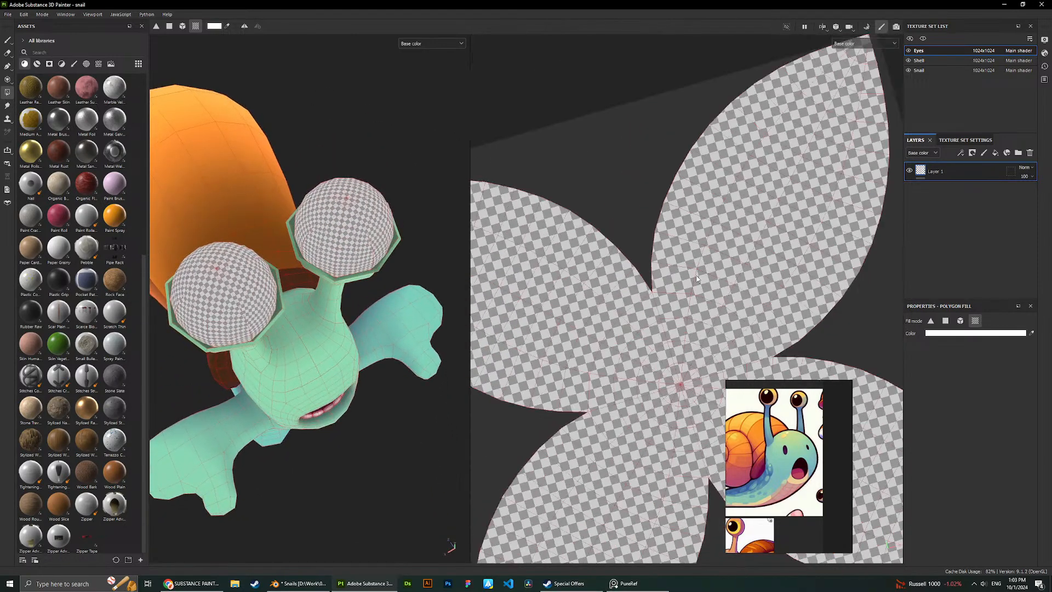
{"action": "scroll", "coordinate": [697, 279], "scroll_direction": "down", "scroll_amount": 5}
{"action": "left_click_drag", "start_coordinate": [633, 320], "coordinate": [704, 293], "text": "alt"}
Switch to Chrome and search Google Images in a new tab for "eye image", then refine the query to "eye image texture".
{"action": "left_click", "coordinate": [191, 583]}
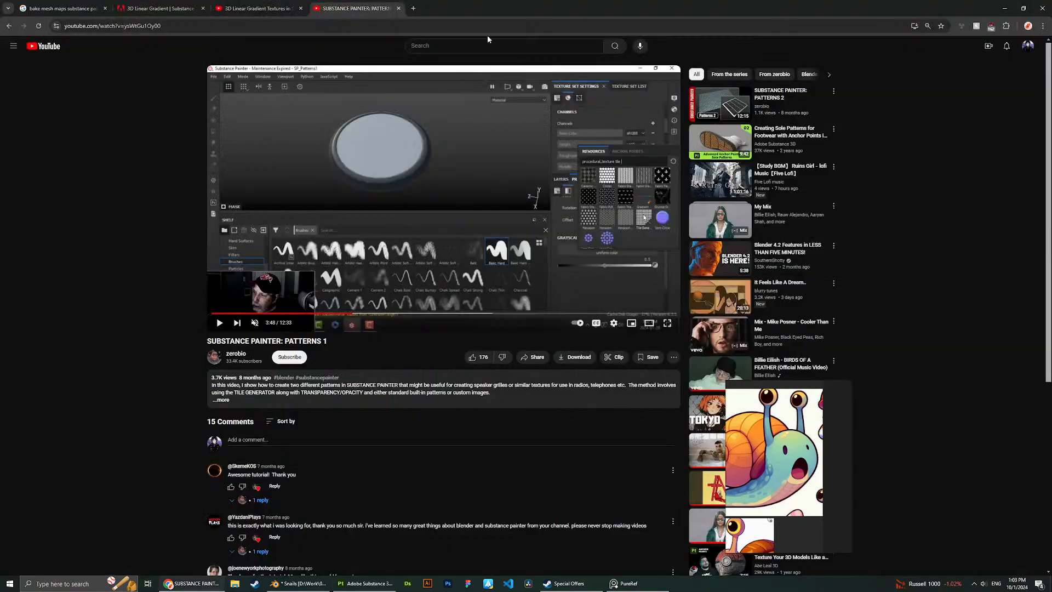
{"action": "left_click", "coordinate": [415, 8]}
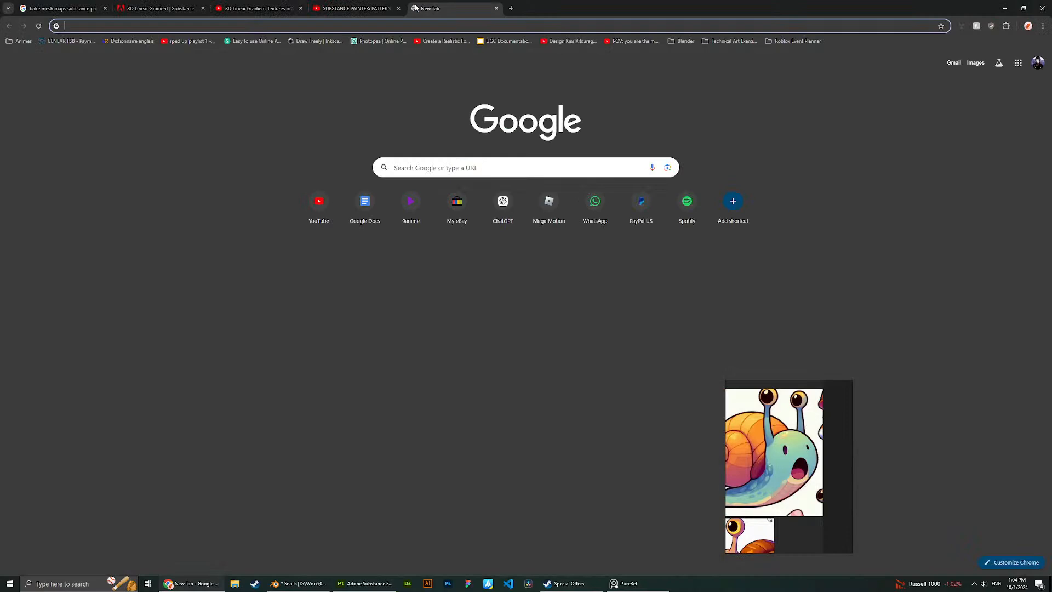
{"action": "type", "text": "eye image"}
{"action": "key", "text": "Return"}
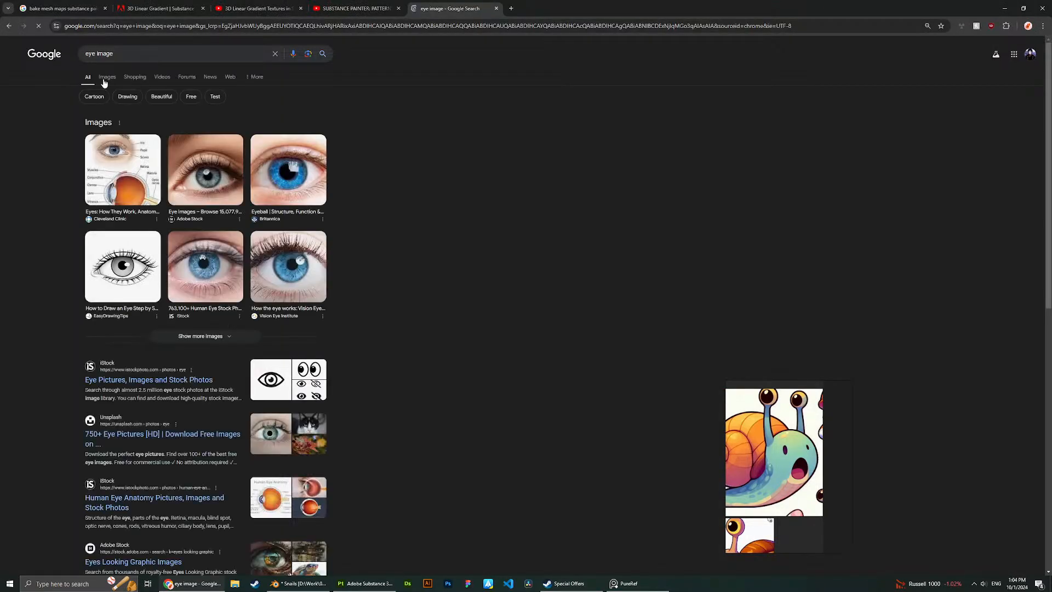
{"action": "left_click", "coordinate": [105, 78]}
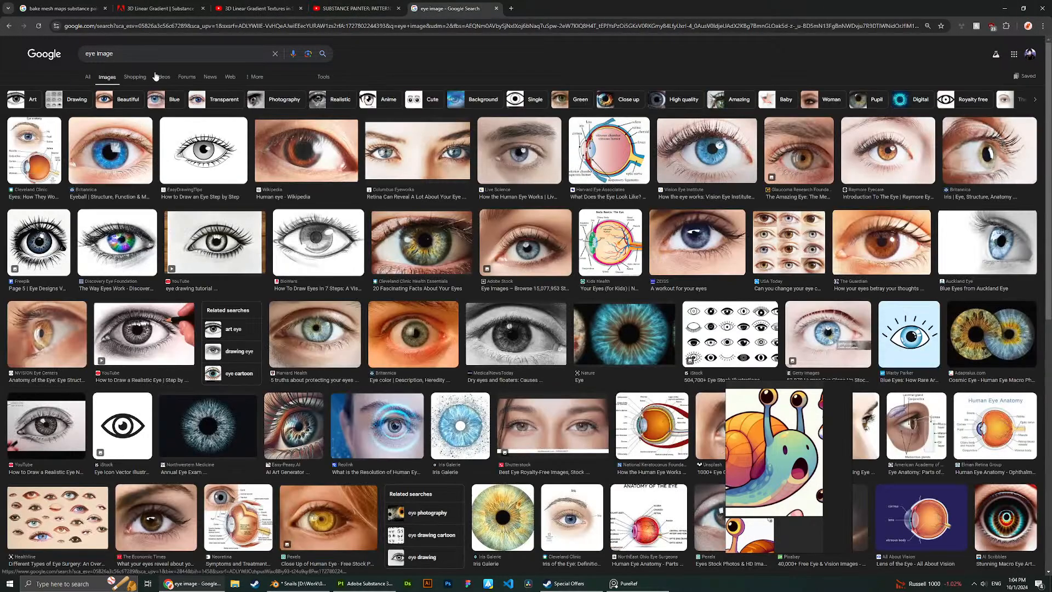
{"action": "left_click", "coordinate": [139, 53]}
{"action": "type", "text": "texture"}
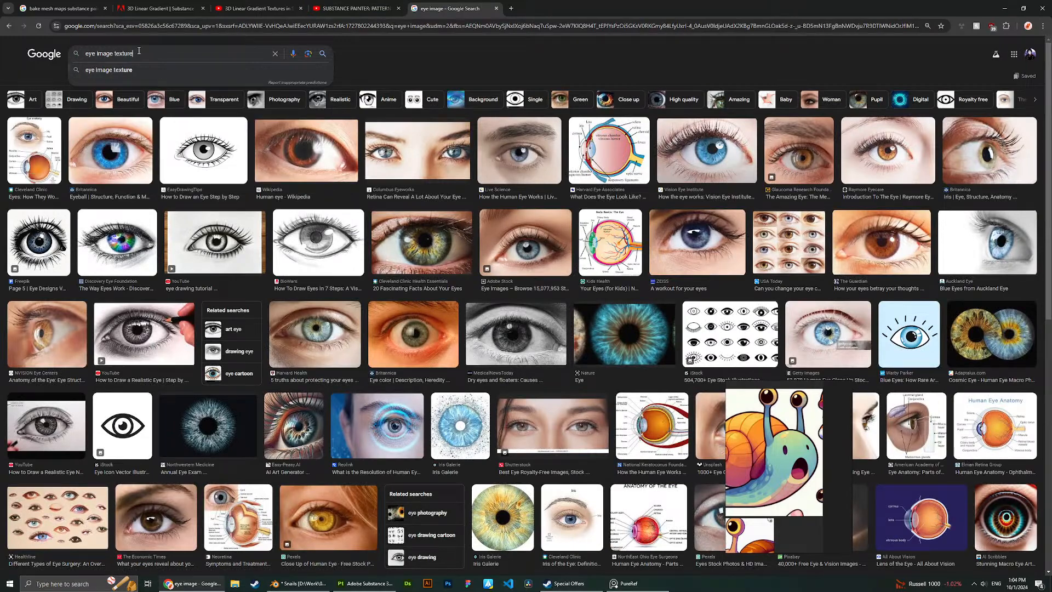
{"action": "key", "text": "Return"}
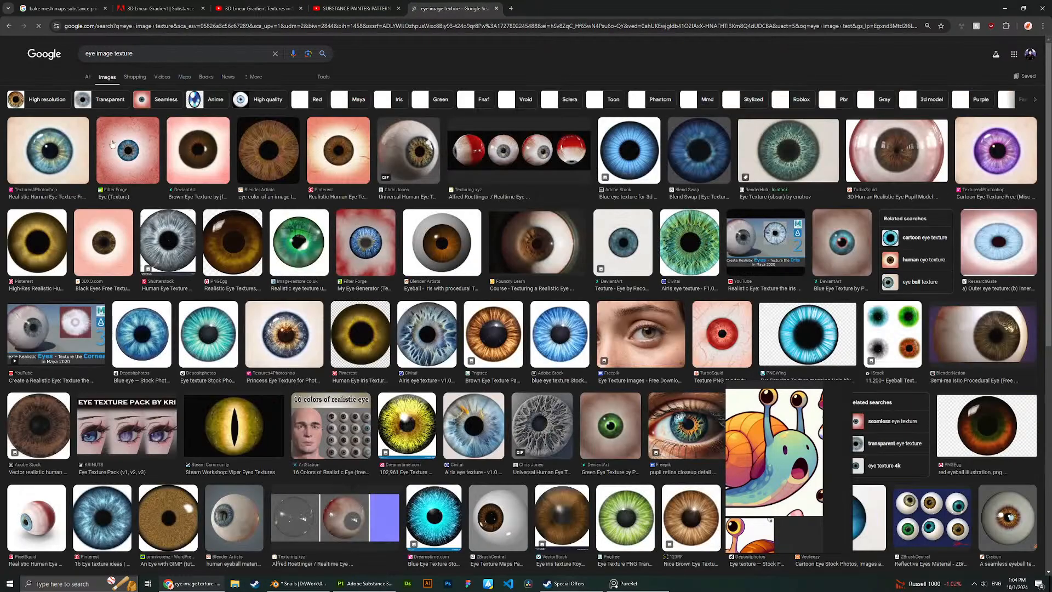
Compare the Filter Forge and DeviantArt eye textures in the image preview and act on the Filter Forge image.
{"action": "left_click", "coordinate": [128, 138]}
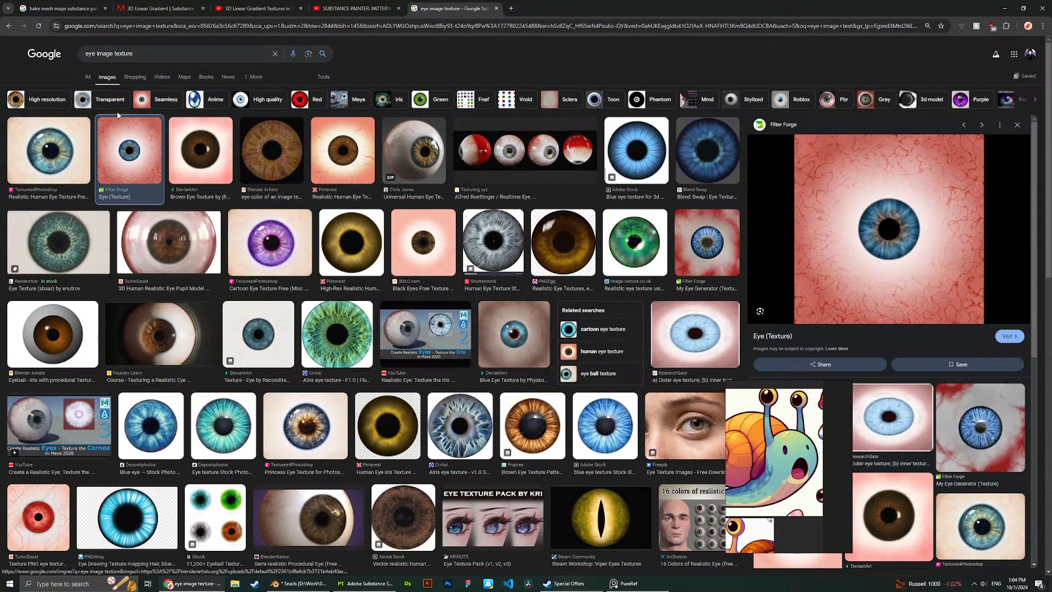
{"action": "left_click", "coordinate": [184, 160]}
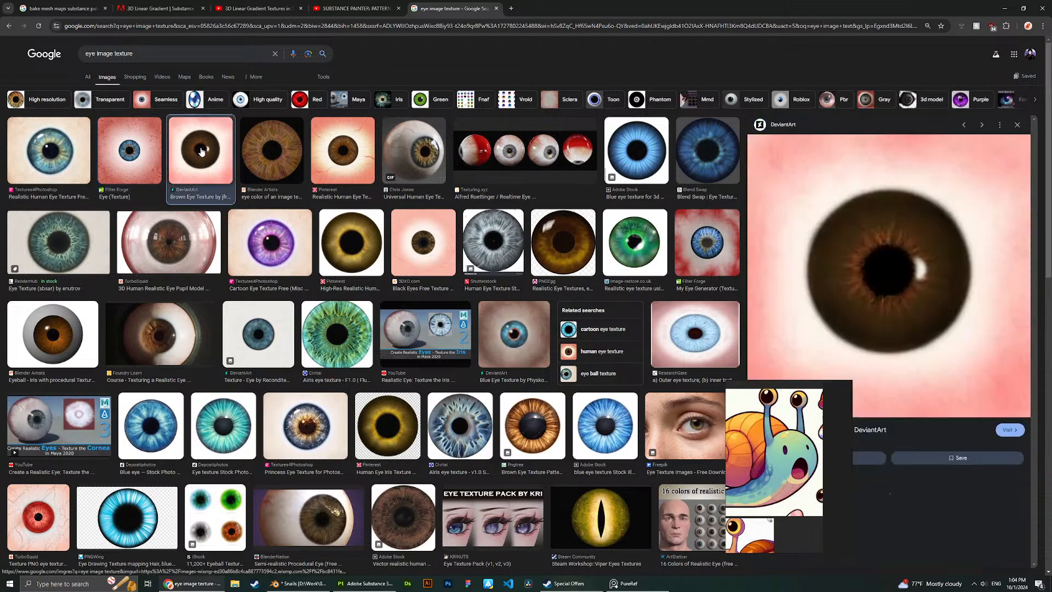
{"action": "left_click", "coordinate": [130, 158]}
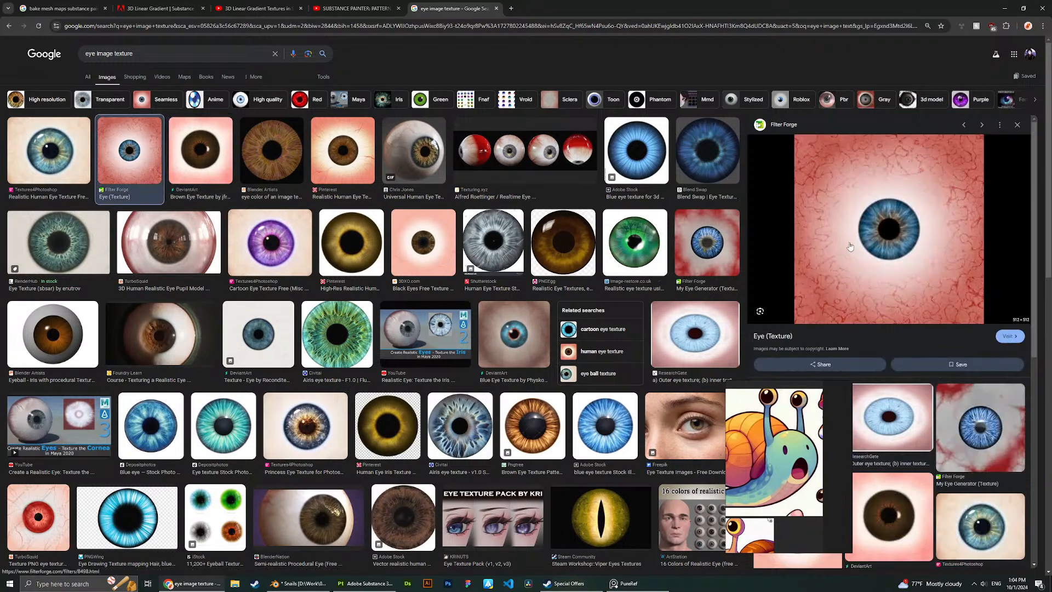
{"action": "right_click", "coordinate": [880, 241]}
{"action": "left_click", "coordinate": [915, 374]}
Browse further eye texture results, previewing the Adobe Stock blue-green eye and the stylized green eyeball.
{"action": "scroll", "coordinate": [310, 272], "scroll_direction": "down", "scroll_amount": 10}
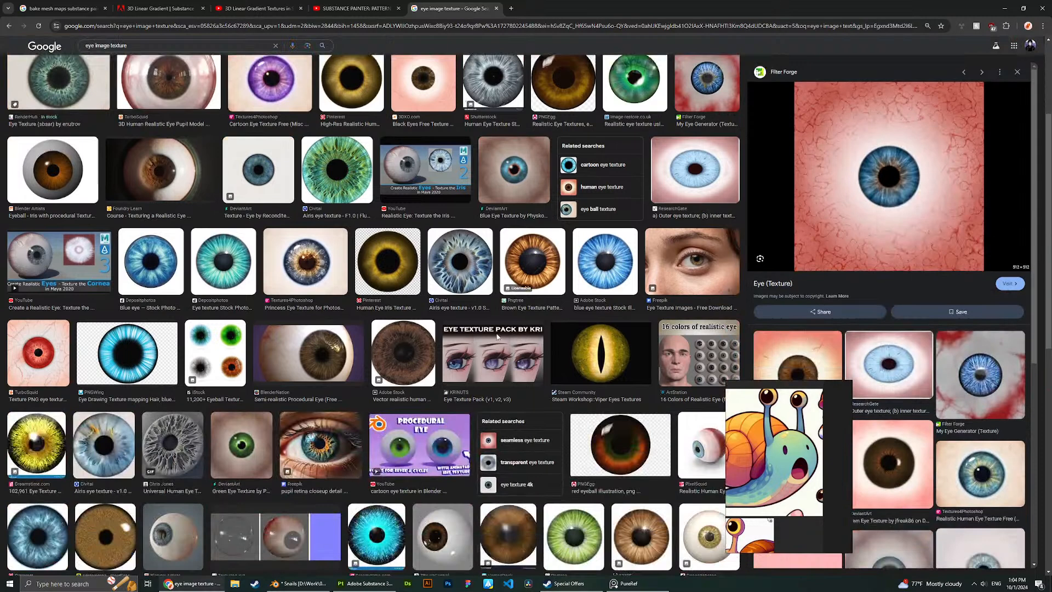
{"action": "left_click", "coordinate": [309, 272]}
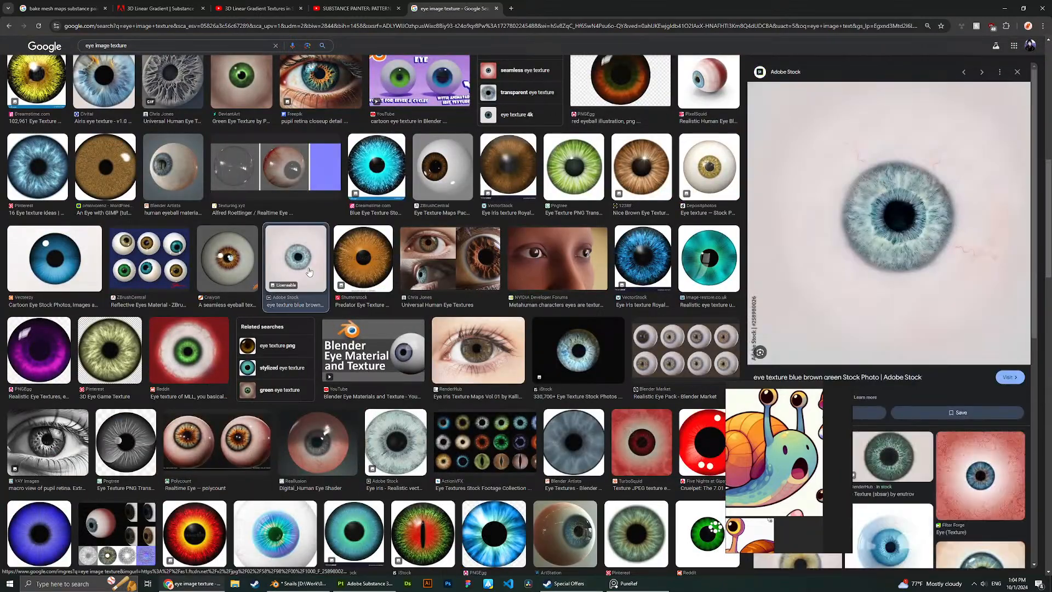
{"action": "scroll", "coordinate": [866, 253], "scroll_direction": "down", "scroll_amount": 4}
{"action": "scroll", "coordinate": [357, 264], "scroll_direction": "down", "scroll_amount": 12}
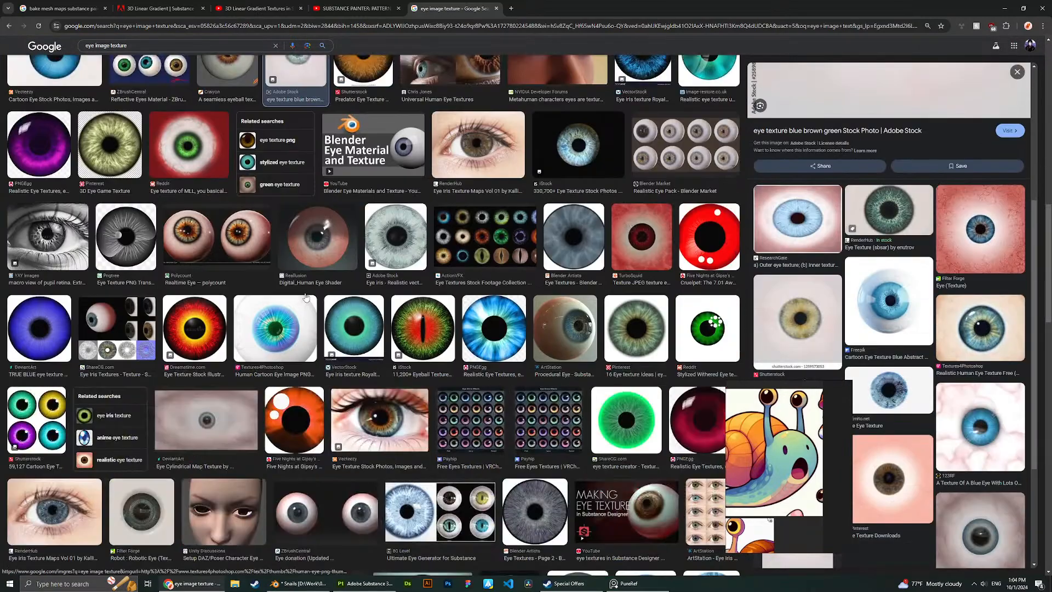
{"action": "scroll", "coordinate": [357, 264], "scroll_direction": "down", "scroll_amount": 3}
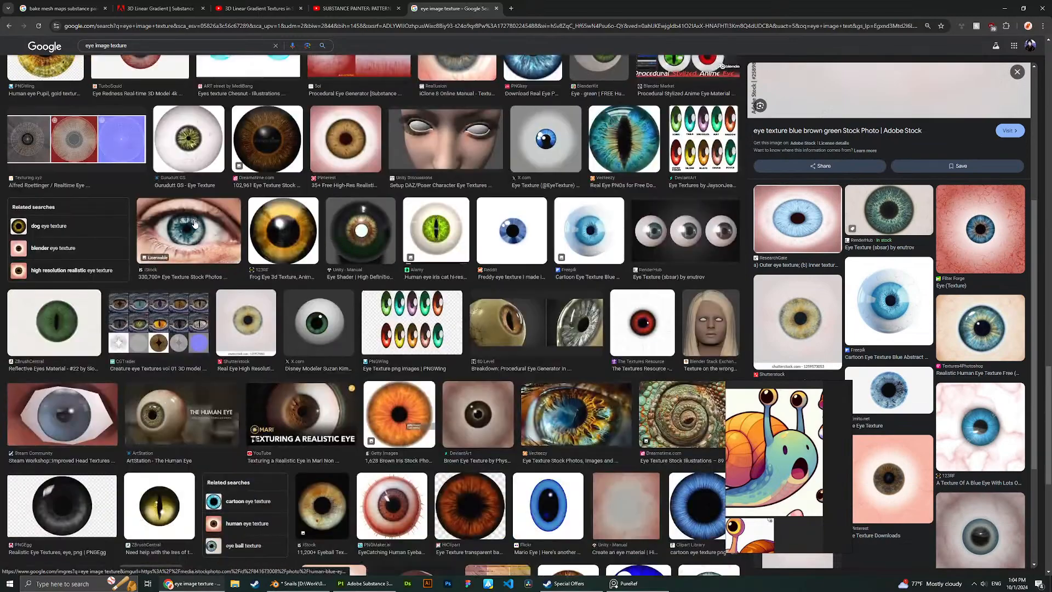
{"action": "scroll", "coordinate": [195, 223], "scroll_direction": "down", "scroll_amount": 1}
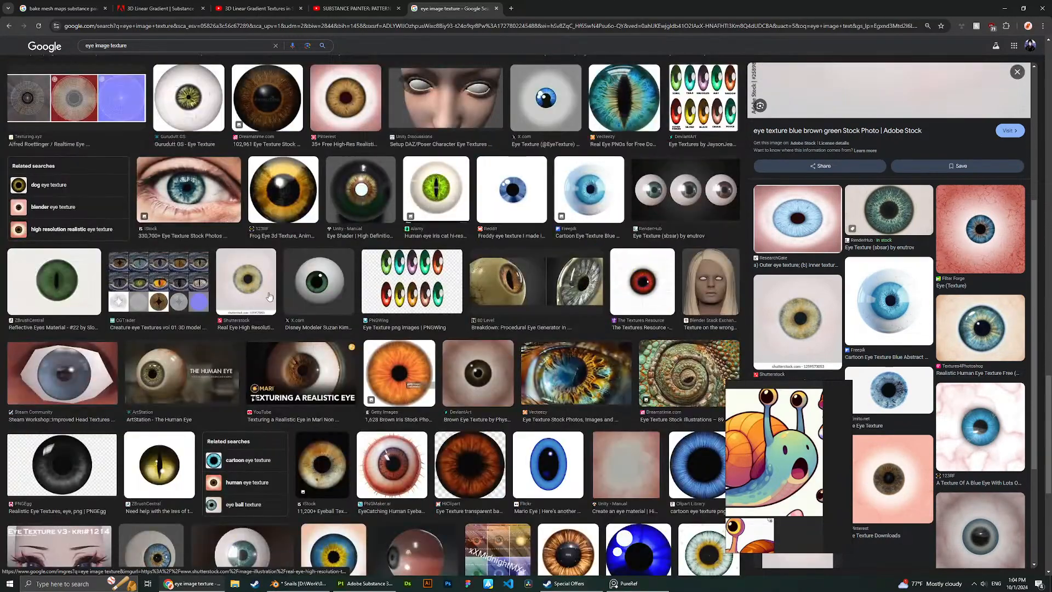
{"action": "left_click", "coordinate": [310, 285]}
{"action": "scroll", "coordinate": [332, 200], "scroll_direction": "up", "scroll_amount": 5}
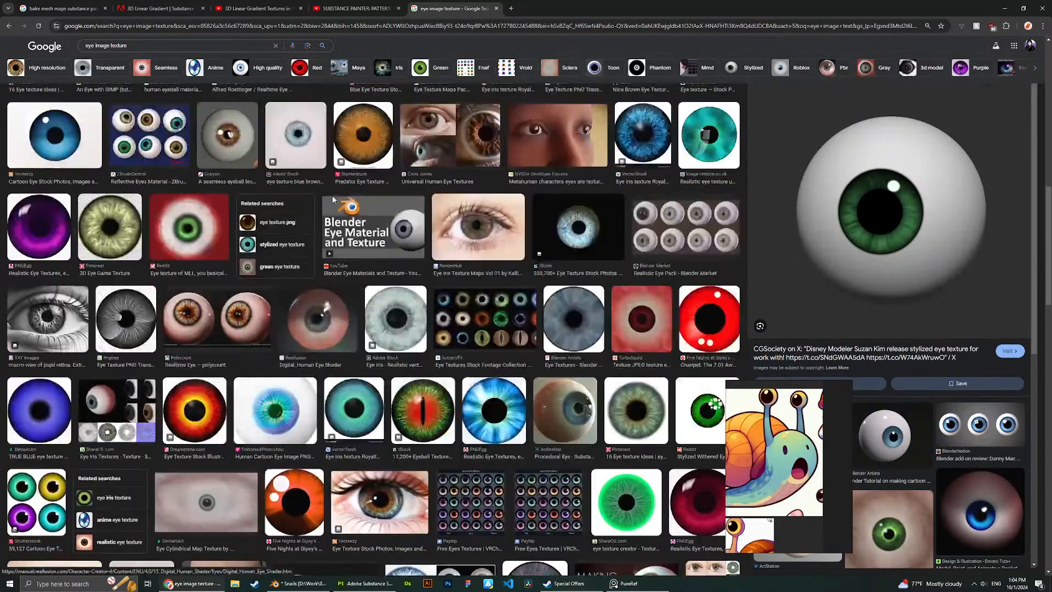
{"action": "scroll", "coordinate": [333, 200], "scroll_direction": "up", "scroll_amount": 10}
Reopen the Filter Forge eye texture in the search results and save it to the Downloads folder as 8498.jpg.
{"action": "left_click", "coordinate": [143, 146]}
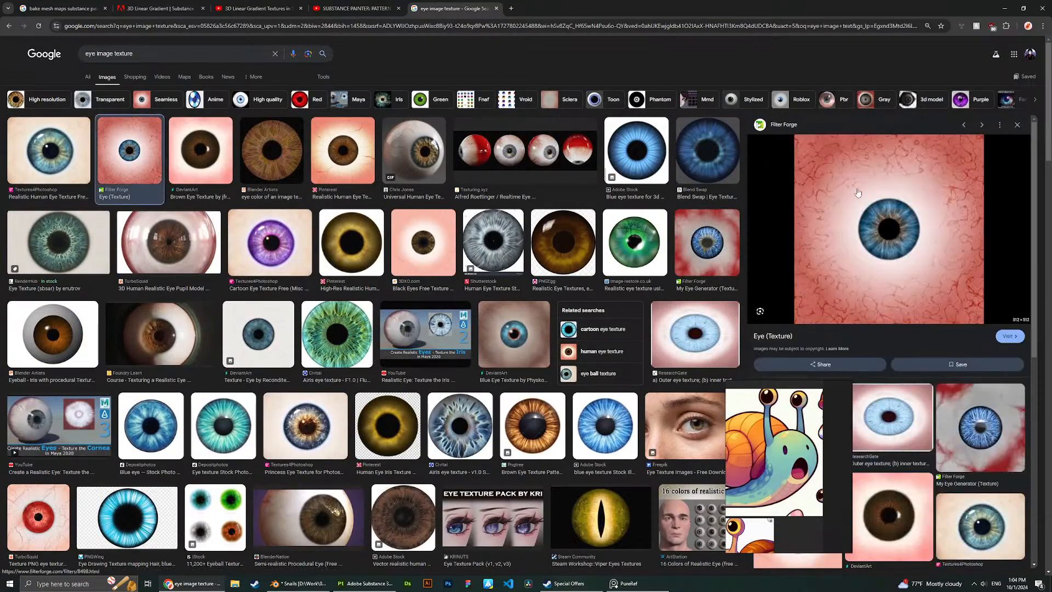
{"action": "right_click", "coordinate": [892, 200]}
{"action": "left_click", "coordinate": [944, 328]}
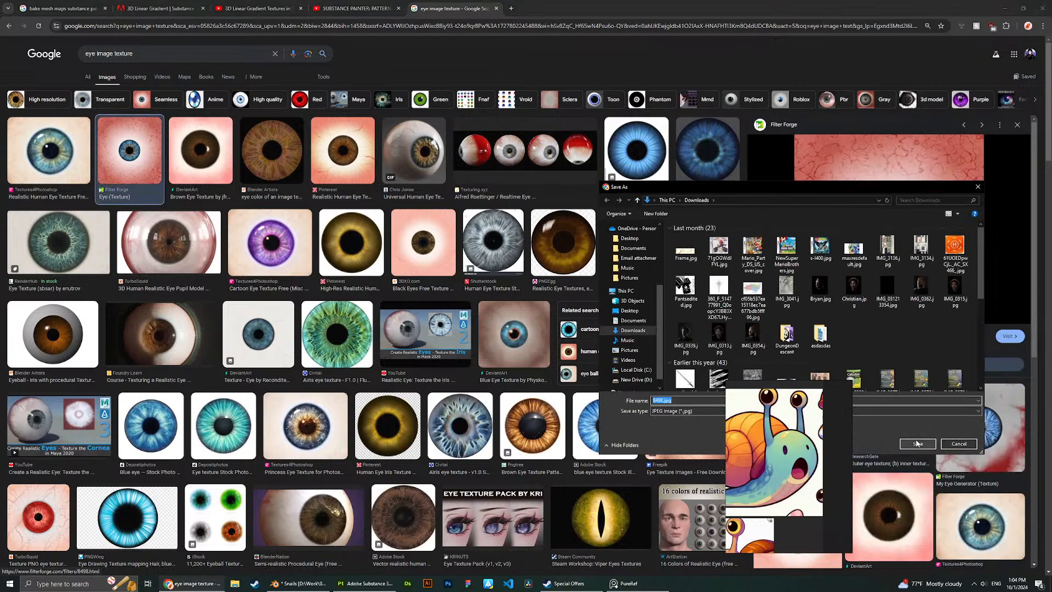
{"action": "left_click", "coordinate": [917, 444]}
Return to Substance 3D Painter and import 8498.jpg from Downloads into the Eyes layer stack as a Base color fill.
{"action": "key", "text": "alt+Tab"}
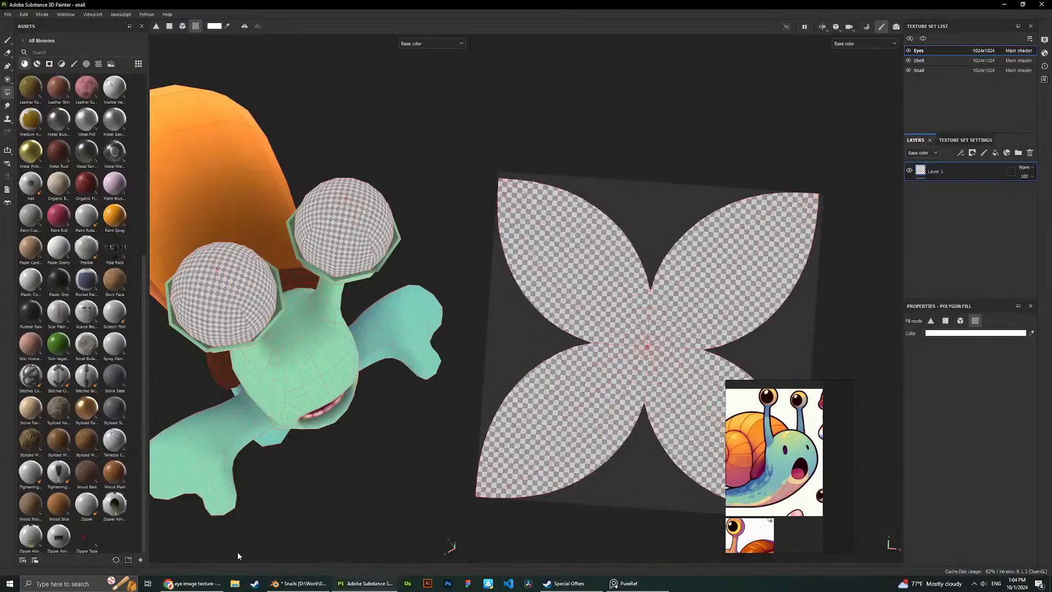
{"action": "left_click", "coordinate": [238, 584]}
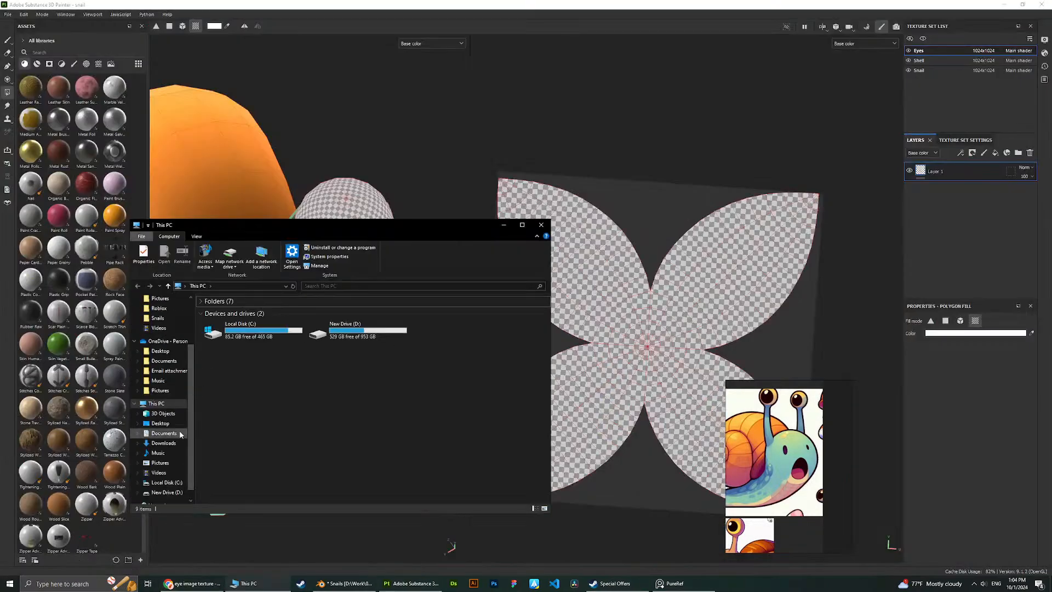
{"action": "left_click", "coordinate": [163, 442]}
{"action": "mouse_move", "coordinate": [222, 328]}
{"action": "left_mouse_down"}
{"action": "mouse_move", "coordinate": [939, 246]}
{"action": "mouse_move", "coordinate": [953, 273]}
{"action": "left_mouse_up"}
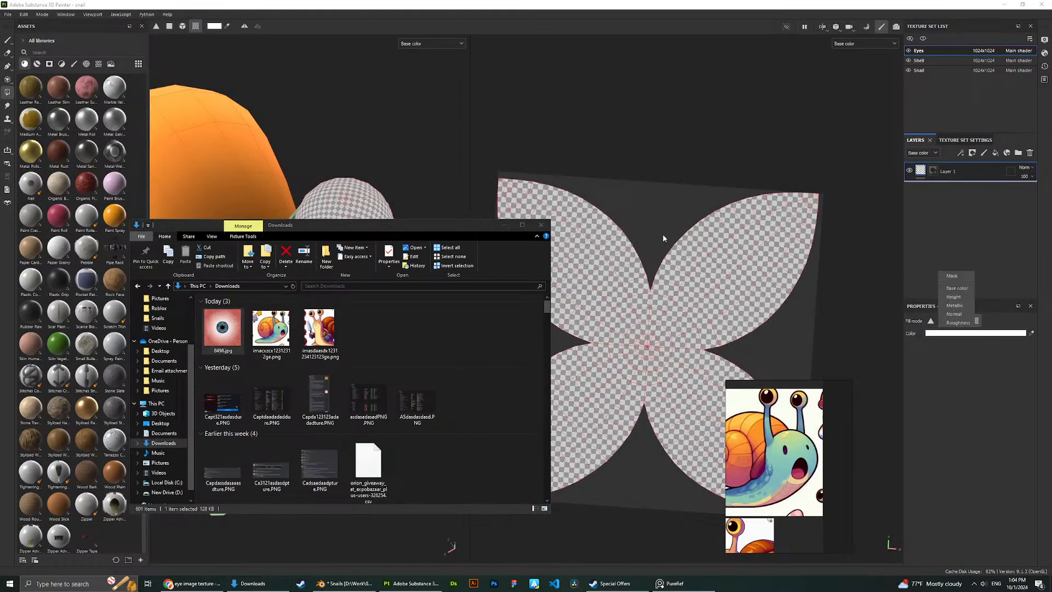
{"action": "left_click", "coordinate": [956, 287]}
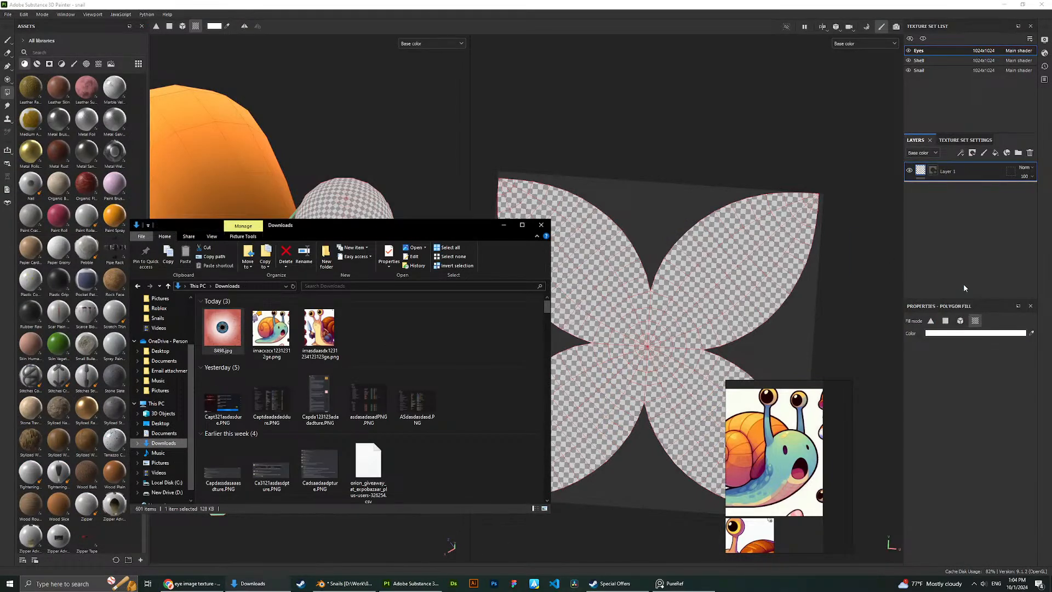
{"action": "left_click", "coordinate": [541, 225]}
{"action": "scroll", "coordinate": [358, 235], "scroll_direction": "down", "scroll_amount": 3}
{"action": "left_click_drag", "start_coordinate": [364, 195], "coordinate": [318, 99], "text": "alt"}
{"action": "scroll", "coordinate": [341, 250], "scroll_direction": "down", "scroll_amount": 2}
{"action": "left_click_drag", "start_coordinate": [340, 249], "coordinate": [331, 326], "text": "alt"}
{"action": "scroll", "coordinate": [311, 201], "scroll_direction": "up", "scroll_amount": 6}
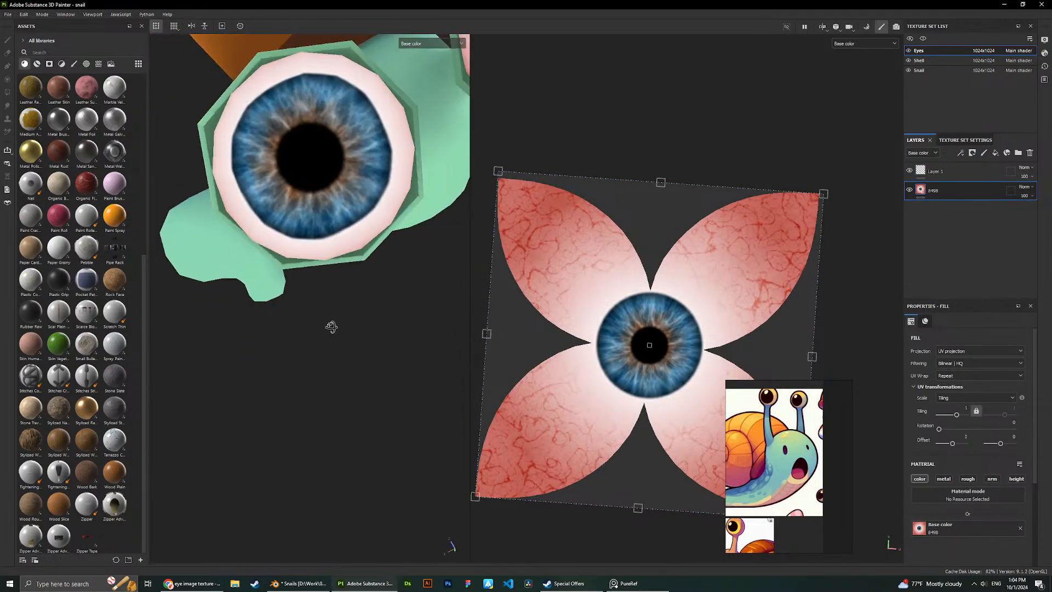
{"action": "scroll", "coordinate": [334, 284], "scroll_direction": "down", "scroll_amount": 5}
{"action": "scroll", "coordinate": [355, 264], "scroll_direction": "down", "scroll_amount": 3}
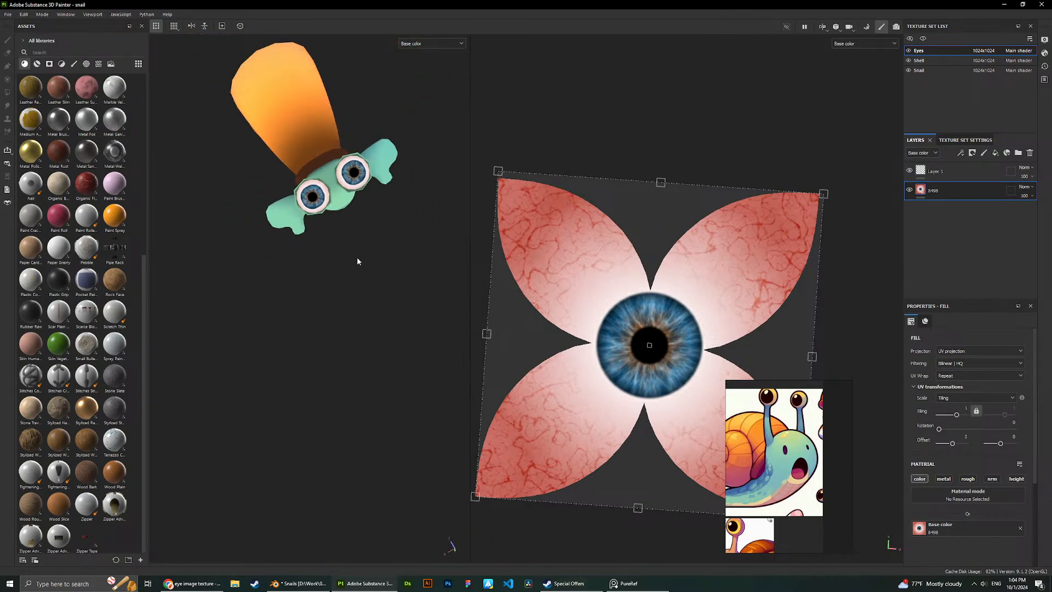
Scale down the eye image's UV projection to a tiling of about 1.35 so the irises are smaller.
{"action": "scroll", "coordinate": [356, 260], "scroll_direction": "up", "scroll_amount": 3}
{"action": "left_click_drag", "start_coordinate": [826, 193], "coordinate": [778, 232]}
{"action": "left_click_drag", "start_coordinate": [343, 203], "coordinate": [356, 274], "text": "alt"}
{"action": "right_click_drag", "start_coordinate": [260, 333], "coordinate": [267, 420], "text": "alt"}
{"action": "right_click_drag", "start_coordinate": [202, 486], "coordinate": [254, 438], "text": "alt"}
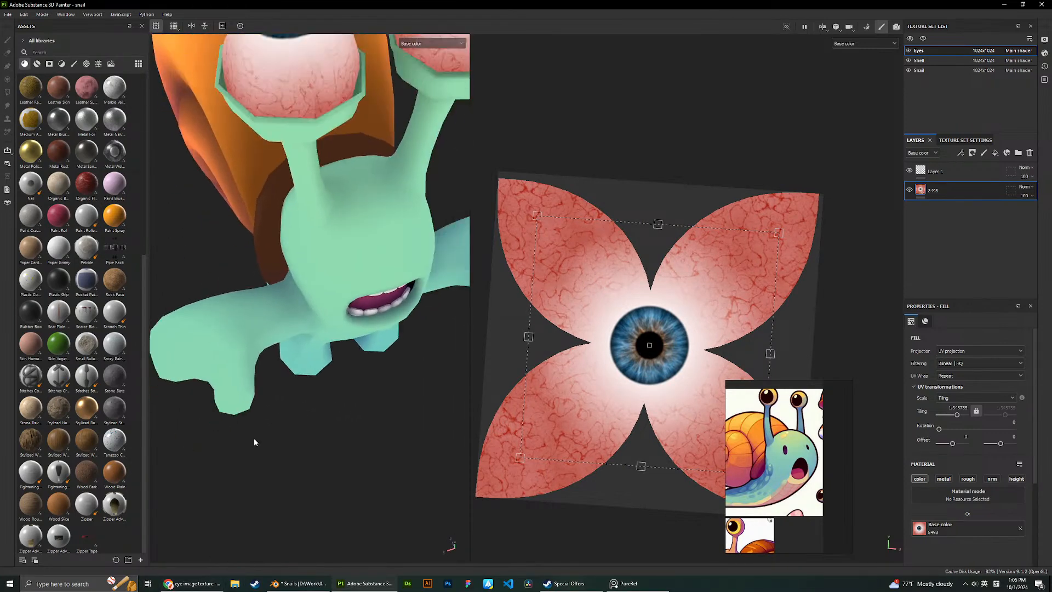
Glance through more eye textures in Chrome, then return to Substance 3D Painter and examine the snail's textured eyeballs.
{"action": "left_click", "coordinate": [192, 583]}
{"action": "scroll", "coordinate": [495, 323], "scroll_direction": "down", "scroll_amount": 3}
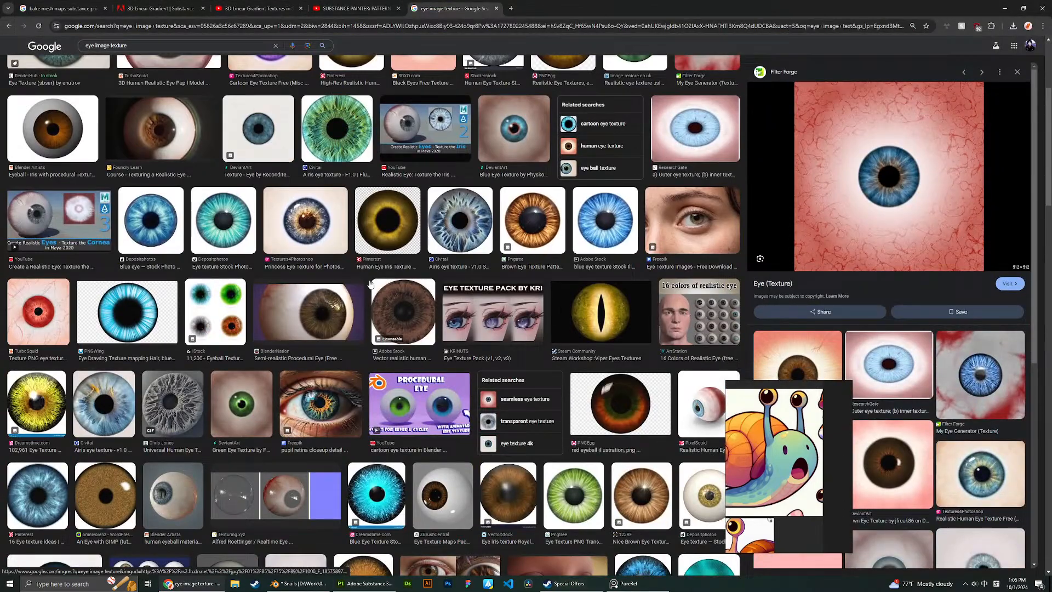
{"action": "key", "text": "alt+Tab"}
{"action": "scroll", "coordinate": [565, 268], "scroll_direction": "up", "scroll_amount": 3}
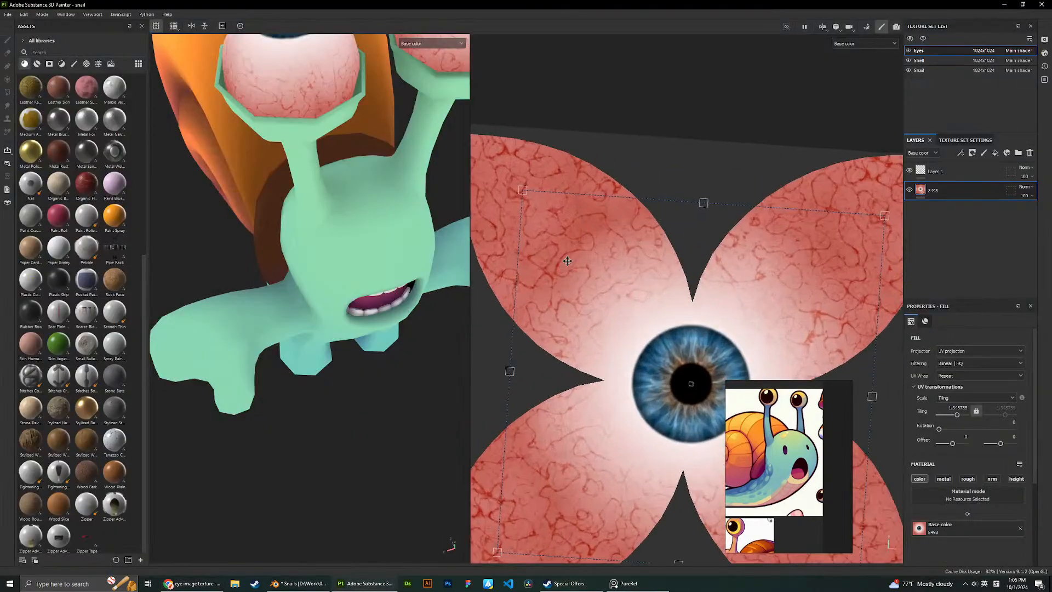
{"action": "scroll", "coordinate": [567, 261], "scroll_direction": "down", "scroll_amount": 1}
{"action": "scroll", "coordinate": [347, 219], "scroll_direction": "down", "scroll_amount": 3}
{"action": "left_click_drag", "start_coordinate": [375, 104], "coordinate": [310, 190], "text": "alt"}
{"action": "middle_click_drag", "start_coordinate": [310, 190], "coordinate": [291, 320], "text": "alt"}
{"action": "scroll", "coordinate": [337, 238], "scroll_direction": "up", "scroll_amount": 4}
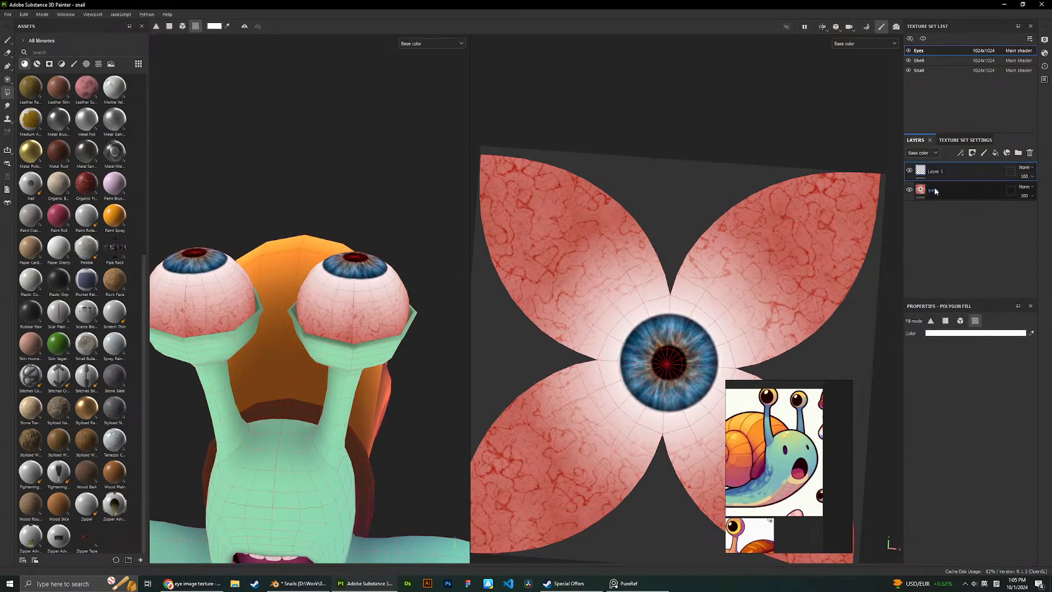
Replace the empty Layer 1 with a white fill layer placed beneath the 8498 eye image layer.
{"action": "left_click", "coordinate": [933, 154]}
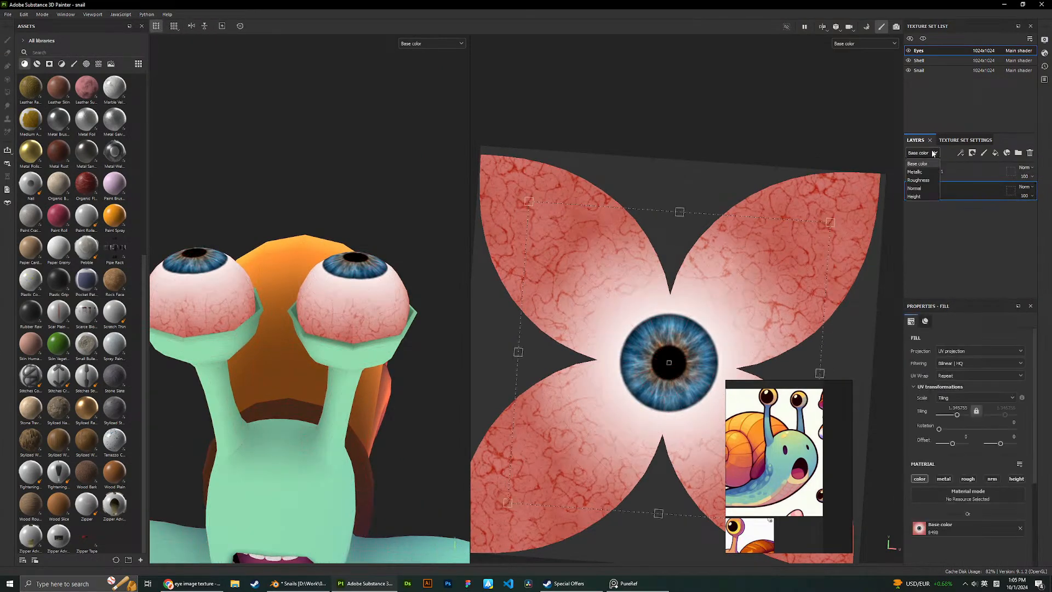
{"action": "left_click", "coordinate": [973, 180]}
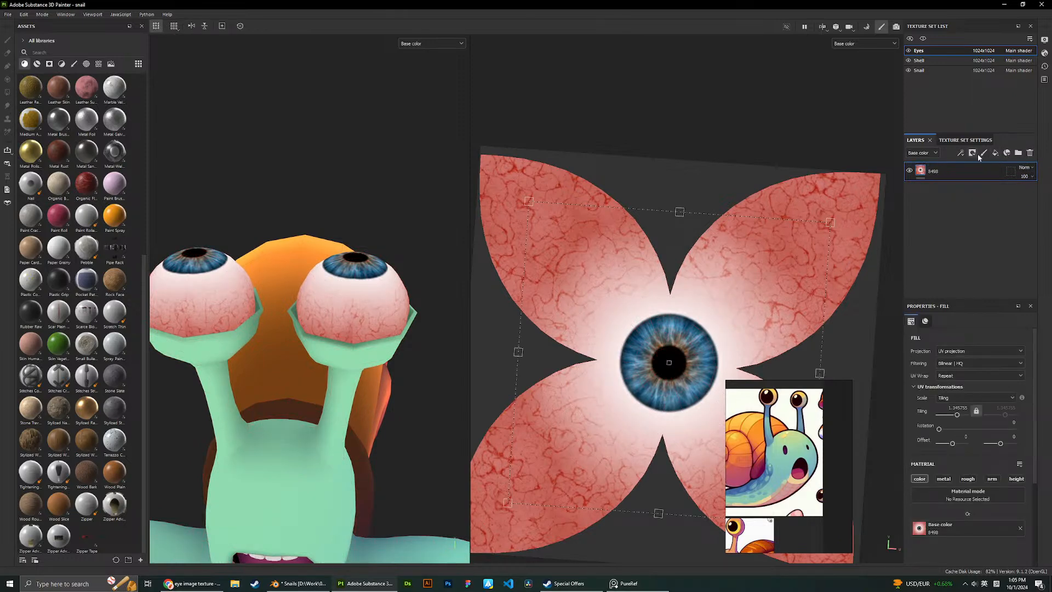
{"action": "left_click", "coordinate": [994, 153]}
{"action": "left_click_drag", "start_coordinate": [989, 169], "coordinate": [951, 202]}
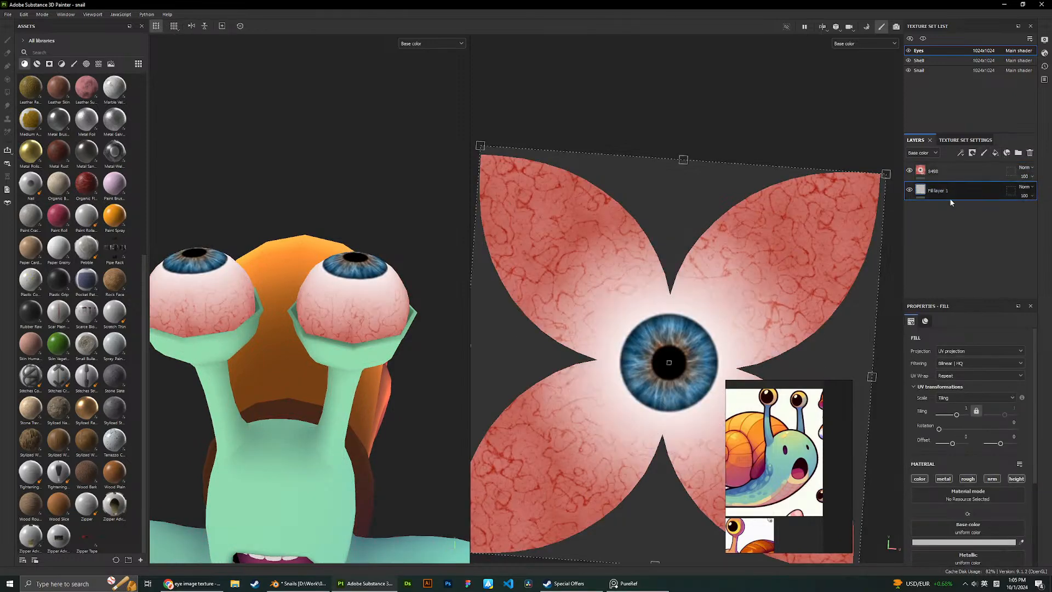
{"action": "scroll", "coordinate": [938, 474], "scroll_direction": "down", "scroll_amount": 3}
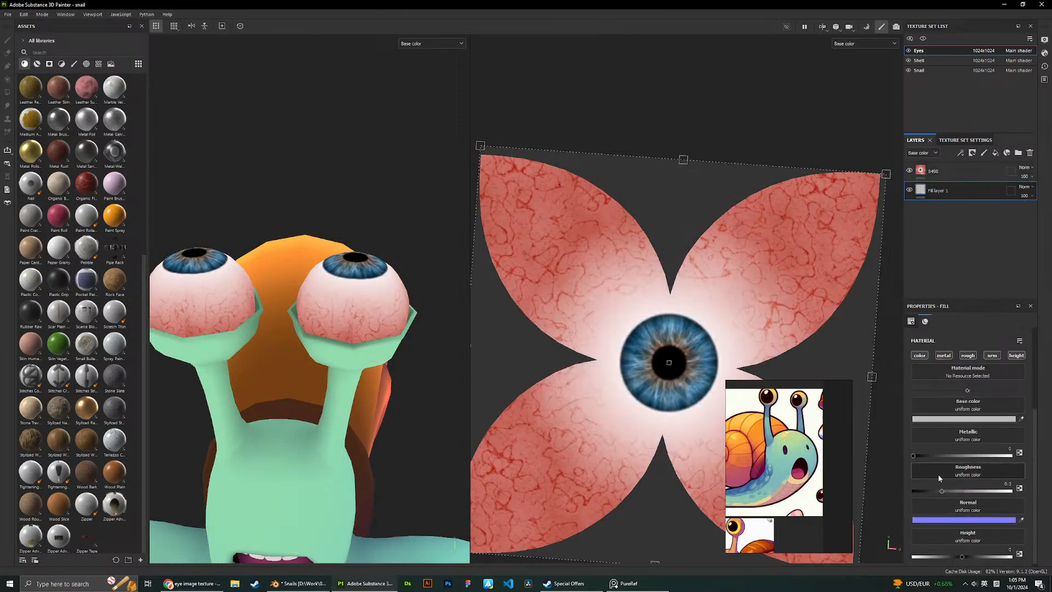
{"action": "left_click", "coordinate": [950, 419]}
Add a black mask to the 8498 layer and paint the iris back in with a soft brush.
{"action": "left_click", "coordinate": [962, 168]}
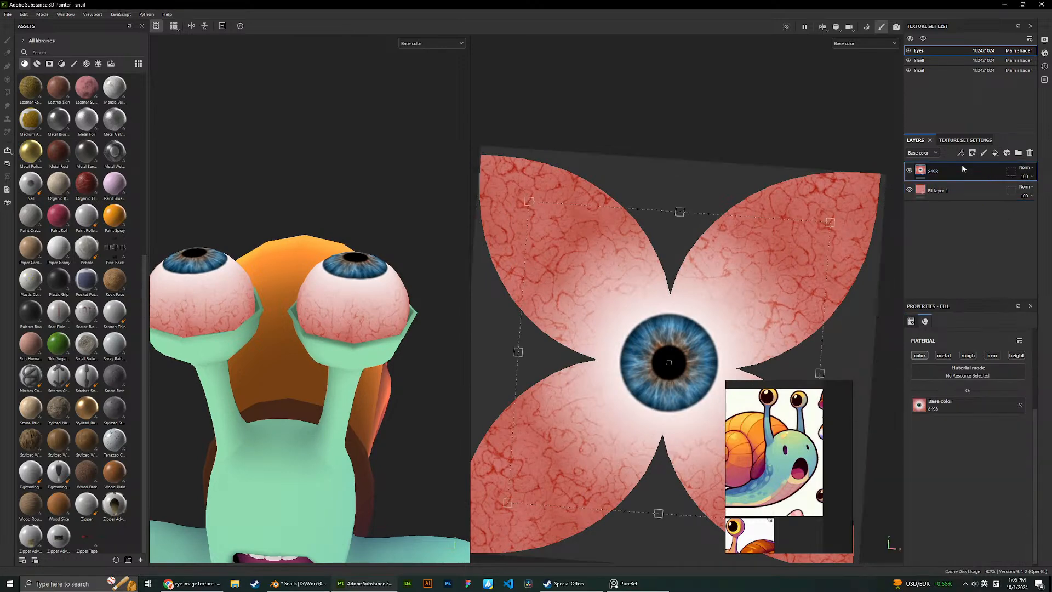
{"action": "left_click", "coordinate": [971, 153]}
{"action": "left_click", "coordinate": [984, 173]}
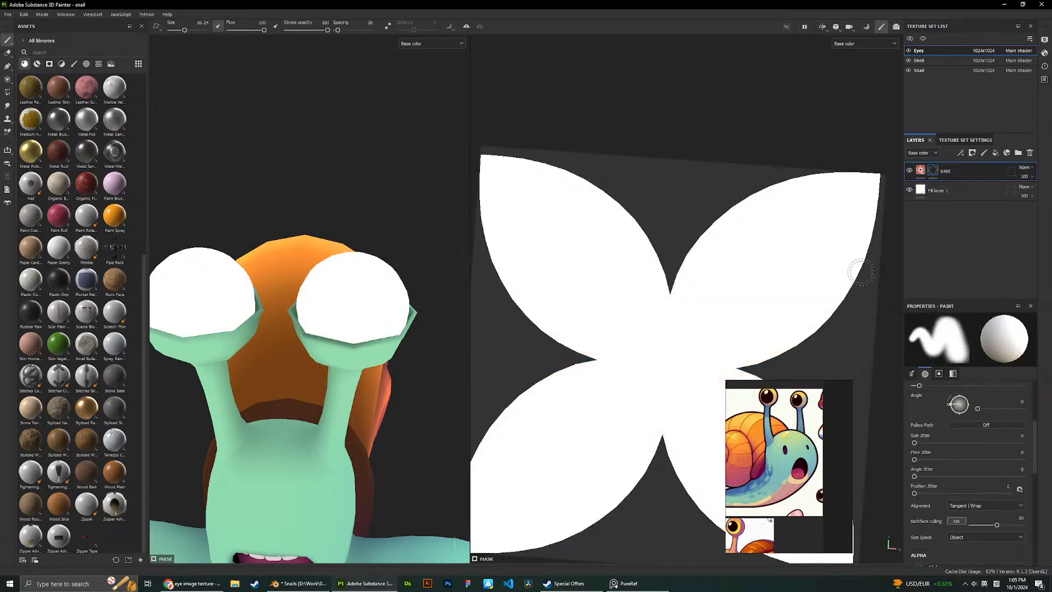
{"action": "mouse_move", "coordinate": [658, 357]}
{"action": "left_mouse_down"}
{"action": "mouse_move", "coordinate": [668, 351]}
{"action": "mouse_move", "coordinate": [685, 372]}
{"action": "mouse_move", "coordinate": [673, 383]}
{"action": "mouse_move", "coordinate": [636, 345]}
{"action": "mouse_move", "coordinate": [712, 323]}
{"action": "mouse_move", "coordinate": [642, 387]}
{"action": "mouse_move", "coordinate": [629, 369]}
{"action": "left_mouse_up"}
{"action": "key", "text": "ctrl+z"}
{"action": "key", "text": "ctrl+z"}
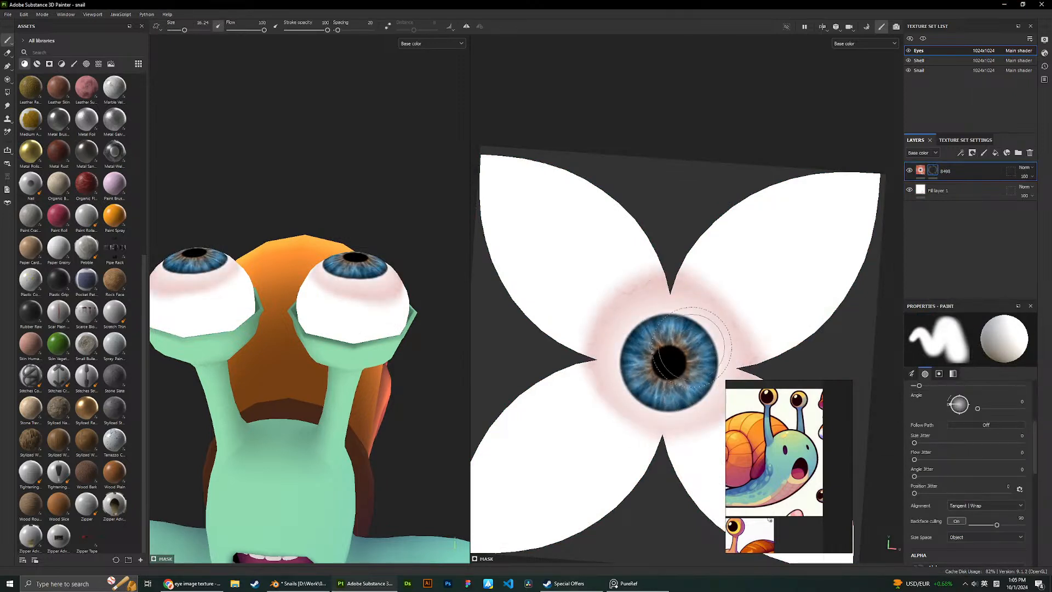
{"action": "mouse_move", "coordinate": [671, 338]}
{"action": "left_mouse_down"}
{"action": "mouse_move", "coordinate": [656, 382]}
{"action": "mouse_move", "coordinate": [714, 362]}
{"action": "mouse_move", "coordinate": [677, 337]}
{"action": "mouse_move", "coordinate": [655, 352]}
{"action": "left_mouse_up"}
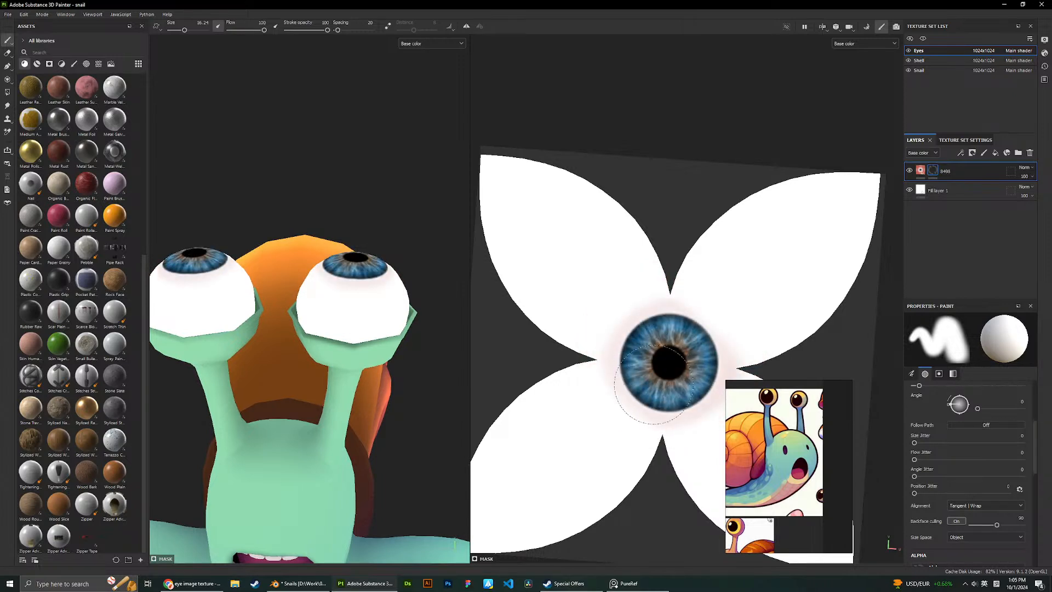
Undo the last mask stroke and repaint it more tightly around the iris.
{"action": "left_click_drag", "start_coordinate": [350, 258], "coordinate": [273, 261], "text": "alt"}
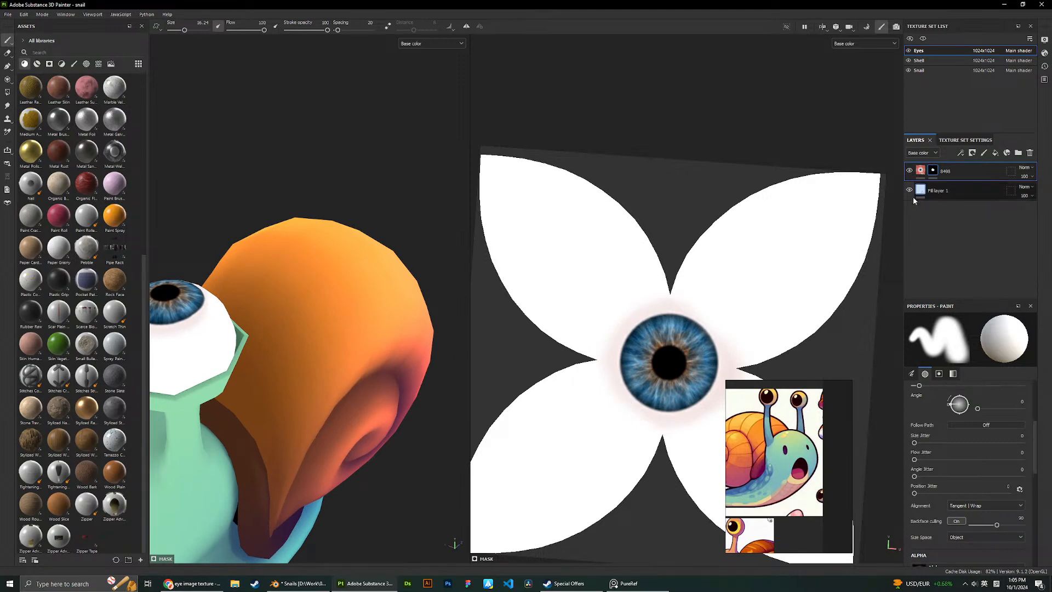
{"action": "scroll", "coordinate": [597, 322], "scroll_direction": "down", "scroll_amount": 1}
{"action": "scroll", "coordinate": [657, 354], "scroll_direction": "up", "scroll_amount": 2}
{"action": "key", "text": "ctrl+z"}
{"action": "mouse_move", "coordinate": [656, 346]}
{"action": "left_mouse_down"}
{"action": "mouse_move", "coordinate": [626, 345]}
{"action": "mouse_move", "coordinate": [662, 348]}
{"action": "mouse_move", "coordinate": [646, 383]}
{"action": "left_mouse_up"}
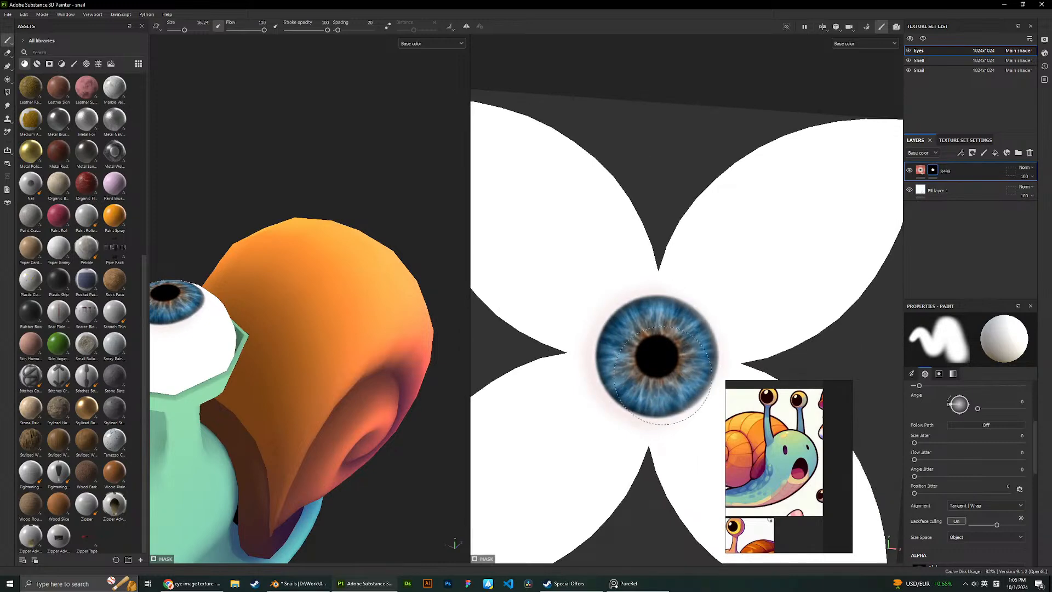
{"action": "key", "text": "f"}
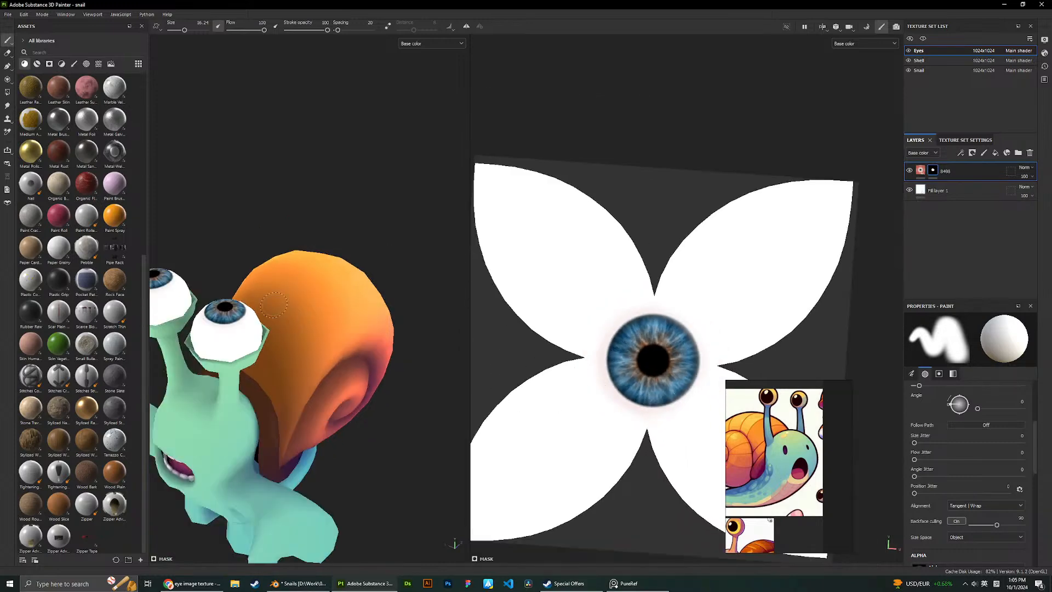
Set the base color of the fill layer beneath the iris to pale pink, FFEAEA.
{"action": "left_click", "coordinate": [953, 190]}
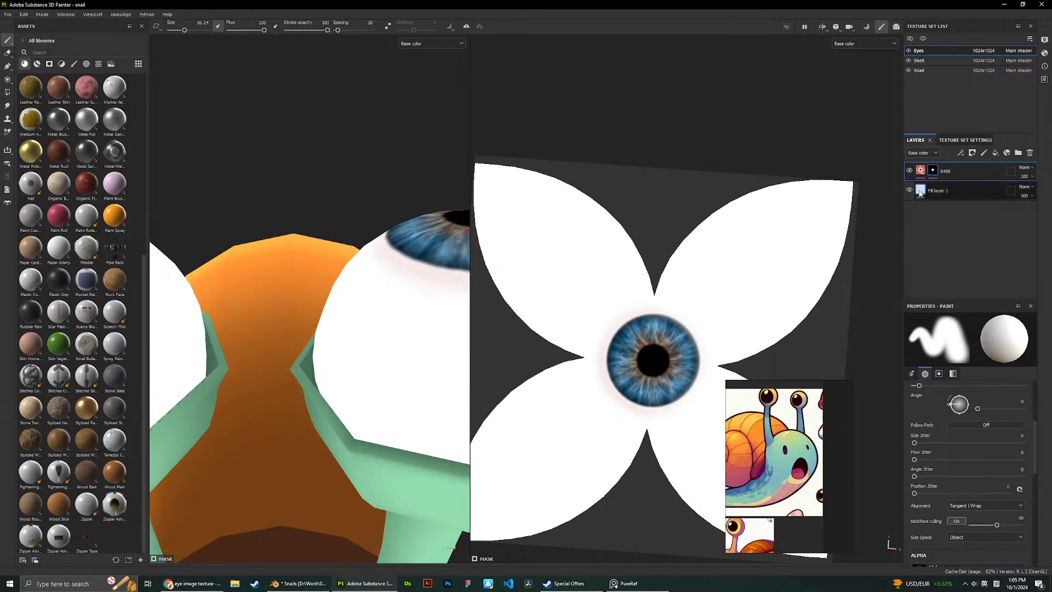
{"action": "left_click", "coordinate": [994, 419]}
{"action": "left_click", "coordinate": [883, 445]}
{"action": "left_click_drag", "start_coordinate": [883, 445], "coordinate": [876, 441]}
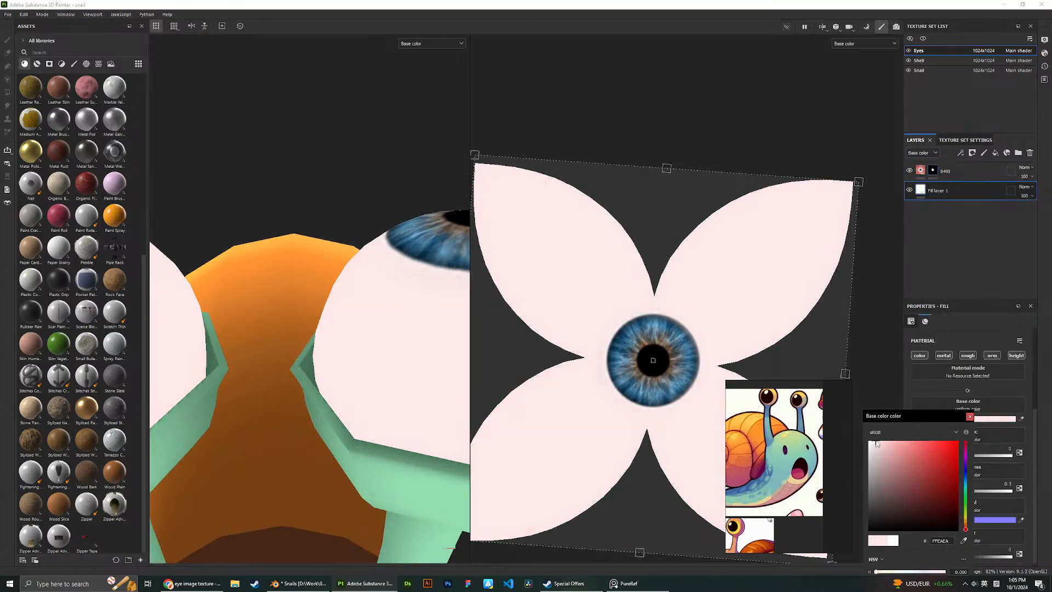
{"action": "scroll", "coordinate": [390, 241], "scroll_direction": "down", "scroll_amount": 10}
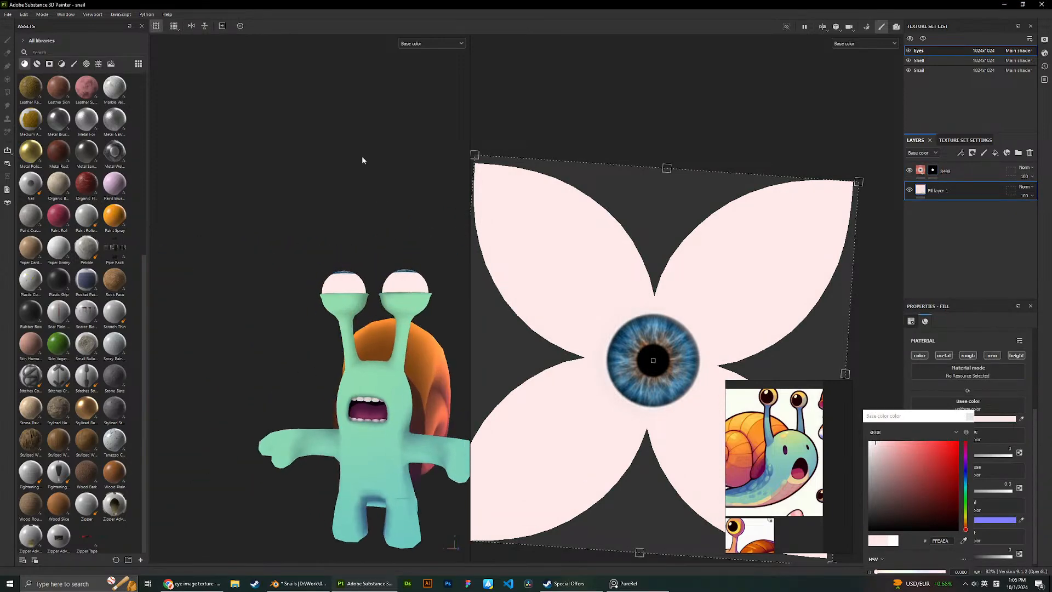
{"action": "left_click_drag", "start_coordinate": [362, 159], "coordinate": [387, 234], "text": "alt"}
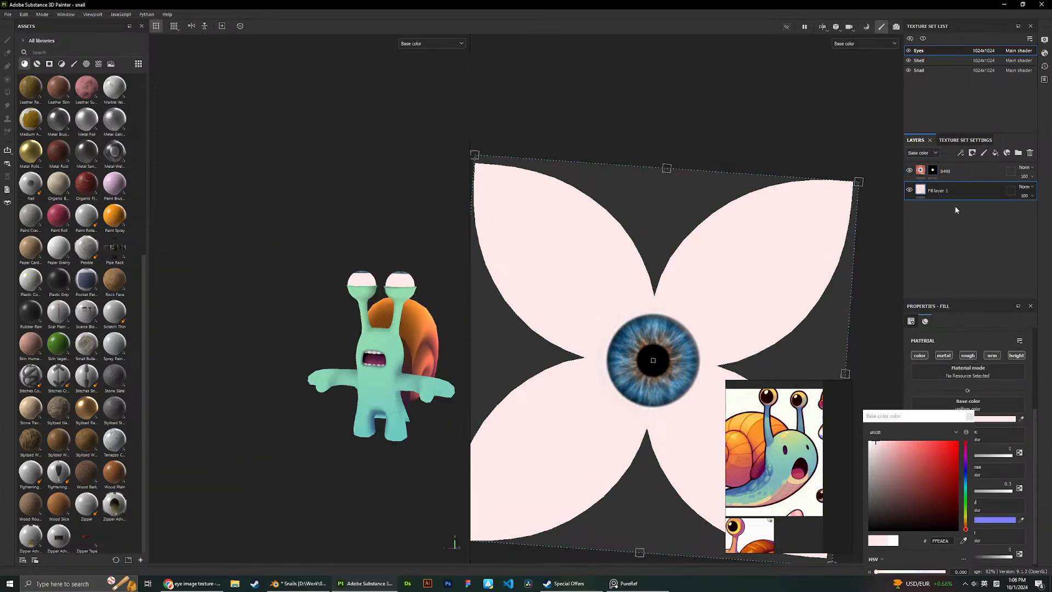
Copy the ambient occlusion layer Fill layer 7 from the Snail texture set and paste it on top of the Eyes layers.
{"action": "left_click", "coordinate": [988, 177]}
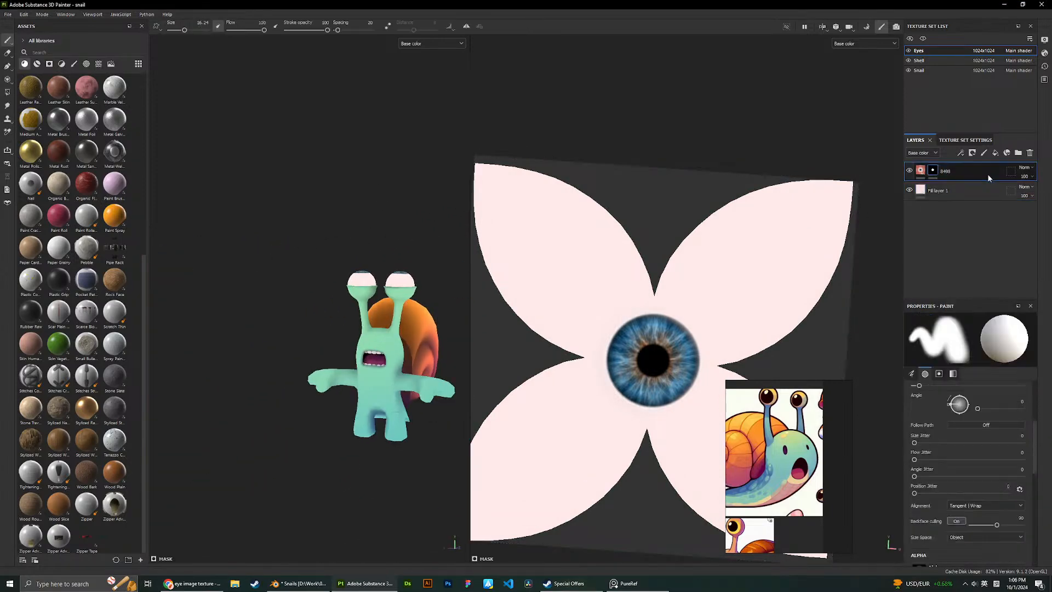
{"action": "left_click", "coordinate": [947, 60]}
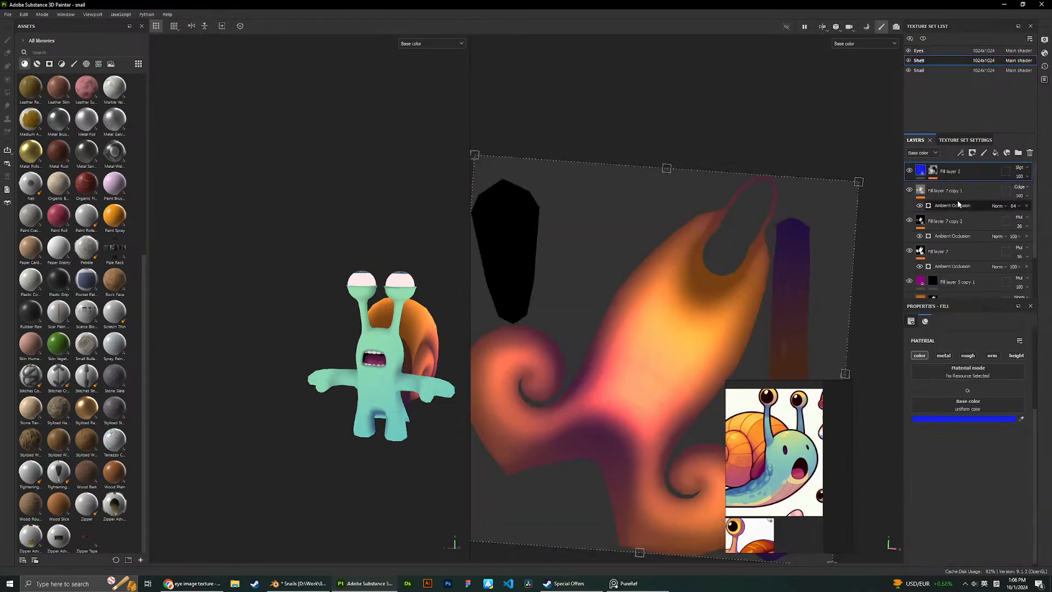
{"action": "scroll", "coordinate": [959, 204], "scroll_direction": "down", "scroll_amount": 2}
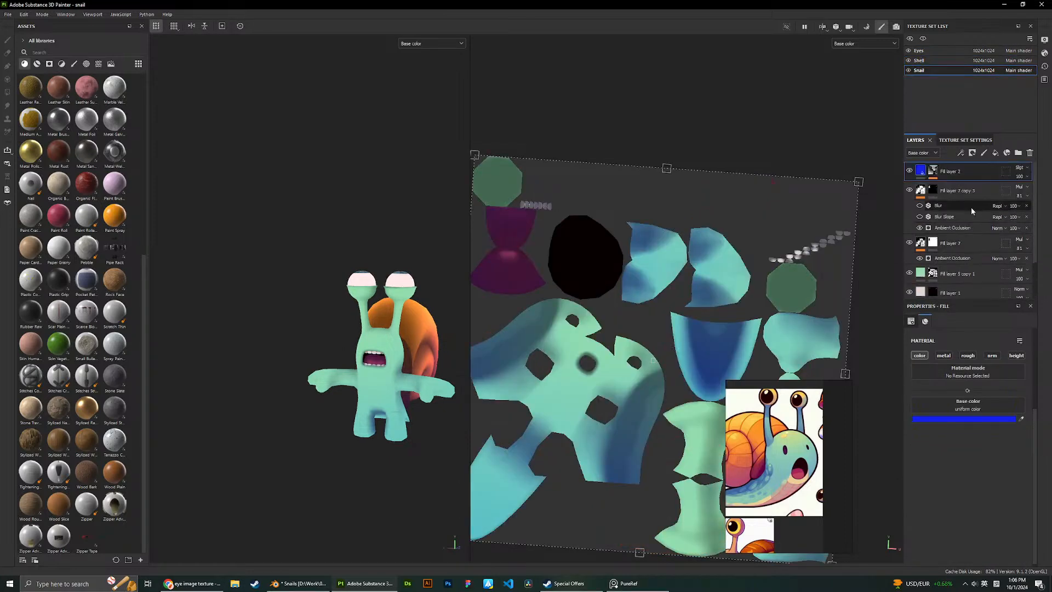
{"action": "left_click", "coordinate": [953, 246]}
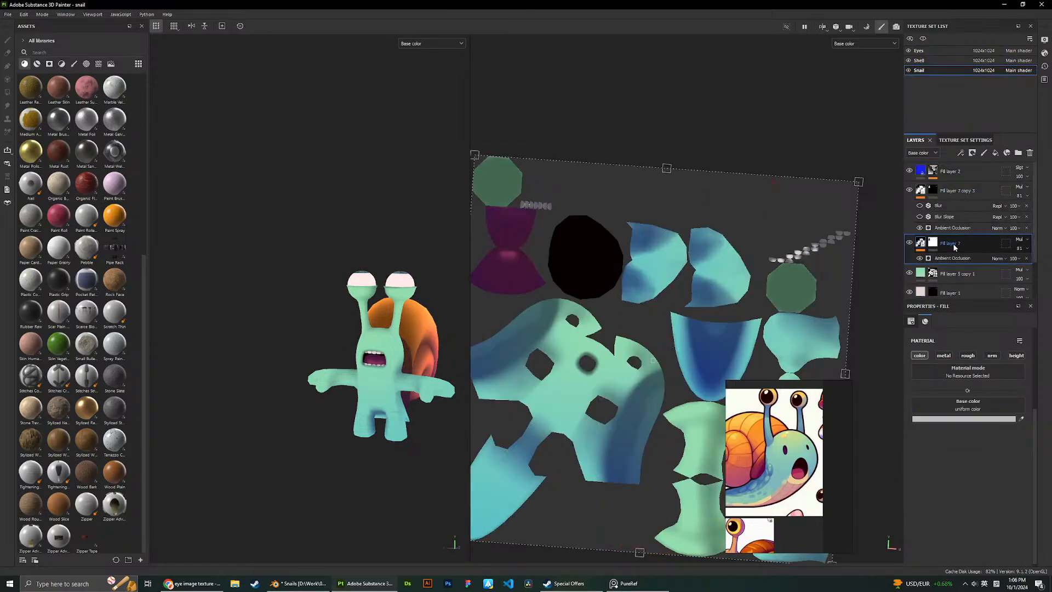
{"action": "left_click", "coordinate": [929, 52]}
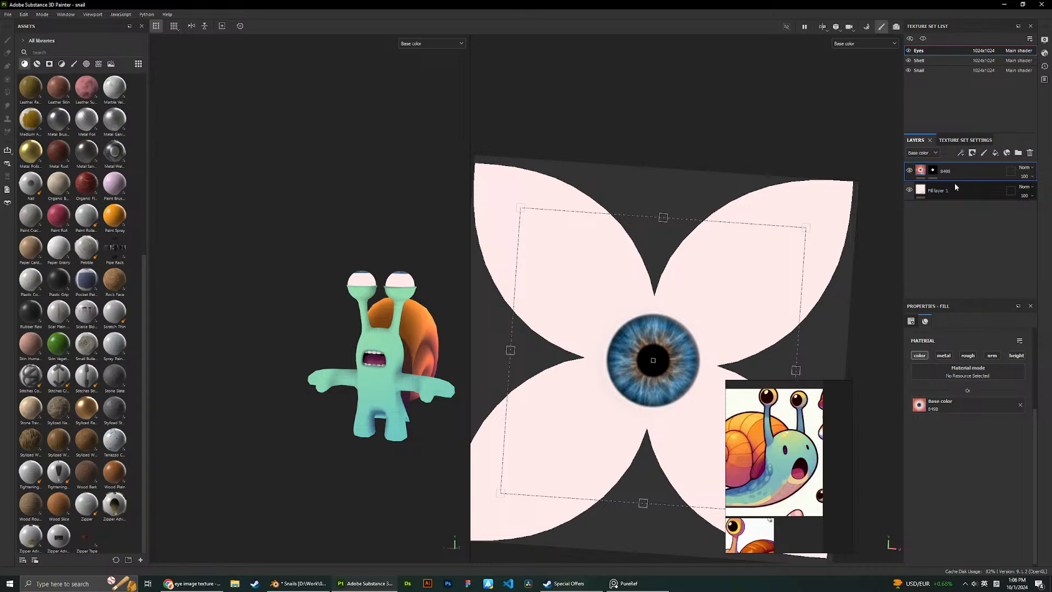
{"action": "key", "text": "ctrl+v"}
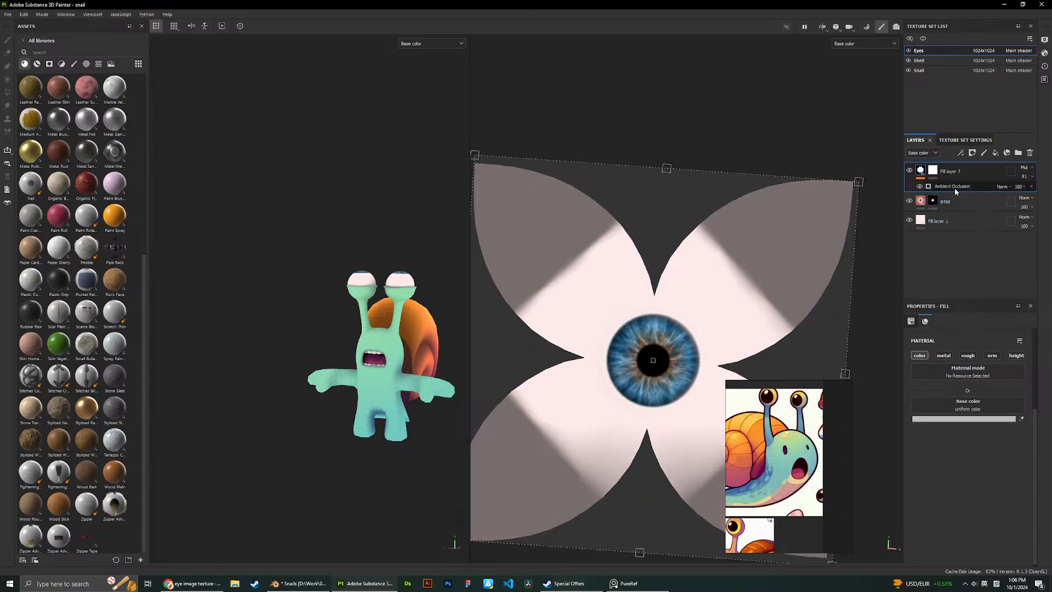
{"action": "scroll", "coordinate": [380, 216], "scroll_direction": "up", "scroll_amount": 5}
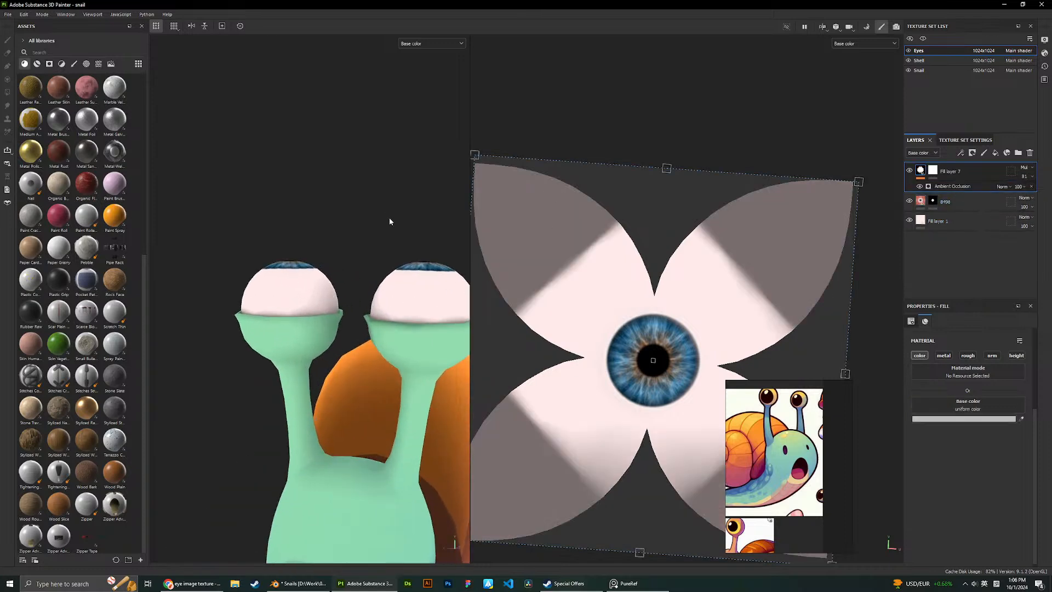
{"action": "scroll", "coordinate": [389, 218], "scroll_direction": "down", "scroll_amount": 3}
{"action": "left_click_drag", "start_coordinate": [389, 218], "coordinate": [353, 252], "text": "alt"}
{"action": "scroll", "coordinate": [339, 229], "scroll_direction": "up", "scroll_amount": 5}
{"action": "scroll", "coordinate": [353, 252], "scroll_direction": "down", "scroll_amount": 3}
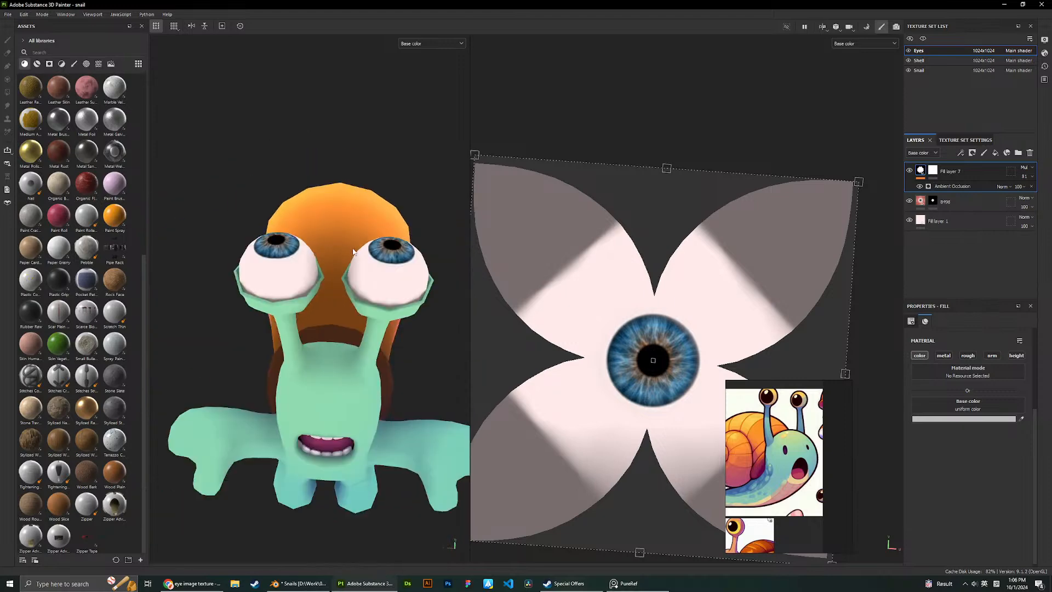
Try other global balance and contrast values on the Ambient Occlusion generator of Fill layer 7 and raise its global blur to about 8.5.
{"action": "left_click", "coordinate": [958, 186]}
{"action": "scroll", "coordinate": [289, 254], "scroll_direction": "up", "scroll_amount": 3}
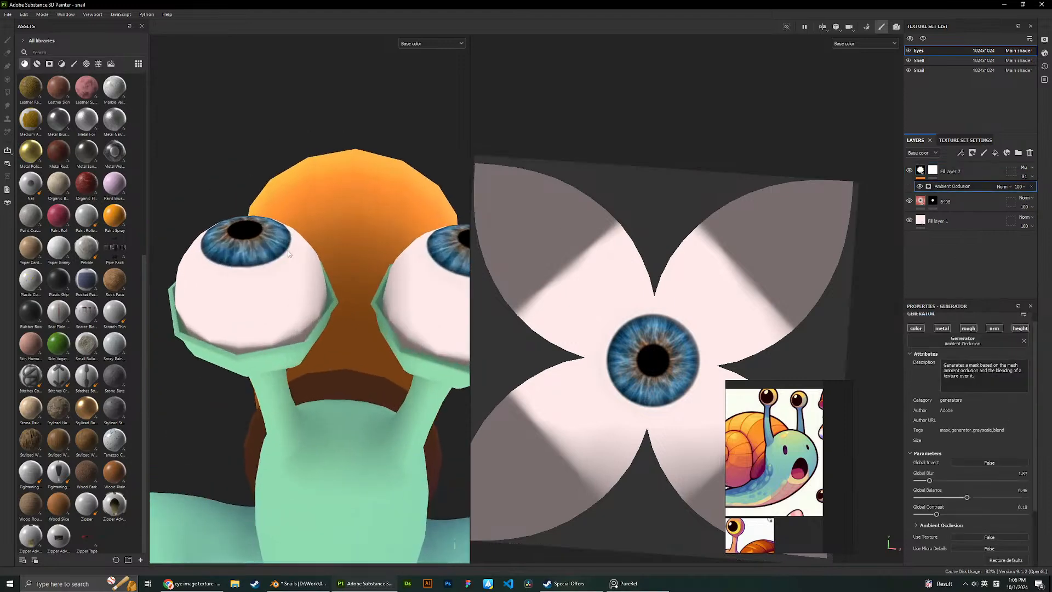
{"action": "scroll", "coordinate": [289, 253], "scroll_direction": "down", "scroll_amount": 3}
{"action": "left_click_drag", "start_coordinate": [323, 246], "coordinate": [367, 179], "text": "alt"}
{"action": "middle_click_drag", "start_coordinate": [367, 179], "coordinate": [359, 205], "text": "alt"}
{"action": "scroll", "coordinate": [359, 205], "scroll_direction": "up", "scroll_amount": 1}
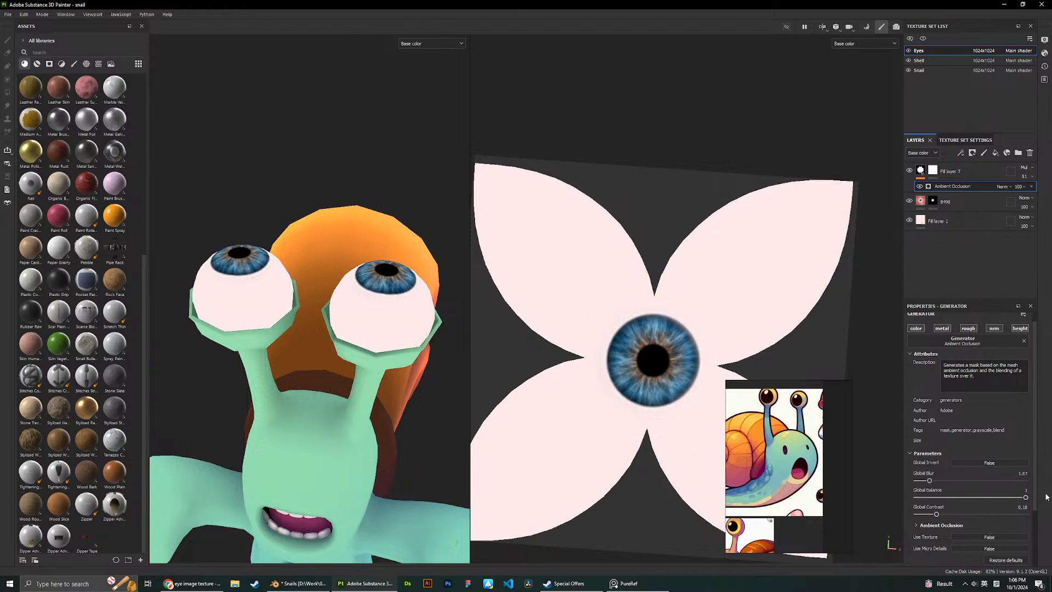
{"action": "left_click_drag", "start_coordinate": [936, 513], "coordinate": [928, 514]}
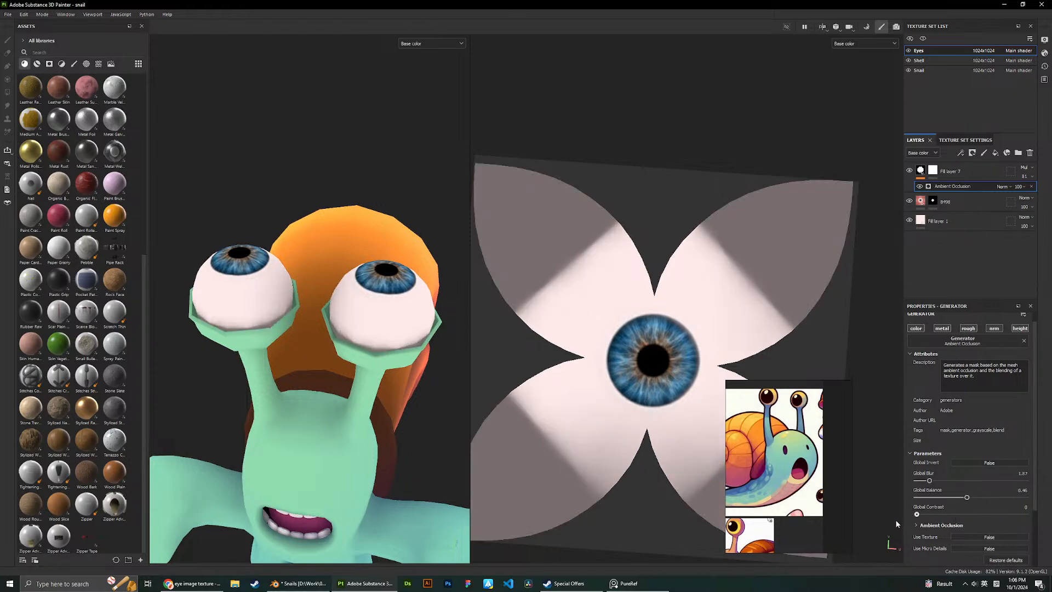
{"action": "left_click_drag", "start_coordinate": [929, 480], "coordinate": [974, 481]}
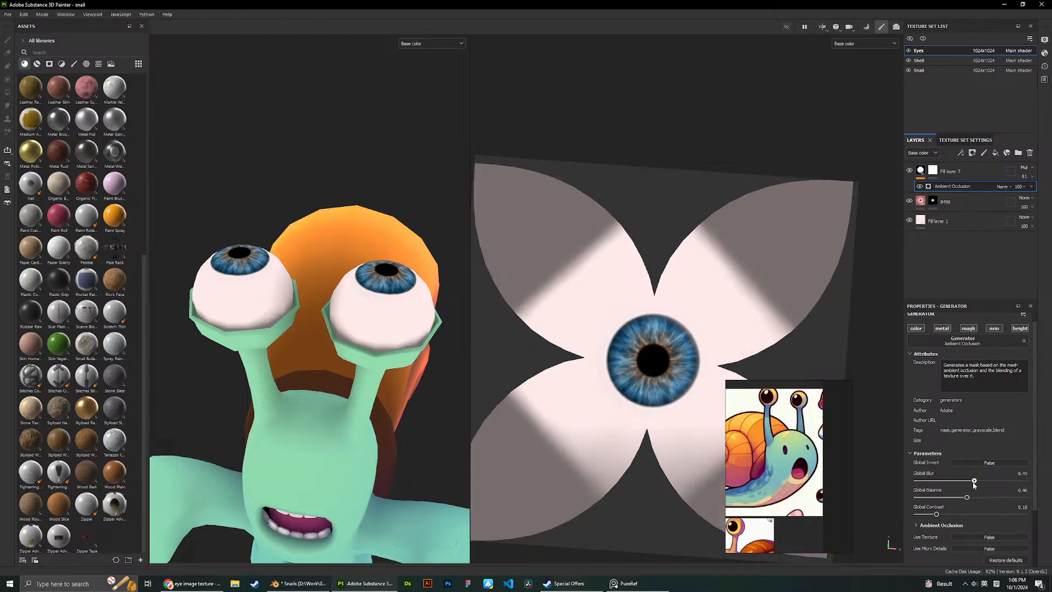
Remove the white mask from Fill layer 7 in the Eyes texture set.
{"action": "right_click", "coordinate": [932, 171]}
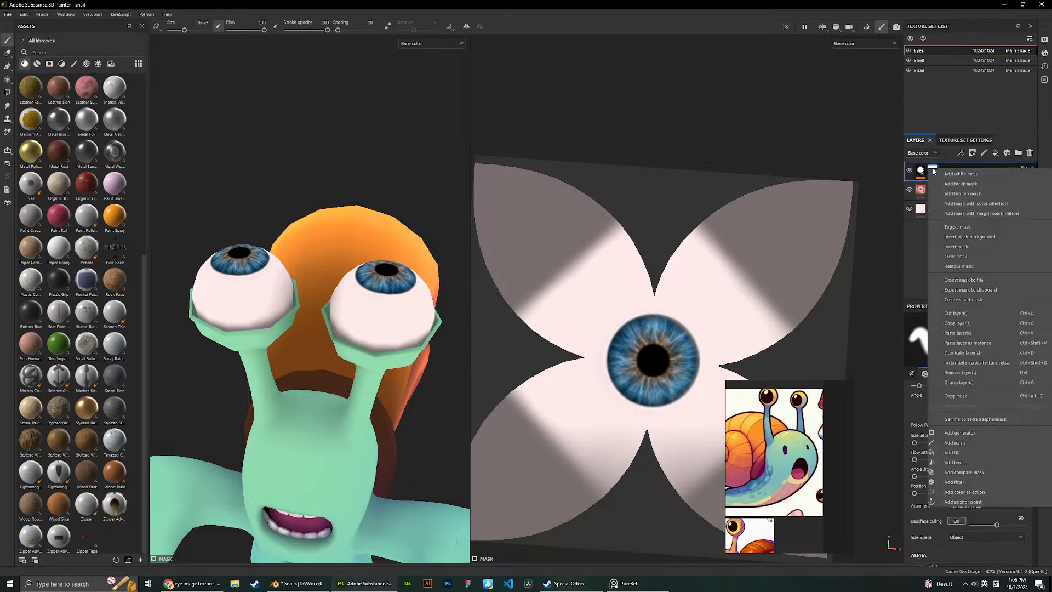
{"action": "left_click", "coordinate": [974, 257]}
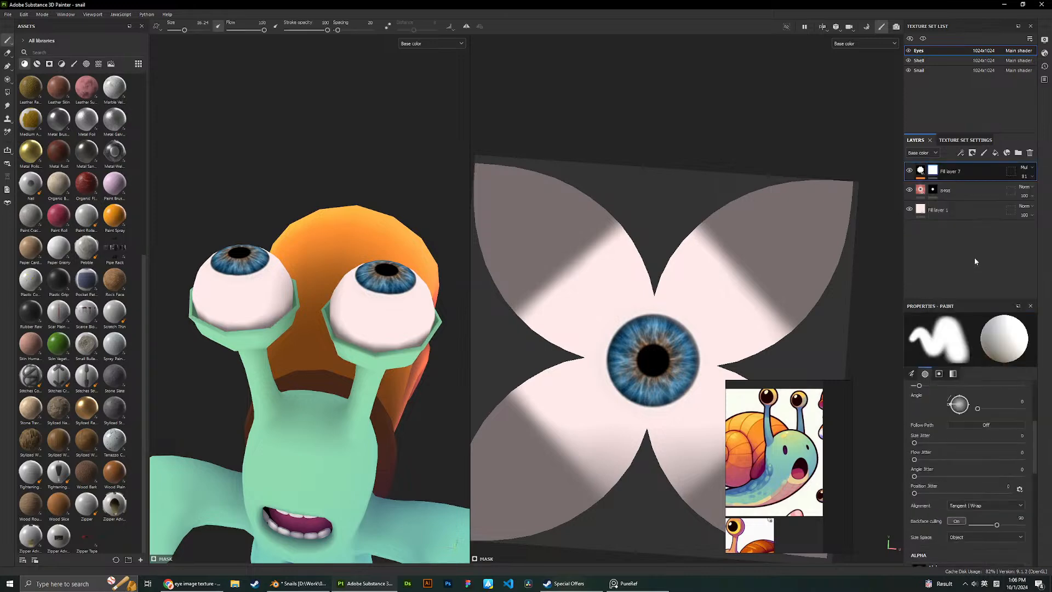
{"action": "right_click", "coordinate": [933, 169]}
{"action": "left_click", "coordinate": [988, 267]}
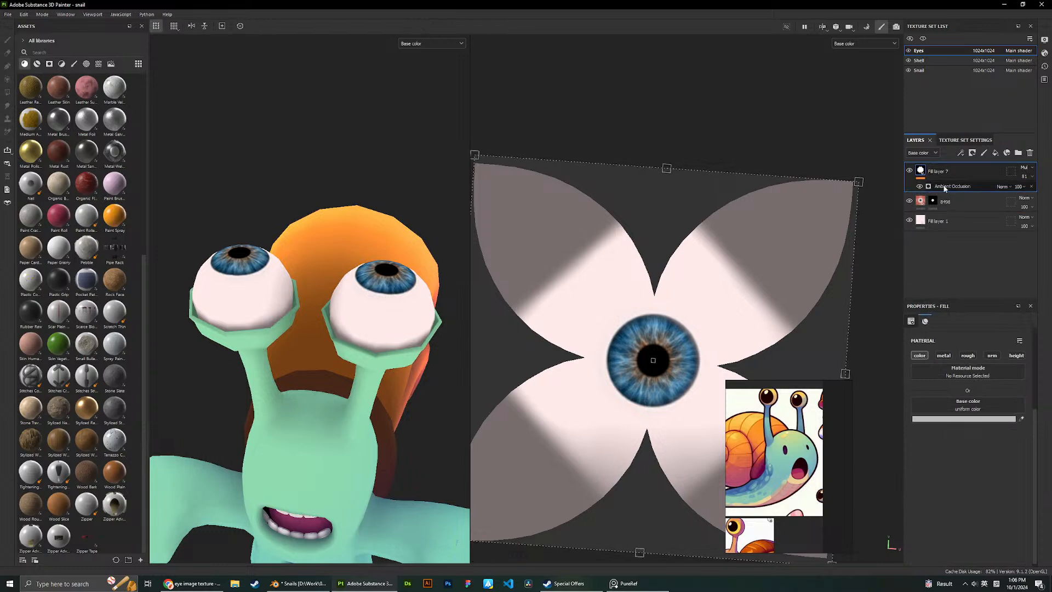
Set the Ambient Occlusion generator's global blur to about 15.4 and lower the opacity of the Eyes set's Fill layer 7 to about 43.
{"action": "left_click", "coordinate": [941, 188]}
{"action": "left_click_drag", "start_coordinate": [972, 480], "coordinate": [1021, 480]}
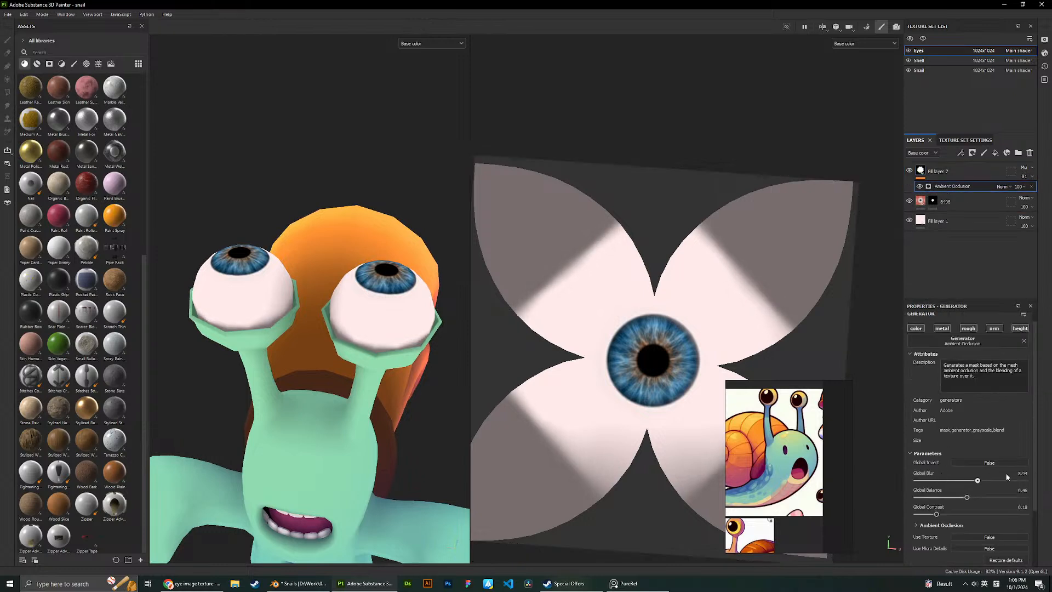
{"action": "left_click_drag", "start_coordinate": [1035, 185], "coordinate": [1047, 191]}
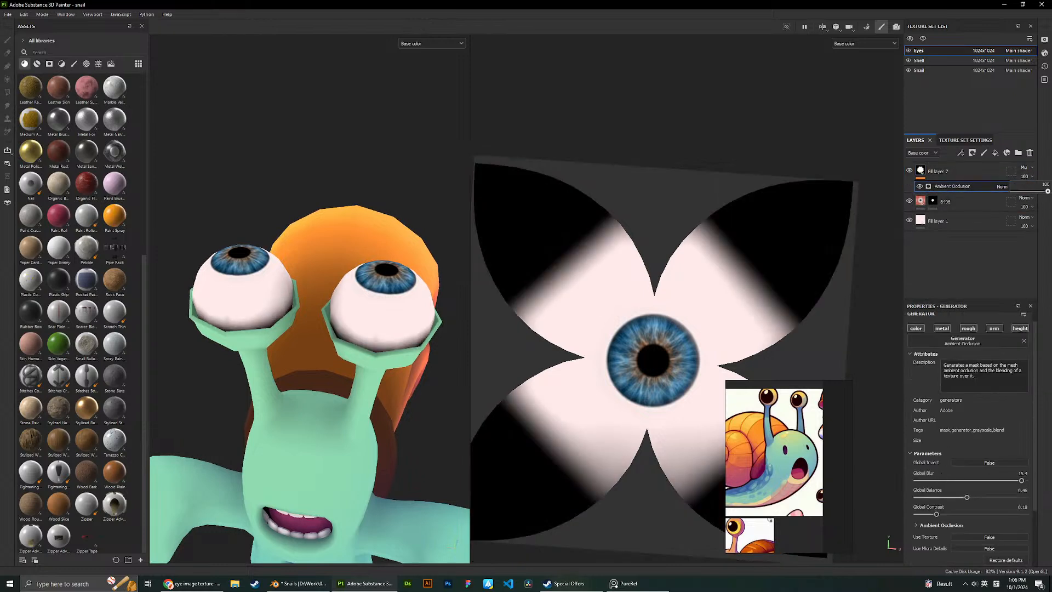
{"action": "key", "text": "ctrl+z"}
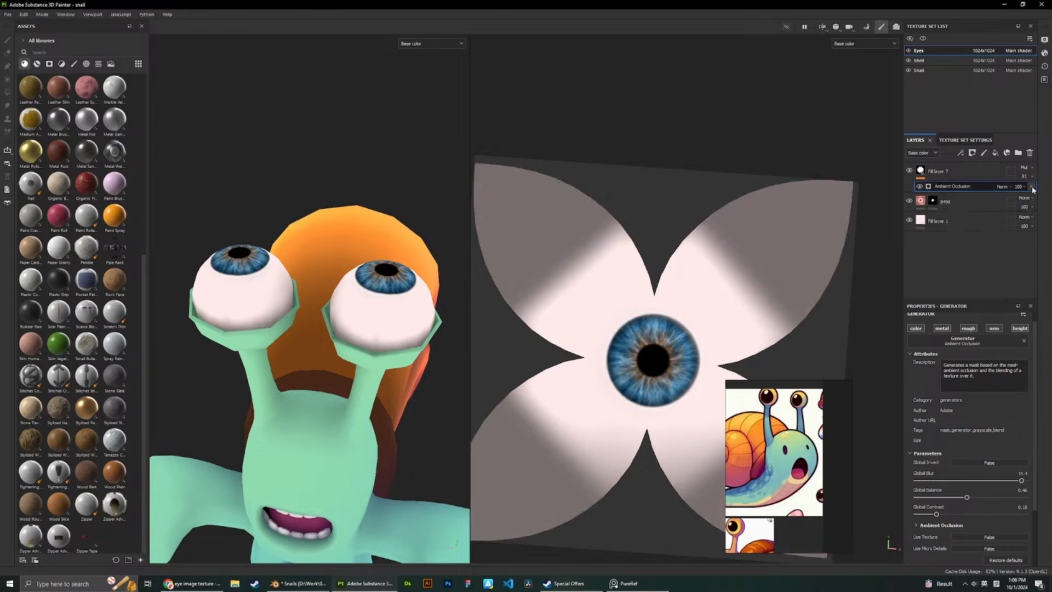
{"action": "left_click_drag", "start_coordinate": [1036, 188], "coordinate": [1028, 193]}
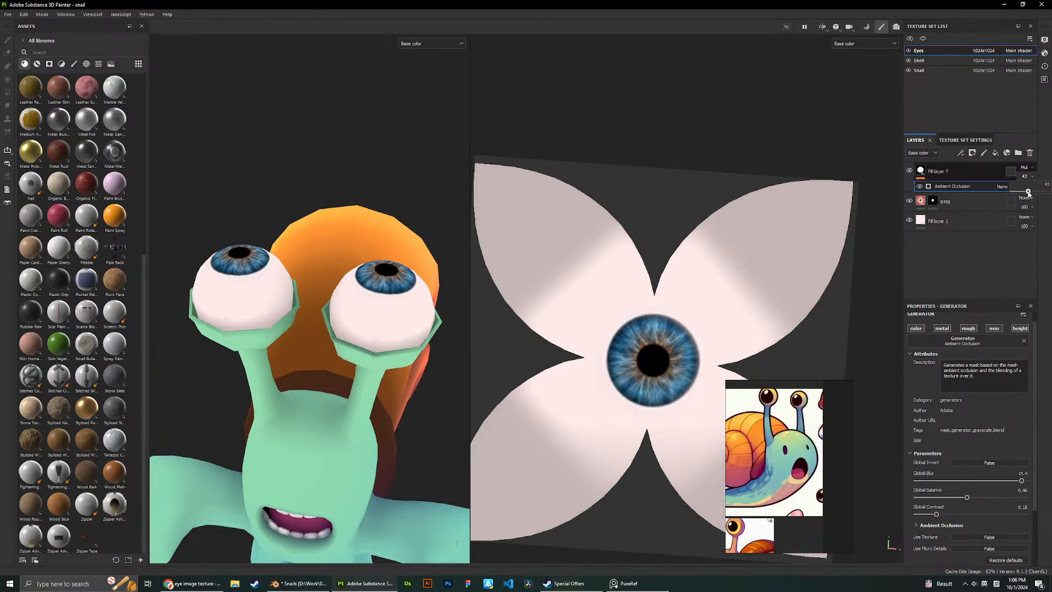
Switch to the Snail texture set and set the opacity of the copied ambient occlusion layer above Fill layer 7 to about 94.
{"action": "scroll", "coordinate": [329, 247], "scroll_direction": "down", "scroll_amount": 3}
{"action": "left_click_drag", "start_coordinate": [329, 246], "coordinate": [355, 174], "text": "alt"}
{"action": "left_click_drag", "start_coordinate": [342, 169], "coordinate": [340, 168], "text": "alt"}
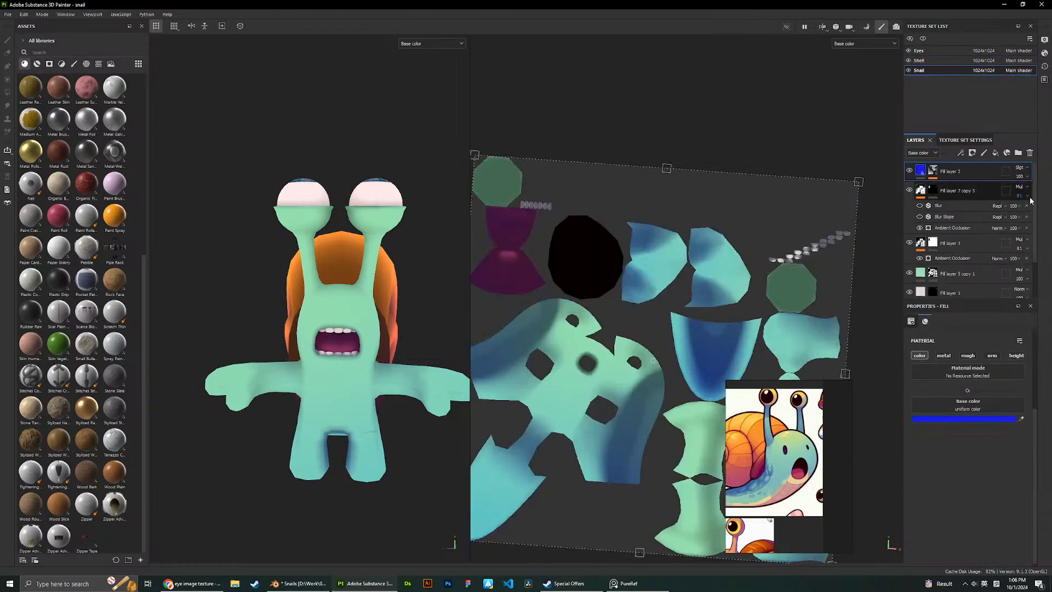
{"action": "left_click_drag", "start_coordinate": [1043, 216], "coordinate": [1032, 210]}
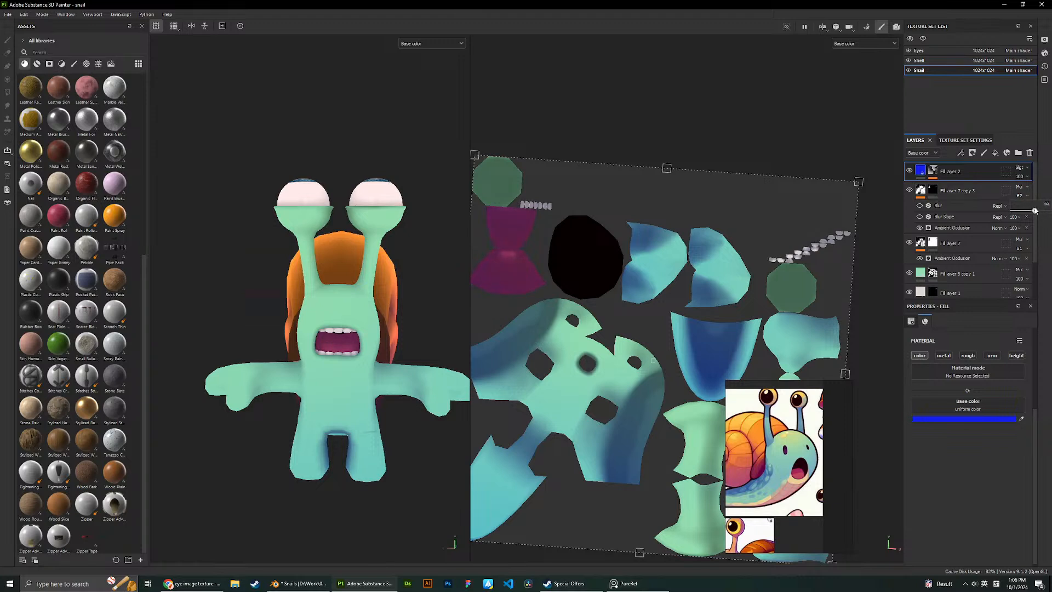
{"action": "key", "text": "ctrl+z"}
{"action": "left_click", "coordinate": [1027, 176]}
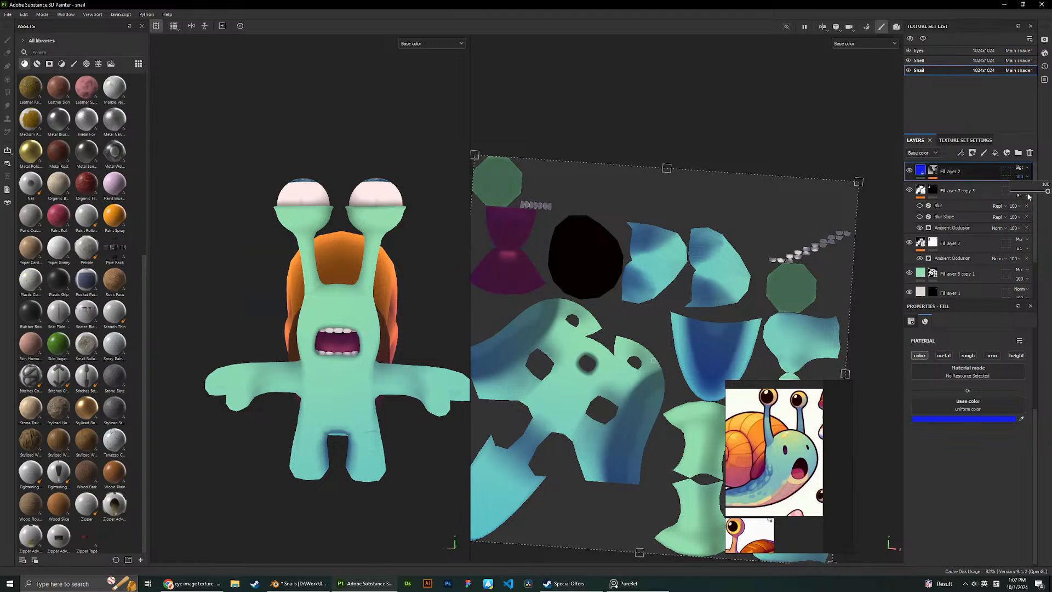
{"action": "left_click", "coordinate": [1014, 194]}
{"action": "left_click_drag", "start_coordinate": [1040, 212], "coordinate": [1044, 212]}
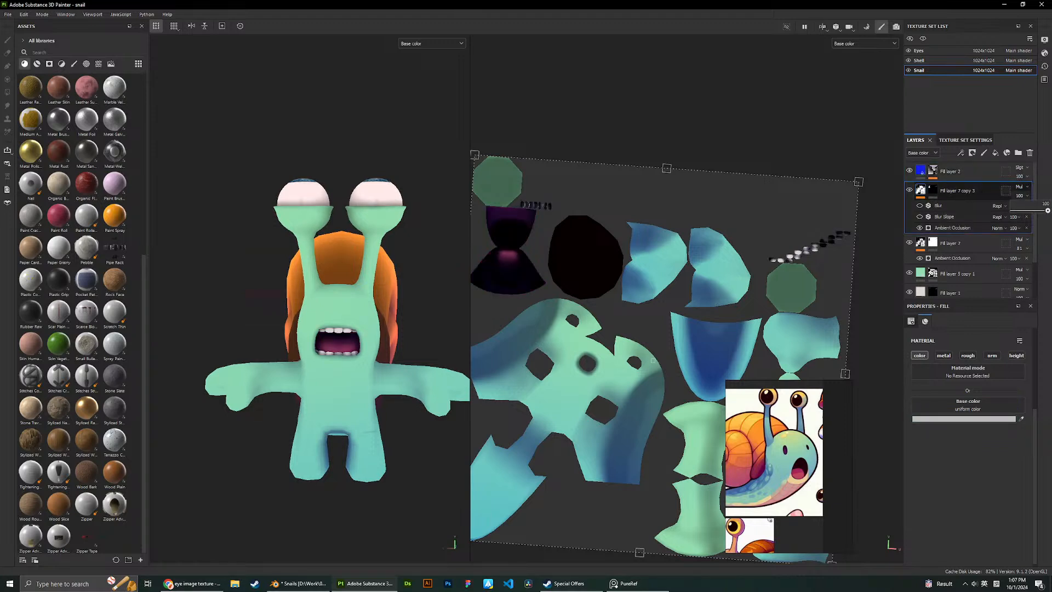
{"action": "scroll", "coordinate": [308, 172], "scroll_direction": "up", "scroll_amount": 3}
{"action": "left_click_drag", "start_coordinate": [308, 171], "coordinate": [329, 247], "text": "alt"}
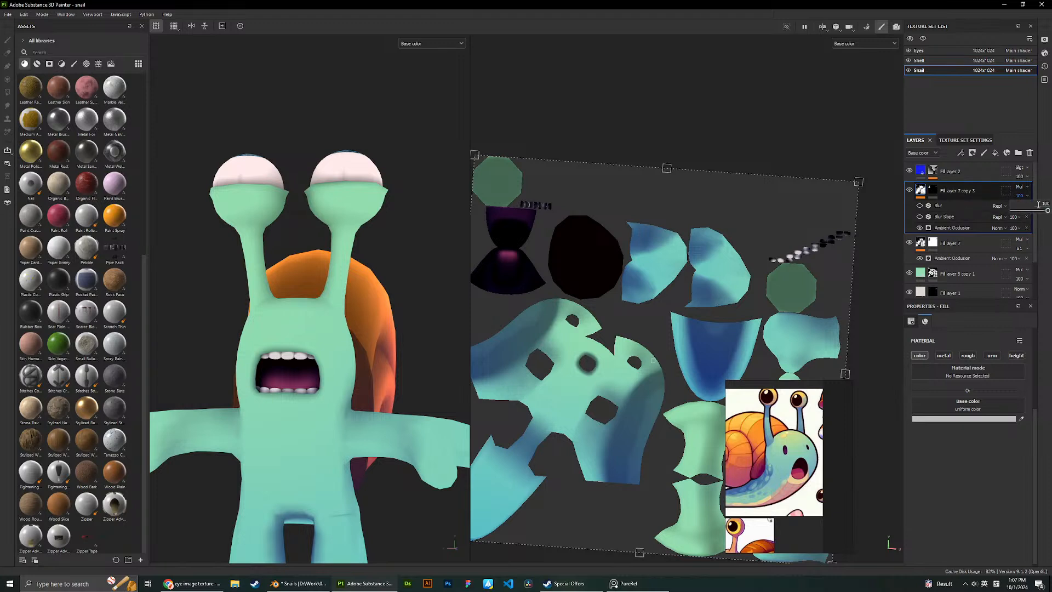
{"action": "mouse_move", "coordinate": [1038, 204]}
{"action": "left_mouse_down"}
{"action": "mouse_move", "coordinate": [1000, 208]}
{"action": "mouse_move", "coordinate": [1040, 210]}
{"action": "left_mouse_up"}
Toggle the visibility of Fill layer 7 and of its copy above to compare their shading on the body and mouth.
{"action": "scroll", "coordinate": [931, 252], "scroll_direction": "down", "scroll_amount": 3}
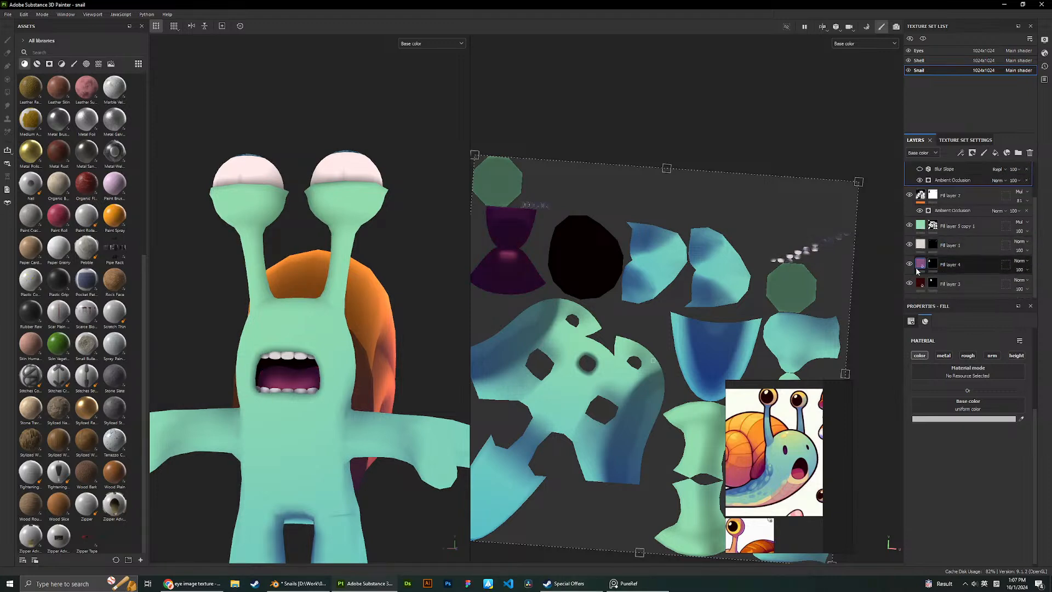
{"action": "scroll", "coordinate": [912, 283], "scroll_direction": "up", "scroll_amount": 3}
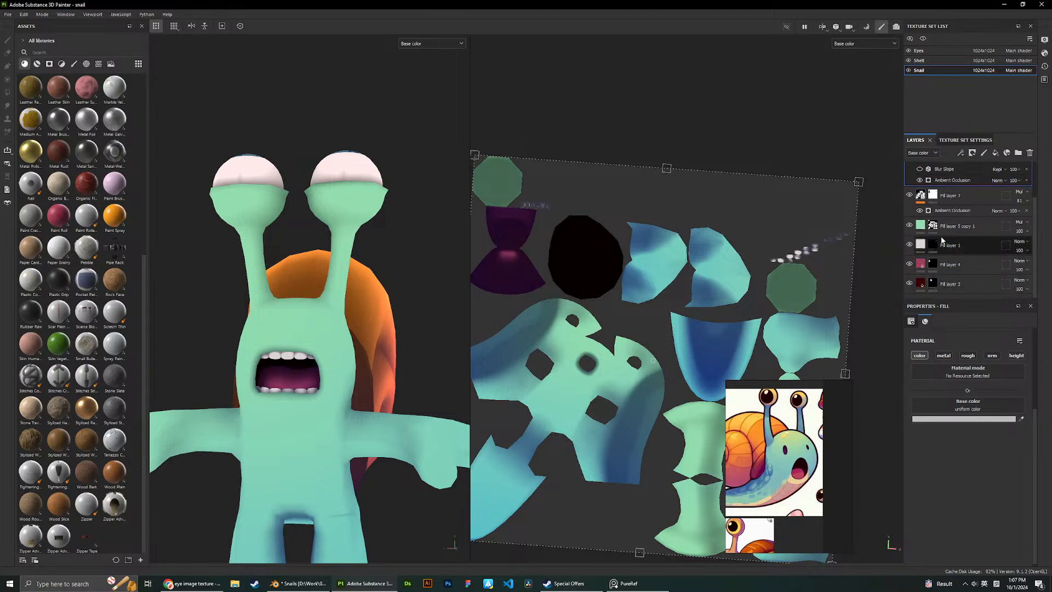
{"action": "left_click", "coordinate": [910, 242]}
{"action": "left_click", "coordinate": [909, 242]}
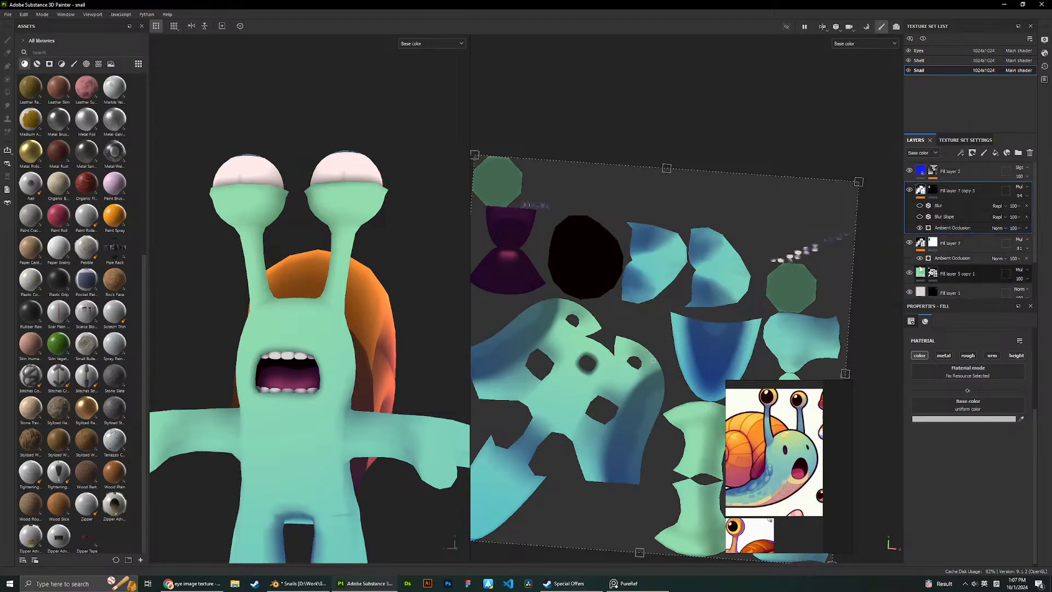
{"action": "left_click", "coordinate": [909, 190]}
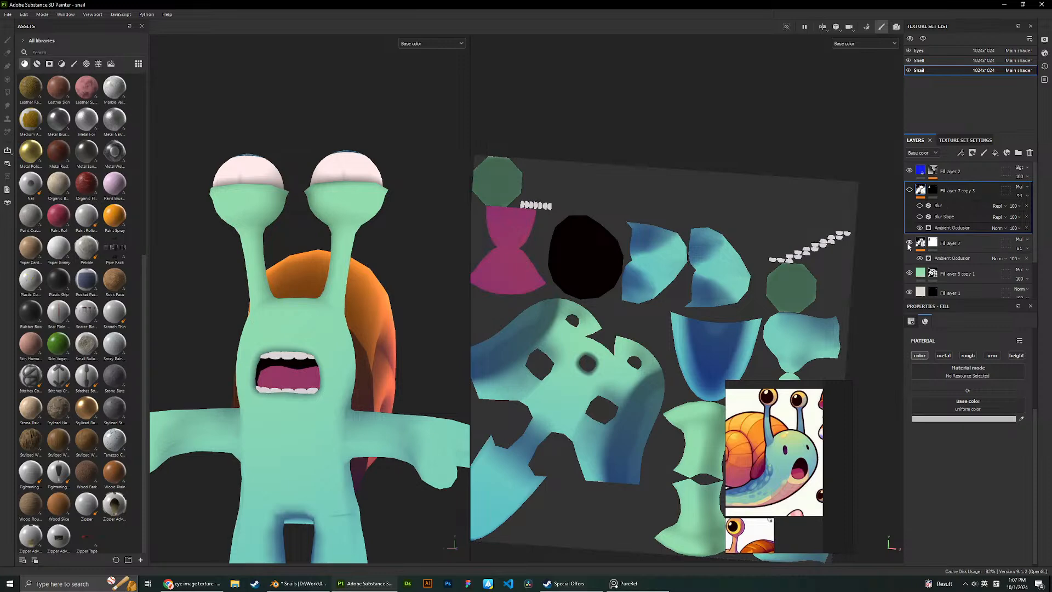
{"action": "left_click", "coordinate": [909, 243]}
{"action": "left_click", "coordinate": [909, 243]}
{"action": "left_click", "coordinate": [910, 191]}
Set the base color of Fill layer 3, the mouth interior, to dark red, 690000.
{"action": "left_click_drag", "start_coordinate": [296, 277], "coordinate": [323, 249], "text": "alt"}
{"action": "scroll", "coordinate": [324, 249], "scroll_direction": "up", "scroll_amount": 3}
{"action": "scroll", "coordinate": [940, 290], "scroll_direction": "down", "scroll_amount": 3}
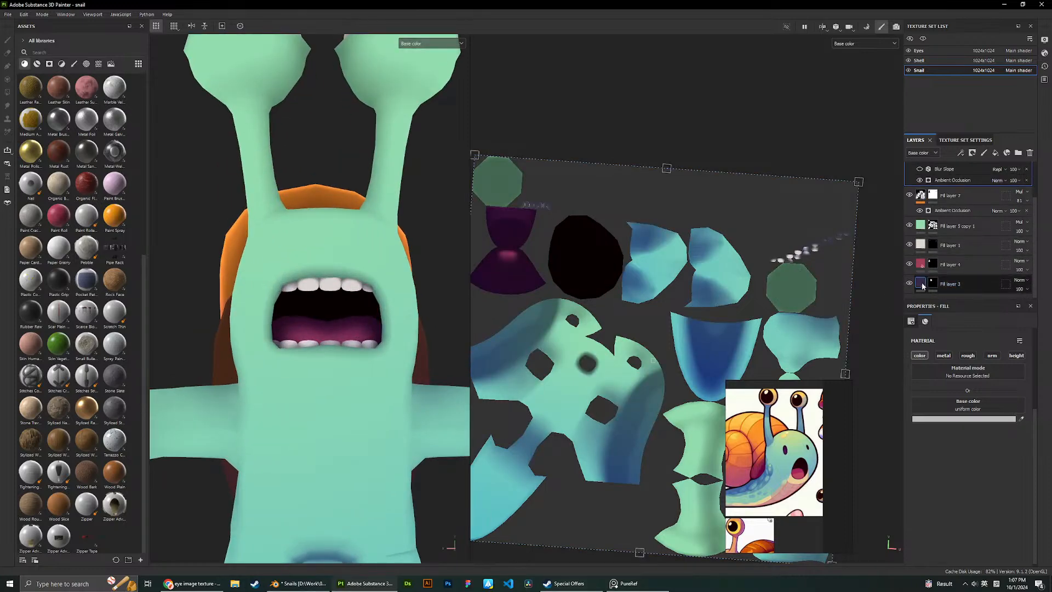
{"action": "left_click", "coordinate": [922, 284]}
{"action": "left_click", "coordinate": [936, 419]}
{"action": "left_click_drag", "start_coordinate": [943, 455], "coordinate": [997, 510]}
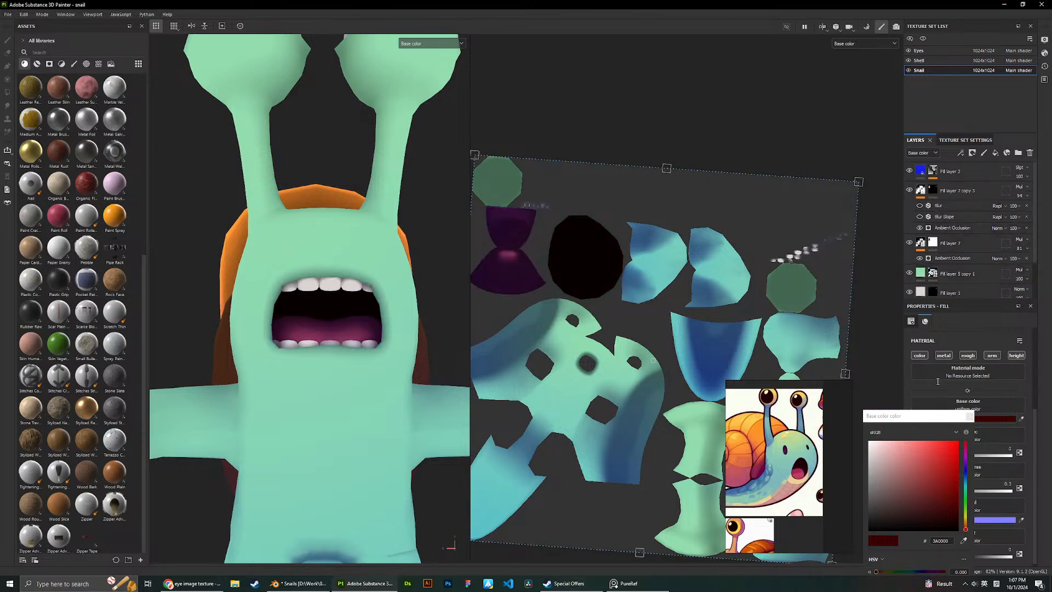
{"action": "scroll", "coordinate": [708, 270], "scroll_direction": "down", "scroll_amount": 1}
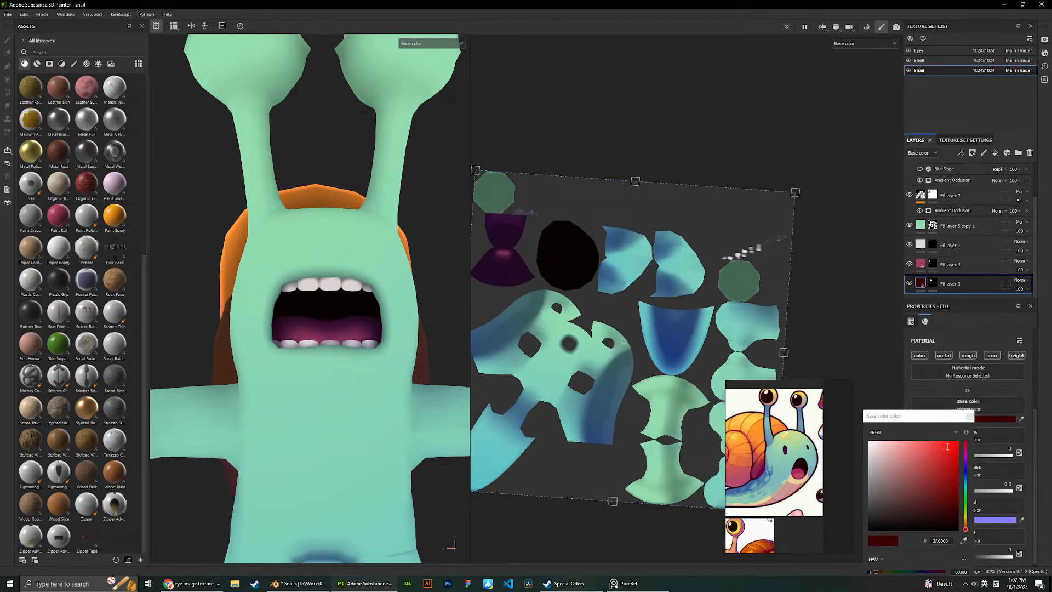
{"action": "left_click_drag", "start_coordinate": [926, 472], "coordinate": [990, 475]}
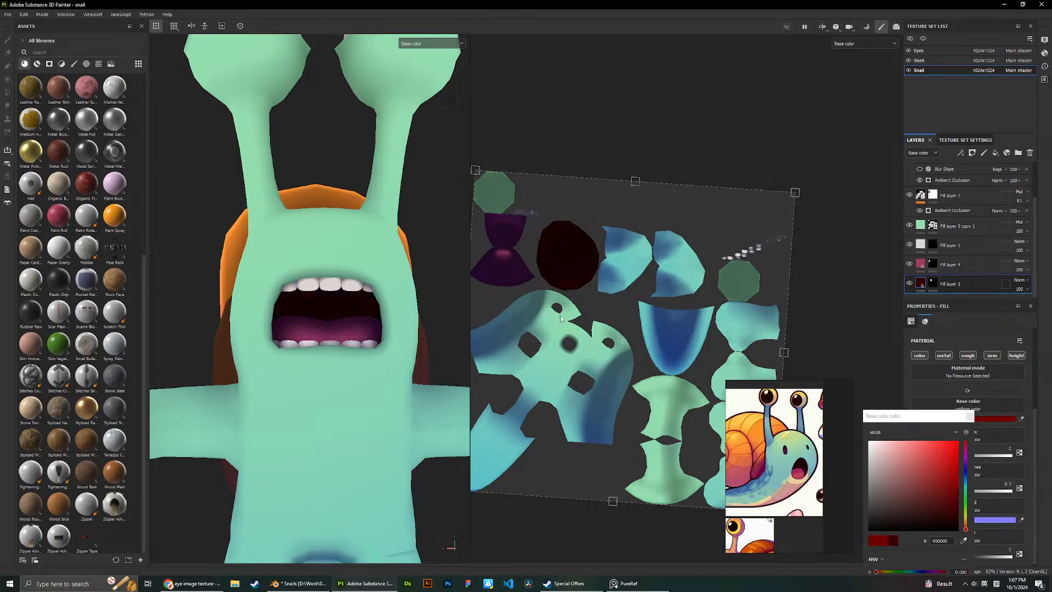
Raise the opacity of the copied ambient occlusion layer above Fill layer 7 to 100.
{"action": "mouse_move", "coordinate": [383, 214]}
{"action": "left_mouse_down", "text": "alt"}
{"action": "mouse_move", "coordinate": [319, 219]}
{"action": "mouse_move", "coordinate": [343, 197]}
{"action": "mouse_move", "coordinate": [378, 202]}
{"action": "left_mouse_up", "text": "alt"}
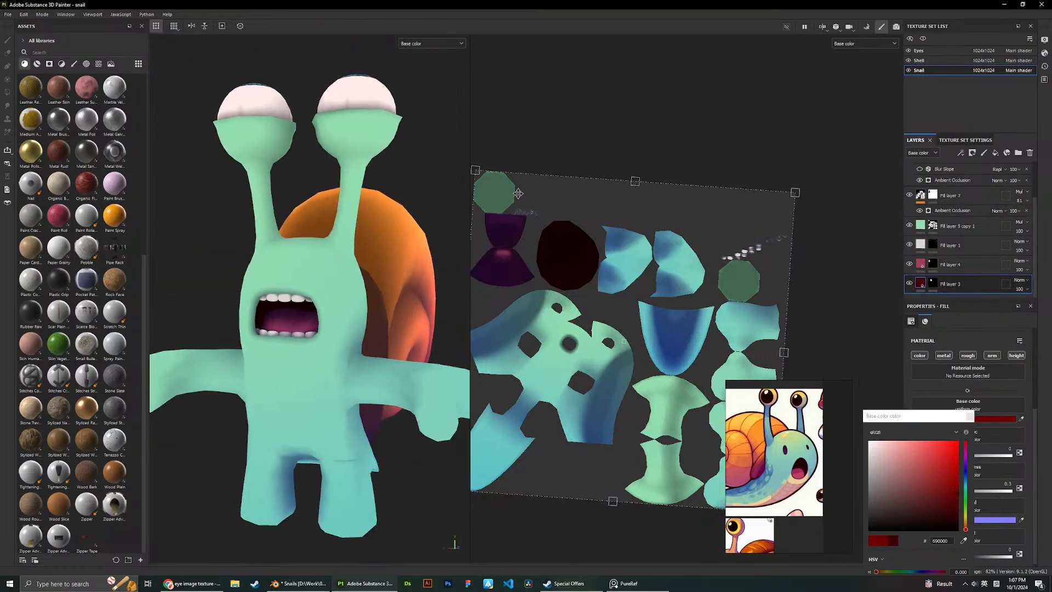
{"action": "scroll", "coordinate": [965, 209], "scroll_direction": "up", "scroll_amount": 2}
{"action": "left_click", "coordinate": [1026, 195]}
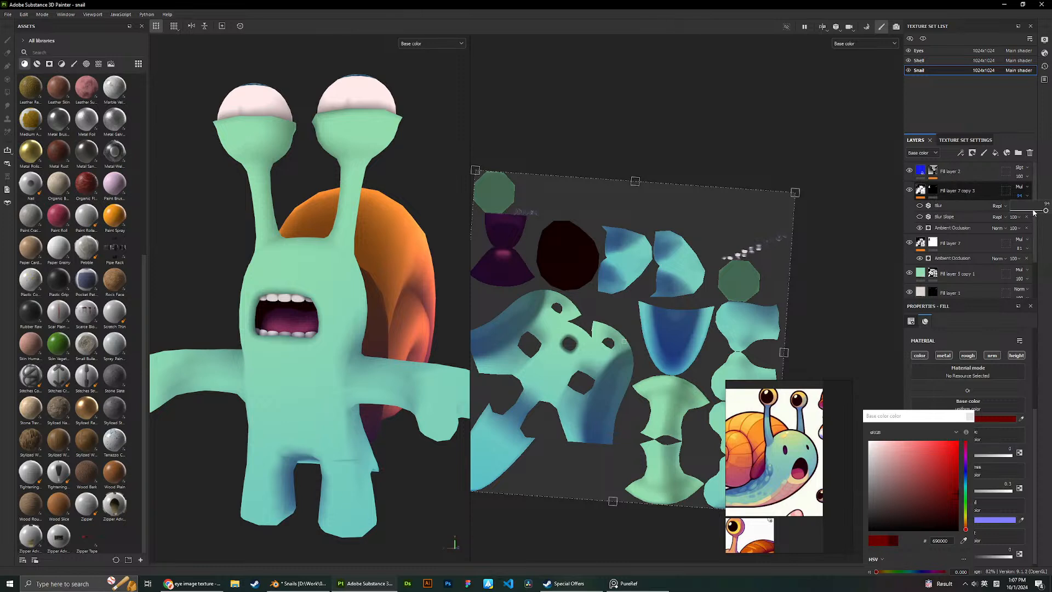
{"action": "mouse_move", "coordinate": [1037, 210]}
{"action": "left_mouse_down"}
{"action": "mouse_move", "coordinate": [1024, 210]}
{"action": "mouse_move", "coordinate": [1048, 211]}
{"action": "left_mouse_up"}
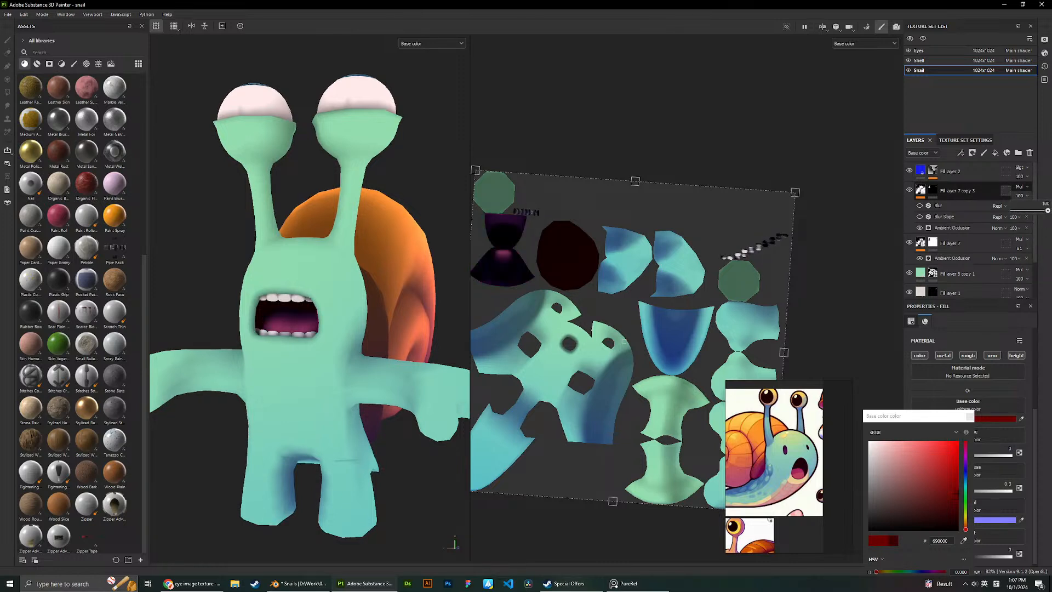
Try the mouth's copied ambient occlusion layer at an opacity of about 65 and restore it to 100.
{"action": "scroll", "coordinate": [372, 206], "scroll_direction": "up", "scroll_amount": 1}
{"action": "left_click_drag", "start_coordinate": [332, 205], "coordinate": [309, 212], "text": "alt"}
{"action": "scroll", "coordinate": [388, 197], "scroll_direction": "down", "scroll_amount": 3}
{"action": "left_click", "coordinate": [1020, 195]}
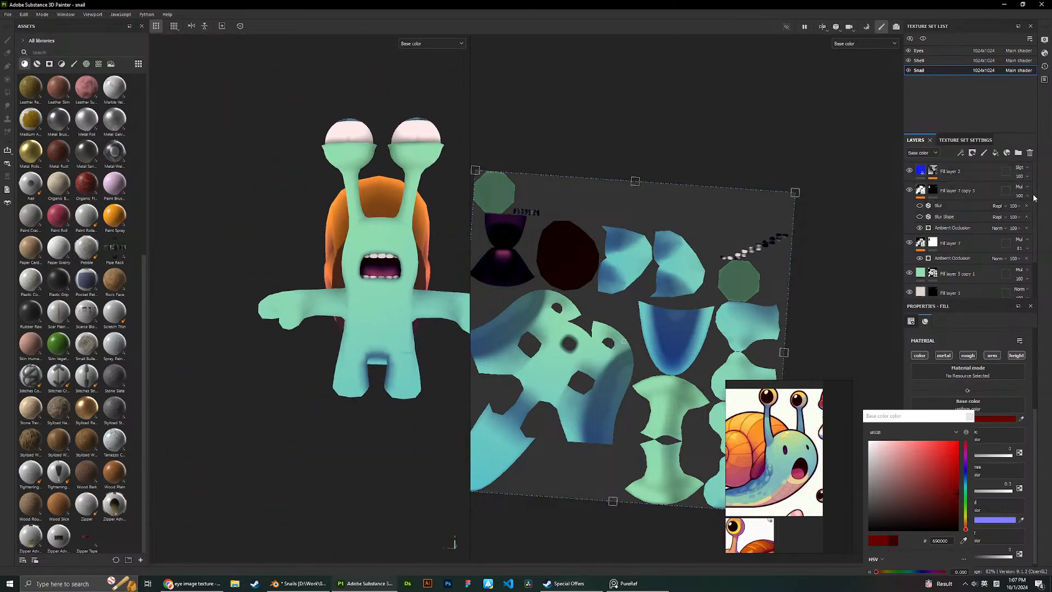
{"action": "left_click_drag", "start_coordinate": [1033, 212], "coordinate": [1033, 211]}
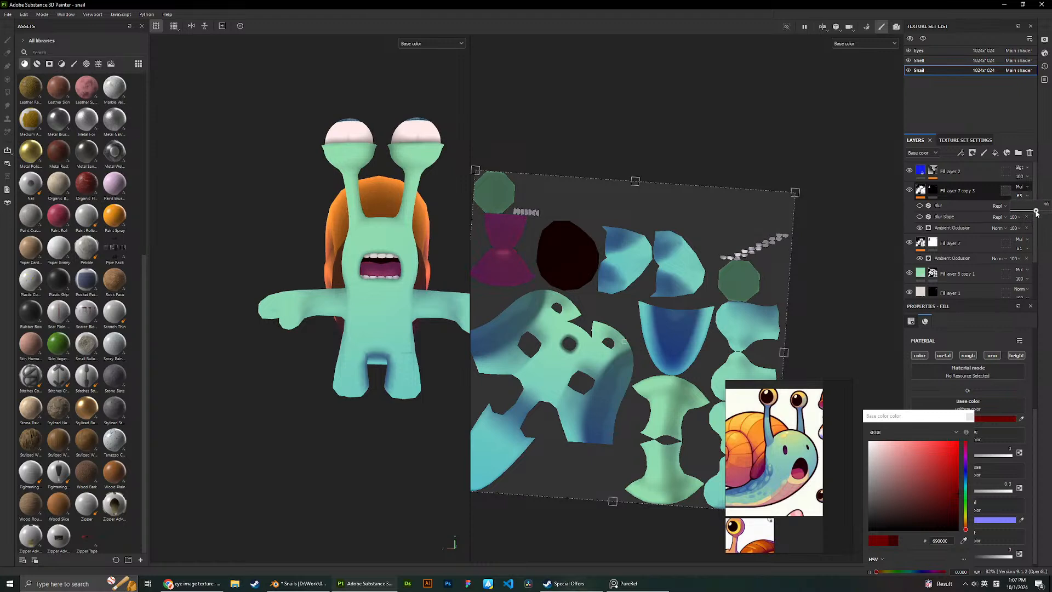
{"action": "left_click_drag", "start_coordinate": [1036, 213], "coordinate": [1047, 210]}
Toggle the Snail set's Fill layer 7 off and on to compare its shading, and raise its opacity to 100.
{"action": "left_click_drag", "start_coordinate": [411, 179], "coordinate": [441, 162], "text": "alt"}
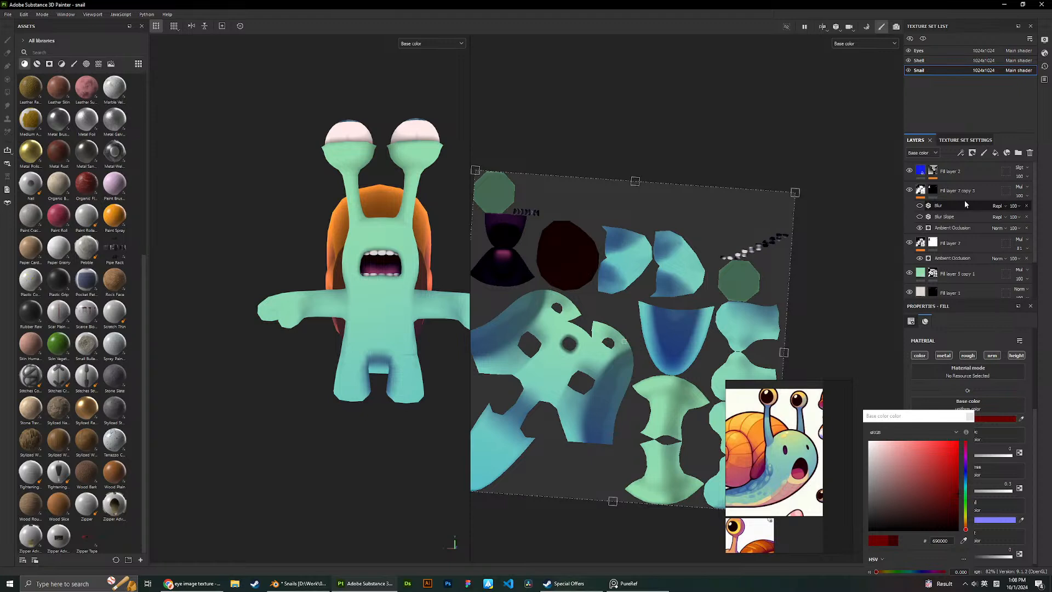
{"action": "scroll", "coordinate": [324, 264], "scroll_direction": "up", "scroll_amount": 3}
{"action": "scroll", "coordinate": [324, 264], "scroll_direction": "down", "scroll_amount": 2}
{"action": "left_click_drag", "start_coordinate": [324, 264], "coordinate": [603, 253], "text": "alt"}
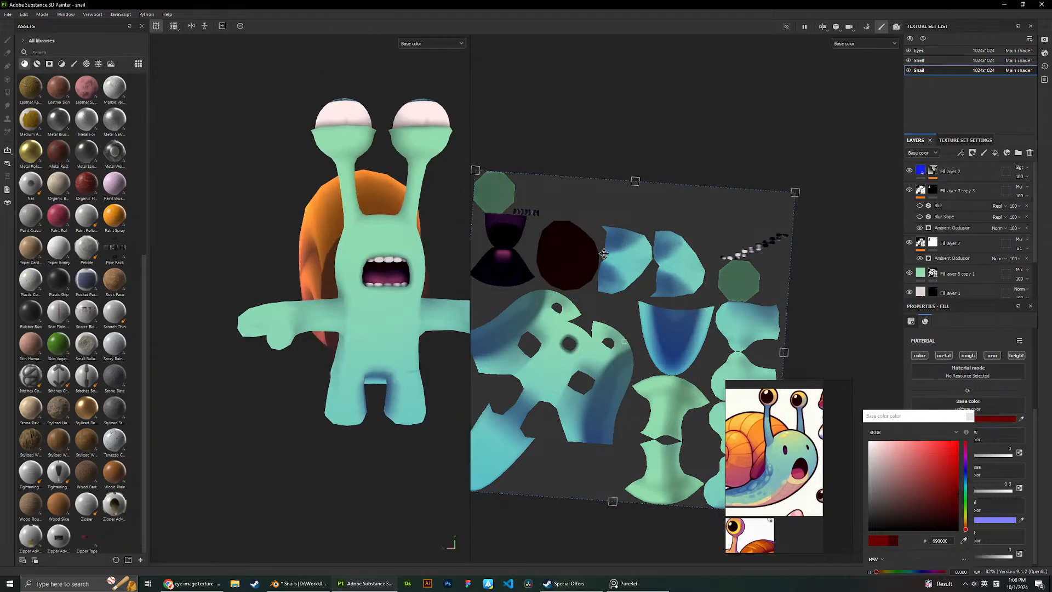
{"action": "left_click", "coordinate": [965, 274]}
{"action": "scroll", "coordinate": [967, 398], "scroll_direction": "down", "scroll_amount": 2}
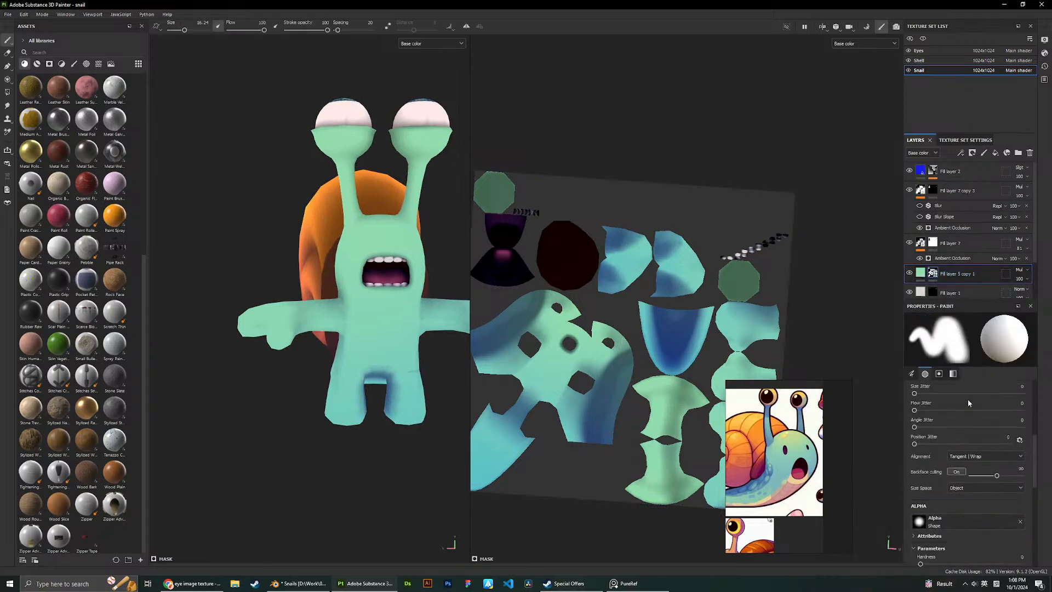
{"action": "scroll", "coordinate": [968, 403], "scroll_direction": "down", "scroll_amount": 3}
{"action": "left_click", "coordinate": [909, 243]}
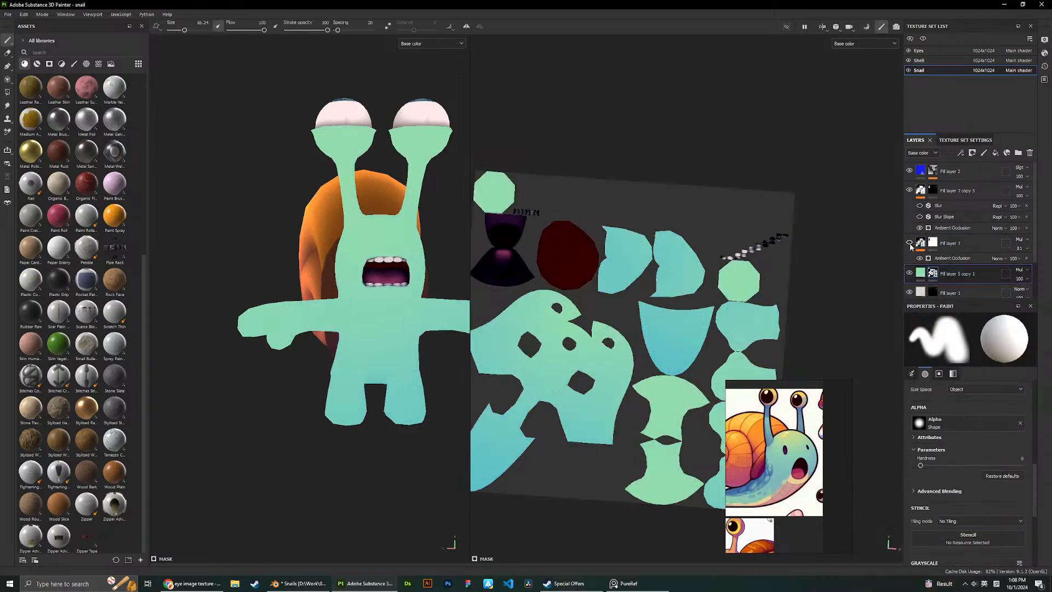
{"action": "left_click", "coordinate": [910, 243]}
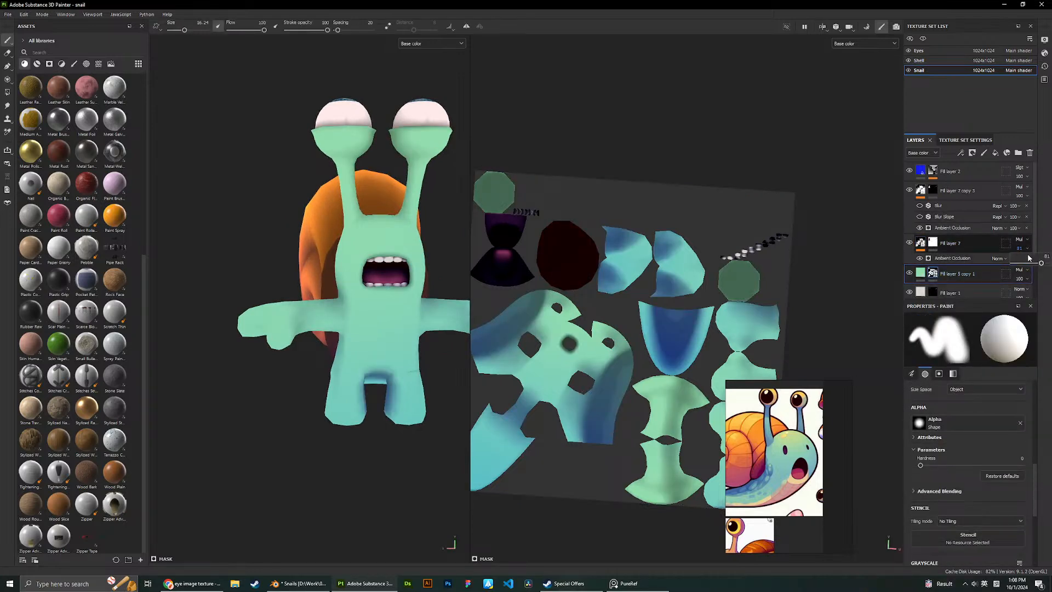
{"action": "left_click_drag", "start_coordinate": [1029, 258], "coordinate": [1047, 263]}
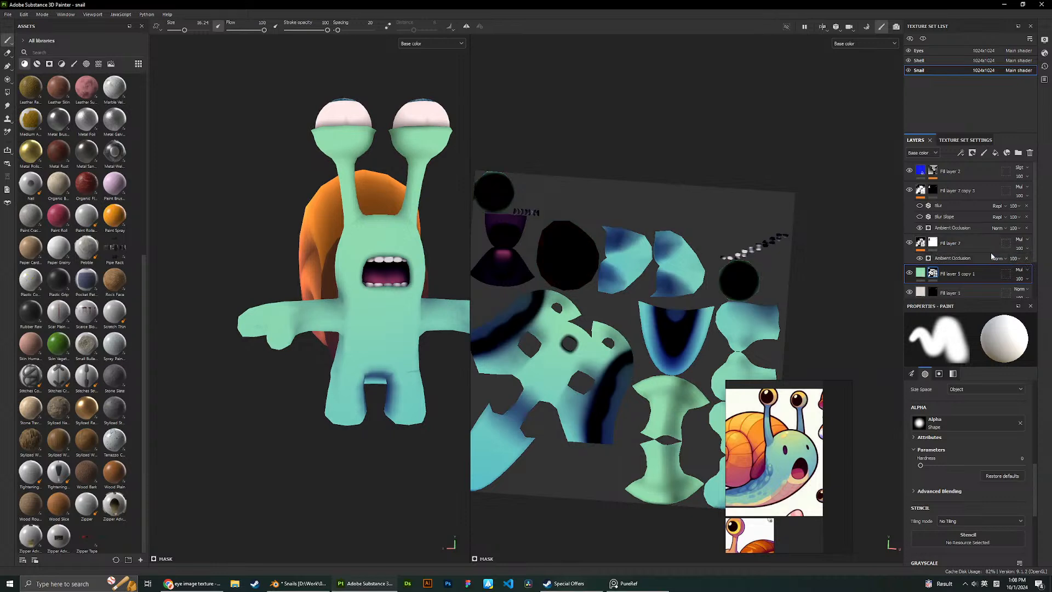
Adjust the global blur and set the global balance to 0.4 in Fill layer 7's ambient occlusion generator.
{"action": "left_click", "coordinate": [953, 258]}
{"action": "mouse_move", "coordinate": [929, 480]}
{"action": "left_mouse_down"}
{"action": "mouse_move", "coordinate": [968, 496]}
{"action": "mouse_move", "coordinate": [919, 514]}
{"action": "mouse_move", "coordinate": [972, 497]}
{"action": "mouse_move", "coordinate": [960, 498]}
{"action": "left_mouse_up"}
{"action": "scroll", "coordinate": [424, 357], "scroll_direction": "down", "scroll_amount": 2}
{"action": "left_click_drag", "start_coordinate": [424, 356], "coordinate": [353, 244], "text": "alt"}
{"action": "scroll", "coordinate": [351, 249], "scroll_direction": "up", "scroll_amount": 2}
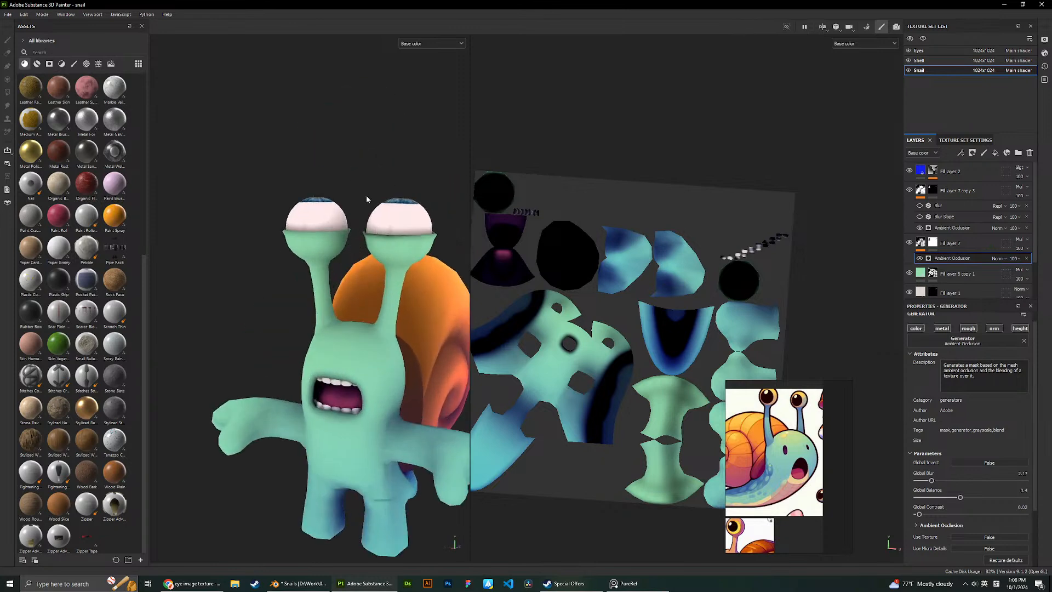
Examine the snail's eyes, head and shell from above and in front.
{"action": "left_click_drag", "start_coordinate": [366, 195], "coordinate": [329, 367], "text": "alt"}
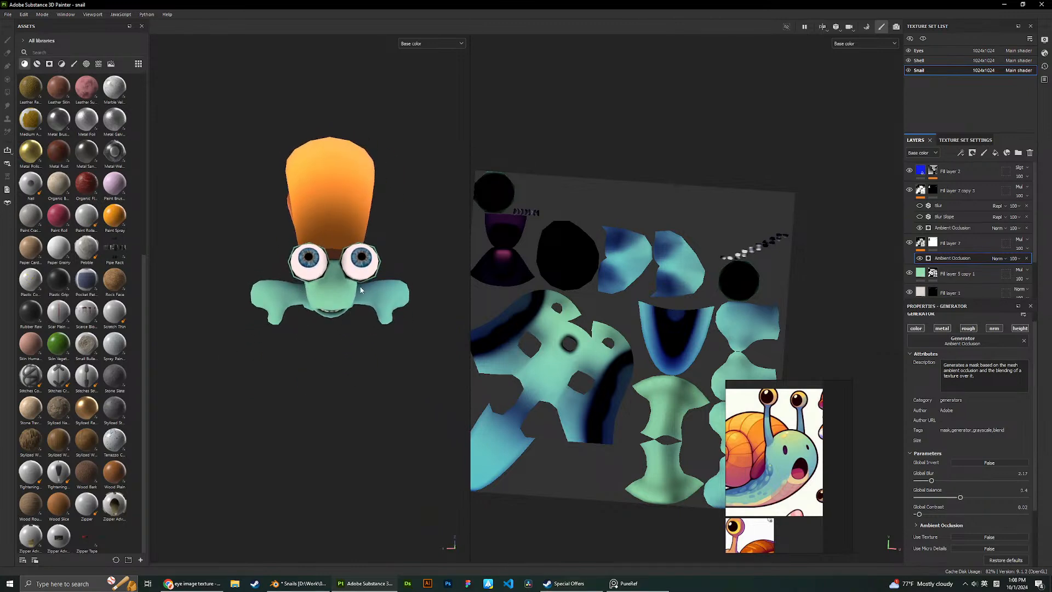
{"action": "scroll", "coordinate": [360, 289], "scroll_direction": "up", "scroll_amount": 4}
{"action": "key", "text": "alt"}
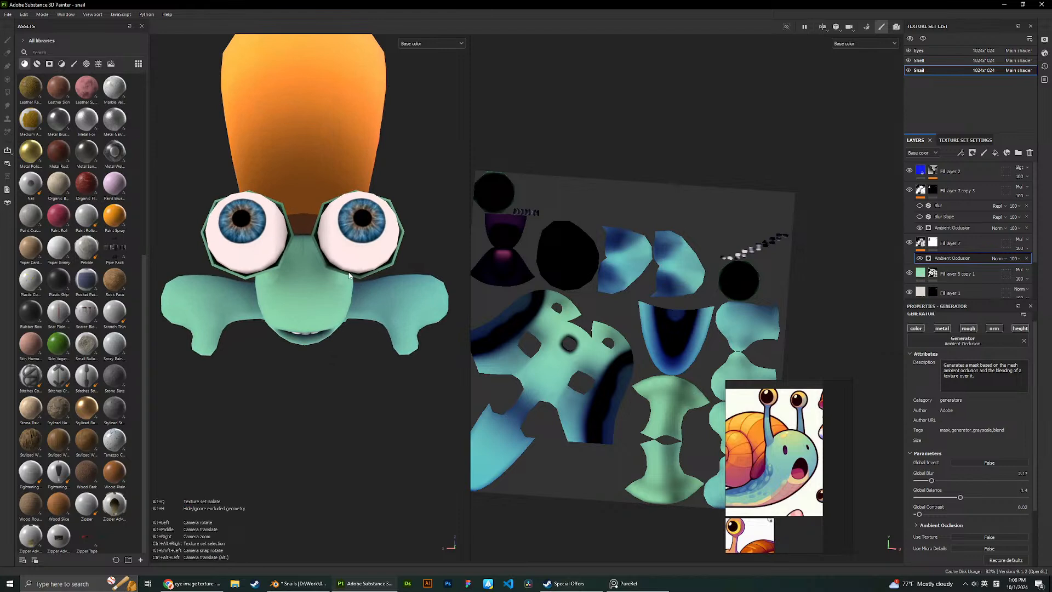
{"action": "scroll", "coordinate": [331, 257], "scroll_direction": "up", "scroll_amount": 1}
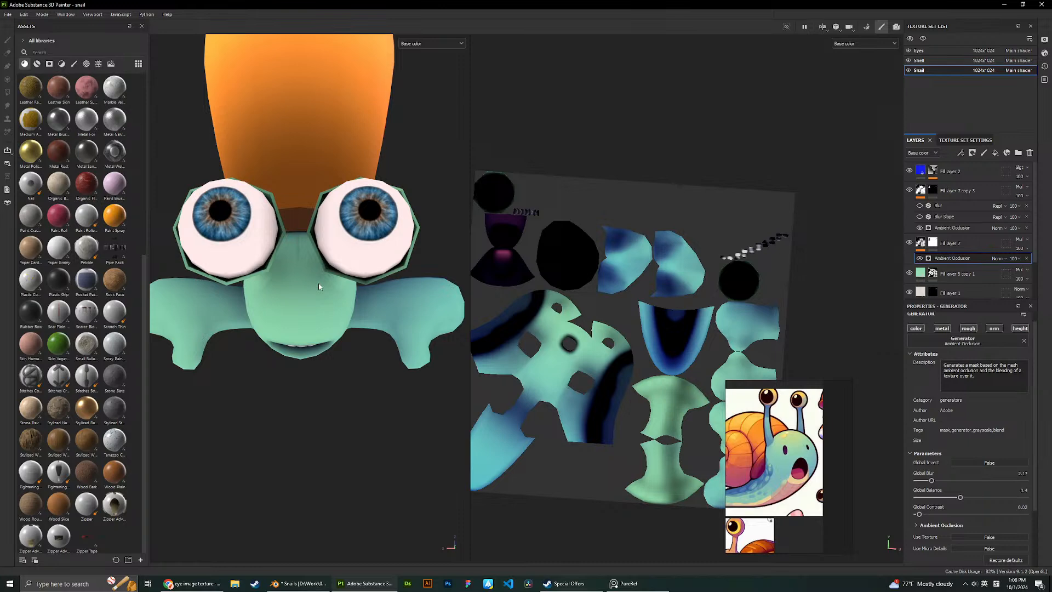
{"action": "scroll", "coordinate": [351, 236], "scroll_direction": "down", "scroll_amount": 3}
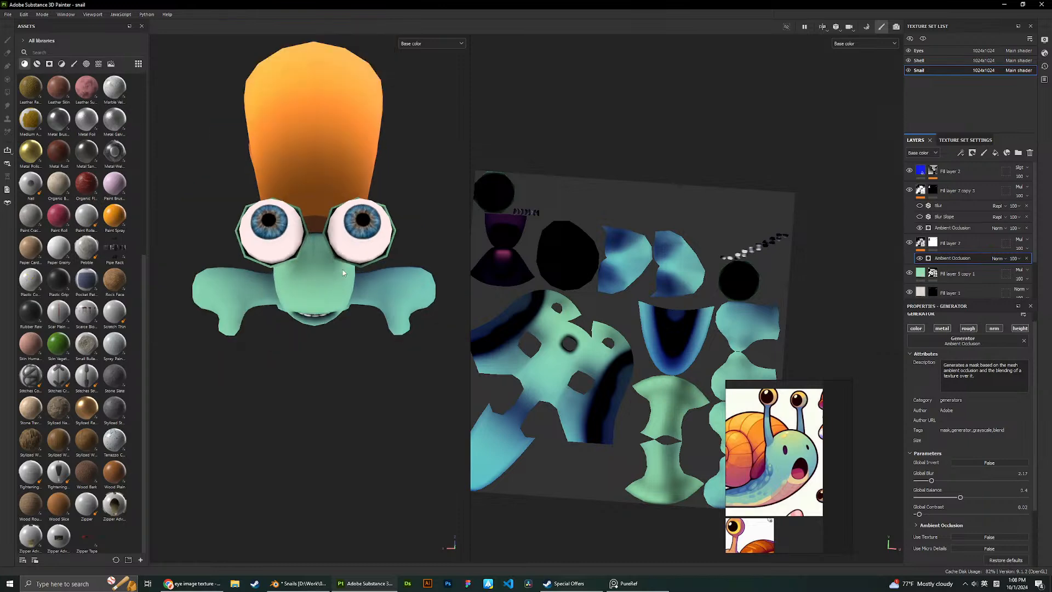
{"action": "scroll", "coordinate": [353, 239], "scroll_direction": "up", "scroll_amount": 3}
{"action": "left_click_drag", "start_coordinate": [363, 247], "coordinate": [368, 129], "text": "alt"}
{"action": "left_click_drag", "start_coordinate": [348, 307], "coordinate": [220, 238], "text": "alt"}
{"action": "left_click_drag", "start_coordinate": [208, 496], "coordinate": [326, 454], "text": "alt"}
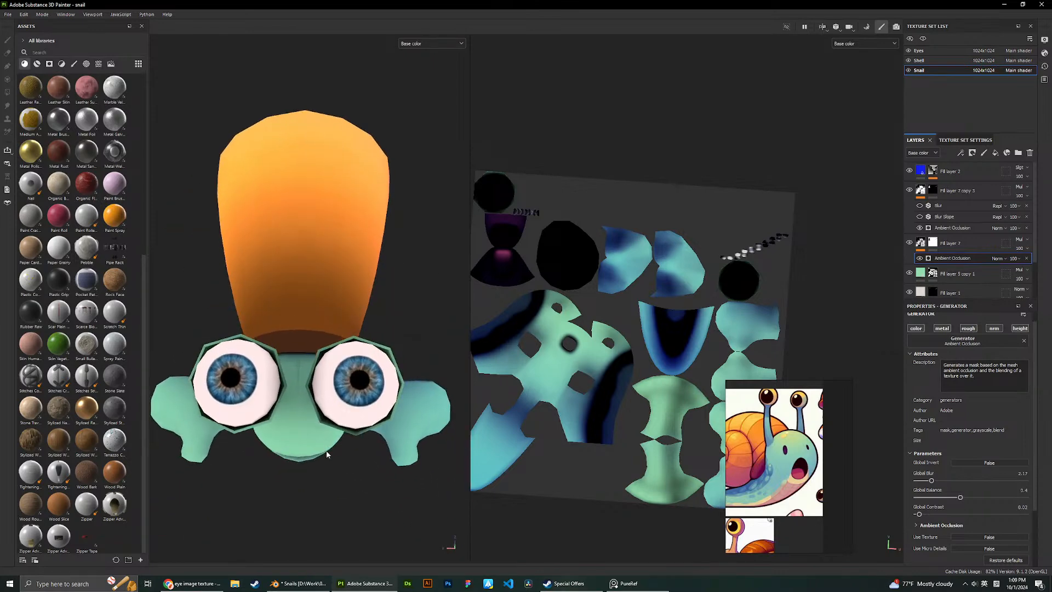
Examine the whole snail's shading from the front, below and the side.
{"action": "left_click_drag", "start_coordinate": [269, 348], "coordinate": [287, 189], "text": "alt"}
{"action": "scroll", "coordinate": [287, 188], "scroll_direction": "up", "scroll_amount": 2}
{"action": "scroll", "coordinate": [303, 287], "scroll_direction": "down", "scroll_amount": 2}
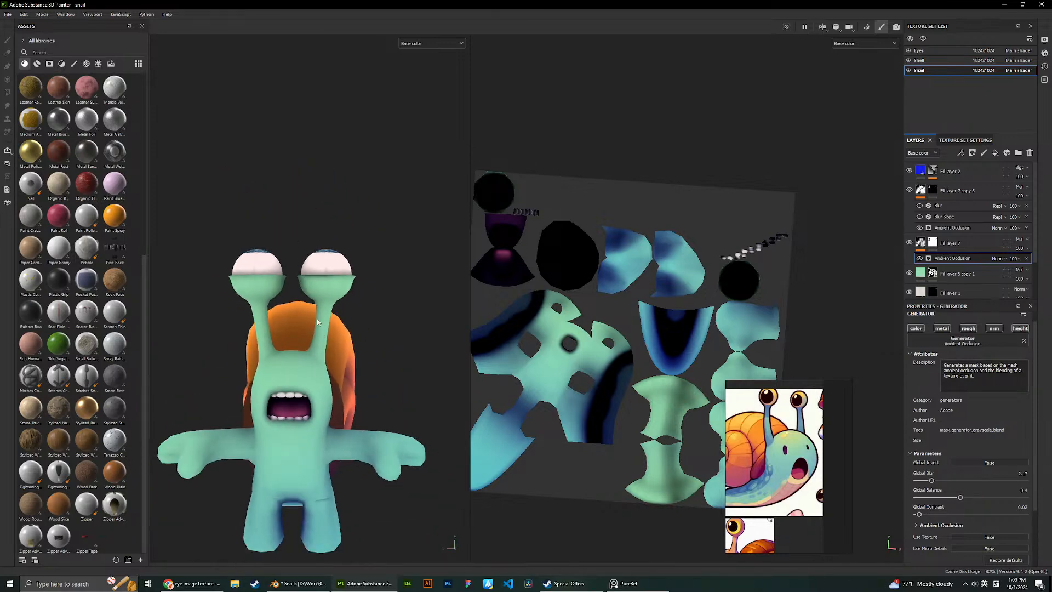
{"action": "scroll", "coordinate": [303, 287], "scroll_direction": "down", "scroll_amount": 1}
{"action": "left_click_drag", "start_coordinate": [303, 287], "coordinate": [414, 439], "text": "alt"}
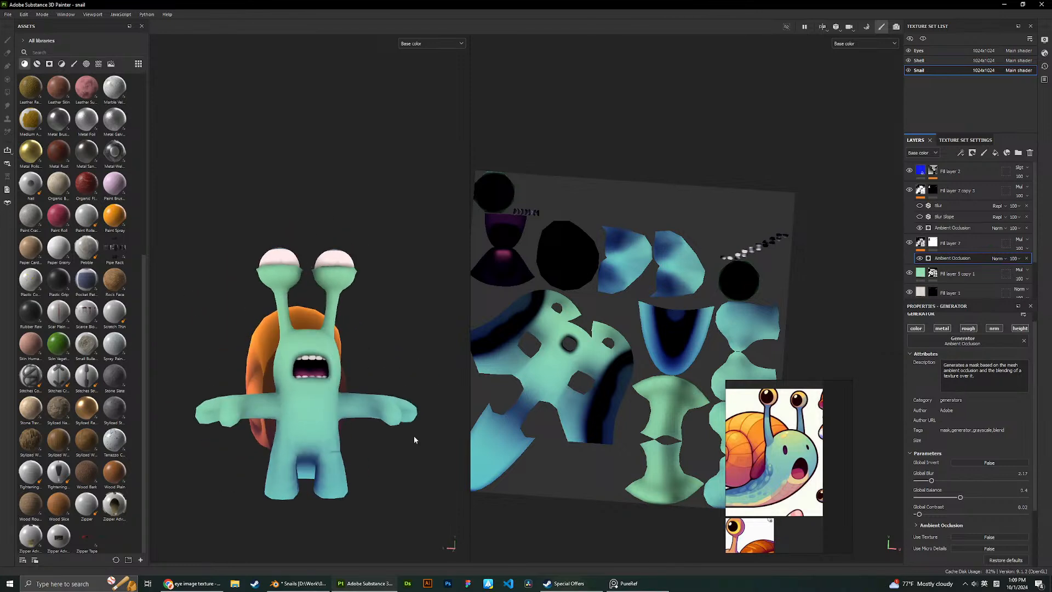
{"action": "left_click_drag", "start_coordinate": [299, 527], "coordinate": [274, 235], "text": "alt"}
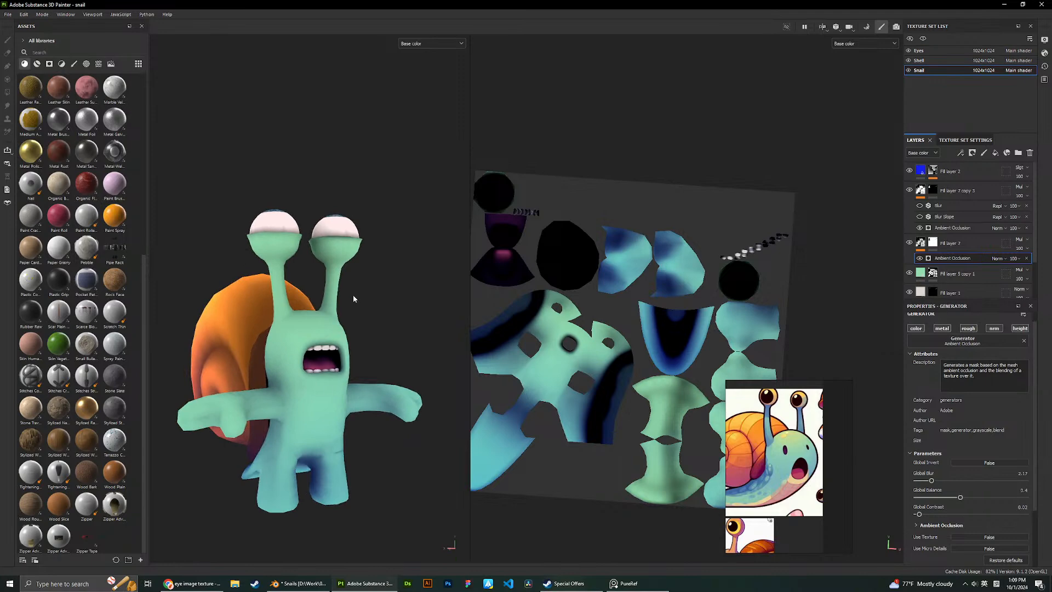
{"action": "scroll", "coordinate": [230, 297], "scroll_direction": "up", "scroll_amount": 3}
{"action": "scroll", "coordinate": [327, 310], "scroll_direction": "down", "scroll_amount": 3}
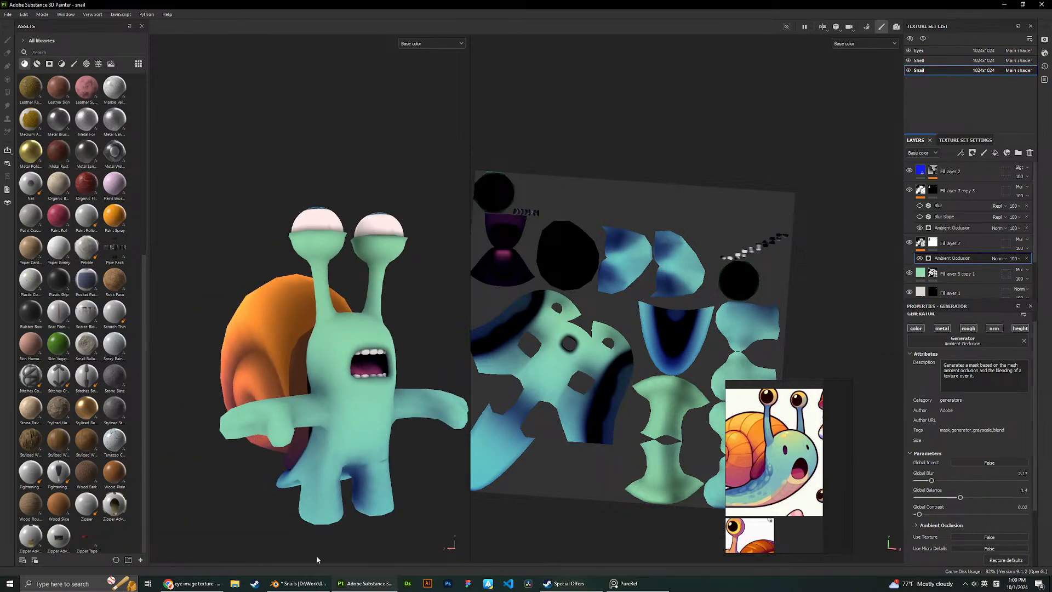
Switch to Blender and inspect the untextured snail model's head, neck and shell up close.
{"action": "left_click", "coordinate": [300, 582]}
{"action": "key", "text": "Tab"}
{"action": "scroll", "coordinate": [606, 186], "scroll_direction": "down", "scroll_amount": 5}
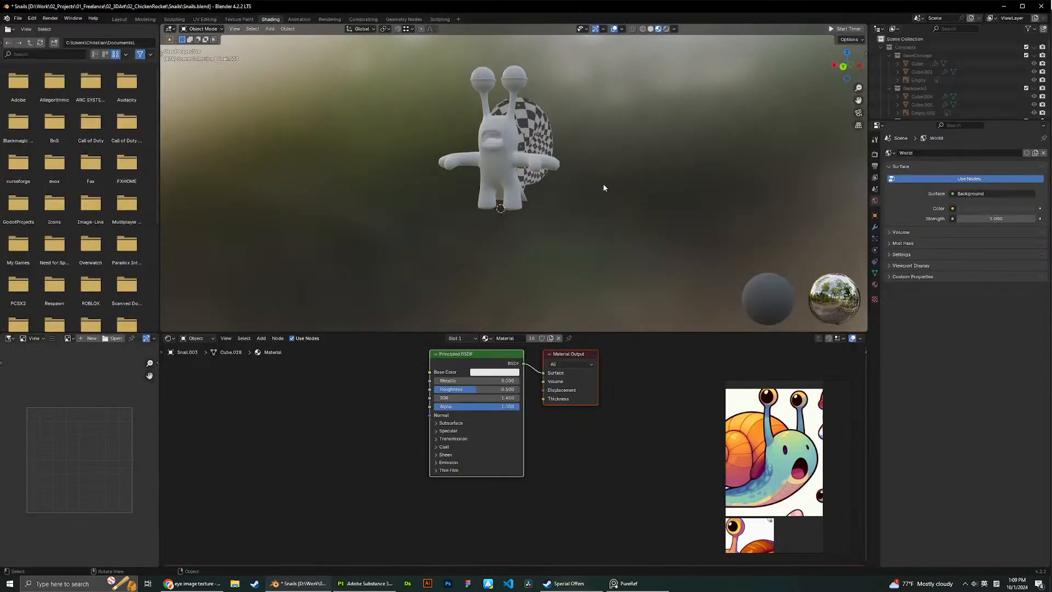
{"action": "scroll", "coordinate": [603, 183], "scroll_direction": "up", "scroll_amount": 4}
{"action": "scroll", "coordinate": [510, 131], "scroll_direction": "down", "scroll_amount": 3}
{"action": "scroll", "coordinate": [510, 160], "scroll_direction": "up", "scroll_amount": 1}
{"action": "scroll", "coordinate": [510, 157], "scroll_direction": "up", "scroll_amount": 1}
{"action": "mouse_move", "coordinate": [510, 157]}
{"action": "middle_mouse_down"}
{"action": "mouse_move", "coordinate": [537, 179]}
{"action": "mouse_move", "coordinate": [546, 243]}
{"action": "mouse_move", "coordinate": [508, 245]}
{"action": "mouse_move", "coordinate": [511, 198]}
{"action": "mouse_move", "coordinate": [370, 191]}
{"action": "mouse_move", "coordinate": [436, 150]}
{"action": "mouse_move", "coordinate": [460, 164]}
{"action": "middle_mouse_up"}
{"action": "scroll", "coordinate": [546, 243], "scroll_direction": "down", "scroll_amount": 3}
{"action": "scroll", "coordinate": [518, 232], "scroll_direction": "up", "scroll_amount": 2}
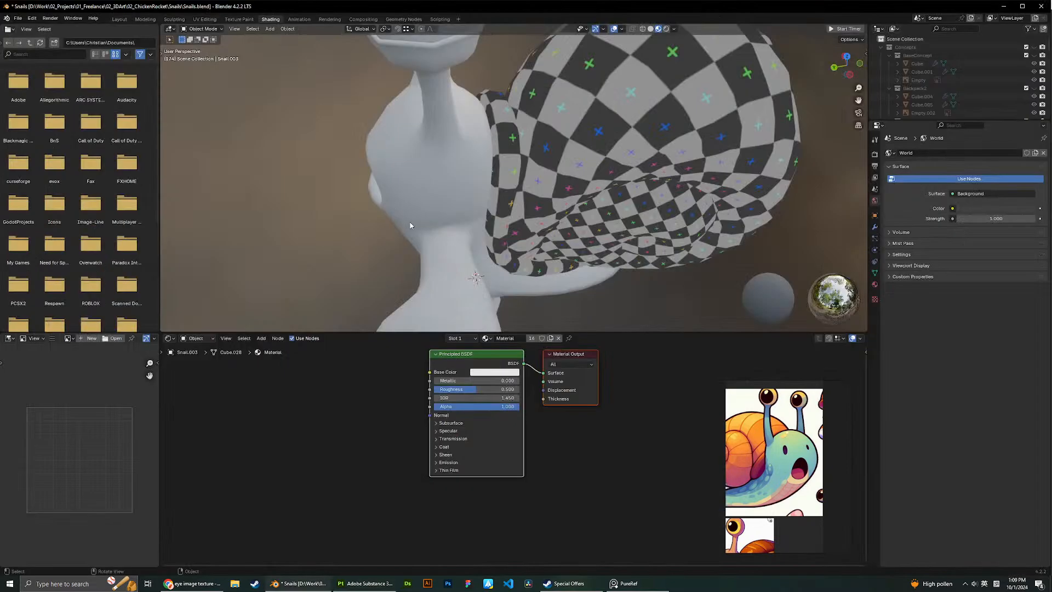
{"action": "middle_click_drag", "start_coordinate": [411, 223], "coordinate": [581, 177]}
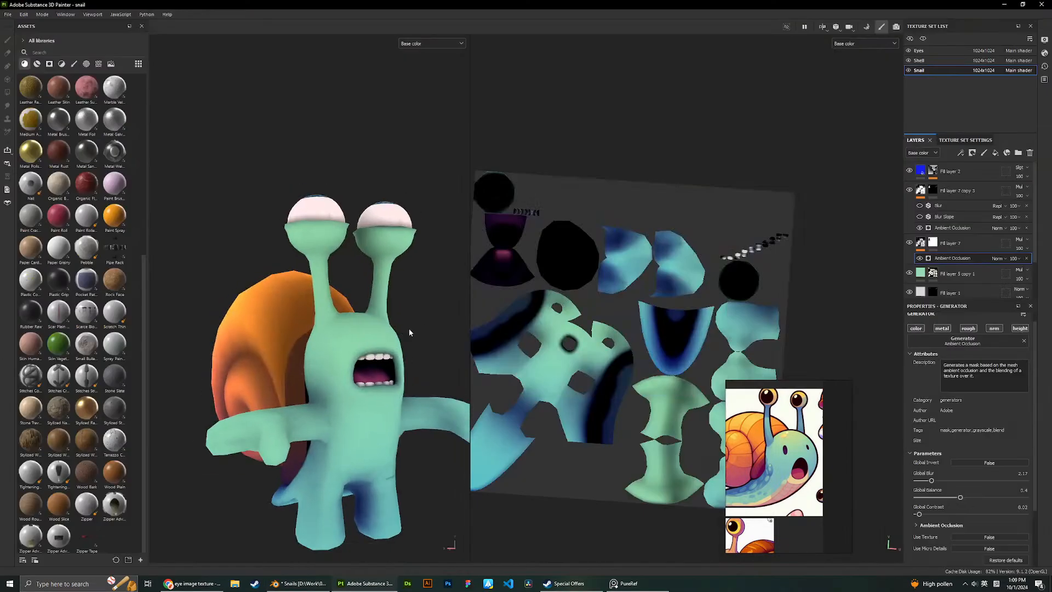
Return to Substance 3D Painter, inspect the textured snail and toggle Fill layer 5 copy 1 off and on.
{"action": "scroll", "coordinate": [424, 314], "scroll_direction": "up", "scroll_amount": 2}
{"action": "mouse_move", "coordinate": [412, 317]}
{"action": "middle_mouse_down", "text": "alt"}
{"action": "mouse_move", "coordinate": [353, 358]}
{"action": "mouse_move", "coordinate": [382, 286]}
{"action": "middle_mouse_up", "text": "alt"}
{"action": "scroll", "coordinate": [359, 330], "scroll_direction": "down", "scroll_amount": 4}
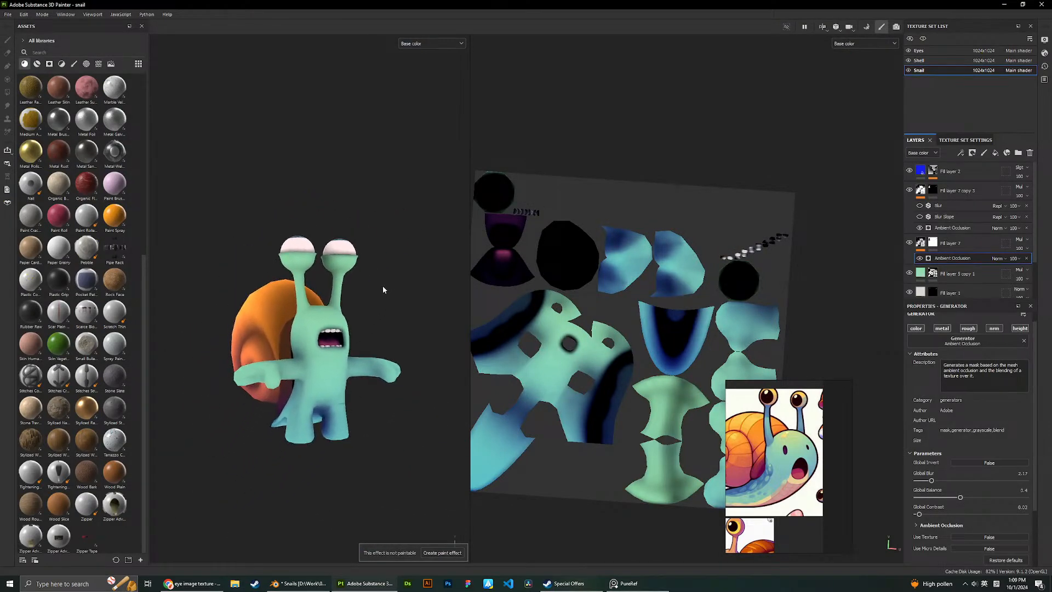
{"action": "scroll", "coordinate": [337, 324], "scroll_direction": "up", "scroll_amount": 3}
{"action": "scroll", "coordinate": [314, 318], "scroll_direction": "down", "scroll_amount": 3}
{"action": "scroll", "coordinate": [366, 296], "scroll_direction": "up", "scroll_amount": 2}
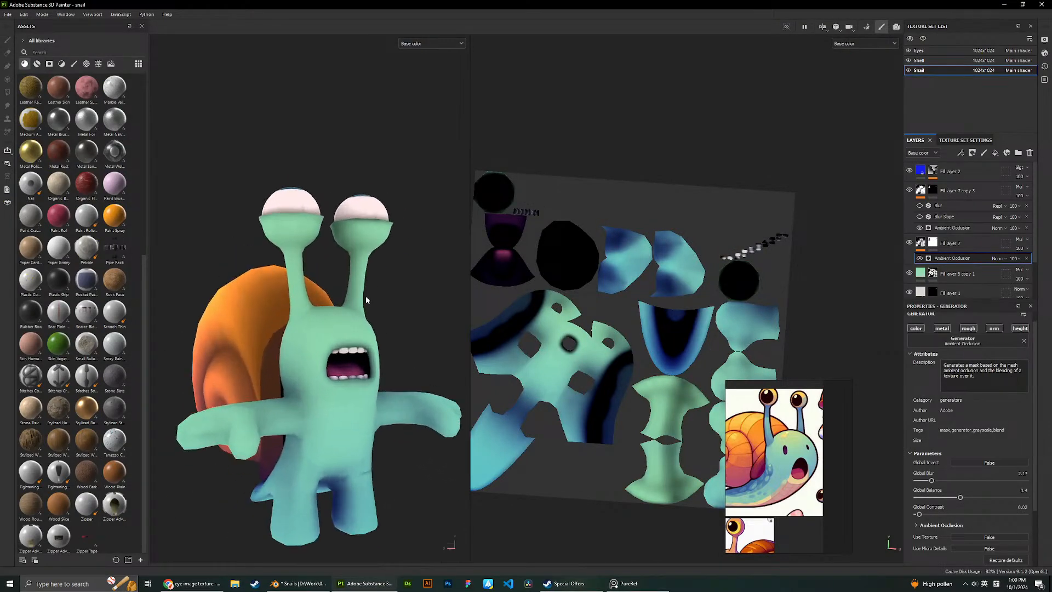
{"action": "mouse_move", "coordinate": [366, 297]}
{"action": "left_mouse_down", "text": "alt"}
{"action": "mouse_move", "coordinate": [388, 305]}
{"action": "mouse_move", "coordinate": [381, 317]}
{"action": "mouse_move", "coordinate": [368, 315]}
{"action": "mouse_move", "coordinate": [385, 296]}
{"action": "mouse_move", "coordinate": [292, 308]}
{"action": "mouse_move", "coordinate": [234, 275]}
{"action": "mouse_move", "coordinate": [296, 284]}
{"action": "left_mouse_up", "text": "alt"}
{"action": "scroll", "coordinate": [912, 230], "scroll_direction": "down", "scroll_amount": 2}
{"action": "left_click", "coordinate": [909, 225]}
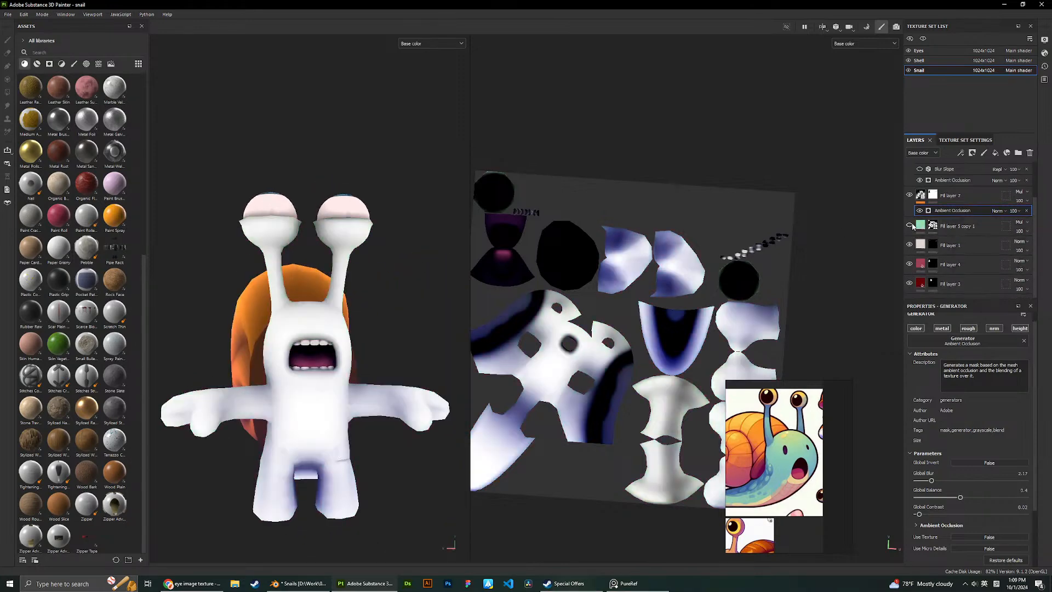
{"action": "left_click", "coordinate": [910, 225]}
Duplicate the body's green Fill layer 5 copy 1.
{"action": "left_click", "coordinate": [954, 226]}
{"action": "scroll", "coordinate": [956, 227], "scroll_direction": "up", "scroll_amount": 1}
{"action": "key", "text": "ctrl+d"}
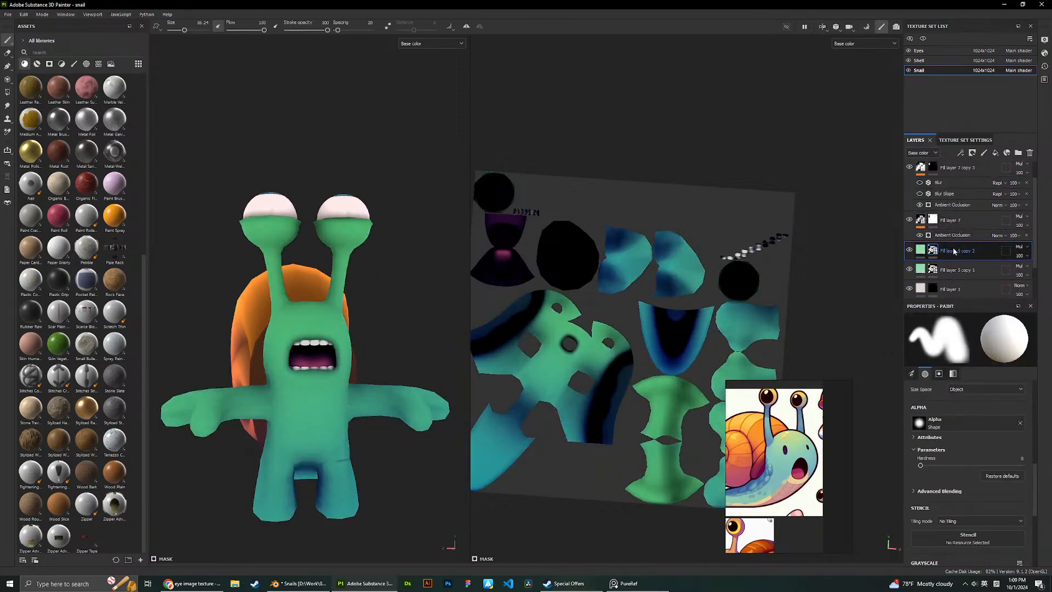
Compare the body color with and without the duplicated green layer from the side, leaving the duplicate hidden.
{"action": "scroll", "coordinate": [297, 262], "scroll_direction": "down", "scroll_amount": 2}
{"action": "left_click_drag", "start_coordinate": [409, 264], "coordinate": [313, 269], "text": "alt"}
{"action": "left_click", "coordinate": [909, 250]}
{"action": "left_click", "coordinate": [909, 251]}
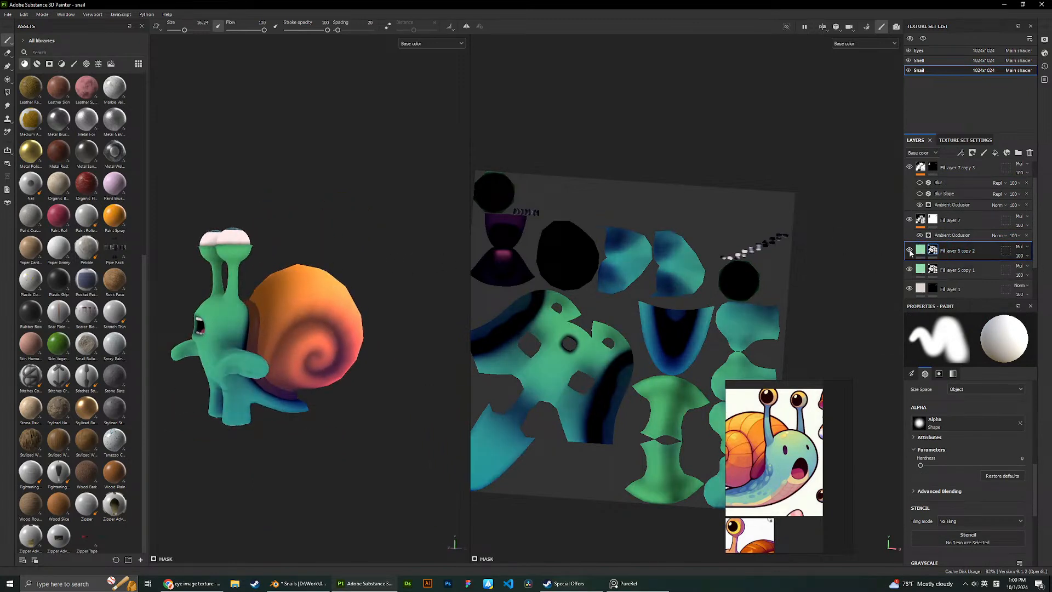
{"action": "left_click", "coordinate": [909, 250]}
Change the blending mode of Fill layer 5 copy 1 to Normal and show Fill layer 5 copy 2 again.
{"action": "left_click", "coordinate": [977, 270]}
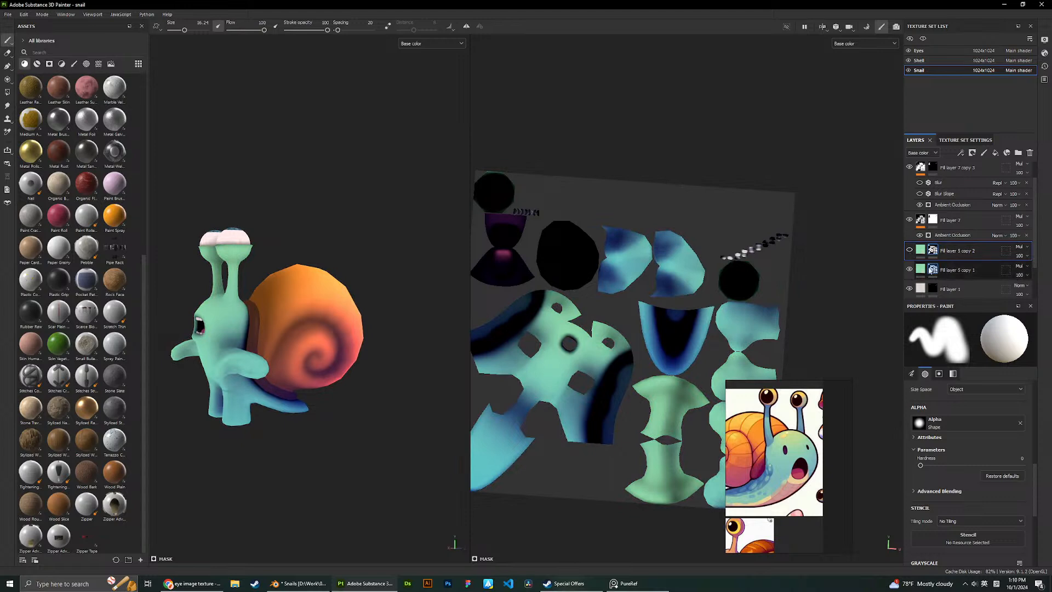
{"action": "scroll", "coordinate": [977, 269], "scroll_direction": "down", "scroll_amount": 2}
{"action": "left_click", "coordinate": [1022, 226]}
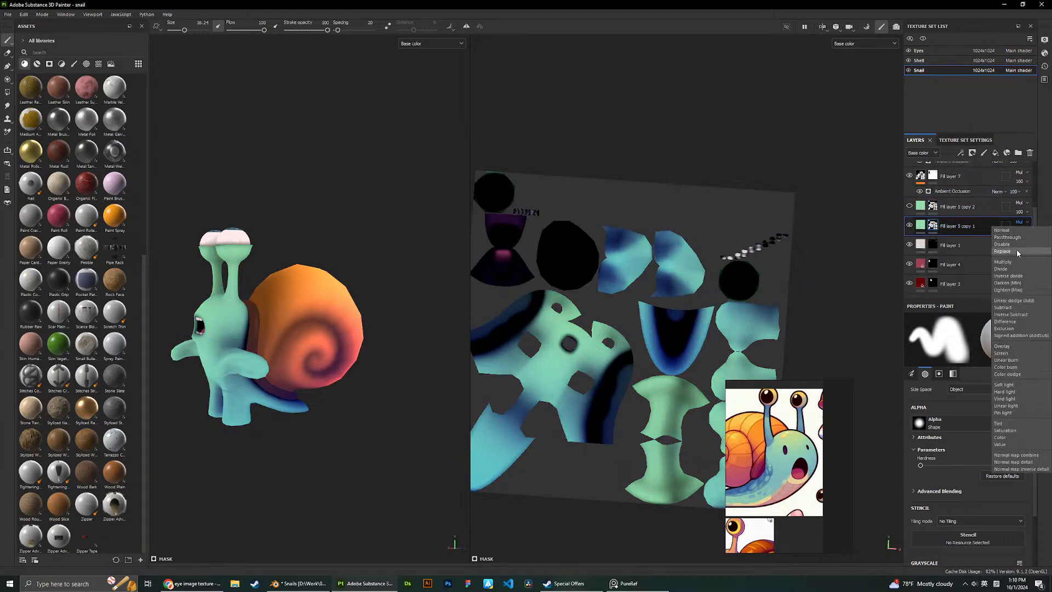
{"action": "left_click", "coordinate": [1002, 233]}
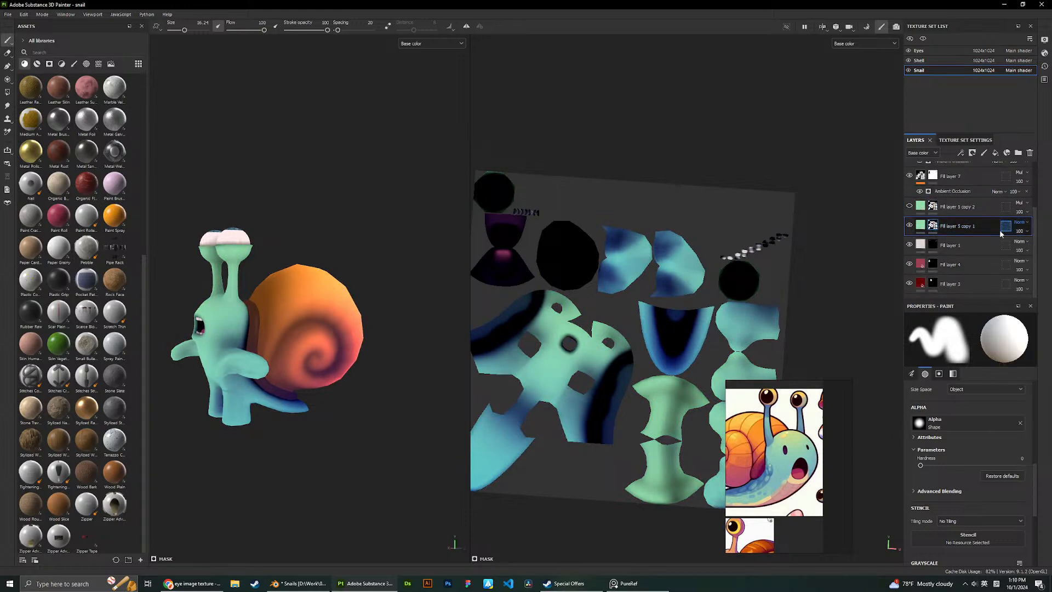
{"action": "left_click", "coordinate": [909, 206]}
Compare the body from the front with Fill layer 5 copy 2 toggled off and on.
{"action": "scroll", "coordinate": [296, 212], "scroll_direction": "up", "scroll_amount": 2}
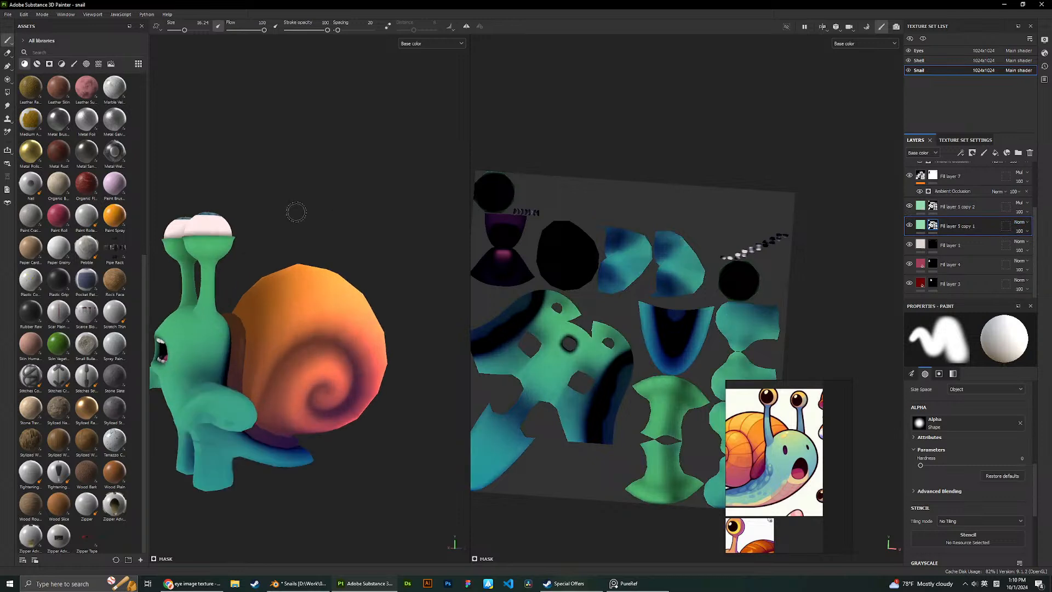
{"action": "scroll", "coordinate": [296, 207], "scroll_direction": "down", "scroll_amount": 2}
{"action": "left_click_drag", "start_coordinate": [296, 202], "coordinate": [363, 200], "text": "alt"}
{"action": "middle_click_drag", "start_coordinate": [315, 199], "coordinate": [319, 183], "text": "alt"}
{"action": "scroll", "coordinate": [320, 183], "scroll_direction": "up", "scroll_amount": 2}
{"action": "left_click", "coordinate": [913, 207]}
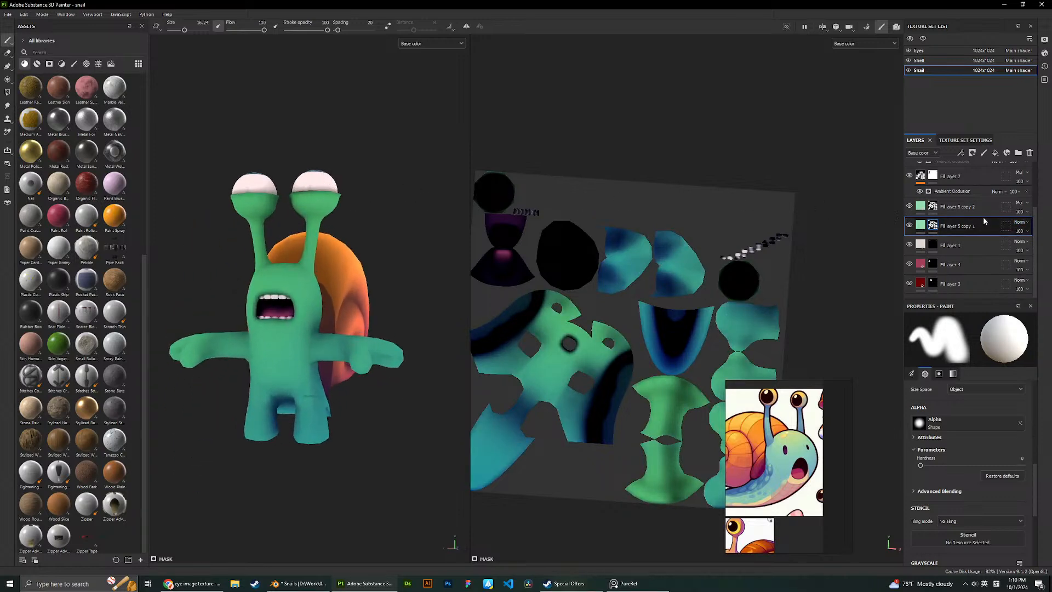
{"action": "left_click", "coordinate": [910, 206]}
{"action": "left_click", "coordinate": [910, 206]}
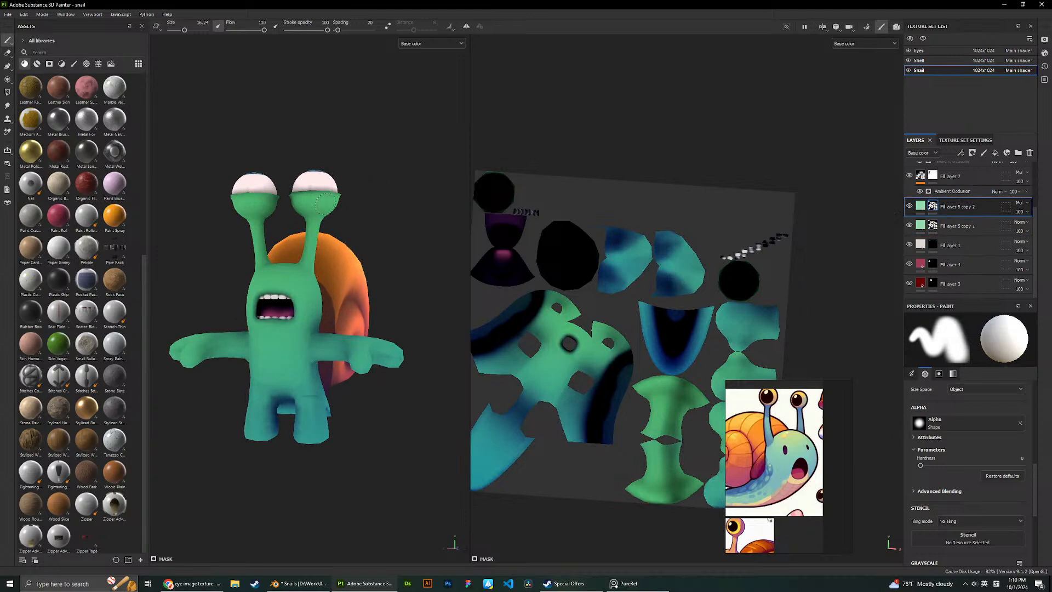
Lower the opacity of Fill layer 5 copy 2 to 77 and check the body color.
{"action": "left_click_drag", "start_coordinate": [351, 195], "coordinate": [381, 190], "text": "alt"}
{"action": "left_click_drag", "start_coordinate": [246, 204], "coordinate": [383, 207], "text": "alt"}
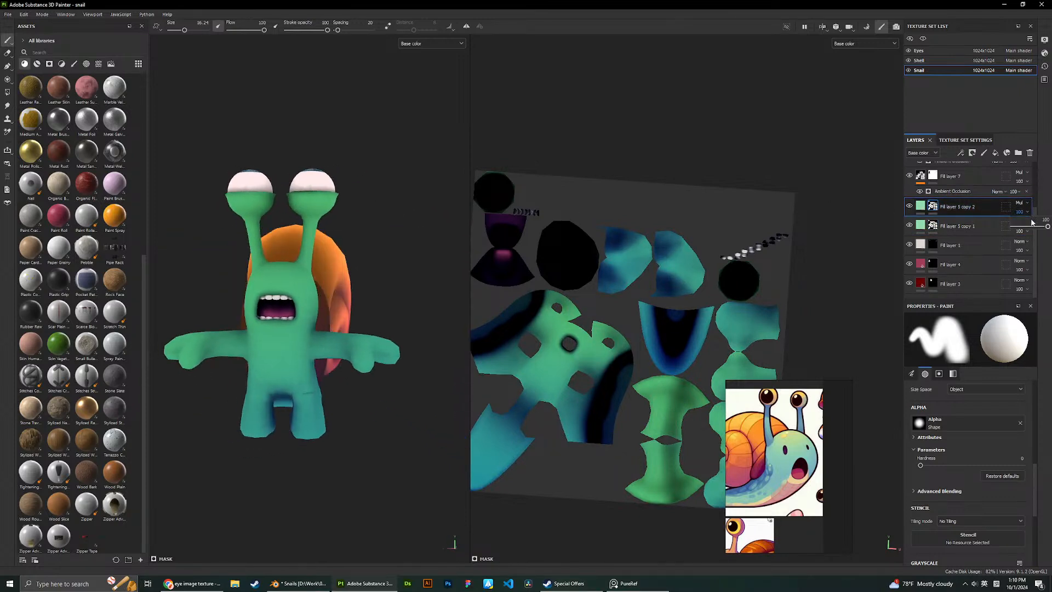
{"action": "mouse_move", "coordinate": [1032, 222]}
{"action": "left_mouse_down"}
{"action": "mouse_move", "coordinate": [996, 226]}
{"action": "mouse_move", "coordinate": [1031, 229]}
{"action": "left_mouse_up"}
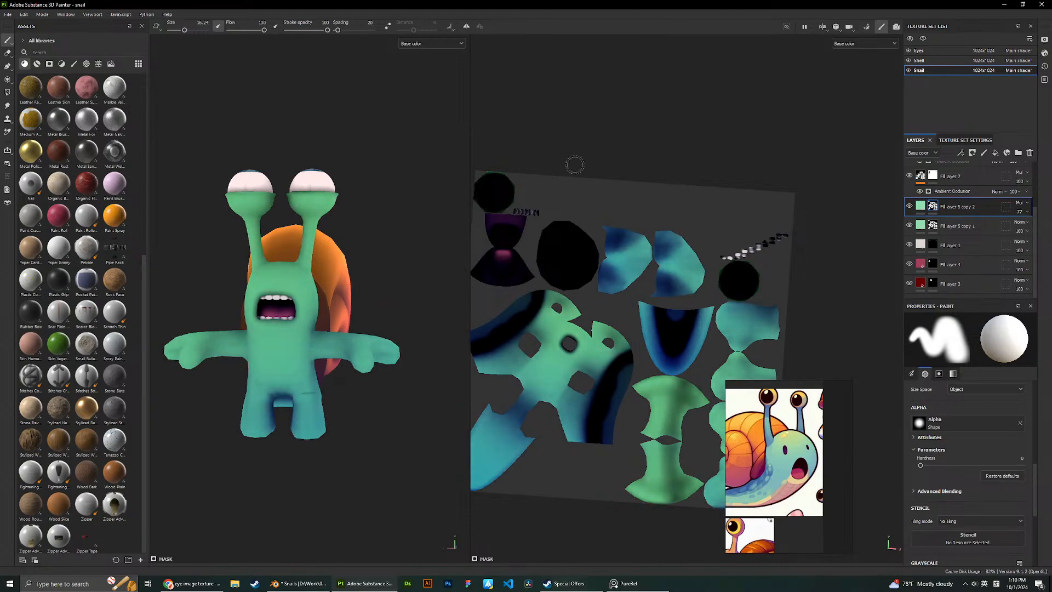
{"action": "left_click_drag", "start_coordinate": [418, 148], "coordinate": [360, 172], "text": "alt"}
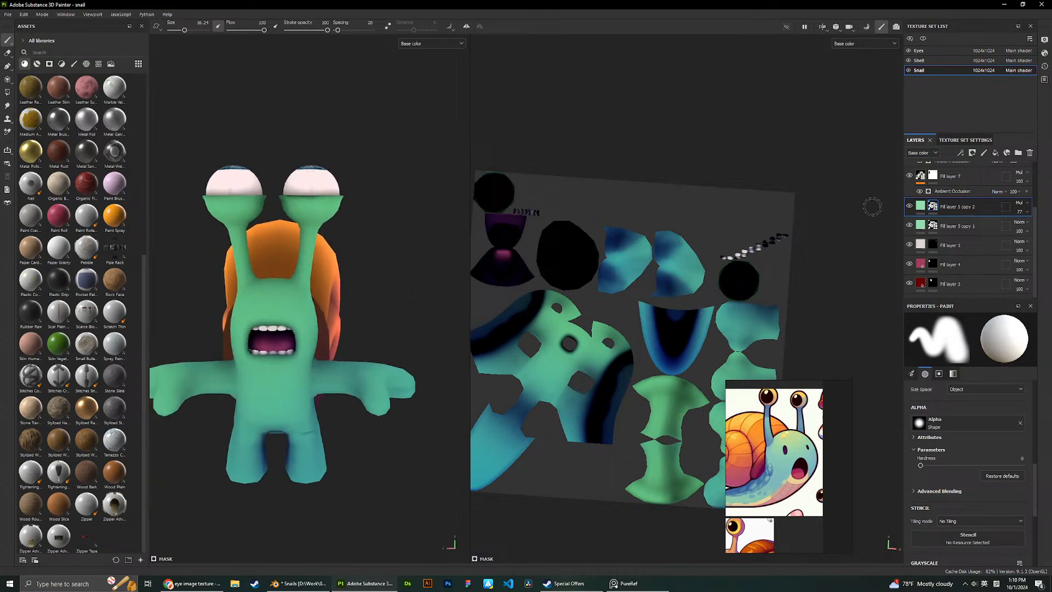
Duplicate Fill layer 5 copy 2 and clear the new layer's mask.
{"action": "key", "text": "ctrl+d"}
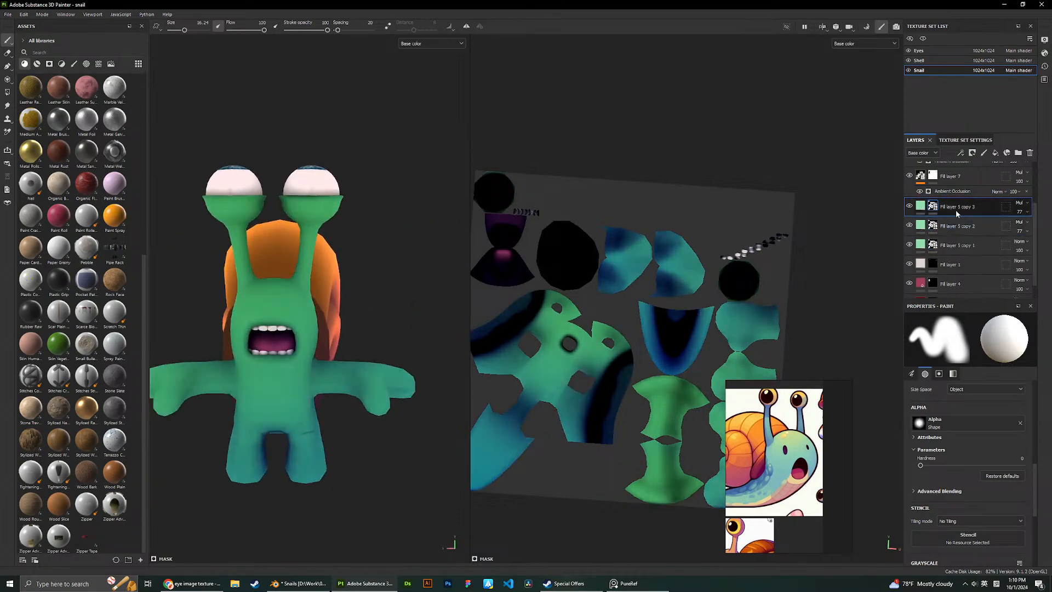
{"action": "right_click", "coordinate": [932, 206]}
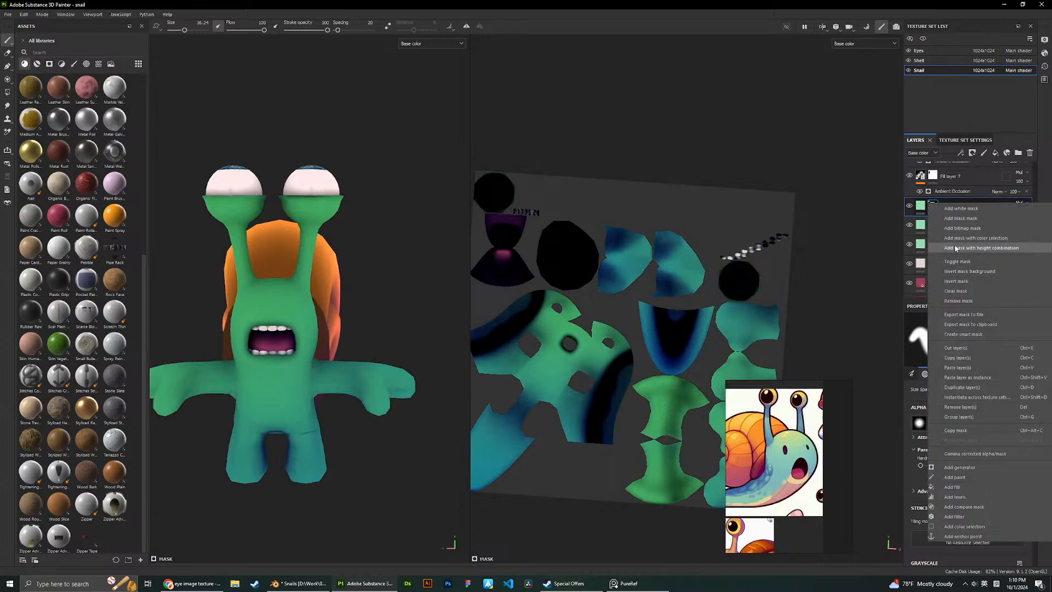
{"action": "left_click", "coordinate": [921, 206]}
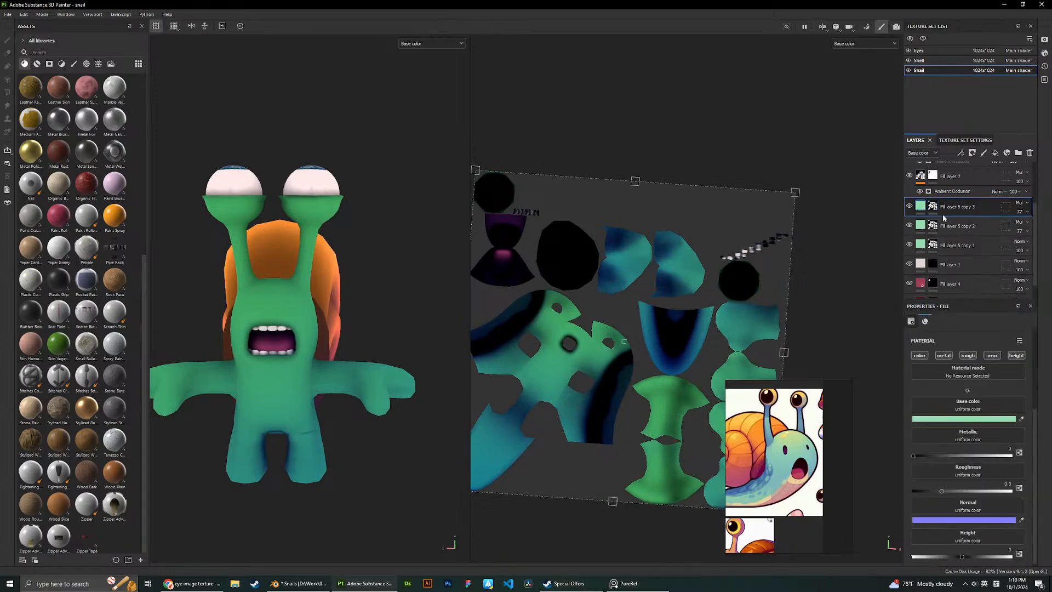
{"action": "right_click", "coordinate": [933, 205]}
{"action": "left_click", "coordinate": [955, 294]}
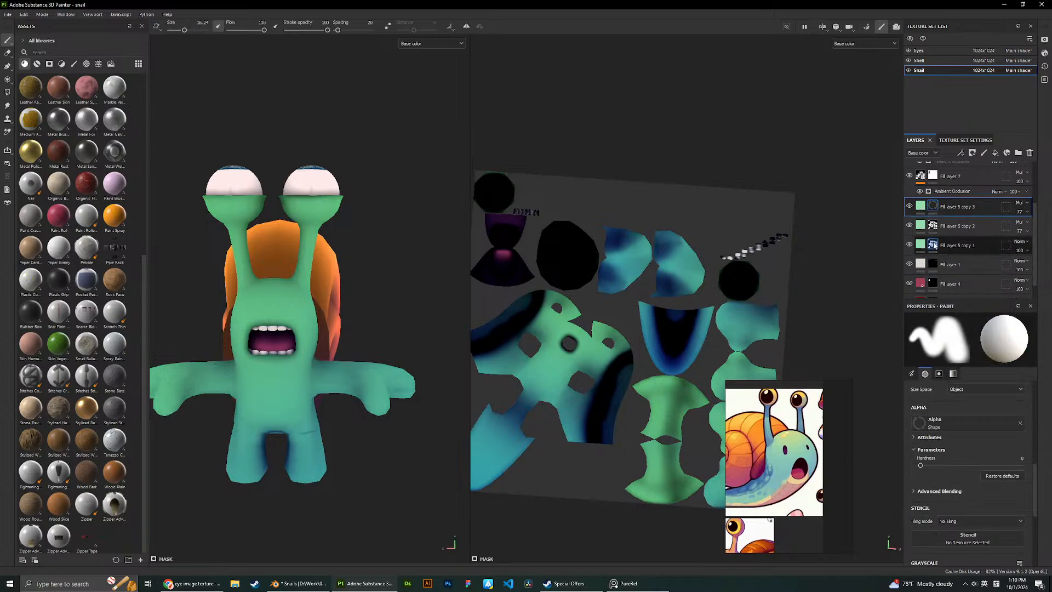
Set the base color of Fill layer 5 copy 3 to a pale yellow, FFF1C2, similar to the reference snail's belly.
{"action": "left_click", "coordinate": [923, 212]}
{"action": "left_click", "coordinate": [940, 419]}
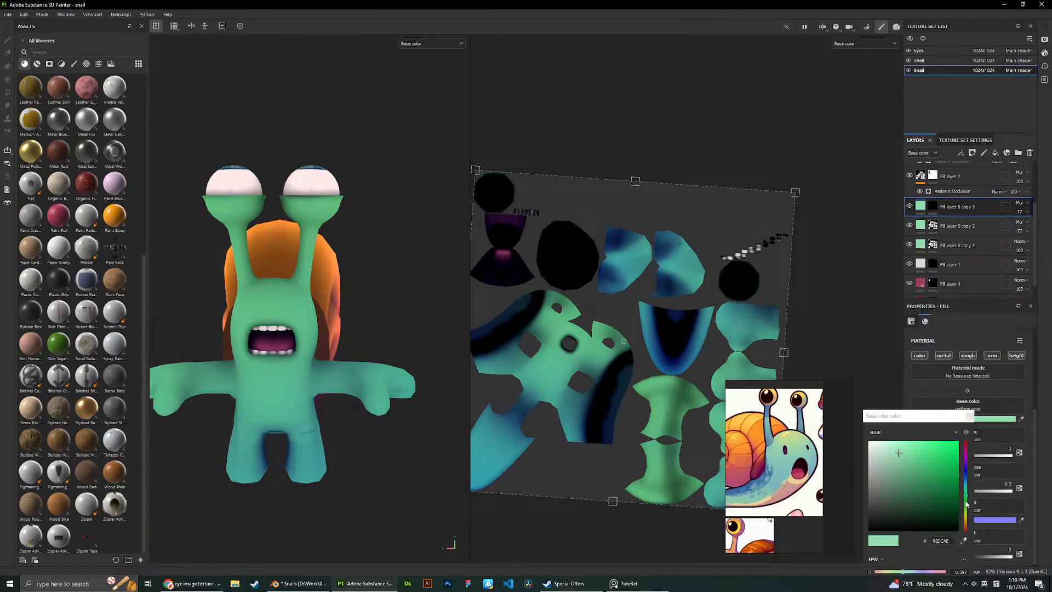
{"action": "left_click_drag", "start_coordinate": [967, 504], "coordinate": [968, 516]}
{"action": "left_click", "coordinate": [897, 450]}
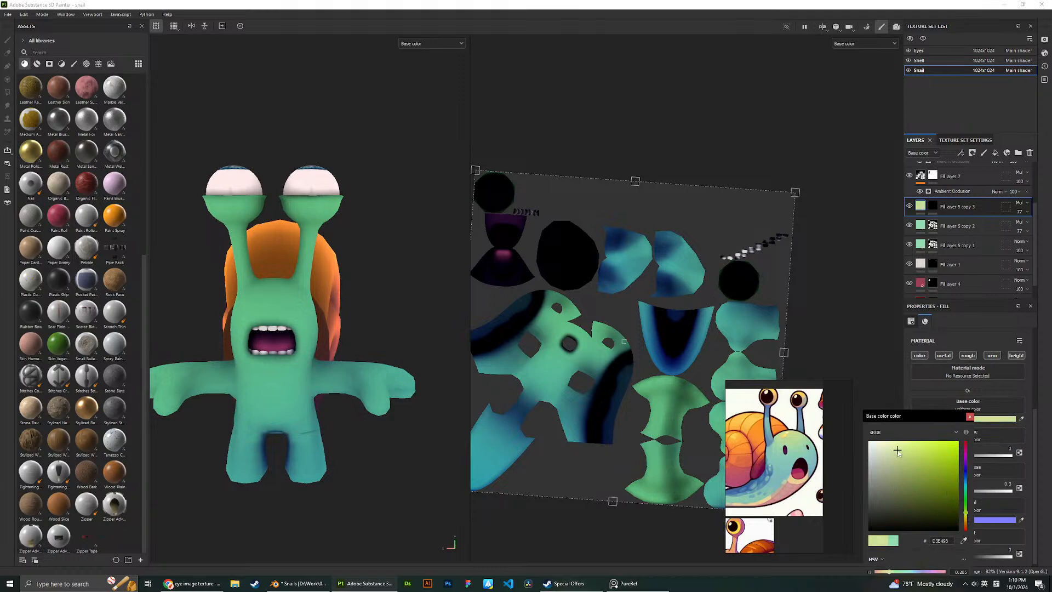
{"action": "left_click_drag", "start_coordinate": [897, 450], "coordinate": [889, 442]}
{"action": "left_click", "coordinate": [786, 477]}
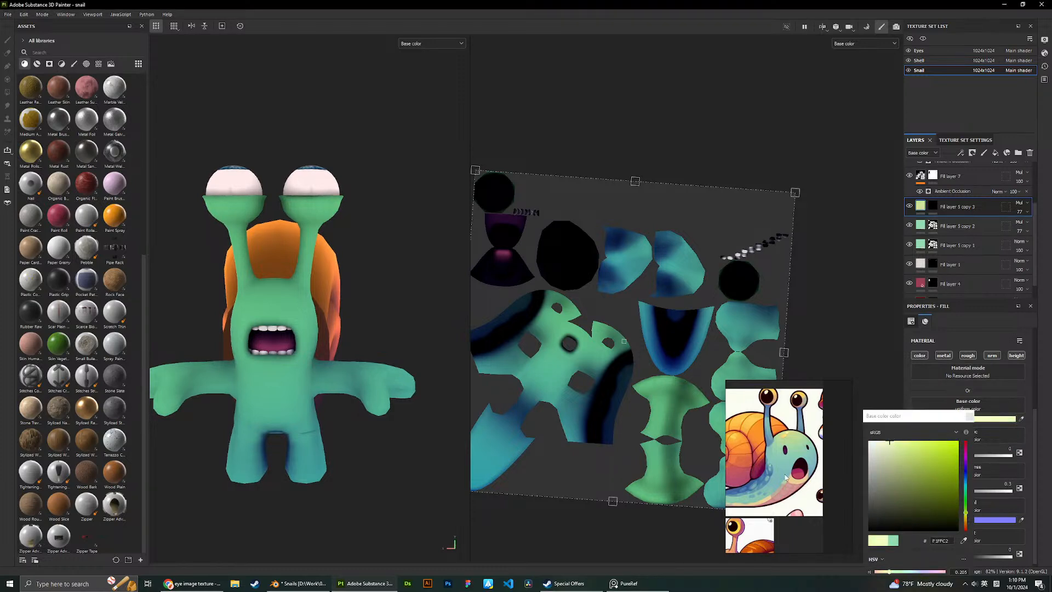
{"action": "left_click_drag", "start_coordinate": [965, 517], "coordinate": [967, 522]}
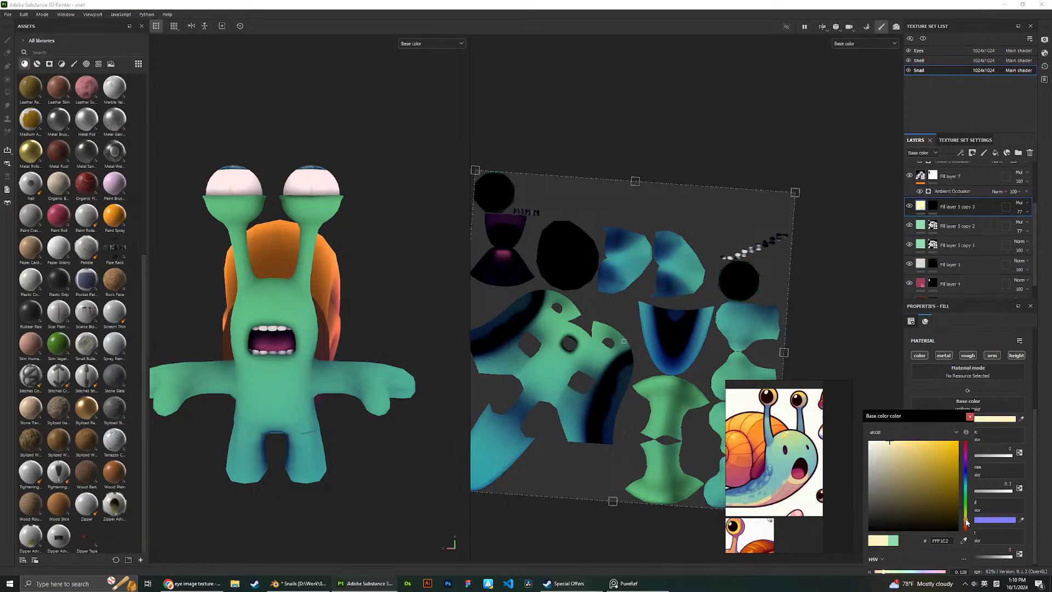
Select the mask of Fill layer 5 copy 3 and set the layer to Normal blending at 100 opacity.
{"action": "scroll", "coordinate": [761, 527], "scroll_direction": "down", "scroll_amount": 3}
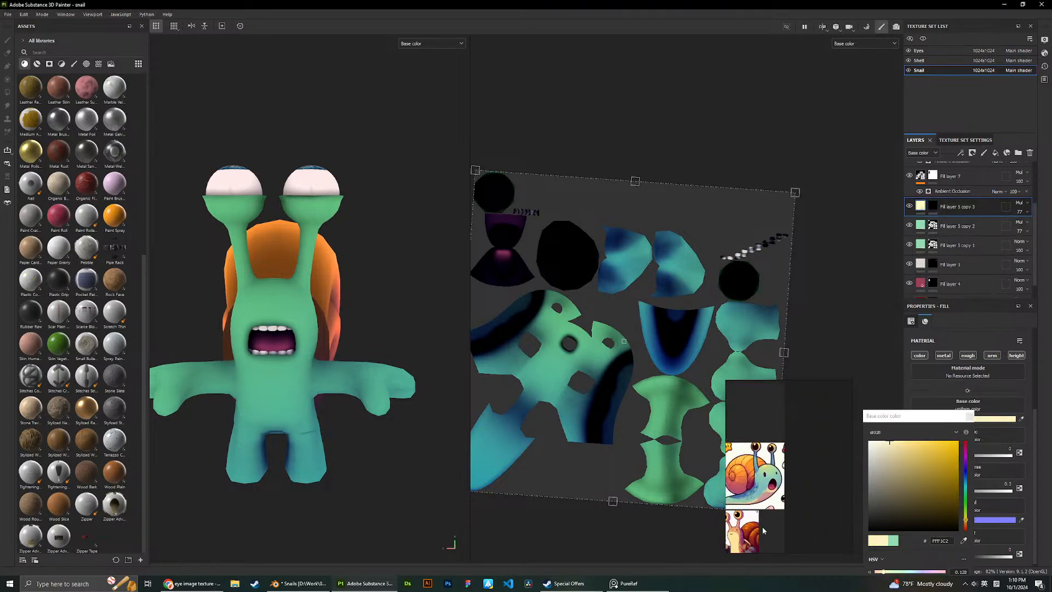
{"action": "scroll", "coordinate": [763, 523], "scroll_direction": "up", "scroll_amount": 3}
{"action": "left_click", "coordinate": [932, 206]}
{"action": "scroll", "coordinate": [277, 294], "scroll_direction": "up", "scroll_amount": 2}
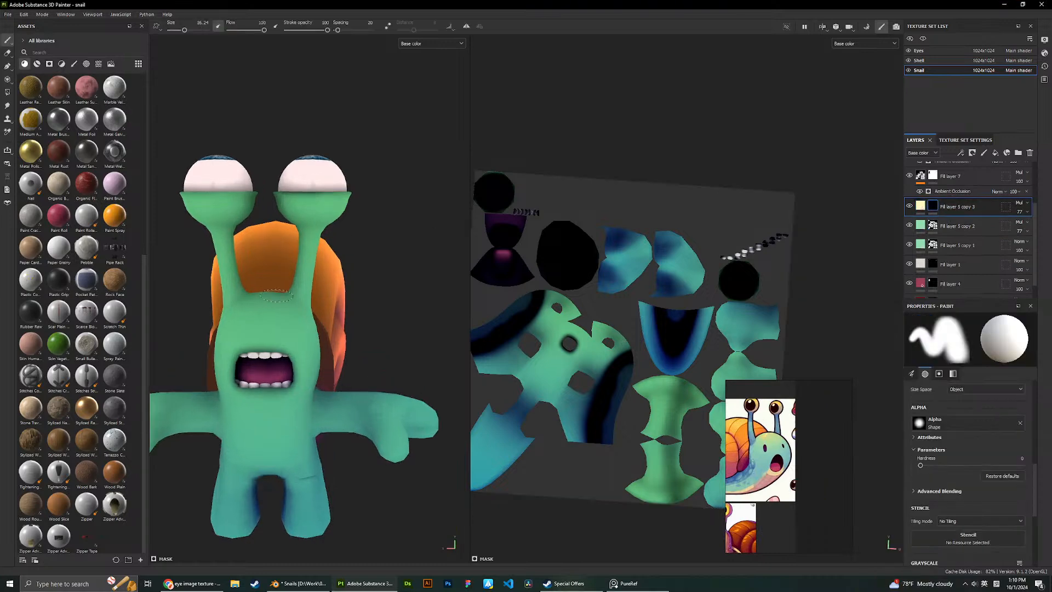
{"action": "scroll", "coordinate": [276, 296], "scroll_direction": "up", "scroll_amount": 5}
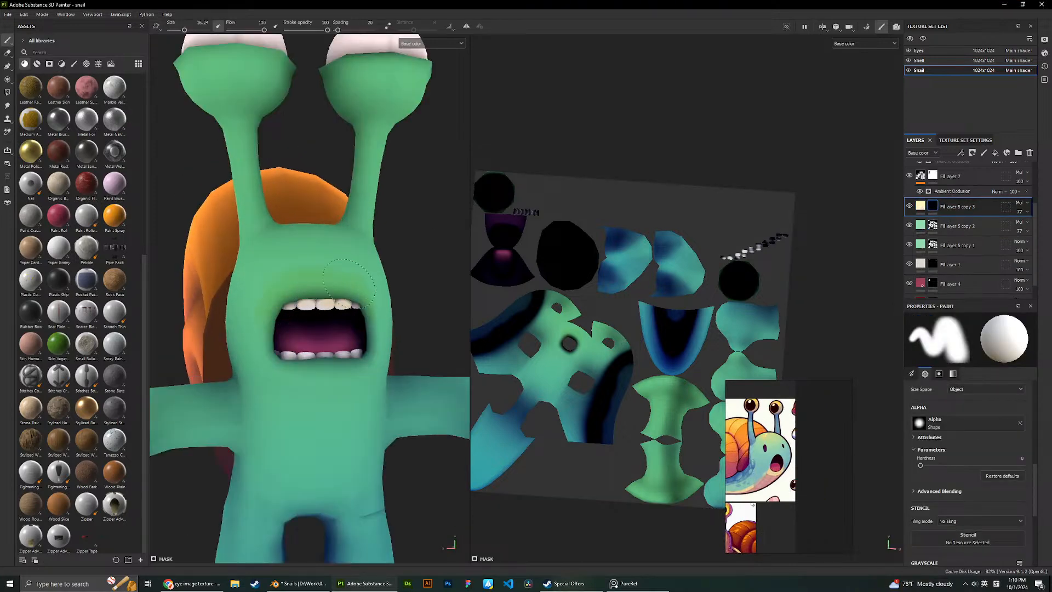
{"action": "scroll", "coordinate": [349, 277], "scroll_direction": "up", "scroll_amount": 2}
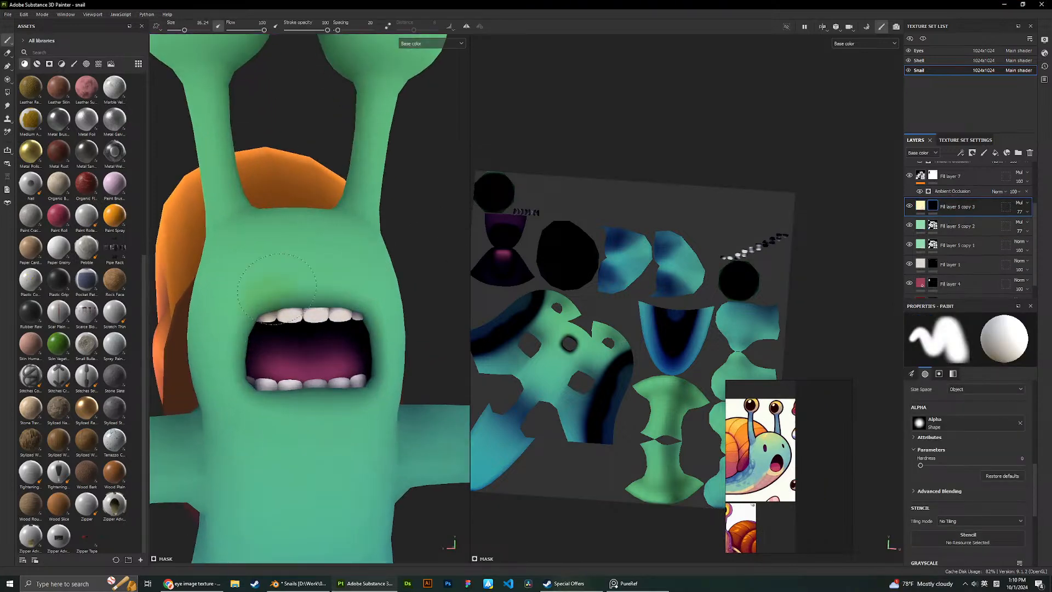
{"action": "scroll", "coordinate": [970, 219], "scroll_direction": "up", "scroll_amount": 1}
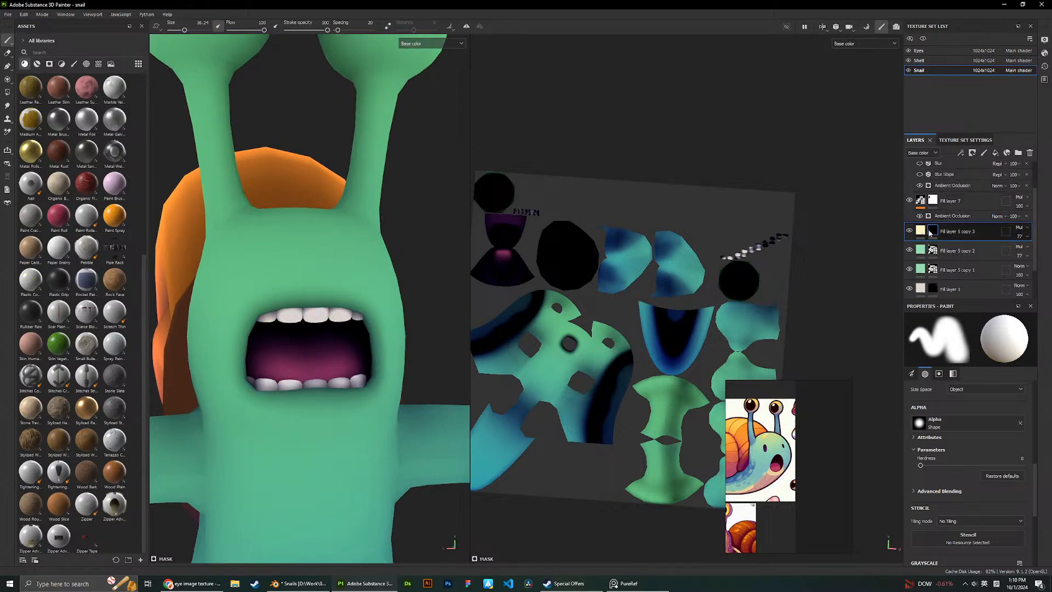
{"action": "scroll", "coordinate": [935, 469], "scroll_direction": "down", "scroll_amount": 3}
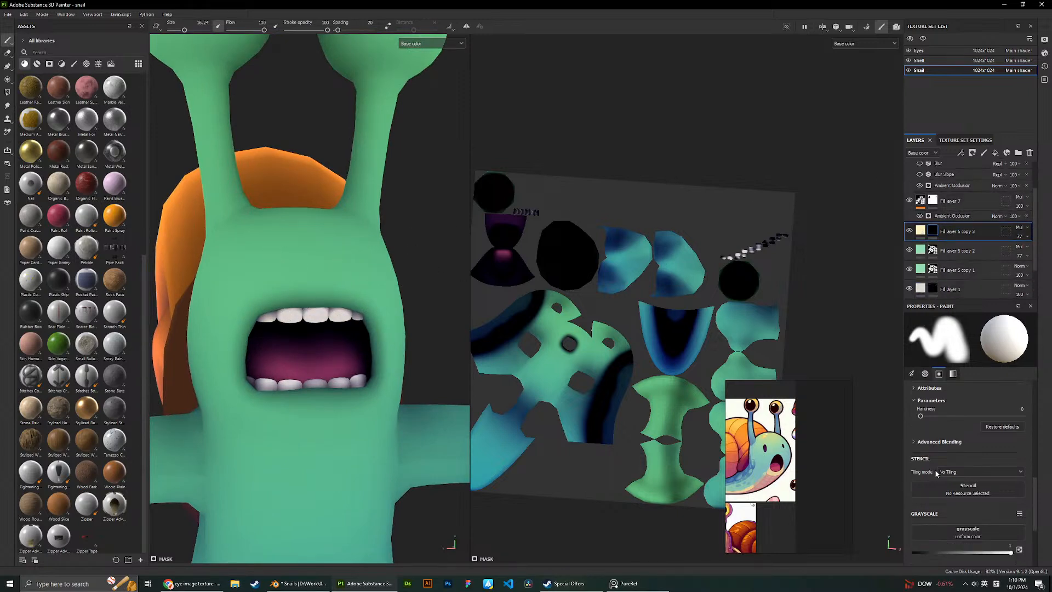
{"action": "left_click", "coordinate": [1019, 227]}
{"action": "left_click", "coordinate": [1011, 237]}
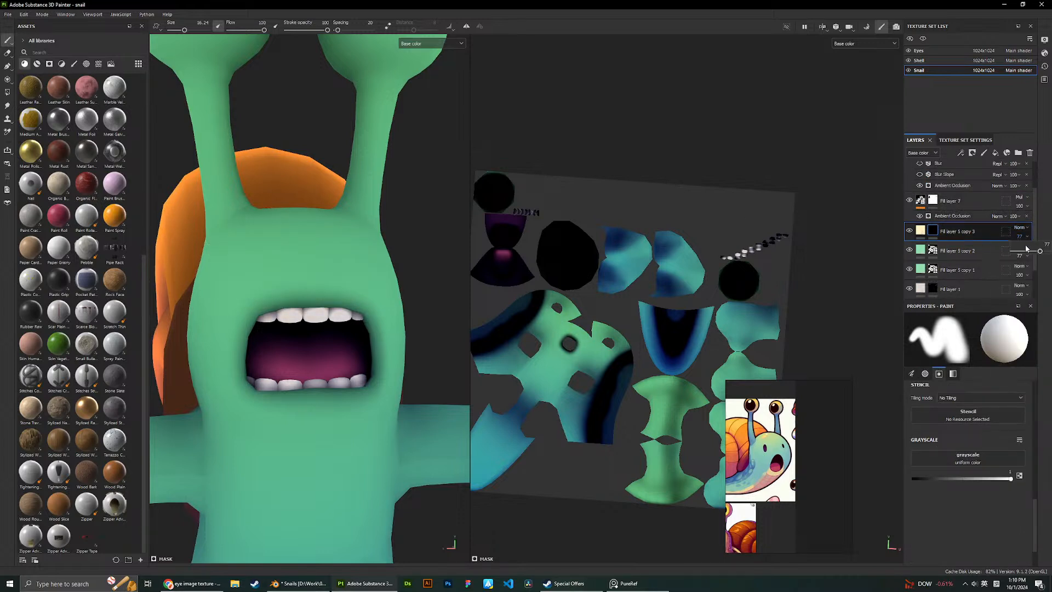
{"action": "left_click_drag", "start_coordinate": [1039, 251], "coordinate": [1050, 250]}
{"action": "mouse_move", "coordinate": [290, 266]}
{"action": "left_mouse_down"}
{"action": "mouse_move", "coordinate": [298, 293]}
{"action": "mouse_move", "coordinate": [283, 301]}
{"action": "left_mouse_up"}
{"action": "key", "text": "ctrl+z"}
{"action": "scroll", "coordinate": [319, 278], "scroll_direction": "up", "scroll_amount": 3}
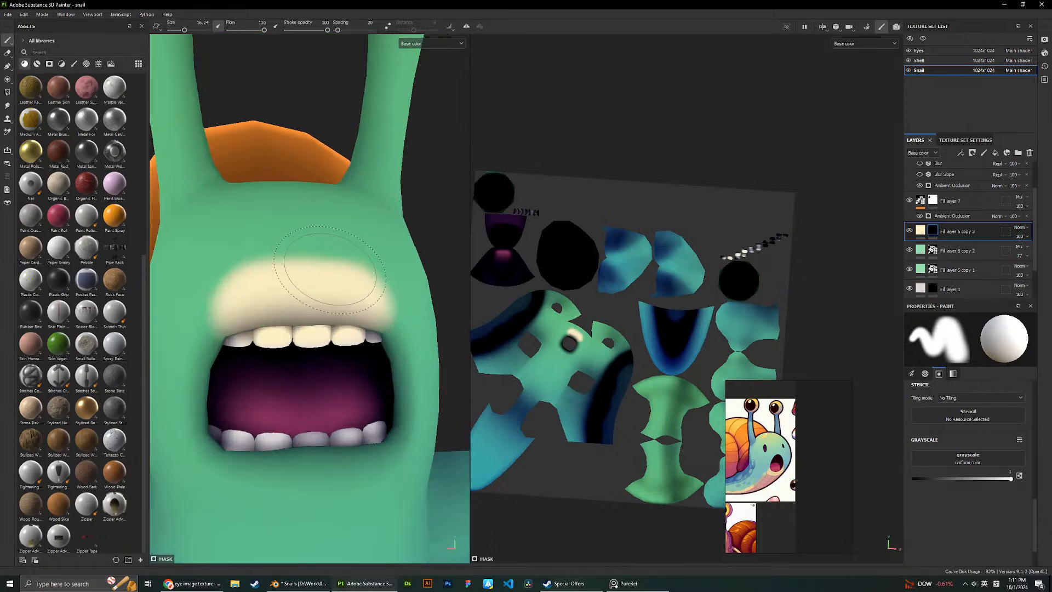
{"action": "key", "text": "ctrl+z"}
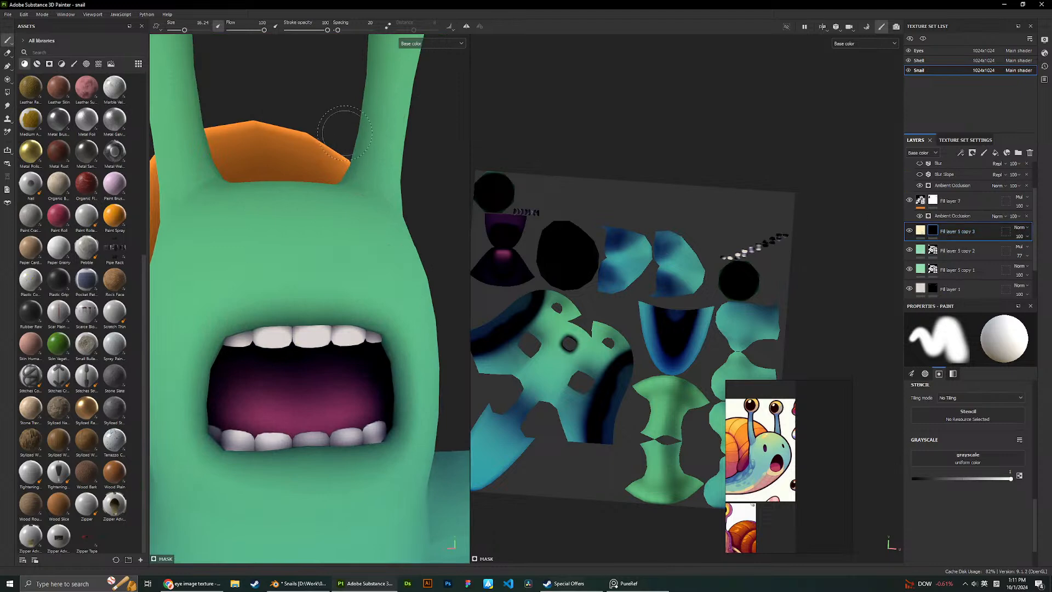
{"action": "scroll", "coordinate": [282, 232], "scroll_direction": "up", "scroll_amount": 2}
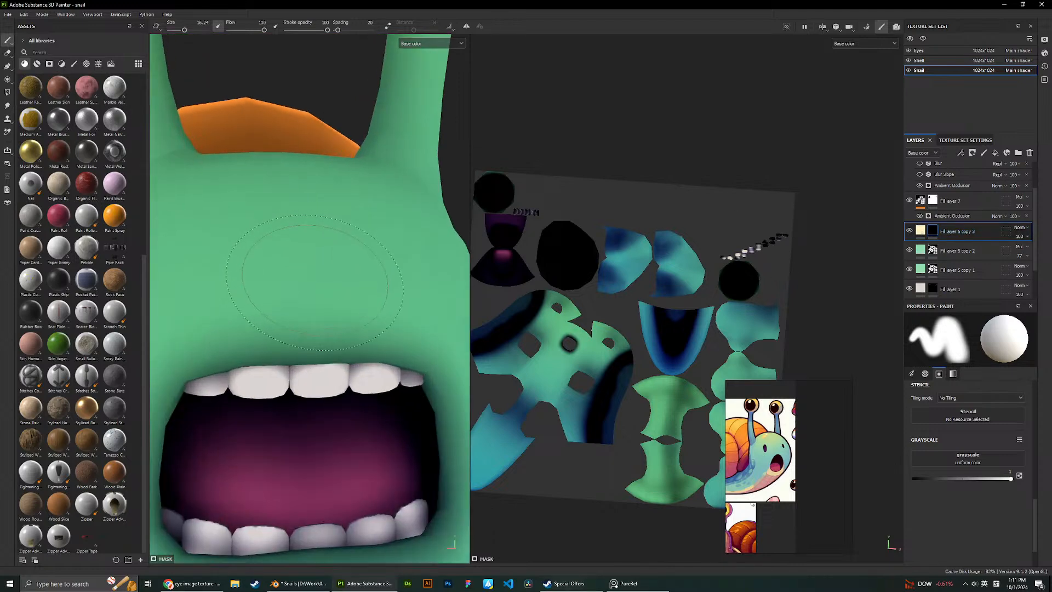
{"action": "scroll", "coordinate": [285, 241], "scroll_direction": "down", "scroll_amount": 1}
{"action": "left_click_drag", "start_coordinate": [346, 286], "coordinate": [293, 287]}
{"action": "key", "text": "ctrl+z"}
{"action": "scroll", "coordinate": [346, 225], "scroll_direction": "down", "scroll_amount": 5}
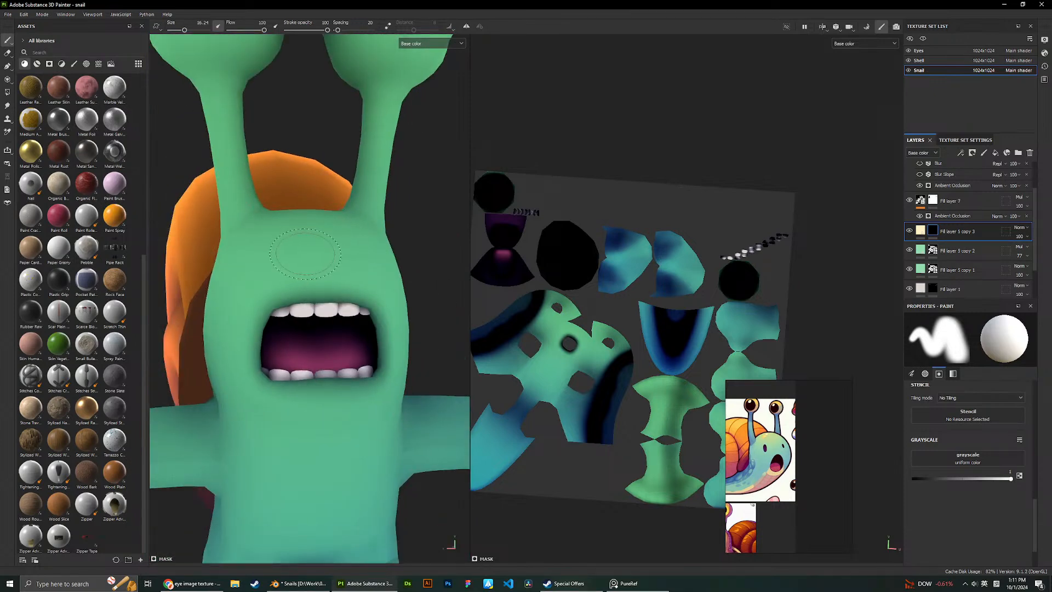
{"action": "scroll", "coordinate": [306, 247], "scroll_direction": "up", "scroll_amount": 3}
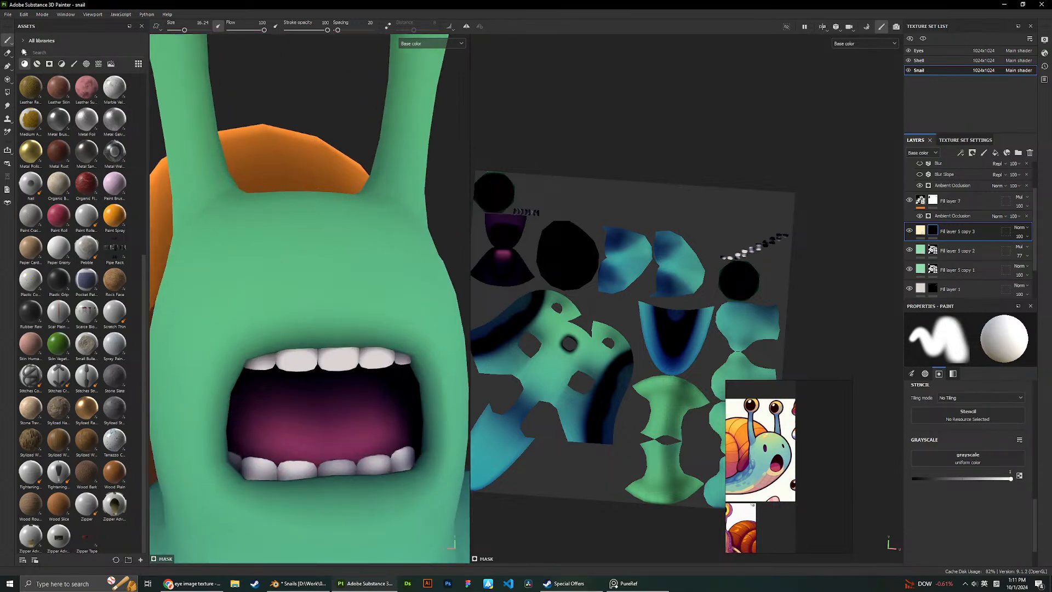
{"action": "mouse_move", "coordinate": [290, 278]}
{"action": "left_mouse_down"}
{"action": "mouse_move", "coordinate": [386, 278]}
{"action": "mouse_move", "coordinate": [257, 282]}
{"action": "left_mouse_up"}
{"action": "key", "text": "ctrl+z"}
Paint Fill layer 5 copy 3's mask above and along both sides of the snail's mouth.
{"action": "scroll", "coordinate": [317, 281], "scroll_direction": "up", "scroll_amount": 3}
{"action": "scroll", "coordinate": [325, 270], "scroll_direction": "down", "scroll_amount": 4}
{"action": "left_click_drag", "start_coordinate": [325, 270], "coordinate": [313, 239], "text": "alt"}
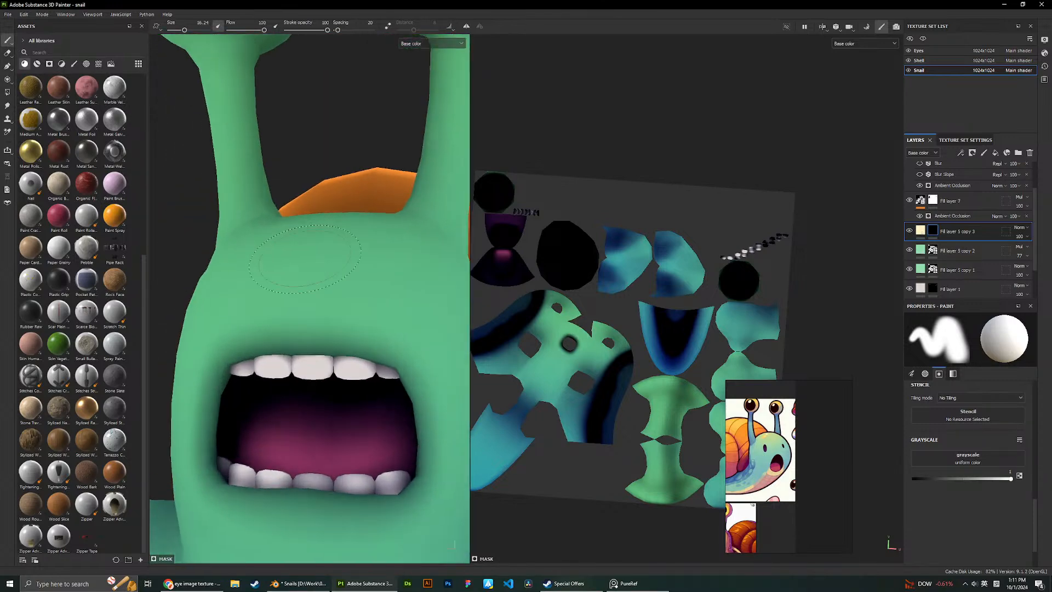
{"action": "scroll", "coordinate": [324, 236], "scroll_direction": "up", "scroll_amount": 2}
{"action": "mouse_move", "coordinate": [262, 356]}
{"action": "left_mouse_down"}
{"action": "mouse_move", "coordinate": [372, 345]}
{"action": "mouse_move", "coordinate": [382, 366]}
{"action": "left_mouse_up"}
{"action": "scroll", "coordinate": [339, 328], "scroll_direction": "down", "scroll_amount": 3}
{"action": "scroll", "coordinate": [381, 366], "scroll_direction": "down", "scroll_amount": 1}
{"action": "mouse_move", "coordinate": [310, 353]}
{"action": "left_mouse_down"}
{"action": "mouse_move", "coordinate": [295, 365]}
{"action": "mouse_move", "coordinate": [302, 351]}
{"action": "mouse_move", "coordinate": [377, 353]}
{"action": "mouse_move", "coordinate": [323, 344]}
{"action": "mouse_move", "coordinate": [416, 386]}
{"action": "left_mouse_up"}
{"action": "scroll", "coordinate": [382, 359], "scroll_direction": "down", "scroll_amount": 2}
{"action": "scroll", "coordinate": [768, 488], "scroll_direction": "down", "scroll_amount": 3}
{"action": "scroll", "coordinate": [734, 540], "scroll_direction": "up", "scroll_amount": 5}
{"action": "scroll", "coordinate": [339, 383], "scroll_direction": "down", "scroll_amount": 2}
Continue the pale yellow under the mouth to close the ring and paint it down over the chest and belly.
{"action": "left_click_drag", "start_coordinate": [277, 358], "coordinate": [361, 335], "text": "alt"}
{"action": "scroll", "coordinate": [364, 333], "scroll_direction": "down", "scroll_amount": 2}
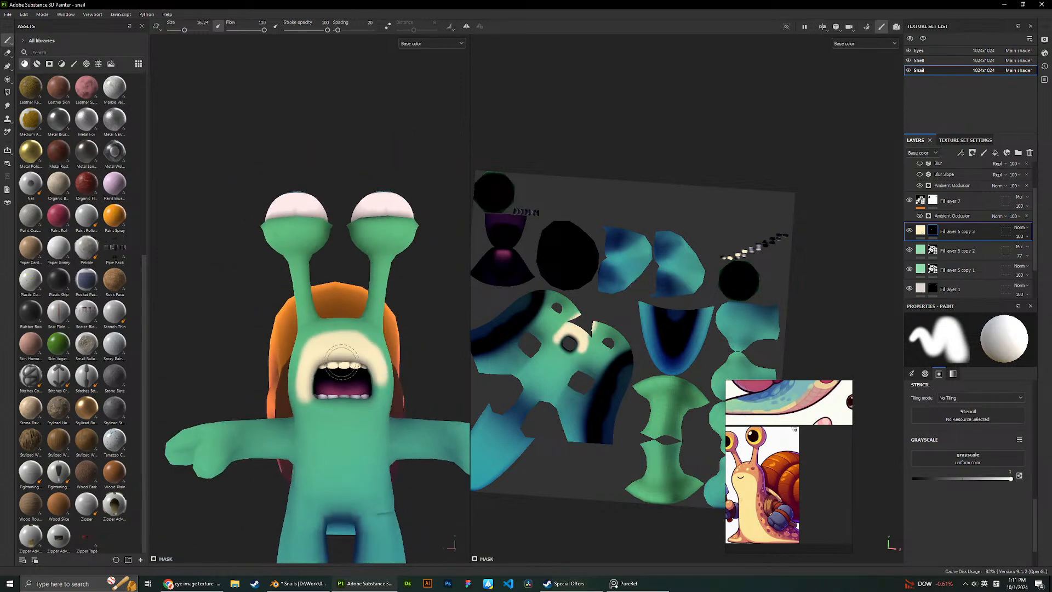
{"action": "mouse_move", "coordinate": [315, 400]}
{"action": "left_mouse_down"}
{"action": "mouse_move", "coordinate": [354, 409]}
{"action": "mouse_move", "coordinate": [368, 391]}
{"action": "mouse_move", "coordinate": [368, 405]}
{"action": "mouse_move", "coordinate": [351, 408]}
{"action": "left_mouse_up"}
{"action": "left_click_drag", "start_coordinate": [352, 409], "coordinate": [351, 377], "text": "alt"}
{"action": "scroll", "coordinate": [351, 377], "scroll_direction": "down", "scroll_amount": 2}
{"action": "middle_click_drag", "start_coordinate": [350, 378], "coordinate": [330, 357], "text": "alt"}
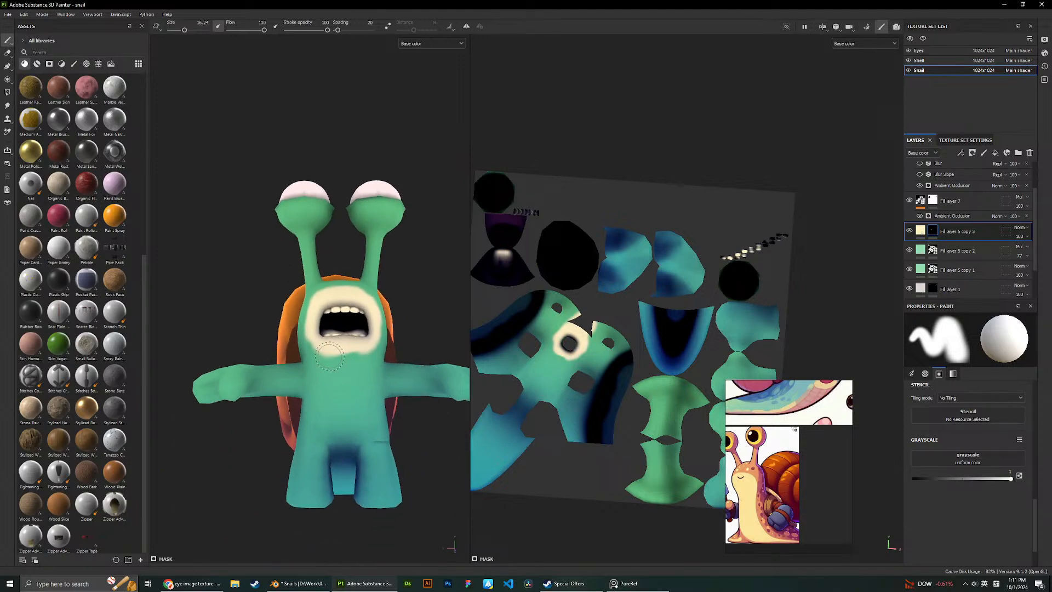
{"action": "left_click", "coordinate": [348, 396]}
{"action": "scroll", "coordinate": [357, 383], "scroll_direction": "up", "scroll_amount": 2}
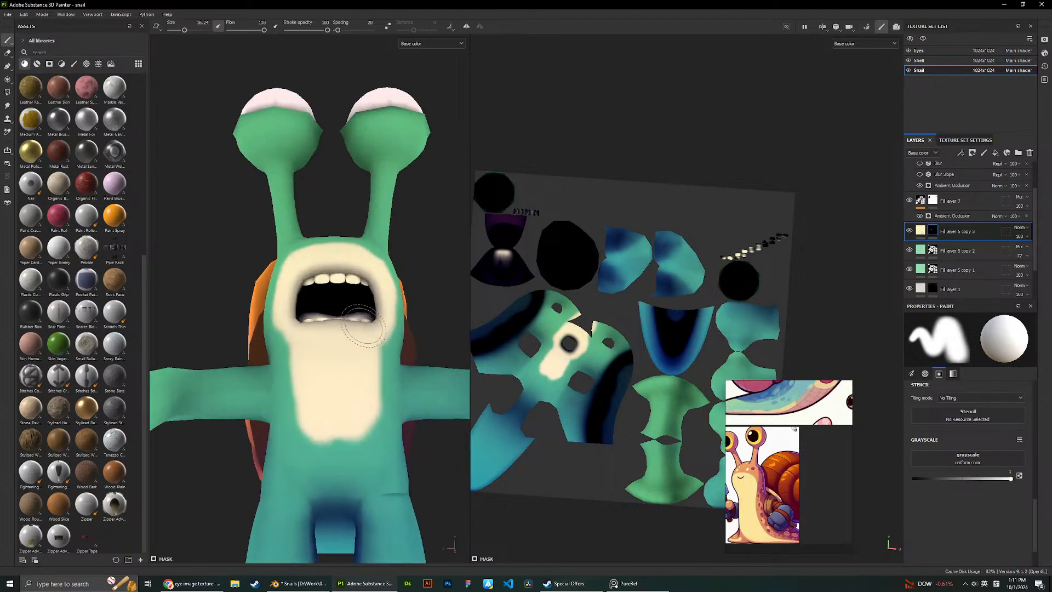
Remove the pale yellow from the teeth and mouth interior with Polygon Fill in mesh mode at color value 0.
{"action": "left_click_drag", "start_coordinate": [356, 350], "coordinate": [363, 383], "text": "alt"}
{"action": "scroll", "coordinate": [360, 329], "scroll_direction": "up", "scroll_amount": 3}
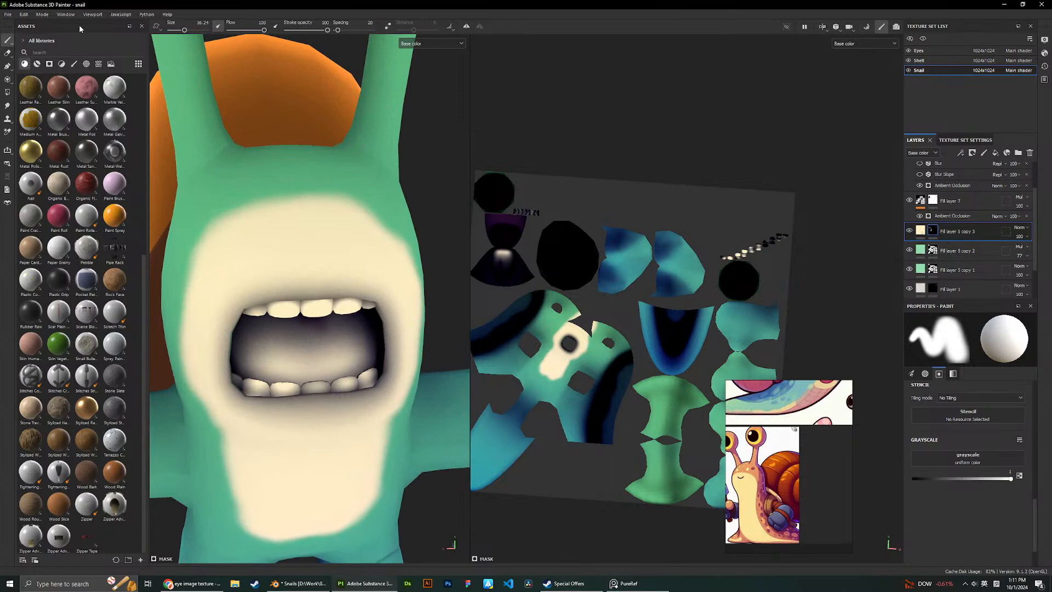
{"action": "left_click", "coordinate": [11, 79]}
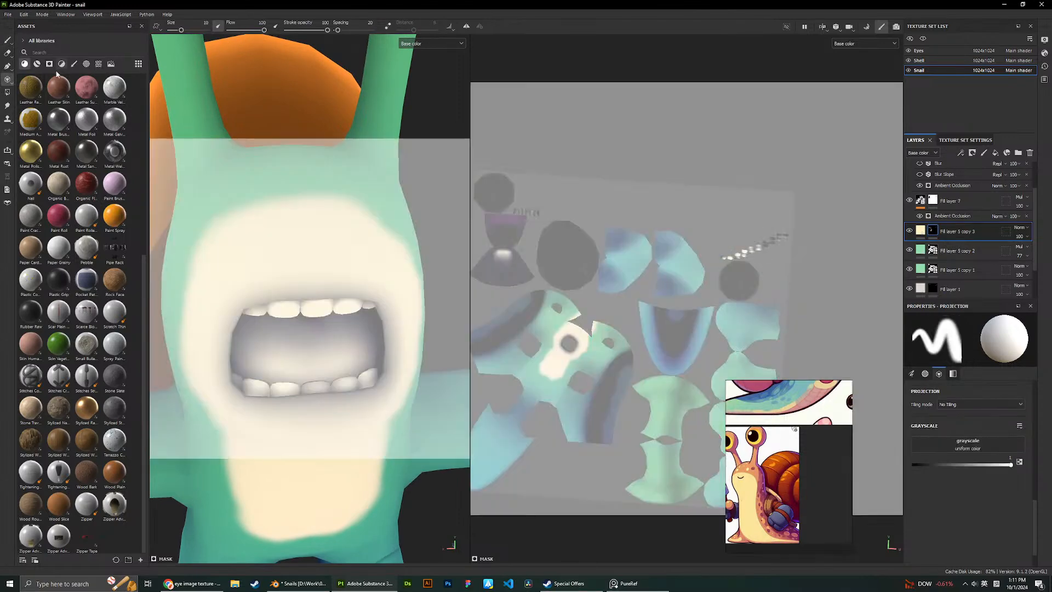
{"action": "left_click", "coordinate": [7, 92]}
{"action": "left_click", "coordinate": [196, 28]}
{"action": "scroll", "coordinate": [351, 271], "scroll_direction": "up", "scroll_amount": 1}
{"action": "right_click", "coordinate": [324, 304]}
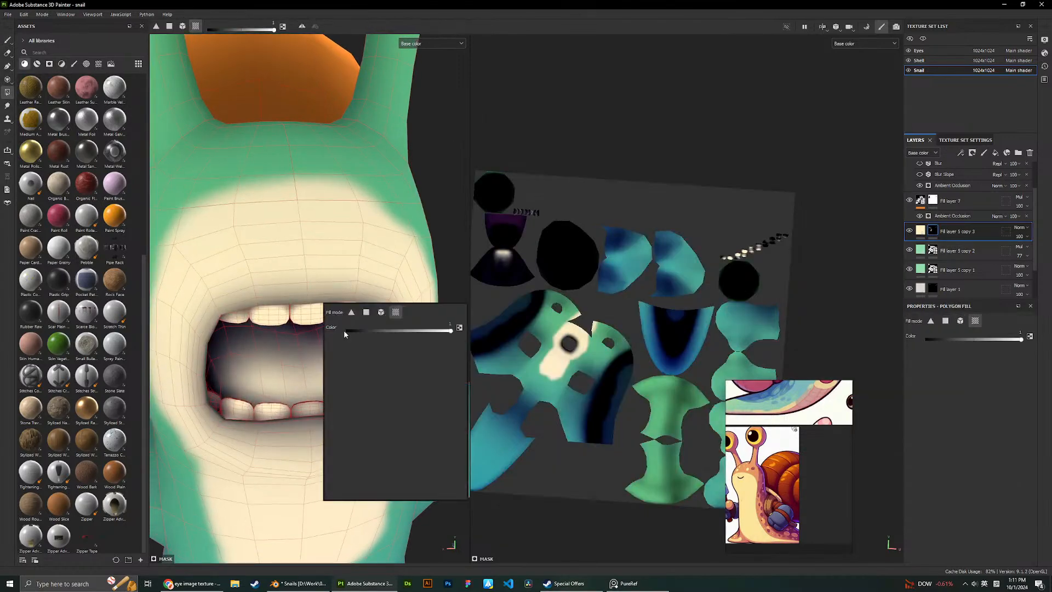
{"action": "left_click_drag", "start_coordinate": [345, 333], "coordinate": [305, 333]}
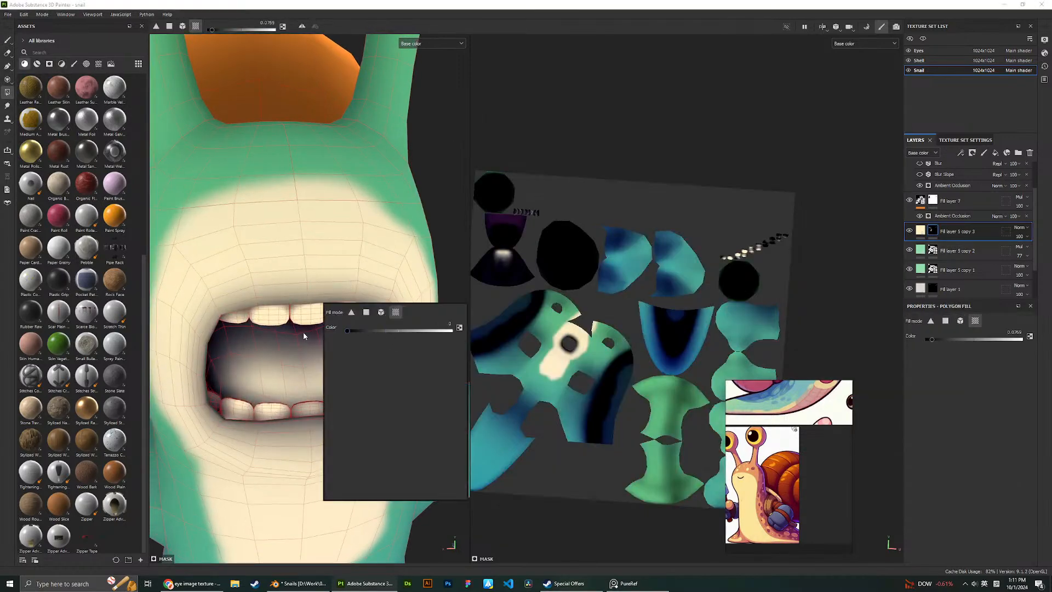
{"action": "left_click", "coordinate": [180, 27]}
{"action": "left_click", "coordinate": [281, 382]}
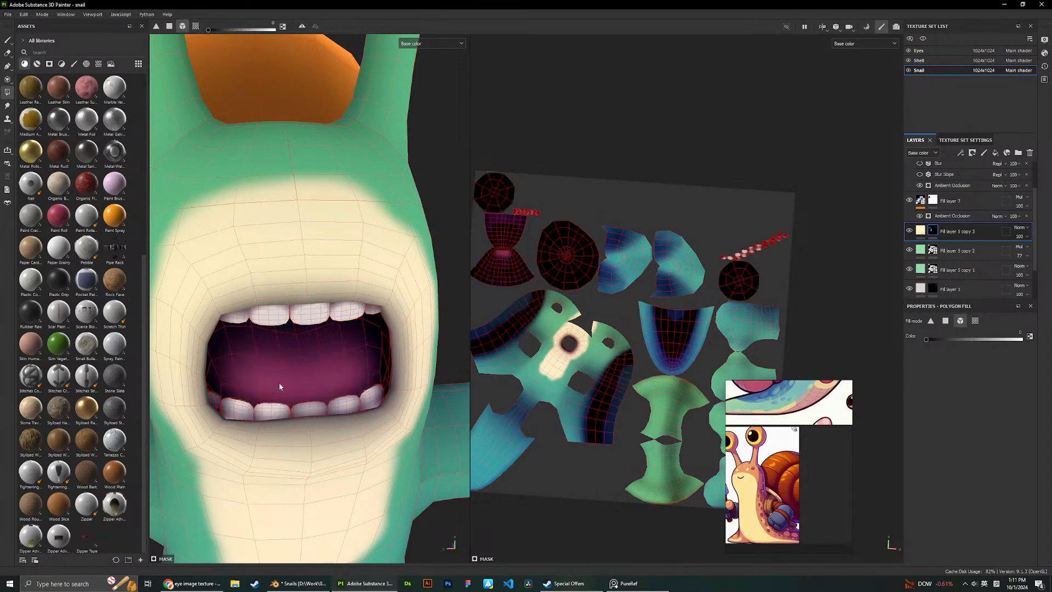
{"action": "scroll", "coordinate": [298, 242], "scroll_direction": "down", "scroll_amount": 5}
{"action": "key", "text": "ctrl+z"}
{"action": "scroll", "coordinate": [365, 270], "scroll_direction": "down", "scroll_amount": 3}
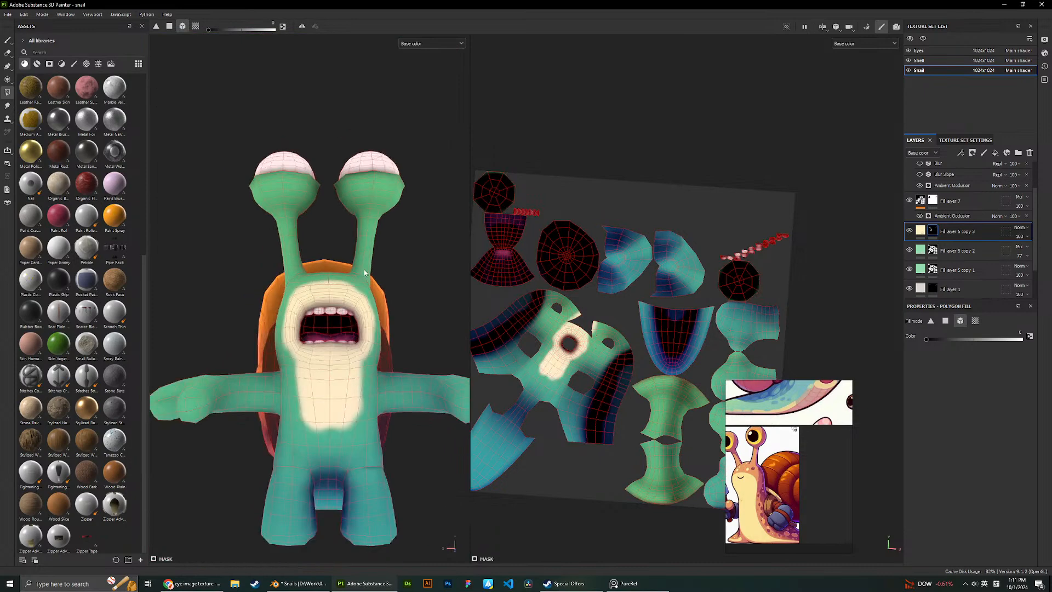
Return to the Paint brush on Fill layer 5 copy 3's mask and touch up the pale yellow beside the mouth.
{"action": "mouse_move", "coordinate": [366, 270]}
{"action": "left_mouse_down", "text": "alt"}
{"action": "mouse_move", "coordinate": [307, 270]}
{"action": "mouse_move", "coordinate": [359, 267]}
{"action": "left_mouse_up", "text": "alt"}
{"action": "scroll", "coordinate": [359, 267], "scroll_direction": "up", "scroll_amount": 3}
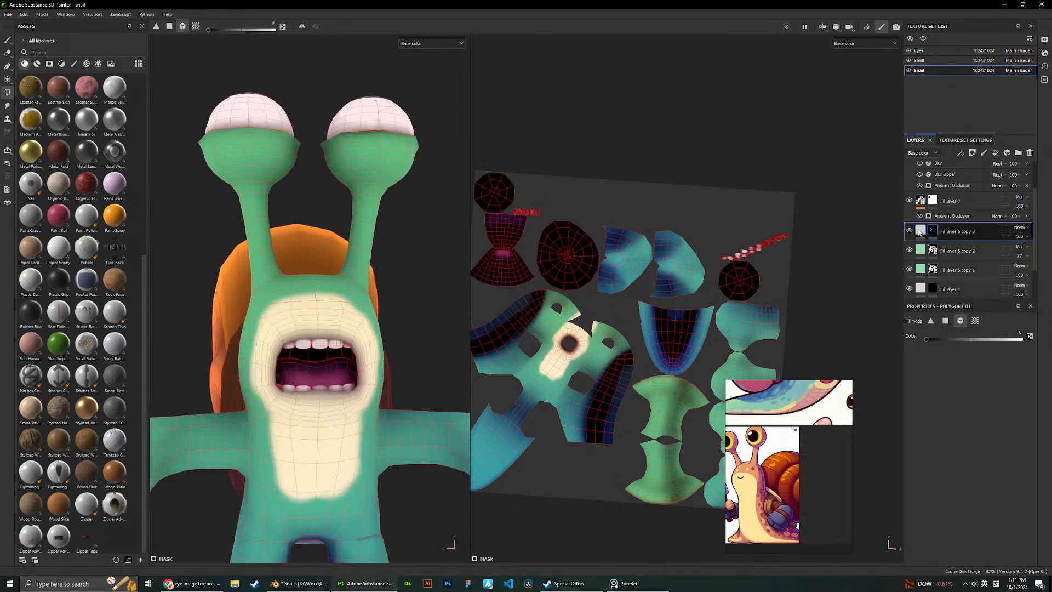
{"action": "left_click", "coordinate": [958, 231]}
{"action": "scroll", "coordinate": [211, 208], "scroll_direction": "up", "scroll_amount": 2}
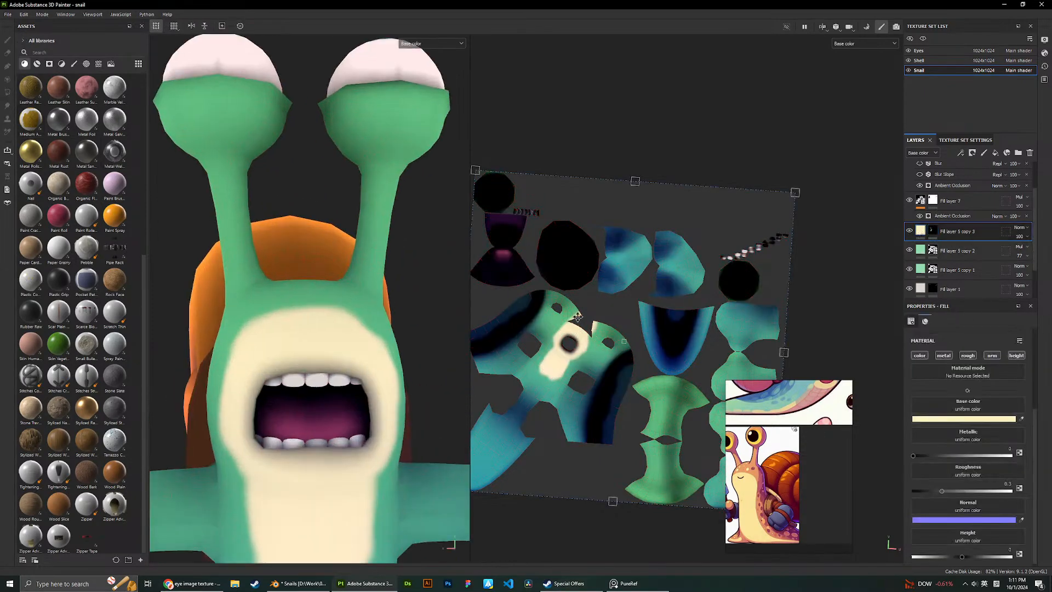
{"action": "scroll", "coordinate": [227, 223], "scroll_direction": "down", "scroll_amount": 2}
{"action": "scroll", "coordinate": [226, 223], "scroll_direction": "up", "scroll_amount": 1}
{"action": "left_click", "coordinate": [931, 232]}
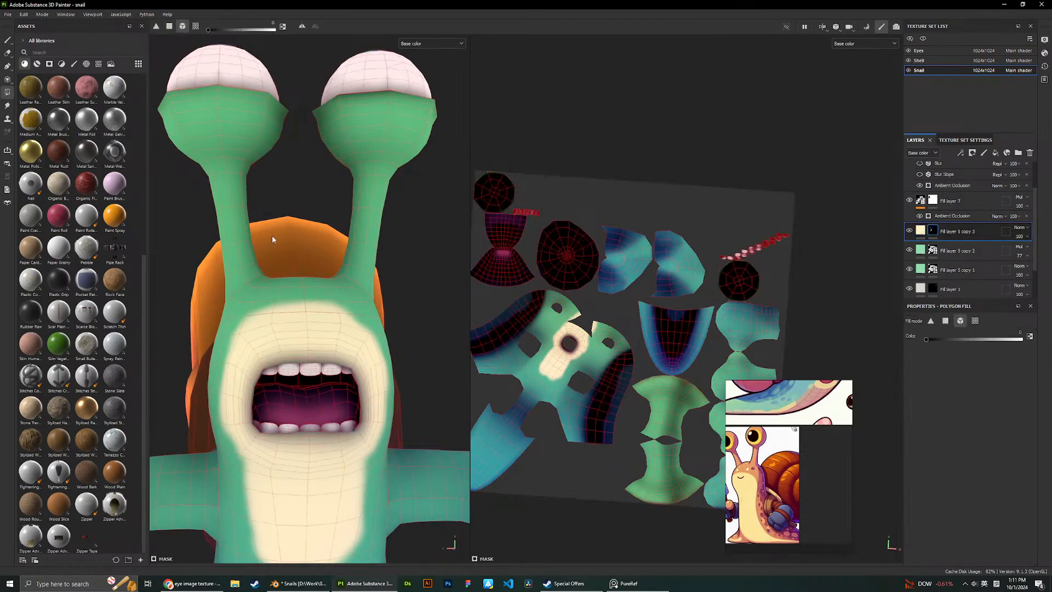
{"action": "key", "text": "1"}
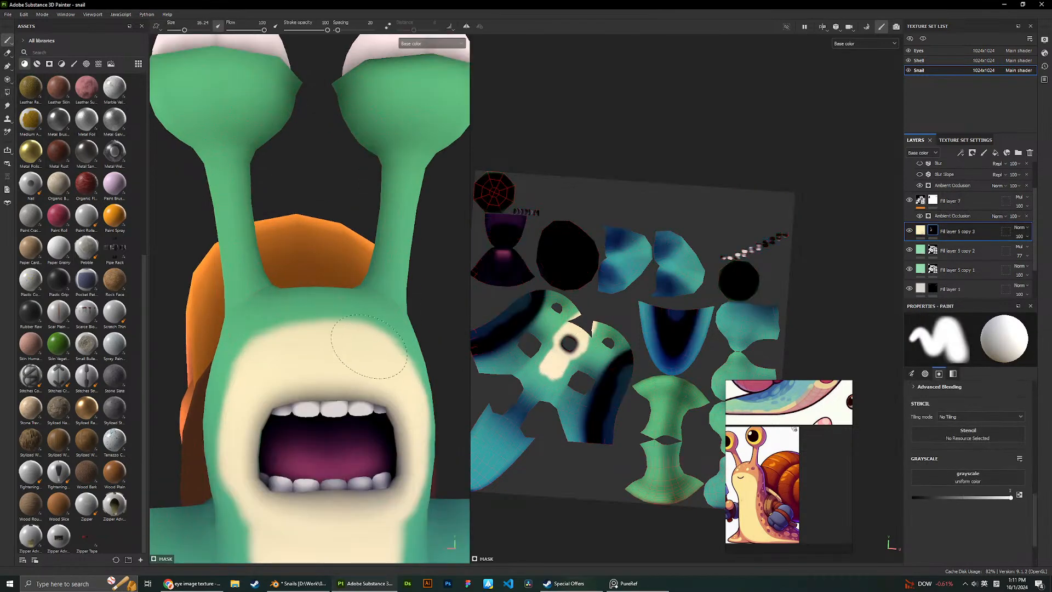
{"action": "scroll", "coordinate": [320, 336], "scroll_direction": "up", "scroll_amount": 2}
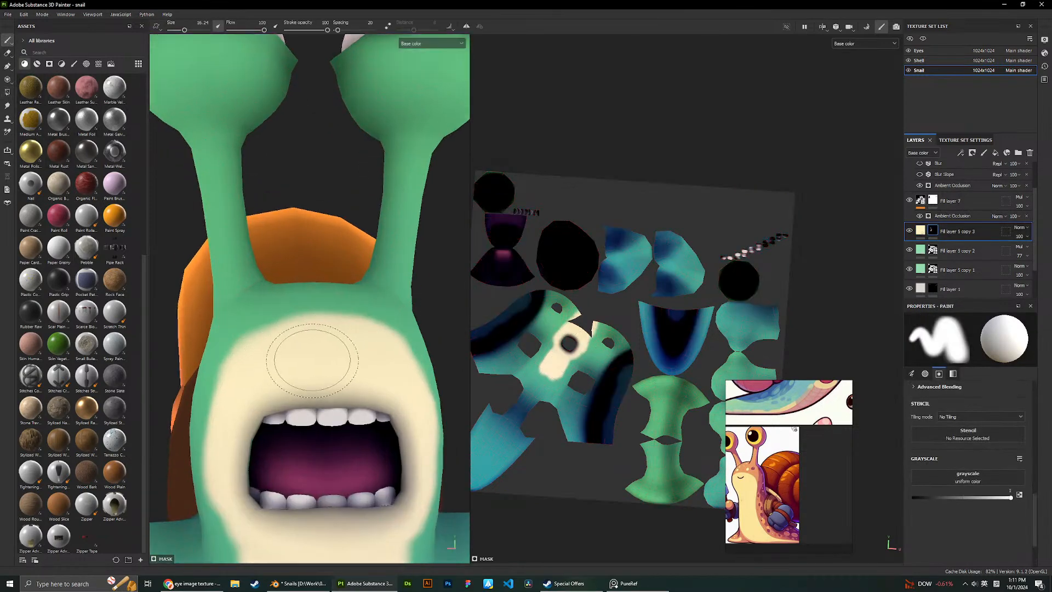
{"action": "left_click_drag", "start_coordinate": [312, 361], "coordinate": [350, 333], "text": "alt"}
{"action": "mouse_move", "coordinate": [399, 393]}
{"action": "left_mouse_down"}
{"action": "mouse_move", "coordinate": [403, 377]}
{"action": "mouse_move", "coordinate": [368, 347]}
{"action": "left_mouse_up"}
{"action": "right_click_drag", "start_coordinate": [369, 347], "coordinate": [305, 339], "text": "alt"}
{"action": "left_click_drag", "start_coordinate": [305, 339], "coordinate": [331, 350], "text": "alt"}
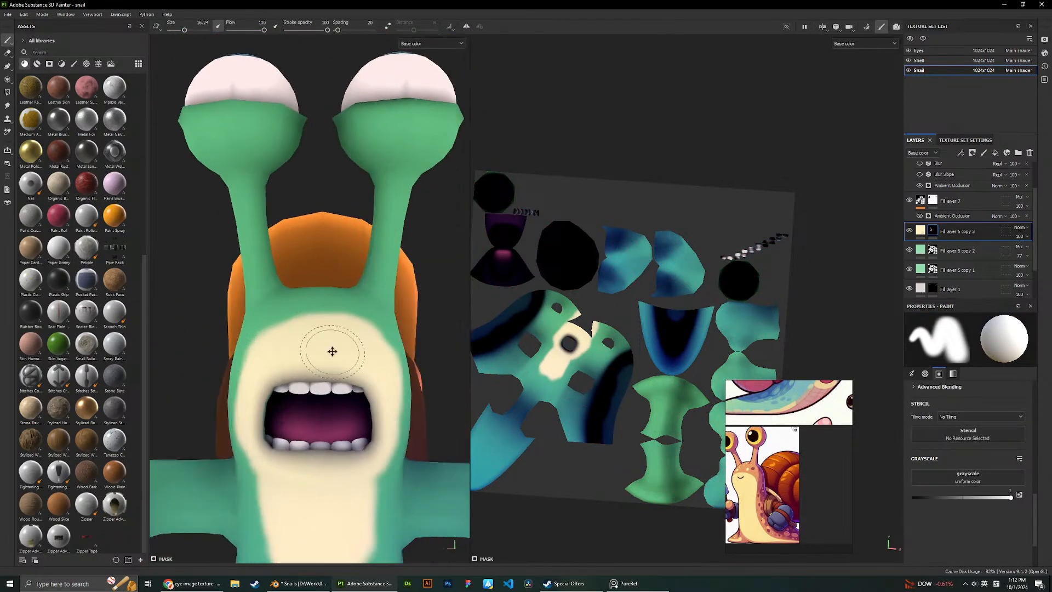
Extend the pale yellow belly patch downward toward the legs with a rounded lower end.
{"action": "middle_click_drag", "start_coordinate": [283, 482], "coordinate": [361, 305], "text": "alt"}
{"action": "scroll", "coordinate": [361, 305], "scroll_direction": "up", "scroll_amount": 1}
{"action": "left_click_drag", "start_coordinate": [349, 282], "coordinate": [348, 384]}
{"action": "key", "text": "ctrl+z"}
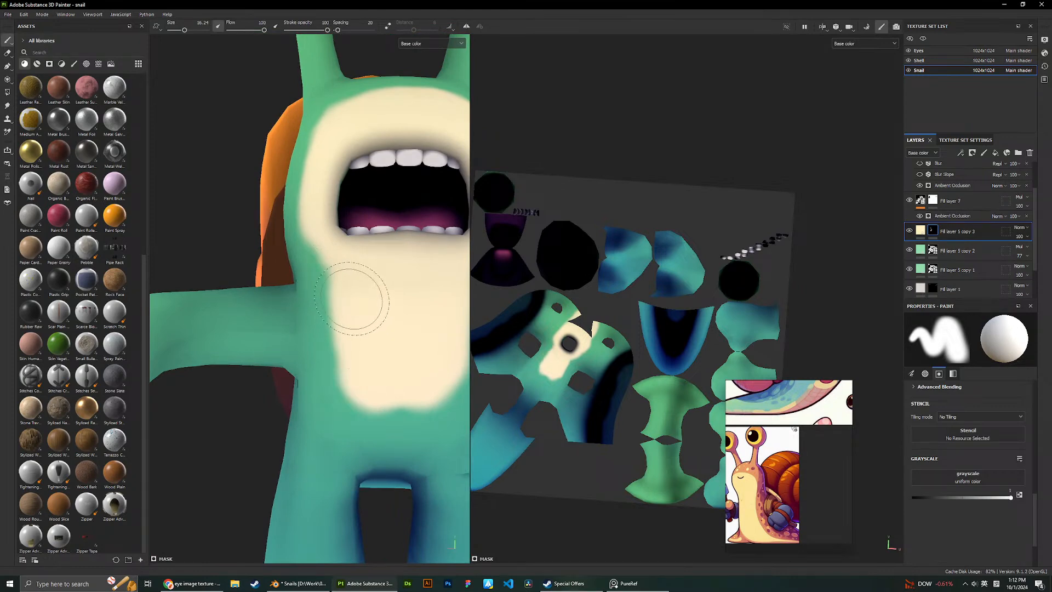
{"action": "mouse_move", "coordinate": [355, 302]}
{"action": "left_mouse_down", "text": "alt"}
{"action": "mouse_move", "coordinate": [359, 258]}
{"action": "mouse_move", "coordinate": [370, 271]}
{"action": "mouse_move", "coordinate": [323, 422]}
{"action": "mouse_move", "coordinate": [340, 433]}
{"action": "mouse_move", "coordinate": [359, 371]}
{"action": "mouse_move", "coordinate": [366, 438]}
{"action": "left_mouse_up", "text": "alt"}
{"action": "key", "text": "ctrl+z"}
{"action": "mouse_move", "coordinate": [365, 438]}
{"action": "left_mouse_down", "text": "alt"}
{"action": "mouse_move", "coordinate": [380, 398]}
{"action": "mouse_move", "coordinate": [405, 397]}
{"action": "left_mouse_up", "text": "alt"}
{"action": "mouse_move", "coordinate": [397, 433]}
{"action": "left_mouse_down"}
{"action": "mouse_move", "coordinate": [420, 422]}
{"action": "mouse_move", "coordinate": [434, 349]}
{"action": "left_mouse_up"}
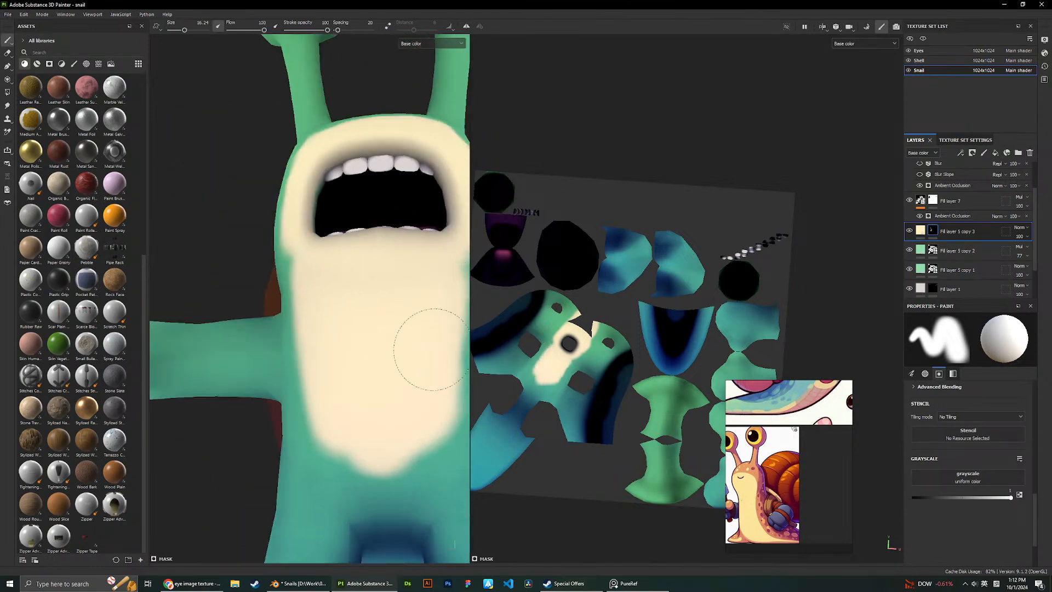
Fill out the sides of the pale yellow belly and carry the color down between the legs.
{"action": "left_click_drag", "start_coordinate": [323, 313], "coordinate": [331, 343]}
{"action": "left_click_drag", "start_coordinate": [339, 427], "coordinate": [359, 338], "text": "alt"}
{"action": "mouse_move", "coordinate": [373, 412]}
{"action": "left_mouse_down"}
{"action": "mouse_move", "coordinate": [414, 517]}
{"action": "mouse_move", "coordinate": [397, 321]}
{"action": "left_mouse_up"}
{"action": "mouse_move", "coordinate": [363, 361]}
{"action": "left_mouse_down"}
{"action": "mouse_move", "coordinate": [379, 415]}
{"action": "mouse_move", "coordinate": [429, 454]}
{"action": "left_mouse_up"}
{"action": "mouse_move", "coordinate": [419, 323]}
{"action": "left_mouse_down", "text": "alt"}
{"action": "mouse_move", "coordinate": [351, 222]}
{"action": "mouse_move", "coordinate": [373, 317]}
{"action": "mouse_move", "coordinate": [373, 447]}
{"action": "mouse_move", "coordinate": [366, 332]}
{"action": "left_mouse_up", "text": "alt"}
{"action": "mouse_move", "coordinate": [366, 331]}
{"action": "left_mouse_down"}
{"action": "mouse_move", "coordinate": [388, 412]}
{"action": "mouse_move", "coordinate": [356, 432]}
{"action": "mouse_move", "coordinate": [334, 421]}
{"action": "left_mouse_up"}
Cover the underside of the snail's tail and the strip behind the legs in pale yellow on the UV layout.
{"action": "scroll", "coordinate": [340, 417], "scroll_direction": "down", "scroll_amount": 2}
{"action": "scroll", "coordinate": [515, 411], "scroll_direction": "up", "scroll_amount": 4}
{"action": "left_click_drag", "start_coordinate": [516, 411], "coordinate": [516, 400], "text": "alt"}
{"action": "middle_click_drag", "start_coordinate": [517, 400], "coordinate": [636, 392], "text": "alt"}
{"action": "mouse_move", "coordinate": [587, 410]}
{"action": "left_mouse_down"}
{"action": "mouse_move", "coordinate": [477, 450]}
{"action": "mouse_move", "coordinate": [504, 448]}
{"action": "mouse_move", "coordinate": [504, 430]}
{"action": "mouse_move", "coordinate": [529, 411]}
{"action": "left_mouse_up"}
{"action": "left_click_drag", "start_coordinate": [515, 400], "coordinate": [472, 409], "text": "alt"}
{"action": "middle_click_drag", "start_coordinate": [472, 409], "coordinate": [487, 407], "text": "alt"}
{"action": "mouse_move", "coordinate": [487, 407]}
{"action": "left_mouse_down"}
{"action": "mouse_move", "coordinate": [526, 378]}
{"action": "mouse_move", "coordinate": [500, 422]}
{"action": "mouse_move", "coordinate": [515, 390]}
{"action": "mouse_move", "coordinate": [579, 334]}
{"action": "left_mouse_up"}
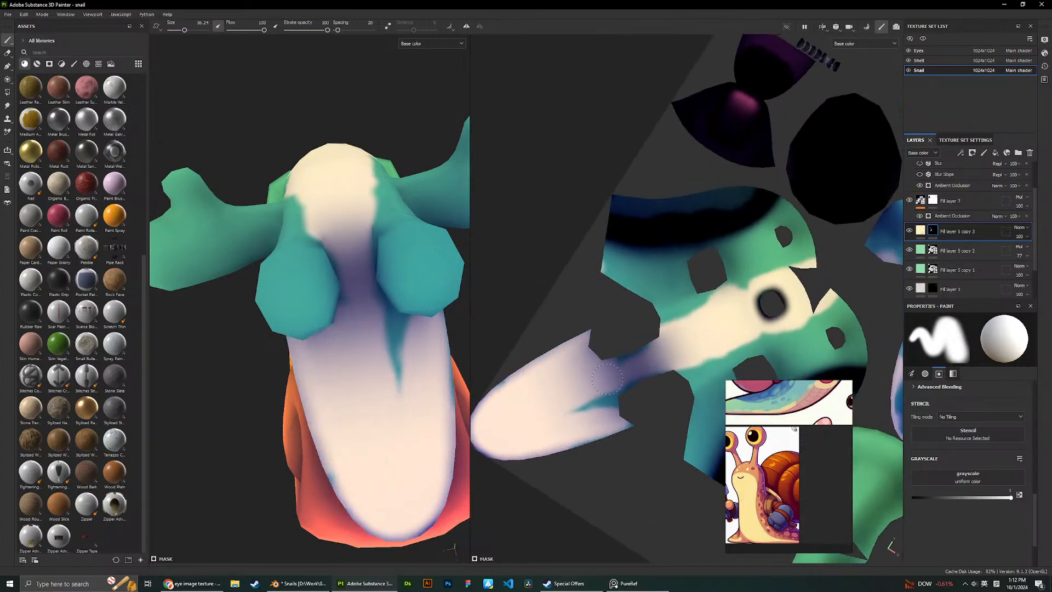
{"action": "left_click_drag", "start_coordinate": [608, 379], "coordinate": [587, 417]}
{"action": "scroll", "coordinate": [595, 444], "scroll_direction": "down", "scroll_amount": 1}
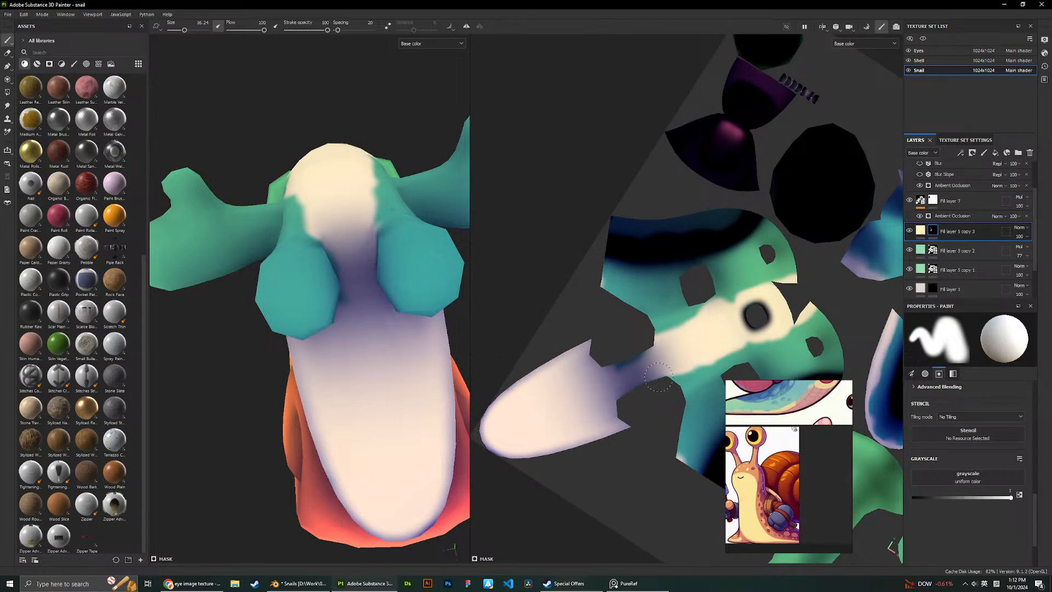
Smooth the belly patch's long edge nearest the leg opening by painting along it on the UV layout.
{"action": "left_click_drag", "start_coordinate": [246, 246], "coordinate": [293, 408], "text": "alt"}
{"action": "mouse_move", "coordinate": [351, 329]}
{"action": "left_mouse_down", "text": "alt"}
{"action": "mouse_move", "coordinate": [395, 329]}
{"action": "mouse_move", "coordinate": [332, 334]}
{"action": "left_mouse_up", "text": "alt"}
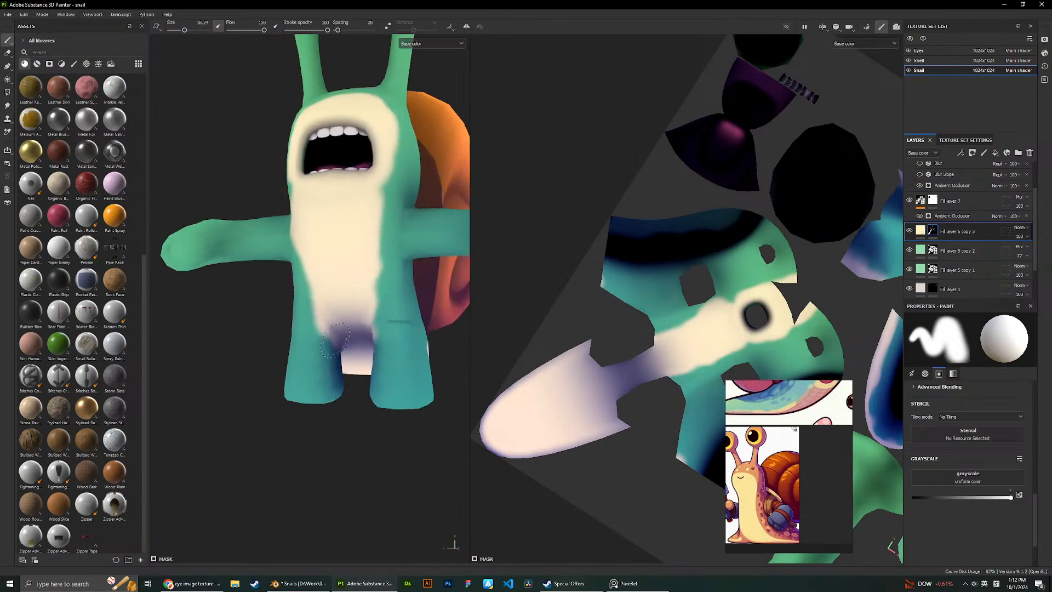
{"action": "middle_click_drag", "start_coordinate": [715, 363], "coordinate": [582, 375], "text": "alt"}
{"action": "scroll", "coordinate": [553, 383], "scroll_direction": "up", "scroll_amount": 4}
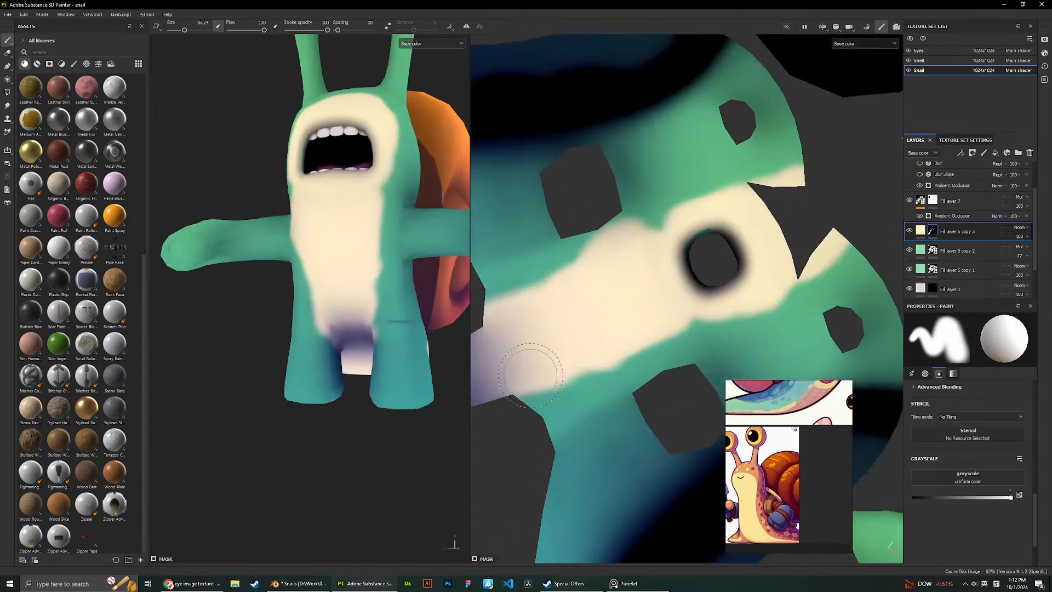
{"action": "left_click_drag", "start_coordinate": [502, 398], "coordinate": [584, 363]}
{"action": "left_click_drag", "start_coordinate": [635, 338], "coordinate": [707, 307]}
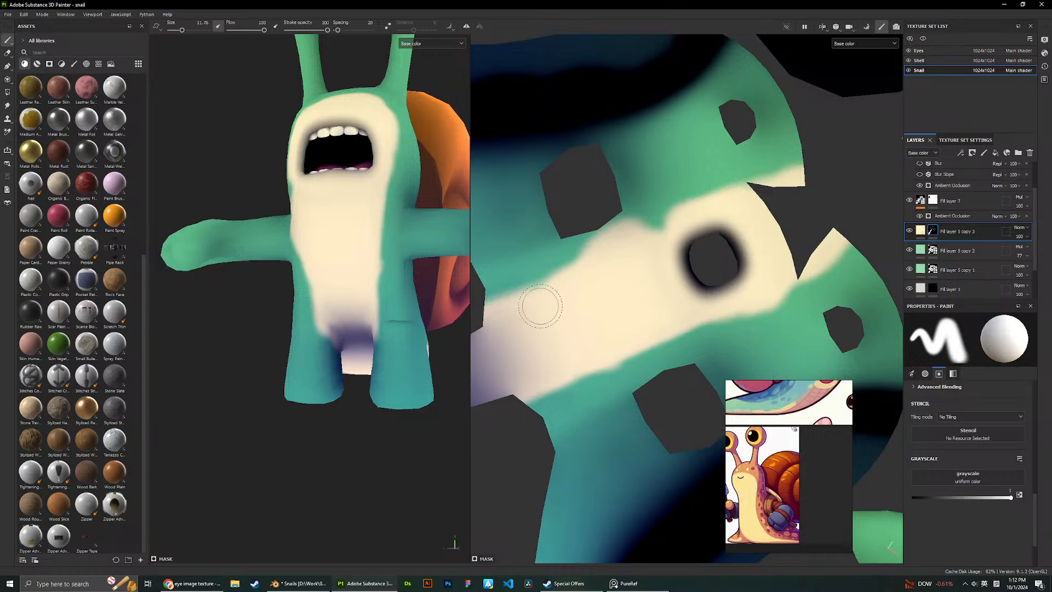
Even out both long edges of the pale yellow belly patch by painting along them on the UV layout.
{"action": "left_click_drag", "start_coordinate": [540, 305], "coordinate": [521, 295], "text": "alt"}
{"action": "middle_click_drag", "start_coordinate": [521, 296], "coordinate": [560, 298], "text": "alt"}
{"action": "mouse_move", "coordinate": [534, 291]}
{"action": "left_mouse_down"}
{"action": "mouse_move", "coordinate": [703, 273]}
{"action": "mouse_move", "coordinate": [735, 259]}
{"action": "mouse_move", "coordinate": [539, 278]}
{"action": "left_mouse_up"}
{"action": "scroll", "coordinate": [604, 276], "scroll_direction": "down", "scroll_amount": 3}
{"action": "scroll", "coordinate": [612, 276], "scroll_direction": "up", "scroll_amount": 2}
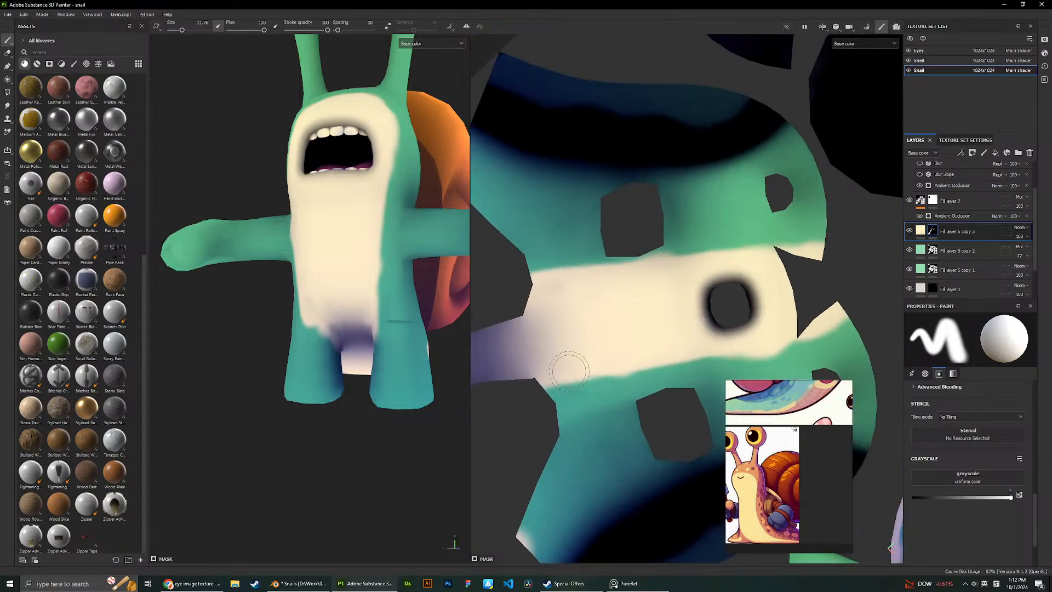
{"action": "left_click_drag", "start_coordinate": [569, 371], "coordinate": [765, 328]}
{"action": "left_click_drag", "start_coordinate": [789, 281], "coordinate": [755, 267]}
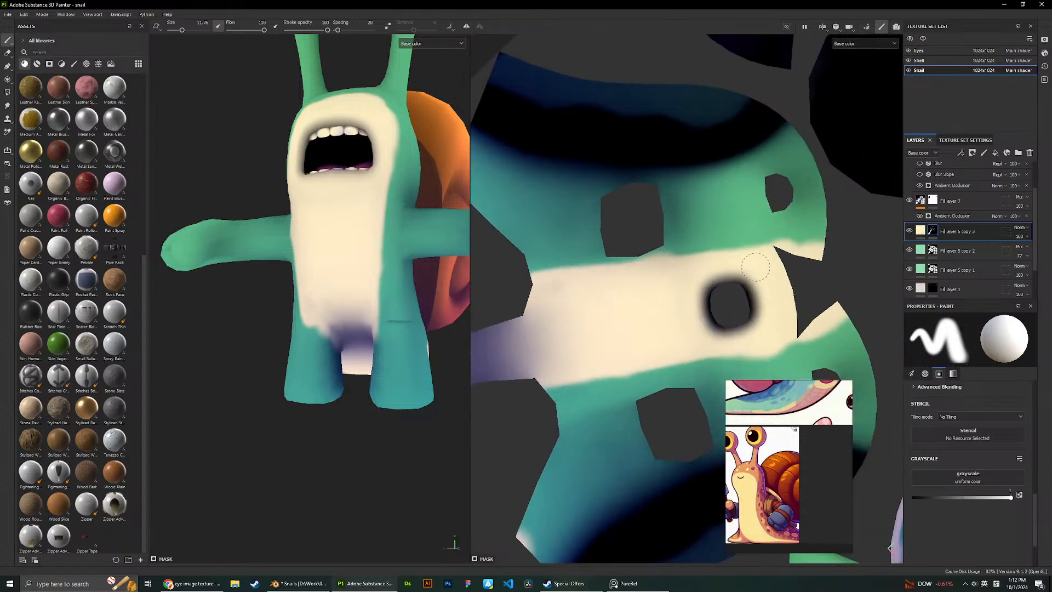
Set the mask brush's grayscale to 0 and trim the belly patch's long edge beside the arm opening on the UV layout.
{"action": "right_click", "coordinate": [820, 291]}
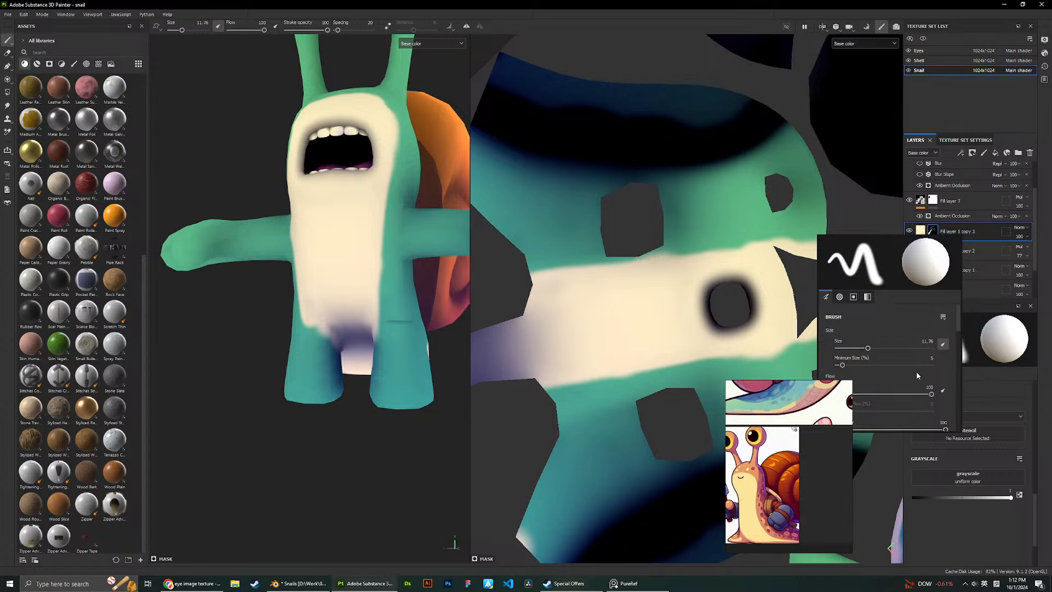
{"action": "right_click", "coordinate": [600, 348]}
{"action": "scroll", "coordinate": [658, 406], "scroll_direction": "down", "scroll_amount": 10}
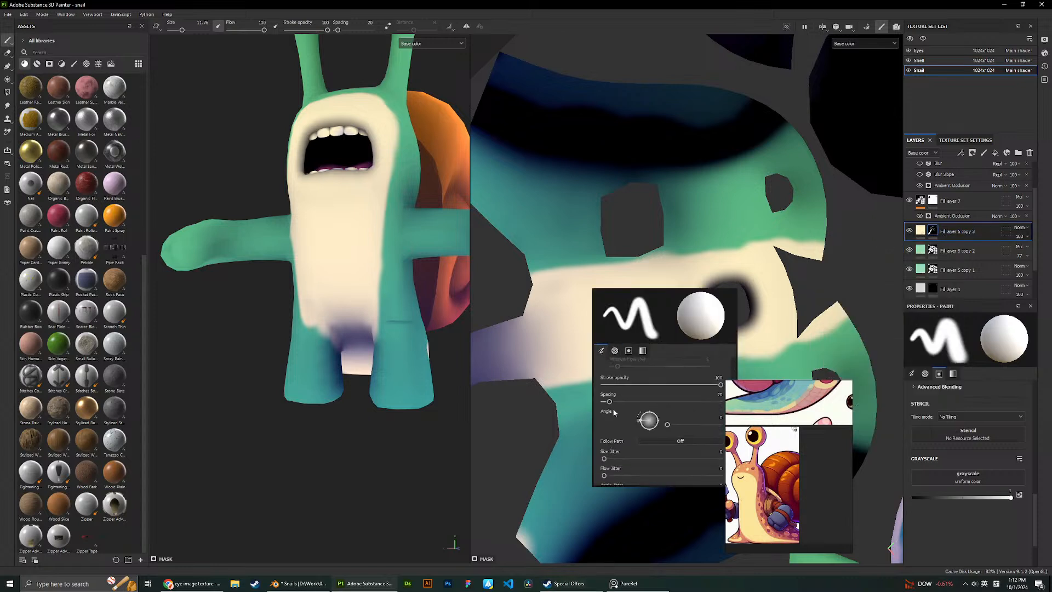
{"action": "left_click_drag", "start_coordinate": [642, 421], "coordinate": [598, 422]}
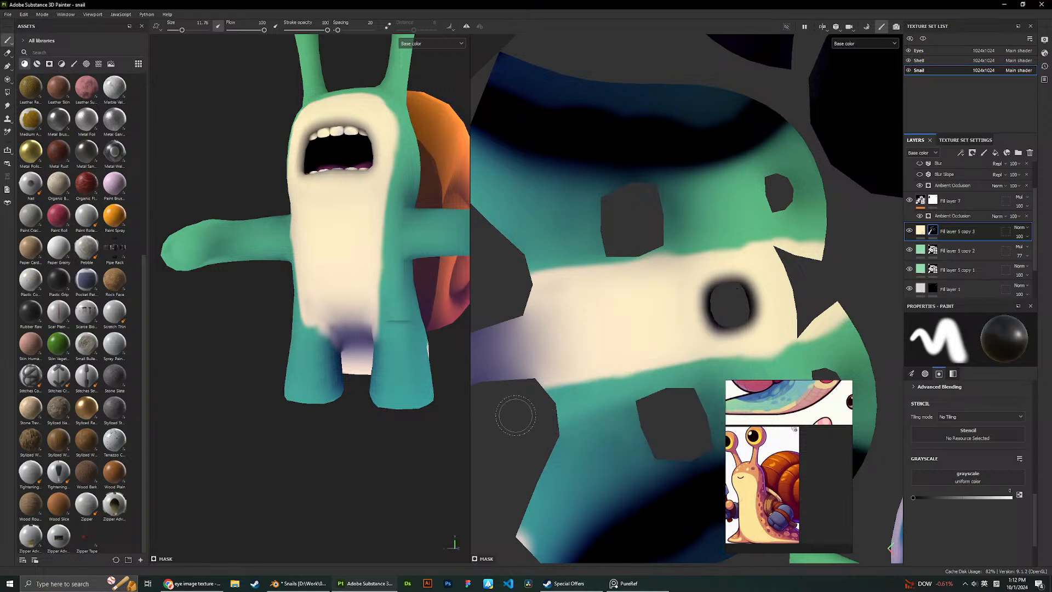
{"action": "left_click_drag", "start_coordinate": [676, 374], "coordinate": [808, 335]}
{"action": "key", "text": "ctrl+z"}
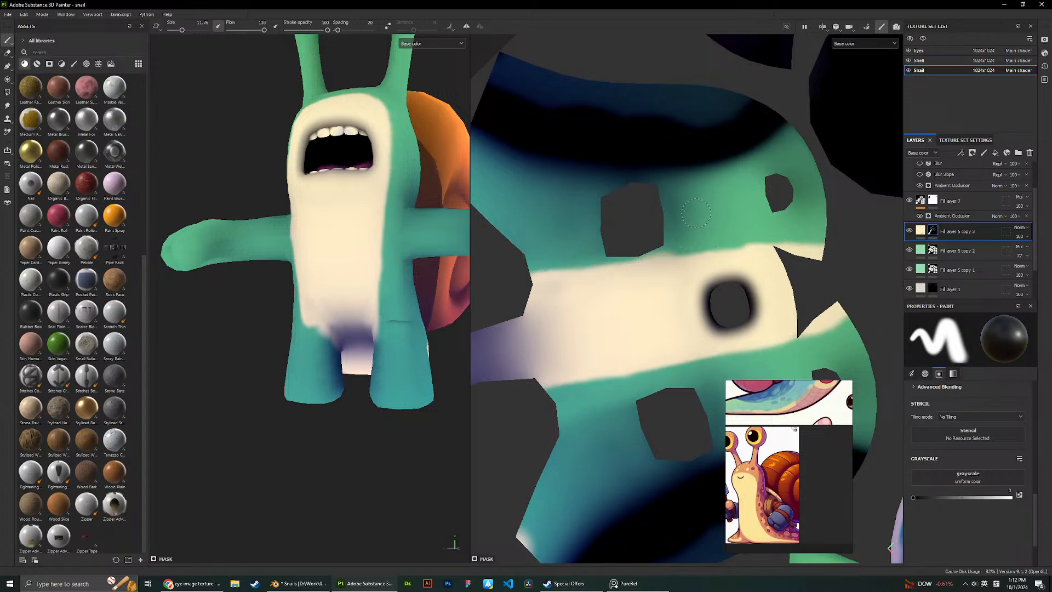
{"action": "mouse_move", "coordinate": [596, 256]}
{"action": "left_mouse_down"}
{"action": "mouse_move", "coordinate": [675, 241]}
{"action": "mouse_move", "coordinate": [638, 250]}
{"action": "left_mouse_up"}
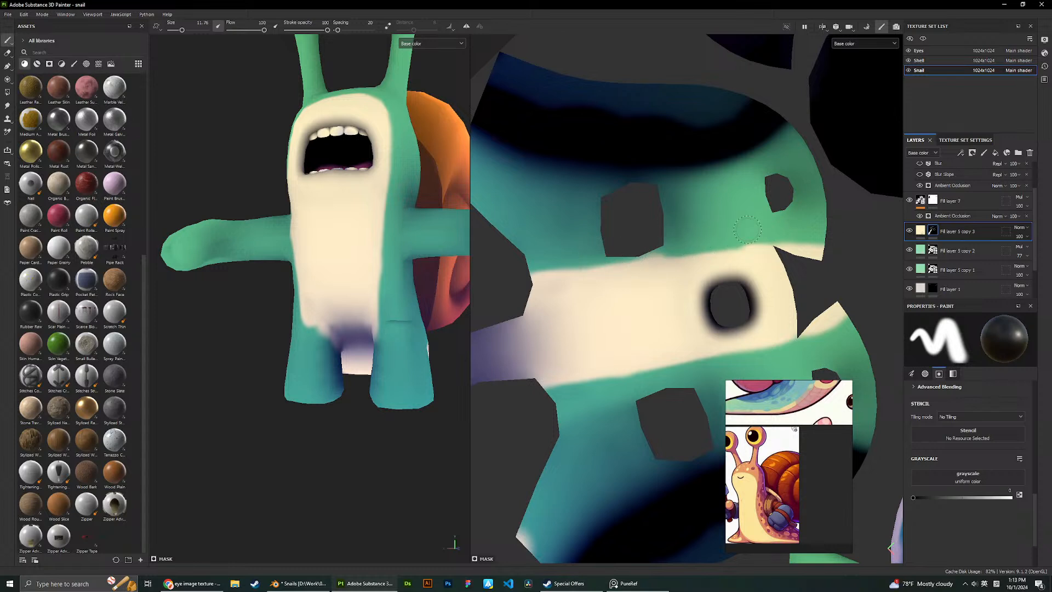
Cut back the pale yellow at the belly's lower corner above the leg to narrow the patch there.
{"action": "scroll", "coordinate": [337, 198], "scroll_direction": "down", "scroll_amount": 3}
{"action": "left_click_drag", "start_coordinate": [277, 180], "coordinate": [322, 183], "text": "alt"}
{"action": "scroll", "coordinate": [296, 276], "scroll_direction": "up", "scroll_amount": 4}
{"action": "left_click_drag", "start_coordinate": [356, 291], "coordinate": [330, 293], "text": "alt"}
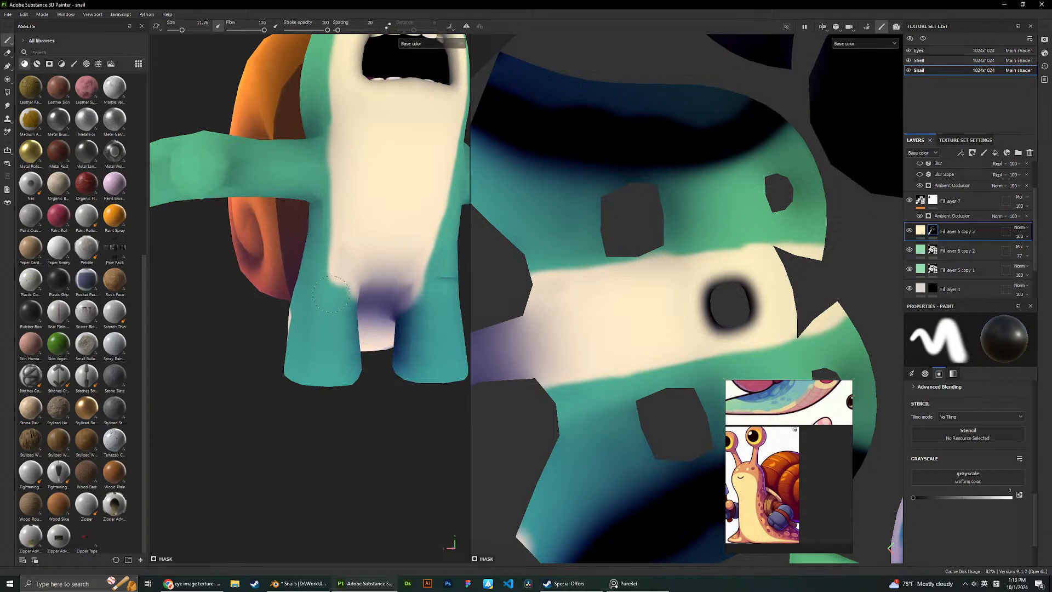
{"action": "left_click_drag", "start_coordinate": [493, 274], "coordinate": [592, 246]}
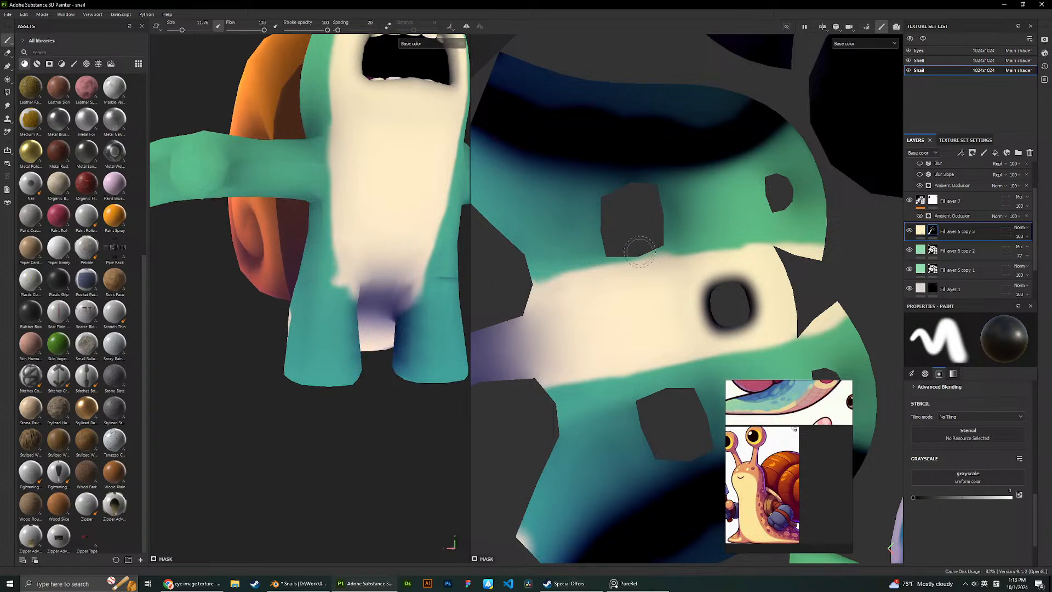
{"action": "mouse_move", "coordinate": [336, 273]}
{"action": "left_mouse_down"}
{"action": "mouse_move", "coordinate": [297, 272]}
{"action": "mouse_move", "coordinate": [351, 299]}
{"action": "left_mouse_up"}
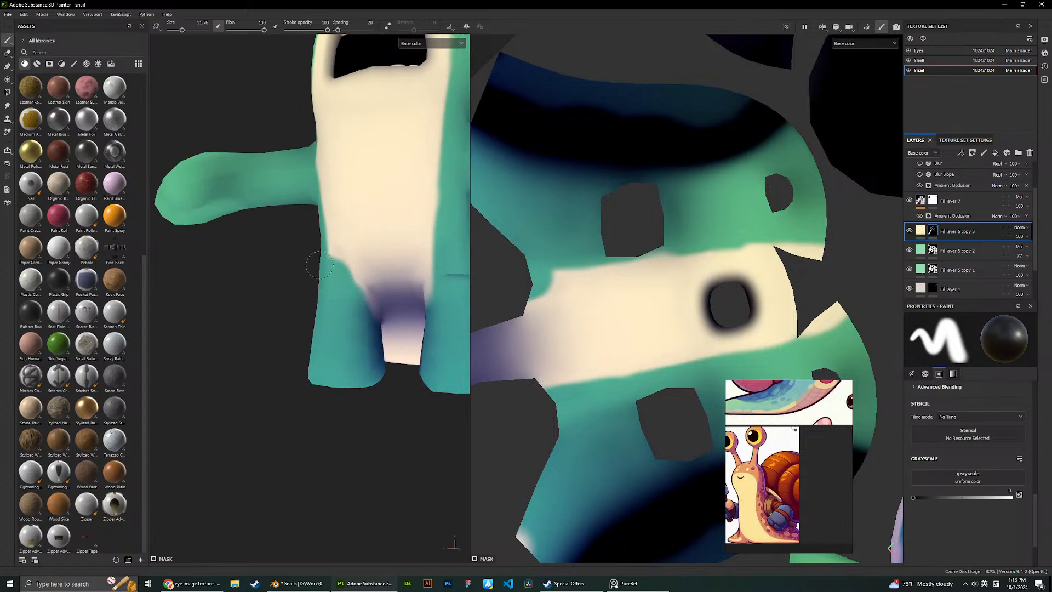
{"action": "mouse_move", "coordinate": [319, 240]}
{"action": "left_mouse_down"}
{"action": "mouse_move", "coordinate": [332, 268]}
{"action": "mouse_move", "coordinate": [312, 144]}
{"action": "mouse_move", "coordinate": [336, 266]}
{"action": "left_mouse_up"}
Smooth the belly patch's side from the arm down to the narrowed corner by erasing along its edge.
{"action": "mouse_move", "coordinate": [311, 148]}
{"action": "left_mouse_down"}
{"action": "mouse_move", "coordinate": [342, 256]}
{"action": "mouse_move", "coordinate": [335, 281]}
{"action": "mouse_move", "coordinate": [326, 104]}
{"action": "mouse_move", "coordinate": [313, 99]}
{"action": "left_mouse_up"}
{"action": "key", "text": "ctrl+z"}
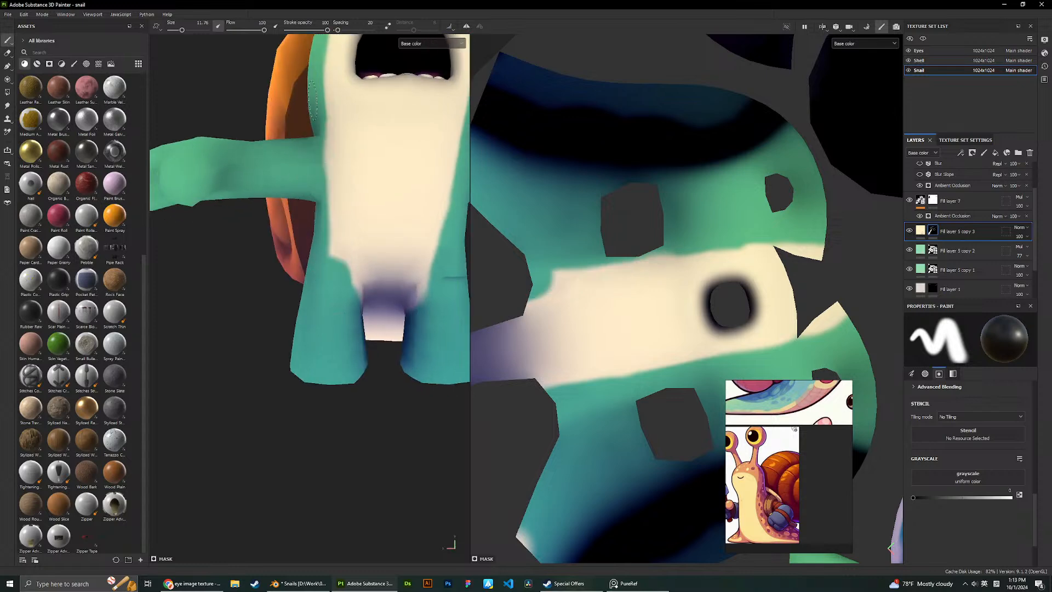
{"action": "mouse_move", "coordinate": [319, 151]}
{"action": "left_mouse_down"}
{"action": "mouse_move", "coordinate": [330, 236]}
{"action": "mouse_move", "coordinate": [348, 257]}
{"action": "left_mouse_up"}
{"action": "scroll", "coordinate": [597, 374], "scroll_direction": "down", "scroll_amount": 4}
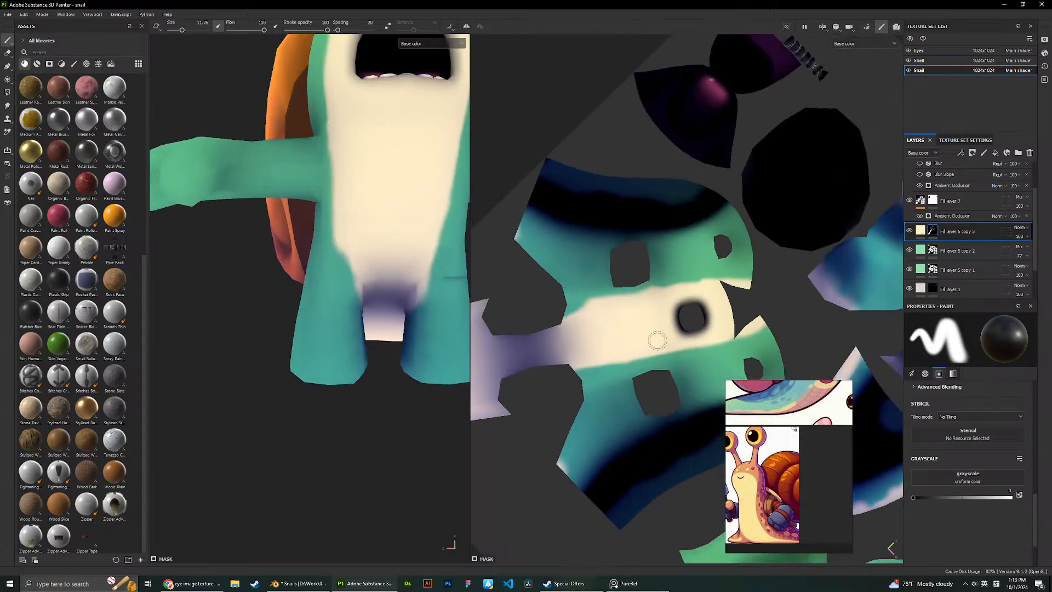
{"action": "mouse_move", "coordinate": [306, 285]}
{"action": "left_mouse_down", "text": "alt"}
{"action": "mouse_move", "coordinate": [253, 277]}
{"action": "mouse_move", "coordinate": [224, 255]}
{"action": "mouse_move", "coordinate": [369, 247]}
{"action": "mouse_move", "coordinate": [408, 282]}
{"action": "mouse_move", "coordinate": [356, 272]}
{"action": "left_mouse_up", "text": "alt"}
{"action": "left_click", "coordinate": [357, 273]}
{"action": "scroll", "coordinate": [375, 232], "scroll_direction": "down", "scroll_amount": 4}
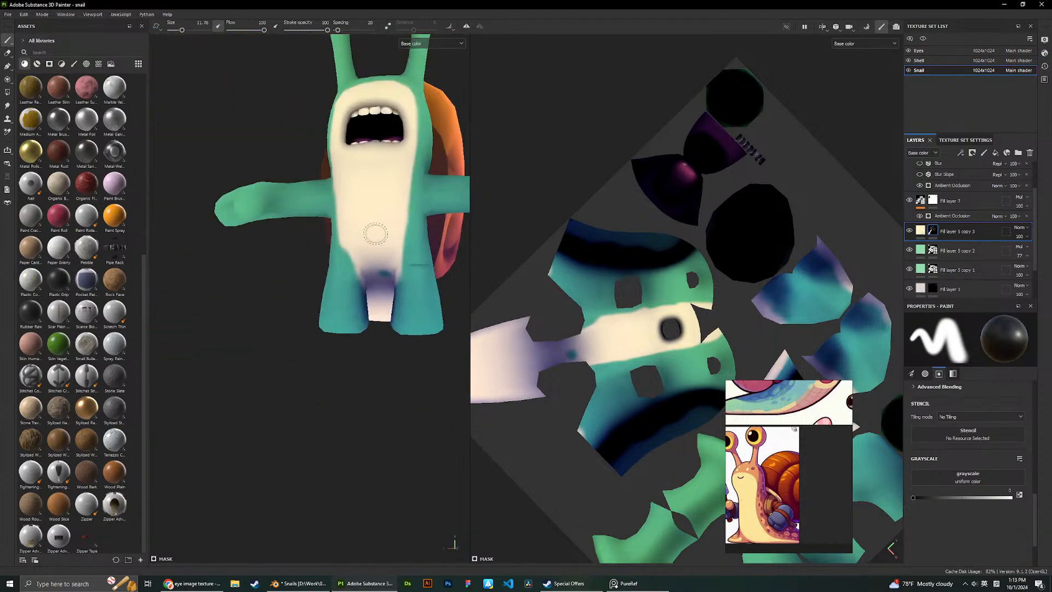
Trim the top of the pale yellow face patch down toward the mouth, erasing across the forehead.
{"action": "left_click_drag", "start_coordinate": [363, 218], "coordinate": [355, 159], "text": "alt"}
{"action": "scroll", "coordinate": [355, 159], "scroll_direction": "up", "scroll_amount": 8}
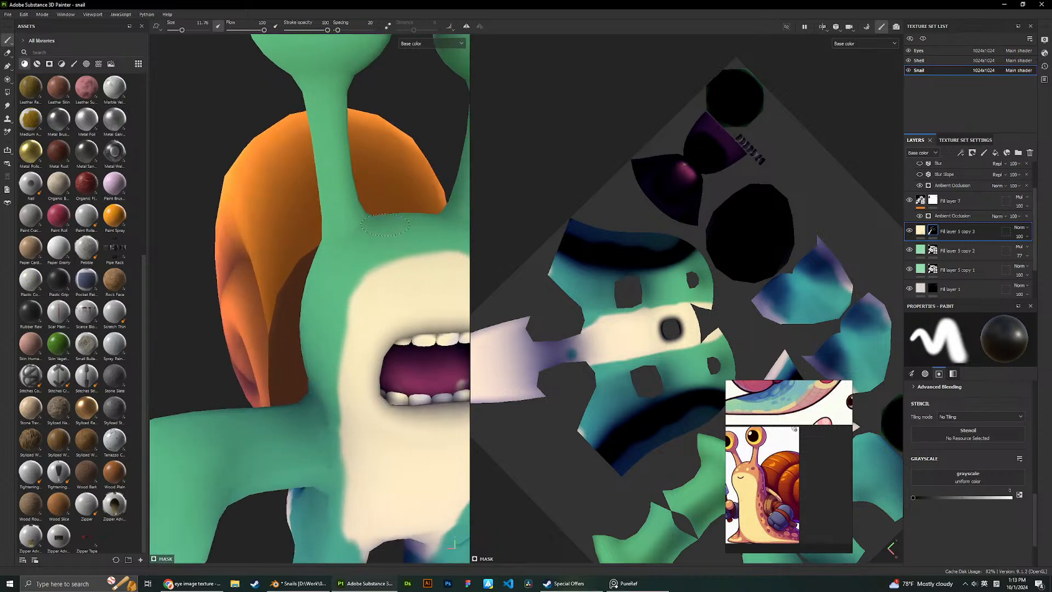
{"action": "left_click_drag", "start_coordinate": [318, 388], "coordinate": [288, 263], "text": "alt"}
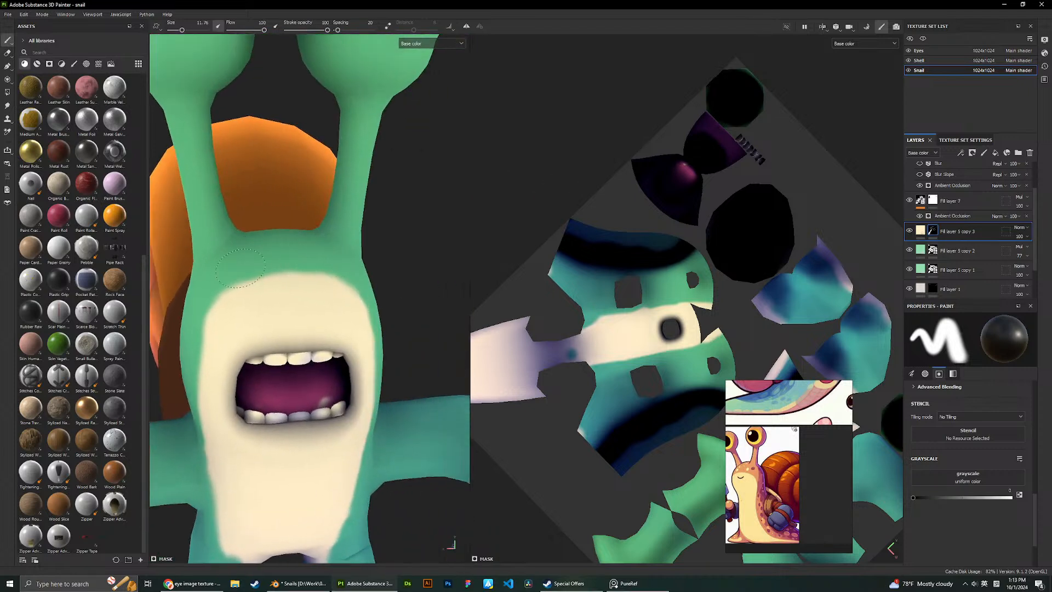
{"action": "left_click_drag", "start_coordinate": [199, 301], "coordinate": [255, 268]}
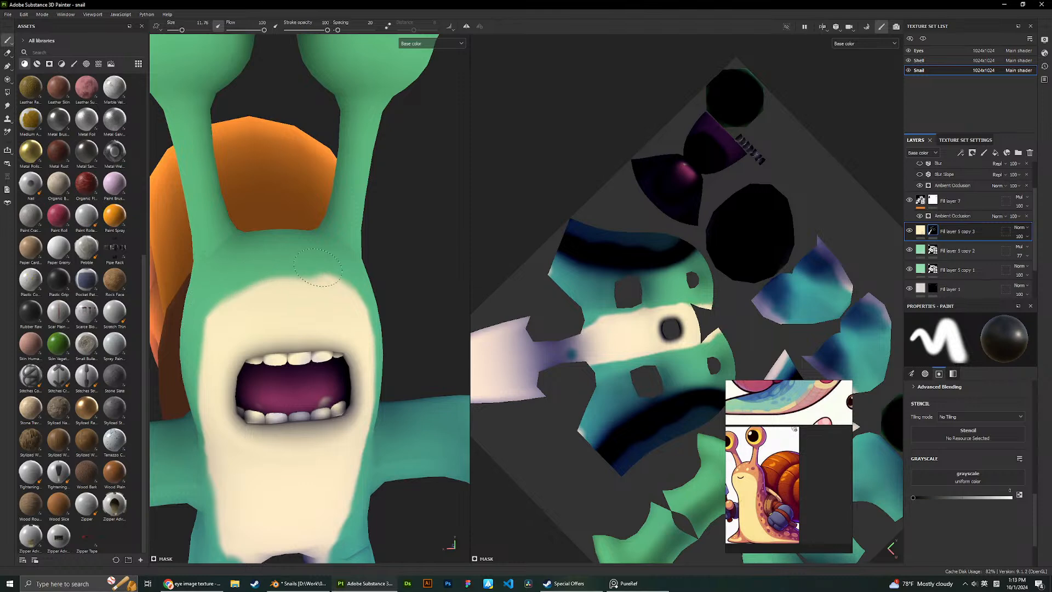
{"action": "scroll", "coordinate": [368, 296], "scroll_direction": "down", "scroll_amount": 5}
{"action": "left_click_drag", "start_coordinate": [368, 296], "coordinate": [339, 285], "text": "alt"}
{"action": "scroll", "coordinate": [314, 274], "scroll_direction": "up", "scroll_amount": 5}
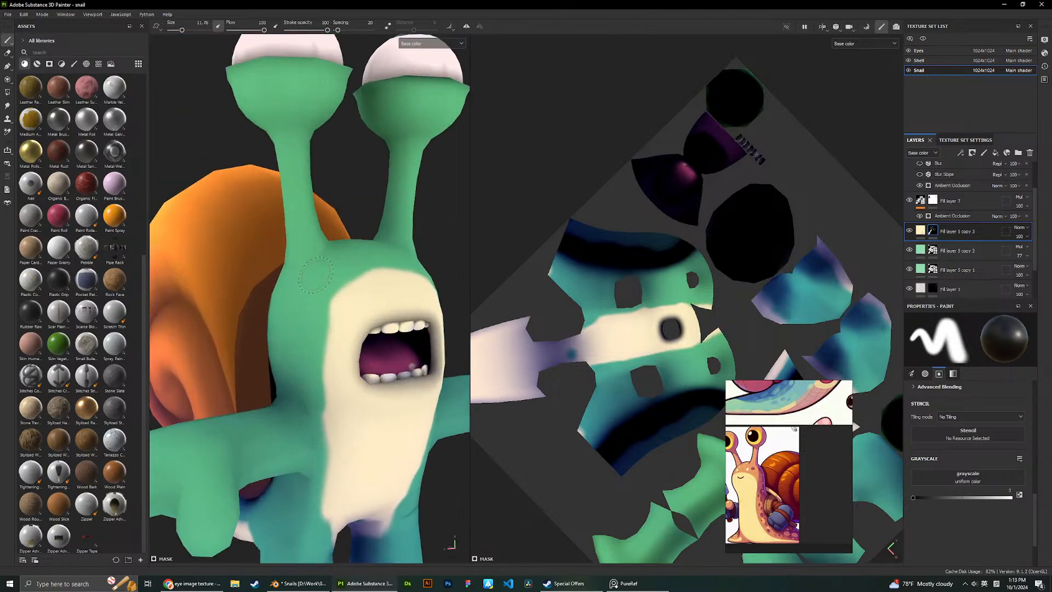
{"action": "left_click_drag", "start_coordinate": [347, 327], "coordinate": [289, 278], "text": "alt"}
{"action": "right_click_drag", "start_coordinate": [301, 290], "coordinate": [389, 339], "text": "alt"}
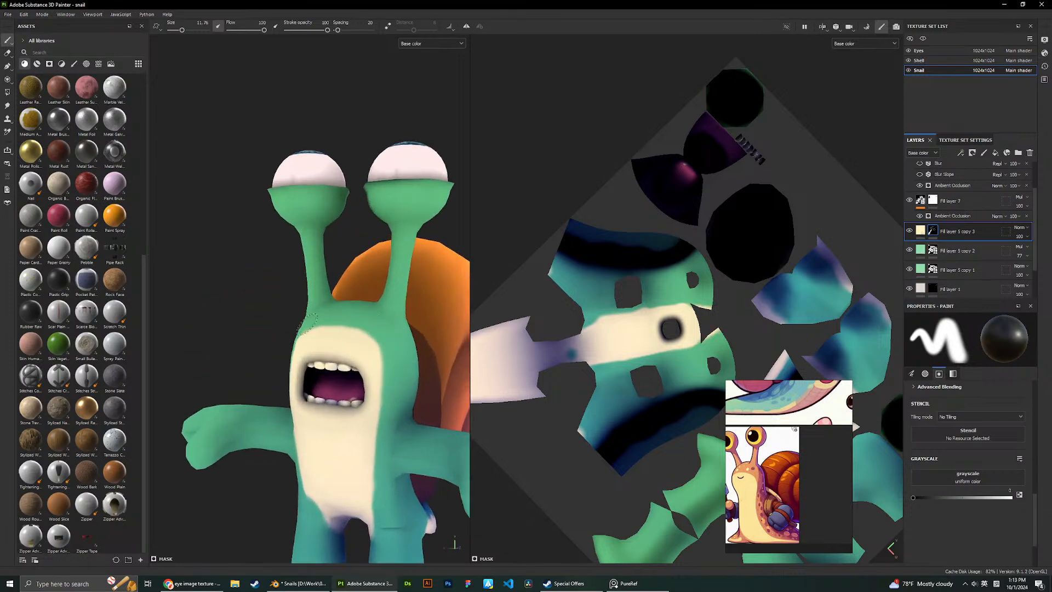
{"action": "mouse_move", "coordinate": [308, 325]}
{"action": "left_mouse_down"}
{"action": "mouse_move", "coordinate": [388, 342]}
{"action": "mouse_move", "coordinate": [360, 333]}
{"action": "left_mouse_up"}
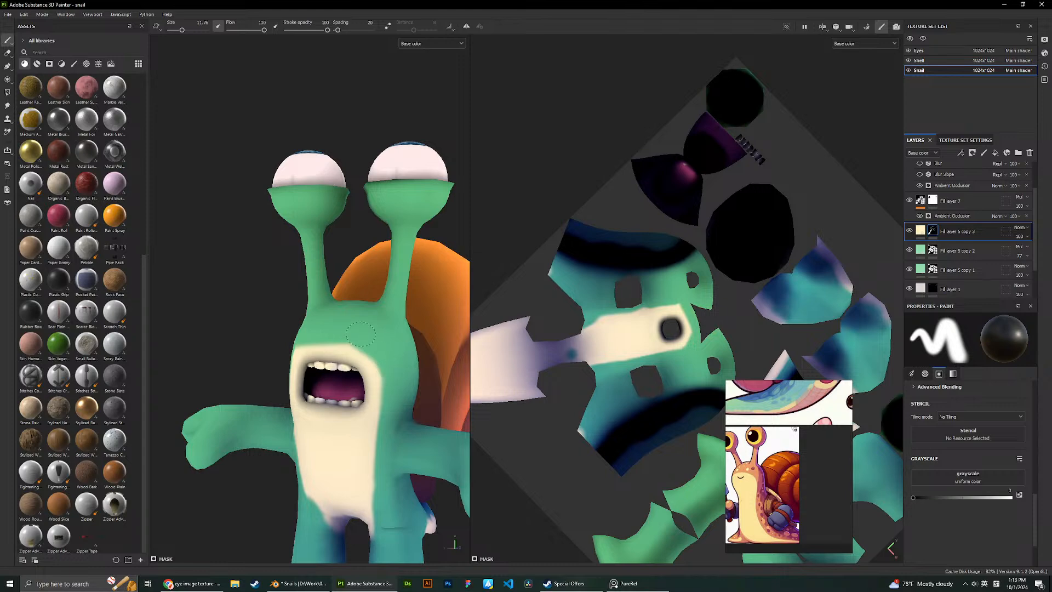
Examine the trimmed face patch around the mouth from the front and the side.
{"action": "left_click_drag", "start_coordinate": [253, 299], "coordinate": [365, 325], "text": "alt"}
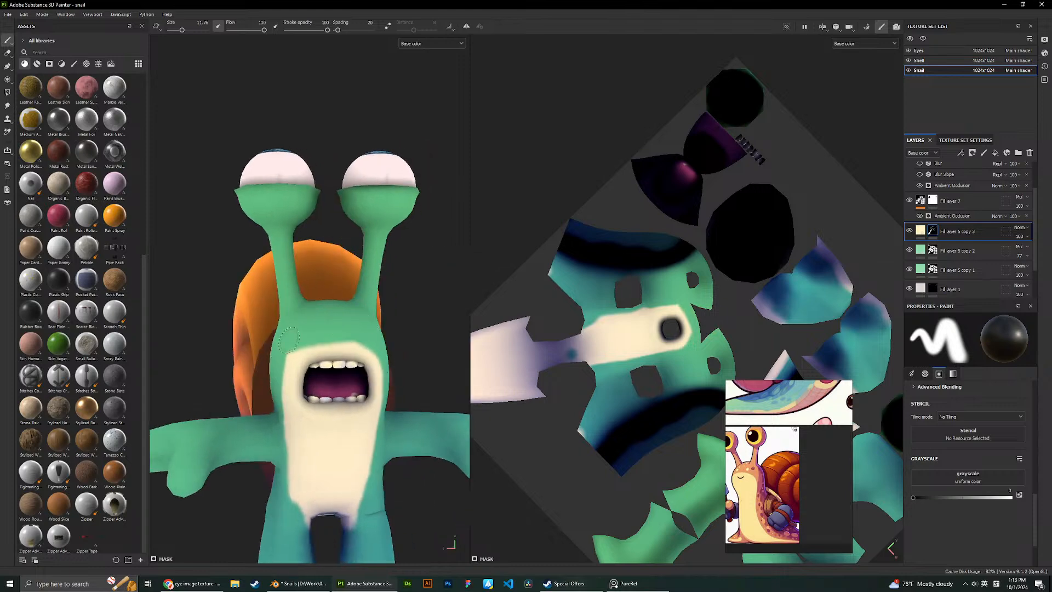
{"action": "scroll", "coordinate": [289, 340], "scroll_direction": "down", "scroll_amount": 3}
{"action": "left_click_drag", "start_coordinate": [356, 266], "coordinate": [404, 259], "text": "alt"}
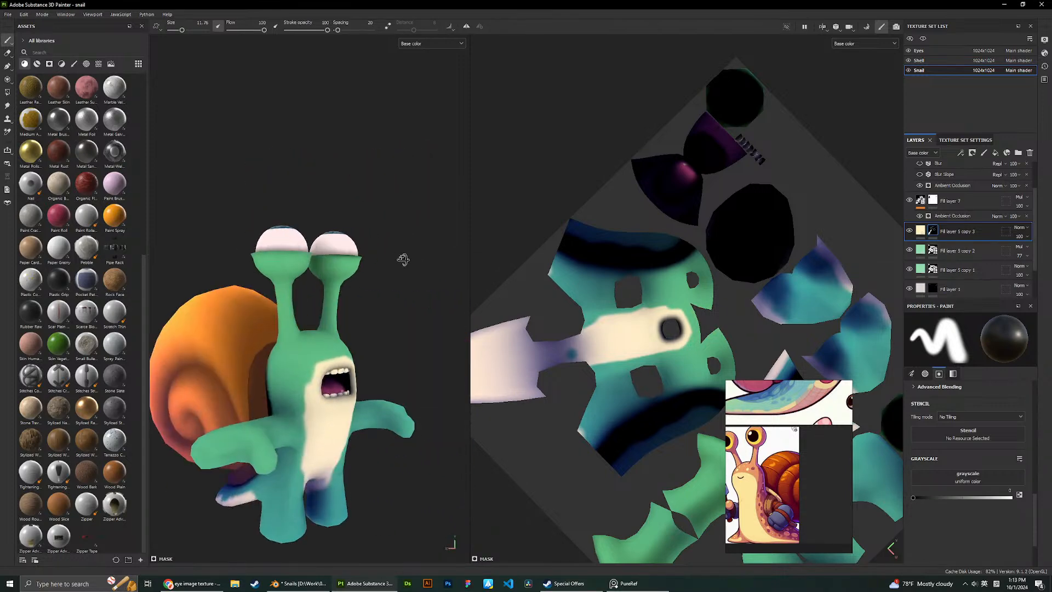
{"action": "scroll", "coordinate": [348, 273], "scroll_direction": "up", "scroll_amount": 3}
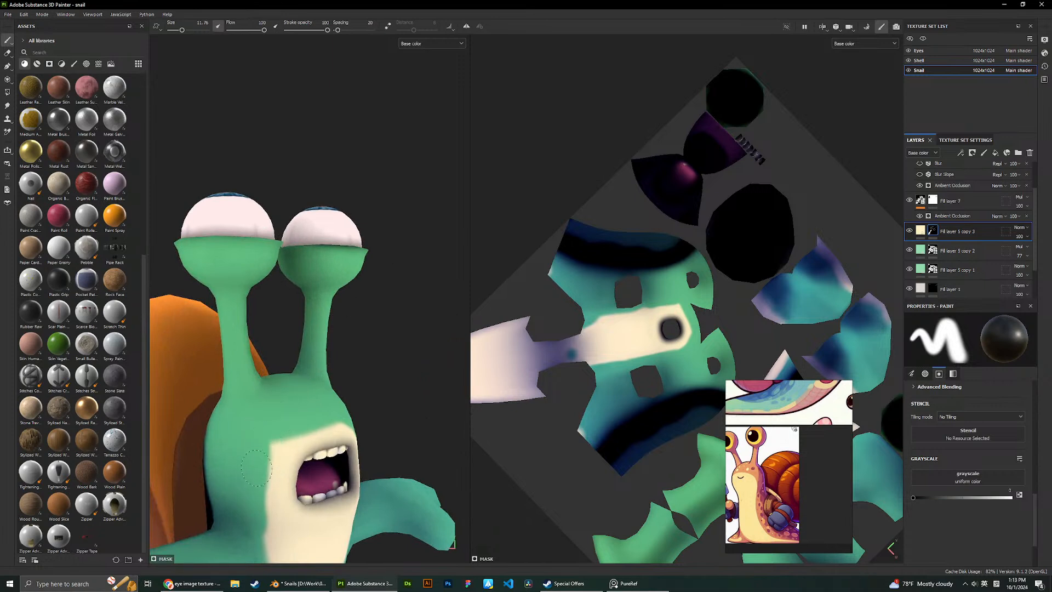
{"action": "scroll", "coordinate": [307, 396], "scroll_direction": "down", "scroll_amount": 3}
{"action": "left_click_drag", "start_coordinate": [307, 356], "coordinate": [323, 378], "text": "alt"}
{"action": "scroll", "coordinate": [332, 402], "scroll_direction": "up", "scroll_amount": 3}
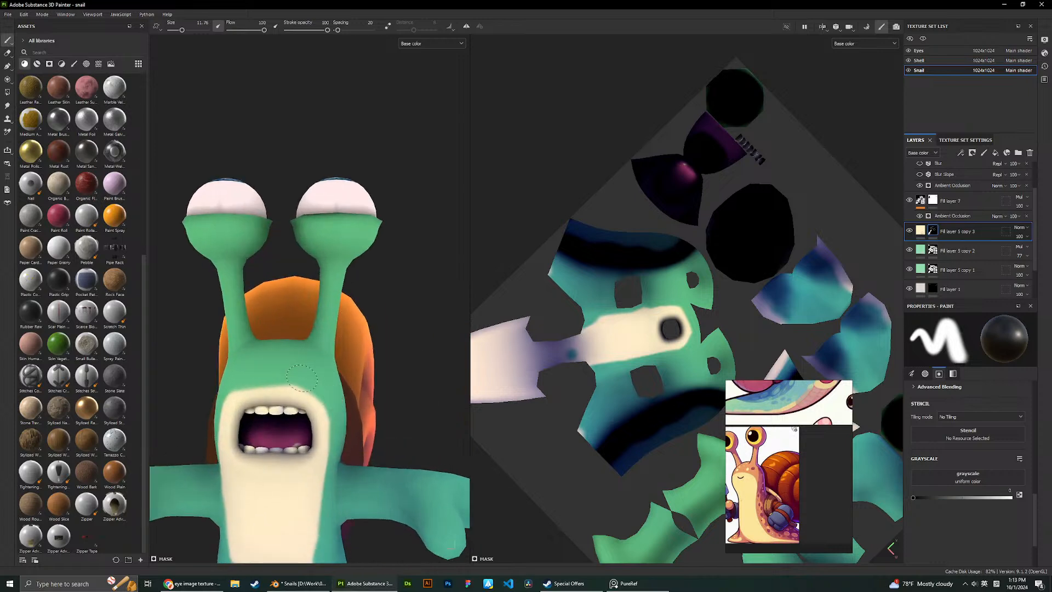
{"action": "scroll", "coordinate": [267, 325], "scroll_direction": "up", "scroll_amount": 2}
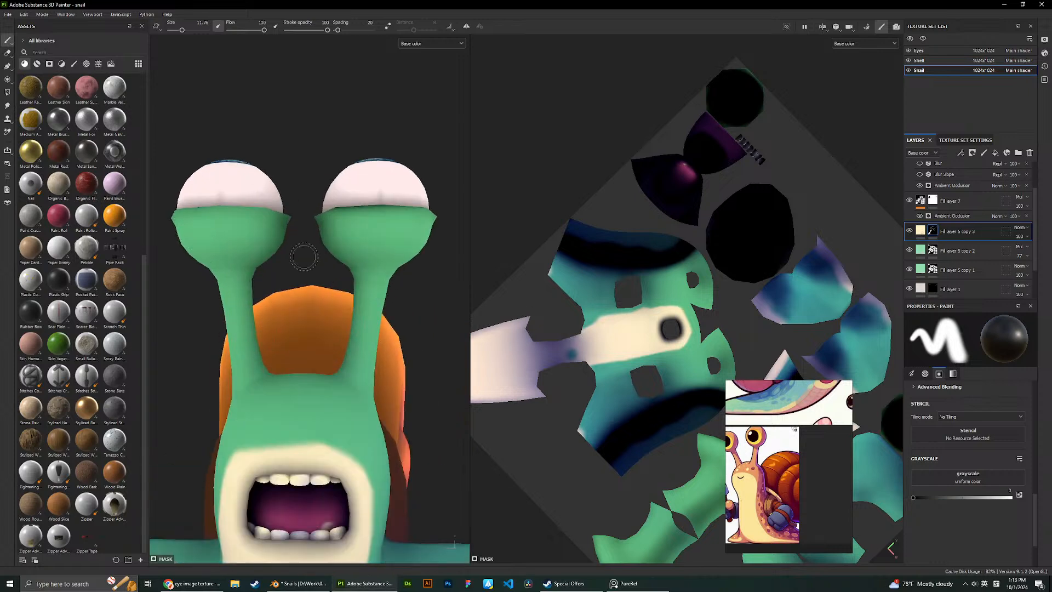
Set the mask brush's grayscale to 1 and repaint a rounded pale yellow upper edge on one side of the mouth.
{"action": "right_click", "coordinate": [568, 287]}
{"action": "right_click", "coordinate": [301, 300]}
{"action": "left_click_drag", "start_coordinate": [309, 431], "coordinate": [476, 438]}
{"action": "left_click", "coordinate": [477, 438]}
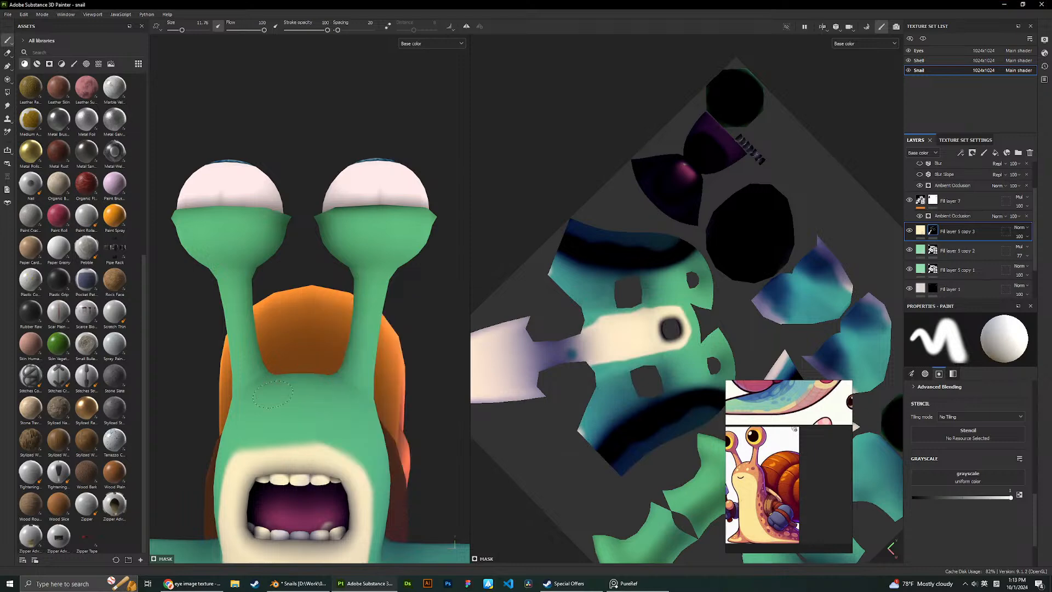
{"action": "scroll", "coordinate": [257, 446], "scroll_direction": "up", "scroll_amount": 1}
{"action": "left_click_drag", "start_coordinate": [263, 446], "coordinate": [280, 405], "text": "alt"}
{"action": "middle_click_drag", "start_coordinate": [280, 404], "coordinate": [320, 316], "text": "alt"}
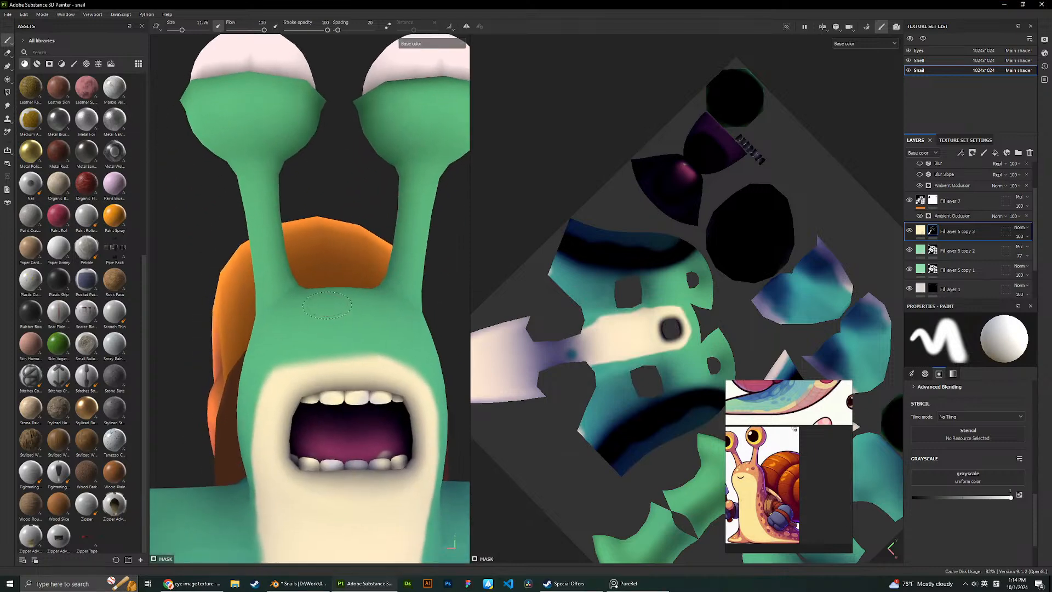
{"action": "scroll", "coordinate": [279, 380], "scroll_direction": "up", "scroll_amount": 2}
{"action": "left_click_drag", "start_coordinate": [279, 381], "coordinate": [364, 366]}
{"action": "key", "text": "ctrl+z"}
{"action": "scroll", "coordinate": [283, 383], "scroll_direction": "up", "scroll_amount": 2}
{"action": "left_click_drag", "start_coordinate": [275, 405], "coordinate": [411, 363]}
{"action": "scroll", "coordinate": [378, 331], "scroll_direction": "down", "scroll_amount": 2}
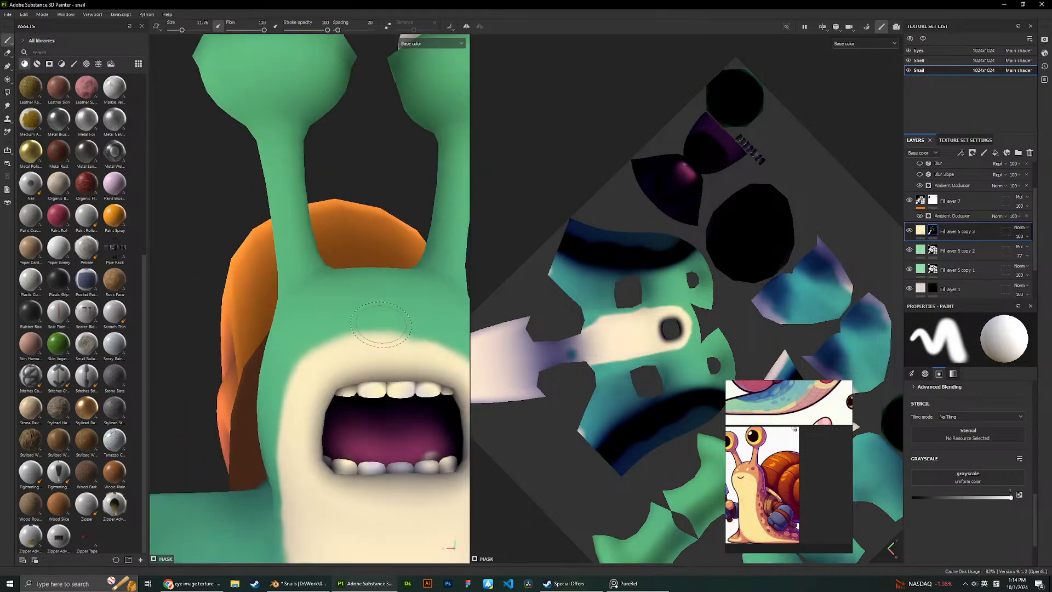
Continue the rounded pale yellow edge across the top of the mouth to the opposite corner of the face.
{"action": "mouse_move", "coordinate": [380, 324]}
{"action": "left_mouse_down", "text": "alt"}
{"action": "mouse_move", "coordinate": [317, 328]}
{"action": "mouse_move", "coordinate": [369, 332]}
{"action": "mouse_move", "coordinate": [398, 353]}
{"action": "left_mouse_up", "text": "alt"}
{"action": "scroll", "coordinate": [315, 328], "scroll_direction": "up", "scroll_amount": 1}
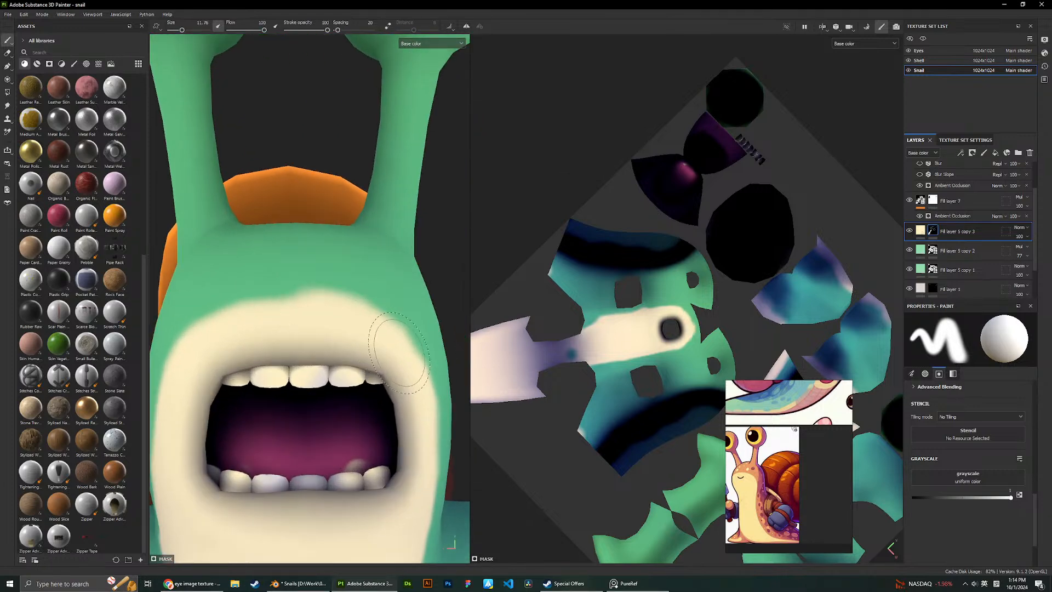
{"action": "scroll", "coordinate": [406, 367], "scroll_direction": "down", "scroll_amount": 2}
{"action": "scroll", "coordinate": [351, 351], "scroll_direction": "up", "scroll_amount": 3}
{"action": "scroll", "coordinate": [224, 298], "scroll_direction": "down", "scroll_amount": 3}
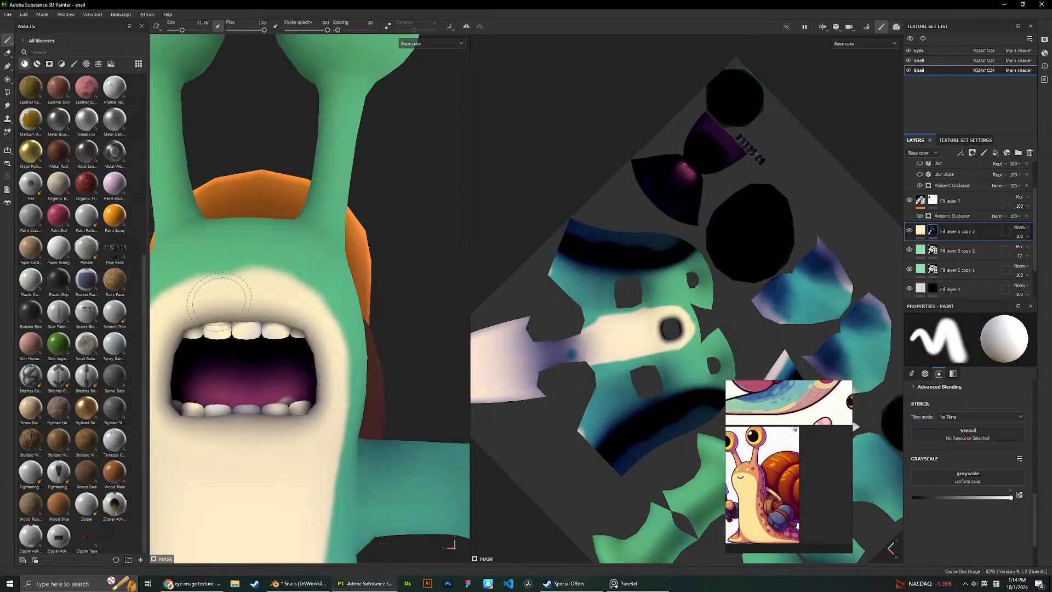
{"action": "scroll", "coordinate": [210, 301], "scroll_direction": "up", "scroll_amount": 2}
{"action": "scroll", "coordinate": [219, 298], "scroll_direction": "up", "scroll_amount": 1}
{"action": "left_click_drag", "start_coordinate": [230, 297], "coordinate": [355, 307]}
{"action": "scroll", "coordinate": [359, 293], "scroll_direction": "down", "scroll_amount": 4}
{"action": "mouse_move", "coordinate": [362, 267]}
{"action": "left_mouse_down", "text": "alt"}
{"action": "mouse_move", "coordinate": [315, 251]}
{"action": "mouse_move", "coordinate": [369, 254]}
{"action": "mouse_move", "coordinate": [320, 258]}
{"action": "left_mouse_up", "text": "alt"}
{"action": "scroll", "coordinate": [335, 301], "scroll_direction": "up", "scroll_amount": 3}
Remove the pale yellow from the upper and lower teeth with Polygon Fill in mesh mode at color 0.
{"action": "right_click", "coordinate": [336, 301]}
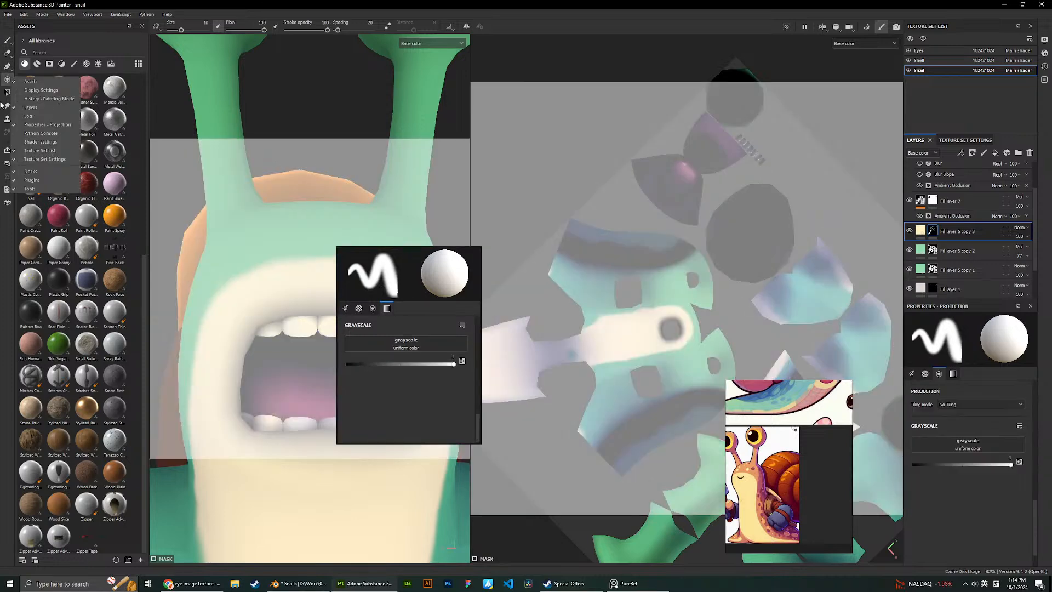
{"action": "left_click", "coordinate": [7, 93]}
{"action": "left_click", "coordinate": [196, 27]}
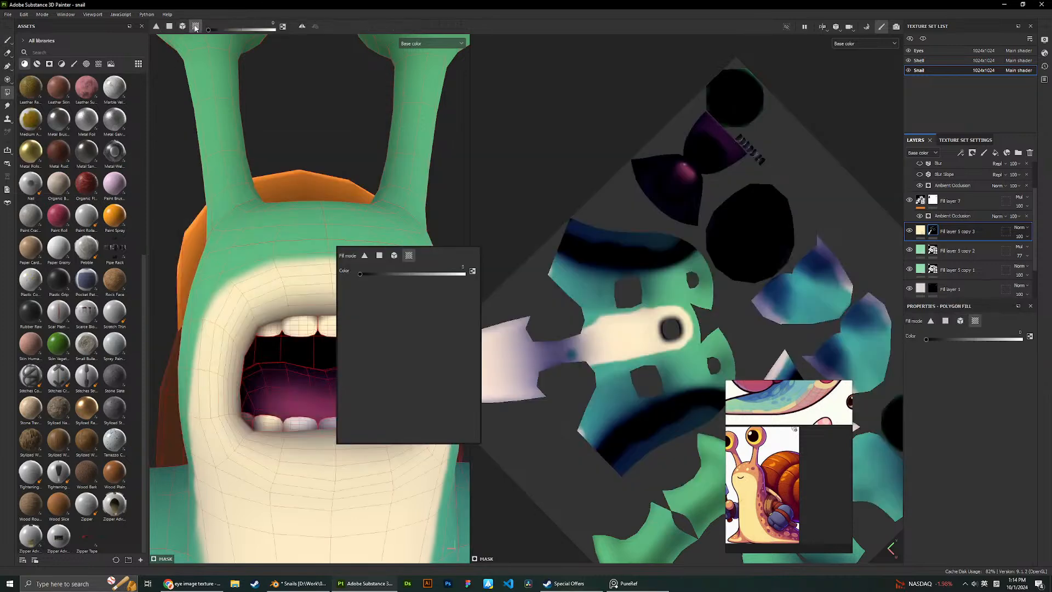
{"action": "left_click", "coordinate": [182, 26]}
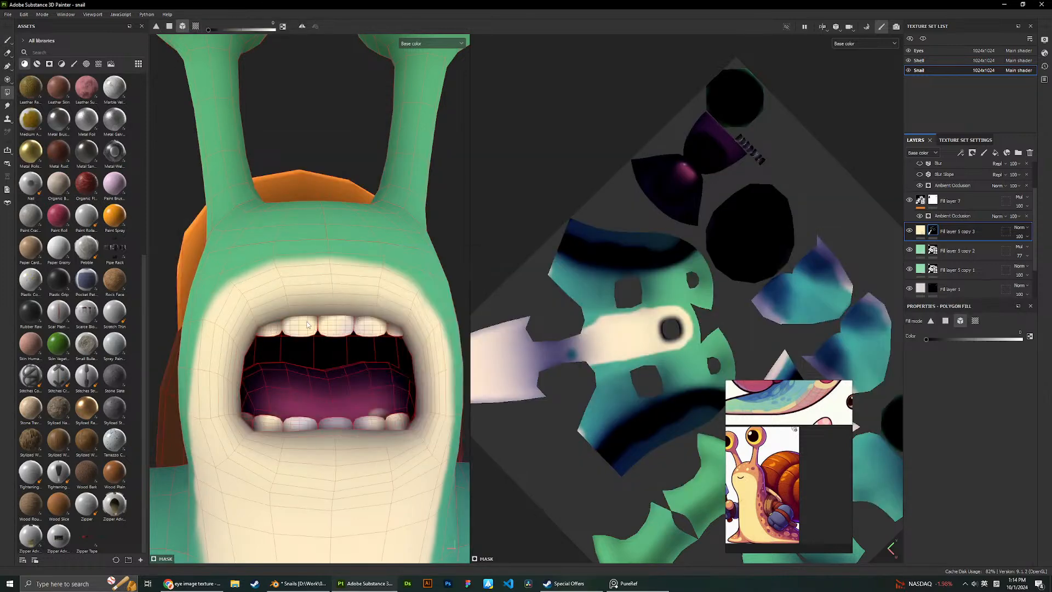
{"action": "scroll", "coordinate": [318, 334], "scroll_direction": "up", "scroll_amount": 2}
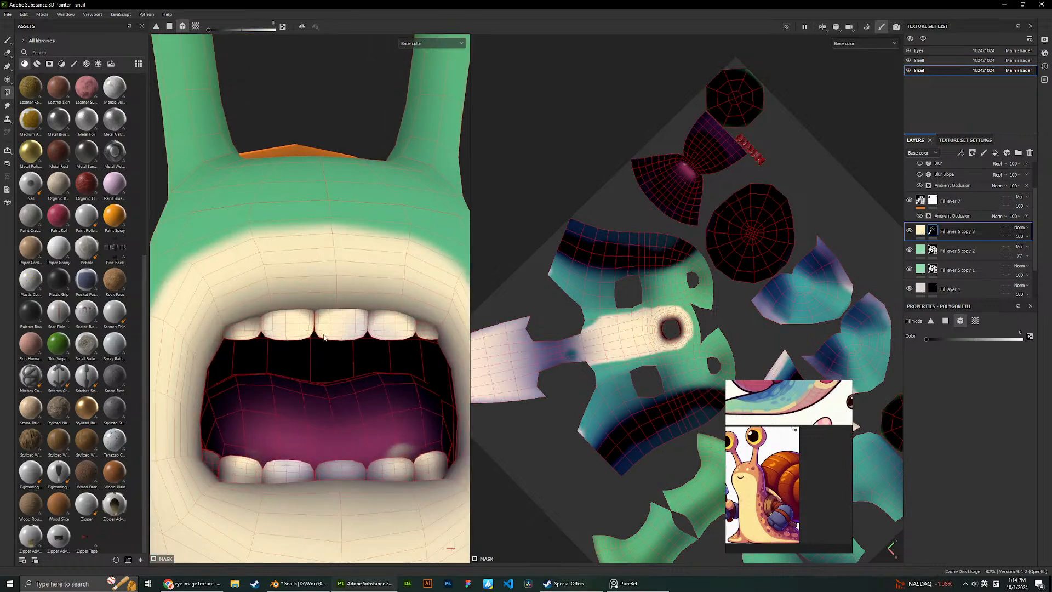
{"action": "scroll", "coordinate": [329, 335], "scroll_direction": "up", "scroll_amount": 2}
{"action": "right_click", "coordinate": [329, 335]}
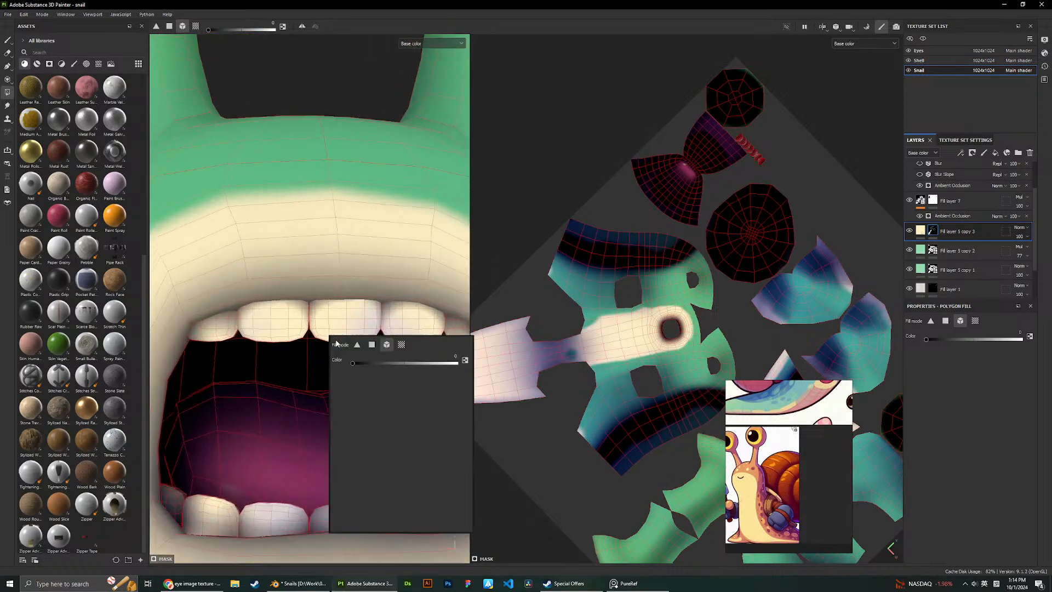
{"action": "left_click", "coordinate": [305, 330]}
{"action": "left_click", "coordinate": [293, 522]}
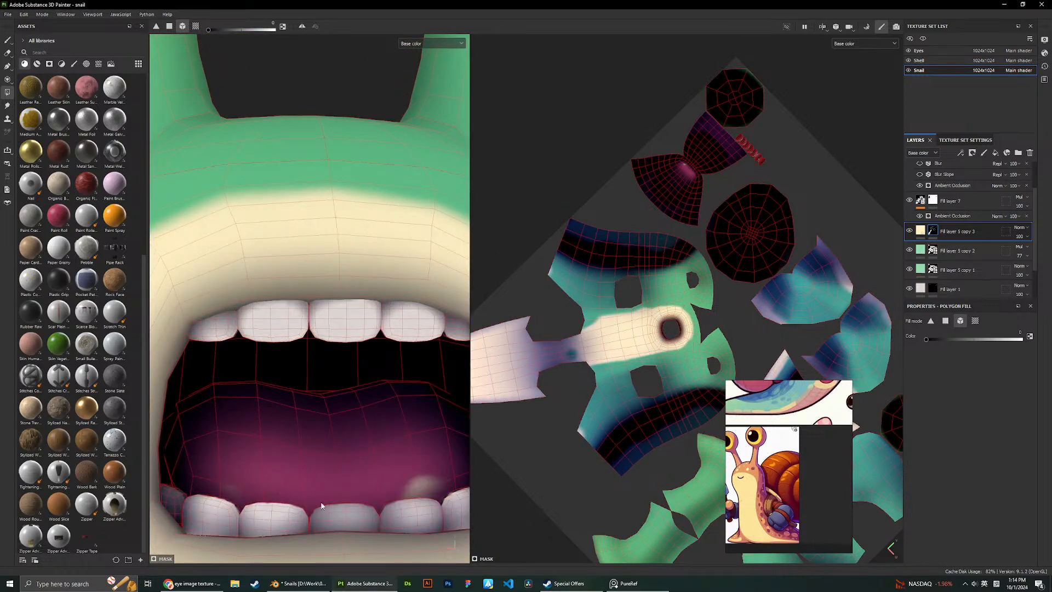
Try to remove the pale patch on the tongue beside the lower teeth with Polygon Fill.
{"action": "left_click", "coordinate": [390, 478]}
{"action": "key", "text": "ctrl+z"}
{"action": "left_click", "coordinate": [387, 455]}
{"action": "key", "text": "ctrl+z"}
Switch back to the Paint tool and examine the whole snail from the front and the side.
{"action": "scroll", "coordinate": [436, 478], "scroll_direction": "down", "scroll_amount": 2}
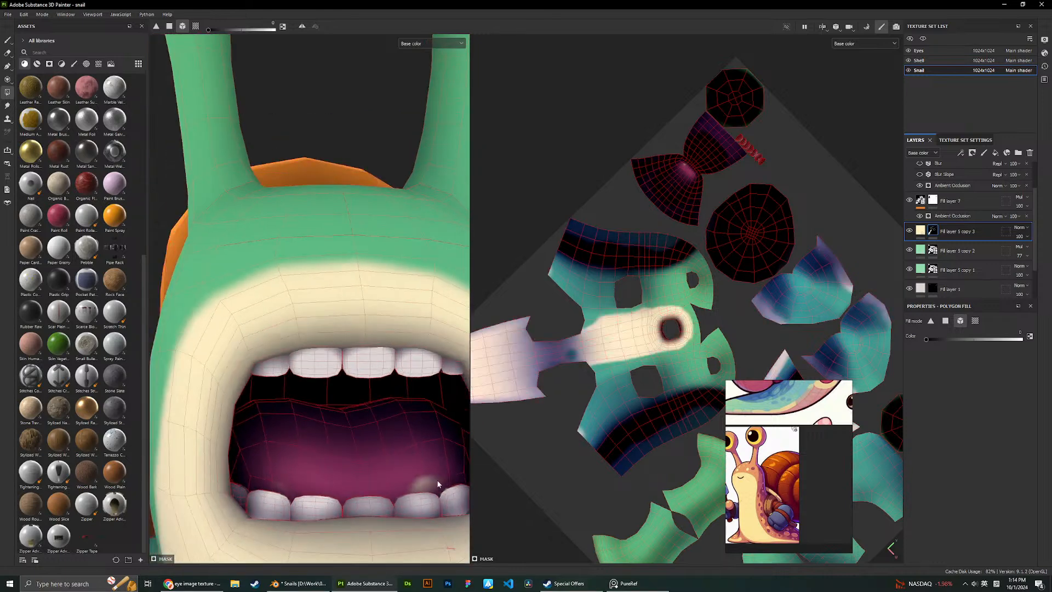
{"action": "scroll", "coordinate": [410, 405], "scroll_direction": "down", "scroll_amount": 5}
{"action": "scroll", "coordinate": [386, 329], "scroll_direction": "down", "scroll_amount": 4}
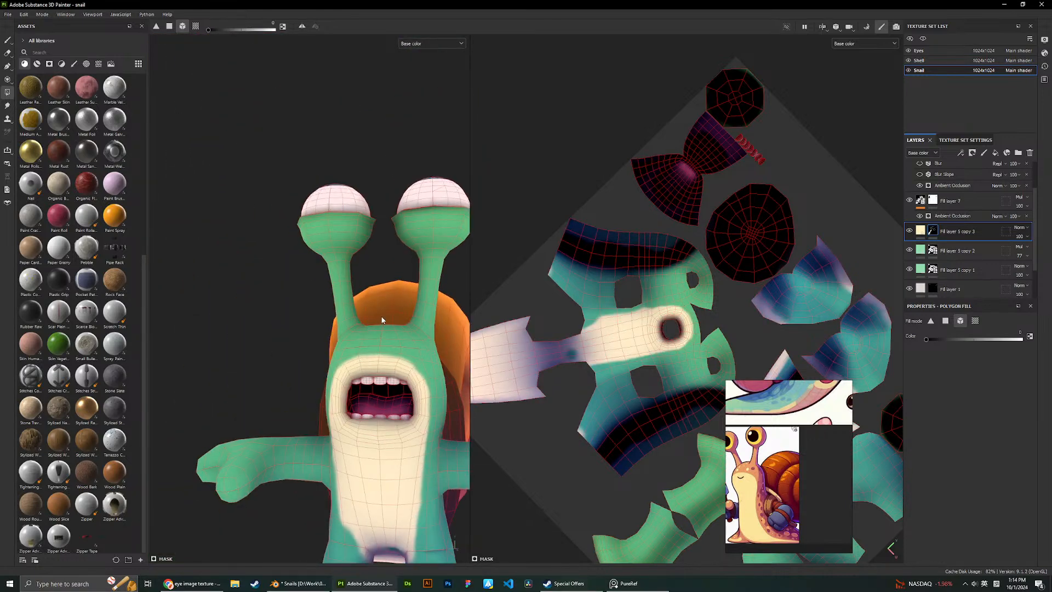
{"action": "left_click_drag", "start_coordinate": [383, 319], "coordinate": [383, 340], "text": "alt"}
{"action": "left_click", "coordinate": [8, 40]}
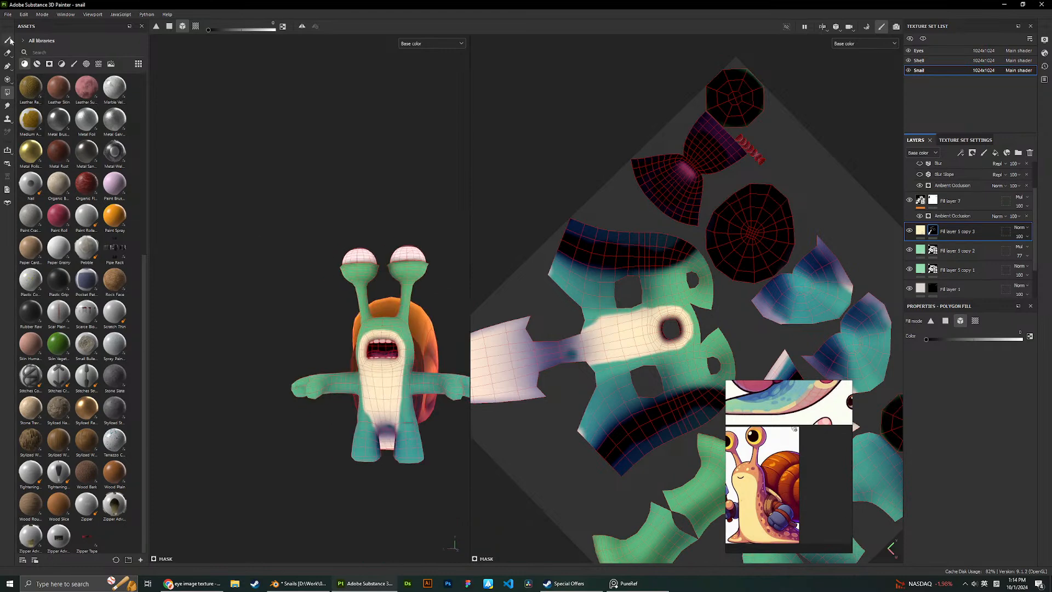
{"action": "scroll", "coordinate": [303, 178], "scroll_direction": "down", "scroll_amount": 3}
{"action": "mouse_move", "coordinate": [295, 236]}
{"action": "left_mouse_down", "text": "alt"}
{"action": "mouse_move", "coordinate": [303, 242]}
{"action": "mouse_move", "coordinate": [267, 244]}
{"action": "mouse_move", "coordinate": [356, 258]}
{"action": "mouse_move", "coordinate": [295, 284]}
{"action": "mouse_move", "coordinate": [253, 364]}
{"action": "mouse_move", "coordinate": [279, 292]}
{"action": "left_mouse_up", "text": "alt"}
{"action": "scroll", "coordinate": [280, 291], "scroll_direction": "up", "scroll_amount": 2}
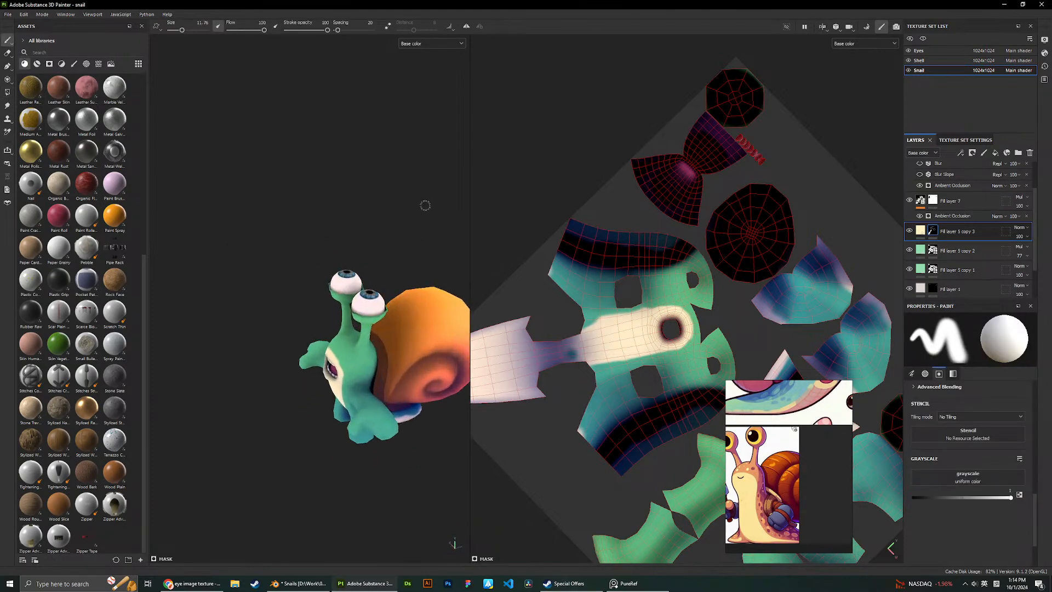
Compare the snail in the Material and Base color displays, ending on Base color with a front view of the face.
{"action": "left_click", "coordinate": [432, 44]}
{"action": "left_click", "coordinate": [424, 64]}
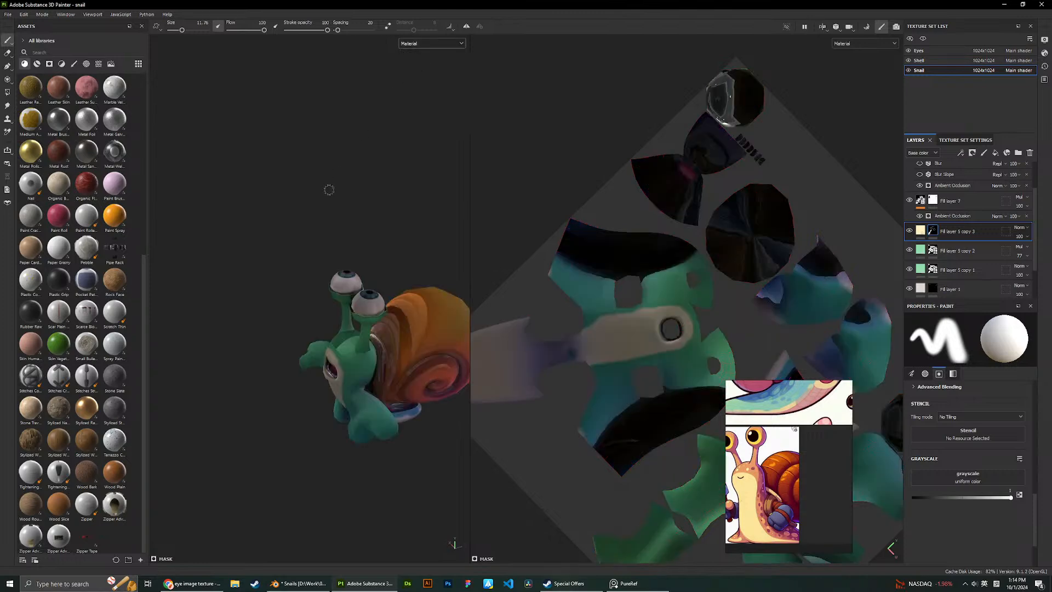
{"action": "left_click", "coordinate": [432, 43]}
{"action": "left_click", "coordinate": [425, 54]}
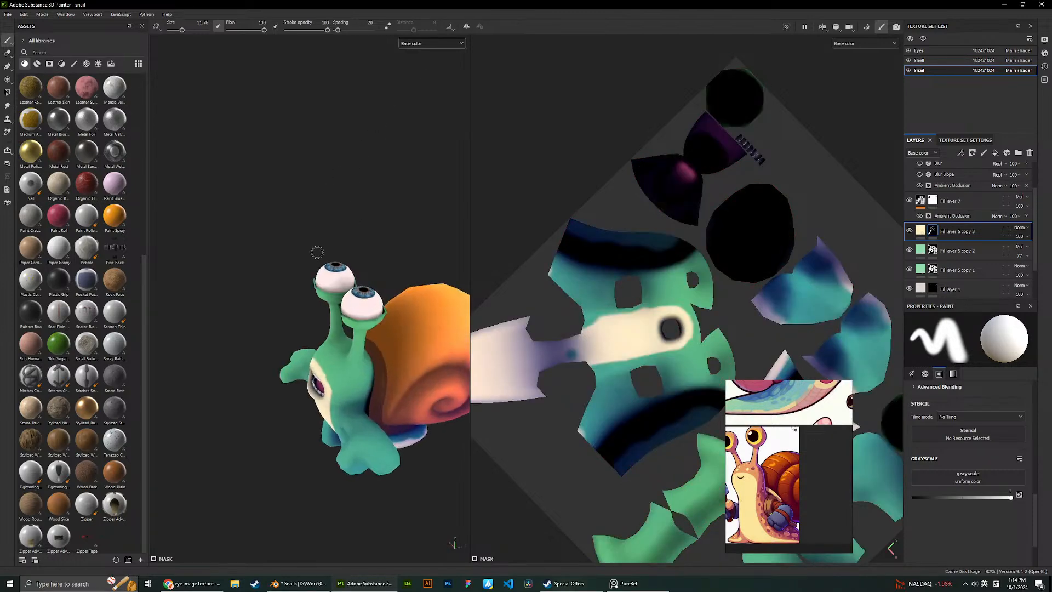
{"action": "left_click_drag", "start_coordinate": [317, 248], "coordinate": [278, 189], "text": "alt"}
{"action": "scroll", "coordinate": [278, 189], "scroll_direction": "up", "scroll_amount": 3}
{"action": "mouse_move", "coordinate": [342, 224]}
{"action": "left_mouse_down", "text": "alt"}
{"action": "mouse_move", "coordinate": [230, 202]}
{"action": "mouse_move", "coordinate": [358, 233]}
{"action": "left_mouse_up", "text": "alt"}
{"action": "scroll", "coordinate": [241, 203], "scroll_direction": "down", "scroll_amount": 4}
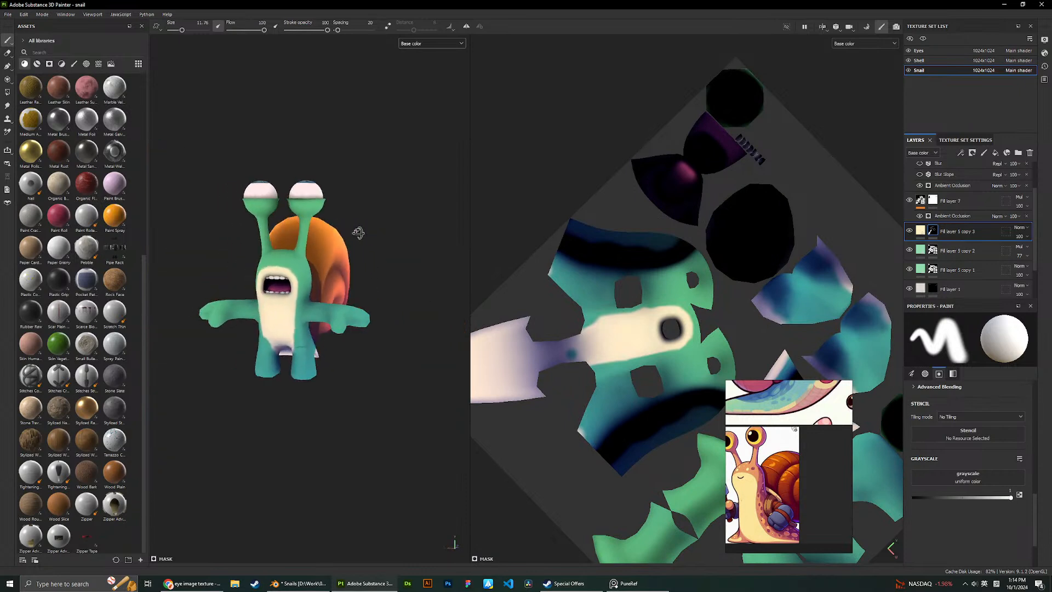
Check what Fill layer 7 contributes by toggling its visibility and its color channel off and on.
{"action": "left_click", "coordinate": [920, 230]}
{"action": "scroll", "coordinate": [937, 384], "scroll_direction": "up", "scroll_amount": 3}
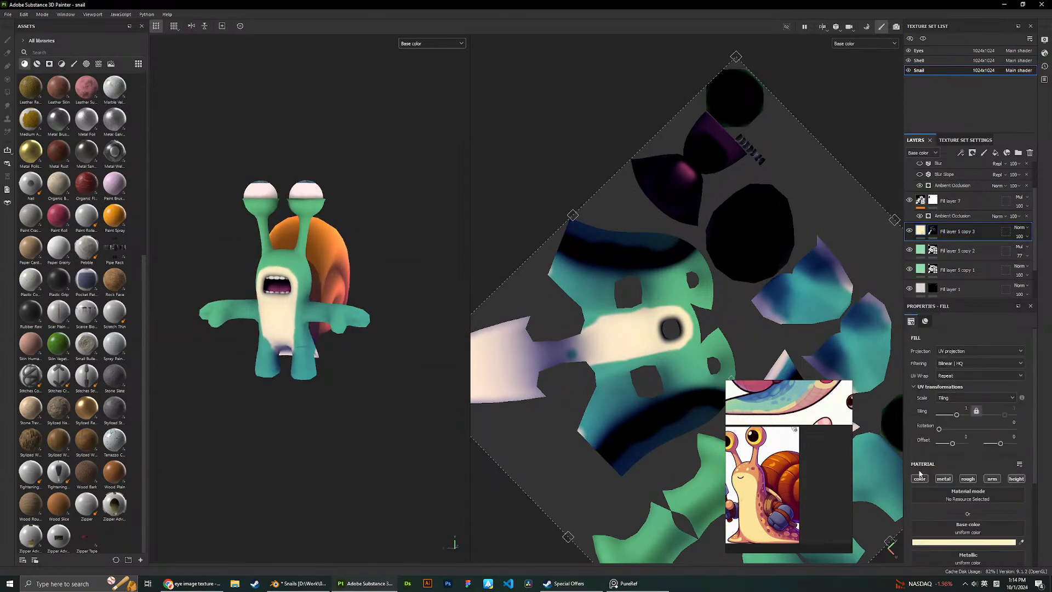
{"action": "left_click", "coordinate": [909, 201]}
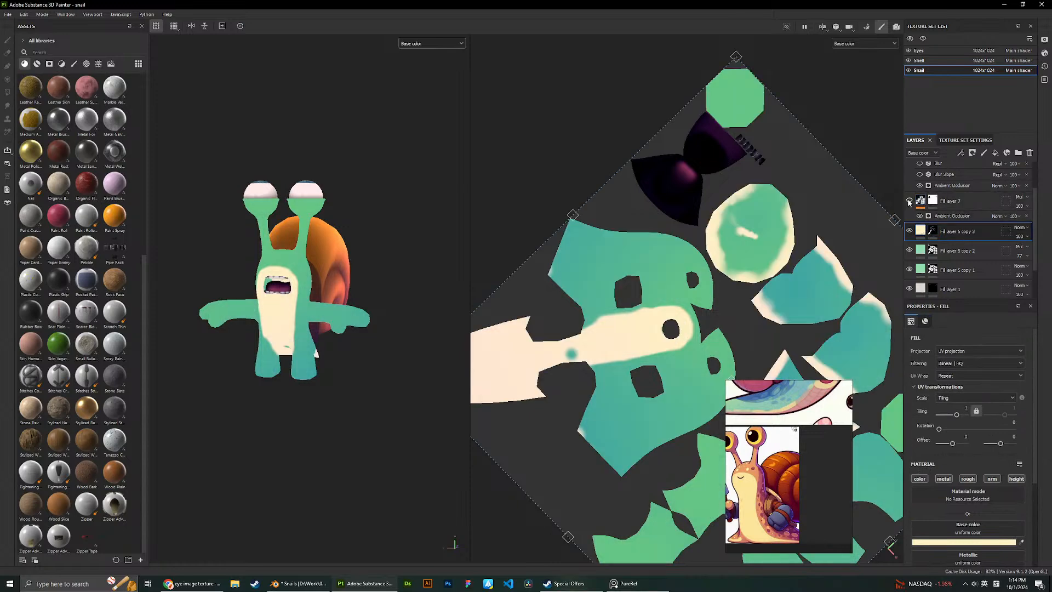
{"action": "left_click", "coordinate": [908, 201]}
{"action": "left_click", "coordinate": [920, 201]}
{"action": "left_click", "coordinate": [921, 480]}
{"action": "left_click", "coordinate": [919, 479]}
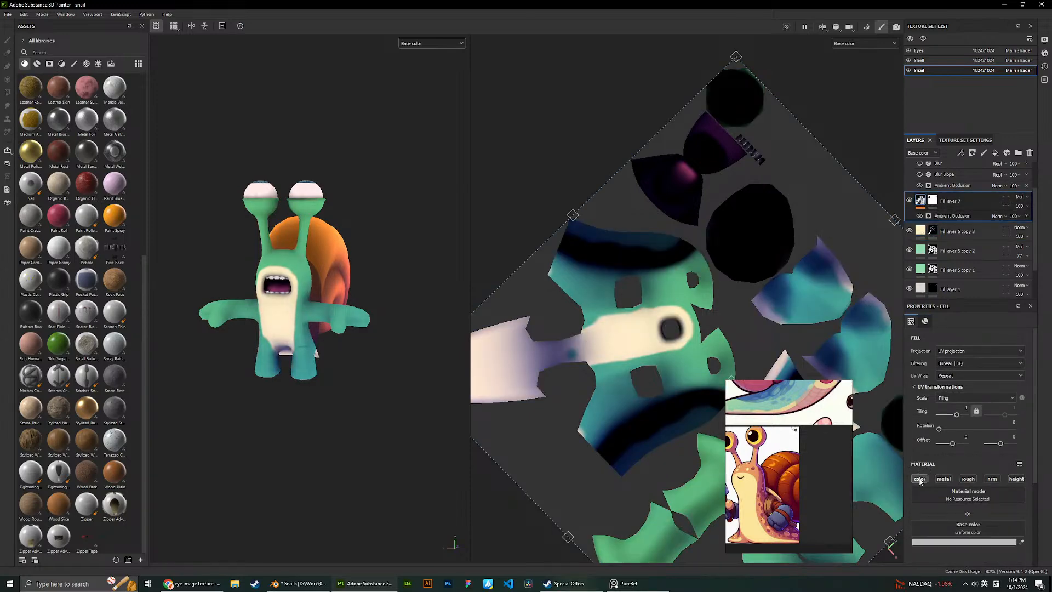
{"action": "left_click", "coordinate": [920, 479]}
{"action": "left_click", "coordinate": [919, 479]}
Inspect the fill properties of Fill layer 7 copy 3 and the blue Fill layer 2.
{"action": "scroll", "coordinate": [923, 219], "scroll_direction": "up", "scroll_amount": 2}
{"action": "left_click", "coordinate": [922, 191]}
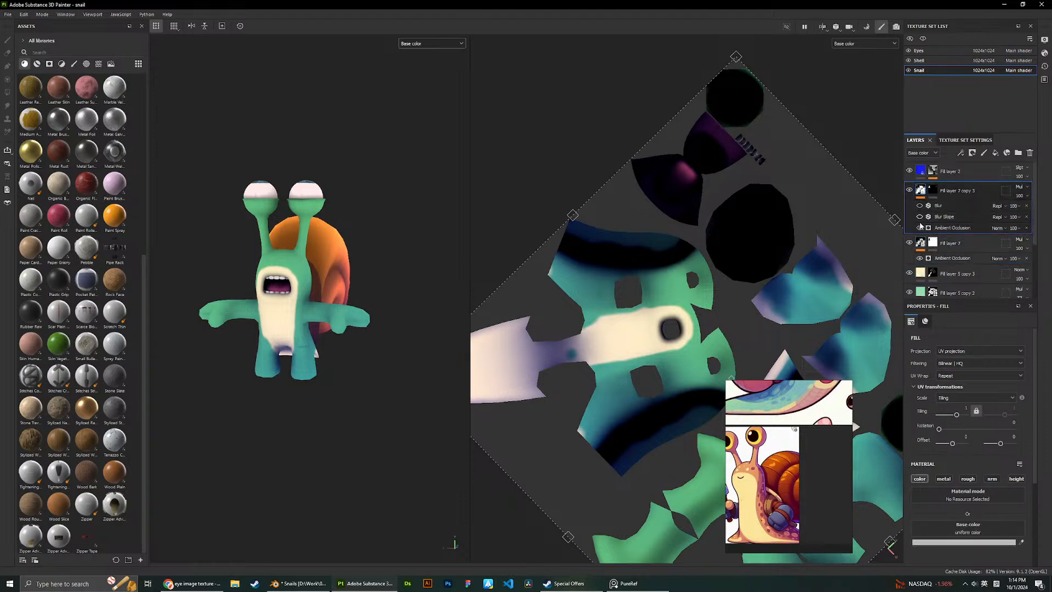
{"action": "left_click", "coordinate": [931, 192]}
{"action": "left_click", "coordinate": [919, 191]}
{"action": "left_click", "coordinate": [919, 174]}
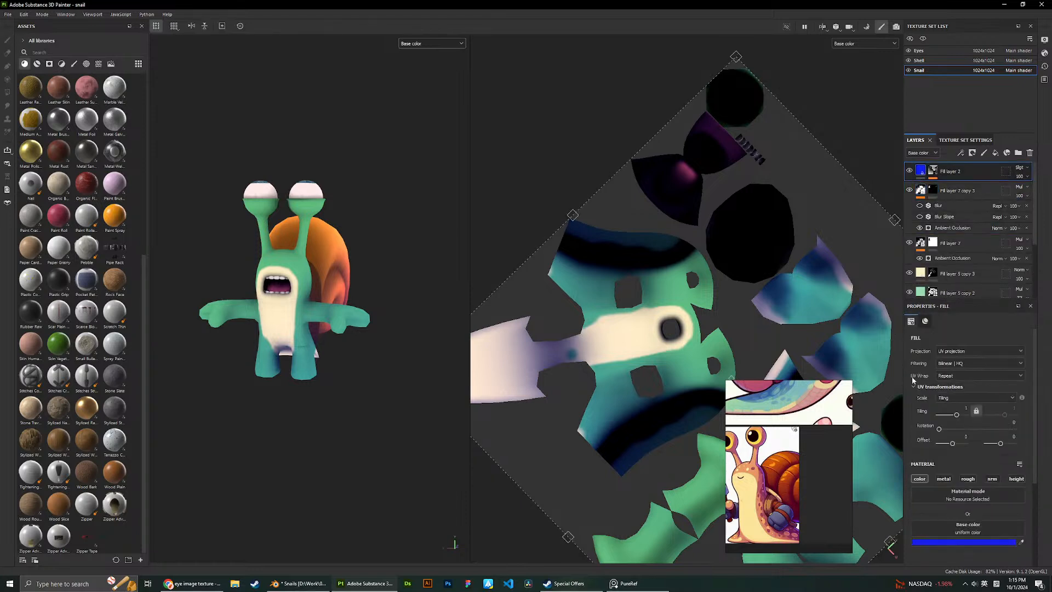
Compare the snail's front and side coloring with the reference pictures of cartoon snails.
{"action": "left_click_drag", "start_coordinate": [316, 201], "coordinate": [378, 234], "text": "alt"}
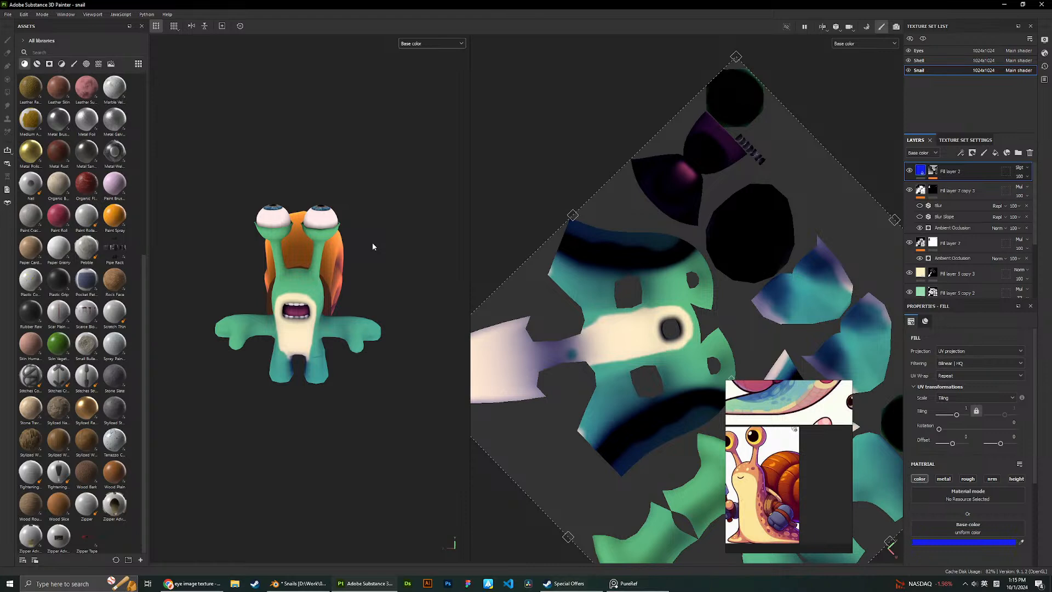
{"action": "scroll", "coordinate": [353, 235], "scroll_direction": "up", "scroll_amount": 2}
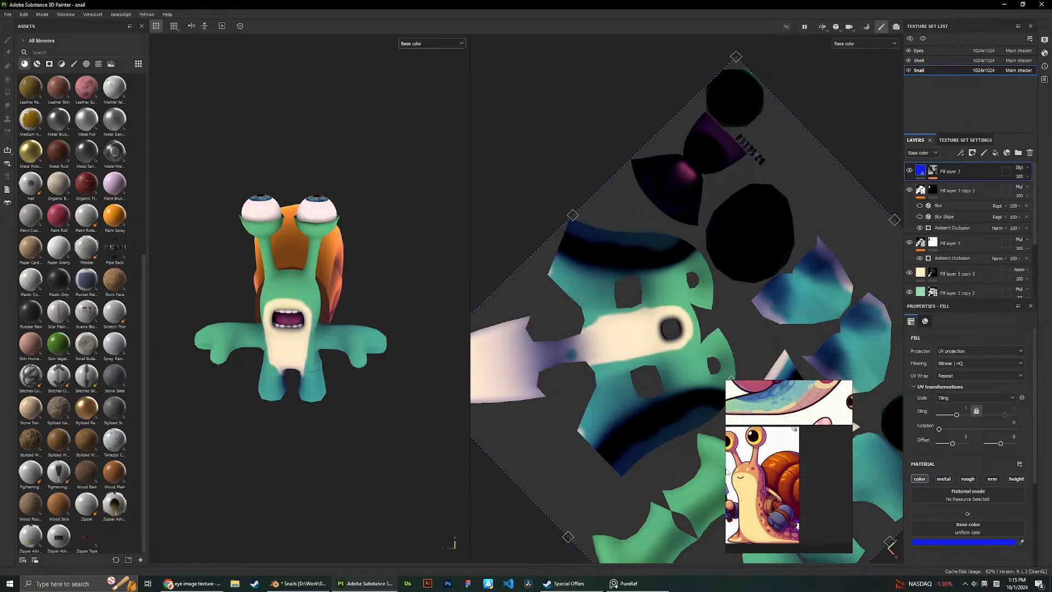
{"action": "scroll", "coordinate": [757, 502], "scroll_direction": "up", "scroll_amount": 3}
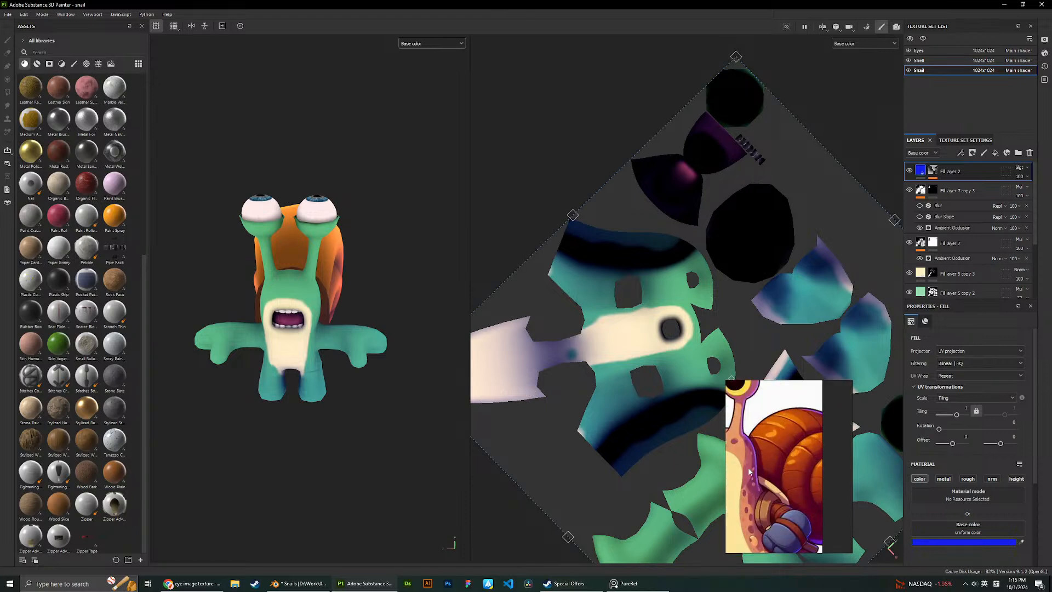
{"action": "scroll", "coordinate": [749, 471], "scroll_direction": "down", "scroll_amount": 3}
{"action": "scroll", "coordinate": [797, 484], "scroll_direction": "up", "scroll_amount": 3}
{"action": "left_click_drag", "start_coordinate": [386, 311], "coordinate": [340, 269], "text": "alt"}
{"action": "scroll", "coordinate": [299, 288], "scroll_direction": "up", "scroll_amount": 5}
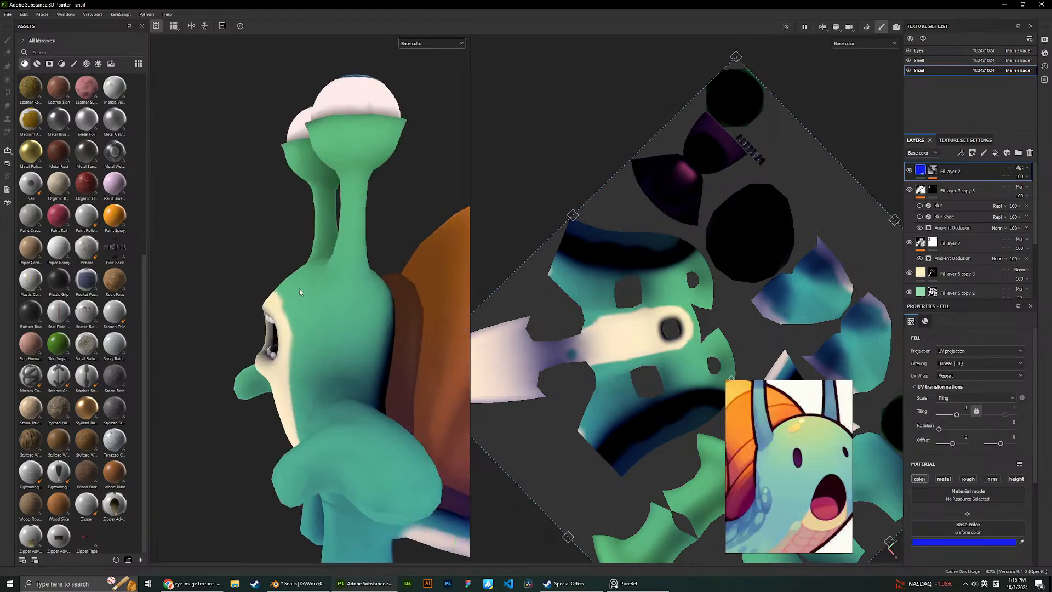
Set the brush size to 5.15 and paint the pale yellow layer's mask along the side edge of the face.
{"action": "scroll", "coordinate": [933, 207], "scroll_direction": "down", "scroll_amount": 4}
{"action": "left_click", "coordinate": [956, 187]}
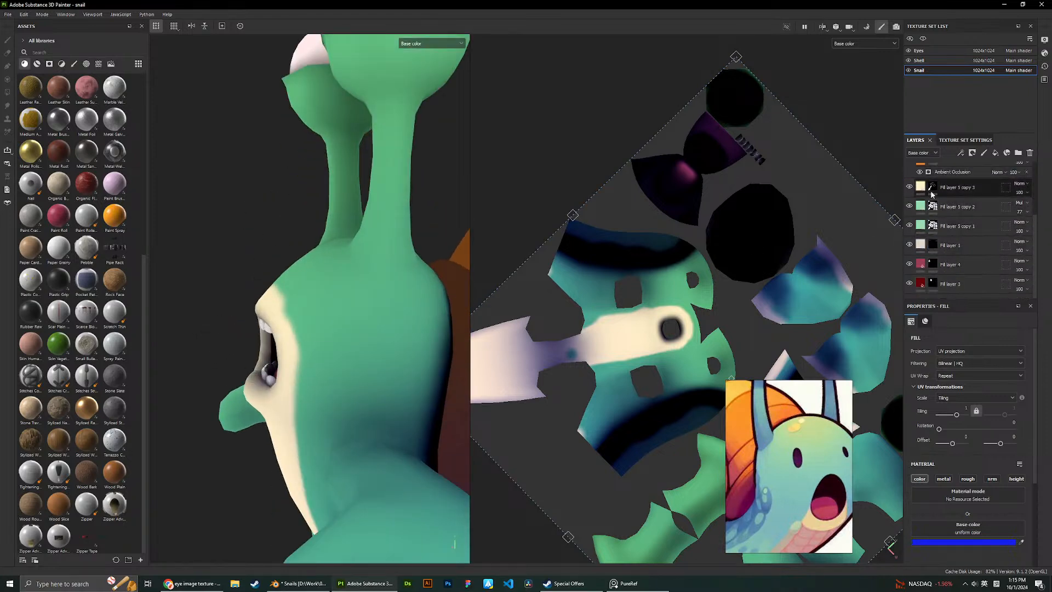
{"action": "scroll", "coordinate": [317, 267], "scroll_direction": "up", "scroll_amount": 3}
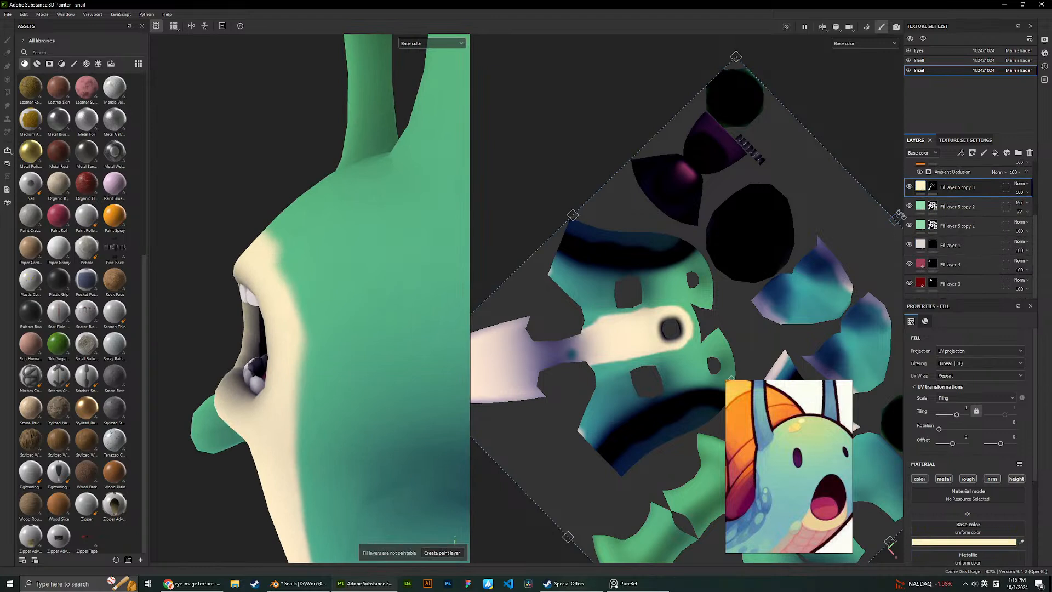
{"action": "left_click", "coordinate": [932, 188]}
{"action": "scroll", "coordinate": [340, 285], "scroll_direction": "up", "scroll_amount": 3}
{"action": "right_click", "coordinate": [215, 266]}
{"action": "left_click", "coordinate": [218, 266]}
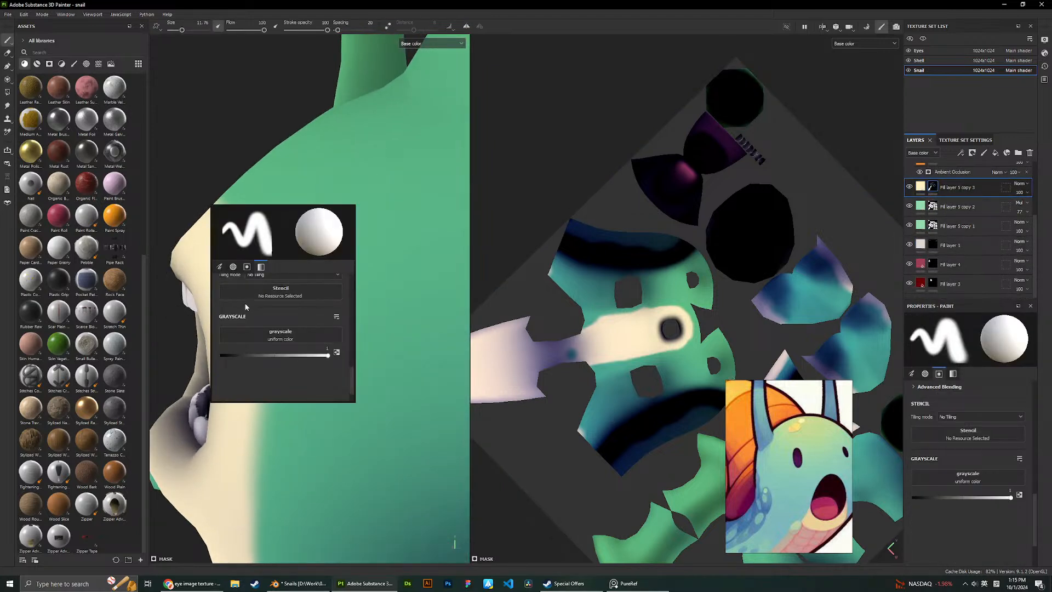
{"action": "left_click_drag", "start_coordinate": [260, 319], "coordinate": [246, 320]}
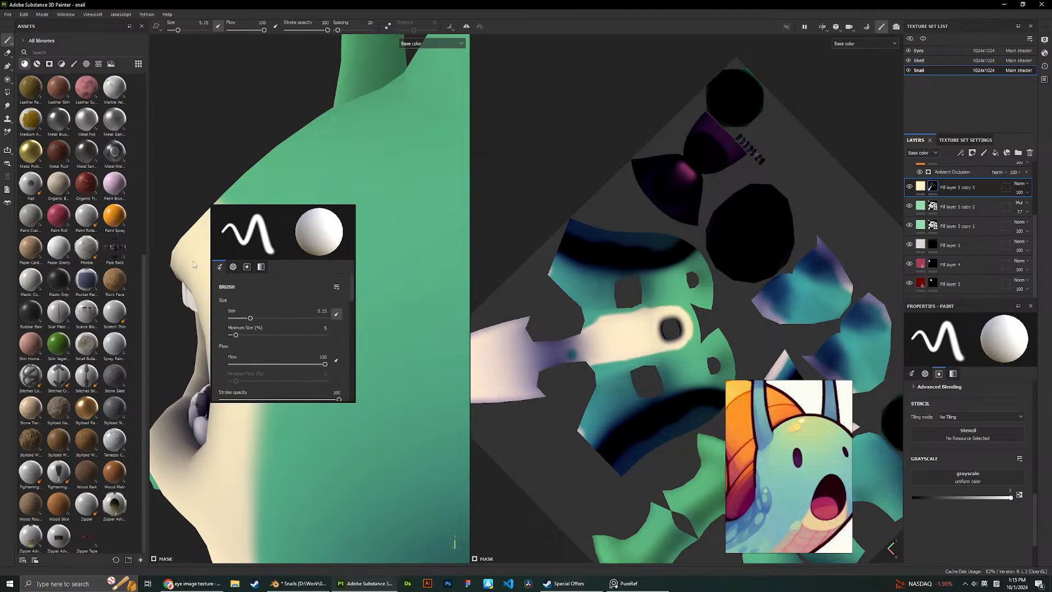
{"action": "left_click_drag", "start_coordinate": [233, 278], "coordinate": [250, 359]}
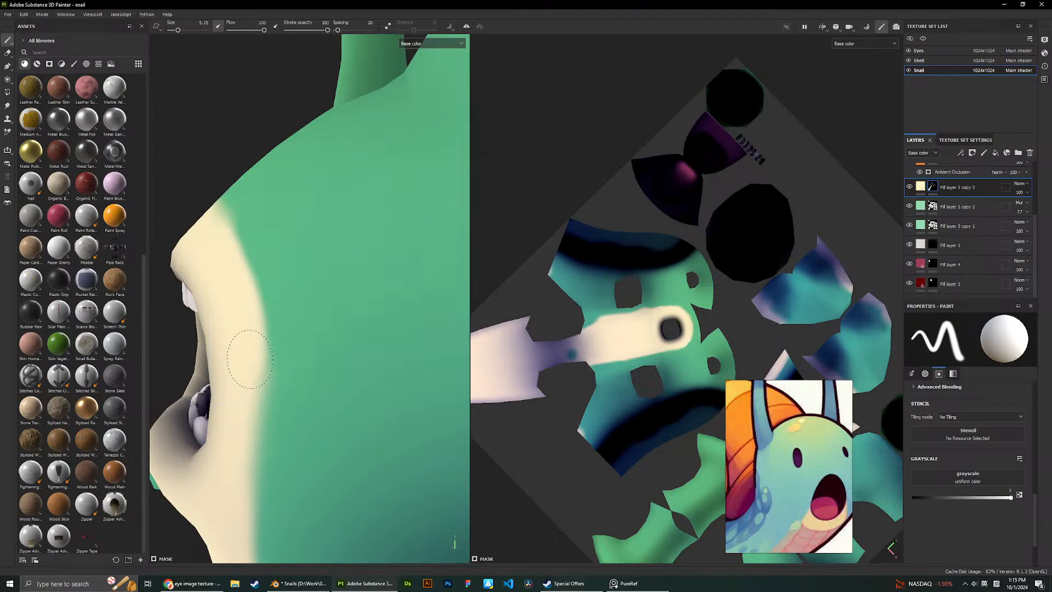
Examine the face and belly patch from the side, from below and from the front against the snail reference.
{"action": "scroll", "coordinate": [210, 236], "scroll_direction": "down", "scroll_amount": 10}
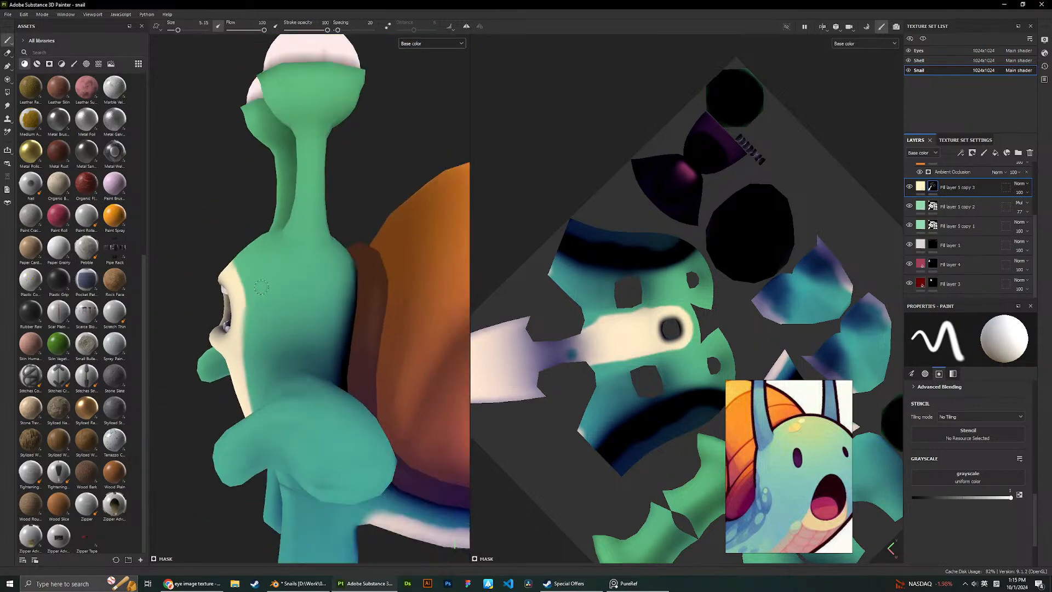
{"action": "scroll", "coordinate": [778, 497], "scroll_direction": "down", "scroll_amount": 3}
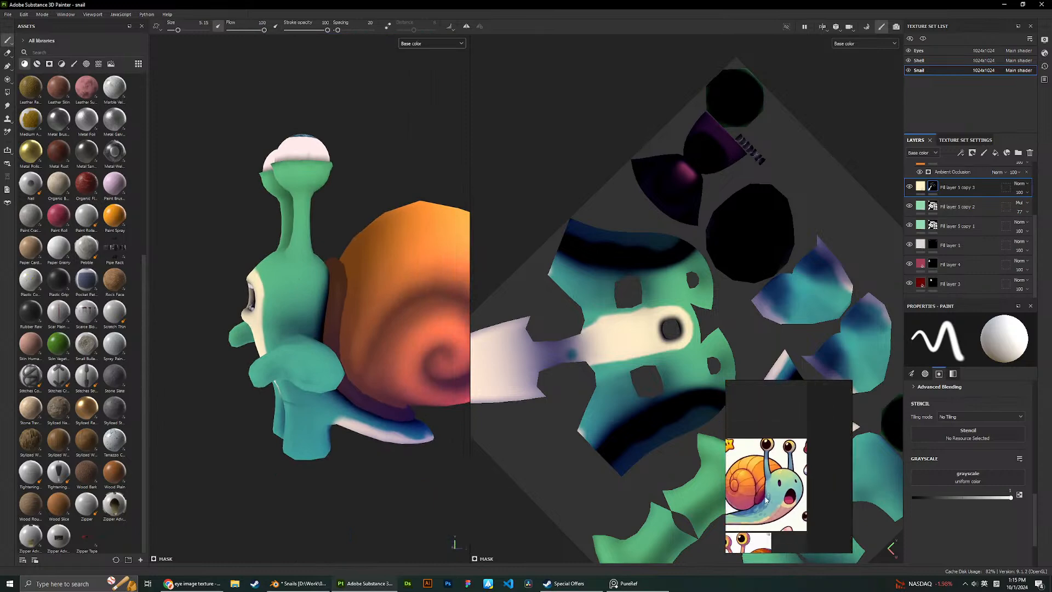
{"action": "left_click_drag", "start_coordinate": [203, 307], "coordinate": [314, 181], "text": "alt"}
{"action": "scroll", "coordinate": [241, 329], "scroll_direction": "up", "scroll_amount": 2}
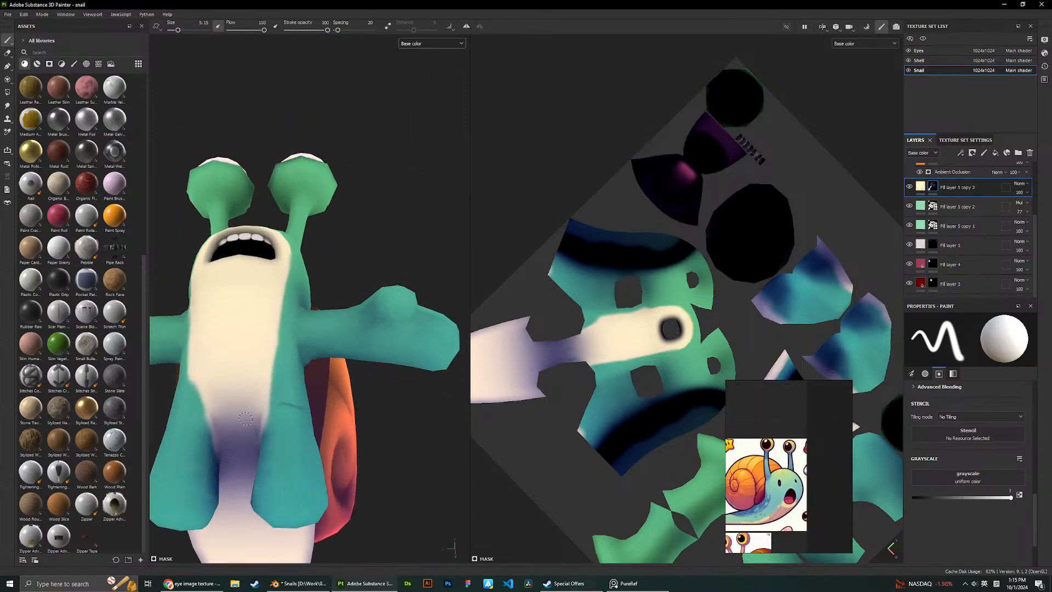
{"action": "left_click_drag", "start_coordinate": [251, 428], "coordinate": [266, 385], "text": "alt"}
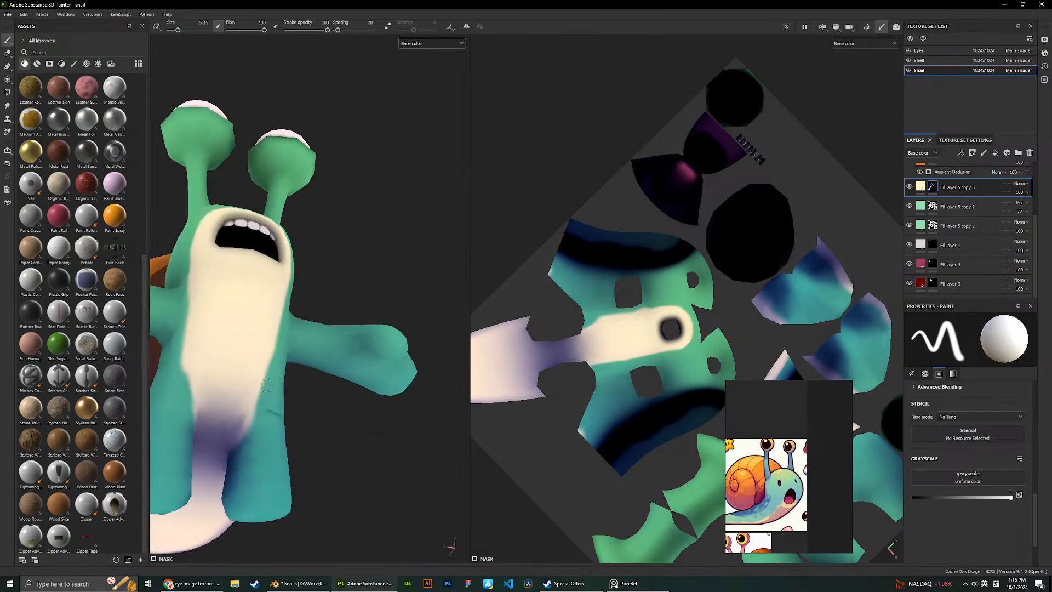
{"action": "scroll", "coordinate": [225, 420], "scroll_direction": "down", "scroll_amount": 3}
{"action": "left_click_drag", "start_coordinate": [226, 420], "coordinate": [284, 268], "text": "alt"}
{"action": "scroll", "coordinate": [310, 296], "scroll_direction": "up", "scroll_amount": 4}
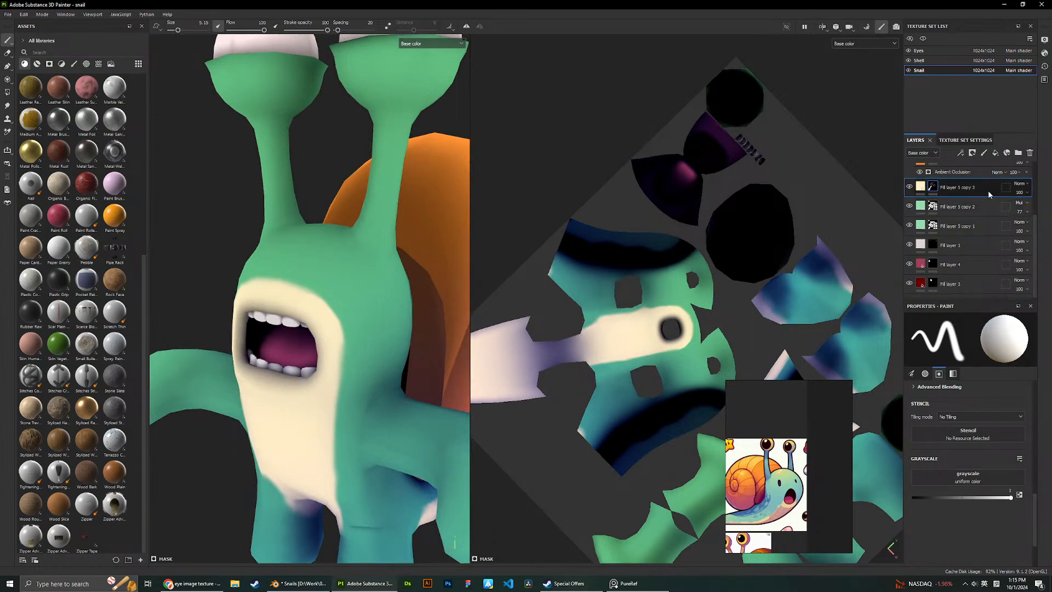
{"action": "right_click", "coordinate": [931, 188]}
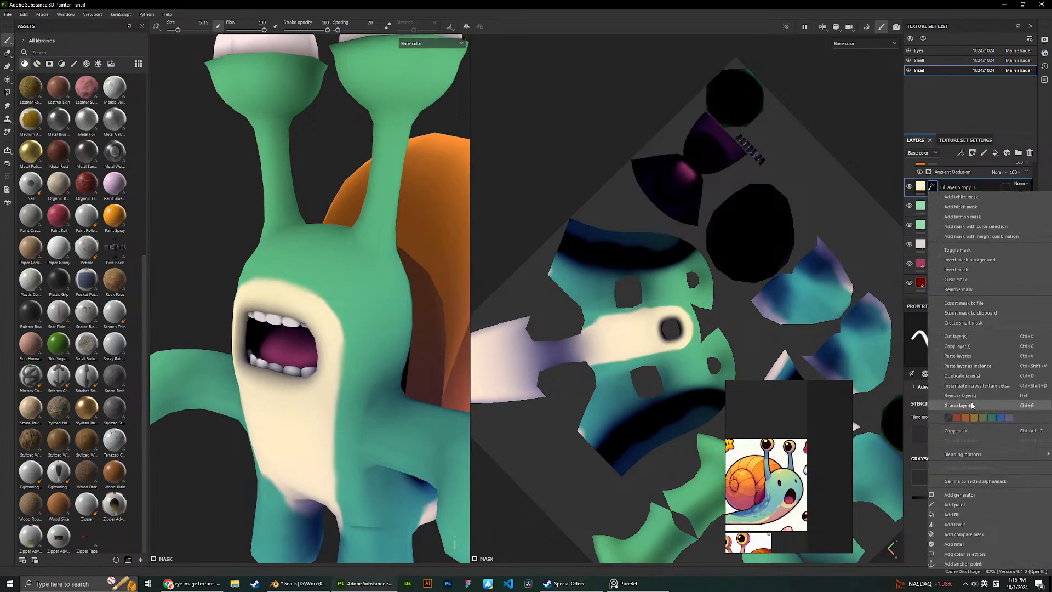
{"action": "left_click", "coordinate": [967, 513]}
{"action": "key", "text": "ctrl+z"}
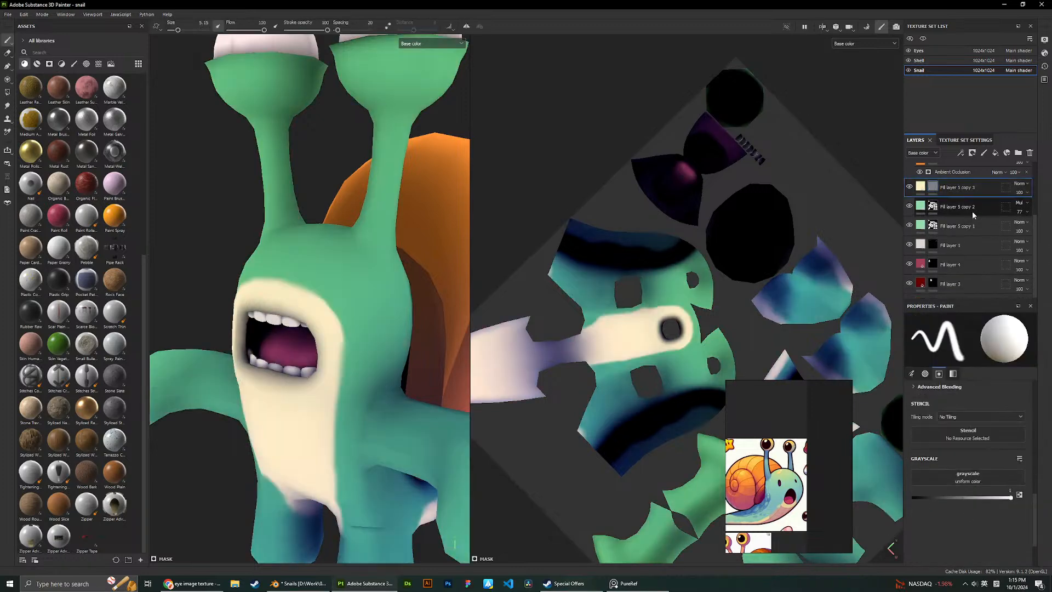
Add an empty filter to the mask of the pale yellow face and belly layer.
{"action": "right_click", "coordinate": [953, 187]}
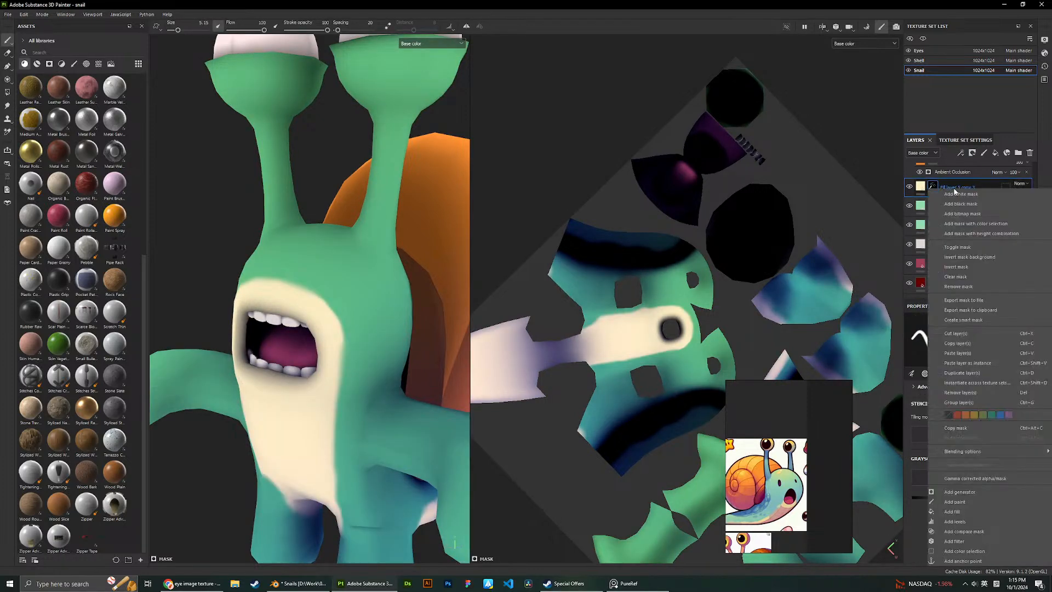
{"action": "left_click", "coordinate": [964, 542]}
{"action": "scroll", "coordinate": [453, 310], "scroll_direction": "down", "scroll_amount": 2}
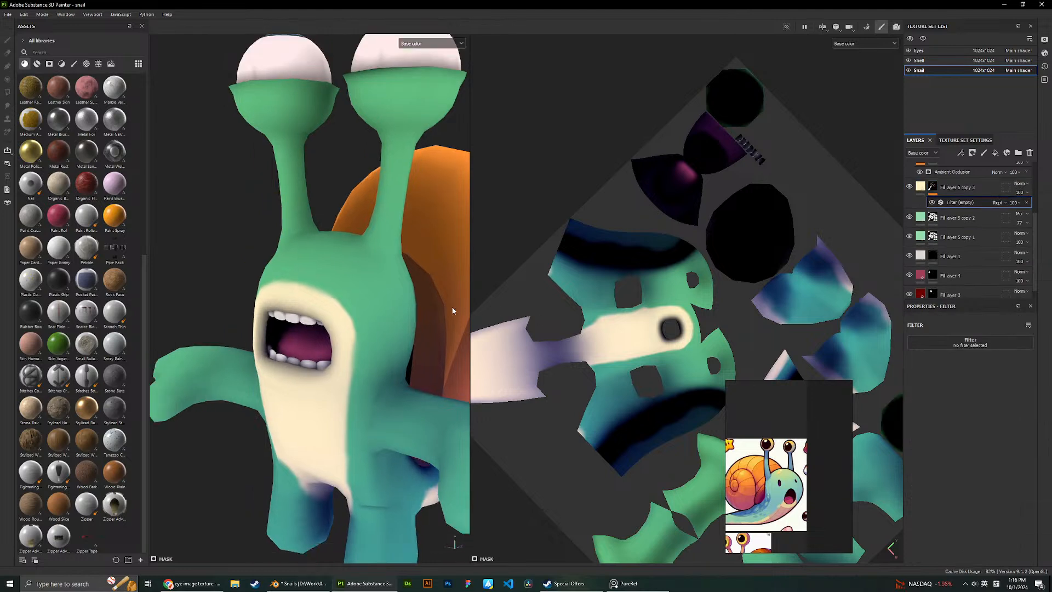
{"action": "left_click_drag", "start_coordinate": [421, 311], "coordinate": [438, 306], "text": "alt"}
{"action": "middle_click_drag", "start_coordinate": [430, 306], "coordinate": [412, 291], "text": "alt"}
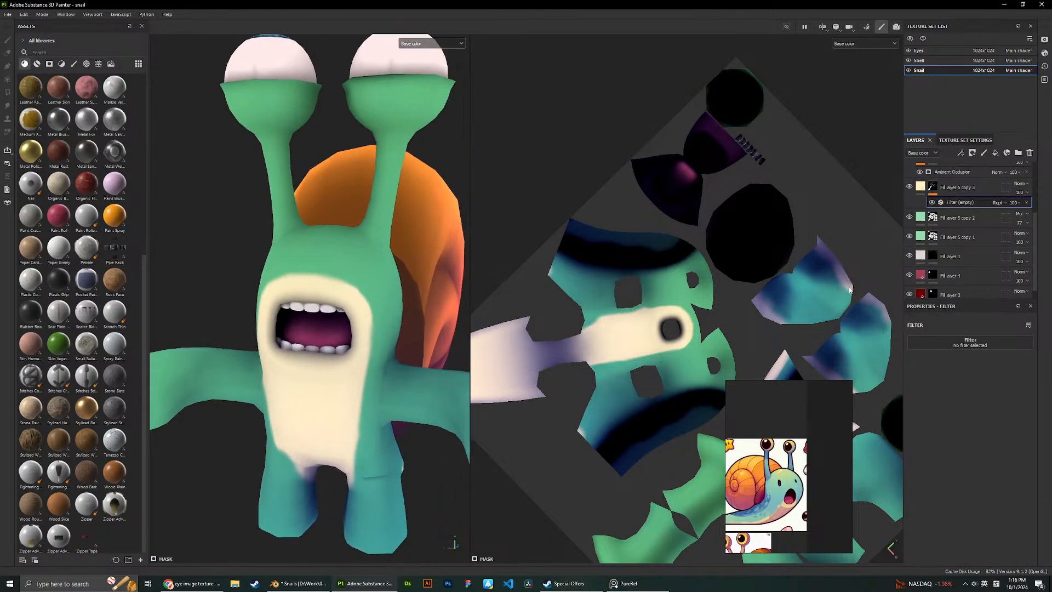
Try the Blur filter on the pale yellow mask's edges around the mouth and undo it.
{"action": "left_click", "coordinate": [985, 343]}
{"action": "left_click", "coordinate": [948, 373]}
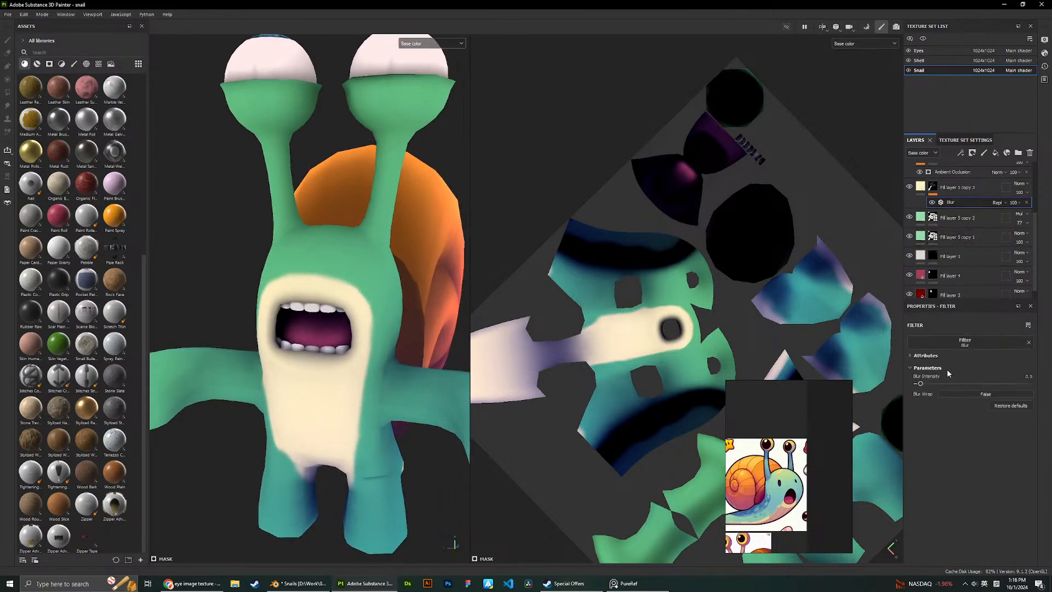
{"action": "scroll", "coordinate": [534, 308], "scroll_direction": "up", "scroll_amount": 2}
{"action": "scroll", "coordinate": [347, 291], "scroll_direction": "up", "scroll_amount": 3}
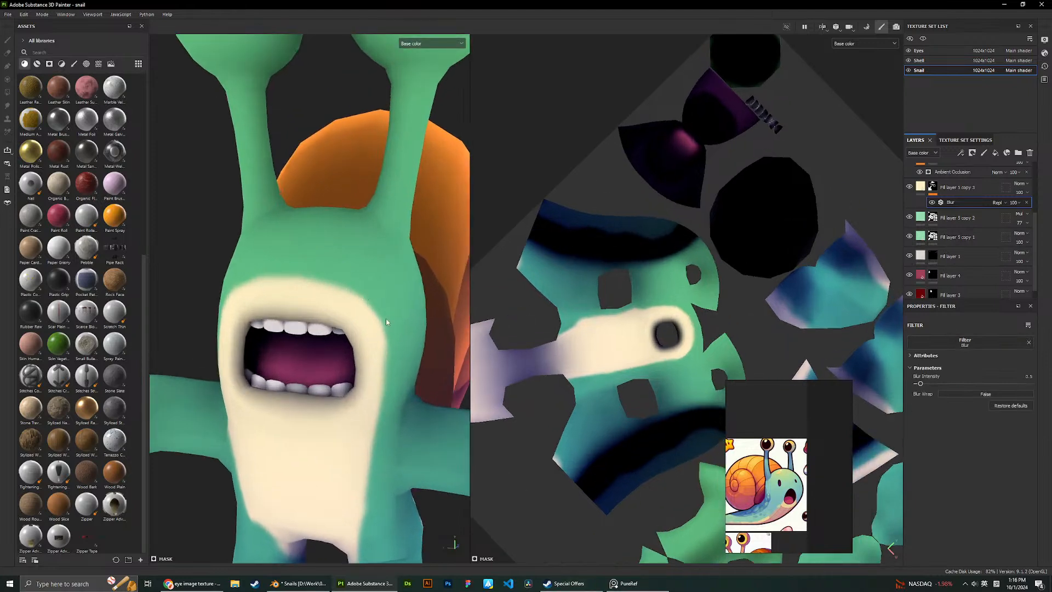
{"action": "key", "text": "ctrl+z"}
{"action": "scroll", "coordinate": [345, 293], "scroll_direction": "up", "scroll_amount": 2}
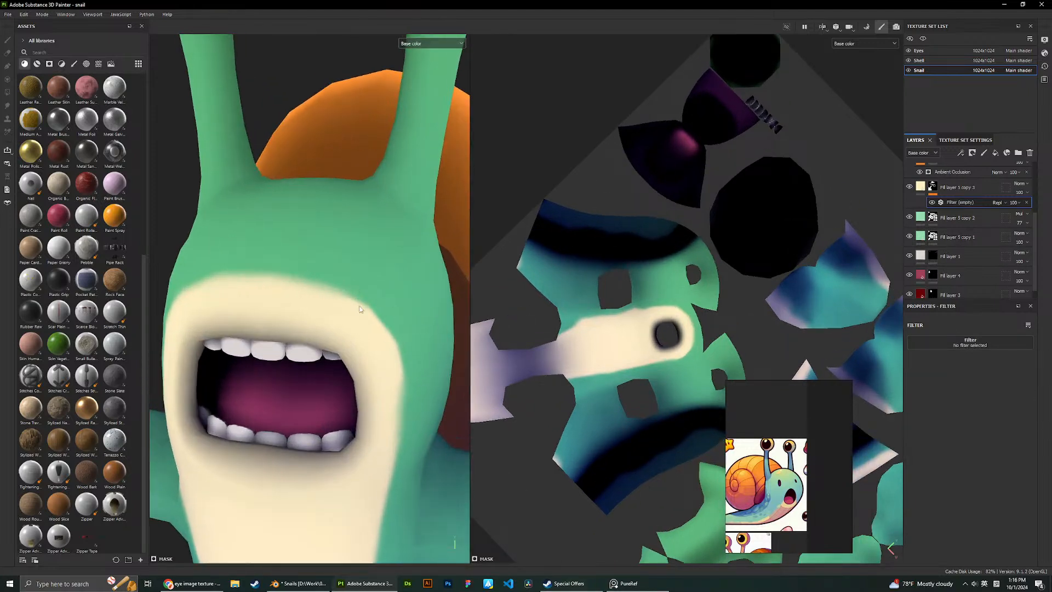
Try the Blur filter on the pale yellow layer's mask with a blur intensity of 3.7.
{"action": "left_click", "coordinate": [969, 346]}
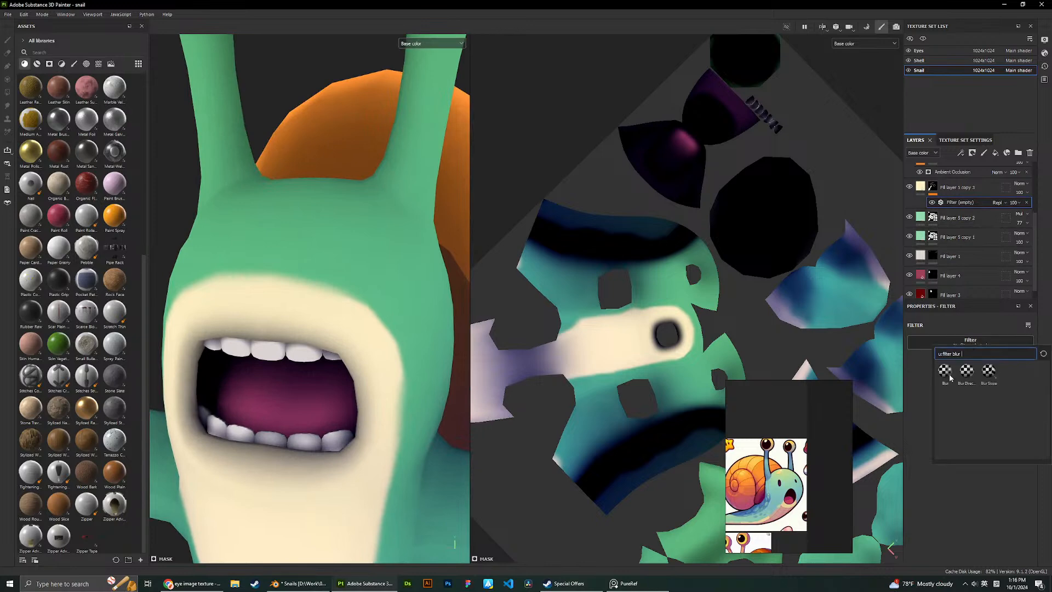
{"action": "left_click", "coordinate": [949, 377]}
{"action": "left_click_drag", "start_coordinate": [933, 386], "coordinate": [940, 388]}
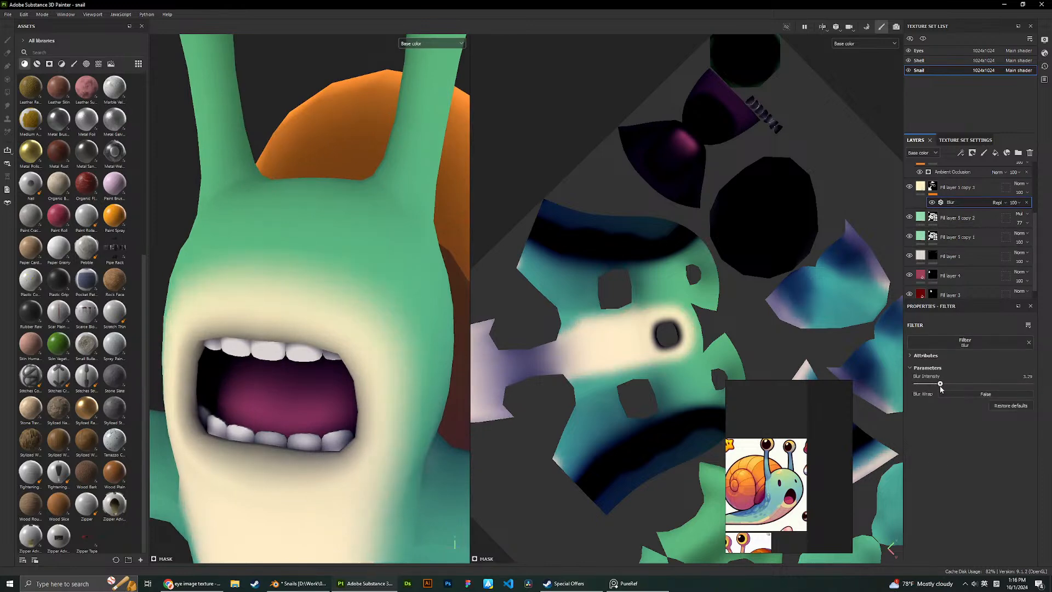
{"action": "scroll", "coordinate": [392, 242], "scroll_direction": "down", "scroll_amount": 8}
{"action": "left_click_drag", "start_coordinate": [366, 239], "coordinate": [401, 219], "text": "alt"}
{"action": "scroll", "coordinate": [438, 234], "scroll_direction": "up", "scroll_amount": 1}
{"action": "scroll", "coordinate": [540, 234], "scroll_direction": "up", "scroll_amount": 3}
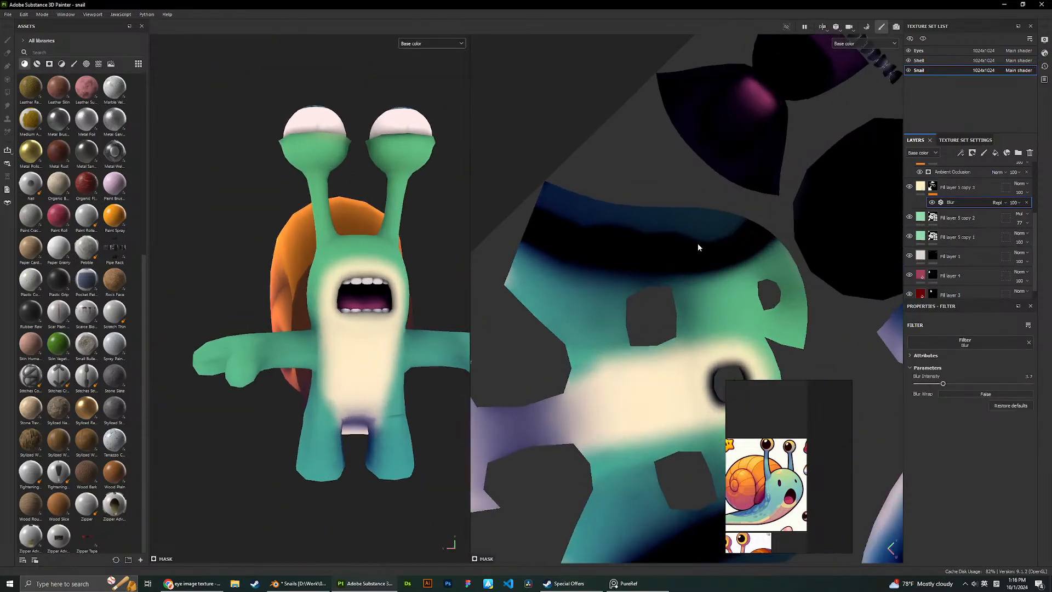
Try the Blur Slope filter on the pale yellow mask with an intensity of 0.3.
{"action": "left_click", "coordinate": [997, 340]}
{"action": "left_click", "coordinate": [988, 365]}
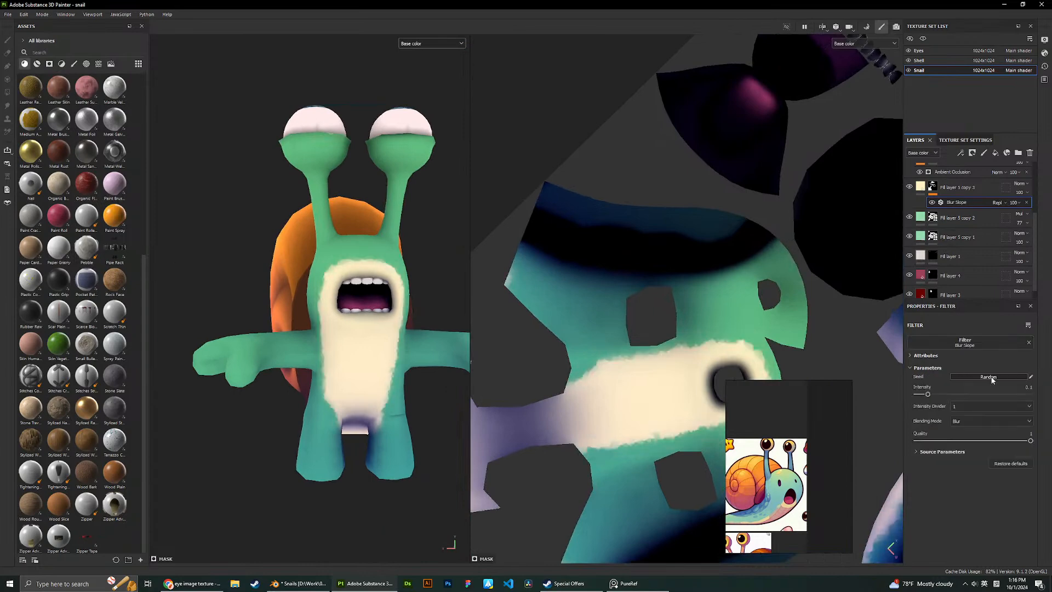
{"action": "scroll", "coordinate": [408, 295], "scroll_direction": "up", "scroll_amount": 3}
{"action": "mouse_move", "coordinate": [387, 240]}
{"action": "left_mouse_down", "text": "alt"}
{"action": "mouse_move", "coordinate": [307, 241]}
{"action": "mouse_move", "coordinate": [378, 241]}
{"action": "left_mouse_up", "text": "alt"}
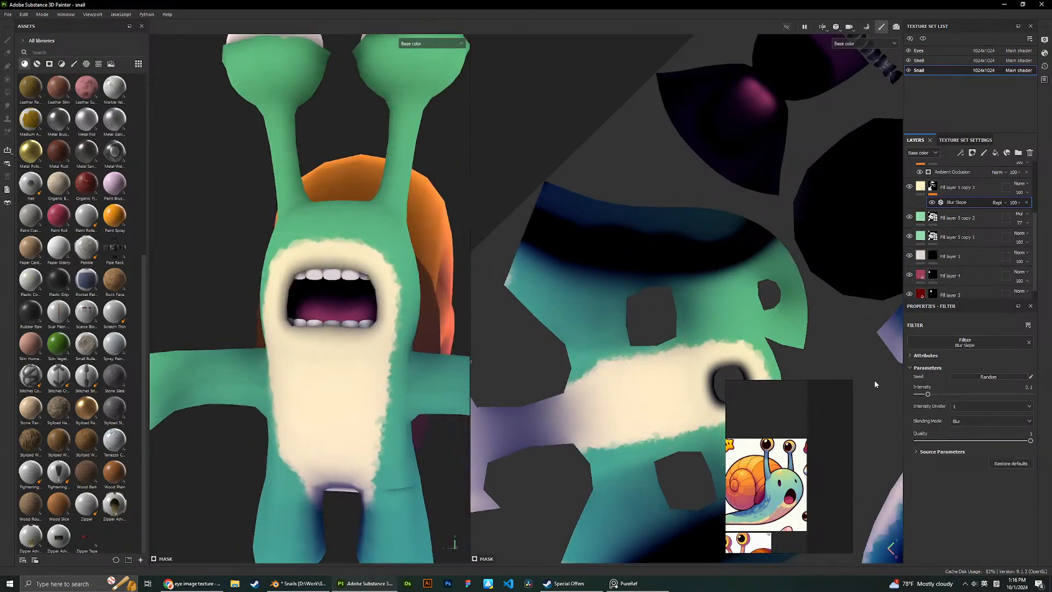
{"action": "mouse_move", "coordinate": [933, 398]}
{"action": "left_mouse_down"}
{"action": "mouse_move", "coordinate": [1015, 397]}
{"action": "mouse_move", "coordinate": [927, 398]}
{"action": "mouse_move", "coordinate": [950, 394]}
{"action": "left_mouse_up"}
{"action": "scroll", "coordinate": [482, 285], "scroll_direction": "down", "scroll_amount": 1}
{"action": "scroll", "coordinate": [438, 279], "scroll_direction": "down", "scroll_amount": 1}
{"action": "left_click_drag", "start_coordinate": [416, 262], "coordinate": [462, 251], "text": "alt"}
{"action": "mouse_move", "coordinate": [1029, 441]}
{"action": "left_mouse_down"}
{"action": "mouse_move", "coordinate": [933, 438]}
{"action": "mouse_move", "coordinate": [1030, 440]}
{"action": "left_mouse_up"}
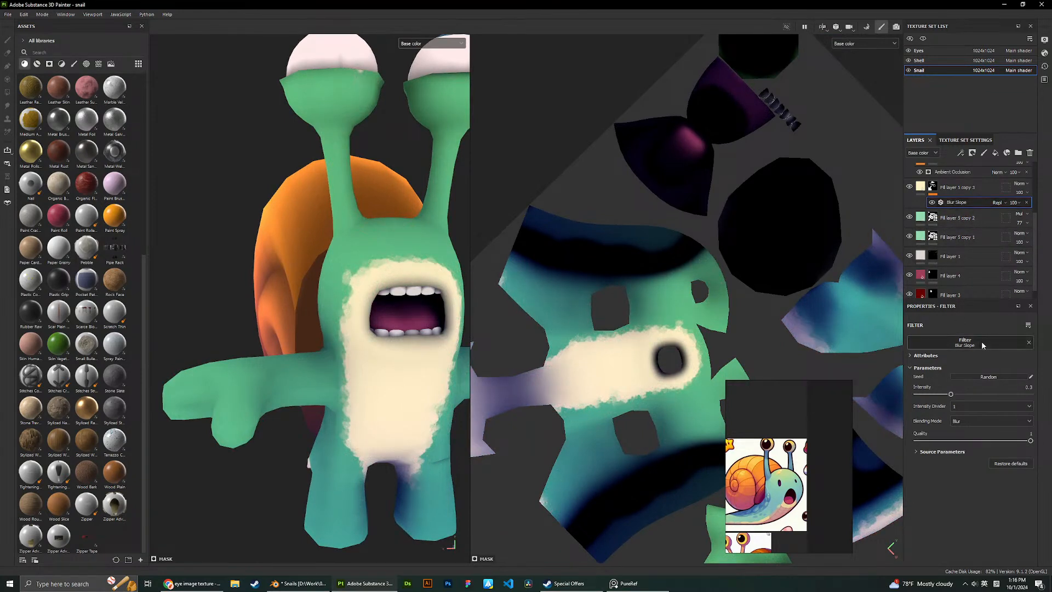
Try the Blur Directional filter on the pale yellow mask with an intensity of 7.22.
{"action": "left_click", "coordinate": [967, 344]}
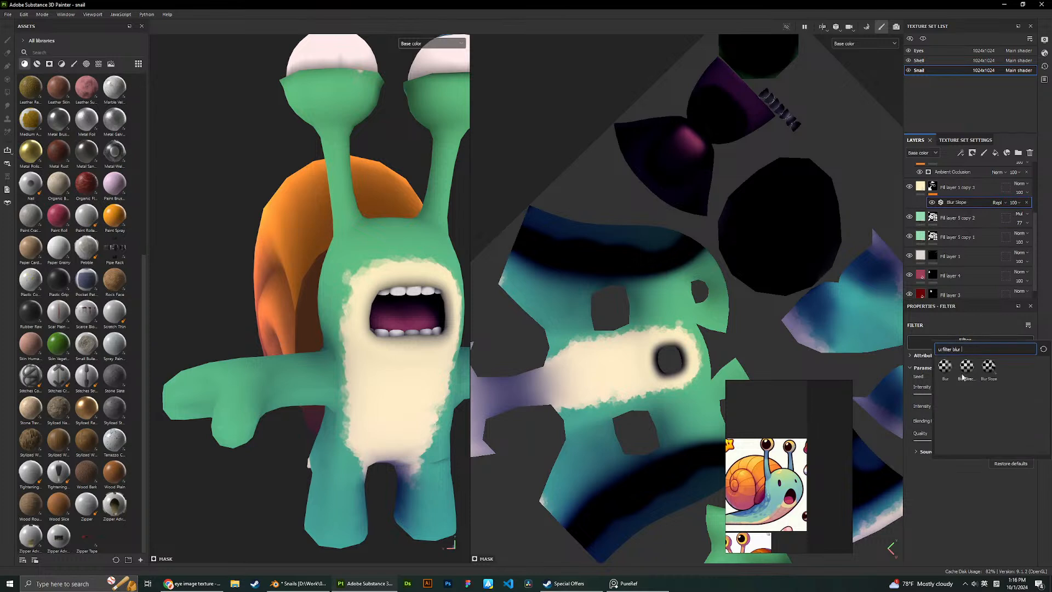
{"action": "left_click", "coordinate": [967, 367]}
{"action": "left_click_drag", "start_coordinate": [931, 384], "coordinate": [967, 383]}
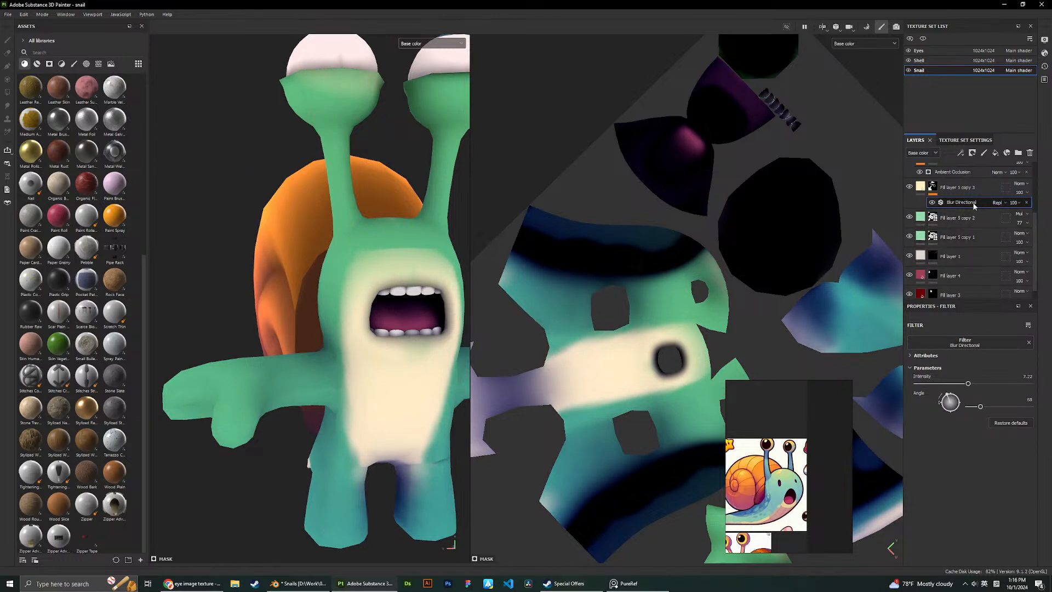
Switch the mask's filter back to Blur and try a blur intensity of 1.52.
{"action": "left_click", "coordinate": [965, 346]}
{"action": "left_click", "coordinate": [945, 376]}
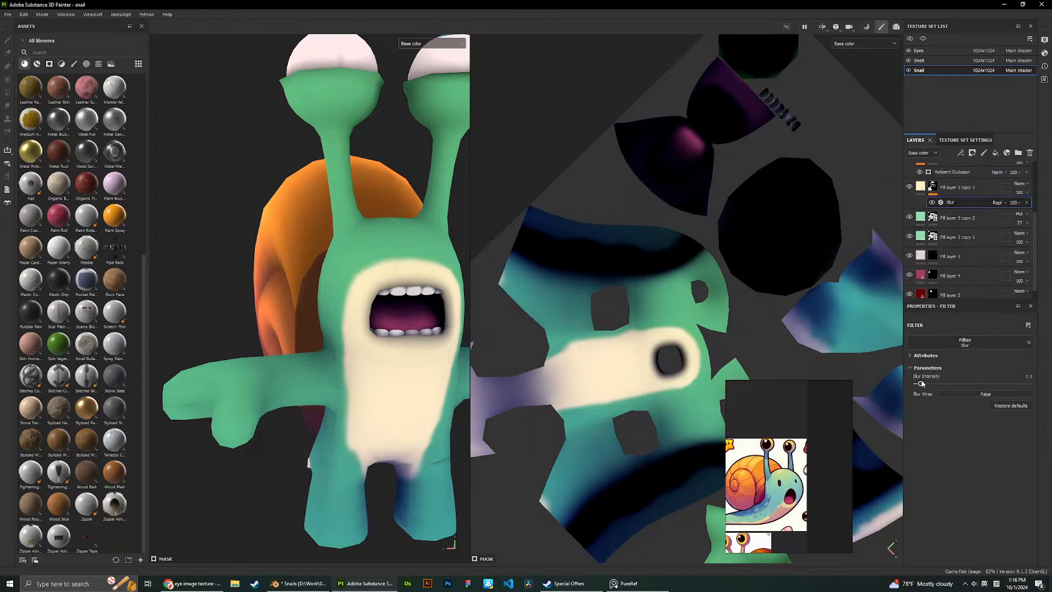
{"action": "left_click_drag", "start_coordinate": [922, 383], "coordinate": [935, 385]}
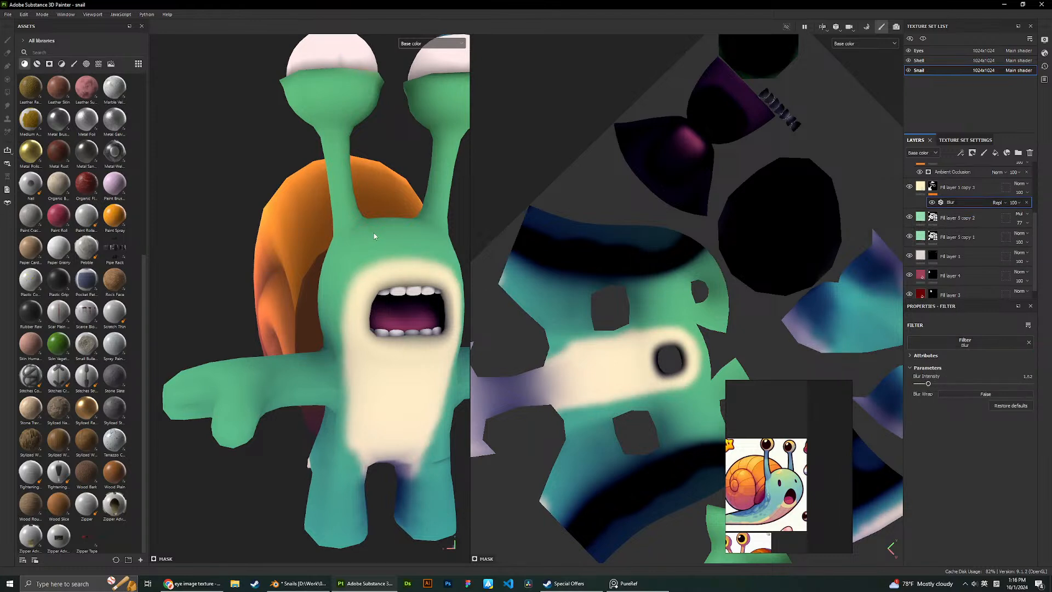
{"action": "scroll", "coordinate": [374, 236], "scroll_direction": "down", "scroll_amount": 5}
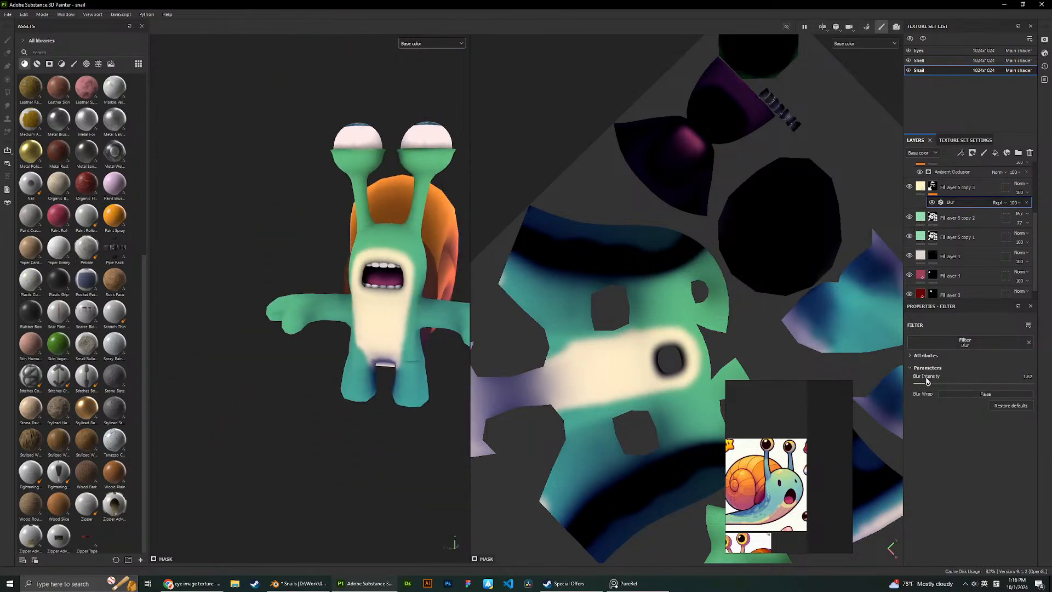
{"action": "scroll", "coordinate": [400, 304], "scroll_direction": "up", "scroll_amount": 2}
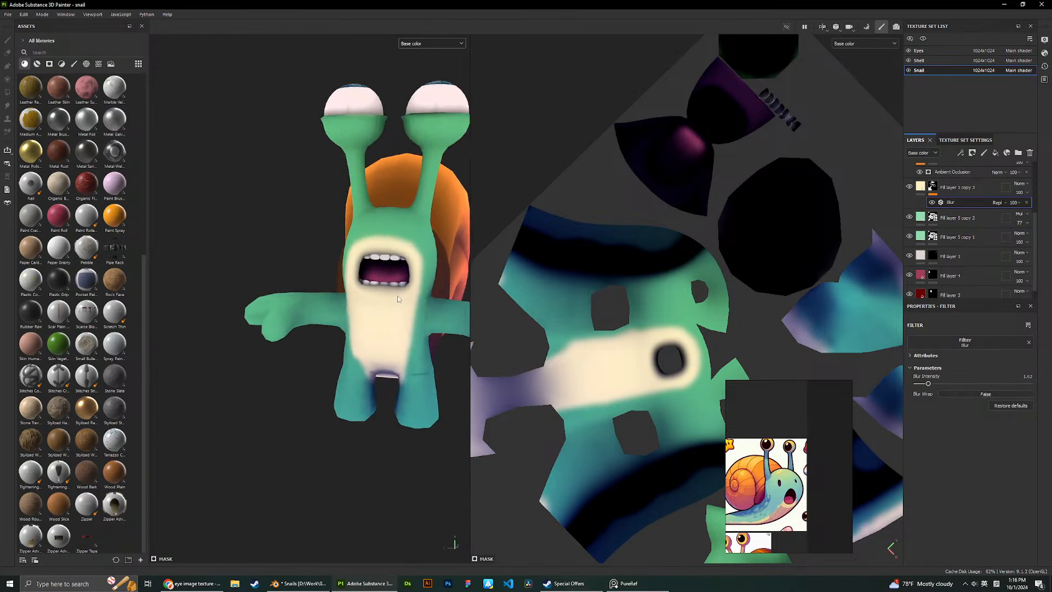
{"action": "left_click", "coordinate": [981, 192]}
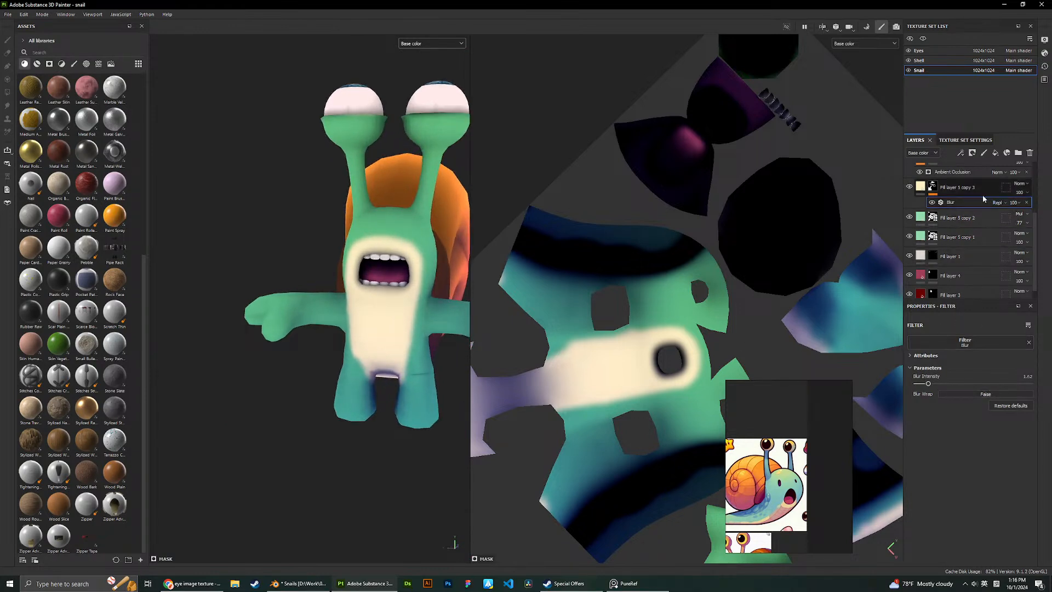
{"action": "left_click", "coordinate": [954, 202]}
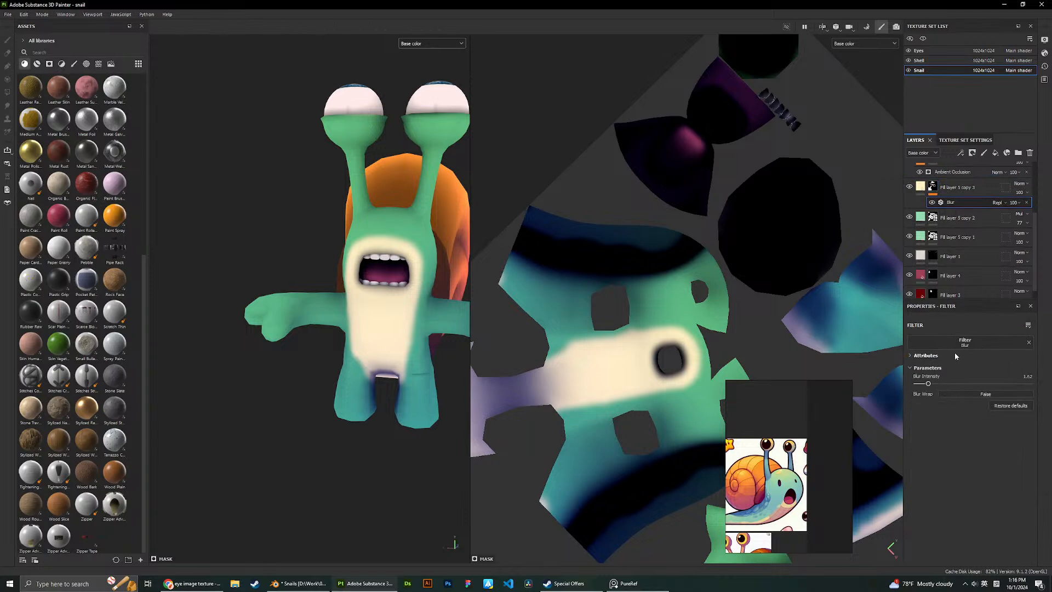
Try the Clamp filter on the pale yellow mask with Max lowered to 0.18, and return Max to 1.
{"action": "left_click", "coordinate": [955, 345]}
{"action": "key", "text": "BackSpace"}
{"action": "key", "text": "BackSpace"}
{"action": "key", "text": "BackSpace"}
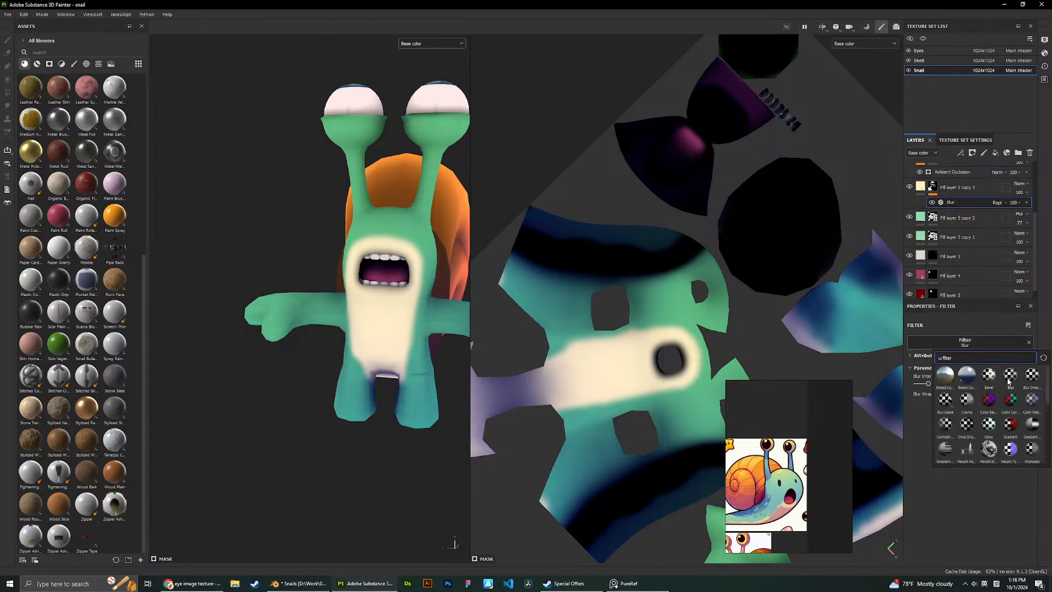
{"action": "left_click", "coordinate": [967, 399]}
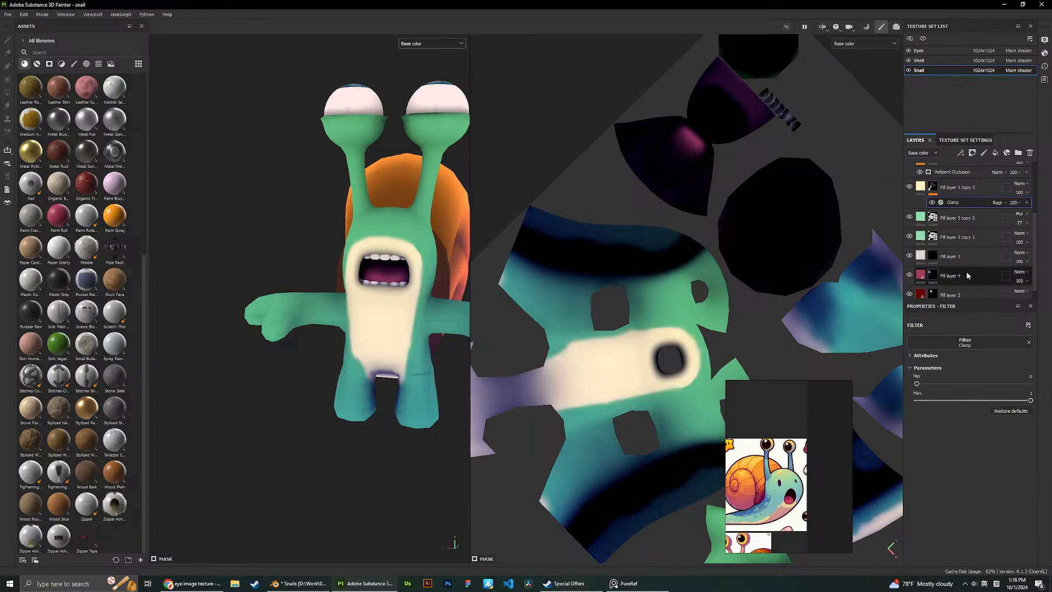
{"action": "scroll", "coordinate": [399, 228], "scroll_direction": "up", "scroll_amount": 3}
{"action": "scroll", "coordinate": [364, 247], "scroll_direction": "up", "scroll_amount": 2}
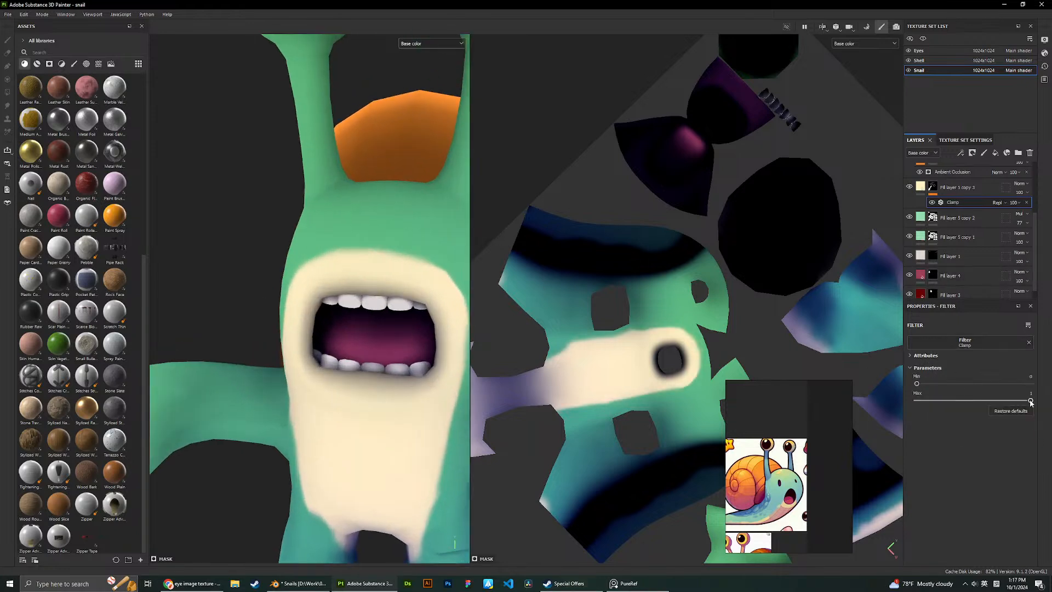
{"action": "mouse_move", "coordinate": [1031, 403]}
{"action": "left_mouse_down"}
{"action": "mouse_move", "coordinate": [922, 404]}
{"action": "mouse_move", "coordinate": [953, 407]}
{"action": "mouse_move", "coordinate": [937, 402]}
{"action": "left_mouse_up"}
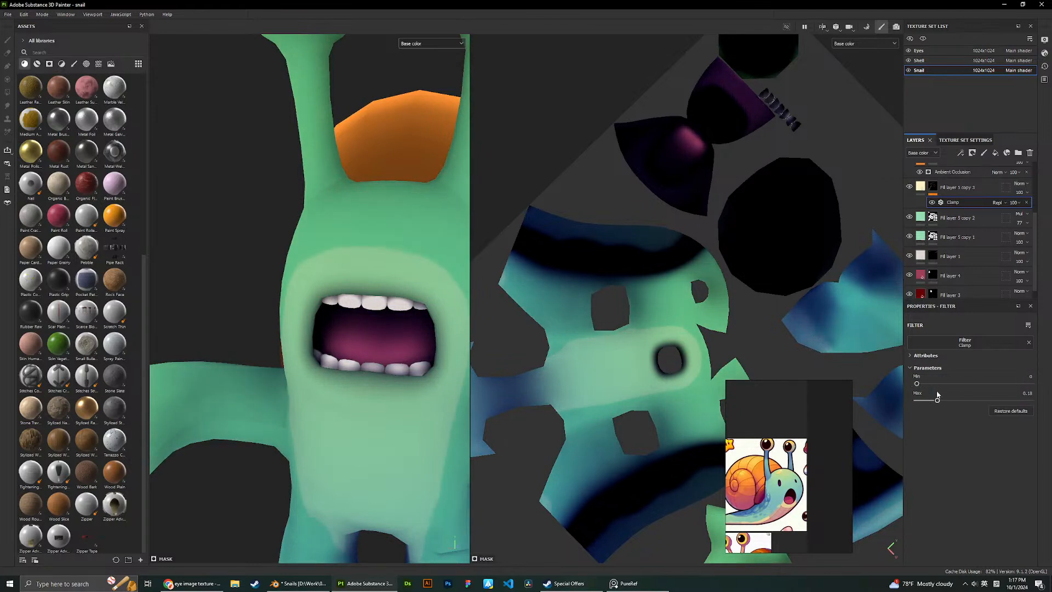
{"action": "left_click_drag", "start_coordinate": [937, 400], "coordinate": [1030, 401]}
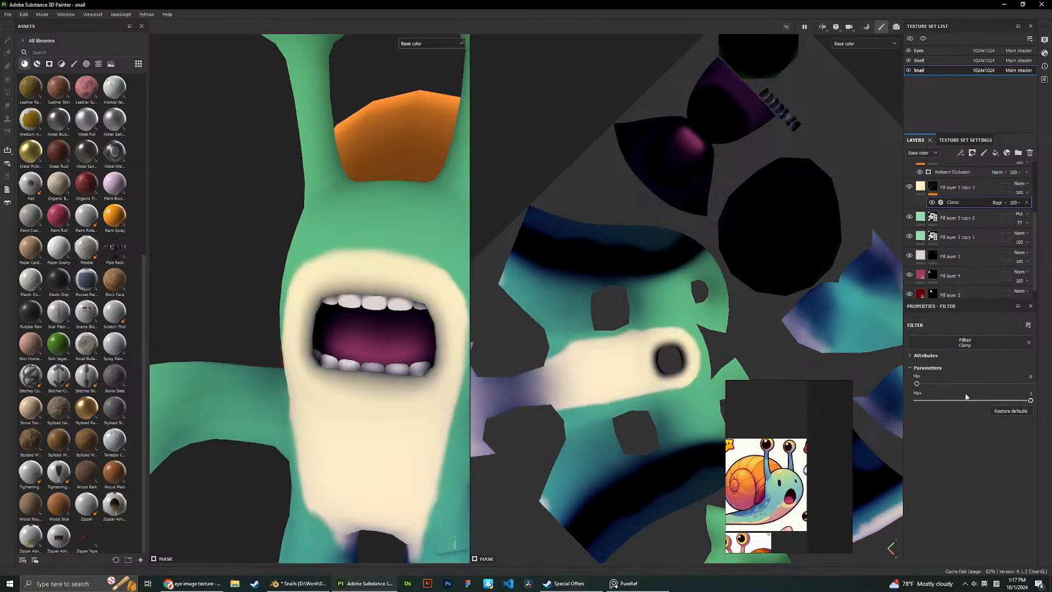
Try a Clamp range of Min 0.28 and Max 0.62 on the pale yellow mask and undo it.
{"action": "left_click_drag", "start_coordinate": [917, 383], "coordinate": [962, 384]}
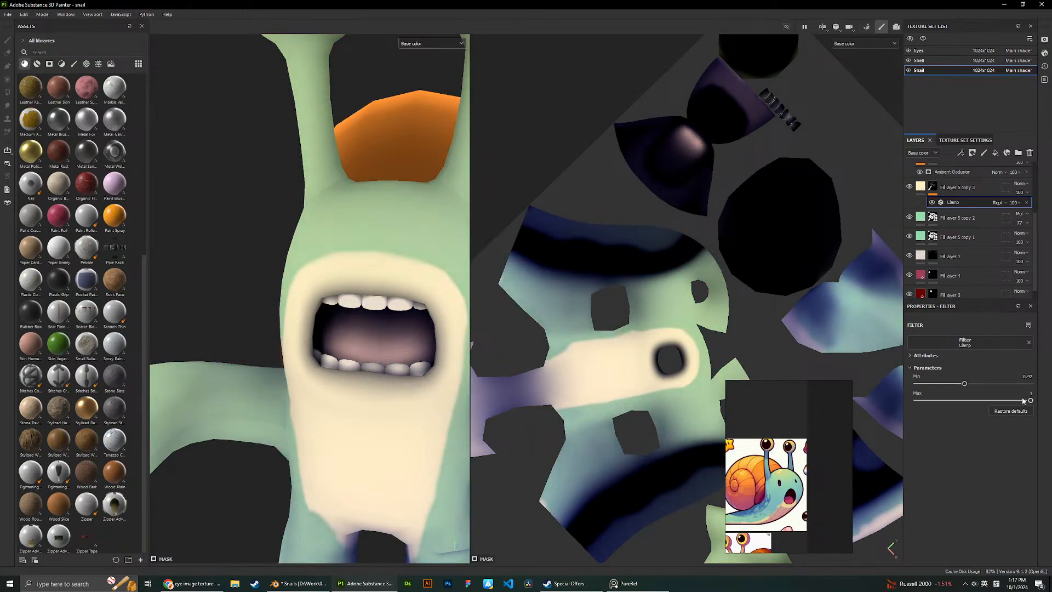
{"action": "left_click_drag", "start_coordinate": [1022, 401], "coordinate": [949, 383]}
{"action": "left_click_drag", "start_coordinate": [1005, 401], "coordinate": [987, 400]}
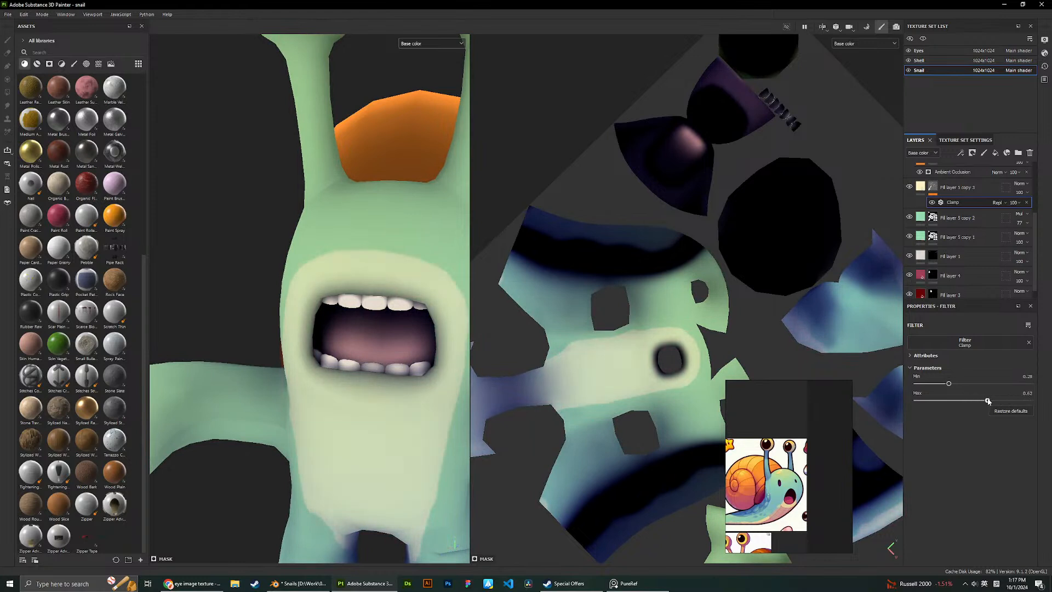
{"action": "key", "text": "ctrl+z"}
{"action": "key", "text": "ctrl+z"}
{"action": "key", "text": "ctrl+z"}
{"action": "key", "text": "ctrl+z"}
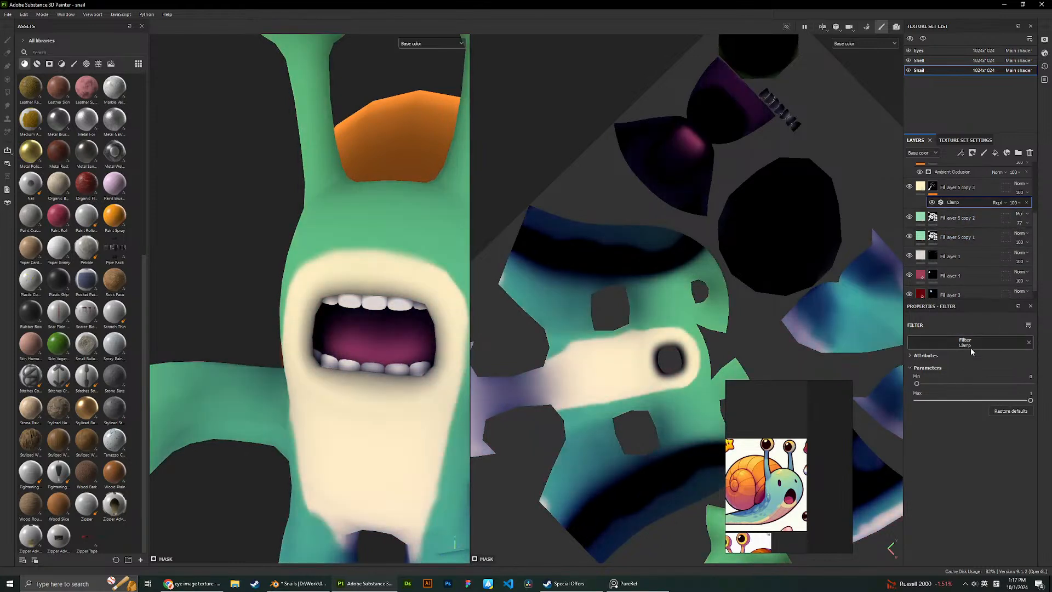
Replace the mask's Clamp filter with Contrast Luminosity and set its contrast to 1.
{"action": "left_click", "coordinate": [969, 344]}
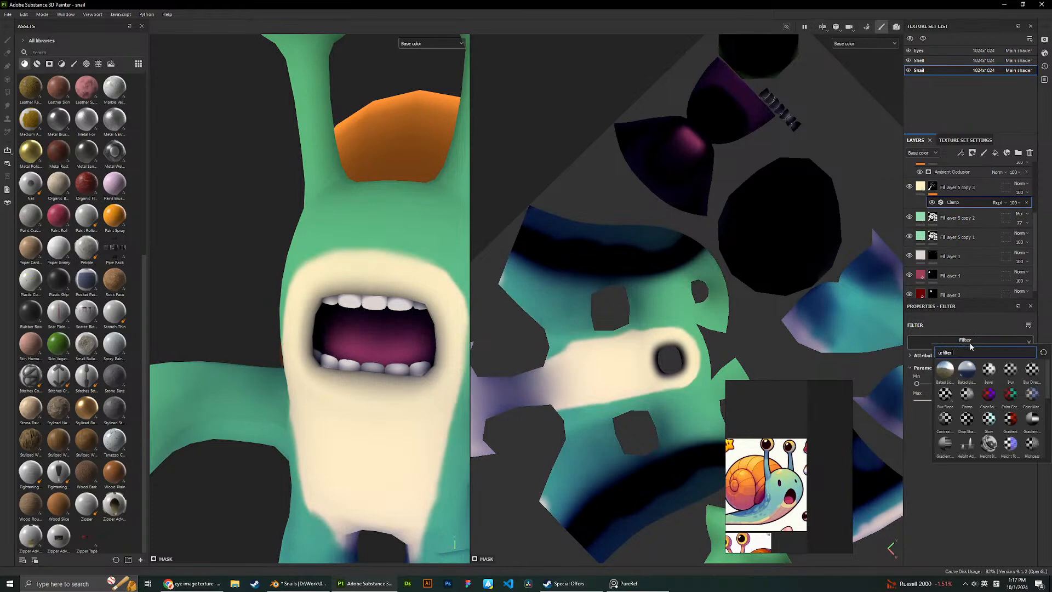
{"action": "left_click", "coordinate": [945, 419]}
{"action": "left_click_drag", "start_coordinate": [973, 383], "coordinate": [998, 389]}
{"action": "key", "text": "ctrl+z"}
{"action": "scroll", "coordinate": [378, 280], "scroll_direction": "down", "scroll_amount": 4}
{"action": "left_click_drag", "start_coordinate": [369, 248], "coordinate": [383, 223], "text": "alt"}
{"action": "scroll", "coordinate": [398, 257], "scroll_direction": "up", "scroll_amount": 3}
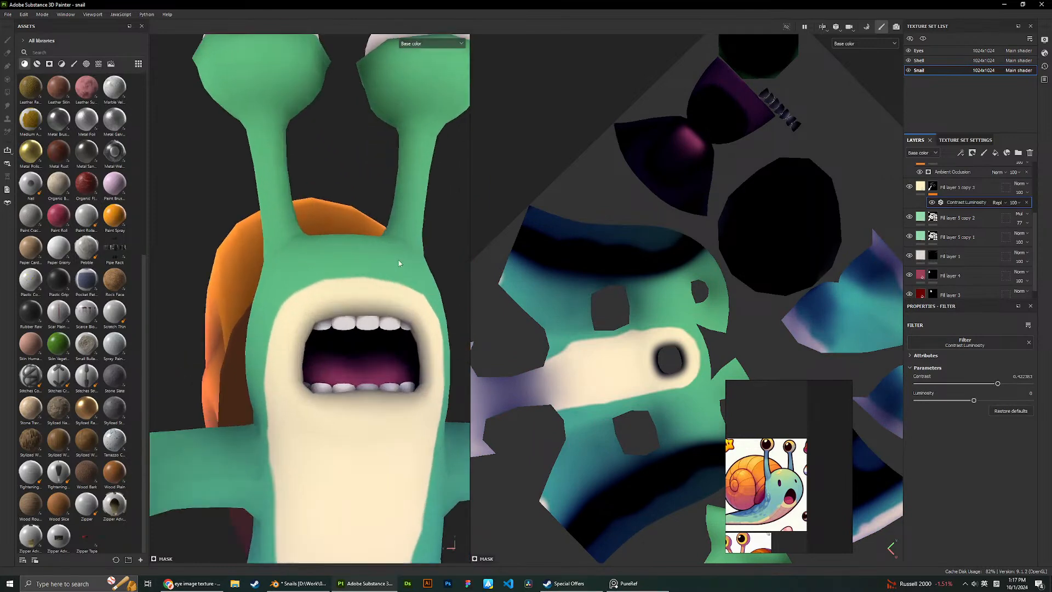
{"action": "scroll", "coordinate": [399, 262], "scroll_direction": "up", "scroll_amount": 2}
{"action": "mouse_move", "coordinate": [997, 384]}
{"action": "left_mouse_down"}
{"action": "mouse_move", "coordinate": [927, 385]}
{"action": "mouse_move", "coordinate": [985, 386]}
{"action": "left_mouse_up"}
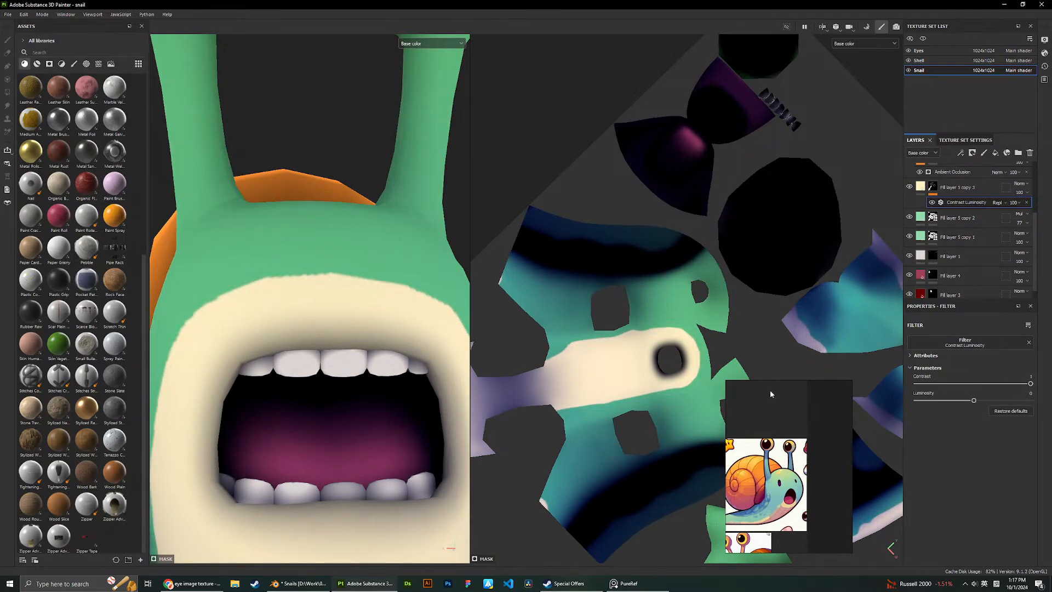
{"action": "scroll", "coordinate": [383, 332], "scroll_direction": "down", "scroll_amount": 5}
{"action": "mouse_move", "coordinate": [383, 333]}
{"action": "left_mouse_down", "text": "alt"}
{"action": "mouse_move", "coordinate": [340, 314]}
{"action": "mouse_move", "coordinate": [376, 329]}
{"action": "left_mouse_up", "text": "alt"}
{"action": "scroll", "coordinate": [376, 360], "scroll_direction": "down", "scroll_amount": 2}
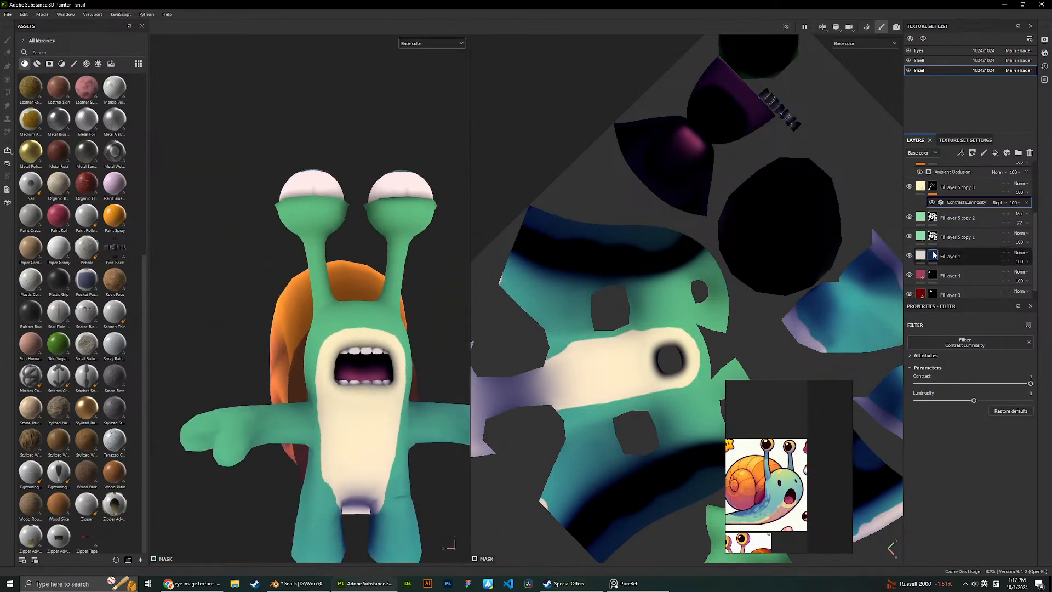
Select the pale yellow layer's mask, undo a trial stroke along the belly's side edge, and set the brush's grayscale to 0.
{"action": "left_click", "coordinate": [931, 187]}
{"action": "scroll", "coordinate": [412, 440], "scroll_direction": "up", "scroll_amount": 2}
{"action": "middle_click_drag", "start_coordinate": [276, 430], "coordinate": [361, 235], "text": "alt"}
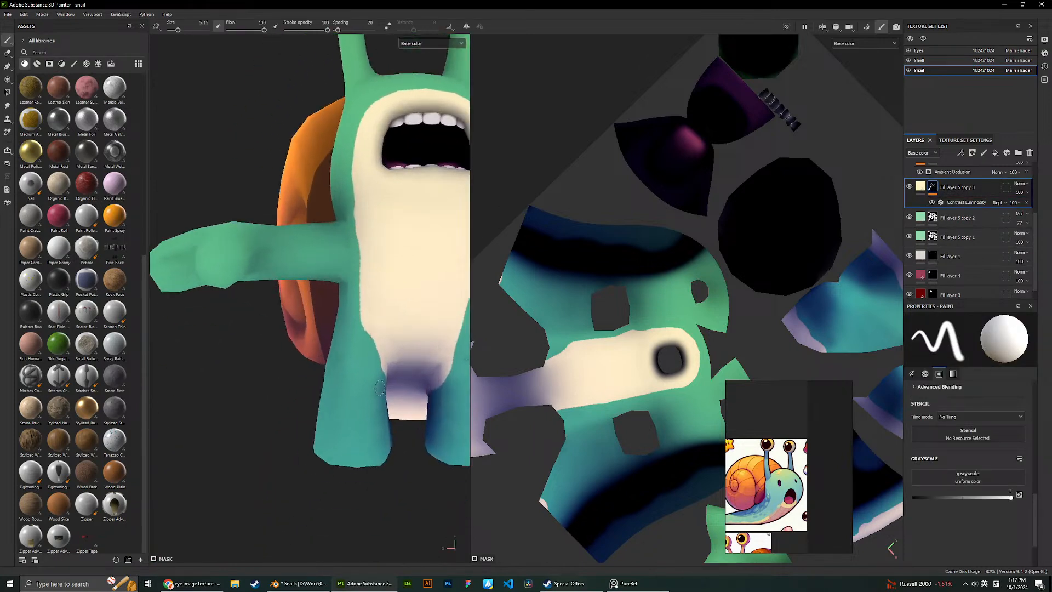
{"action": "scroll", "coordinate": [372, 428], "scroll_direction": "up", "scroll_amount": 2}
{"action": "left_click_drag", "start_coordinate": [355, 385], "coordinate": [359, 285]}
{"action": "key", "text": "ctrl+z"}
{"action": "right_click", "coordinate": [353, 249]}
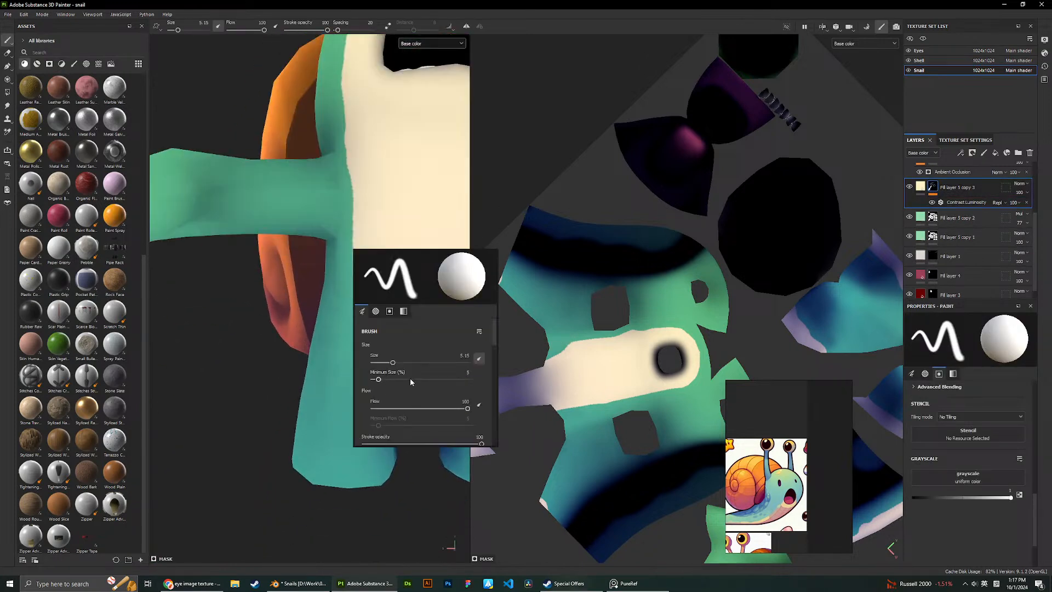
{"action": "scroll", "coordinate": [413, 395], "scroll_direction": "down", "scroll_amount": 5}
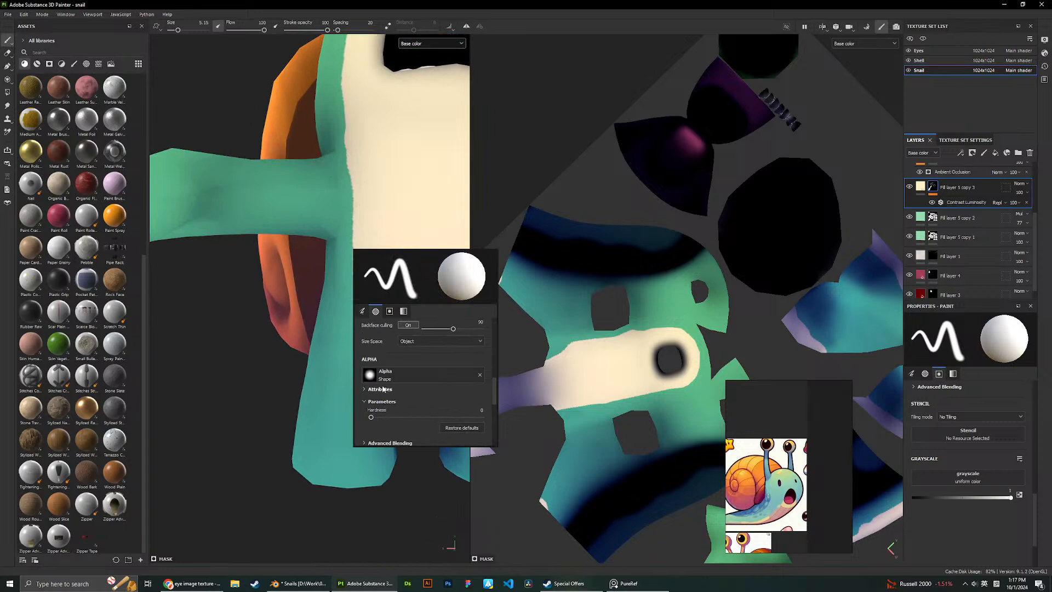
{"action": "scroll", "coordinate": [395, 386], "scroll_direction": "down", "scroll_amount": 1}
{"action": "left_click_drag", "start_coordinate": [406, 366], "coordinate": [321, 372]}
{"action": "scroll", "coordinate": [334, 353], "scroll_direction": "up", "scroll_amount": 1}
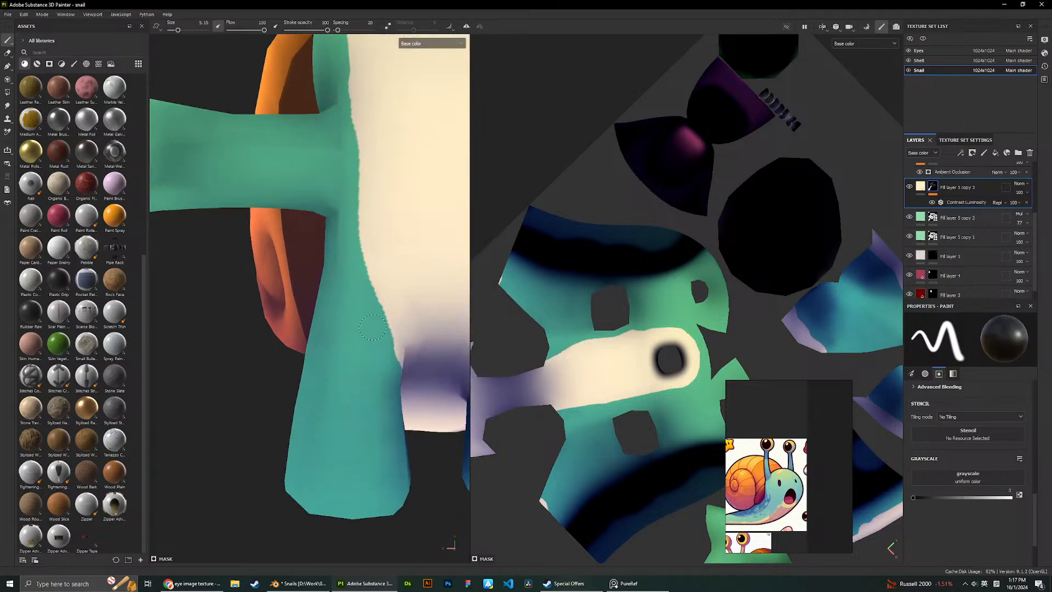
Paint out the pale yellow mask along the side edge of the belly from the face down past the arm.
{"action": "left_click_drag", "start_coordinate": [357, 340], "coordinate": [308, 379], "text": "alt"}
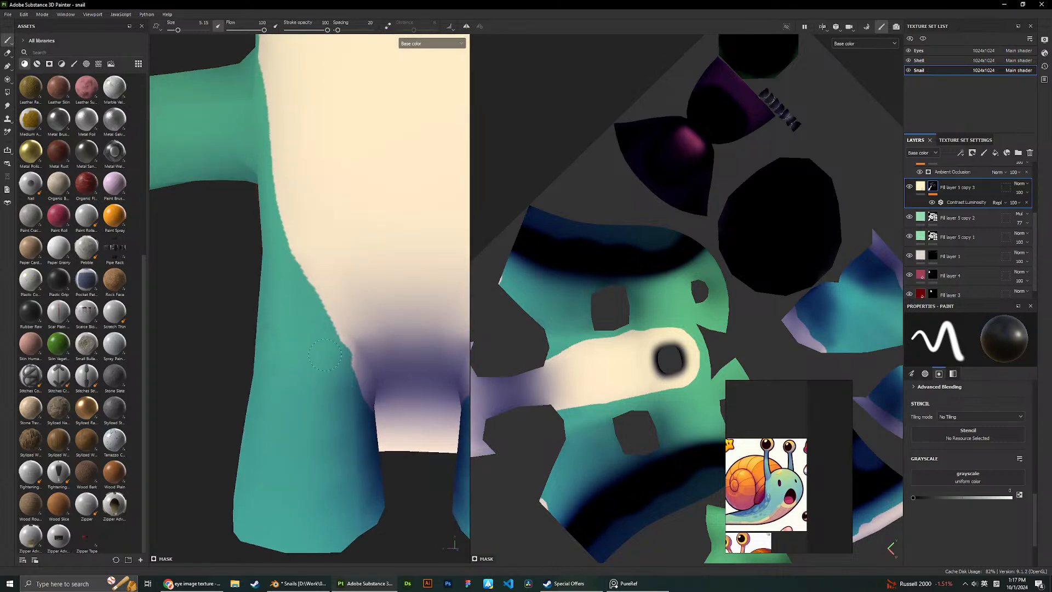
{"action": "scroll", "coordinate": [323, 289], "scroll_direction": "down", "scroll_amount": 3}
{"action": "left_click_drag", "start_coordinate": [324, 289], "coordinate": [366, 284], "text": "alt"}
{"action": "middle_click_drag", "start_coordinate": [366, 284], "coordinate": [316, 350], "text": "alt"}
{"action": "left_click_drag", "start_coordinate": [274, 124], "coordinate": [277, 246]}
Set the mask brush size to 9.21 and inspect the face and belly patch's edges from the front.
{"action": "right_click", "coordinate": [279, 341]}
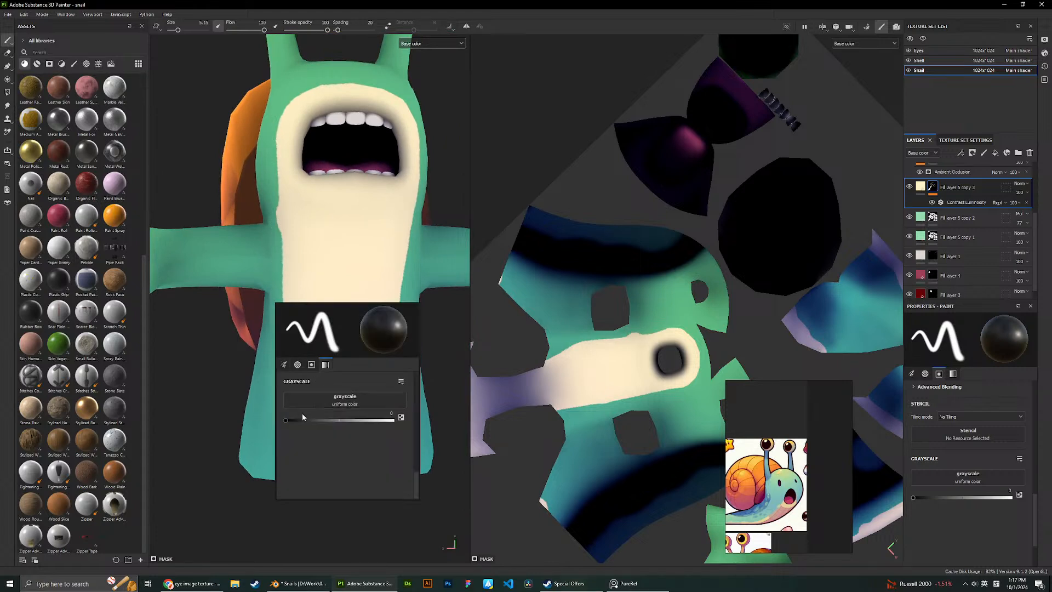
{"action": "right_click", "coordinate": [244, 323]}
{"action": "left_click", "coordinate": [249, 347]}
{"action": "scroll", "coordinate": [319, 380], "scroll_direction": "up", "scroll_amount": 5}
{"action": "left_click_drag", "start_coordinate": [280, 398], "coordinate": [288, 401]}
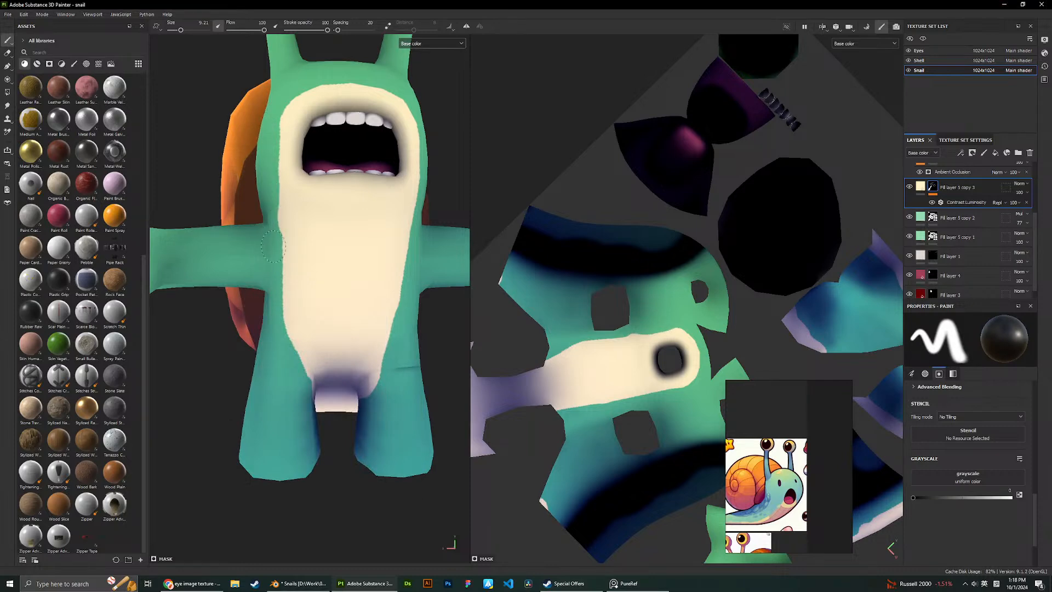
{"action": "scroll", "coordinate": [279, 335], "scroll_direction": "down", "scroll_amount": 4}
{"action": "scroll", "coordinate": [306, 337], "scroll_direction": "up", "scroll_amount": 4}
{"action": "scroll", "coordinate": [299, 326], "scroll_direction": "down", "scroll_amount": 3}
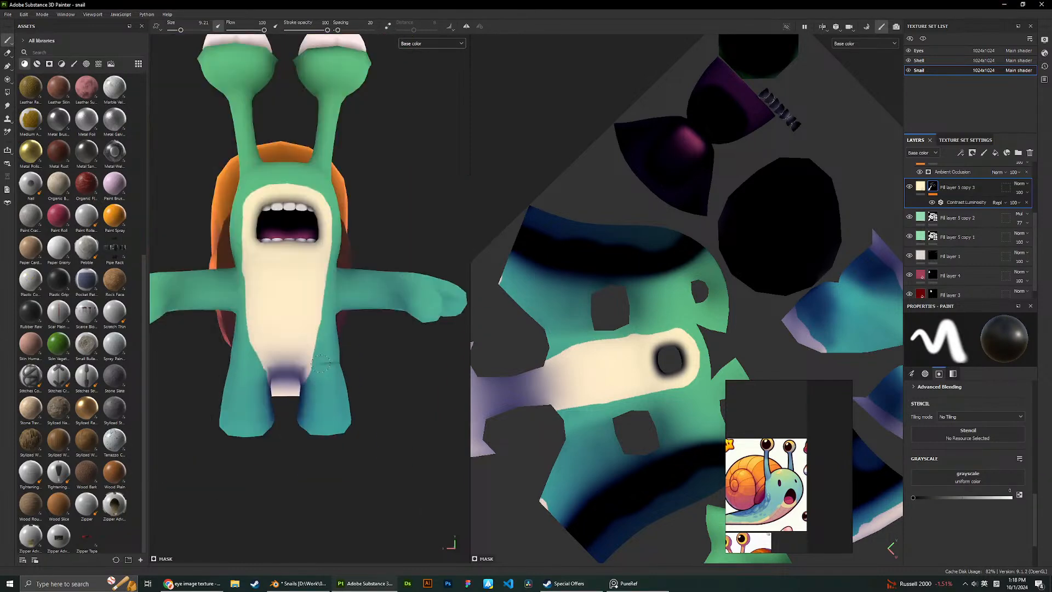
{"action": "left_click_drag", "start_coordinate": [324, 323], "coordinate": [321, 300], "text": "alt"}
{"action": "scroll", "coordinate": [305, 317], "scroll_direction": "down", "scroll_amount": 5}
{"action": "scroll", "coordinate": [321, 299], "scroll_direction": "up", "scroll_amount": 5}
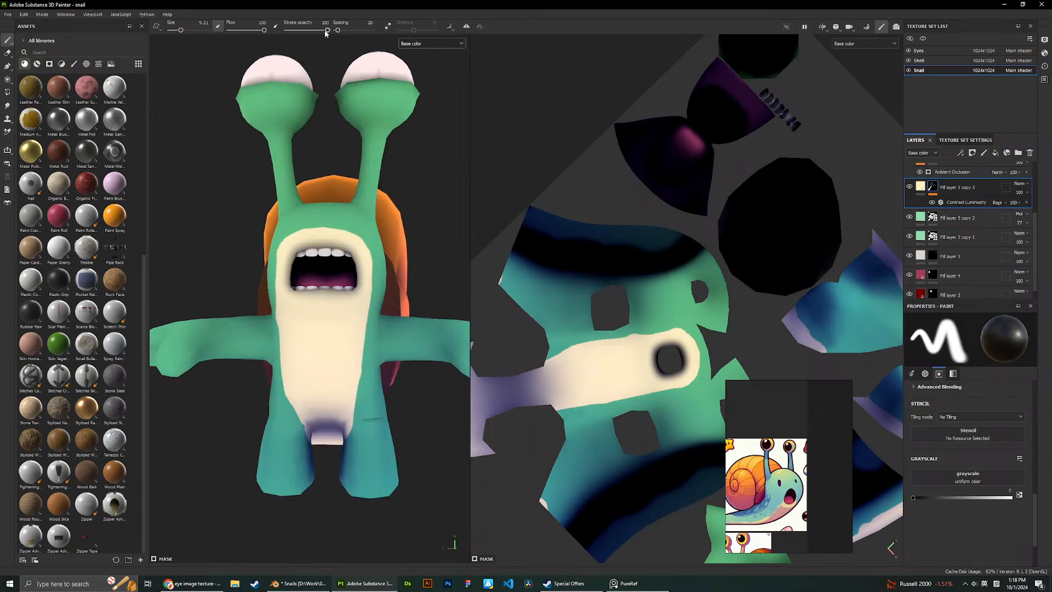
Turn on symmetry and paint out the pale yellow mask along both sides of the face and belly.
{"action": "left_click", "coordinate": [467, 26]}
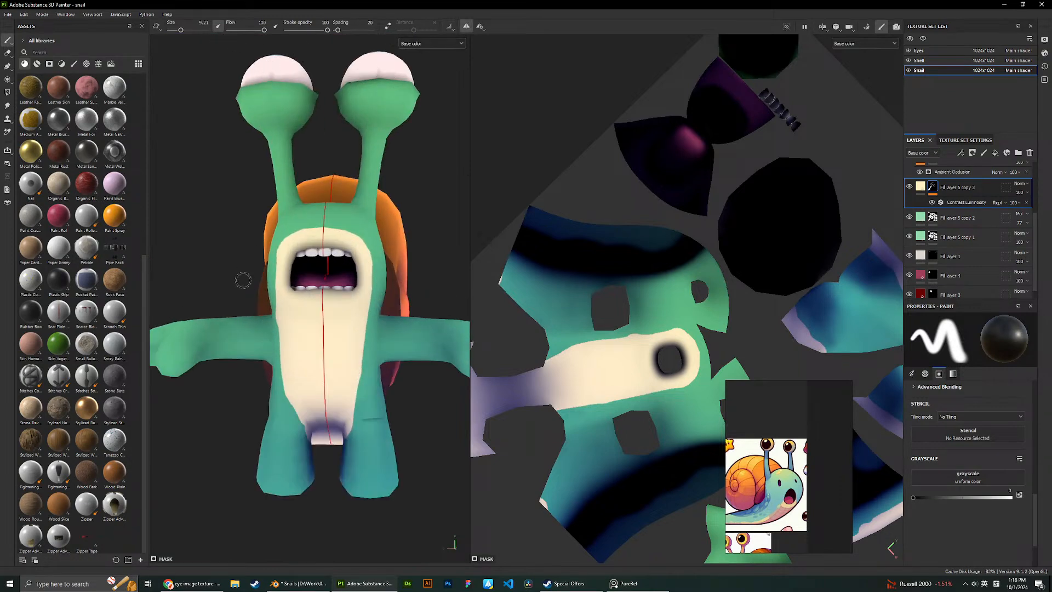
{"action": "mouse_move", "coordinate": [269, 257]}
{"action": "left_mouse_down"}
{"action": "mouse_move", "coordinate": [292, 408]}
{"action": "mouse_move", "coordinate": [289, 377]}
{"action": "mouse_move", "coordinate": [261, 351]}
{"action": "mouse_move", "coordinate": [280, 307]}
{"action": "mouse_move", "coordinate": [285, 394]}
{"action": "left_mouse_up"}
{"action": "mouse_move", "coordinate": [236, 334]}
{"action": "left_mouse_down", "text": "alt"}
{"action": "mouse_move", "coordinate": [268, 320]}
{"action": "mouse_move", "coordinate": [256, 319]}
{"action": "left_mouse_up", "text": "alt"}
{"action": "mouse_move", "coordinate": [278, 273]}
{"action": "left_mouse_down"}
{"action": "mouse_move", "coordinate": [293, 233]}
{"action": "mouse_move", "coordinate": [294, 298]}
{"action": "left_mouse_up"}
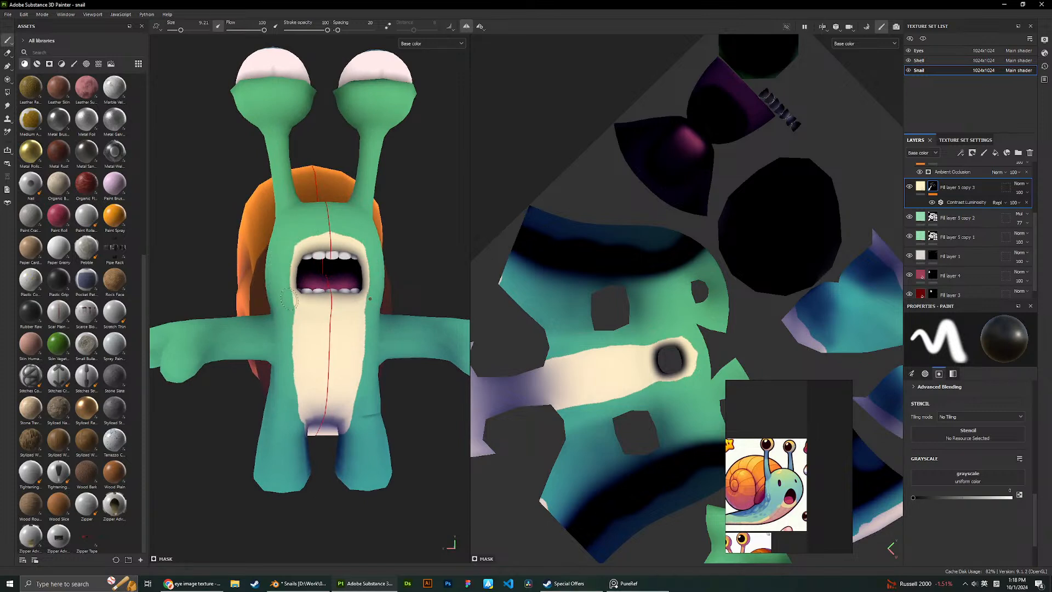
Set the mask brush's grayscale to 1 and paint the pale yellow back around the mouth and down the belly's sides.
{"action": "right_click", "coordinate": [335, 327]}
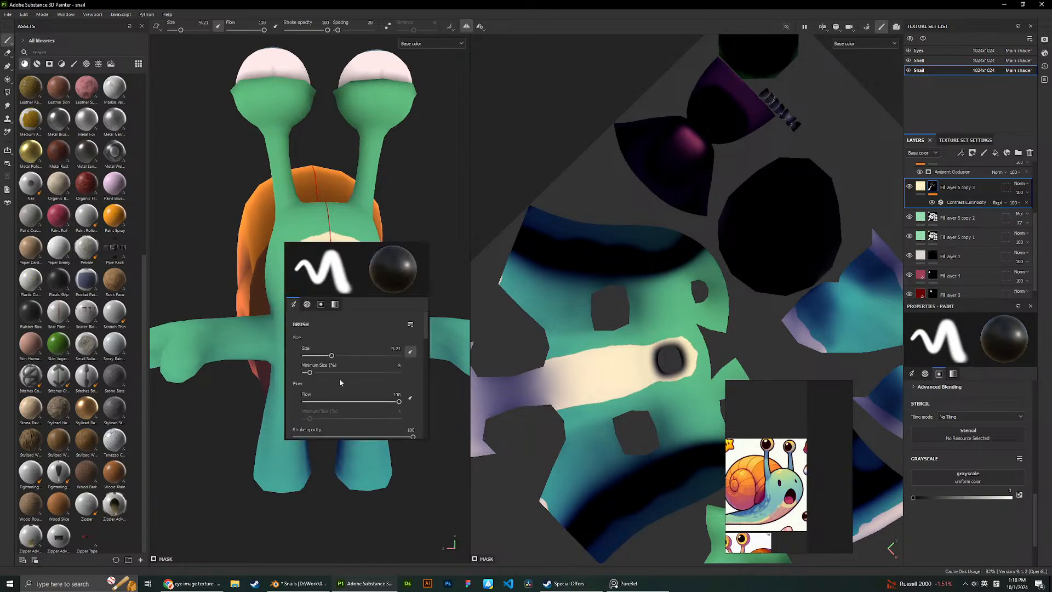
{"action": "scroll", "coordinate": [340, 382], "scroll_direction": "down", "scroll_amount": 3}
{"action": "scroll", "coordinate": [337, 388], "scroll_direction": "down", "scroll_amount": 5}
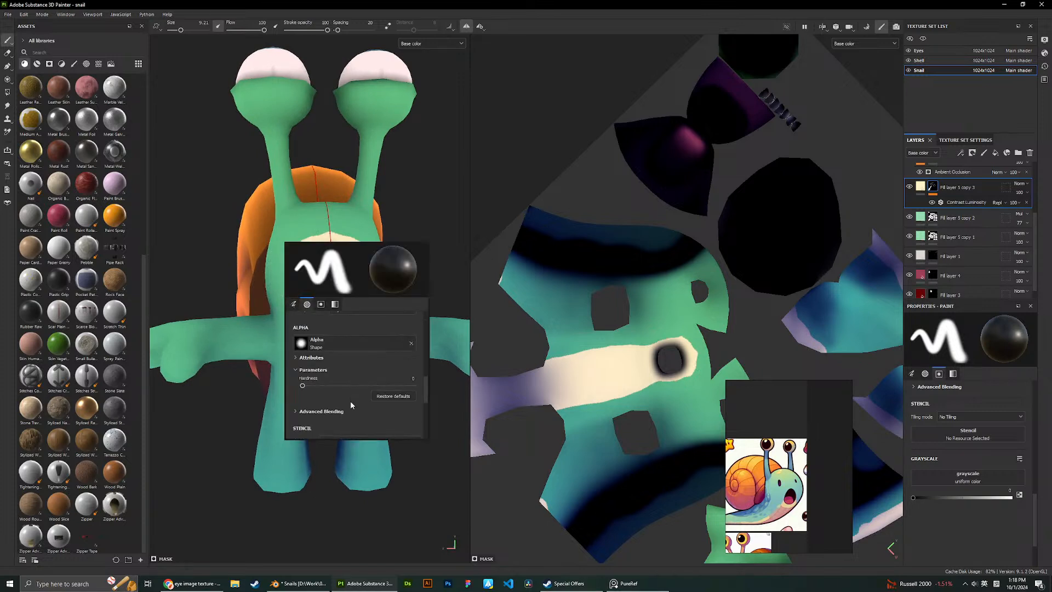
{"action": "left_click_drag", "start_coordinate": [310, 361], "coordinate": [436, 360]}
{"action": "scroll", "coordinate": [352, 235], "scroll_direction": "up", "scroll_amount": 5}
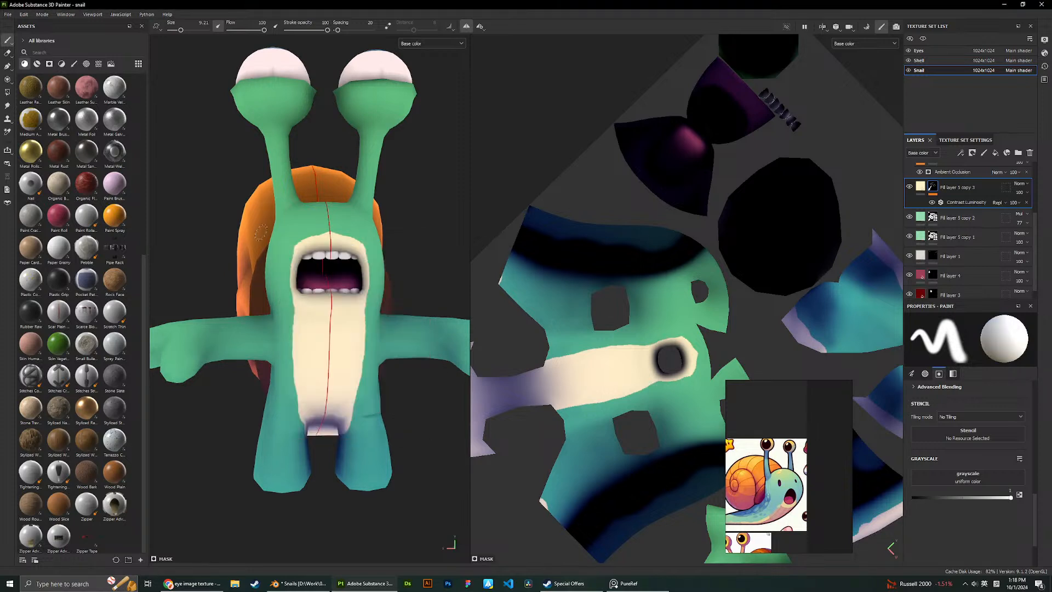
{"action": "mouse_move", "coordinate": [352, 236]}
{"action": "left_mouse_down"}
{"action": "mouse_move", "coordinate": [304, 260]}
{"action": "mouse_move", "coordinate": [293, 292]}
{"action": "mouse_move", "coordinate": [296, 345]}
{"action": "mouse_move", "coordinate": [324, 390]}
{"action": "left_mouse_up"}
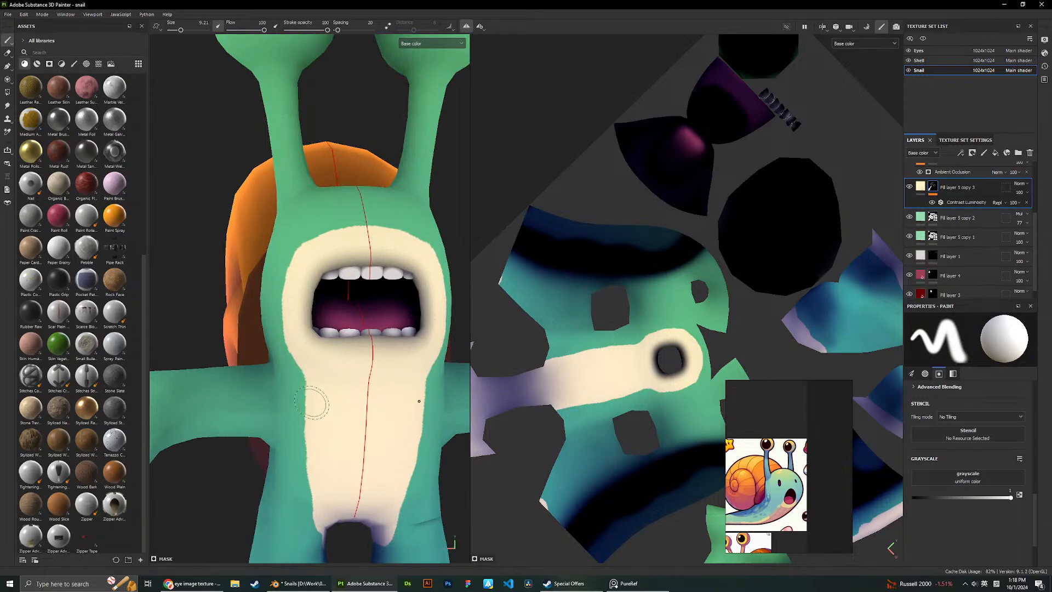
{"action": "middle_click_drag", "start_coordinate": [311, 403], "coordinate": [331, 304]}
{"action": "left_click_drag", "start_coordinate": [332, 285], "coordinate": [328, 428]}
{"action": "scroll", "coordinate": [387, 291], "scroll_direction": "down", "scroll_amount": 5}
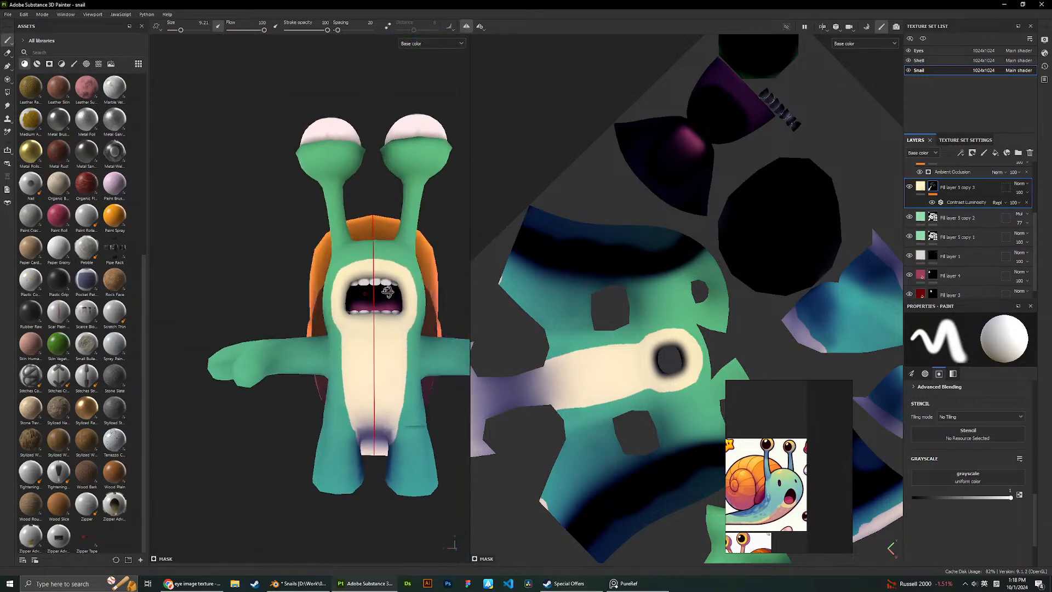
Smooth the upper edge of the pale yellow patch above the mouth up to the centre line.
{"action": "left_click_drag", "start_coordinate": [387, 290], "coordinate": [378, 350], "text": "alt"}
{"action": "scroll", "coordinate": [361, 306], "scroll_direction": "up", "scroll_amount": 5}
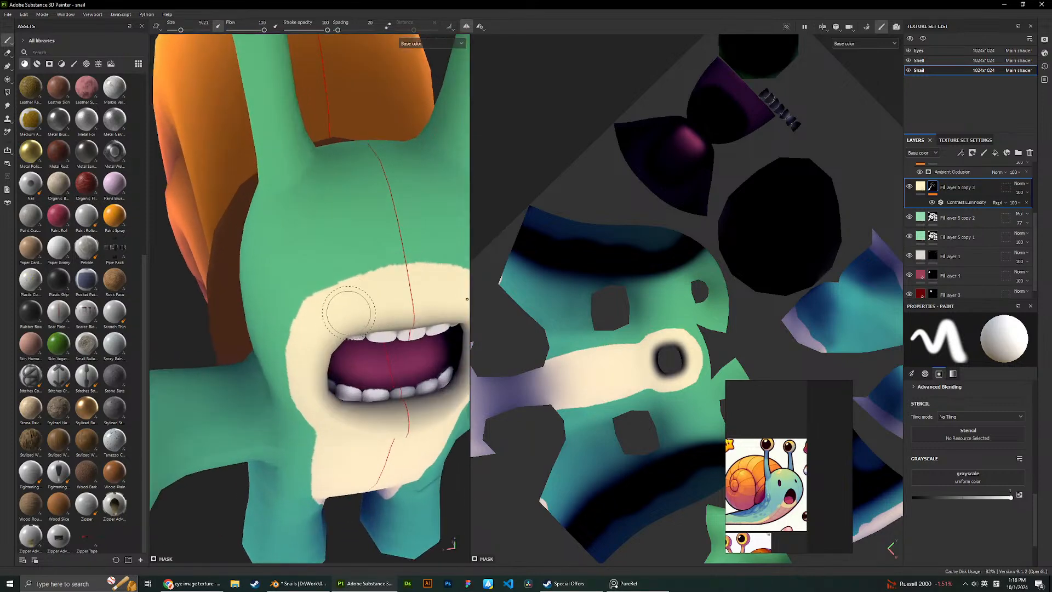
{"action": "mouse_move", "coordinate": [349, 312]}
{"action": "left_mouse_down"}
{"action": "mouse_move", "coordinate": [330, 313]}
{"action": "mouse_move", "coordinate": [333, 289]}
{"action": "mouse_move", "coordinate": [410, 278]}
{"action": "left_mouse_up"}
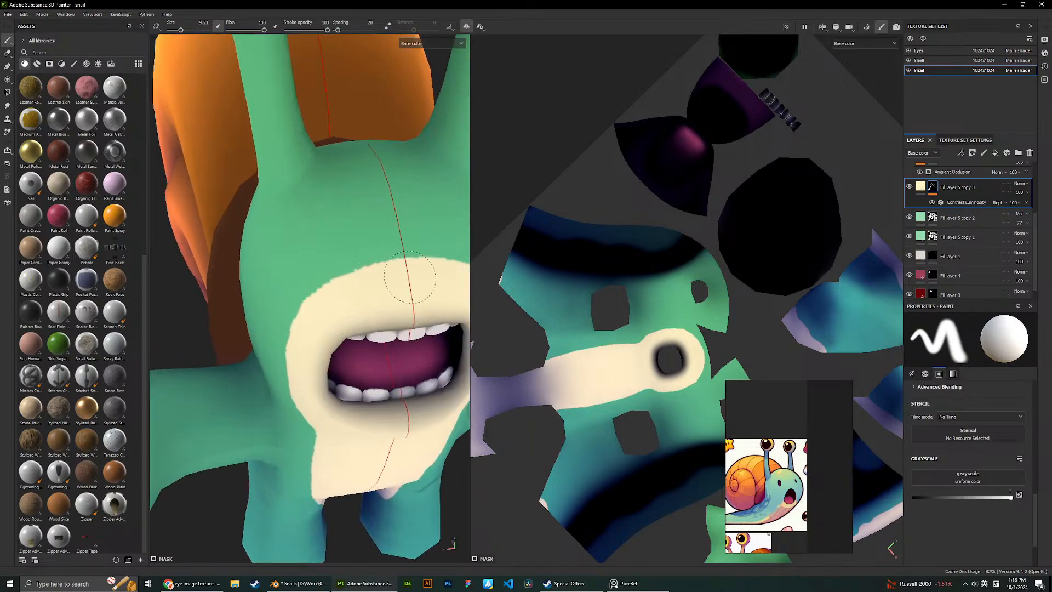
Set the mask's Contrast Luminosity filter contrast to 1 and inspect the patch's edge beside the mouth.
{"action": "scroll", "coordinate": [410, 277], "scroll_direction": "down", "scroll_amount": 6}
{"action": "left_click_drag", "start_coordinate": [334, 209], "coordinate": [363, 190], "text": "alt"}
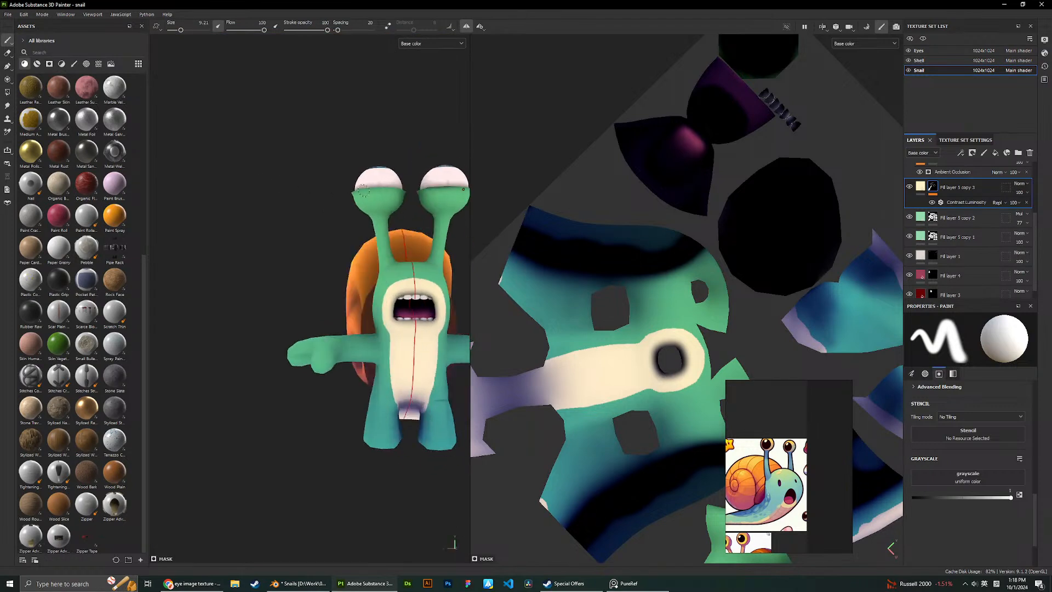
{"action": "scroll", "coordinate": [384, 211], "scroll_direction": "up", "scroll_amount": 3}
{"action": "middle_click_drag", "start_coordinate": [398, 232], "coordinate": [338, 193], "text": "alt"}
{"action": "left_click", "coordinate": [966, 203]}
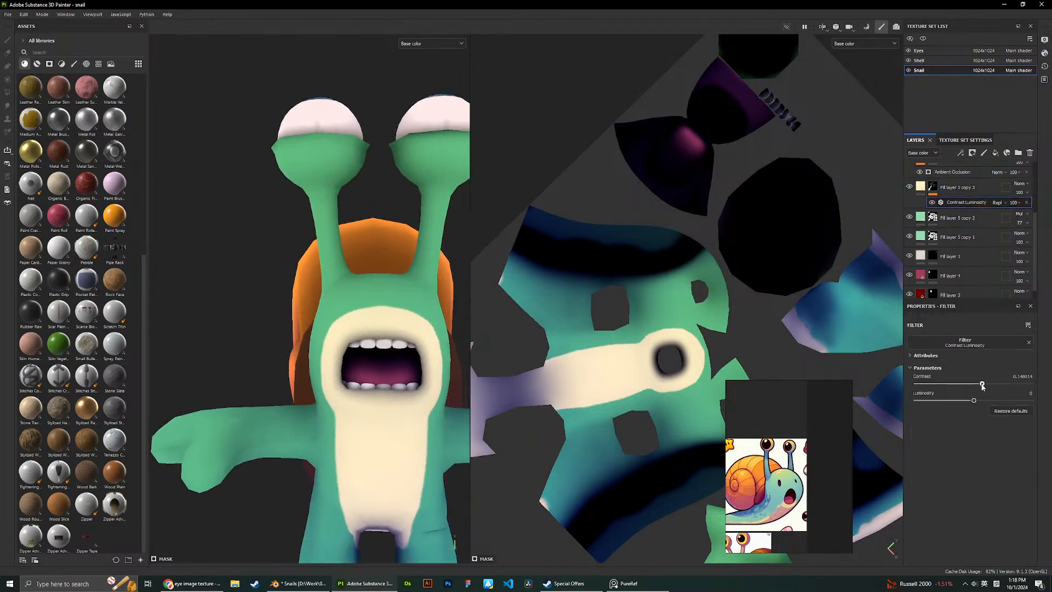
{"action": "mouse_move", "coordinate": [982, 386]}
{"action": "left_mouse_down"}
{"action": "mouse_move", "coordinate": [969, 383]}
{"action": "mouse_move", "coordinate": [1000, 387]}
{"action": "mouse_move", "coordinate": [956, 401]}
{"action": "mouse_move", "coordinate": [1033, 390]}
{"action": "left_mouse_up"}
{"action": "scroll", "coordinate": [380, 364], "scroll_direction": "up", "scroll_amount": 5}
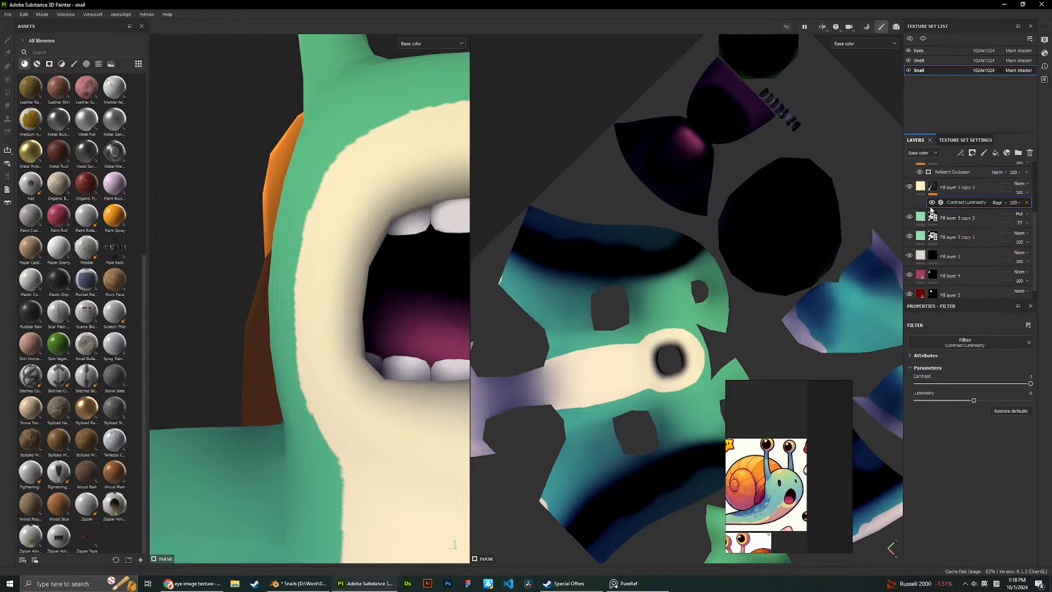
Hide the Contrast Luminosity filter, reduce the mask brush size to about 2.9 and paint along the pale yellow patch beside the mouth.
{"action": "left_click", "coordinate": [933, 187]}
{"action": "scroll", "coordinate": [394, 320], "scroll_direction": "up", "scroll_amount": 3}
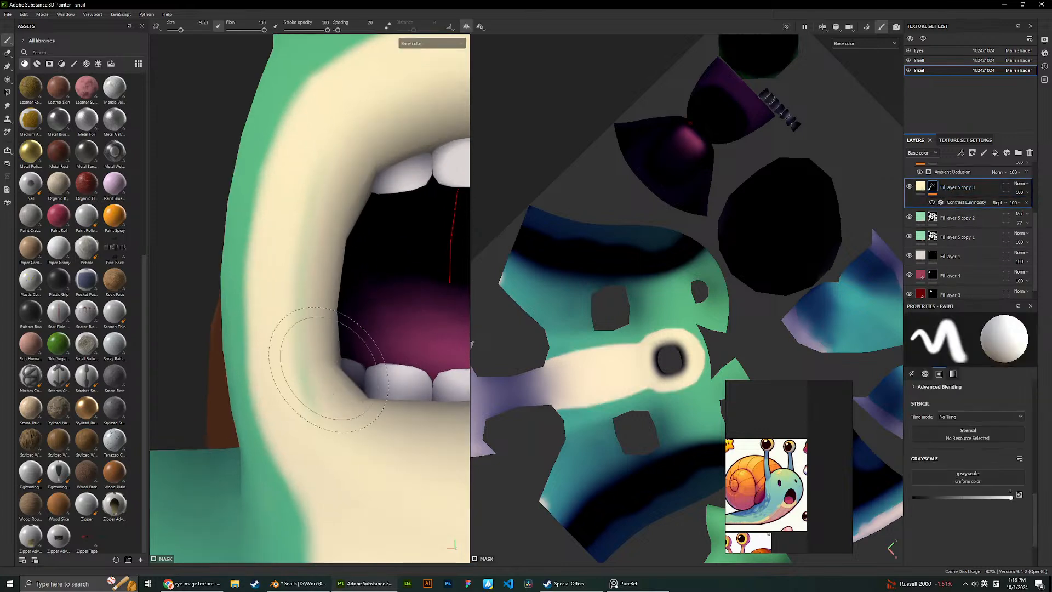
{"action": "right_click", "coordinate": [290, 345]}
{"action": "scroll", "coordinate": [332, 448], "scroll_direction": "up", "scroll_amount": 5}
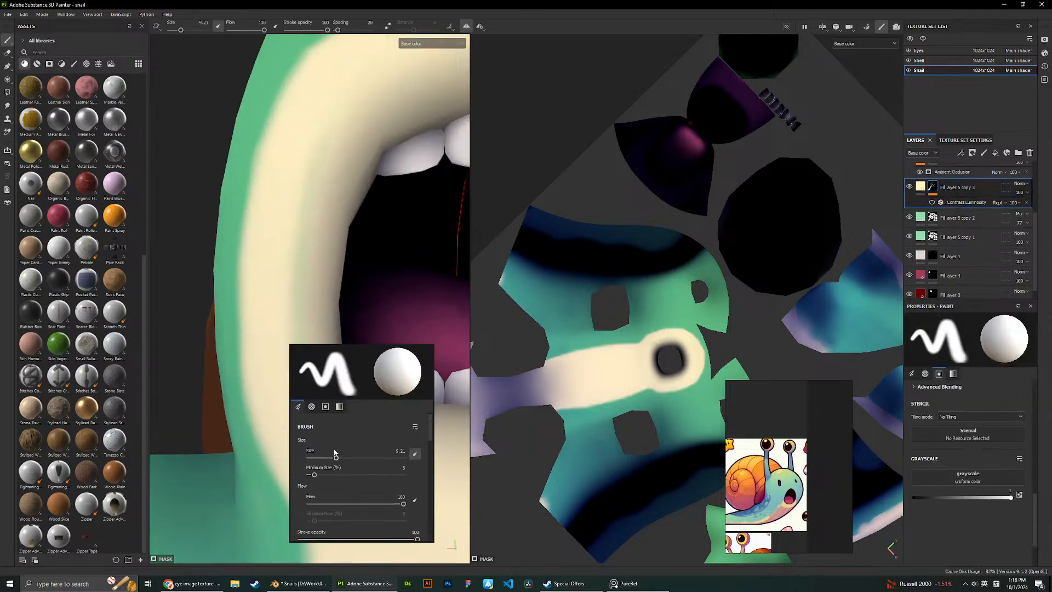
{"action": "left_click_drag", "start_coordinate": [336, 457], "coordinate": [324, 458]}
{"action": "left_click_drag", "start_coordinate": [310, 410], "coordinate": [304, 238]}
{"action": "scroll", "coordinate": [297, 221], "scroll_direction": "down", "scroll_amount": 2}
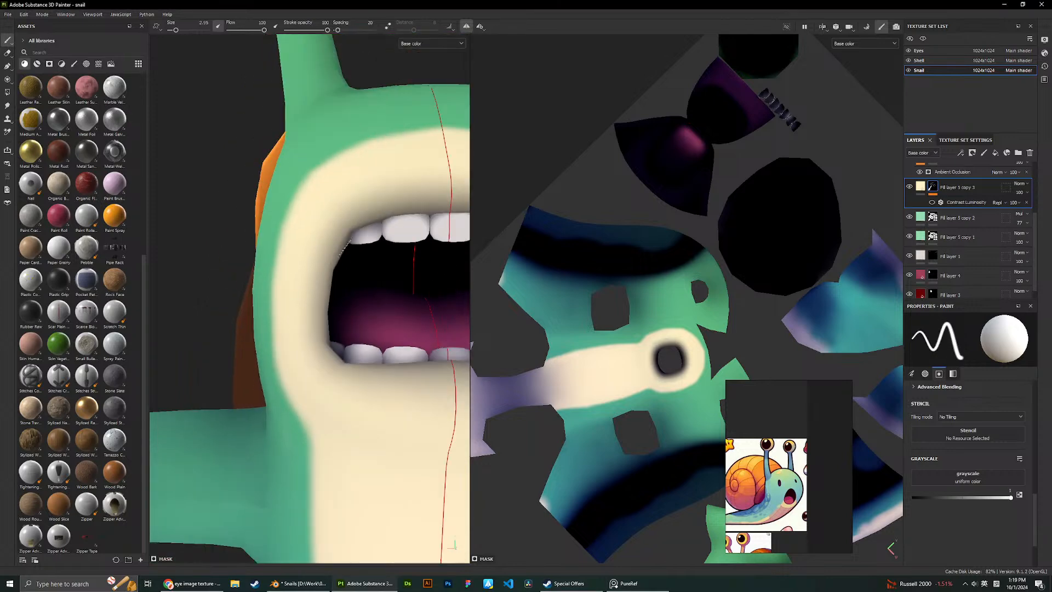
Show the Contrast Luminosity filter again and set its contrast to about 0.34, checking the patch from the front.
{"action": "scroll", "coordinate": [404, 251], "scroll_direction": "down", "scroll_amount": 5}
{"action": "middle_click_drag", "start_coordinate": [392, 316], "coordinate": [331, 305], "text": "alt"}
{"action": "scroll", "coordinate": [352, 351], "scroll_direction": "up", "scroll_amount": 2}
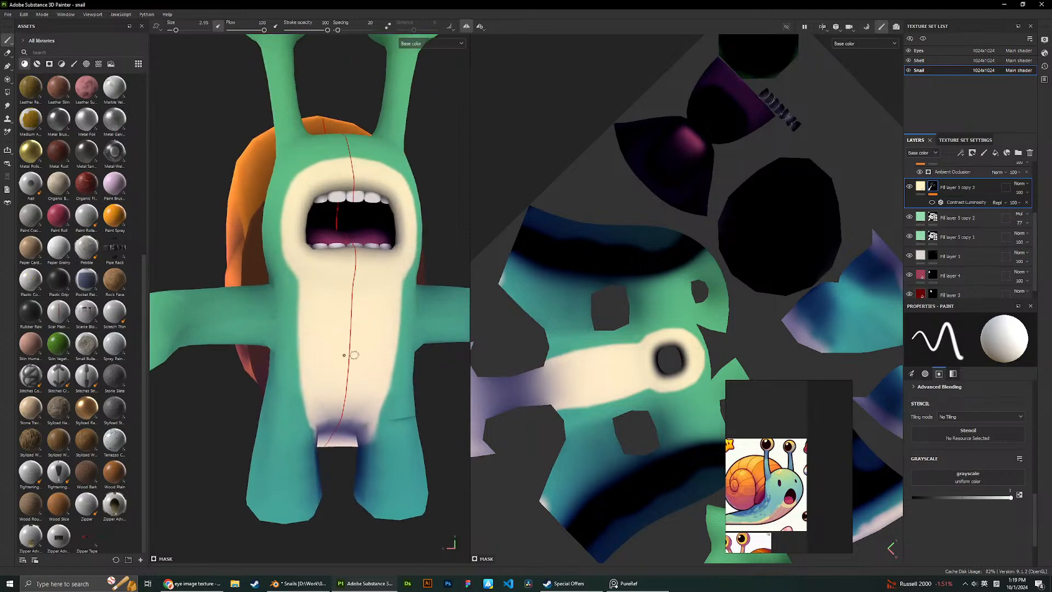
{"action": "left_click_drag", "start_coordinate": [352, 355], "coordinate": [376, 312], "text": "alt"}
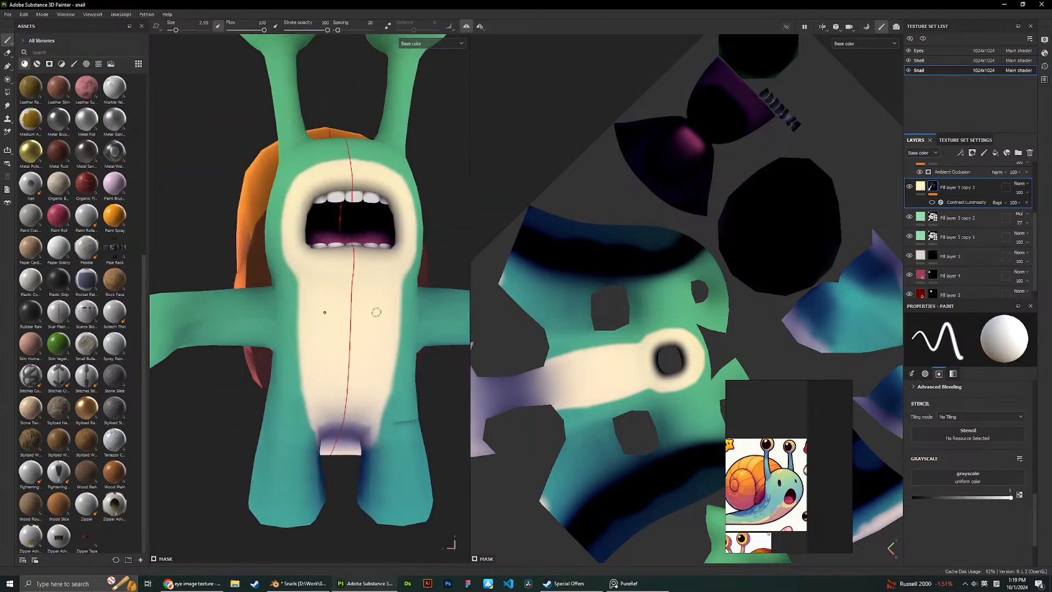
{"action": "left_click", "coordinate": [938, 204]}
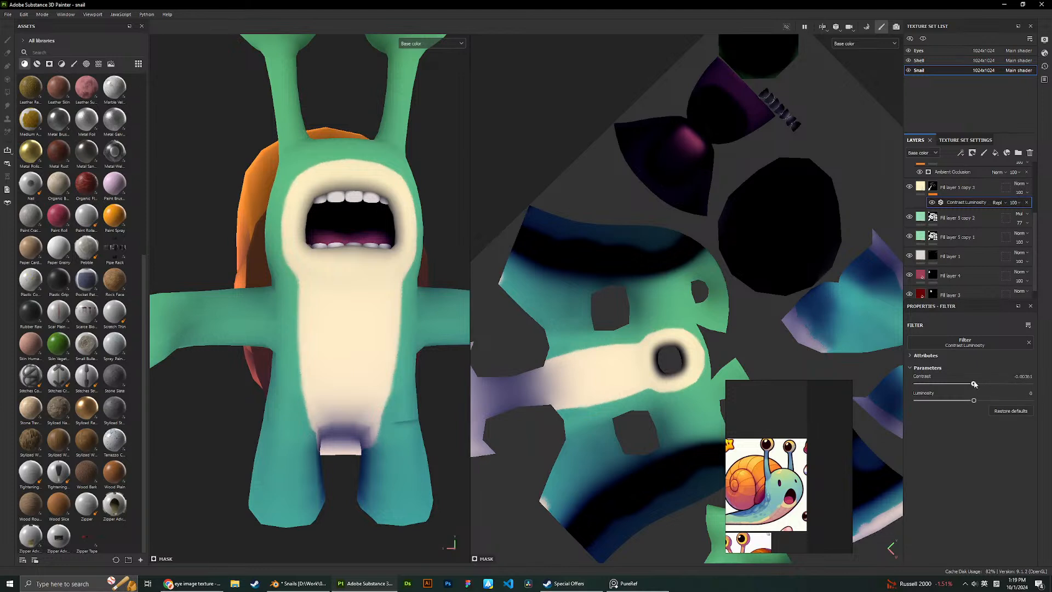
{"action": "left_click_drag", "start_coordinate": [965, 387], "coordinate": [977, 389]}
{"action": "scroll", "coordinate": [374, 241], "scroll_direction": "down", "scroll_amount": 3}
{"action": "mouse_move", "coordinate": [376, 245]}
{"action": "left_mouse_down", "text": "alt"}
{"action": "mouse_move", "coordinate": [334, 241]}
{"action": "mouse_move", "coordinate": [373, 241]}
{"action": "left_mouse_up", "text": "alt"}
{"action": "middle_click_drag", "start_coordinate": [365, 206], "coordinate": [364, 260], "text": "alt"}
{"action": "scroll", "coordinate": [364, 261], "scroll_direction": "down", "scroll_amount": 2}
{"action": "mouse_move", "coordinate": [370, 253]}
{"action": "left_mouse_down", "text": "alt"}
{"action": "mouse_move", "coordinate": [326, 249]}
{"action": "mouse_move", "coordinate": [376, 248]}
{"action": "left_mouse_up", "text": "alt"}
{"action": "scroll", "coordinate": [375, 248], "scroll_direction": "up", "scroll_amount": 5}
{"action": "scroll", "coordinate": [258, 315], "scroll_direction": "up", "scroll_amount": 3}
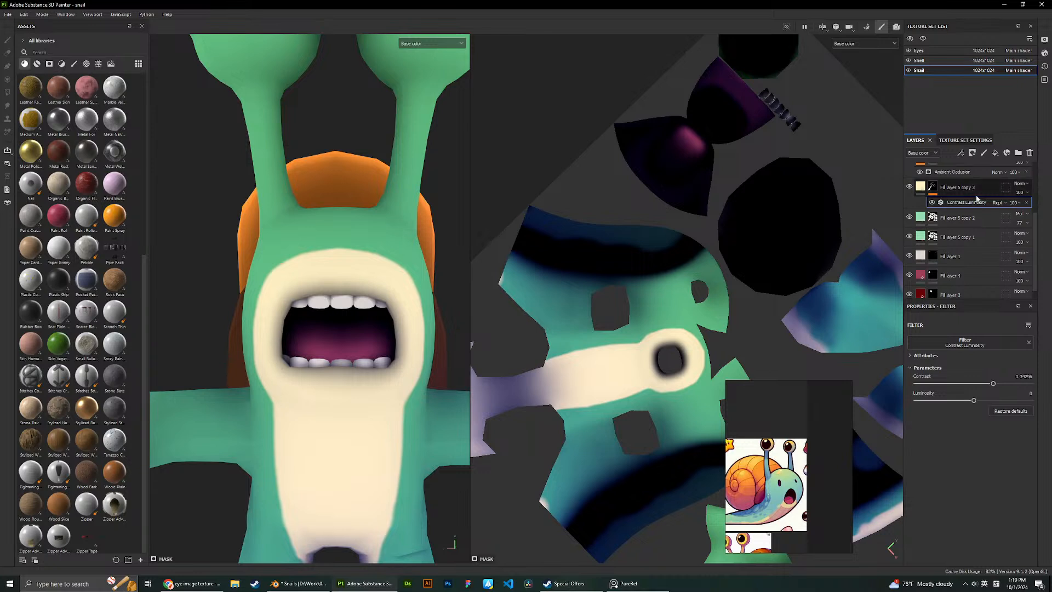
Select the pale yellow layer's mask, set the brush to size 4.41 and grayscale 0, and trim the face patch's sides.
{"action": "left_click", "coordinate": [931, 188]}
{"action": "right_click", "coordinate": [308, 330]}
{"action": "left_click_drag", "start_coordinate": [325, 385], "coordinate": [329, 385]}
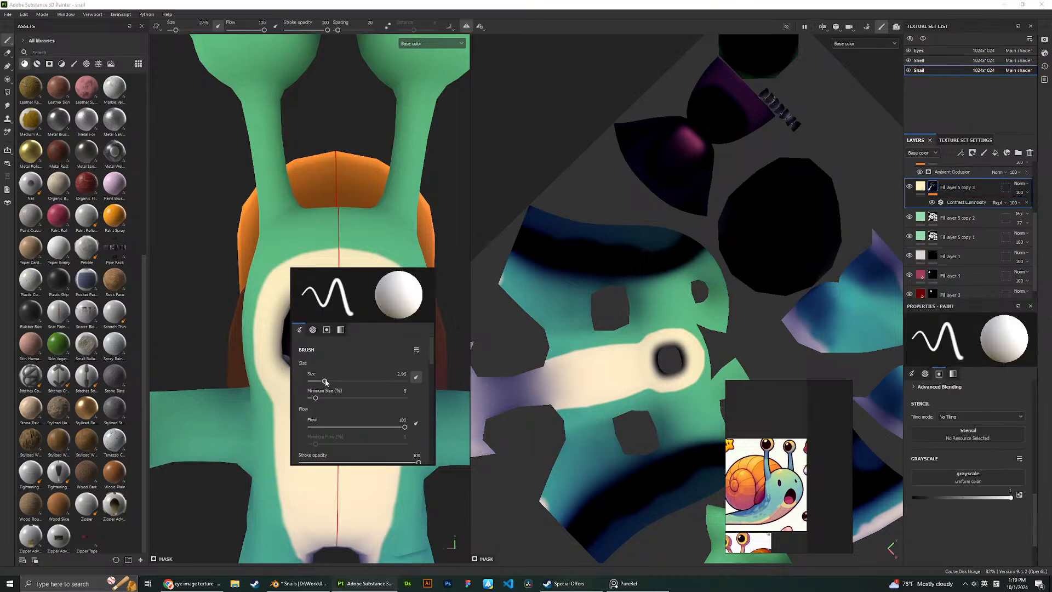
{"action": "right_click", "coordinate": [254, 340]}
{"action": "scroll", "coordinate": [325, 432], "scroll_direction": "down", "scroll_amount": 10}
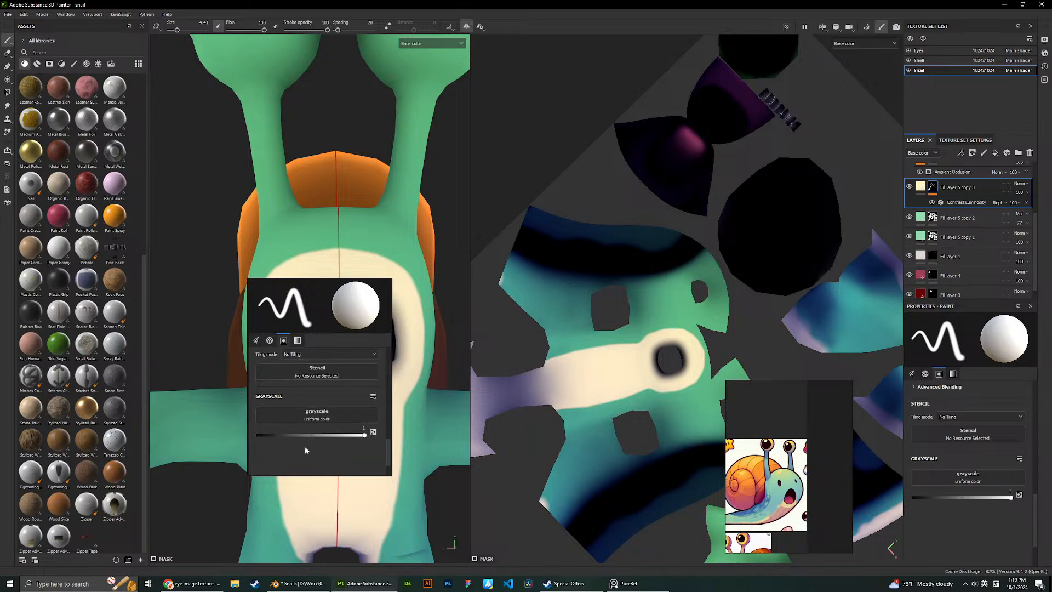
{"action": "left_click_drag", "start_coordinate": [302, 399], "coordinate": [192, 355]}
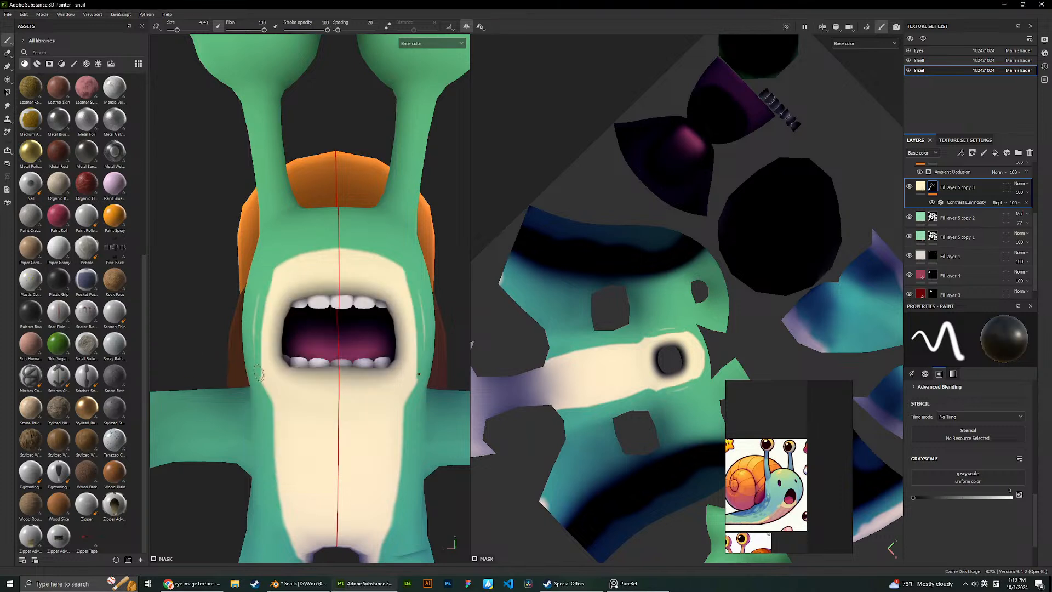
Set the mask brush size to 11.1 and try painting out the pale yellow around the mouth.
{"action": "right_click", "coordinate": [300, 380]}
{"action": "scroll", "coordinate": [298, 384], "scroll_direction": "up", "scroll_amount": 10}
{"action": "left_click", "coordinate": [316, 399]}
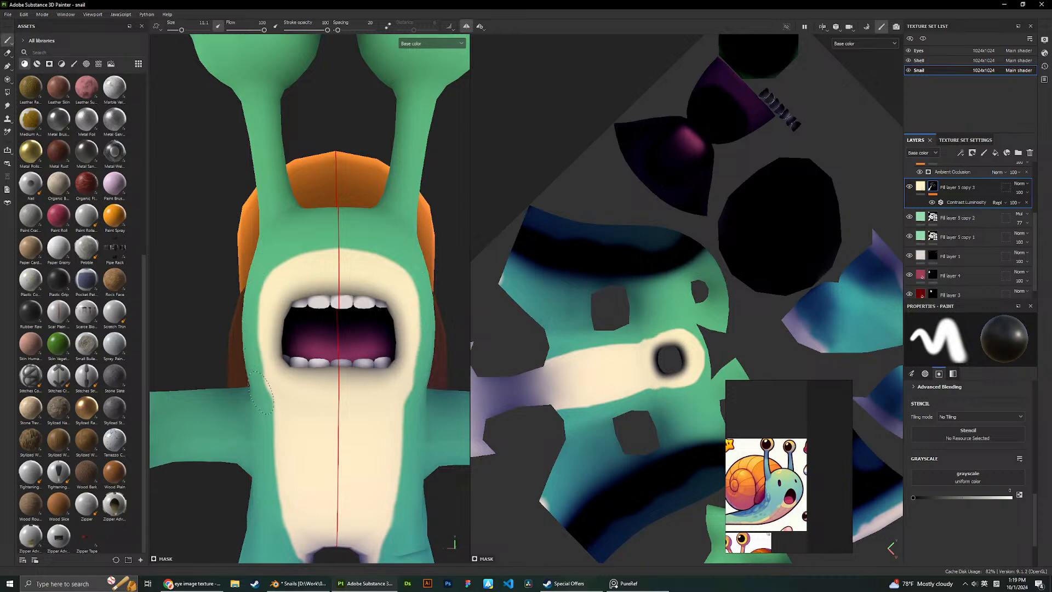
{"action": "mouse_move", "coordinate": [261, 394]}
{"action": "left_mouse_down"}
{"action": "mouse_move", "coordinate": [260, 309]}
{"action": "mouse_move", "coordinate": [283, 253]}
{"action": "mouse_move", "coordinate": [307, 266]}
{"action": "mouse_move", "coordinate": [285, 271]}
{"action": "mouse_move", "coordinate": [318, 280]}
{"action": "mouse_move", "coordinate": [269, 285]}
{"action": "mouse_move", "coordinate": [266, 356]}
{"action": "mouse_move", "coordinate": [249, 406]}
{"action": "left_mouse_up"}
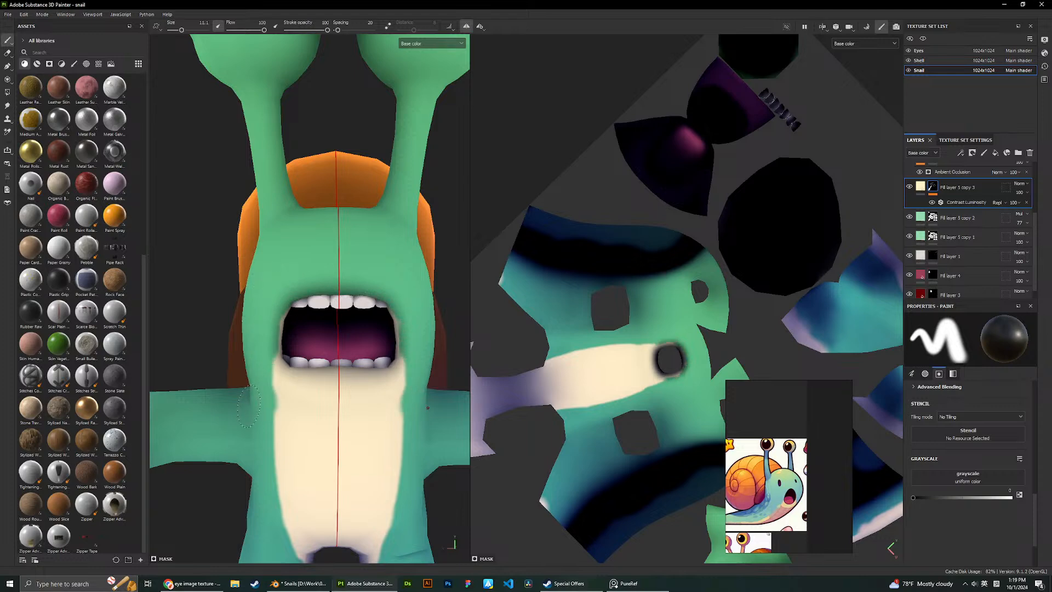
Trim the pale yellow face patch's outer edge to a narrow rim around the mouth, in line with the belly.
{"action": "scroll", "coordinate": [291, 309], "scroll_direction": "down", "scroll_amount": 8}
{"action": "mouse_move", "coordinate": [335, 267]}
{"action": "left_mouse_down", "text": "alt"}
{"action": "mouse_move", "coordinate": [354, 250]}
{"action": "mouse_move", "coordinate": [334, 274]}
{"action": "left_mouse_up", "text": "alt"}
{"action": "scroll", "coordinate": [311, 302], "scroll_direction": "up", "scroll_amount": 3}
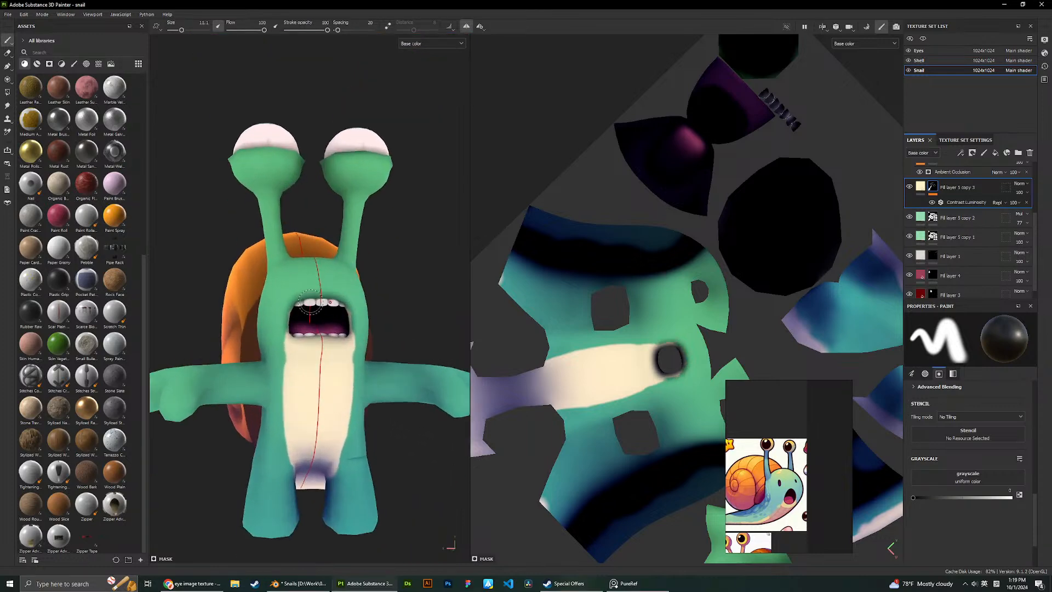
{"action": "scroll", "coordinate": [310, 301], "scroll_direction": "up", "scroll_amount": 3}
{"action": "left_click_drag", "start_coordinate": [260, 304], "coordinate": [255, 351]}
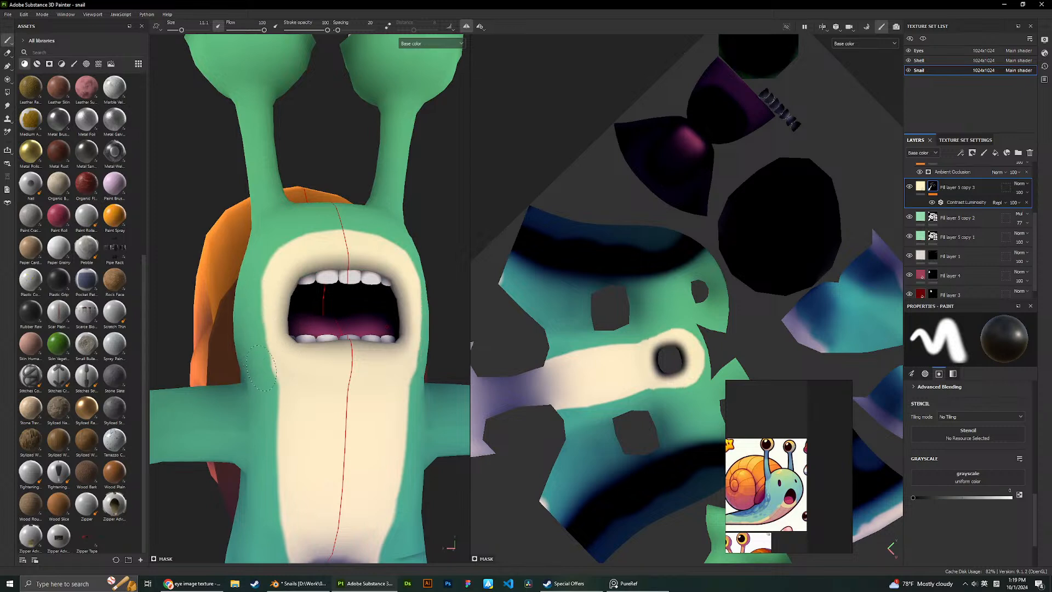
{"action": "mouse_move", "coordinate": [261, 366]}
{"action": "left_mouse_down"}
{"action": "mouse_move", "coordinate": [273, 345]}
{"action": "mouse_move", "coordinate": [271, 285]}
{"action": "mouse_move", "coordinate": [301, 241]}
{"action": "left_mouse_up"}
{"action": "scroll", "coordinate": [388, 256], "scroll_direction": "down", "scroll_amount": 3}
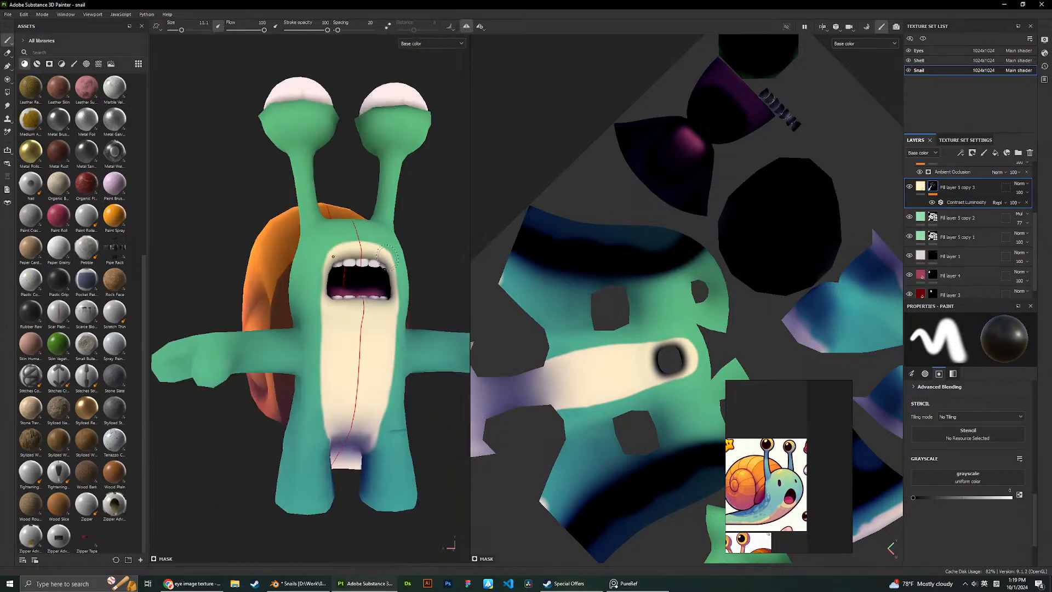
Try painting out the remaining pale yellow rim above and beside the mouth.
{"action": "mouse_move", "coordinate": [388, 256]}
{"action": "left_mouse_down", "text": "alt"}
{"action": "mouse_move", "coordinate": [310, 256]}
{"action": "mouse_move", "coordinate": [418, 279]}
{"action": "mouse_move", "coordinate": [341, 253]}
{"action": "left_mouse_up", "text": "alt"}
{"action": "scroll", "coordinate": [318, 255], "scroll_direction": "down", "scroll_amount": 3}
{"action": "scroll", "coordinate": [355, 267], "scroll_direction": "up", "scroll_amount": 4}
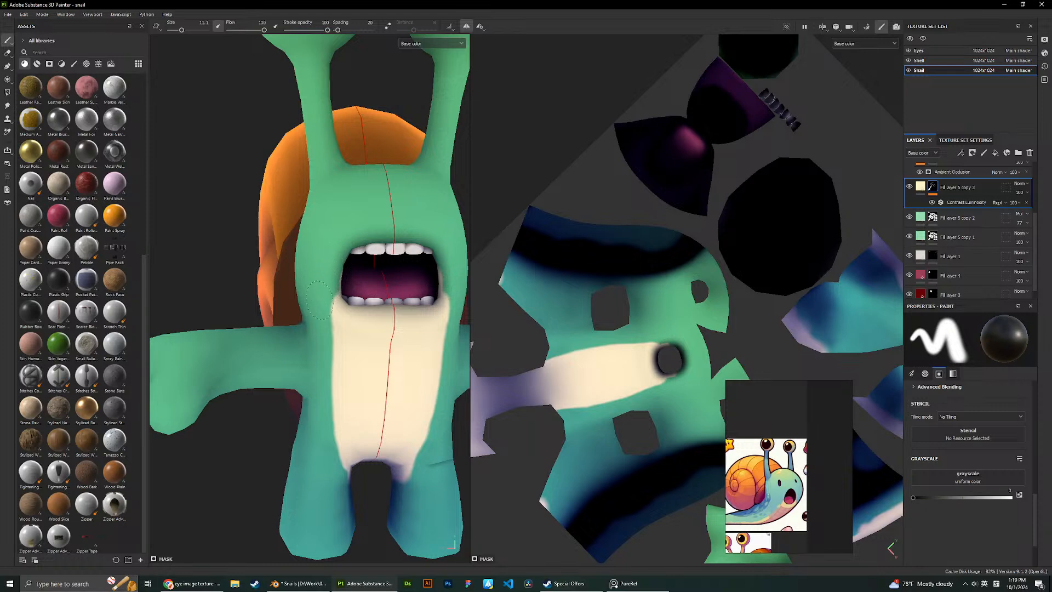
{"action": "left_click_drag", "start_coordinate": [341, 274], "coordinate": [312, 258], "text": "alt"}
{"action": "scroll", "coordinate": [366, 268], "scroll_direction": "up", "scroll_amount": 3}
{"action": "scroll", "coordinate": [355, 285], "scroll_direction": "down", "scroll_amount": 3}
{"action": "scroll", "coordinate": [312, 258], "scroll_direction": "up", "scroll_amount": 5}
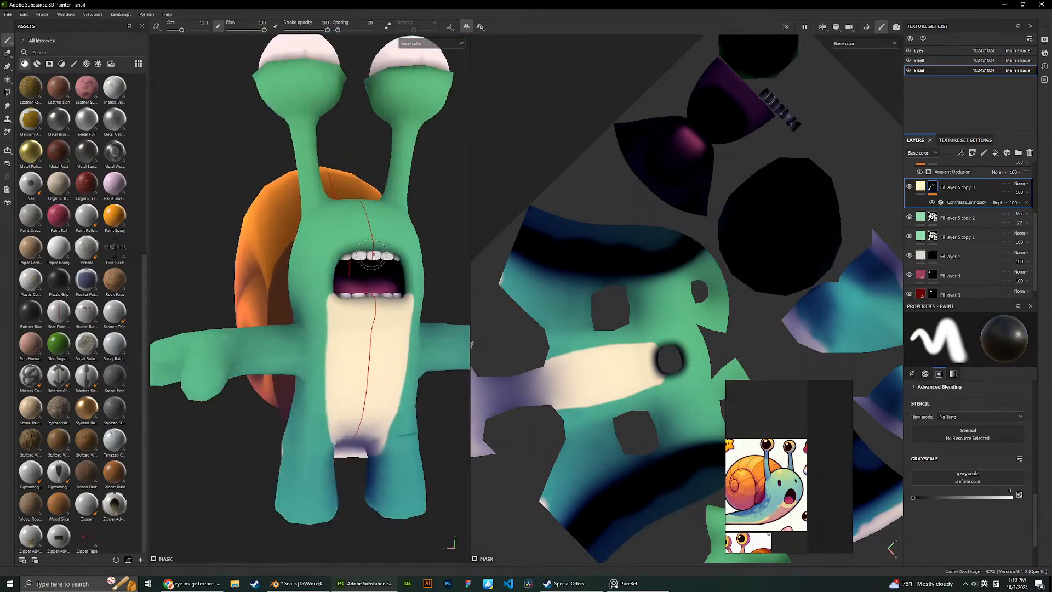
Try painting out the pale yellow directly below the mouth so the belly patch starts at the chest.
{"action": "scroll", "coordinate": [240, 411], "scroll_direction": "down", "scroll_amount": 6}
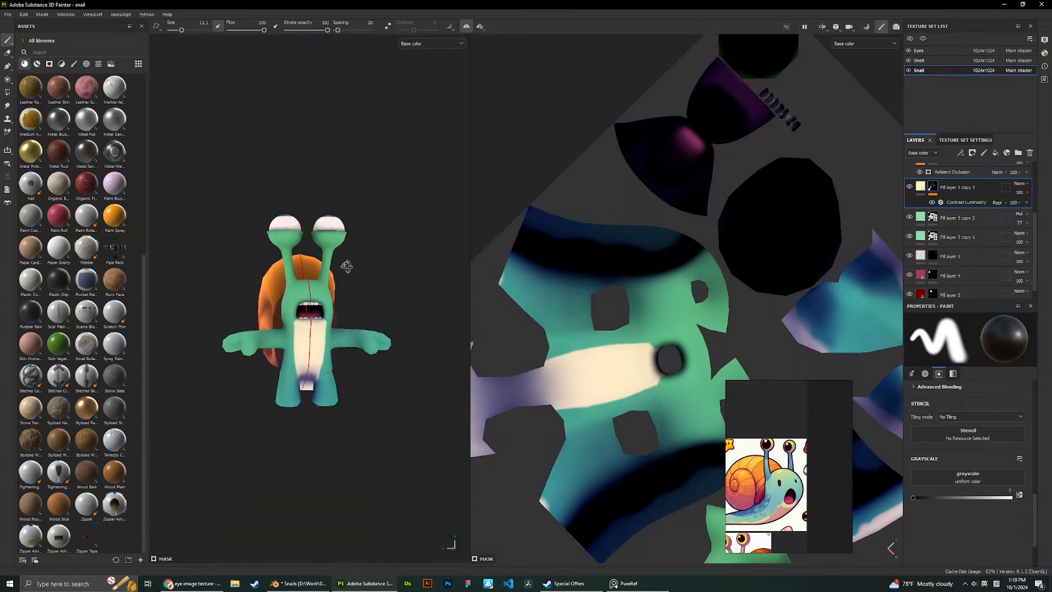
{"action": "left_click_drag", "start_coordinate": [345, 268], "coordinate": [315, 268], "text": "alt"}
{"action": "scroll", "coordinate": [306, 298], "scroll_direction": "up", "scroll_amount": 3}
{"action": "left_click_drag", "start_coordinate": [258, 315], "coordinate": [275, 326]}
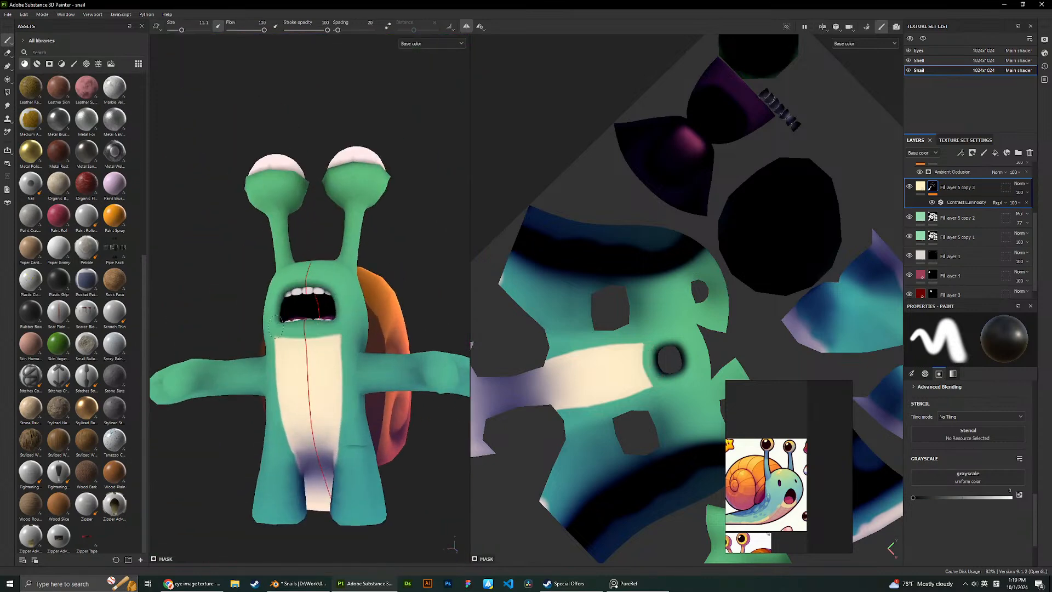
{"action": "scroll", "coordinate": [269, 328], "scroll_direction": "up", "scroll_amount": 2}
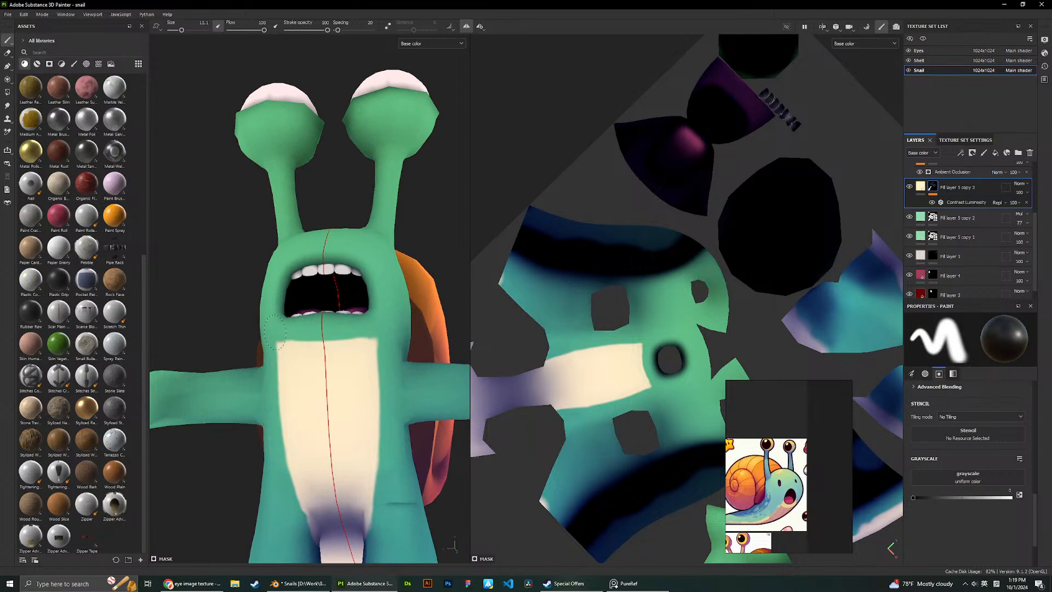
{"action": "scroll", "coordinate": [308, 315], "scroll_direction": "down", "scroll_amount": 3}
{"action": "mouse_move", "coordinate": [308, 314]}
{"action": "left_mouse_down", "text": "alt"}
{"action": "mouse_move", "coordinate": [344, 323]}
{"action": "mouse_move", "coordinate": [271, 326]}
{"action": "mouse_move", "coordinate": [310, 325]}
{"action": "left_mouse_up", "text": "alt"}
Undo the strokes that removed the pale yellow around and below the mouth.
{"action": "key", "text": "ctrl+z"}
{"action": "mouse_move", "coordinate": [293, 237]}
{"action": "left_mouse_down", "text": "alt"}
{"action": "mouse_move", "coordinate": [312, 246]}
{"action": "mouse_move", "coordinate": [310, 231]}
{"action": "mouse_move", "coordinate": [351, 235]}
{"action": "mouse_move", "coordinate": [212, 235]}
{"action": "mouse_move", "coordinate": [362, 226]}
{"action": "left_mouse_up", "text": "alt"}
{"action": "key", "text": "ctrl+z"}
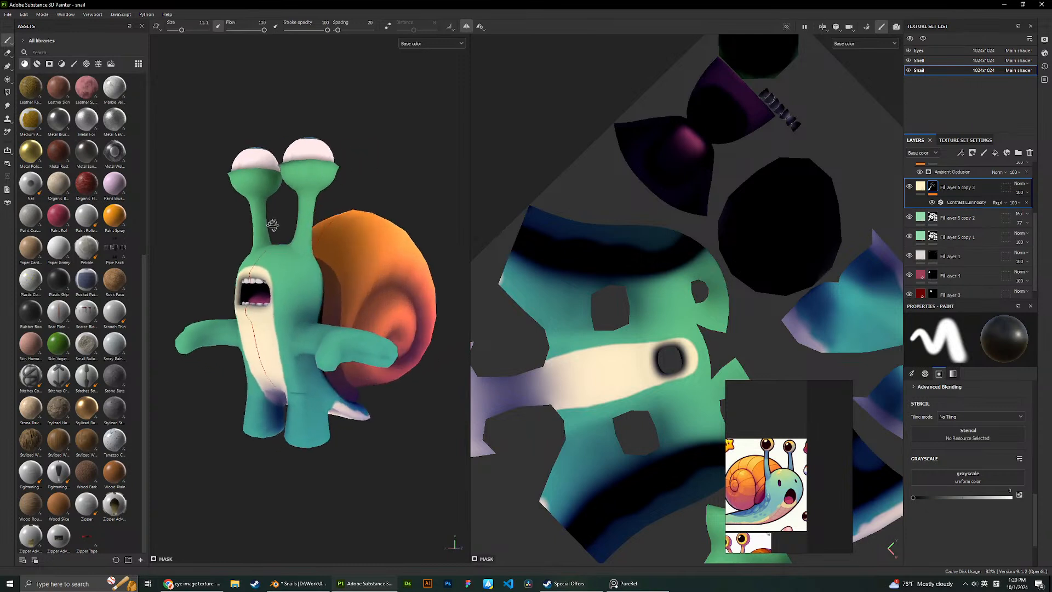
{"action": "left_click_drag", "start_coordinate": [273, 225], "coordinate": [320, 222], "text": "alt"}
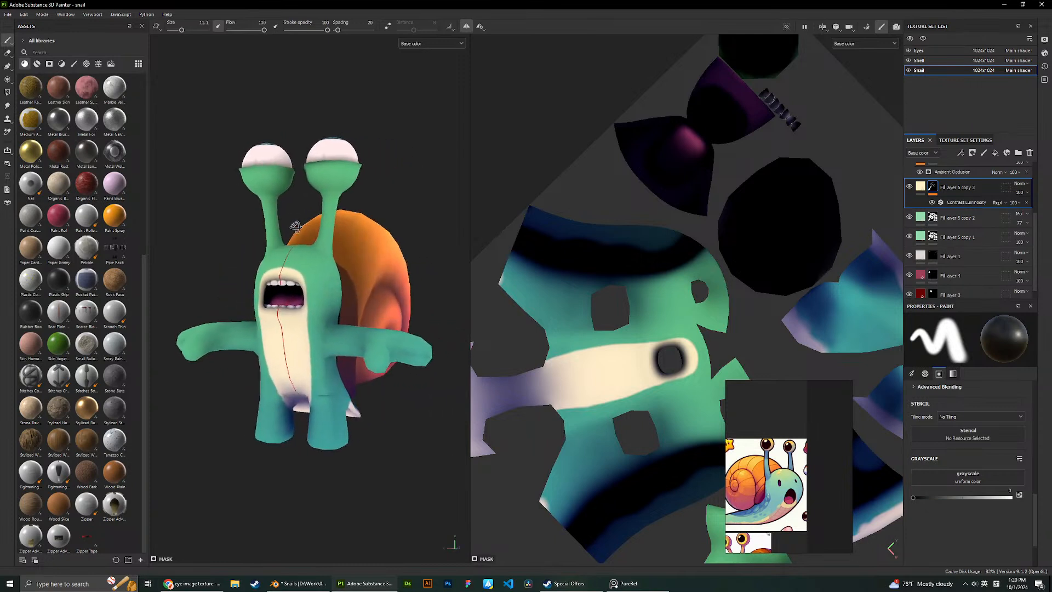
{"action": "left_click_drag", "start_coordinate": [309, 228], "coordinate": [352, 237], "text": "alt"}
{"action": "scroll", "coordinate": [346, 276], "scroll_direction": "up", "scroll_amount": 7}
{"action": "scroll", "coordinate": [285, 323], "scroll_direction": "down", "scroll_amount": 1}
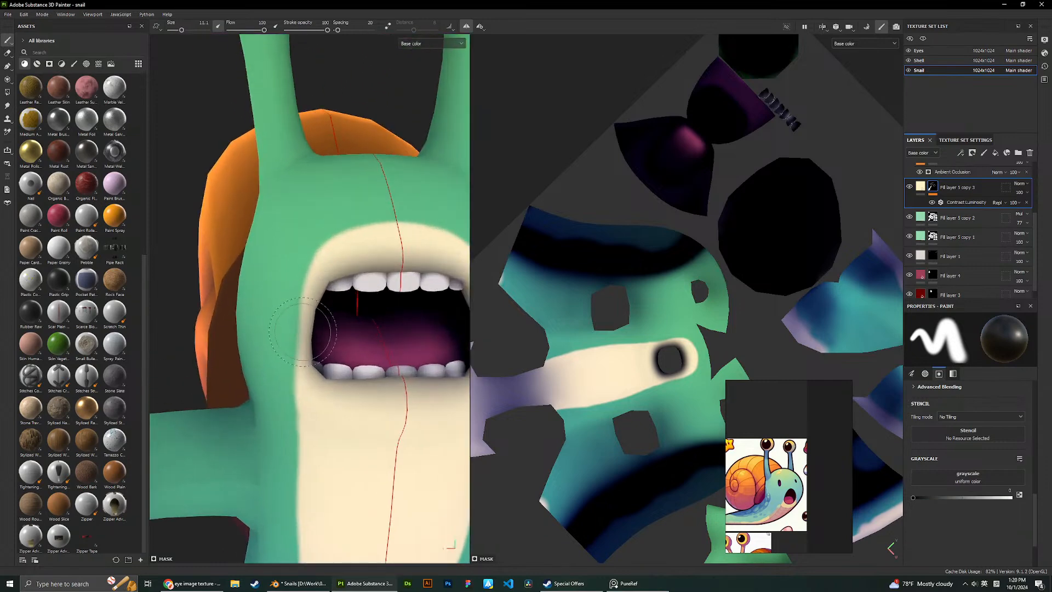
Trim the pale yellow face patch to a narrow rim above the mouth and round its upper corners.
{"action": "right_click", "coordinate": [327, 343]}
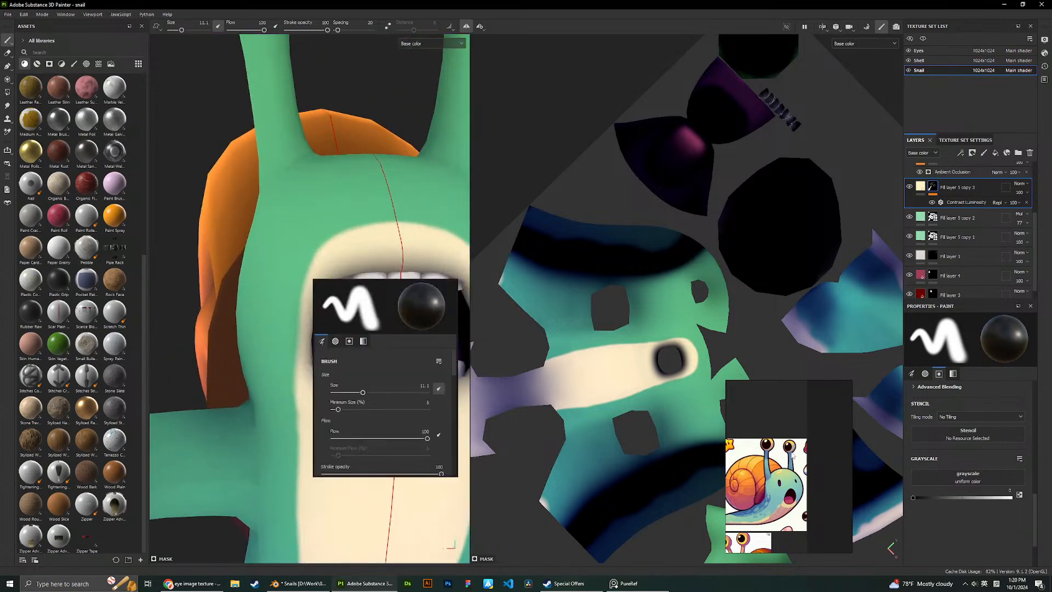
{"action": "scroll", "coordinate": [798, 459], "scroll_direction": "down", "scroll_amount": 2}
{"action": "scroll", "coordinate": [765, 535], "scroll_direction": "up", "scroll_amount": 2}
{"action": "scroll", "coordinate": [261, 213], "scroll_direction": "down", "scroll_amount": 8}
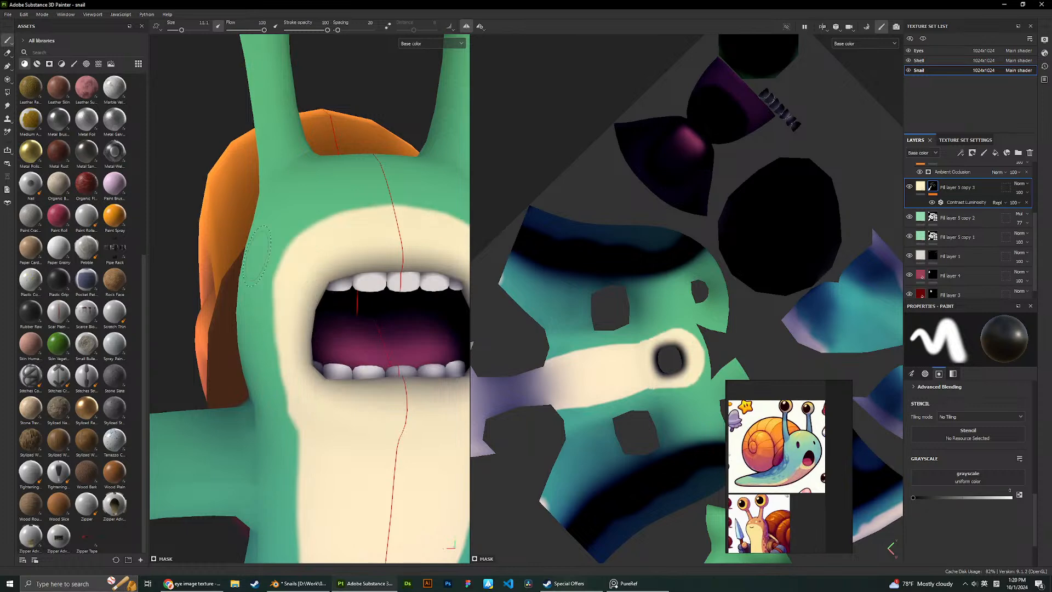
{"action": "scroll", "coordinate": [261, 213], "scroll_direction": "up", "scroll_amount": 3}
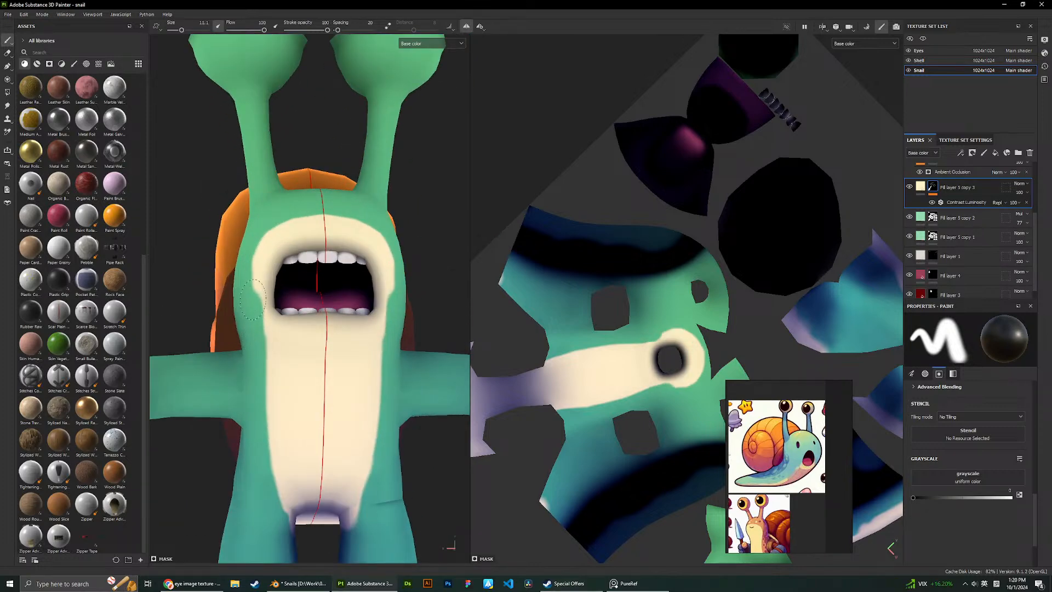
{"action": "scroll", "coordinate": [314, 222], "scroll_direction": "up", "scroll_amount": 2}
{"action": "left_click_drag", "start_coordinate": [314, 222], "coordinate": [359, 224]}
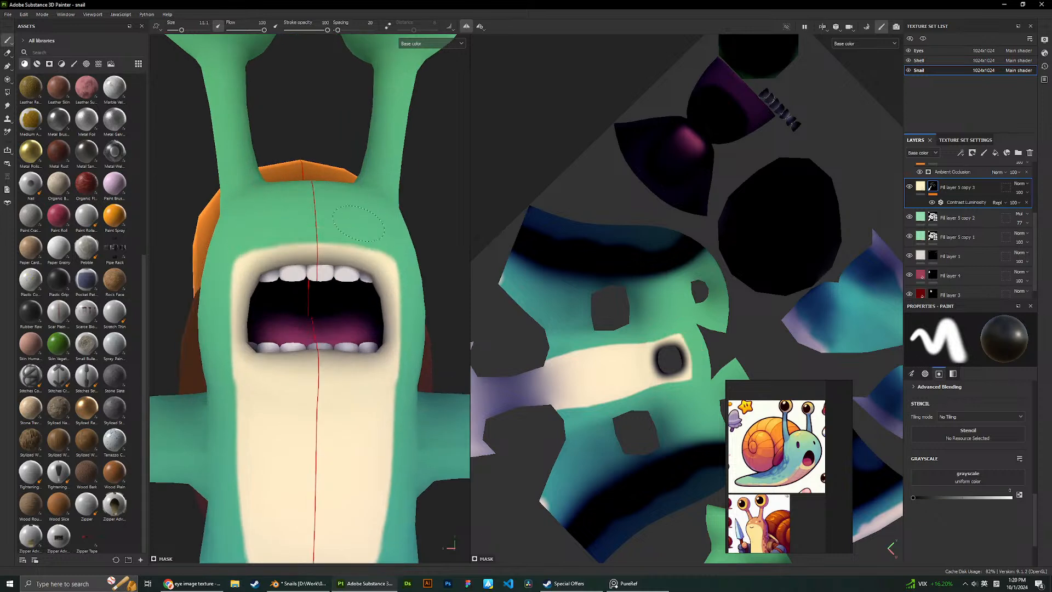
{"action": "left_click_drag", "start_coordinate": [248, 234], "coordinate": [266, 234]}
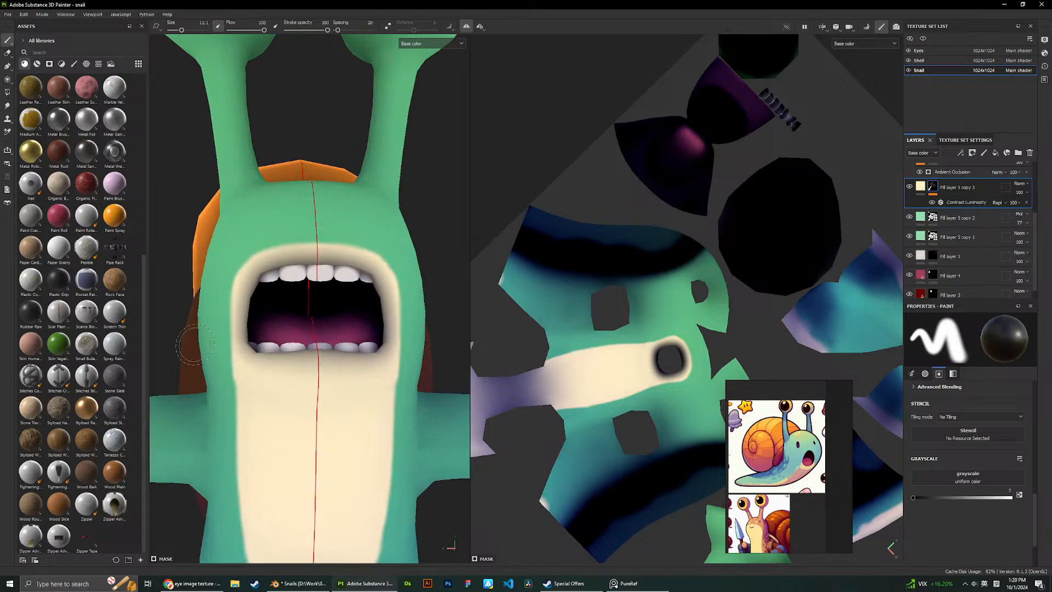
Narrow the pale yellow patch beside the mouth's lower corners where it meets the chest.
{"action": "left_click_drag", "start_coordinate": [222, 277], "coordinate": [224, 371]}
{"action": "key", "text": "ctrl+z"}
{"action": "mouse_move", "coordinate": [226, 259]}
{"action": "left_mouse_down"}
{"action": "mouse_move", "coordinate": [223, 416]}
{"action": "mouse_move", "coordinate": [222, 391]}
{"action": "mouse_move", "coordinate": [236, 373]}
{"action": "left_mouse_up"}
{"action": "key", "text": "ctrl+z"}
{"action": "left_click", "coordinate": [224, 379]}
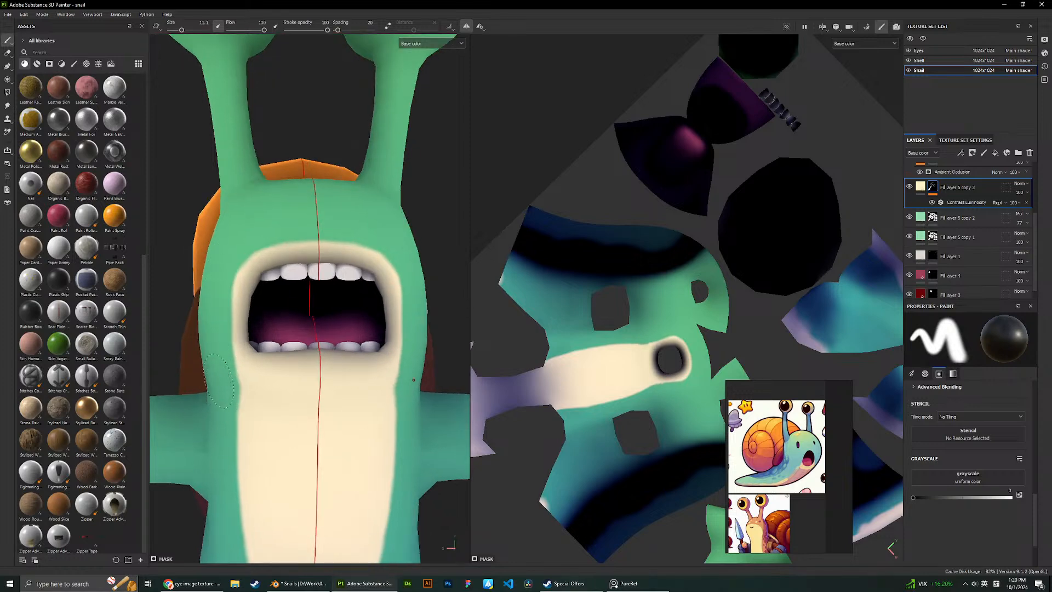
Try trimming the pale yellow rim down the side of the mouth with a long stroke and a larger brush.
{"action": "scroll", "coordinate": [225, 309], "scroll_direction": "down", "scroll_amount": 5}
{"action": "left_click_drag", "start_coordinate": [322, 263], "coordinate": [338, 265], "text": "alt"}
{"action": "scroll", "coordinate": [254, 335], "scroll_direction": "up", "scroll_amount": 5}
{"action": "scroll", "coordinate": [302, 288], "scroll_direction": "up", "scroll_amount": 3}
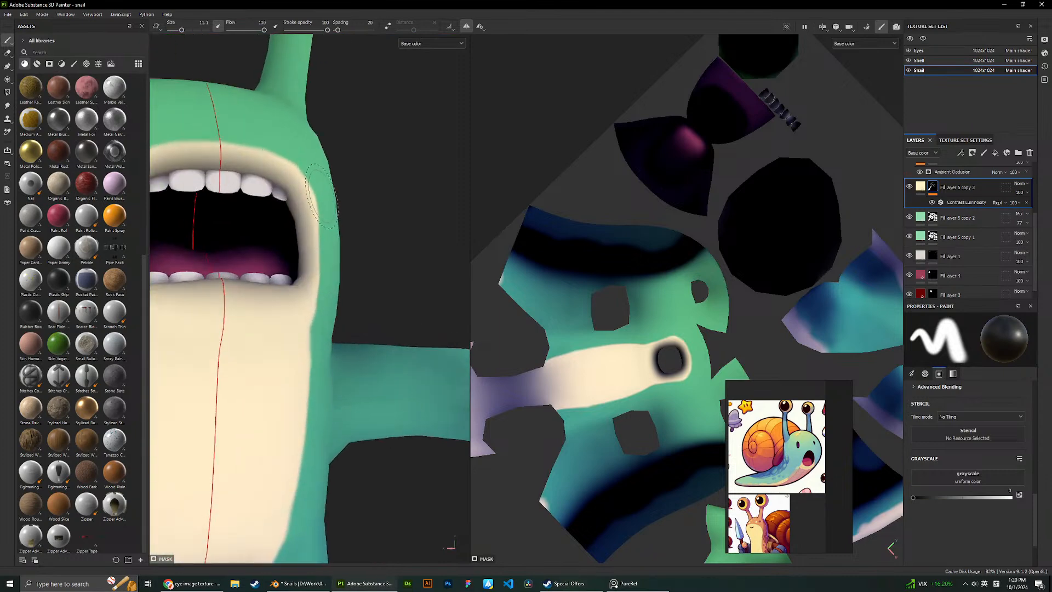
{"action": "left_click_drag", "start_coordinate": [320, 192], "coordinate": [315, 350]}
{"action": "key", "text": "ctrl+z"}
{"action": "right_click_drag", "start_coordinate": [300, 294], "coordinate": [351, 294], "text": "ctrl"}
{"action": "scroll", "coordinate": [299, 296], "scroll_direction": "down", "scroll_amount": 5}
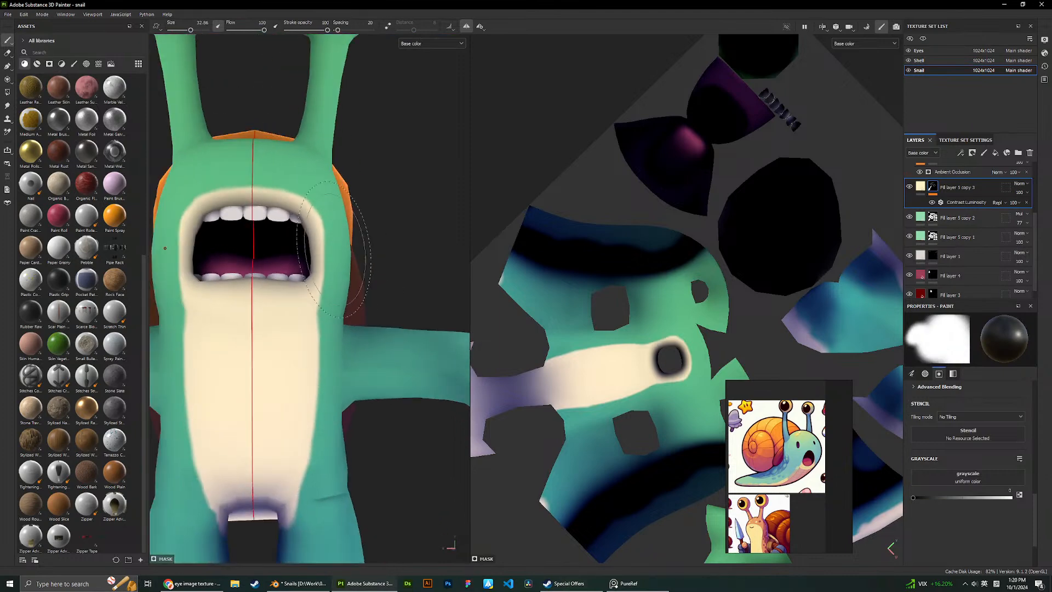
{"action": "scroll", "coordinate": [340, 263], "scroll_direction": "up", "scroll_amount": 5}
{"action": "key", "text": "ctrl+z"}
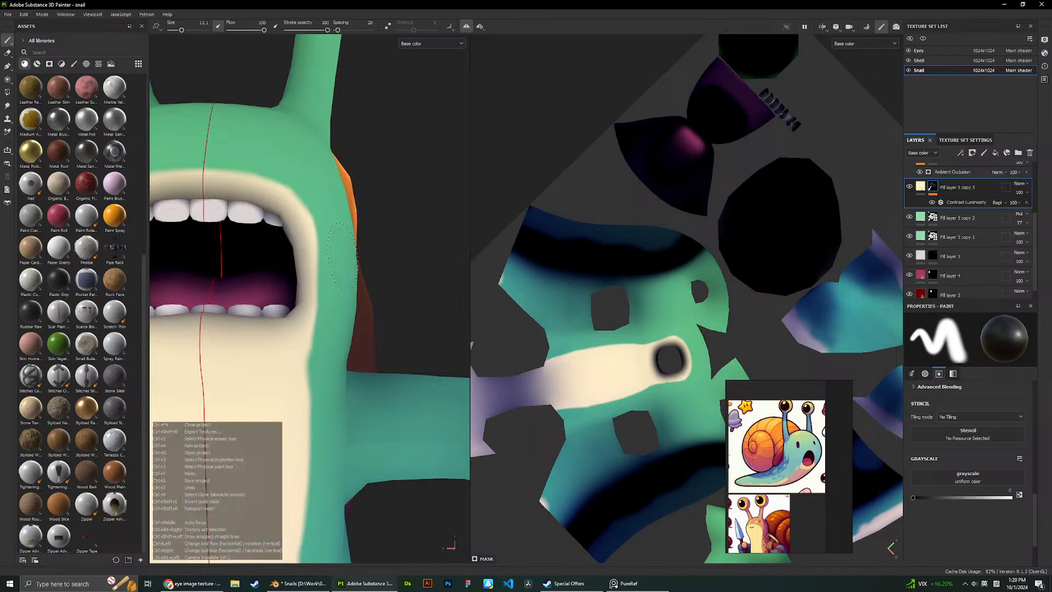
Trim the sides of the pale yellow patch from beside the mouth down along the belly.
{"action": "mouse_move", "coordinate": [319, 207]}
{"action": "left_mouse_down"}
{"action": "mouse_move", "coordinate": [329, 299]}
{"action": "mouse_move", "coordinate": [321, 487]}
{"action": "left_mouse_up"}
{"action": "scroll", "coordinate": [320, 486], "scroll_direction": "down", "scroll_amount": 5}
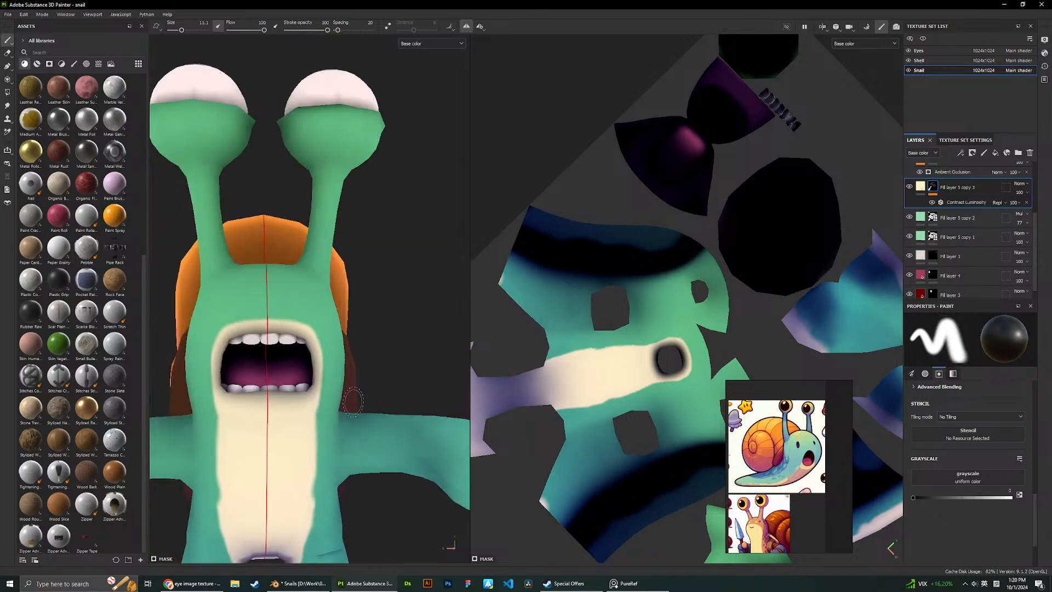
{"action": "scroll", "coordinate": [328, 383], "scroll_direction": "up", "scroll_amount": 5}
{"action": "left_click_drag", "start_coordinate": [328, 383], "coordinate": [328, 438]}
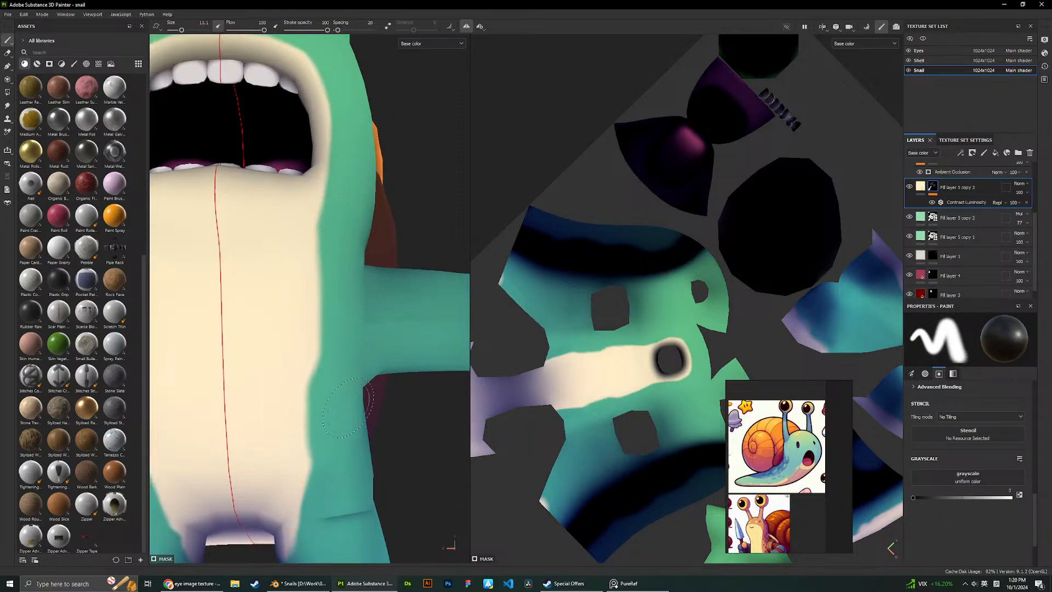
{"action": "key", "text": "ctrl+z"}
{"action": "left_click_drag", "start_coordinate": [329, 315], "coordinate": [318, 389]}
{"action": "scroll", "coordinate": [381, 353], "scroll_direction": "down", "scroll_amount": 5}
{"action": "mouse_move", "coordinate": [408, 347]}
{"action": "left_mouse_down", "text": "alt"}
{"action": "mouse_move", "coordinate": [328, 334]}
{"action": "mouse_move", "coordinate": [378, 307]}
{"action": "left_mouse_up", "text": "alt"}
{"action": "key", "text": "ctrl+z"}
{"action": "scroll", "coordinate": [378, 315], "scroll_direction": "up", "scroll_amount": 5}
{"action": "left_click_drag", "start_coordinate": [373, 378], "coordinate": [341, 388], "text": "alt"}
{"action": "scroll", "coordinate": [341, 388], "scroll_direction": "up", "scroll_amount": 3}
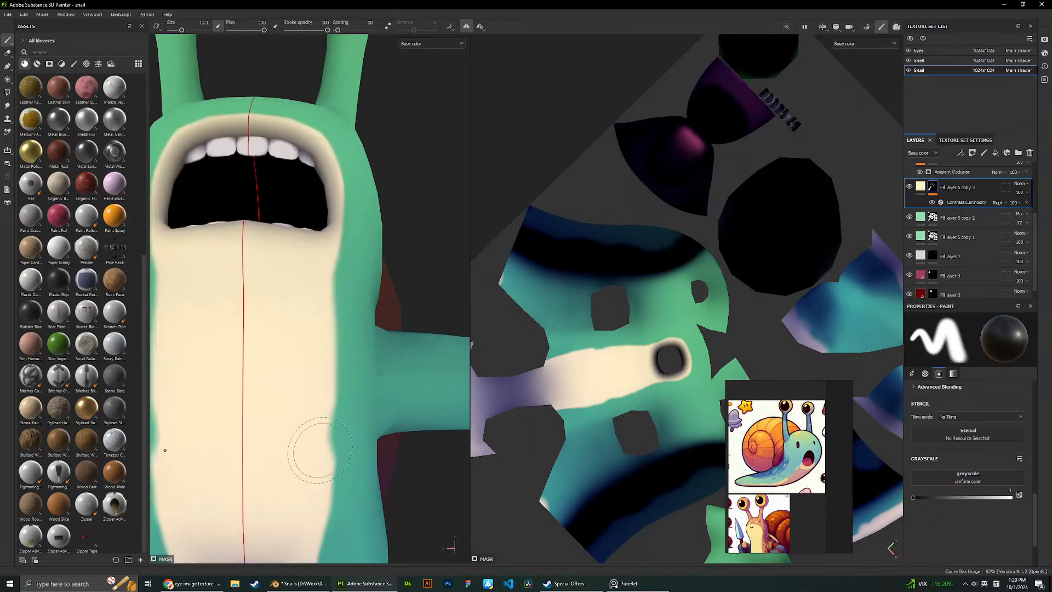
Set the brush grayscale to white and paint the belly patch's uneven side edges back out.
{"action": "right_click", "coordinate": [344, 470]}
{"action": "left_click_drag", "start_coordinate": [317, 500], "coordinate": [417, 499]}
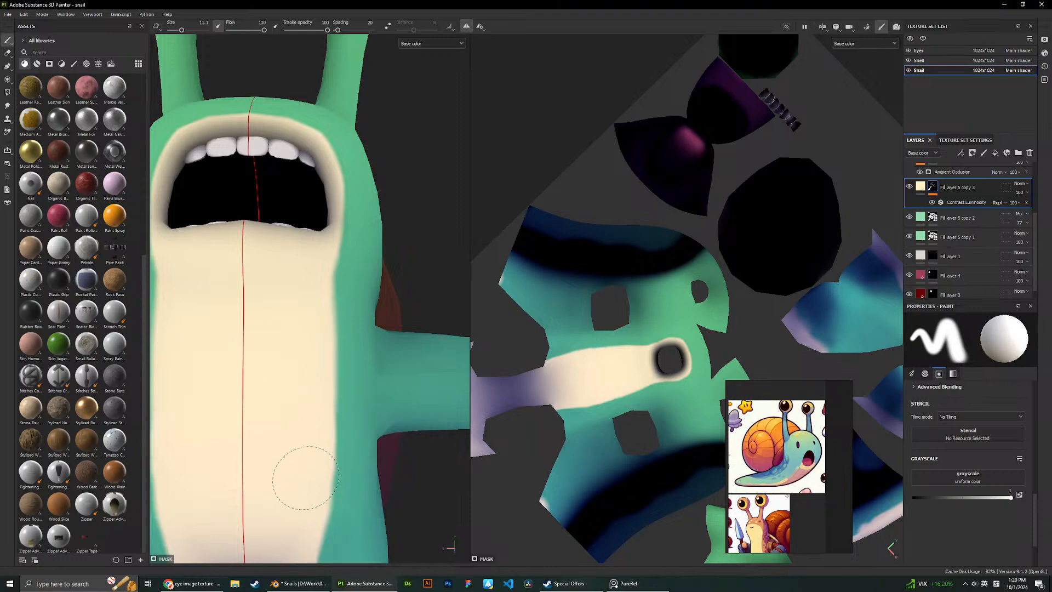
{"action": "scroll", "coordinate": [298, 482], "scroll_direction": "down", "scroll_amount": 8}
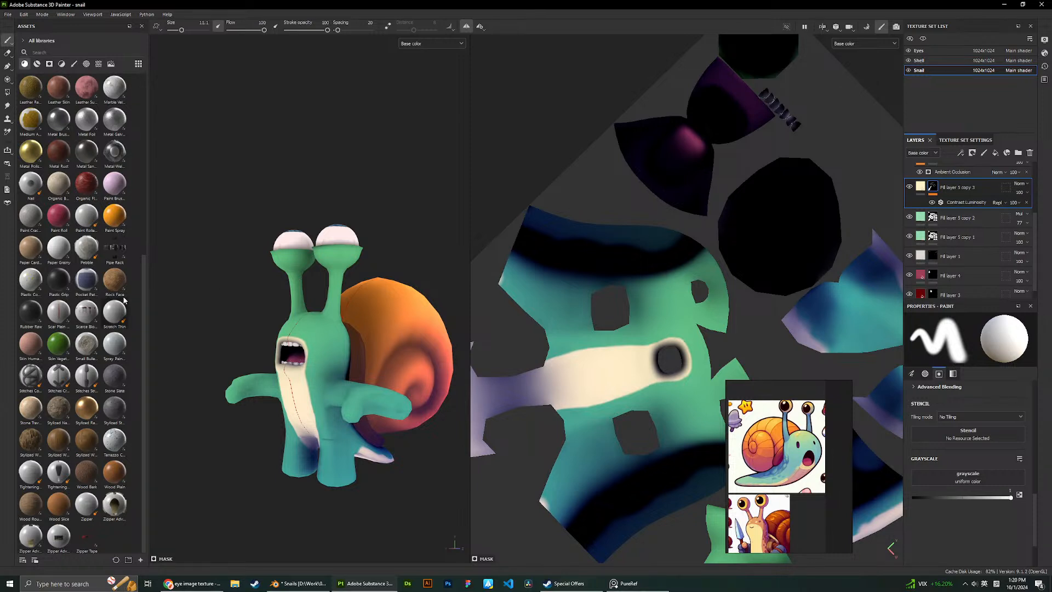
Switch to the Shell texture set and activate the mask of the purple Multiply fill layer for painting.
{"action": "scroll", "coordinate": [316, 326], "scroll_direction": "down", "scroll_amount": 2}
{"action": "scroll", "coordinate": [347, 354], "scroll_direction": "up", "scroll_amount": 2}
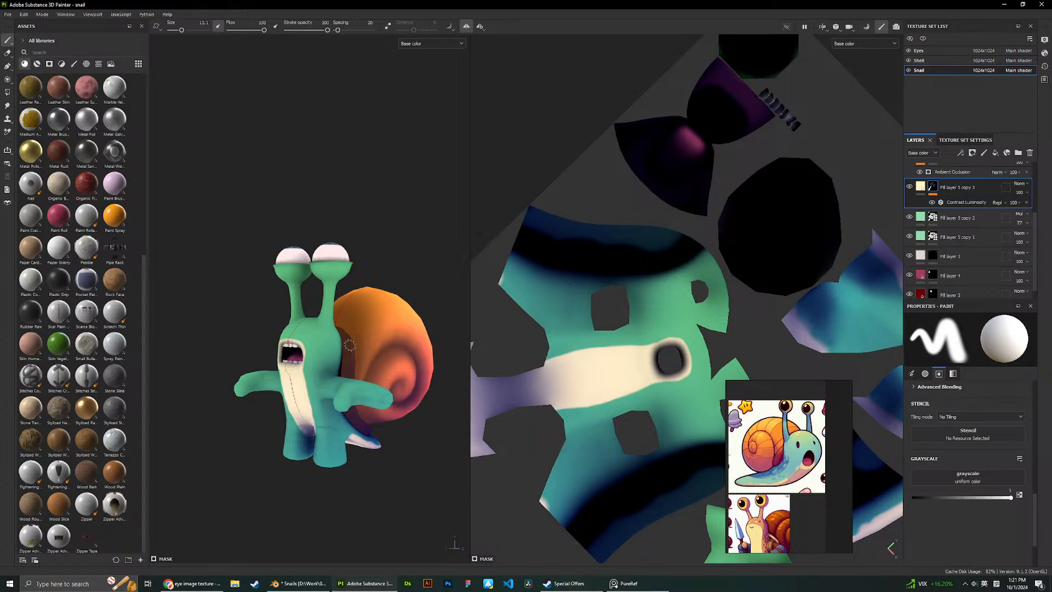
{"action": "left_click_drag", "start_coordinate": [312, 276], "coordinate": [288, 296], "text": "alt"}
{"action": "scroll", "coordinate": [288, 296], "scroll_direction": "up", "scroll_amount": 3}
{"action": "scroll", "coordinate": [296, 316], "scroll_direction": "down", "scroll_amount": 2}
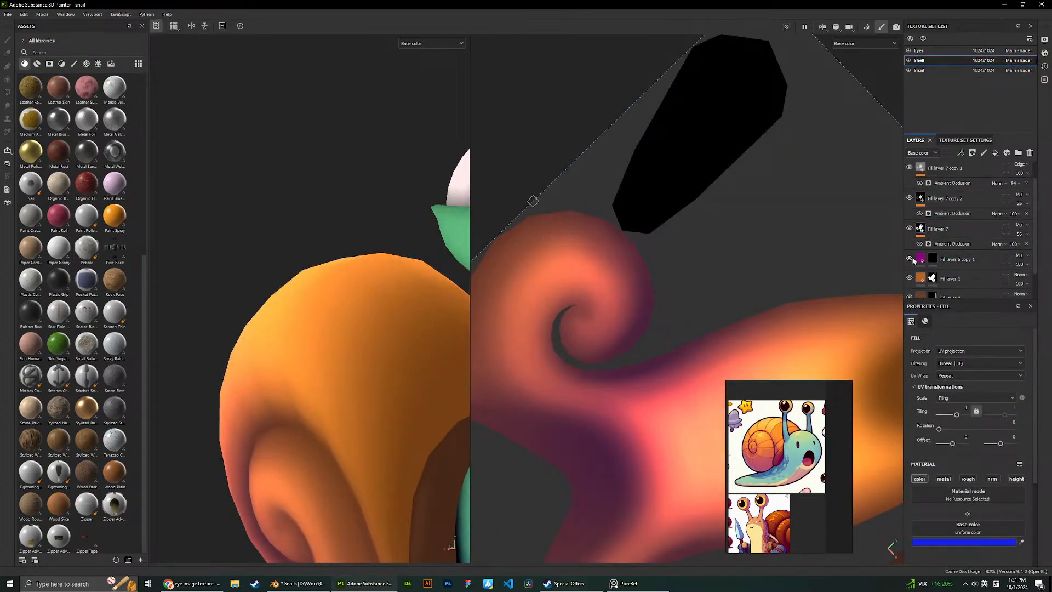
{"action": "left_click", "coordinate": [932, 259]}
{"action": "scroll", "coordinate": [310, 241], "scroll_direction": "down", "scroll_amount": 5}
{"action": "scroll", "coordinate": [338, 270], "scroll_direction": "up", "scroll_amount": 4}
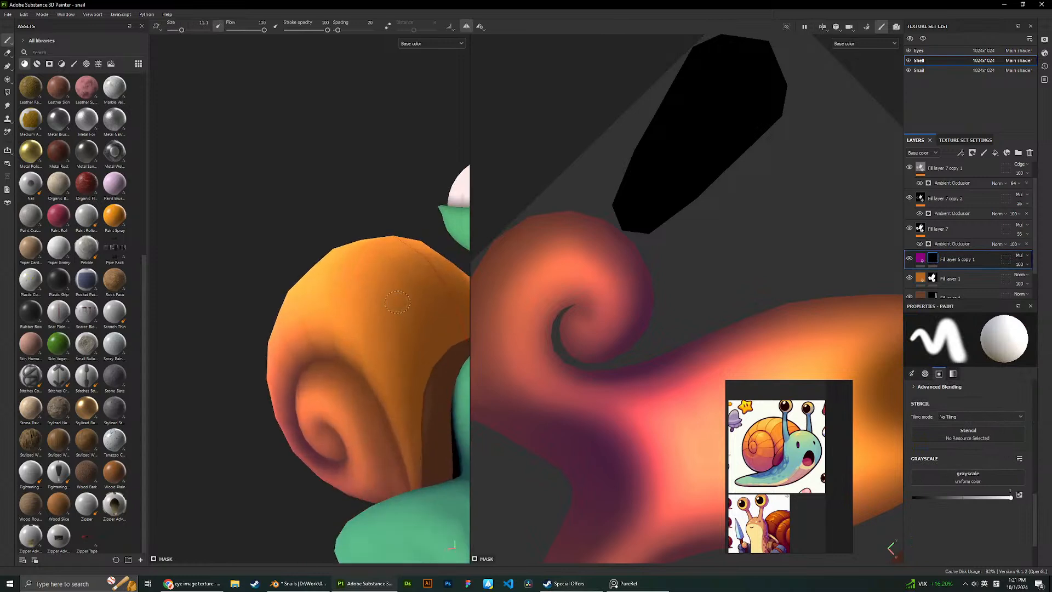
Try painting a dark stripe freehand across the shell from its crest to the spiral.
{"action": "left_click_drag", "start_coordinate": [463, 284], "coordinate": [357, 377]}
{"action": "key", "text": "ctrl+z"}
{"action": "mouse_move", "coordinate": [463, 284]}
{"action": "left_mouse_down"}
{"action": "mouse_move", "coordinate": [357, 377]}
{"action": "mouse_move", "coordinate": [384, 336]}
{"action": "mouse_move", "coordinate": [467, 289]}
{"action": "left_mouse_up"}
{"action": "key", "text": "ctrl+z"}
{"action": "mouse_move", "coordinate": [466, 289]}
{"action": "left_mouse_down", "text": "alt"}
{"action": "mouse_move", "coordinate": [375, 302]}
{"action": "mouse_move", "coordinate": [340, 218]}
{"action": "mouse_move", "coordinate": [278, 340]}
{"action": "mouse_move", "coordinate": [270, 397]}
{"action": "mouse_move", "coordinate": [424, 342]}
{"action": "left_mouse_up", "text": "alt"}
{"action": "scroll", "coordinate": [428, 340], "scroll_direction": "up", "scroll_amount": 3}
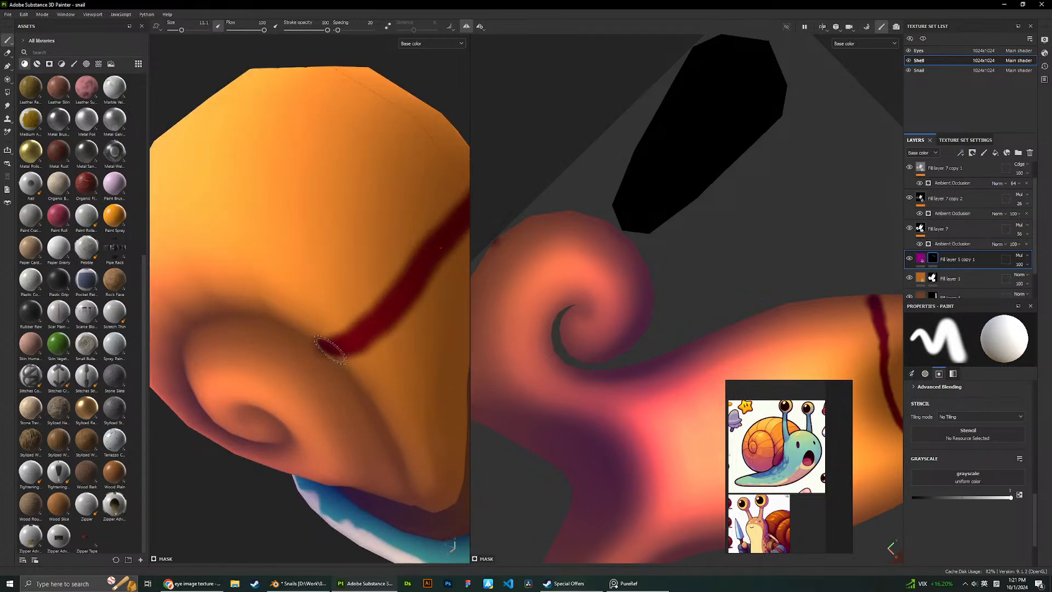
{"action": "key", "text": "ctrl+z"}
{"action": "scroll", "coordinate": [375, 279], "scroll_direction": "down", "scroll_amount": 3}
{"action": "scroll", "coordinate": [256, 246], "scroll_direction": "up", "scroll_amount": 3}
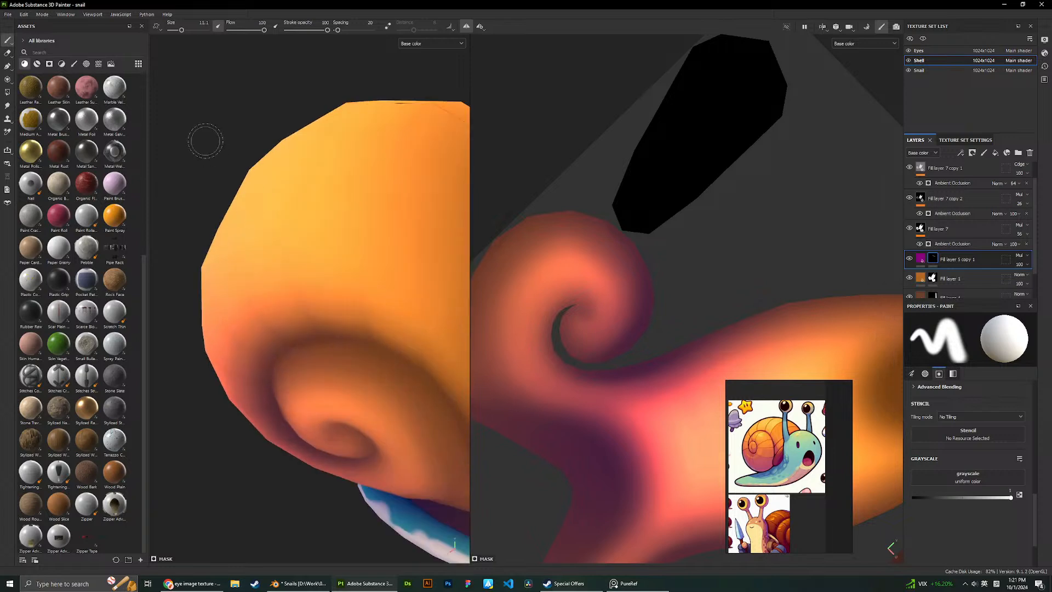
Draw a three-point curved path stroke across the shell's side from the spiral's edge to the crest.
{"action": "scroll", "coordinate": [301, 163], "scroll_direction": "down", "scroll_amount": 3}
{"action": "mouse_move", "coordinate": [307, 161]}
{"action": "left_mouse_down", "text": "alt"}
{"action": "mouse_move", "coordinate": [291, 153]}
{"action": "mouse_move", "coordinate": [249, 184]}
{"action": "left_mouse_up", "text": "alt"}
{"action": "right_click", "coordinate": [249, 184]}
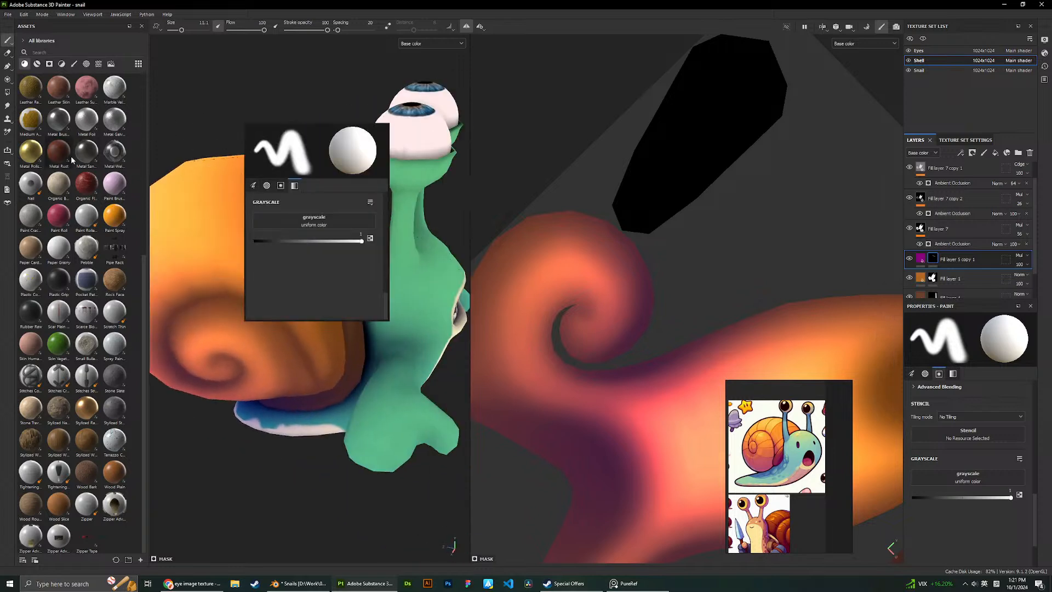
{"action": "left_click", "coordinate": [7, 66]}
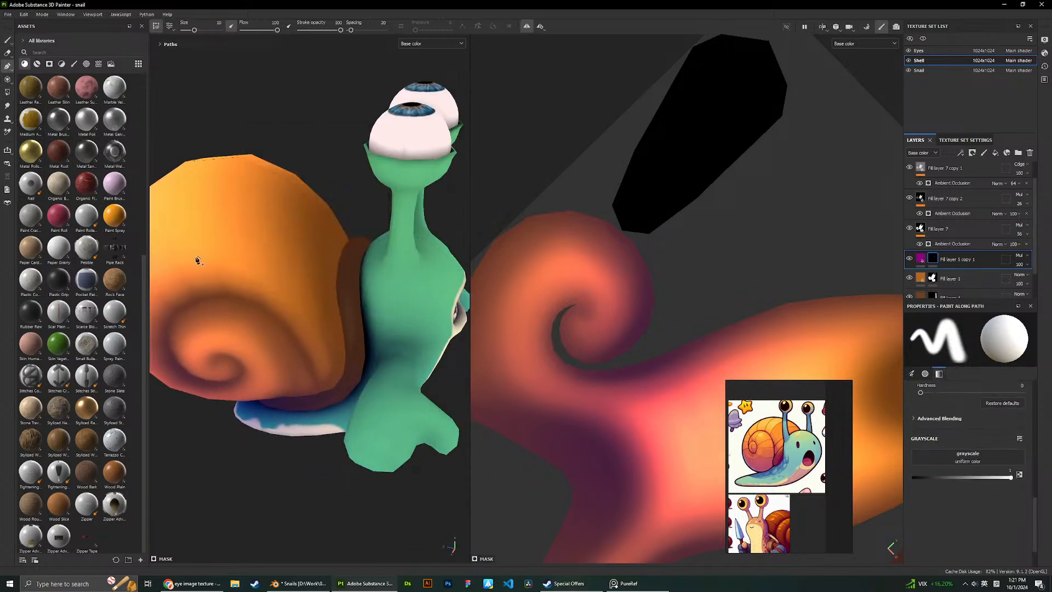
{"action": "left_click", "coordinate": [281, 316]}
{"action": "left_click", "coordinate": [316, 205]}
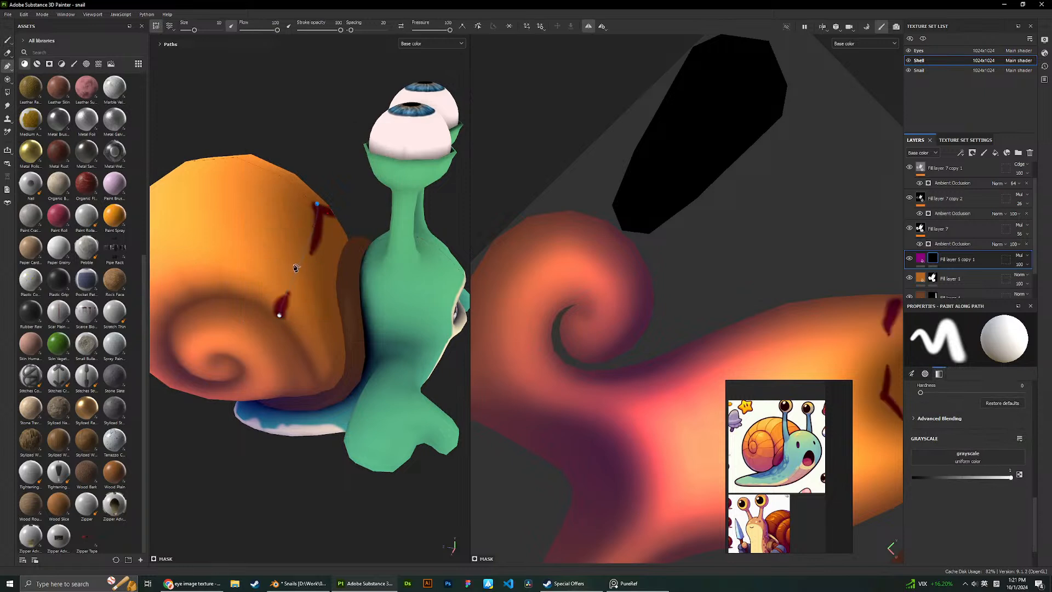
{"action": "left_click_drag", "start_coordinate": [294, 268], "coordinate": [229, 225], "text": "alt"}
{"action": "left_click", "coordinate": [312, 277]}
{"action": "left_click_drag", "start_coordinate": [312, 276], "coordinate": [288, 263]}
{"action": "left_click_drag", "start_coordinate": [255, 229], "coordinate": [319, 265], "text": "alt"}
{"action": "right_click_drag", "start_coordinate": [427, 240], "coordinate": [548, 257], "text": "alt"}
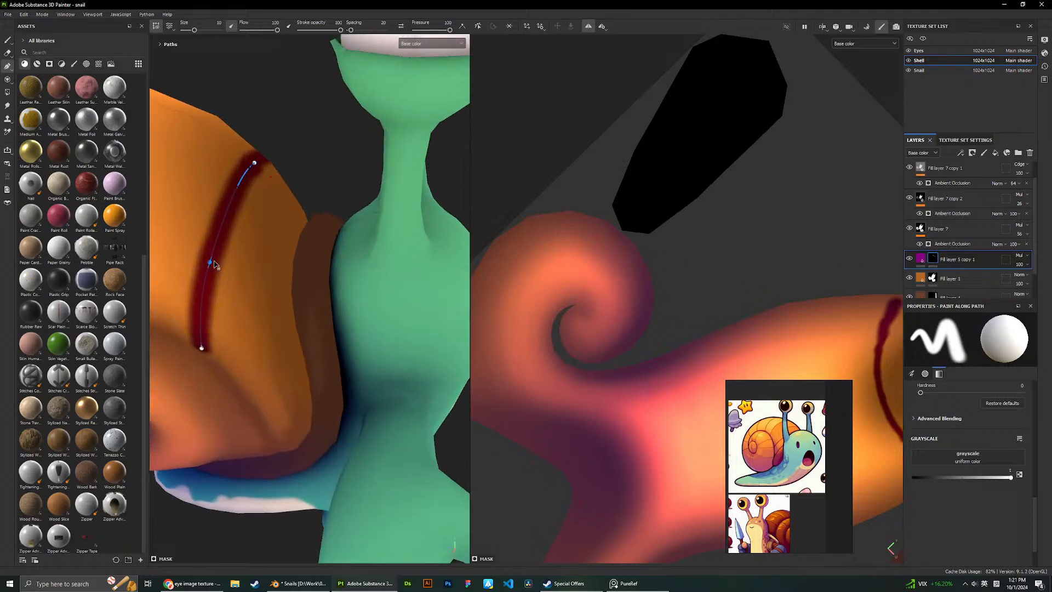
Try an arrow-shaped alpha on the shell's path stroke.
{"action": "scroll", "coordinate": [413, 214], "scroll_direction": "down", "scroll_amount": 1}
{"action": "scroll", "coordinate": [975, 437], "scroll_direction": "up", "scroll_amount": 8}
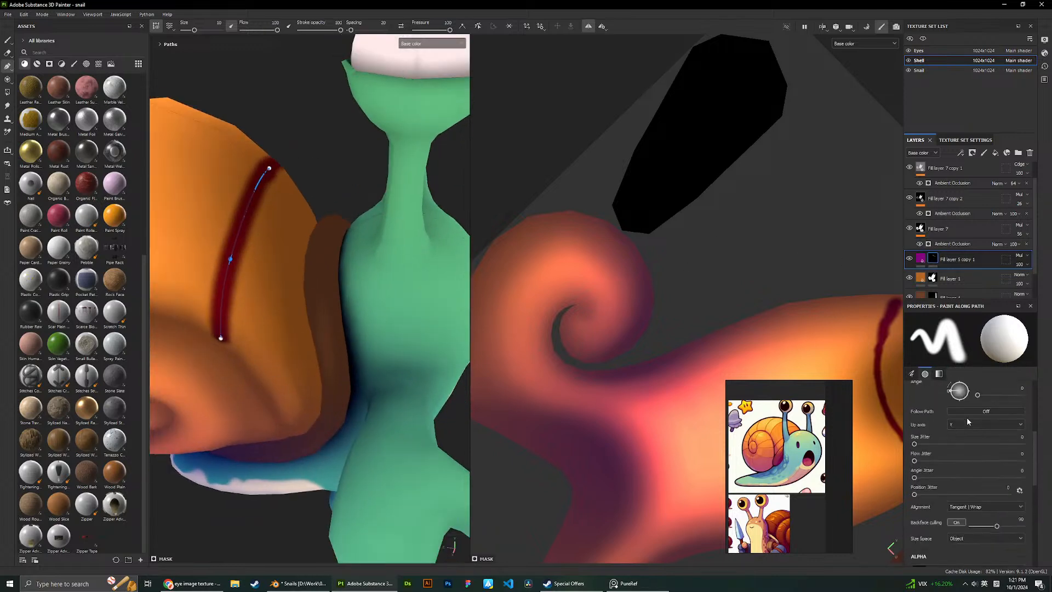
{"action": "scroll", "coordinate": [964, 493], "scroll_direction": "down", "scroll_amount": 4}
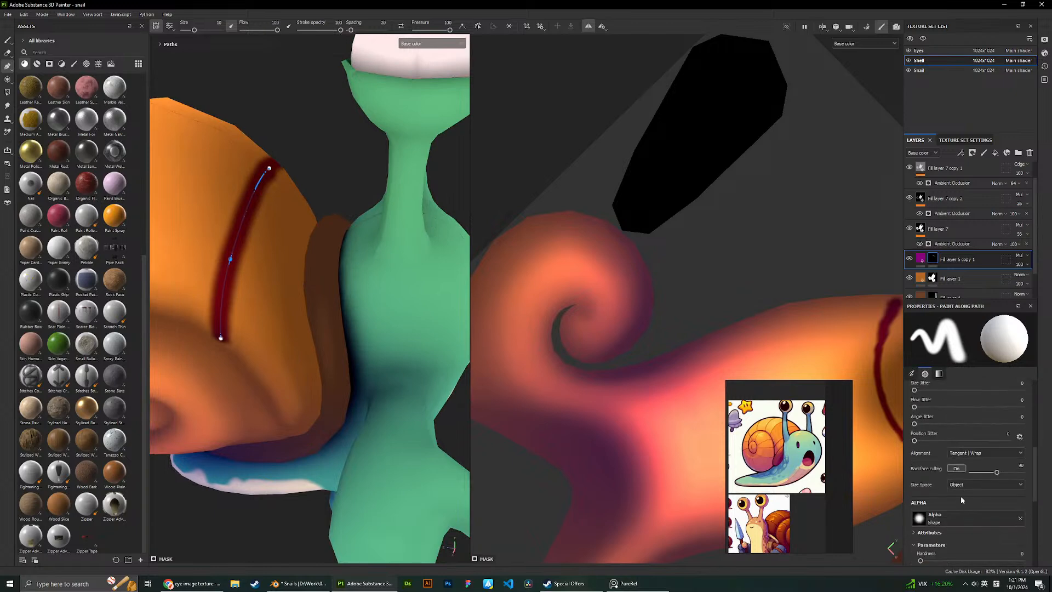
{"action": "left_click", "coordinate": [965, 523]}
{"action": "left_click", "coordinate": [965, 461]}
{"action": "left_click_drag", "start_coordinate": [264, 309], "coordinate": [326, 316], "text": "alt"}
Change the path stroke's alpha to Shape Capsule.
{"action": "left_click", "coordinate": [964, 523]}
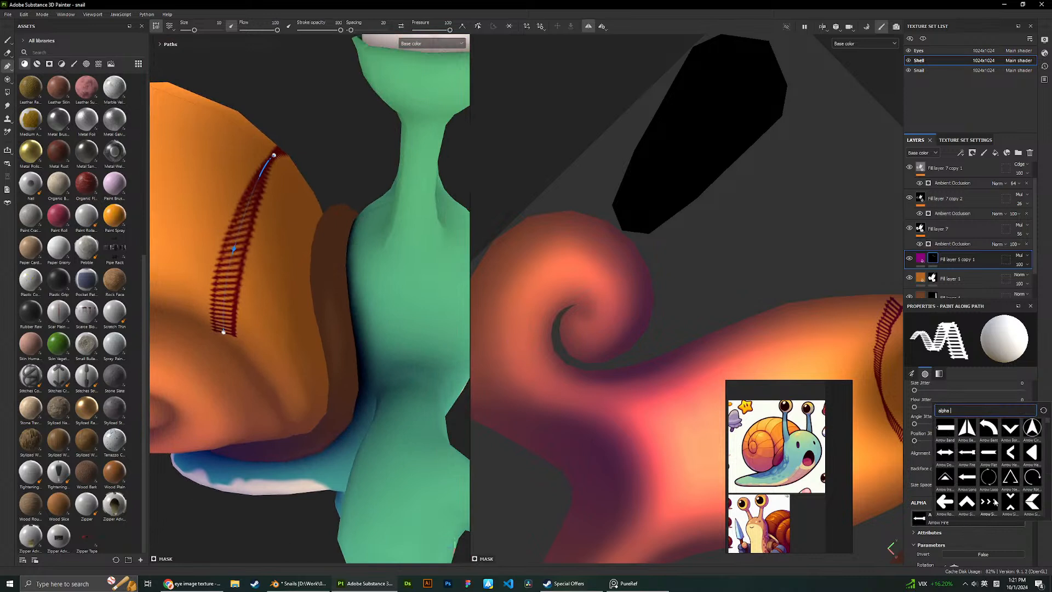
{"action": "scroll", "coordinate": [994, 502], "scroll_direction": "down", "scroll_amount": 5}
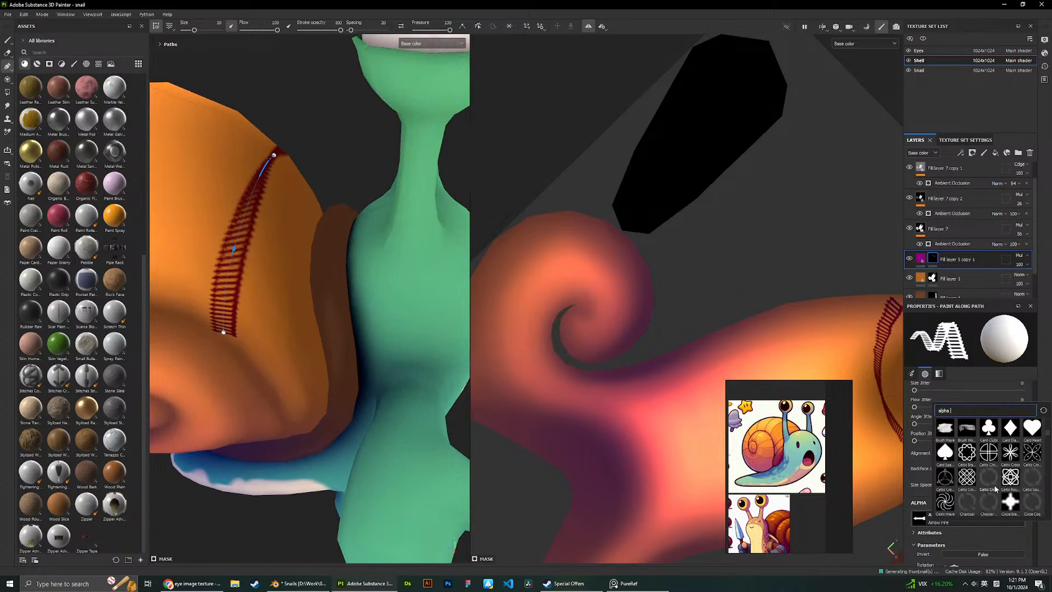
{"action": "scroll", "coordinate": [995, 487], "scroll_direction": "down", "scroll_amount": 5}
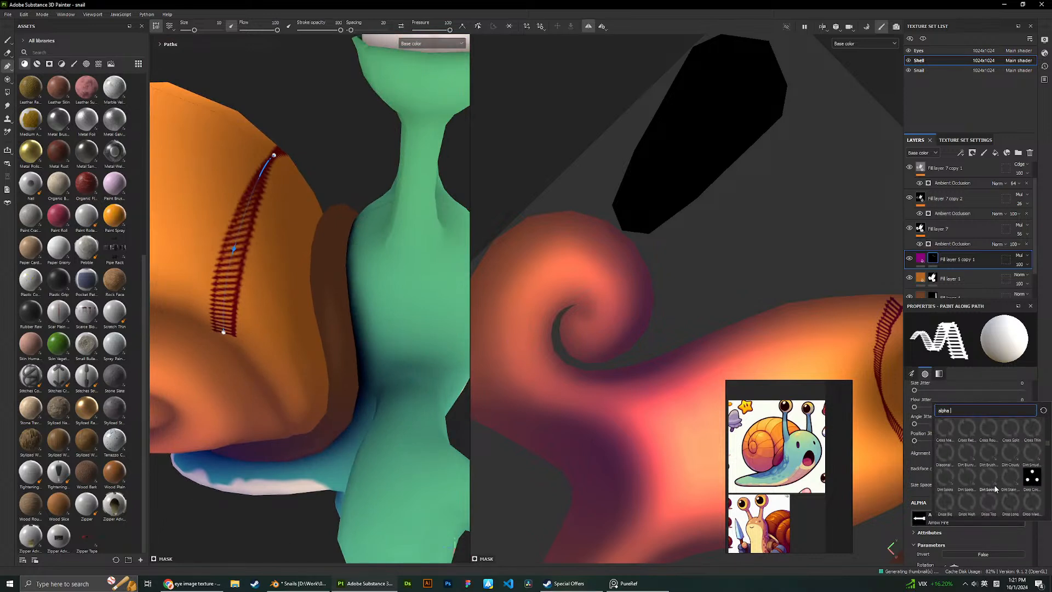
{"action": "scroll", "coordinate": [994, 487], "scroll_direction": "down", "scroll_amount": 3}
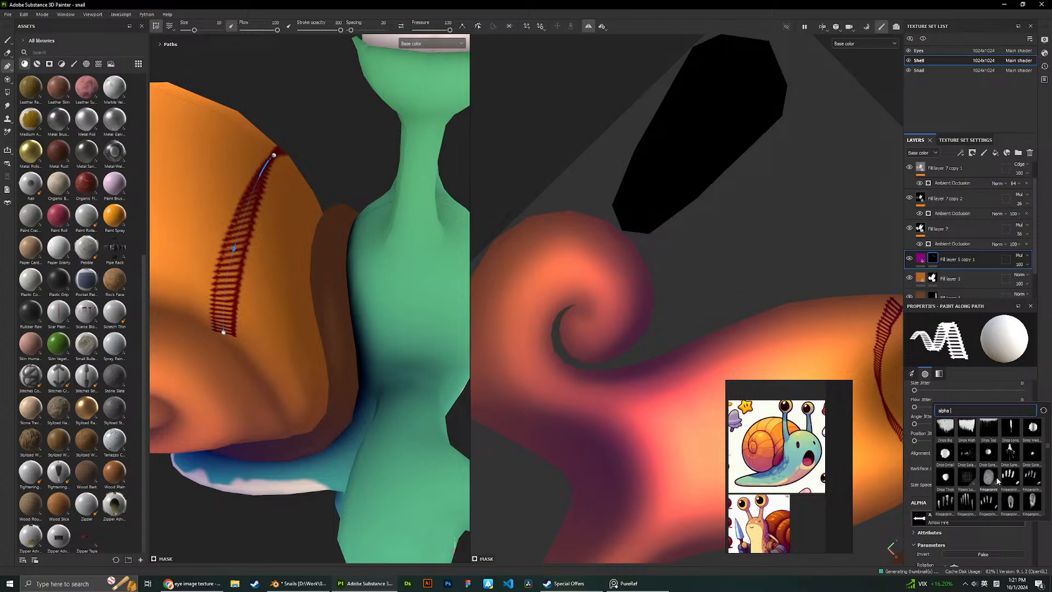
{"action": "scroll", "coordinate": [997, 480], "scroll_direction": "down", "scroll_amount": 3}
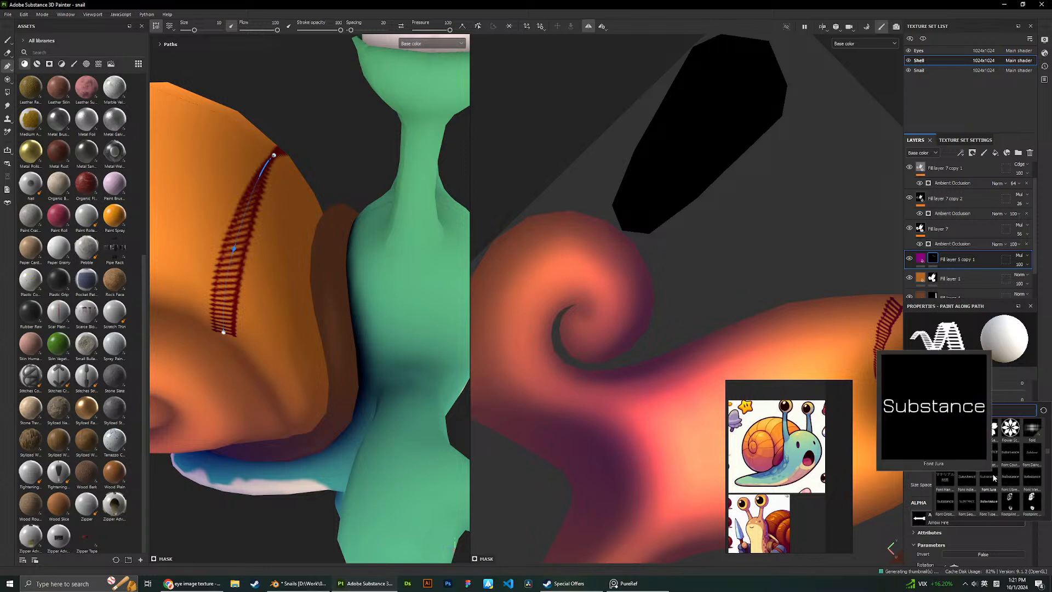
{"action": "scroll", "coordinate": [994, 478], "scroll_direction": "down", "scroll_amount": 3}
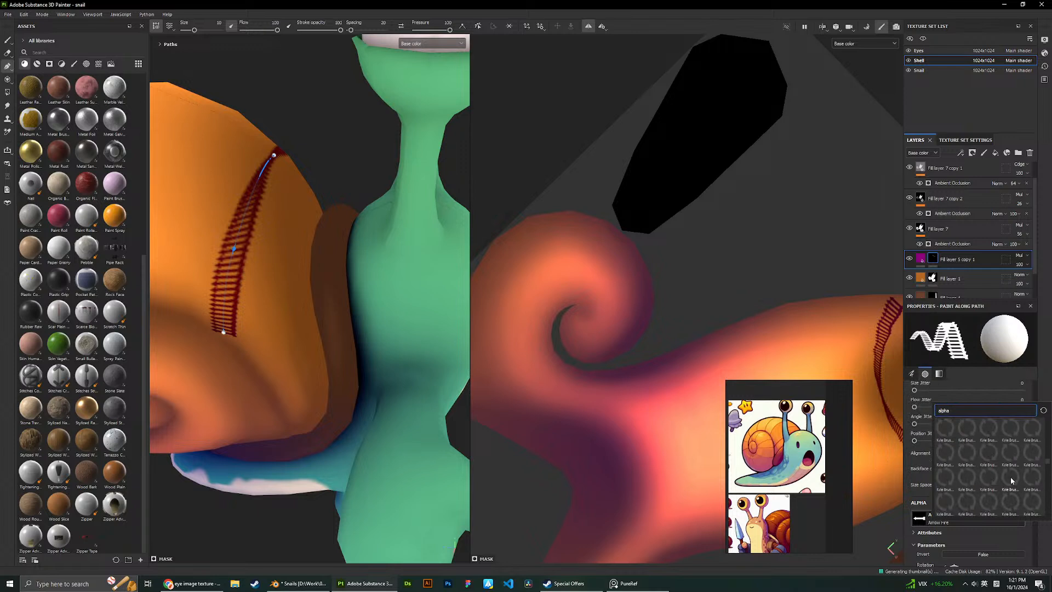
{"action": "scroll", "coordinate": [1011, 478], "scroll_direction": "down", "scroll_amount": 4}
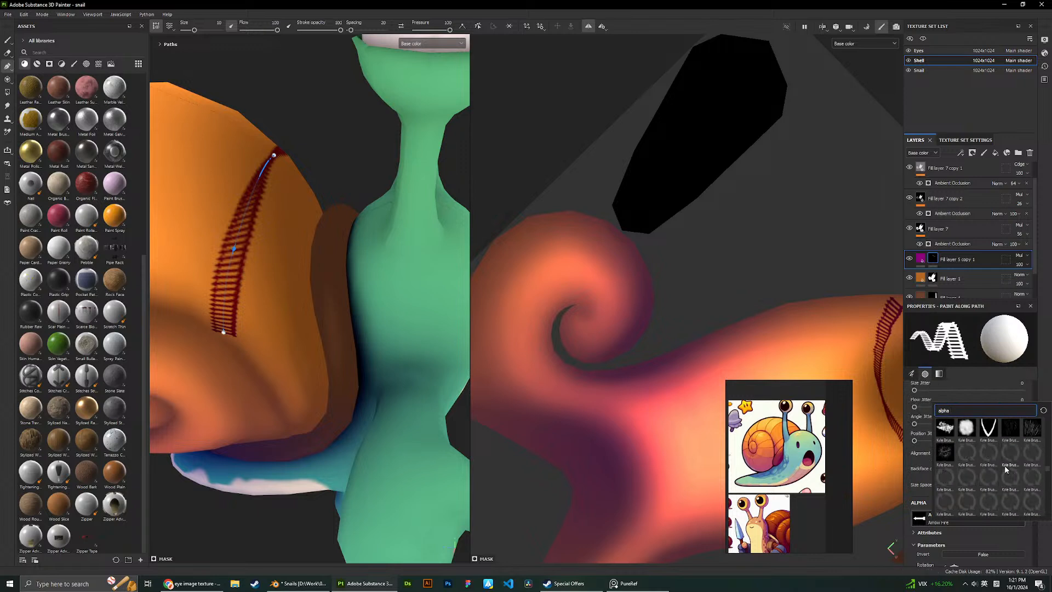
{"action": "scroll", "coordinate": [1005, 475], "scroll_direction": "down", "scroll_amount": 5}
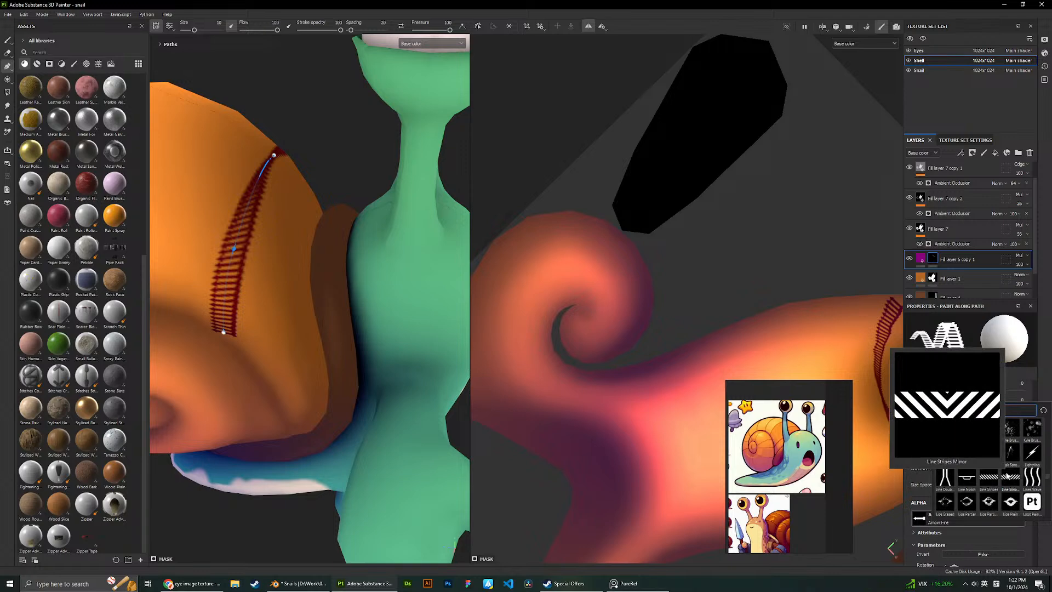
{"action": "scroll", "coordinate": [1007, 476], "scroll_direction": "down", "scroll_amount": 5}
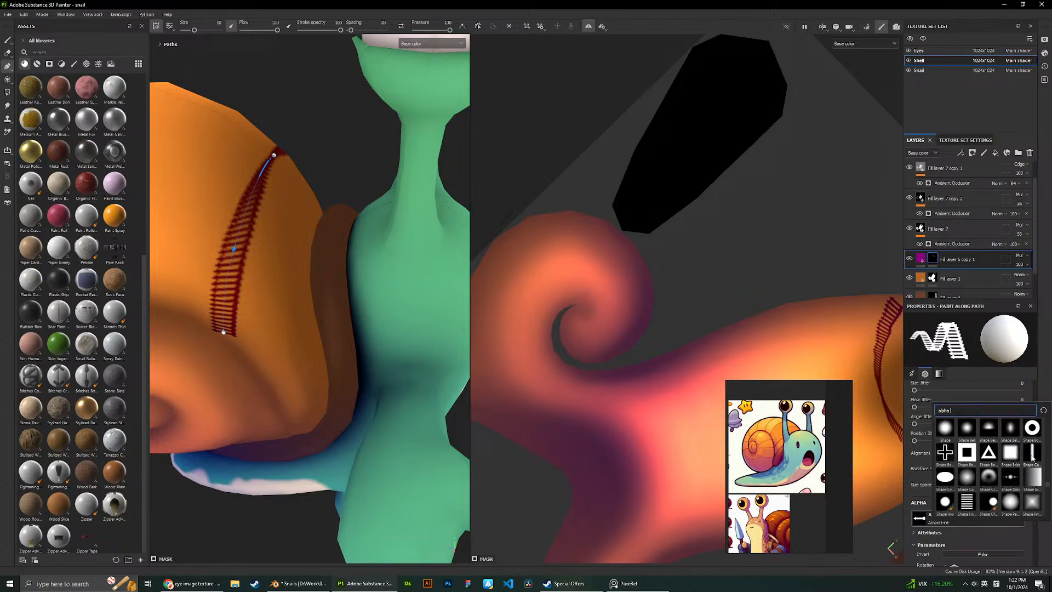
{"action": "left_click", "coordinate": [1030, 459]}
{"action": "mouse_move", "coordinate": [268, 245]}
{"action": "left_mouse_down", "text": "alt"}
{"action": "mouse_move", "coordinate": [239, 230]}
{"action": "mouse_move", "coordinate": [345, 196]}
{"action": "left_mouse_up", "text": "alt"}
{"action": "scroll", "coordinate": [249, 239], "scroll_direction": "up", "scroll_amount": 2}
{"action": "scroll", "coordinate": [260, 231], "scroll_direction": "up", "scroll_amount": 2}
{"action": "scroll", "coordinate": [262, 230], "scroll_direction": "down", "scroll_amount": 3}
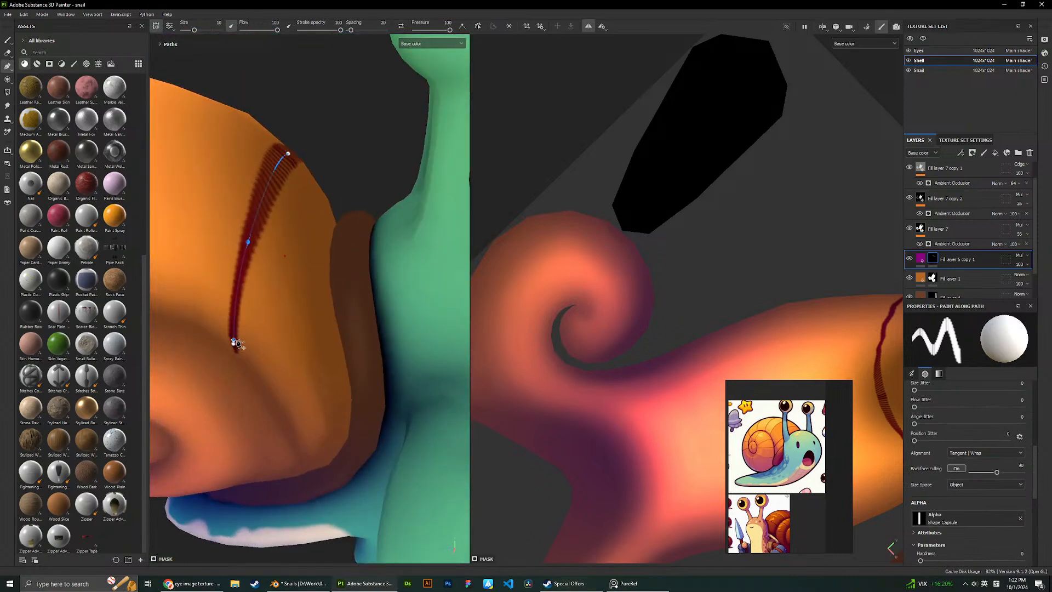
Reposition the path's lower and upper end points so the stripe runs diagonally from the crest to the spiral.
{"action": "left_click_drag", "start_coordinate": [234, 343], "coordinate": [202, 330]}
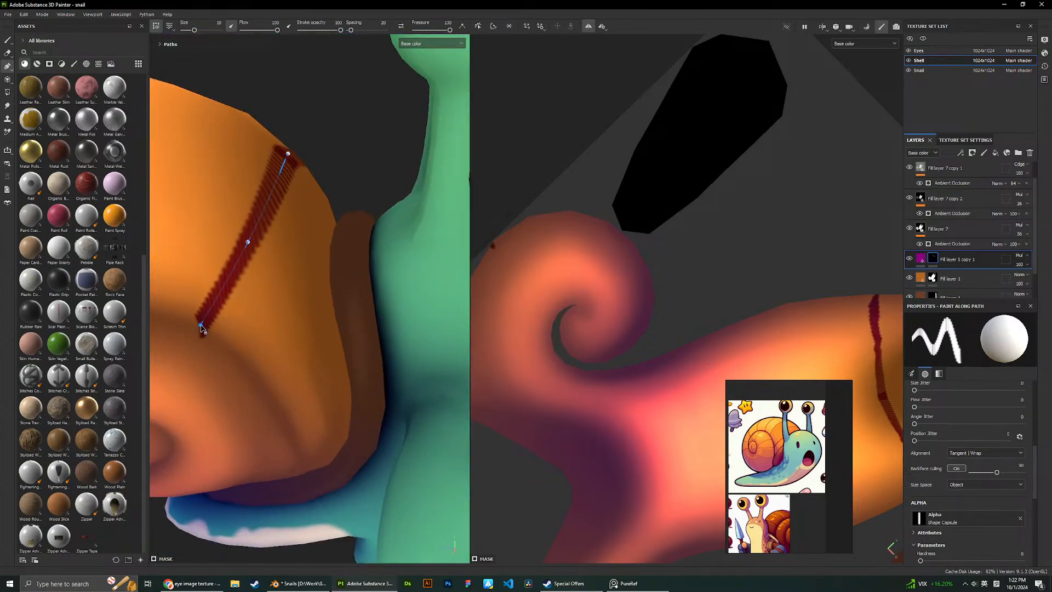
{"action": "scroll", "coordinate": [238, 266], "scroll_direction": "down", "scroll_amount": 2}
{"action": "left_click_drag", "start_coordinate": [263, 236], "coordinate": [285, 213], "text": "alt"}
{"action": "left_click_drag", "start_coordinate": [285, 169], "coordinate": [291, 182]}
{"action": "scroll", "coordinate": [249, 286], "scroll_direction": "up", "scroll_amount": 3}
{"action": "mouse_move", "coordinate": [249, 286]}
{"action": "left_mouse_down", "text": "alt"}
{"action": "mouse_move", "coordinate": [283, 187]}
{"action": "mouse_move", "coordinate": [280, 224]}
{"action": "left_mouse_up", "text": "alt"}
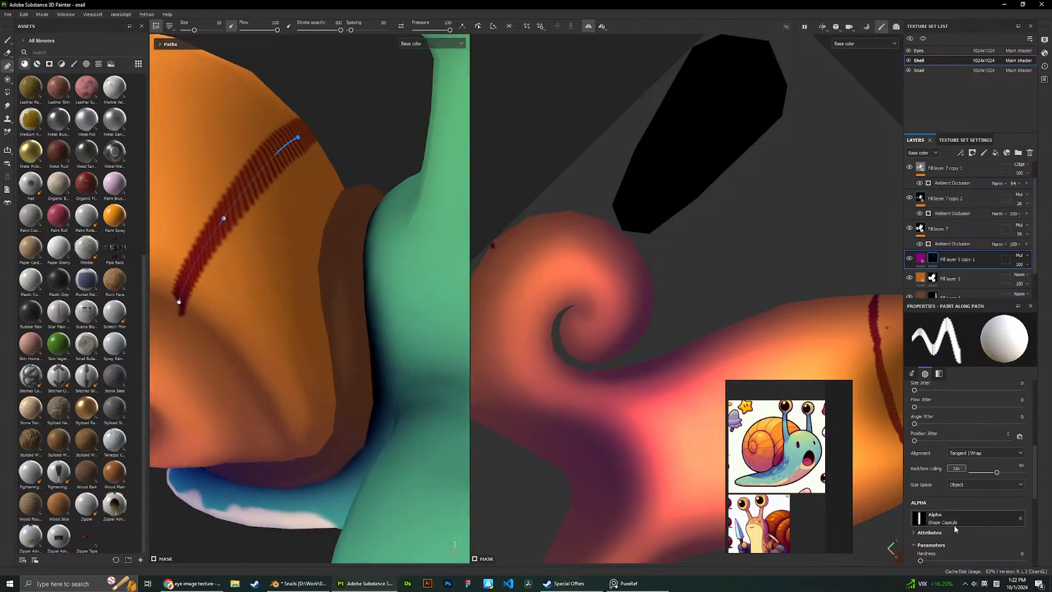
Set the shell path's brush spacing to 77 and its size to 16.24.
{"action": "scroll", "coordinate": [931, 535], "scroll_direction": "down", "scroll_amount": 1}
{"action": "scroll", "coordinate": [943, 482], "scroll_direction": "up", "scroll_amount": 5}
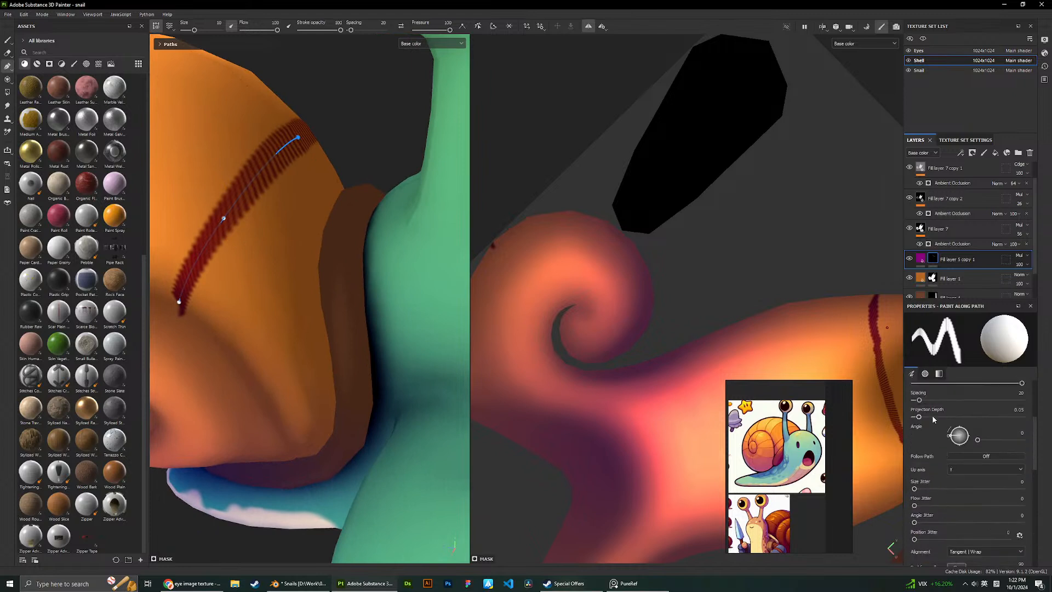
{"action": "scroll", "coordinate": [933, 419], "scroll_direction": "up", "scroll_amount": 2}
{"action": "left_click_drag", "start_coordinate": [919, 449], "coordinate": [935, 449]}
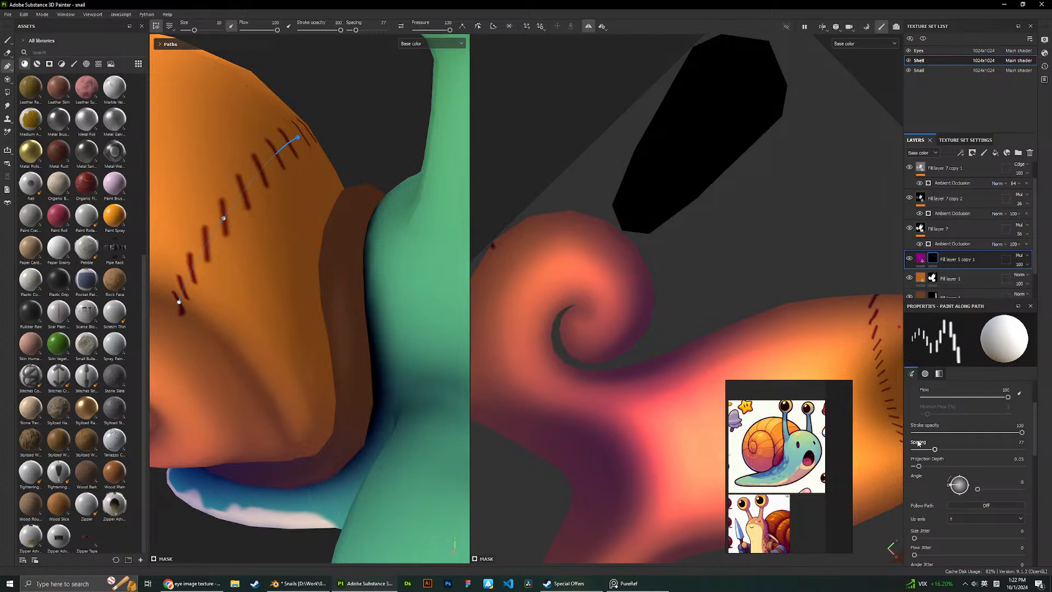
{"action": "scroll", "coordinate": [973, 424], "scroll_direction": "up", "scroll_amount": 3}
{"action": "left_click_drag", "start_coordinate": [953, 429], "coordinate": [956, 428]}
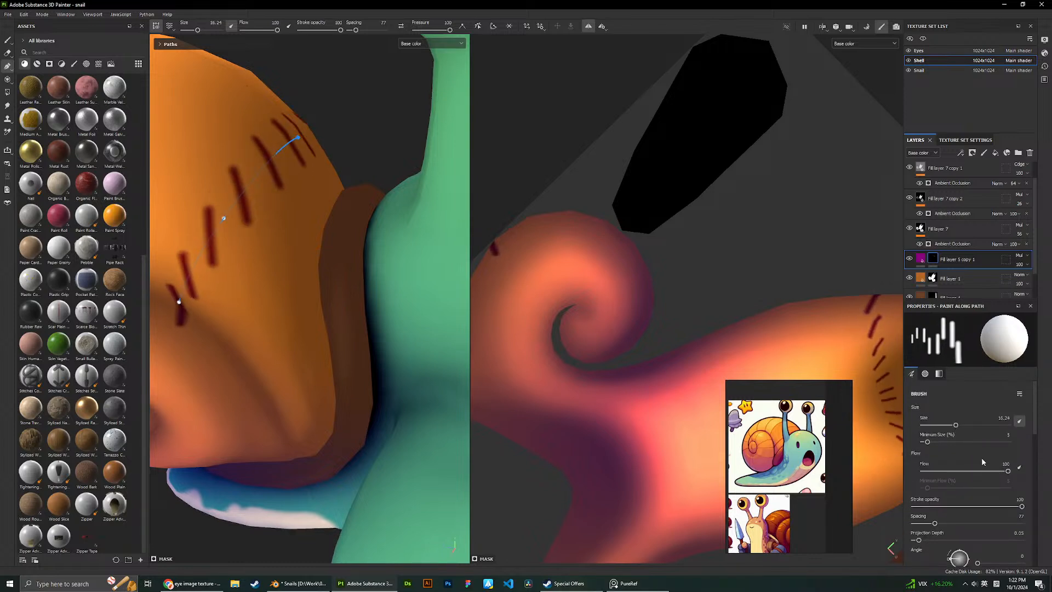
{"action": "scroll", "coordinate": [980, 451], "scroll_direction": "down", "scroll_amount": 3}
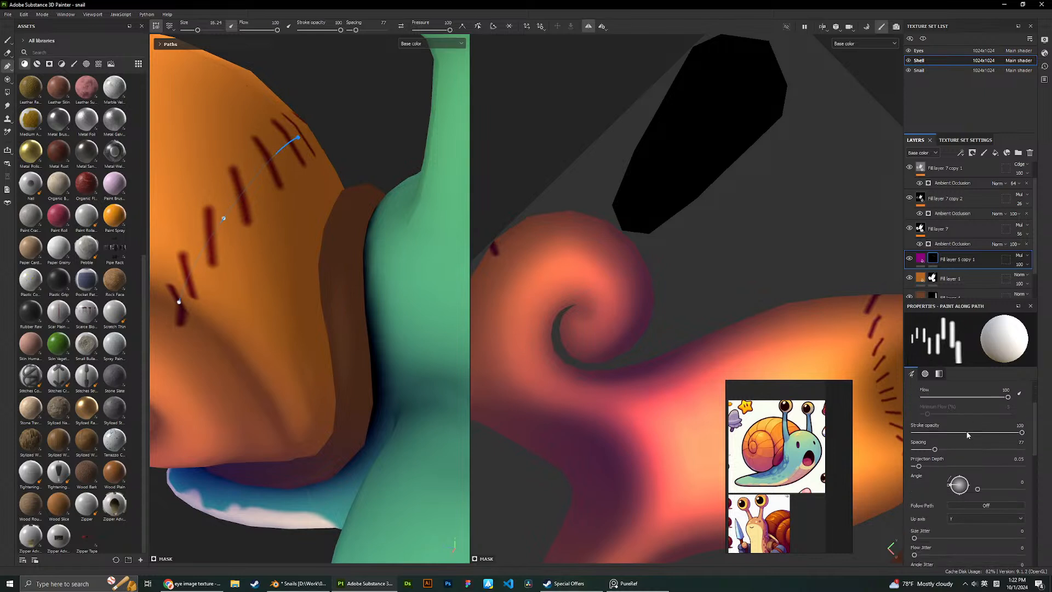
Try the Tangent | Planar, UV and Camera brush alignments without a selected path and return to Tangent | Wrap.
{"action": "left_click", "coordinate": [1005, 263]}
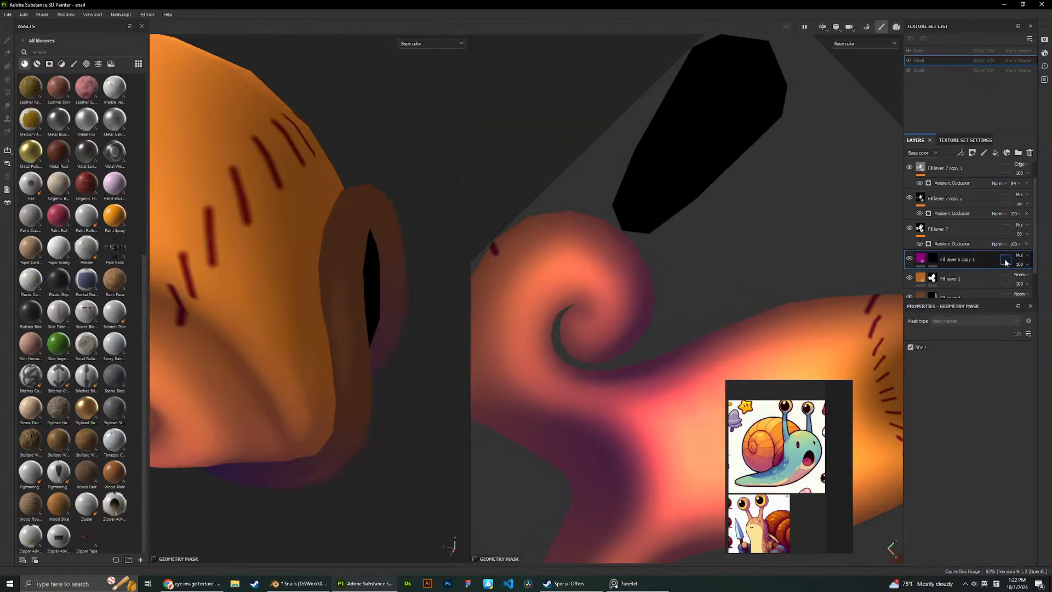
{"action": "left_click", "coordinate": [942, 264]}
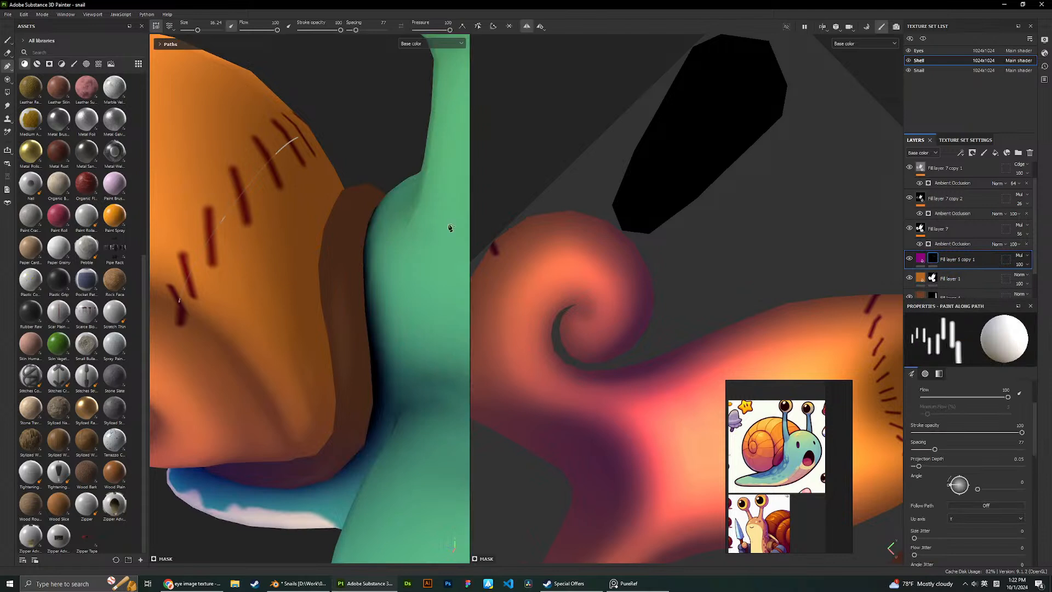
{"action": "scroll", "coordinate": [958, 449], "scroll_direction": "down", "scroll_amount": 5}
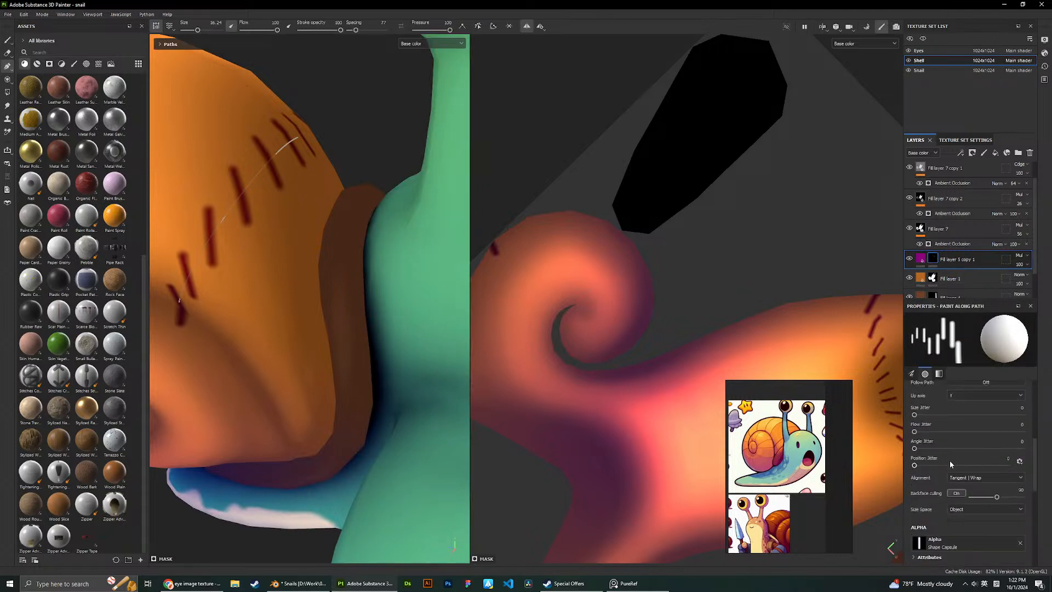
{"action": "left_click", "coordinate": [959, 481]}
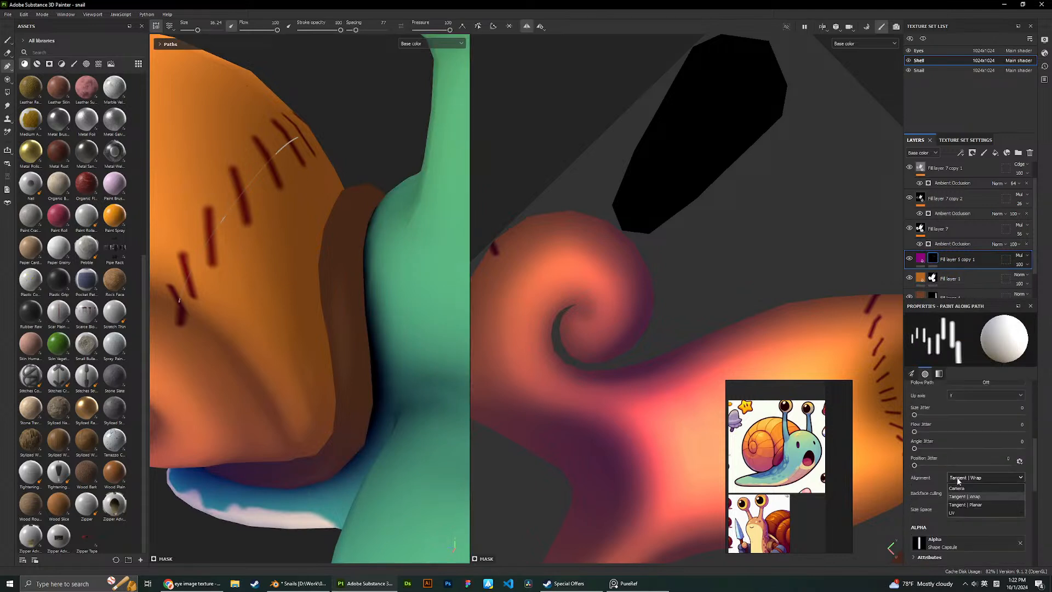
{"action": "left_click", "coordinate": [972, 503]}
{"action": "left_click", "coordinate": [979, 480]}
{"action": "left_click", "coordinate": [985, 512]}
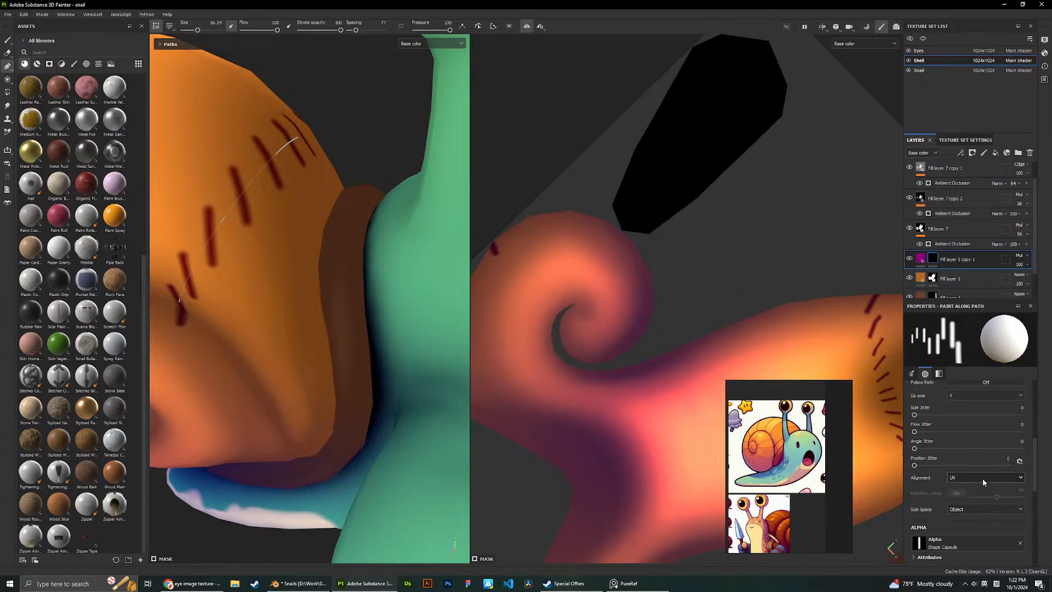
{"action": "left_click", "coordinate": [983, 481]}
{"action": "left_click", "coordinate": [984, 488]}
{"action": "left_click", "coordinate": [979, 480]}
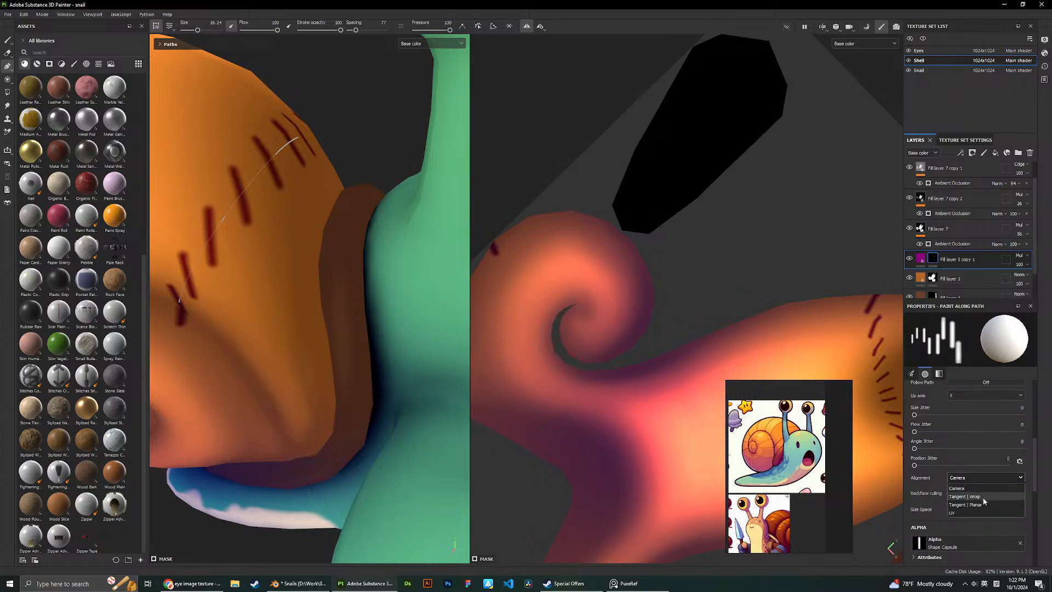
{"action": "left_click", "coordinate": [969, 496]}
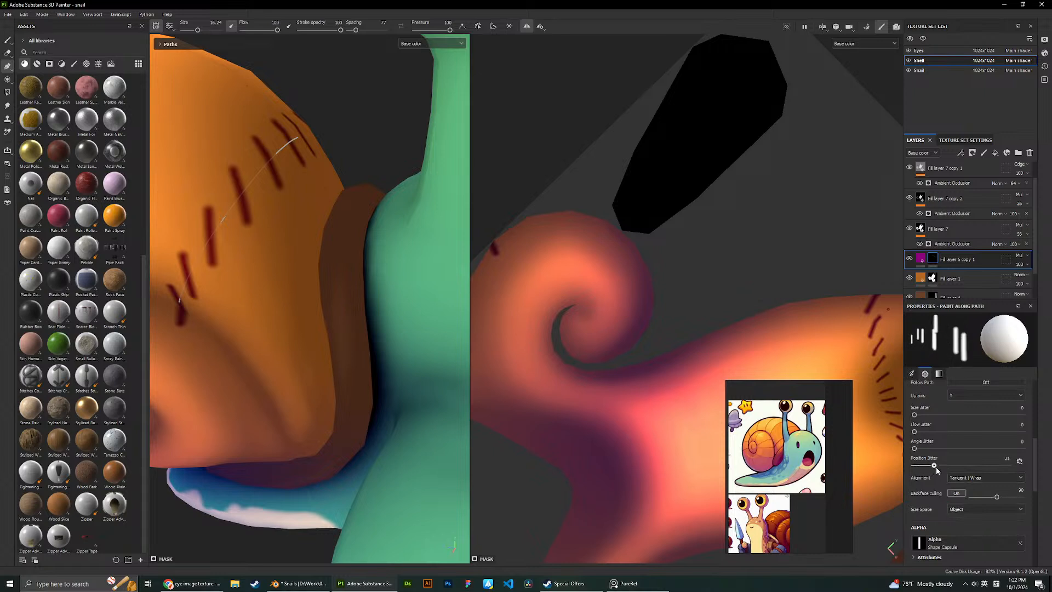
Select the path on the shell and try the Tangent | Planar and UV alignments on its strokes.
{"action": "left_click", "coordinate": [227, 218]}
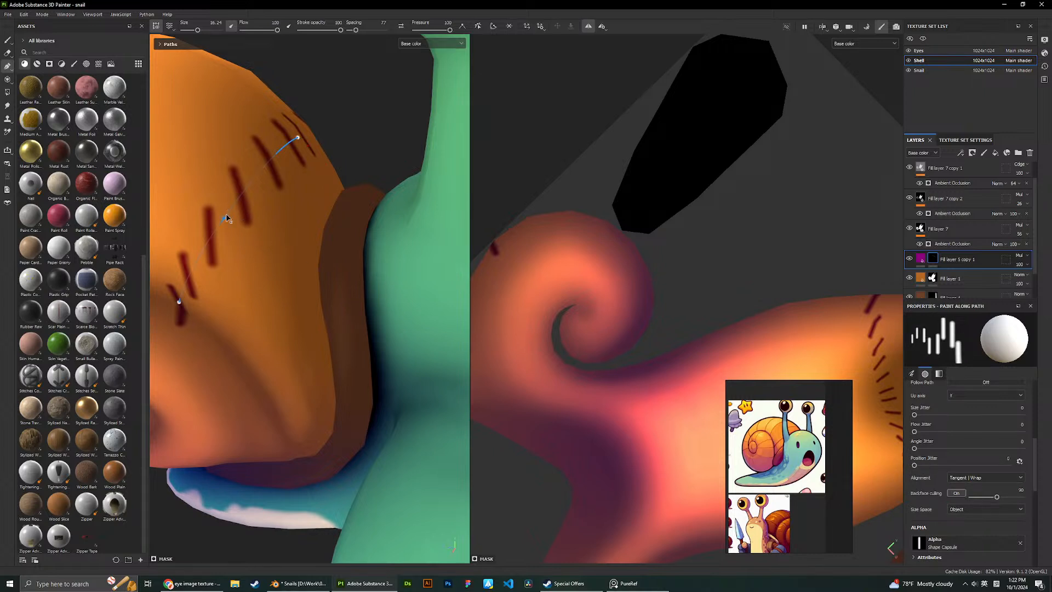
{"action": "left_click", "coordinate": [986, 477]}
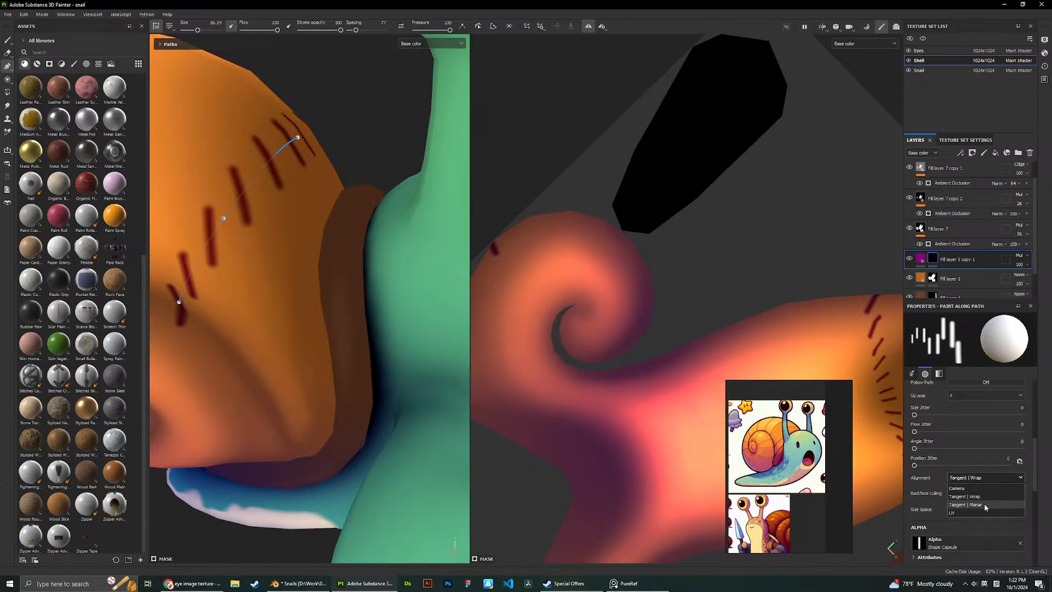
{"action": "left_click", "coordinate": [983, 504]}
{"action": "left_click", "coordinate": [979, 478]}
{"action": "left_click", "coordinate": [971, 513]}
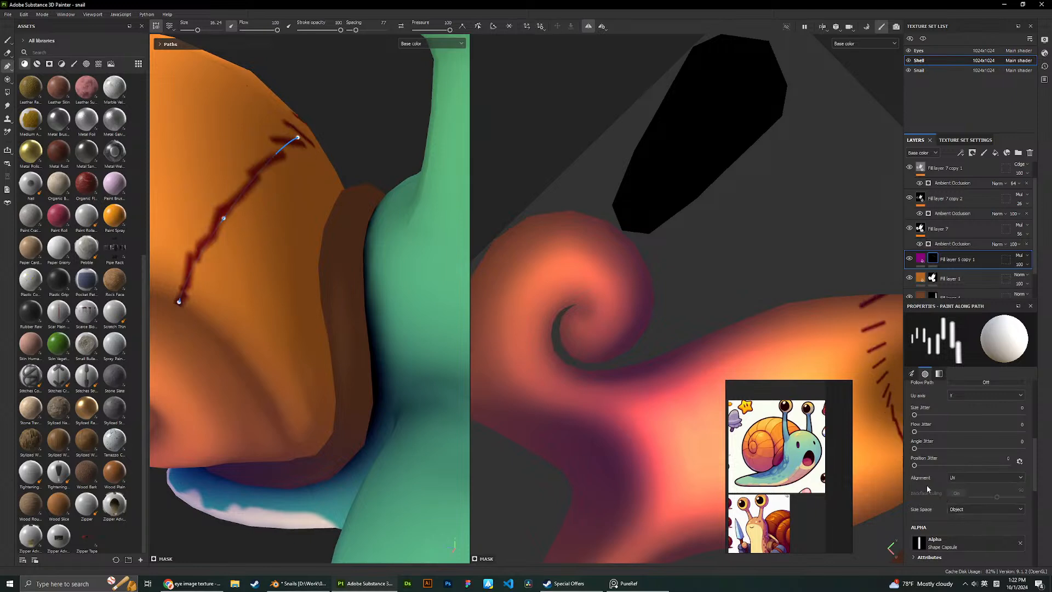
Compare the Camera and Tangent | Planar alignments on the shell path and set it back to Tangent | Wrap.
{"action": "scroll", "coordinate": [291, 266], "scroll_direction": "down", "scroll_amount": 3}
{"action": "mouse_move", "coordinate": [291, 265]}
{"action": "left_mouse_down", "text": "alt"}
{"action": "mouse_move", "coordinate": [127, 224]}
{"action": "mouse_move", "coordinate": [188, 215]}
{"action": "mouse_move", "coordinate": [263, 236]}
{"action": "mouse_move", "coordinate": [291, 221]}
{"action": "mouse_move", "coordinate": [220, 226]}
{"action": "mouse_move", "coordinate": [359, 234]}
{"action": "left_mouse_up", "text": "alt"}
{"action": "left_click", "coordinate": [983, 481]}
{"action": "left_click", "coordinate": [981, 486]}
{"action": "left_click", "coordinate": [991, 478]}
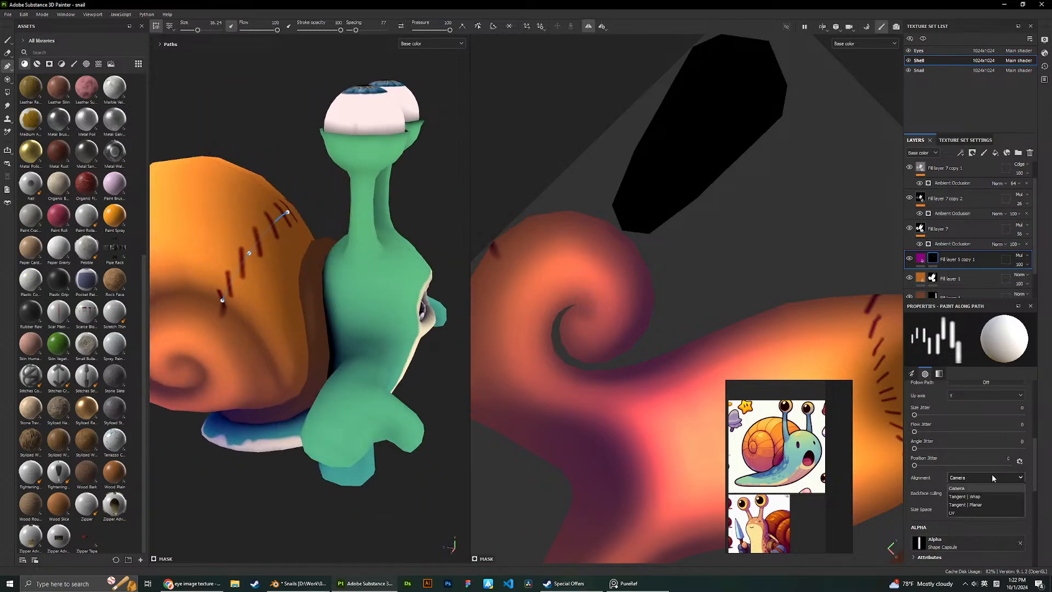
{"action": "left_click", "coordinate": [985, 496]}
{"action": "left_click", "coordinate": [978, 478]}
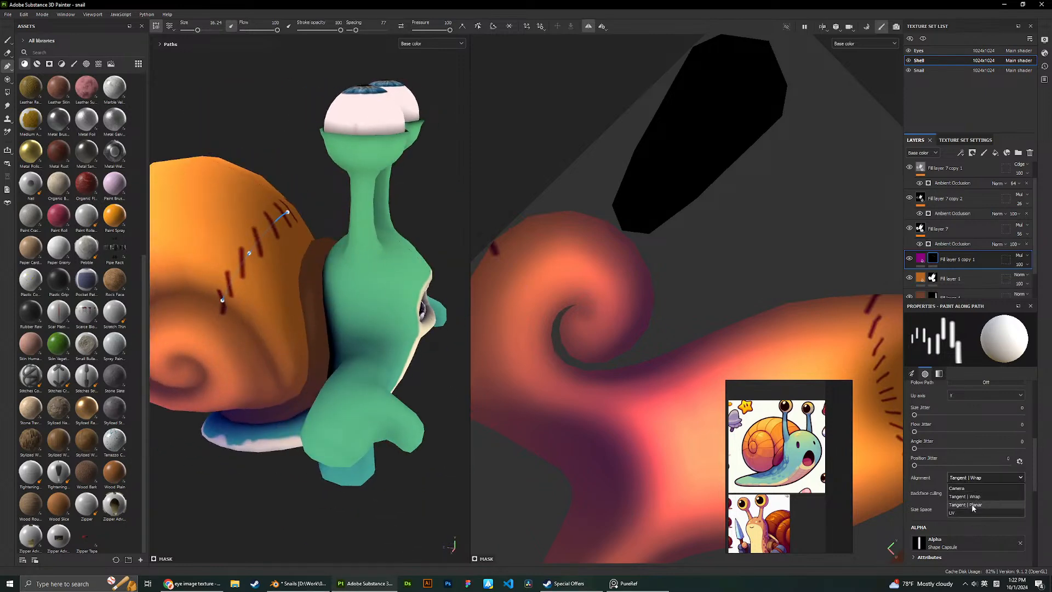
{"action": "left_click", "coordinate": [972, 504]}
{"action": "left_click", "coordinate": [979, 478]}
{"action": "left_click", "coordinate": [978, 497]}
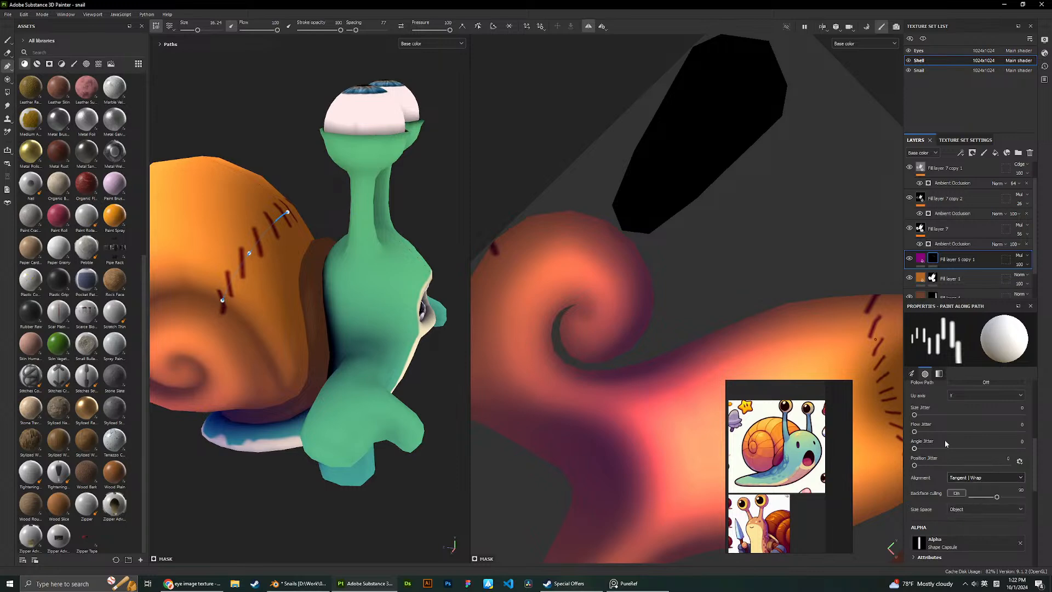
Turn on Follow Path for the brush strokes along the shell path.
{"action": "left_click_drag", "start_coordinate": [382, 303], "coordinate": [349, 269], "text": "alt"}
{"action": "scroll", "coordinate": [958, 424], "scroll_direction": "up", "scroll_amount": 3}
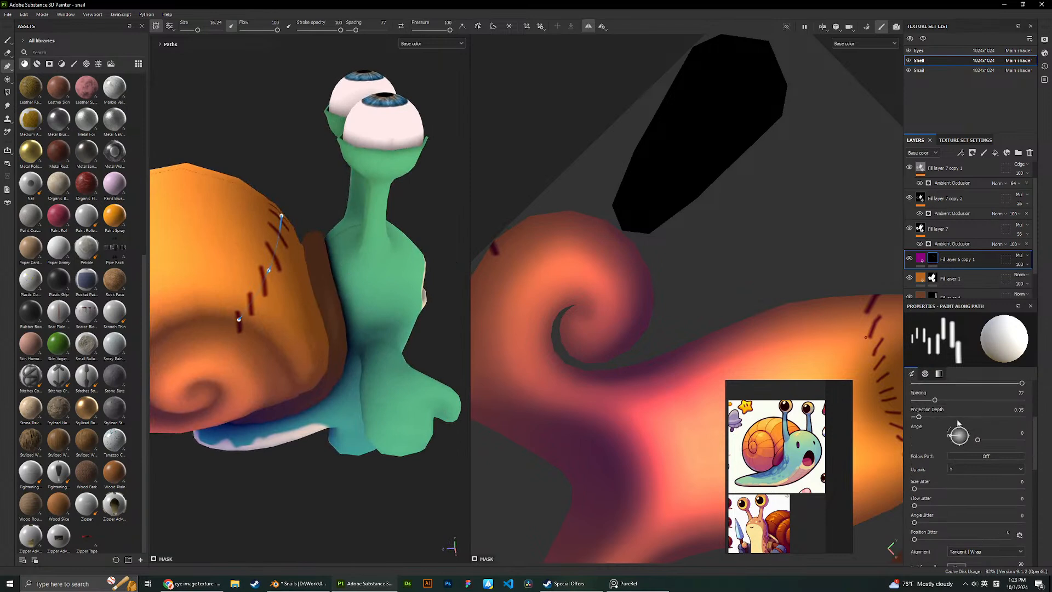
{"action": "left_click_drag", "start_coordinate": [979, 442], "coordinate": [978, 441]}
{"action": "left_click", "coordinate": [978, 455]}
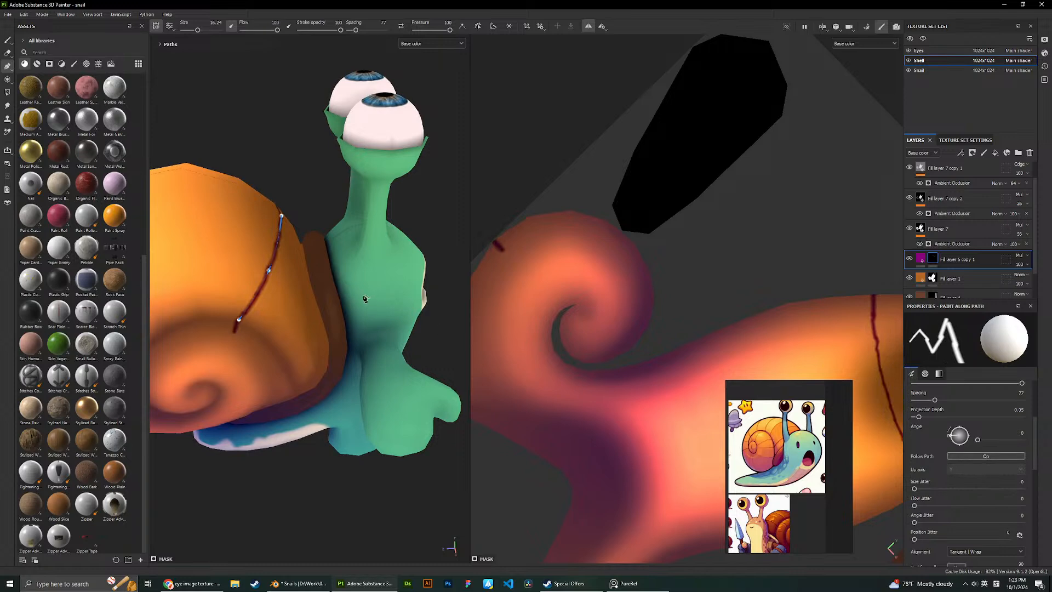
Reduce the shell path's brush size to about 9.
{"action": "left_click_drag", "start_coordinate": [364, 299], "coordinate": [324, 188], "text": "alt"}
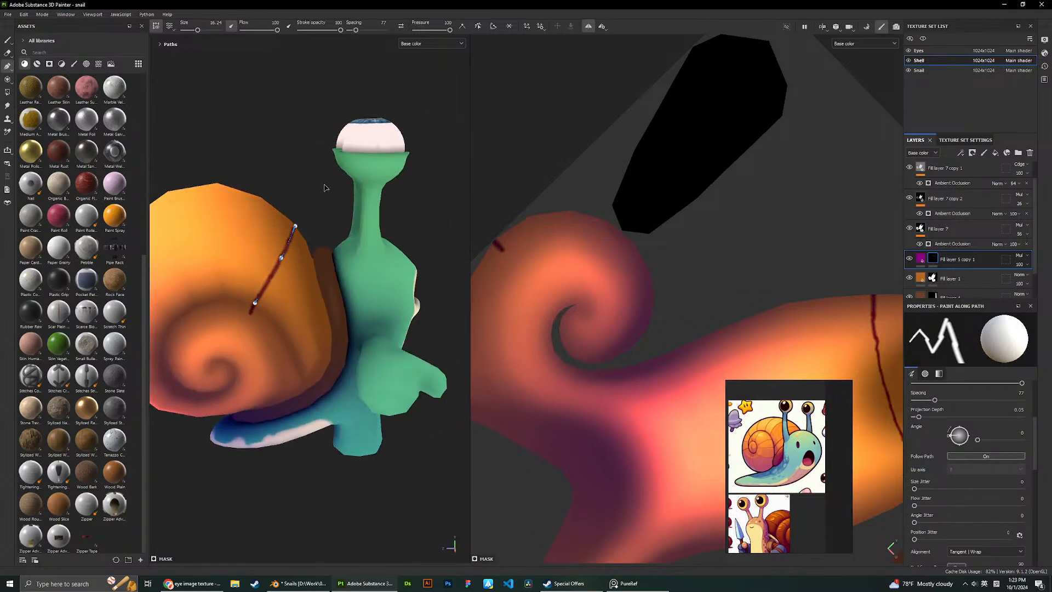
{"action": "scroll", "coordinate": [304, 220], "scroll_direction": "up", "scroll_amount": 3}
{"action": "scroll", "coordinate": [926, 444], "scroll_direction": "up", "scroll_amount": 5}
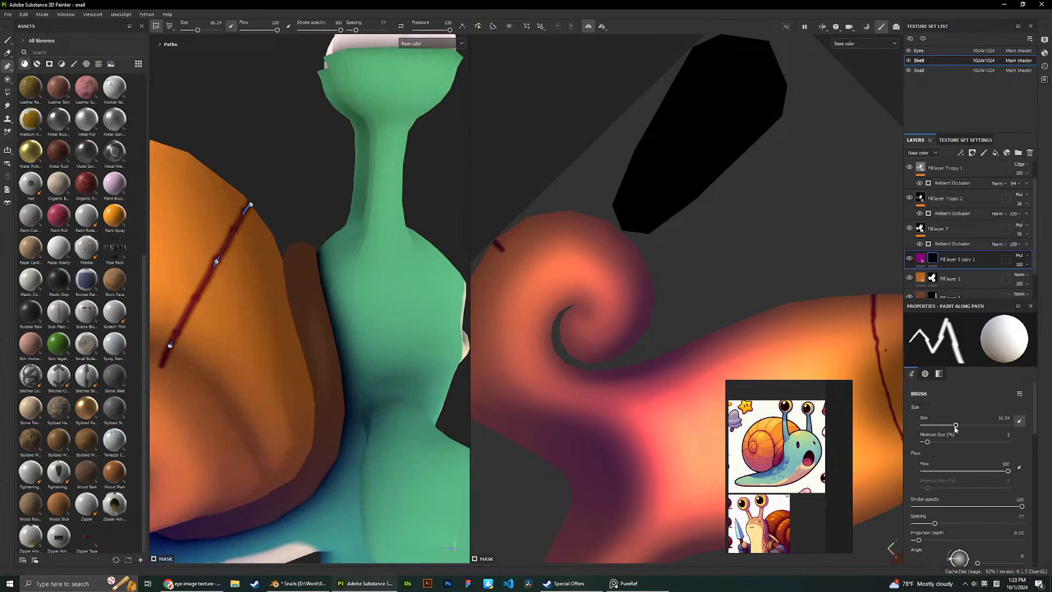
{"action": "left_click_drag", "start_coordinate": [956, 424], "coordinate": [946, 426]}
{"action": "left_click_drag", "start_coordinate": [247, 197], "coordinate": [283, 243], "text": "alt"}
{"action": "scroll", "coordinate": [283, 243], "scroll_direction": "up", "scroll_amount": 5}
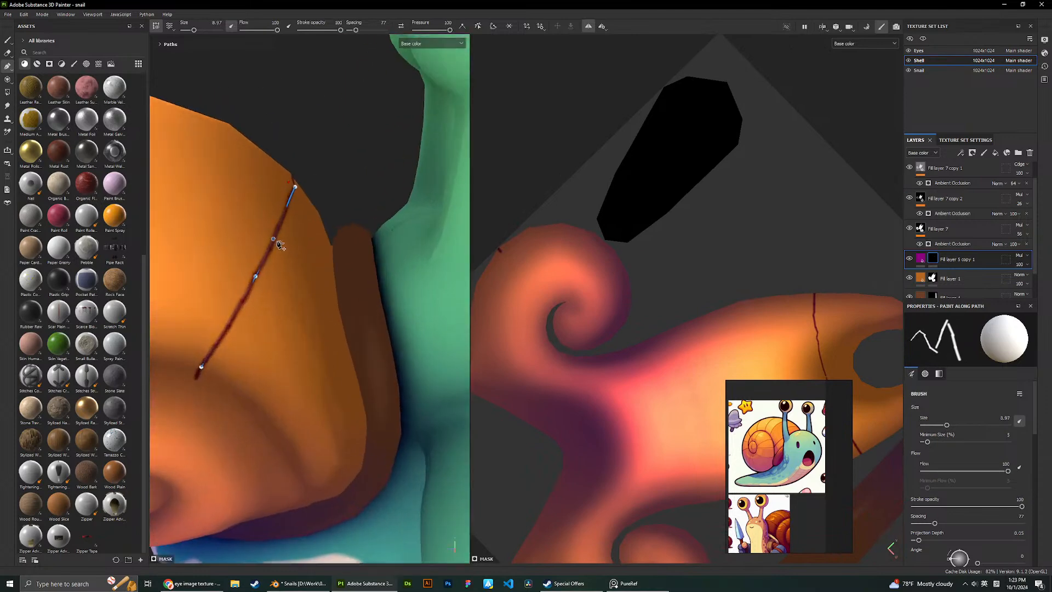
Replace the path brush's alpha with Shape Cone from the alpha library.
{"action": "scroll", "coordinate": [964, 474], "scroll_direction": "down", "scroll_amount": 5}
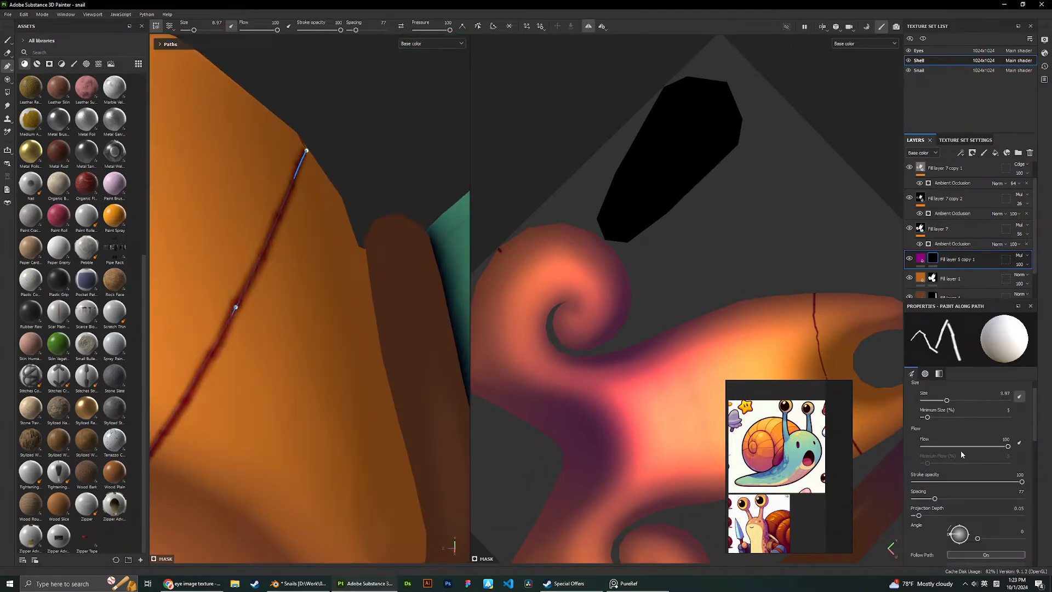
{"action": "left_click", "coordinate": [959, 516]}
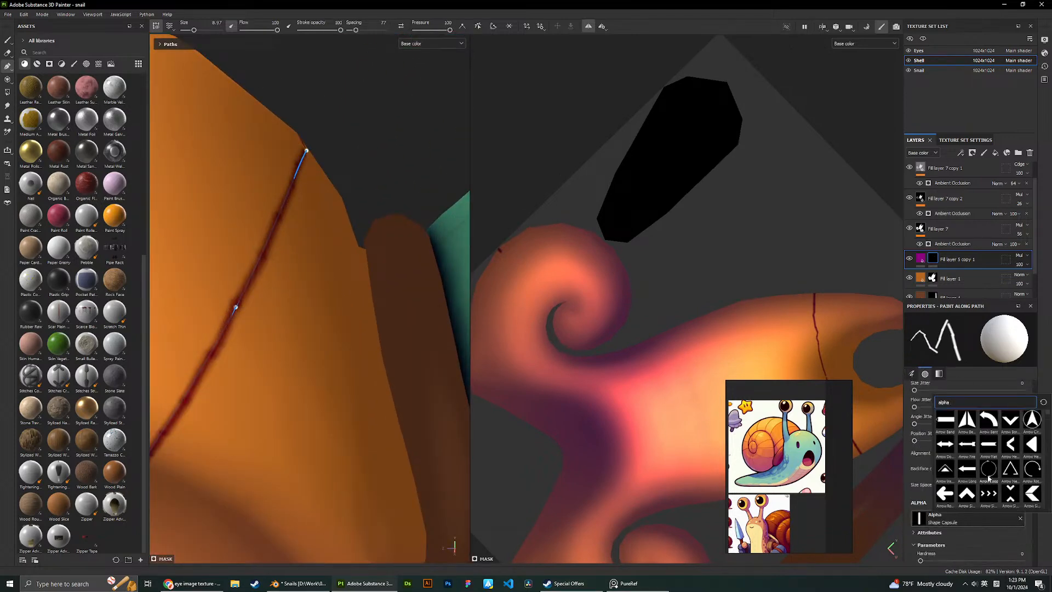
{"action": "scroll", "coordinate": [988, 477], "scroll_direction": "down", "scroll_amount": 10}
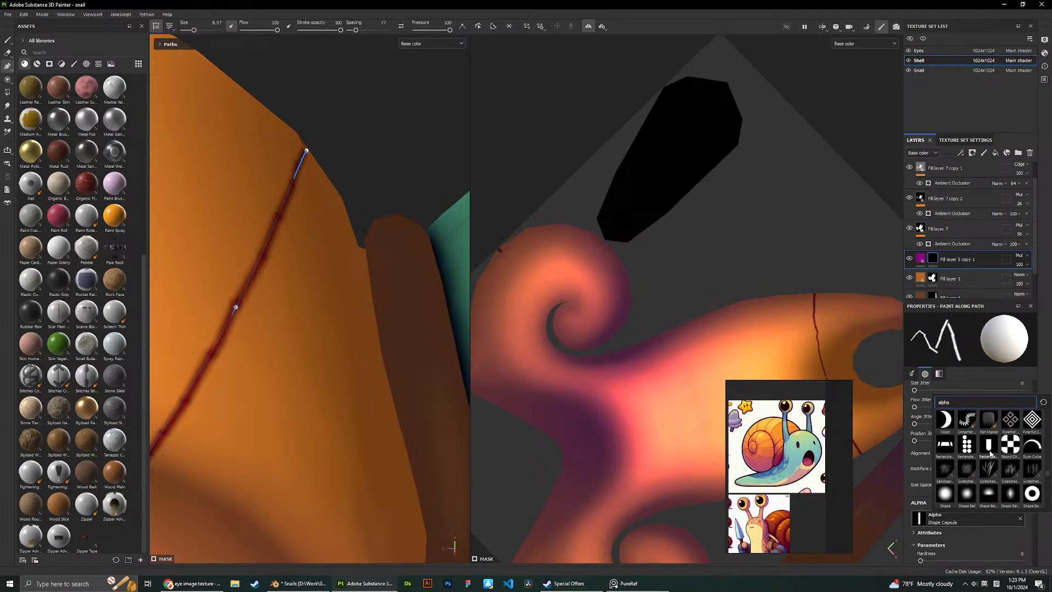
{"action": "scroll", "coordinate": [991, 451], "scroll_direction": "down", "scroll_amount": 4}
{"action": "scroll", "coordinate": [989, 455], "scroll_direction": "down", "scroll_amount": 8}
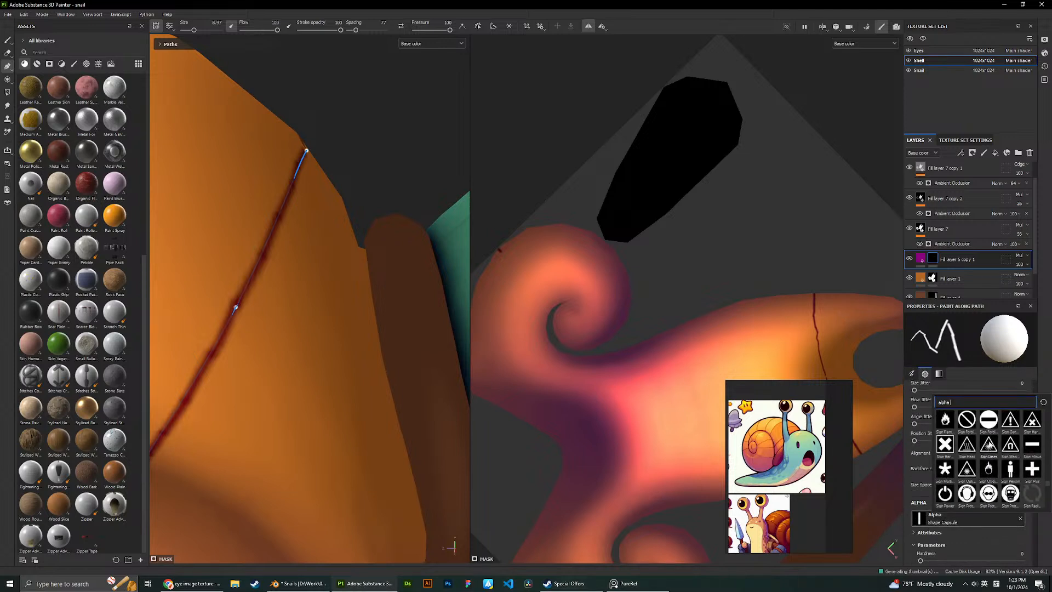
{"action": "scroll", "coordinate": [998, 473], "scroll_direction": "up", "scroll_amount": 3}
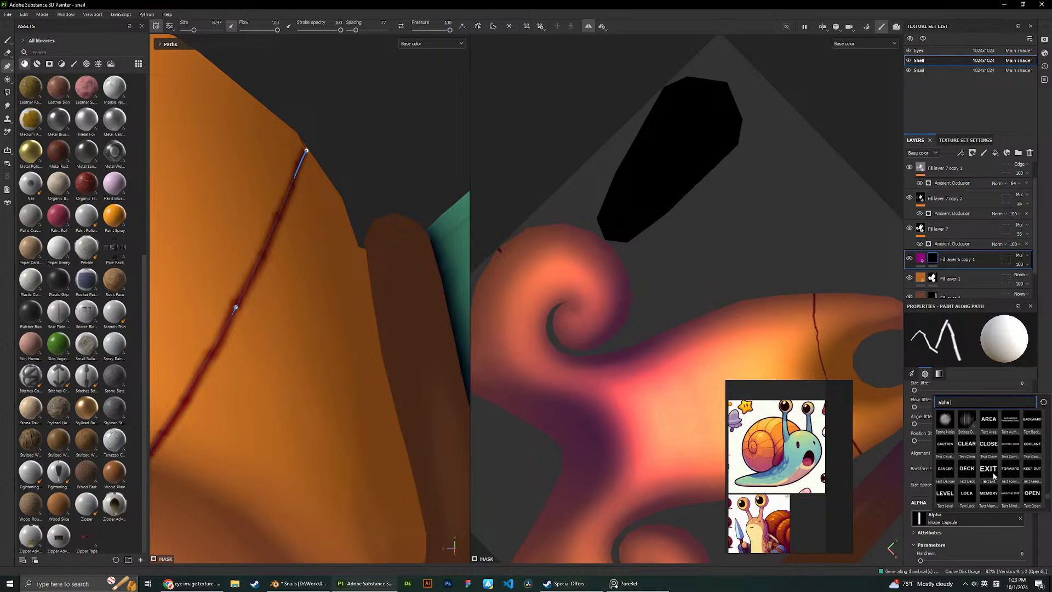
{"action": "scroll", "coordinate": [993, 465], "scroll_direction": "up", "scroll_amount": 3}
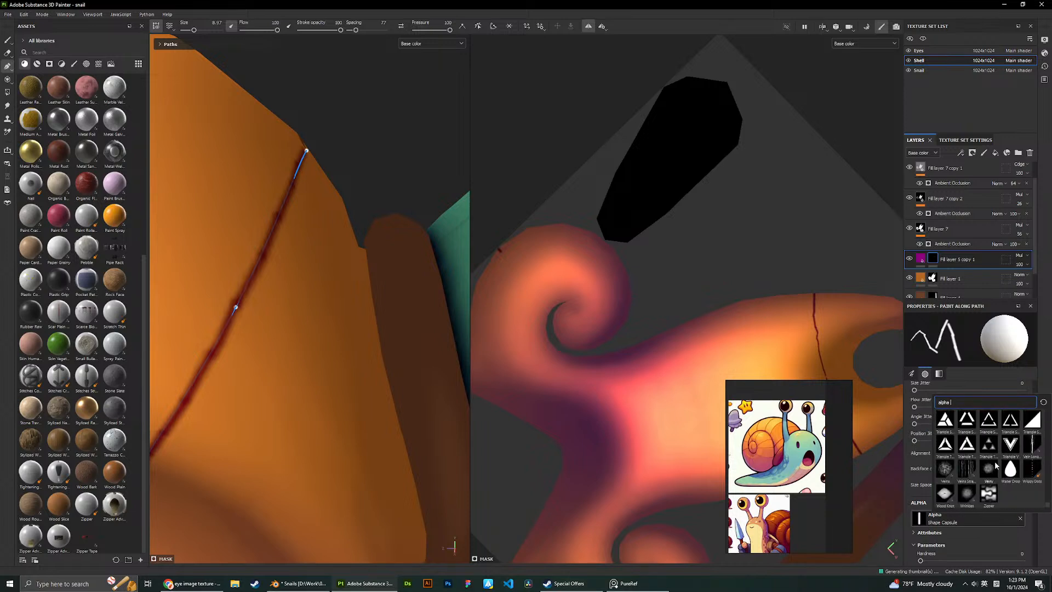
{"action": "scroll", "coordinate": [996, 465], "scroll_direction": "up", "scroll_amount": 3}
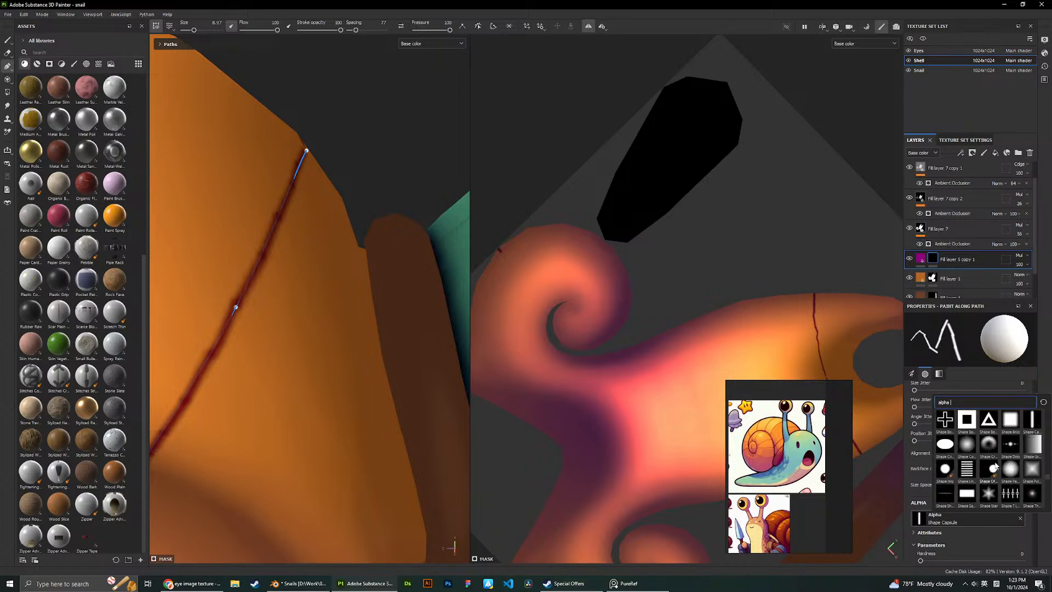
{"action": "left_click", "coordinate": [967, 444]}
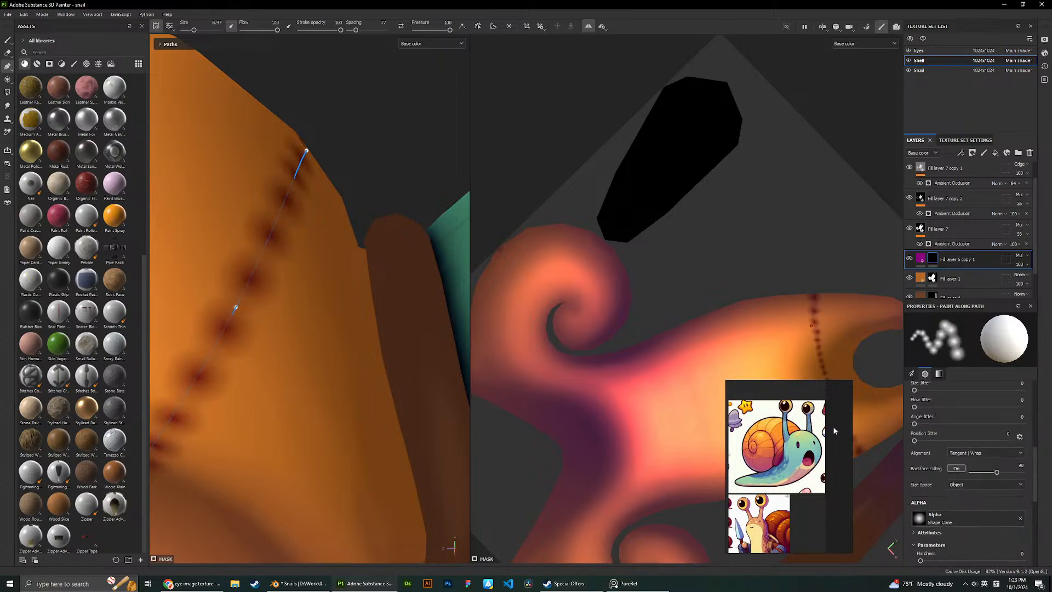
Set the cone alpha's hardness to 0.14 and the brush spacing to 18.
{"action": "scroll", "coordinate": [972, 522], "scroll_direction": "down", "scroll_amount": 3}
{"action": "left_click_drag", "start_coordinate": [920, 511], "coordinate": [935, 512]}
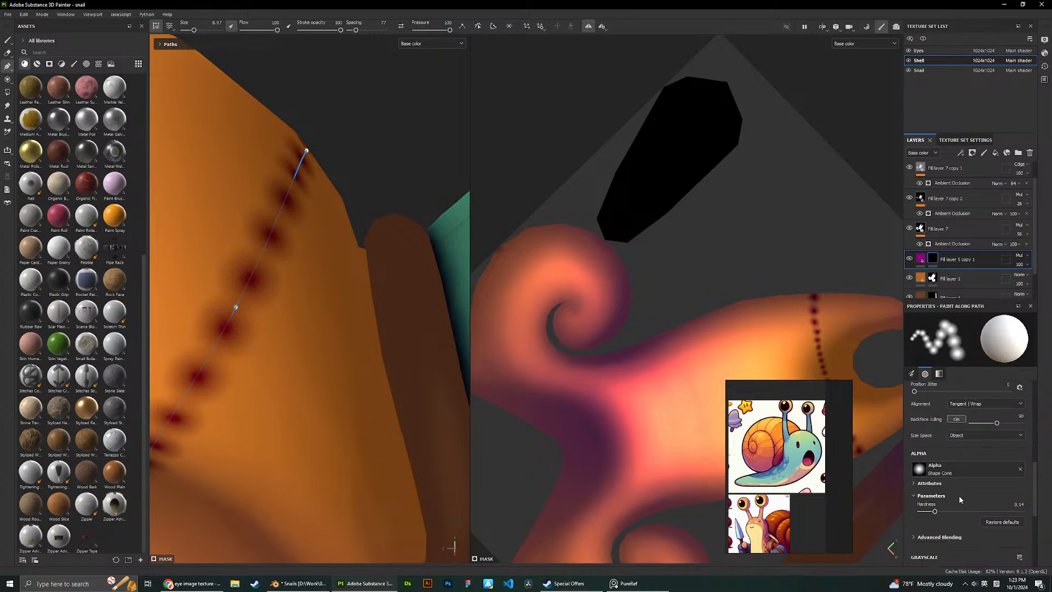
{"action": "scroll", "coordinate": [954, 479], "scroll_direction": "up", "scroll_amount": 5}
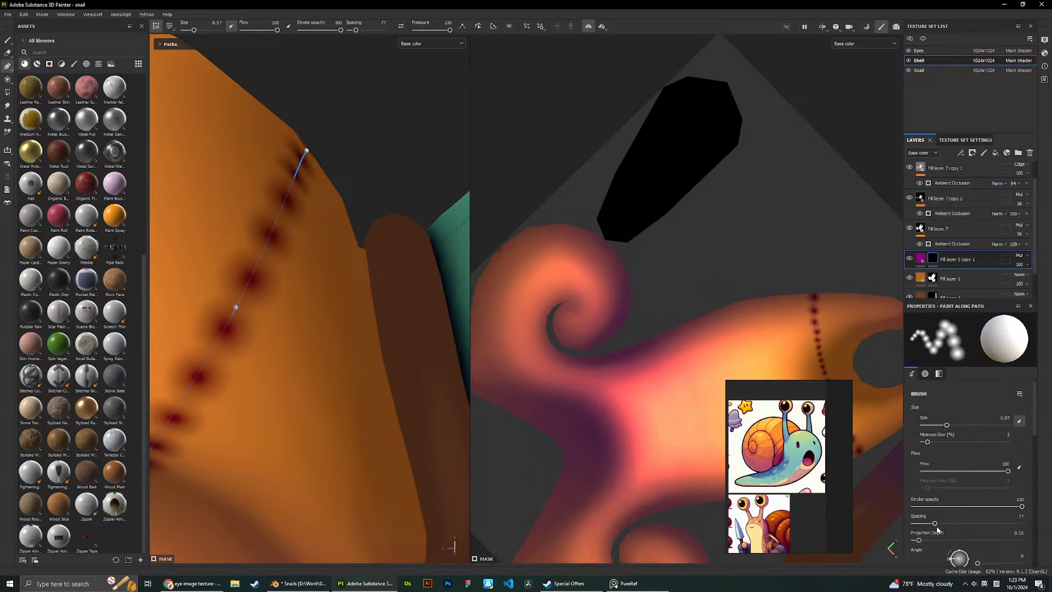
{"action": "left_click_drag", "start_coordinate": [935, 524], "coordinate": [919, 525]}
Set the Shape Cone alpha's hardness to 0 for a softer path line on the shell.
{"action": "scroll", "coordinate": [294, 316], "scroll_direction": "down", "scroll_amount": 4}
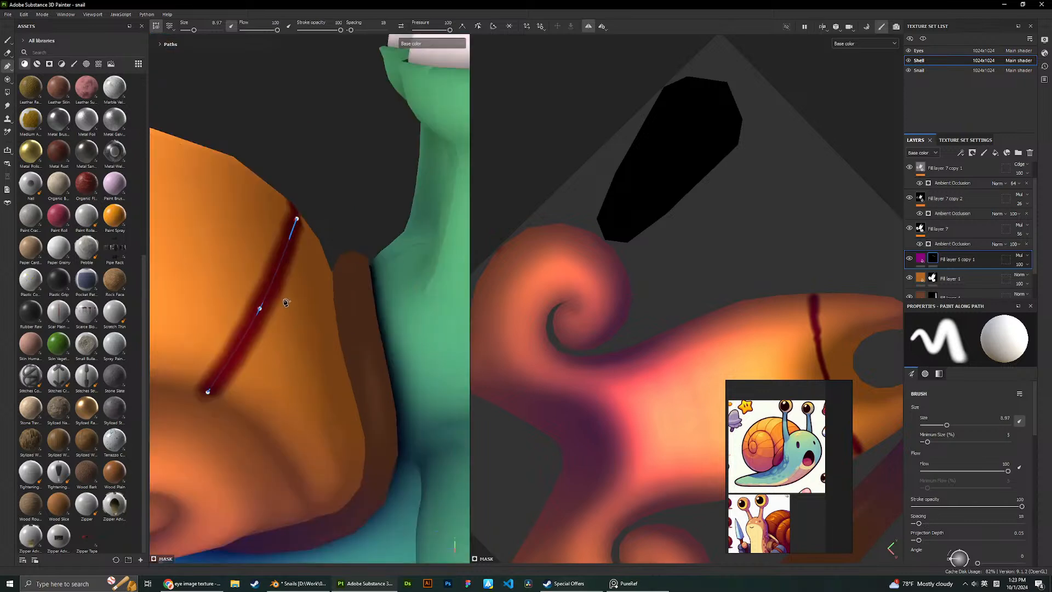
{"action": "scroll", "coordinate": [936, 484], "scroll_direction": "down", "scroll_amount": 10}
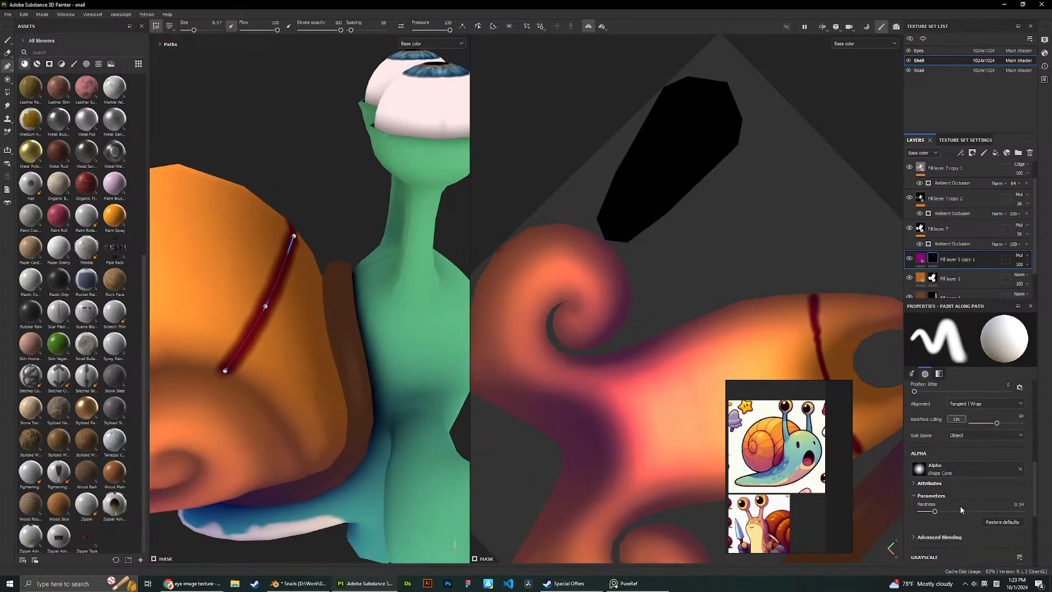
{"action": "mouse_move", "coordinate": [935, 488]}
{"action": "left_mouse_down"}
{"action": "mouse_move", "coordinate": [925, 488]}
{"action": "mouse_move", "coordinate": [977, 492]}
{"action": "mouse_move", "coordinate": [933, 490]}
{"action": "left_mouse_up"}
{"action": "scroll", "coordinate": [247, 347], "scroll_direction": "up", "scroll_amount": 5}
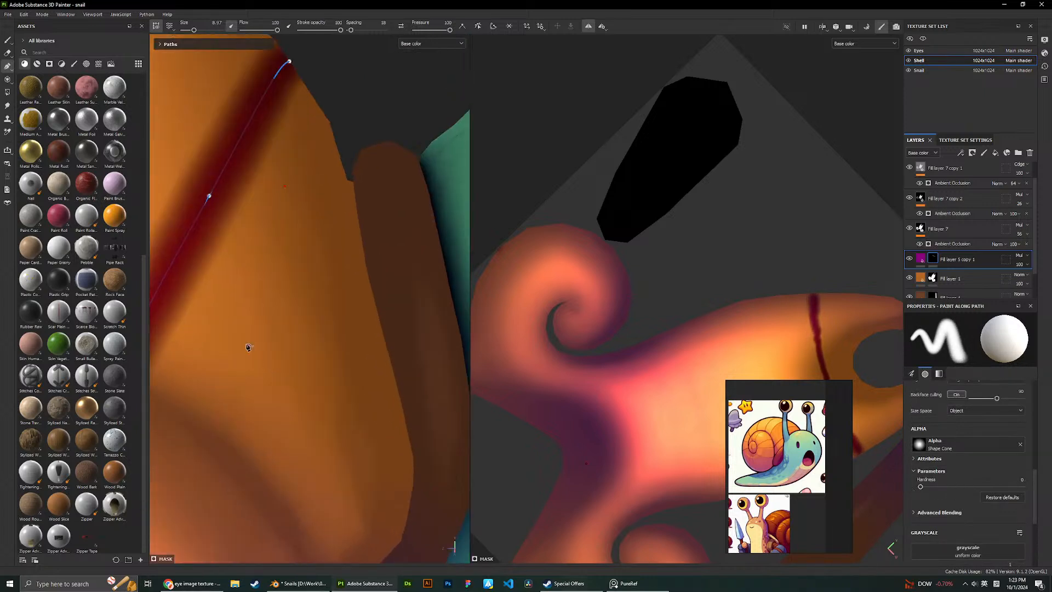
Set the shell path brush's size to about 19.4, spacing to 15 and projection depth to 0.1.
{"action": "scroll", "coordinate": [959, 463], "scroll_direction": "up", "scroll_amount": 5}
{"action": "scroll", "coordinate": [959, 463], "scroll_direction": "up", "scroll_amount": 3}
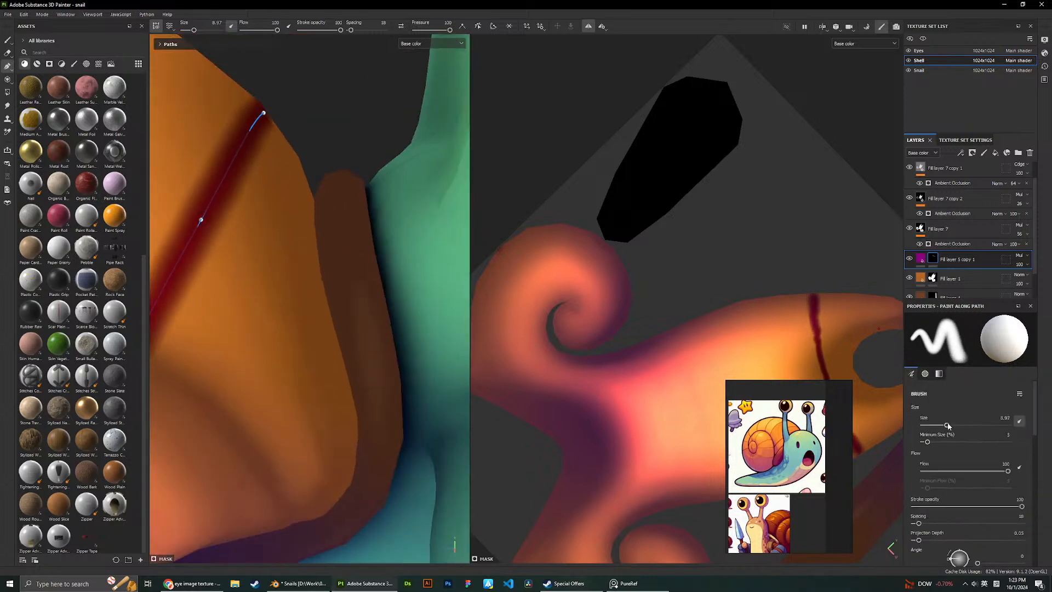
{"action": "left_click_drag", "start_coordinate": [950, 426], "coordinate": [937, 425]}
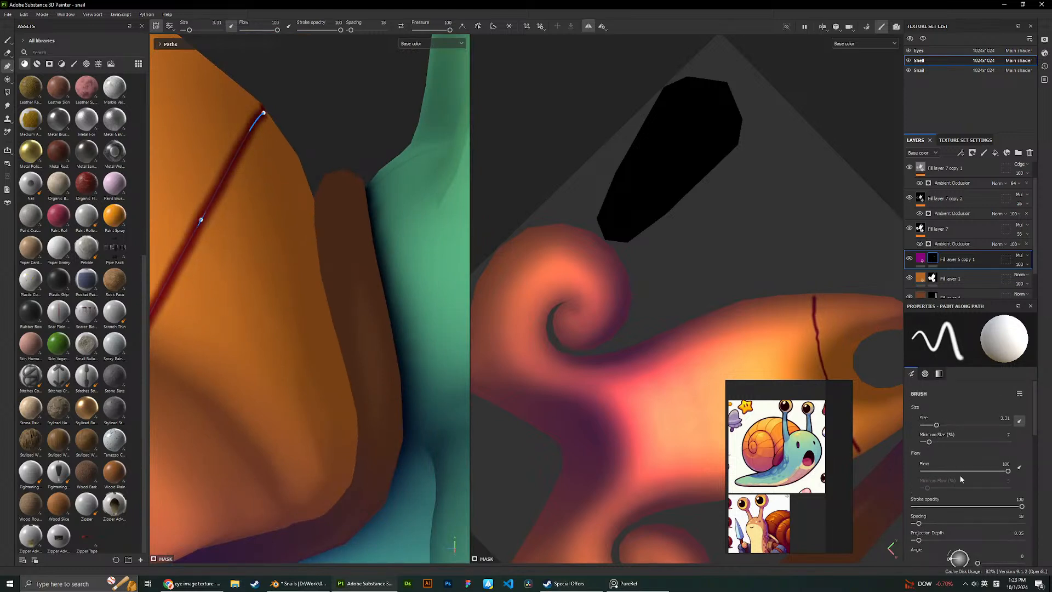
{"action": "left_click_drag", "start_coordinate": [921, 524], "coordinate": [923, 524]}
{"action": "left_click_drag", "start_coordinate": [950, 425], "coordinate": [959, 426]}
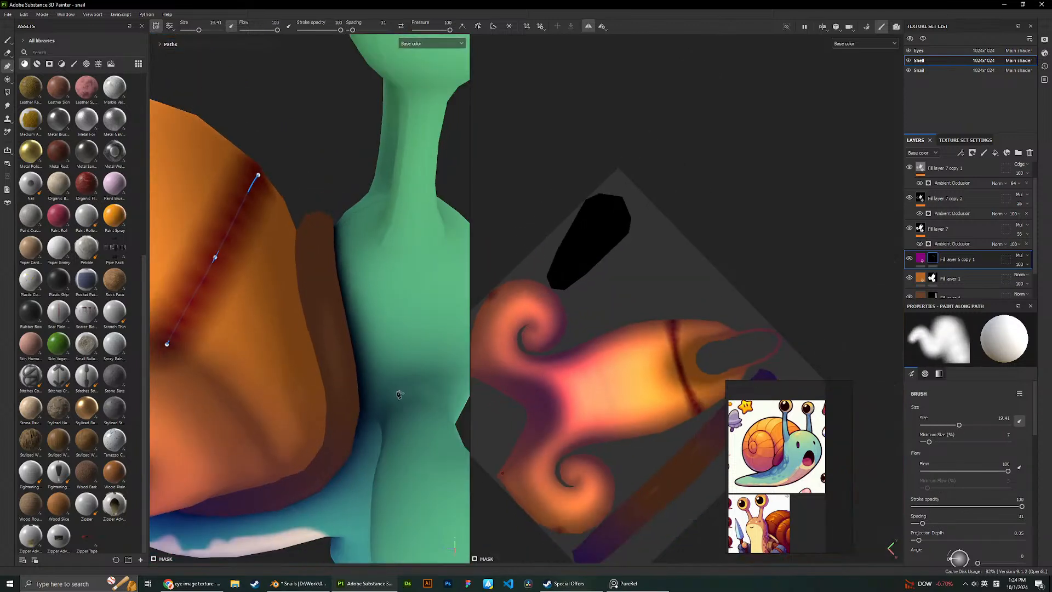
{"action": "left_click_drag", "start_coordinate": [922, 524], "coordinate": [926, 541]}
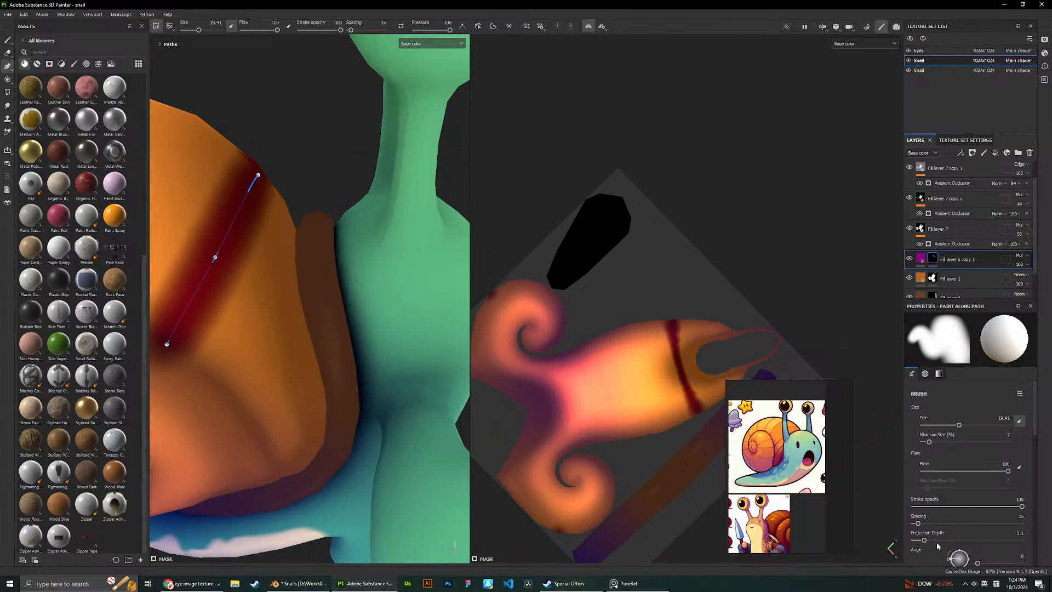
Set the path brush's flow to about 63 and the Shape Cone alpha's hardness to 0.35.
{"action": "scroll", "coordinate": [962, 493], "scroll_direction": "down", "scroll_amount": 1}
{"action": "left_click_drag", "start_coordinate": [1021, 482], "coordinate": [976, 472]}
{"action": "scroll", "coordinate": [978, 472], "scroll_direction": "up", "scroll_amount": 1}
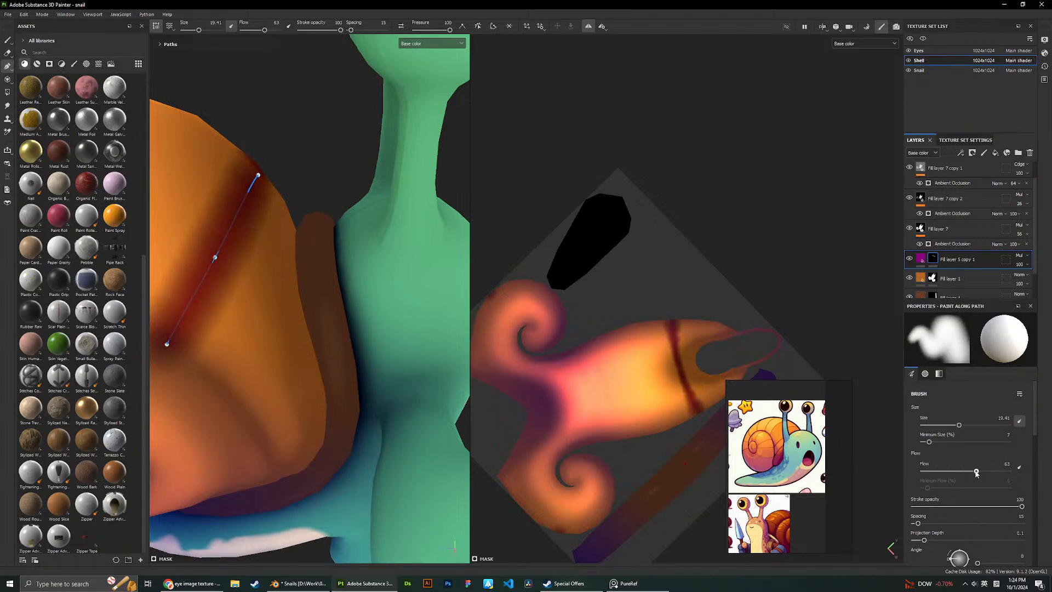
{"action": "scroll", "coordinate": [975, 473], "scroll_direction": "down", "scroll_amount": 10}
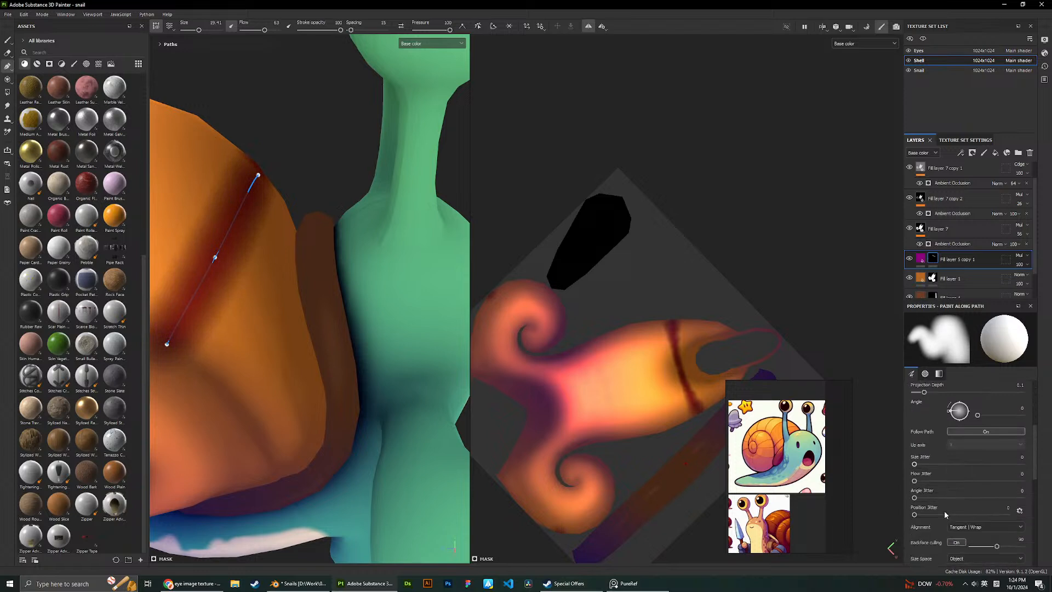
{"action": "scroll", "coordinate": [942, 468], "scroll_direction": "down", "scroll_amount": 2}
{"action": "mouse_move", "coordinate": [921, 412]}
{"action": "left_mouse_down"}
{"action": "mouse_move", "coordinate": [966, 416]}
{"action": "mouse_move", "coordinate": [958, 417]}
{"action": "left_mouse_up"}
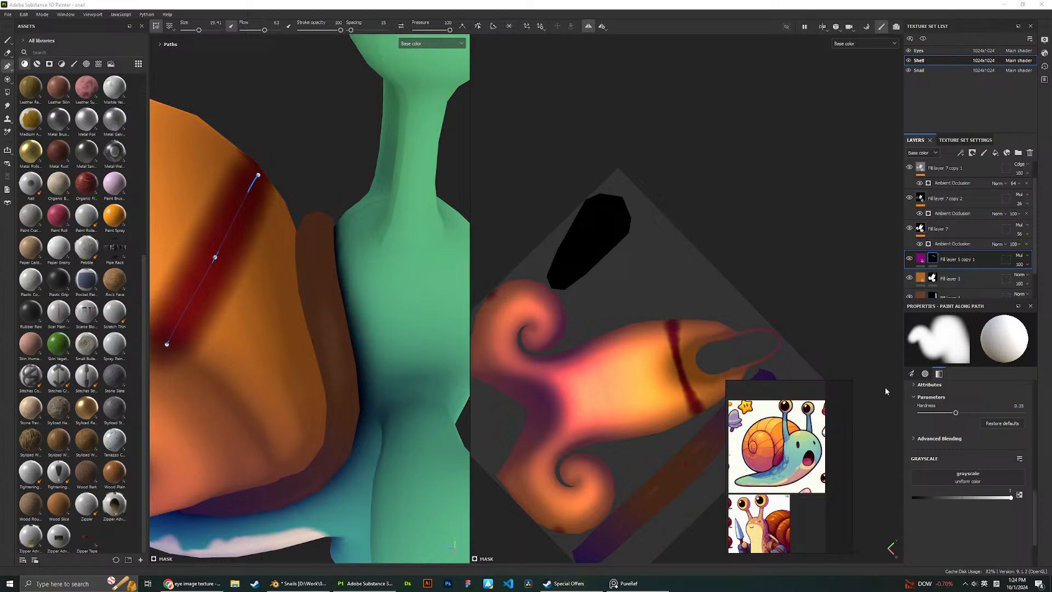
Lower the path brush's flow to 22 and raise the Shape Cone alpha's hardness to 1.
{"action": "scroll", "coordinate": [302, 291], "scroll_direction": "down", "scroll_amount": 3}
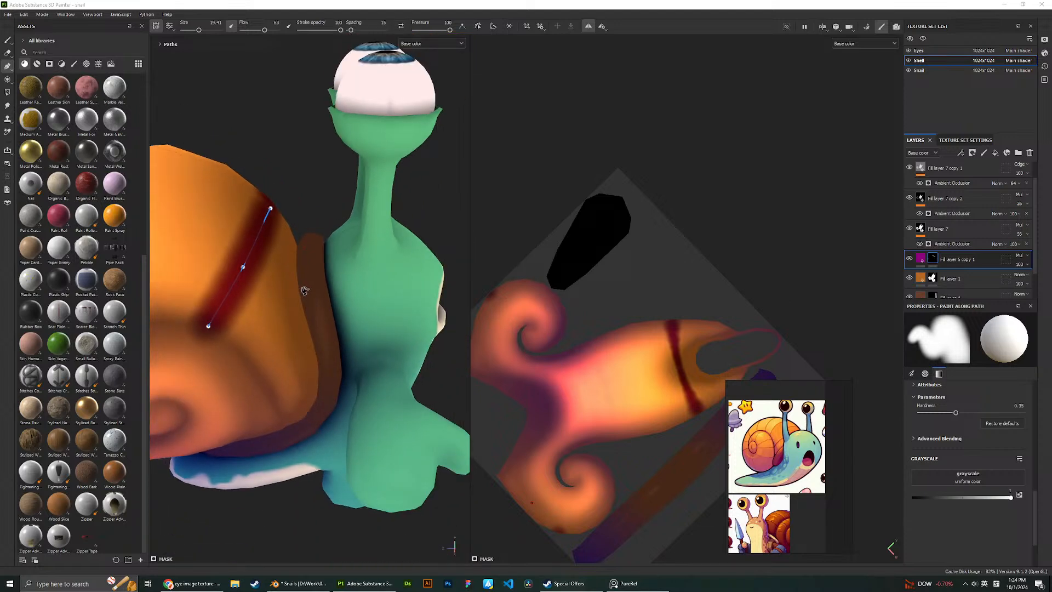
{"action": "scroll", "coordinate": [933, 447], "scroll_direction": "up", "scroll_amount": 3}
{"action": "scroll", "coordinate": [933, 446], "scroll_direction": "up", "scroll_amount": 5}
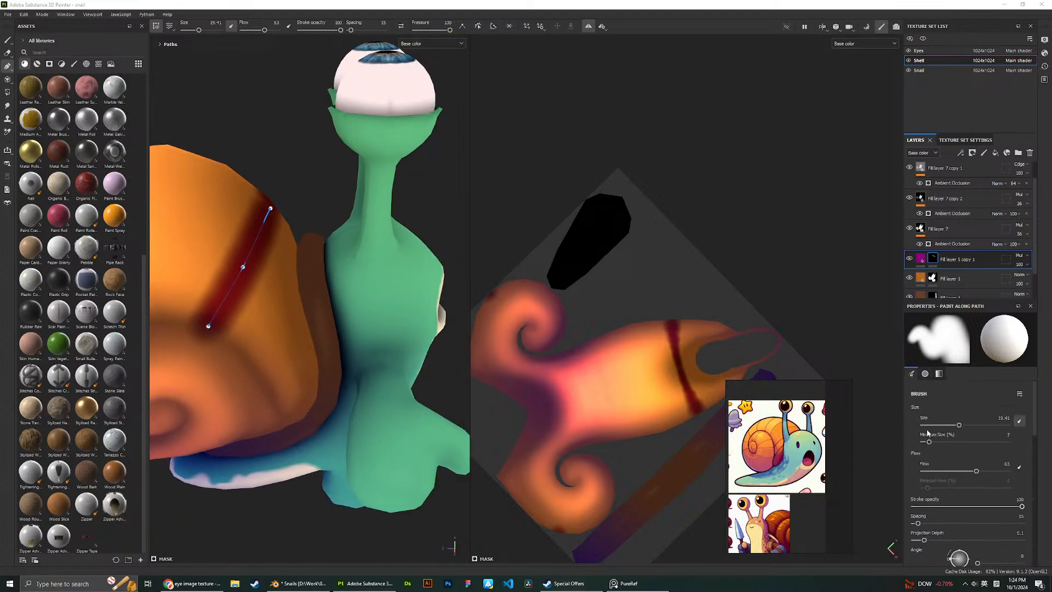
{"action": "scroll", "coordinate": [266, 295], "scroll_direction": "down", "scroll_amount": 3}
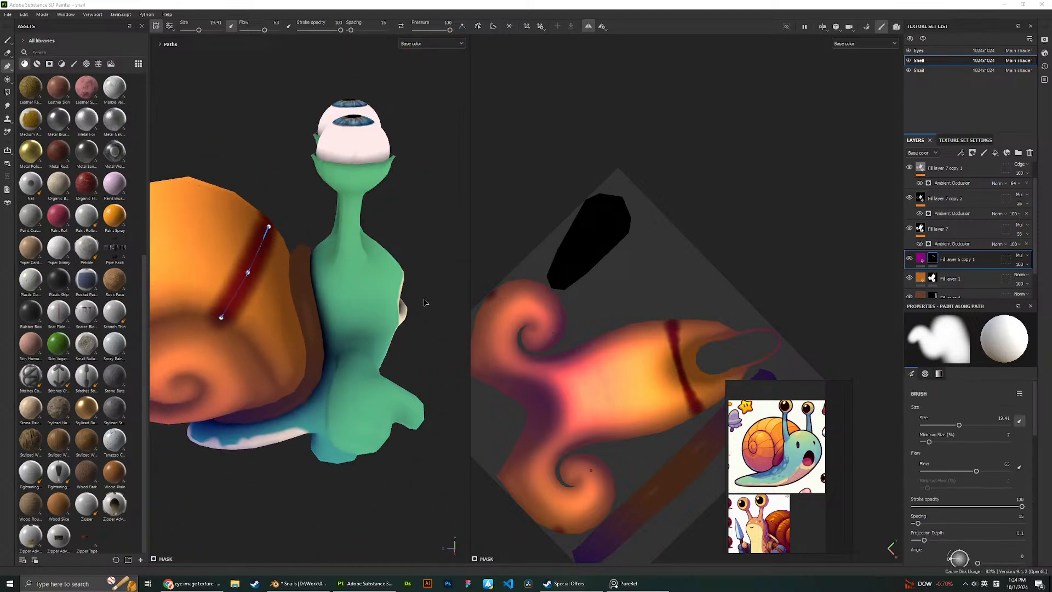
{"action": "scroll", "coordinate": [306, 292], "scroll_direction": "up", "scroll_amount": 2}
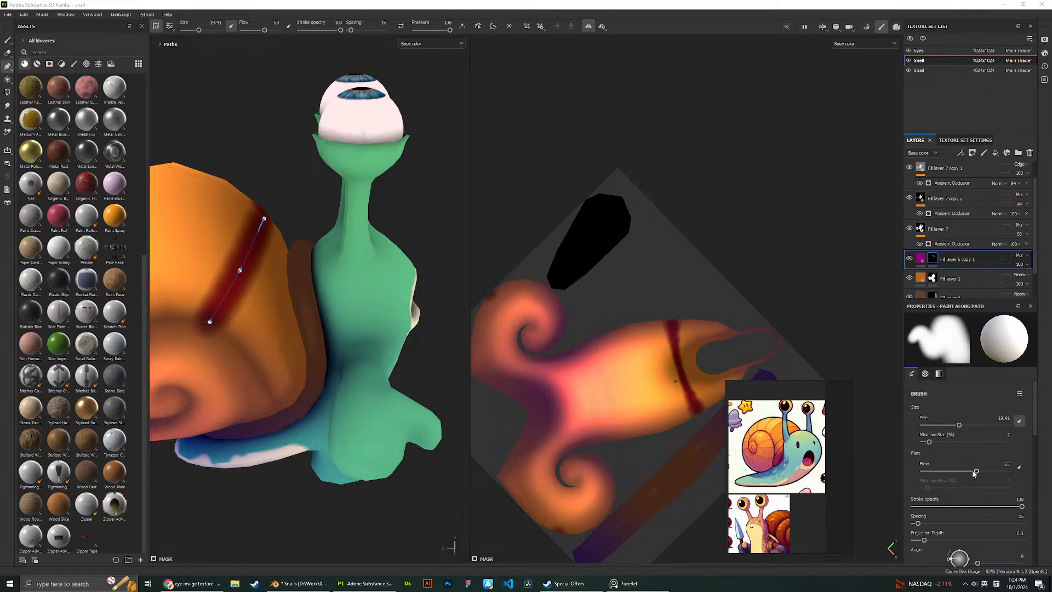
{"action": "mouse_move", "coordinate": [976, 471]}
{"action": "left_mouse_down"}
{"action": "mouse_move", "coordinate": [963, 472]}
{"action": "mouse_move", "coordinate": [985, 471]}
{"action": "mouse_move", "coordinate": [937, 476]}
{"action": "left_mouse_up"}
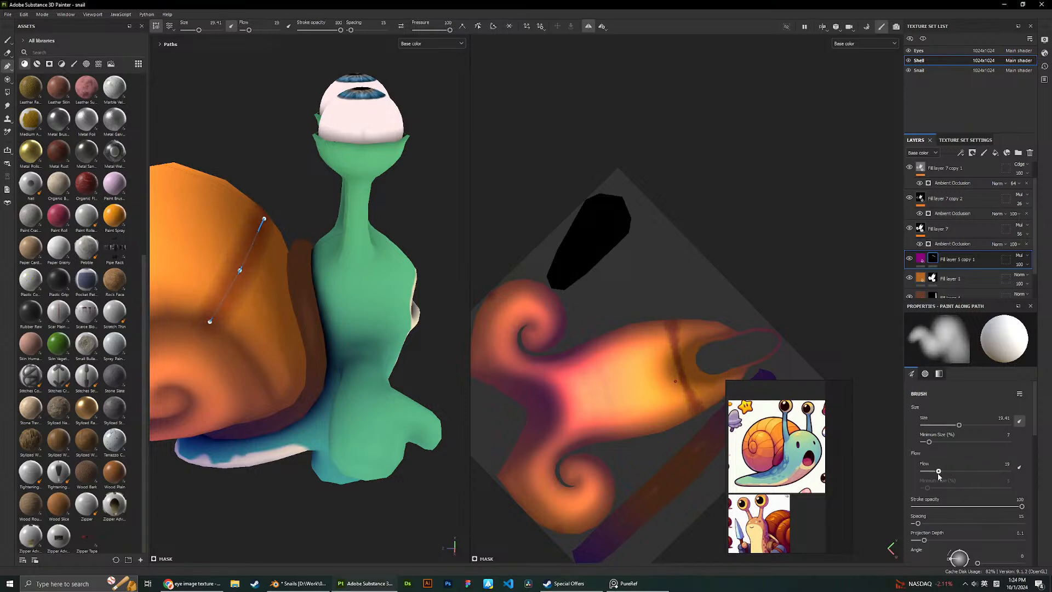
{"action": "scroll", "coordinate": [953, 493], "scroll_direction": "down", "scroll_amount": 5}
{"action": "left_click_drag", "start_coordinate": [959, 538], "coordinate": [1039, 531]}
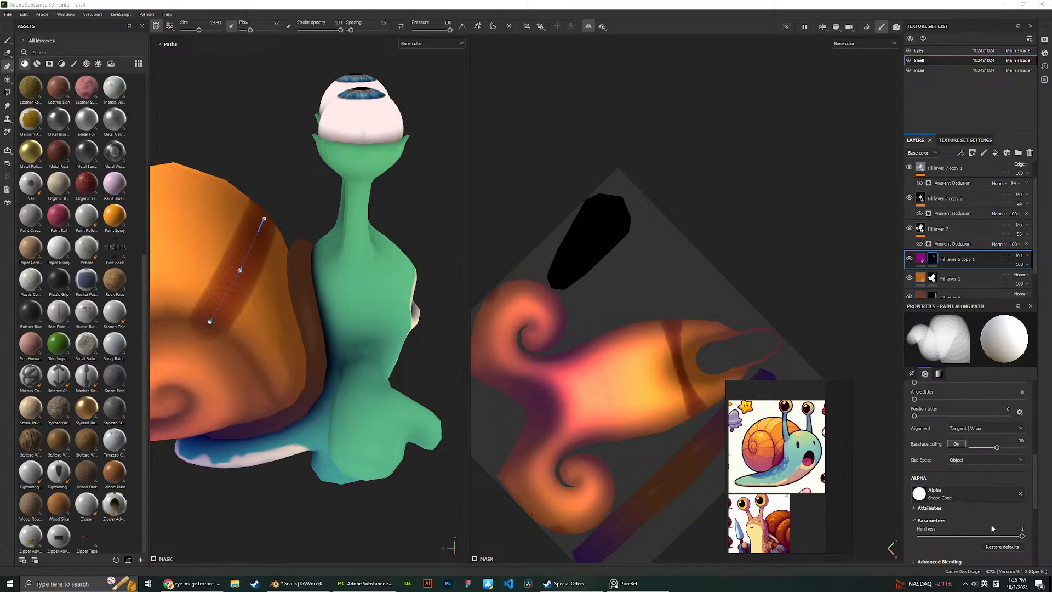
{"action": "mouse_move", "coordinate": [1021, 536]}
{"action": "left_mouse_down"}
{"action": "mouse_move", "coordinate": [929, 530]}
{"action": "mouse_move", "coordinate": [1021, 529]}
{"action": "left_mouse_up"}
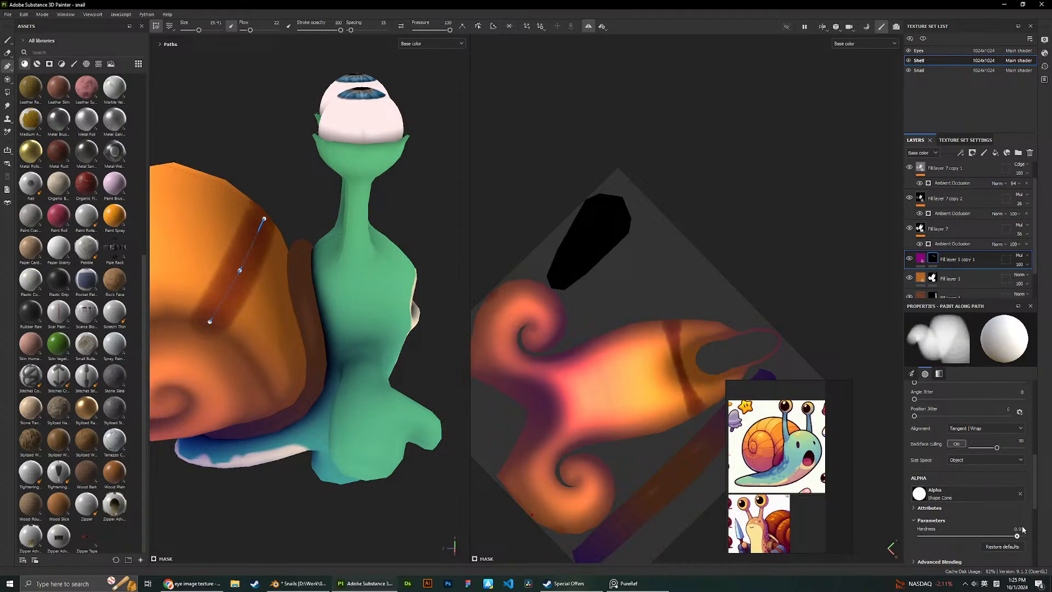
Set the path brush's flow to 100 and the Shape Cone alpha's hardness to 0.
{"action": "scroll", "coordinate": [947, 471], "scroll_direction": "up", "scroll_amount": 5}
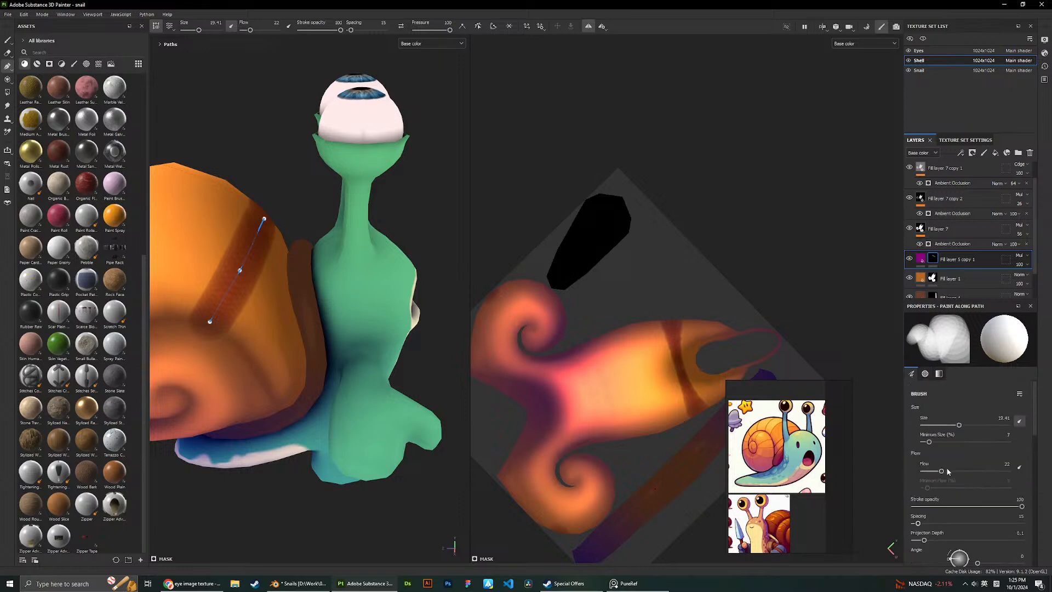
{"action": "left_click_drag", "start_coordinate": [943, 471], "coordinate": [1021, 472]}
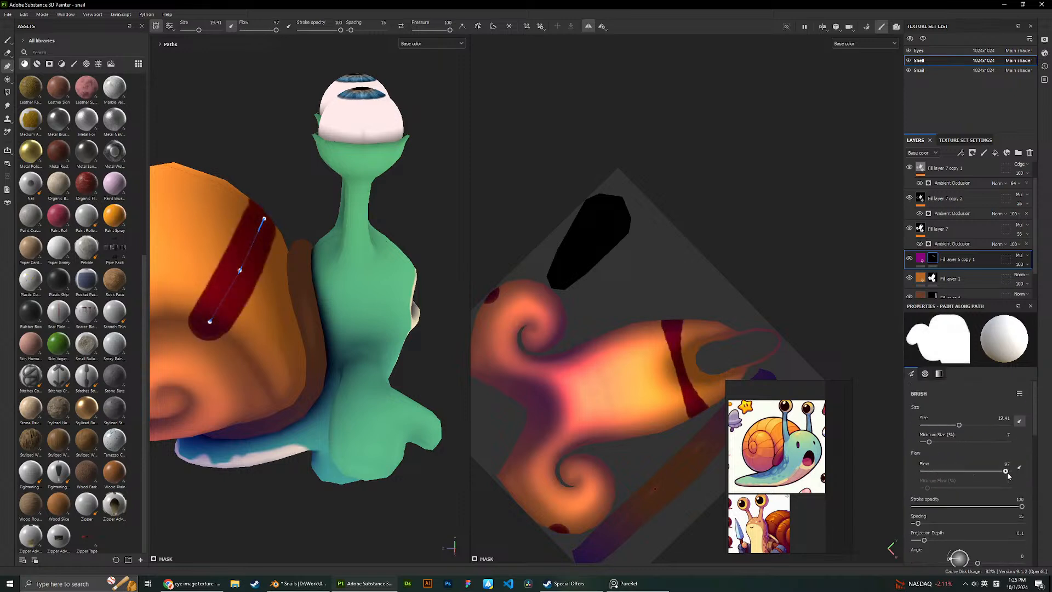
{"action": "scroll", "coordinate": [991, 538], "scroll_direction": "down", "scroll_amount": 5}
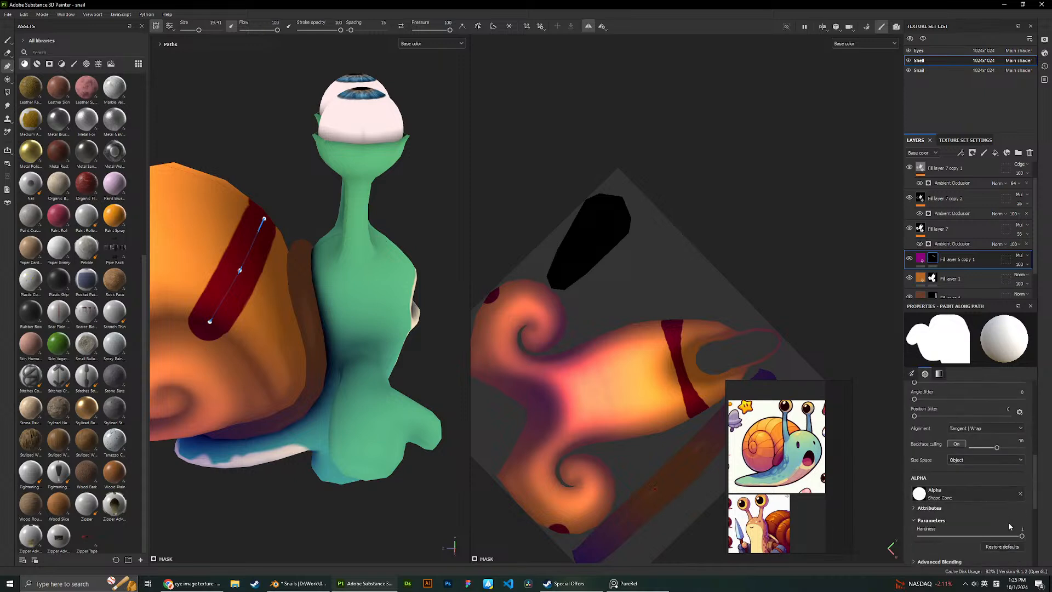
{"action": "left_click_drag", "start_coordinate": [1022, 535], "coordinate": [909, 533]}
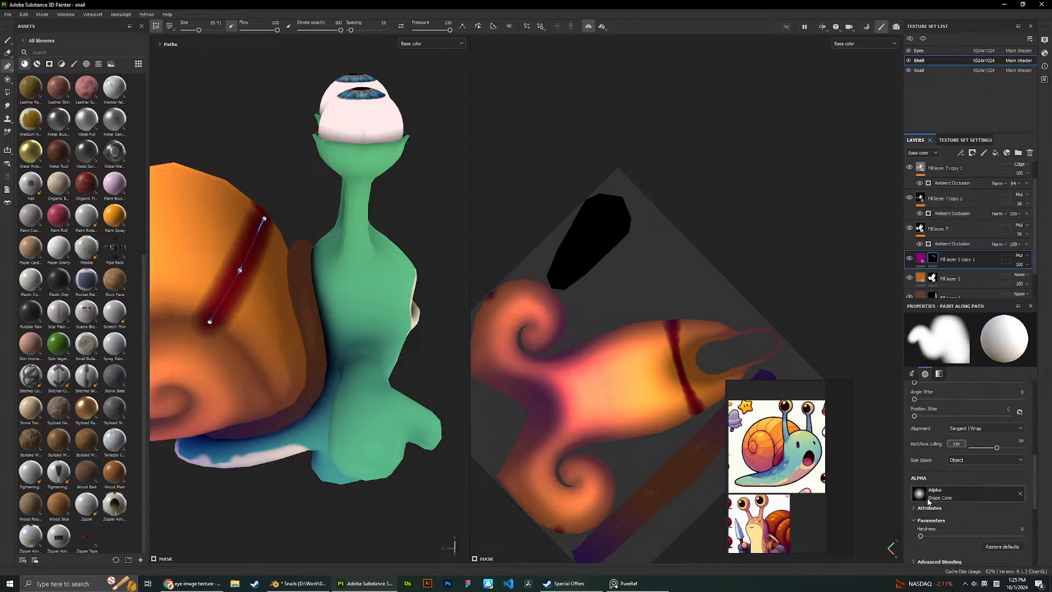
{"action": "scroll", "coordinate": [967, 457], "scroll_direction": "up", "scroll_amount": 5}
{"action": "mouse_move", "coordinate": [1010, 473]}
{"action": "left_mouse_down"}
{"action": "mouse_move", "coordinate": [903, 474]}
{"action": "mouse_move", "coordinate": [1007, 471]}
{"action": "left_mouse_up"}
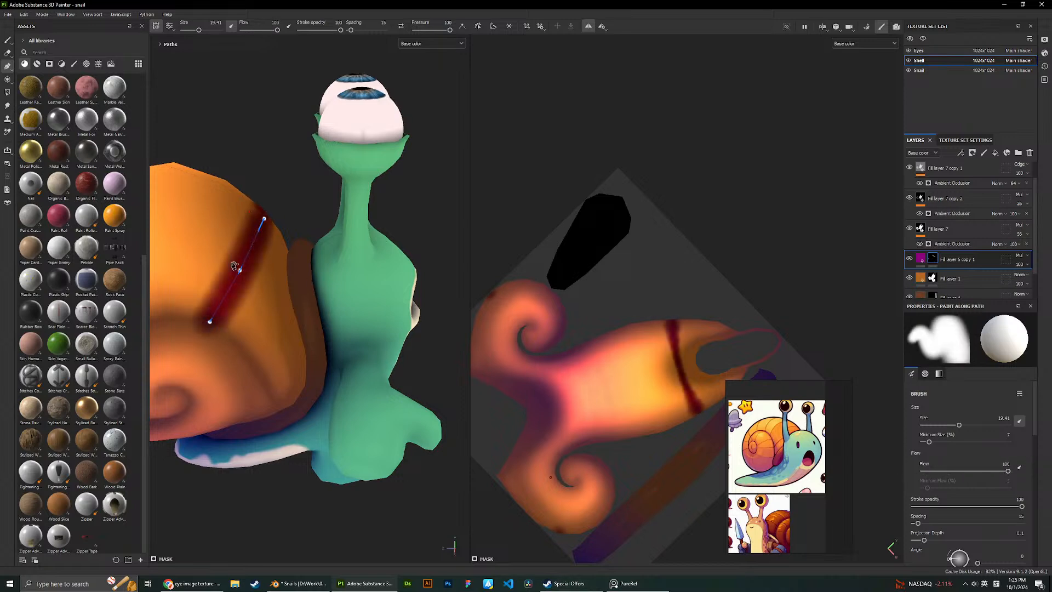
Replace the path brush's Shape Cone alpha with Shape Bell from the alpha library.
{"action": "scroll", "coordinate": [231, 272], "scroll_direction": "up", "scroll_amount": 2}
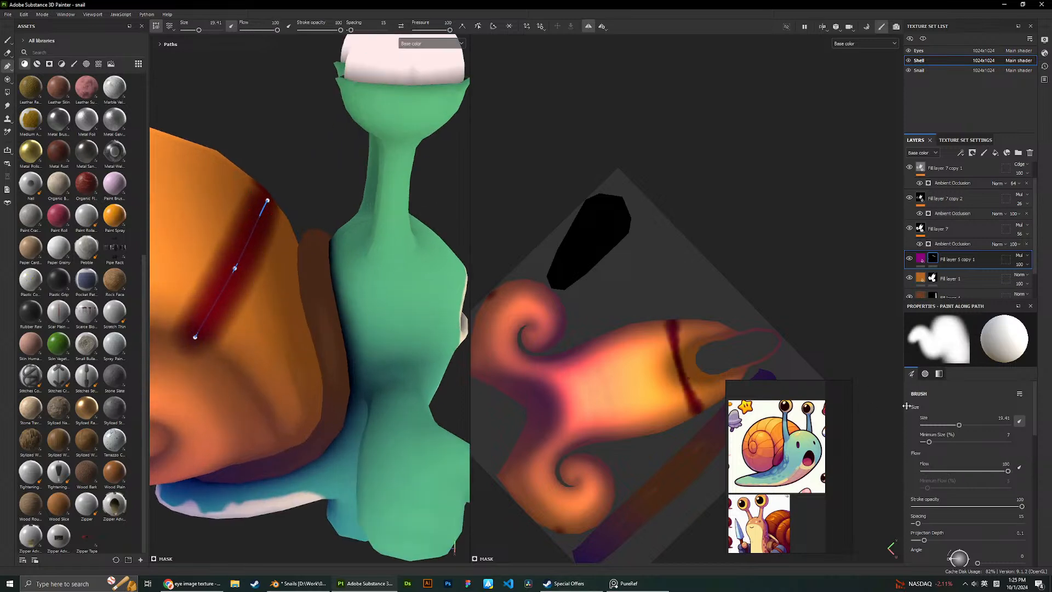
{"action": "scroll", "coordinate": [964, 465], "scroll_direction": "down", "scroll_amount": 5}
{"action": "left_click", "coordinate": [931, 493]}
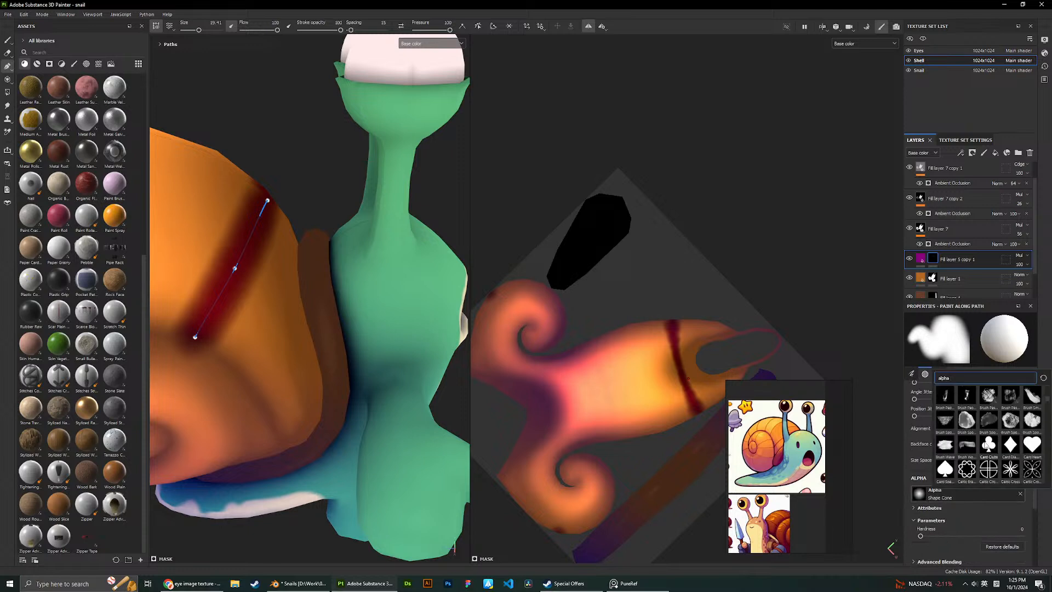
{"action": "scroll", "coordinate": [986, 444], "scroll_direction": "down", "scroll_amount": 5}
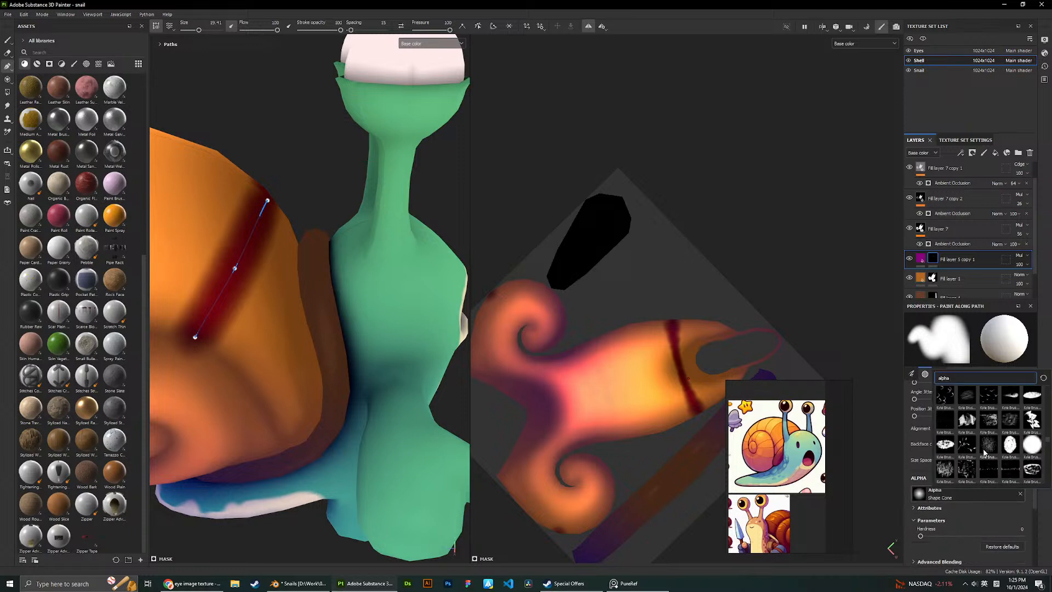
{"action": "scroll", "coordinate": [984, 453], "scroll_direction": "down", "scroll_amount": 5}
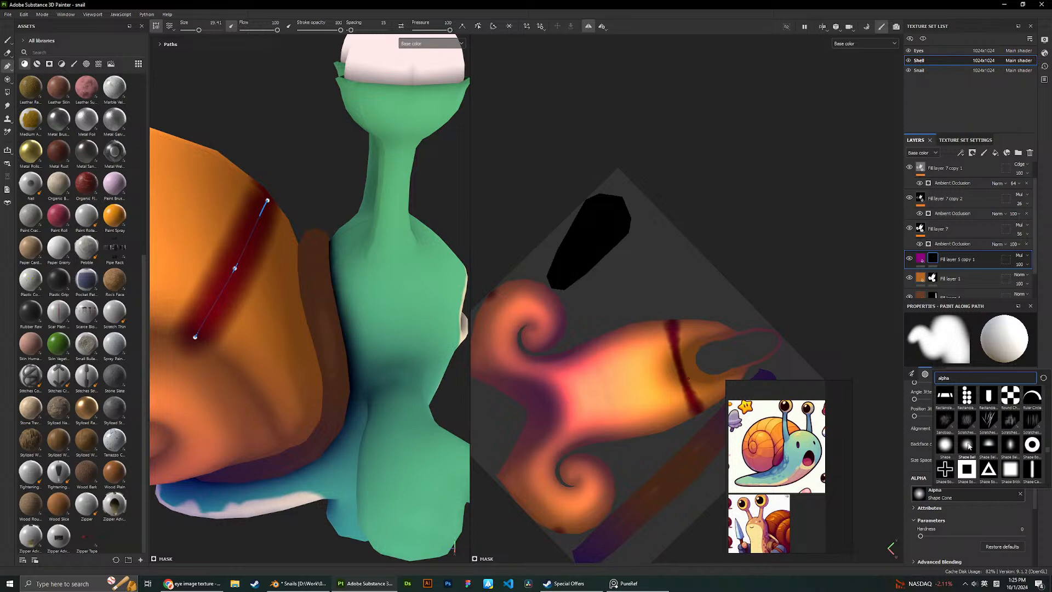
{"action": "left_click", "coordinate": [967, 445]}
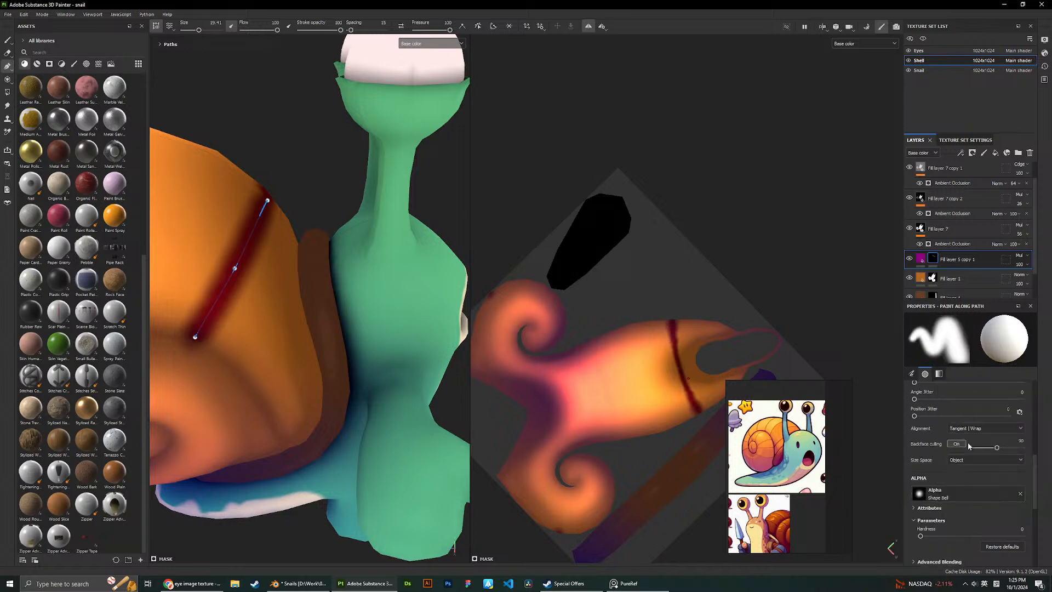
Switch the path brush's alpha to Shape Thorn from the alpha library.
{"action": "left_click", "coordinate": [971, 496]}
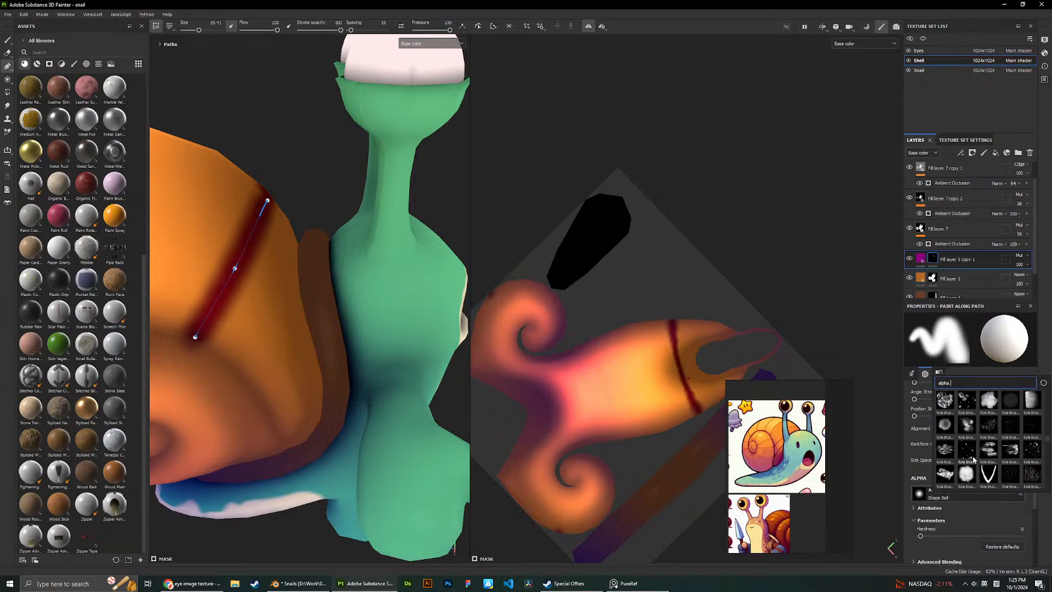
{"action": "scroll", "coordinate": [973, 459], "scroll_direction": "down", "scroll_amount": 3}
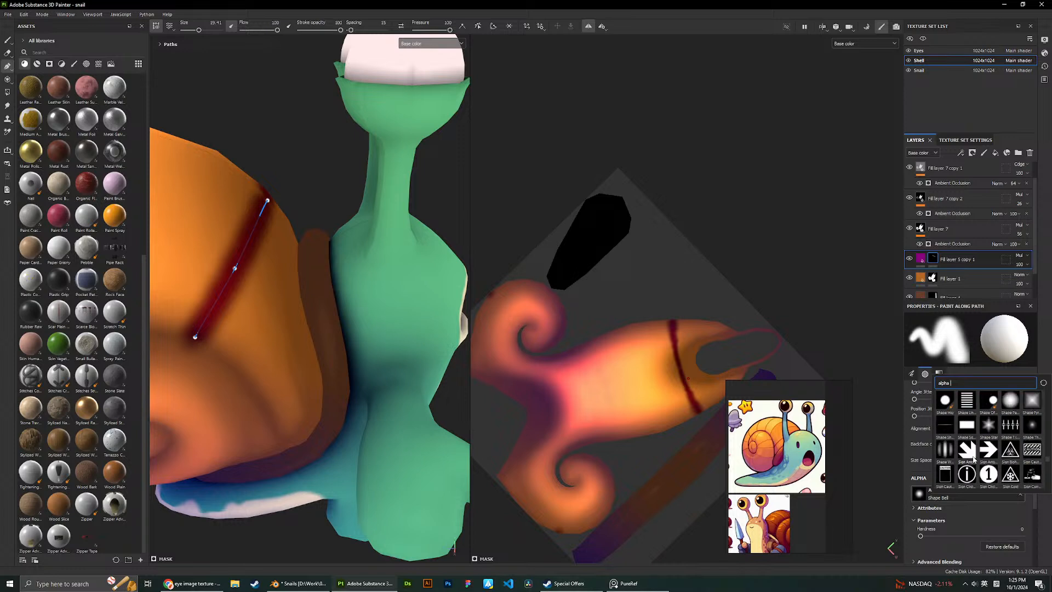
{"action": "left_click", "coordinate": [1031, 425]}
Set the path brush's spacing to 6 and its size to 50.2 for a wide, soft line on the shell.
{"action": "scroll", "coordinate": [940, 472], "scroll_direction": "up", "scroll_amount": 3}
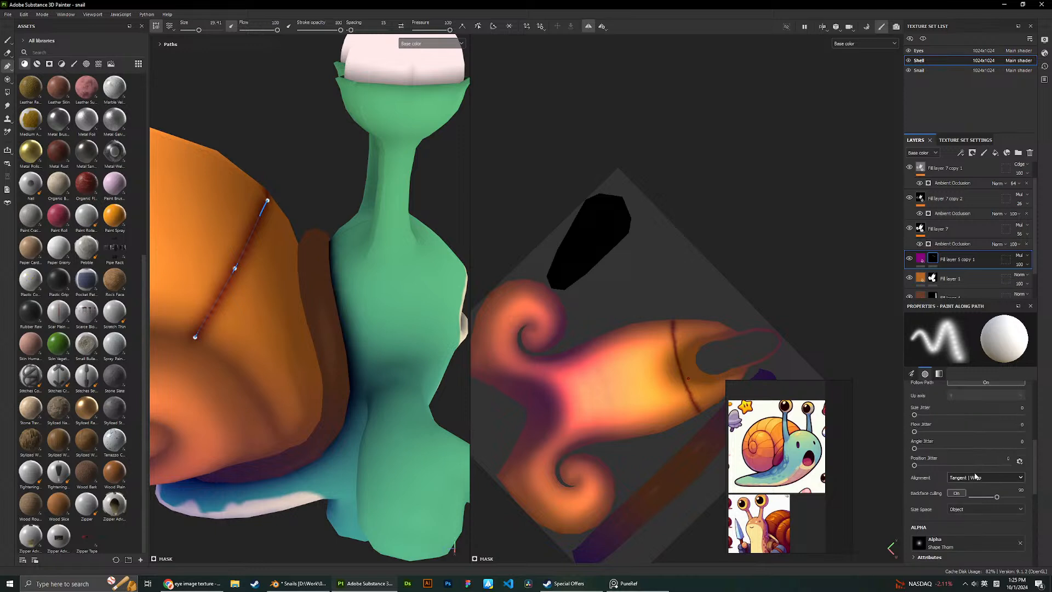
{"action": "scroll", "coordinate": [939, 472], "scroll_direction": "up", "scroll_amount": 3}
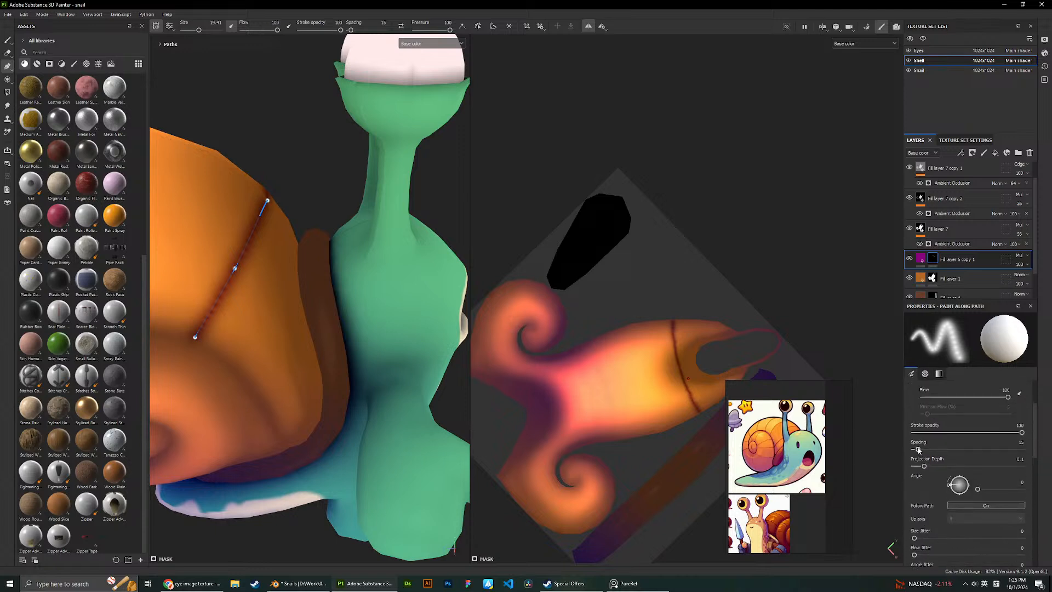
{"action": "mouse_move", "coordinate": [918, 449]}
{"action": "left_mouse_down"}
{"action": "mouse_move", "coordinate": [927, 449]}
{"action": "mouse_move", "coordinate": [916, 452]}
{"action": "left_mouse_up"}
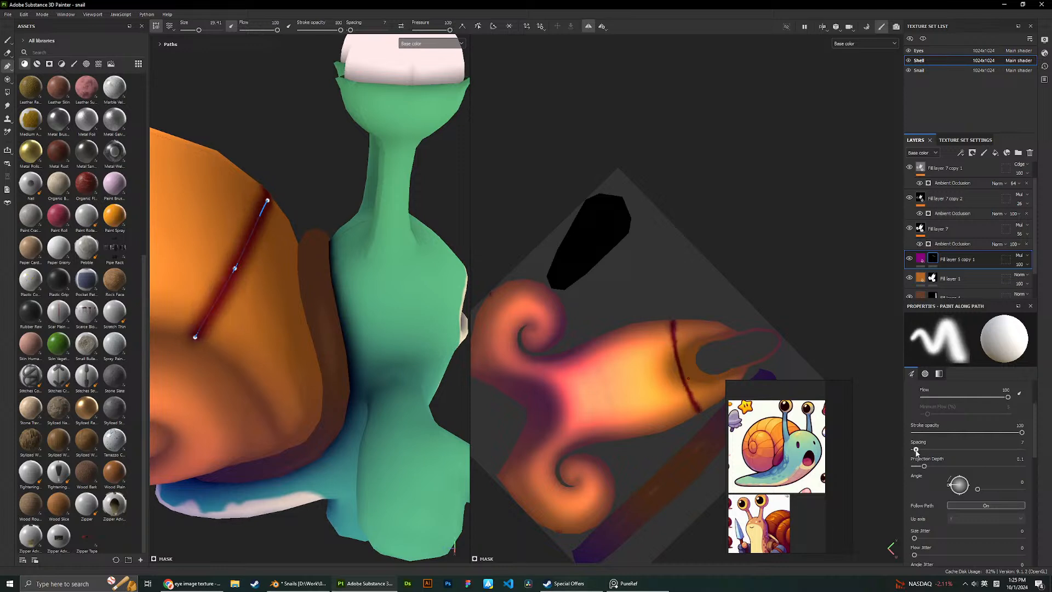
{"action": "scroll", "coordinate": [931, 455], "scroll_direction": "up", "scroll_amount": 3}
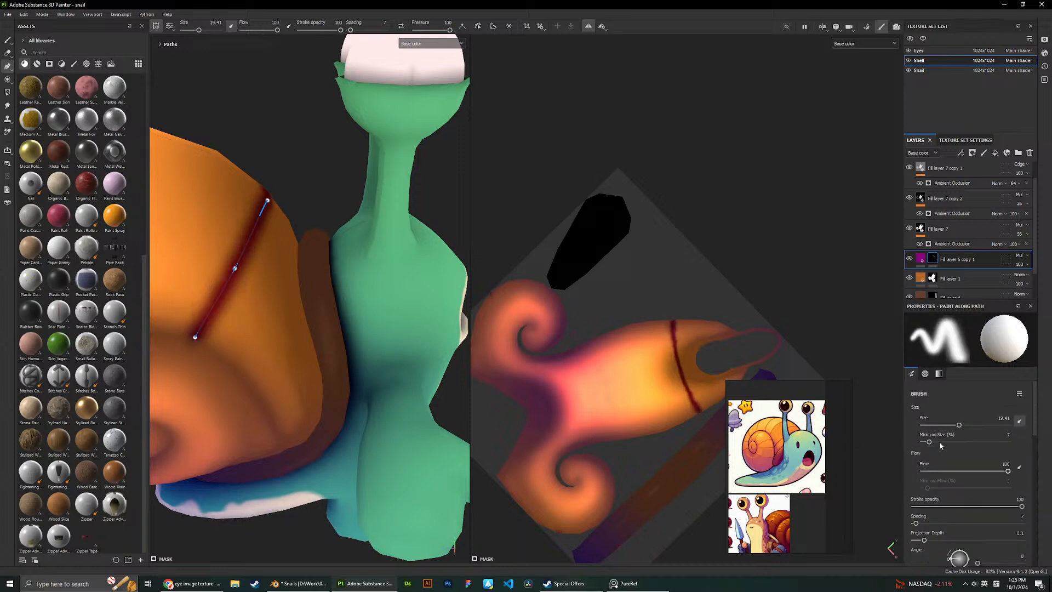
{"action": "left_click_drag", "start_coordinate": [957, 426], "coordinate": [983, 426]}
{"action": "left_click_drag", "start_coordinate": [916, 523], "coordinate": [915, 524]}
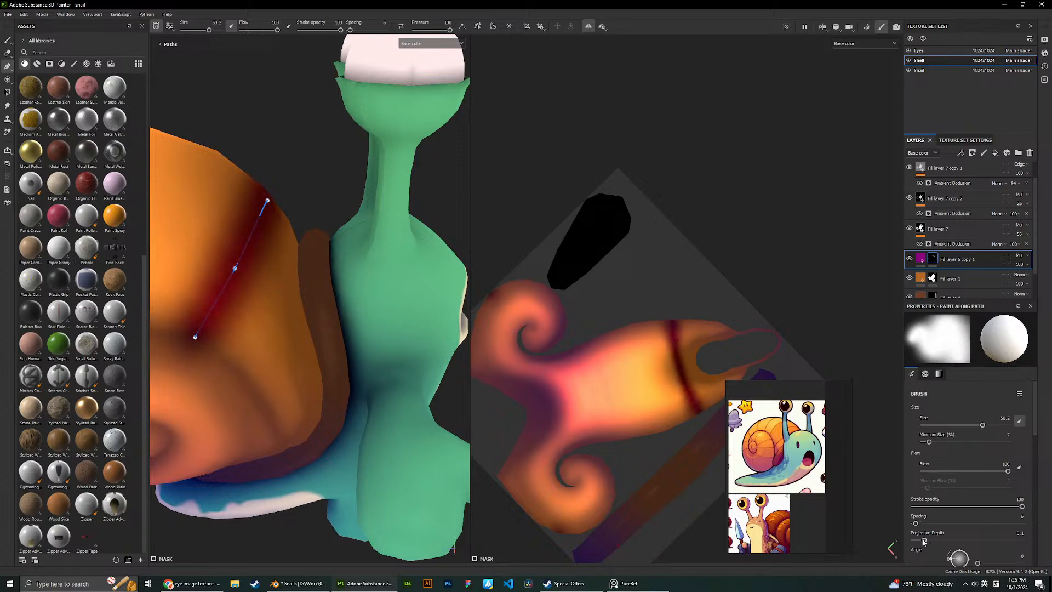
Set the path brush's projection depth to 0.15 and the Shape Thorn alpha's hardness to 0, and inspect the shell's dark band from the front.
{"action": "left_click", "coordinate": [923, 540]}
{"action": "scroll", "coordinate": [1001, 489], "scroll_direction": "down", "scroll_amount": 10}
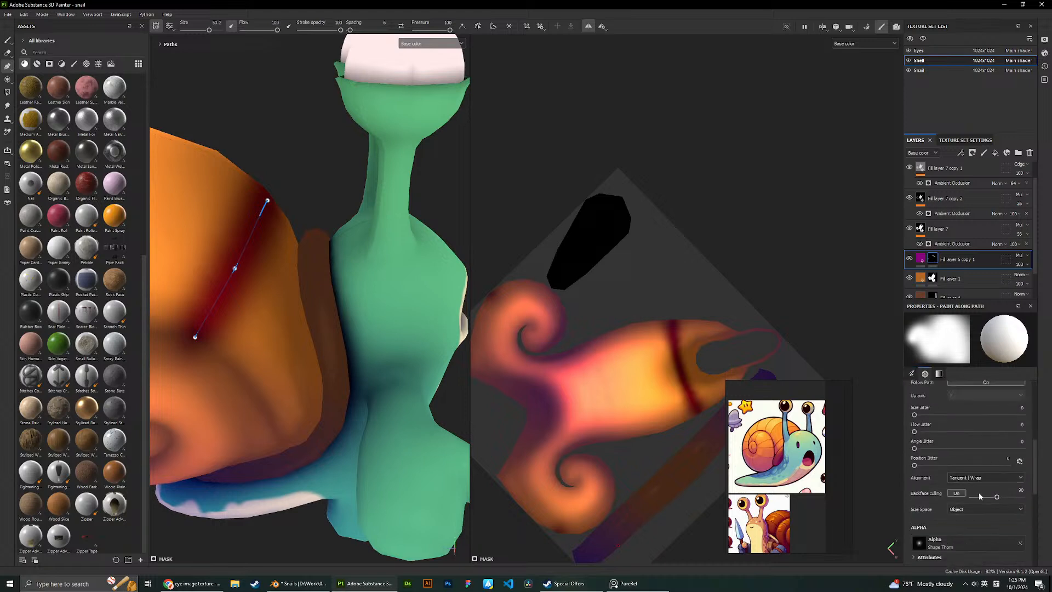
{"action": "left_click_drag", "start_coordinate": [931, 437], "coordinate": [913, 438]}
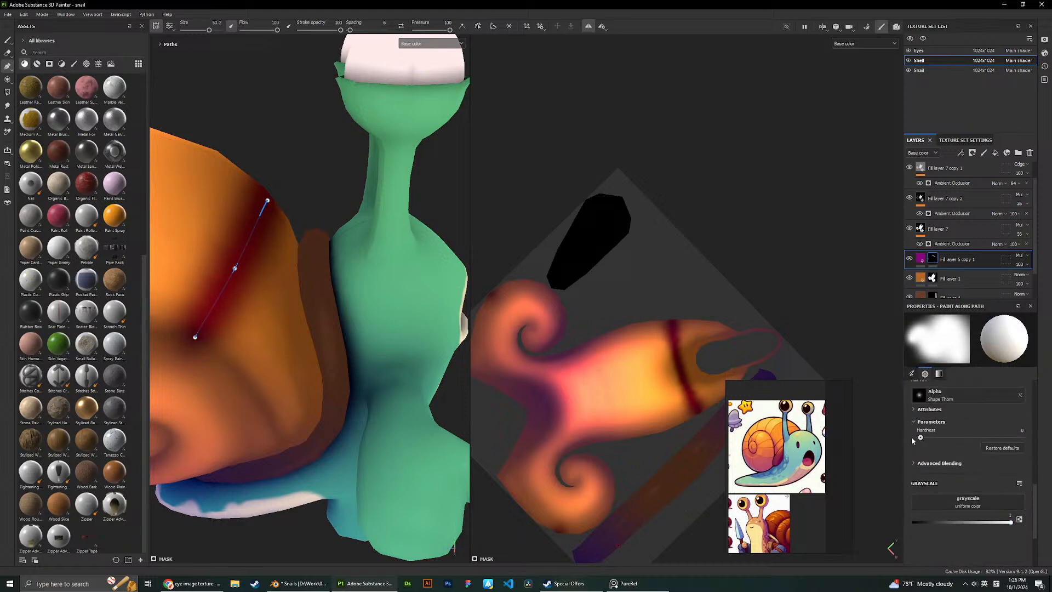
{"action": "scroll", "coordinate": [214, 378], "scroll_direction": "down", "scroll_amount": 5}
{"action": "left_click_drag", "start_coordinate": [250, 335], "coordinate": [141, 393], "text": "alt"}
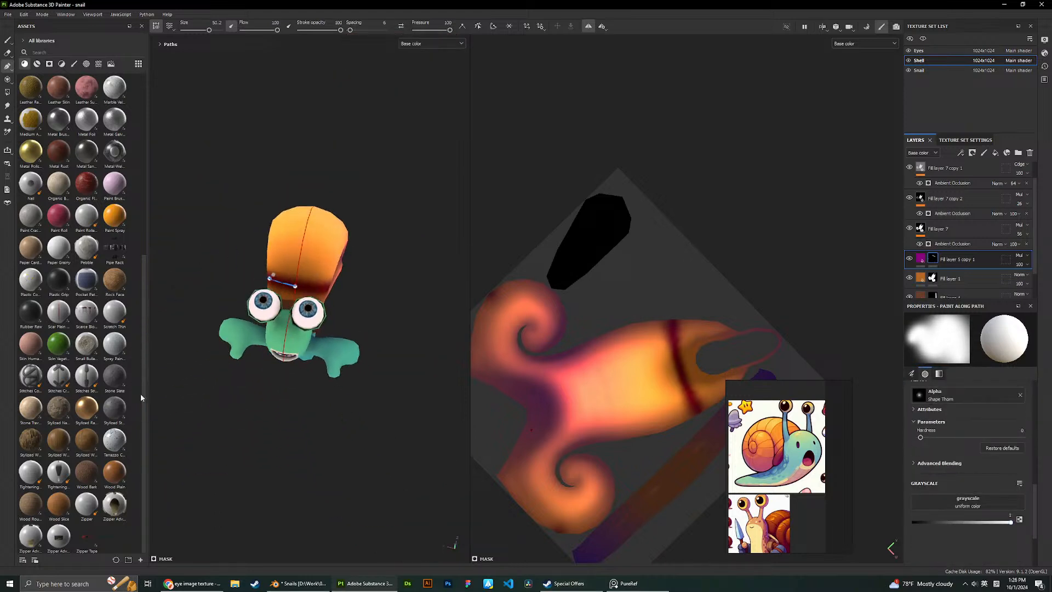
{"action": "scroll", "coordinate": [270, 312], "scroll_direction": "up", "scroll_amount": 5}
{"action": "scroll", "coordinate": [371, 315], "scroll_direction": "down", "scroll_amount": 2}
{"action": "scroll", "coordinate": [966, 460], "scroll_direction": "up", "scroll_amount": 3}
{"action": "scroll", "coordinate": [970, 449], "scroll_direction": "up", "scroll_amount": 5}
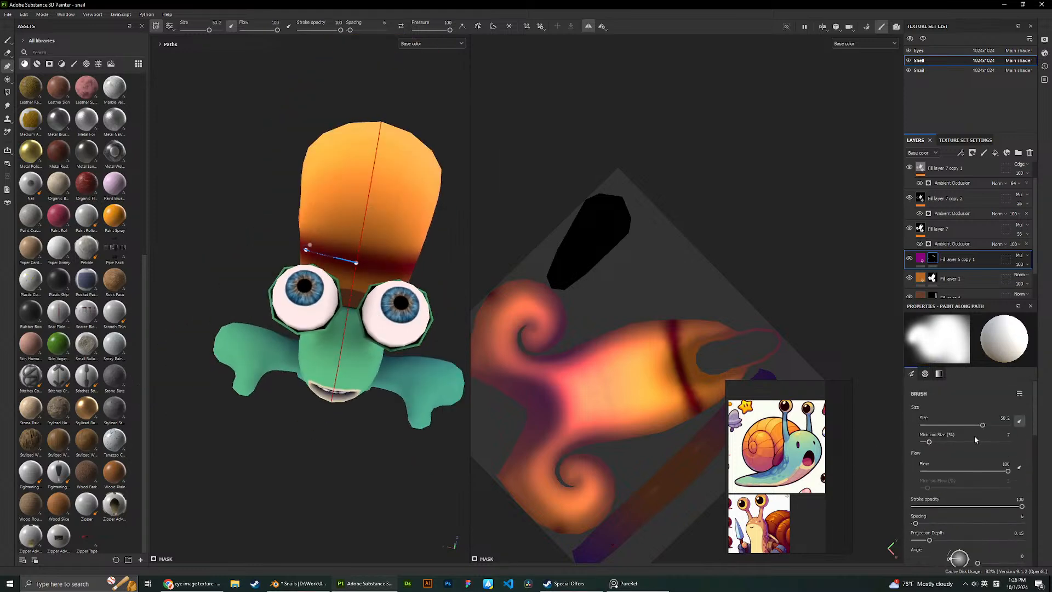
Reduce the path brush's size to 15.12 and check the thinner dark line from the shell's side.
{"action": "left_click_drag", "start_coordinate": [981, 427], "coordinate": [954, 431]}
{"action": "mouse_move", "coordinate": [356, 296]}
{"action": "left_mouse_down", "text": "alt"}
{"action": "mouse_move", "coordinate": [394, 188]}
{"action": "mouse_move", "coordinate": [429, 155]}
{"action": "left_mouse_up", "text": "alt"}
{"action": "scroll", "coordinate": [360, 238], "scroll_direction": "down", "scroll_amount": 3}
{"action": "left_click_drag", "start_coordinate": [340, 258], "coordinate": [307, 266], "text": "alt"}
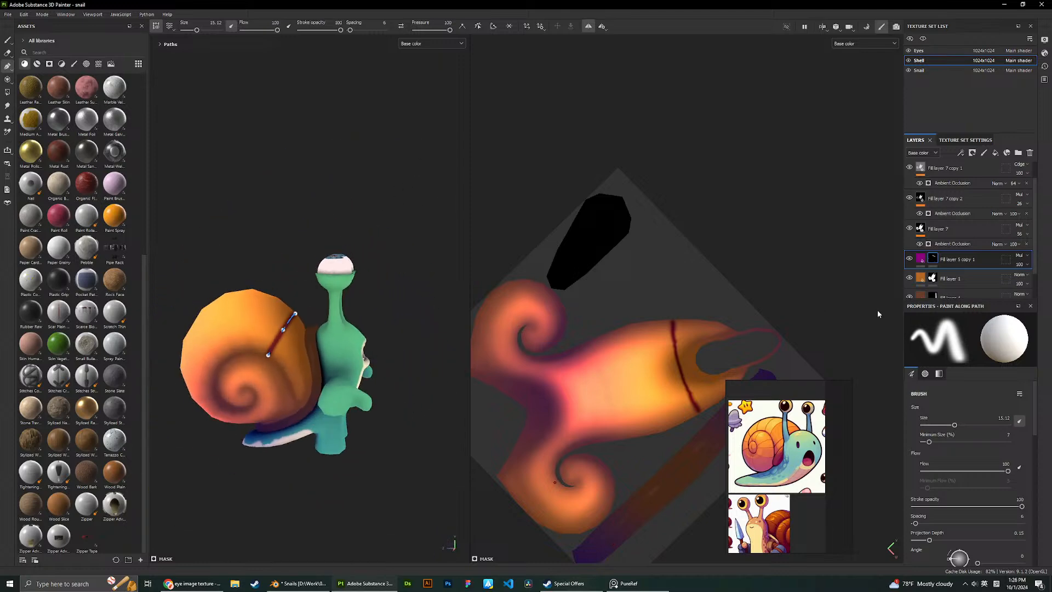
{"action": "right_click", "coordinate": [978, 268]}
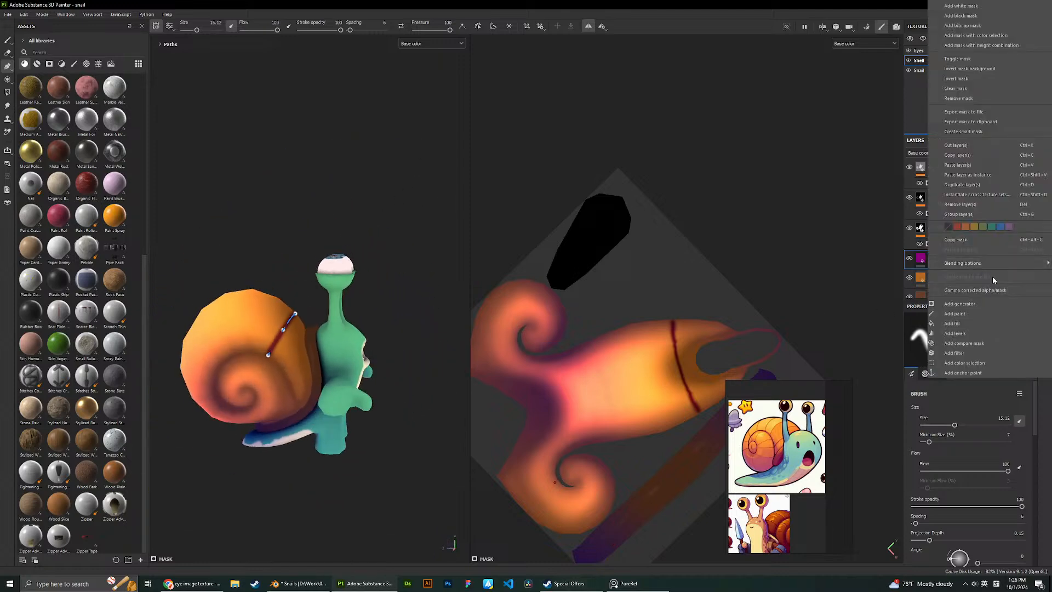
{"action": "left_click", "coordinate": [967, 304]}
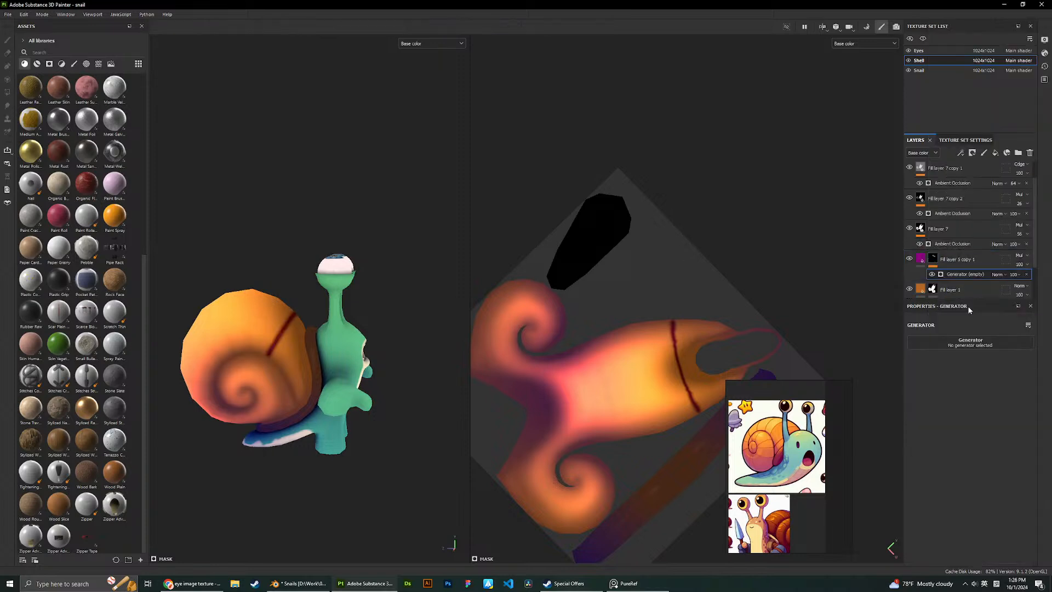
{"action": "left_click", "coordinate": [1026, 274]}
Add a filter to the mask of the purple stripe layer and choose Blur for it.
{"action": "right_click", "coordinate": [978, 264]}
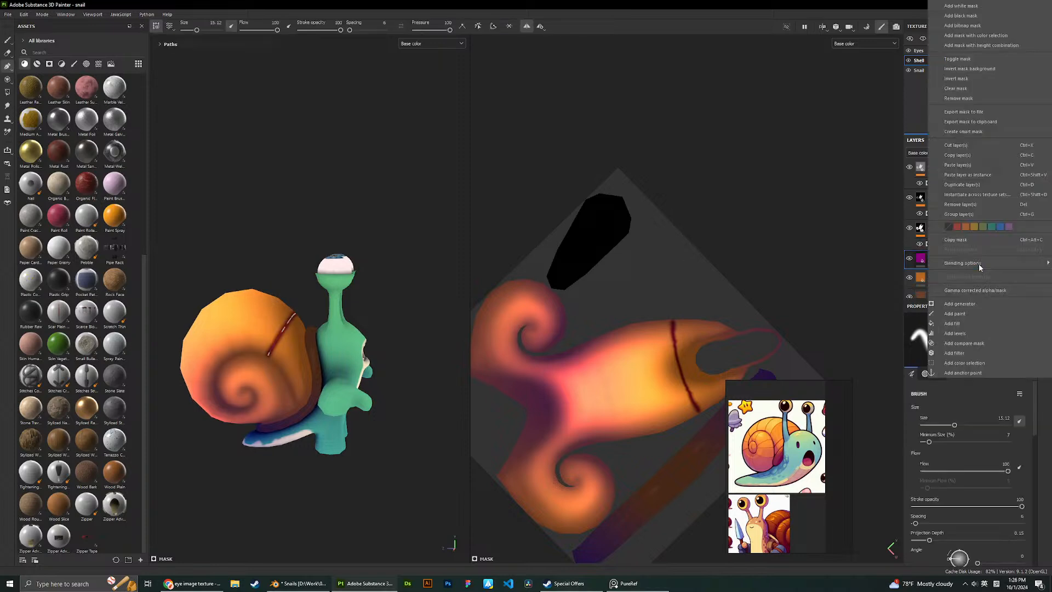
{"action": "left_click", "coordinate": [976, 352]}
{"action": "left_click", "coordinate": [975, 341]}
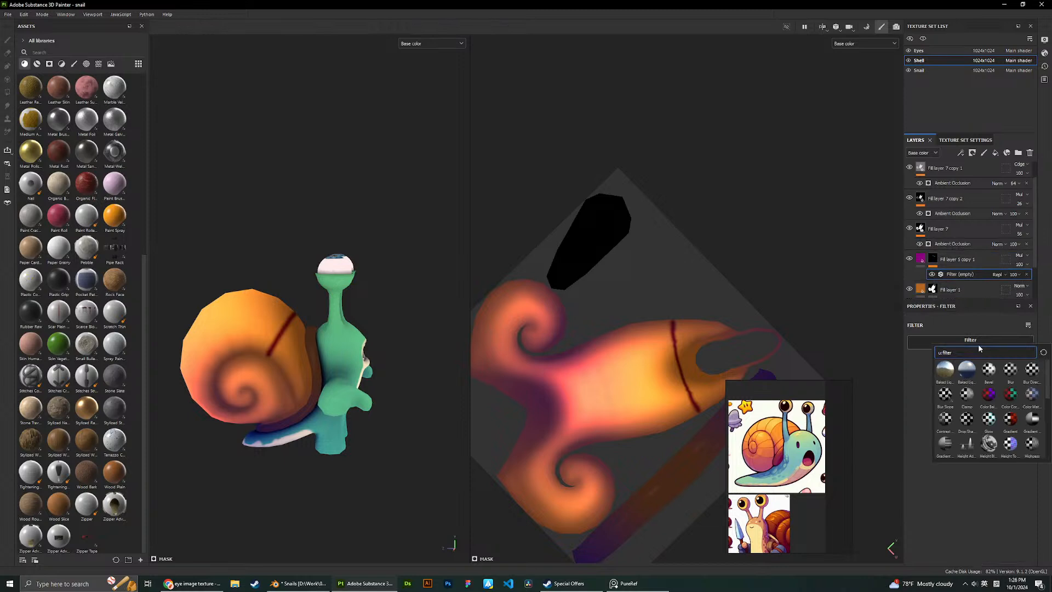
{"action": "type", "text": "bul"}
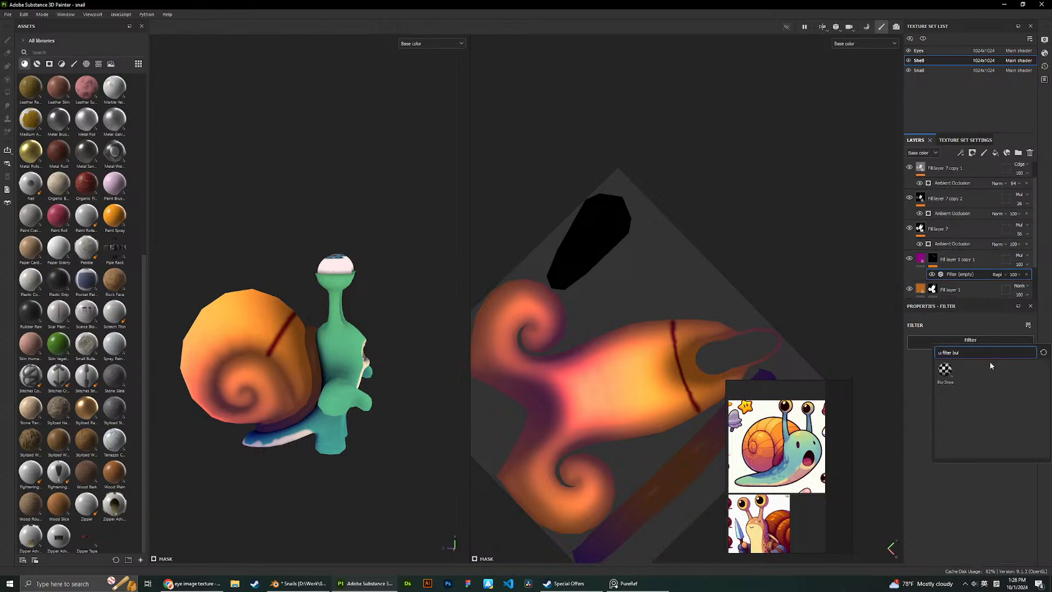
{"action": "key", "text": "BackSpace"}
{"action": "key", "text": "BackSpace"}
{"action": "type", "text": "lur"}
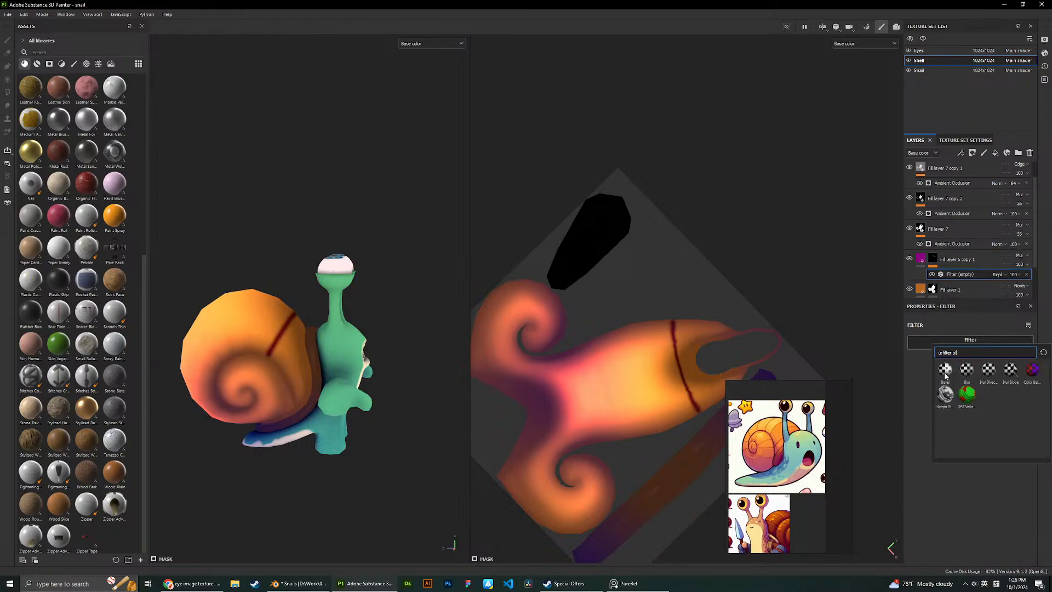
{"action": "left_click", "coordinate": [944, 373]}
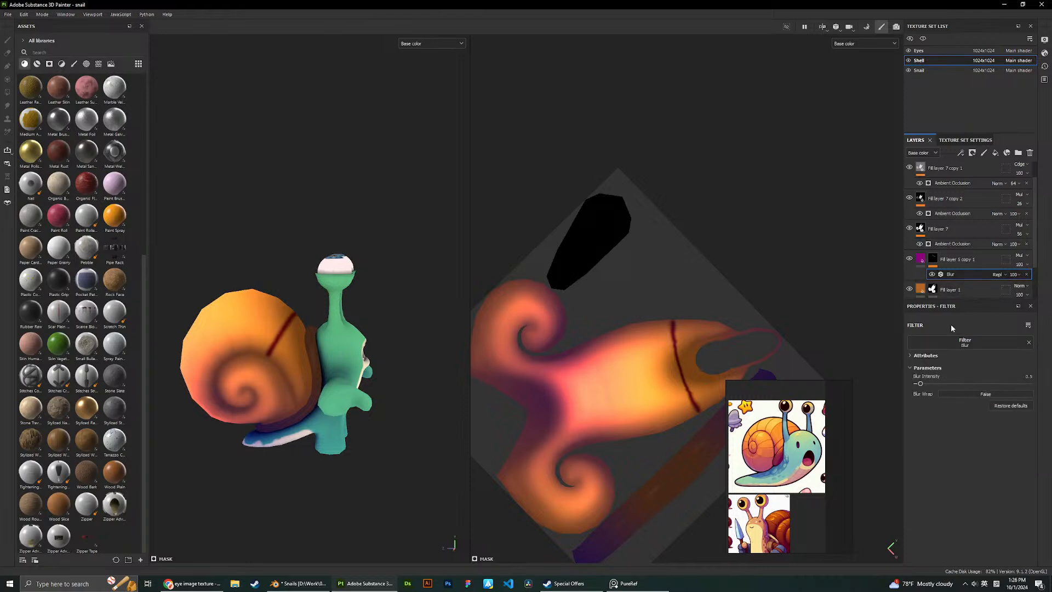
Try a blur intensity of 4.34 on the stripe, and duplicate the blurred layer before deleting the duplicate.
{"action": "left_click_drag", "start_coordinate": [920, 385], "coordinate": [950, 384]}
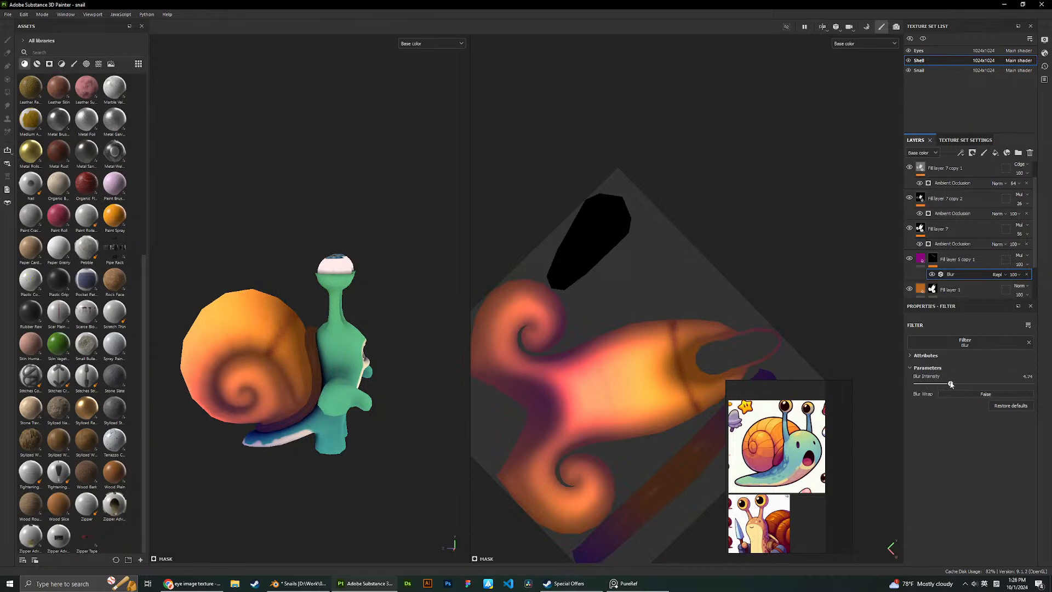
{"action": "scroll", "coordinate": [246, 328], "scroll_direction": "up", "scroll_amount": 4}
{"action": "left_click", "coordinate": [965, 263]}
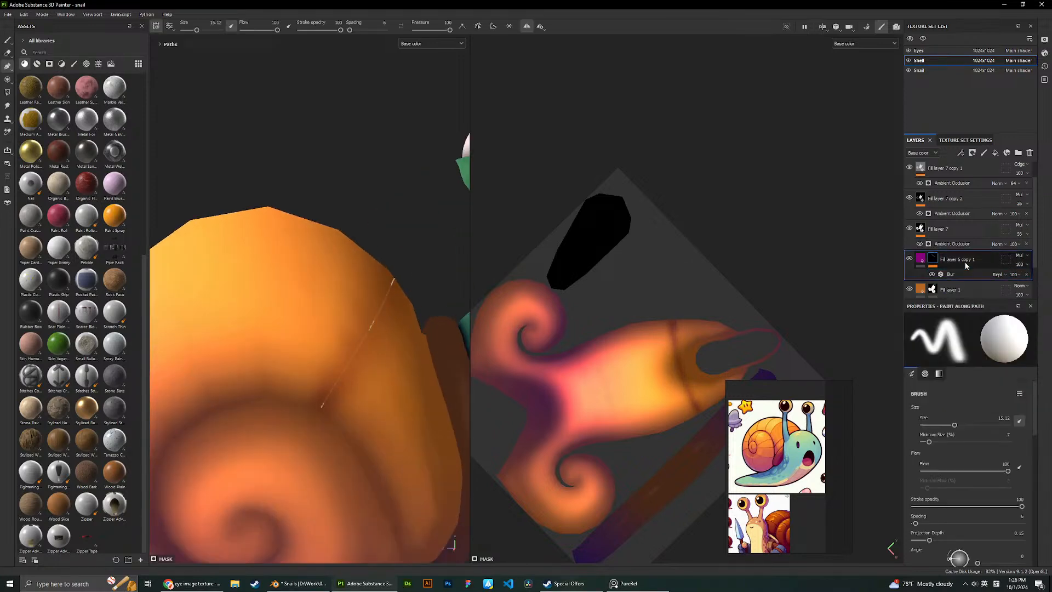
{"action": "key", "text": "ctrl+d"}
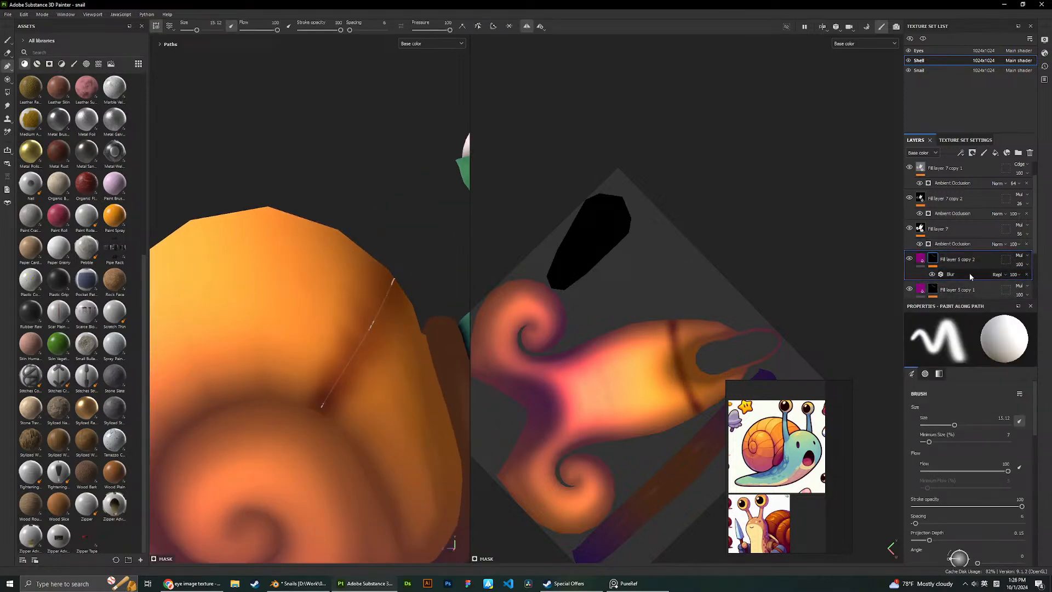
{"action": "left_click", "coordinate": [1026, 274]}
{"action": "key", "text": "Delete"}
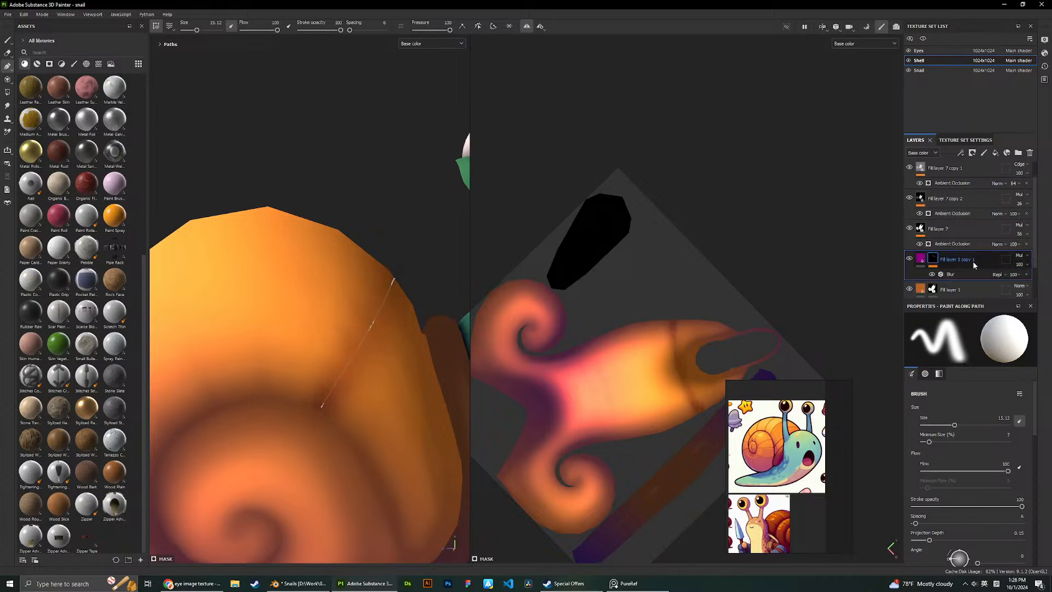
Set the stripe layer's blur intensity to 0 and inspect the crisp line across the front of the shell.
{"action": "left_click", "coordinate": [971, 273]}
{"action": "left_click_drag", "start_coordinate": [952, 385], "coordinate": [914, 382]}
{"action": "scroll", "coordinate": [357, 247], "scroll_direction": "down", "scroll_amount": 3}
{"action": "left_click_drag", "start_coordinate": [358, 246], "coordinate": [159, 351], "text": "alt"}
{"action": "scroll", "coordinate": [241, 276], "scroll_direction": "up", "scroll_amount": 1}
{"action": "scroll", "coordinate": [241, 275], "scroll_direction": "down", "scroll_amount": 1}
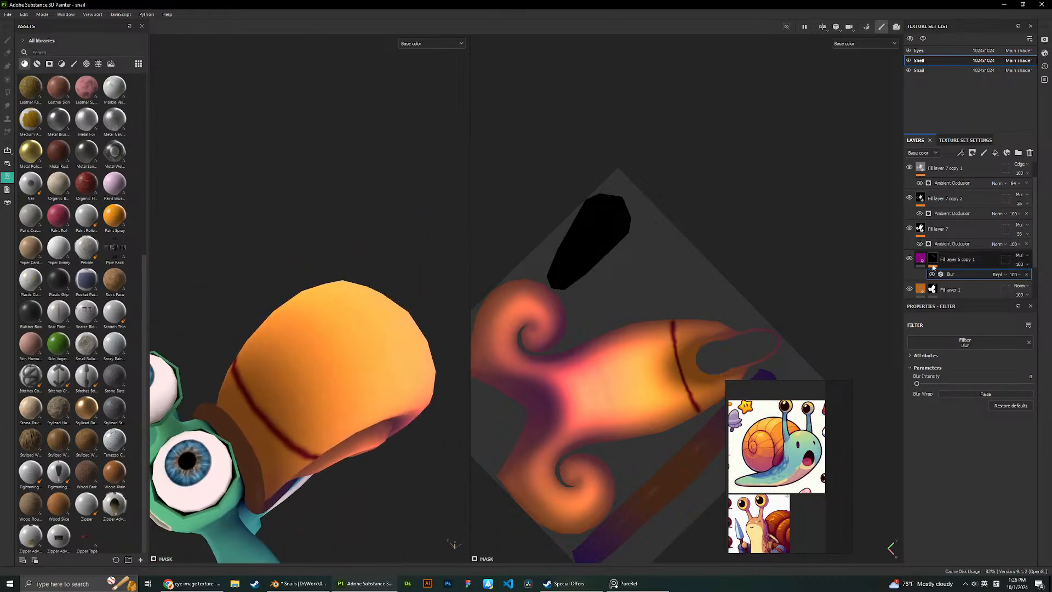
Paint a second dark path stripe on the layer's mask, behind the first, from the coil's edge up to the shell's ridge.
{"action": "left_click", "coordinate": [931, 258]}
{"action": "mouse_move", "coordinate": [339, 306]}
{"action": "left_mouse_down", "text": "alt"}
{"action": "mouse_move", "coordinate": [458, 245]}
{"action": "mouse_move", "coordinate": [254, 394]}
{"action": "mouse_move", "coordinate": [299, 319]}
{"action": "mouse_move", "coordinate": [303, 332]}
{"action": "left_mouse_up", "text": "alt"}
{"action": "left_click", "coordinate": [254, 390]}
{"action": "left_click", "coordinate": [263, 266]}
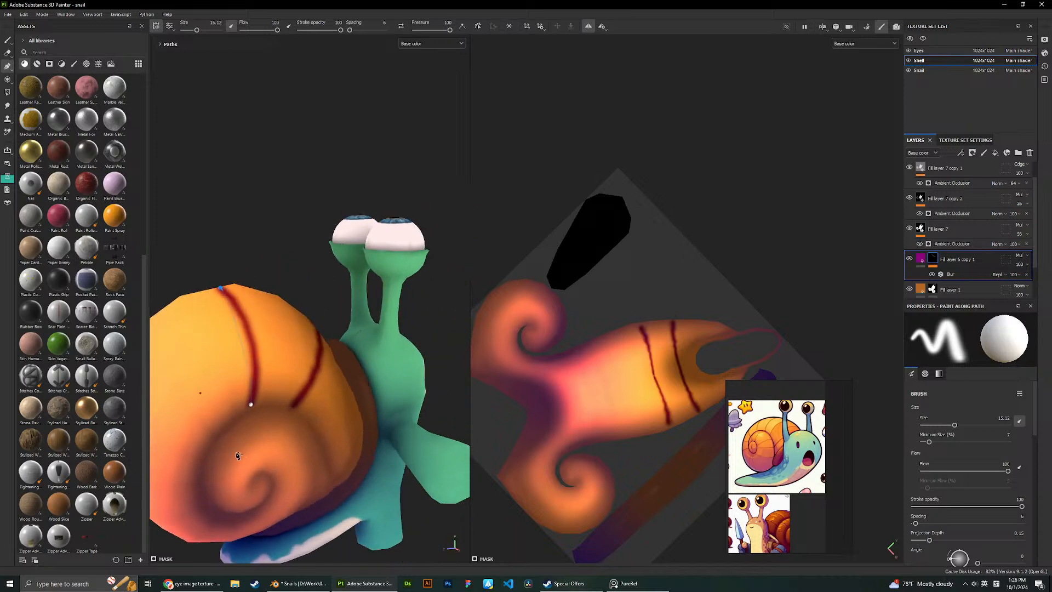
{"action": "scroll", "coordinate": [237, 455], "scroll_direction": "down", "scroll_amount": 1}
{"action": "left_click", "coordinate": [223, 441]}
{"action": "scroll", "coordinate": [235, 387], "scroll_direction": "down", "scroll_amount": 1}
{"action": "key", "text": "ctrl+z"}
{"action": "key", "text": "ctrl+z"}
{"action": "key", "text": "ctrl+z"}
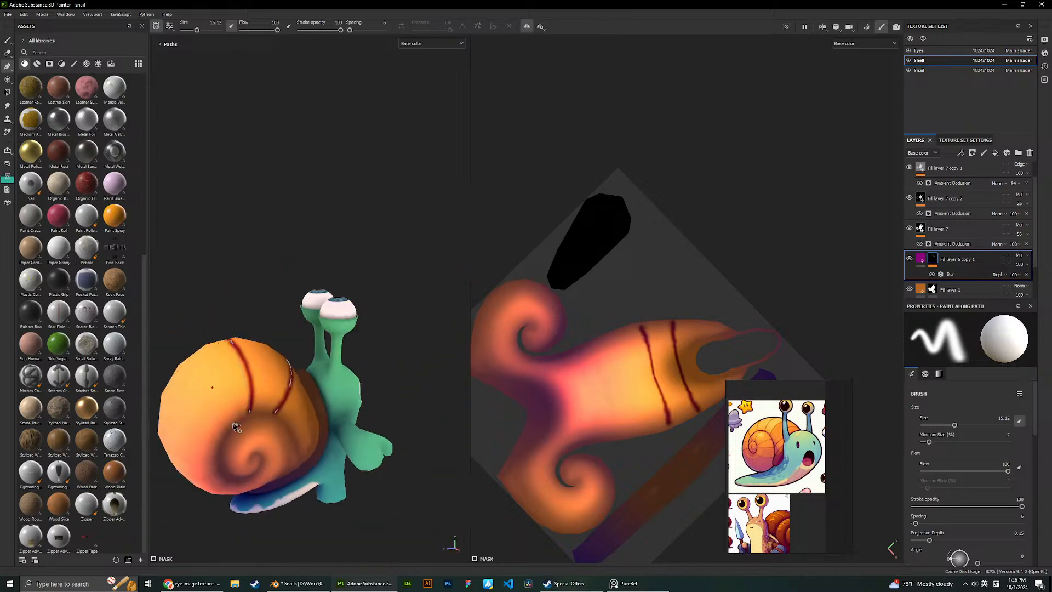
Paint a third stripe from the coil's edge to the centre line of the shell's back, with an extra point midway.
{"action": "left_click_drag", "start_coordinate": [238, 411], "coordinate": [203, 365], "text": "alt"}
{"action": "middle_click_drag", "start_coordinate": [204, 366], "coordinate": [270, 310], "text": "alt"}
{"action": "scroll", "coordinate": [289, 390], "scroll_direction": "up", "scroll_amount": 1}
{"action": "left_click", "coordinate": [293, 371]}
{"action": "left_click_drag", "start_coordinate": [294, 371], "coordinate": [328, 381], "text": "alt"}
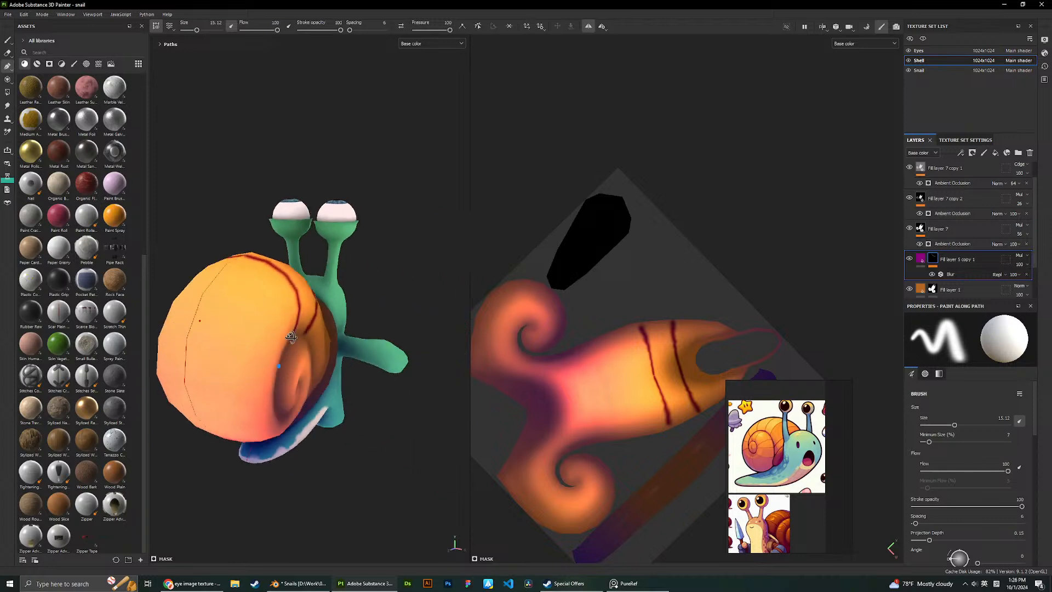
{"action": "middle_click_drag", "start_coordinate": [328, 381], "coordinate": [290, 355], "text": "alt"}
{"action": "left_click", "coordinate": [191, 338]}
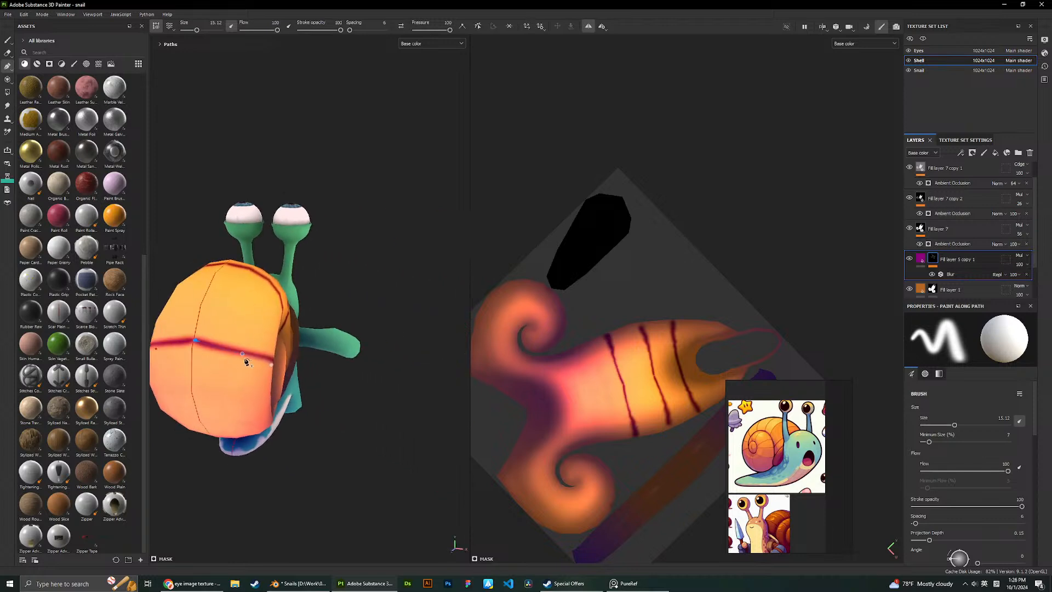
{"action": "left_click_drag", "start_coordinate": [247, 359], "coordinate": [265, 371], "text": "alt"}
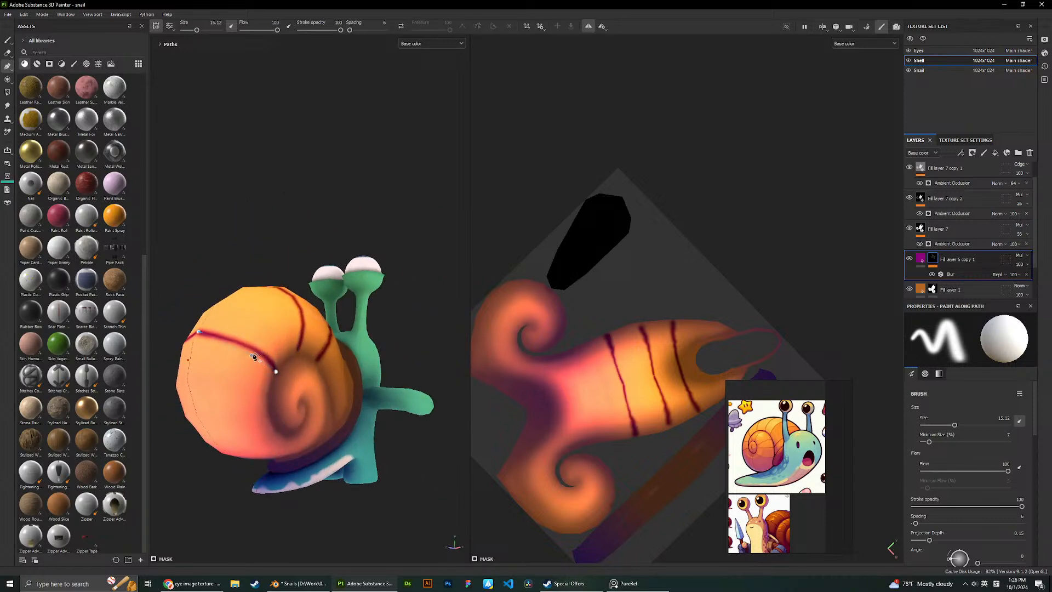
{"action": "left_click", "coordinate": [253, 356]}
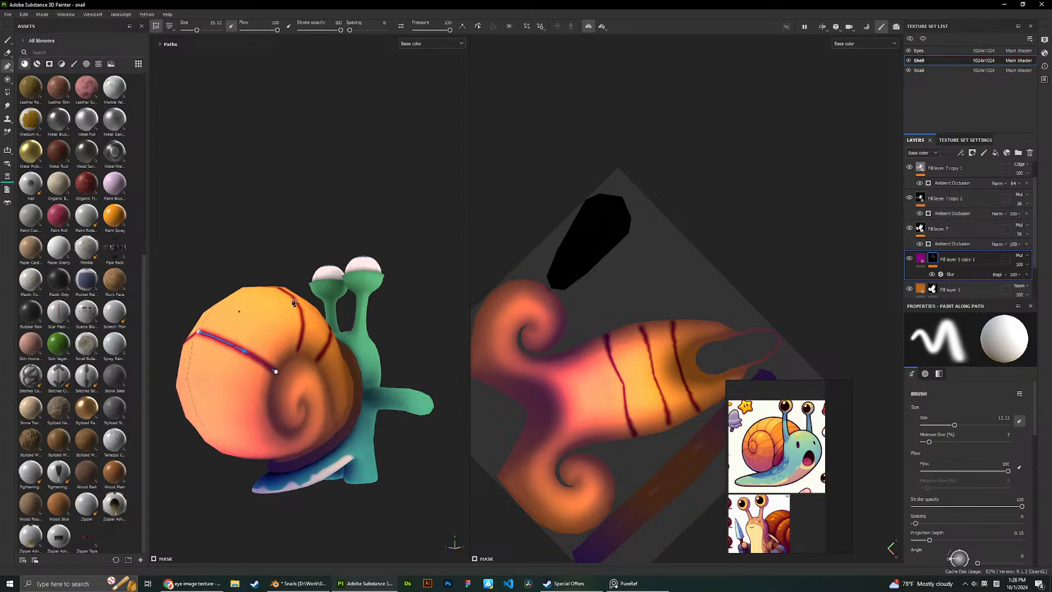
{"action": "key", "text": "Return"}
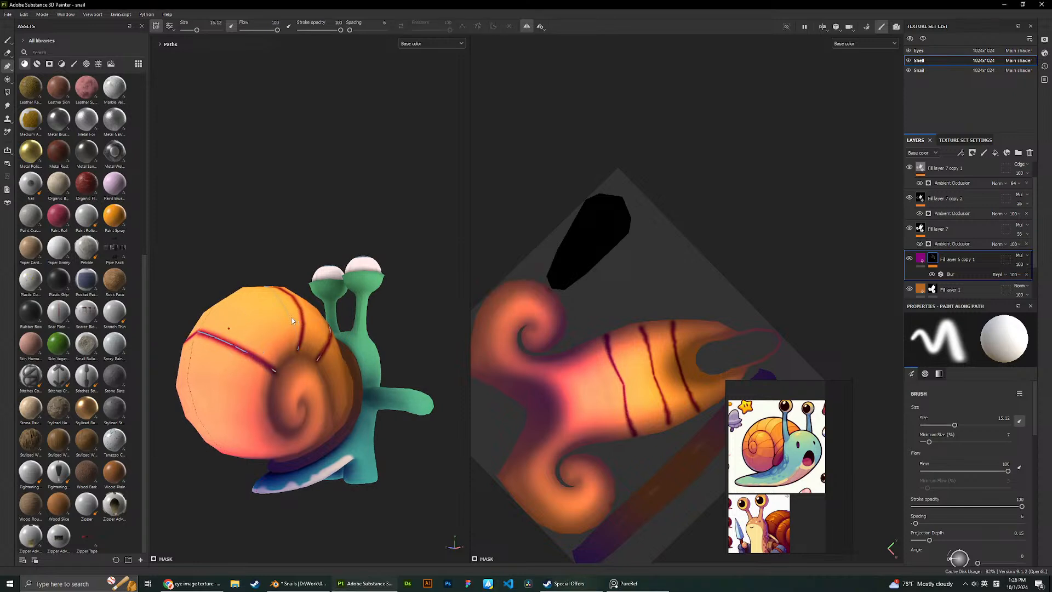
Add a point to the second stripe's path and reposition its points so the stripe runs smoothly from ridge to coil.
{"action": "left_click_drag", "start_coordinate": [292, 318], "coordinate": [323, 336], "text": "alt"}
{"action": "left_click", "coordinate": [277, 308]}
{"action": "left_click", "coordinate": [274, 303]}
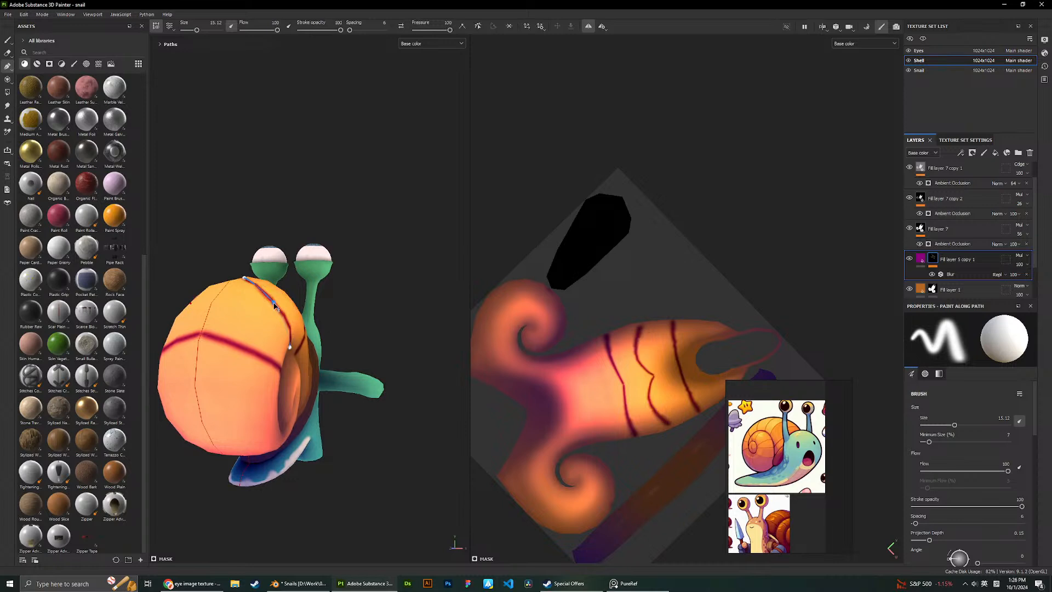
{"action": "left_click_drag", "start_coordinate": [288, 308], "coordinate": [313, 333], "text": "alt"}
{"action": "left_click_drag", "start_coordinate": [312, 257], "coordinate": [377, 279], "text": "alt"}
{"action": "left_click_drag", "start_coordinate": [364, 204], "coordinate": [340, 208]}
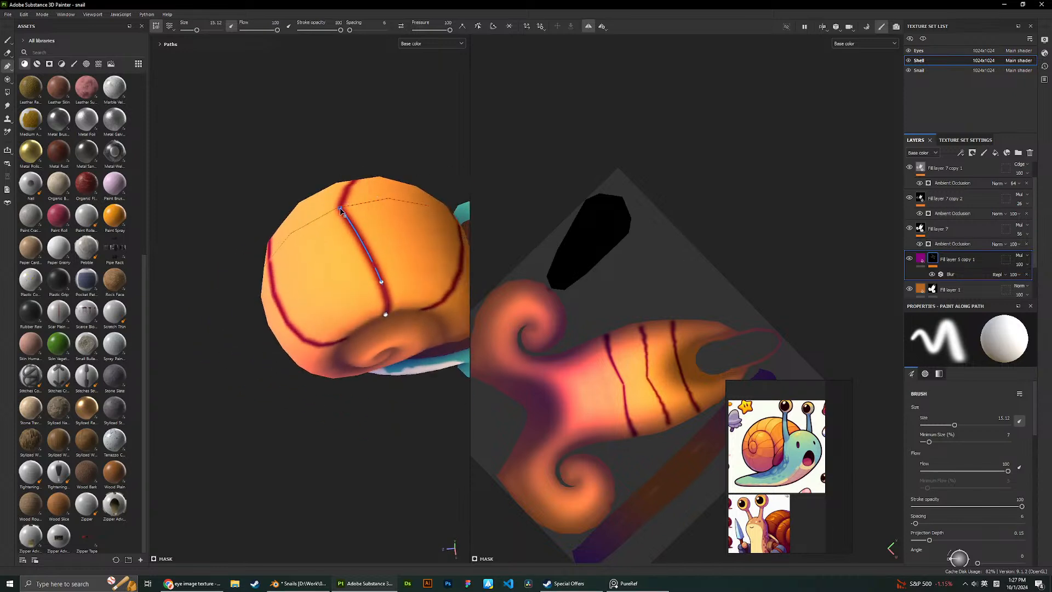
{"action": "left_click_drag", "start_coordinate": [381, 284], "coordinate": [340, 197]}
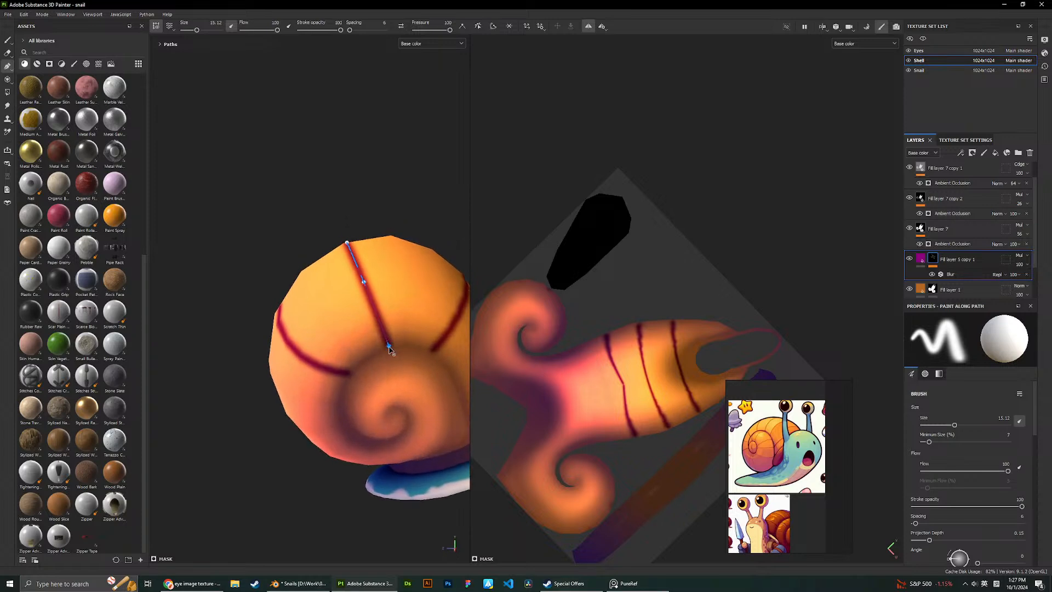
{"action": "mouse_move", "coordinate": [387, 347]}
{"action": "left_mouse_down", "text": "alt"}
{"action": "mouse_move", "coordinate": [319, 328]}
{"action": "mouse_move", "coordinate": [374, 334]}
{"action": "left_mouse_up", "text": "alt"}
{"action": "left_click", "coordinate": [376, 306]}
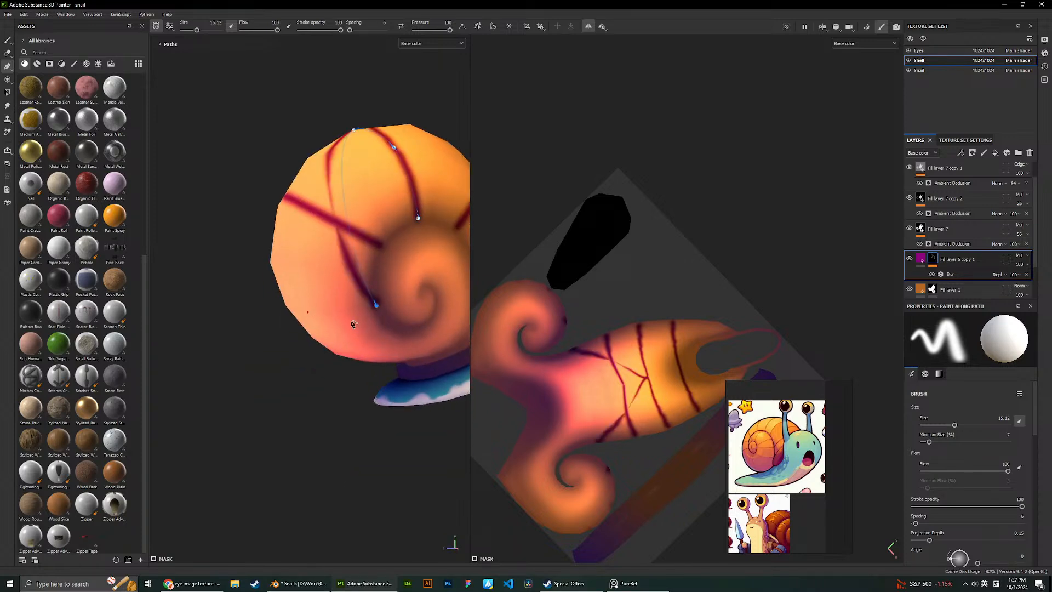
{"action": "key", "text": "ctrl+z"}
{"action": "key", "text": "Escape"}
Paint a fourth stripe from the coil's edge to the centre line on the lower back of the shell and finish its path.
{"action": "left_click", "coordinate": [371, 307]}
{"action": "mouse_move", "coordinate": [288, 323]}
{"action": "left_mouse_down", "text": "alt"}
{"action": "mouse_move", "coordinate": [360, 260]}
{"action": "mouse_move", "coordinate": [356, 274]}
{"action": "left_mouse_up", "text": "alt"}
{"action": "left_click", "coordinate": [269, 315]}
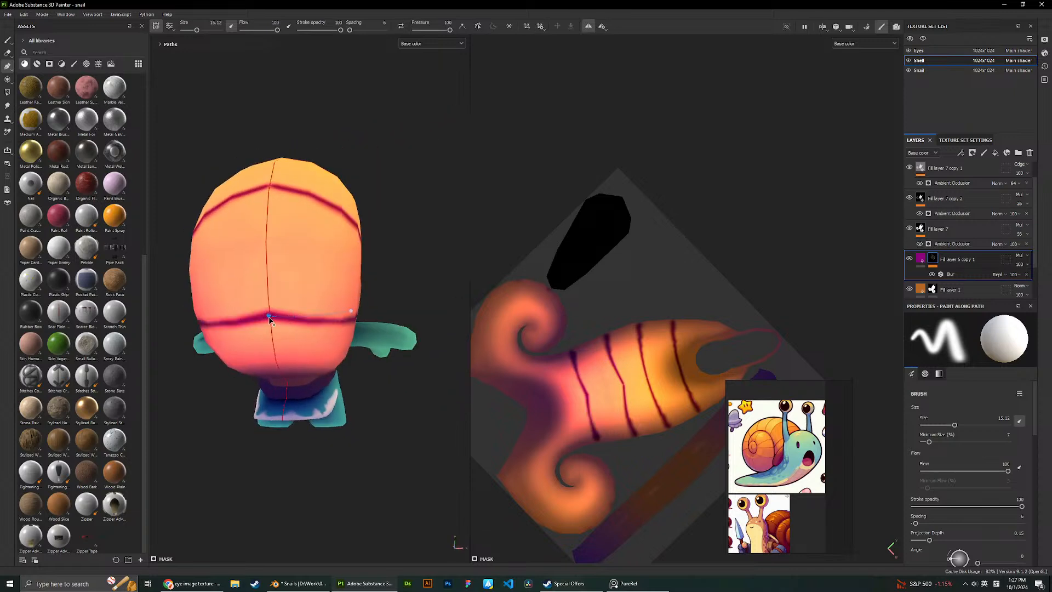
{"action": "left_click_drag", "start_coordinate": [269, 317], "coordinate": [311, 217]}
{"action": "right_click_drag", "start_coordinate": [311, 216], "coordinate": [338, 263], "text": "alt"}
{"action": "key", "text": "Return"}
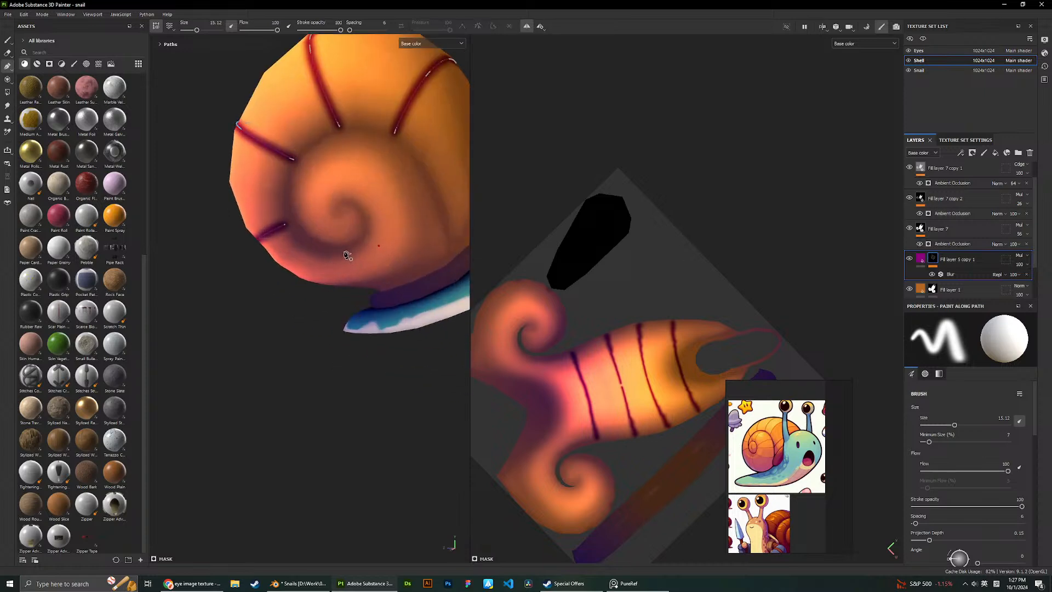
Paint a fifth stripe from the spiral down to the shell's underside and adjust its points to follow the surface.
{"action": "left_click", "coordinate": [341, 251]}
{"action": "left_click_drag", "start_coordinate": [347, 235], "coordinate": [351, 343], "text": "alt"}
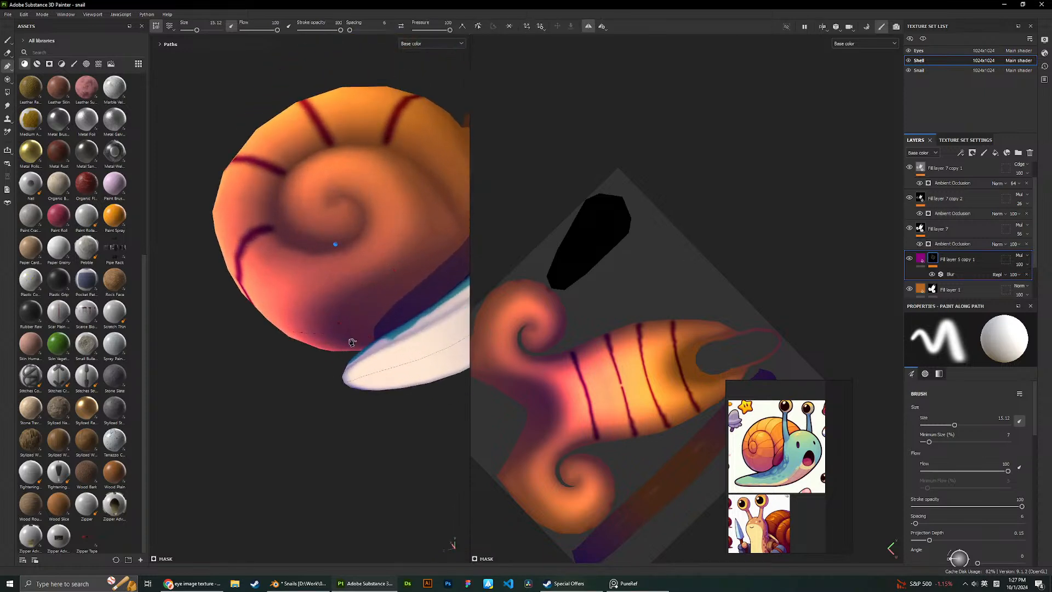
{"action": "left_click", "coordinate": [350, 332]}
{"action": "left_click_drag", "start_coordinate": [345, 295], "coordinate": [351, 302]}
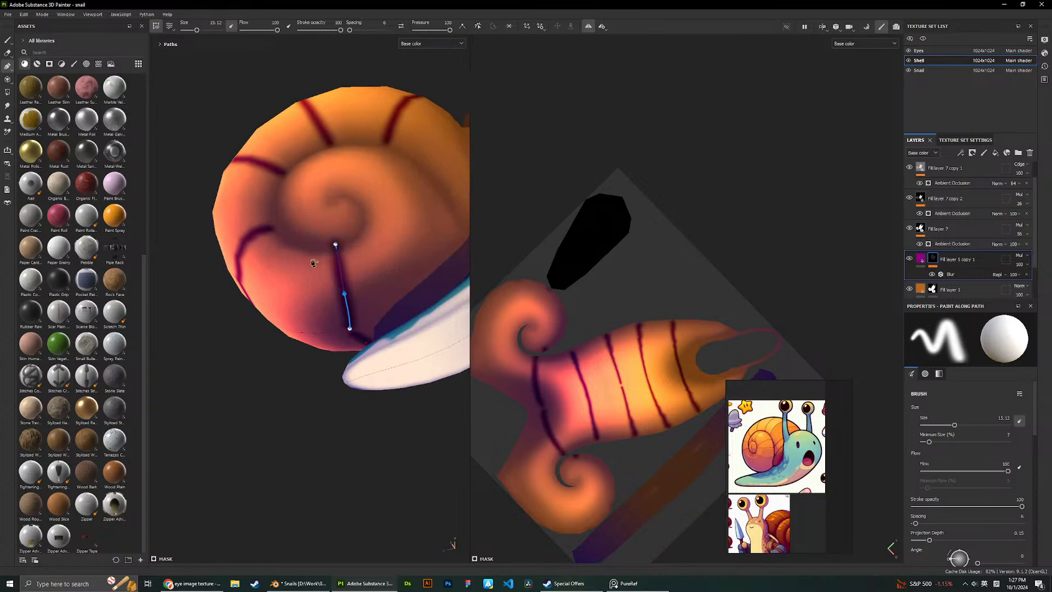
{"action": "left_click_drag", "start_coordinate": [312, 263], "coordinate": [382, 307], "text": "alt"}
{"action": "left_click_drag", "start_coordinate": [302, 292], "coordinate": [325, 275]}
{"action": "left_click_drag", "start_coordinate": [322, 238], "coordinate": [334, 200], "text": "alt"}
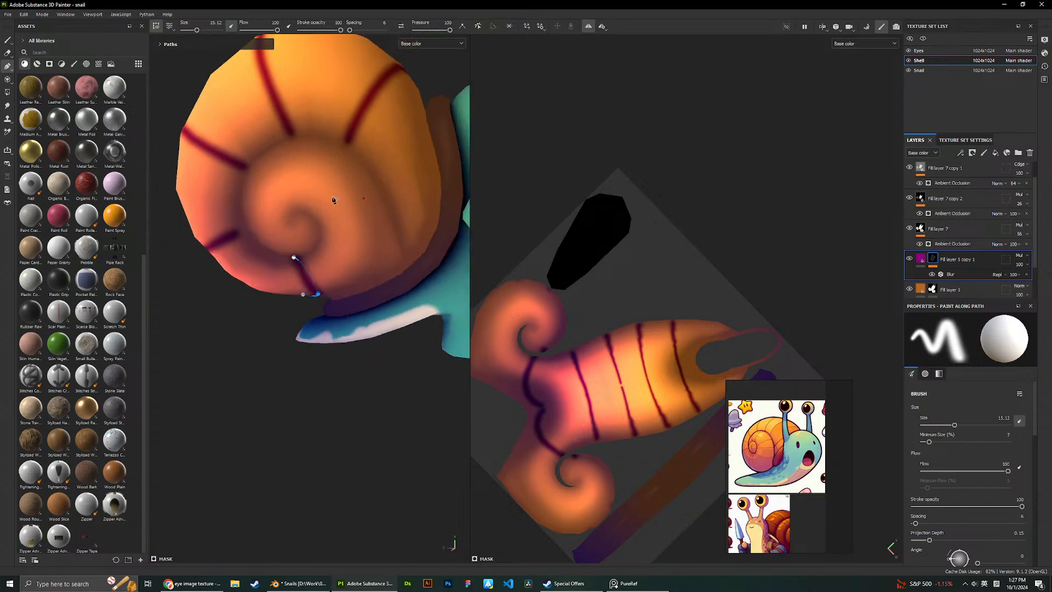
{"action": "left_click", "coordinate": [310, 217]}
{"action": "key", "text": "ctrl+z"}
{"action": "key", "text": "Escape"}
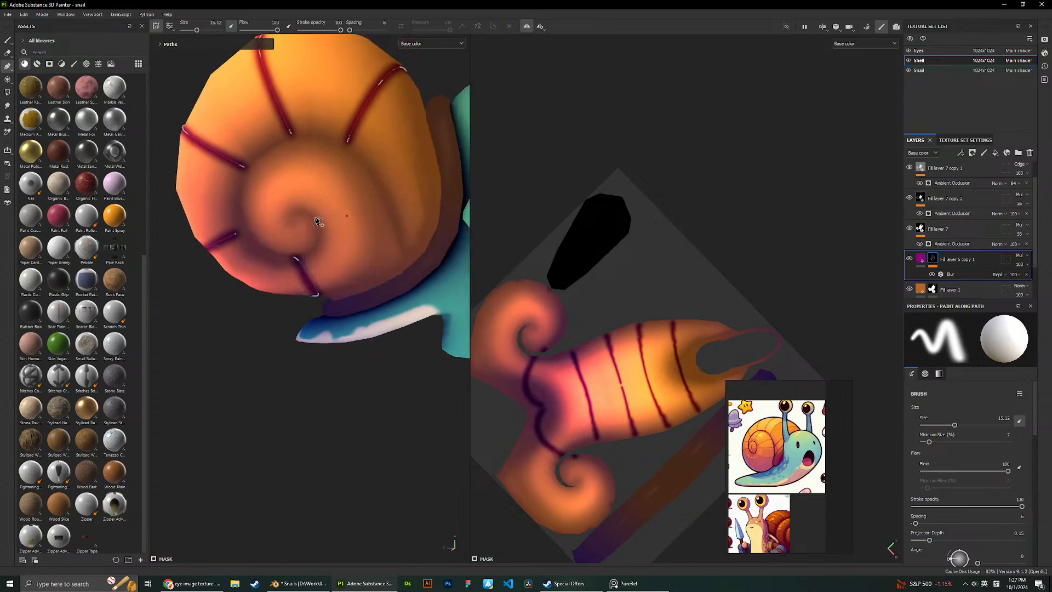
Paint a stripe from the spiral's inner end across the coil towards the shell's front, and add a middle point to its path.
{"action": "left_click", "coordinate": [314, 217]}
{"action": "left_click", "coordinate": [374, 201]}
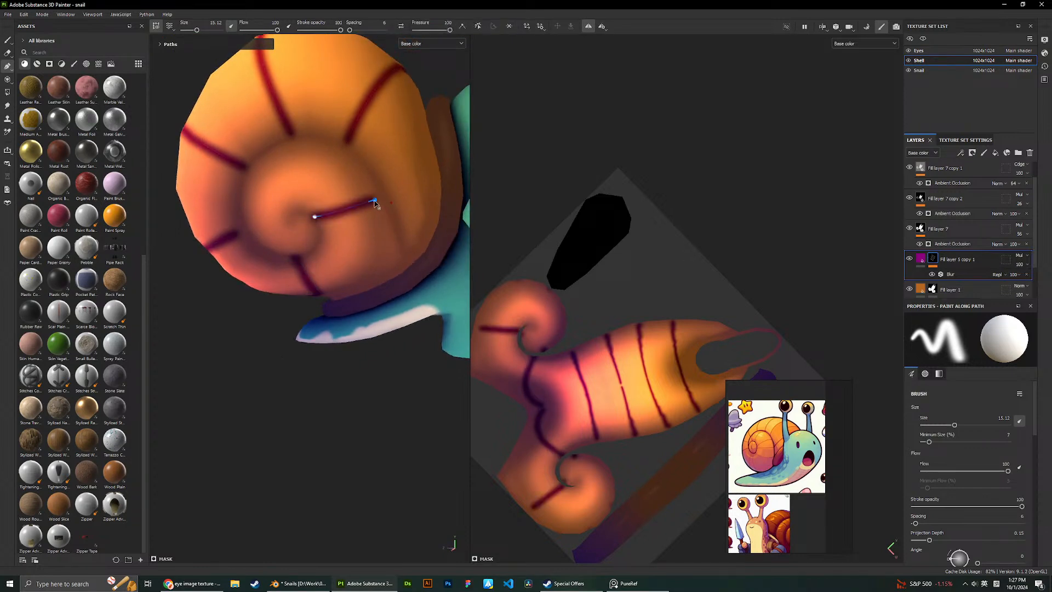
{"action": "mouse_move", "coordinate": [375, 201]}
{"action": "left_mouse_down"}
{"action": "mouse_move", "coordinate": [357, 191]}
{"action": "mouse_move", "coordinate": [383, 203]}
{"action": "left_mouse_up"}
{"action": "mouse_move", "coordinate": [387, 262]}
{"action": "left_mouse_down", "text": "alt"}
{"action": "mouse_move", "coordinate": [361, 182]}
{"action": "mouse_move", "coordinate": [389, 216]}
{"action": "mouse_move", "coordinate": [364, 277]}
{"action": "mouse_move", "coordinate": [378, 266]}
{"action": "left_mouse_up", "text": "alt"}
{"action": "scroll", "coordinate": [360, 188], "scroll_direction": "down", "scroll_amount": 3}
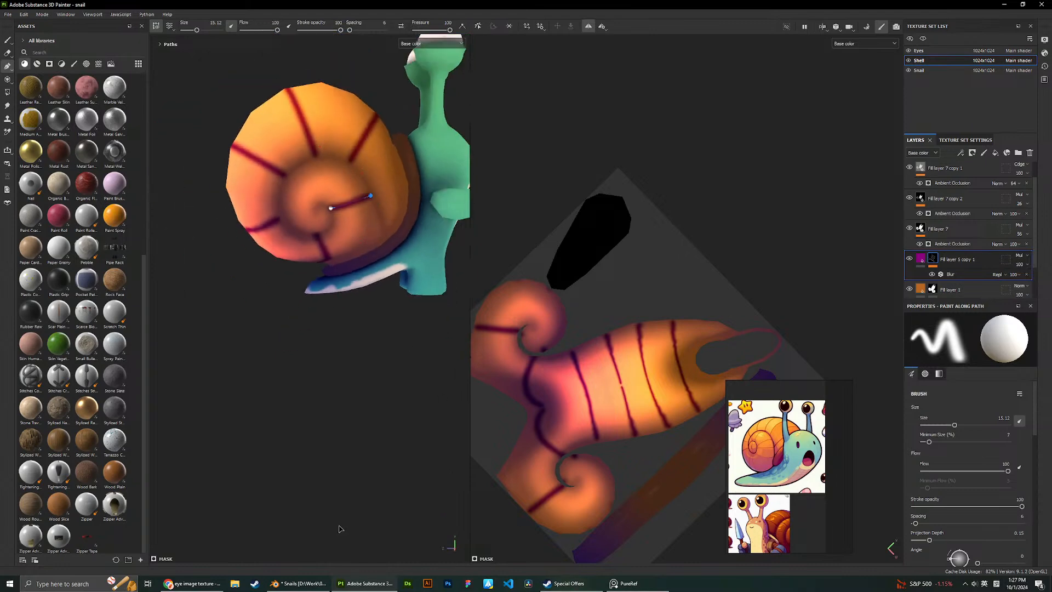
{"action": "scroll", "coordinate": [337, 271], "scroll_direction": "up", "scroll_amount": 4}
{"action": "left_click_drag", "start_coordinate": [386, 231], "coordinate": [358, 245], "text": "alt"}
{"action": "scroll", "coordinate": [371, 326], "scroll_direction": "up", "scroll_amount": 2}
{"action": "scroll", "coordinate": [379, 344], "scroll_direction": "down", "scroll_amount": 2}
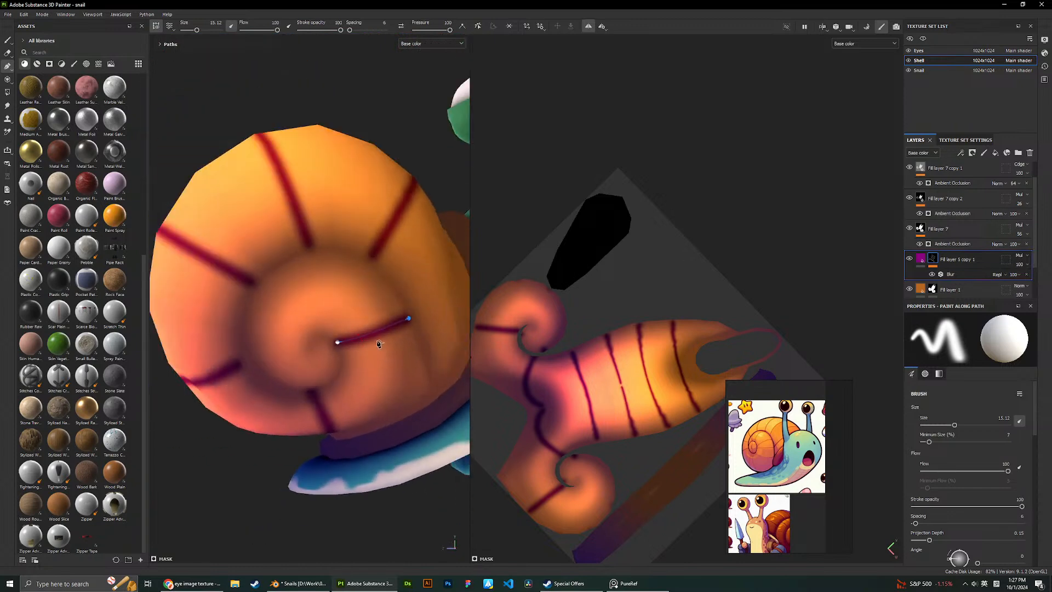
{"action": "left_click", "coordinate": [383, 335]}
{"action": "left_click_drag", "start_coordinate": [381, 337], "coordinate": [345, 355], "text": "alt"}
{"action": "left_click", "coordinate": [319, 336]}
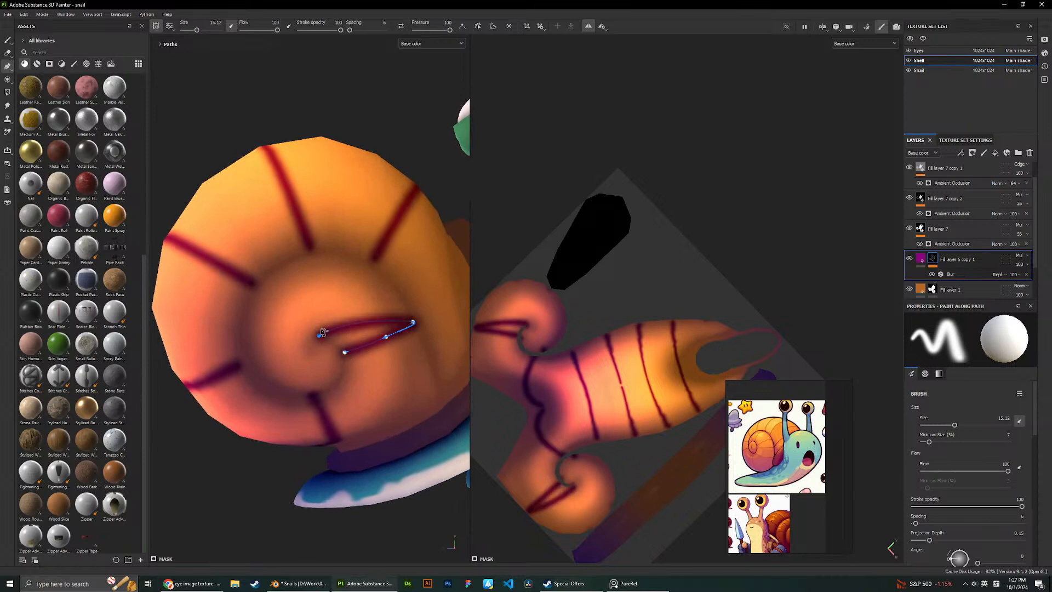
{"action": "key", "text": "ctrl+z"}
{"action": "key", "text": "Escape"}
Paint a stripe from the spiral's inner end up to the coil's upper edge, bend it over the surface with a middle point, and finish its path.
{"action": "left_click", "coordinate": [320, 335]}
{"action": "left_click", "coordinate": [286, 264]}
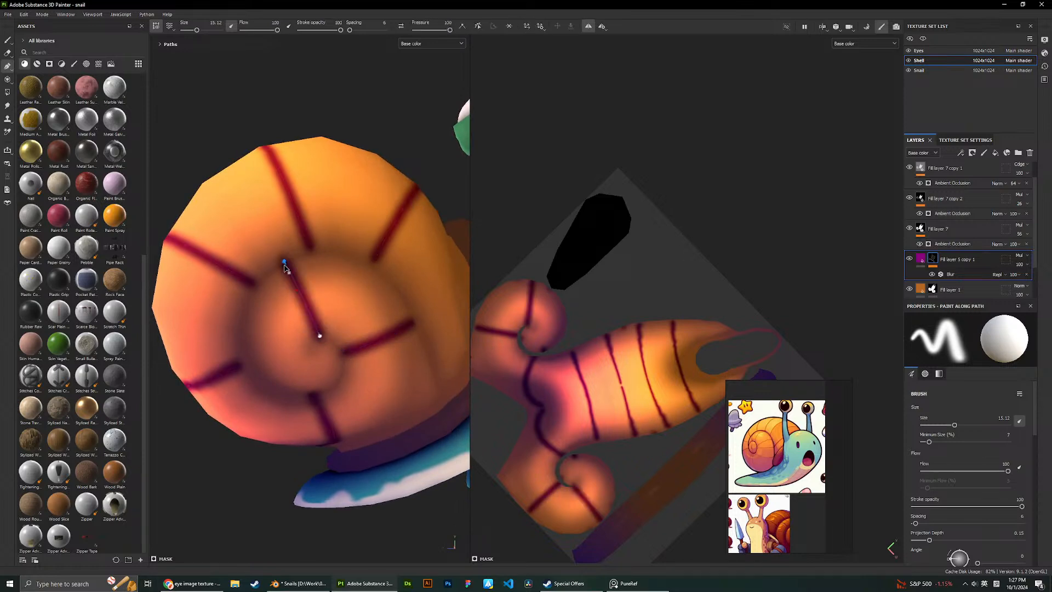
{"action": "left_click_drag", "start_coordinate": [323, 327], "coordinate": [385, 321], "text": "alt"}
{"action": "left_click_drag", "start_coordinate": [309, 304], "coordinate": [317, 304]}
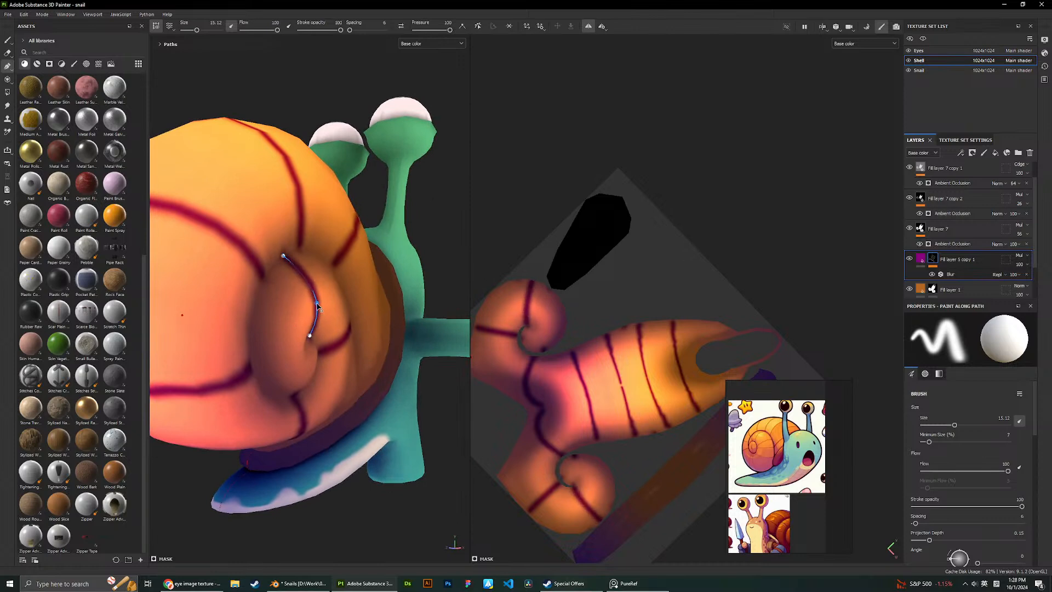
{"action": "scroll", "coordinate": [320, 307], "scroll_direction": "up", "scroll_amount": 5}
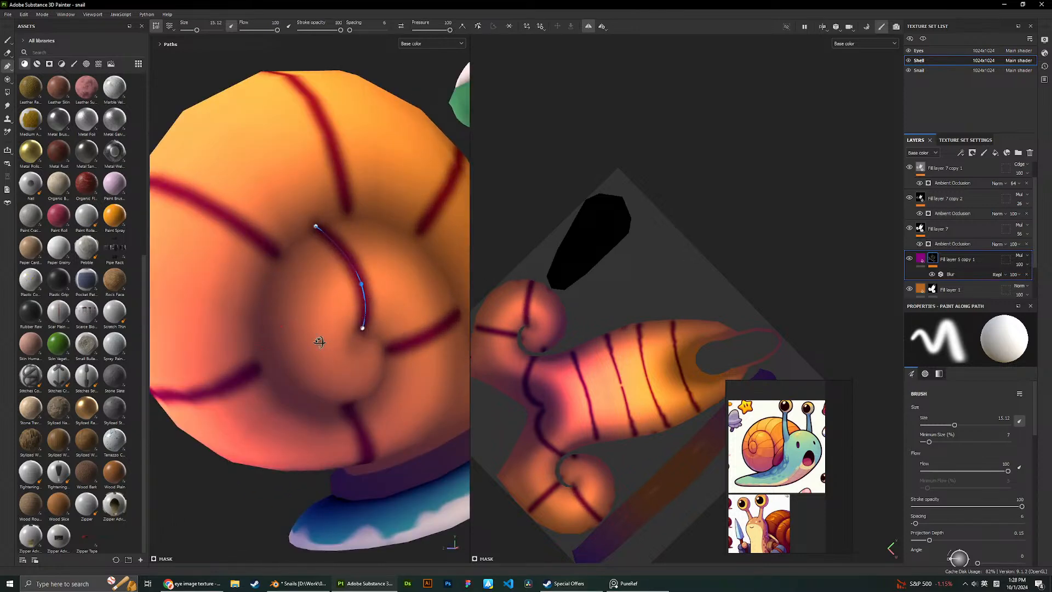
{"action": "left_click_drag", "start_coordinate": [318, 339], "coordinate": [339, 360], "text": "alt"}
{"action": "key", "text": "Escape"}
Paint another curved stripe from the spiral's inner end across the coil to its lower back edge, and shape its points to the surface.
{"action": "left_click", "coordinate": [352, 344]}
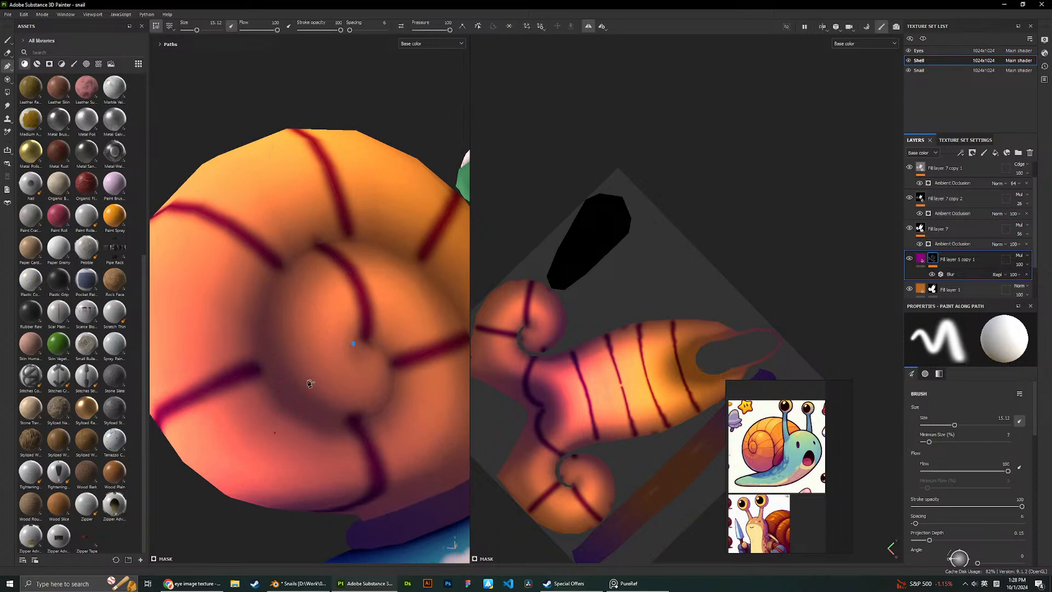
{"action": "left_click", "coordinate": [281, 388]}
{"action": "left_click_drag", "start_coordinate": [323, 303], "coordinate": [291, 325], "text": "alt"}
{"action": "mouse_move", "coordinate": [328, 360]}
{"action": "left_mouse_down"}
{"action": "mouse_move", "coordinate": [337, 369]}
{"action": "mouse_move", "coordinate": [297, 383]}
{"action": "left_mouse_up"}
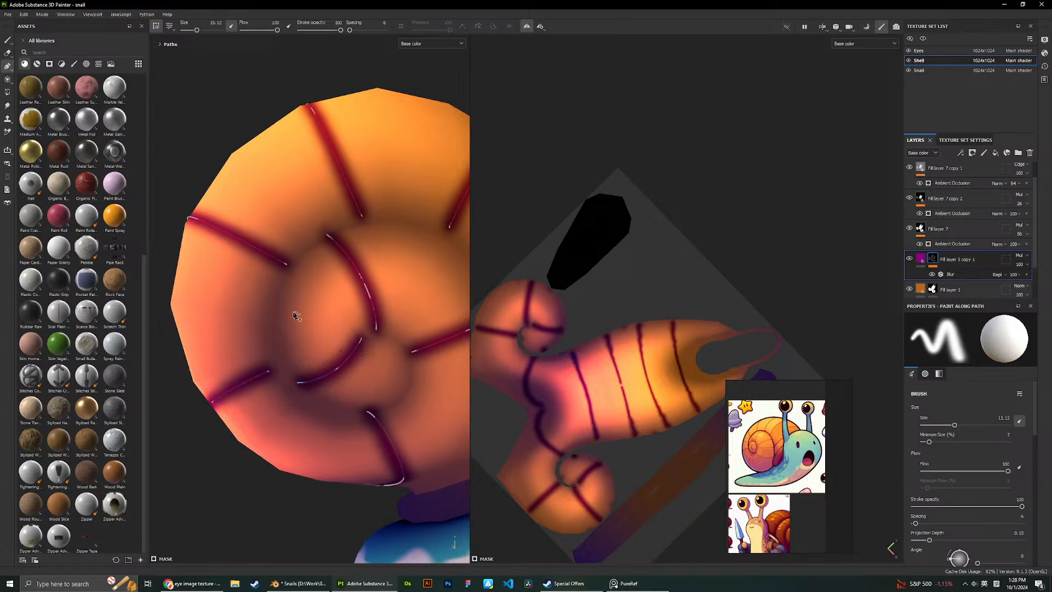
Move the new stripe's inner end up to the neighbouring inner stripe and finish the path.
{"action": "left_click", "coordinate": [362, 339]}
{"action": "mouse_move", "coordinate": [363, 338]}
{"action": "left_mouse_down"}
{"action": "mouse_move", "coordinate": [371, 345]}
{"action": "mouse_move", "coordinate": [368, 327]}
{"action": "left_mouse_up"}
{"action": "key", "text": "Escape"}
{"action": "scroll", "coordinate": [387, 331], "scroll_direction": "down", "scroll_amount": 3}
{"action": "scroll", "coordinate": [372, 337], "scroll_direction": "up", "scroll_amount": 2}
{"action": "left_click", "coordinate": [372, 336]}
{"action": "key", "text": "Escape"}
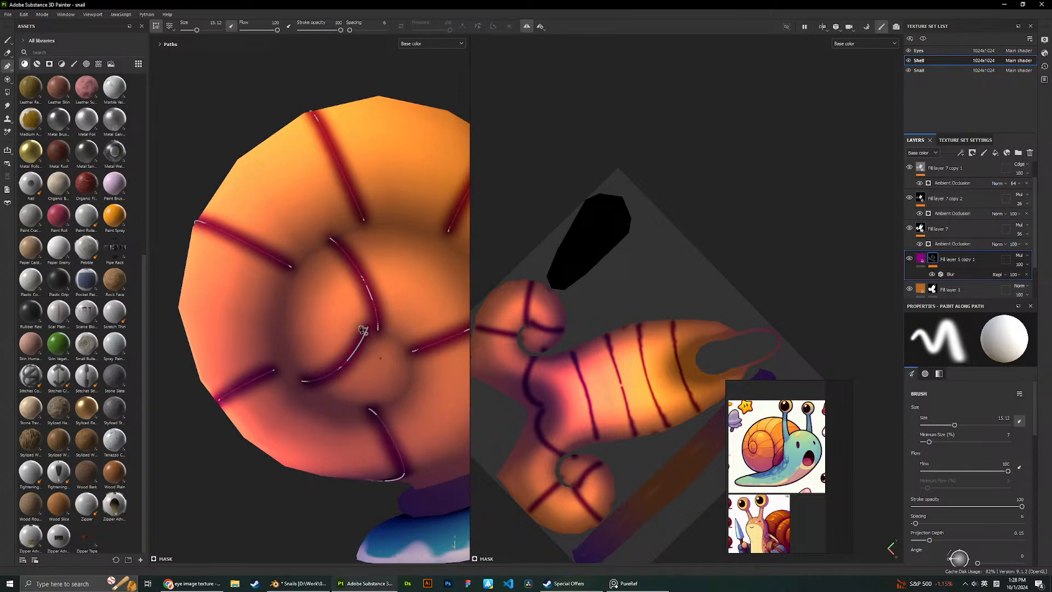
Using the reference shell as a guide, paint a spiral line from the shell's lower front around the coil groove to its centre, and finish the path.
{"action": "scroll", "coordinate": [753, 449], "scroll_direction": "up", "scroll_amount": 5}
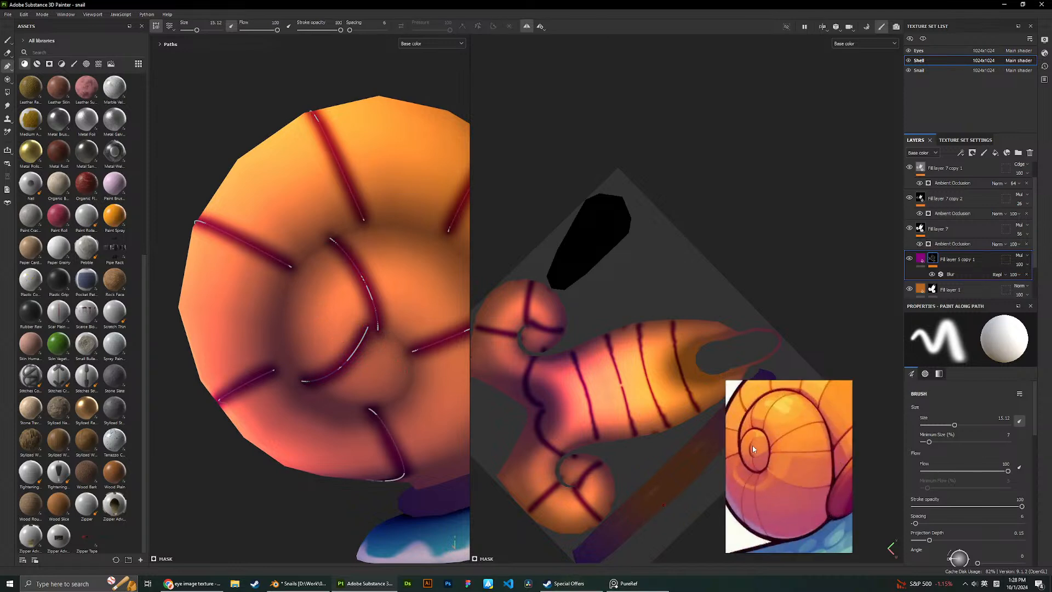
{"action": "scroll", "coordinate": [398, 360], "scroll_direction": "down", "scroll_amount": 3}
{"action": "mouse_move", "coordinate": [460, 365]}
{"action": "left_mouse_down", "text": "alt"}
{"action": "mouse_move", "coordinate": [408, 323]}
{"action": "mouse_move", "coordinate": [453, 348]}
{"action": "left_mouse_up", "text": "alt"}
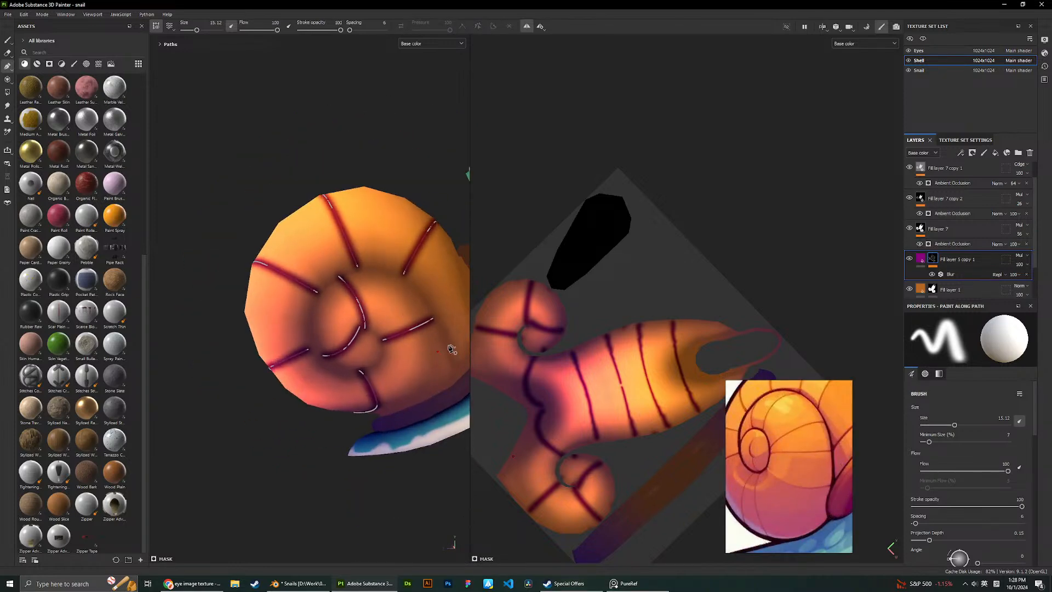
{"action": "left_click", "coordinate": [456, 373]}
{"action": "left_click", "coordinate": [414, 289]}
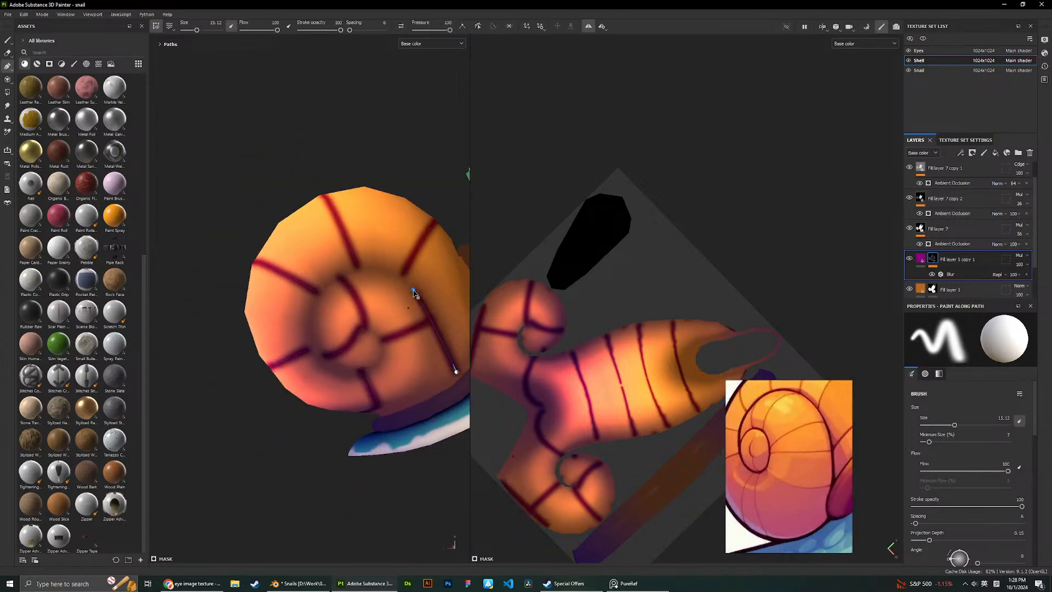
{"action": "left_click", "coordinate": [358, 270]}
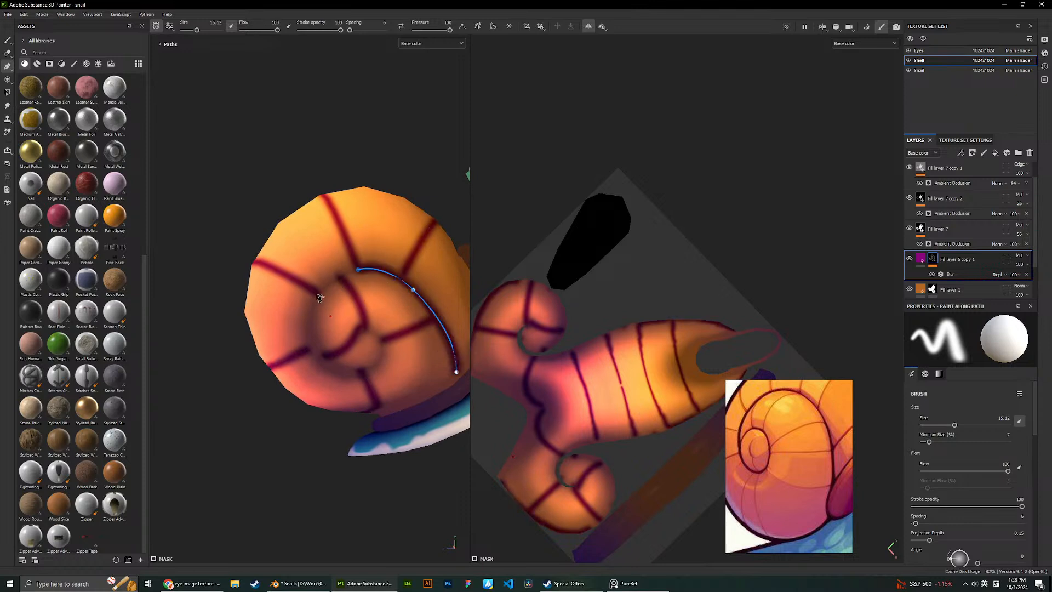
{"action": "left_click", "coordinate": [317, 294]}
{"action": "left_click", "coordinate": [324, 357]}
{"action": "left_click", "coordinate": [371, 371]}
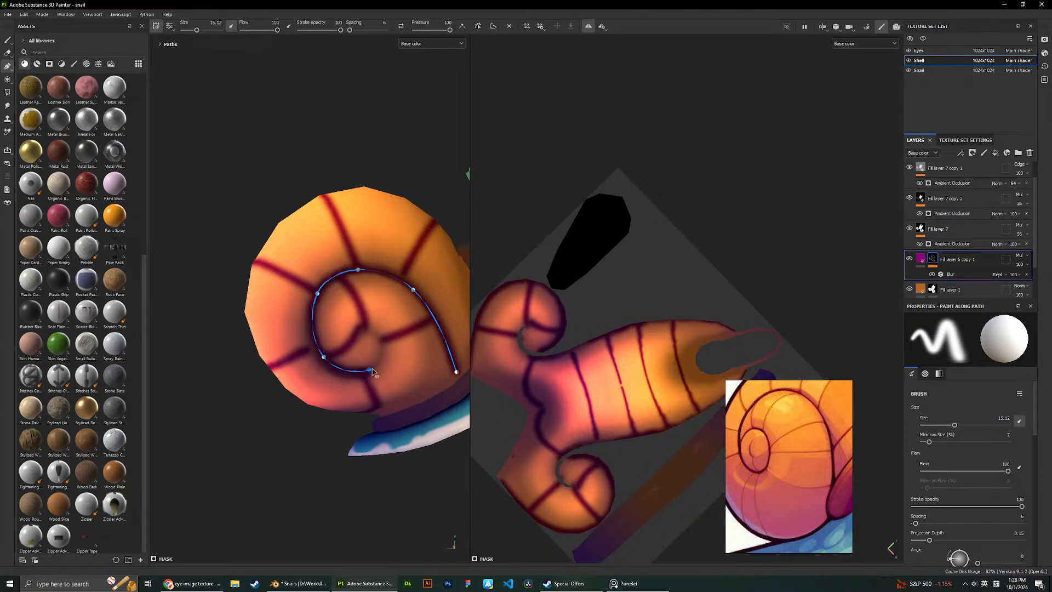
{"action": "left_click", "coordinate": [382, 343]}
{"action": "left_click", "coordinate": [361, 327]}
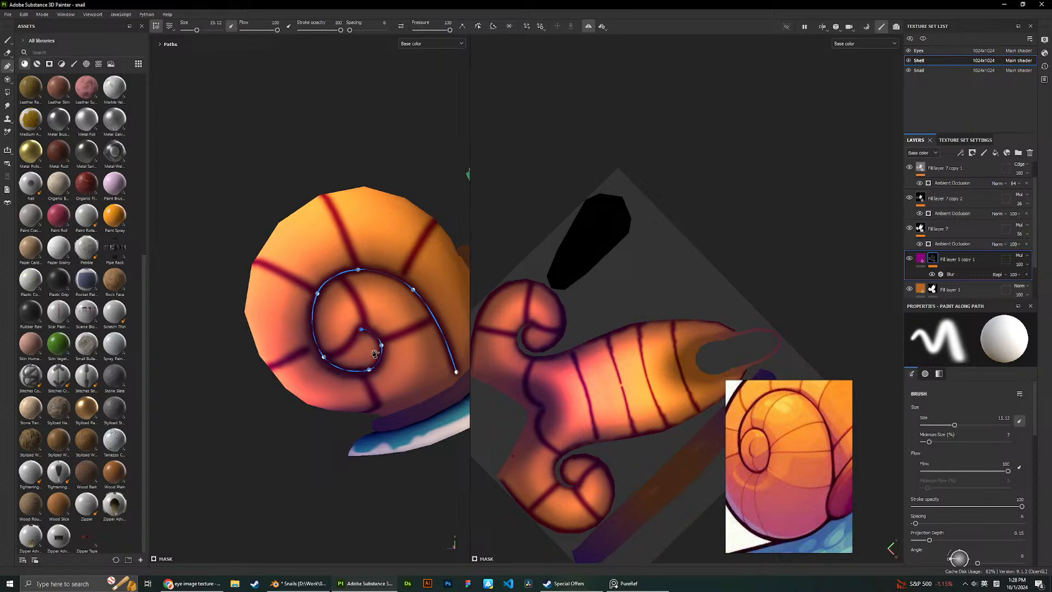
{"action": "key", "text": "Escape"}
{"action": "scroll", "coordinate": [311, 304], "scroll_direction": "down", "scroll_amount": 3}
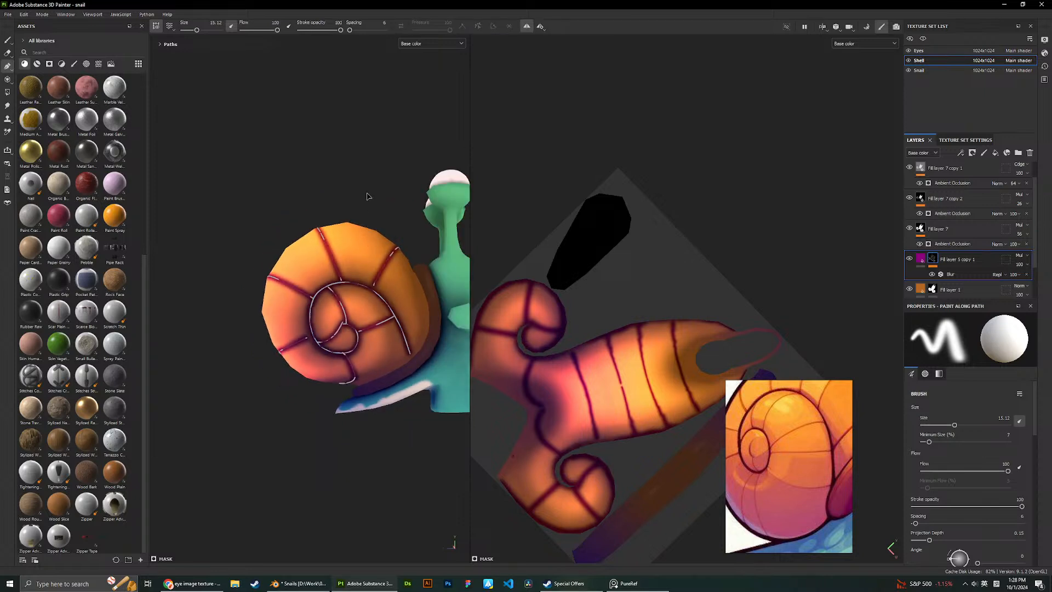
Change the stripe fill layer's base colour to a very dark purple, comparing it with the reference shell's outlines.
{"action": "left_click_drag", "start_coordinate": [384, 223], "coordinate": [343, 224], "text": "alt"}
{"action": "left_click", "coordinate": [405, 228]}
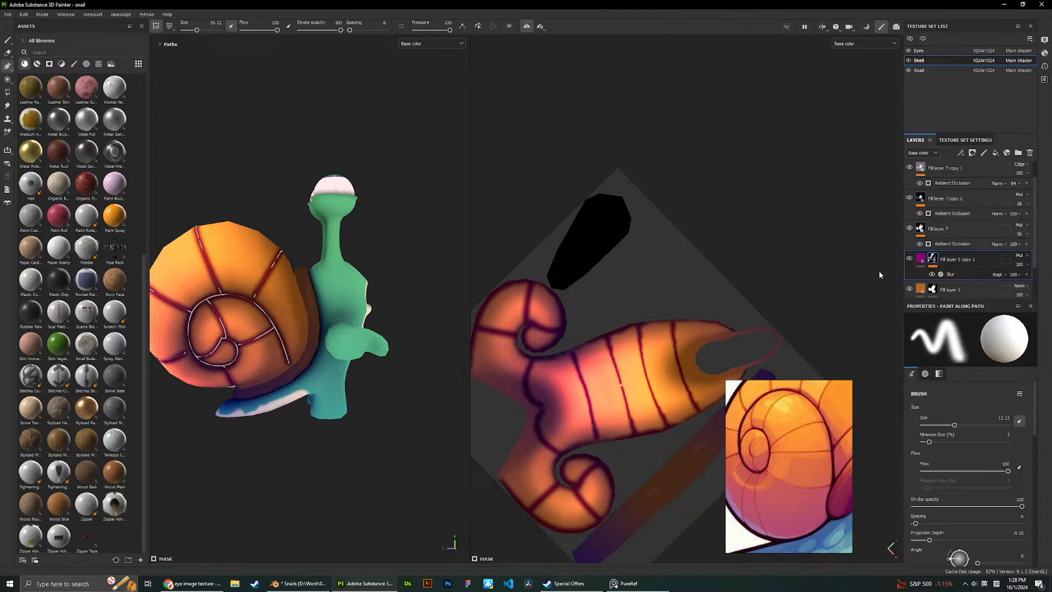
{"action": "left_click", "coordinate": [922, 260]}
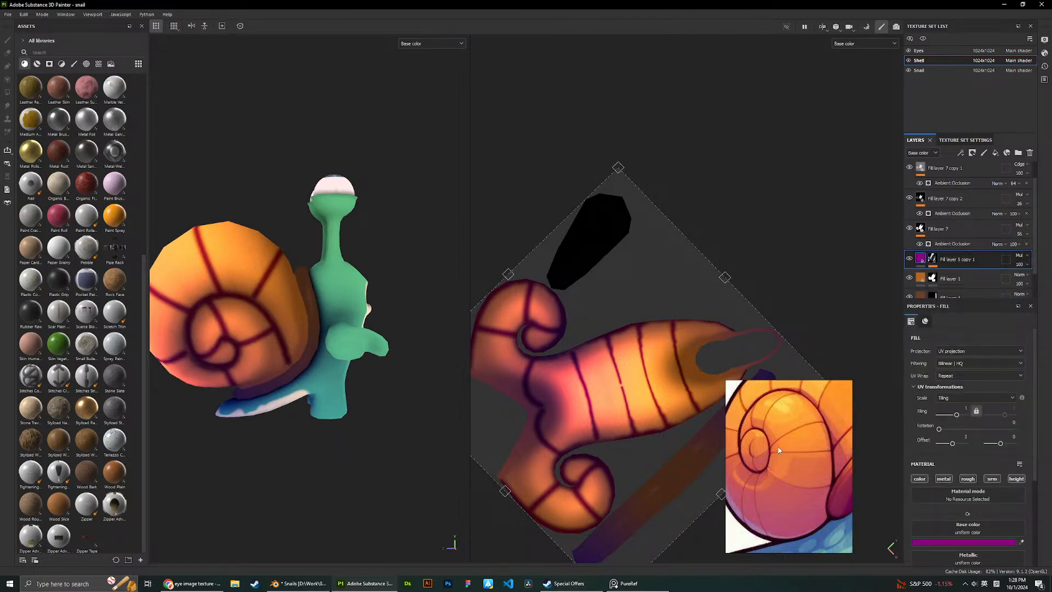
{"action": "scroll", "coordinate": [803, 433], "scroll_direction": "up", "scroll_amount": 5}
{"action": "scroll", "coordinate": [771, 442], "scroll_direction": "down", "scroll_amount": 5}
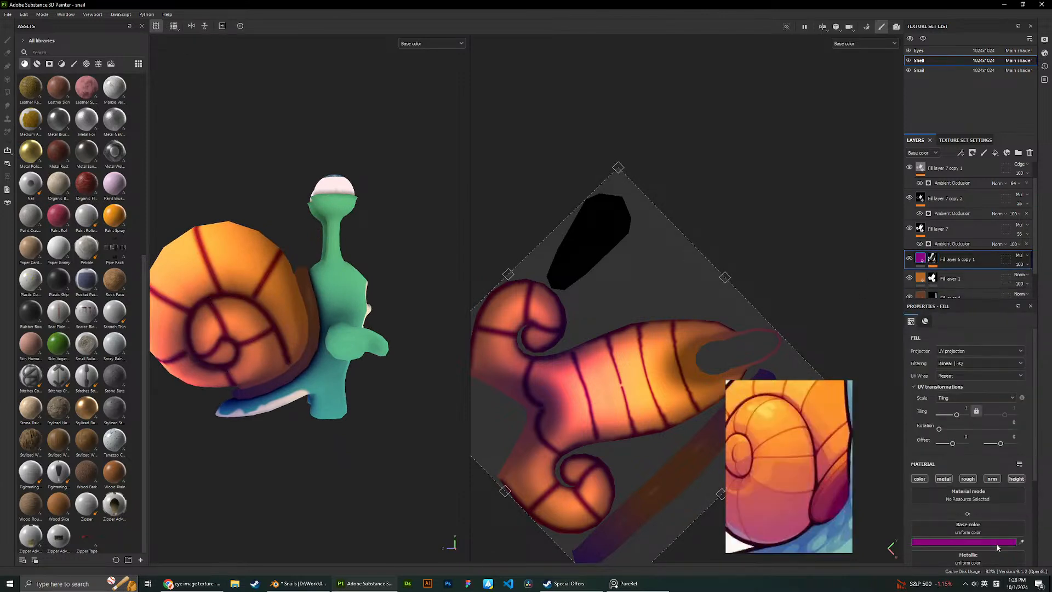
{"action": "left_click", "coordinate": [981, 542]}
{"action": "left_click", "coordinate": [955, 507]}
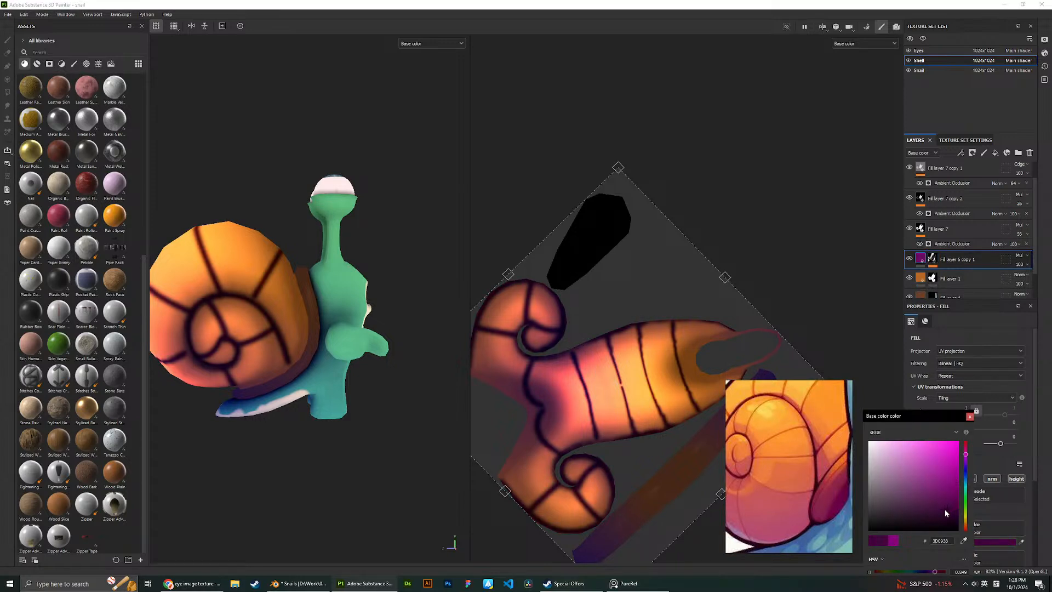
{"action": "left_click_drag", "start_coordinate": [945, 508], "coordinate": [944, 509]}
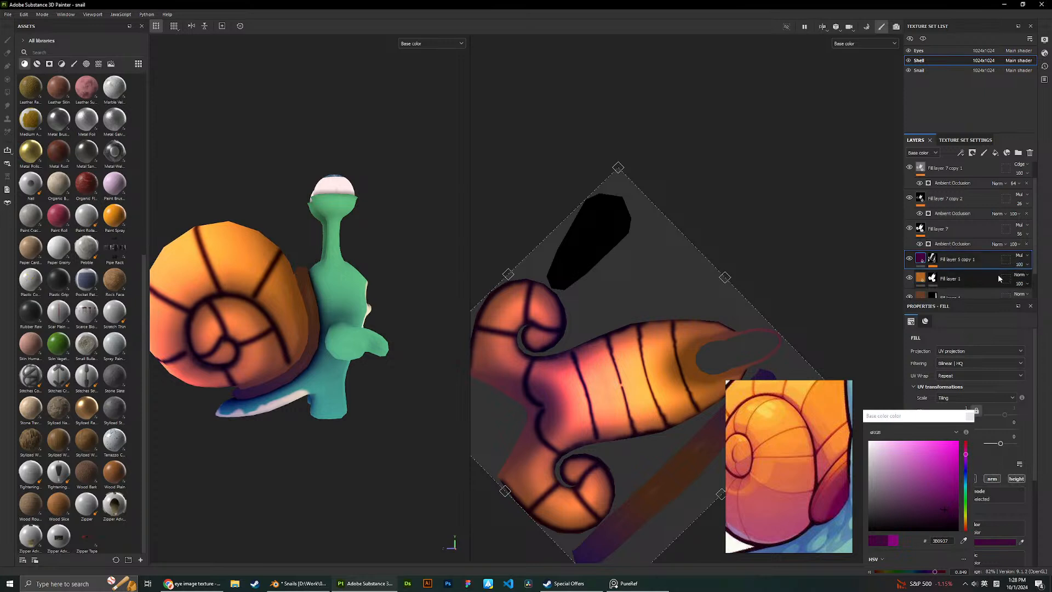
{"action": "left_click", "coordinate": [970, 416]}
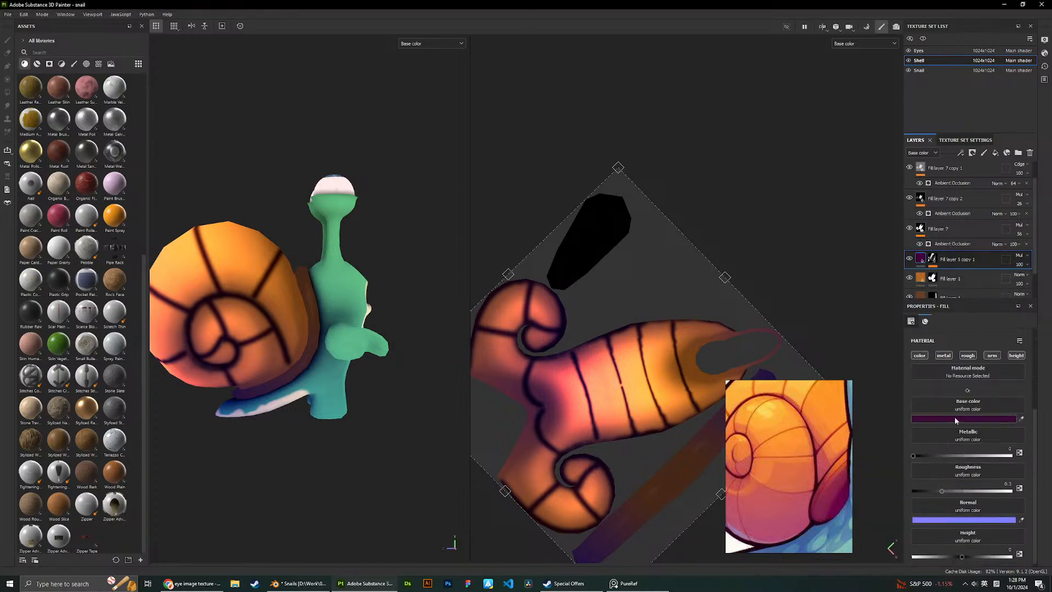
On the stripe layer's mask, try a thinner brush size of 4.62, and 4.82 on the spiral path.
{"action": "left_click", "coordinate": [932, 259]}
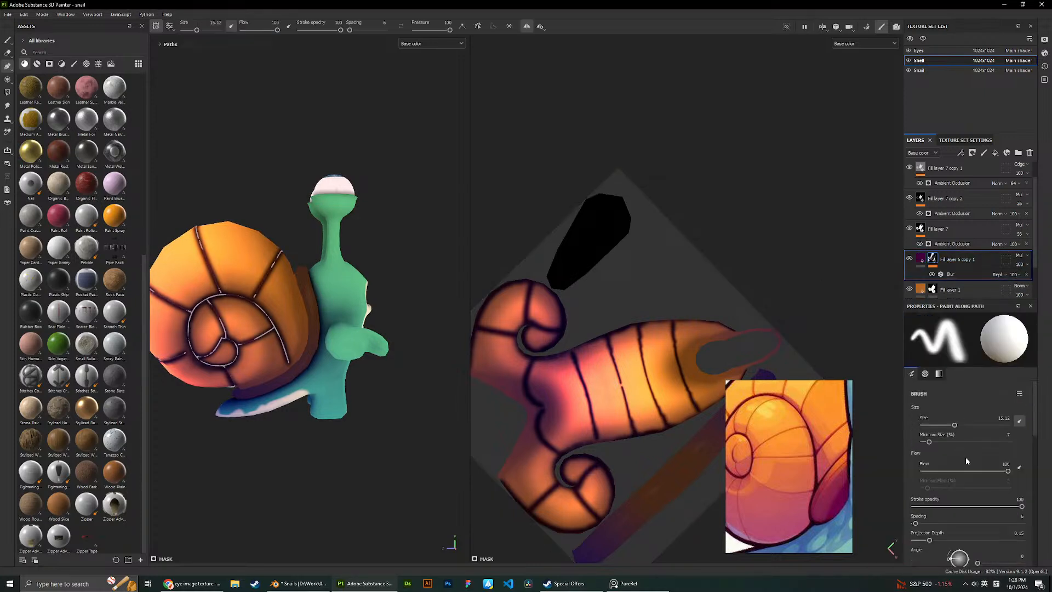
{"action": "left_click_drag", "start_coordinate": [955, 426], "coordinate": [933, 422]}
{"action": "left_click", "coordinate": [255, 296]}
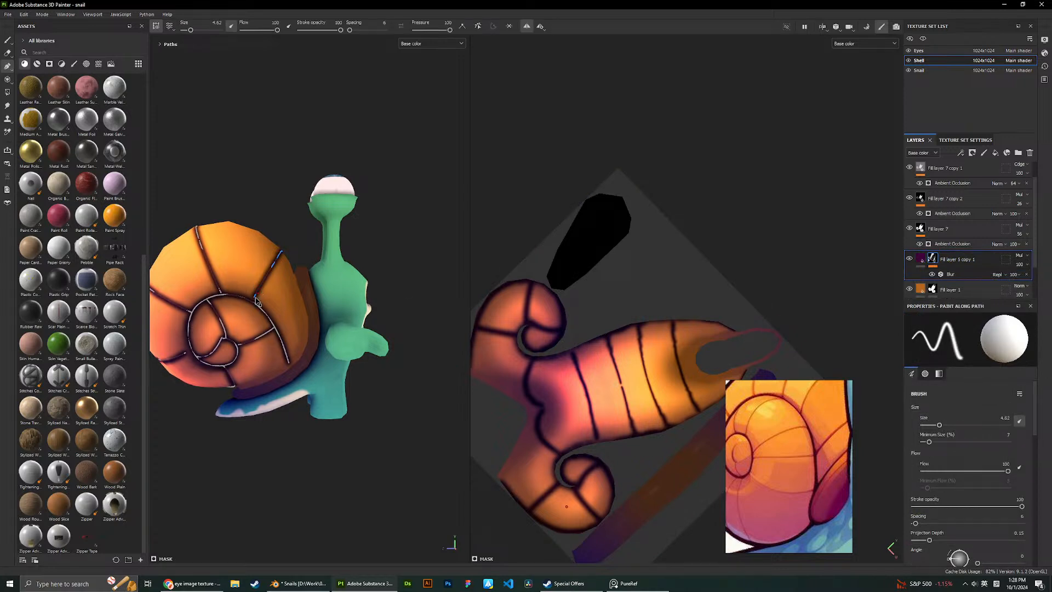
{"action": "scroll", "coordinate": [257, 301], "scroll_direction": "down", "scroll_amount": 4}
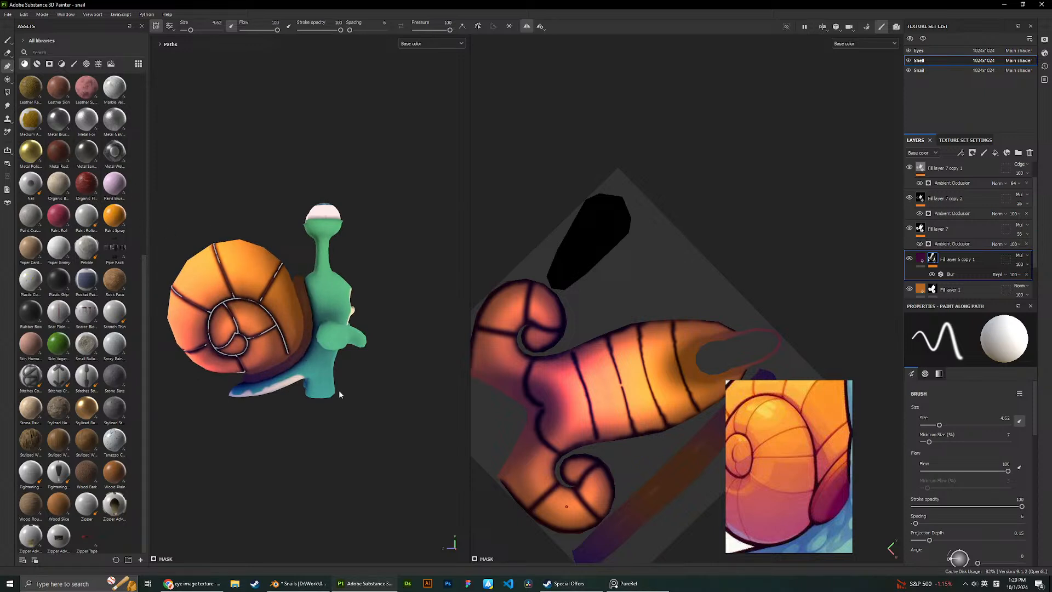
{"action": "left_click", "coordinate": [281, 333]}
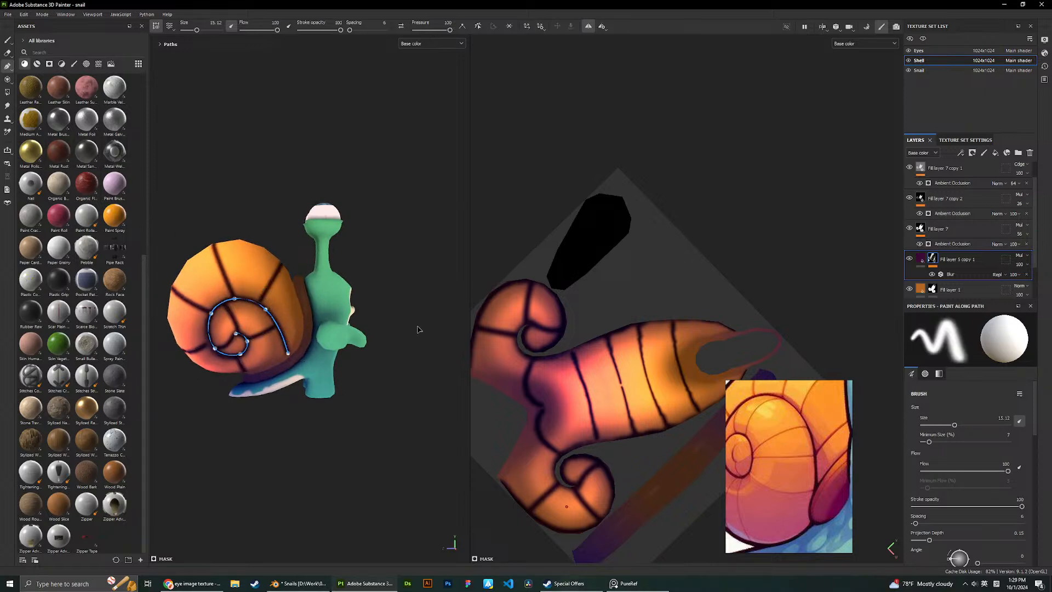
{"action": "scroll", "coordinate": [290, 298], "scroll_direction": "up", "scroll_amount": 4}
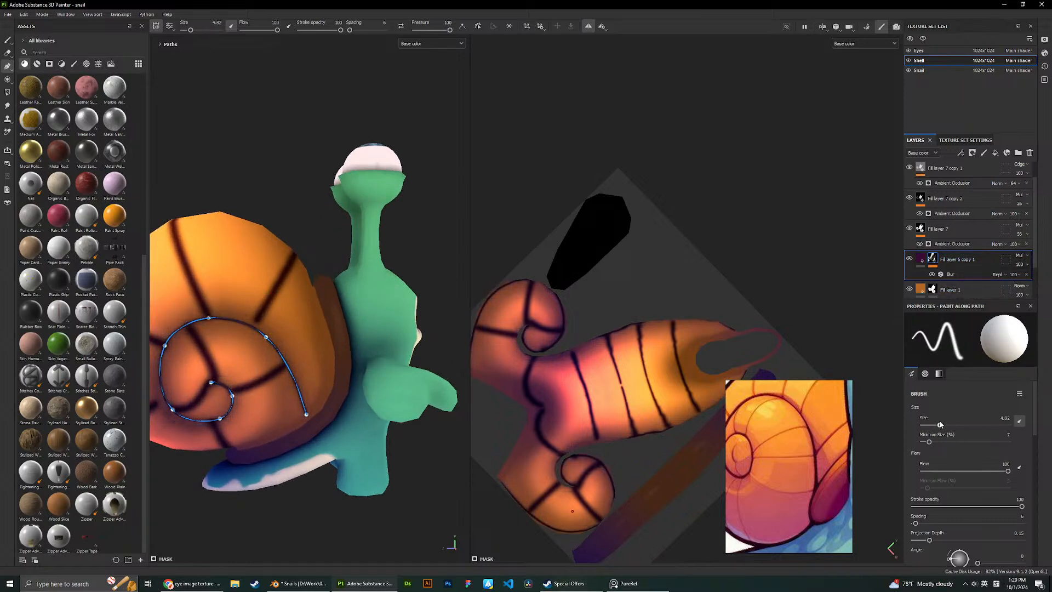
{"action": "scroll", "coordinate": [416, 291], "scroll_direction": "down", "scroll_amount": 4}
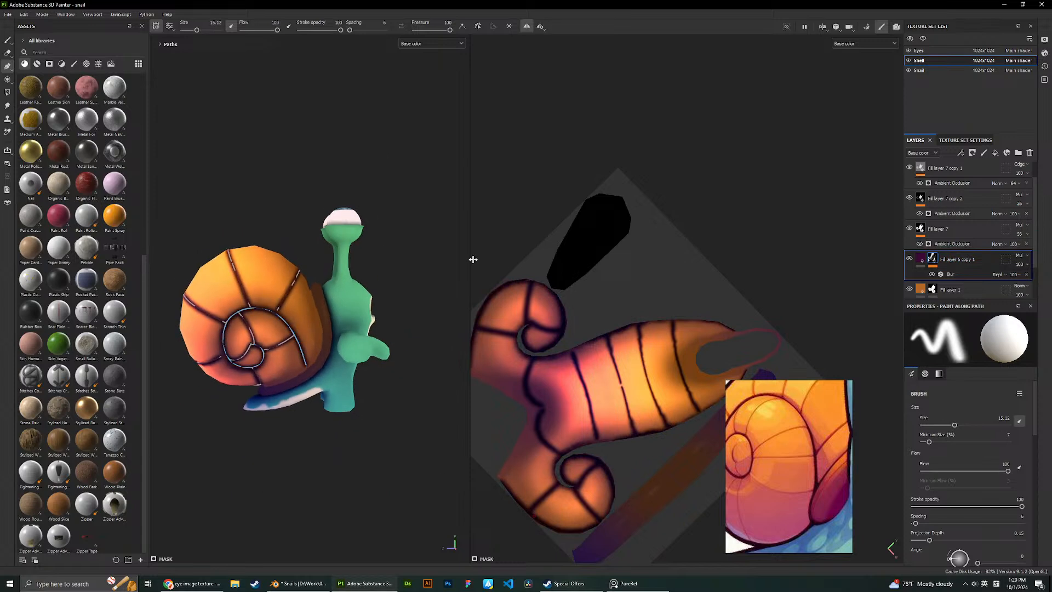
Compare the shell with the stripe layer hidden and shown, and inspect the path of the stripe on the upper shell.
{"action": "left_click", "coordinate": [909, 258]}
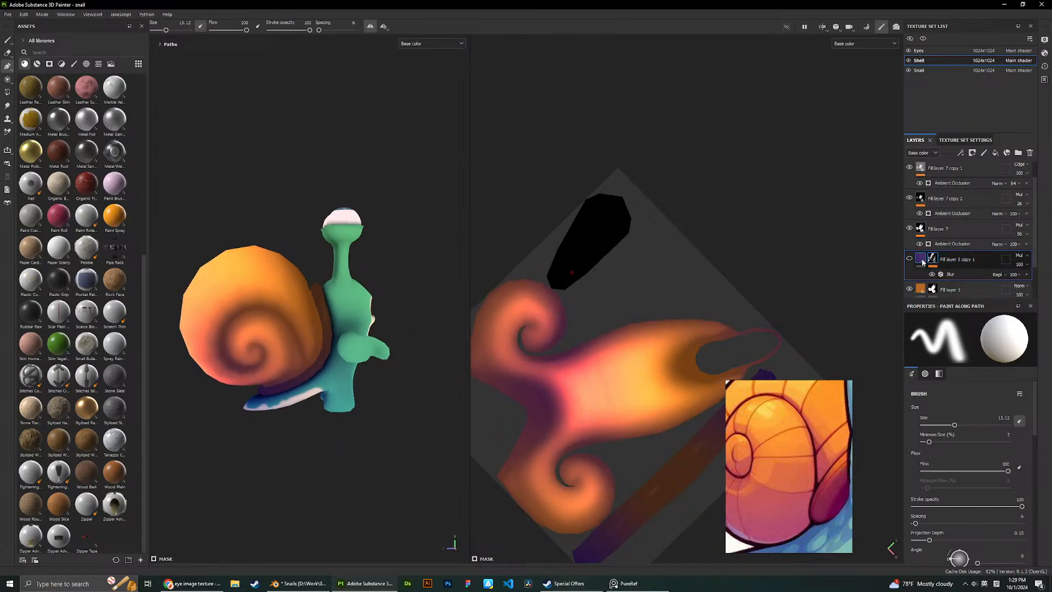
{"action": "left_click", "coordinate": [909, 258]}
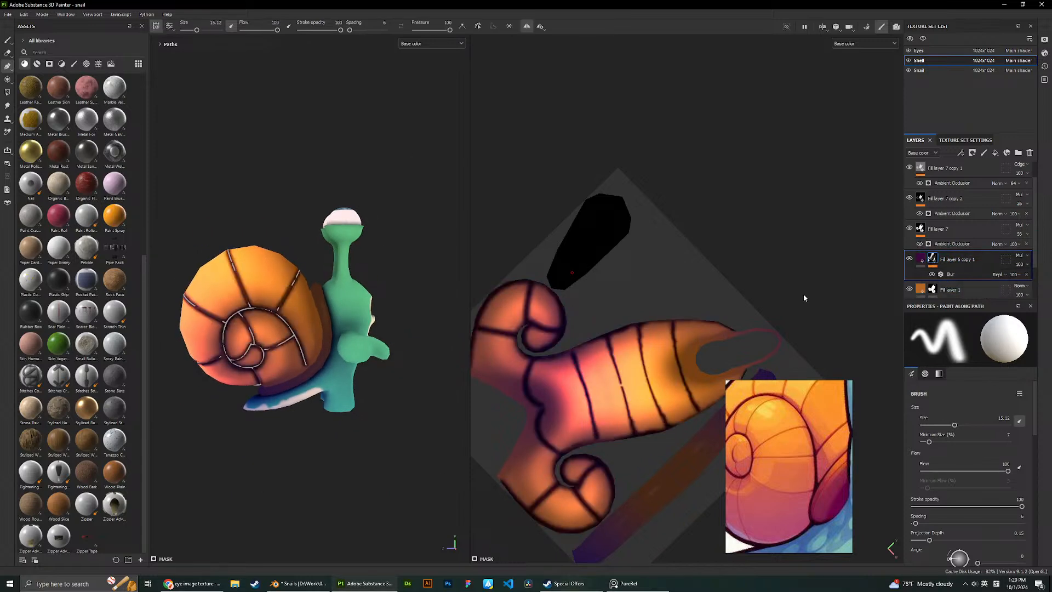
{"action": "right_click", "coordinate": [259, 65]}
{"action": "right_click", "coordinate": [189, 206]}
{"action": "scroll", "coordinate": [178, 73], "scroll_direction": "up", "scroll_amount": 2}
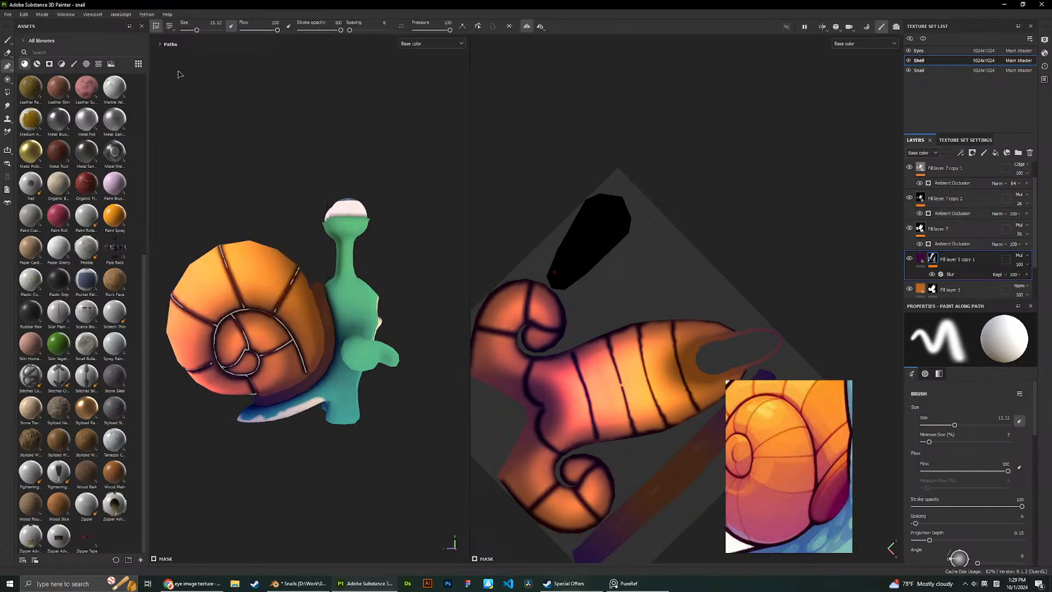
{"action": "left_click", "coordinate": [216, 252]}
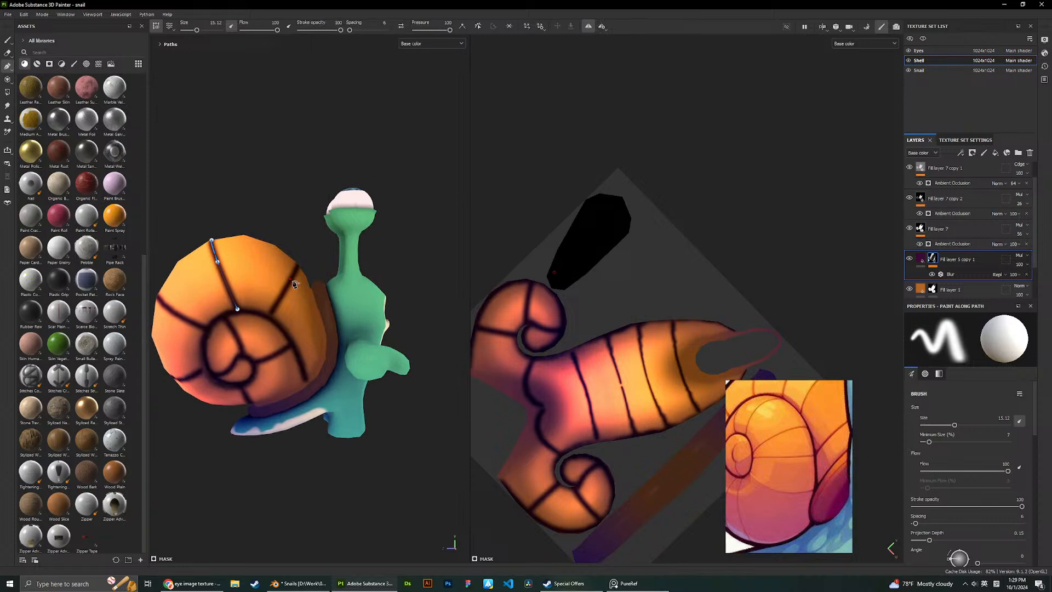
{"action": "scroll", "coordinate": [264, 263], "scroll_direction": "down", "scroll_amount": 3}
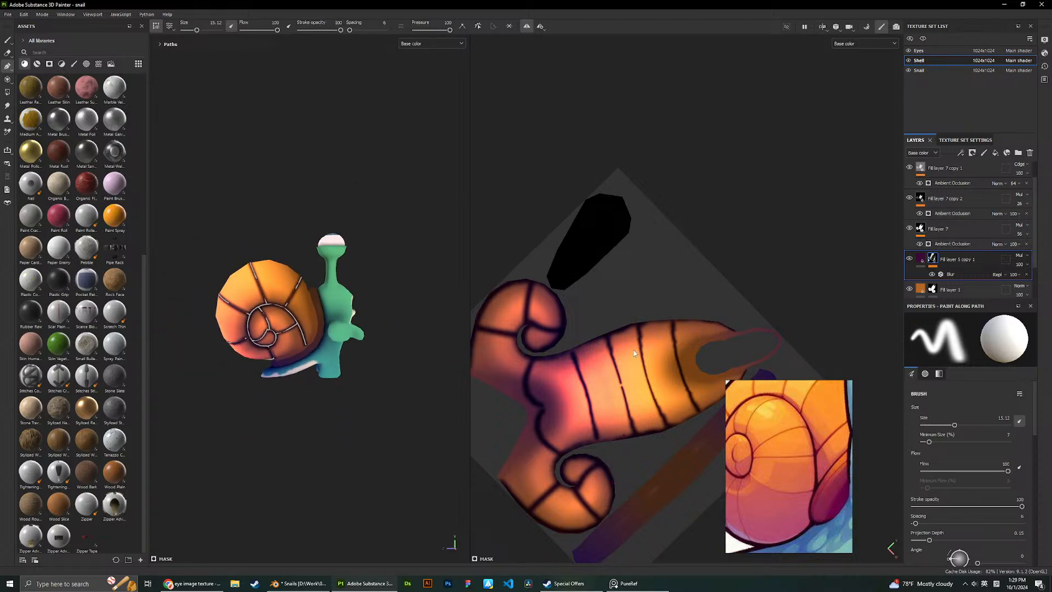
Set the brush size for painting along paths to 14.76 and check the stripes on the shell from near and far.
{"action": "mouse_move", "coordinate": [954, 425]}
{"action": "left_mouse_down"}
{"action": "mouse_move", "coordinate": [980, 425]}
{"action": "mouse_move", "coordinate": [970, 425]}
{"action": "left_mouse_up"}
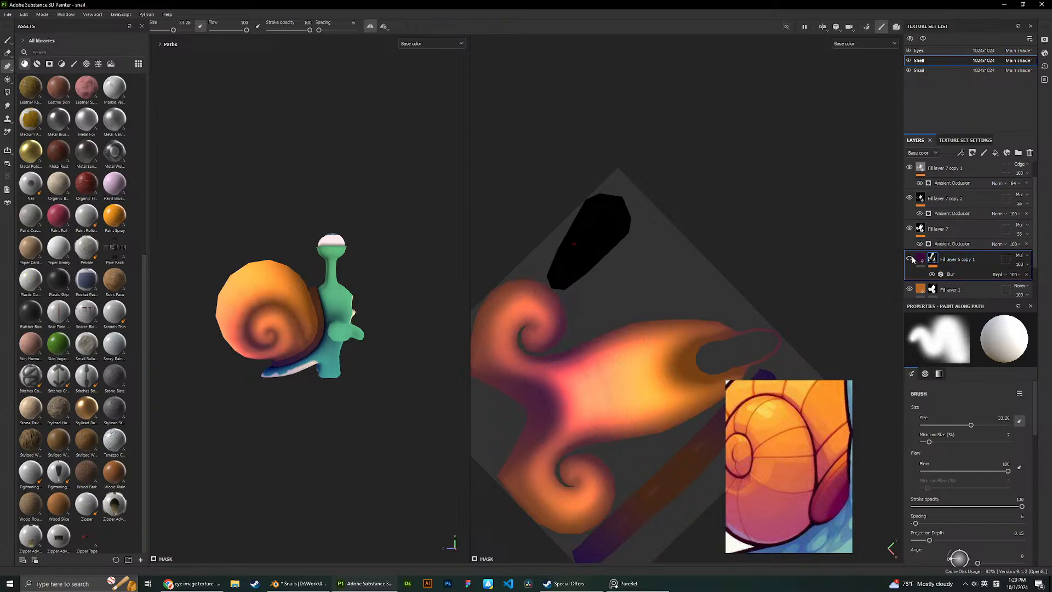
{"action": "left_click_drag", "start_coordinate": [970, 425], "coordinate": [953, 425]}
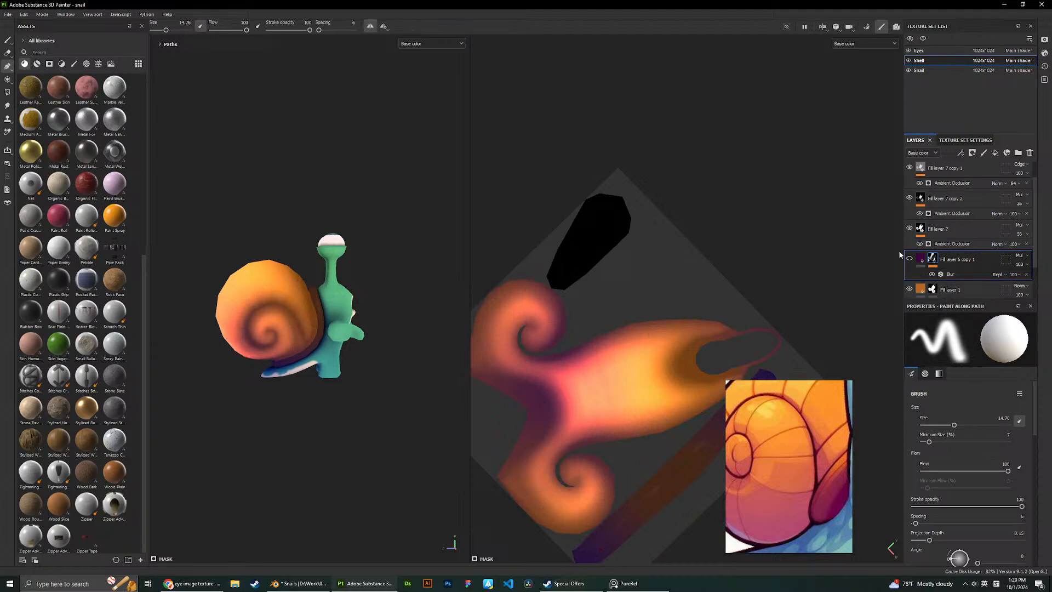
{"action": "scroll", "coordinate": [354, 277], "scroll_direction": "up", "scroll_amount": 3}
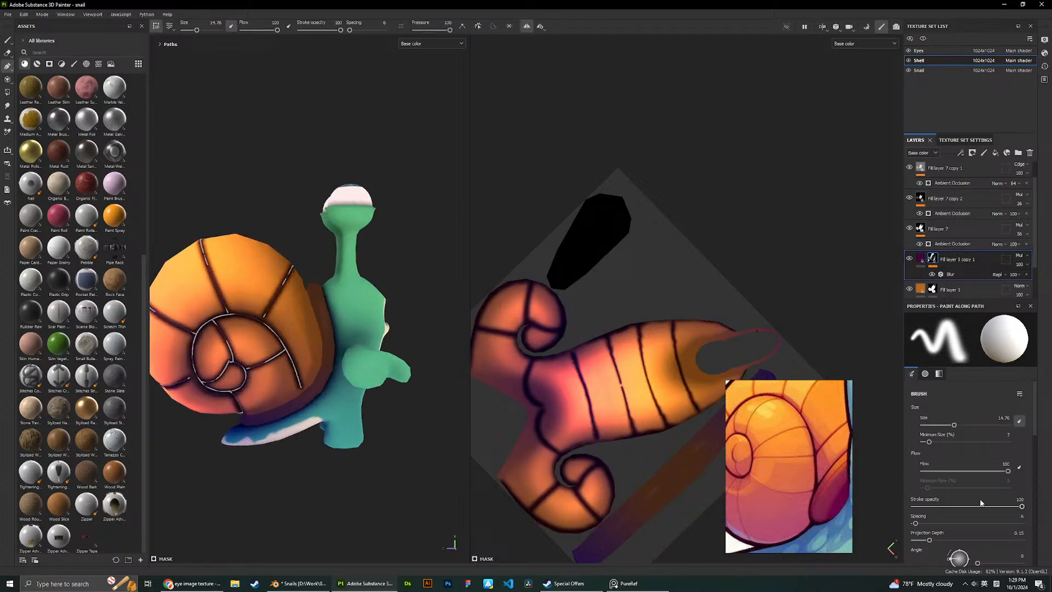
{"action": "right_click", "coordinate": [8, 69]}
{"action": "left_click", "coordinate": [7, 70]}
{"action": "scroll", "coordinate": [258, 294], "scroll_direction": "down", "scroll_amount": 2}
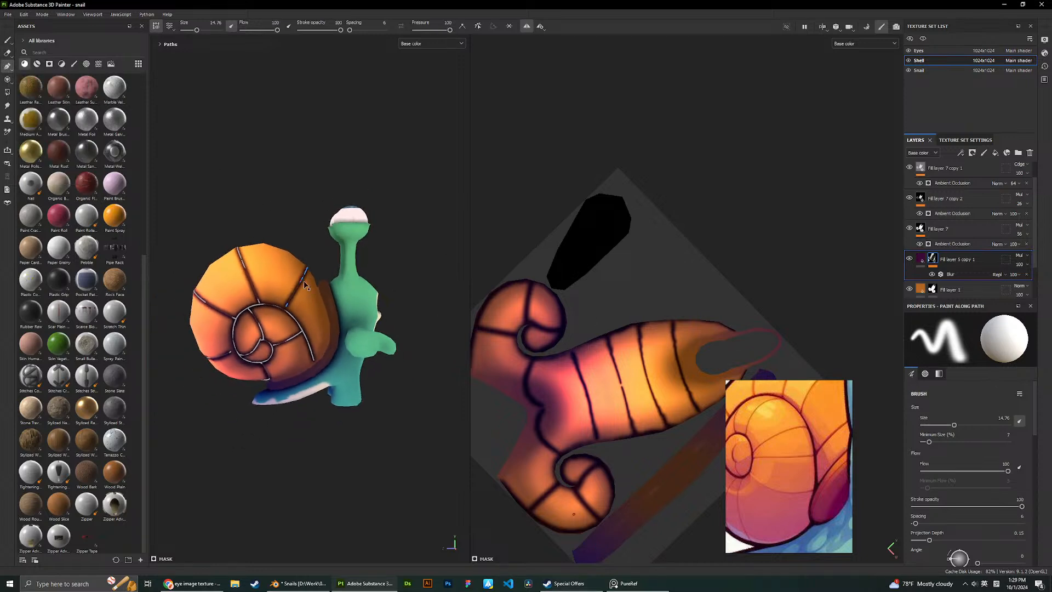
{"action": "scroll", "coordinate": [288, 406], "scroll_direction": "up", "scroll_amount": 3}
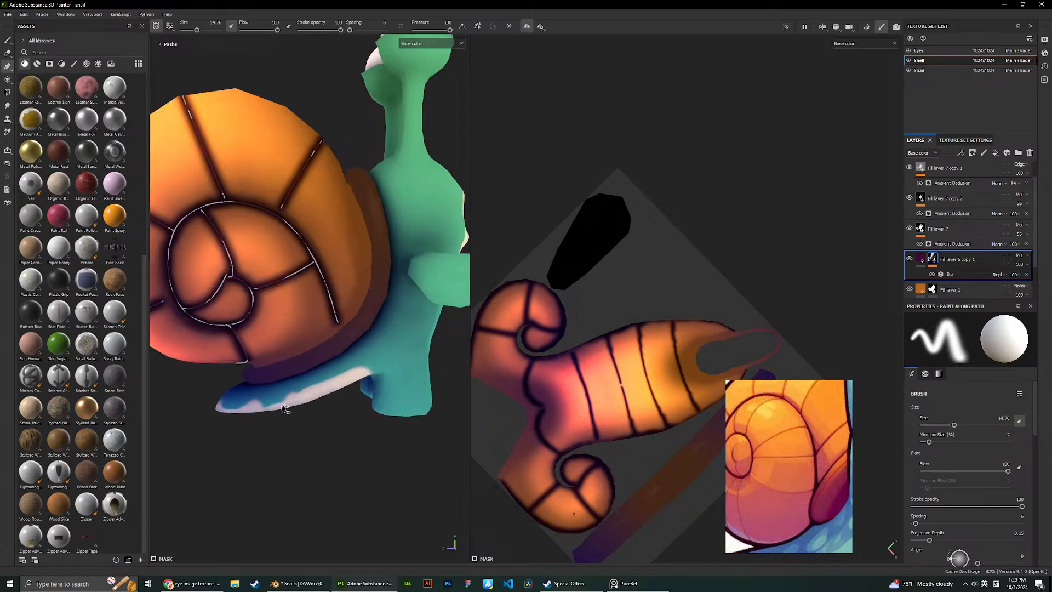
Switch to the Snail texture set and select the cream fill layer's mask, framing the tail's blue-edged UV island.
{"action": "scroll", "coordinate": [670, 448], "scroll_direction": "down", "scroll_amount": 5}
{"action": "scroll", "coordinate": [657, 389], "scroll_direction": "up", "scroll_amount": 3}
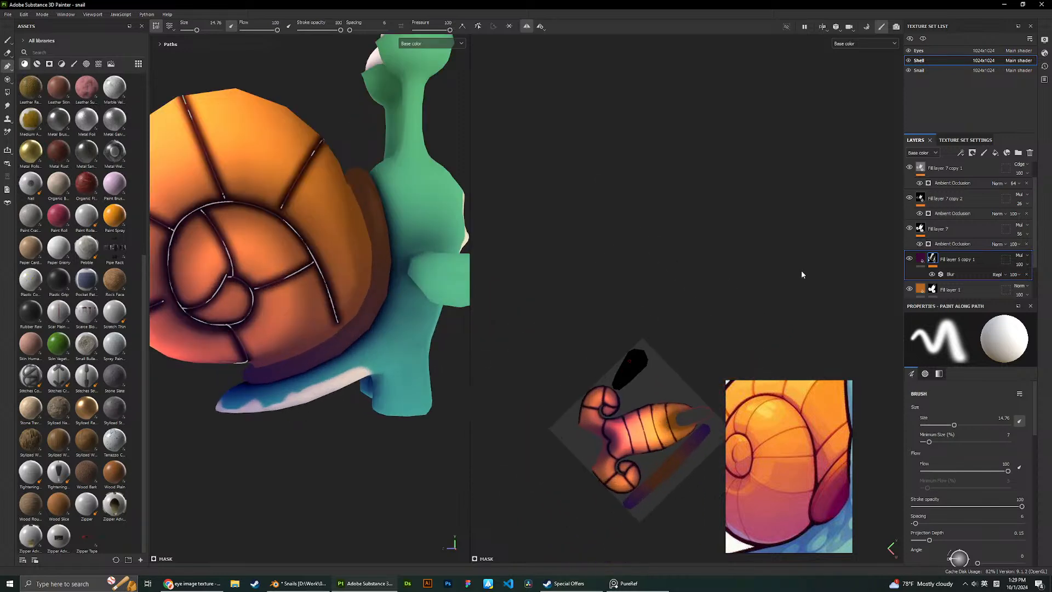
{"action": "left_click", "coordinate": [918, 70]}
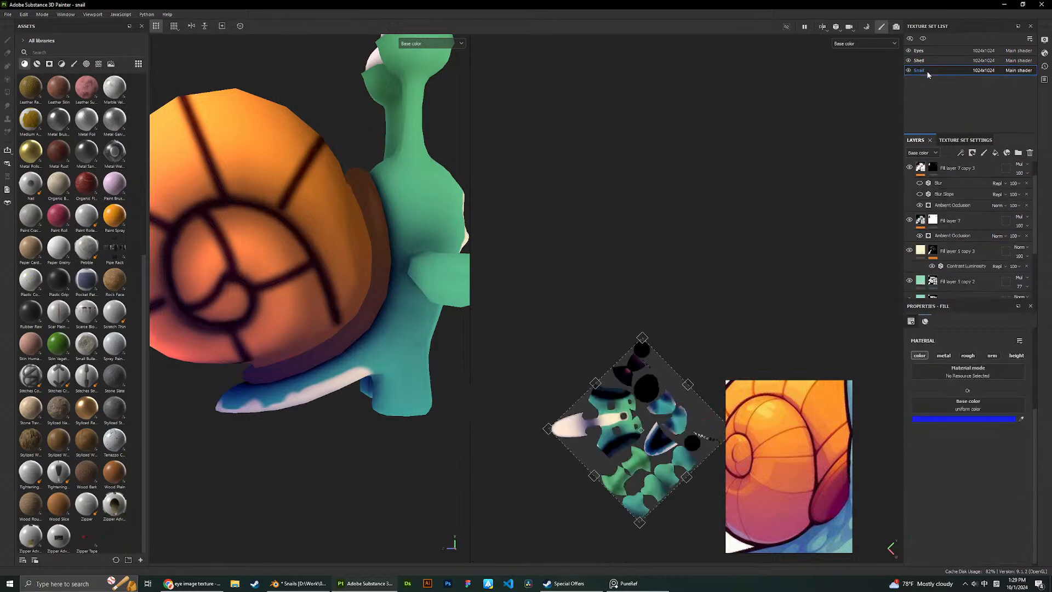
{"action": "scroll", "coordinate": [665, 401], "scroll_direction": "up", "scroll_amount": 3}
{"action": "scroll", "coordinate": [664, 402], "scroll_direction": "up", "scroll_amount": 6}
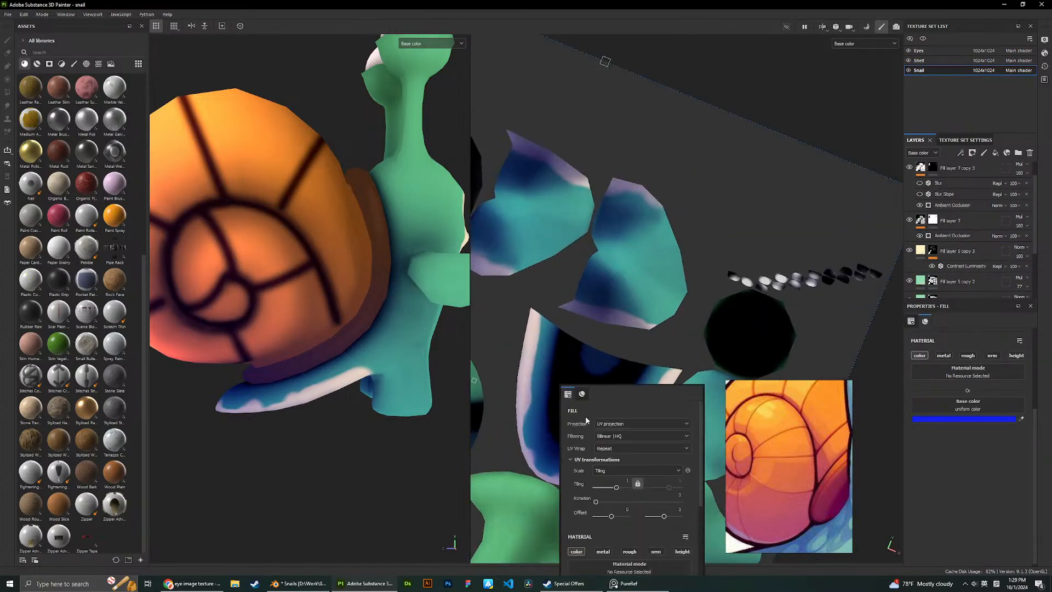
{"action": "left_click", "coordinate": [932, 250]}
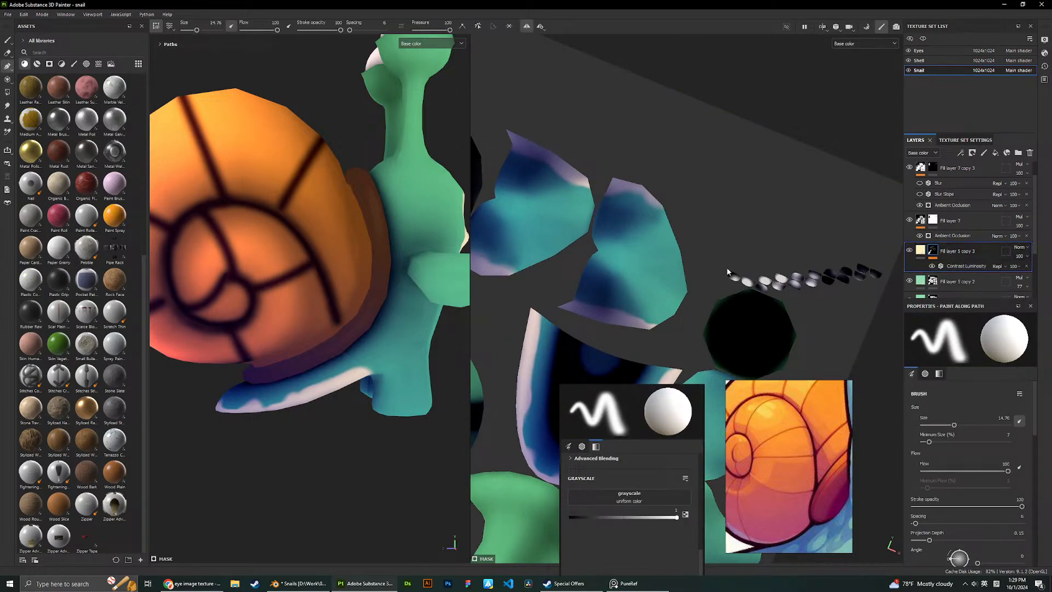
{"action": "right_click", "coordinate": [571, 391]}
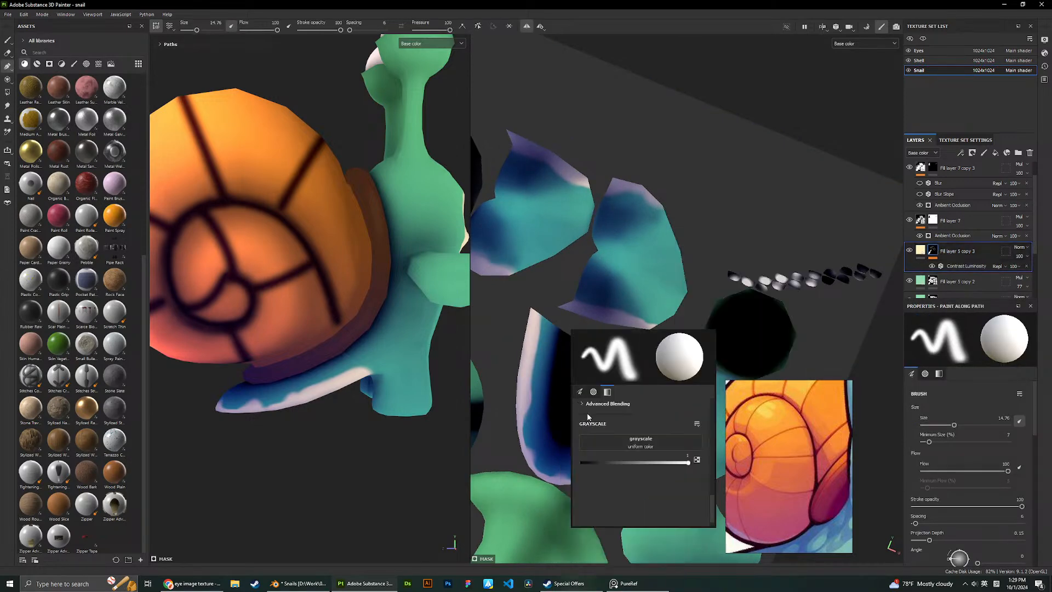
{"action": "scroll", "coordinate": [515, 356], "scroll_direction": "down", "scroll_amount": 4}
{"action": "scroll", "coordinate": [519, 356], "scroll_direction": "up", "scroll_amount": 4}
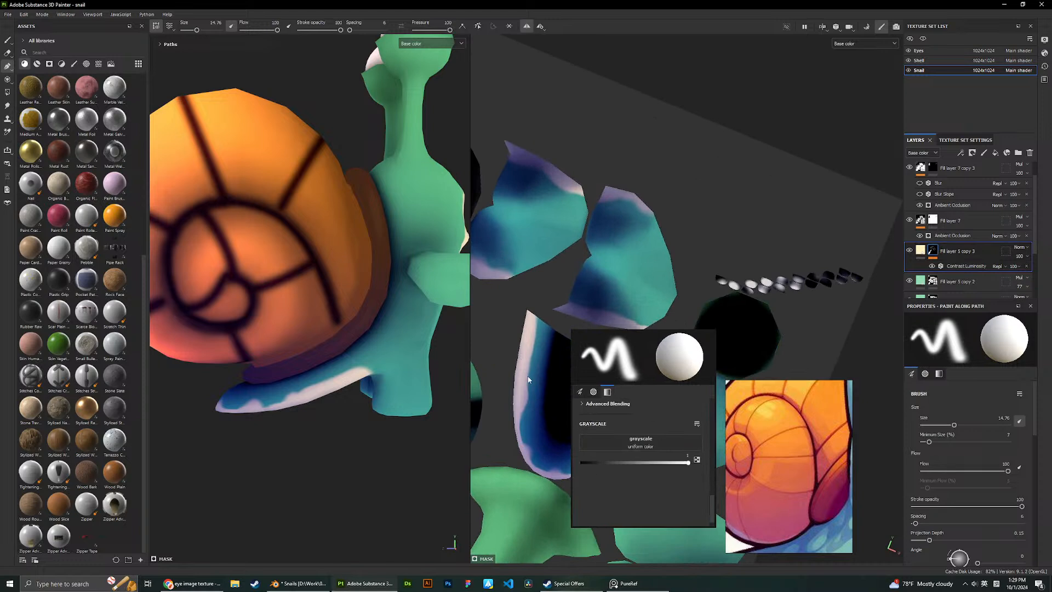
Erase the cream patches along the upper side edge of the tail's UV island with a size 10 eraser and symmetry on.
{"action": "left_click", "coordinate": [8, 54]}
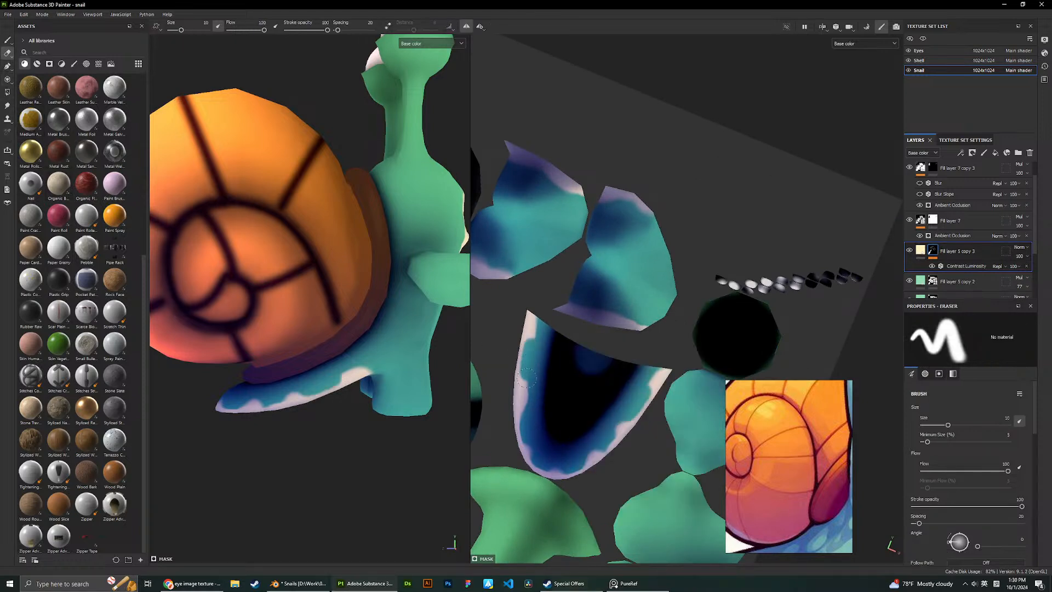
{"action": "left_click_drag", "start_coordinate": [524, 361], "coordinate": [529, 313]}
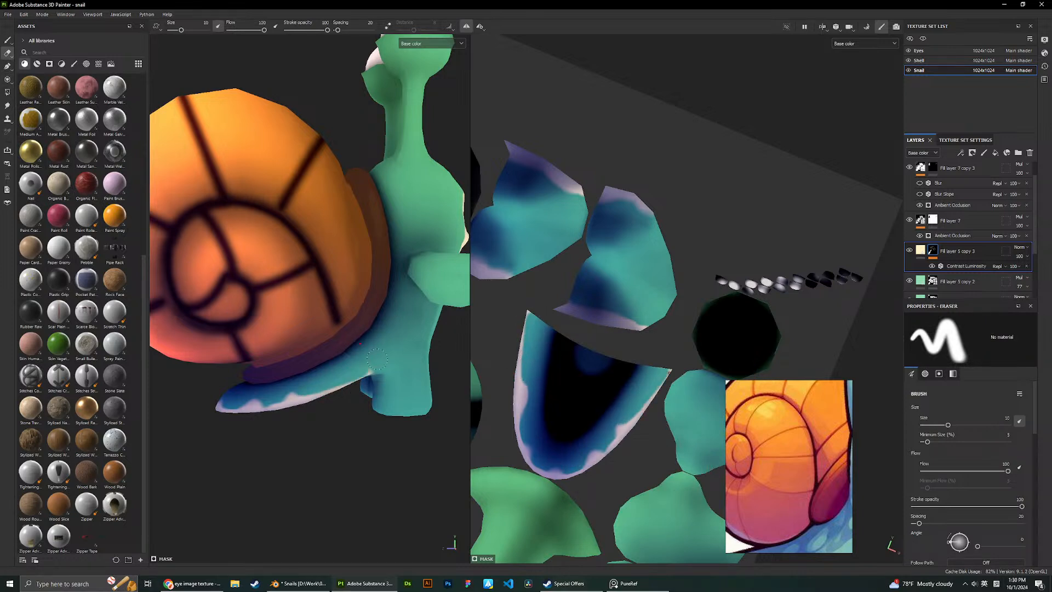
{"action": "left_click_drag", "start_coordinate": [328, 312], "coordinate": [354, 266], "text": "alt"}
{"action": "scroll", "coordinate": [514, 310], "scroll_direction": "up", "scroll_amount": 2}
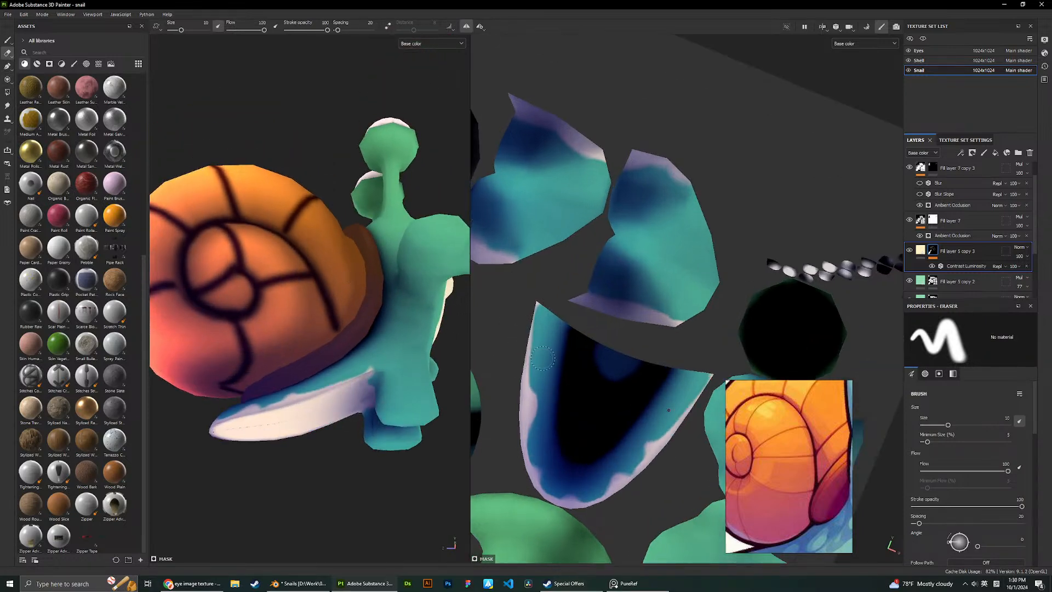
{"action": "mouse_move", "coordinate": [542, 375]}
{"action": "left_mouse_down"}
{"action": "mouse_move", "coordinate": [529, 419]}
{"action": "mouse_move", "coordinate": [528, 378]}
{"action": "left_mouse_up"}
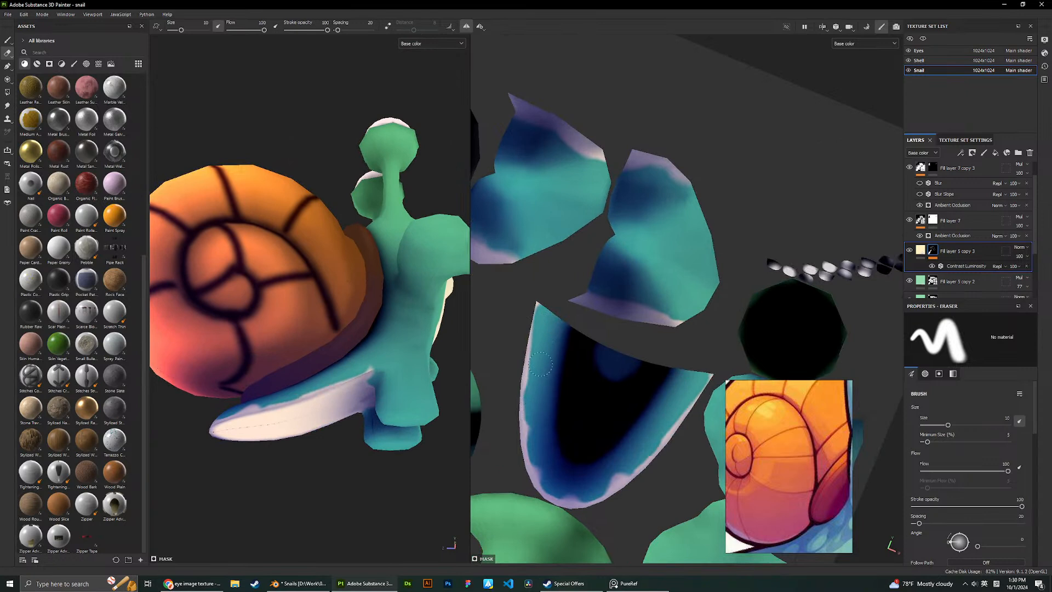
Check the eraser's brush settings and the mirror symmetry settings.
{"action": "left_click", "coordinate": [841, 46]}
{"action": "left_click", "coordinate": [824, 61]}
{"action": "right_click", "coordinate": [676, 223]}
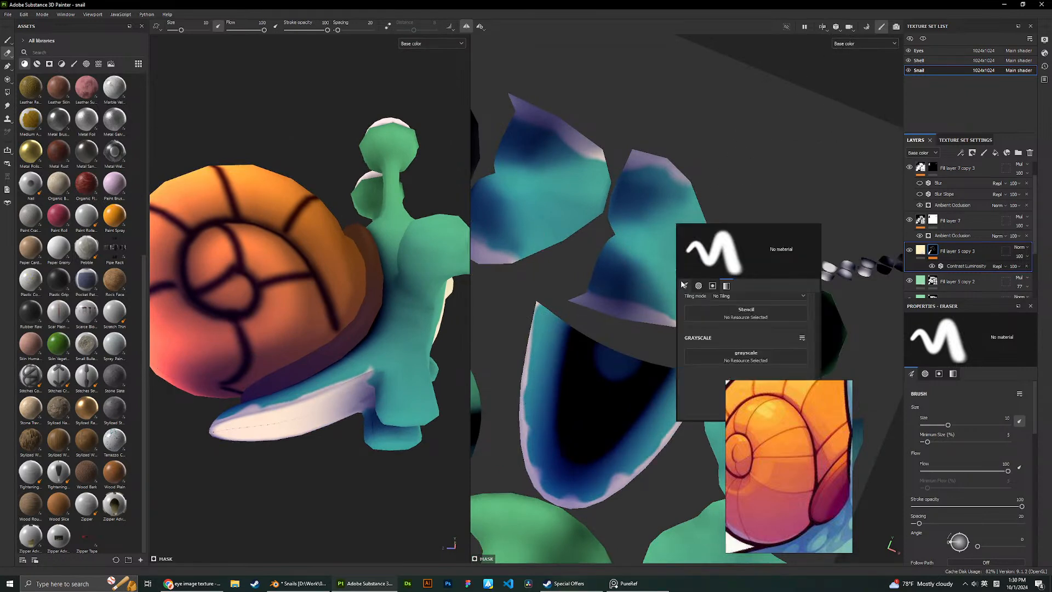
{"action": "left_click", "coordinate": [648, 329]}
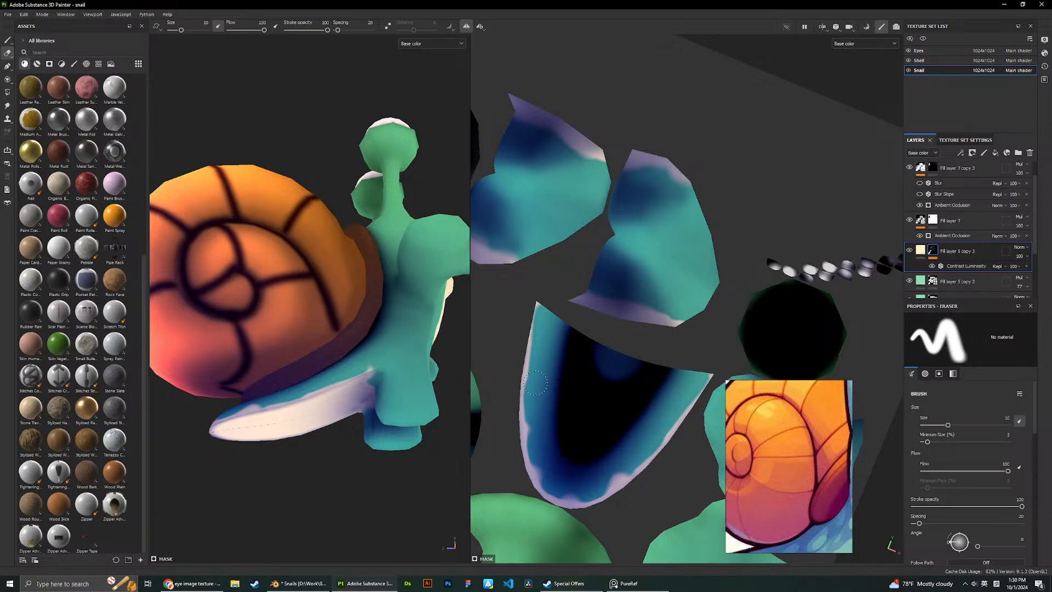
{"action": "left_click", "coordinate": [483, 29]}
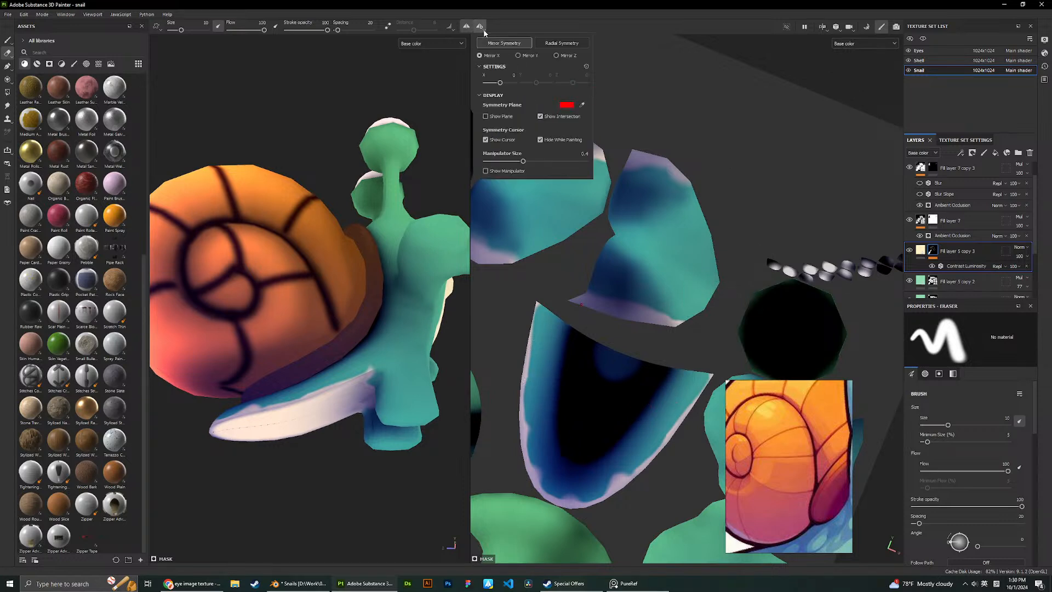
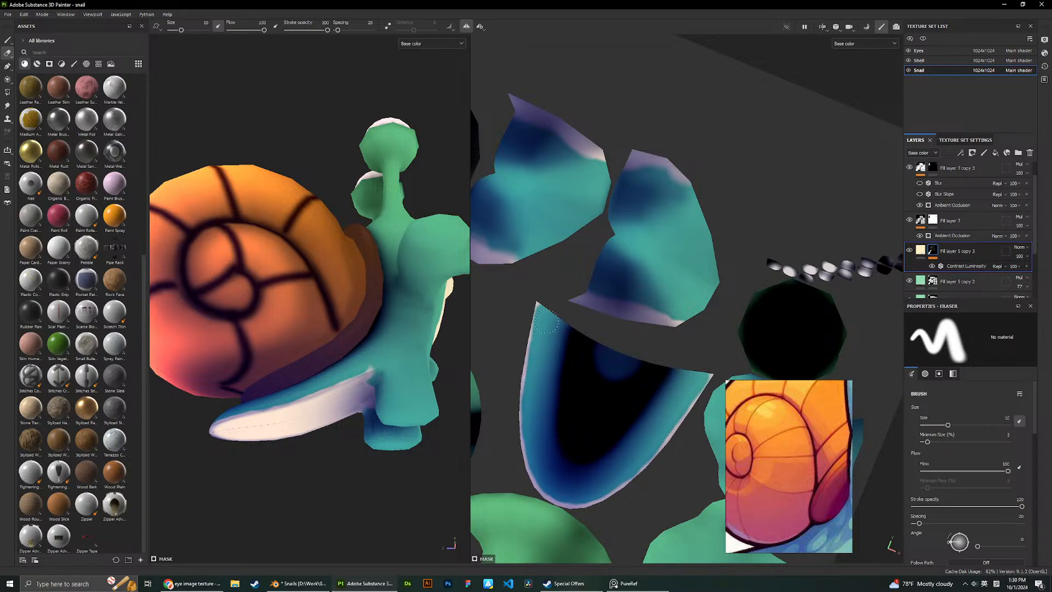
Erase the remaining pale rim along the edge of the tail's UV island, checking the tail from the sides and below.
{"action": "scroll", "coordinate": [381, 348], "scroll_direction": "down", "scroll_amount": 2}
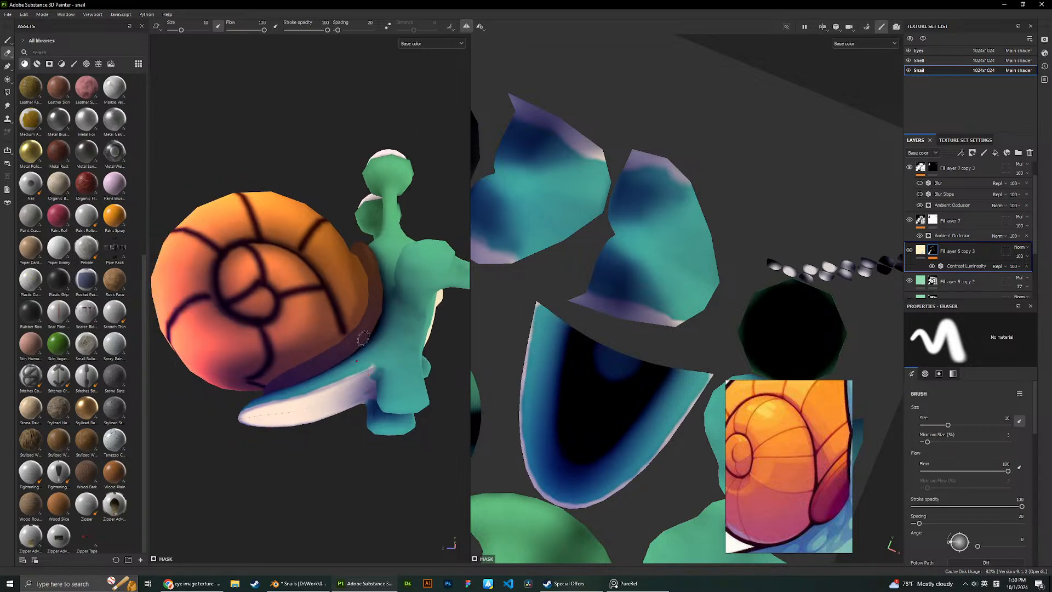
{"action": "left_click_drag", "start_coordinate": [363, 338], "coordinate": [462, 396], "text": "alt"}
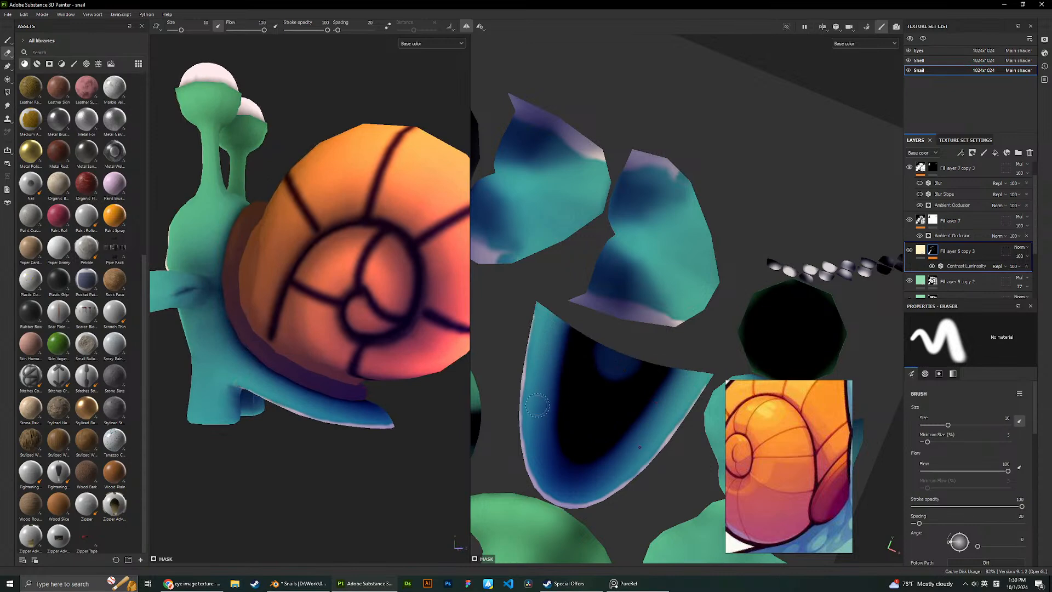
{"action": "left_click_drag", "start_coordinate": [460, 342], "coordinate": [425, 291], "text": "alt"}
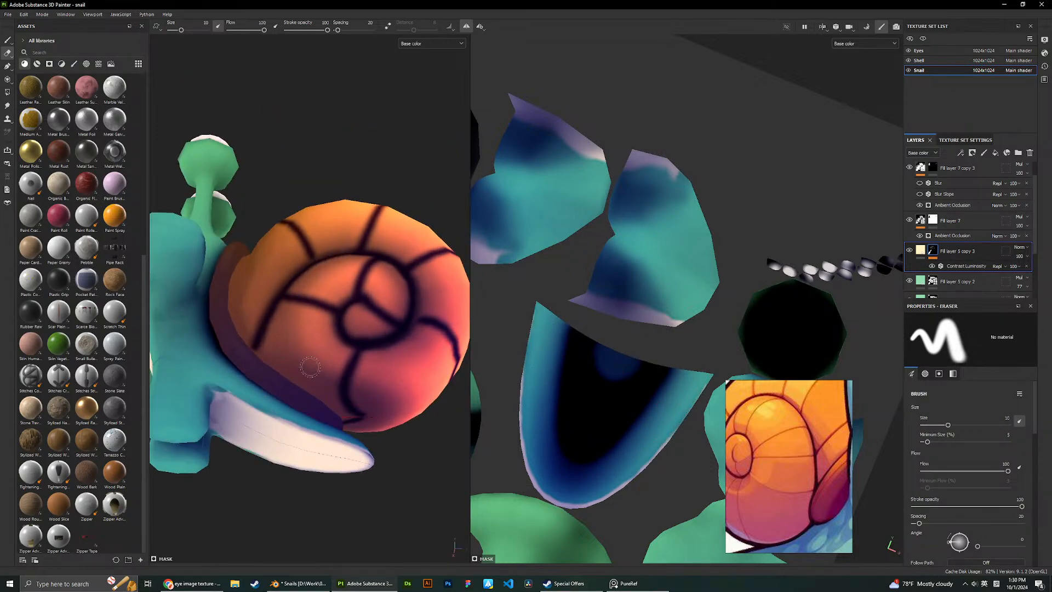
{"action": "left_click_drag", "start_coordinate": [310, 367], "coordinate": [390, 311], "text": "alt"}
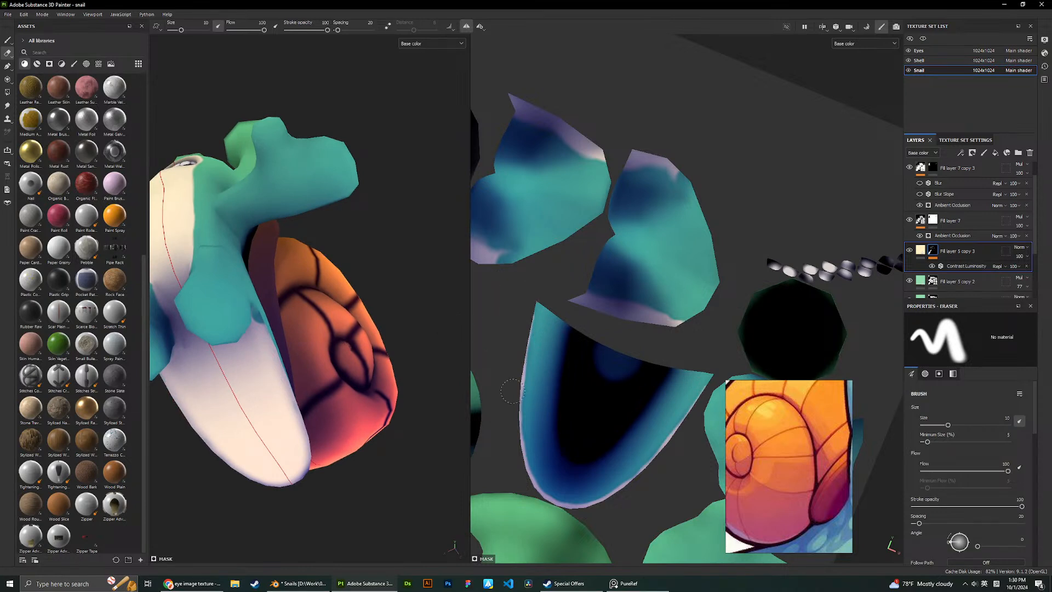
{"action": "left_click_drag", "start_coordinate": [530, 328], "coordinate": [520, 440]}
{"action": "mouse_move", "coordinate": [522, 373]}
{"action": "left_mouse_down"}
{"action": "mouse_move", "coordinate": [539, 307]}
{"action": "mouse_move", "coordinate": [520, 405]}
{"action": "mouse_move", "coordinate": [524, 460]}
{"action": "mouse_move", "coordinate": [560, 497]}
{"action": "left_mouse_up"}
{"action": "scroll", "coordinate": [309, 350], "scroll_direction": "down", "scroll_amount": 3}
{"action": "mouse_move", "coordinate": [309, 329]}
{"action": "left_mouse_down", "text": "alt"}
{"action": "mouse_move", "coordinate": [296, 296]}
{"action": "mouse_move", "coordinate": [299, 208]}
{"action": "mouse_move", "coordinate": [306, 263]}
{"action": "mouse_move", "coordinate": [319, 240]}
{"action": "left_mouse_up", "text": "alt"}
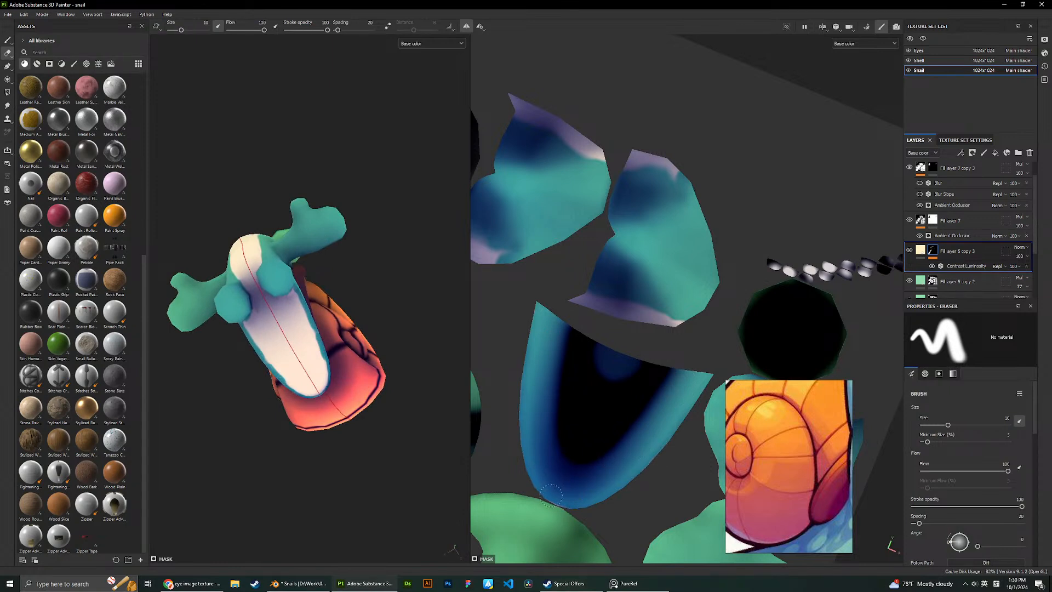
Switch from erasing to painting on the cream layer's mask with an 11.1 brush and touch up the cream edge of the sole.
{"action": "scroll", "coordinate": [456, 339], "scroll_direction": "down", "scroll_amount": 3}
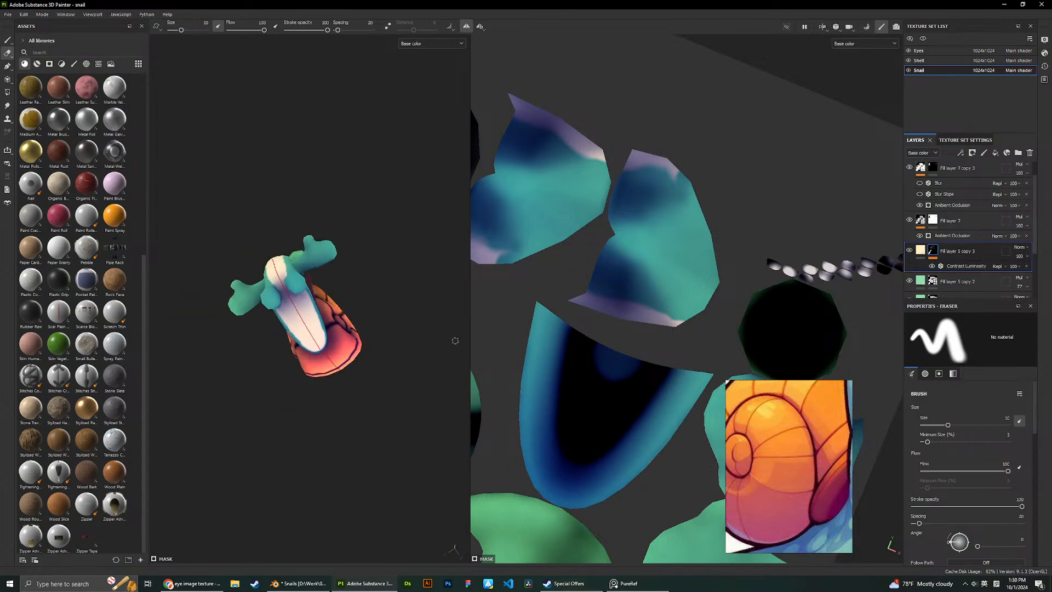
{"action": "scroll", "coordinate": [508, 339], "scroll_direction": "up", "scroll_amount": 1}
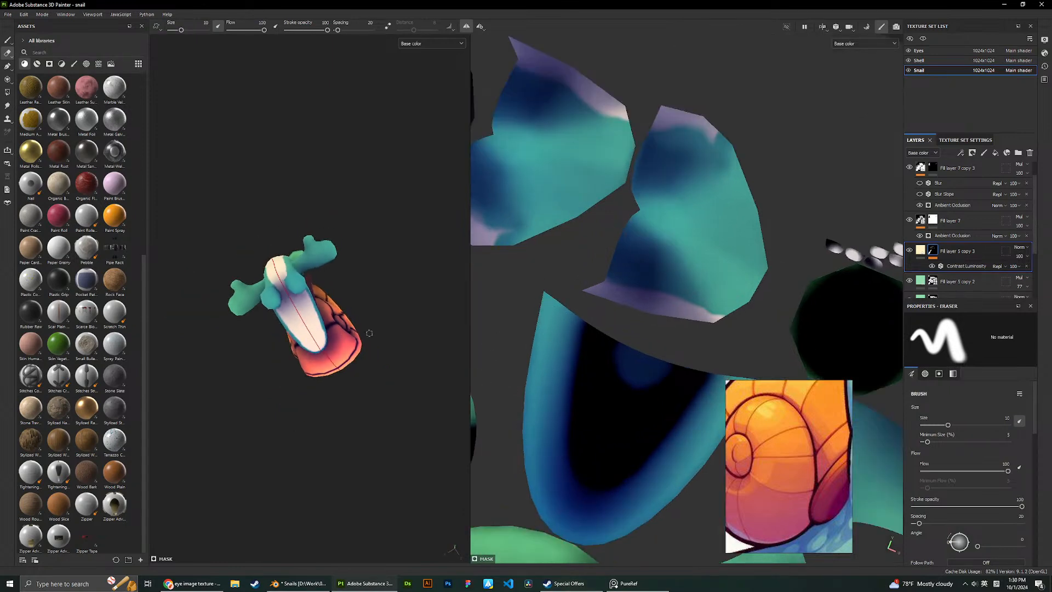
{"action": "left_click_drag", "start_coordinate": [527, 361], "coordinate": [567, 343], "text": "alt"}
{"action": "scroll", "coordinate": [568, 342], "scroll_direction": "down", "scroll_amount": 3}
{"action": "left_click_drag", "start_coordinate": [539, 308], "coordinate": [617, 304], "text": "alt"}
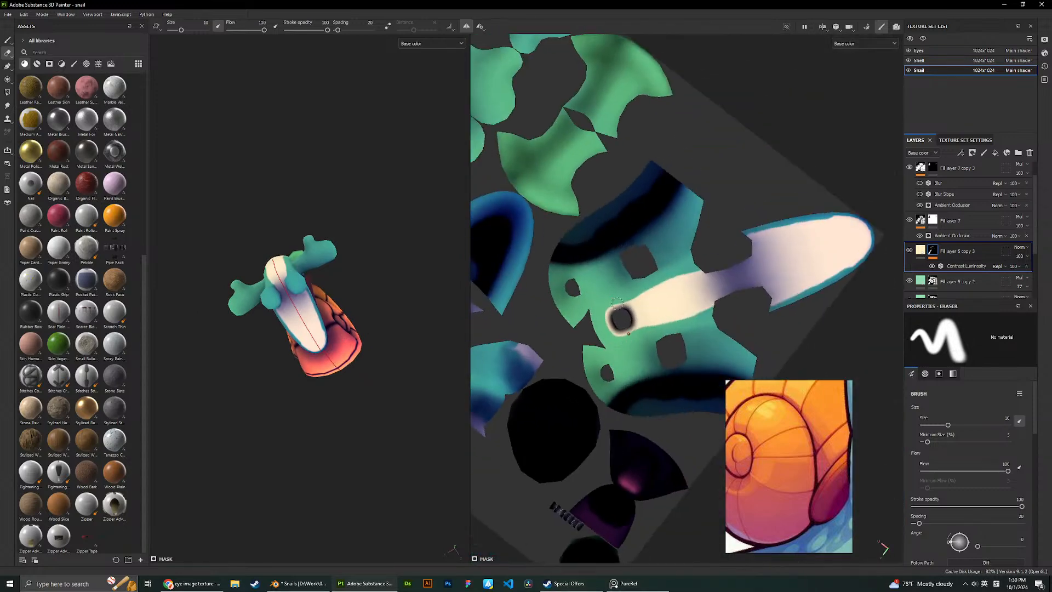
{"action": "scroll", "coordinate": [630, 274], "scroll_direction": "up", "scroll_amount": 5}
{"action": "right_click", "coordinate": [699, 311]}
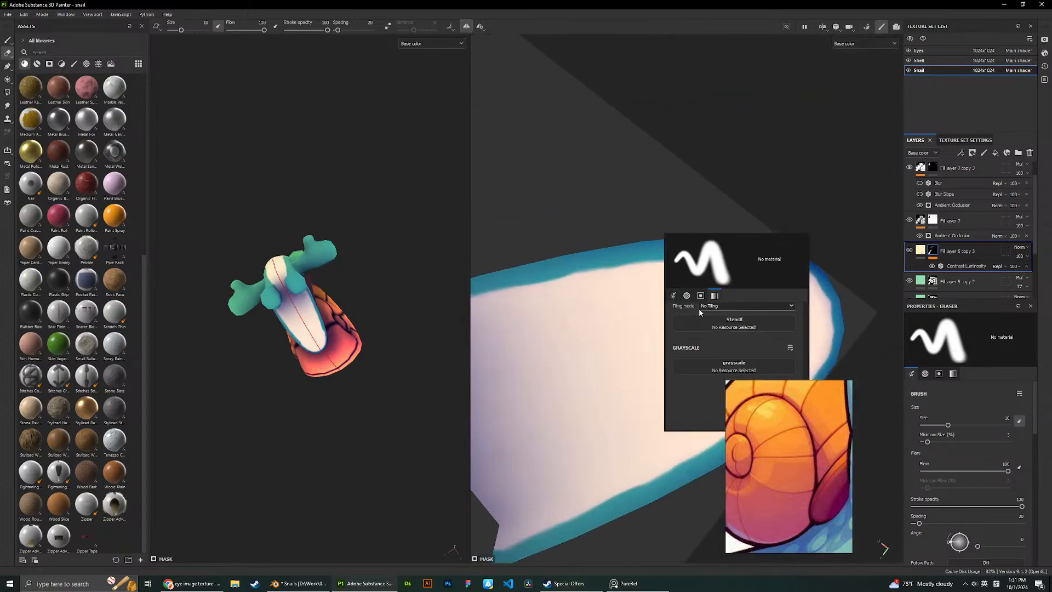
{"action": "key", "text": "1"}
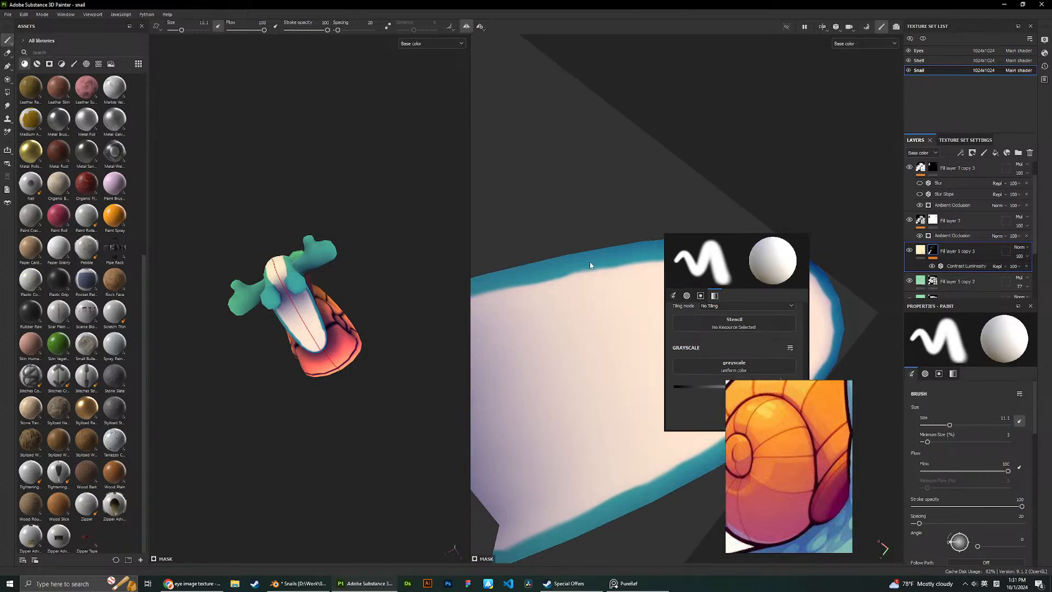
{"action": "mouse_move", "coordinate": [697, 283]}
{"action": "left_mouse_down"}
{"action": "mouse_move", "coordinate": [629, 286]}
{"action": "mouse_move", "coordinate": [710, 273]}
{"action": "left_mouse_up"}
Paint the cream mask along the sole's long edges and around its tip to even out the teal border.
{"action": "scroll", "coordinate": [580, 312], "scroll_direction": "down", "scroll_amount": 3}
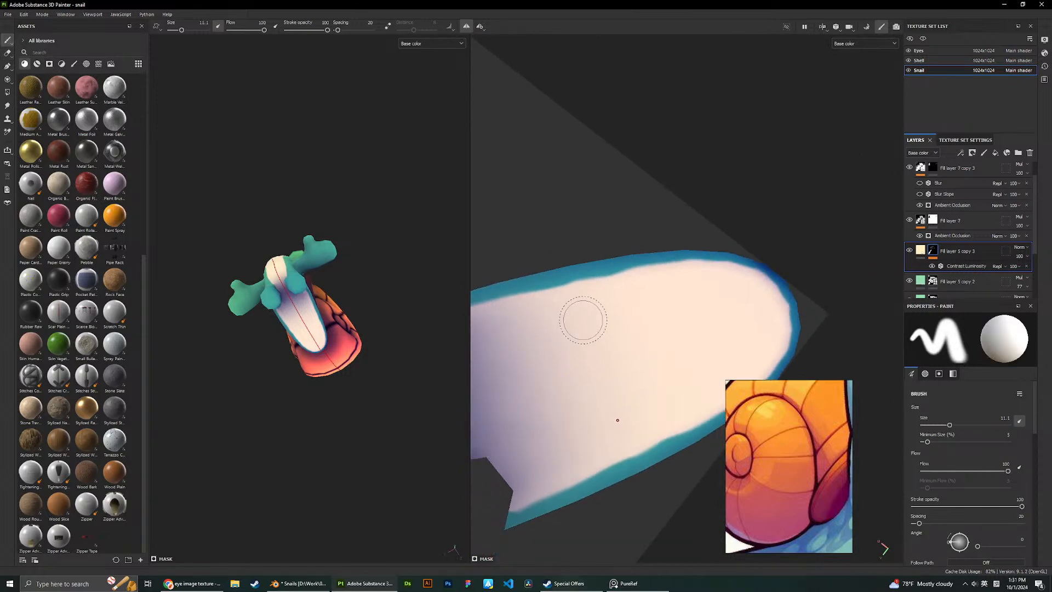
{"action": "middle_click_drag", "start_coordinate": [603, 300], "coordinate": [614, 298], "text": "alt"}
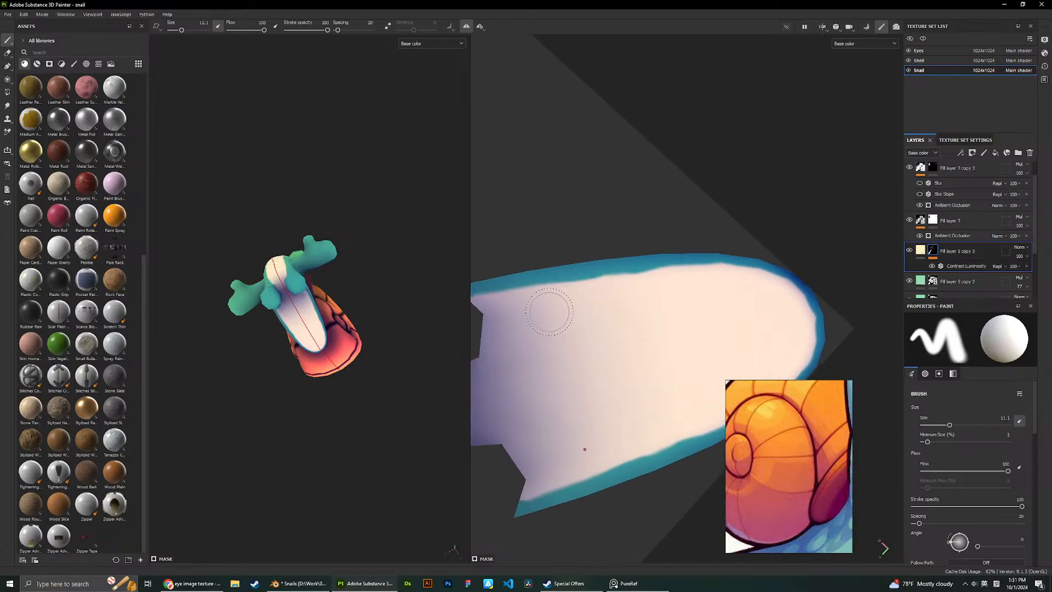
{"action": "left_click_drag", "start_coordinate": [604, 297], "coordinate": [737, 291]}
{"action": "middle_click_drag", "start_coordinate": [737, 284], "coordinate": [676, 223], "text": "alt"}
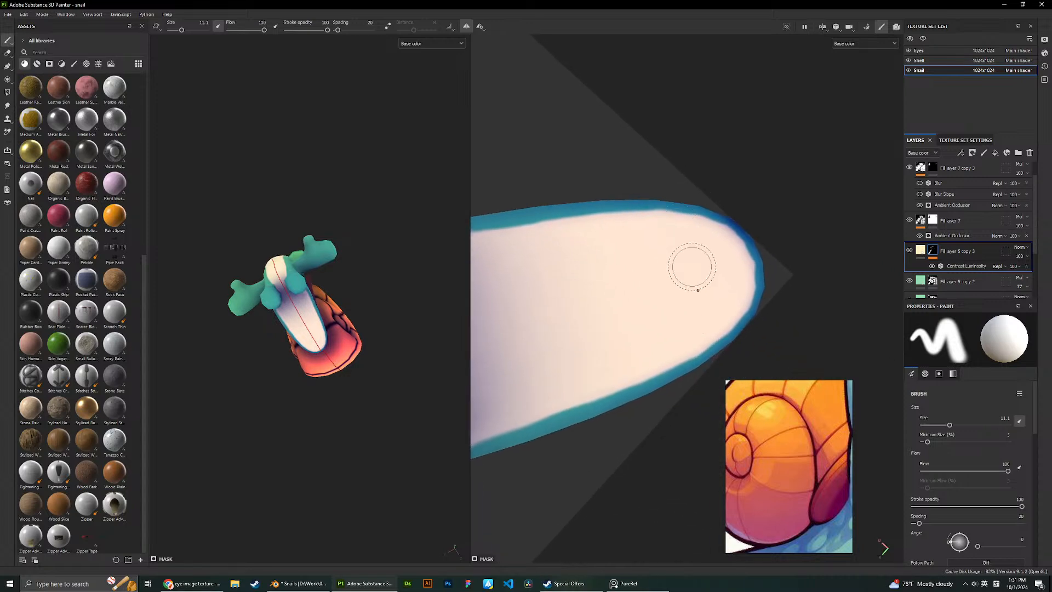
{"action": "scroll", "coordinate": [624, 304], "scroll_direction": "down", "scroll_amount": 2}
{"action": "scroll", "coordinate": [396, 251], "scroll_direction": "up", "scroll_amount": 3}
{"action": "left_click_drag", "start_coordinate": [396, 251], "coordinate": [298, 234], "text": "alt"}
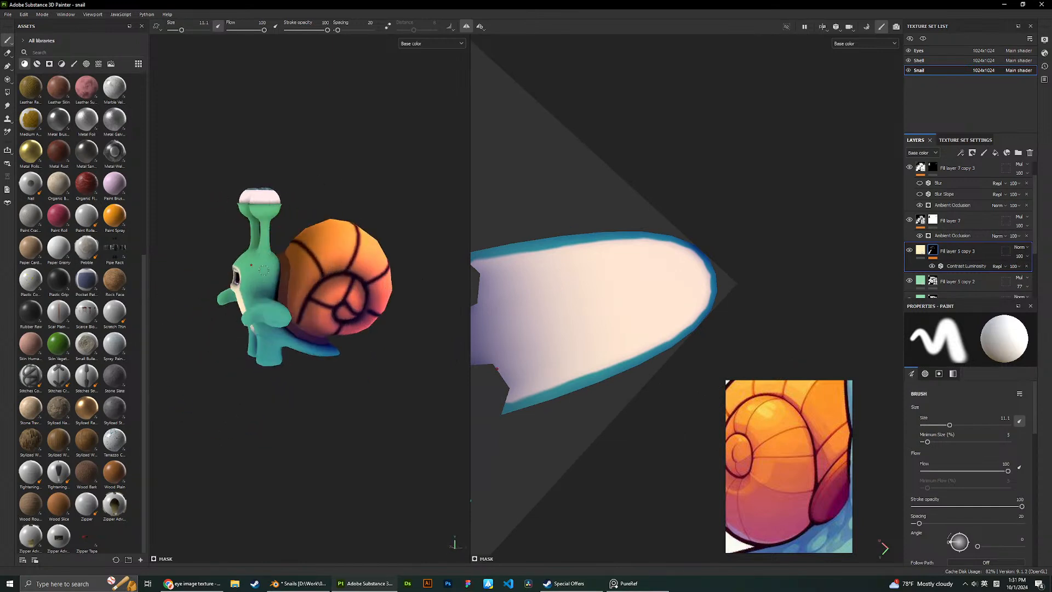
{"action": "scroll", "coordinate": [297, 233], "scroll_direction": "up", "scroll_amount": 2}
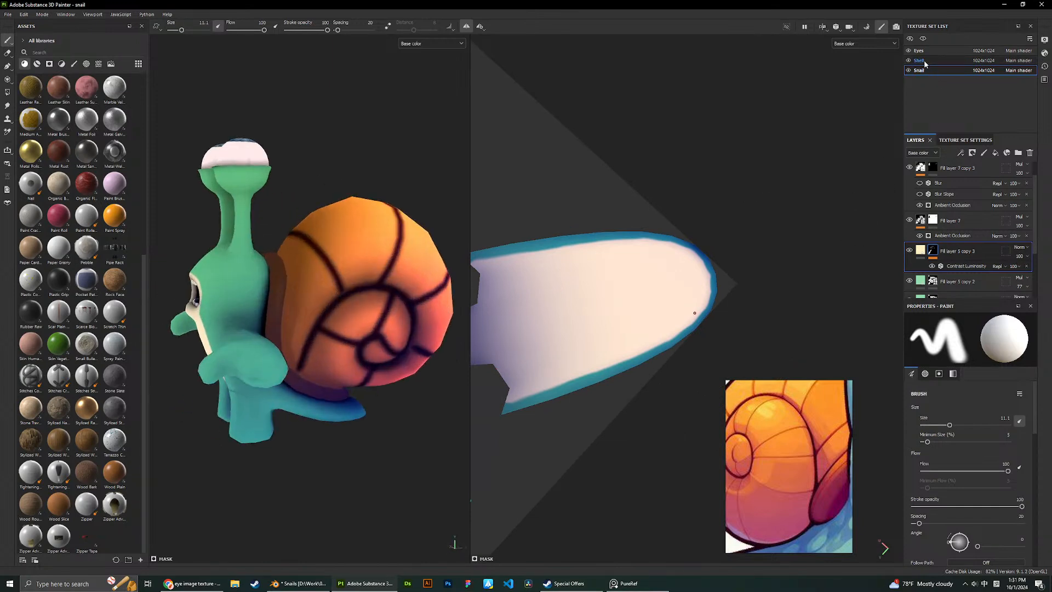
In the Shell texture set, compare the stripes hidden and shown, and raise their Blur filter's intensity to about 4.9.
{"action": "left_click", "coordinate": [953, 253]}
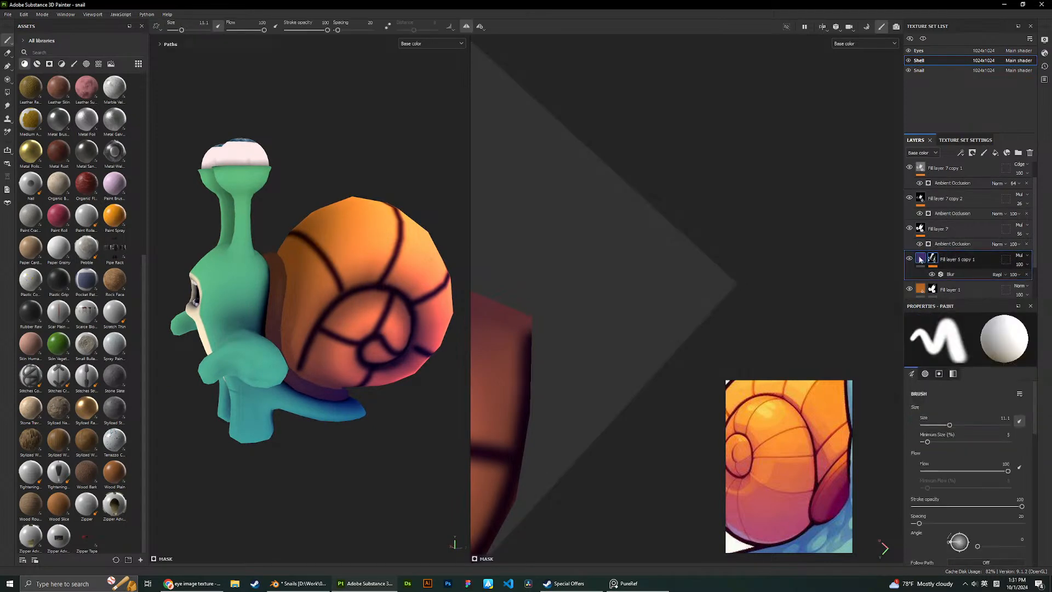
{"action": "left_click", "coordinate": [910, 258]}
{"action": "left_click", "coordinate": [911, 257]}
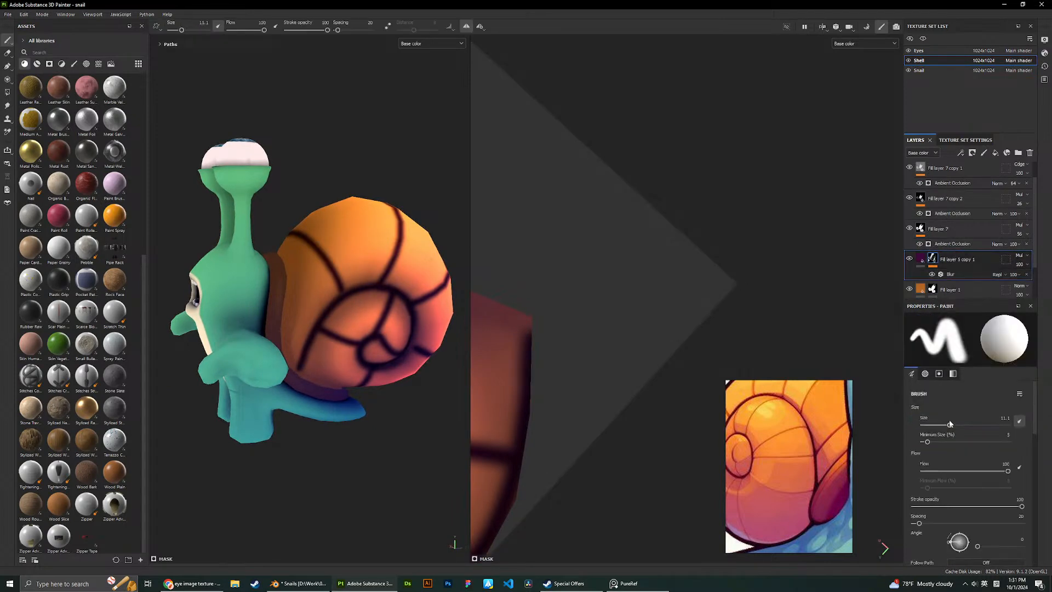
{"action": "left_click", "coordinate": [956, 278]}
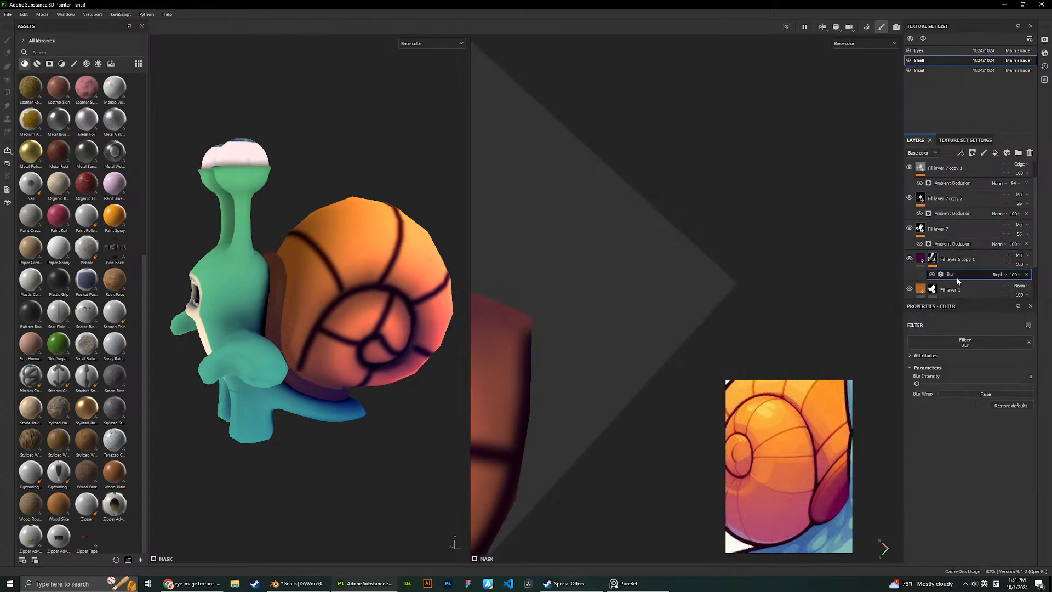
{"action": "left_click_drag", "start_coordinate": [936, 384], "coordinate": [951, 388]}
{"action": "scroll", "coordinate": [498, 236], "scroll_direction": "down", "scroll_amount": 2}
{"action": "scroll", "coordinate": [384, 219], "scroll_direction": "down", "scroll_amount": 2}
{"action": "left_click_drag", "start_coordinate": [373, 208], "coordinate": [363, 187], "text": "alt"}
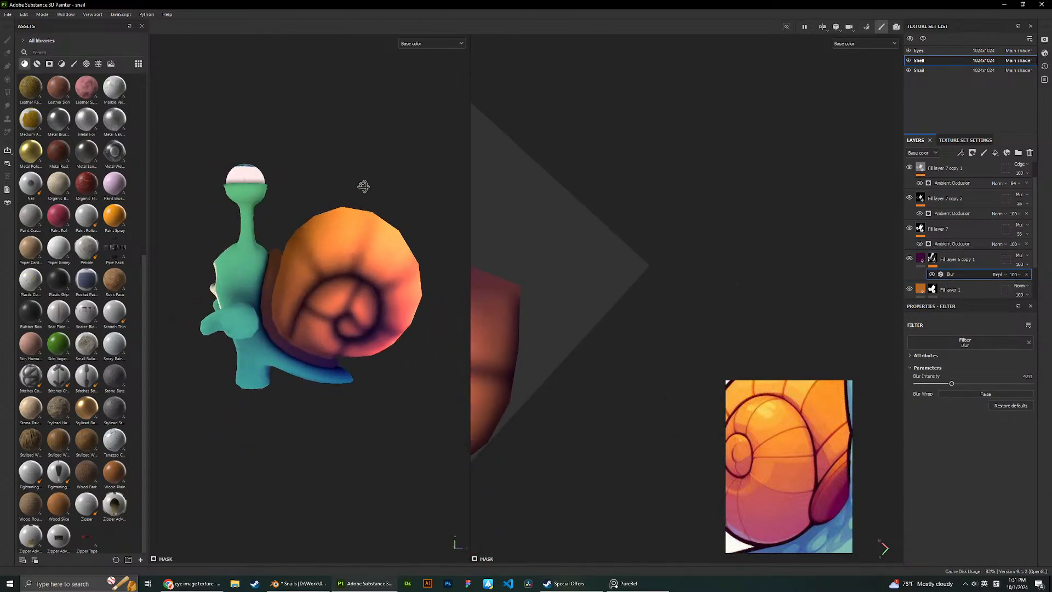
Lower the blurred stripe layer's opacity to 49 and duplicate the layer.
{"action": "left_click", "coordinate": [1020, 264]}
{"action": "left_click_drag", "start_coordinate": [1045, 279], "coordinate": [1027, 281]}
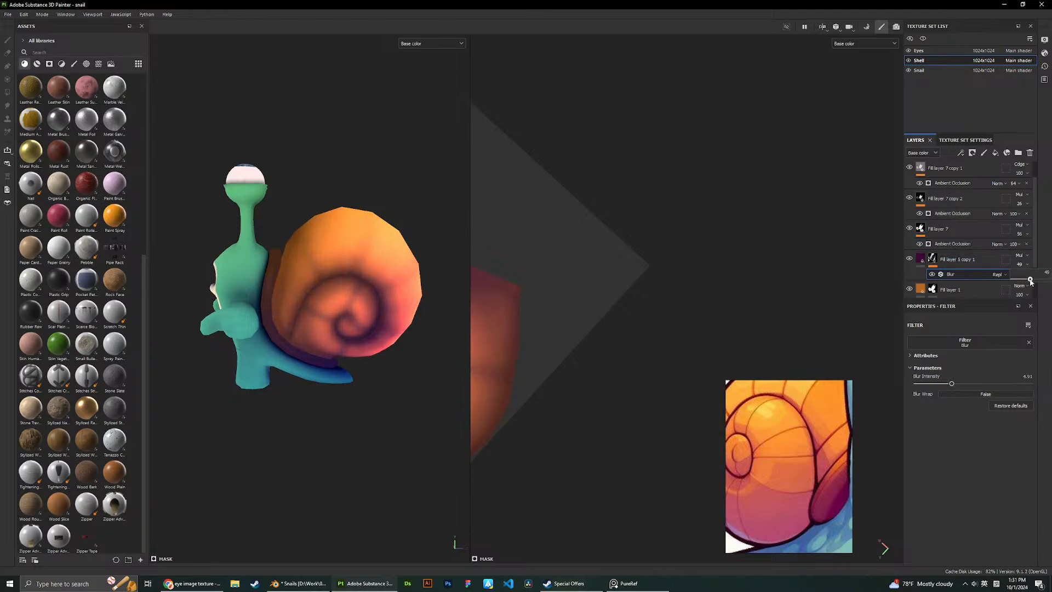
{"action": "key", "text": "ctrl+d"}
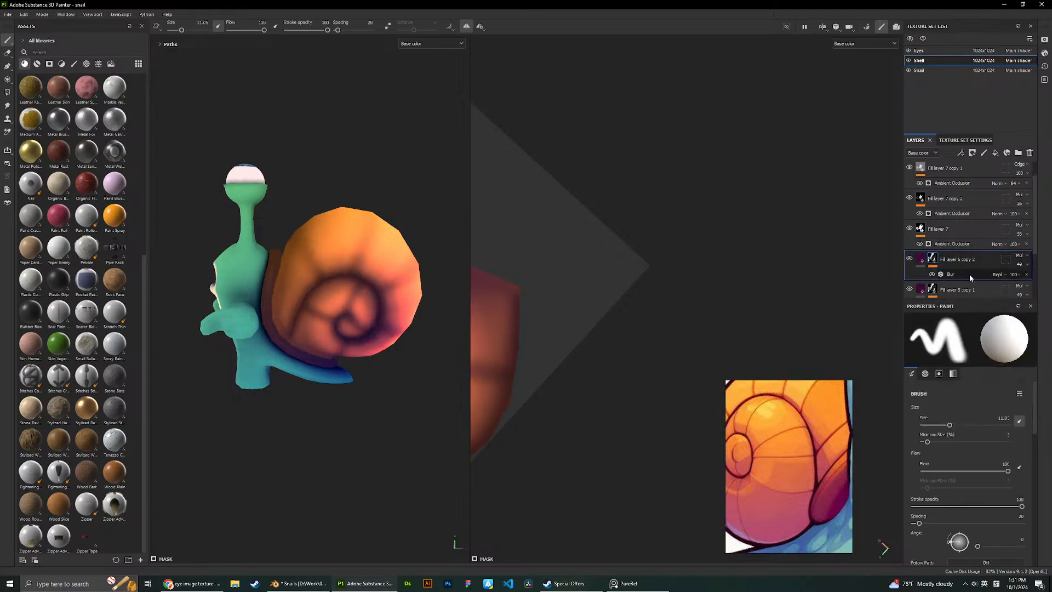
Set the duplicated stripe layer's Blur intensity to 0 and raise the layer's opacity to 100.
{"action": "left_click", "coordinate": [969, 277]}
{"action": "left_click_drag", "start_coordinate": [947, 384], "coordinate": [924, 384]}
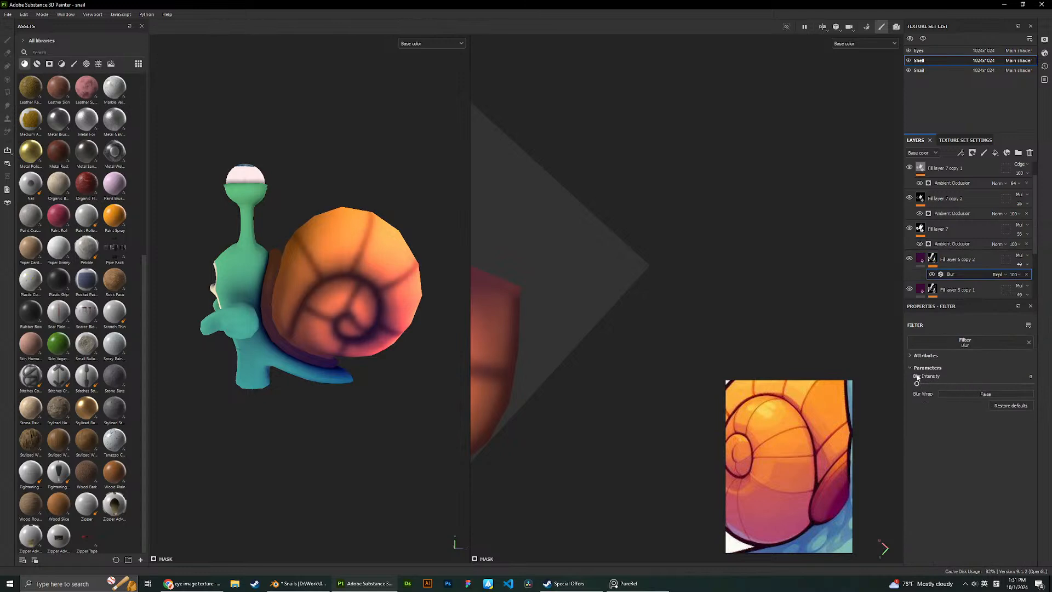
{"action": "left_click", "coordinate": [964, 261]}
{"action": "left_click", "coordinate": [1020, 264]}
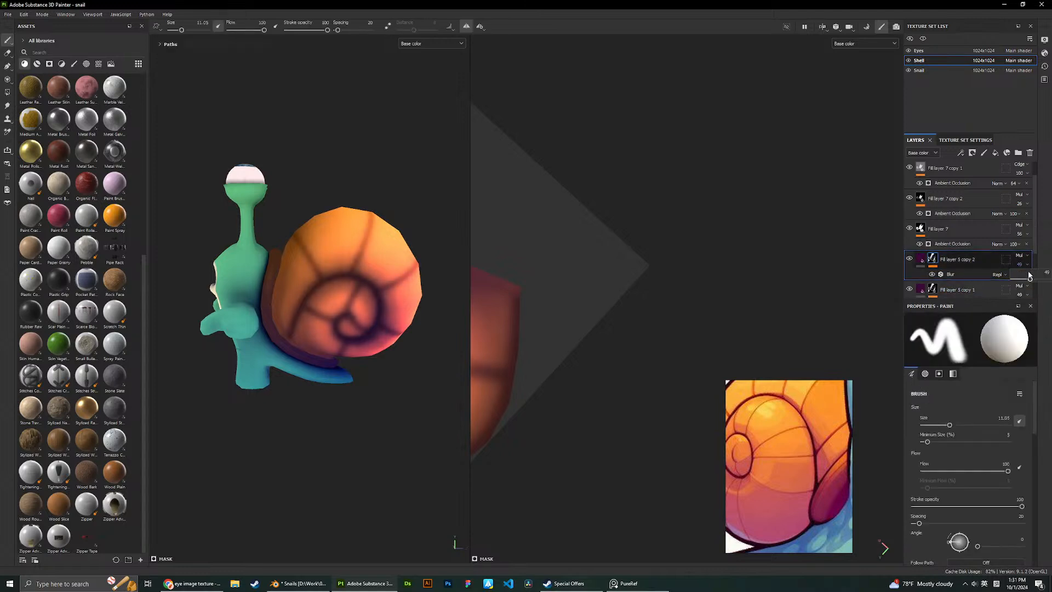
{"action": "left_click_drag", "start_coordinate": [1029, 277], "coordinate": [1047, 276]}
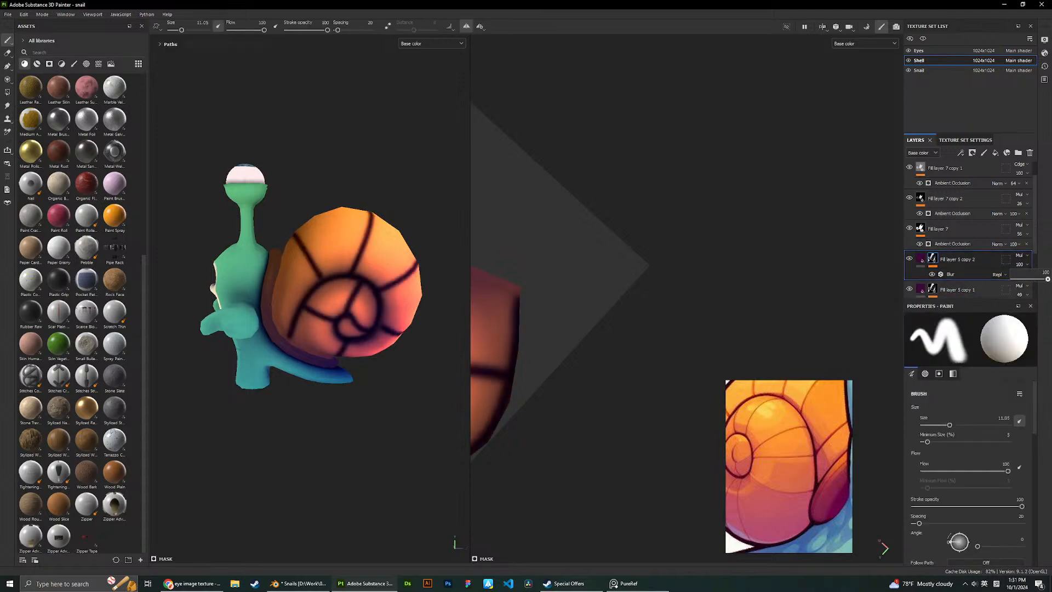
Hide the lower, blurred stripe layer (copy 1) and make the sharp duplicate (copy 2) the active layer.
{"action": "left_click", "coordinate": [960, 289]}
{"action": "scroll", "coordinate": [988, 280], "scroll_direction": "down", "scroll_amount": 2}
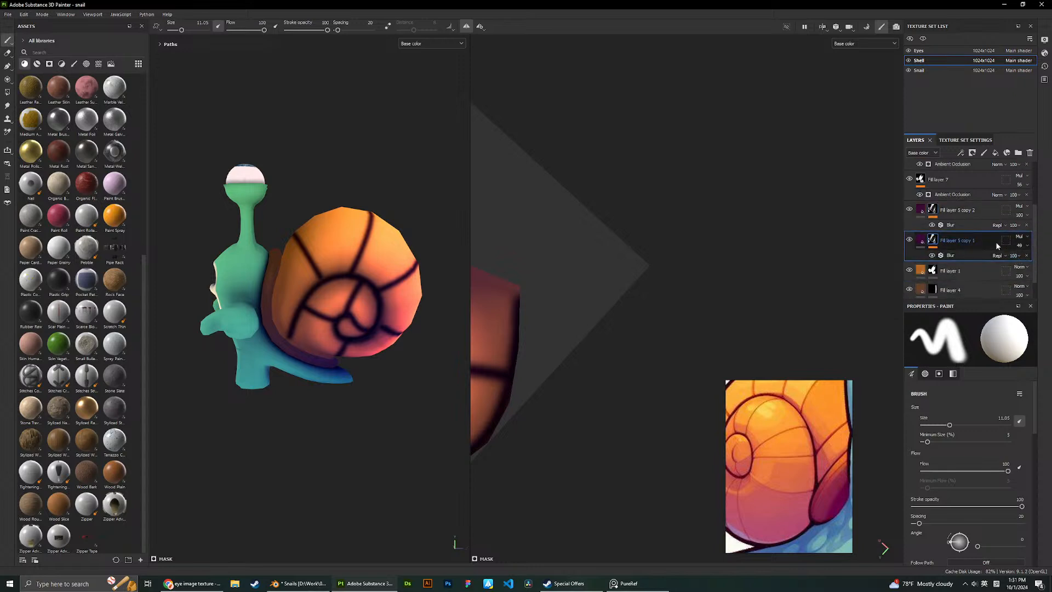
{"action": "left_click", "coordinate": [908, 240]}
{"action": "left_click", "coordinate": [953, 220]}
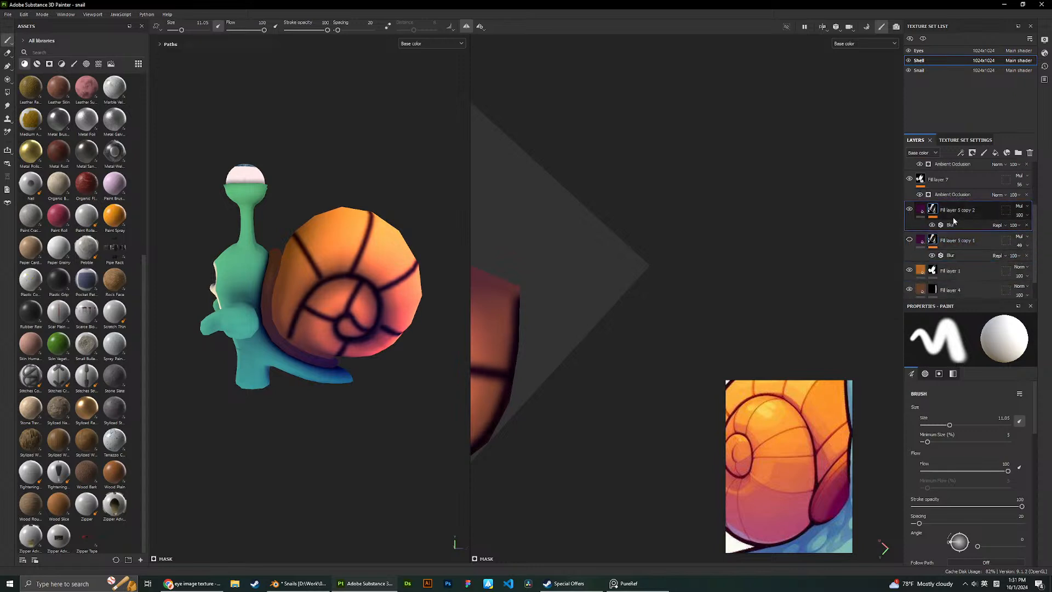
With the Path tool, select the shell's front stripe near the head and reduce its brush size to 4.23.
{"action": "left_click", "coordinate": [7, 66]}
{"action": "scroll", "coordinate": [258, 224], "scroll_direction": "up", "scroll_amount": 2}
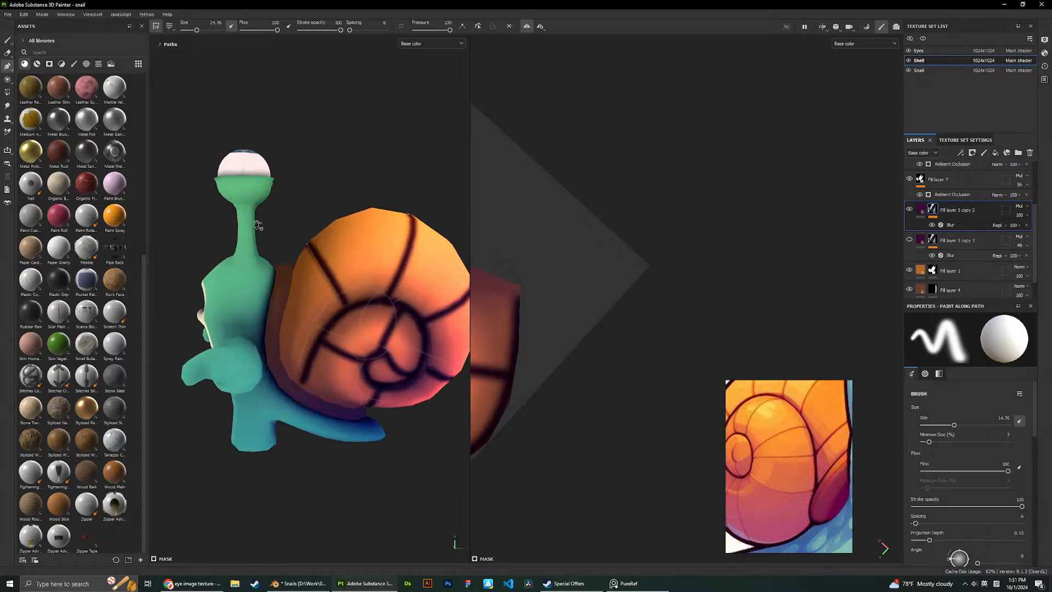
{"action": "left_click", "coordinate": [320, 268]}
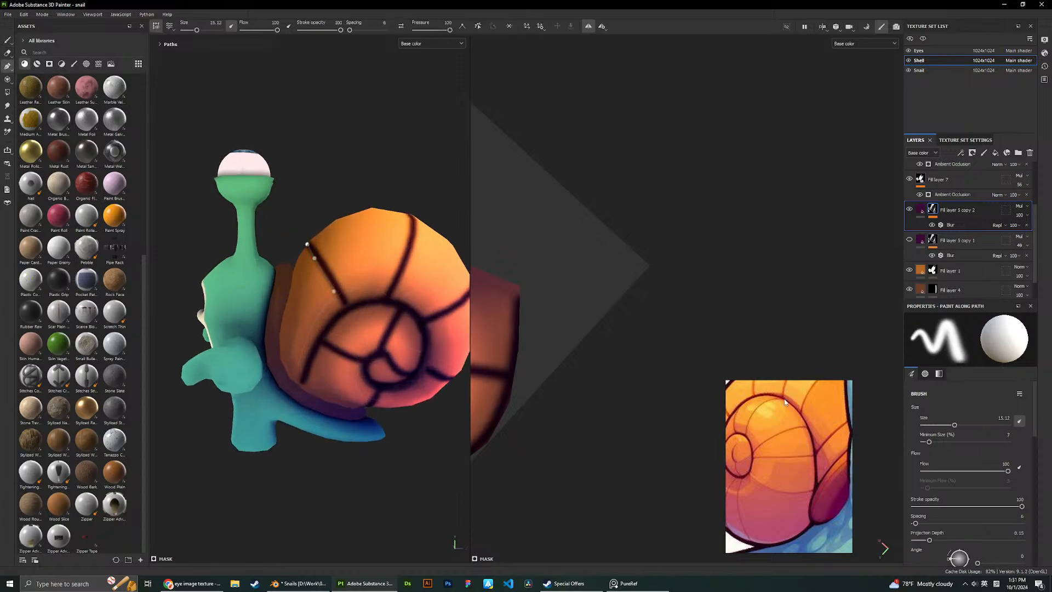
{"action": "left_click_drag", "start_coordinate": [954, 427], "coordinate": [939, 426]}
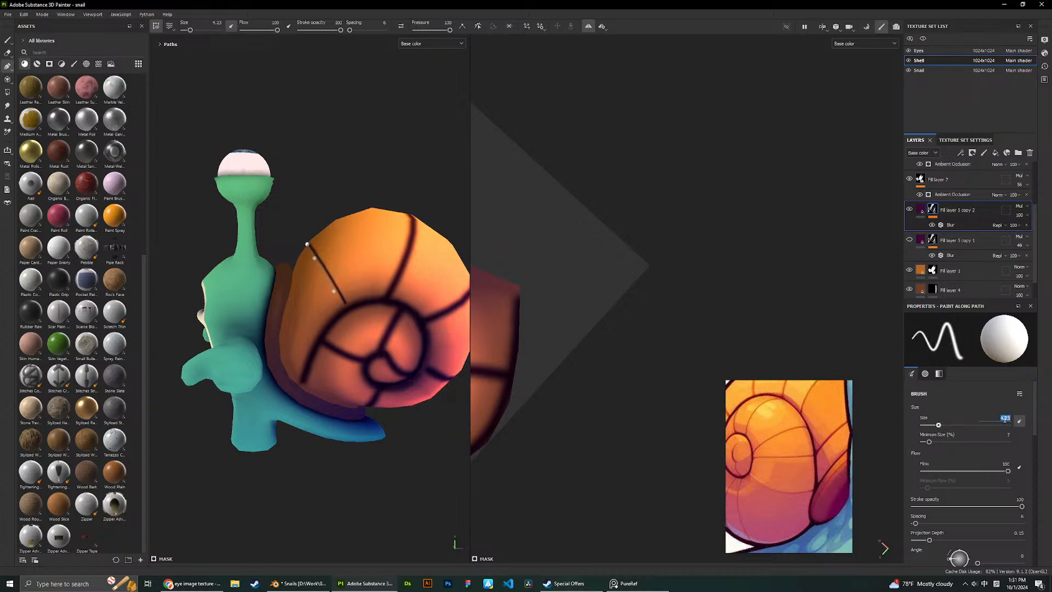
Reposition the thinned front stripe's path points so it runs from the shell's outer rim to the spiral line.
{"action": "scroll", "coordinate": [388, 293], "scroll_direction": "up", "scroll_amount": 4}
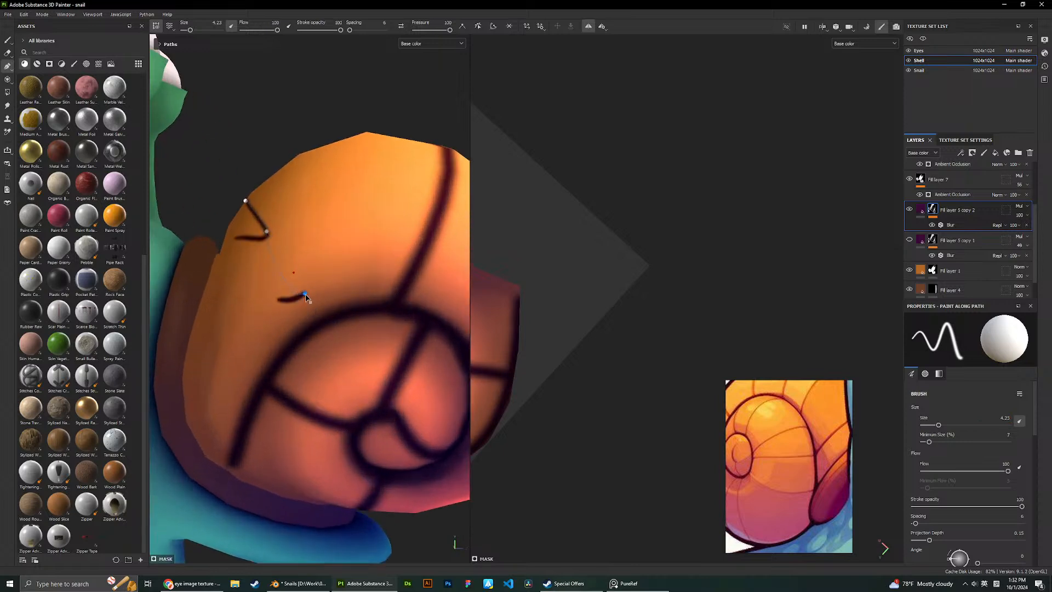
{"action": "mouse_move", "coordinate": [298, 298]}
{"action": "left_mouse_down", "text": "alt"}
{"action": "mouse_move", "coordinate": [360, 239]}
{"action": "mouse_move", "coordinate": [300, 245]}
{"action": "mouse_move", "coordinate": [352, 242]}
{"action": "mouse_move", "coordinate": [422, 258]}
{"action": "mouse_move", "coordinate": [384, 241]}
{"action": "mouse_move", "coordinate": [406, 281]}
{"action": "mouse_move", "coordinate": [325, 243]}
{"action": "mouse_move", "coordinate": [254, 250]}
{"action": "left_mouse_up", "text": "alt"}
{"action": "scroll", "coordinate": [201, 244], "scroll_direction": "up", "scroll_amount": 5}
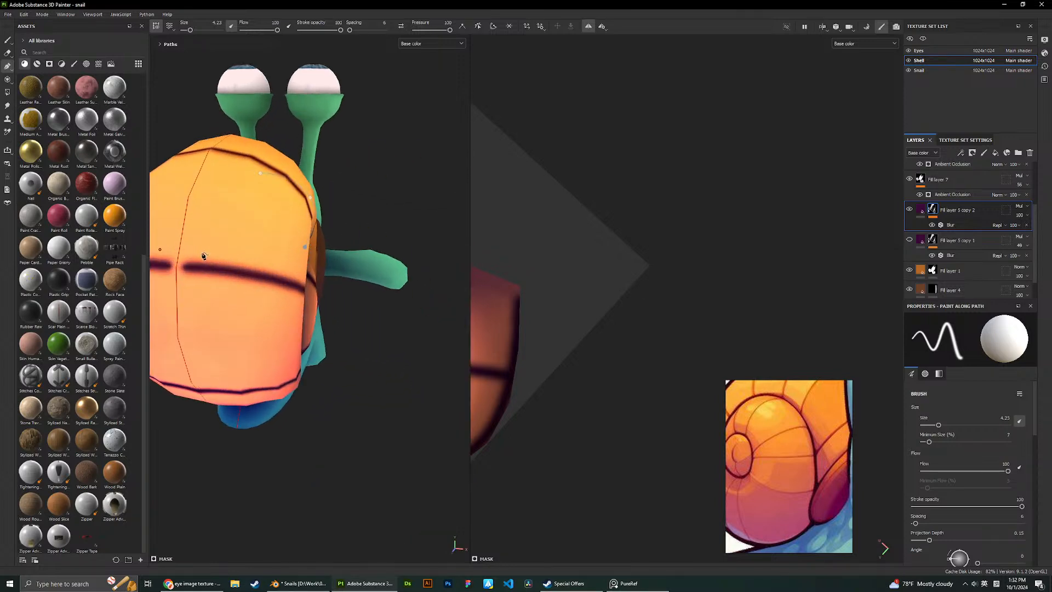
{"action": "left_click_drag", "start_coordinate": [183, 215], "coordinate": [232, 161], "text": "alt"}
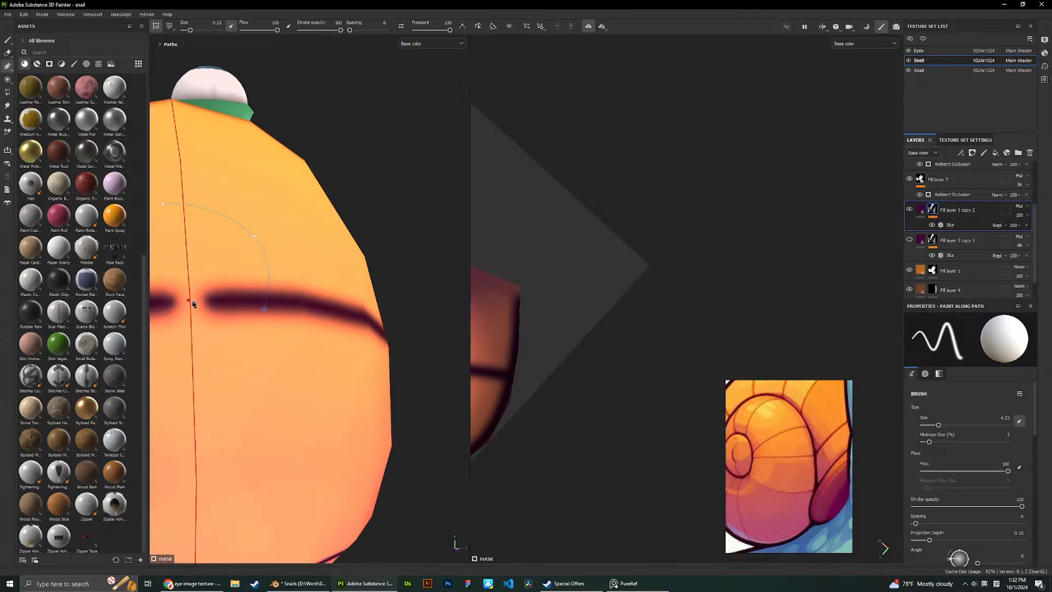
{"action": "scroll", "coordinate": [190, 301], "scroll_direction": "down", "scroll_amount": 5}
{"action": "left_click_drag", "start_coordinate": [240, 197], "coordinate": [347, 232], "text": "alt"}
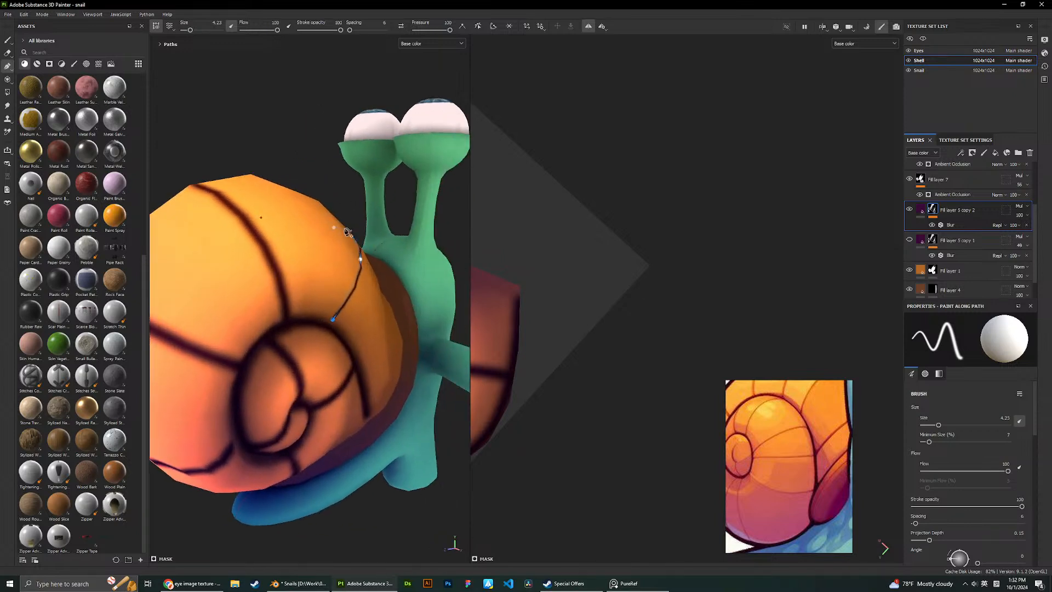
{"action": "scroll", "coordinate": [363, 232], "scroll_direction": "up", "scroll_amount": 3}
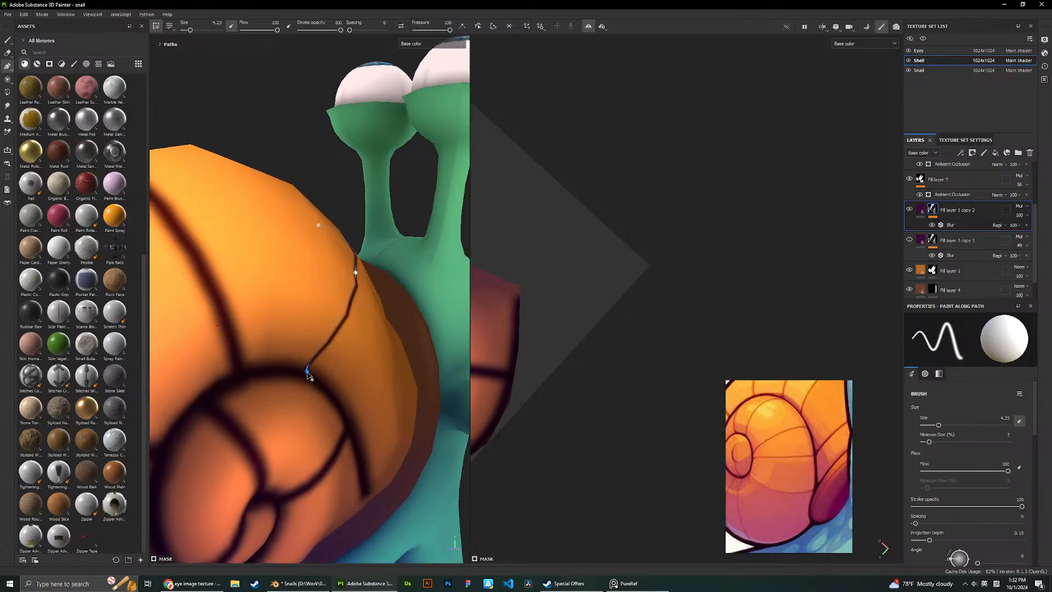
{"action": "scroll", "coordinate": [307, 371], "scroll_direction": "down", "scroll_amount": 4}
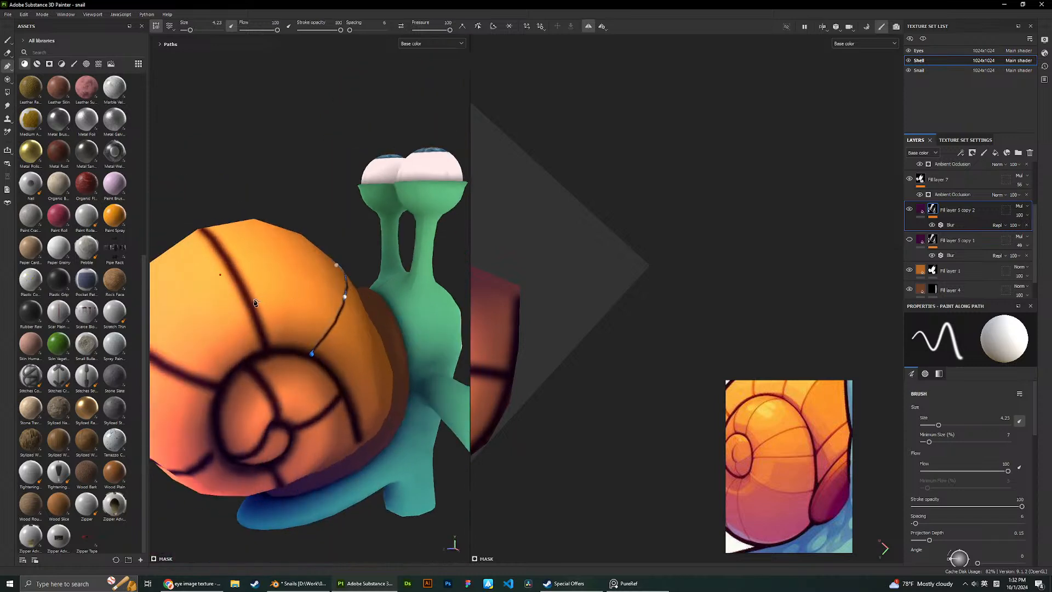
Thin the next stripe across the top of the shell to a brush size of 4.23, keeping pen pressure for size enabled.
{"action": "left_click", "coordinate": [255, 302]}
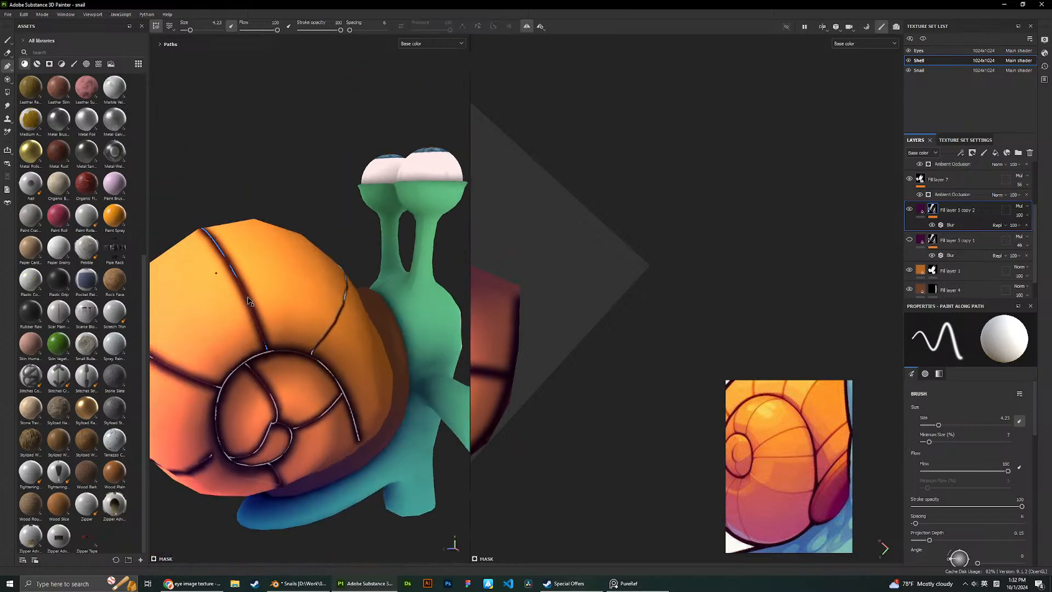
{"action": "left_click", "coordinate": [1007, 417]}
{"action": "type", "text": "4.23"}
{"action": "key", "text": "Return"}
{"action": "left_click", "coordinate": [1018, 423]}
{"action": "left_click", "coordinate": [1019, 423]}
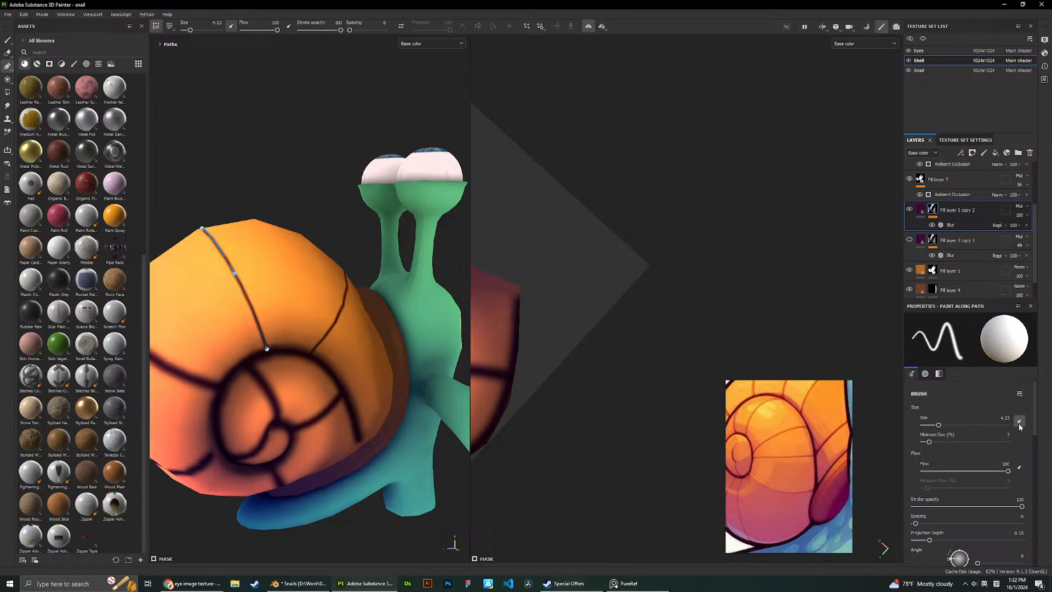
{"action": "left_click", "coordinate": [1019, 425]}
{"action": "left_click", "coordinate": [1020, 425]}
Thin the stripe on the shell's upper back to a brush size of 4.23.
{"action": "left_click_drag", "start_coordinate": [463, 321], "coordinate": [318, 307], "text": "alt"}
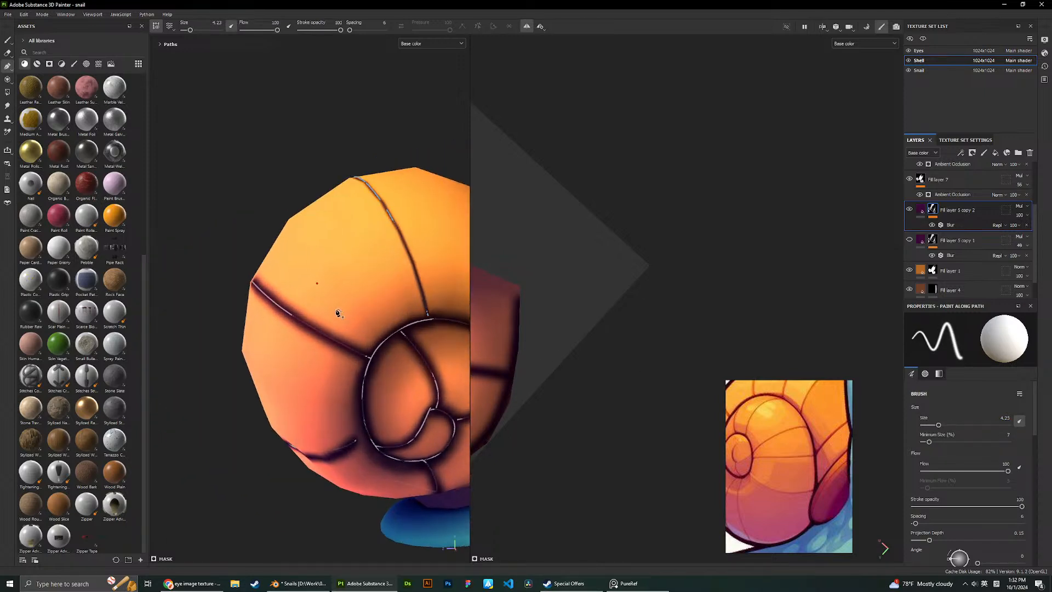
{"action": "left_click", "coordinate": [301, 322]}
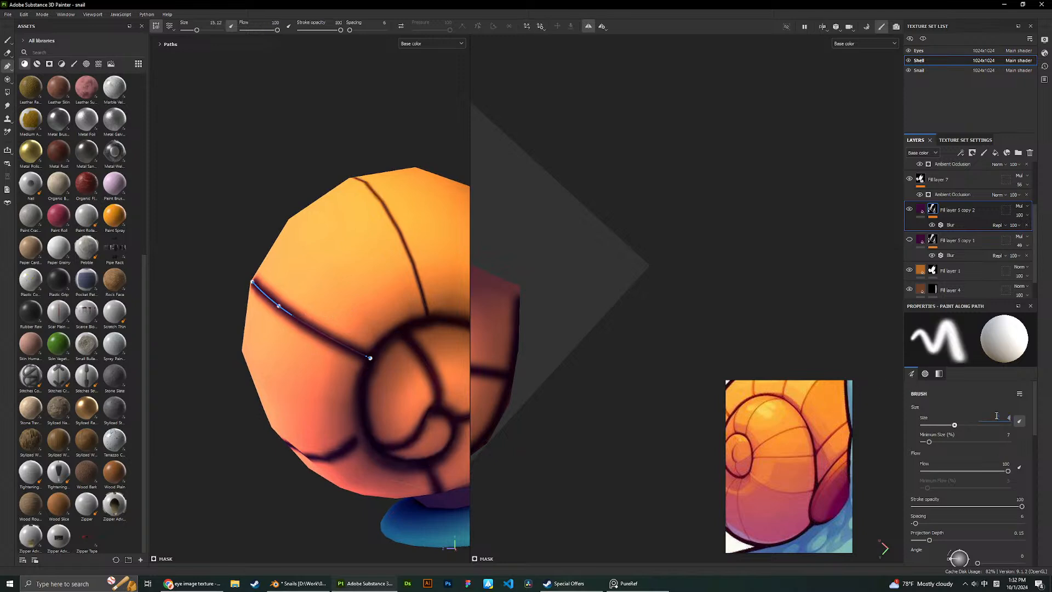
{"action": "key", "text": "Return"}
Extend the shell's lower back stripe to meet the spiral, set its brush size to 4.23 and adjust its middle point.
{"action": "left_click_drag", "start_coordinate": [285, 244], "coordinate": [380, 253], "text": "alt"}
{"action": "scroll", "coordinate": [307, 301], "scroll_direction": "up", "scroll_amount": 2}
{"action": "mouse_move", "coordinate": [301, 299]}
{"action": "left_mouse_down"}
{"action": "mouse_move", "coordinate": [291, 298]}
{"action": "mouse_move", "coordinate": [345, 298]}
{"action": "mouse_move", "coordinate": [344, 274]}
{"action": "mouse_move", "coordinate": [286, 150]}
{"action": "mouse_move", "coordinate": [350, 232]}
{"action": "mouse_move", "coordinate": [352, 247]}
{"action": "mouse_move", "coordinate": [320, 187]}
{"action": "mouse_move", "coordinate": [351, 378]}
{"action": "mouse_move", "coordinate": [313, 369]}
{"action": "mouse_move", "coordinate": [334, 377]}
{"action": "left_mouse_up"}
{"action": "left_click", "coordinate": [325, 385]}
{"action": "scroll", "coordinate": [302, 328], "scroll_direction": "down", "scroll_amount": 2}
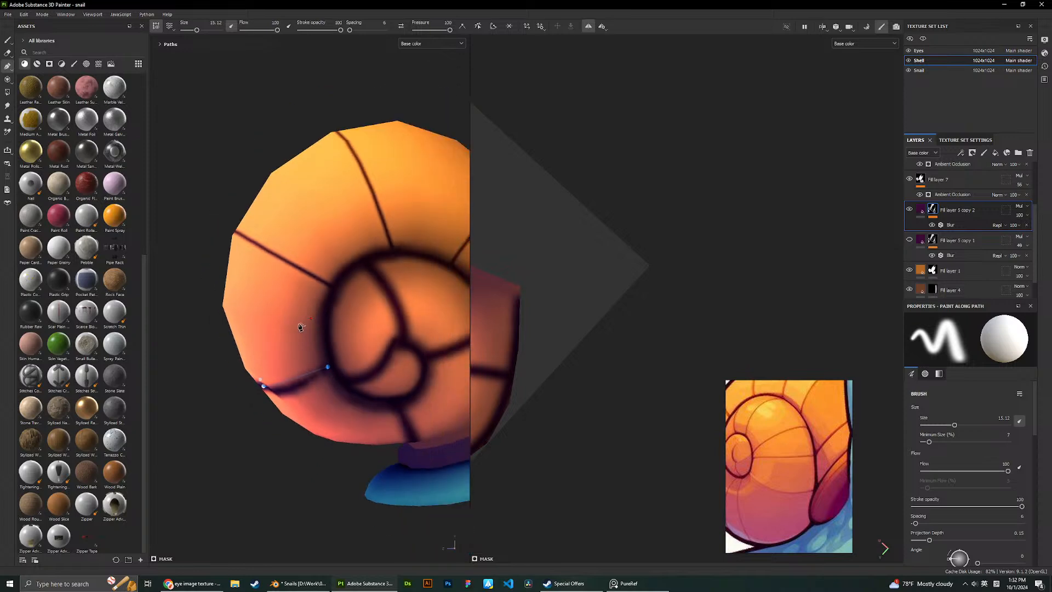
{"action": "left_click_drag", "start_coordinate": [300, 327], "coordinate": [345, 323], "text": "alt"}
{"action": "middle_click_drag", "start_coordinate": [345, 324], "coordinate": [361, 315], "text": "alt"}
{"action": "scroll", "coordinate": [361, 314], "scroll_direction": "up", "scroll_amount": 1}
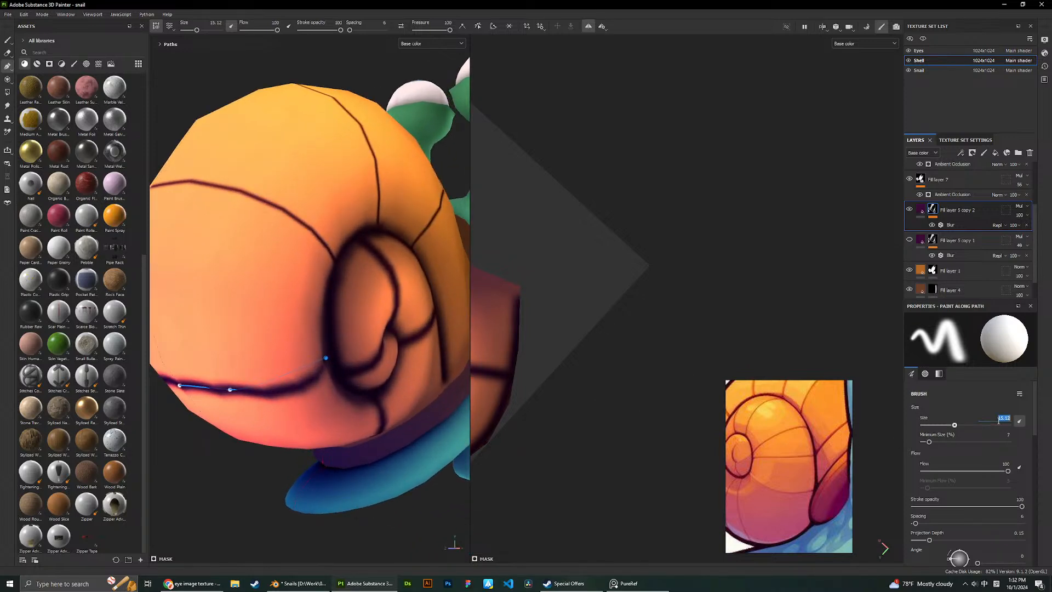
{"action": "key", "text": "Return"}
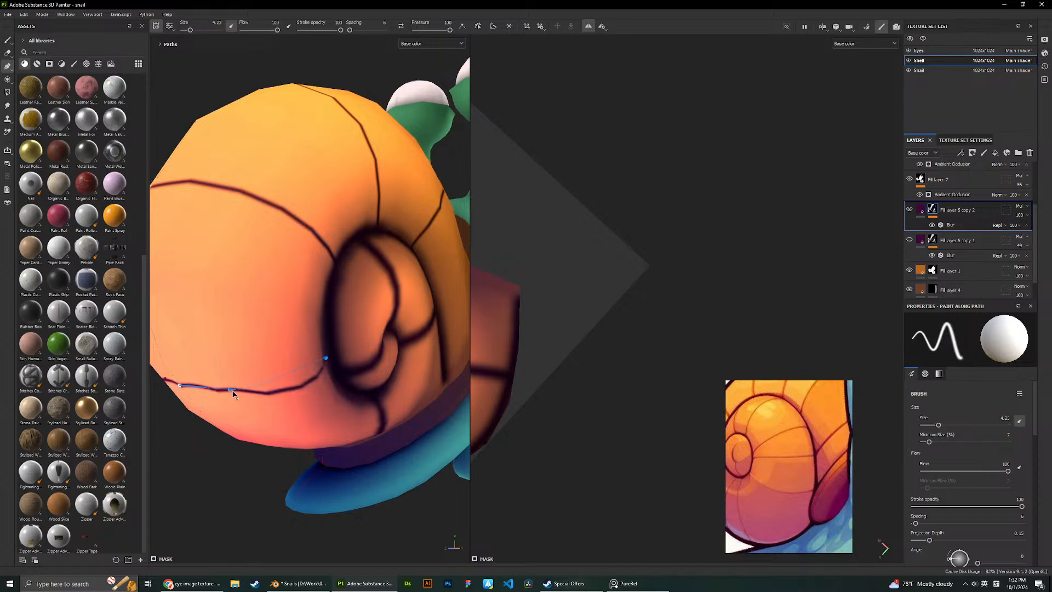
{"action": "left_click_drag", "start_coordinate": [232, 390], "coordinate": [261, 390]}
Straighten the stripe beneath the spiral by moving its end and middle points, and set its brush size to 4.23.
{"action": "left_click_drag", "start_coordinate": [366, 359], "coordinate": [282, 318], "text": "alt"}
{"action": "middle_click_drag", "start_coordinate": [282, 318], "coordinate": [246, 284], "text": "alt"}
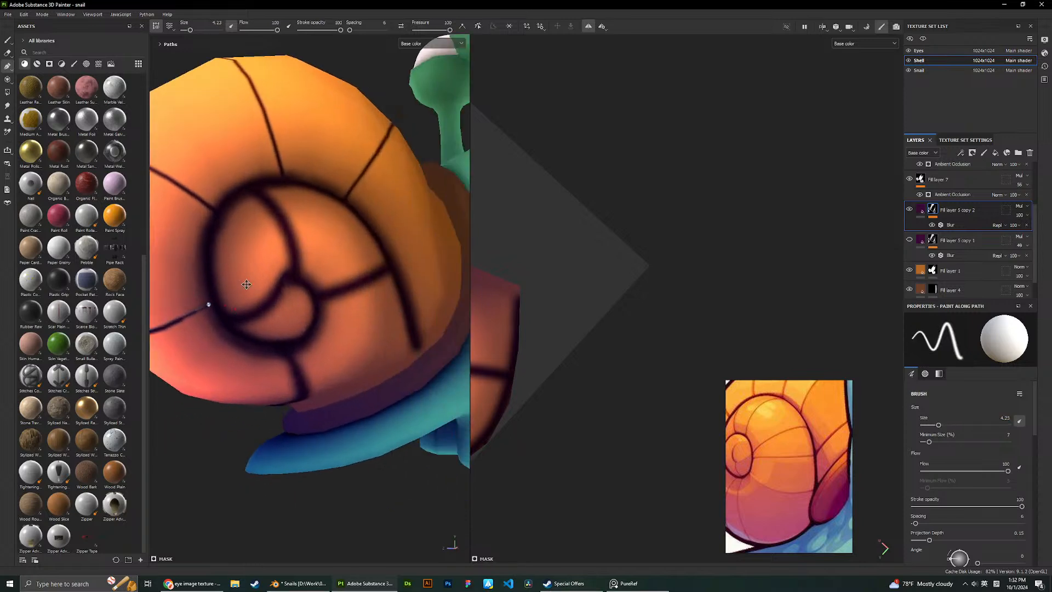
{"action": "right_click_drag", "start_coordinate": [246, 284], "coordinate": [303, 361], "text": "alt"}
{"action": "mouse_move", "coordinate": [302, 361]}
{"action": "left_mouse_down", "text": "alt"}
{"action": "mouse_move", "coordinate": [289, 389]}
{"action": "mouse_move", "coordinate": [350, 328]}
{"action": "left_mouse_up", "text": "alt"}
{"action": "left_click", "coordinate": [279, 373], "text": "ctrl"}
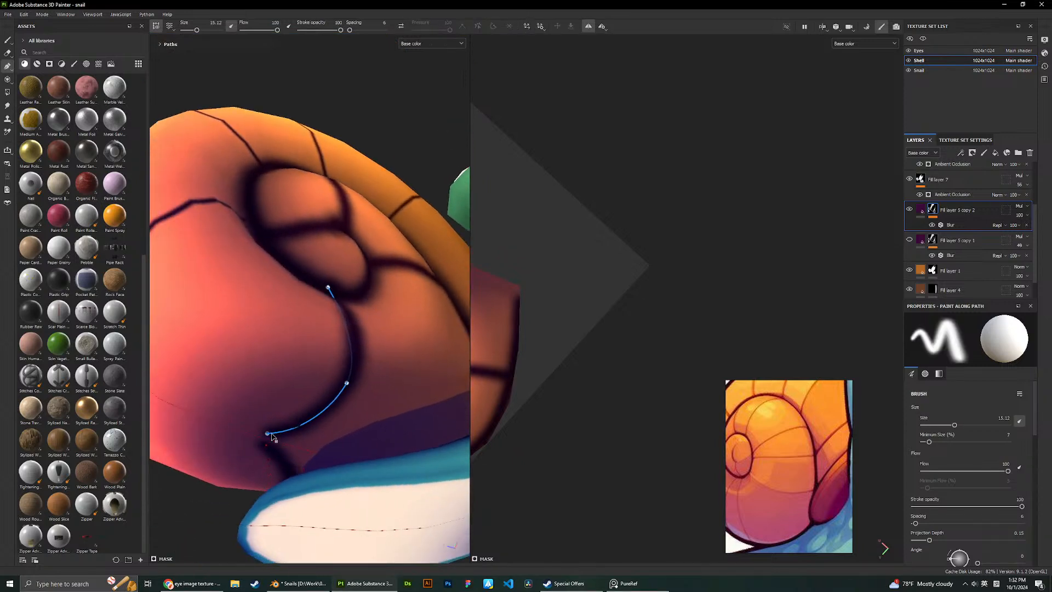
{"action": "left_click_drag", "start_coordinate": [272, 437], "coordinate": [295, 444]}
{"action": "left_click_drag", "start_coordinate": [349, 386], "coordinate": [328, 377]}
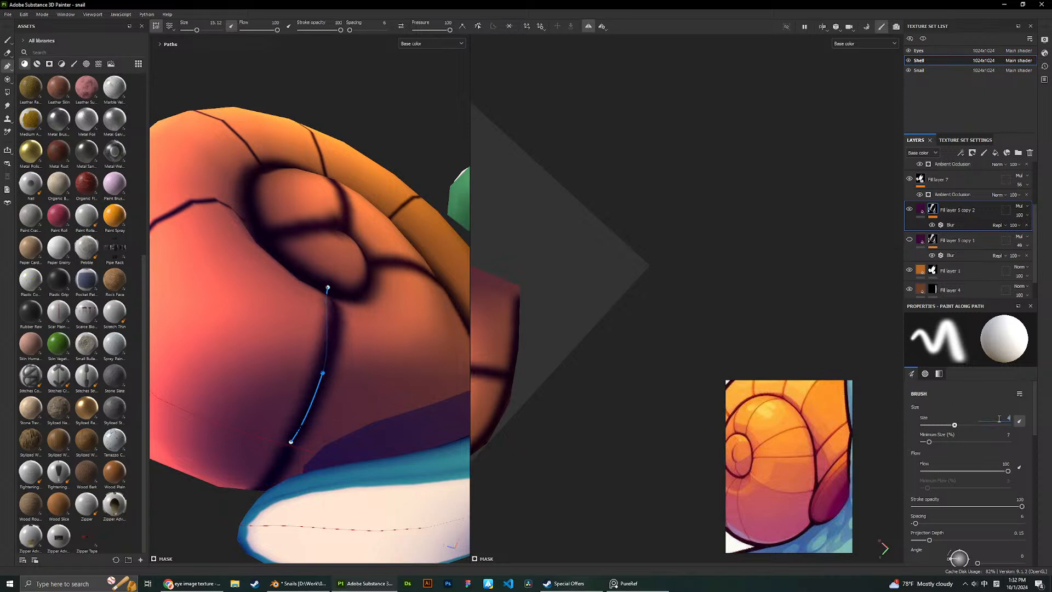
{"action": "type", "text": "3"}
{"action": "key", "text": "Return"}
Delete the hidden blurred stripe layer (copy 1).
{"action": "mouse_move", "coordinate": [430, 305]}
{"action": "left_mouse_down", "text": "alt"}
{"action": "mouse_move", "coordinate": [355, 314]}
{"action": "mouse_move", "coordinate": [329, 336]}
{"action": "left_mouse_up", "text": "alt"}
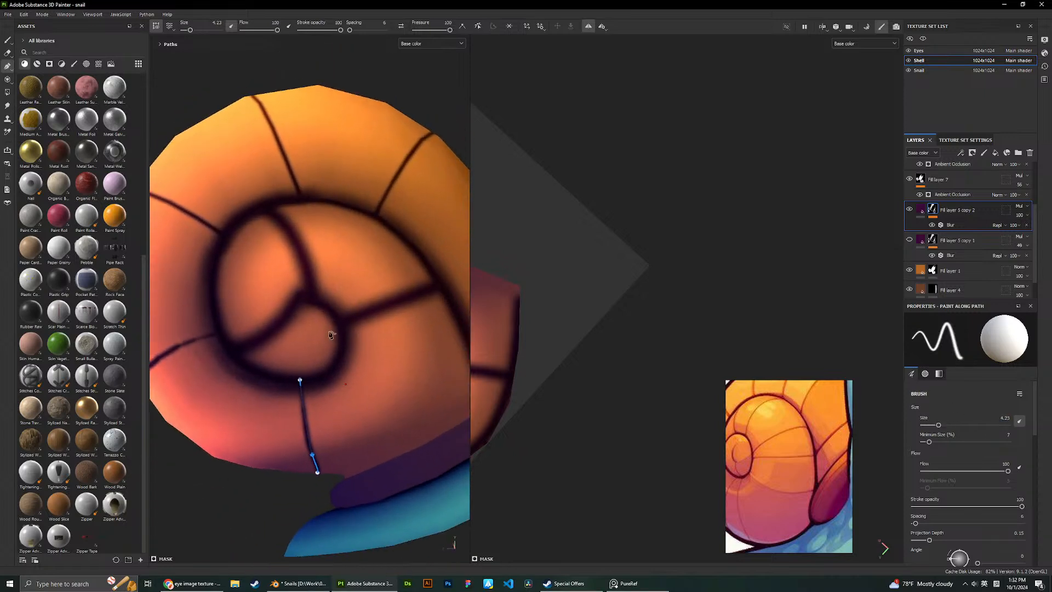
{"action": "left_click", "coordinate": [973, 240]}
{"action": "key", "text": "Delete"}
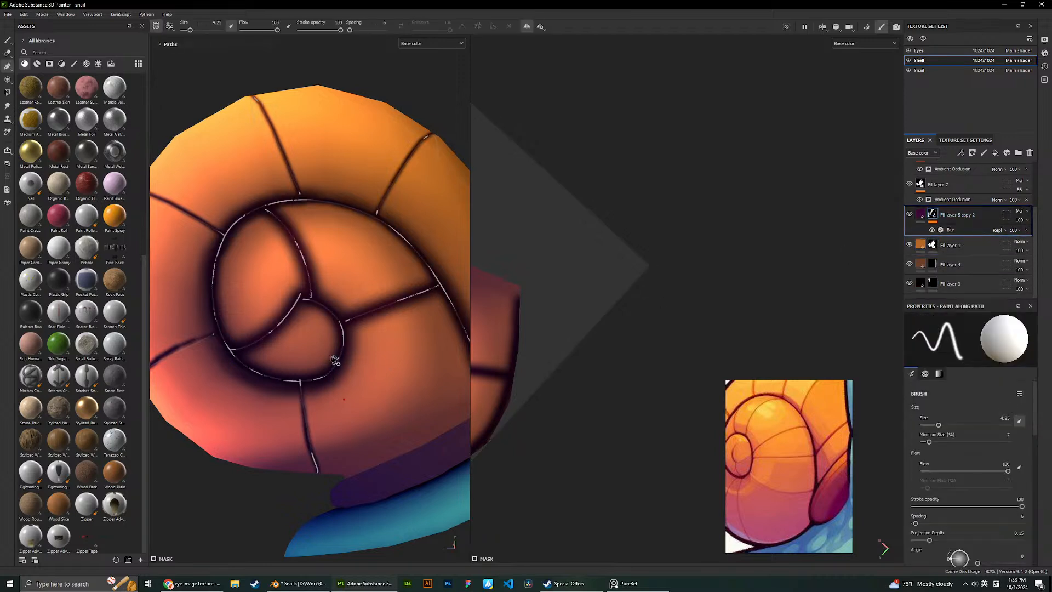
Select the main spiral path on the shell and set its brush size to 4.23.
{"action": "left_click", "coordinate": [321, 377]}
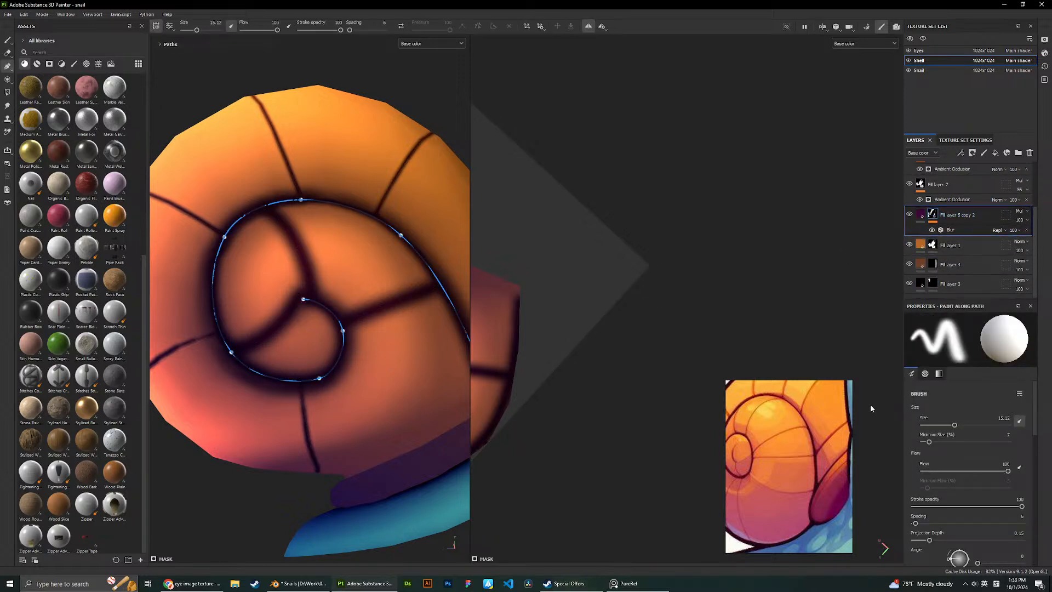
{"action": "left_click", "coordinate": [1004, 418]}
{"action": "type", "text": "4.23"}
{"action": "key", "text": "Return"}
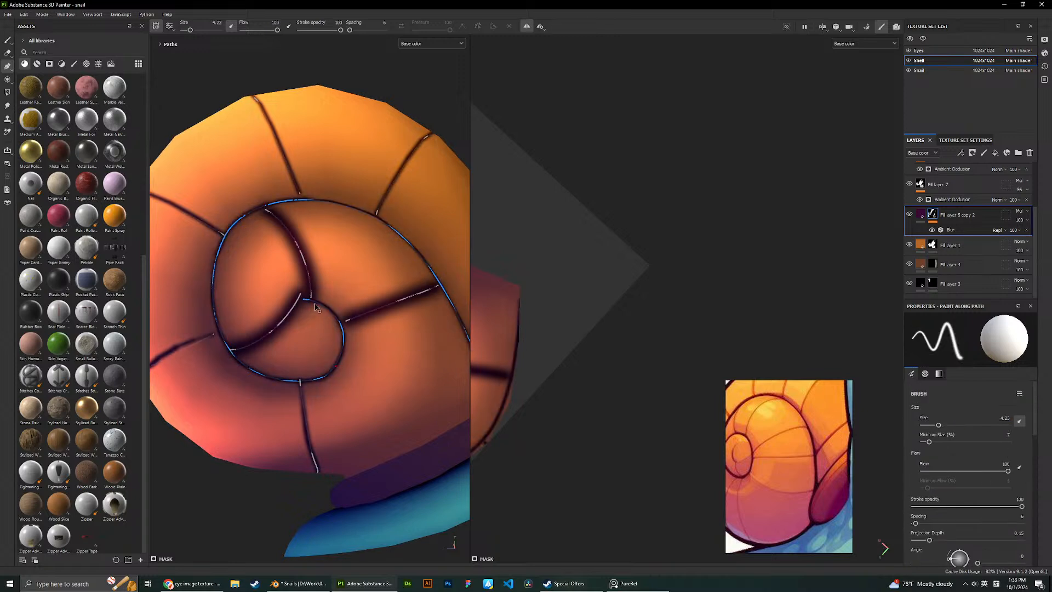
Move the lower back stripe's middle path point closer to the spiral so the stripe curves smoothly into it.
{"action": "left_click", "coordinate": [217, 339]}
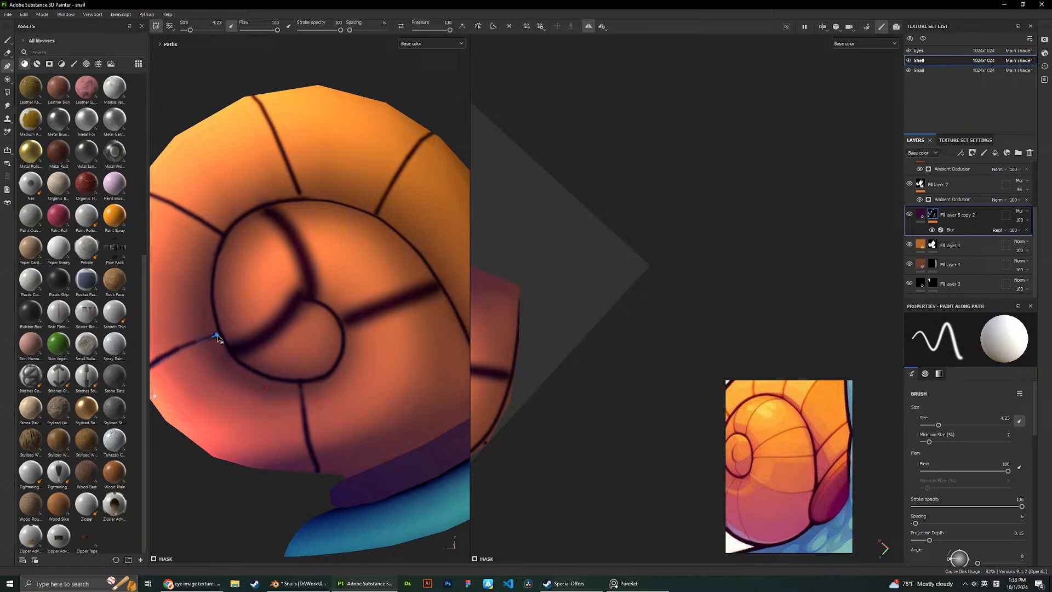
{"action": "left_click_drag", "start_coordinate": [220, 340], "coordinate": [482, 327], "text": "alt"}
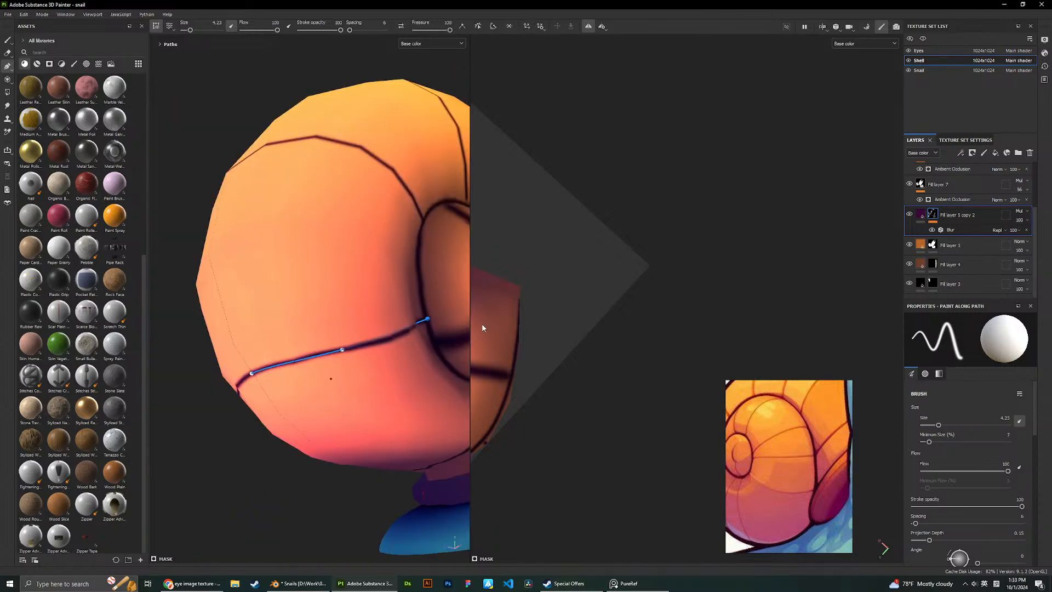
{"action": "left_click_drag", "start_coordinate": [355, 336], "coordinate": [369, 281], "text": "alt"}
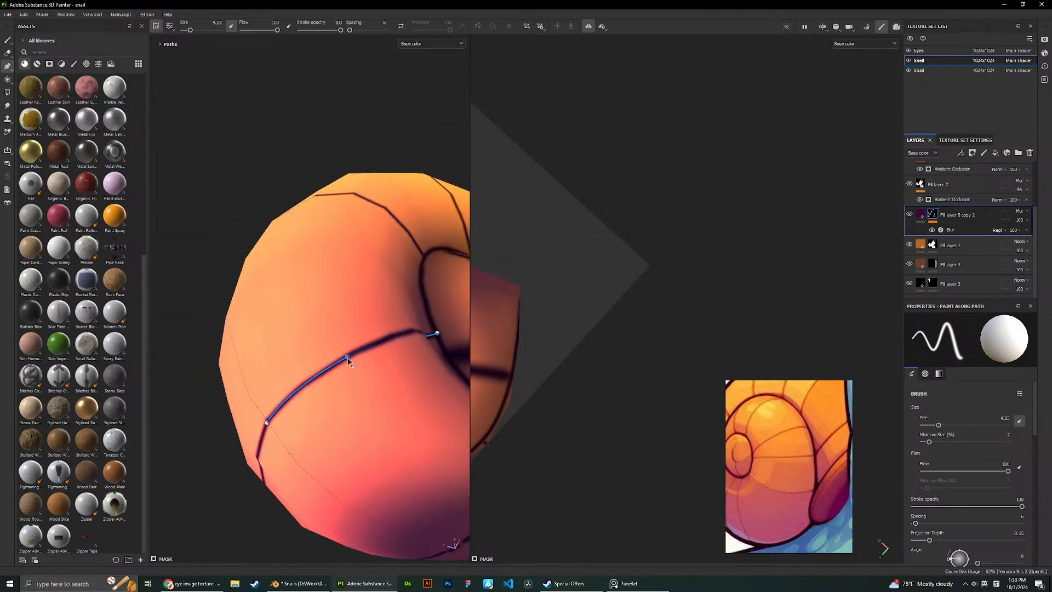
{"action": "left_click_drag", "start_coordinate": [347, 357], "coordinate": [396, 329]}
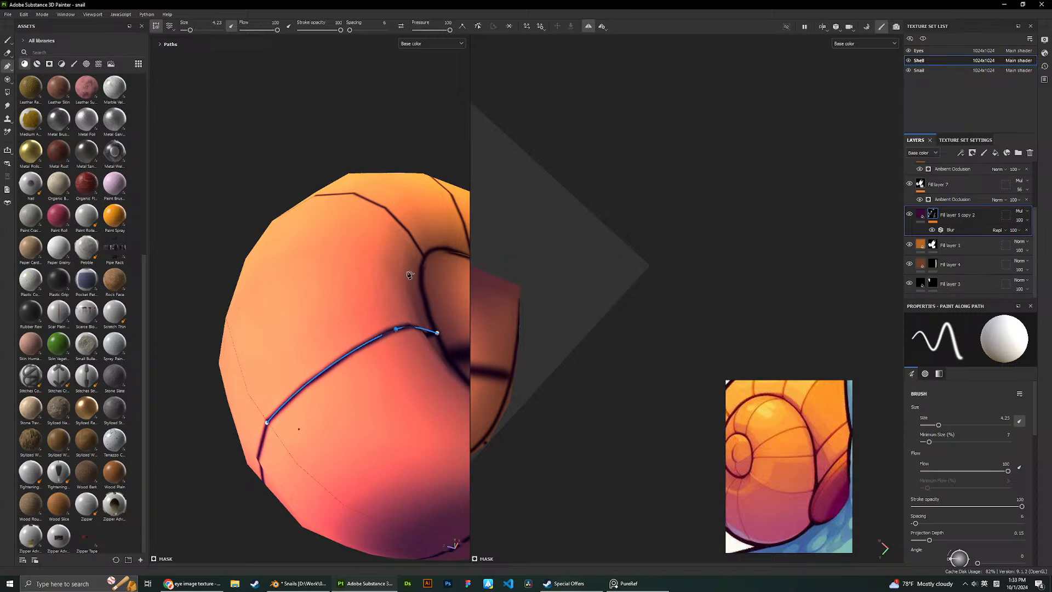
{"action": "left_click_drag", "start_coordinate": [409, 275], "coordinate": [420, 337], "text": "alt"}
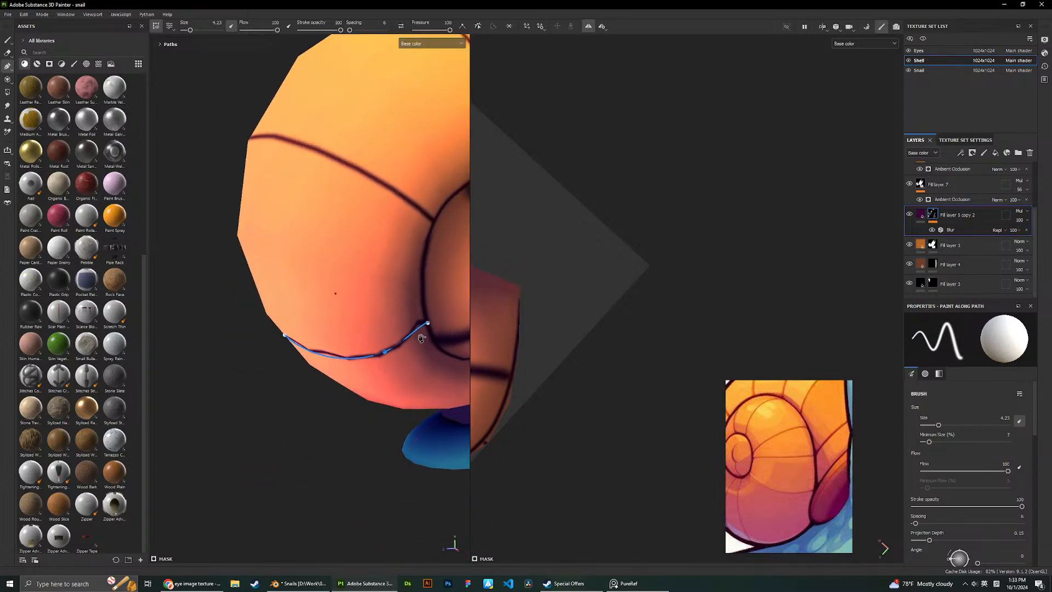
Set the brush size to 4.23 for the two thick stripe paths above and below the spiral's inner curl.
{"action": "left_click_drag", "start_coordinate": [417, 300], "coordinate": [252, 305], "text": "alt"}
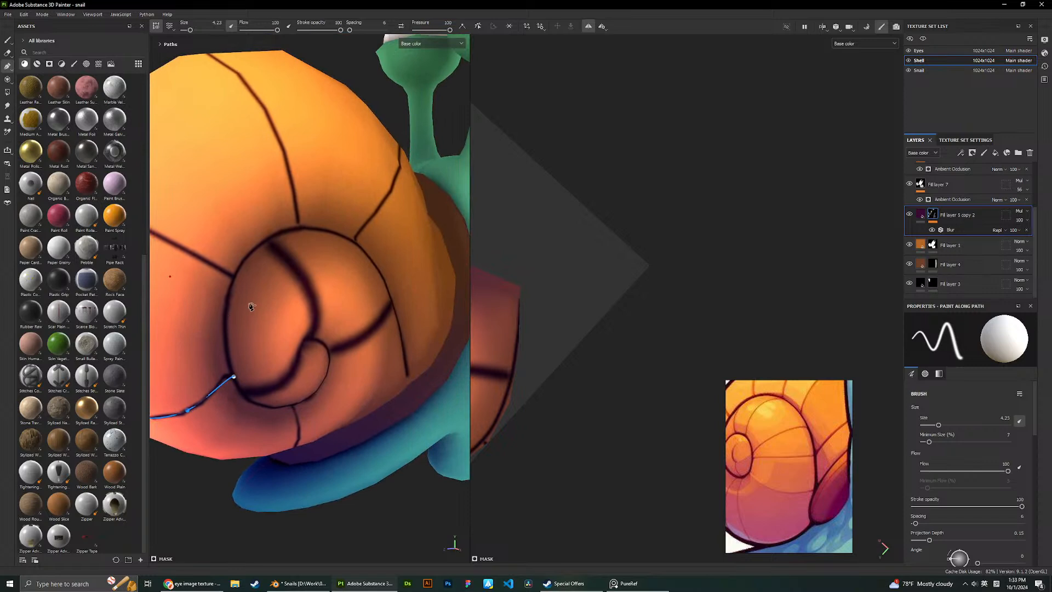
{"action": "left_click", "coordinate": [307, 288]}
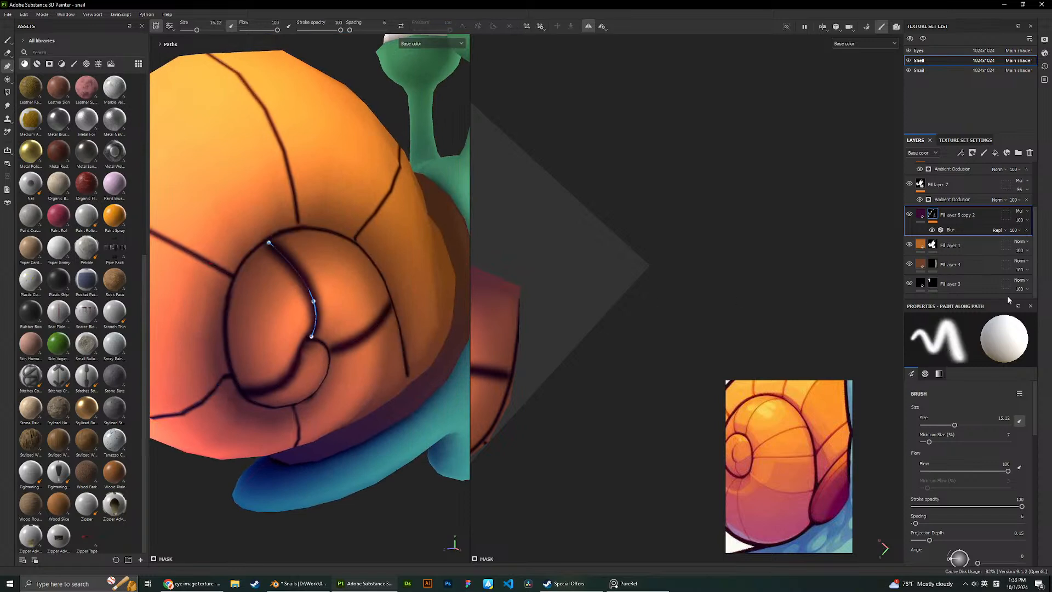
{"action": "key", "text": "Return"}
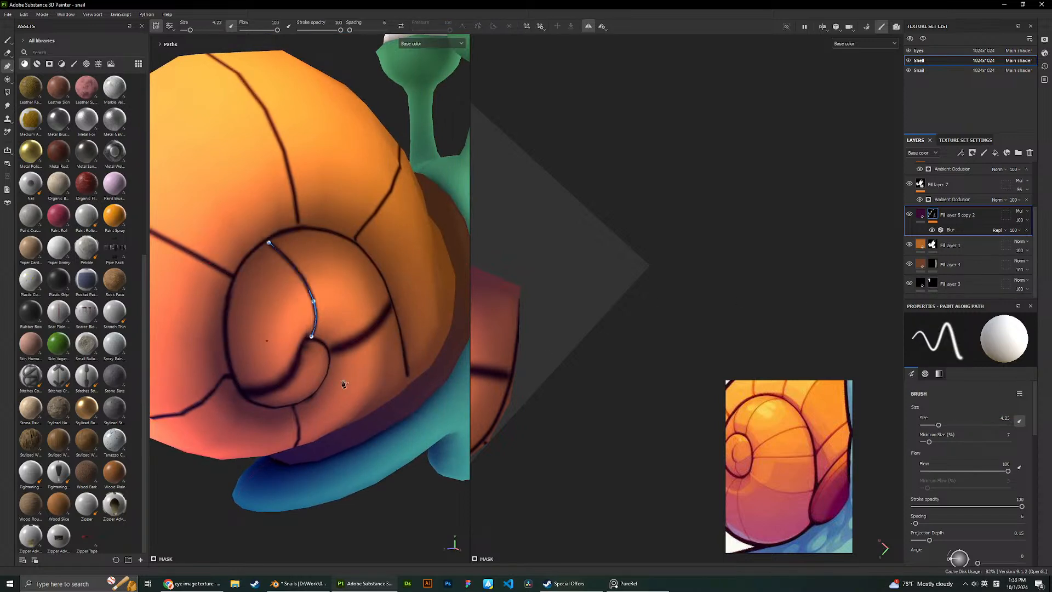
{"action": "left_click", "coordinate": [285, 379]}
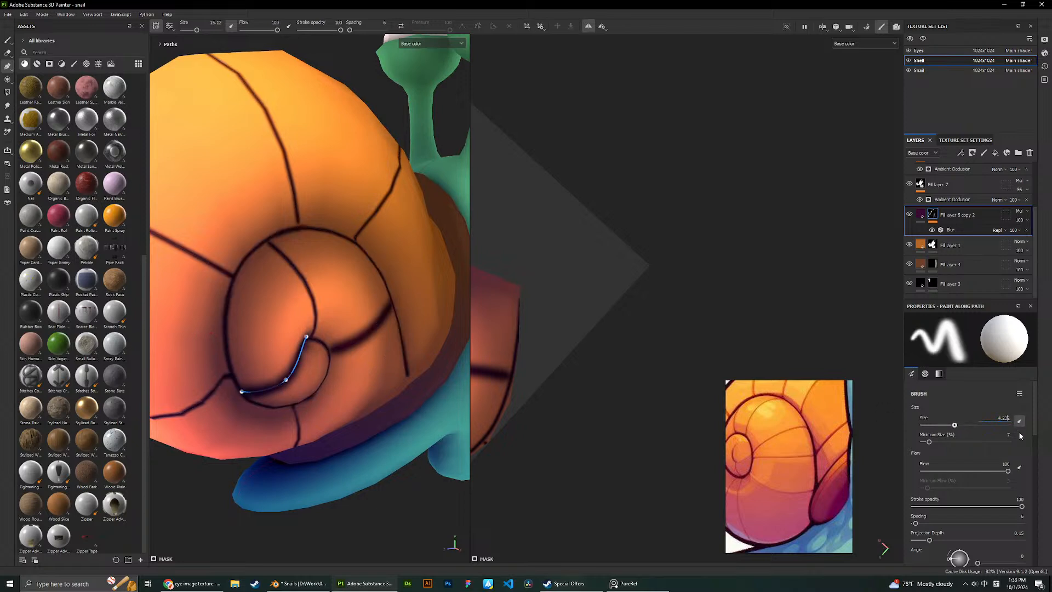
{"action": "key", "text": "Return"}
Move the upper end point of the lower inner stripe path so it meets the start of the spiral's inner curl.
{"action": "key", "text": "1"}
{"action": "mouse_move", "coordinate": [388, 352]}
{"action": "left_mouse_down", "text": "alt"}
{"action": "mouse_move", "coordinate": [365, 331]}
{"action": "mouse_move", "coordinate": [327, 337]}
{"action": "left_mouse_up", "text": "alt"}
{"action": "scroll", "coordinate": [458, 323], "scroll_direction": "up", "scroll_amount": 2}
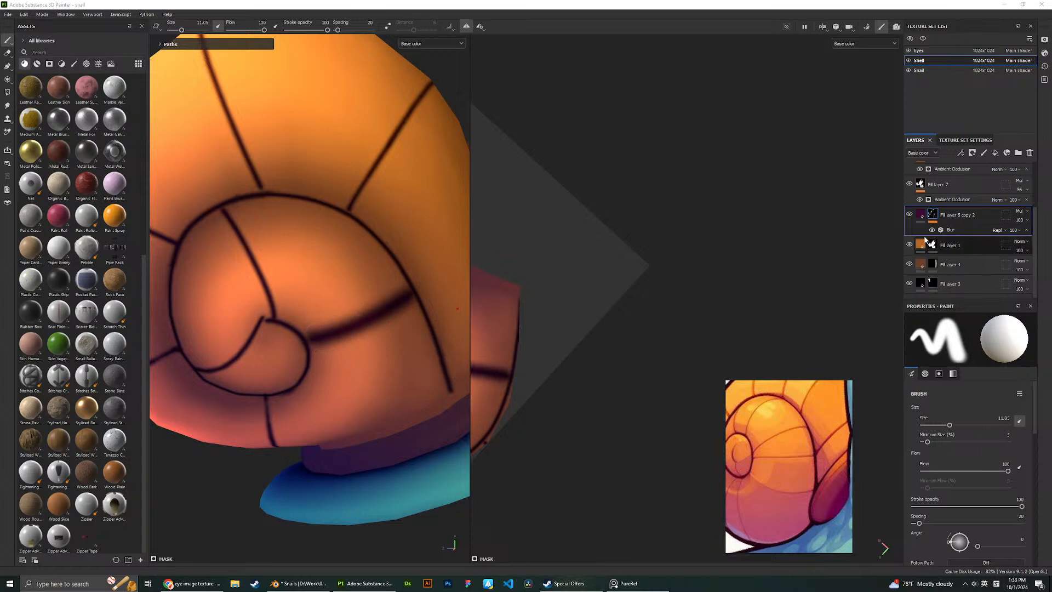
{"action": "left_click", "coordinate": [8, 72]}
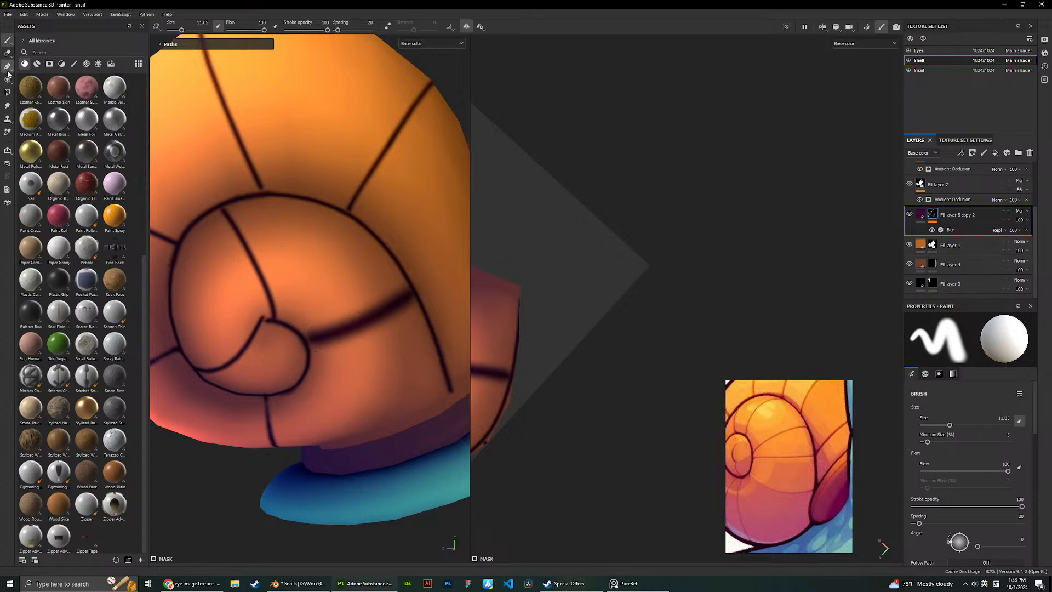
{"action": "left_click", "coordinate": [261, 317]}
{"action": "left_click_drag", "start_coordinate": [263, 318], "coordinate": [267, 321]}
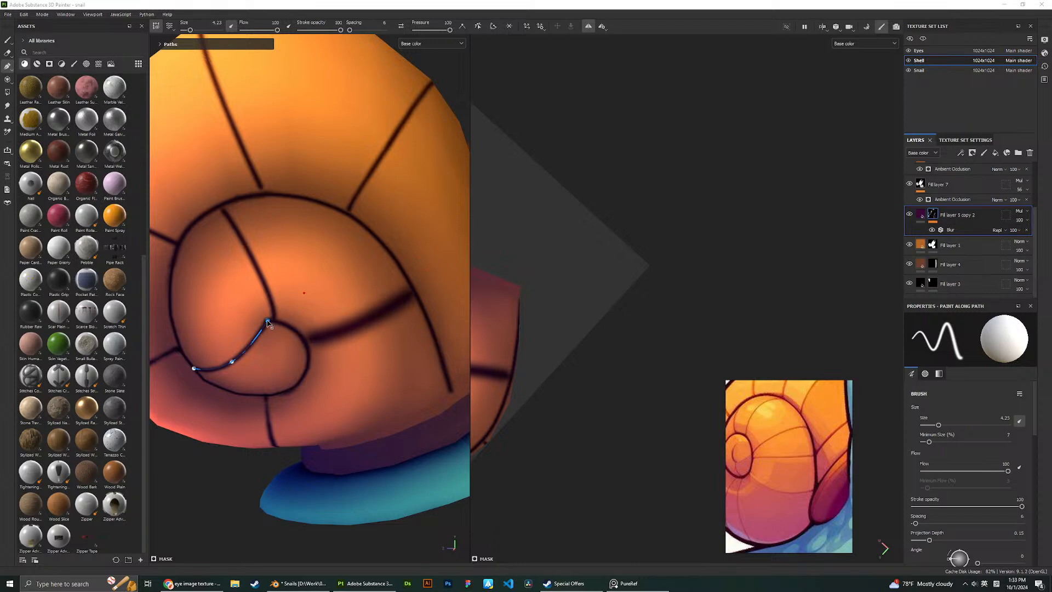
{"action": "left_click_drag", "start_coordinate": [267, 321], "coordinate": [269, 320]}
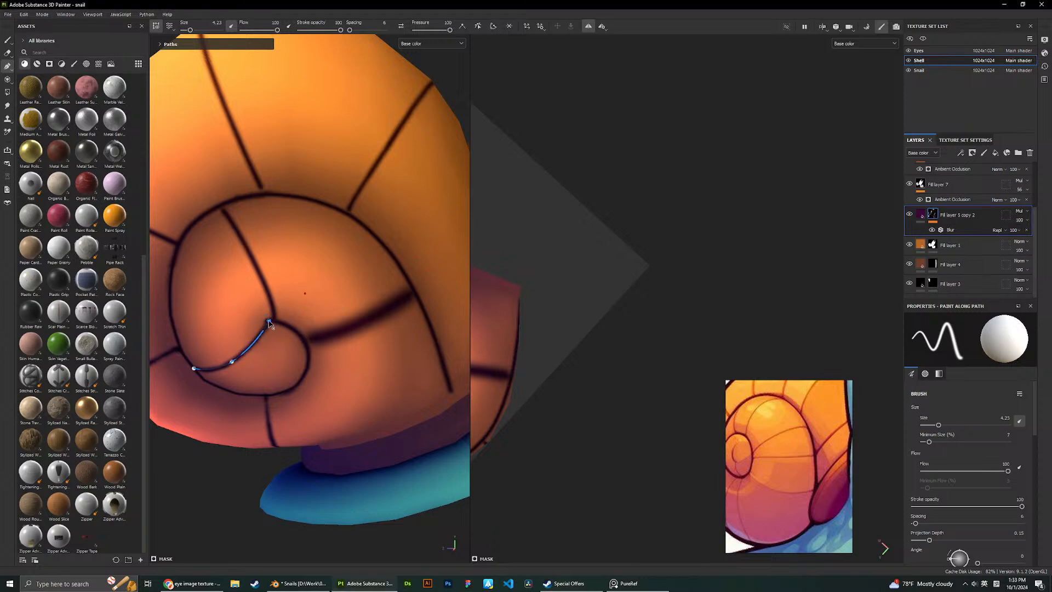
{"action": "key", "text": "Escape"}
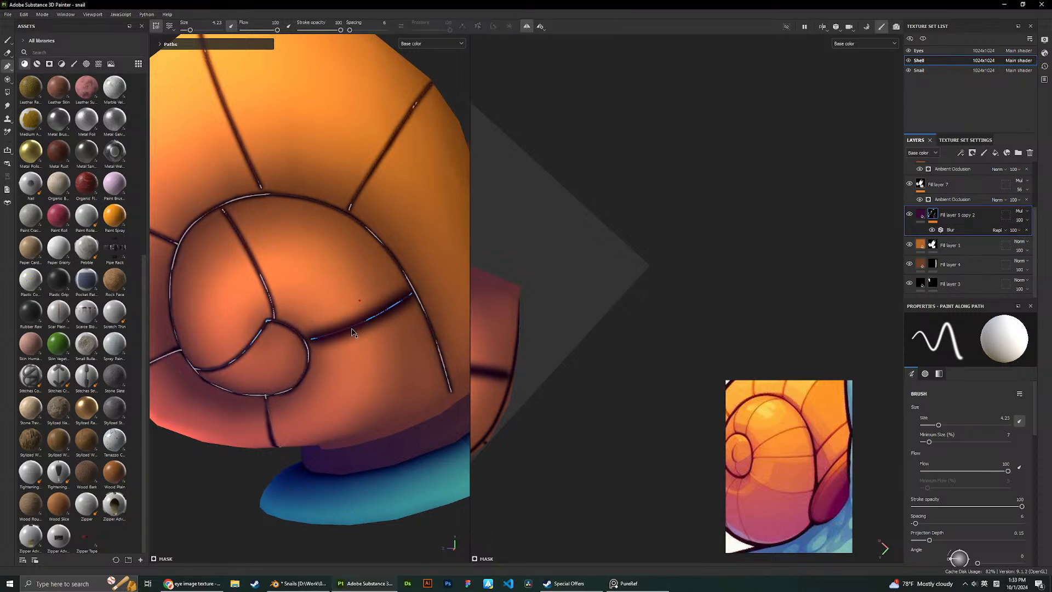
Set the brush size to 4.23 for the remaining thick stripe path between the inner curl and the outer spiral line.
{"action": "left_click", "coordinate": [352, 332]}
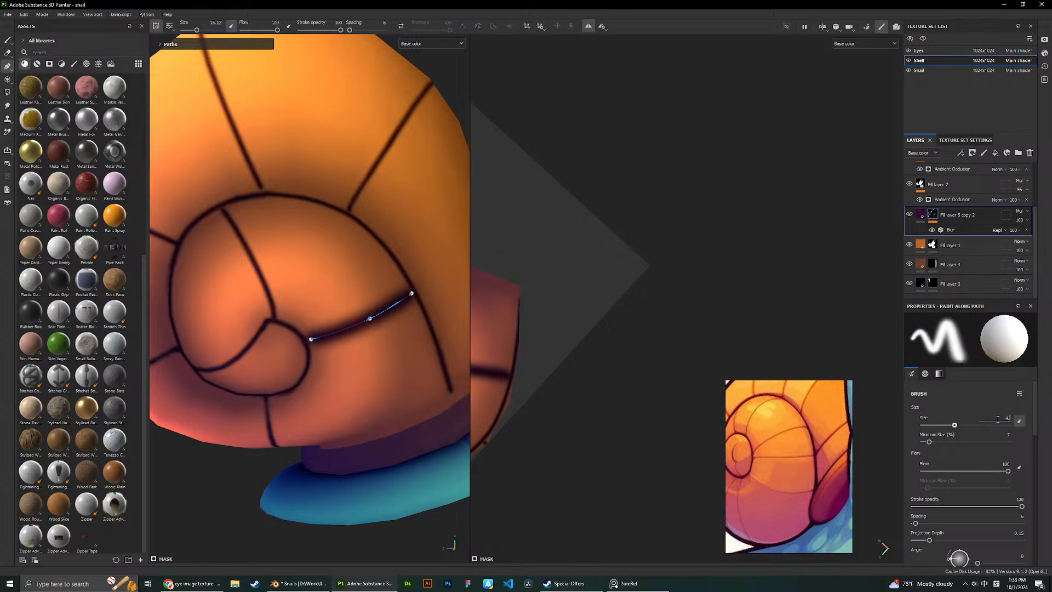
{"action": "key", "text": "Return"}
{"action": "scroll", "coordinate": [412, 295], "scroll_direction": "down", "scroll_amount": 3}
{"action": "scroll", "coordinate": [344, 318], "scroll_direction": "up", "scroll_amount": 5}
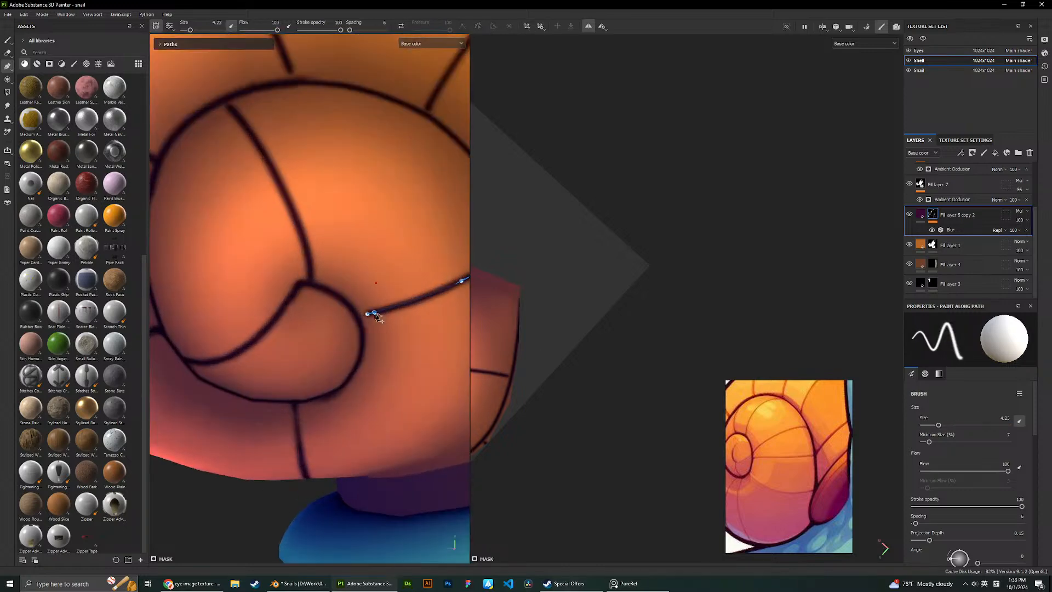
{"action": "scroll", "coordinate": [364, 317], "scroll_direction": "down", "scroll_amount": 6}
{"action": "key", "text": "Escape"}
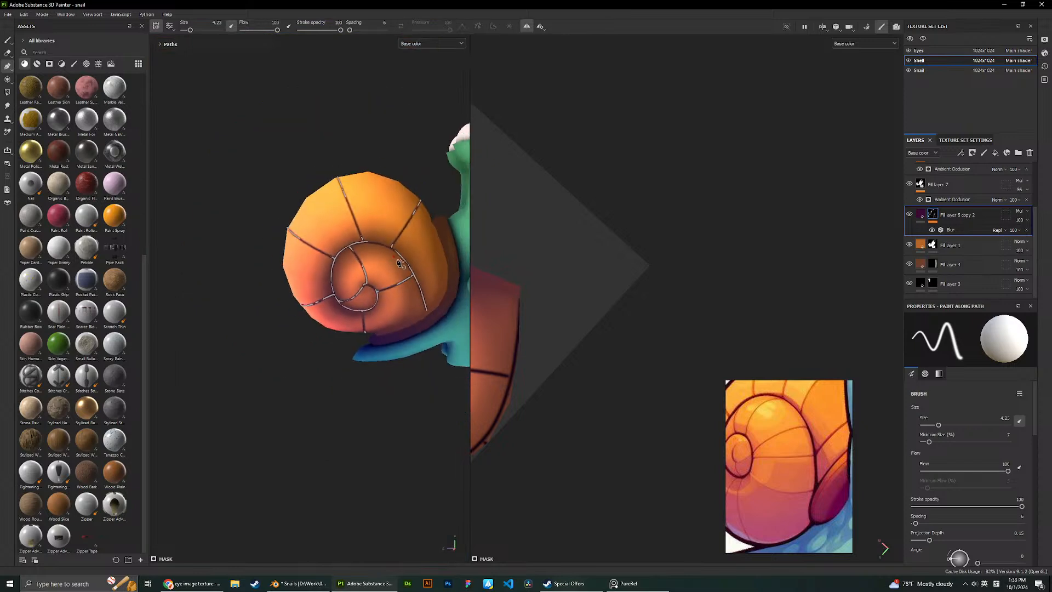
Try raising the Blur filter's intensity on the stripe layer copy 2.
{"action": "left_click_drag", "start_coordinate": [338, 199], "coordinate": [417, 212], "text": "alt"}
{"action": "left_click", "coordinate": [984, 231]}
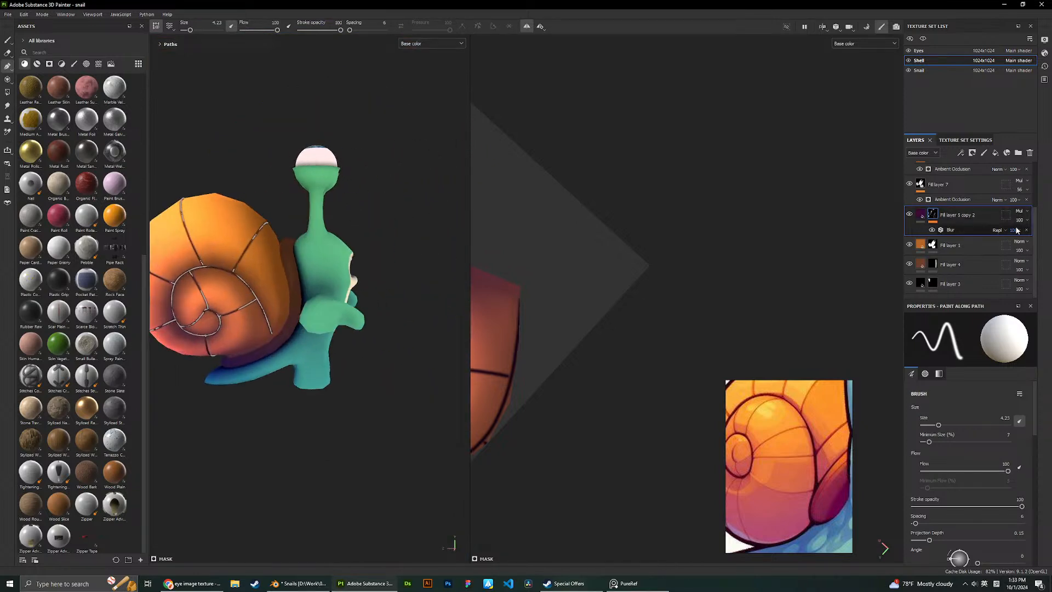
{"action": "left_click_drag", "start_coordinate": [917, 383], "coordinate": [941, 386]}
{"action": "left_click", "coordinate": [971, 220]}
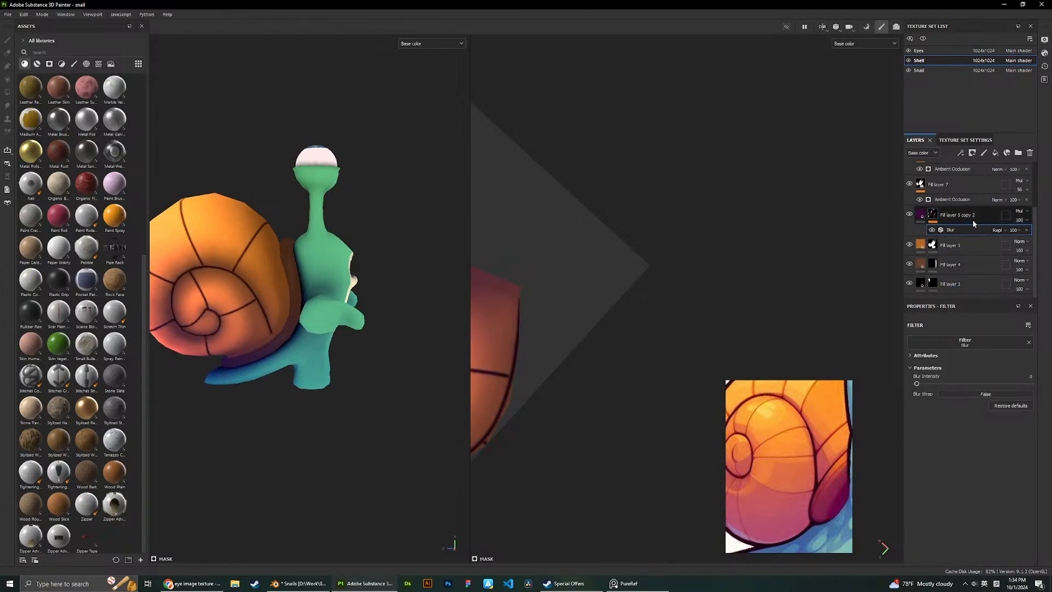
Try replacing copy 2's Blur filter with Blur Slope at an intensity of 0.412, and undo the change.
{"action": "left_click", "coordinate": [967, 229]}
{"action": "left_click", "coordinate": [964, 340]}
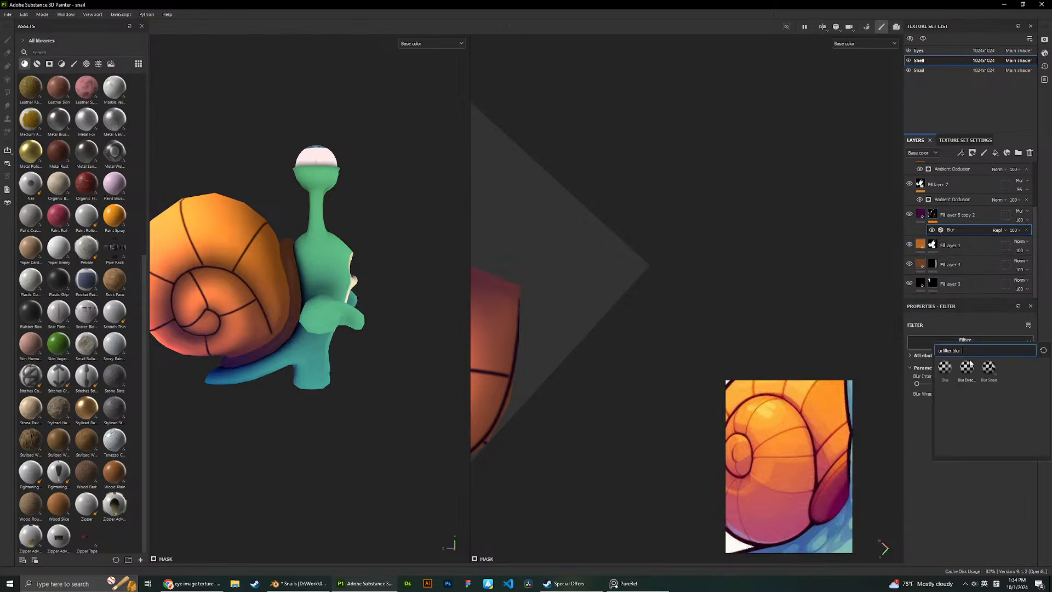
{"action": "left_click", "coordinate": [987, 368]}
{"action": "left_click_drag", "start_coordinate": [936, 394], "coordinate": [963, 394]}
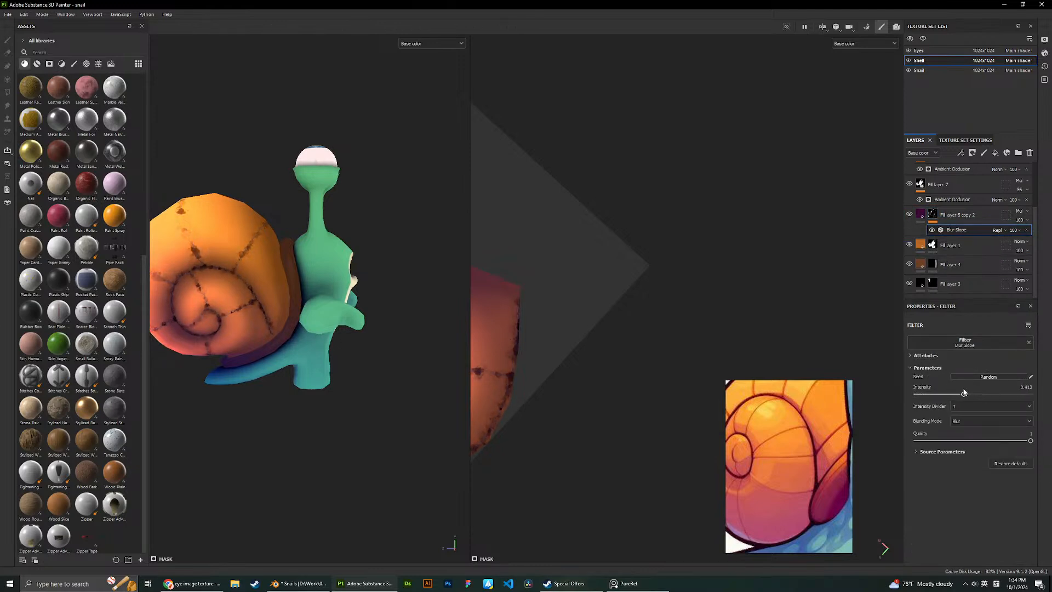
{"action": "key", "text": "ctrl+z"}
{"action": "key", "text": "ctrl+z"}
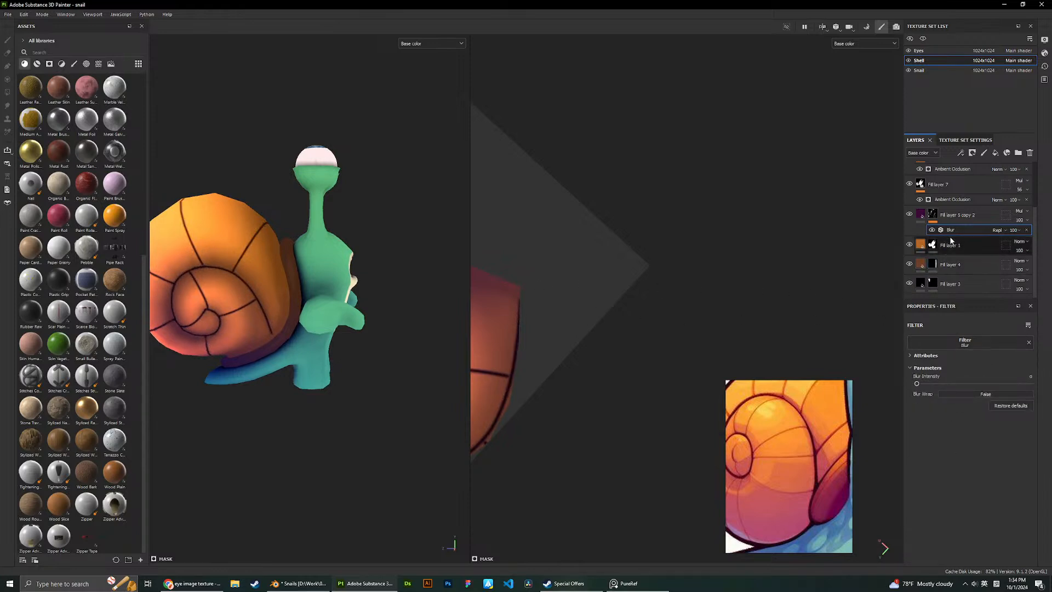
Duplicate the stripe layer copy 2 and set the lower layer's Blur intensity to about 5.17.
{"action": "left_click", "coordinate": [962, 223]}
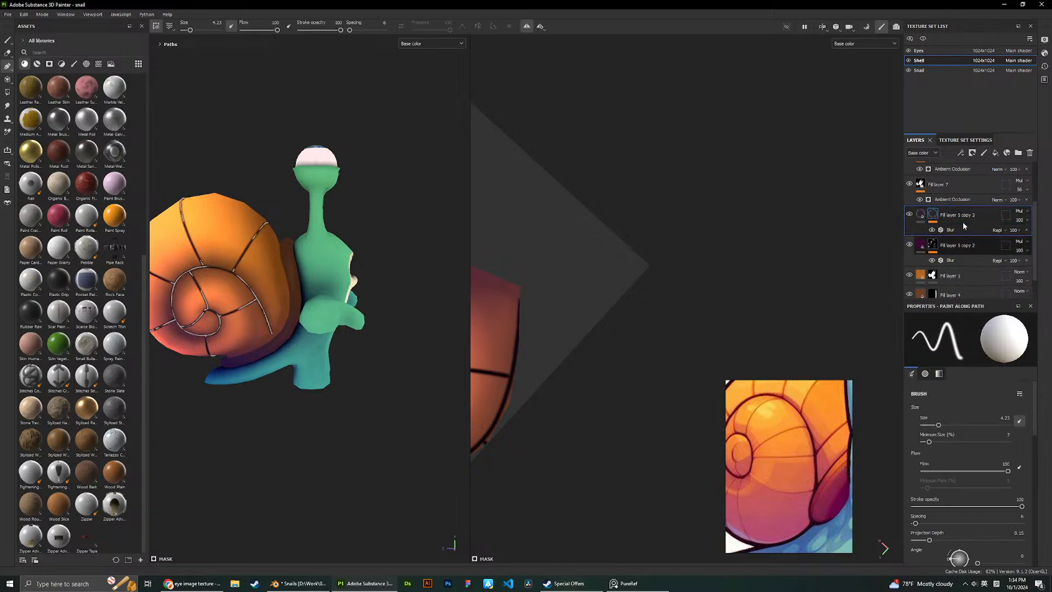
{"action": "key", "text": "ctrl+d"}
{"action": "left_click", "coordinate": [964, 259]}
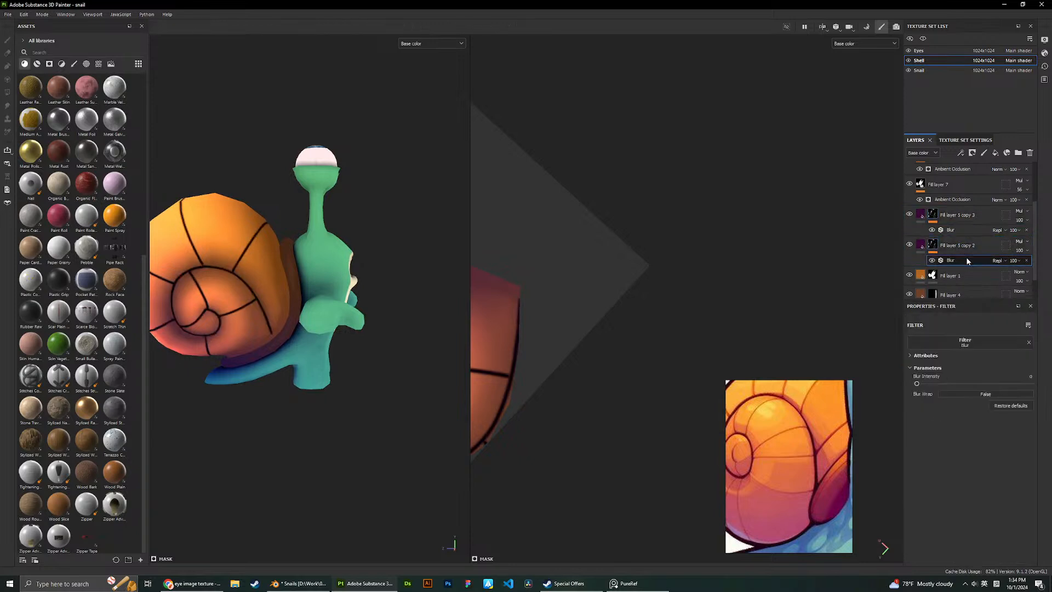
{"action": "mouse_move", "coordinate": [940, 383]}
{"action": "left_mouse_down"}
{"action": "mouse_move", "coordinate": [1011, 383]}
{"action": "mouse_move", "coordinate": [946, 384]}
{"action": "mouse_move", "coordinate": [955, 383]}
{"action": "left_mouse_up"}
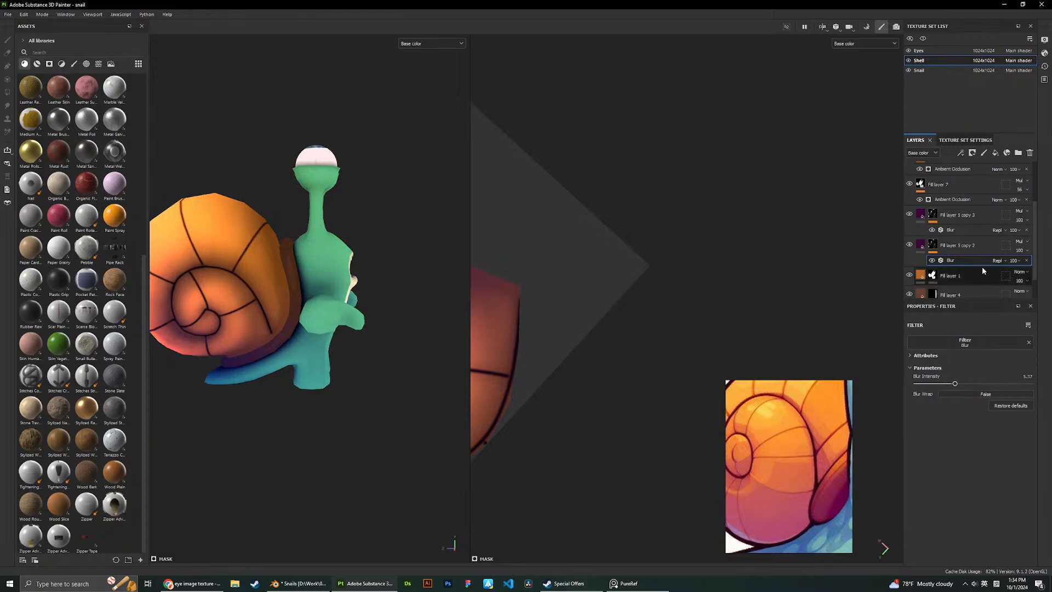
Soften the stripe layer copy 3 by reducing its layer opacity and setting its Blur intensity to 1.27.
{"action": "left_click", "coordinate": [1019, 219]}
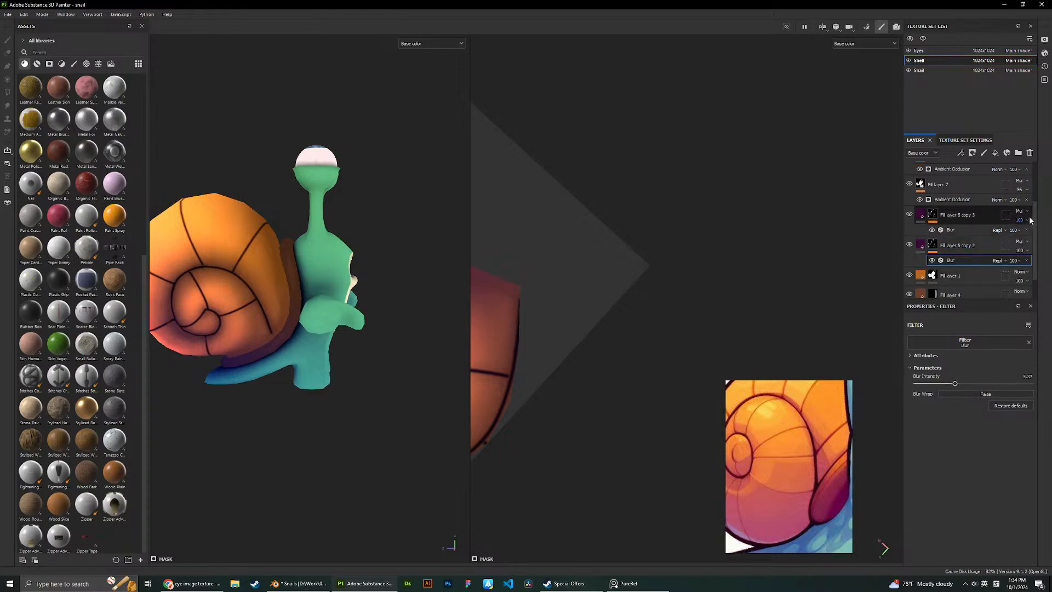
{"action": "left_click_drag", "start_coordinate": [1047, 236], "coordinate": [995, 237]}
{"action": "left_click", "coordinate": [972, 231]}
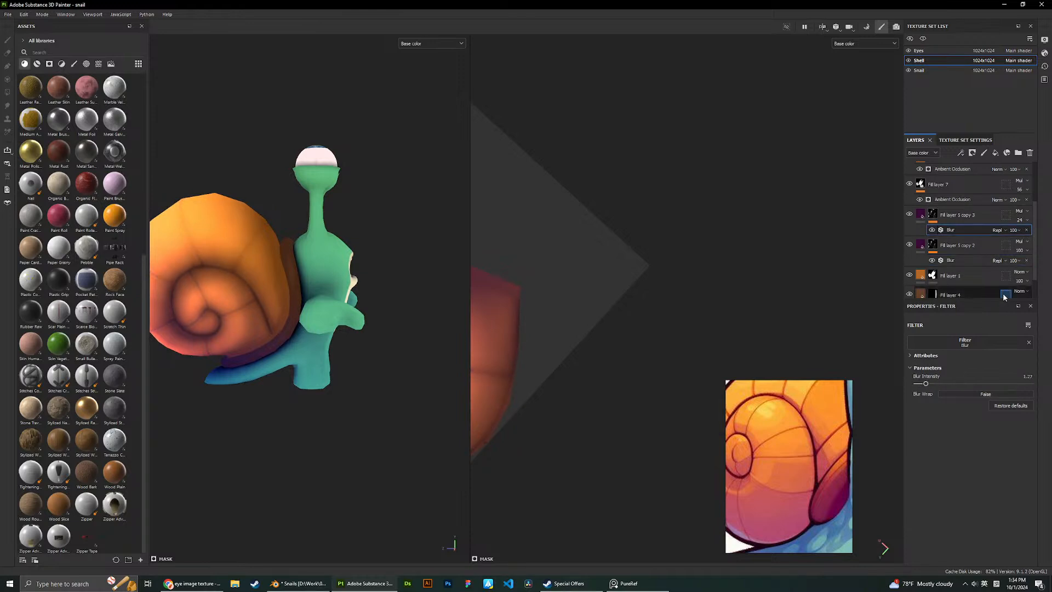
{"action": "left_click", "coordinate": [1019, 220]}
{"action": "left_click_drag", "start_coordinate": [1022, 234], "coordinate": [1032, 235]}
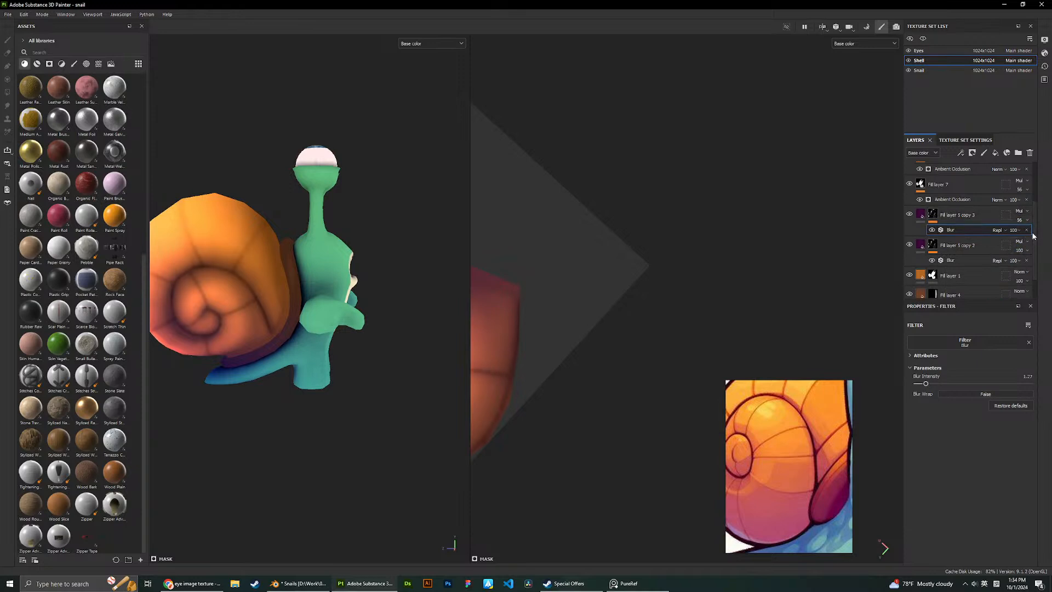
Duplicate the stripe layer copy 3, then set the new top copy's opacity to 100 and Blur intensity to 0.
{"action": "left_click", "coordinate": [975, 213]}
{"action": "key", "text": "ctrl+d"}
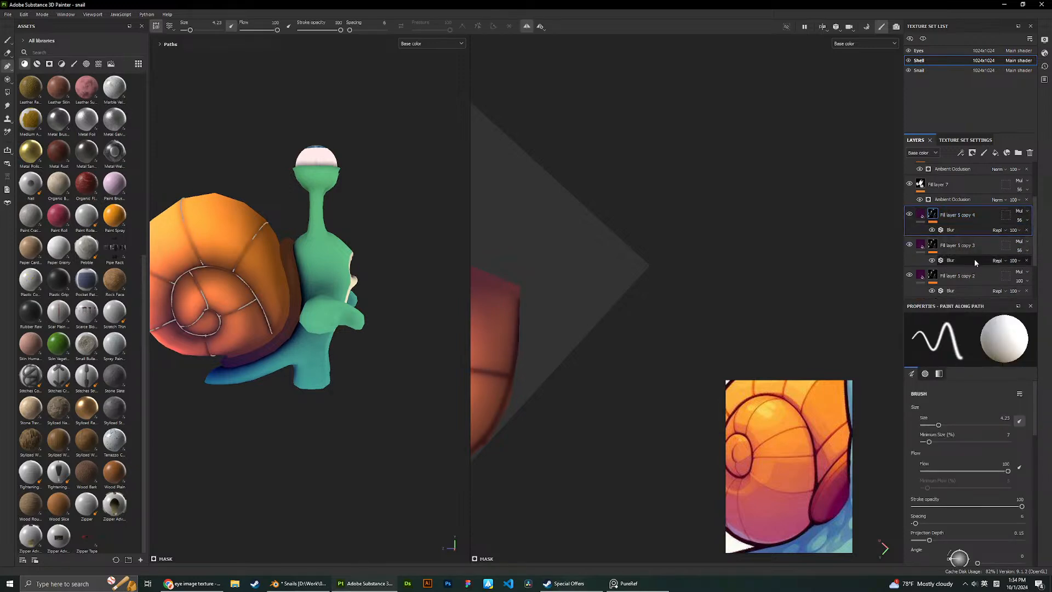
{"action": "left_click", "coordinate": [972, 232]}
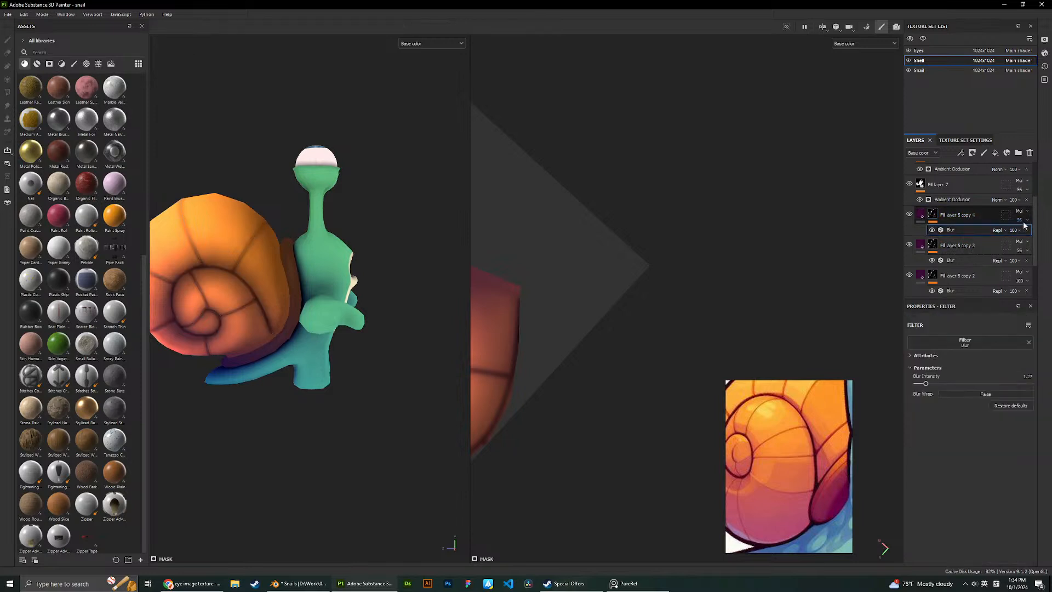
{"action": "left_click", "coordinate": [1026, 220]}
{"action": "mouse_move", "coordinate": [1033, 235]}
{"action": "left_mouse_down"}
{"action": "mouse_move", "coordinate": [1008, 235]}
{"action": "mouse_move", "coordinate": [1049, 235]}
{"action": "left_mouse_up"}
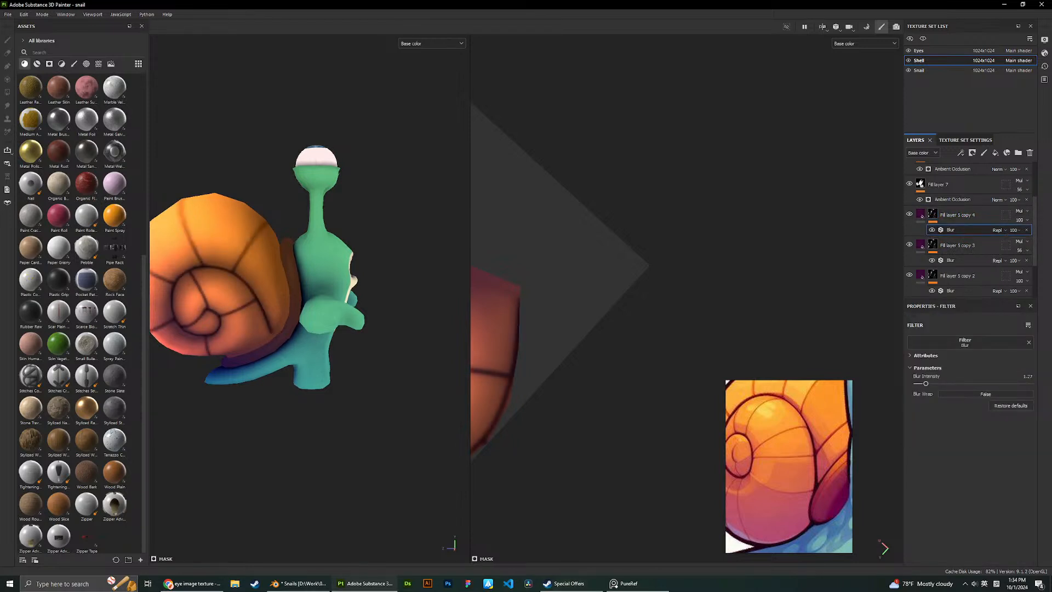
{"action": "left_click", "coordinate": [1016, 230]}
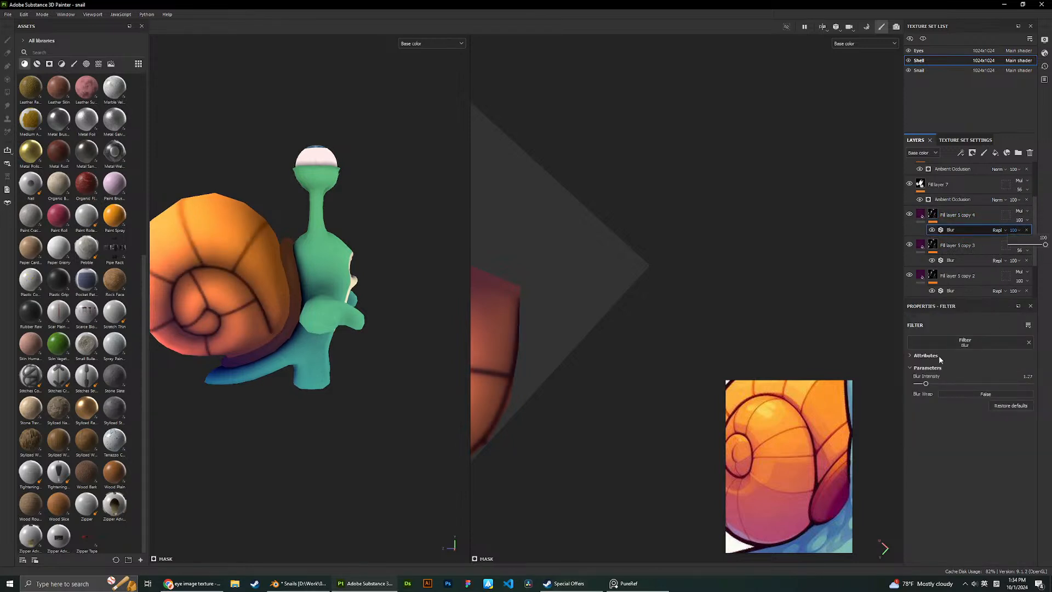
{"action": "left_click_drag", "start_coordinate": [925, 383], "coordinate": [916, 385]}
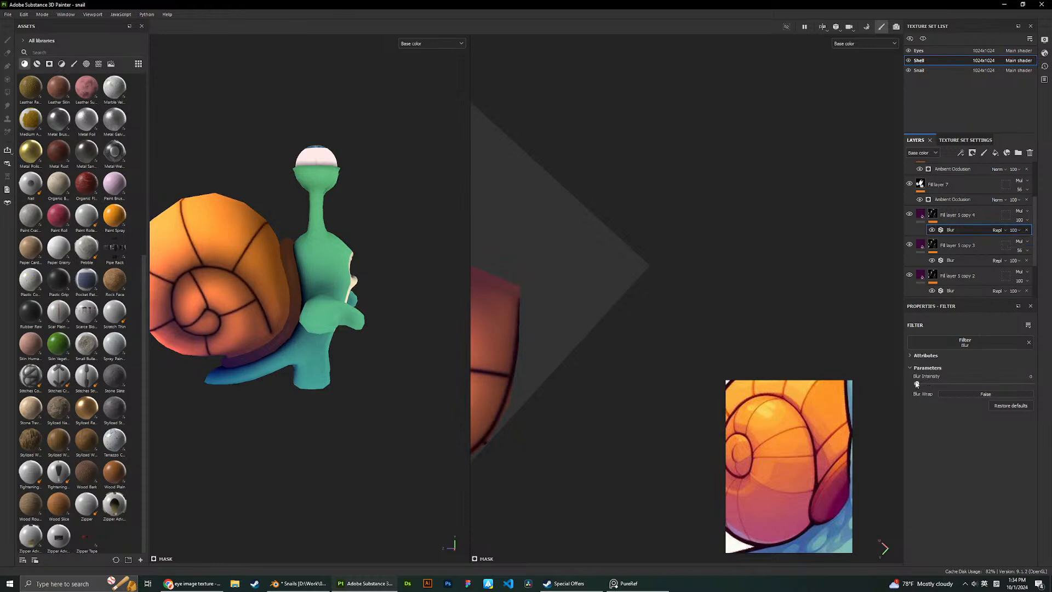
Compare the shell with and without the sharp stripes by lowering copy 4's opacity to 0 and restoring it to 100.
{"action": "left_click", "coordinate": [1028, 220]}
{"action": "left_click_drag", "start_coordinate": [1046, 240], "coordinate": [1018, 239]}
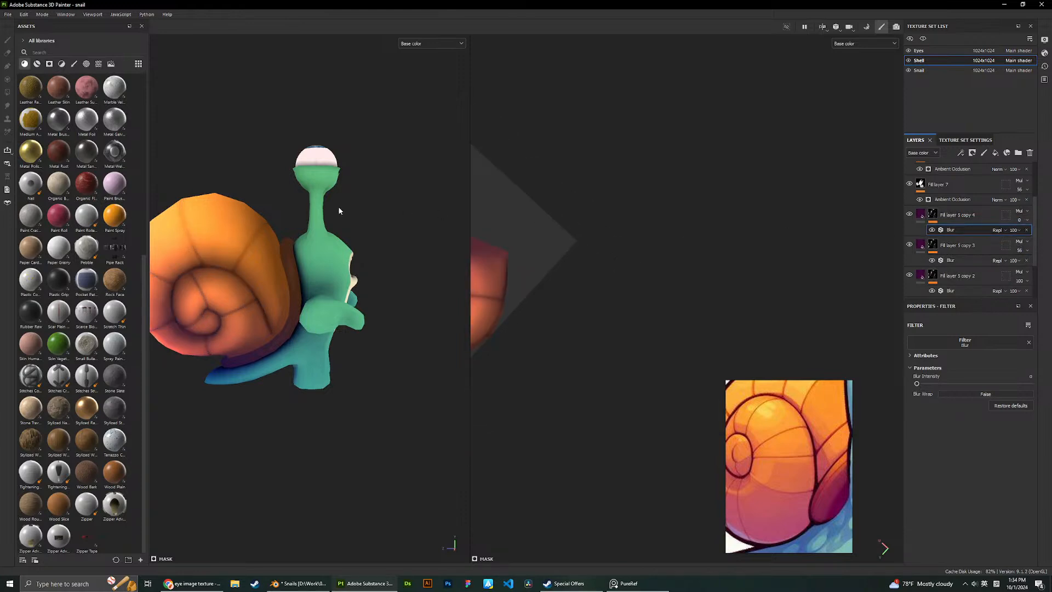
{"action": "scroll", "coordinate": [308, 208], "scroll_direction": "up", "scroll_amount": 4}
{"action": "left_click_drag", "start_coordinate": [211, 207], "coordinate": [328, 209], "text": "alt"}
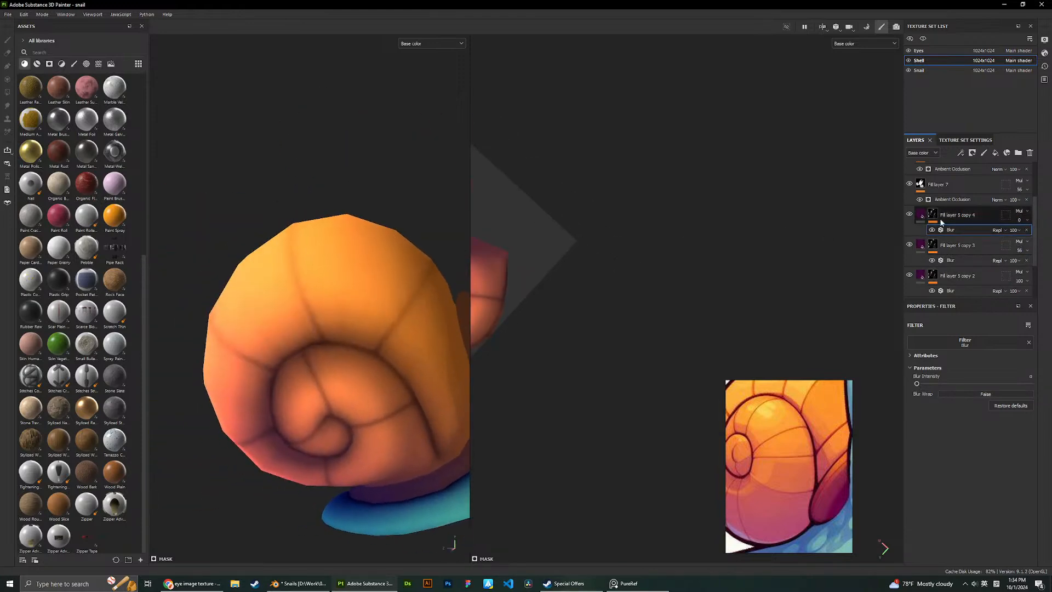
{"action": "left_click", "coordinate": [1028, 221]}
{"action": "left_click_drag", "start_coordinate": [1020, 238], "coordinate": [1047, 238]}
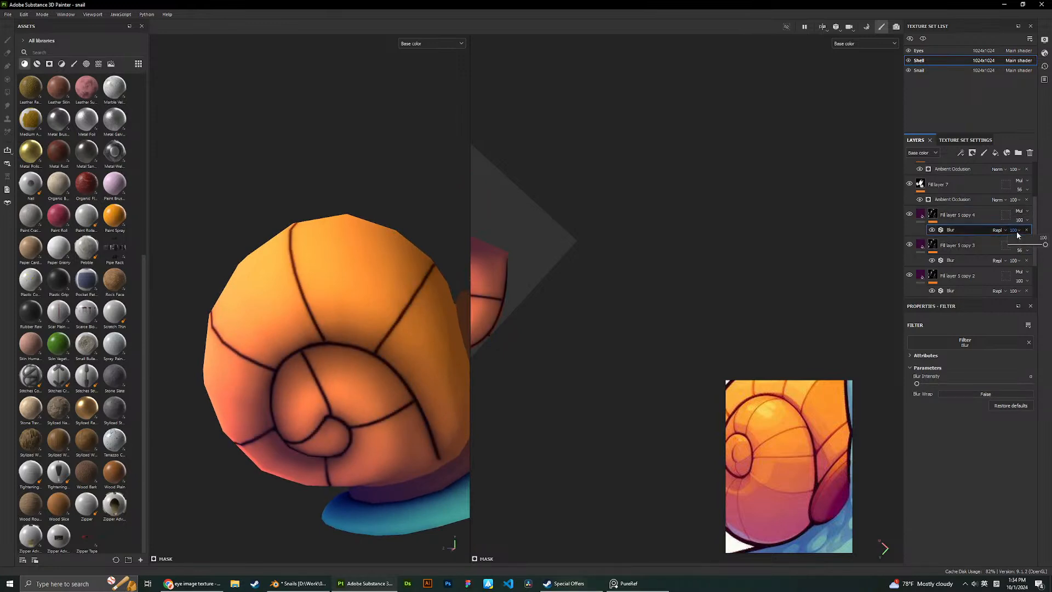
Try adjusting the Blur intensity and the path brush flow of the stripe layer copy 4.
{"action": "mouse_move", "coordinate": [917, 382]}
{"action": "left_mouse_down"}
{"action": "mouse_move", "coordinate": [929, 383]}
{"action": "mouse_move", "coordinate": [907, 384]}
{"action": "left_mouse_up"}
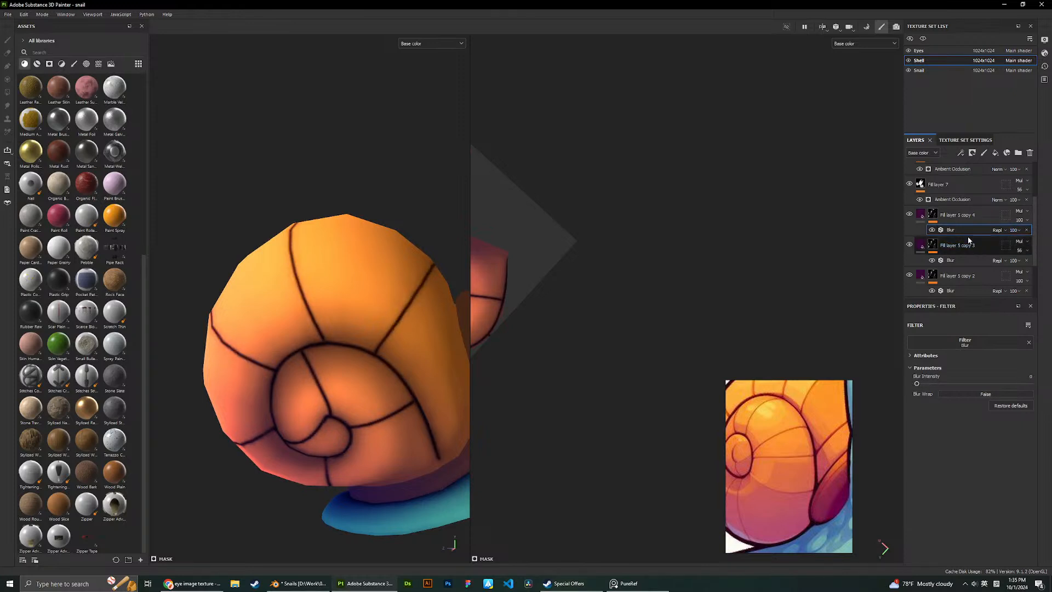
{"action": "left_click", "coordinate": [932, 214]}
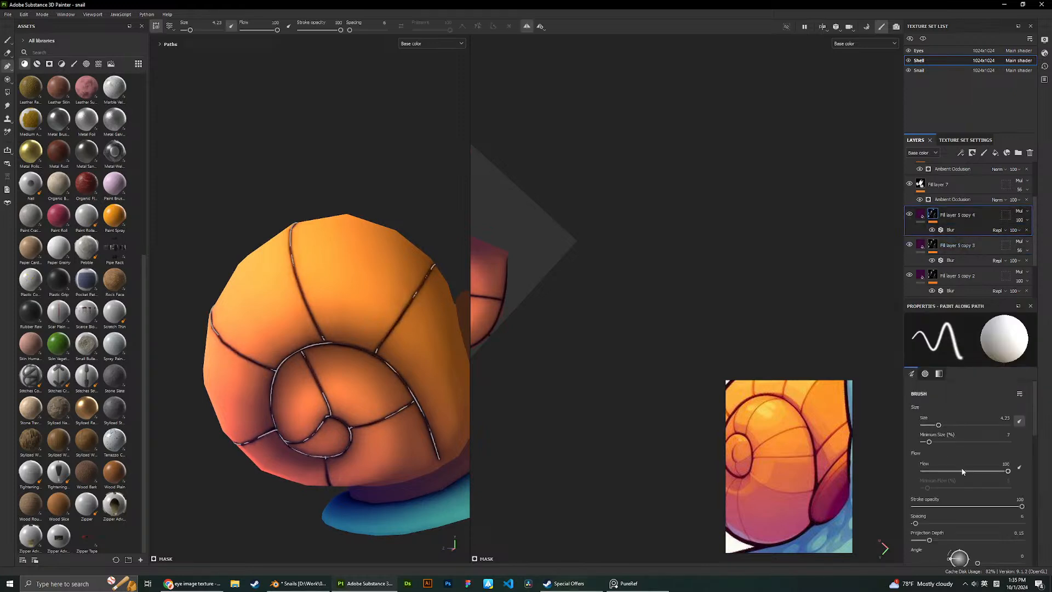
{"action": "mouse_move", "coordinate": [1001, 473]}
{"action": "left_mouse_down"}
{"action": "mouse_move", "coordinate": [947, 471]}
{"action": "mouse_move", "coordinate": [1006, 470]}
{"action": "left_mouse_up"}
Replace the Blur filter on the stripe layer copy 4 with a Contrast Luminosity filter.
{"action": "left_click", "coordinate": [975, 230]}
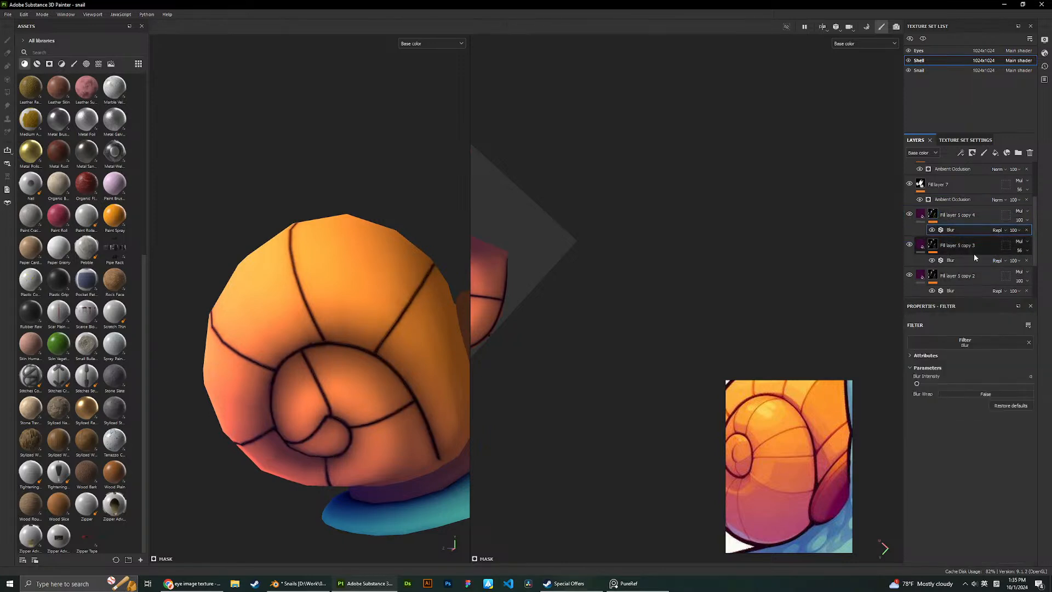
{"action": "left_click", "coordinate": [995, 342]}
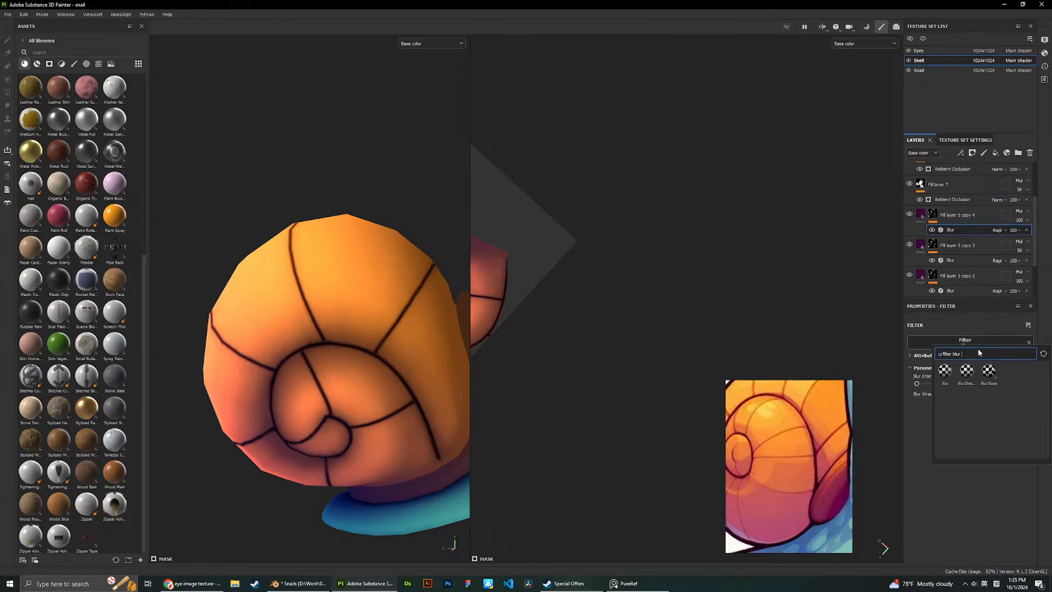
{"action": "key", "text": "BackSpace"}
{"action": "key", "text": "BackSpace"}
{"action": "key", "text": "BackSpace"}
{"action": "key", "text": "BackSpace"}
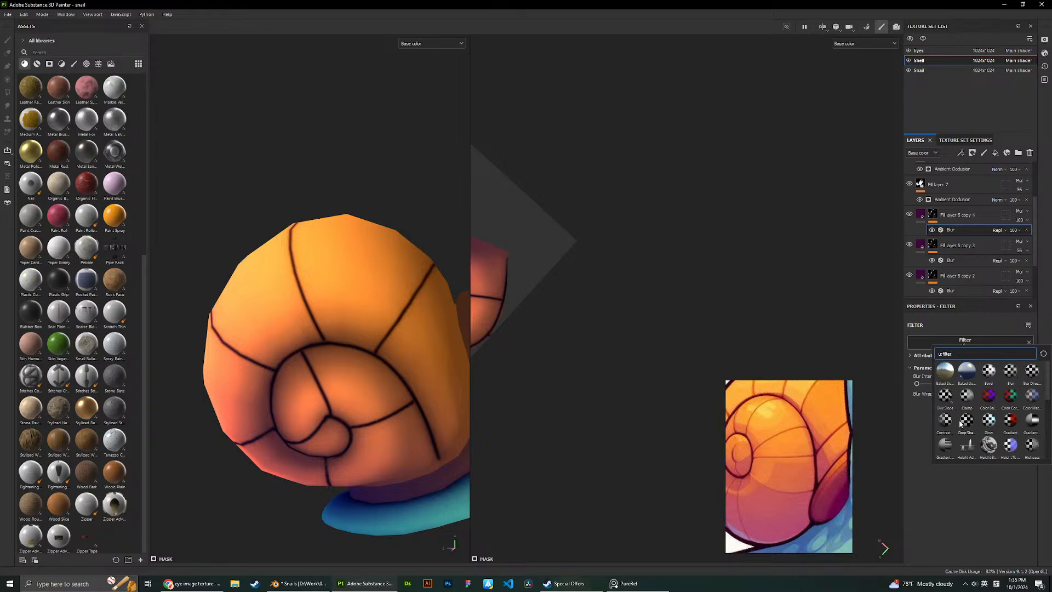
{"action": "scroll", "coordinate": [984, 423], "scroll_direction": "down", "scroll_amount": 3}
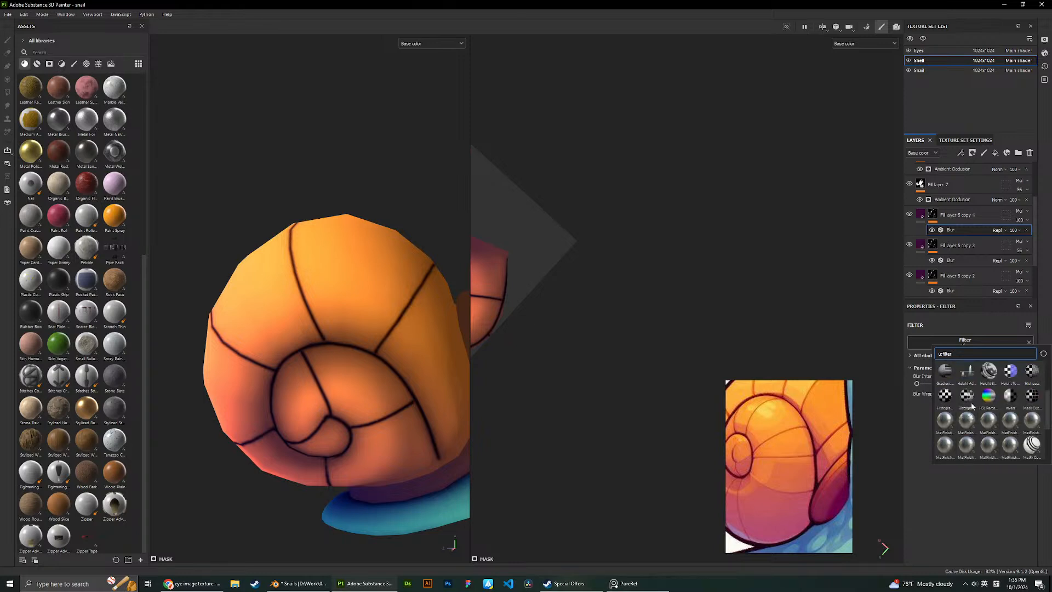
{"action": "scroll", "coordinate": [972, 408], "scroll_direction": "down", "scroll_amount": 3}
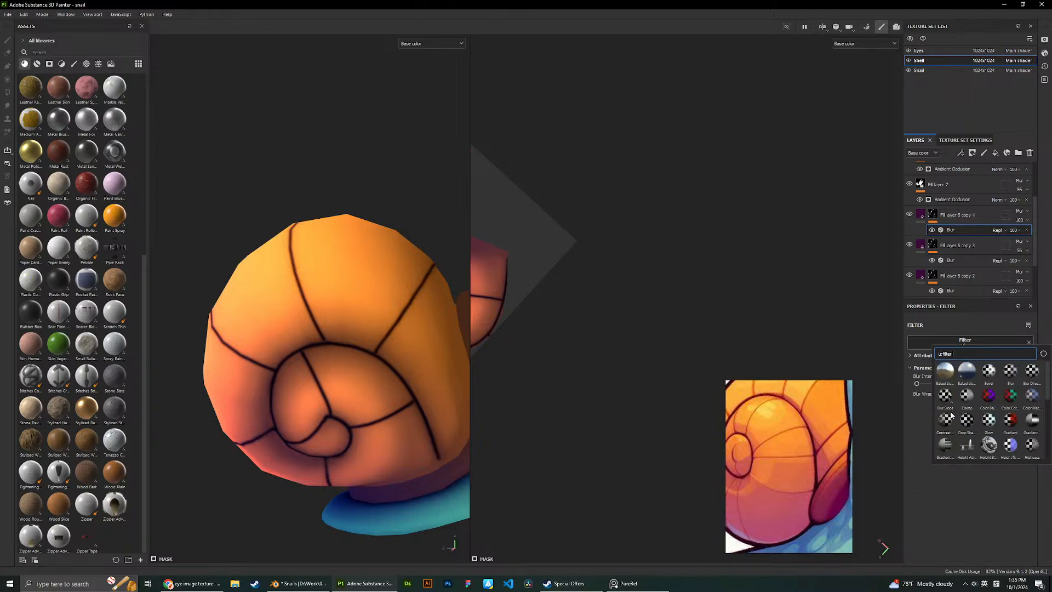
{"action": "mouse_move", "coordinate": [950, 415]}
{"action": "mouse_move", "coordinate": [1034, 402]}
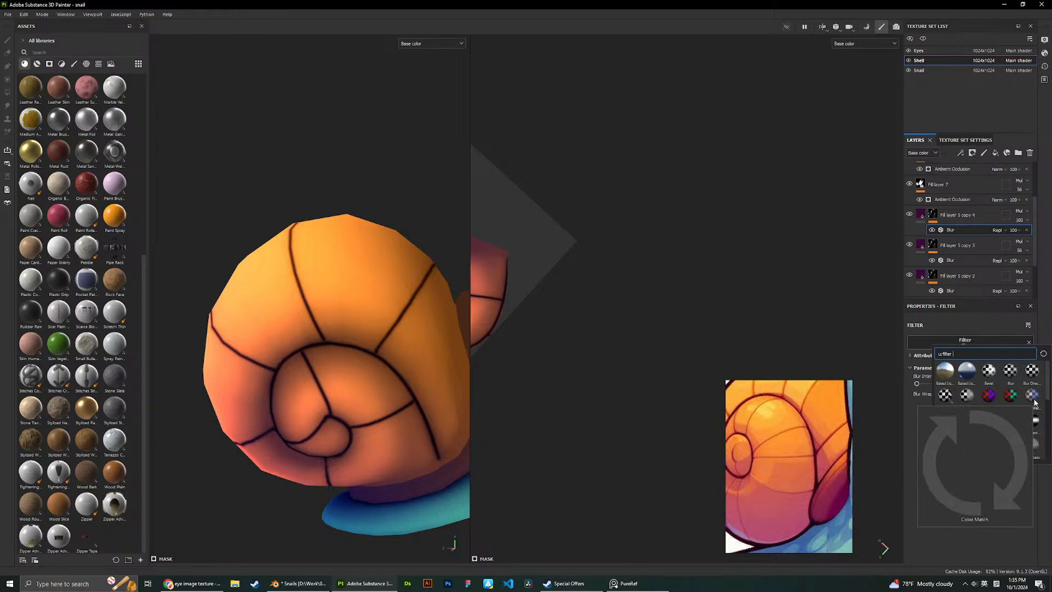
{"action": "left_click", "coordinate": [944, 416]}
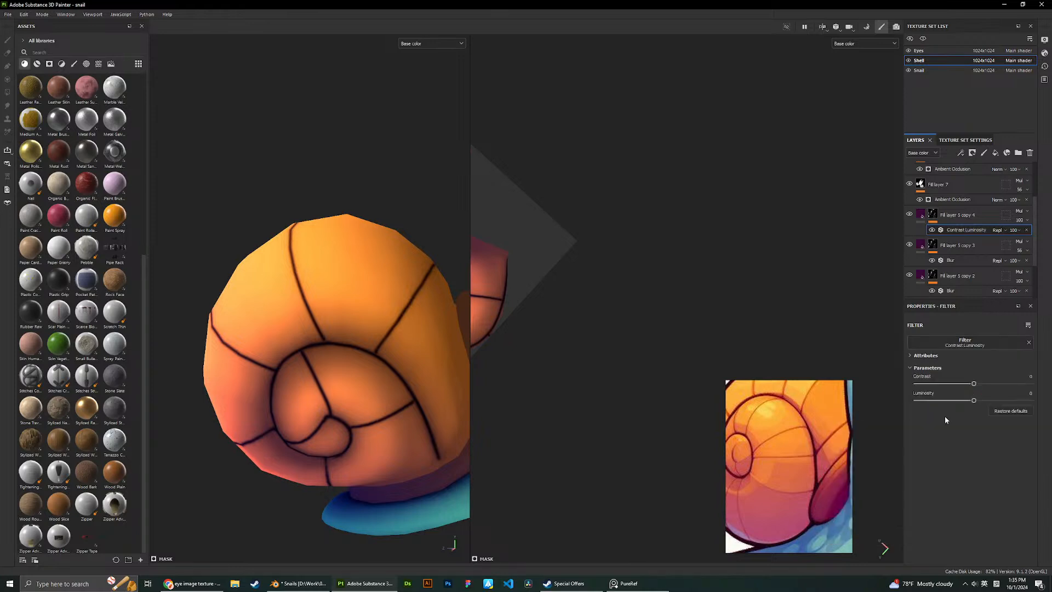
Try the Contrast Luminosity filter on copy 4 with copies 3 and 2 hidden, setting luminosity to 0 and contrast to about -0.67.
{"action": "mouse_move", "coordinate": [974, 383]}
{"action": "left_mouse_down"}
{"action": "mouse_move", "coordinate": [908, 370]}
{"action": "mouse_move", "coordinate": [981, 378]}
{"action": "mouse_move", "coordinate": [933, 377]}
{"action": "mouse_move", "coordinate": [905, 392]}
{"action": "mouse_move", "coordinate": [967, 400]}
{"action": "mouse_move", "coordinate": [936, 400]}
{"action": "left_mouse_up"}
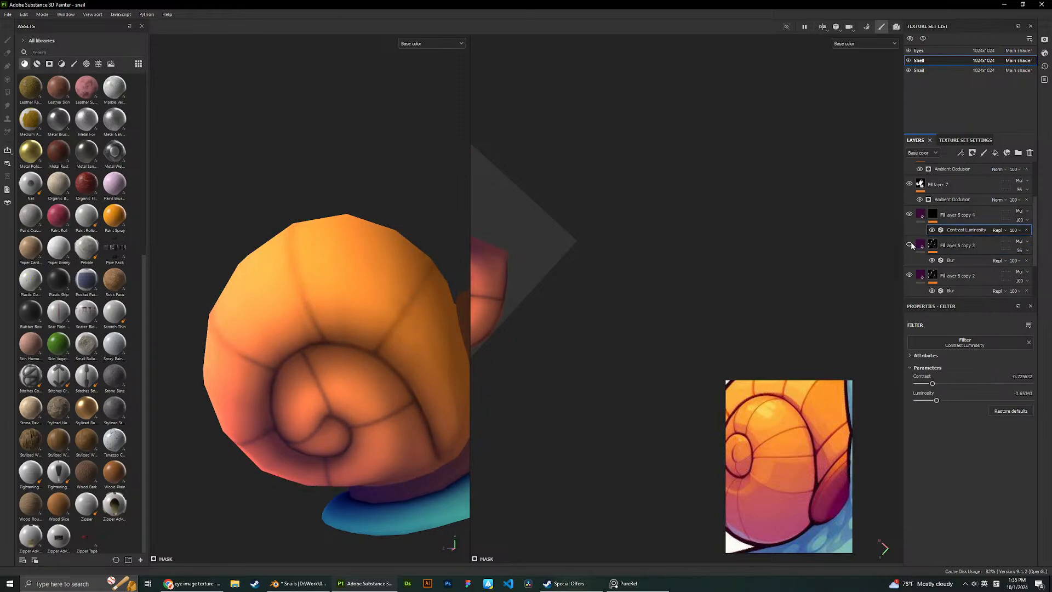
{"action": "scroll", "coordinate": [938, 218], "scroll_direction": "down", "scroll_amount": 1}
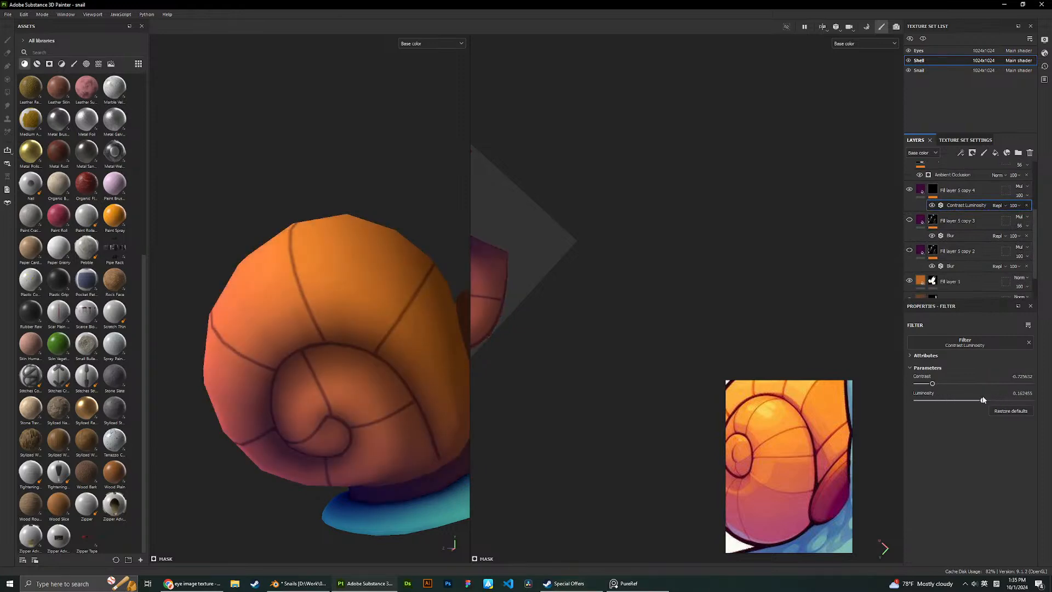
{"action": "left_click", "coordinate": [1022, 392]}
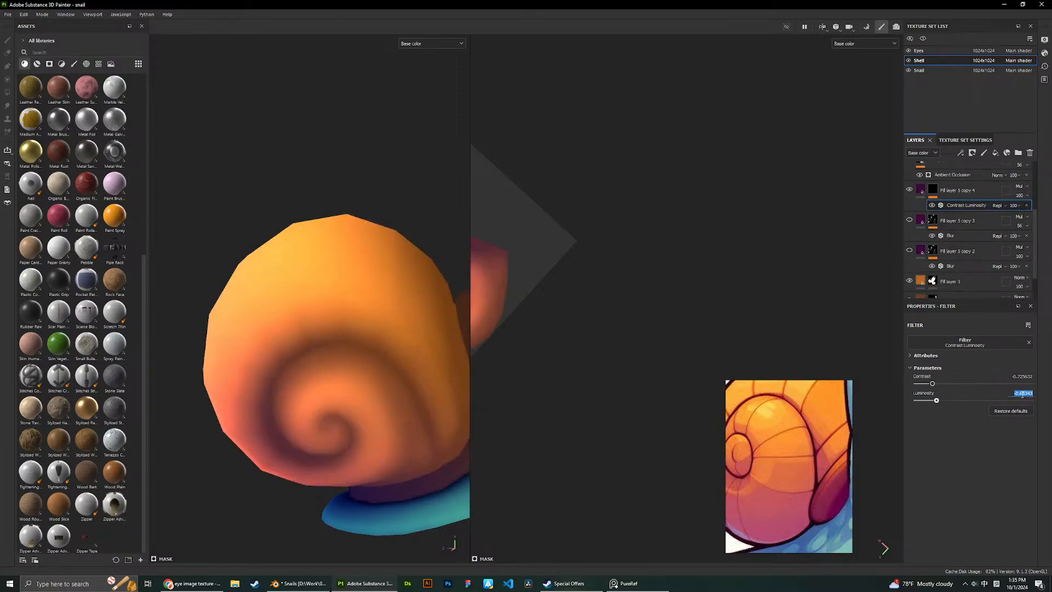
{"action": "type", "text": "0"}
{"action": "key", "text": "Return"}
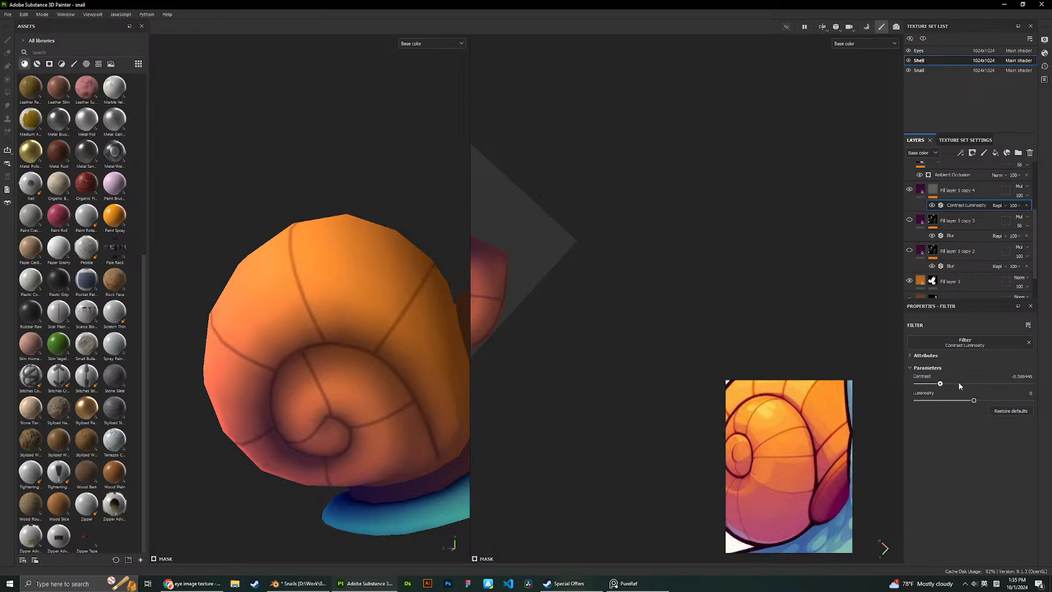
{"action": "left_click_drag", "start_coordinate": [959, 383], "coordinate": [935, 383]}
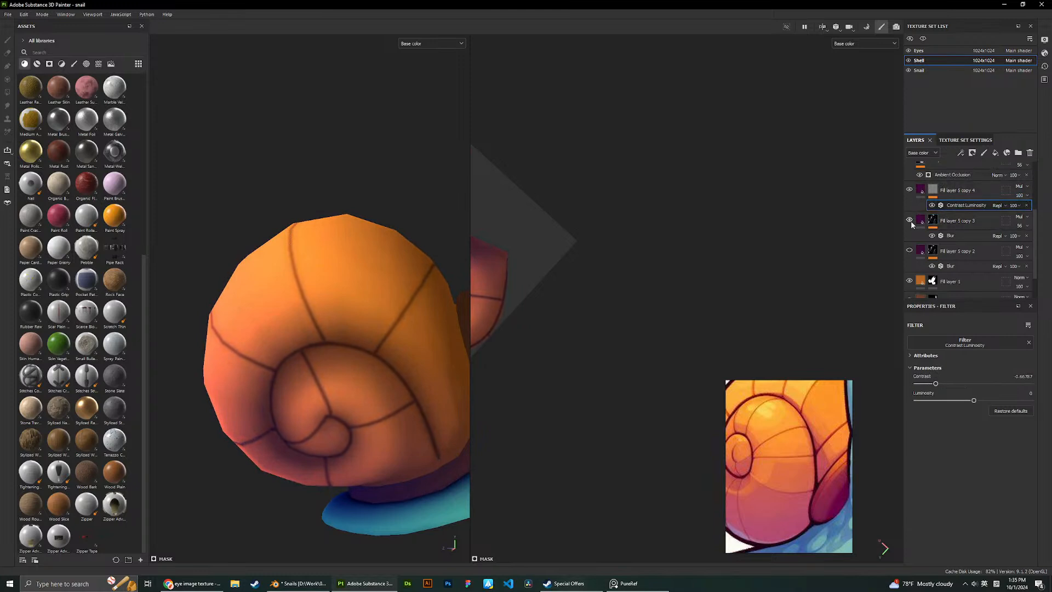
Raise the Blur intensity of the stripe layer copy 3 and duplicate its Blur filter.
{"action": "left_click", "coordinate": [964, 235]}
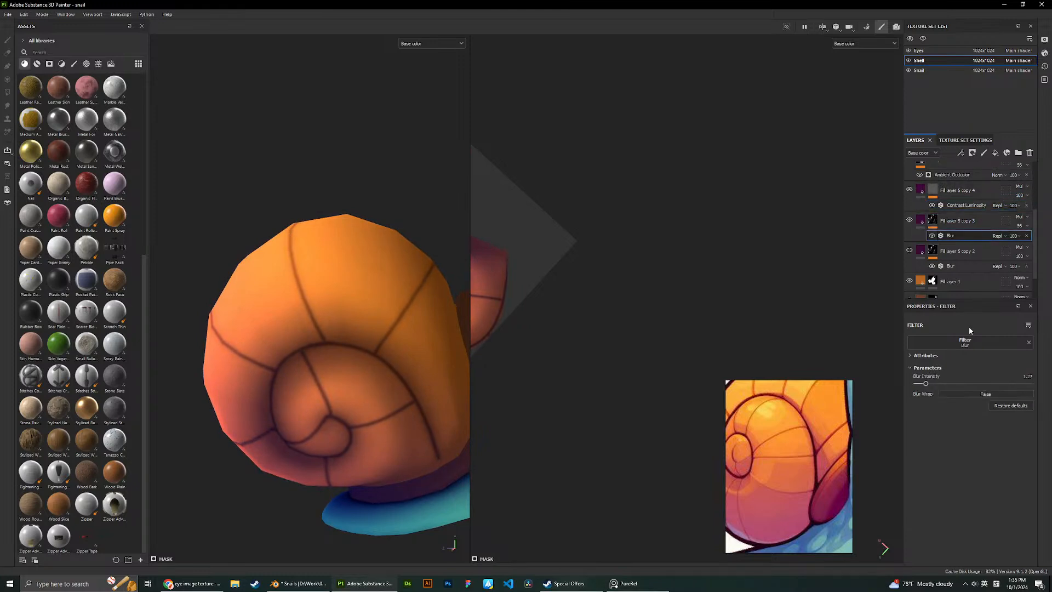
{"action": "mouse_move", "coordinate": [934, 384]}
{"action": "left_mouse_down"}
{"action": "mouse_move", "coordinate": [969, 382]}
{"action": "mouse_move", "coordinate": [930, 379]}
{"action": "left_mouse_up"}
{"action": "key", "text": "ctrl+d"}
Try Contrast Luminosity in place of the duplicated Blur filter on copy 3 and vary its contrast.
{"action": "left_click", "coordinate": [974, 342]}
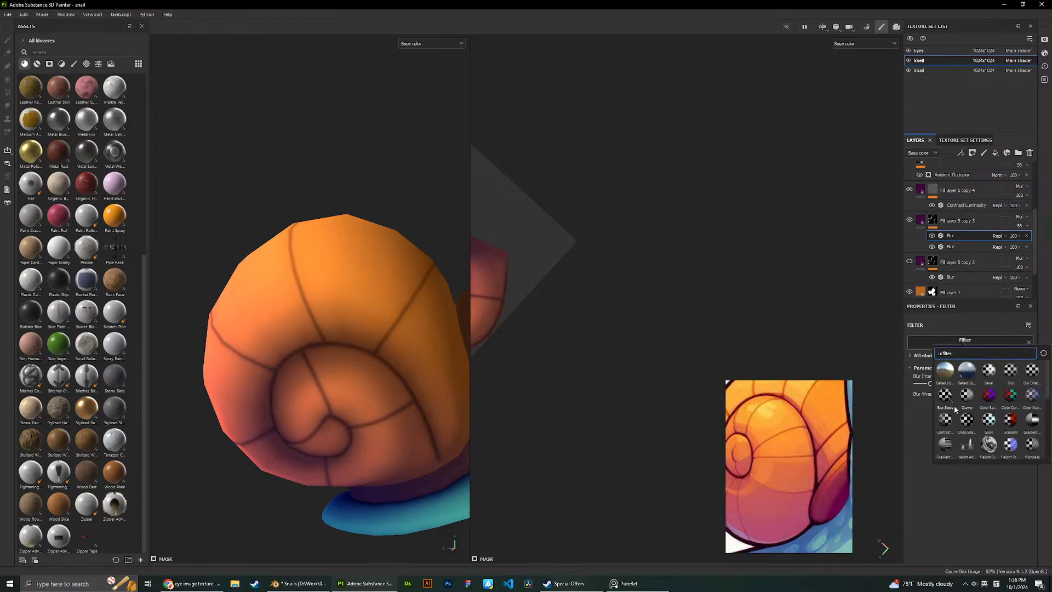
{"action": "left_click", "coordinate": [949, 422]}
{"action": "mouse_move", "coordinate": [973, 384]}
{"action": "left_mouse_down"}
{"action": "mouse_move", "coordinate": [1013, 383]}
{"action": "mouse_move", "coordinate": [967, 382]}
{"action": "mouse_move", "coordinate": [977, 380]}
{"action": "mouse_move", "coordinate": [951, 400]}
{"action": "mouse_move", "coordinate": [981, 399]}
{"action": "mouse_move", "coordinate": [993, 383]}
{"action": "mouse_move", "coordinate": [981, 383]}
{"action": "left_mouse_up"}
Try the Gradient Dynamic and Clamp filters in the upper filter slot of the stripe layer copy 3.
{"action": "left_click", "coordinate": [979, 346]}
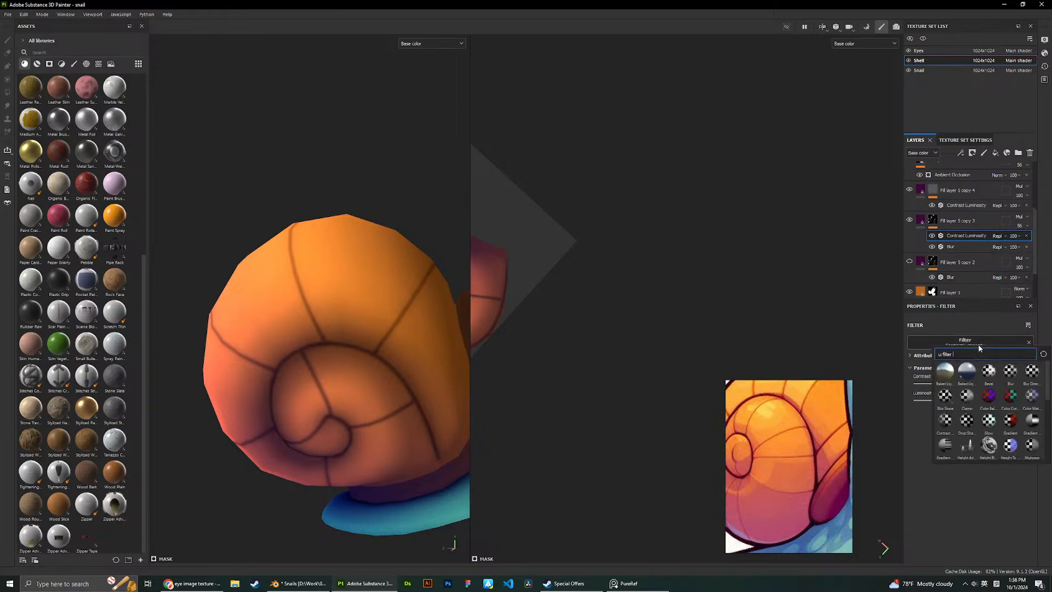
{"action": "left_click", "coordinate": [948, 446]}
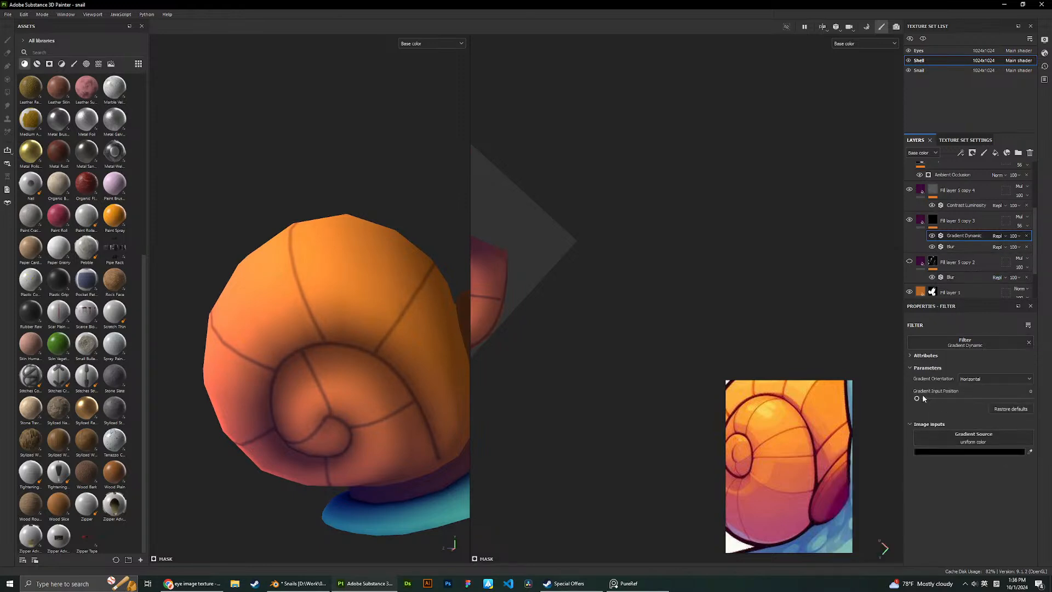
{"action": "left_click", "coordinate": [1005, 348]}
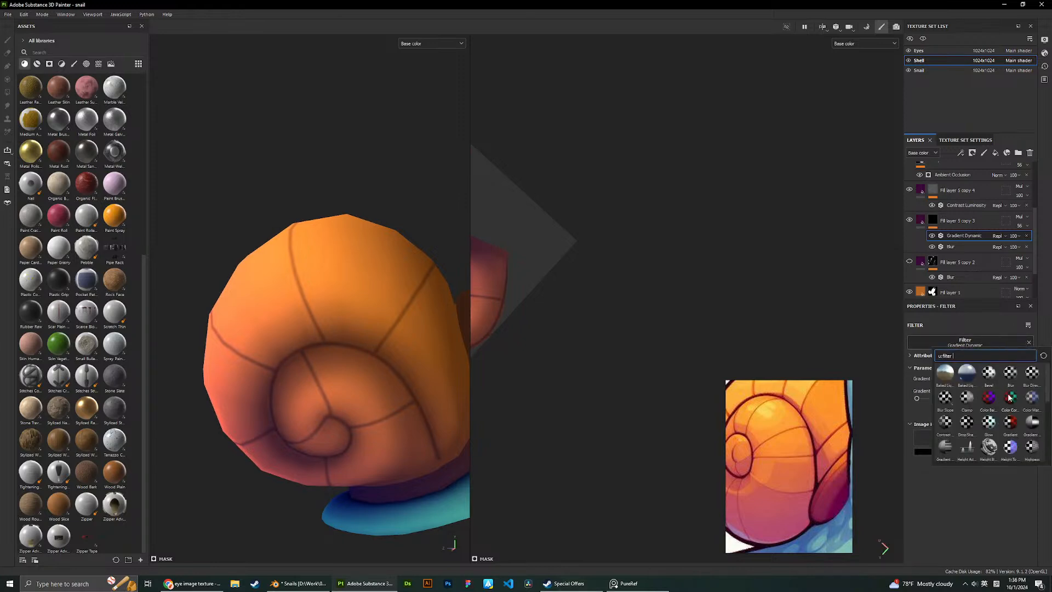
{"action": "left_click", "coordinate": [965, 396]}
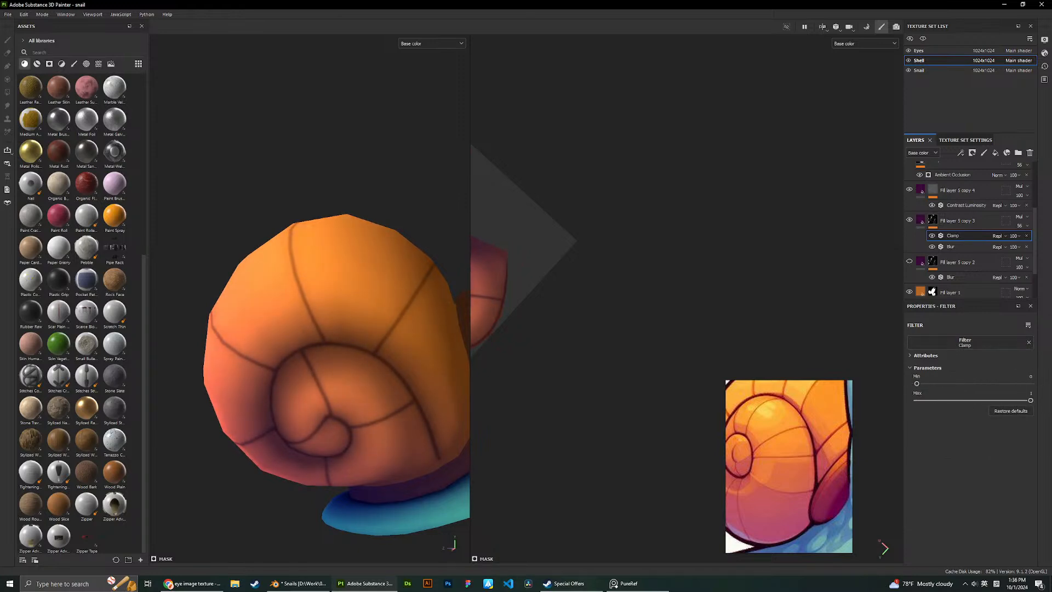
Try the Height Adjust filter in the upper filter slot of the stripe layer copy 3.
{"action": "left_click", "coordinate": [975, 343]}
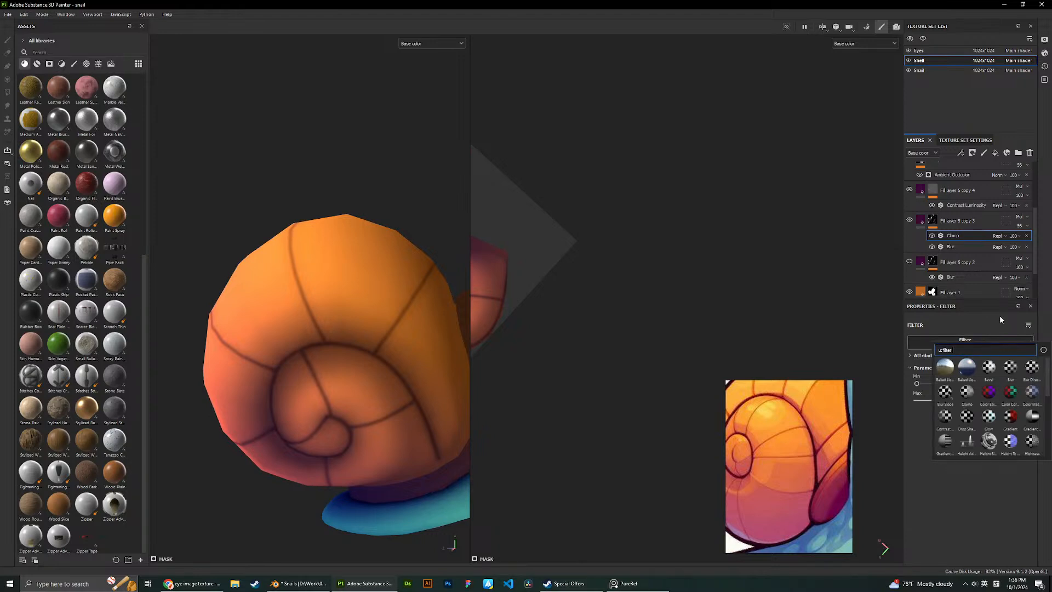
{"action": "scroll", "coordinate": [987, 408], "scroll_direction": "down", "scroll_amount": 3}
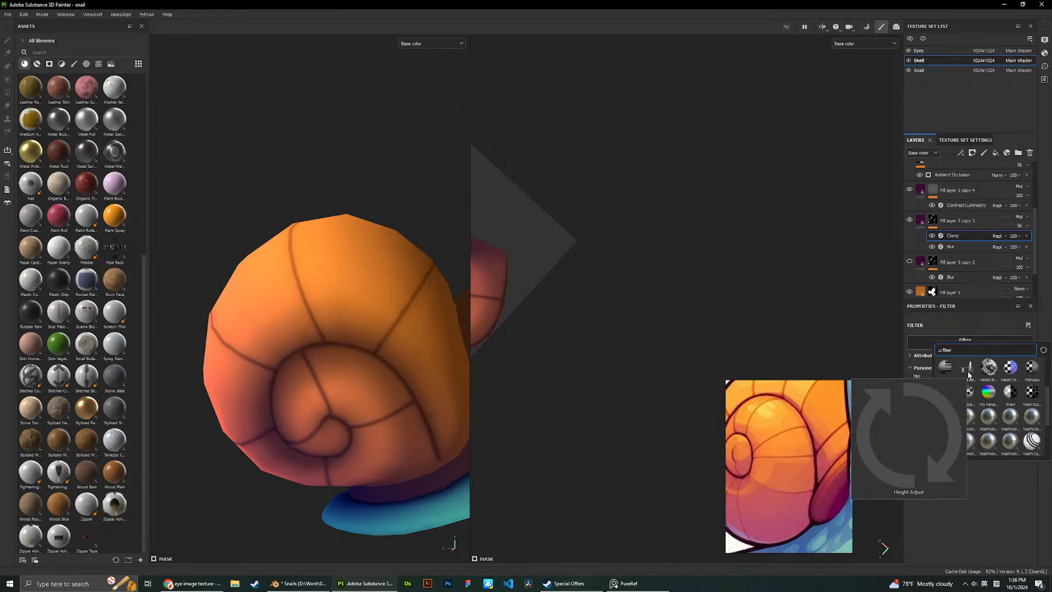
{"action": "left_click", "coordinate": [969, 373]}
{"action": "left_click", "coordinate": [950, 395]}
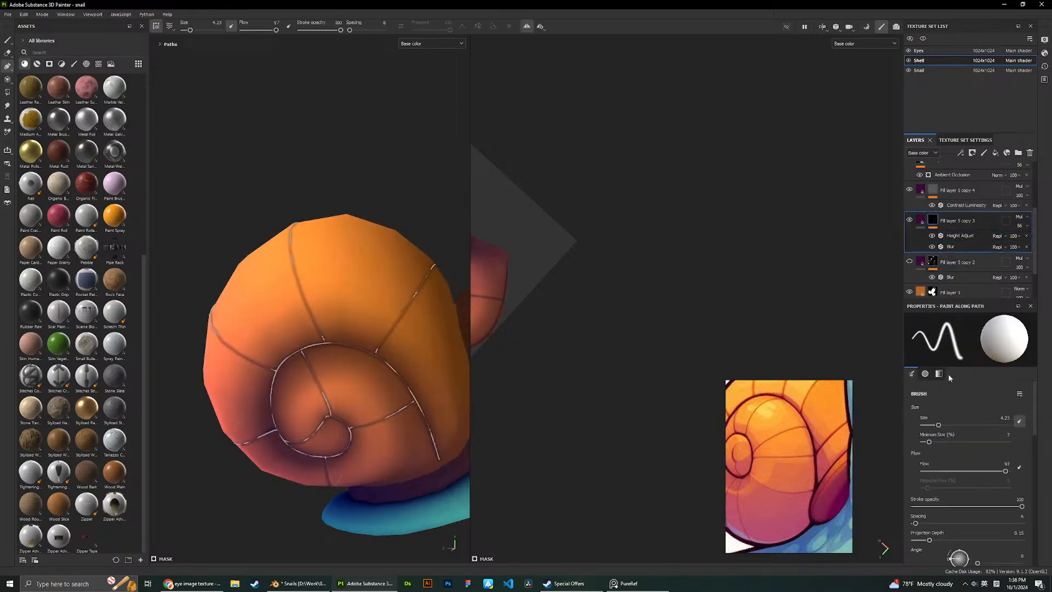
Replace the Height Adjust filter on copy 3 with Gradient Curve and set its Balance to 0.47.
{"action": "left_click", "coordinate": [965, 344]}
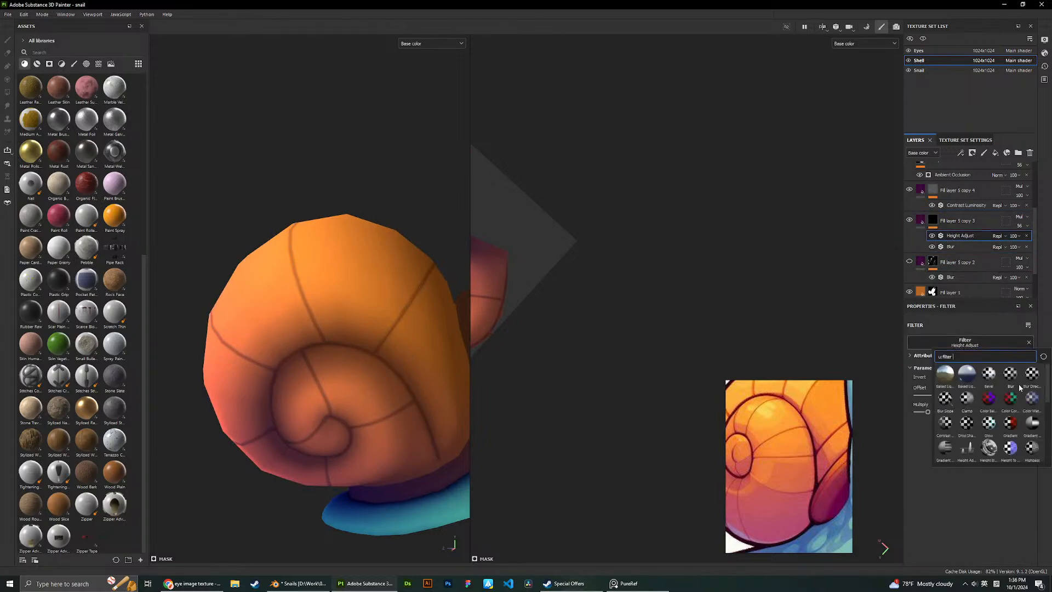
{"action": "left_click", "coordinate": [1037, 421]}
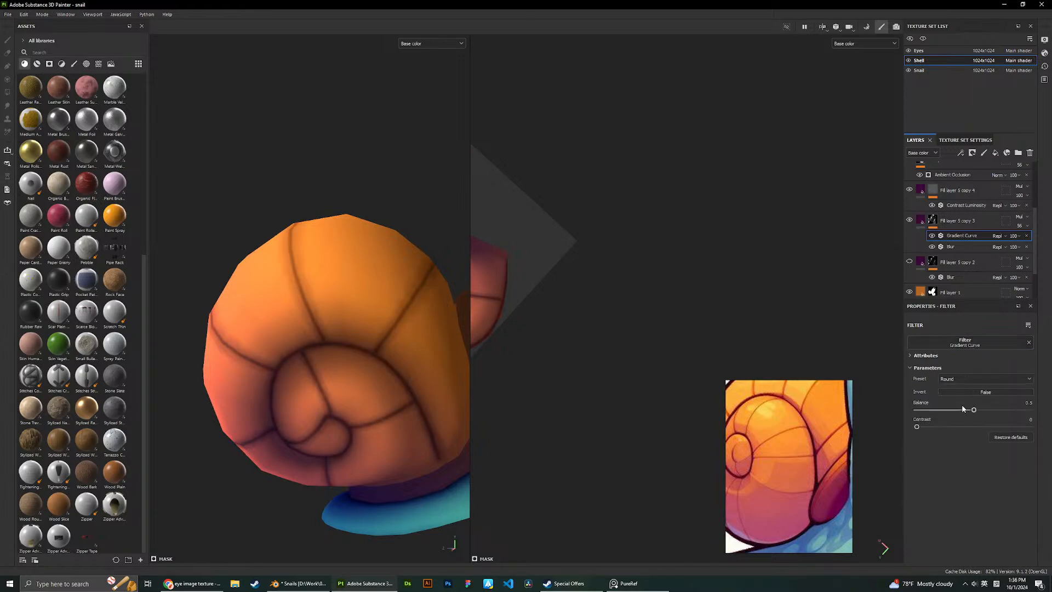
{"action": "left_click_drag", "start_coordinate": [963, 411], "coordinate": [1012, 410]}
{"action": "left_click_drag", "start_coordinate": [975, 427], "coordinate": [921, 429]}
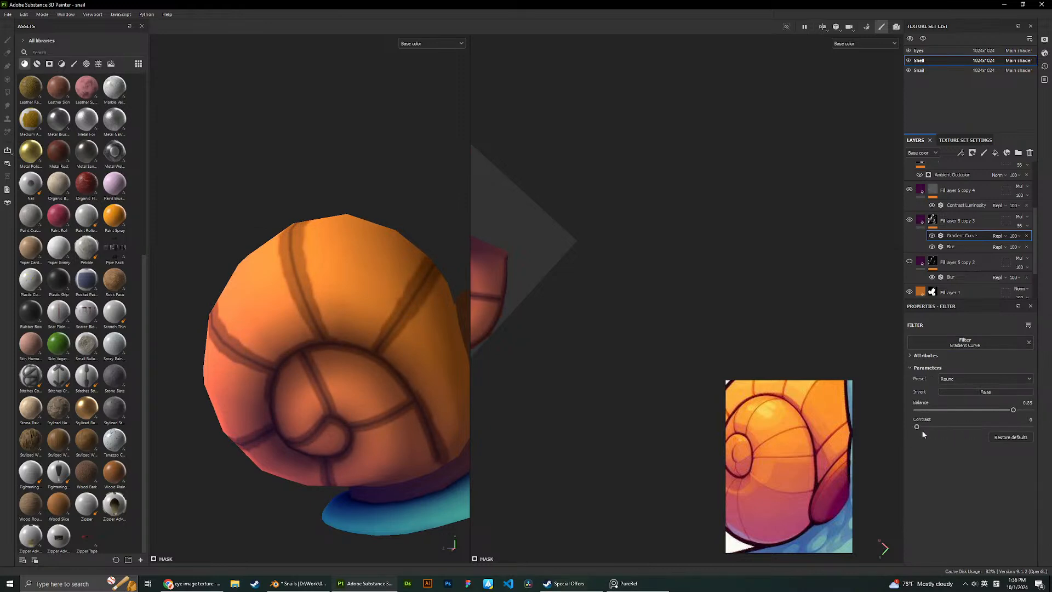
{"action": "mouse_move", "coordinate": [1013, 409]}
{"action": "left_mouse_down"}
{"action": "mouse_move", "coordinate": [949, 406]}
{"action": "mouse_move", "coordinate": [969, 409]}
{"action": "left_mouse_up"}
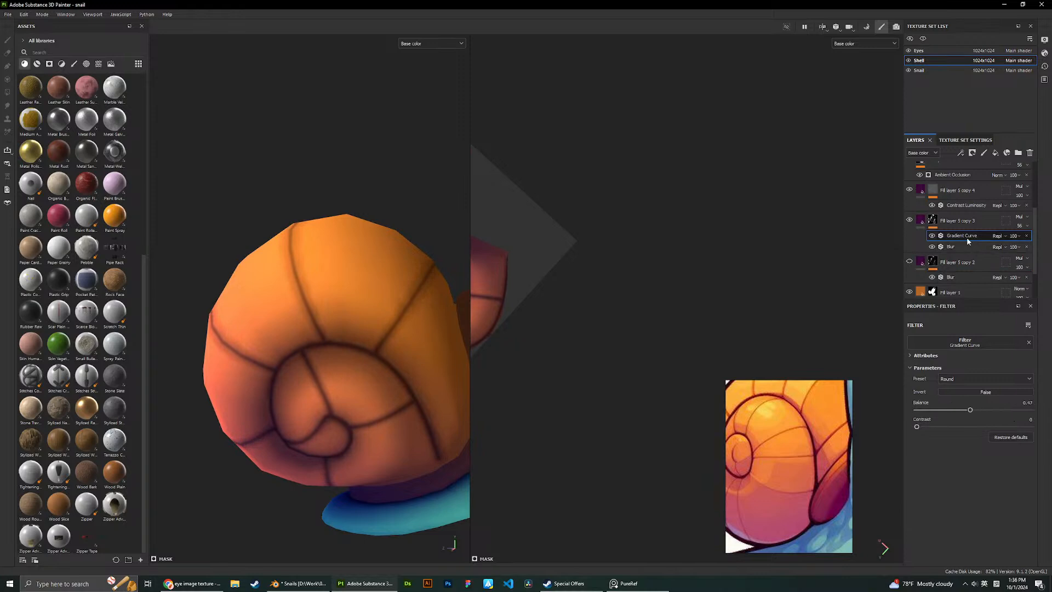
Move copy 3's Gradient Curve filter below its Blur filter, then set Balance to 1 and Blur intensity to about 0.92.
{"action": "left_click_drag", "start_coordinate": [962, 236], "coordinate": [962, 251]}
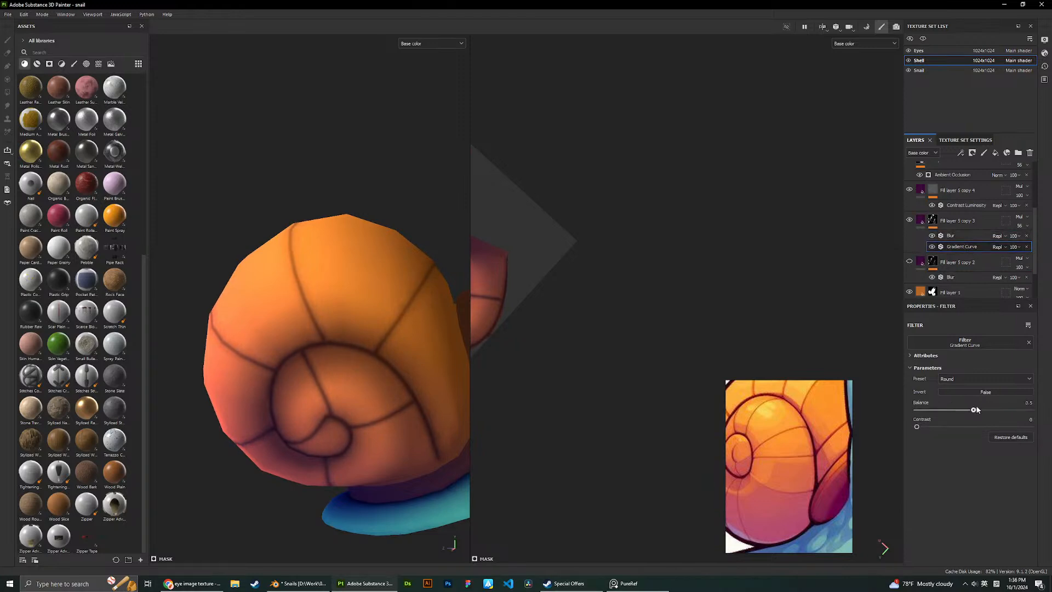
{"action": "left_click_drag", "start_coordinate": [970, 409], "coordinate": [1030, 410]}
{"action": "left_click", "coordinate": [964, 235]}
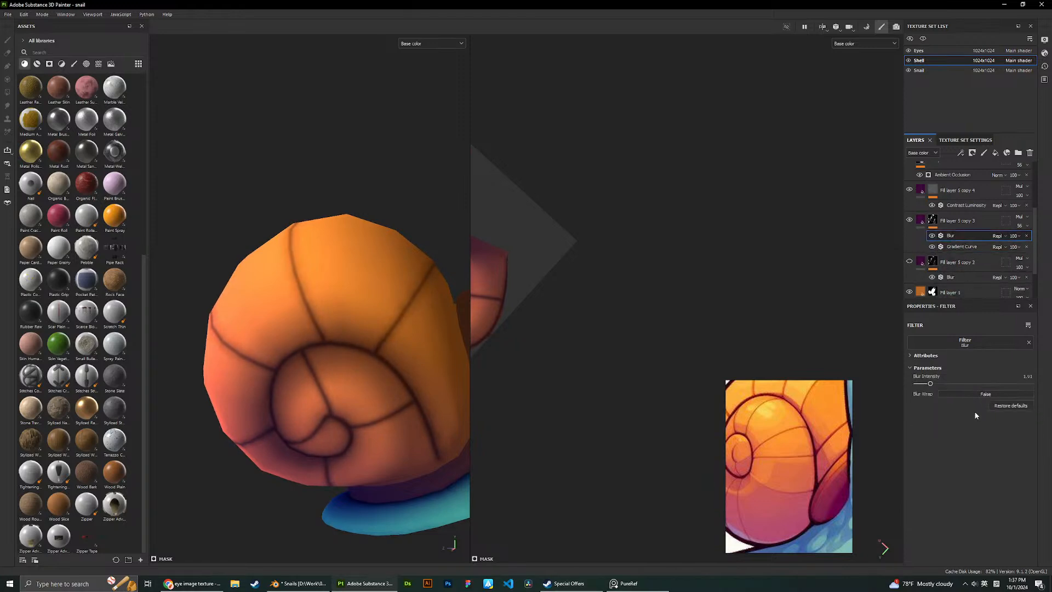
{"action": "left_click_drag", "start_coordinate": [927, 384], "coordinate": [918, 383]}
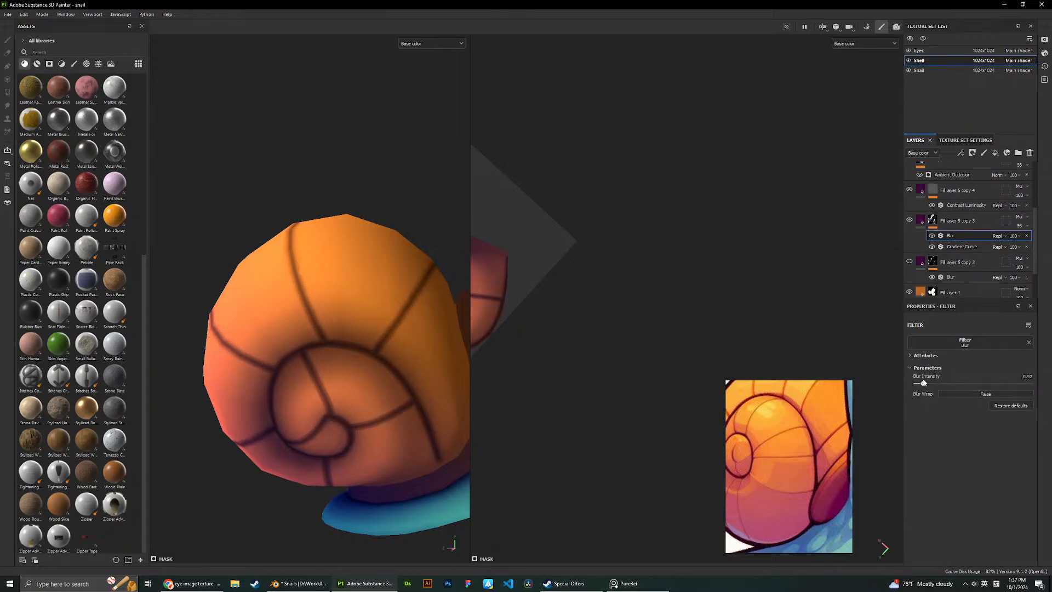
{"action": "left_click", "coordinate": [961, 247]}
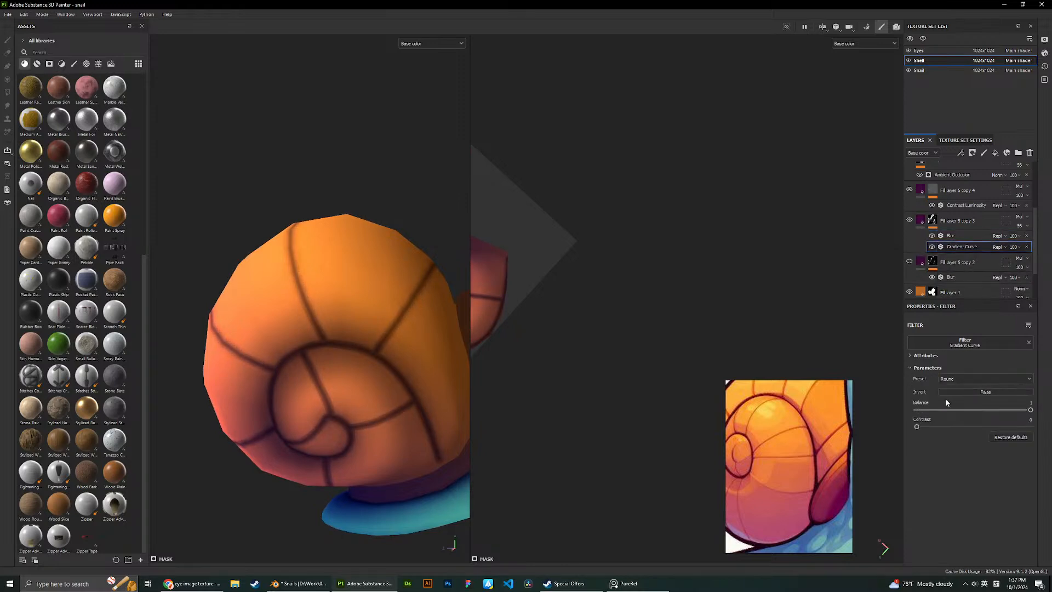
{"action": "mouse_move", "coordinate": [920, 427]}
{"action": "left_mouse_down"}
{"action": "mouse_move", "coordinate": [949, 428]}
{"action": "mouse_move", "coordinate": [914, 428]}
{"action": "left_mouse_up"}
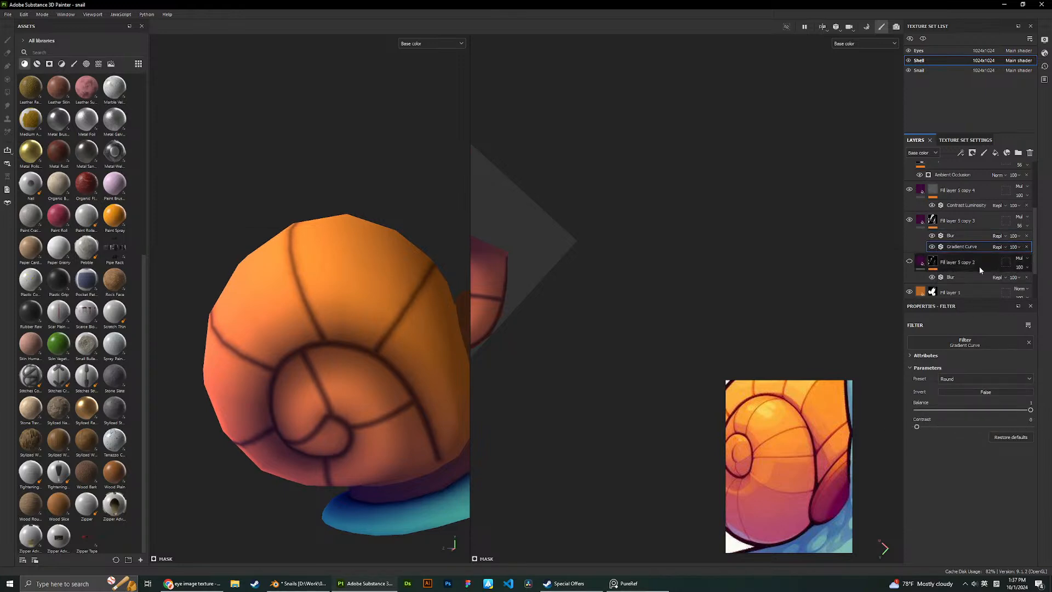
Delete the stripe layer copy 4.
{"action": "left_click", "coordinate": [924, 193]}
{"action": "key", "text": "Delete"}
{"action": "left_click", "coordinate": [964, 236]}
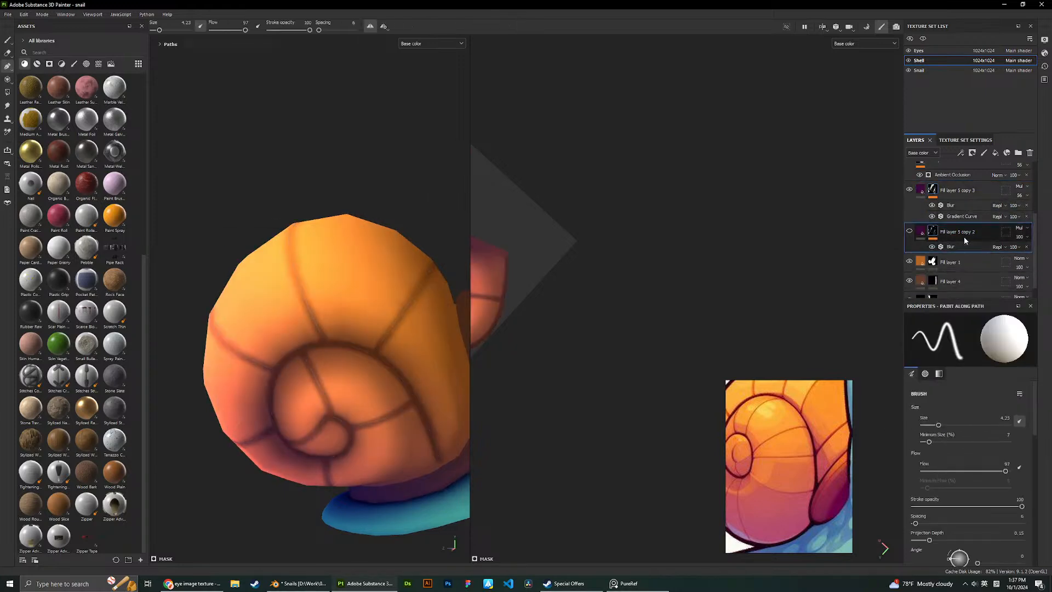
{"action": "key", "text": "Delete"}
{"action": "key", "text": "ctrl+z"}
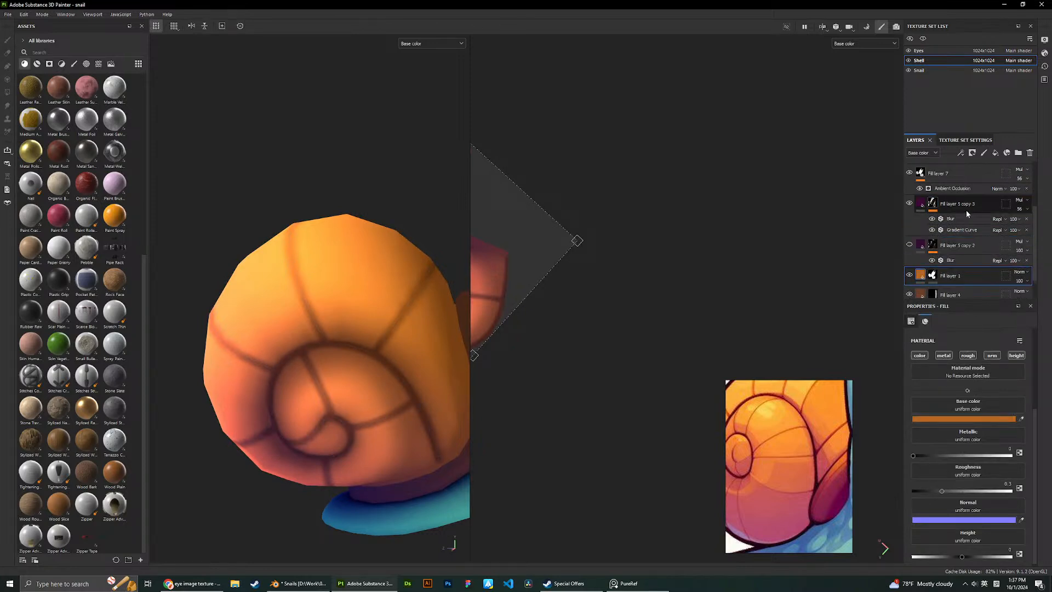
Move the stripe layer copy 2 above copy 3, make it visible and set its Blur intensity to 0.54.
{"action": "left_click", "coordinate": [964, 208]}
{"action": "left_click_drag", "start_coordinate": [960, 249], "coordinate": [962, 209]}
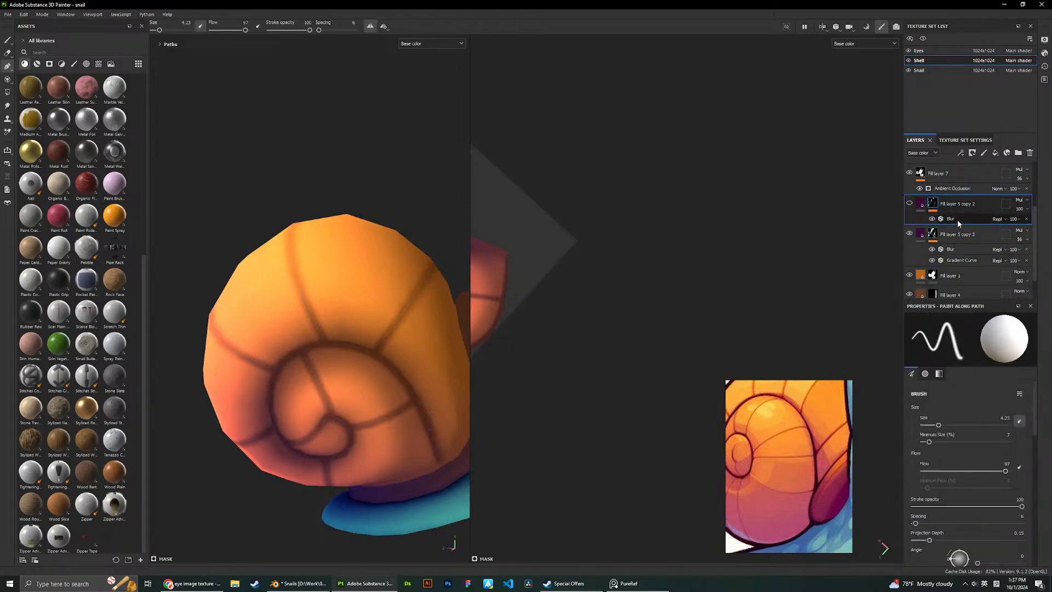
{"action": "left_click", "coordinate": [957, 219]}
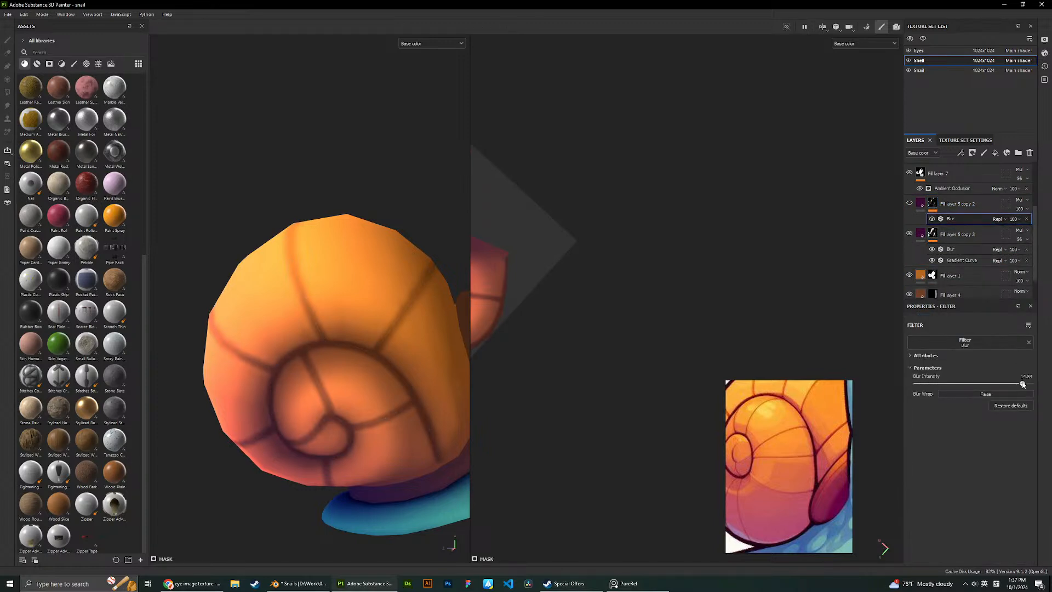
{"action": "left_click_drag", "start_coordinate": [956, 384], "coordinate": [920, 383]}
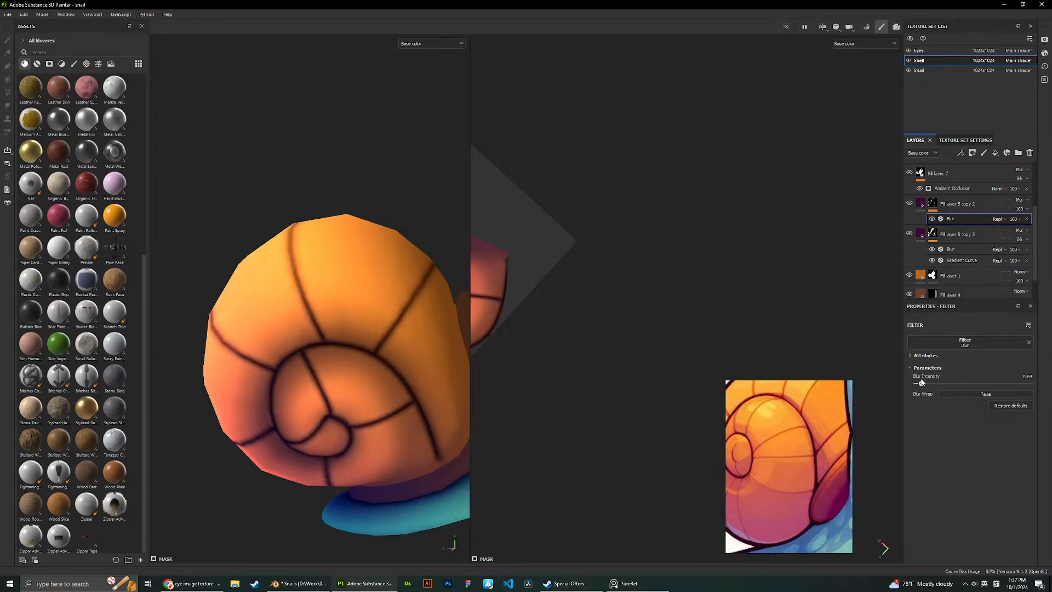
Delete the stripe layer copy 2 and duplicate the stripe layer copy 3.
{"action": "left_click", "coordinate": [962, 260]}
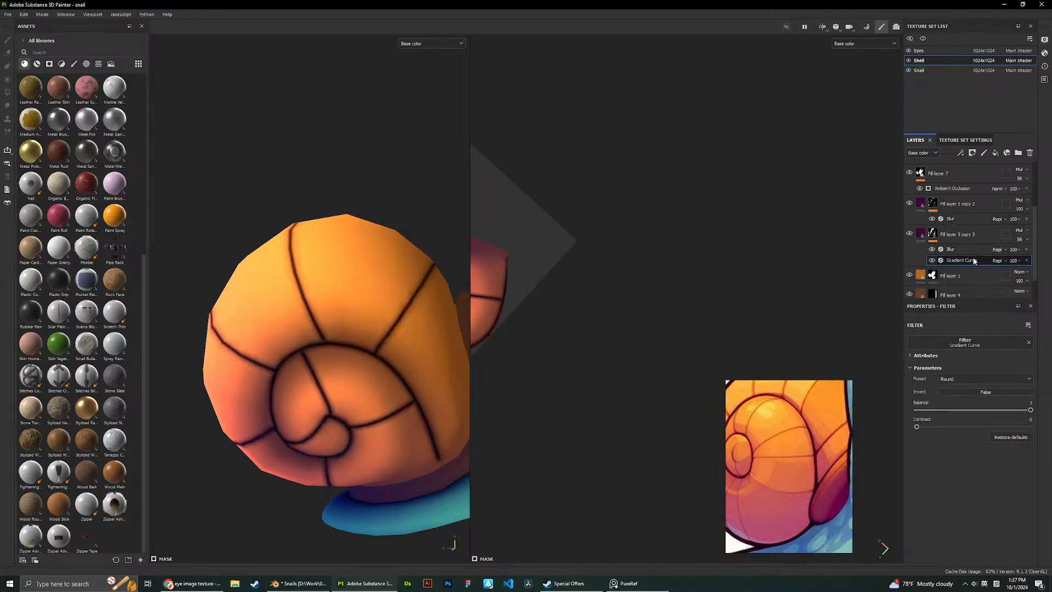
{"action": "left_click", "coordinate": [957, 205]}
{"action": "key", "text": "Delete"}
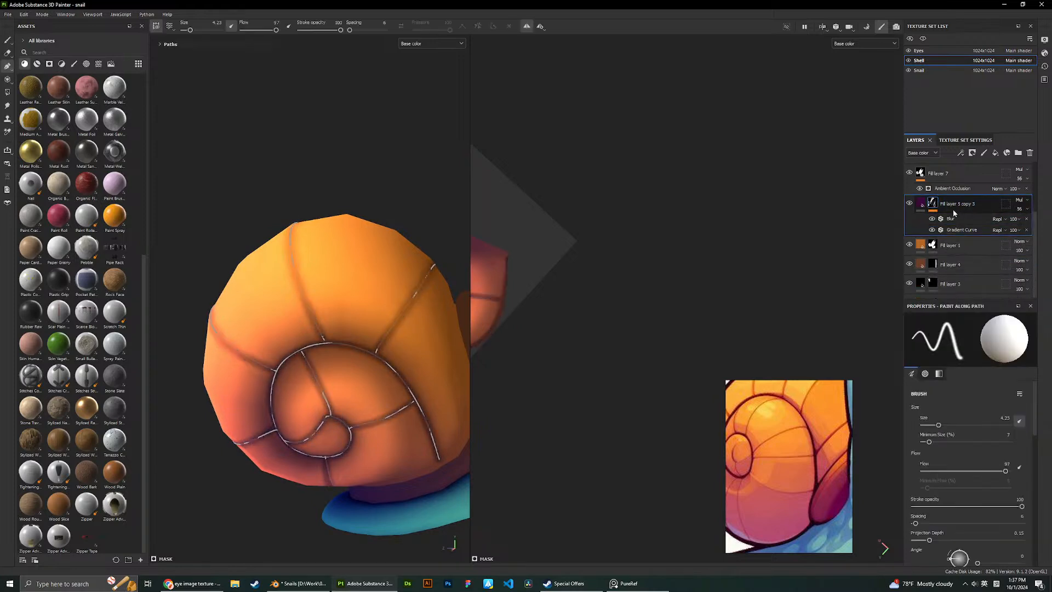
{"action": "key", "text": "ctrl+d"}
{"action": "left_click_drag", "start_coordinate": [965, 209], "coordinate": [964, 206]}
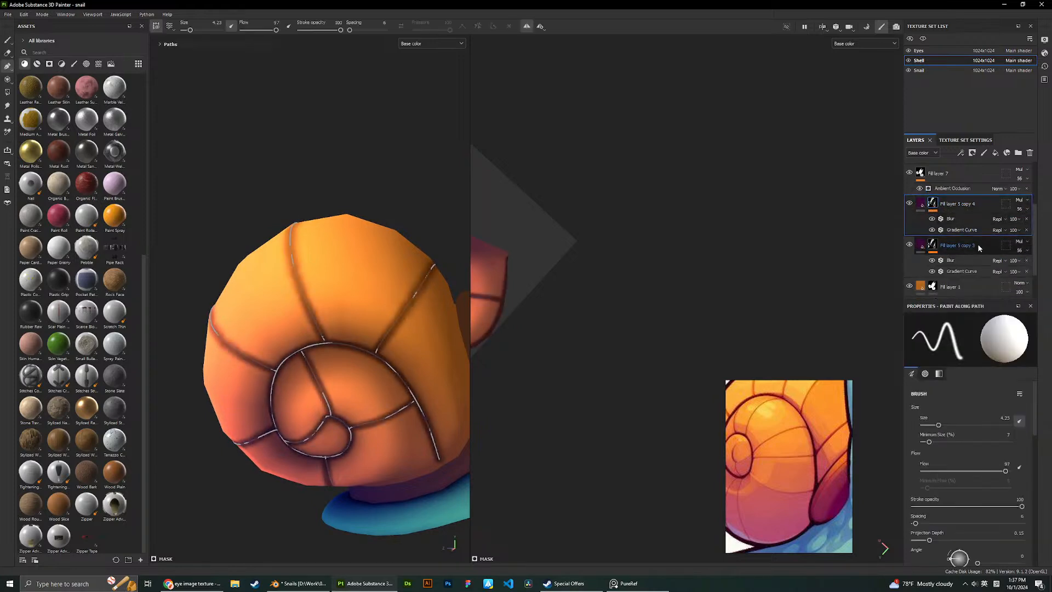
With its Blur temporarily off, lower copy 4's Gradient Curve Balance to 0.01, then re-enable Blur at intensity 0.46.
{"action": "left_click", "coordinate": [931, 218]}
{"action": "left_click", "coordinate": [961, 230]}
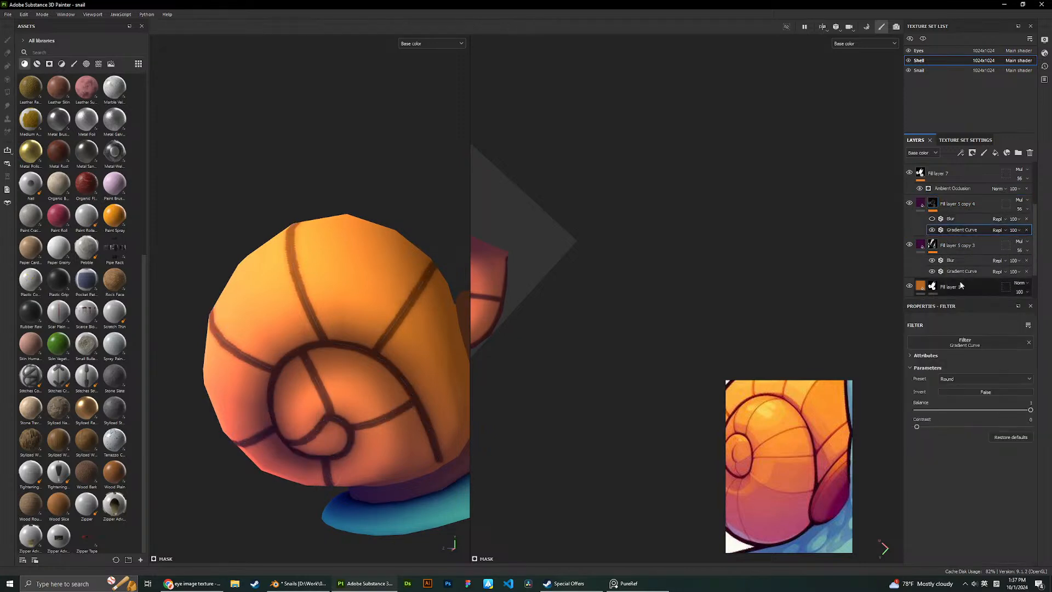
{"action": "left_click_drag", "start_coordinate": [1029, 410], "coordinate": [928, 407]}
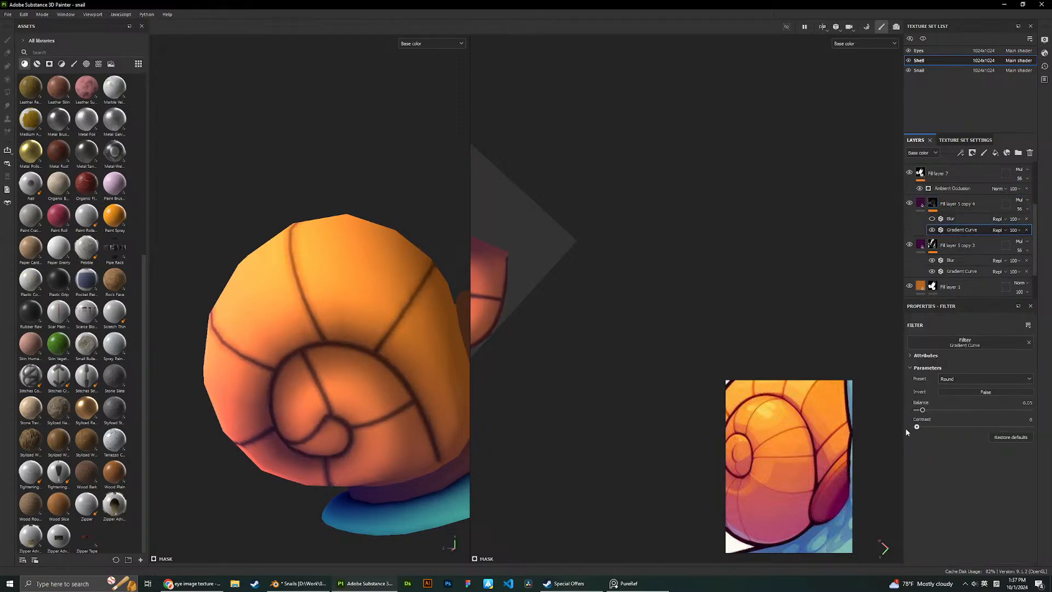
{"action": "left_click_drag", "start_coordinate": [923, 410], "coordinate": [919, 411]}
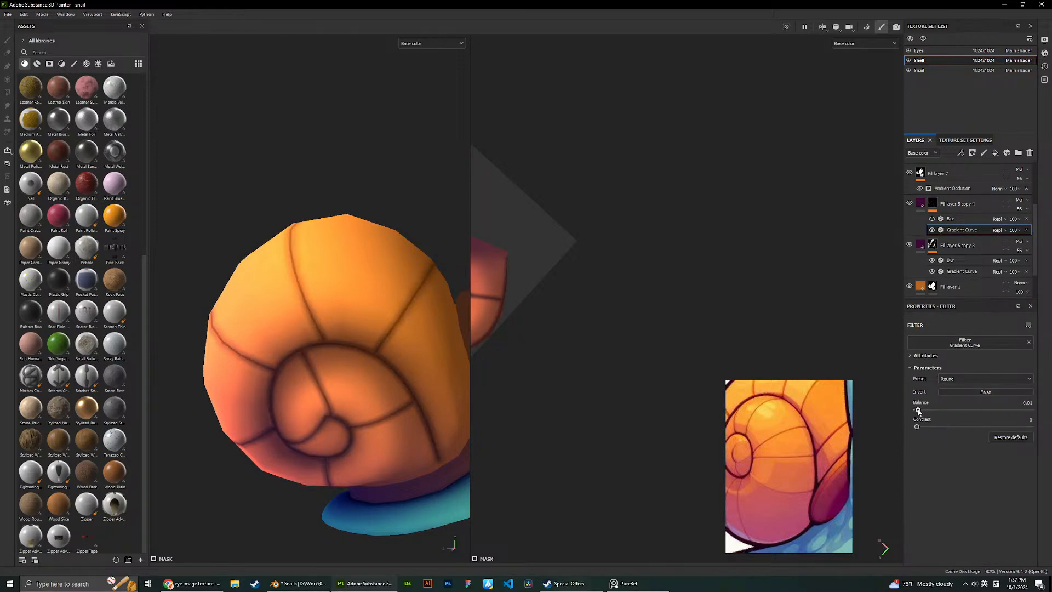
{"action": "left_click", "coordinate": [944, 223]}
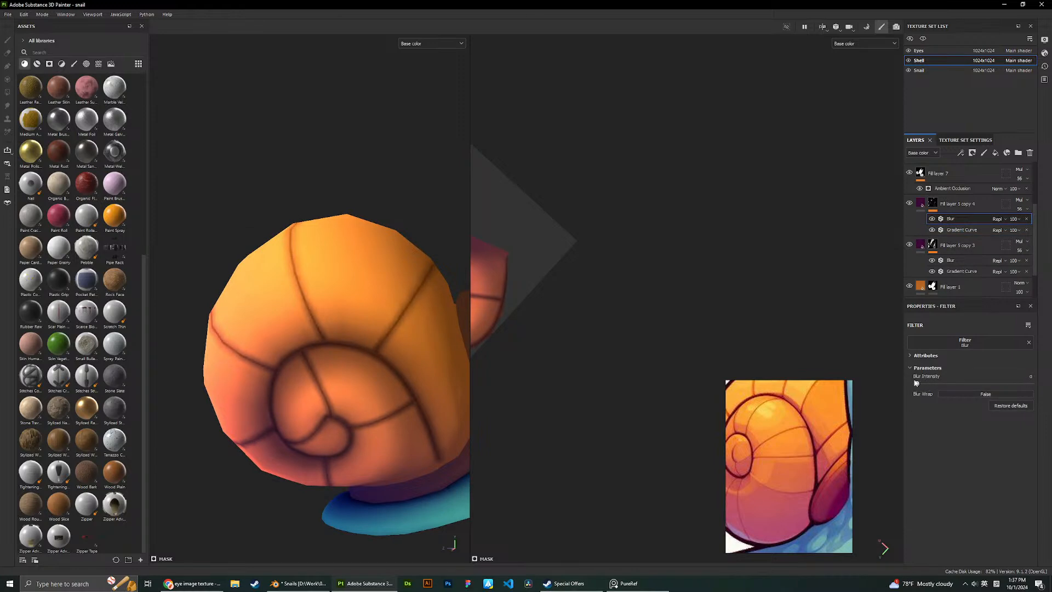
{"action": "scroll", "coordinate": [421, 263], "scroll_direction": "down", "scroll_amount": 3}
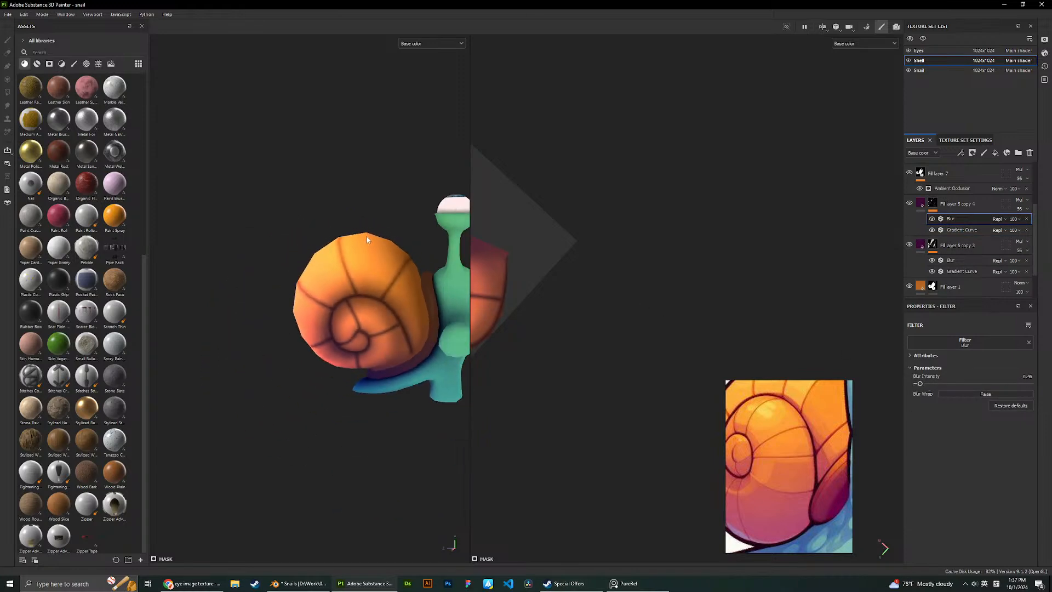
{"action": "mouse_move", "coordinate": [367, 236]}
{"action": "left_mouse_down", "text": "alt"}
{"action": "mouse_move", "coordinate": [322, 208]}
{"action": "mouse_move", "coordinate": [369, 233]}
{"action": "left_mouse_up", "text": "alt"}
{"action": "scroll", "coordinate": [346, 243], "scroll_direction": "up", "scroll_amount": 5}
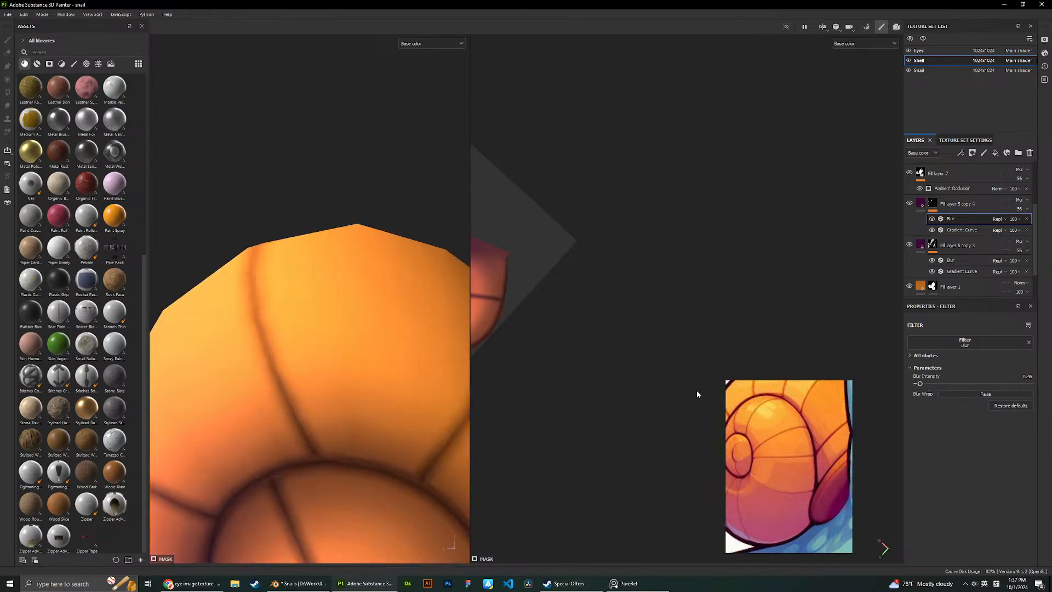
Reduce copy 4's Blur intensity to 0.29 and fine-tune its Gradient Curve Balance to about 0.01.
{"action": "left_click_drag", "start_coordinate": [920, 385], "coordinate": [920, 385]}
{"action": "left_click", "coordinate": [953, 230]}
{"action": "left_click_drag", "start_coordinate": [921, 412], "coordinate": [919, 411]}
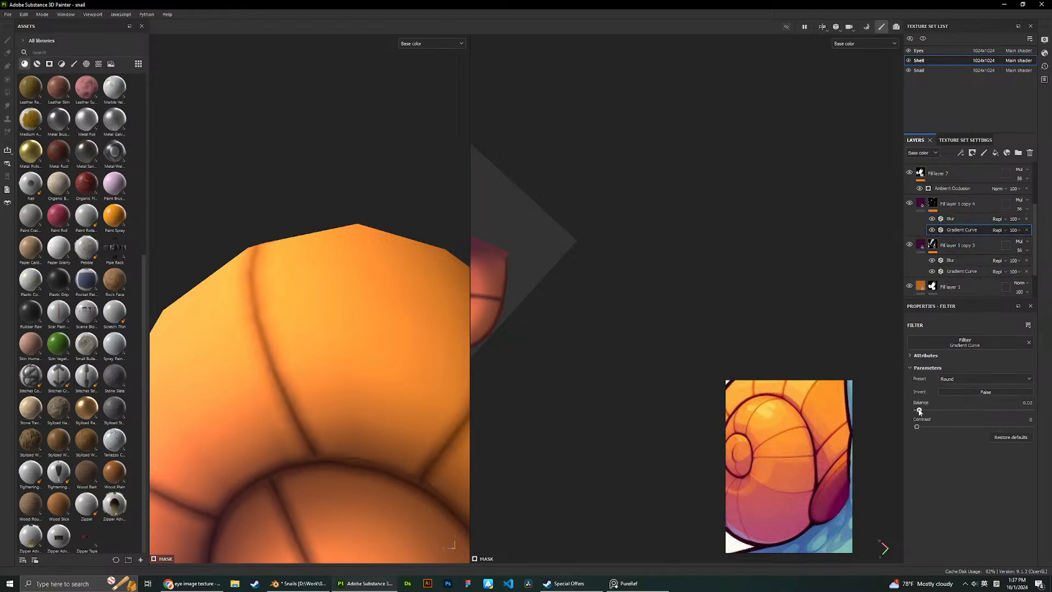
{"action": "scroll", "coordinate": [378, 264], "scroll_direction": "down", "scroll_amount": 5}
{"action": "left_click_drag", "start_coordinate": [386, 264], "coordinate": [368, 265], "text": "alt"}
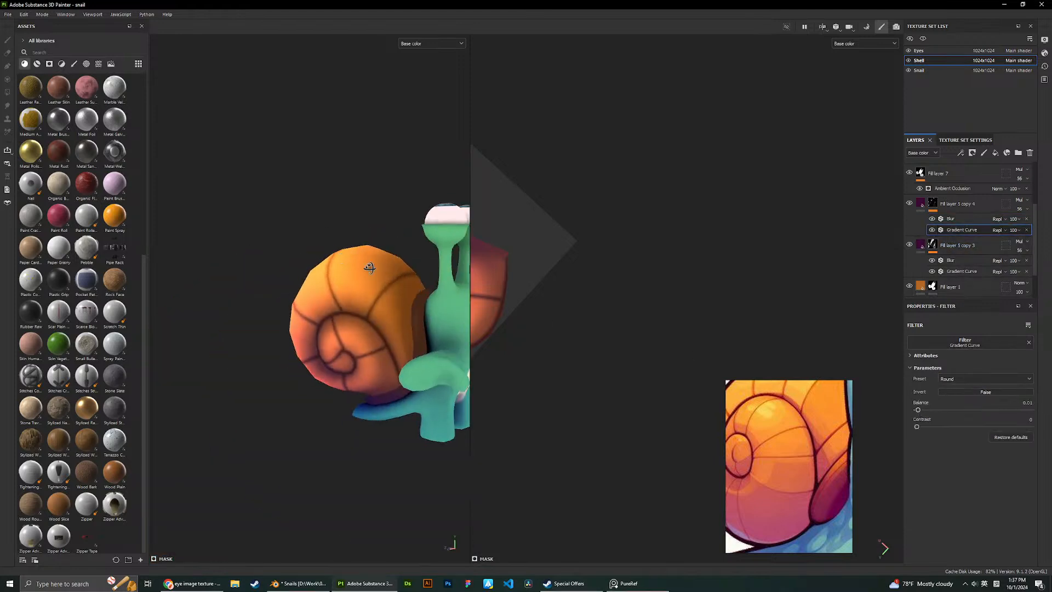
{"action": "scroll", "coordinate": [368, 265], "scroll_direction": "up", "scroll_amount": 5}
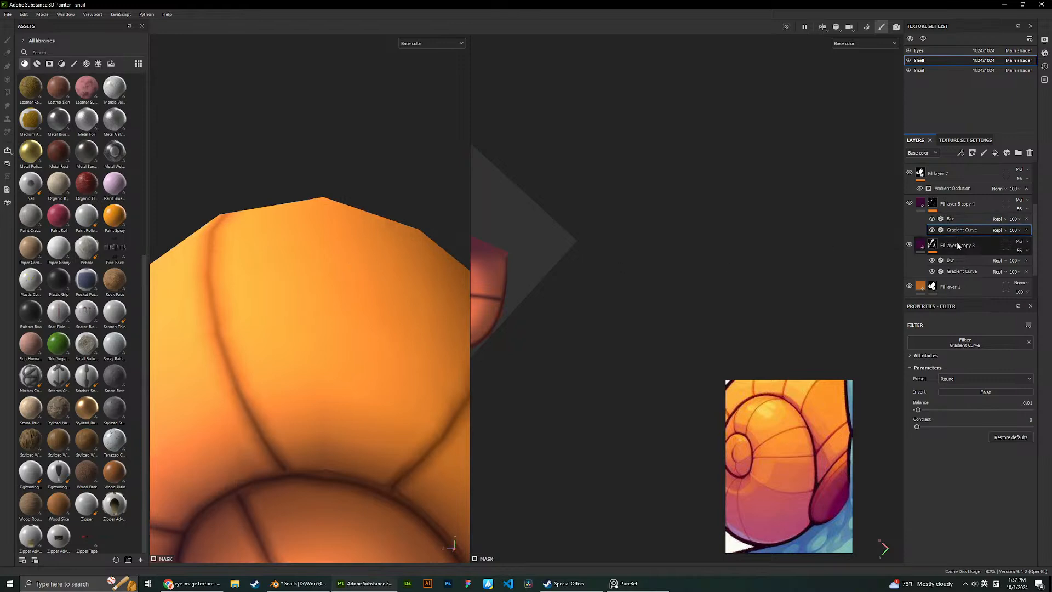
Try different Balance and Contrast values on copy 3's Gradient Curve filter with its Blur turned off.
{"action": "left_click", "coordinate": [961, 271]}
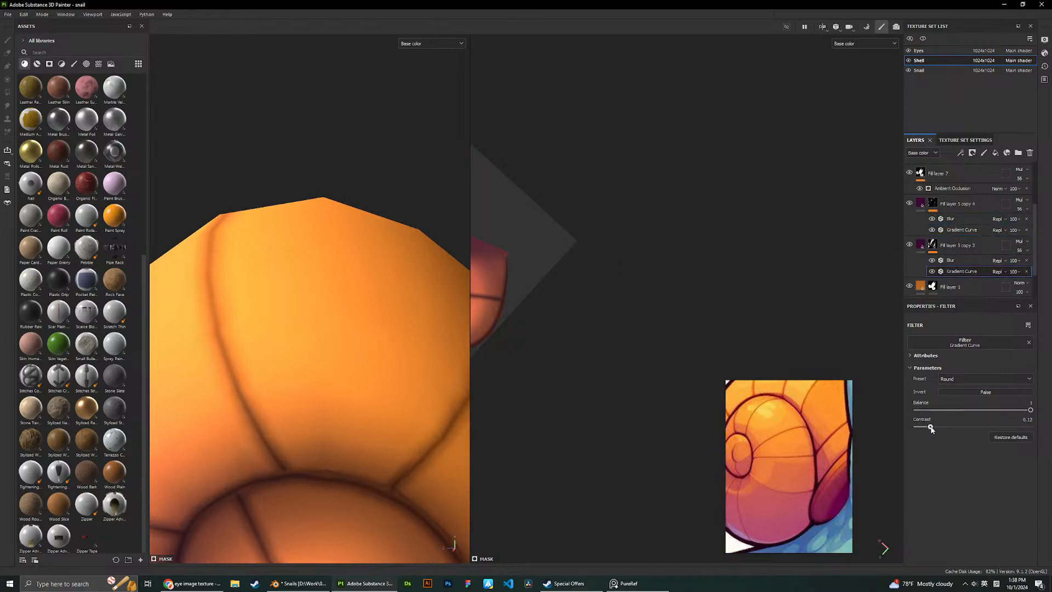
{"action": "left_click", "coordinate": [931, 260]}
{"action": "left_click", "coordinate": [950, 263]}
{"action": "left_click", "coordinate": [958, 272]}
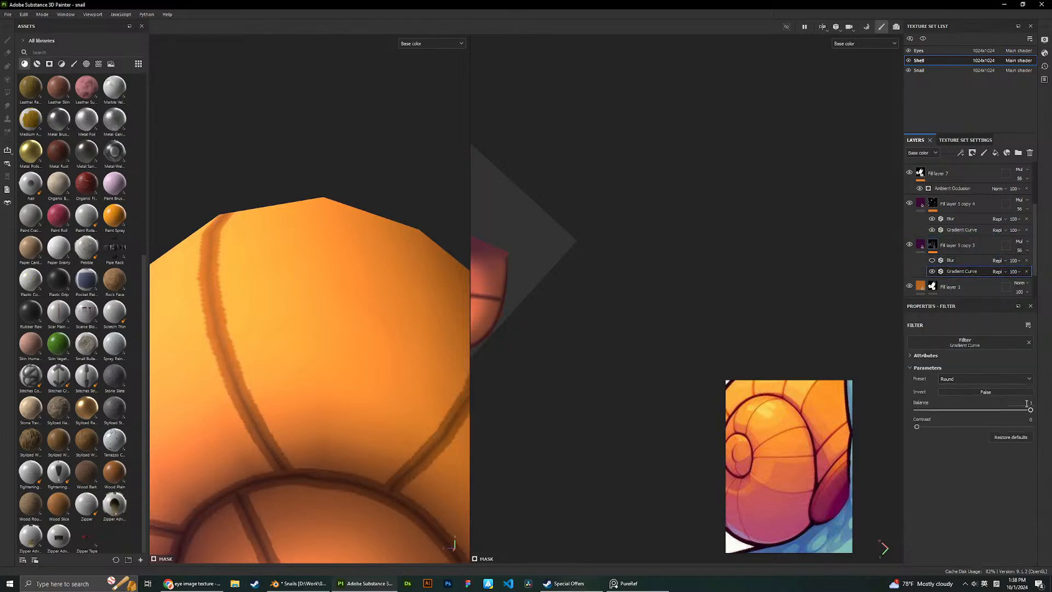
{"action": "mouse_move", "coordinate": [1029, 409]}
{"action": "left_mouse_down"}
{"action": "mouse_move", "coordinate": [936, 409]}
{"action": "mouse_move", "coordinate": [1032, 426]}
{"action": "left_mouse_up"}
{"action": "left_click_drag", "start_coordinate": [944, 426], "coordinate": [915, 426]}
Turn copy 3's Blur filter back on and set its intensity to about 0.6.
{"action": "left_click", "coordinate": [950, 261]}
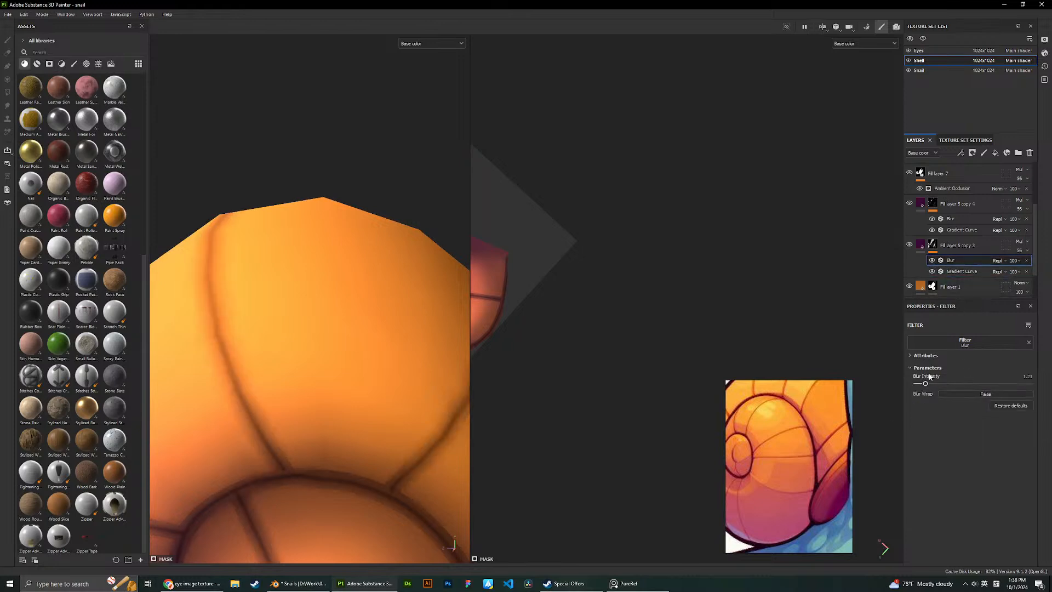
{"action": "left_click_drag", "start_coordinate": [921, 385], "coordinate": [919, 385]}
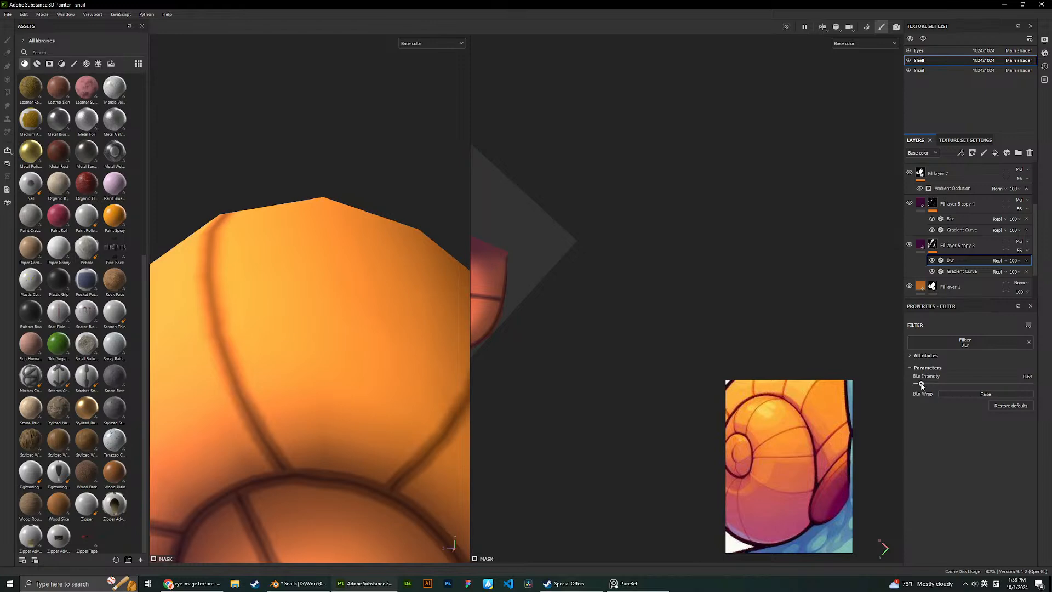
{"action": "scroll", "coordinate": [423, 282], "scroll_direction": "down", "scroll_amount": 5}
{"action": "scroll", "coordinate": [374, 308], "scroll_direction": "up", "scroll_amount": 5}
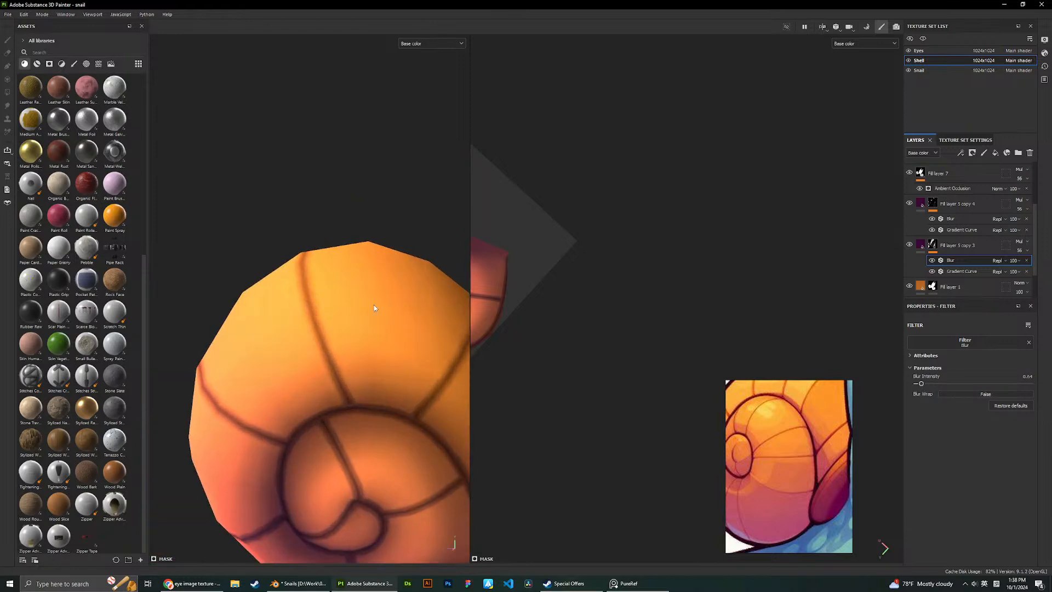
{"action": "scroll", "coordinate": [374, 308], "scroll_direction": "up", "scroll_amount": 2}
Set copy 4's Gradient Curve Balance to 0.07 and raise its Blur intensity to about 0.87.
{"action": "left_click", "coordinate": [952, 219]}
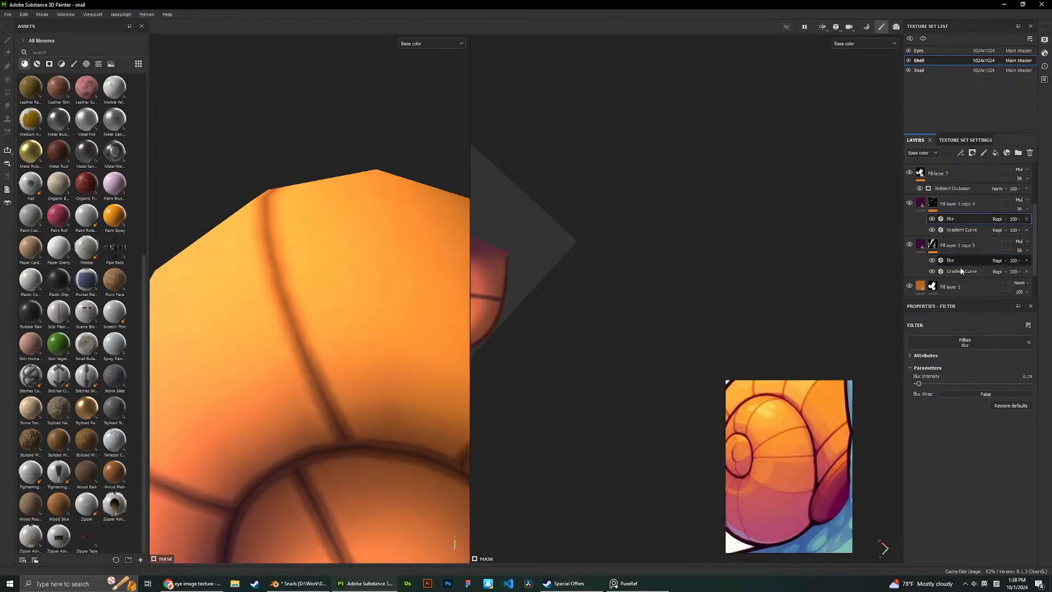
{"action": "left_click_drag", "start_coordinate": [918, 383], "coordinate": [924, 385]}
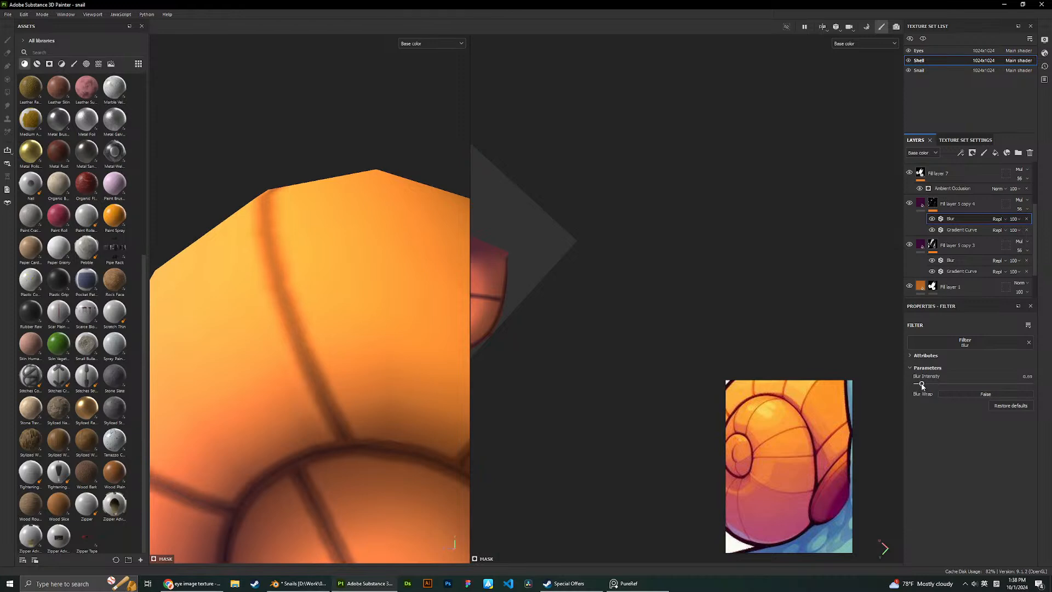
{"action": "left_click", "coordinate": [961, 230]}
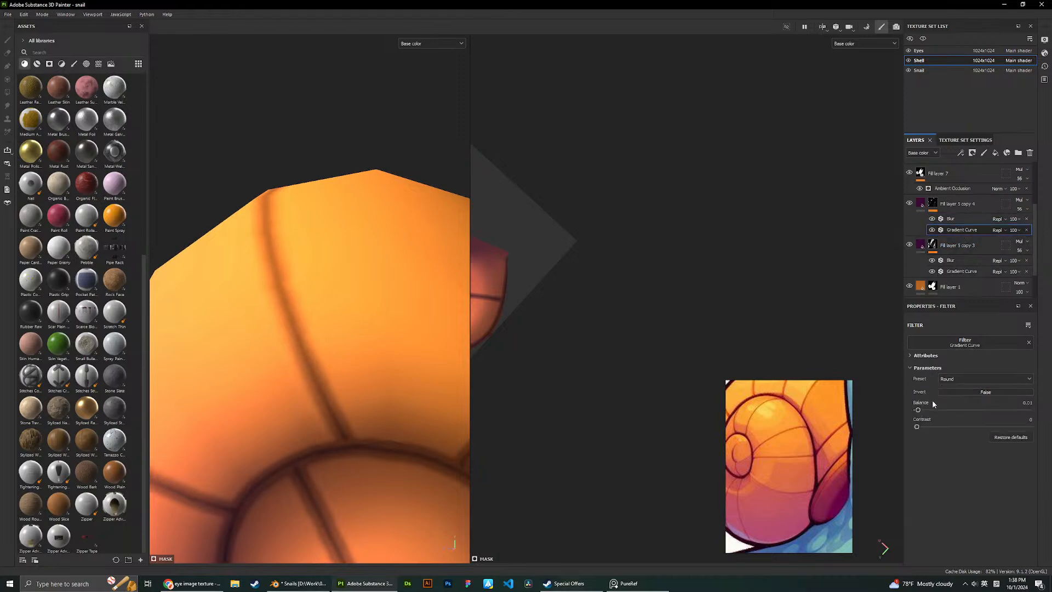
{"action": "left_click_drag", "start_coordinate": [918, 409], "coordinate": [922, 387]}
{"action": "left_click", "coordinate": [950, 218]}
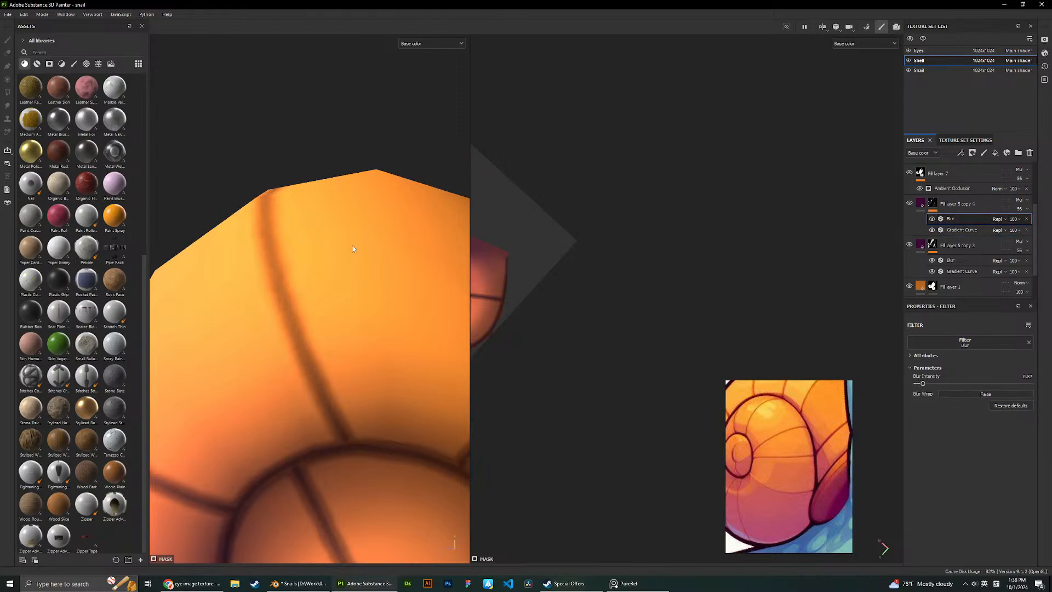
Duplicate the stripe layer copy 4, then set the duplicate's Blur intensity to about 1.5 and Gradient Curve Balance to 0.23.
{"action": "scroll", "coordinate": [352, 248], "scroll_direction": "down", "scroll_amount": 3}
{"action": "left_click", "coordinate": [962, 203]}
{"action": "key", "text": "ctrl+d"}
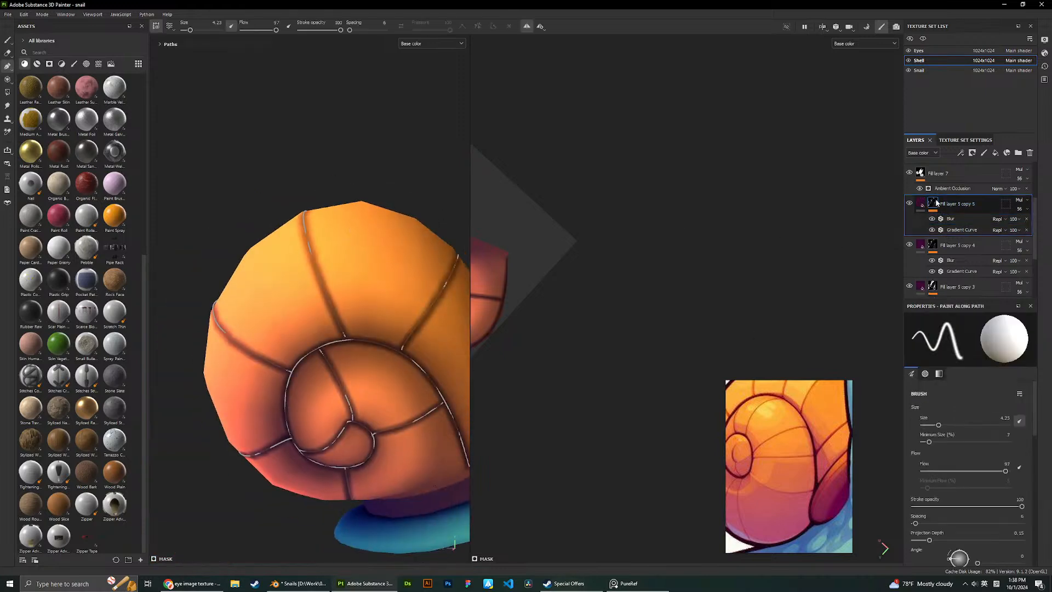
{"action": "left_click", "coordinate": [950, 219]}
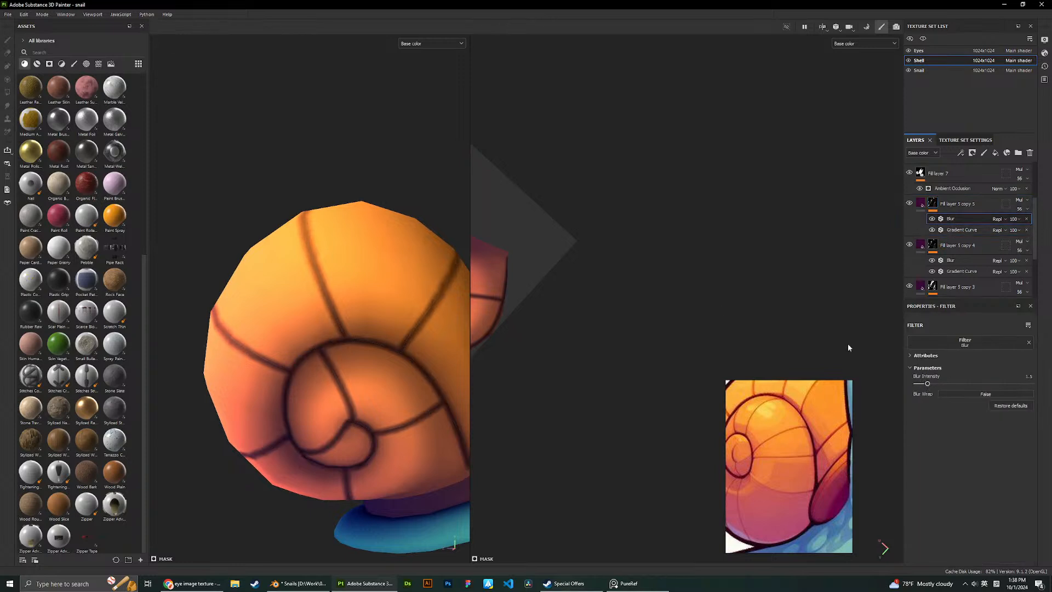
{"action": "left_click", "coordinate": [961, 230]}
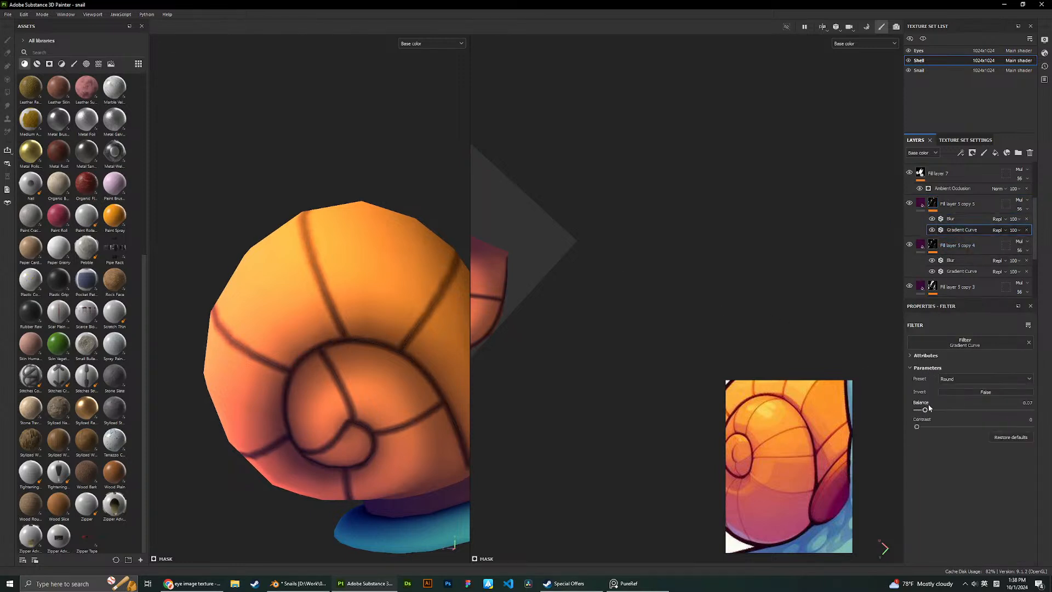
{"action": "scroll", "coordinate": [361, 210], "scroll_direction": "down", "scroll_amount": 3}
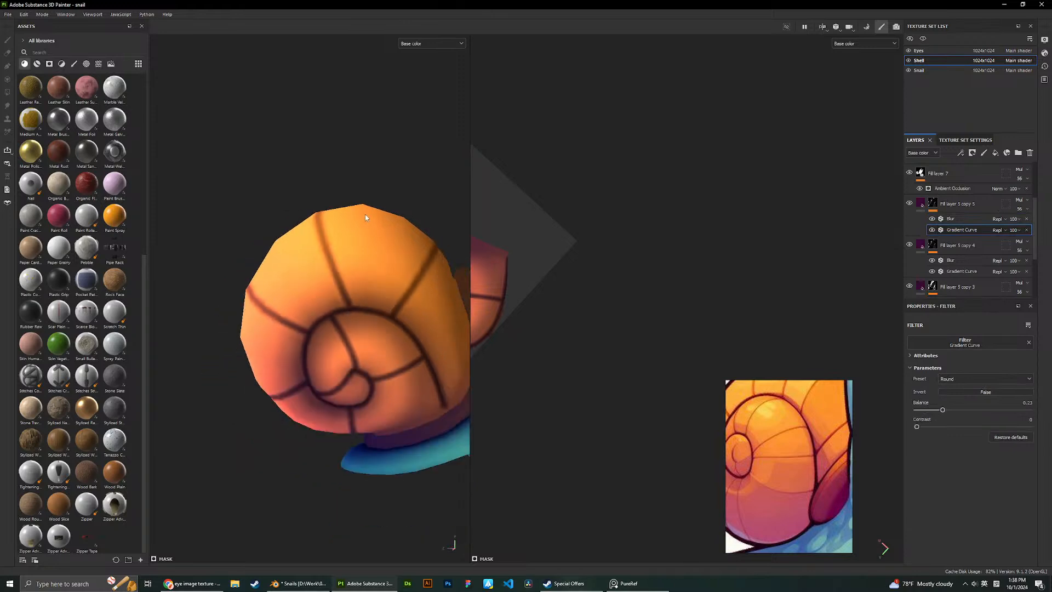
{"action": "left_click_drag", "start_coordinate": [362, 211], "coordinate": [420, 246], "text": "alt"}
Compare the shell stripes without copy 4 and without copy 5, undoing each deletion.
{"action": "left_click", "coordinate": [976, 241]}
{"action": "key", "text": "Delete"}
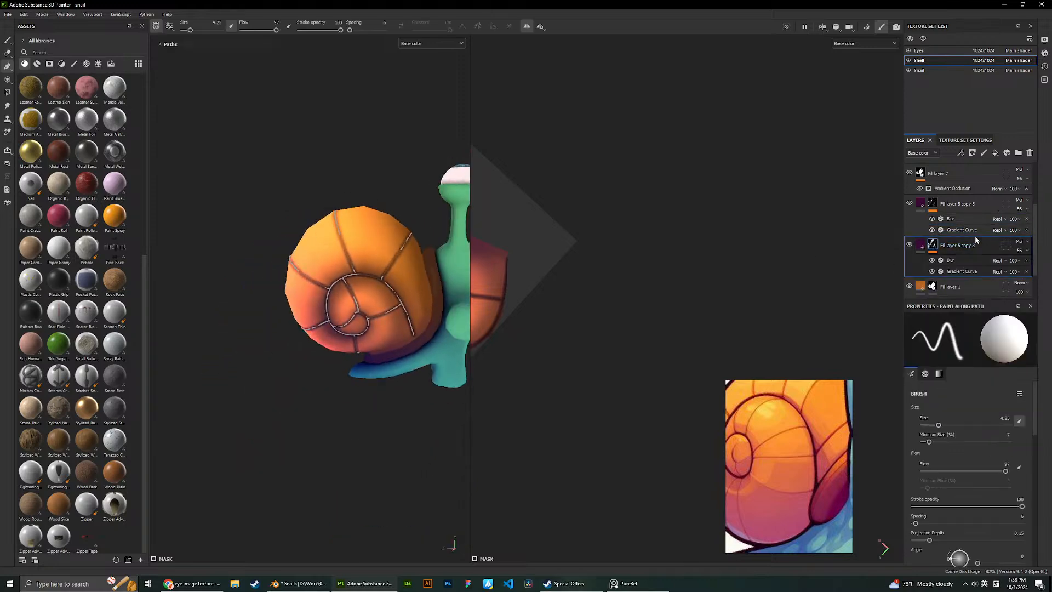
{"action": "key", "text": "ctrl+z"}
{"action": "left_click", "coordinate": [962, 212]}
{"action": "key", "text": "Delete"}
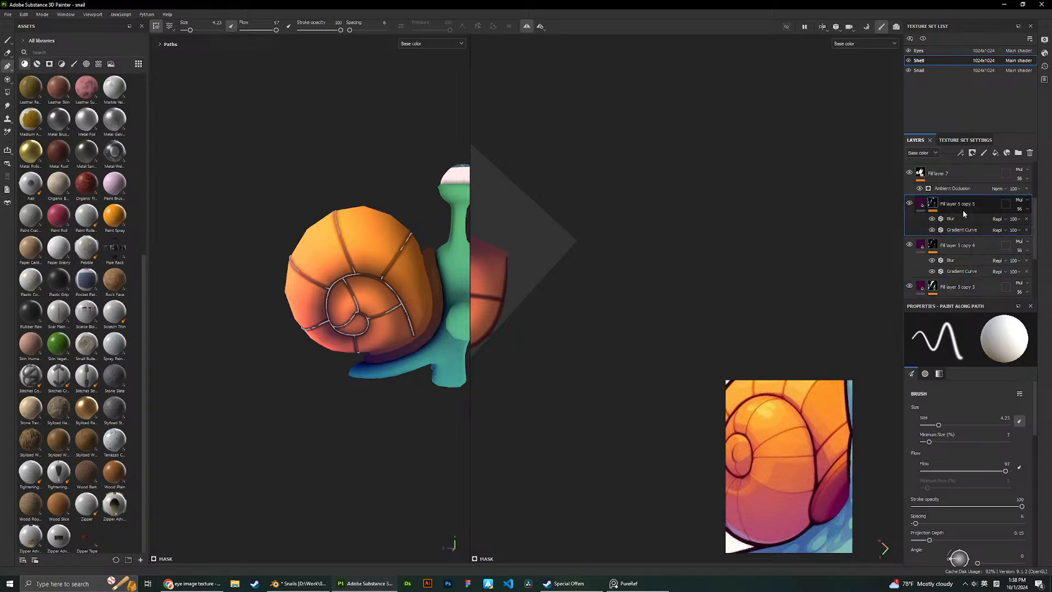
{"action": "scroll", "coordinate": [417, 205], "scroll_direction": "up", "scroll_amount": 5}
{"action": "key", "text": "ctrl+z"}
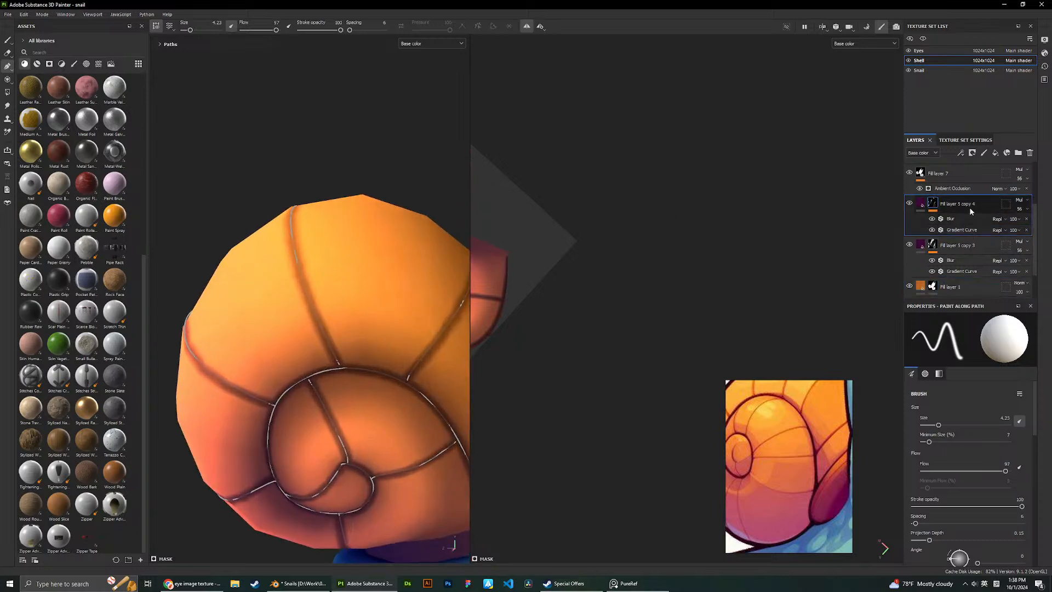
Set the stripe layer copy 5's blend mode to Soft light and its base color to white, FFFFFF.
{"action": "left_click", "coordinate": [982, 206]}
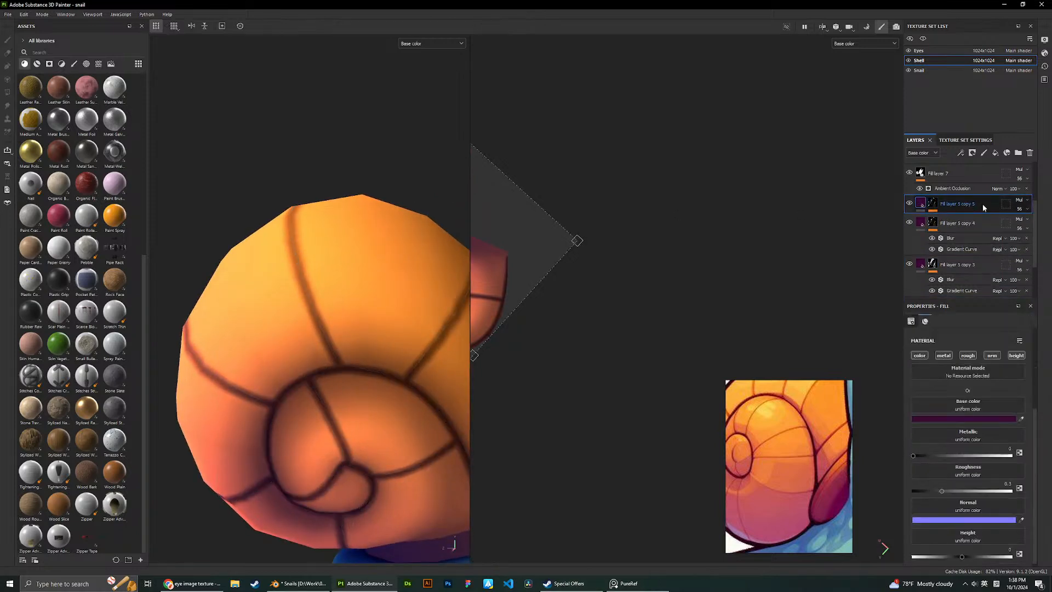
{"action": "left_click", "coordinate": [1019, 199]}
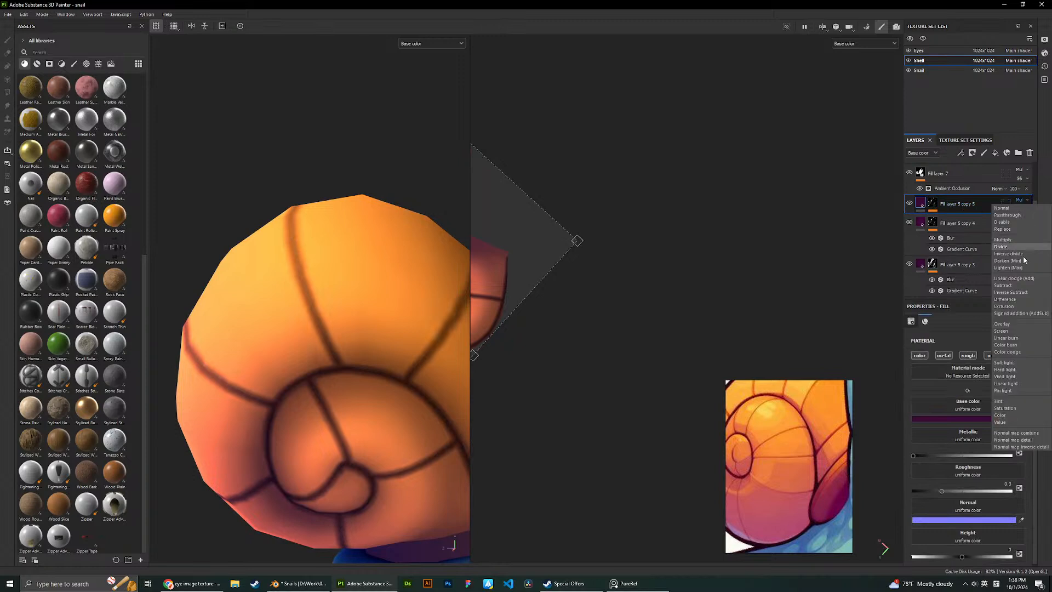
{"action": "left_click", "coordinate": [1005, 362]}
{"action": "left_click", "coordinate": [977, 419]}
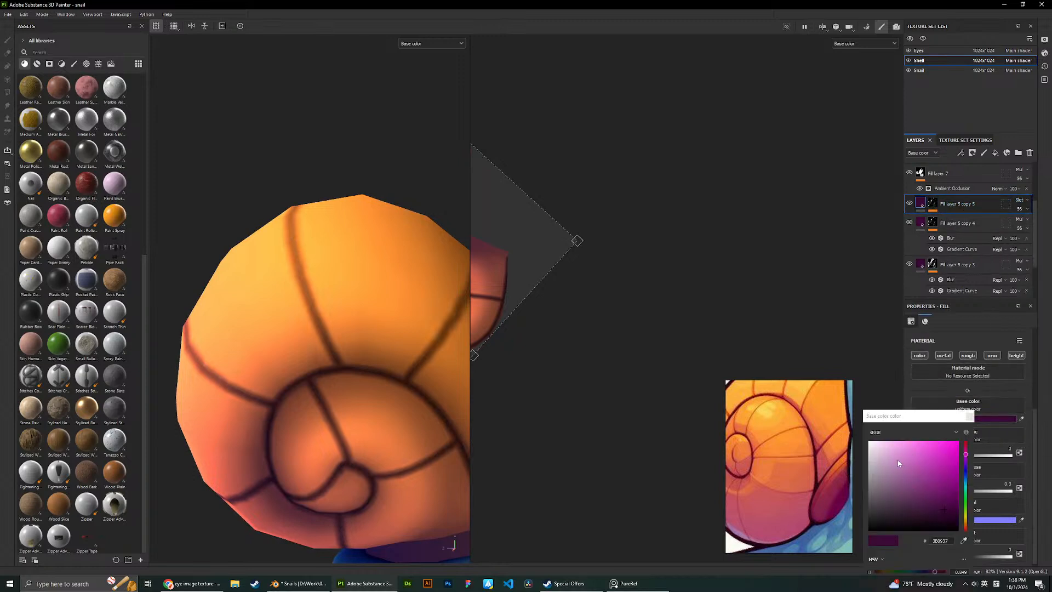
{"action": "left_click_drag", "start_coordinate": [897, 463], "coordinate": [868, 441]}
{"action": "left_click", "coordinate": [859, 426]}
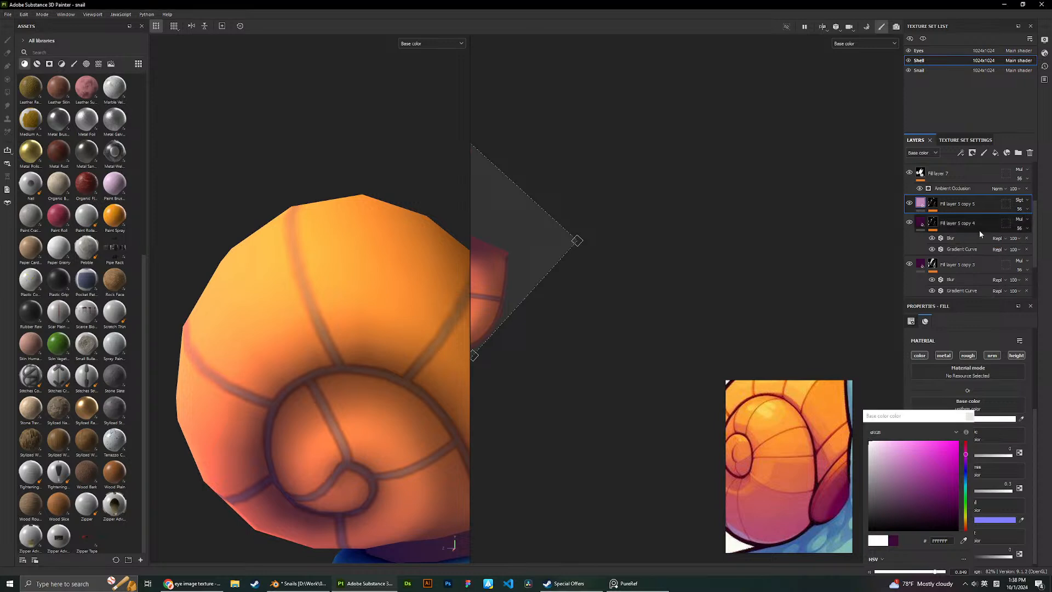
Set the Gradient Curve on the white stripe layer copy 5's mask to Balance 0 and Contrast about 0.06.
{"action": "left_click", "coordinate": [951, 228]}
{"action": "left_click", "coordinate": [933, 204]}
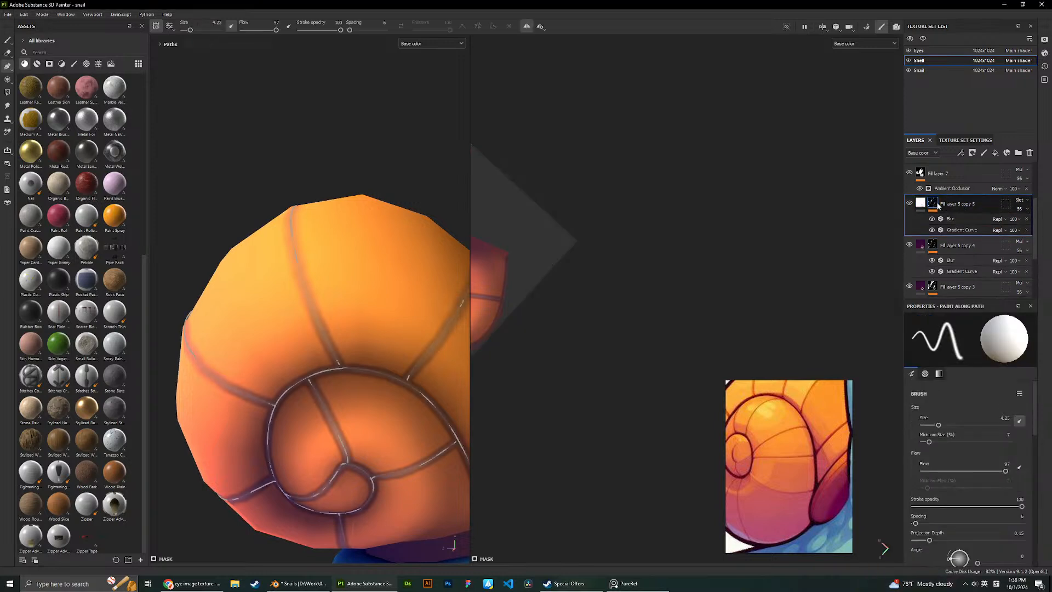
{"action": "left_click", "coordinate": [957, 228]}
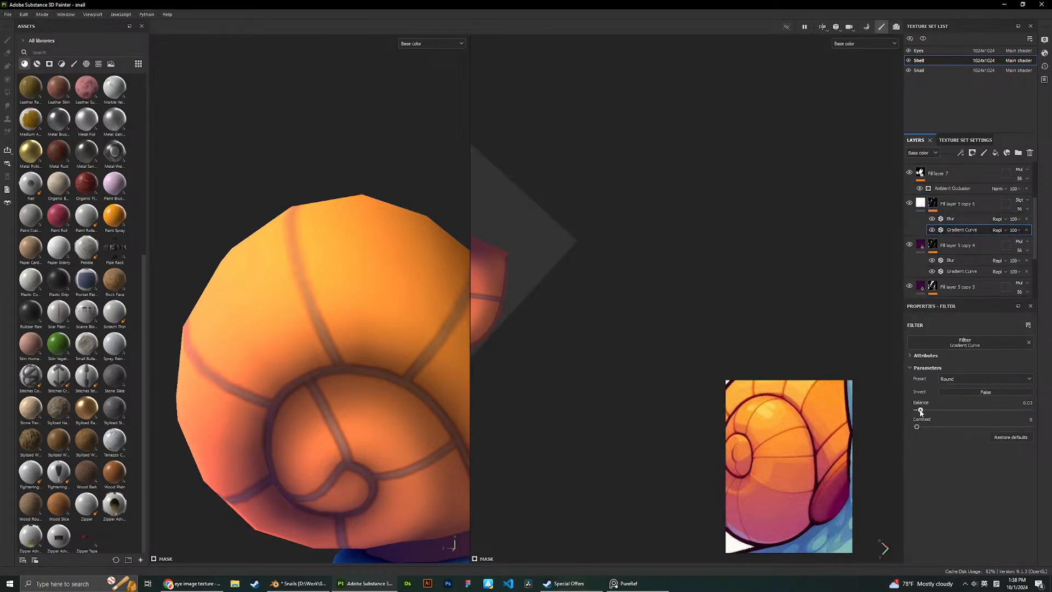
{"action": "left_click_drag", "start_coordinate": [925, 410], "coordinate": [917, 409]}
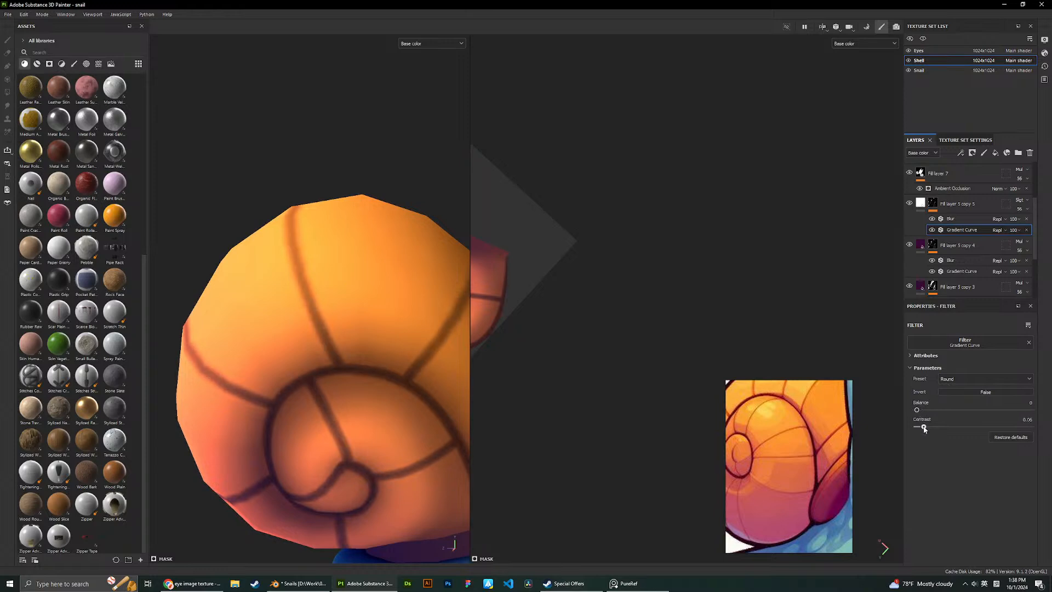
{"action": "scroll", "coordinate": [831, 440], "scroll_direction": "up", "scroll_amount": 3}
{"action": "scroll", "coordinate": [806, 446], "scroll_direction": "down", "scroll_amount": 3}
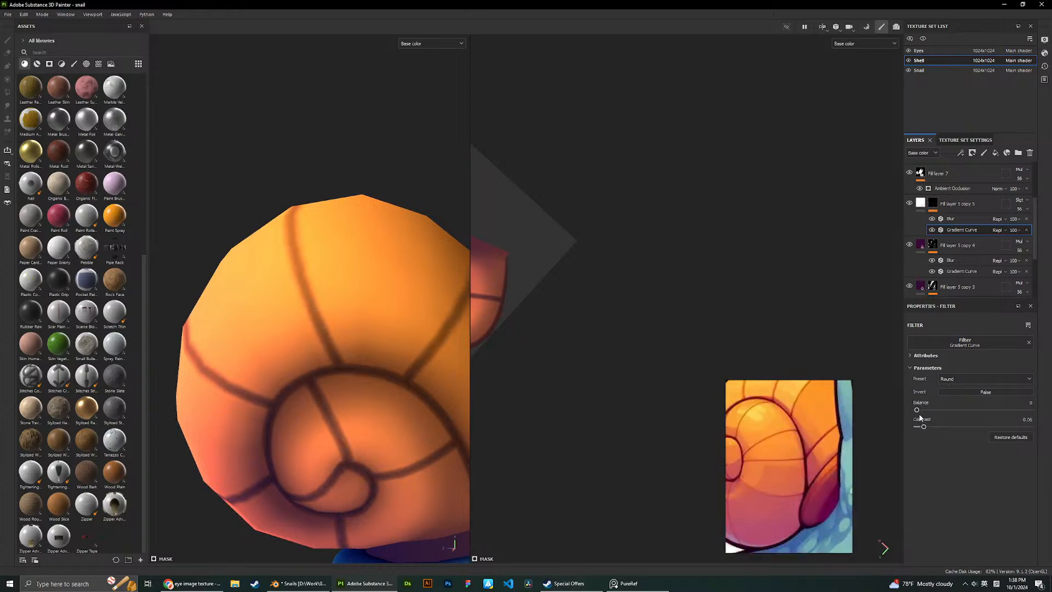
{"action": "left_click_drag", "start_coordinate": [917, 410], "coordinate": [926, 411]}
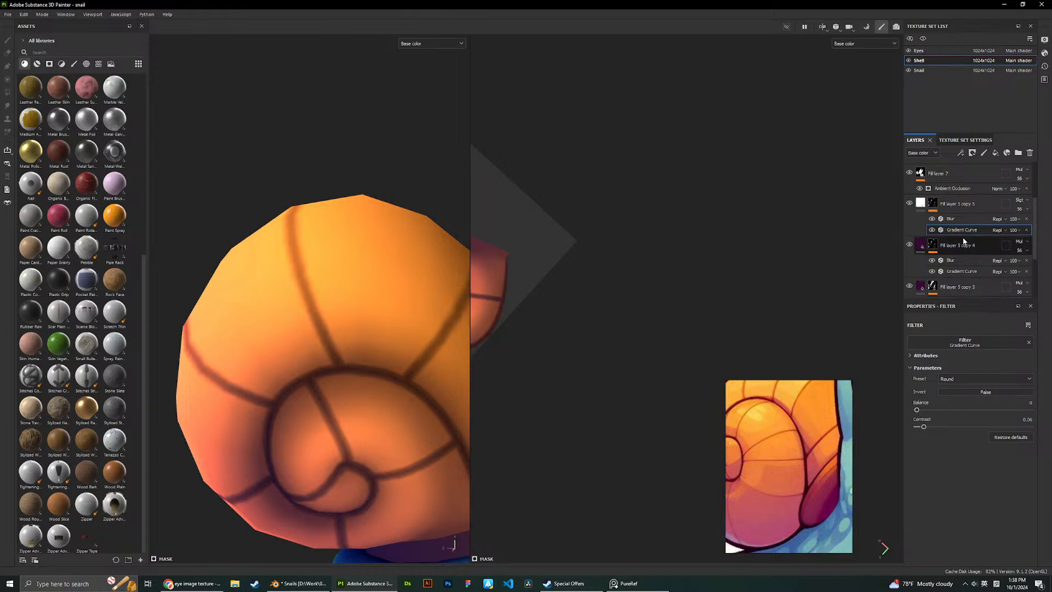
Compare copy 5's mask with its Blur off and on, and set its Gradient Curve to Balance about 0.03 and Contrast 0.13.
{"action": "left_click", "coordinate": [959, 218]}
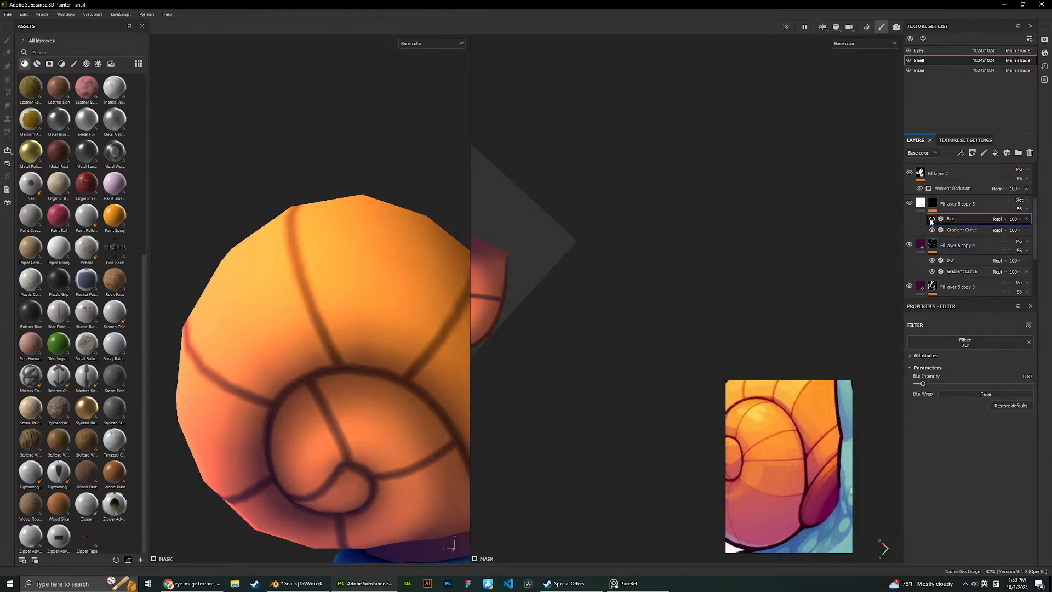
{"action": "left_click", "coordinate": [961, 230]}
{"action": "left_click_drag", "start_coordinate": [925, 411], "coordinate": [918, 410]}
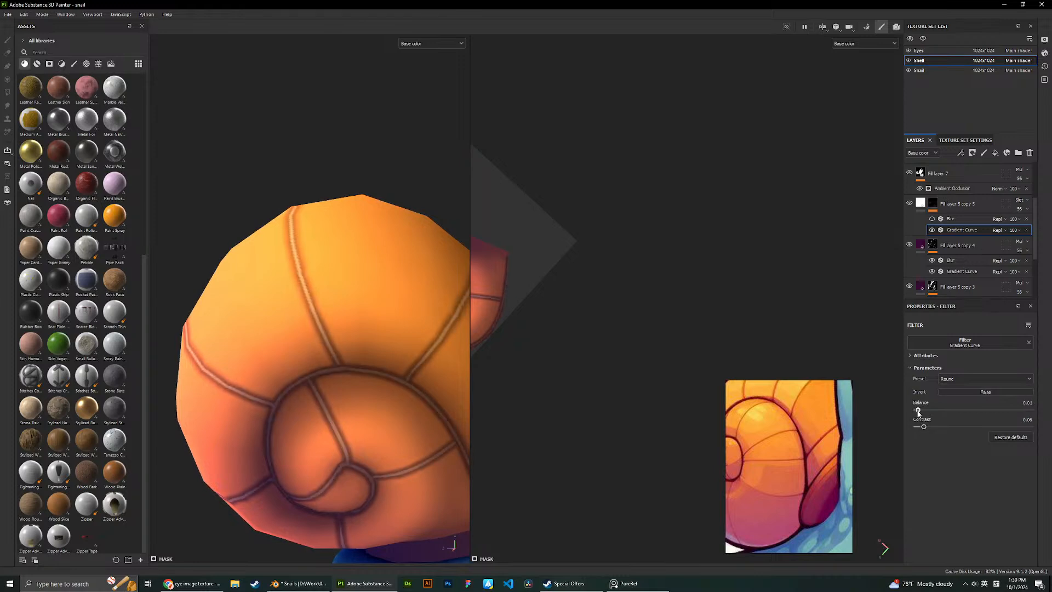
{"action": "left_click", "coordinate": [931, 219]}
{"action": "left_click", "coordinate": [964, 219]}
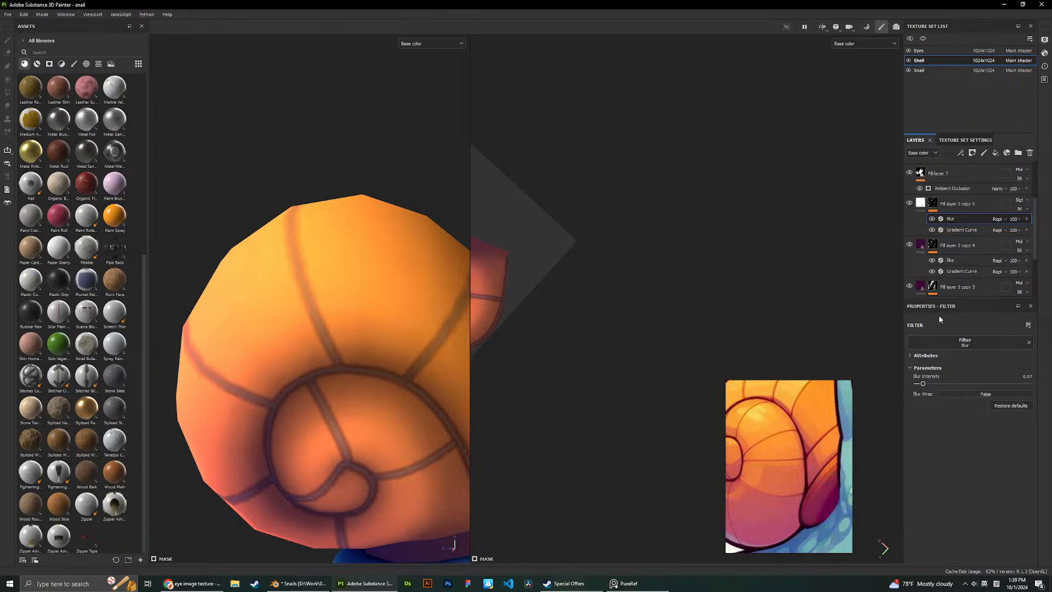
{"action": "left_click_drag", "start_coordinate": [922, 384], "coordinate": [931, 427]}
{"action": "left_click", "coordinate": [962, 230]}
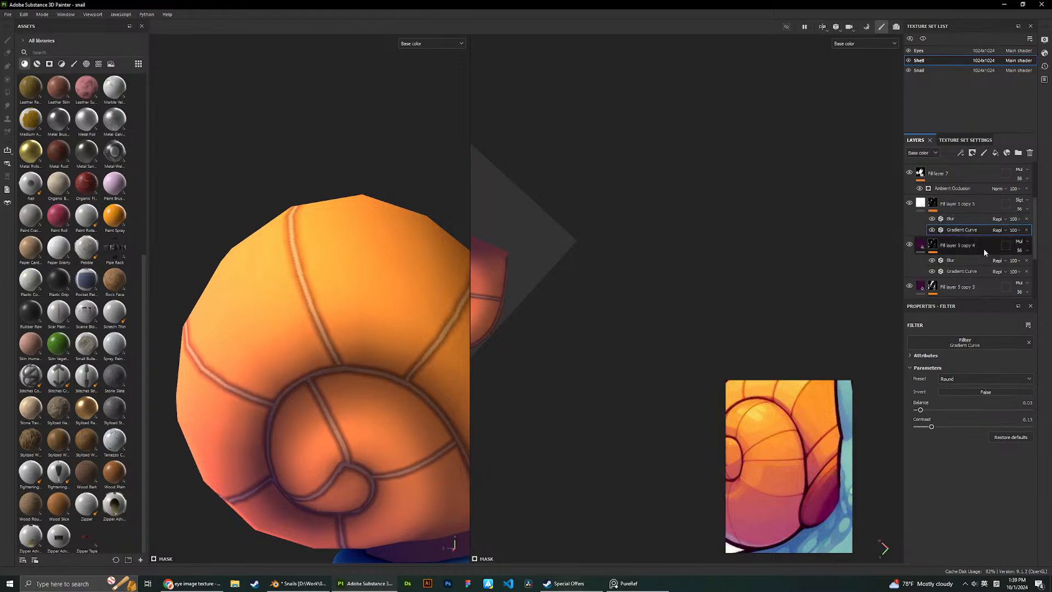
Try the Subtract blend mode on the white stripe layer copy 5 and undo it.
{"action": "left_click", "coordinate": [1028, 202]}
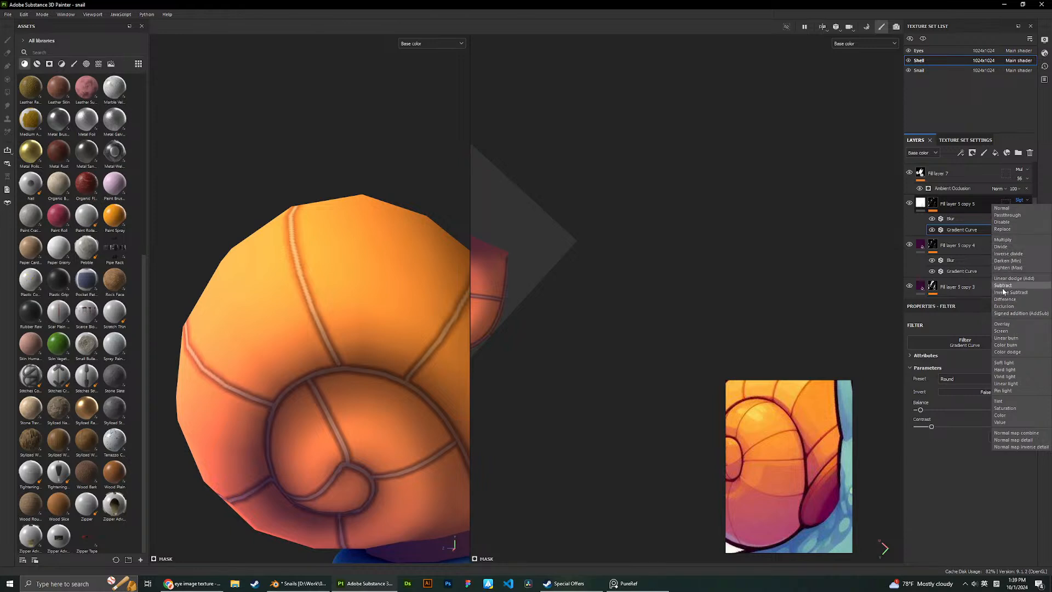
{"action": "left_click", "coordinate": [1003, 285]}
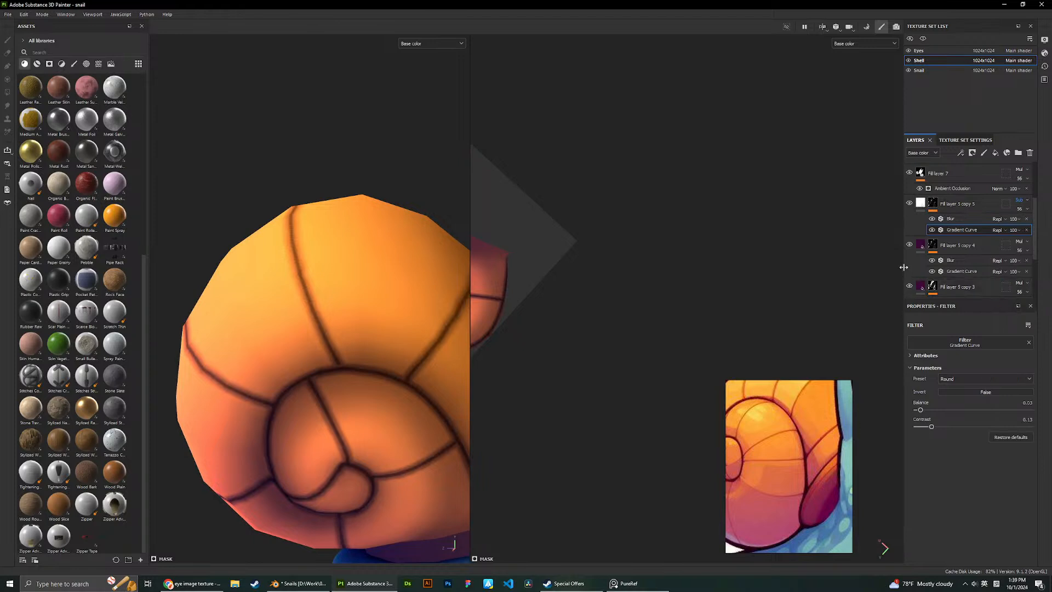
{"action": "key", "text": "ctrl+z"}
Delete the white stripe layer copy 5 from the Shell texture set.
{"action": "left_click", "coordinate": [953, 203]}
{"action": "key", "text": "Delete"}
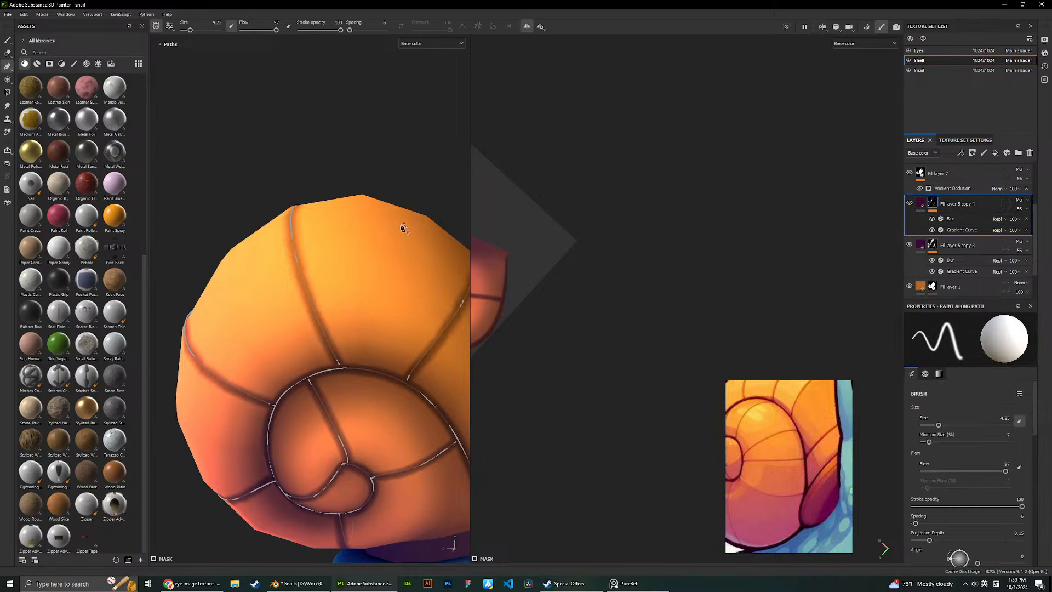
{"action": "key", "text": "f"}
{"action": "scroll", "coordinate": [672, 235], "scroll_direction": "down", "scroll_amount": 2}
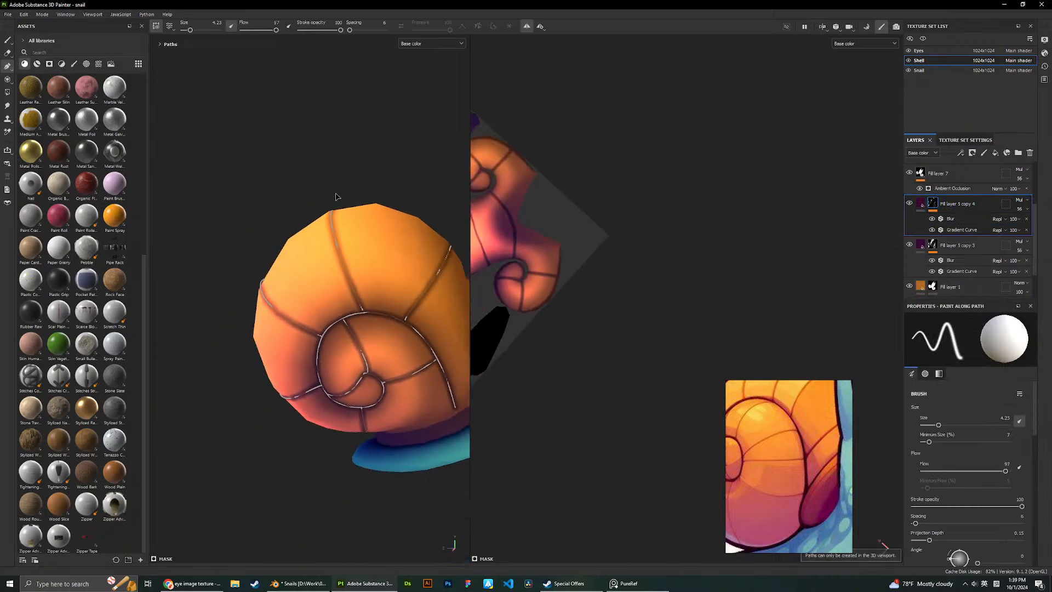
Compare the shell with stripe layer copy 4 hidden and shown, and examine the whole snail with the Paint tool active.
{"action": "left_click", "coordinate": [910, 204]}
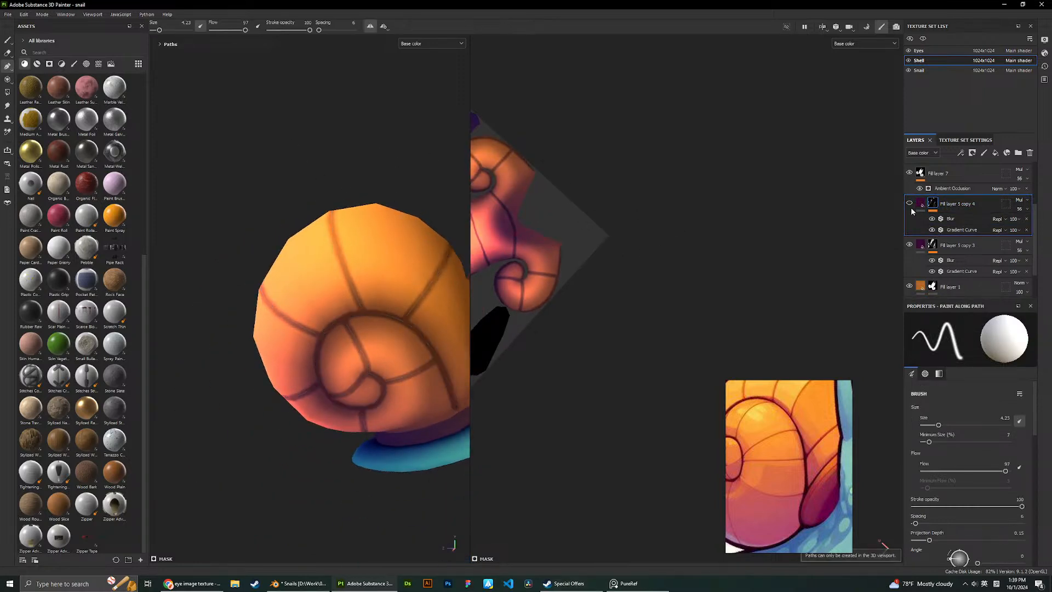
{"action": "left_click", "coordinate": [910, 203]}
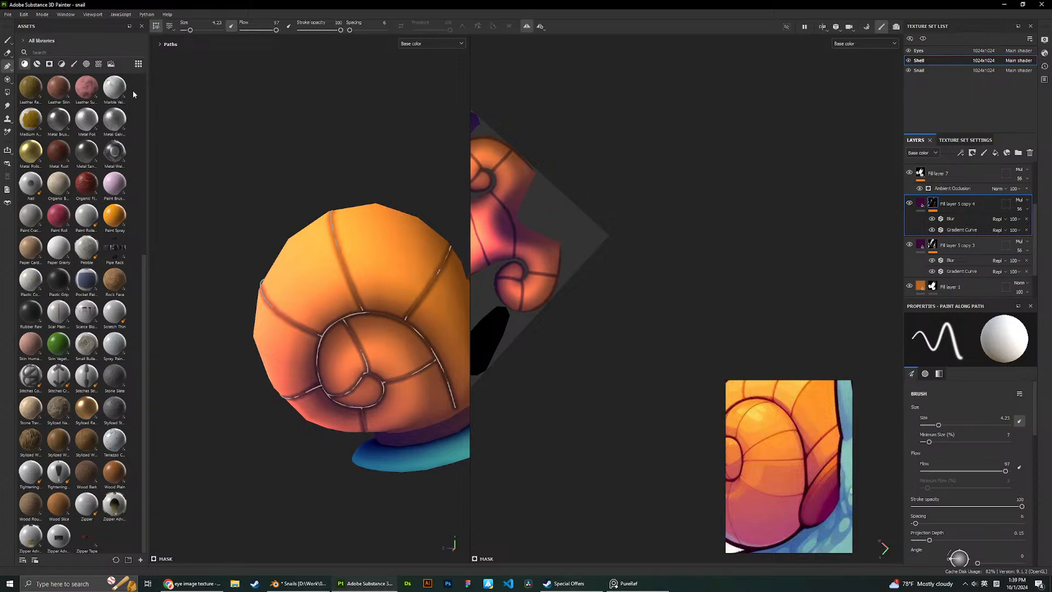
{"action": "left_click", "coordinate": [8, 40]}
{"action": "scroll", "coordinate": [369, 179], "scroll_direction": "down", "scroll_amount": 6}
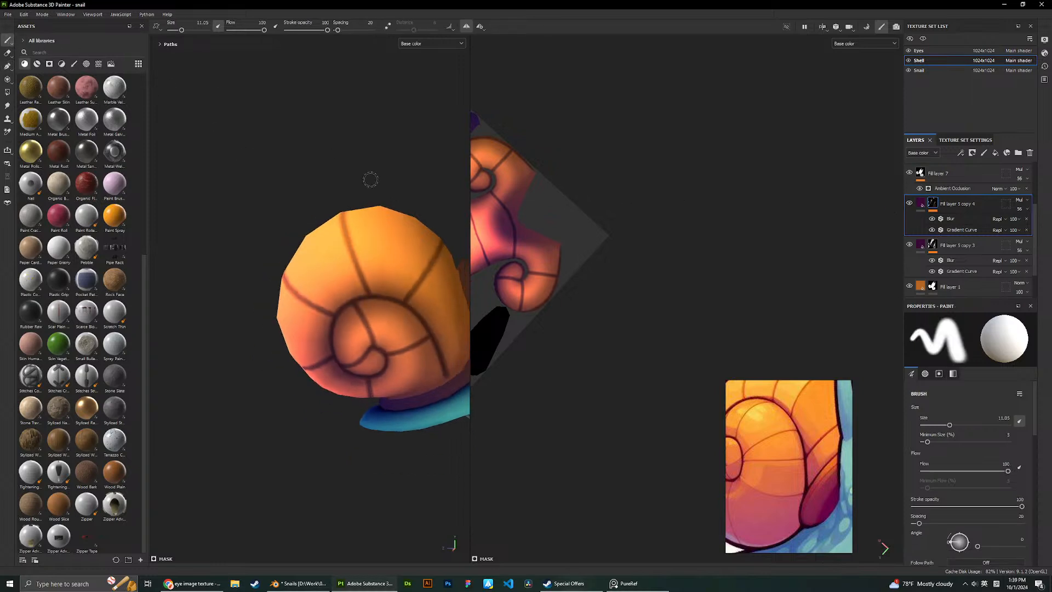
{"action": "left_click_drag", "start_coordinate": [395, 208], "coordinate": [338, 225], "text": "alt"}
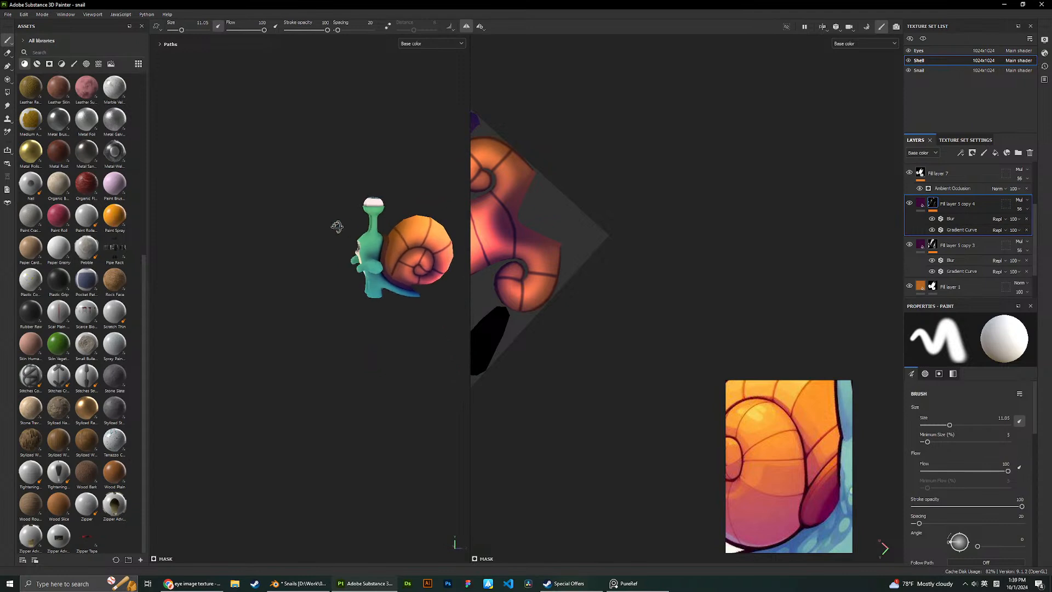
{"action": "scroll", "coordinate": [423, 211], "scroll_direction": "up", "scroll_amount": 3}
{"action": "left_click_drag", "start_coordinate": [424, 207], "coordinate": [400, 202], "text": "alt"}
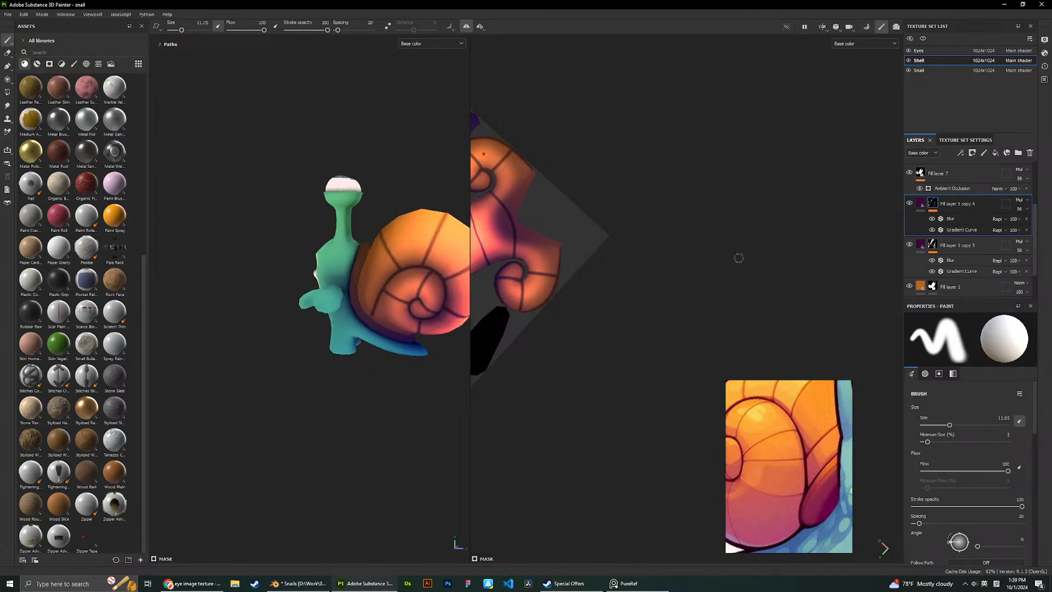
{"action": "scroll", "coordinate": [451, 217], "scroll_direction": "up", "scroll_amount": 3}
{"action": "scroll", "coordinate": [407, 249], "scroll_direction": "down", "scroll_amount": 4}
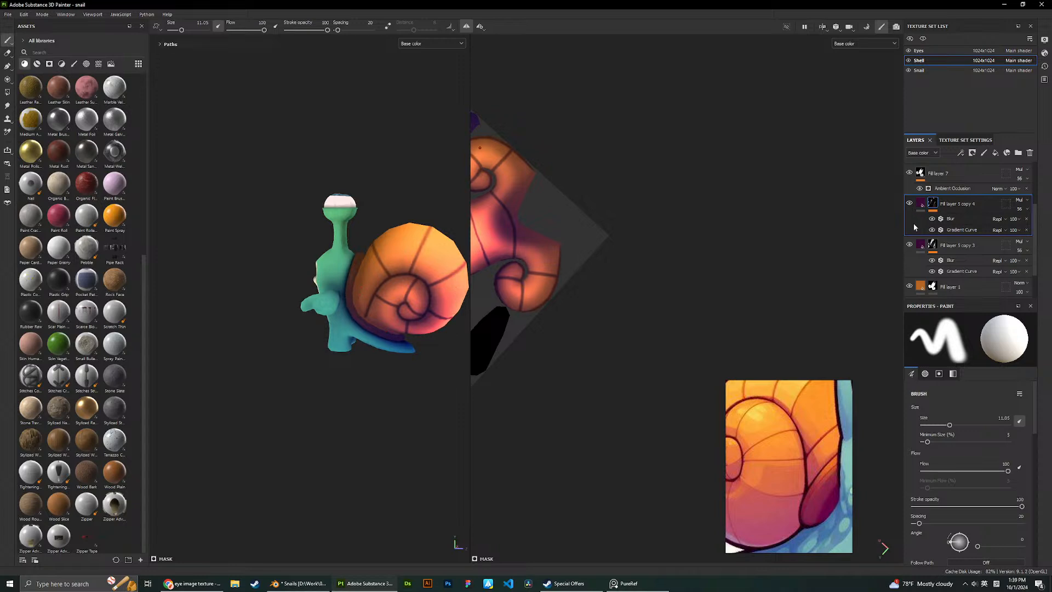
Toggle the visibility of stripe layer copies 3 and 4 to compare what each adds to the shell.
{"action": "left_click", "coordinate": [909, 244]}
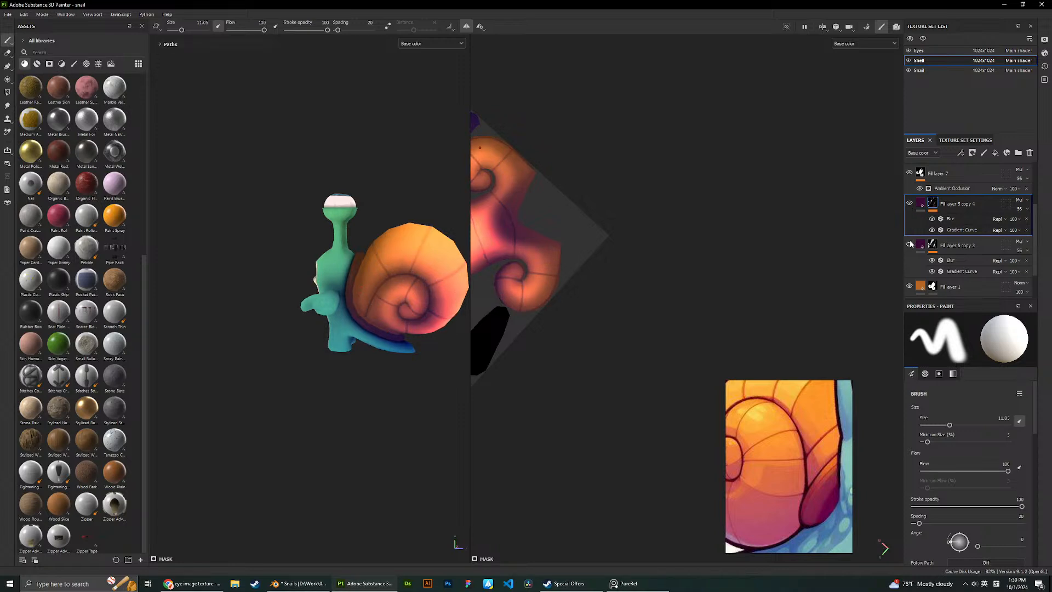
{"action": "left_click", "coordinate": [909, 204]}
{"action": "left_click", "coordinate": [909, 204]}
{"action": "left_click", "coordinate": [909, 244]}
{"action": "left_click", "coordinate": [918, 206]}
{"action": "left_click", "coordinate": [910, 202]}
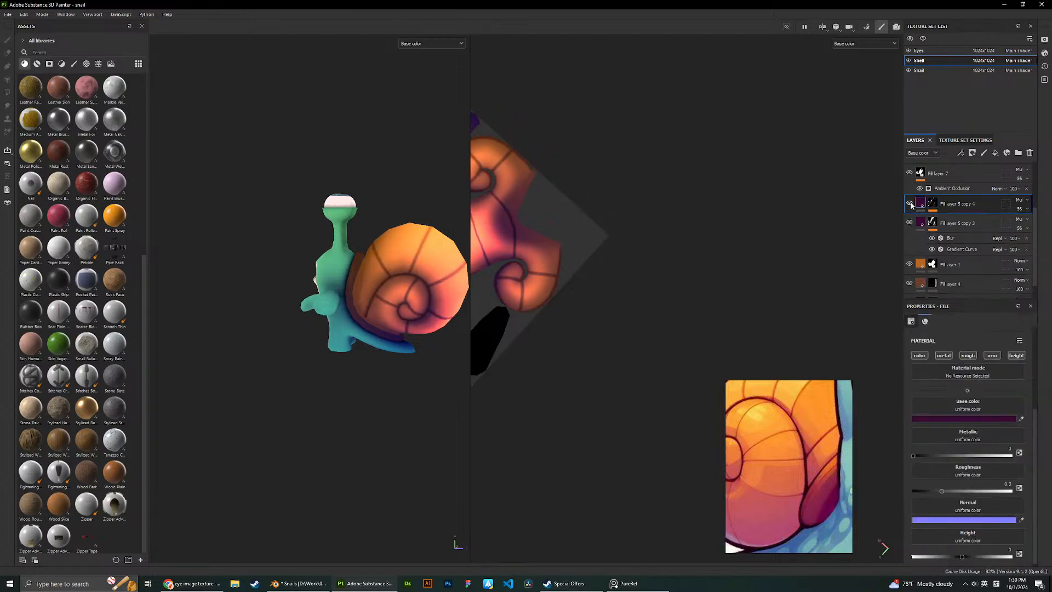
Set the Blur intensity on stripe layer copy 3's mask to about 2.48.
{"action": "left_click", "coordinate": [932, 223]}
{"action": "scroll", "coordinate": [402, 228], "scroll_direction": "up", "scroll_amount": 1}
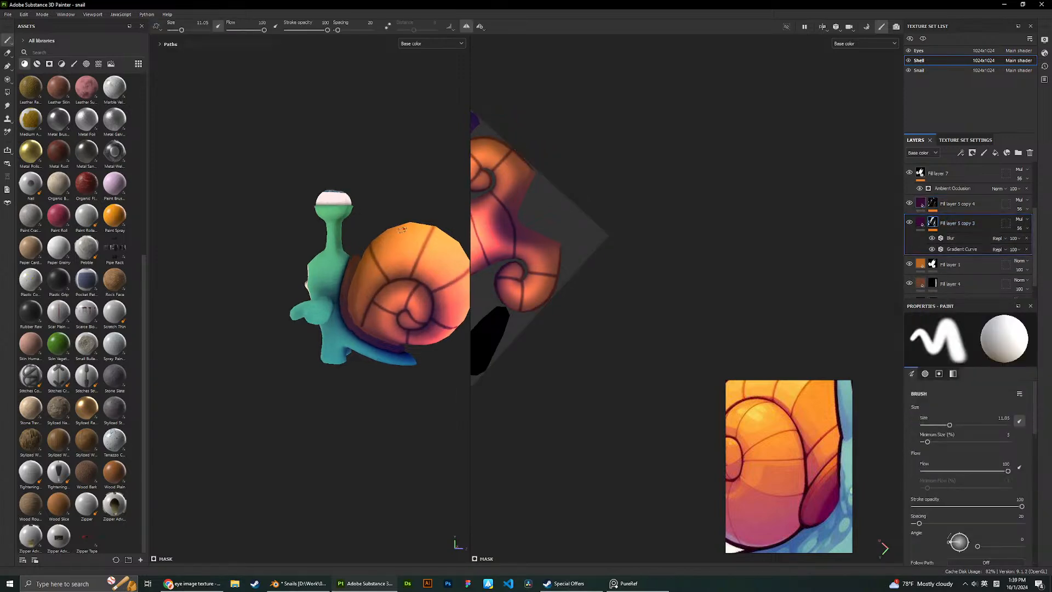
{"action": "scroll", "coordinate": [402, 229], "scroll_direction": "up", "scroll_amount": 1}
{"action": "left_click", "coordinate": [961, 249]}
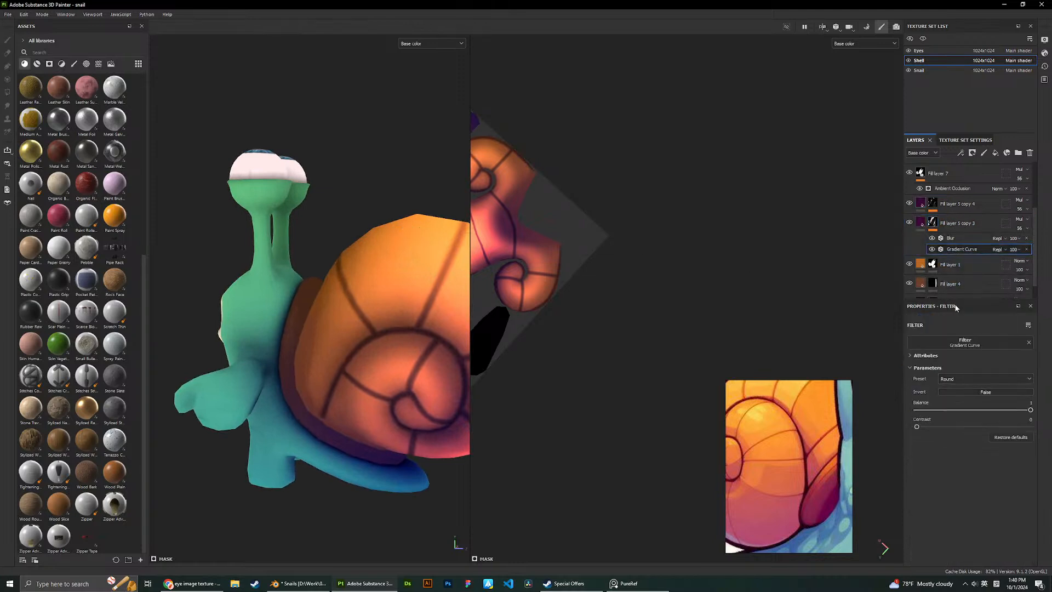
{"action": "left_click", "coordinate": [953, 238]}
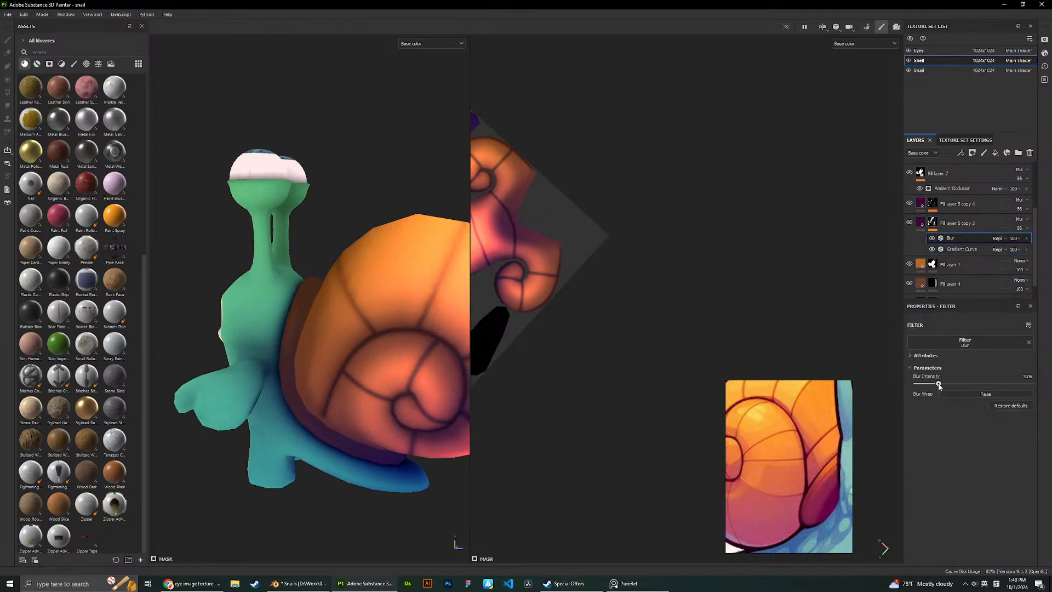
{"action": "mouse_move", "coordinate": [934, 385]}
{"action": "left_mouse_down"}
{"action": "mouse_move", "coordinate": [968, 388]}
{"action": "mouse_move", "coordinate": [939, 381]}
{"action": "left_mouse_up"}
{"action": "scroll", "coordinate": [423, 242], "scroll_direction": "down", "scroll_amount": 4}
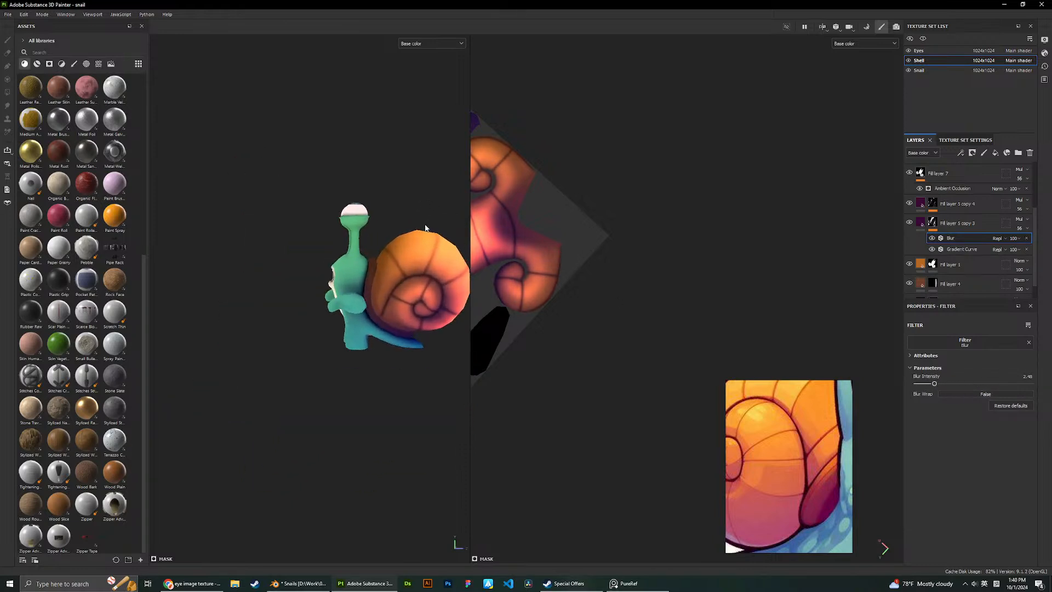
Try a Blur intensity of about 1.96 on stripe layer copy 4's mask and undo the change.
{"action": "scroll", "coordinate": [425, 228], "scroll_direction": "up", "scroll_amount": 4}
{"action": "left_click", "coordinate": [950, 206]}
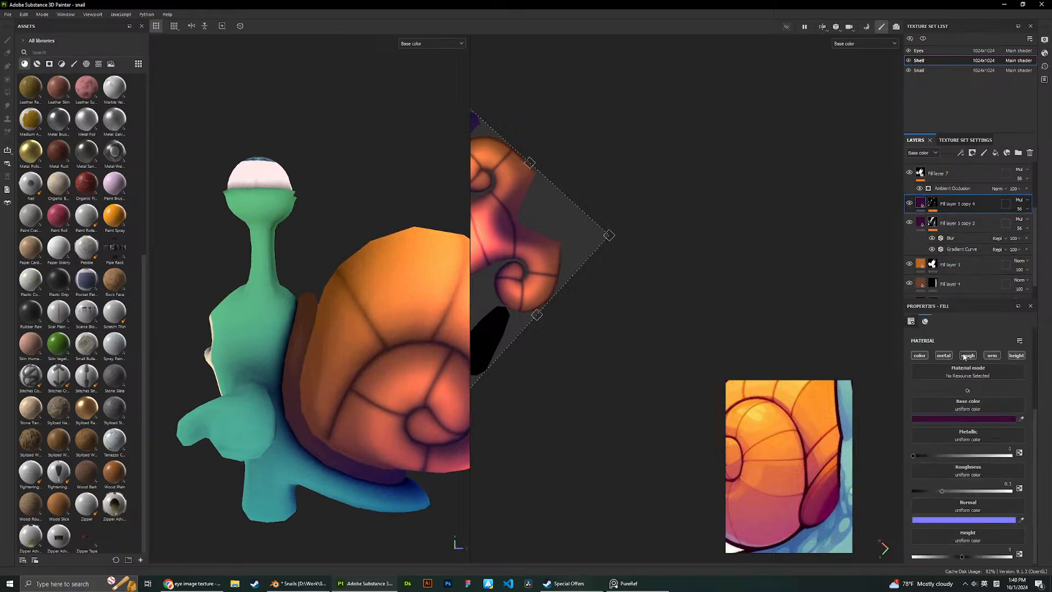
{"action": "left_click", "coordinate": [933, 204]}
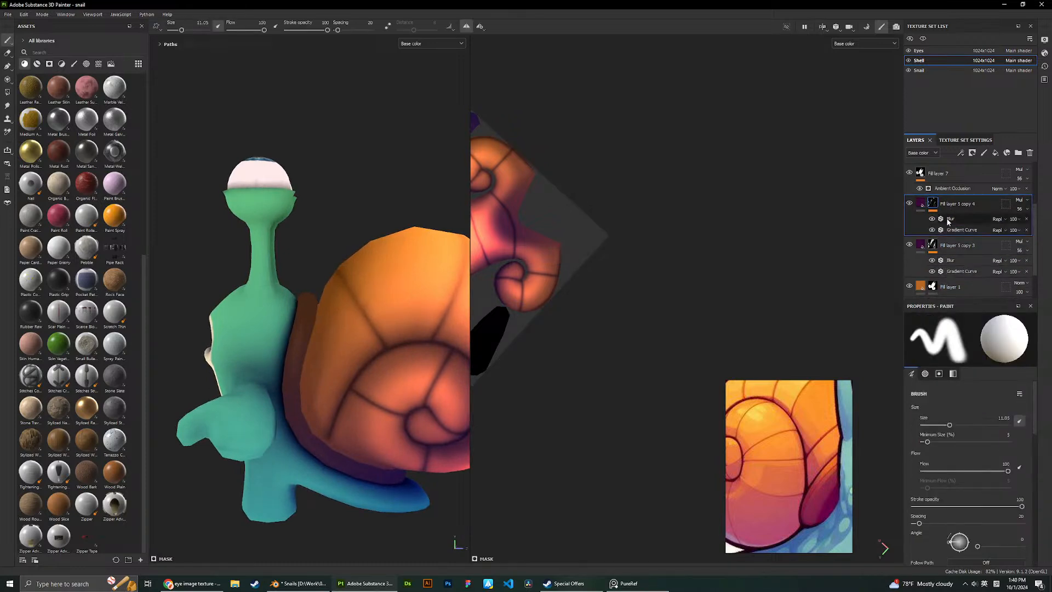
{"action": "key", "text": "ctrl+v"}
{"action": "left_click_drag", "start_coordinate": [918, 384], "coordinate": [925, 385]}
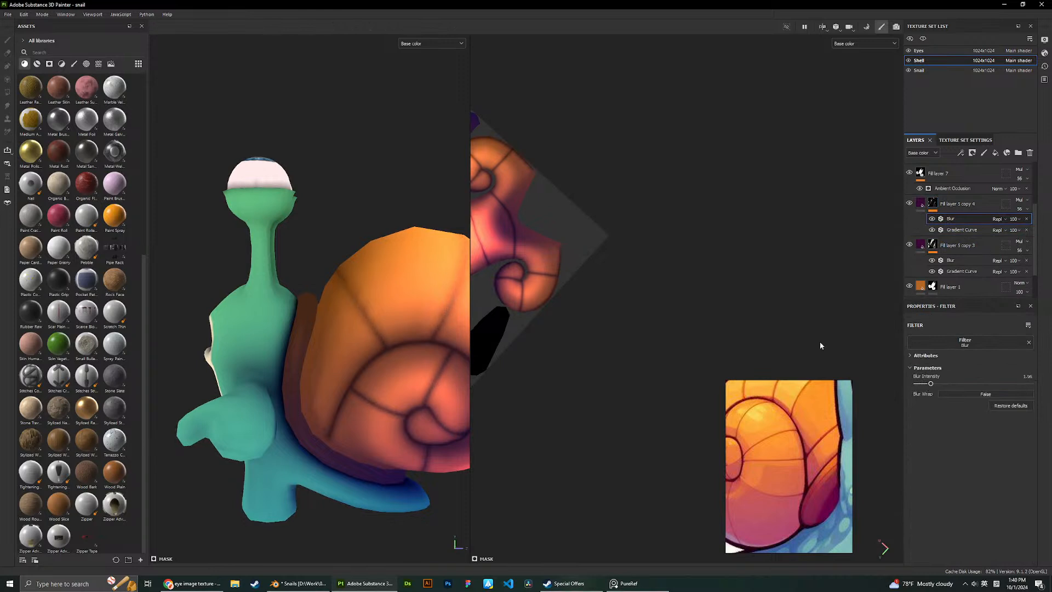
{"action": "scroll", "coordinate": [381, 222], "scroll_direction": "down", "scroll_amount": 5}
{"action": "scroll", "coordinate": [386, 218], "scroll_direction": "up", "scroll_amount": 4}
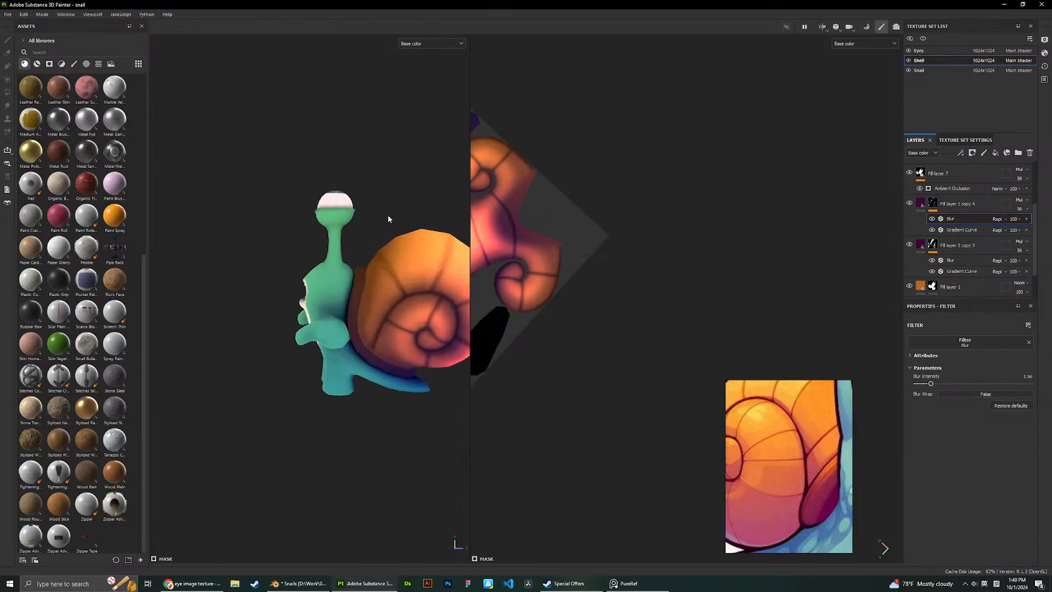
{"action": "key", "text": "ctrl+z"}
{"action": "left_click_drag", "start_coordinate": [387, 214], "coordinate": [372, 310], "text": "alt"}
Activate the path painting tool and select stripe layer copy 3's mask to show its paths on the shell.
{"action": "left_click", "coordinate": [931, 203]}
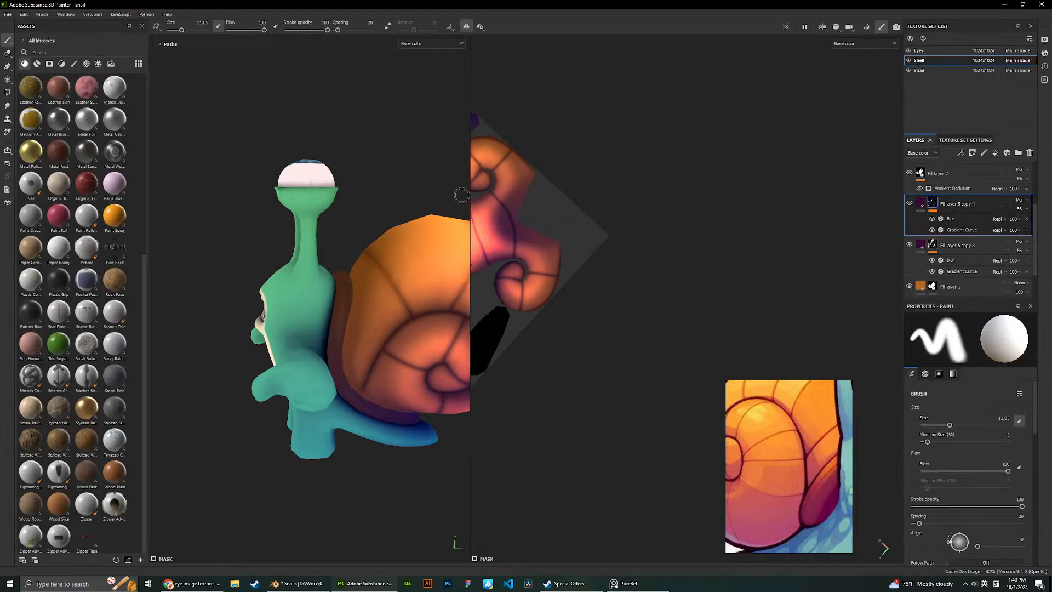
{"action": "left_click_drag", "start_coordinate": [465, 193], "coordinate": [386, 266], "text": "alt"}
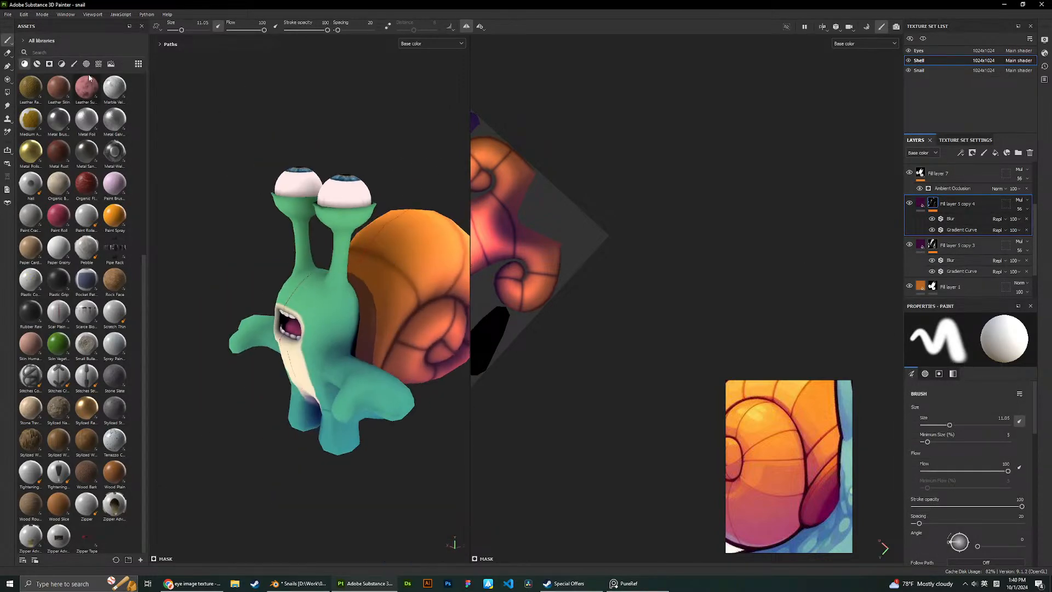
{"action": "left_click", "coordinate": [7, 66]}
{"action": "scroll", "coordinate": [357, 251], "scroll_direction": "up", "scroll_amount": 2}
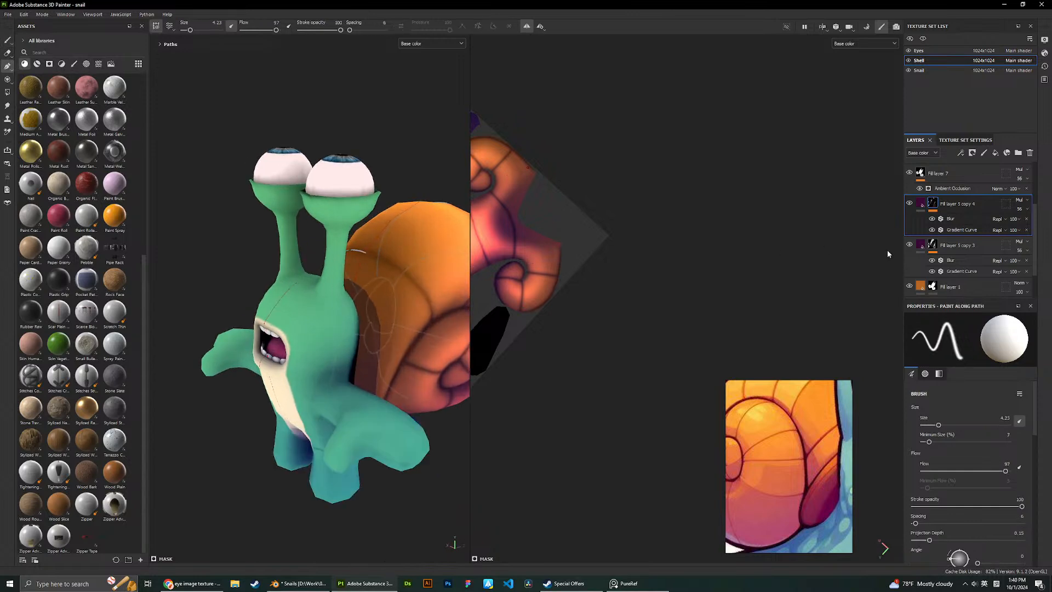
{"action": "left_click", "coordinate": [933, 249]}
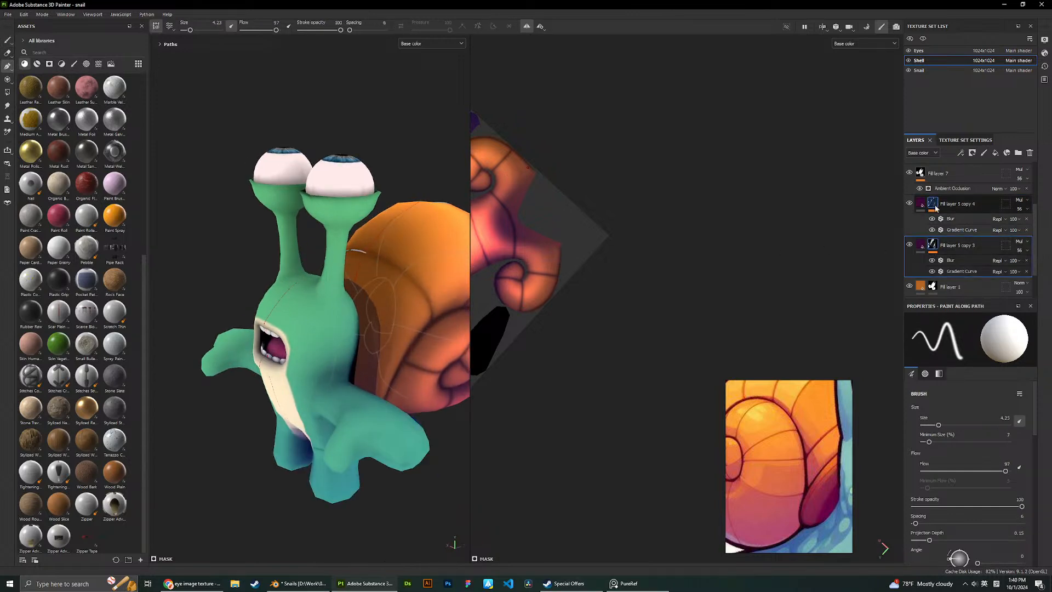
{"action": "right_click", "coordinate": [935, 248]}
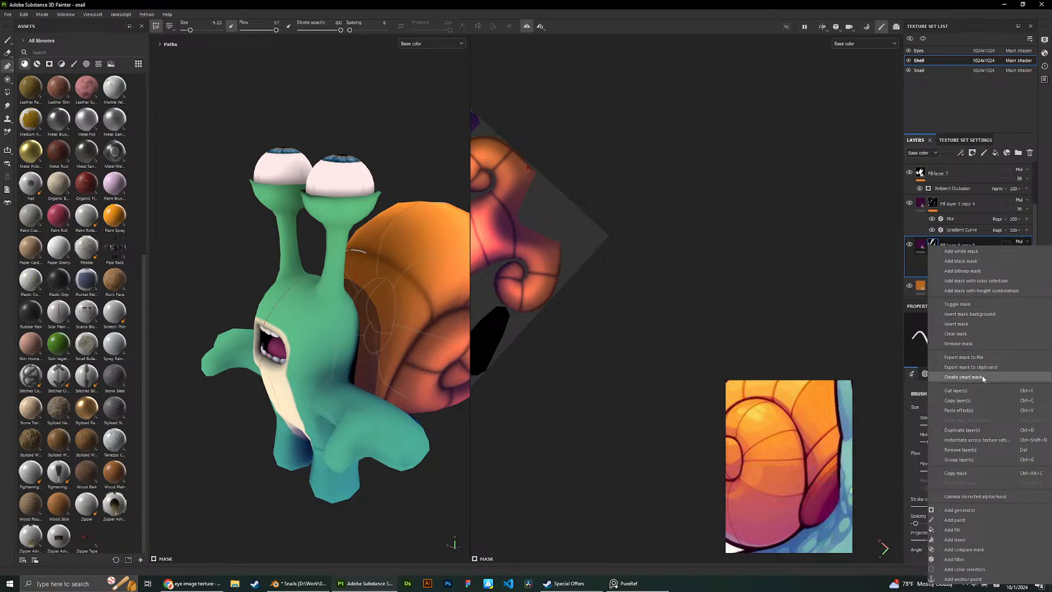
{"action": "left_click", "coordinate": [425, 252]}
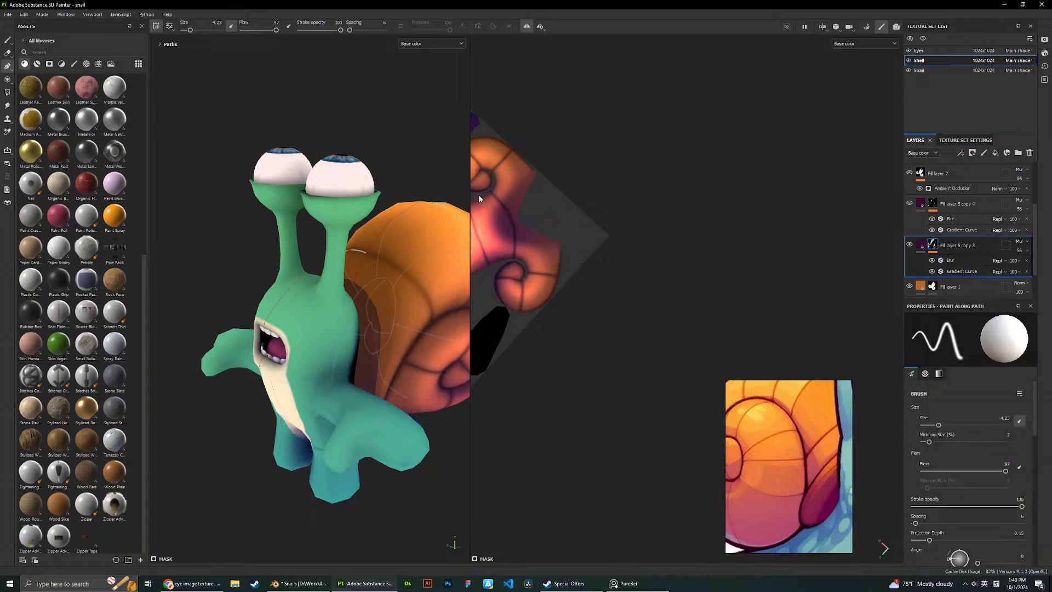
Select stripe layer copy 4's mask and inspect its stripe paths on the side of the shell.
{"action": "left_click", "coordinate": [931, 204]}
{"action": "left_click_drag", "start_coordinate": [393, 226], "coordinate": [342, 266], "text": "alt"}
{"action": "left_click", "coordinate": [352, 276]}
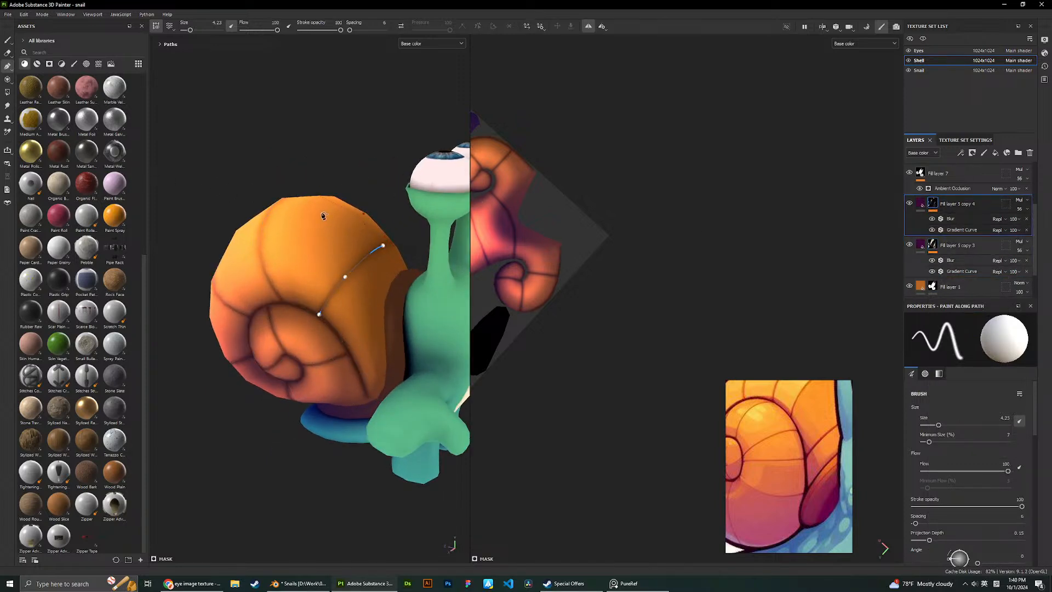
{"action": "key", "text": "Escape"}
{"action": "scroll", "coordinate": [321, 202], "scroll_direction": "down", "scroll_amount": 3}
{"action": "scroll", "coordinate": [311, 192], "scroll_direction": "up", "scroll_amount": 4}
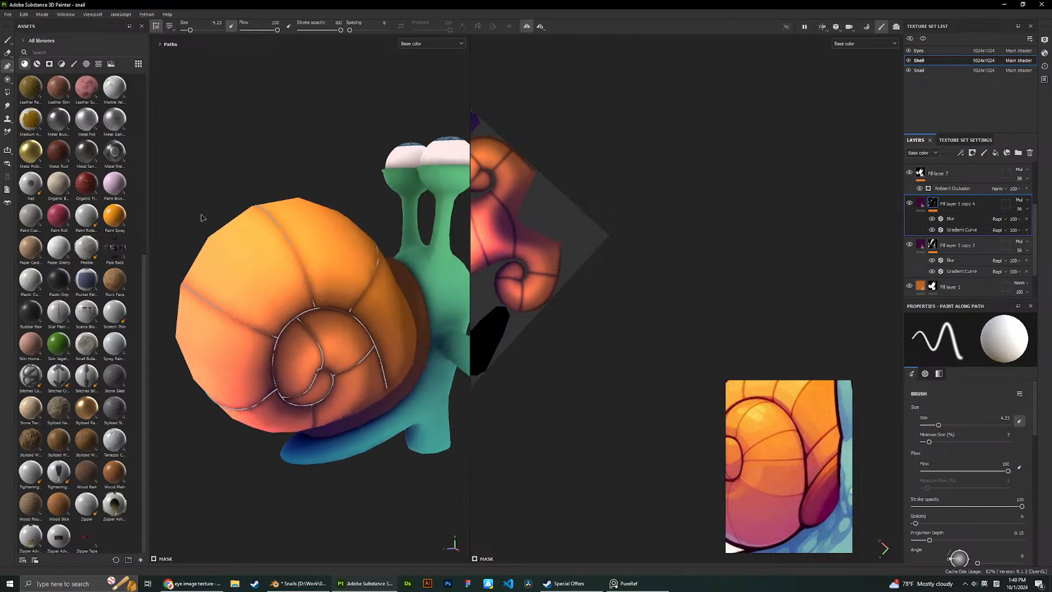
{"action": "scroll", "coordinate": [201, 218], "scroll_direction": "down", "scroll_amount": 5}
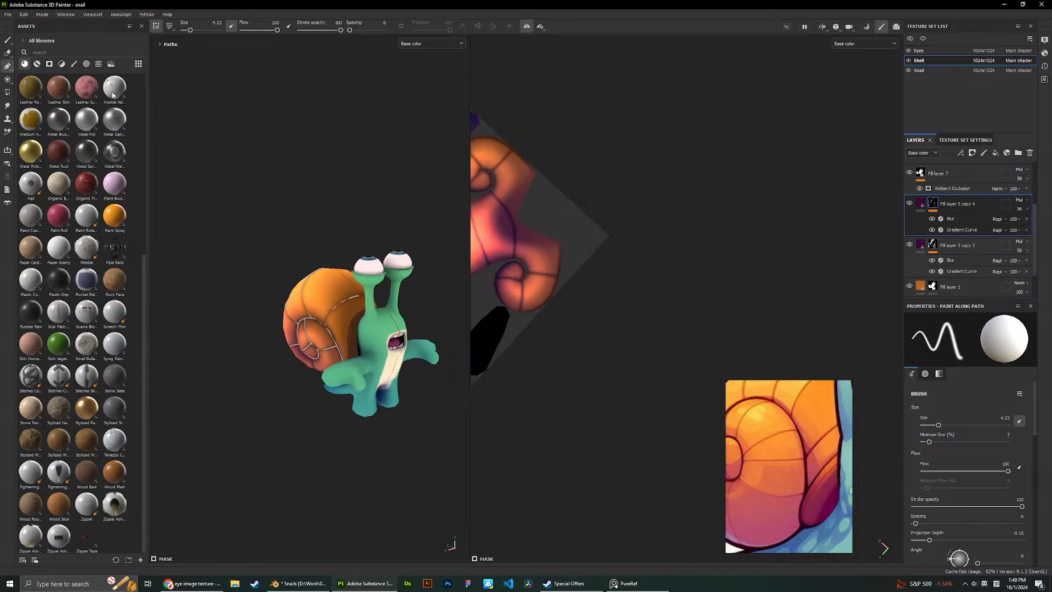
Switch to the Paint tool to hide the paths and examine the shell's stripes from the front and sides of the snail.
{"action": "left_click", "coordinate": [7, 40]}
{"action": "mouse_move", "coordinate": [364, 162]}
{"action": "left_mouse_down", "text": "alt"}
{"action": "mouse_move", "coordinate": [321, 207]}
{"action": "mouse_move", "coordinate": [262, 203]}
{"action": "left_mouse_up", "text": "alt"}
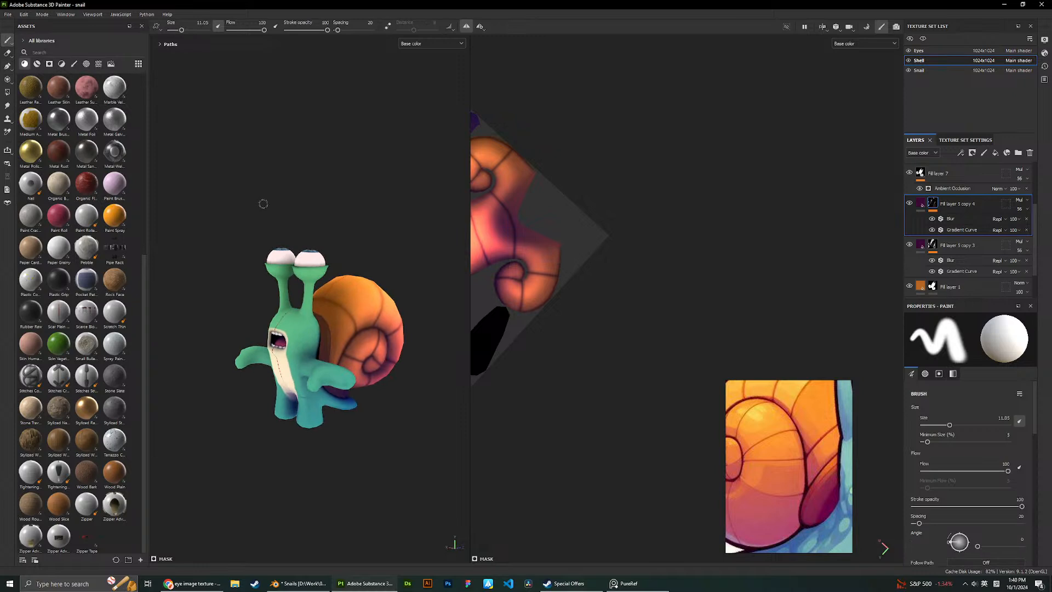
{"action": "left_click_drag", "start_coordinate": [404, 264], "coordinate": [318, 235], "text": "alt"}
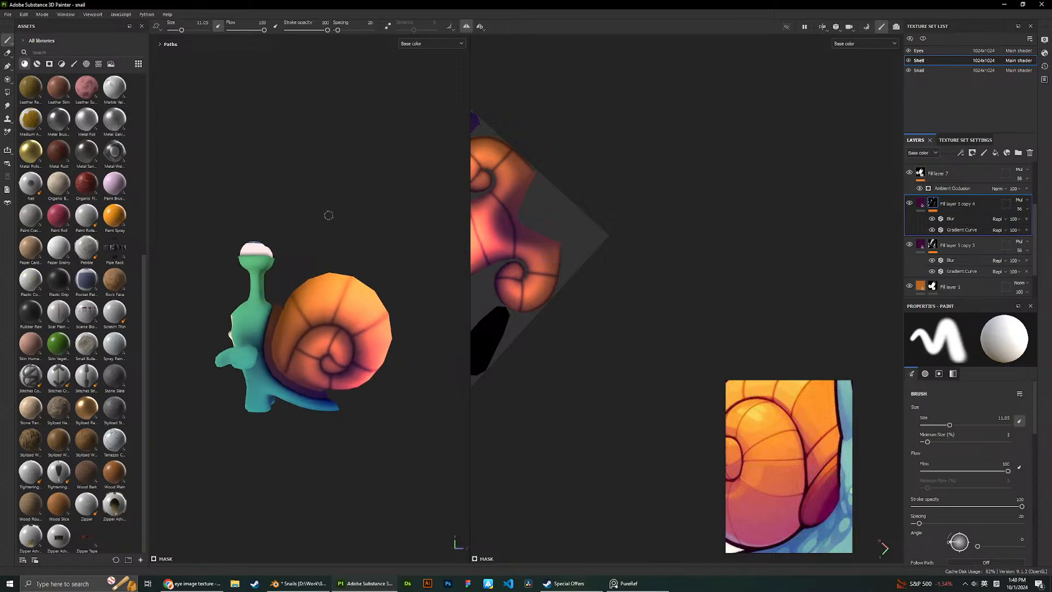
{"action": "scroll", "coordinate": [301, 228], "scroll_direction": "up", "scroll_amount": 2}
{"action": "scroll", "coordinate": [301, 230], "scroll_direction": "down", "scroll_amount": 3}
{"action": "left_click_drag", "start_coordinate": [301, 246], "coordinate": [262, 217], "text": "alt"}
{"action": "scroll", "coordinate": [335, 270], "scroll_direction": "up", "scroll_amount": 3}
{"action": "scroll", "coordinate": [265, 221], "scroll_direction": "down", "scroll_amount": 3}
{"action": "left_click_drag", "start_coordinate": [345, 280], "coordinate": [407, 295], "text": "alt"}
{"action": "scroll", "coordinate": [416, 268], "scroll_direction": "up", "scroll_amount": 1}
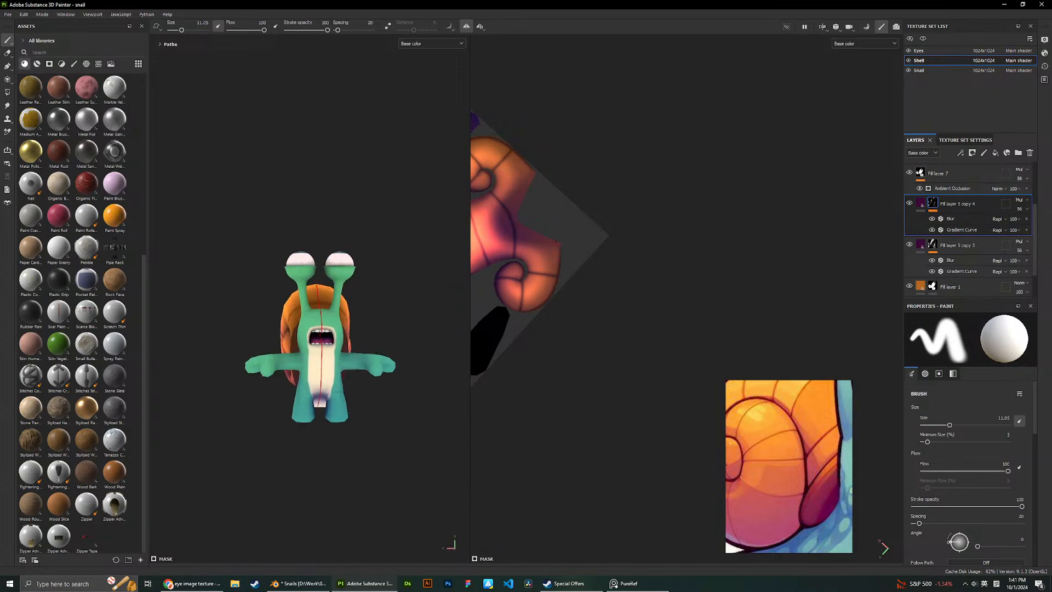